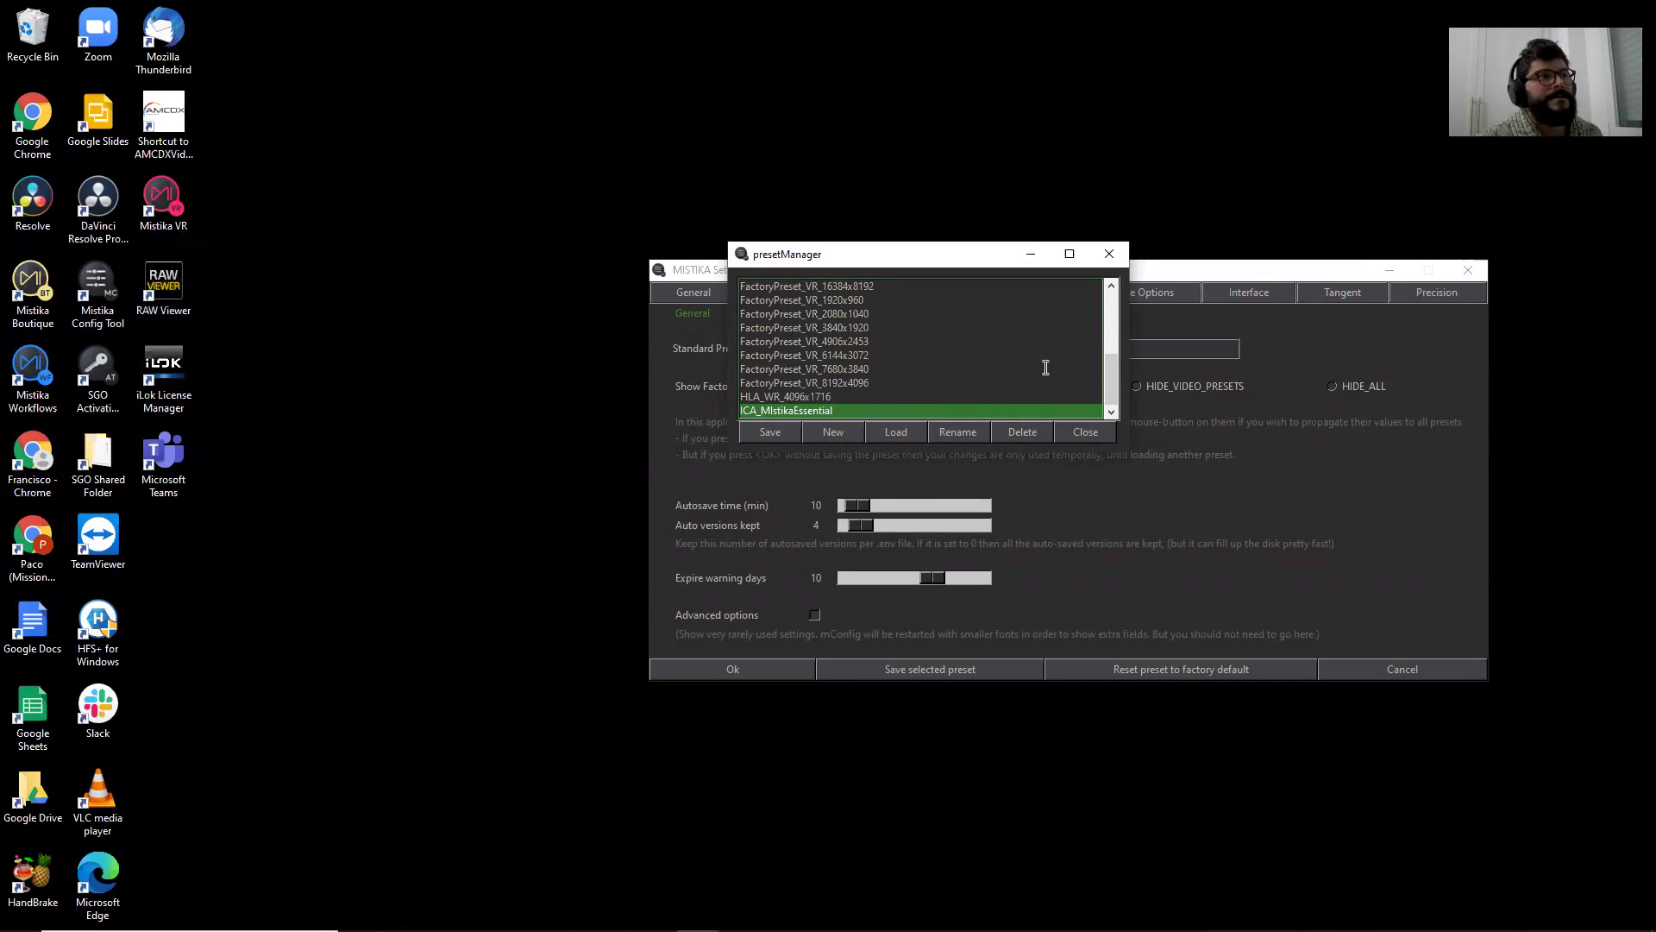
Step: Review the factory presets in the preset manager, close it and show the file path settings
drag(1109, 385, 1111, 311)
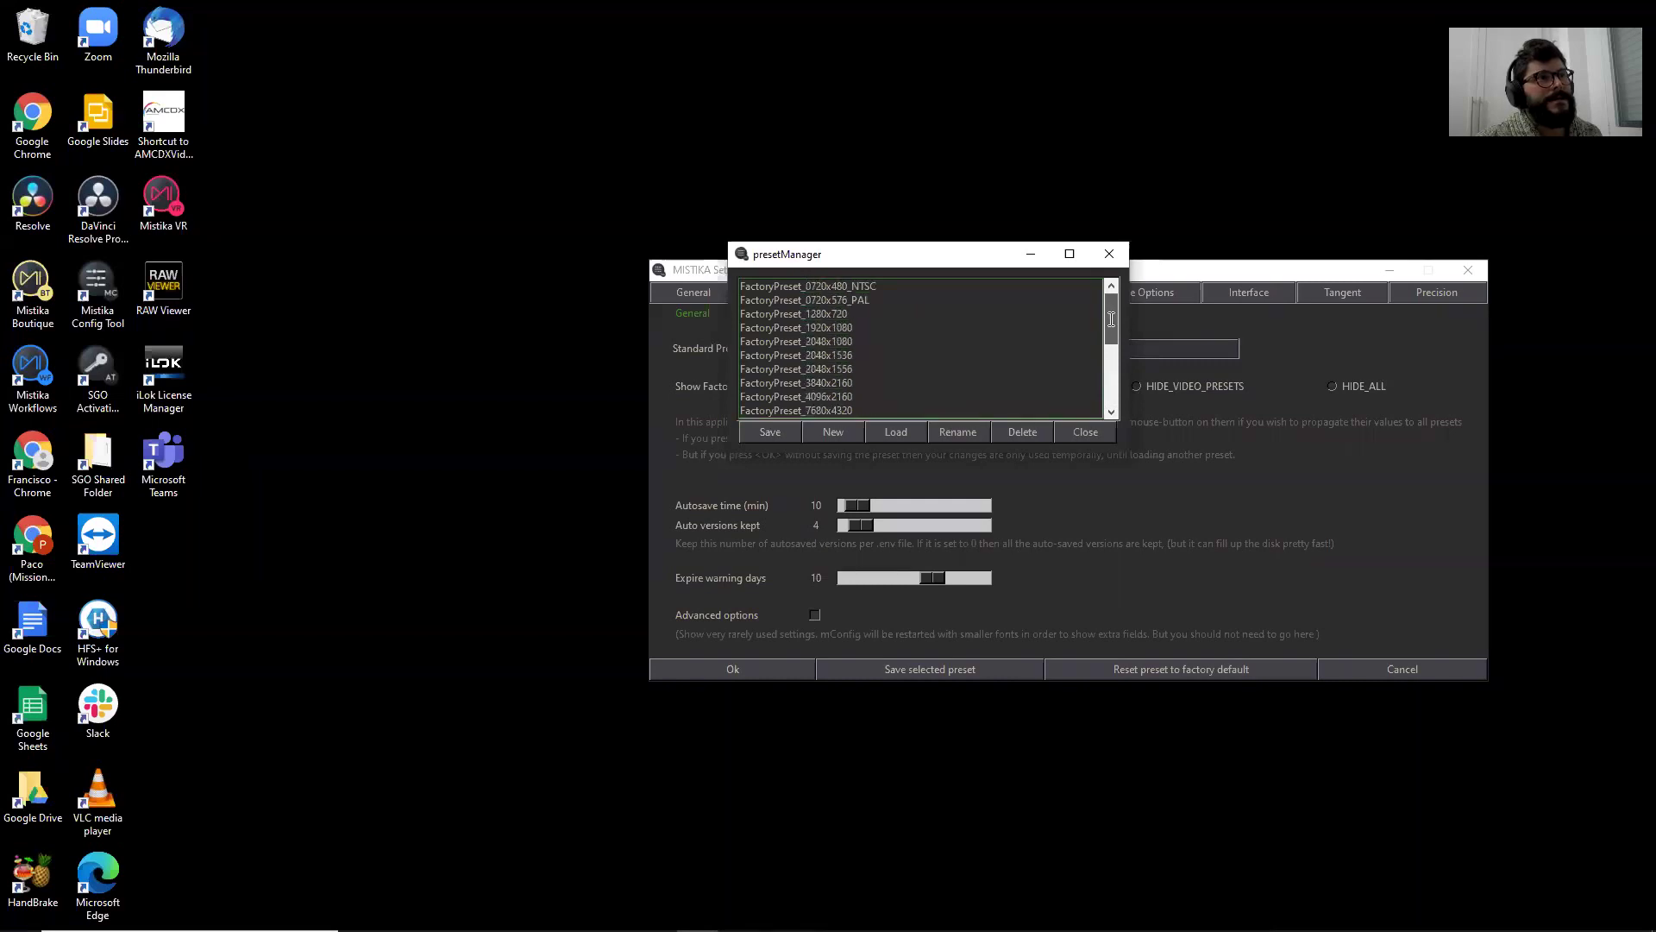
click(1116, 257)
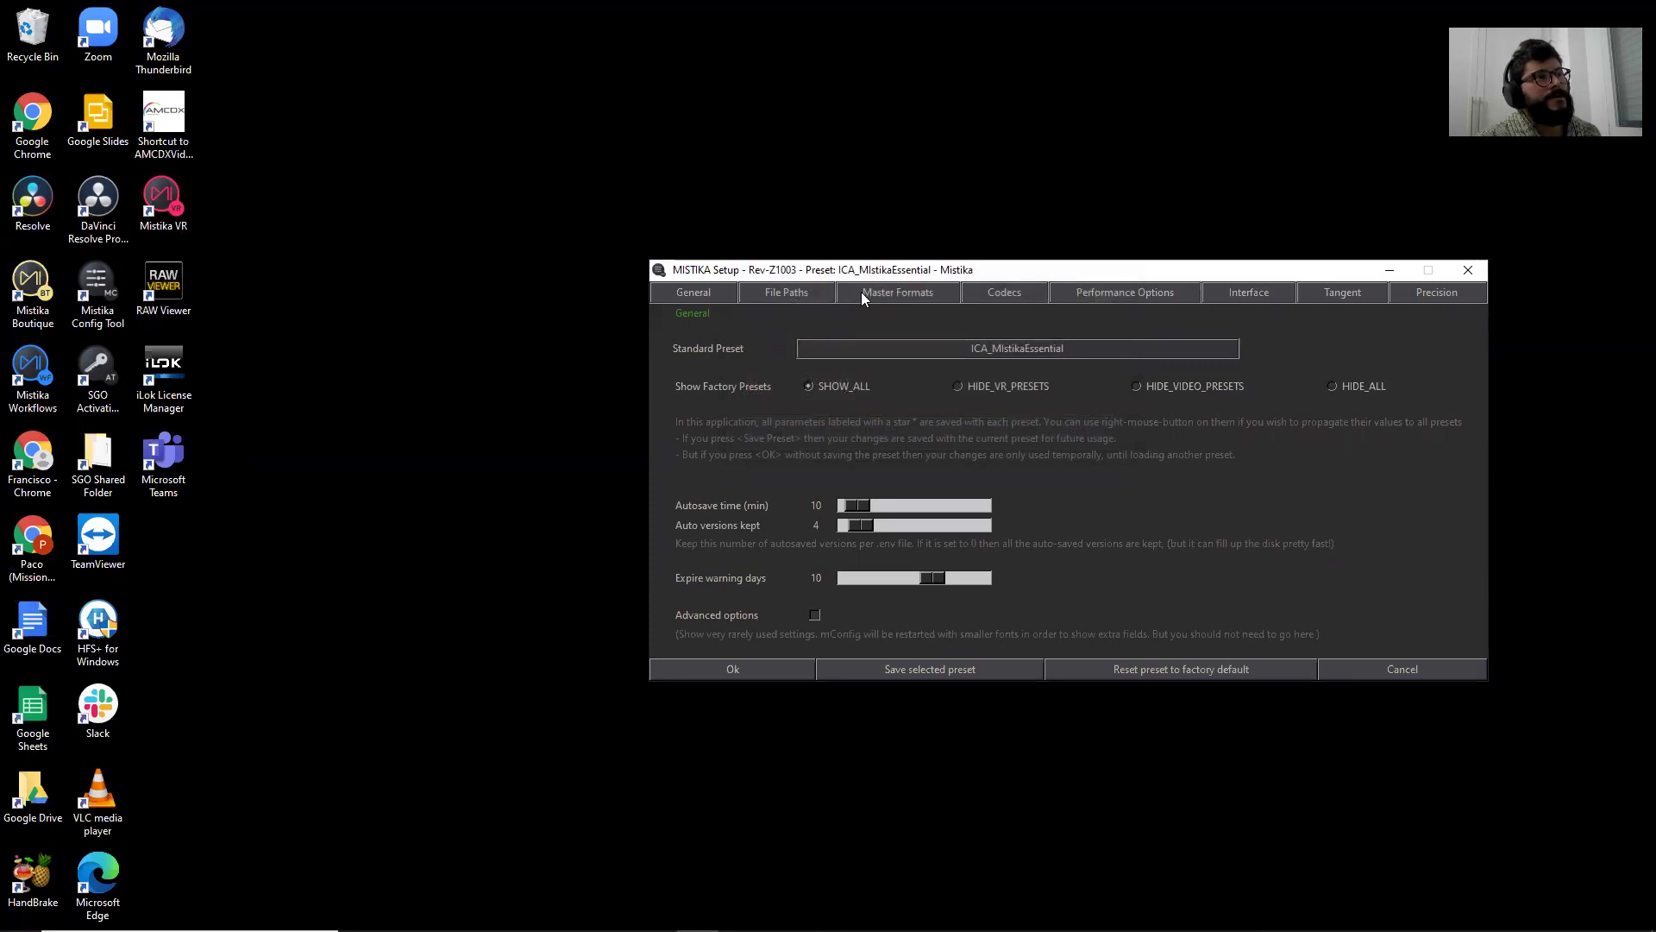
click(816, 291)
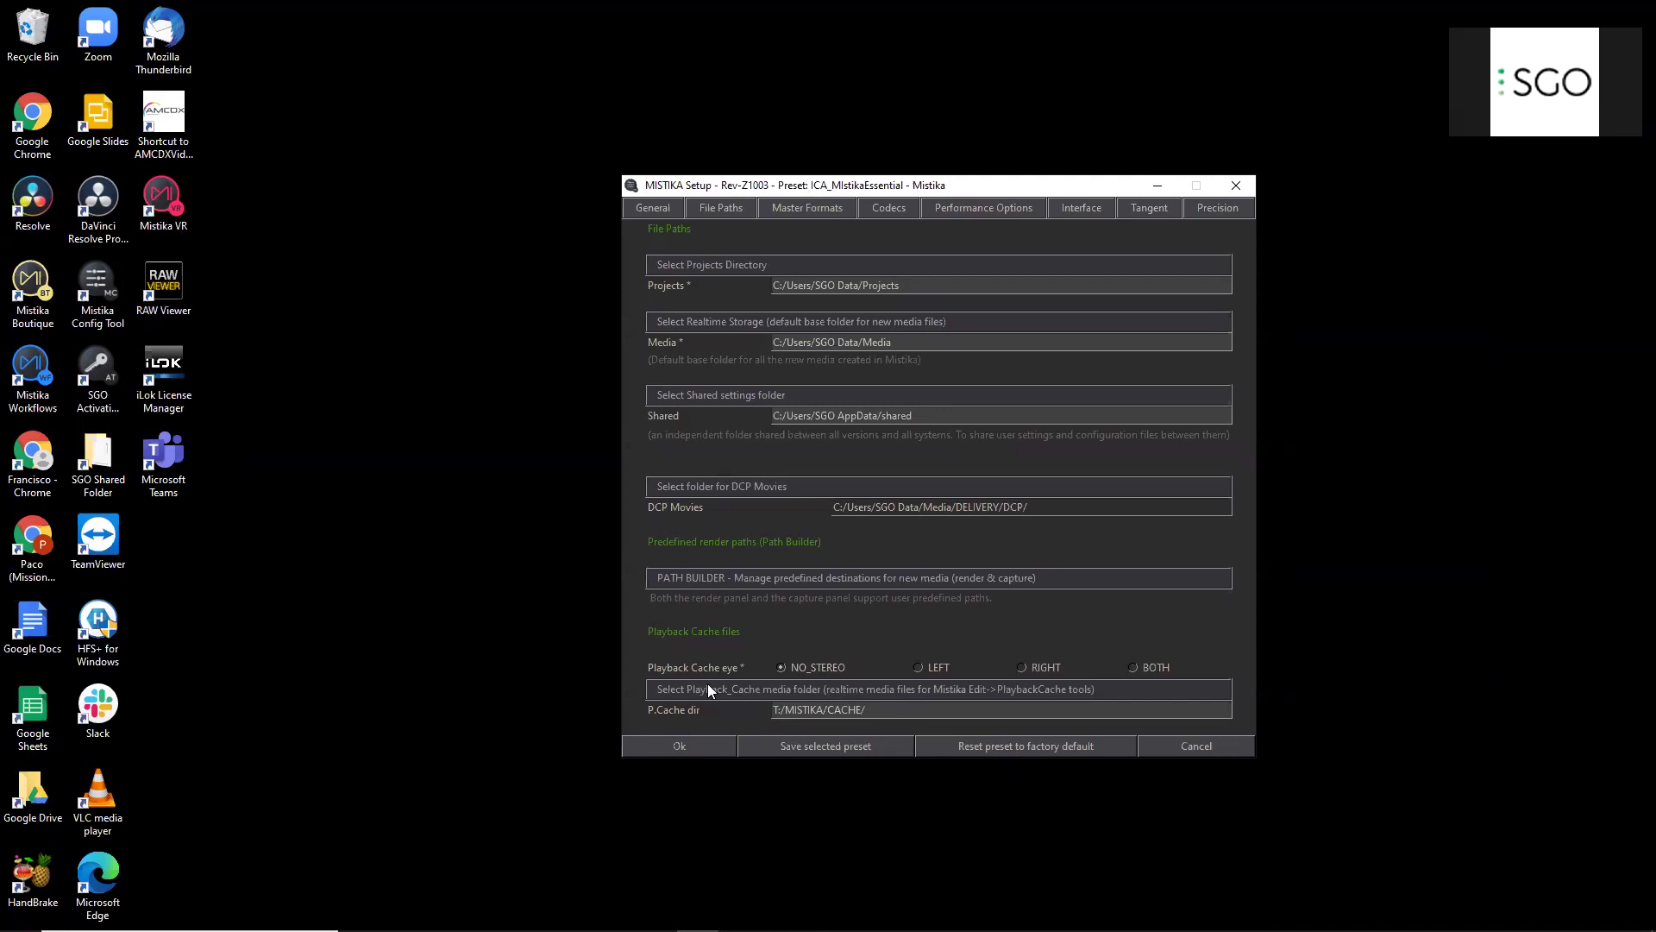
click(872, 693)
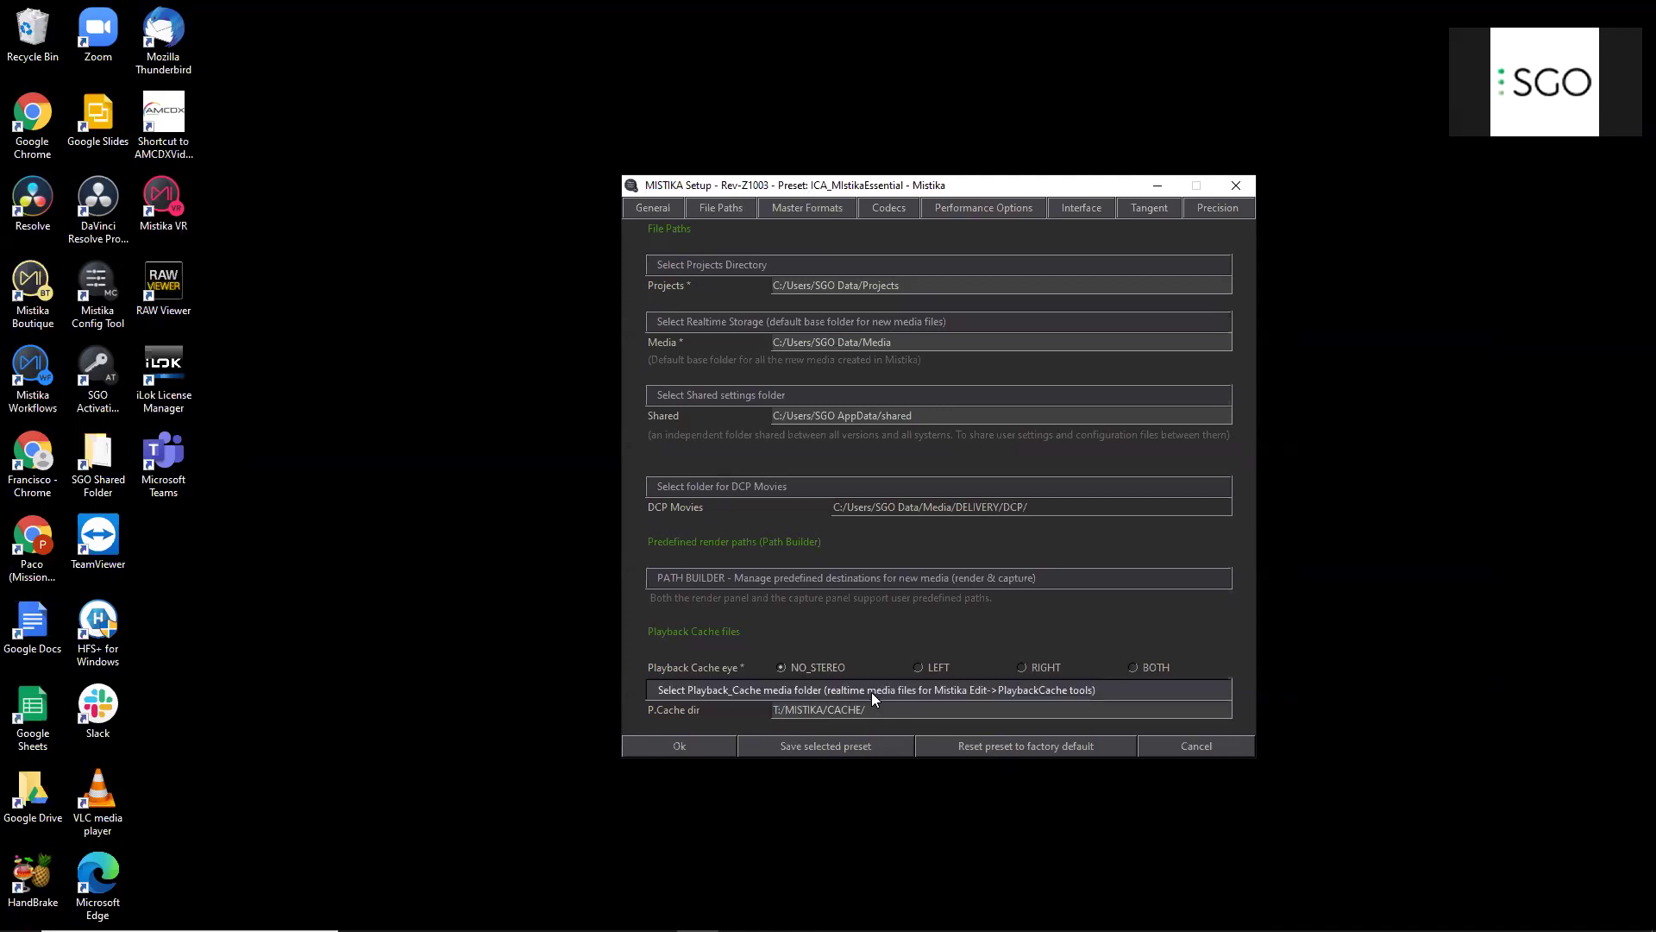
click(712, 444)
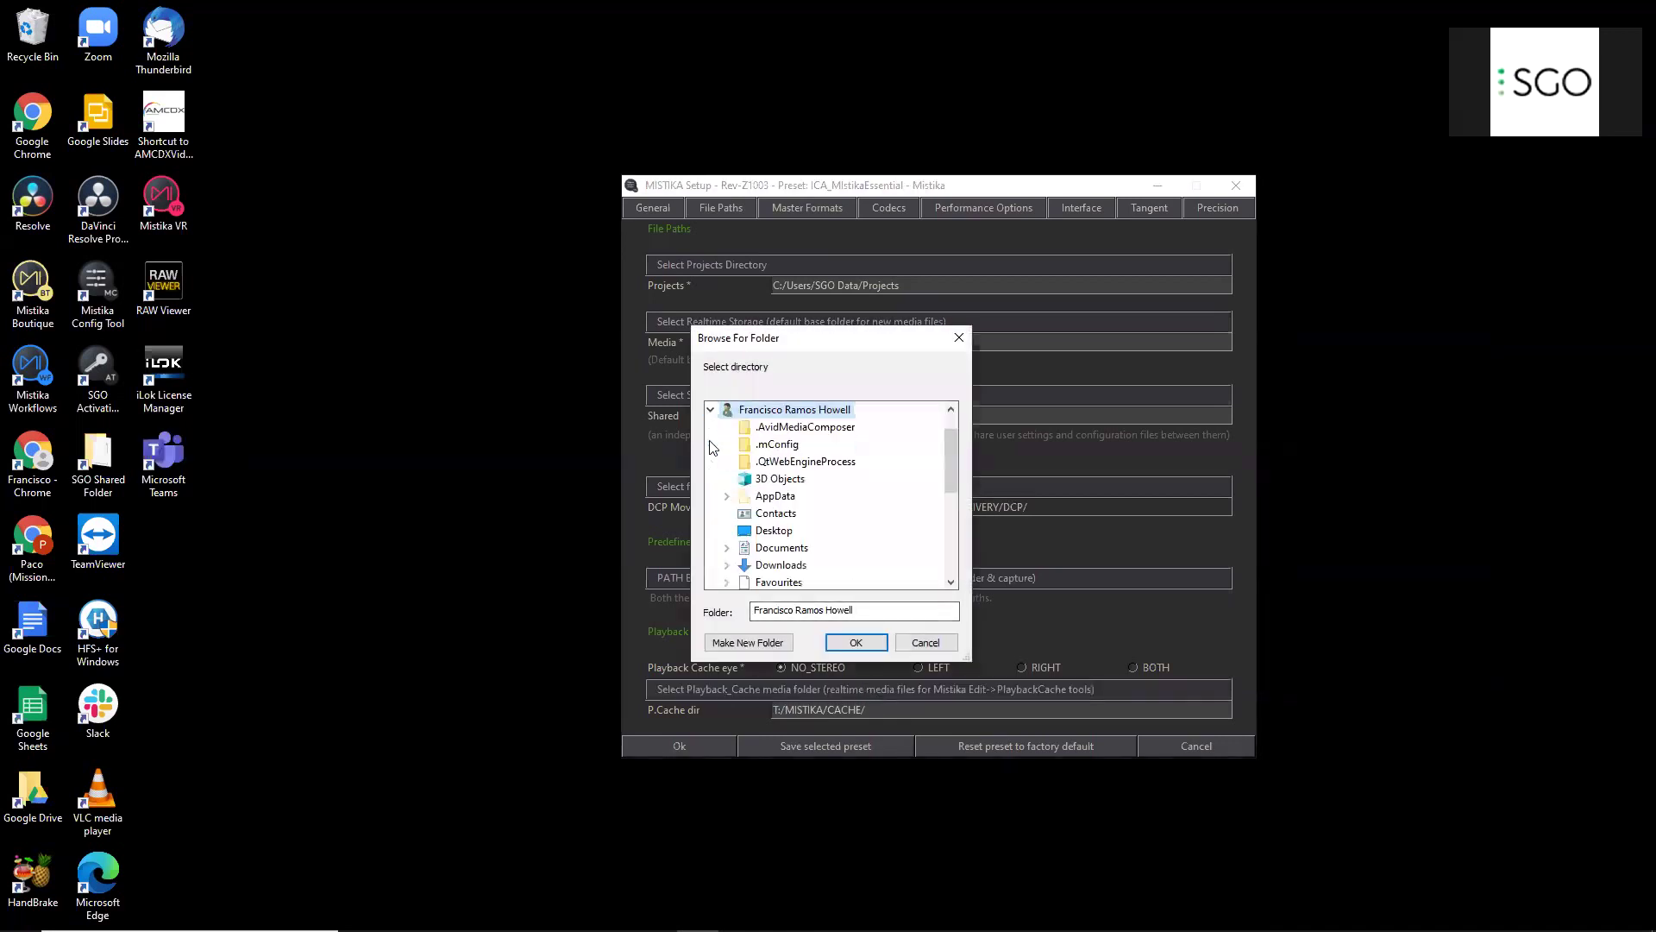
drag(951, 478, 950, 571)
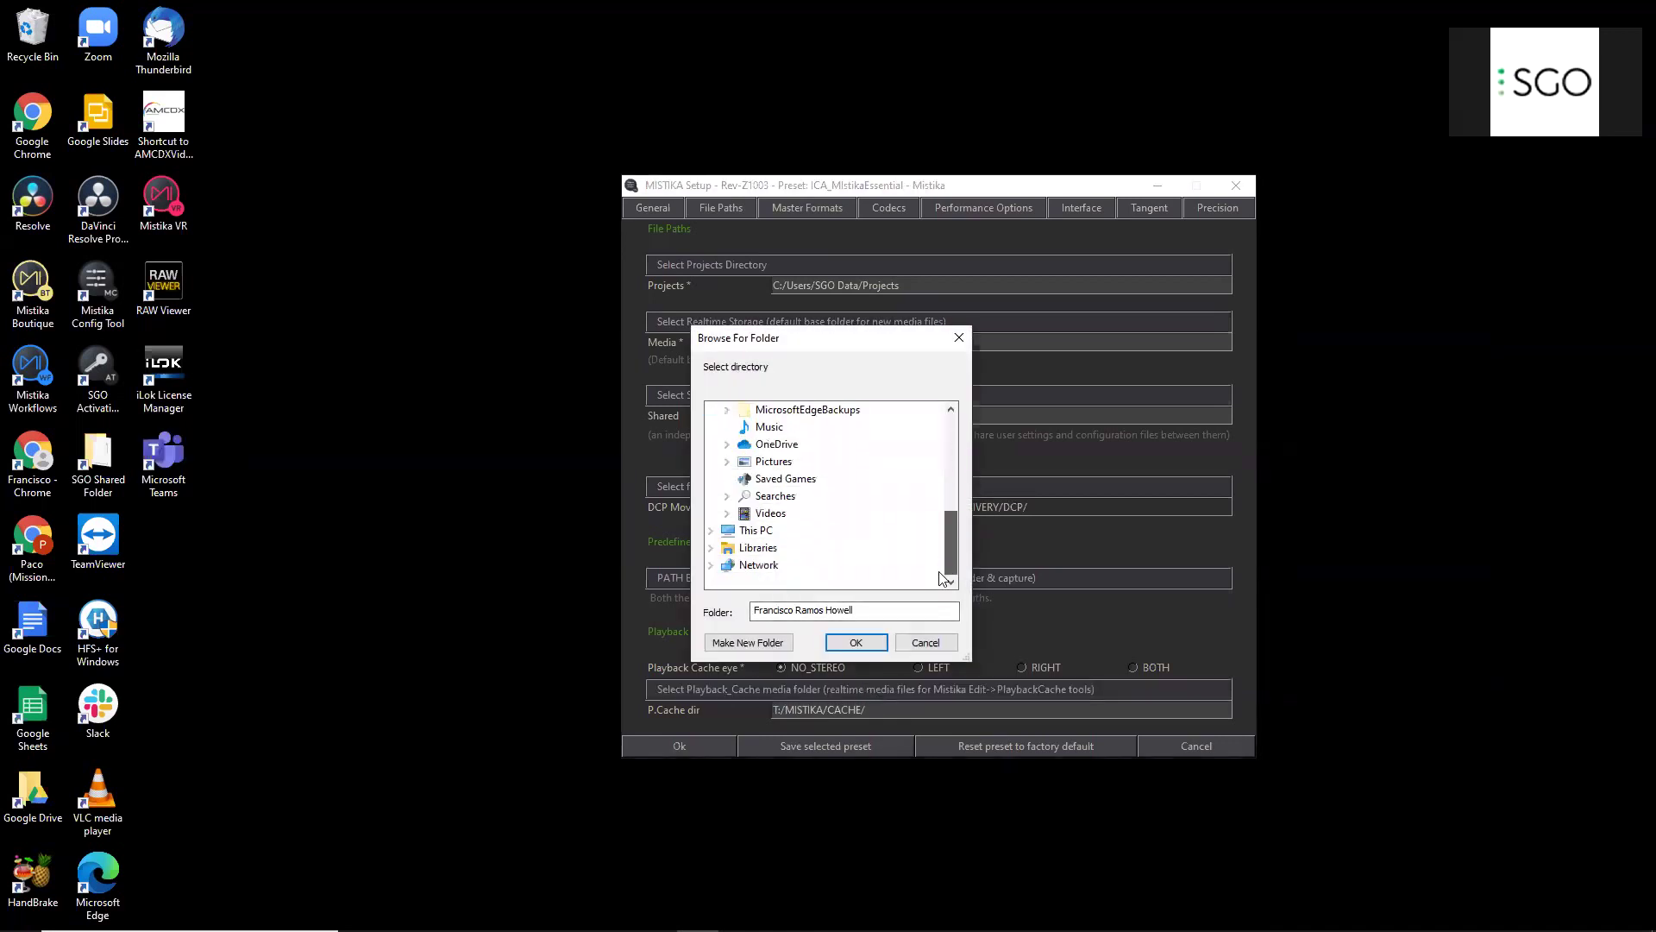
click(712, 530)
drag(949, 531, 950, 554)
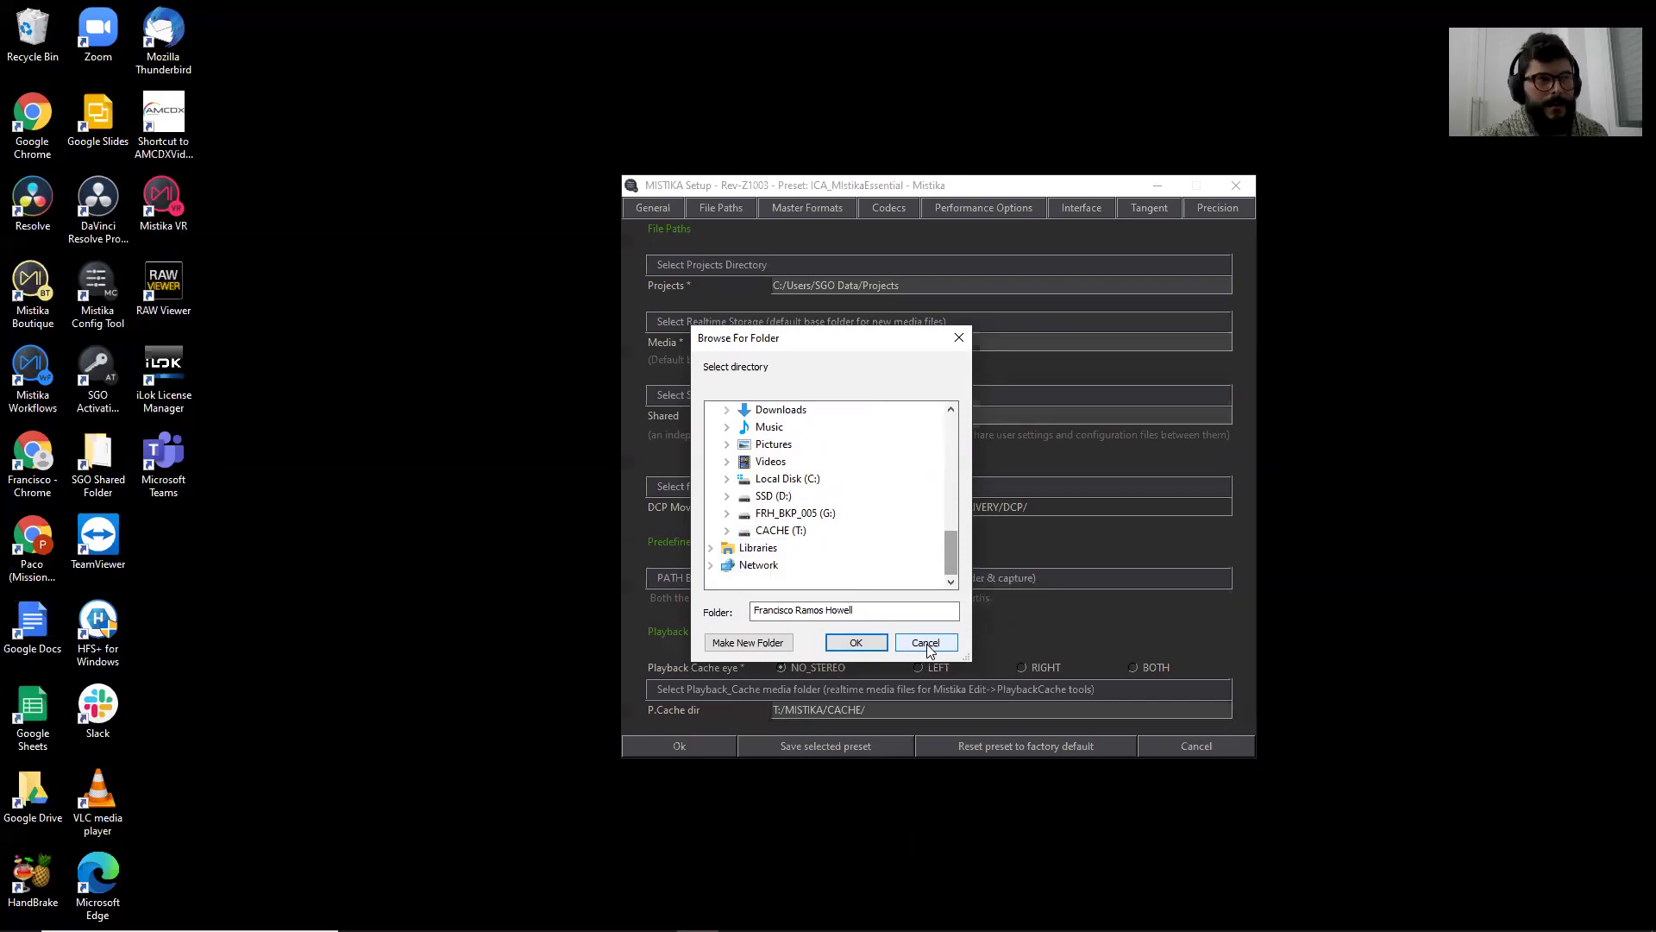
click(926, 644)
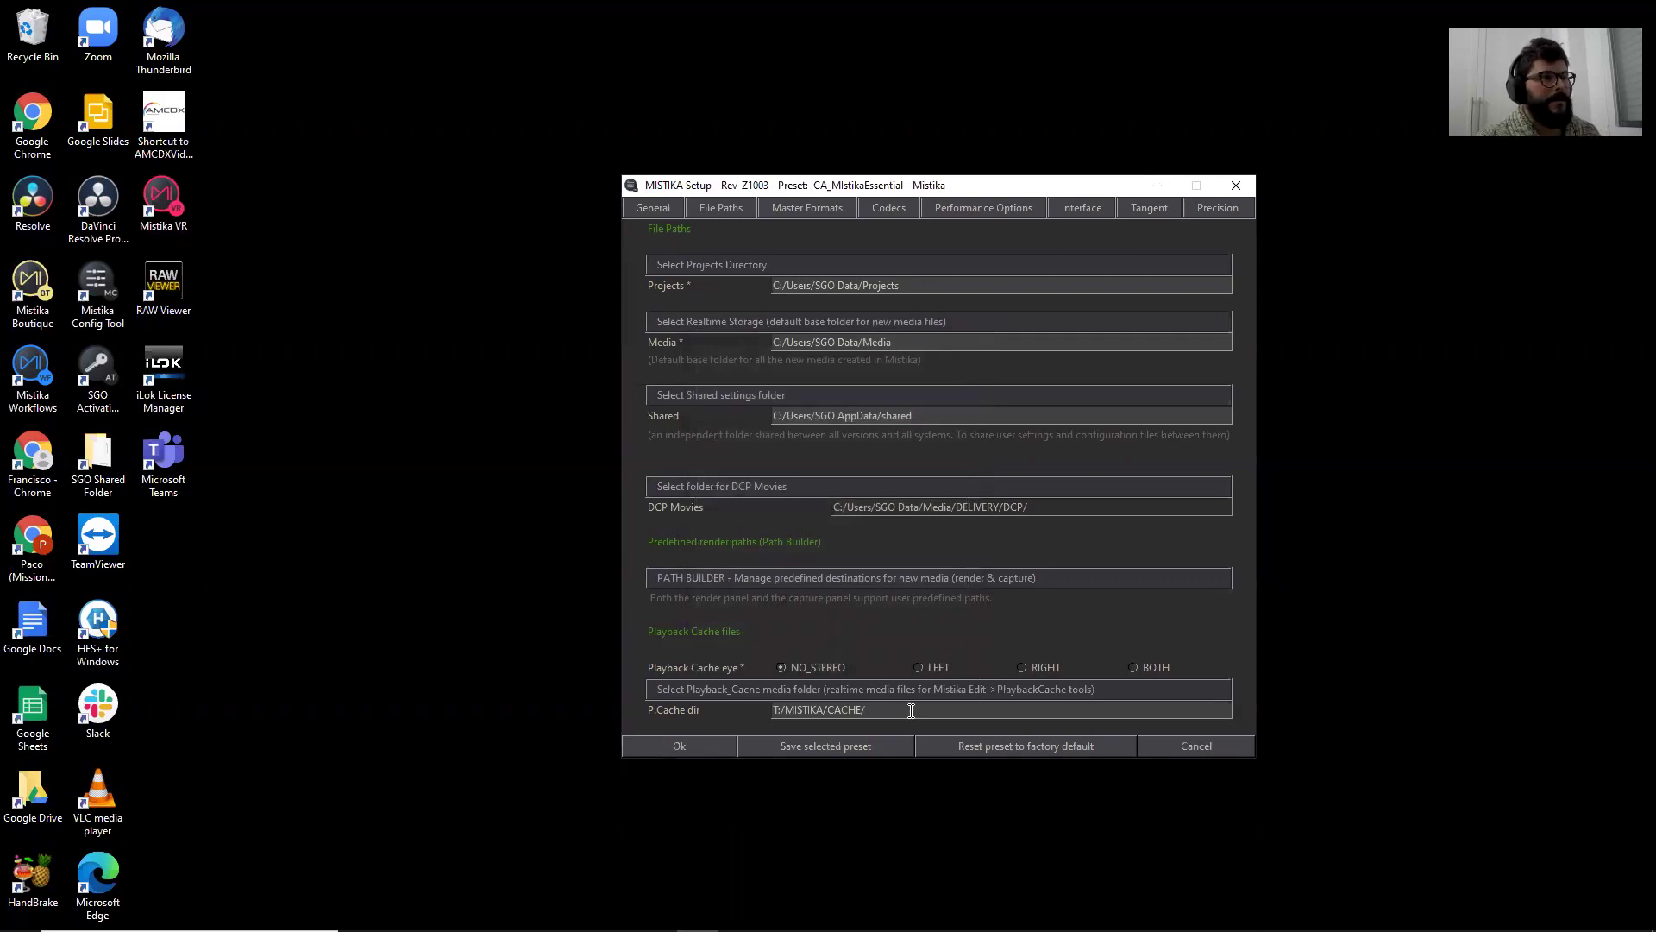
Step: Accept the setup settings and log in to Mistika Boutique as MistikaUser
click(679, 745)
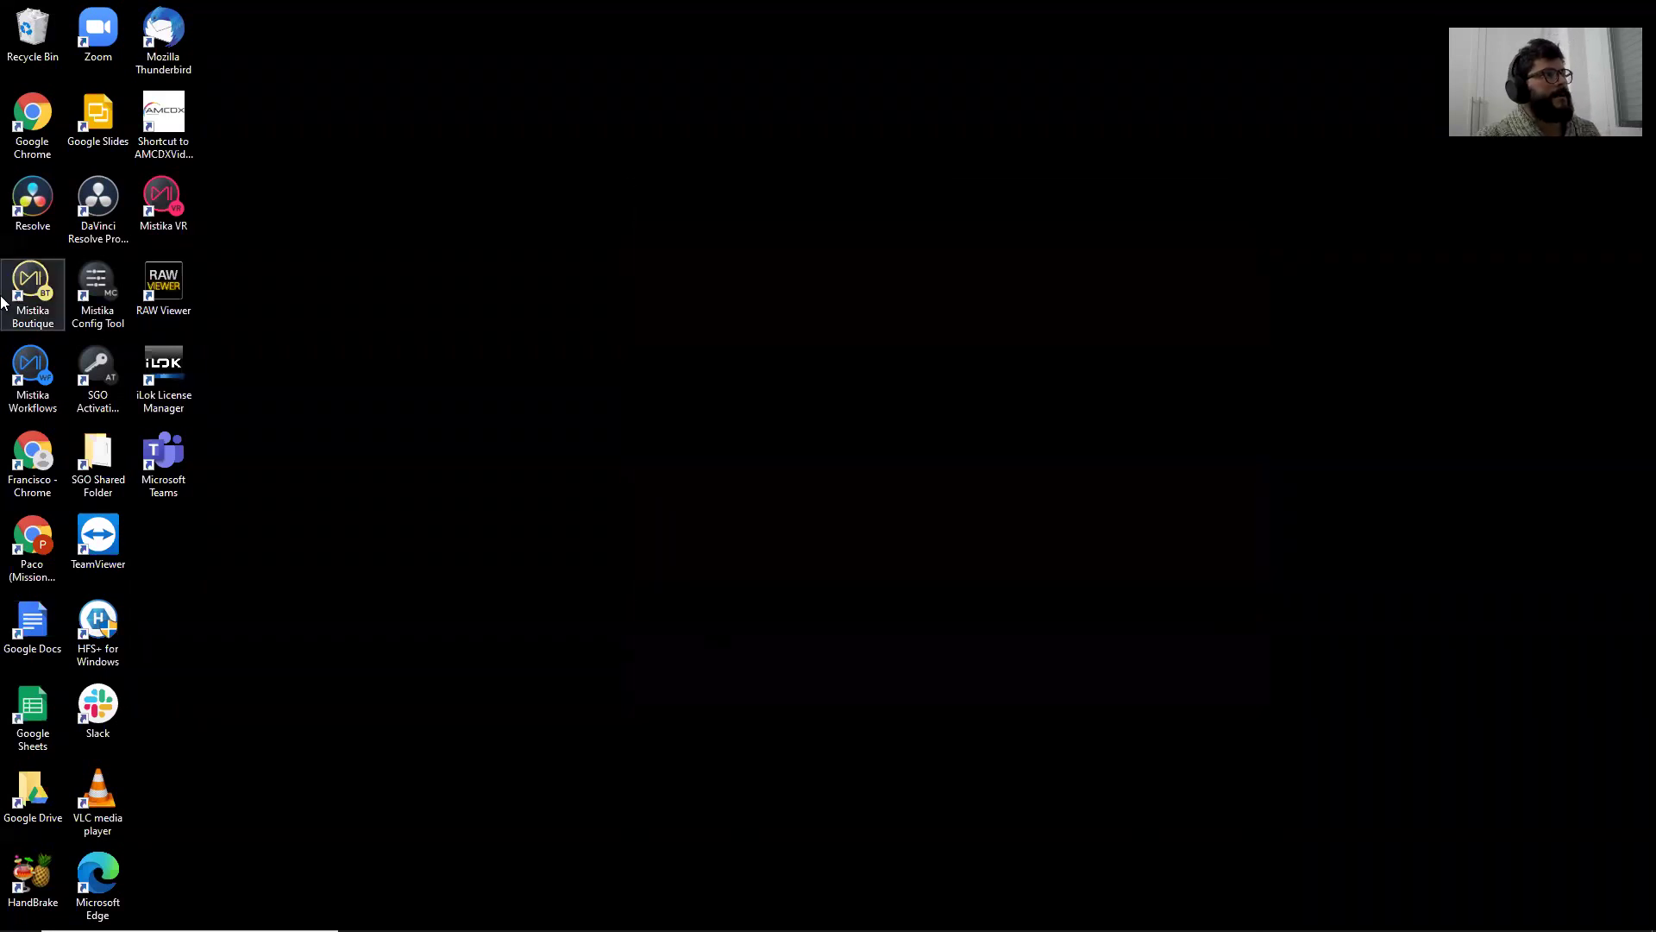
double_click(30, 285)
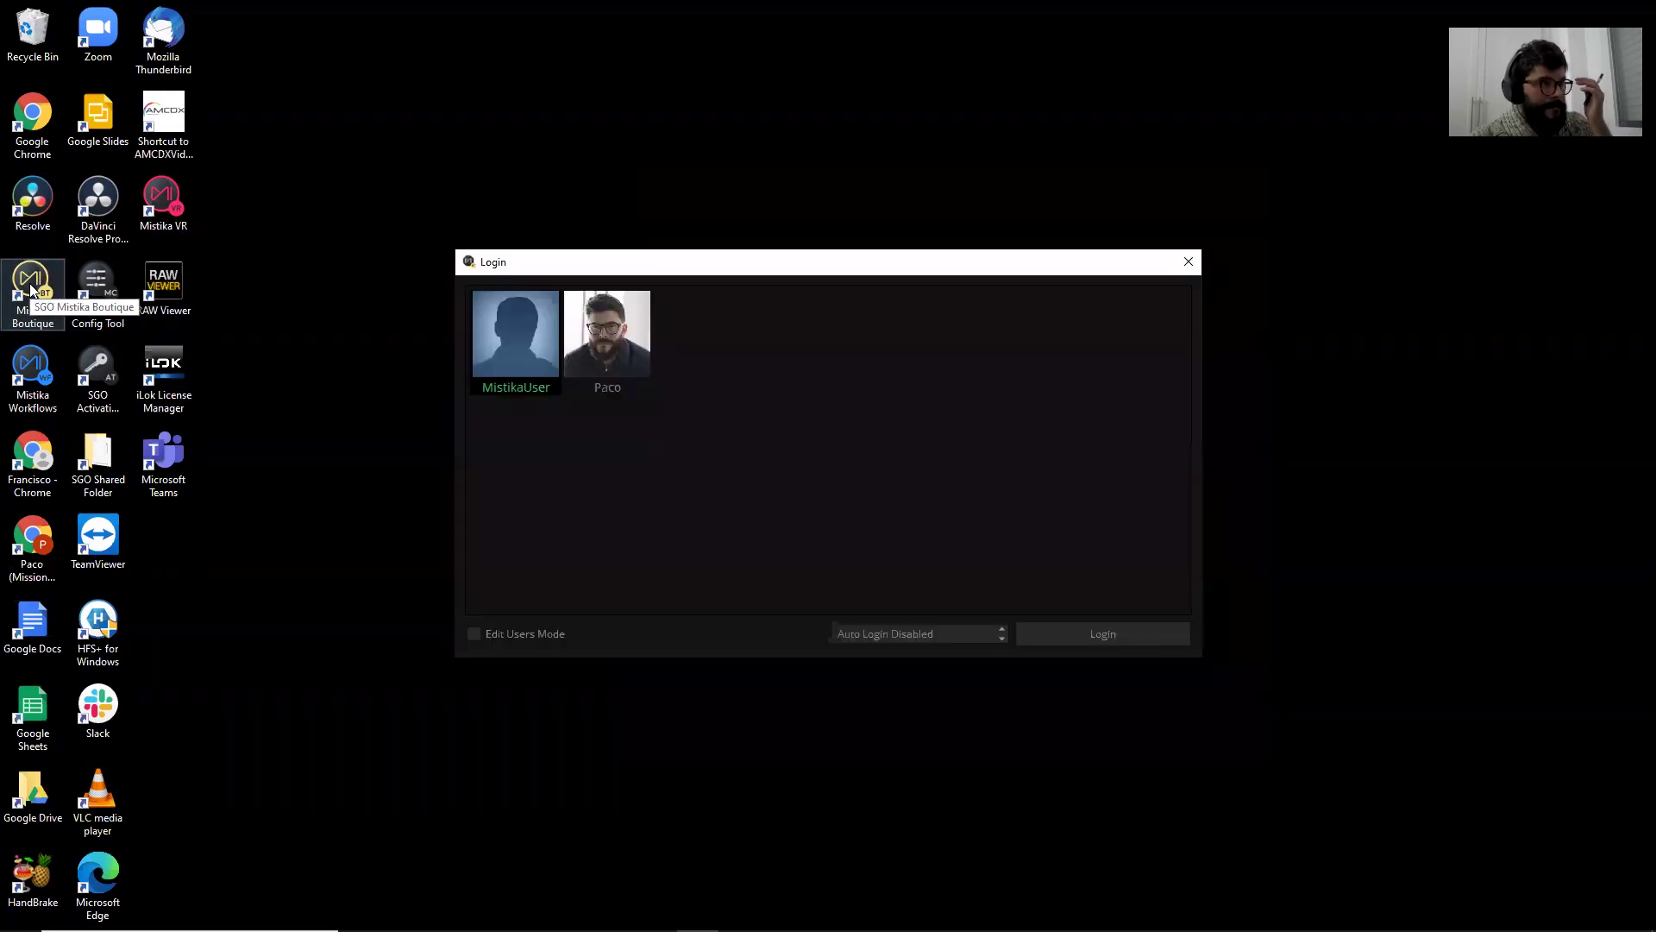
click(1086, 633)
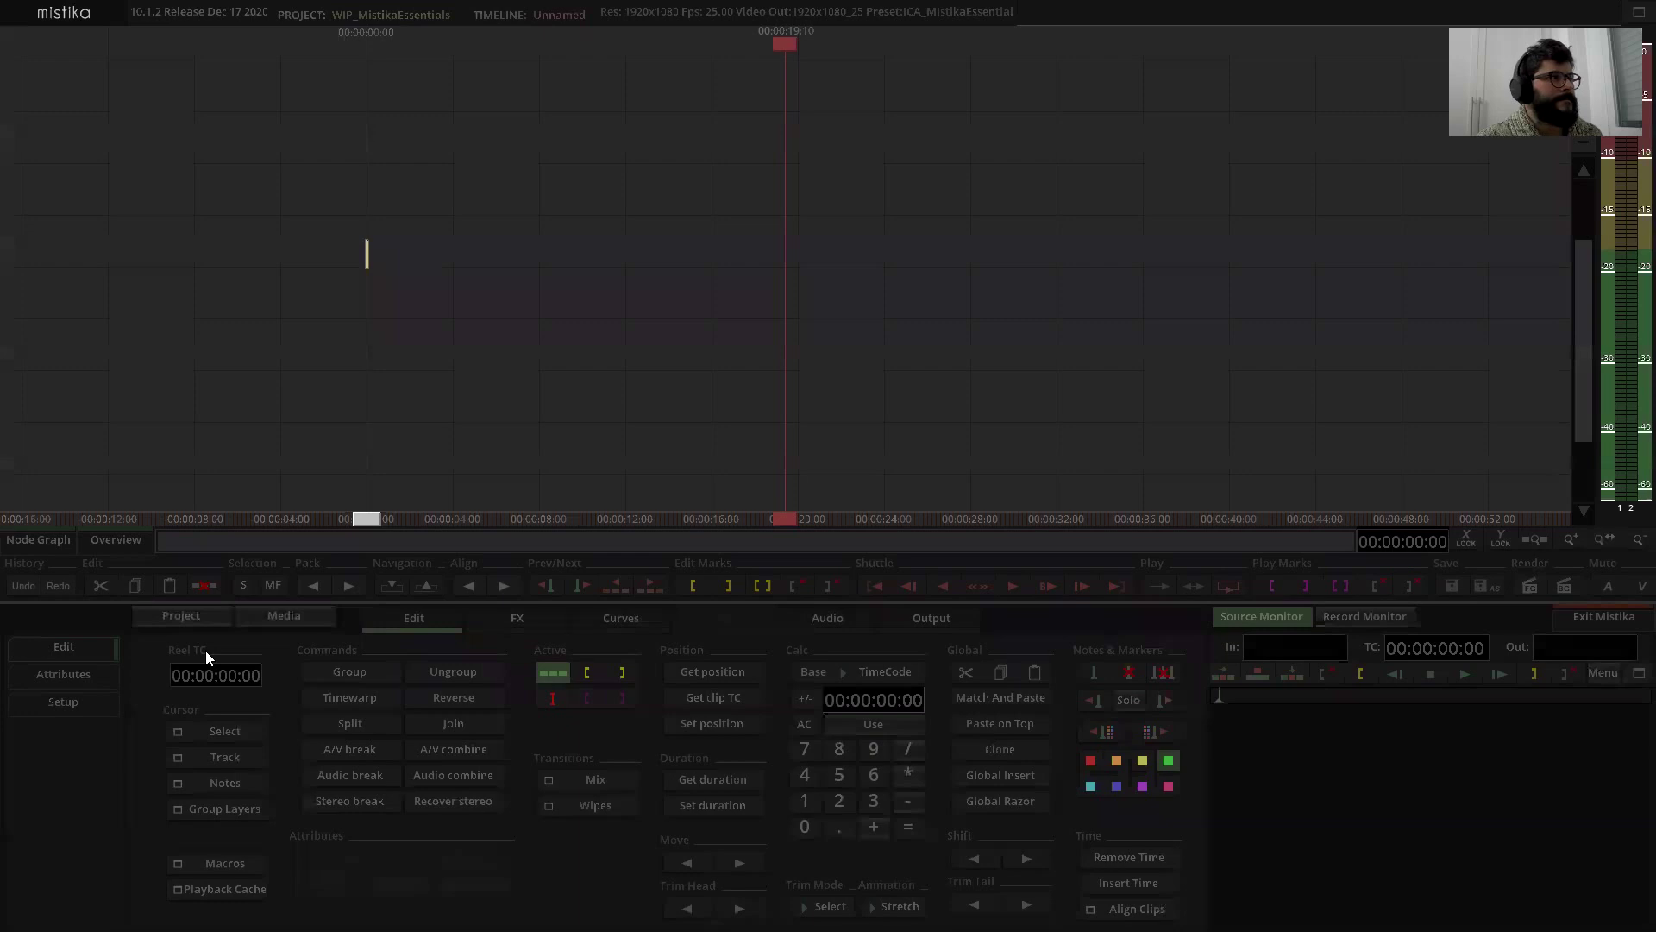
Step: Open the ICA_MistikaEssentials project from the Project Manager
click(206, 616)
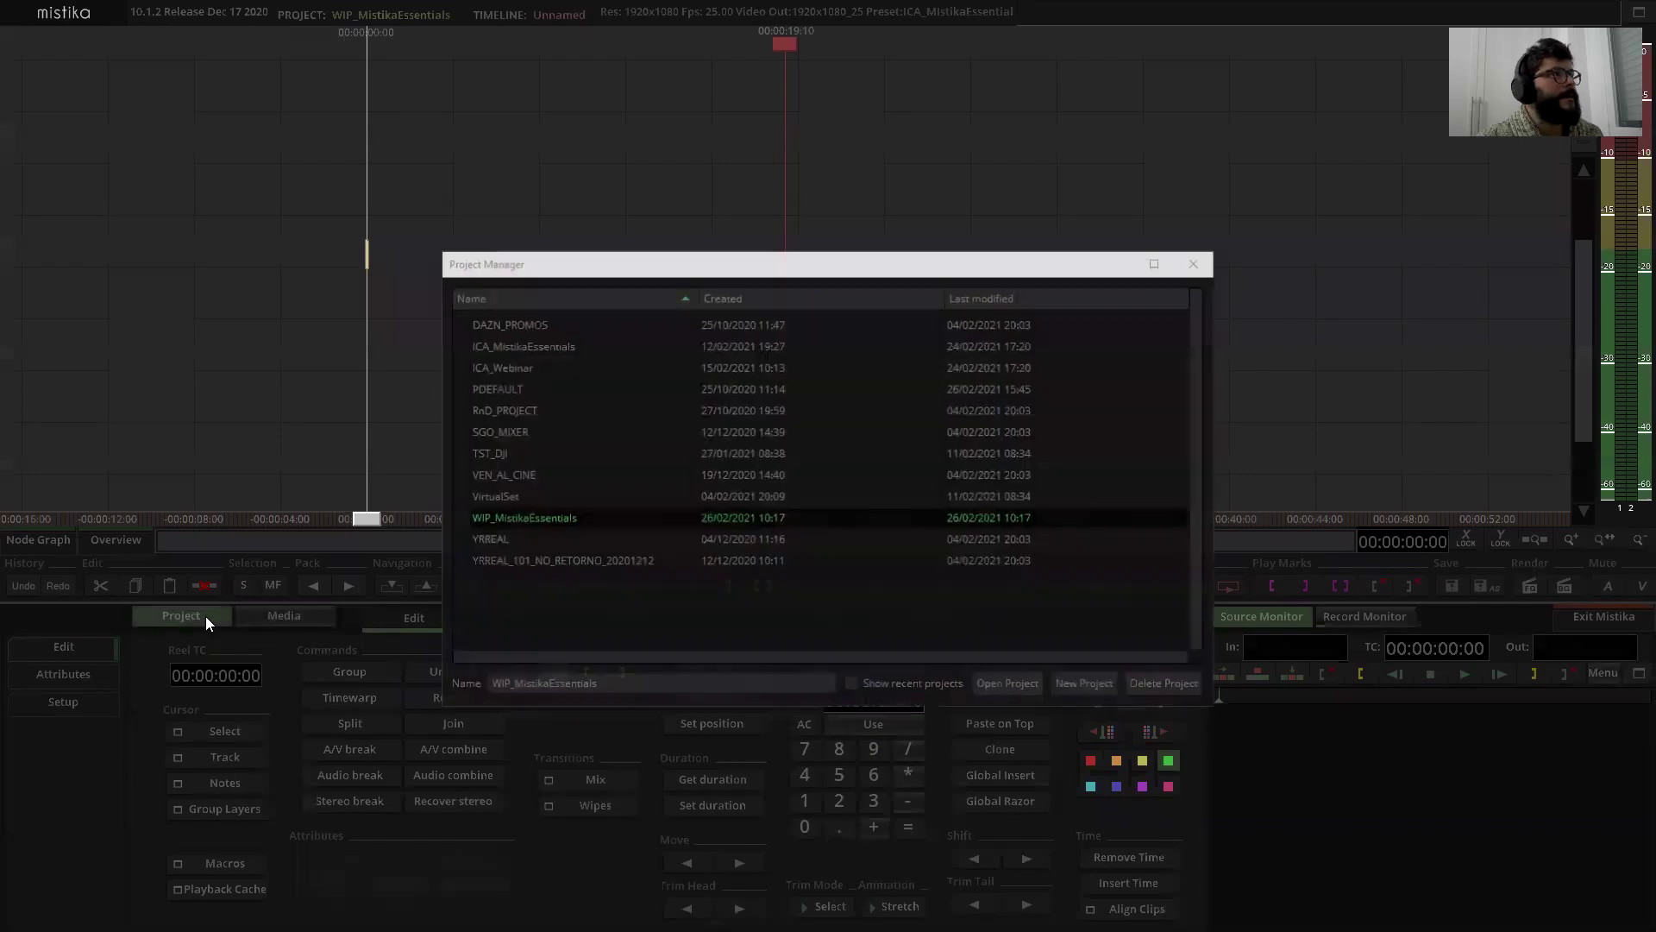
click(541, 347)
double_click(542, 347)
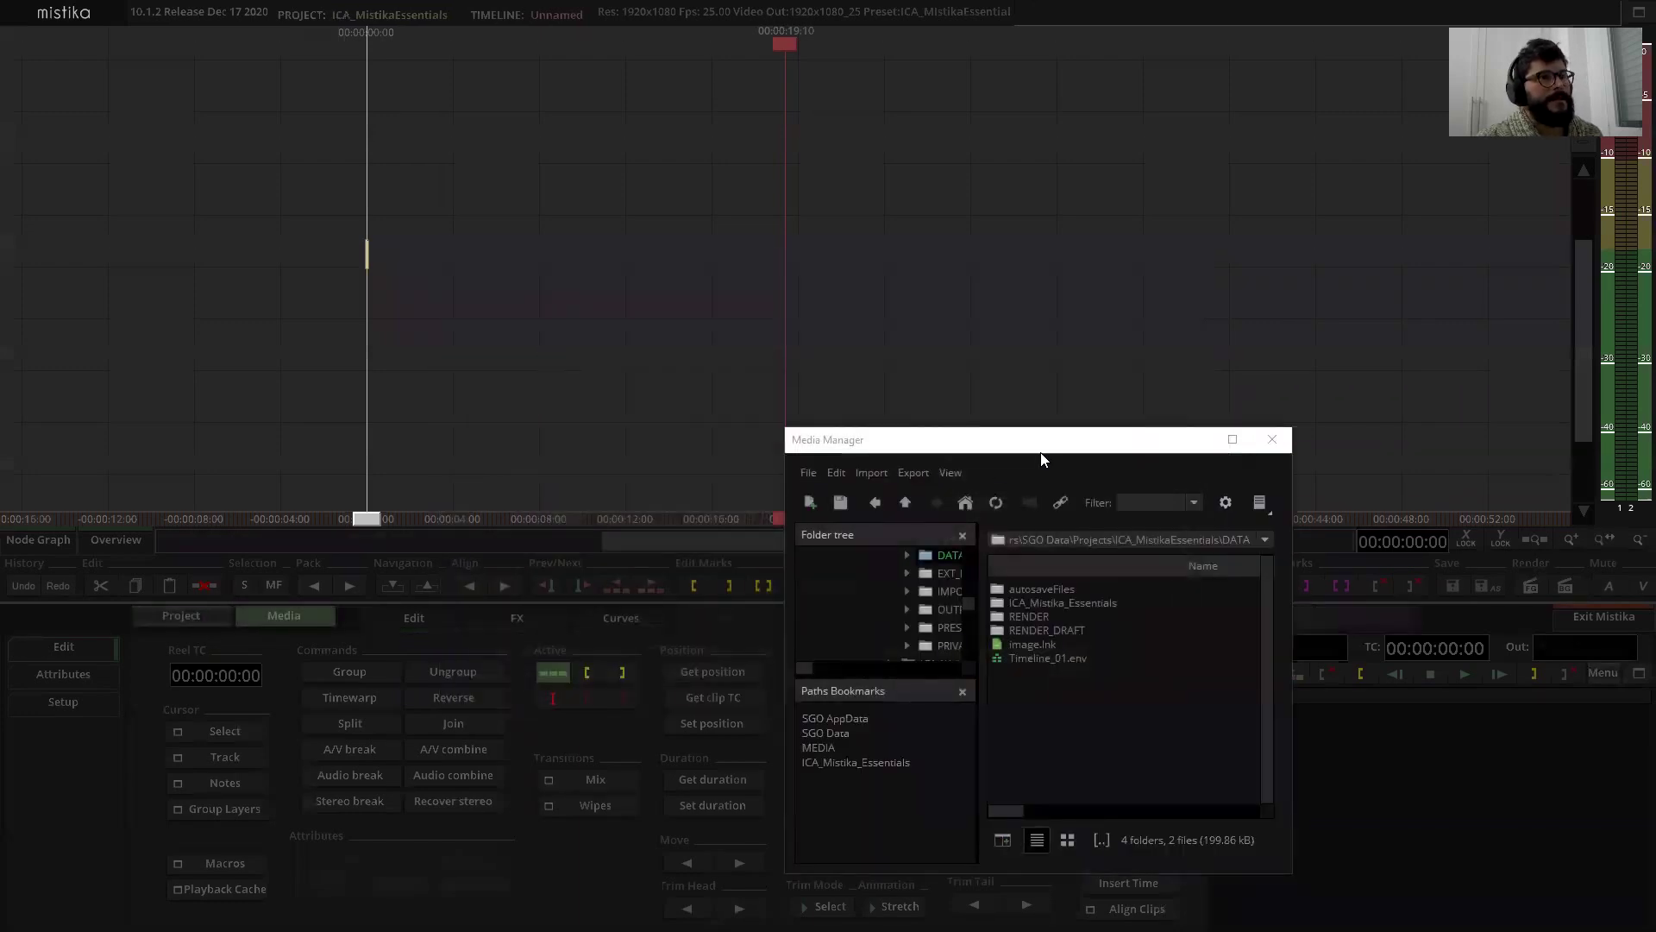
Step: Load Timeline_01.env from the project's DATA folder, close the Media Manager and fit the whole timeline in view
drag(1024, 443, 784, 329)
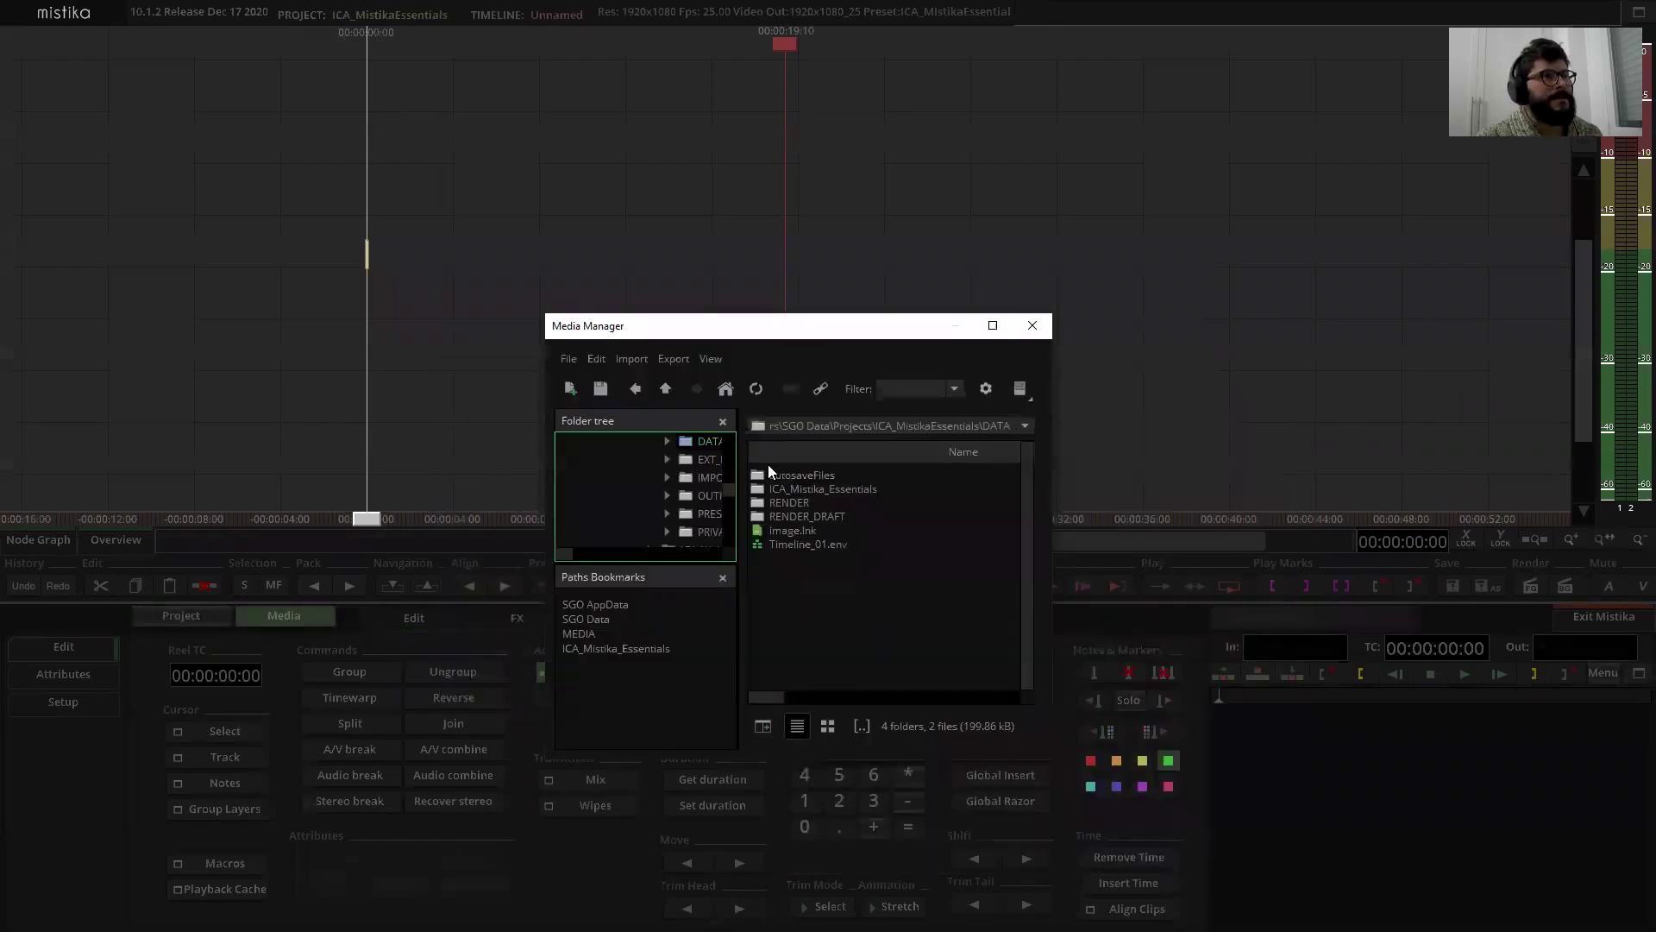
click(993, 333)
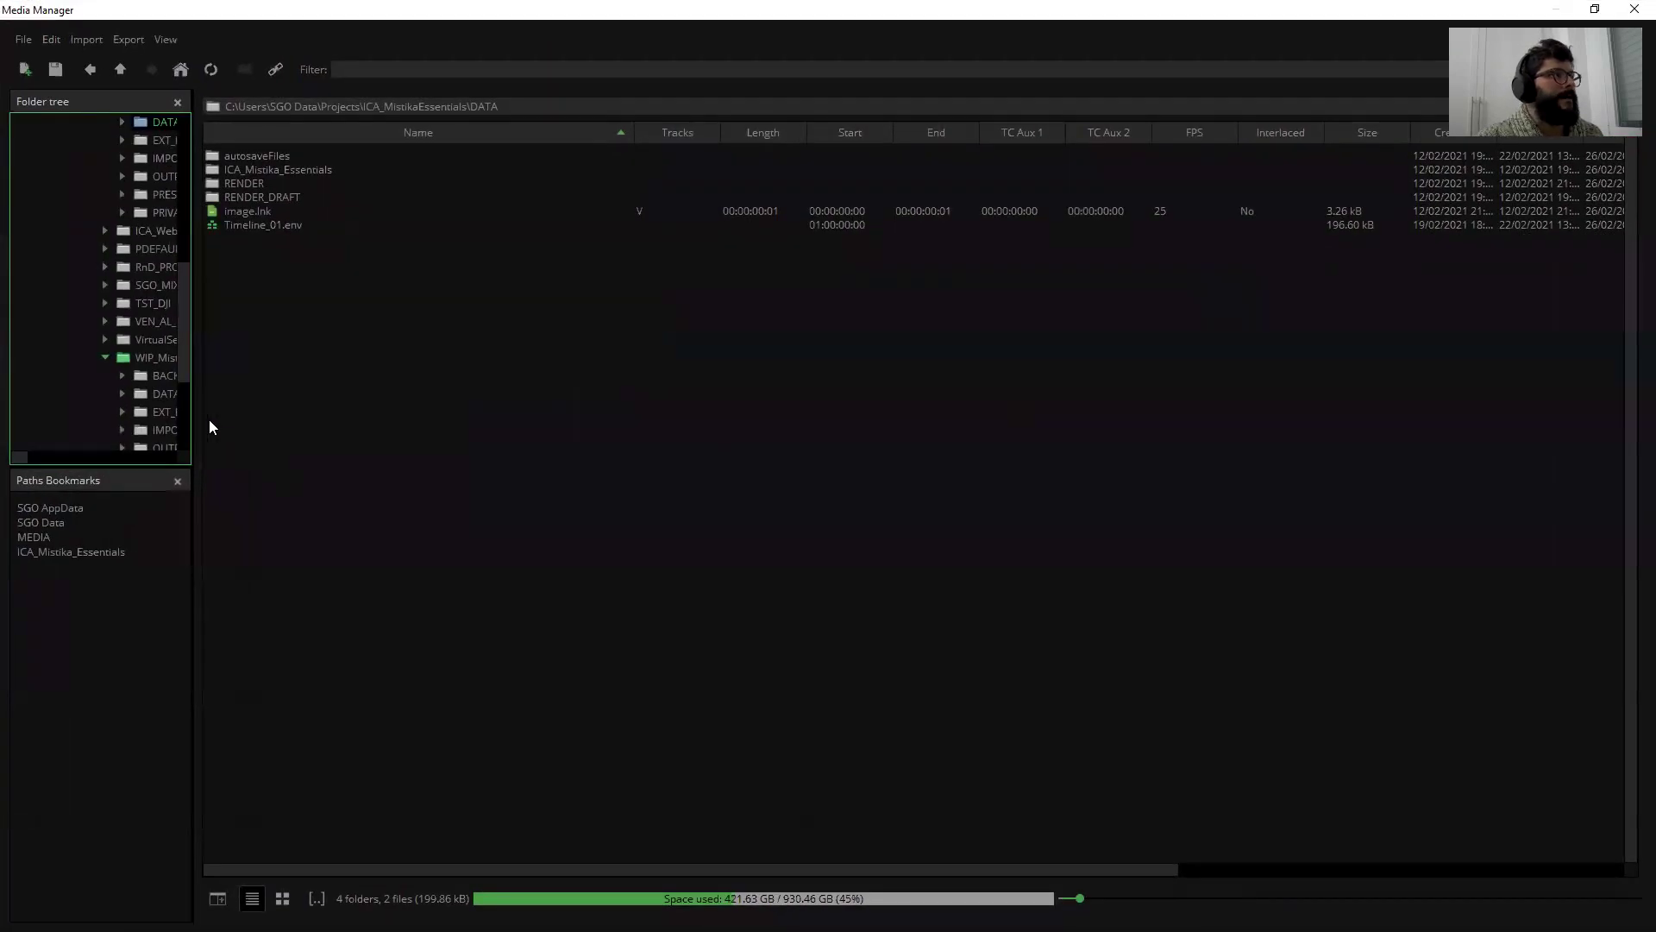
drag(194, 414, 493, 412)
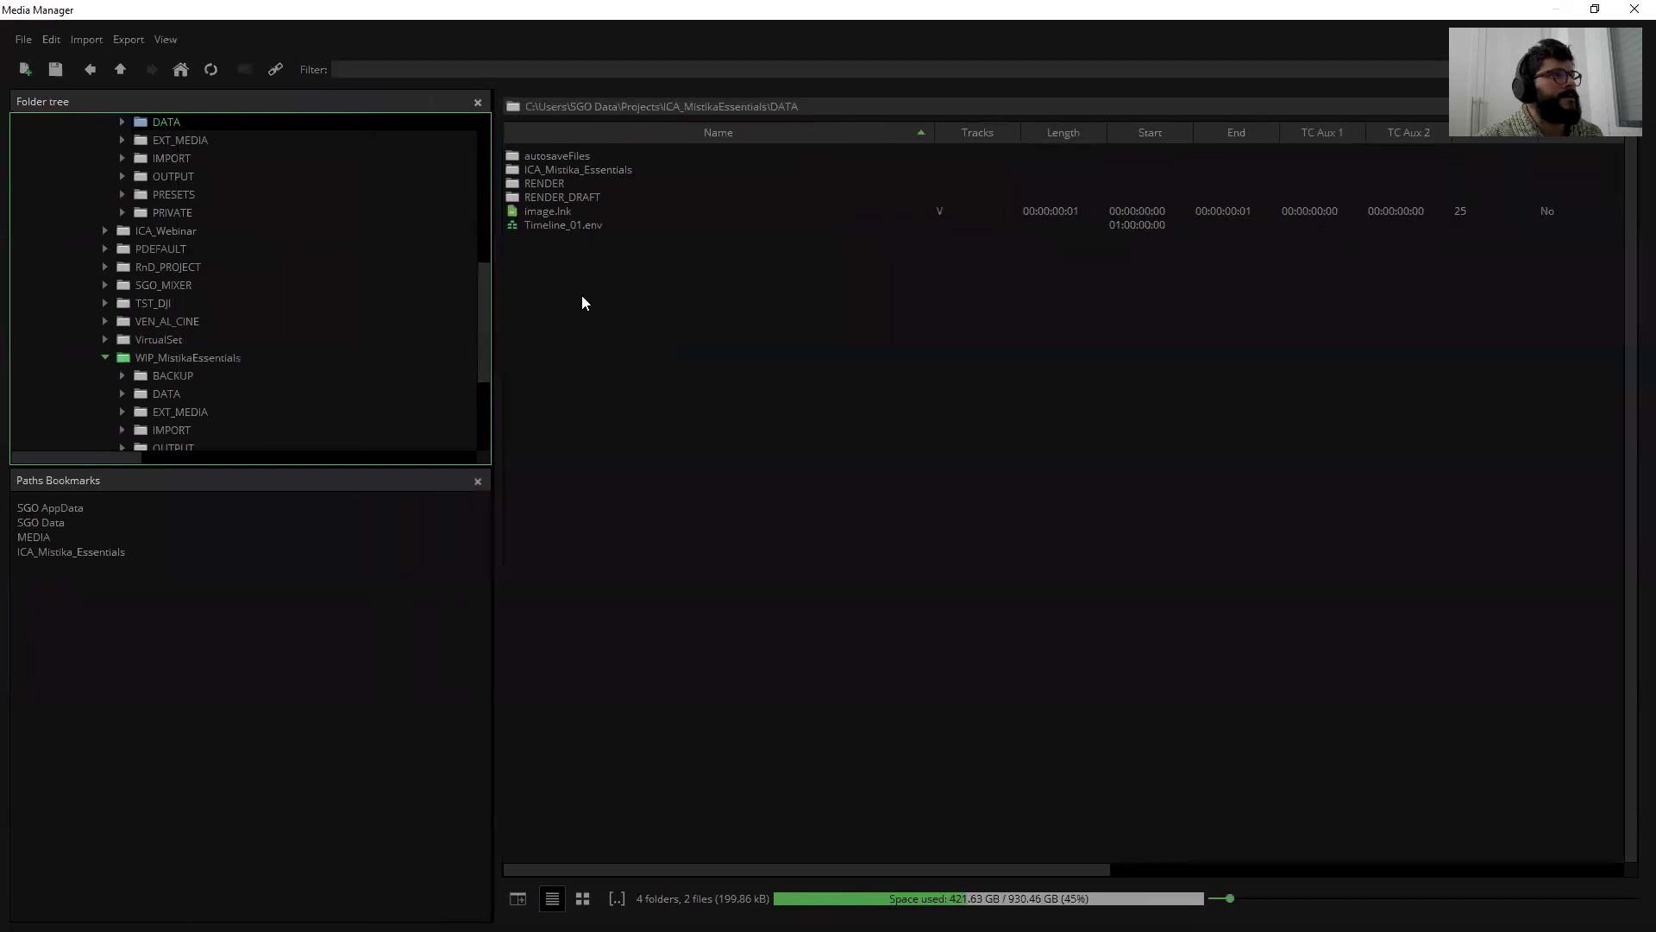
click(1596, 11)
double_click(814, 543)
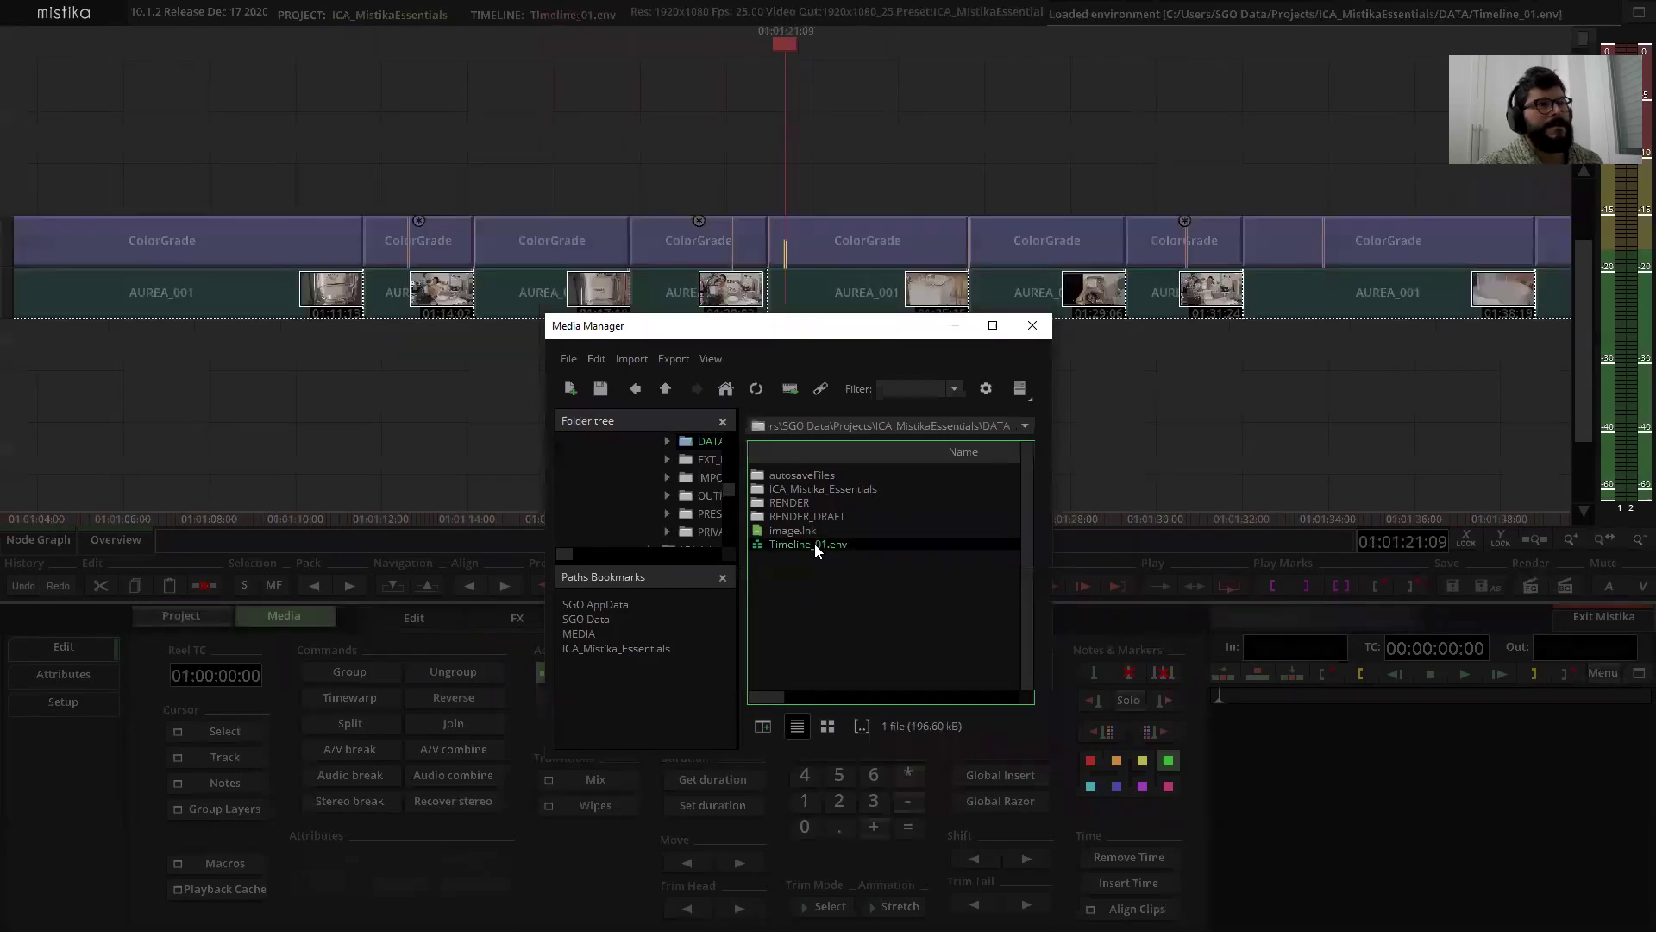
click(1032, 327)
scroll(970, 257, down, 5)
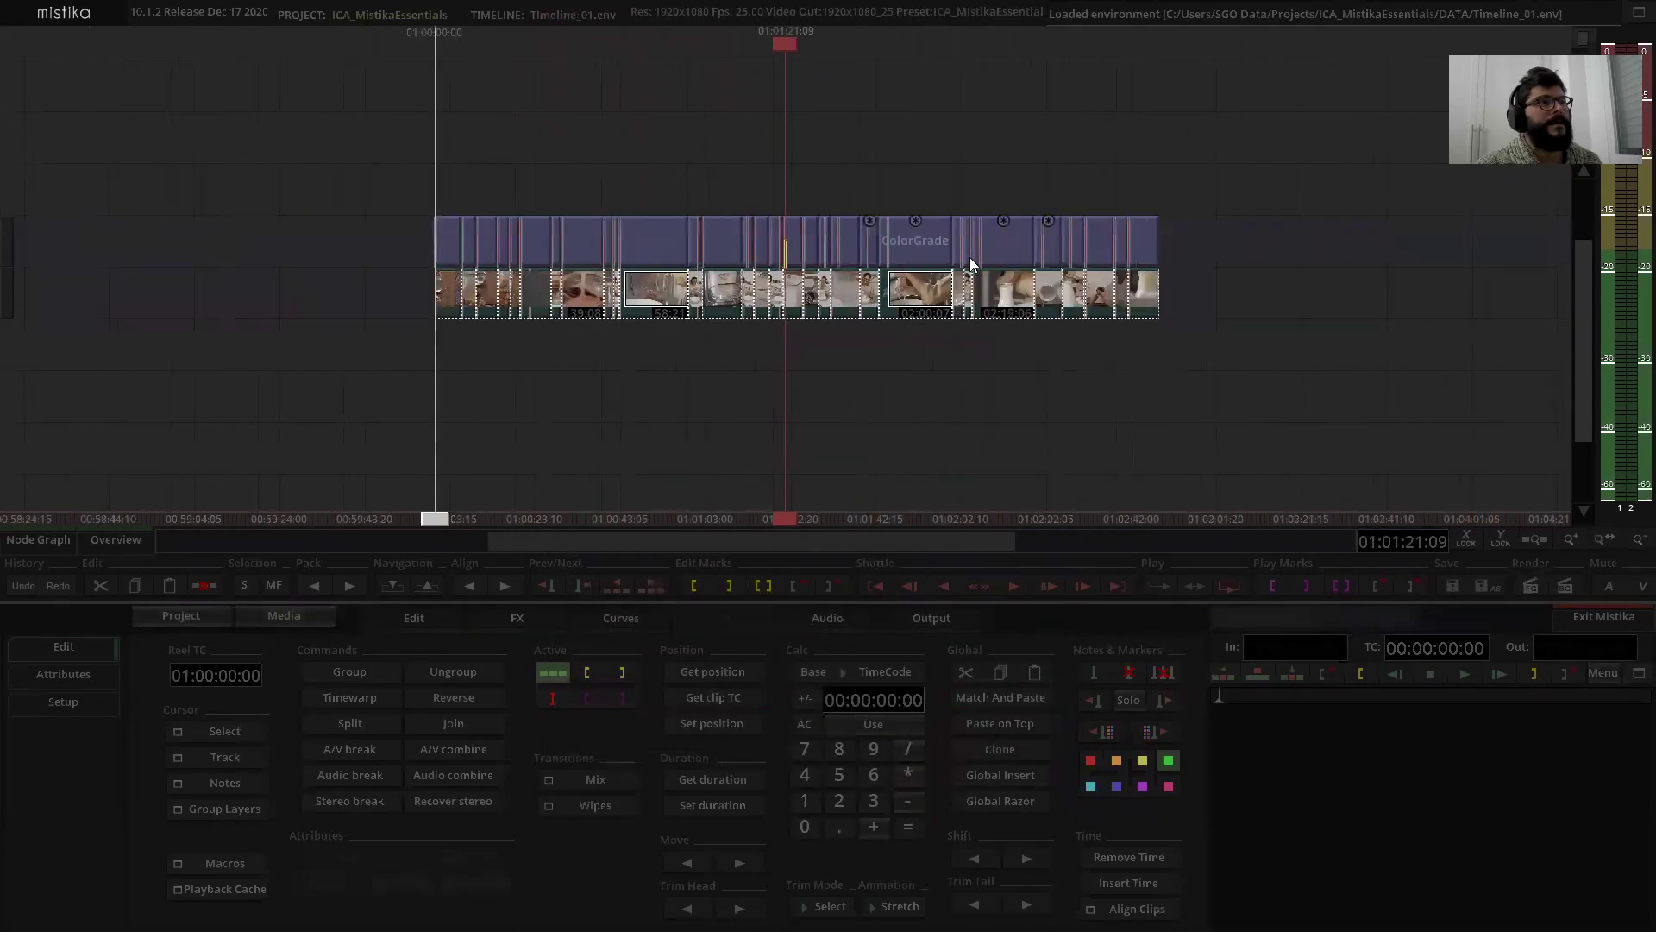
scroll(984, 285, up, 2)
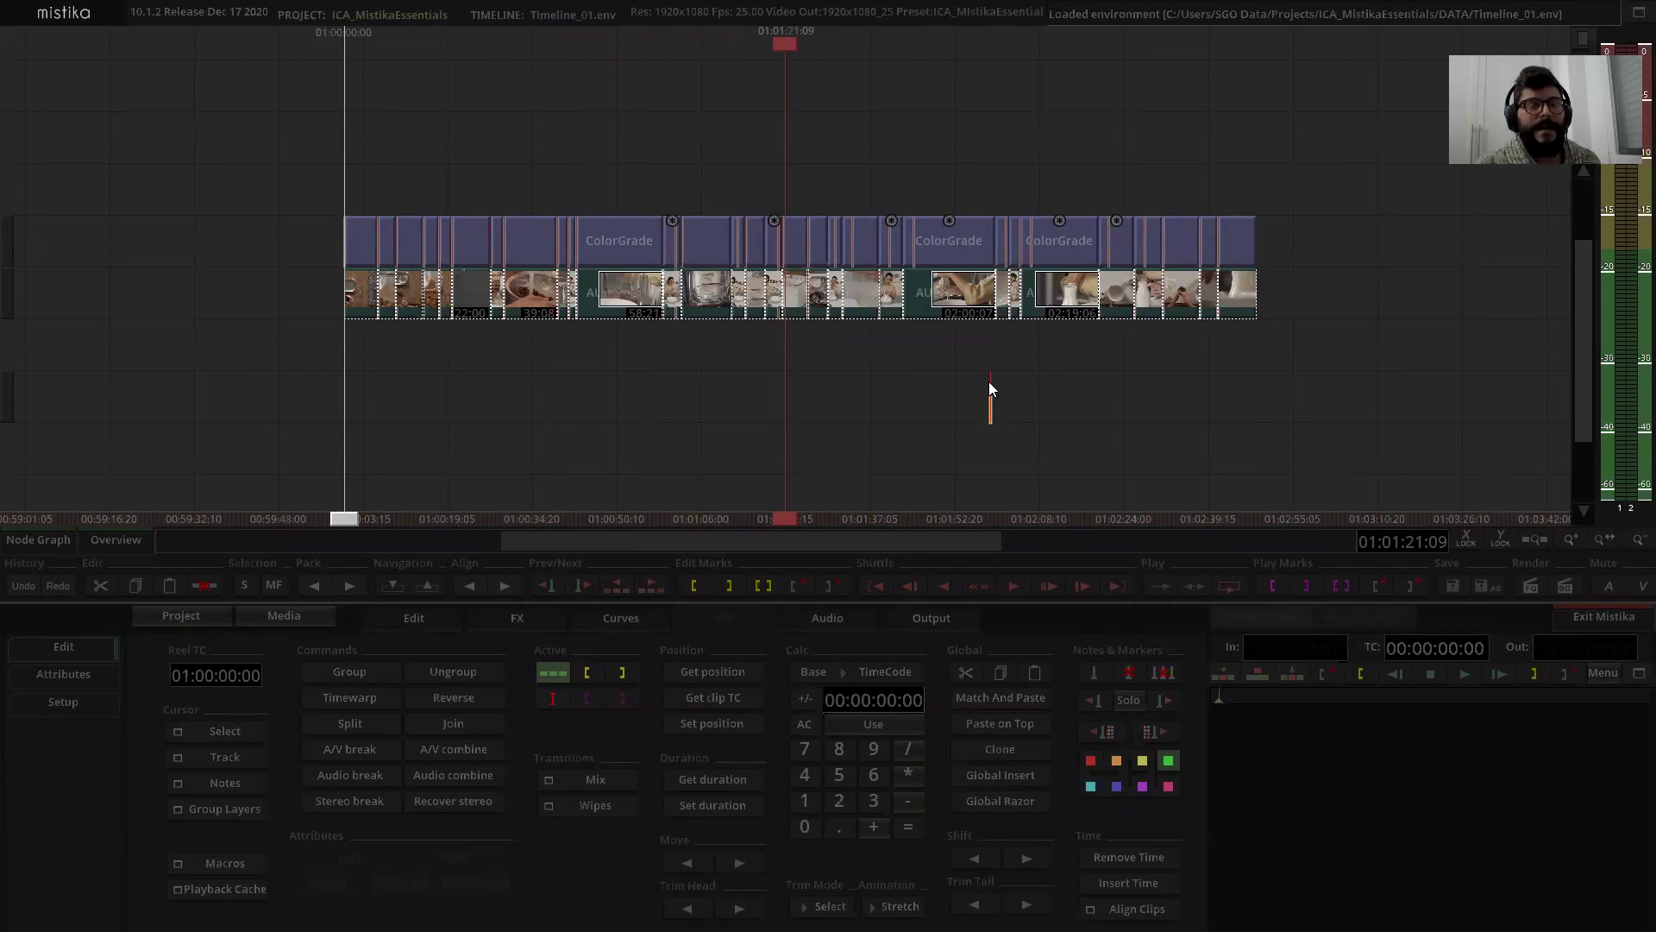
Step: Create a new empty timeline and reopen the Media Manager
right_click(824, 401)
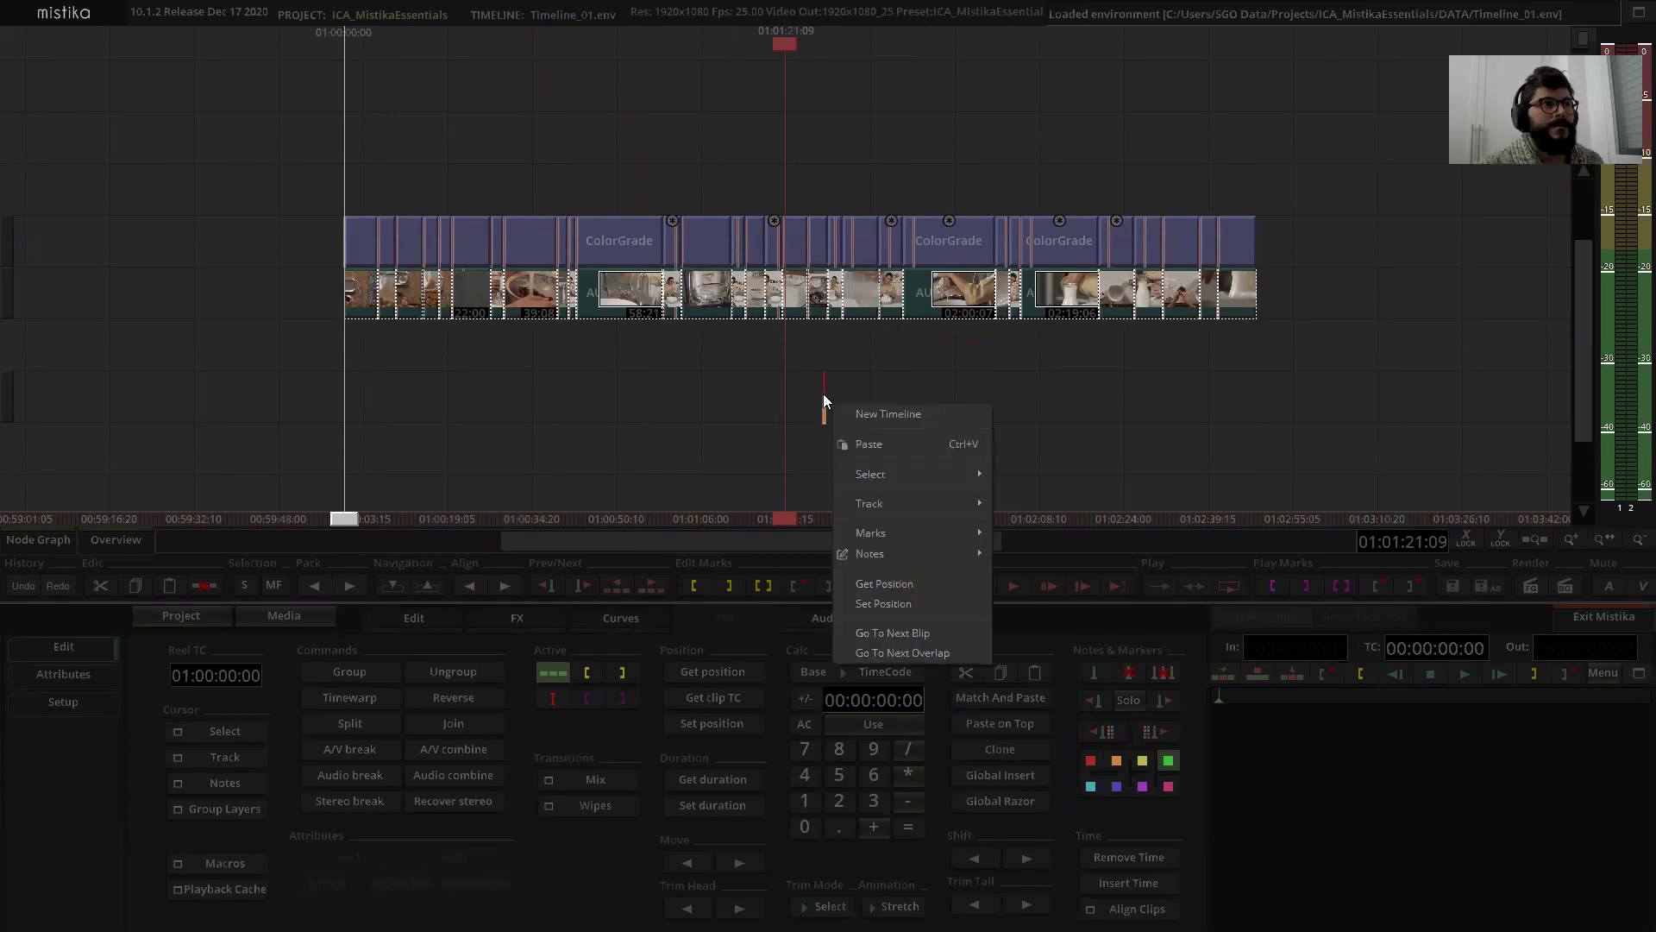
click(866, 411)
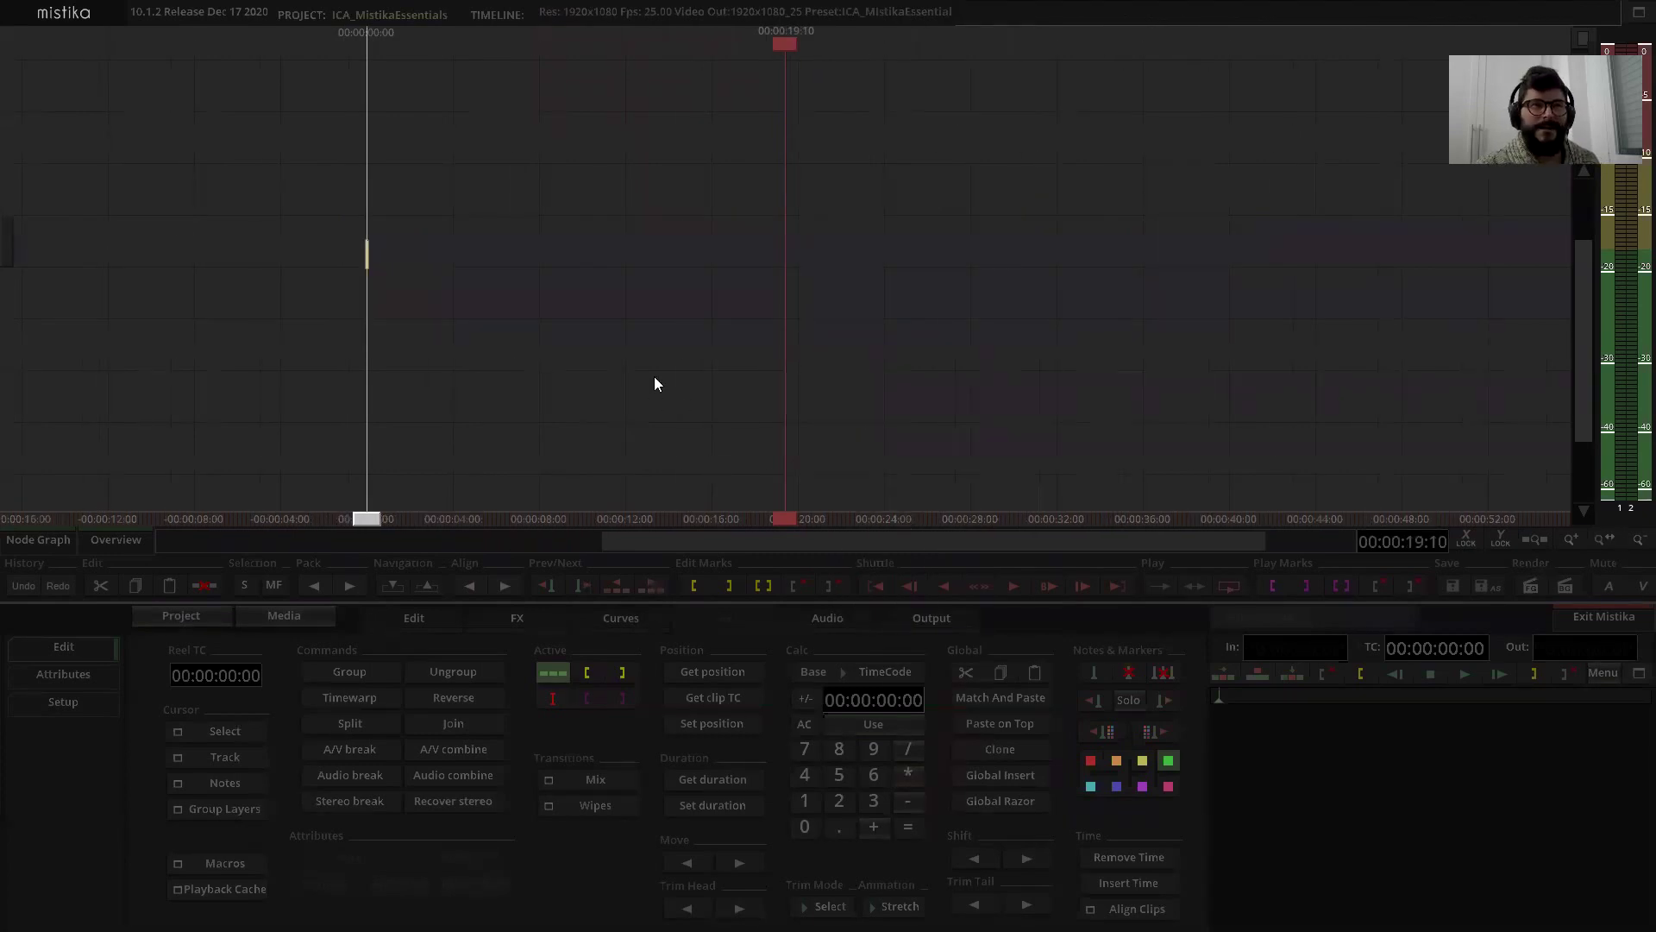
right_click(692, 346)
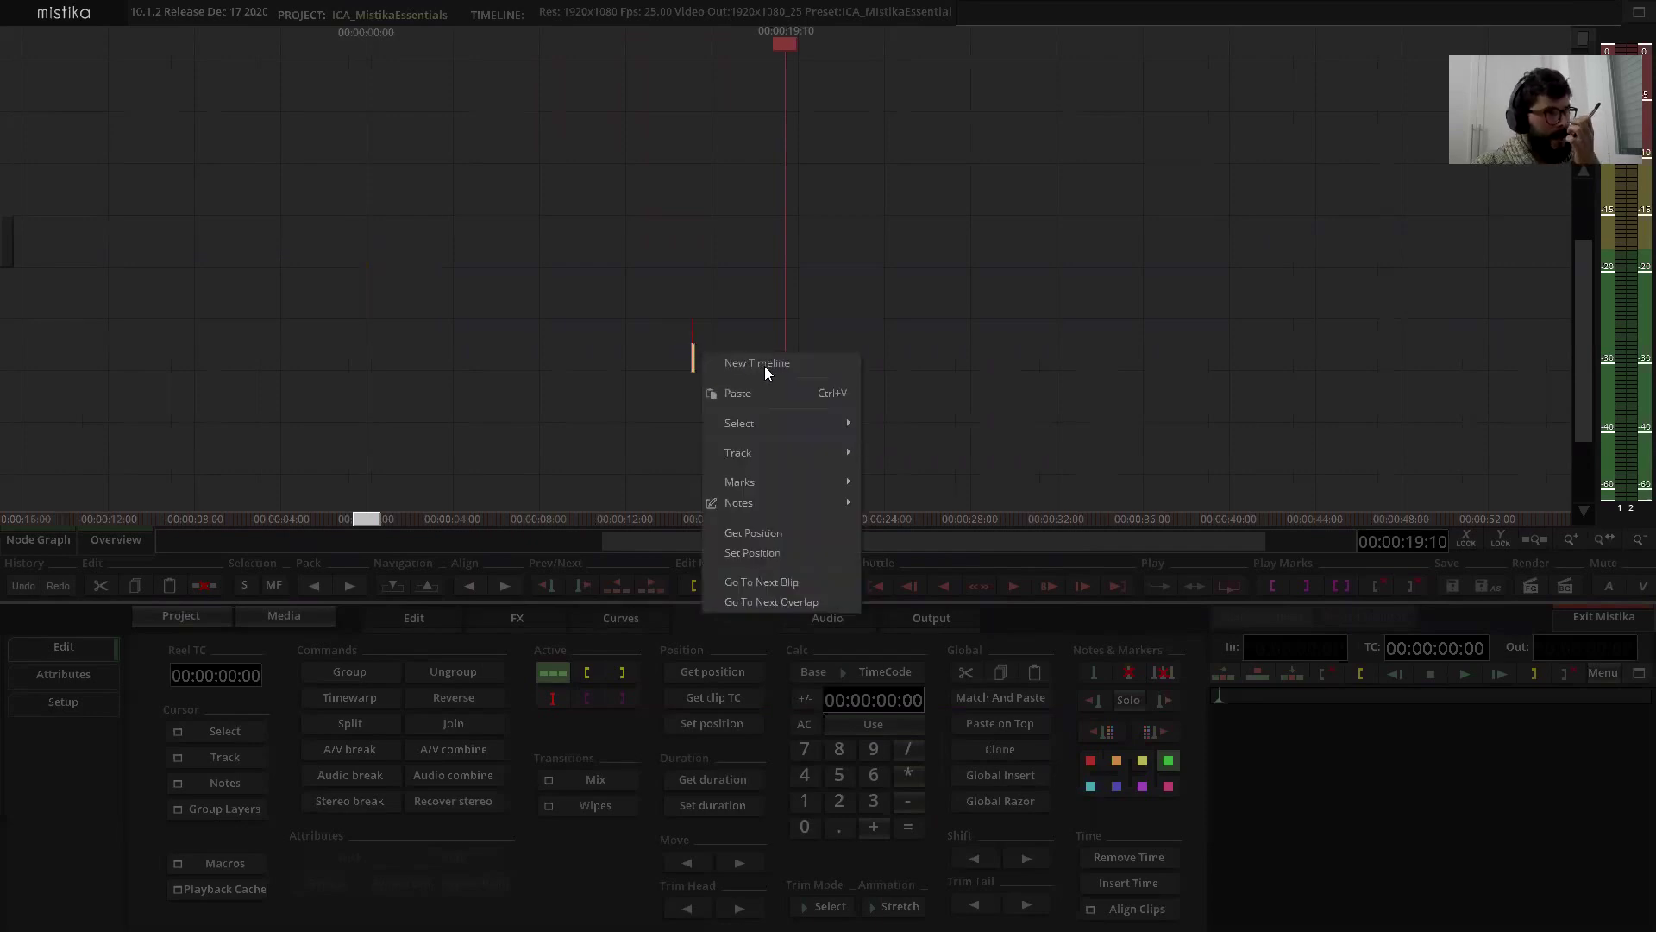
click(732, 222)
click(295, 618)
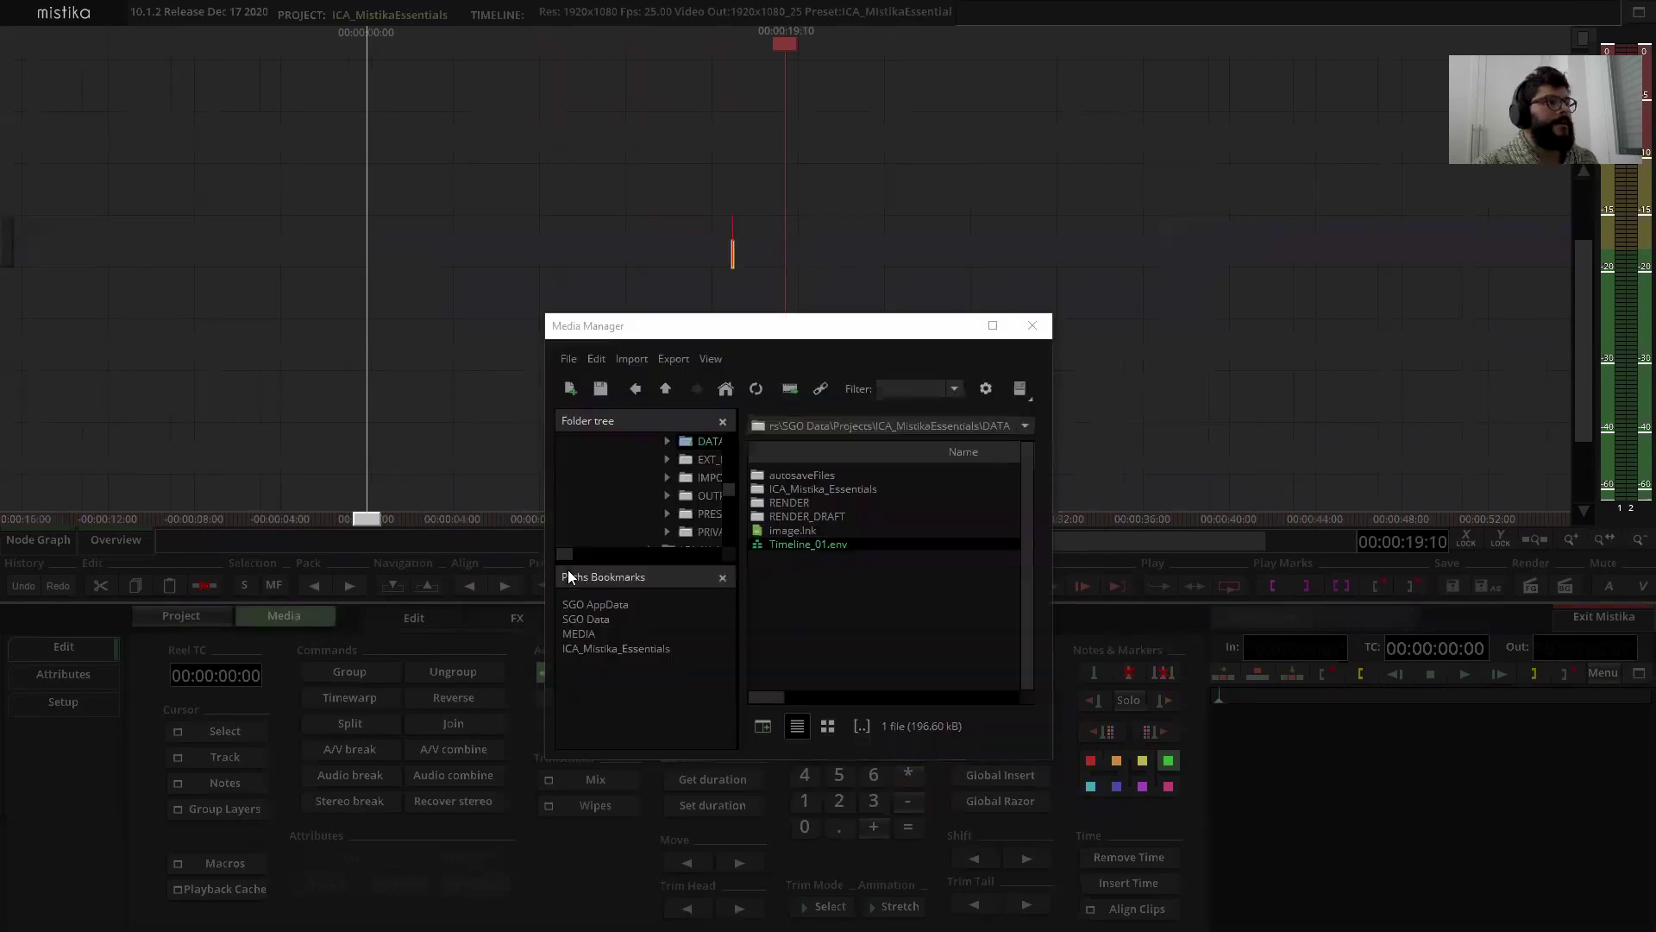
click(573, 395)
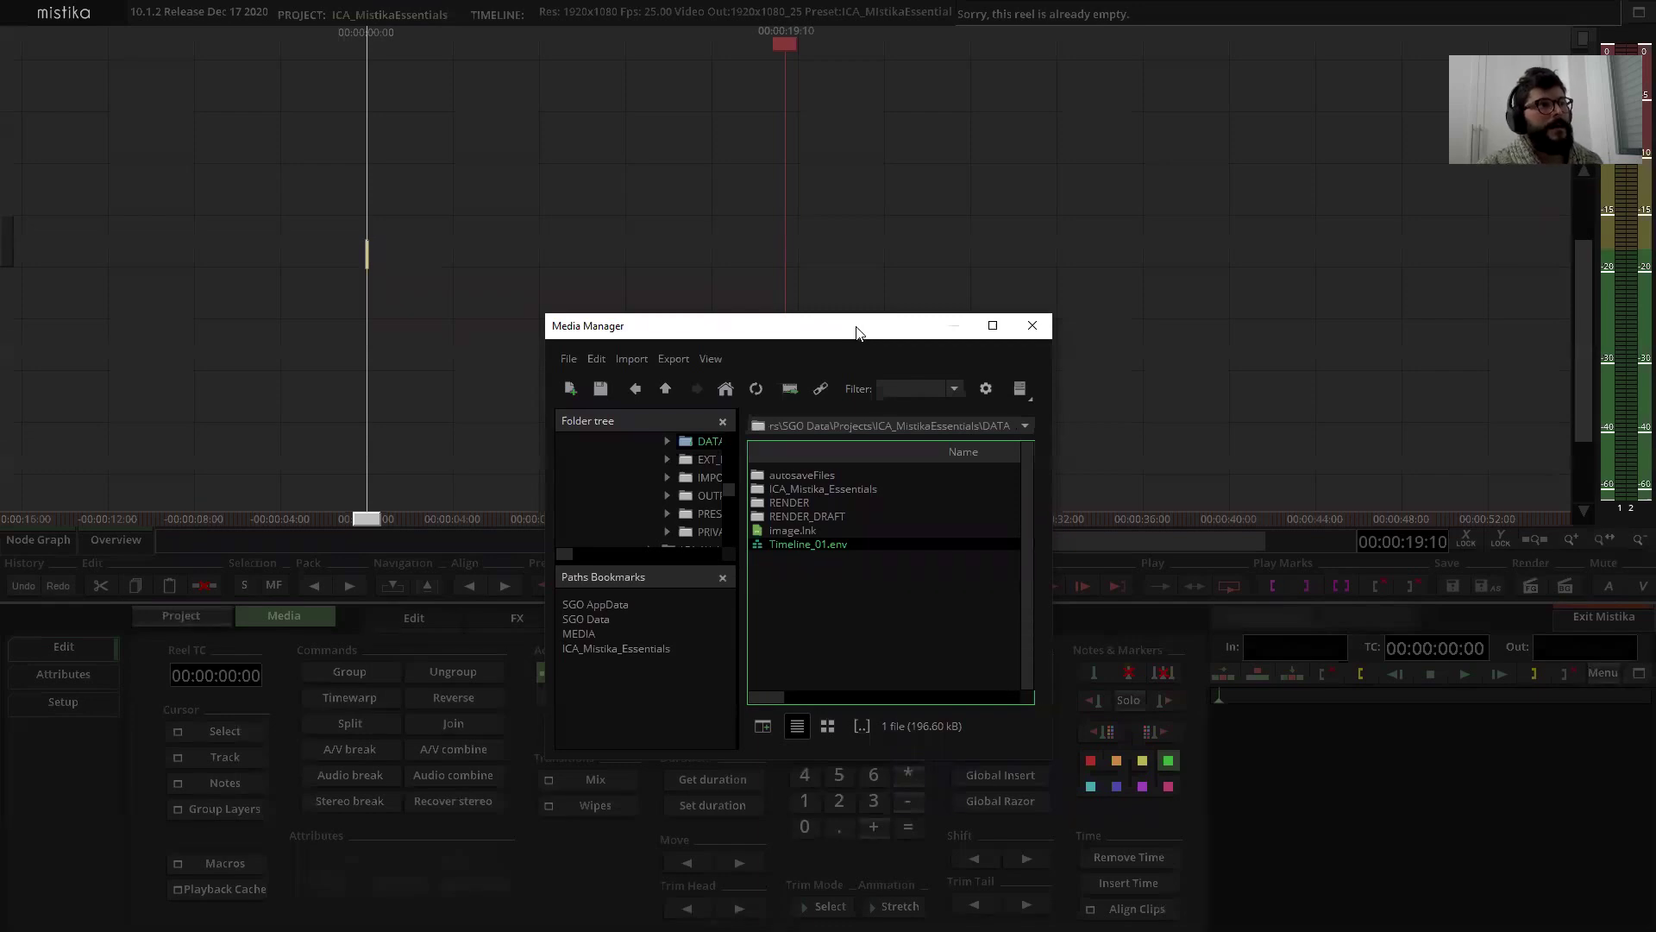
Step: Browse from the ICA_Mistika_Essentials bookmark to the 09_DOCUMENTATION/XML folder and widen the Media Manager window
click(610, 650)
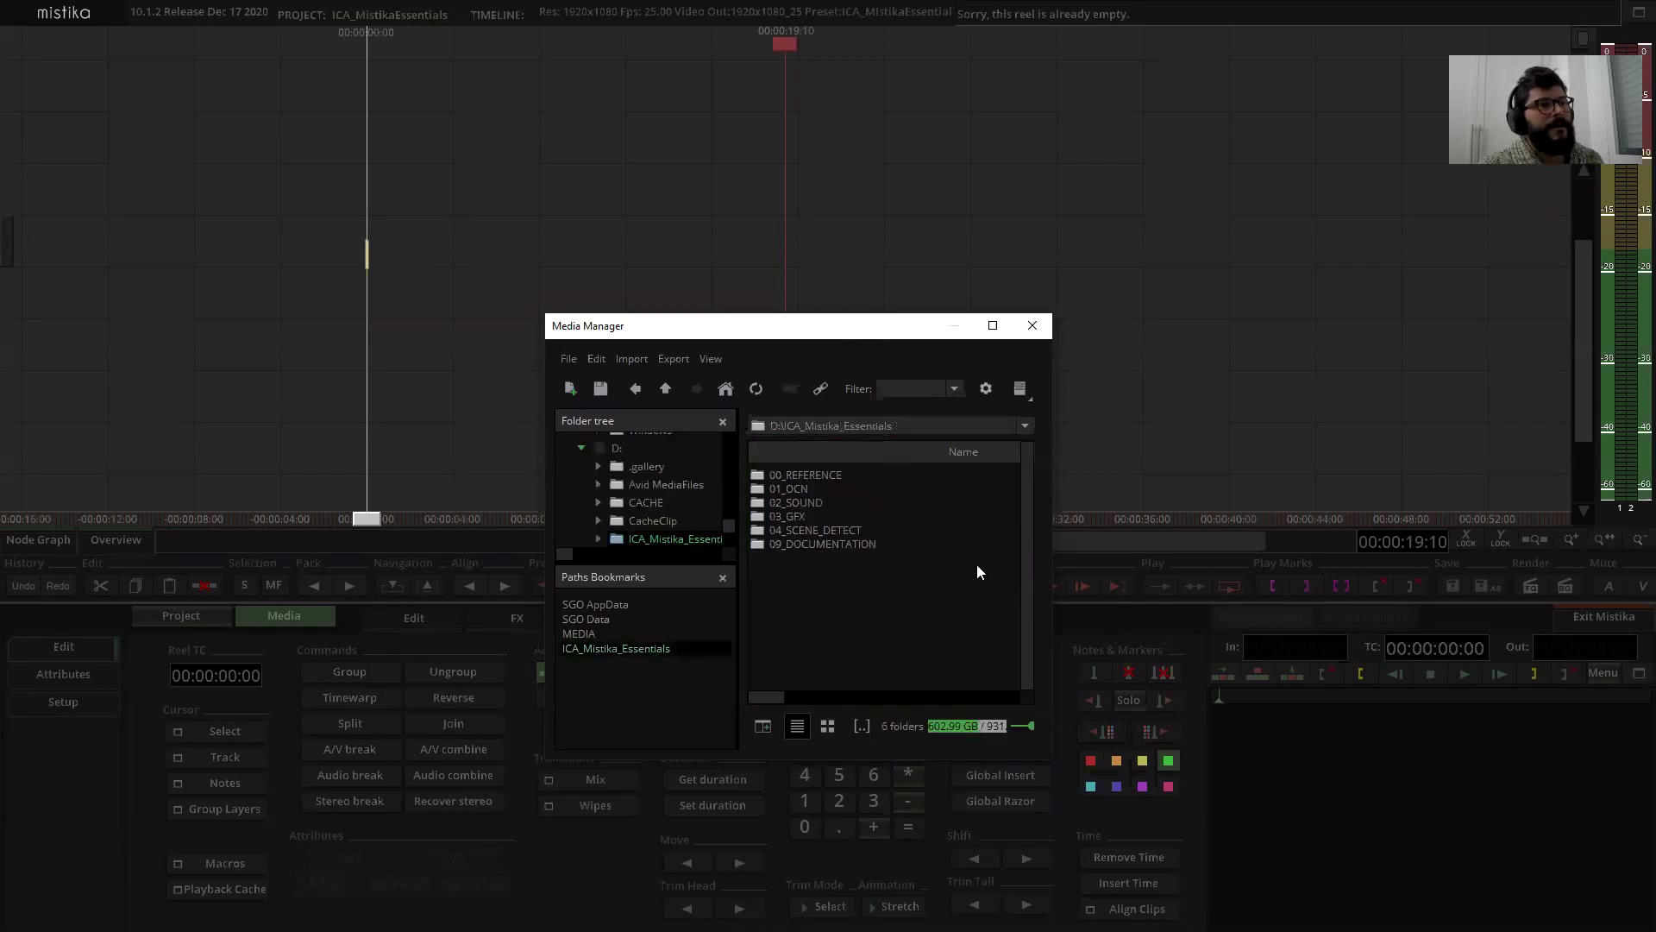
double_click(803, 545)
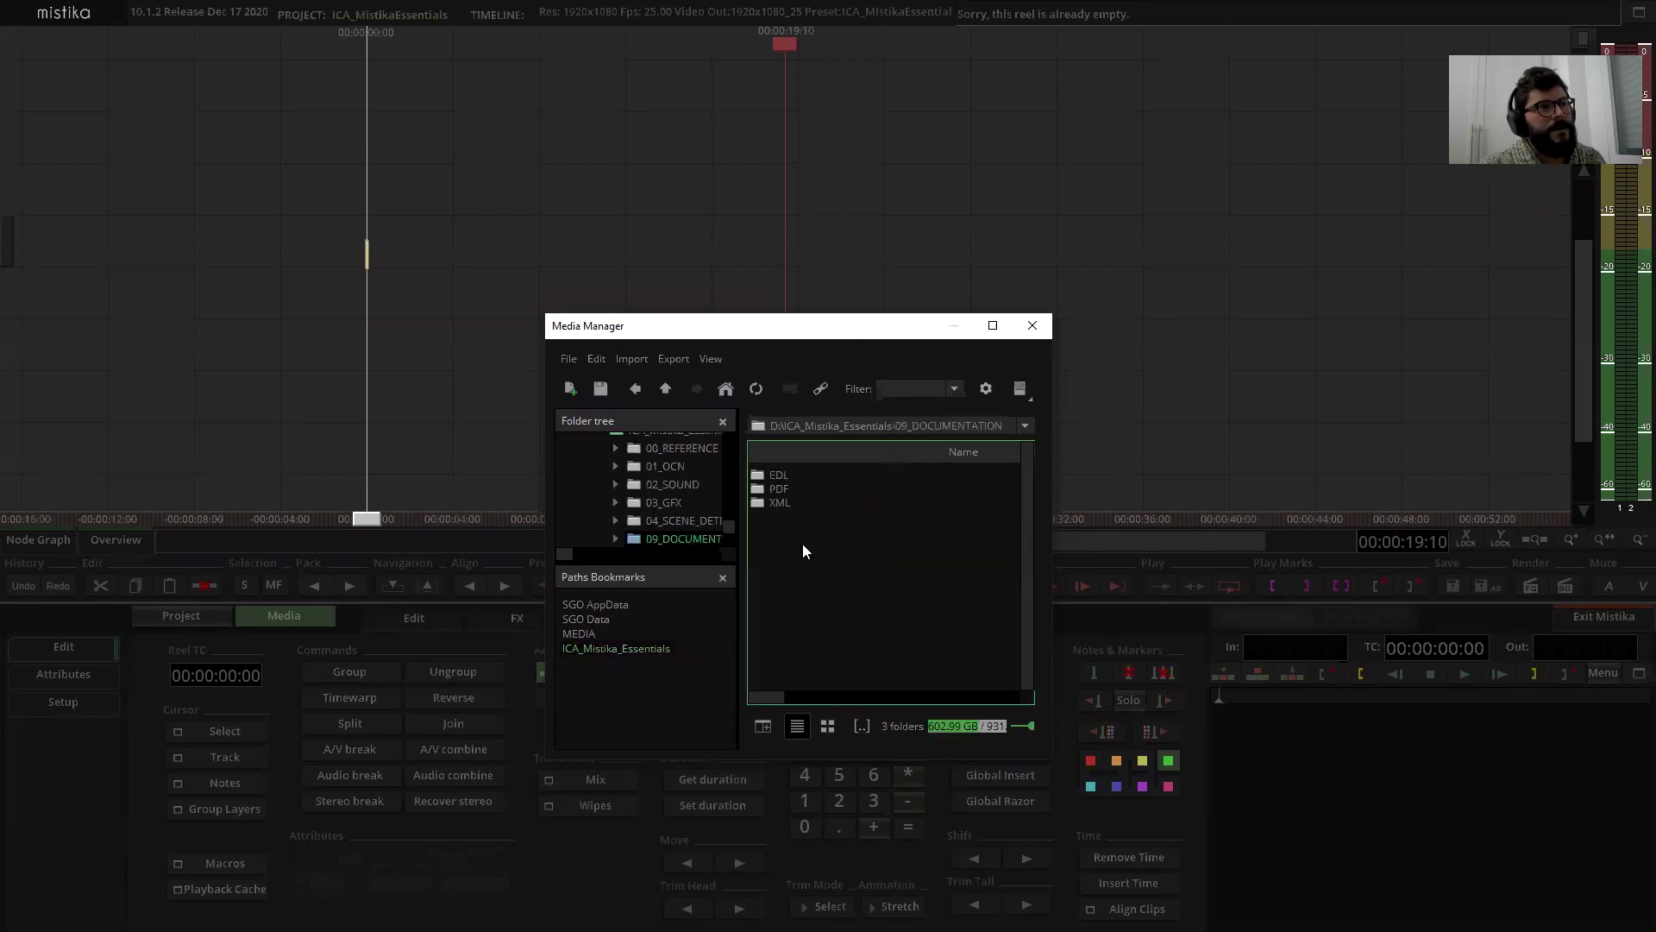
double_click(780, 503)
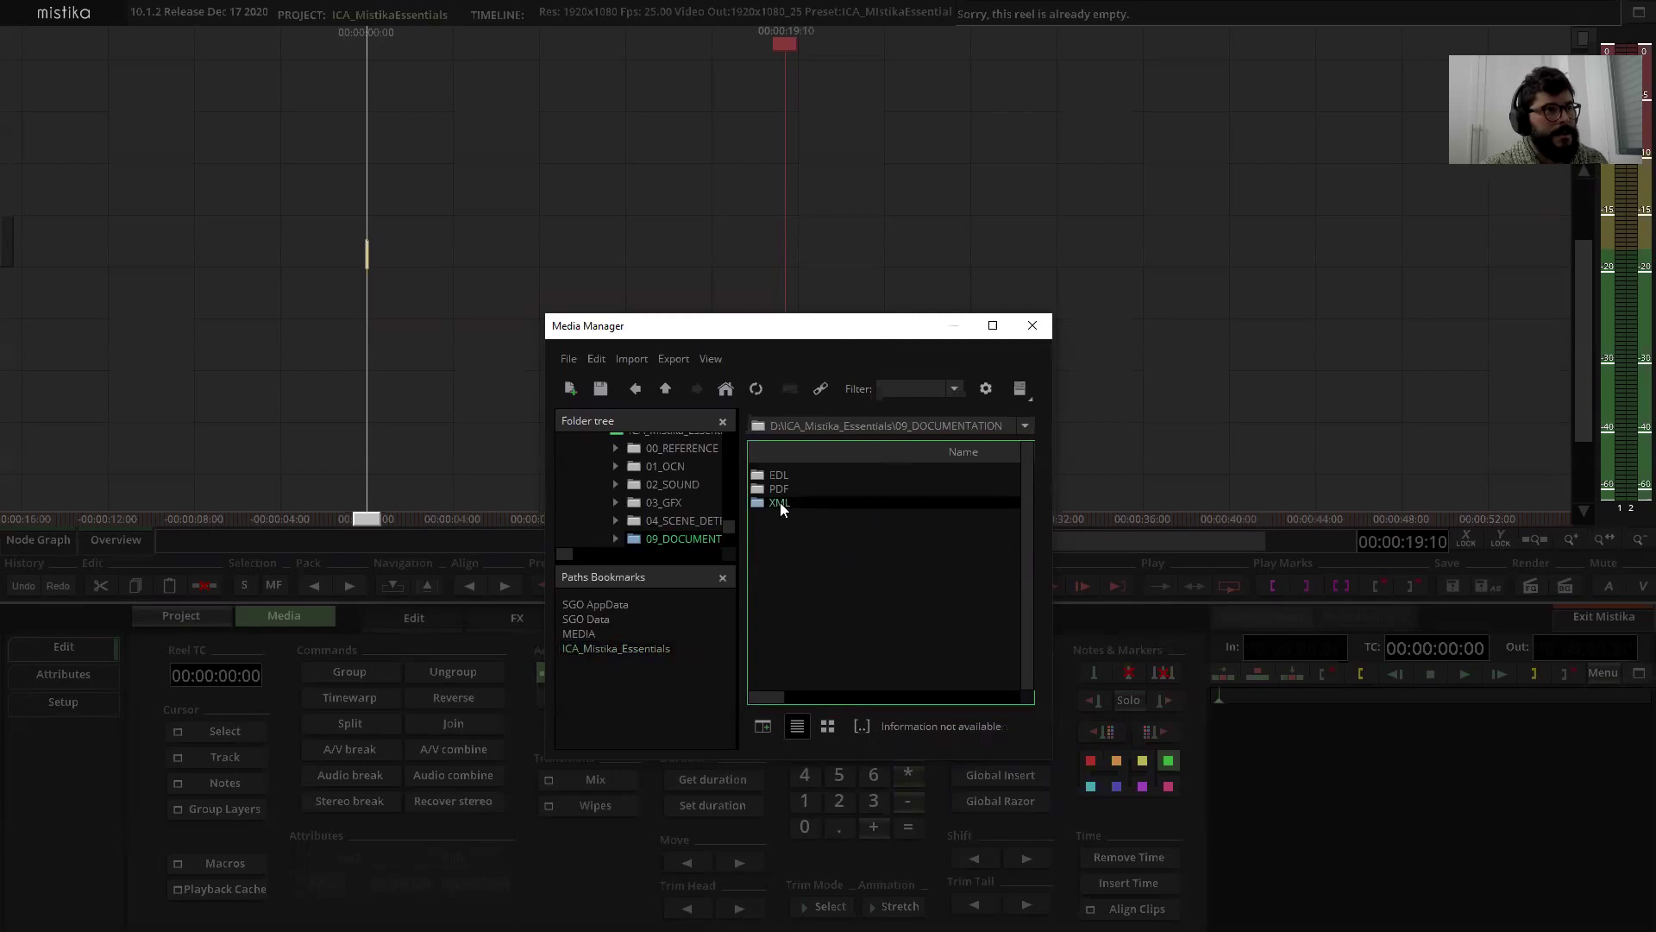
click(811, 476)
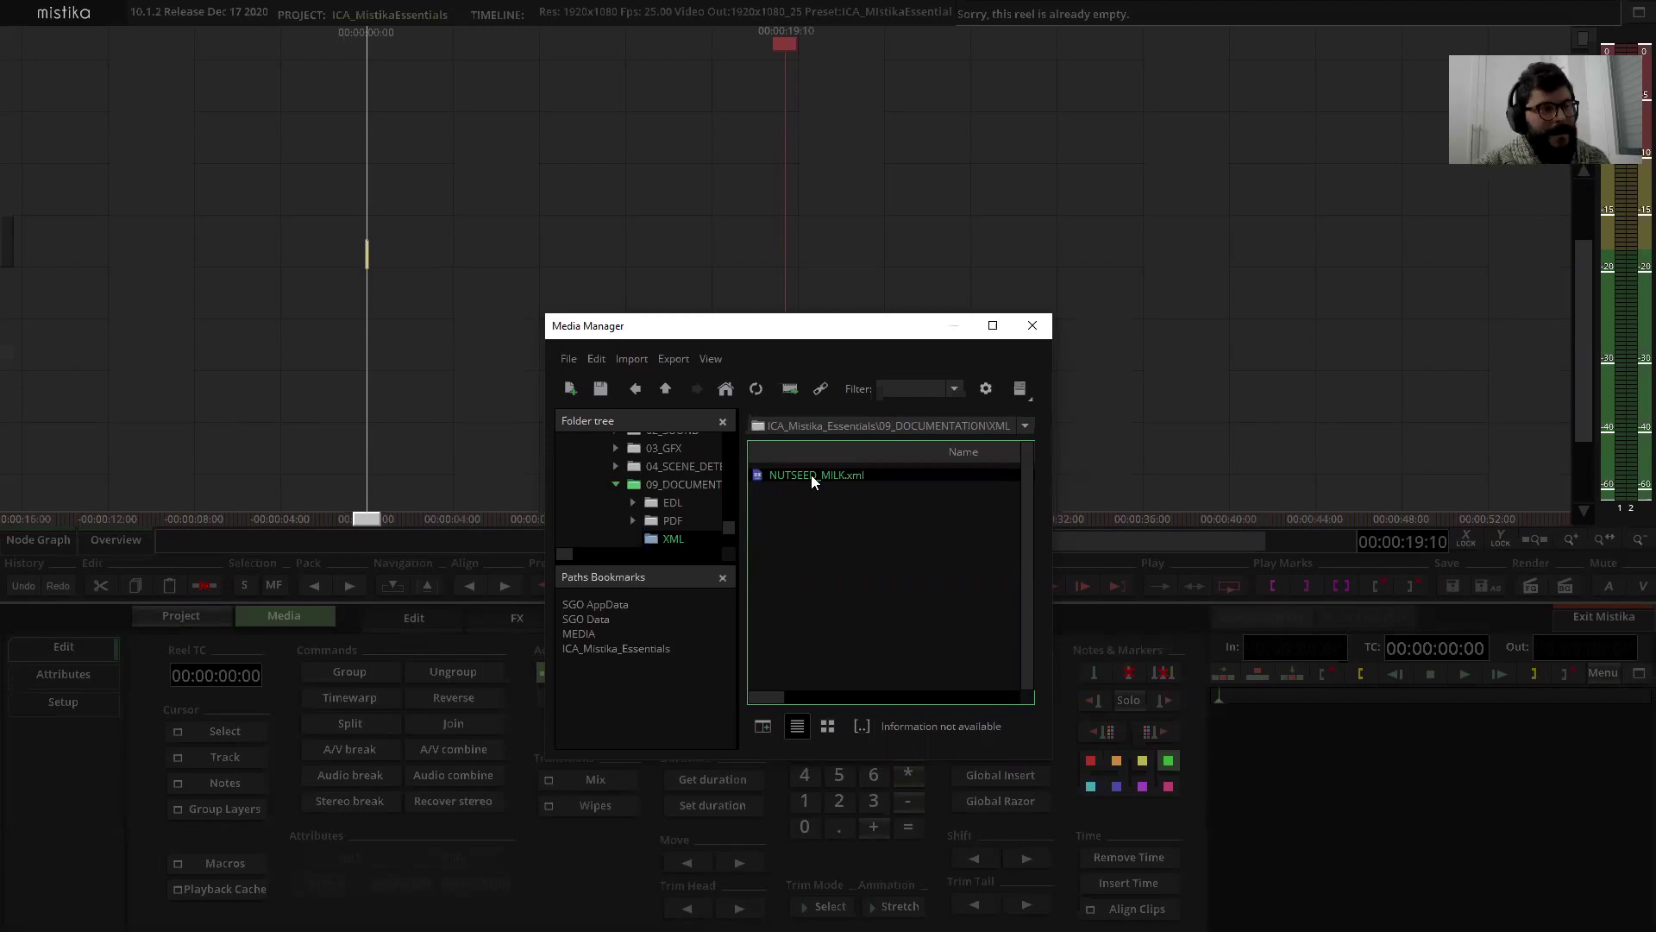
click(817, 490)
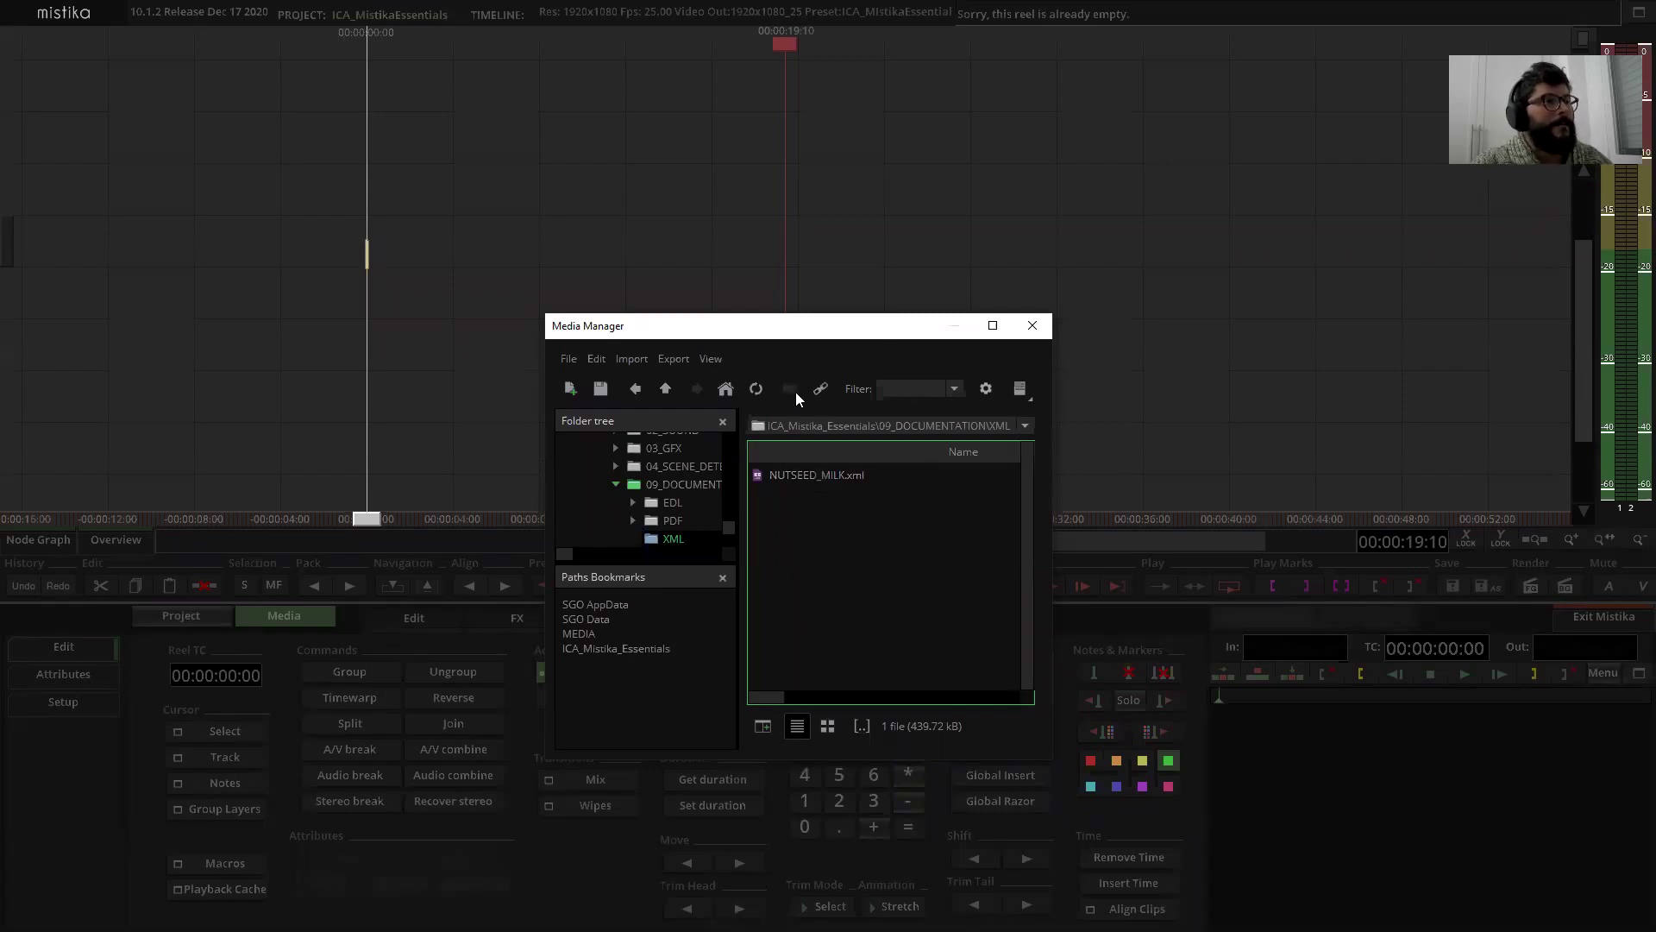
drag(754, 338, 670, 333)
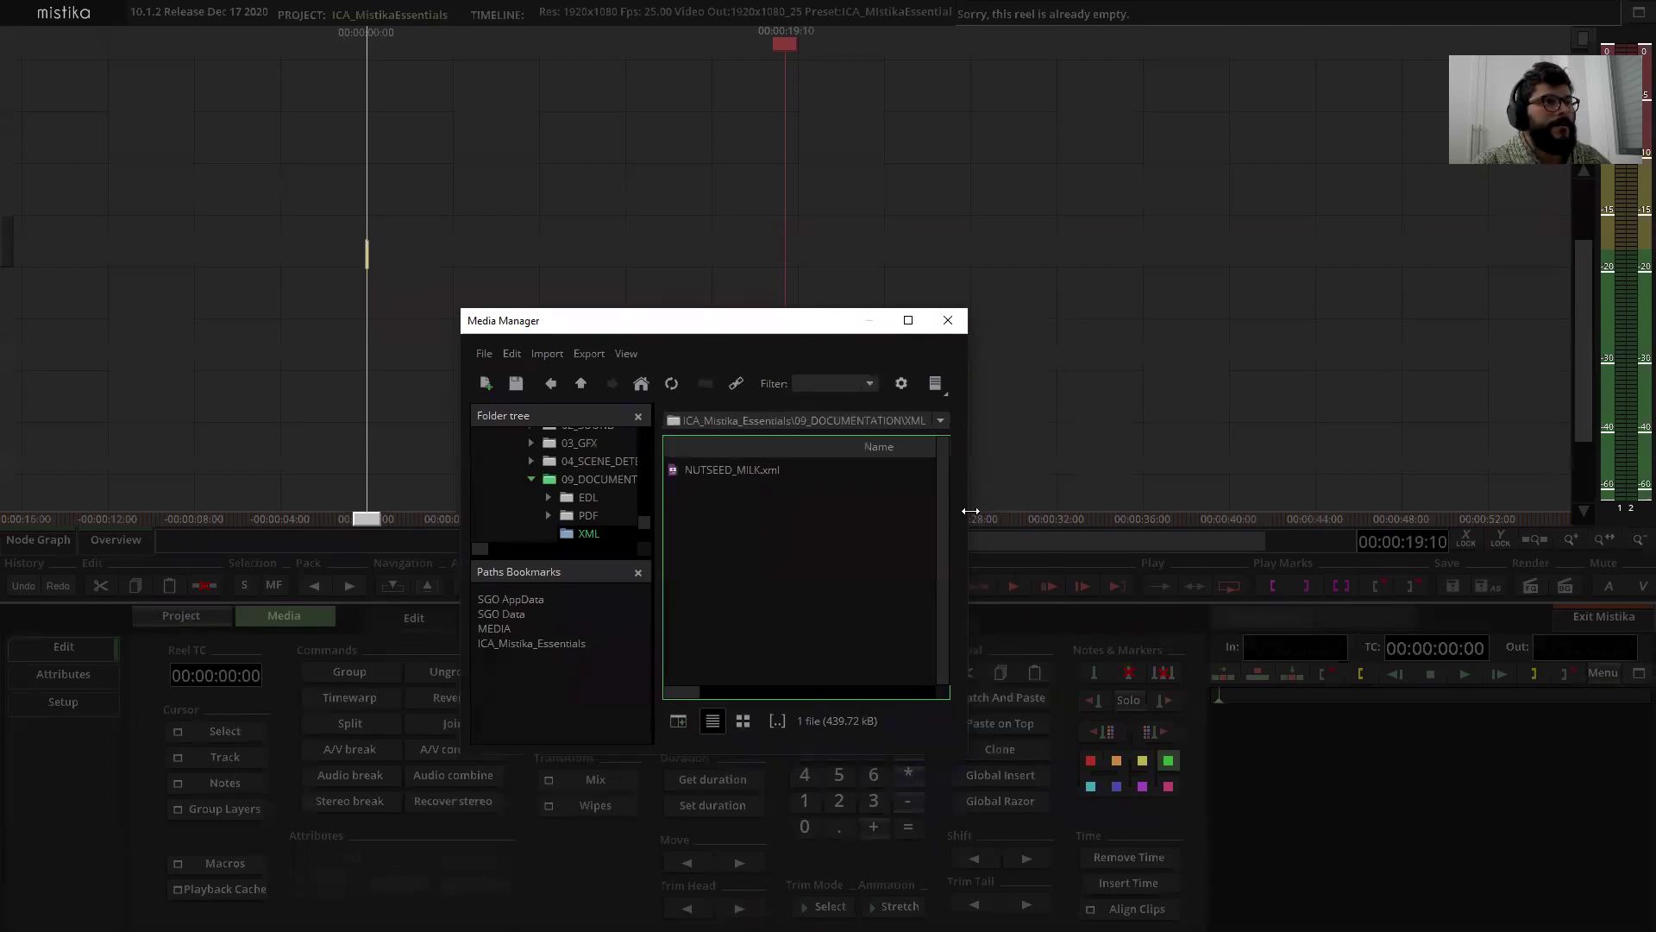
drag(970, 511, 1182, 511)
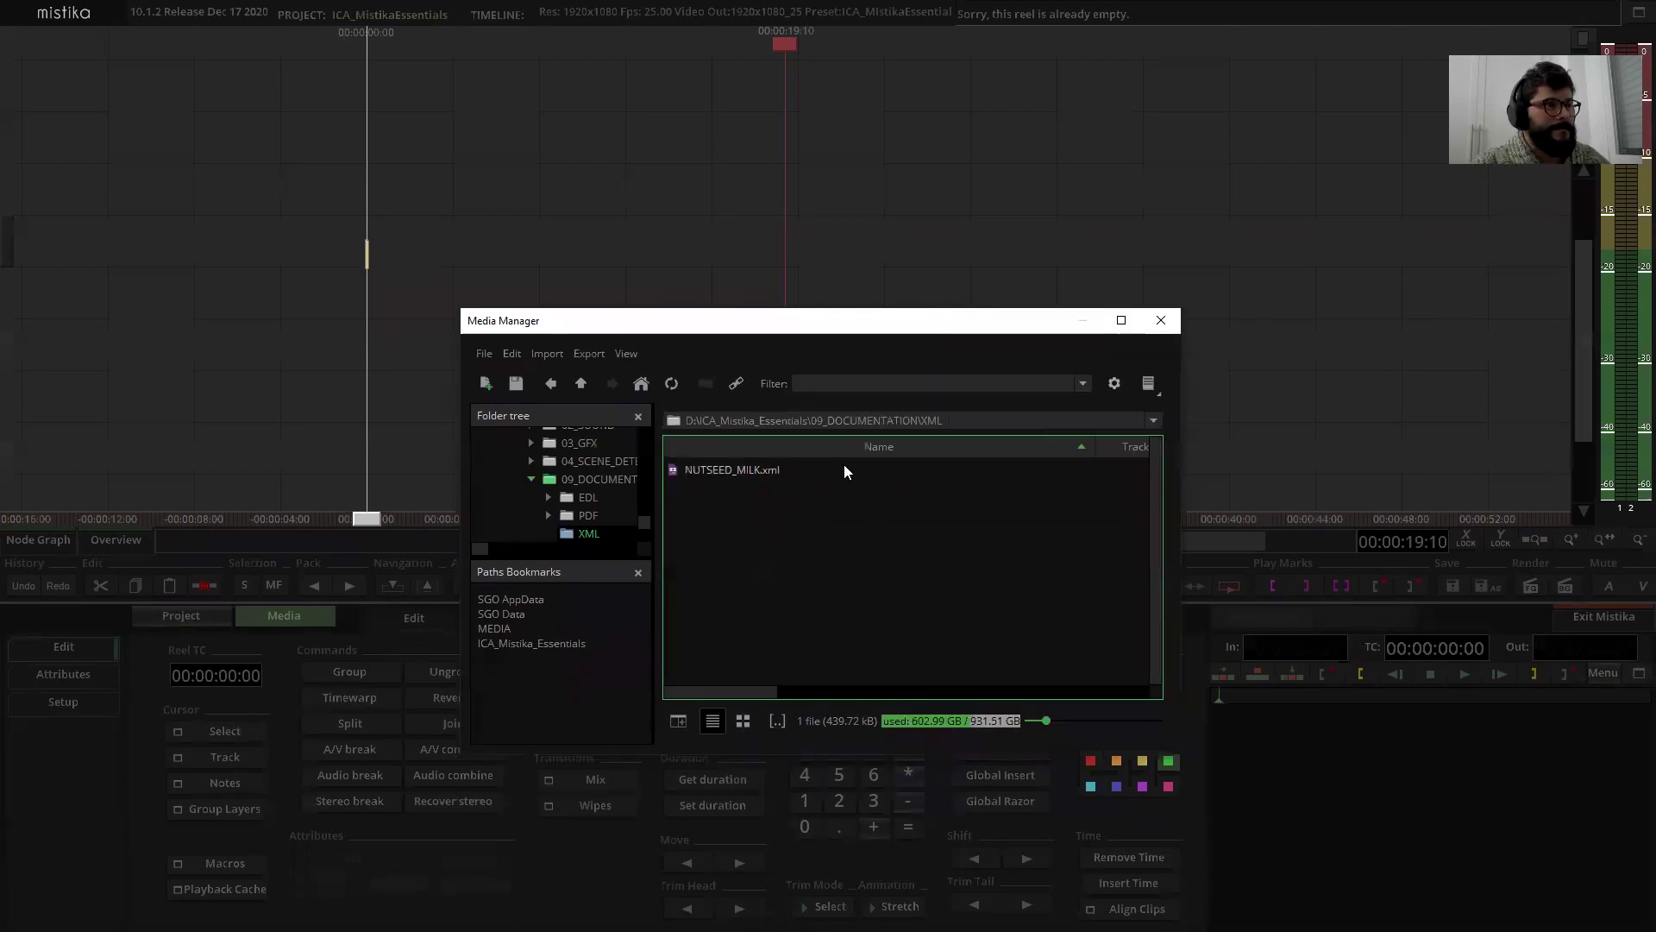
double_click(730, 471)
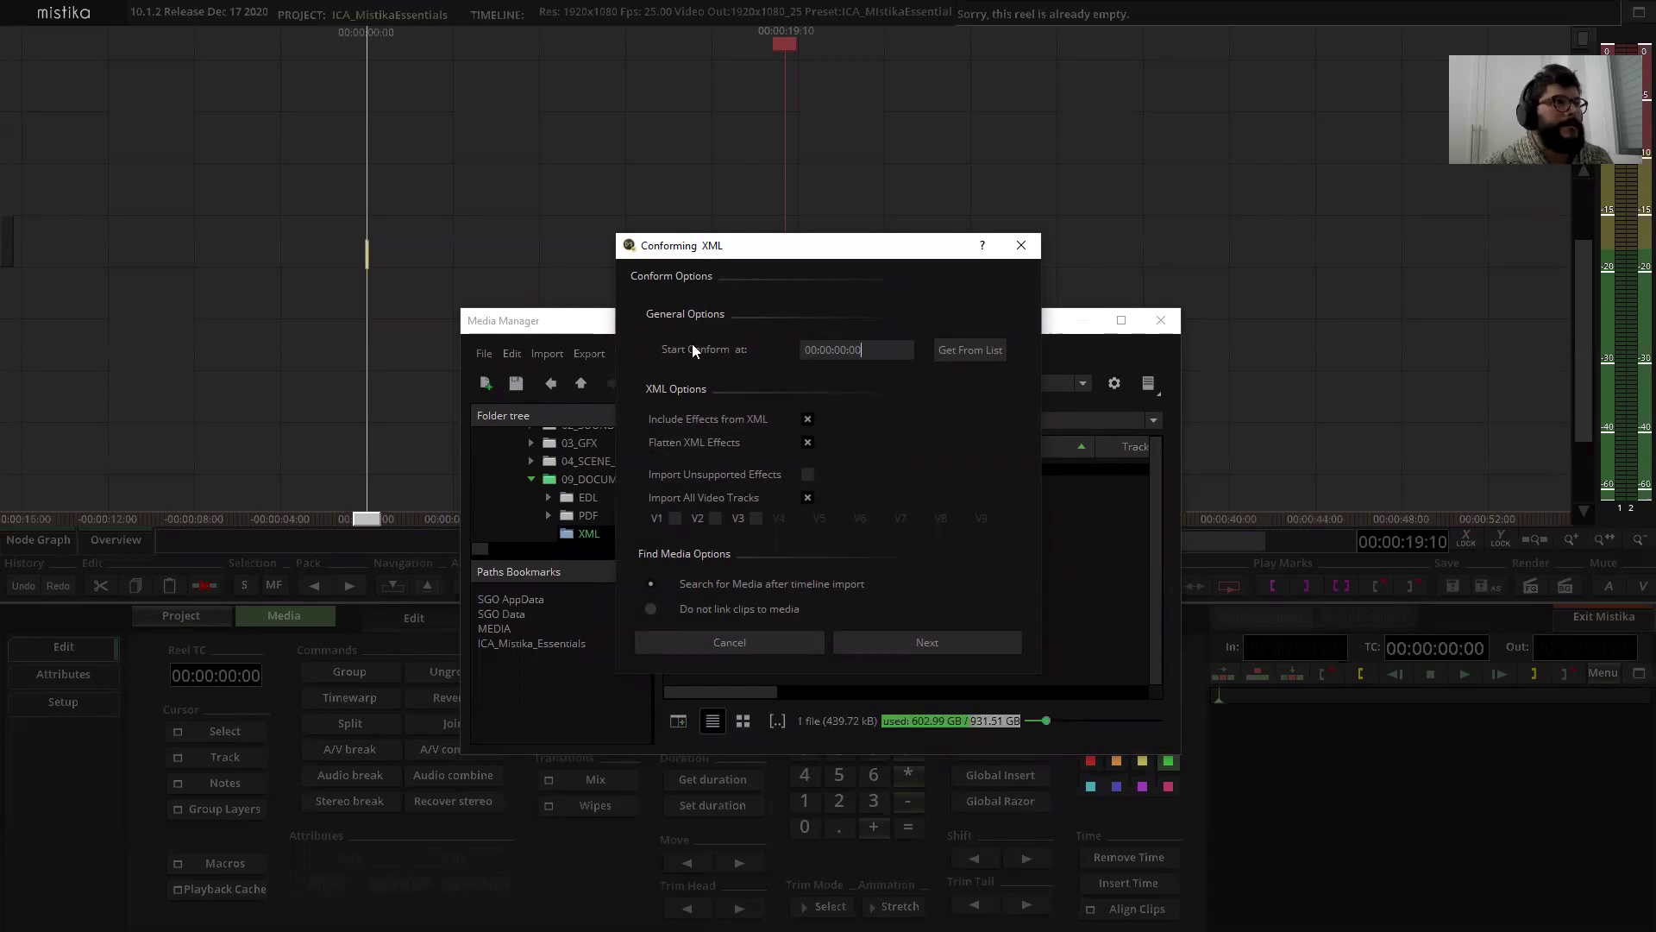
click(832, 351)
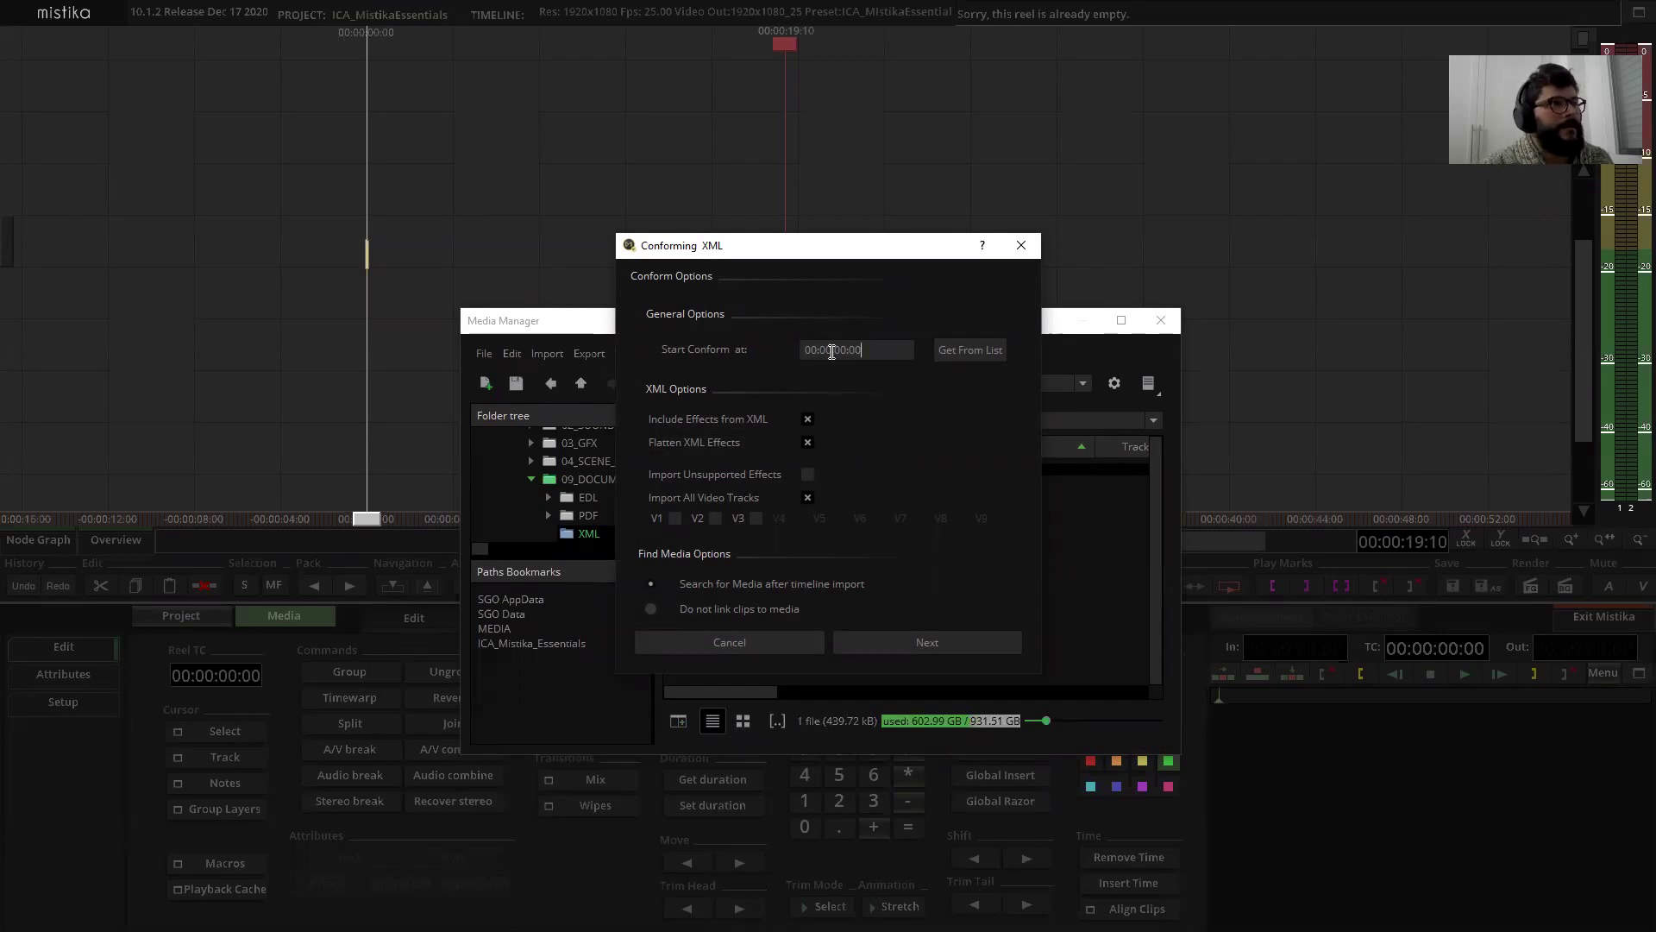
click(749, 643)
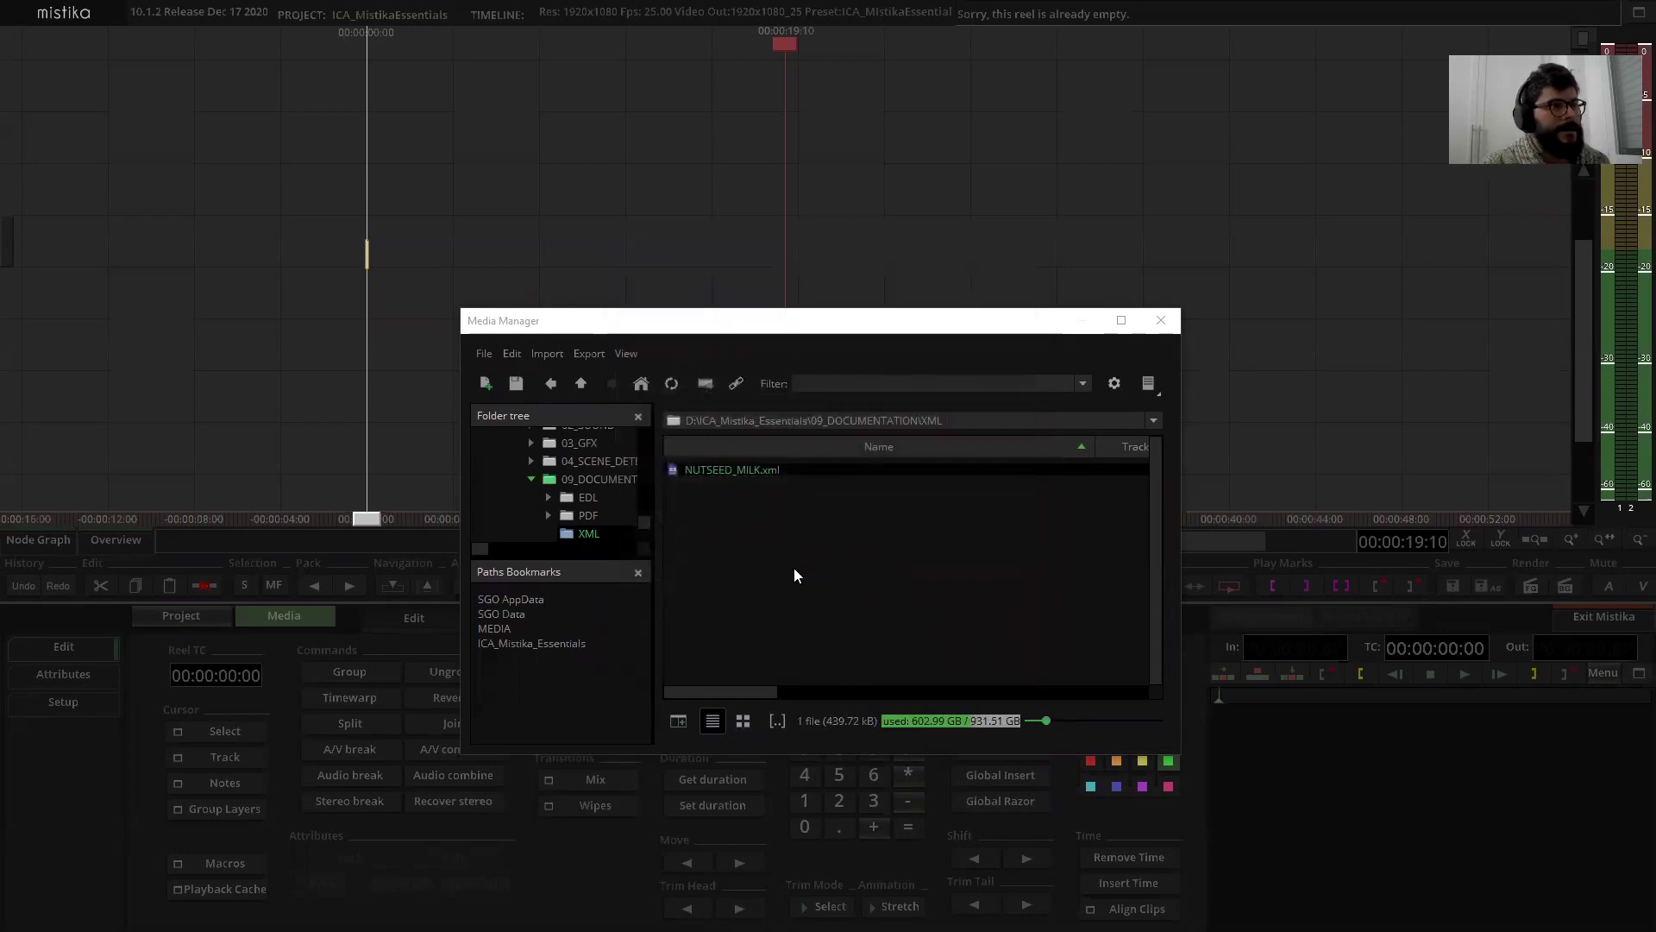
Step: Conform NUTSEED_MILK.xml onto the empty timeline from 00:00:00:00 with flattened XML effects and all video tracks, without linking clips to media
click(697, 471)
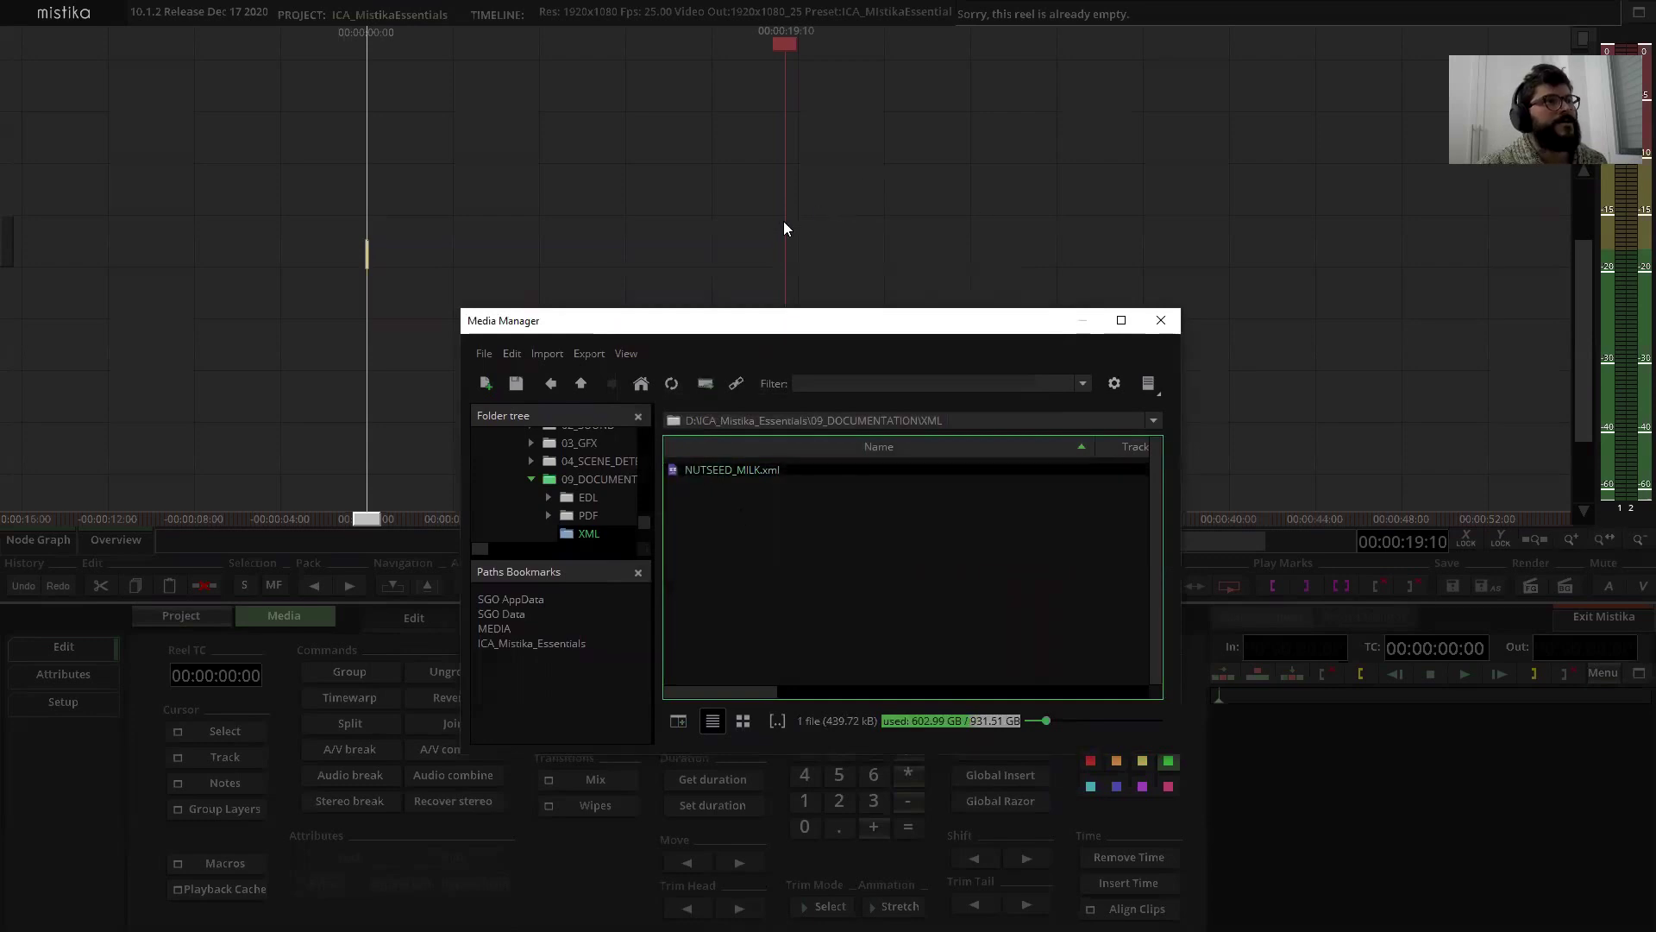
drag(697, 471, 784, 222)
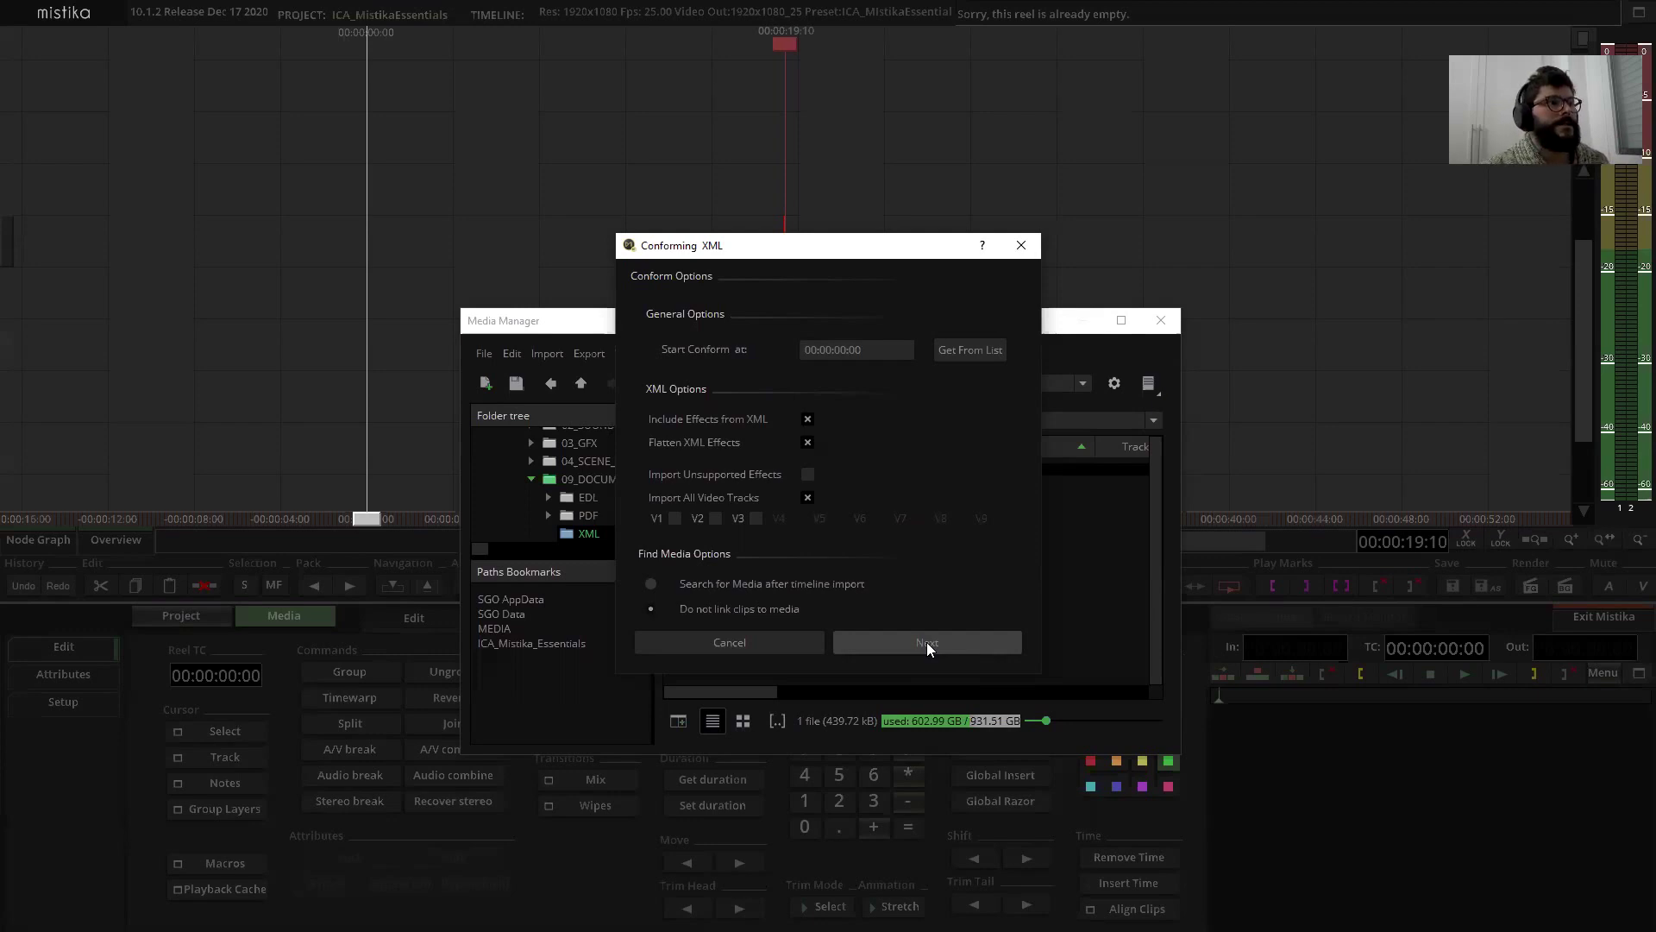
click(926, 643)
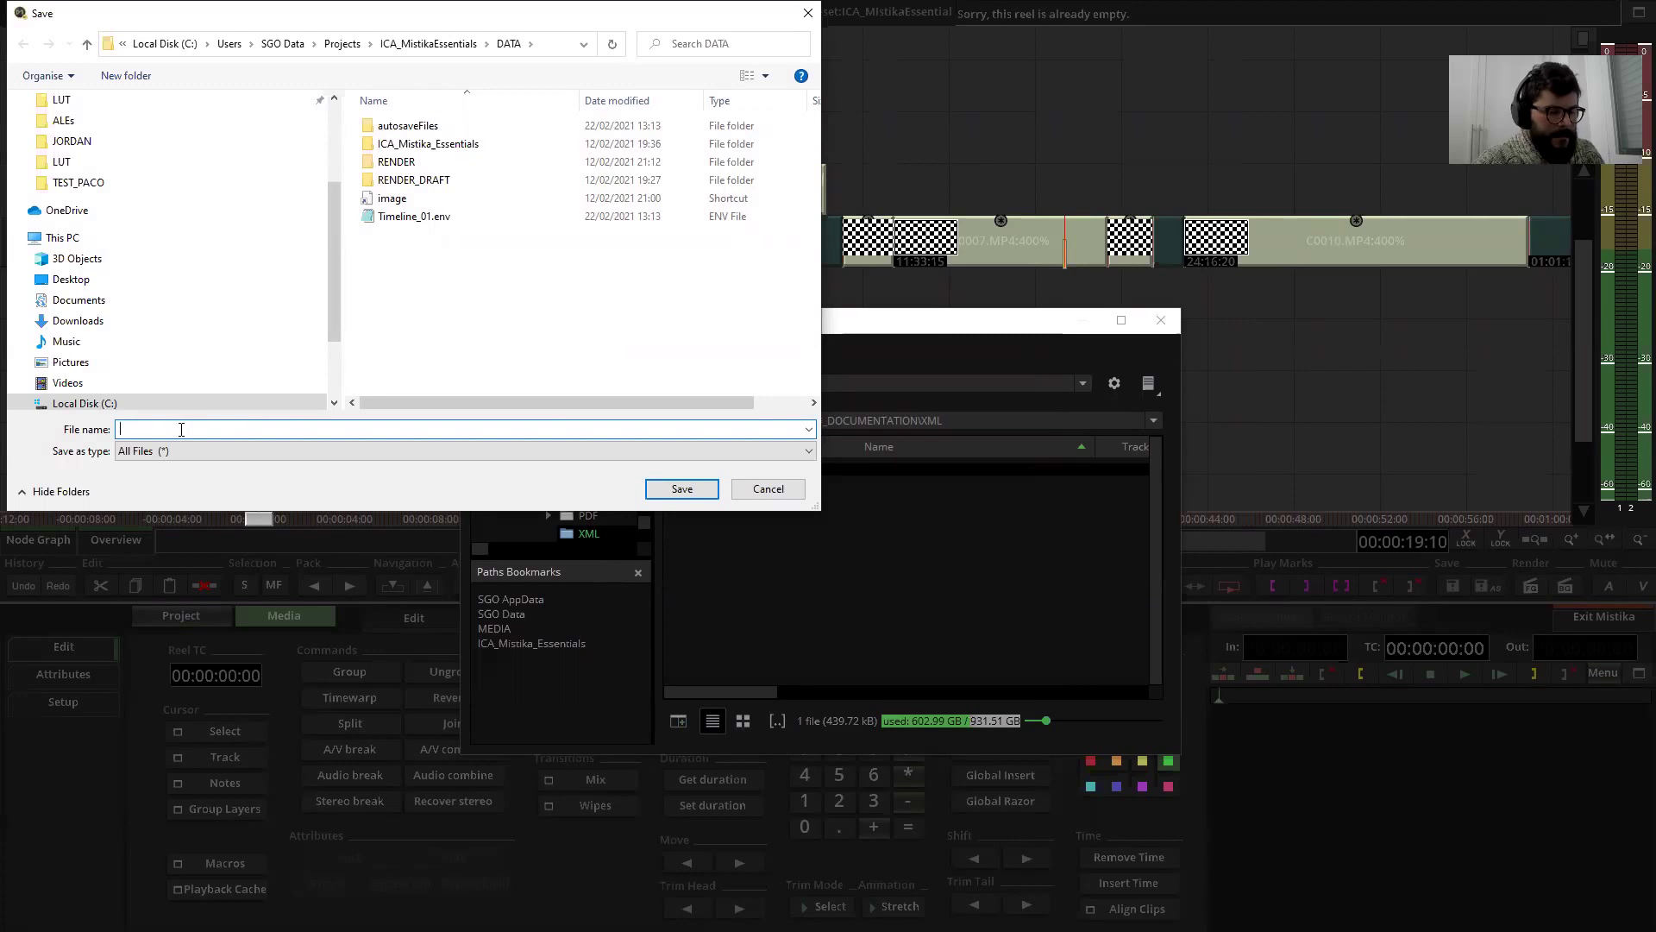
Step: Save the conformed timeline as XML_Timeline_01 in the project's DATA folder and close the Media Manager
text(X)
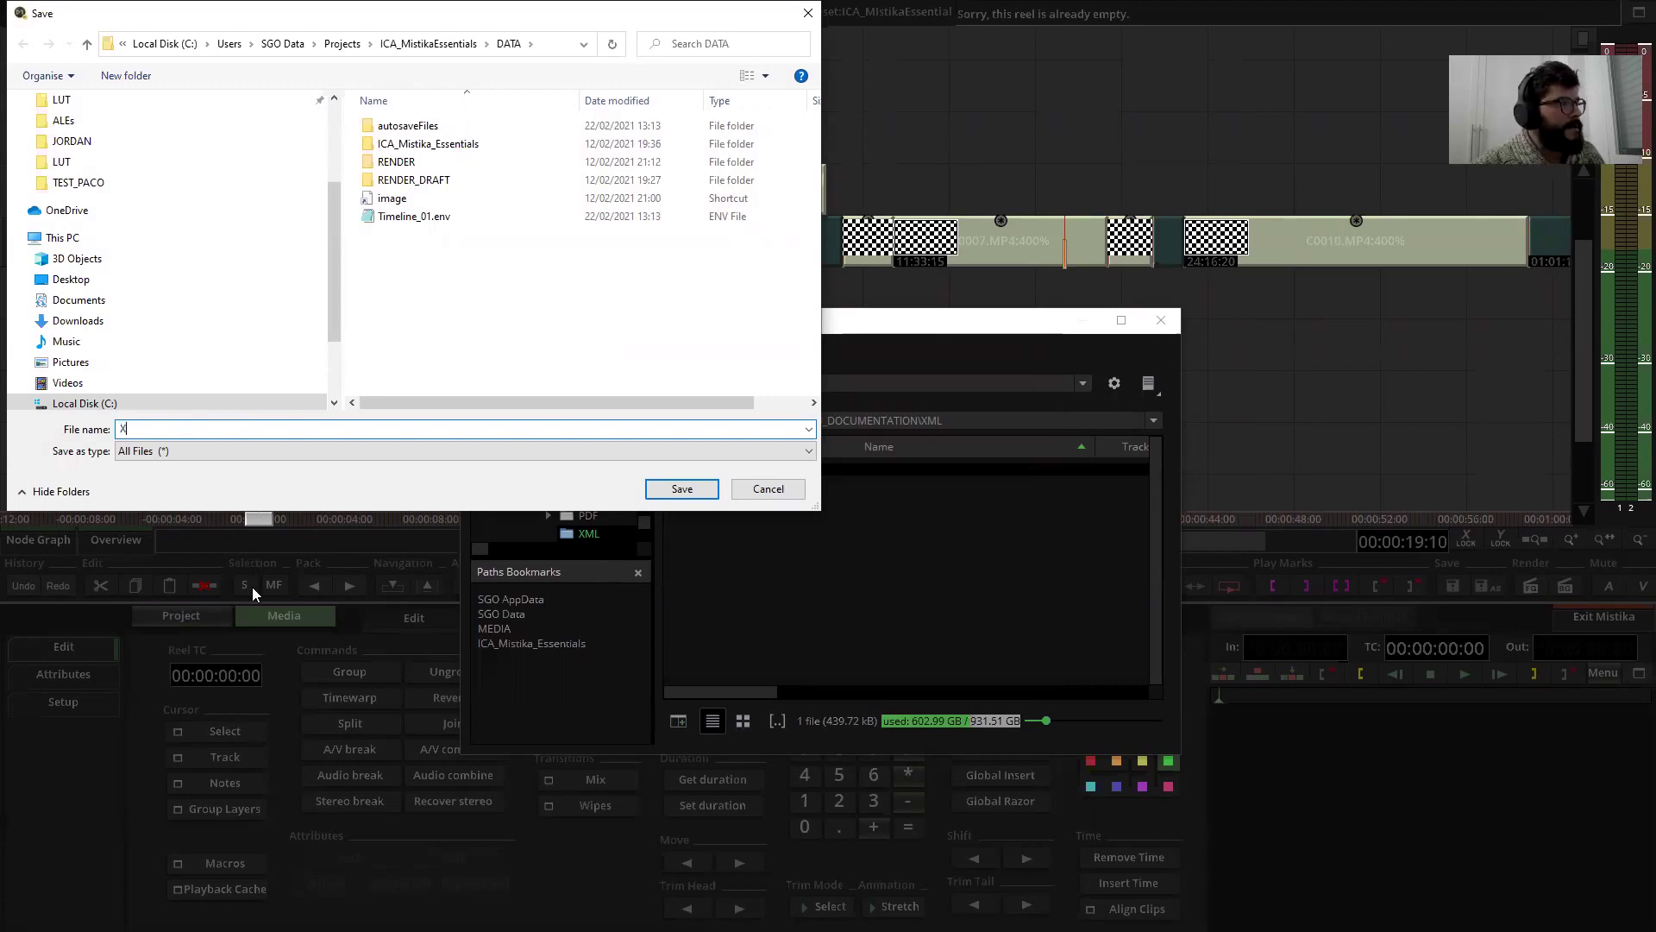
text(ML_Timeline)
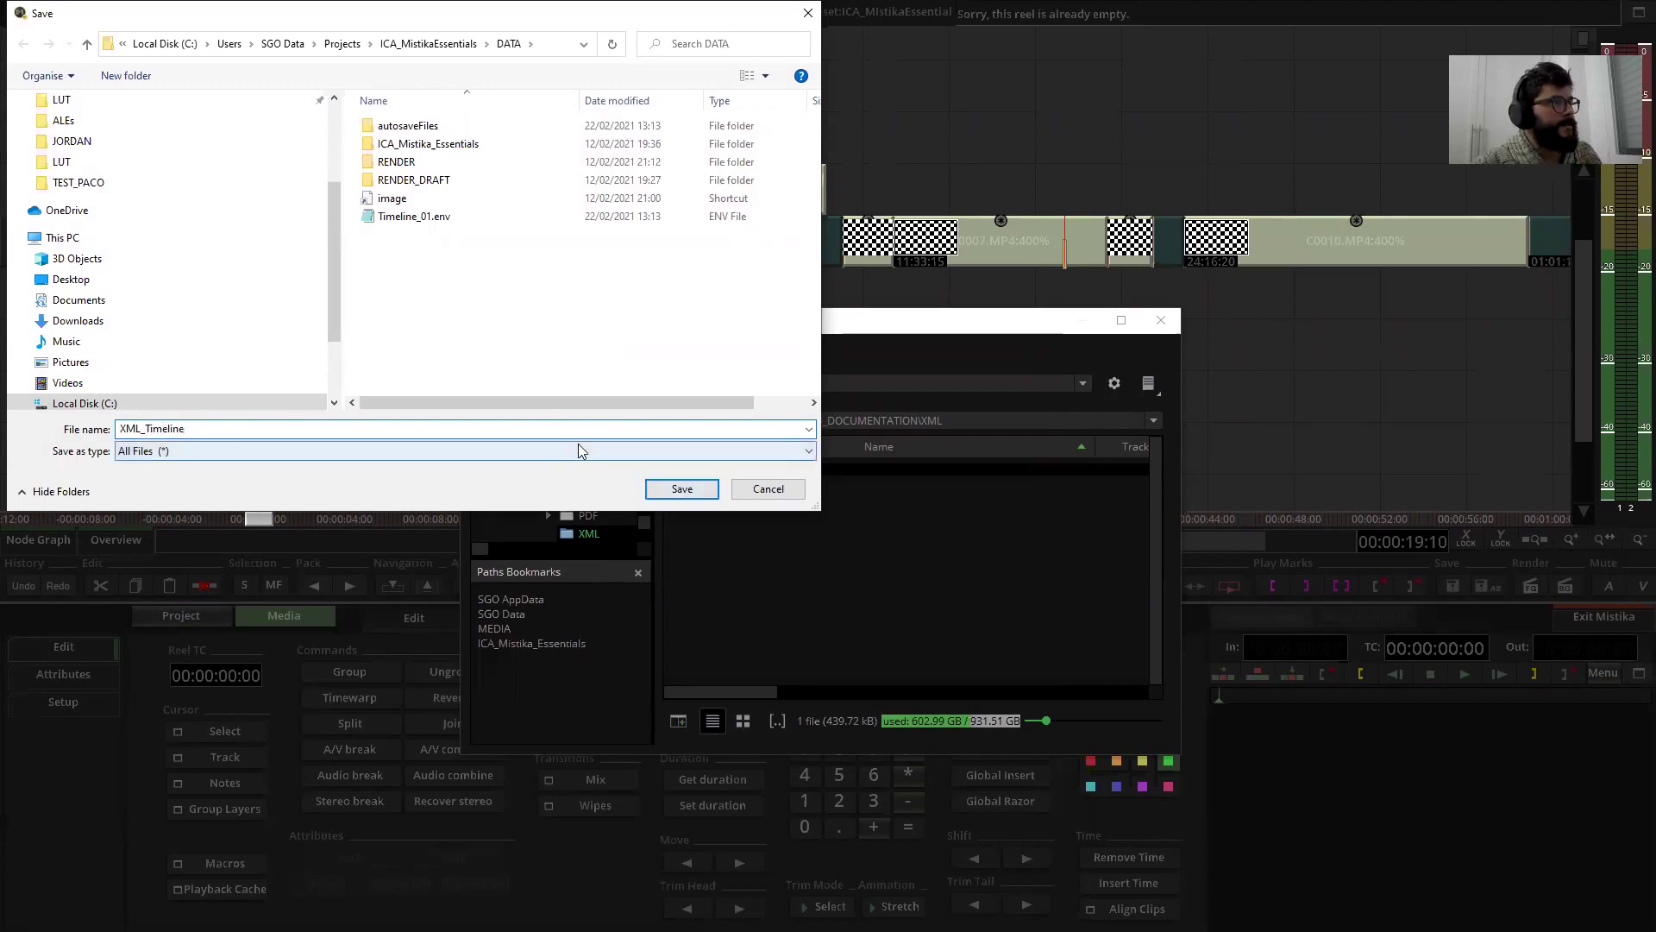
text(_)
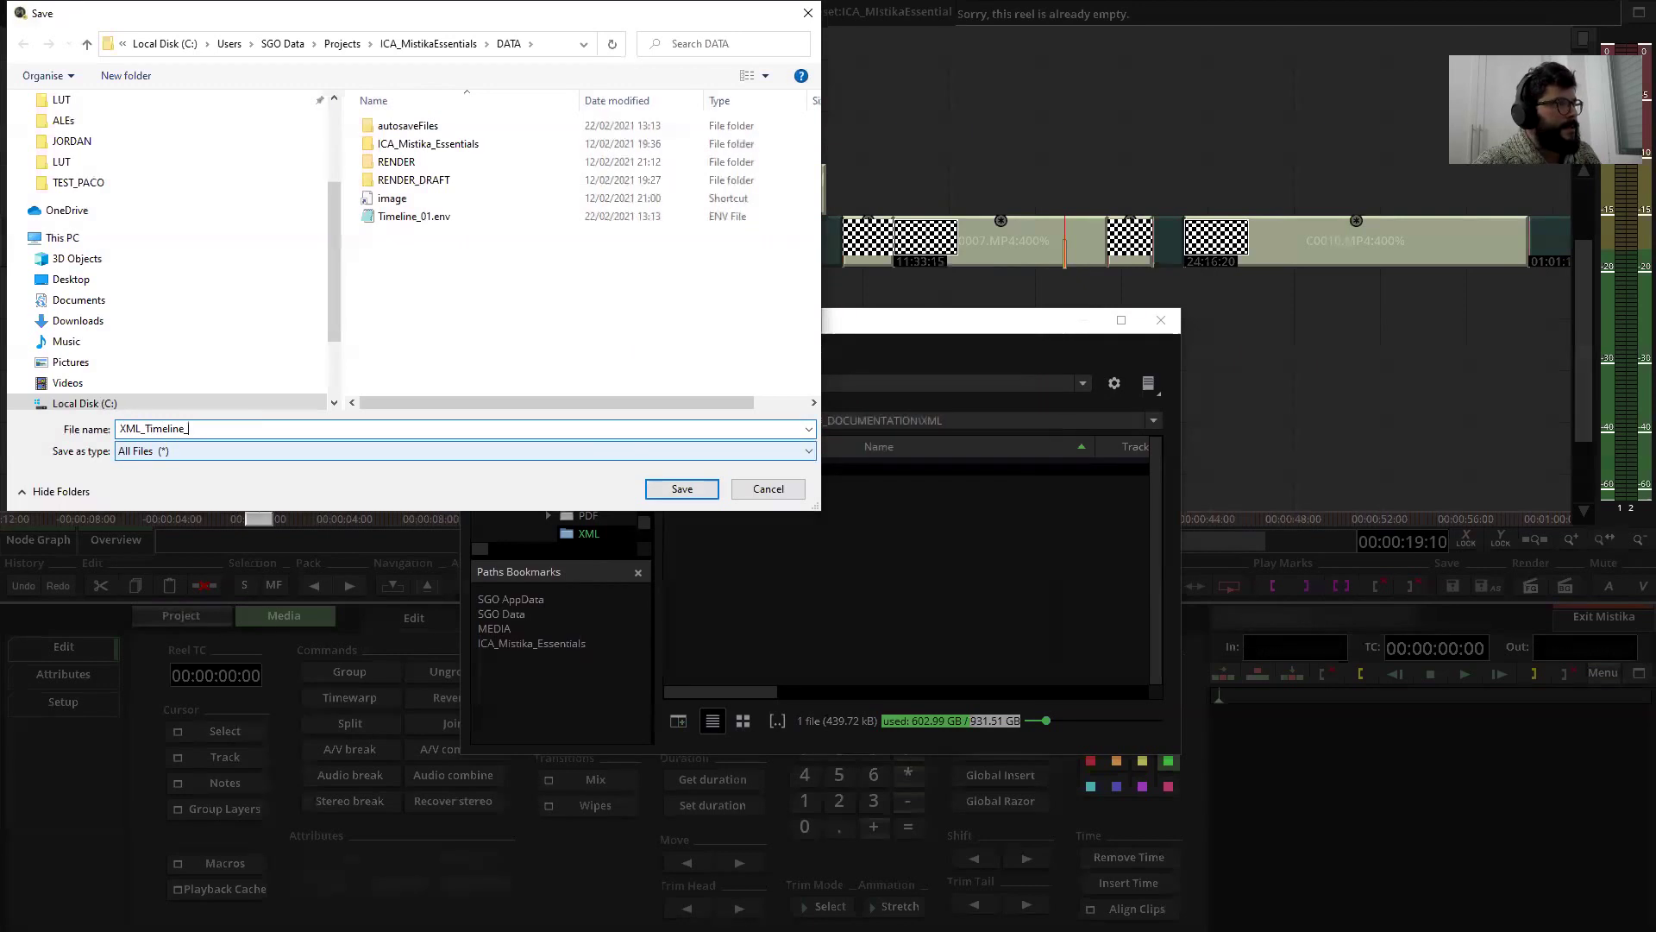
text(01)
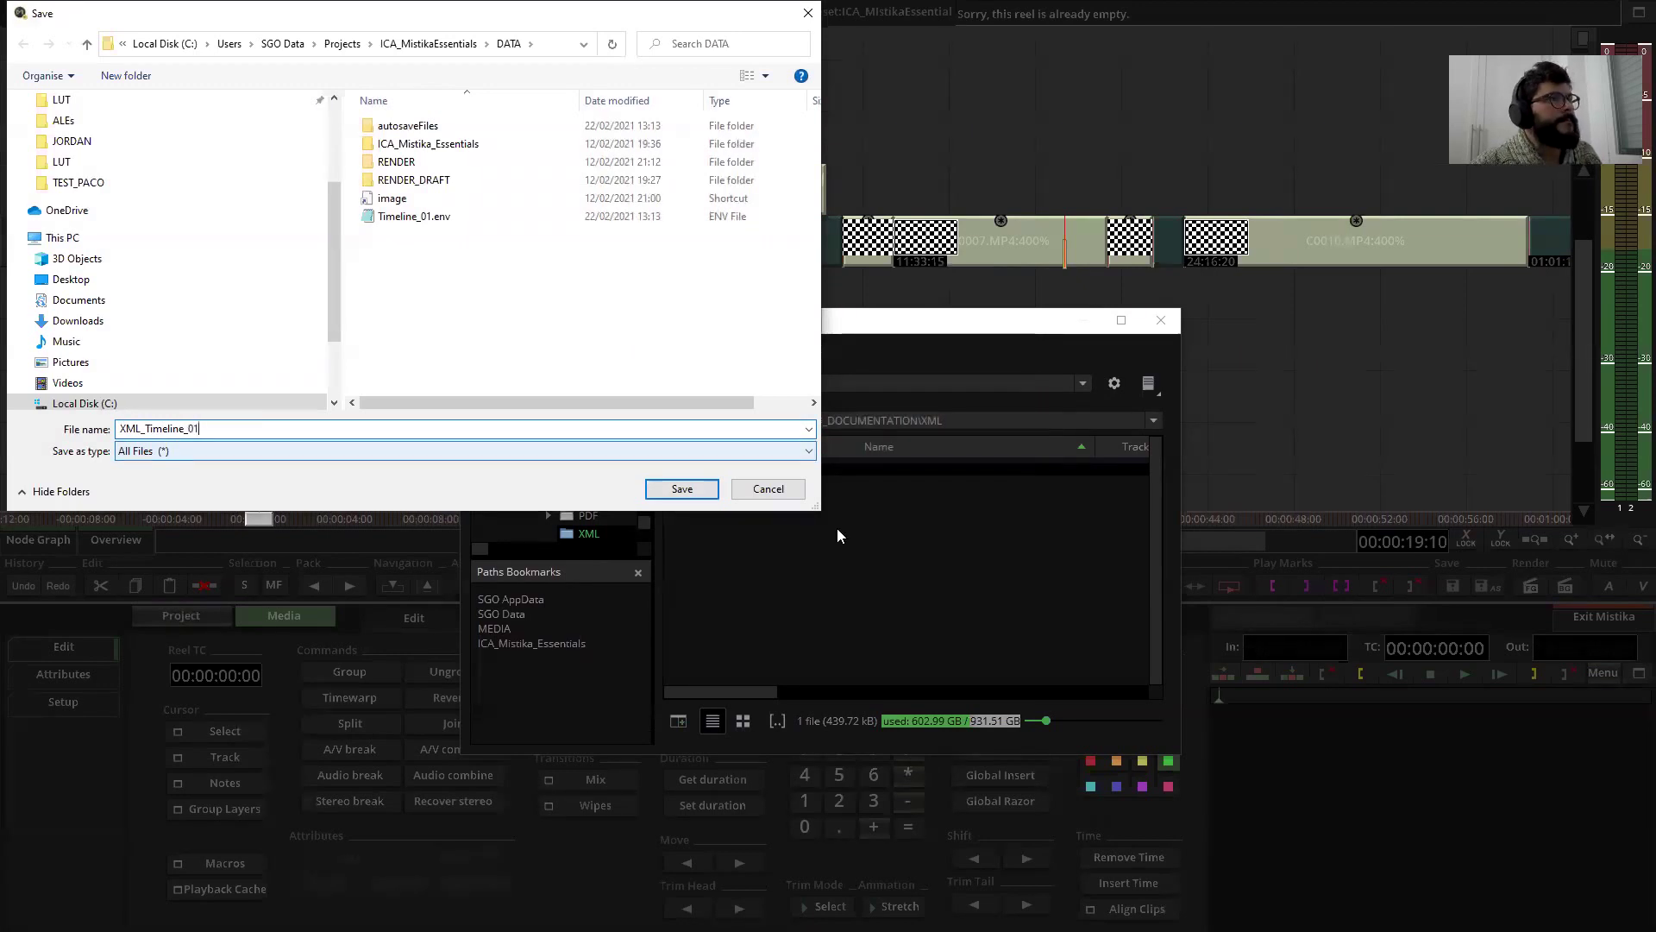
click(685, 488)
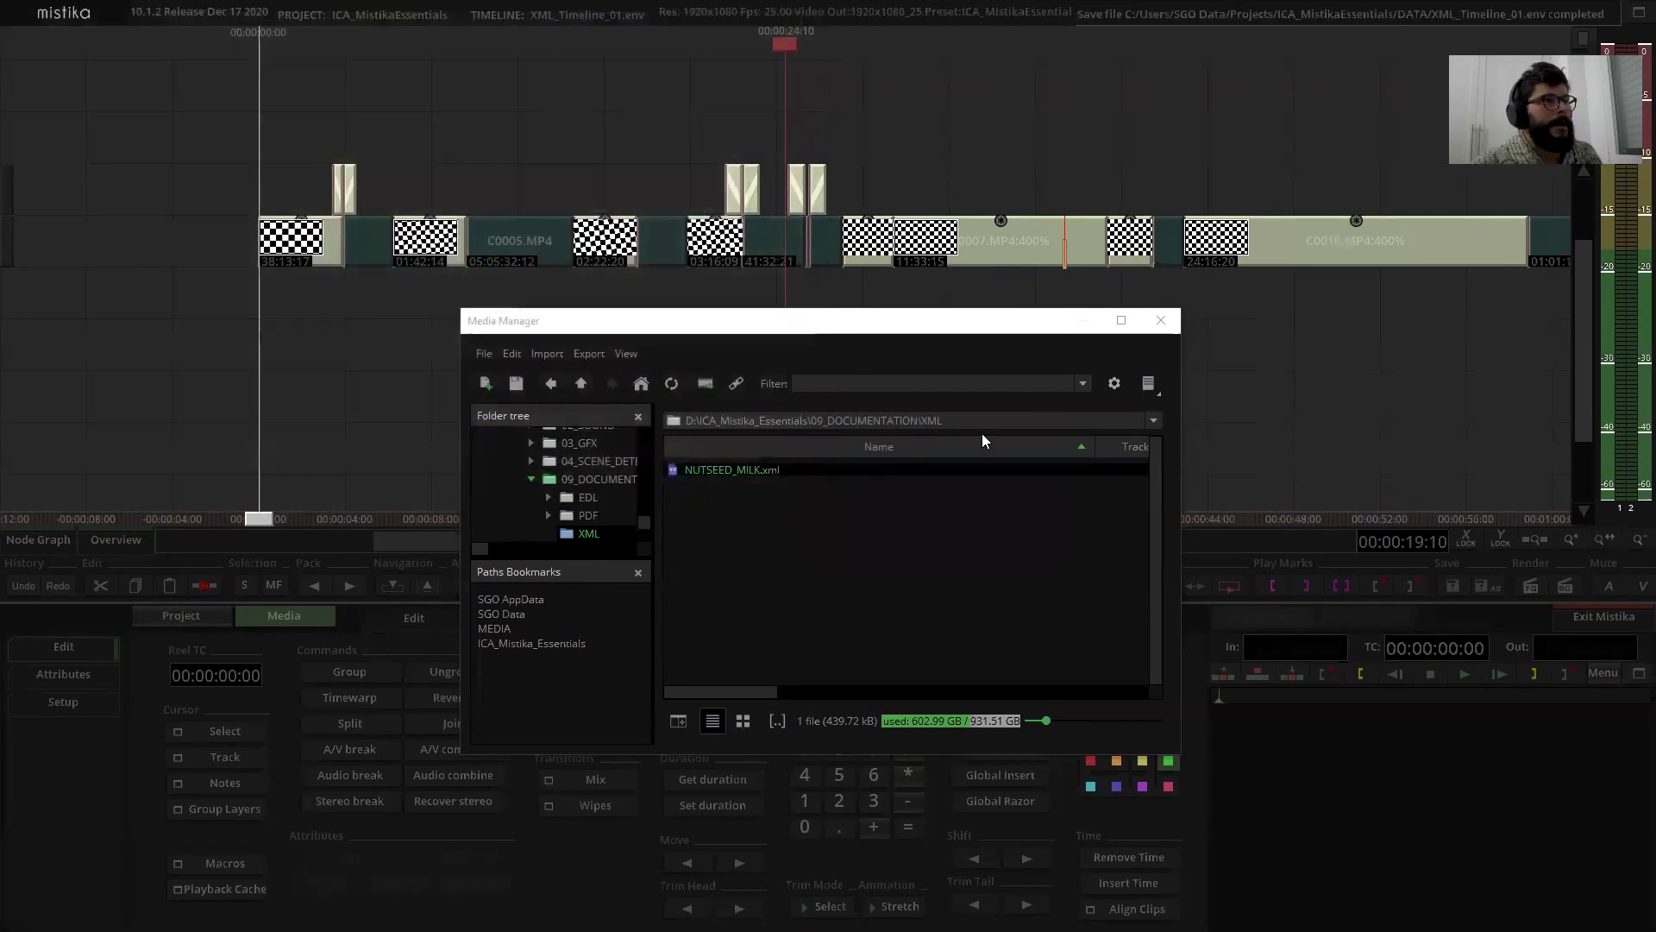
click(1161, 319)
Step: Inspect the conformed clips, scrub through the C0005.MP4 clip starting at 00:00:17:13 in the effects editor, and return to the timeline
scroll(1025, 303, down, 1)
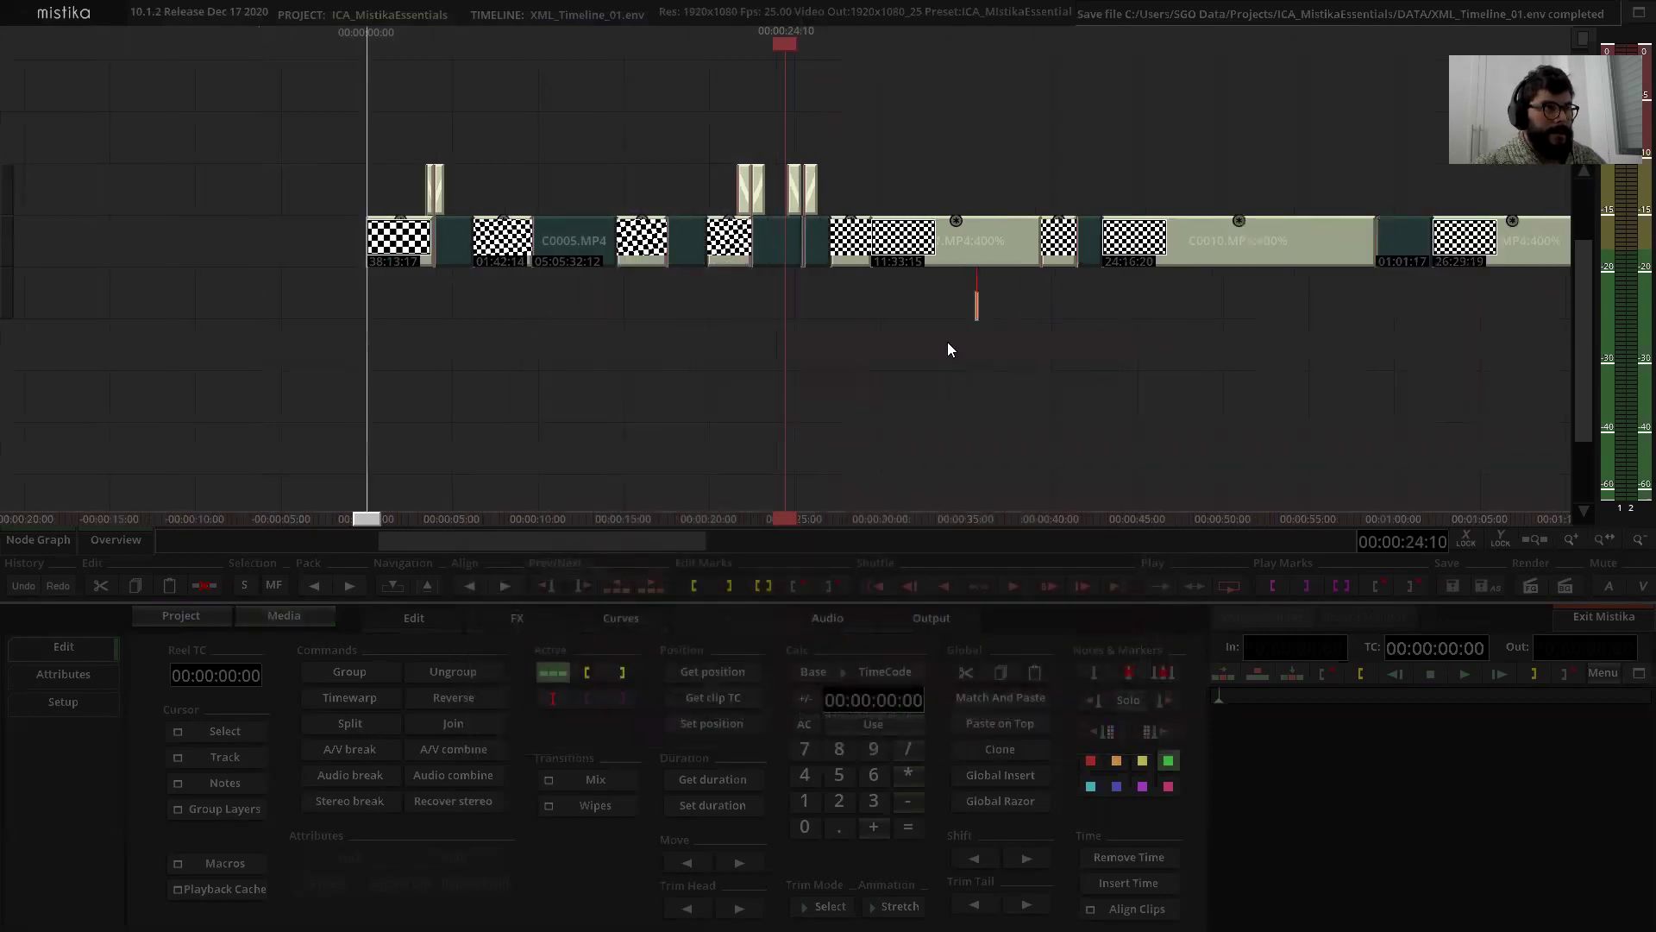
scroll(944, 345, up, 4)
drag(776, 338, 961, 326)
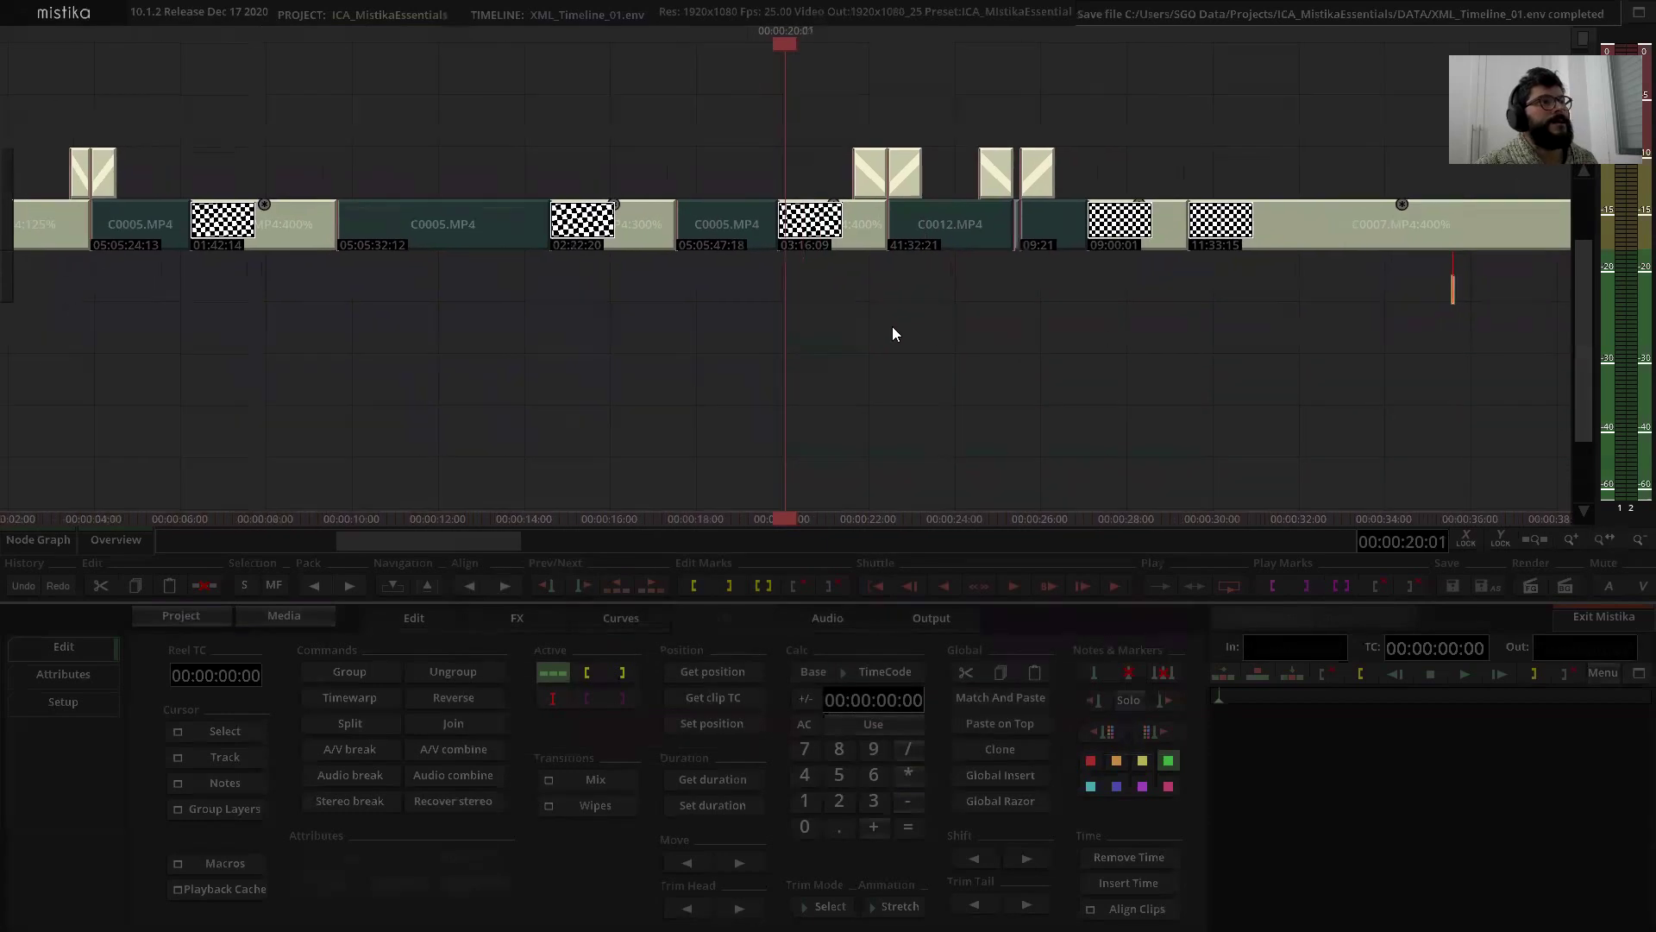
drag(851, 275, 952, 293)
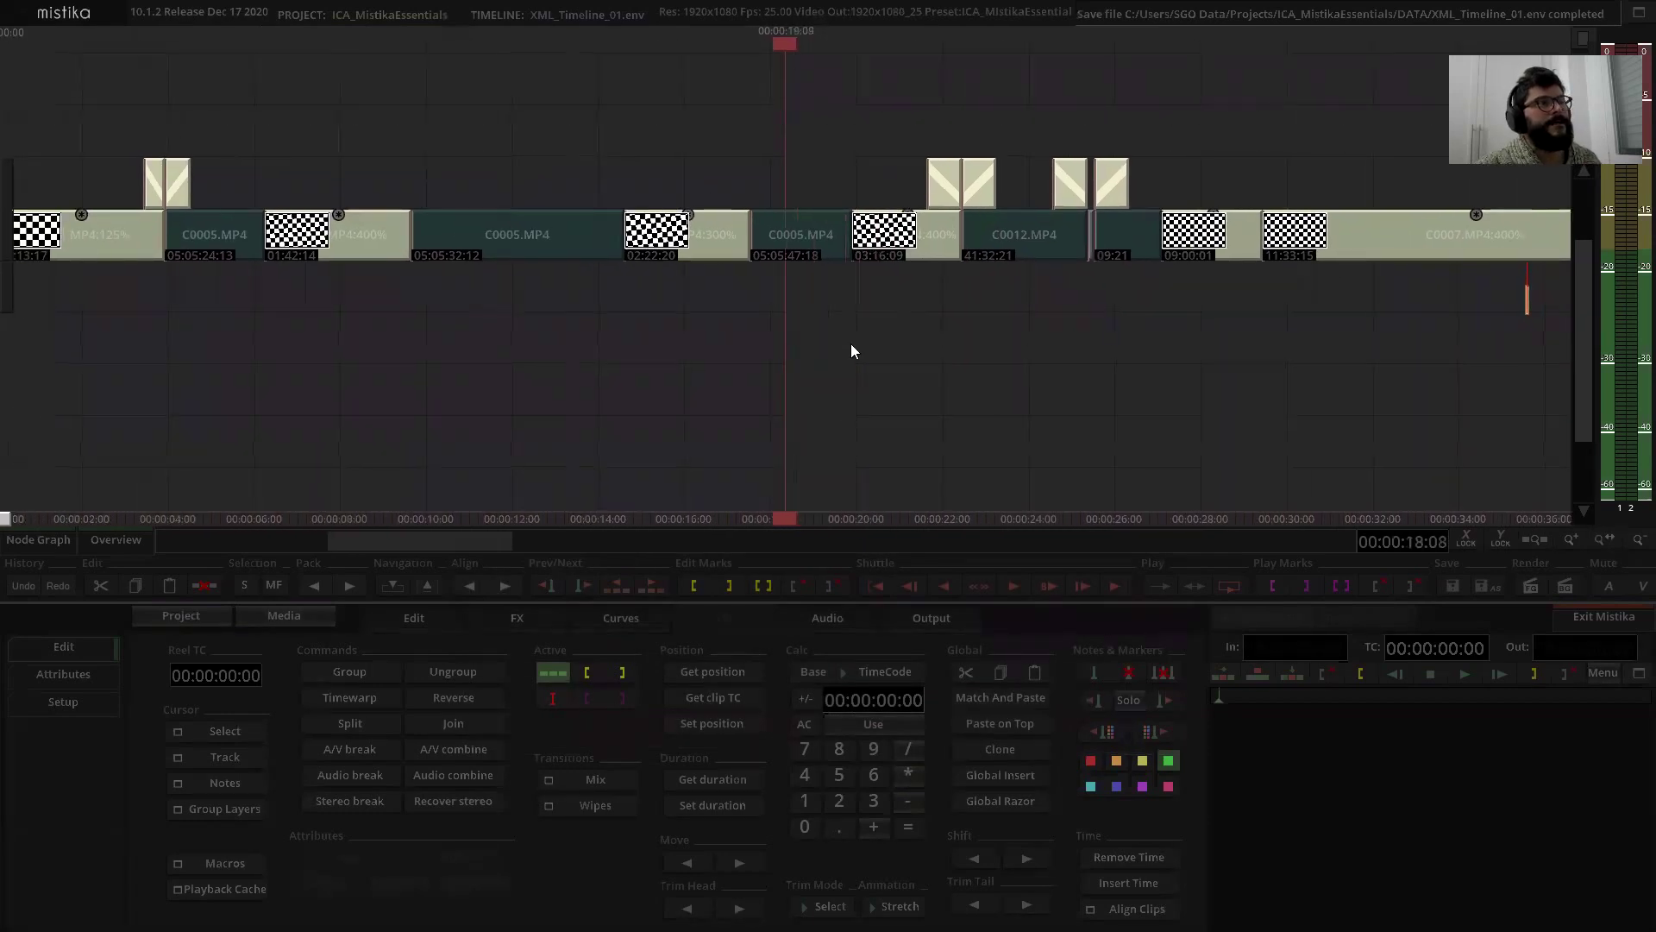
scroll(851, 343, up, 4)
double_click(821, 236)
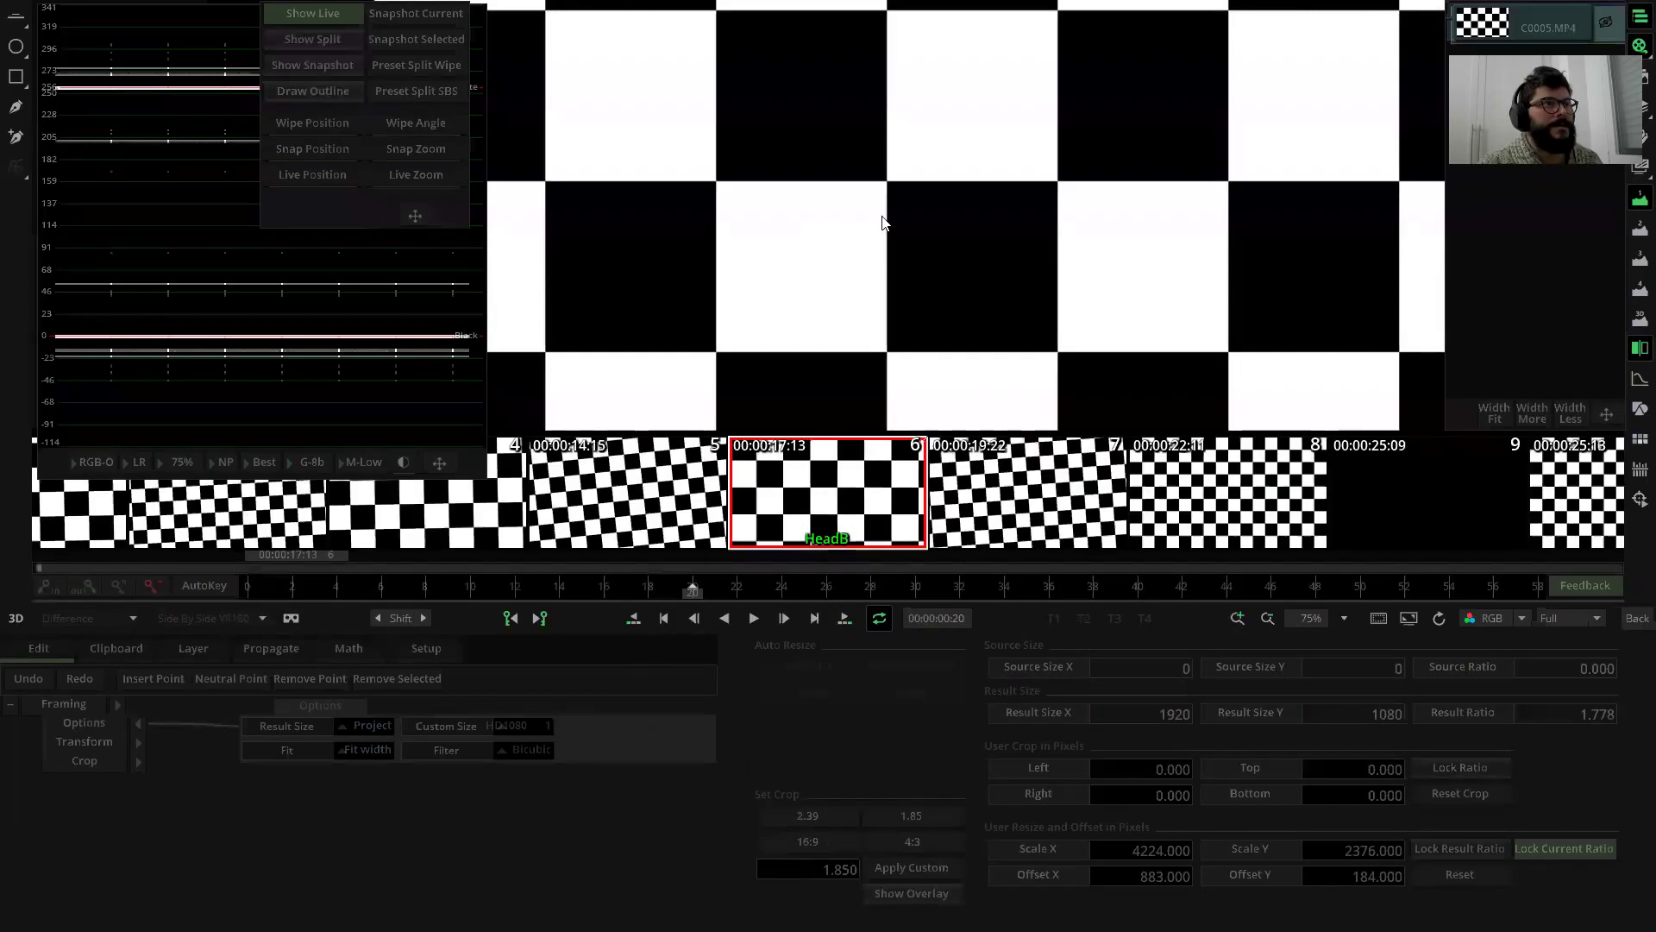
scroll(881, 224, down, 3)
click(298, 588)
drag(378, 582, 892, 583)
click(1066, 586)
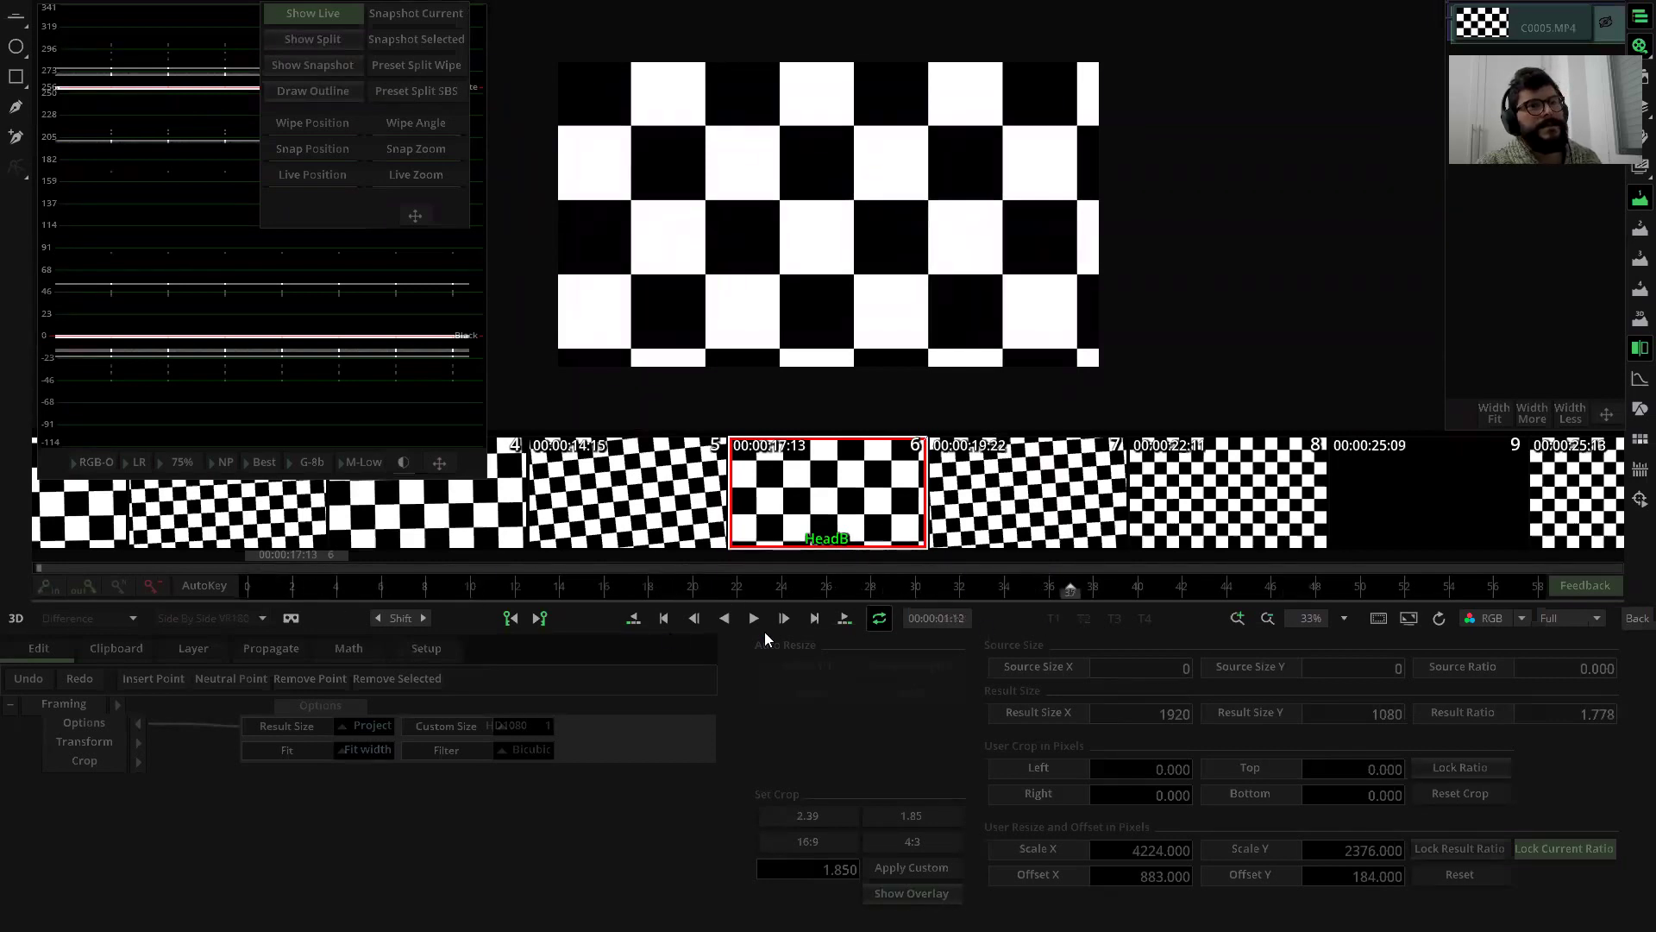
click(1634, 619)
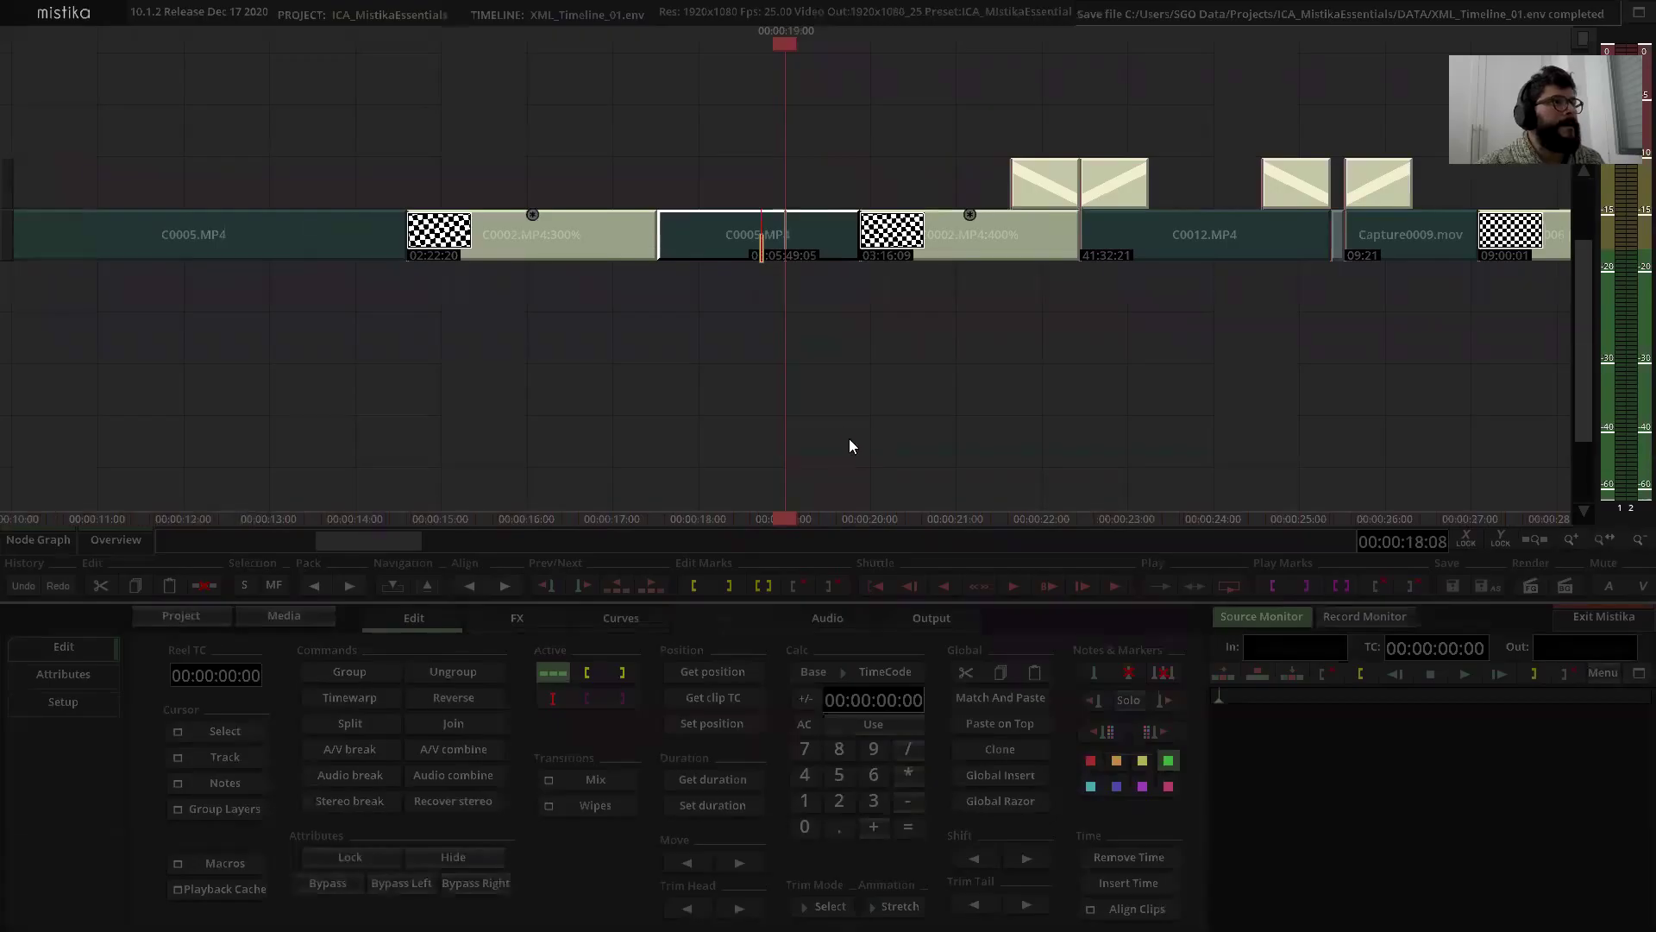
Step: Select the C0005.MP4 clip under the playhead and start the Relink tool from the Media Manager
drag(730, 396, 765, 419)
scroll(783, 376, up, 3)
scroll(830, 381, down, 3)
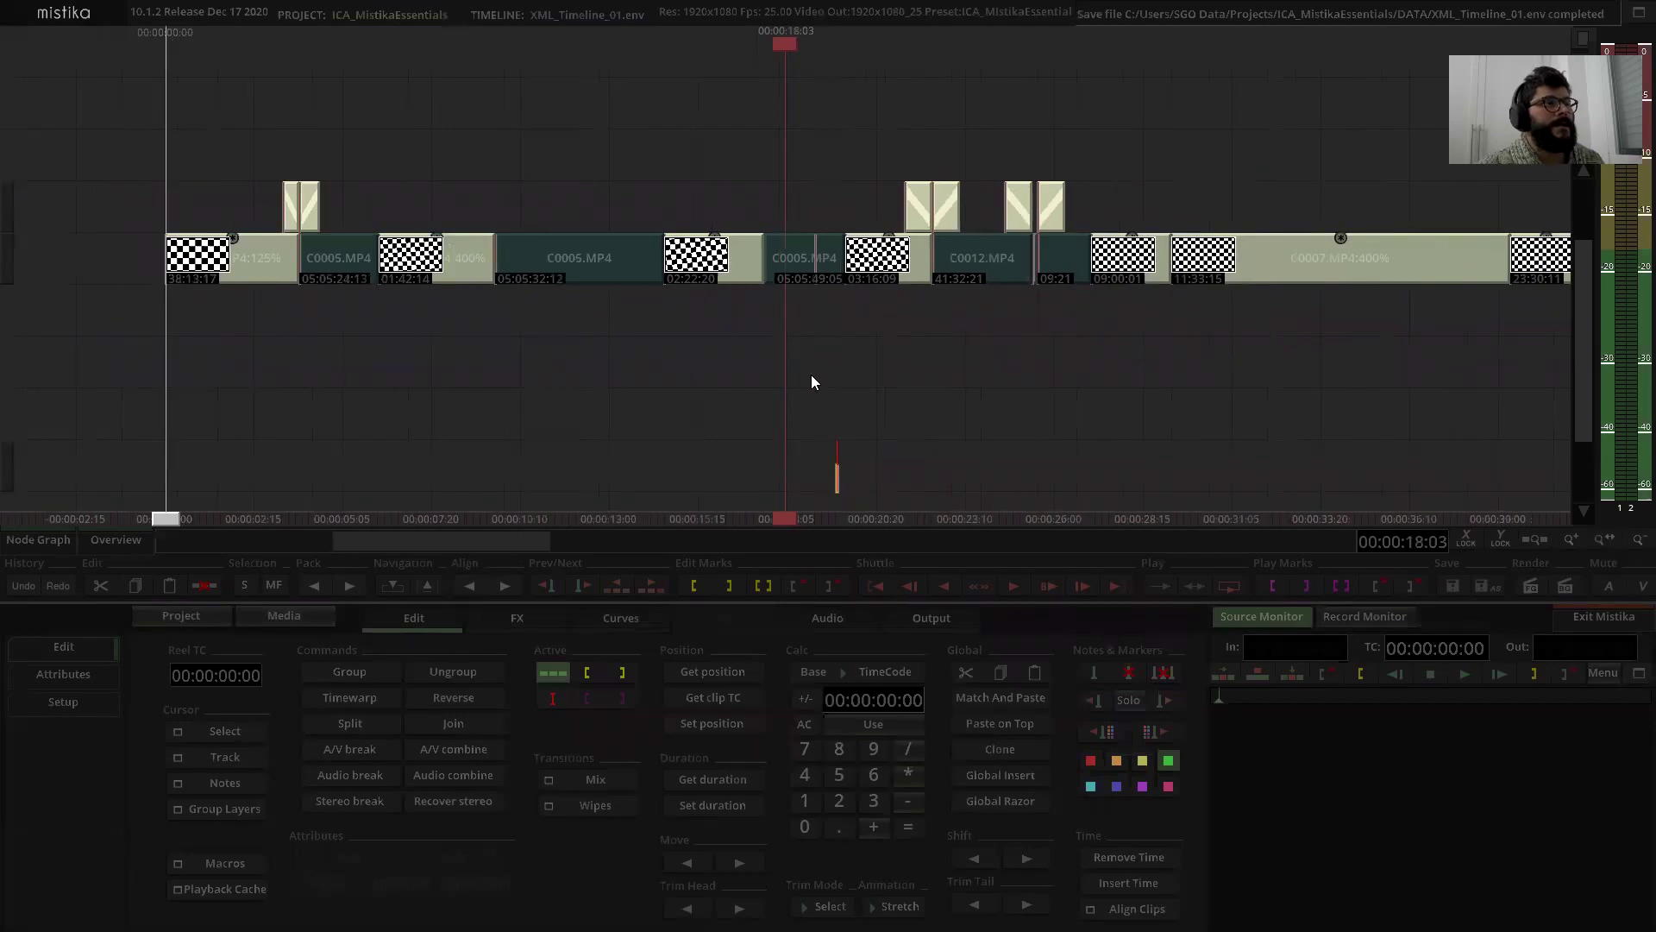
scroll(806, 382, up, 1)
click(798, 252)
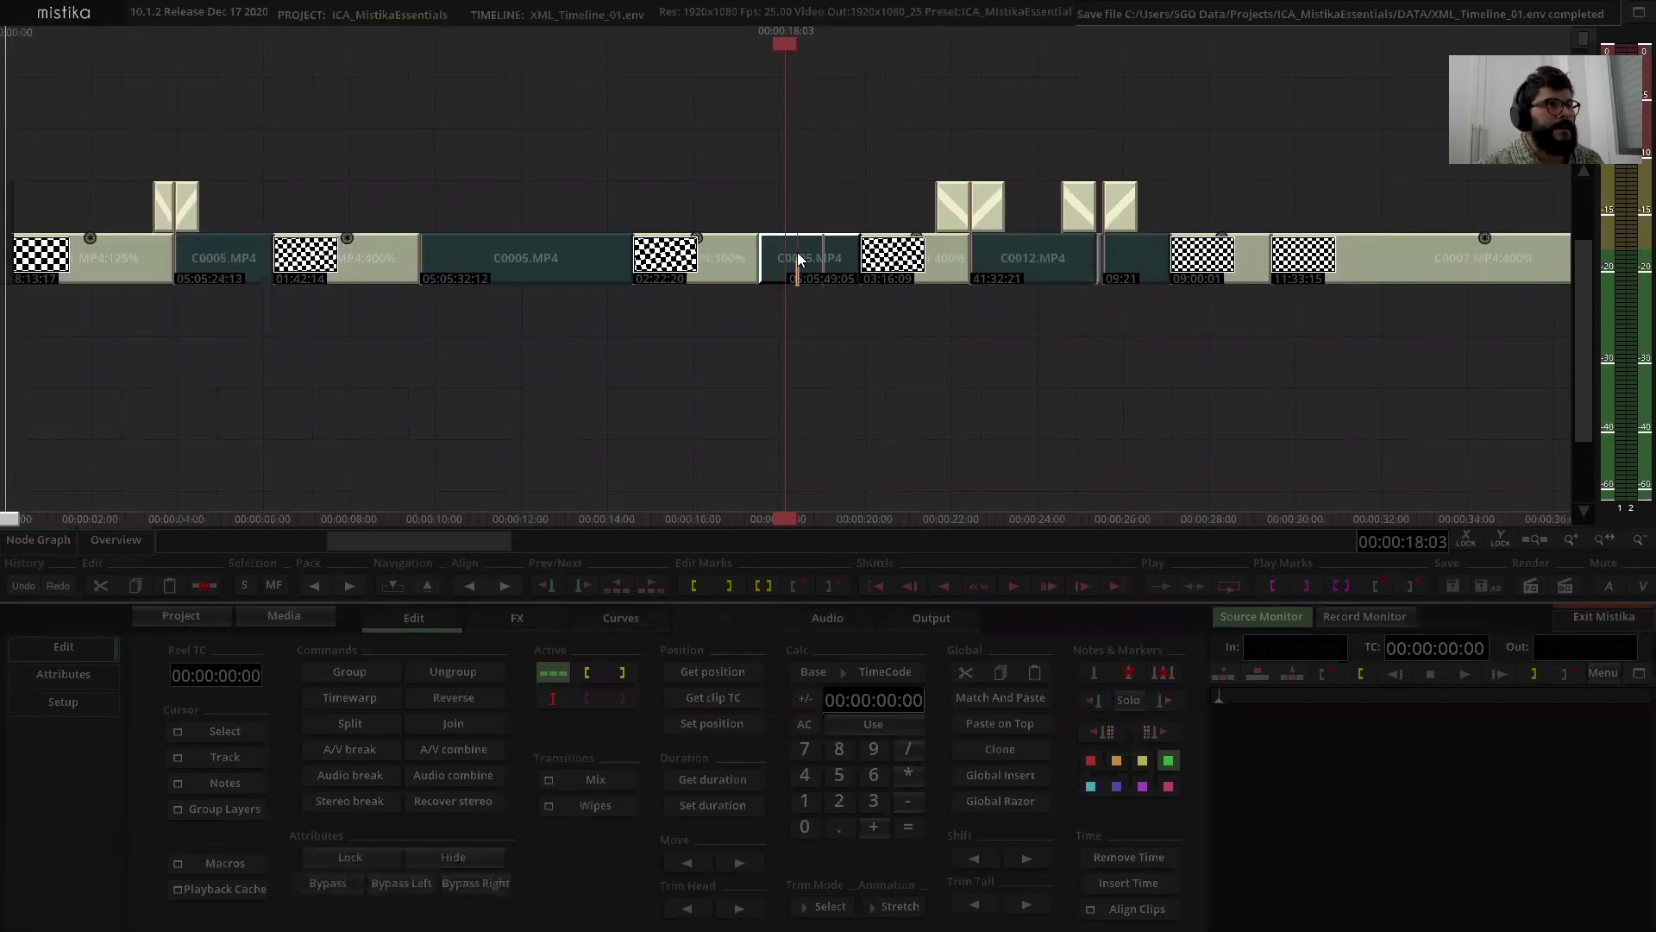
click(285, 617)
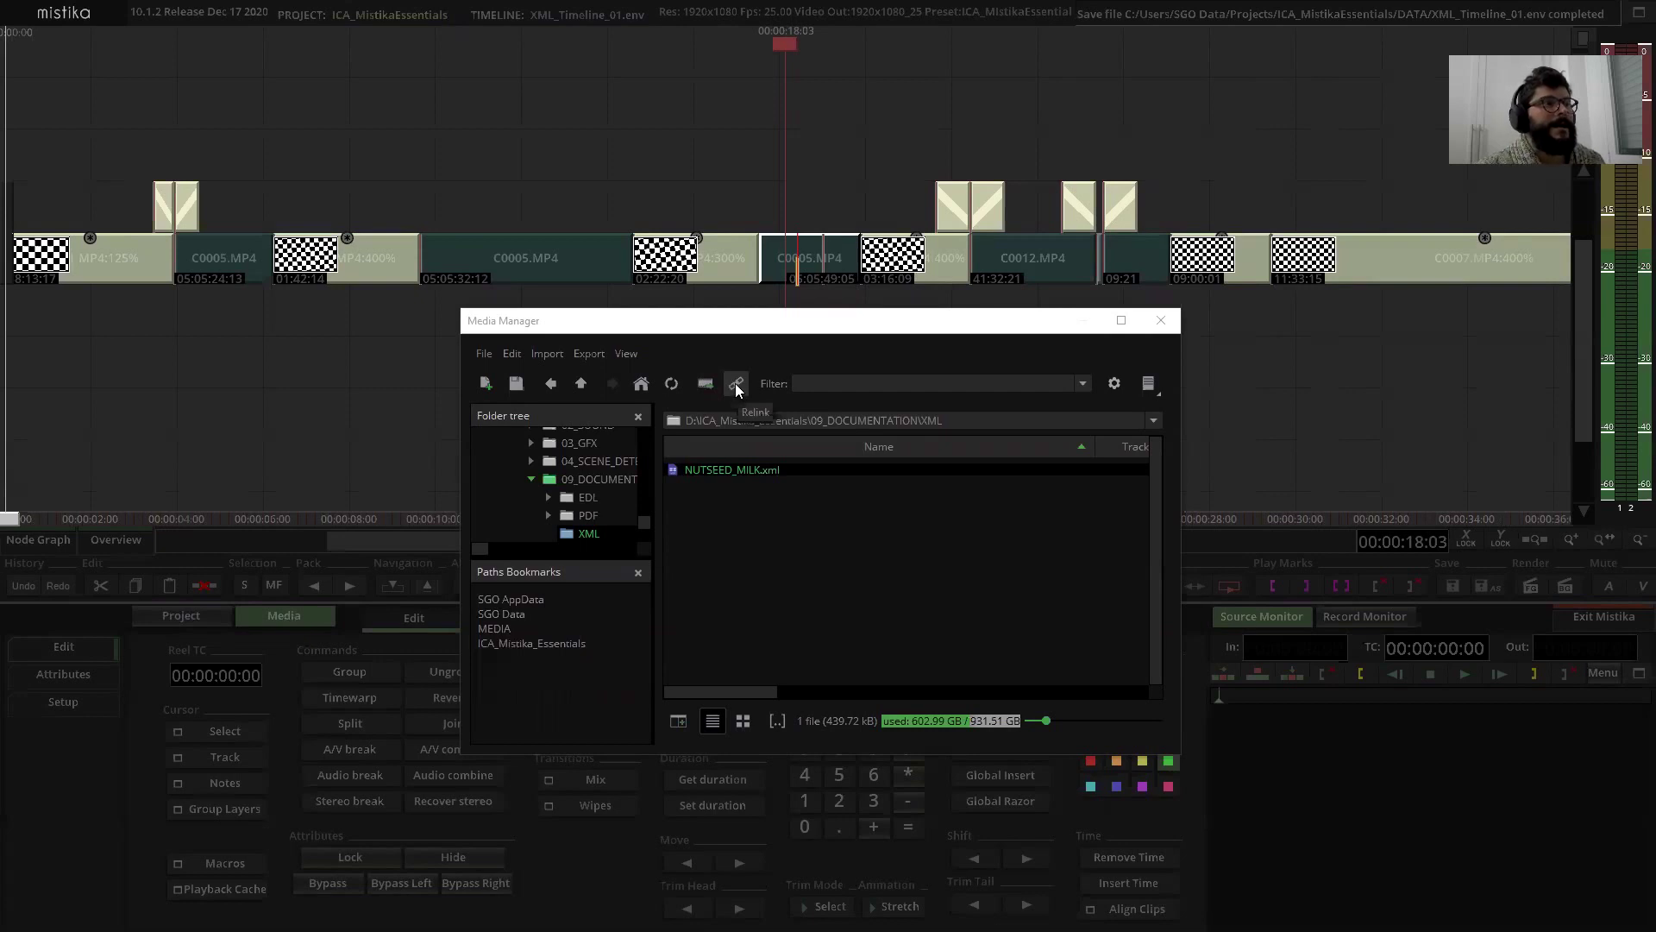
click(736, 386)
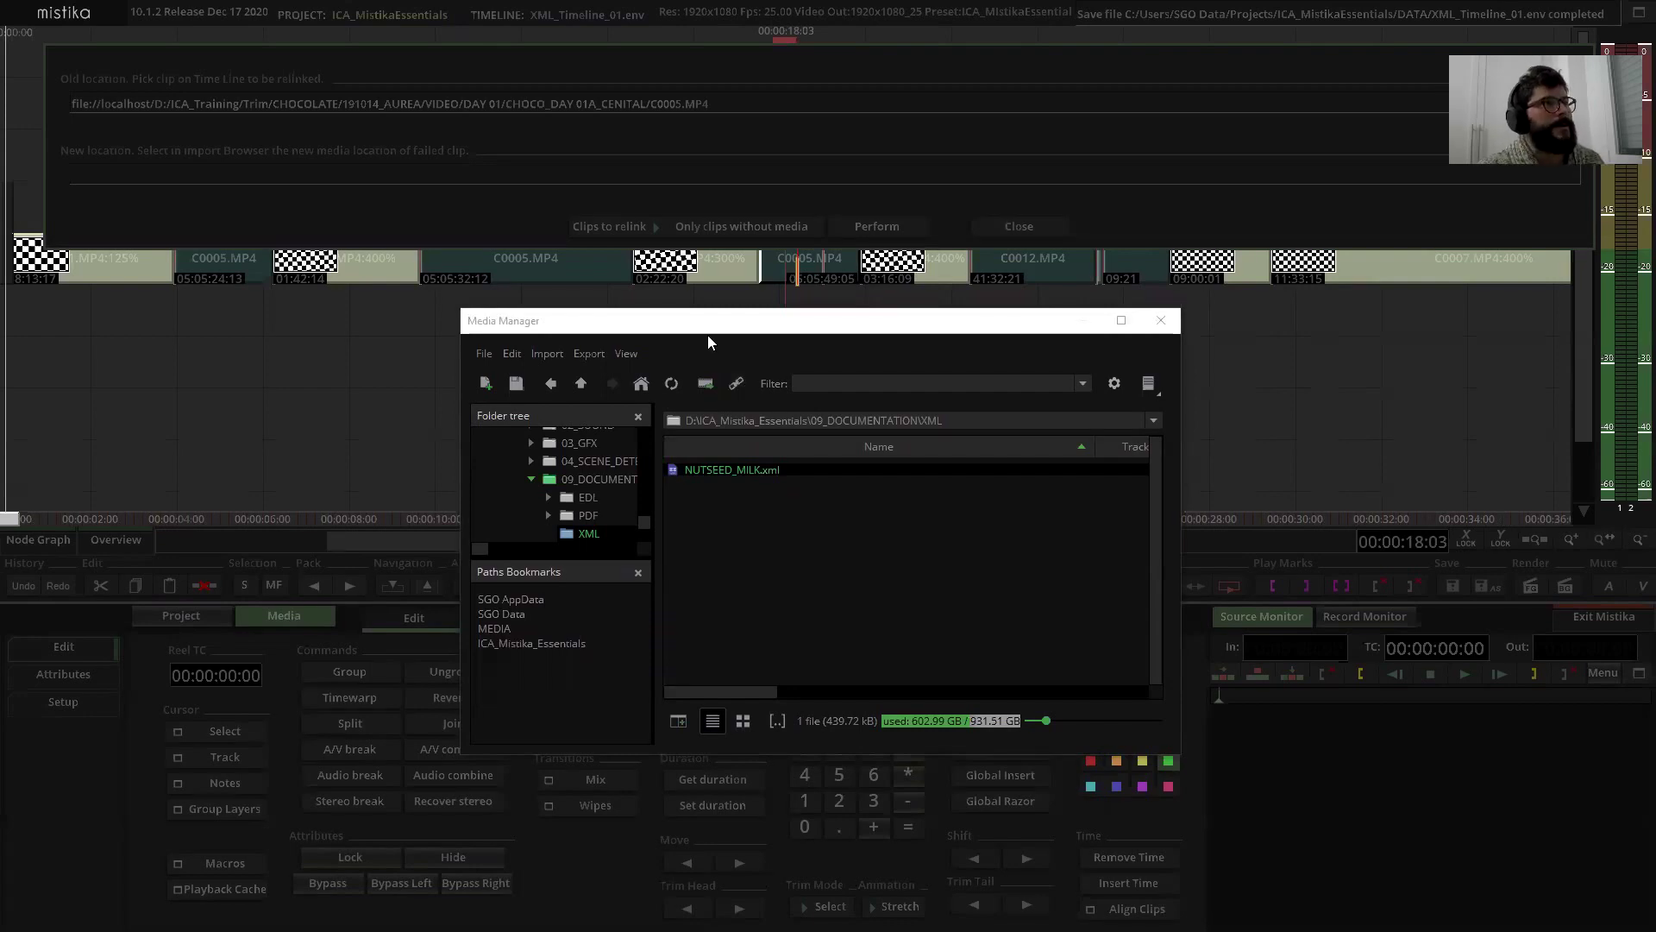
Step: Go to the ICA_Mistika_Essentials bookmark, check the clip's old location path and close the Media Manager
drag(691, 340, 650, 347)
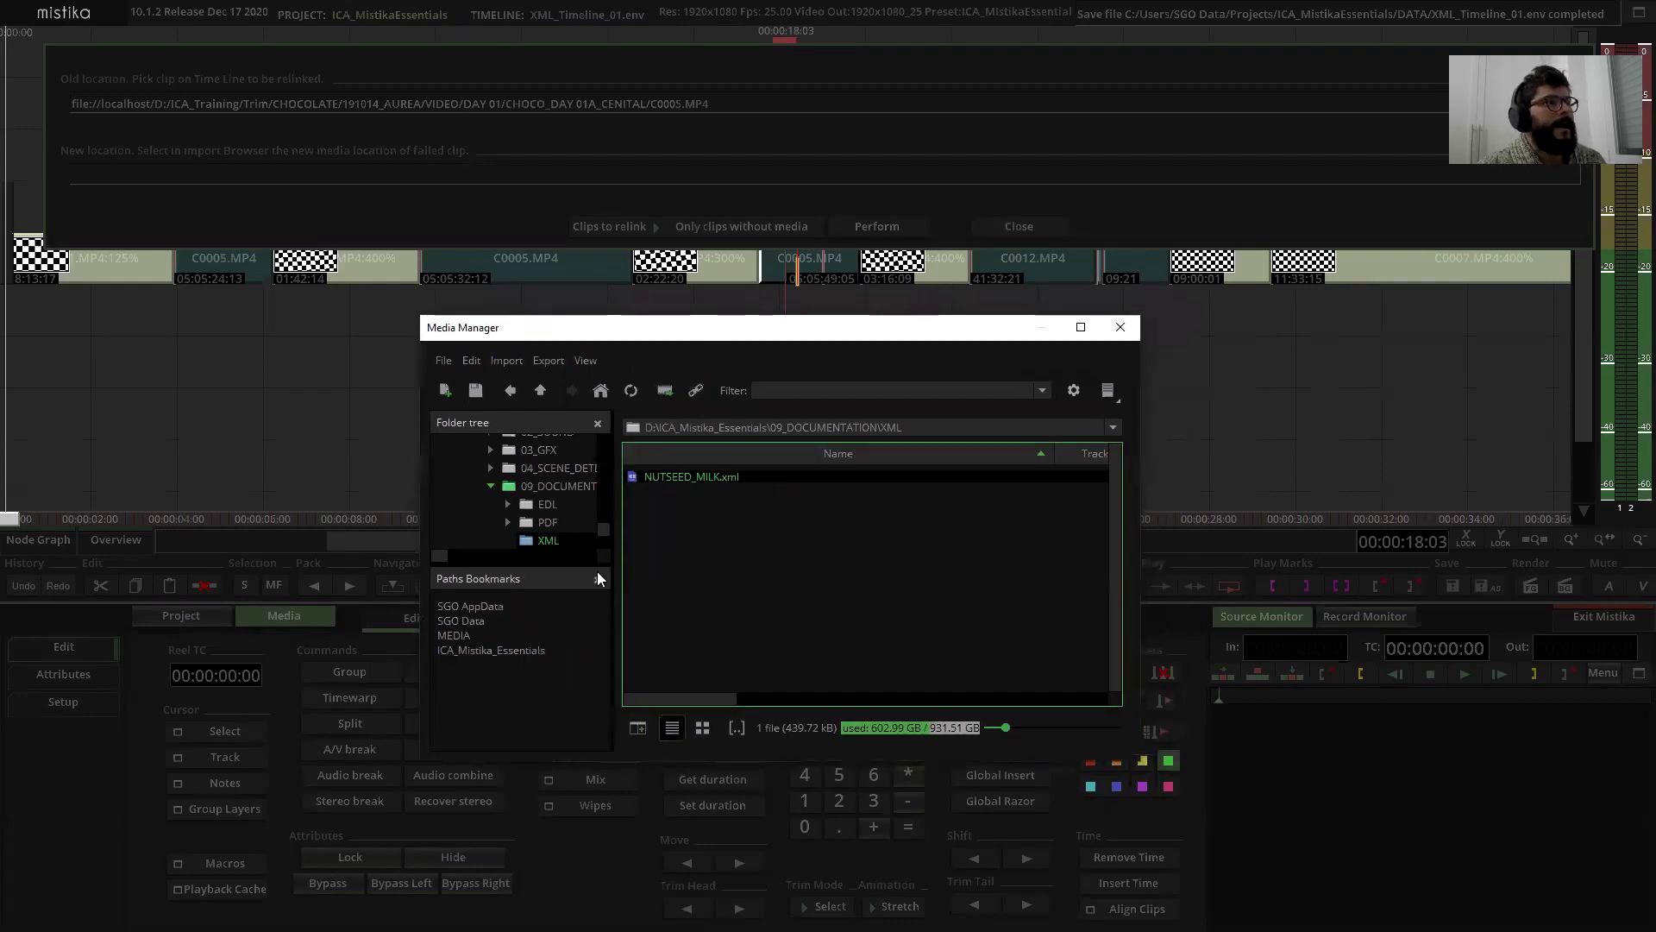
click(485, 650)
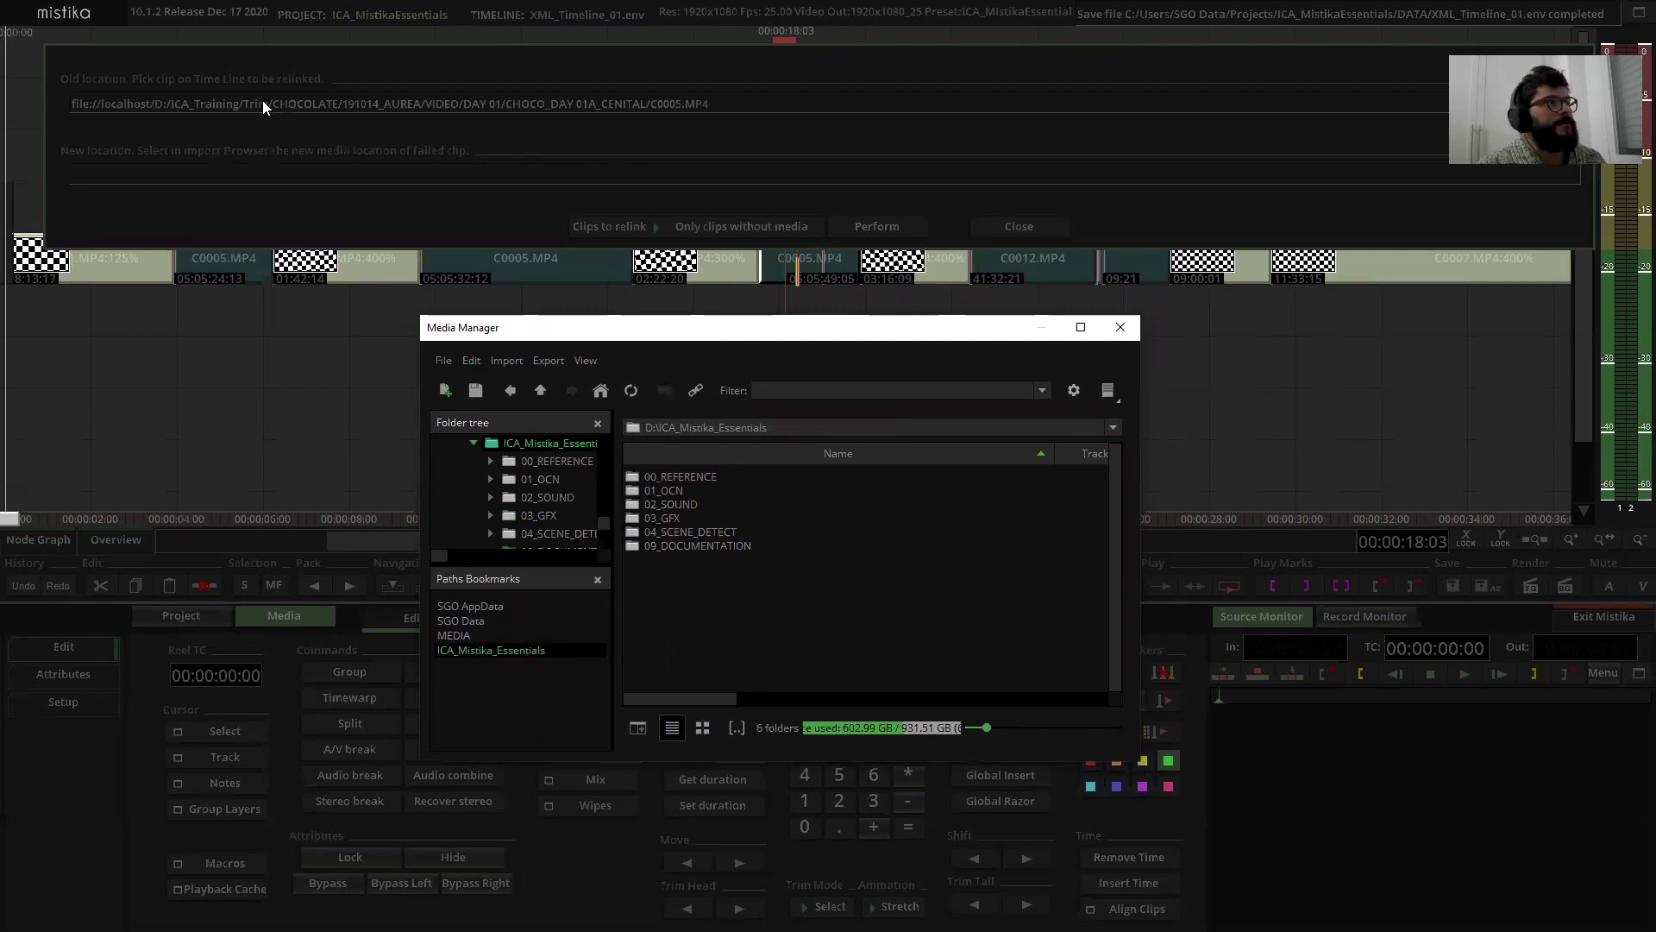
click(159, 104)
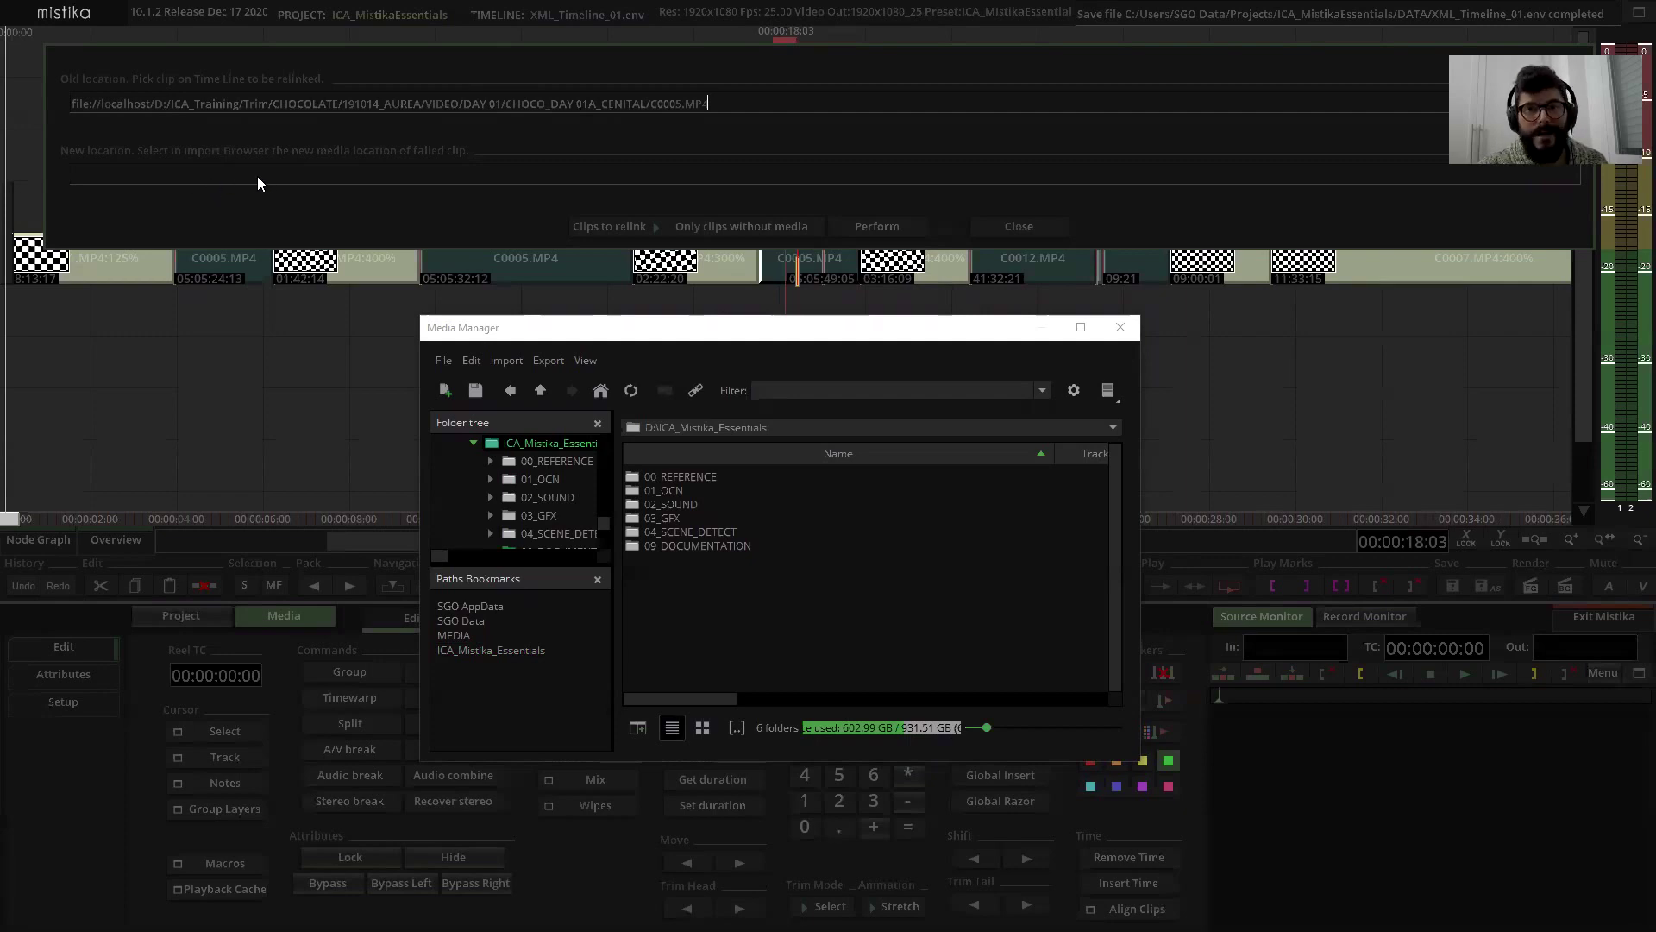
click(1121, 328)
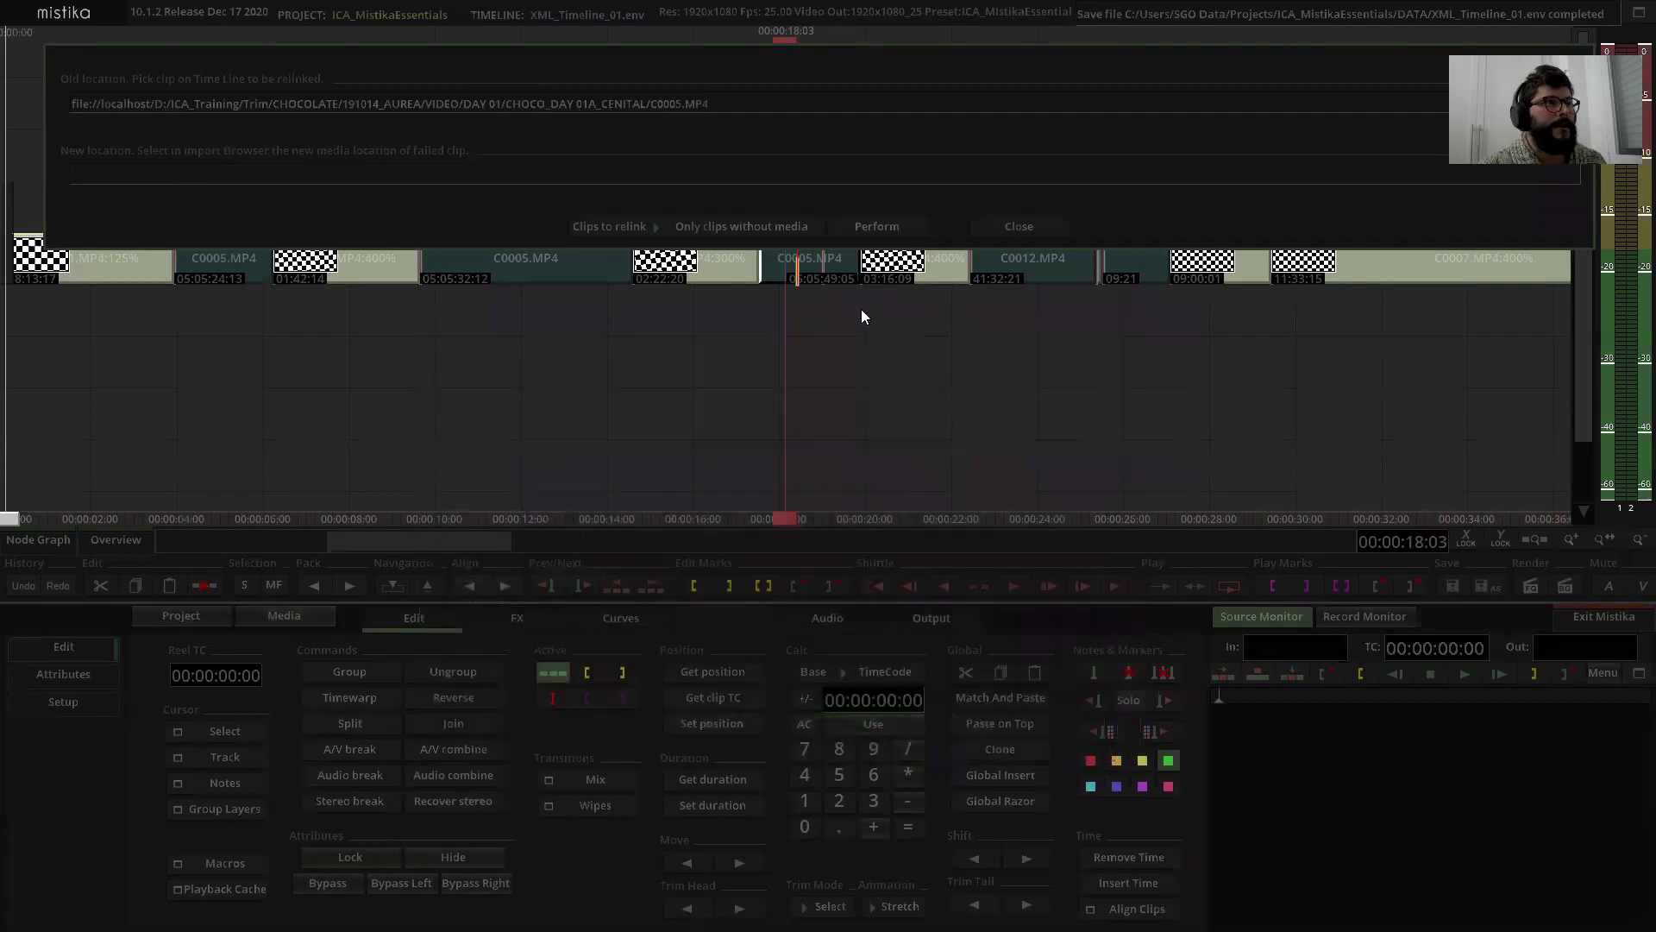
Step: Examine the C0005.MP4 clip's attributes and comments for its media link status, keeping the clip selected
click(71, 678)
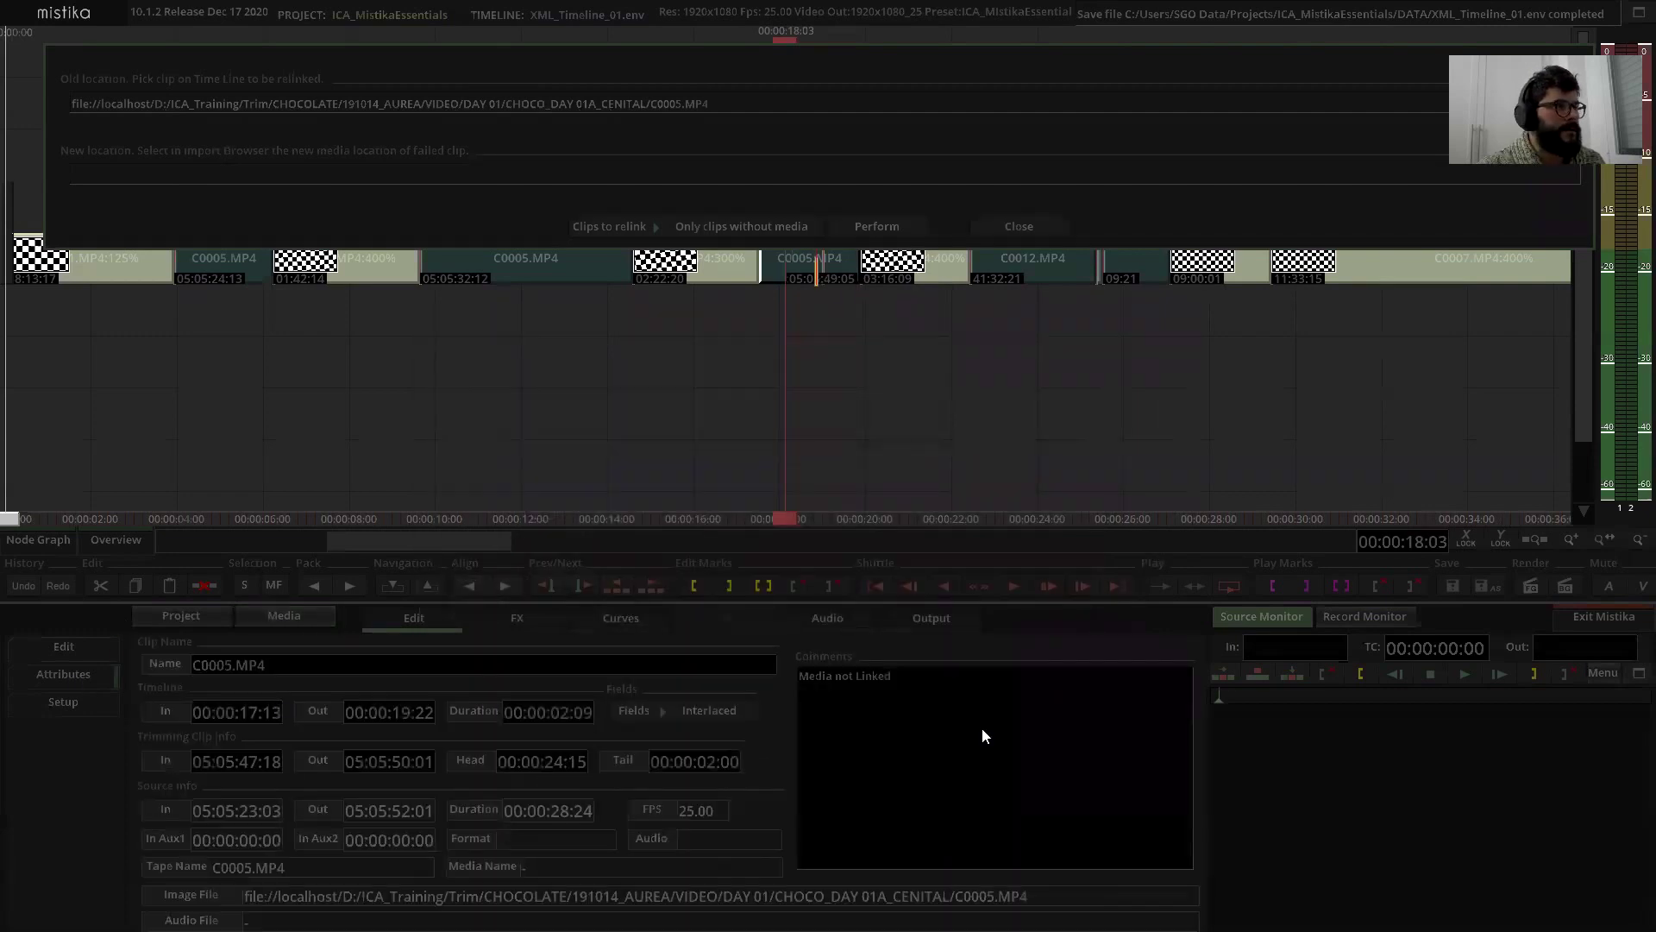
drag(944, 677, 759, 676)
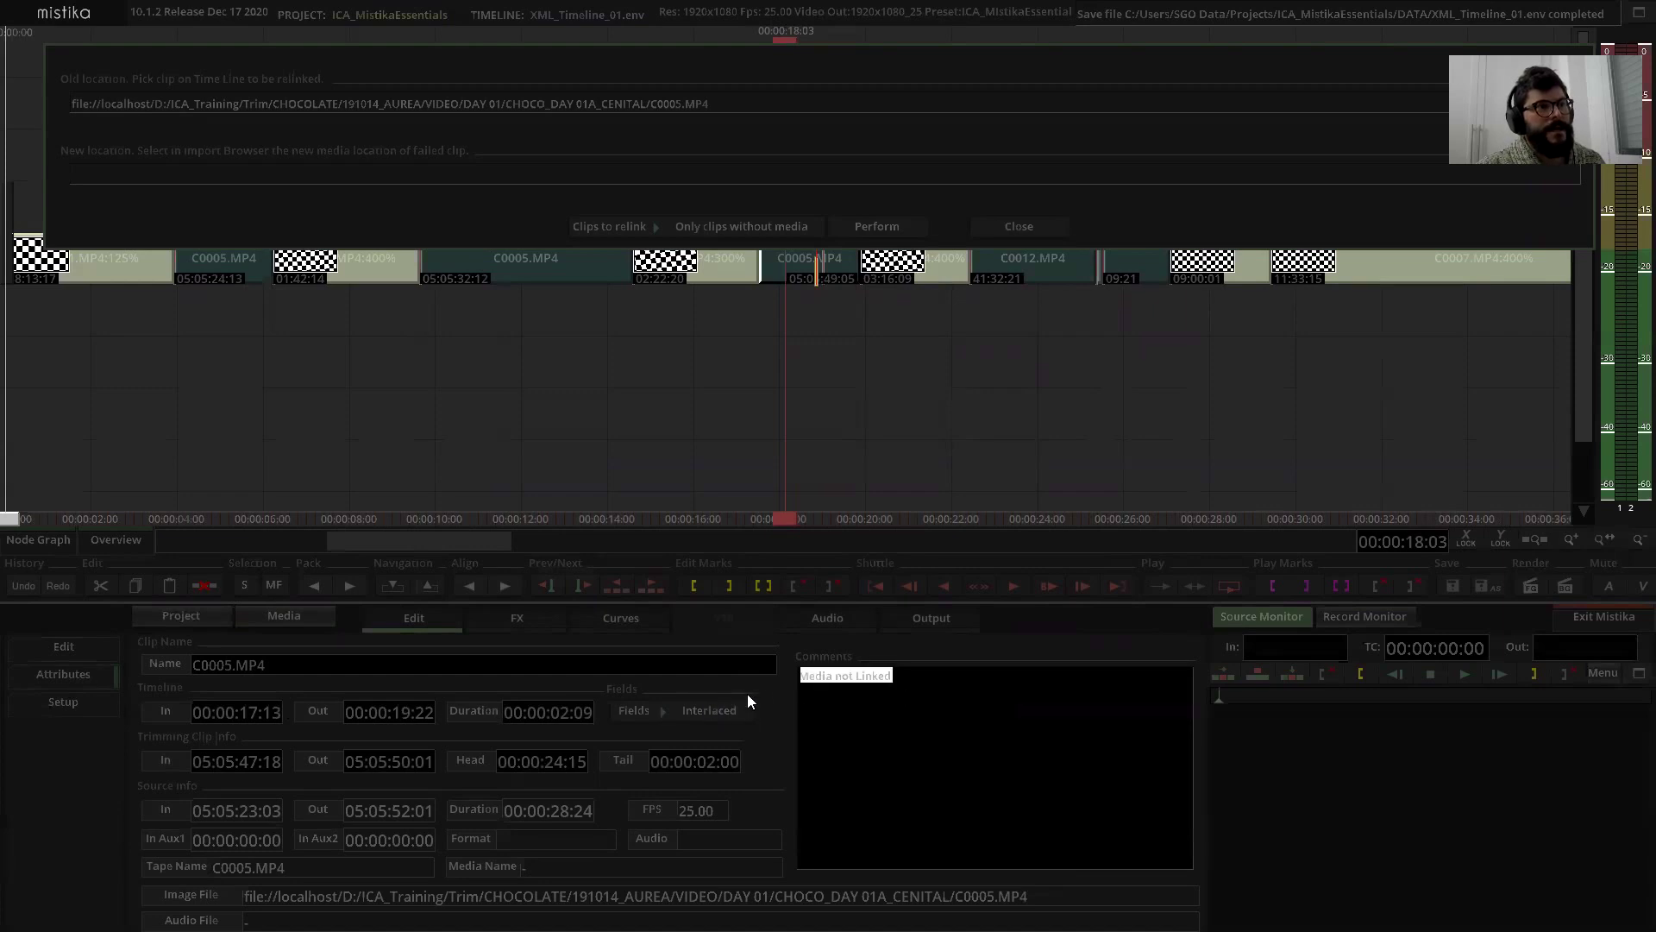
click(734, 431)
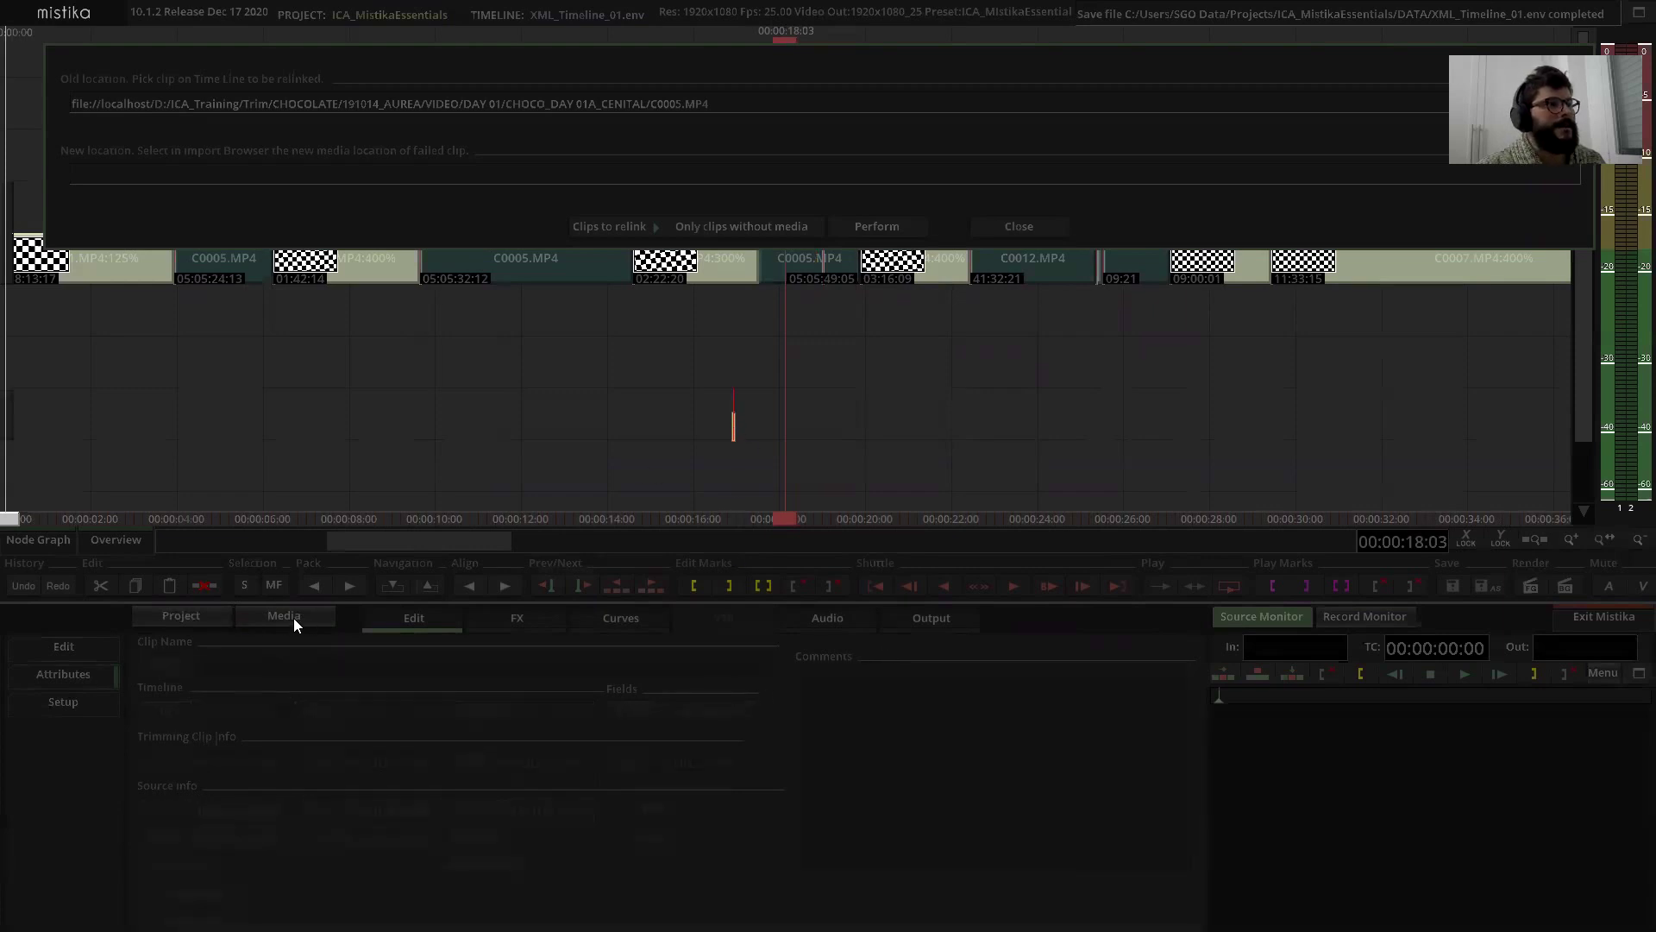
click(787, 276)
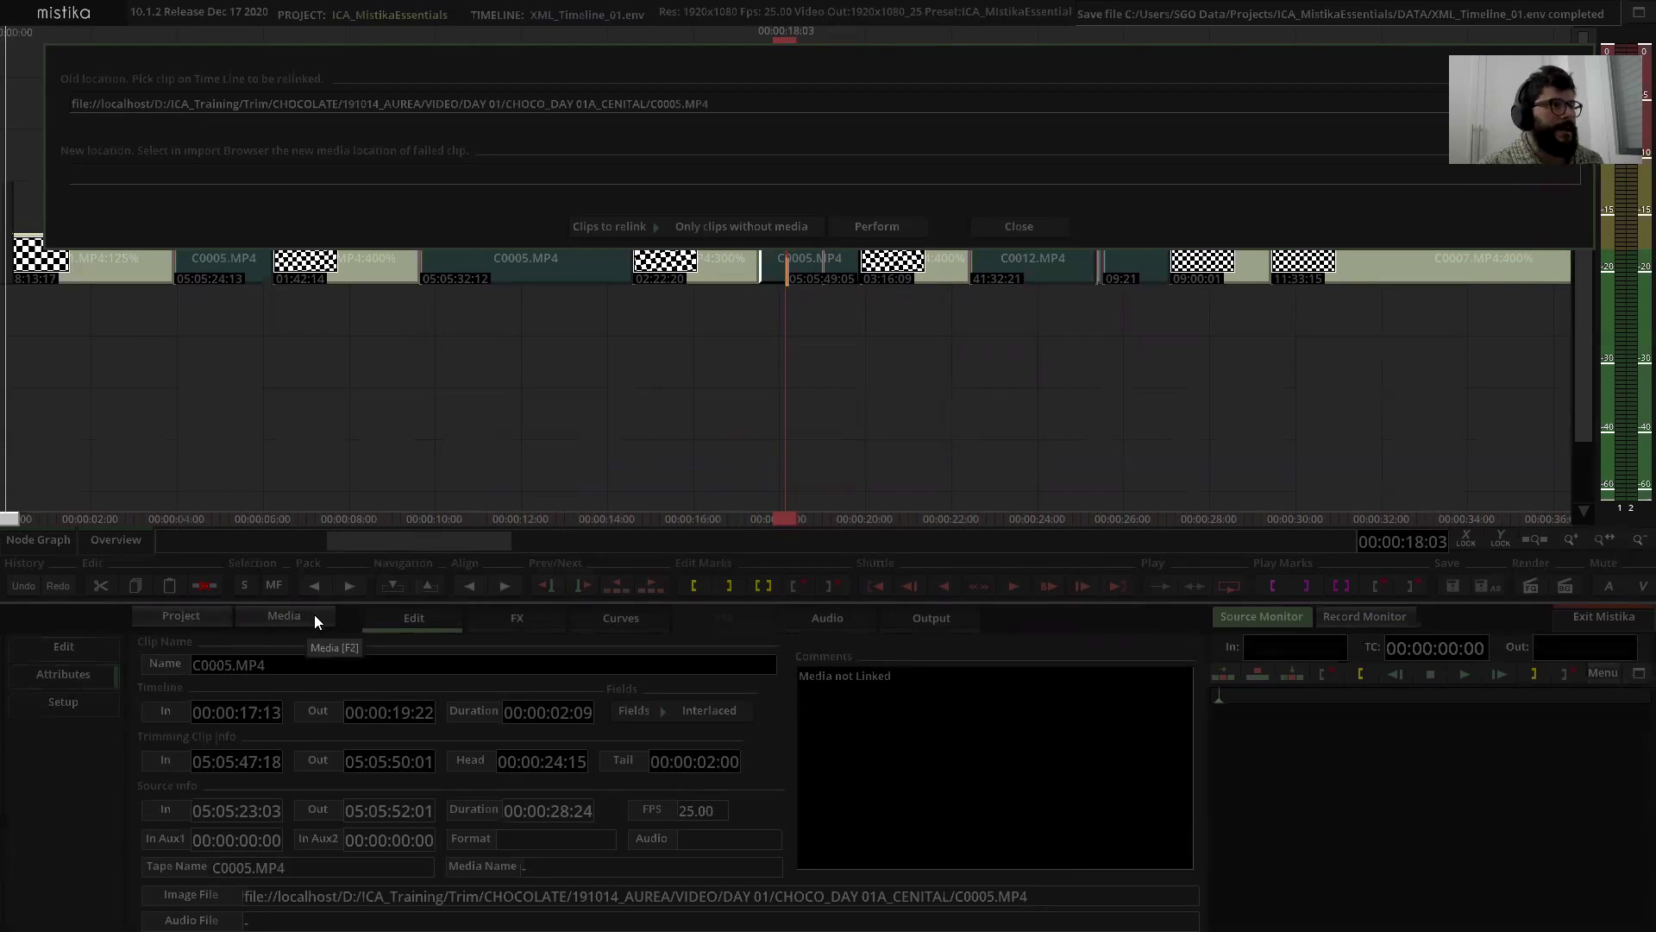
Step: Reopen the Media Manager and pick C0005.MP4 in 01_OCN/191014_AUREA/VIDEO/DAY 01/CHOCO_DAY 01A_CENITAL as the new media location
click(284, 616)
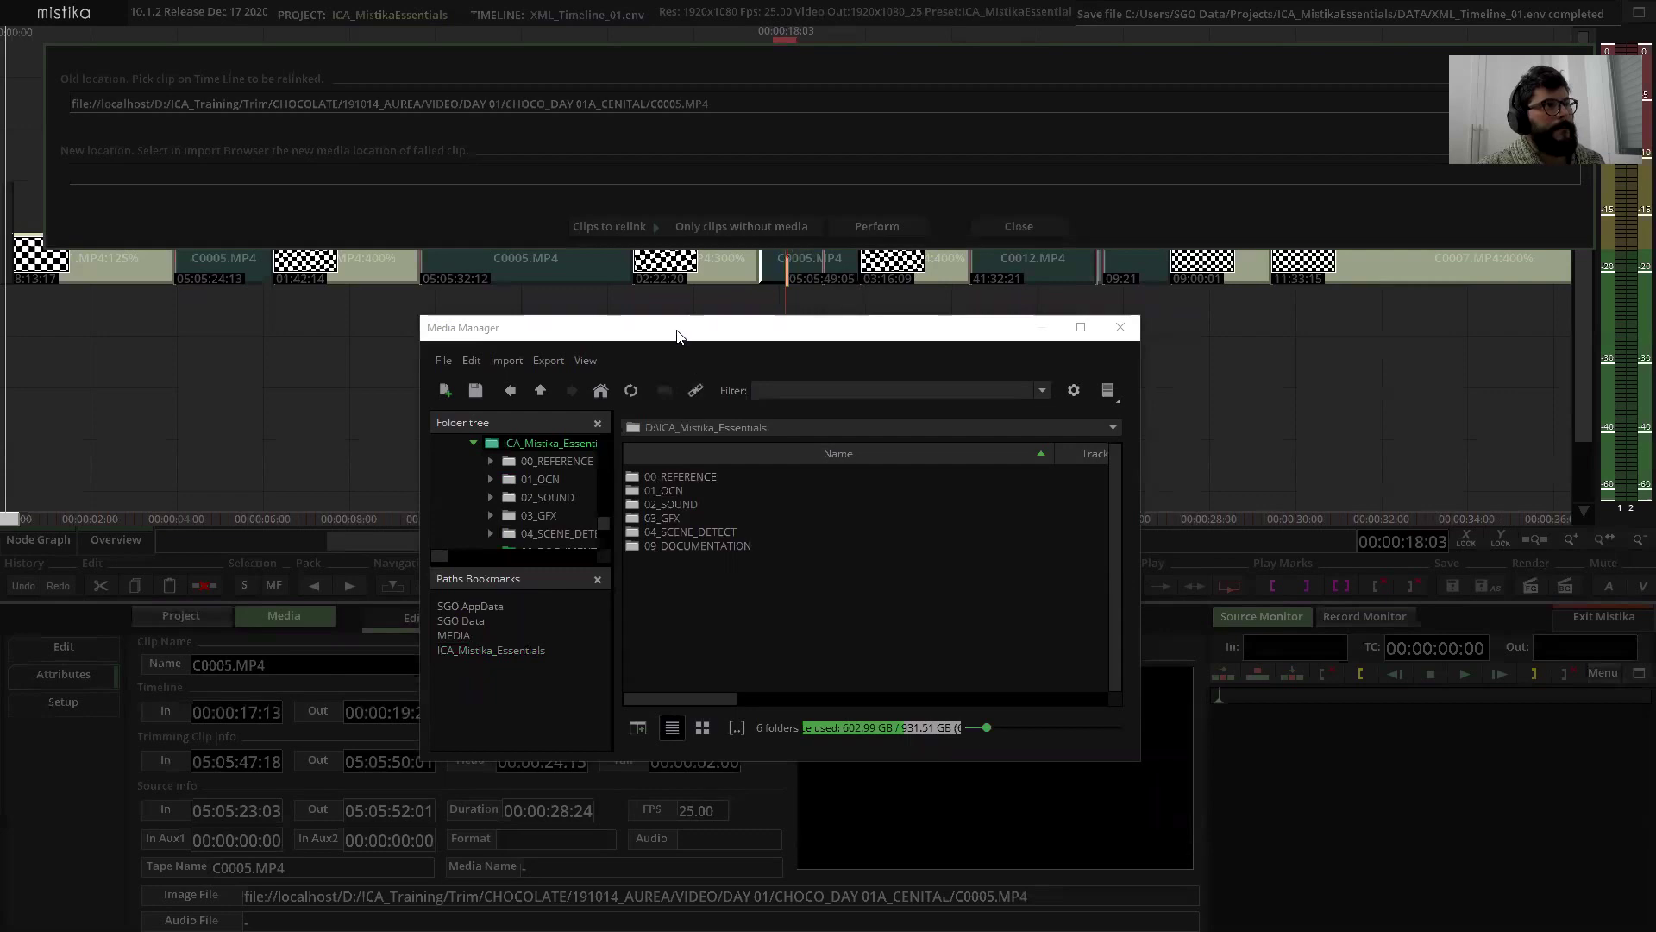
drag(680, 340, 709, 393)
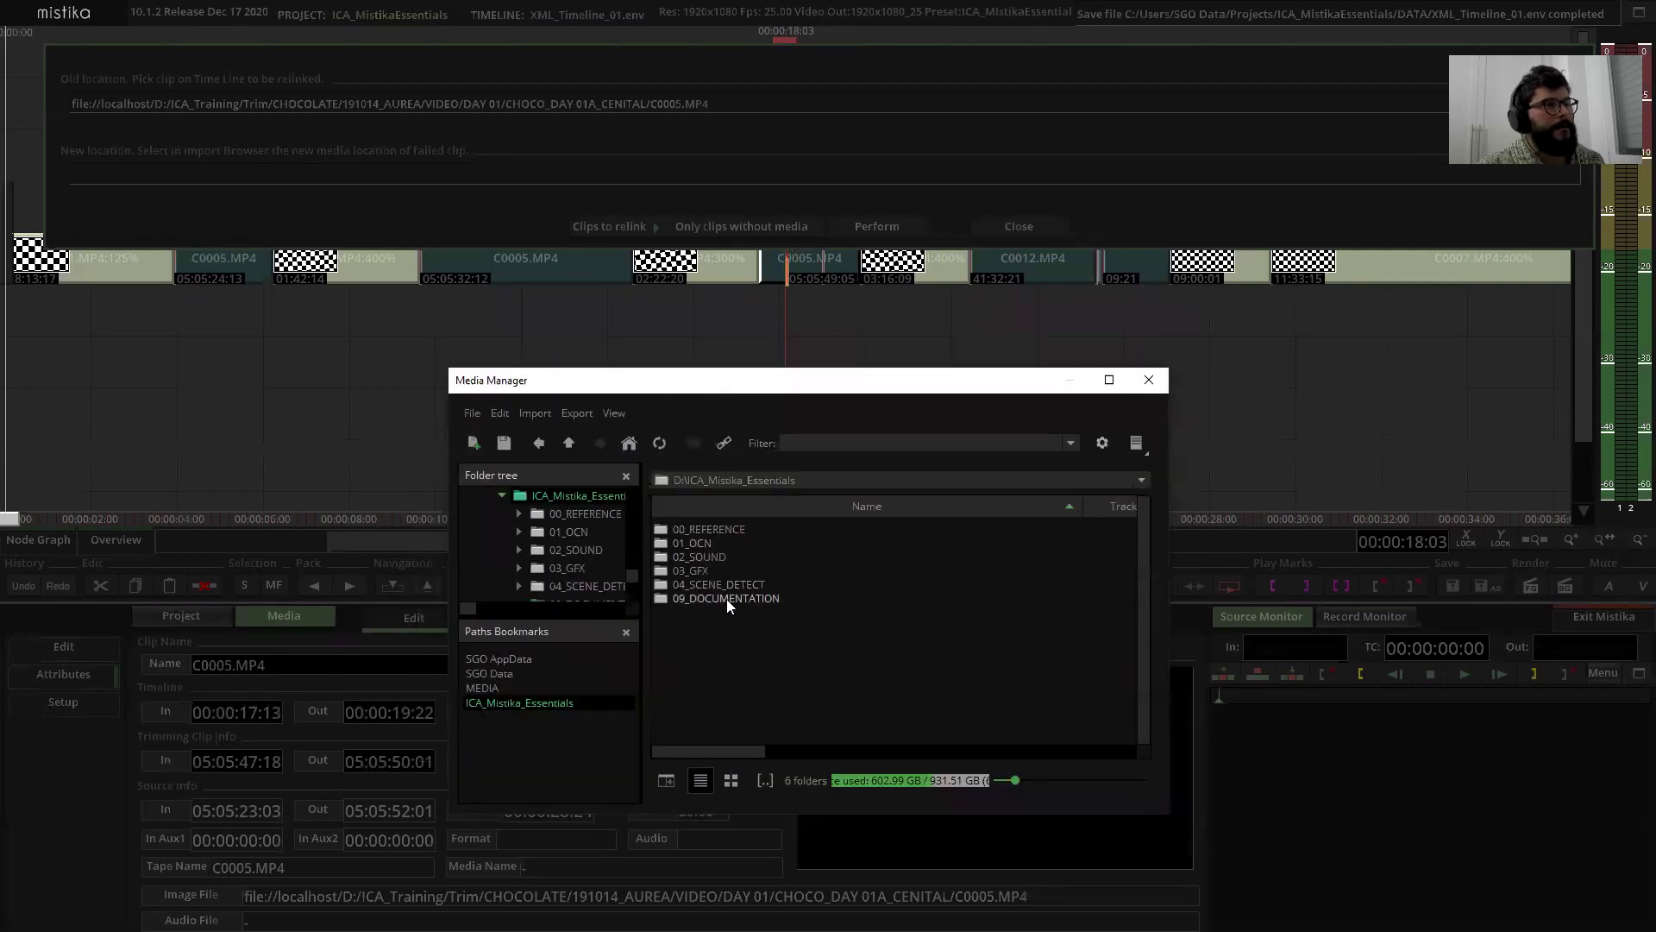
double_click(700, 543)
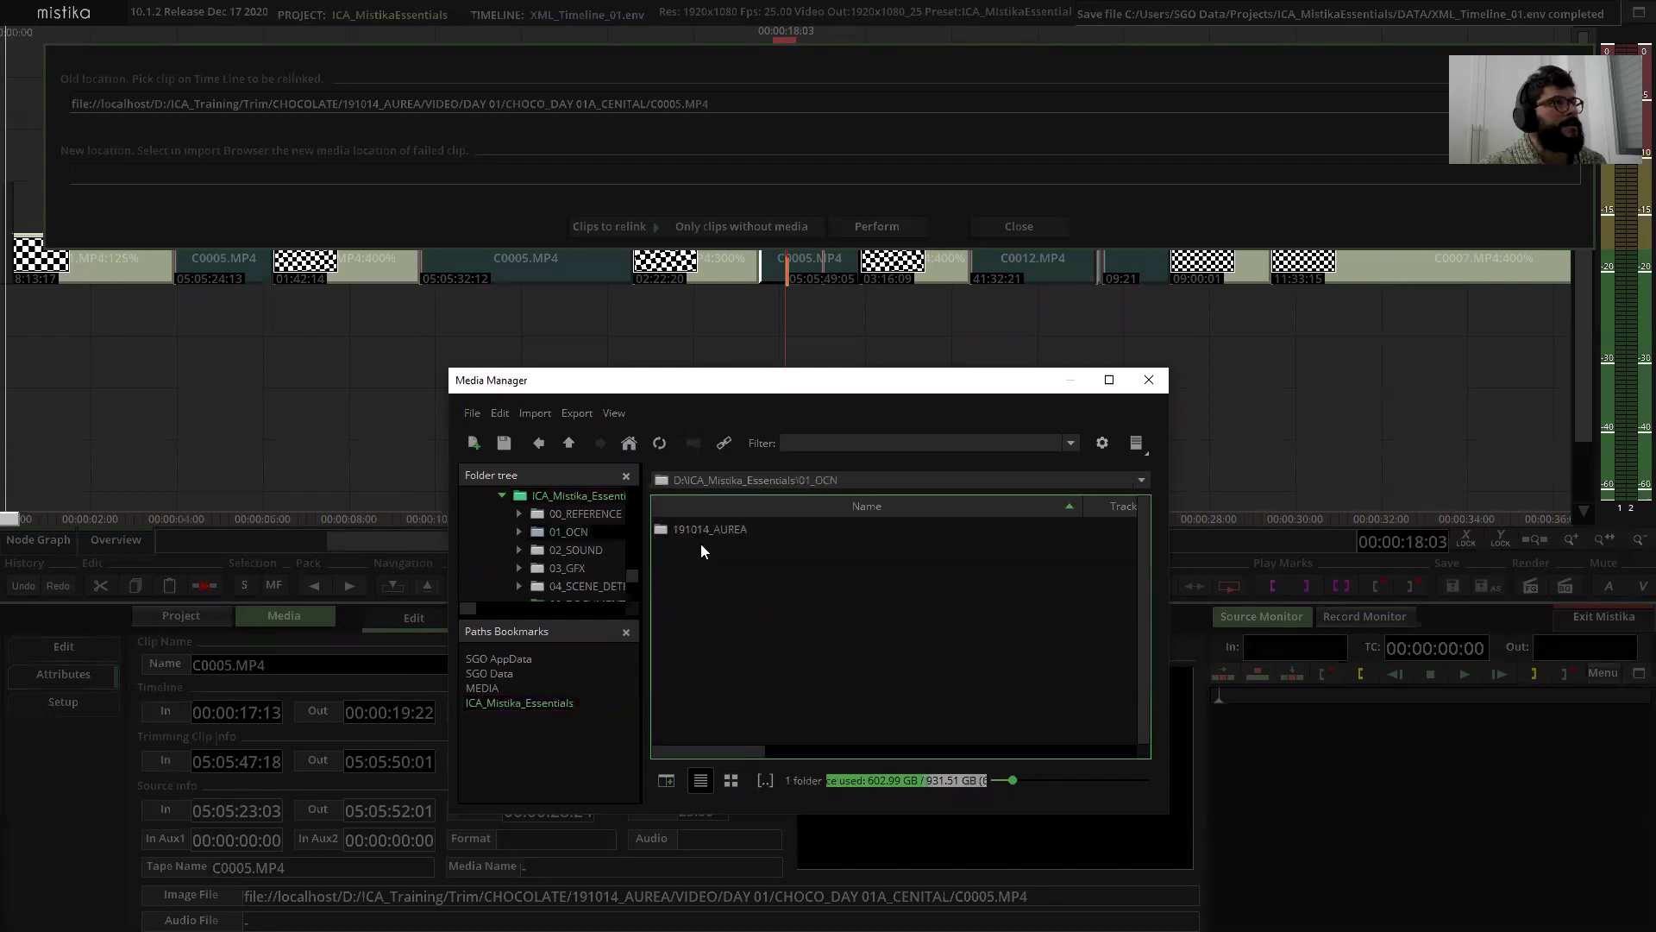
double_click(710, 528)
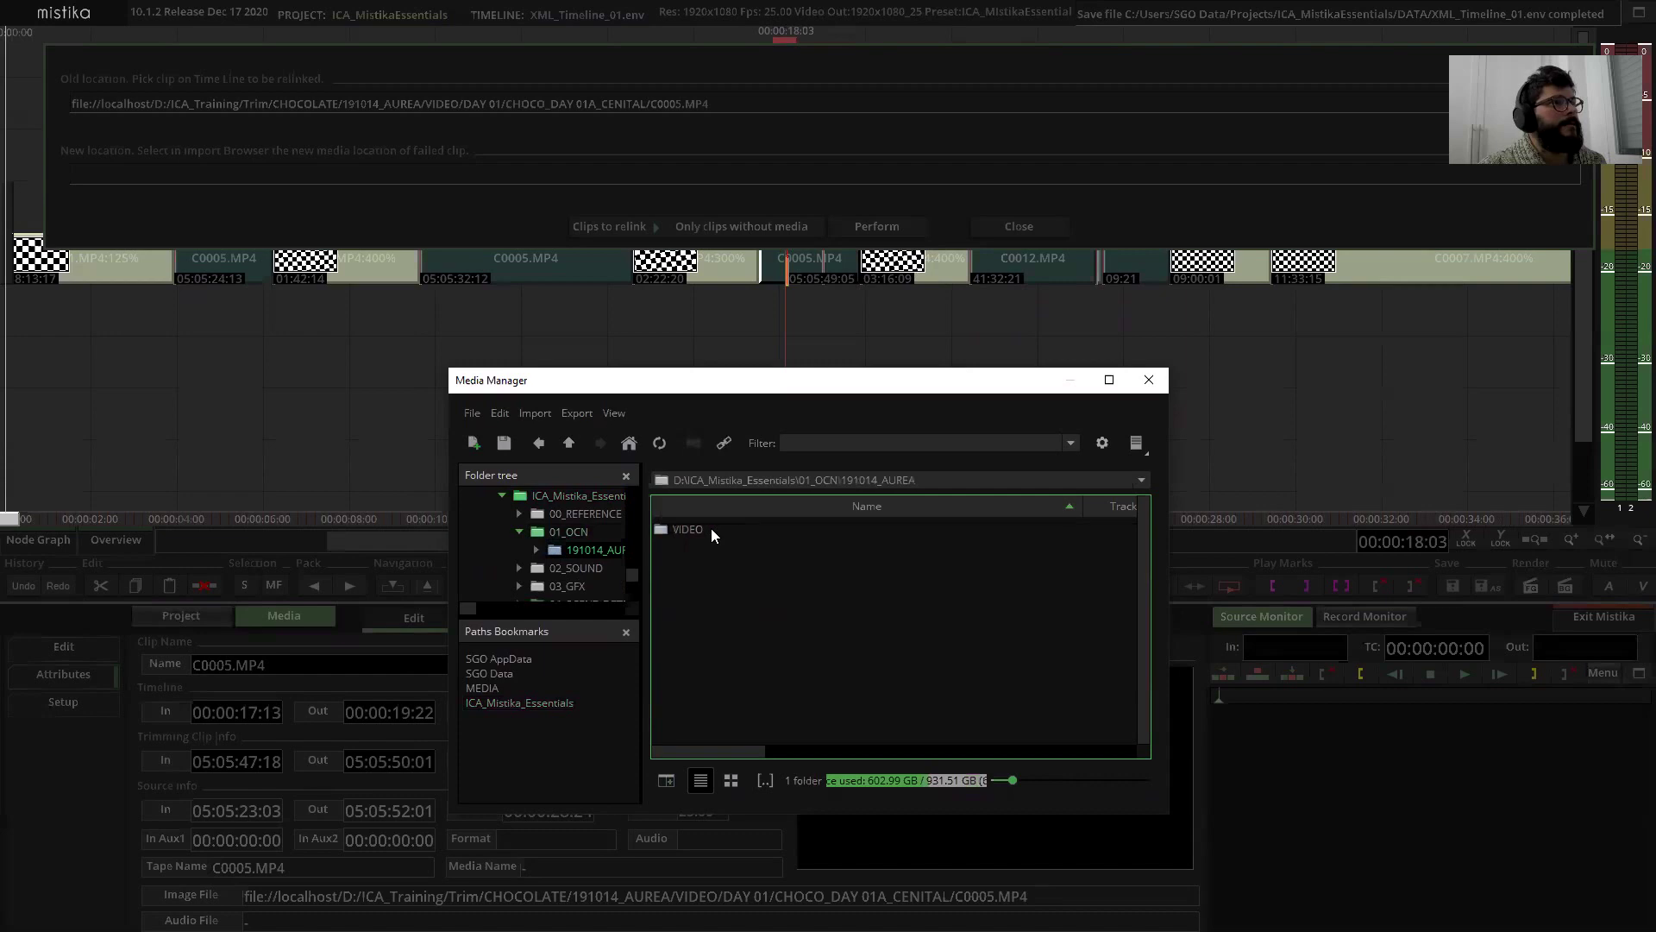
double_click(695, 528)
double_click(701, 527)
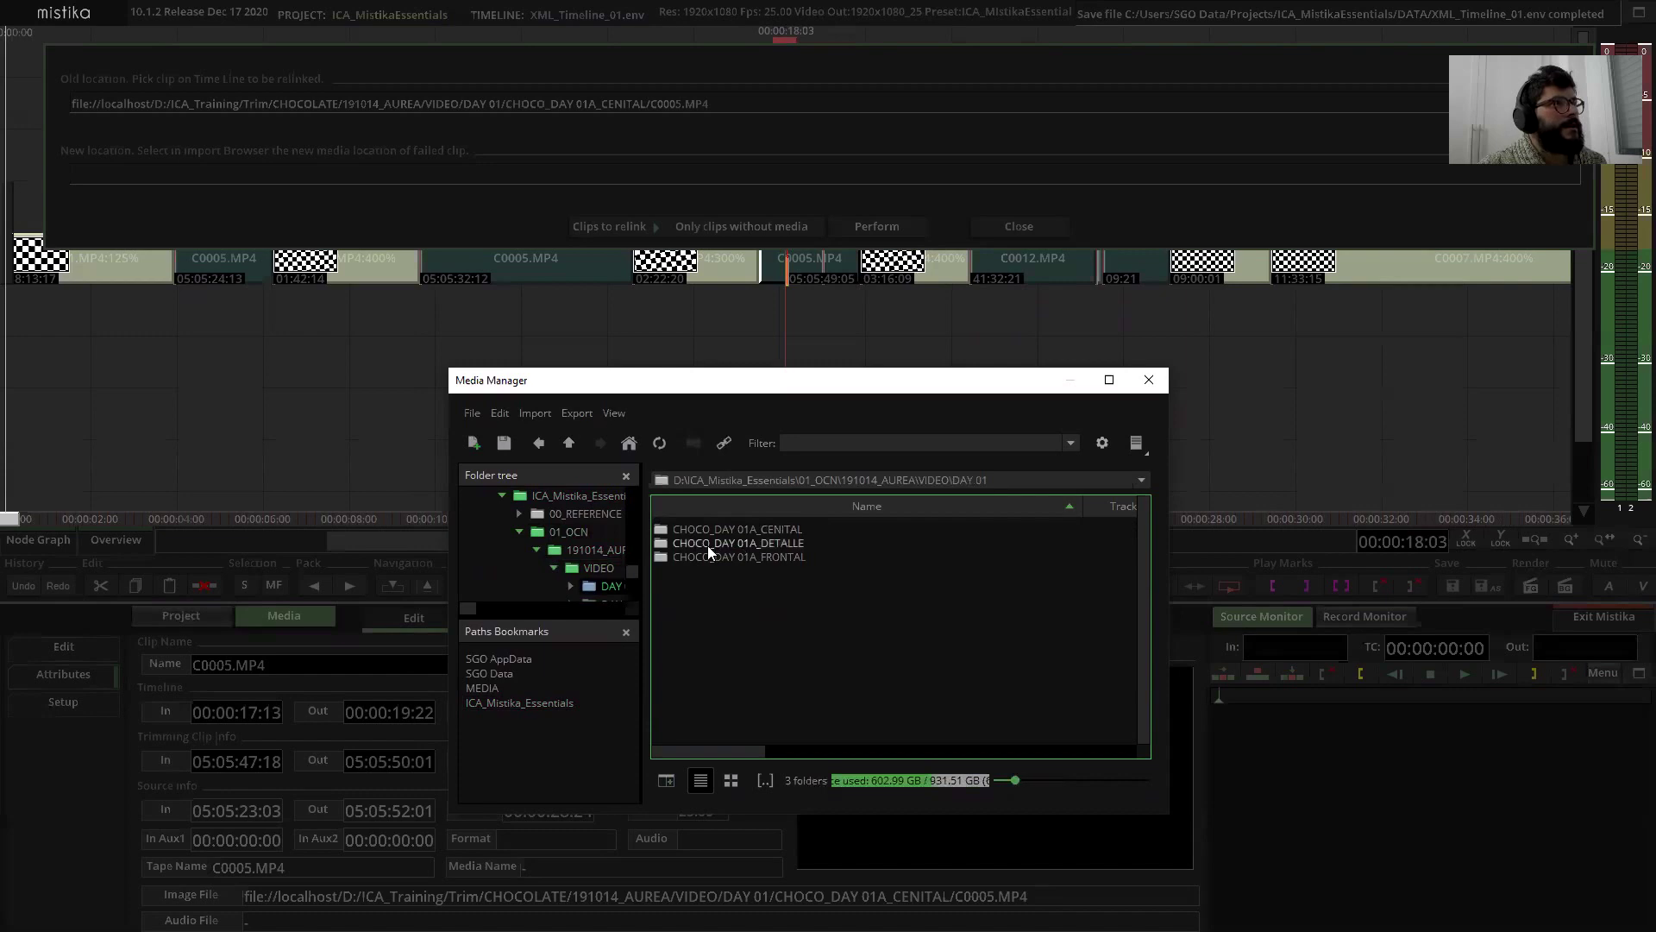
double_click(766, 530)
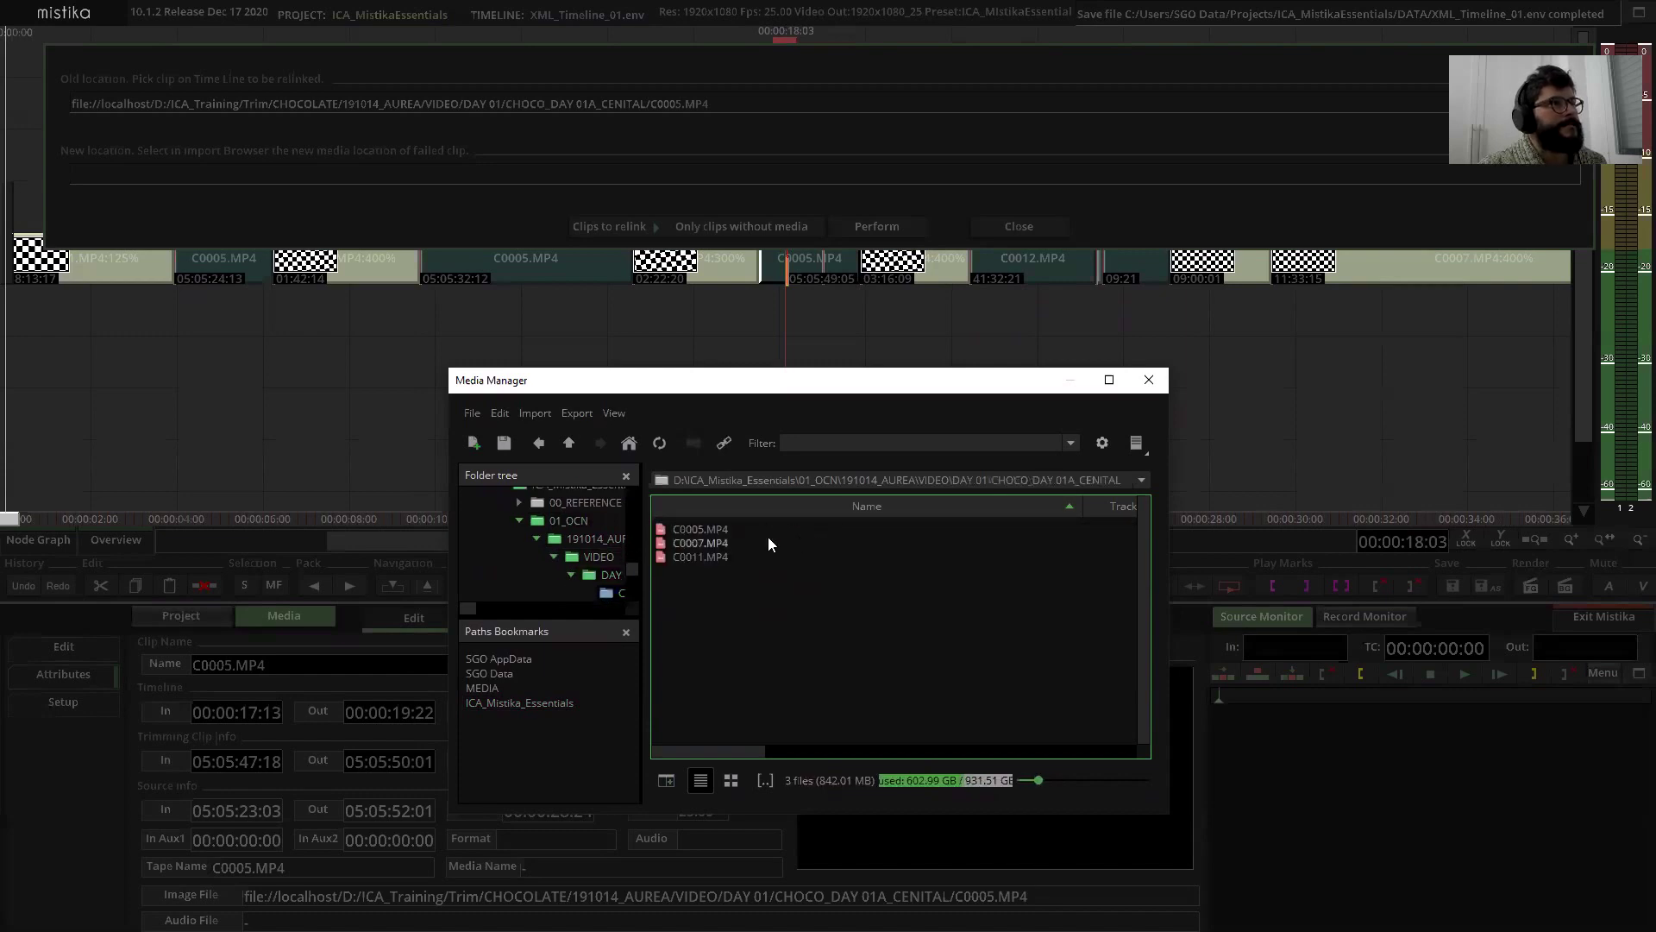
click(701, 529)
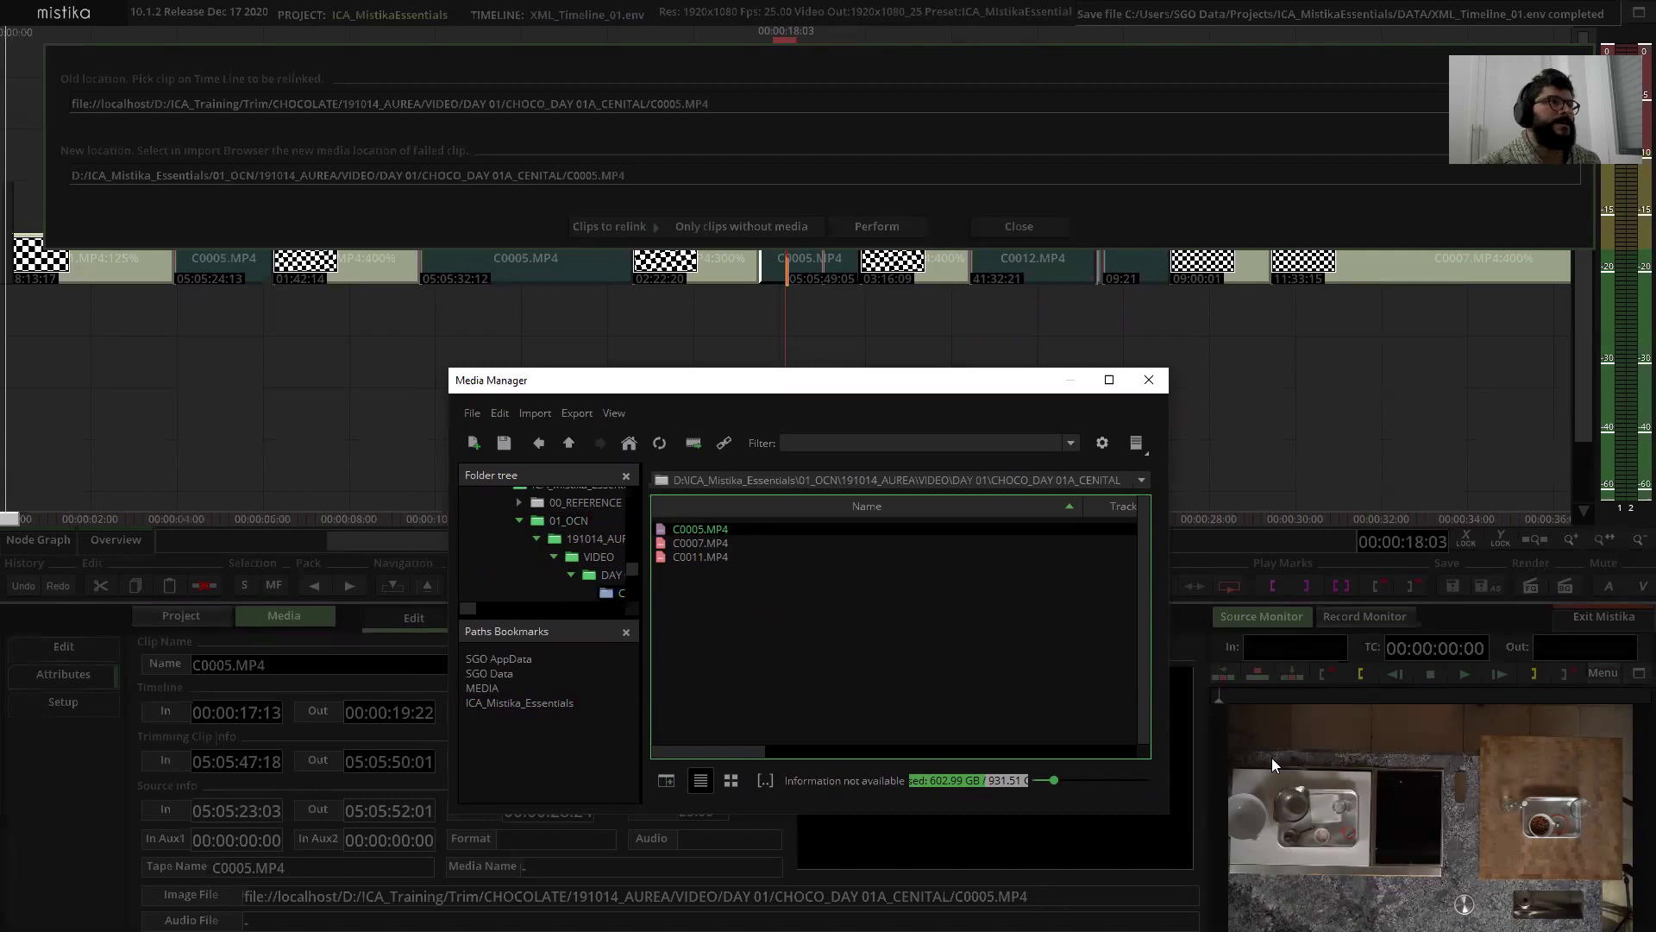
Step: Relink only the clips without media using the defined path replacement, and close the Relink tool and the Media Manager
click(657, 176)
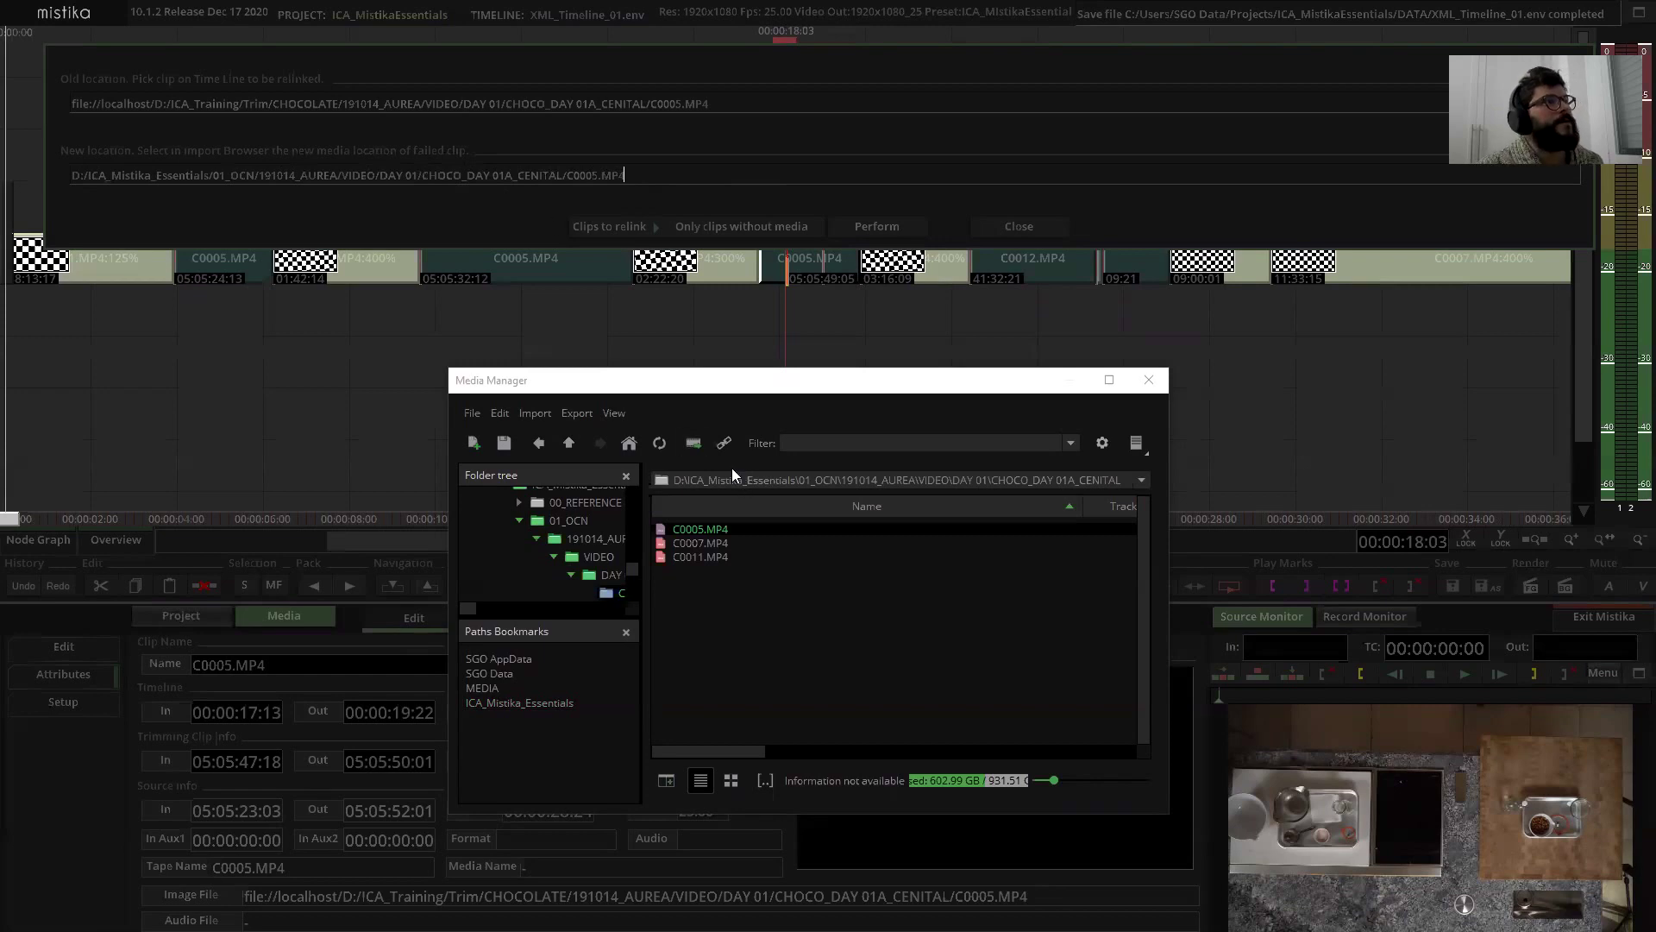
click(735, 226)
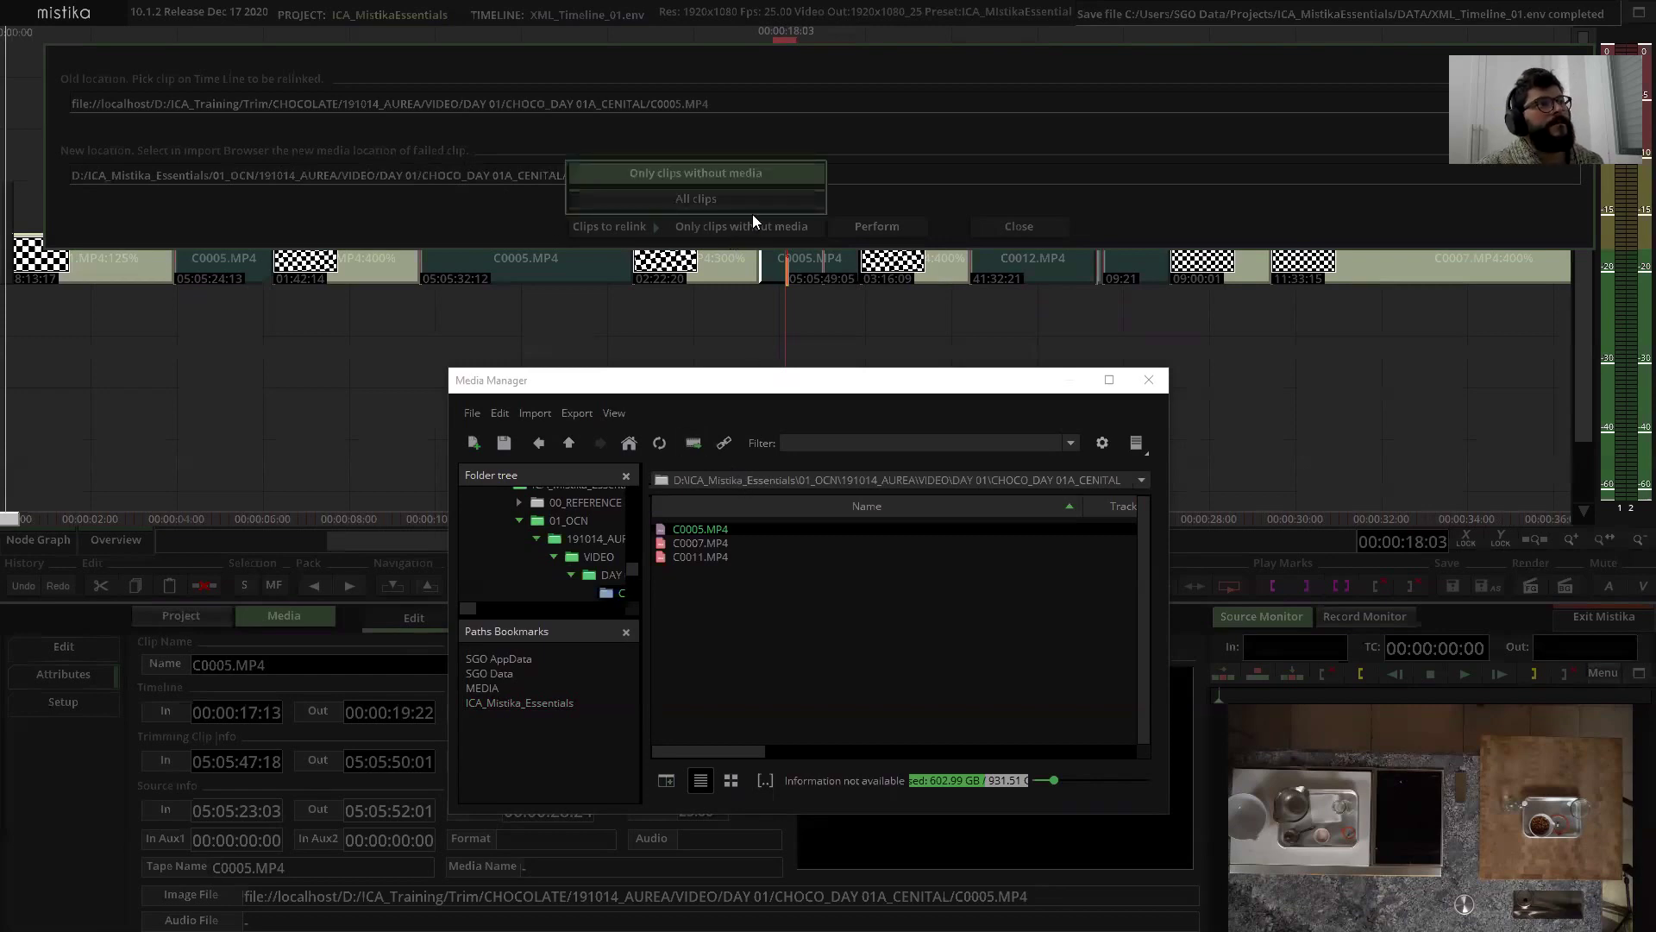
click(756, 228)
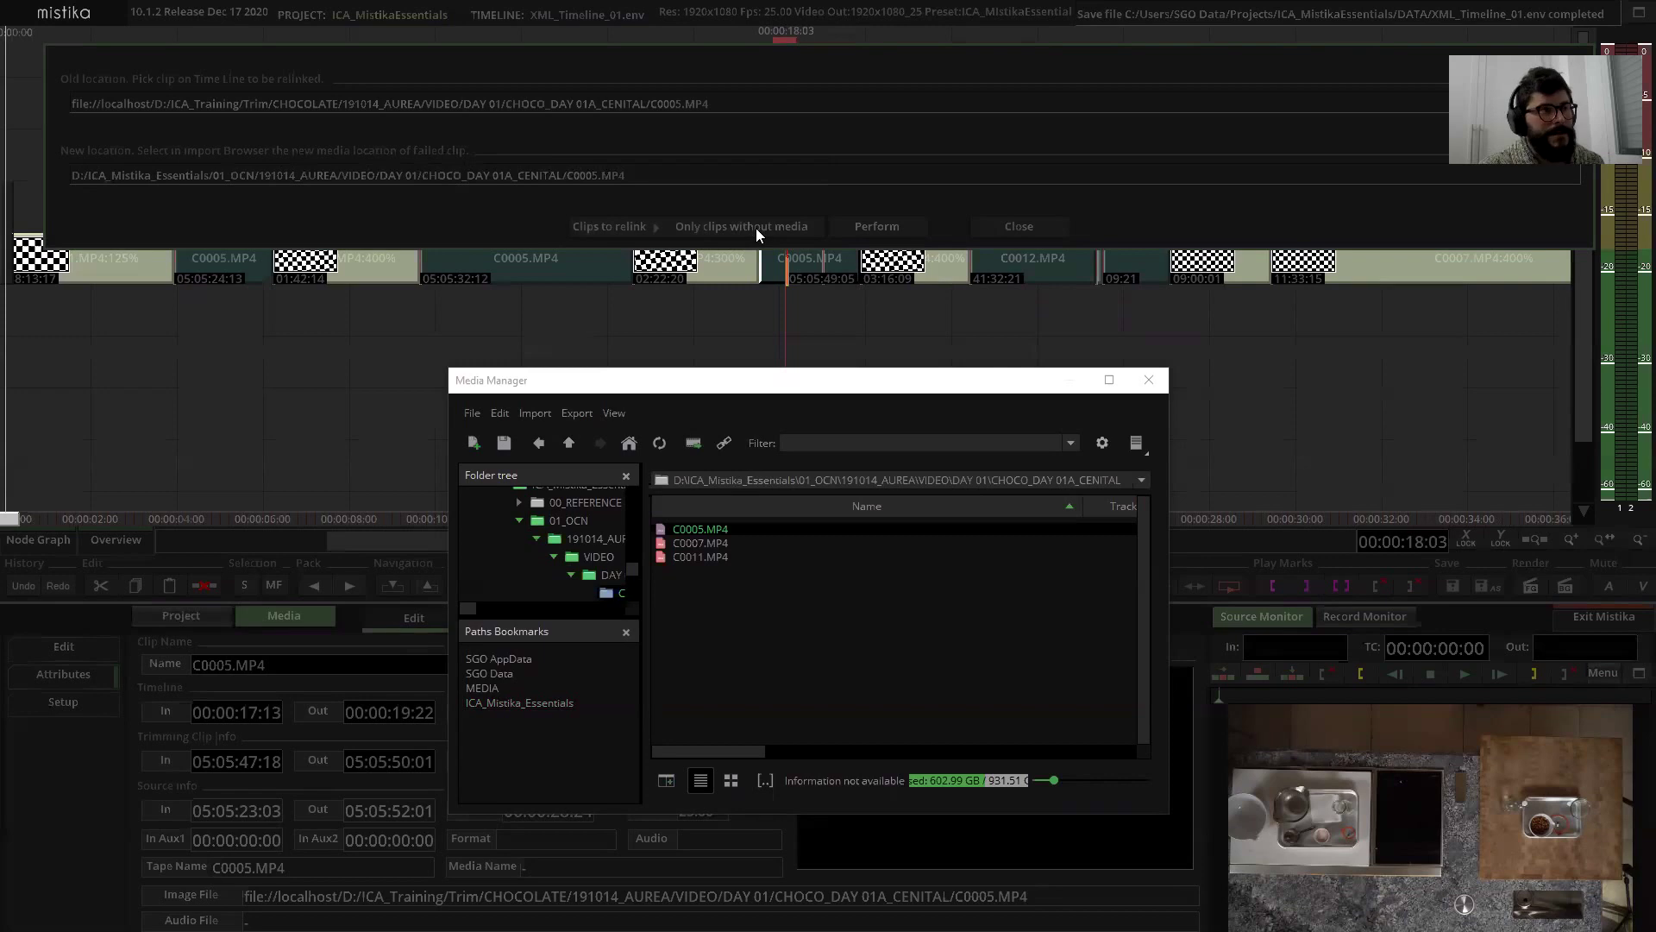
click(877, 226)
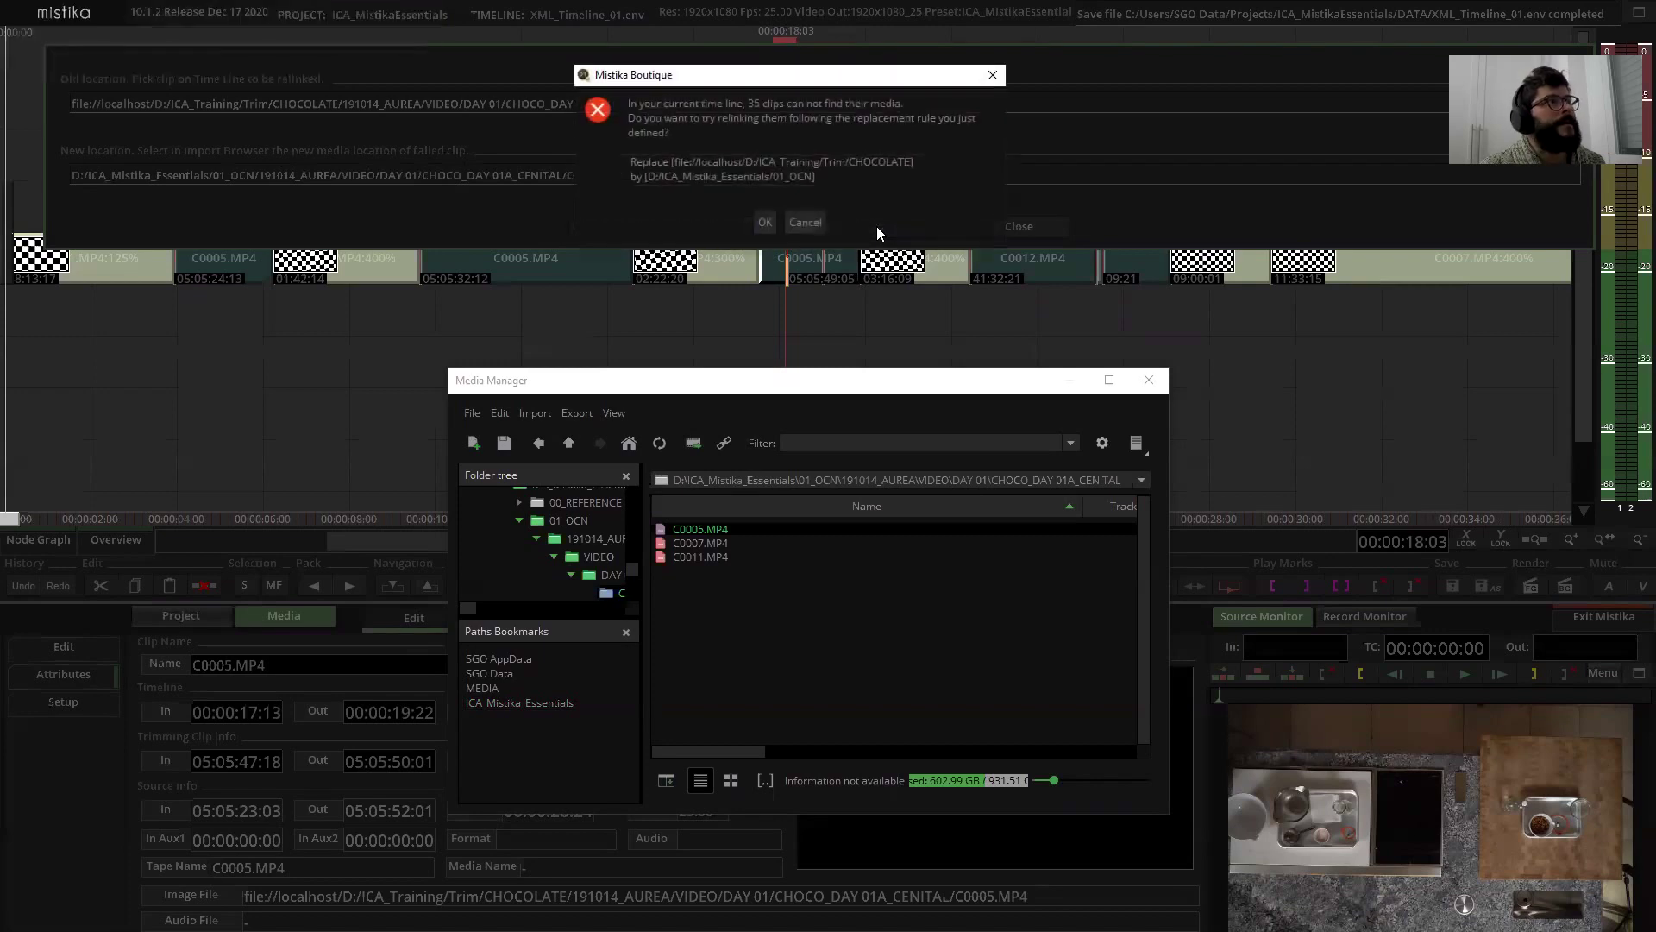
click(767, 219)
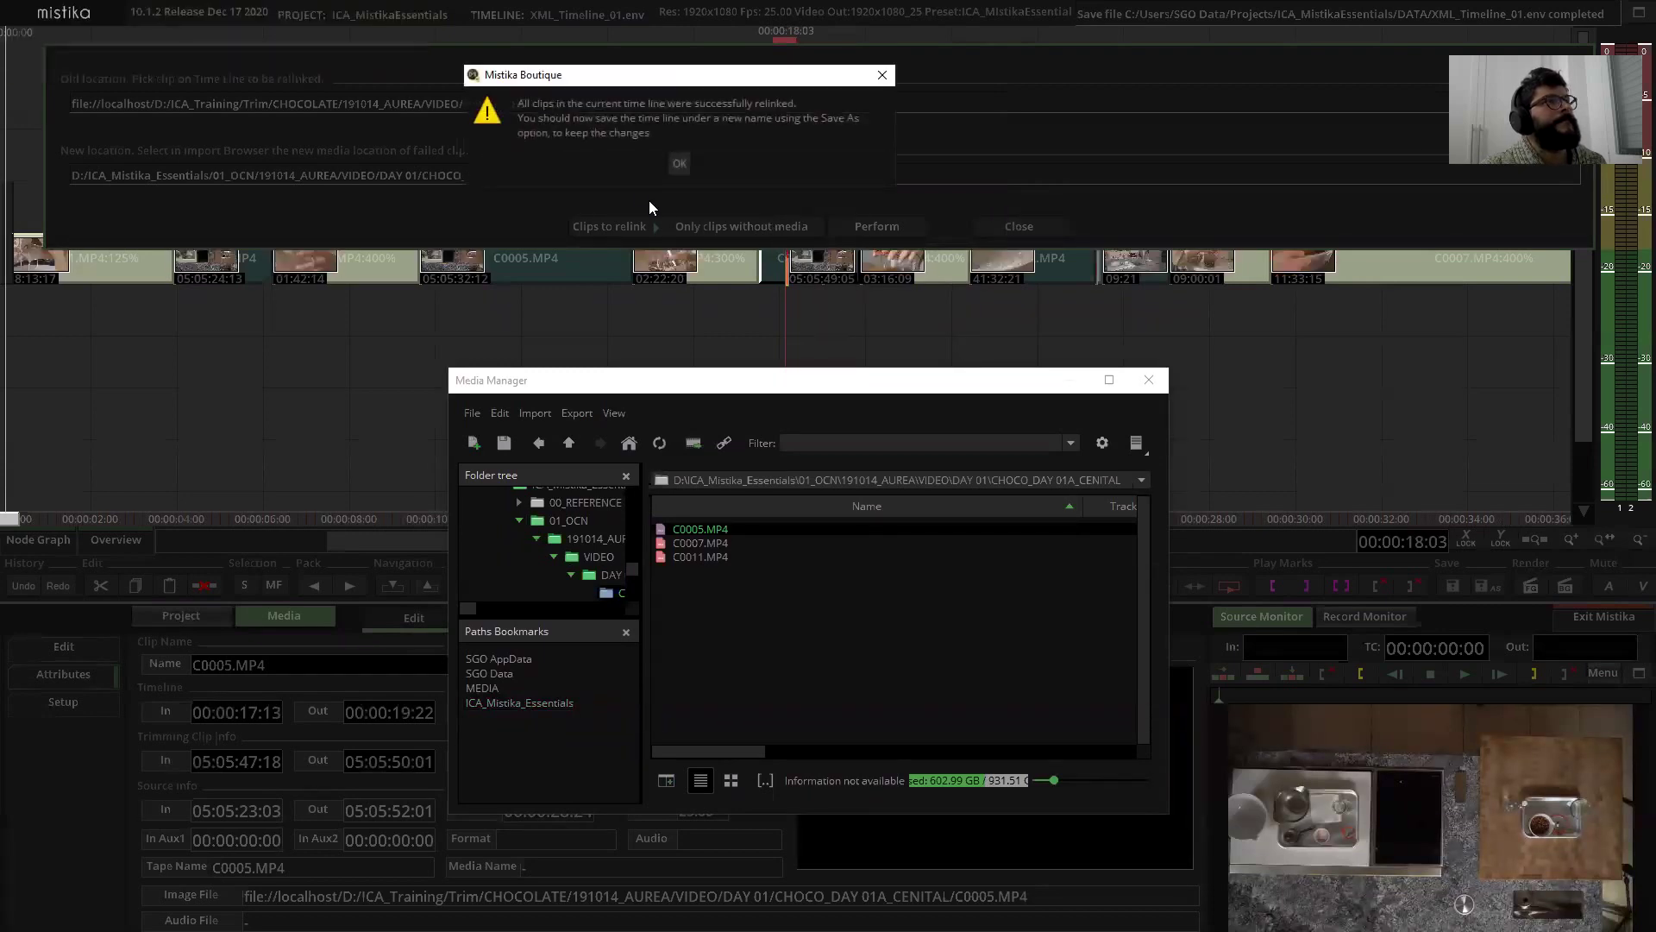
click(680, 164)
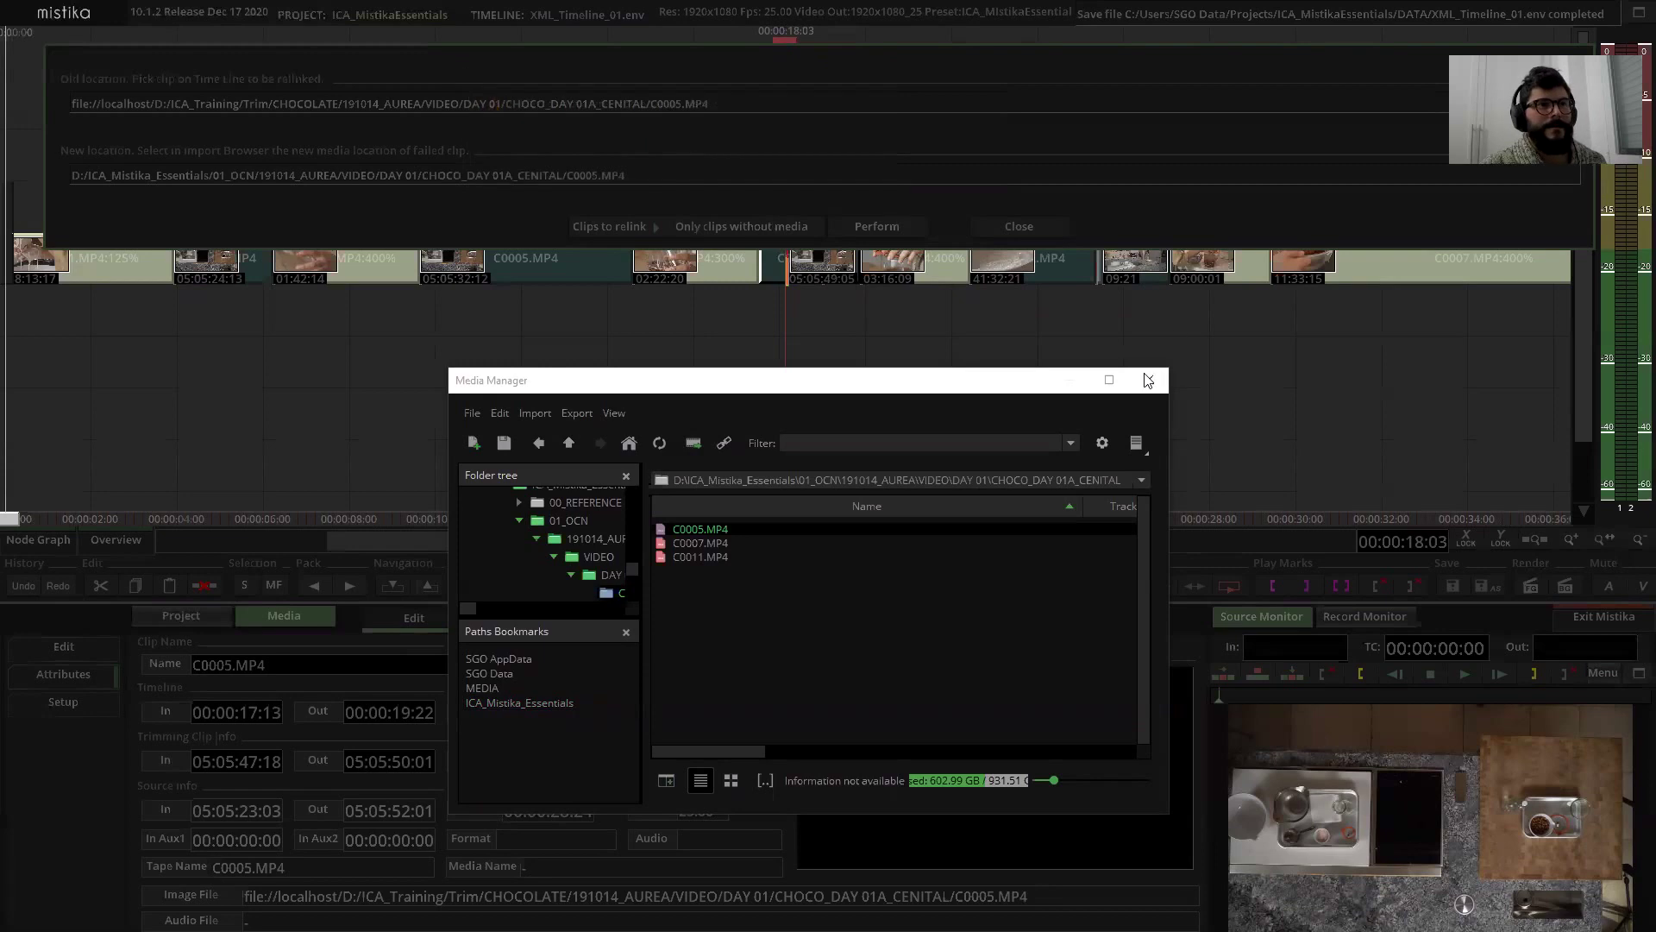
click(995, 226)
click(1153, 385)
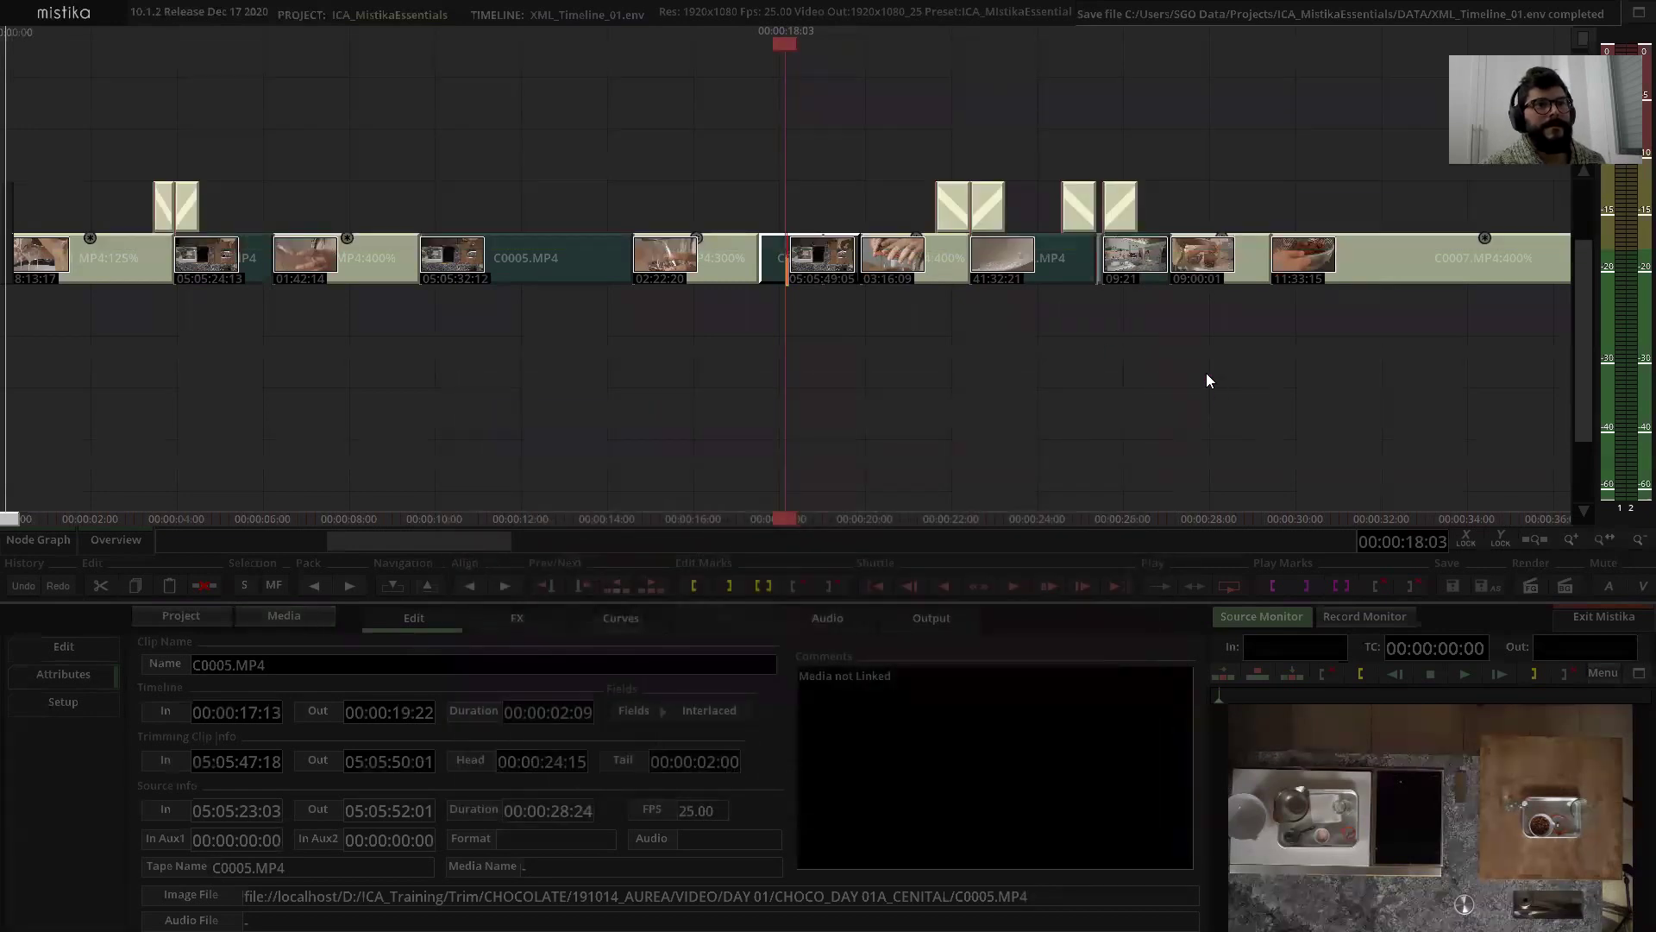
Step: Show the timeline in the Record Monitor and turn off its Live Video option
scroll(1208, 378, down, 3)
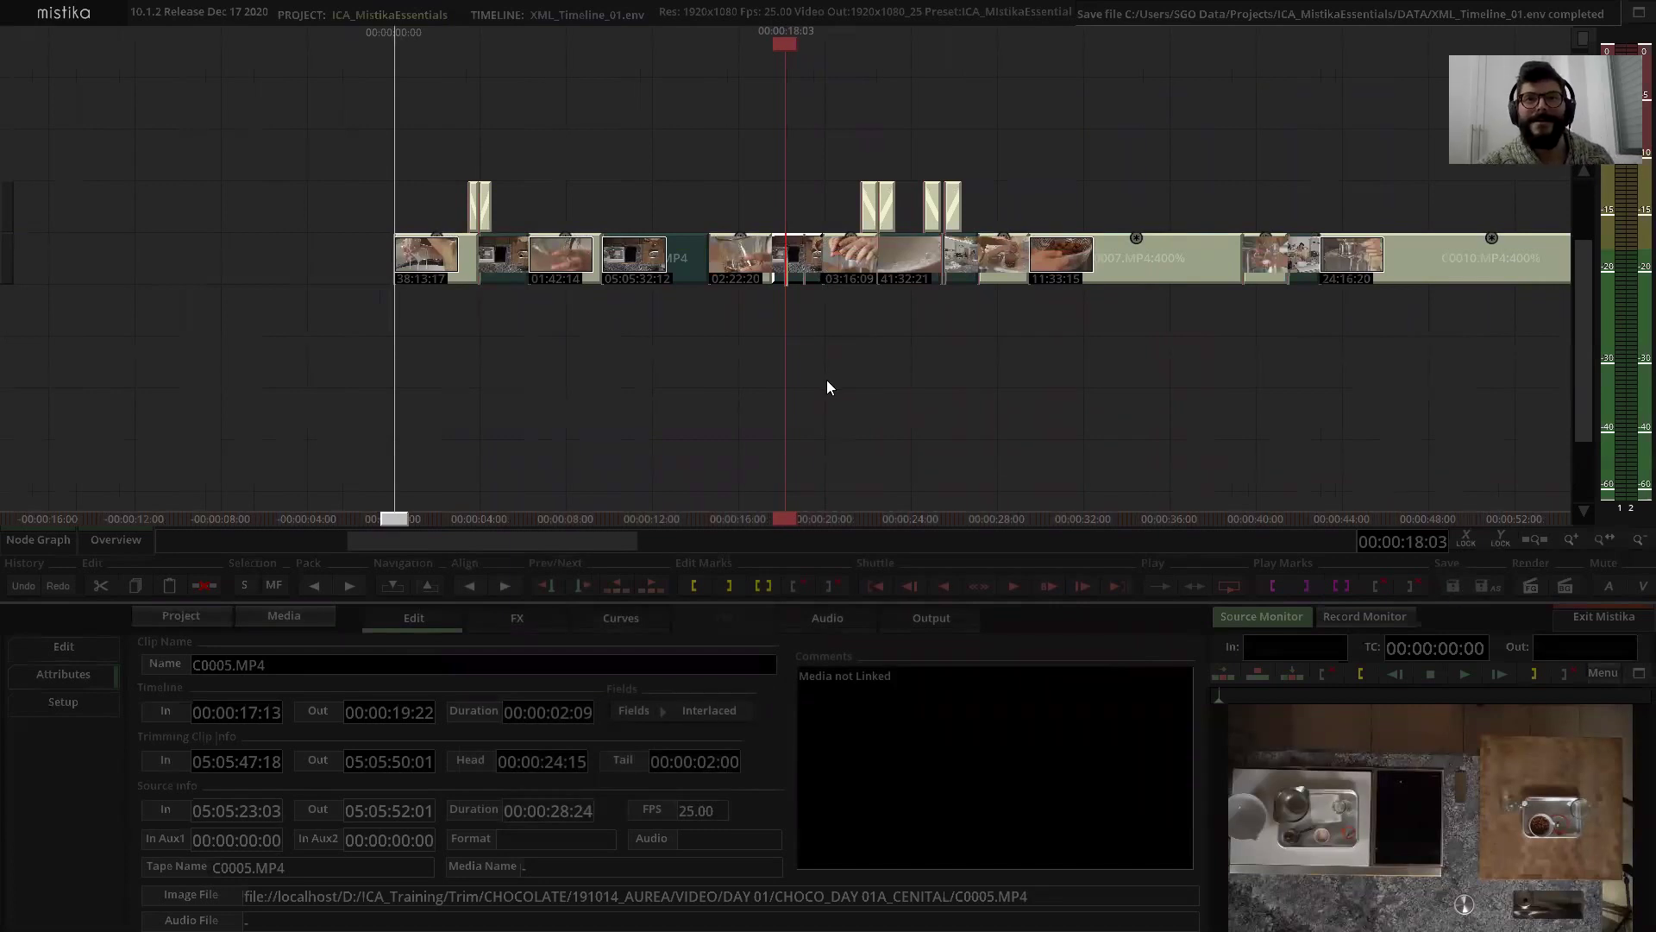
scroll(827, 388, down, 3)
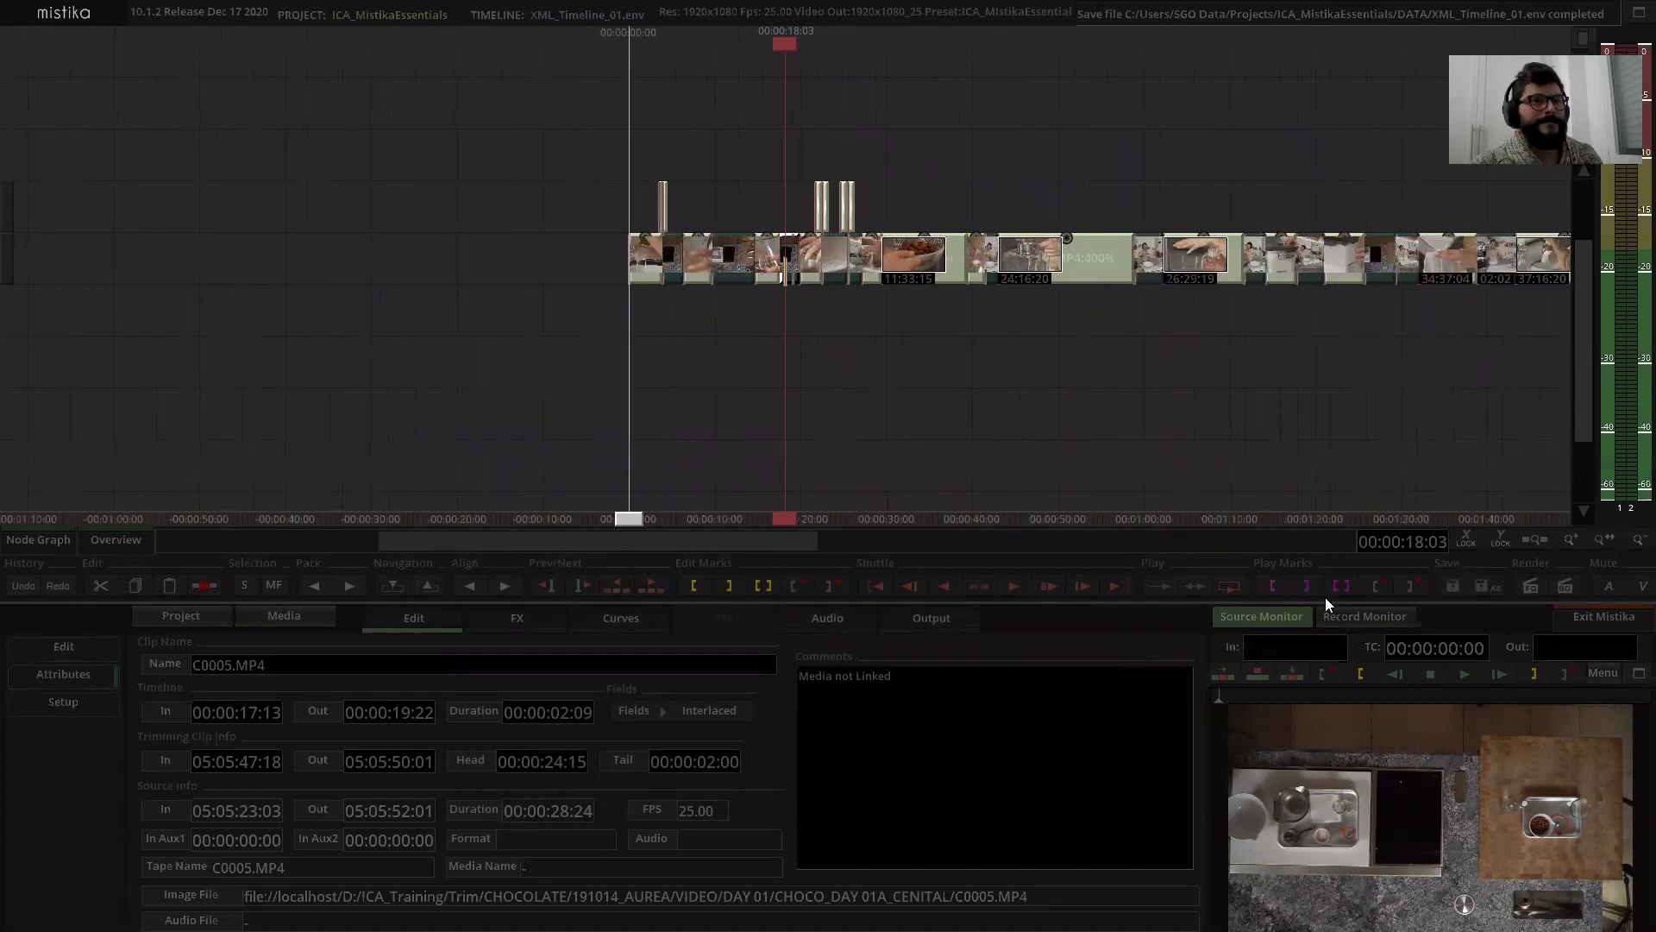
click(1370, 617)
click(1580, 650)
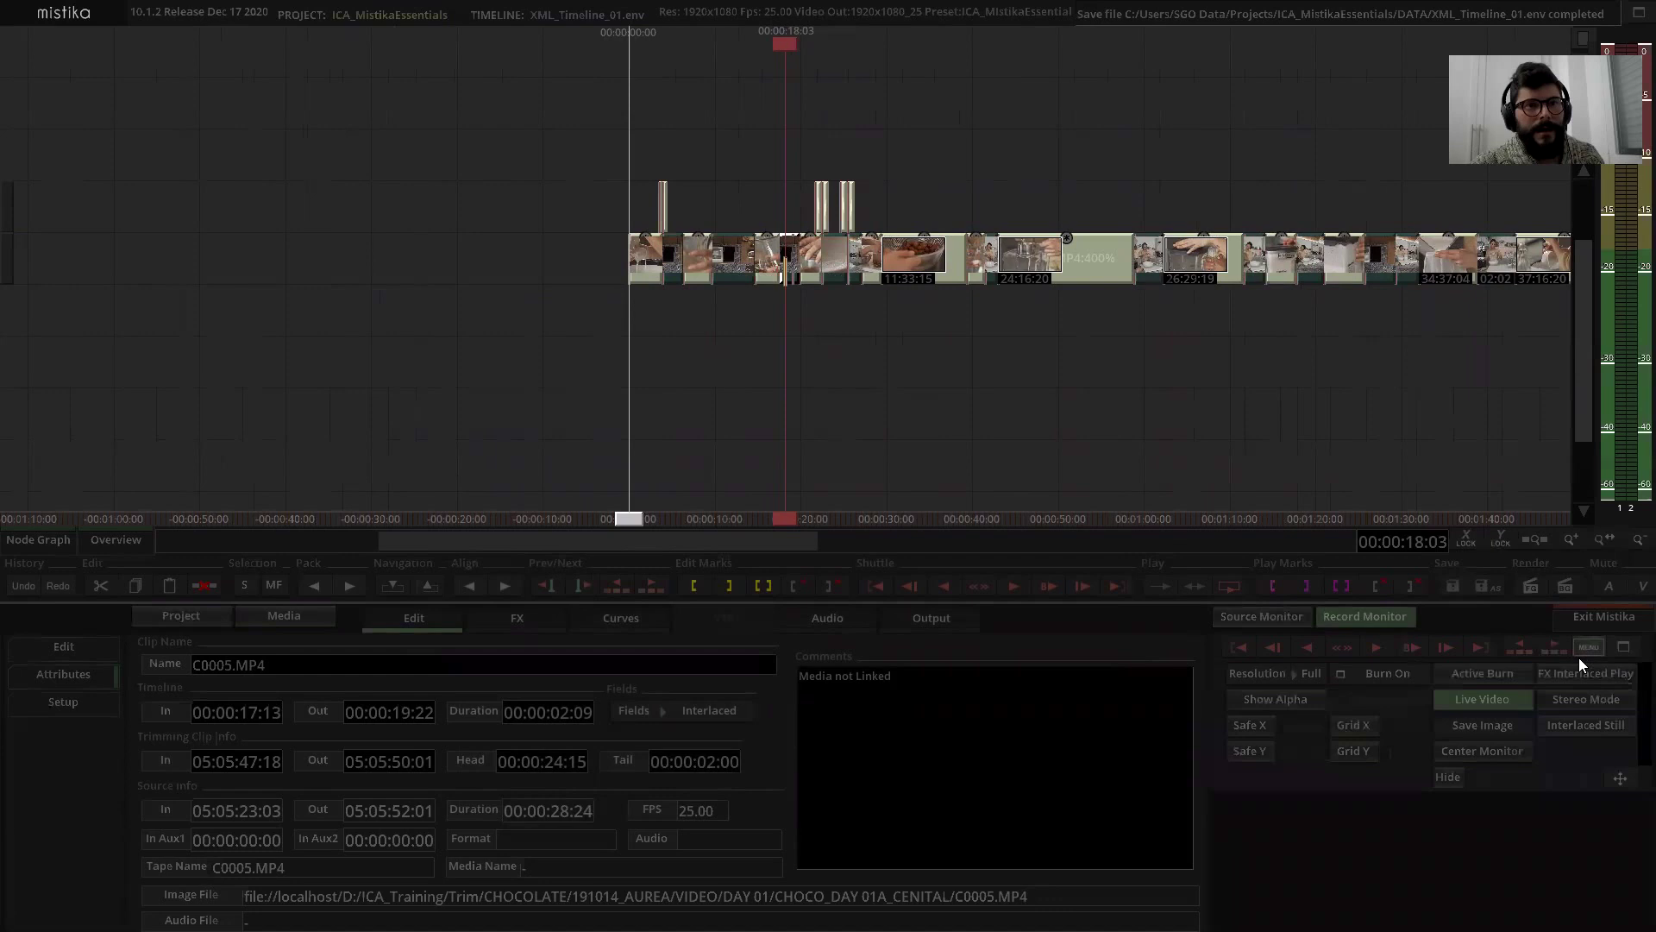
click(1503, 701)
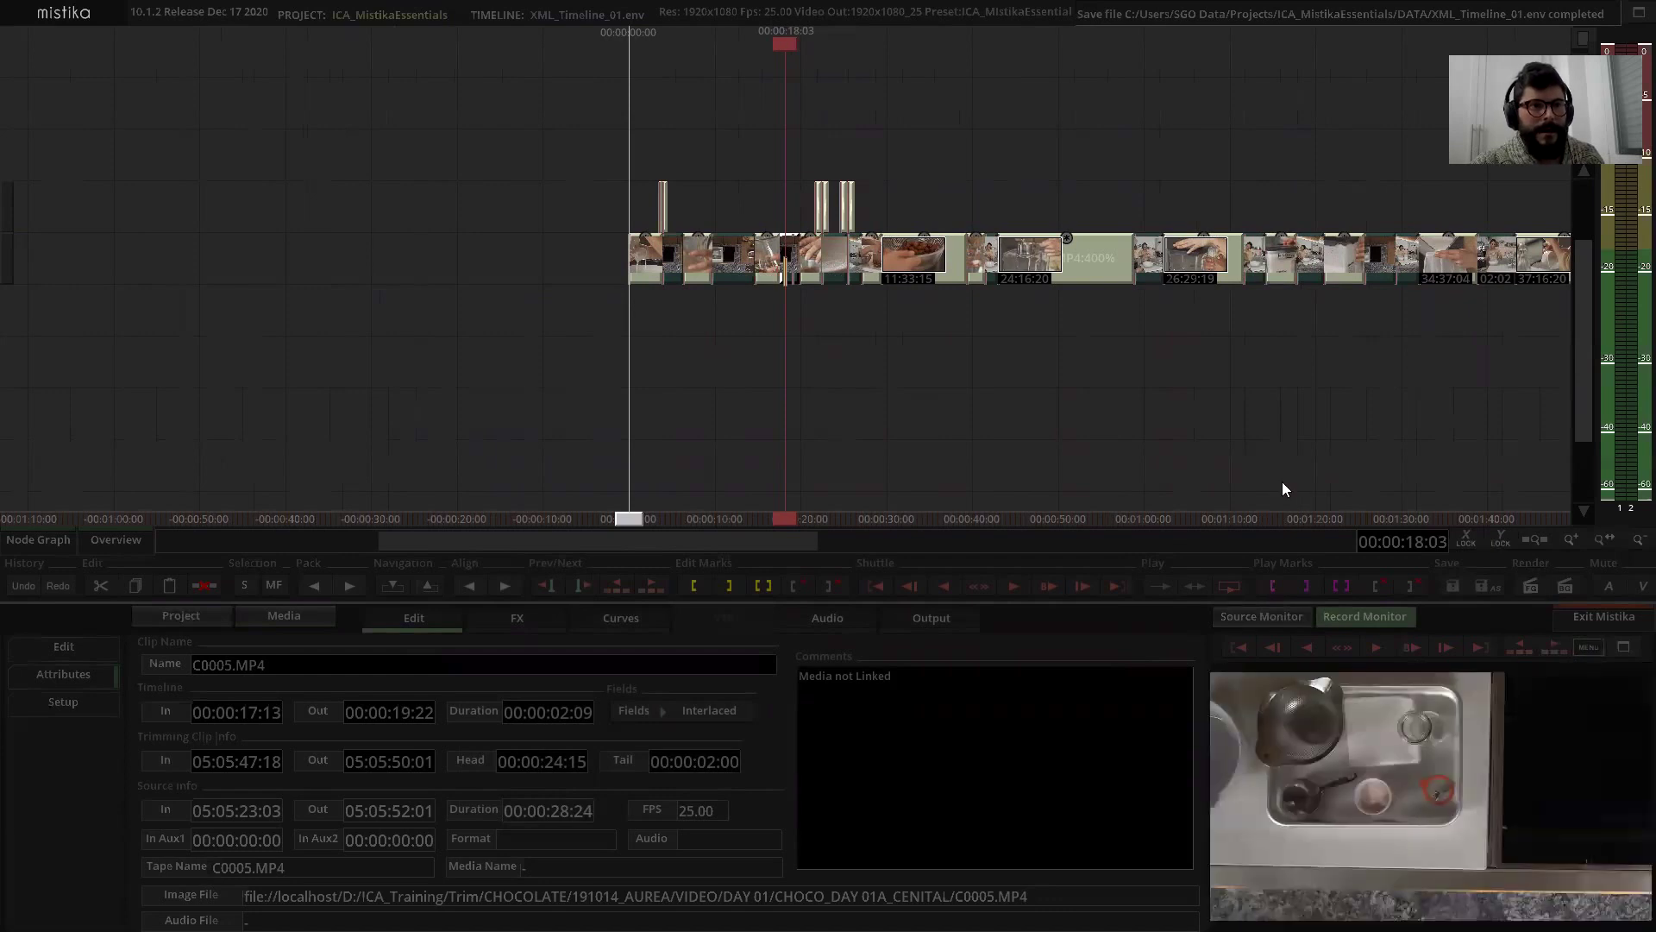
Step: Play back the relinked timeline and check the picture at several points along the edit
drag(859, 397, 938, 445)
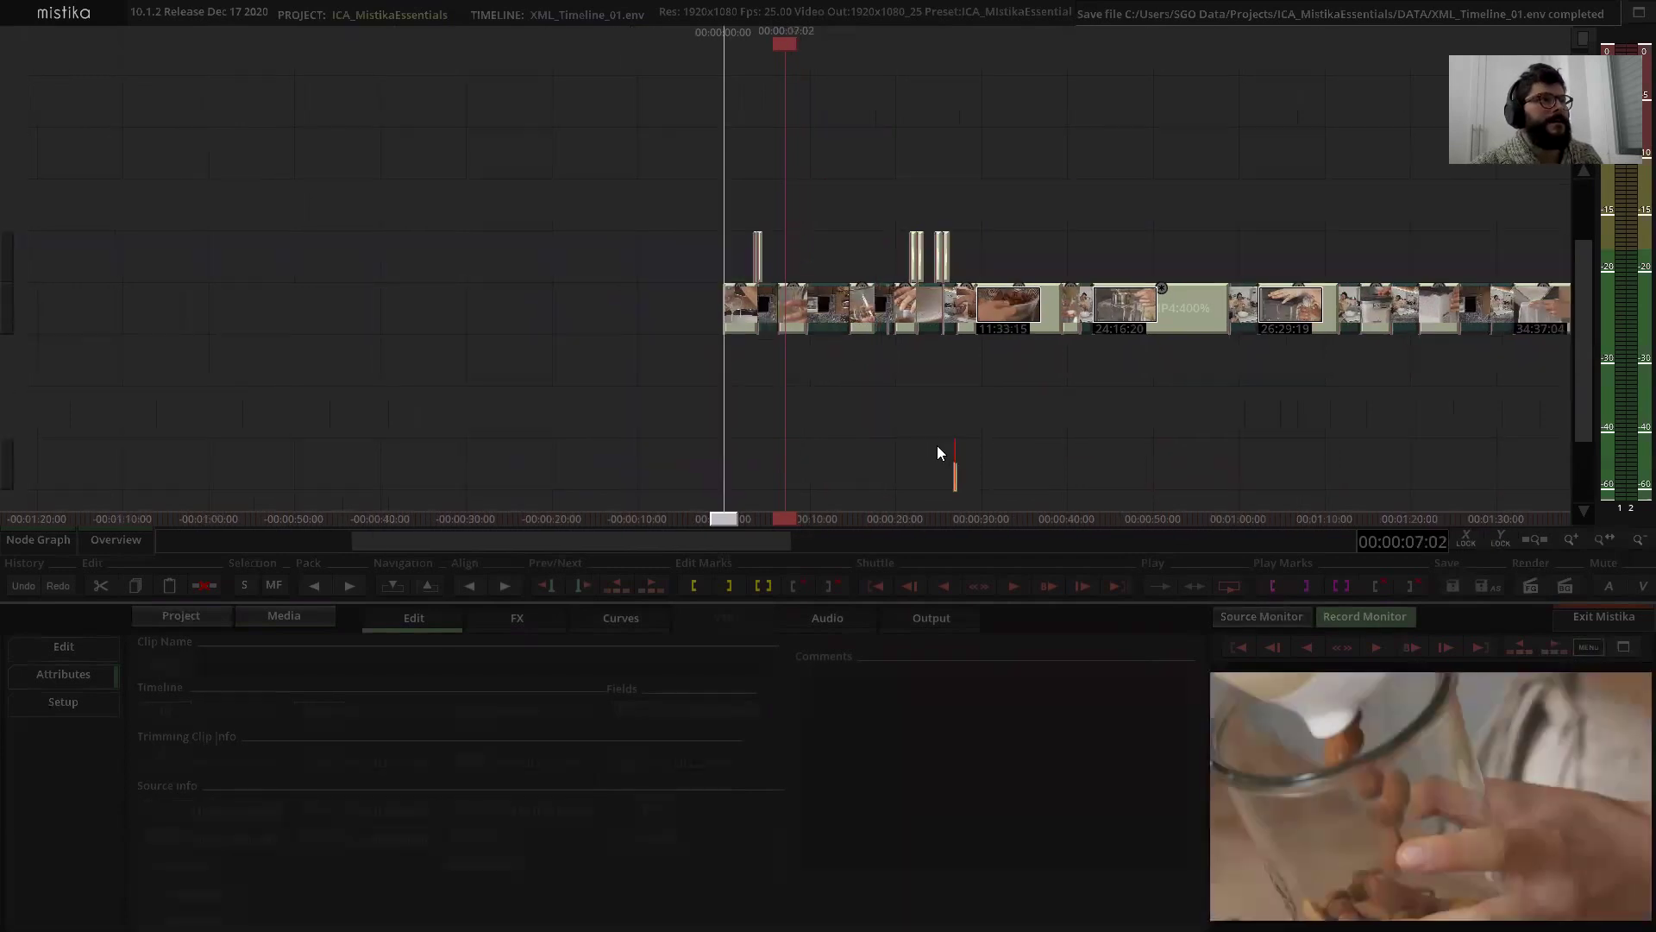
scroll(937, 436, up, 4)
scroll(939, 442, down, 2)
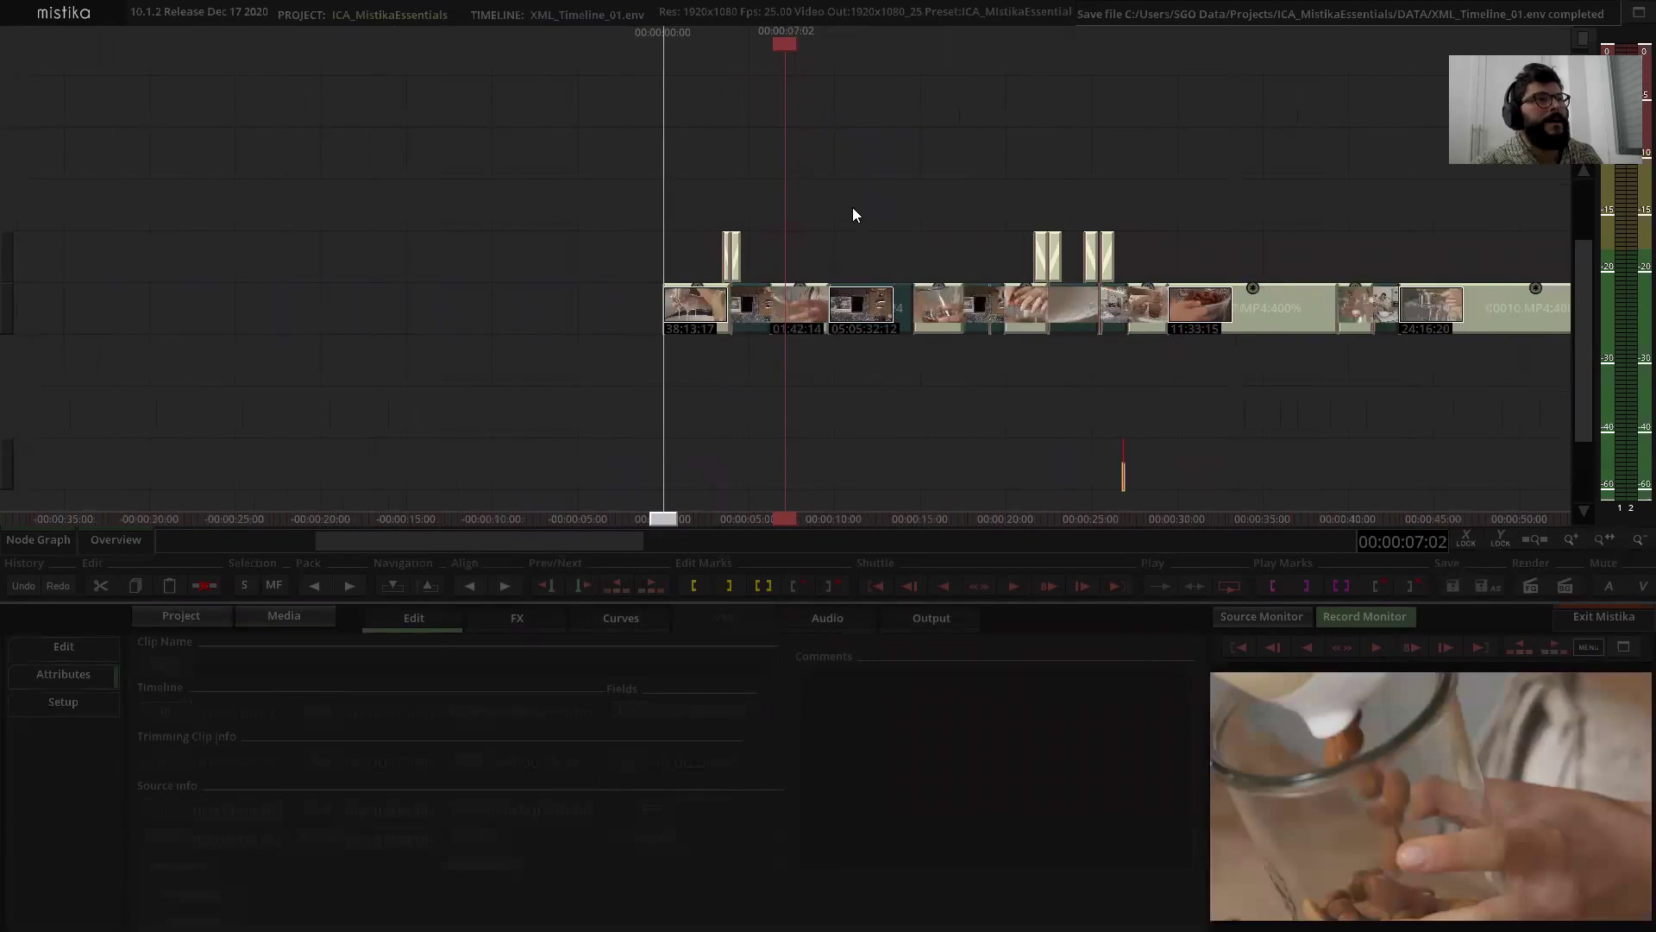
click(1587, 647)
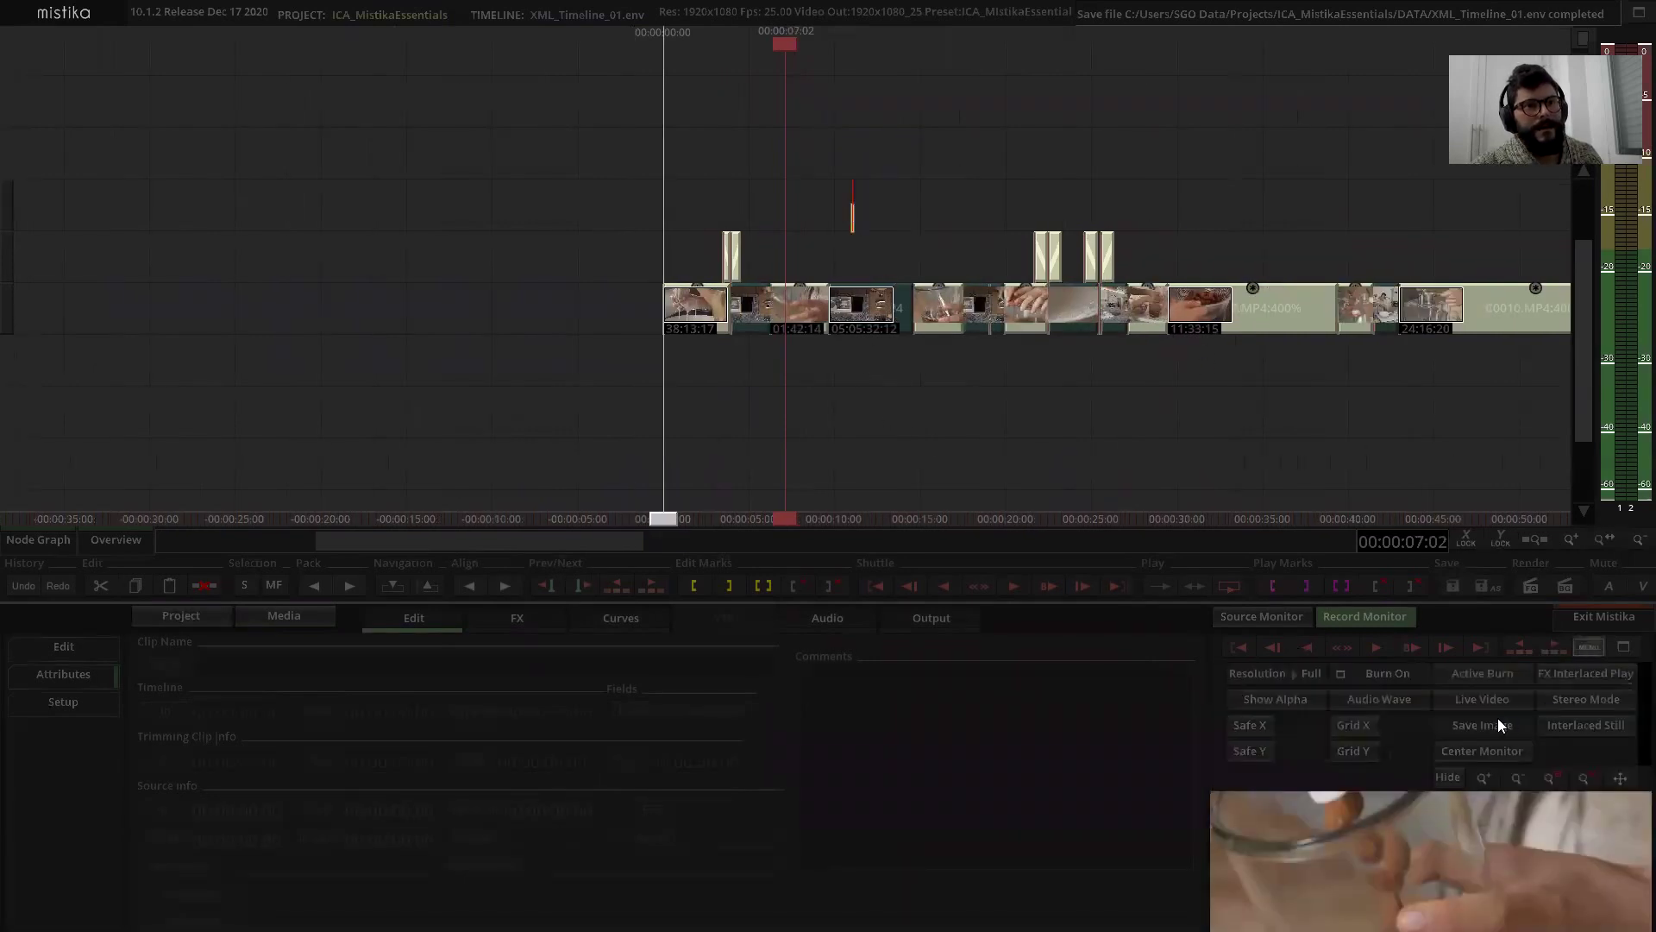
click(1589, 647)
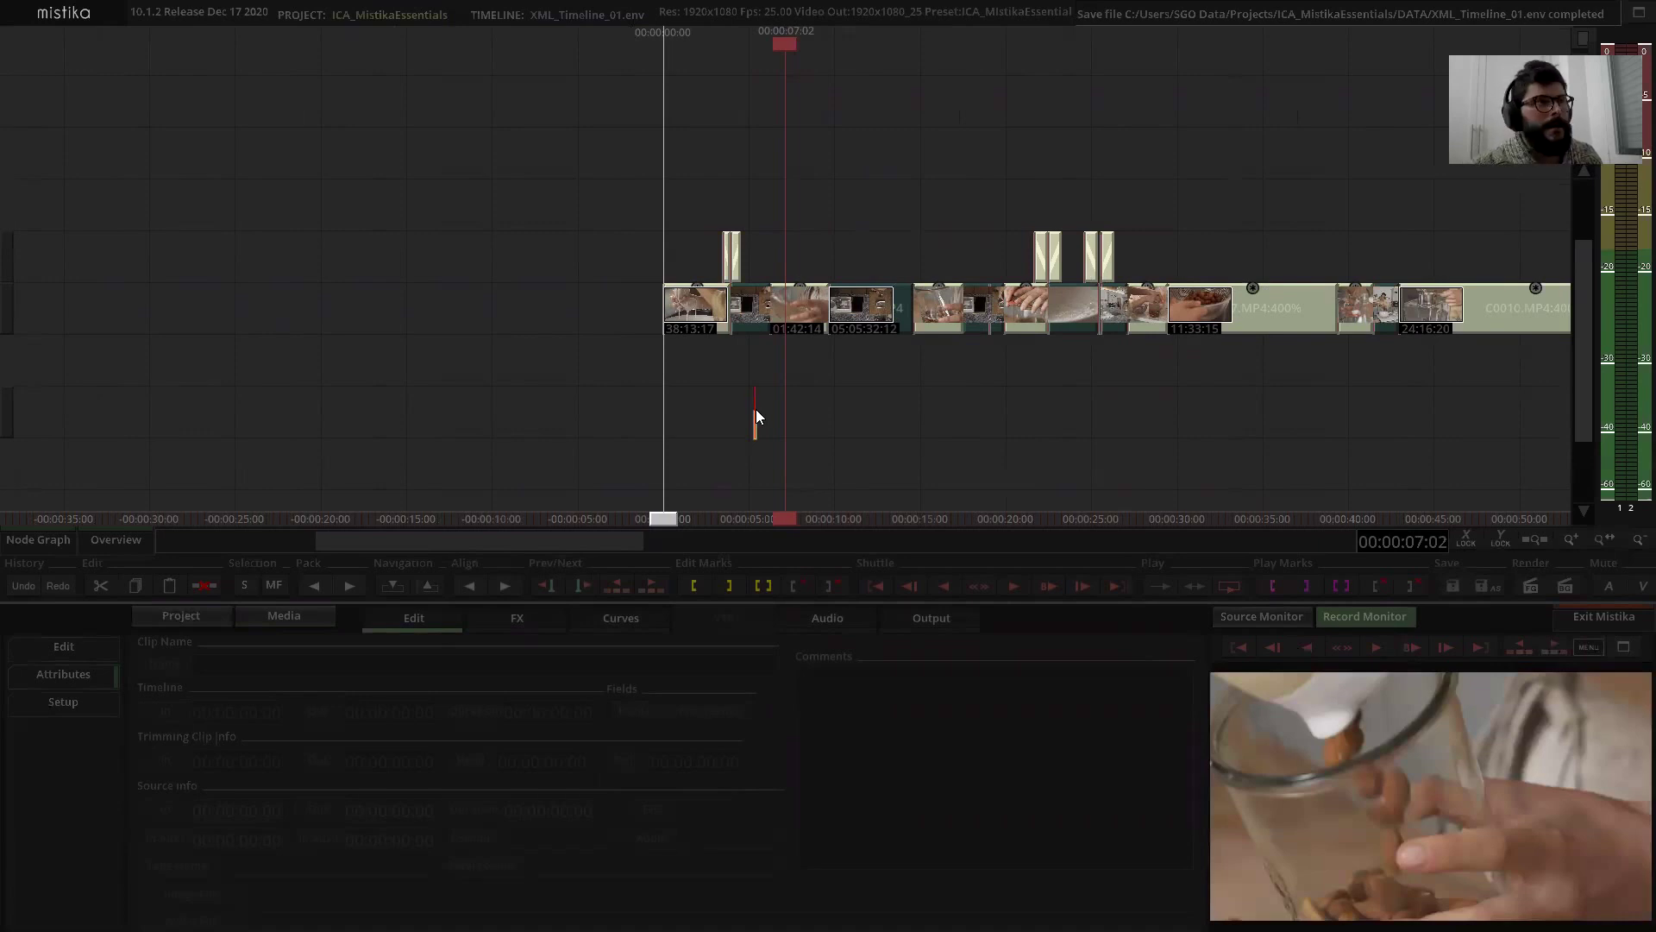
key(space)
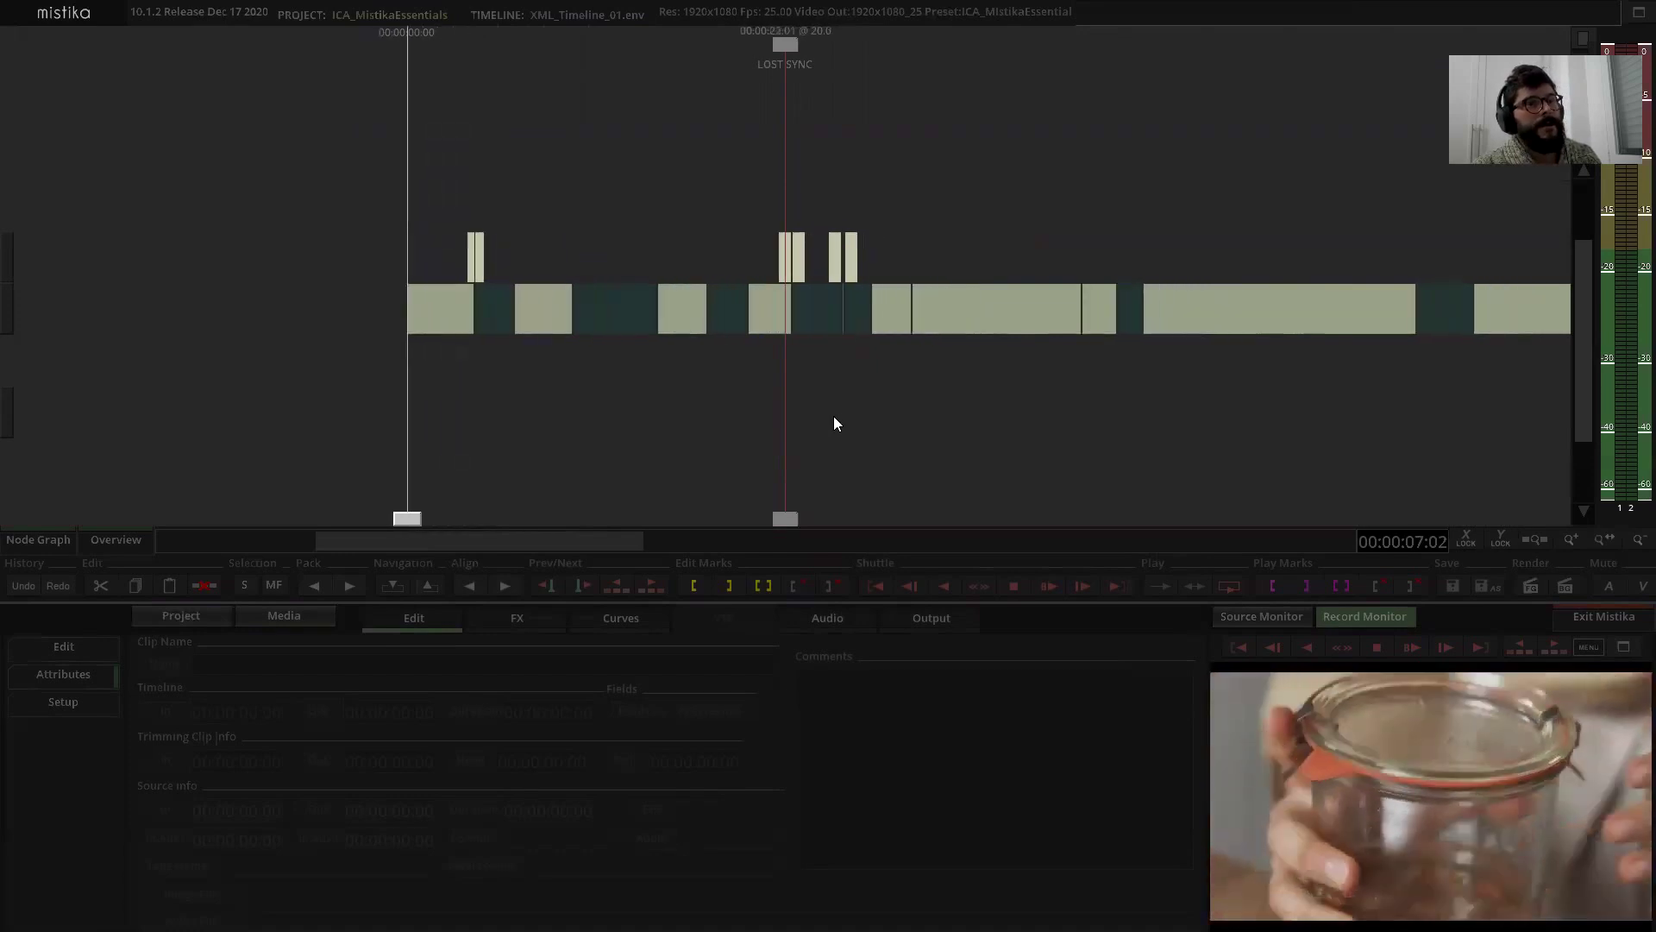
key(space)
scroll(854, 421, down, 5)
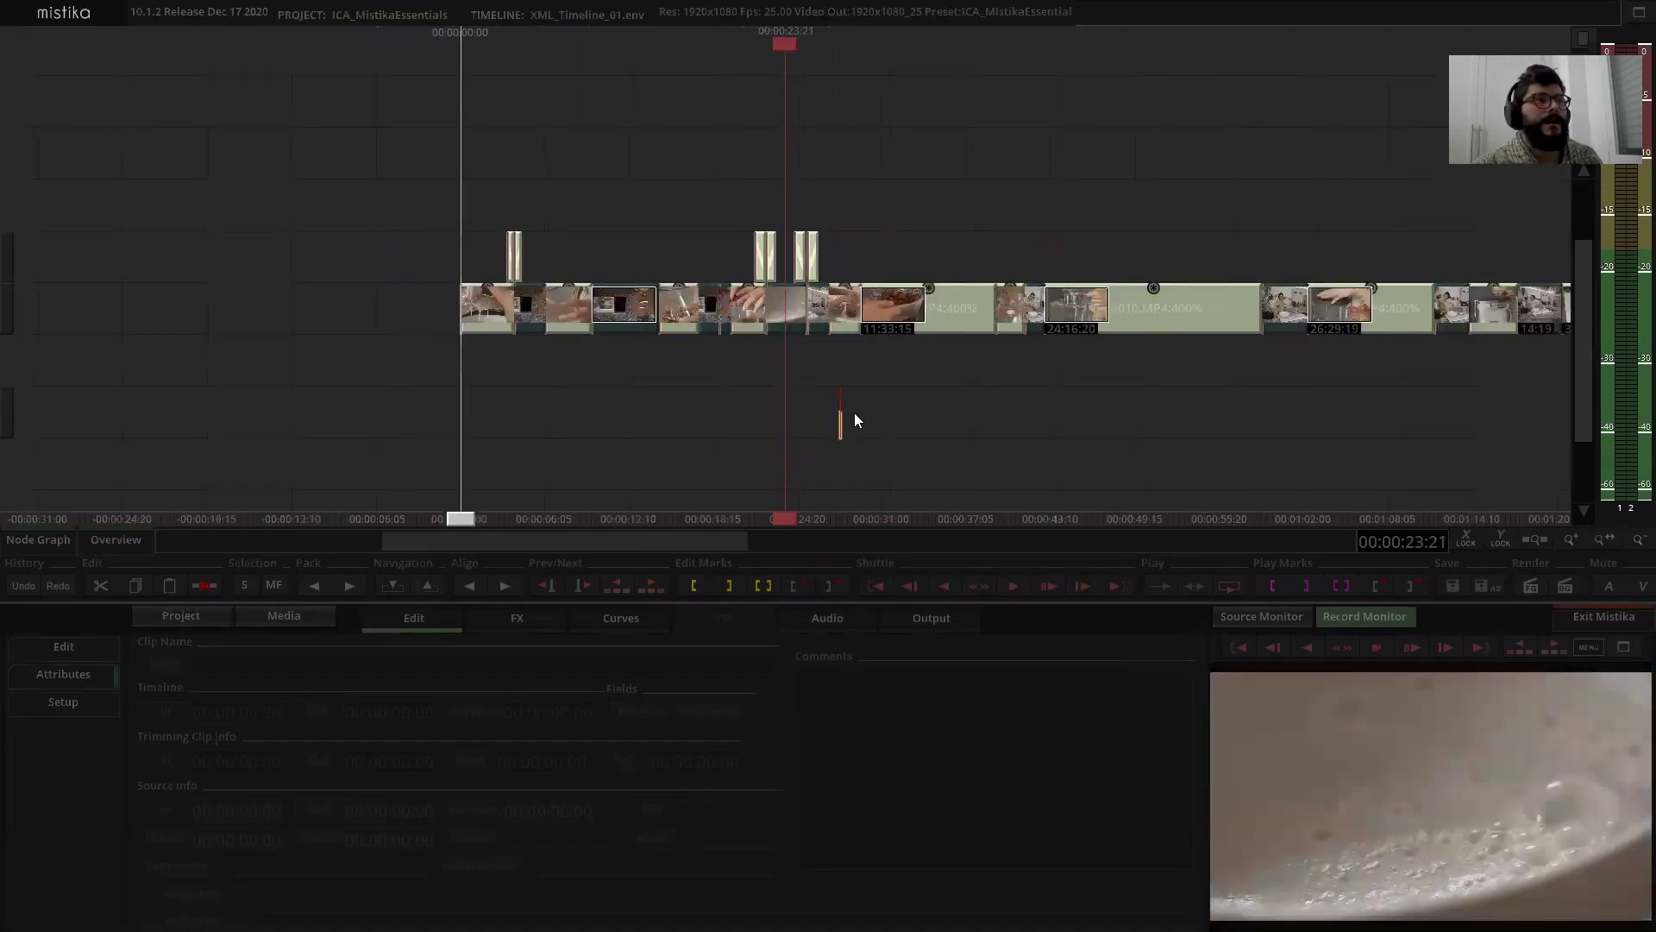
scroll(947, 171, down, 1)
click(948, 170)
scroll(862, 151, down, 2)
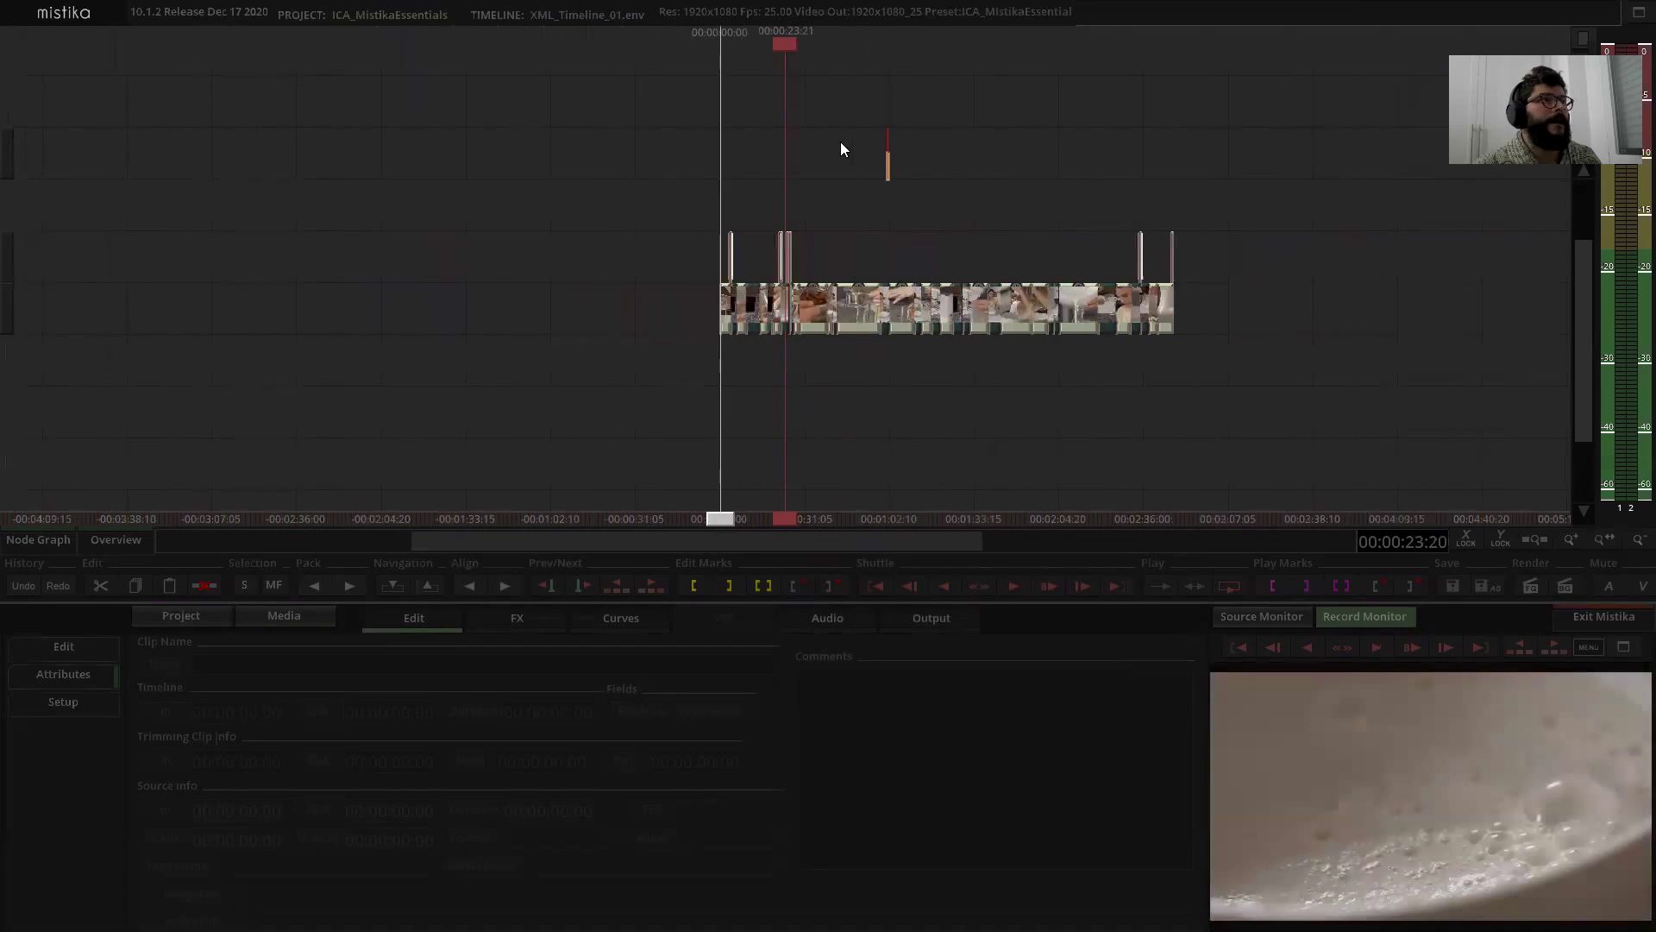
scroll(835, 142, up, 1)
drag(866, 162, 880, 177)
scroll(880, 177, up, 5)
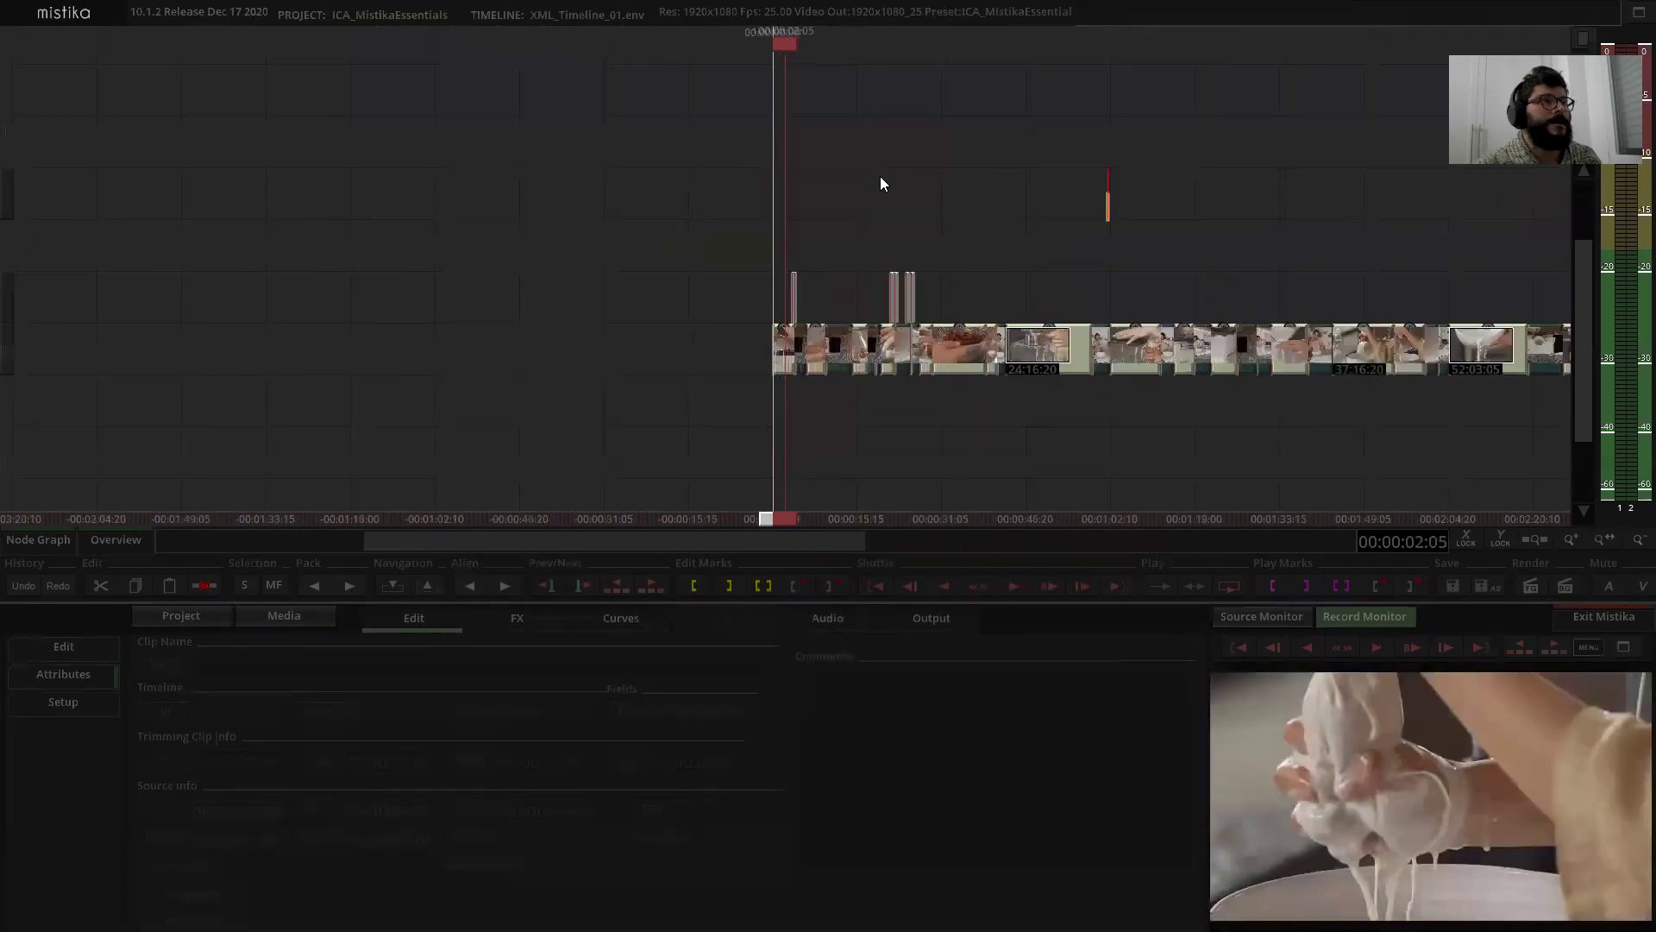
Step: Select H264_NUTSEED_MILK_Ref.lnk in the project's DATA/ICA_Mistika_Essentials/00_REFERENCE/H264 folder in the Media Manager
click(833, 183)
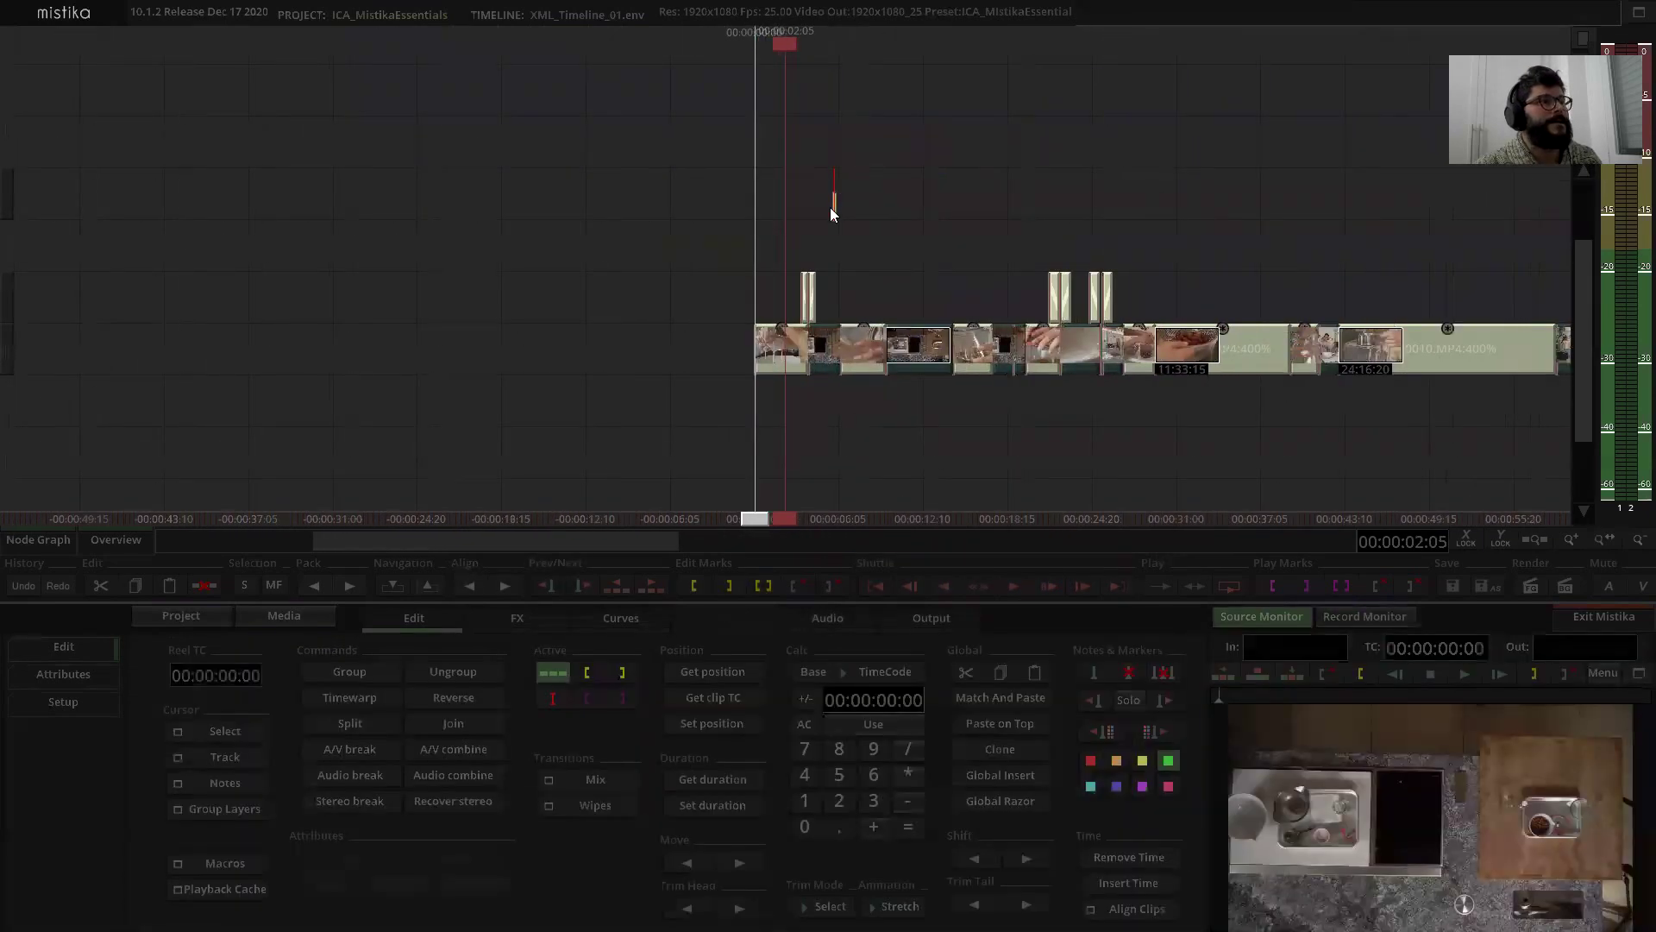
click(285, 617)
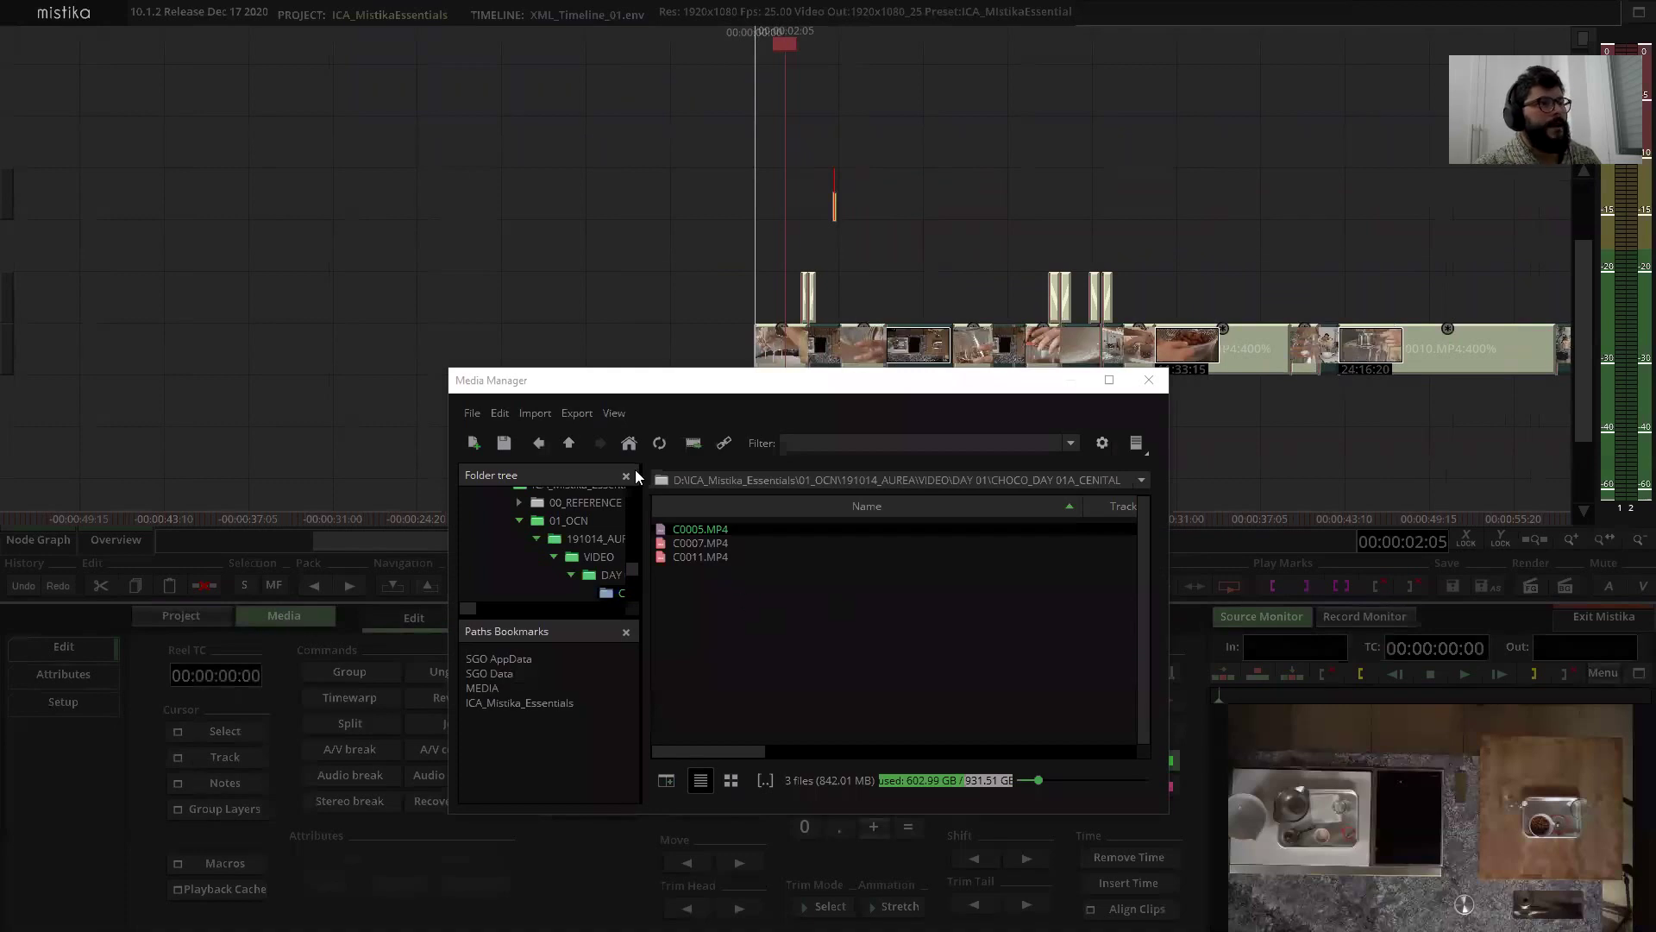
click(629, 445)
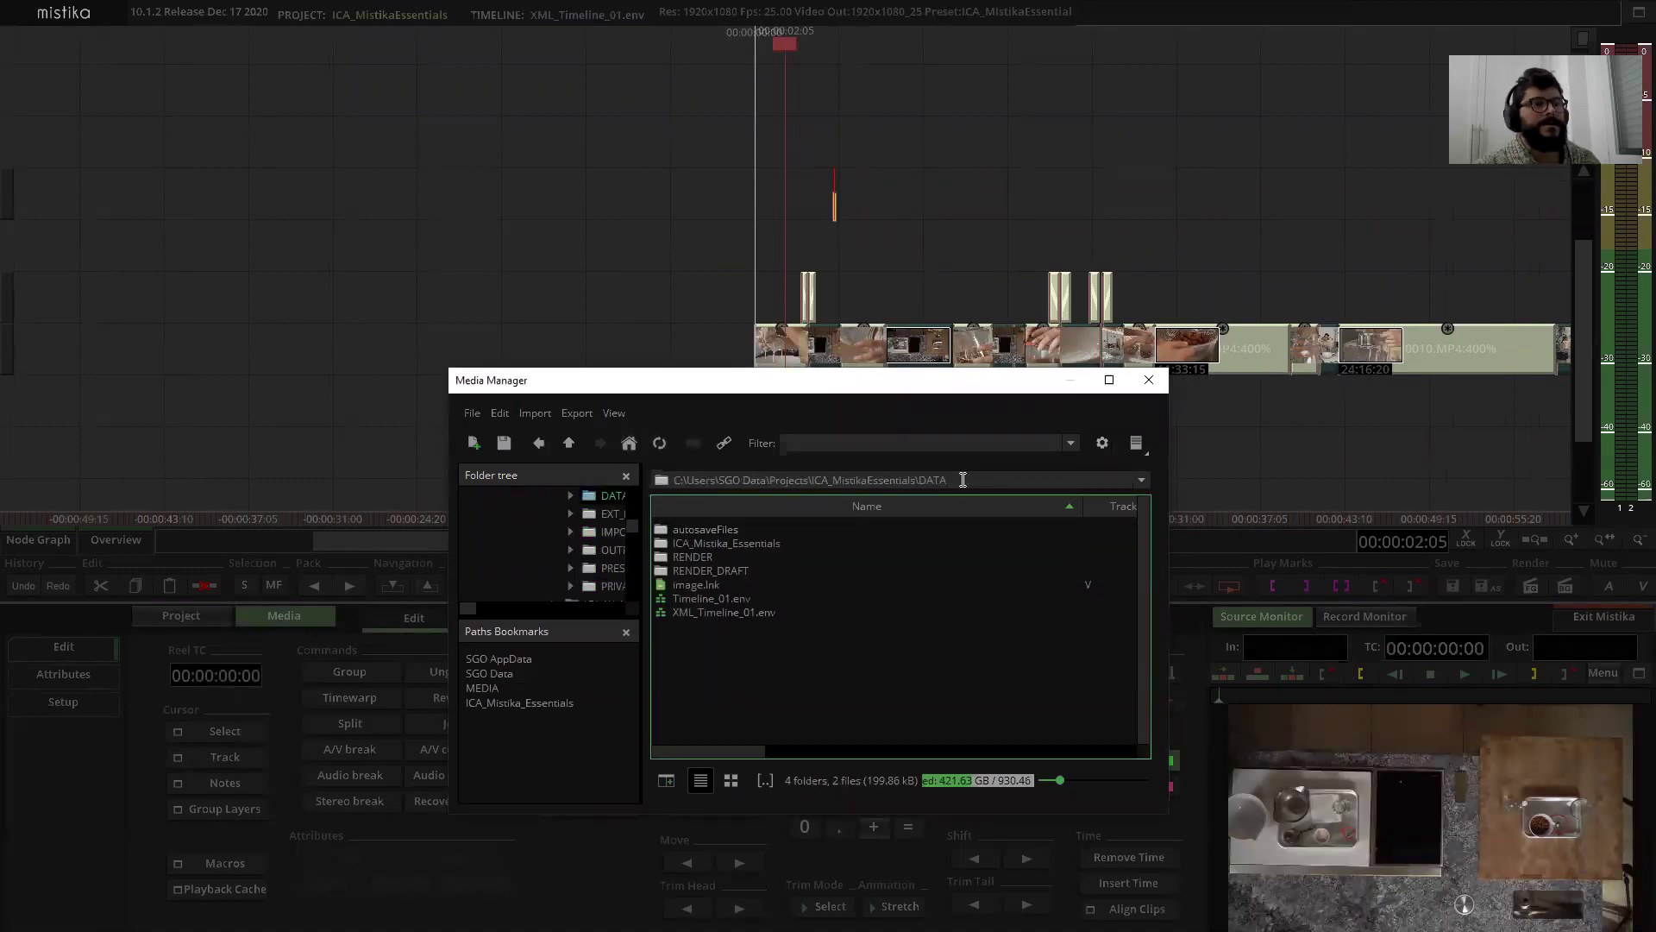
double_click(711, 544)
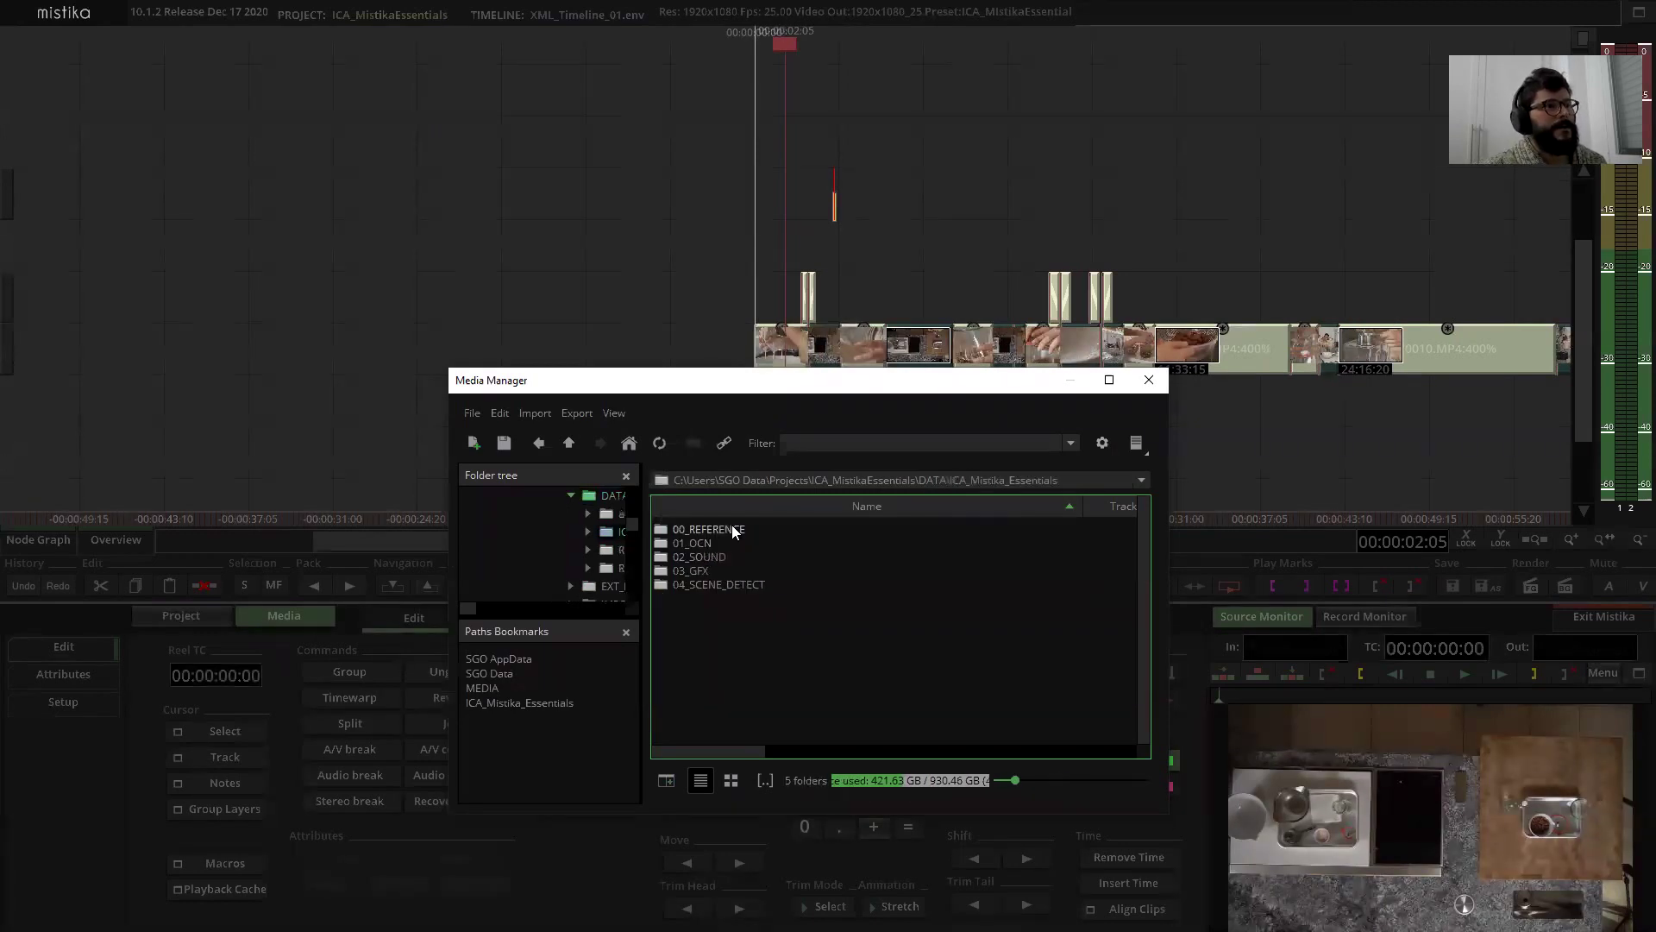
double_click(734, 531)
double_click(678, 529)
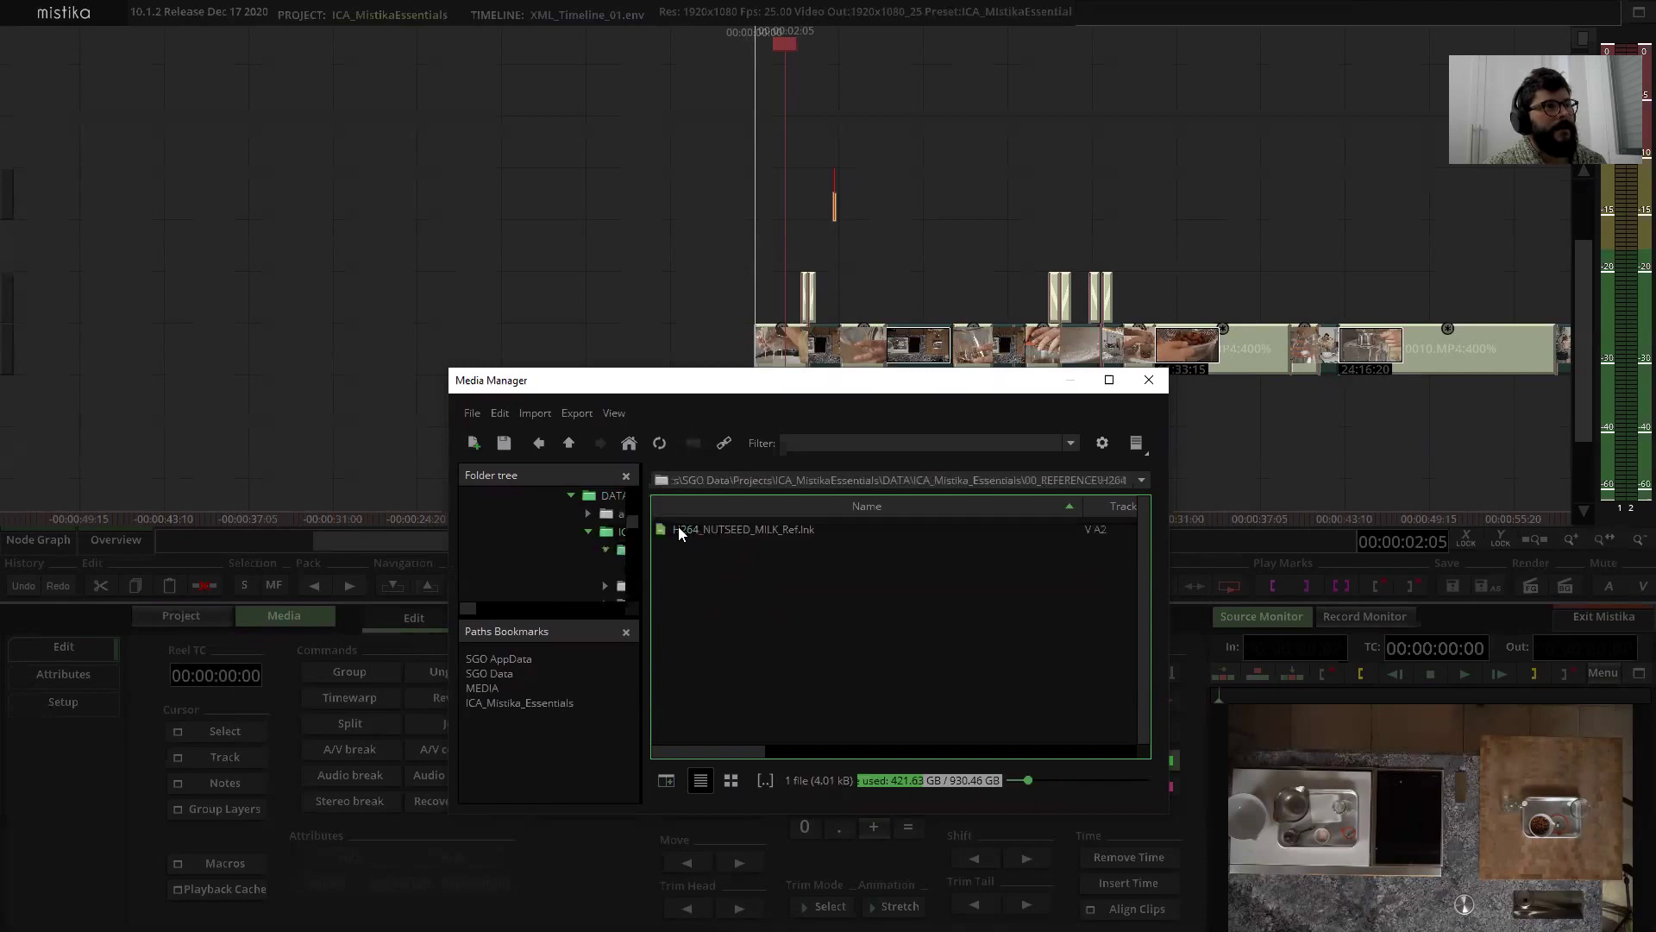
click(725, 530)
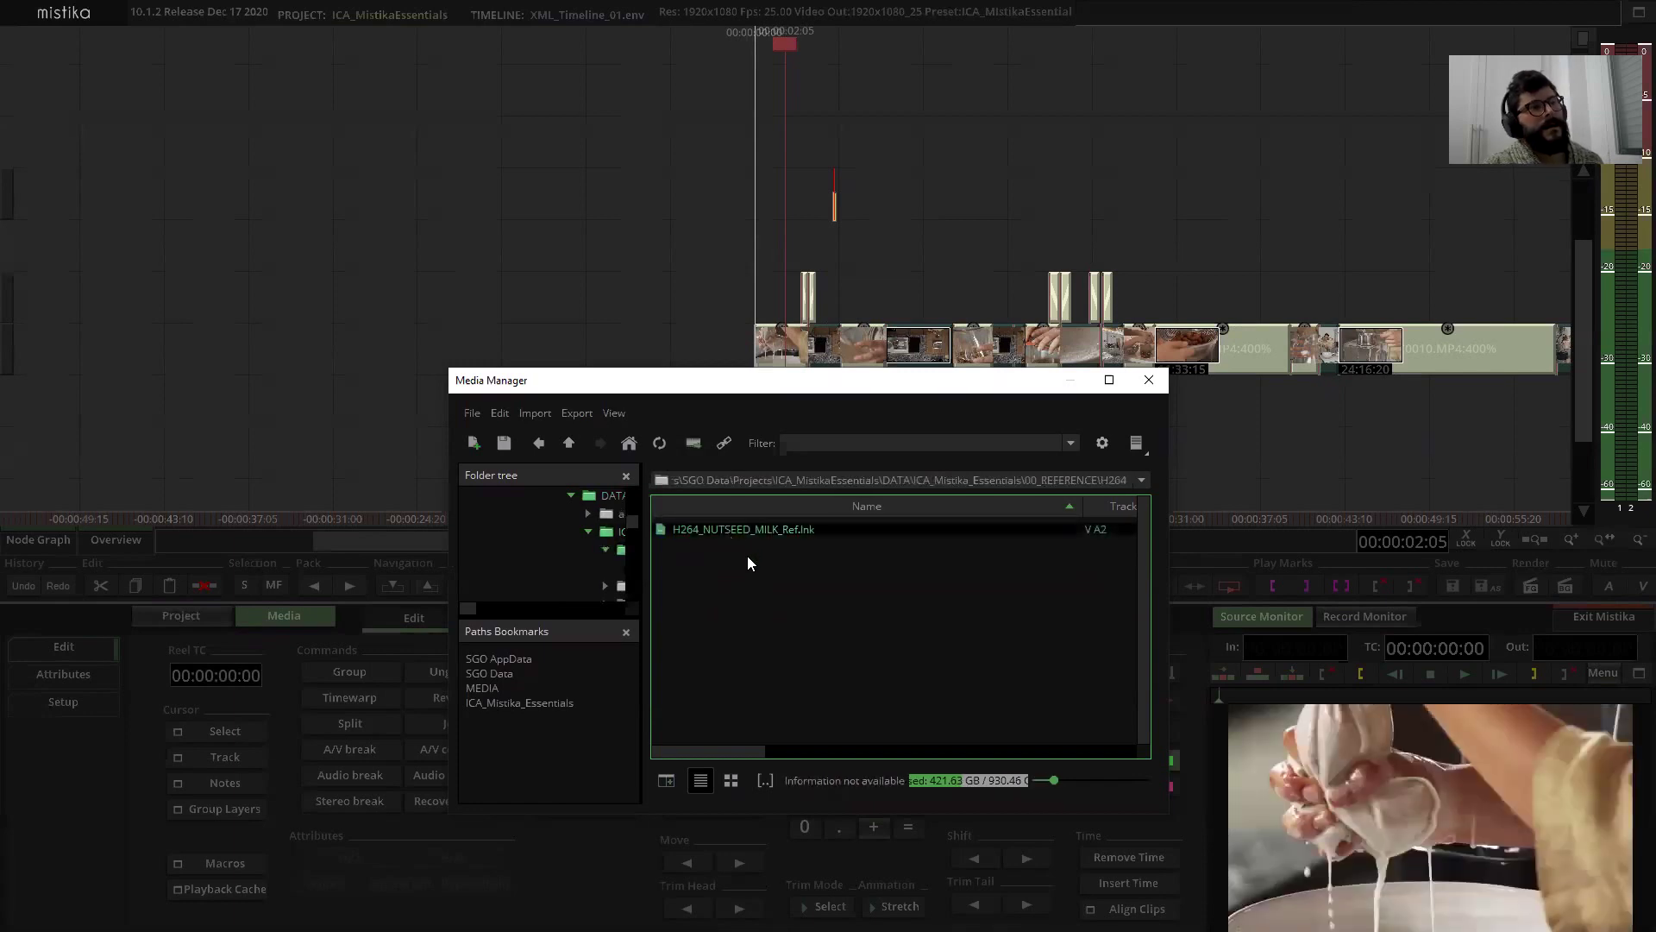
Step: Place the H264_NUTSEED_MILK_Ref clip on a track above the conformed edit and close the Media Manager
drag(915, 184, 913, 188)
click(934, 157)
scroll(1005, 151, down, 2)
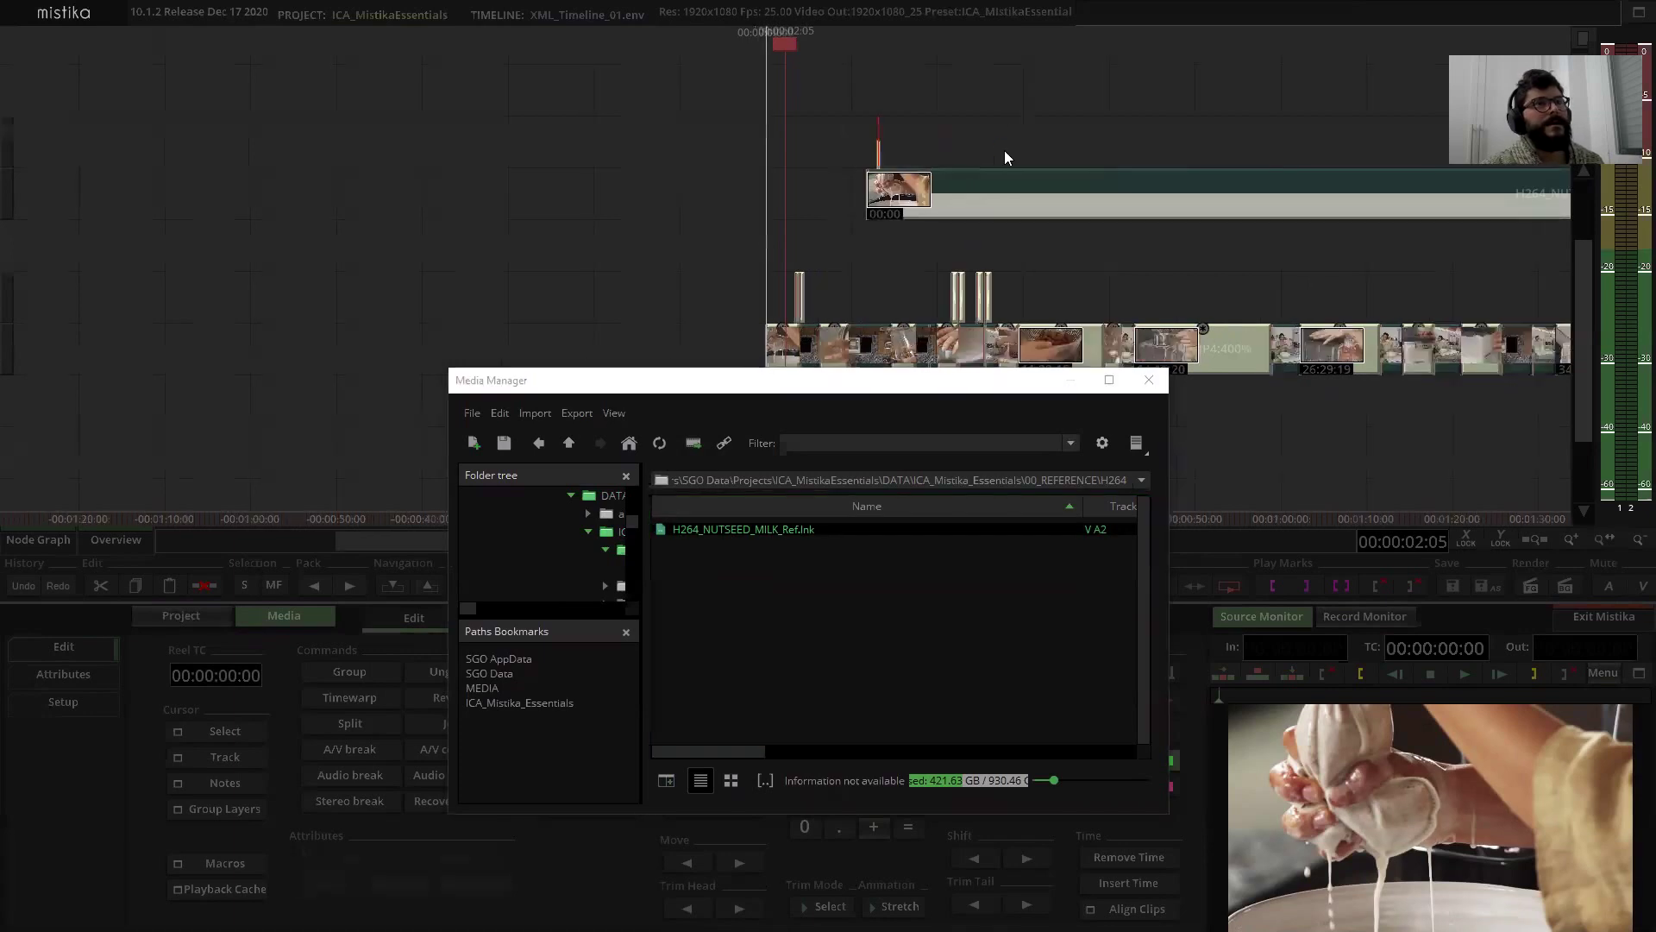
click(1147, 381)
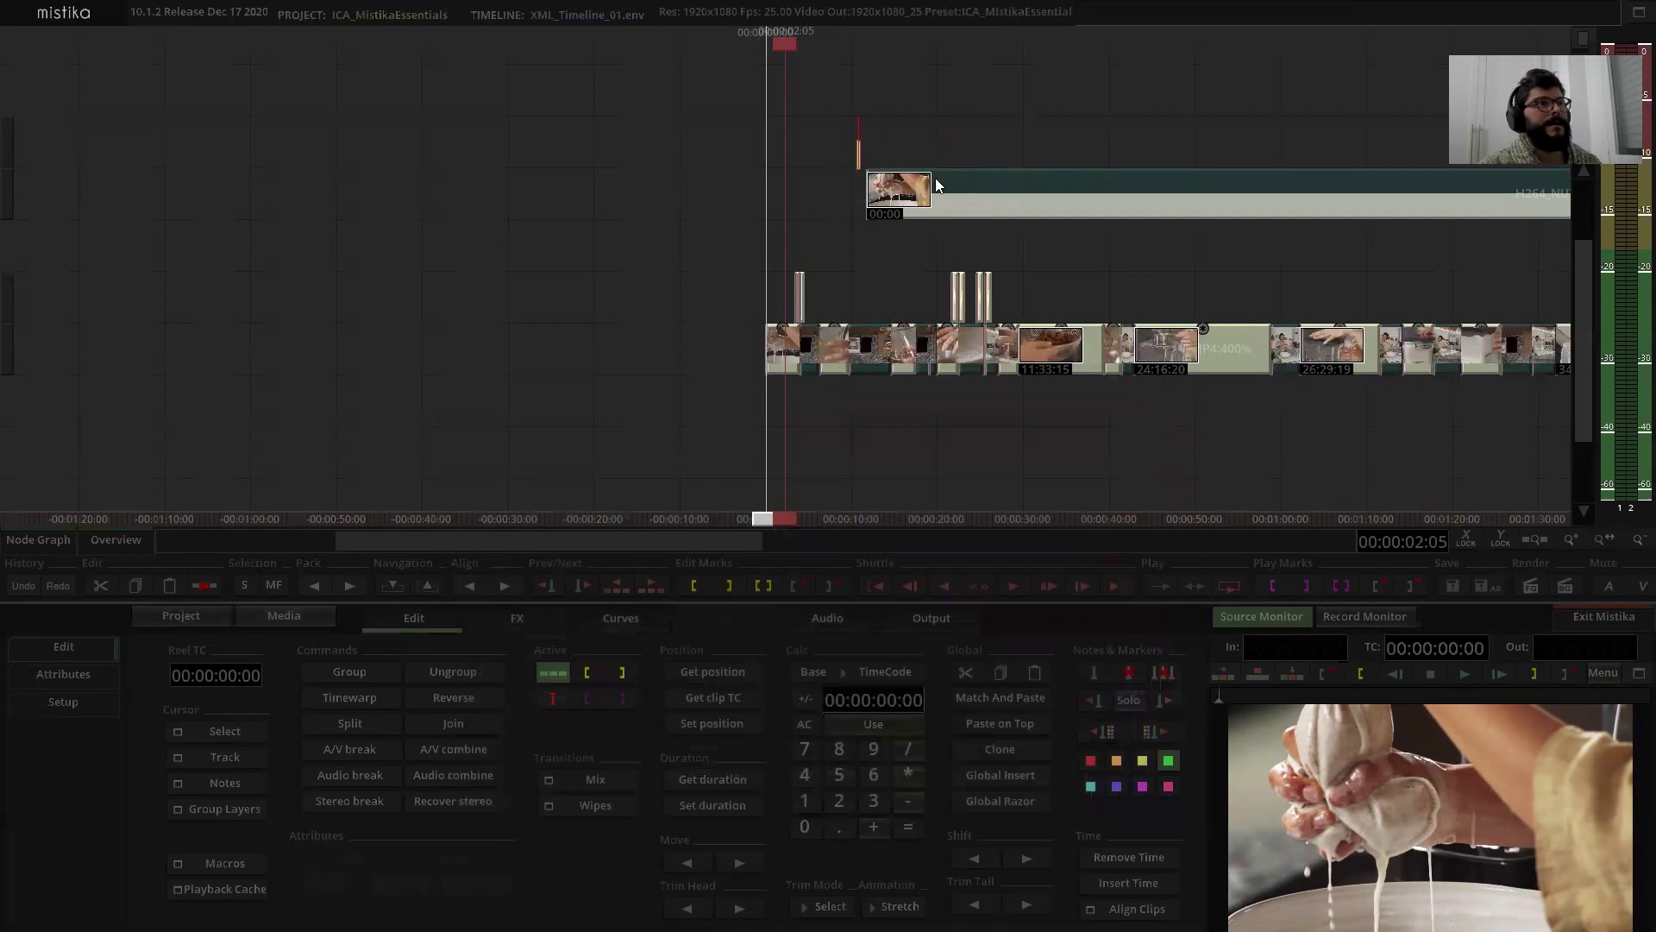
scroll(935, 178, up, 3)
click(776, 345)
click(1165, 196)
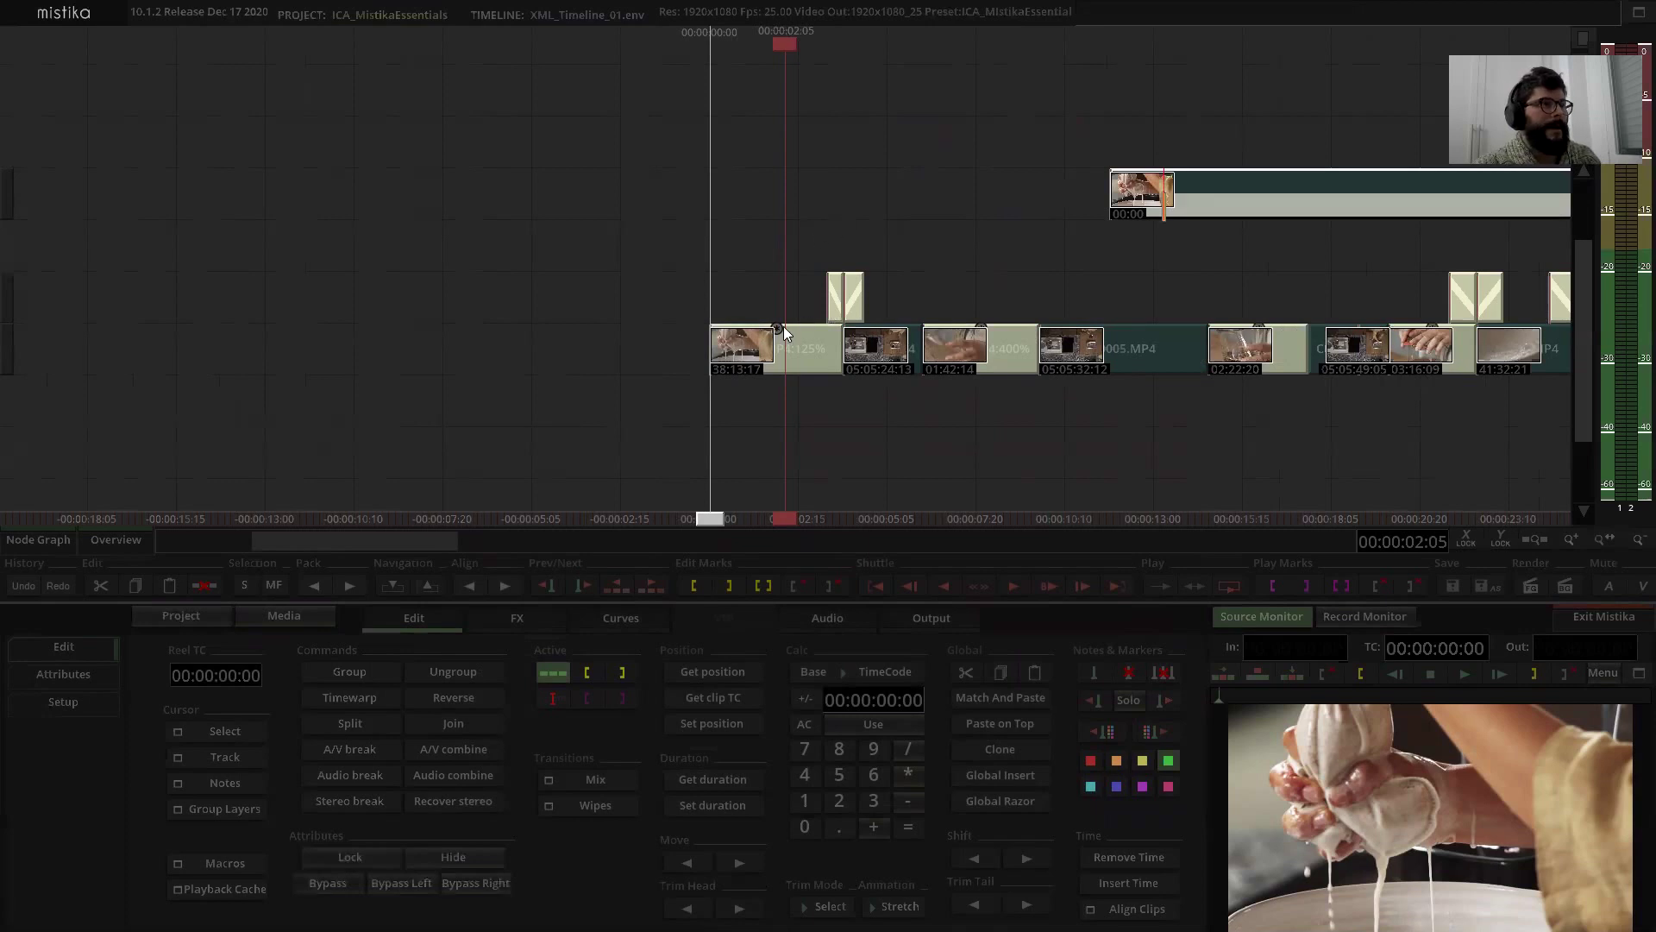
scroll(868, 218, down, 1)
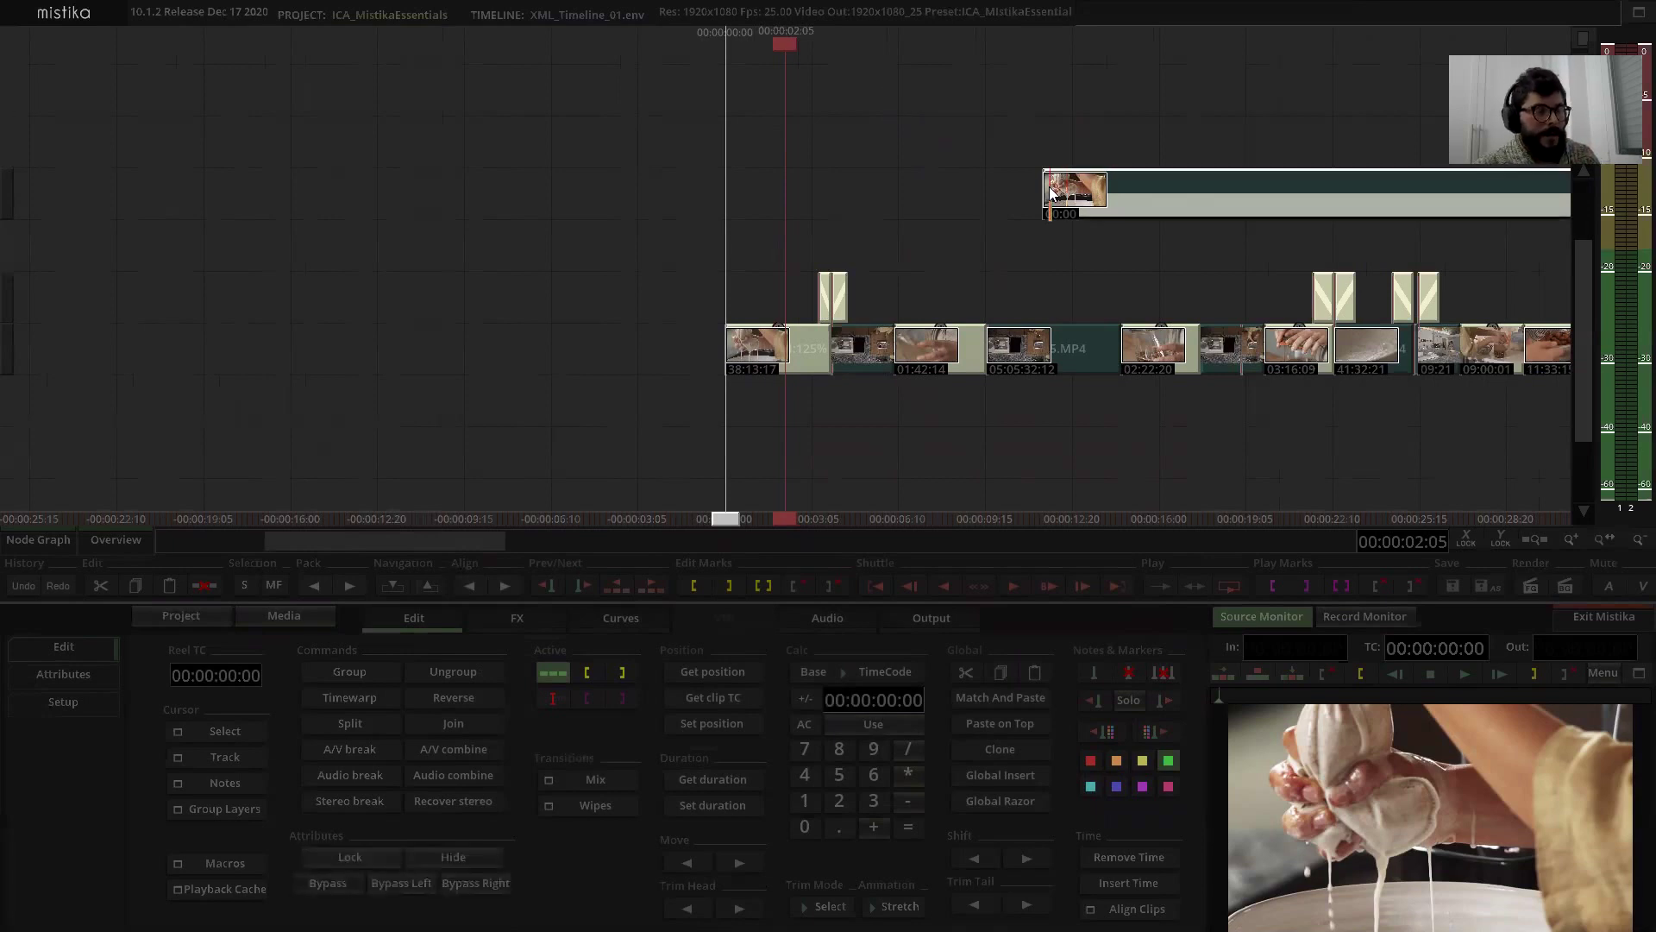
click(1056, 143)
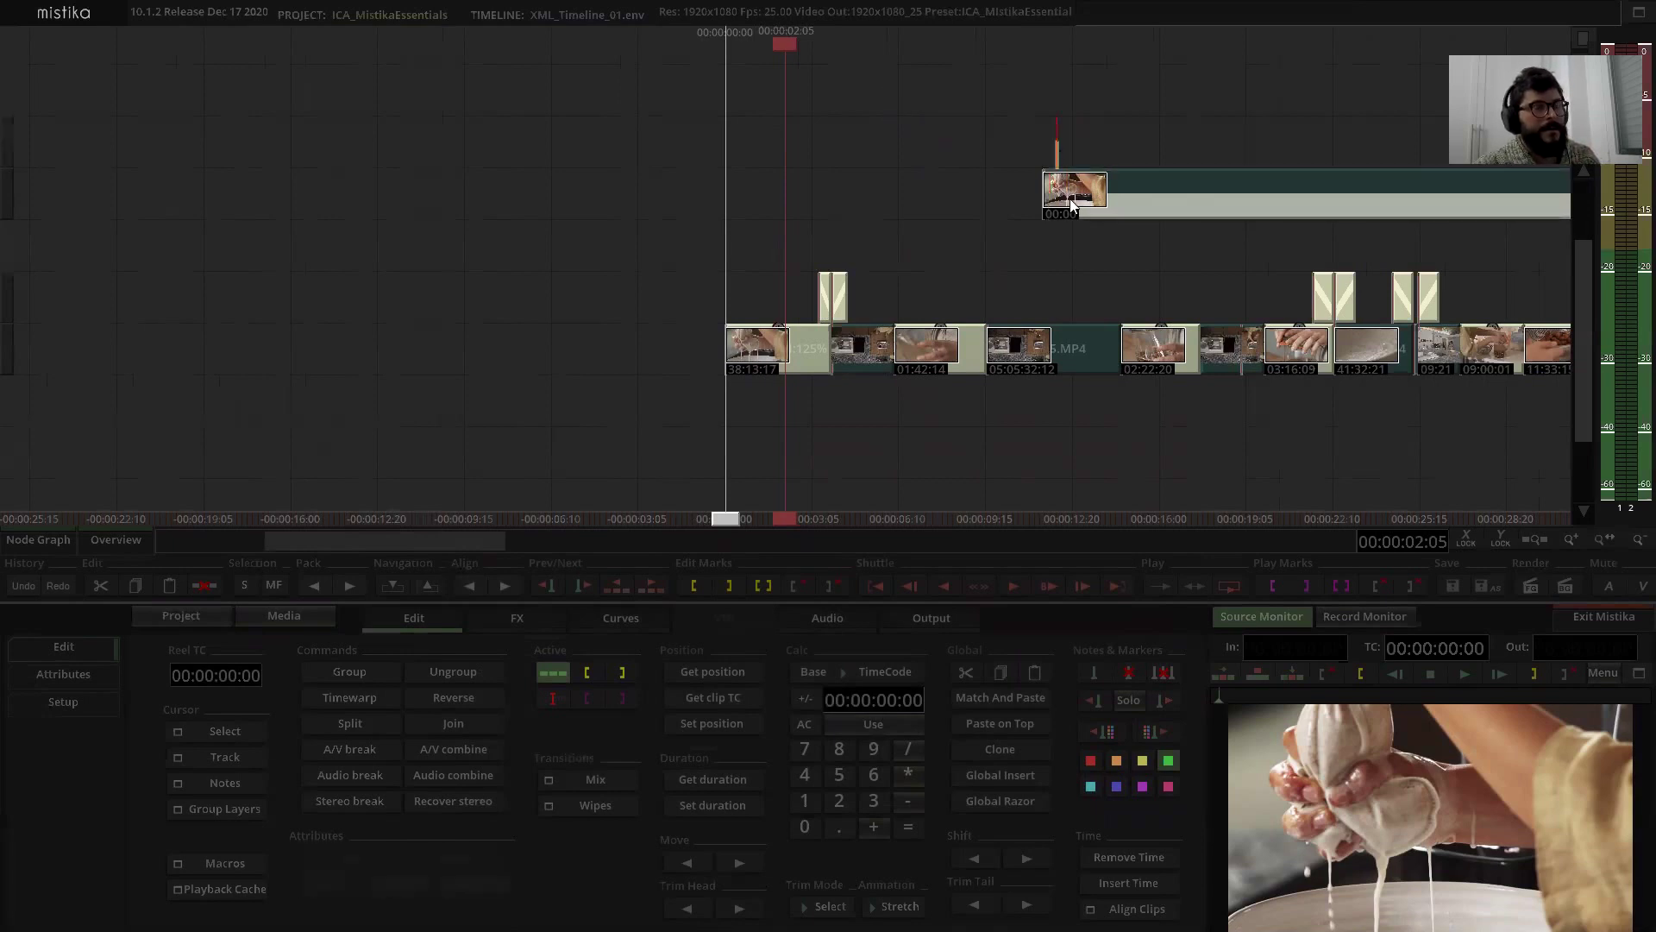
click(1072, 204)
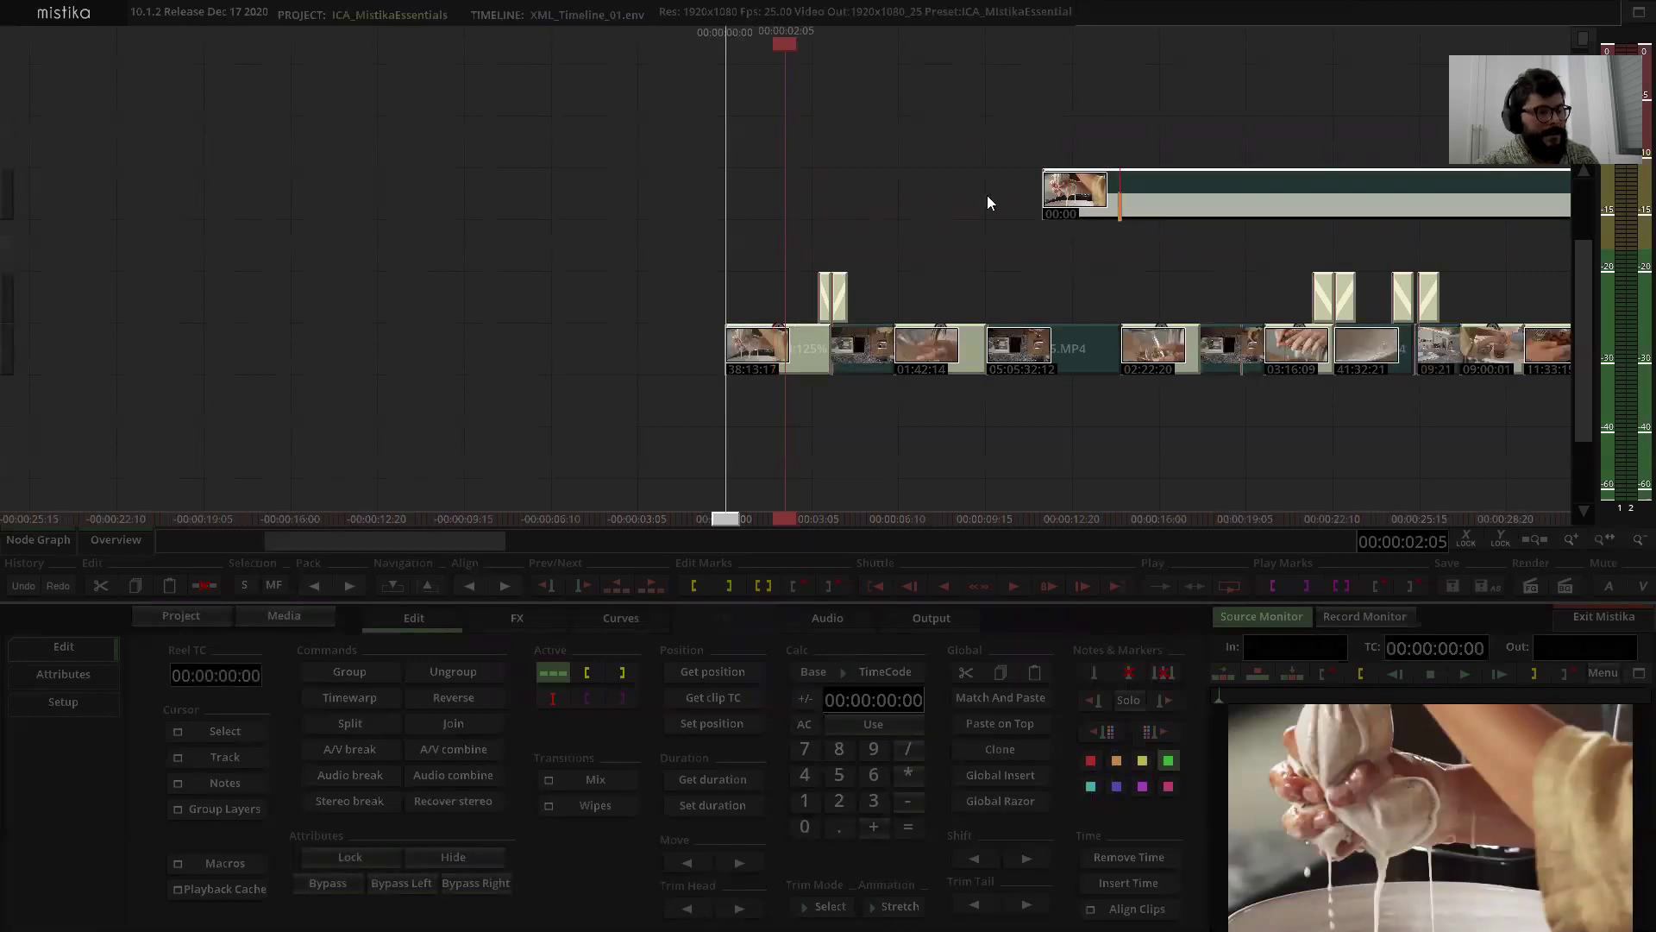
click(936, 191)
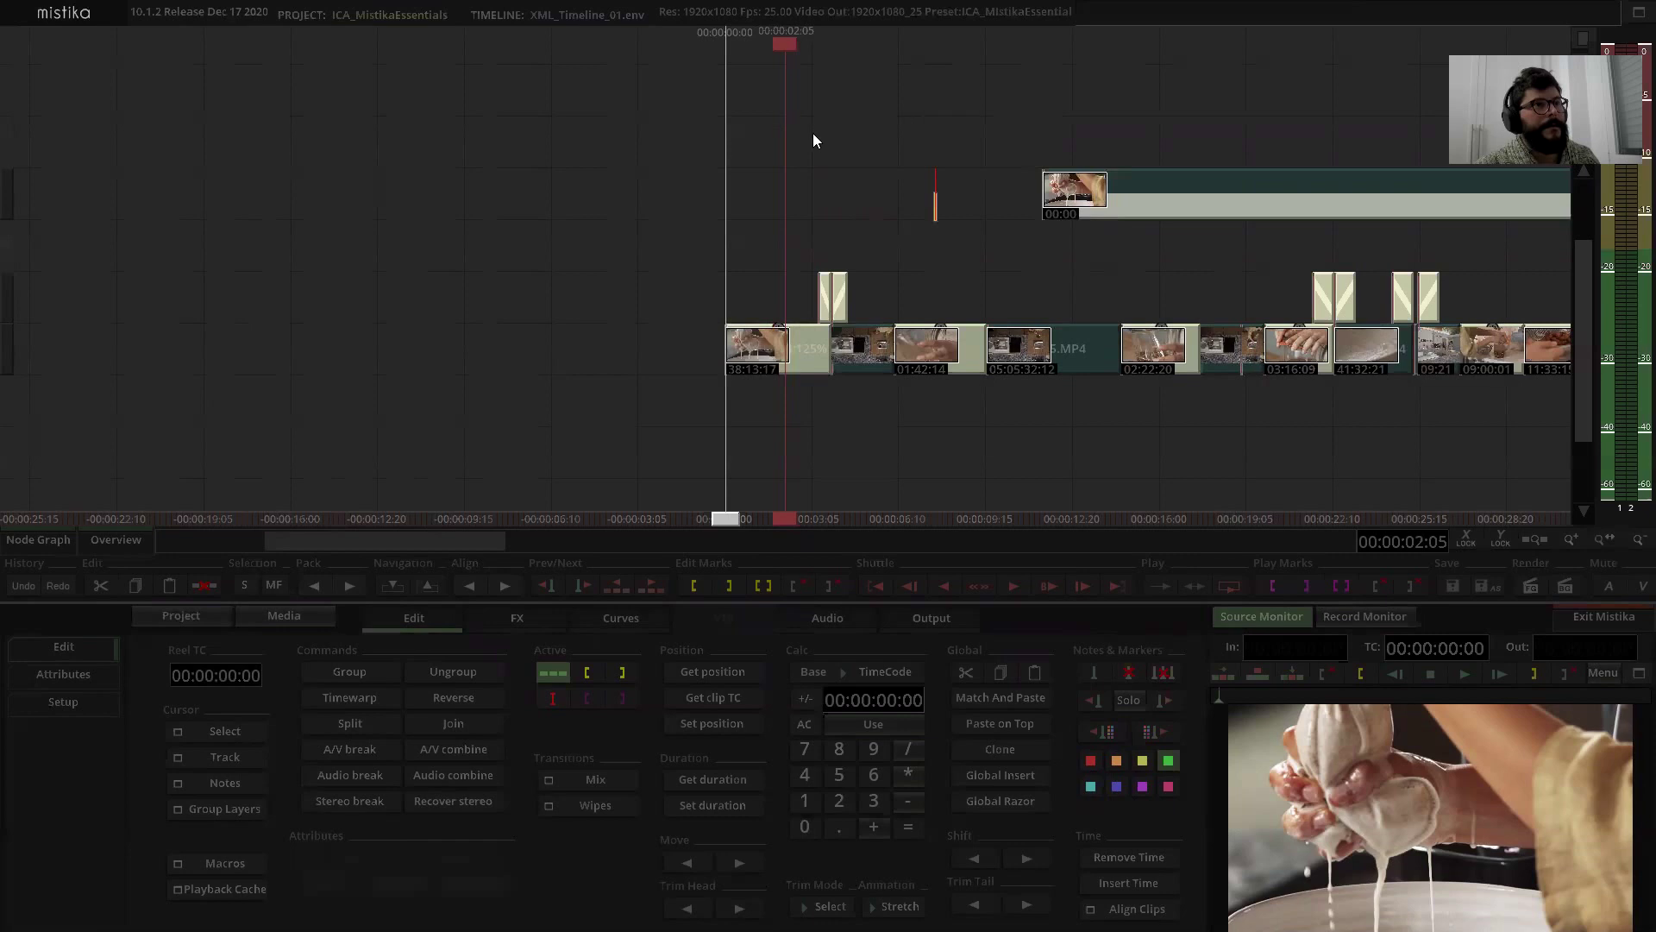
Step: Align the start of the H264_NUTSEED_MILK_Ref clip with the start of the edit's first clip
click(1128, 188)
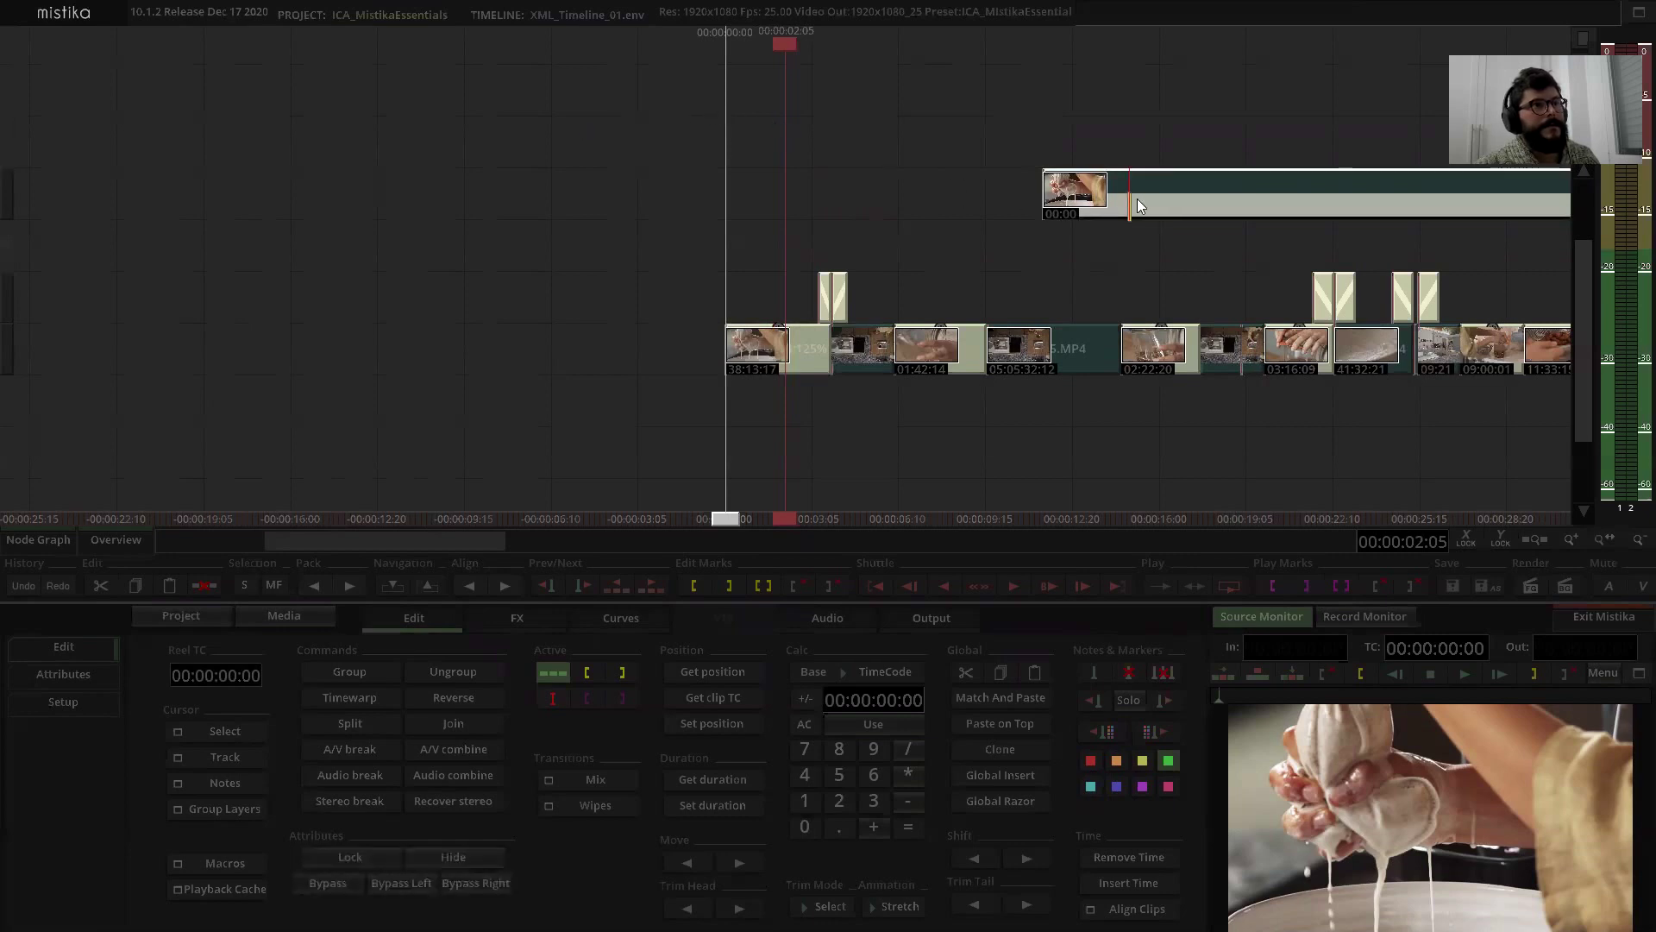
click(974, 181)
click(770, 351)
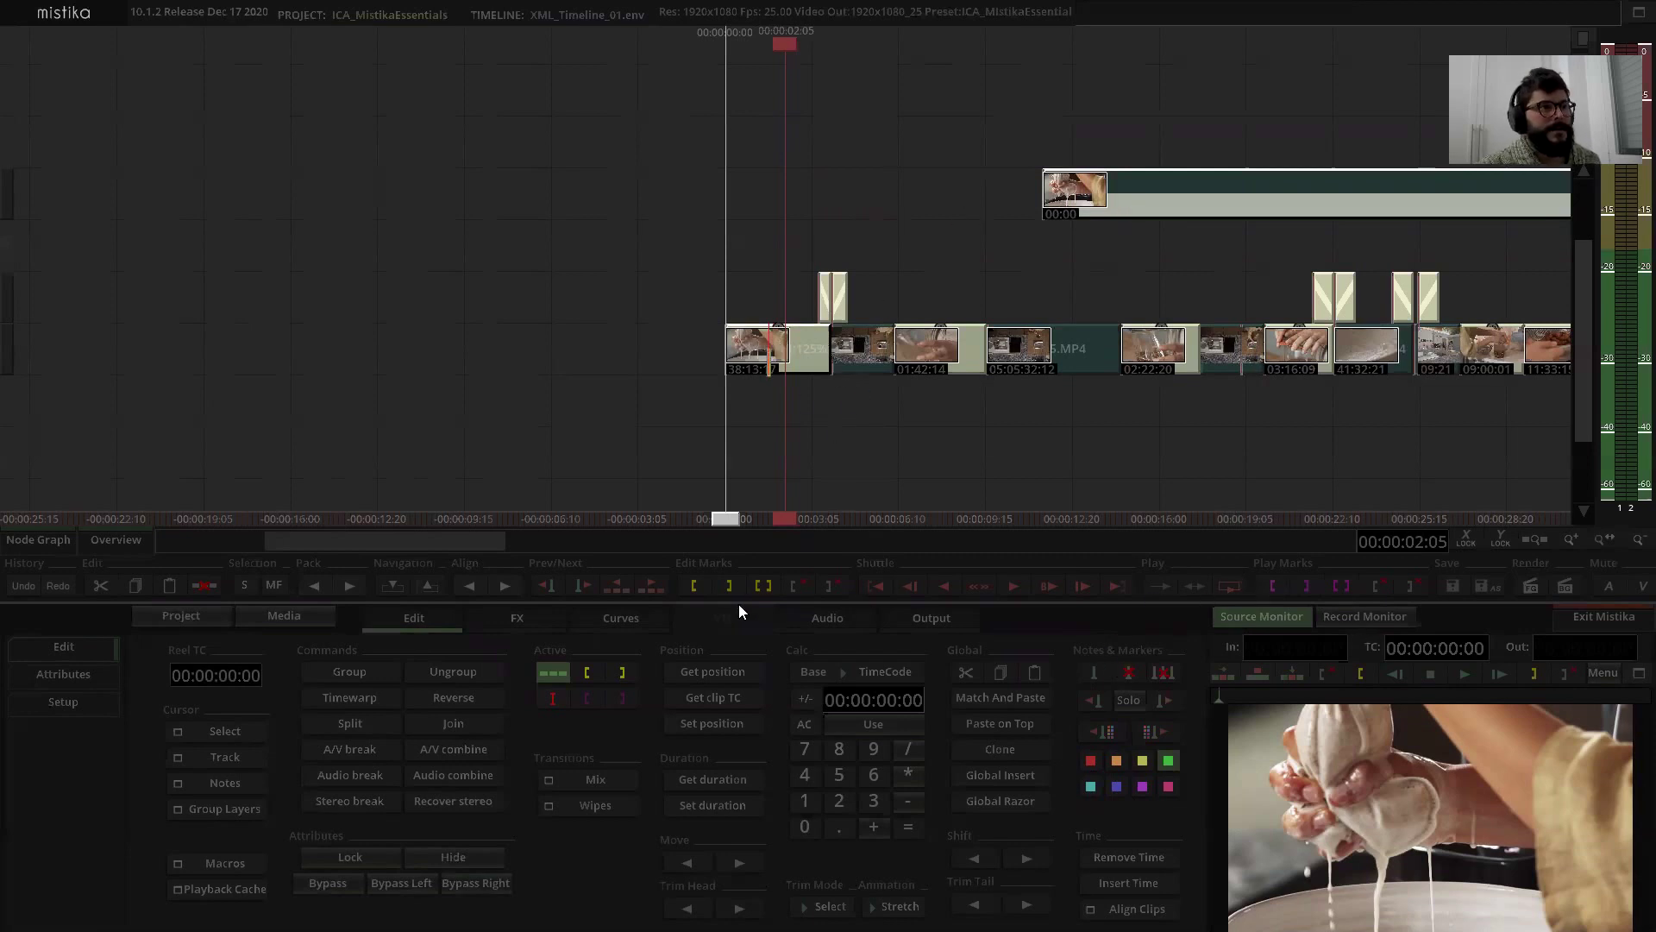
click(470, 587)
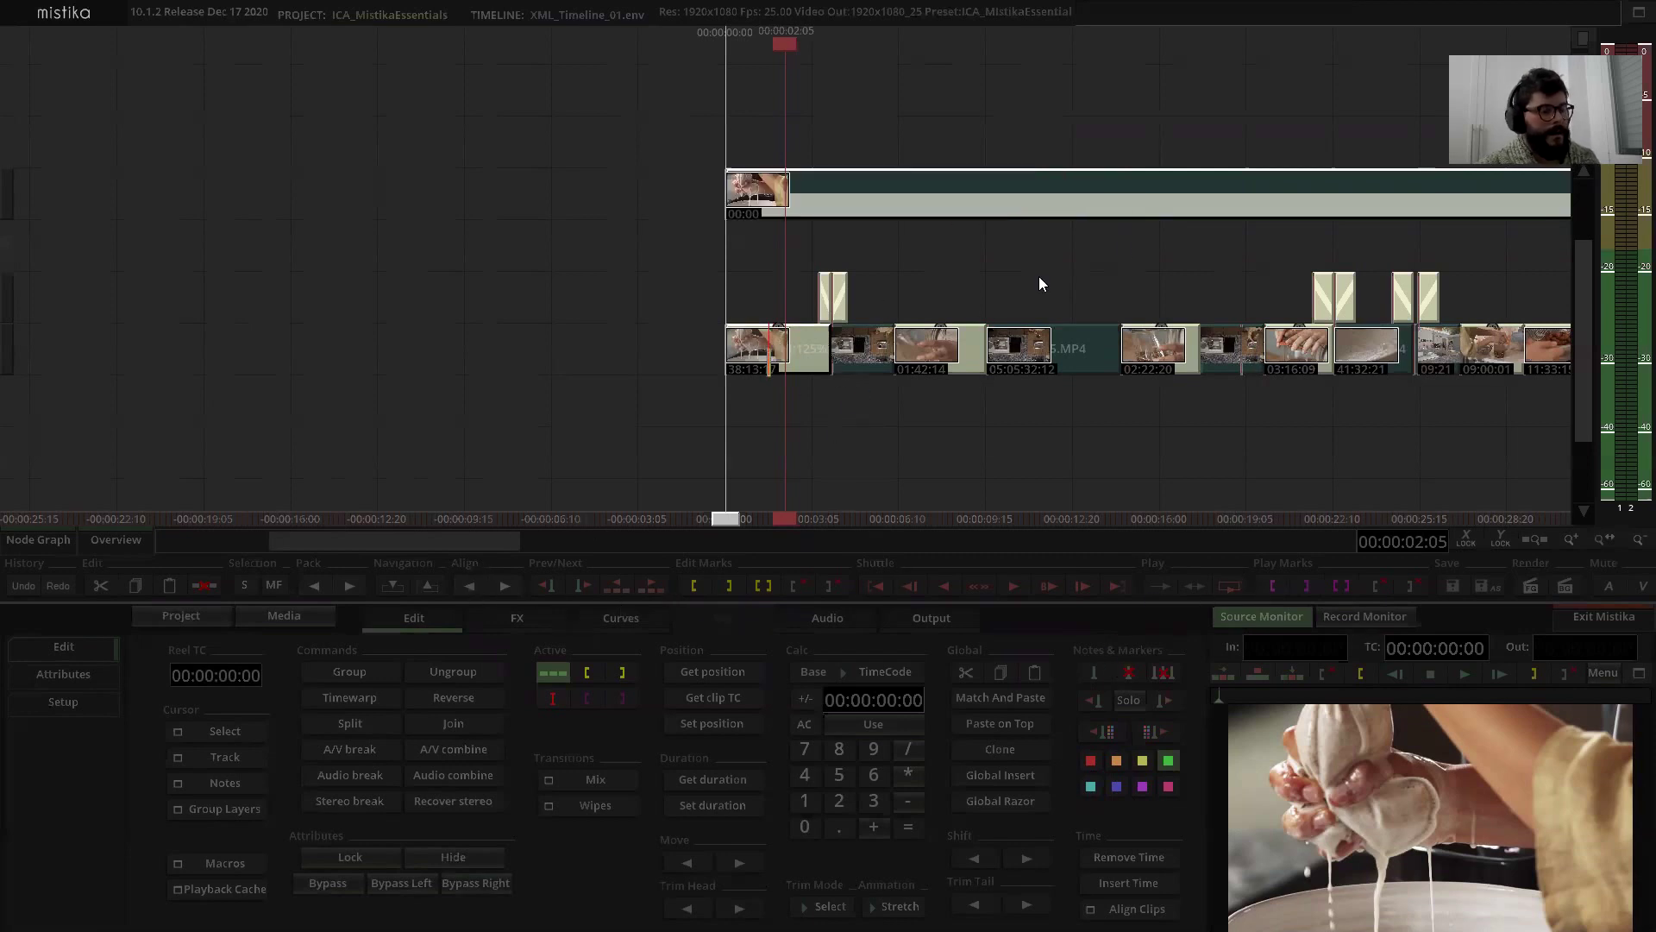
Step: Undo the alignment of the H264_NUTSEED_MILK_Ref clip and set its position to timecode 00:00:00:00
key(ctrl+z)
click(1130, 181)
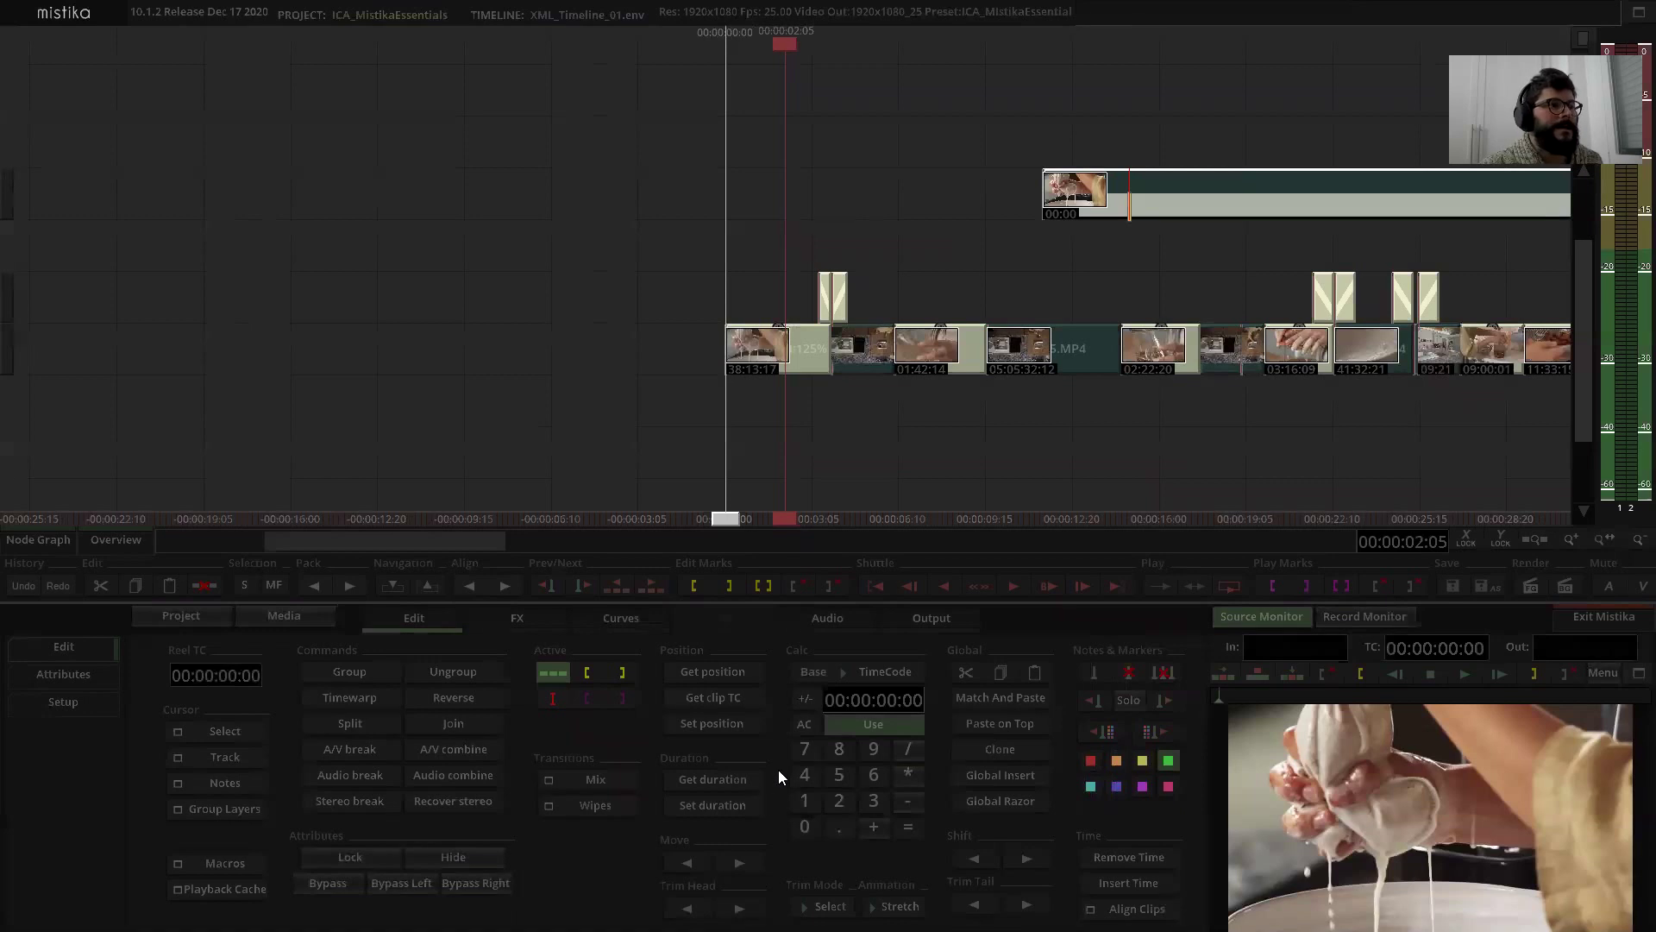
click(712, 723)
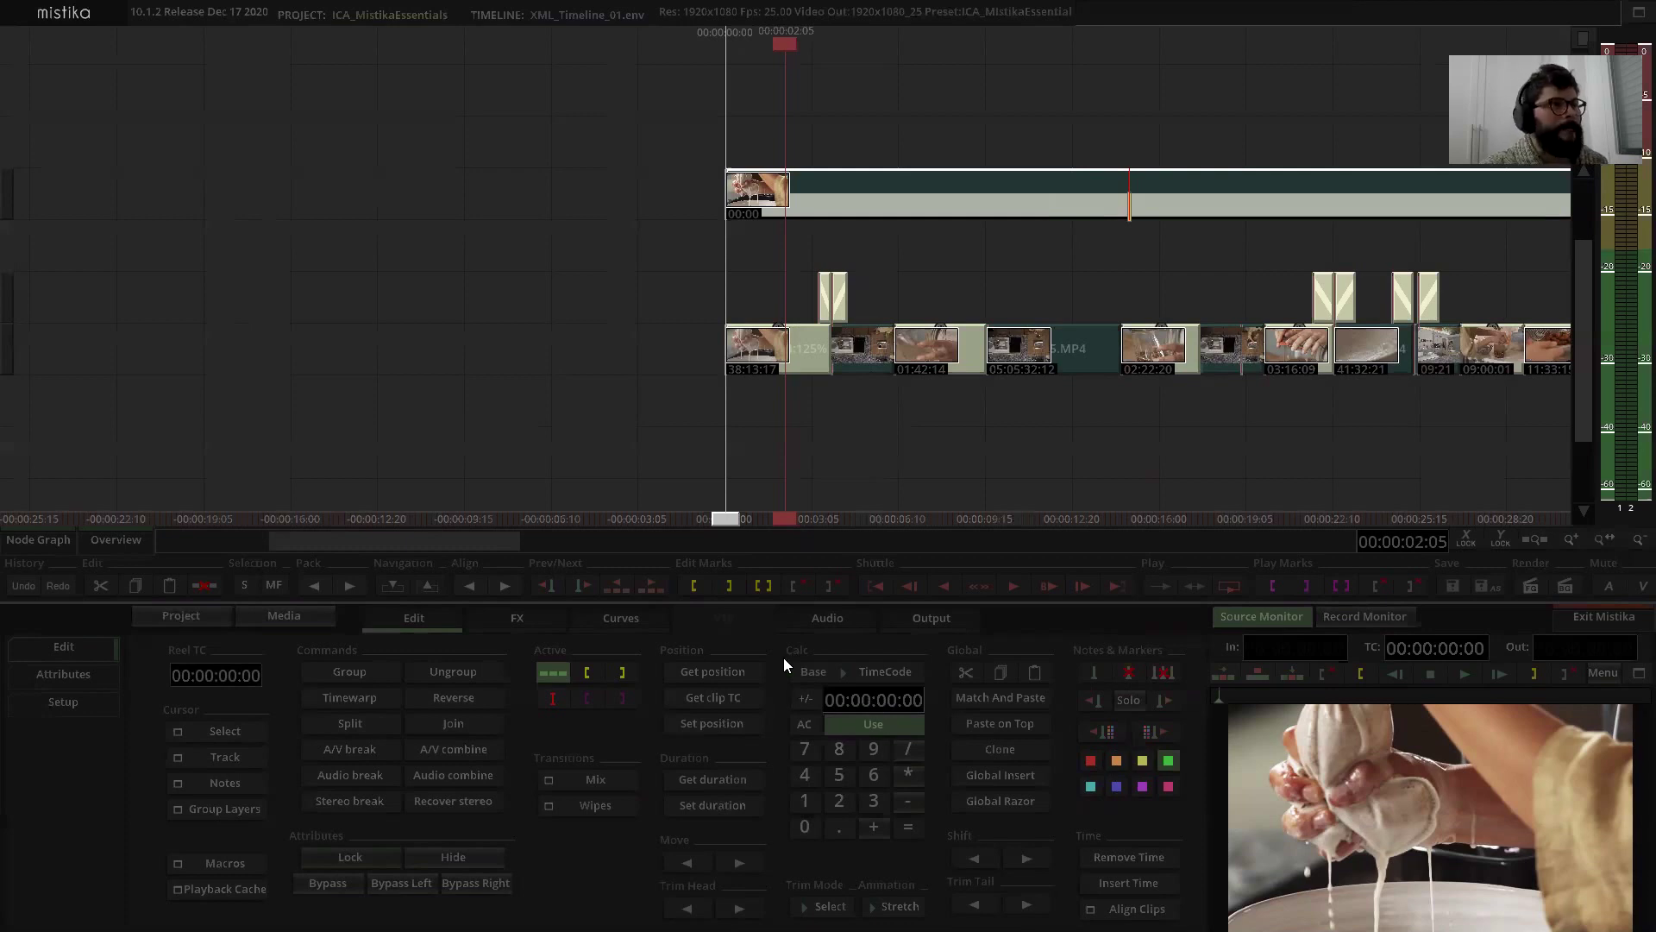
Step: Separate the audio from the video of the H264_NUTSEED_MILK_Ref clip with an A/V break
click(964, 270)
scroll(977, 245, down, 5)
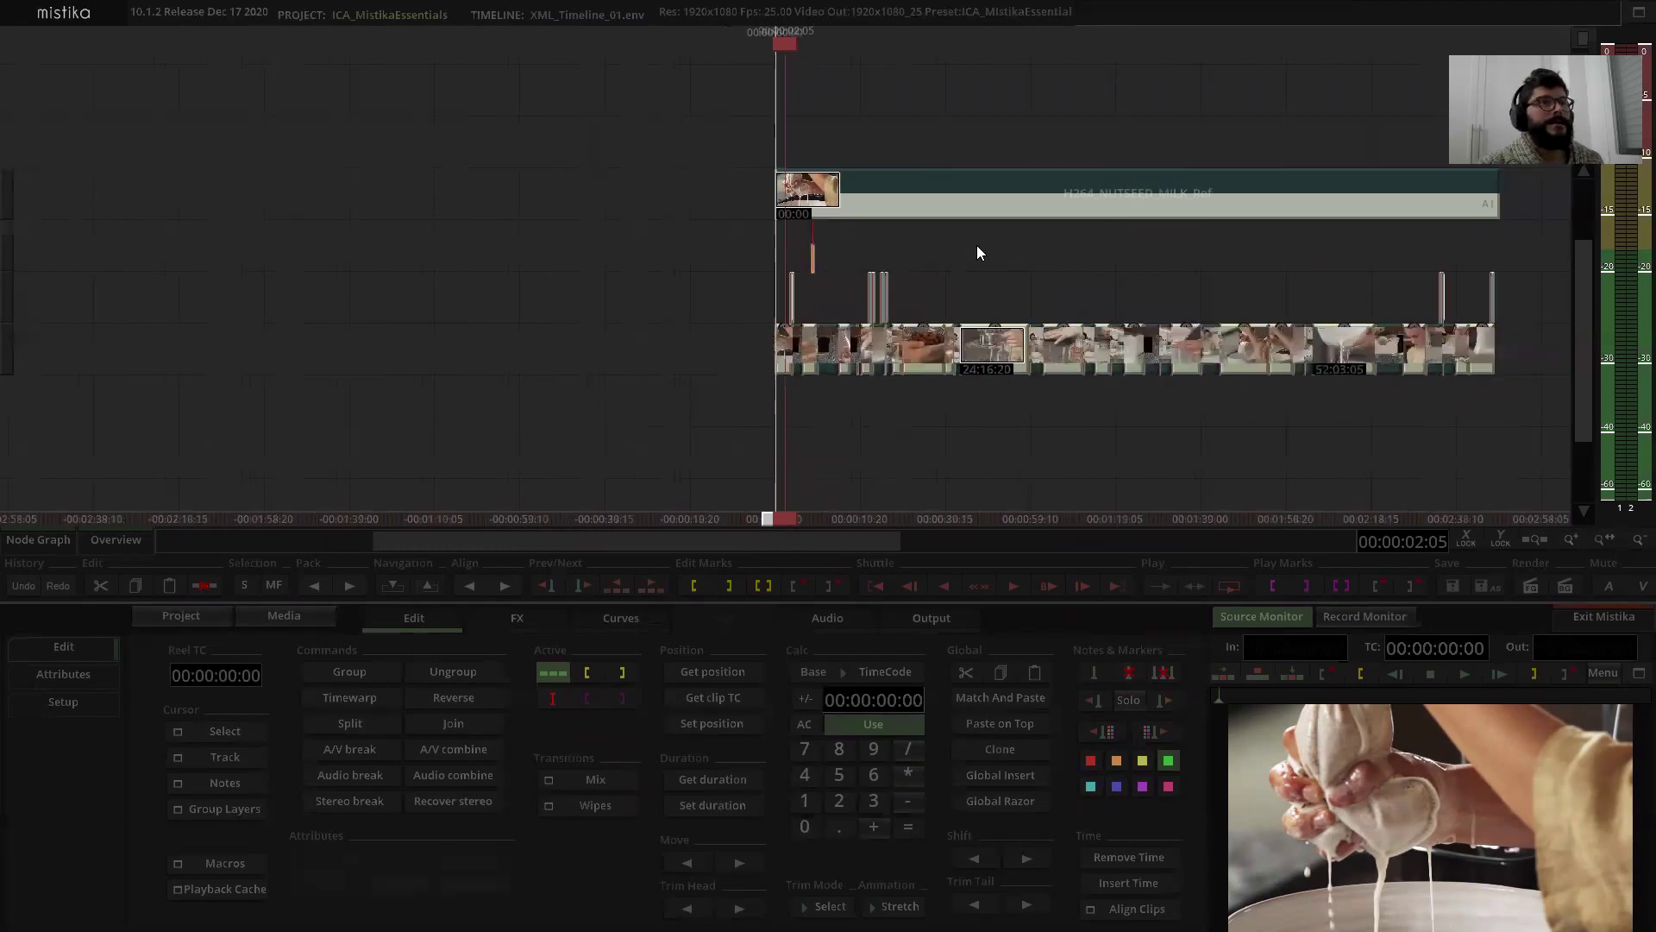
scroll(893, 130, down, 1)
mouse_move(863, 176)
mouse_down()
mouse_move(879, 150)
mouse_move(909, 171)
mouse_up()
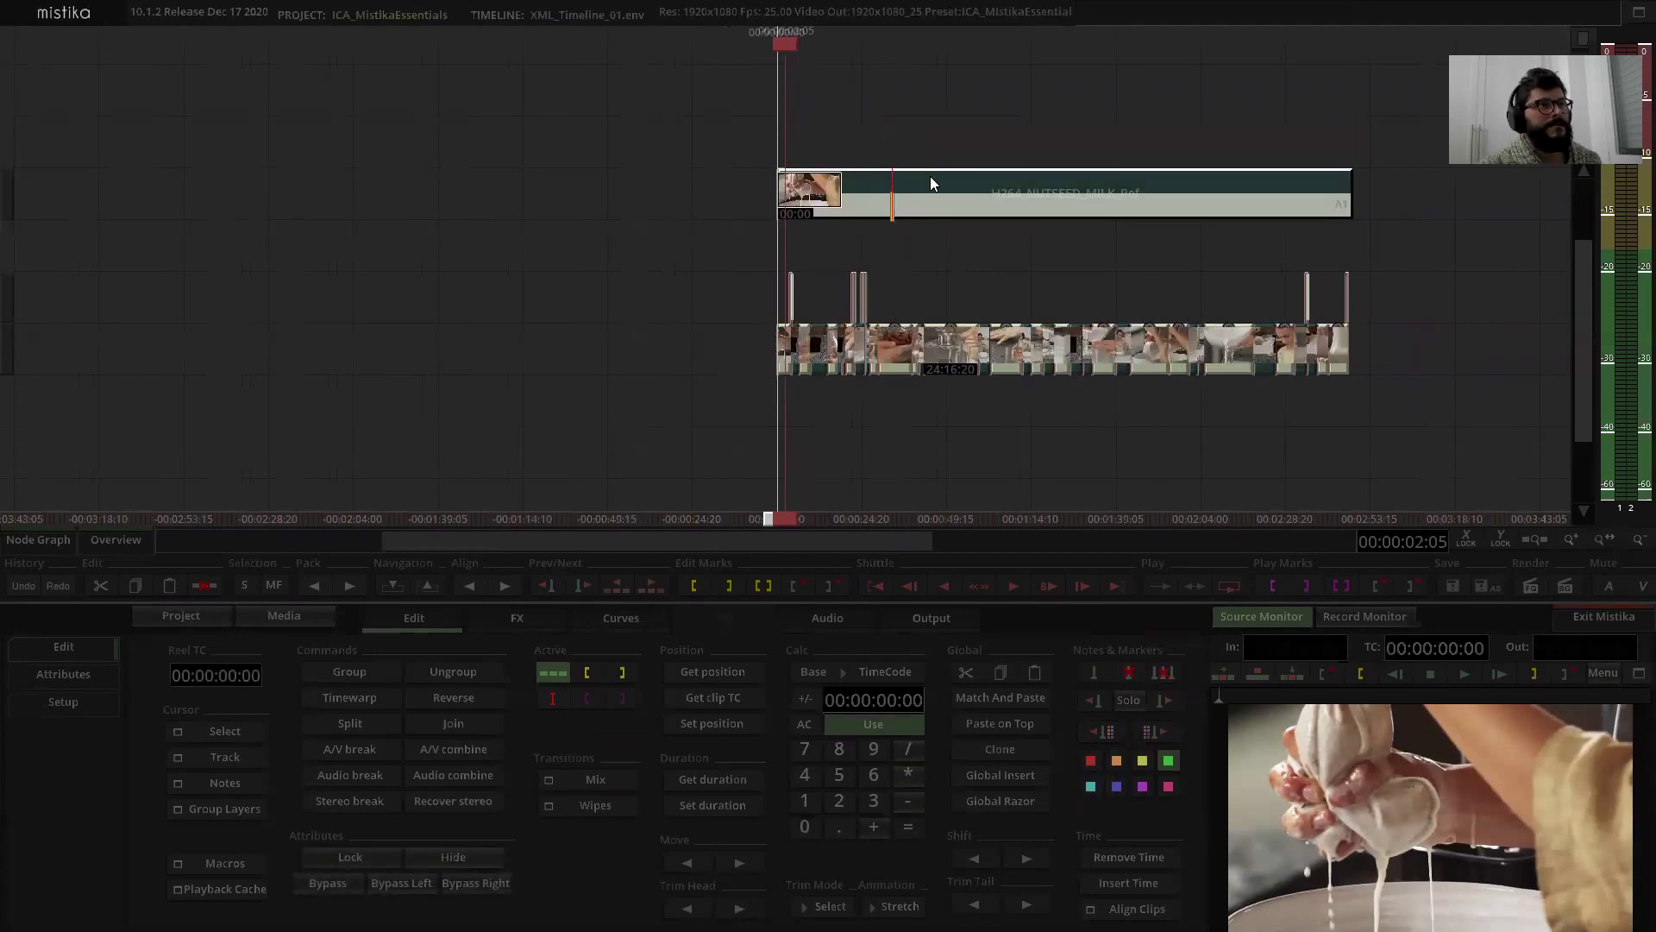
click(936, 187)
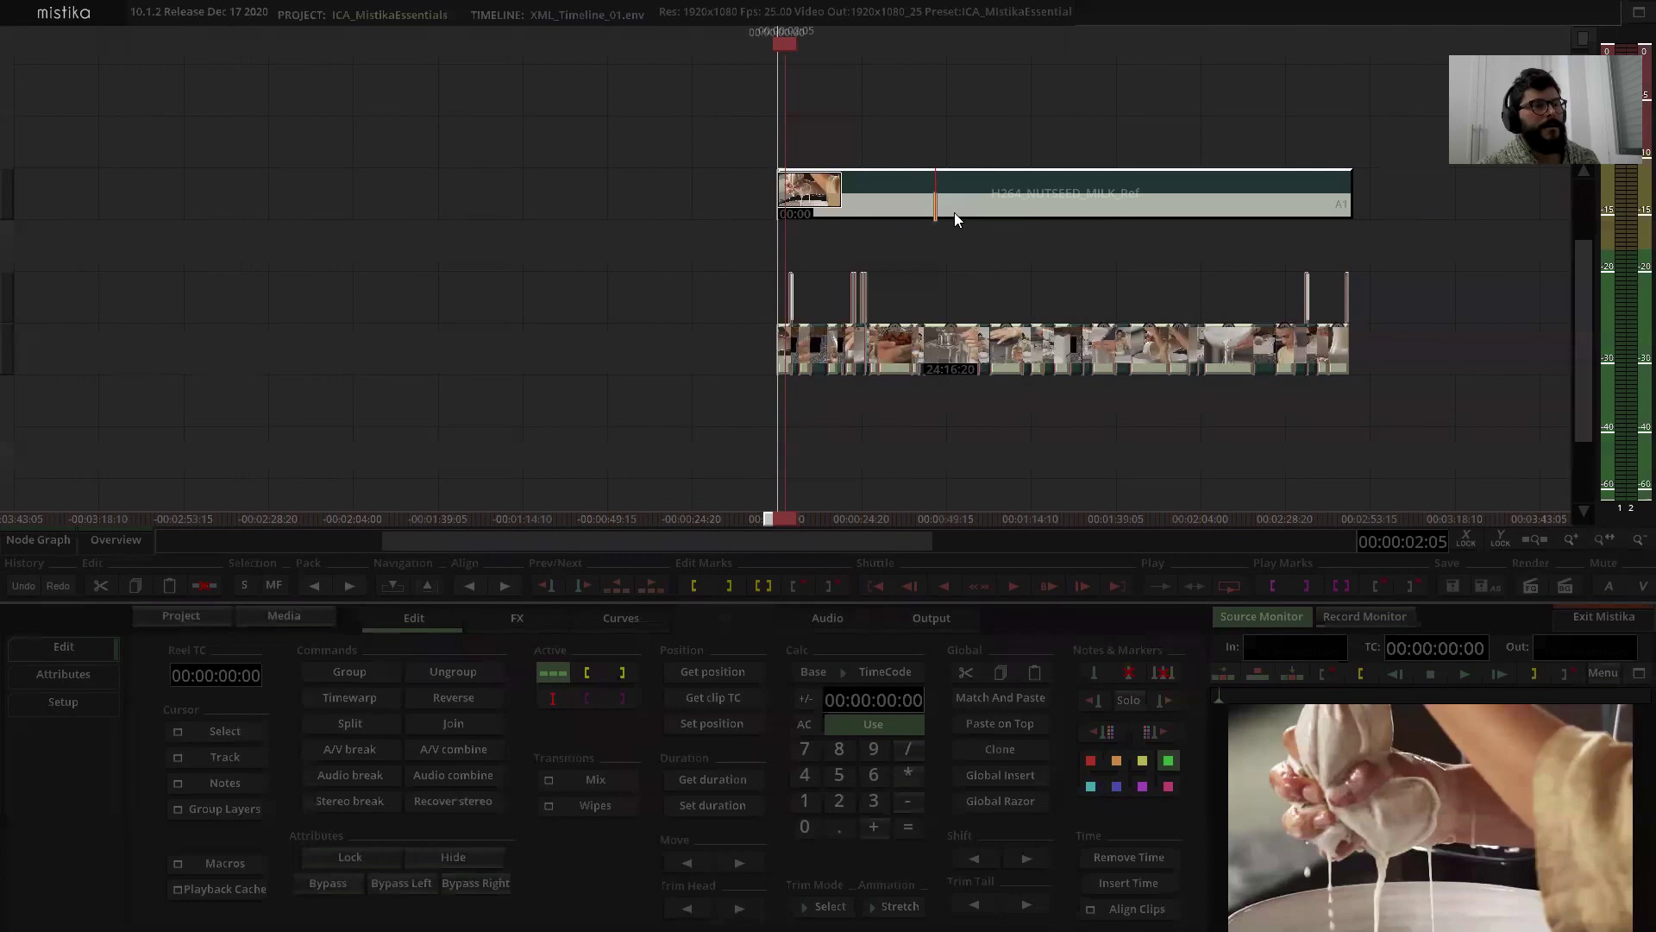
click(994, 193)
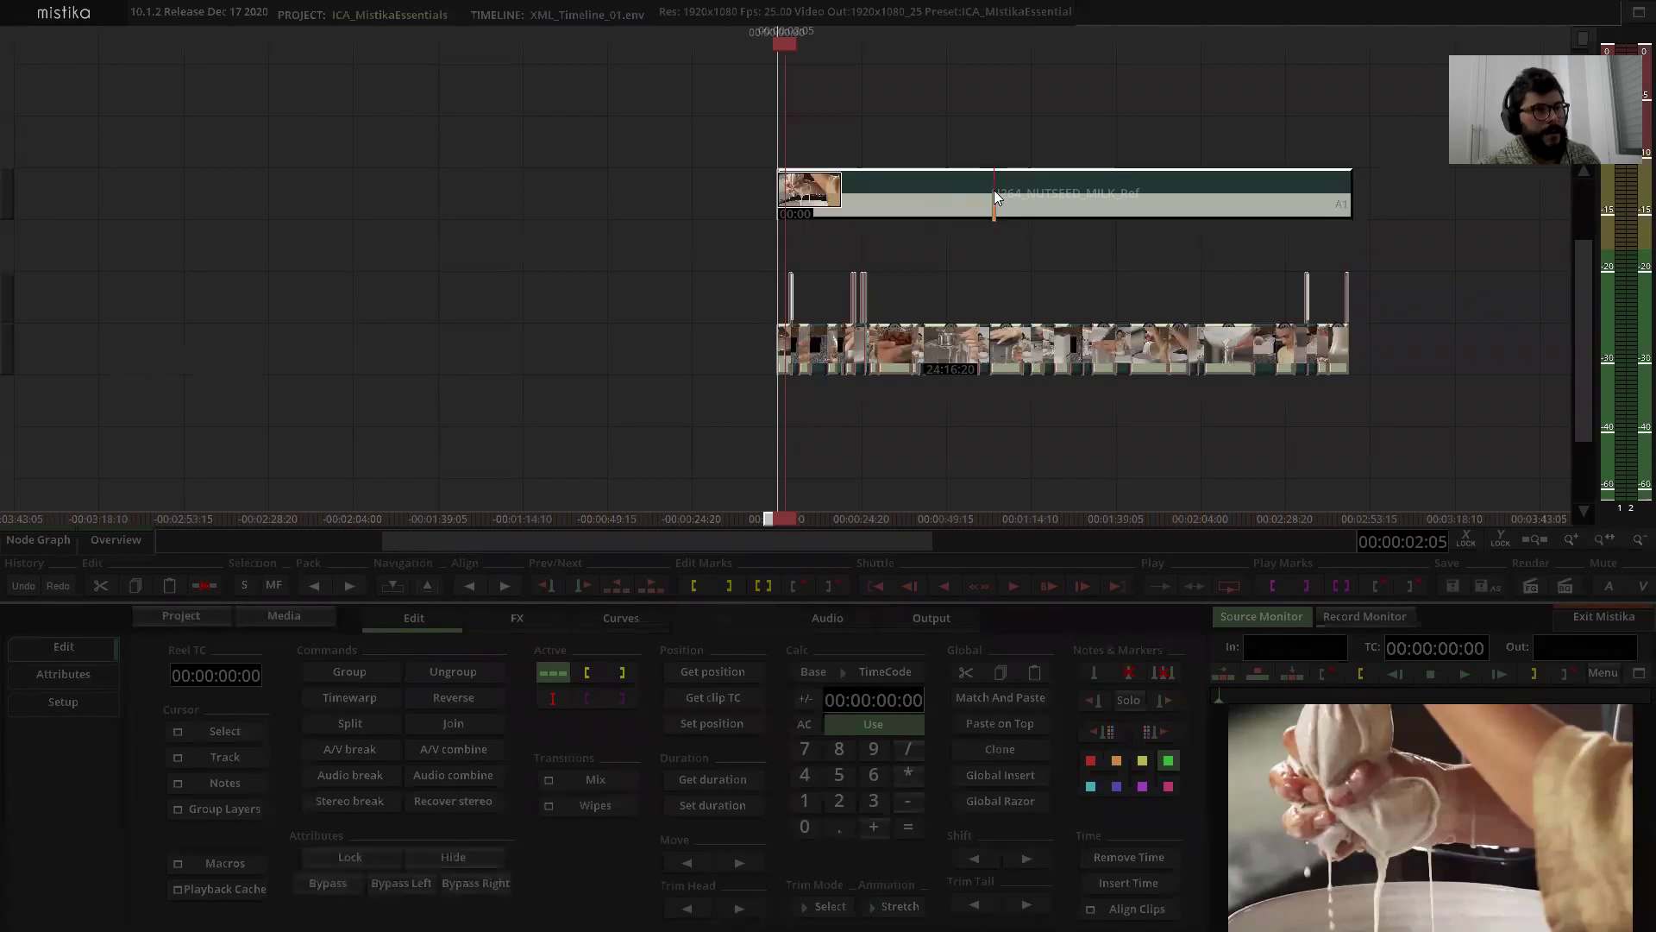
key(alt+b)
click(1010, 225)
Step: Move the separated H264_NUTSEED_MILK_Ref audio clip well below the conformed edit and hide it
click(1000, 198)
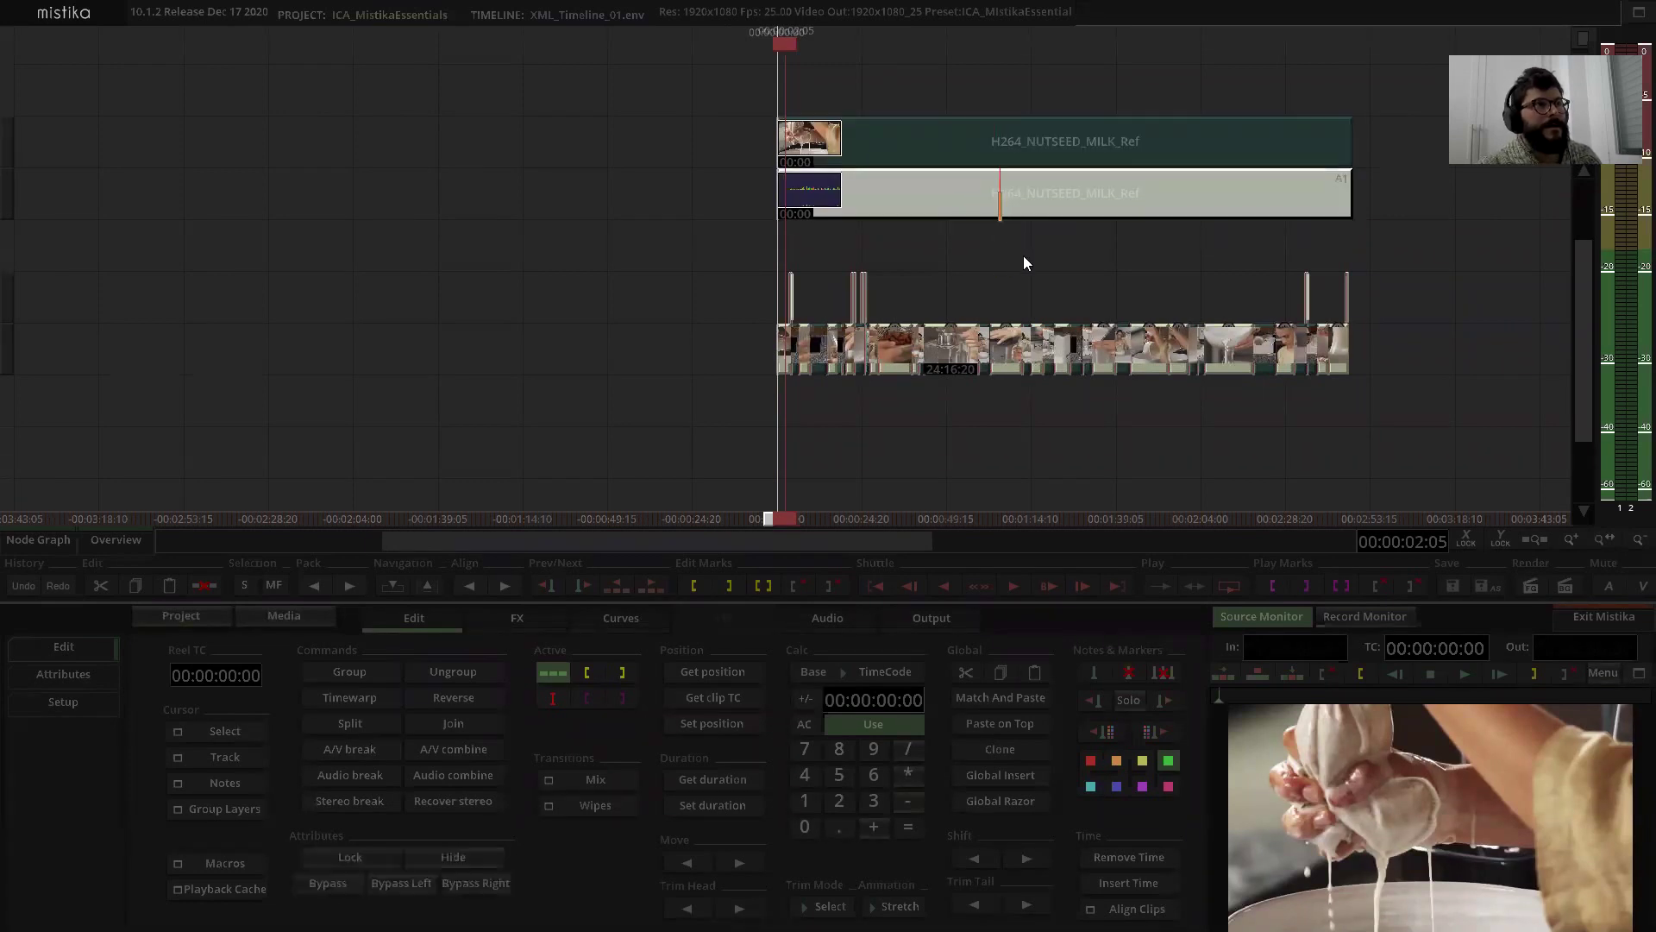
click(1007, 220)
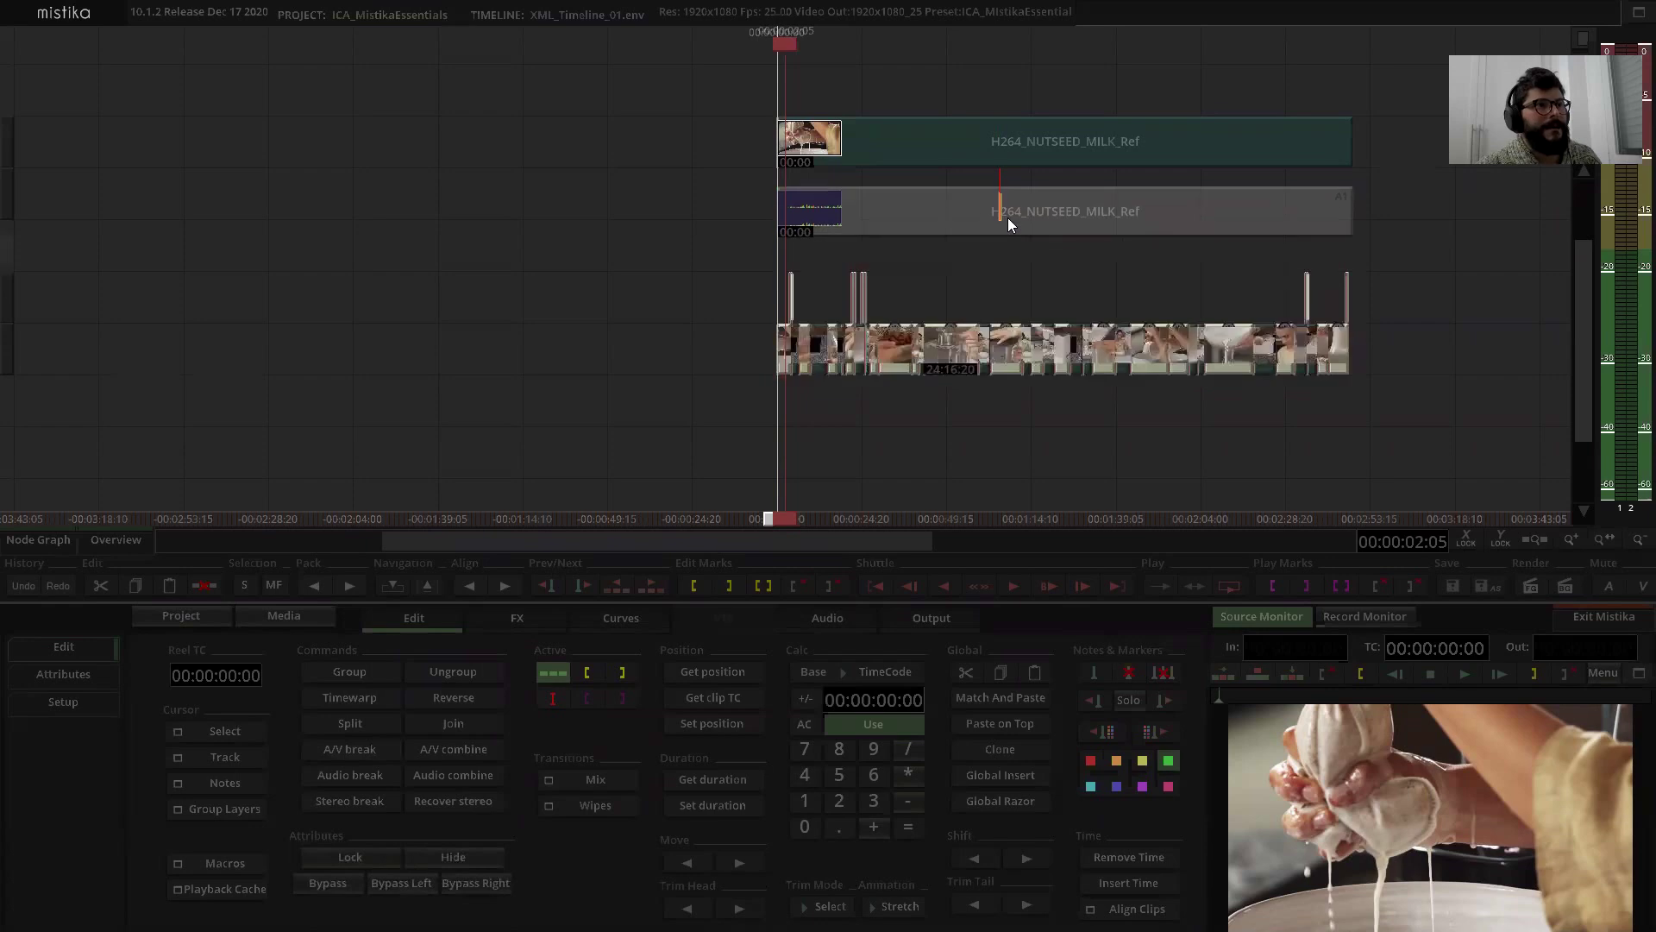
drag(1030, 206, 1112, 457)
key(h)
click(1026, 386)
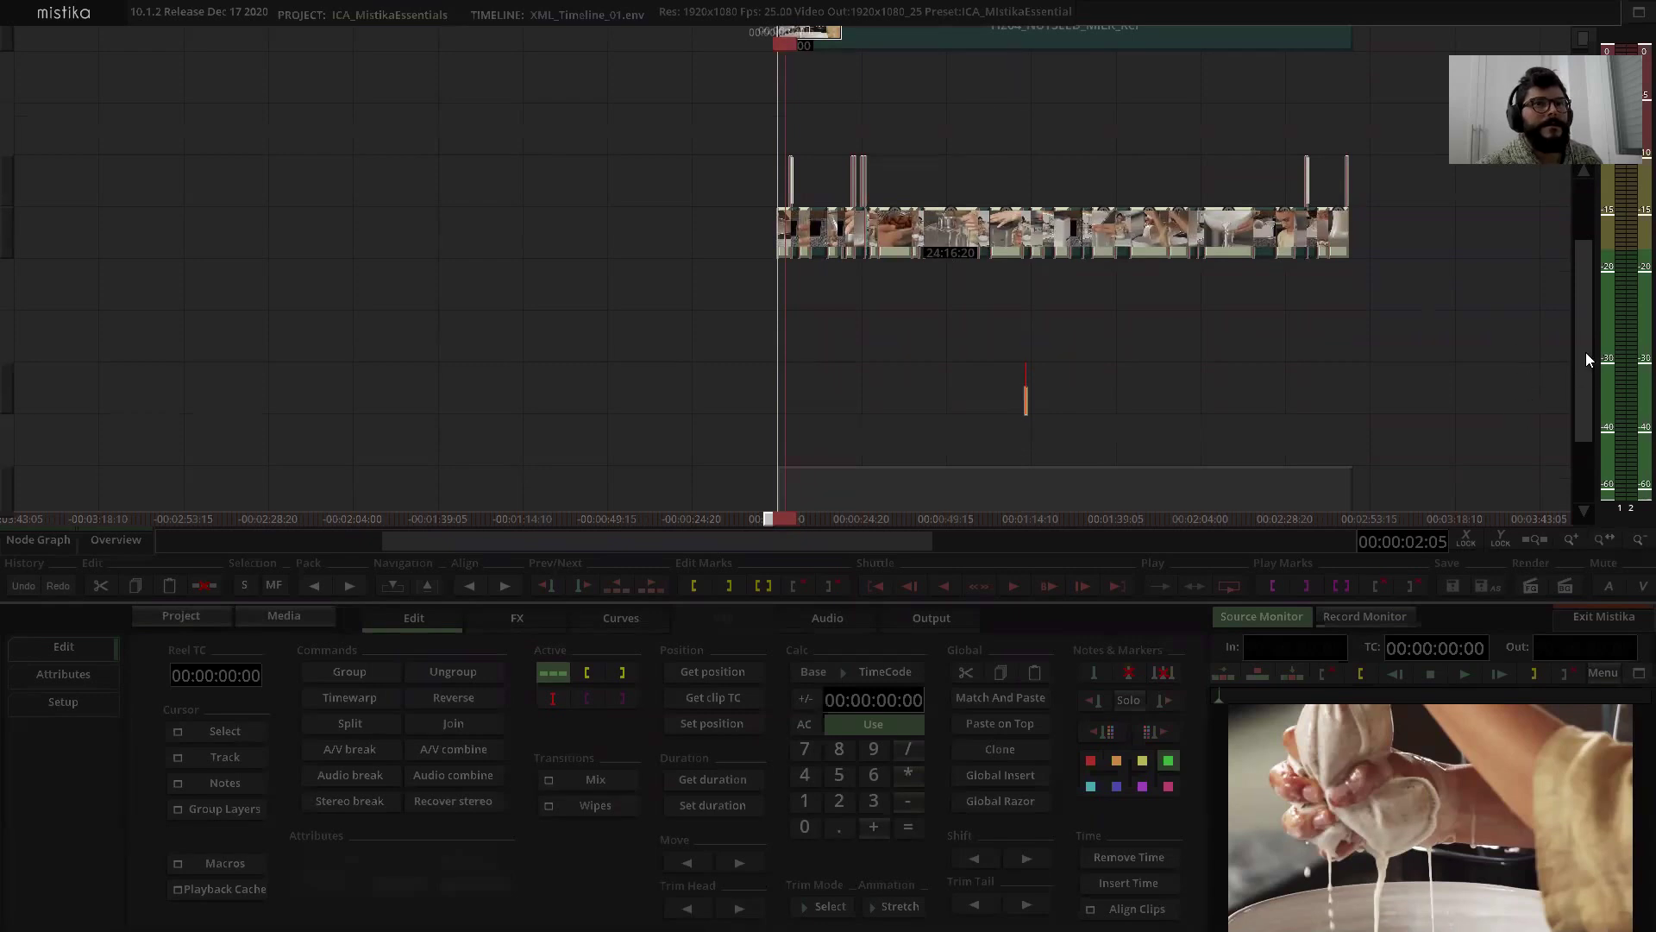
drag(1586, 352, 1593, 291)
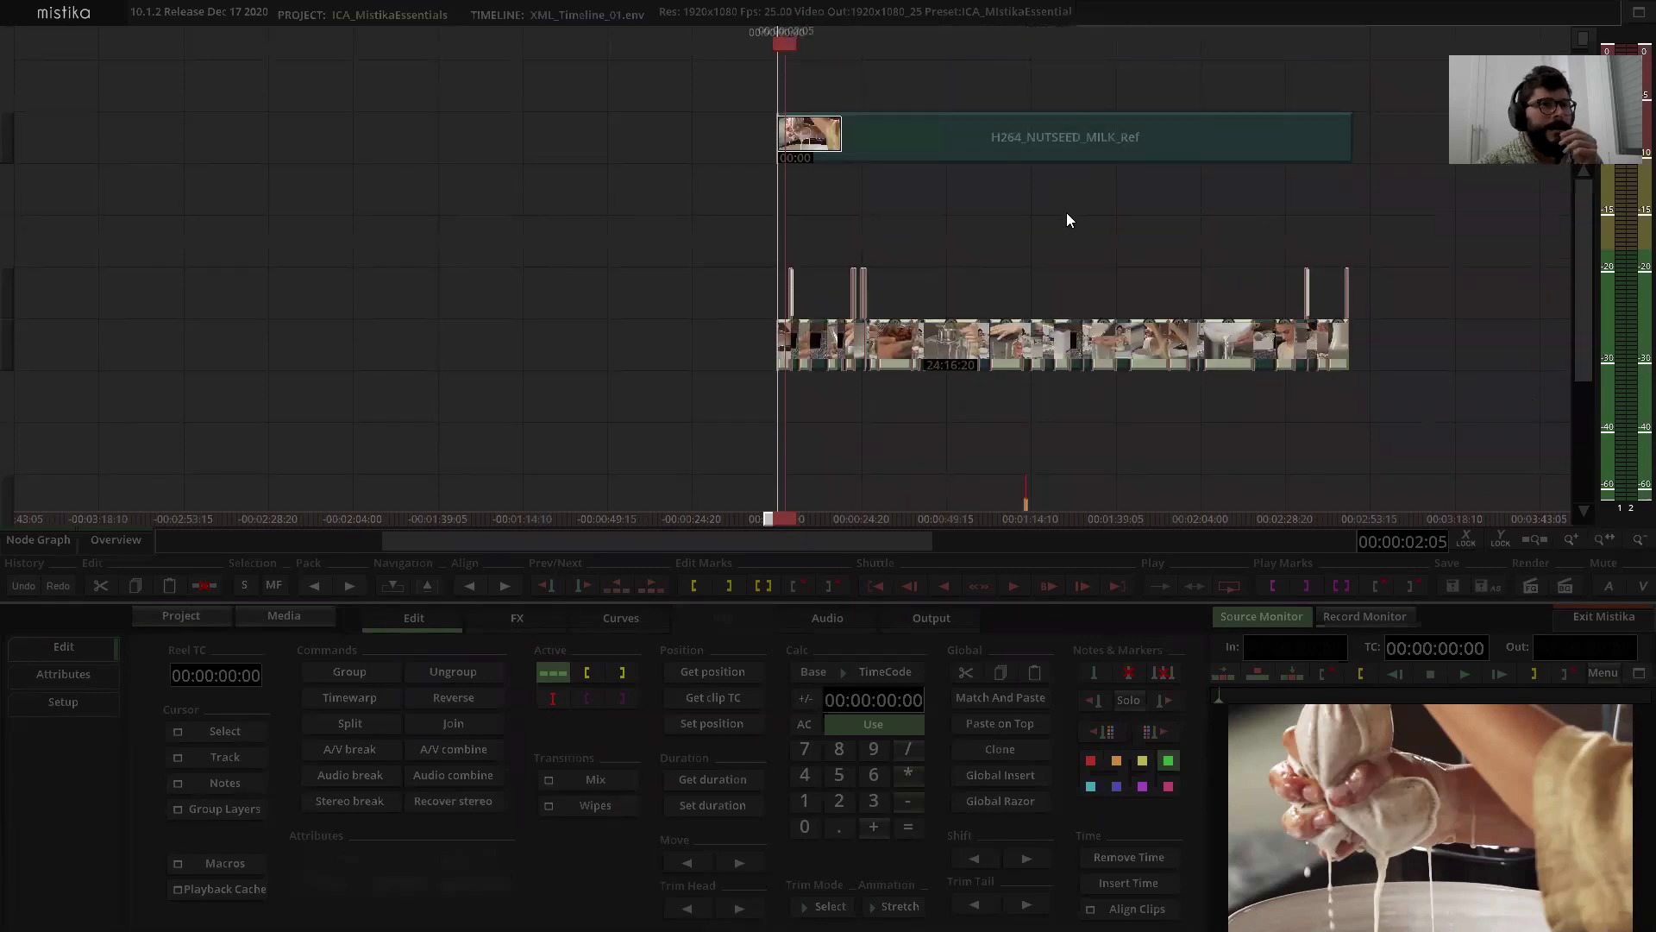
click(1015, 243)
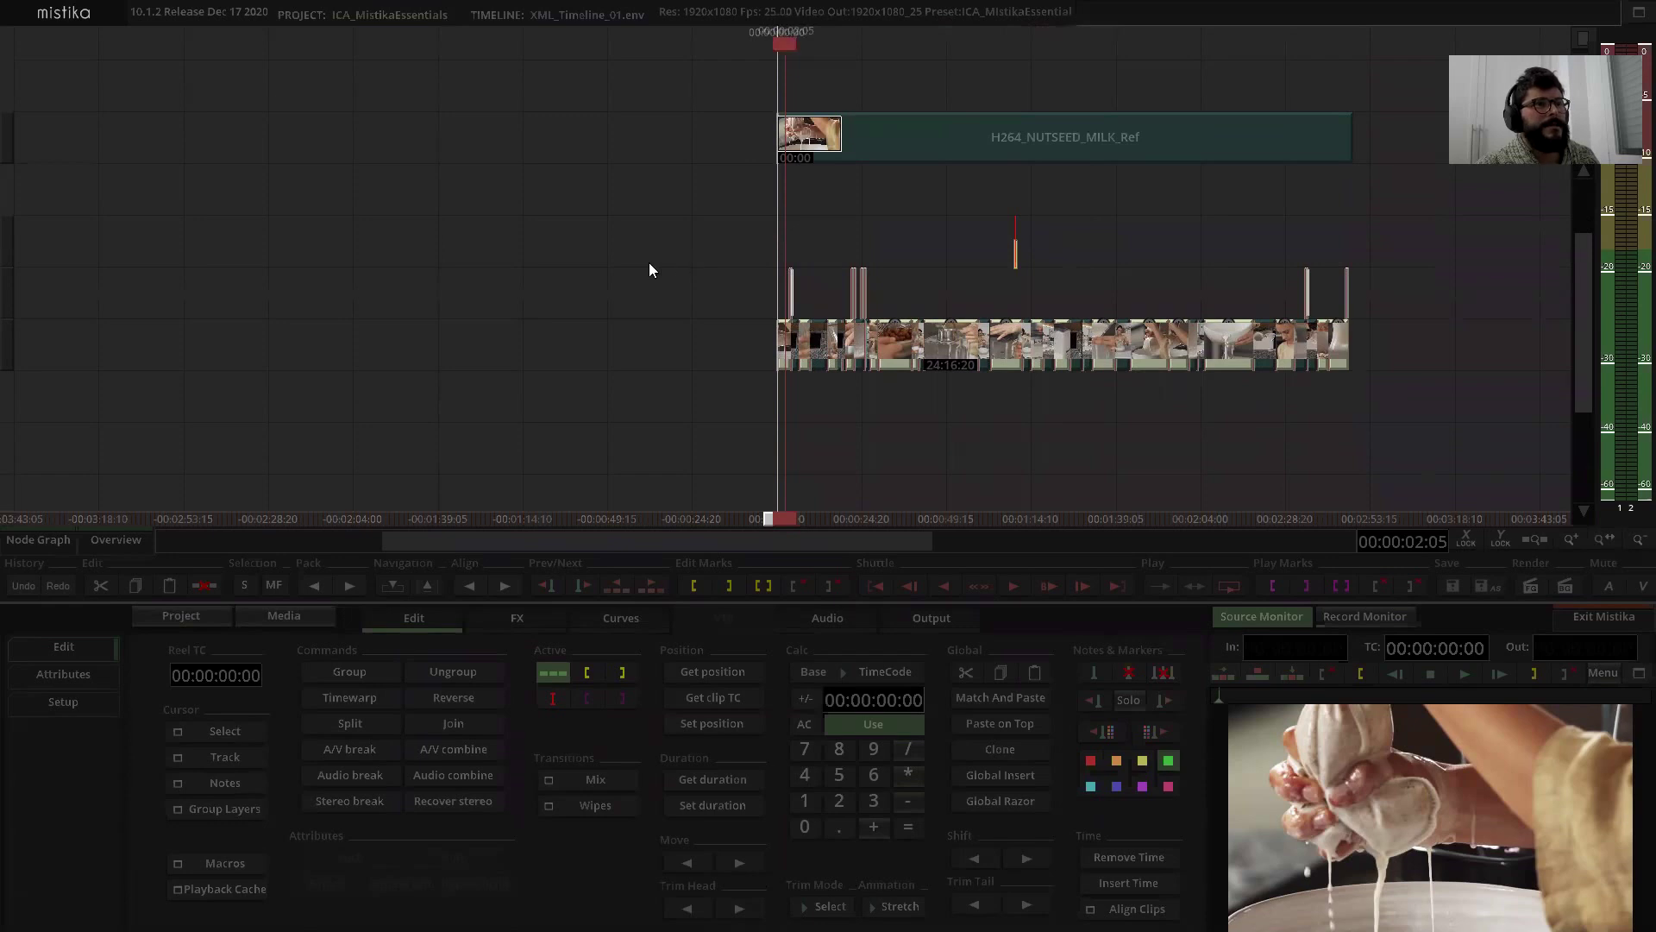
Step: Clone the entire conformed edit with its transitions onto the tracks below the original
click(1455, 365)
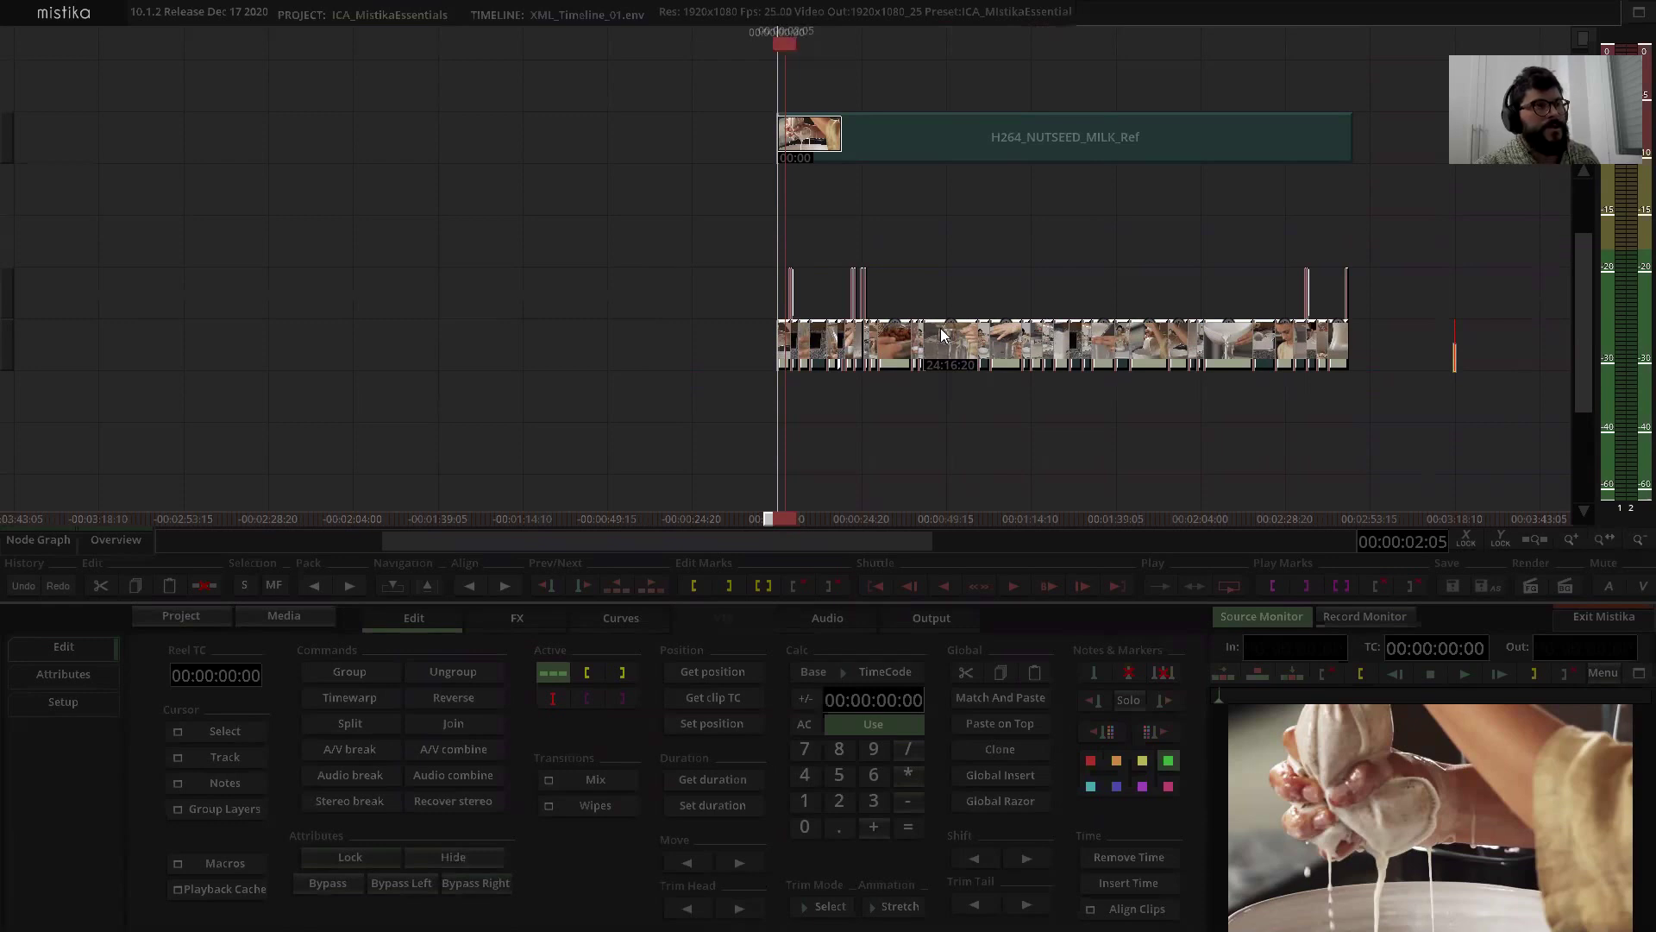
double_click(893, 345)
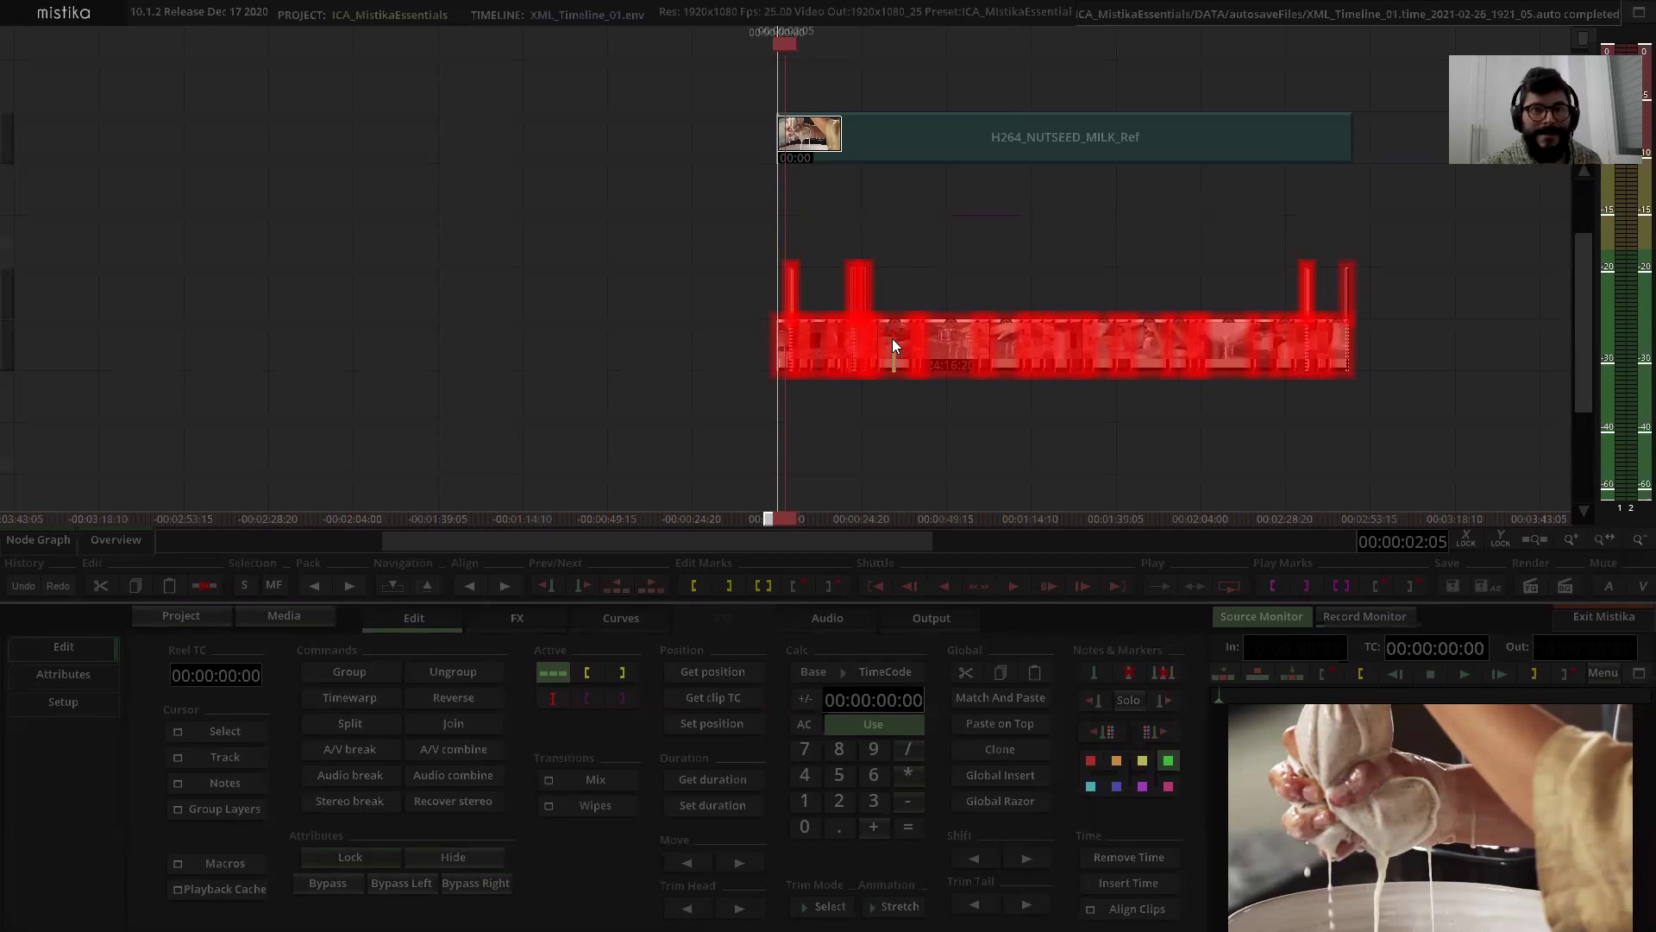
drag(892, 338, 894, 495)
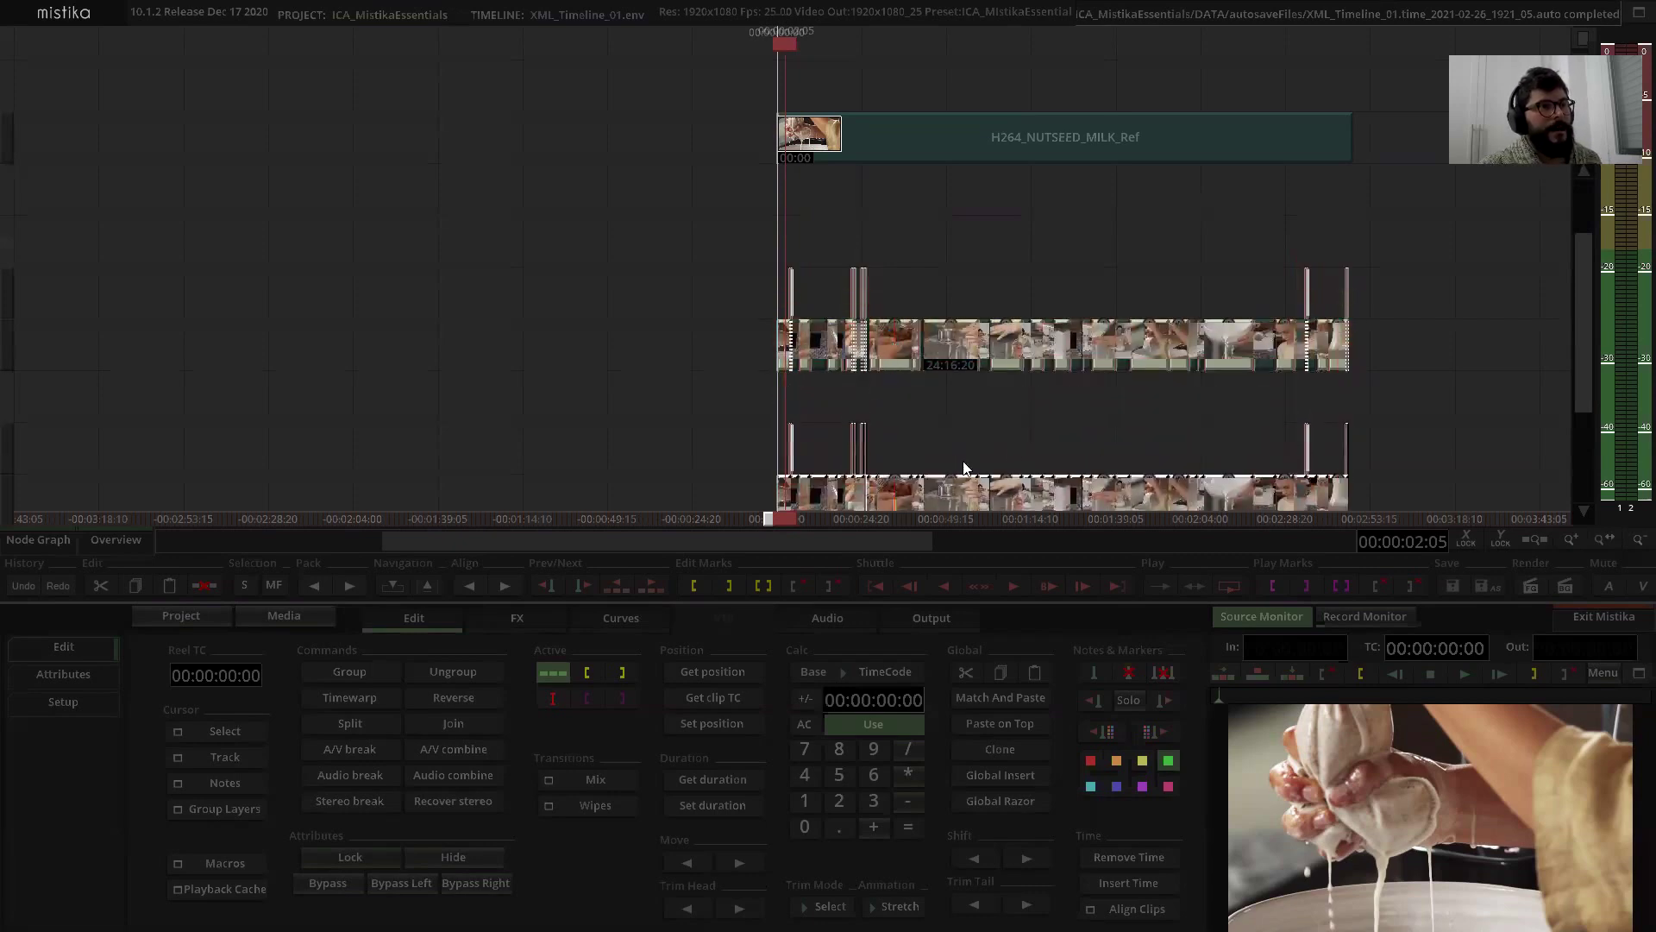
Step: Group all clips of the cloned edit and move the group just above the hidden reference audio
drag(1004, 428, 1013, 335)
click(1013, 335)
drag(695, 326, 1201, 409)
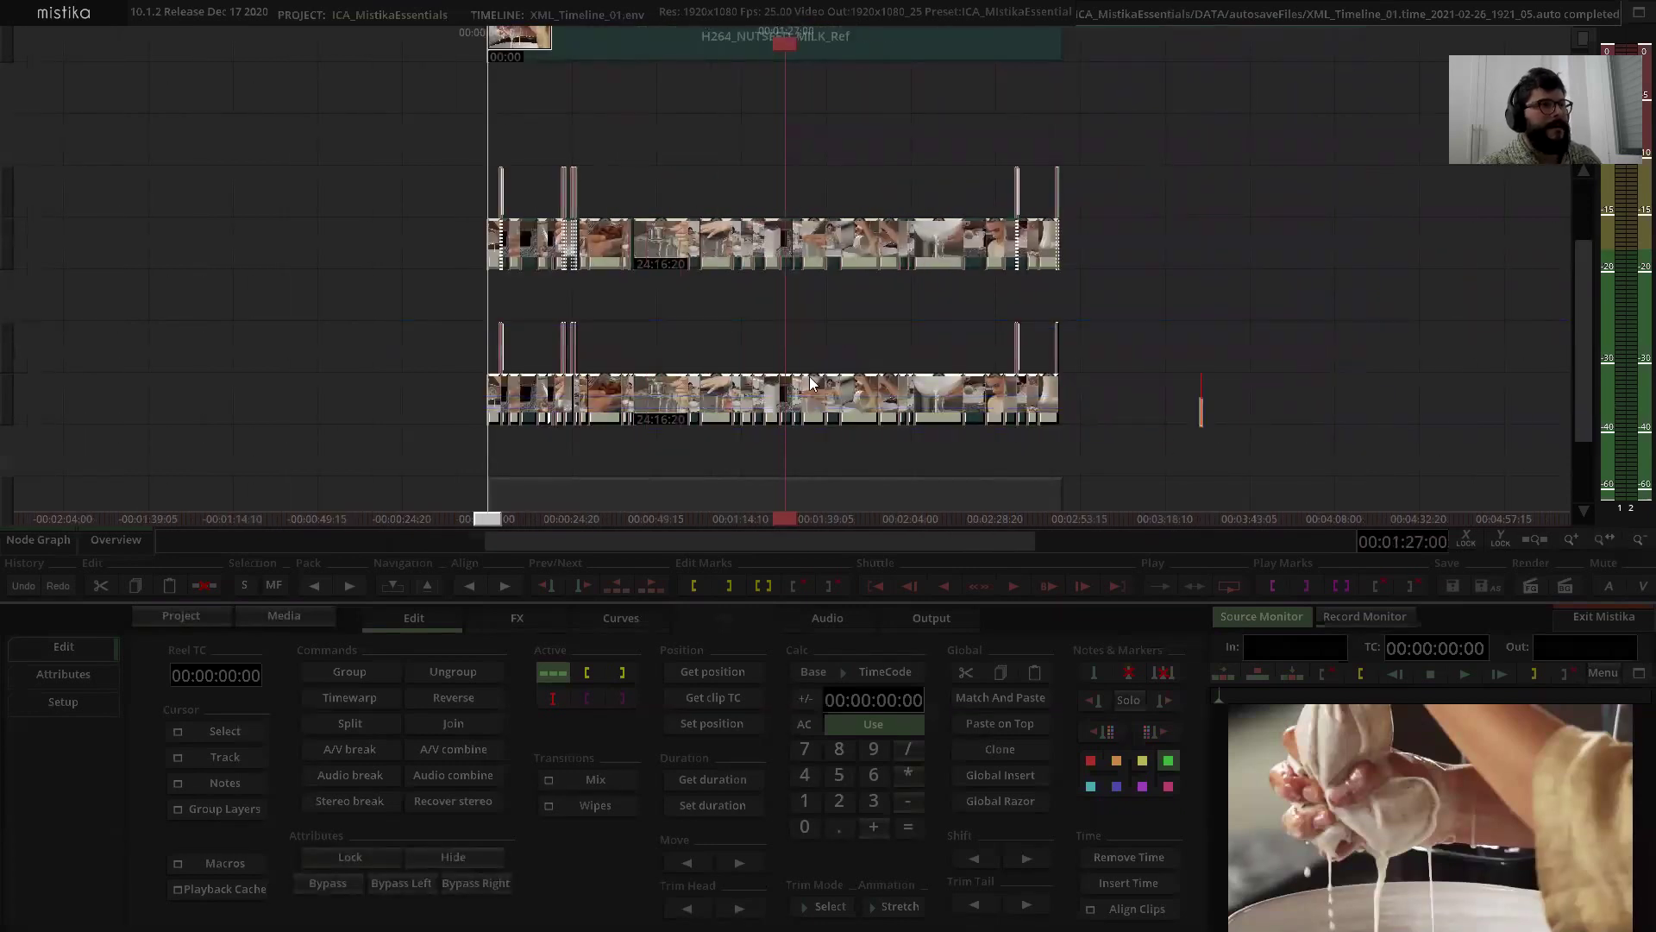
key(ctrl+g)
drag(753, 345, 762, 451)
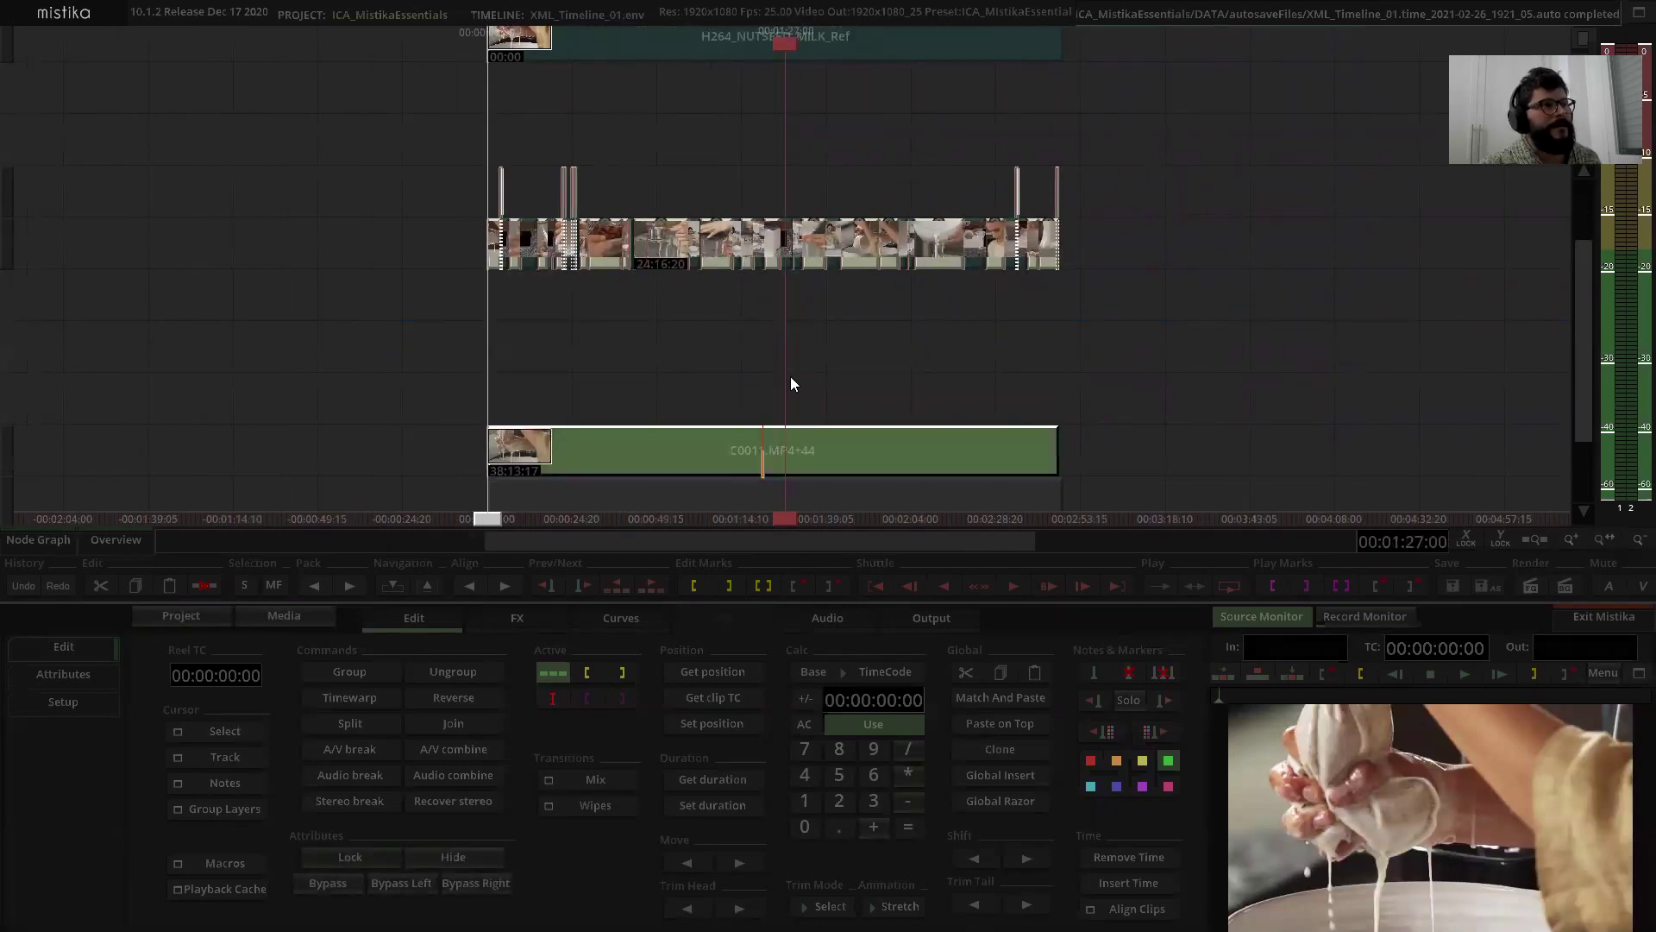
Step: Hide the grouped copy of the edit and unhide it again
drag(752, 357, 839, 348)
click(838, 349)
click(857, 420)
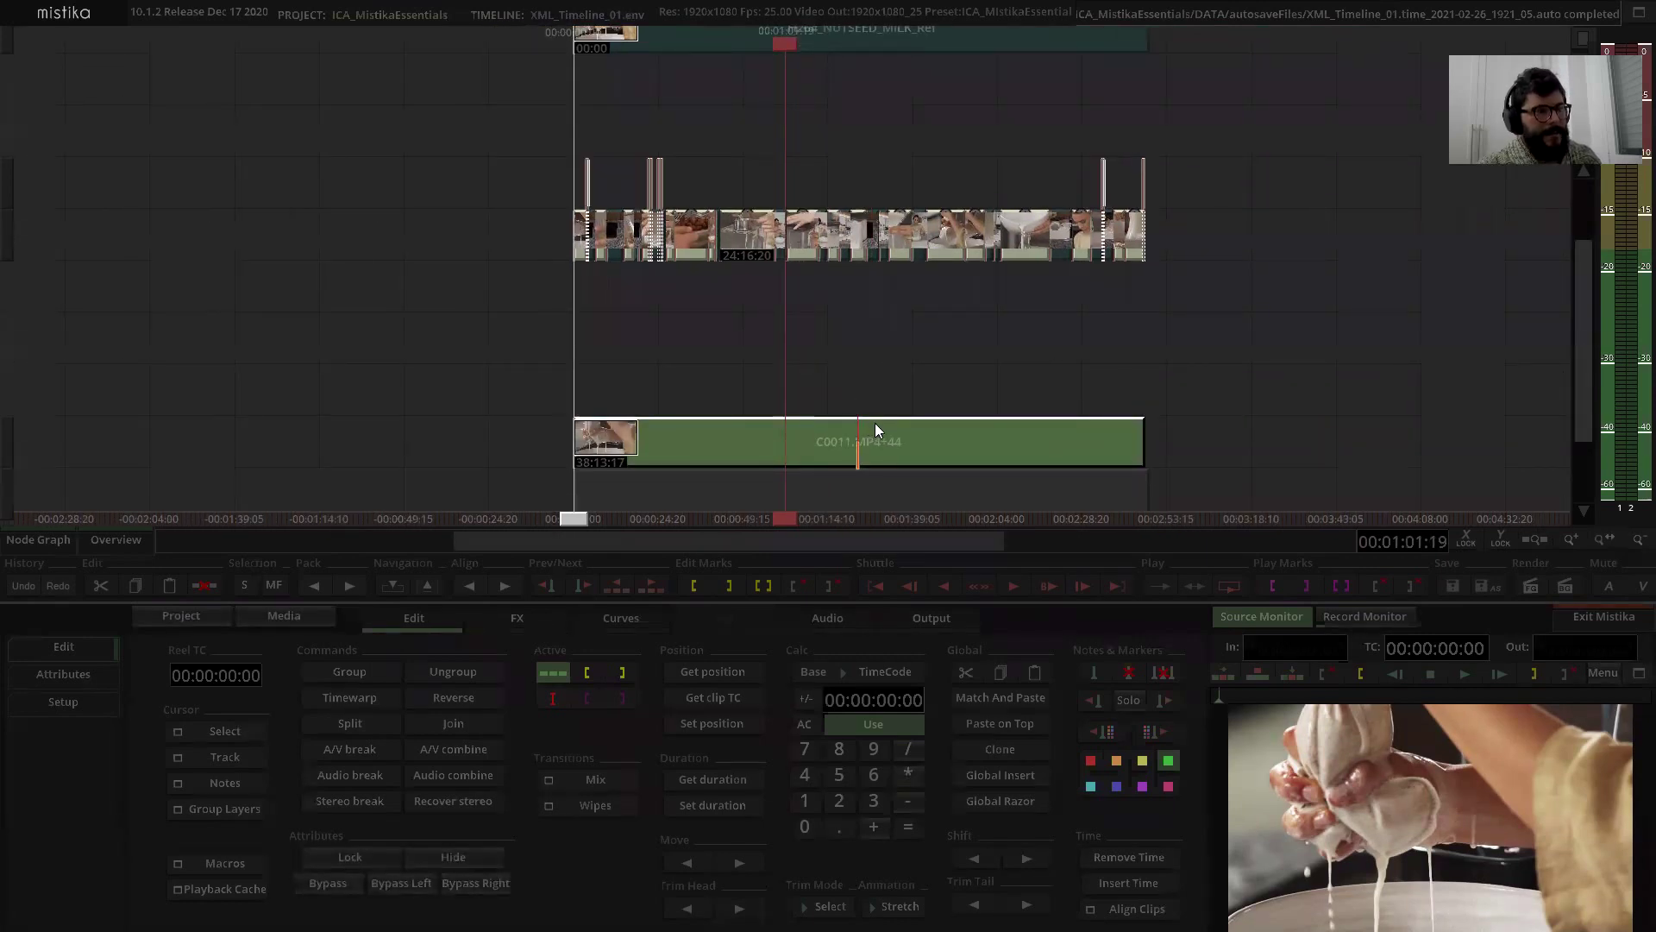
key(h)
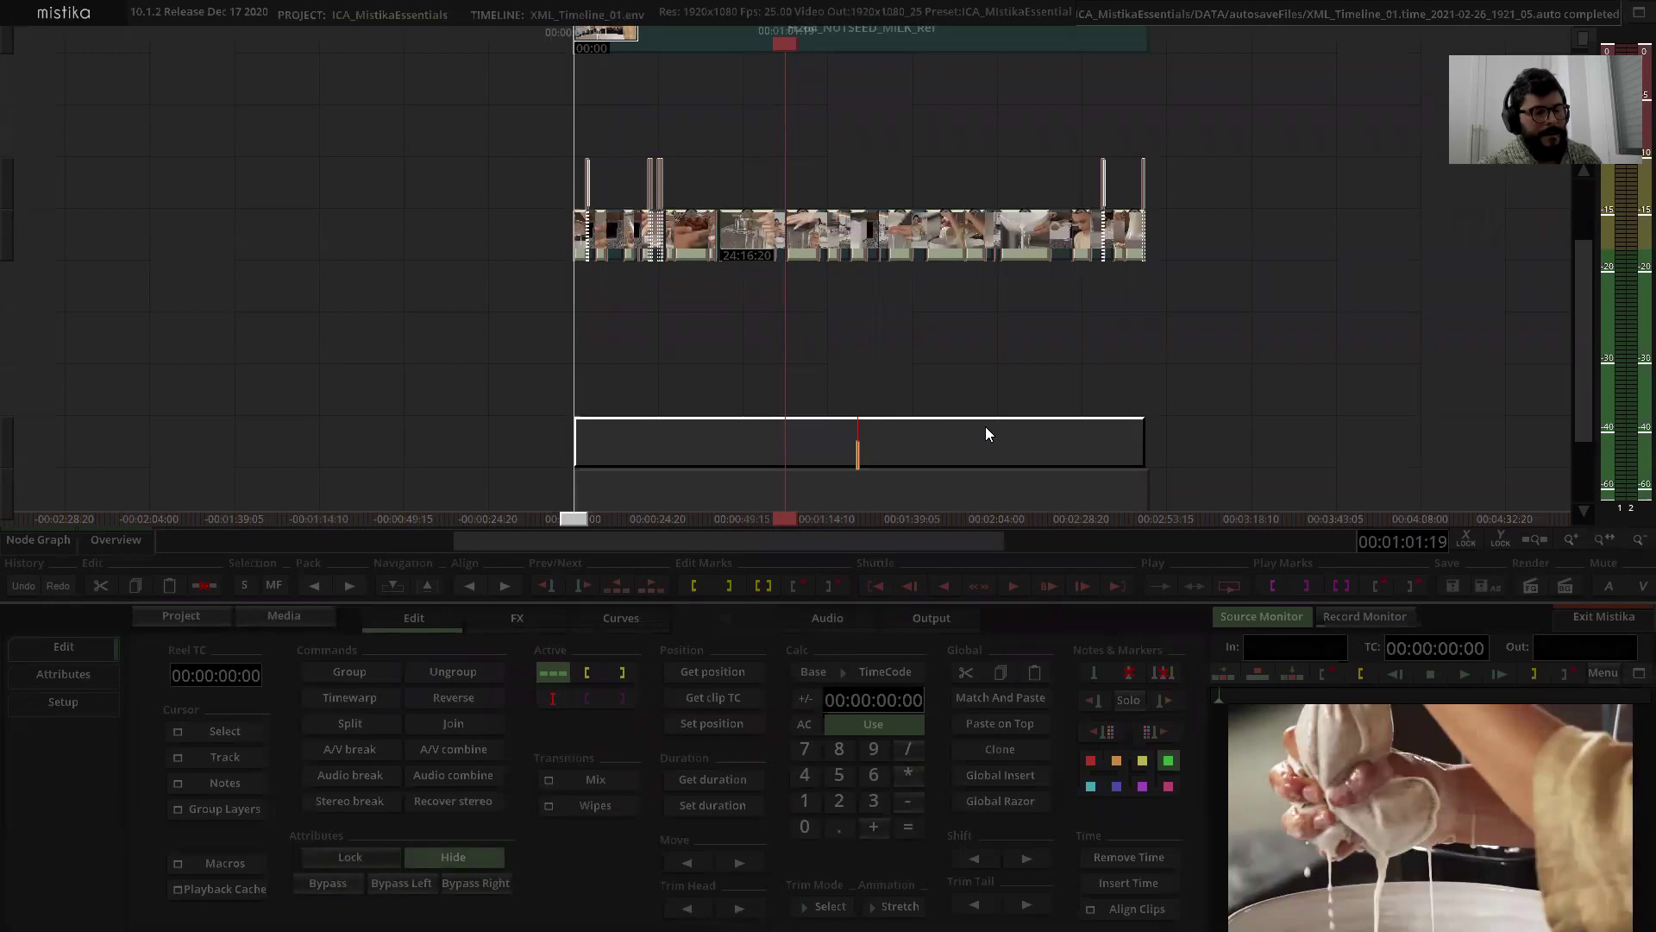
key(h)
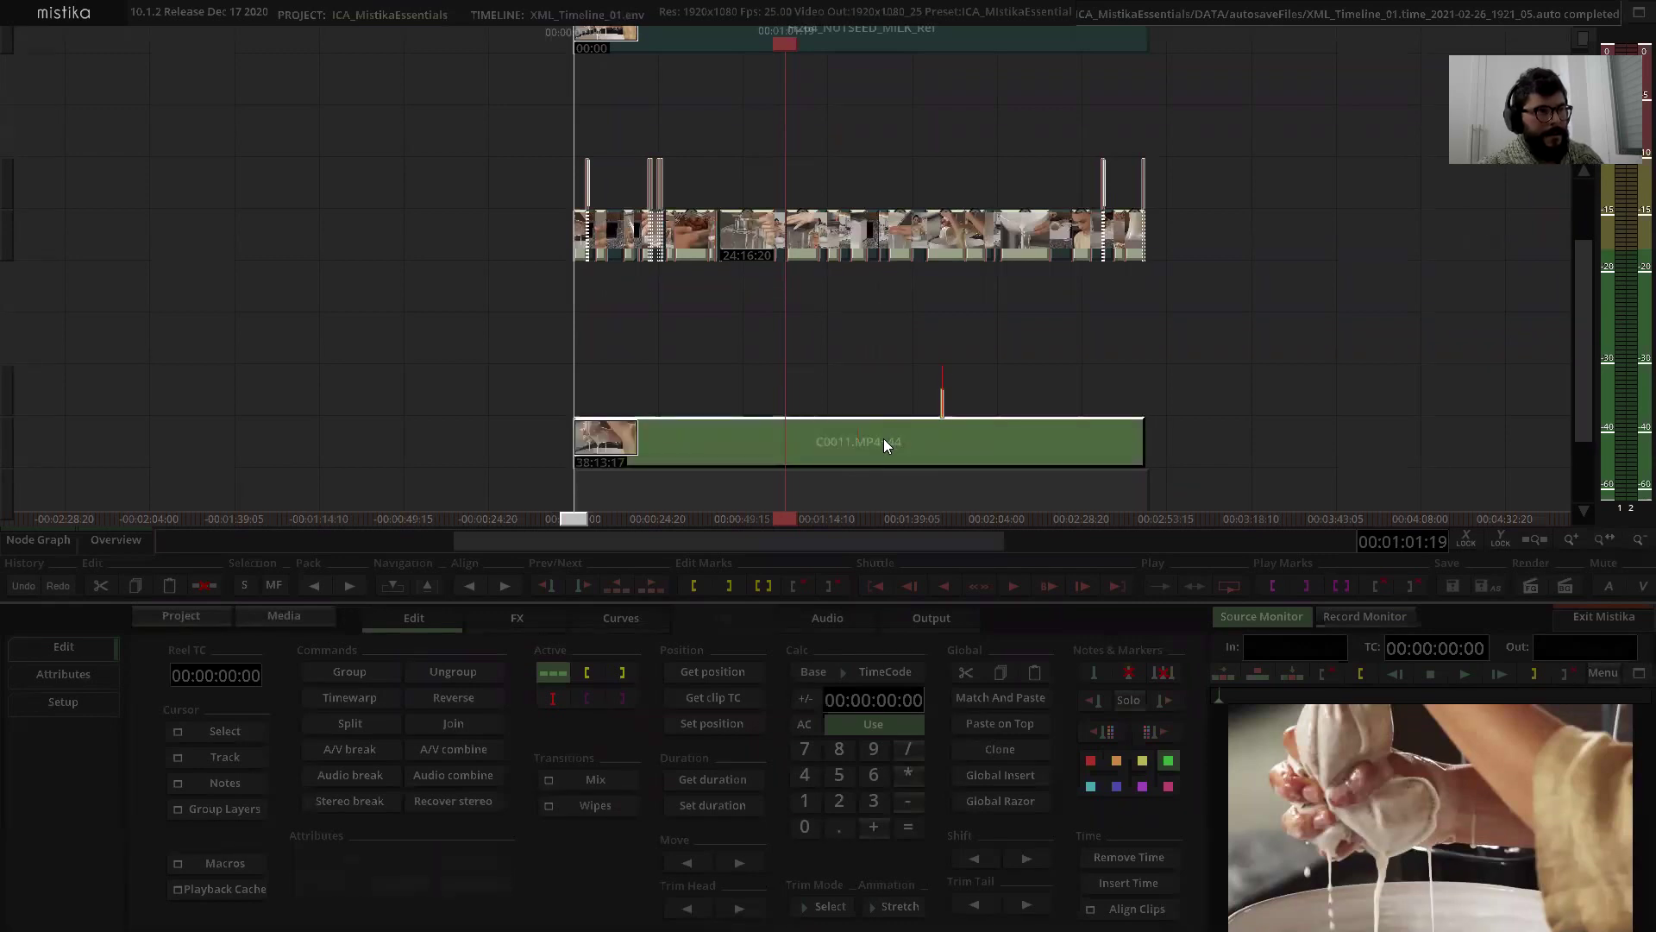
Step: Lock the grouped copy of the edit and hide it
click(885, 445)
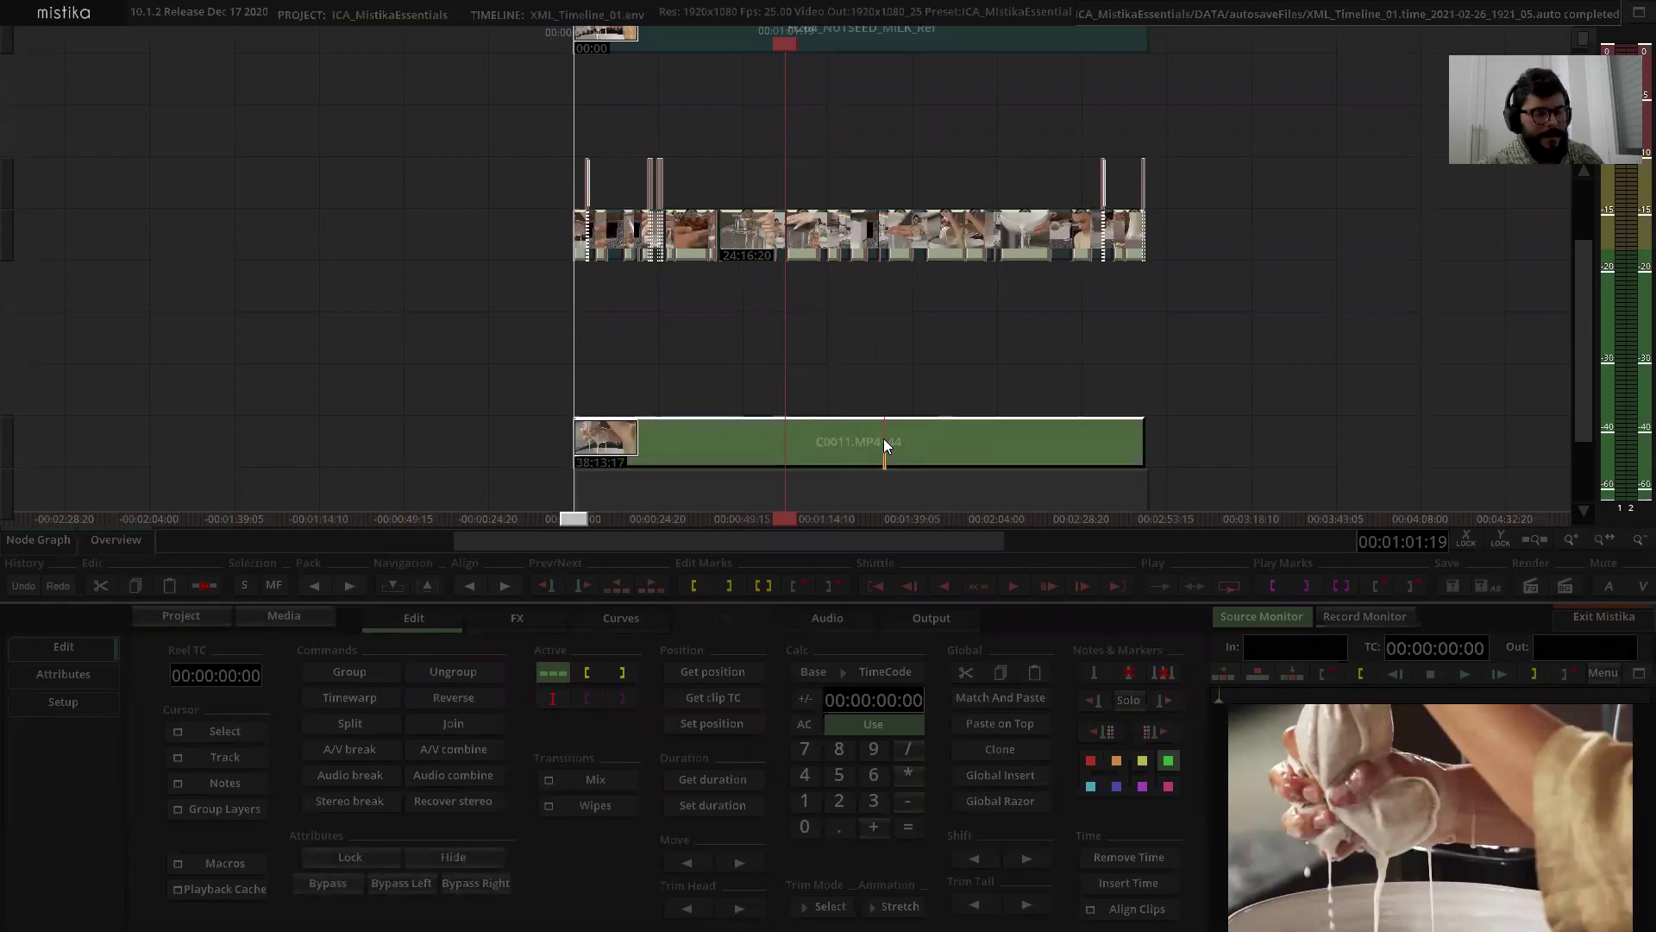
key(l)
click(857, 373)
click(866, 429)
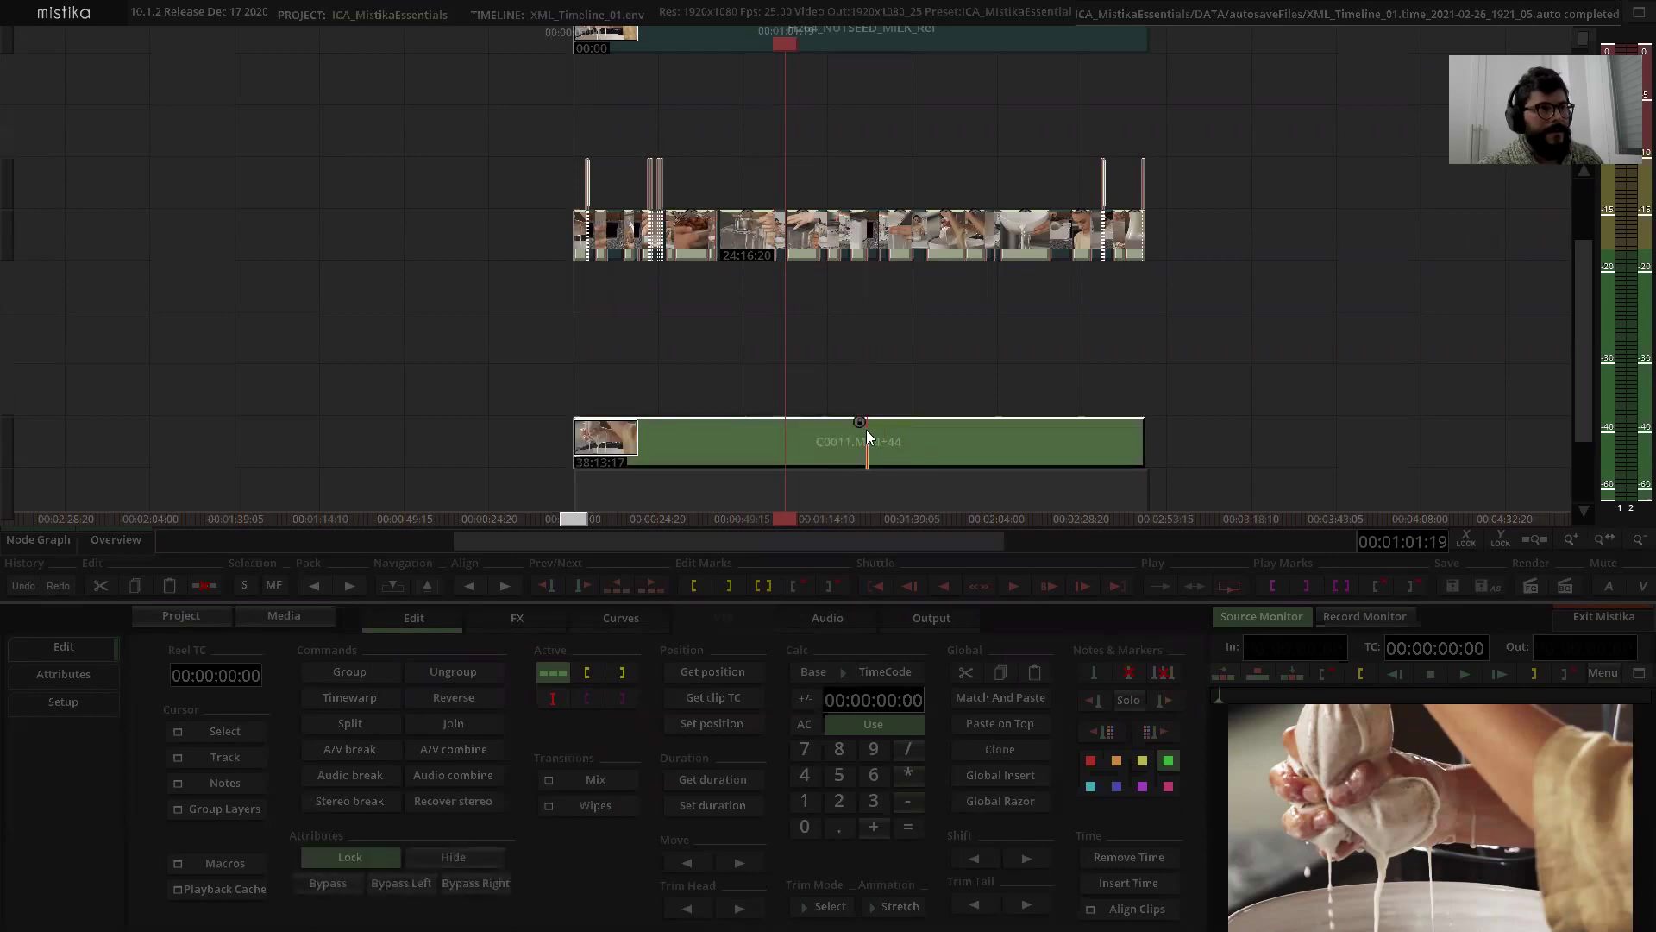
key(h)
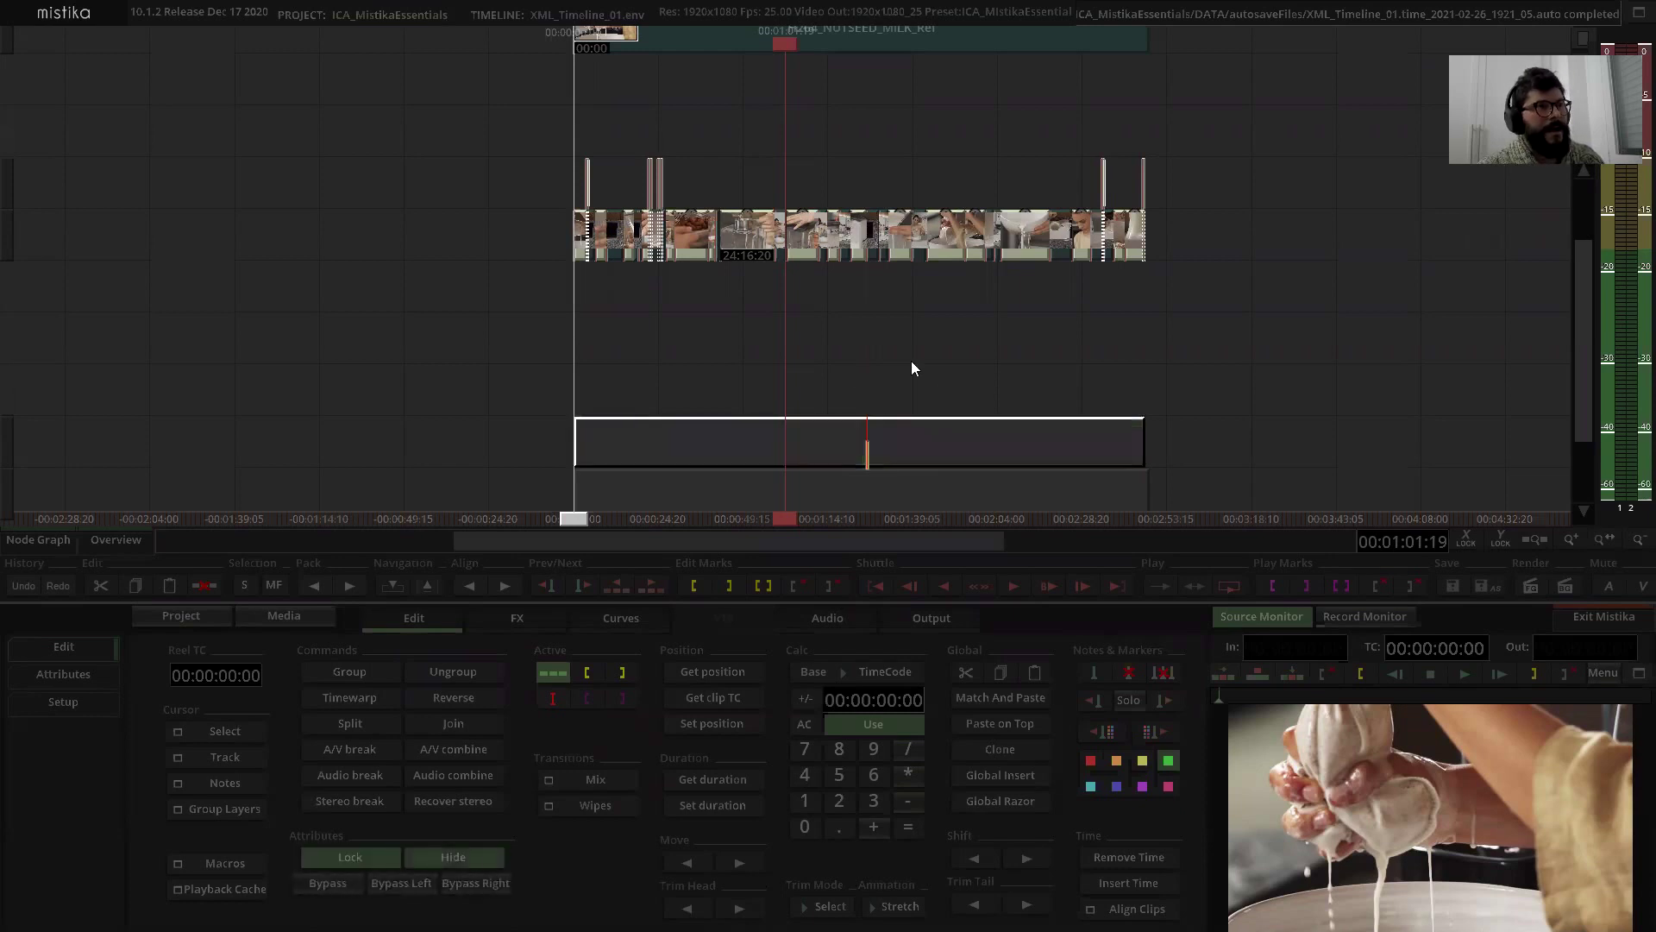
click(873, 349)
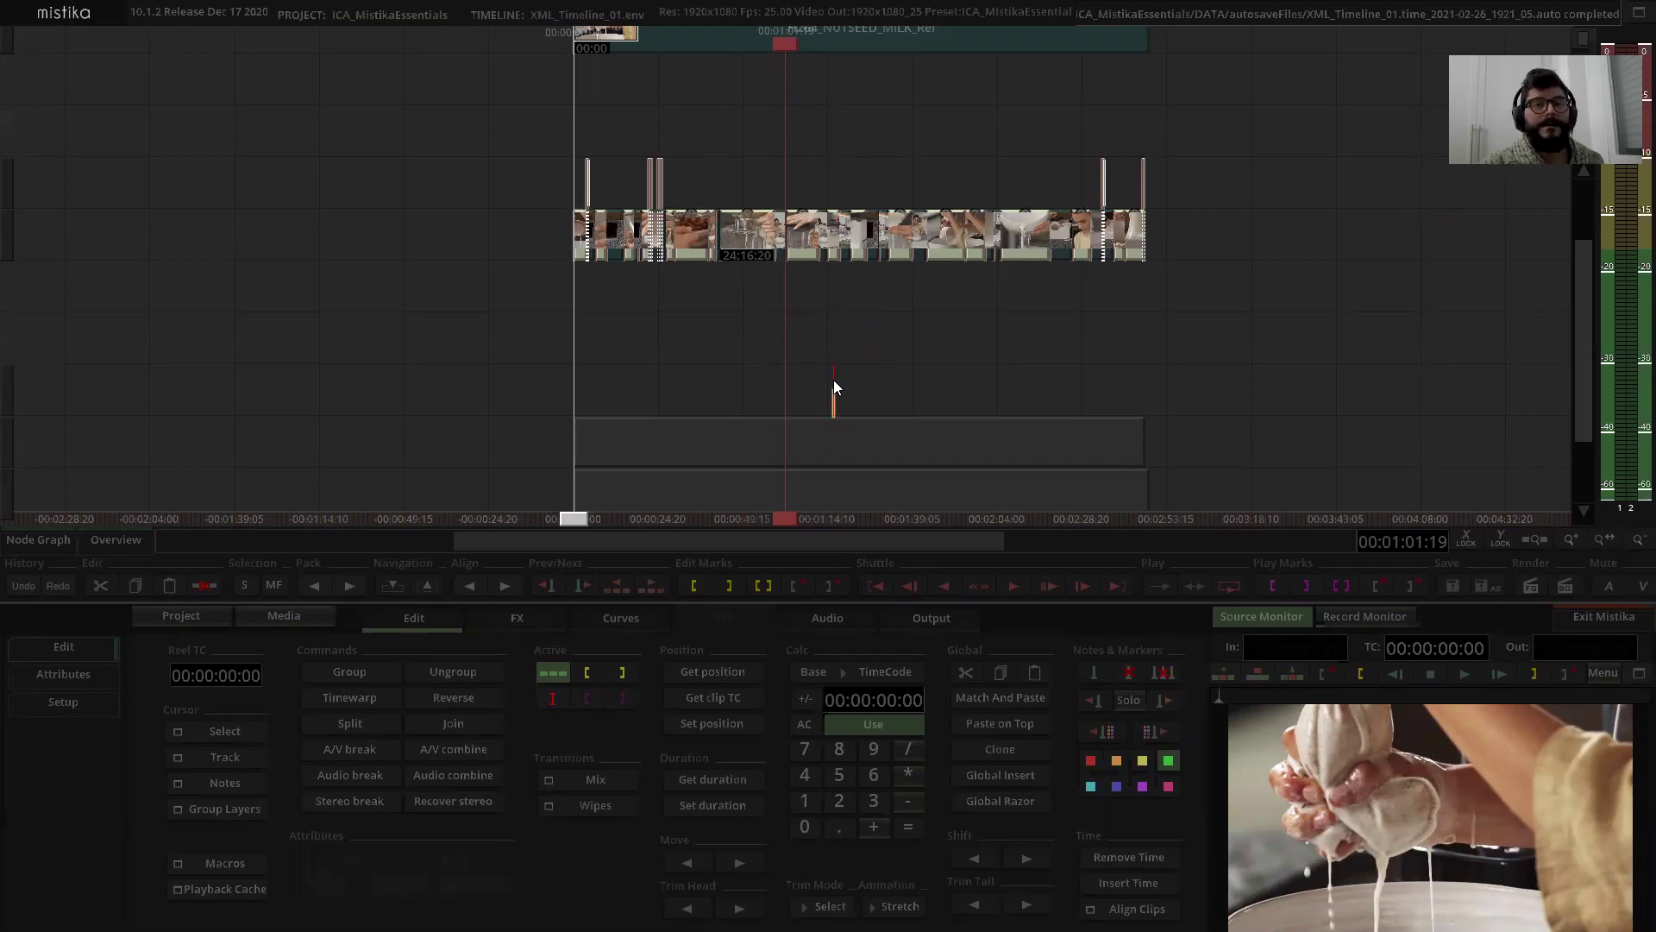
Step: Unhide the locked copy of the edit, toggle its lock off and back on, and hide it again
click(833, 447)
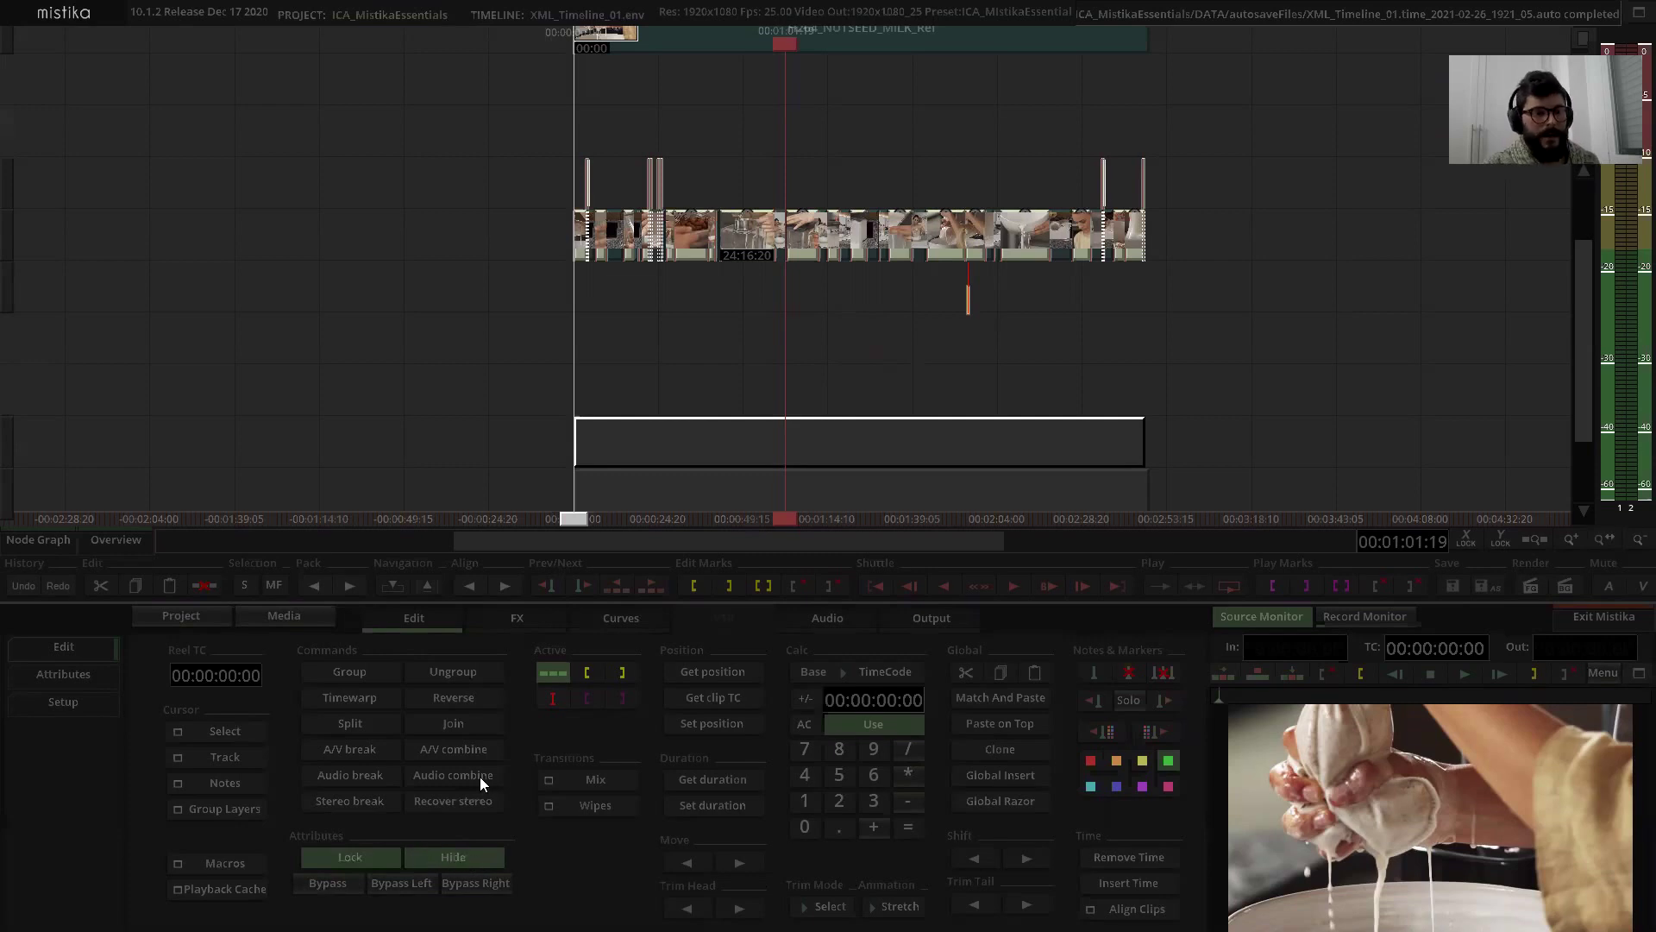
key(h)
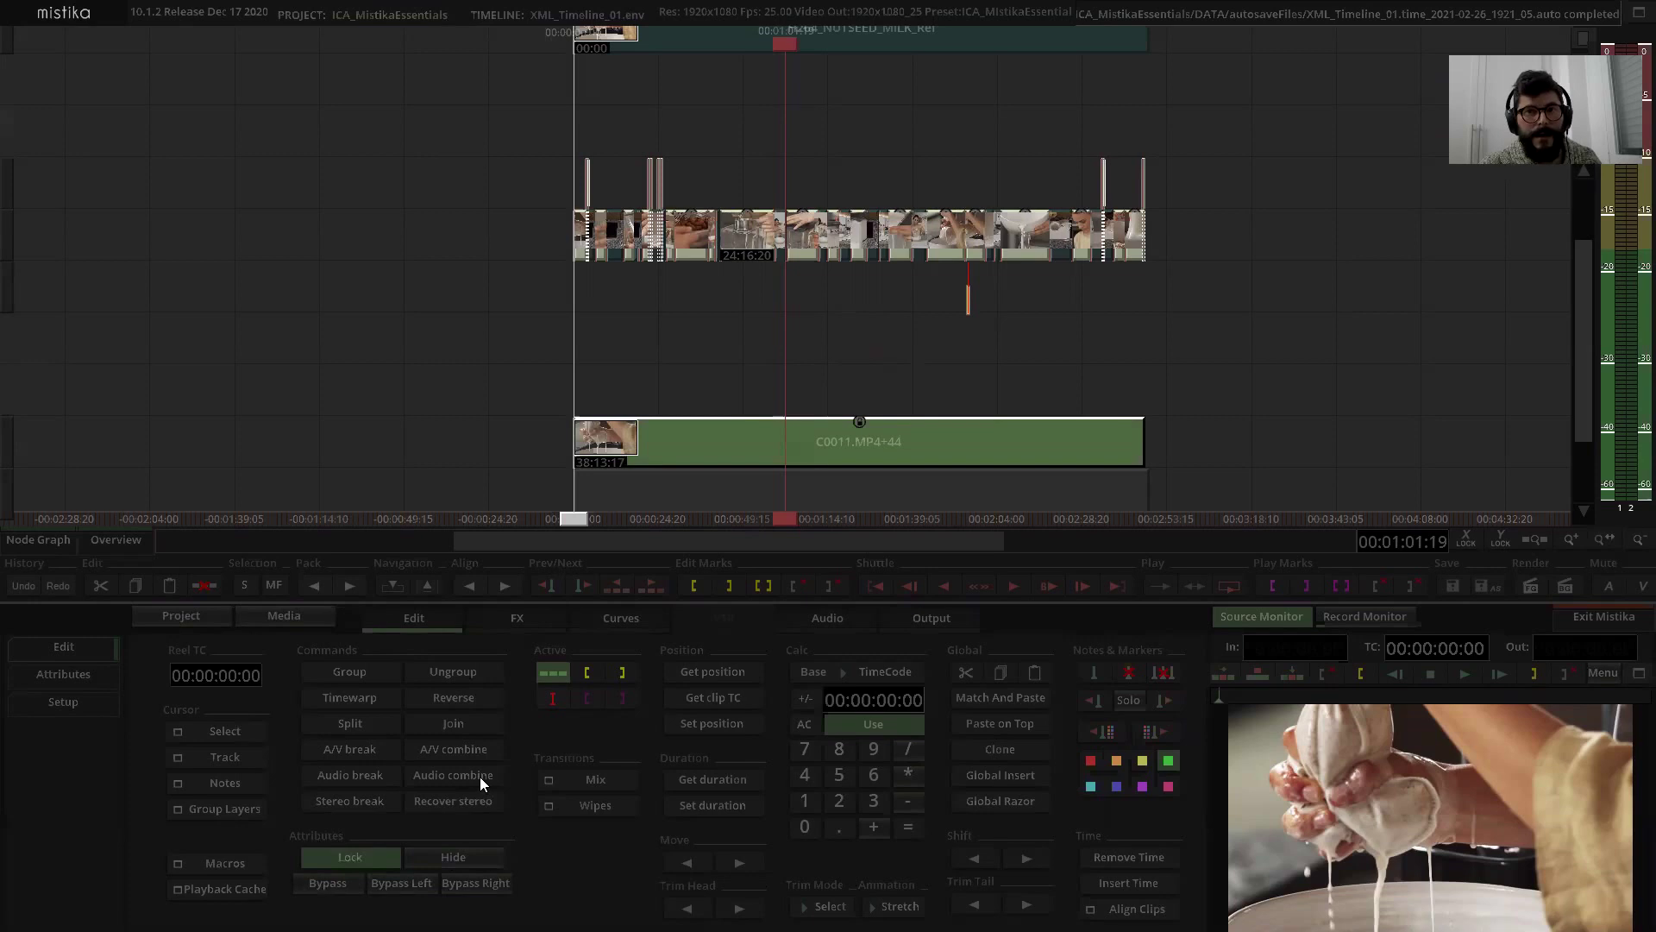
click(866, 440)
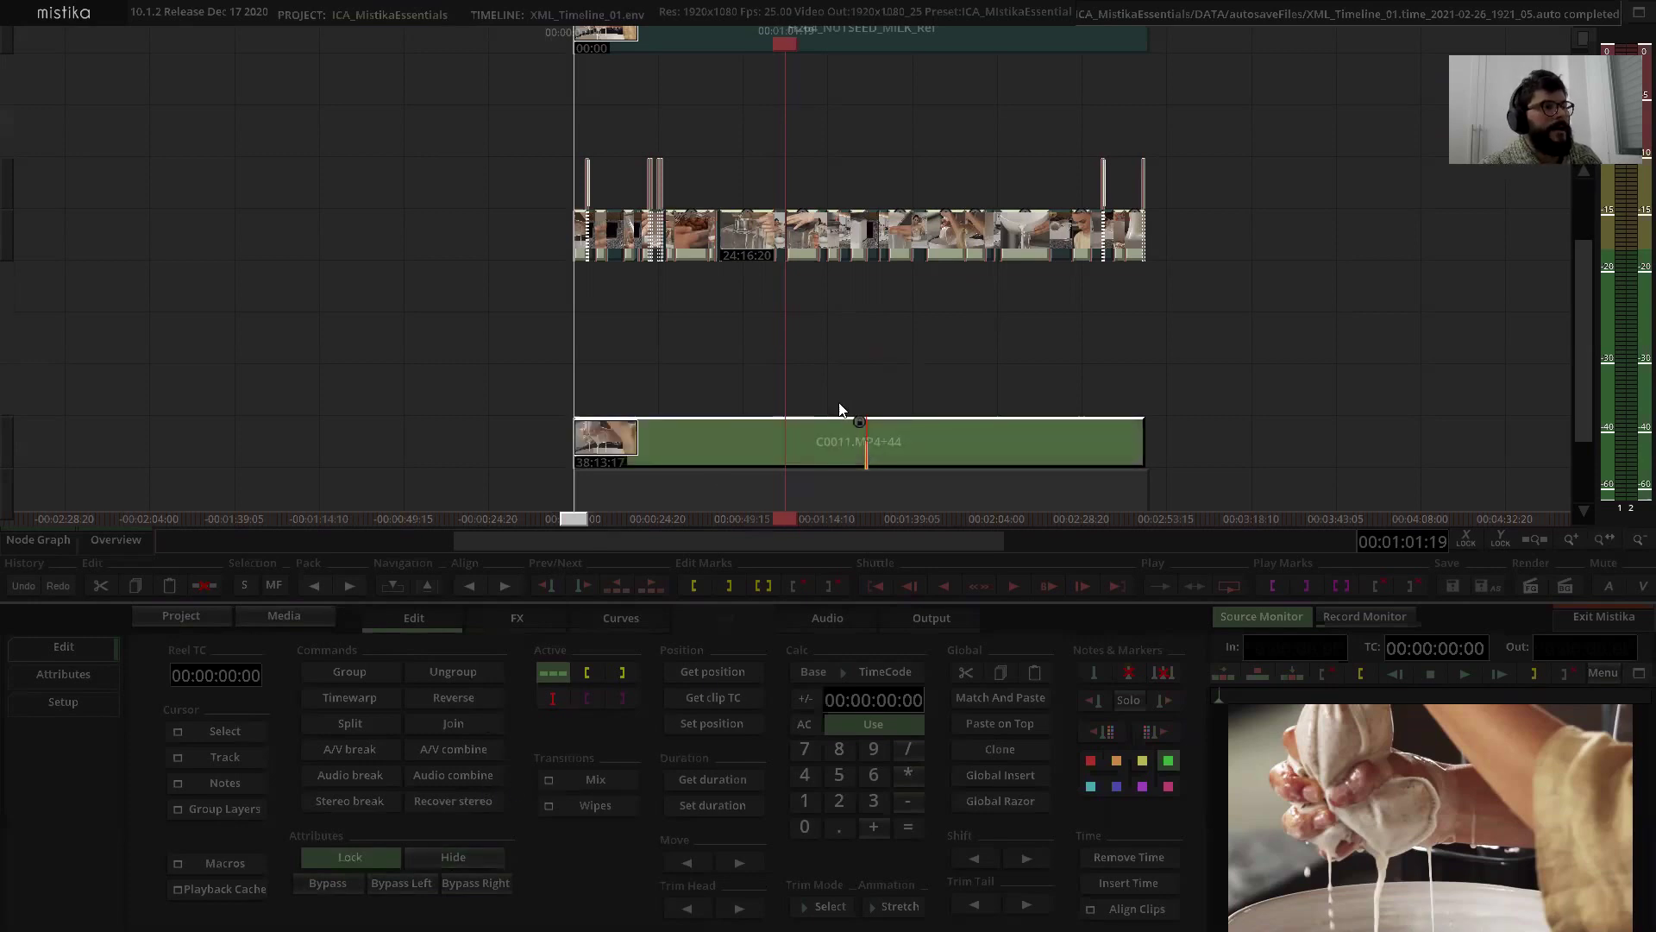
key(l)
key(l)
key(l)
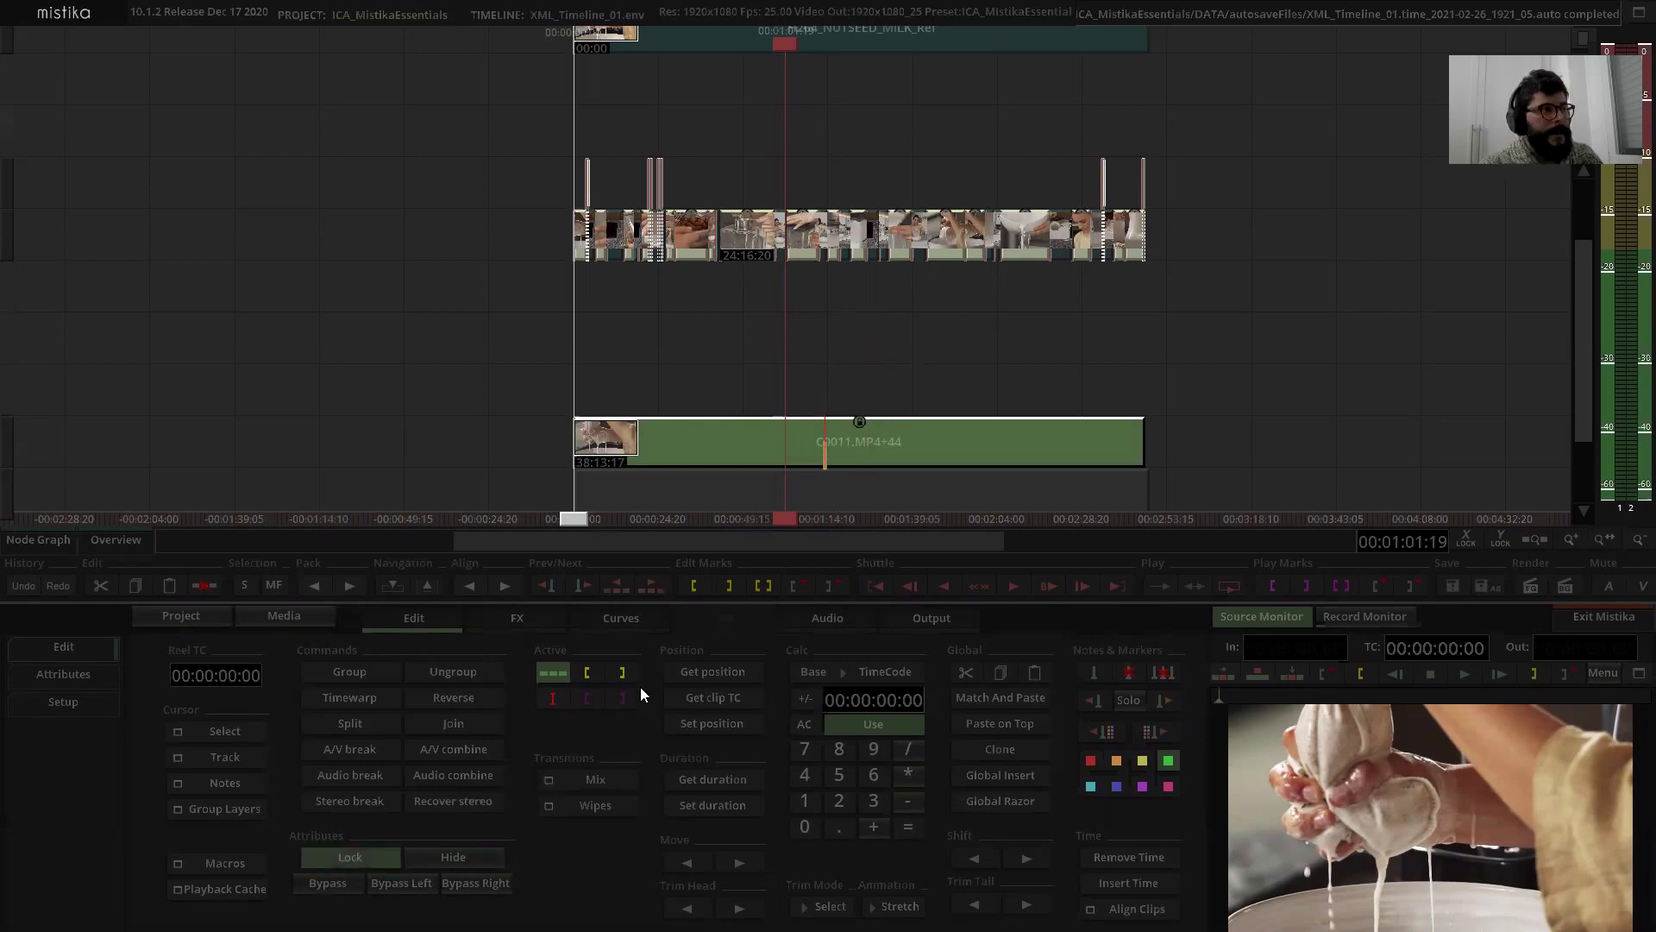
click(473, 864)
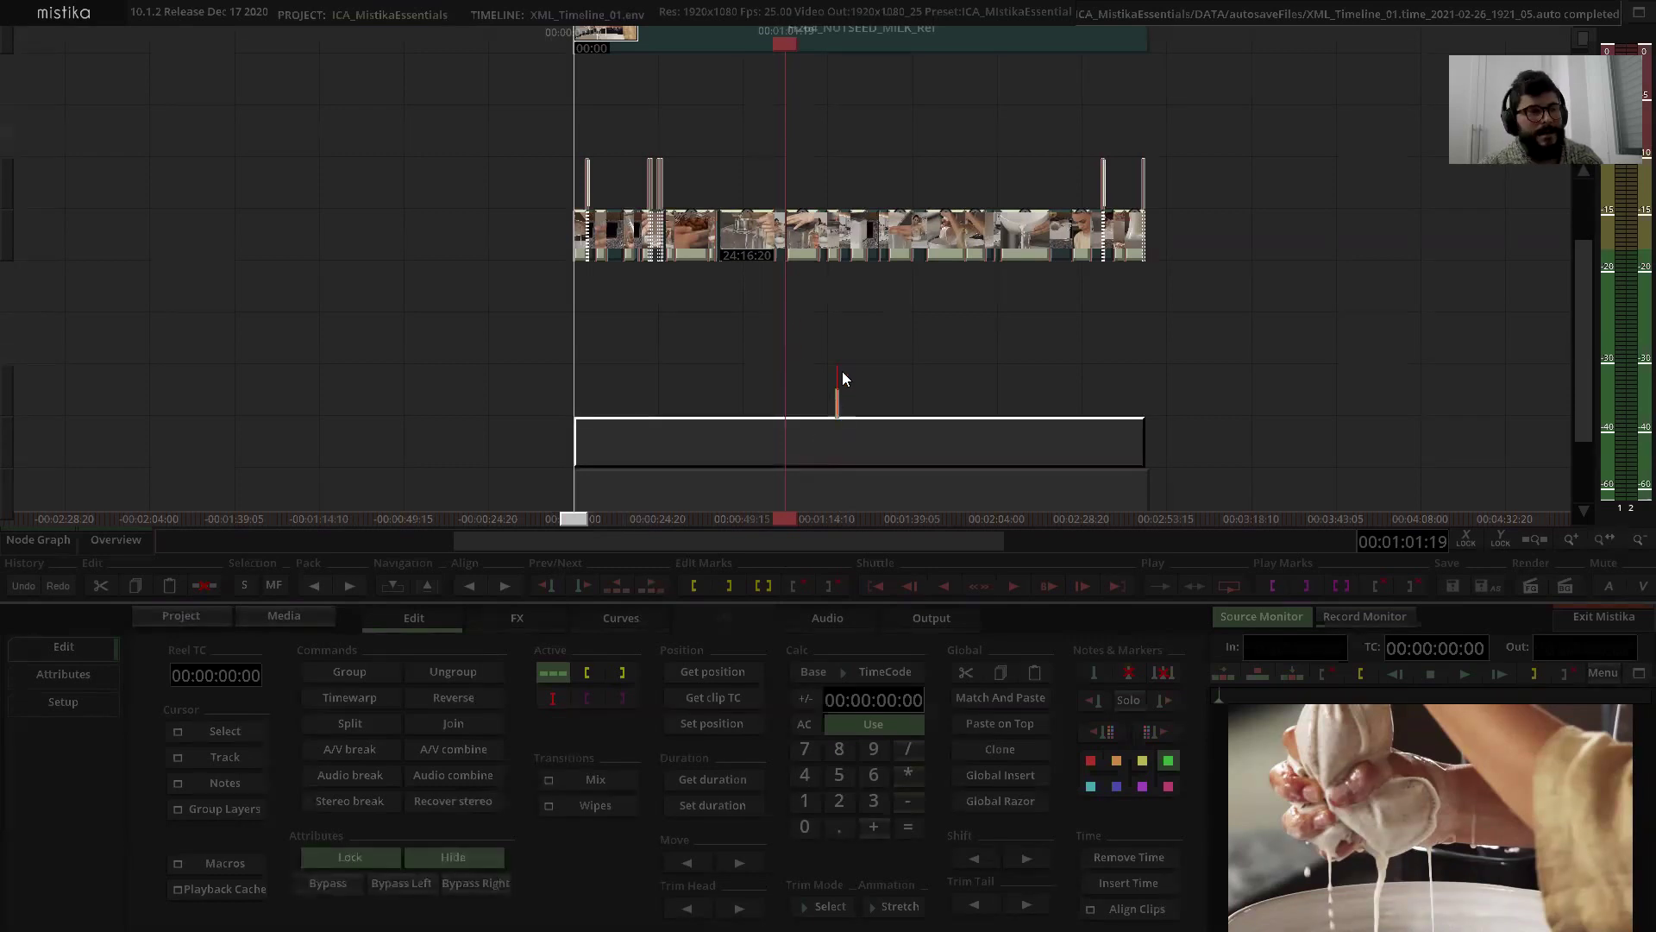
click(842, 371)
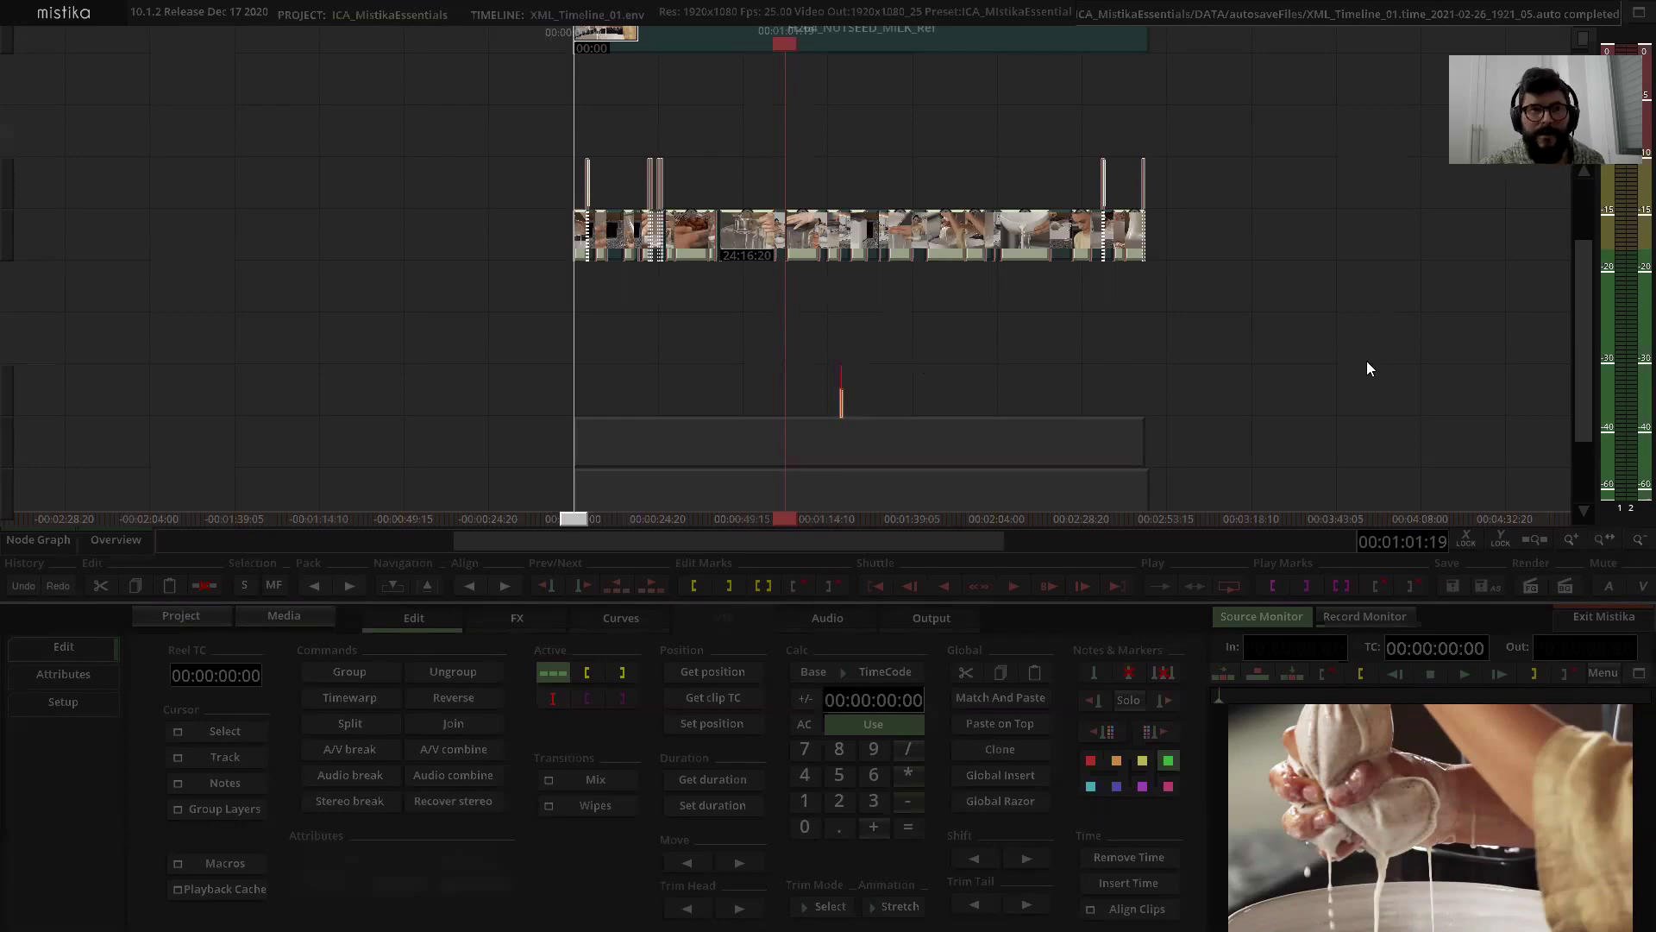
Step: Clone the short clip at 00:01:01:19 onto the empty track above the edit, and delete the clone
drag(1581, 338, 1584, 289)
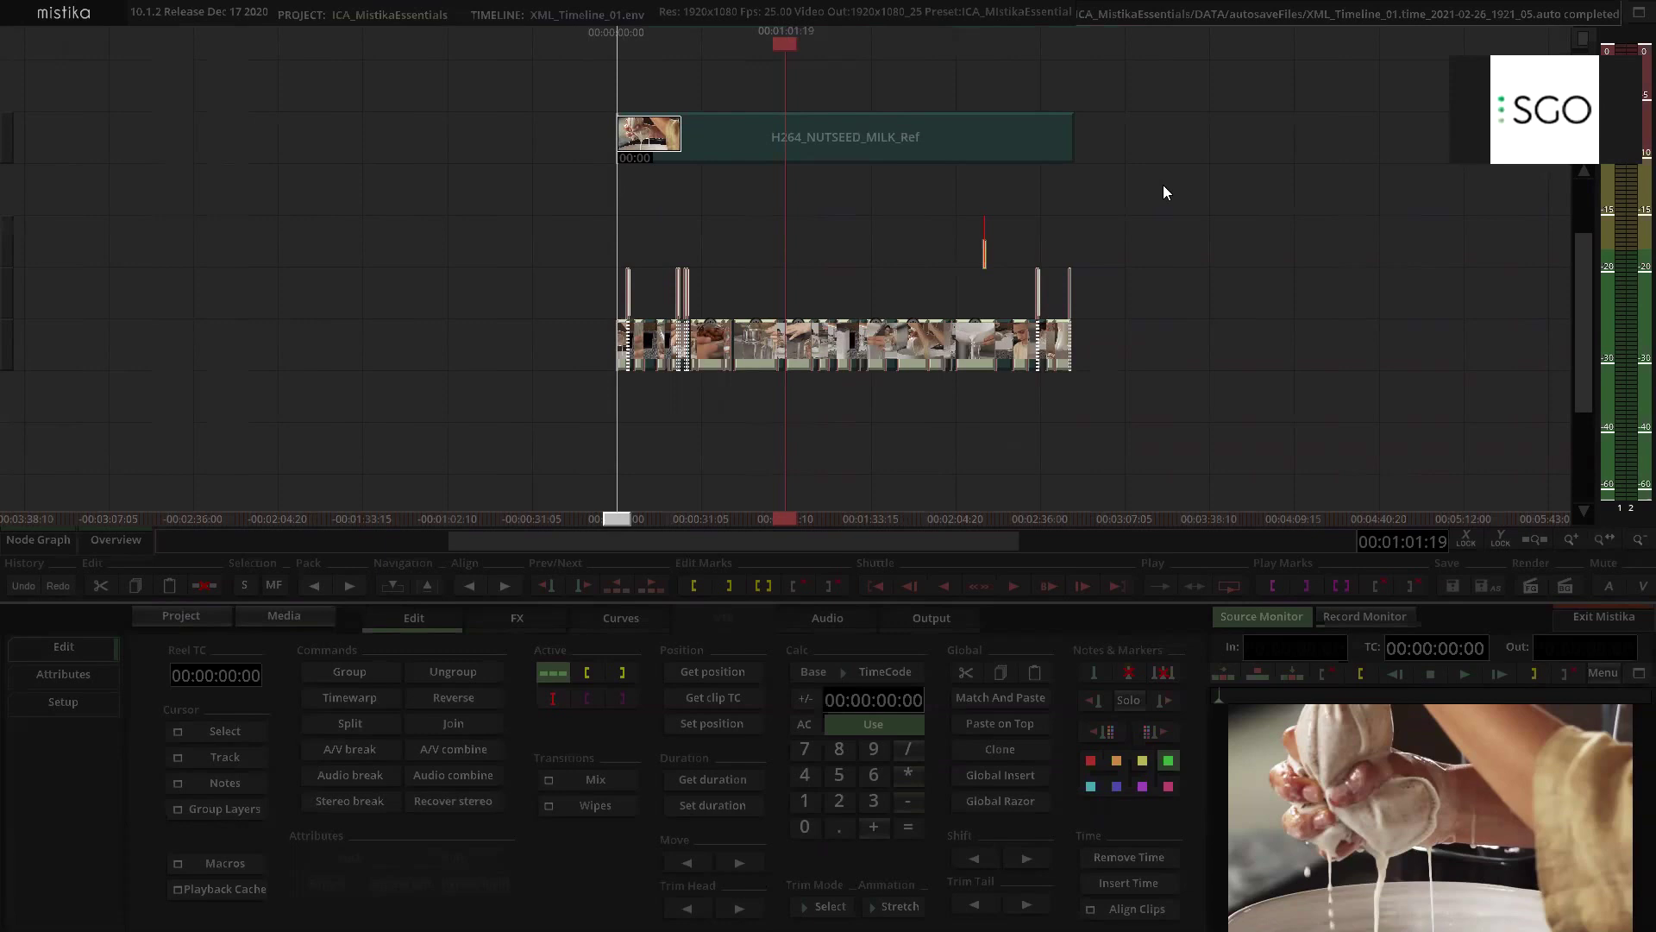
scroll(760, 277, up, 3)
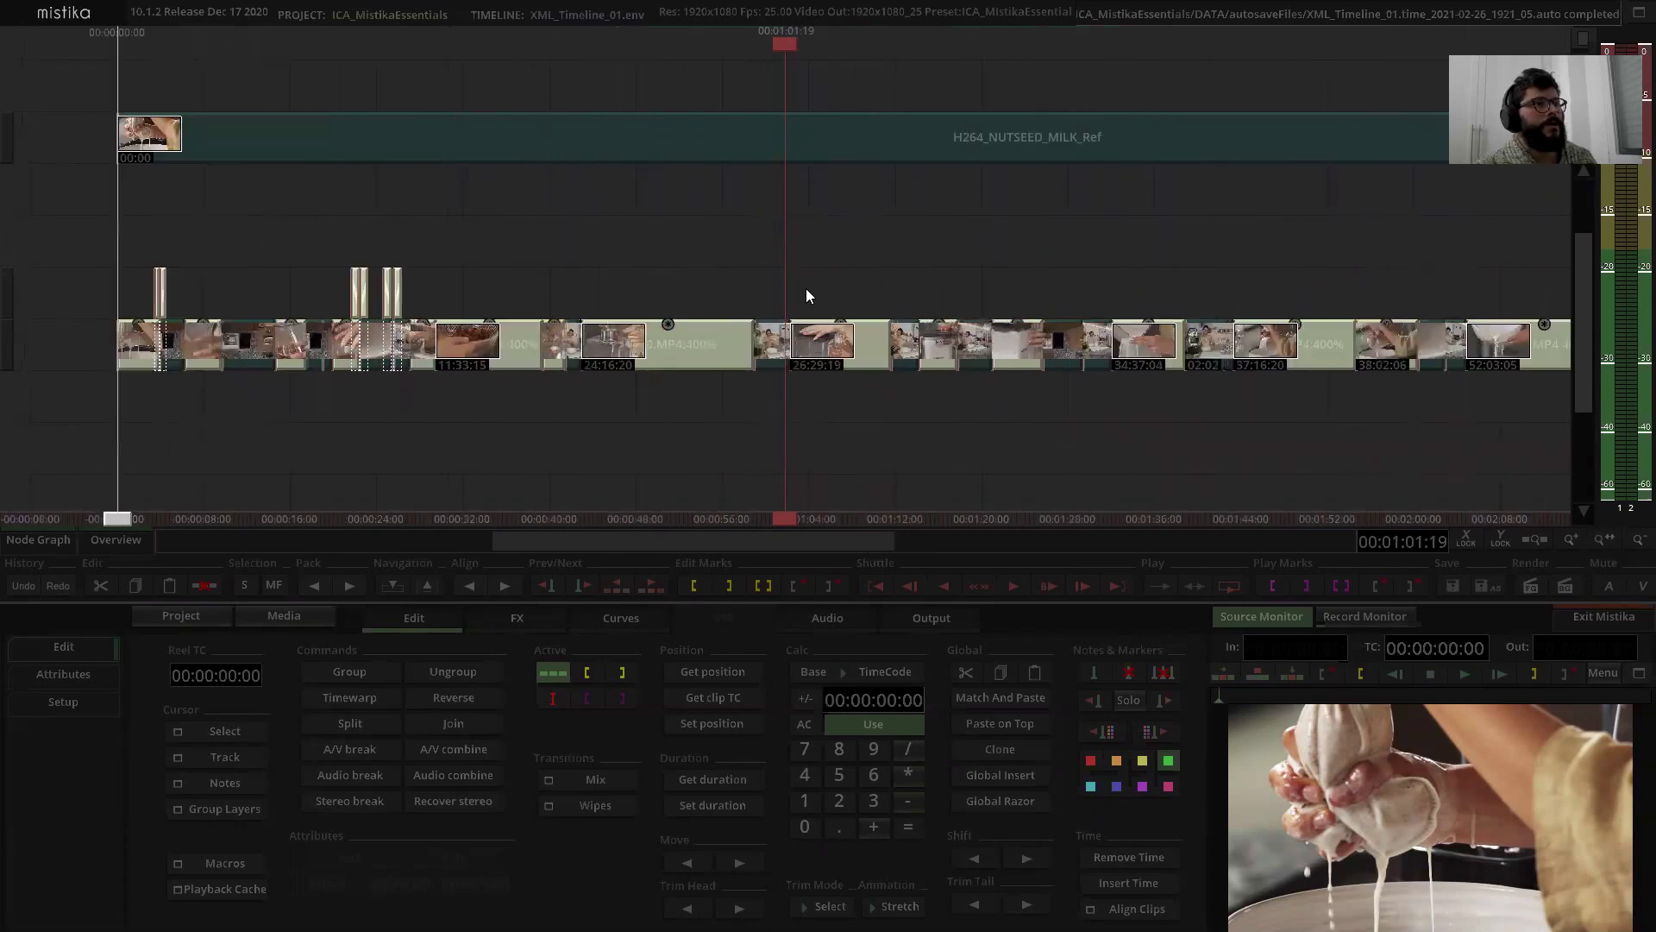
scroll(773, 266, up, 2)
click(770, 343)
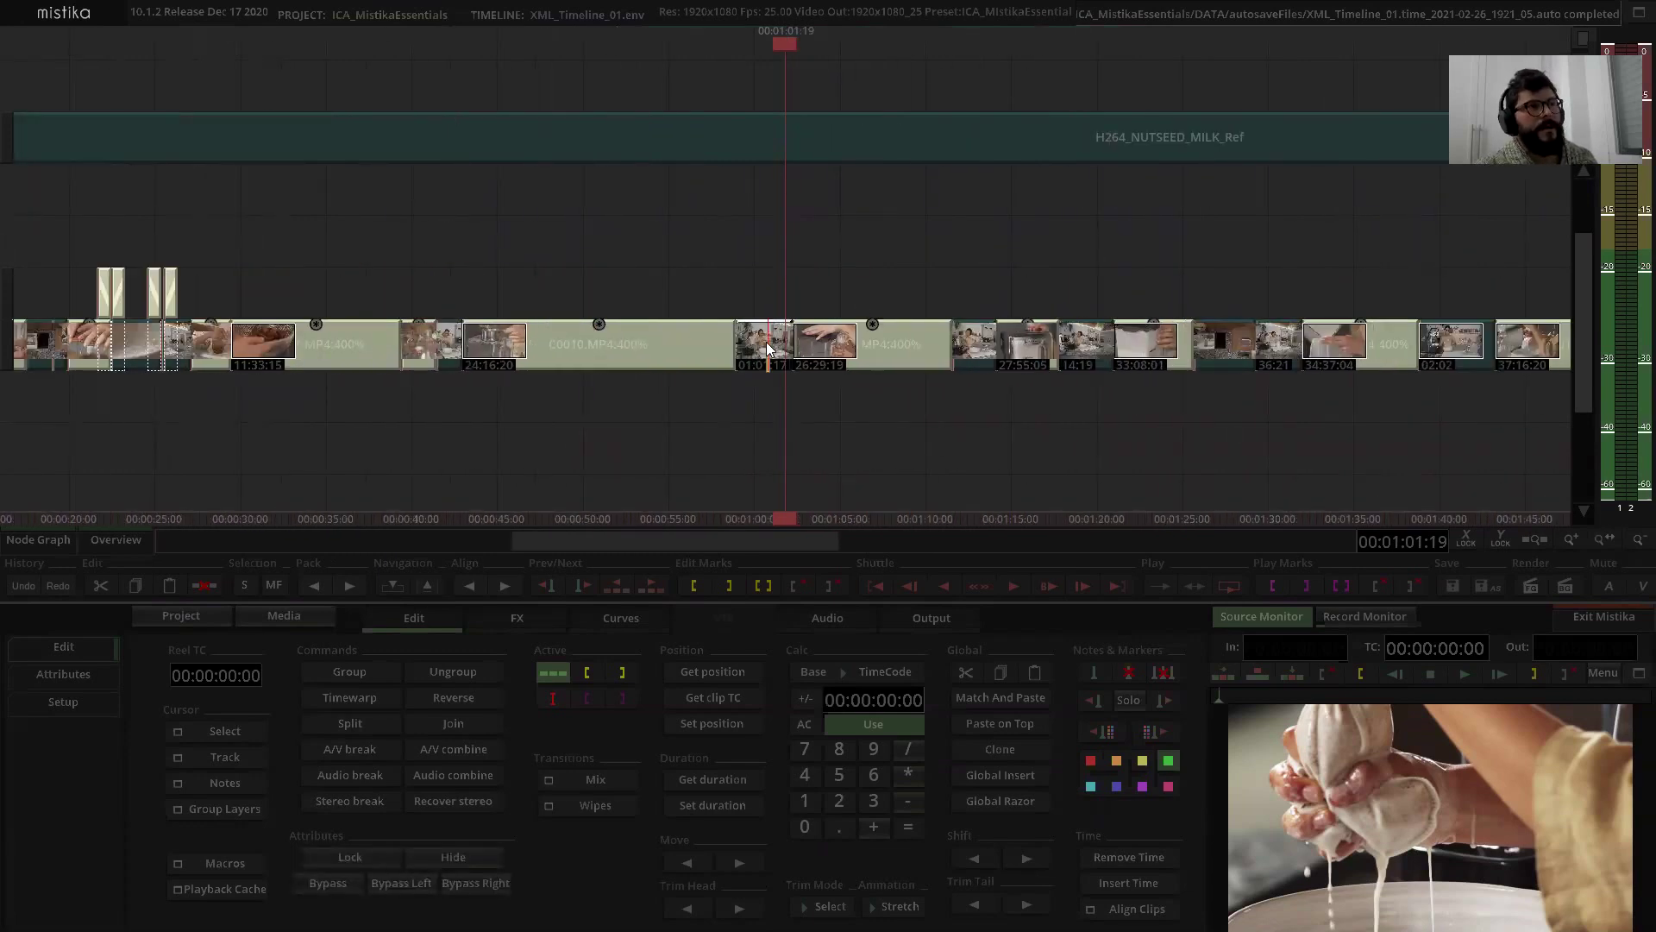
drag(766, 344, 772, 226)
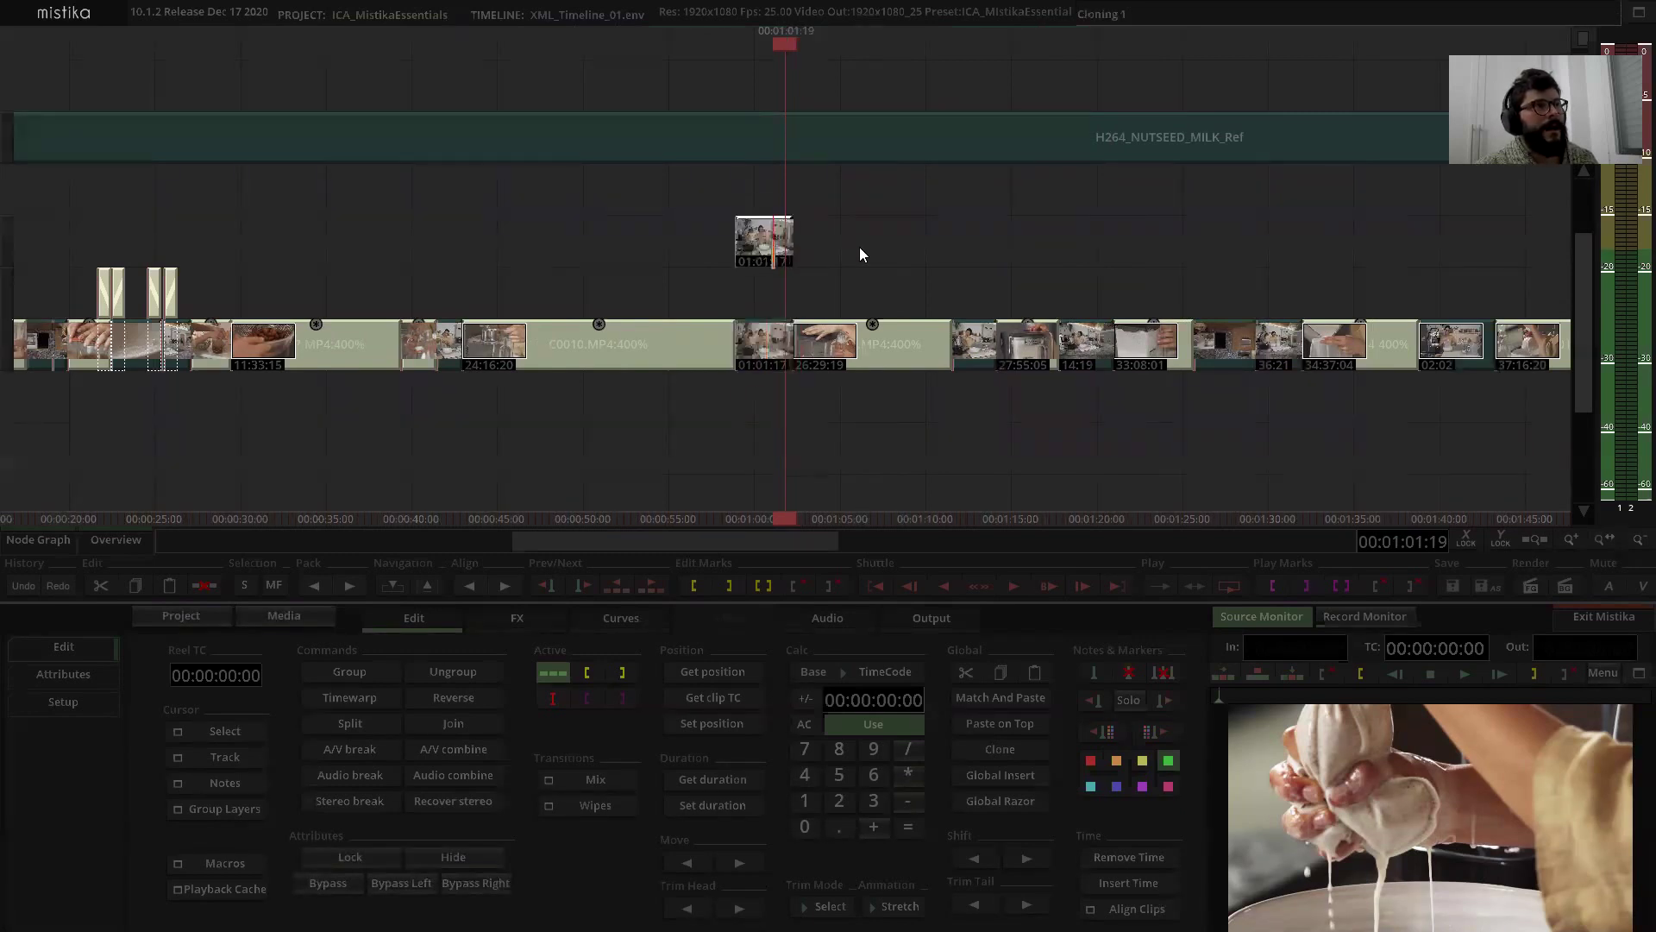
click(863, 252)
click(769, 257)
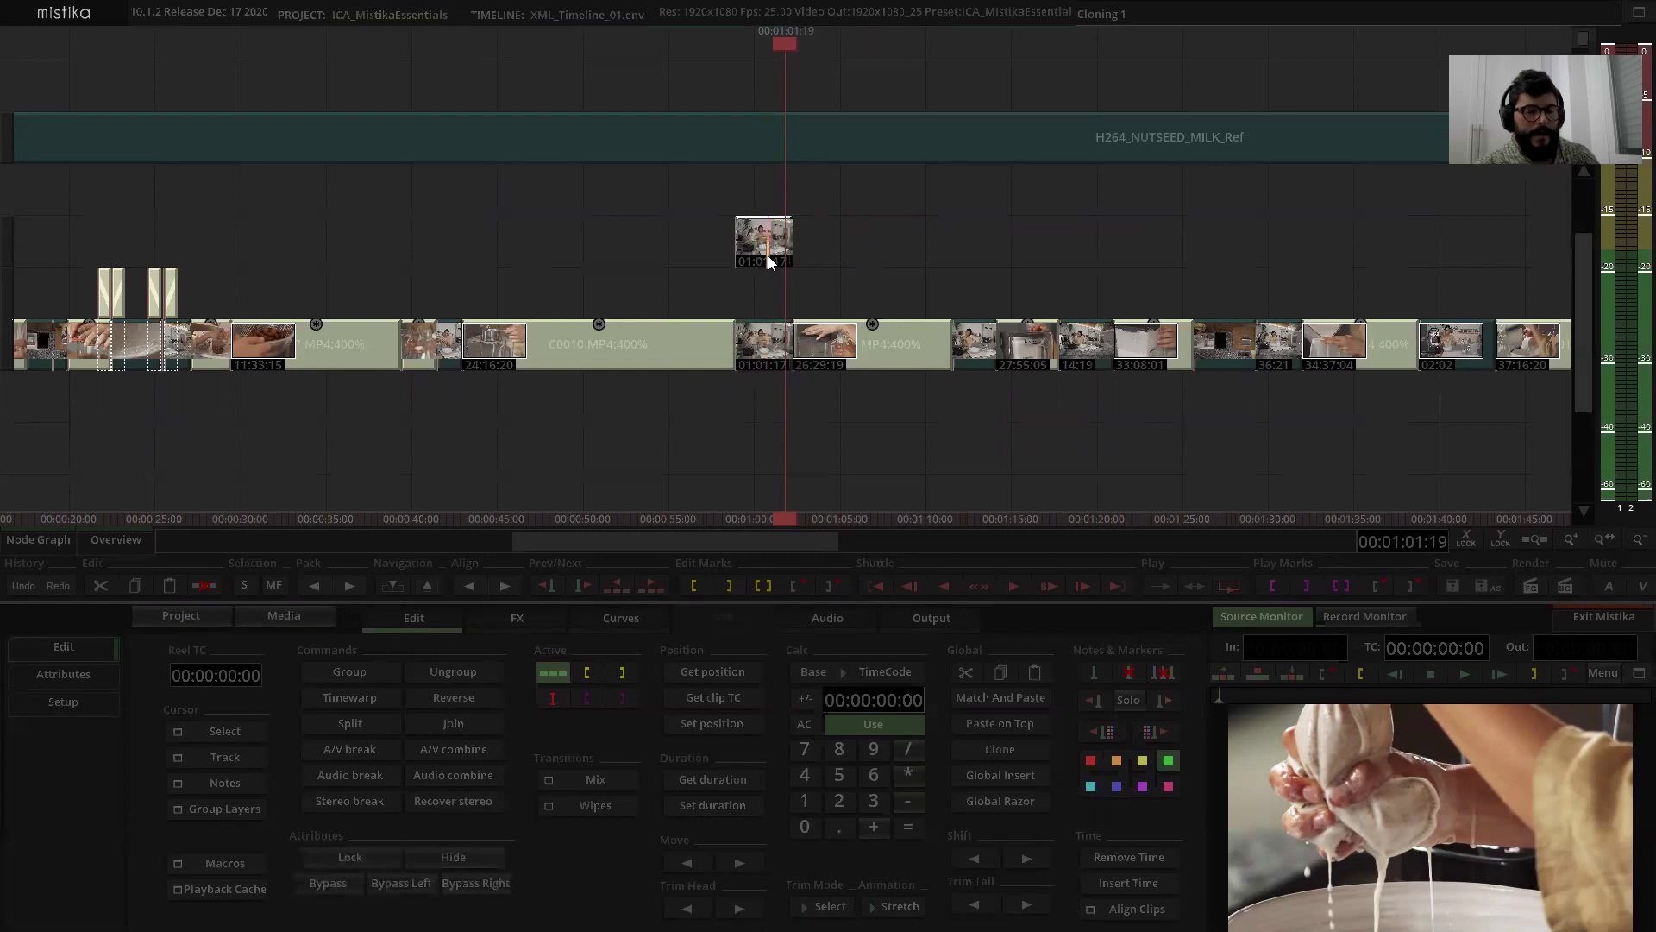
key(Delete)
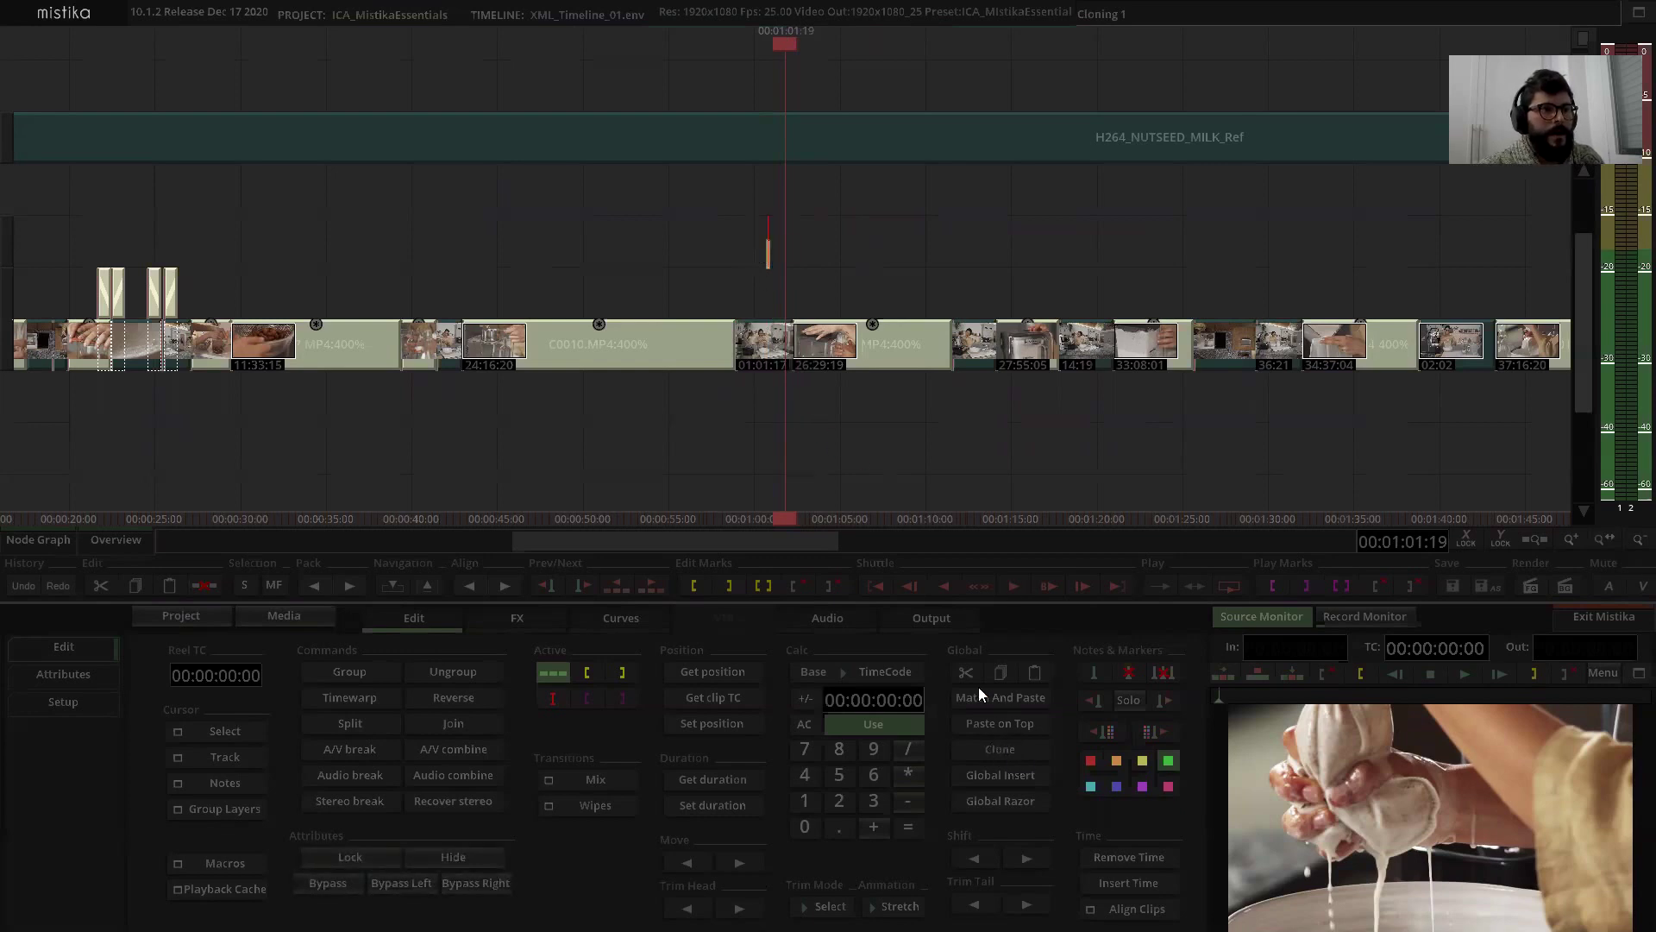
Step: Clone the long 400% clip just after 00:01:01:19 onto the empty track directly above it, and delete the clone
click(998, 201)
click(913, 345)
click(1003, 747)
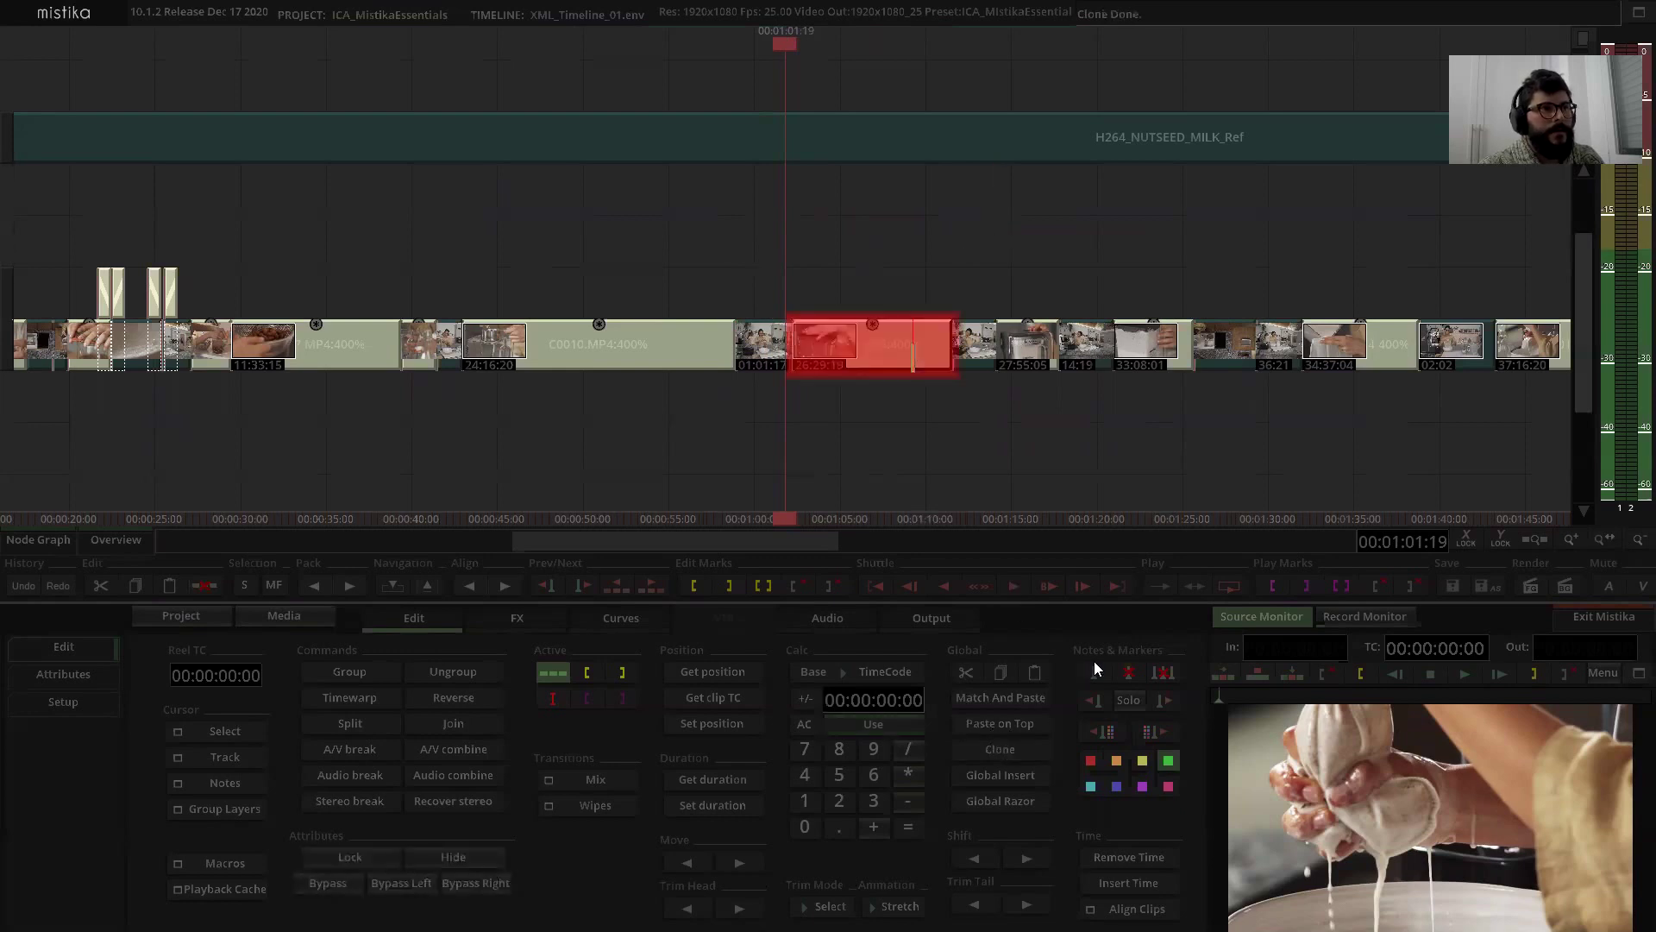
mouse_move(869, 361)
mouse_down()
mouse_move(886, 283)
mouse_move(892, 300)
mouse_up()
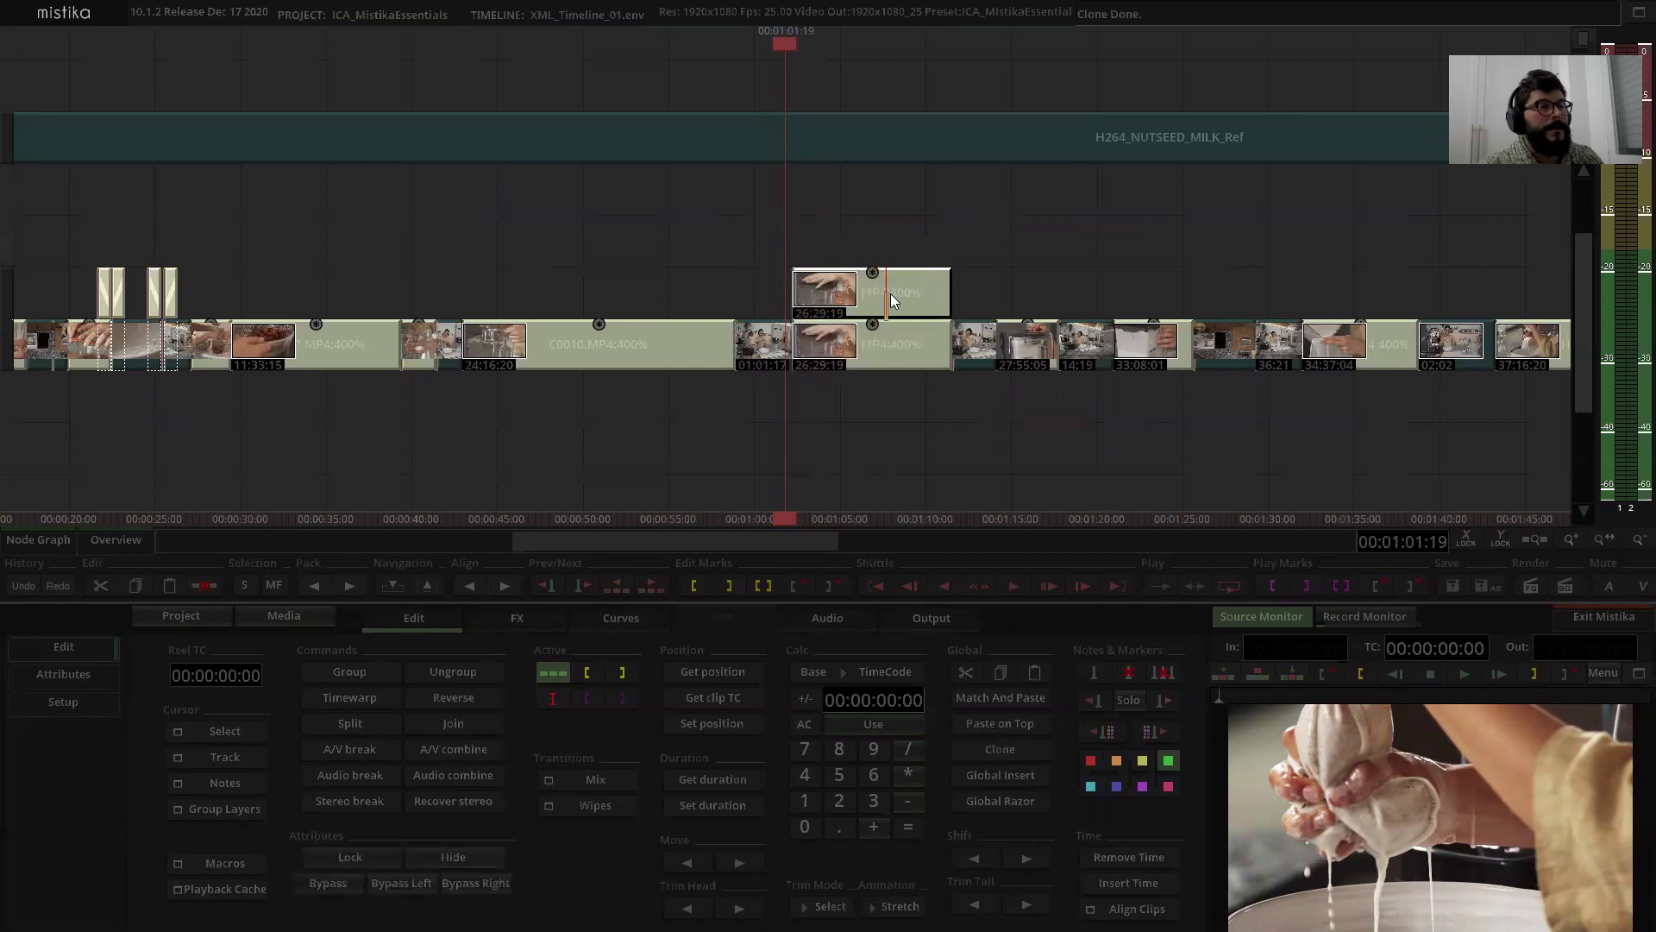
key(Delete)
scroll(1005, 235, down, 8)
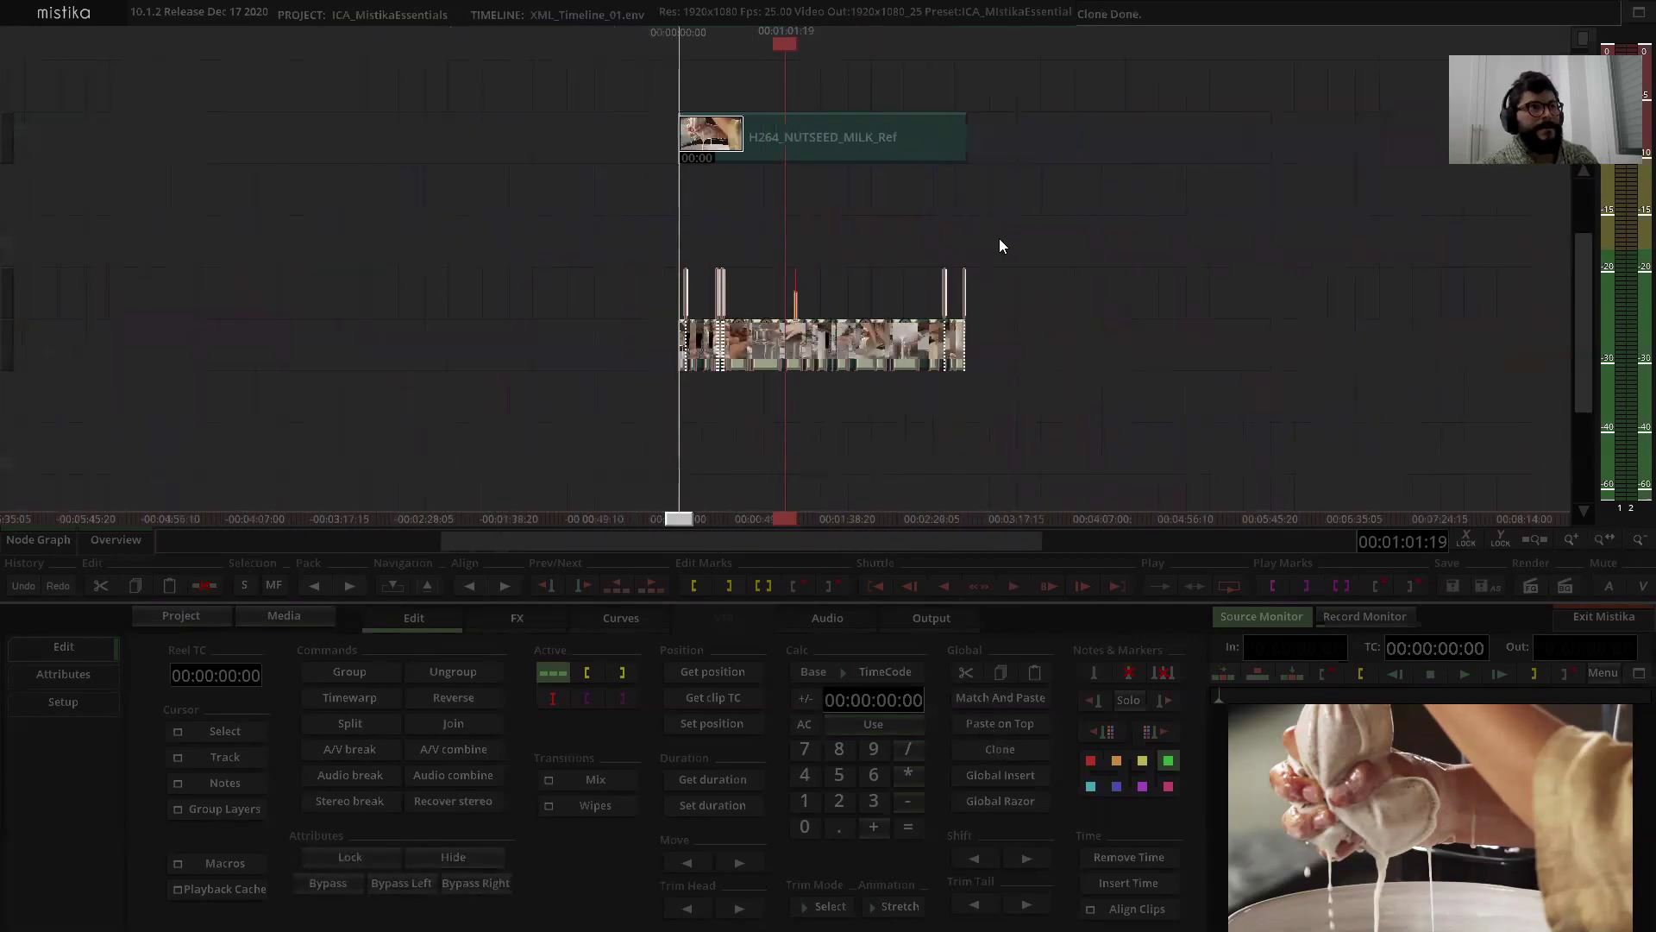
click(838, 184)
click(814, 145)
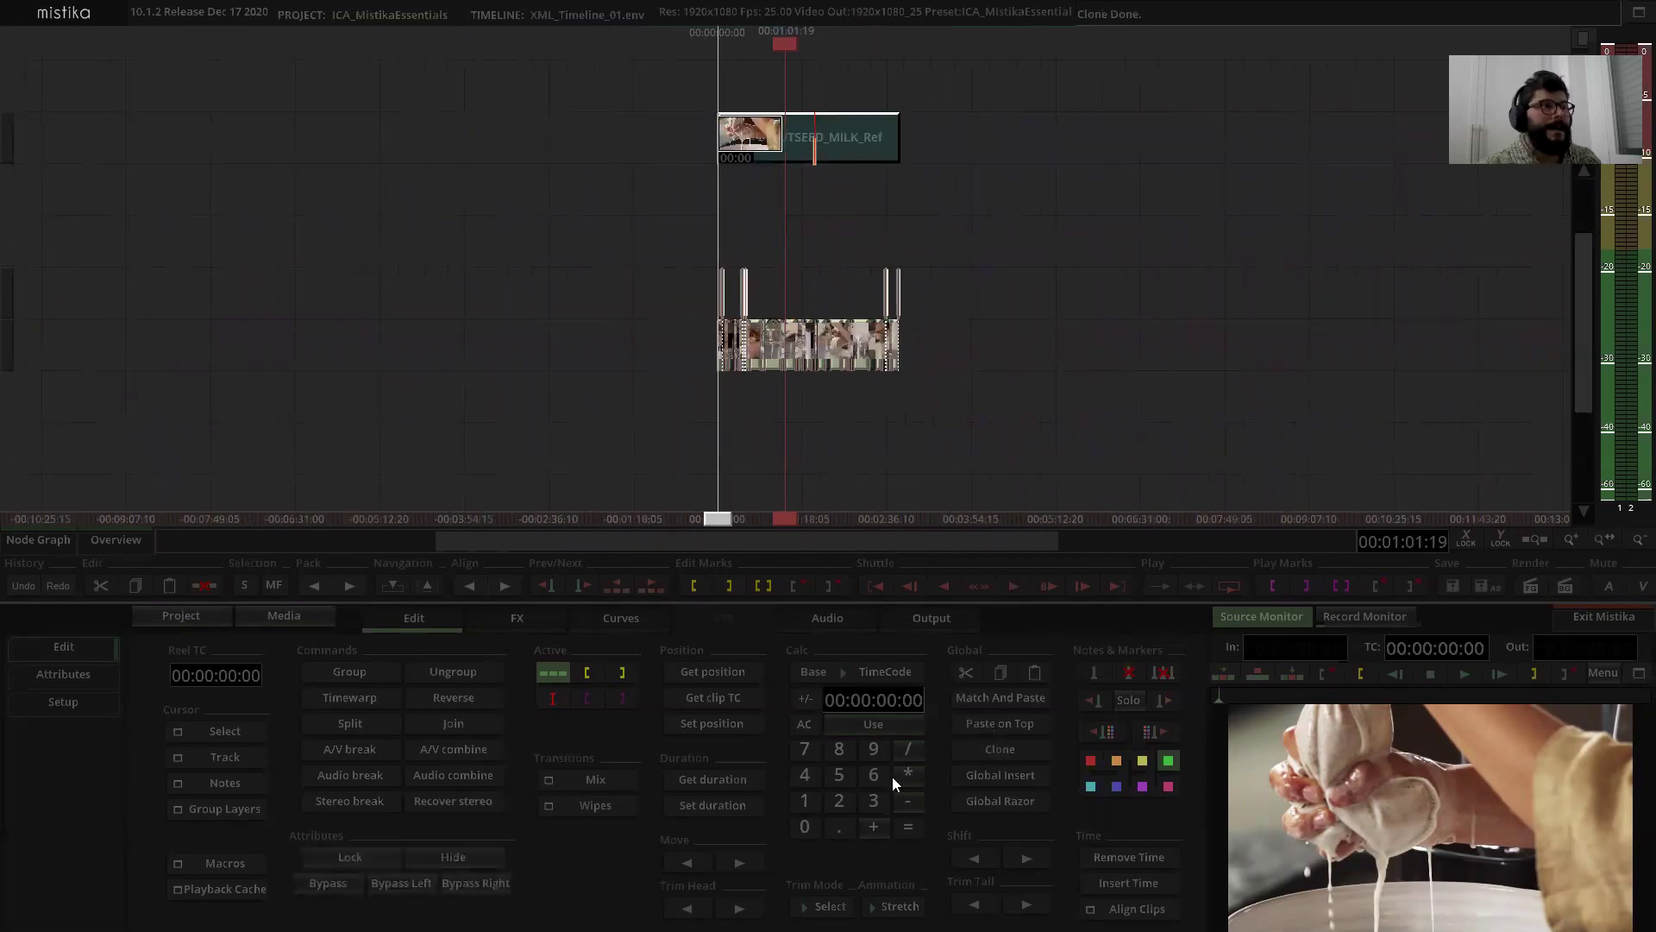
click(838, 800)
click(839, 778)
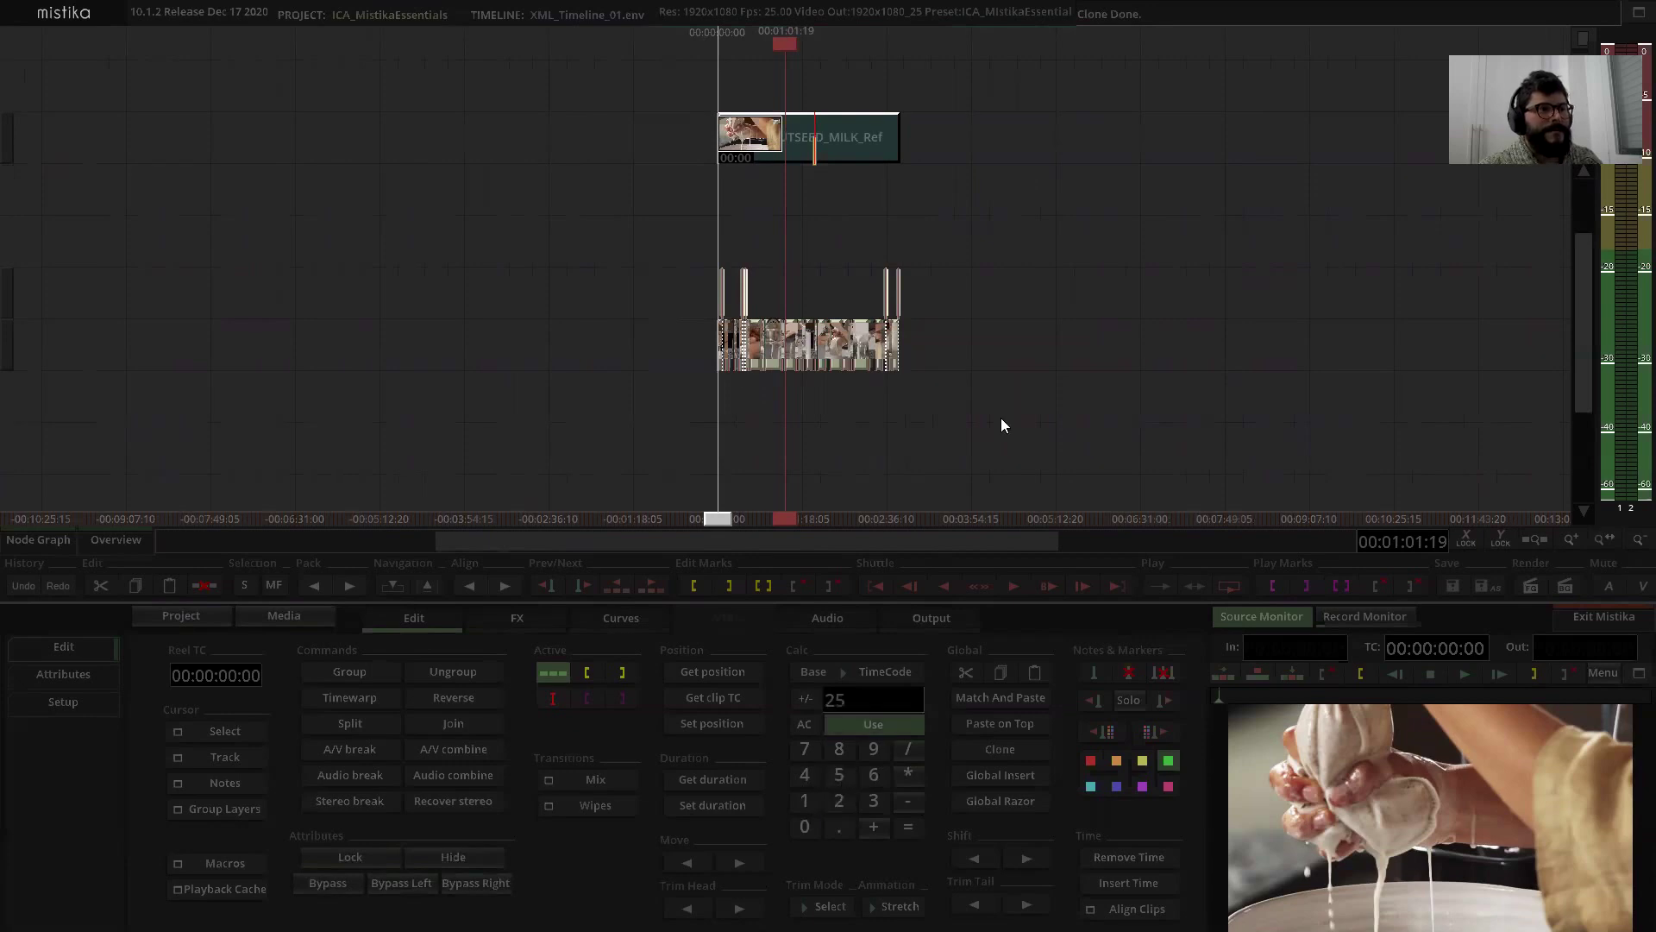
click(1007, 362)
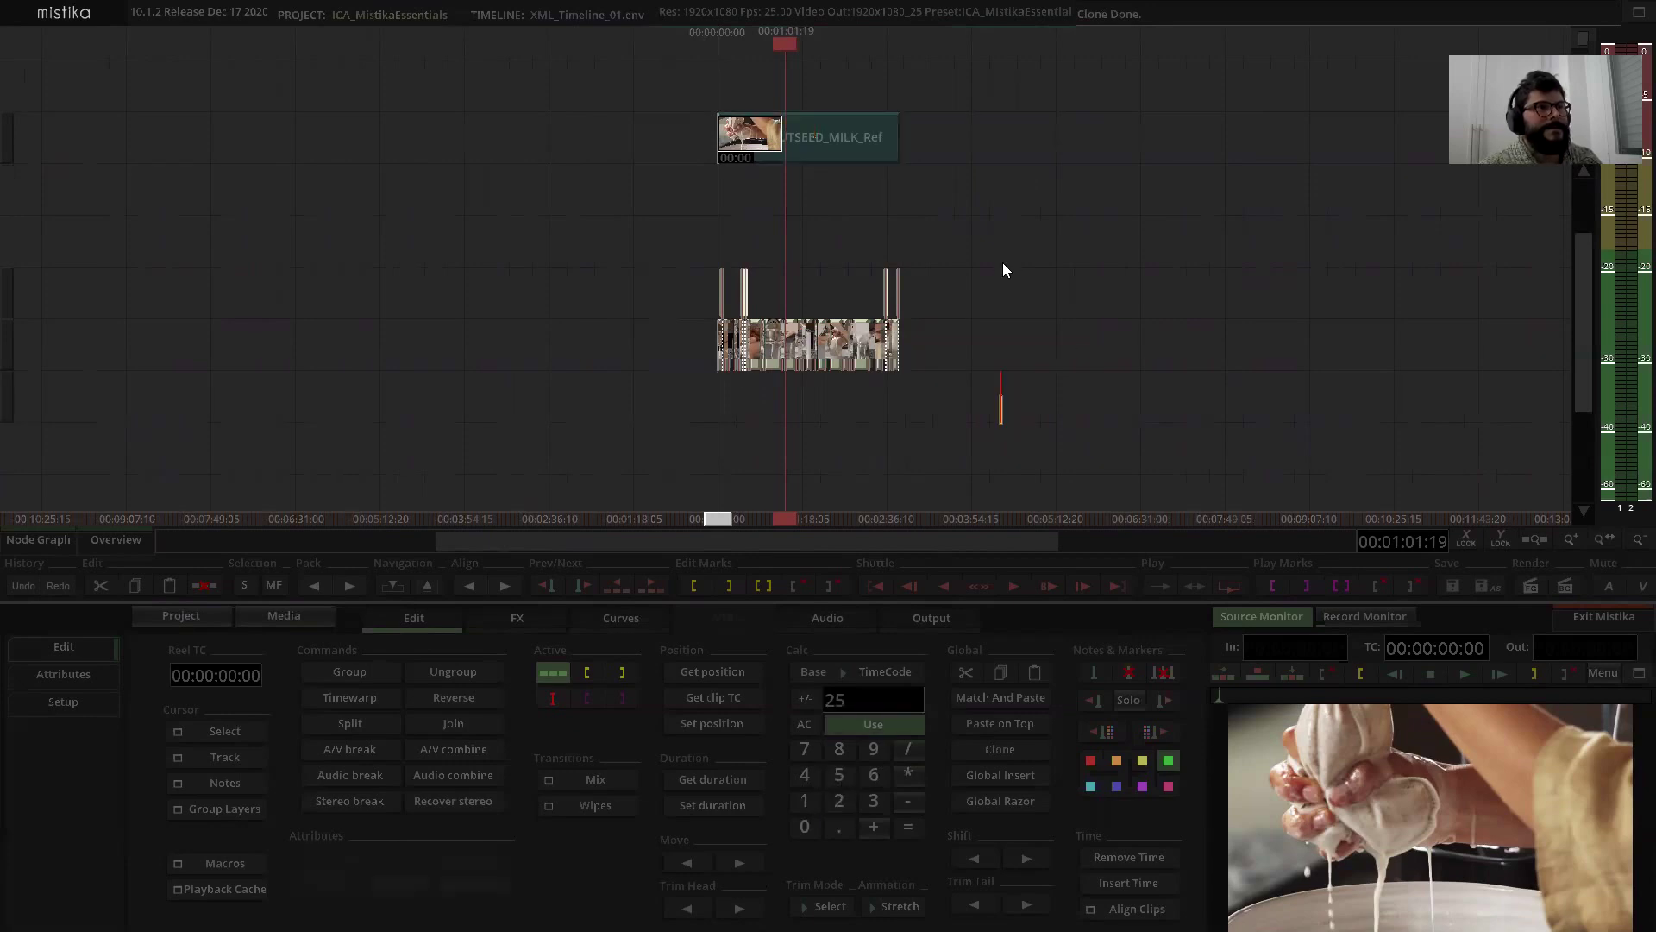
click(827, 730)
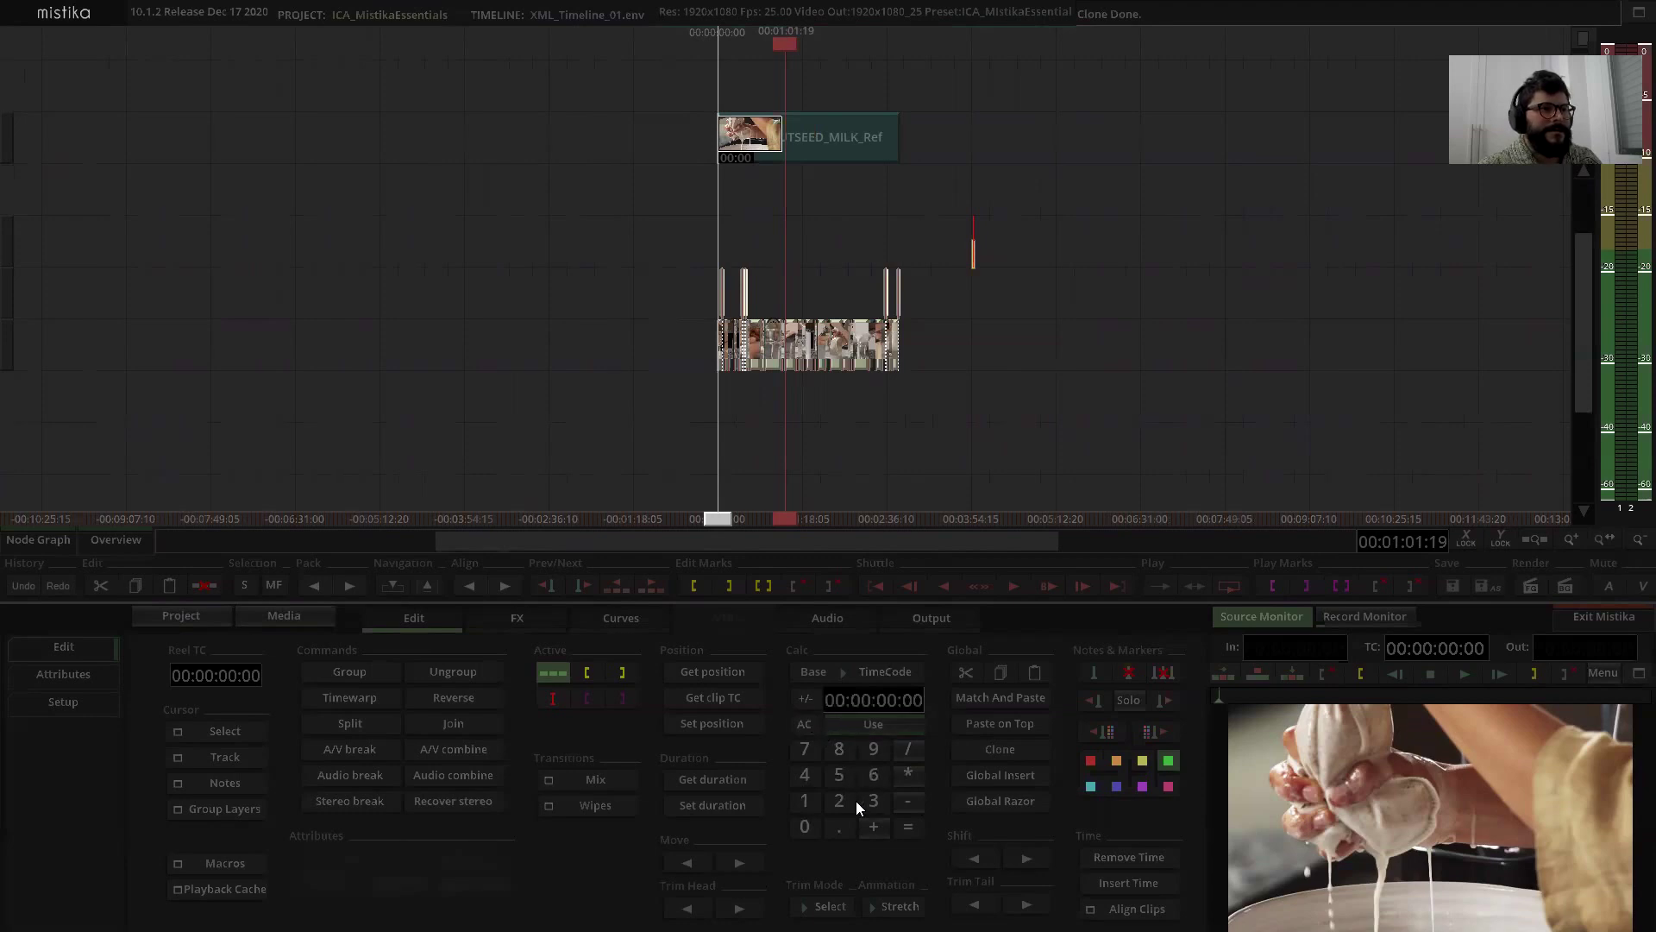
Step: Clone the H264_NUTSEED_MILK_Ref clip 5 times and place the copies back to back on its own track, directly after the original
click(842, 776)
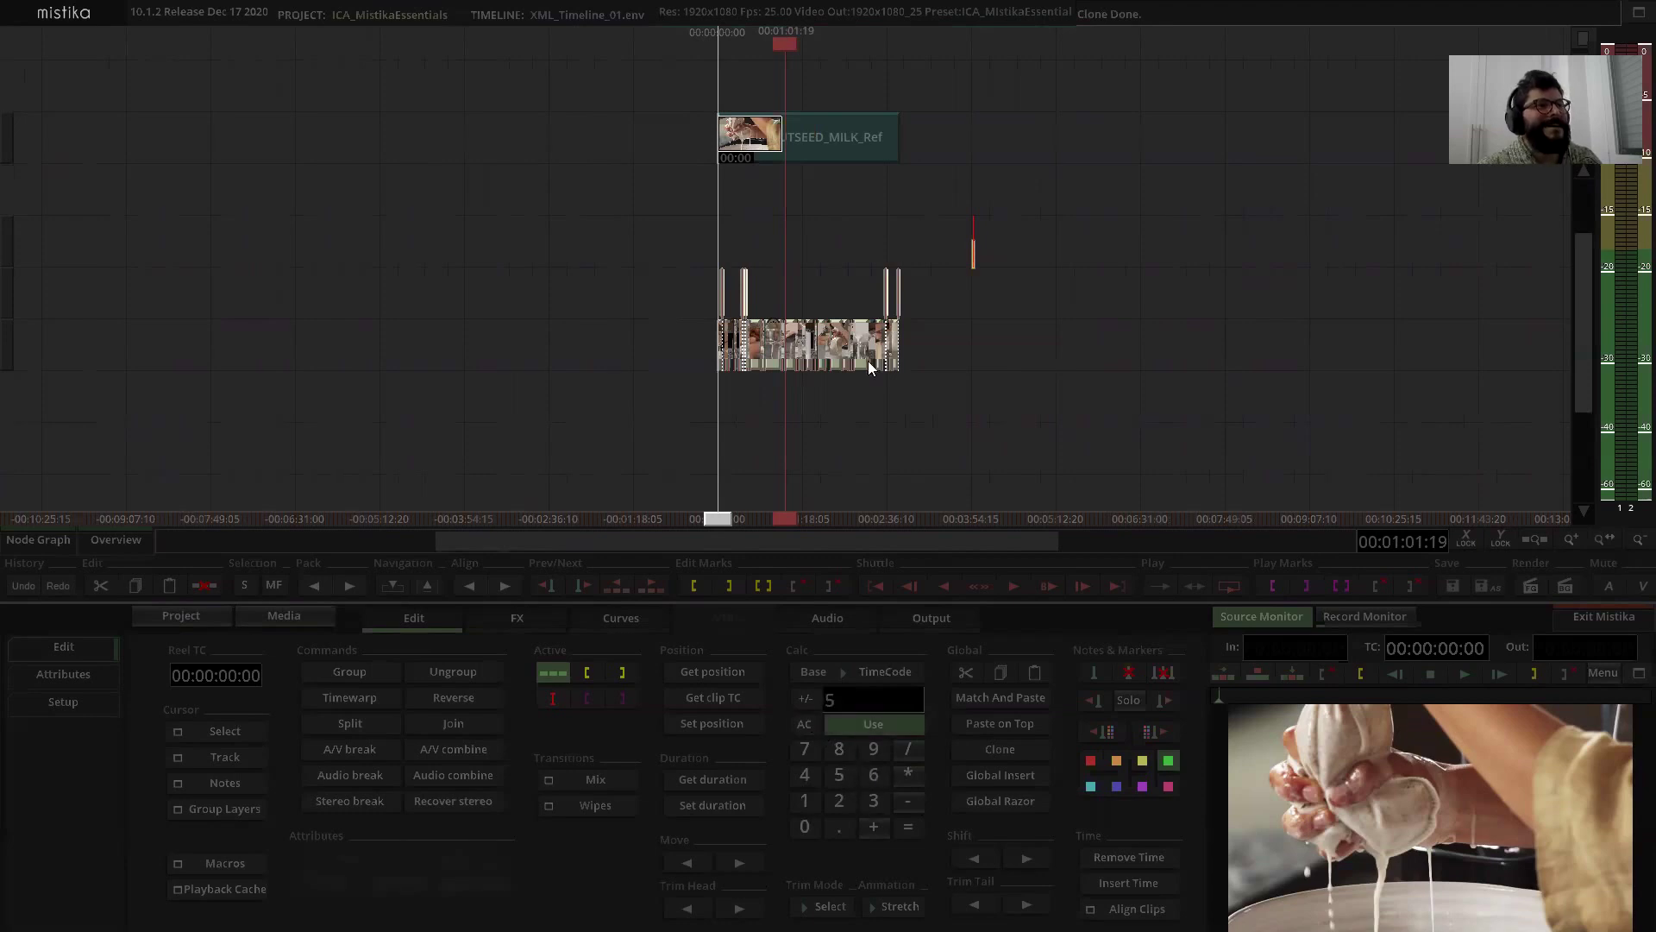
click(805, 126)
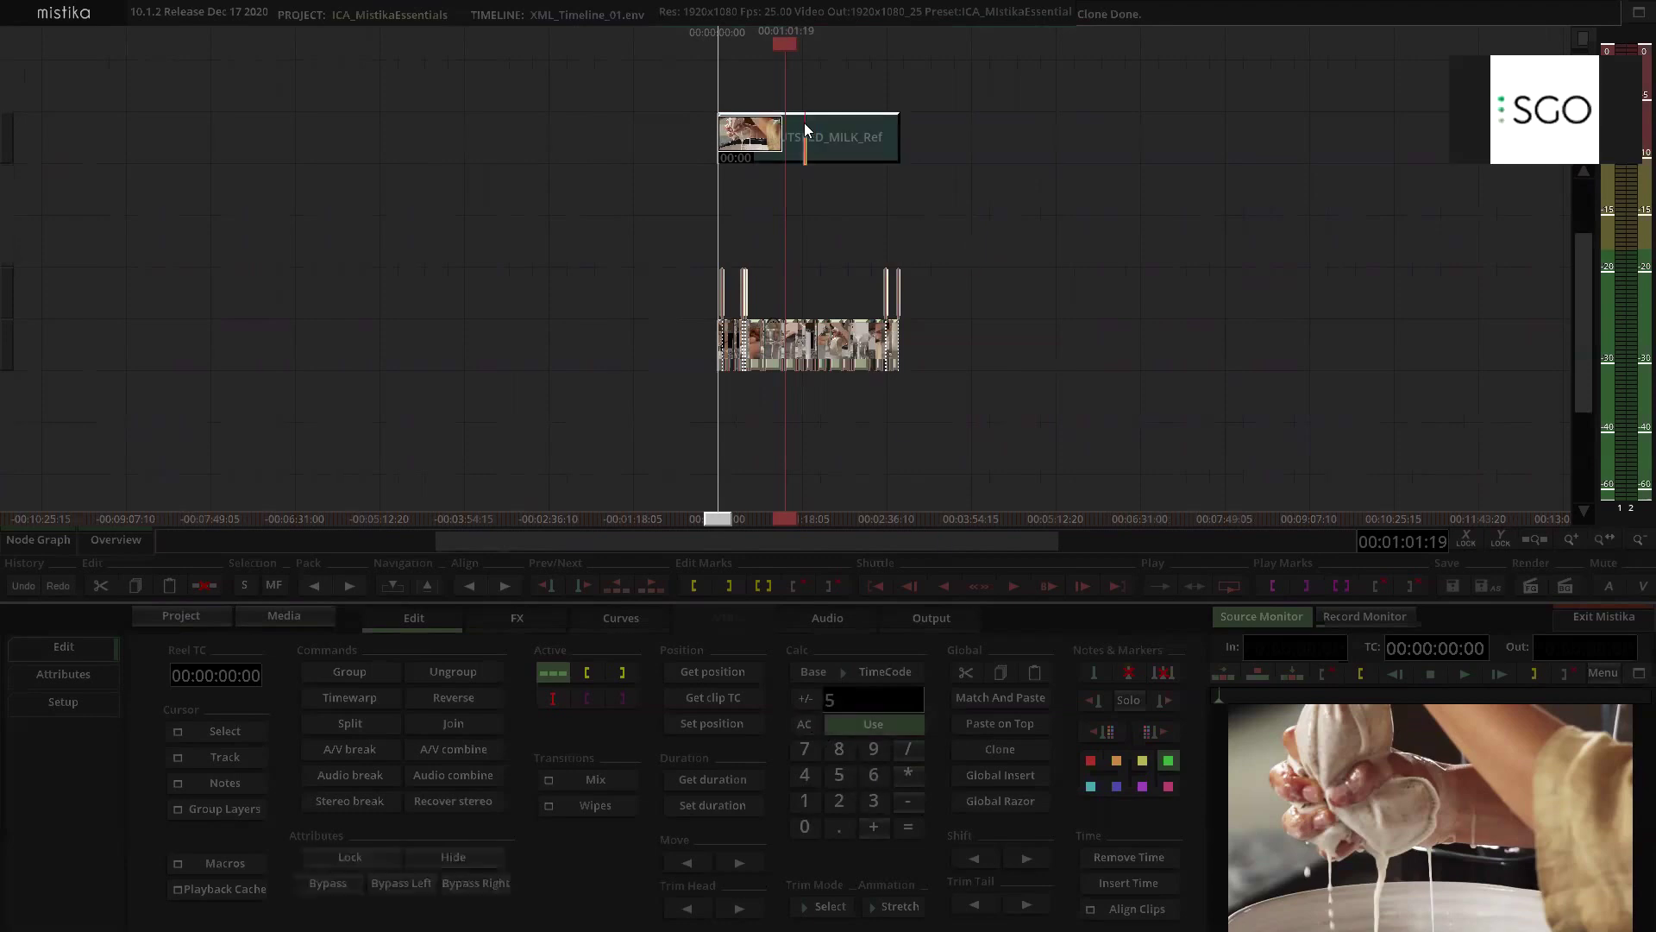
click(996, 750)
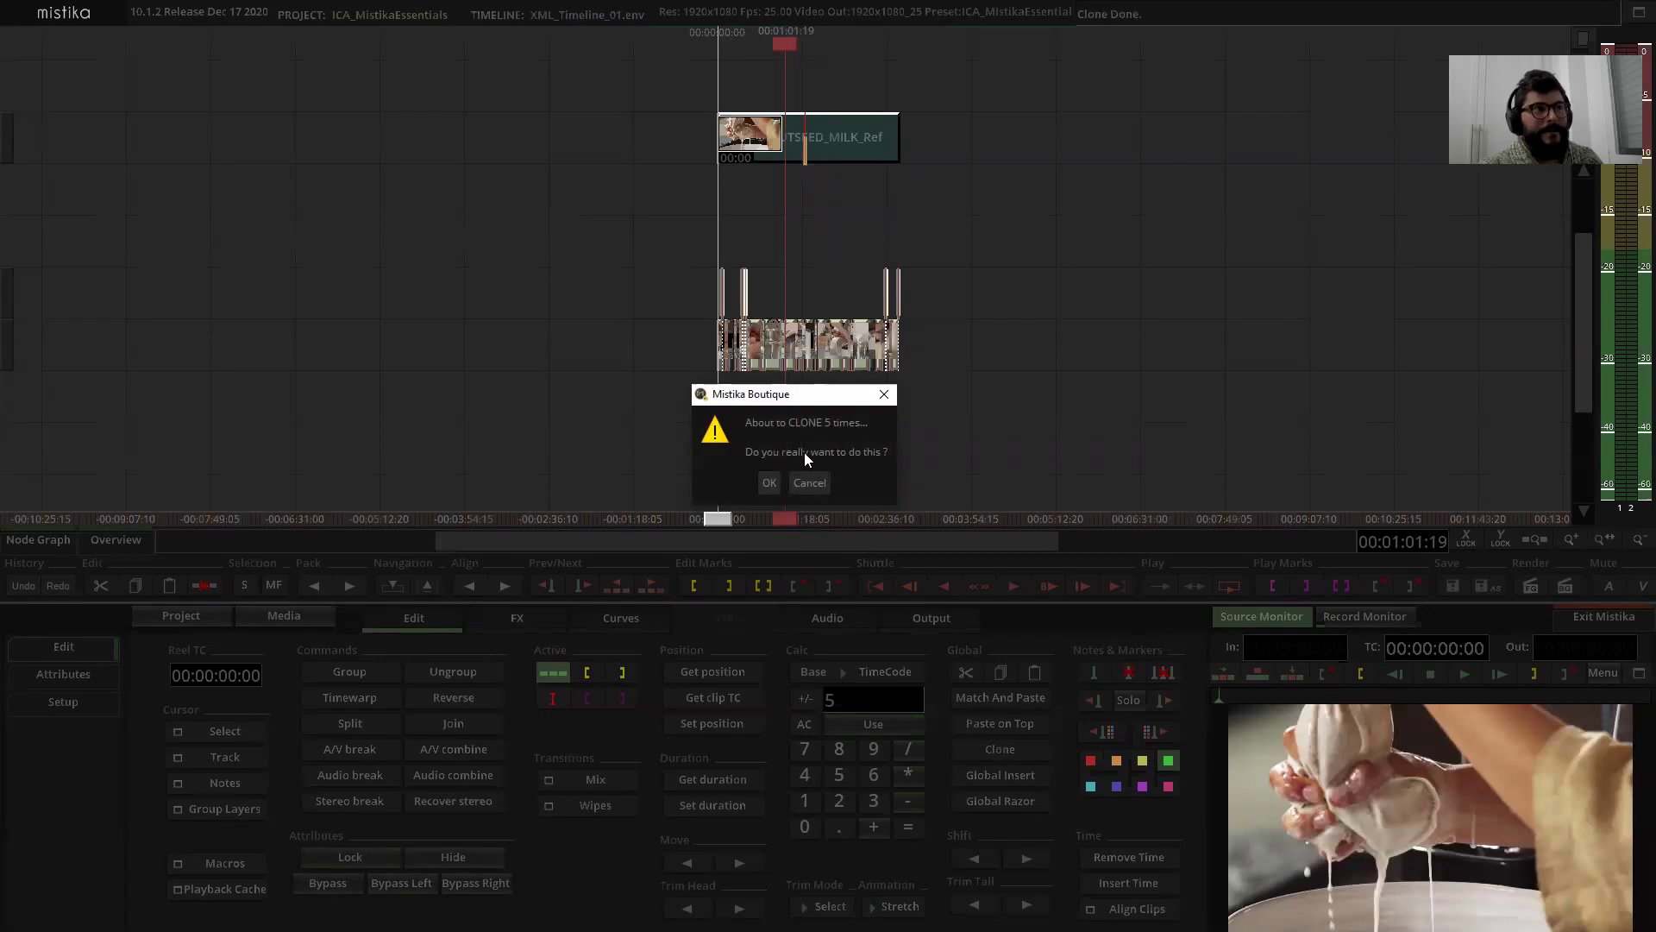
click(771, 483)
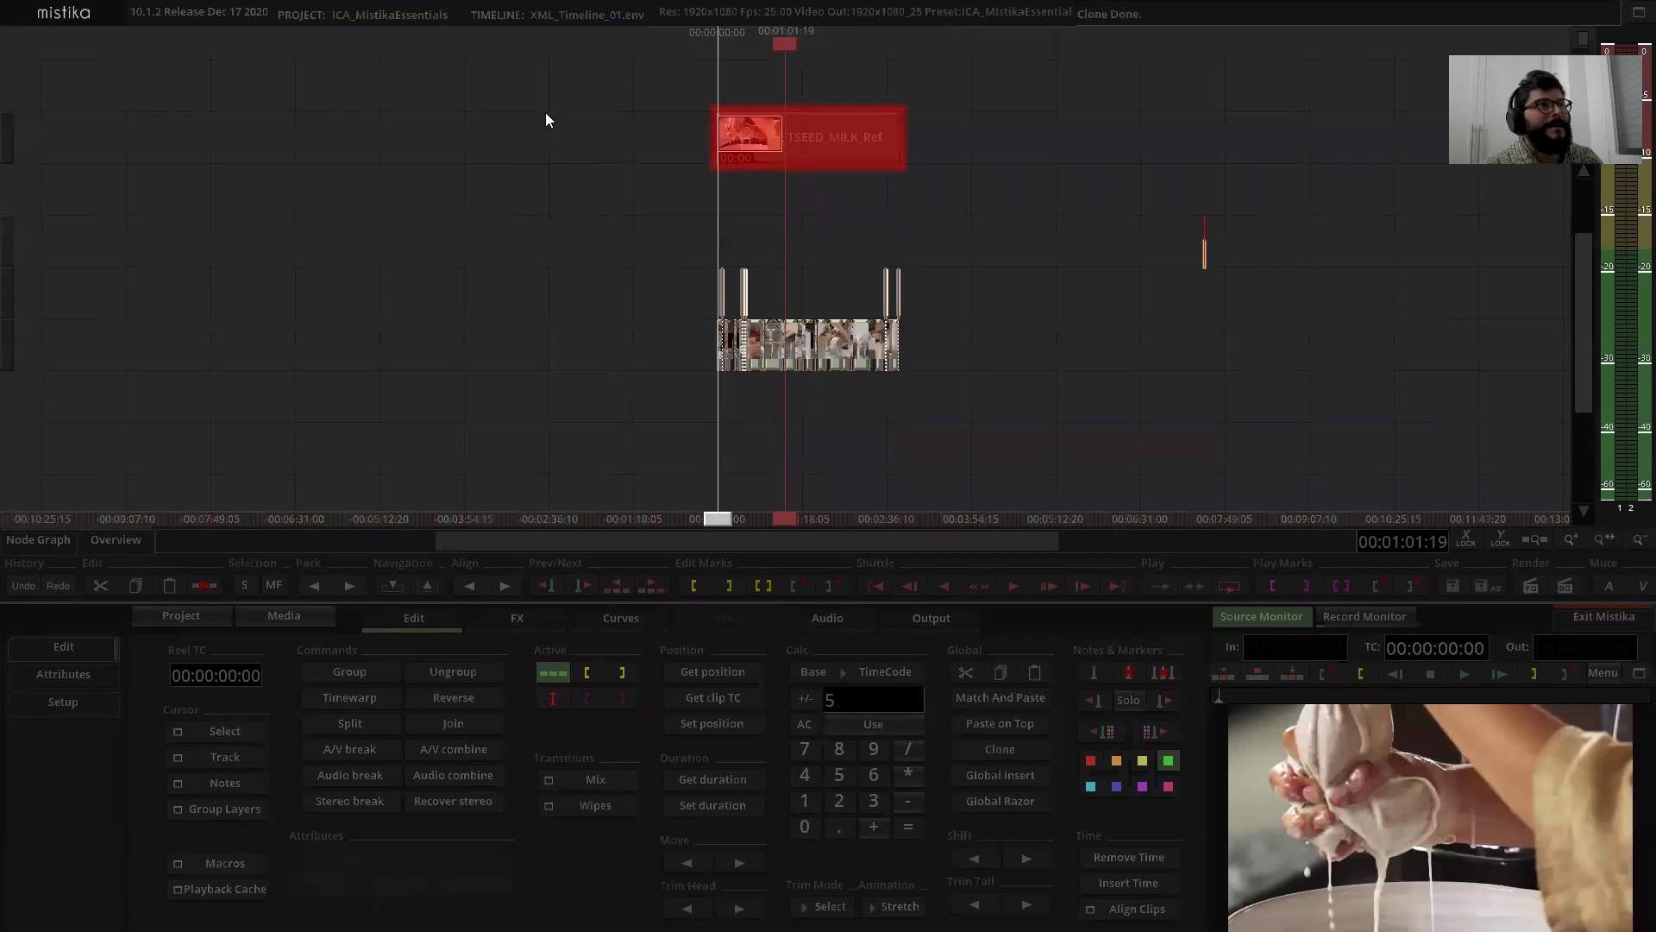
drag(1408, 210, 1311, 164)
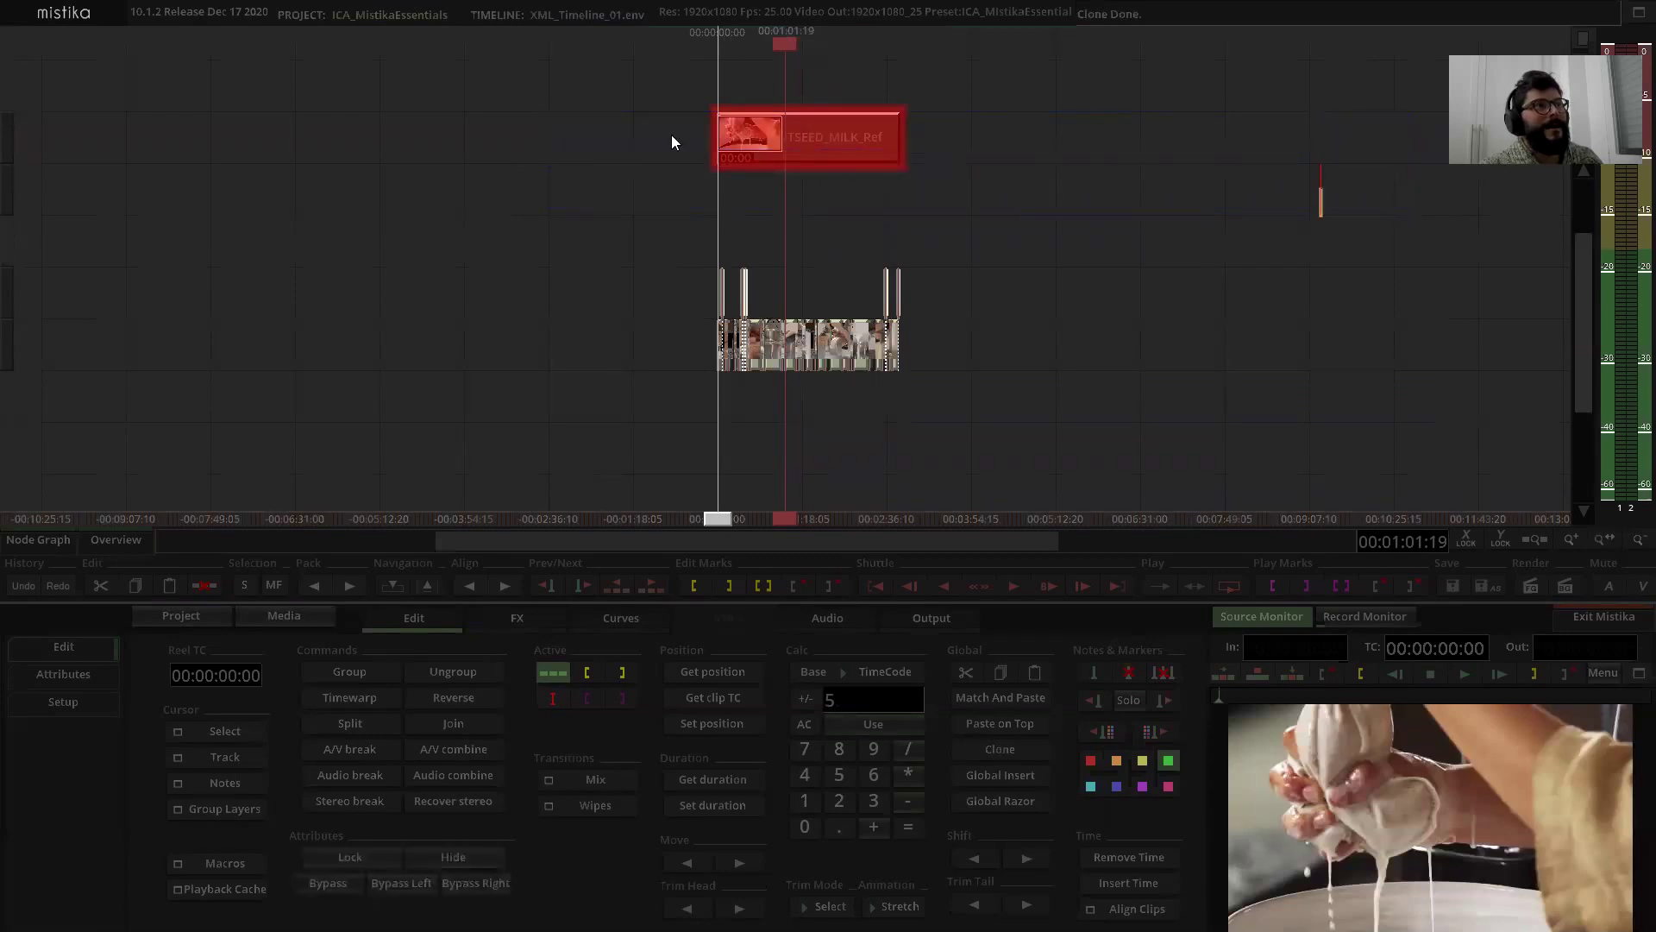
click(1219, 159)
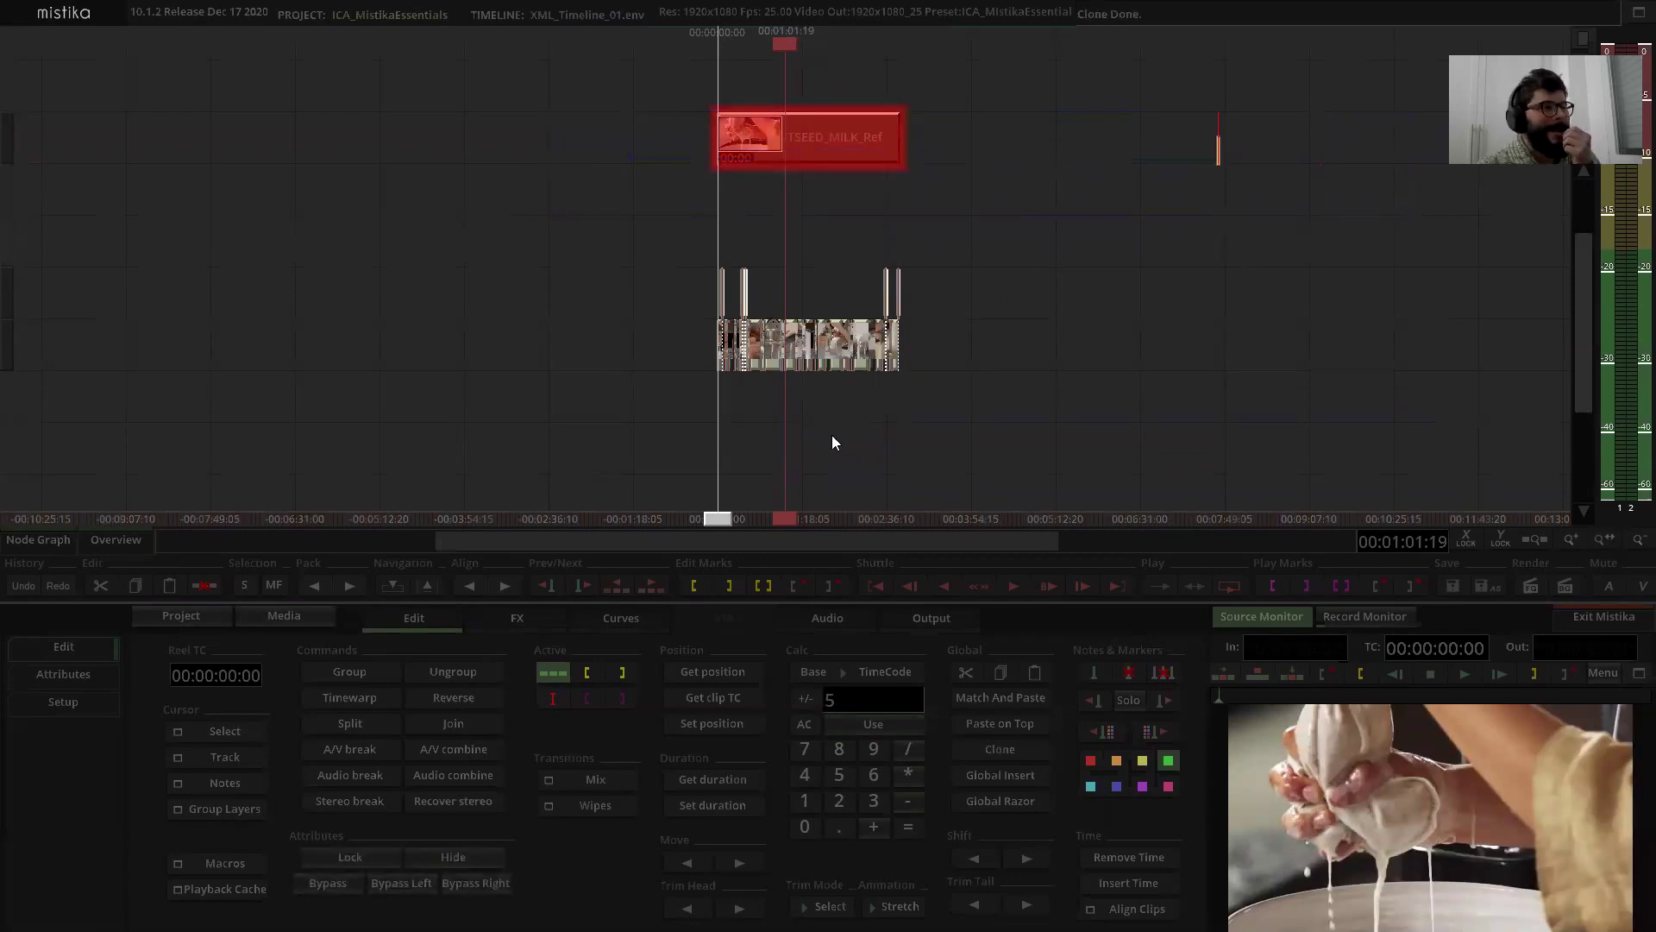
click(315, 587)
click(1350, 304)
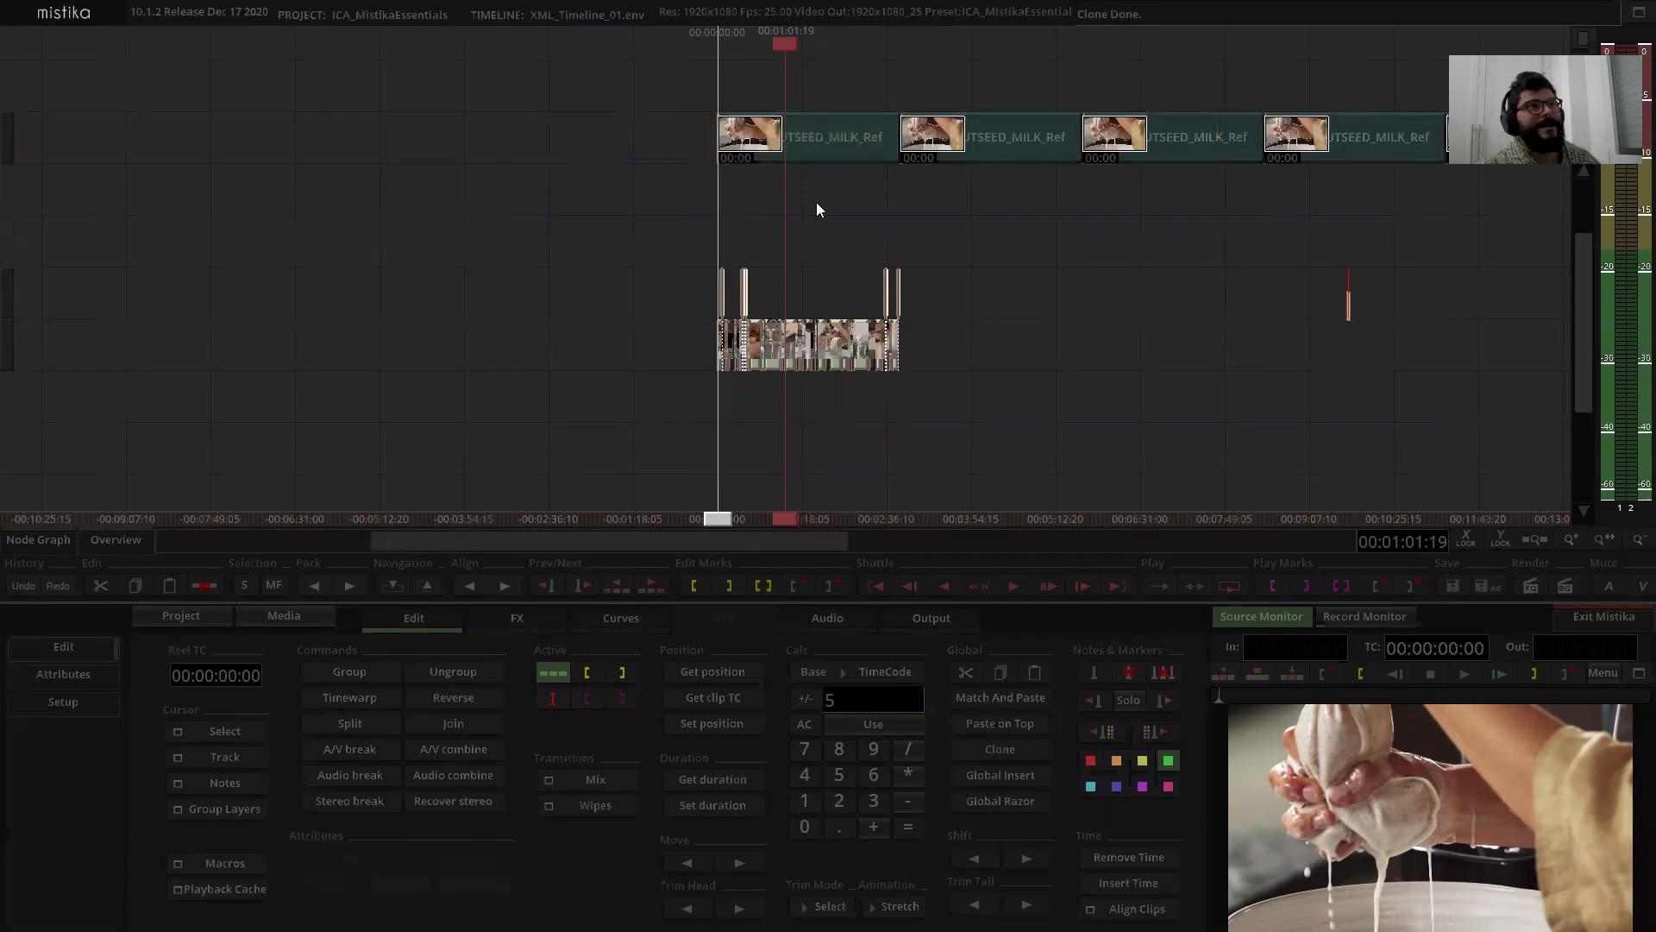
Step: Delete the five cloned reference clips, keeping only the original H264_NUTSEED_MILK_Ref
scroll(829, 185, down, 1)
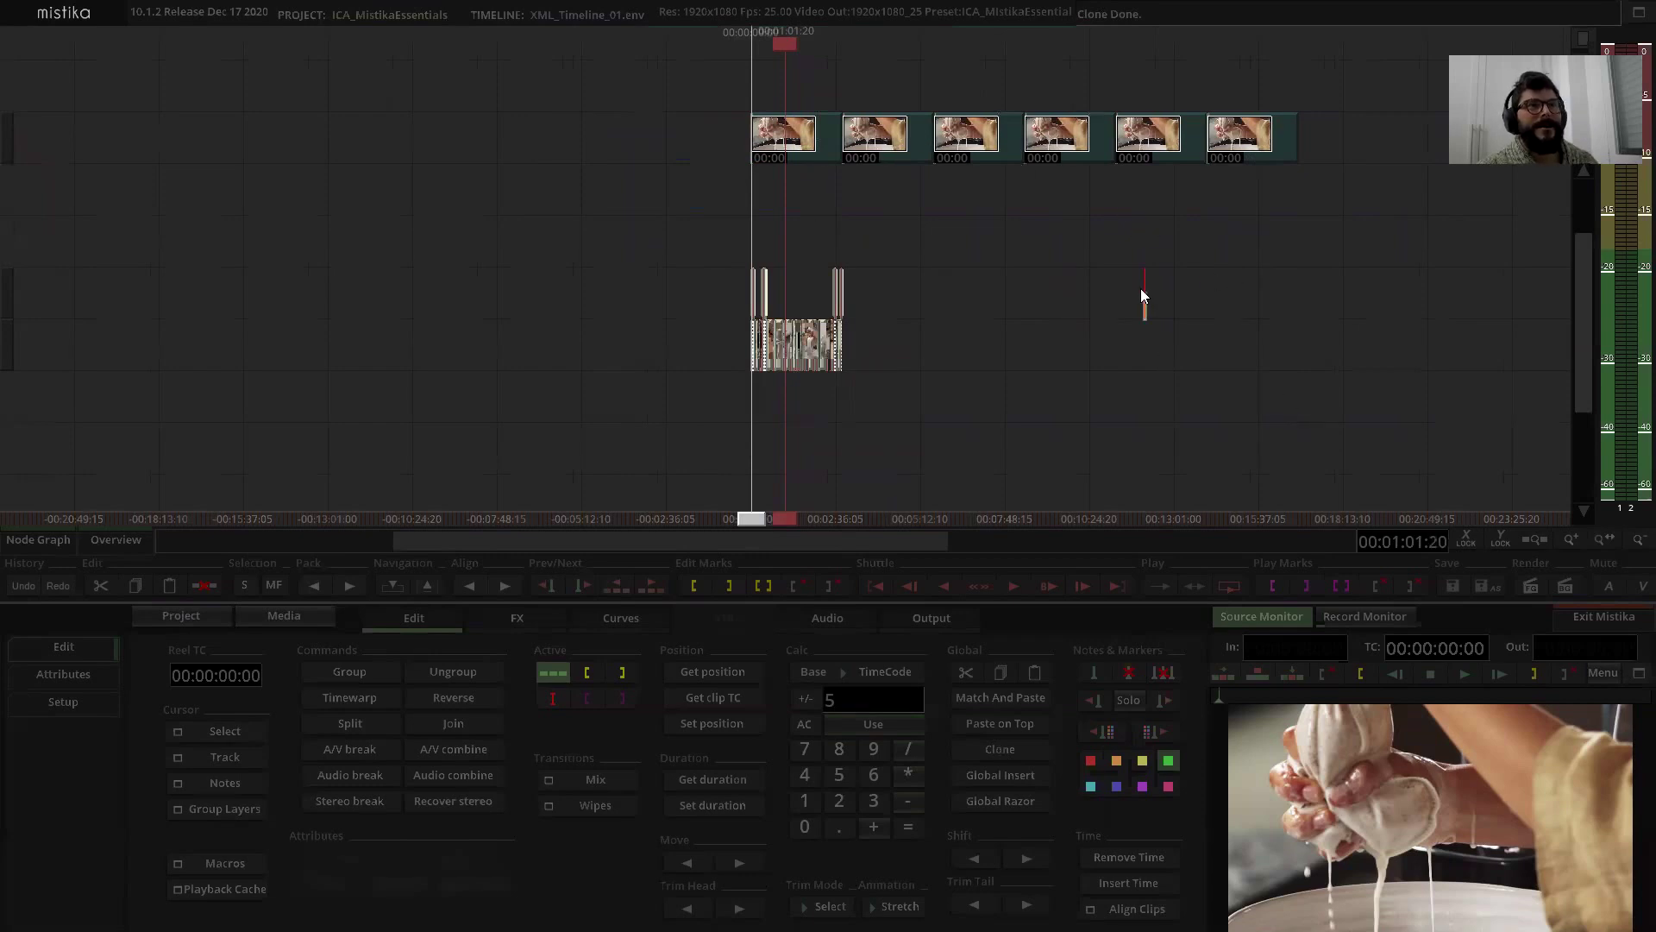
scroll(1140, 292, down, 1)
scroll(1057, 302, up, 1)
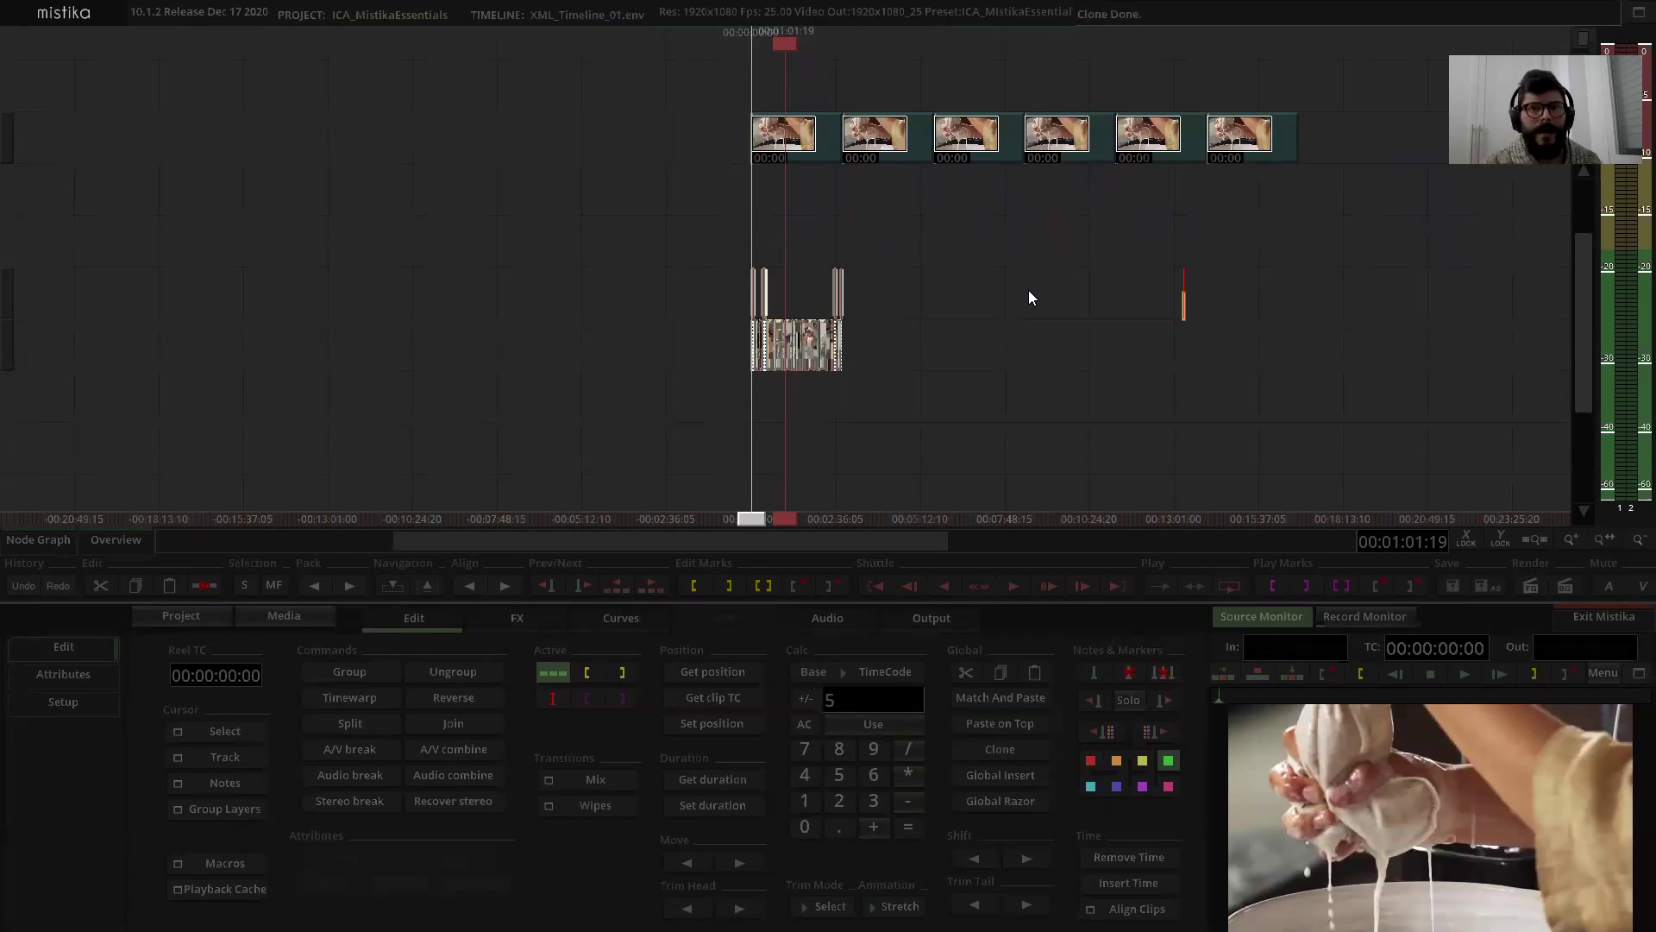
click(995, 269)
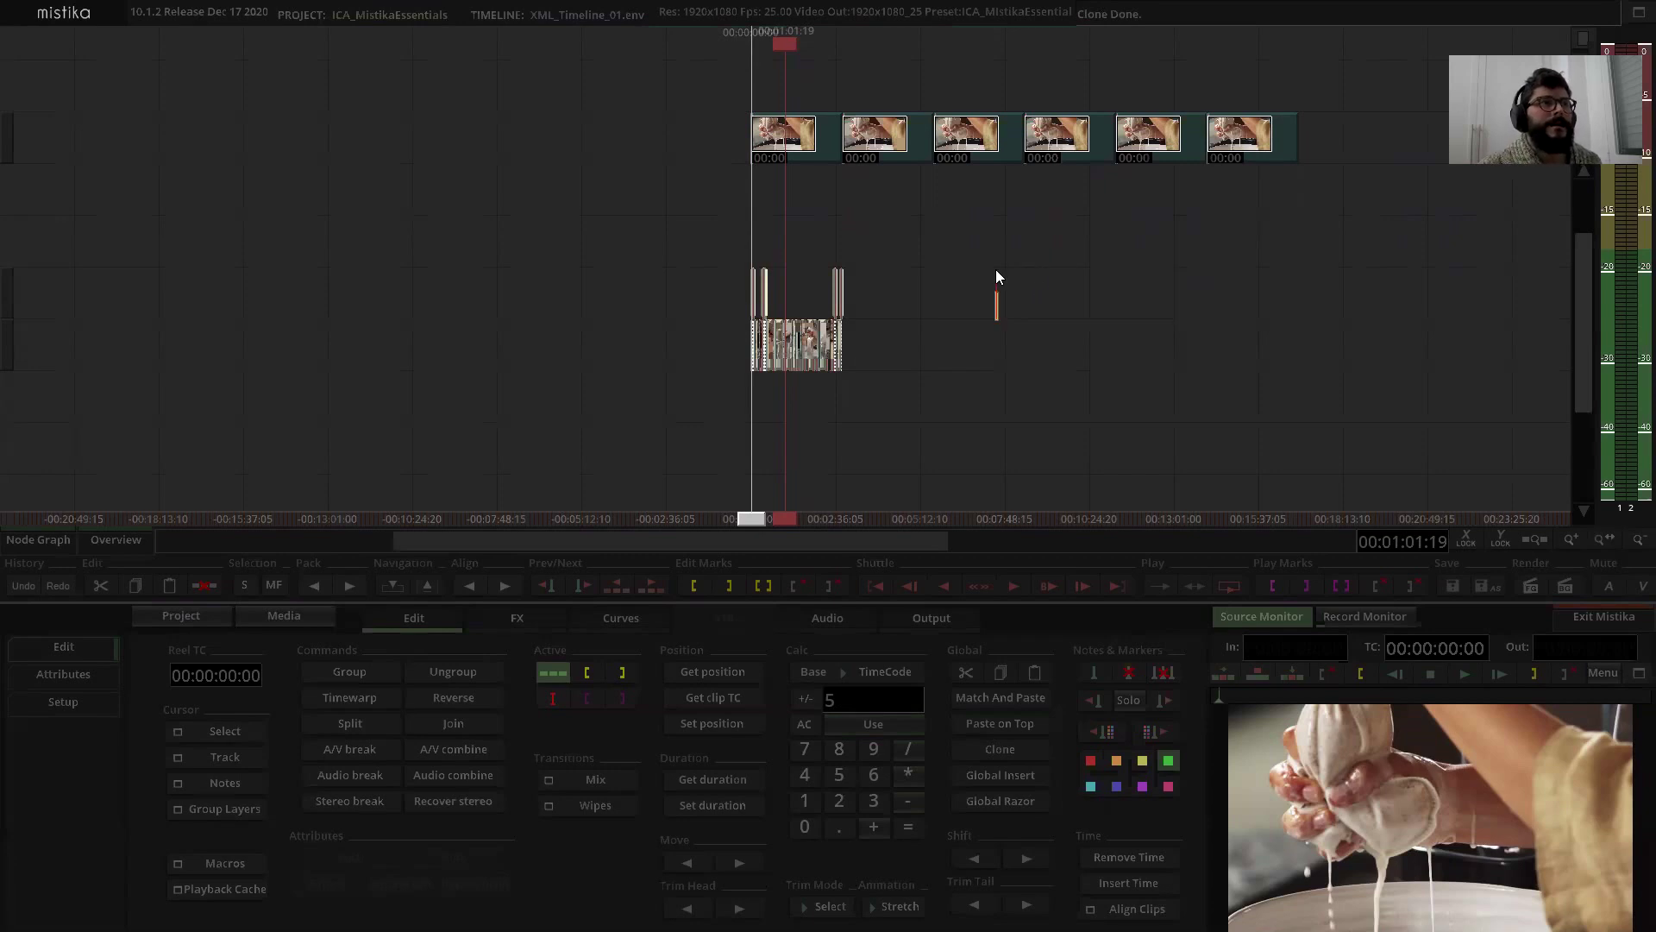
scroll(995, 269, up, 2)
scroll(996, 269, down, 1)
scroll(996, 269, down, 2)
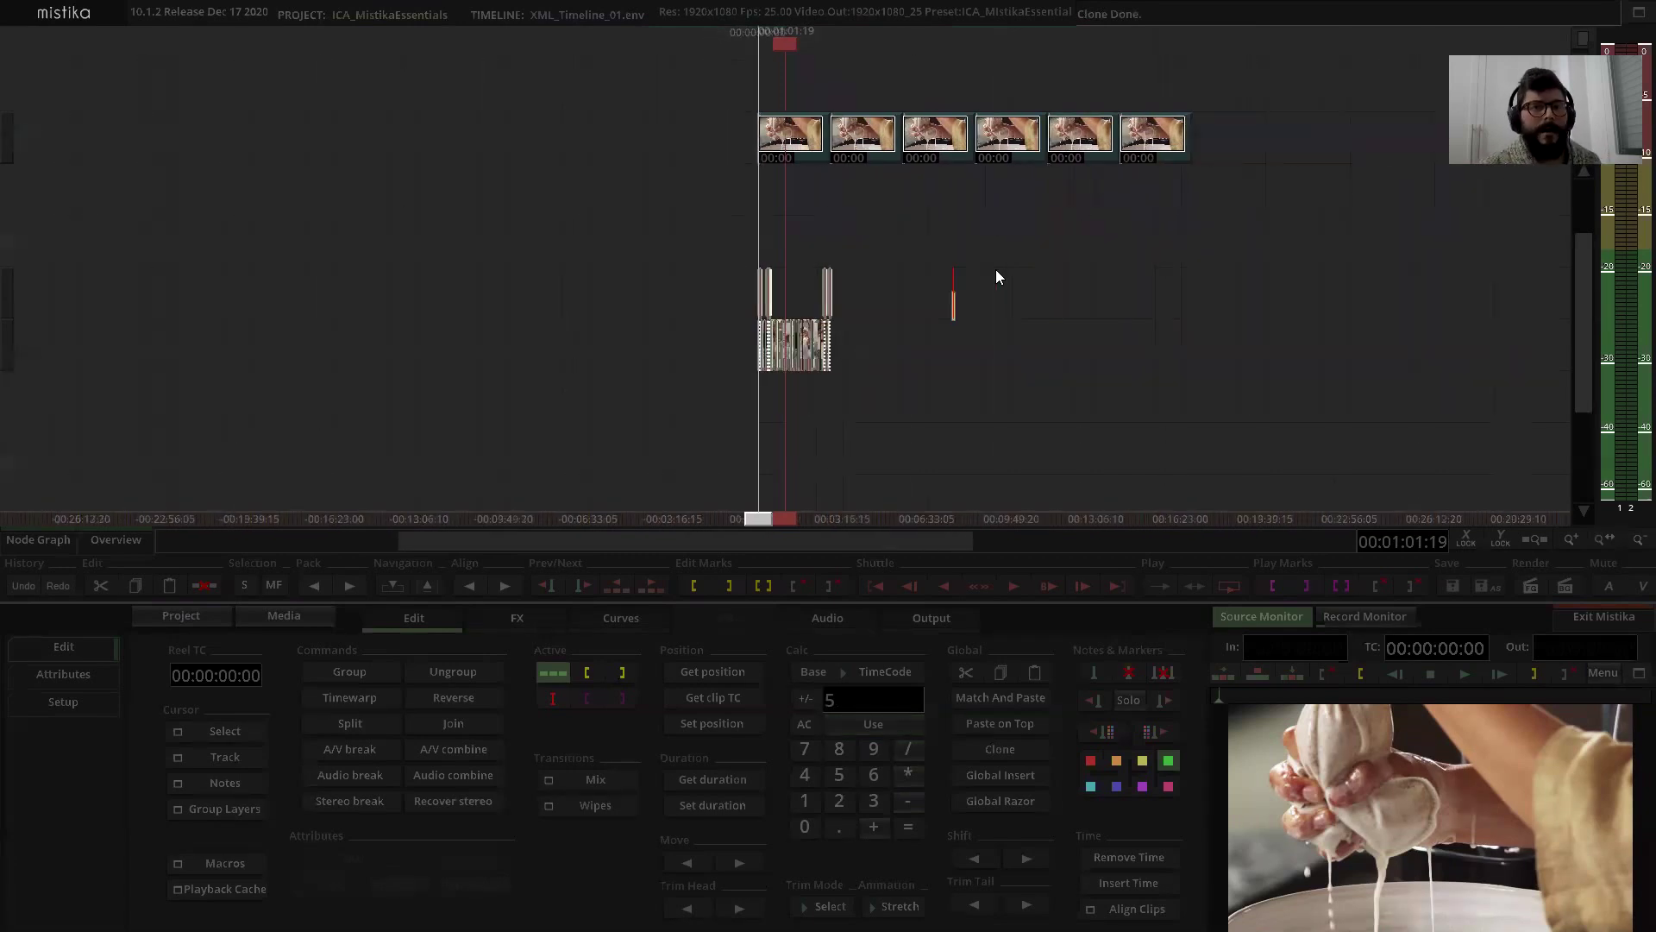
drag(1269, 184, 1265, 184)
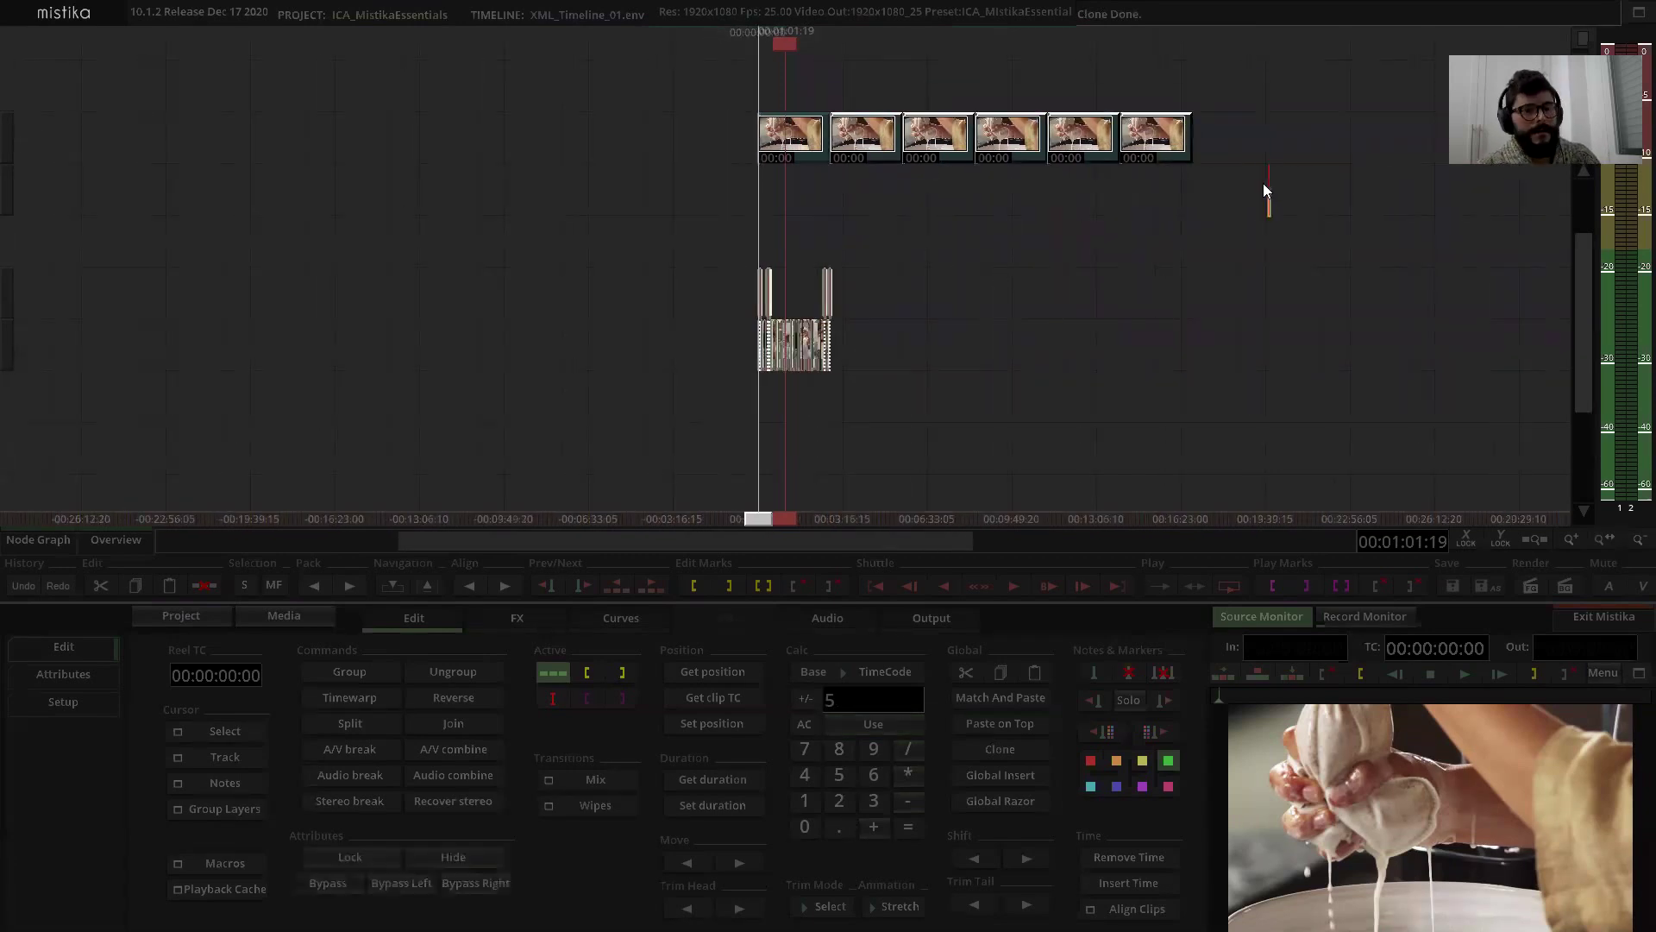
key(Delete)
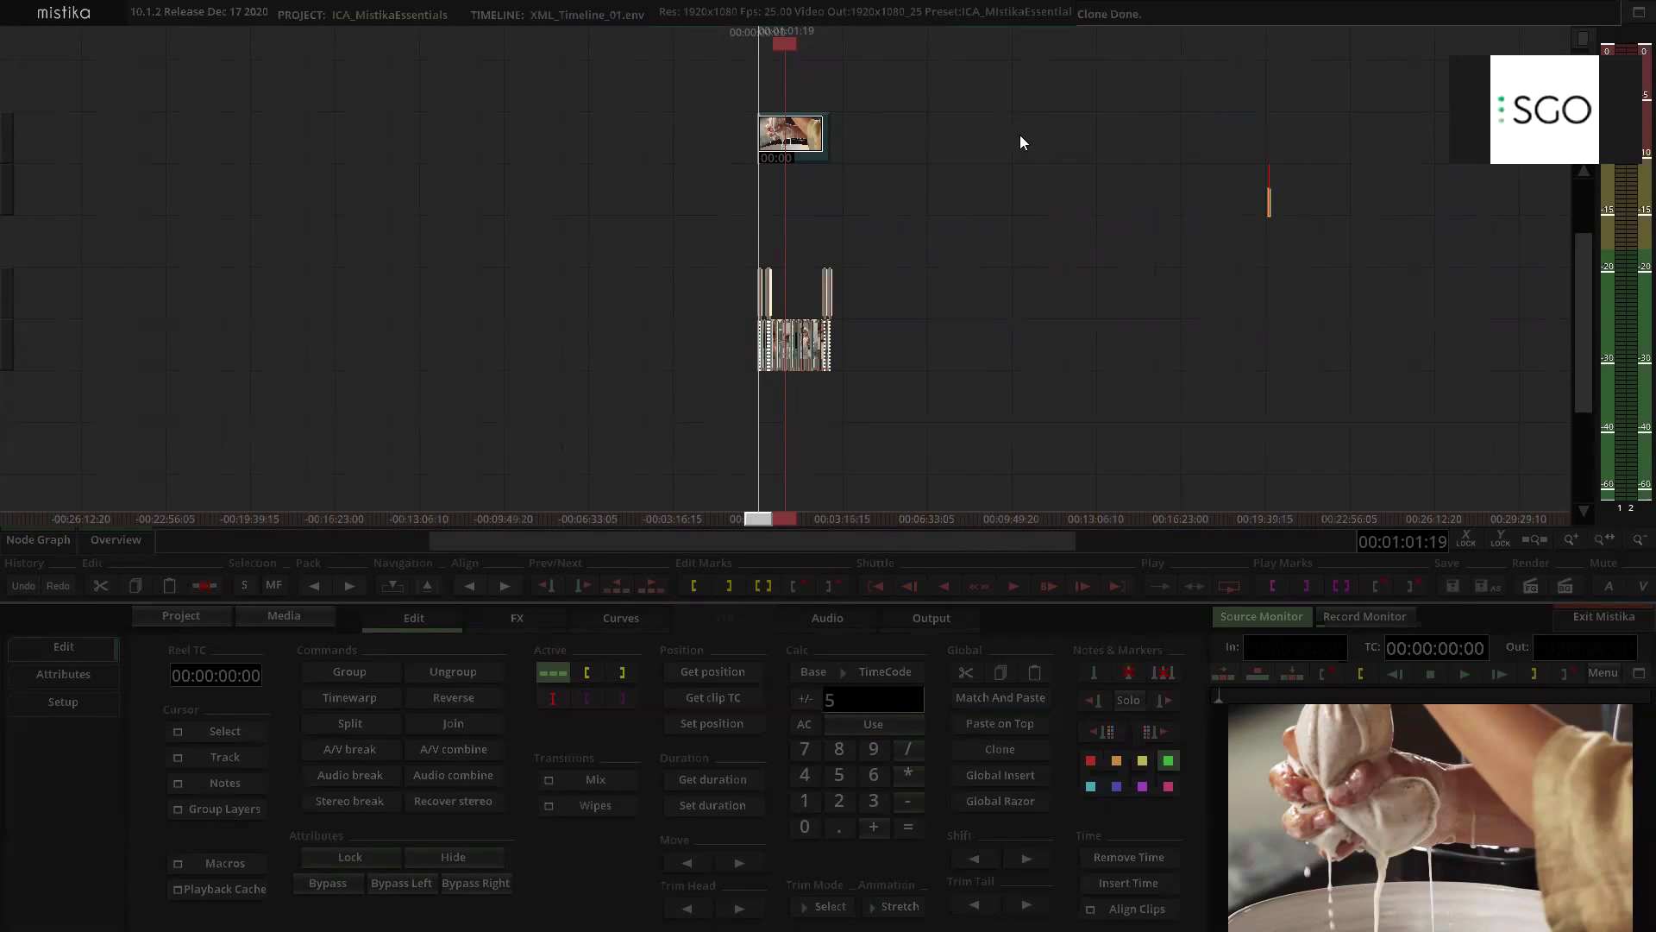
Step: Move the H264_NUTSEED_MILK_Ref clip along its track so it starts about 27 seconds into the timeline
scroll(948, 240, up, 5)
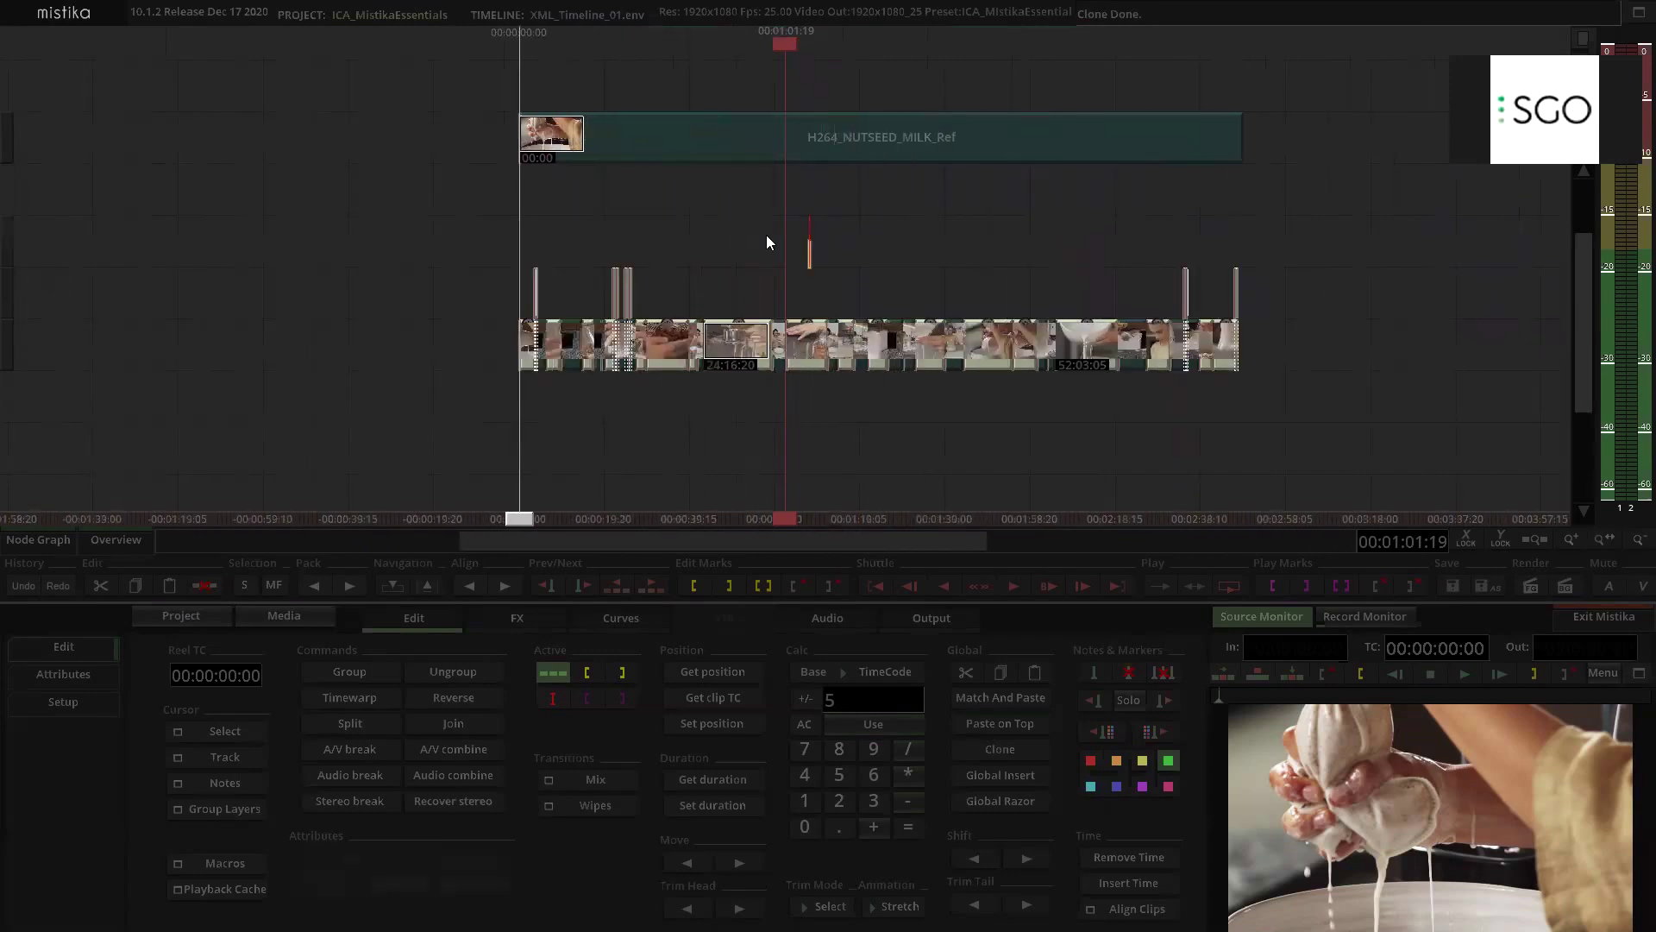
scroll(656, 212, up, 3)
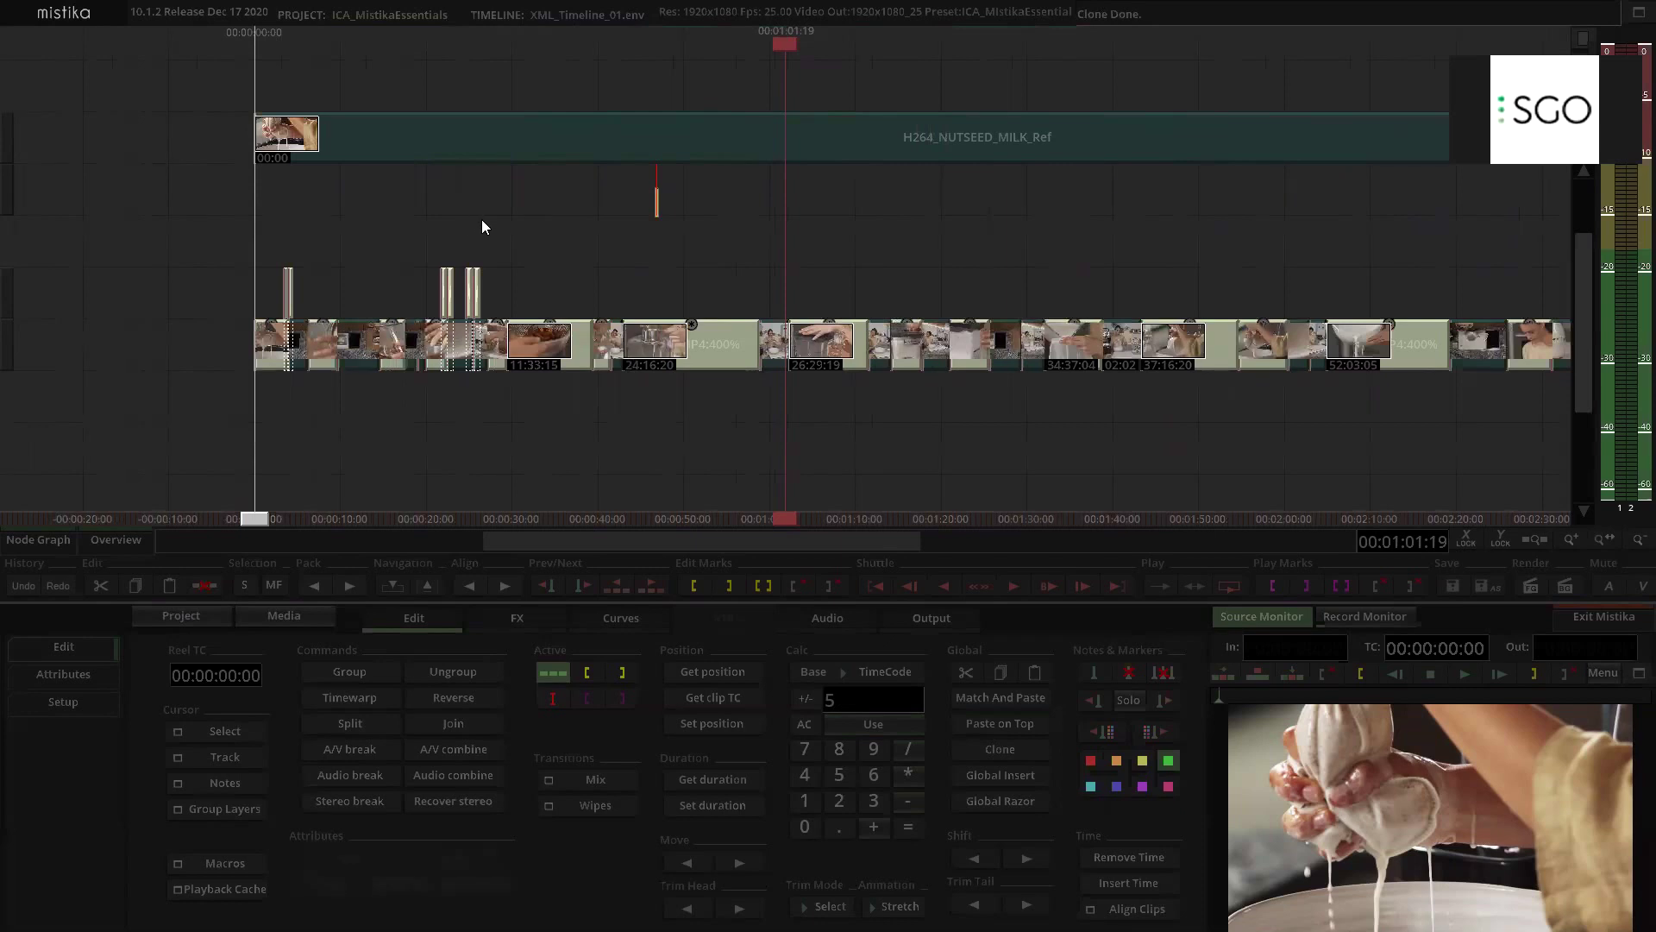
click(402, 133)
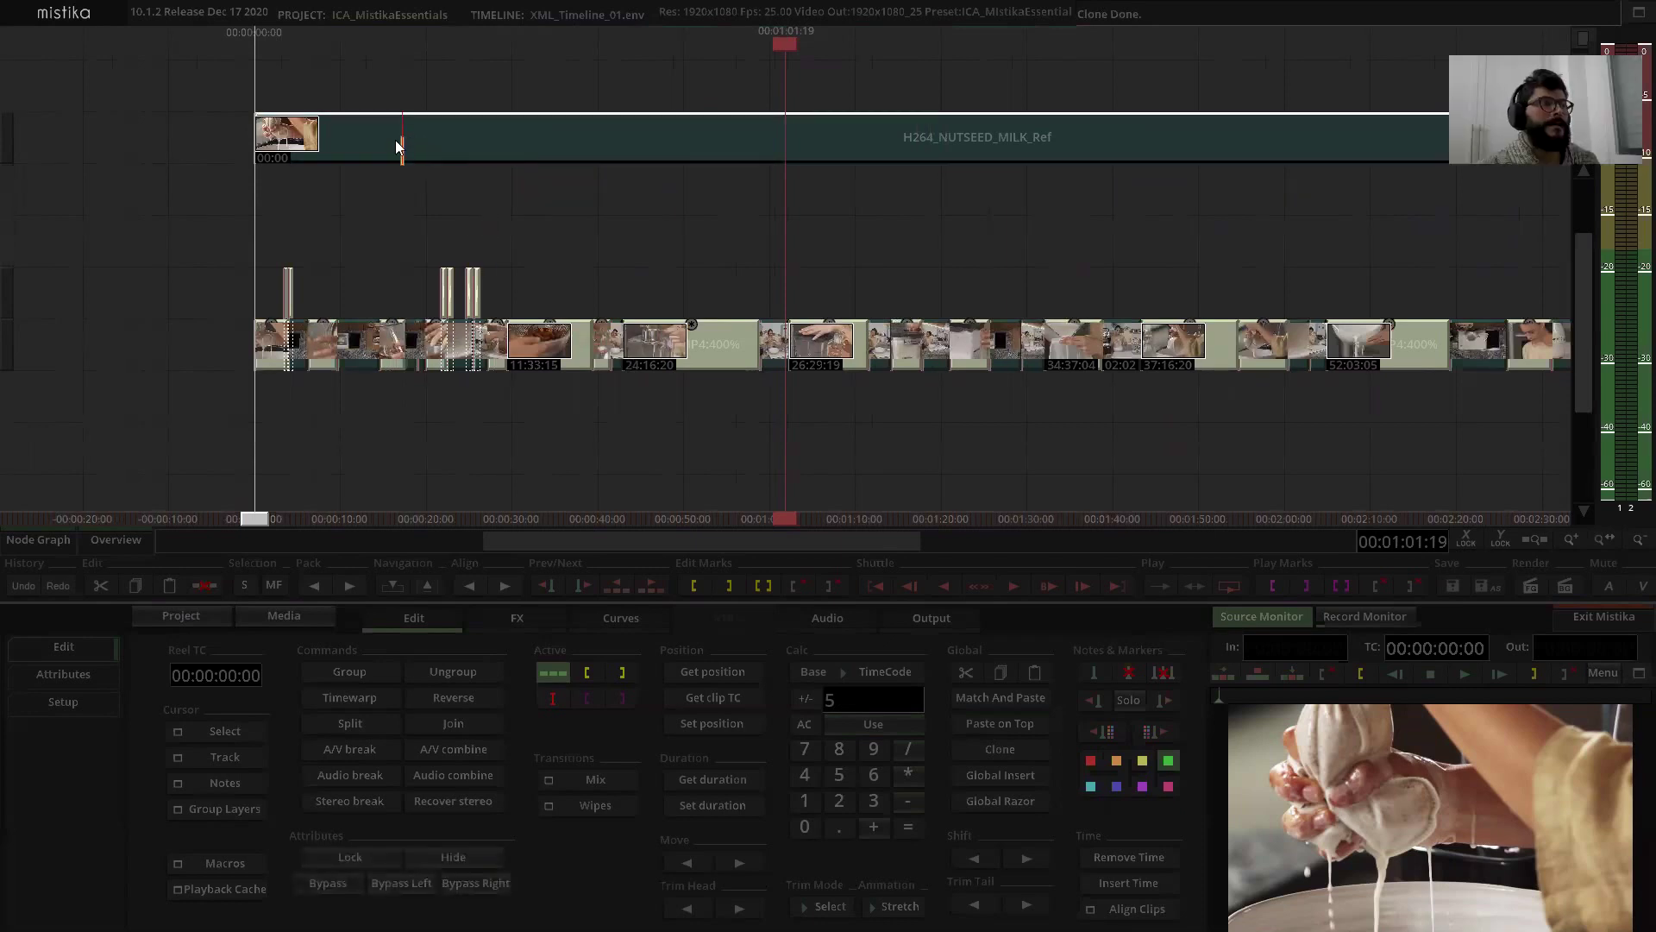
key(ctrl+z)
drag(763, 190, 595, 138)
scroll(571, 193, down, 4)
click(846, 207)
scroll(893, 205, up, 3)
scroll(875, 215, up, 2)
scroll(875, 215, up, 2)
scroll(875, 216, down, 1)
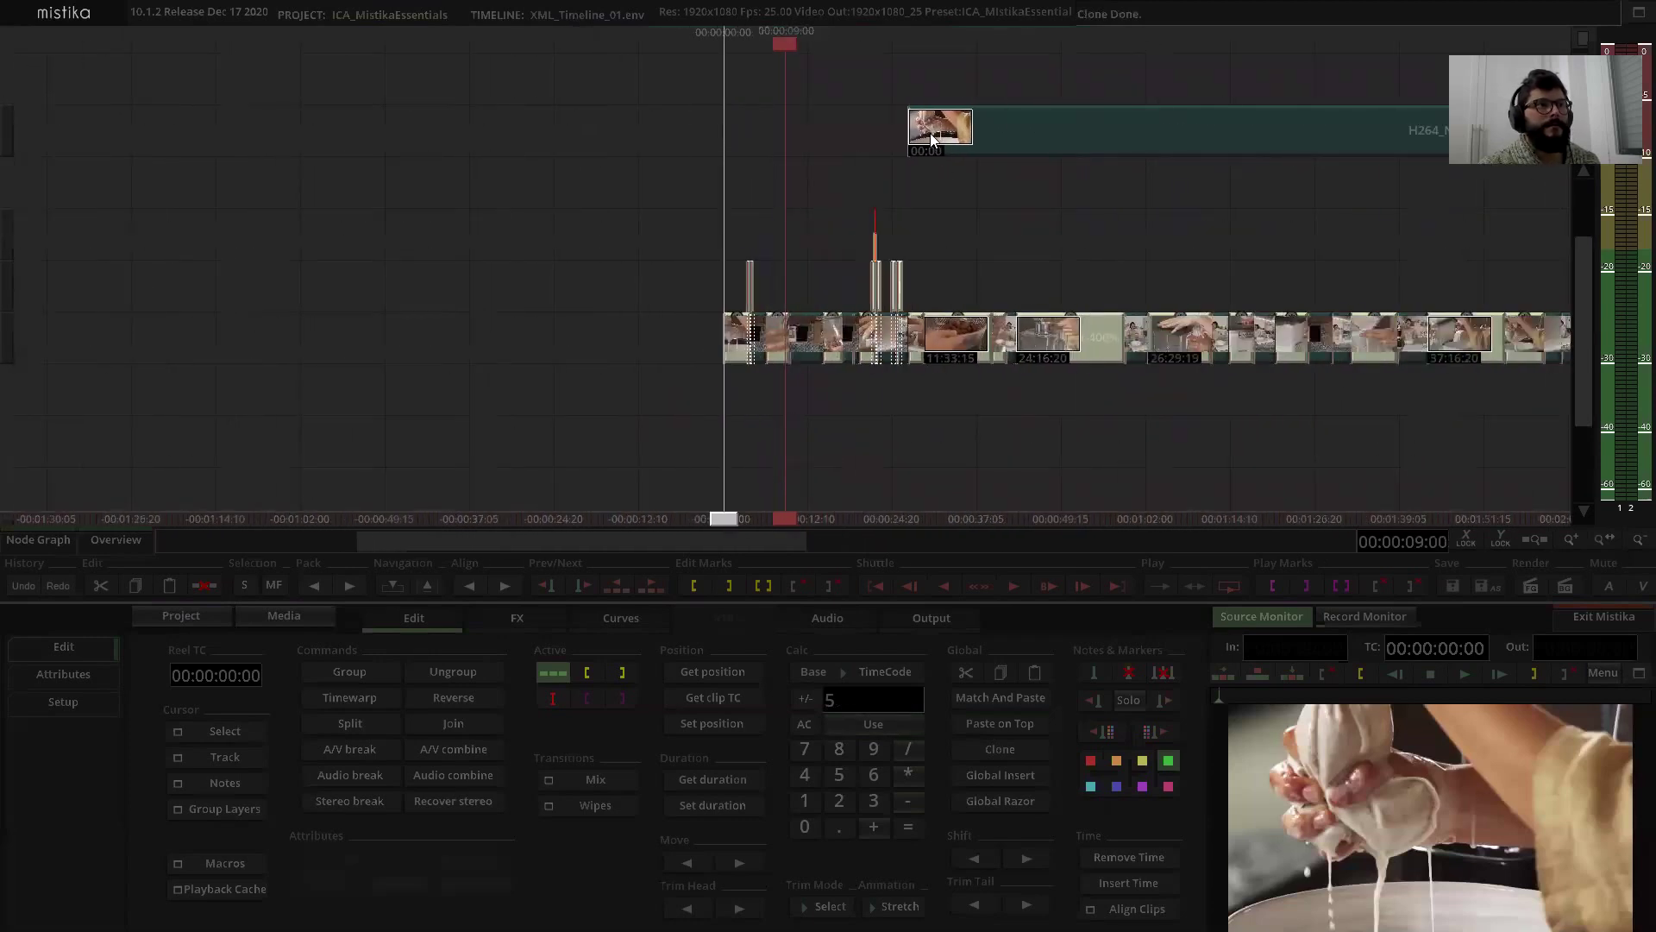
Step: Align the starts of the H264 reference and the edit clip at 00:00:09:00, and undo the alignment
click(958, 129)
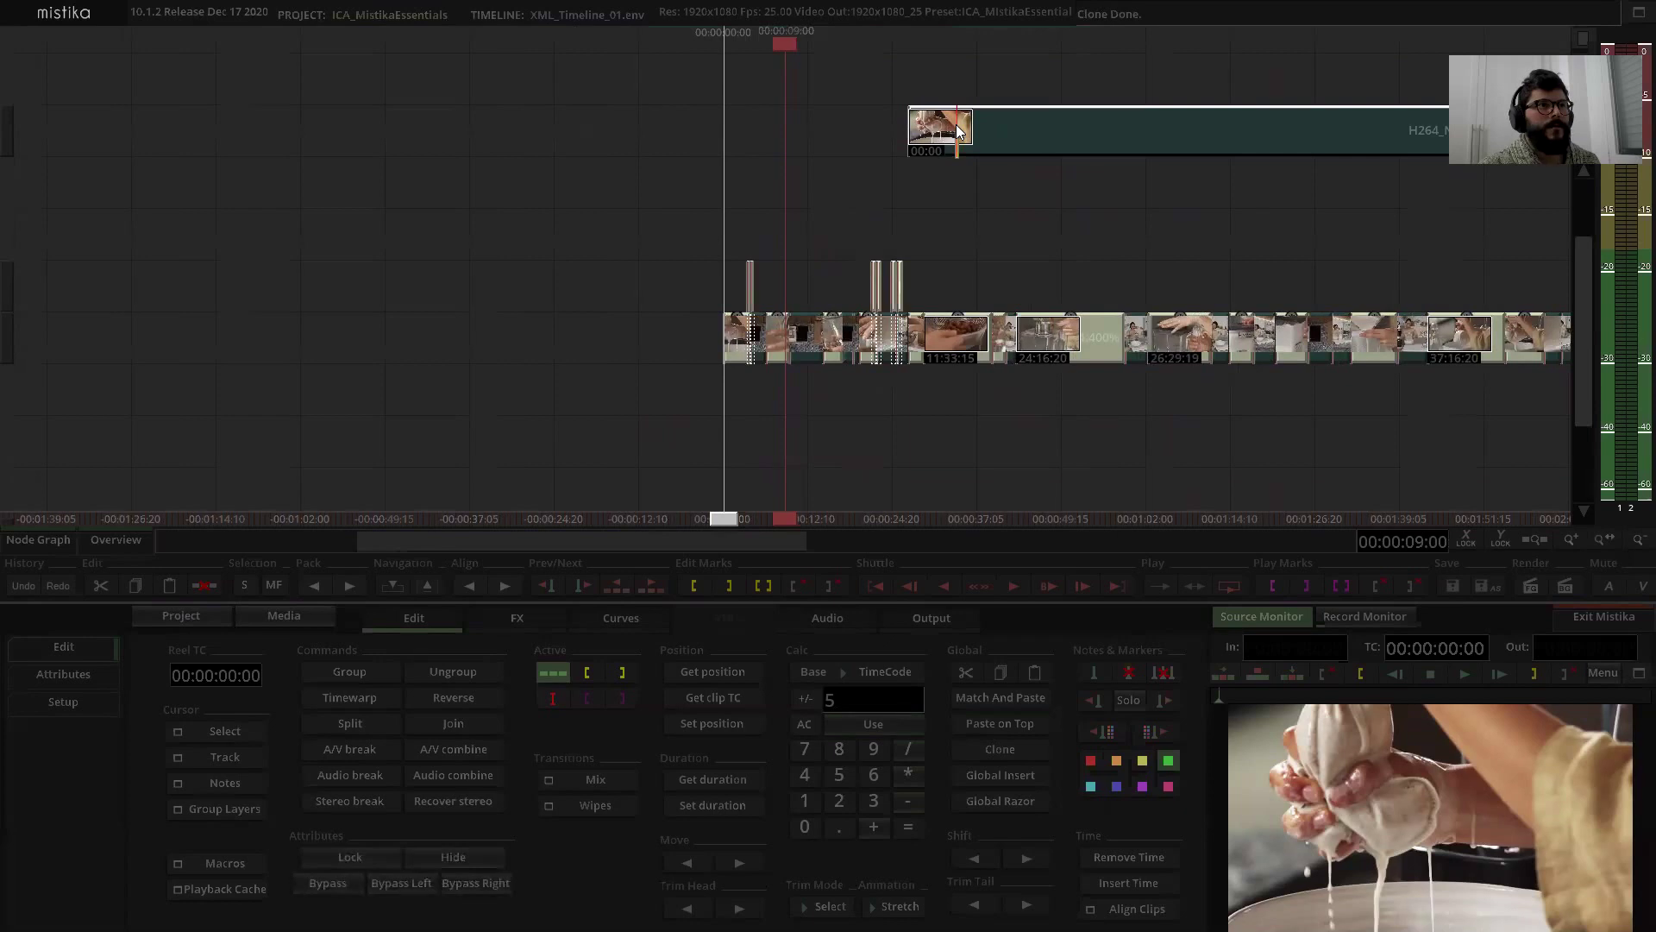
scroll(723, 347, up, 4)
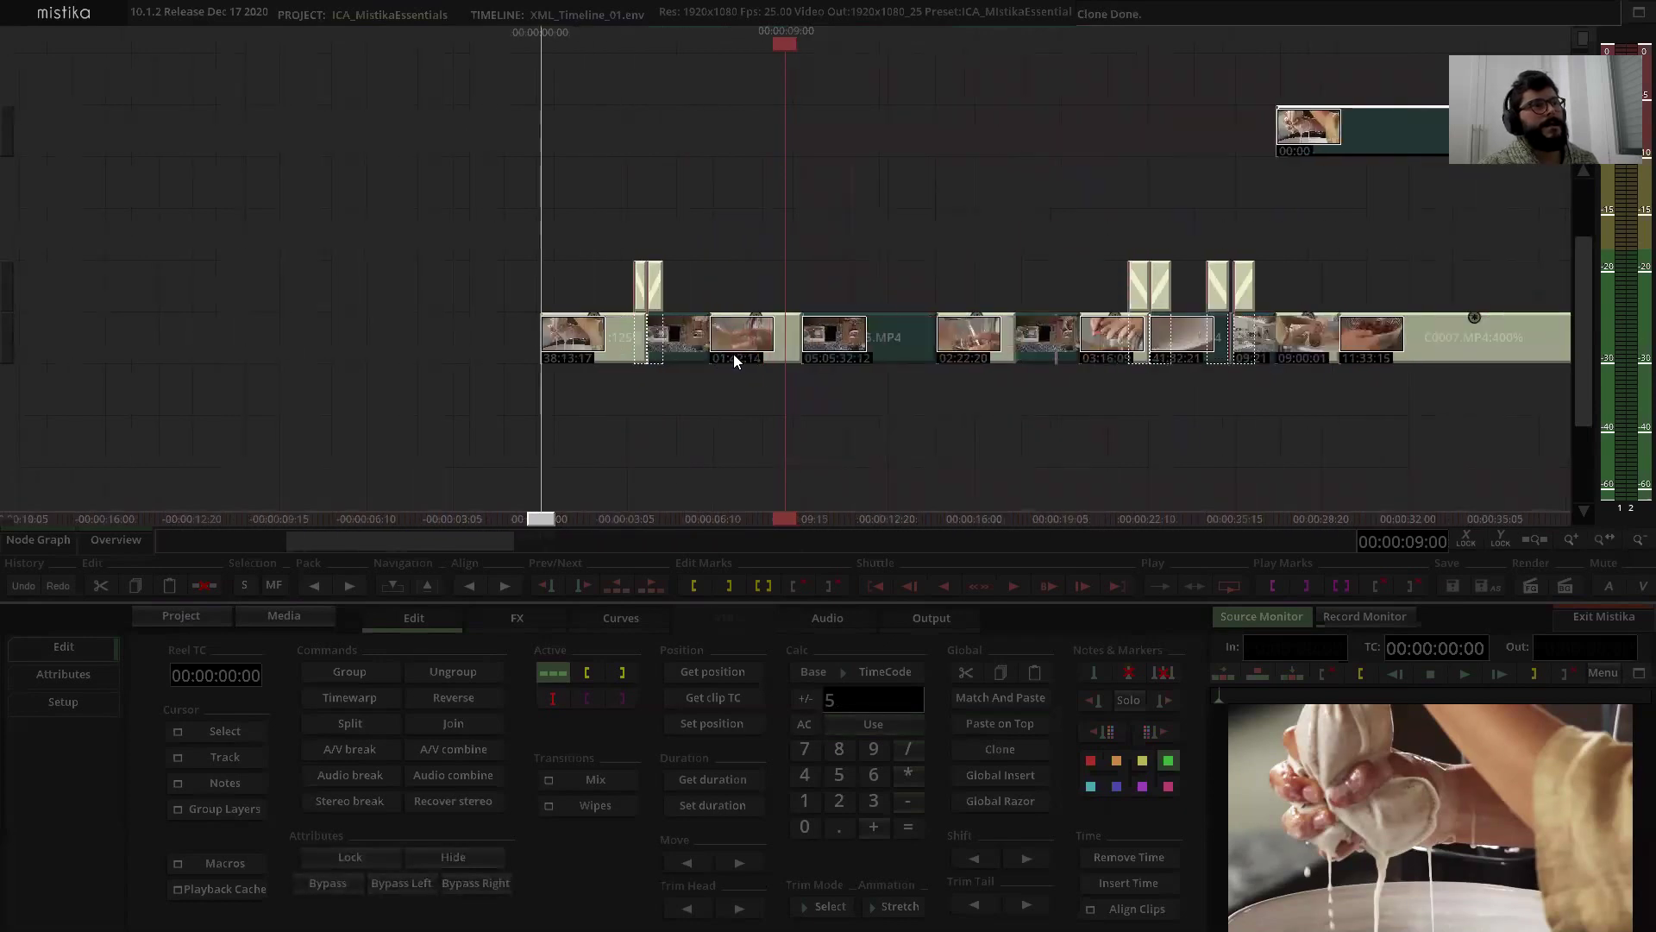
scroll(734, 354, up, 2)
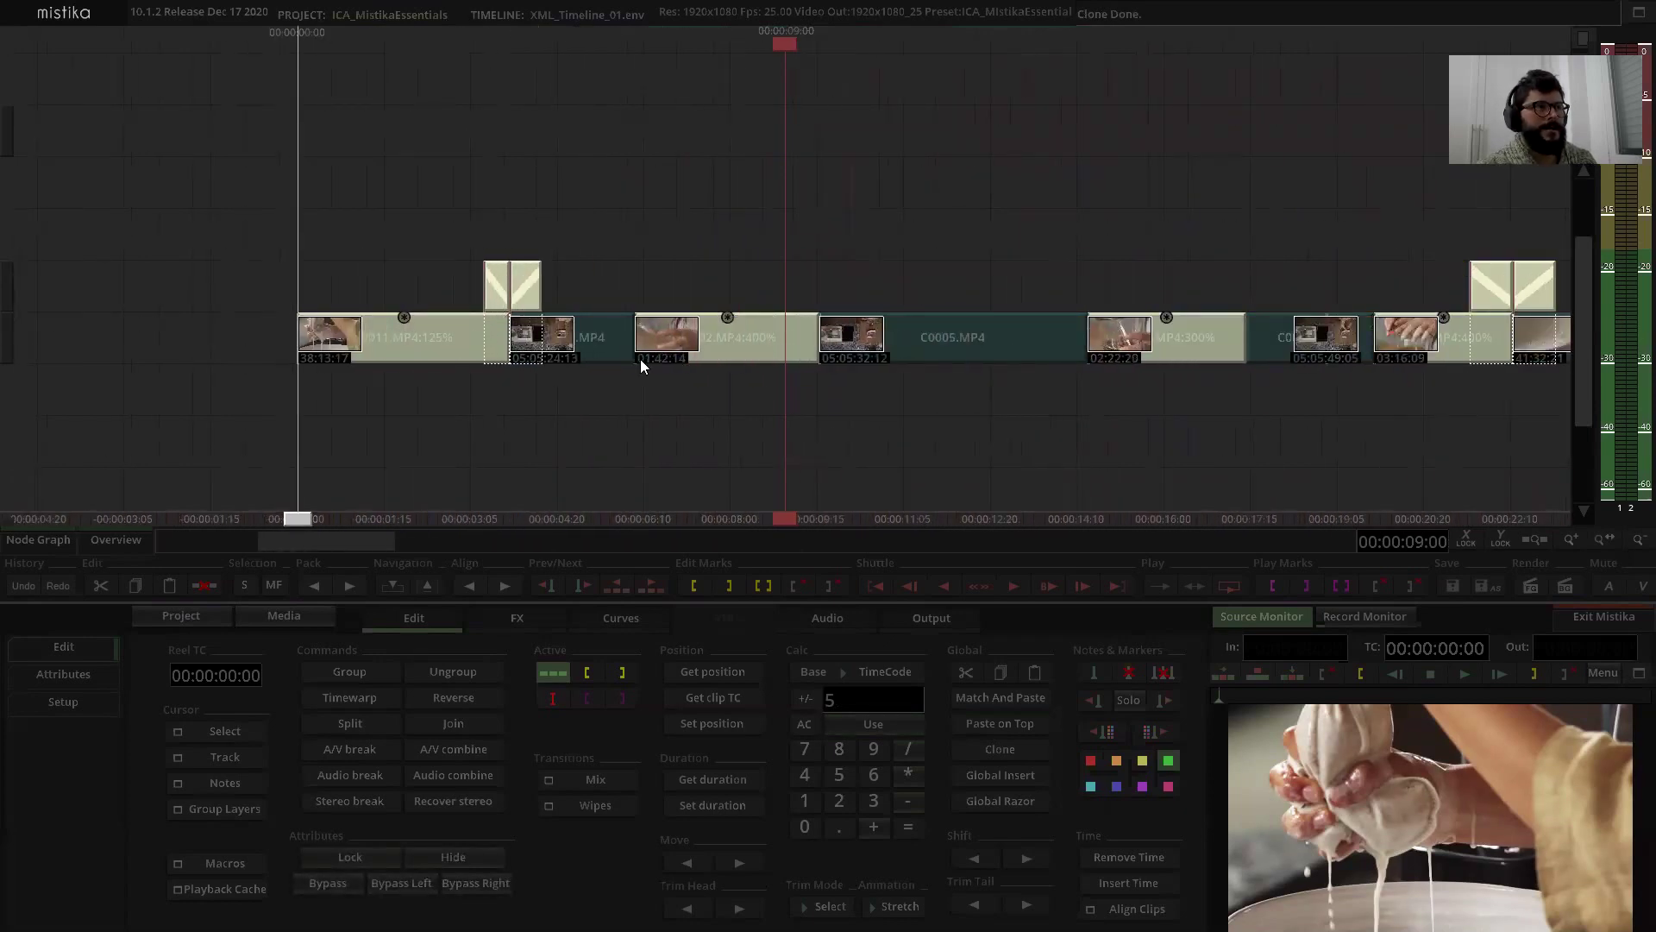
scroll(733, 344, down, 2)
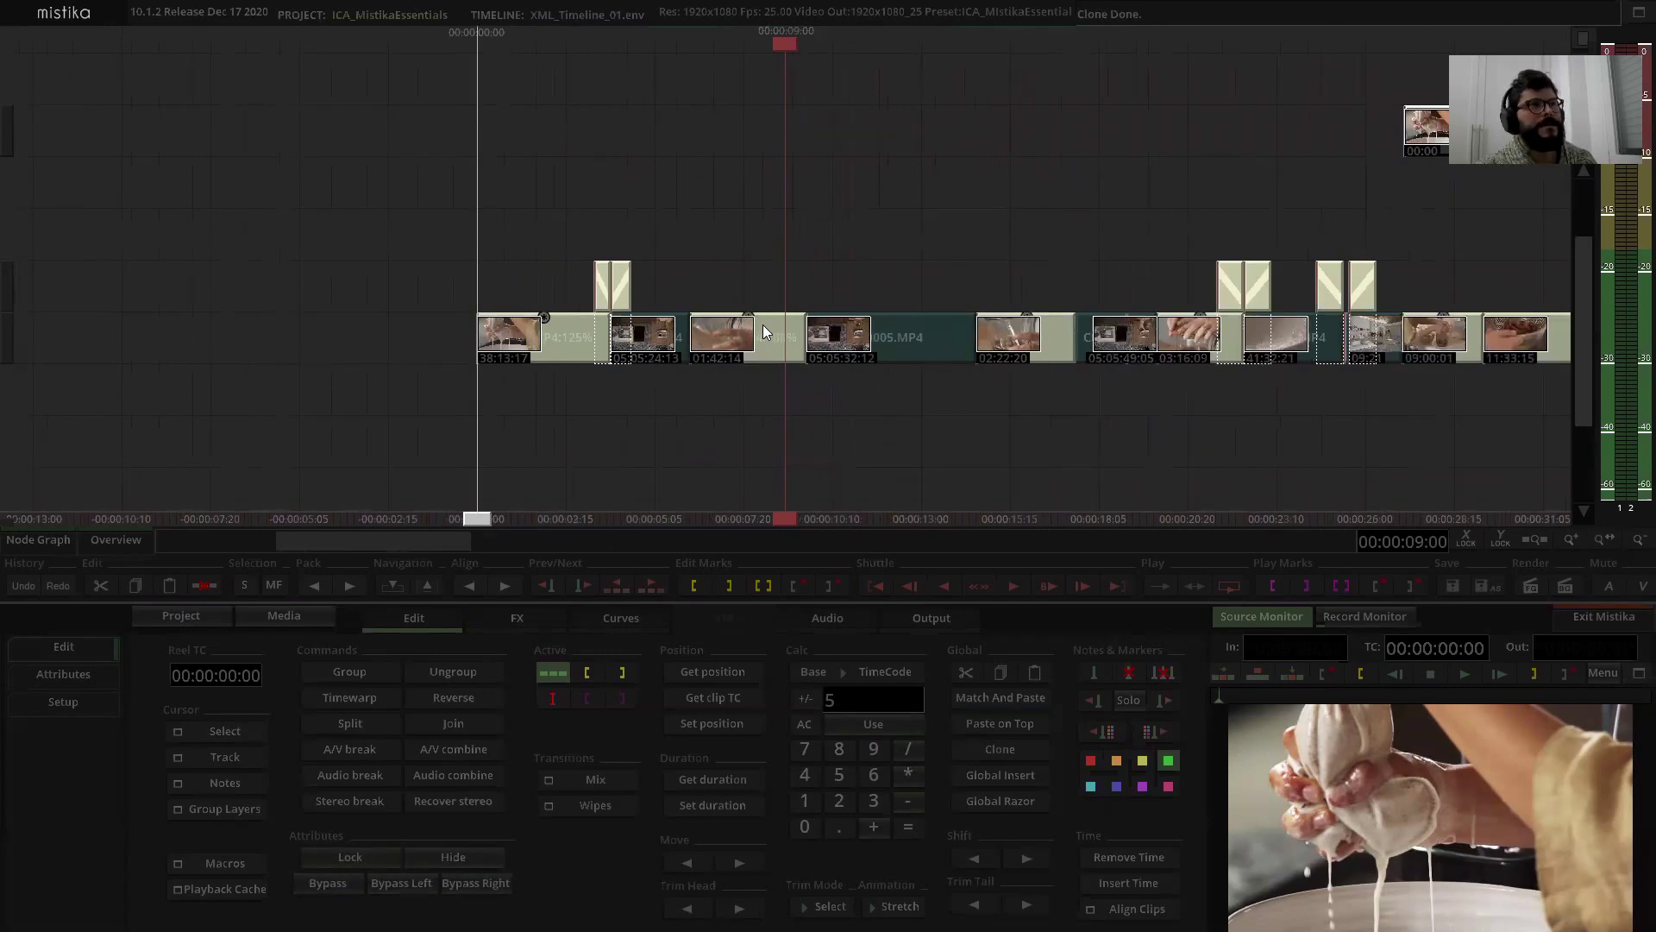
scroll(957, 216, down, 3)
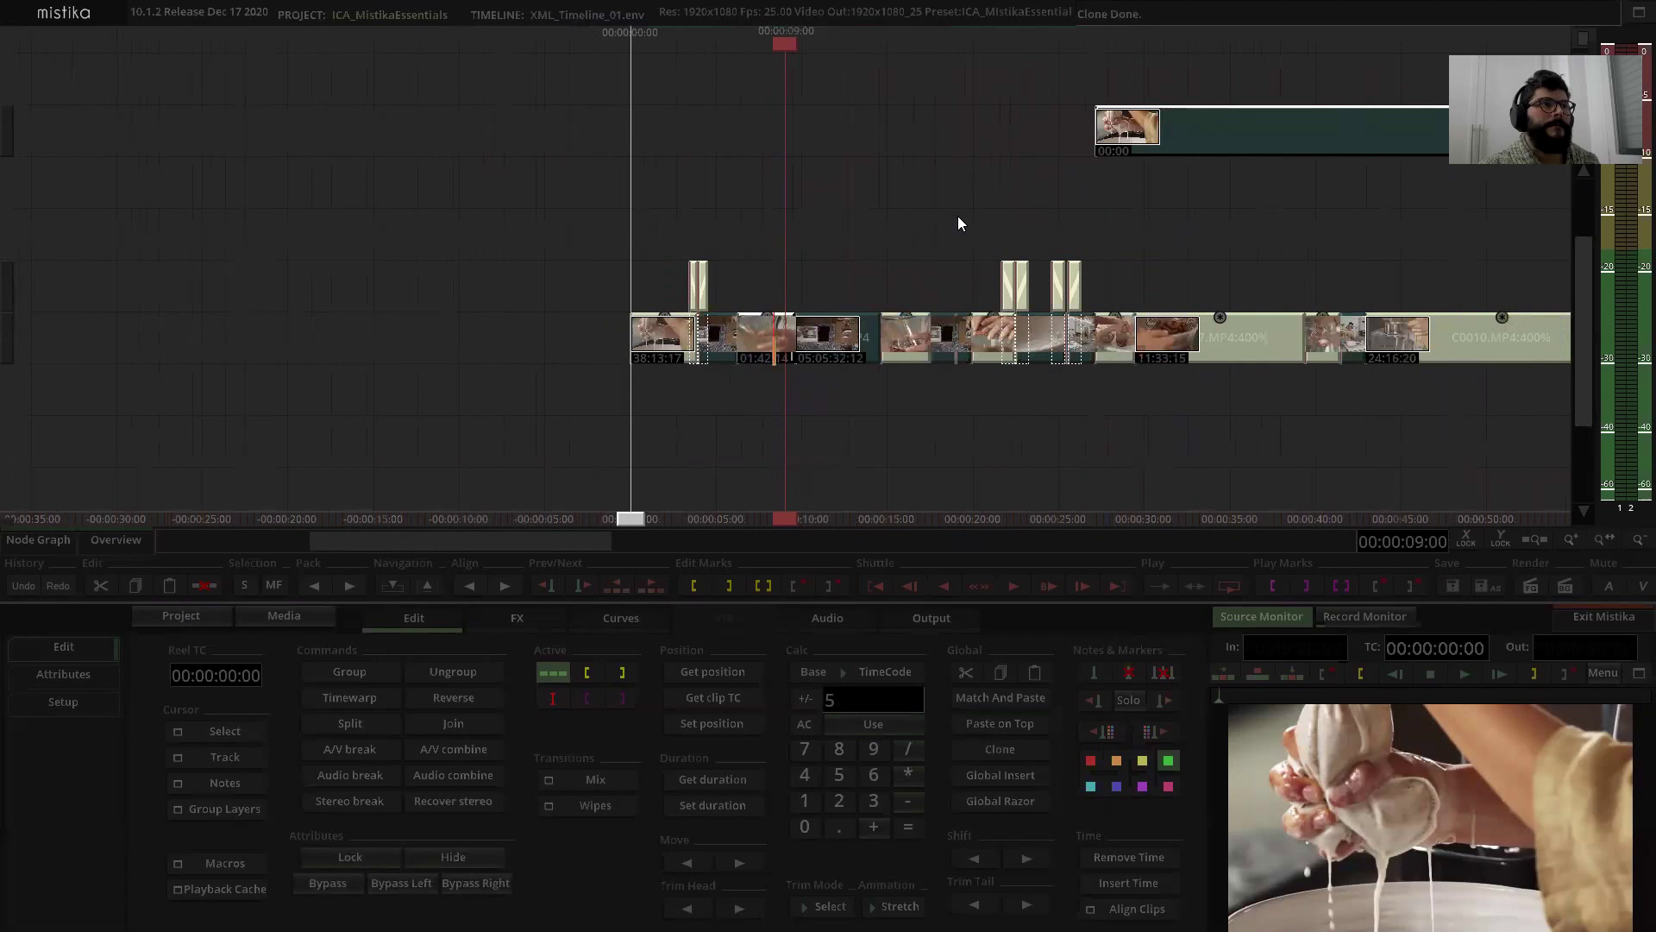
scroll(957, 217, down, 3)
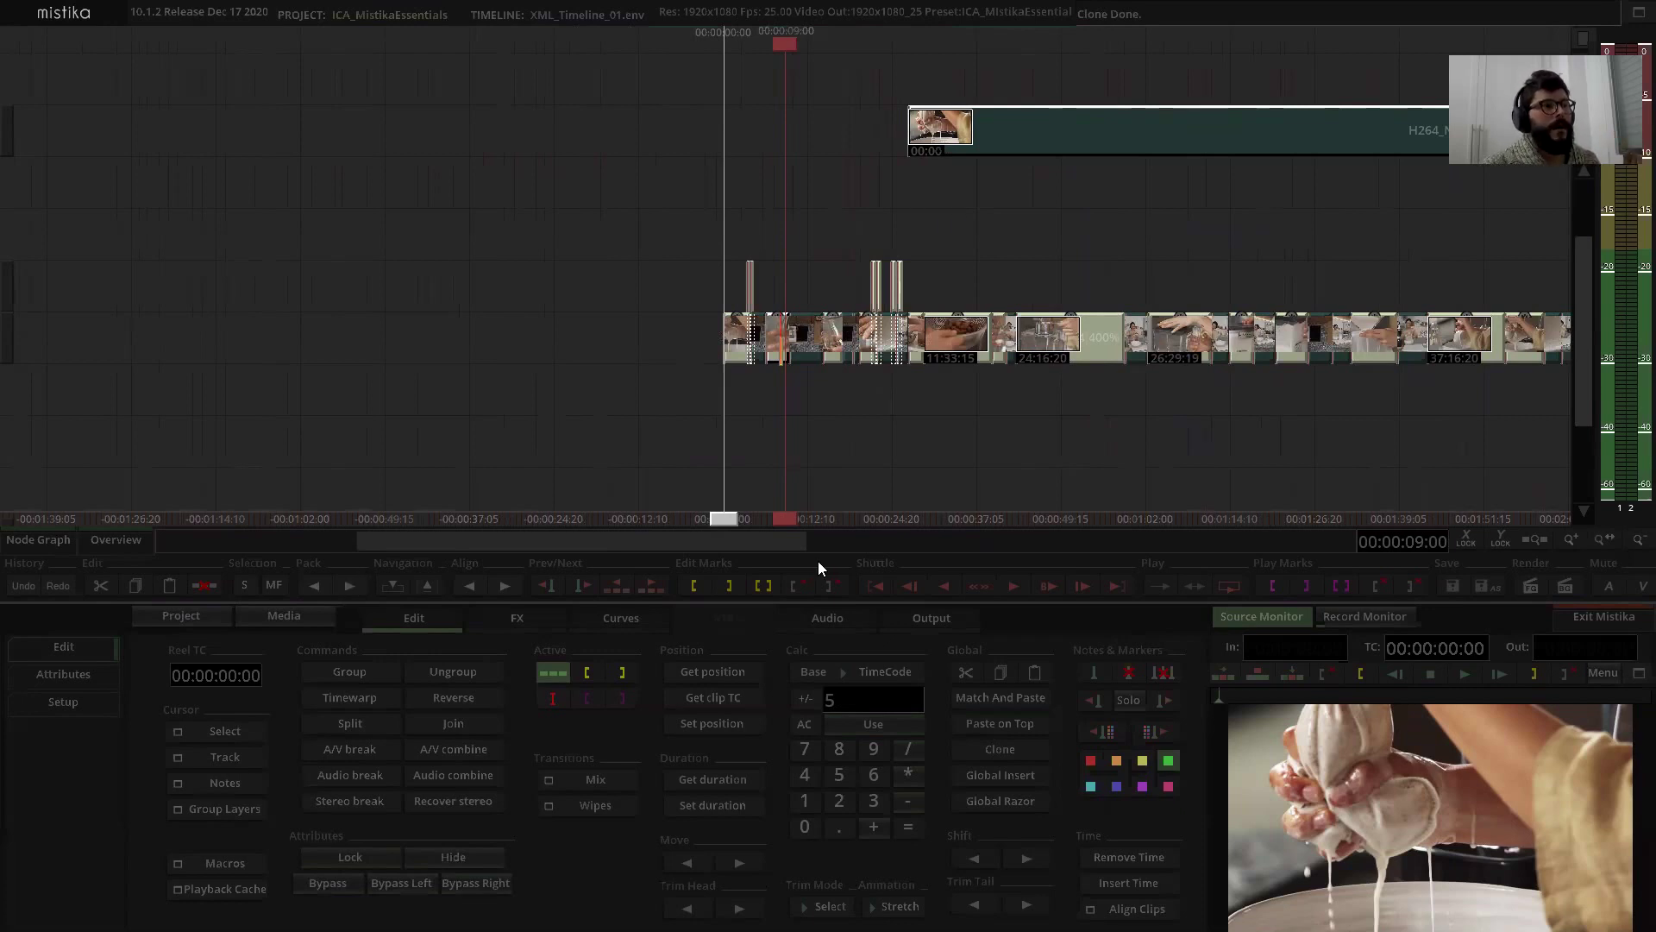
click(469, 587)
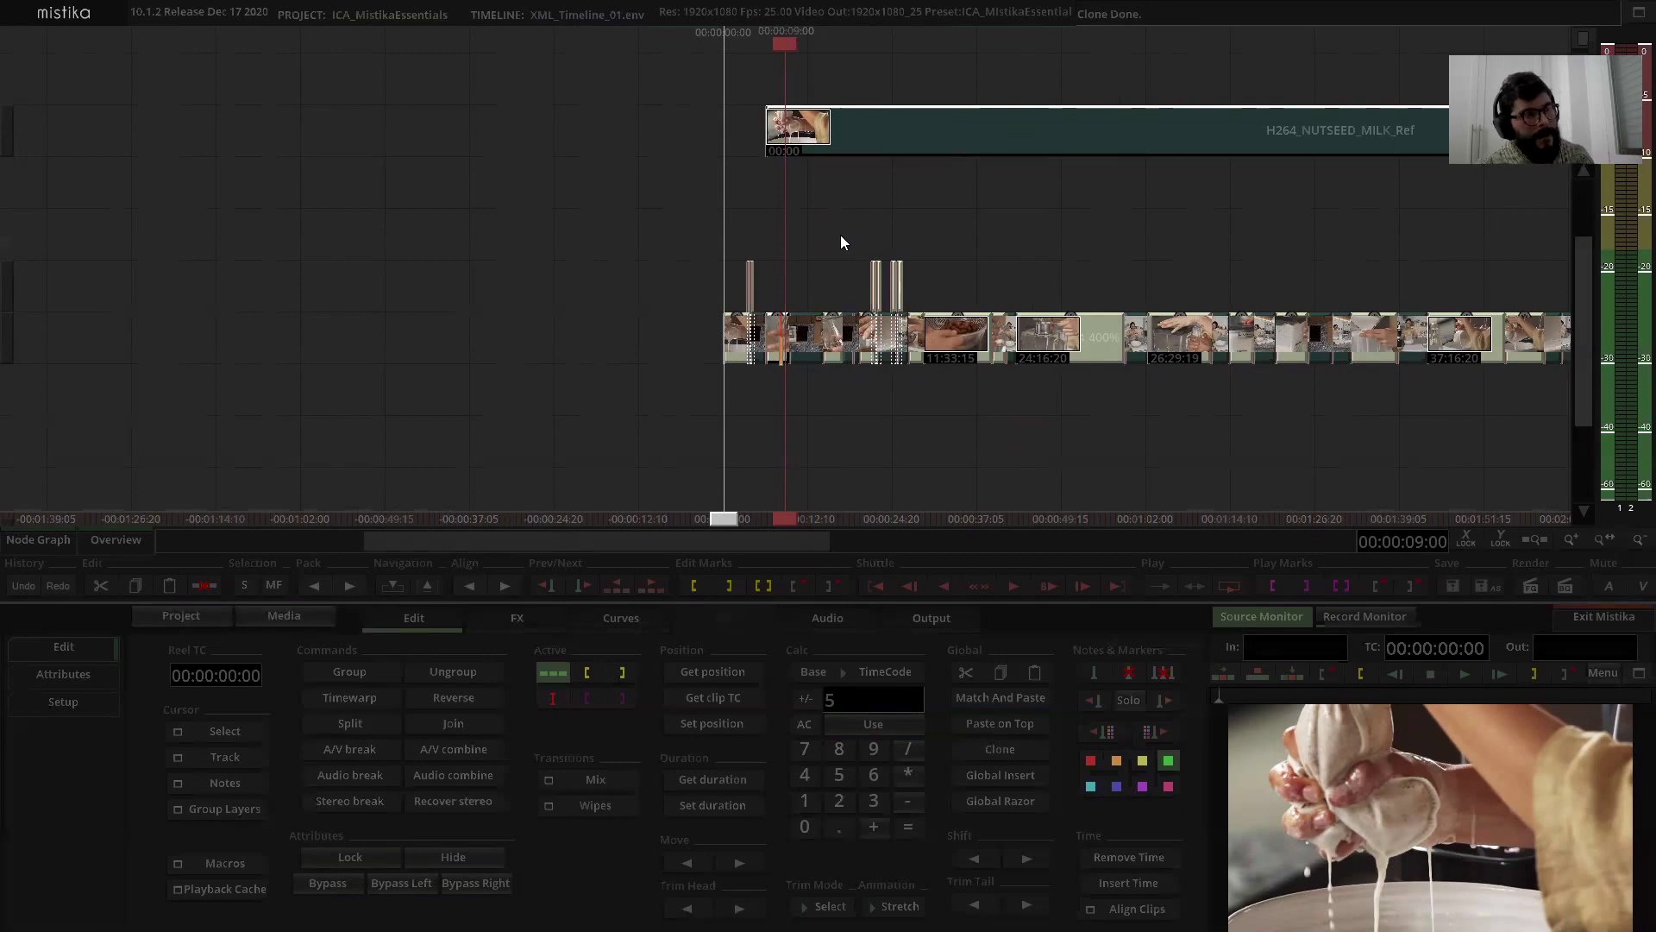
key(ctrl+z)
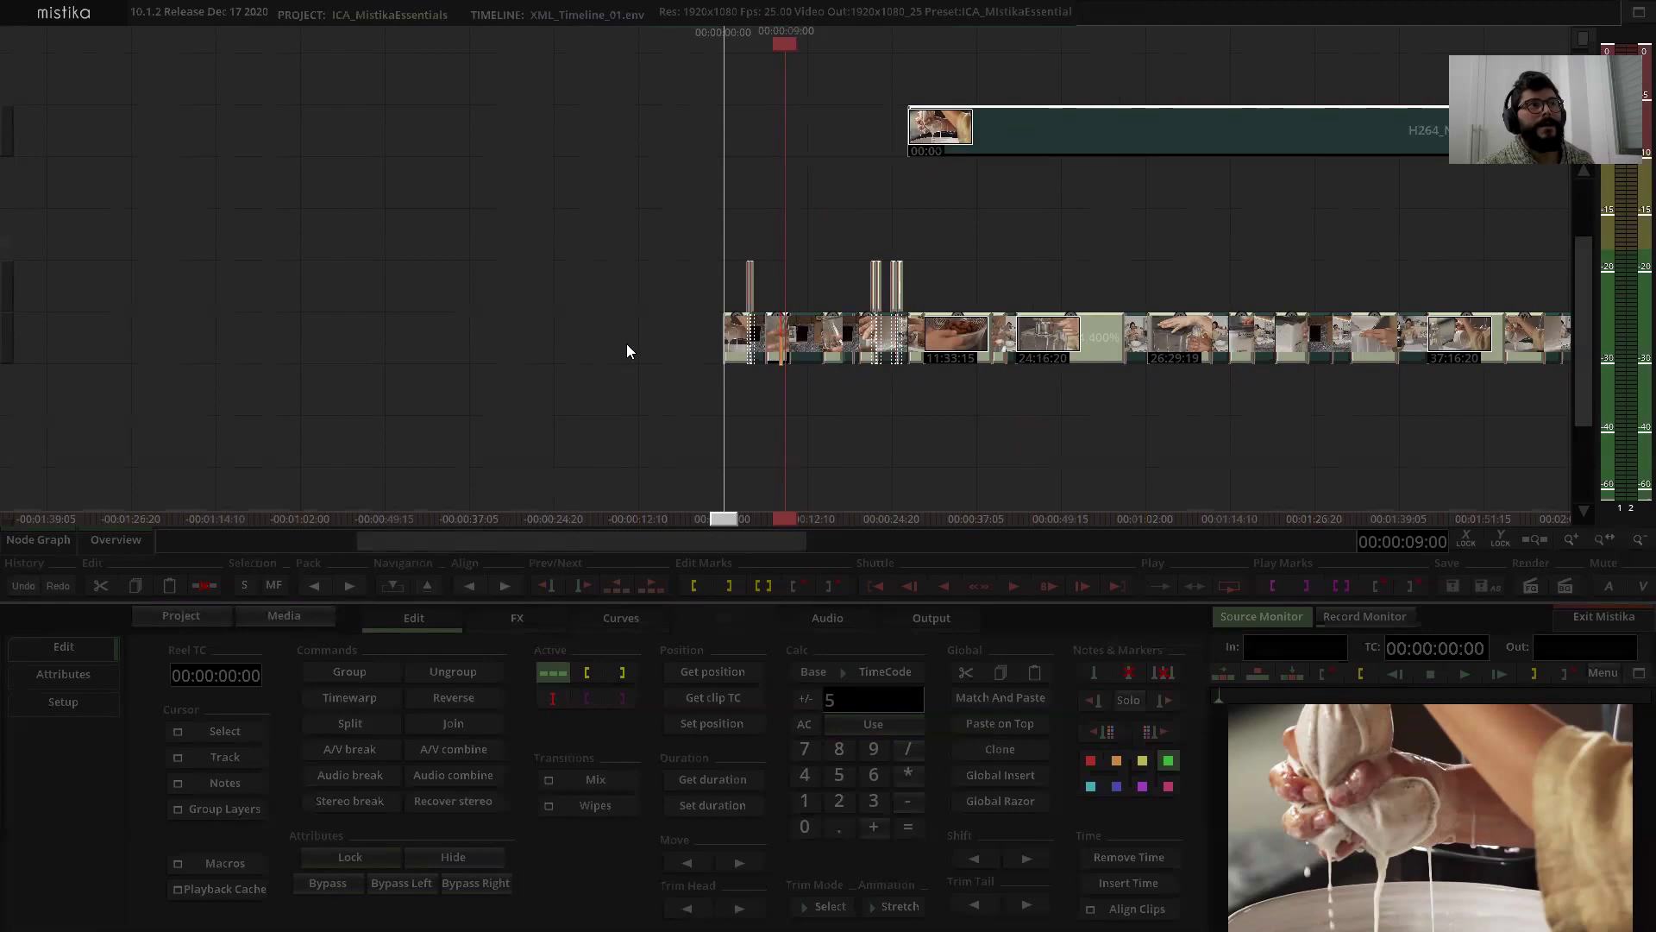
Step: Align the end of the edit clip at 00:00:09:00 with the end of the H264 reference clip
scroll(626, 344, down, 3)
scroll(626, 343, down, 1)
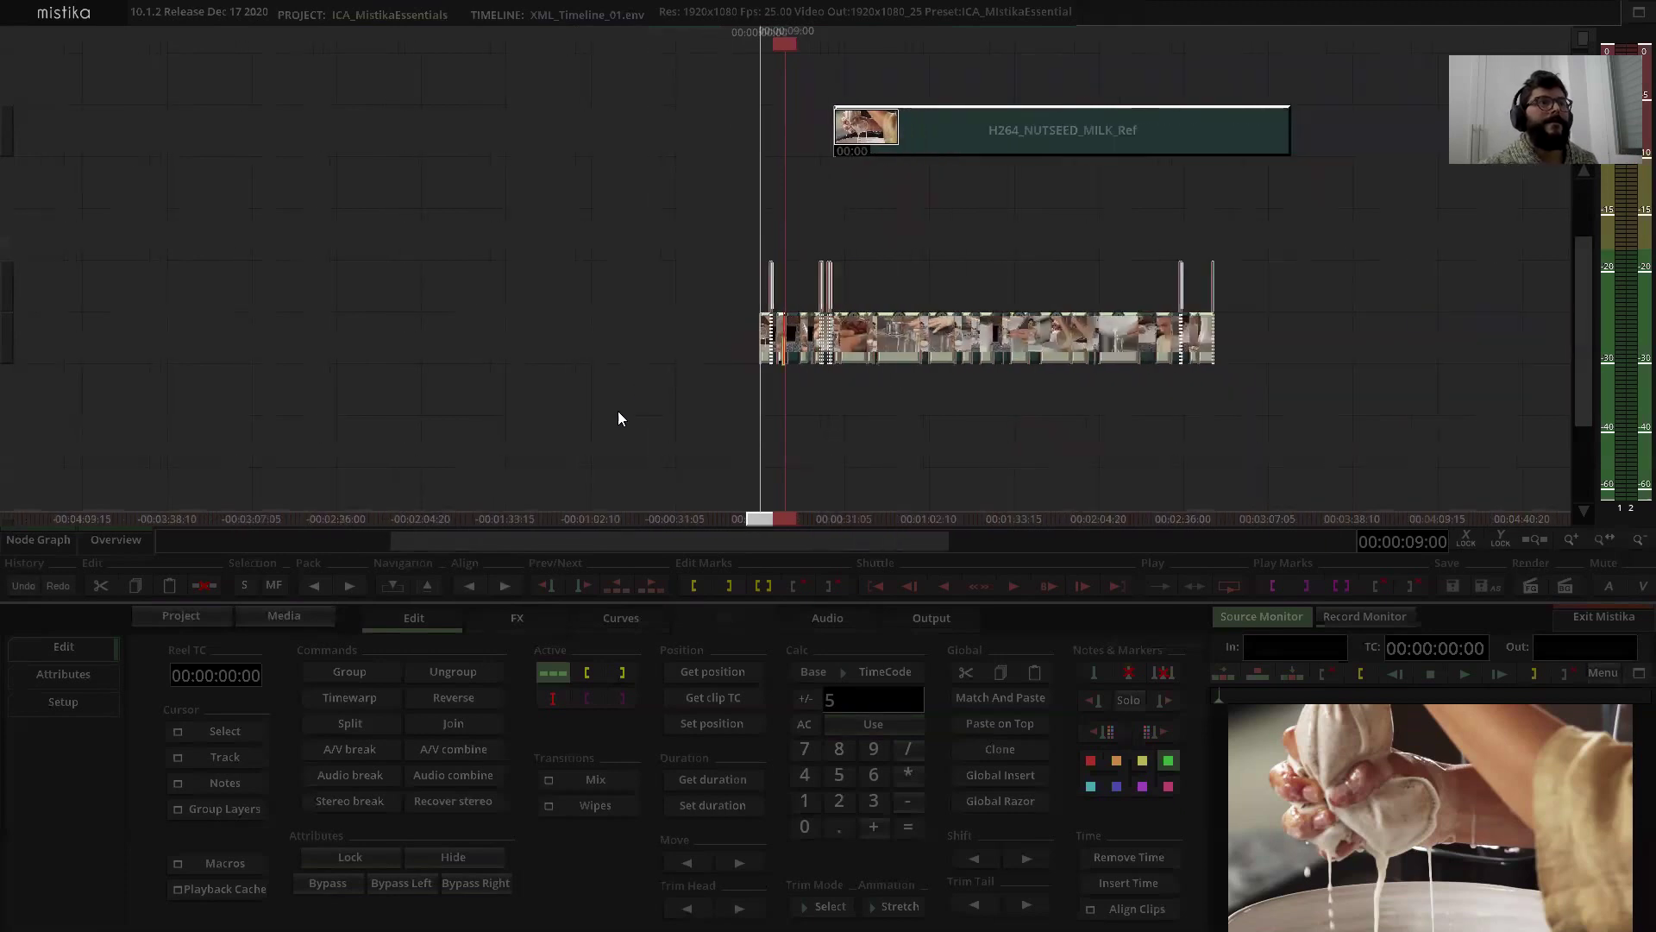
click(508, 586)
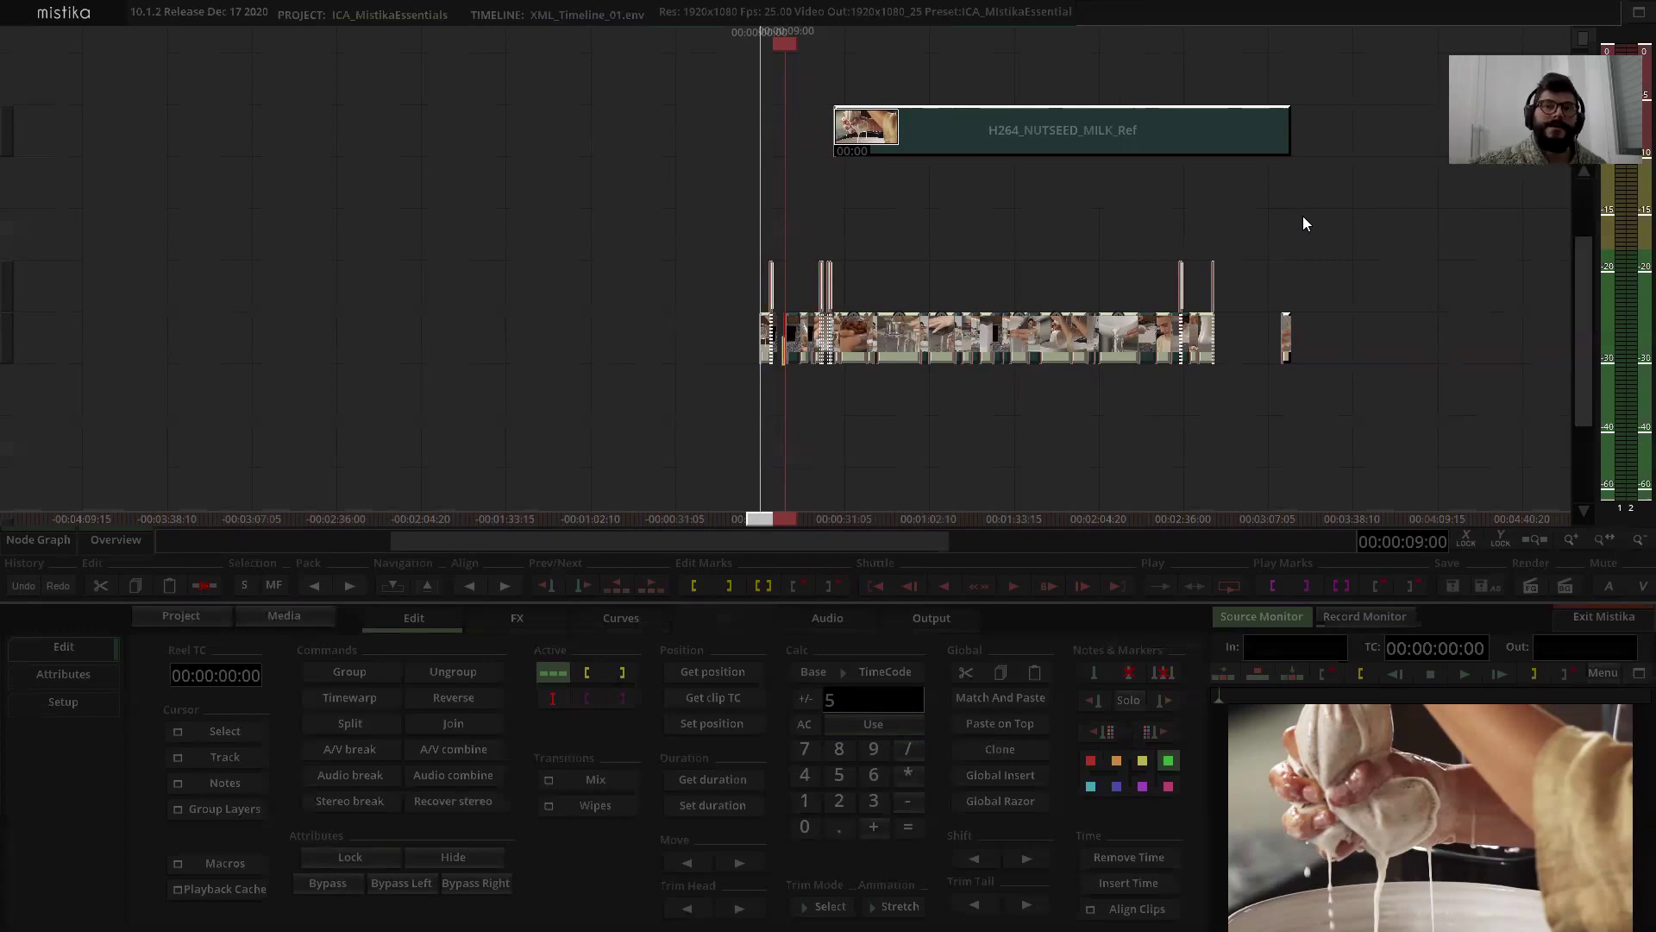
scroll(1304, 217, up, 3)
scroll(1308, 217, down, 1)
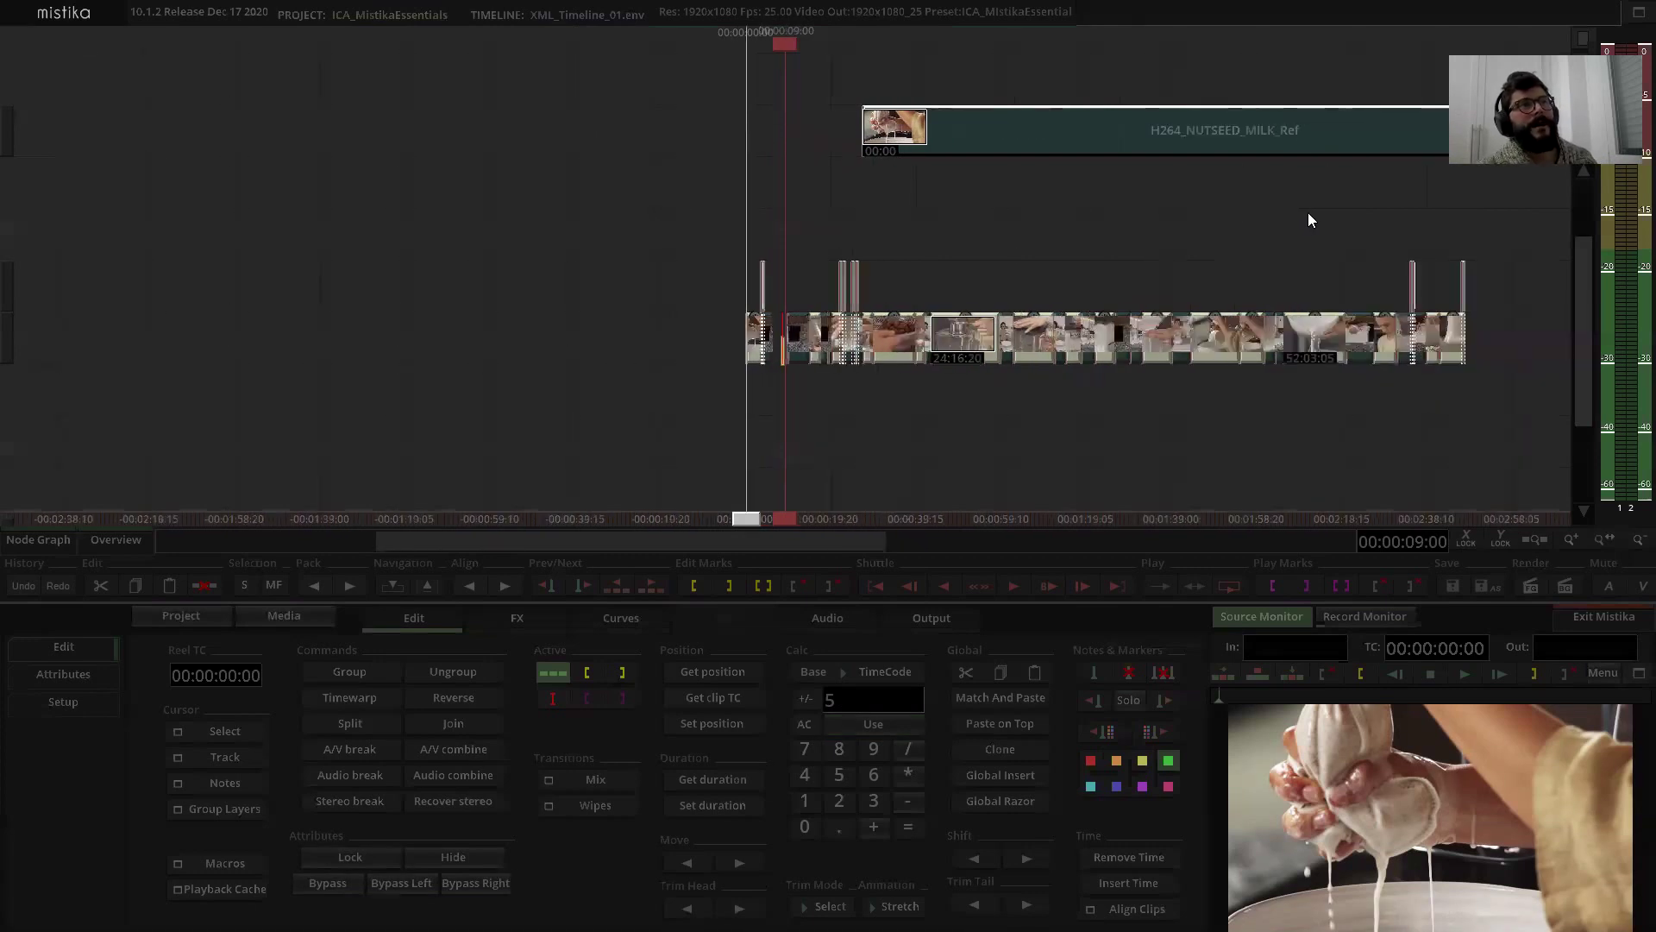
Step: Undo the end alignment between the edit clip and the H264_NUTSEED_MILK_Ref clip
scroll(1349, 226, down, 2)
key(ctrl+z)
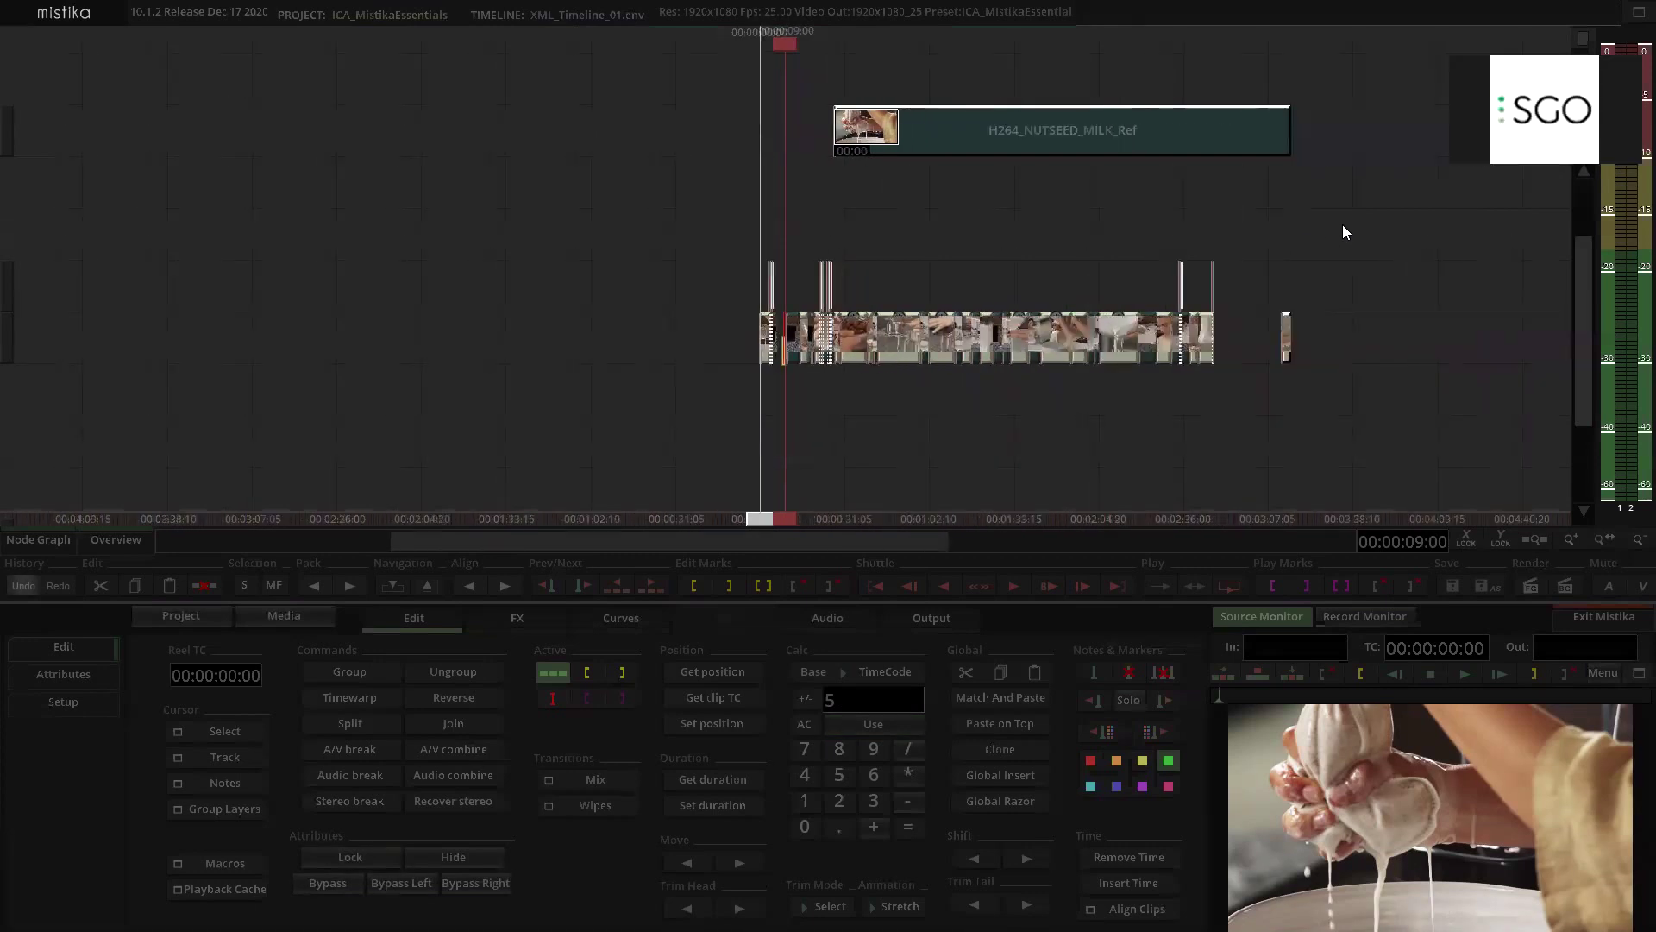
scroll(1104, 190, up, 5)
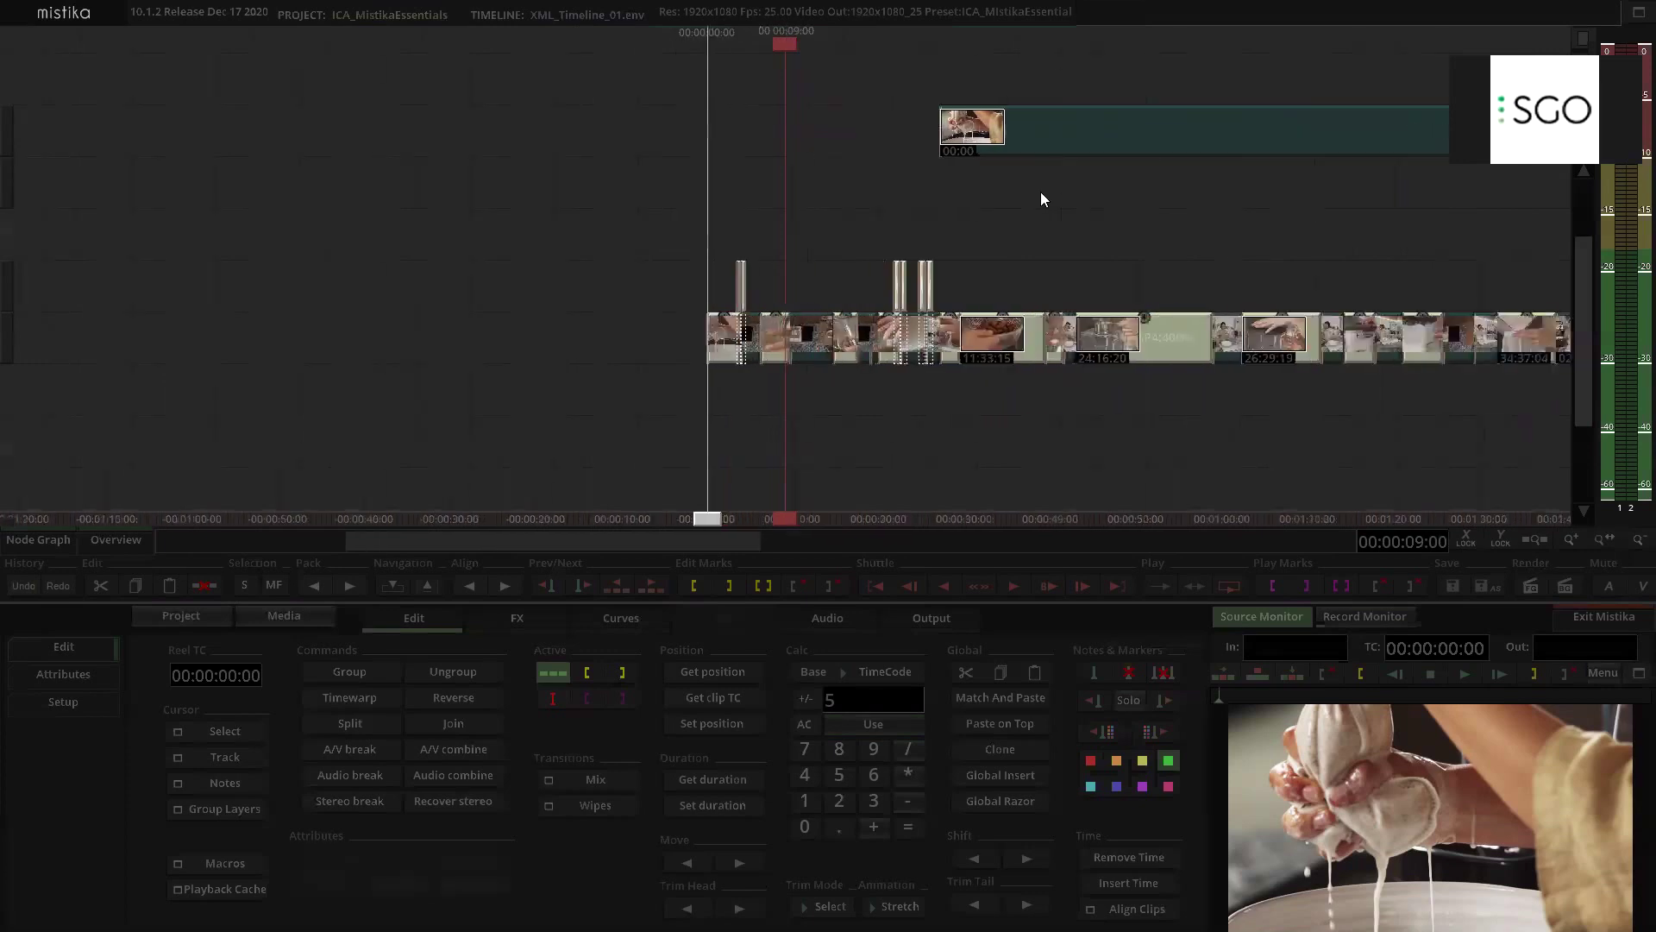
click(1040, 189)
click(1077, 133)
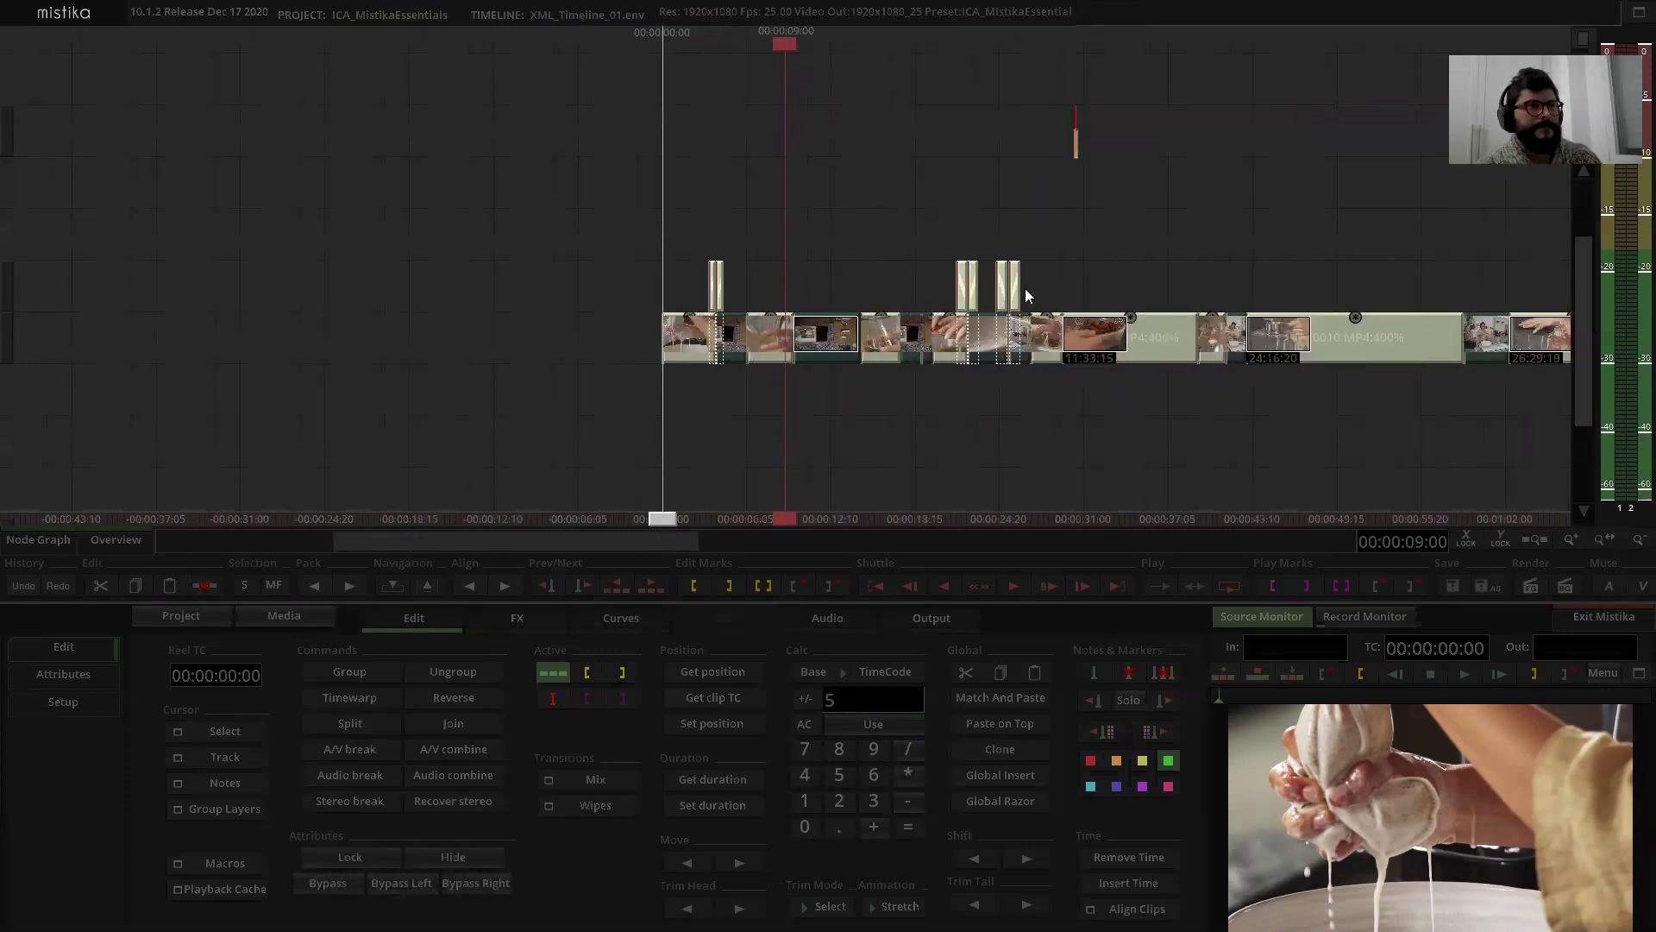
scroll(909, 209, down, 2)
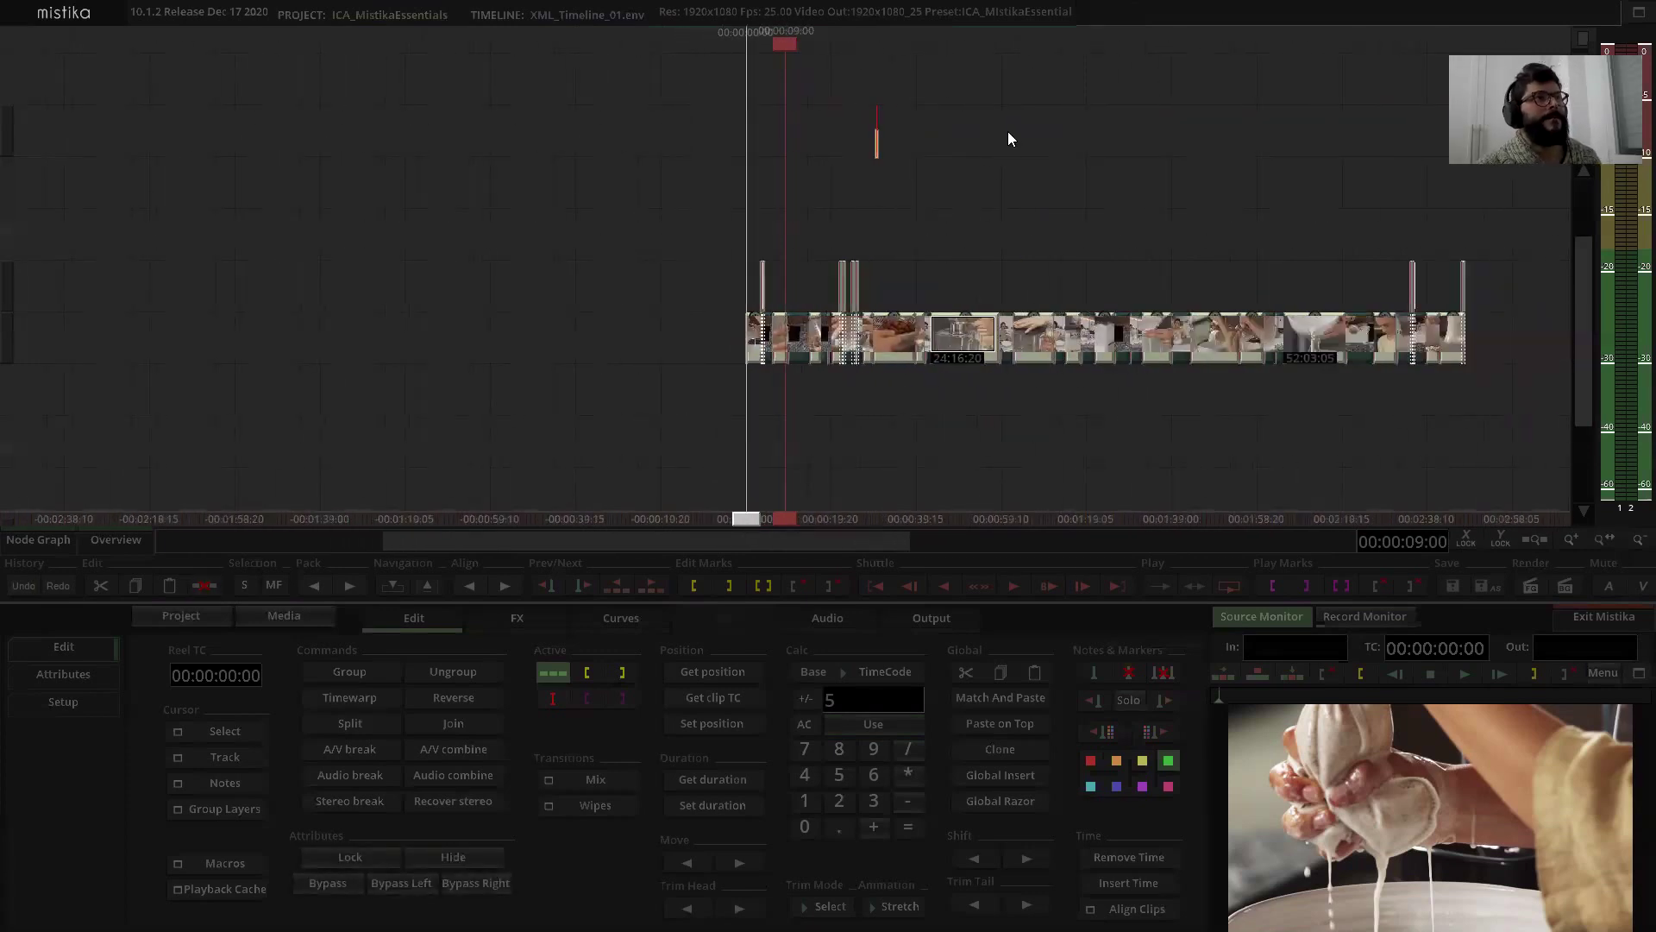
scroll(992, 142, down, 1)
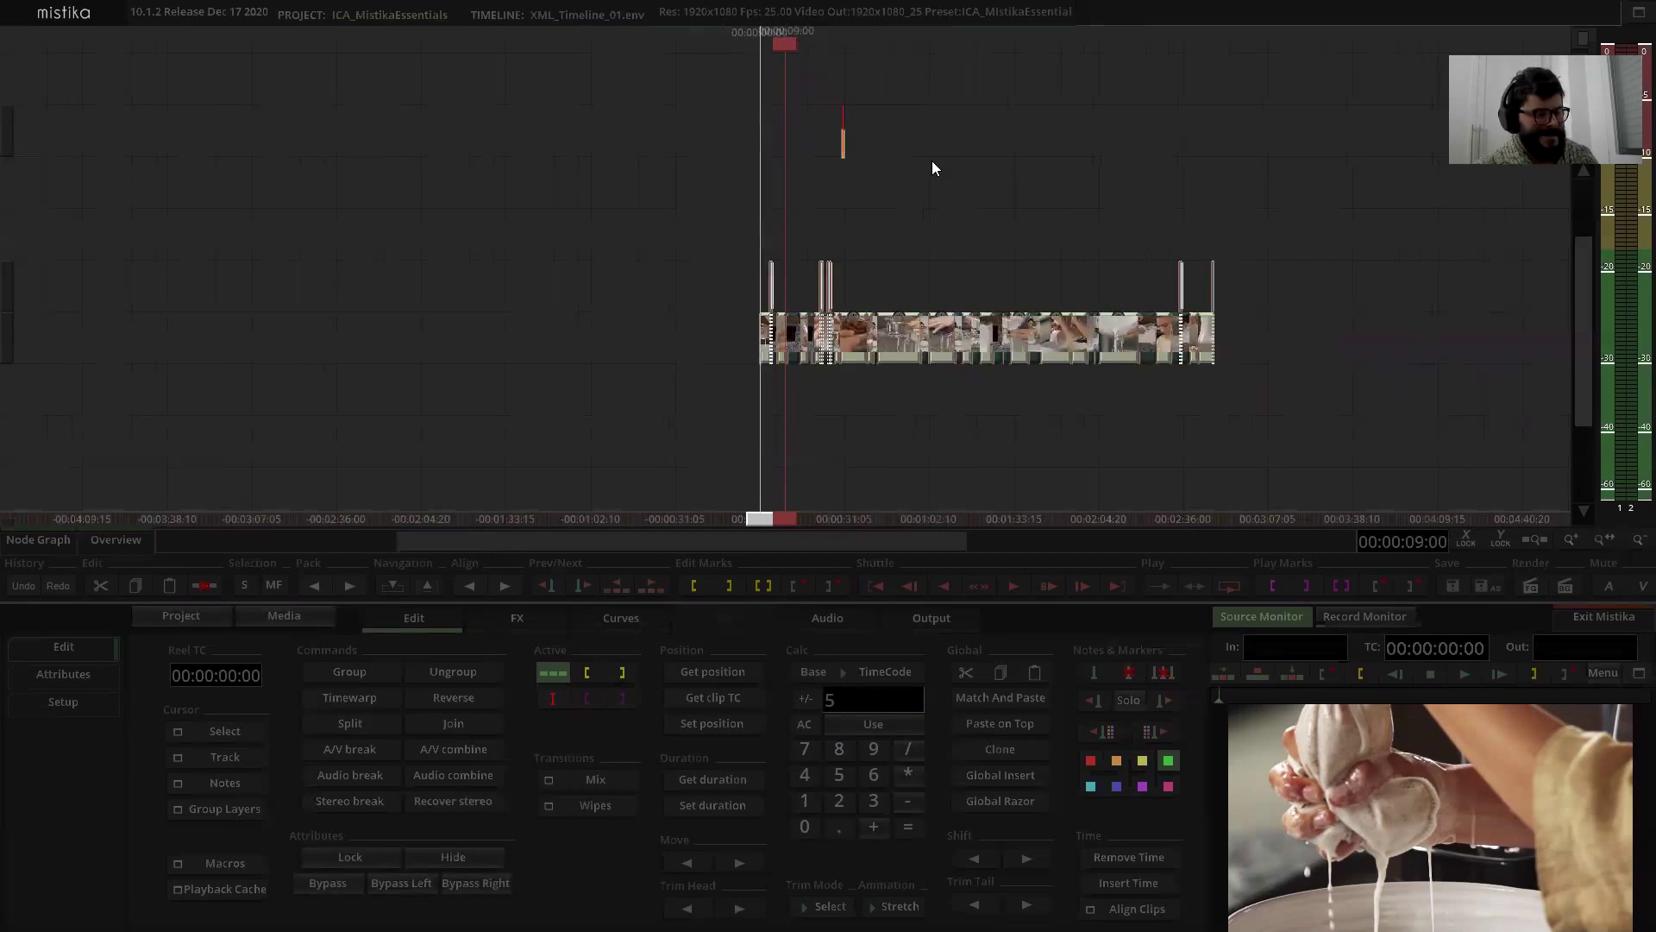
key(ctrl+z)
key(ctrl+z)
Step: Set the position of the H264_NUTSEED_MILK_Ref clip to 00:00:00:00
click(928, 153)
scroll(940, 139, down, 5)
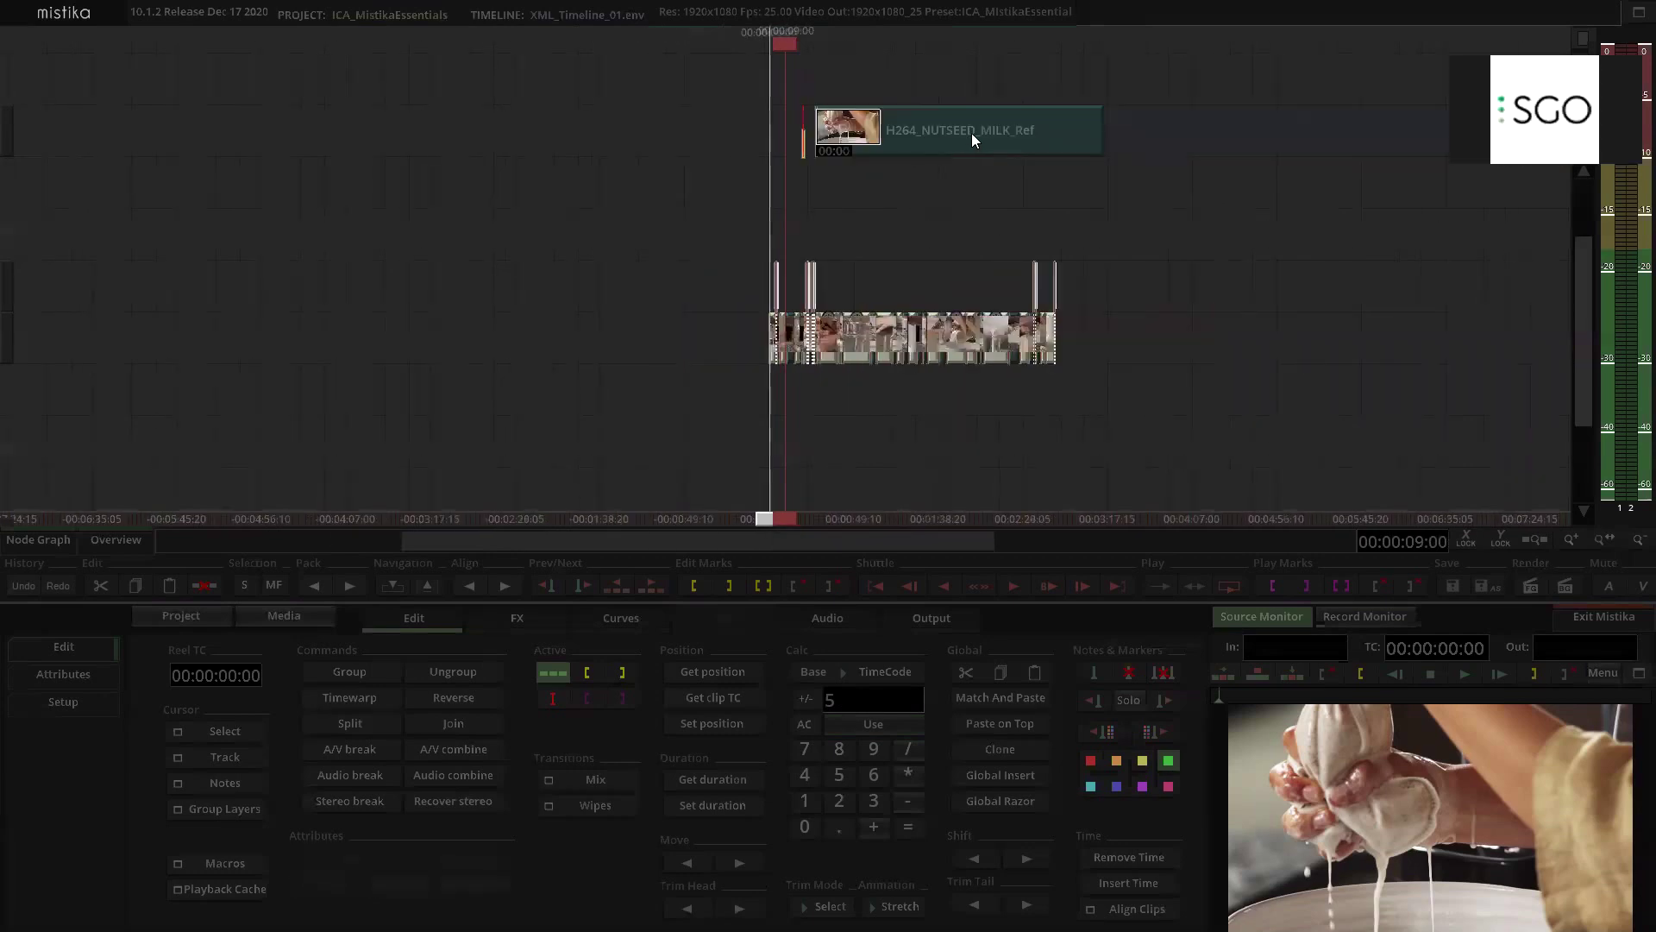
scroll(949, 138, up, 1)
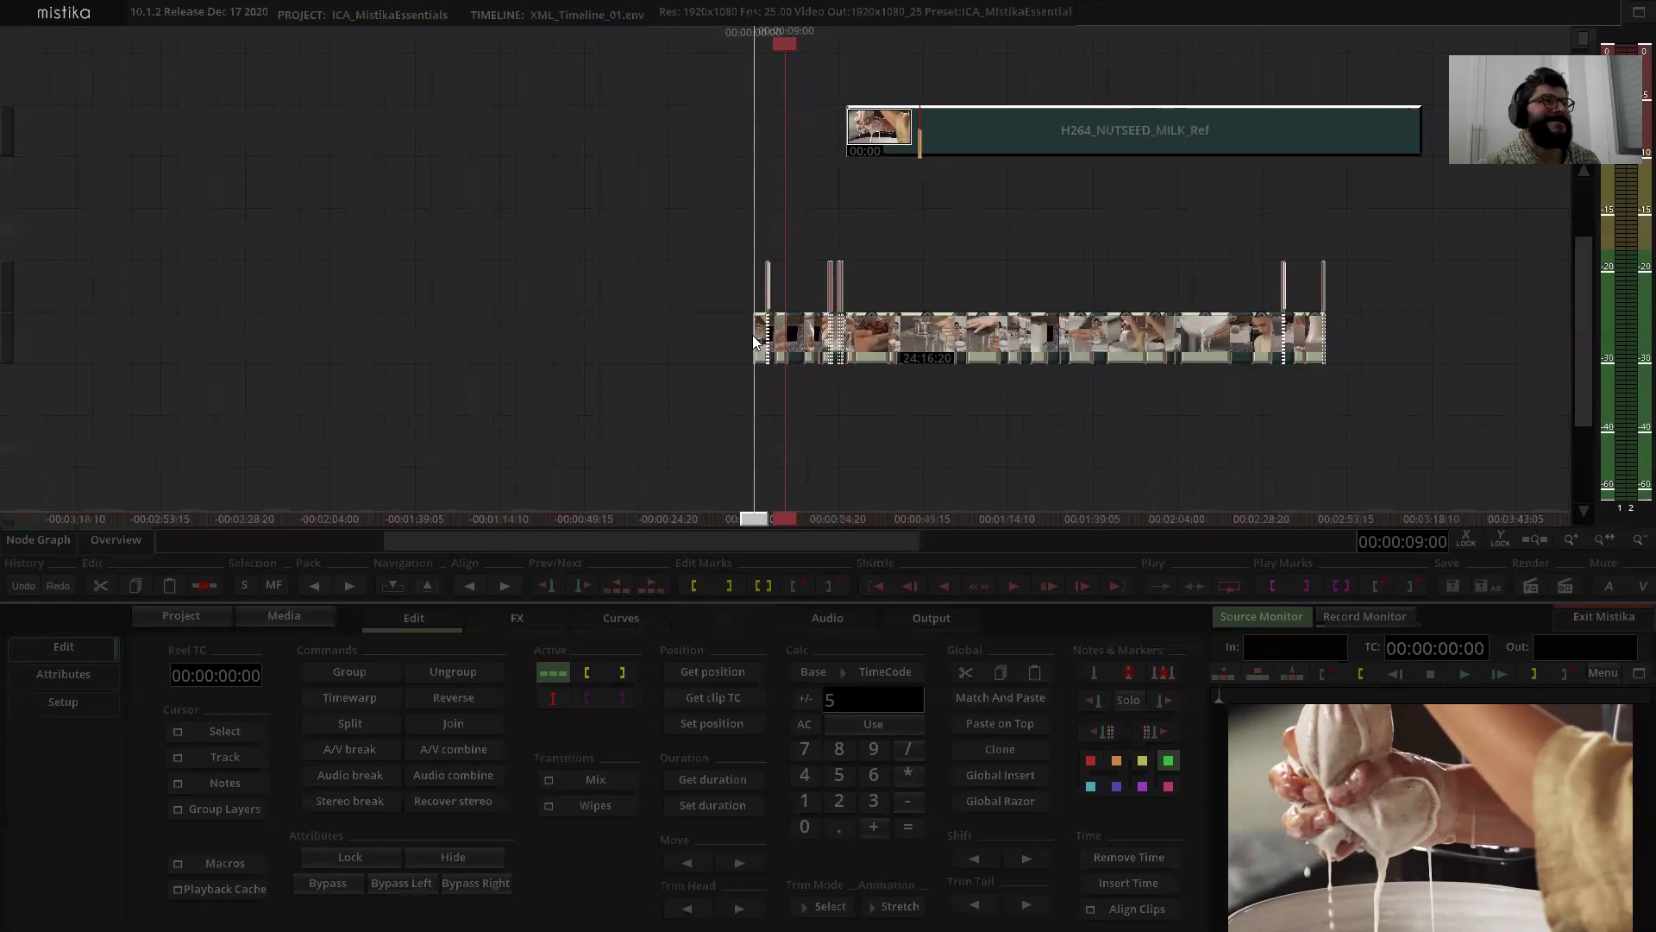
click(807, 718)
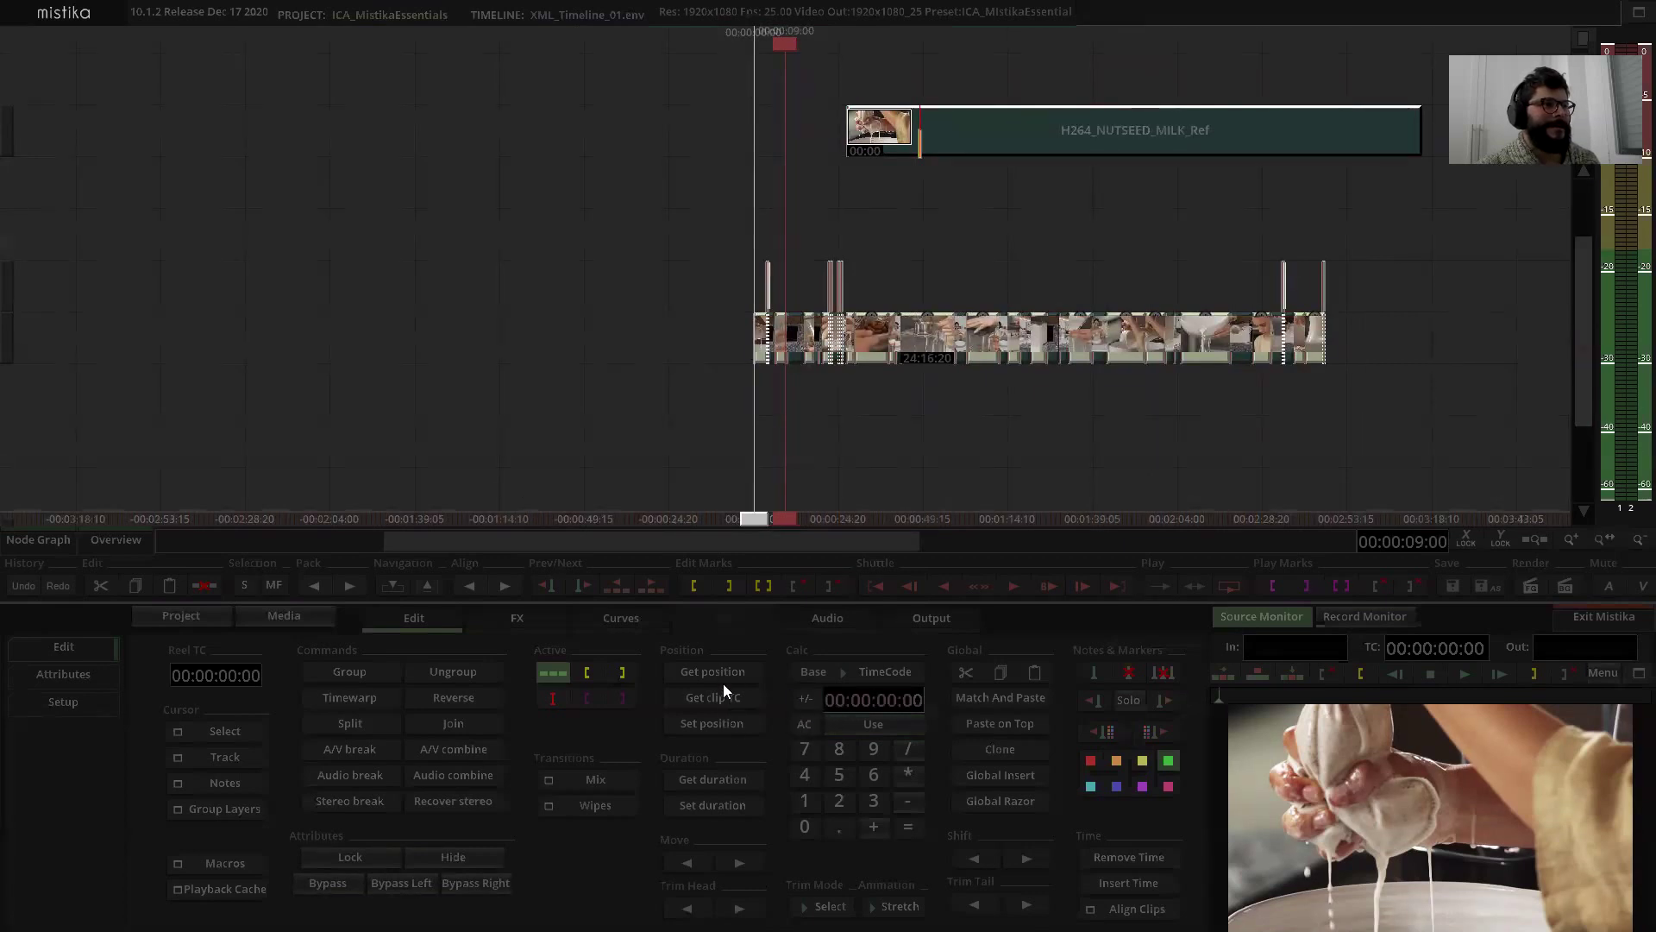
click(712, 723)
click(712, 723)
click(894, 240)
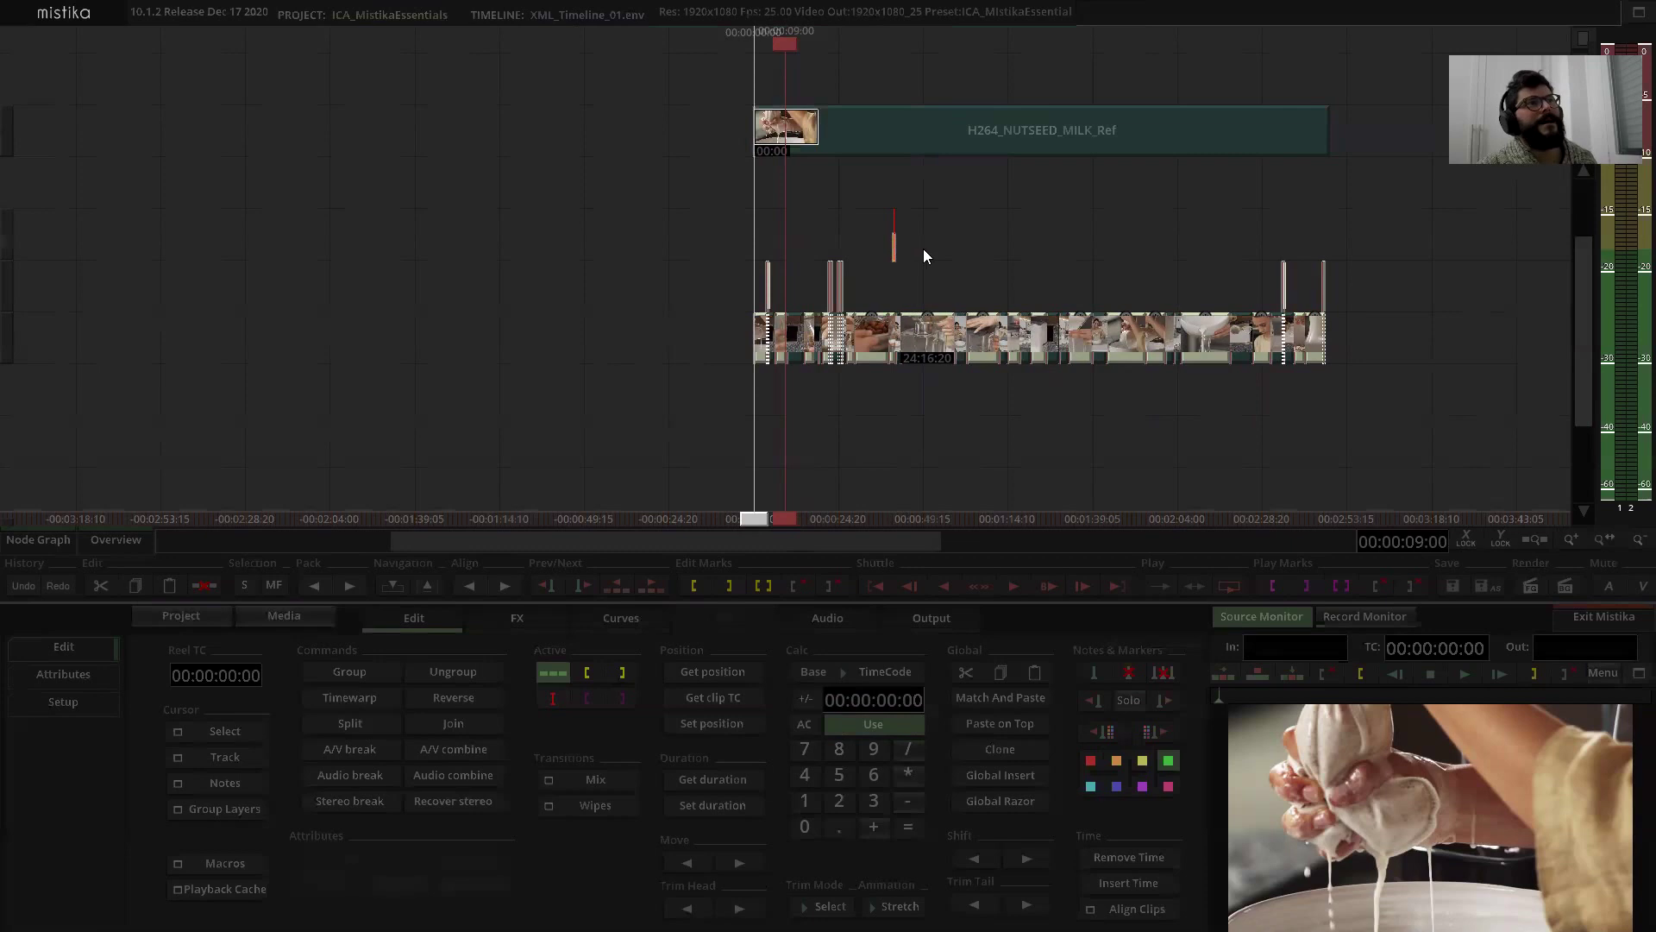
Step: Add a vertical stripe wipe transition on top of the H264_NUTSEED_MILK_Ref clip
scroll(923, 248, up, 2)
drag(842, 227, 913, 271)
scroll(913, 270, up, 2)
scroll(913, 273, down, 1)
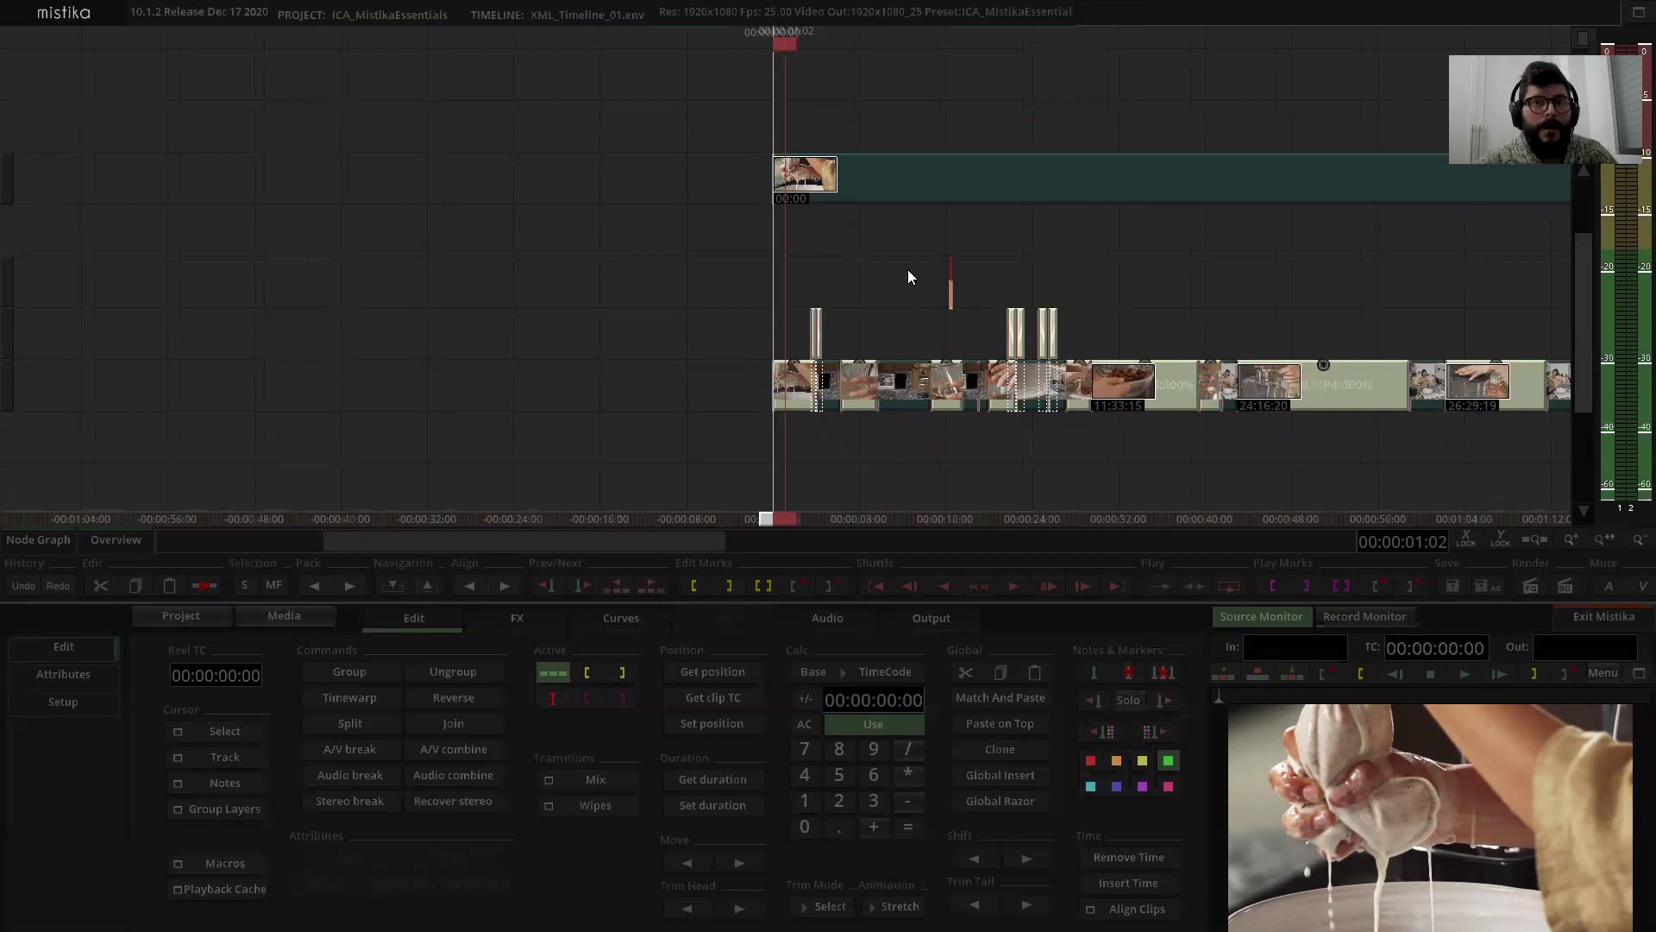
scroll(908, 273, up, 5)
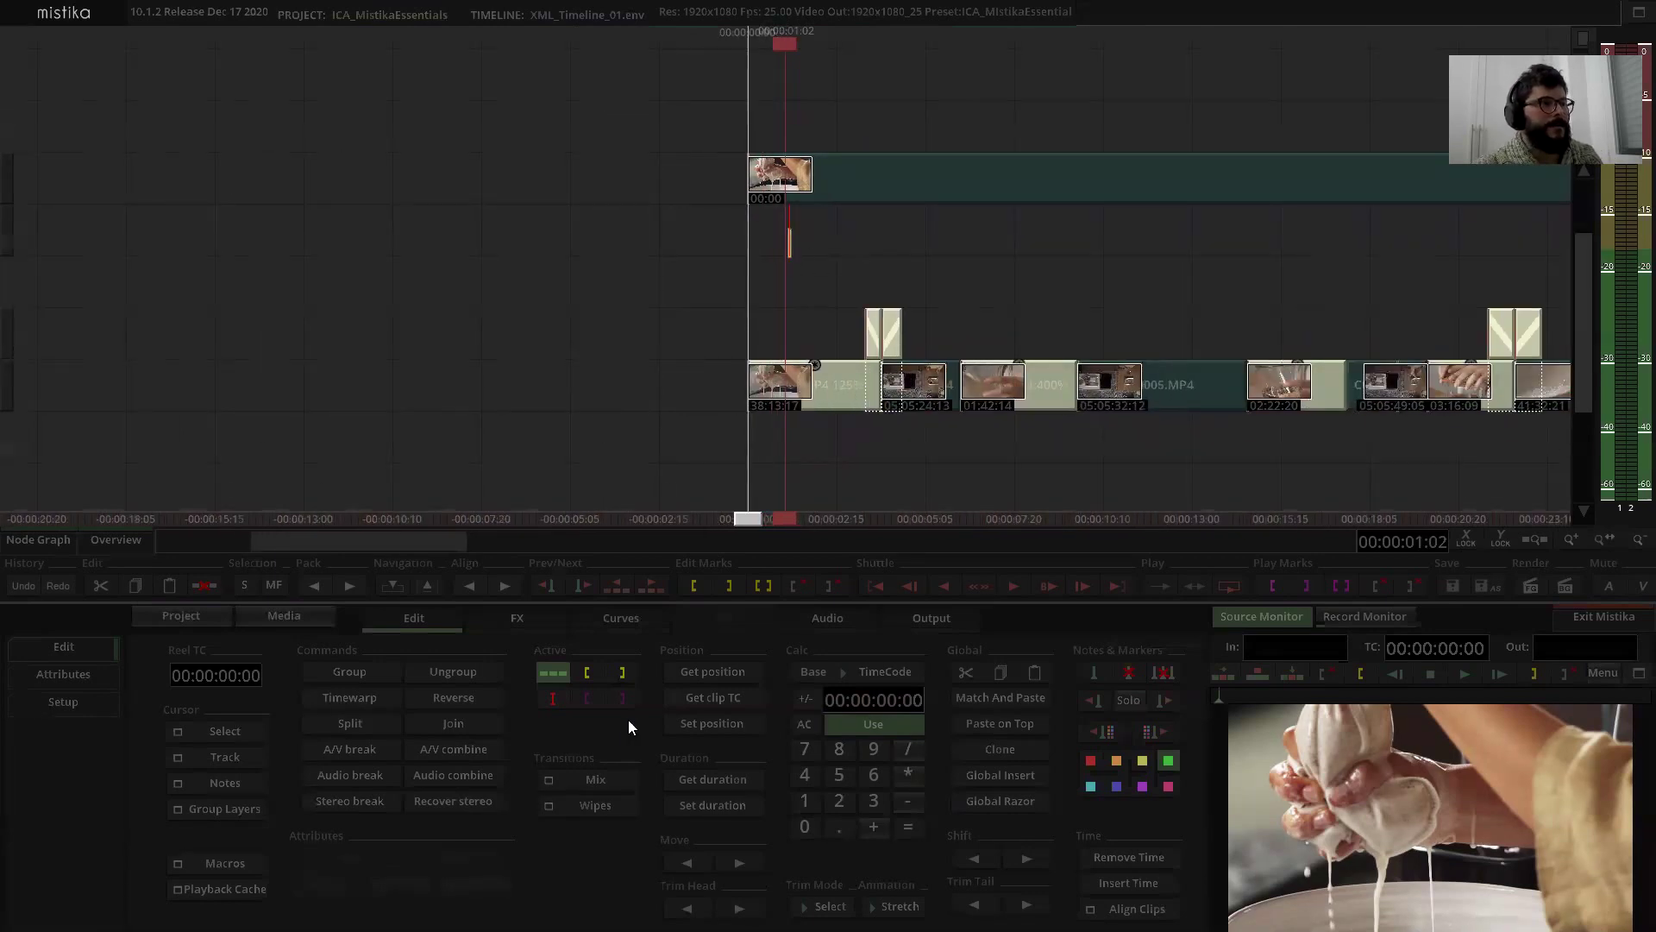
click(826, 172)
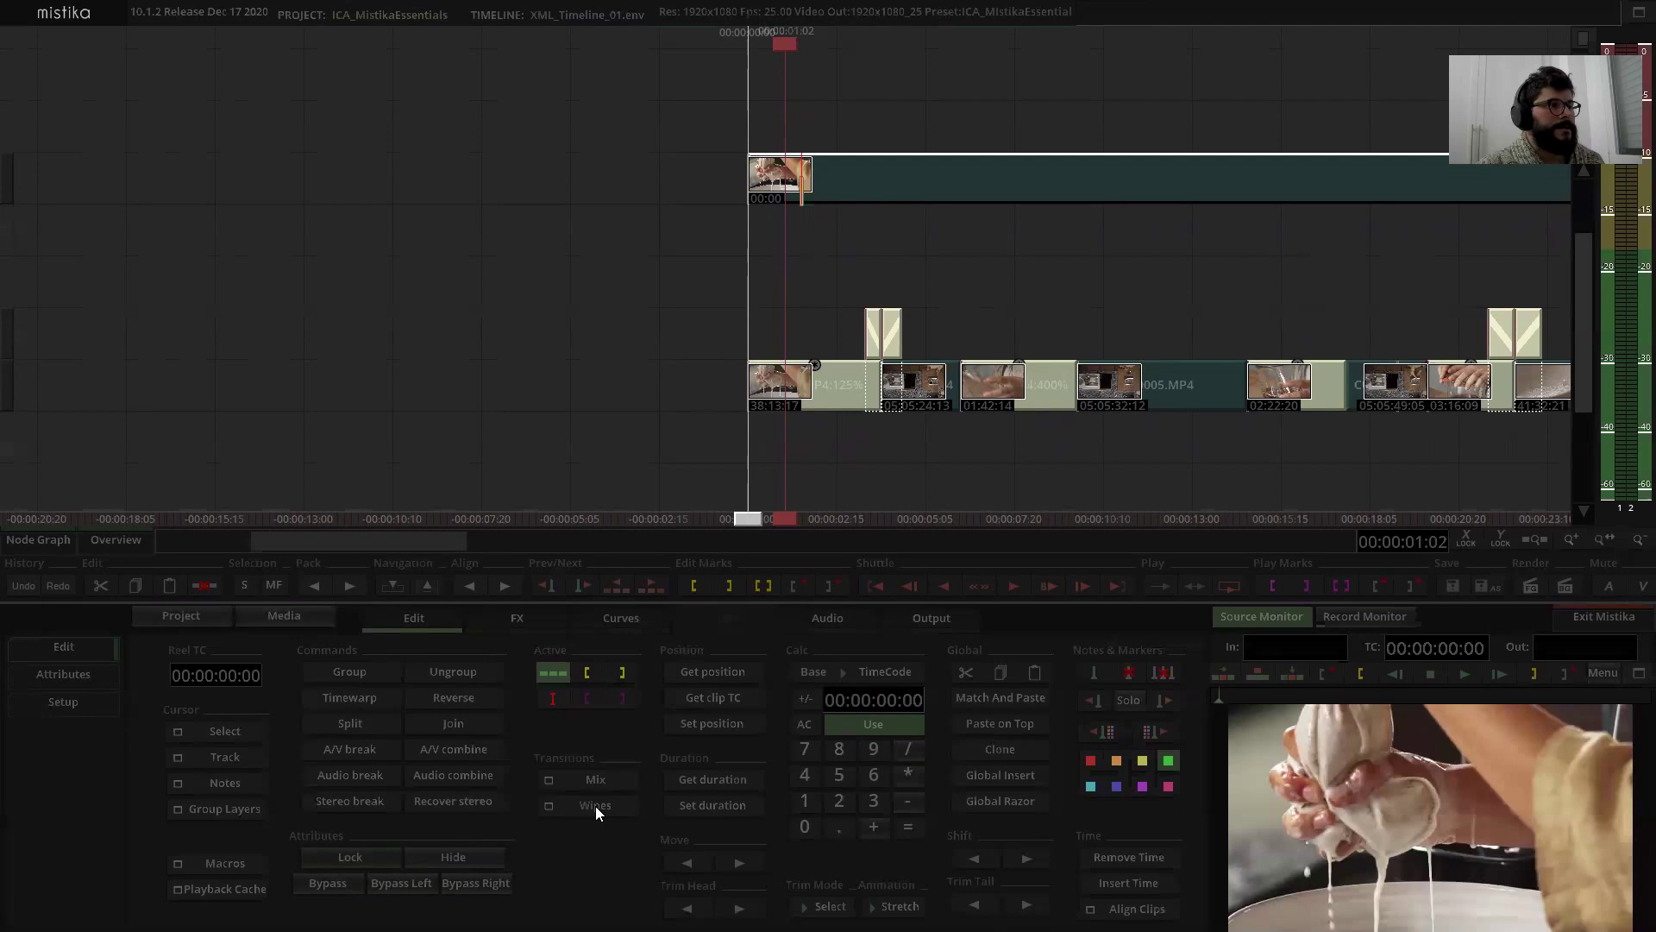
click(630, 328)
click(837, 189)
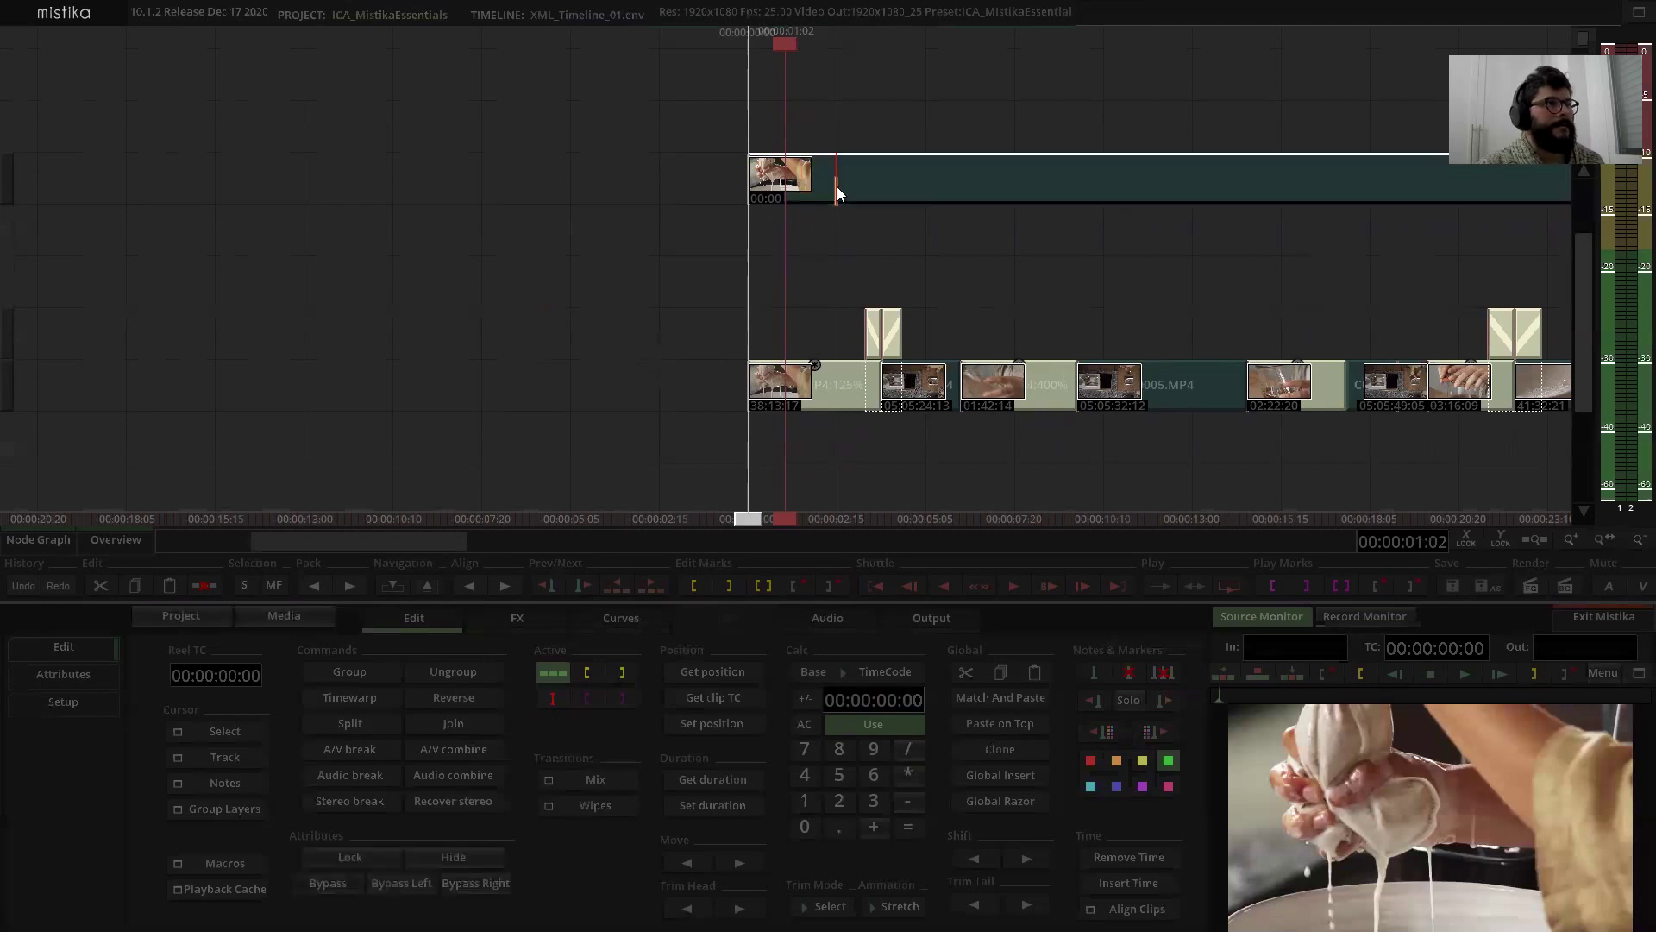
click(579, 809)
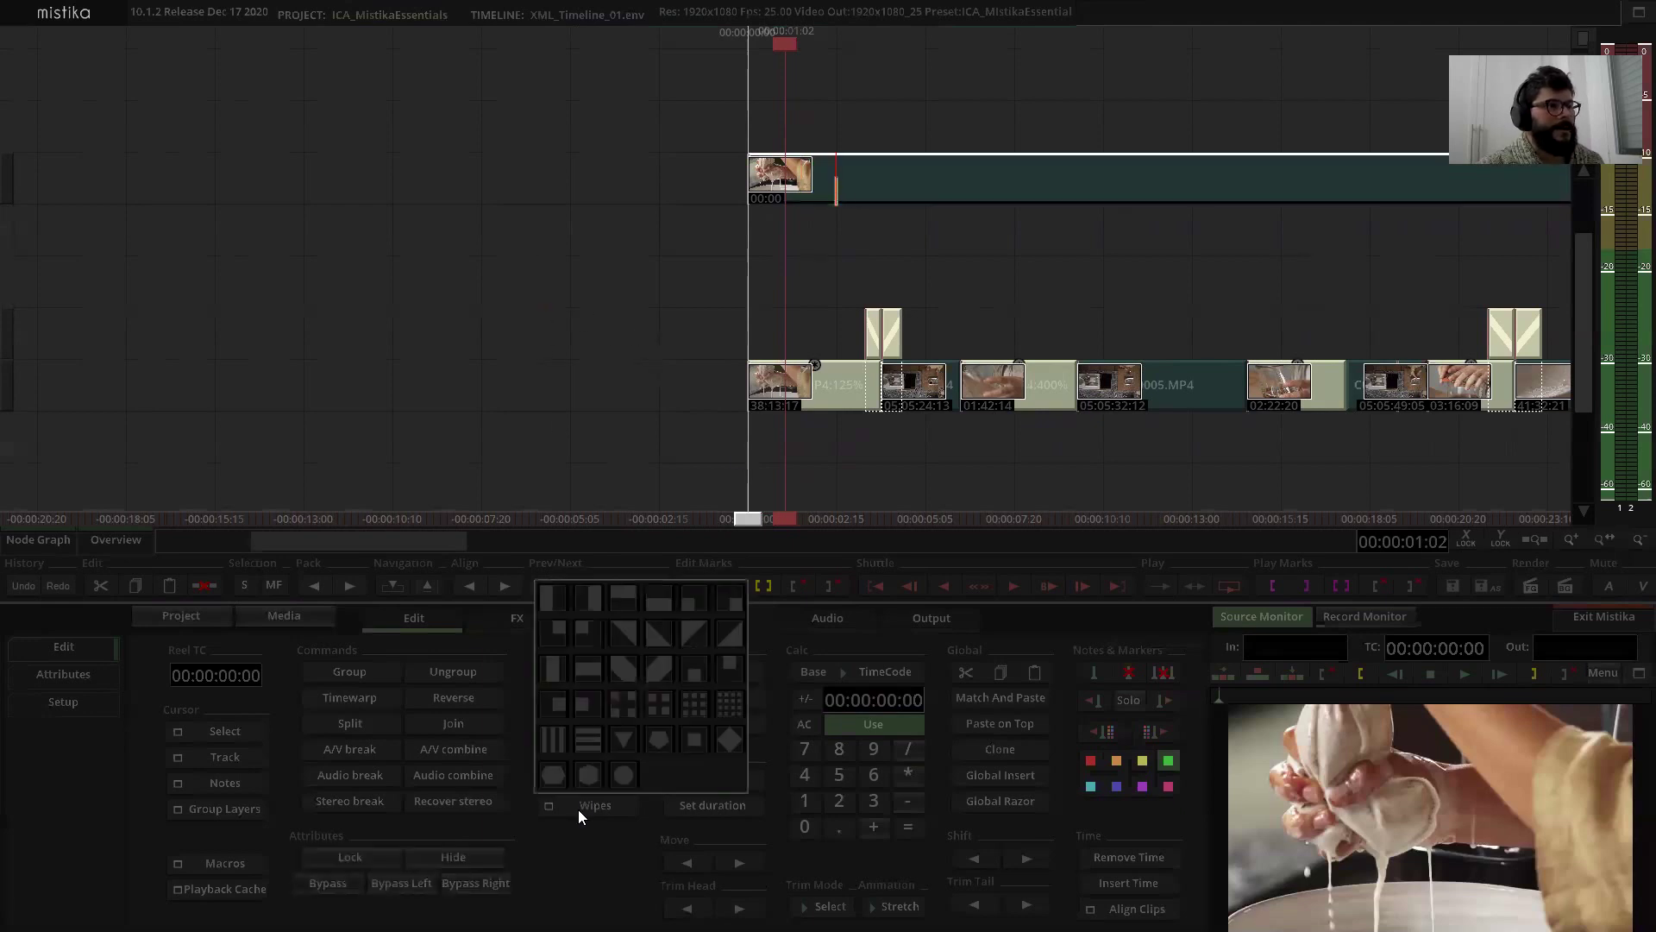
click(554, 740)
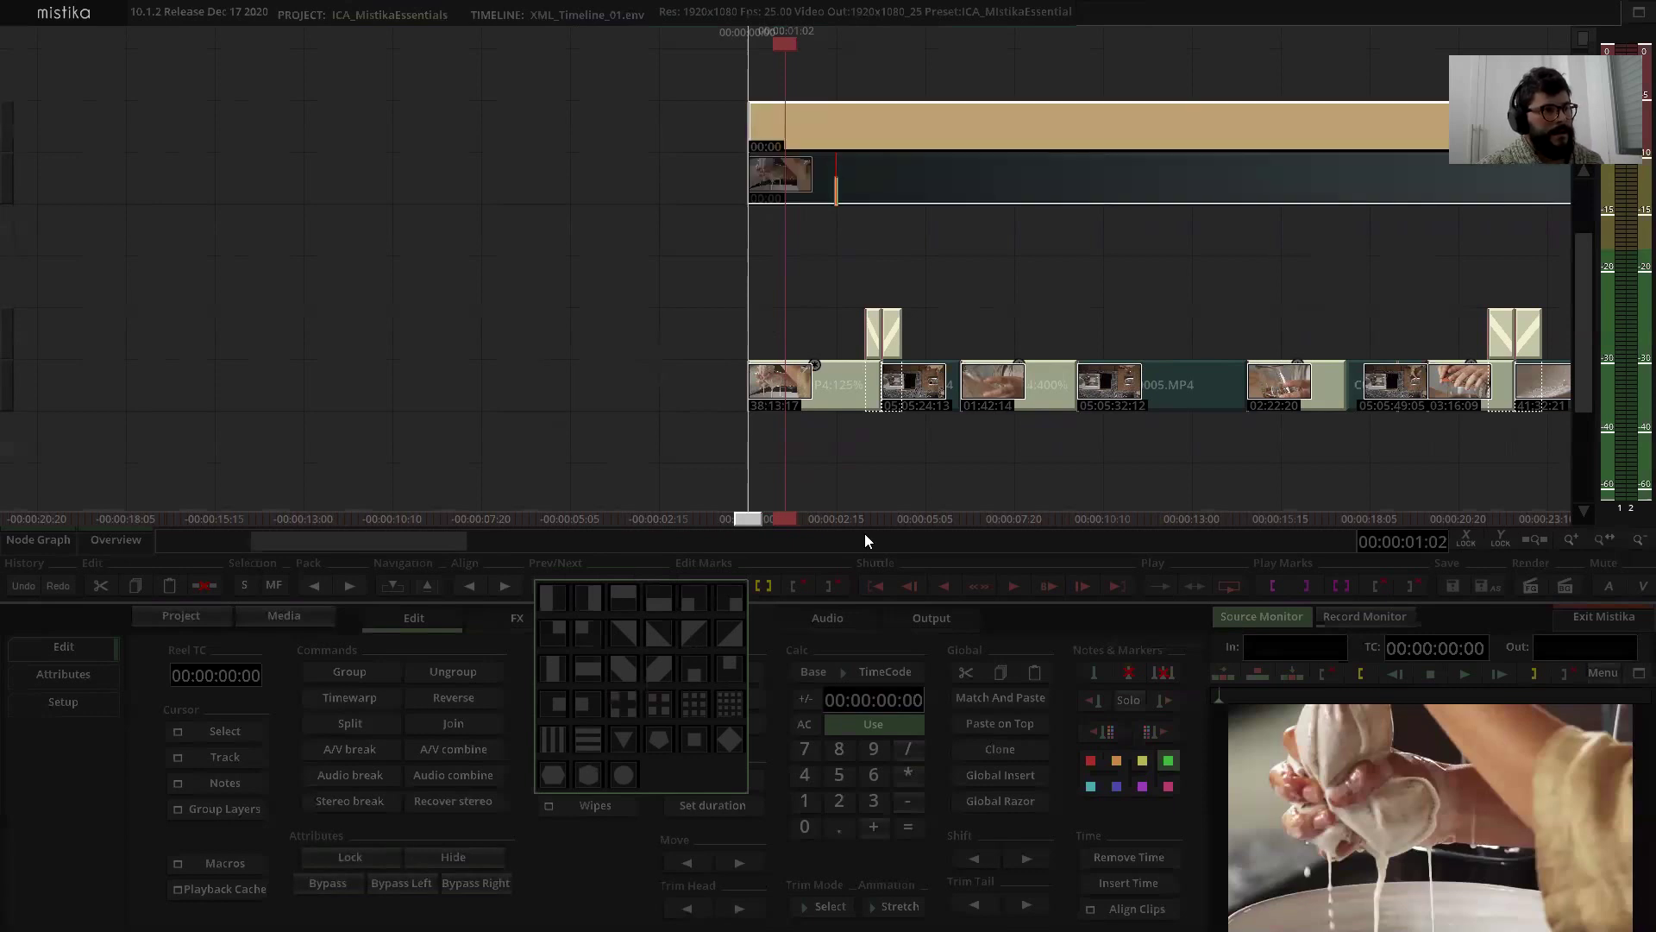
Step: Extend the stripe wipe above the H264 reference down so it also covers the conformed edit clips
scroll(953, 69, down, 10)
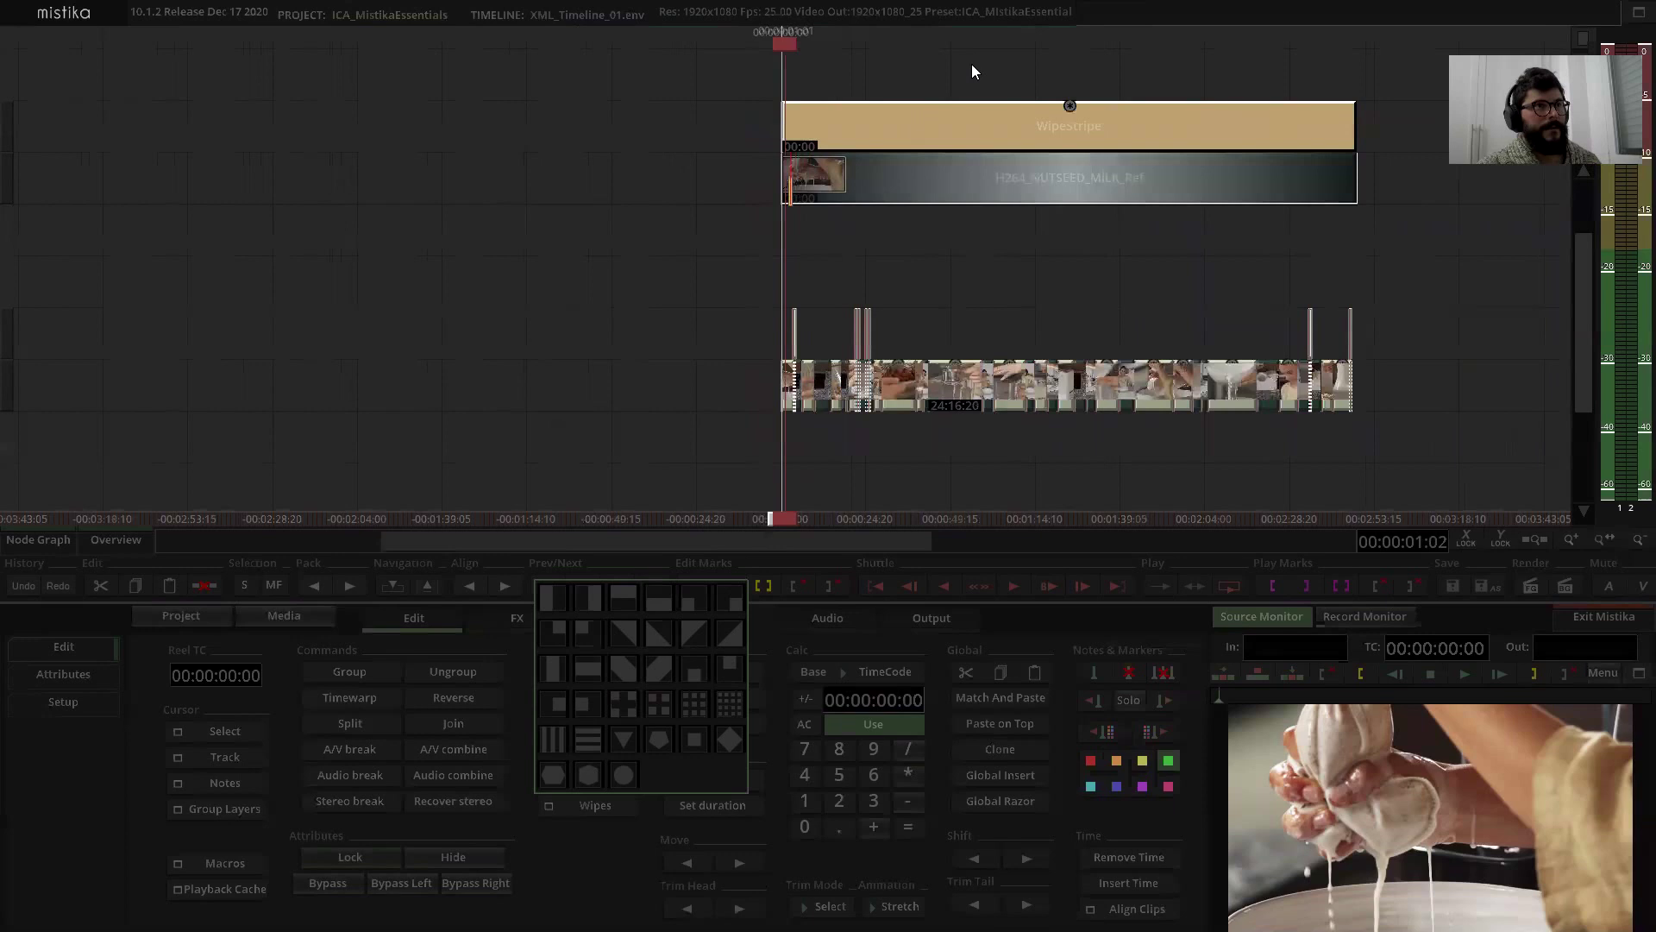
click(973, 65)
click(948, 138)
drag(940, 205, 861, 280)
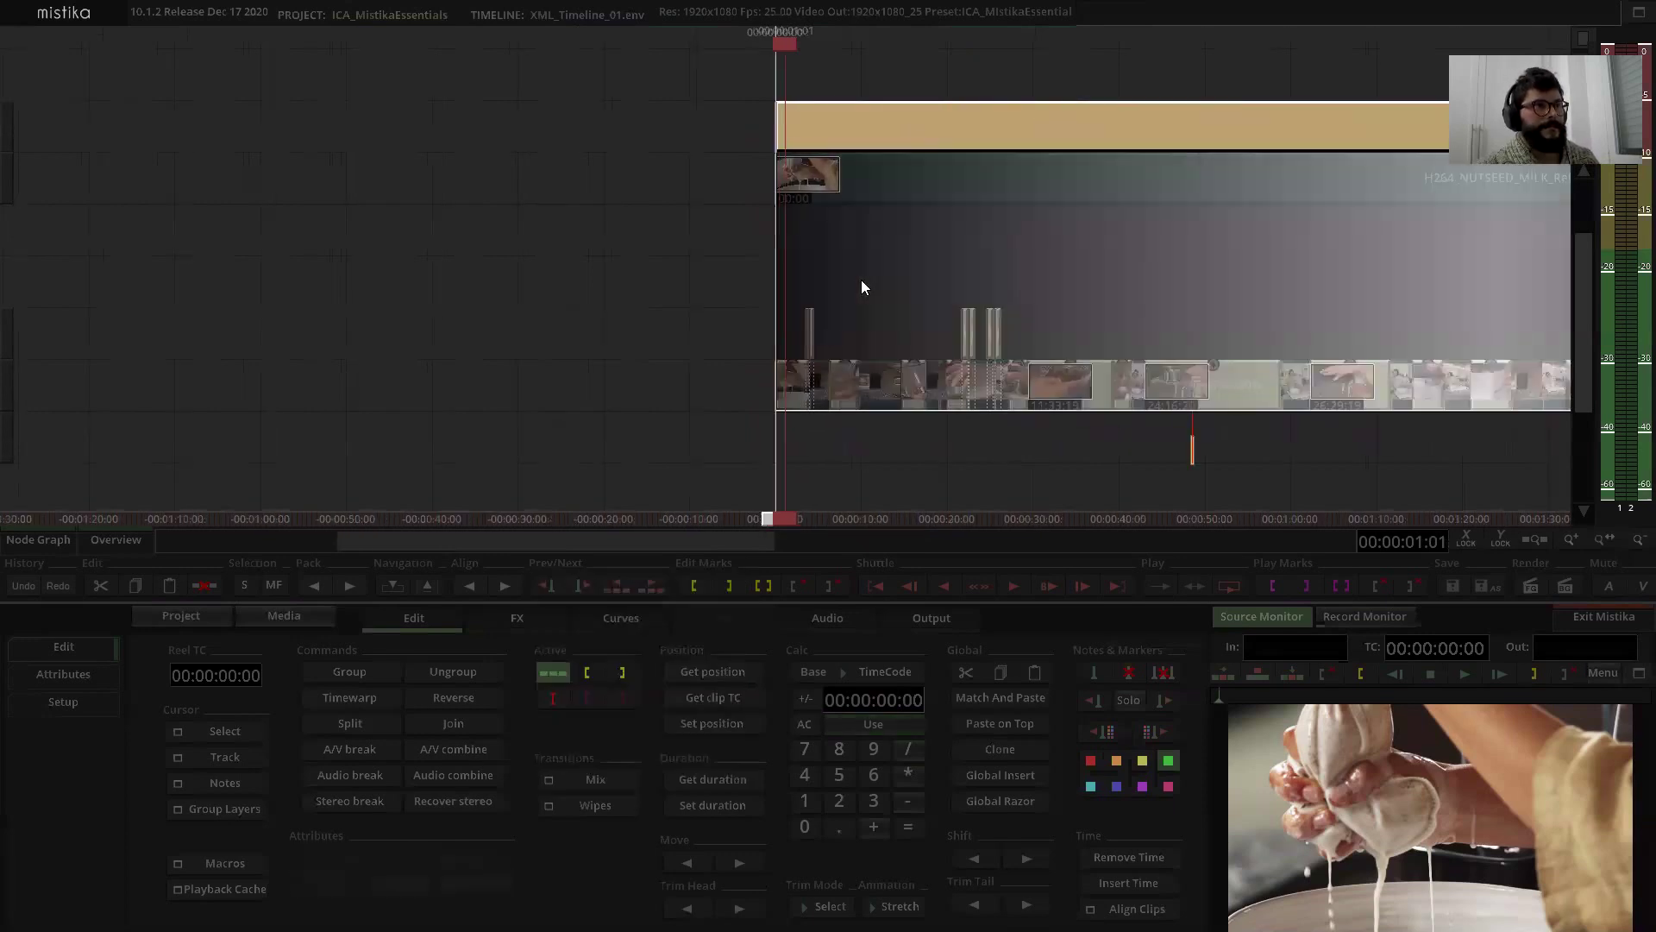
Step: Open the stripe wipe over the reference in the effects editor to view its result, and return to the timeline
double_click(787, 109)
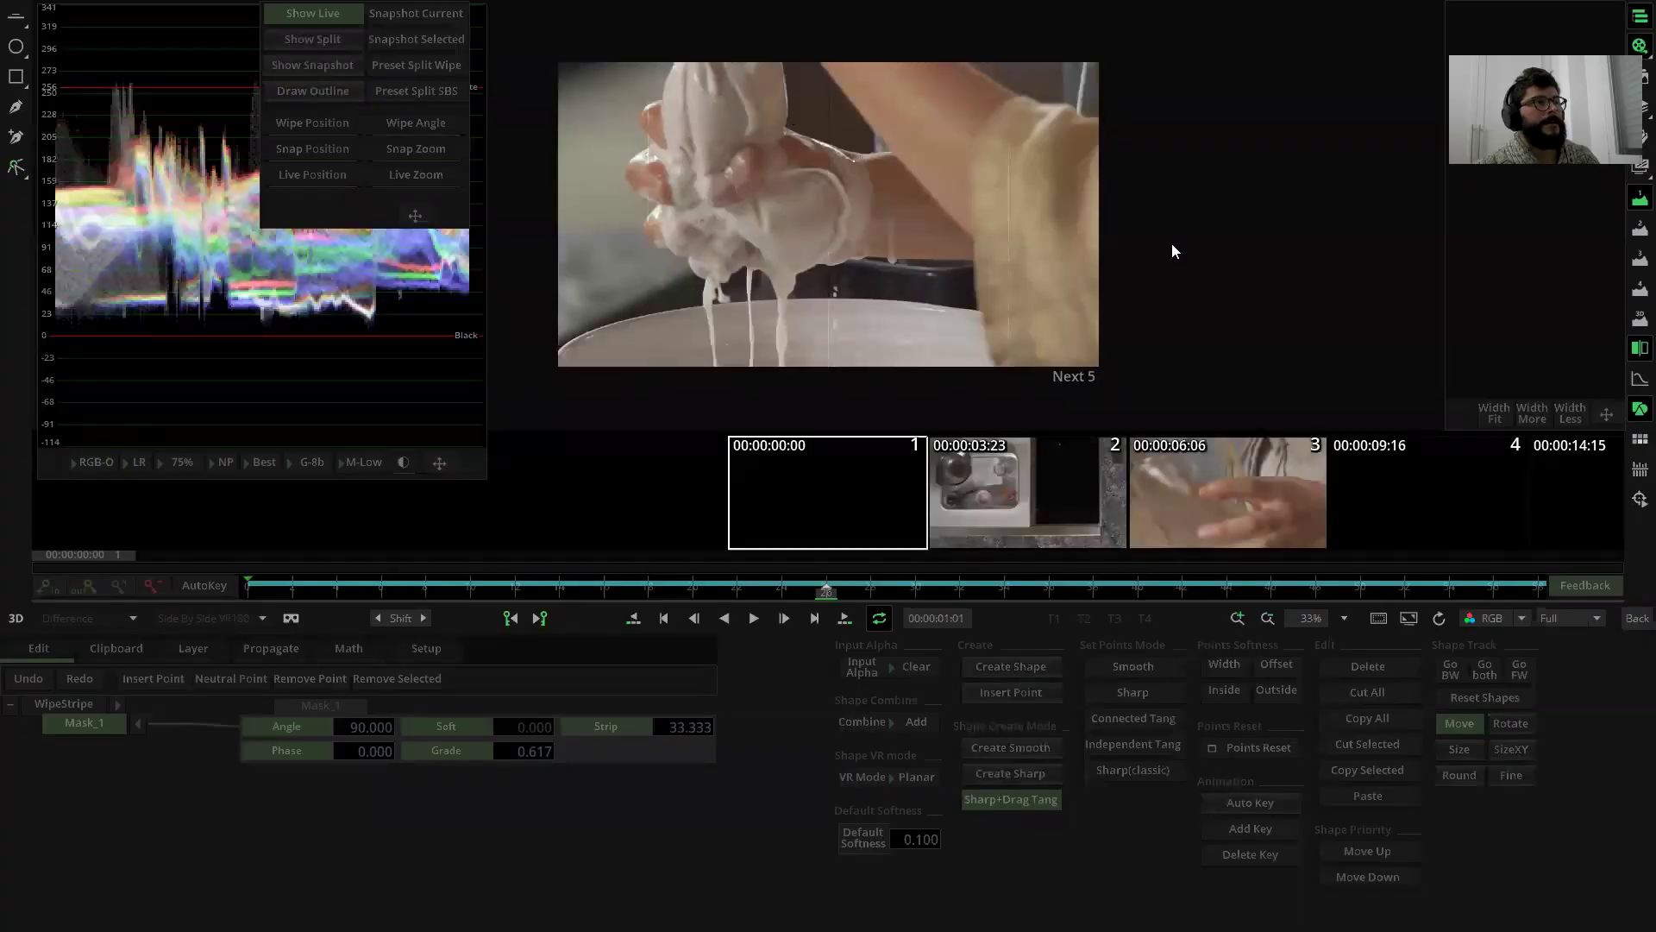
scroll(1040, 264, down, 1)
click(1634, 621)
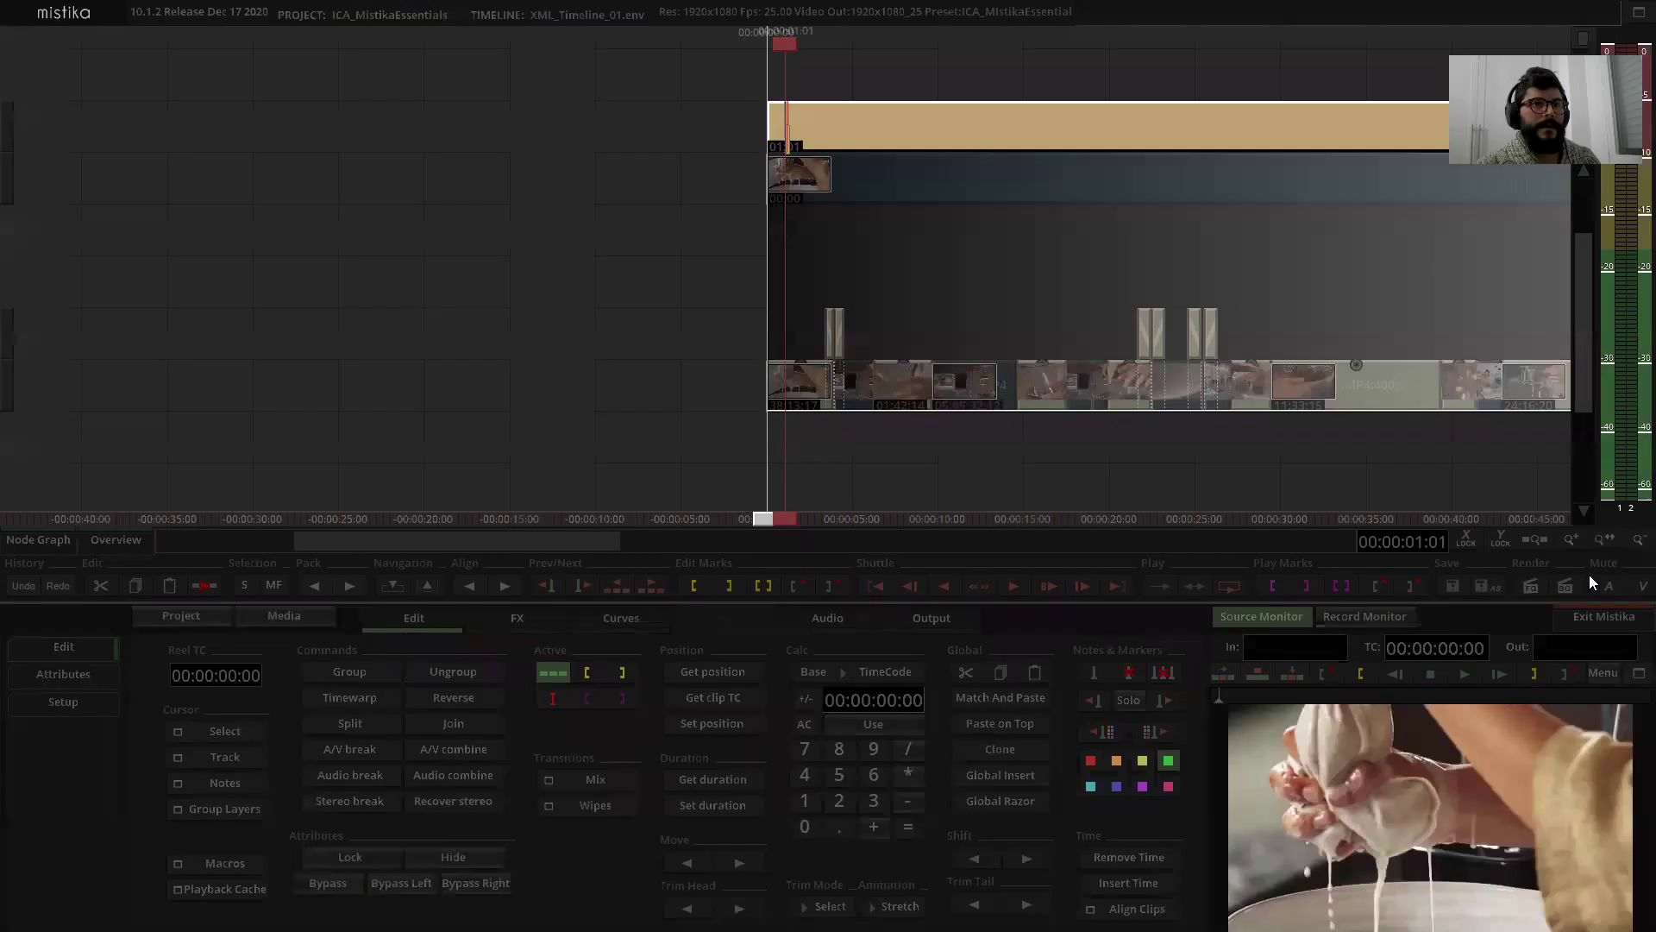
Step: Add a separate vertical stripe wipe with no clips beneath it in the empty area before the timeline start
click(915, 109)
drag(614, 235, 861, 290)
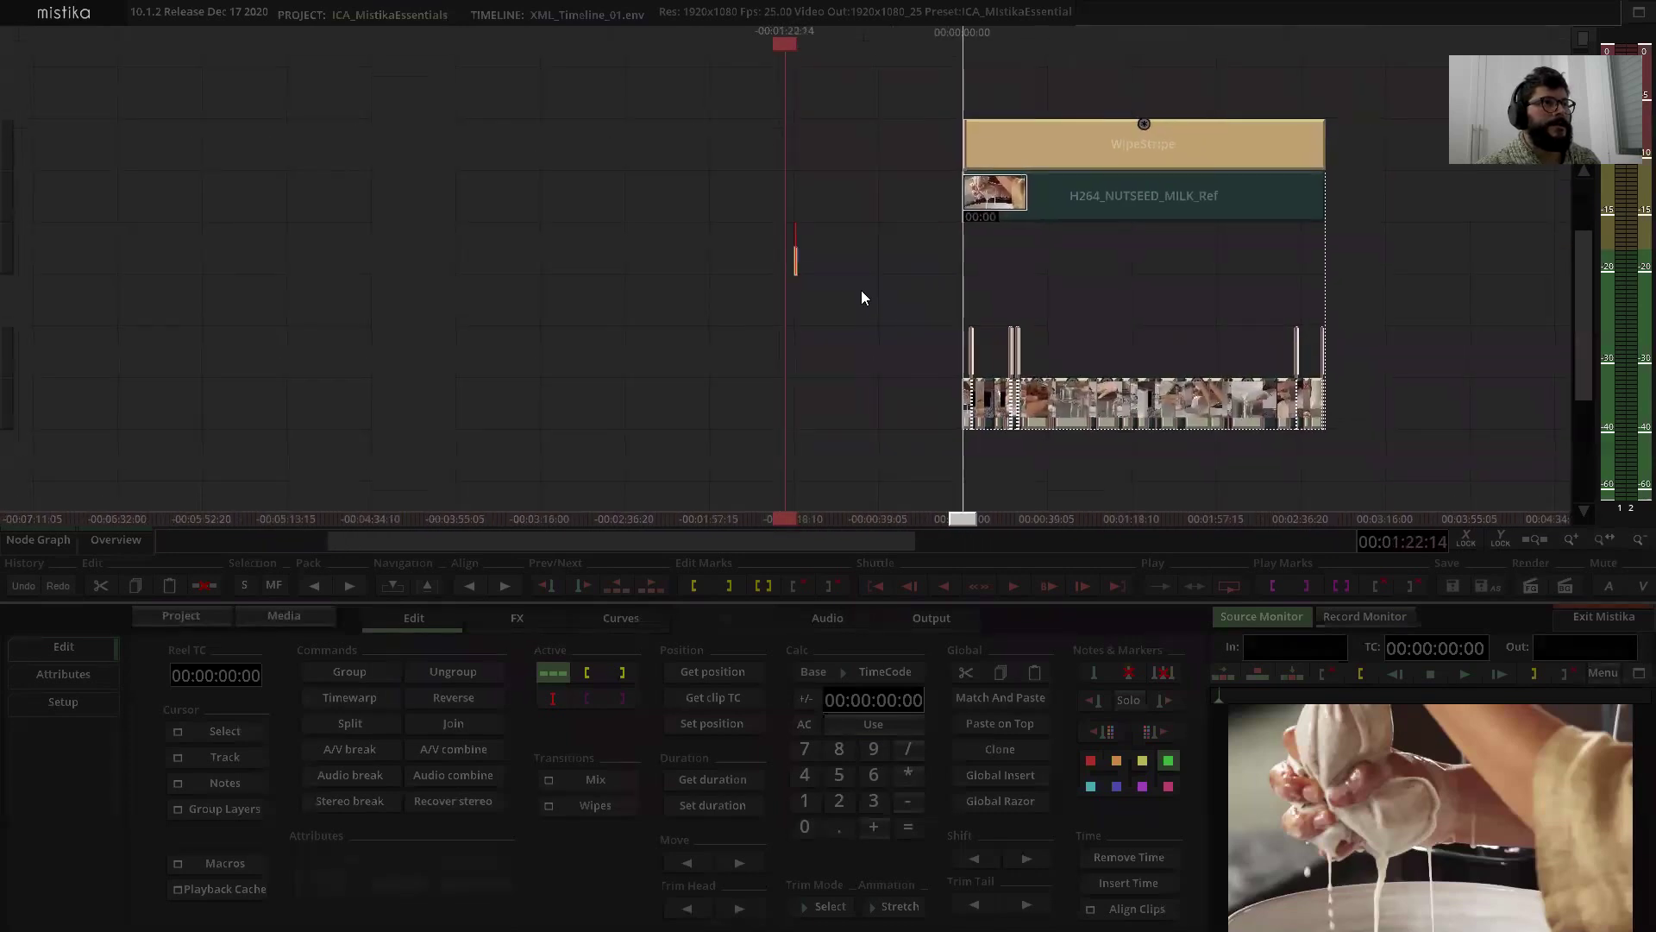
scroll(861, 267, up, 4)
drag(866, 214, 766, 247)
drag(716, 303, 823, 252)
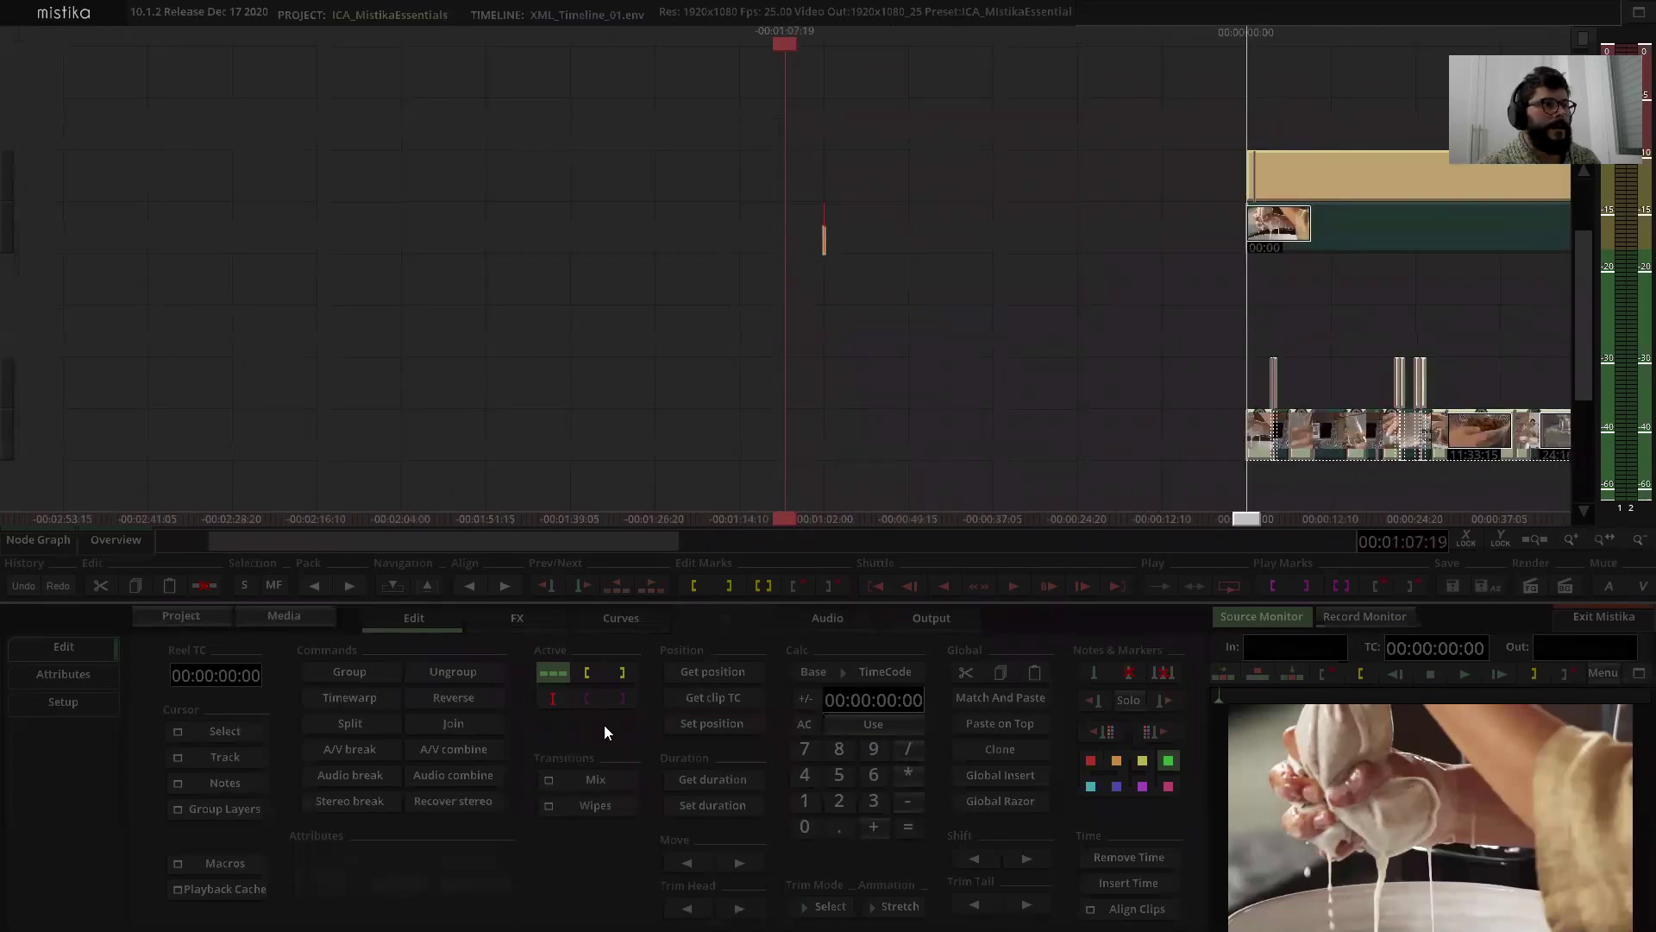
click(599, 804)
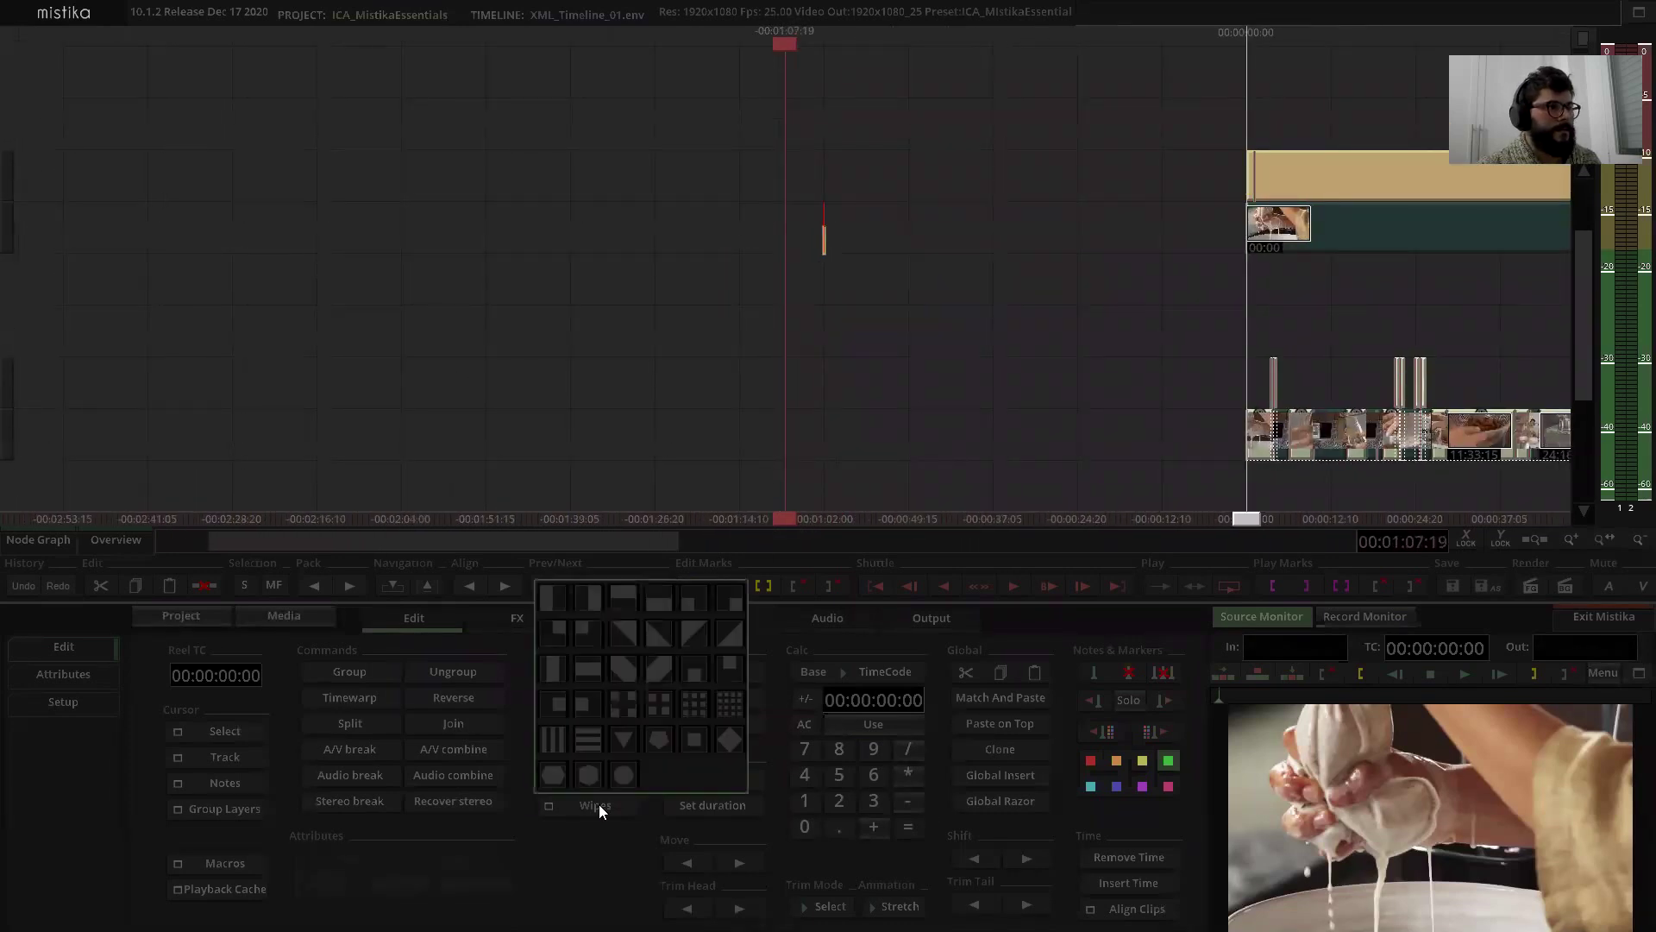
click(557, 735)
click(930, 268)
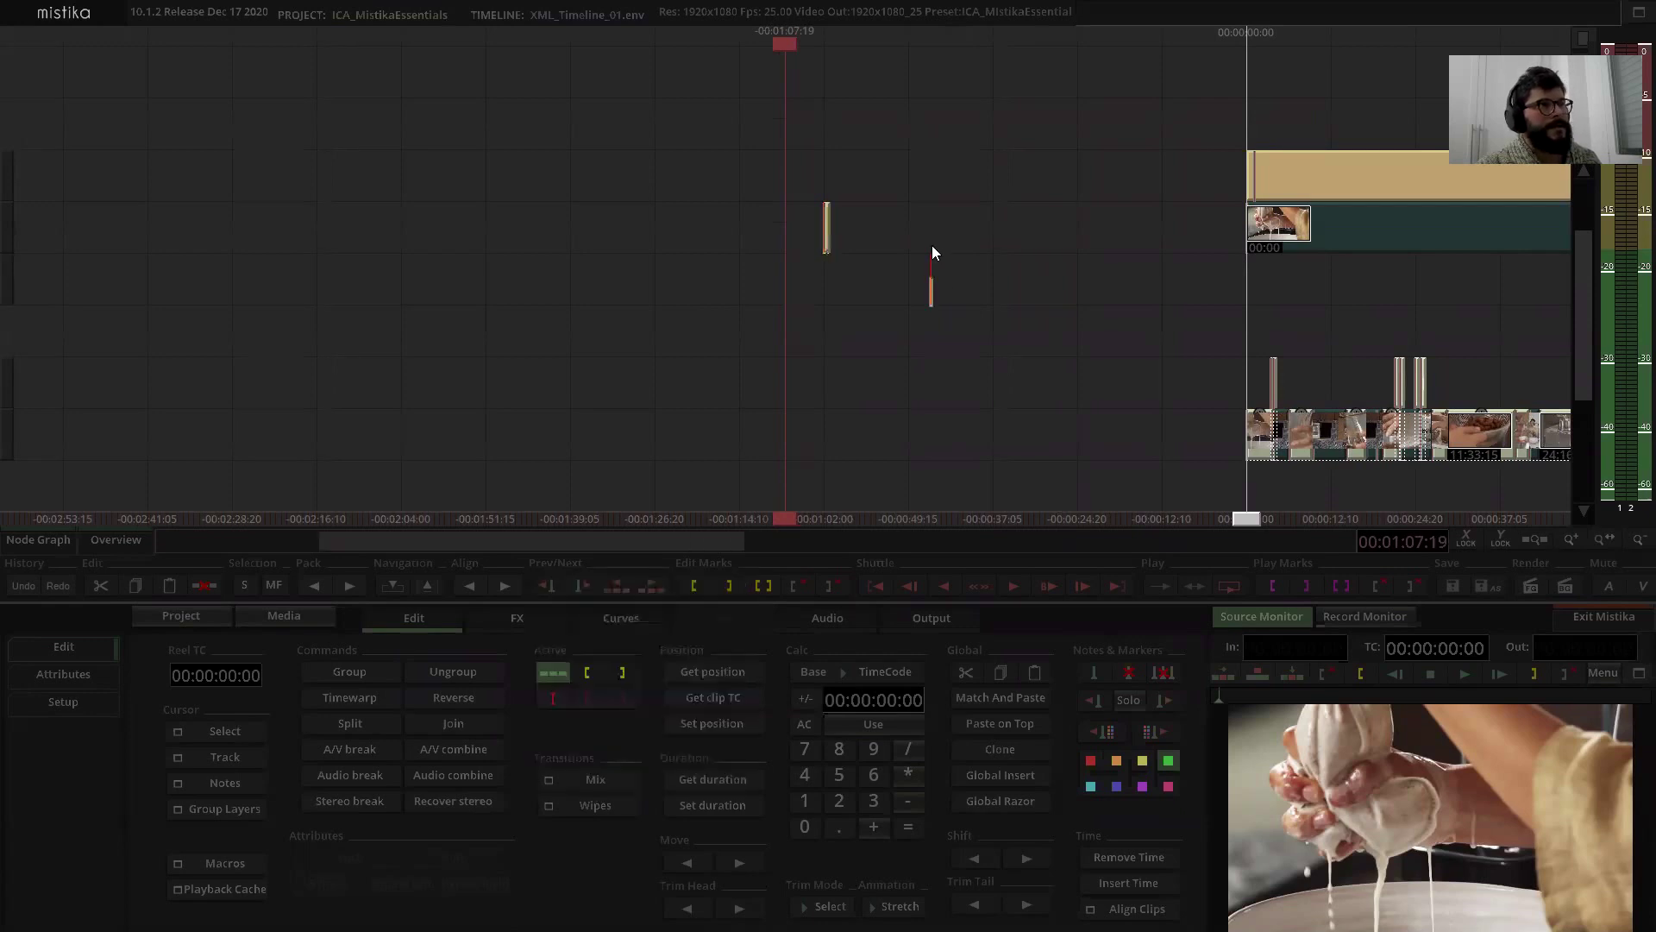
Step: Move the standalone stripe wipe later along its track so it starts at about -00:01:00:08
drag(932, 245, 885, 232)
scroll(885, 231, up, 3)
scroll(885, 232, up, 10)
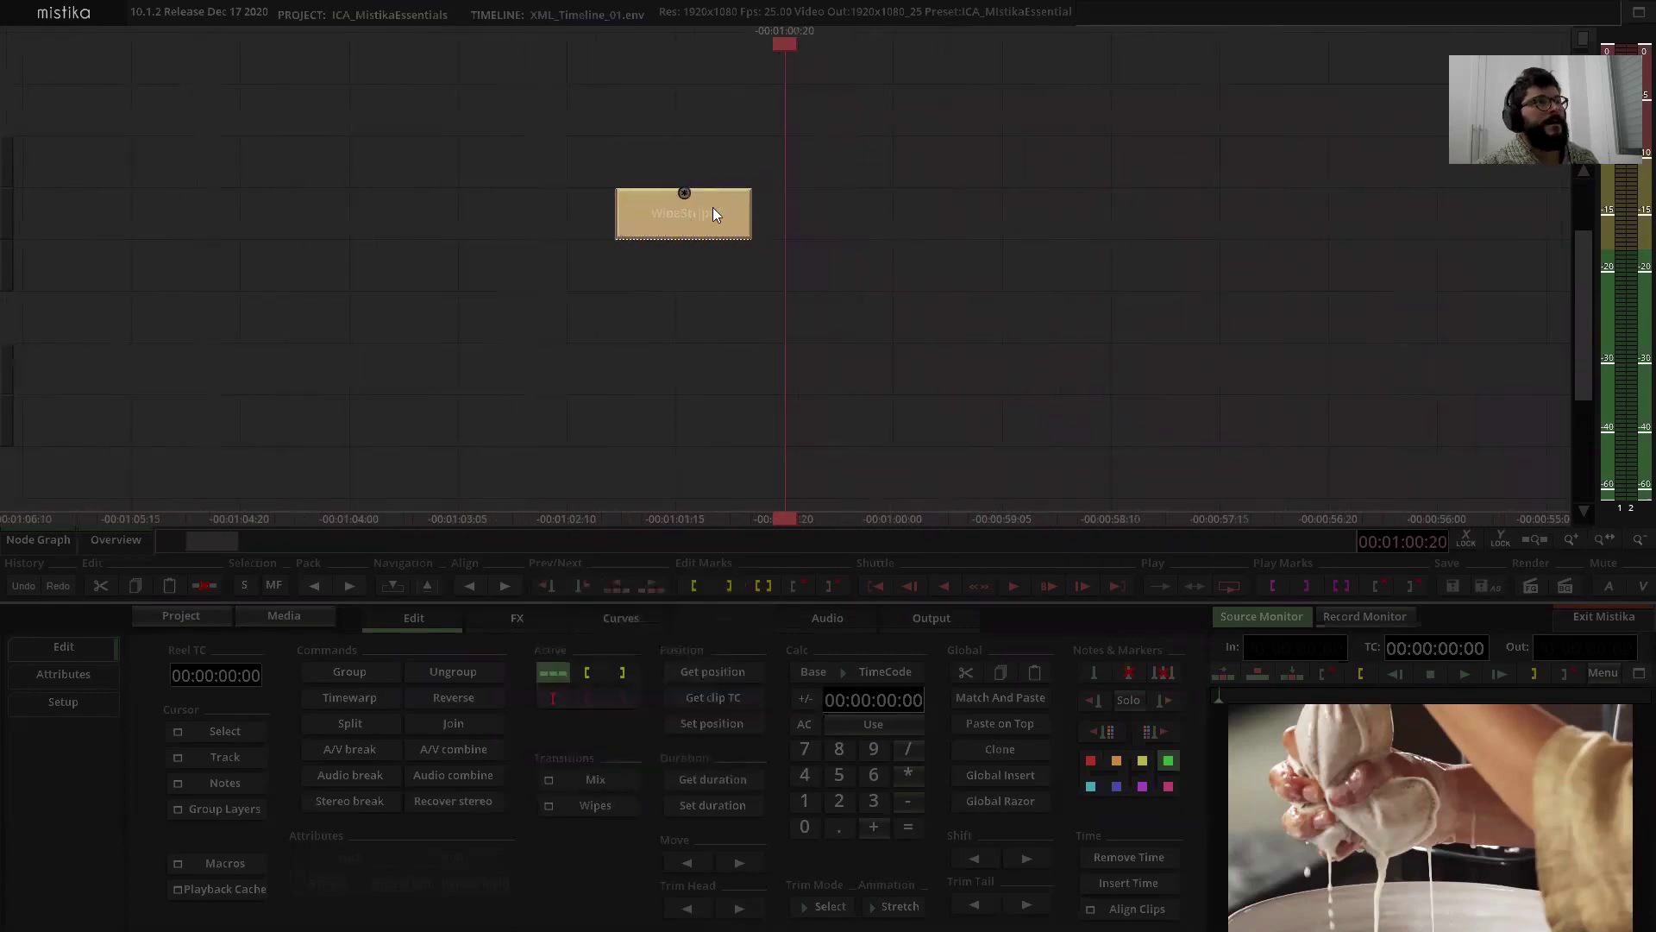
click(710, 212)
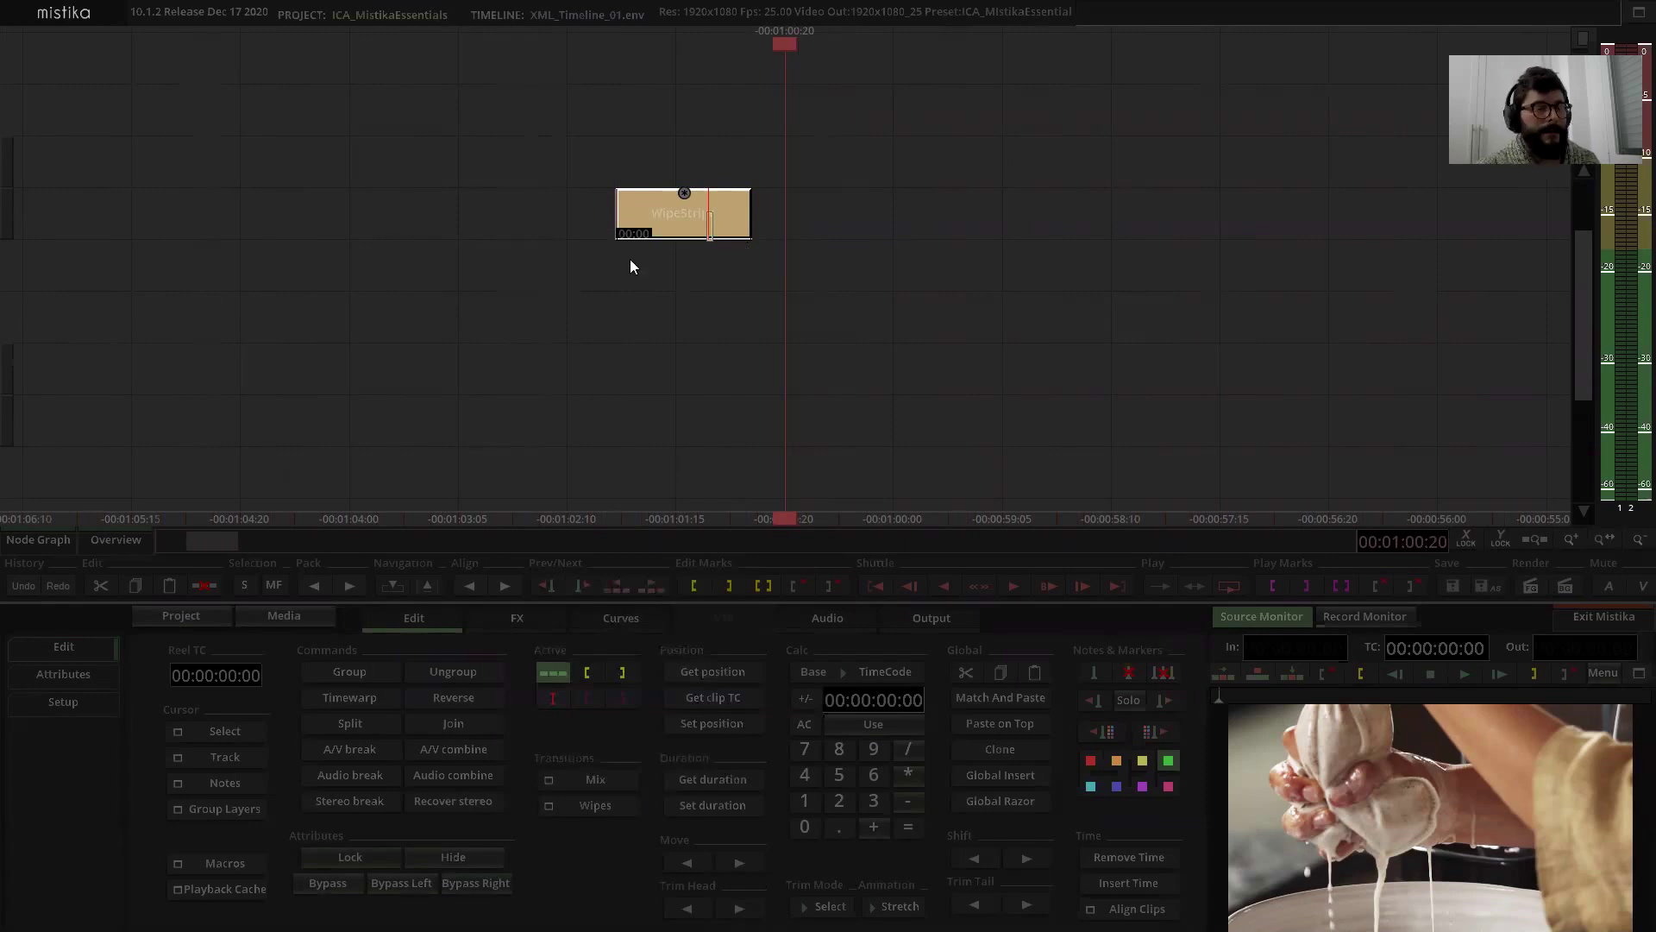
drag(687, 214, 921, 214)
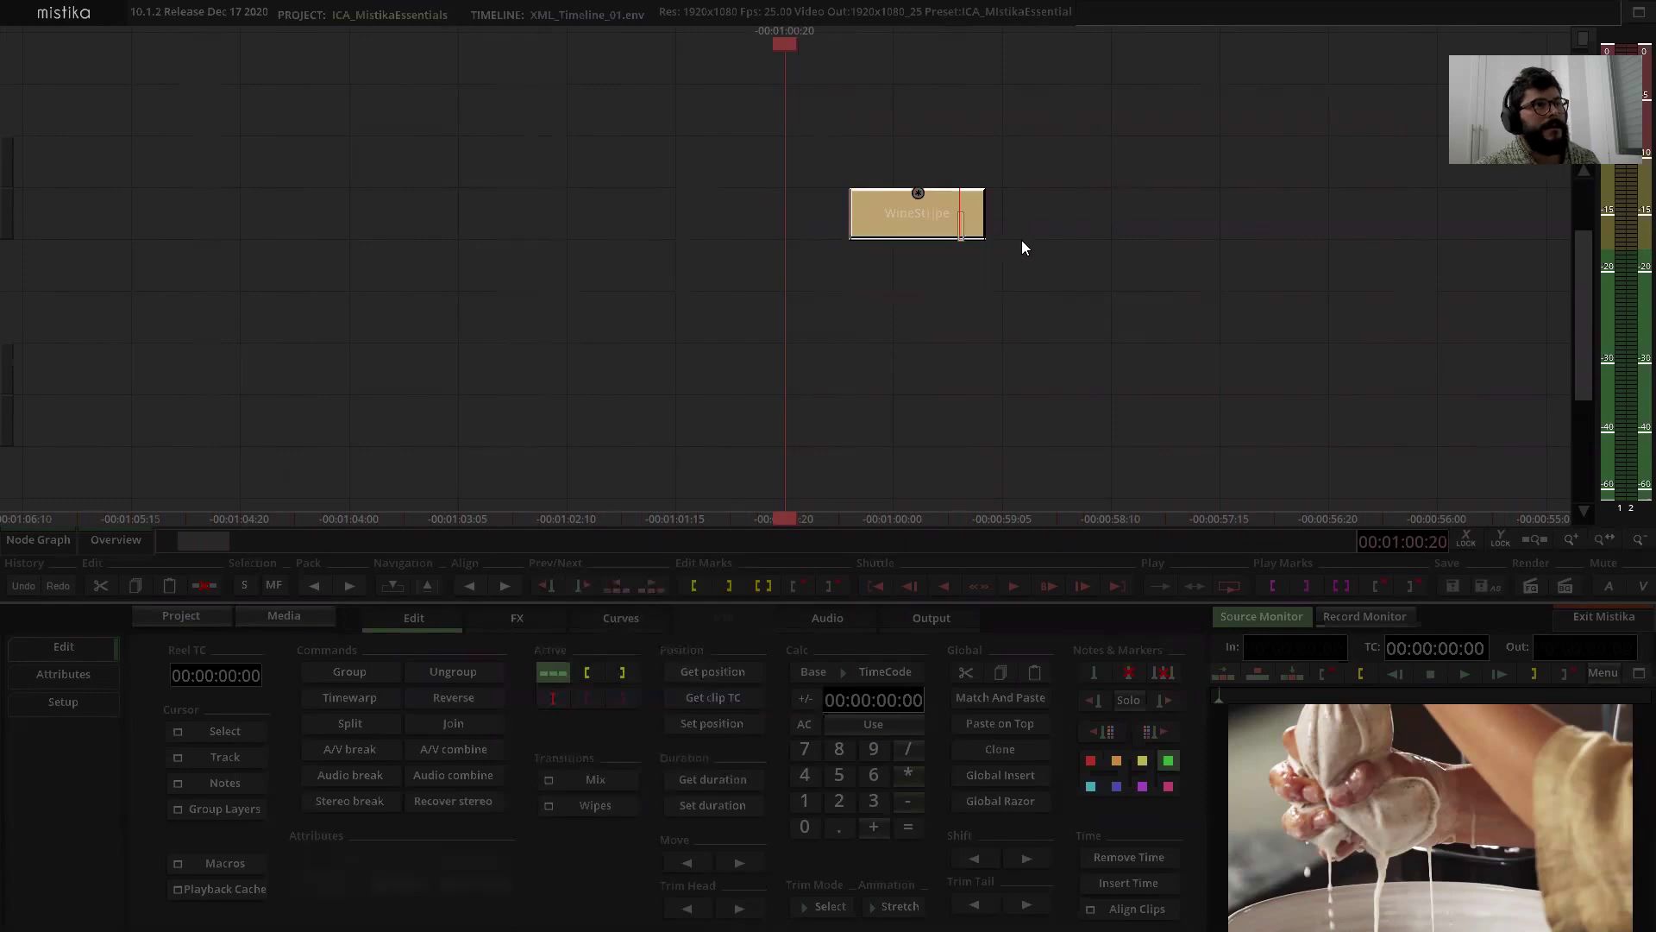
drag(1025, 248, 944, 255)
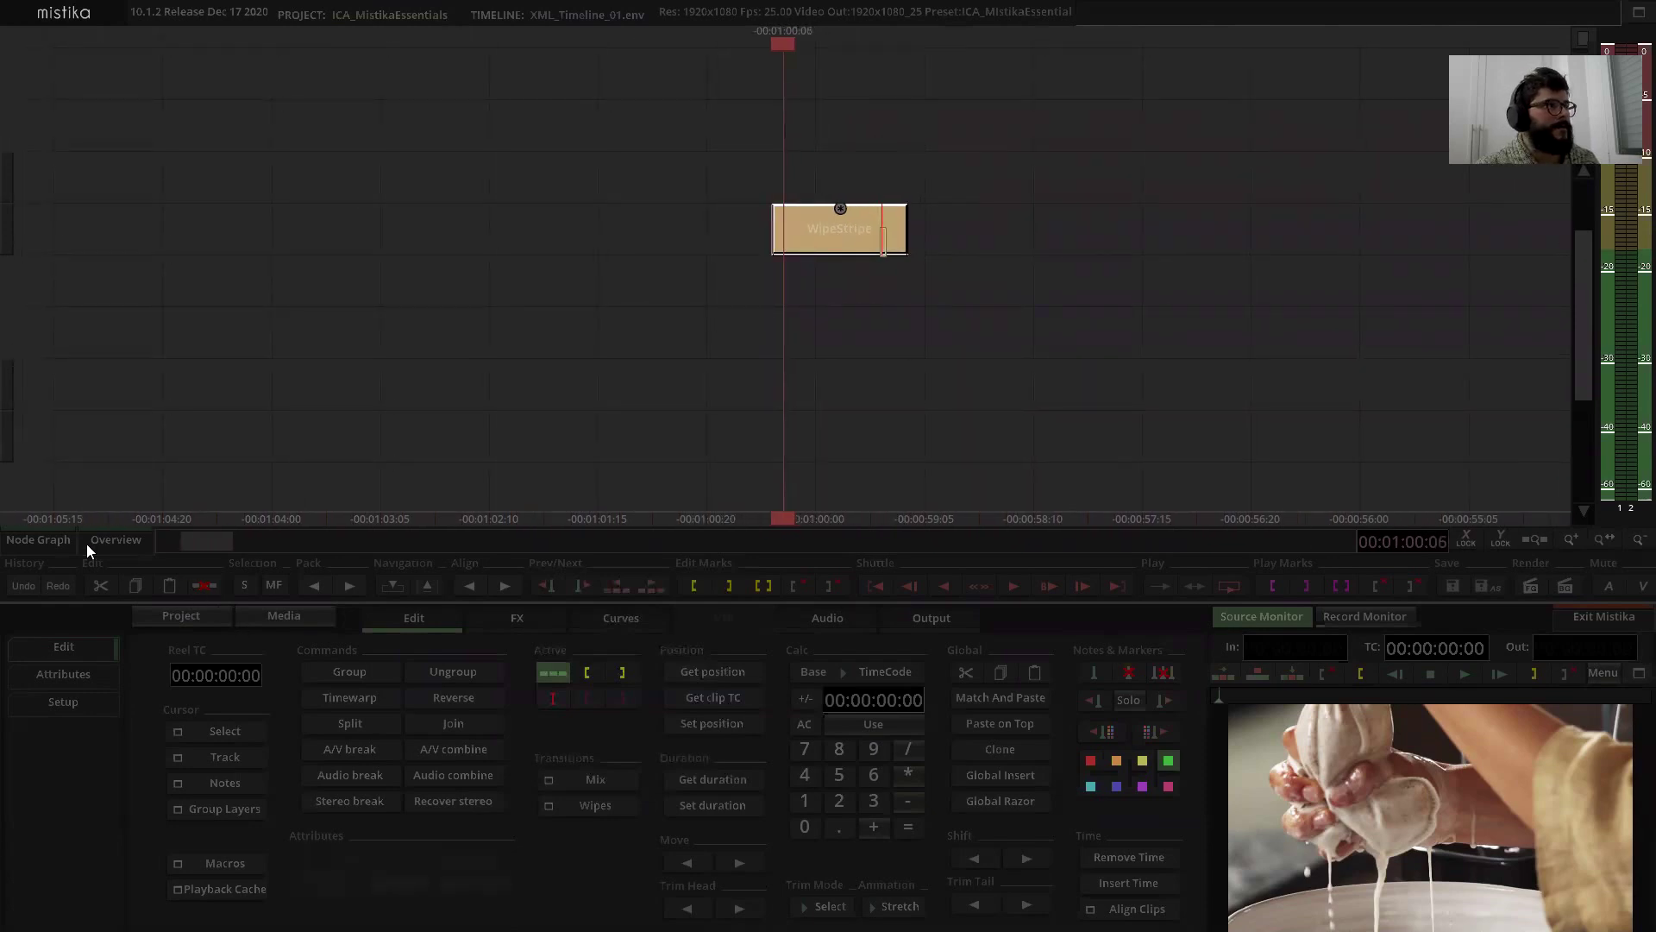
Step: Examine the WipeStripe connections in the node graph and return to the timeline
click(38, 541)
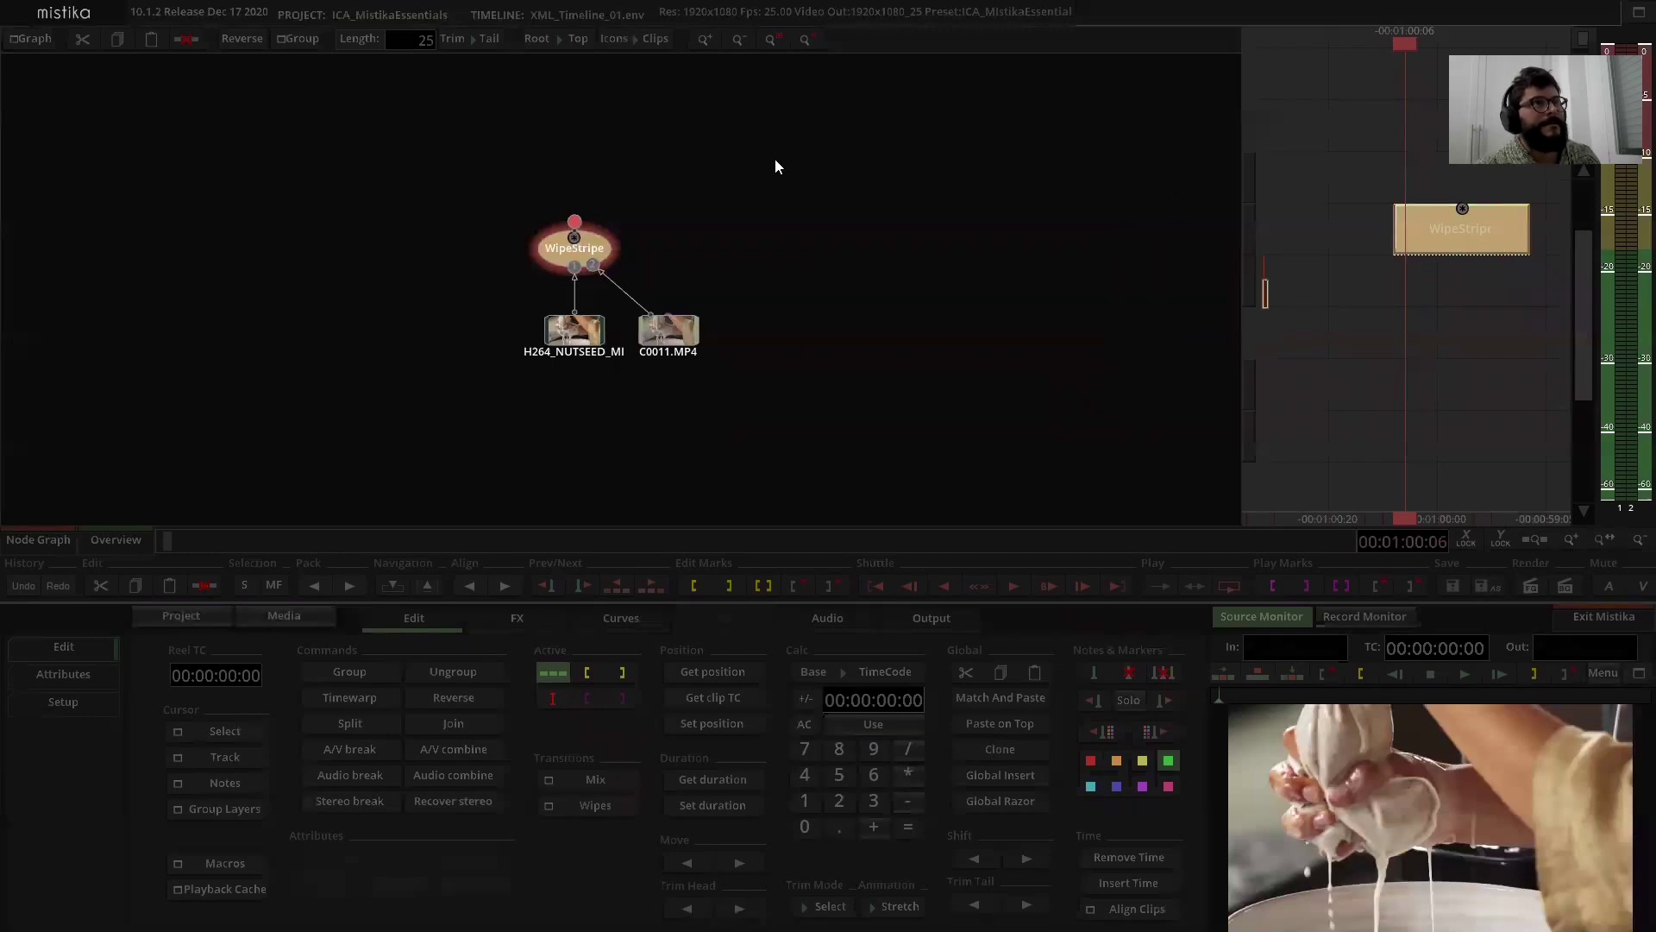
click(36, 540)
scroll(891, 324, up, 2)
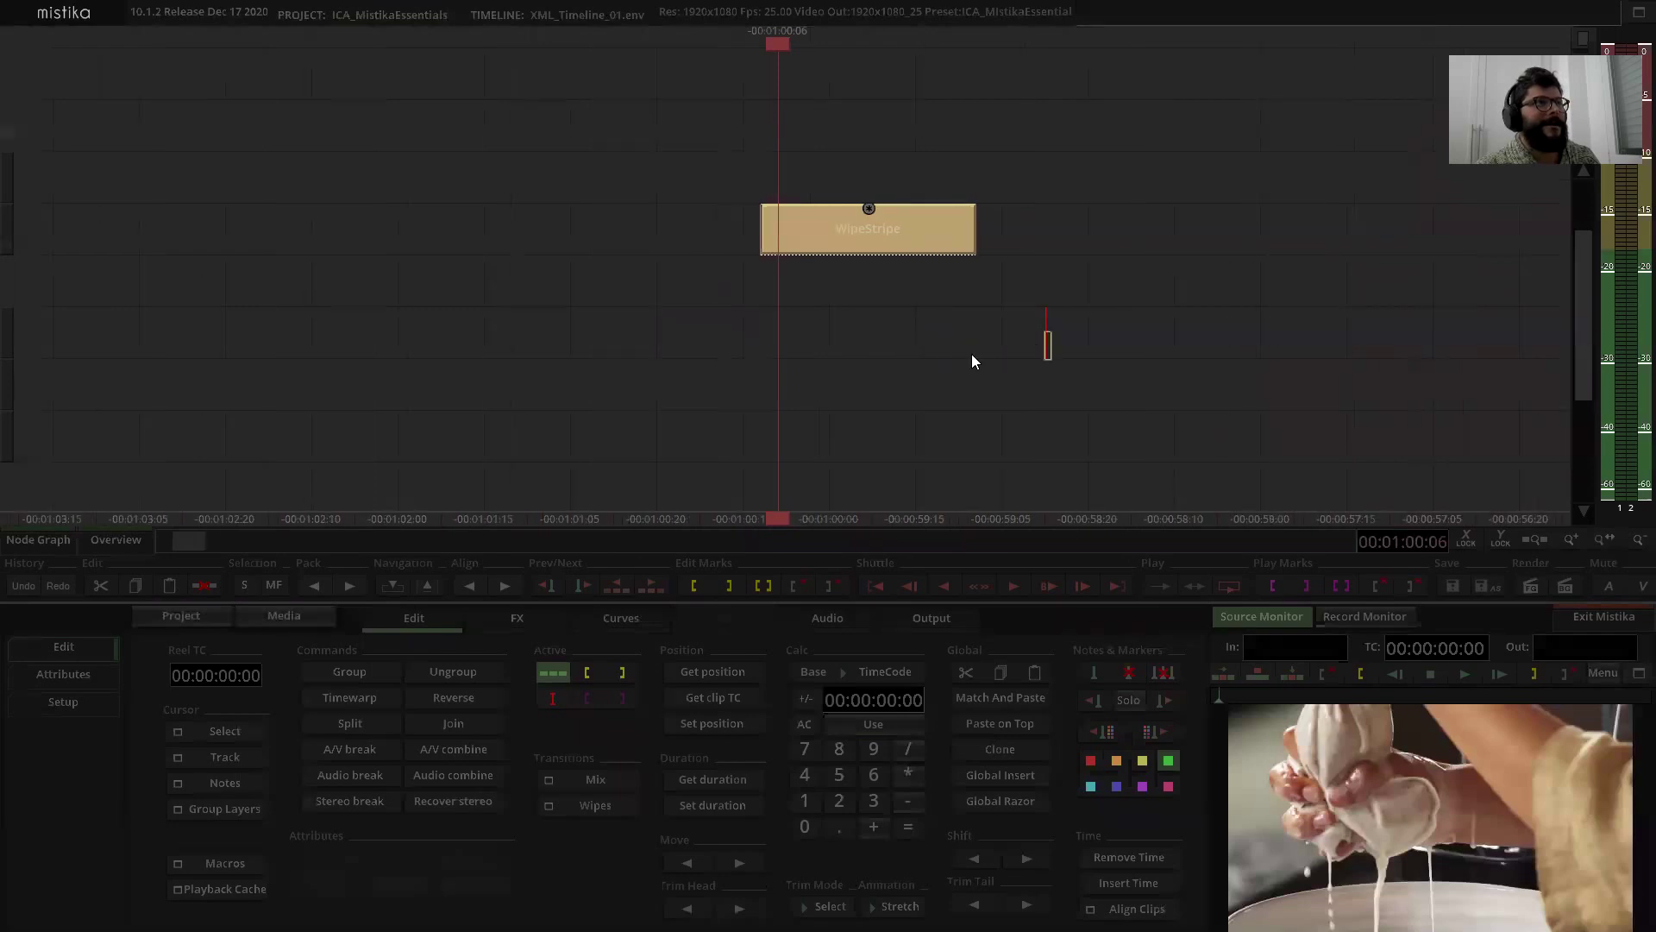
drag(969, 352, 899, 368)
Step: Open the standalone stripe wipe in the effects editor and scrub through its frames to examine the stripe animation
double_click(847, 245)
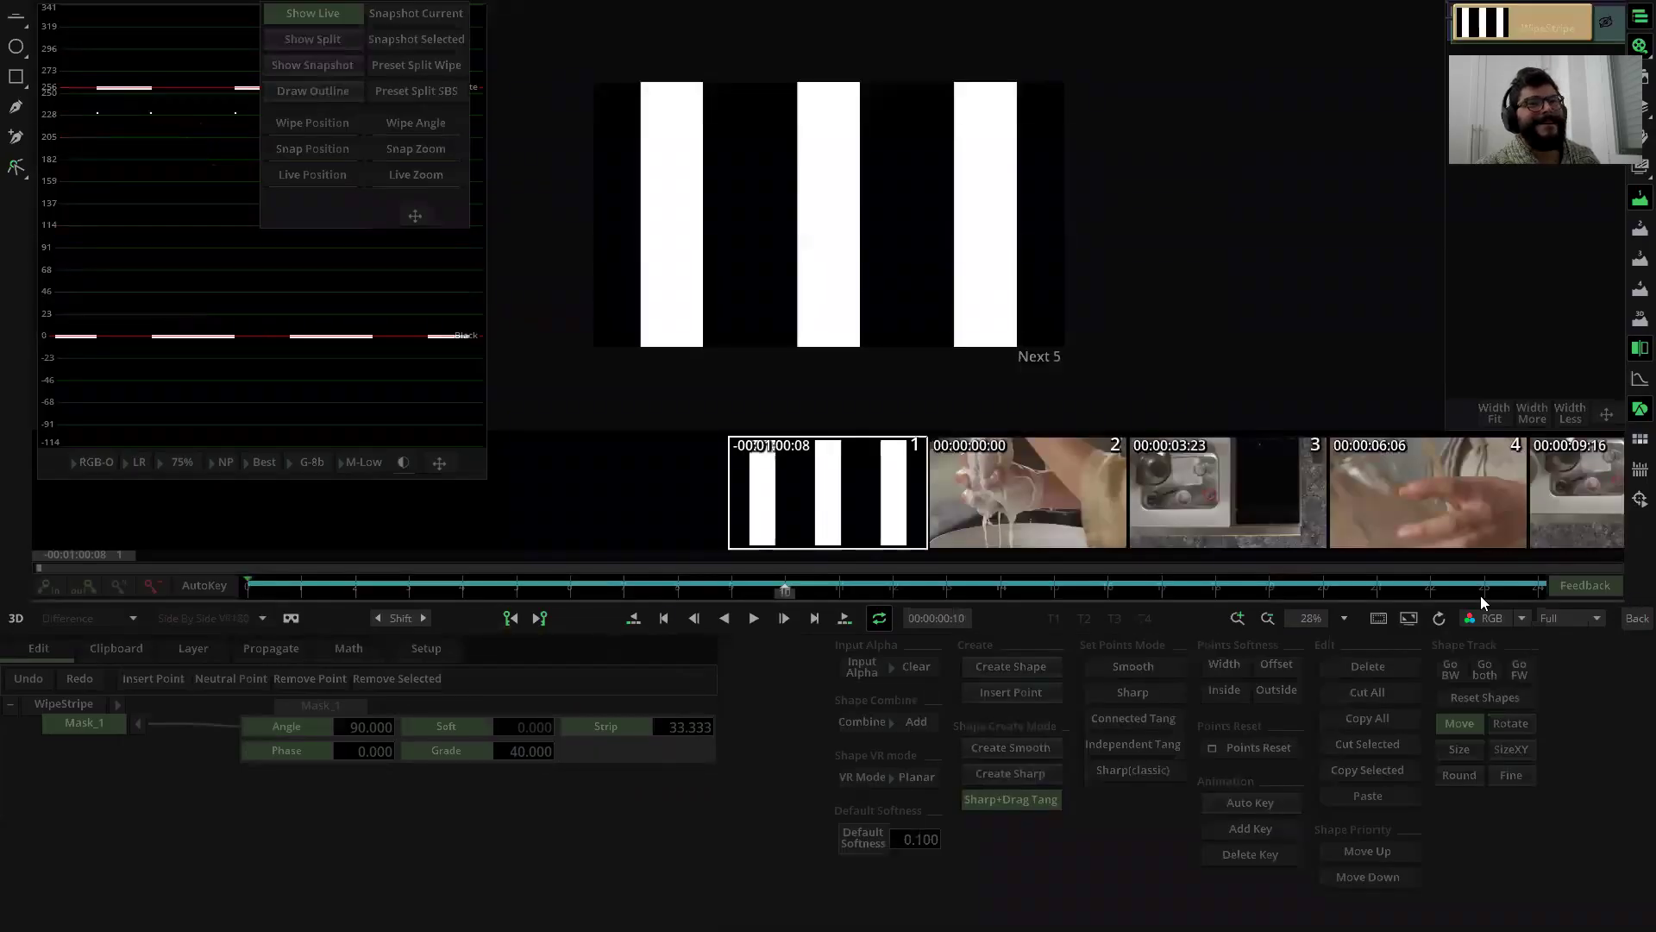
drag(250, 582, 770, 646)
mouse_move(828, 588)
mouse_down()
mouse_move(1000, 578)
mouse_move(812, 573)
mouse_up()
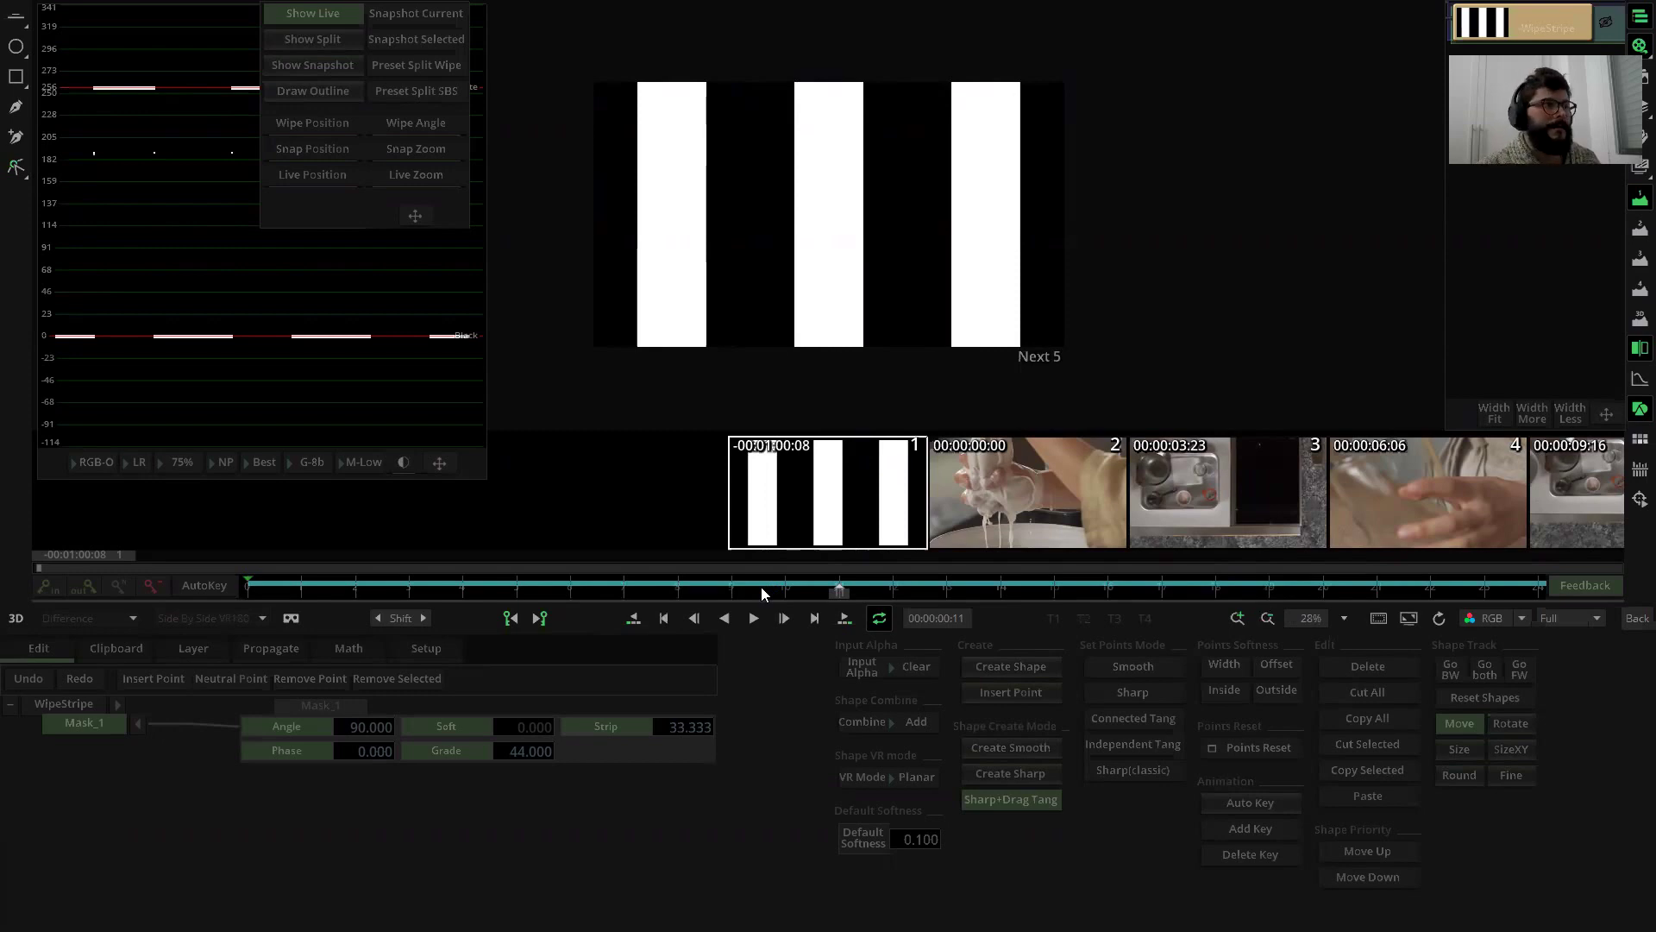
Step: Delete the Grade animation of the standalone stripe wipe, resetting Grade to 50.000
click(544, 825)
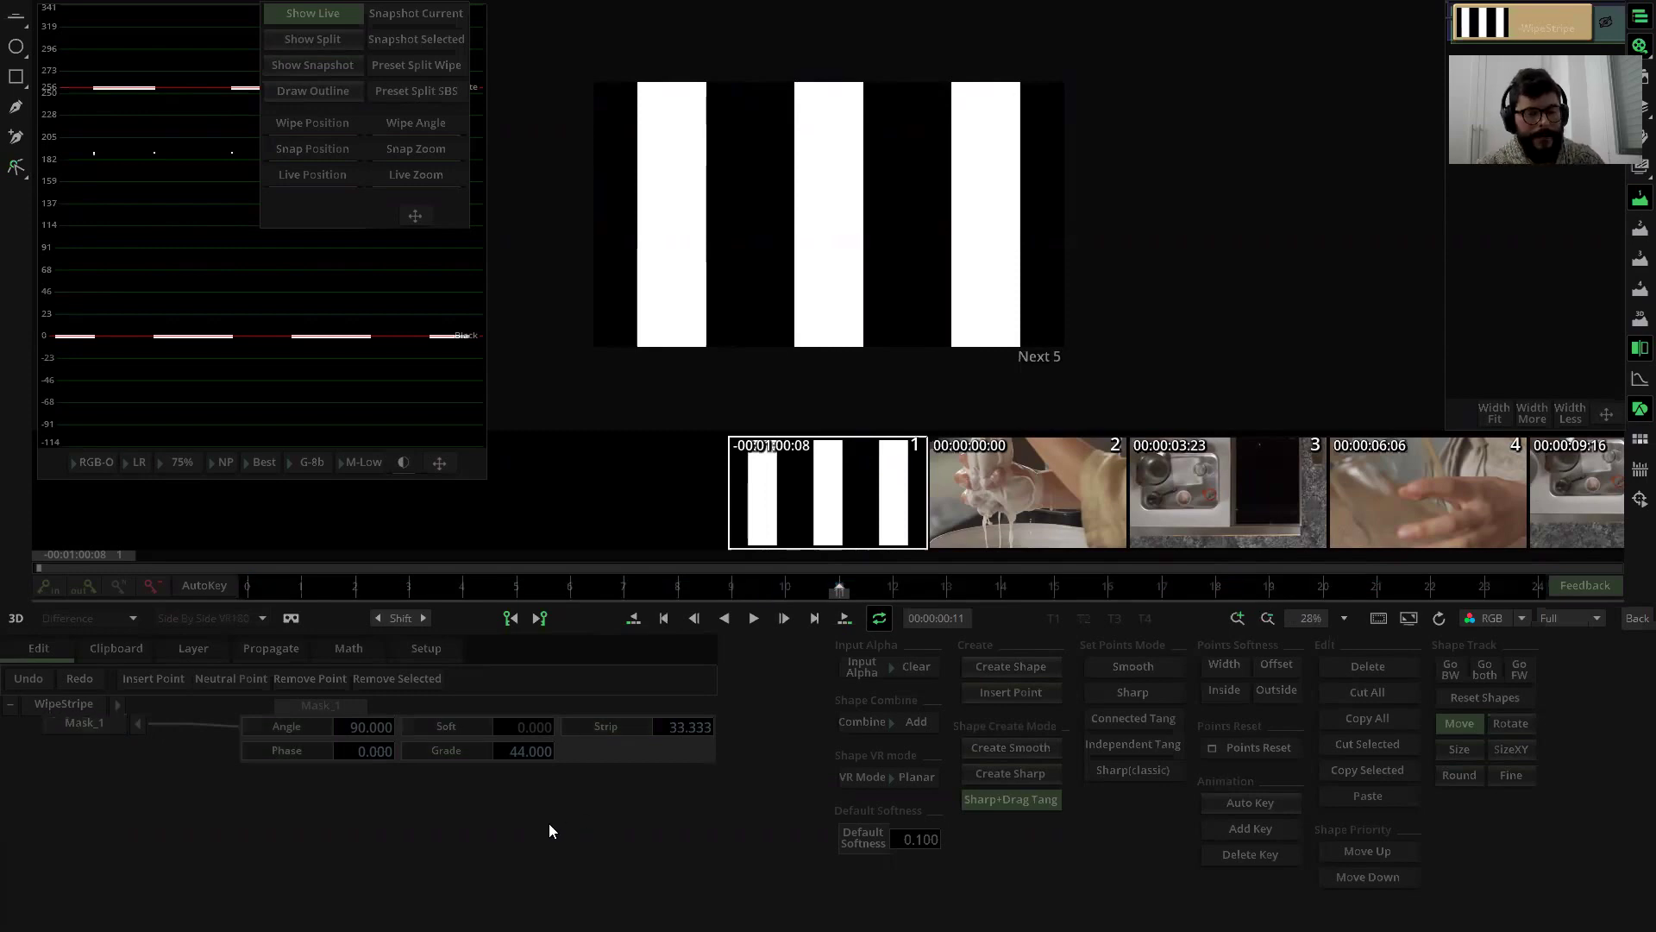
click(479, 752)
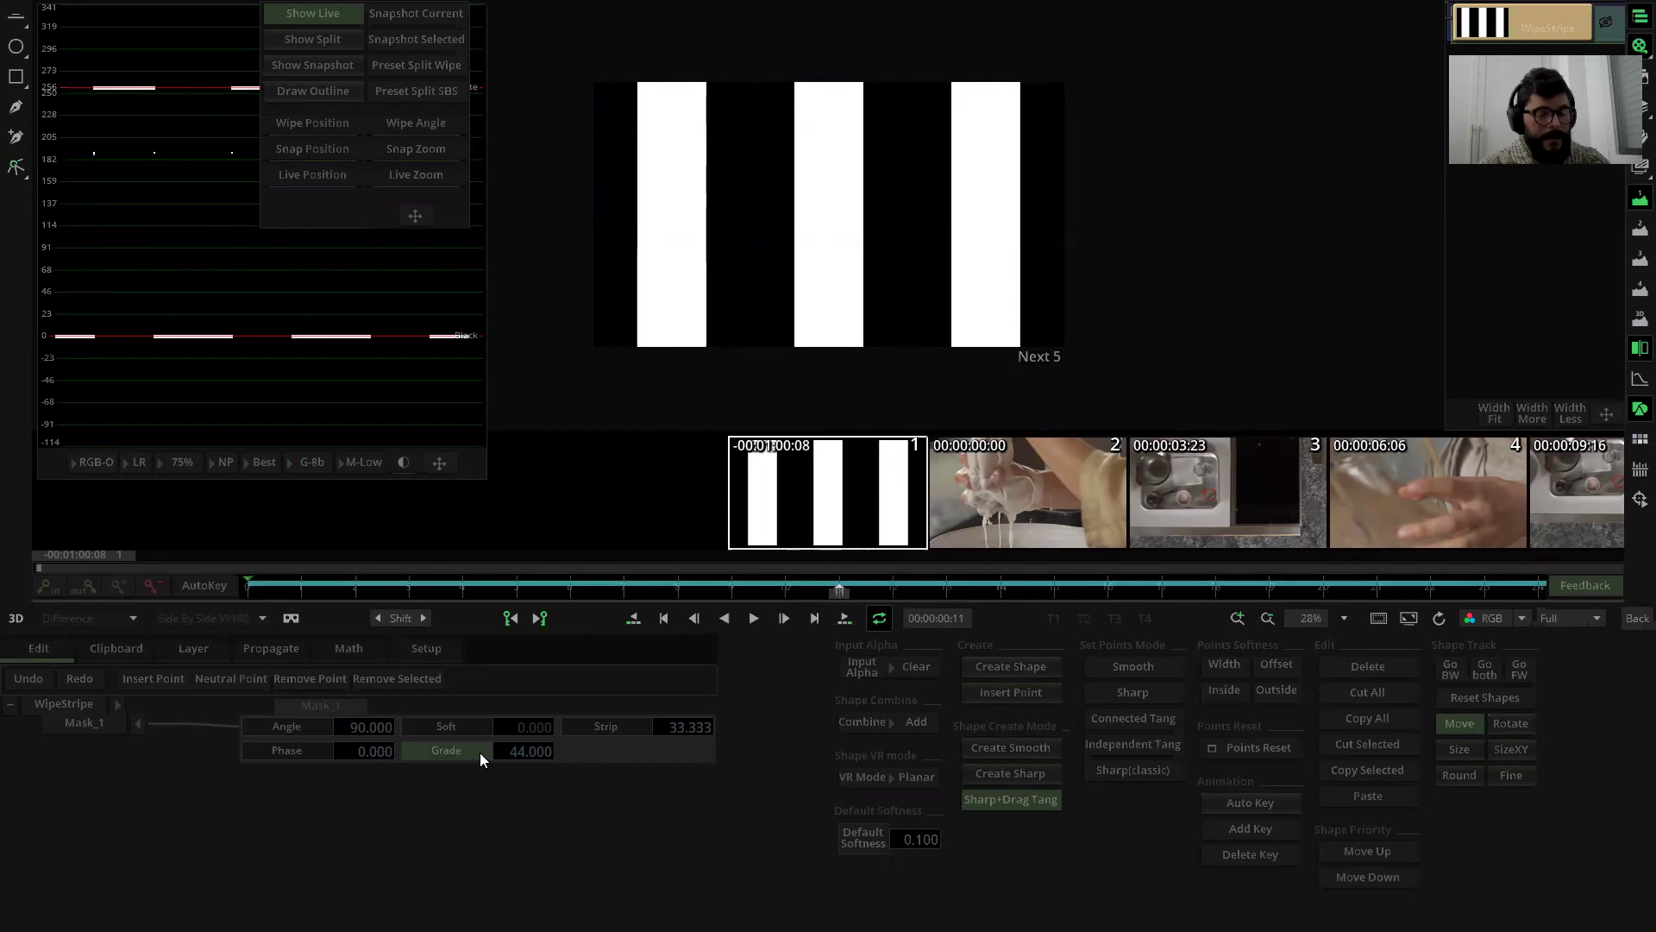
key(Delete)
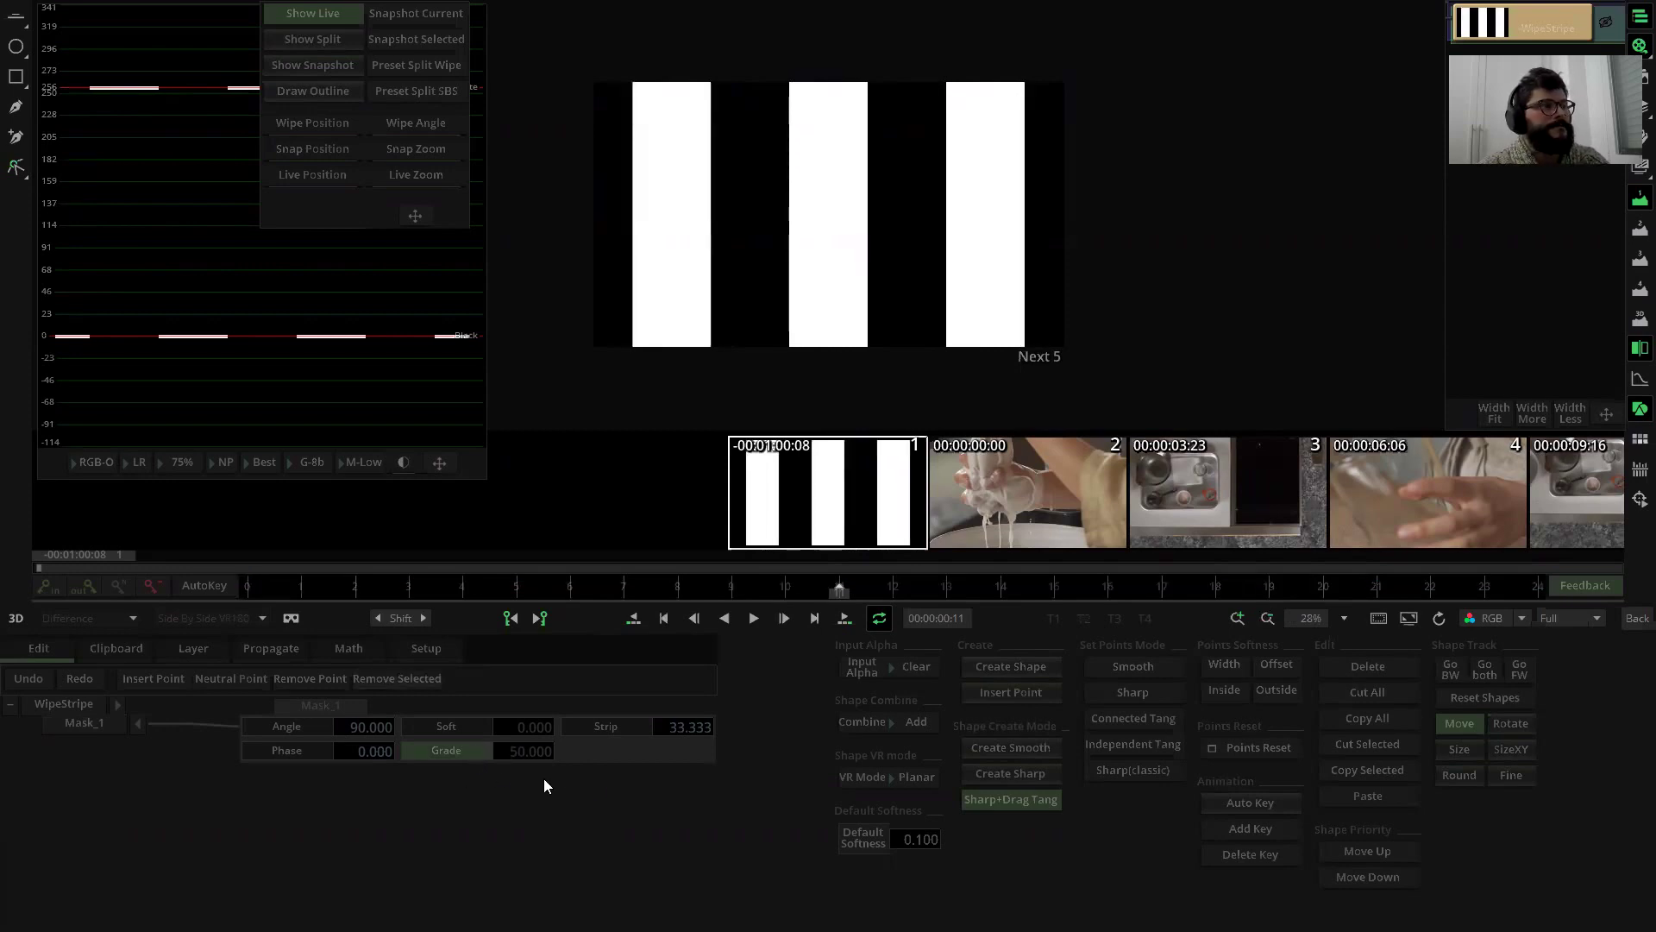
Step: Try a Strip value of 100 on the standalone stripe wipe
double_click(676, 727)
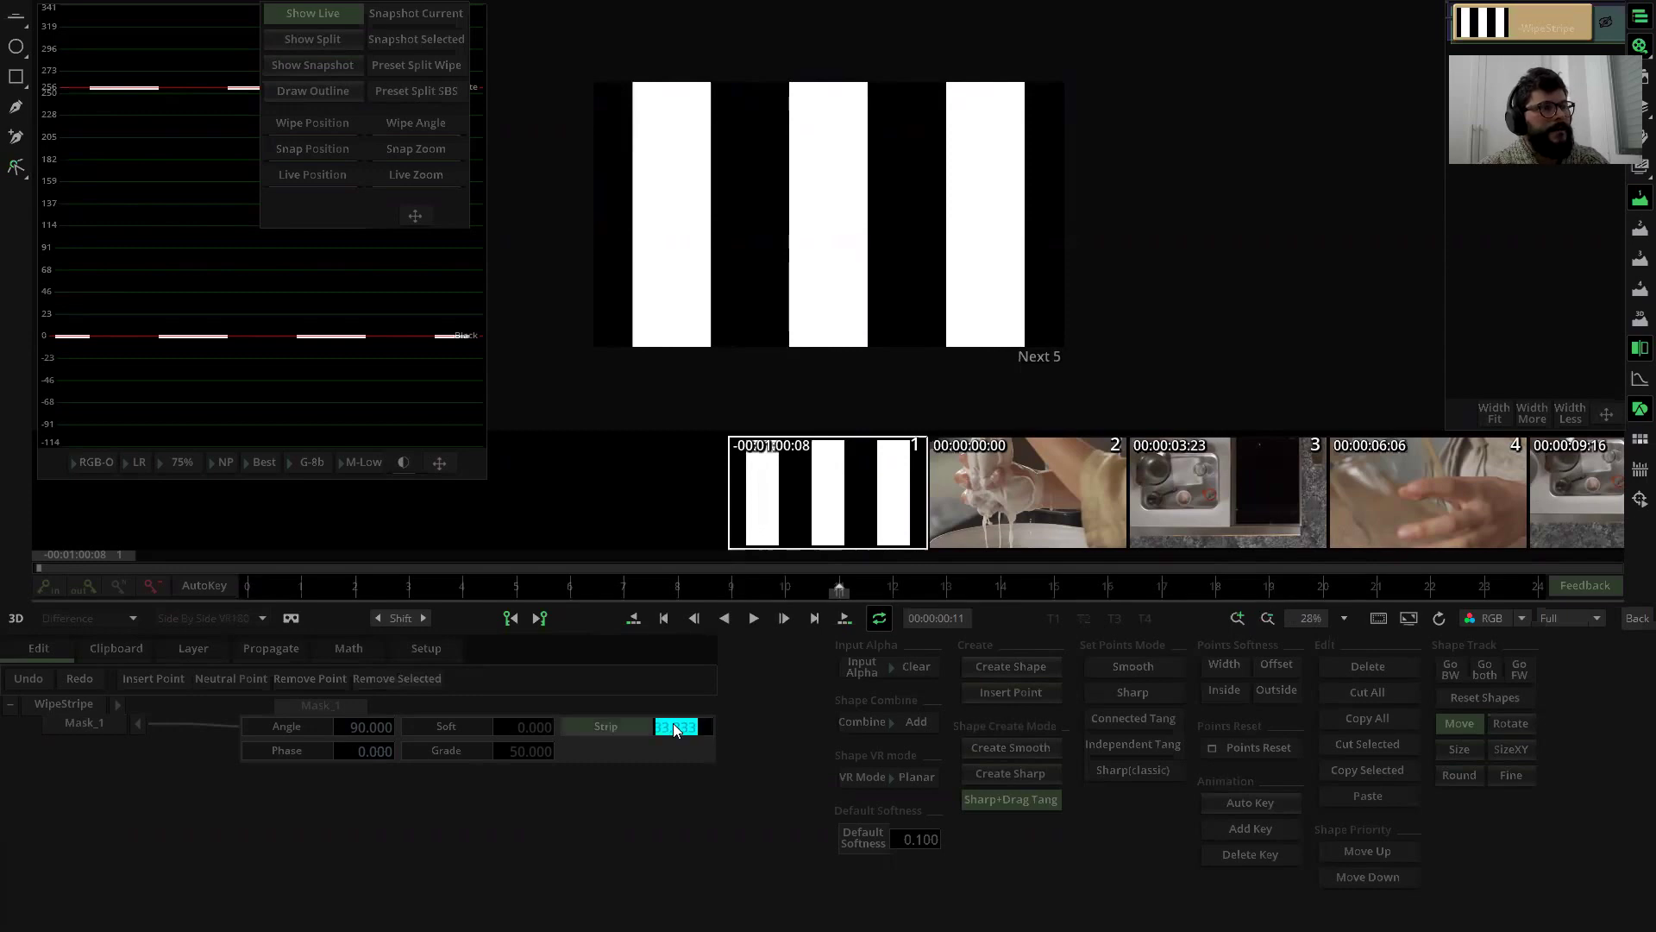
text(1)
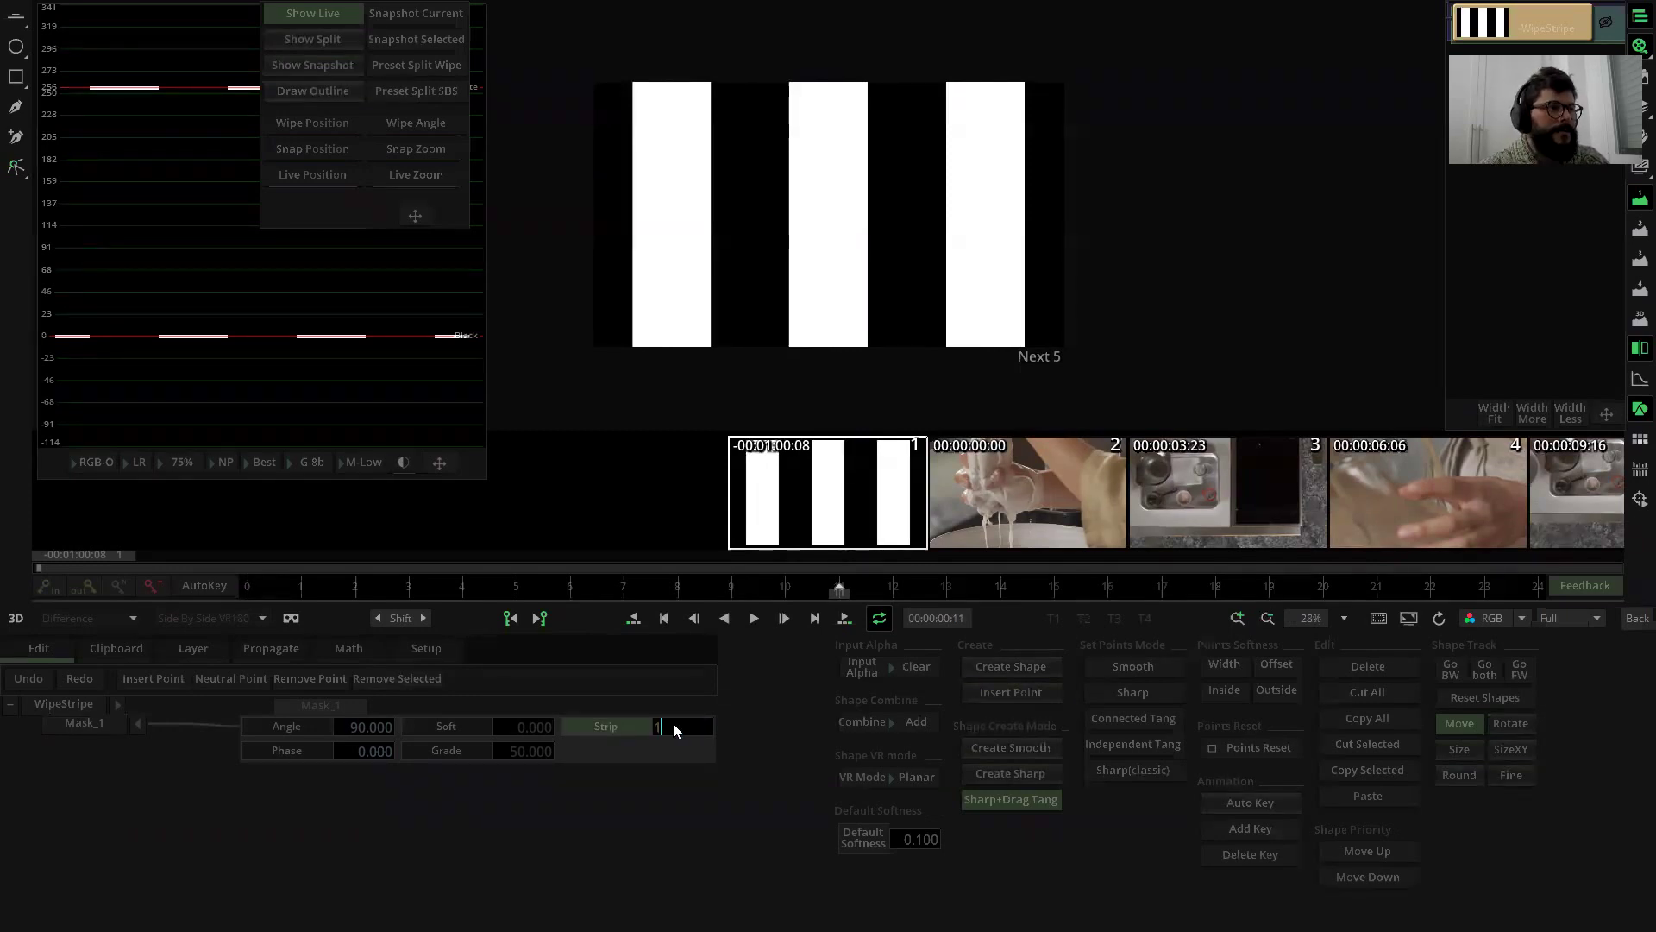
text(00)
key(Return)
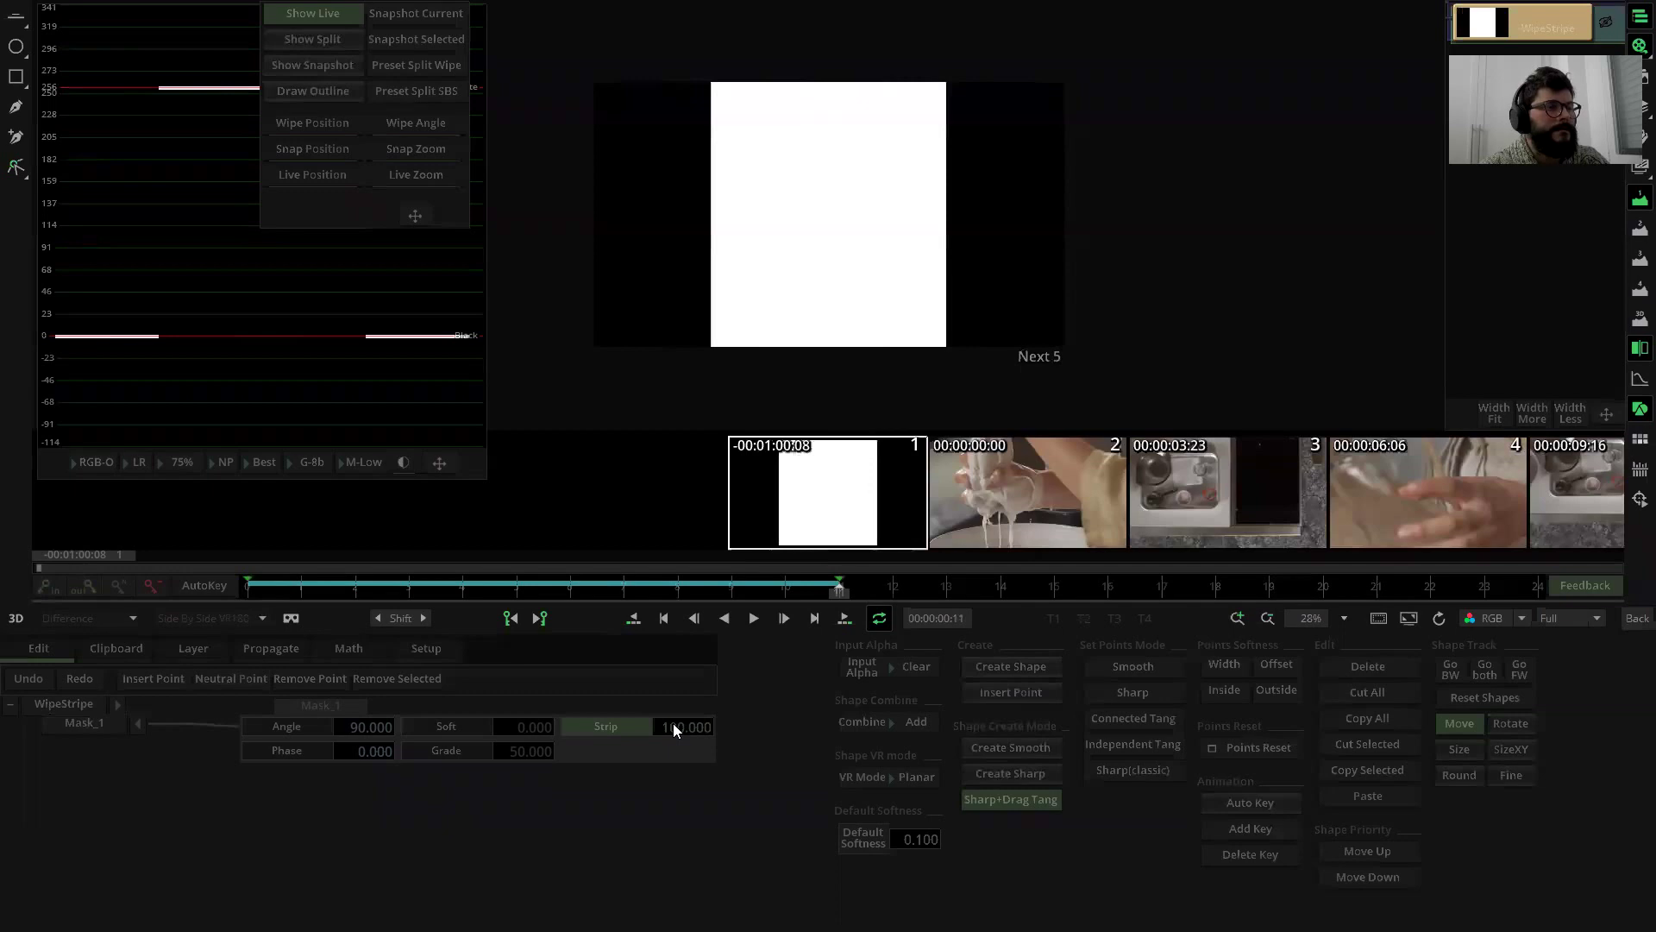
Step: Set the standalone stripe wipe's Strip value to 13, scrub through its frames and return to the timeline
click(631, 729)
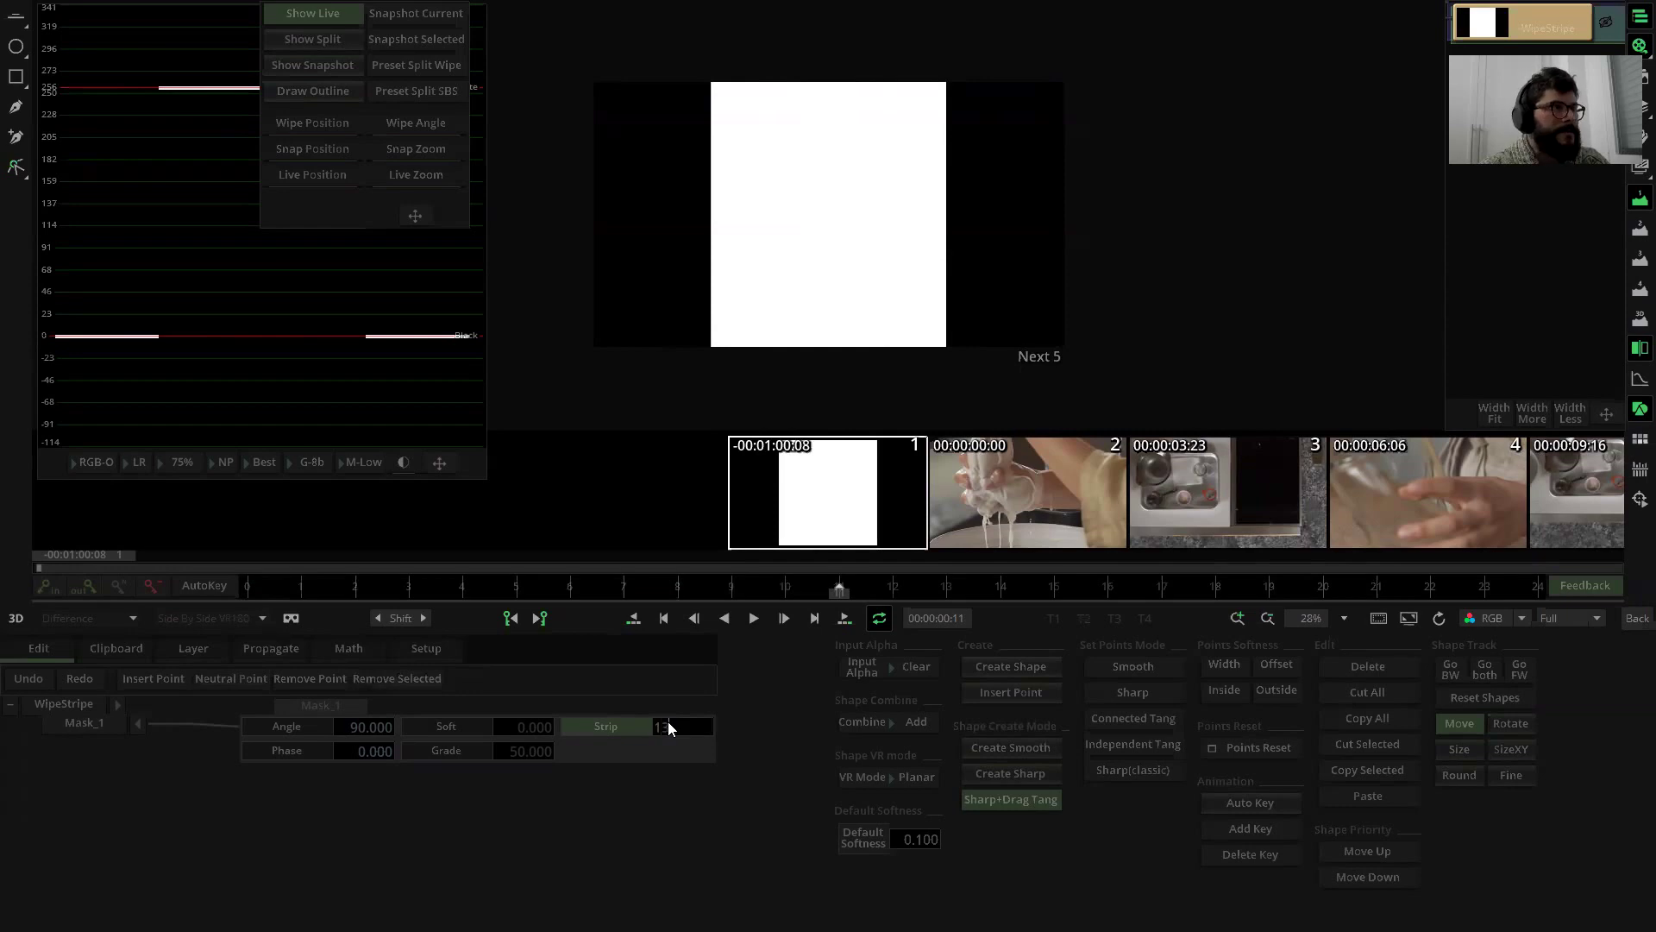
text(13)
key(Return)
click(516, 587)
drag(968, 539, 1411, 576)
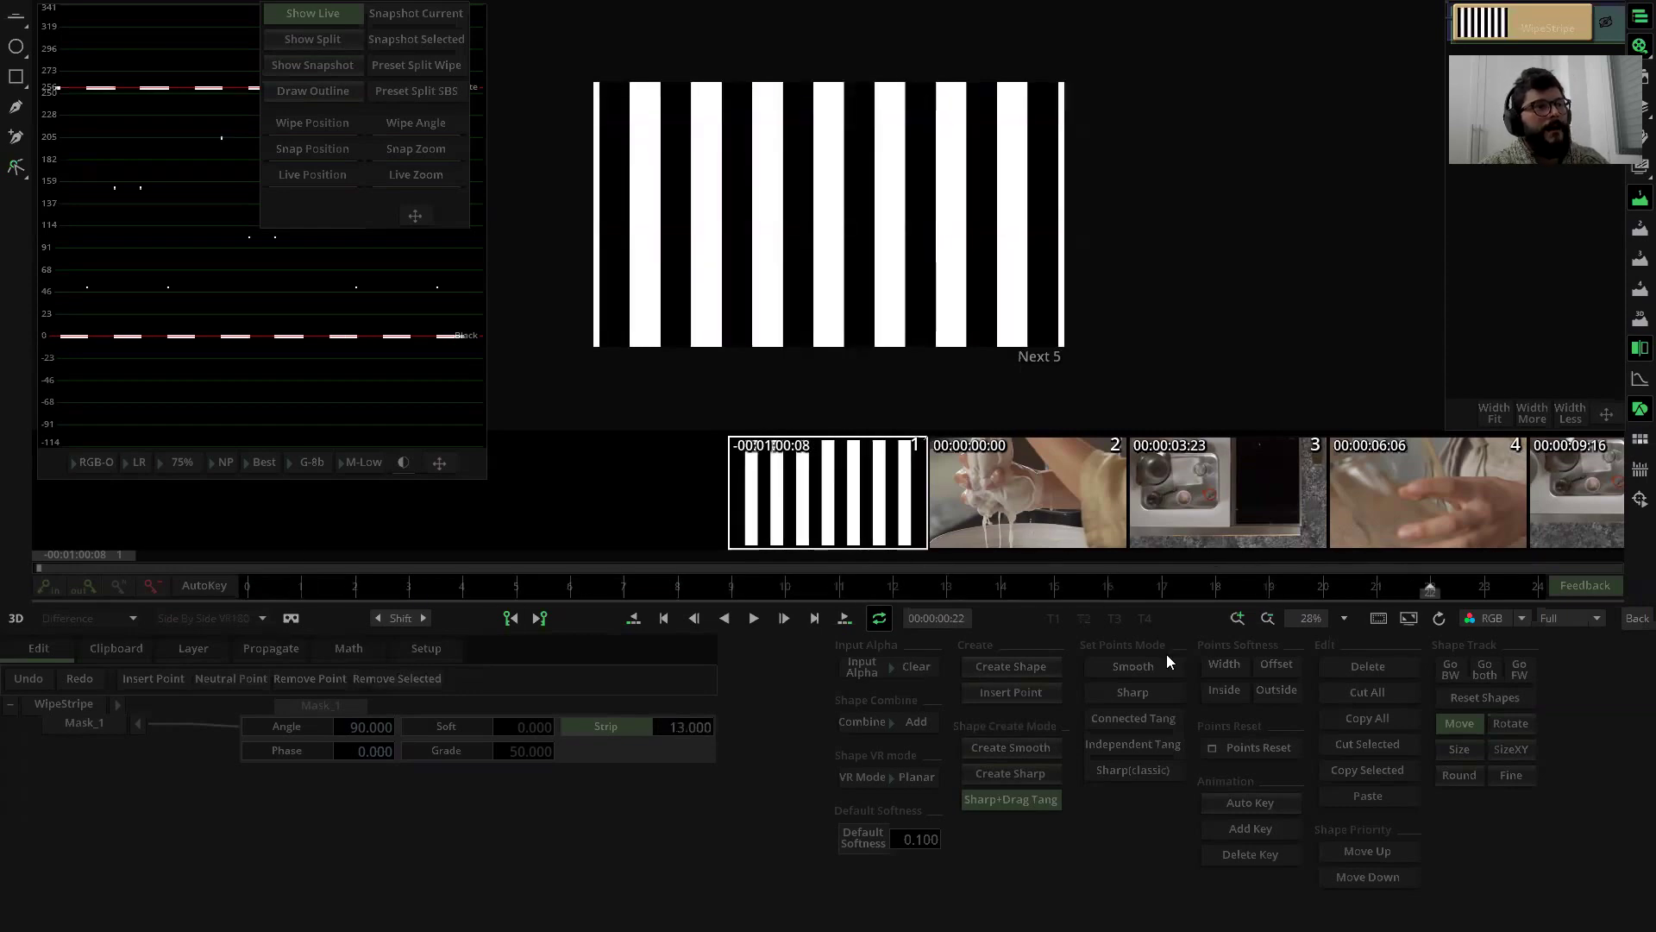
click(1637, 618)
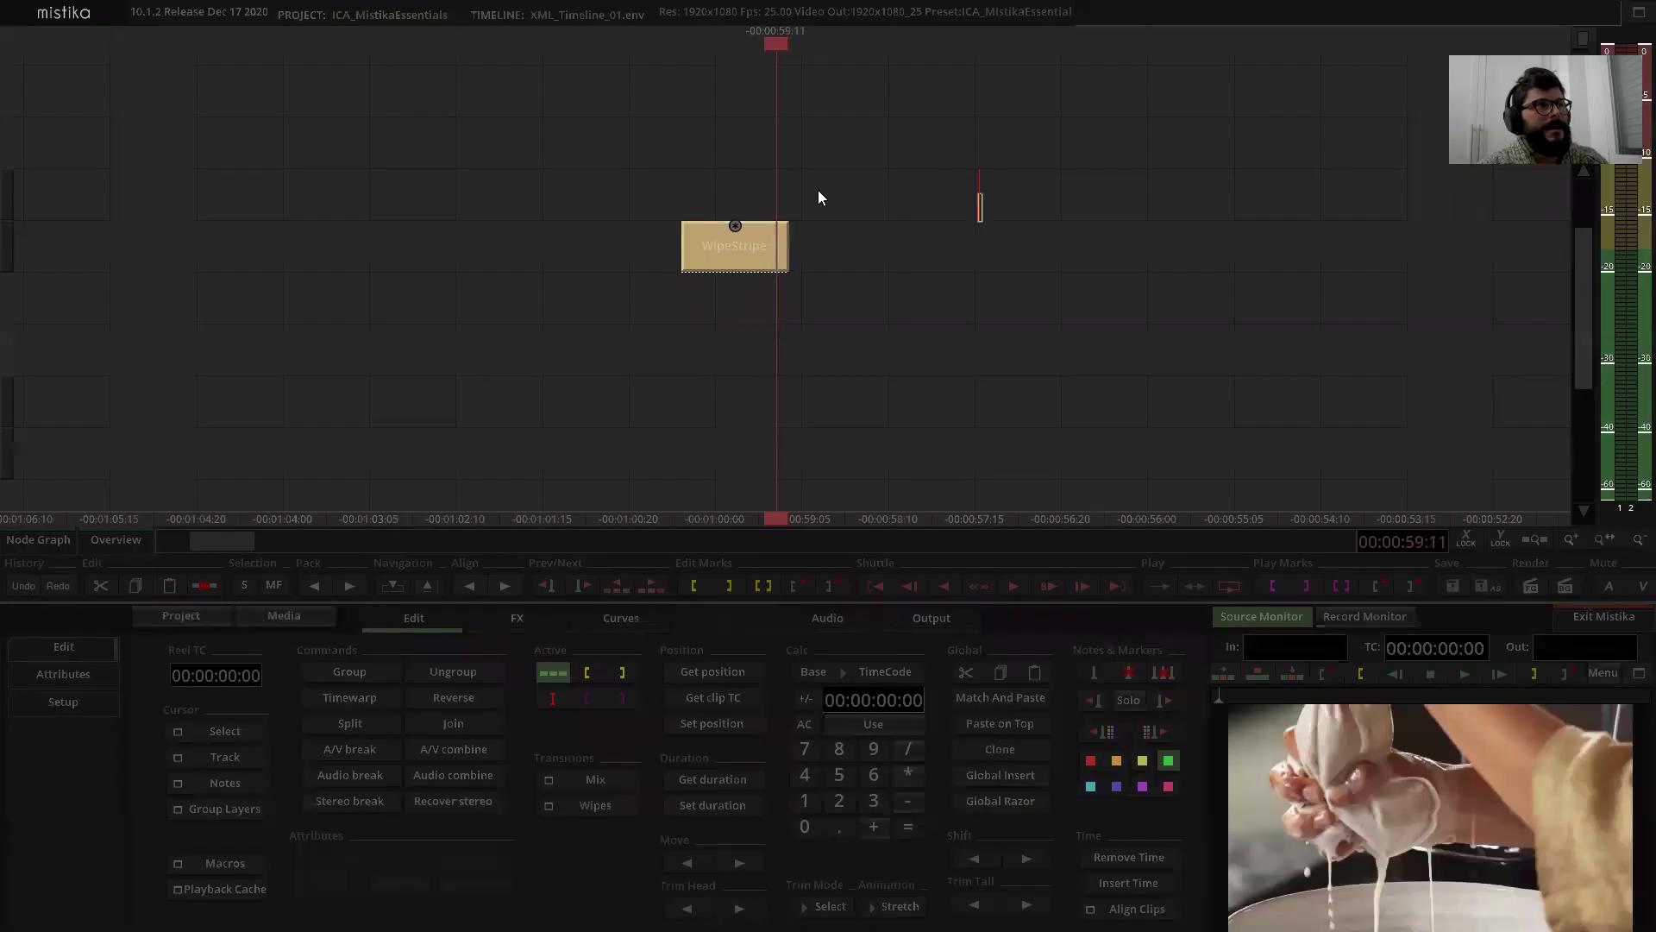
Step: Open the WipeStripe above H264_NUTSEED_MILK_Ref in the effects editor to check it and return to the timeline
scroll(818, 189, down, 2)
click(759, 241)
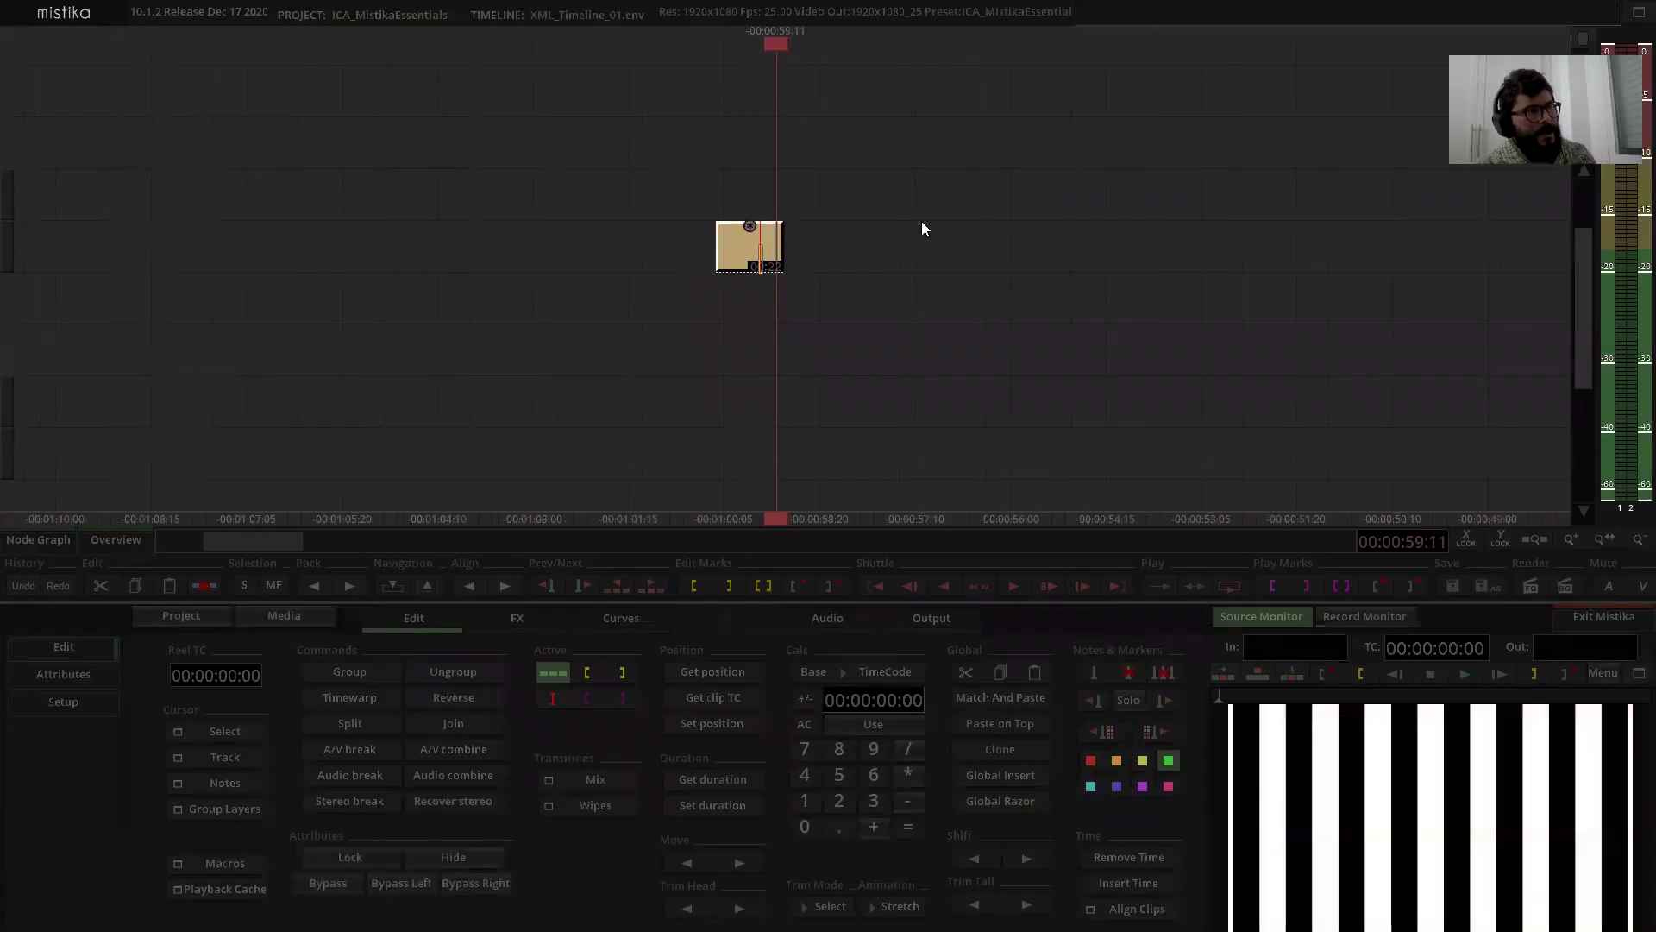
scroll(935, 222, down, 5)
click(1074, 191)
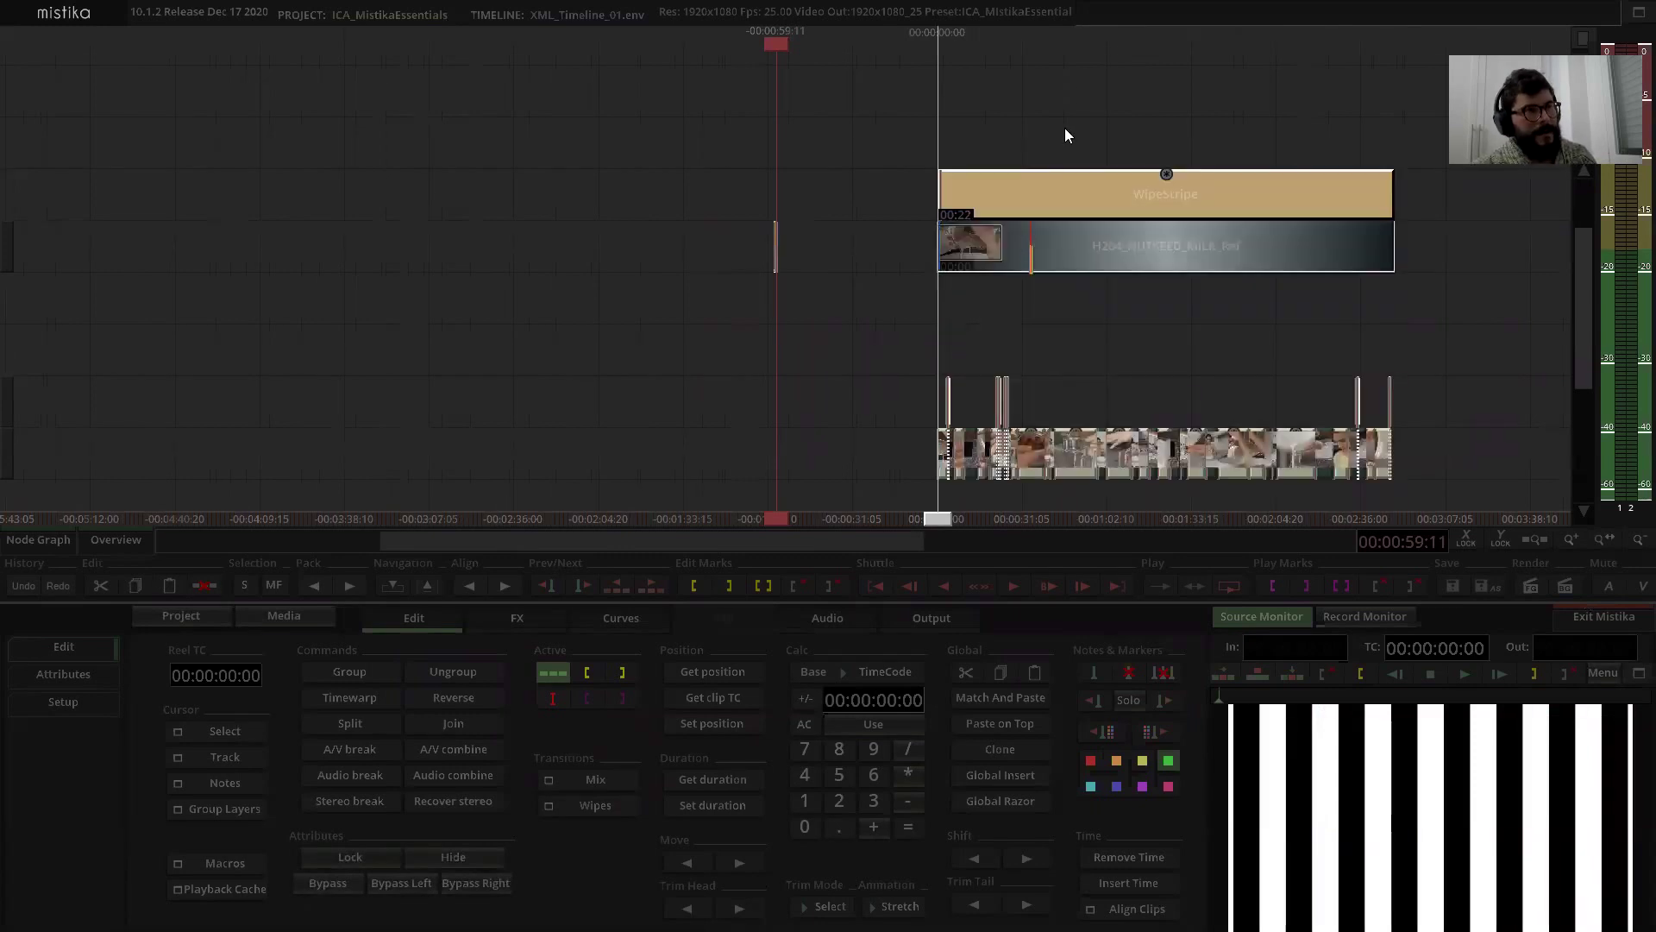
drag(1088, 109, 842, 176)
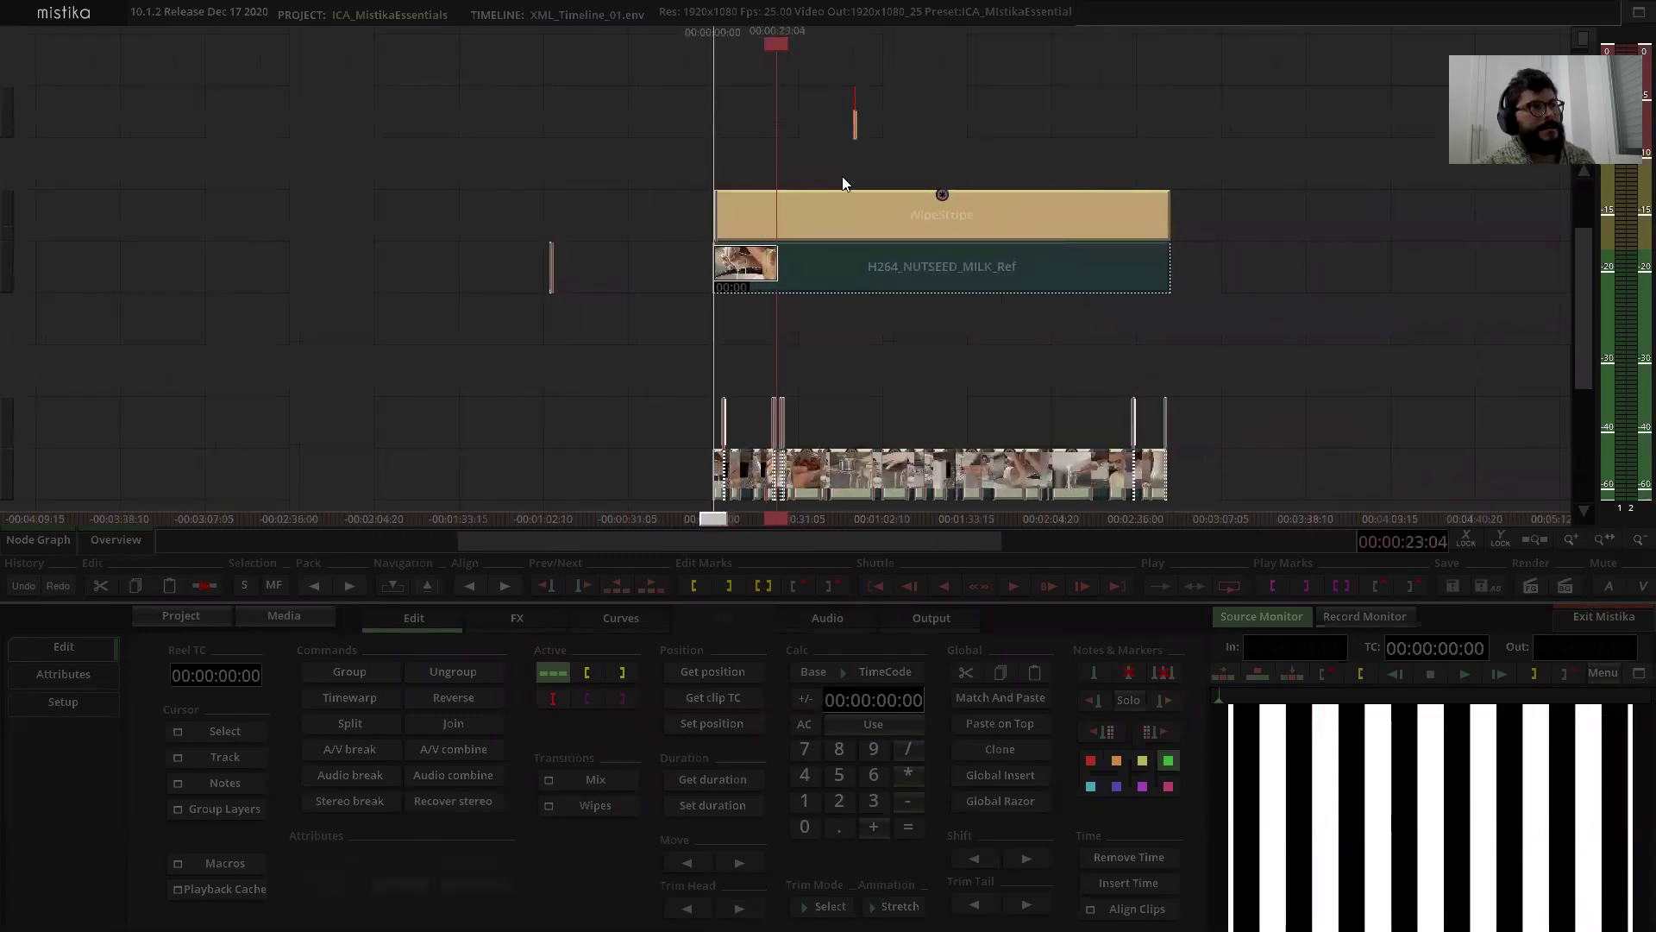
double_click(788, 214)
click(1636, 618)
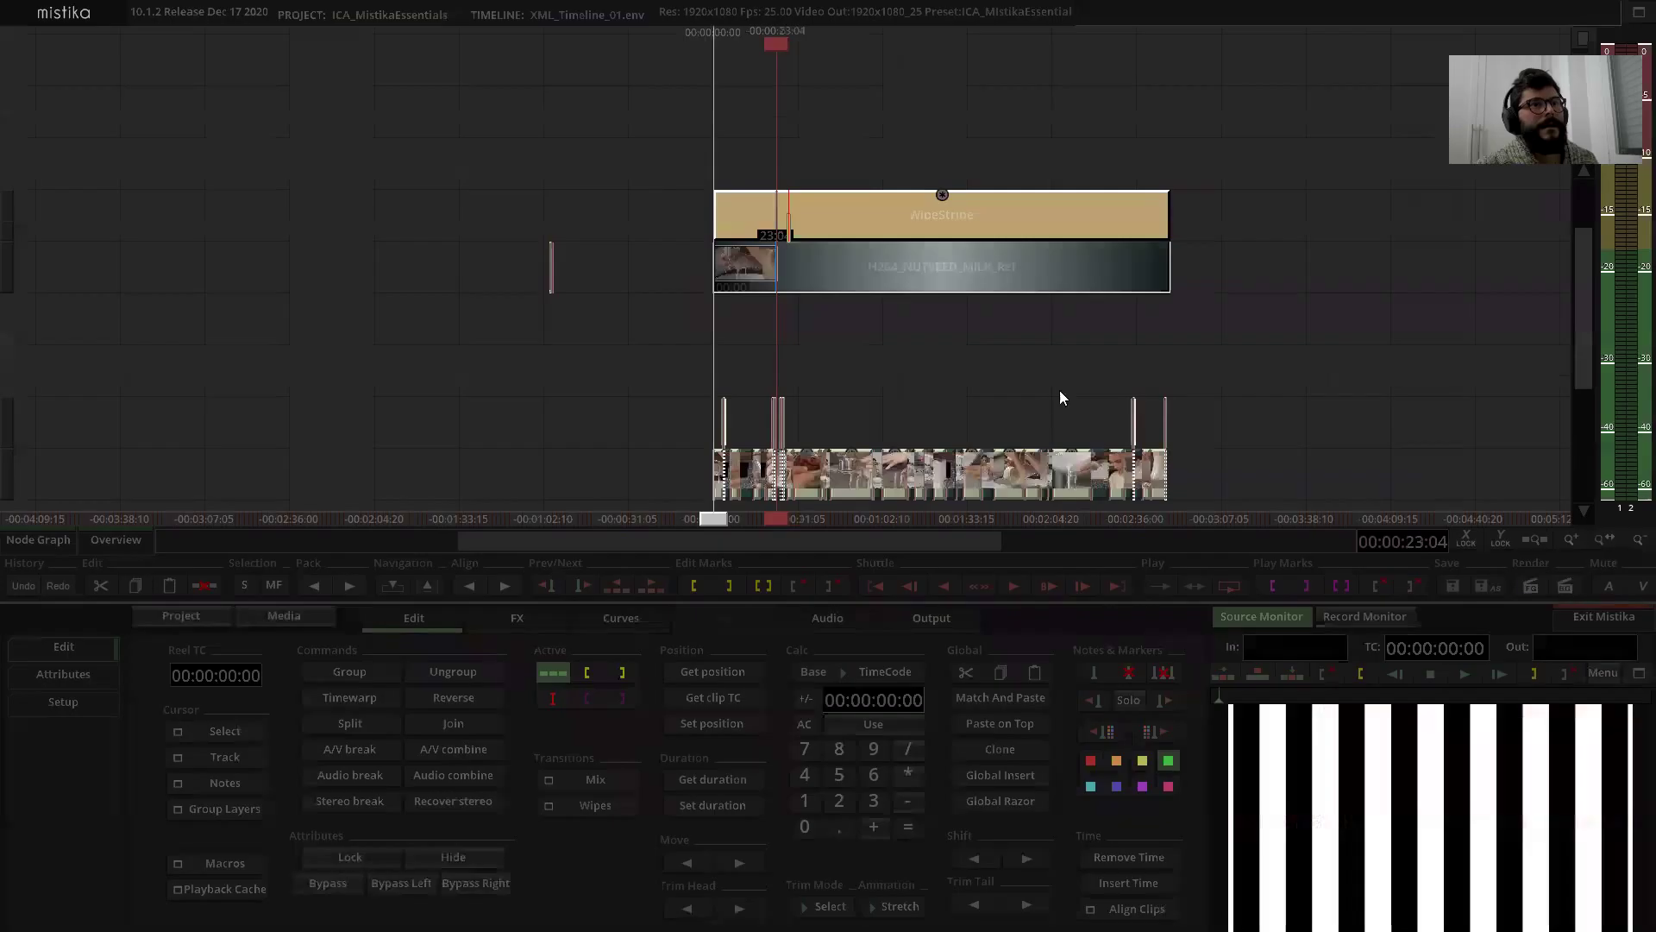
Step: Extend the WipeStripe's input area from below H264_NUTSEED_MILK_Ref down over the conformed edit's track and select the wipe
click(758, 263)
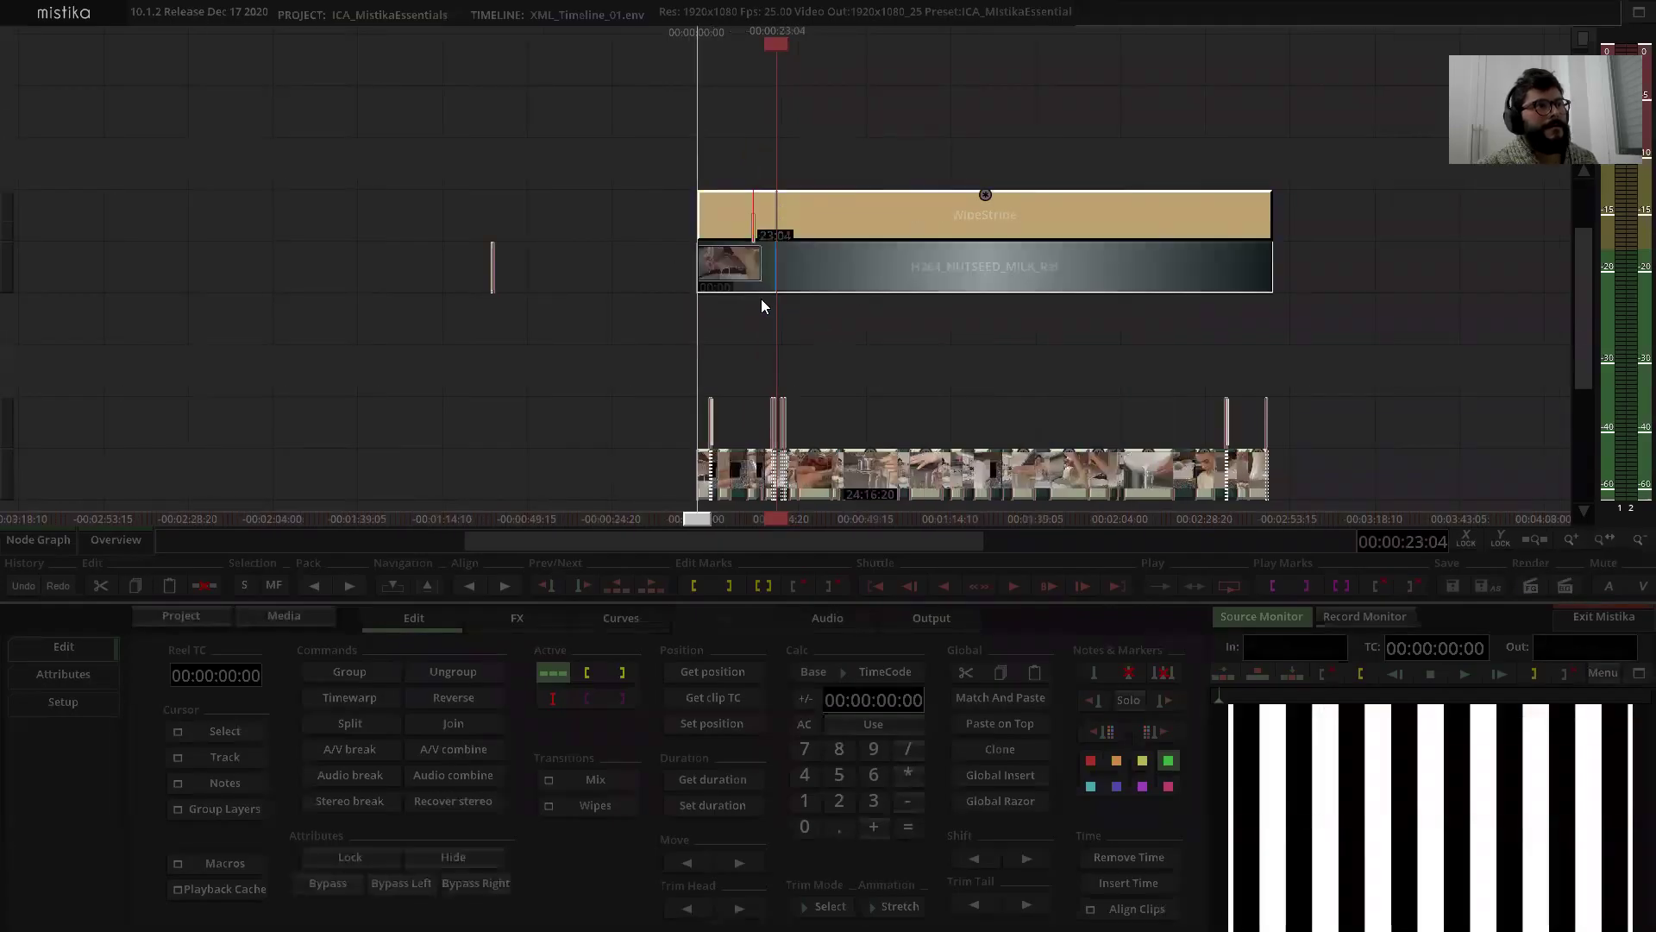
drag(754, 290, 728, 505)
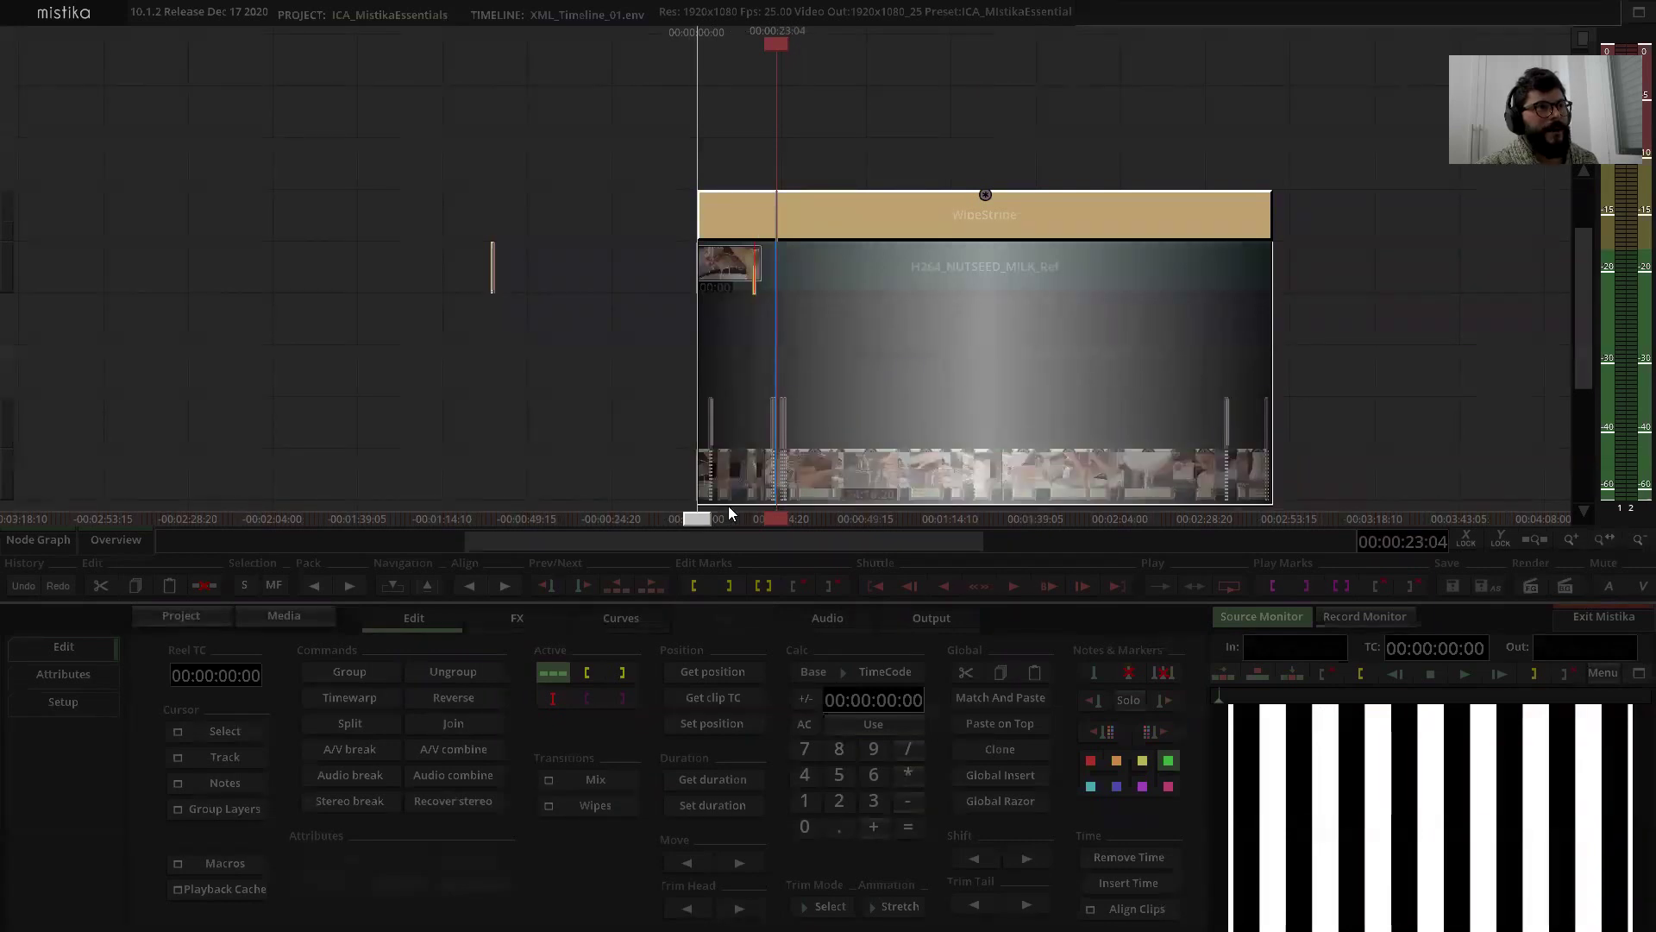
scroll(792, 385, up, 4)
drag(786, 333, 858, 330)
click(762, 343)
click(761, 206)
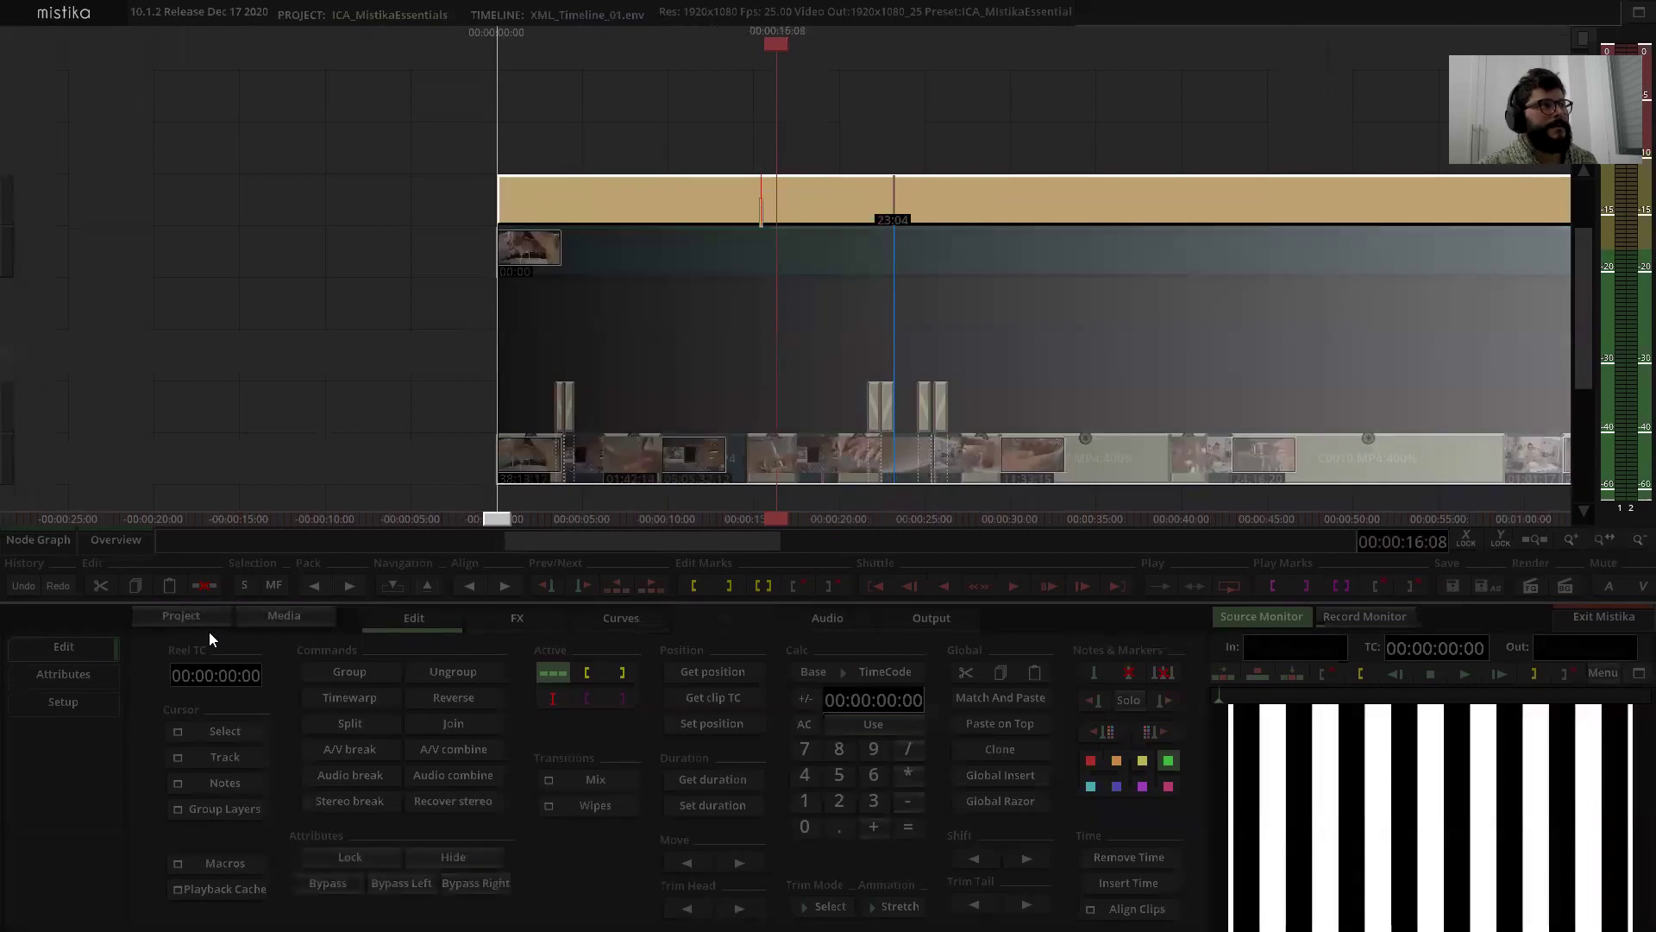
Step: Show the node graph and move the Fade Up node clear of the H264 reference node to examine the wipe's inputs
click(46, 540)
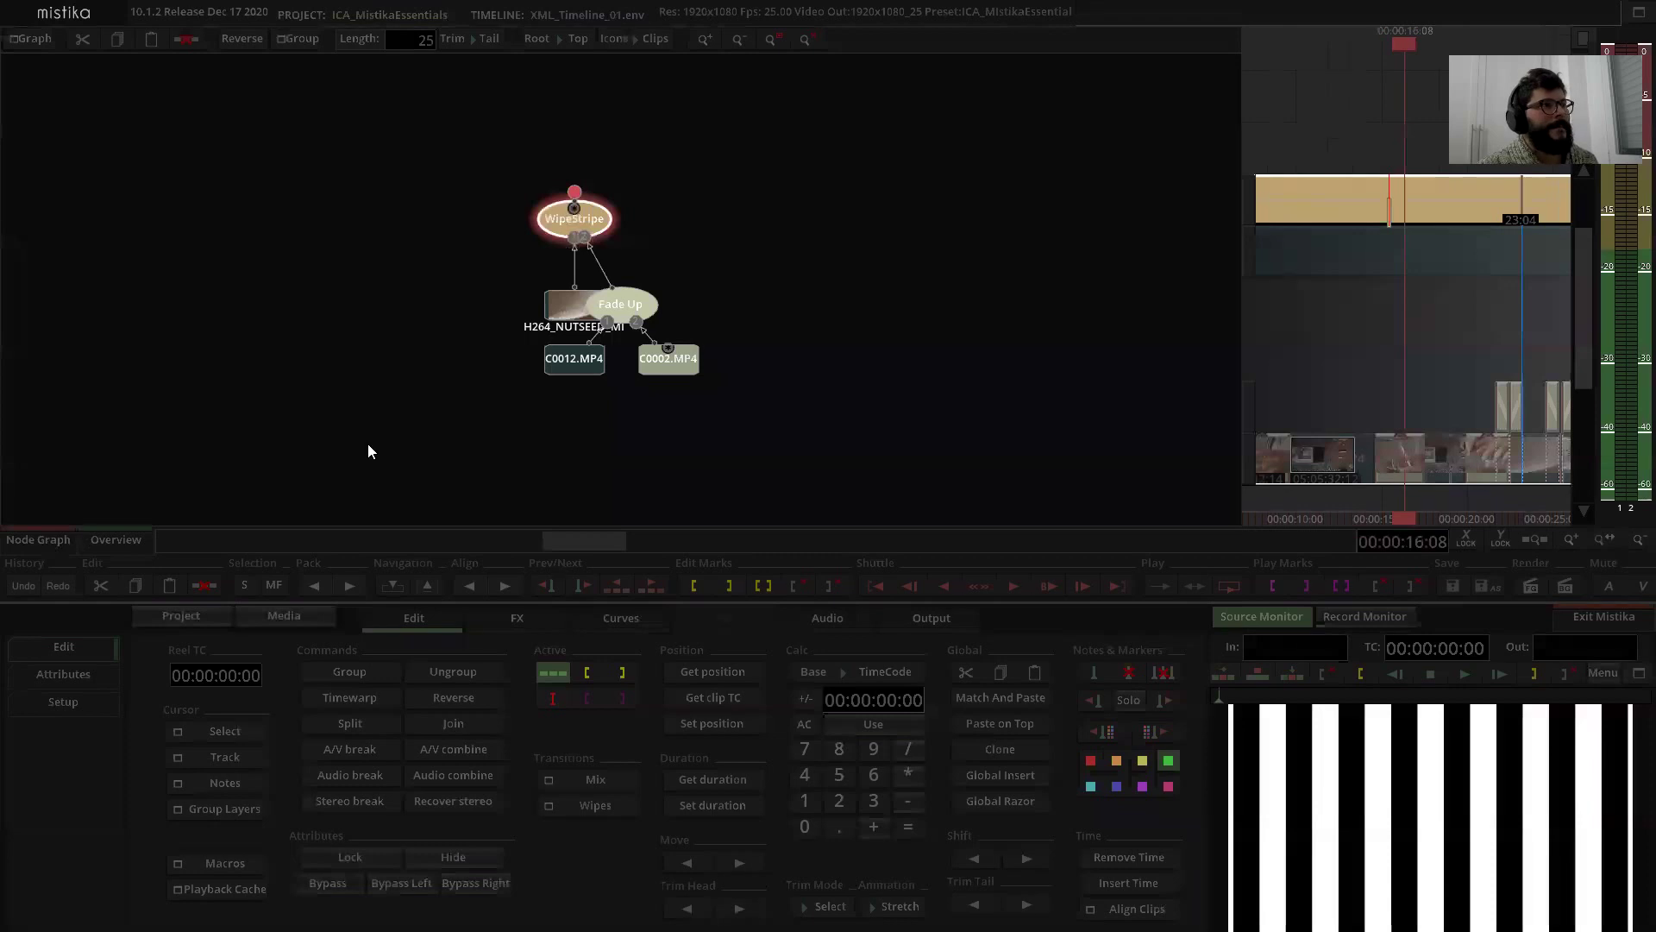
drag(626, 303, 655, 285)
click(1274, 302)
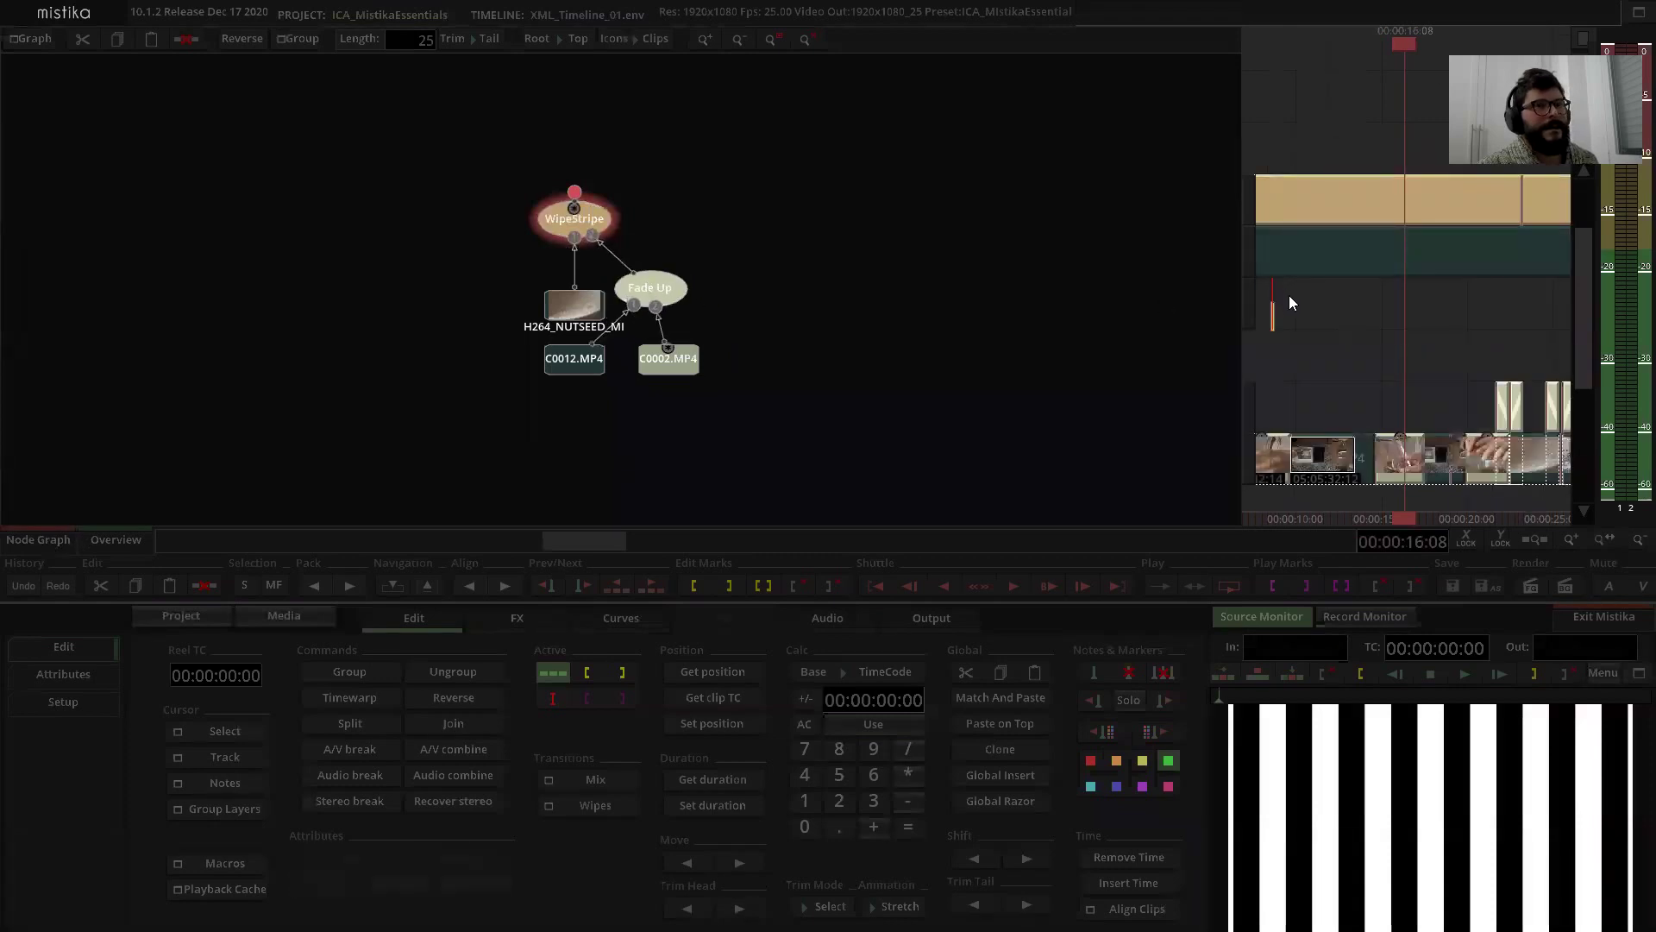
Step: Check the wipe in the effects editor, separate the C0002.MP4 and H264 reference nodes in the graph, and hide the graph
drag(1359, 328, 1515, 298)
double_click(1394, 159)
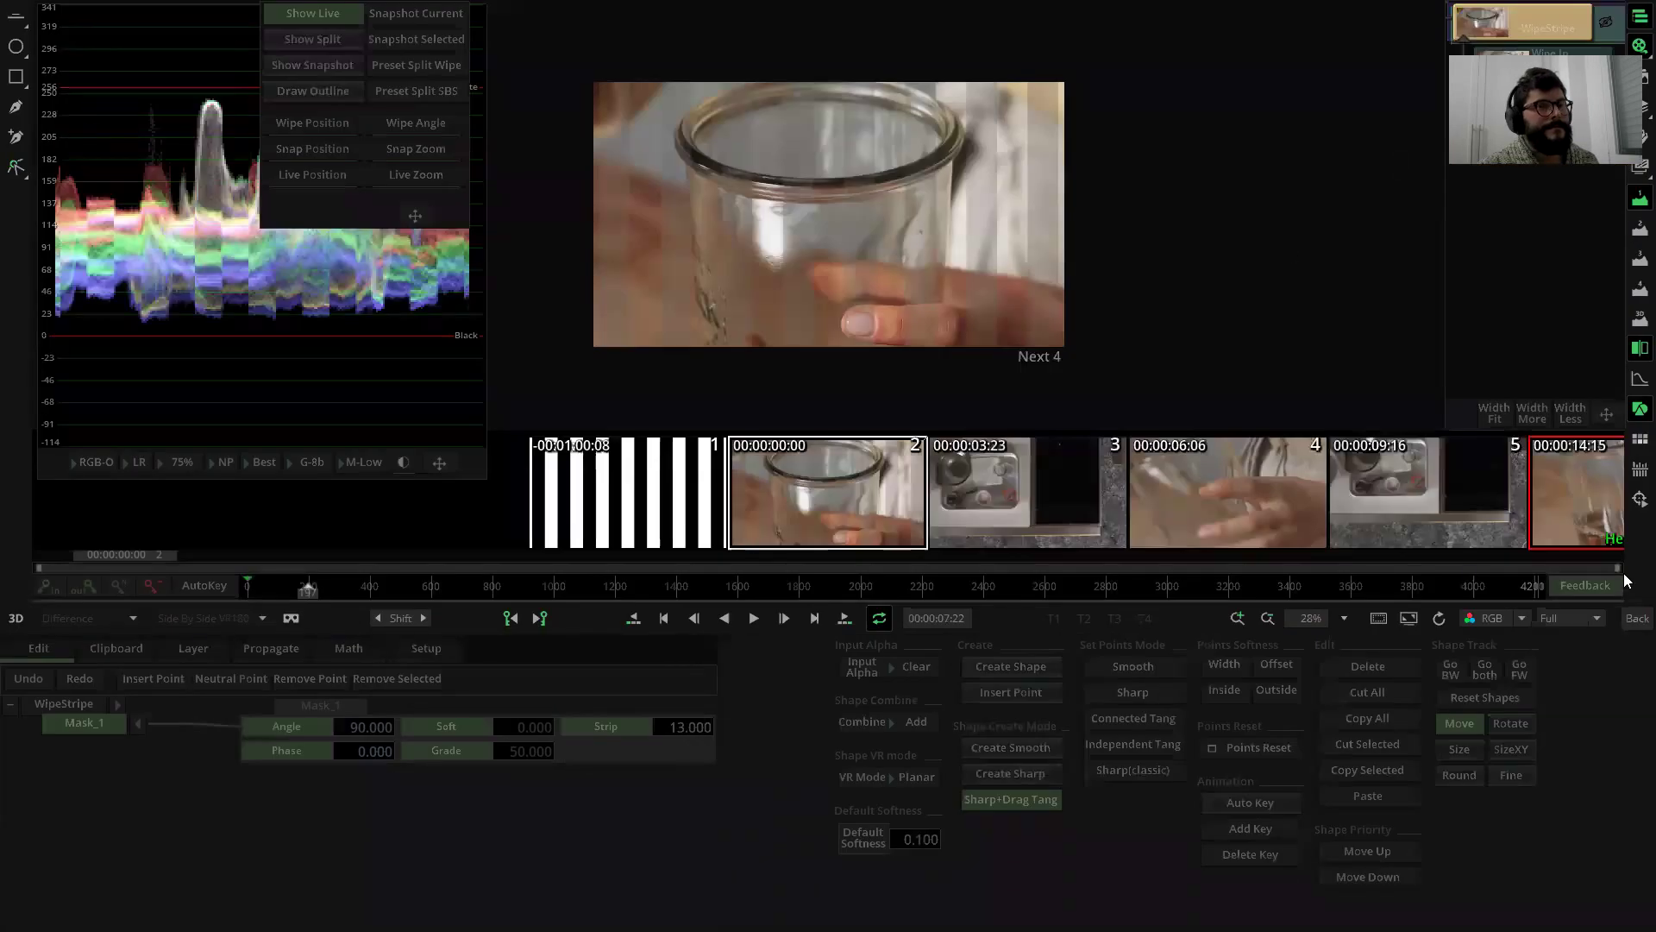
click(1637, 618)
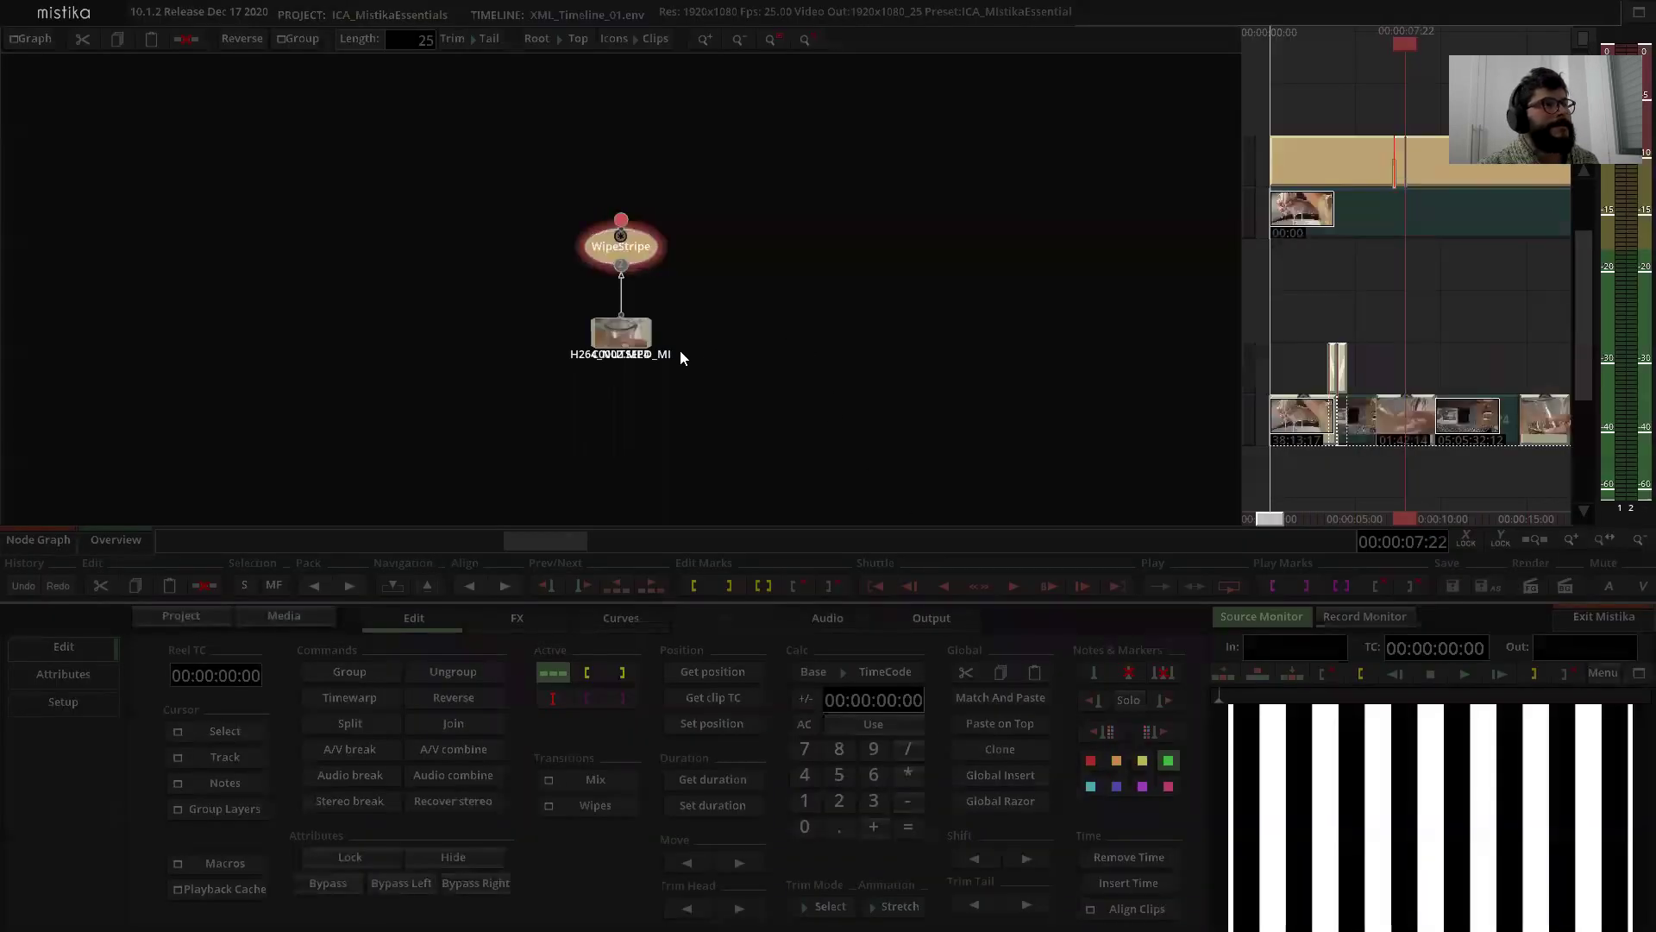
drag(625, 330, 742, 336)
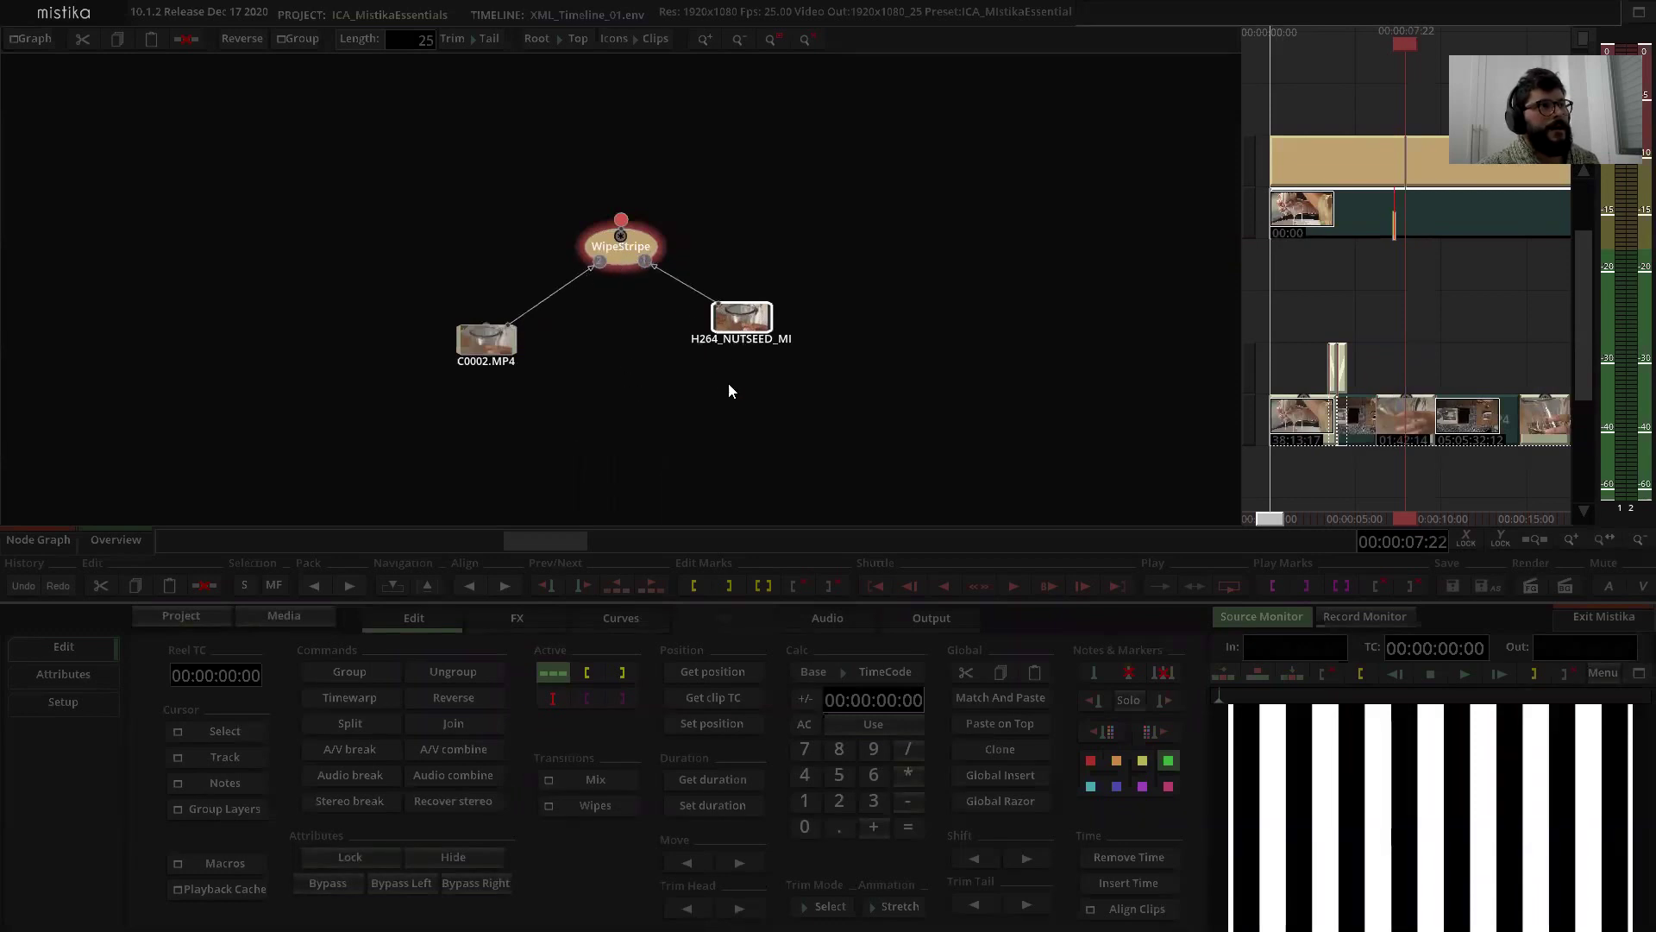
mouse_move(732, 335)
mouse_down()
mouse_move(703, 373)
mouse_move(717, 354)
mouse_up()
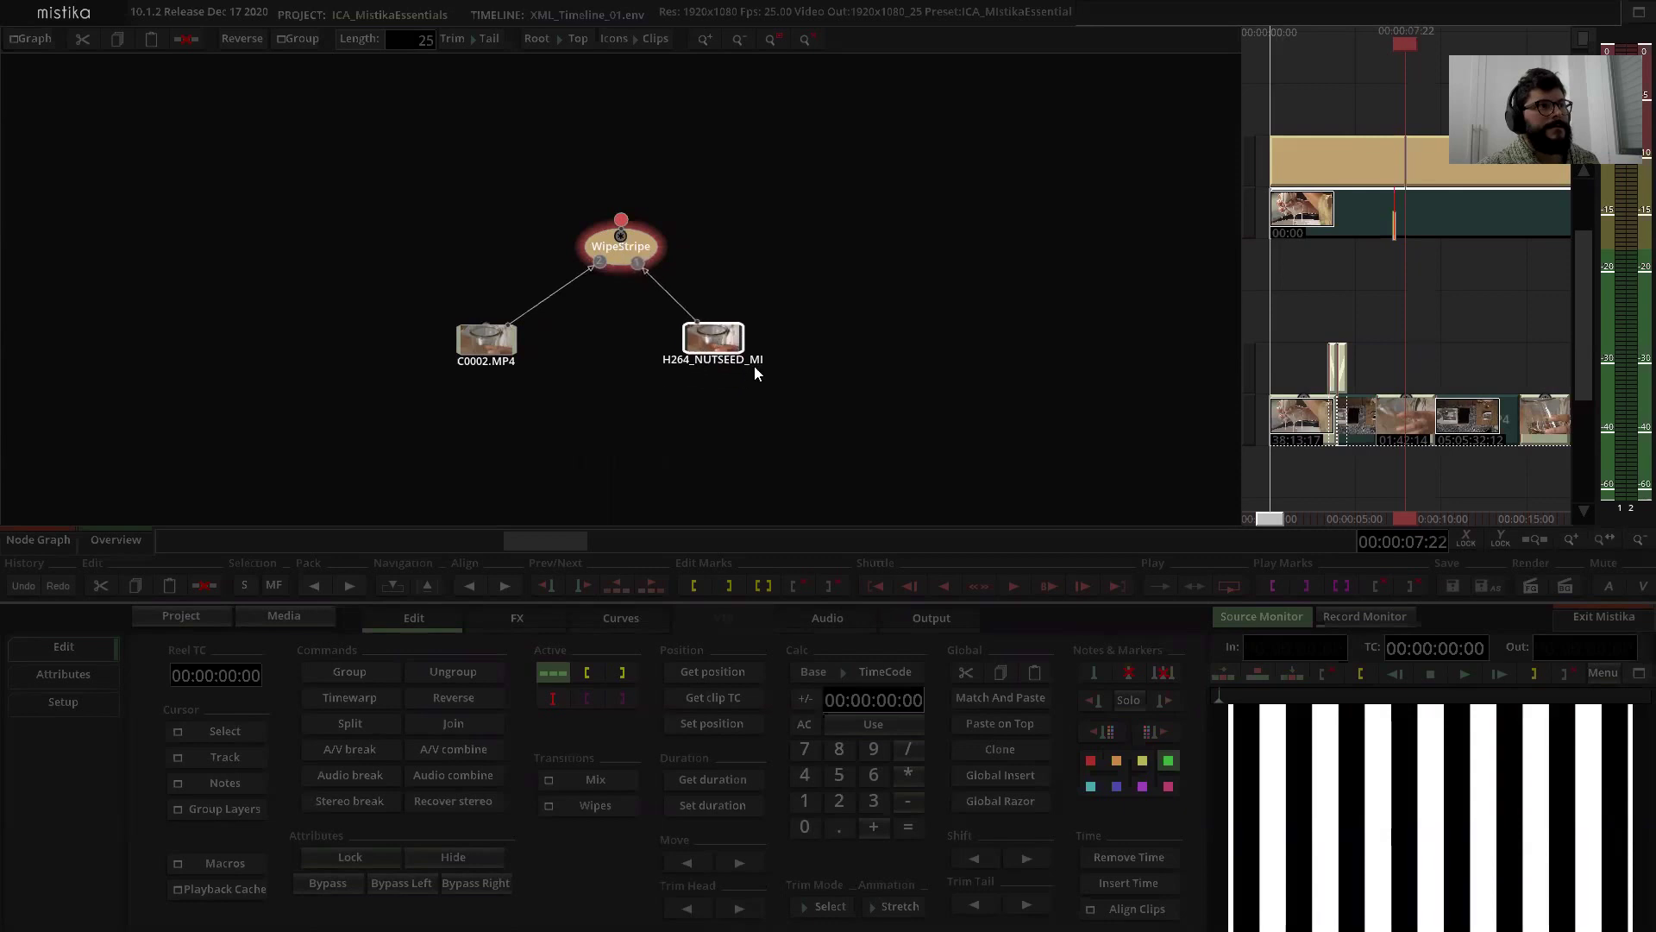
click(67, 538)
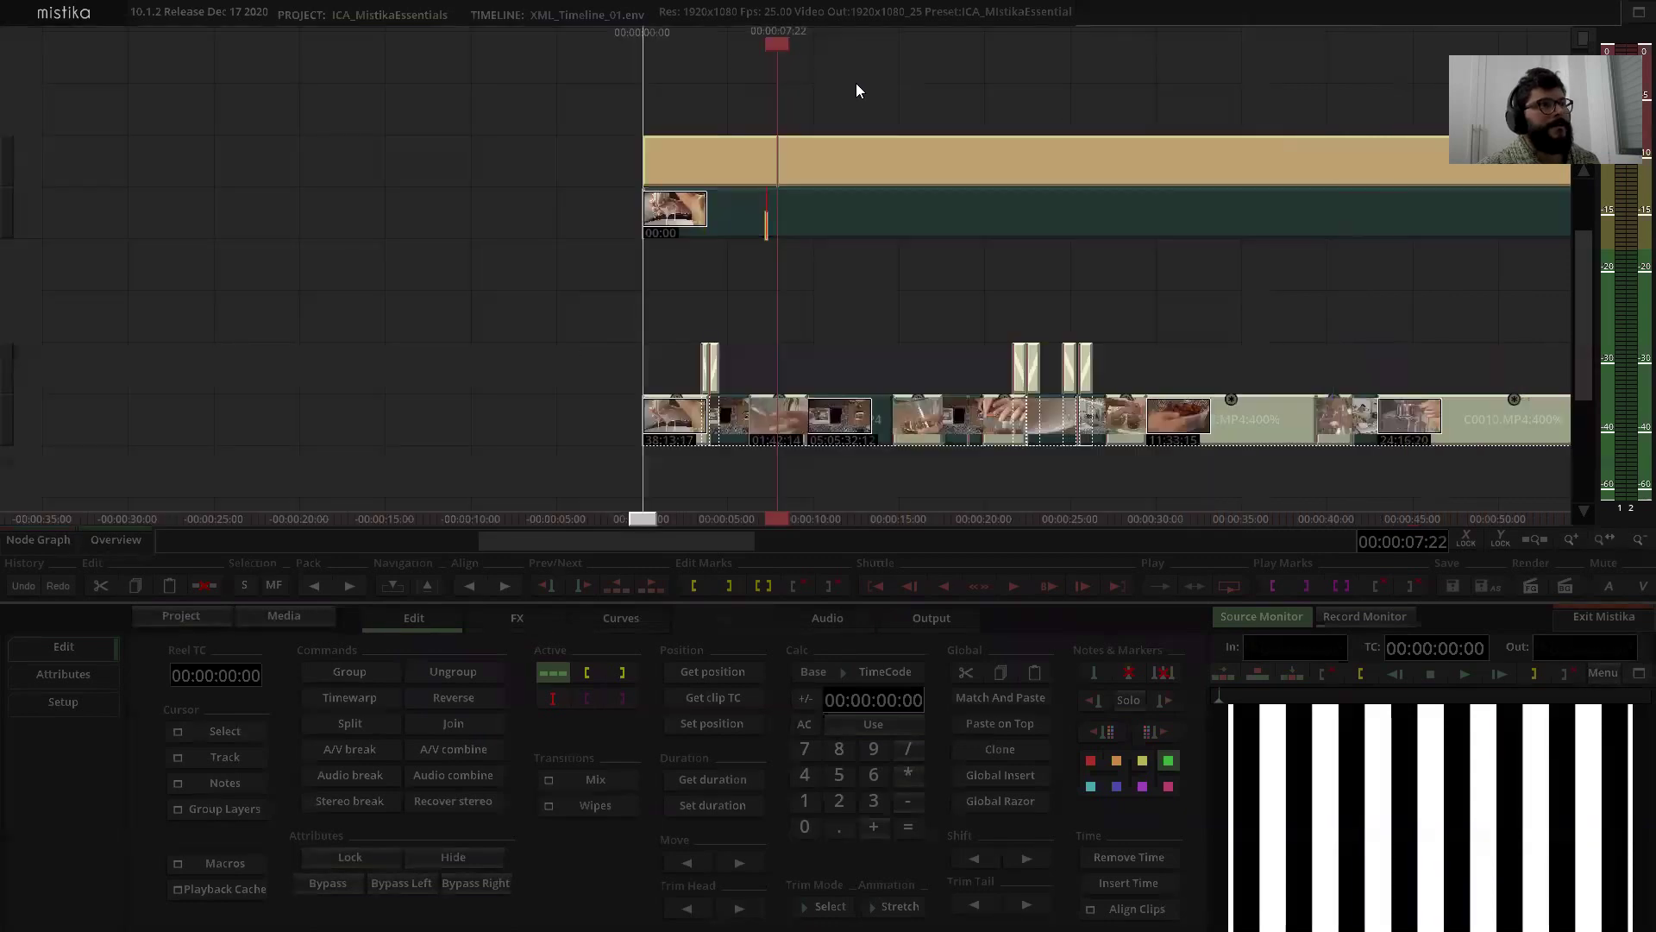
Step: Scrub the long WipeStripe in the effects editor to compare reference and edit, ending on its first frame, and return to the timeline
double_click(795, 148)
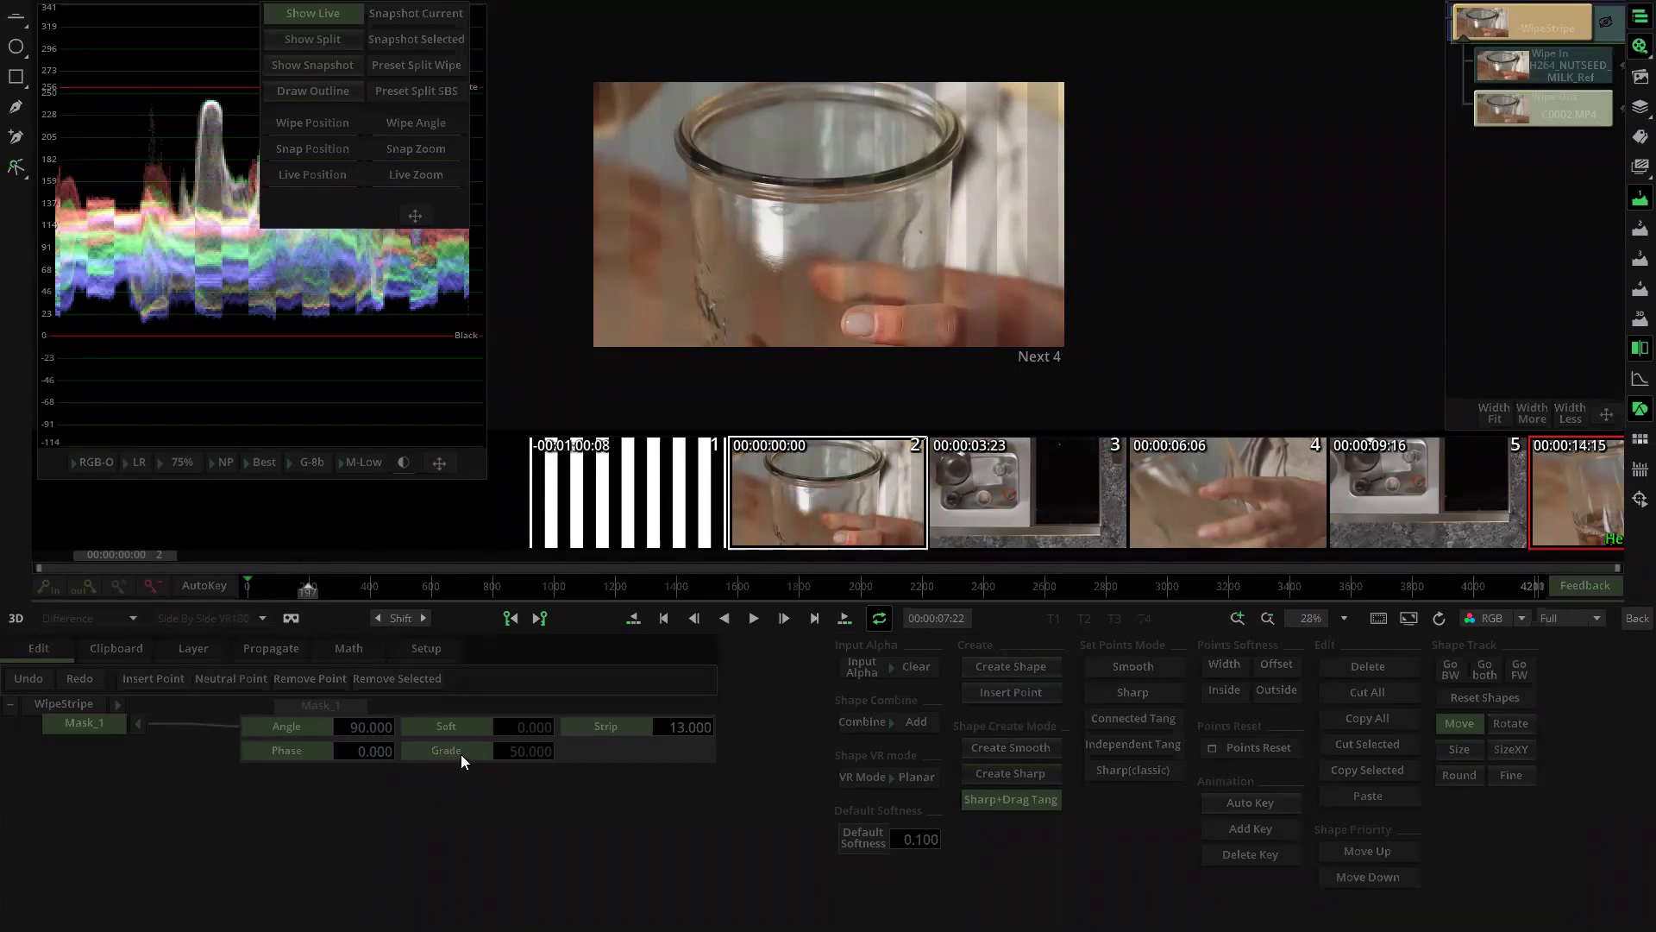
drag(252, 585, 499, 616)
drag(402, 599, 244, 597)
click(245, 592)
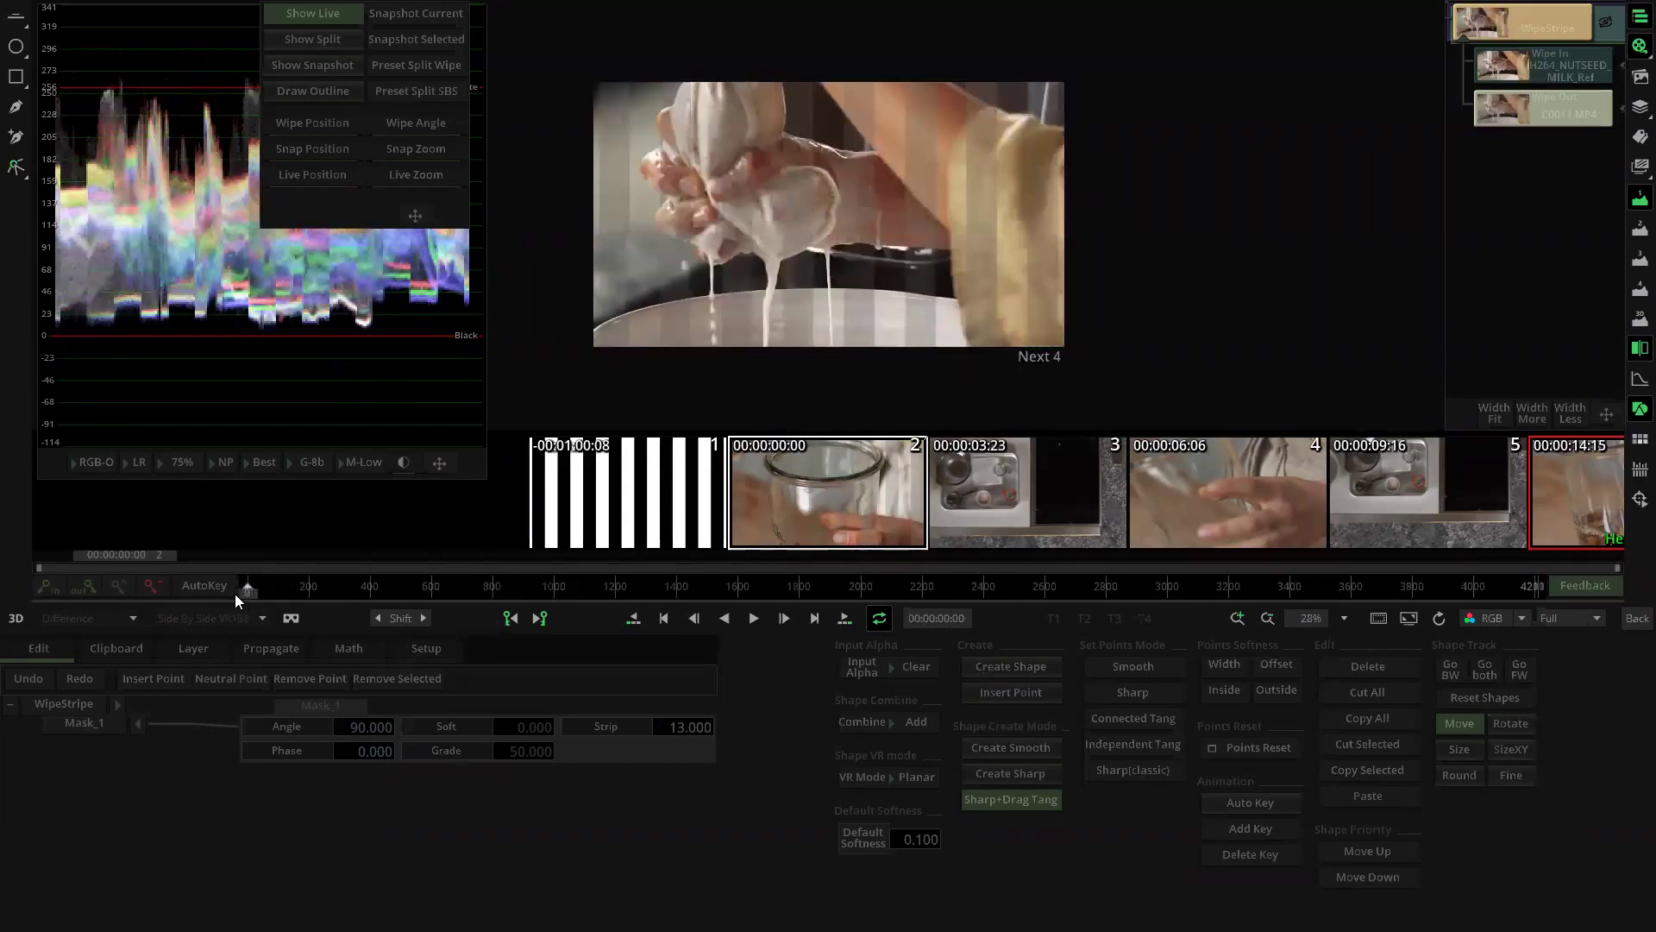
click(1633, 621)
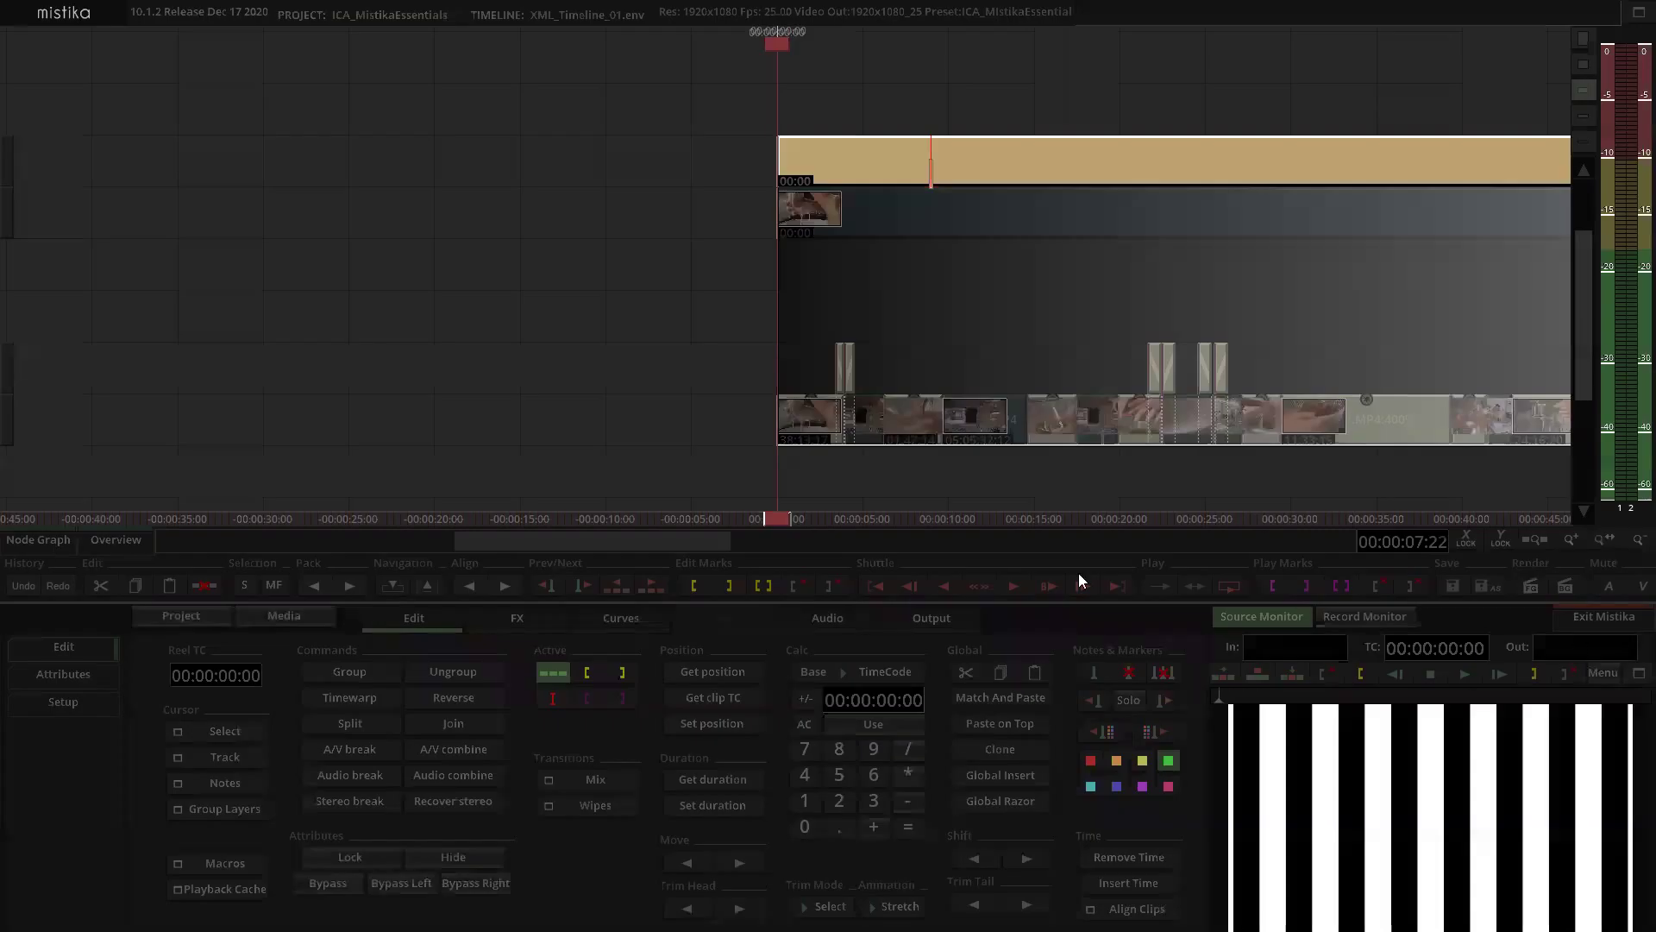
Step: Split the WipeStripe and H264 reference at the conformed edit's cuts with the Split conform macro
scroll(936, 294, down, 5)
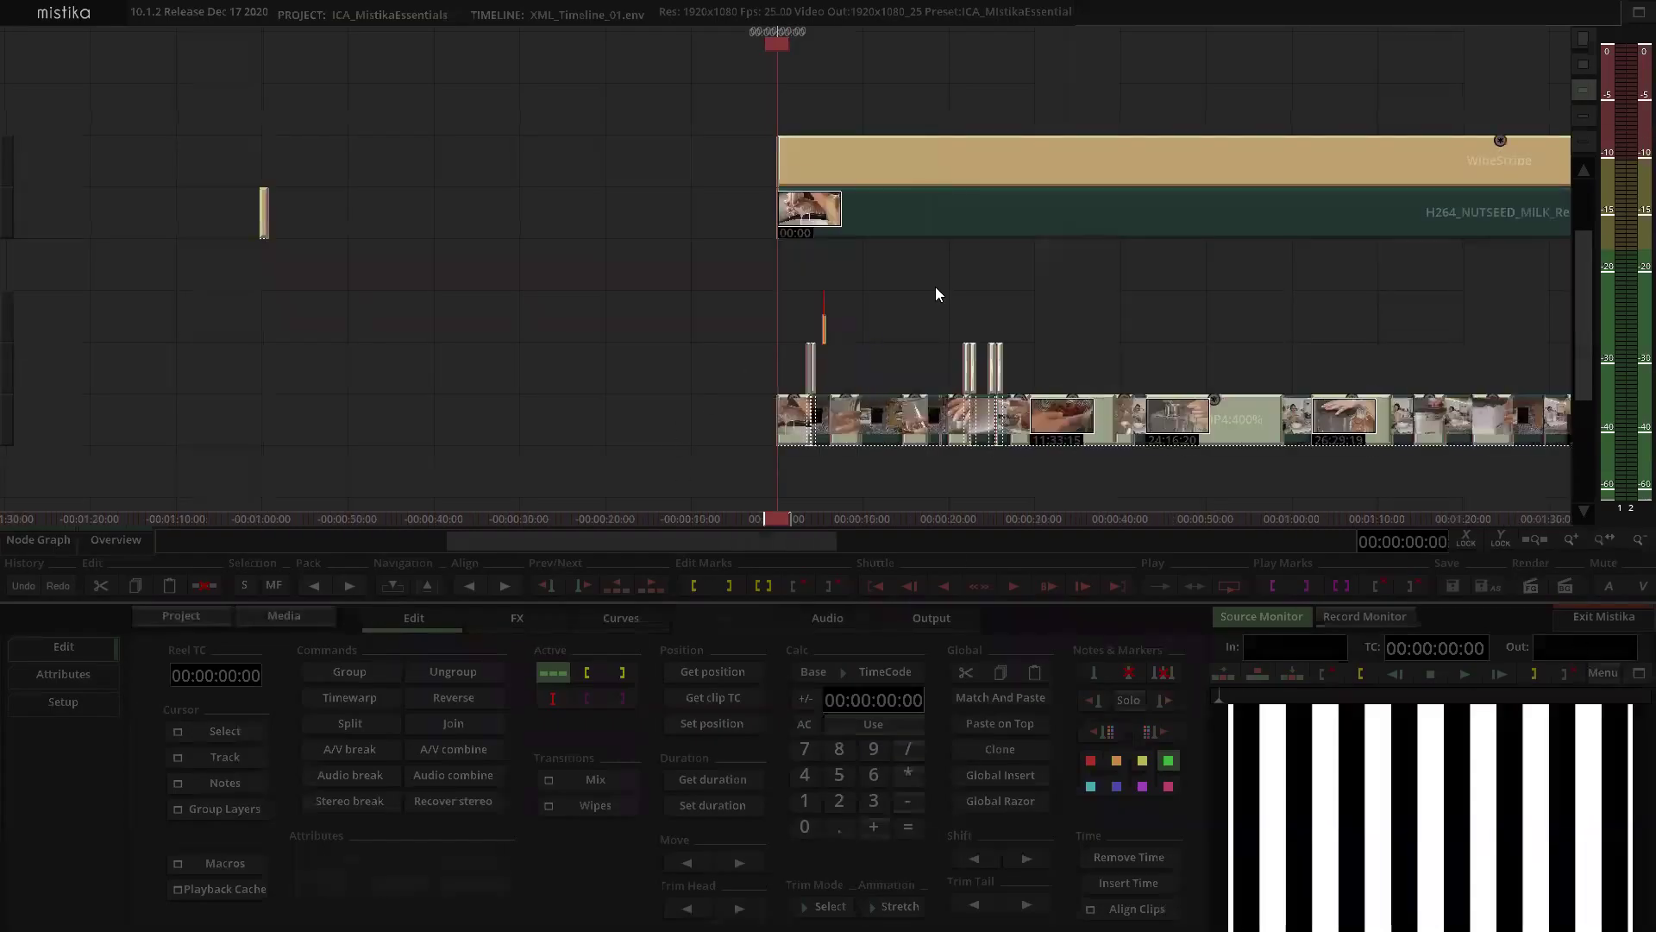
scroll(936, 292, down, 1)
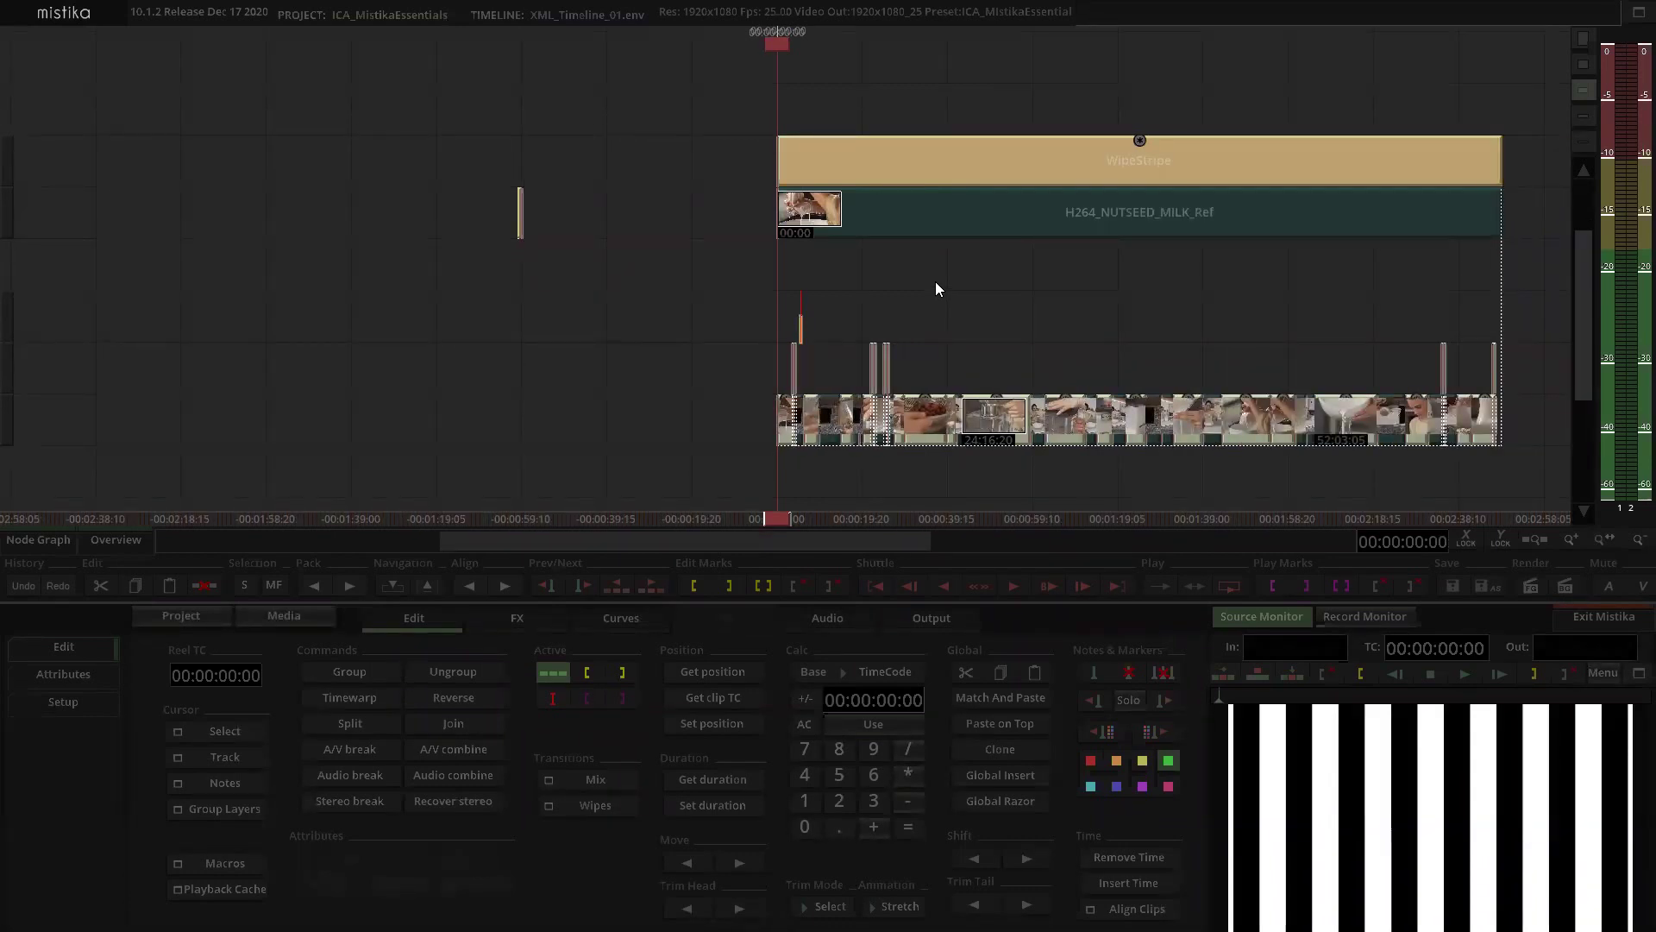
scroll(935, 281, up, 1)
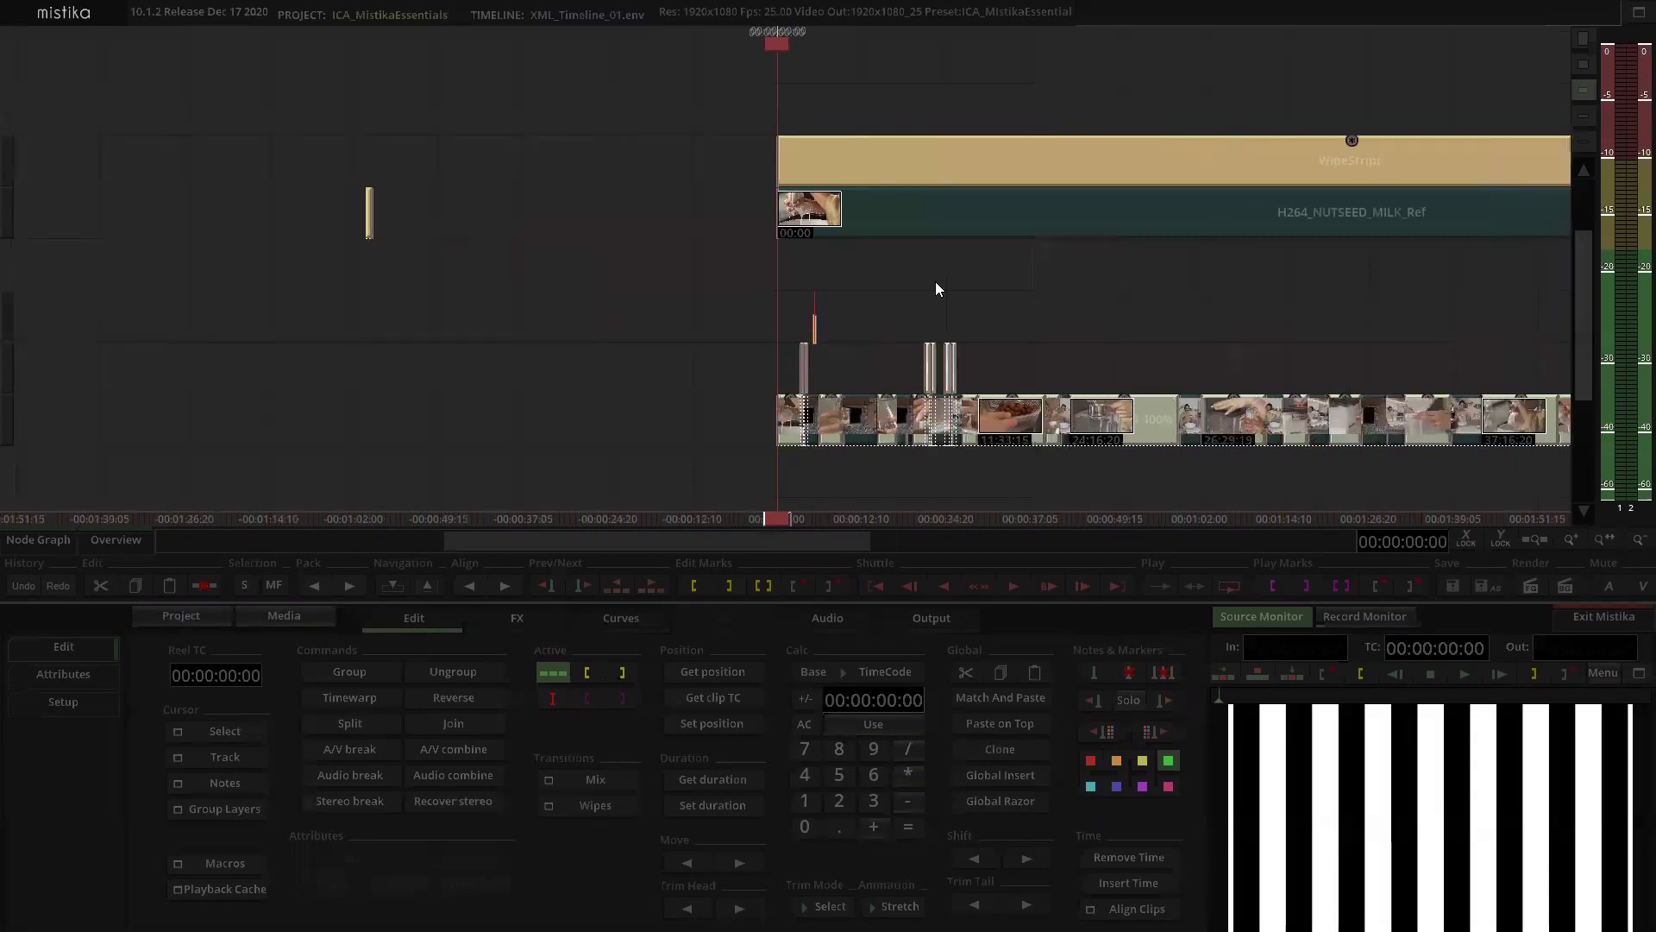
scroll(936, 281, down, 2)
scroll(936, 283, up, 1)
scroll(936, 283, down, 1)
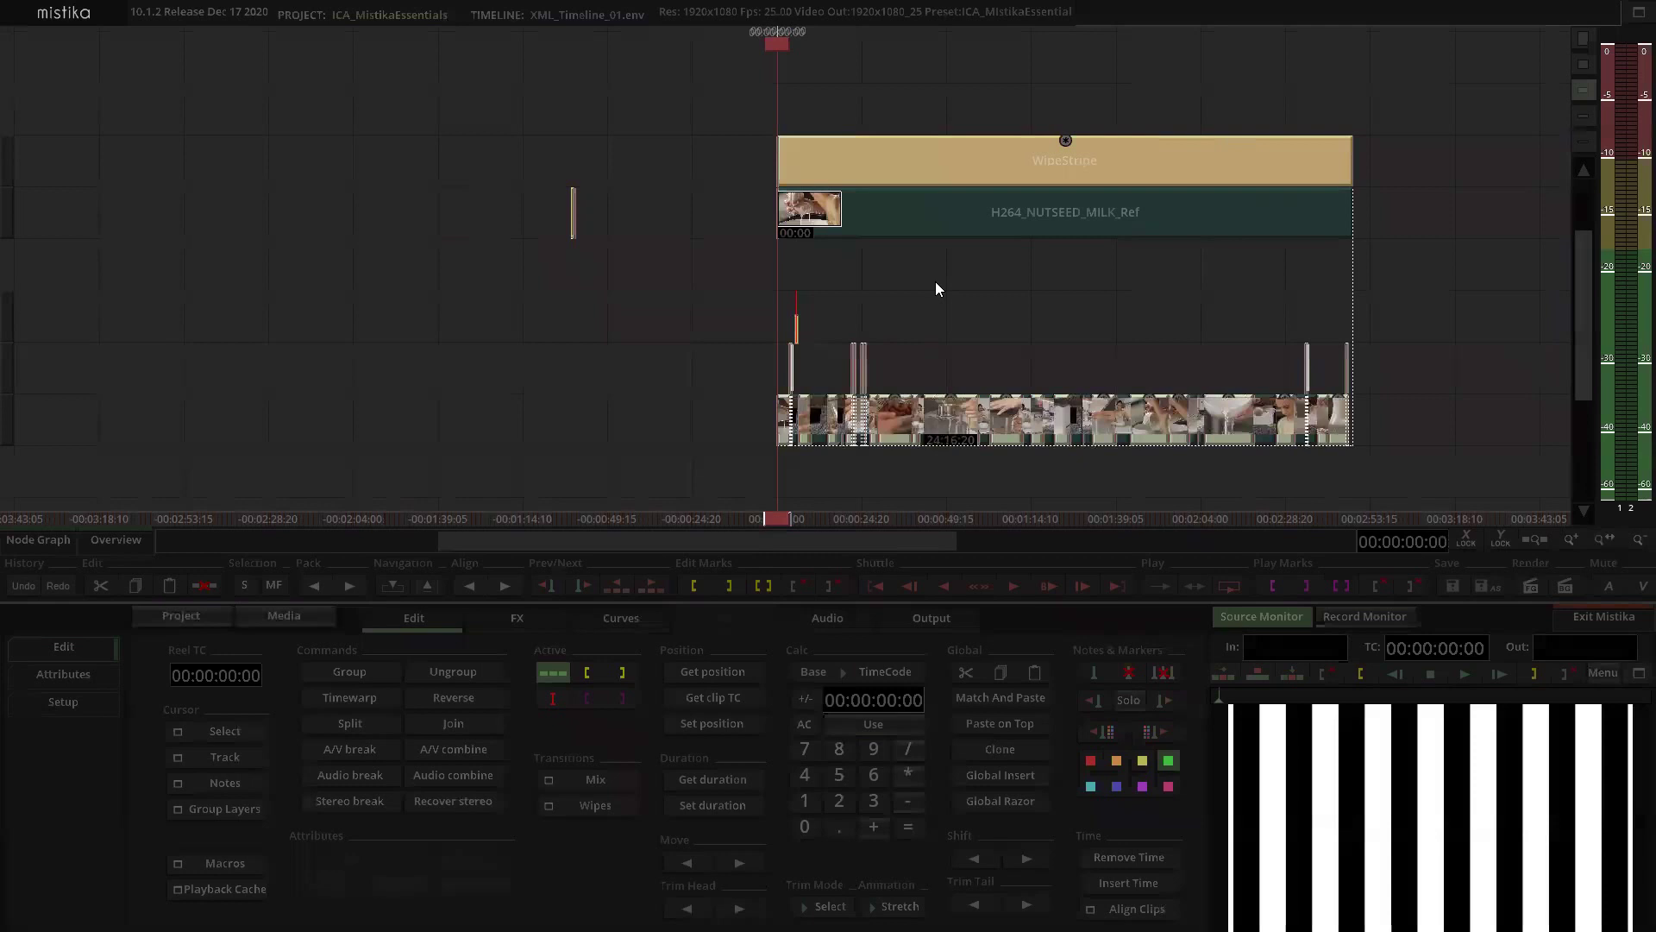
scroll(934, 283, up, 1)
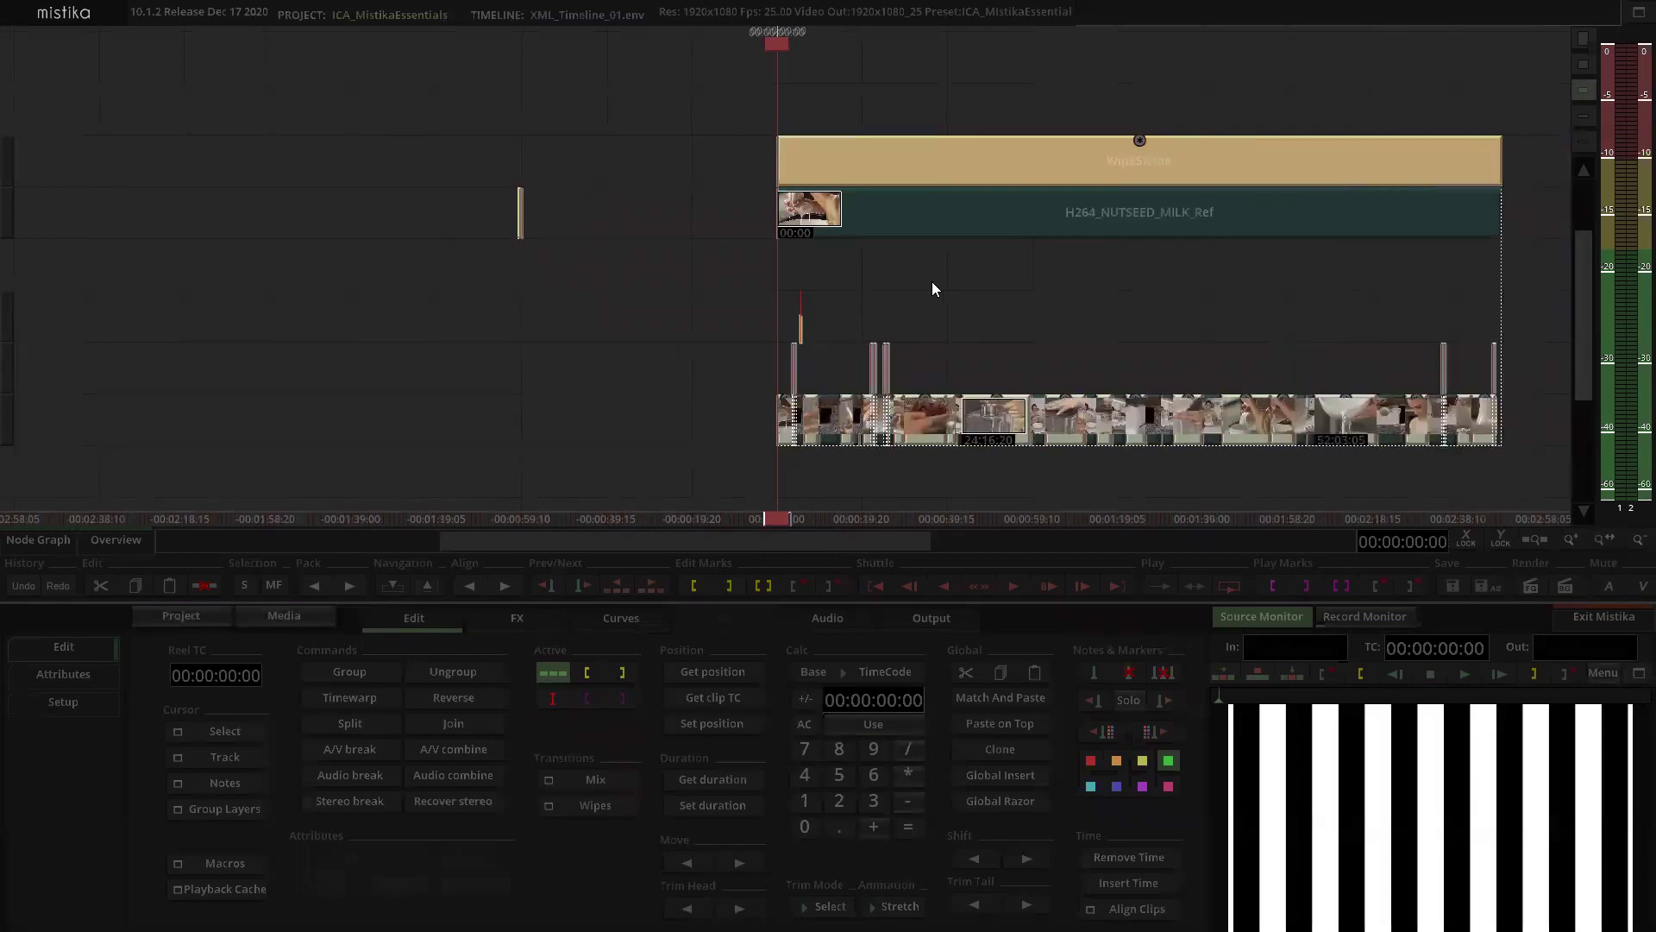
click(228, 864)
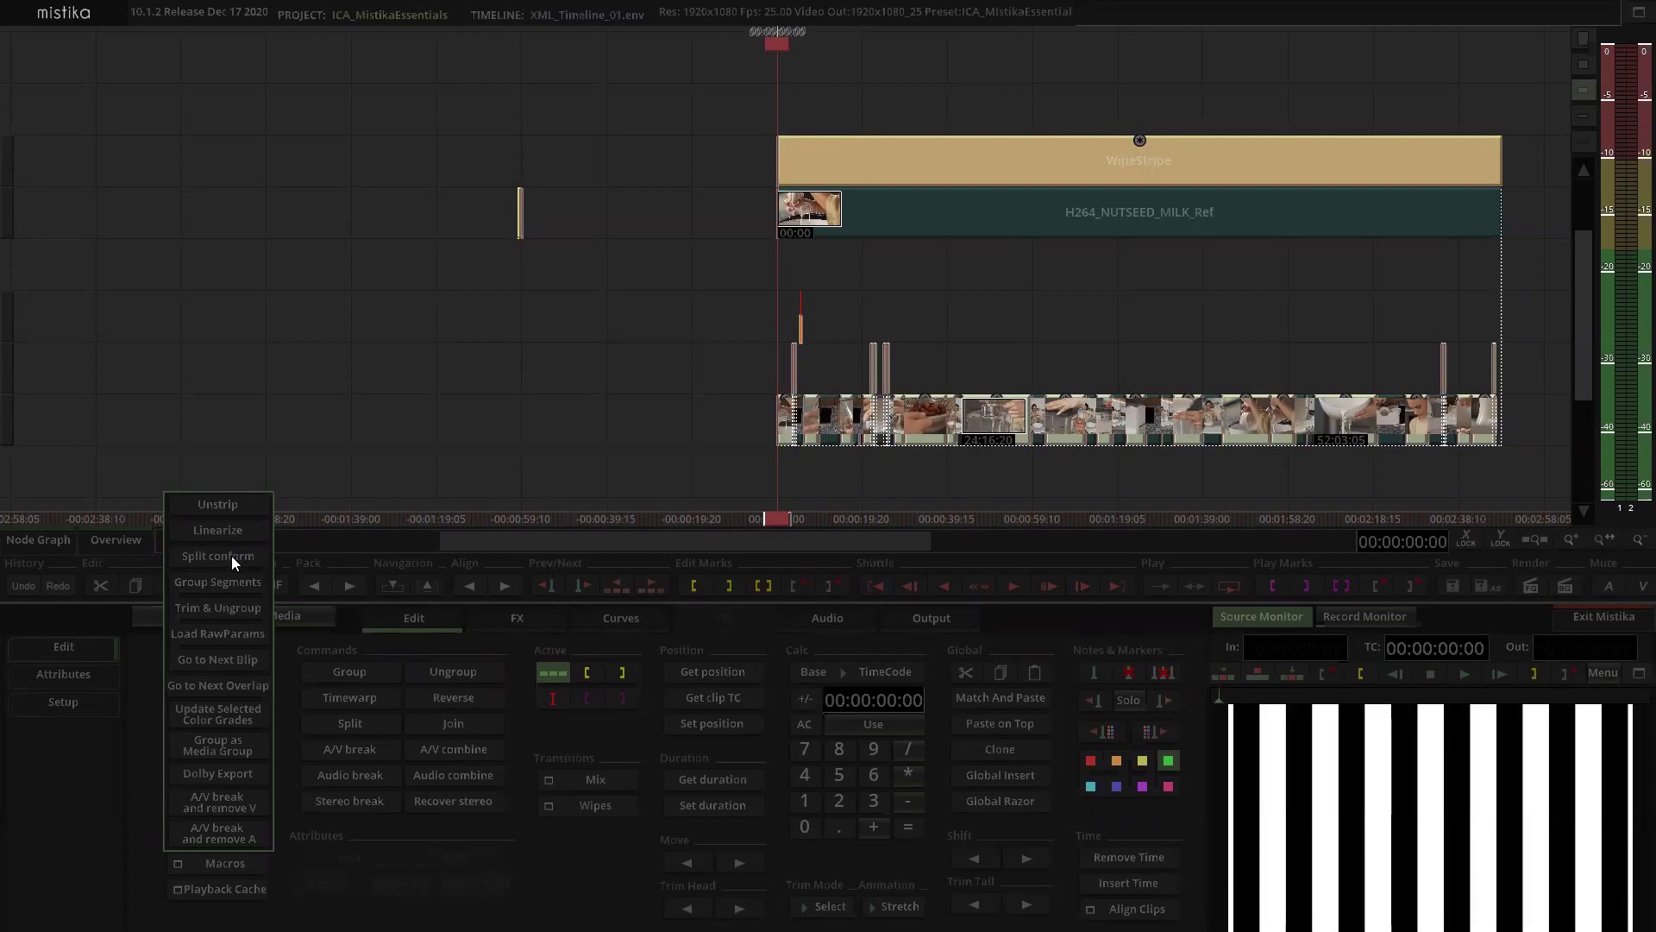
click(232, 555)
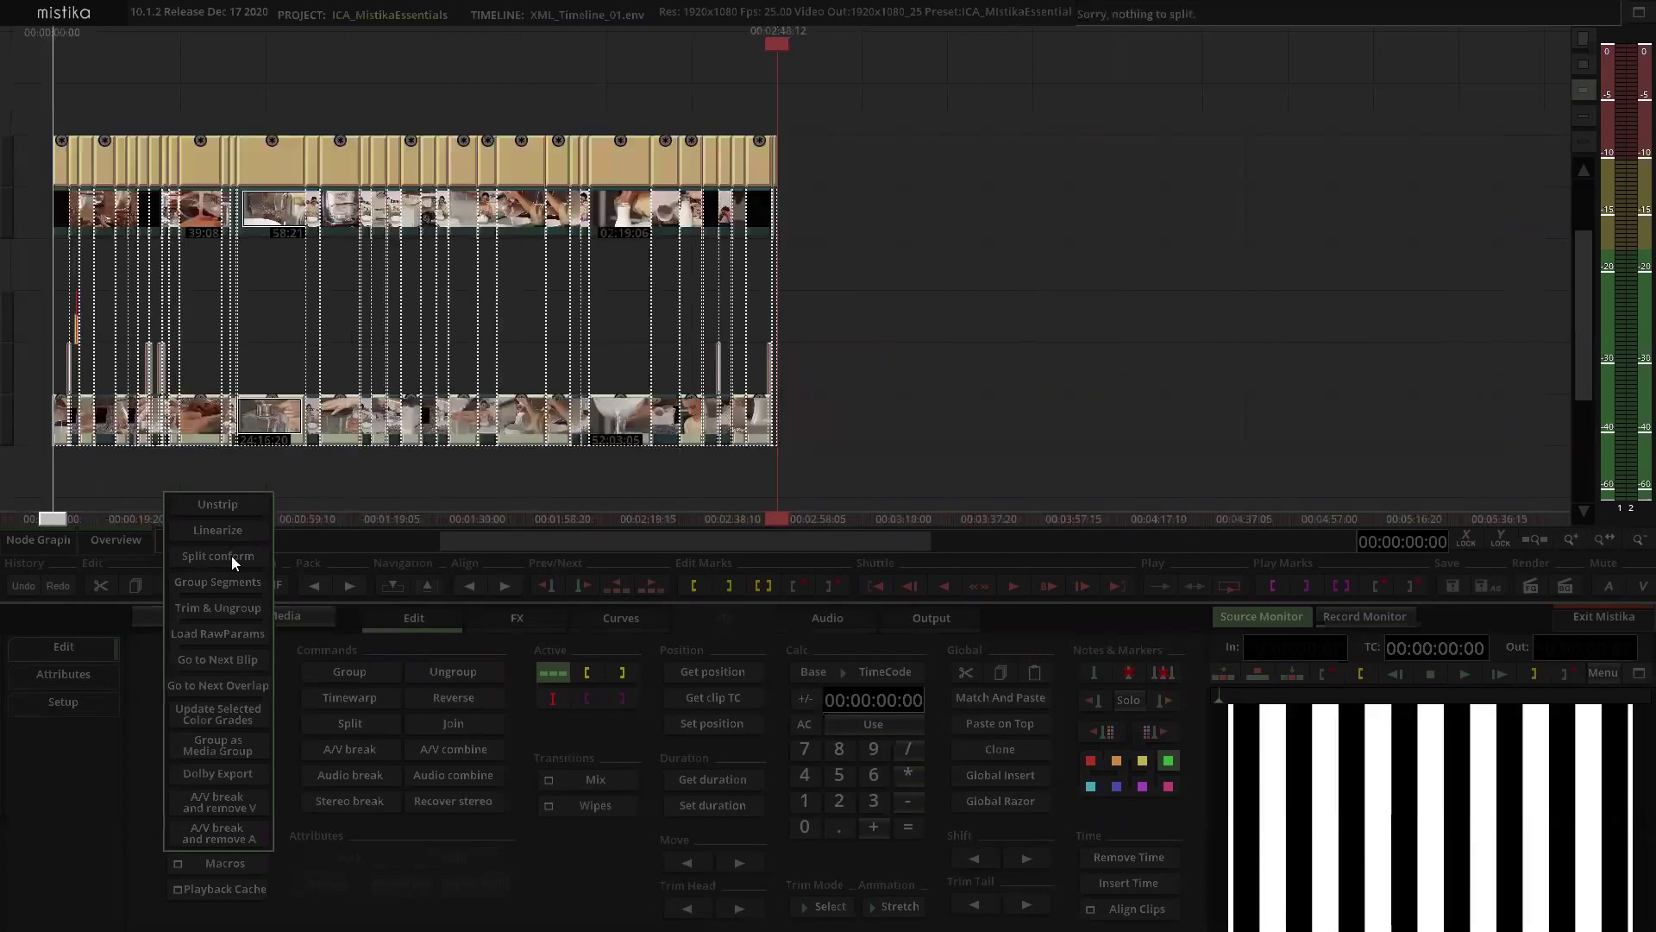
Step: Examine the split WipeStripe and H264 reference segments against the conformed clips and first transition at the timeline's start
scroll(1020, 285, up, 3)
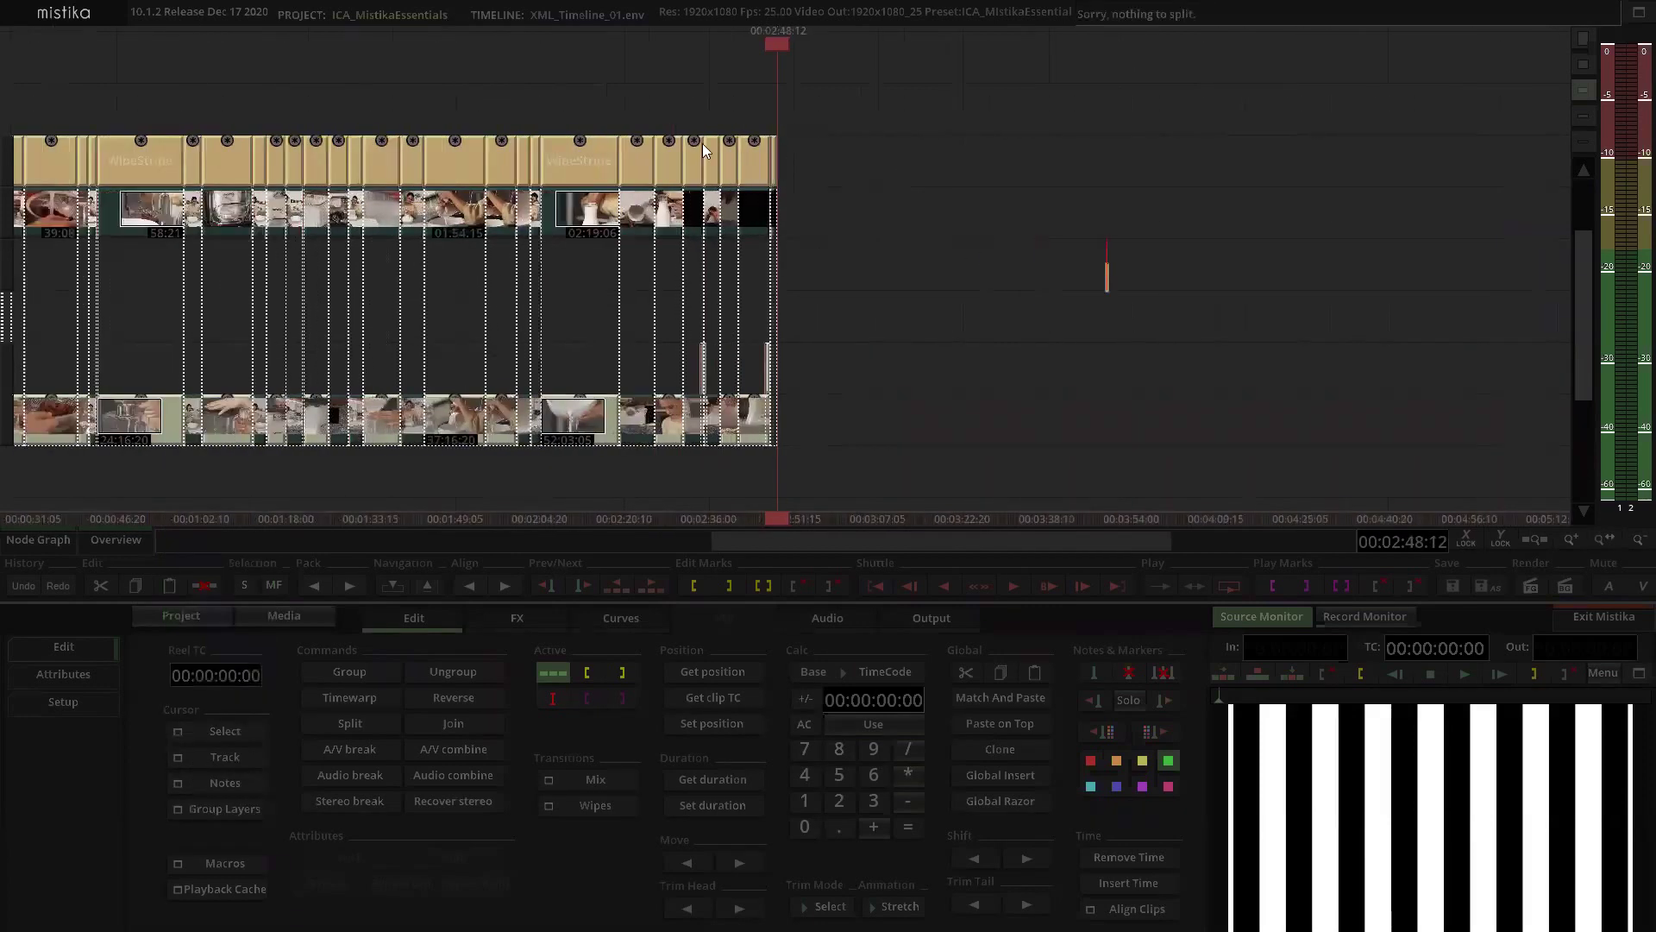
mouse_move(473, 74)
mouse_down()
mouse_move(464, 95)
mouse_move(937, 91)
mouse_up()
scroll(745, 88, up, 3)
drag(597, 114, 899, 107)
scroll(864, 111, up, 5)
scroll(899, 114, up, 1)
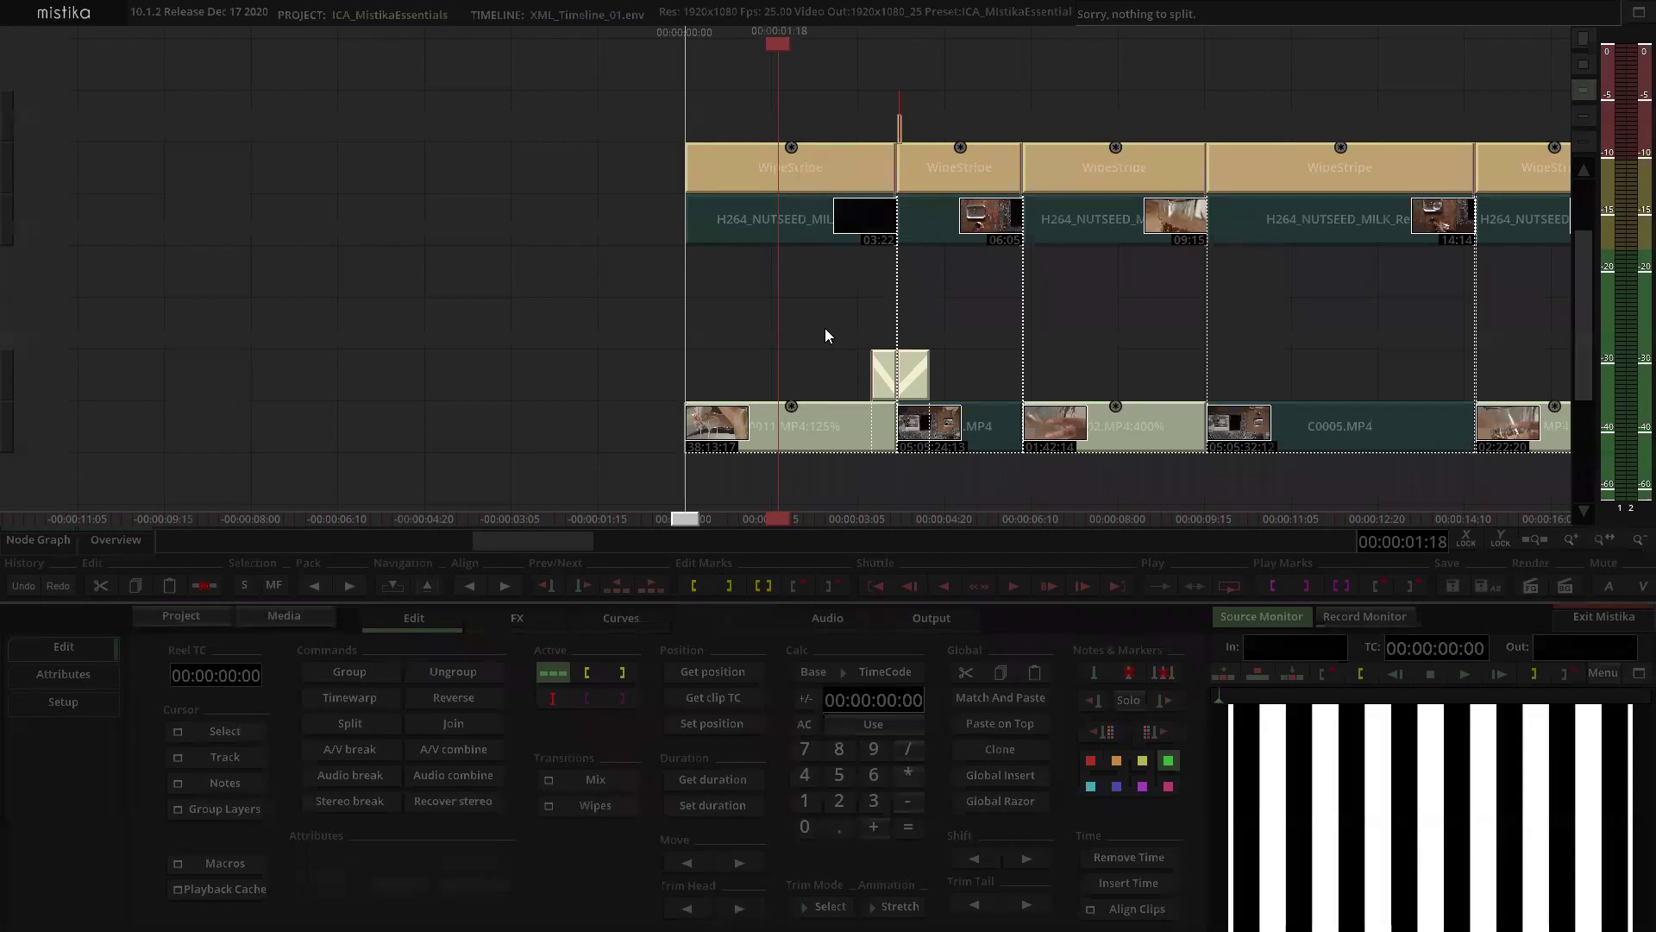
scroll(763, 361, up, 2)
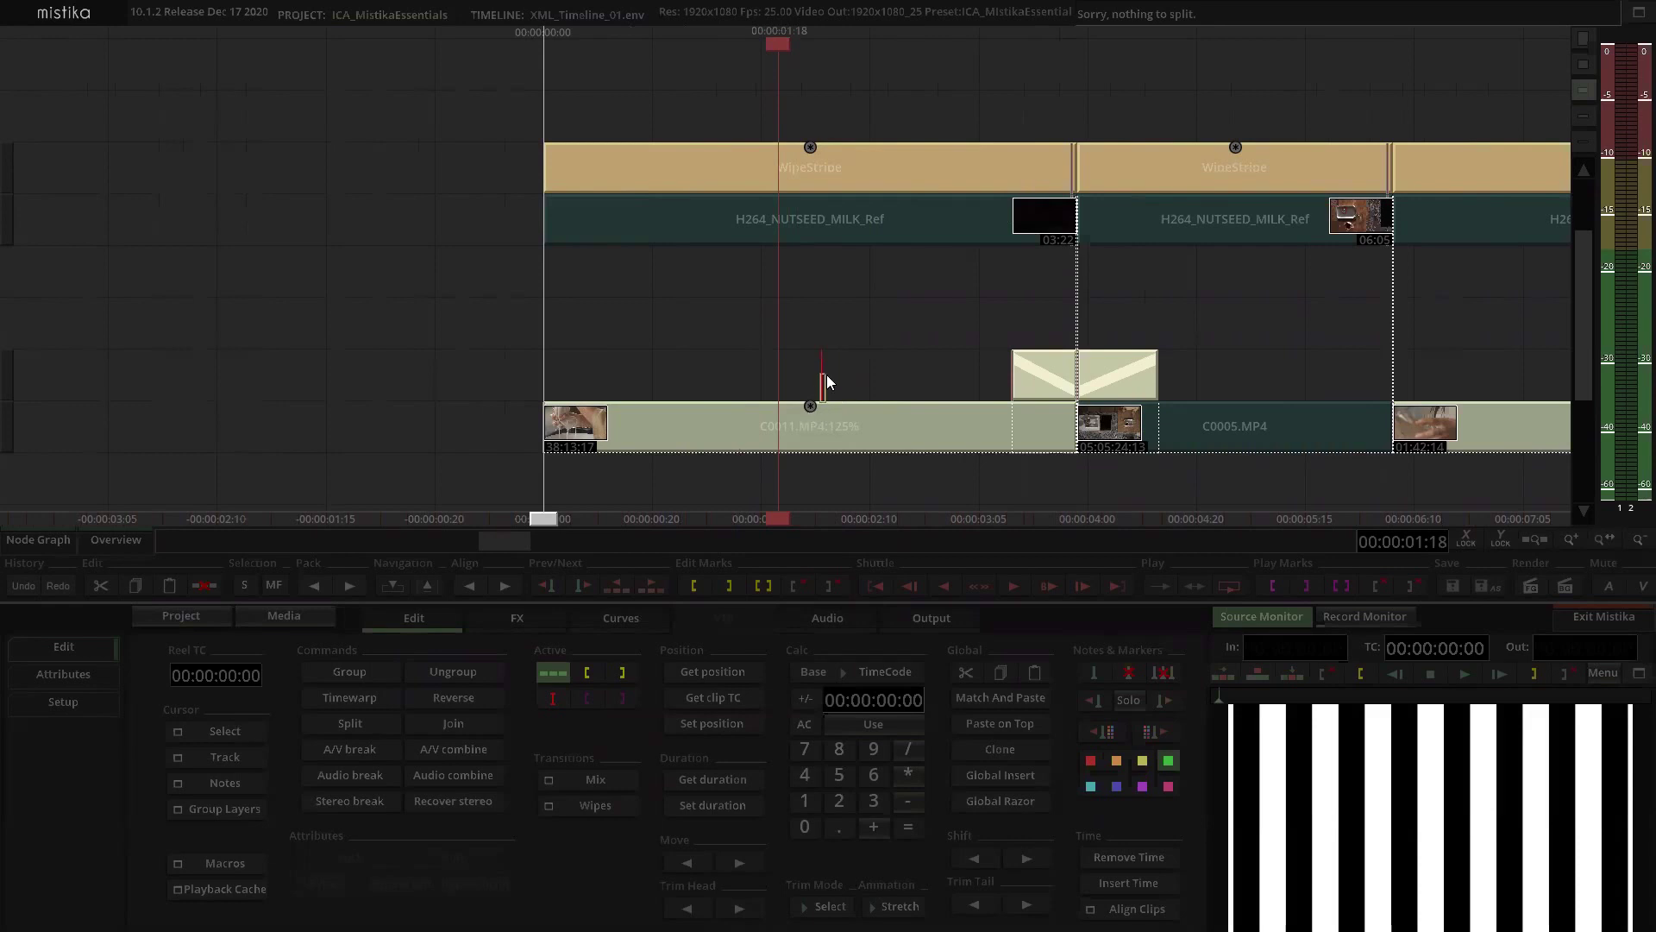
scroll(826, 374, down, 1)
scroll(828, 382, down, 1)
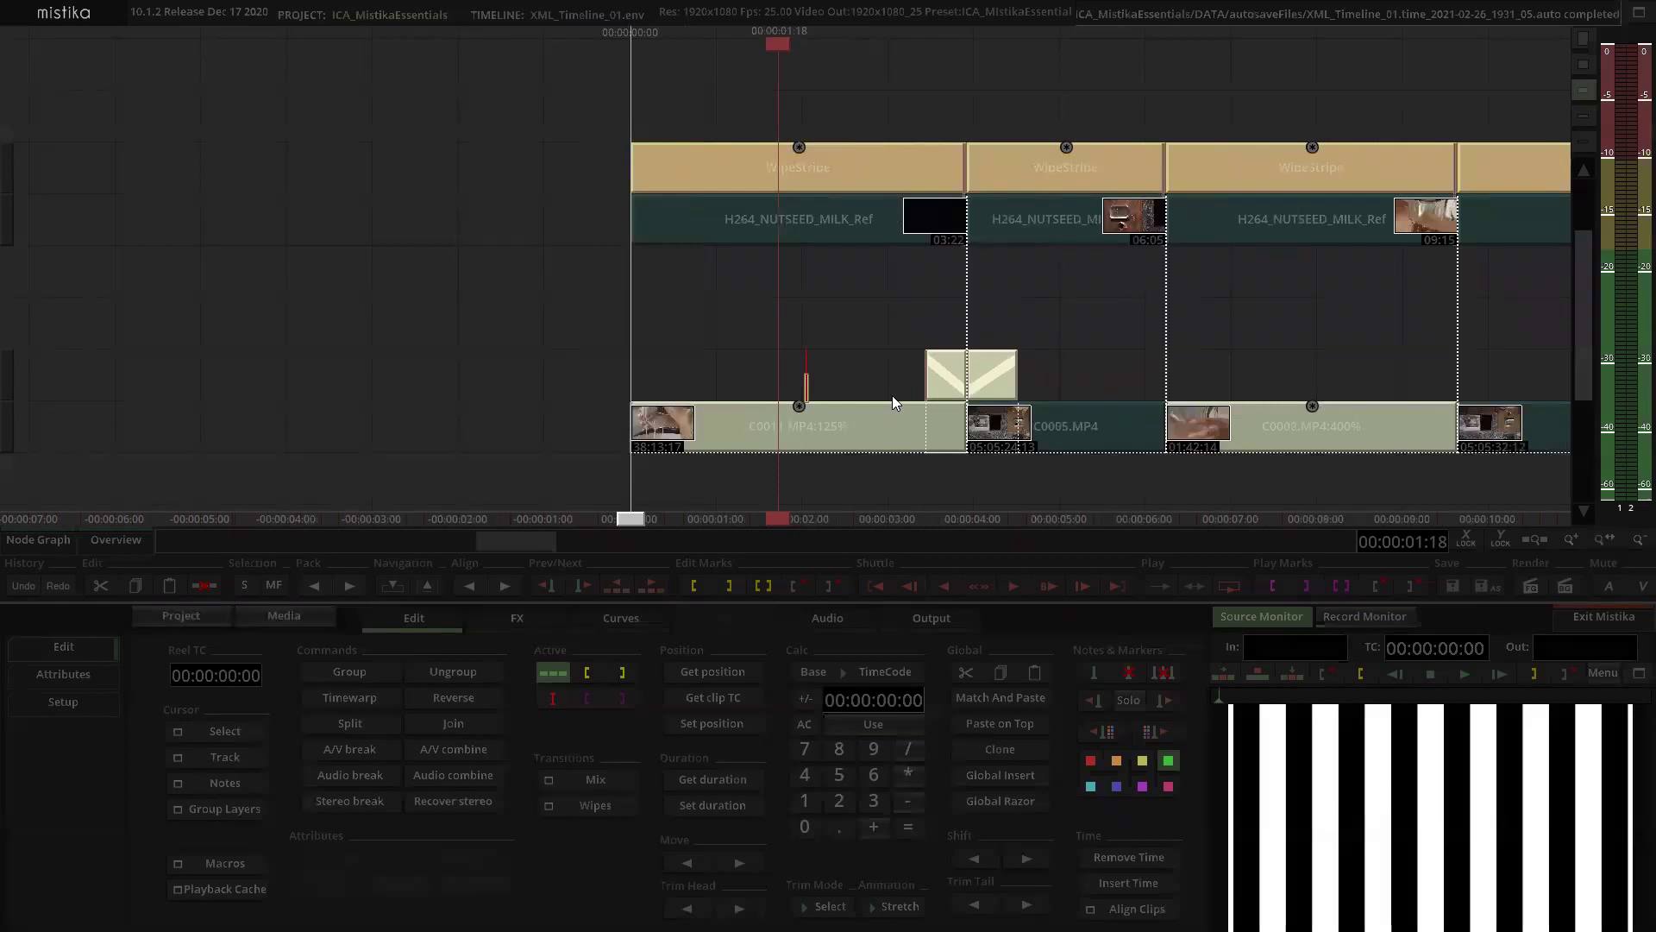
scroll(846, 405, up, 3)
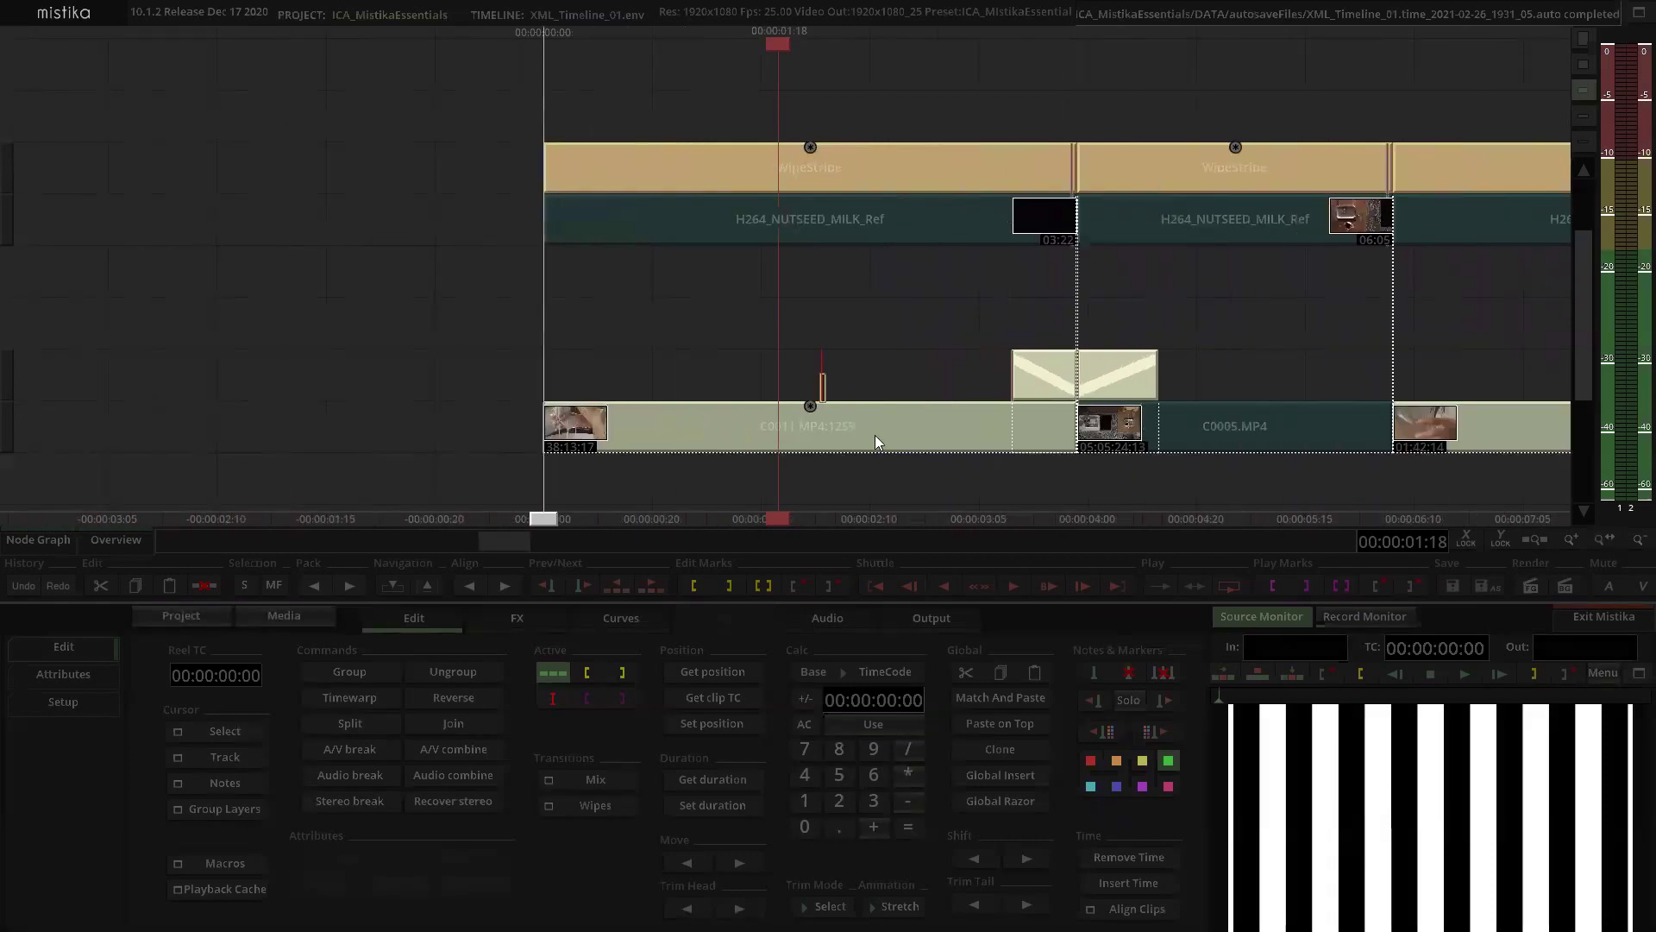
Step: Scrub and play the first WipeStripe segment in the effects editor to compare reference and edit, and return to the timeline
scroll(846, 426, up, 2)
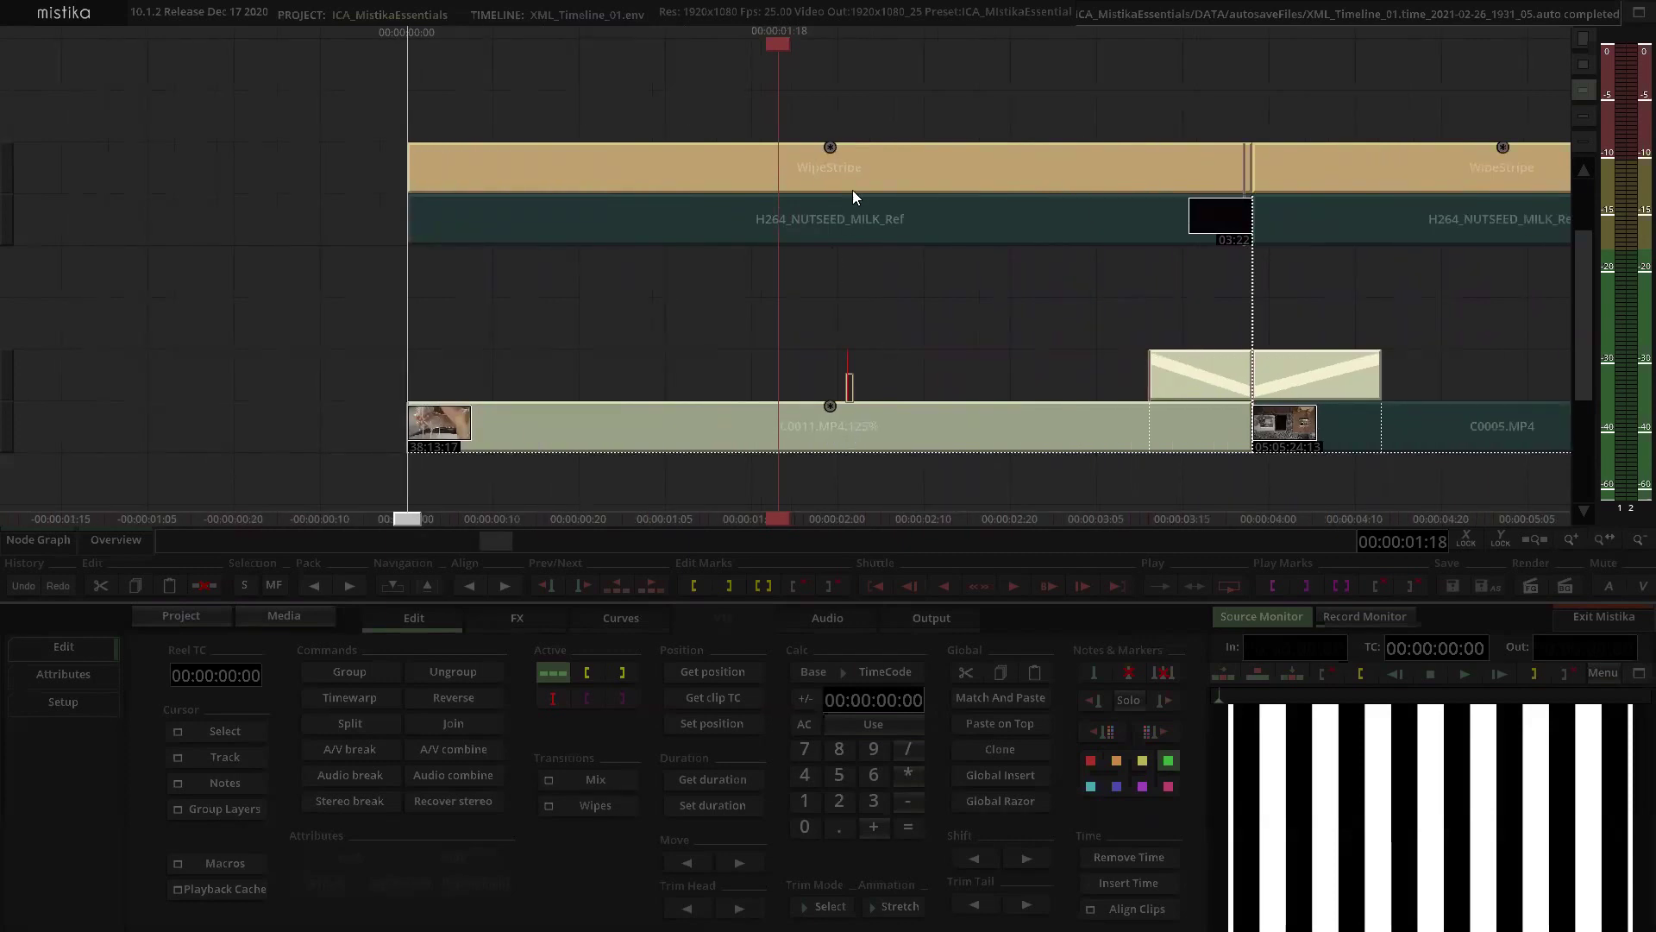
click(828, 169)
double_click(828, 170)
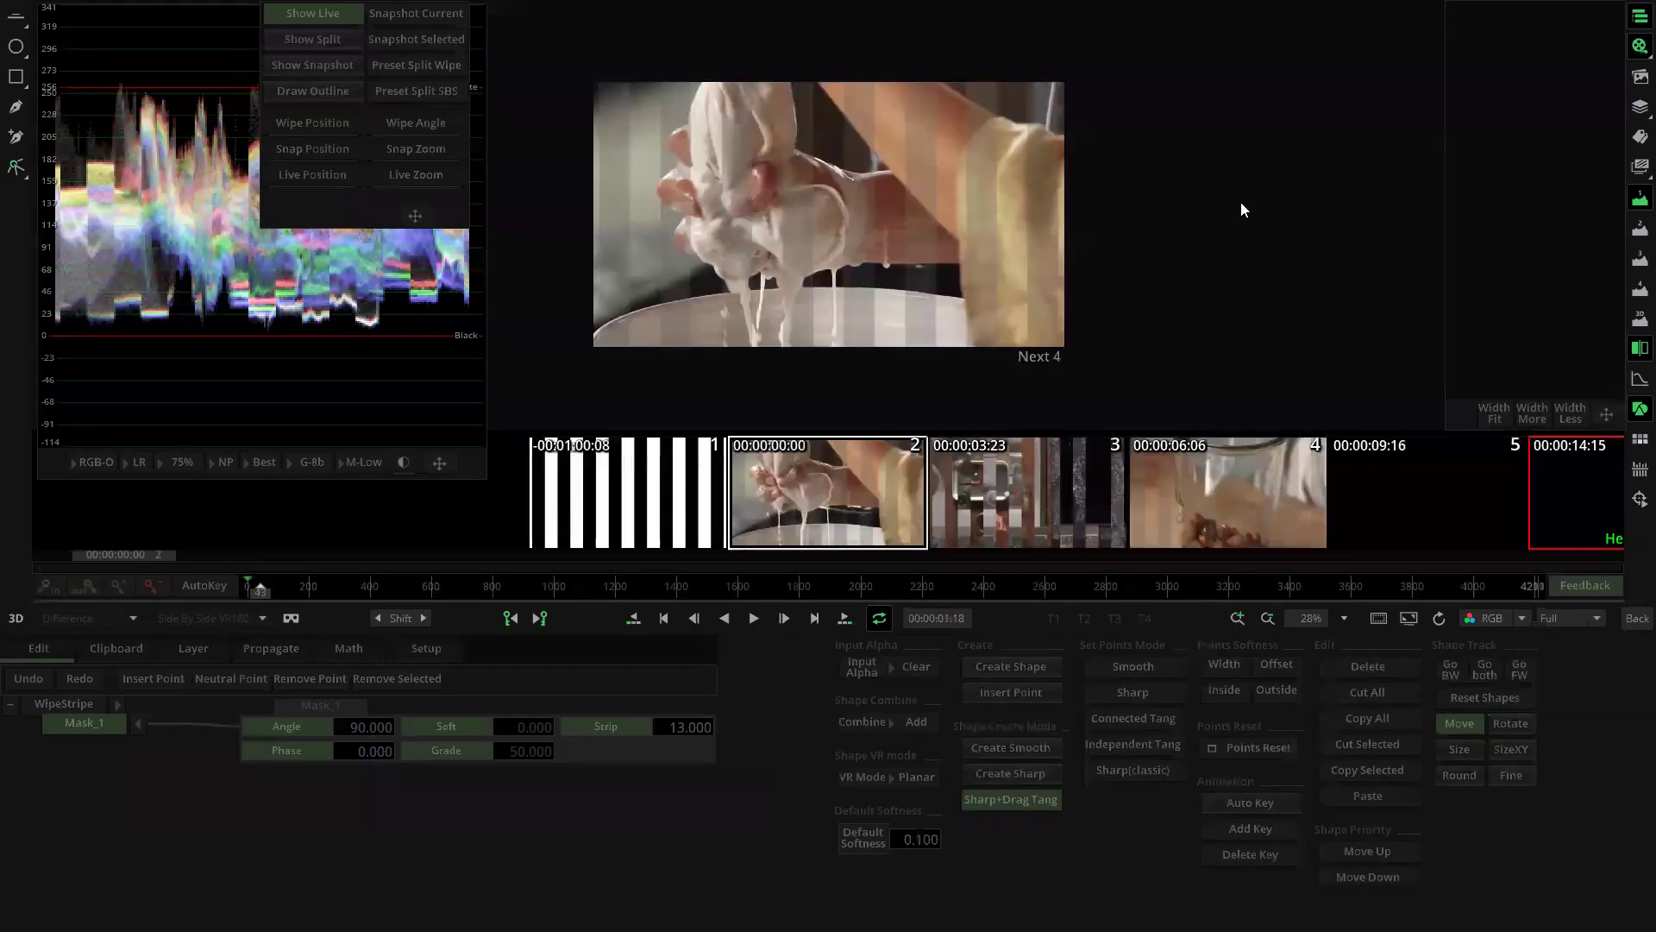
scroll(931, 266, down, 4)
scroll(932, 268, up, 6)
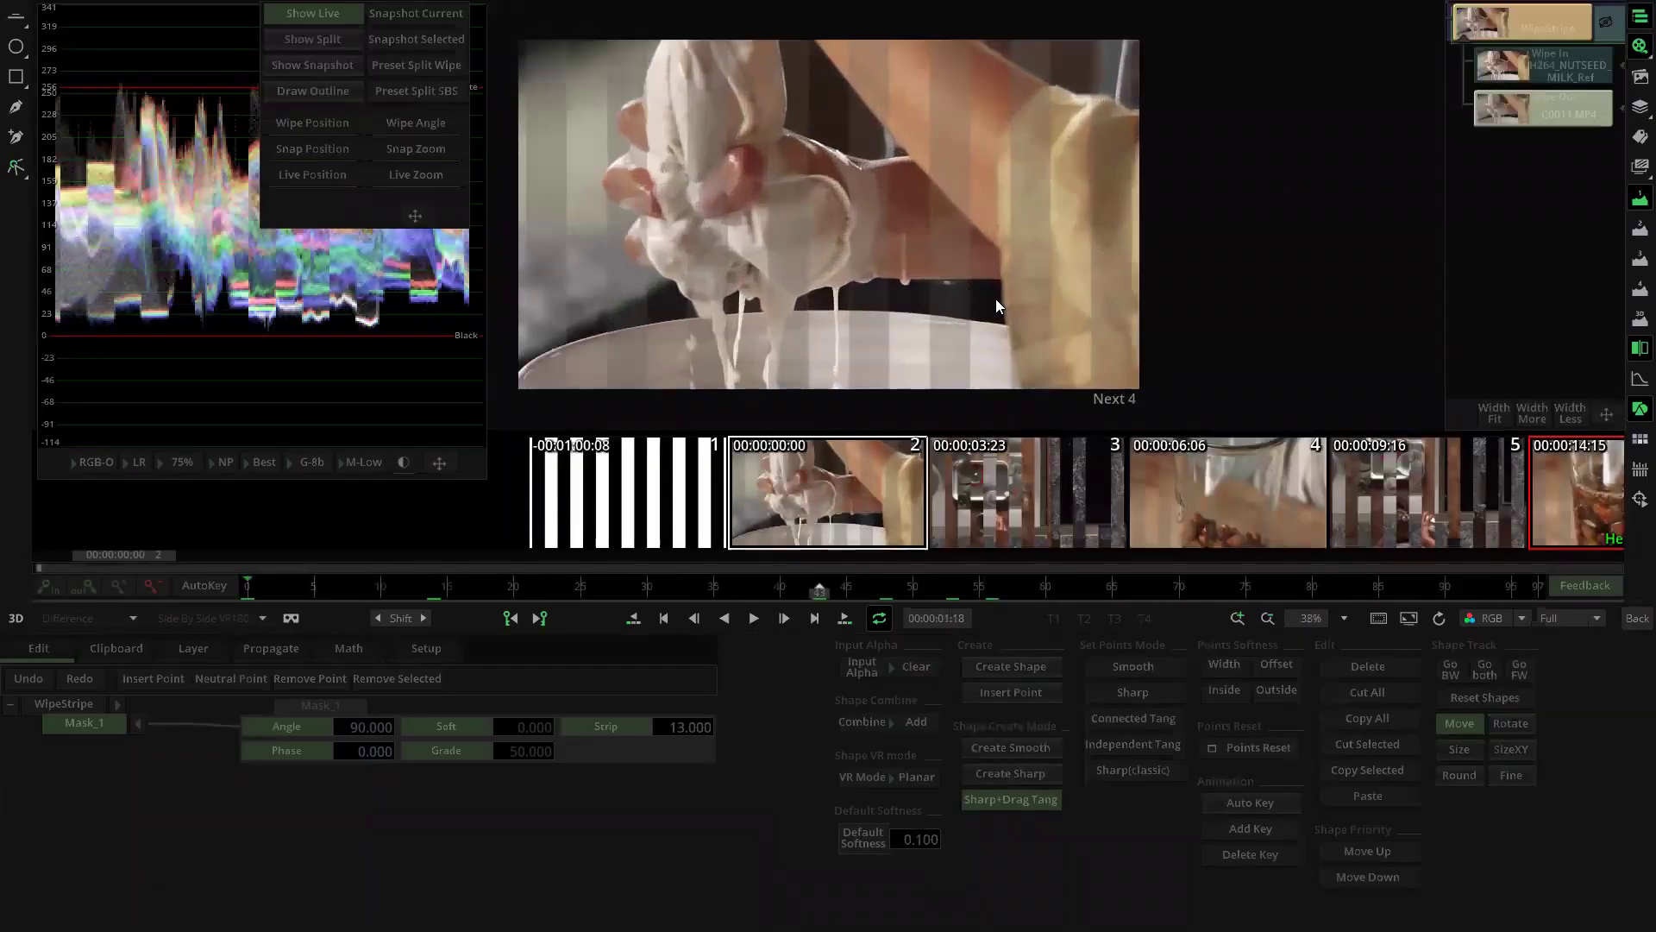
drag(293, 595, 1025, 624)
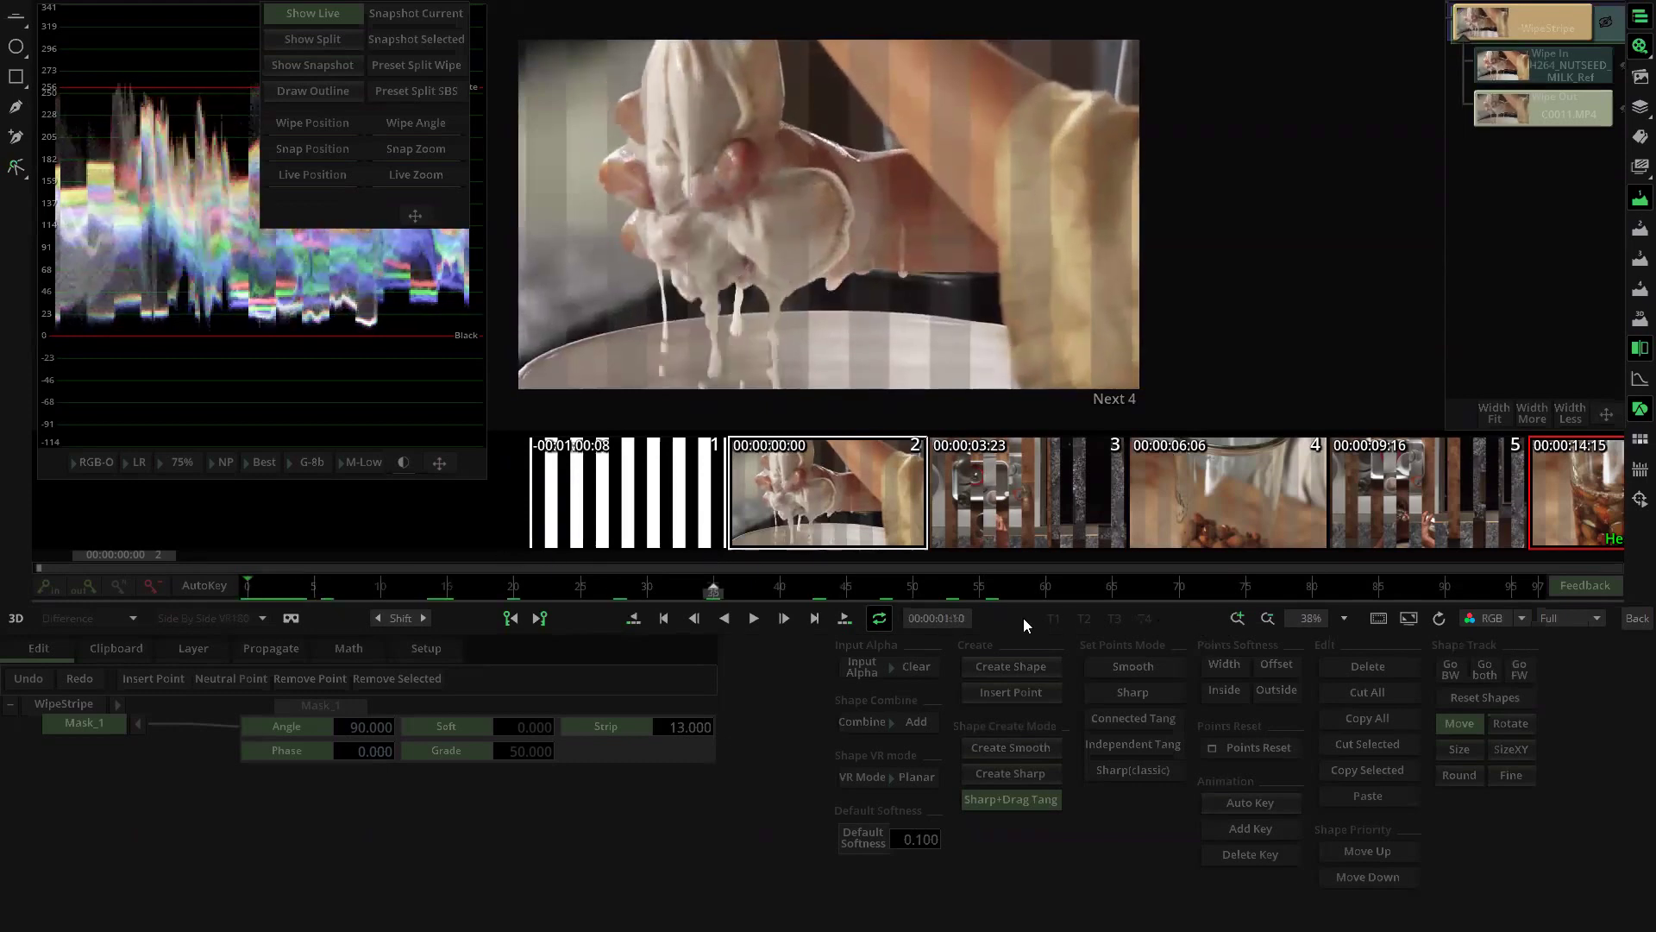
click(748, 625)
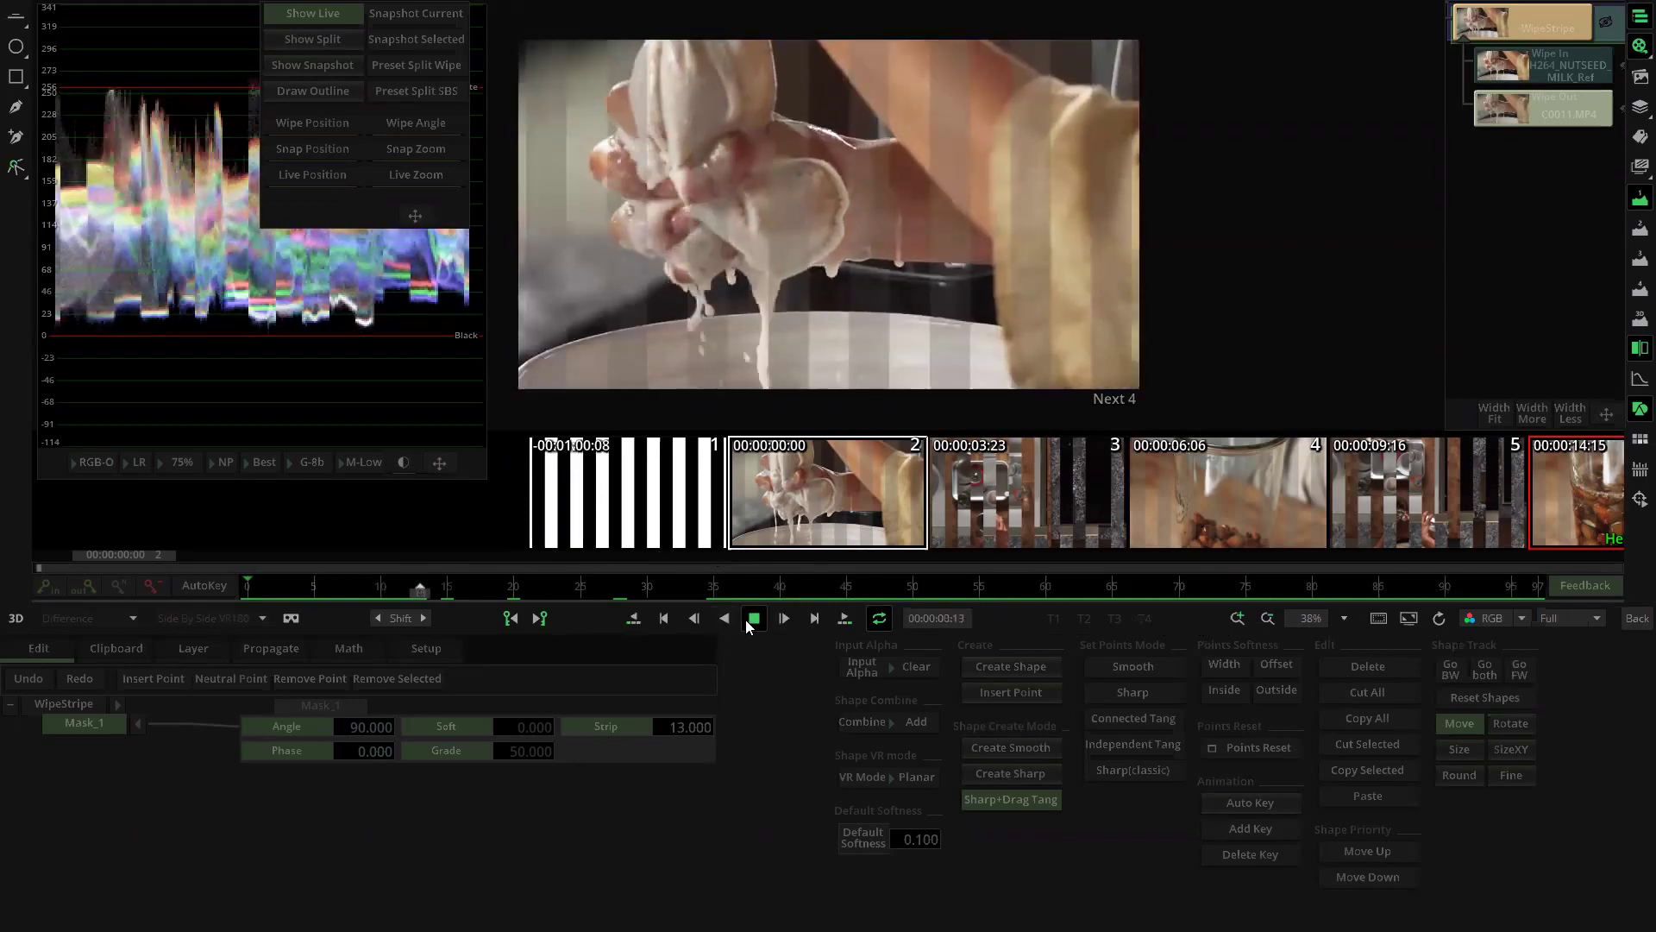
click(751, 619)
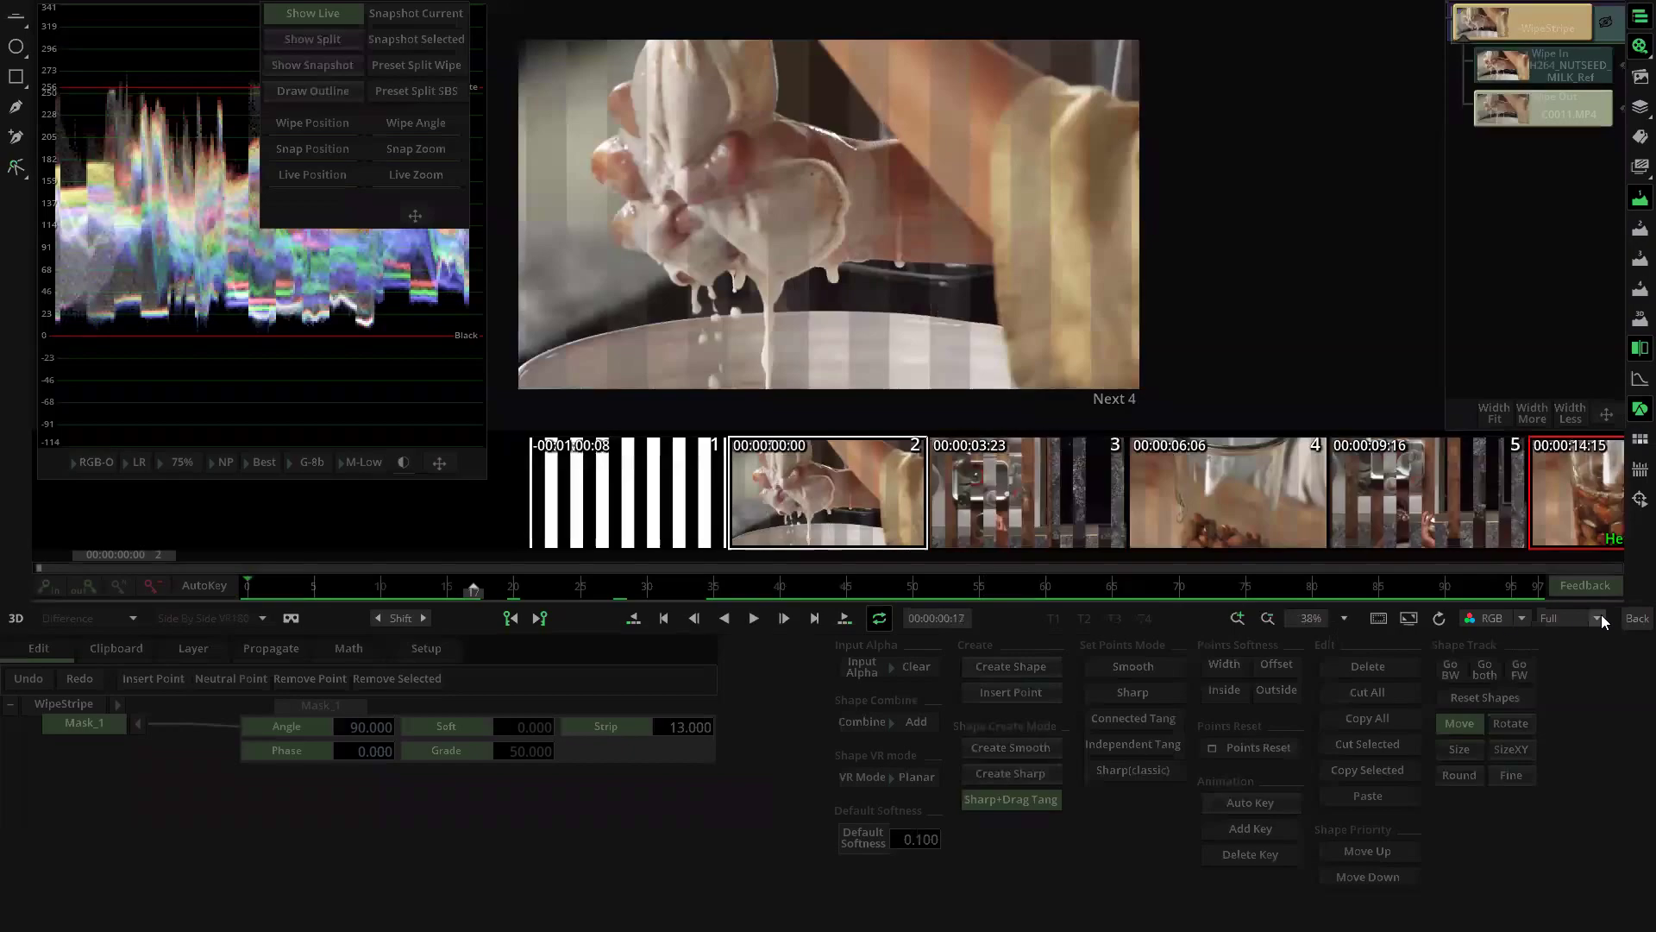
click(1638, 618)
Step: Scrub the first cross dissolve between C0011.MP4 and C0005.MP4 in the effects editor, and return to the timeline
drag(1076, 264, 910, 274)
scroll(909, 262, up, 2)
scroll(918, 276, up, 1)
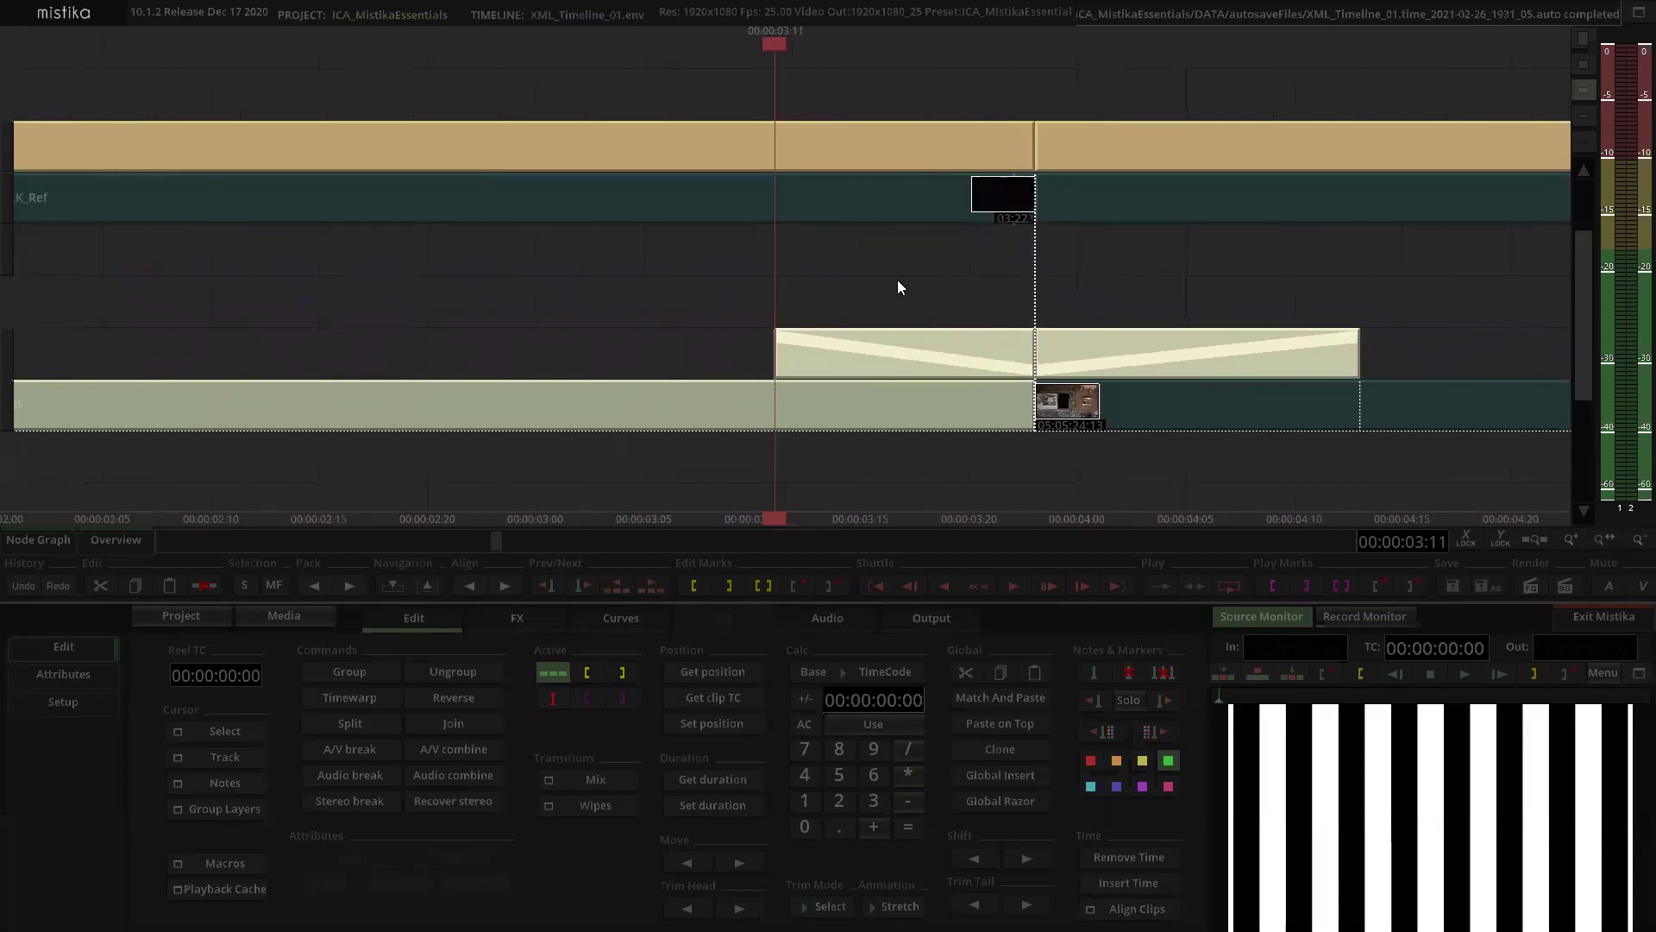
drag(918, 76, 832, 77)
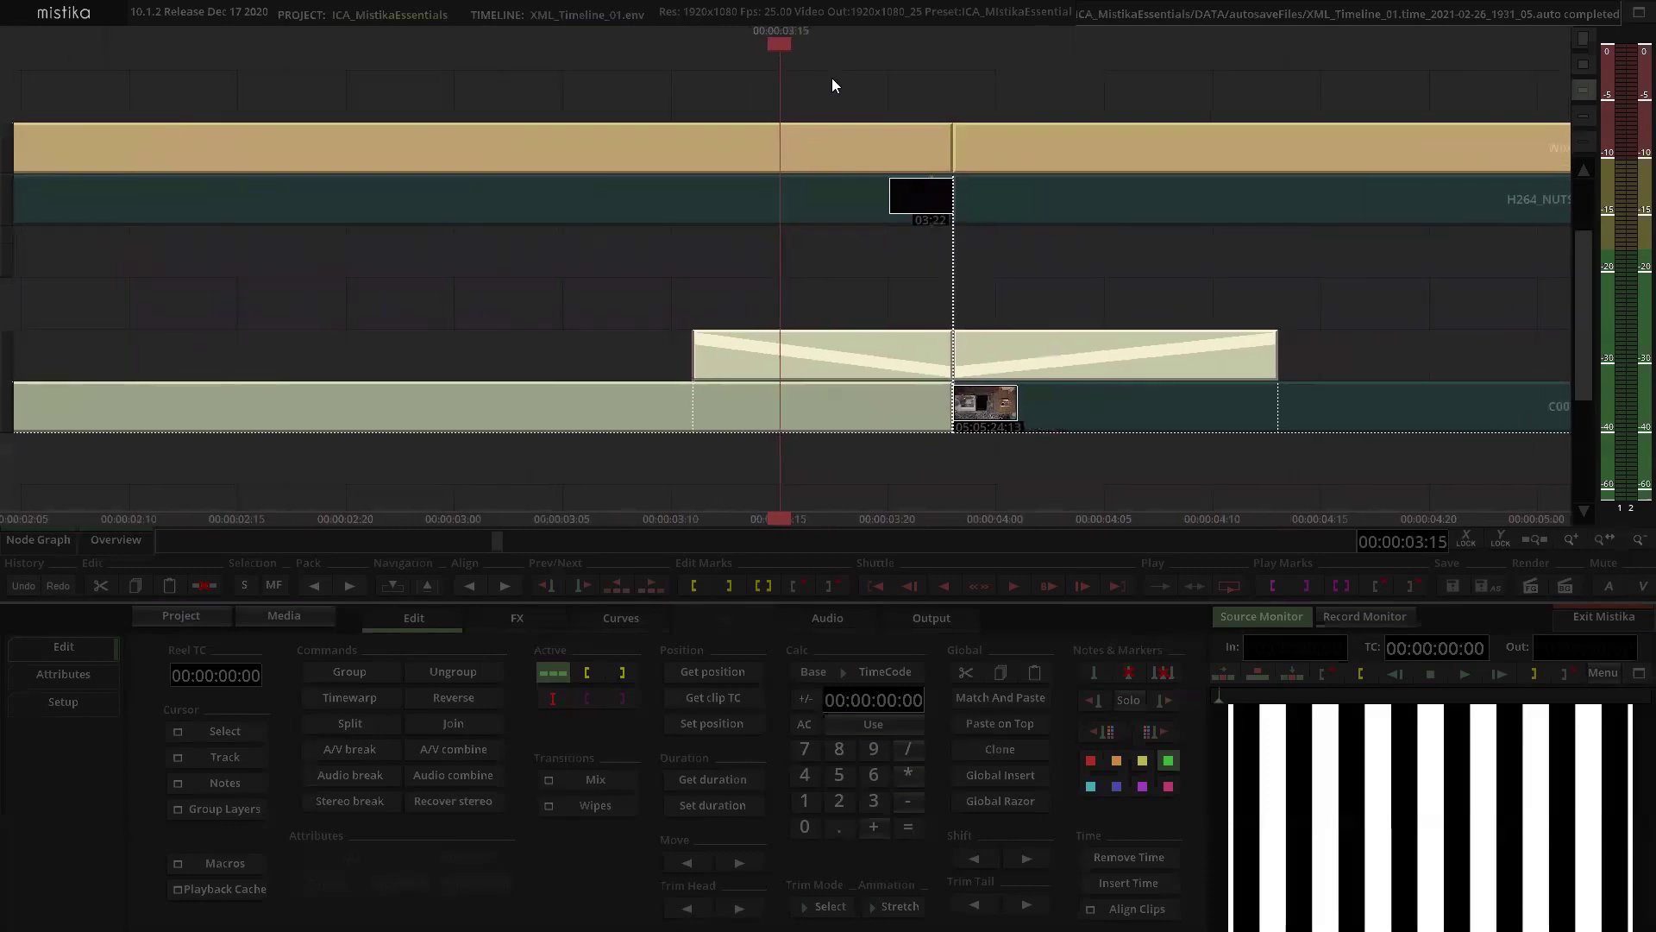
click(814, 357)
click(811, 314)
drag(773, 49, 711, 248)
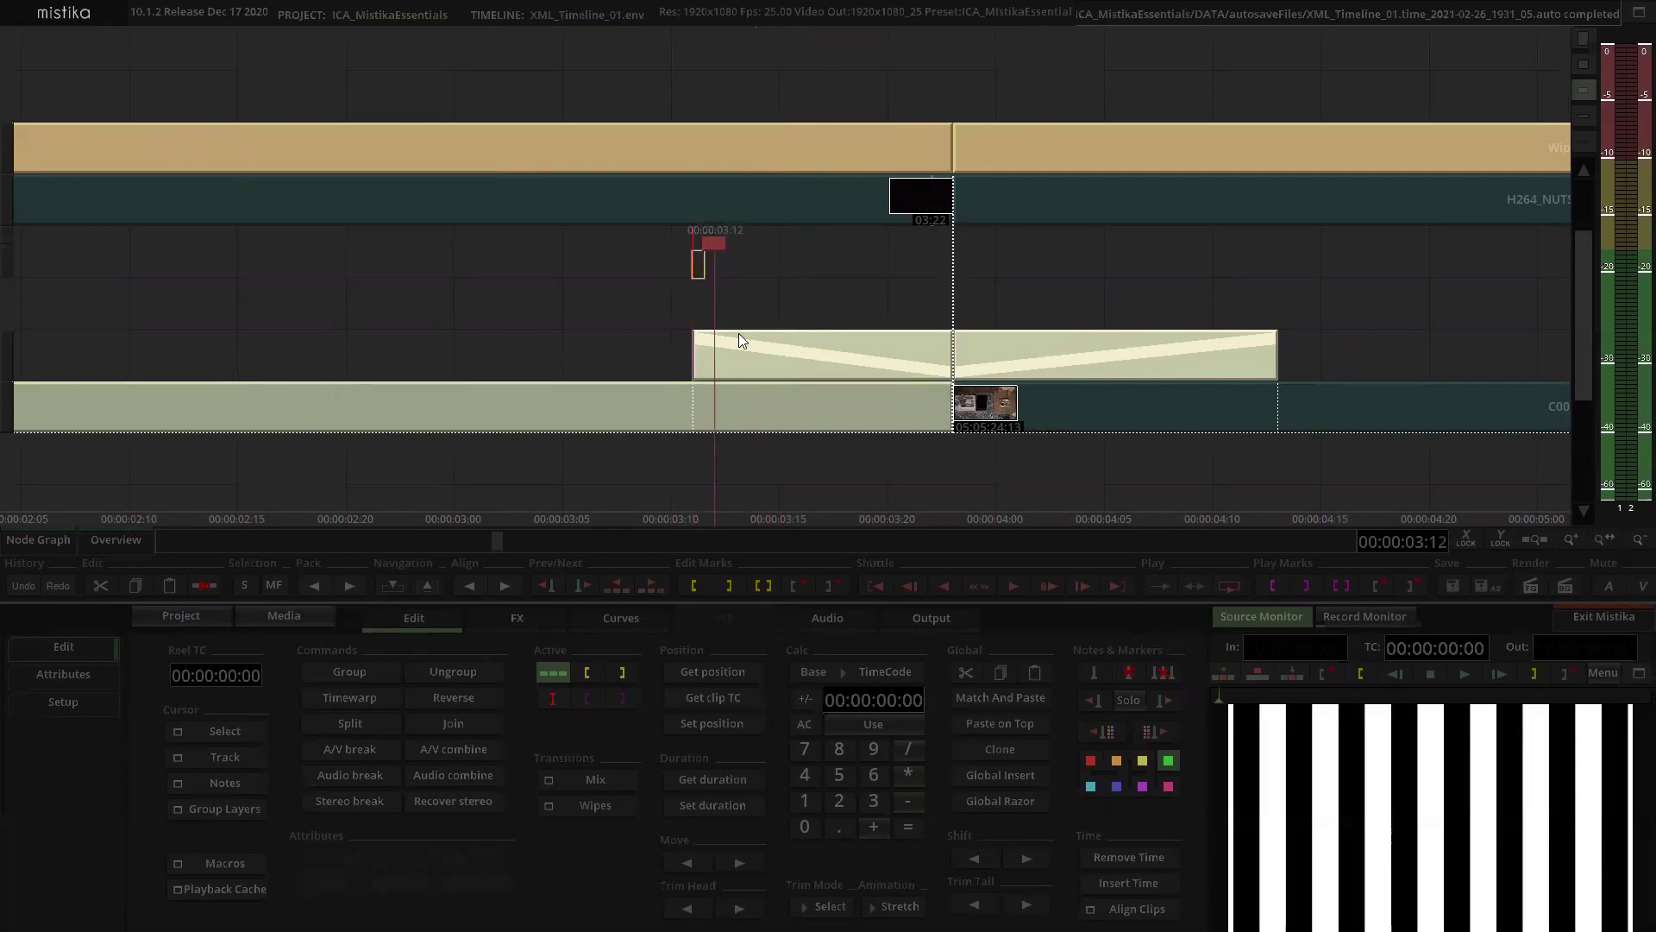
double_click(735, 336)
drag(280, 585, 1629, 618)
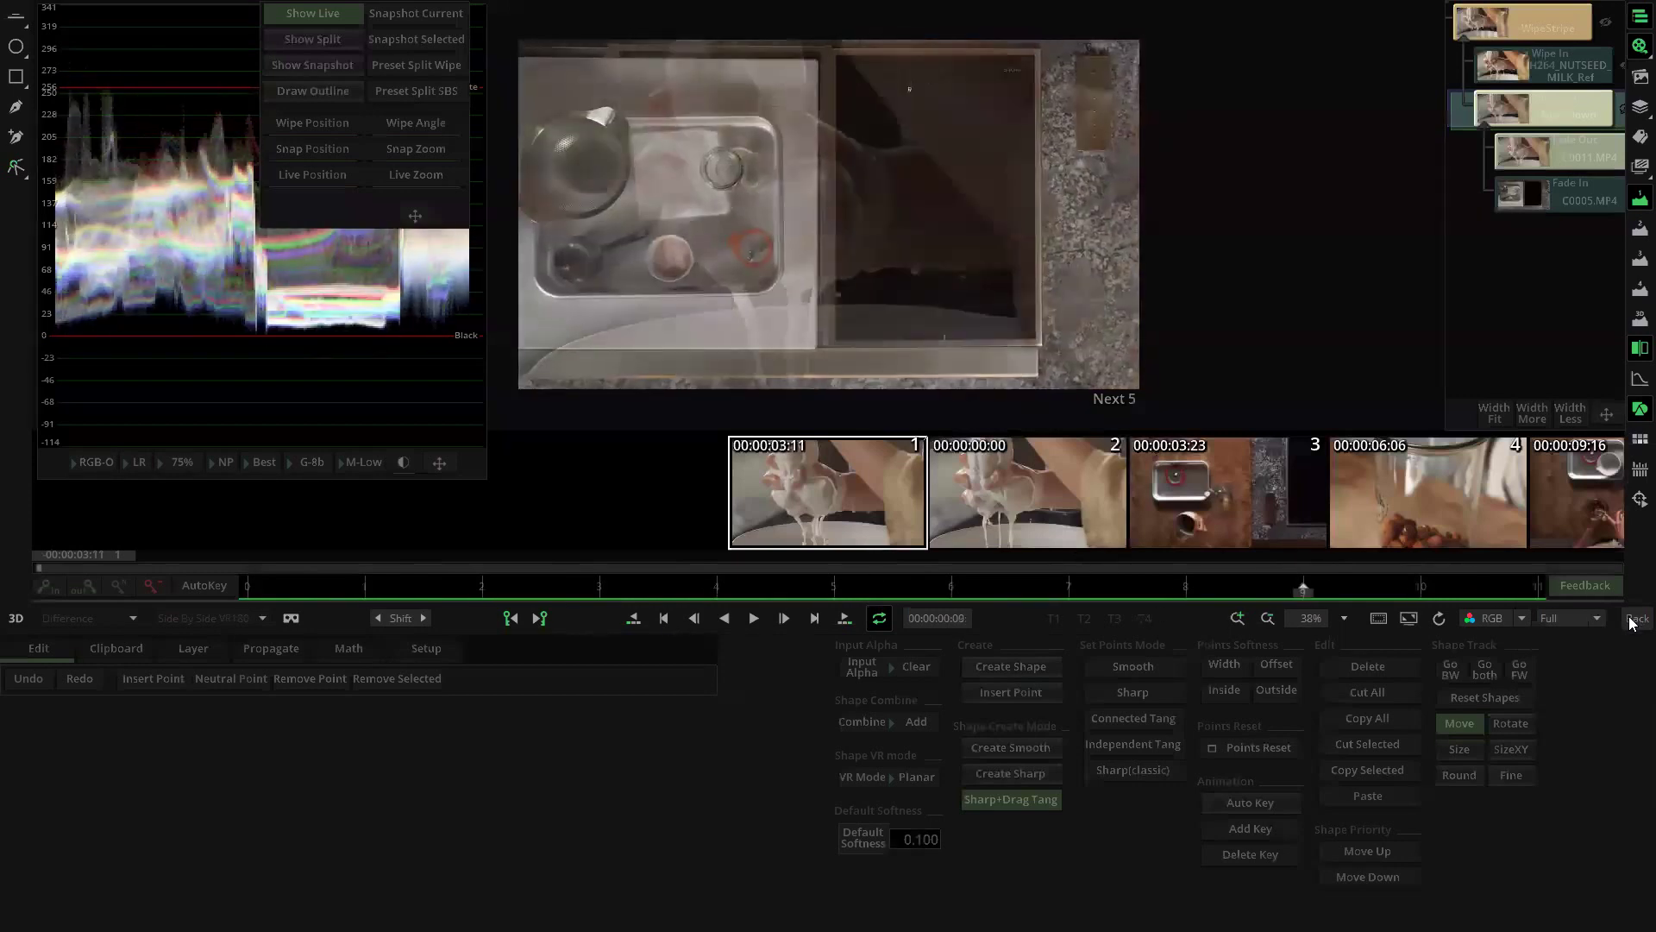
click(1635, 619)
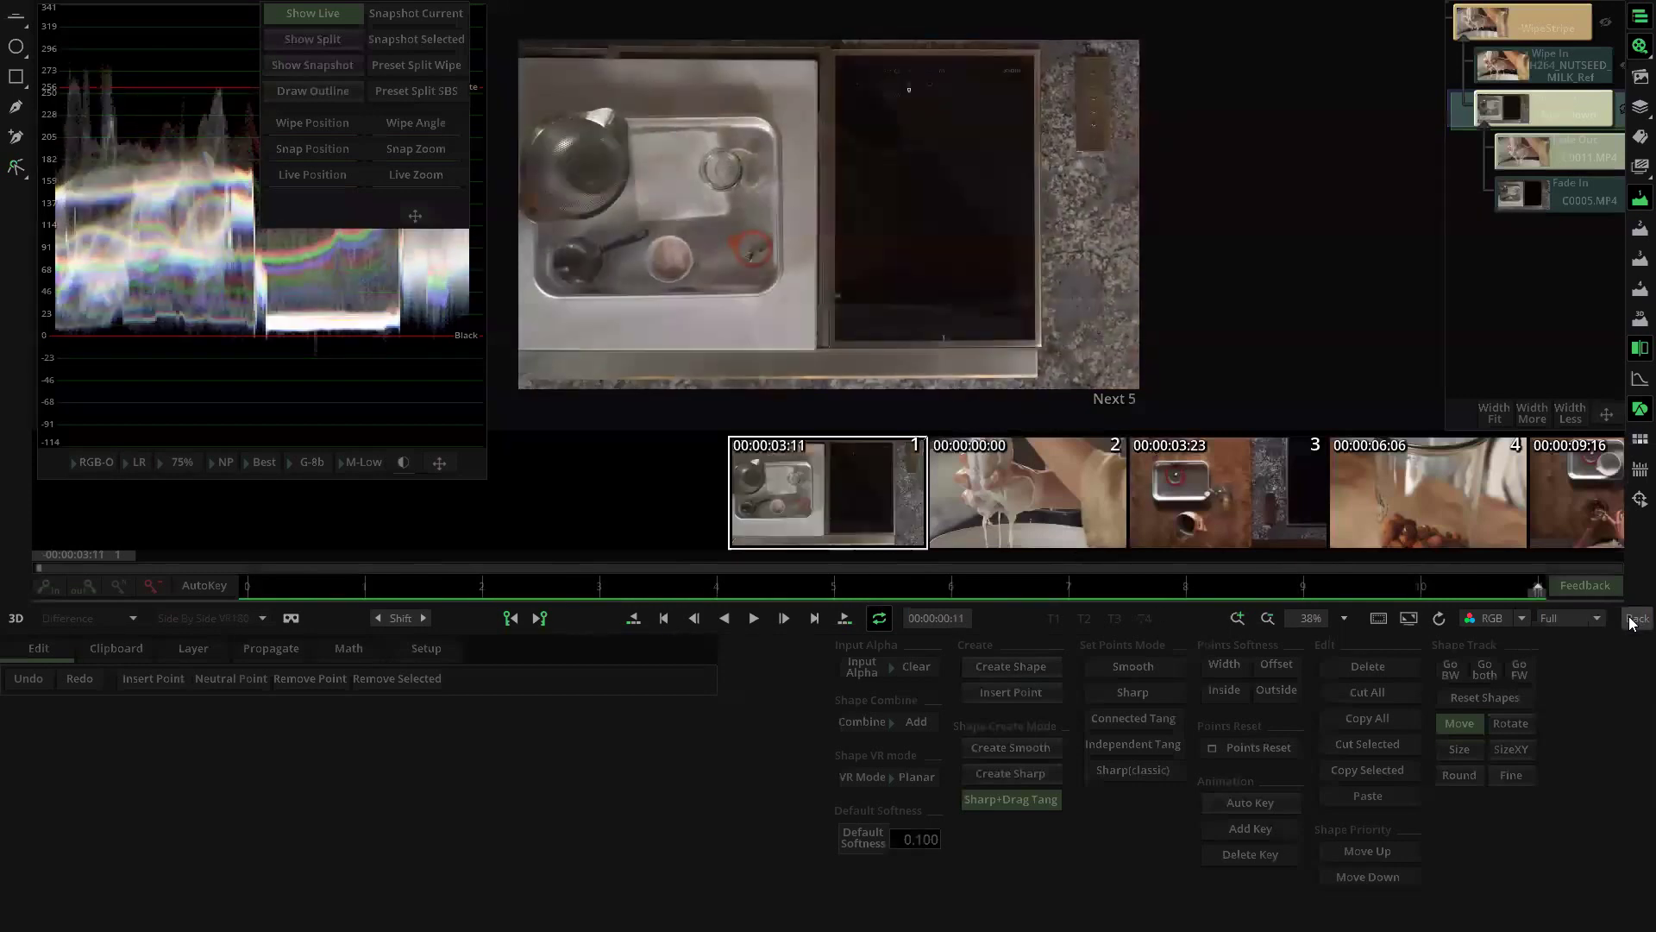
Step: Scrub the end of the first H264 reference segment in the effects editor to examine its transition, and return to the timeline
drag(706, 247, 599, 195)
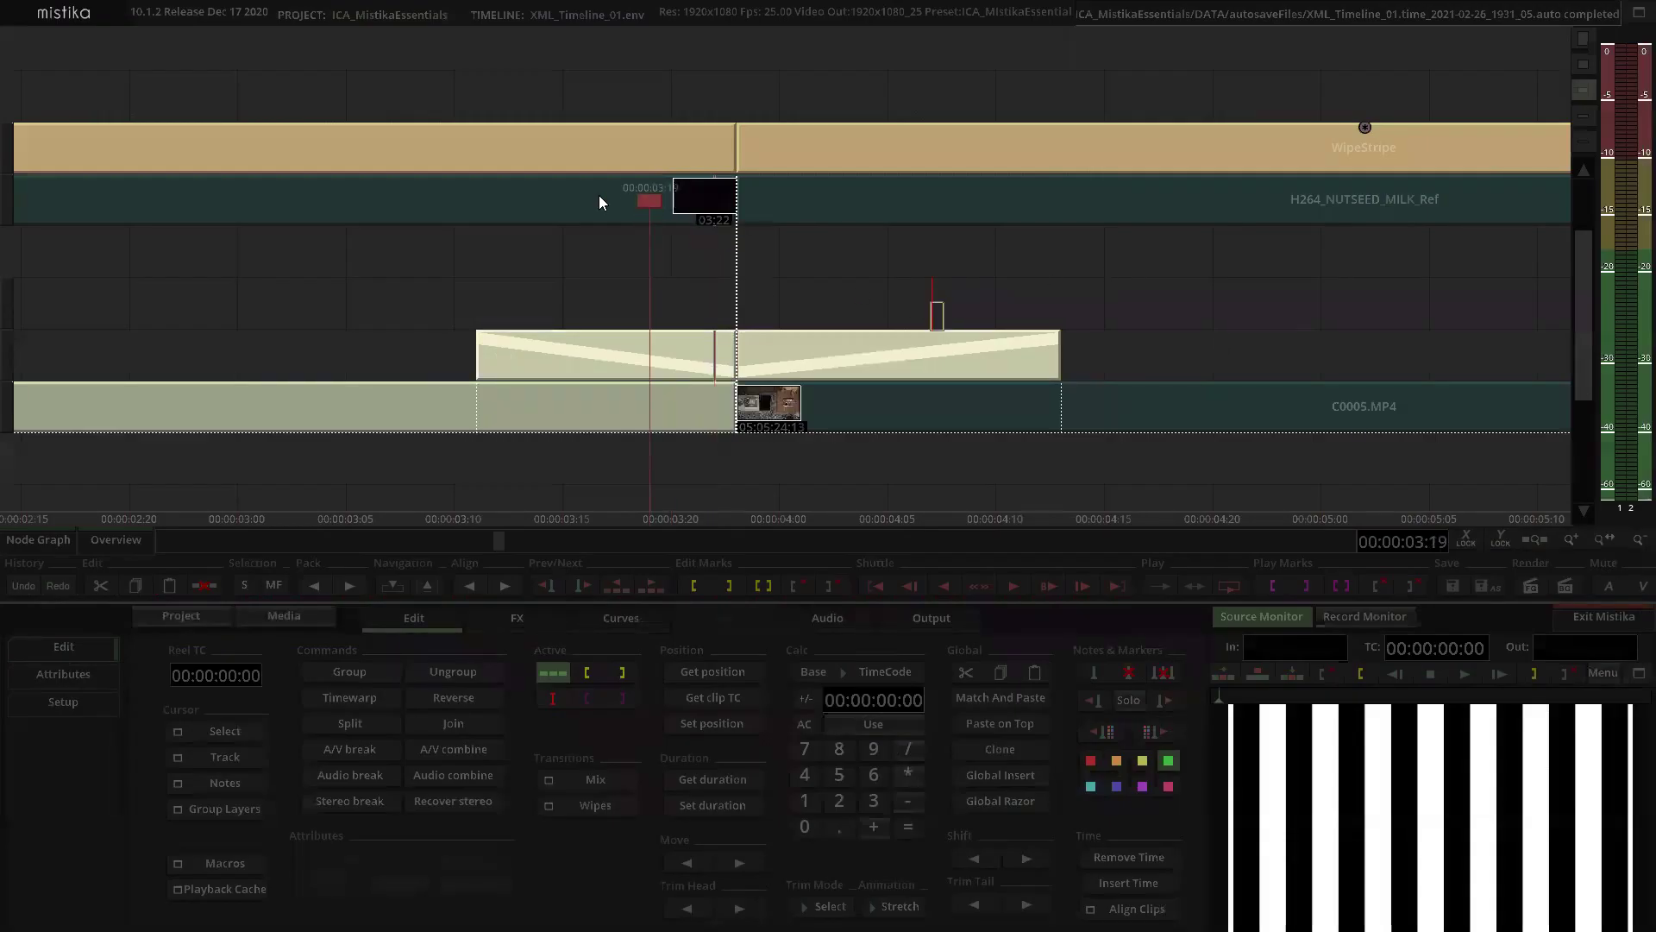
double_click(535, 193)
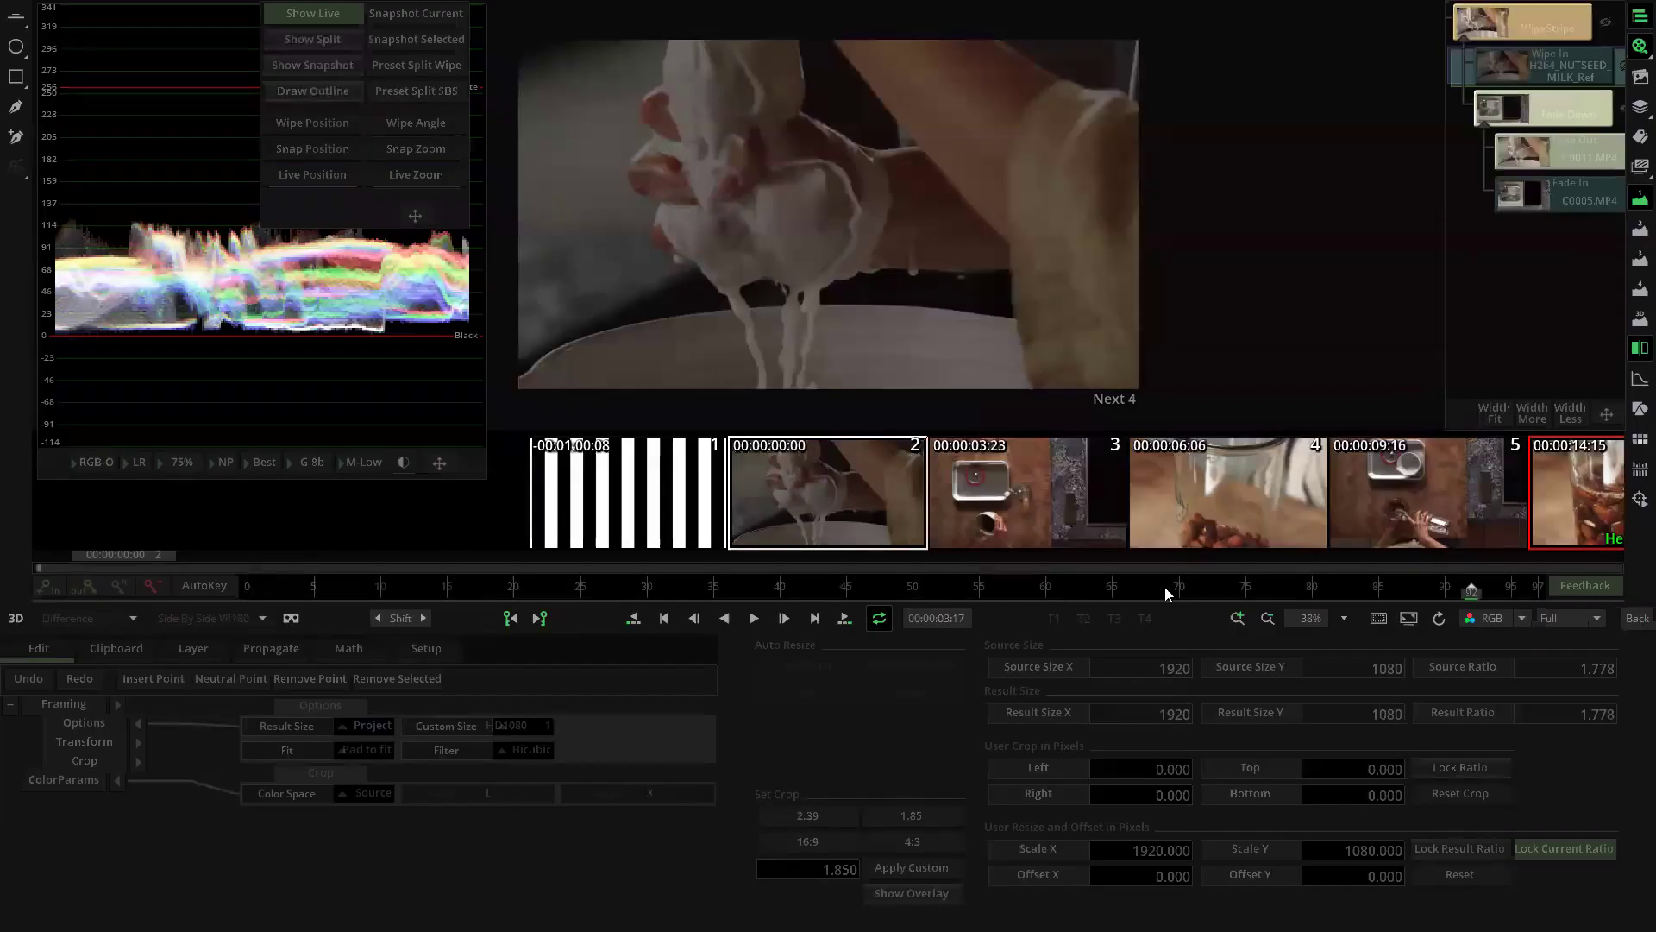
drag(1472, 586, 1501, 589)
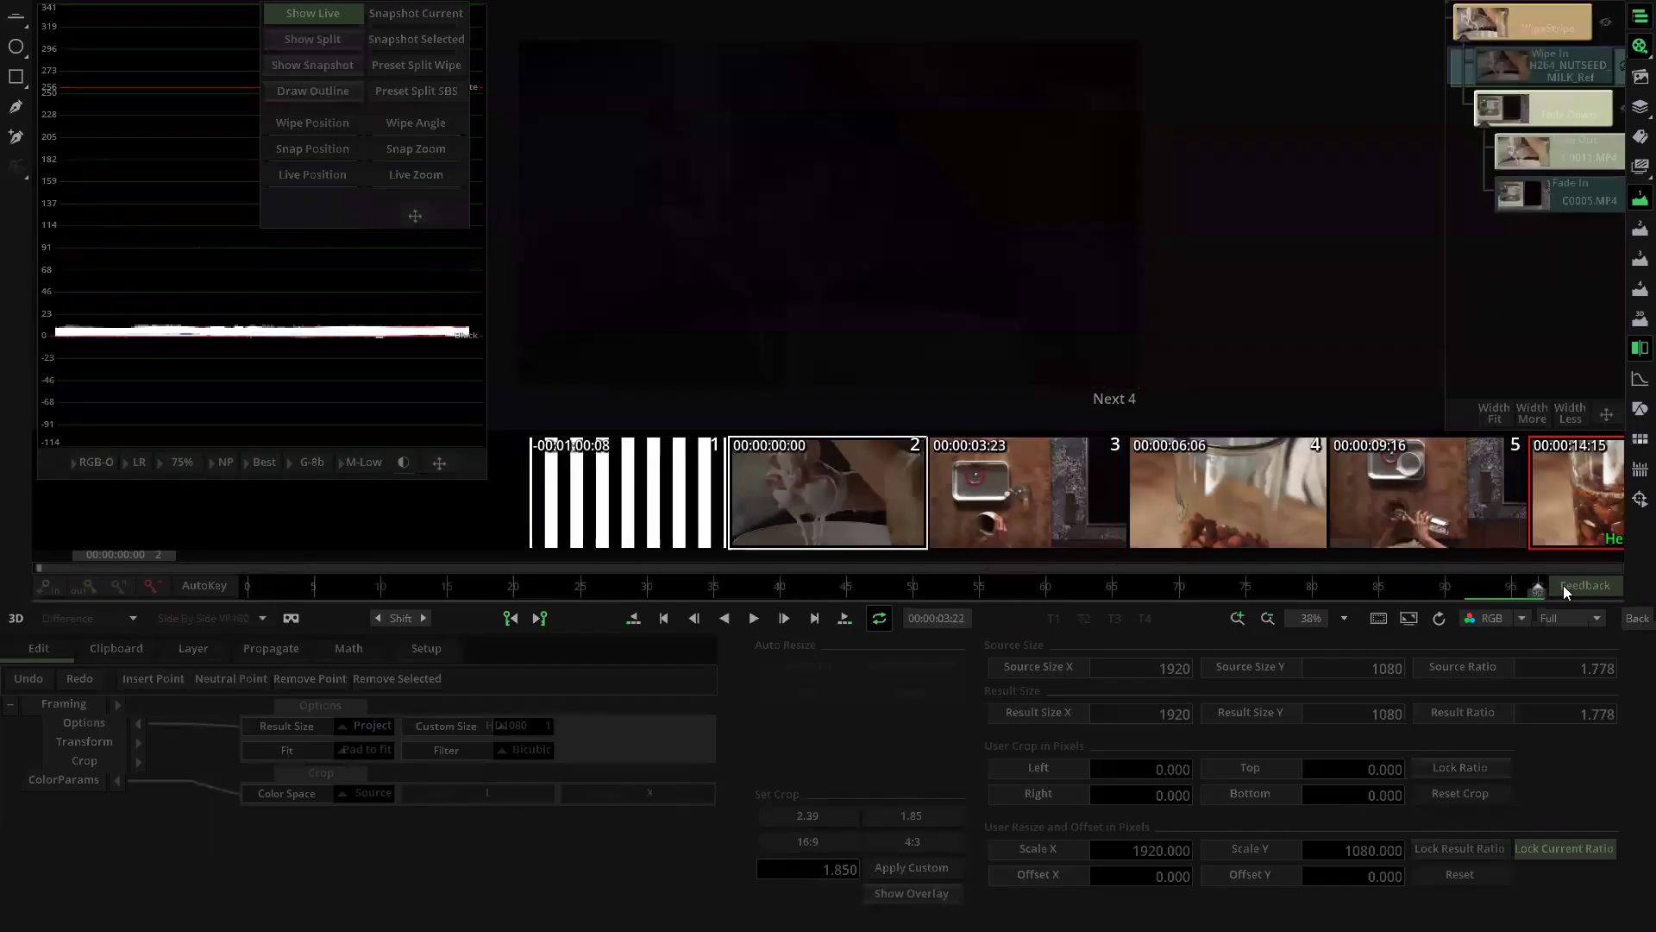
click(1633, 620)
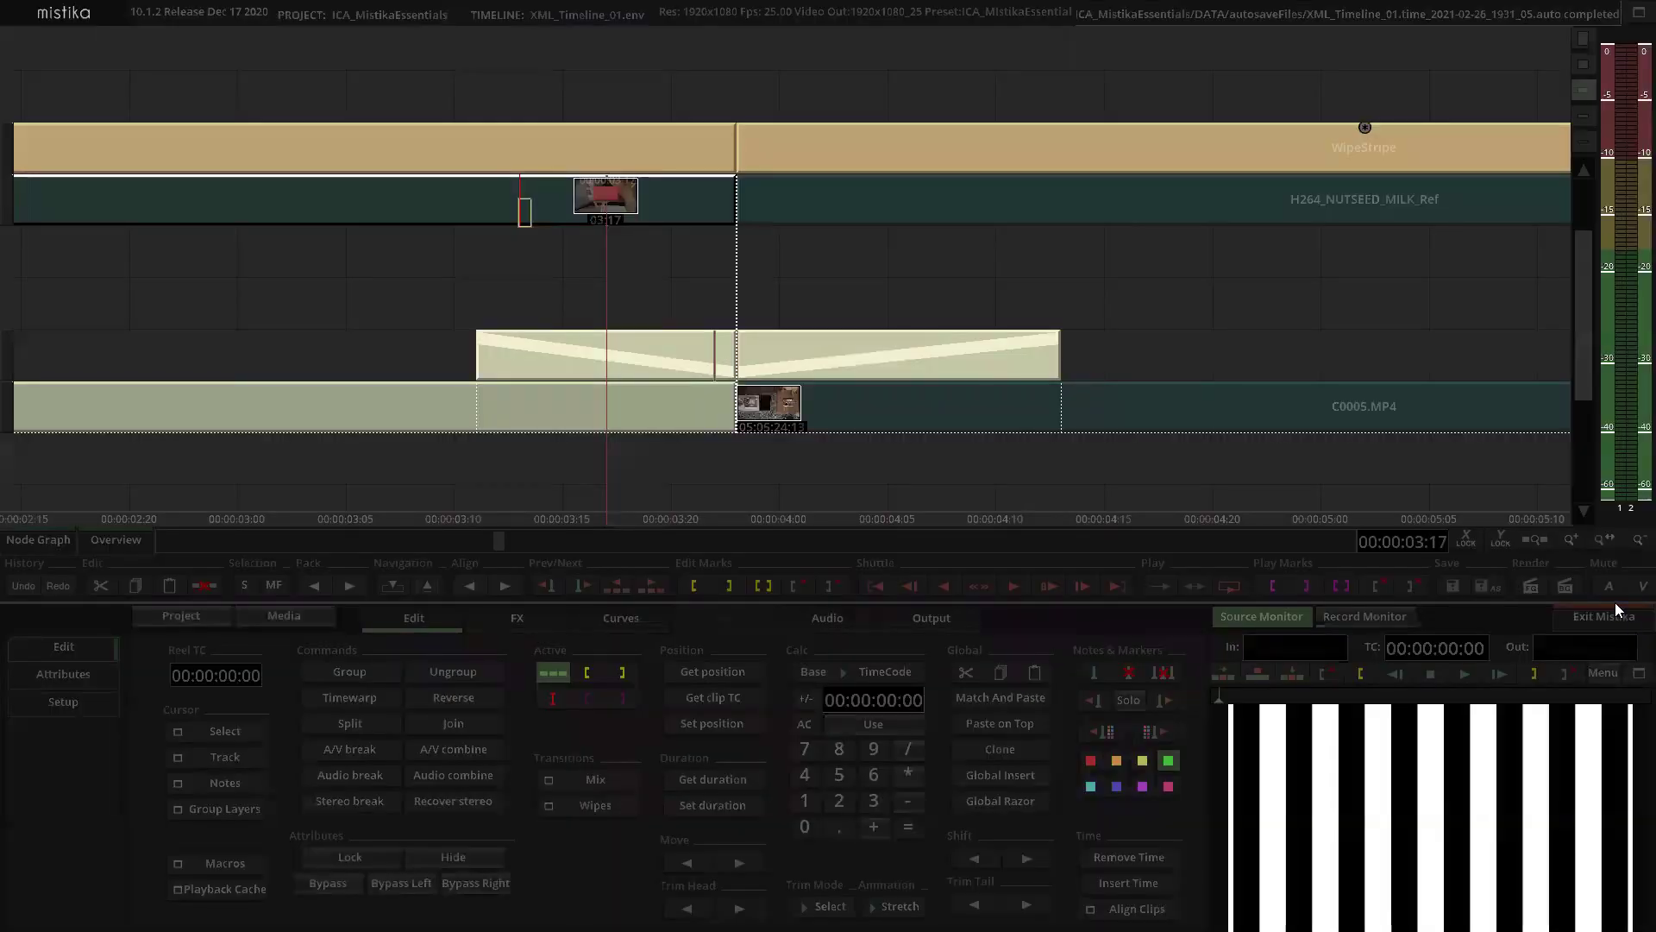
Step: Replace the outgoing half of the first dissolve, at the end of C0011.MP4, with a Fade down placed directly above the clip
scroll(666, 270, down, 2)
click(651, 354)
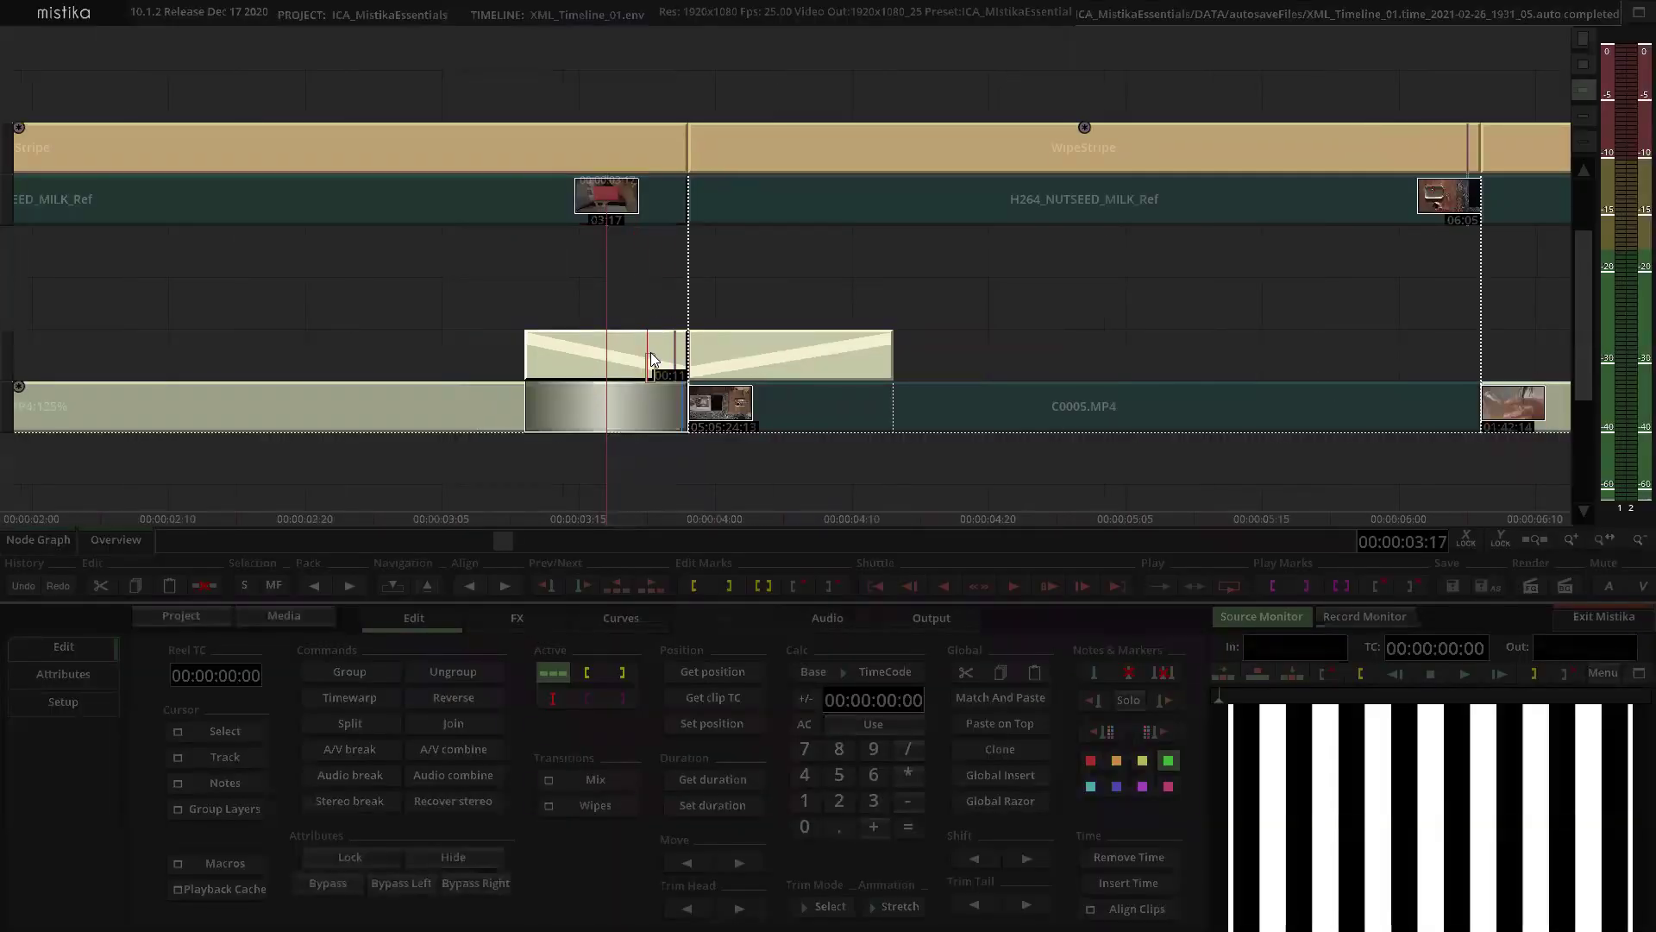
click(640, 371)
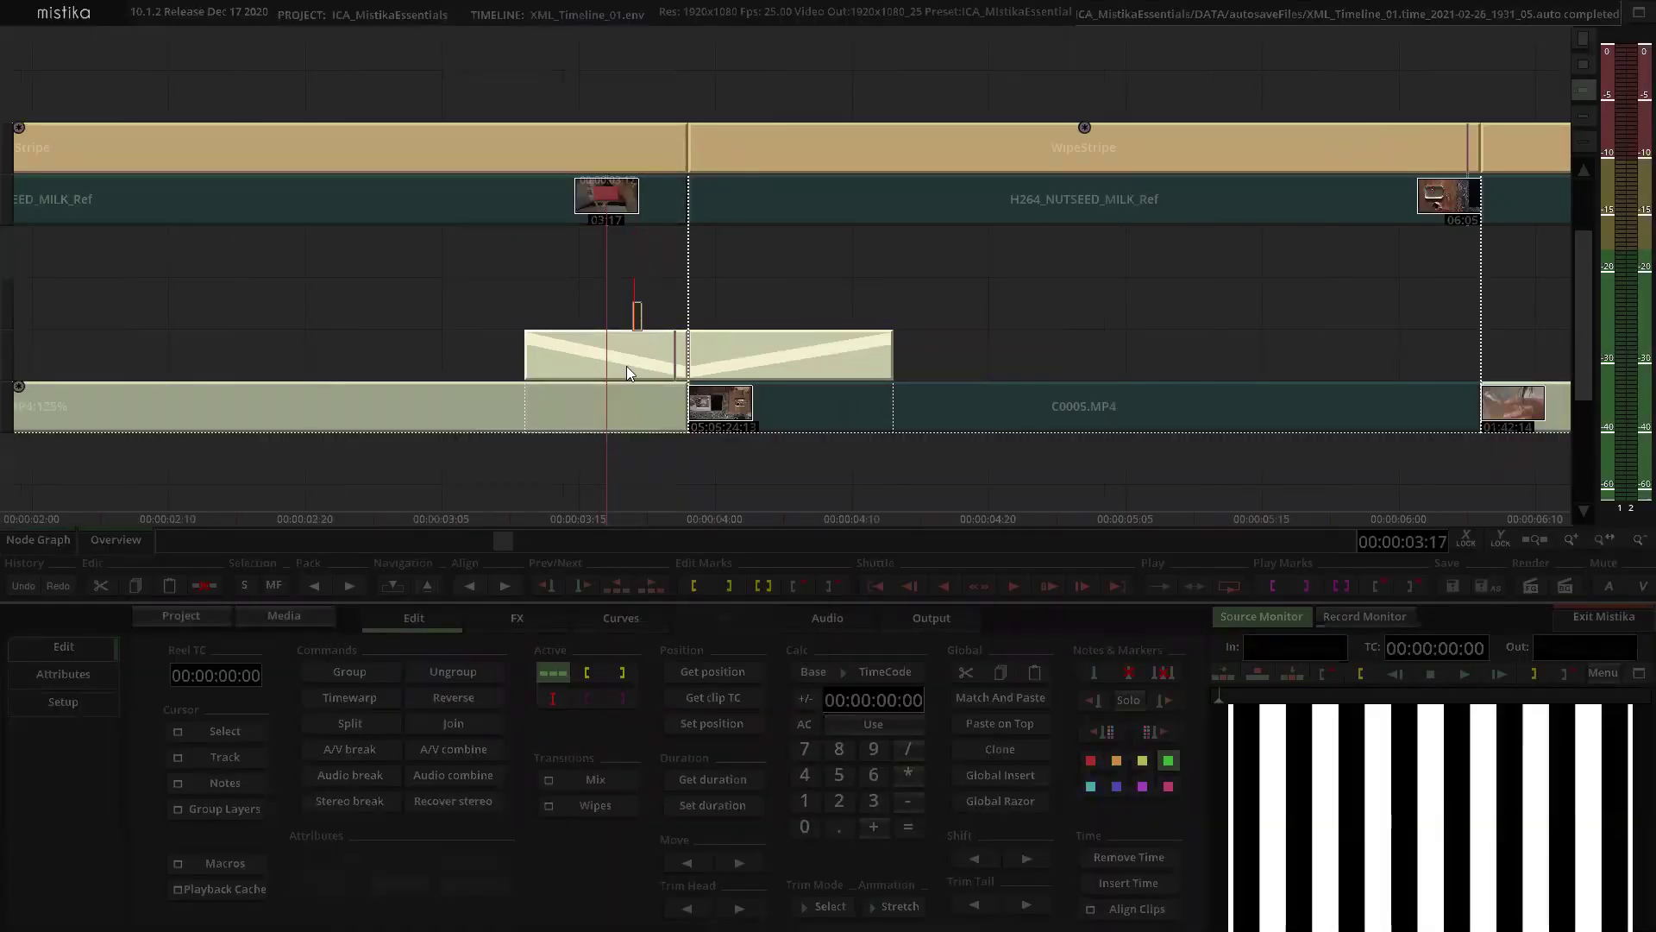
click(627, 372)
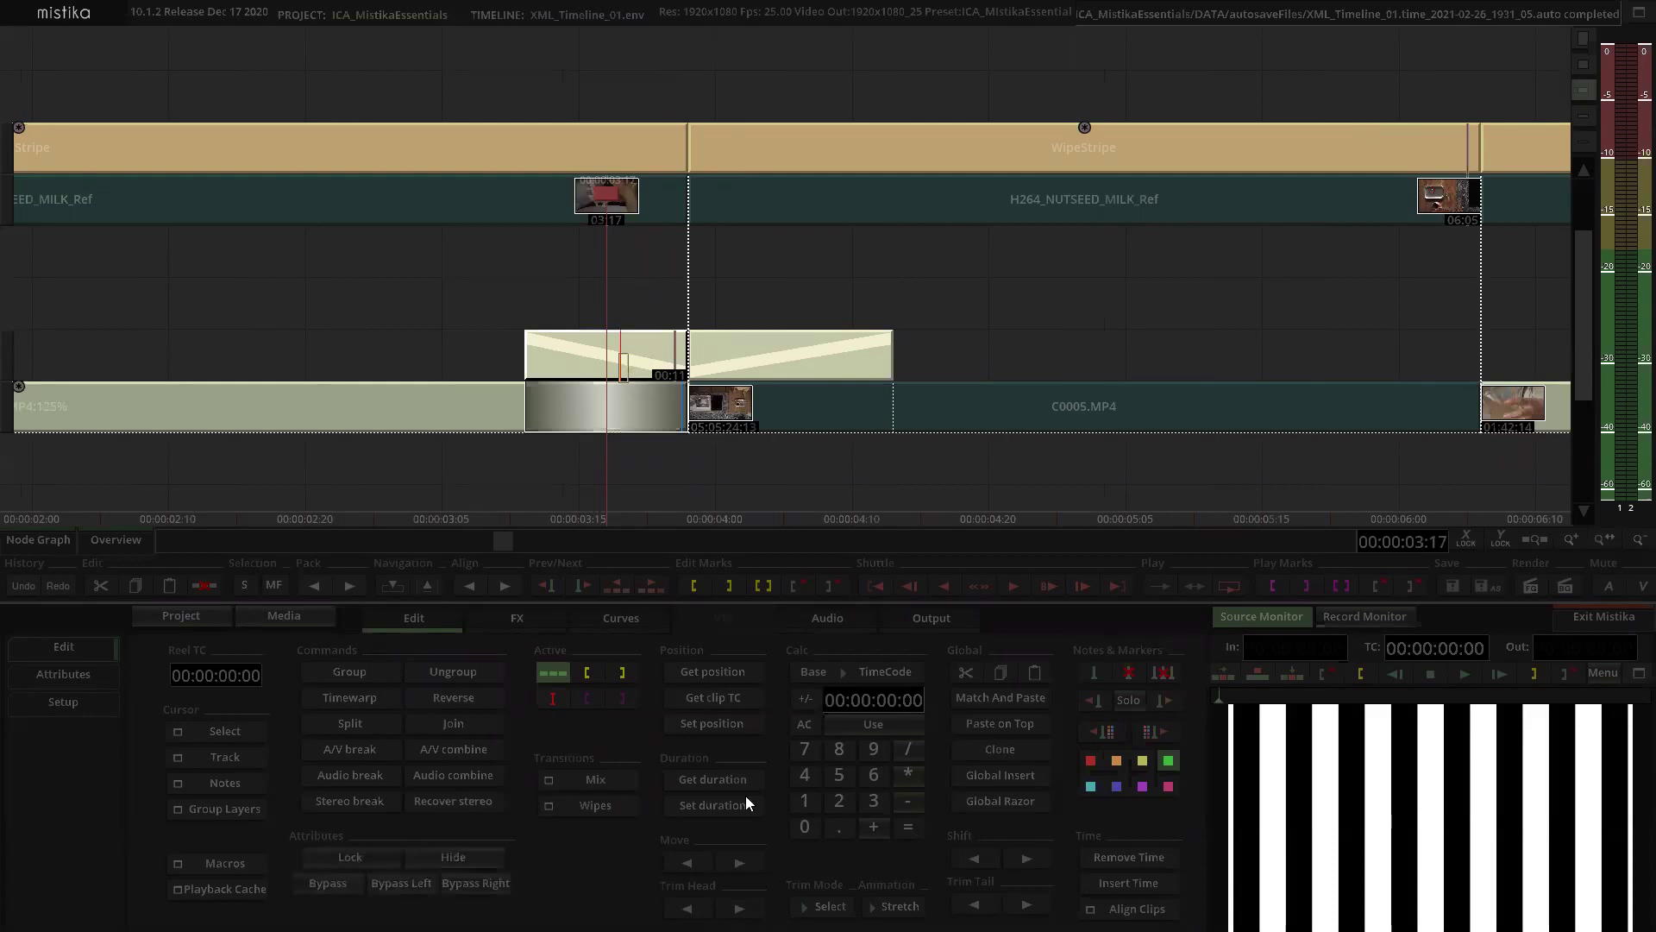
click(585, 780)
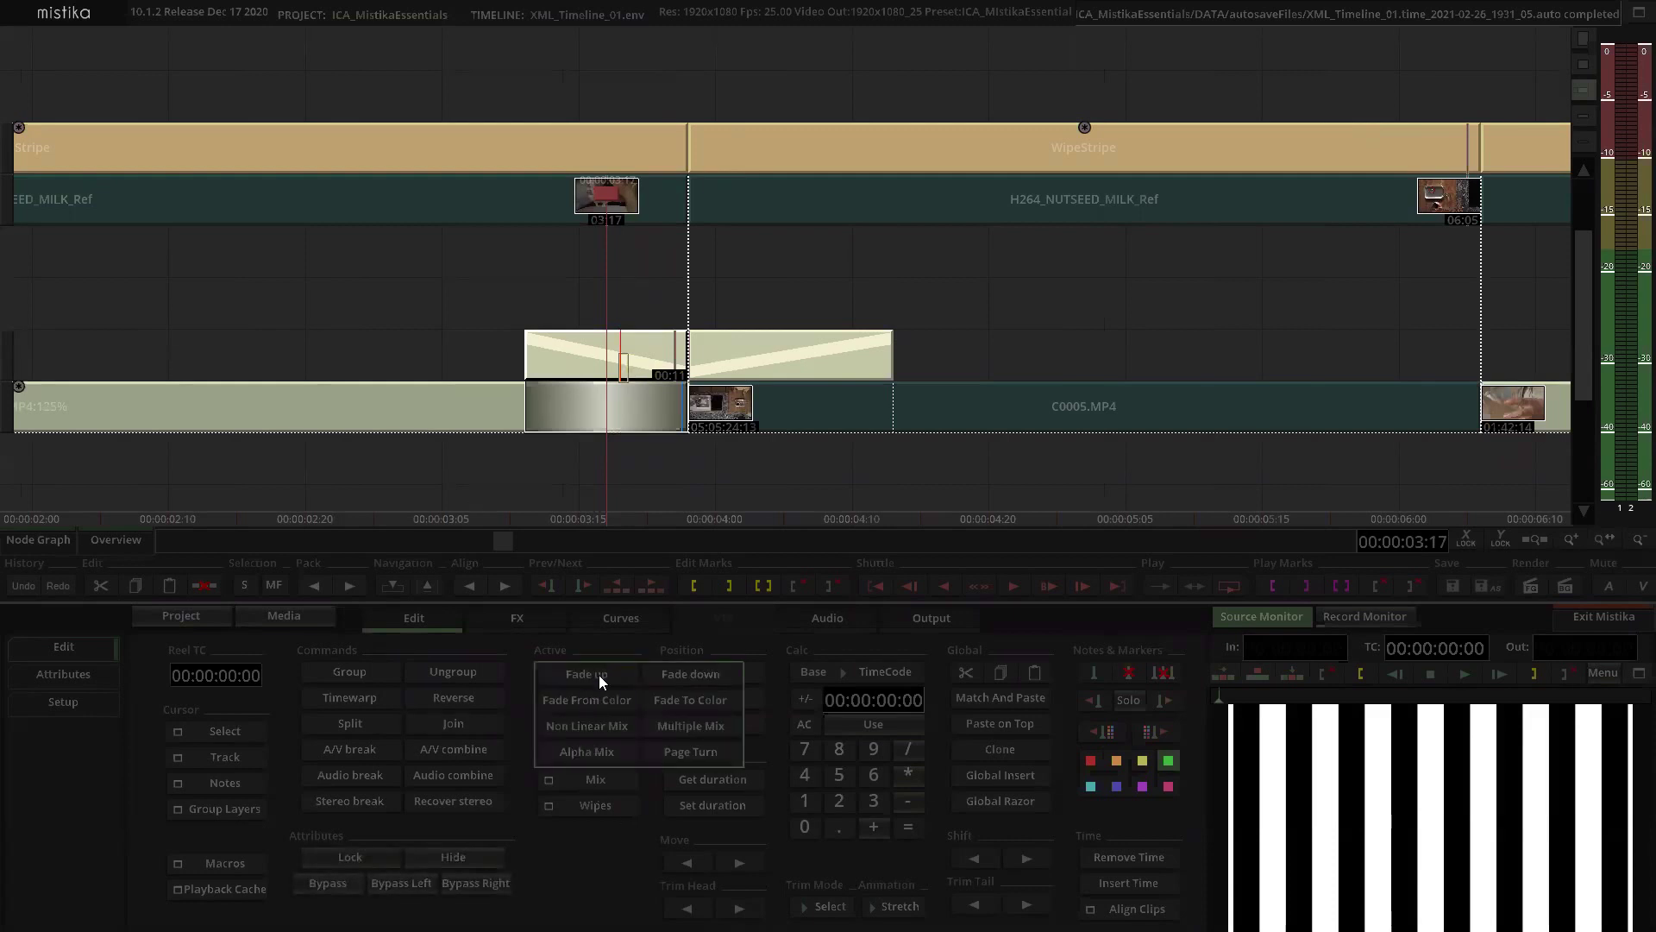
click(678, 673)
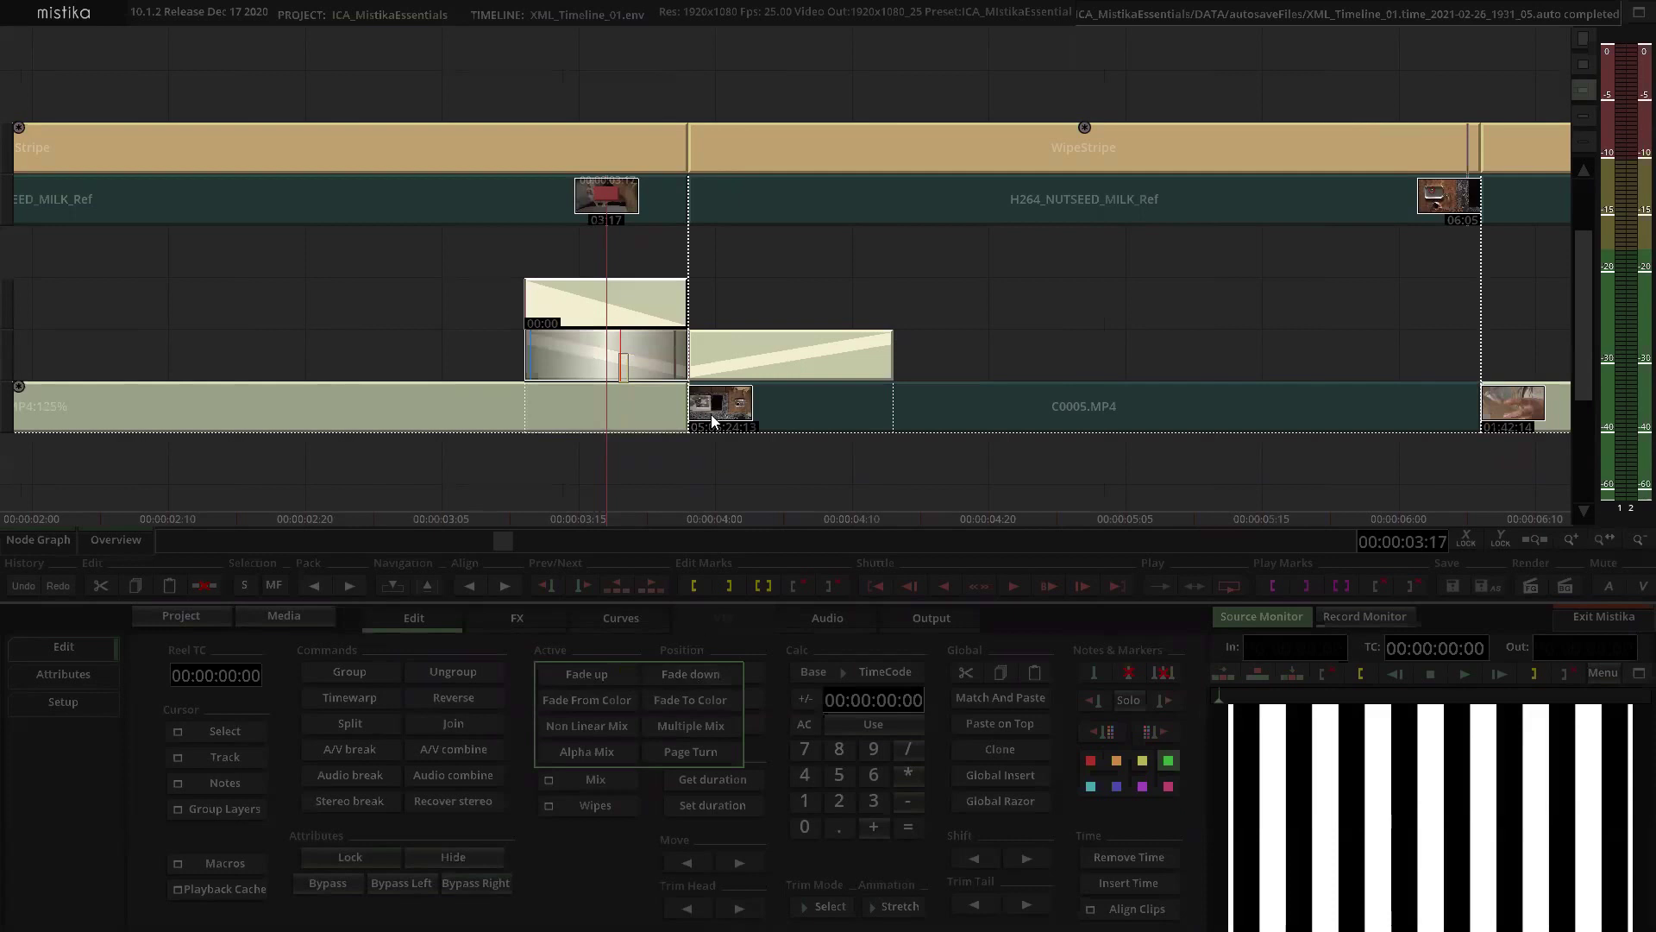
click(638, 362)
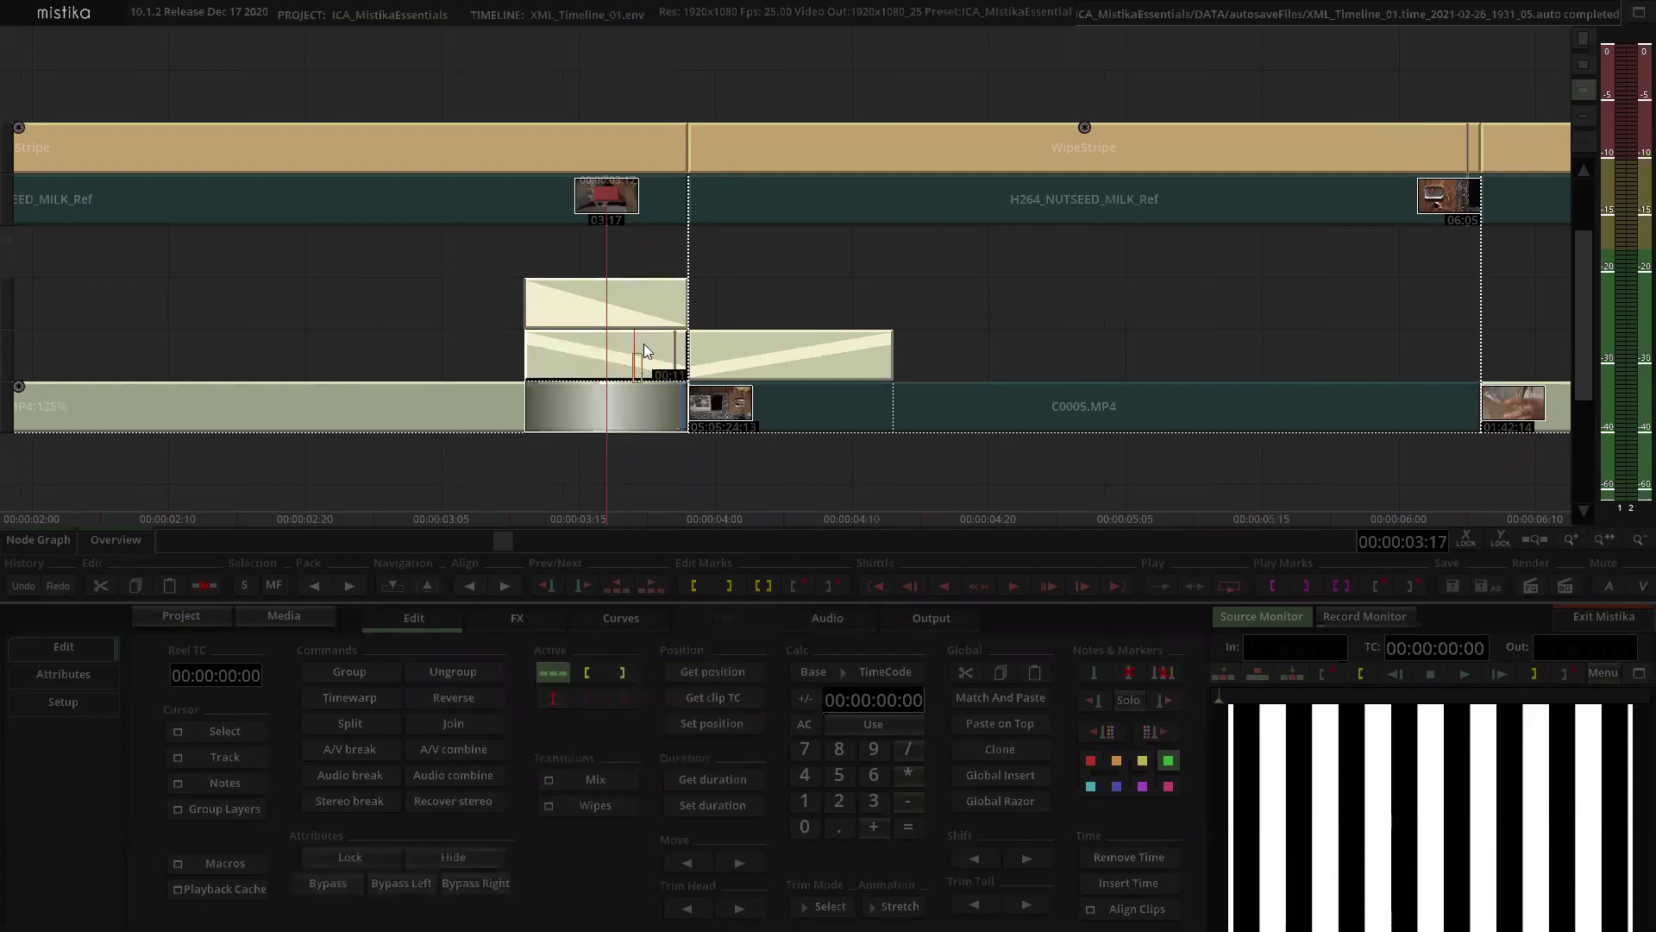
key(Delete)
drag(642, 290, 644, 336)
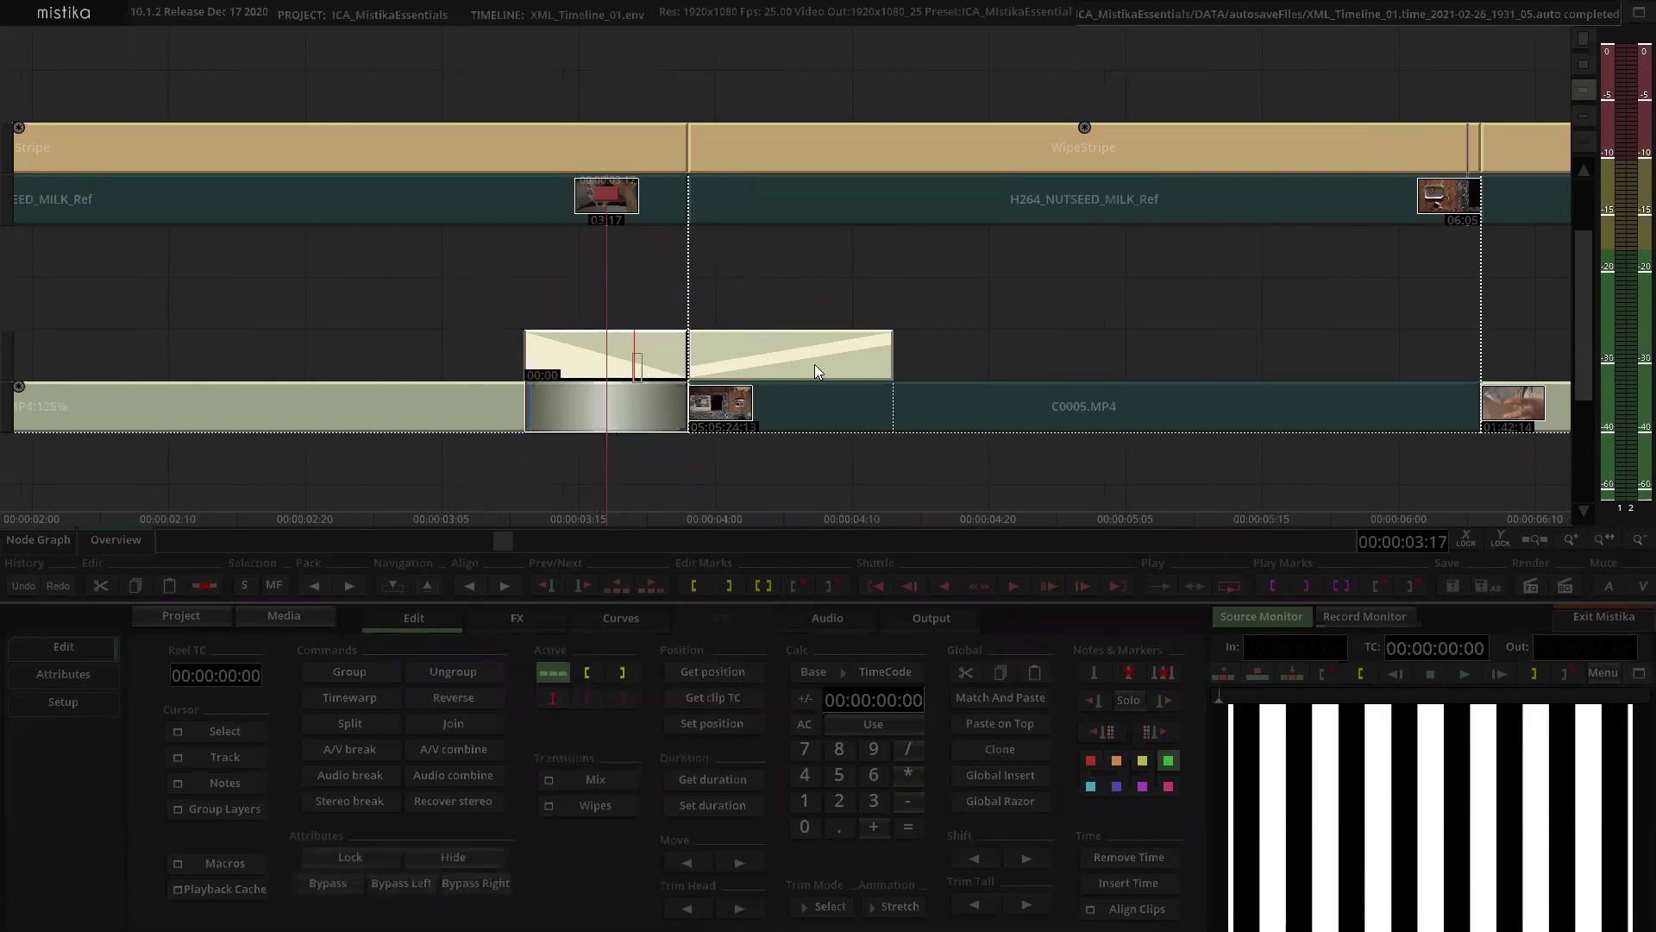
Step: Replace the incoming half of the first dissolve, at the start of C0005.MP4, with a Fade up placed directly above the clip
click(787, 350)
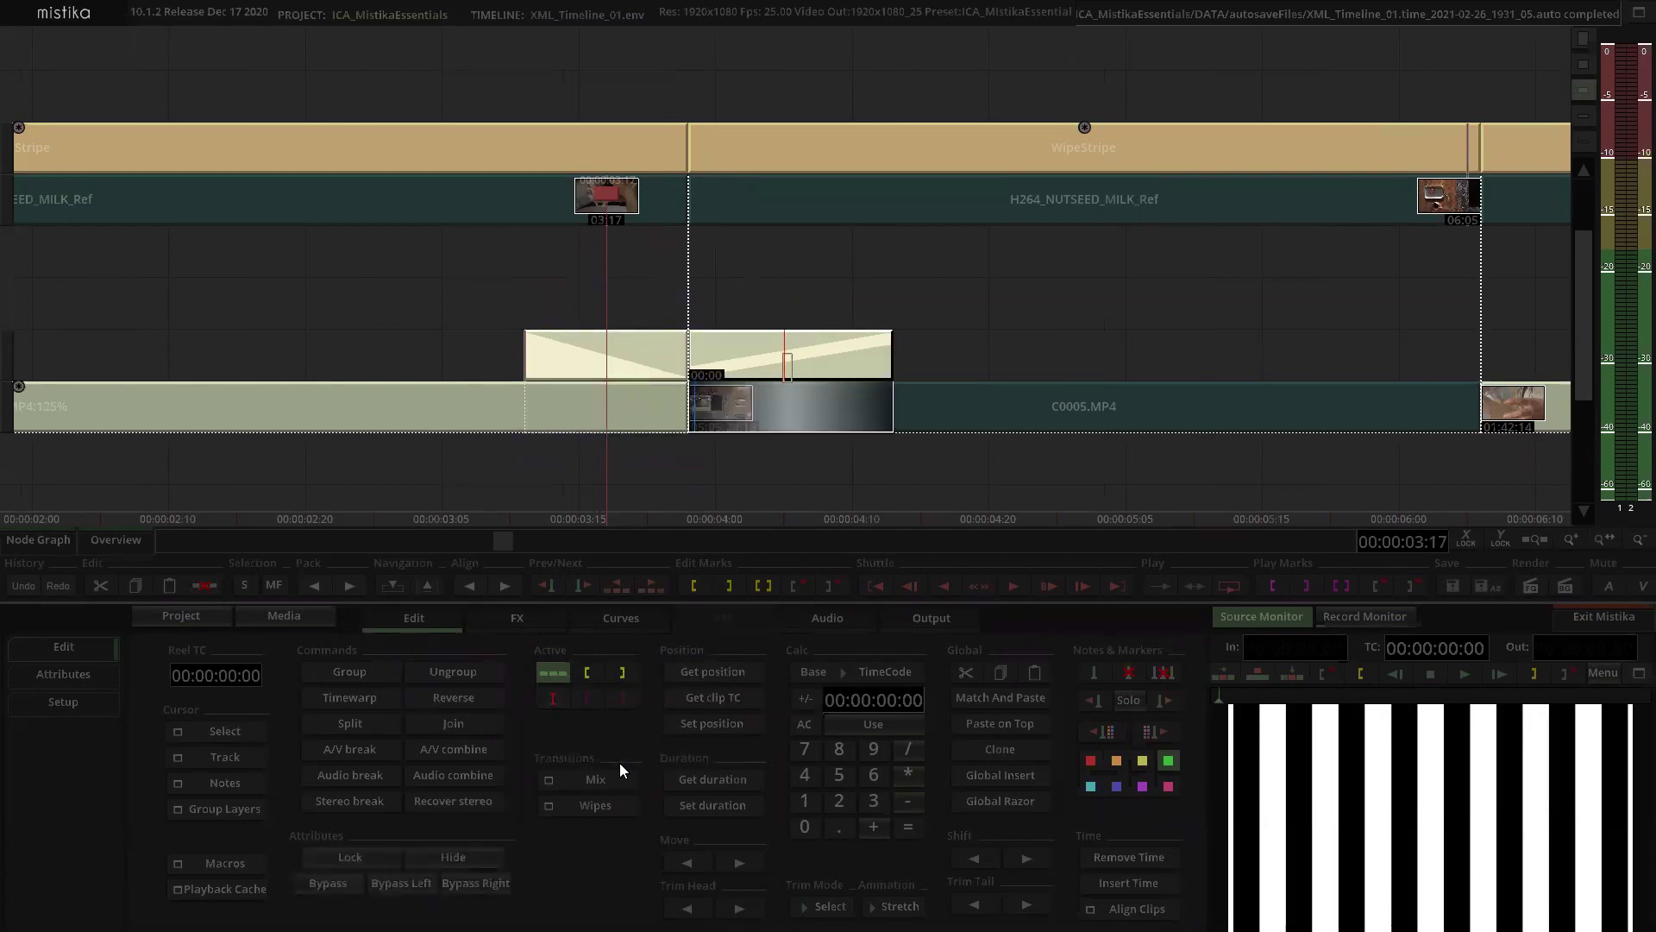
click(583, 780)
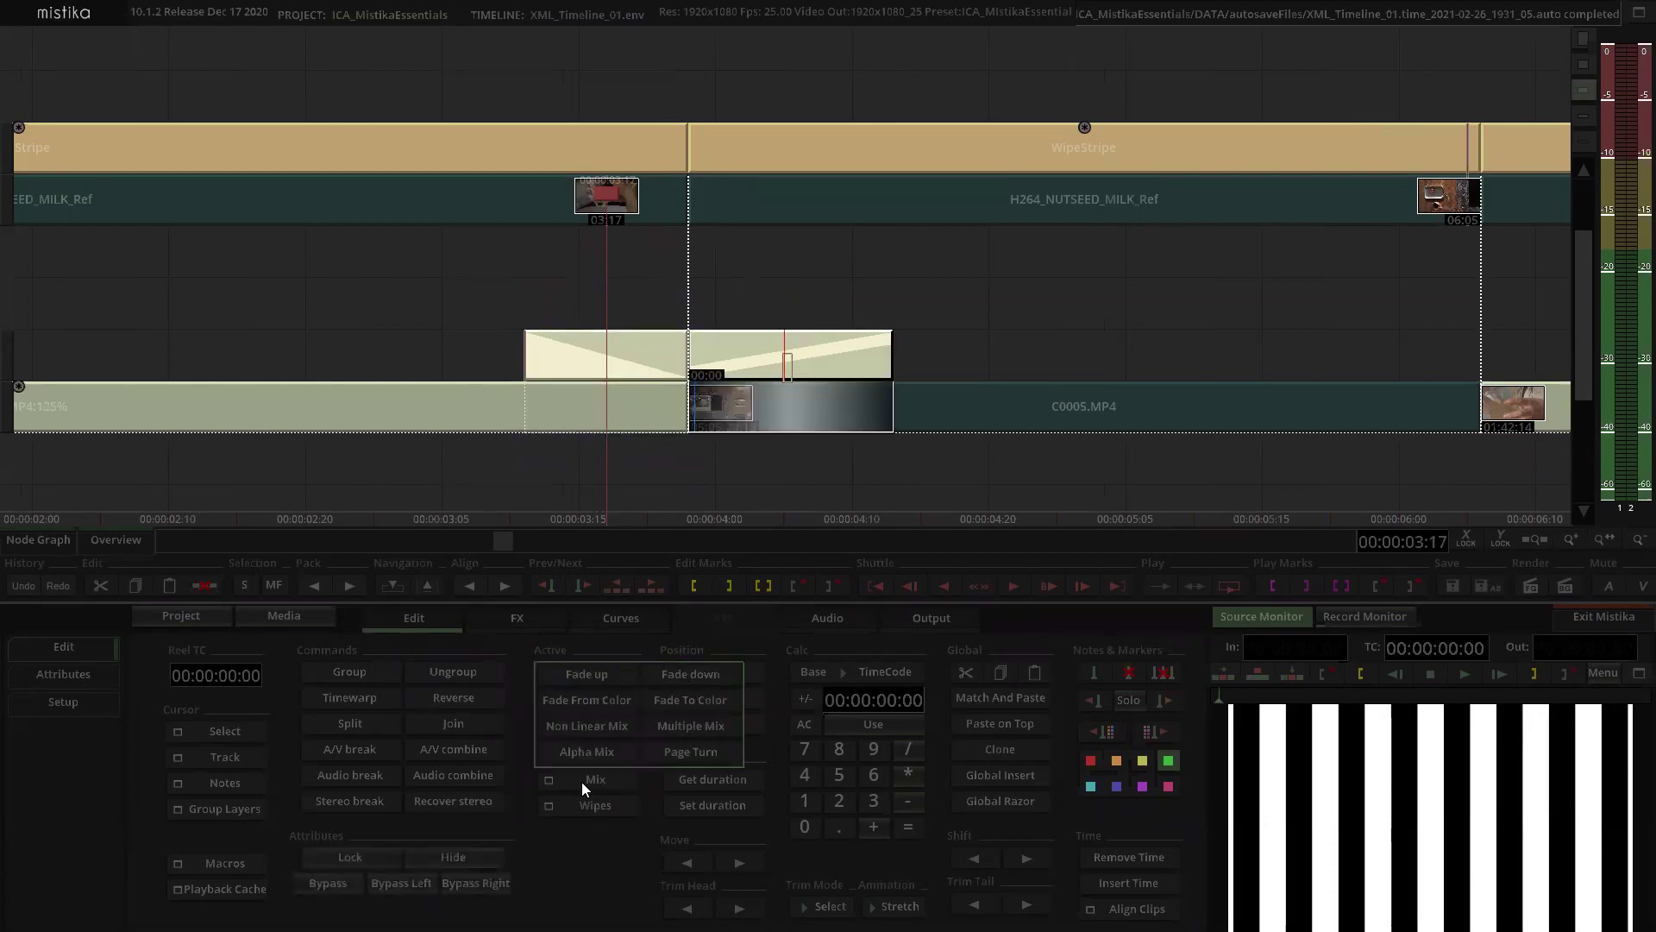
click(621, 671)
click(785, 370)
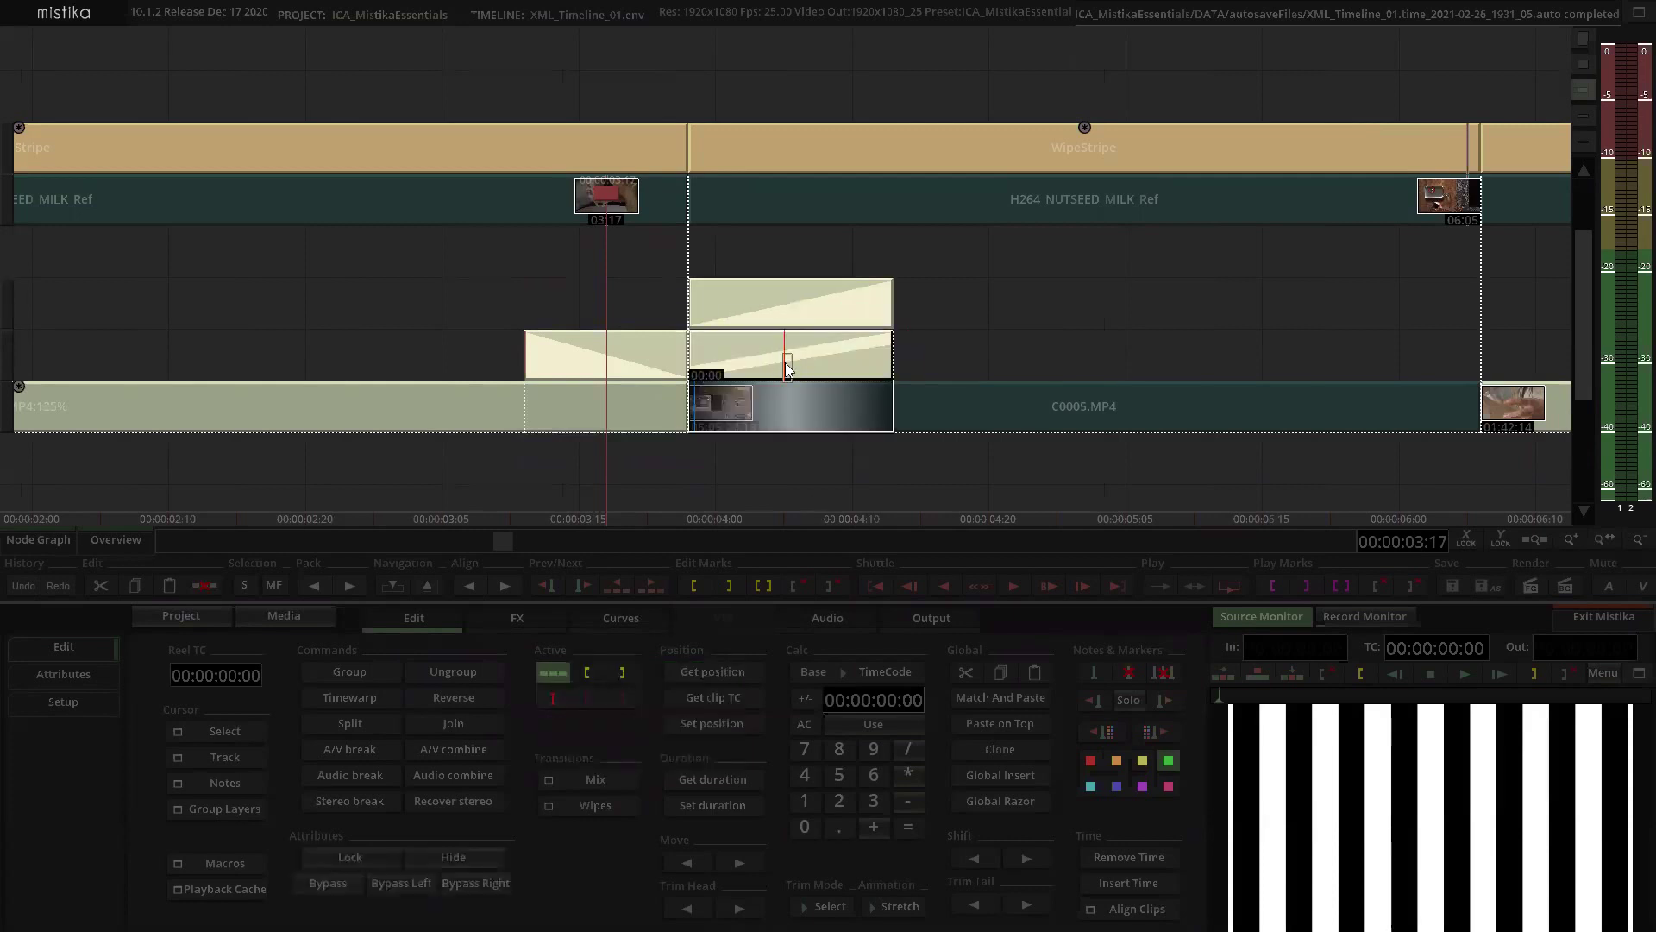
key(Delete)
drag(785, 307, 778, 340)
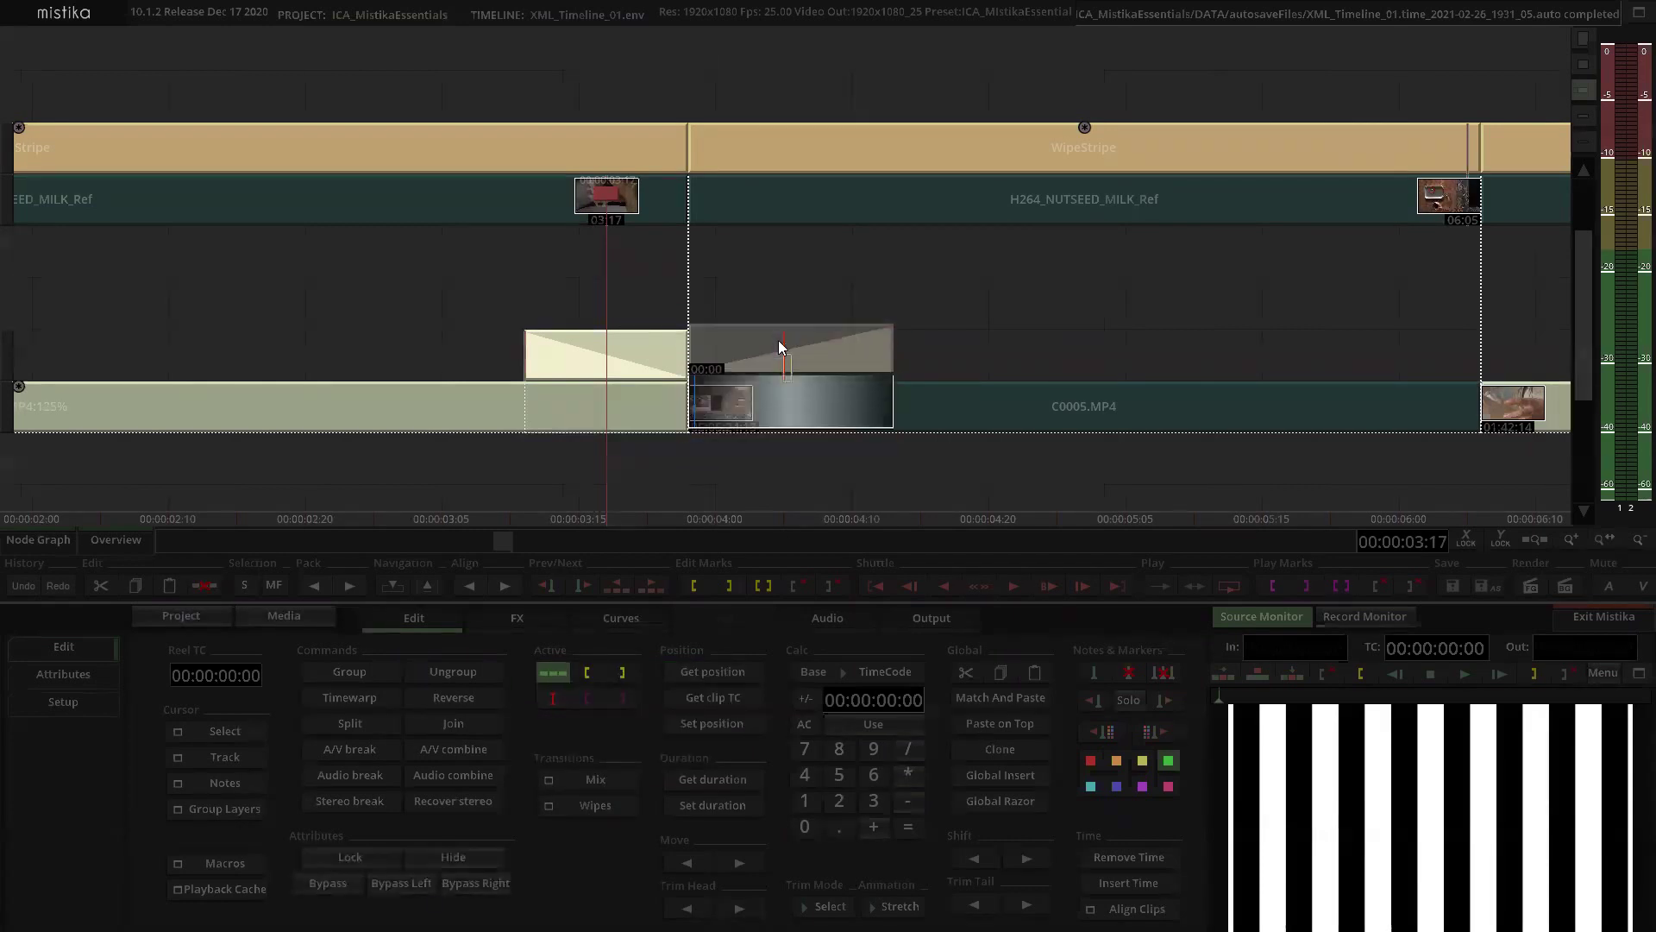
click(965, 301)
scroll(964, 299, down, 2)
click(963, 298)
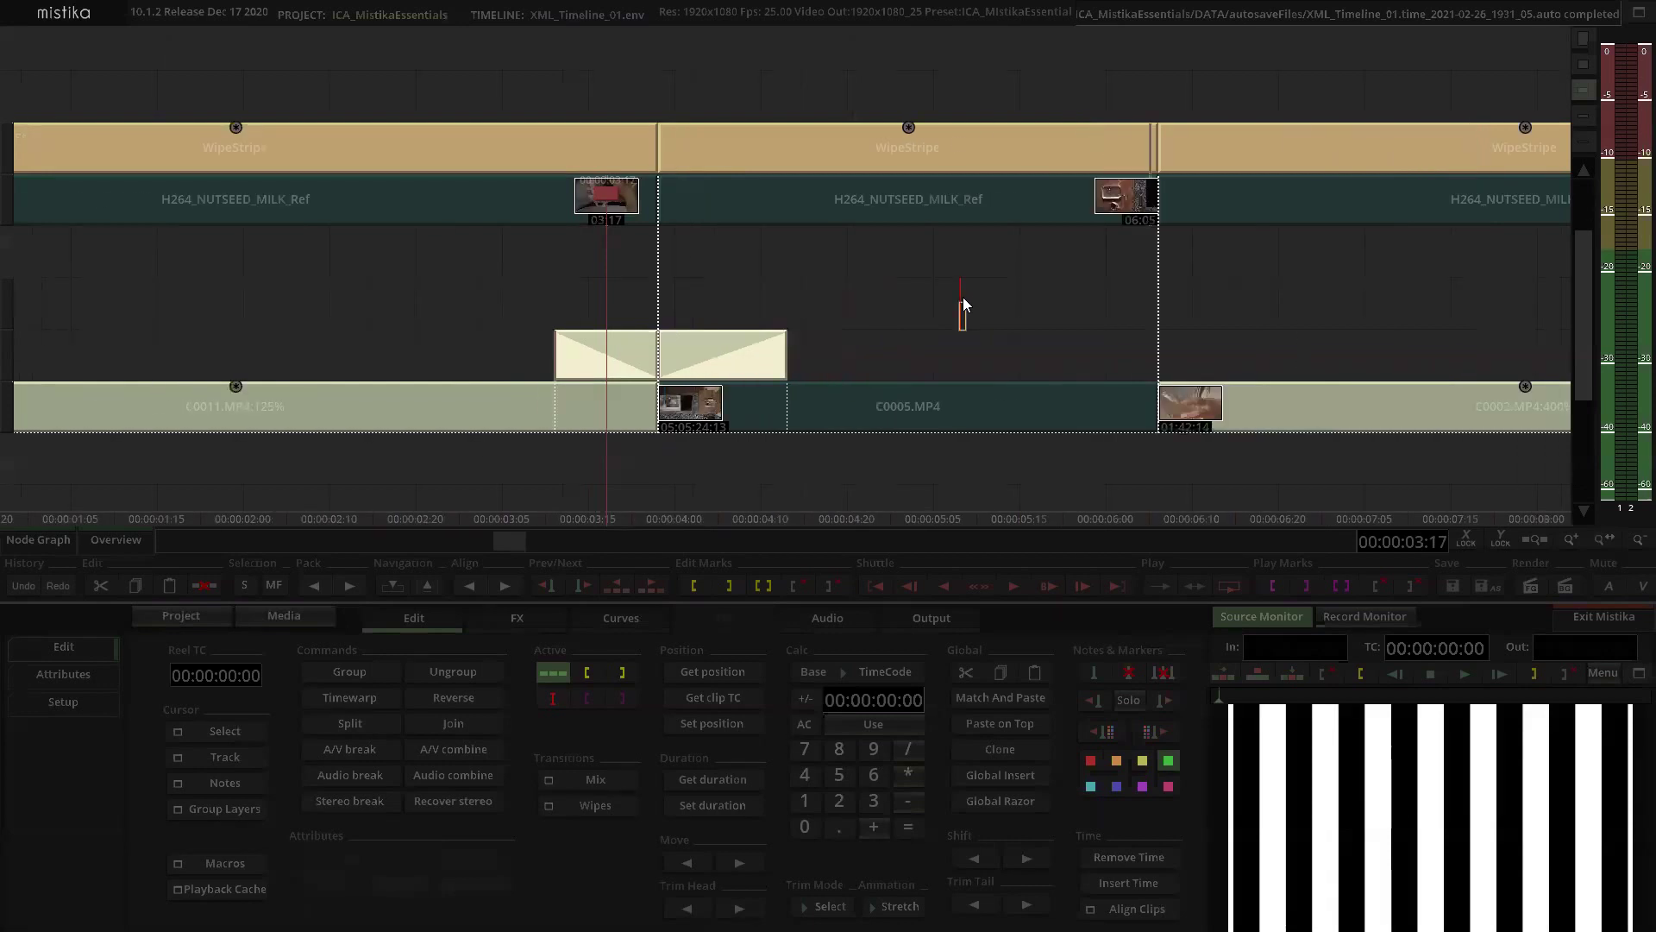
Step: Scrub the latter part of the first WipeStripe segment in the effects editor to recheck the match, and return to the timeline
drag(608, 193, 852, 48)
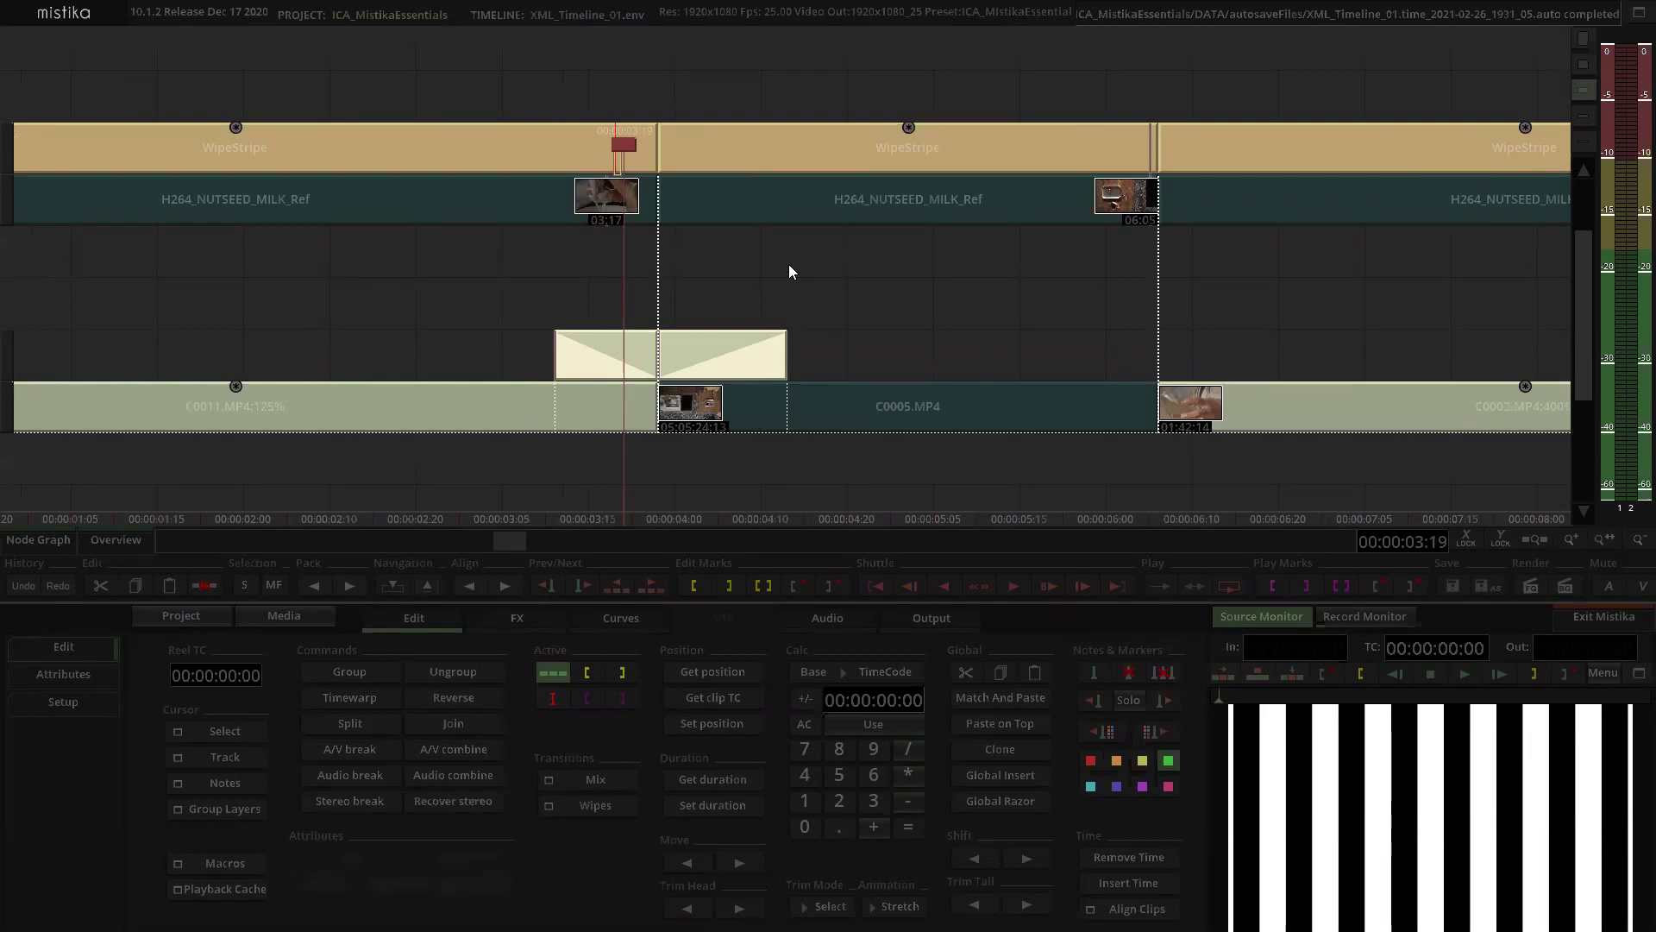
scroll(788, 264, down, 5)
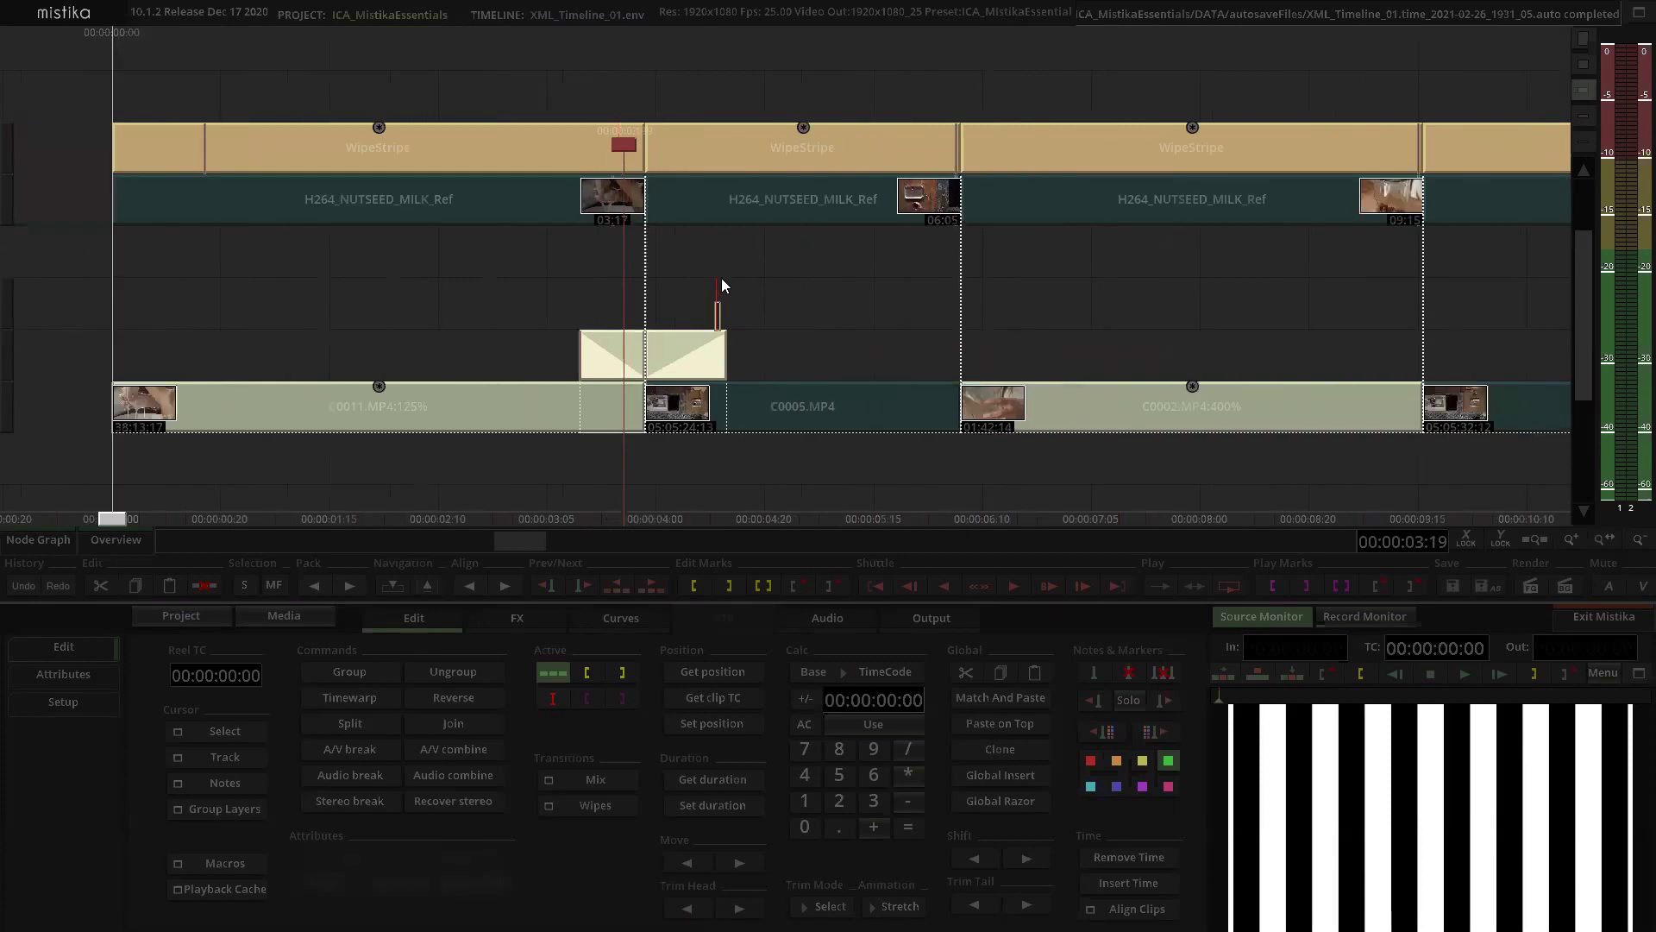
scroll(752, 294, up, 2)
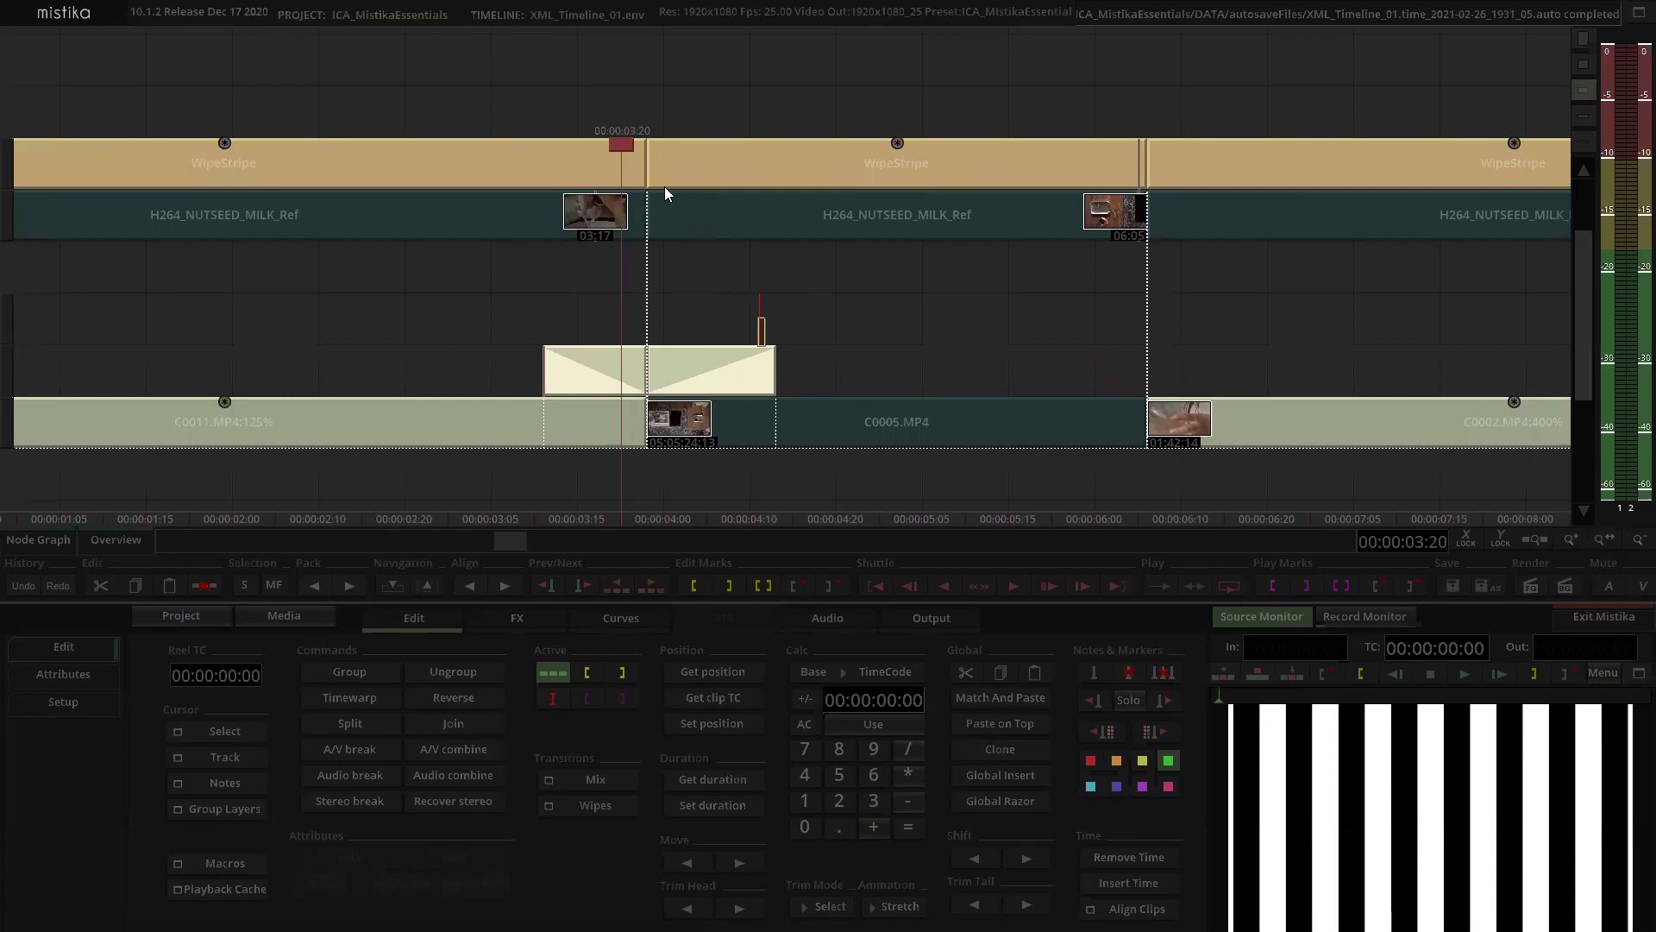
click(585, 173)
click(488, 66)
scroll(509, 72, down, 2)
drag(526, 78, 640, 101)
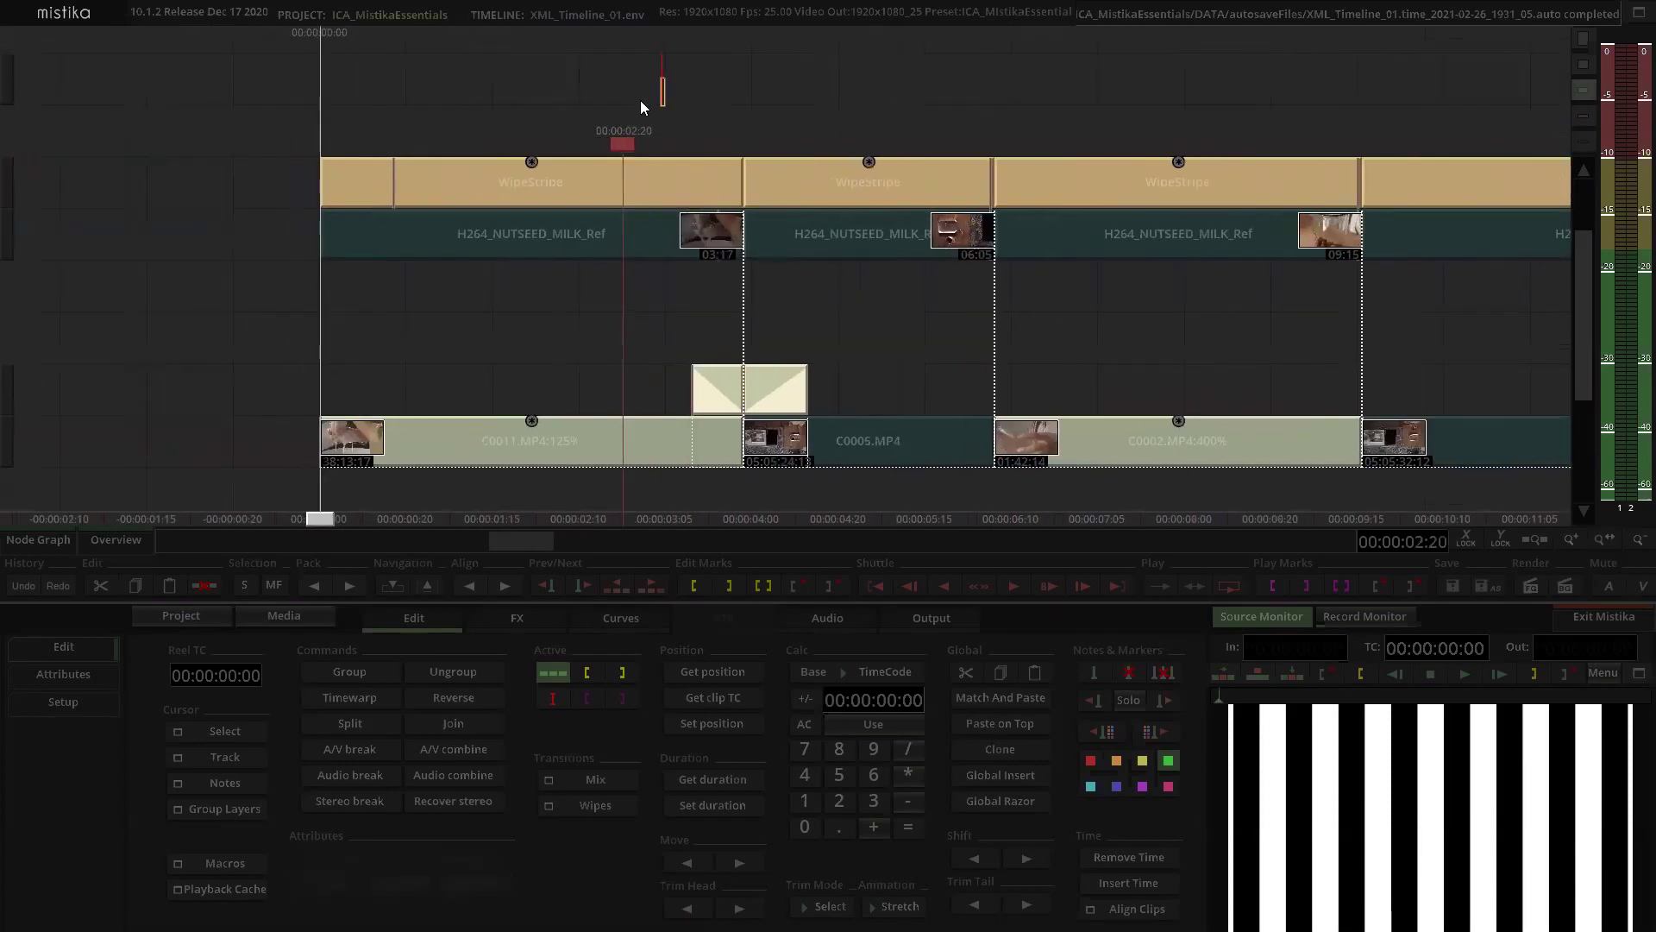
double_click(642, 180)
drag(1179, 584, 1325, 590)
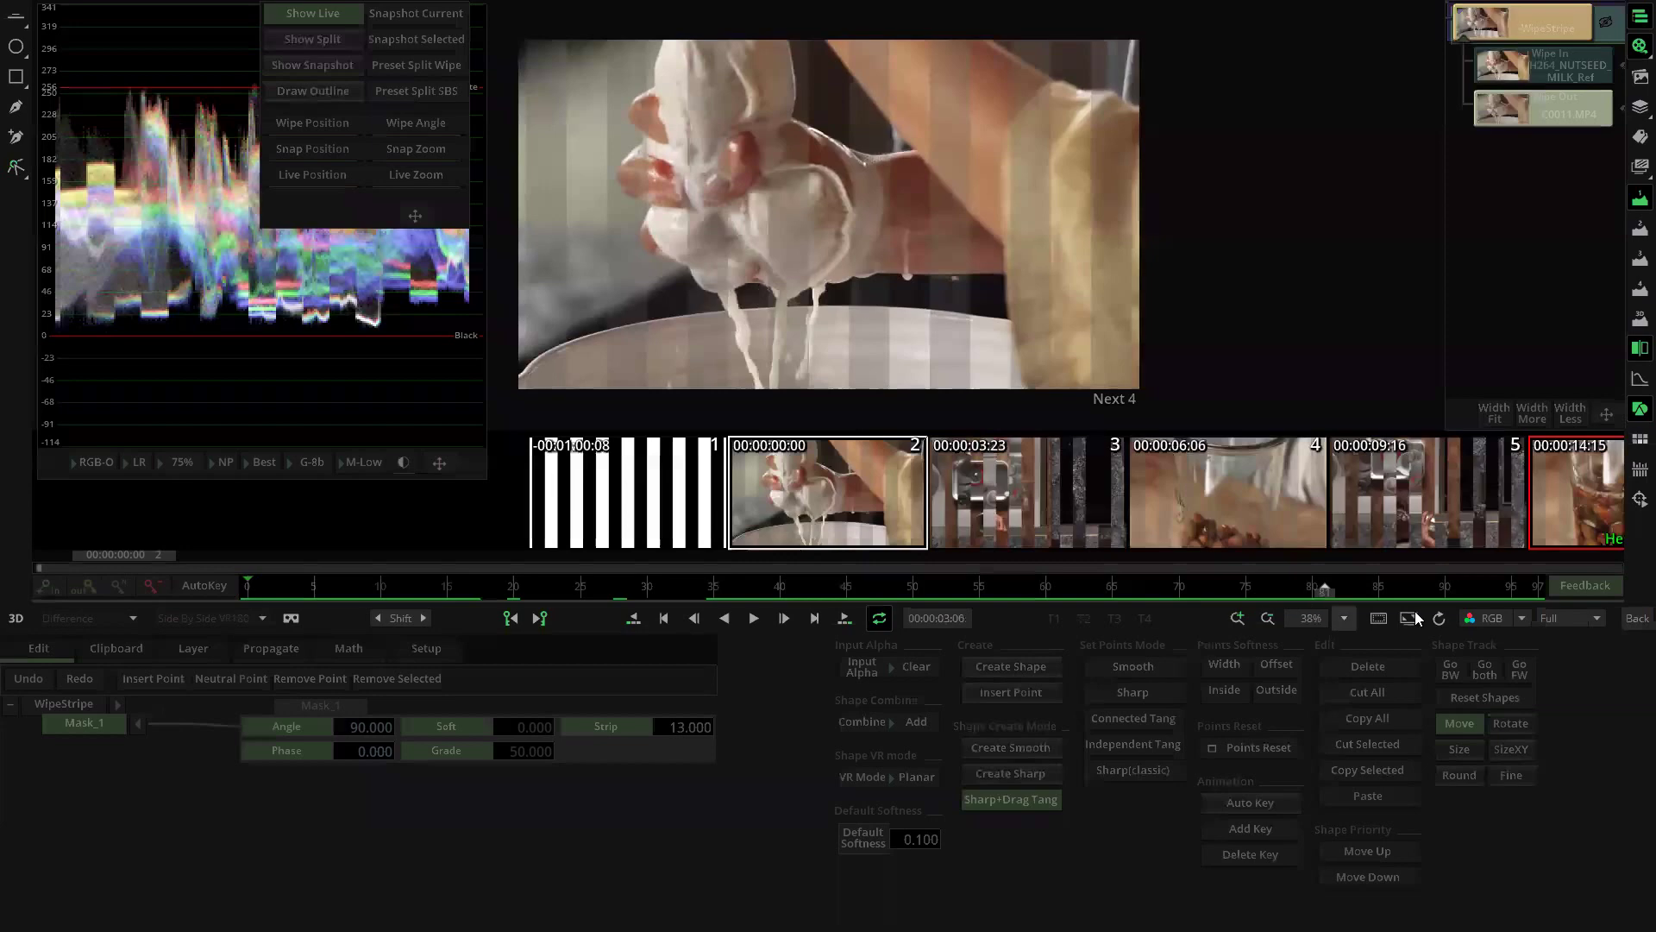
click(1633, 619)
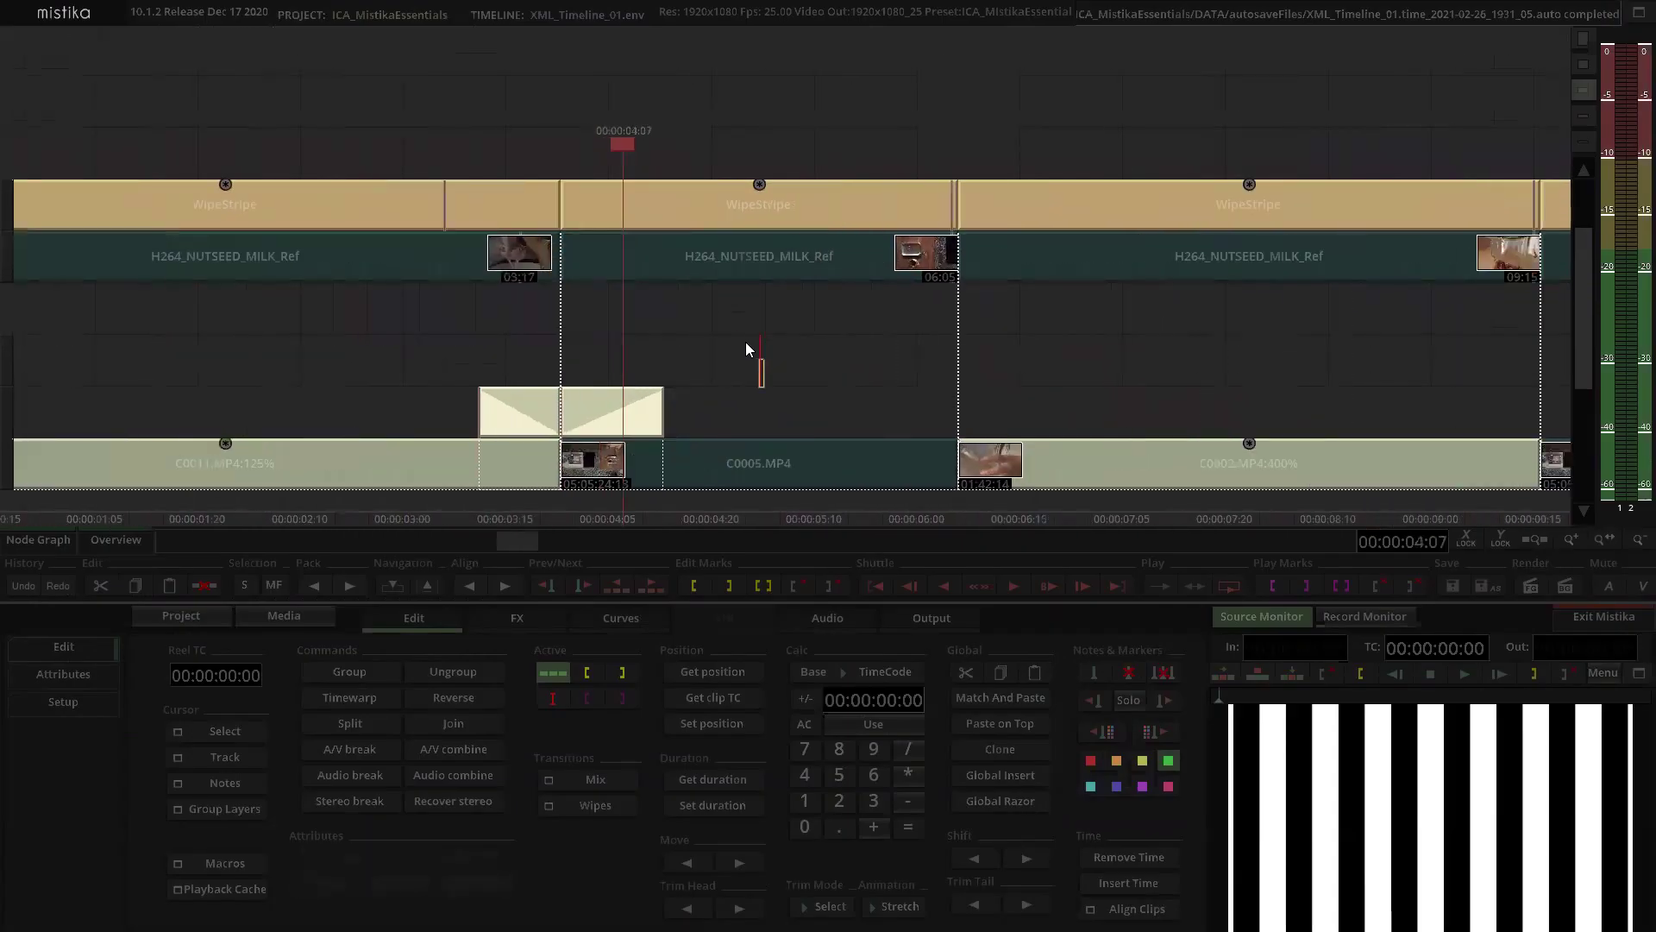
Step: Scrub the second WipeStripe segment in the effects editor to compare C0005.MP4's fade-in and framing with the H264 reference
double_click(688, 212)
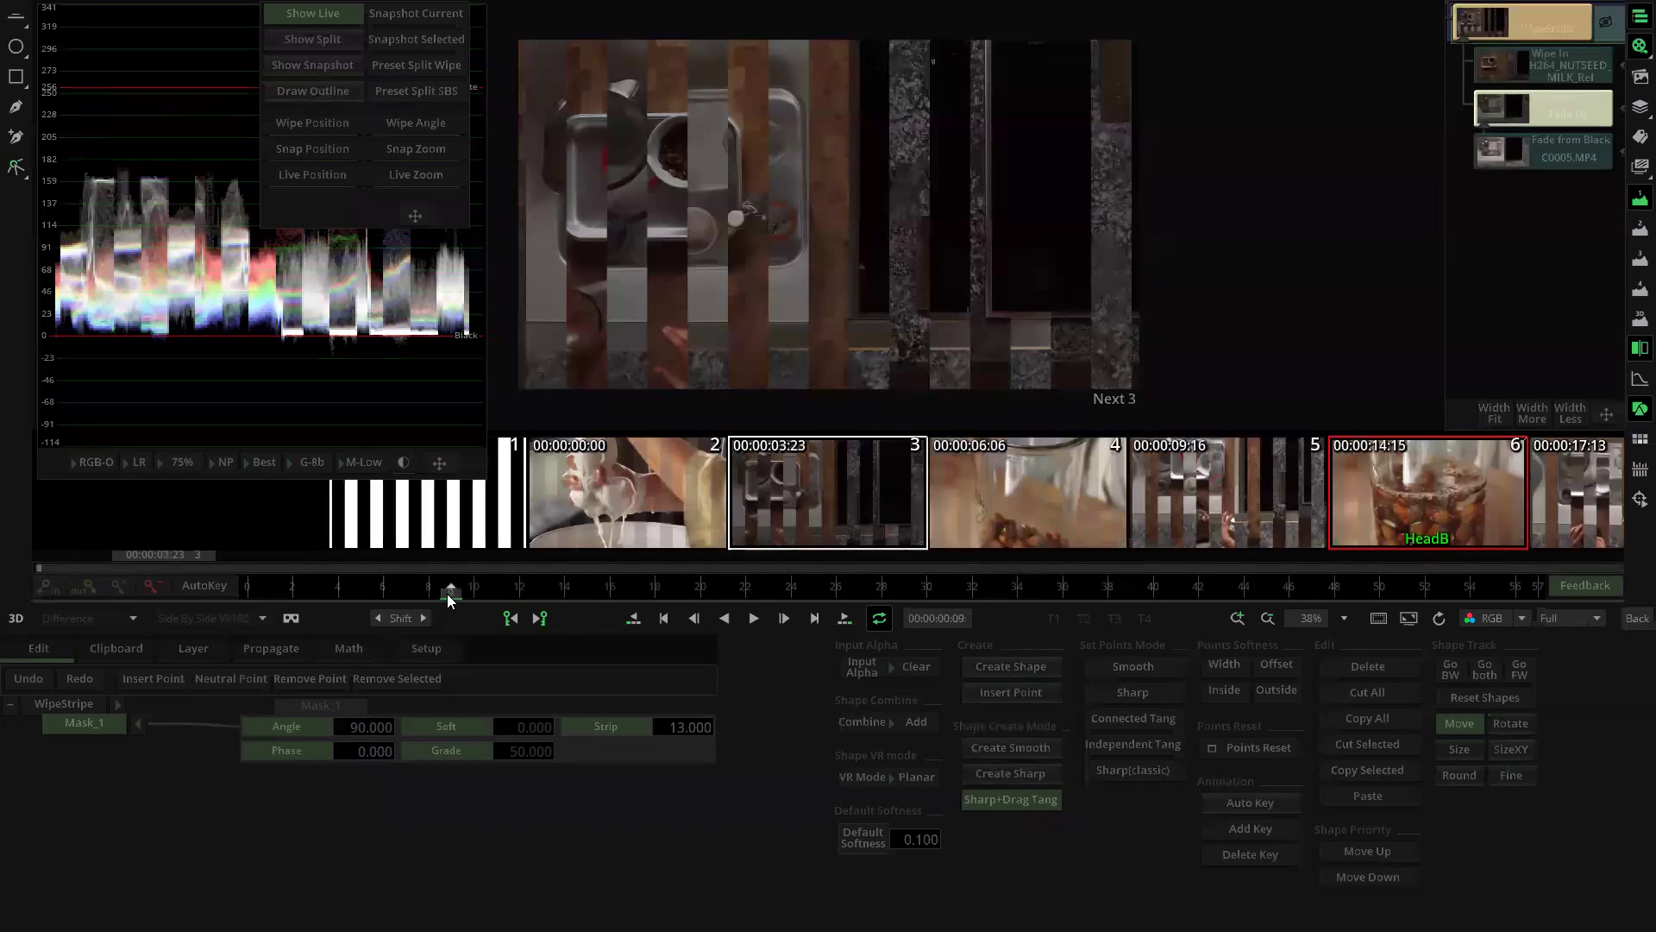
drag(797, 564, 1029, 587)
click(1082, 583)
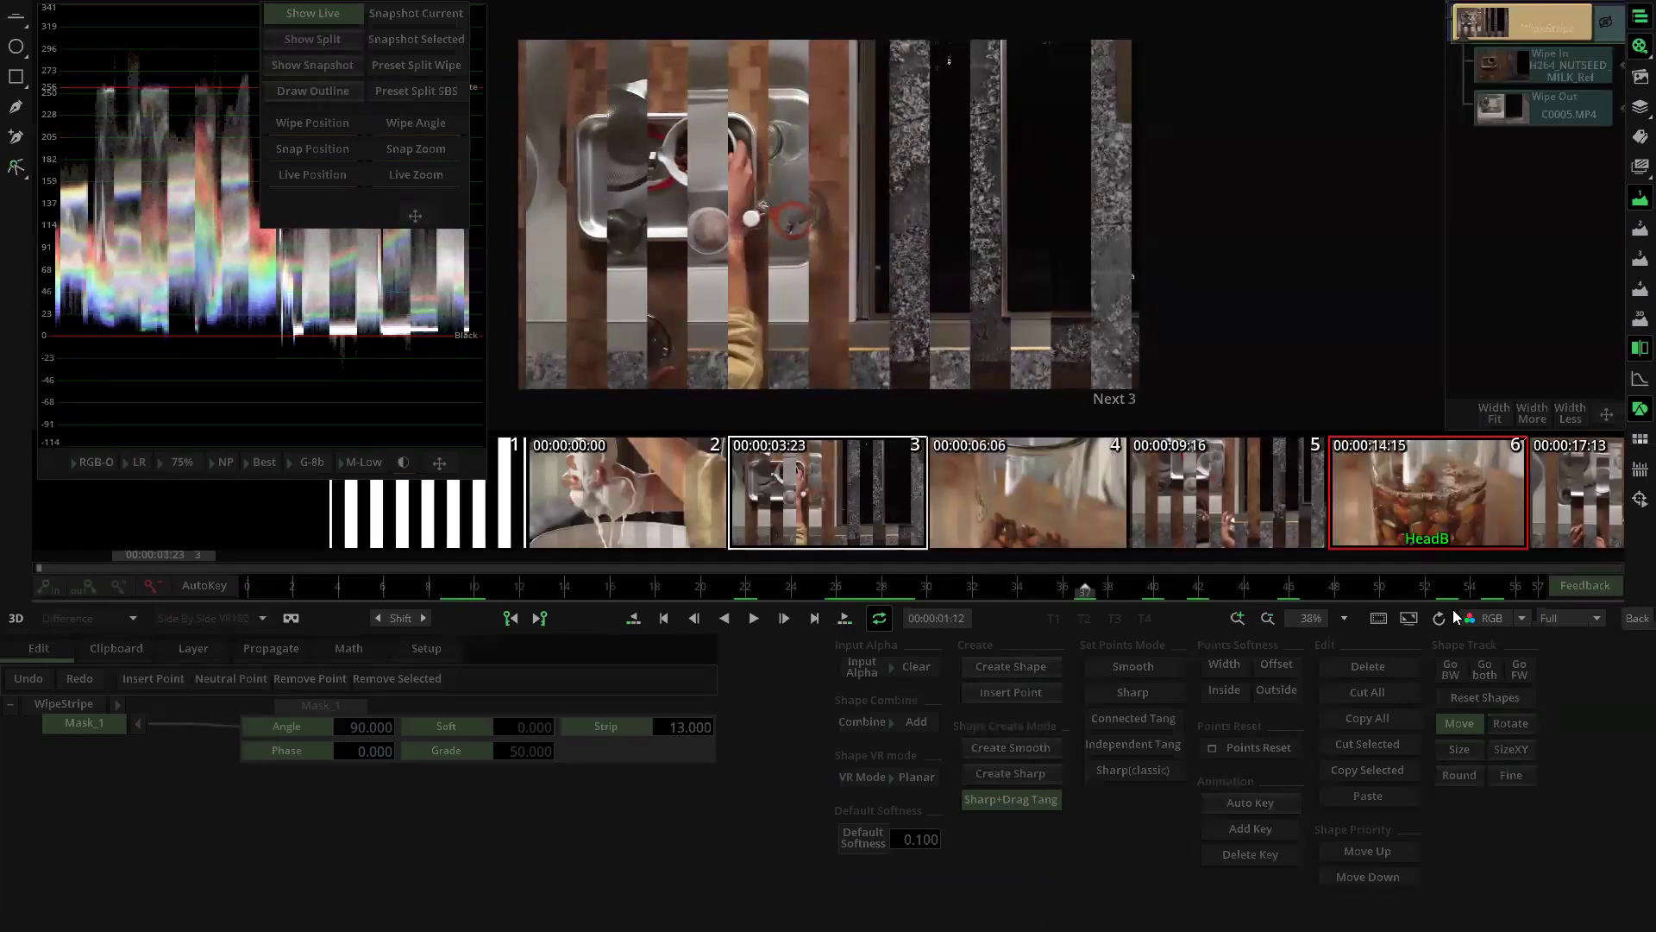
Step: Examine the Transform values of C0005.MP4's framing in the second WipeStripe segment while scrubbing the composite
click(1554, 104)
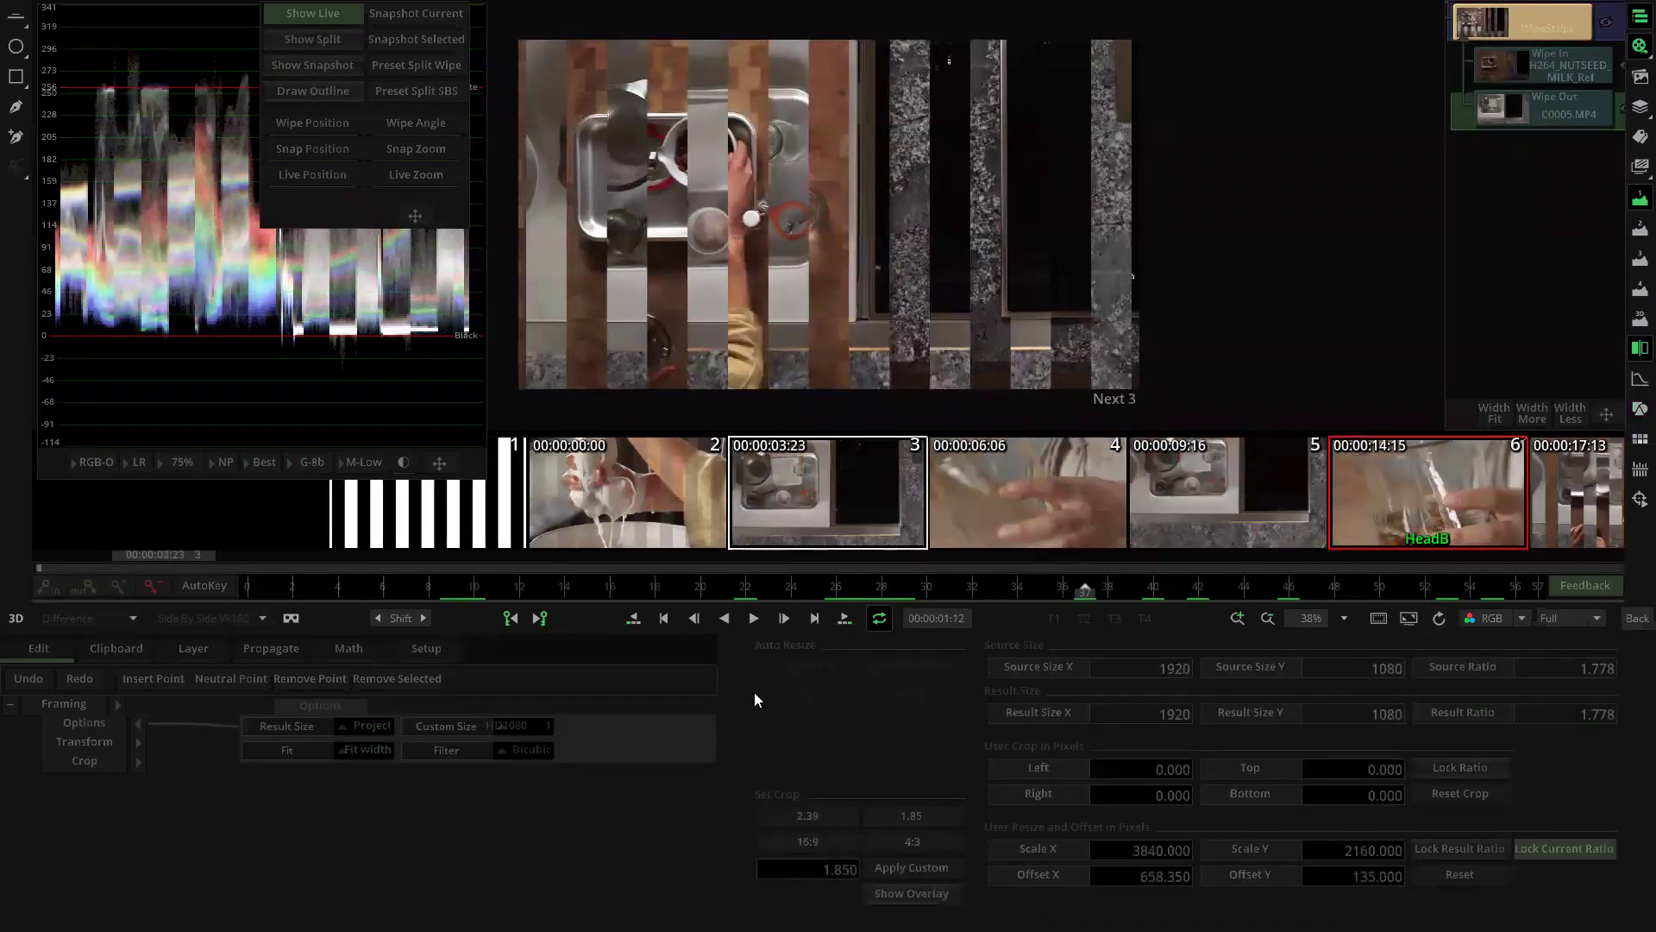
click(121, 739)
click(138, 747)
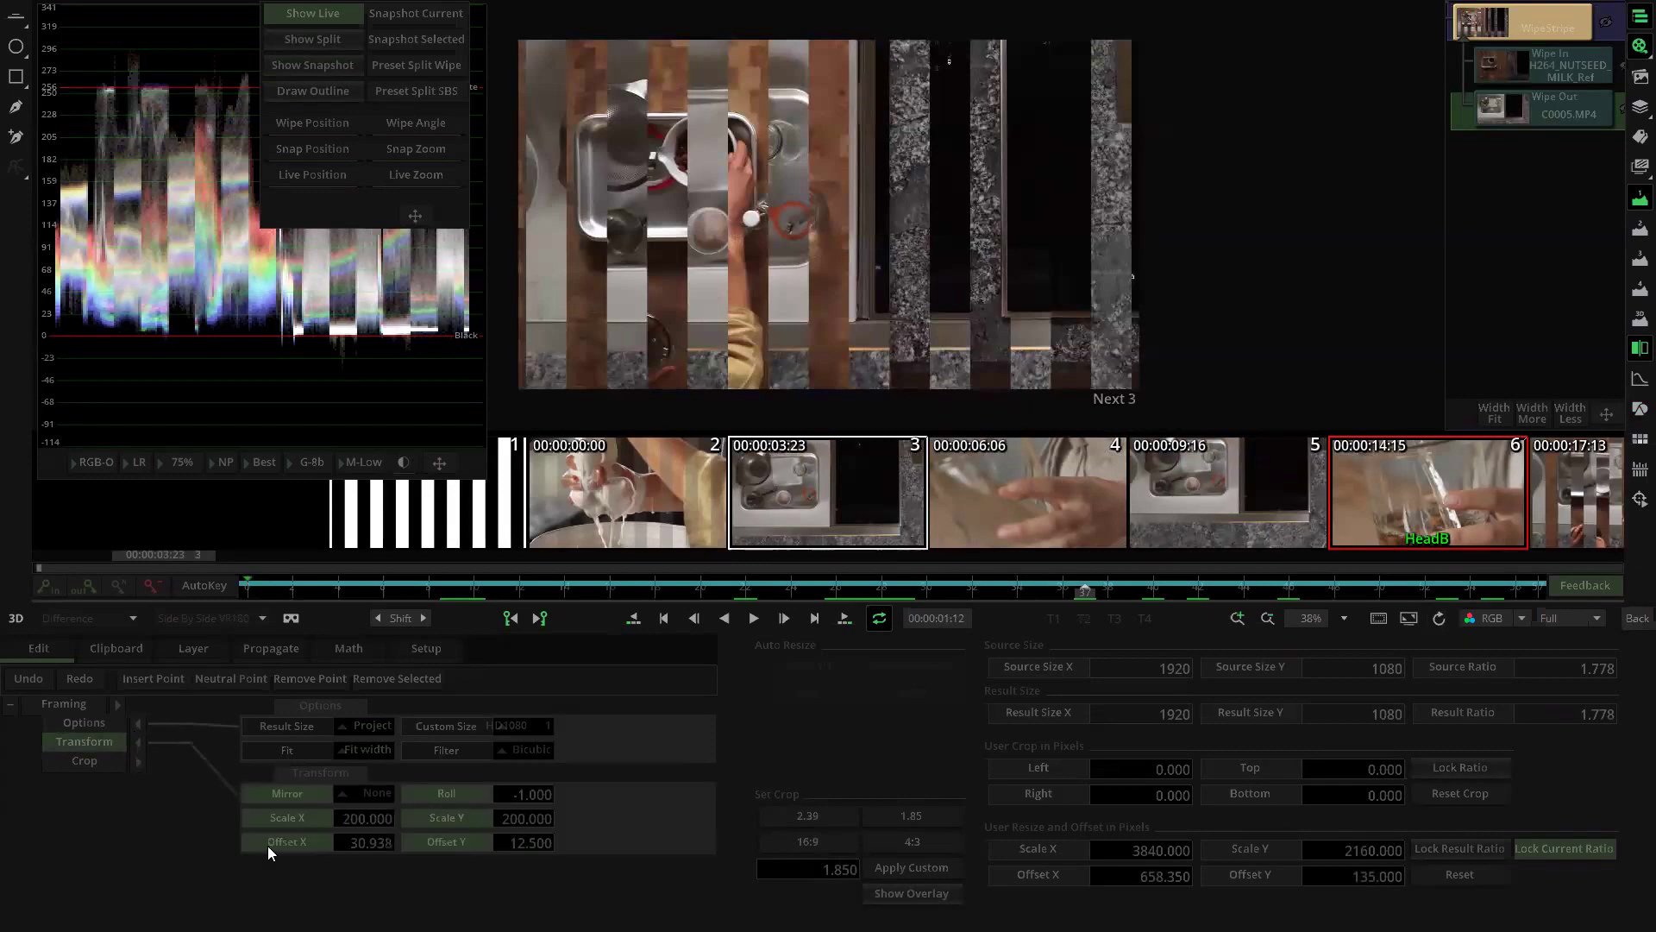
click(223, 868)
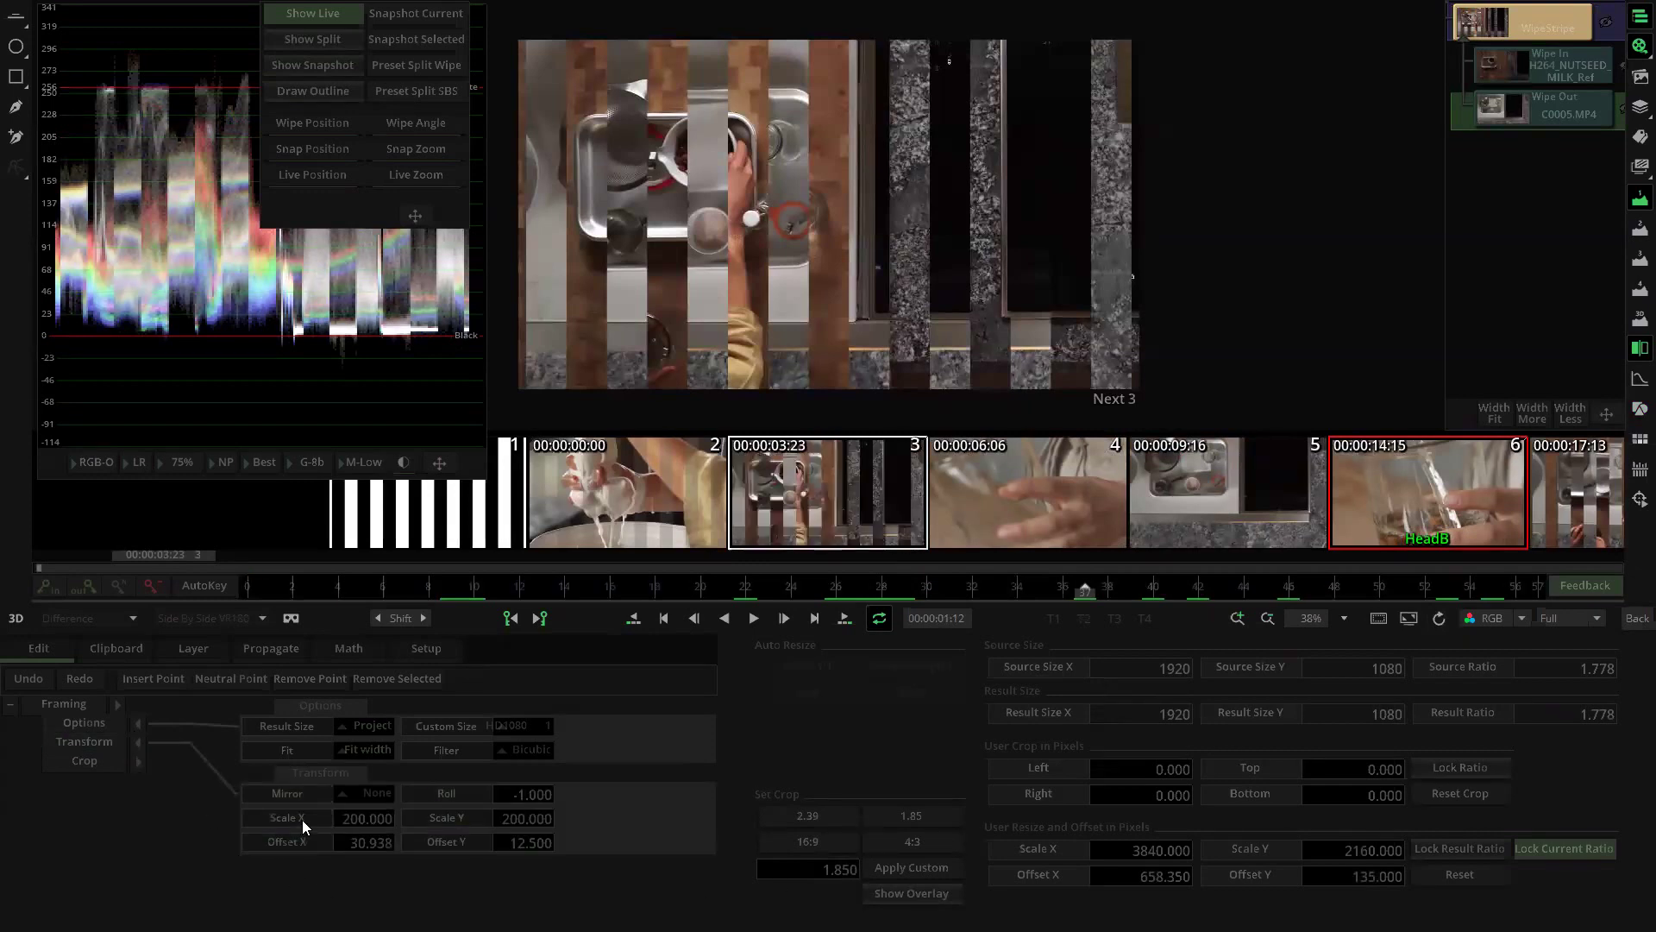
click(90, 747)
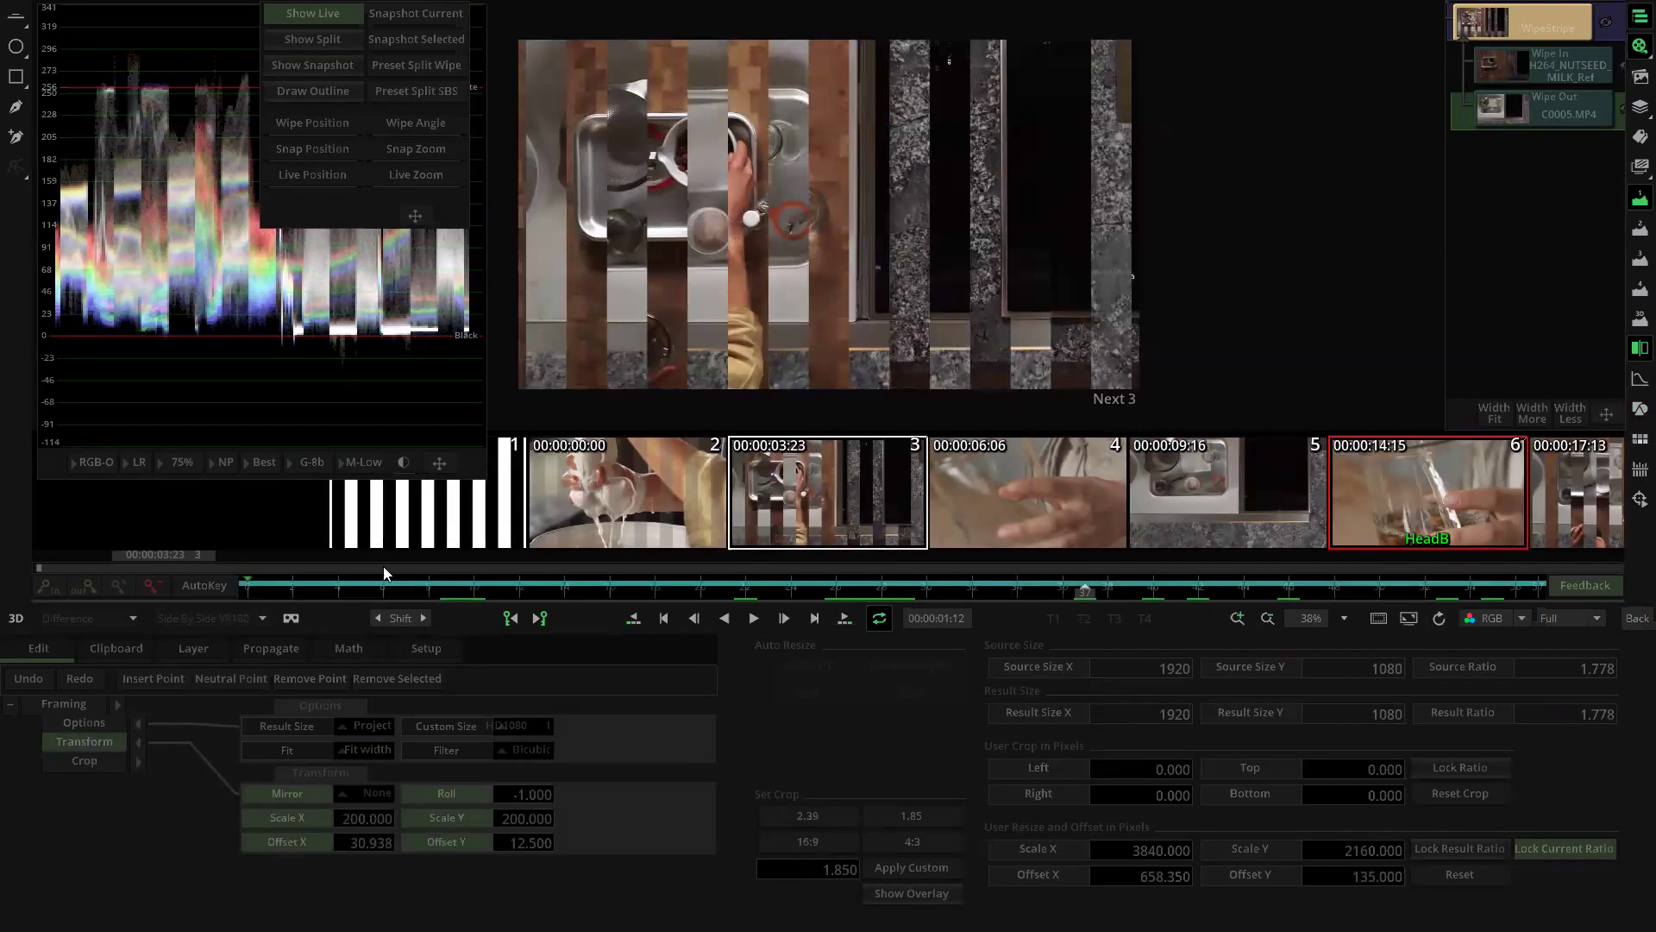
drag(1089, 594, 793, 592)
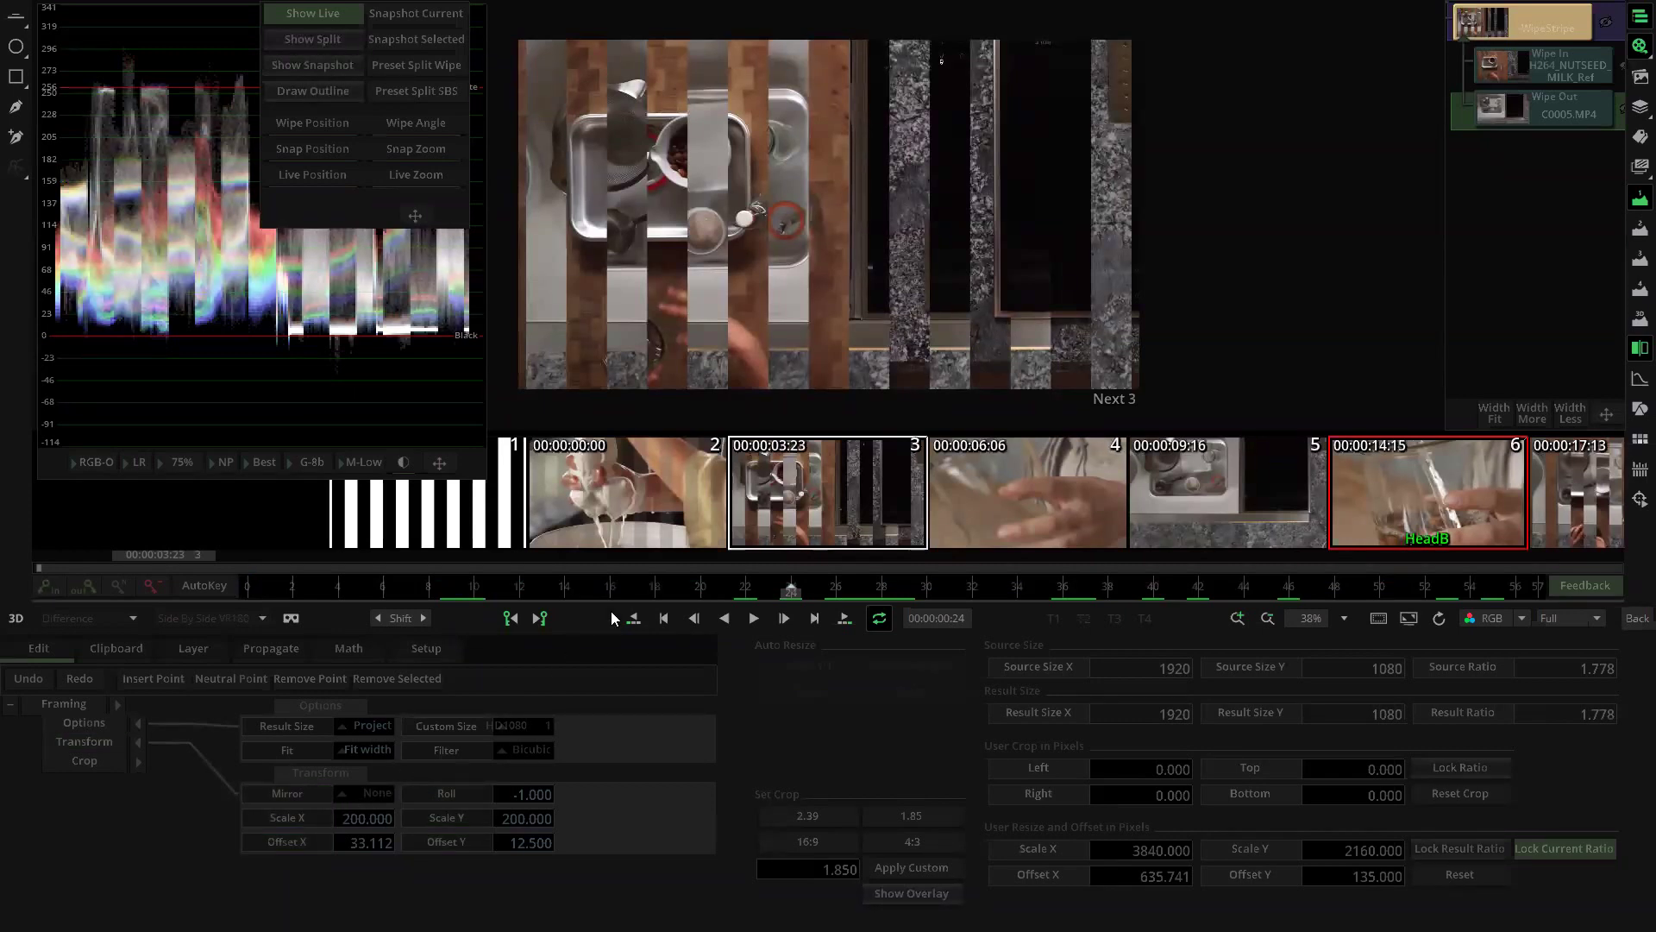
Step: View C0005.MP4 and the H264 reference separately, scrubbing each to compare camera movement, and recheck the clip's Transform animation
click(1534, 101)
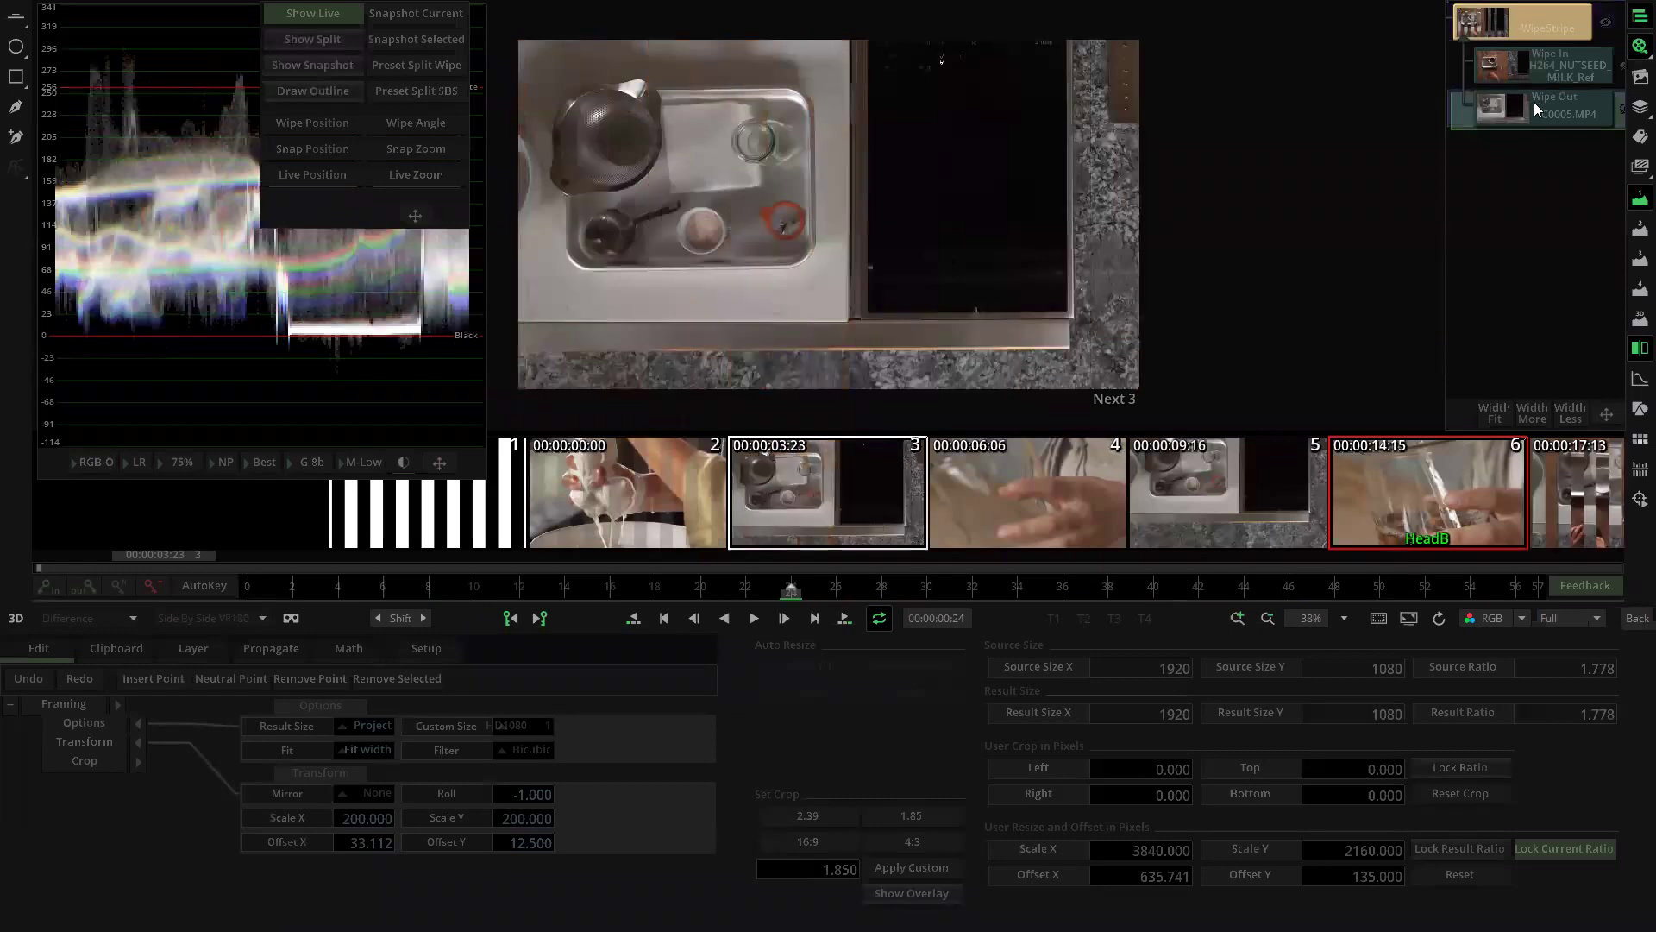
drag(272, 588, 1409, 560)
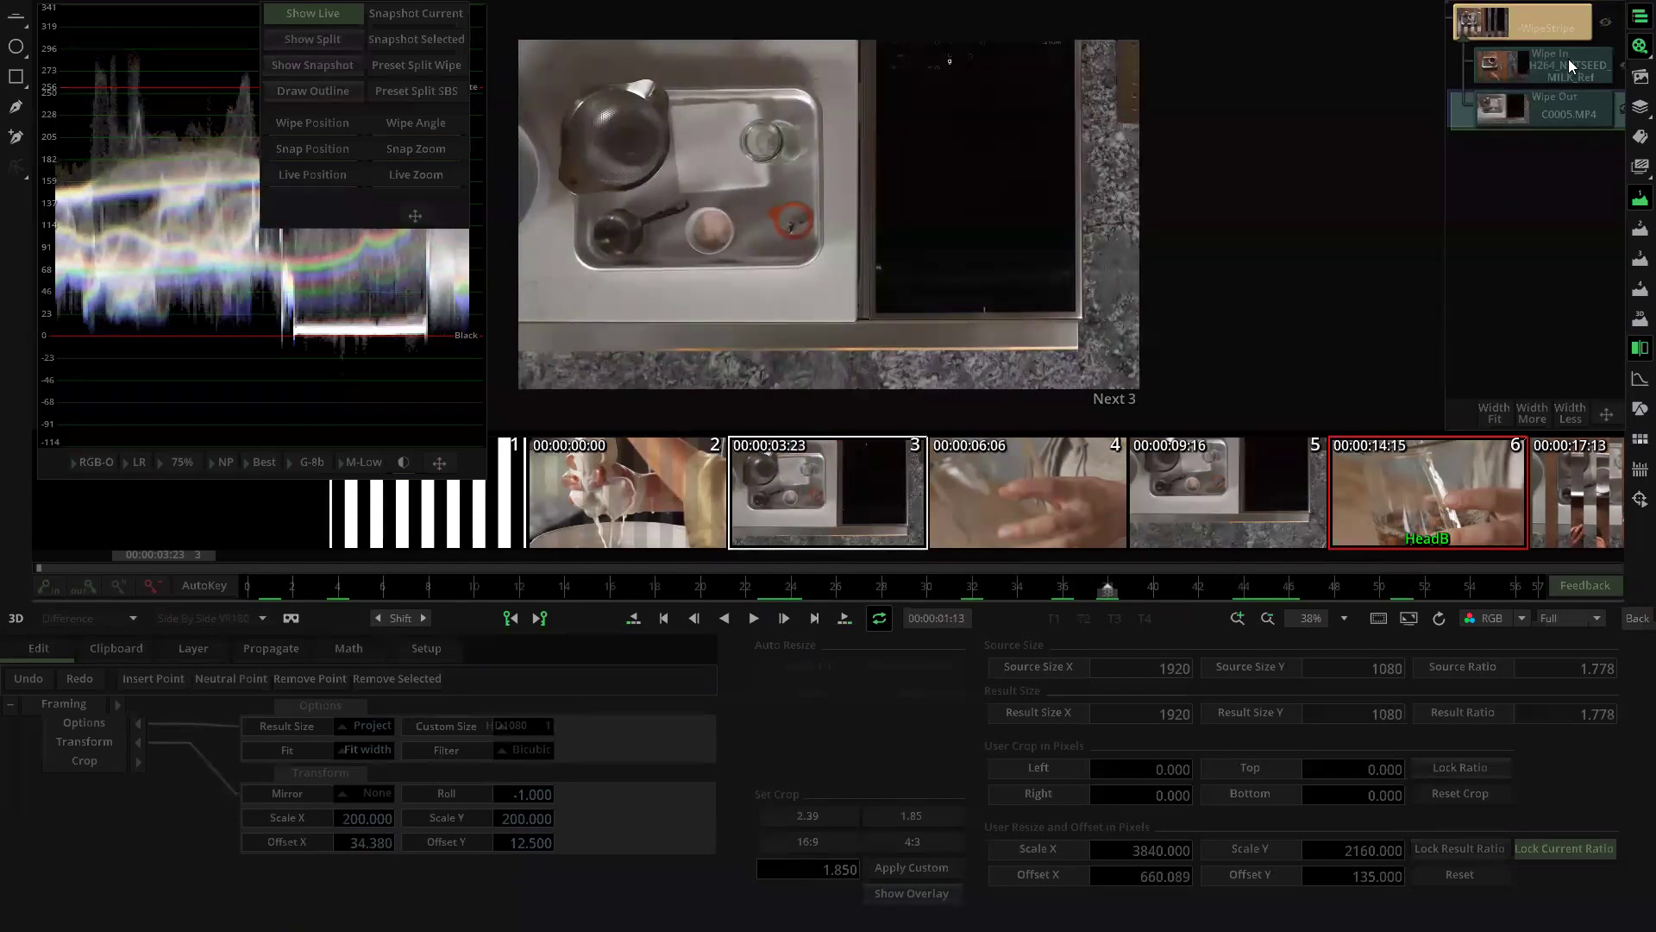
drag(1515, 559, 369, 573)
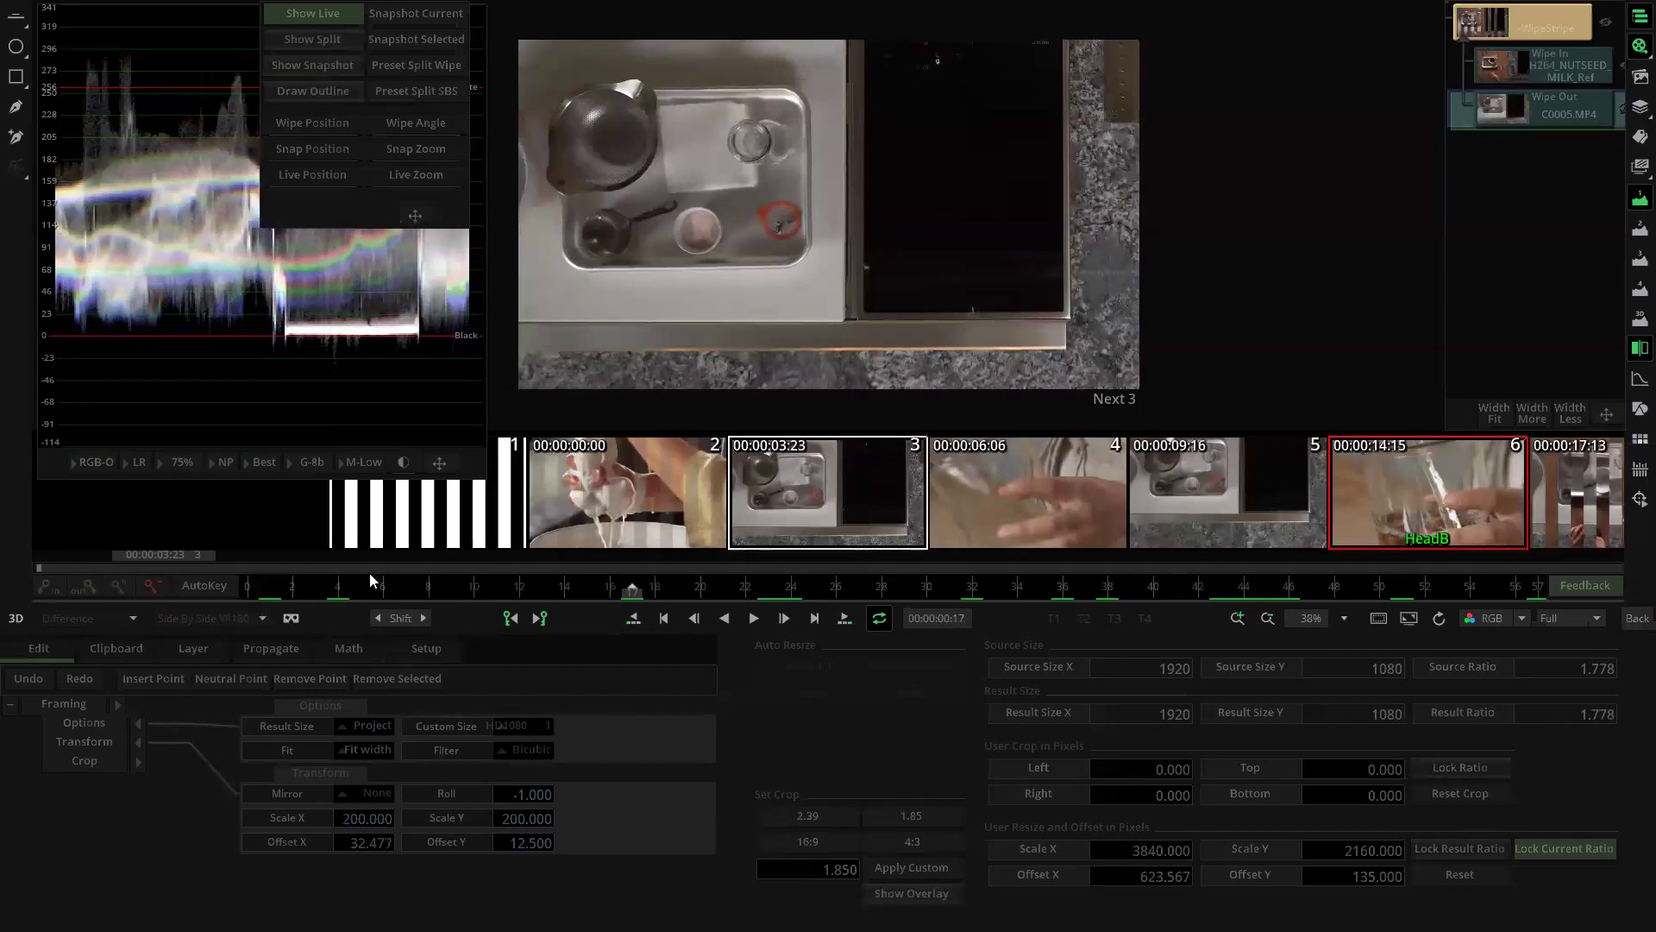
click(1540, 64)
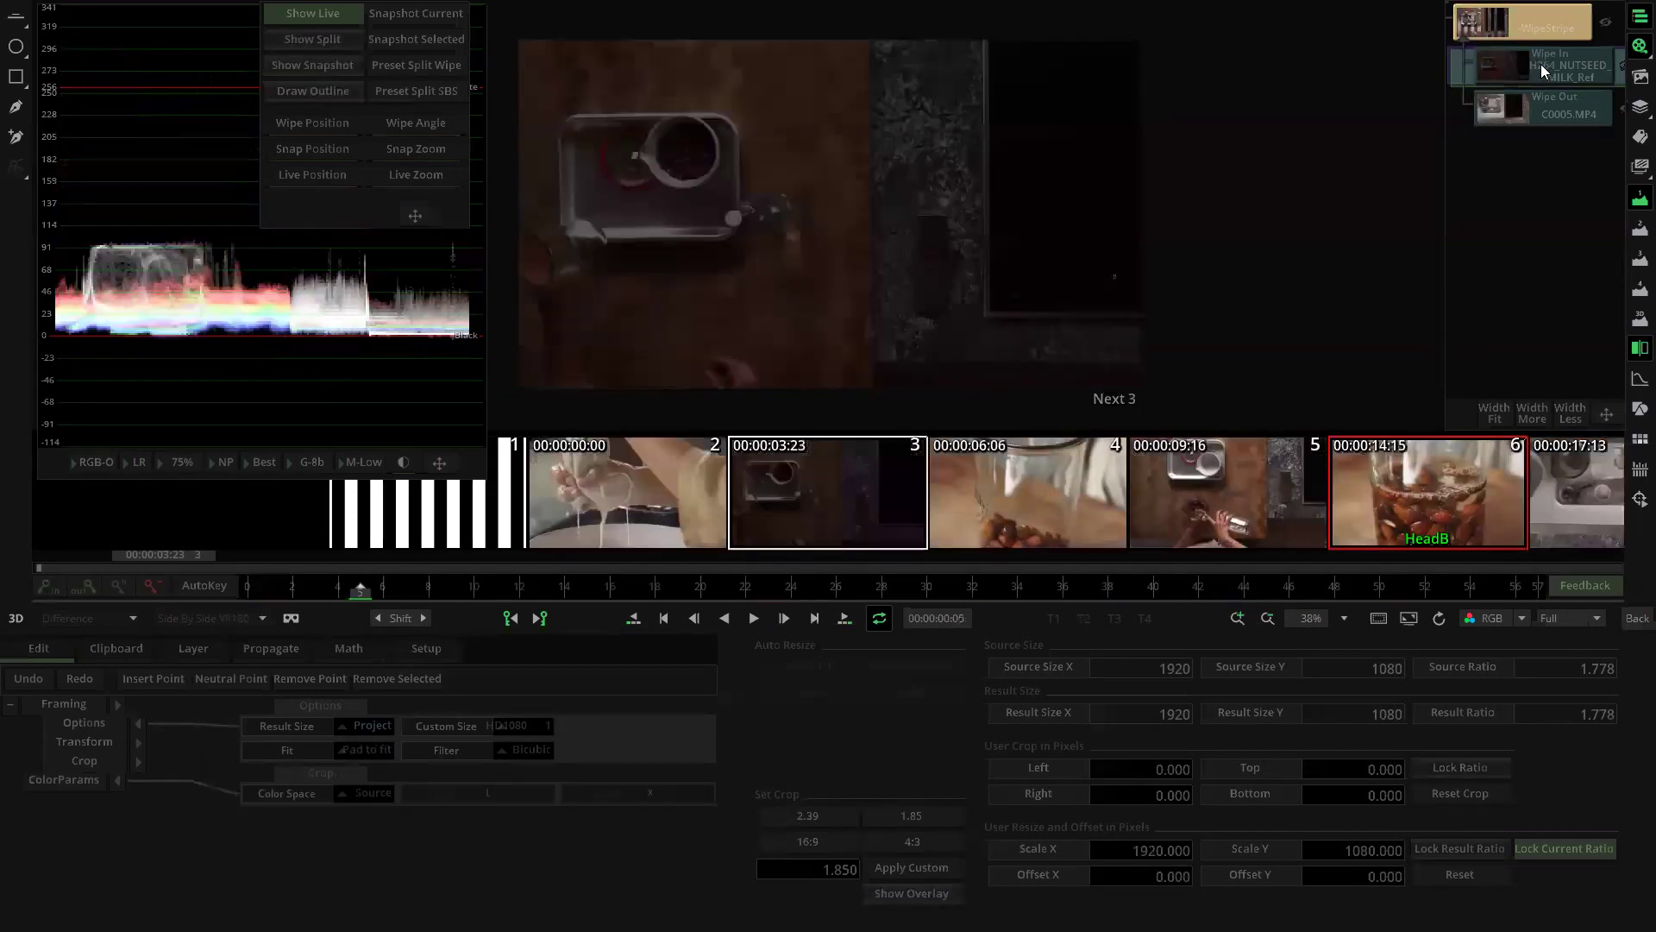
key(space)
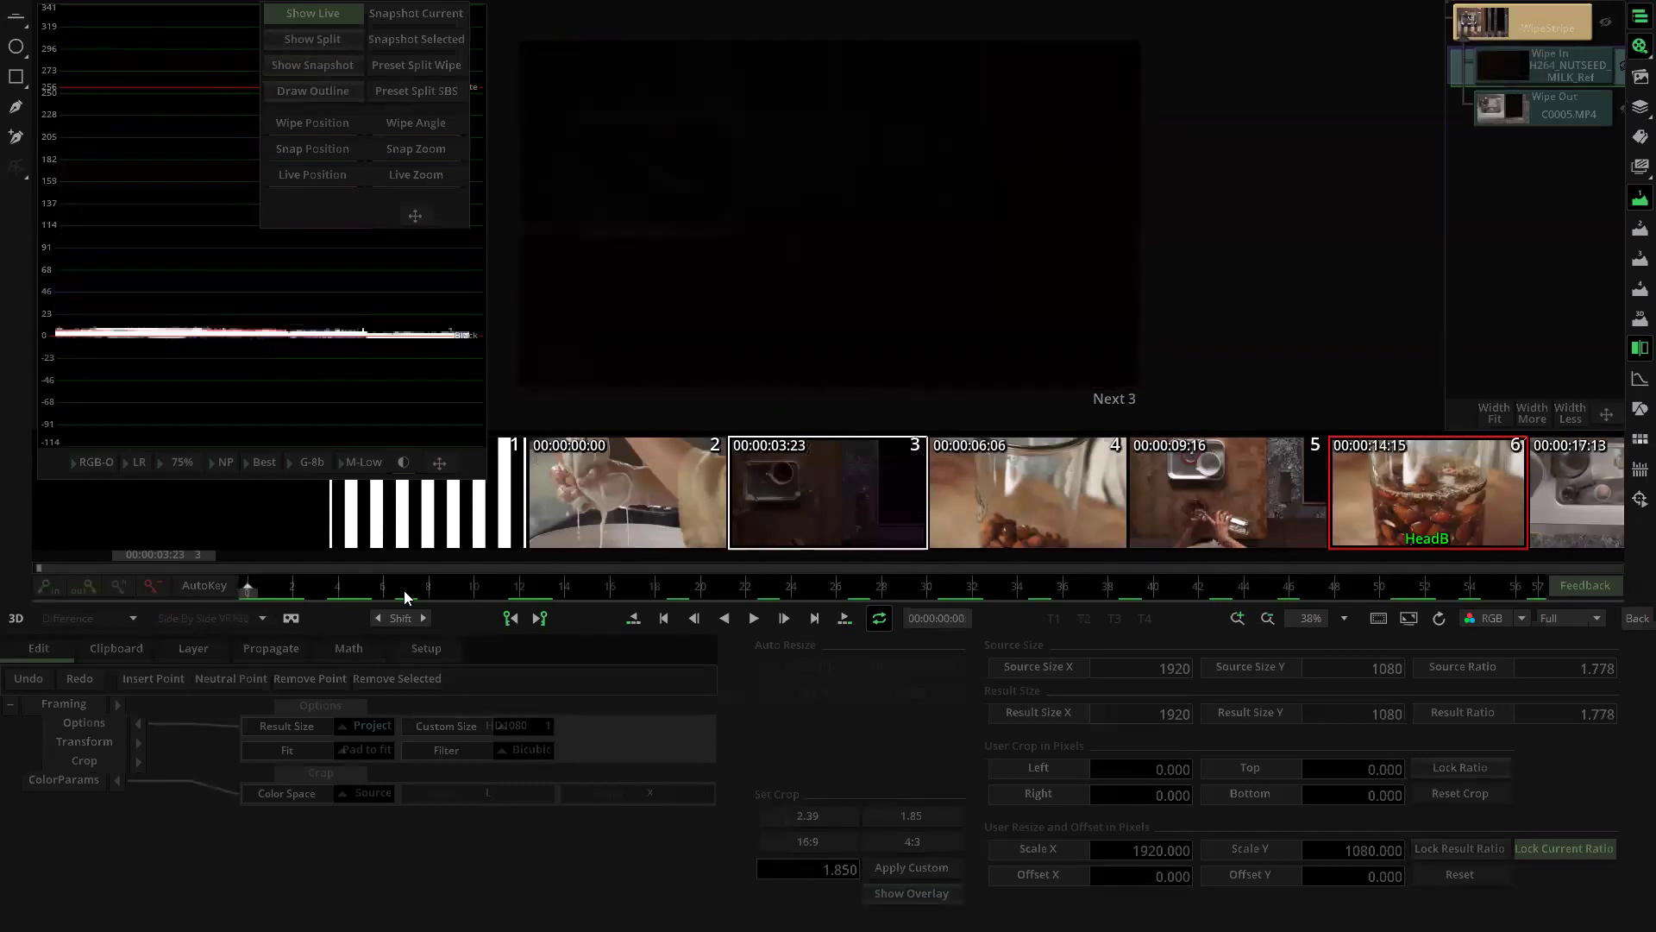
click(742, 571)
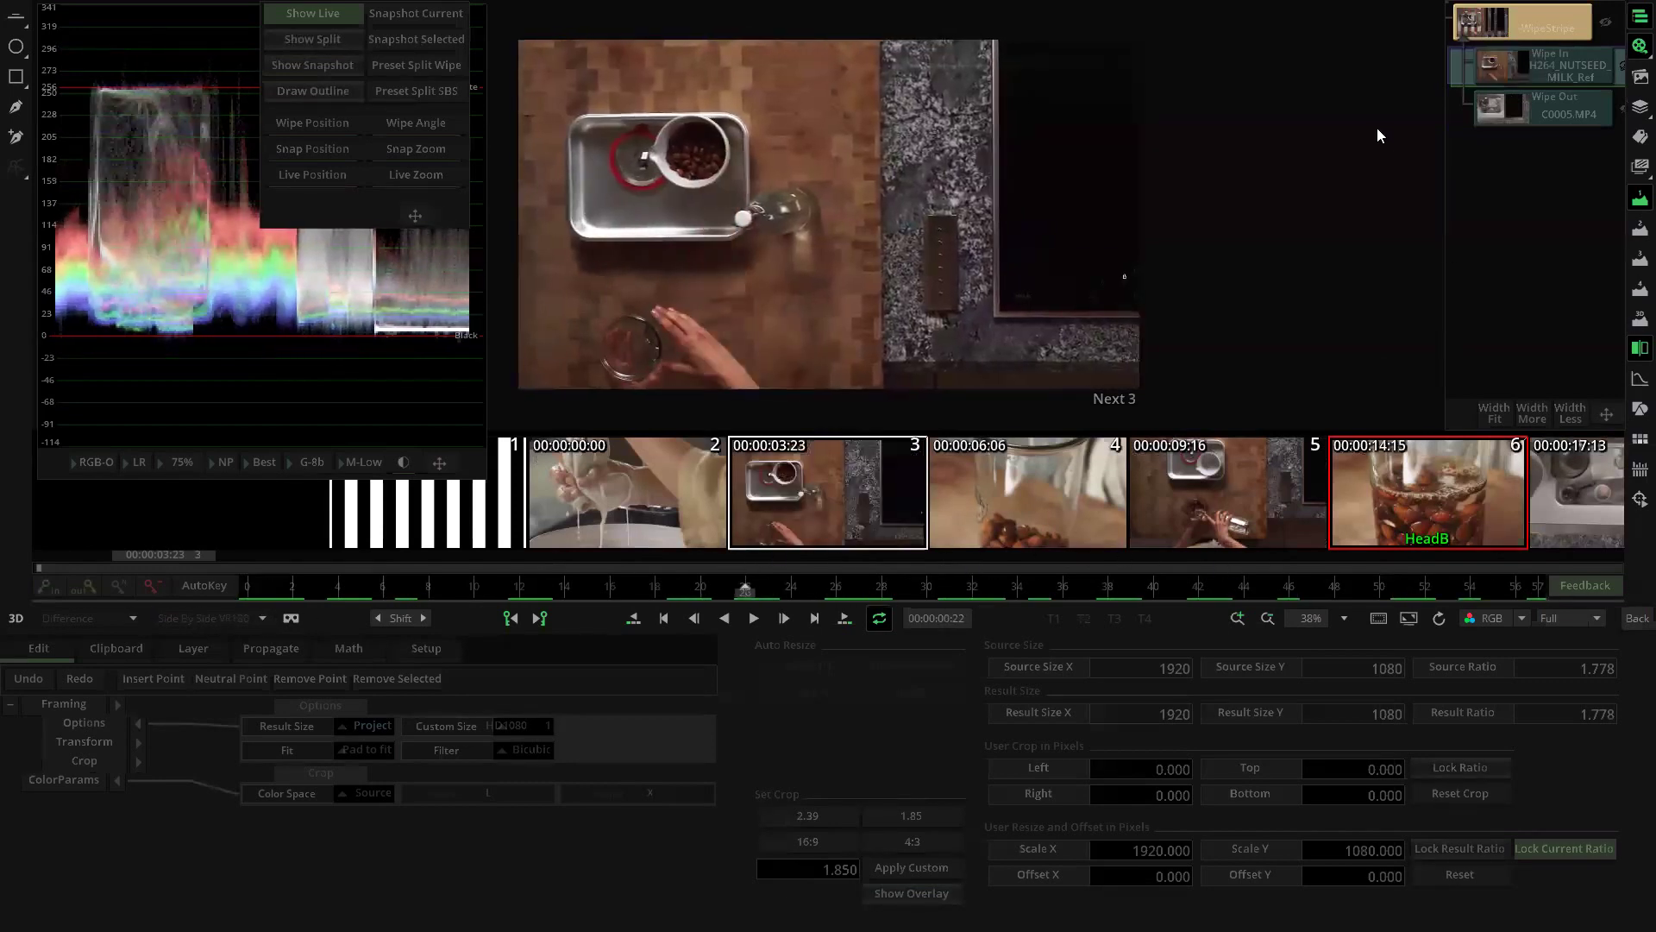
click(1540, 106)
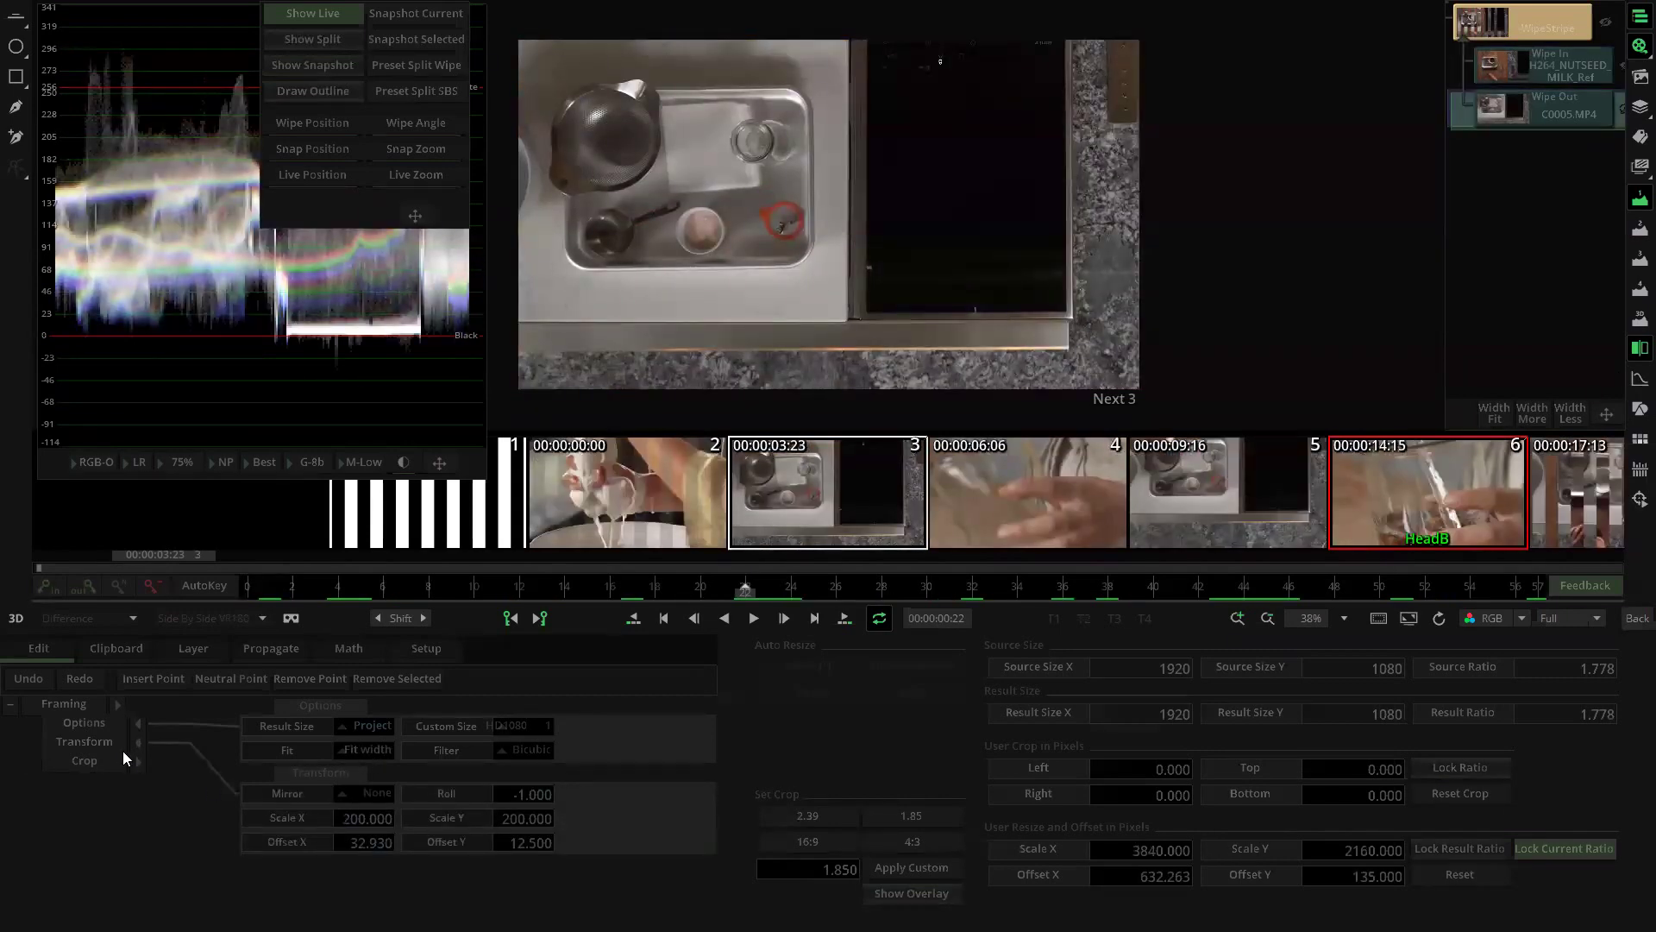
click(93, 743)
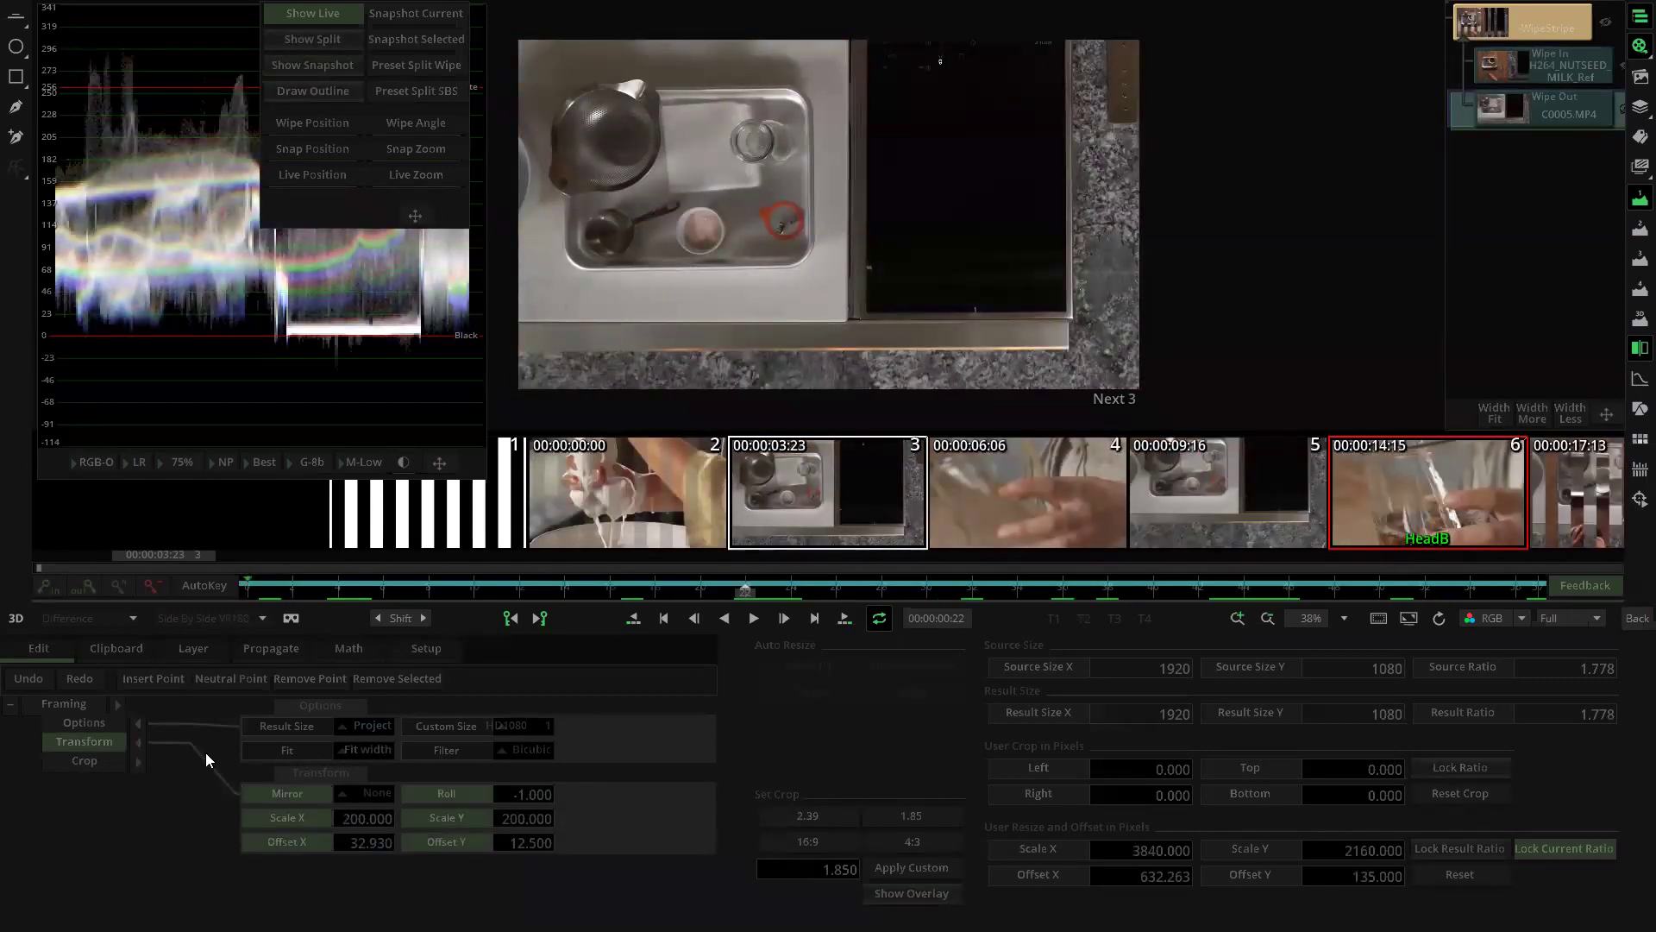
key(space)
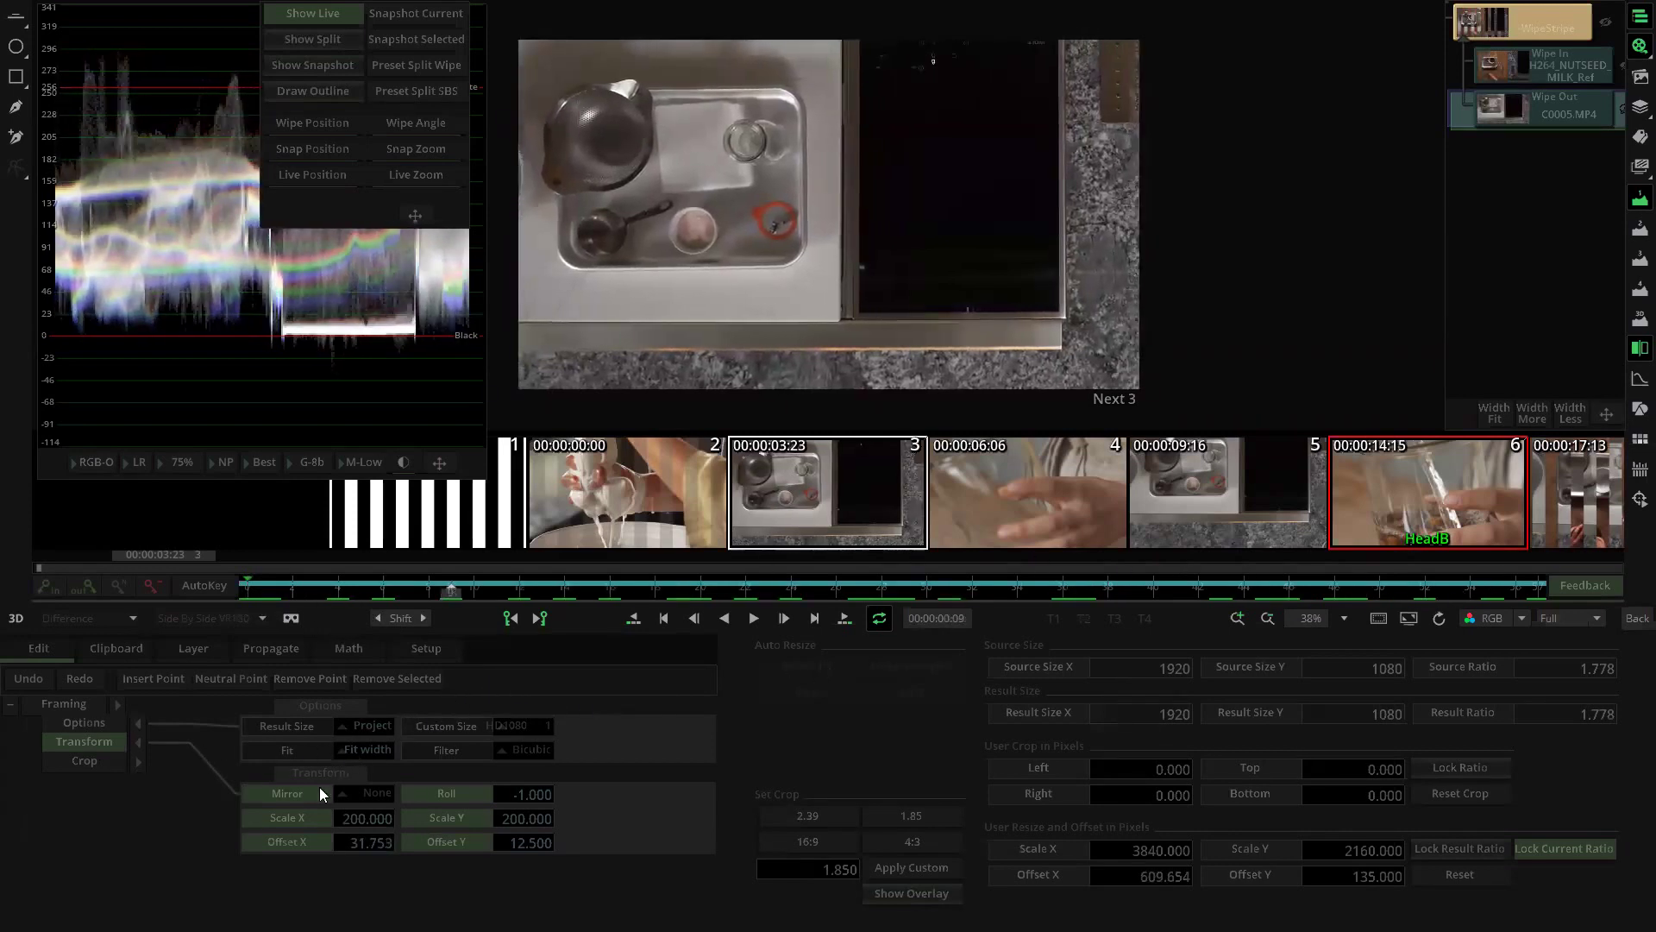
click(108, 738)
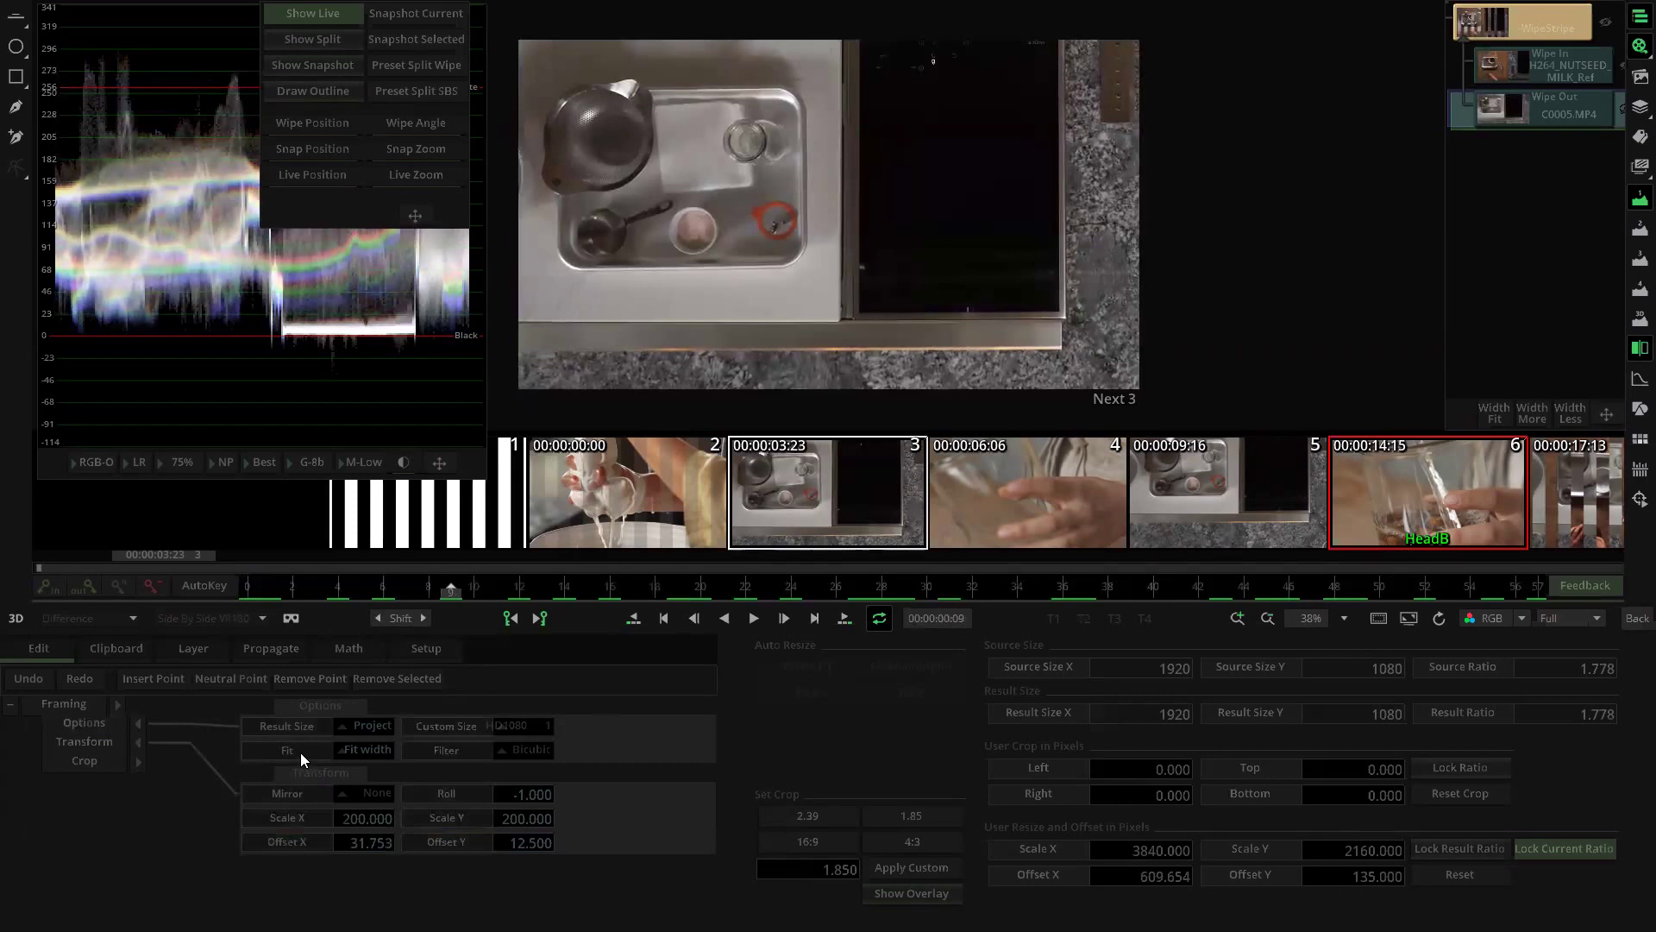
Step: Try fitting C0005.MP4 with 1:1 pixels, centre crop/pad, and scrub the clip to check its framing
click(368, 753)
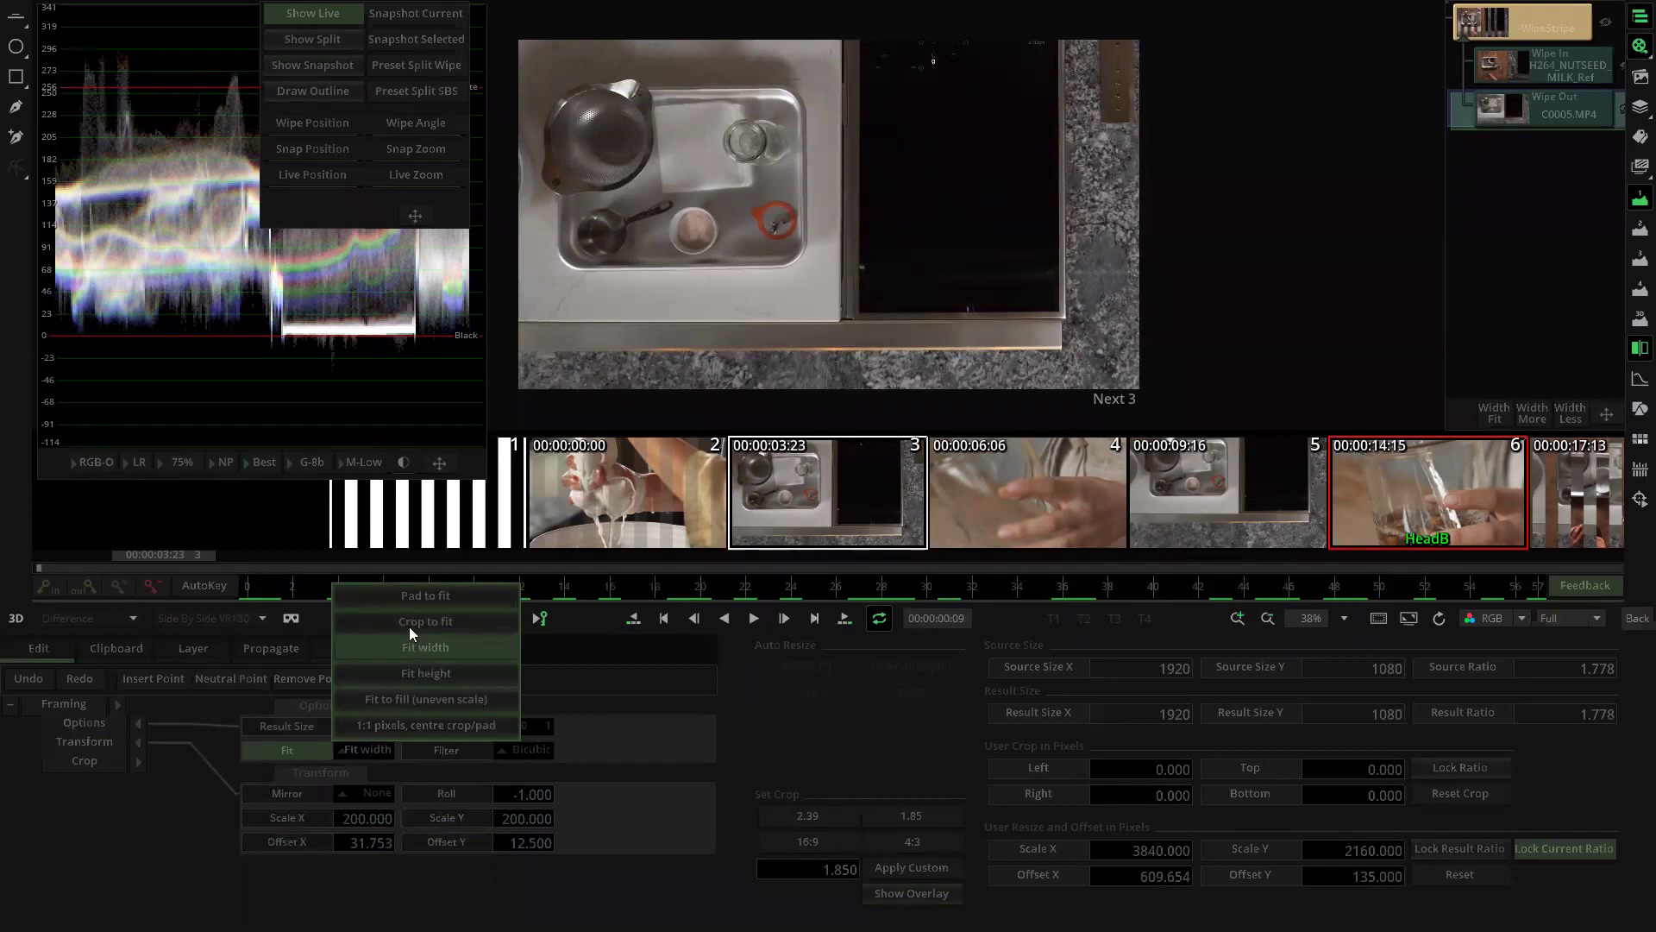
click(404, 725)
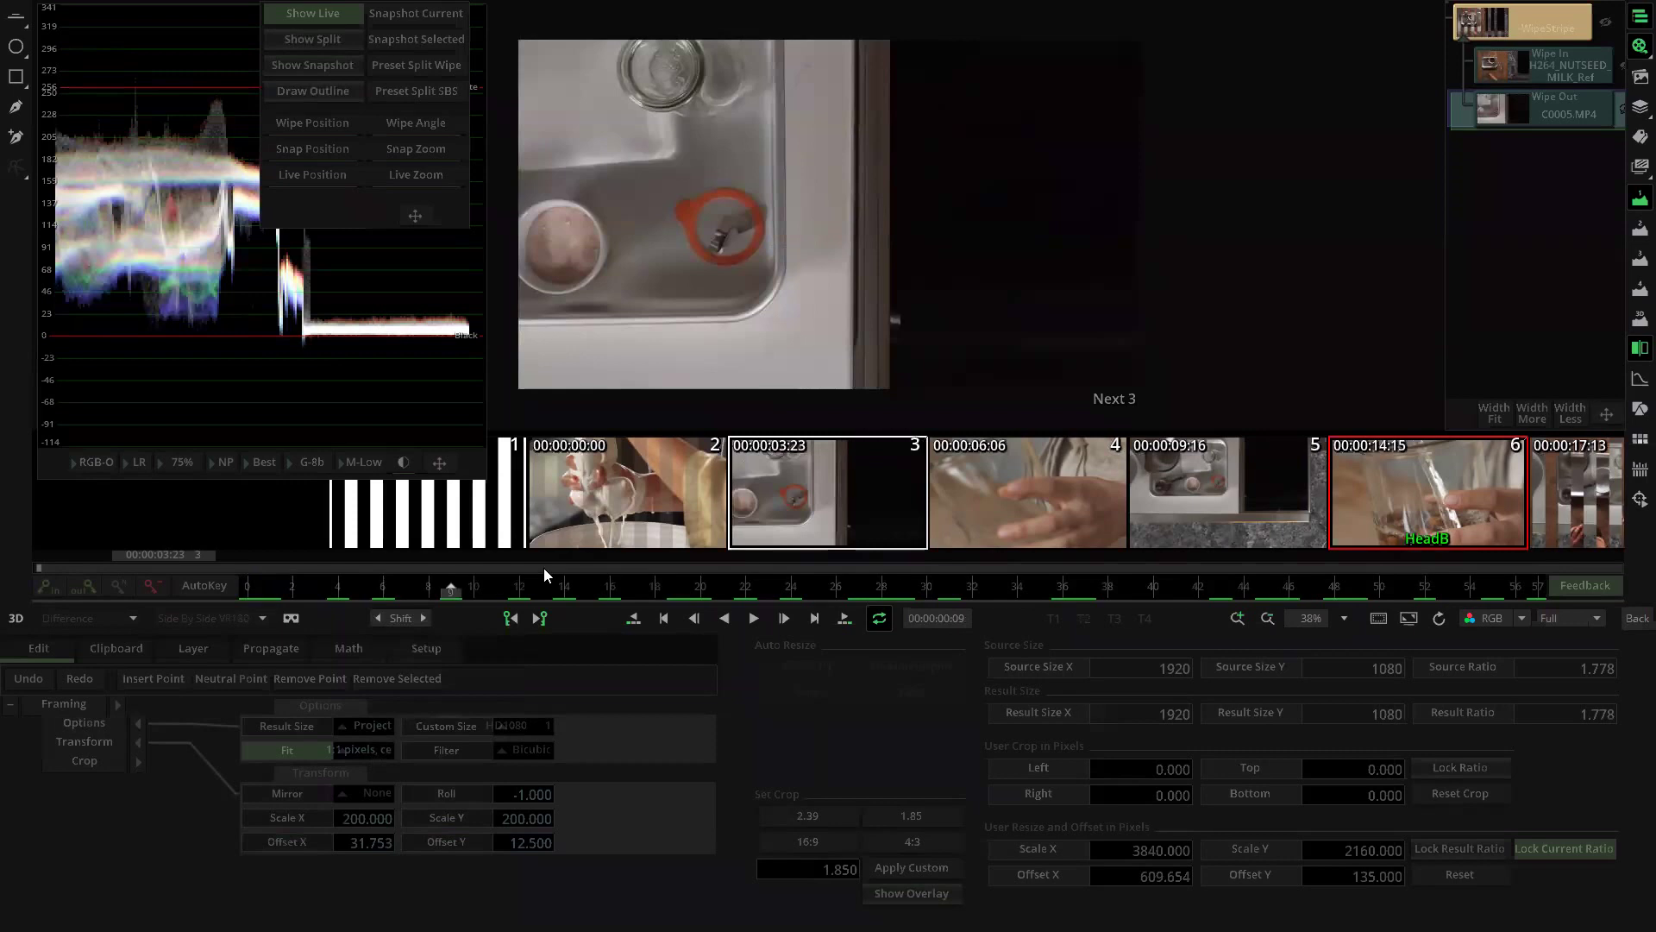
scroll(850, 221, down, 2)
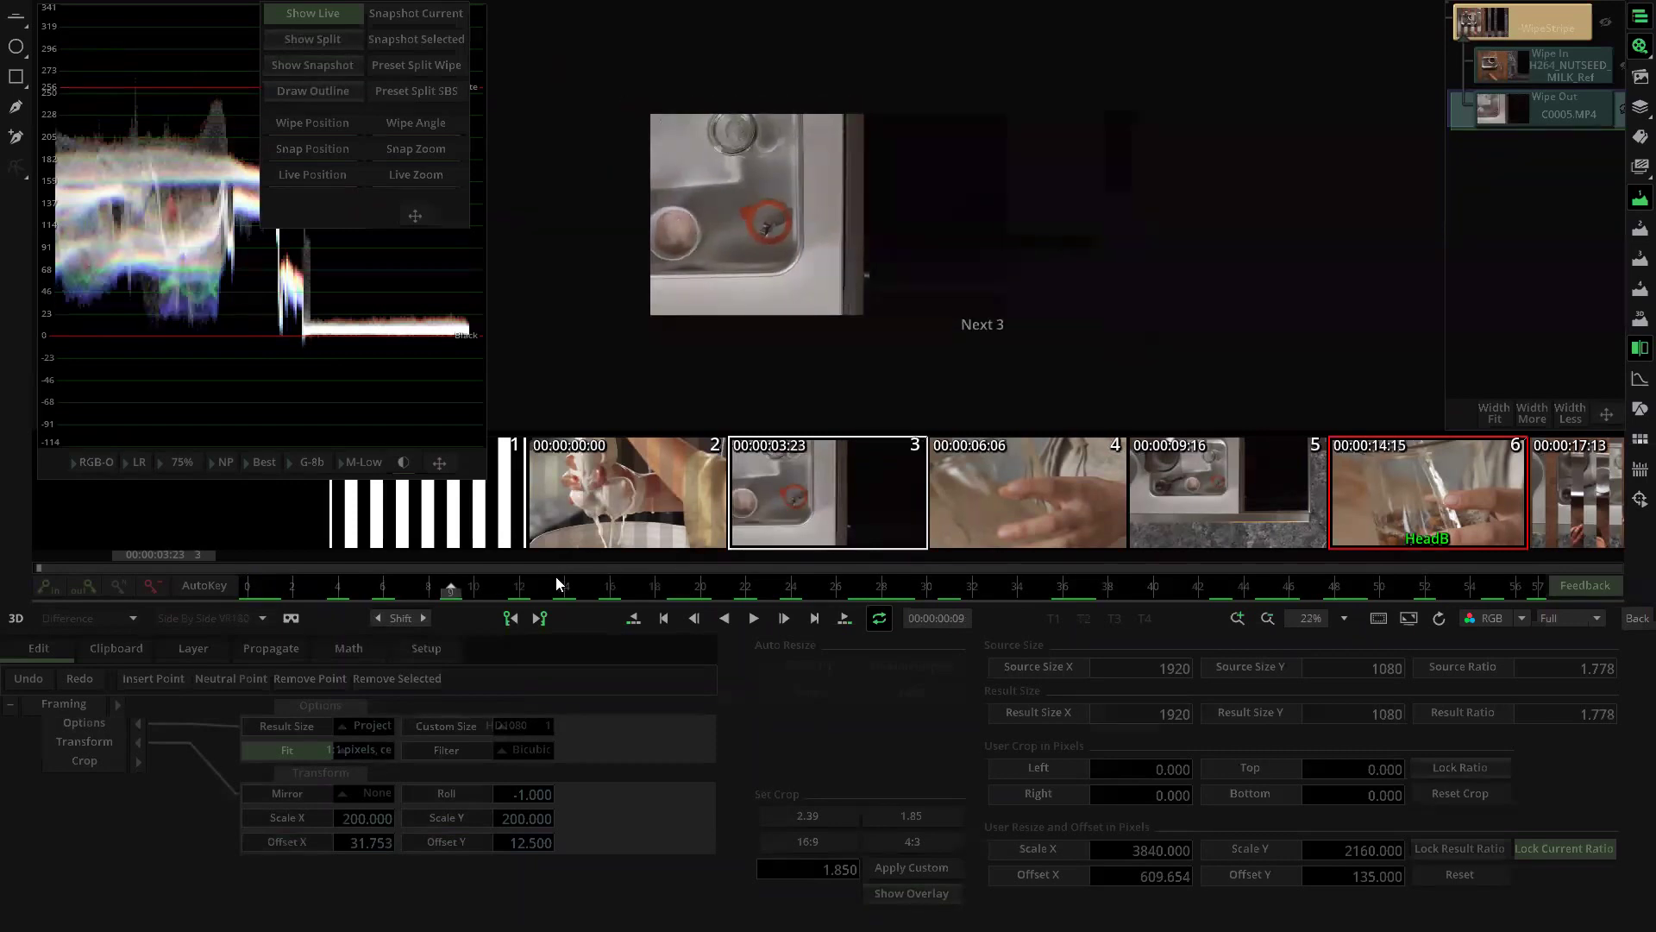
click(469, 586)
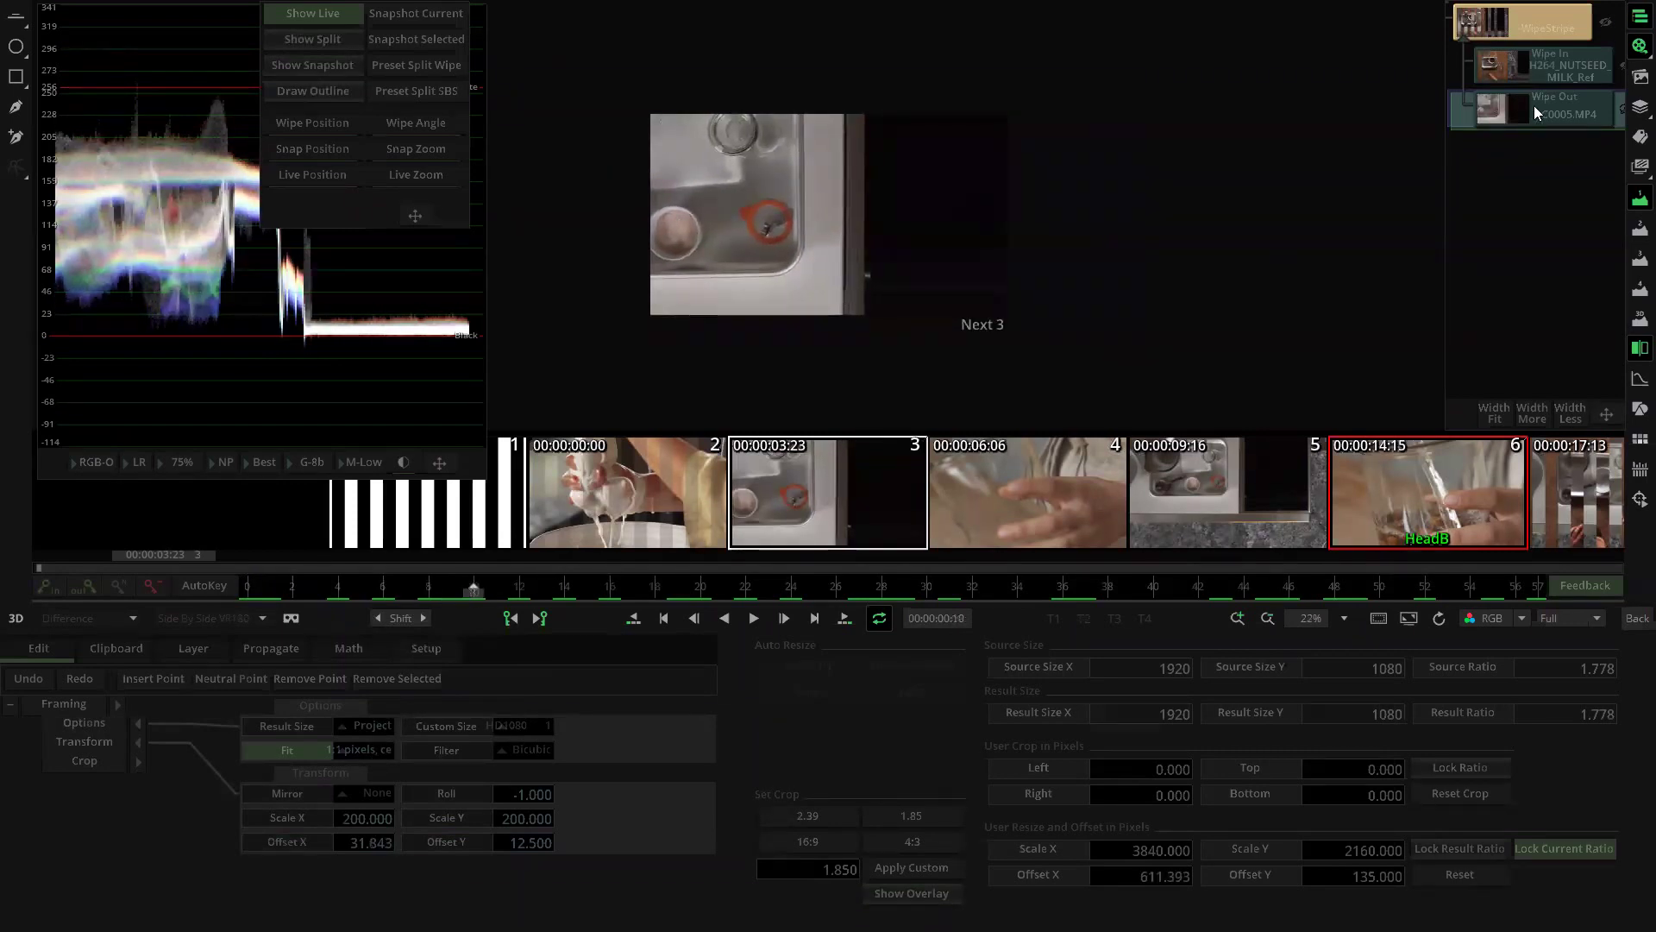
drag(252, 576, 1266, 587)
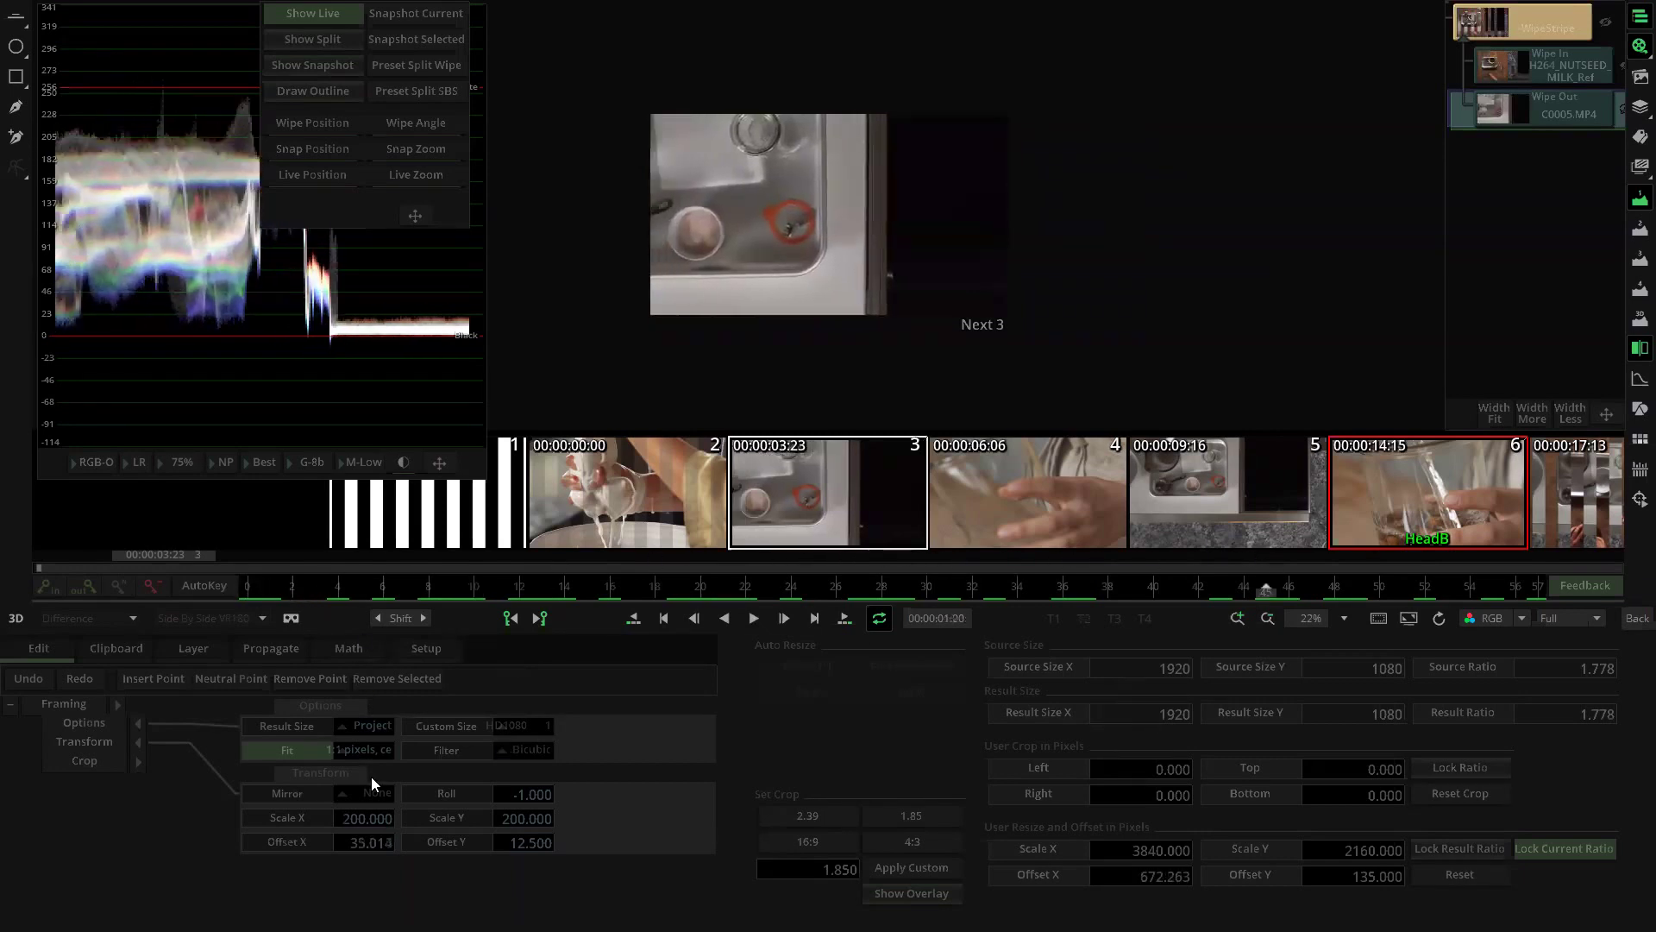
Step: Try Pad to fit on C0005.MP4, and set its framing fit option to Crop to fit
click(360, 751)
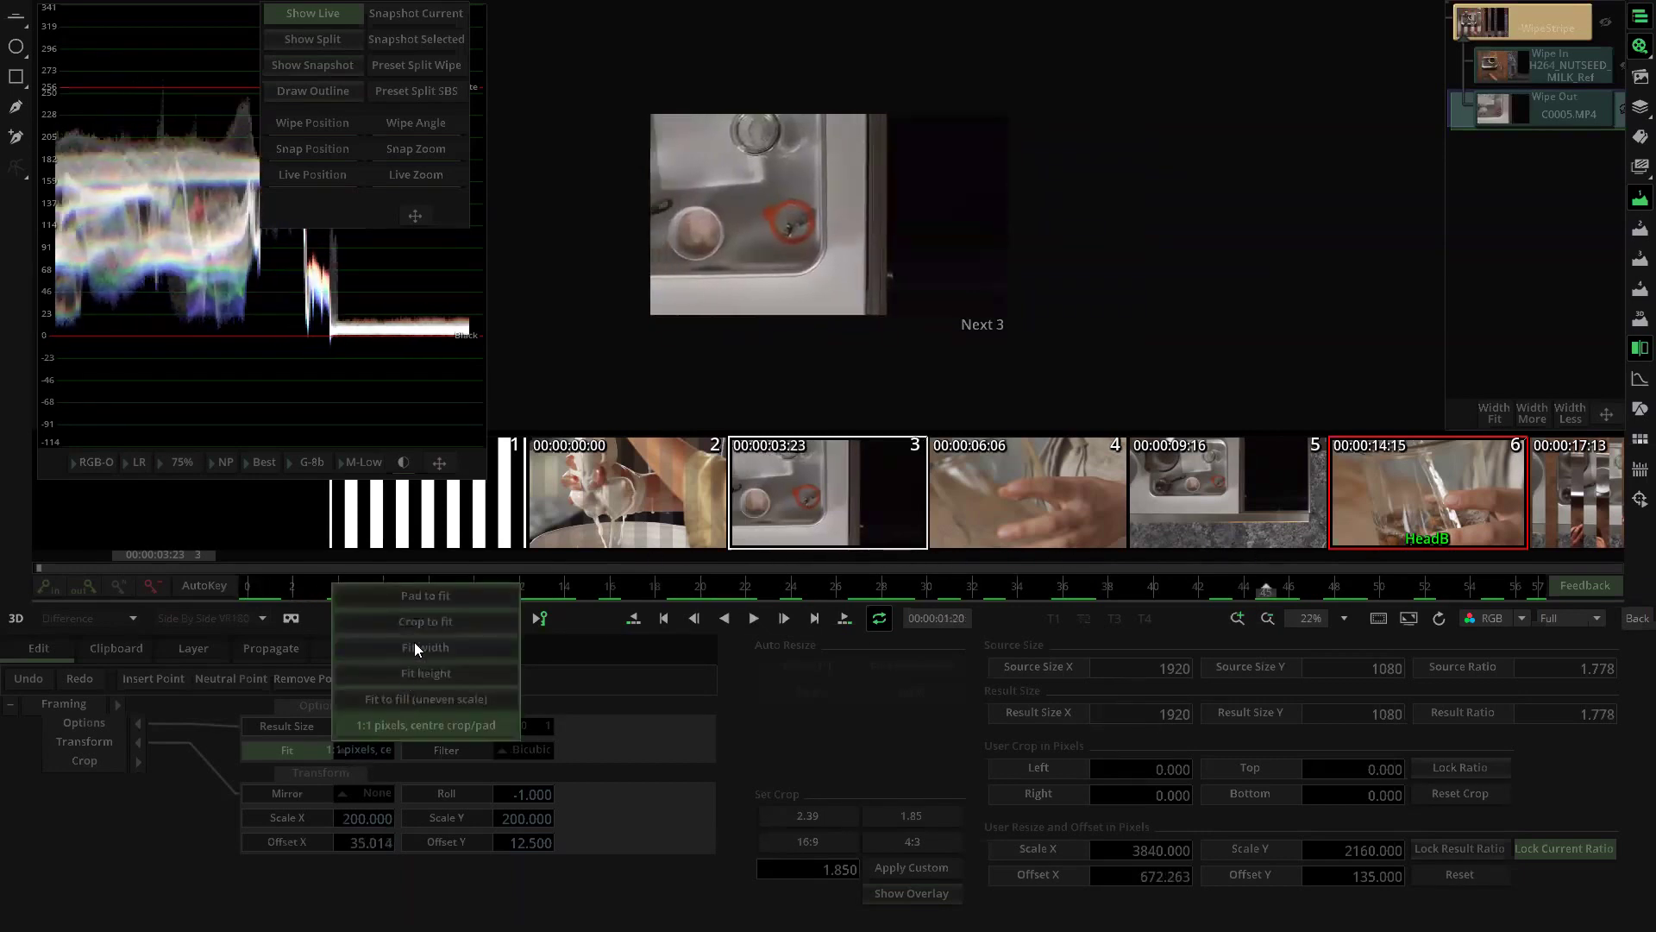
click(423, 594)
click(366, 748)
click(414, 620)
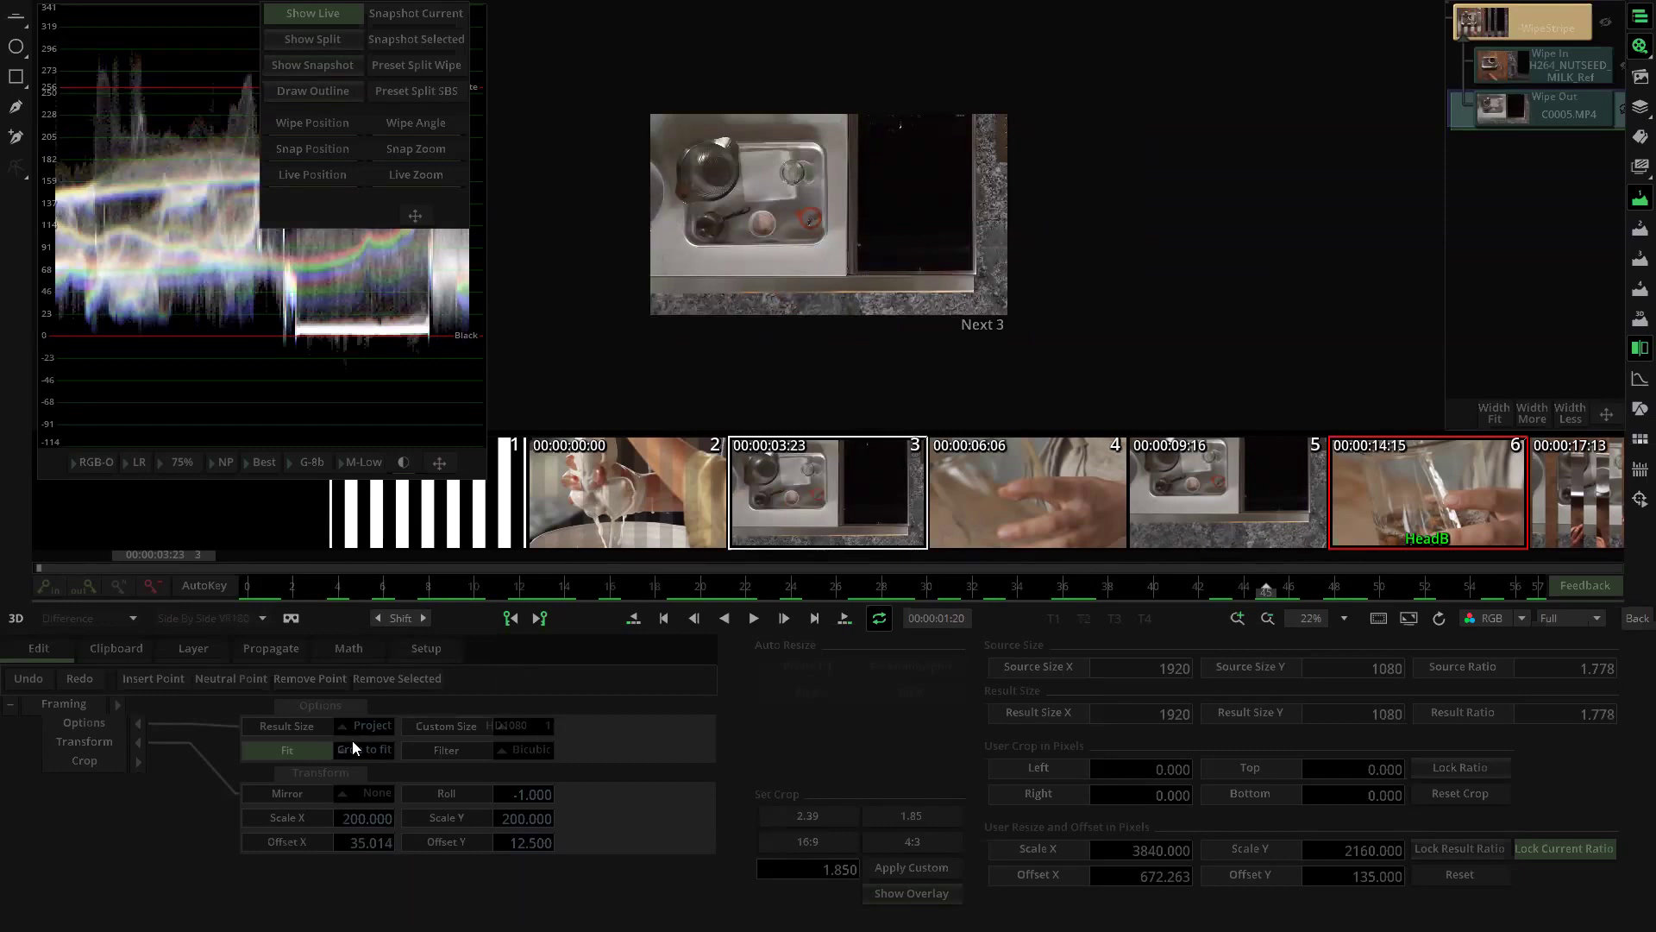
Step: Try Horizontal and Vertical mirroring on C0005.MP4 against the striped composite, and set its mirror option to Rotate 180 degrees
click(370, 790)
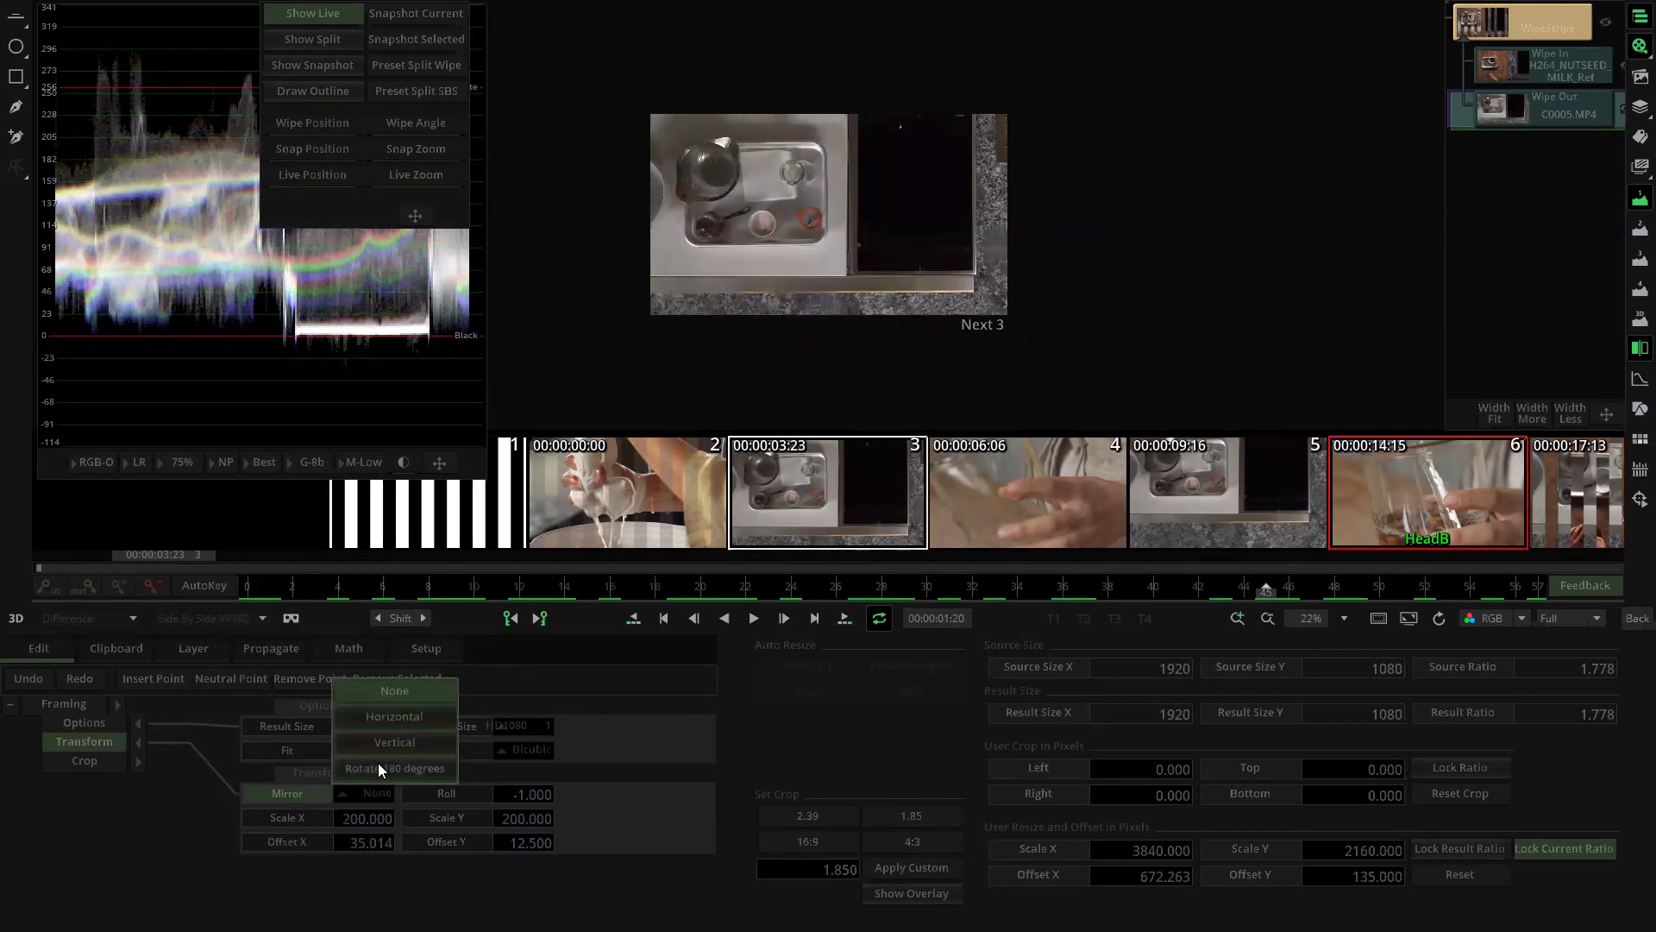
click(394, 717)
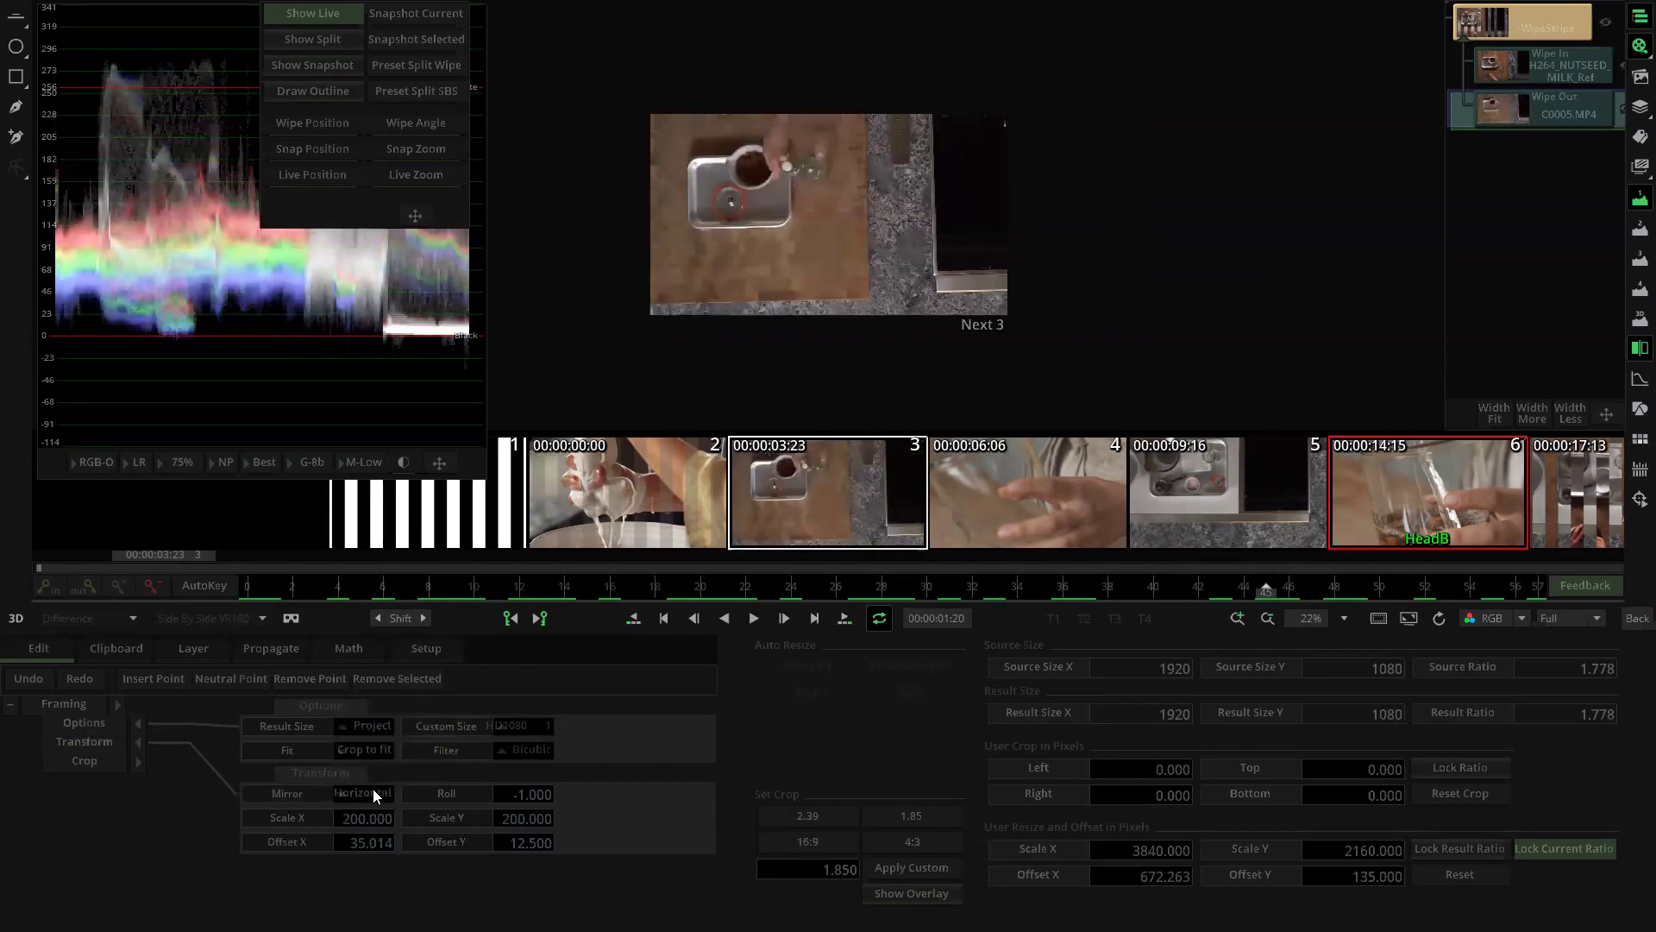
click(1503, 24)
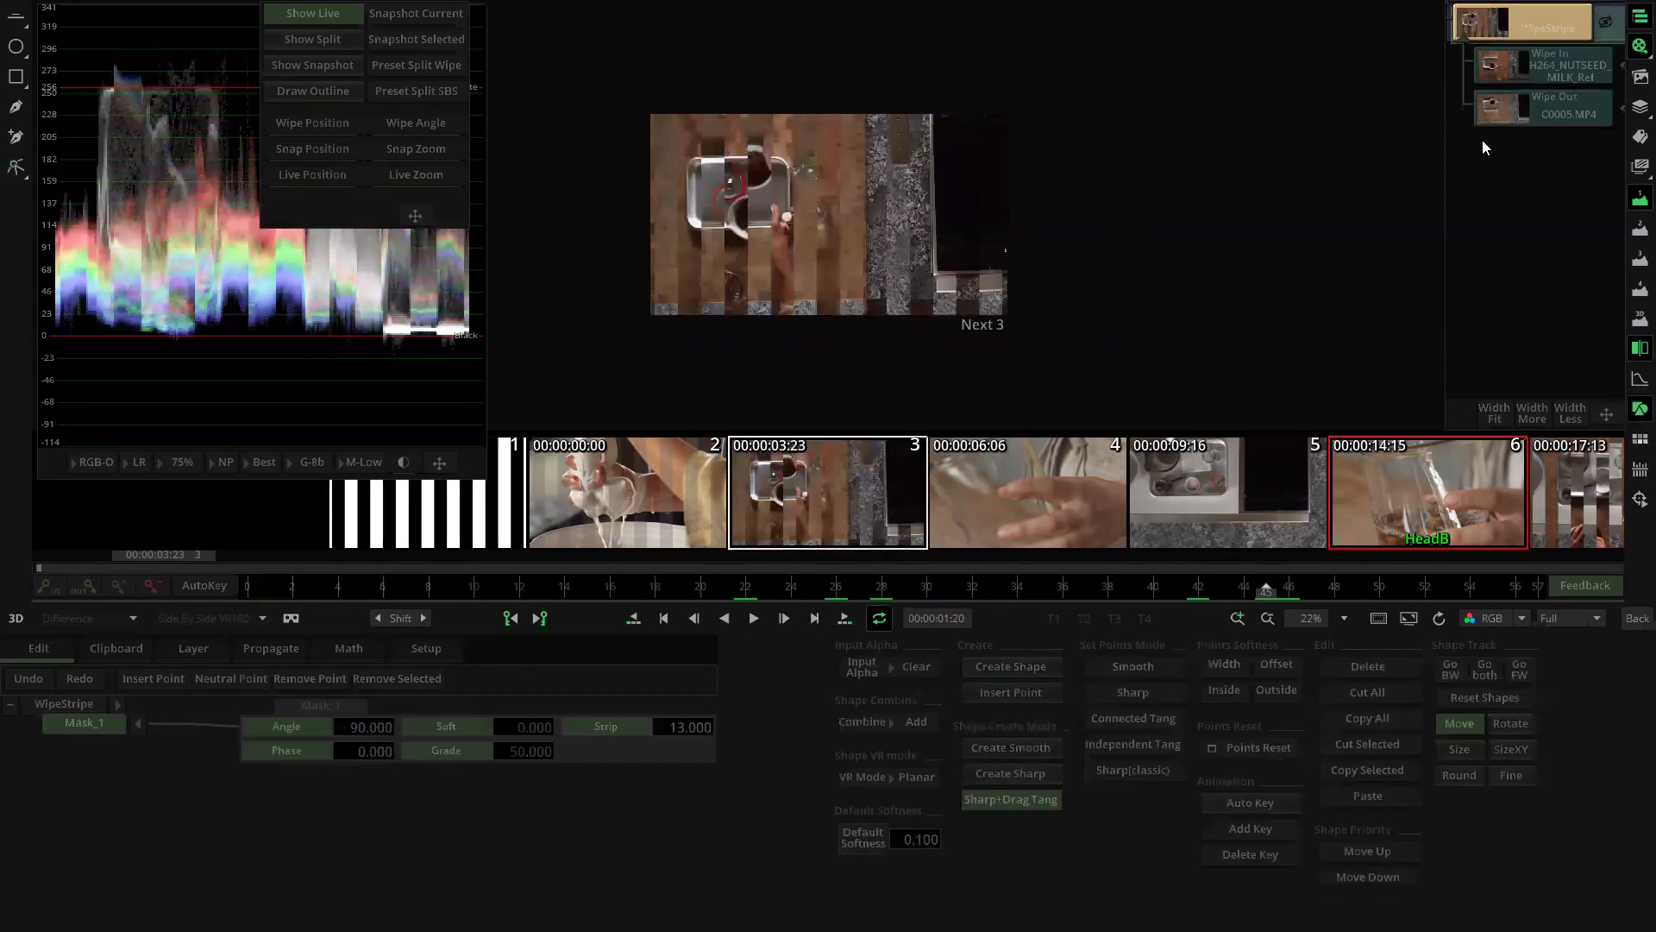
click(1530, 111)
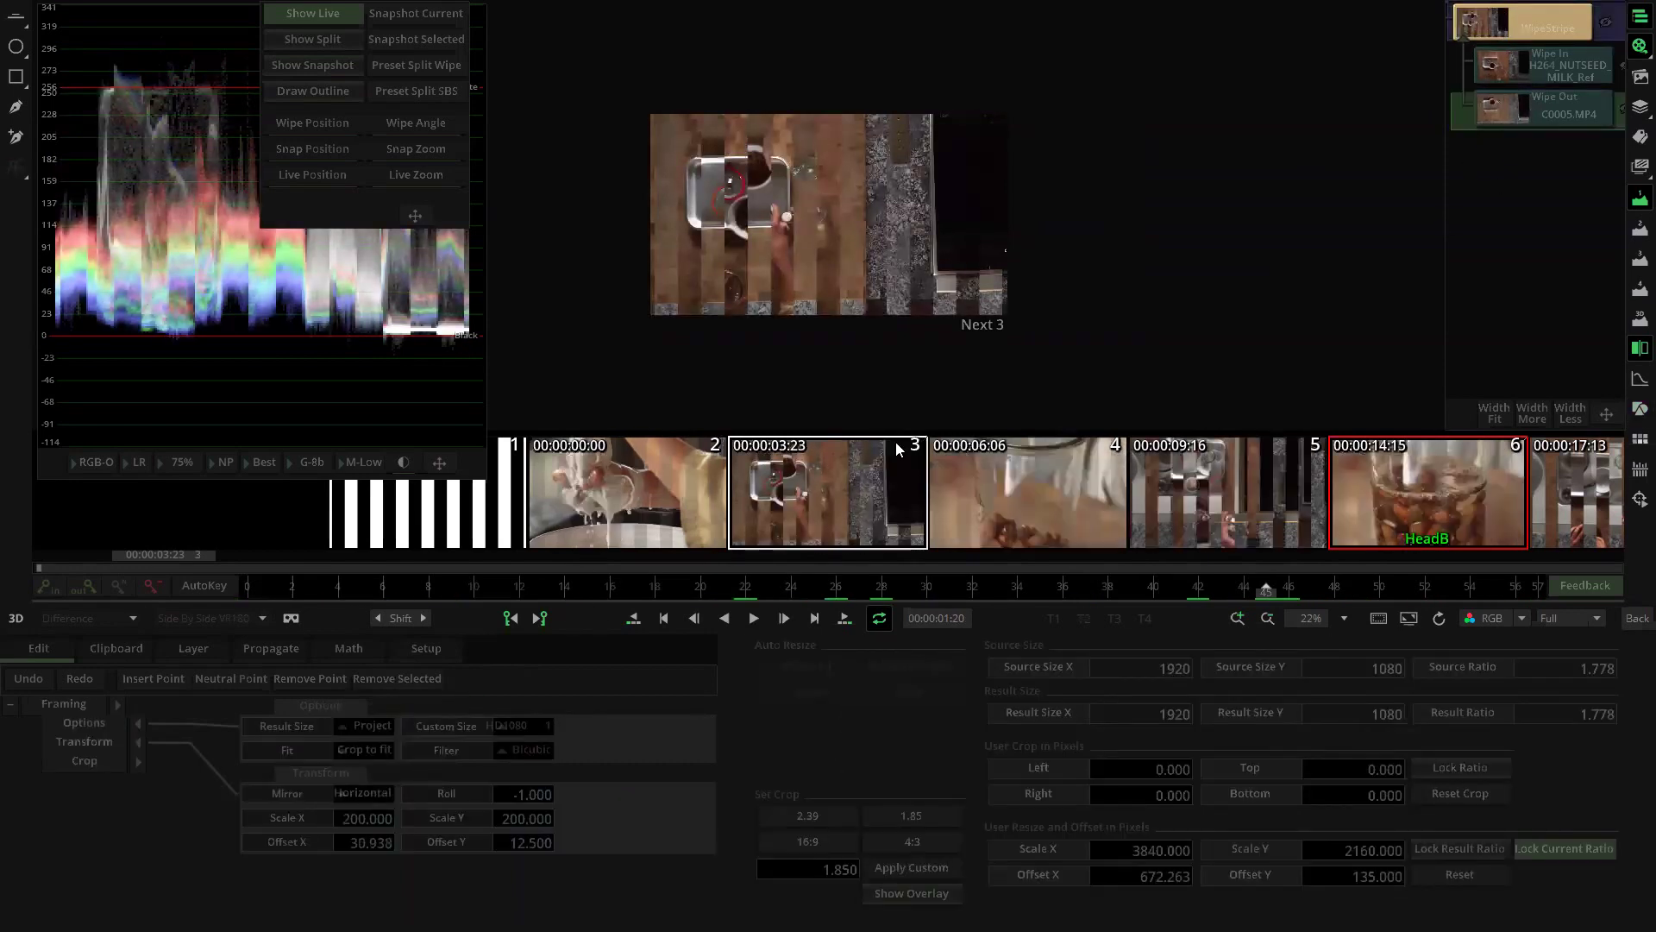
click(367, 790)
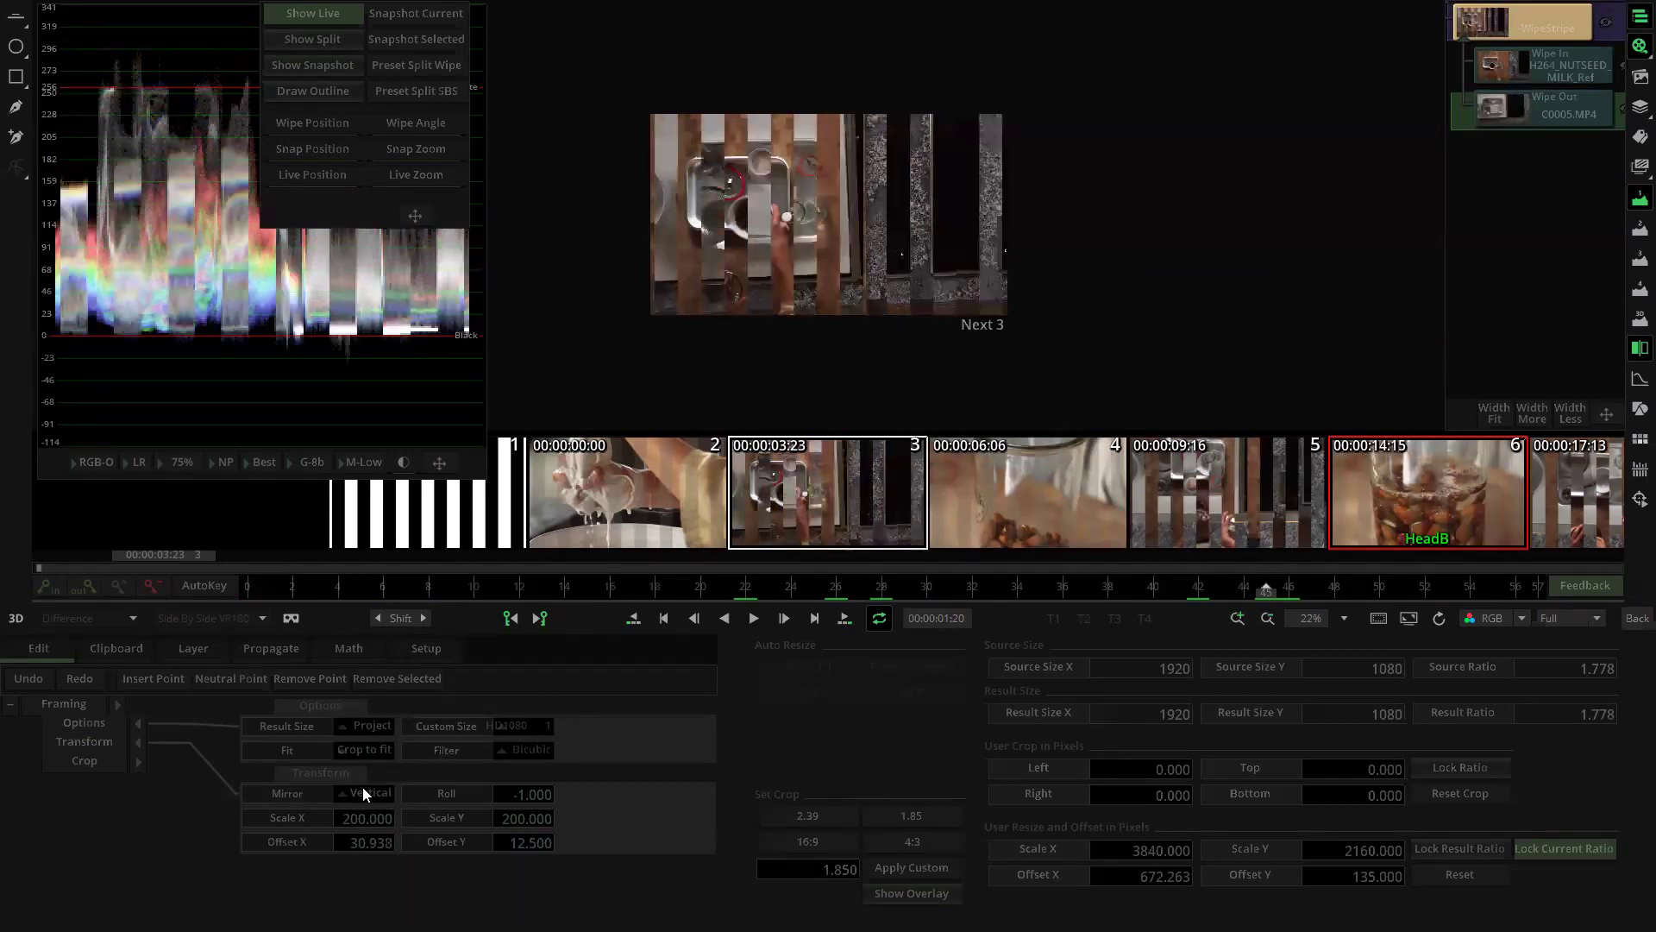
click(362, 792)
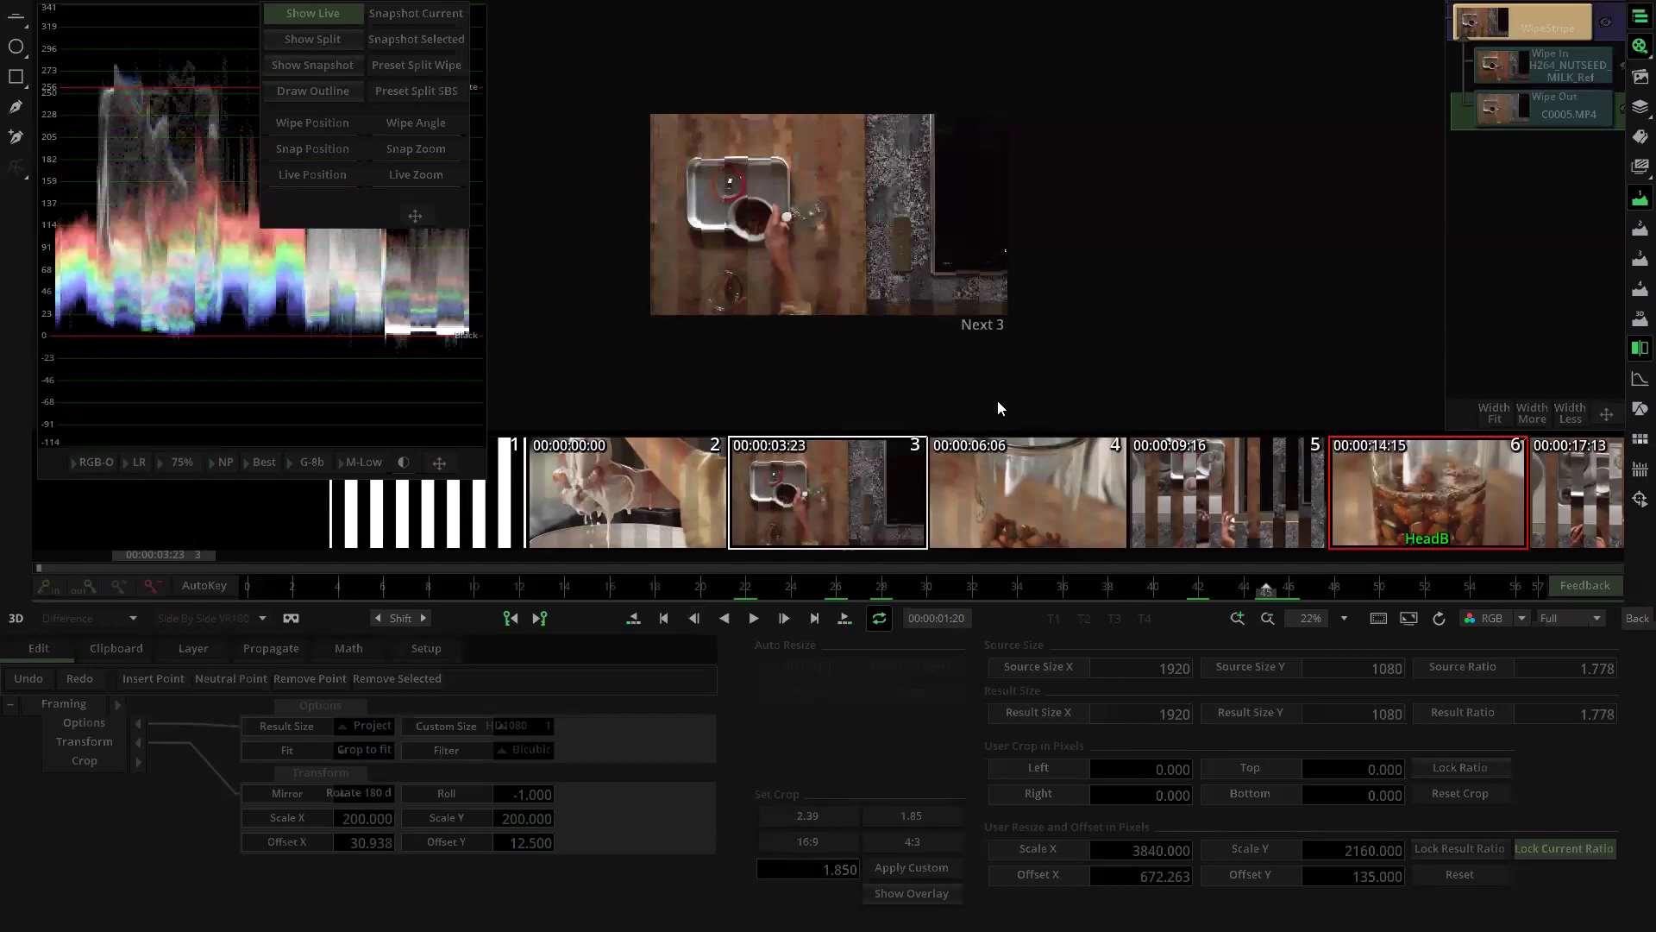
Step: Scrub the whole second WipeStripe segment to check C0005.MP4's alignment with the reference, and return to the timeline
drag(247, 587, 1549, 581)
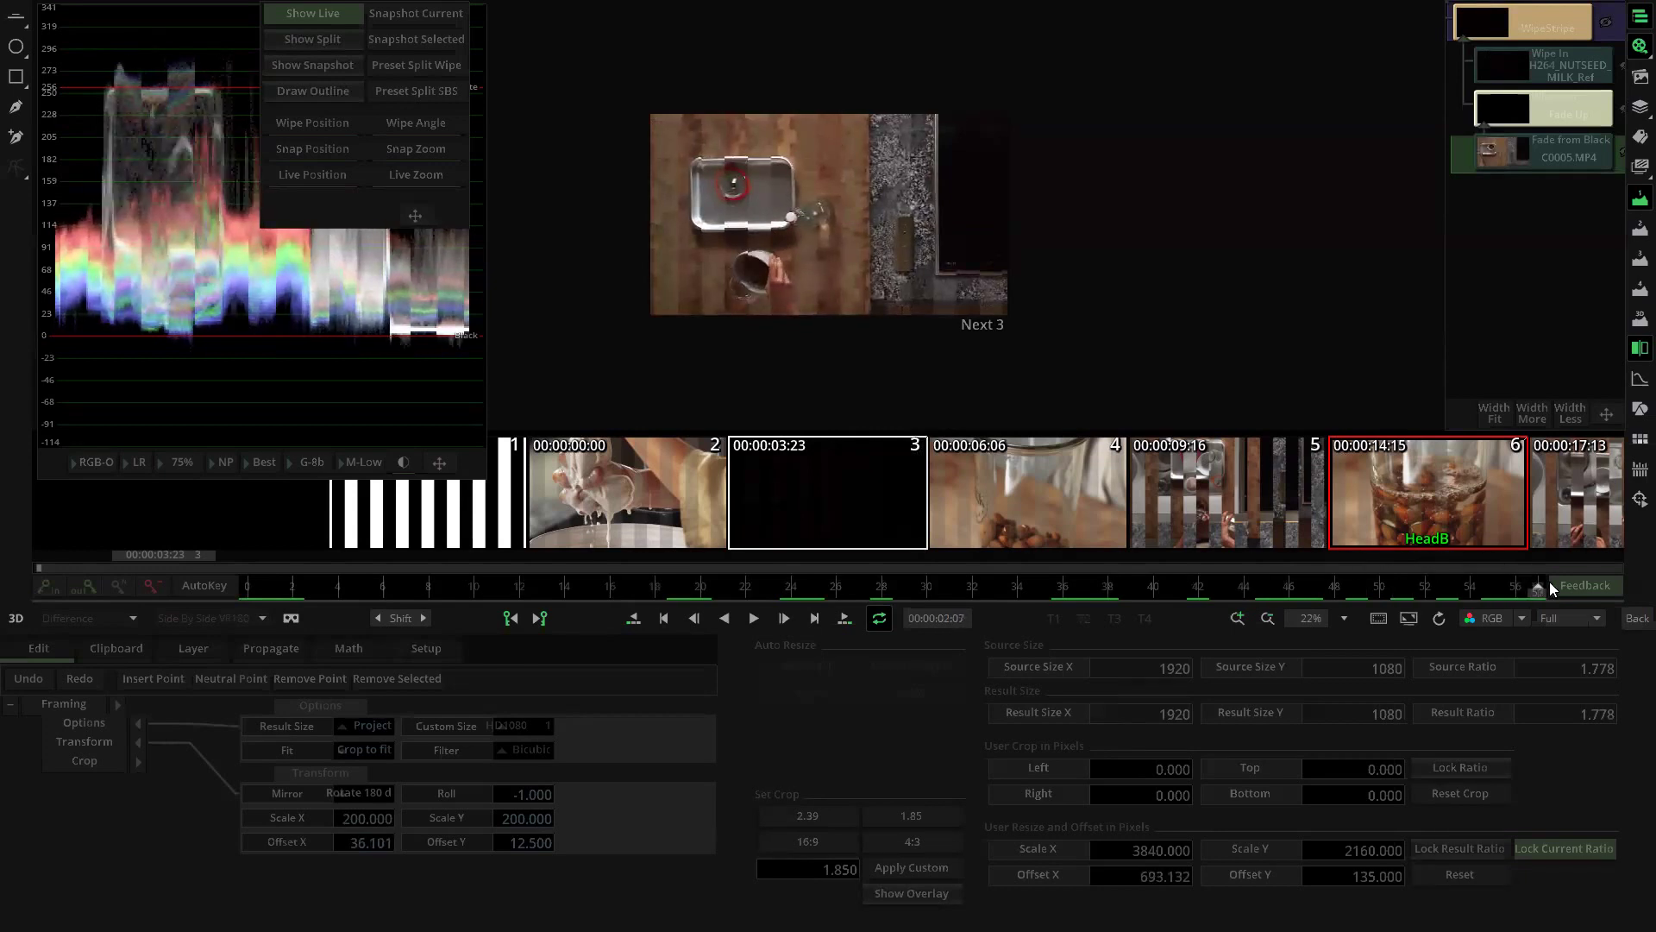
scroll(842, 229, up, 2)
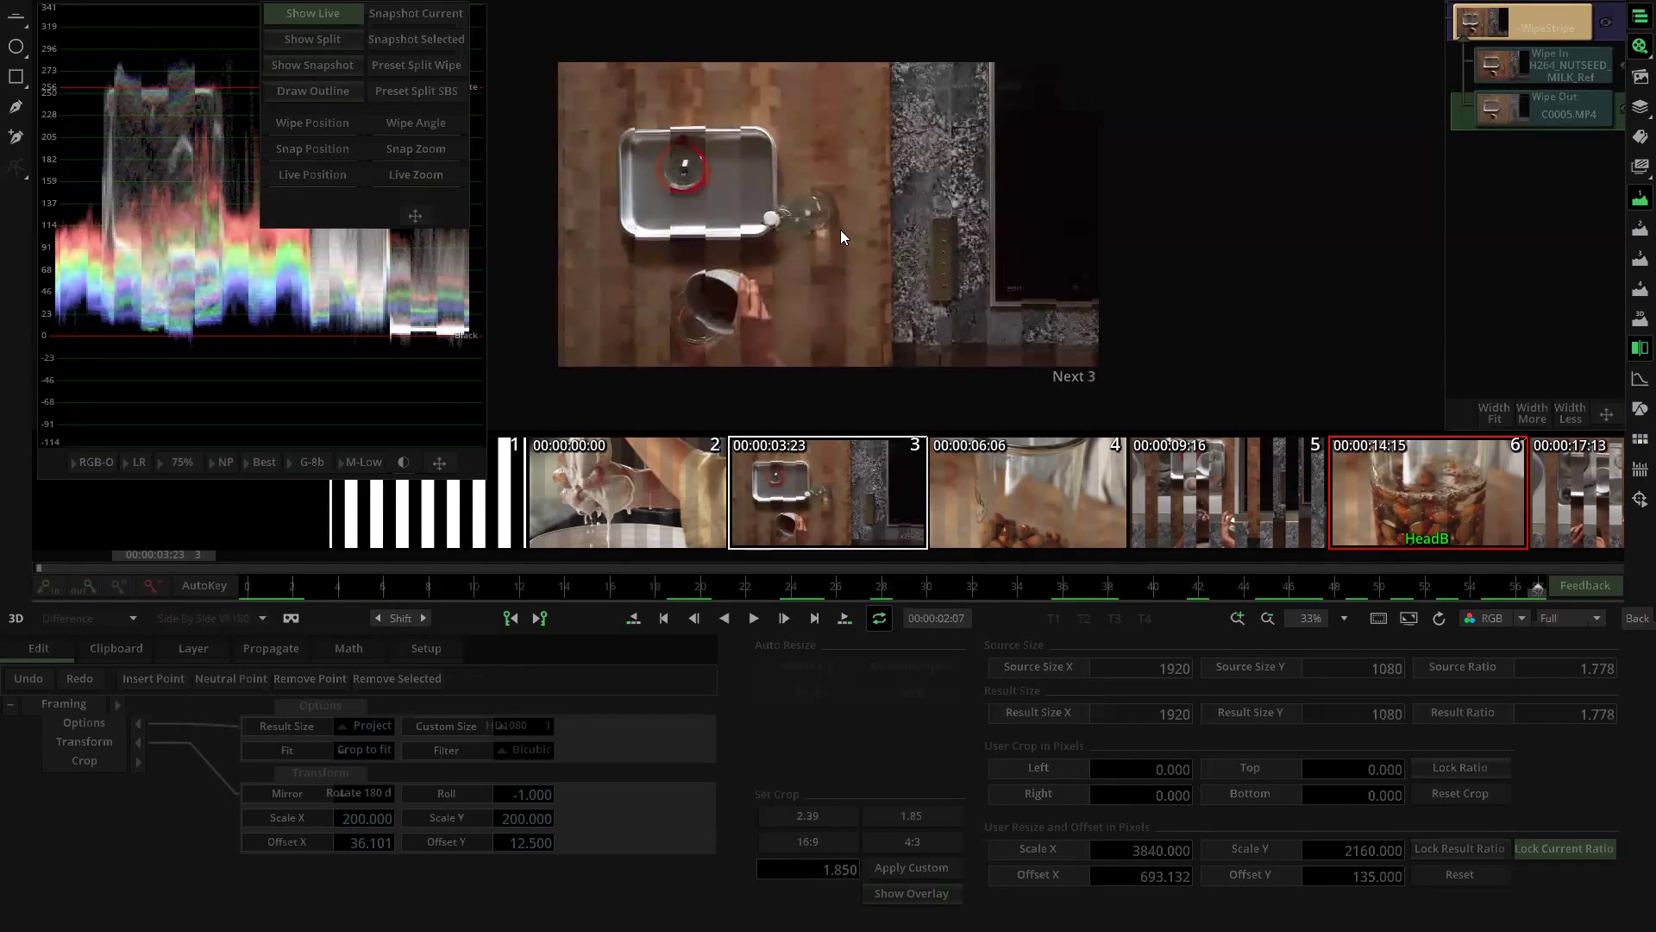
click(1630, 622)
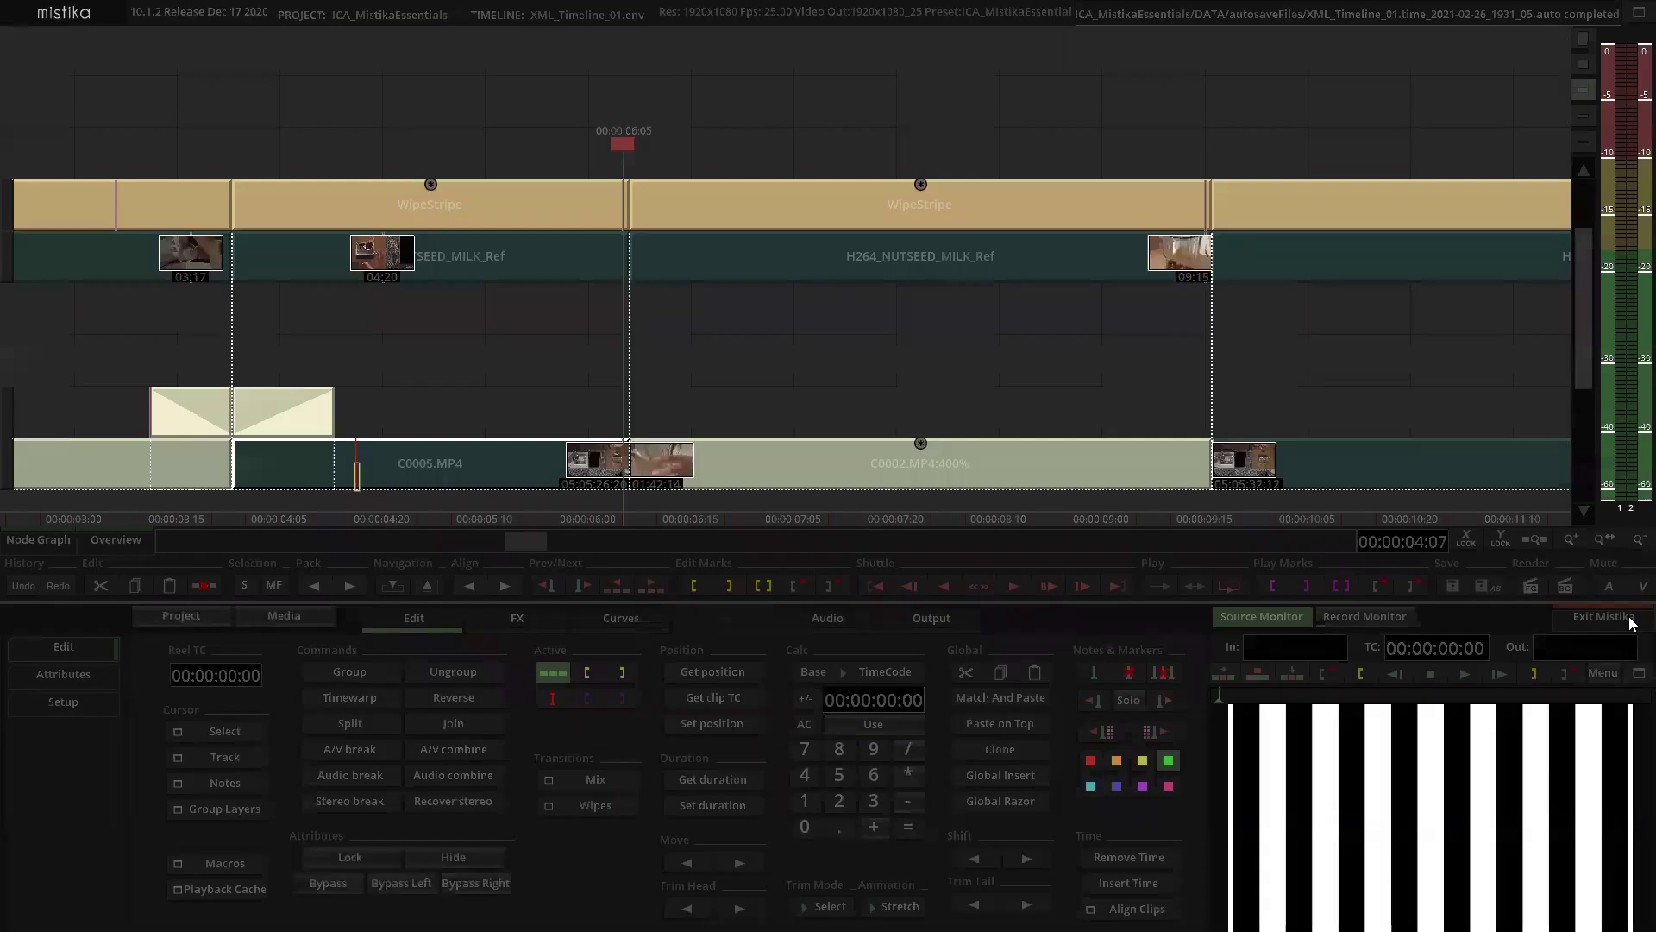
Step: Delete the WipeStripe effect above the second segment, over the H264 reference and C0005.MP4
scroll(556, 112, up, 4)
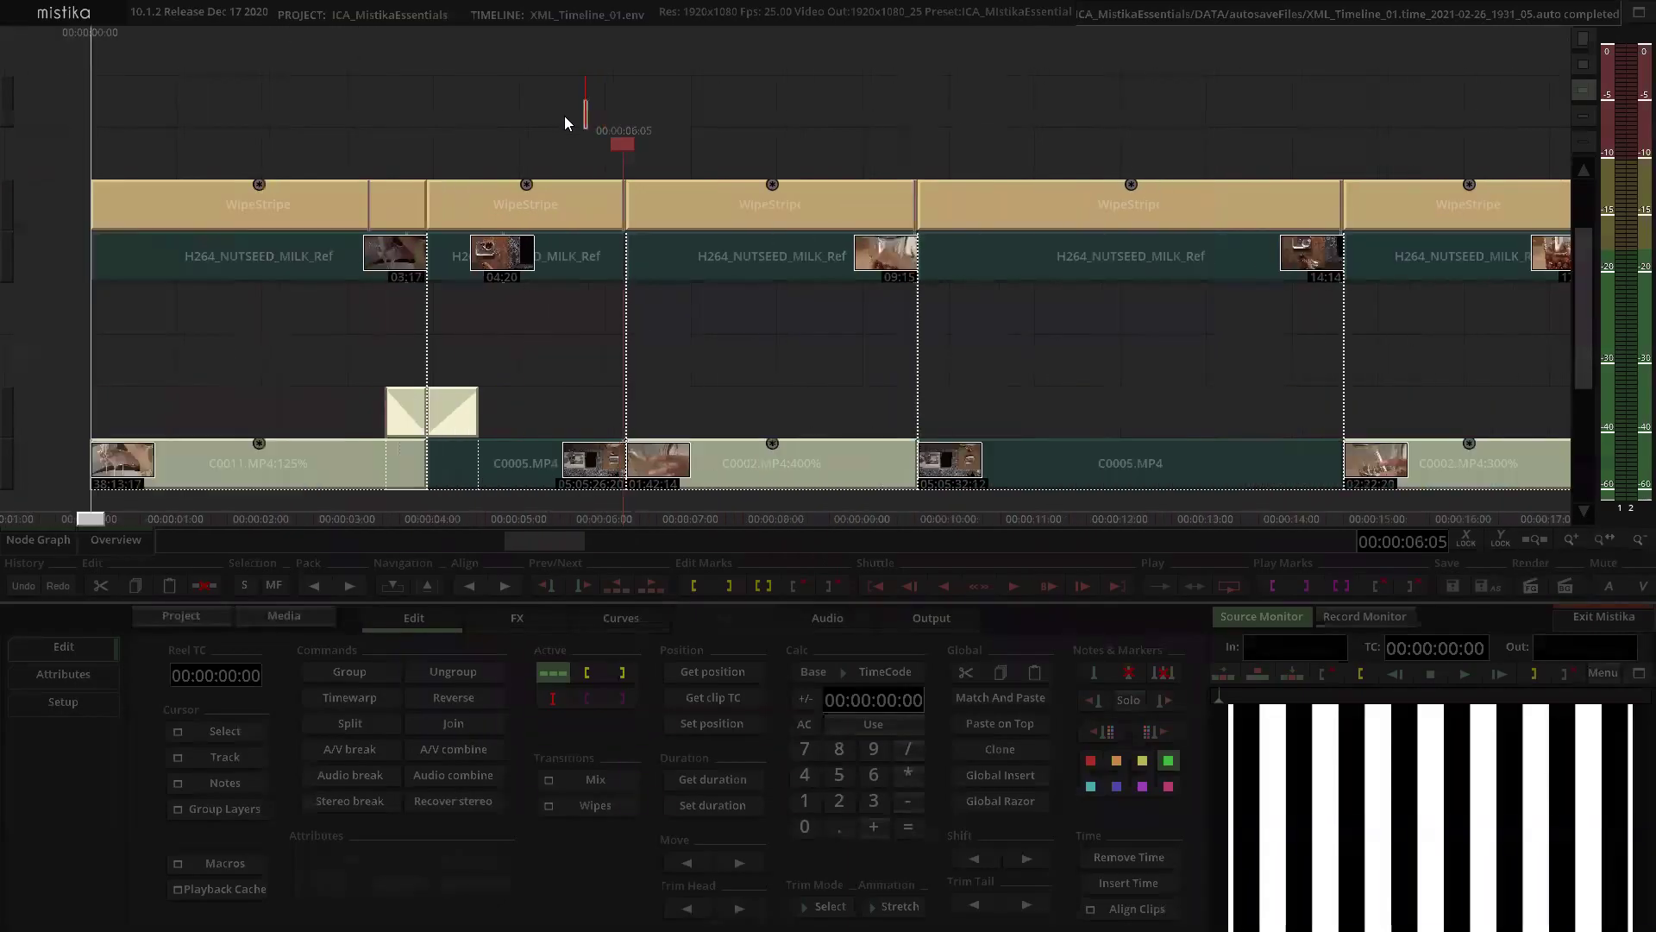
click(506, 199)
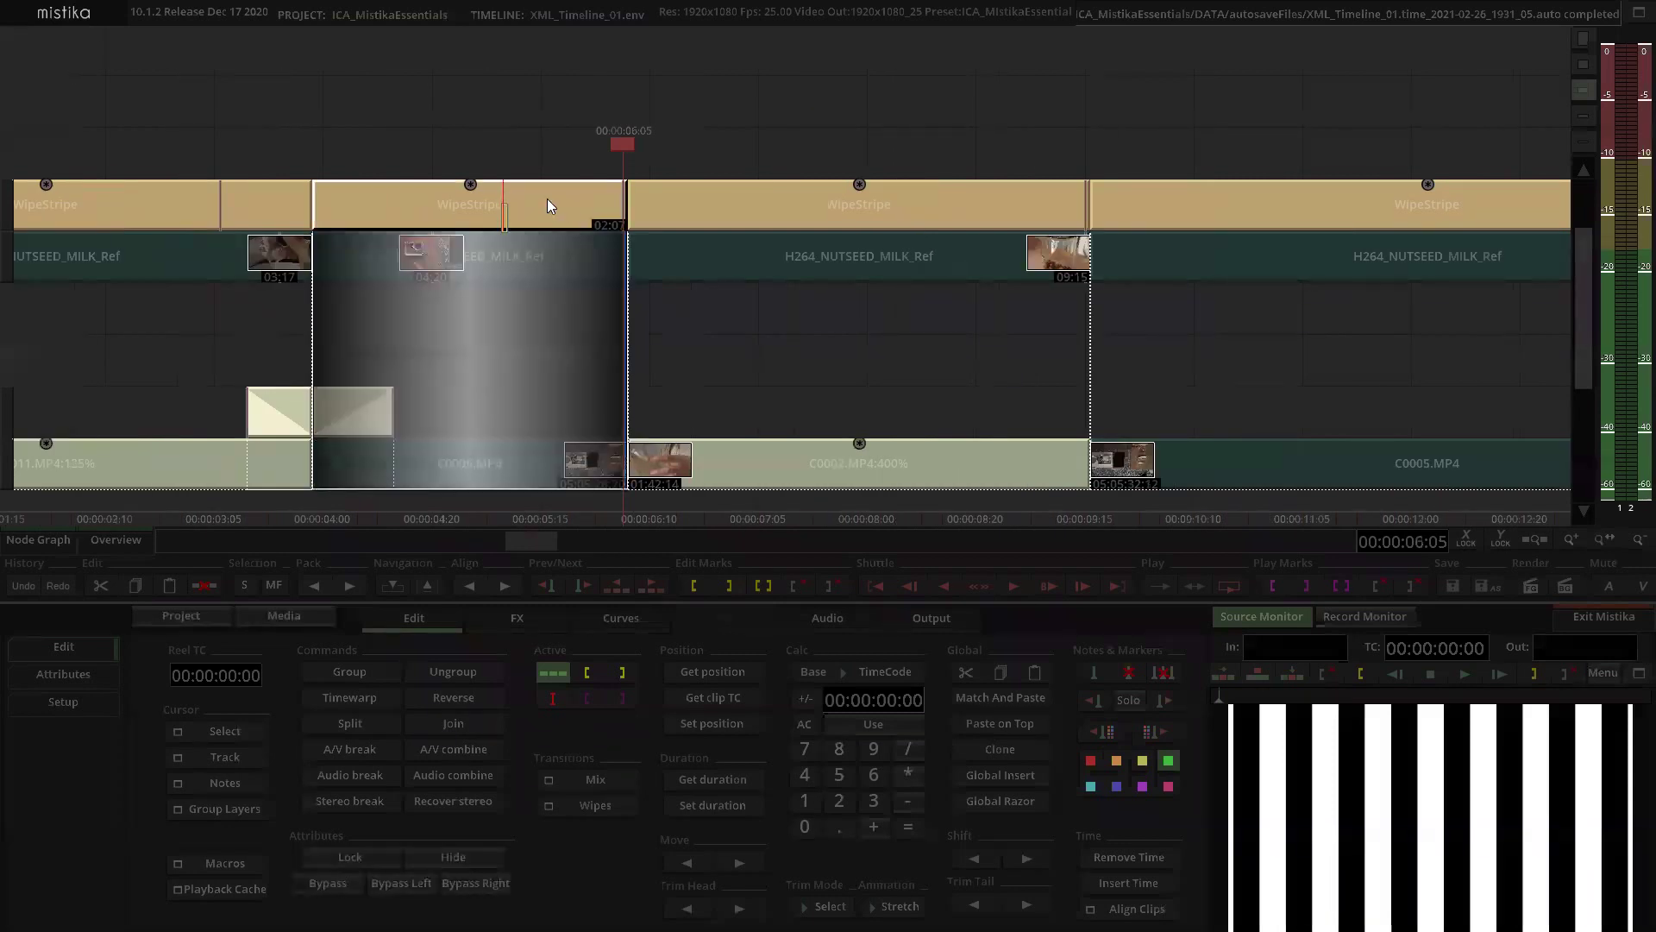
key(Delete)
Step: Apply a Channels effect to the second H264_NUTSEED_MILK_Ref segment, above C0005.MP4
drag(543, 156, 714, 141)
click(664, 255)
click(521, 616)
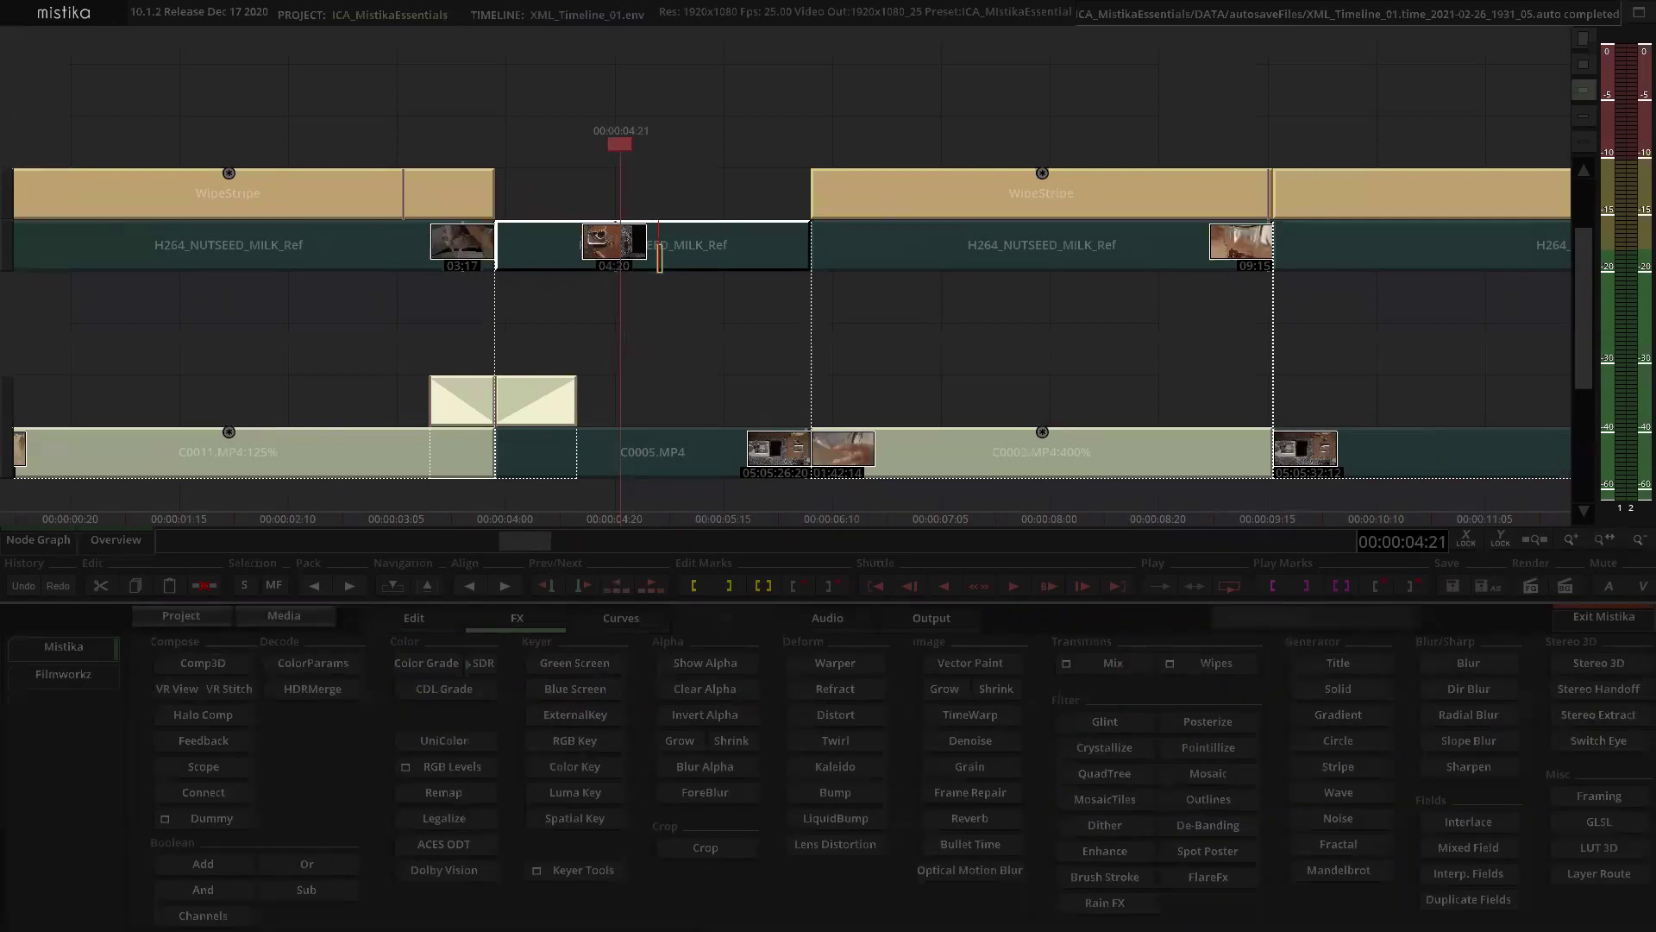
click(203, 915)
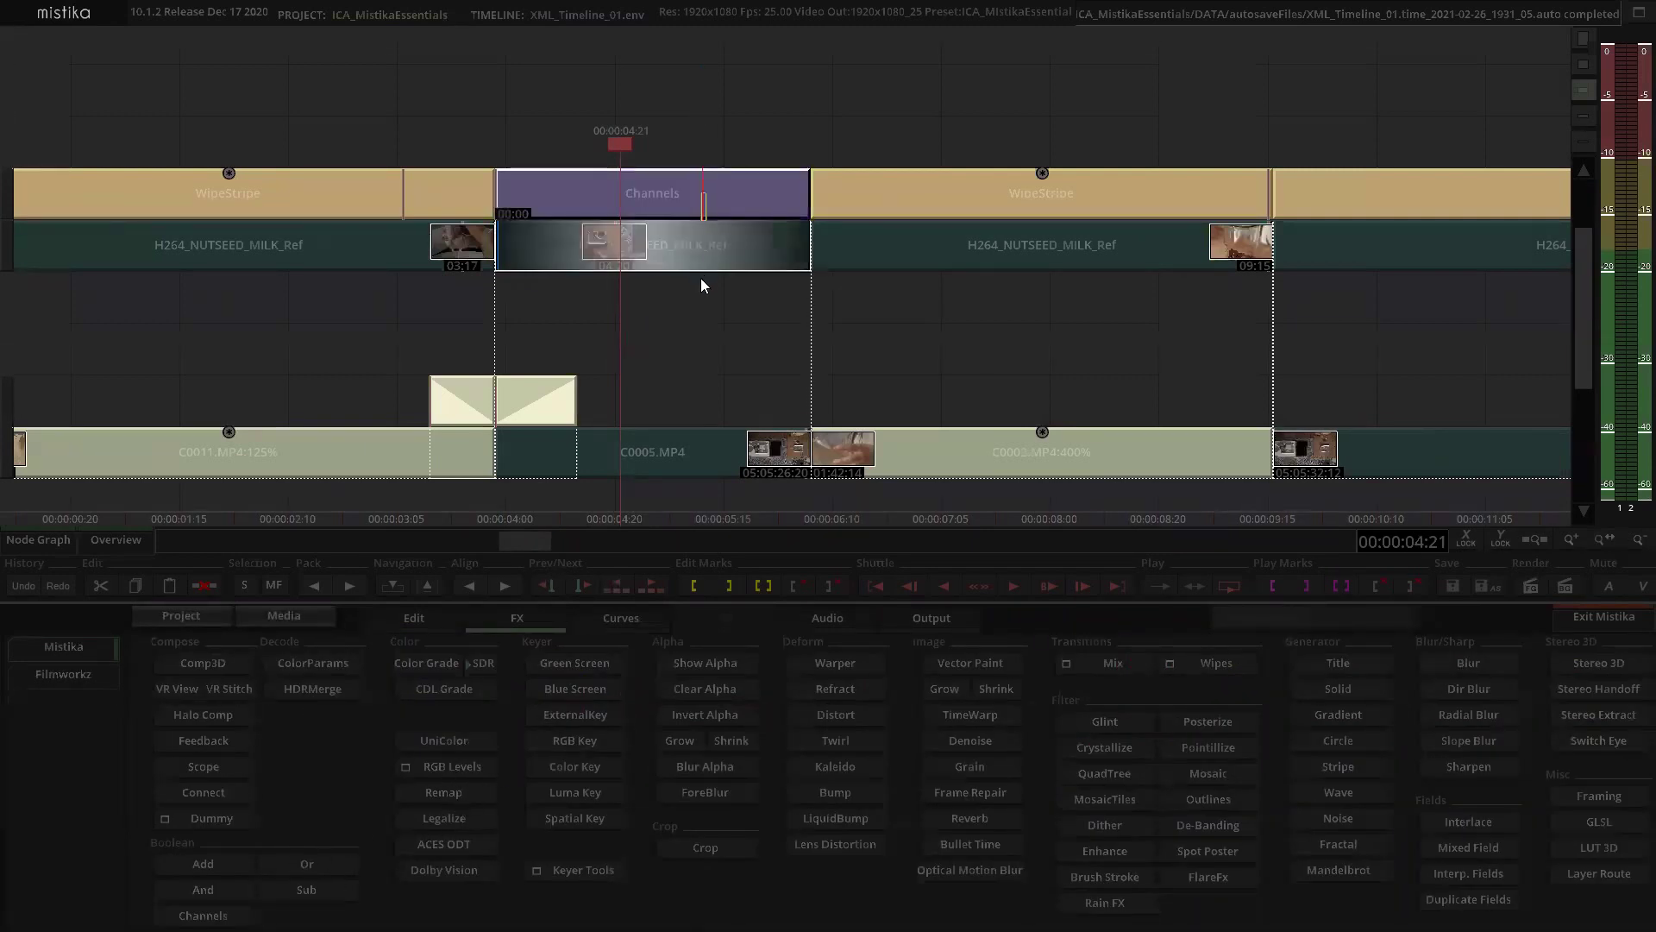
Step: Set the Red, Green and Blue operations of the second segment's Channels effect to Diff
drag(697, 270, 713, 483)
double_click(668, 189)
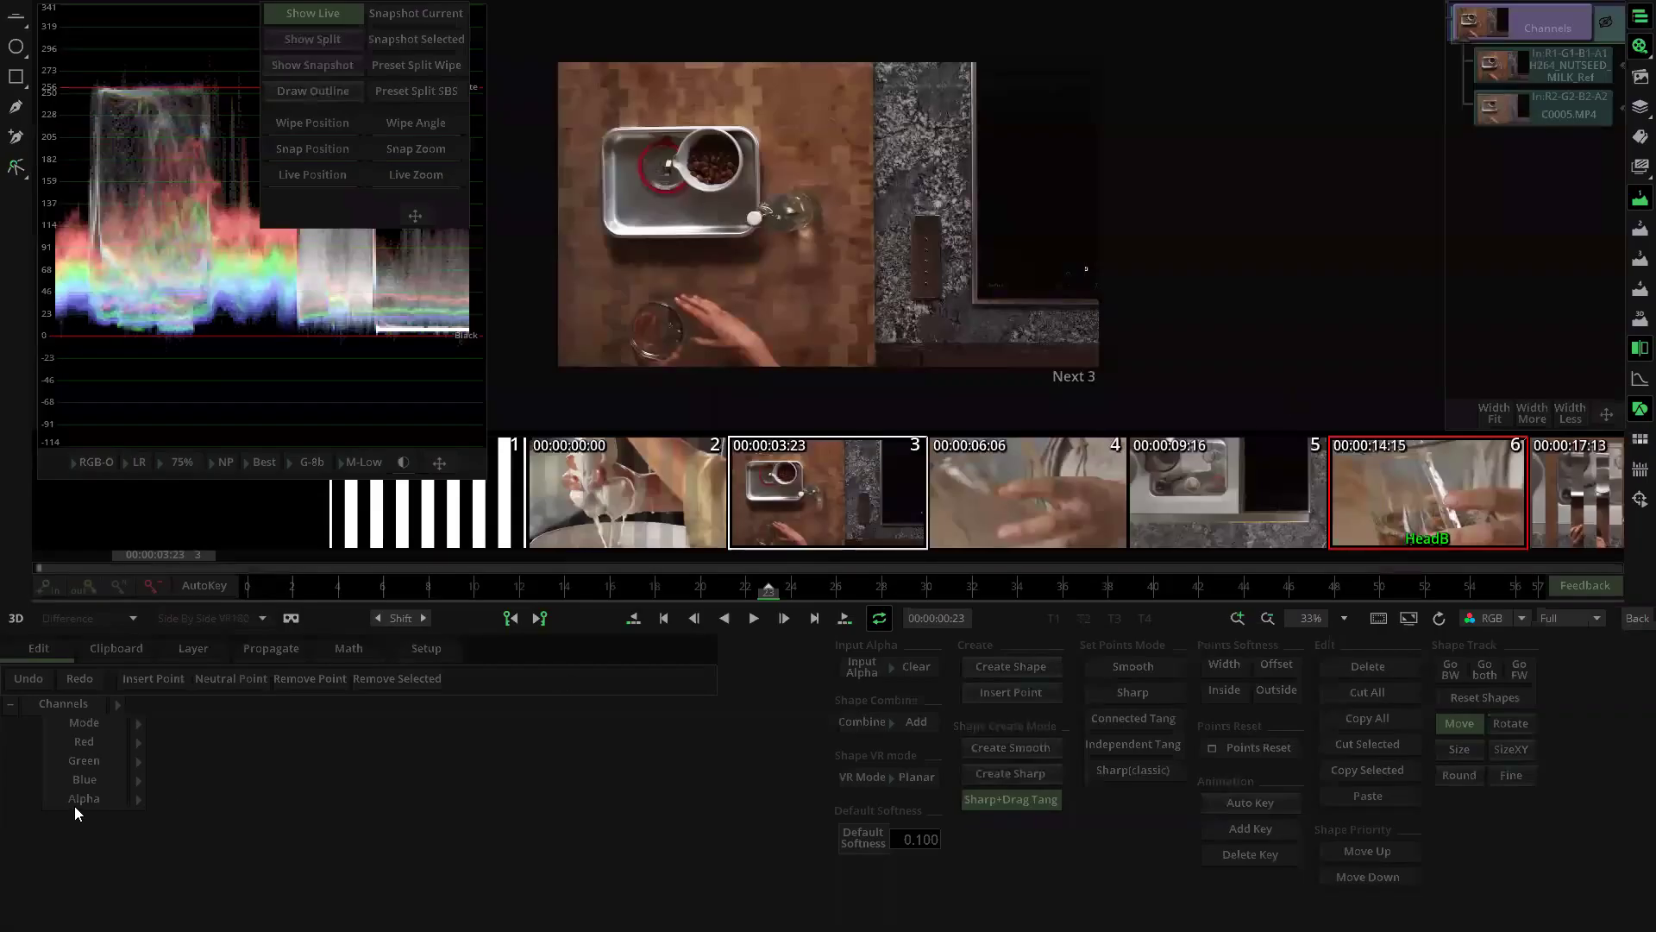
click(143, 741)
click(143, 761)
click(142, 779)
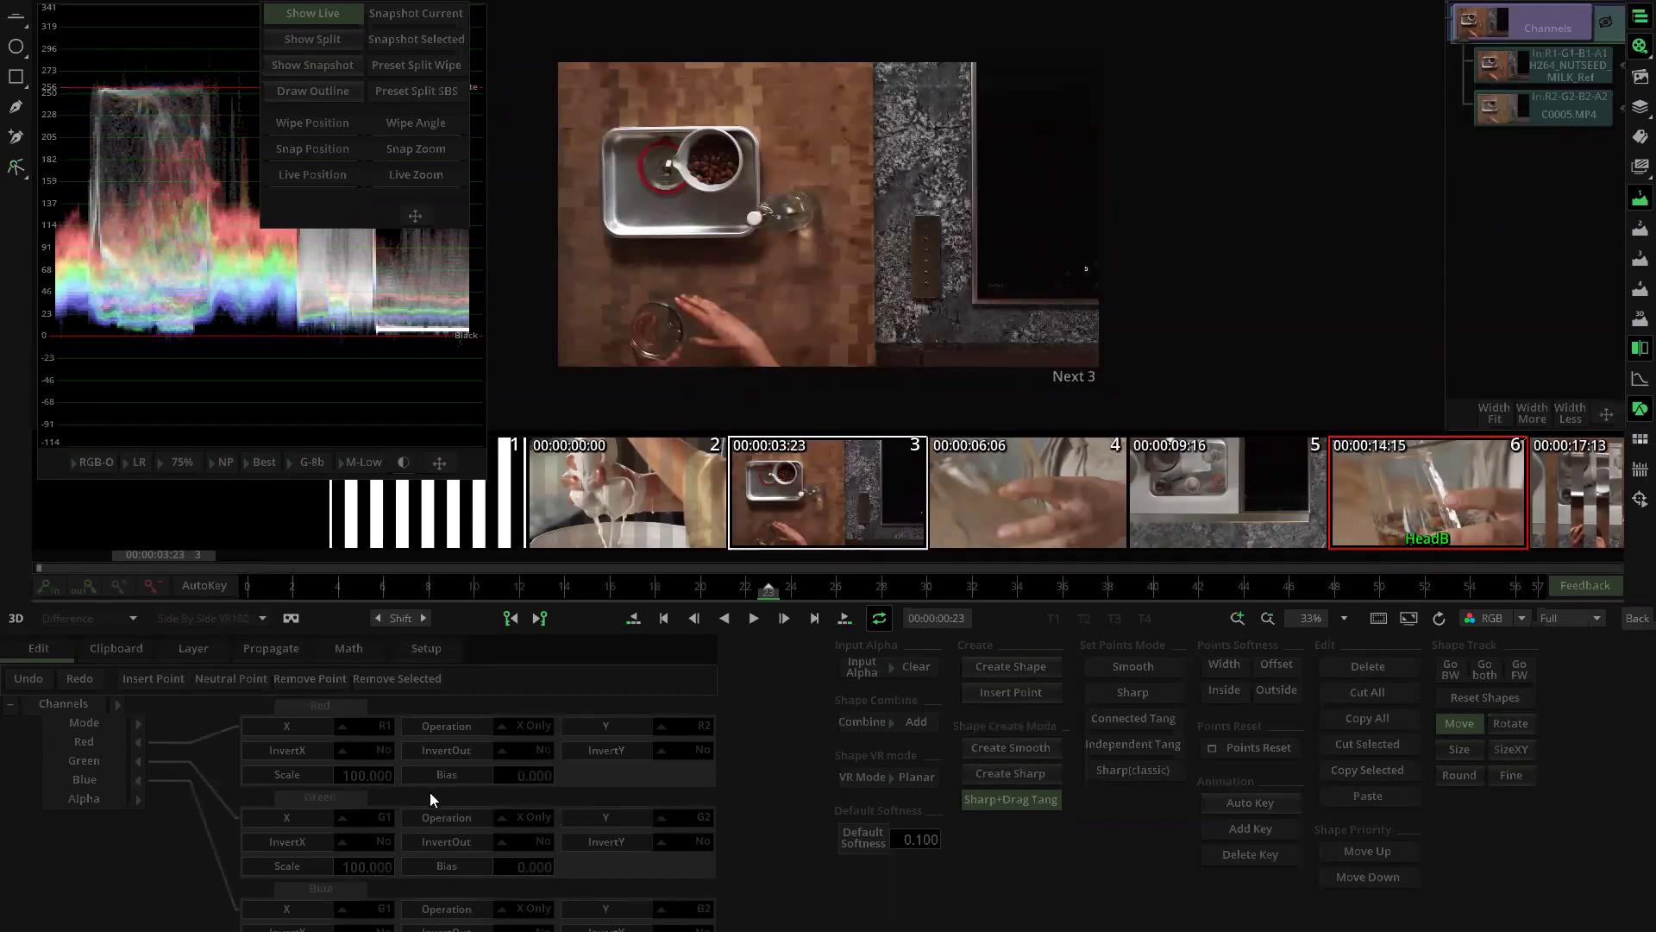
click(523, 728)
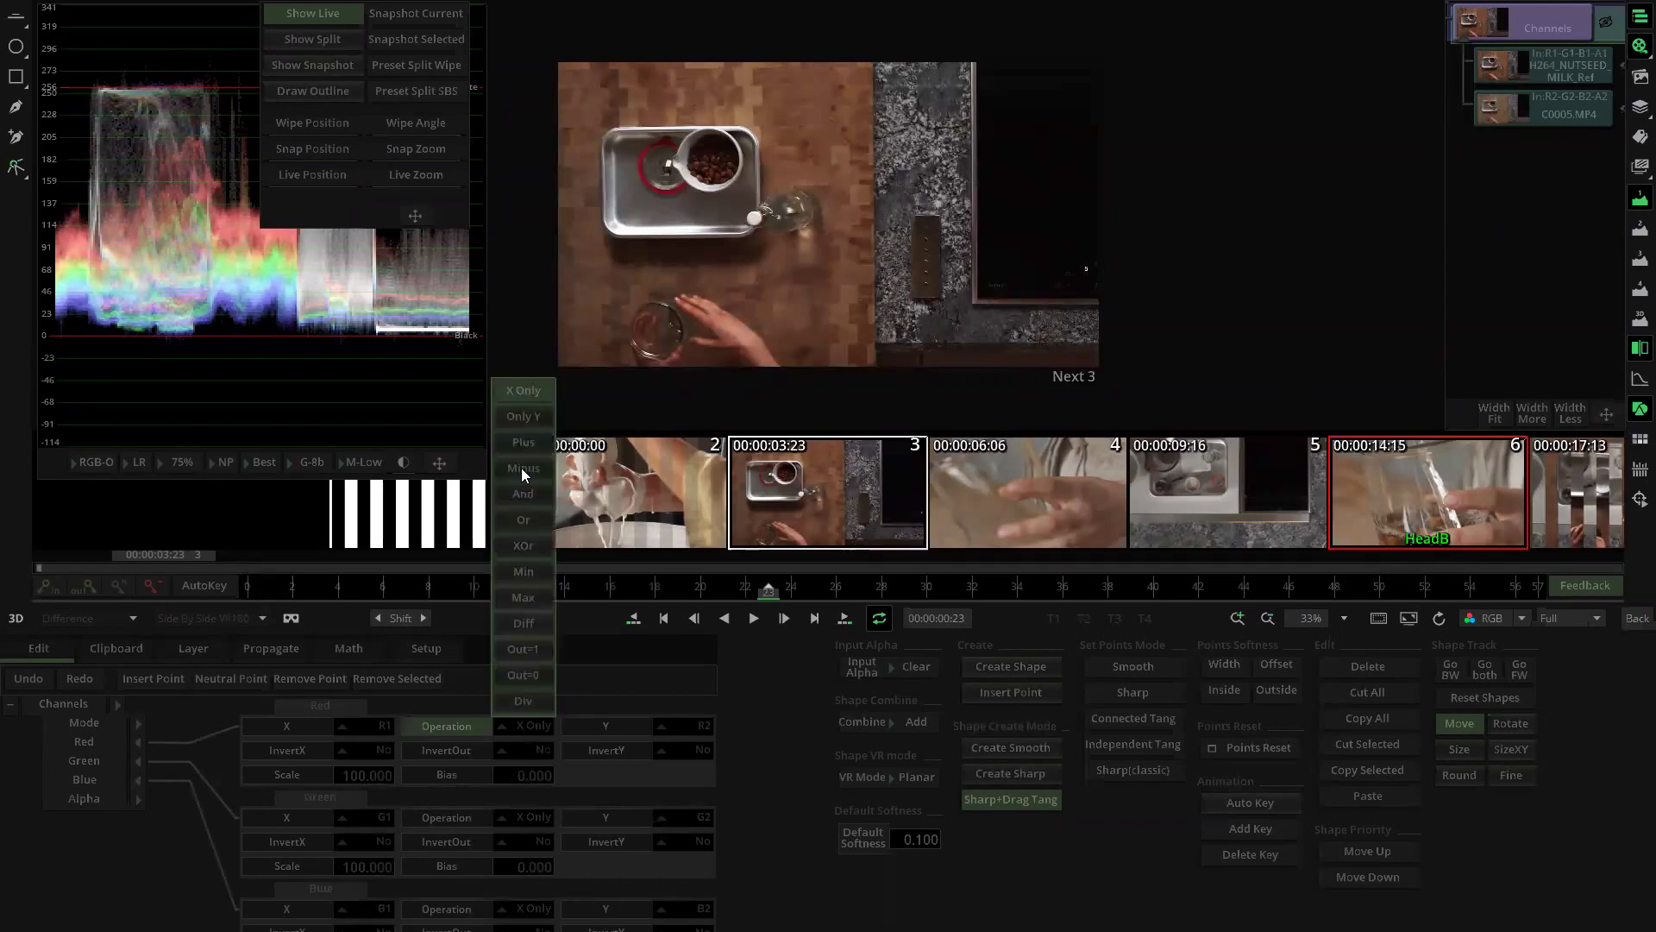
click(528, 623)
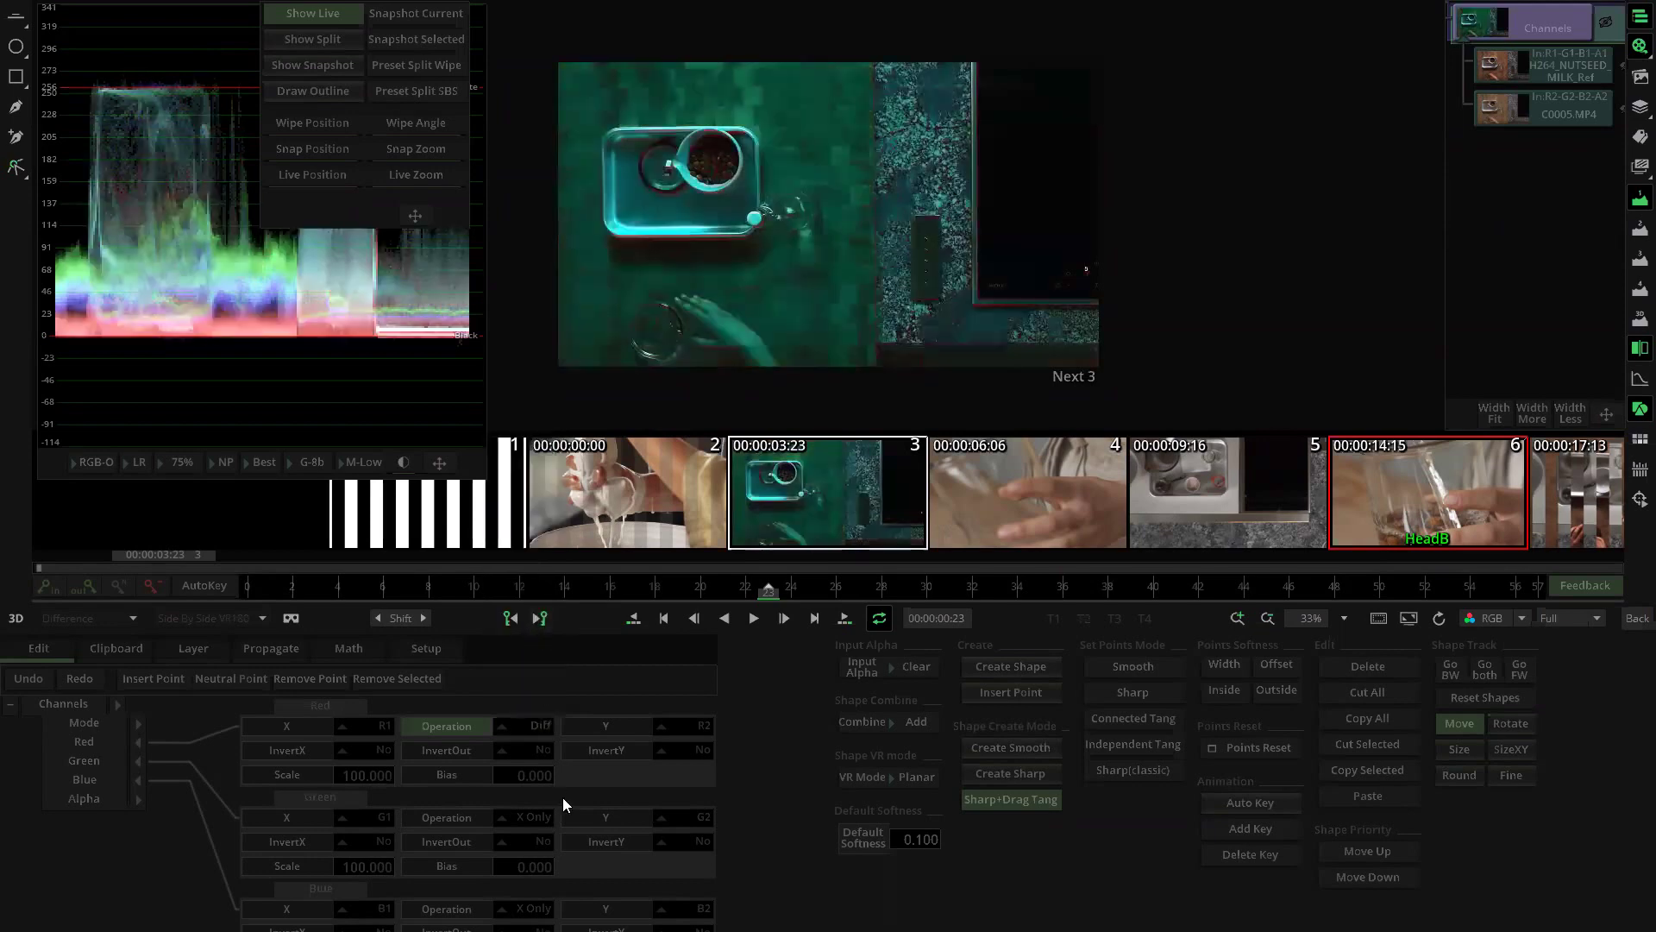
scroll(563, 797, down, 1)
click(526, 780)
click(541, 661)
click(529, 871)
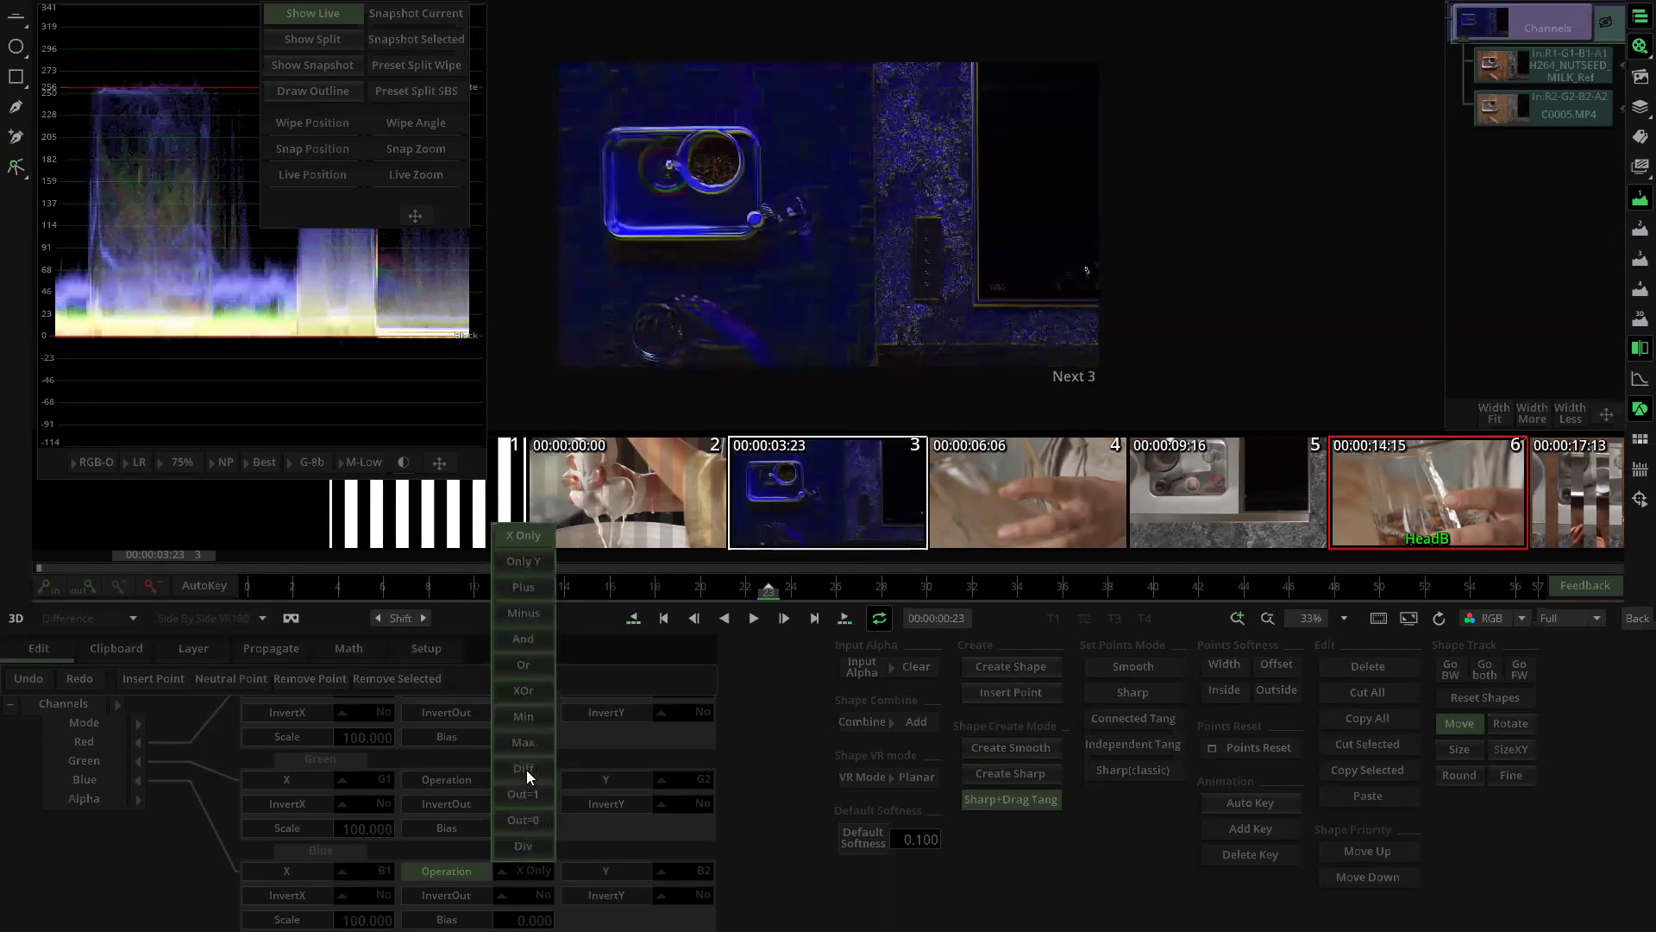
click(526, 768)
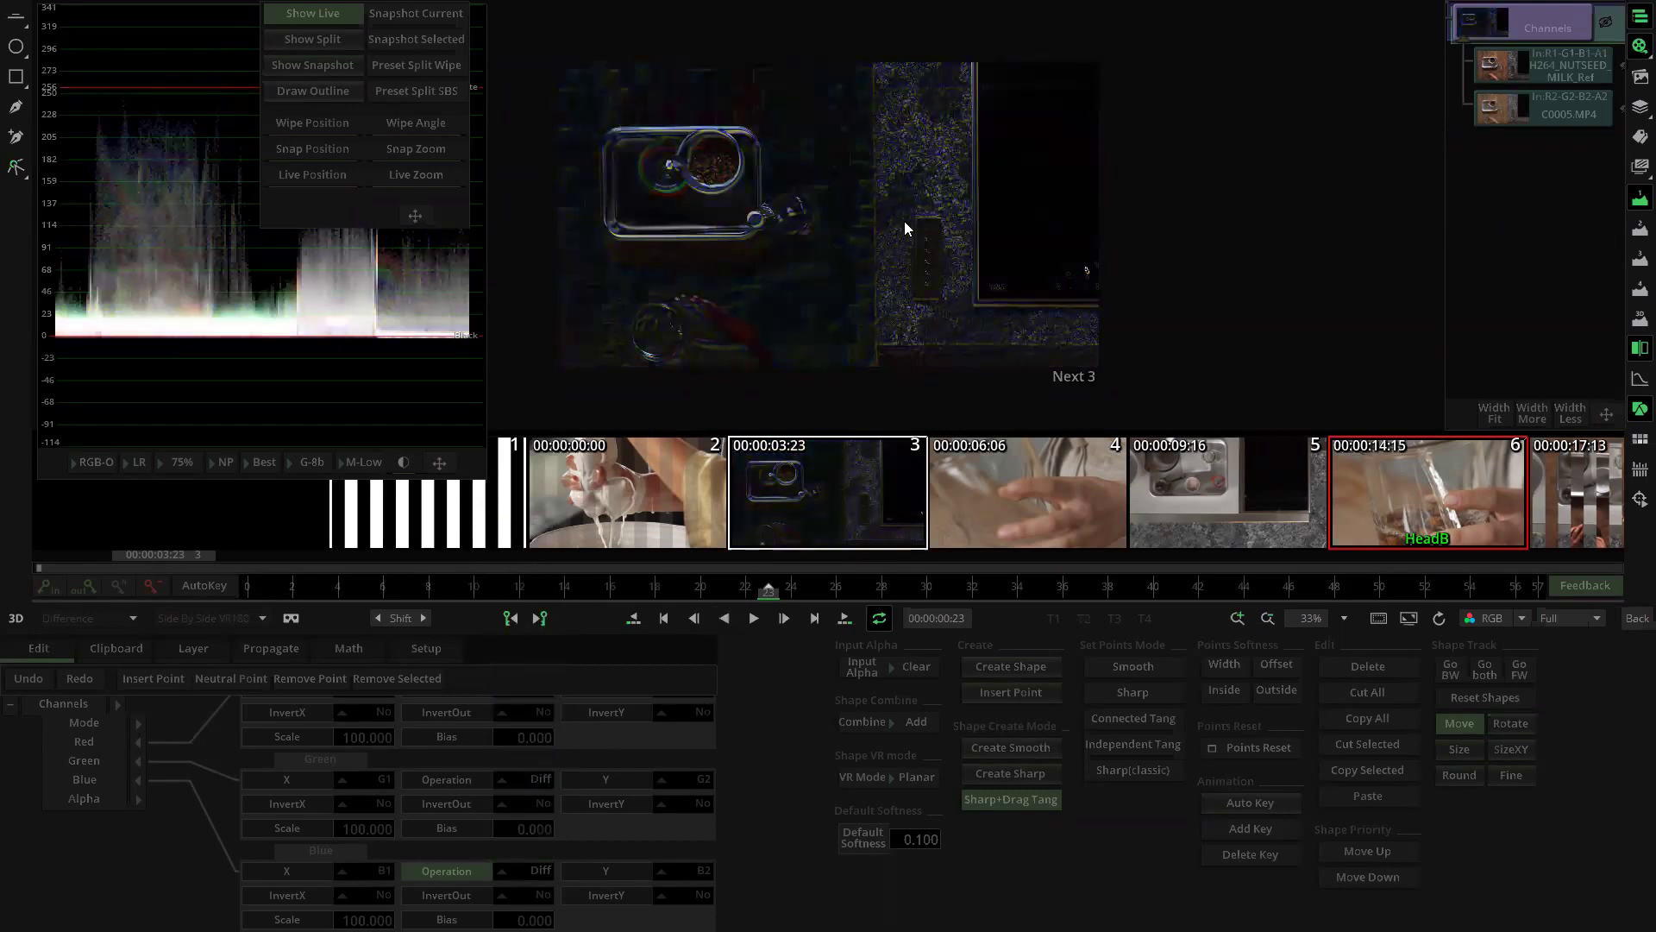
Step: Reframe C0005.MP4 against the difference image with pixel offsets of 628.002 in X and 144 in Y, and return to the timeline
click(1527, 107)
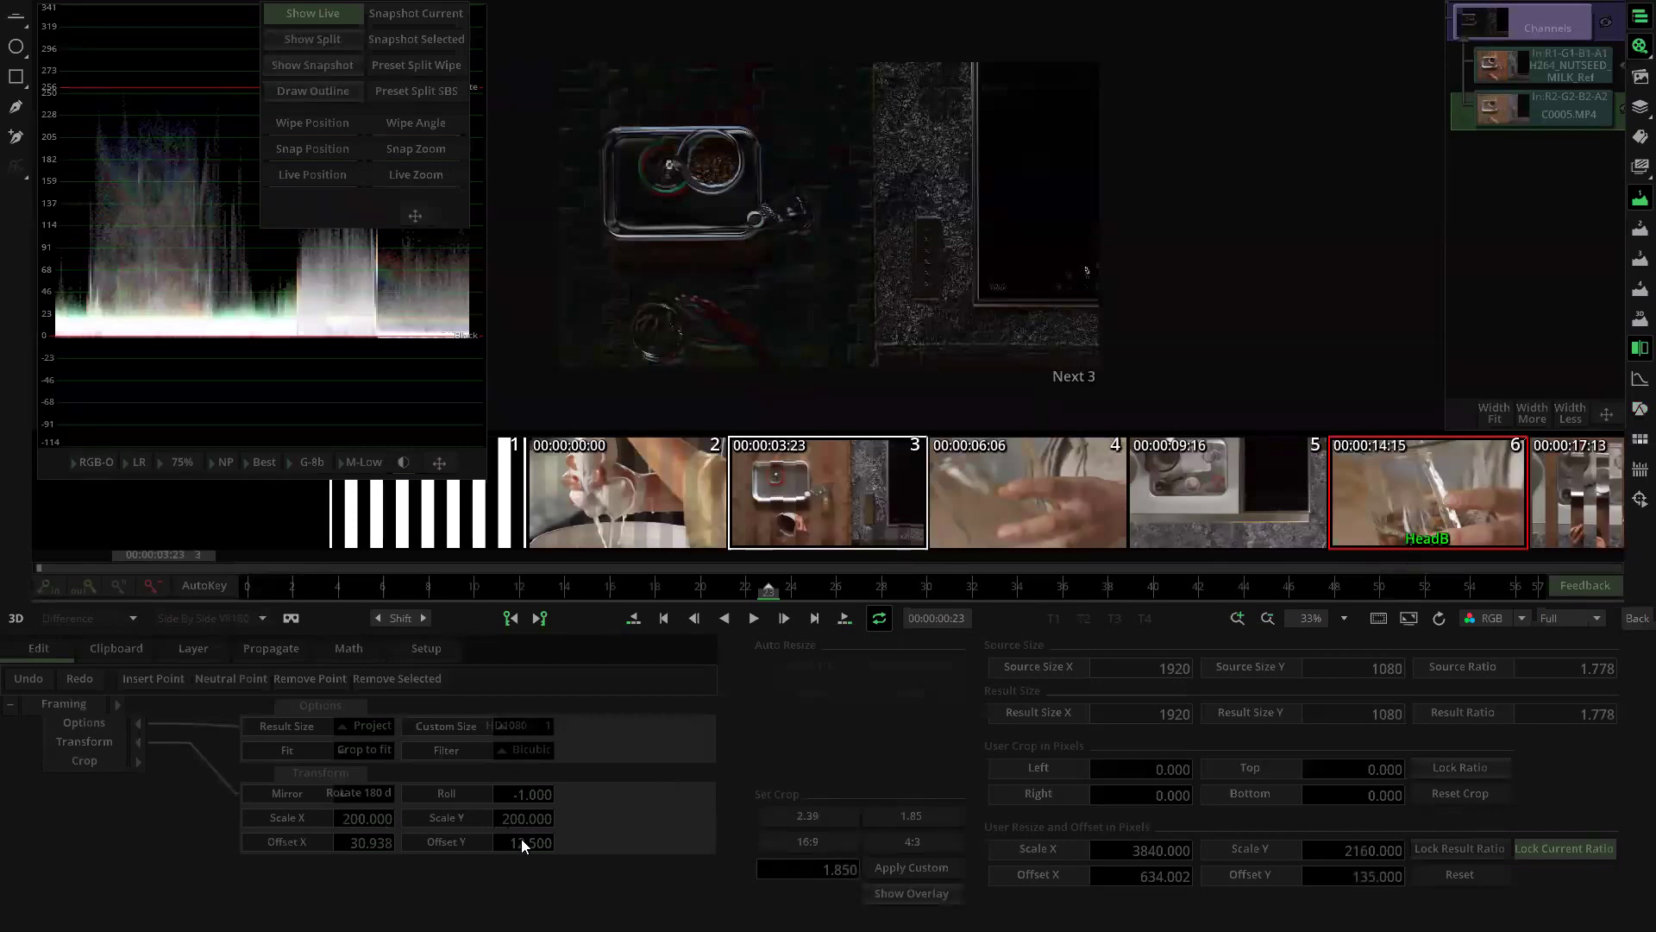
drag(518, 840, 530, 835)
click(1362, 849)
drag(1362, 876, 1363, 777)
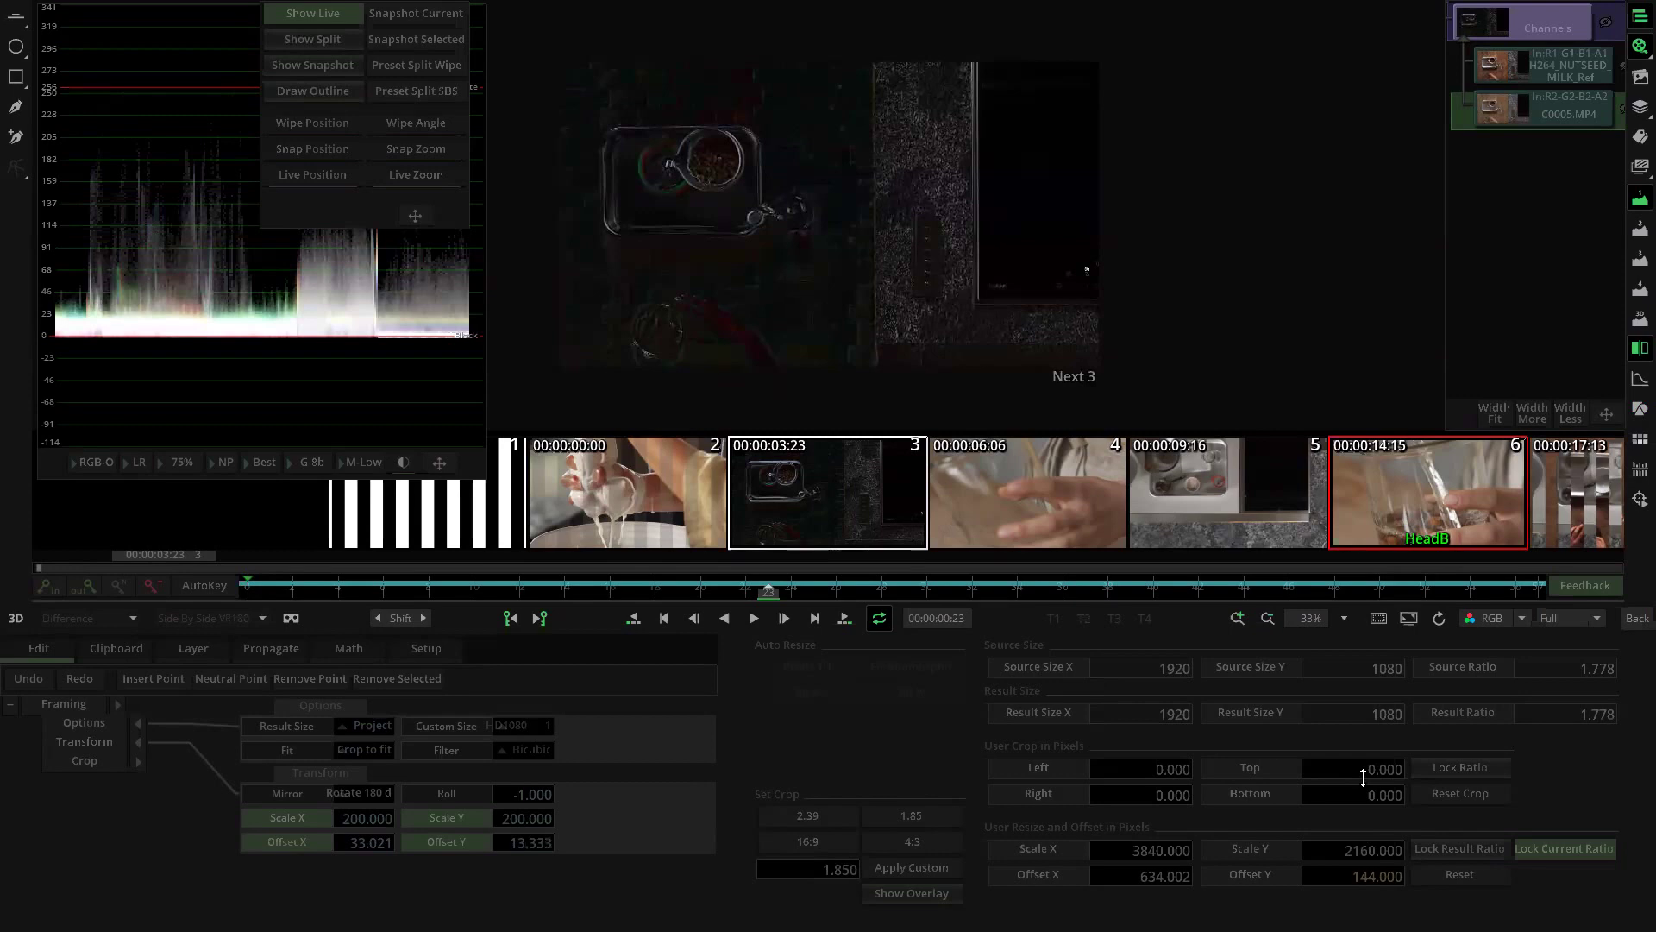
drag(1138, 874, 1101, 849)
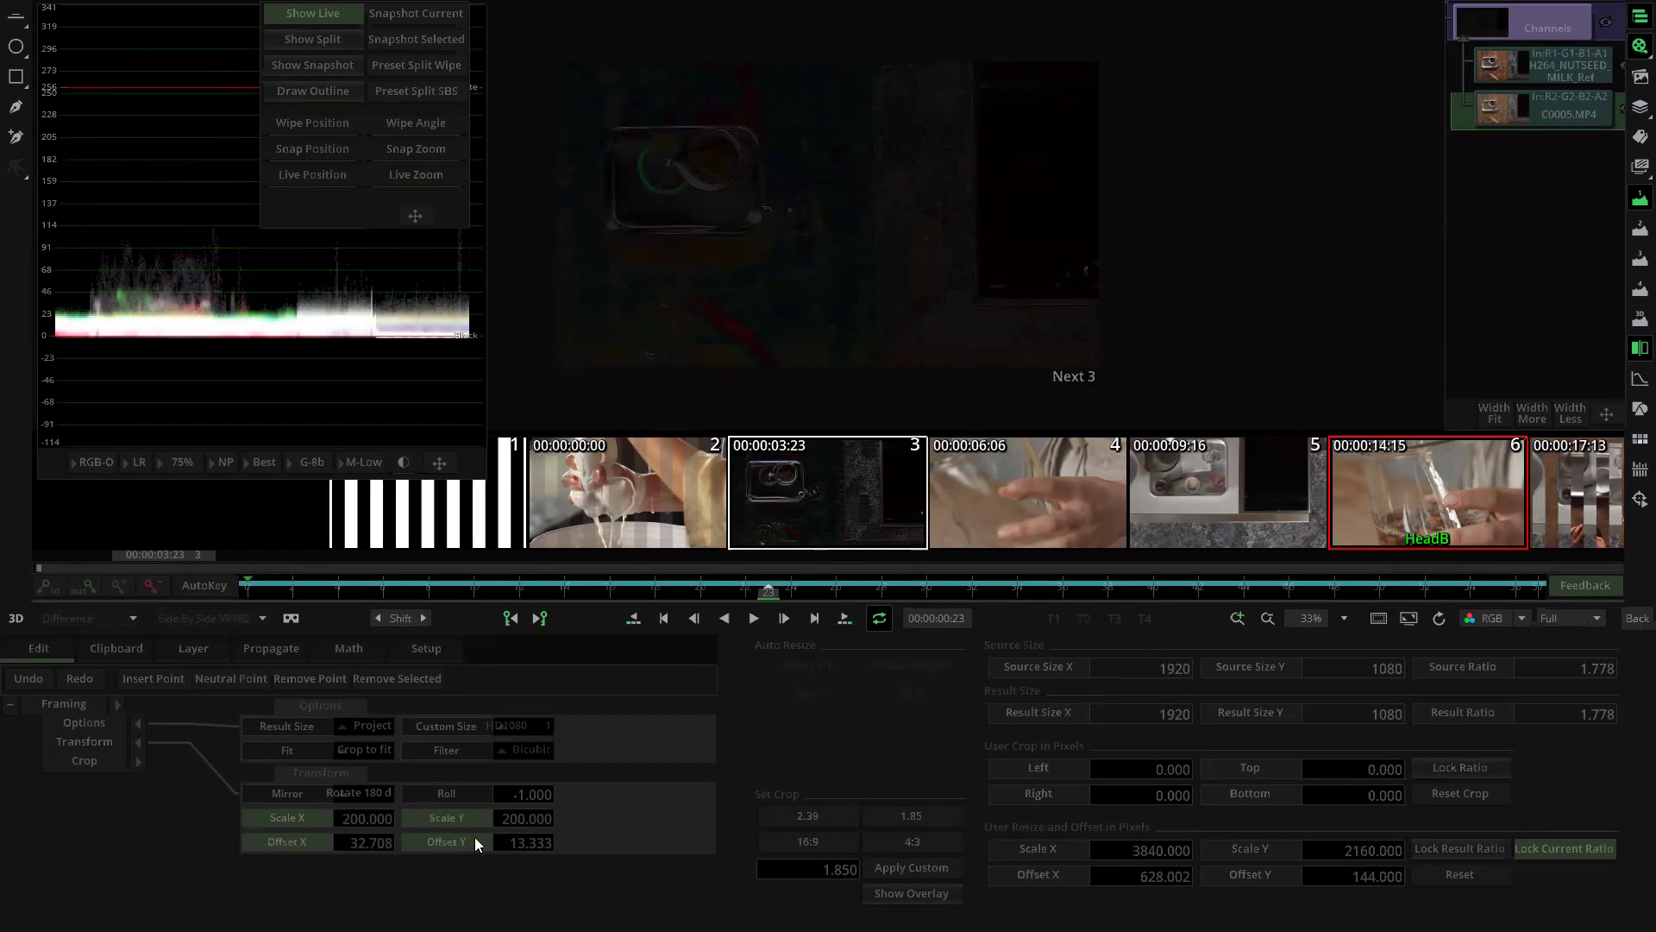
click(1634, 619)
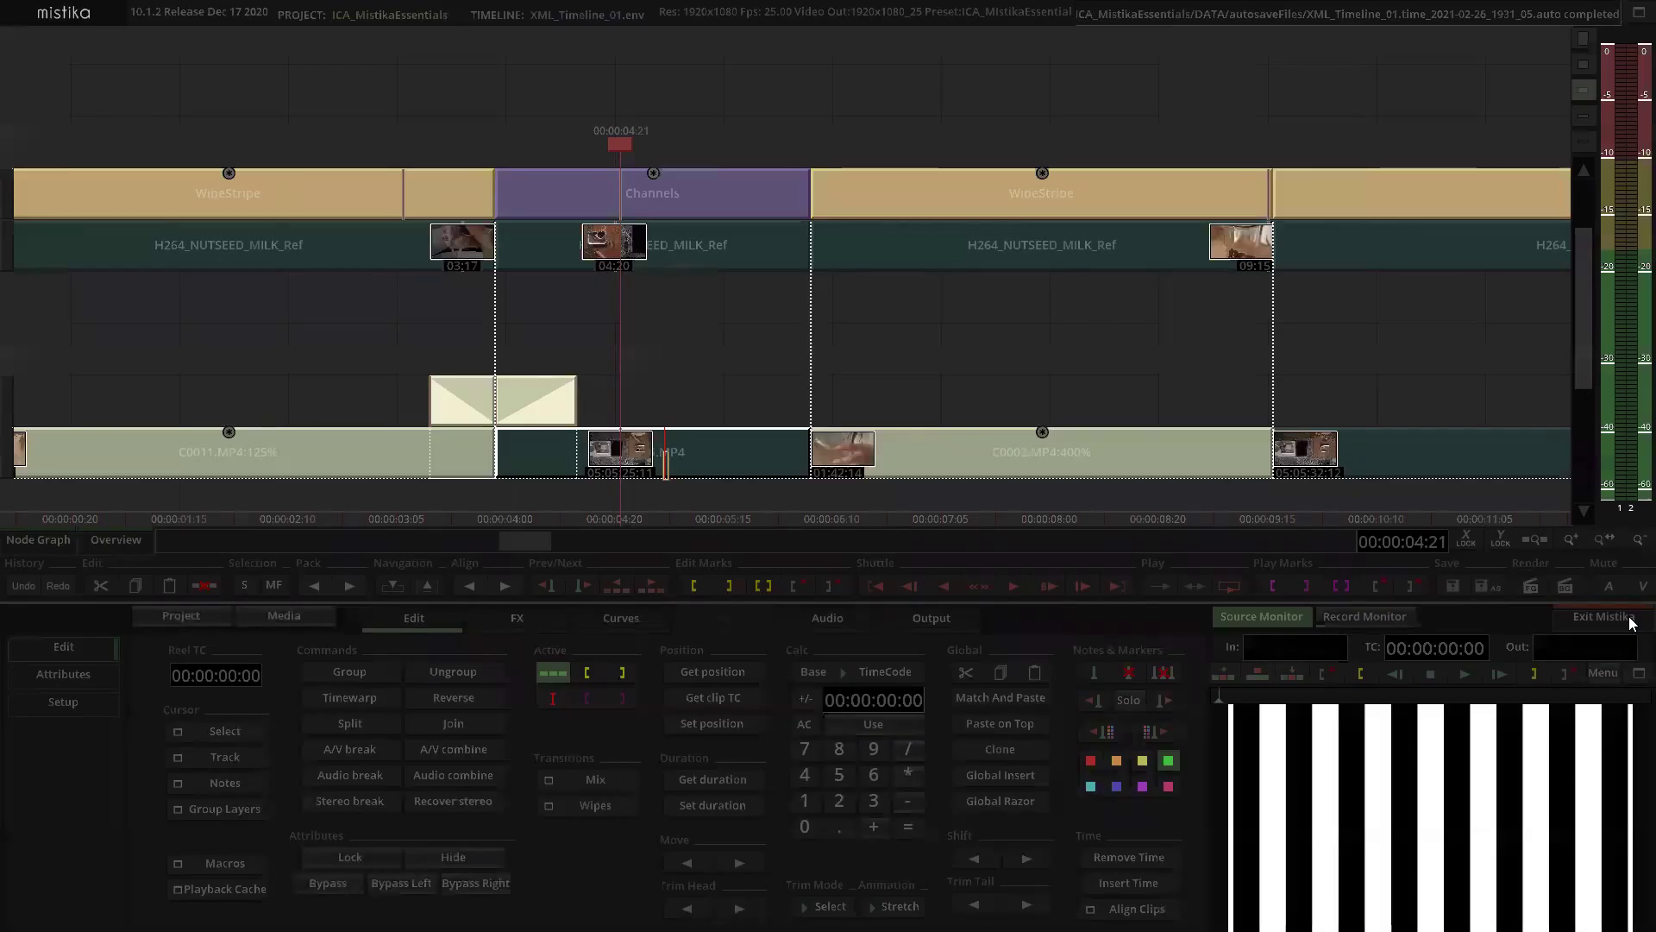
Step: Rename the WipeStripe effect over the first segment as ConformCheck_WipeColumns
click(556, 107)
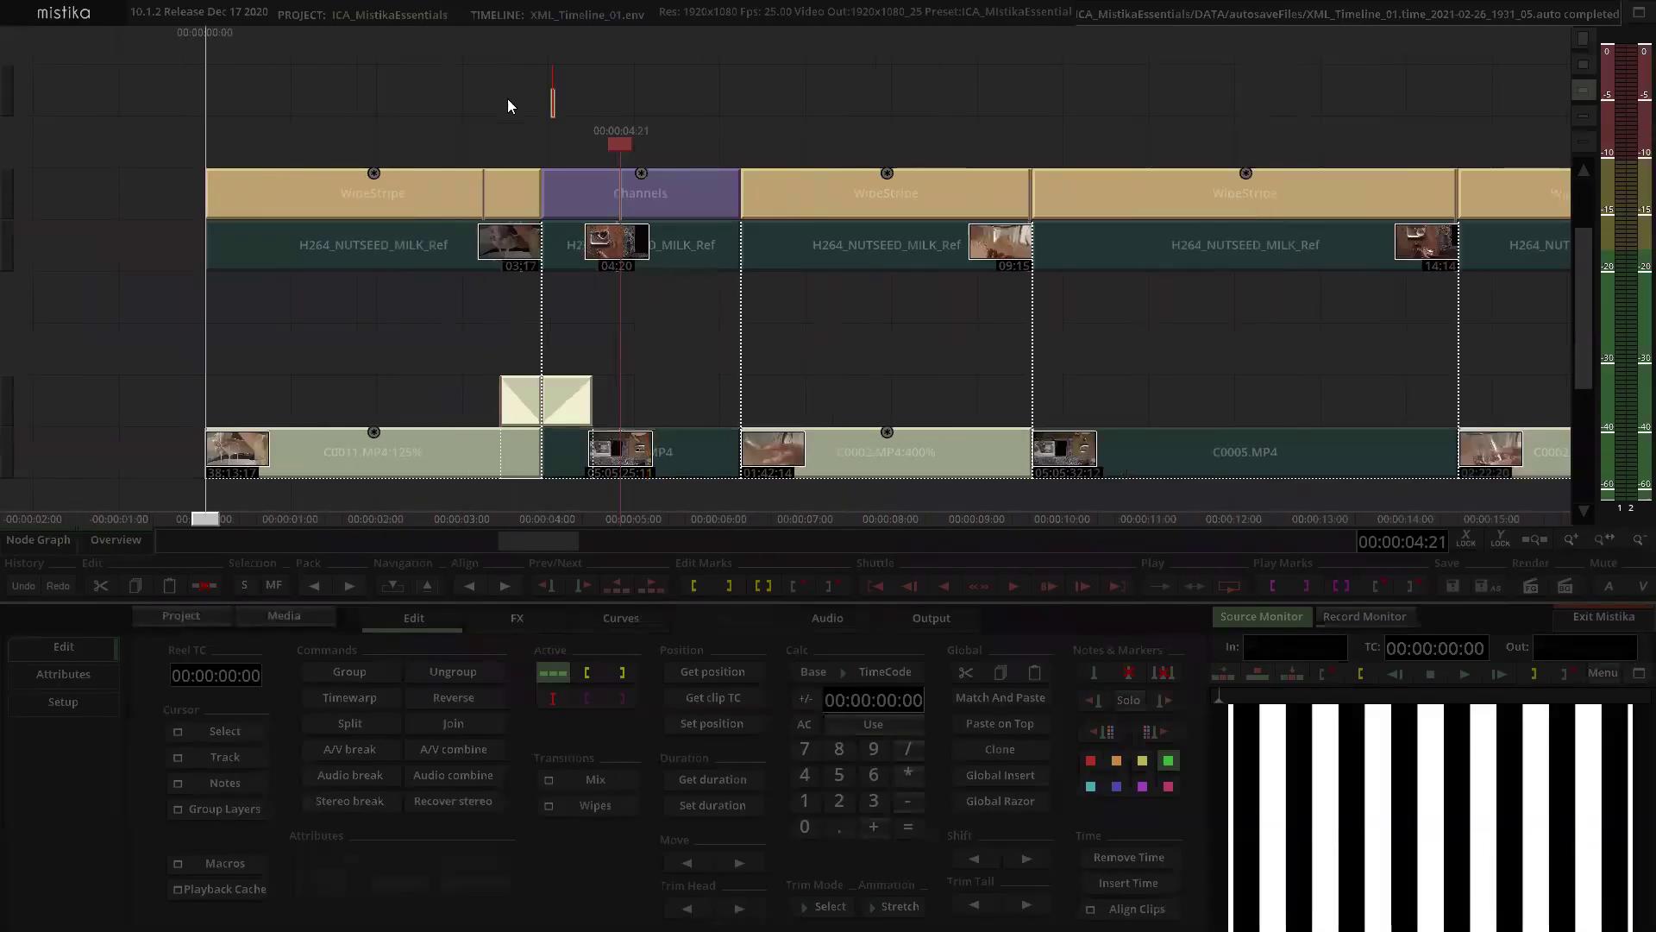
drag(452, 98, 674, 85)
click(651, 92)
click(629, 172)
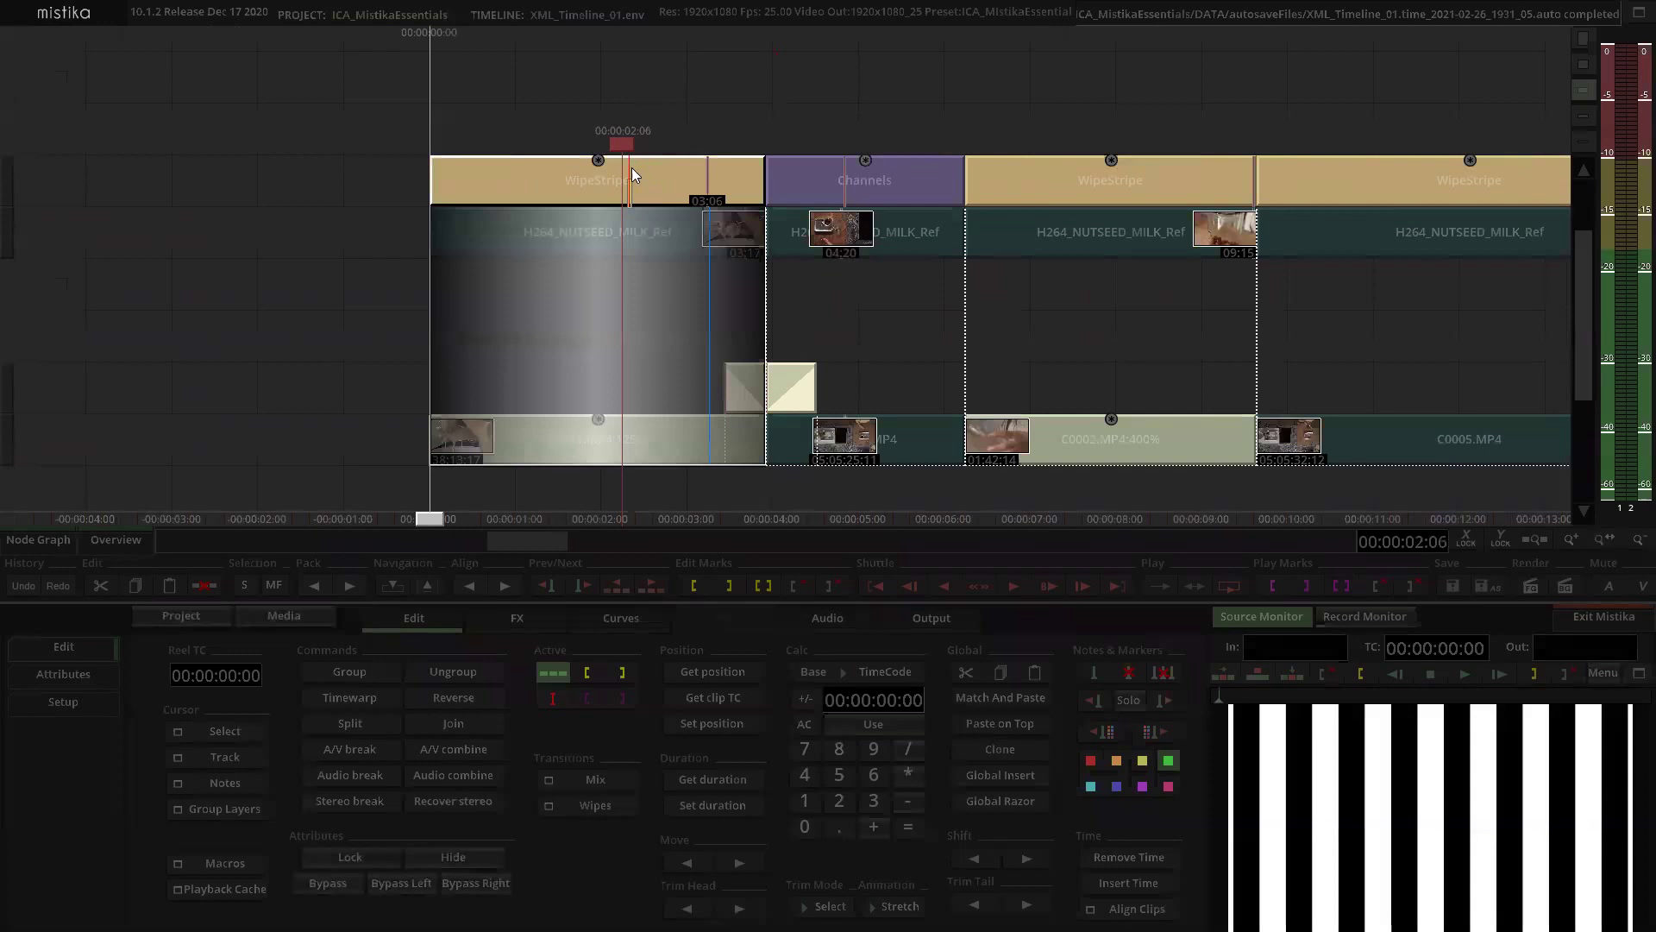
click(92, 678)
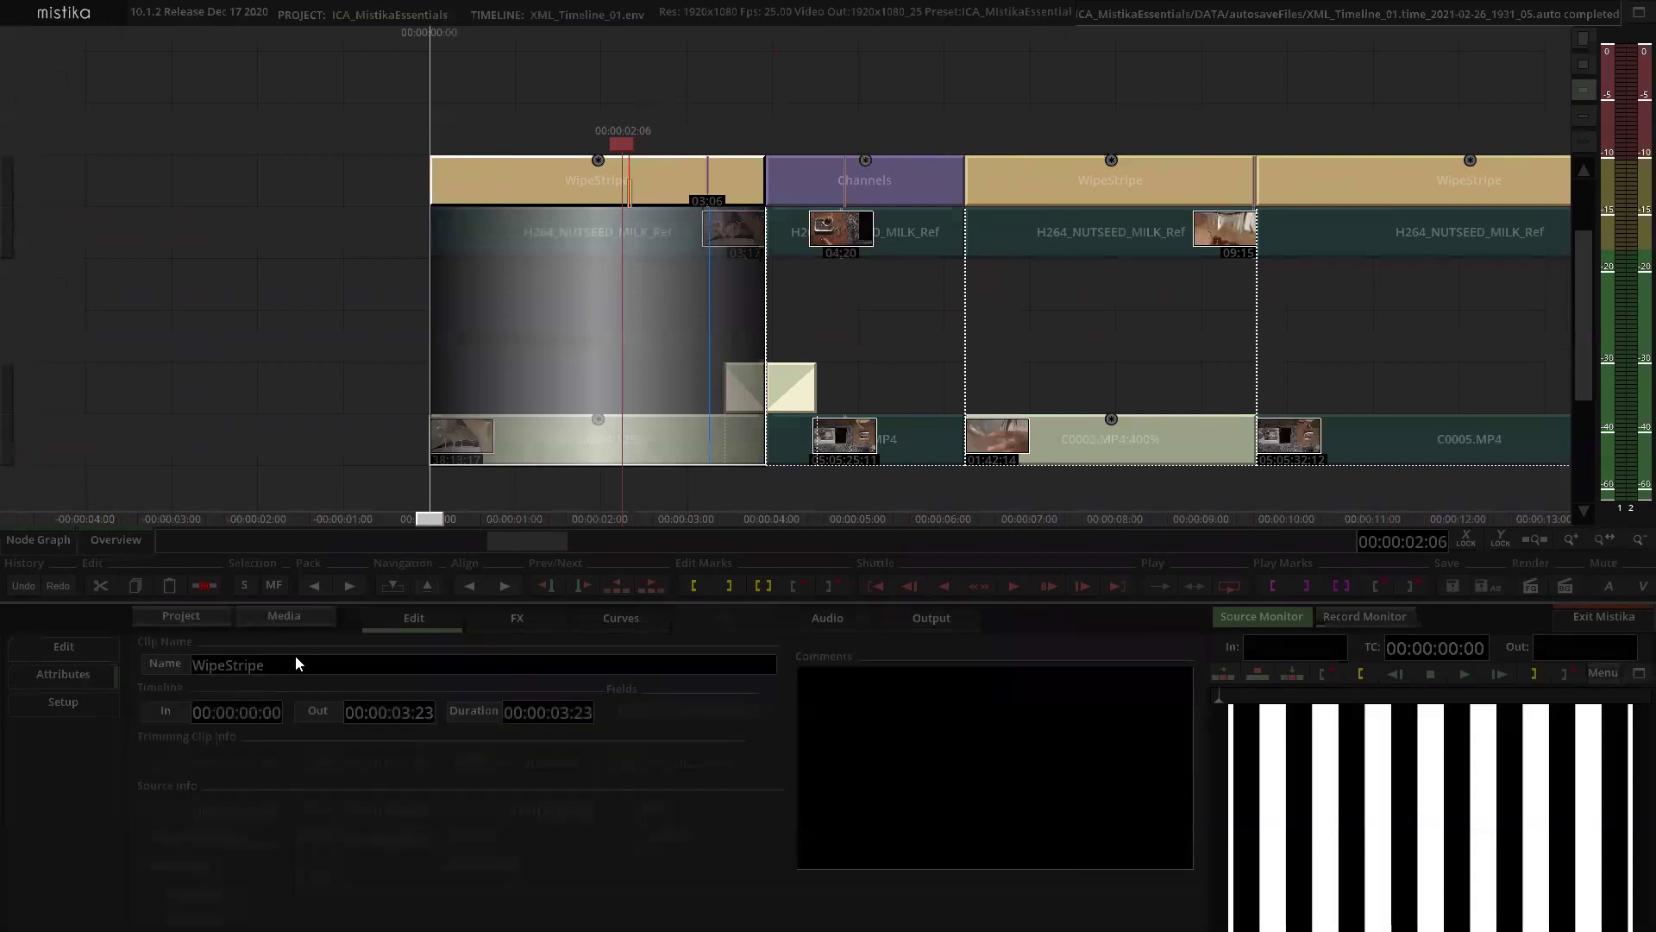
key(BackSpace)
key(BackSpace)
key(BackSpace)
key(BackSpace)
key(BackSpace)
key(BackSpace)
key(BackSpace)
text(Conform)
text(Columns)
click(632, 289)
Step: From the ConformCheck_WipeColumns effect, browse to the GLOBAL_PRESETS folder and set it as the preset destination folder
double_click(669, 171)
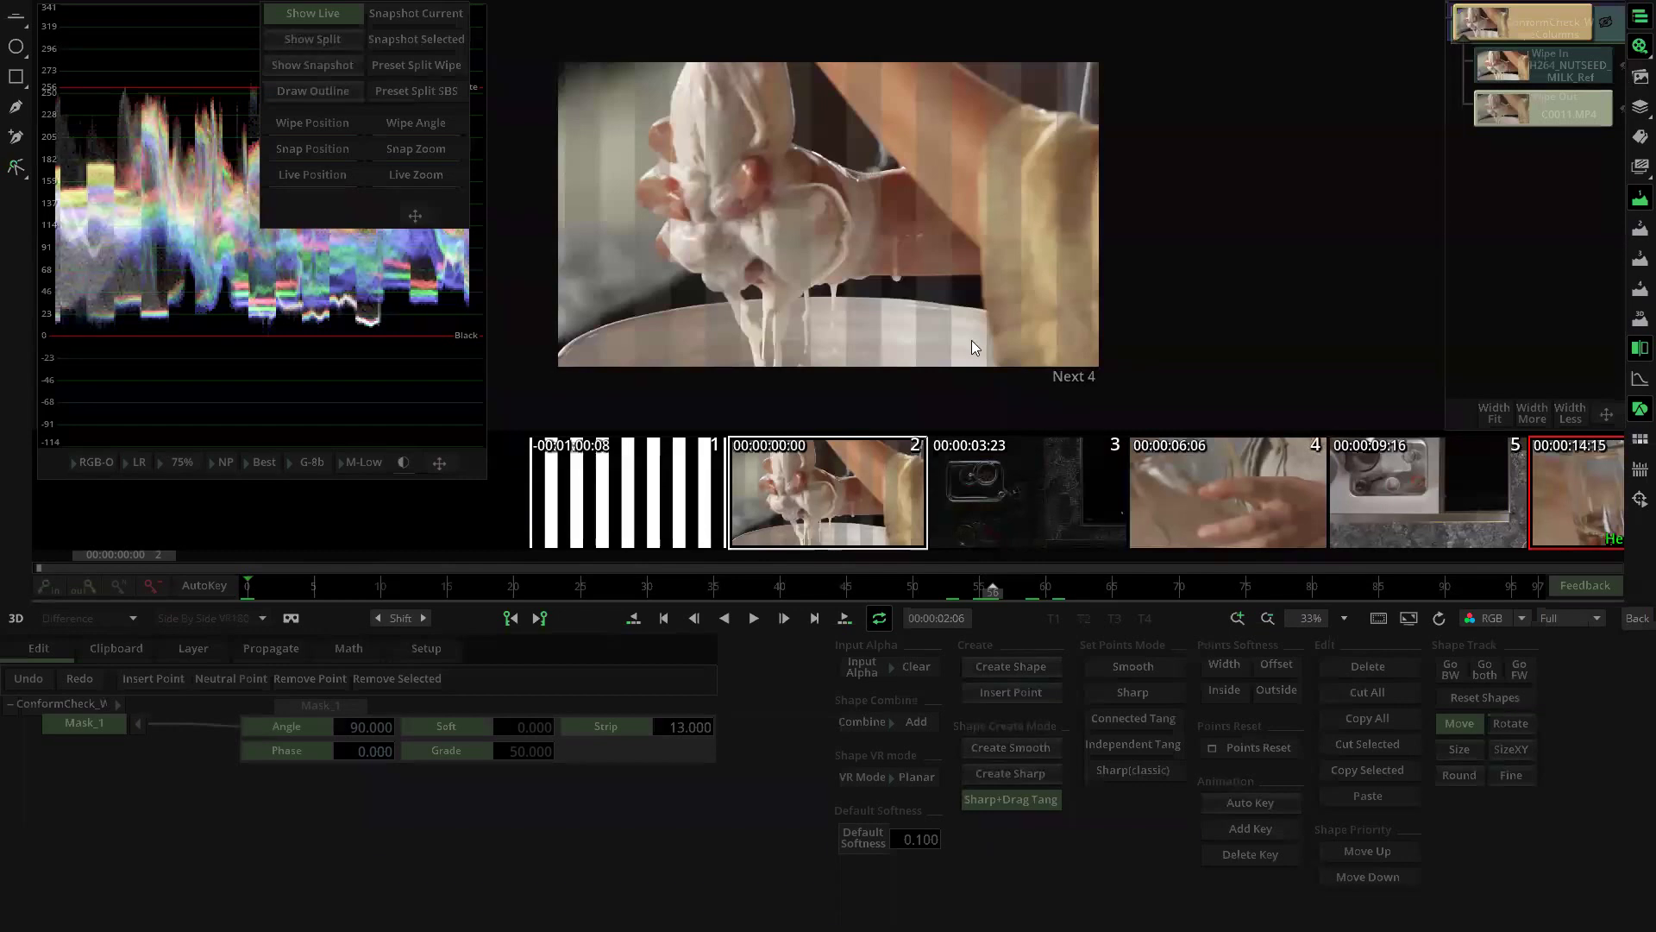
click(1634, 82)
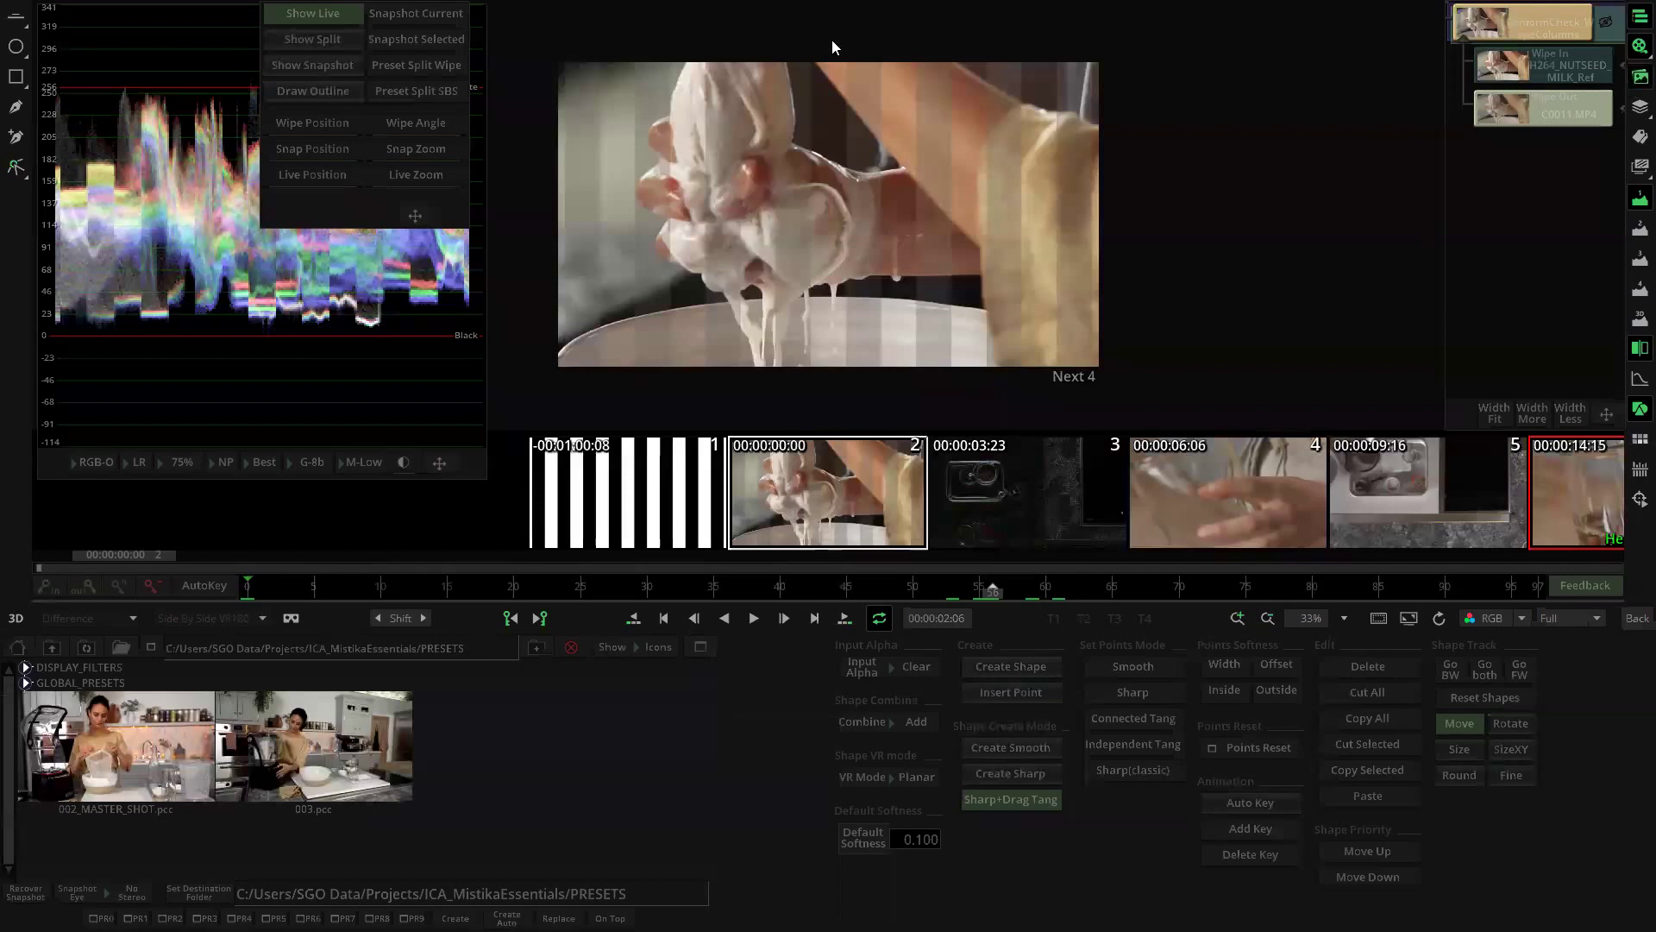
key(Down)
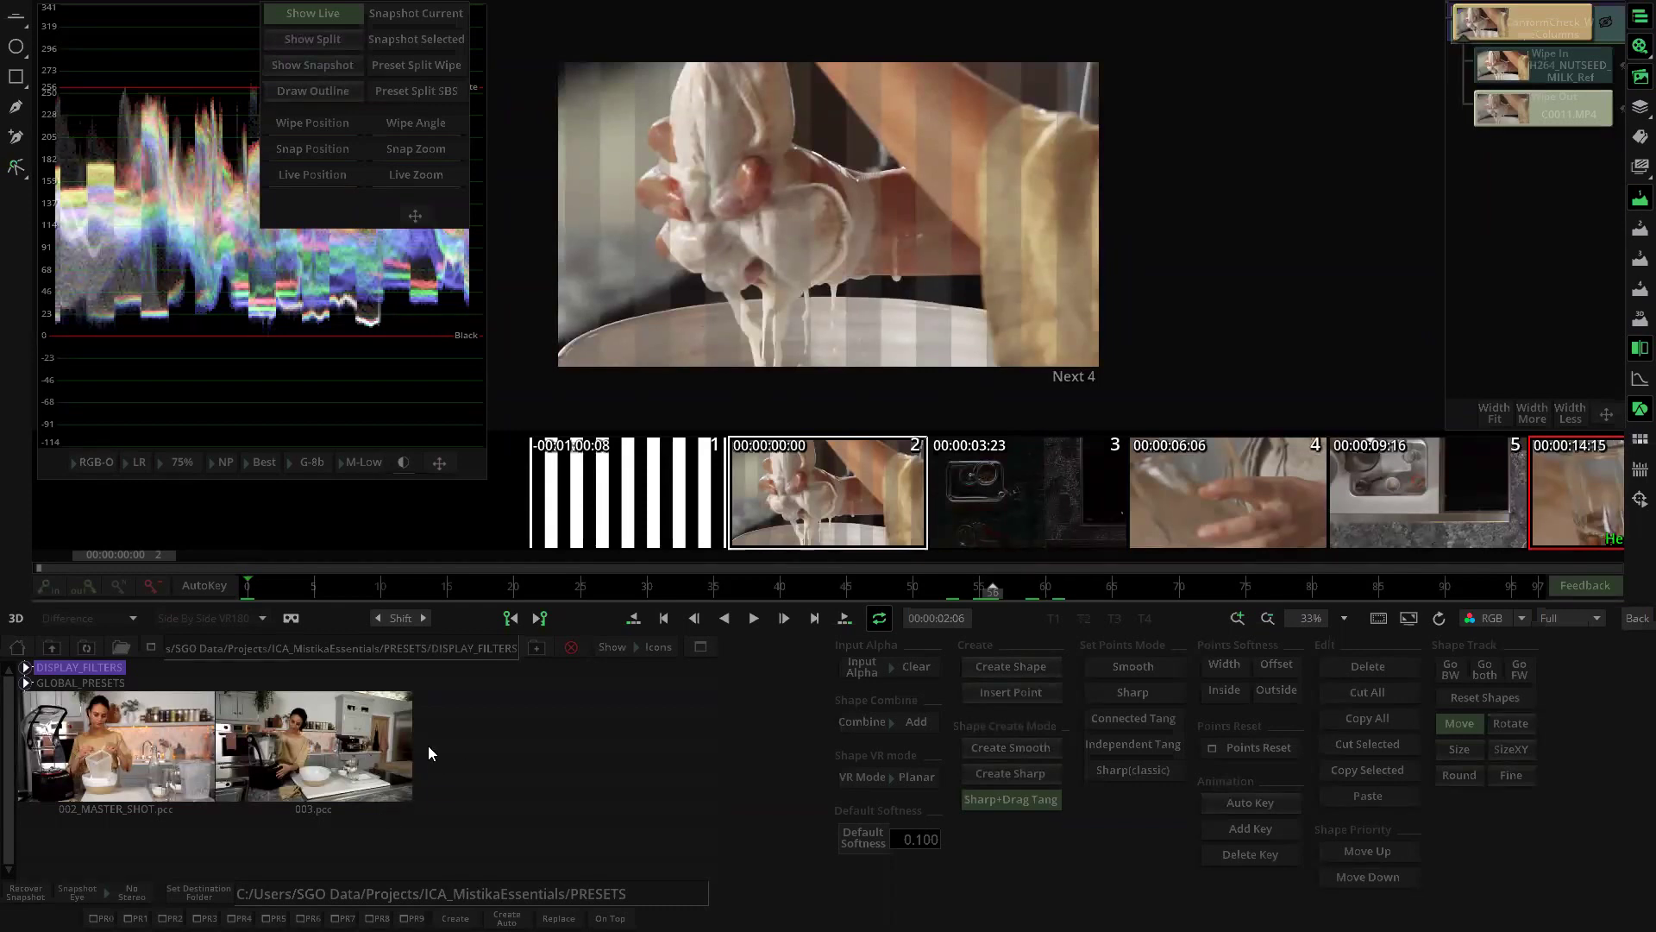
click(37, 684)
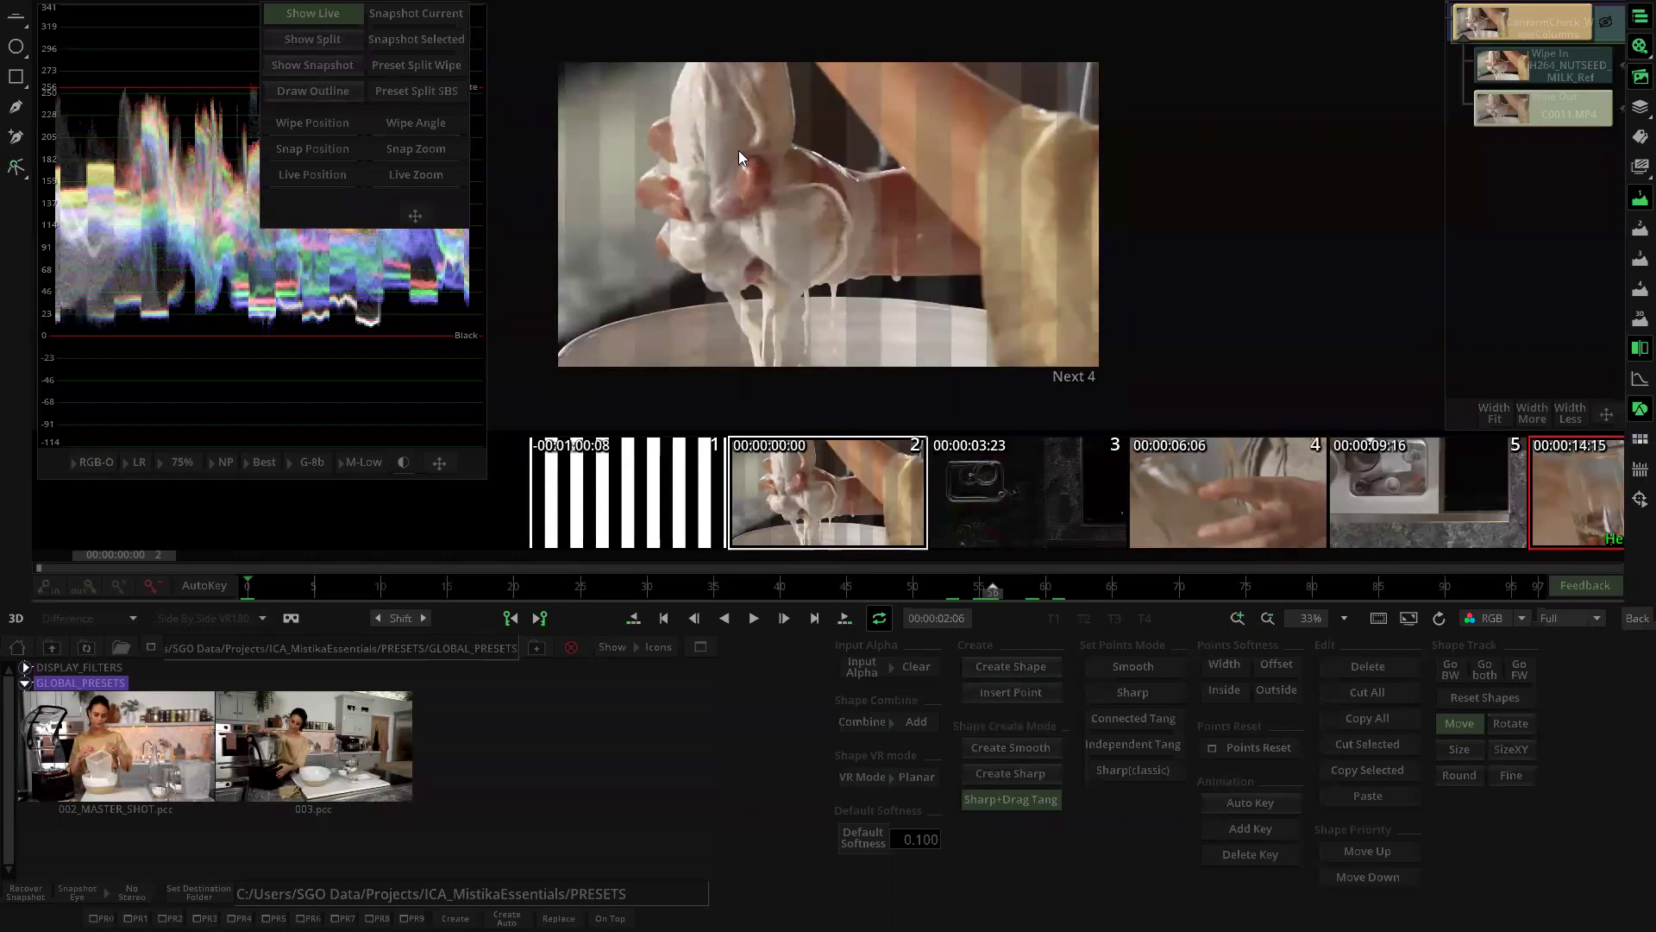
click(41, 681)
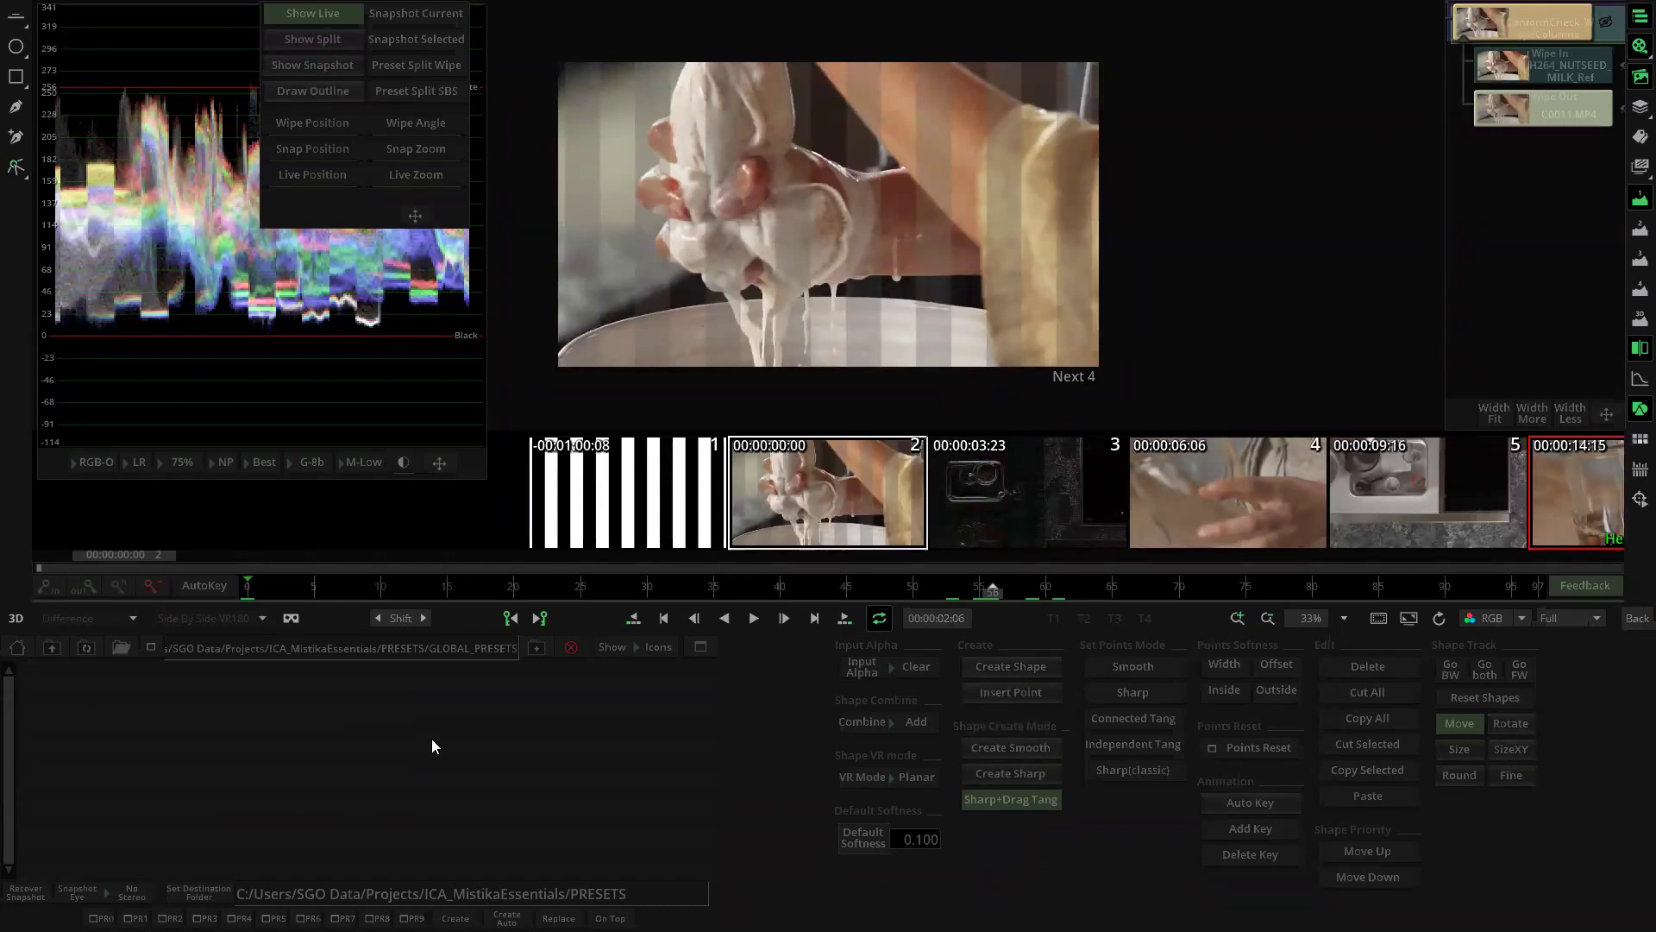
click(197, 892)
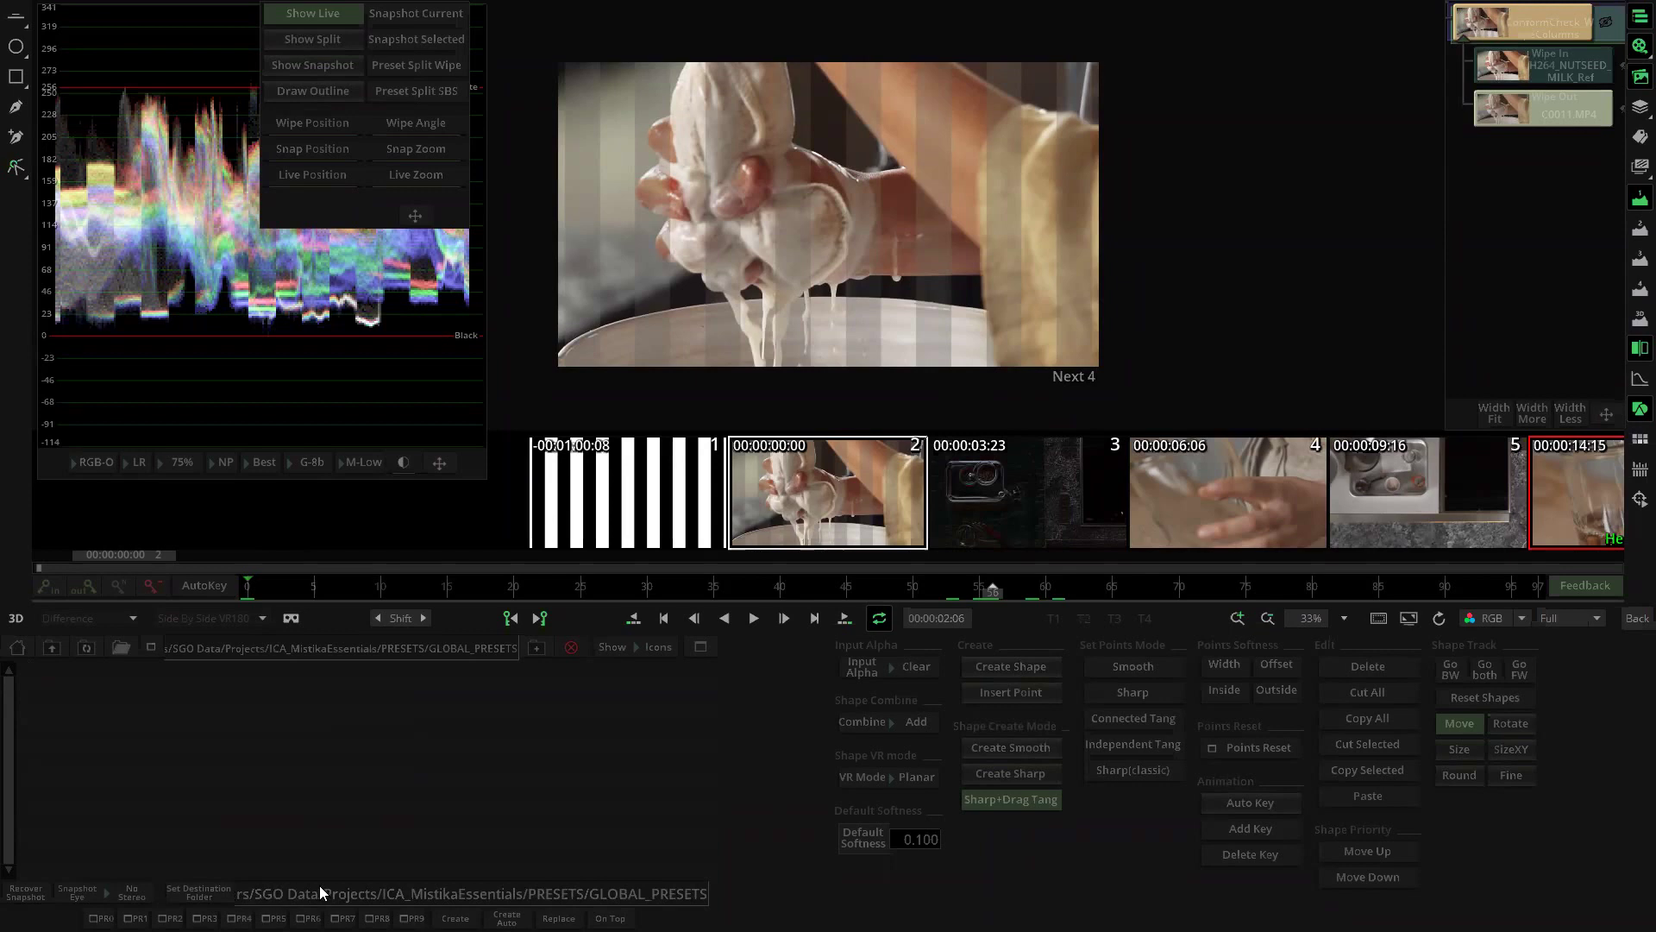
drag(586, 891, 741, 877)
click(700, 894)
Step: Save the striped wipe effect as a global preset named ConformCheck_WipeC and return to the timeline
click(456, 918)
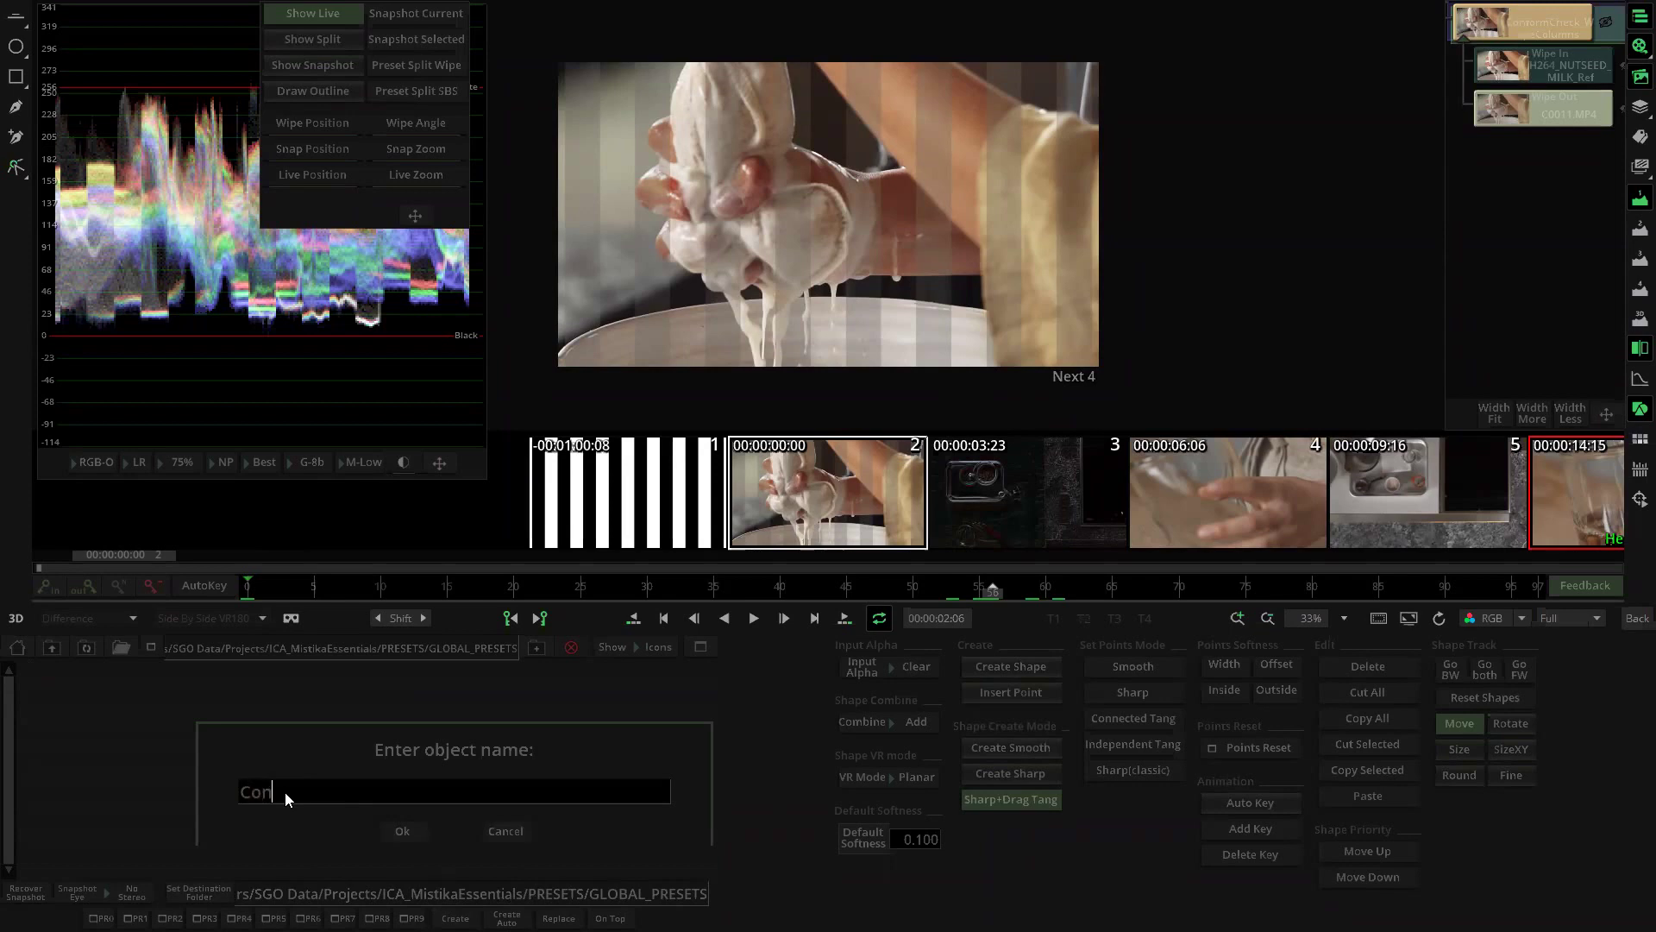
text(ConformCheck)
text( WipeC)
click(402, 830)
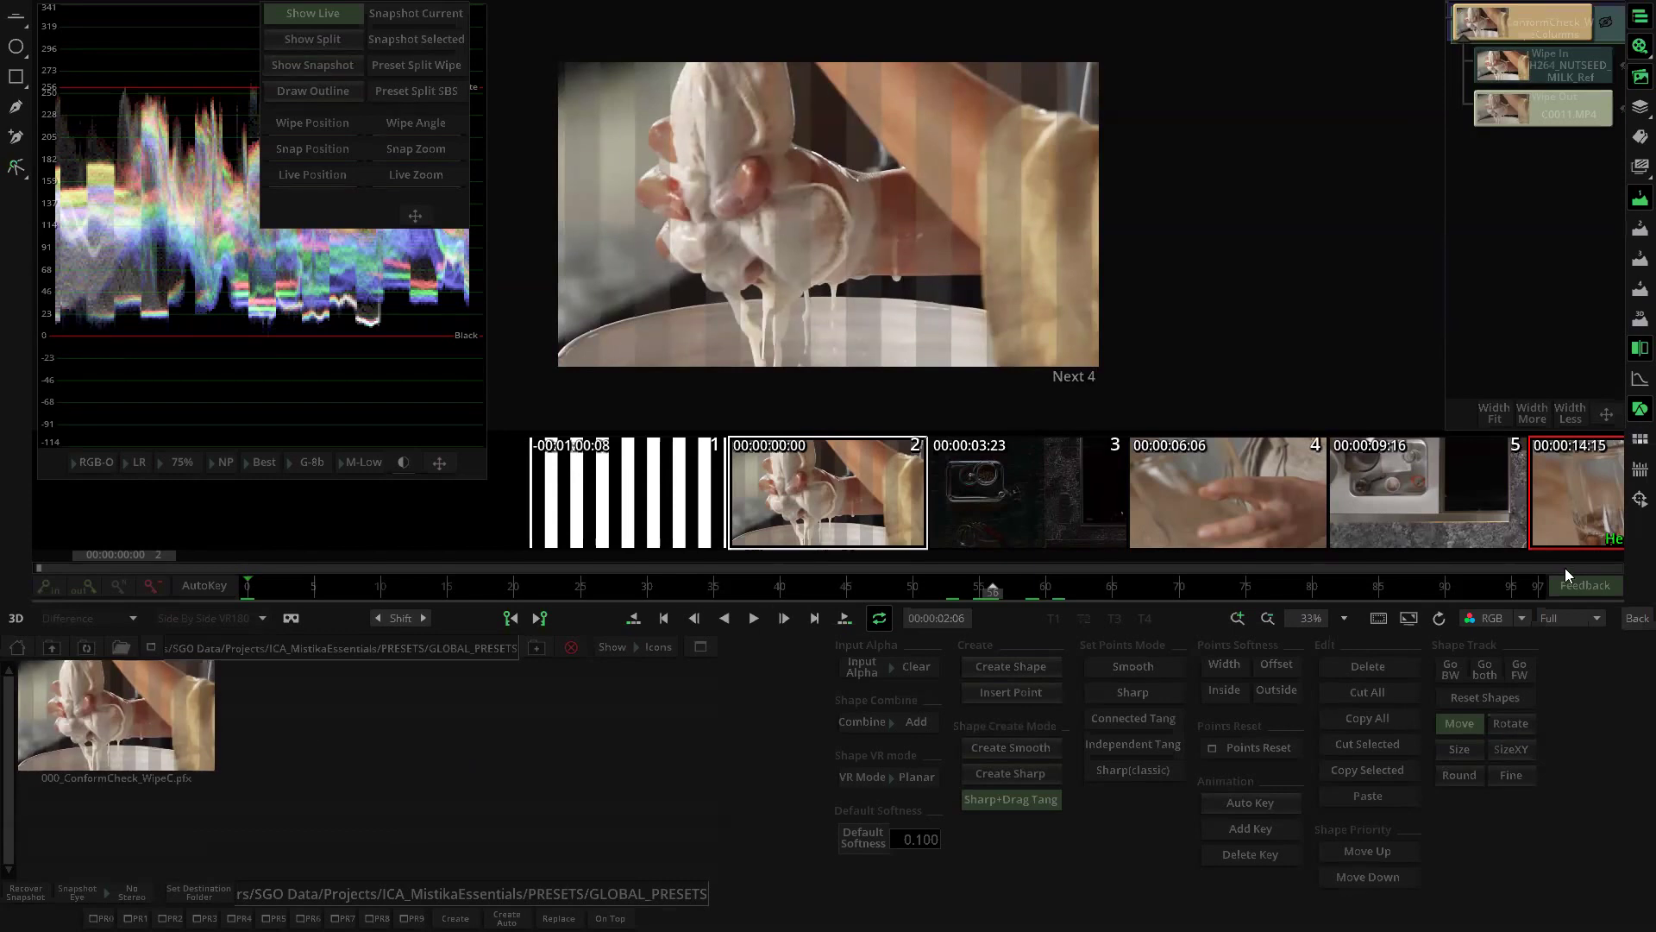
click(1638, 617)
Step: Rename the Channels effect over the second segment as ConformCheck_Difference
drag(941, 328, 759, 307)
click(675, 172)
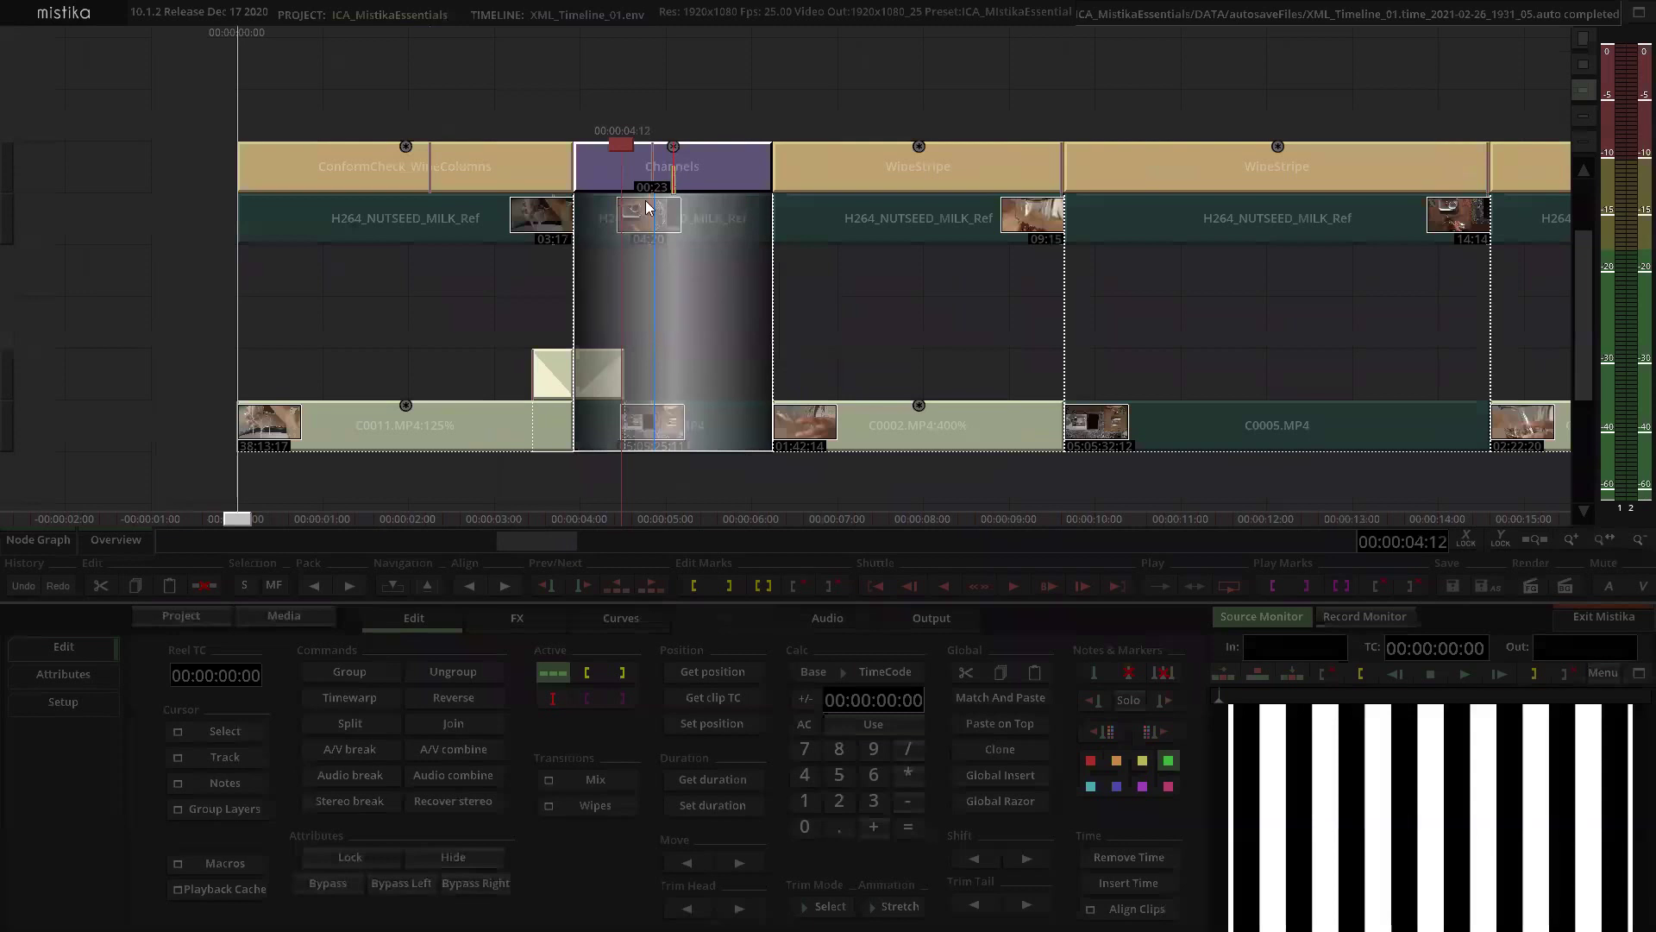
click(88, 670)
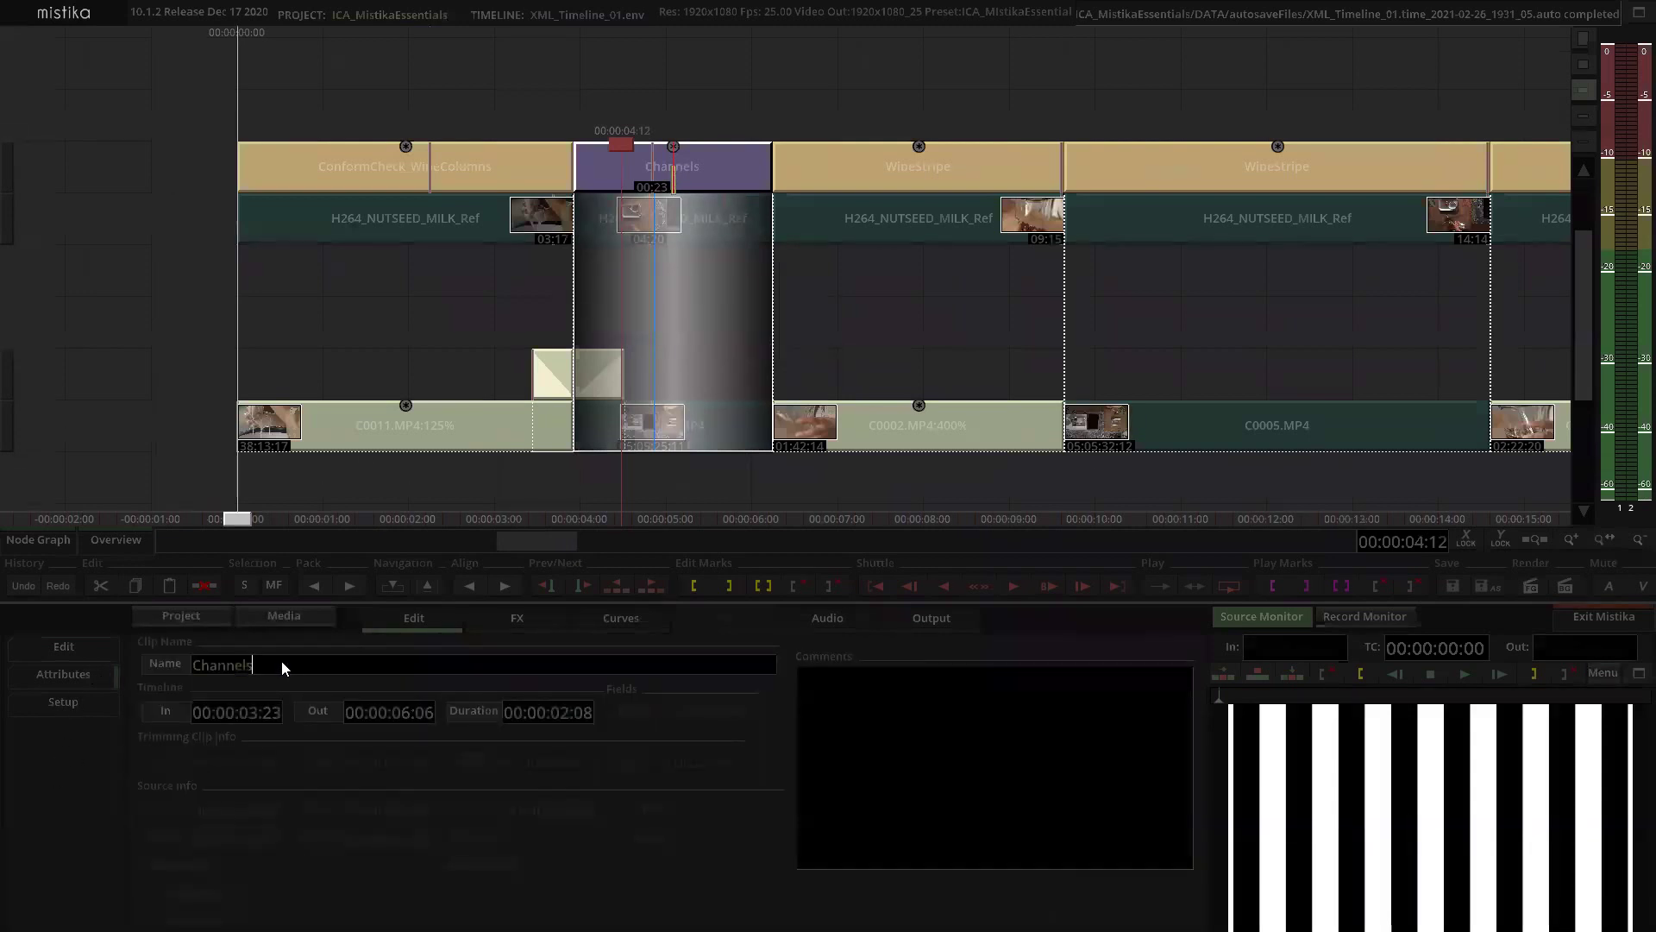
key(BackSpace)
key(BackSpace)
key(BackSpace)
key(BackSpace)
key(BackSpace)
key(BackSpace)
key(BackSpace)
key(BackSpace)
text(Conform)
text(k_Difference)
key(Return)
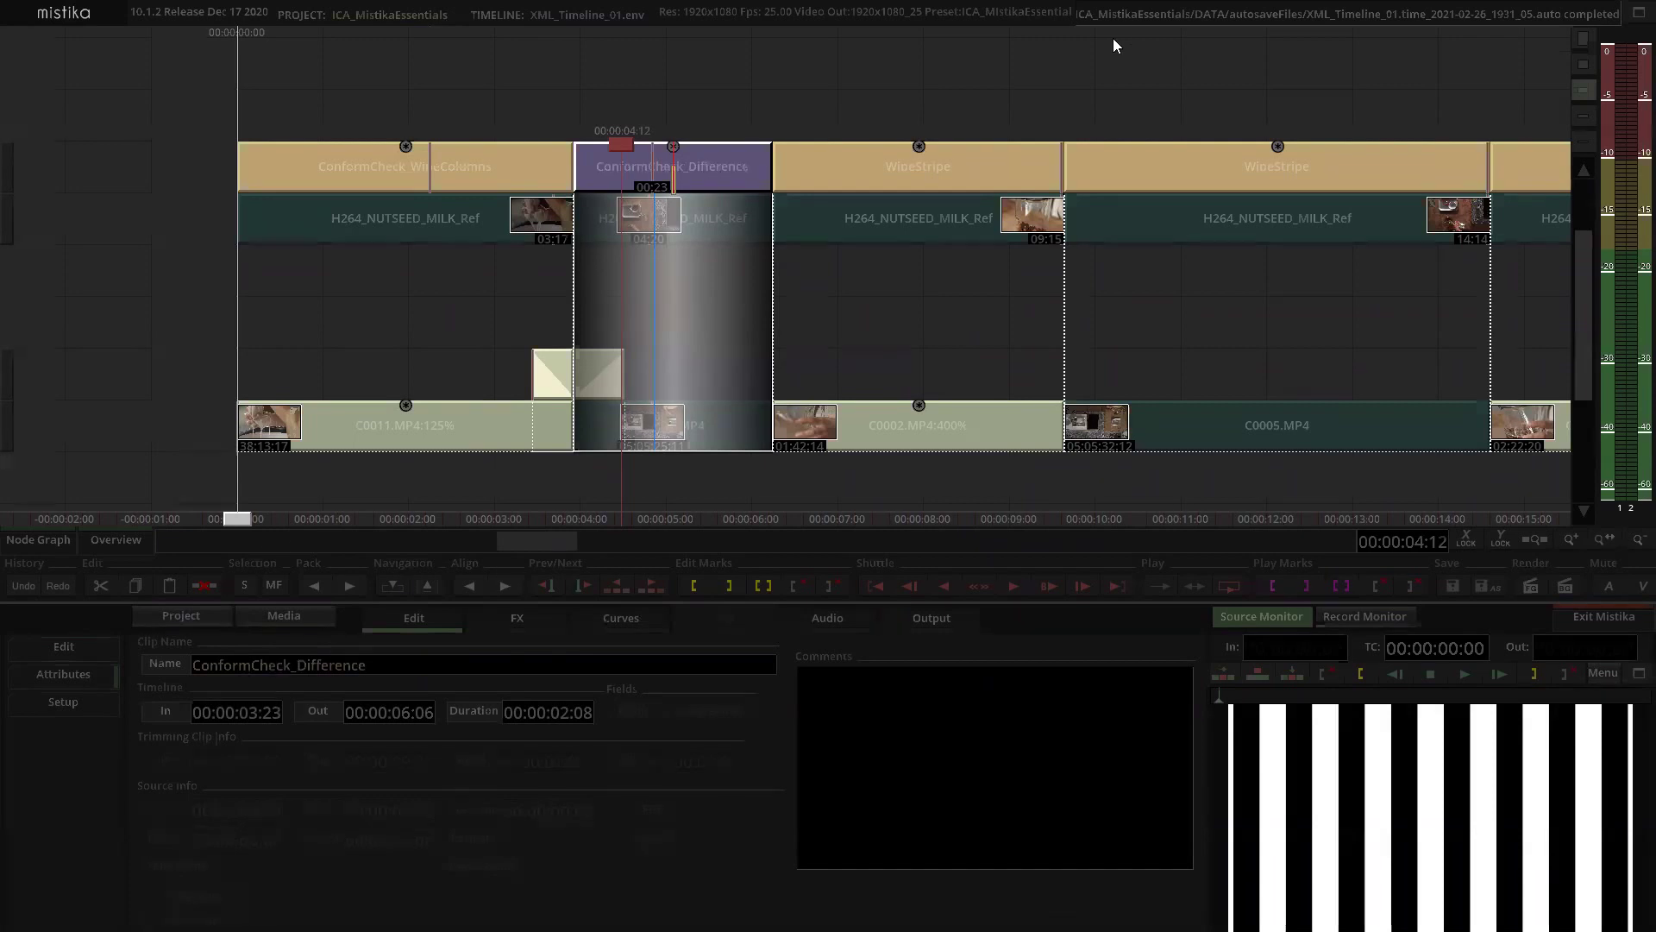
Step: Save the second segment's difference effect as a global preset named ConformCheck_Difference and return to the timeline
double_click(731, 156)
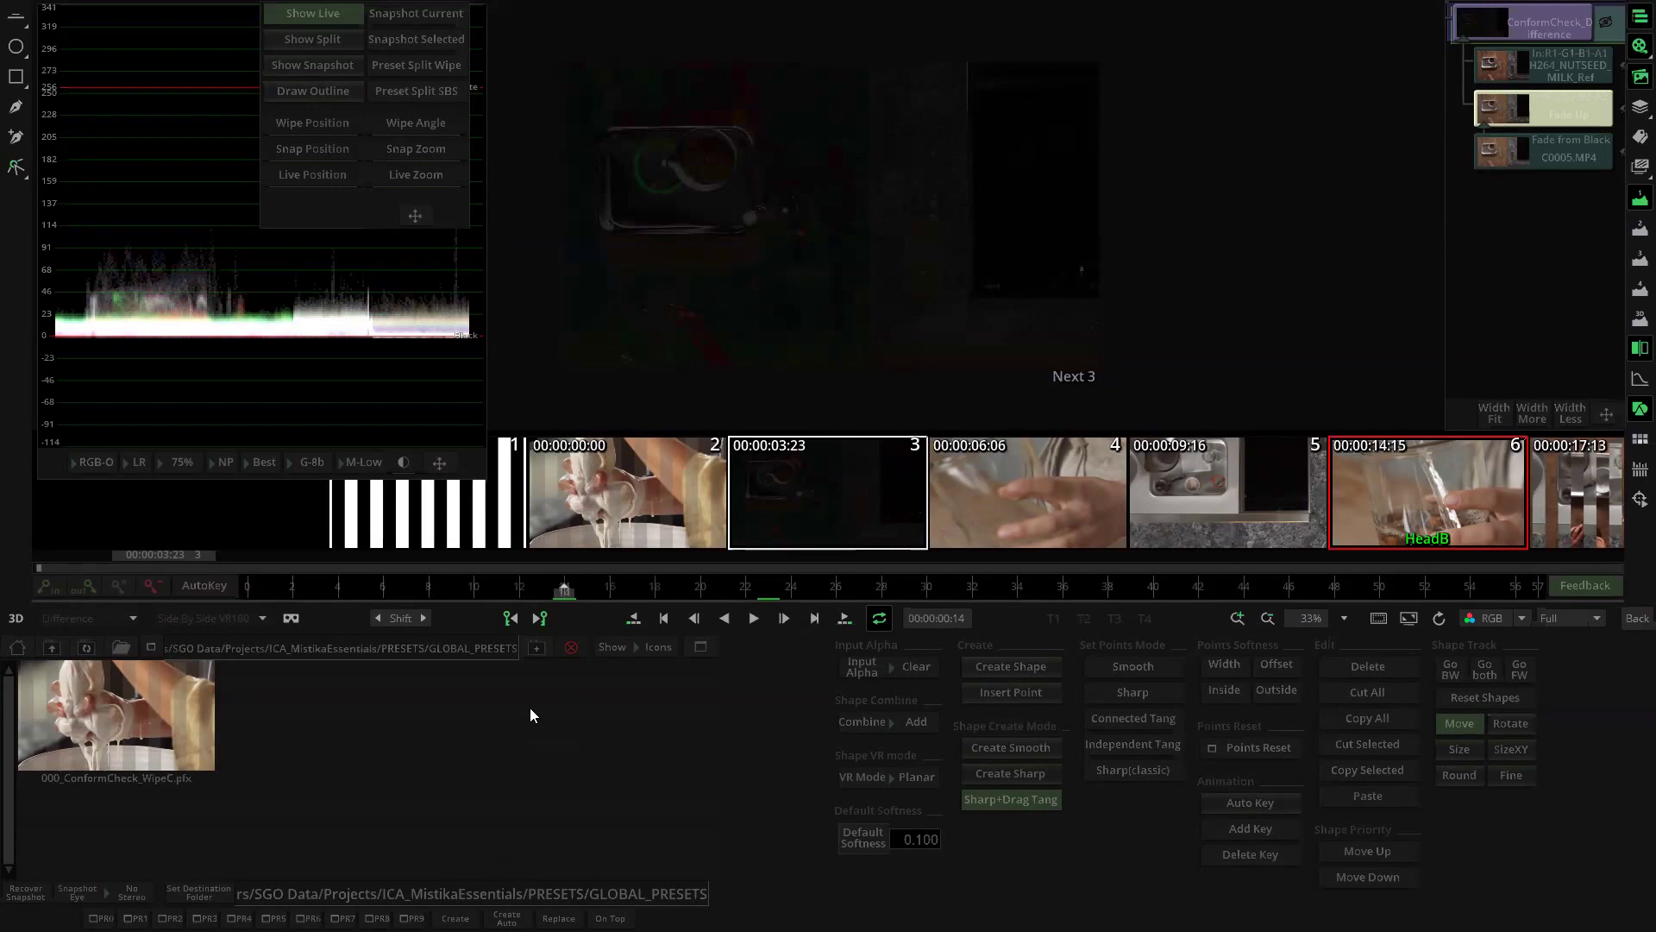
click(456, 918)
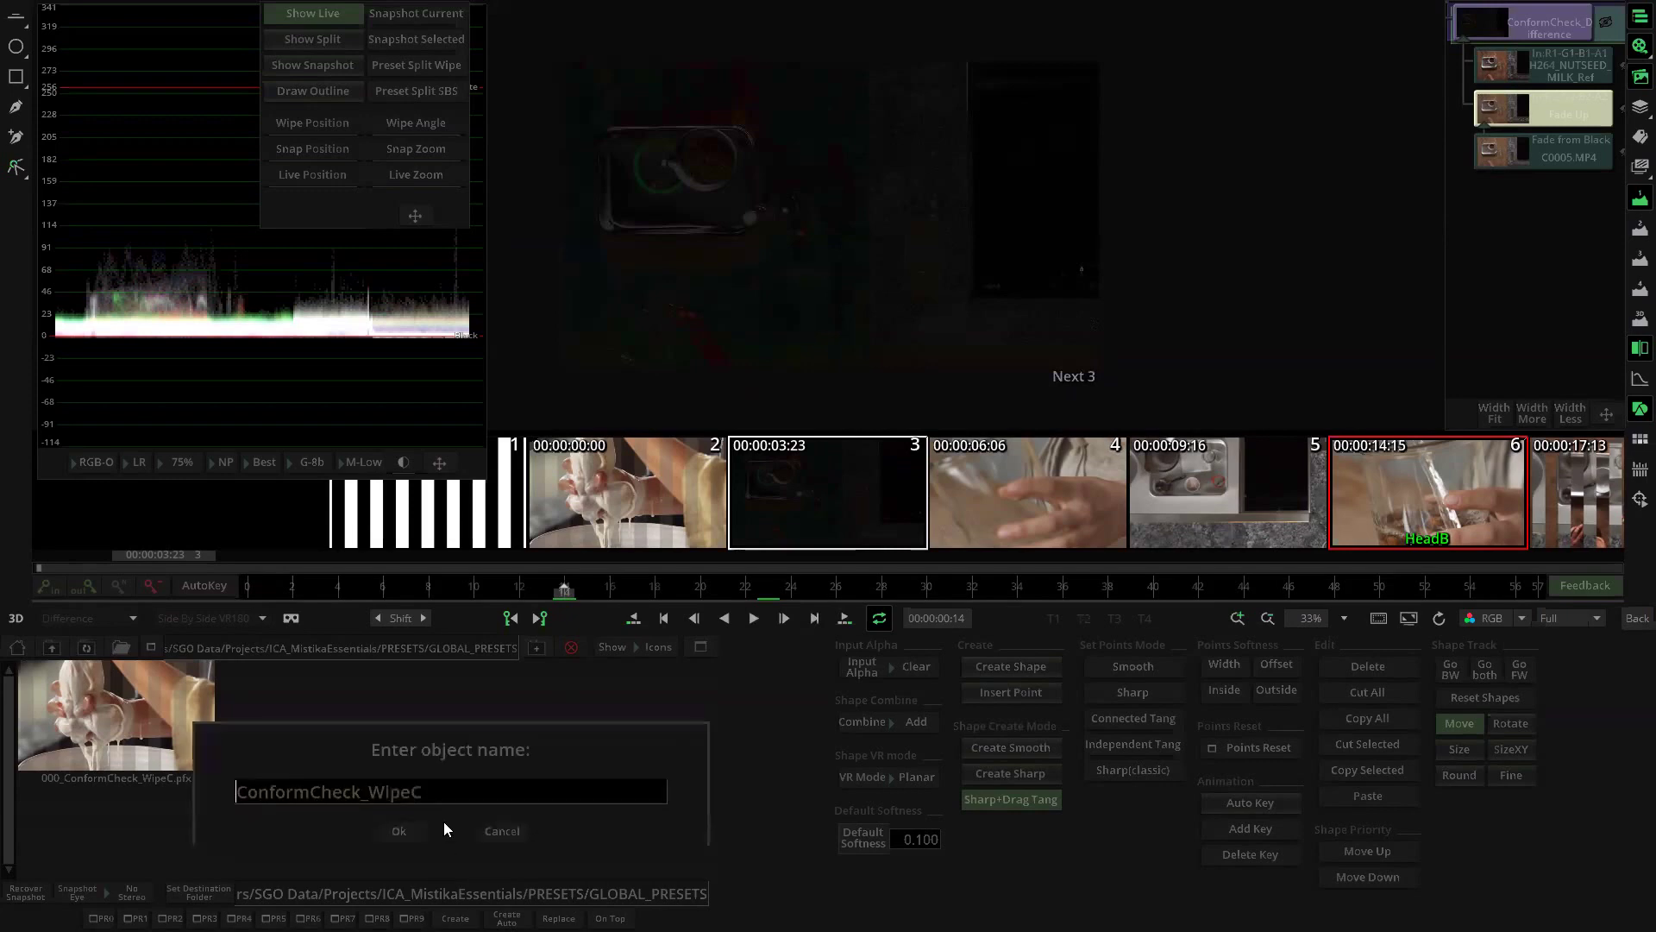
key(BackSpace)
key(BackSpace)
key(BackSpace)
key(BackSpace)
key(BackSpace)
text(Difference)
click(398, 837)
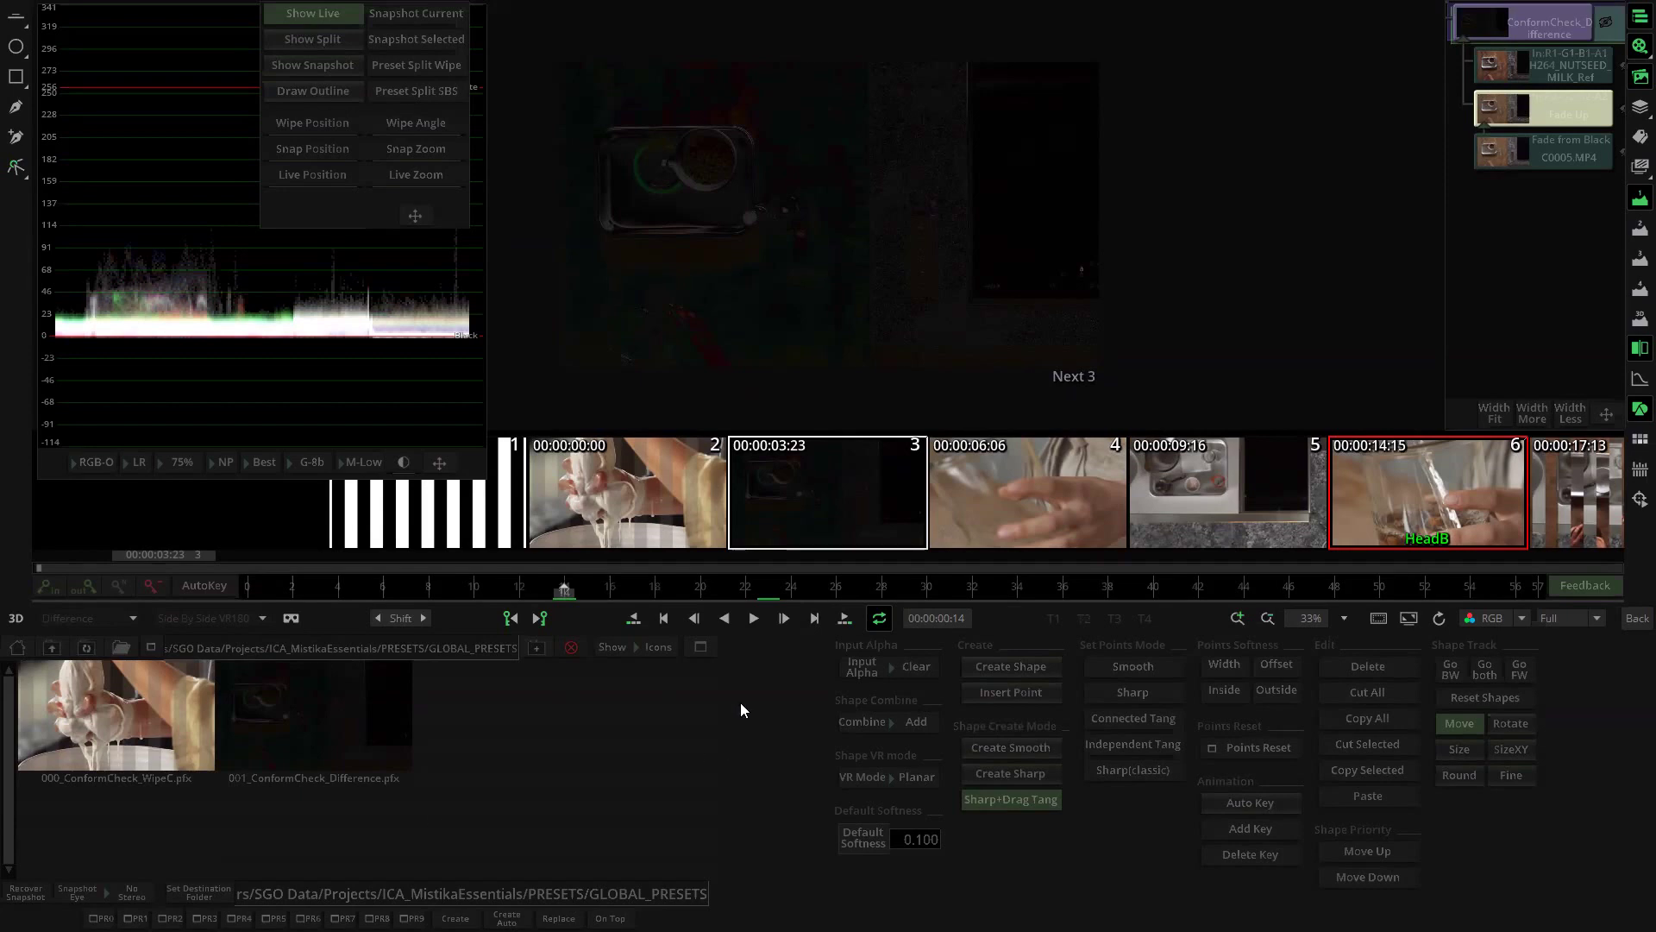
click(1637, 618)
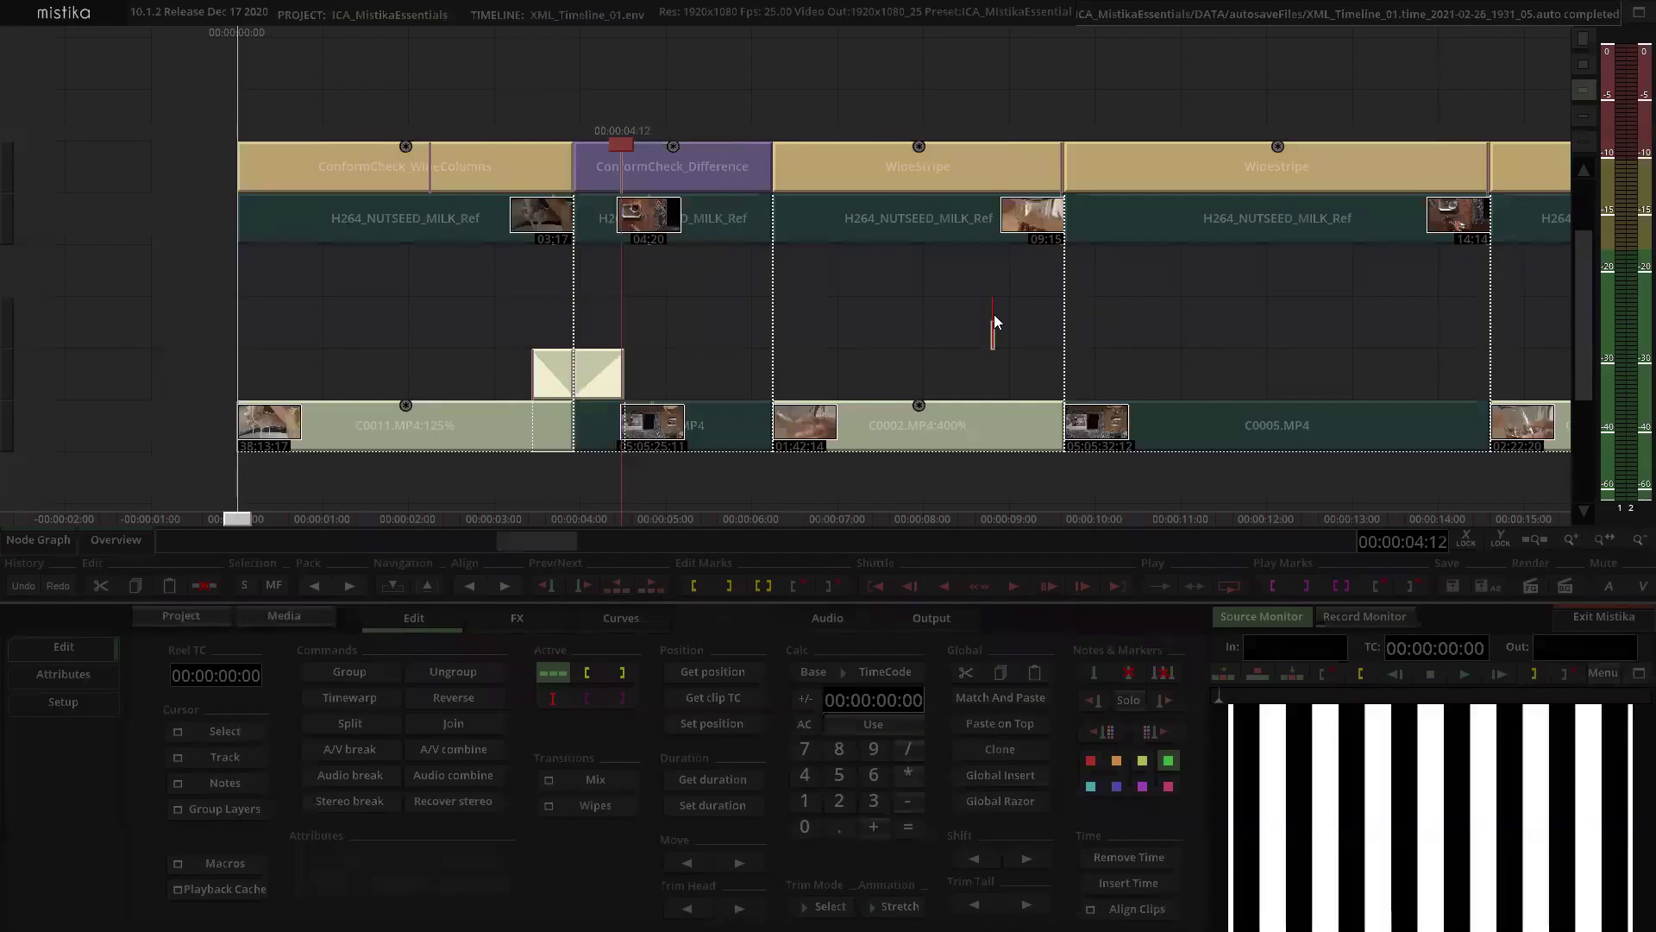
Step: Replace the WipeStripe effect on the C0005.MP4 segment starting at 00:00:09:16 with the ConformCheck_Difference preset
scroll(993, 314, down, 3)
click(904, 296)
drag(835, 373, 845, 323)
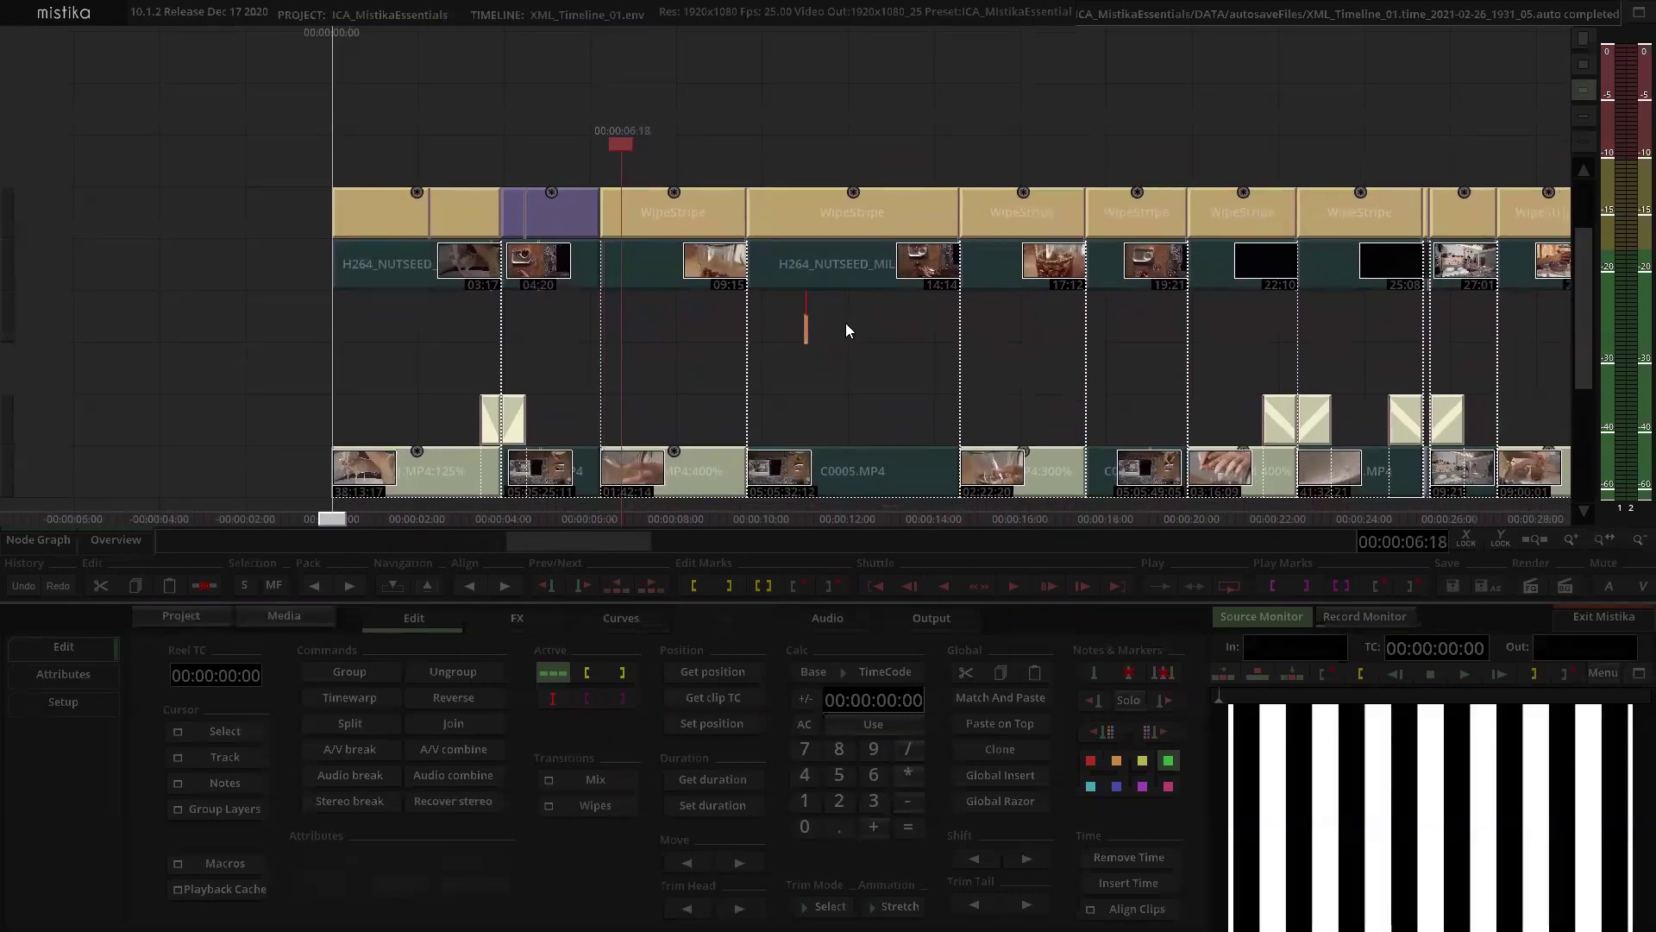
scroll(895, 342, up, 2)
scroll(895, 343, down, 1)
drag(722, 361, 654, 344)
double_click(691, 217)
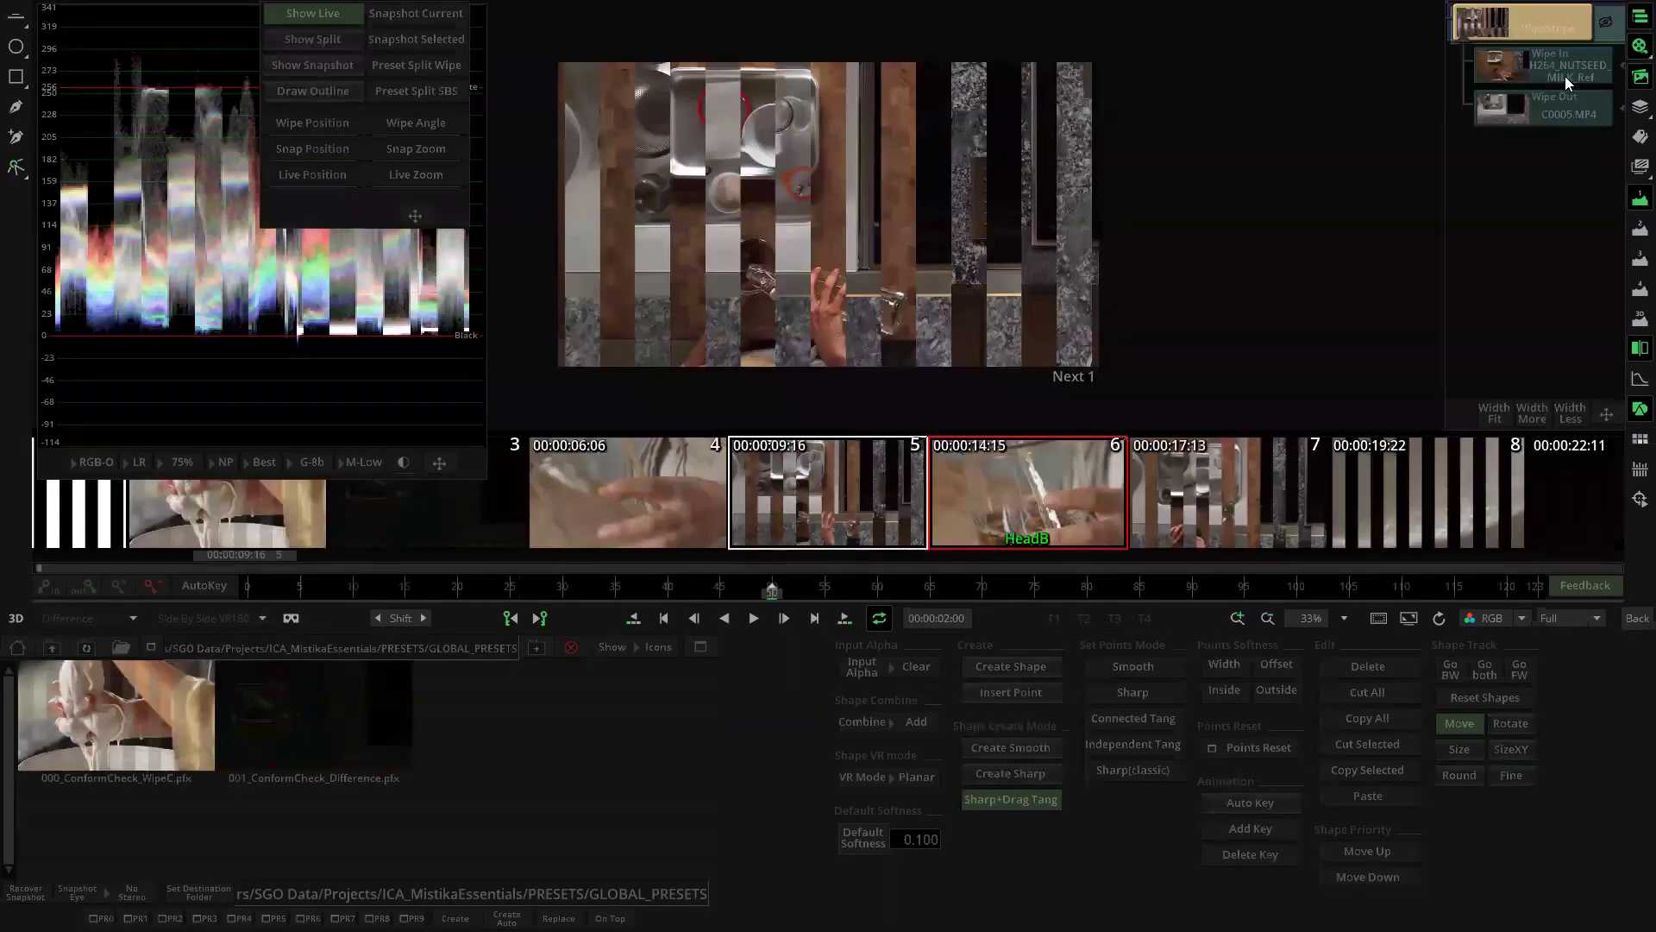
click(1635, 618)
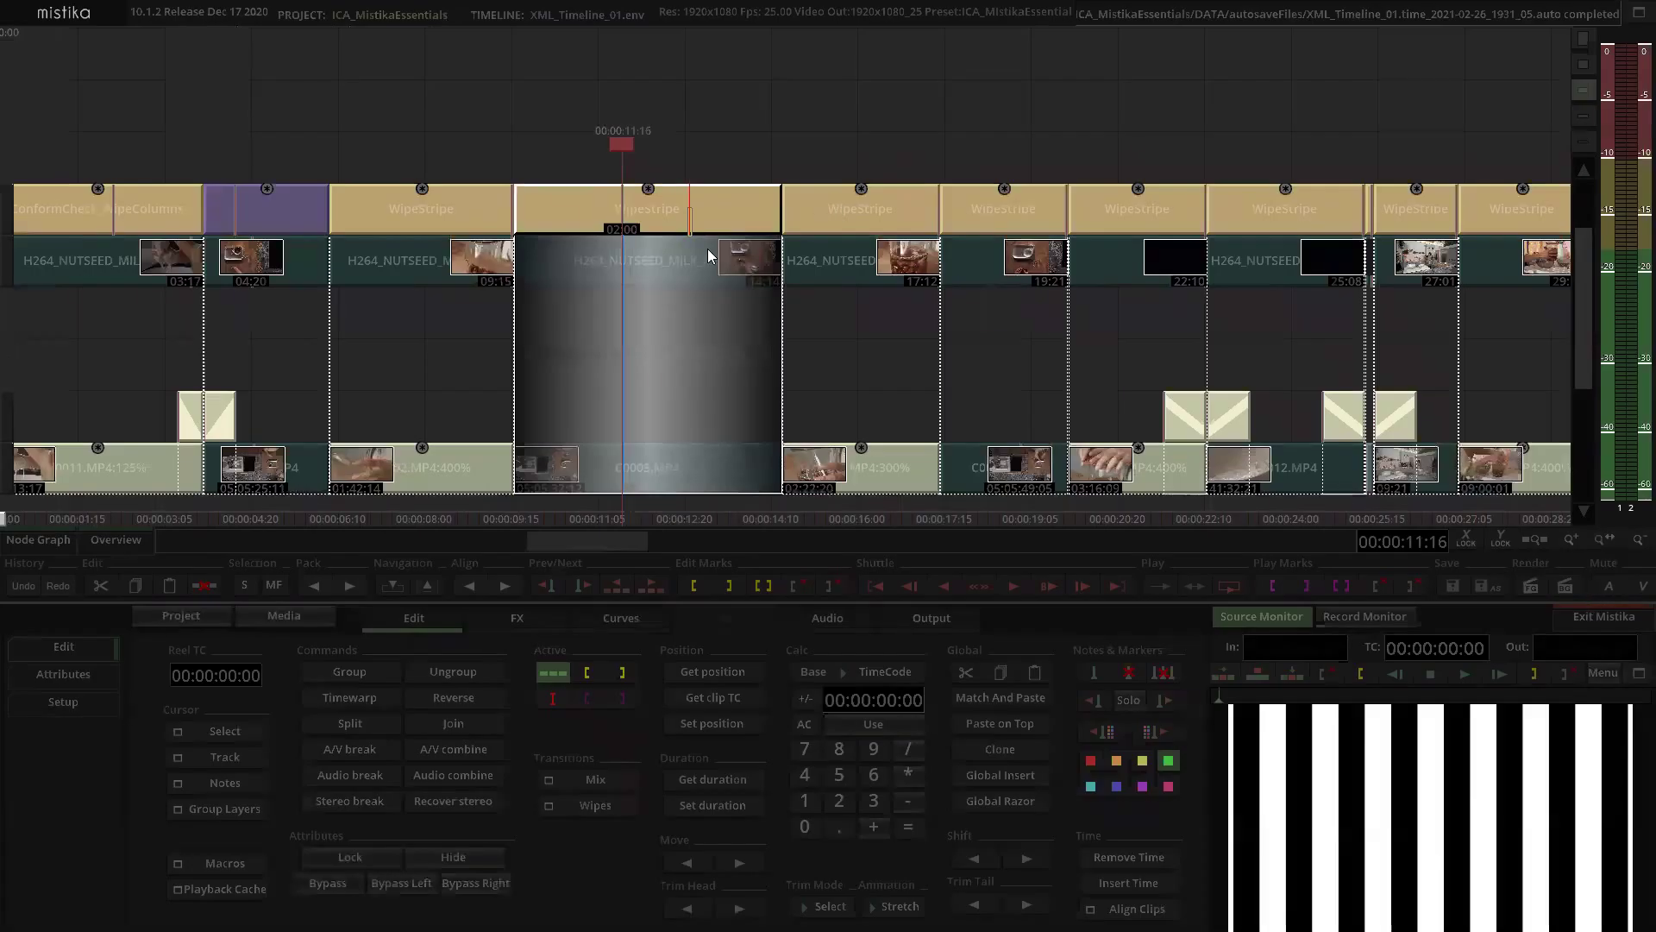
double_click(659, 259)
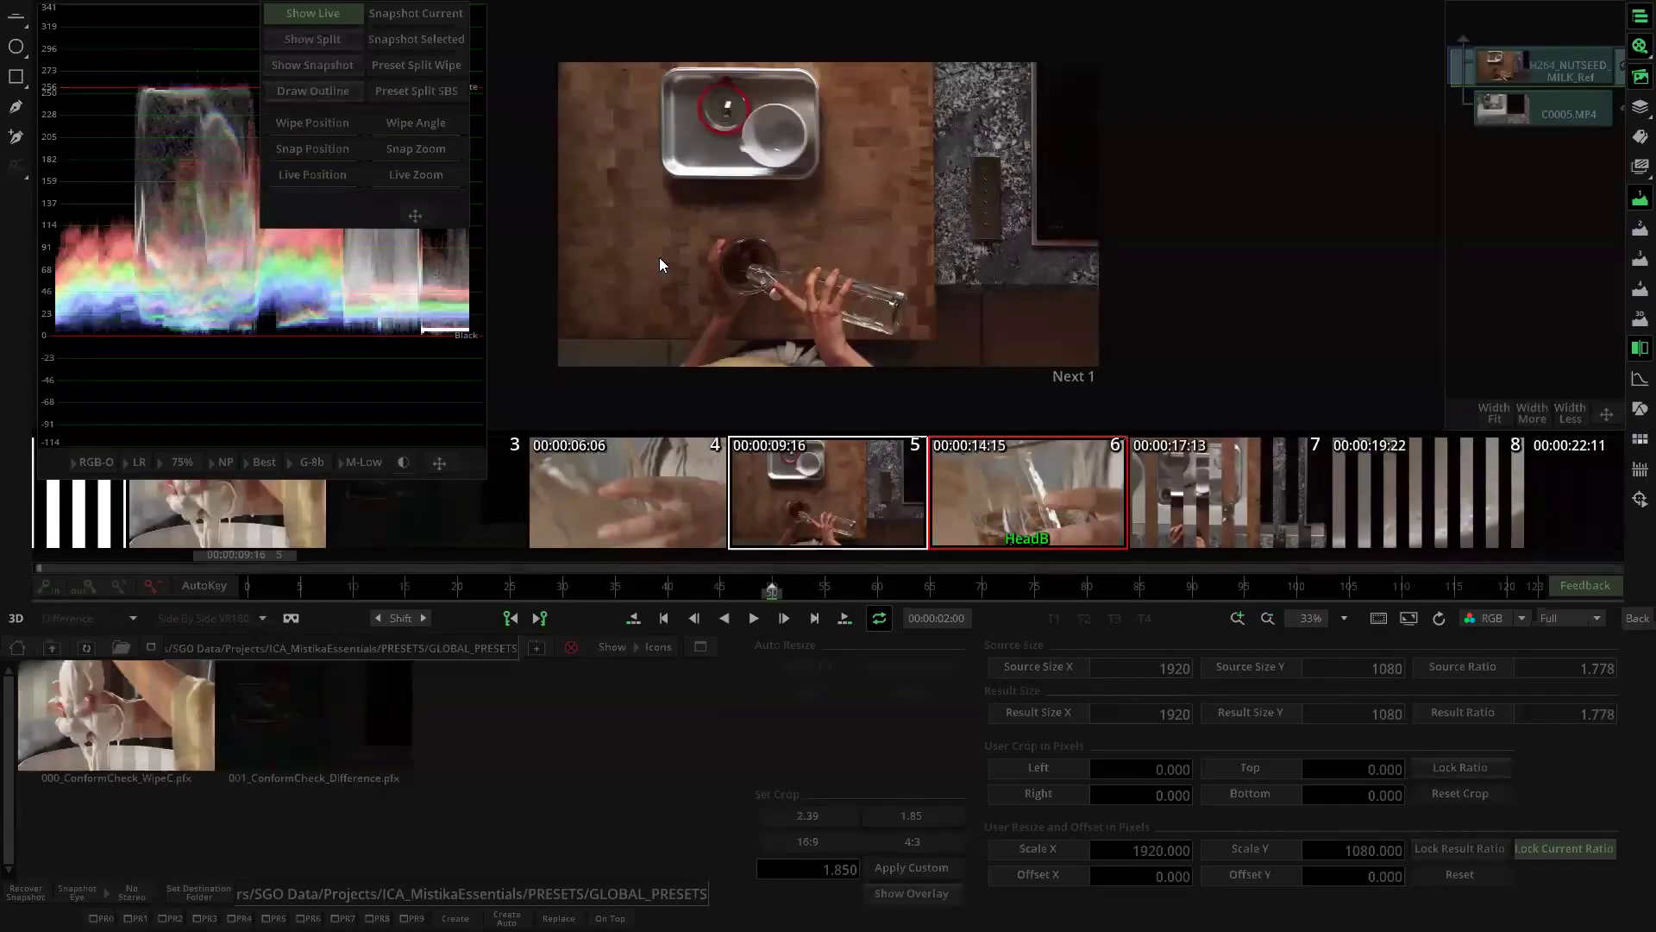
double_click(319, 723)
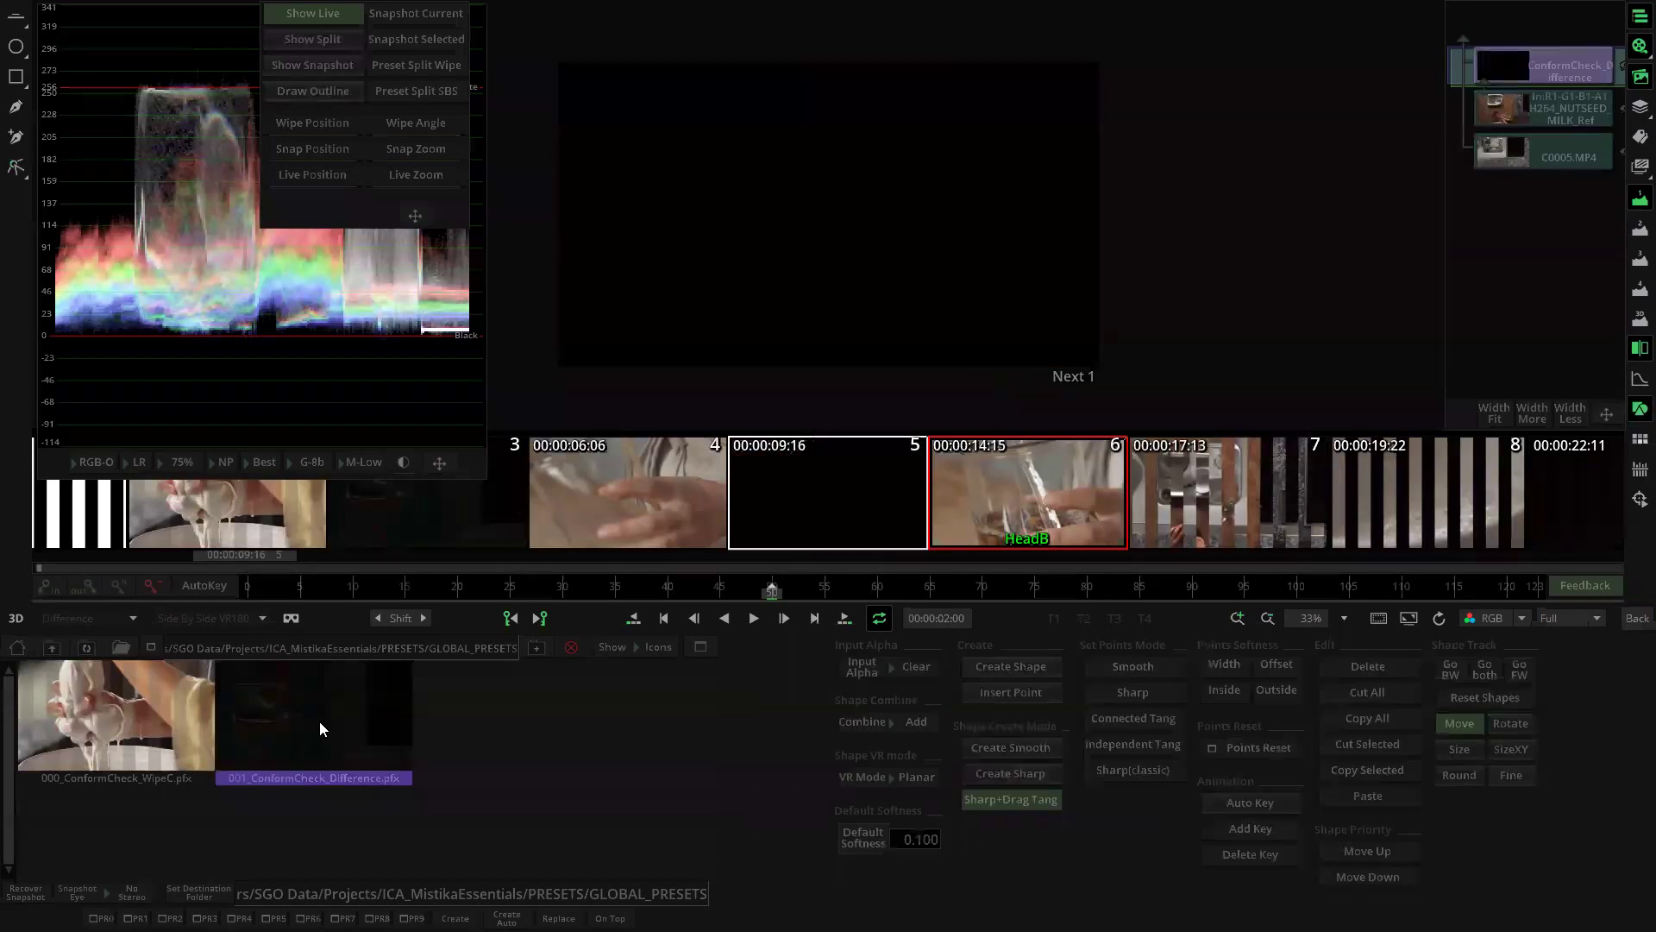
click(1635, 618)
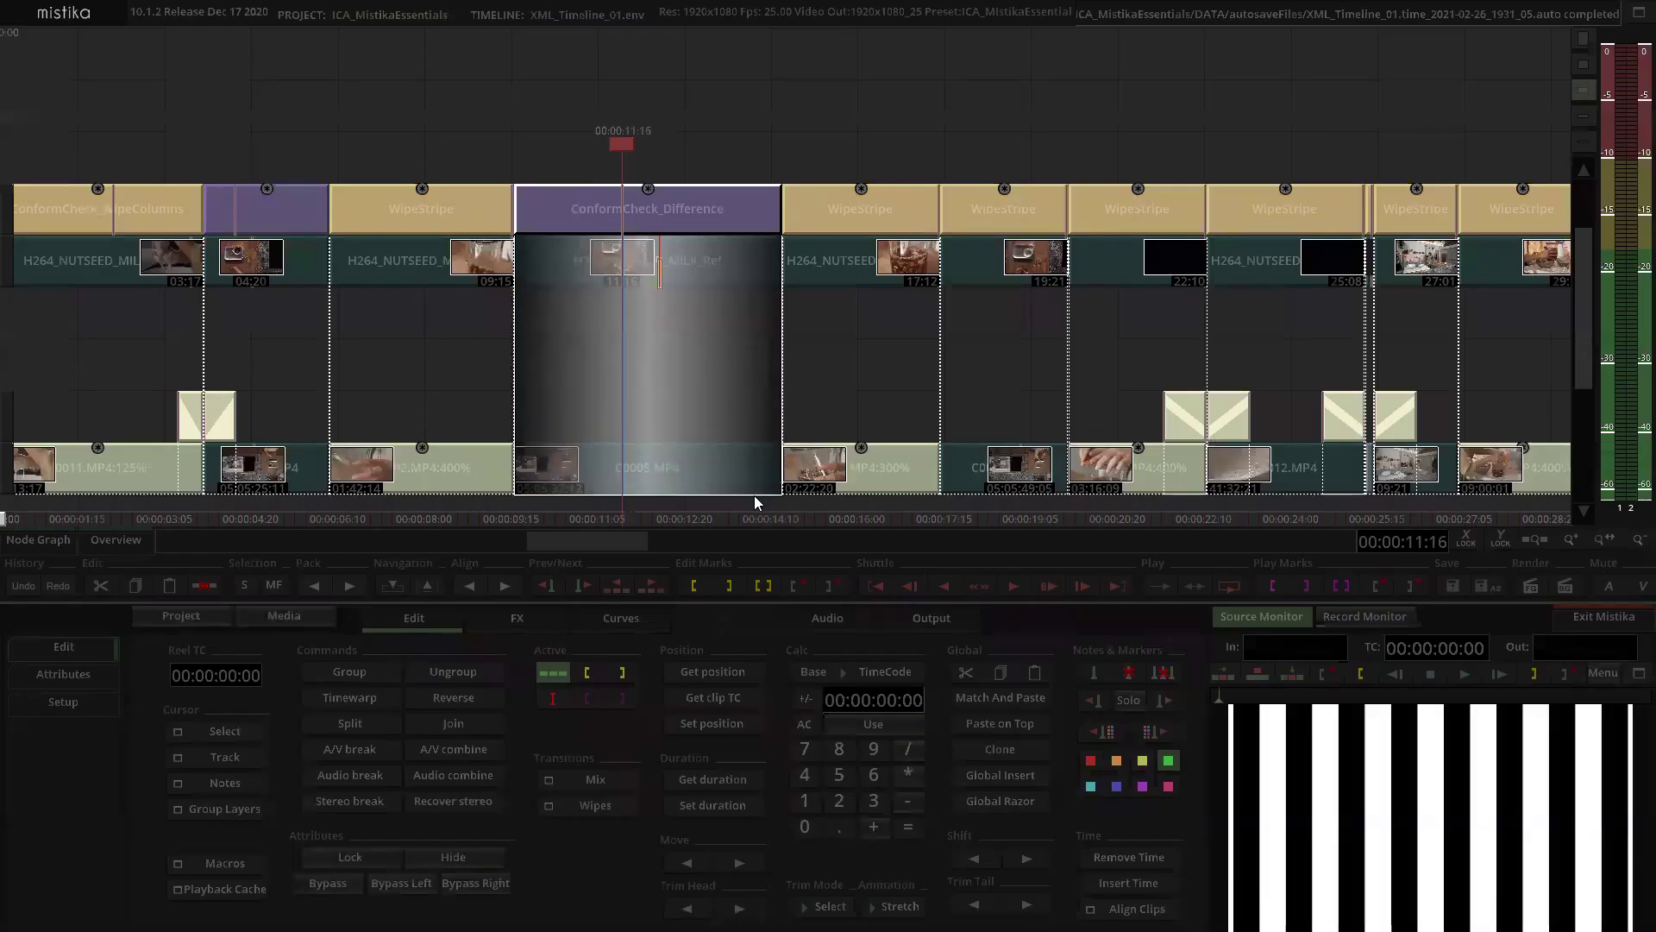
Step: Open the C0005.MP4 framing under the ConformCheck_Difference segment at 00:00:09:16 and set its mirror mode to Rotate 180
scroll(709, 250, up, 1)
click(686, 160)
click(693, 247)
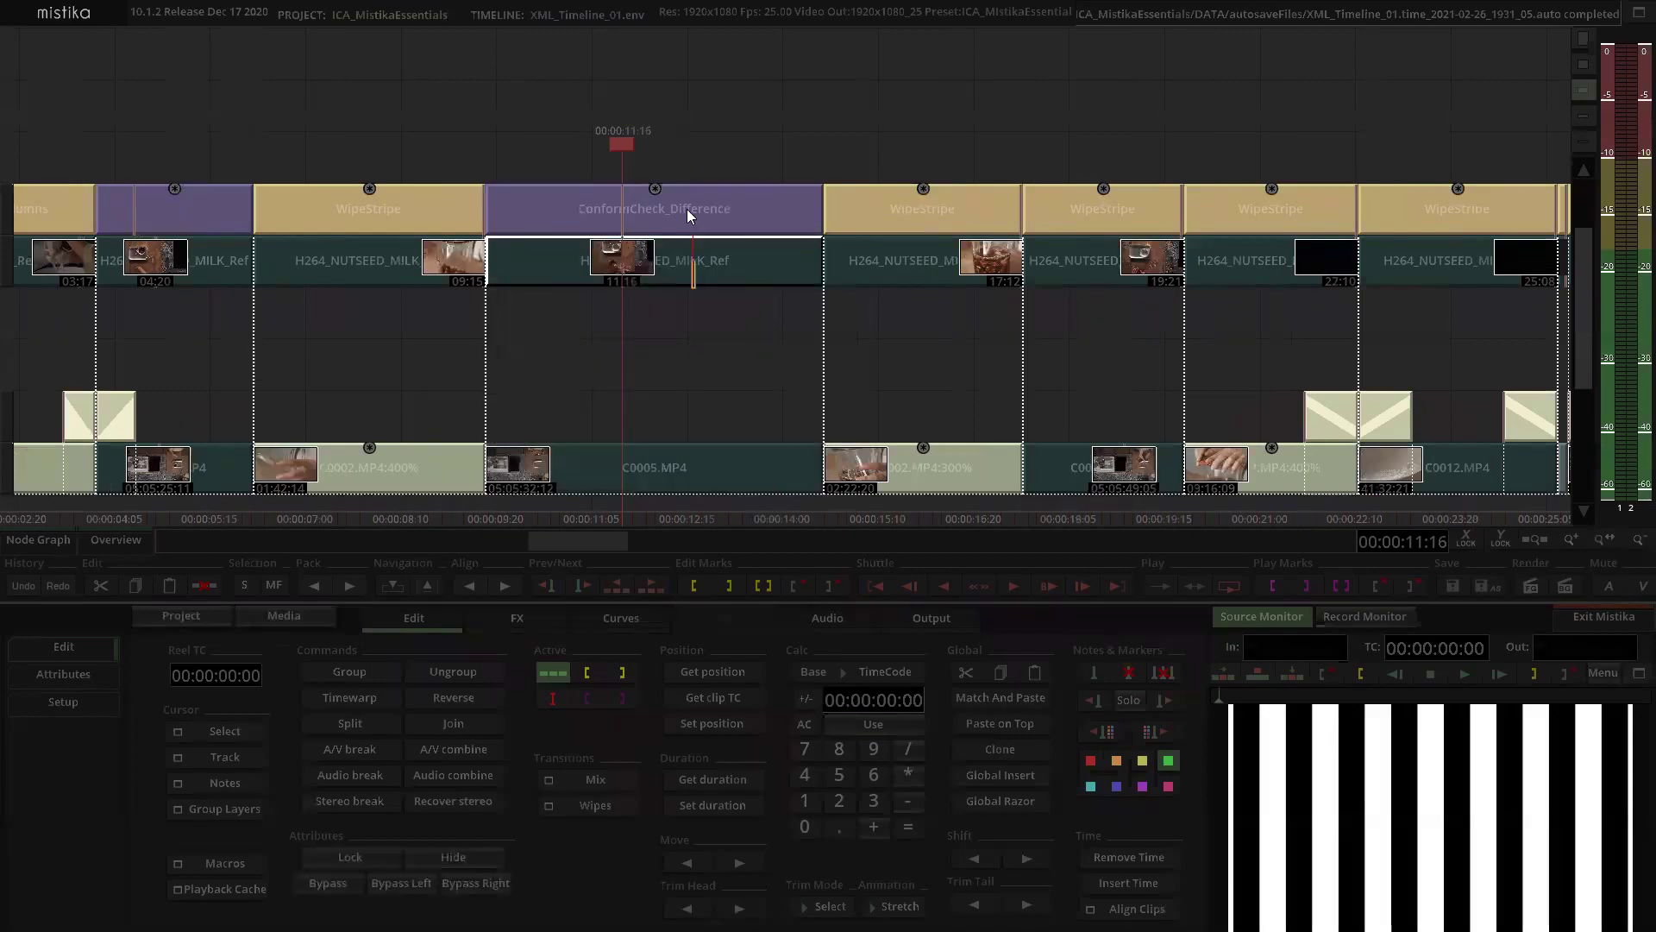
double_click(687, 216)
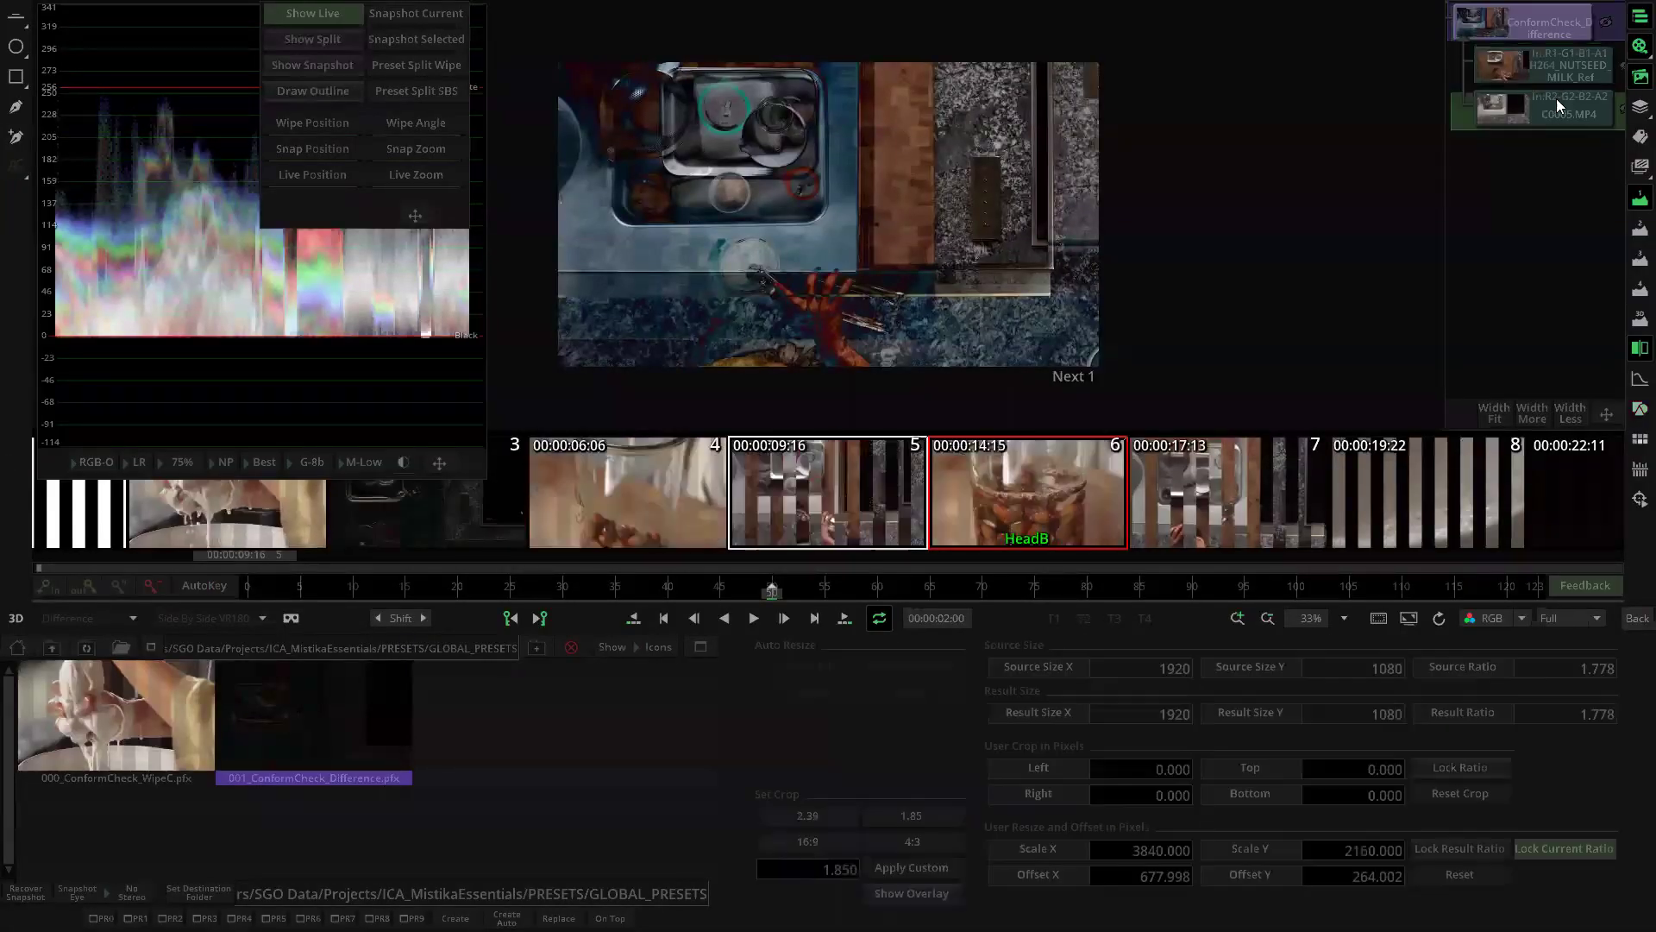
click(1637, 78)
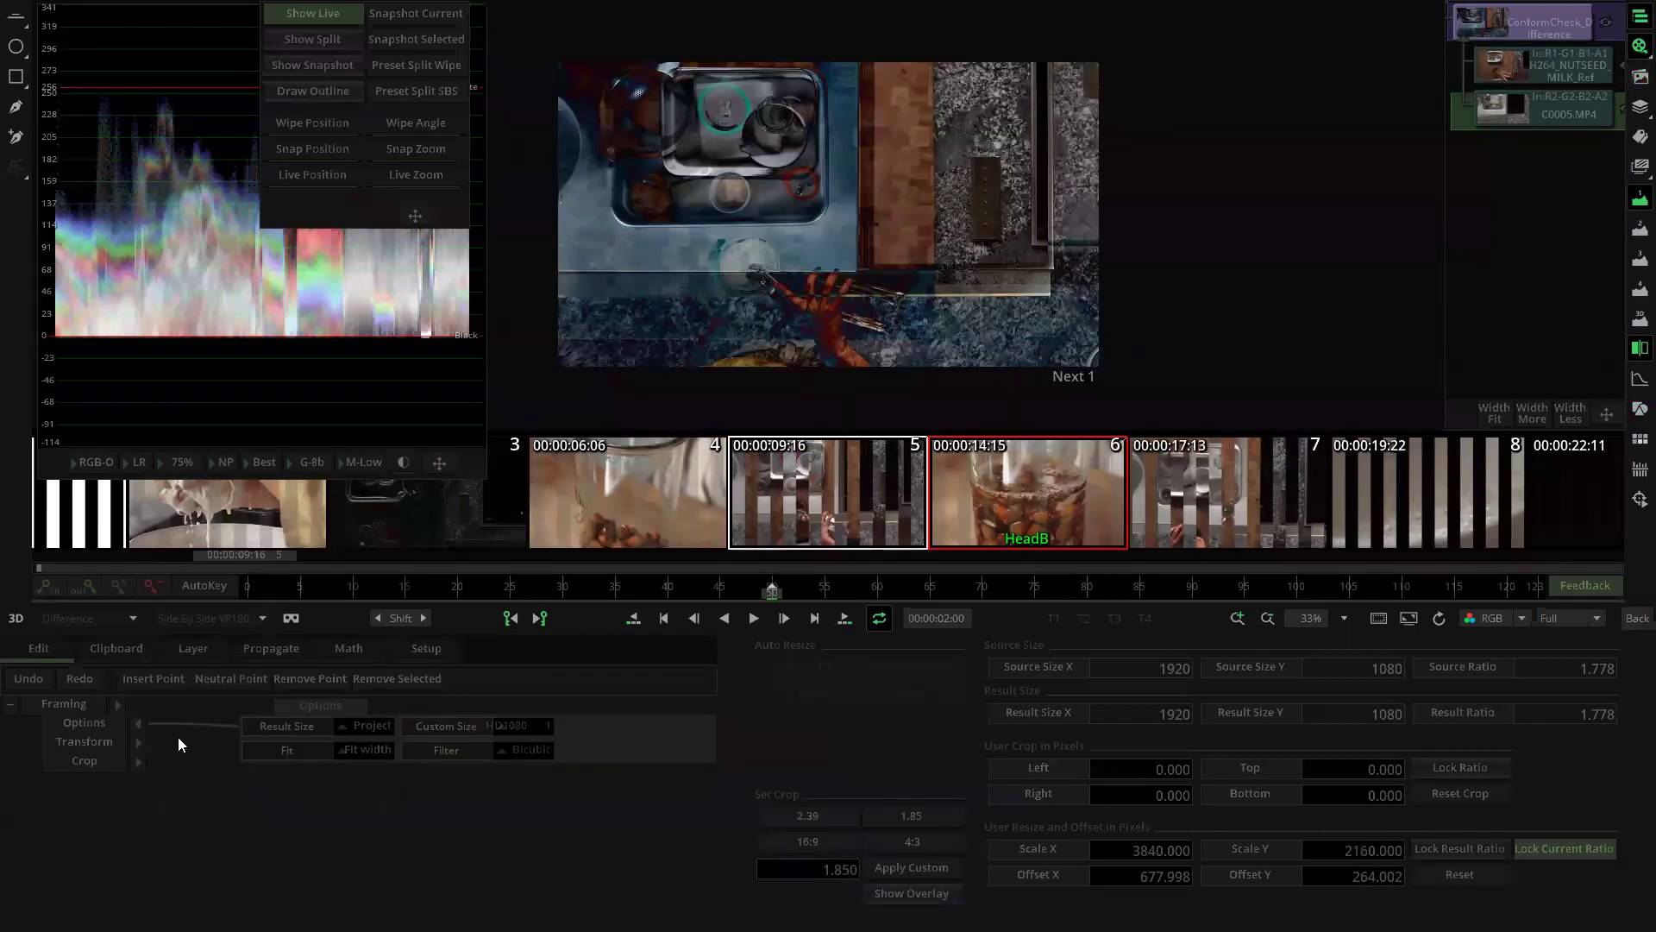
click(139, 741)
click(370, 791)
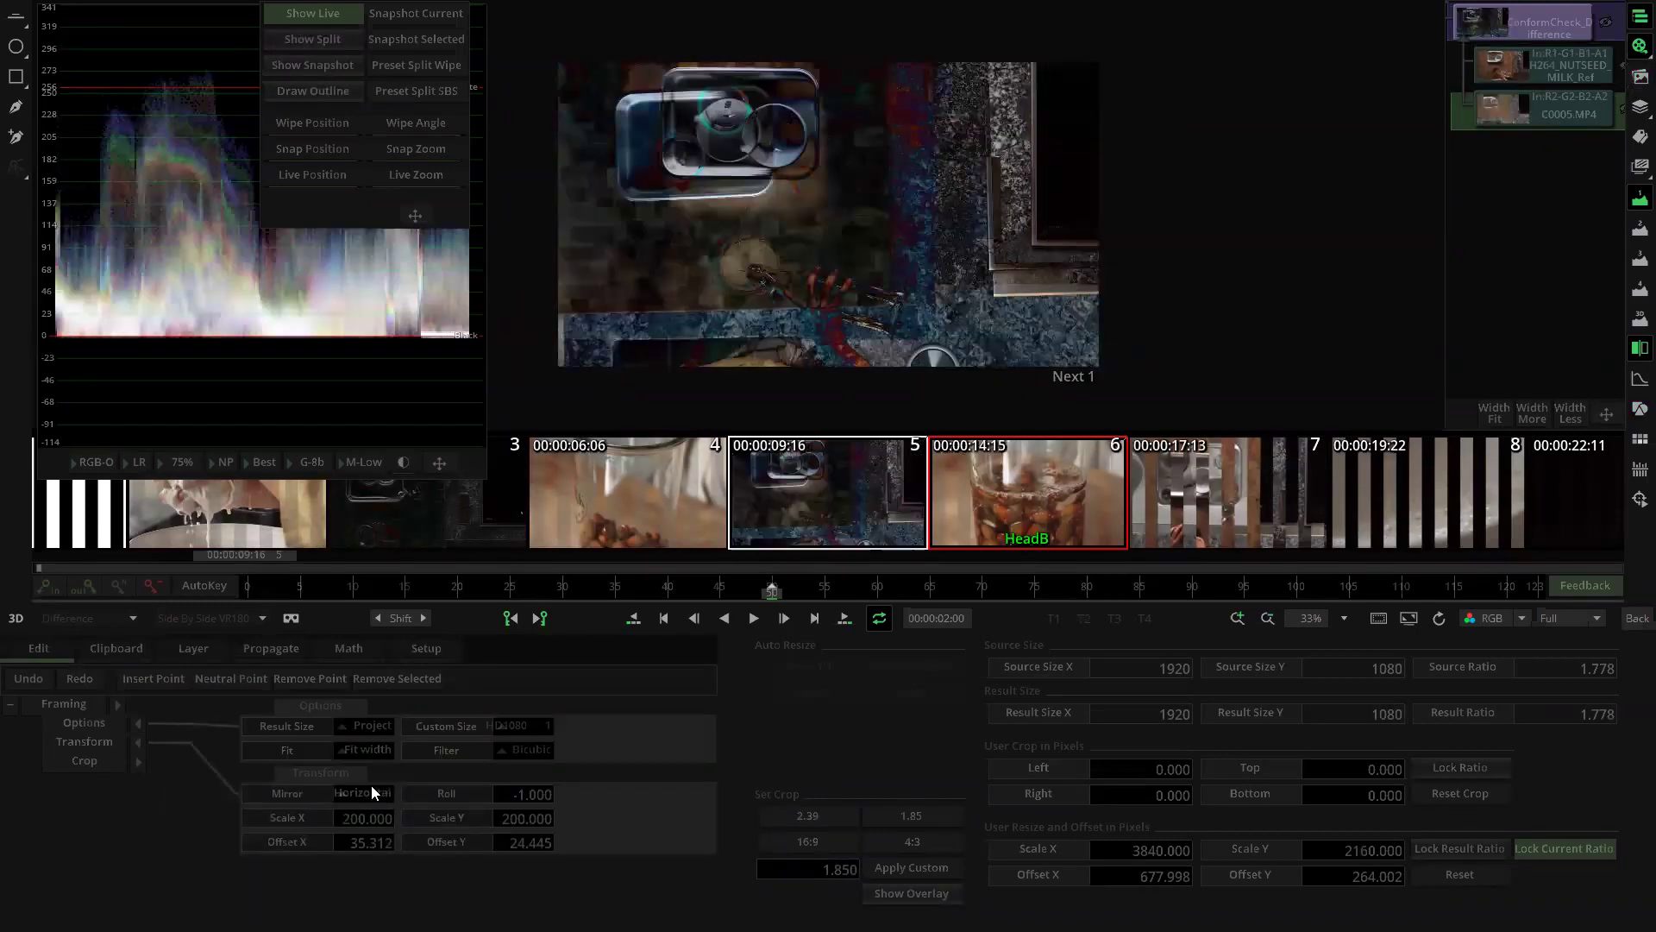
click(374, 794)
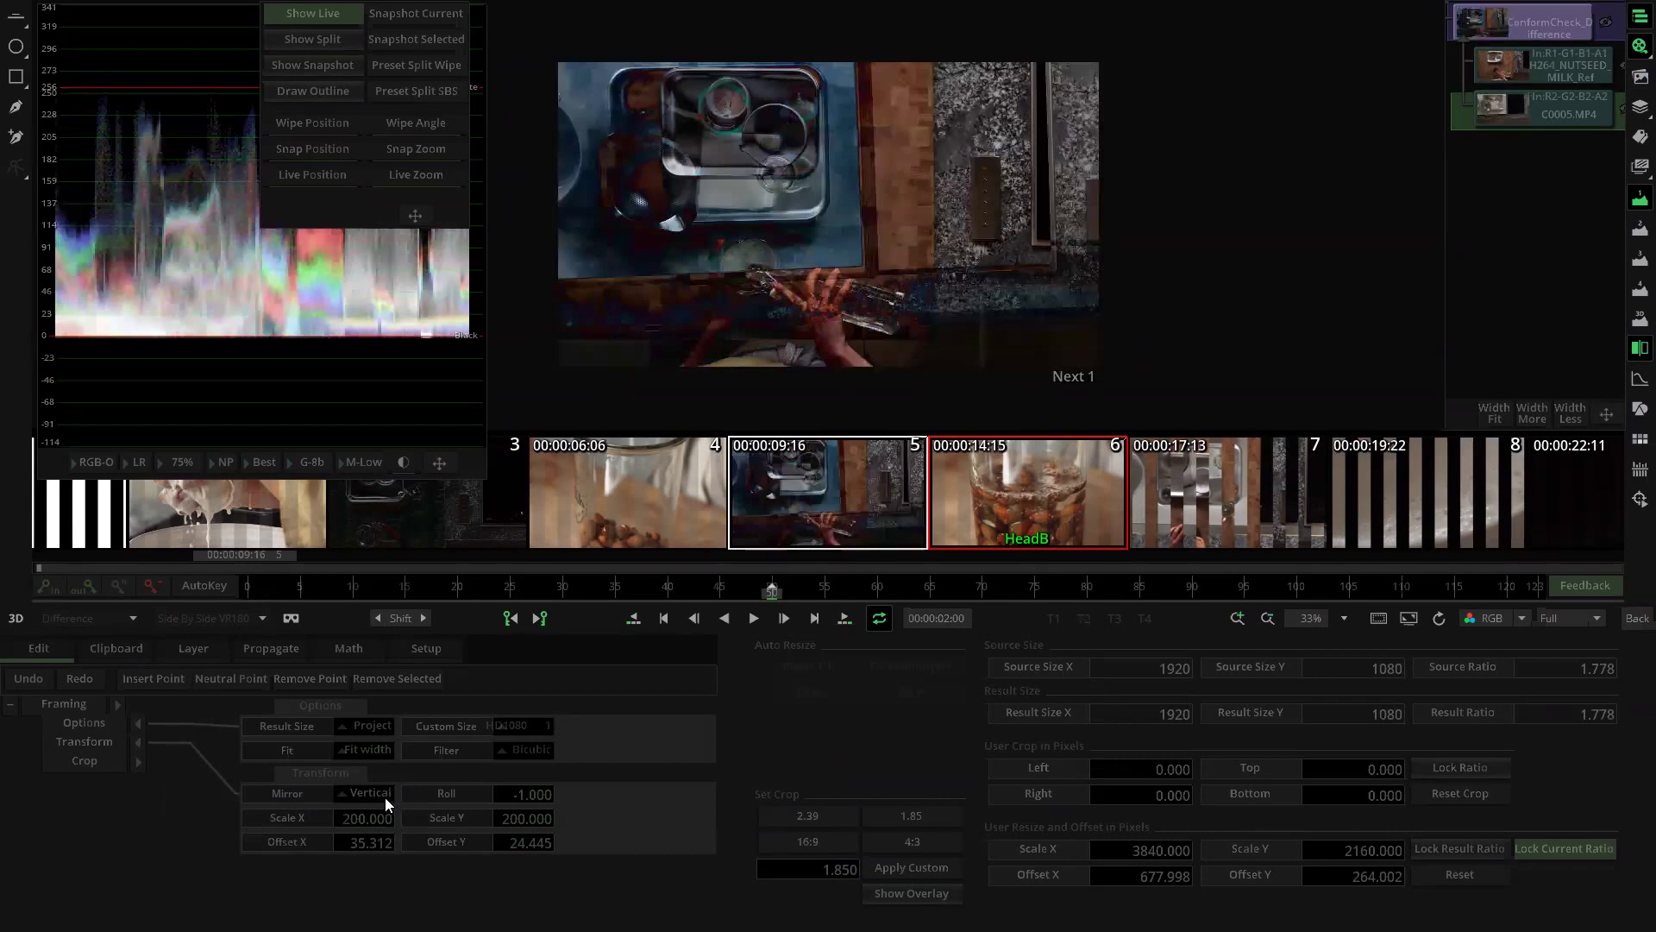
click(384, 797)
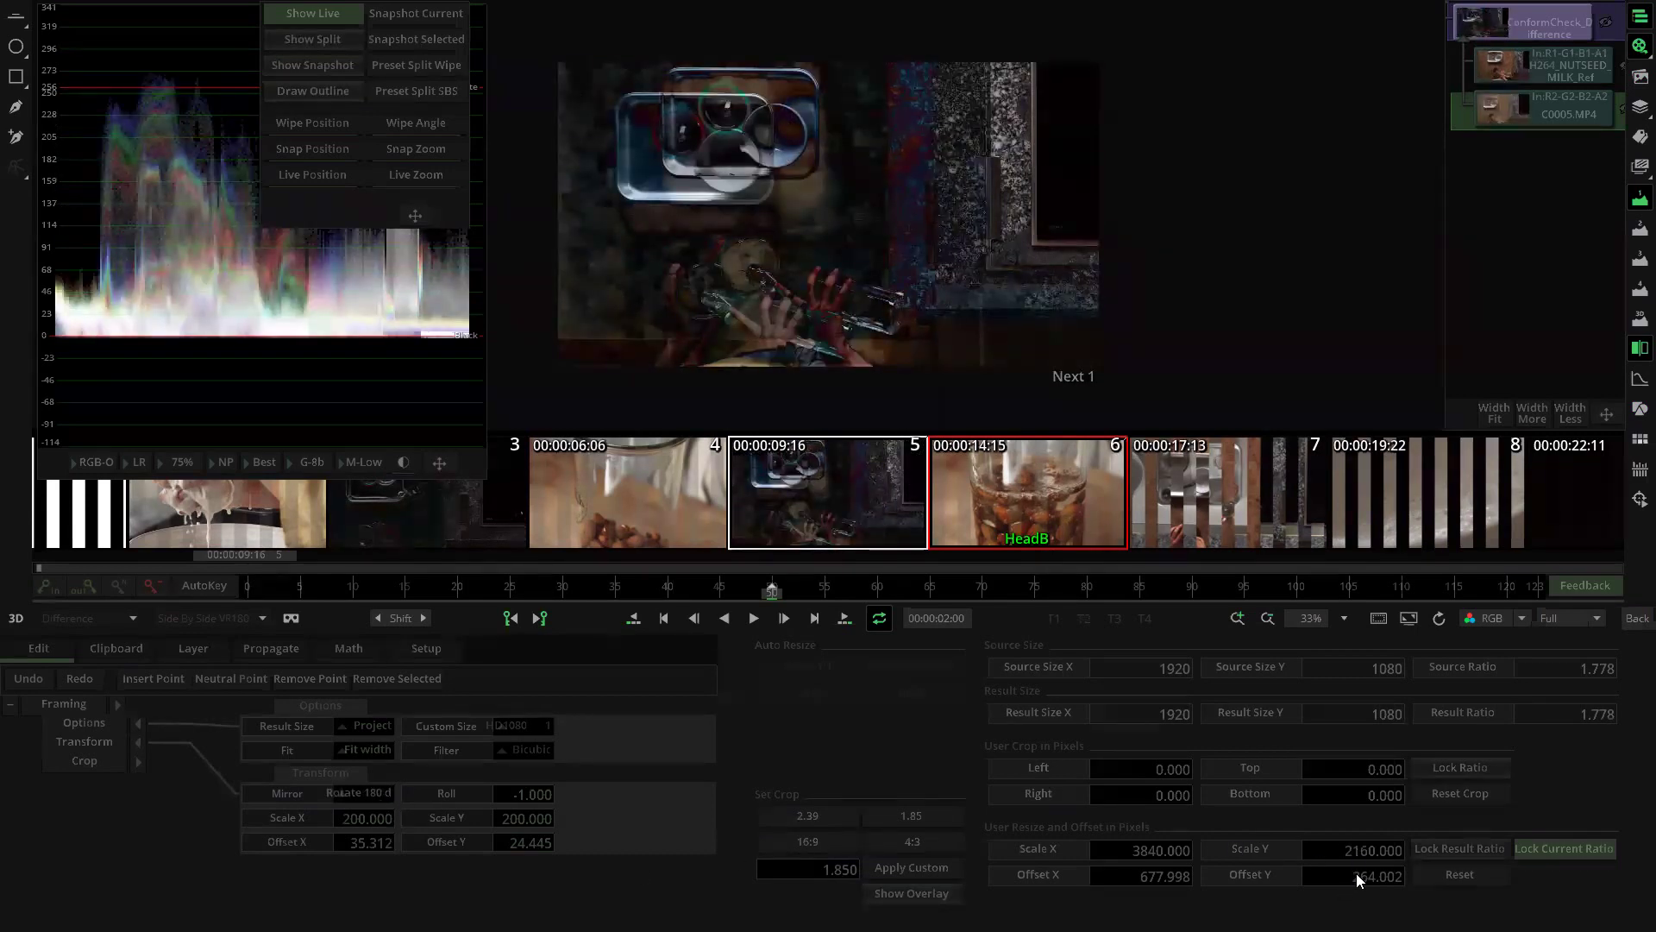
Step: Align the C0005.MP4 framing with the H264 reference by setting Offset Y to 355.002 and Offset X to 838.998 pixels
drag(1347, 873, 1272, 251)
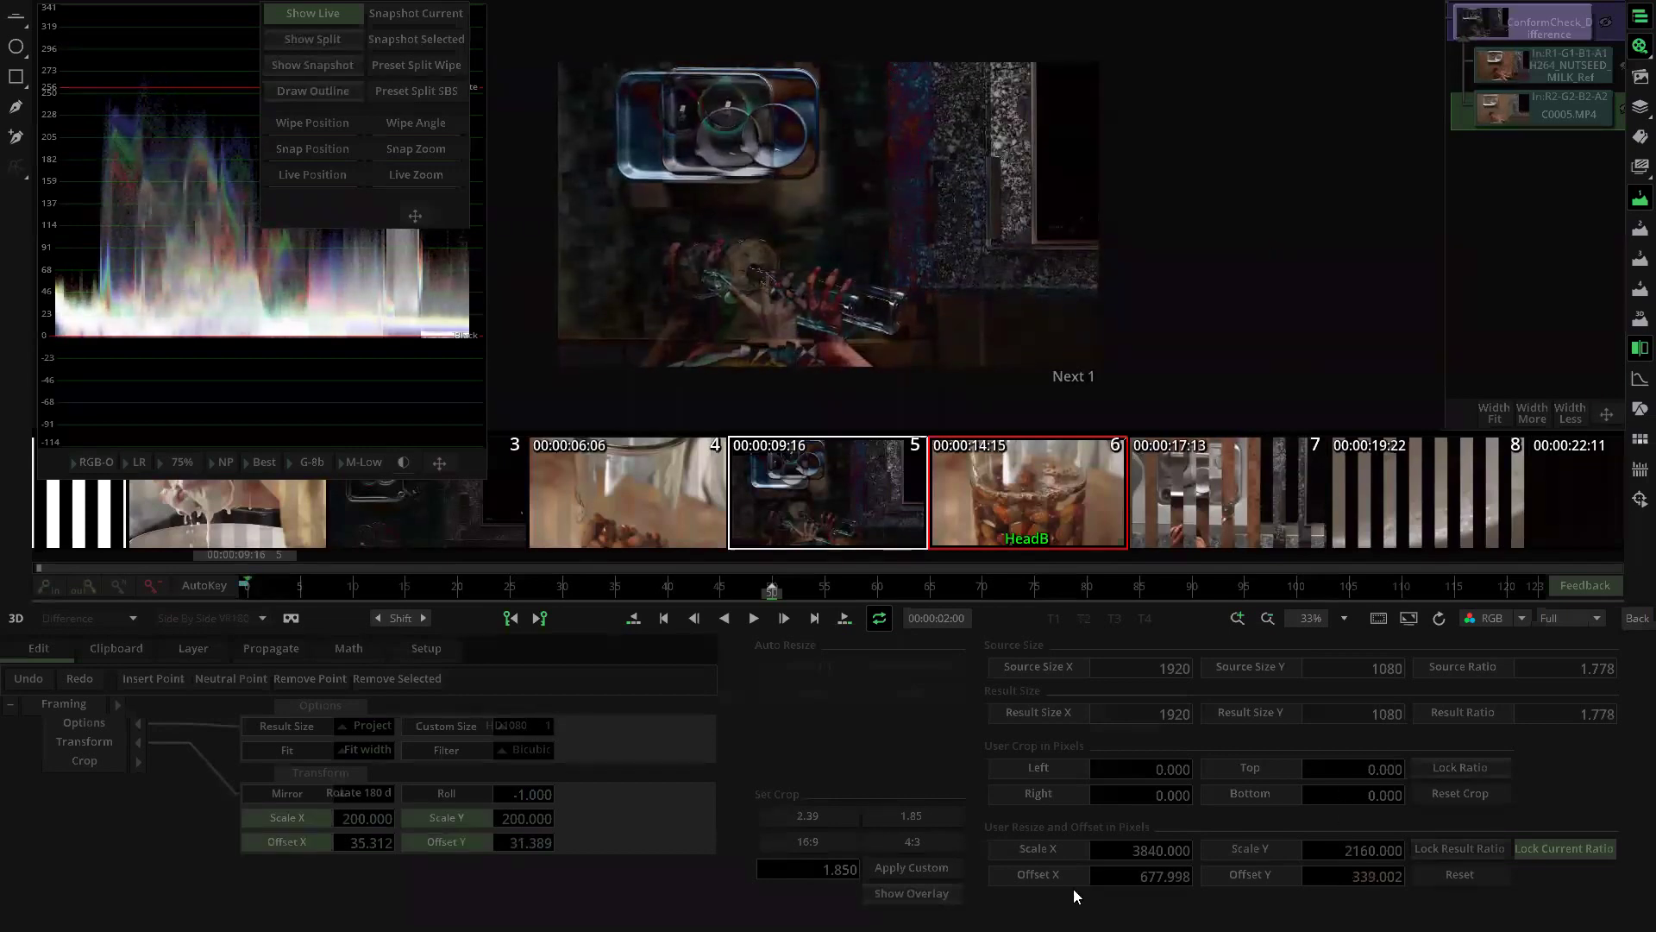
drag(1324, 878, 1324, 772)
drag(1114, 877, 1477, 861)
drag(1164, 876, 1578, 857)
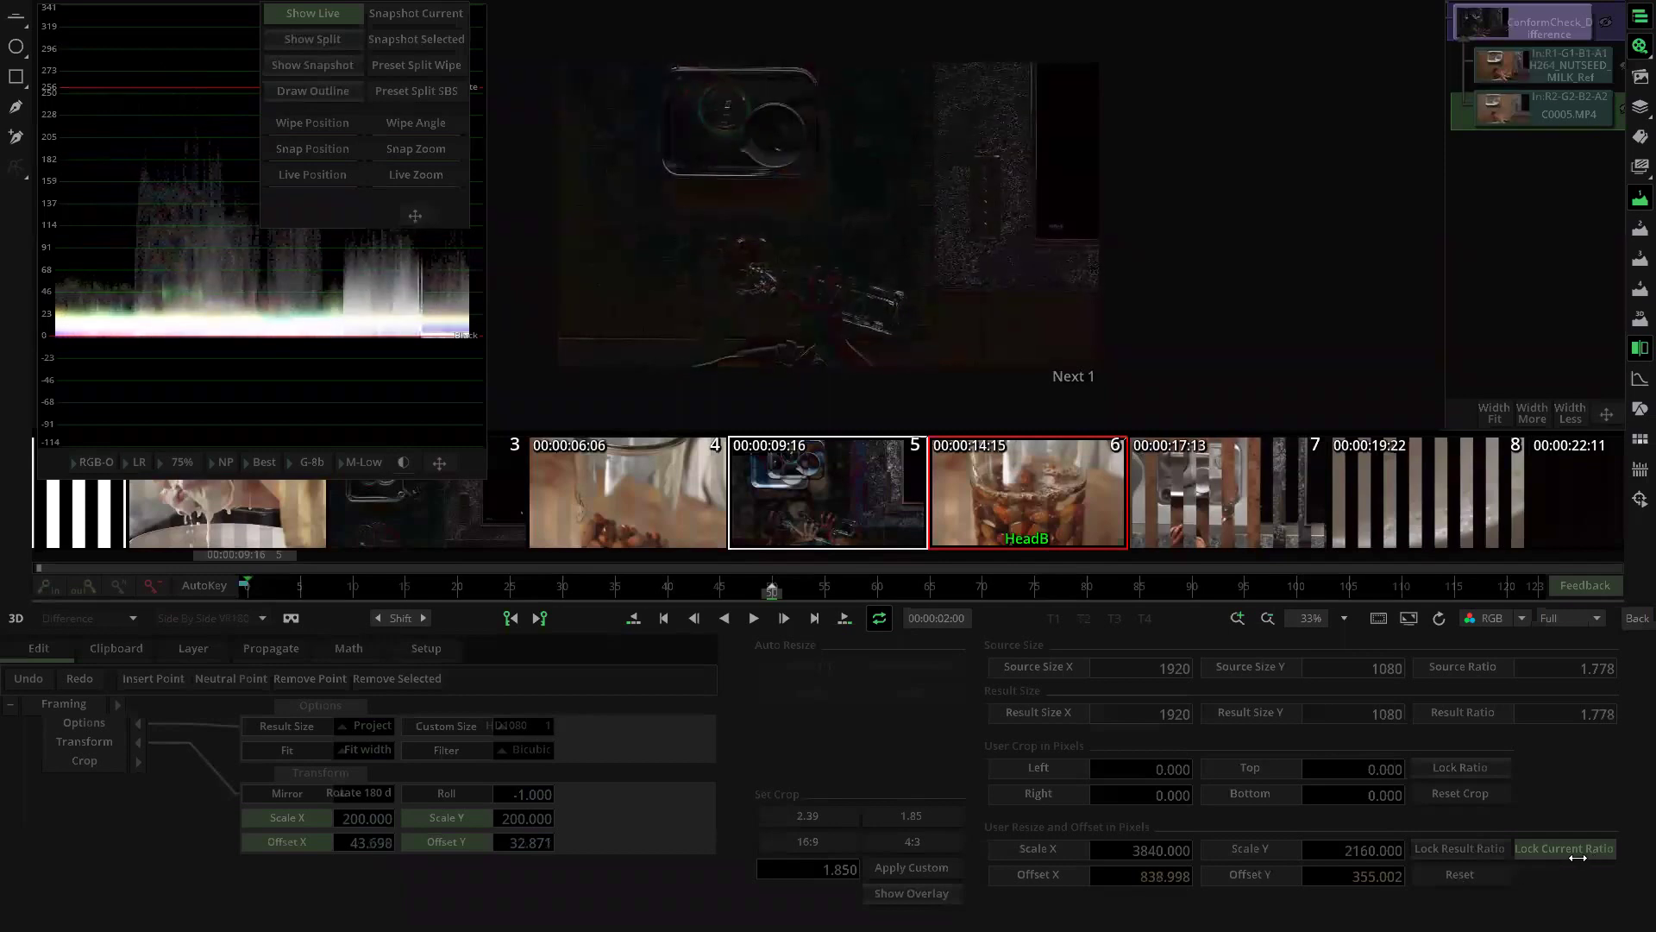
Step: Fine-tune the framing offset of C0005.MP4 in shot 5, setting Offset Y to 354.002 pixels, and return to the timeline
drag(1363, 879, 1369, 895)
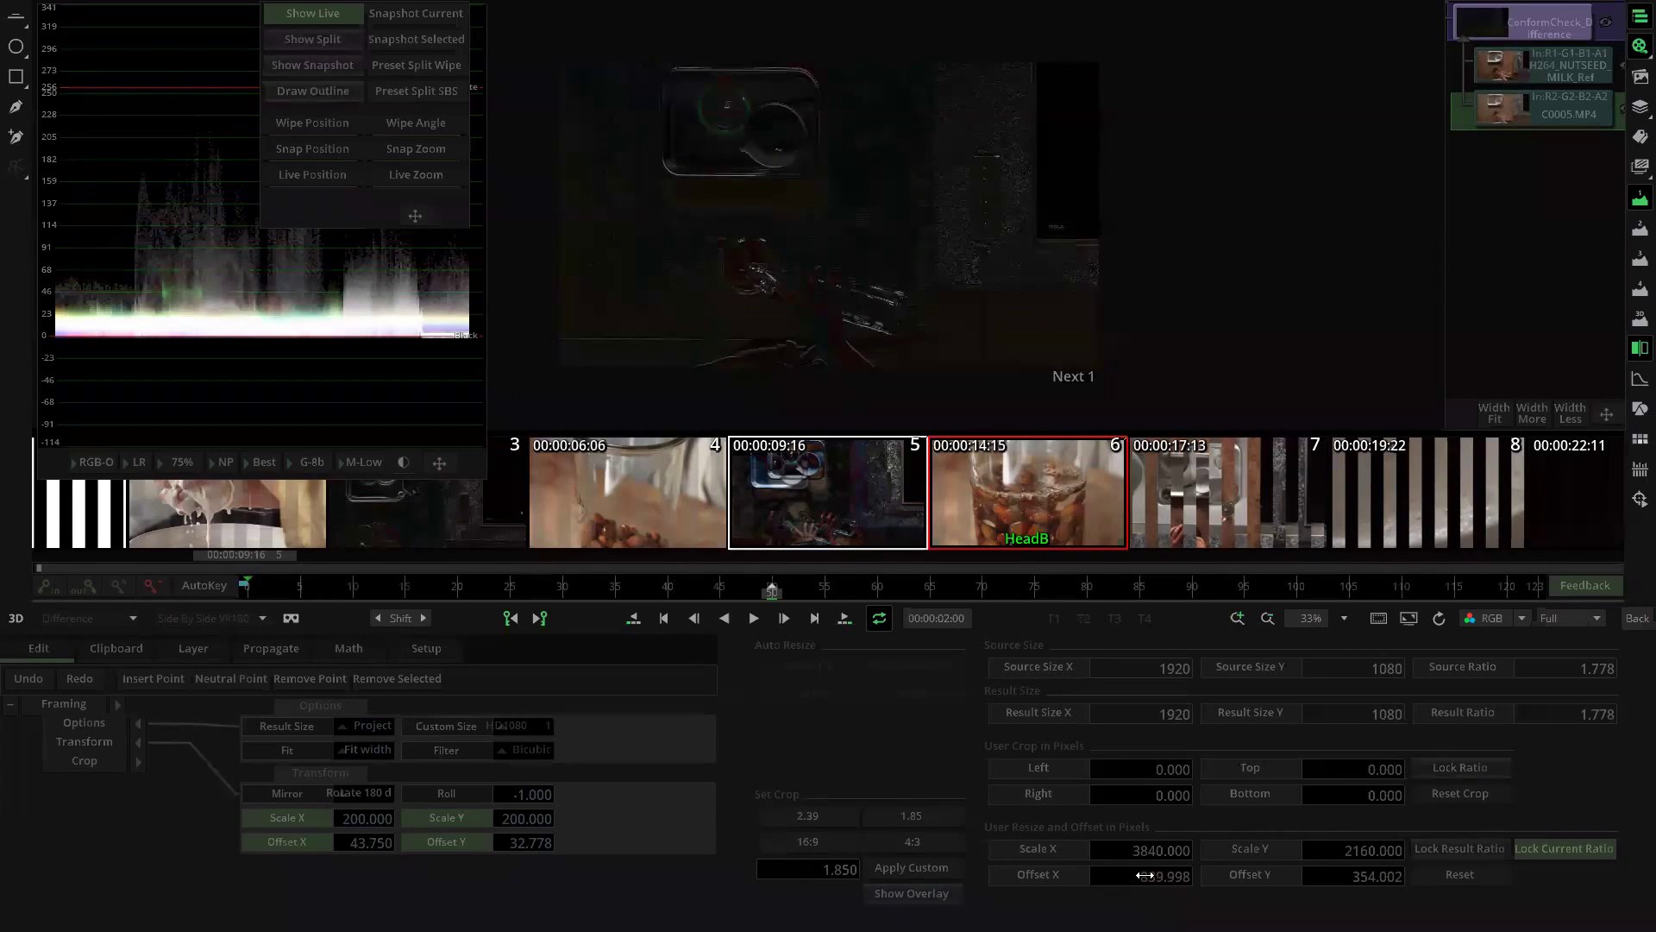
drag(1138, 875, 1142, 875)
click(1633, 619)
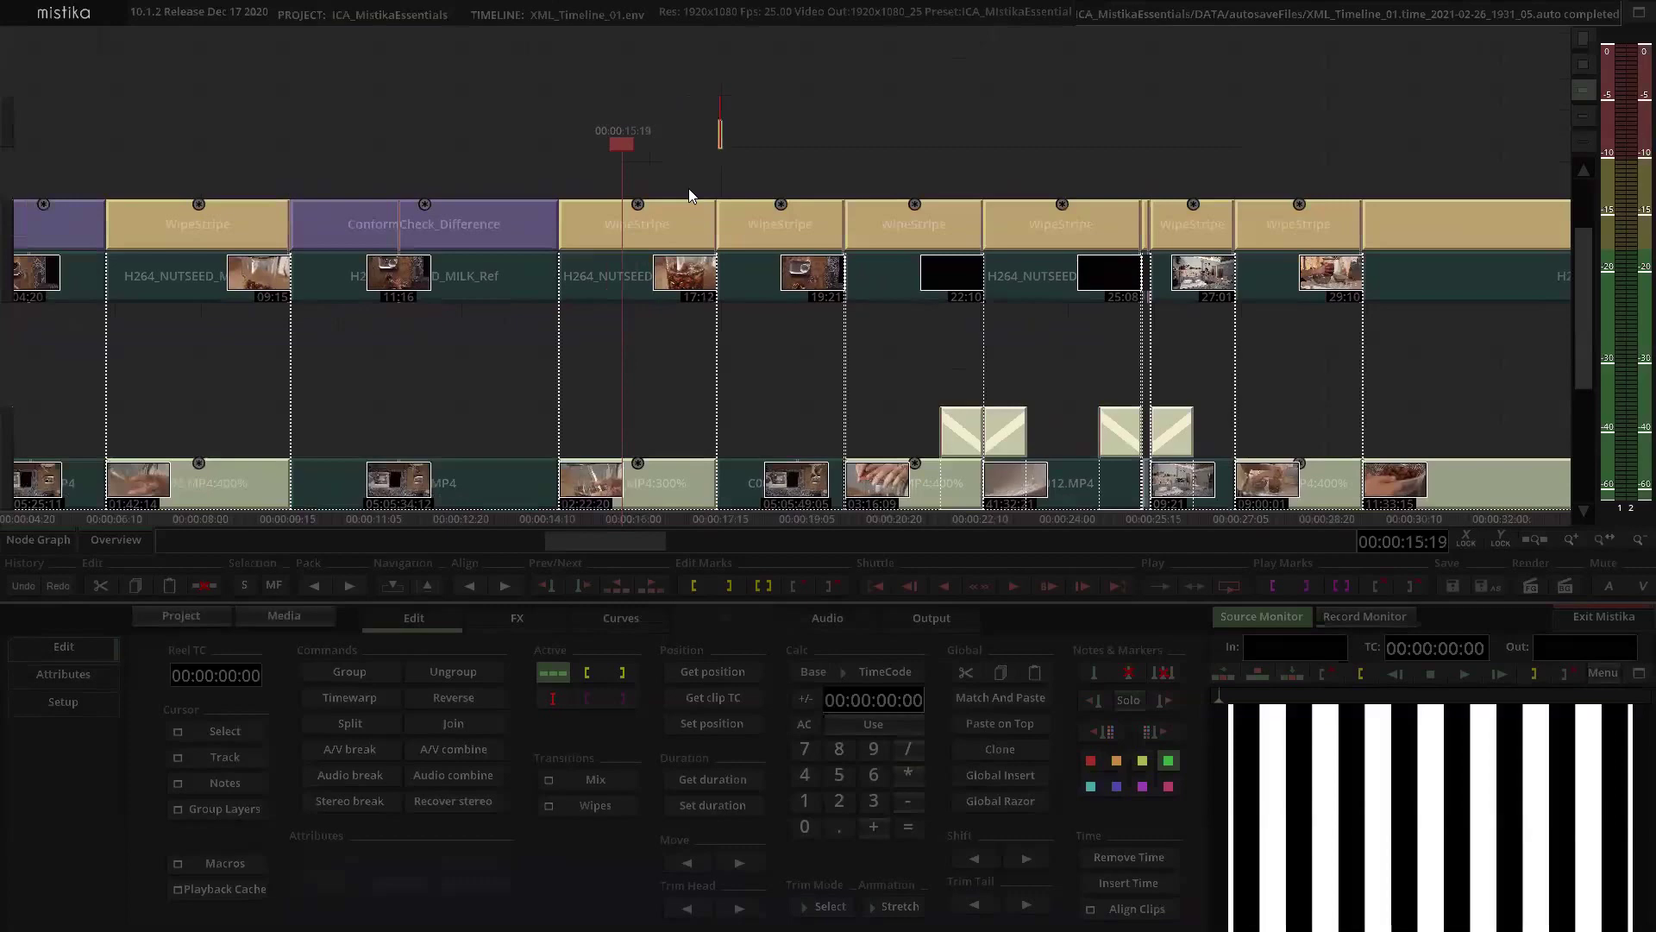
Step: Open the WipeStripe over shot 6 (00:00:14:15) and scrub through it to compare the clip with the reference
click(644, 232)
double_click(644, 226)
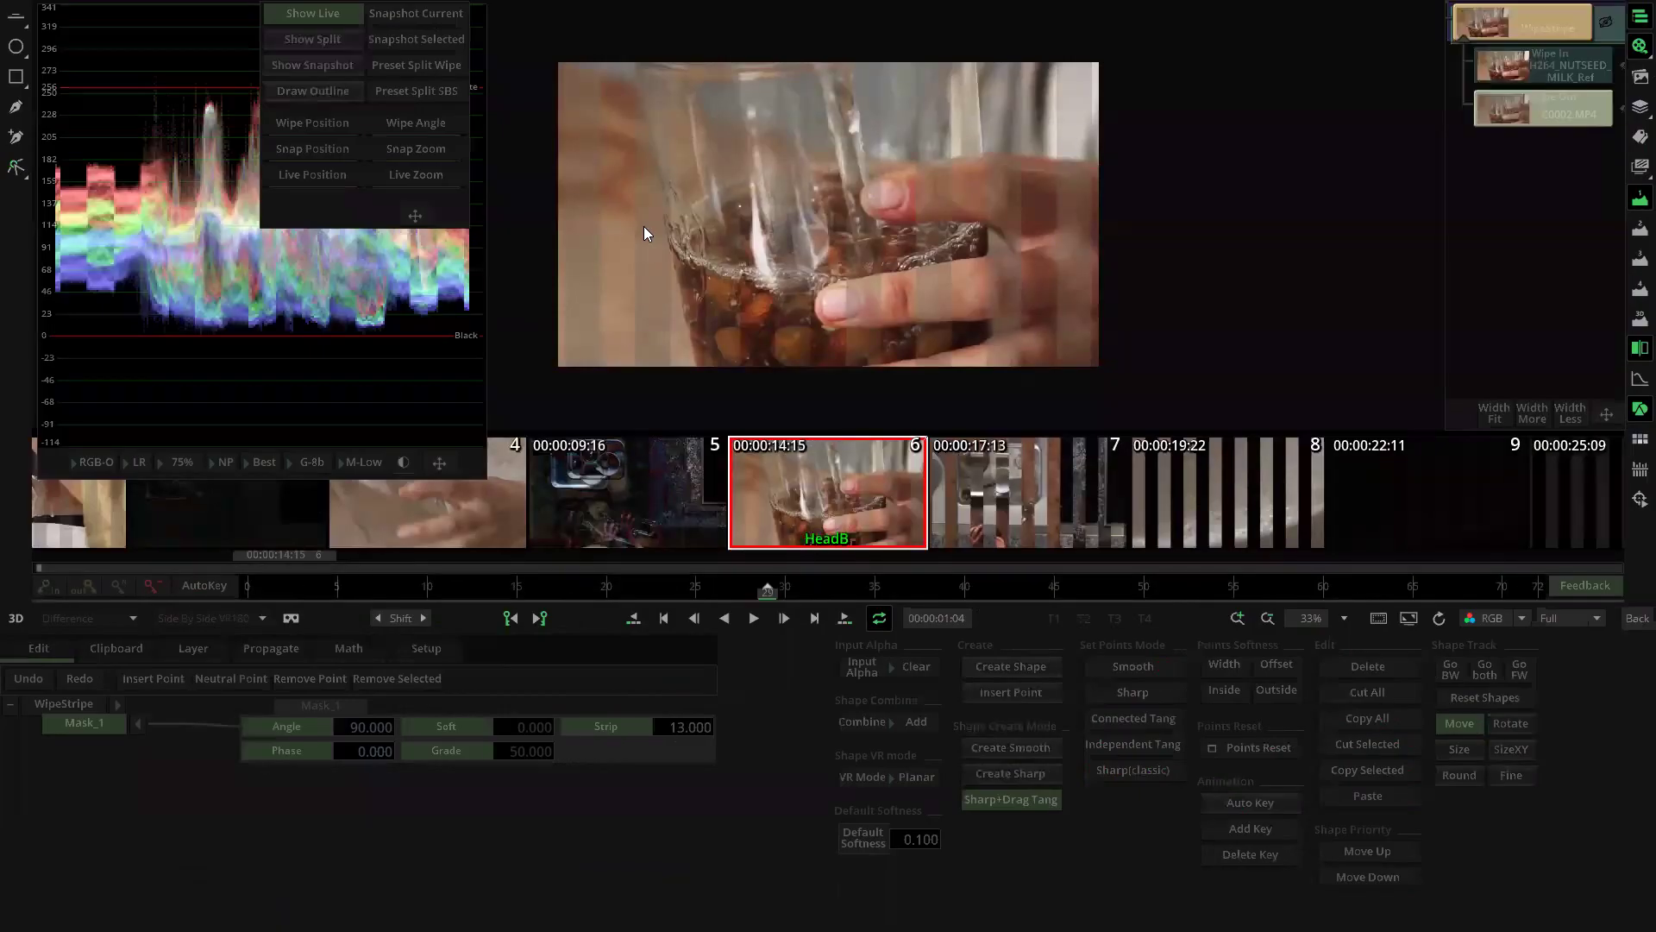
drag(259, 588, 652, 624)
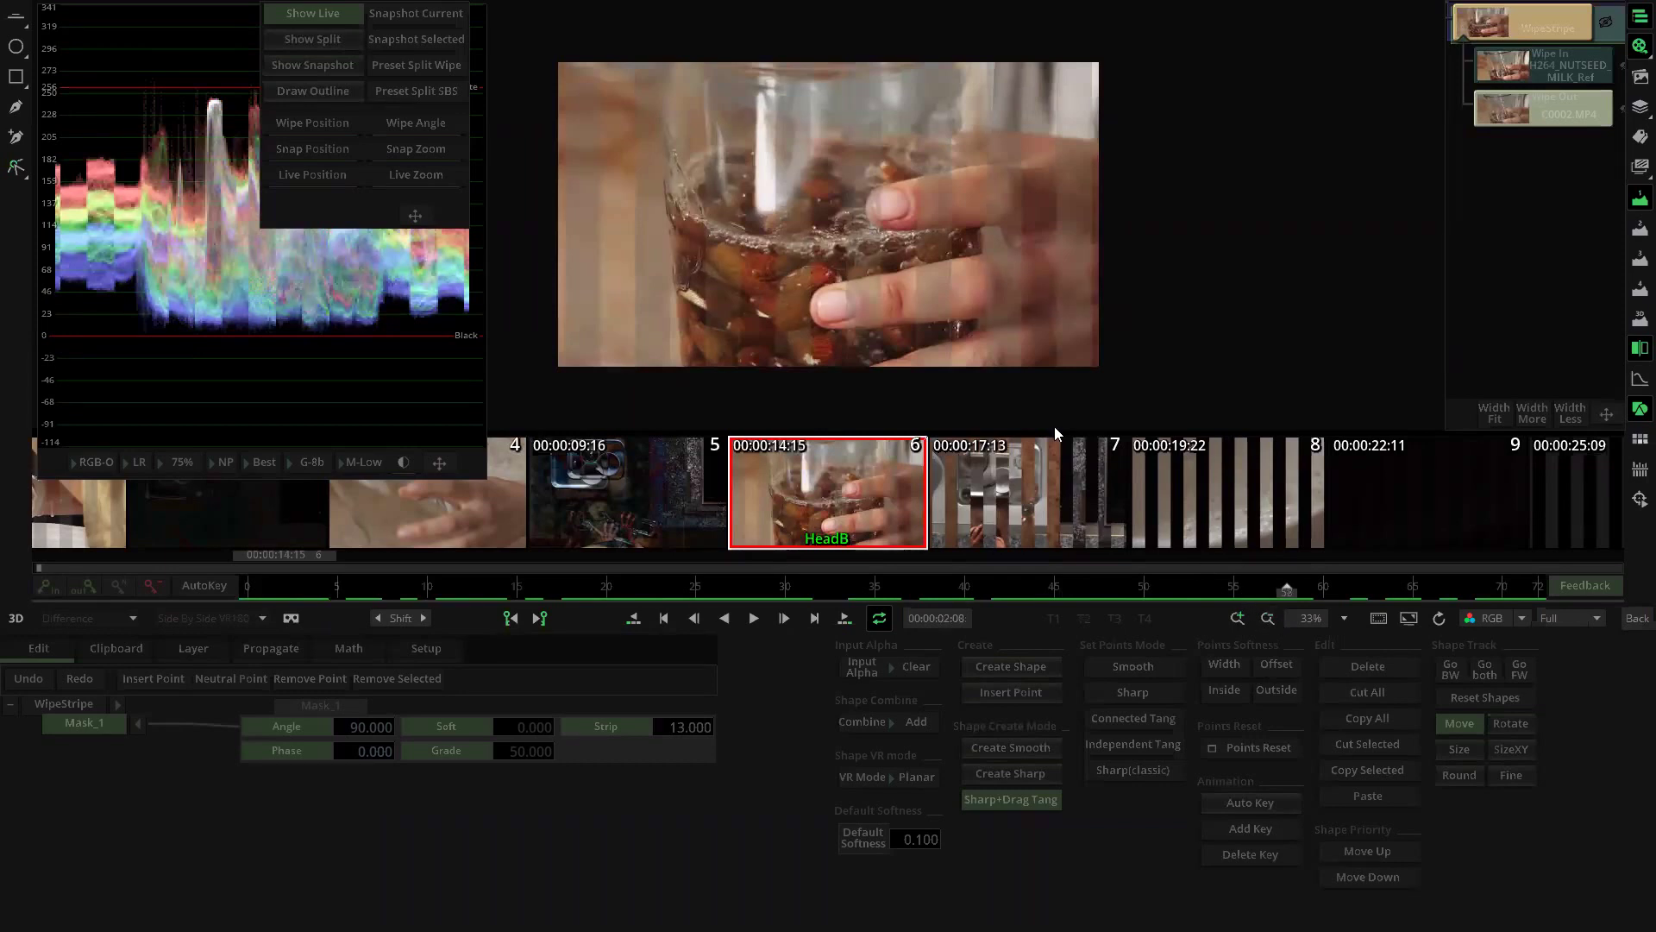
Step: In shot 7 (00:00:17:13), set the framing transform's Mirror of C0005.MP4 to Rotate 180 degrees and return to the timeline
click(843, 618)
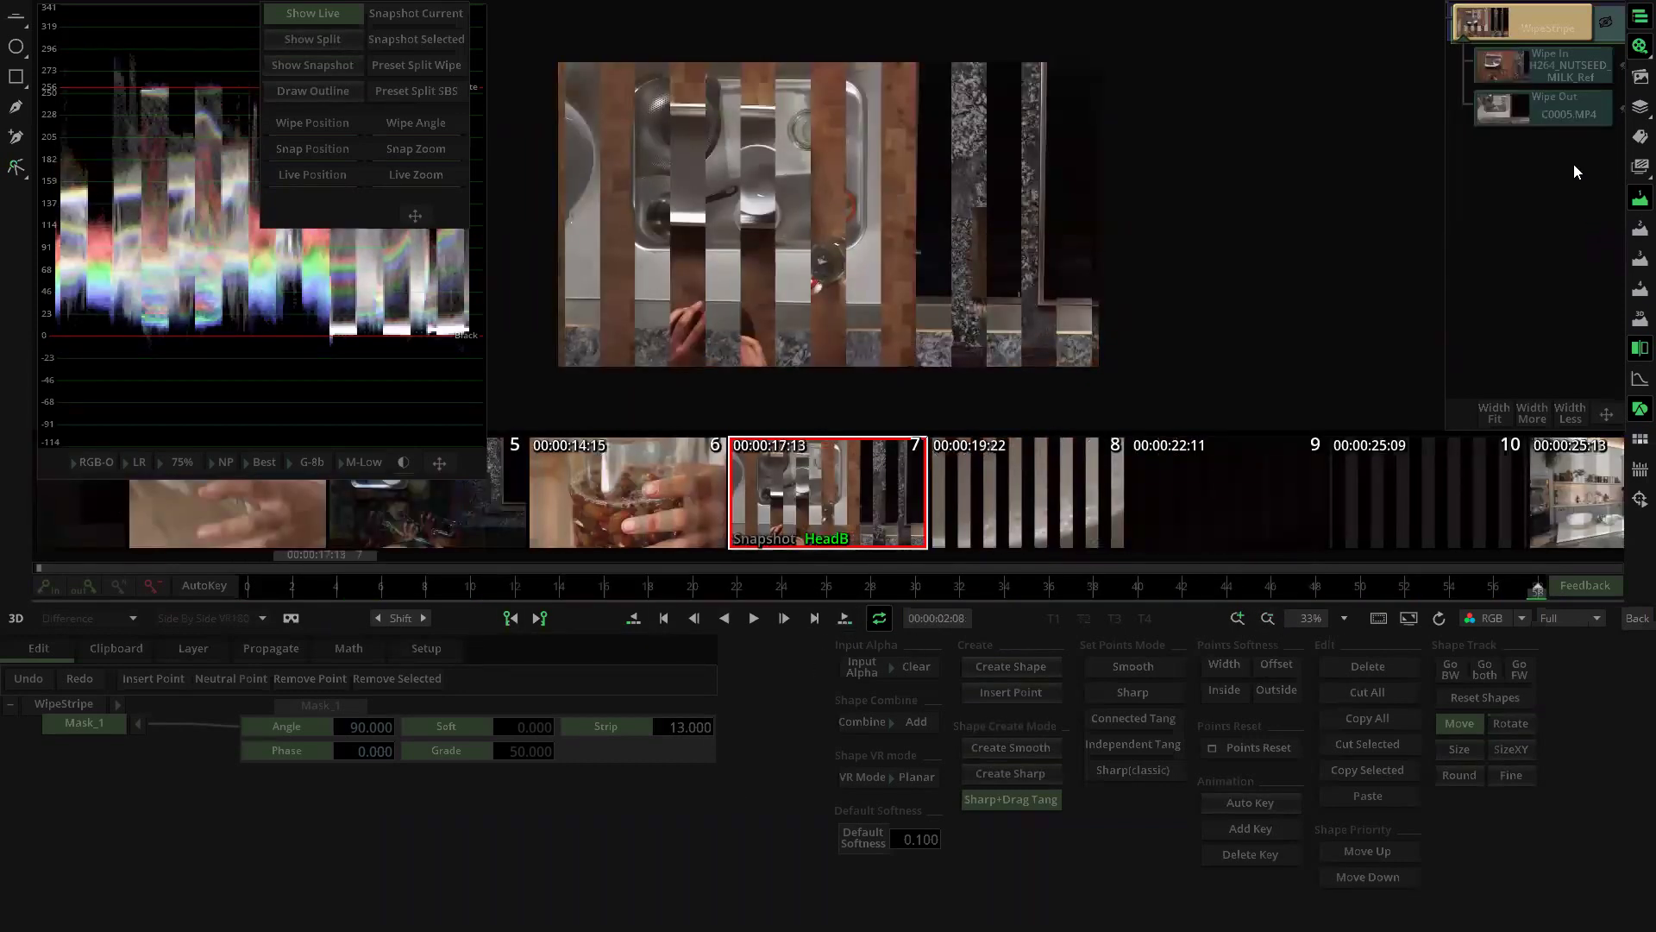
click(1543, 109)
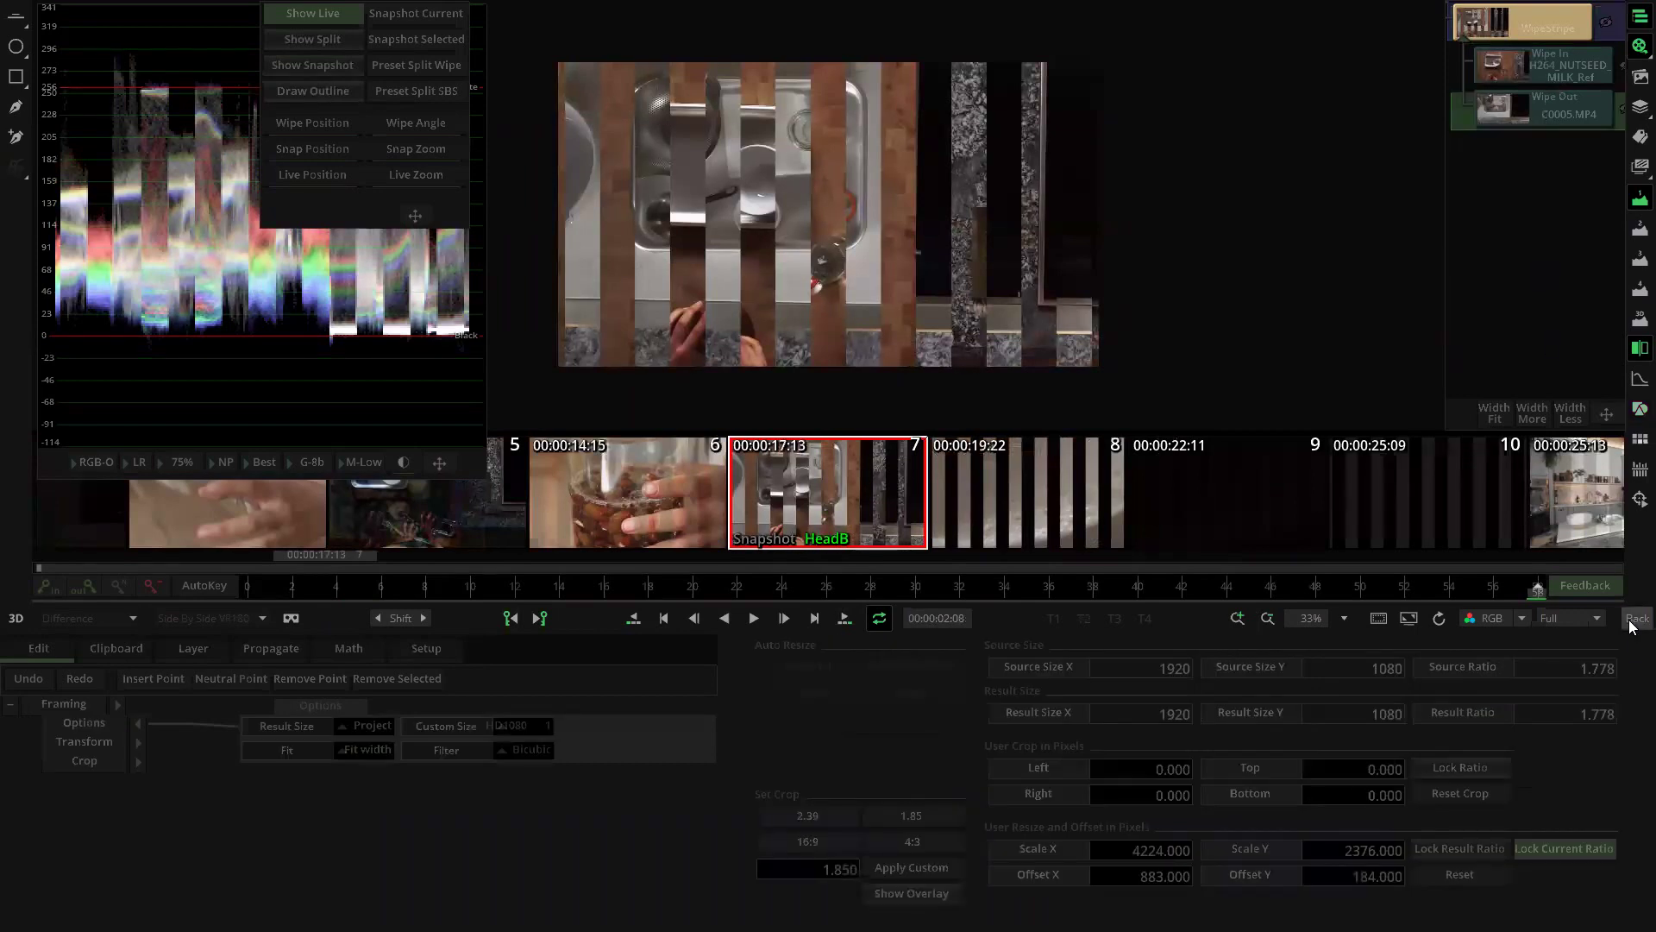
click(138, 743)
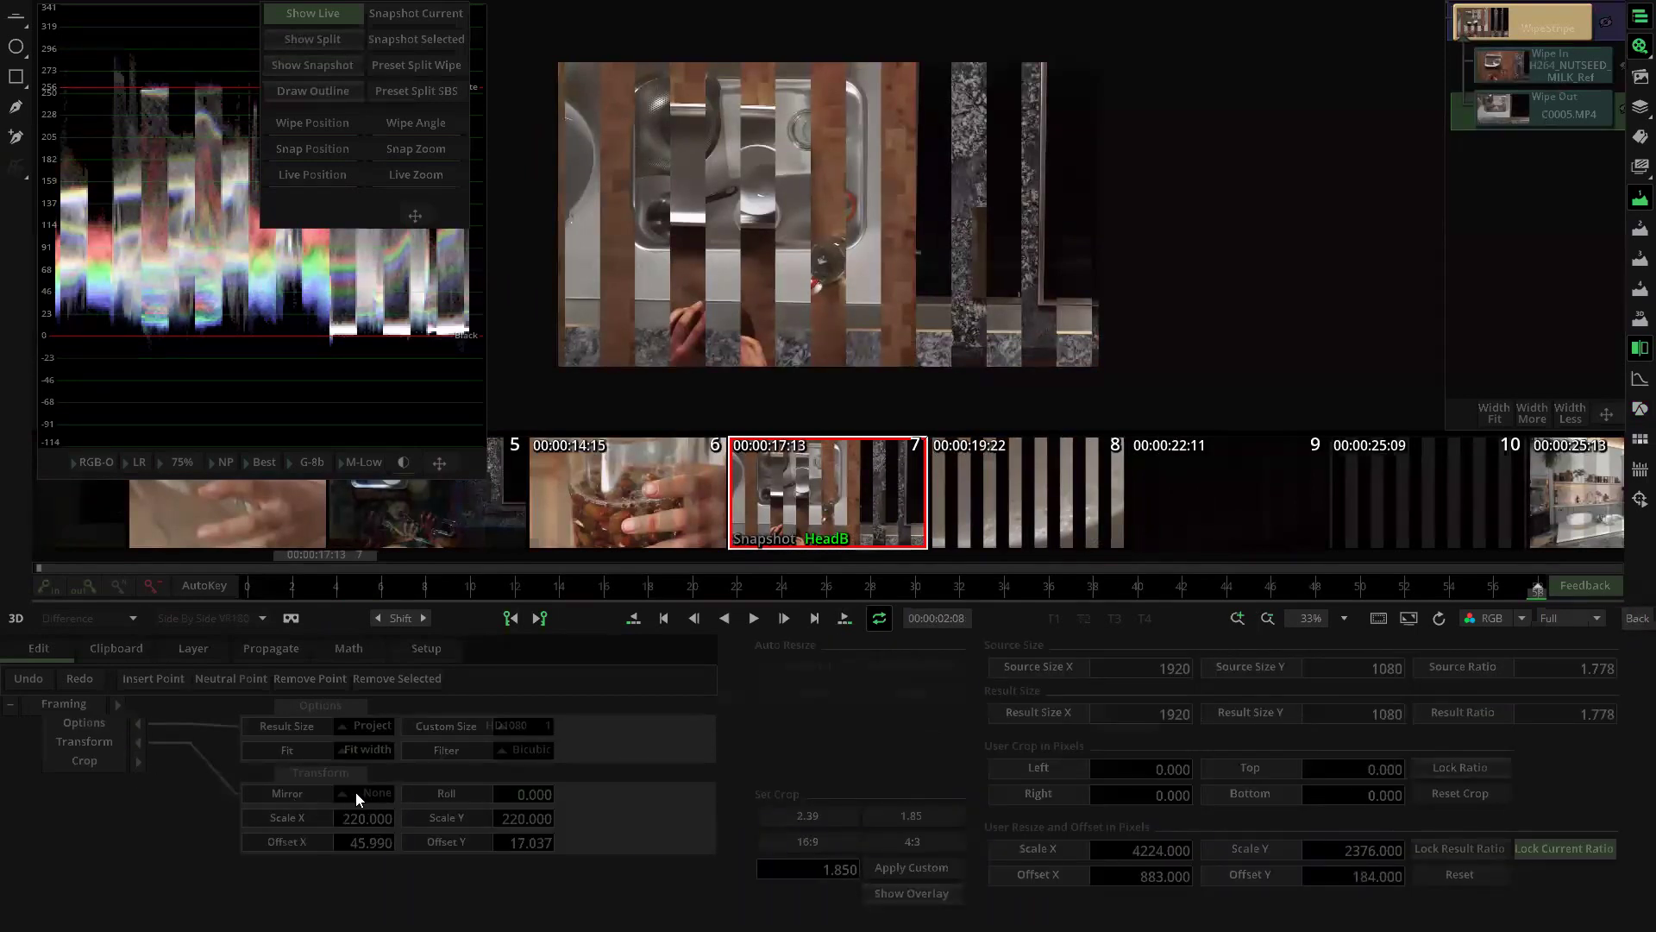
click(381, 786)
click(386, 764)
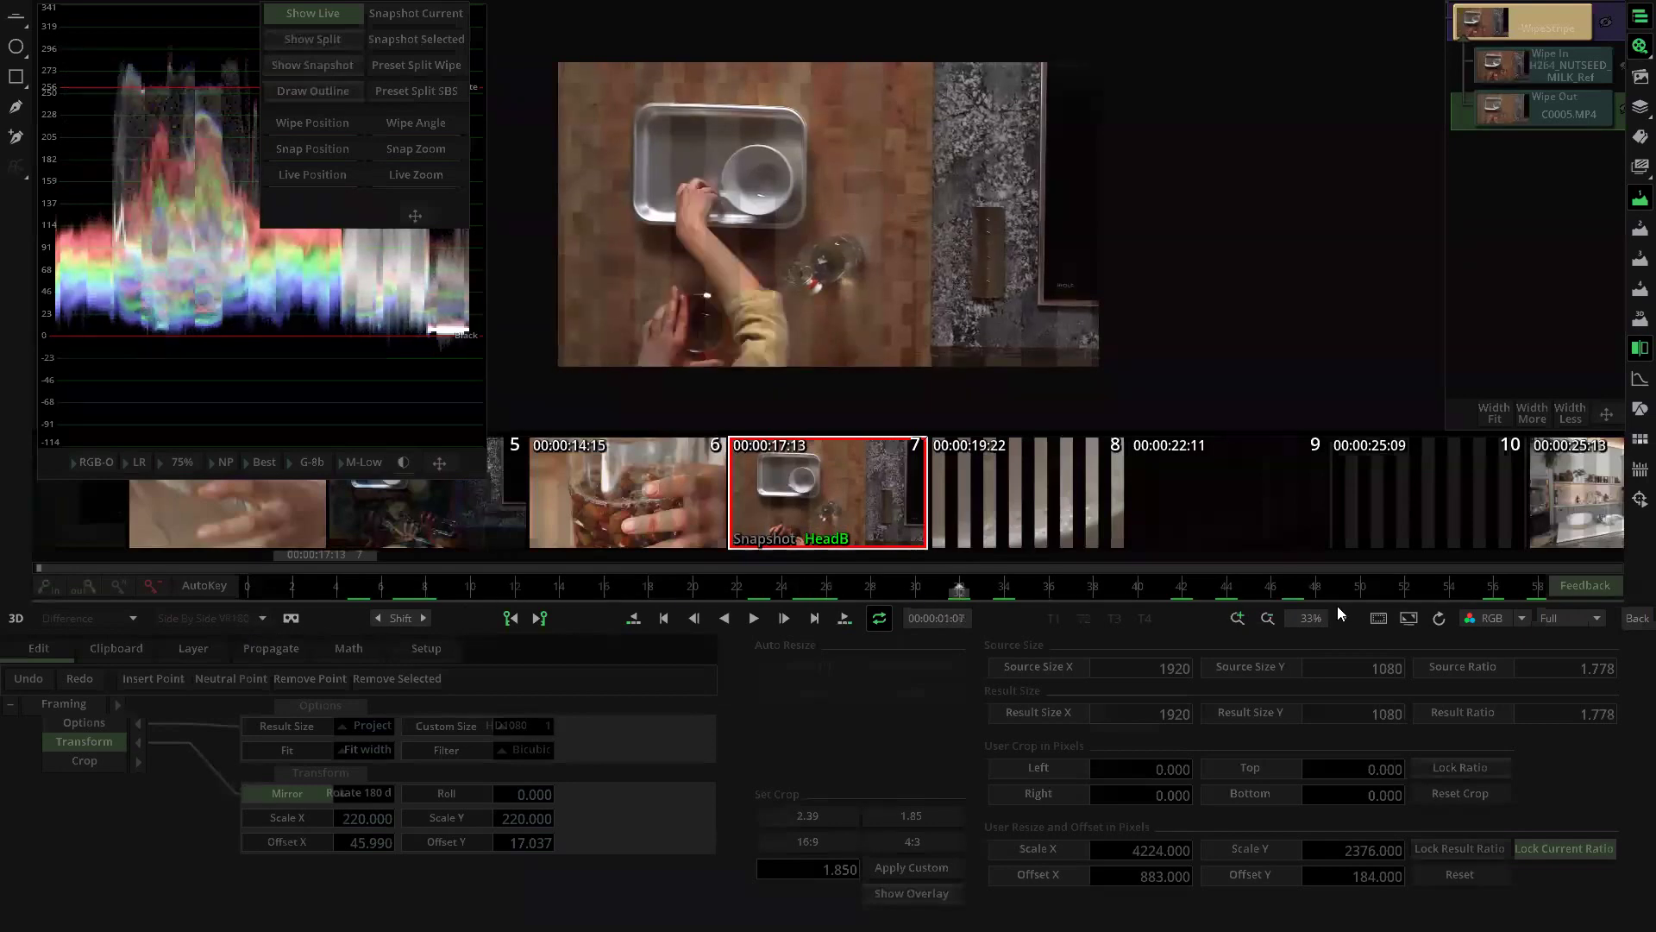
click(1633, 618)
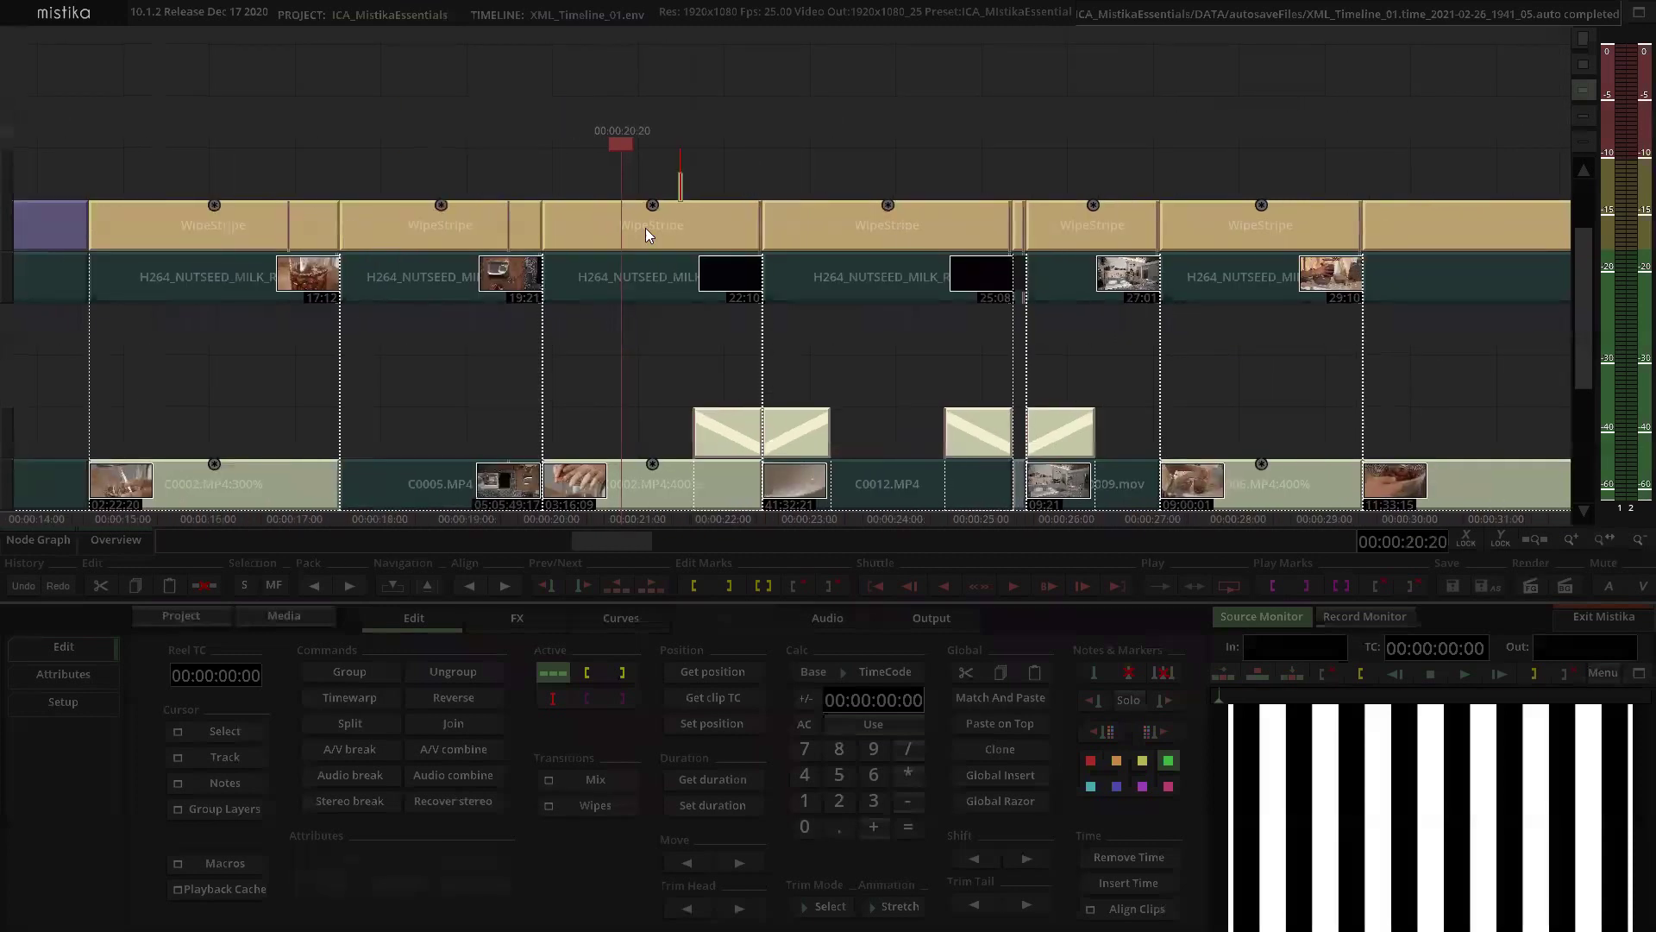
Step: Open the WipeStripe over shot 8 (00:00:19:22) and scrub through it to check its sync against the reference
click(640, 232)
double_click(638, 233)
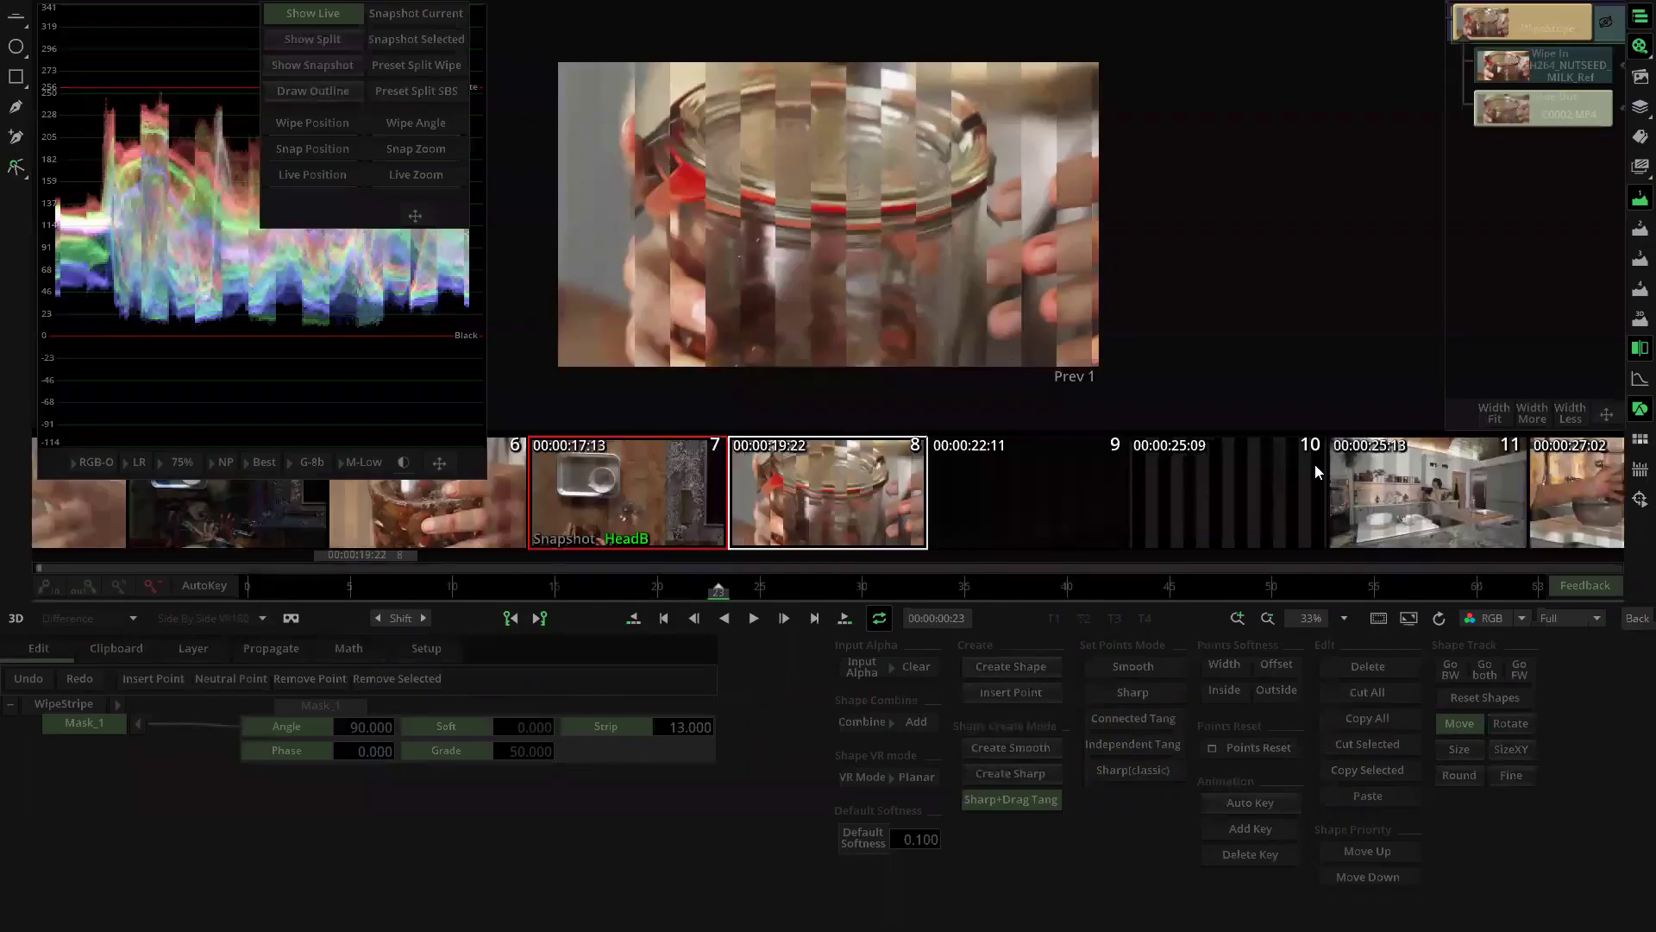
drag(263, 583, 678, 593)
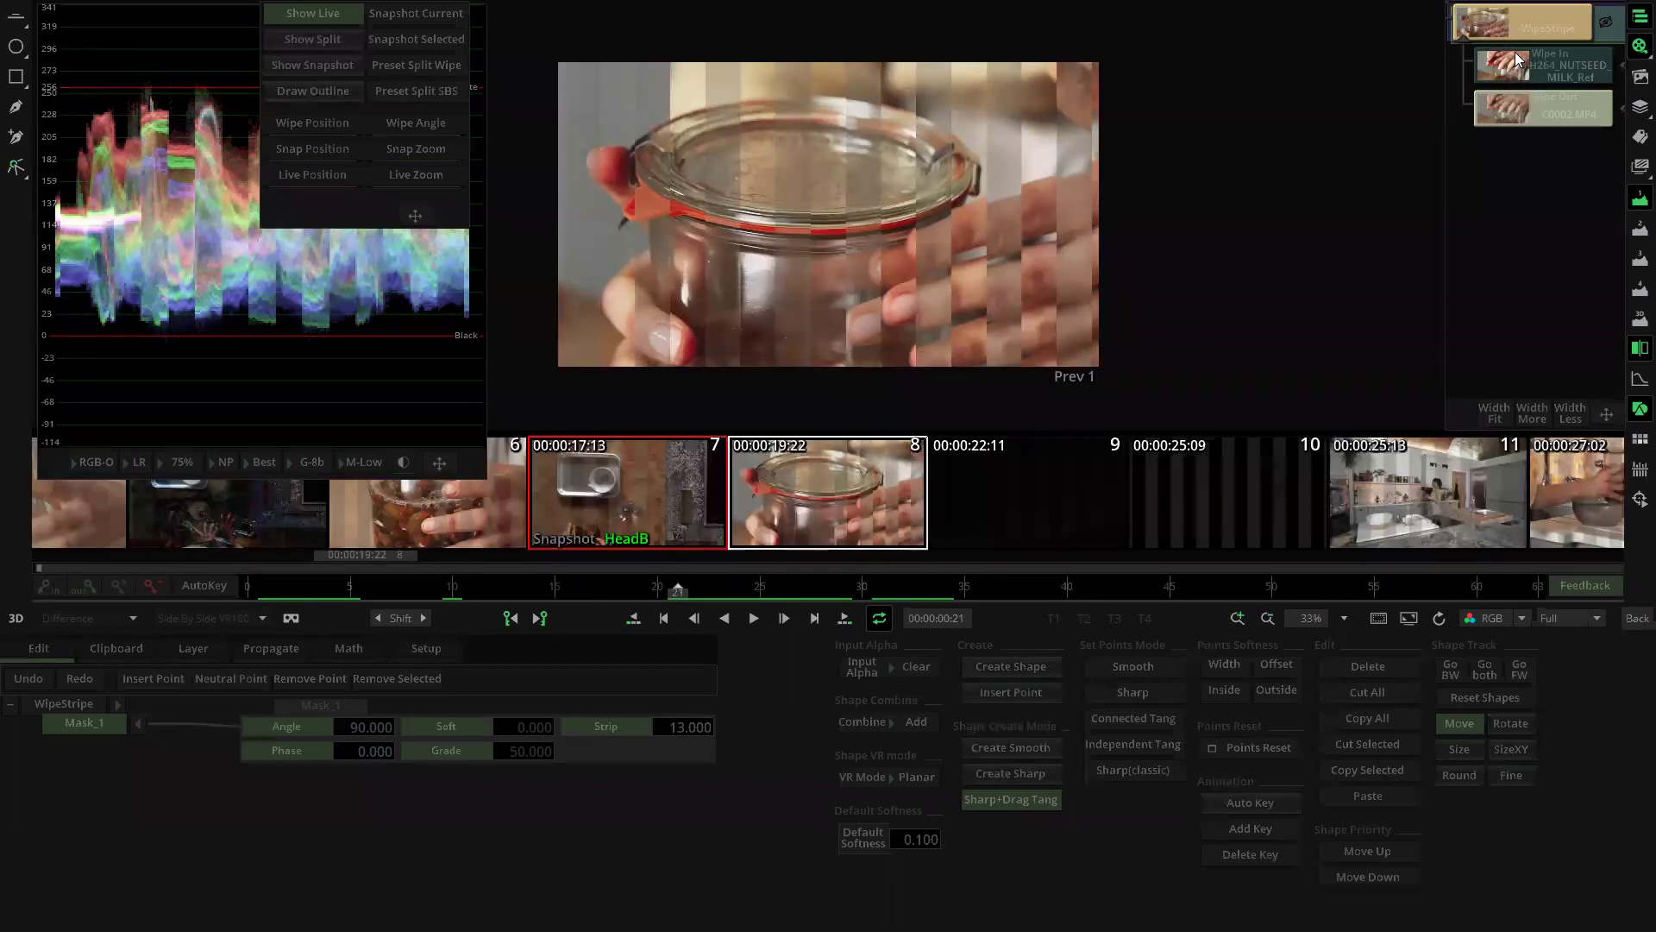
Step: Display the Time-Time curve of C0002.MP4's timewarp and check the retiming at several frames
click(1534, 104)
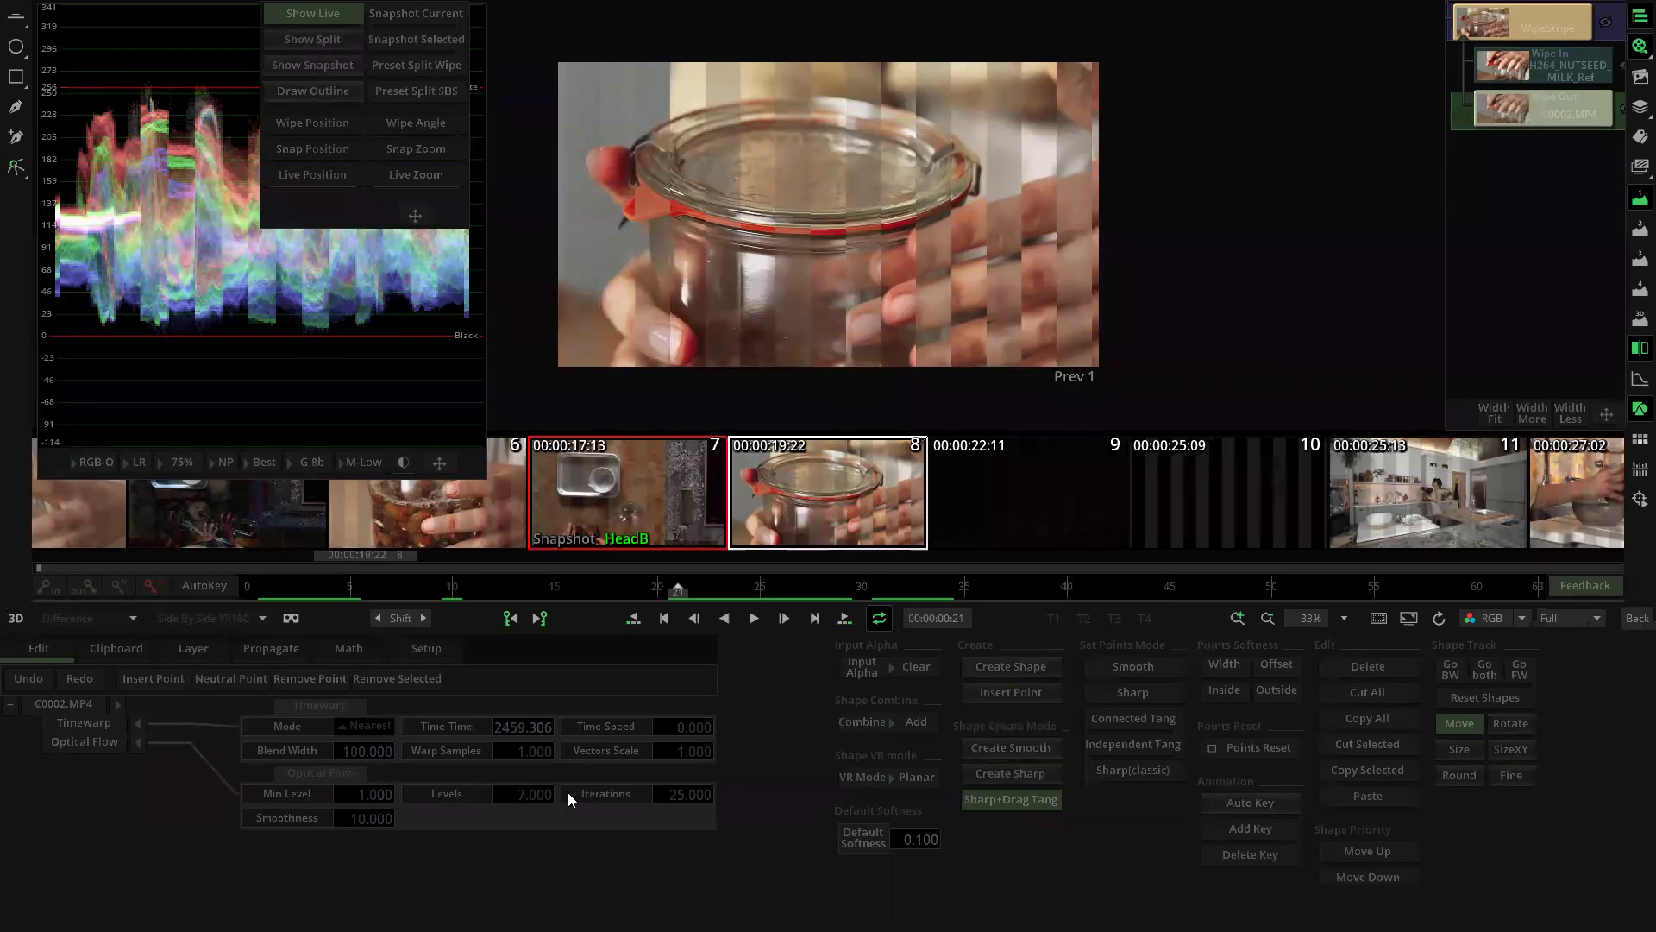
click(447, 728)
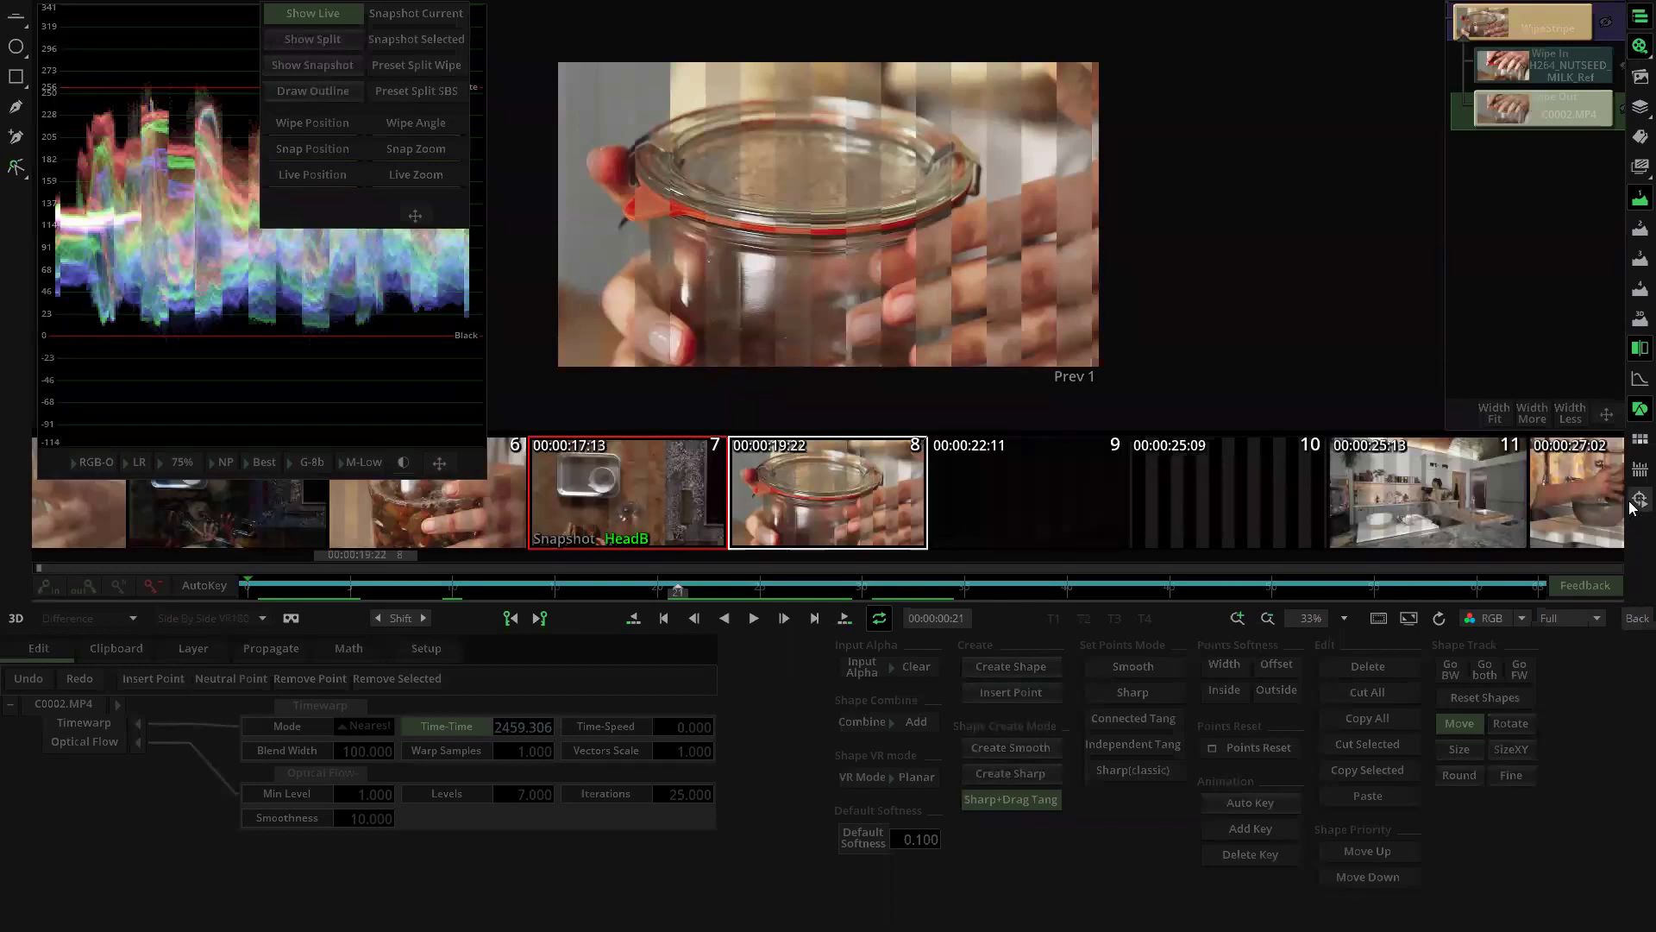
click(1637, 382)
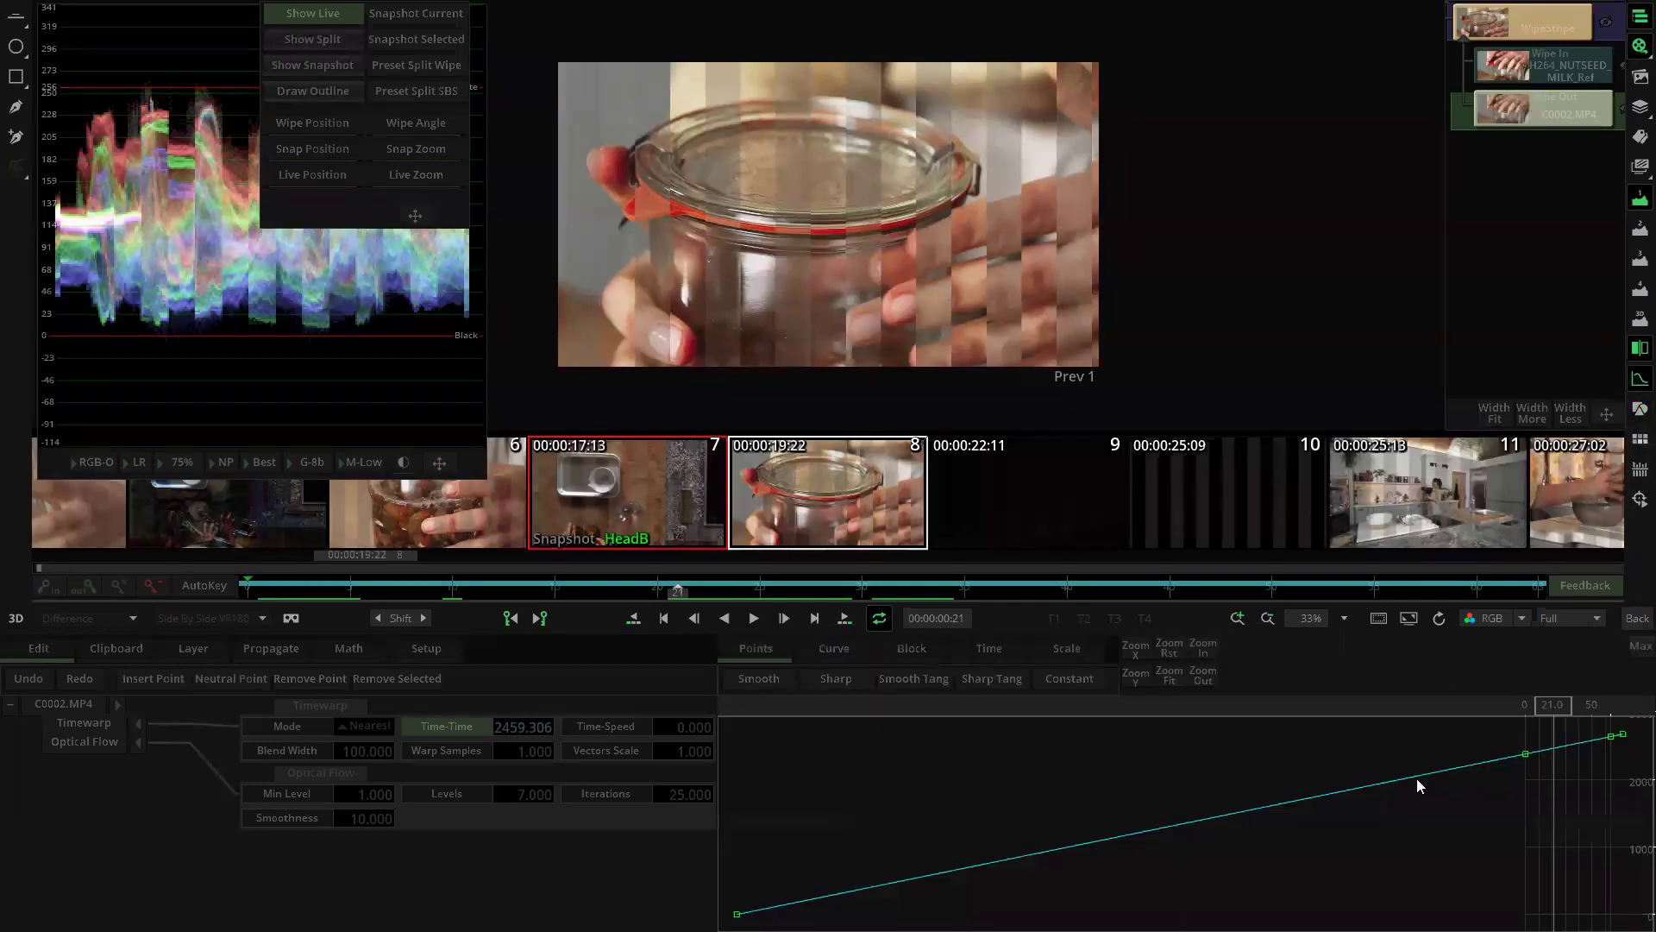
mouse_move(1550, 713)
mouse_down()
mouse_move(1512, 712)
mouse_move(1594, 708)
mouse_move(1554, 704)
mouse_up()
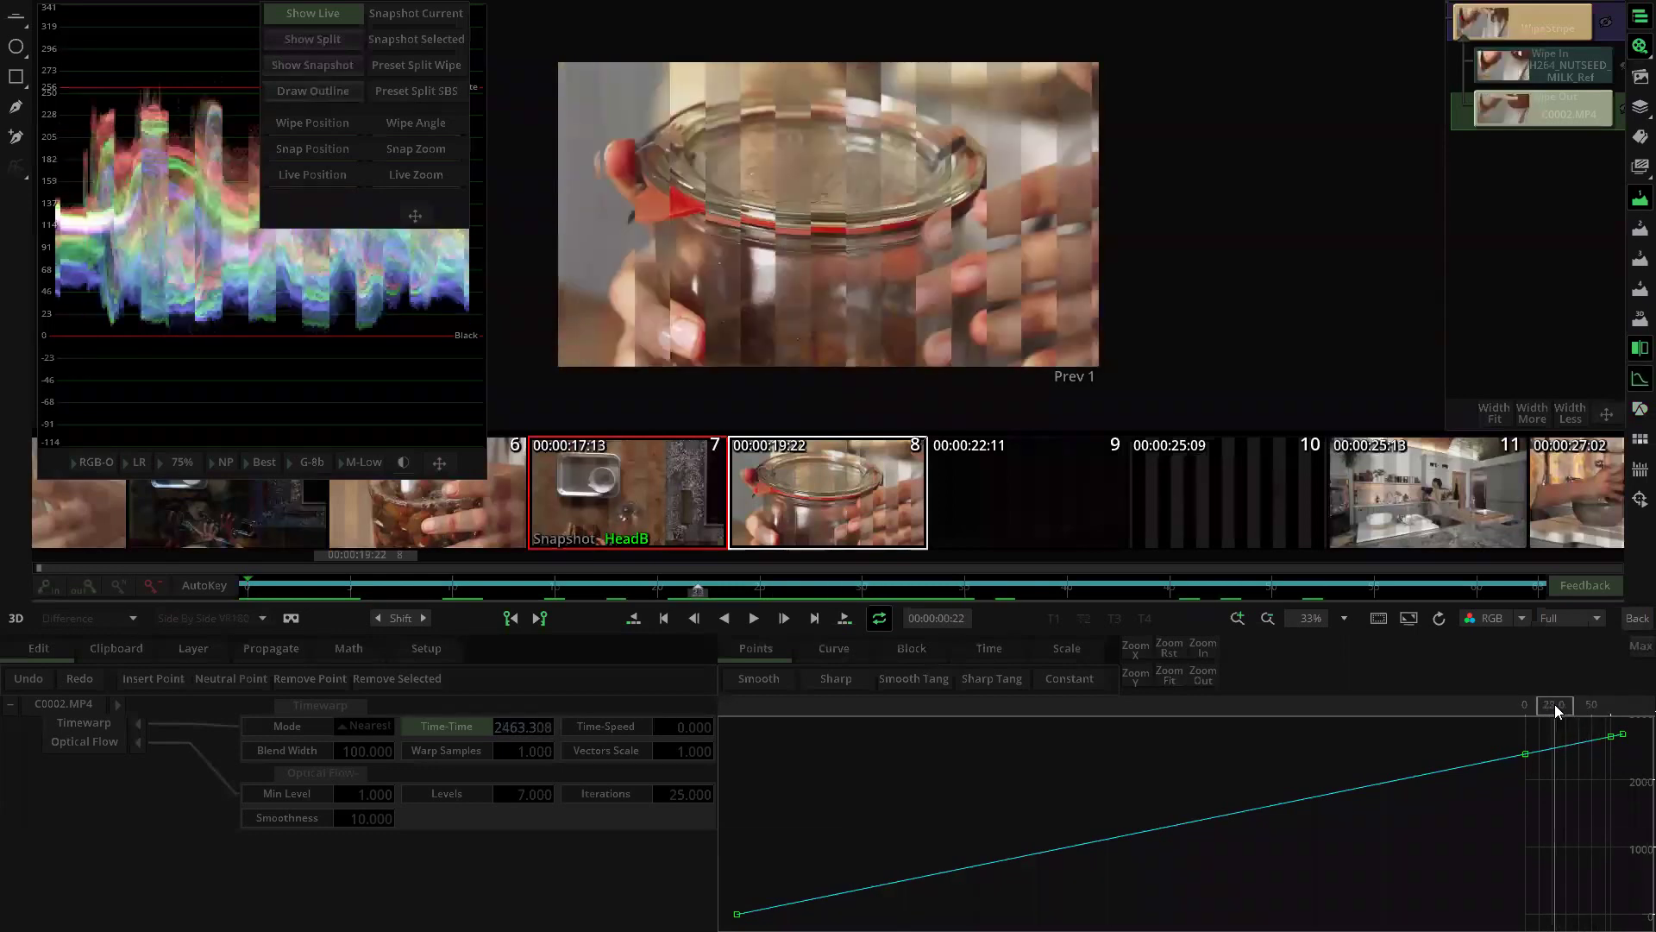
click(558, 592)
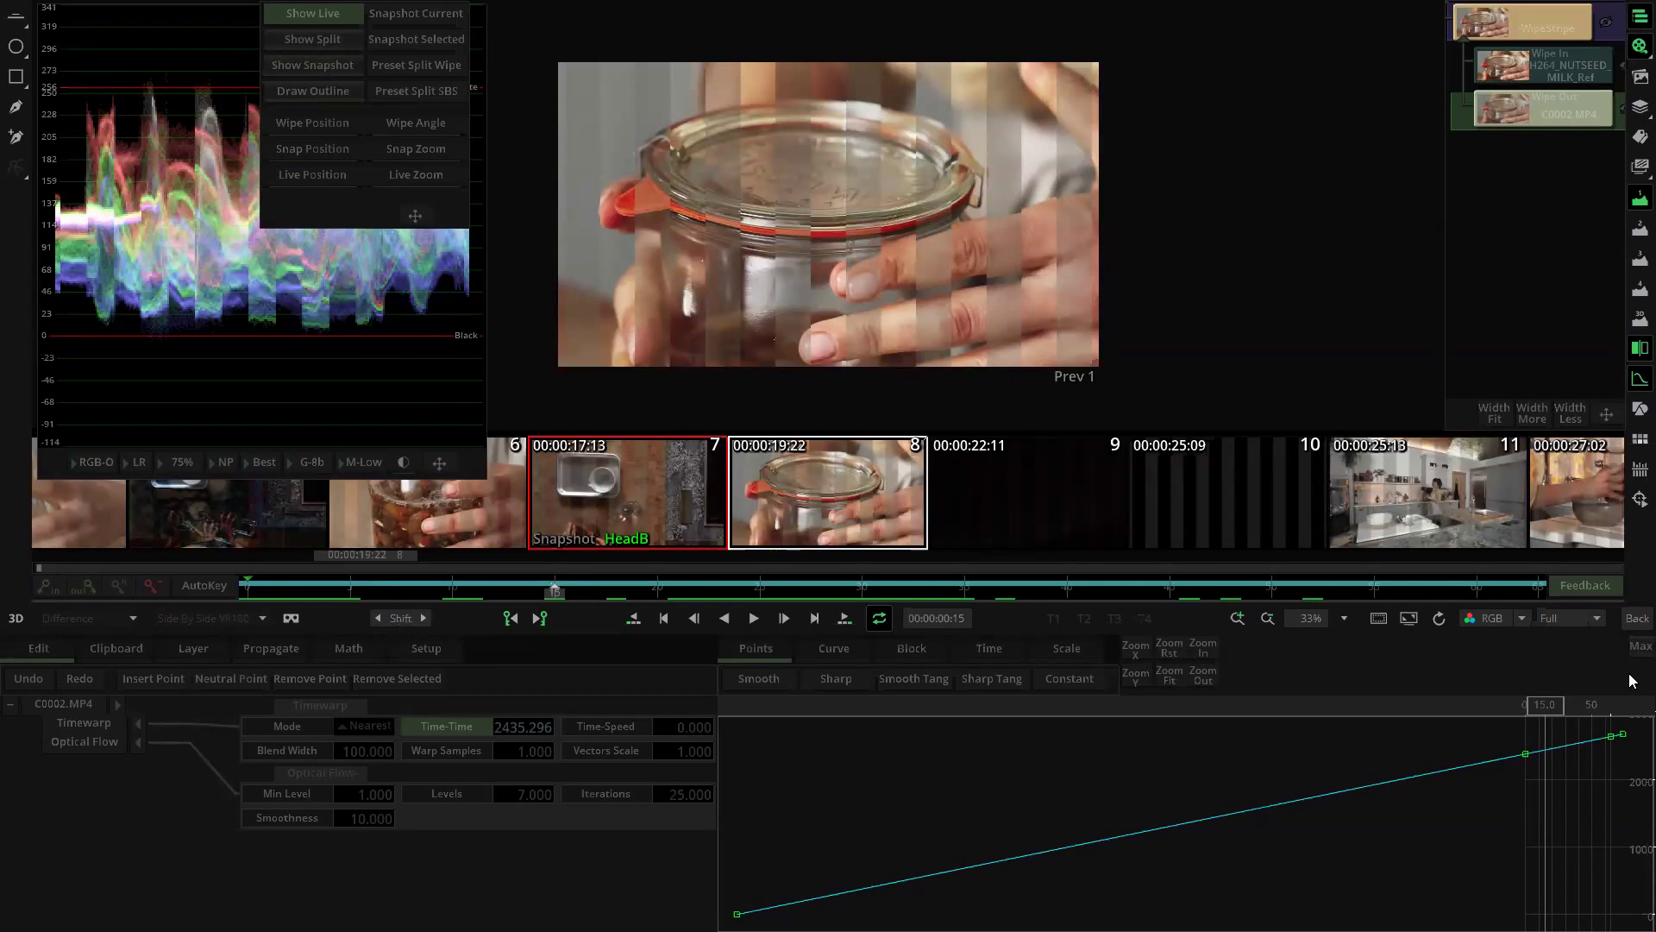
Step: Reopen the WipeStripe over shot 8 from the timeline and shift C0002.MP4 by one frame to match the reference
click(1636, 618)
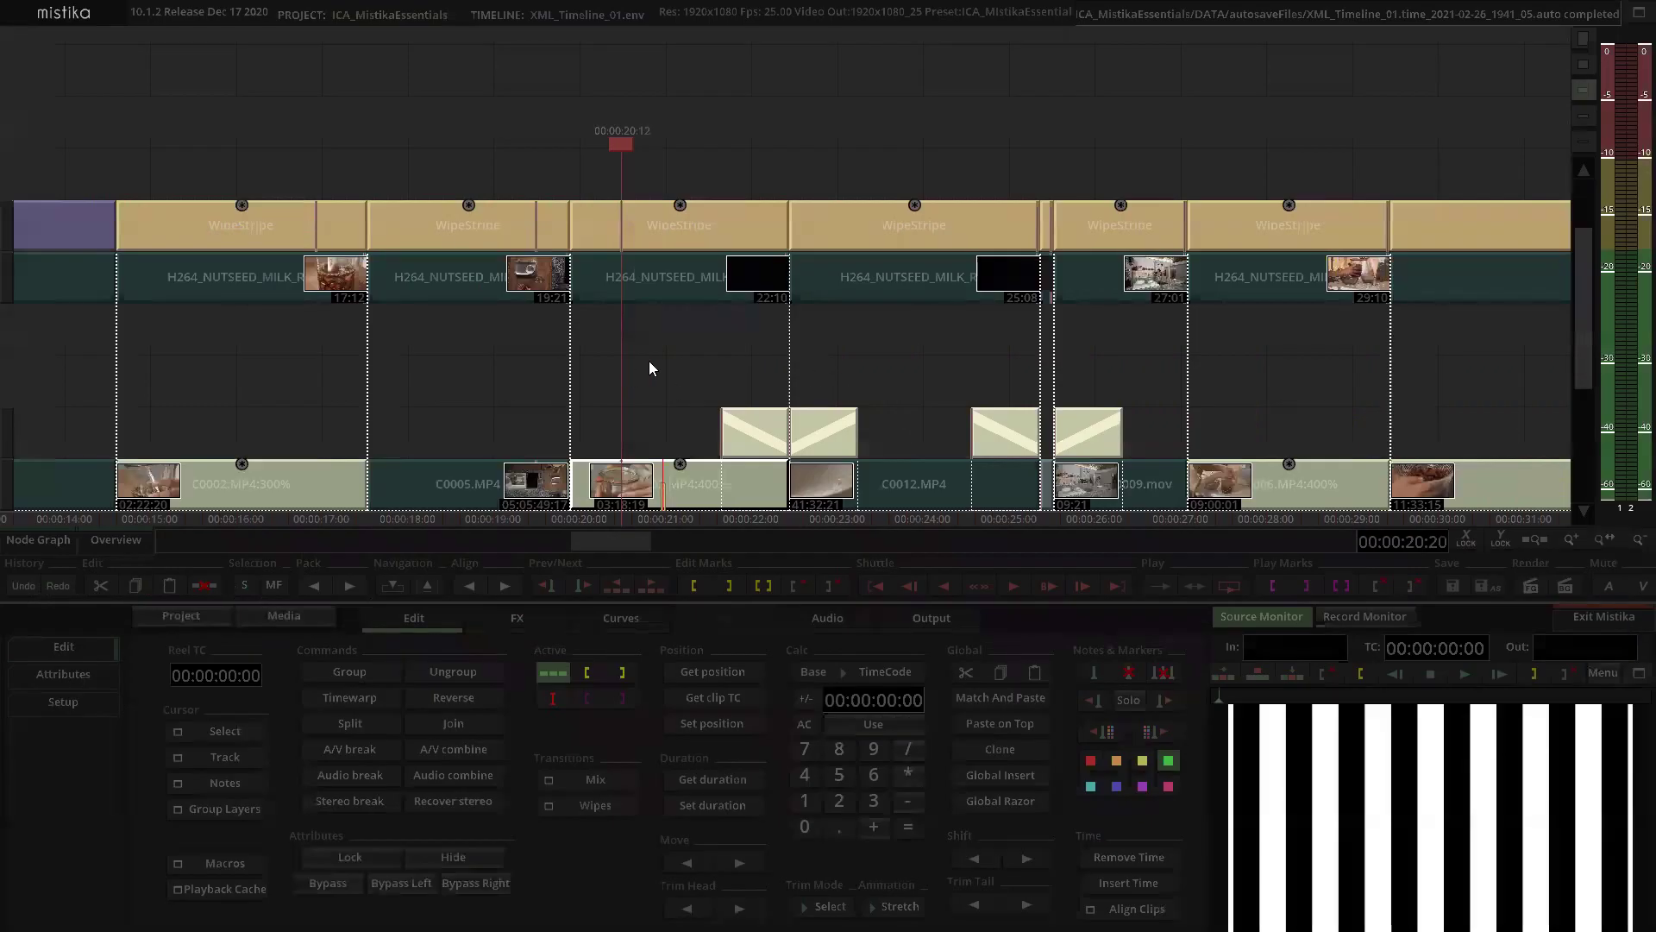
double_click(670, 243)
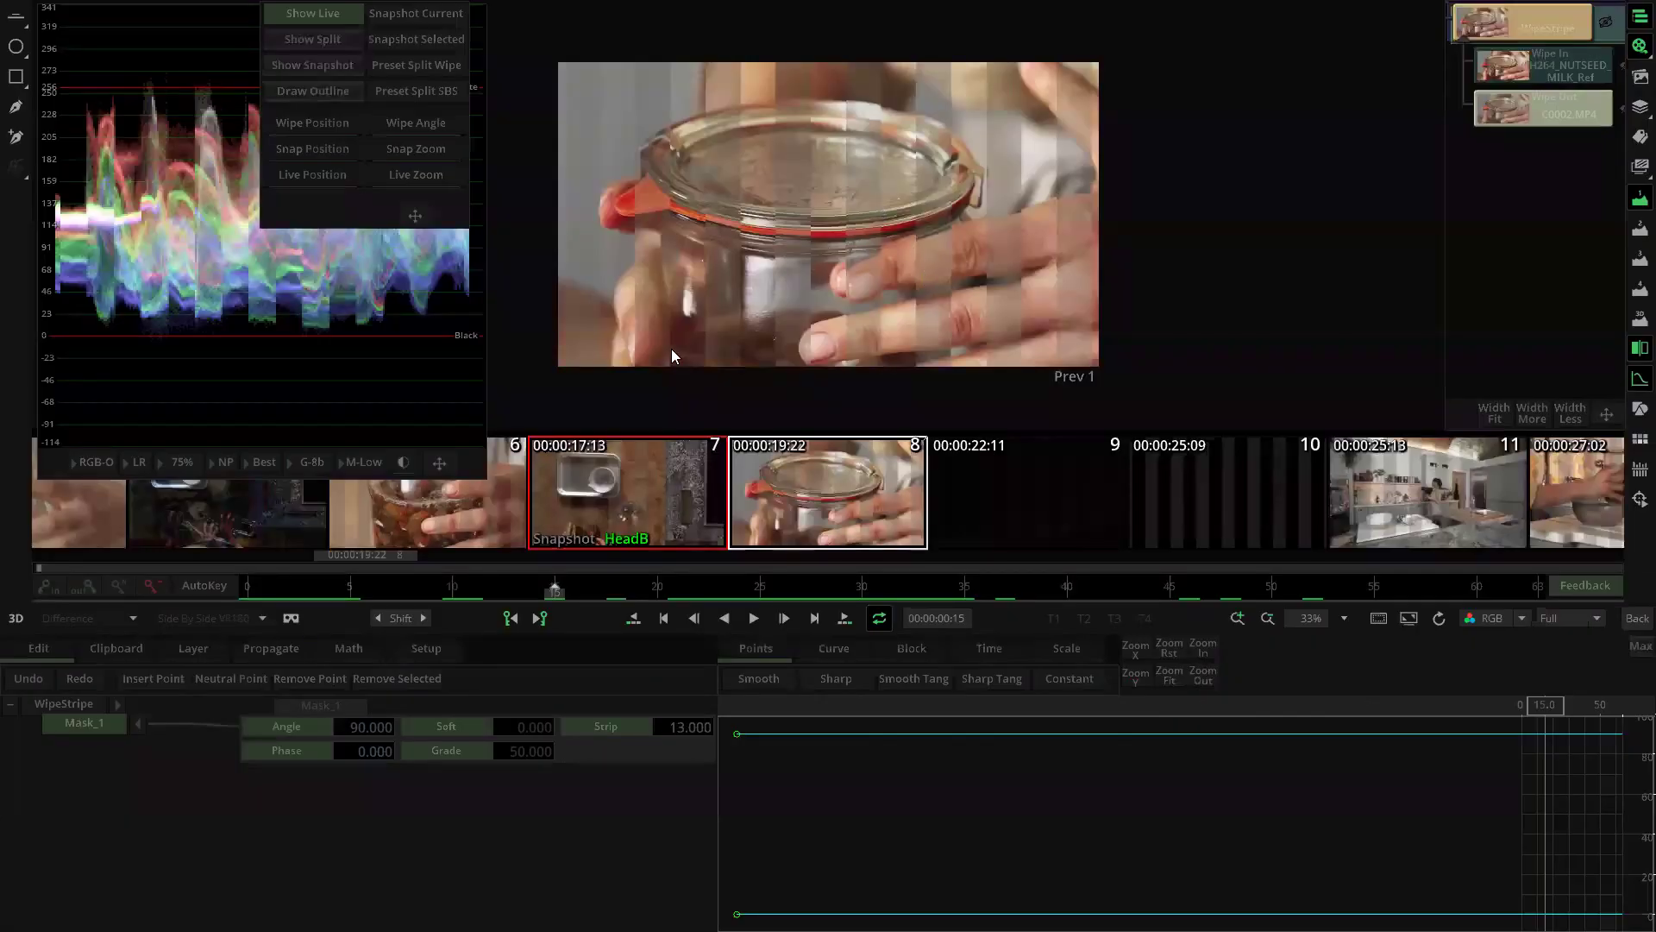
scroll(794, 259, up, 2)
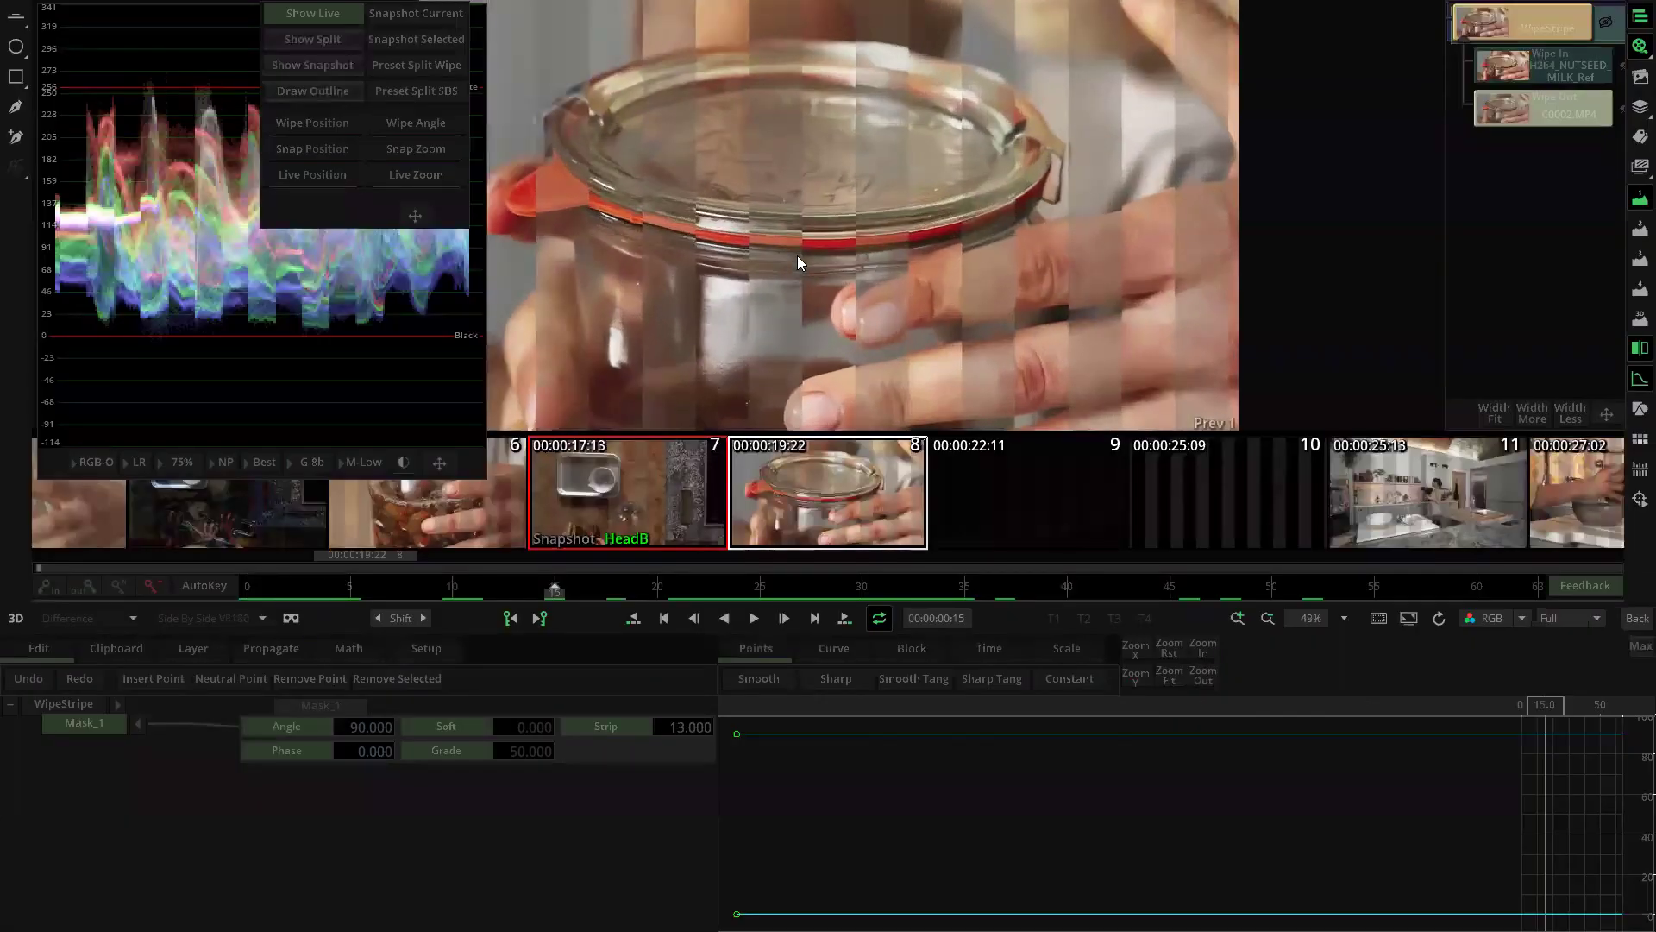
scroll(797, 255, up, 1)
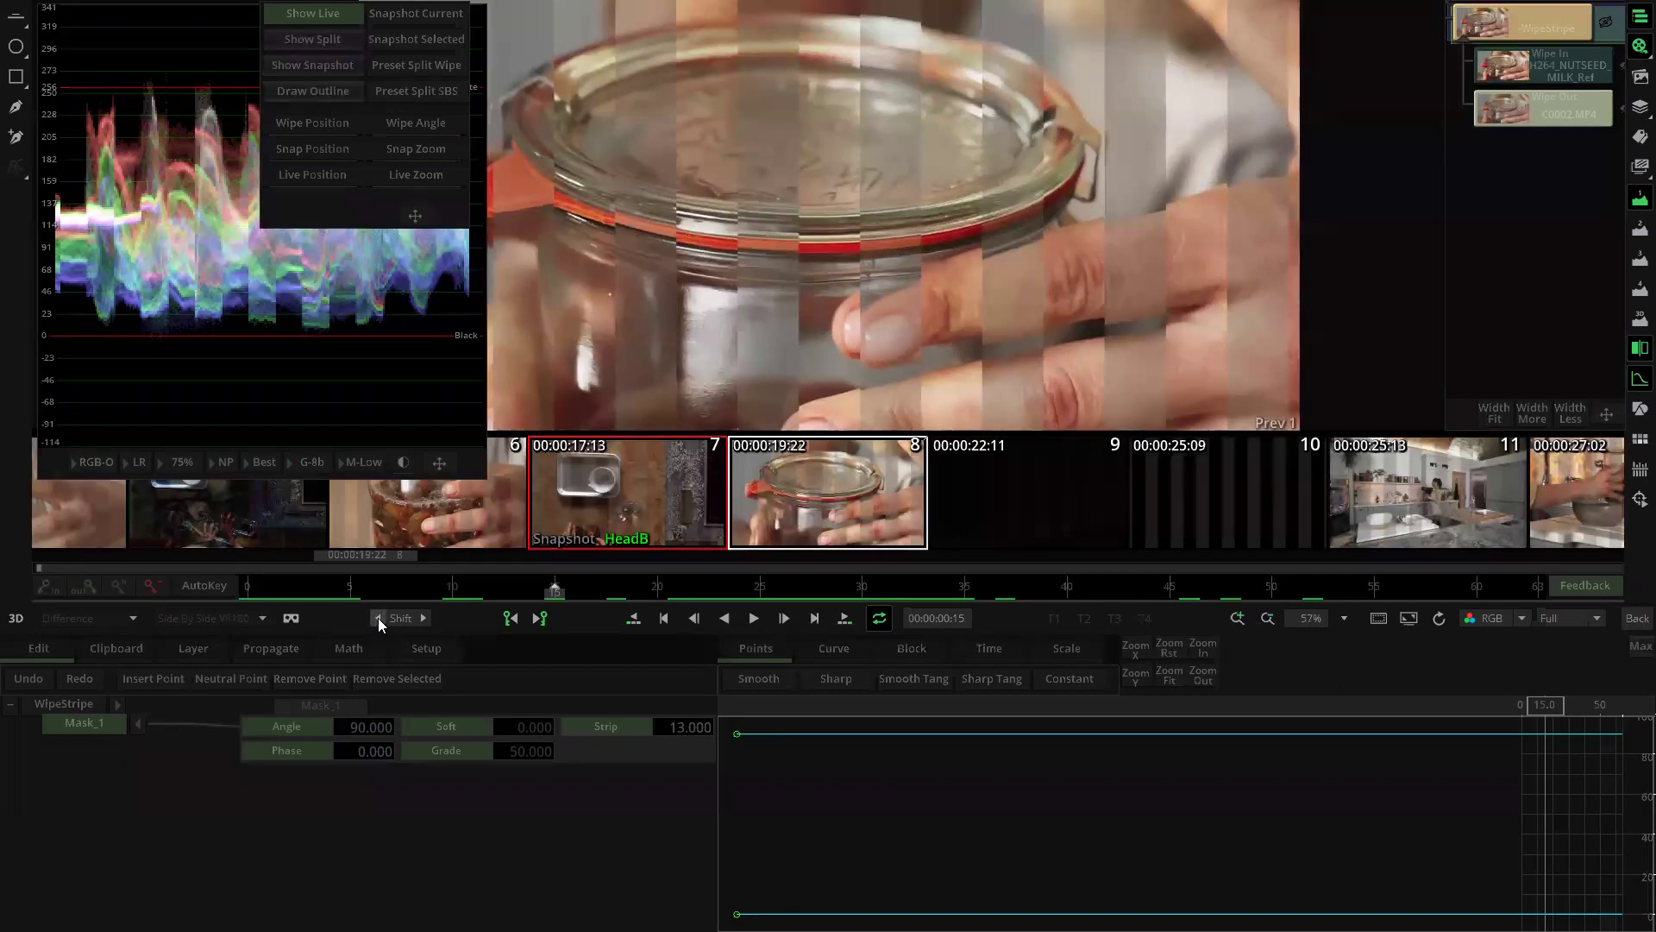
click(1577, 110)
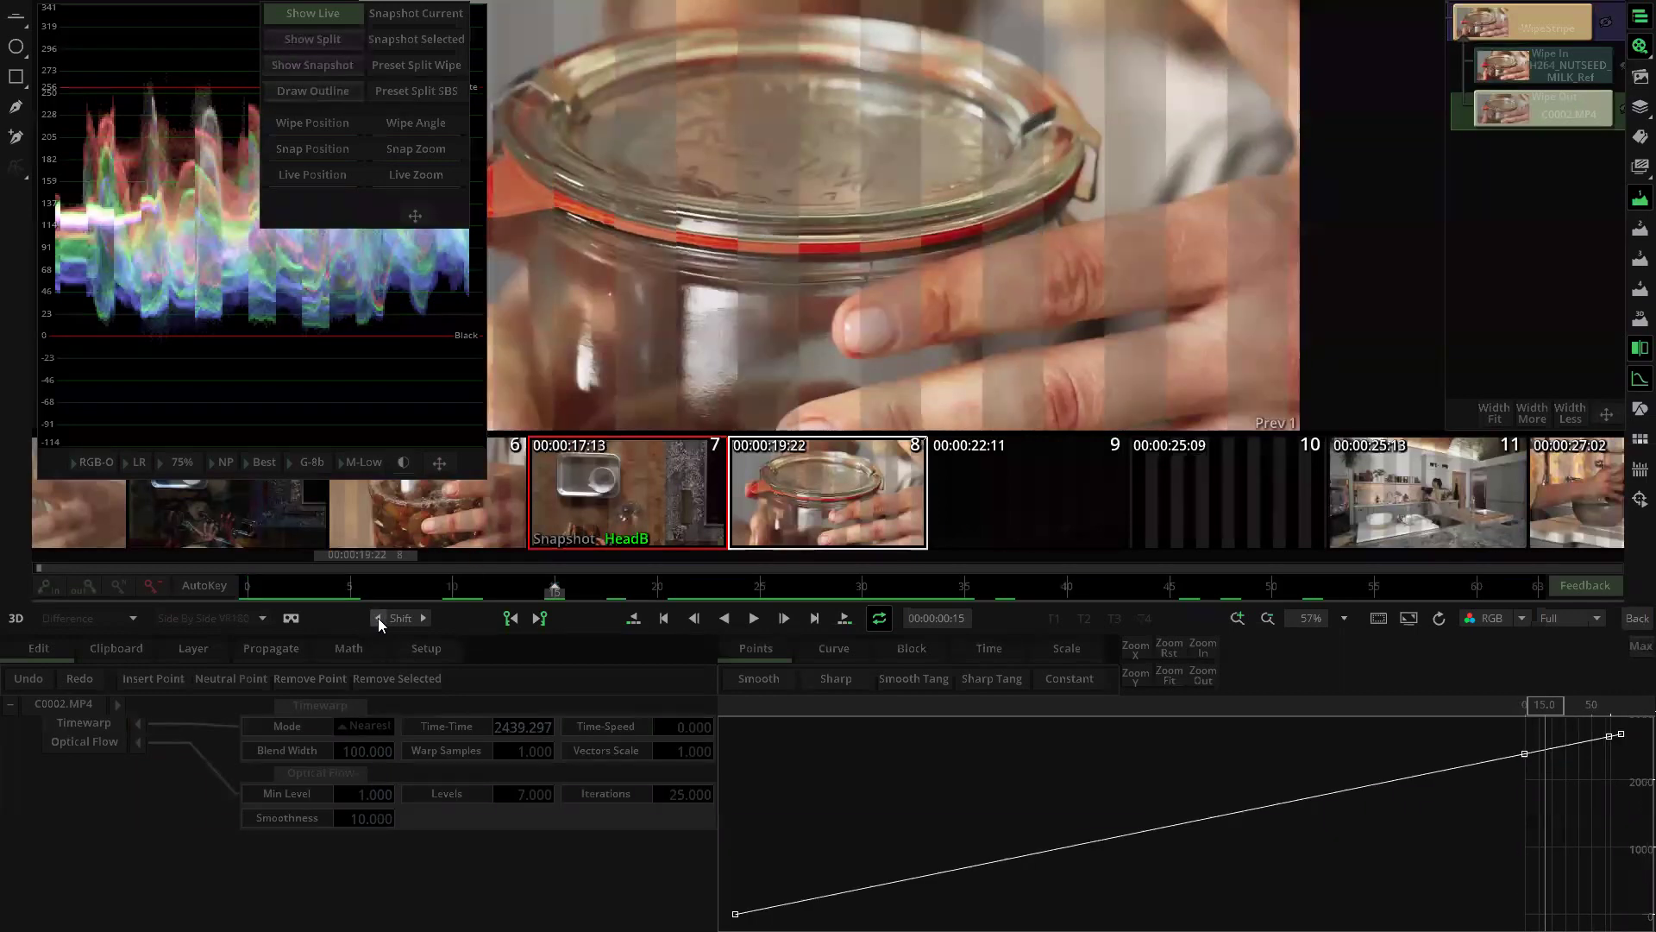
Step: Scrub through shot 8 to check how well the shifted C0002.MP4 matches the reference in the stripes
drag(258, 587, 736, 616)
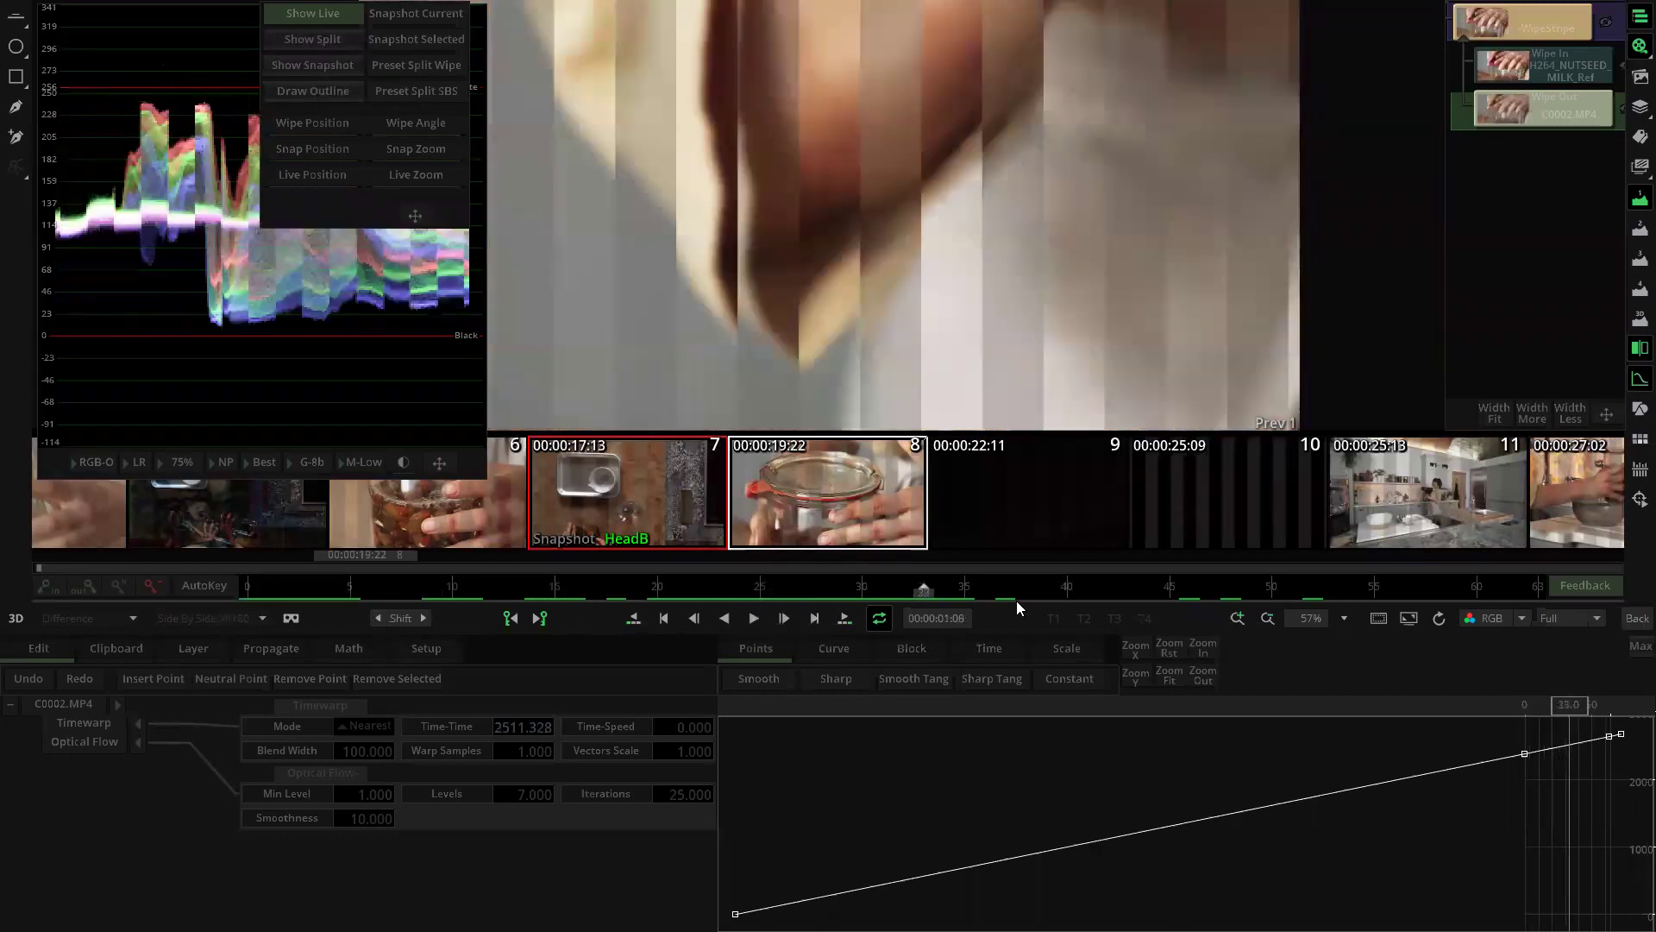
drag(911, 604, 628, 561)
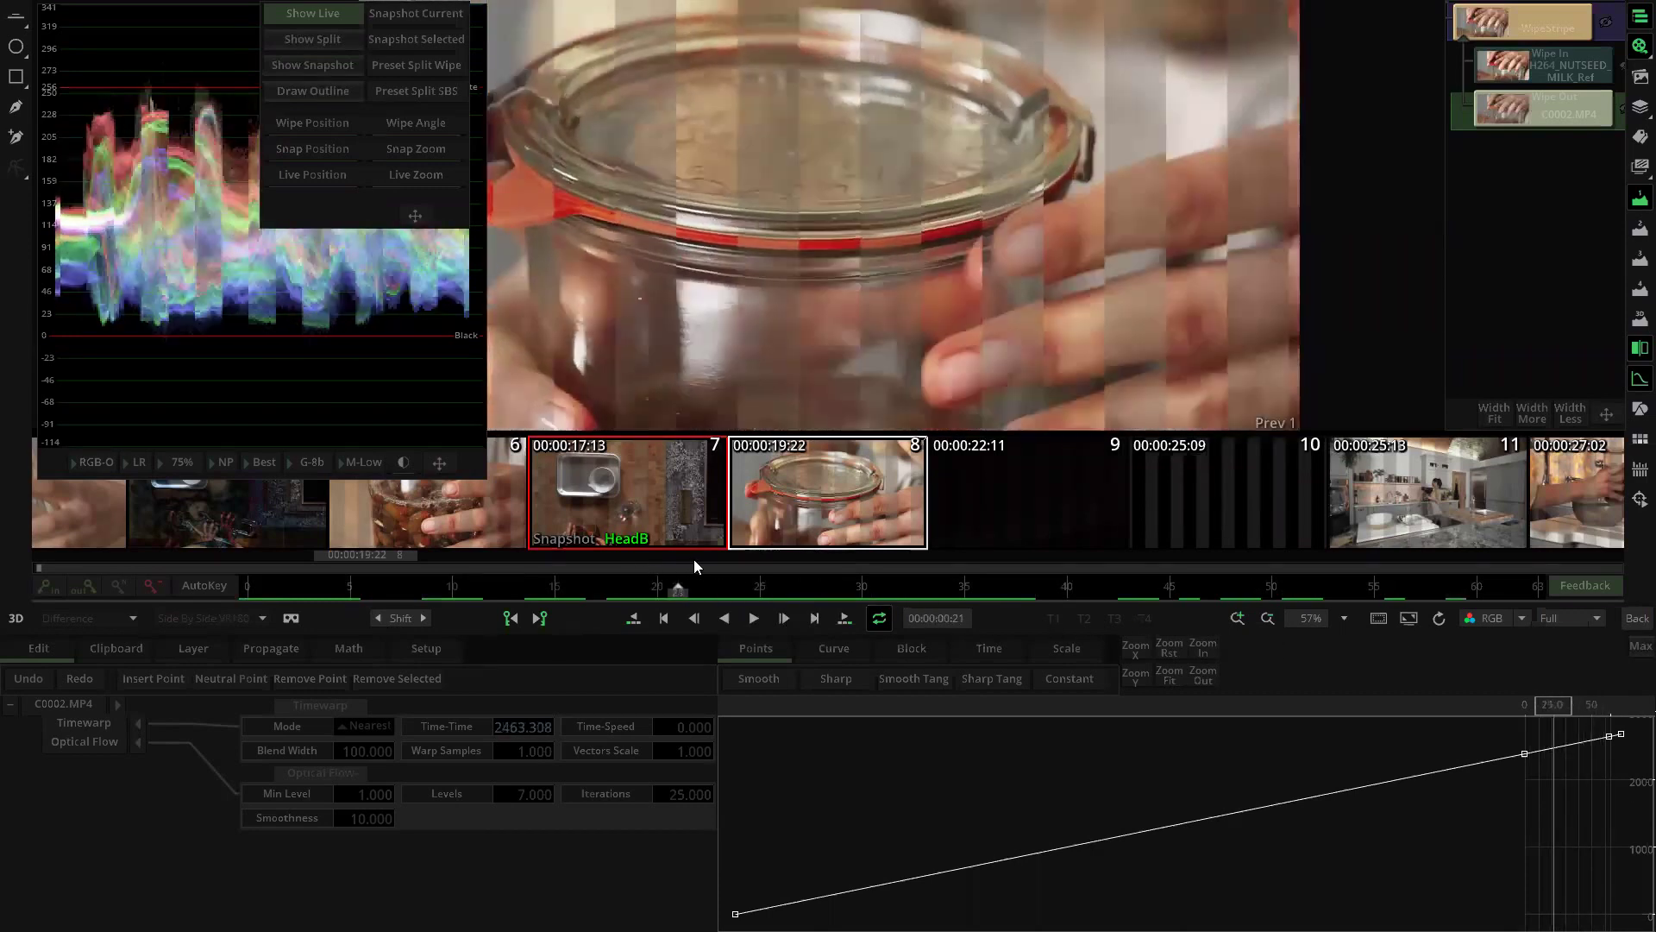
scroll(898, 158, down, 2)
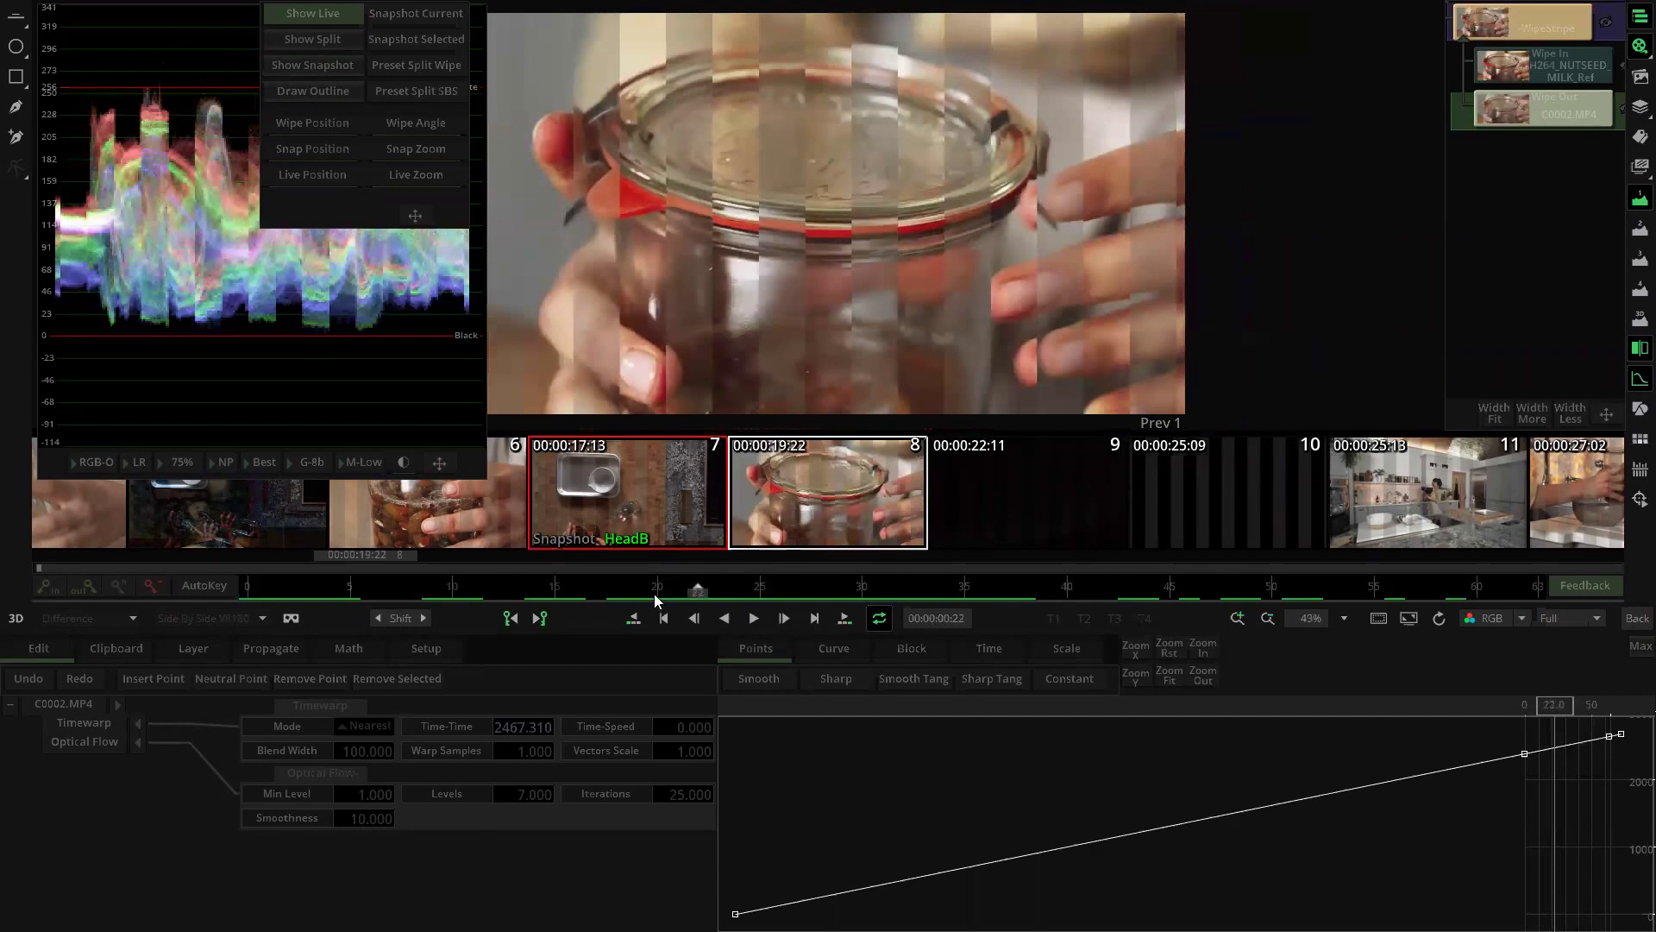
drag(653, 587, 681, 592)
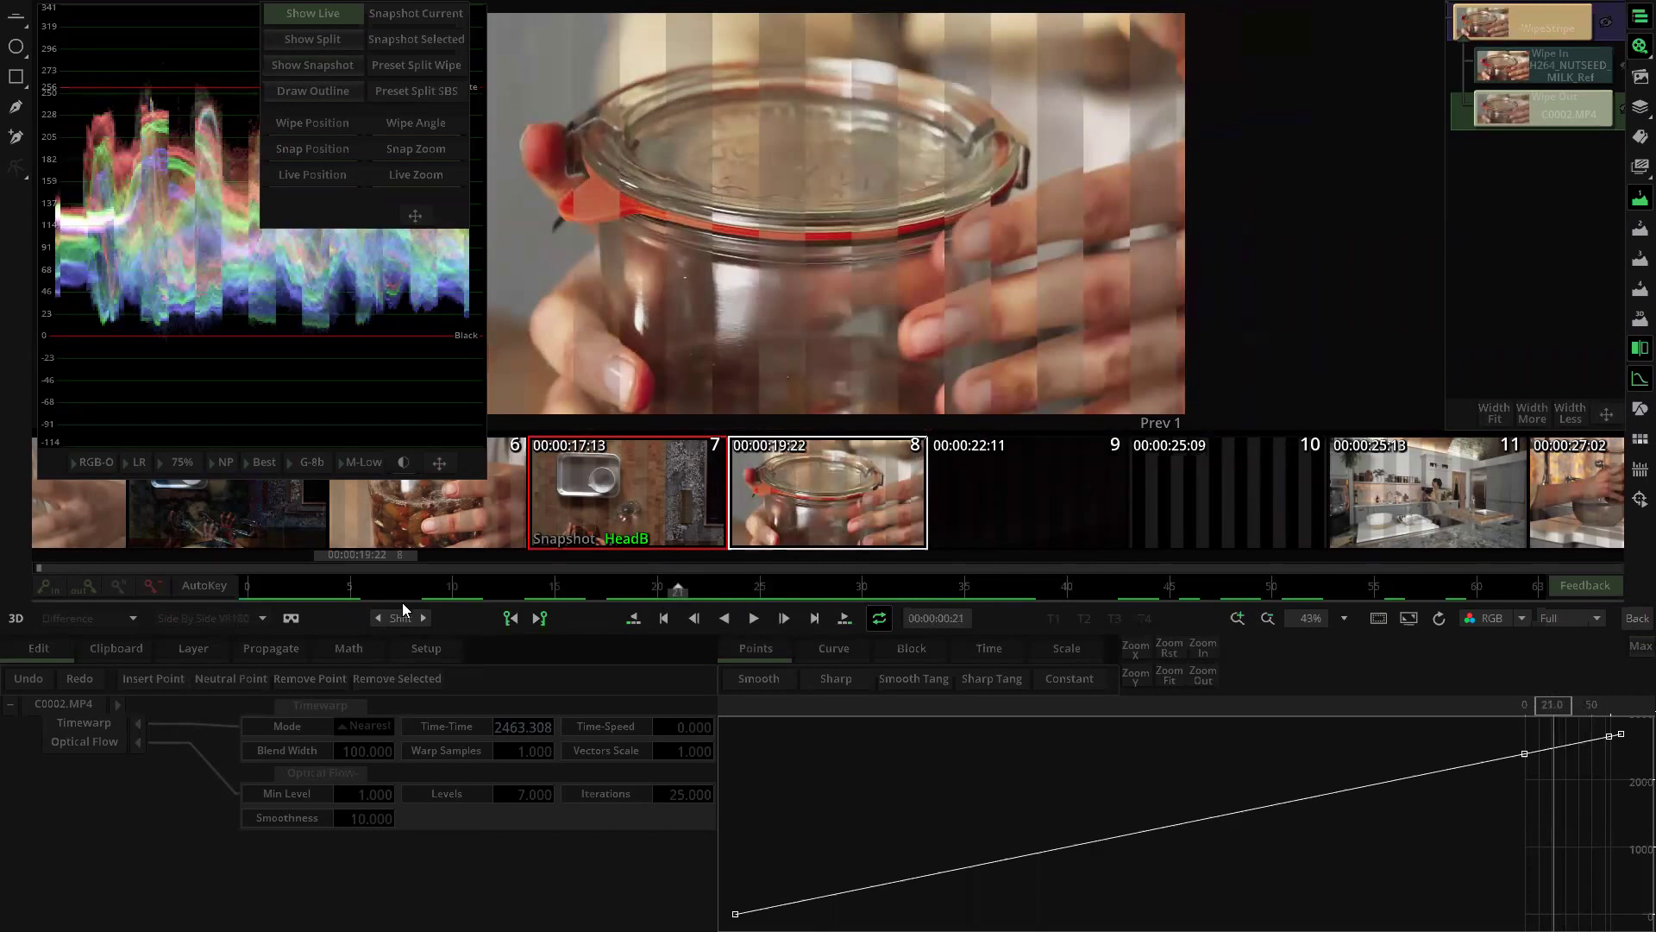
Step: Try the Blend, Warp, Vectors and Slopes timewarp modes on C0002.MP4 and return the mode to Nearest
click(369, 725)
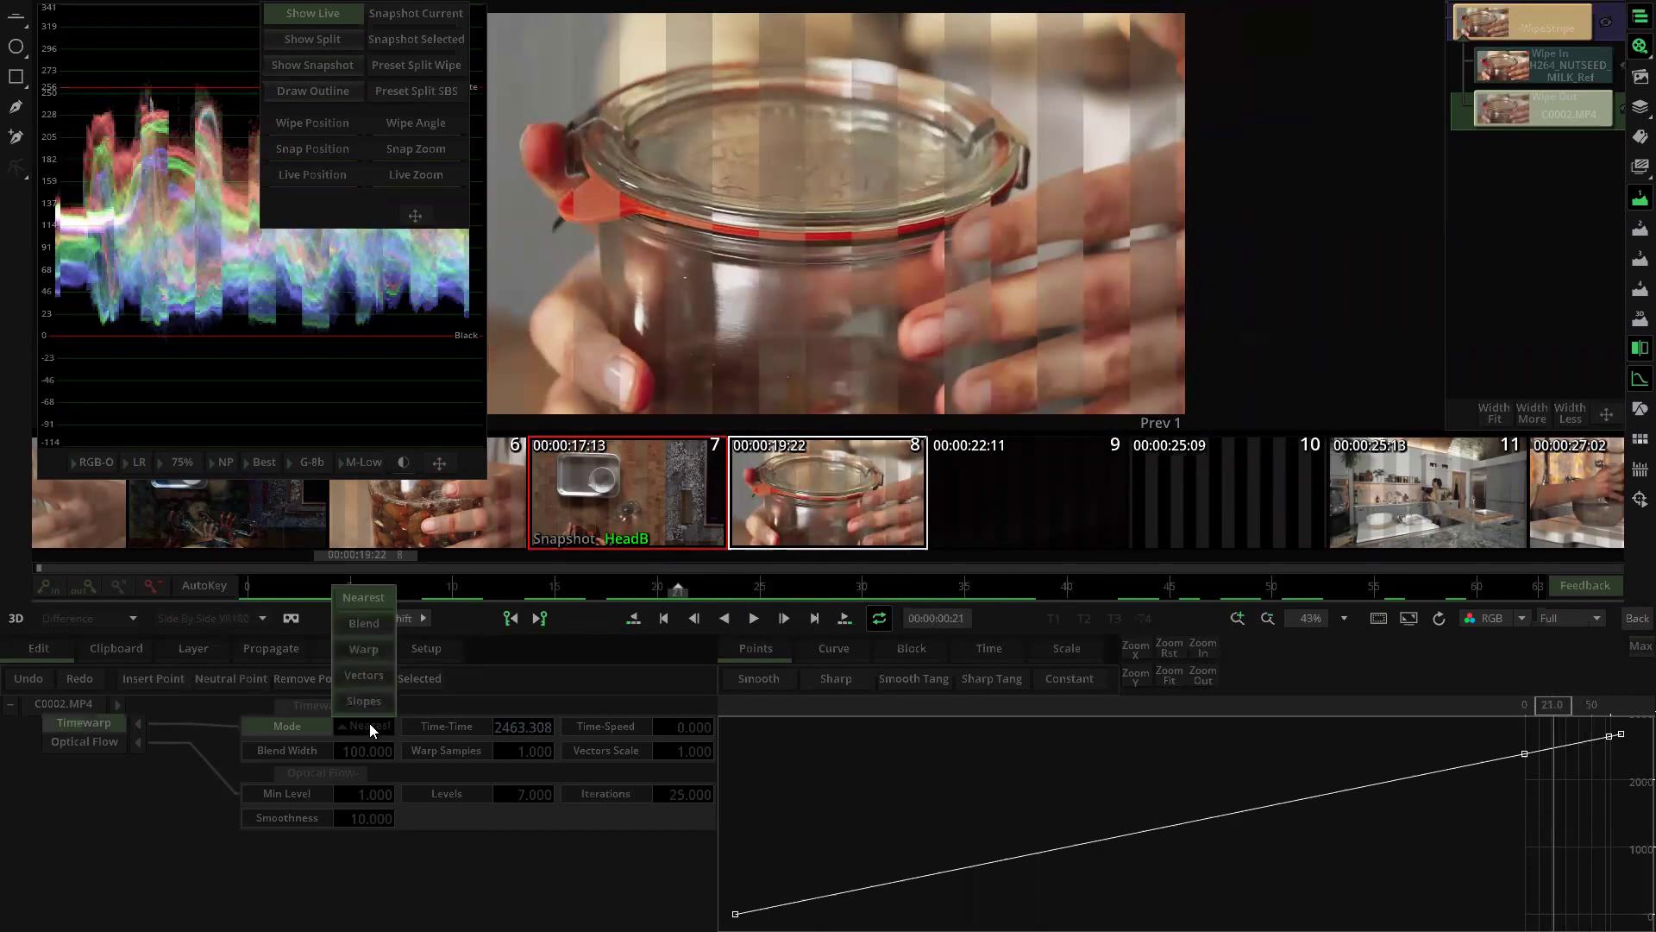
click(378, 623)
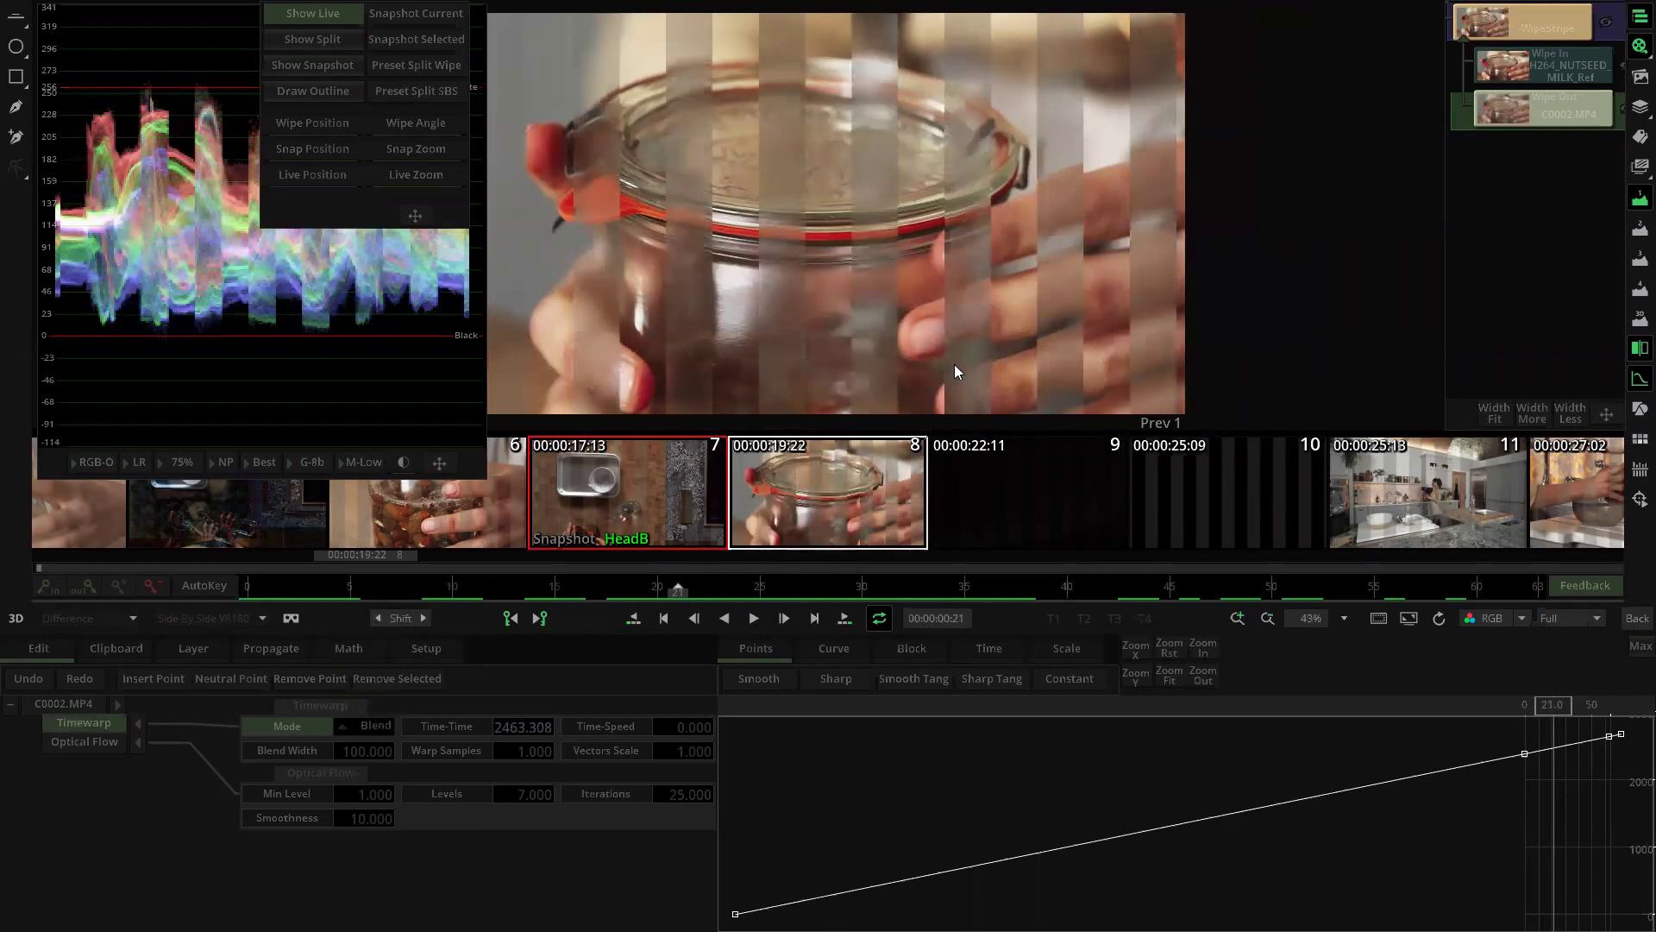
click(383, 727)
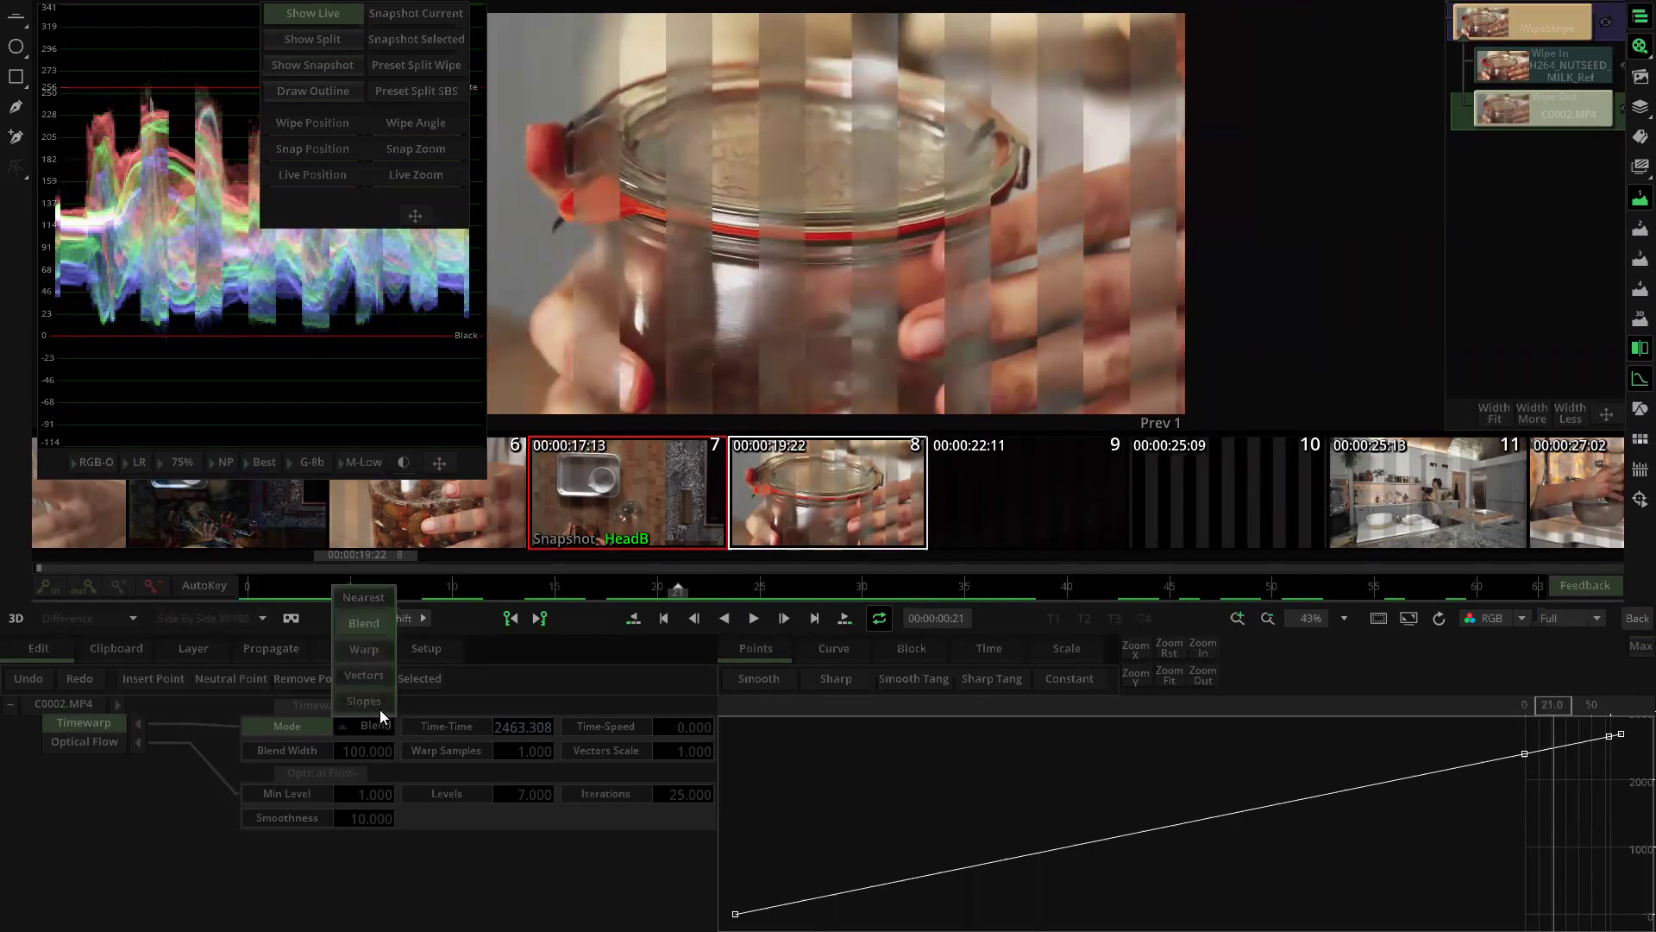
click(373, 658)
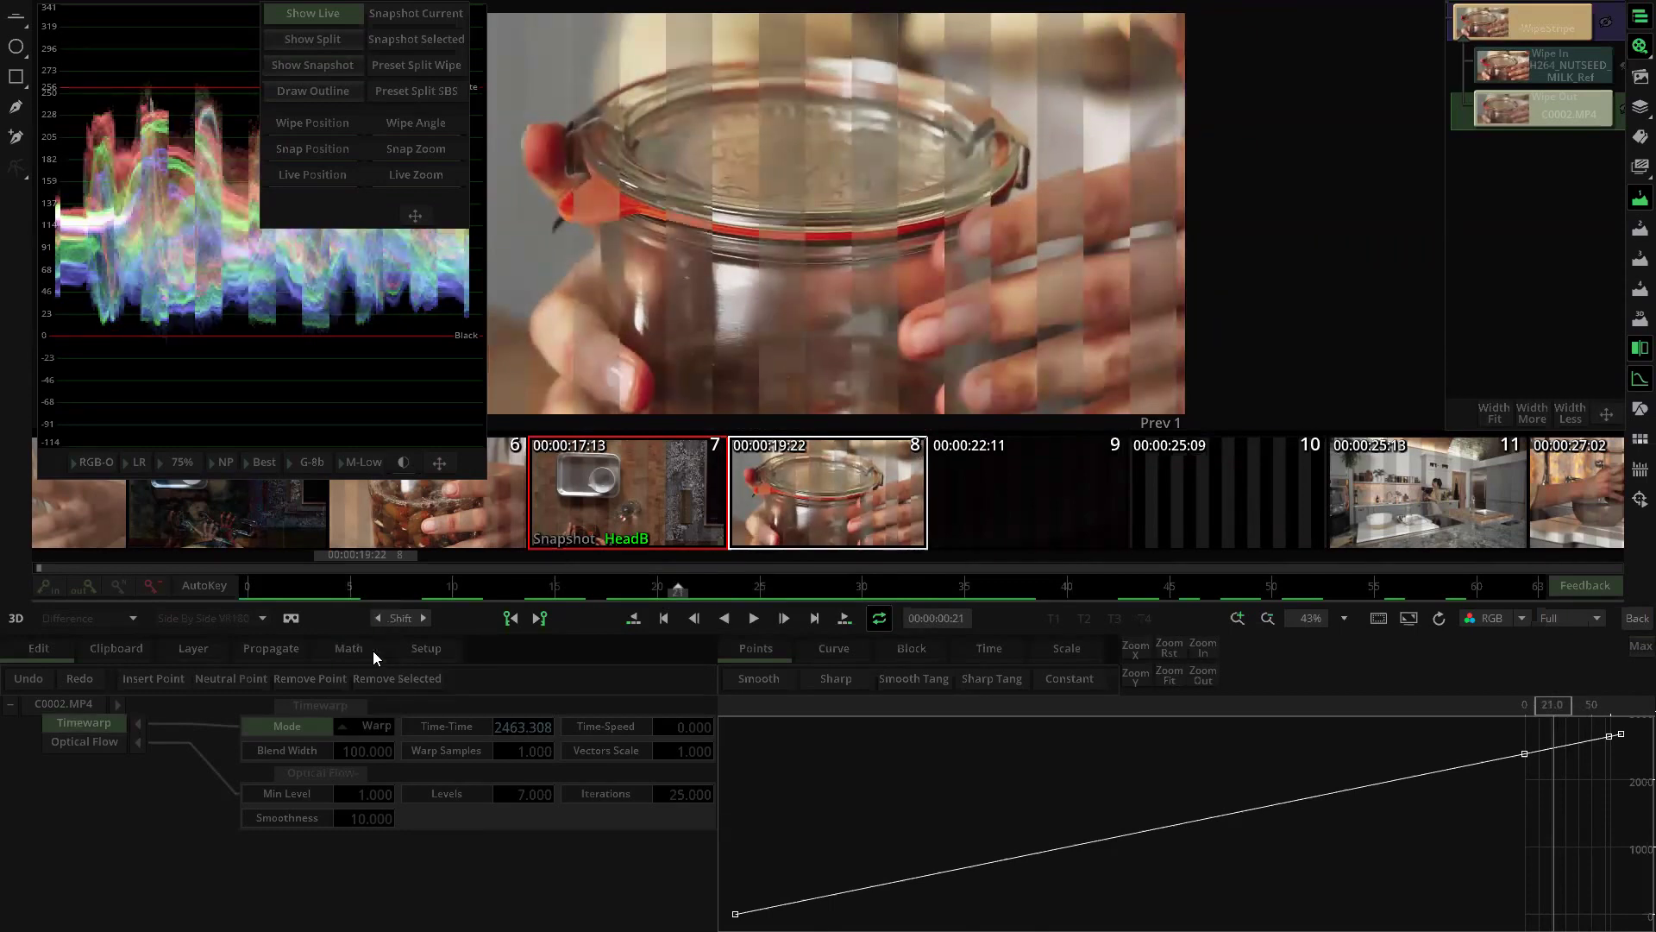
click(388, 727)
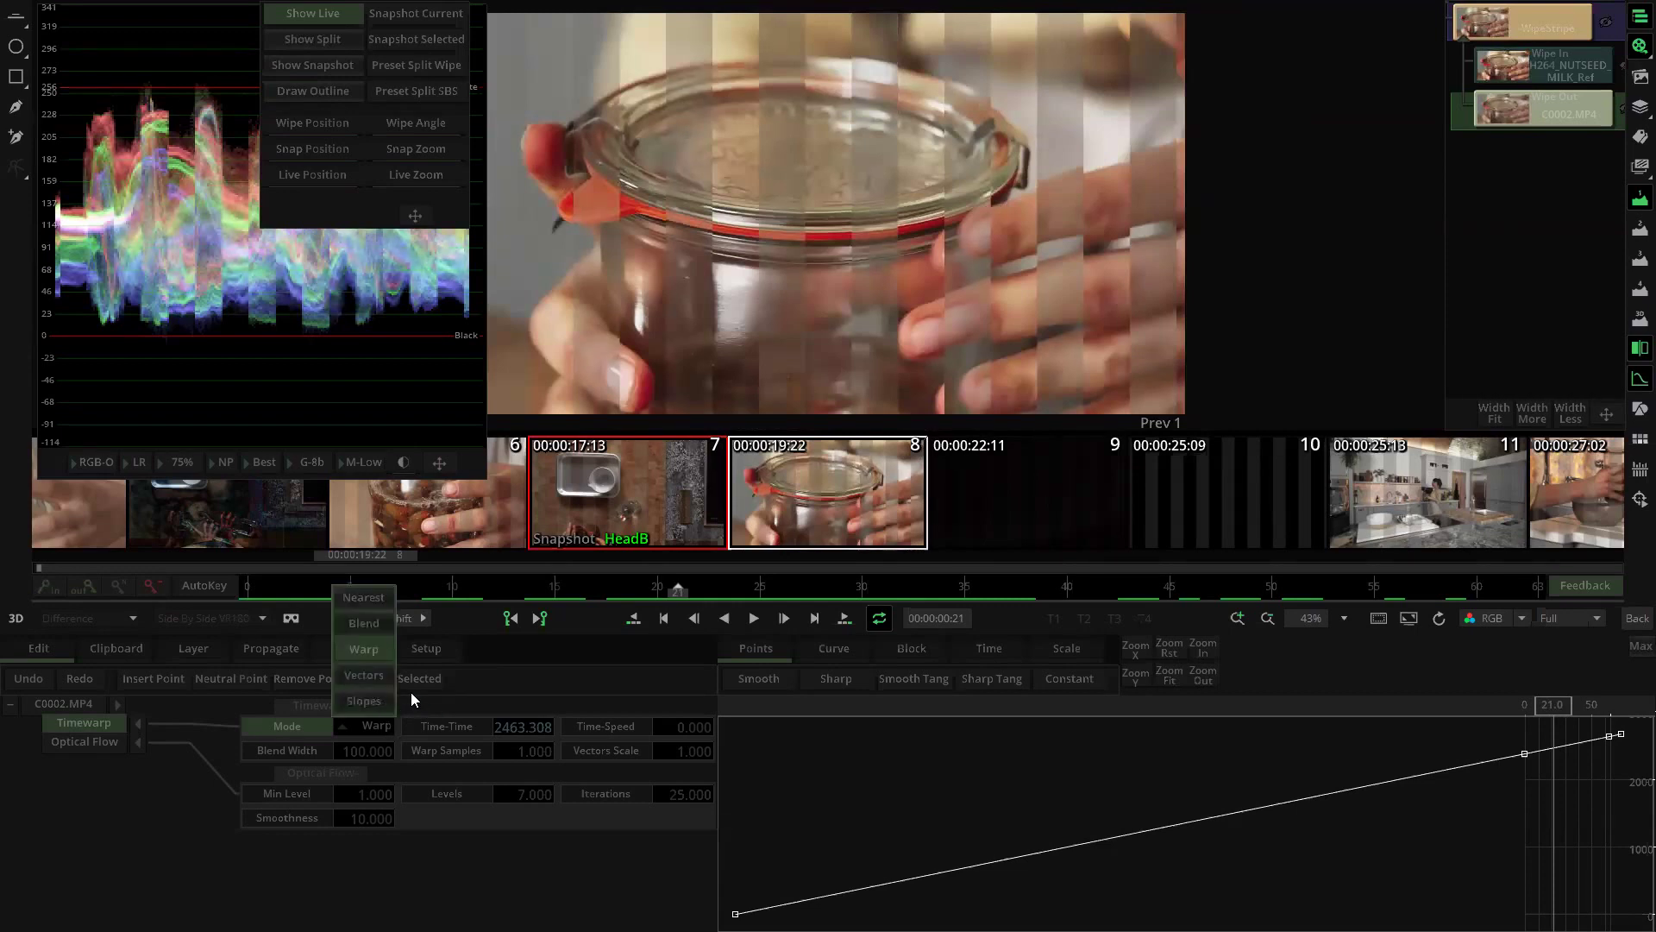
click(381, 679)
click(383, 726)
click(376, 704)
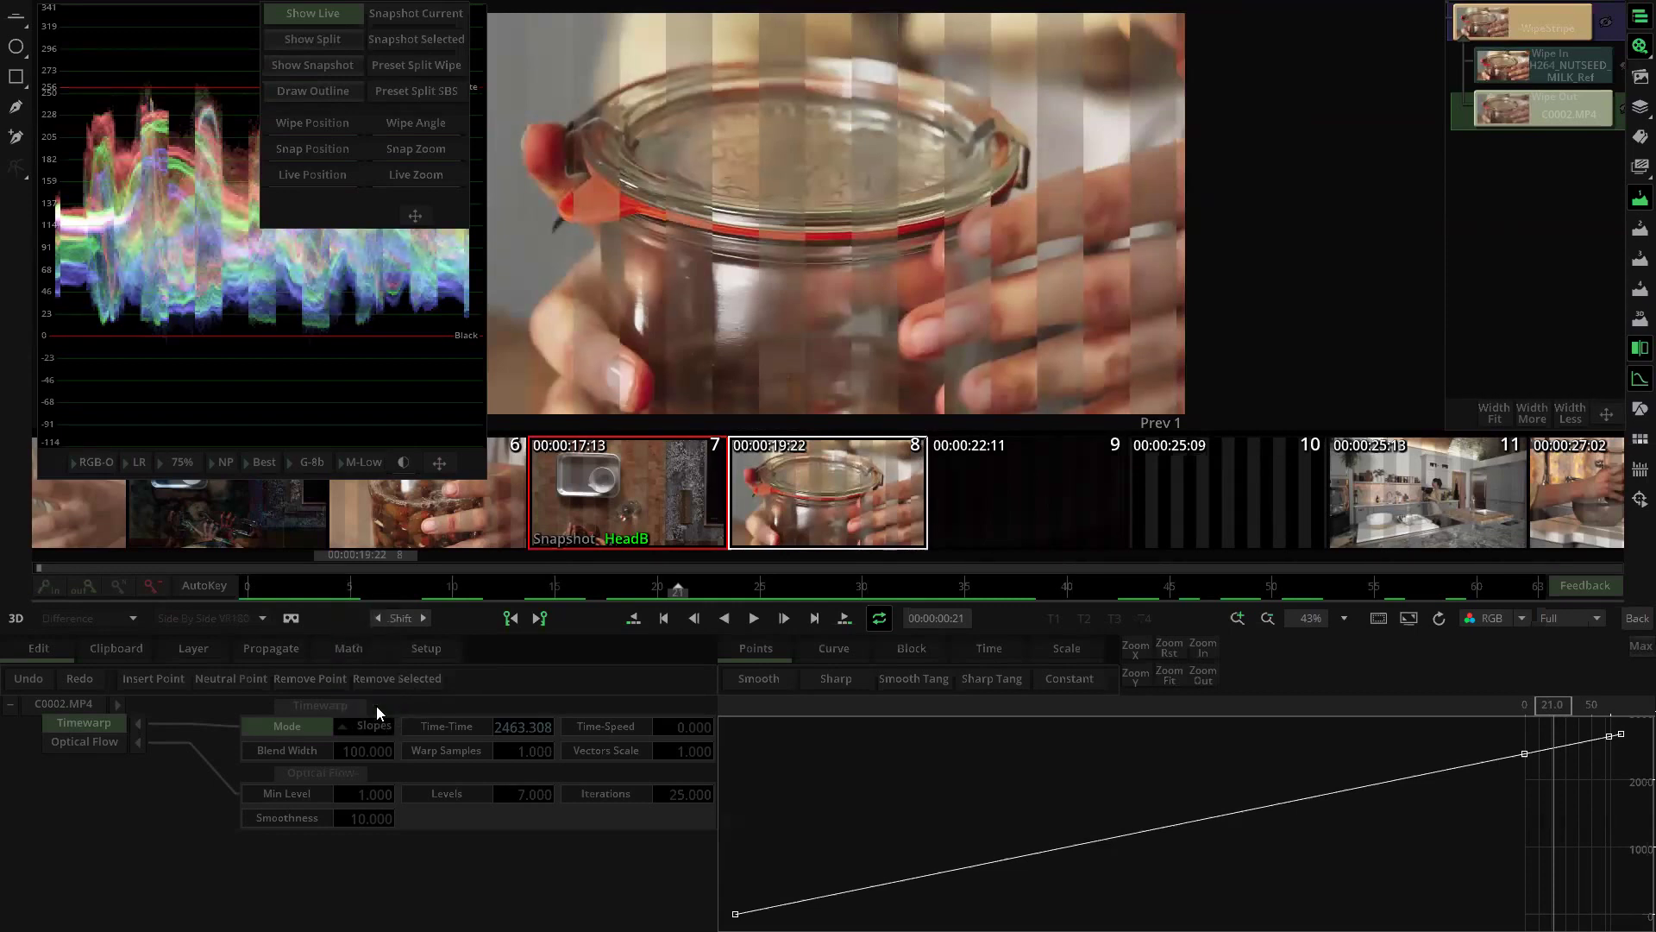
click(377, 729)
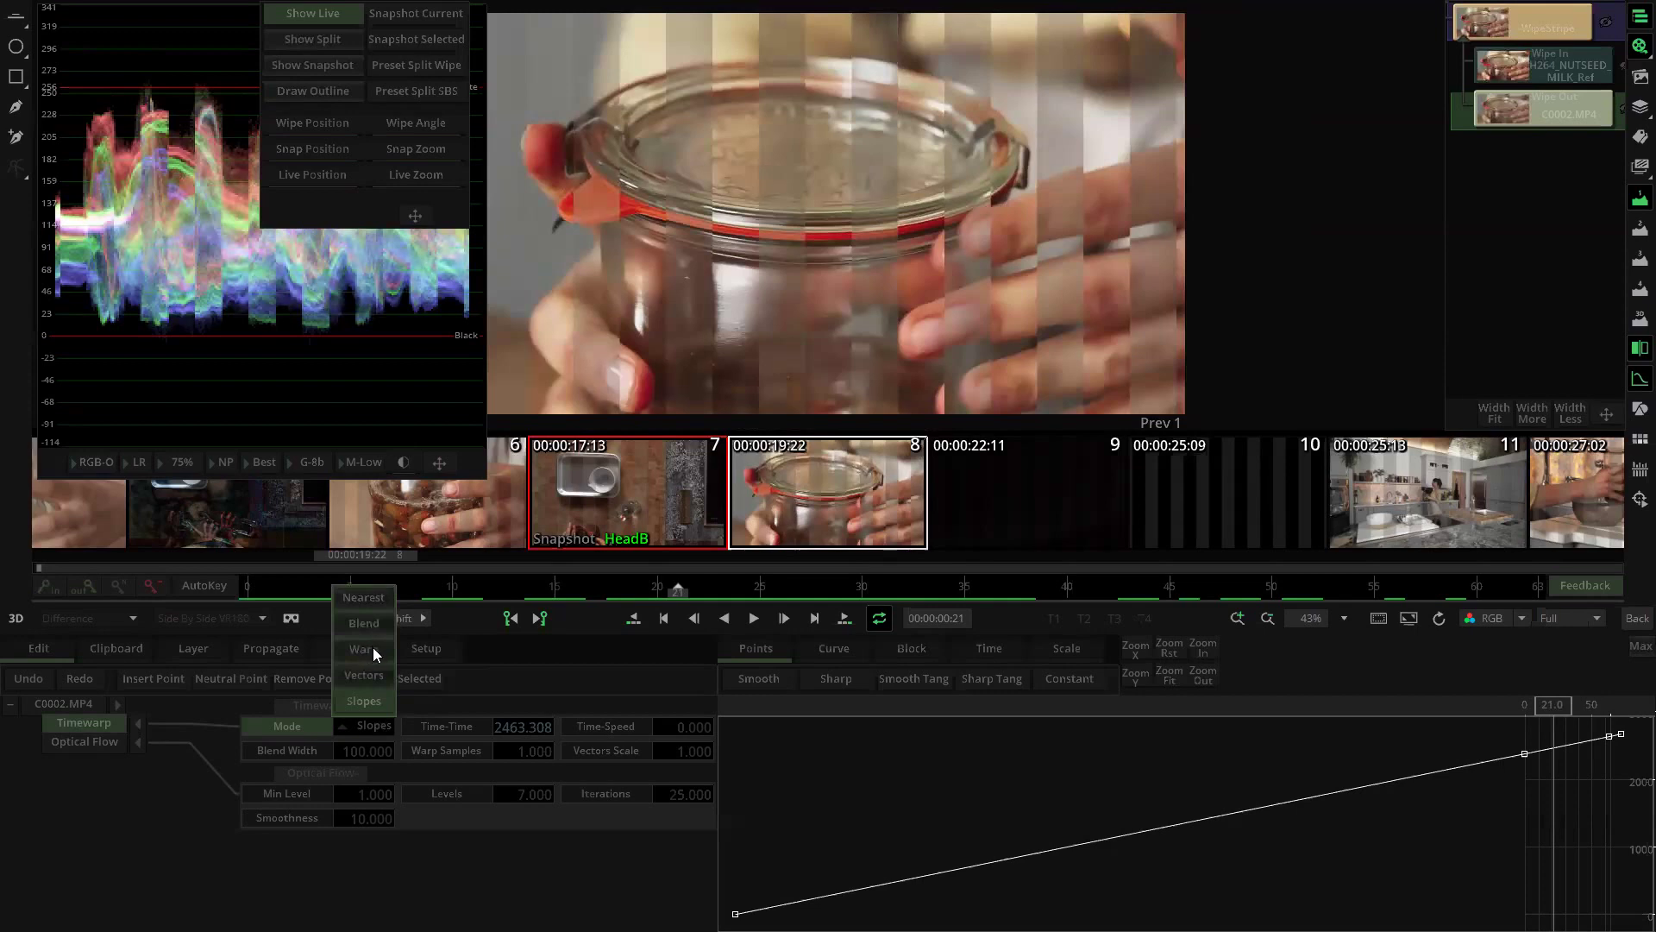
click(363, 598)
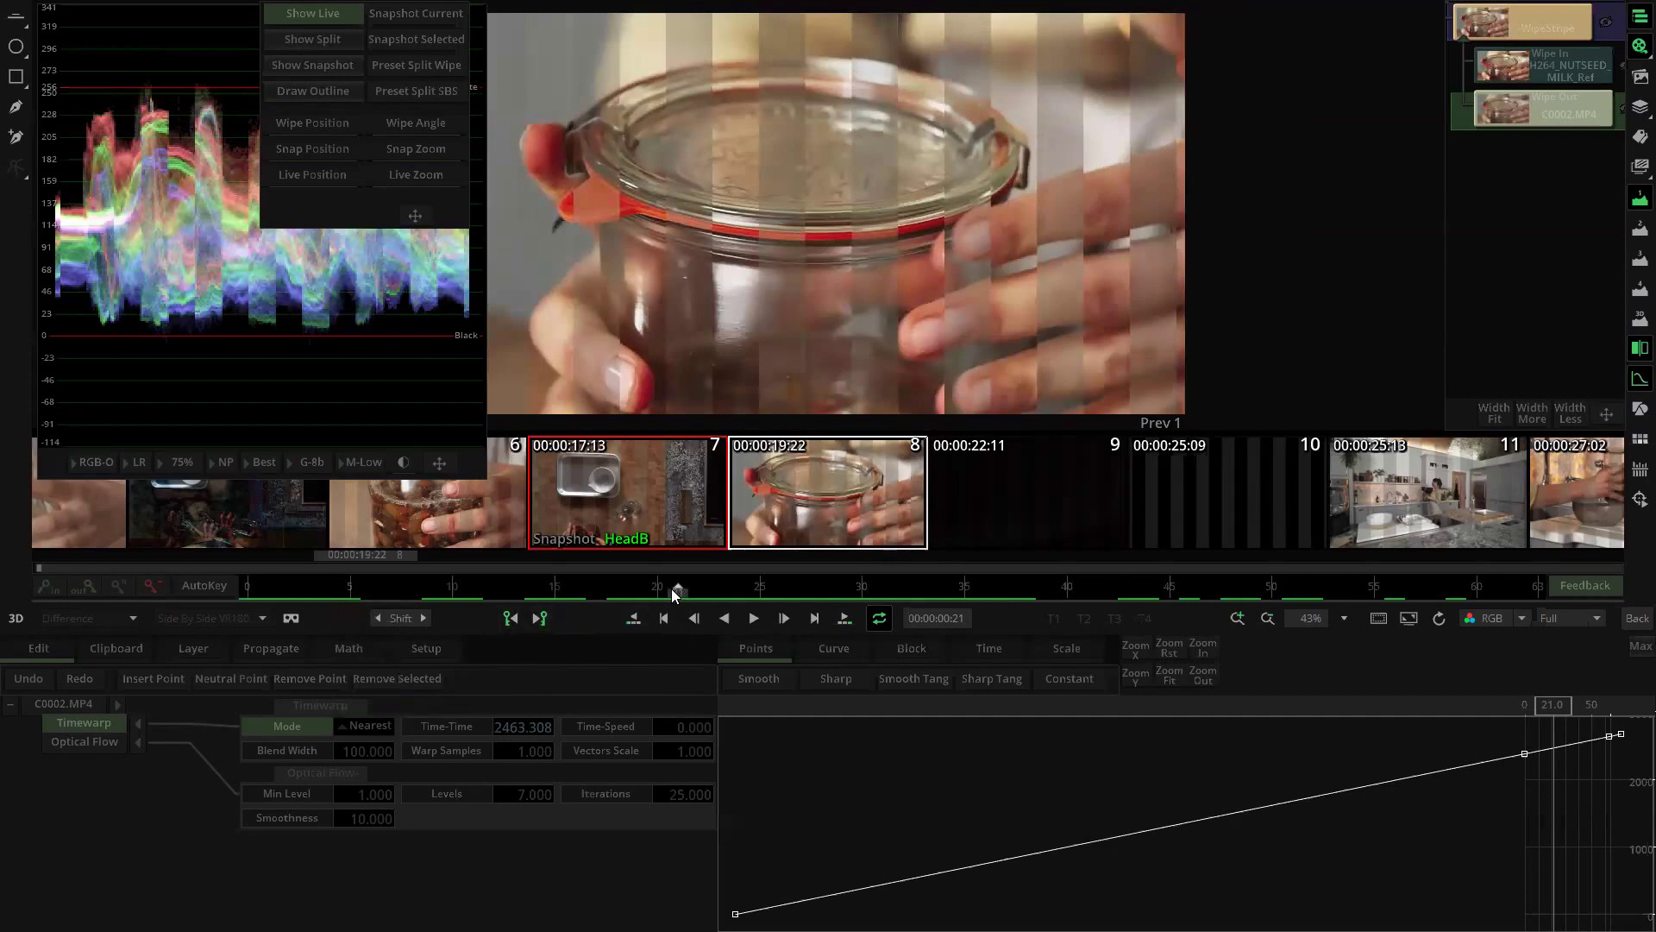
Step: Set C0002.MP4's Time-Time to 2418.789 at frame 10 with AutoKey enabled, scrub through the retimed shot, and return to the timeline
drag(671, 588, 446, 572)
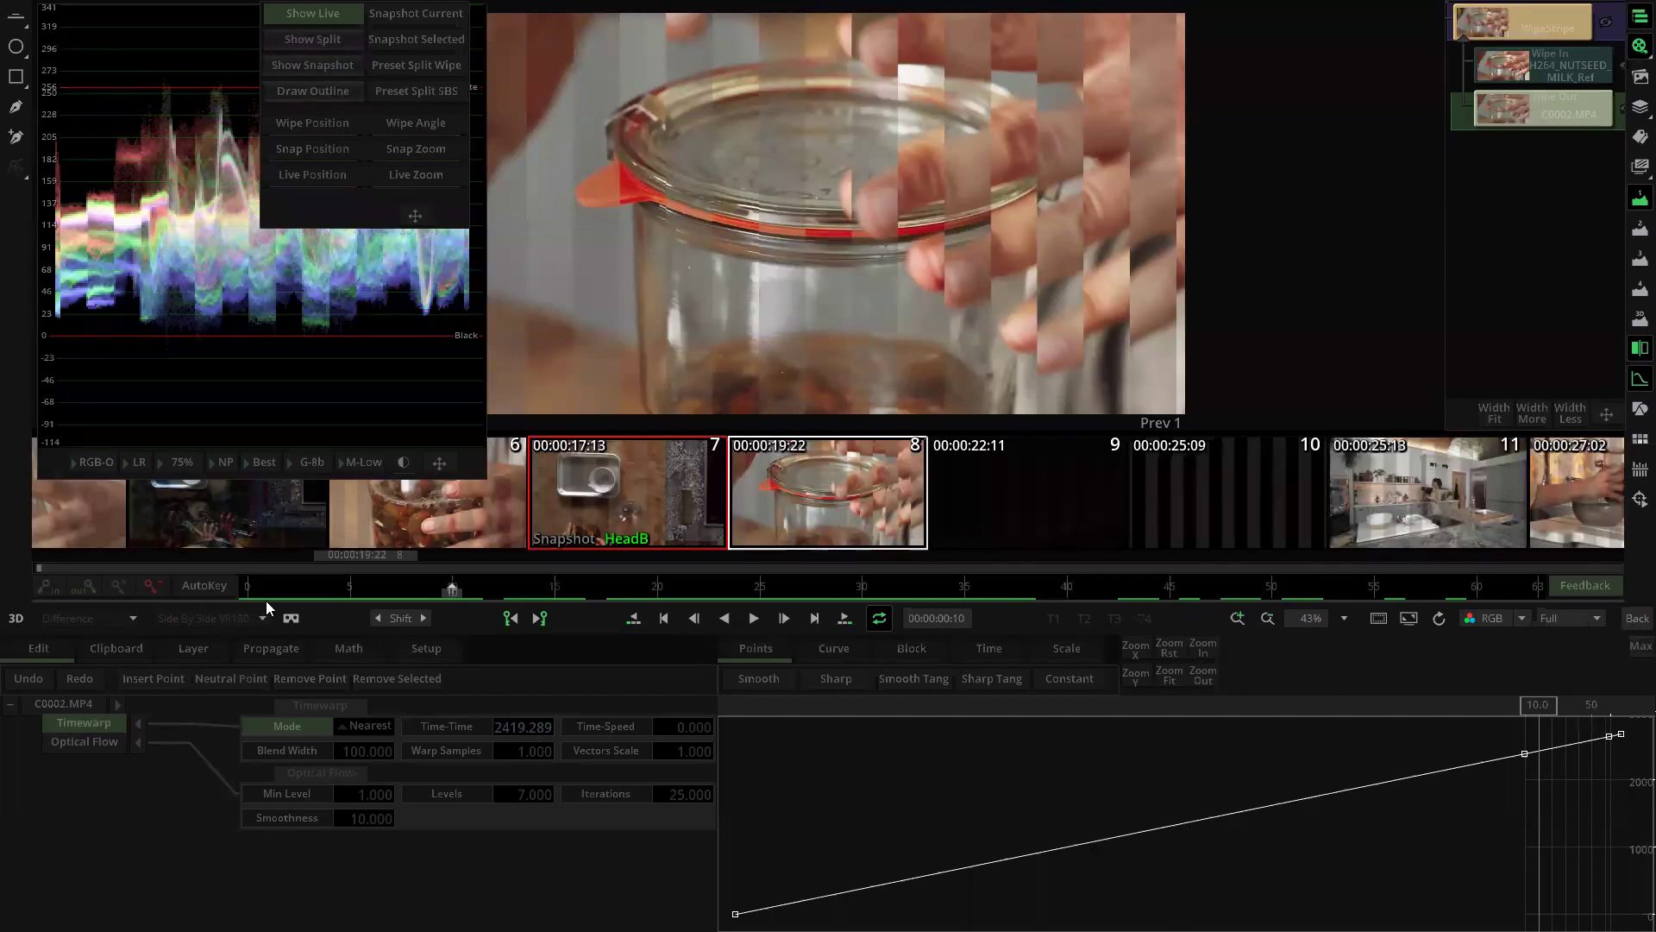
click(457, 725)
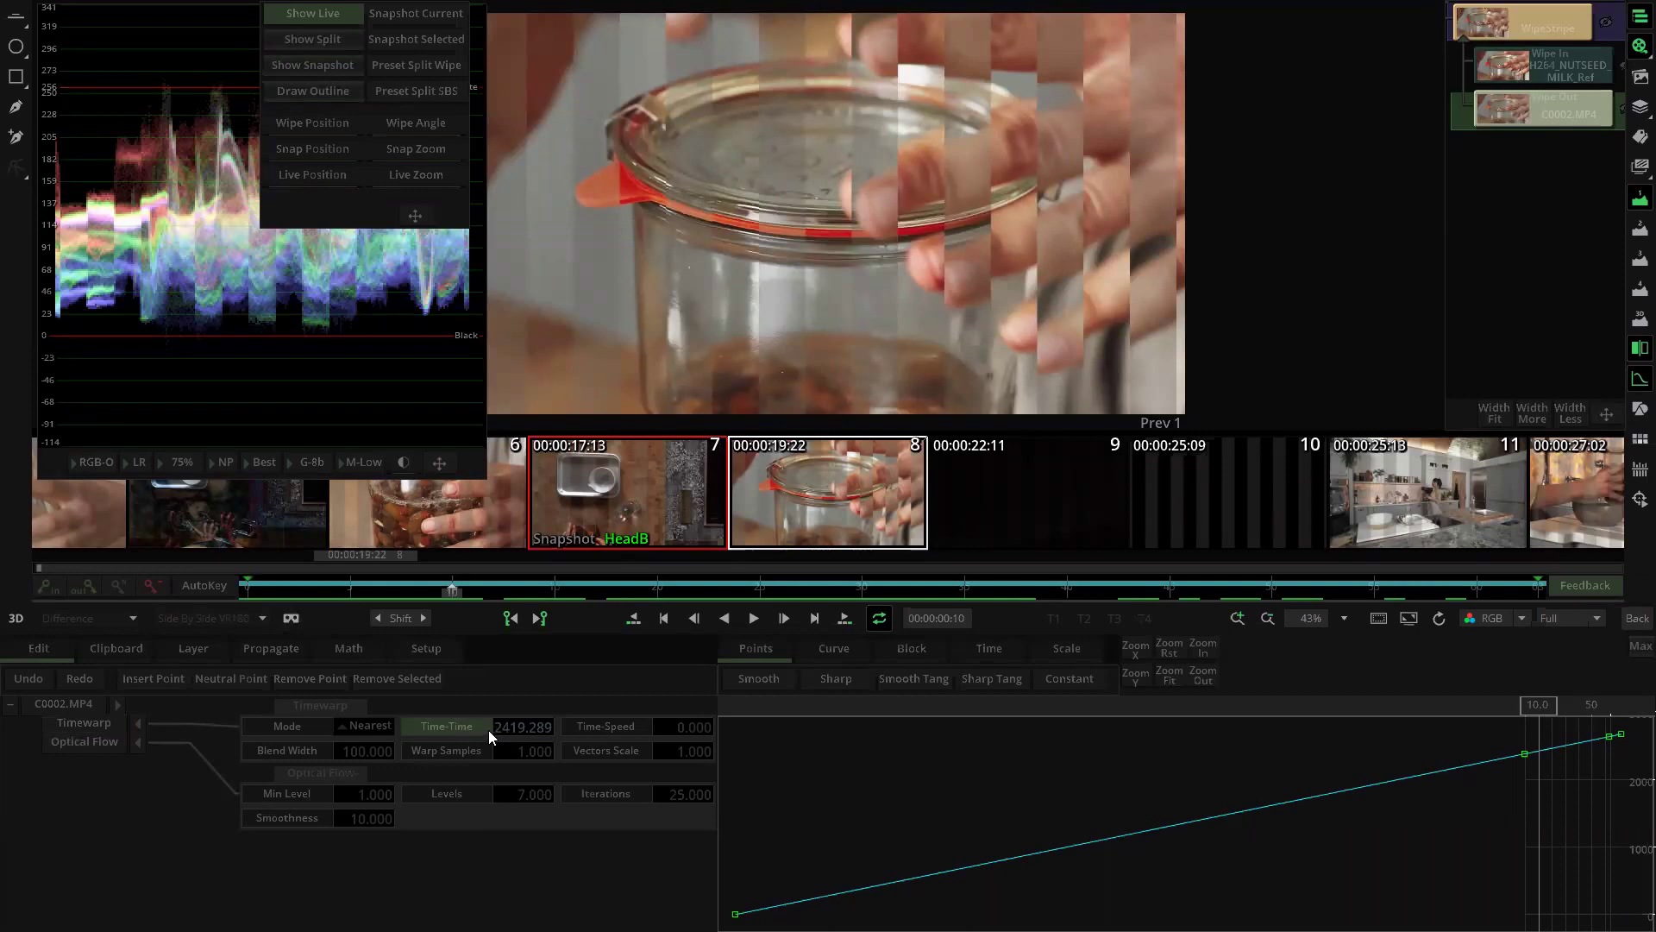
click(220, 585)
drag(552, 727, 563, 801)
click(555, 703)
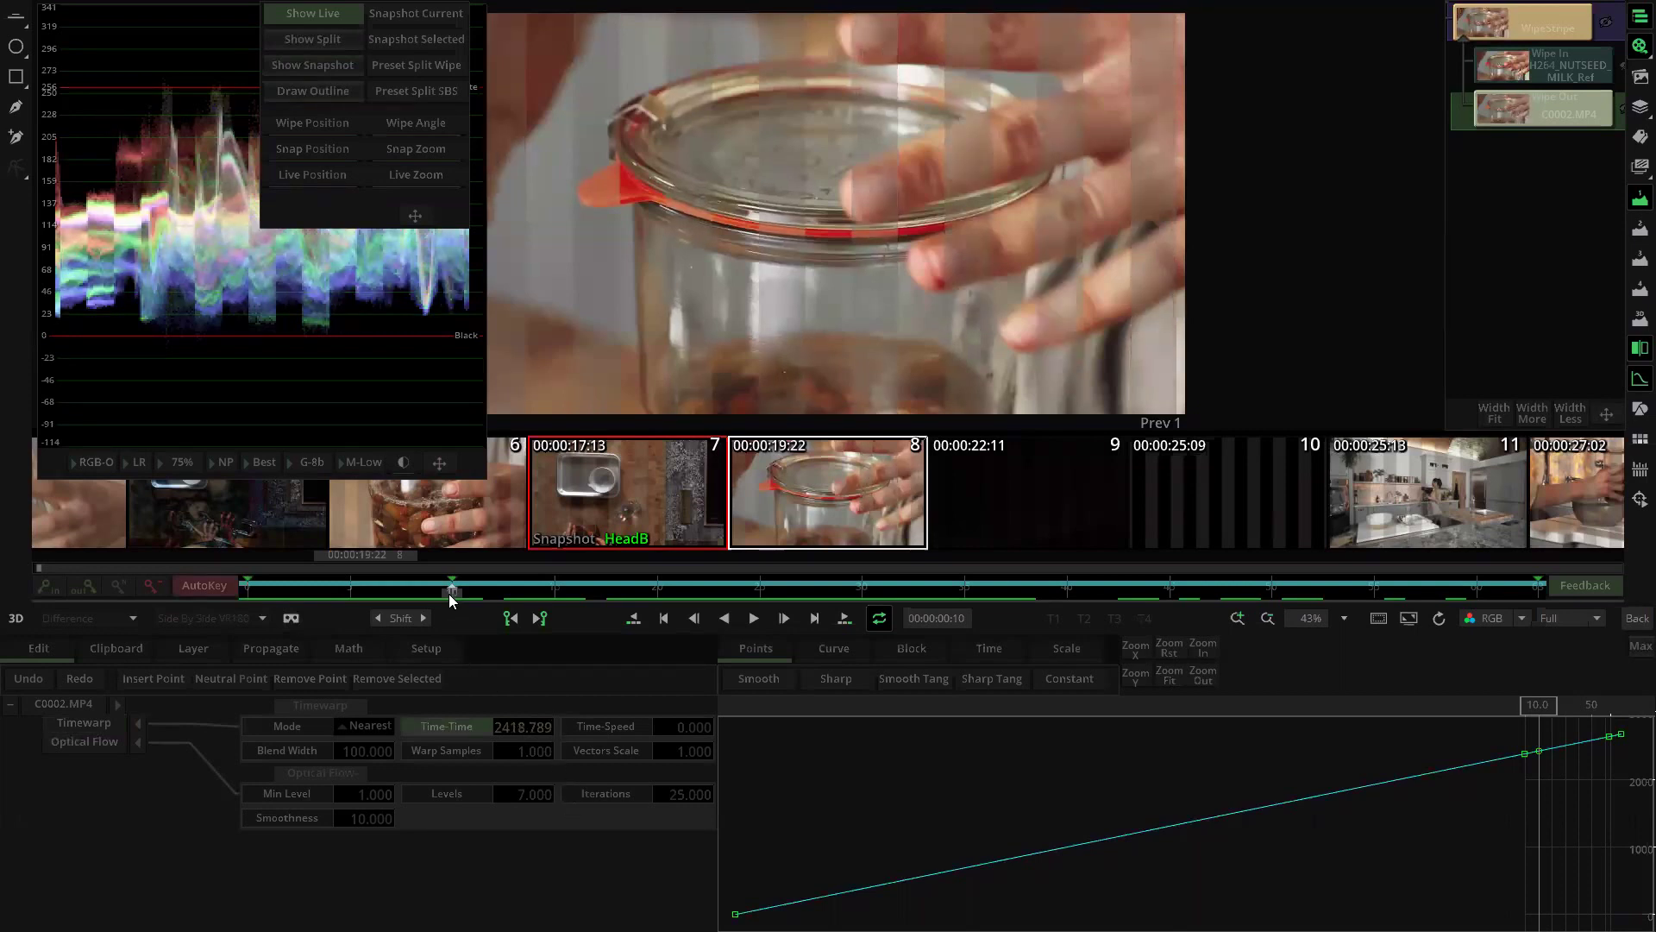
mouse_move(425, 597)
mouse_down()
mouse_move(302, 595)
mouse_move(486, 612)
mouse_move(1240, 589)
mouse_move(1242, 609)
mouse_move(1476, 580)
mouse_move(1556, 588)
mouse_move(1335, 592)
mouse_move(1482, 600)
mouse_move(1291, 581)
mouse_move(1305, 583)
mouse_up()
click(1637, 617)
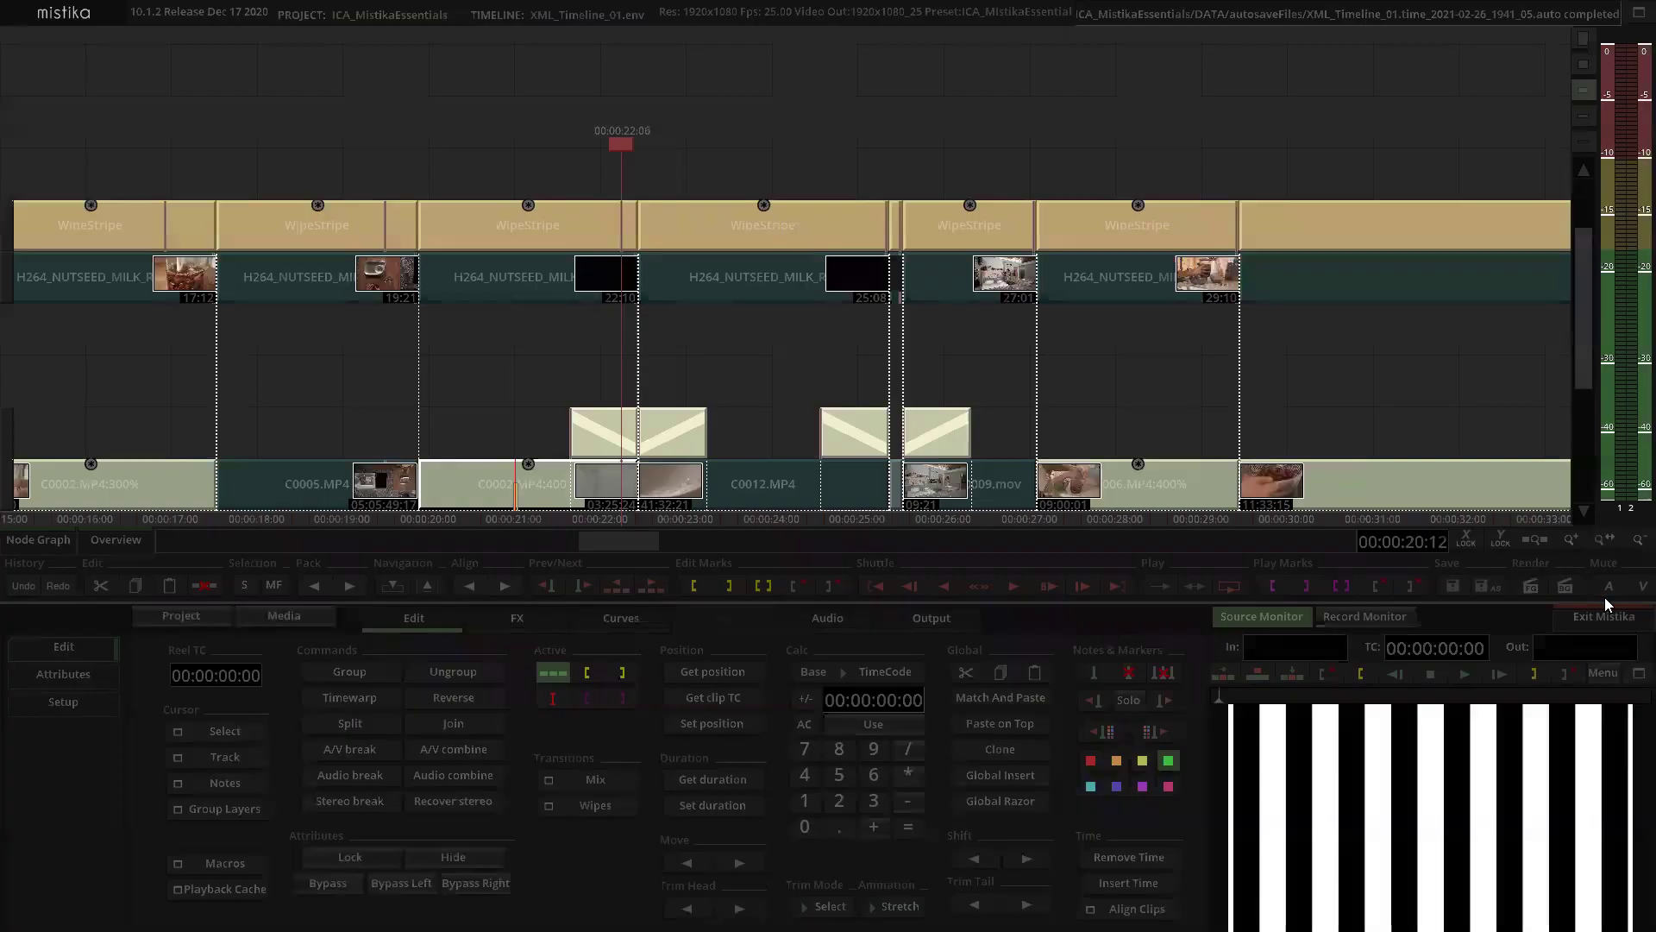
Step: Add a fade transition over the existing mix at the end of C0002.MP4, just before the cut to C0012.MP4
click(698, 369)
scroll(704, 372, down, 2)
scroll(622, 366, up, 1)
scroll(623, 371, up, 5)
click(592, 442)
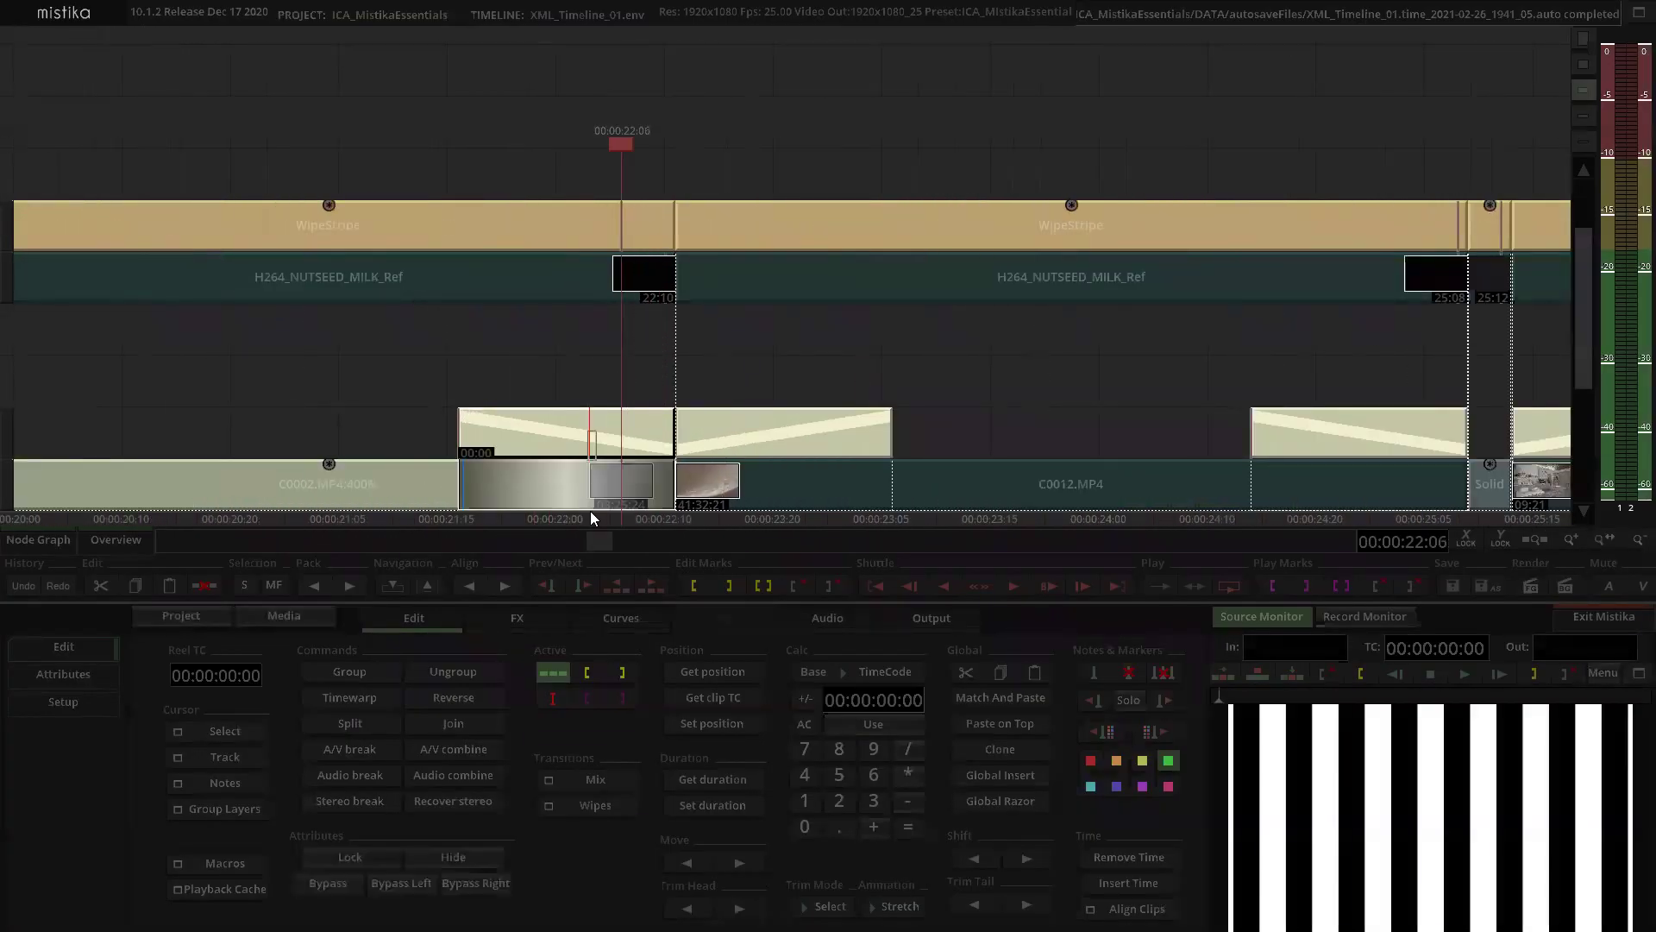
click(593, 805)
click(589, 780)
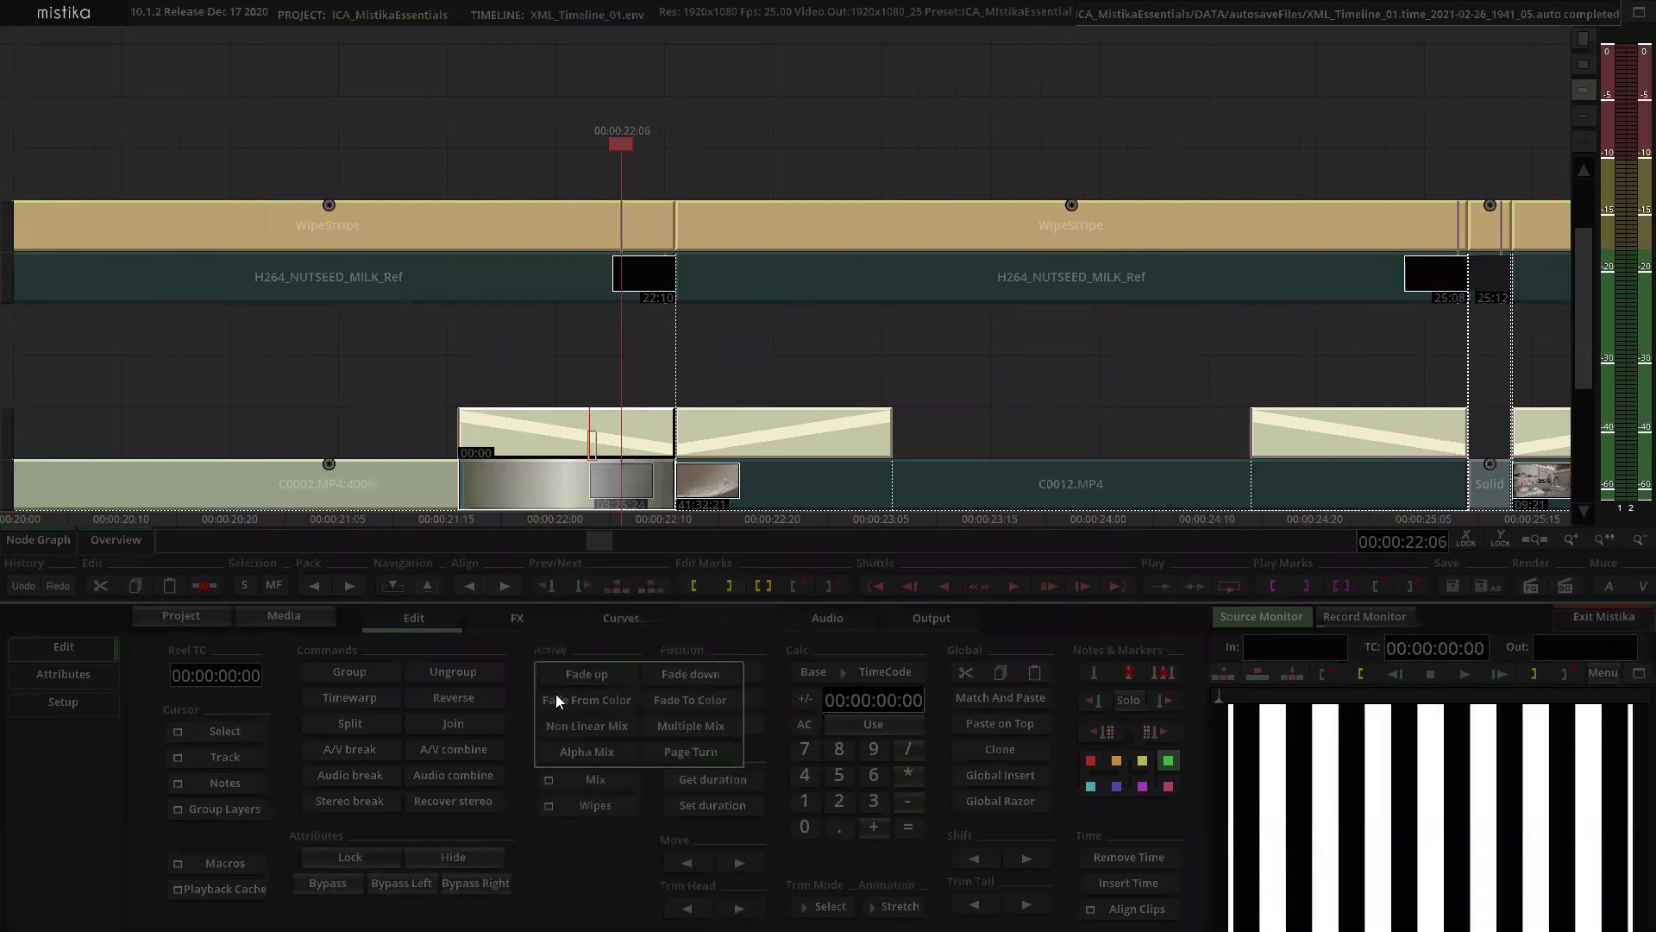
double_click(590, 675)
Step: Delete the old mix at the end of C0002.MP4 and place the new fade directly over the clip
click(732, 339)
click(603, 339)
key(Delete)
click(726, 378)
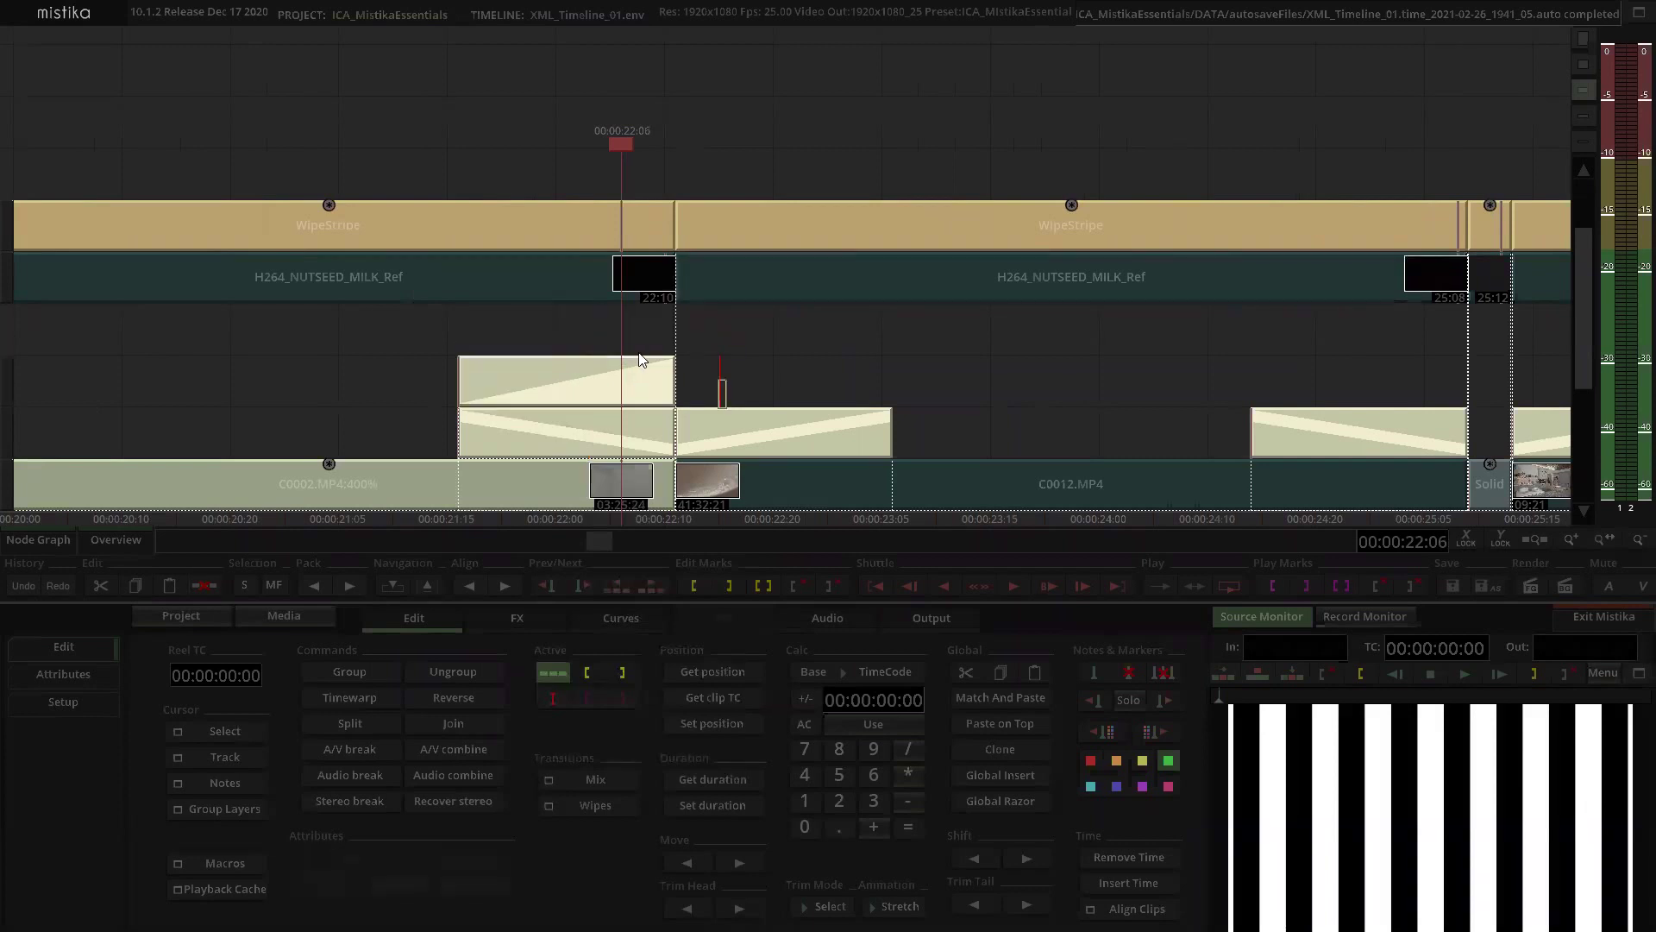
click(597, 380)
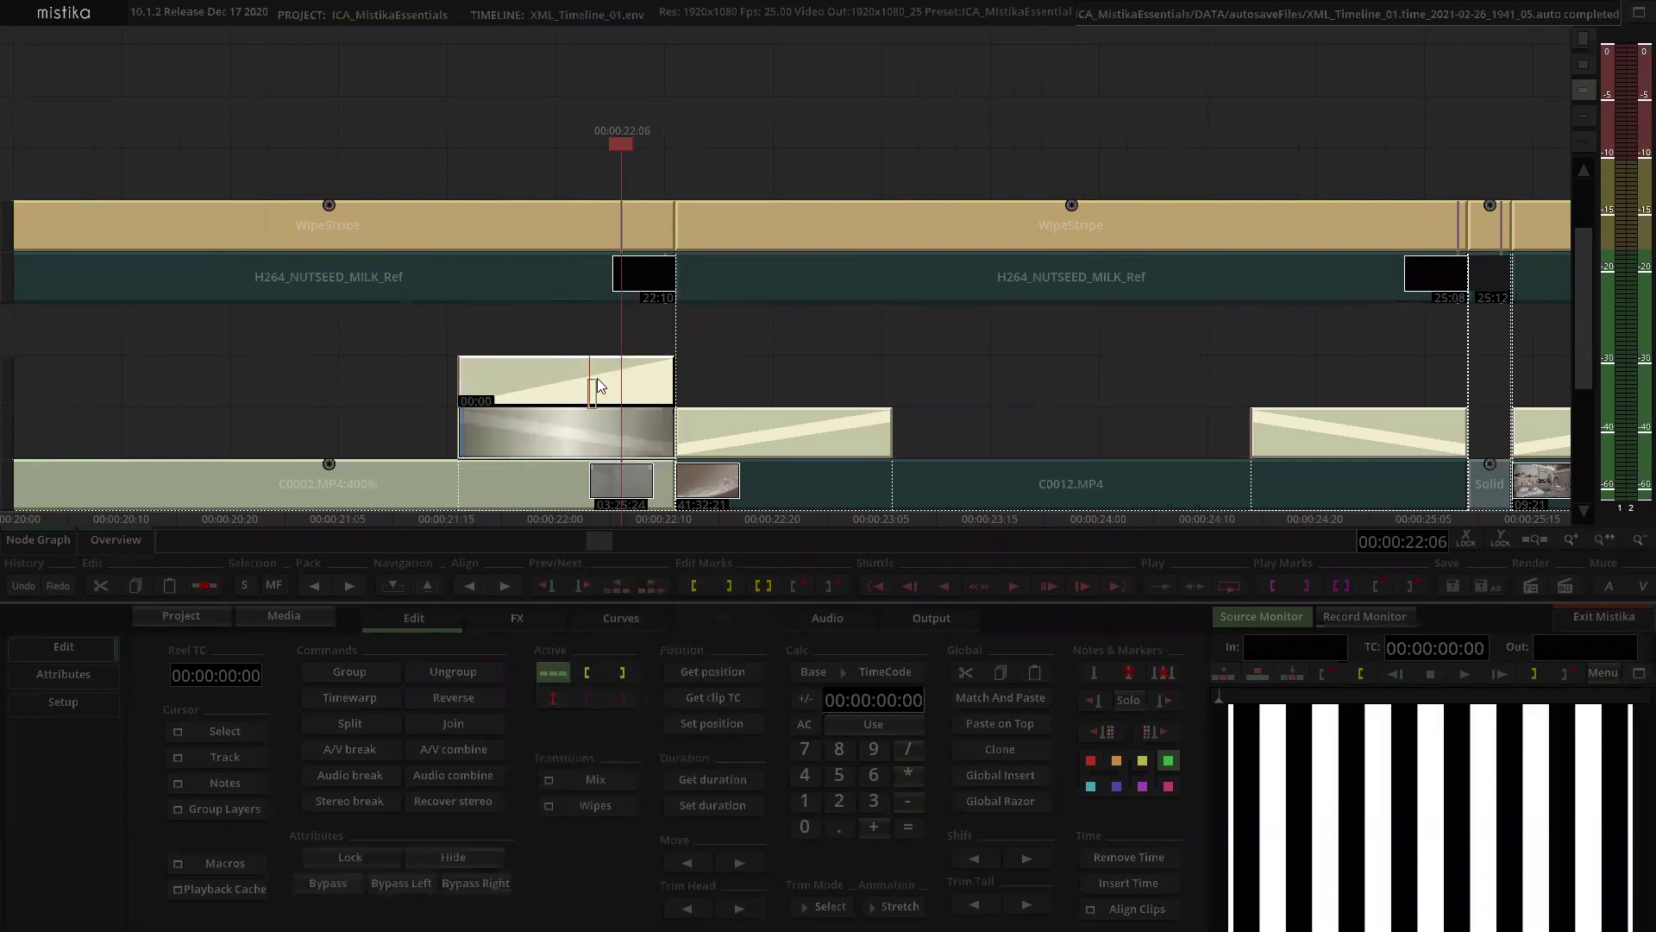
drag(619, 376, 624, 459)
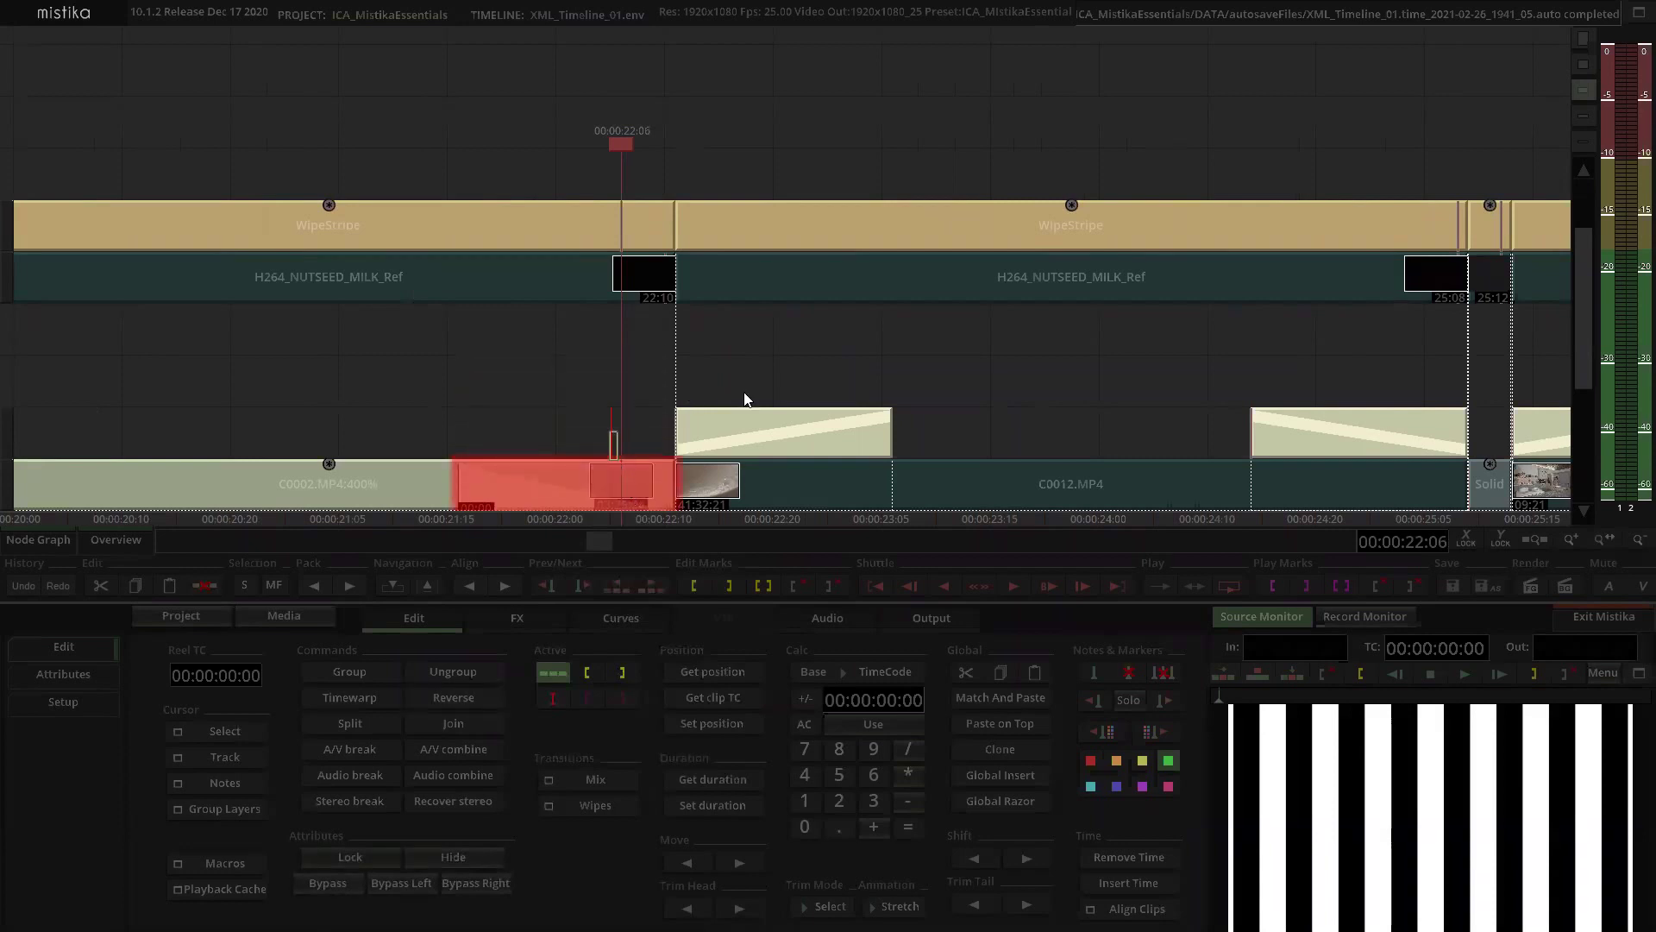
Step: Replace the old mix at the start of C0012.MP4 with a Fade up transition placed directly over the clip
click(604, 784)
click(625, 681)
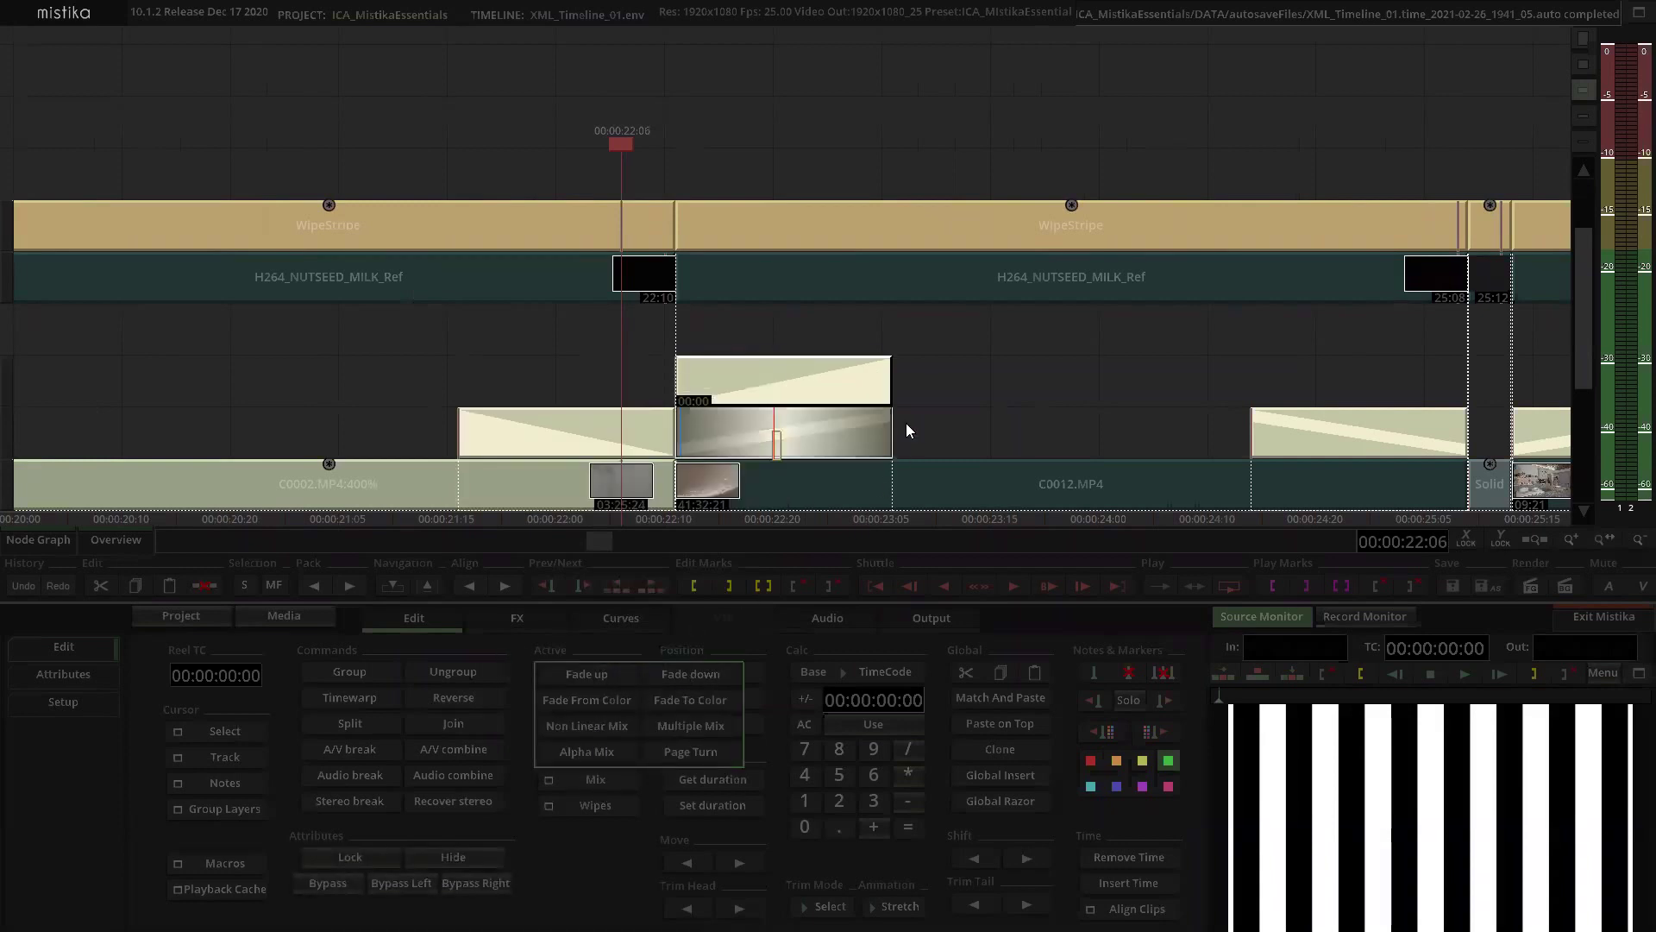
drag(816, 423, 857, 466)
Step: Add a Fade down at the end of C0012.MP4 and a Fade up at the start of the 0009.mov clip after the Solid
scroll(1039, 366, down, 1)
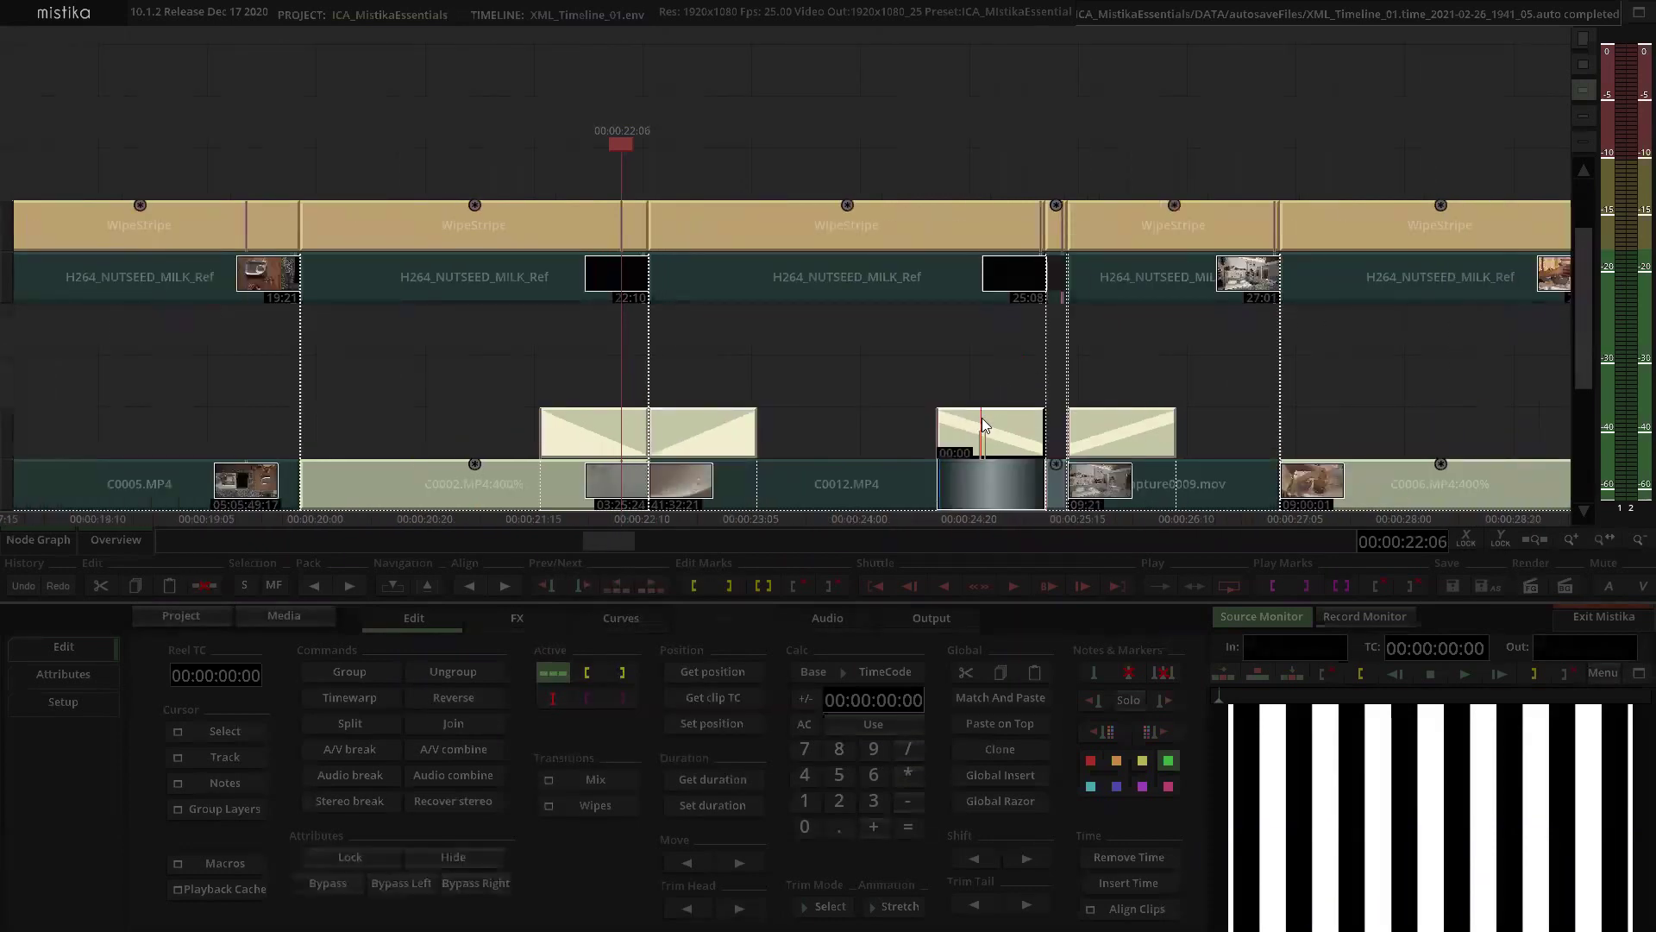
click(598, 781)
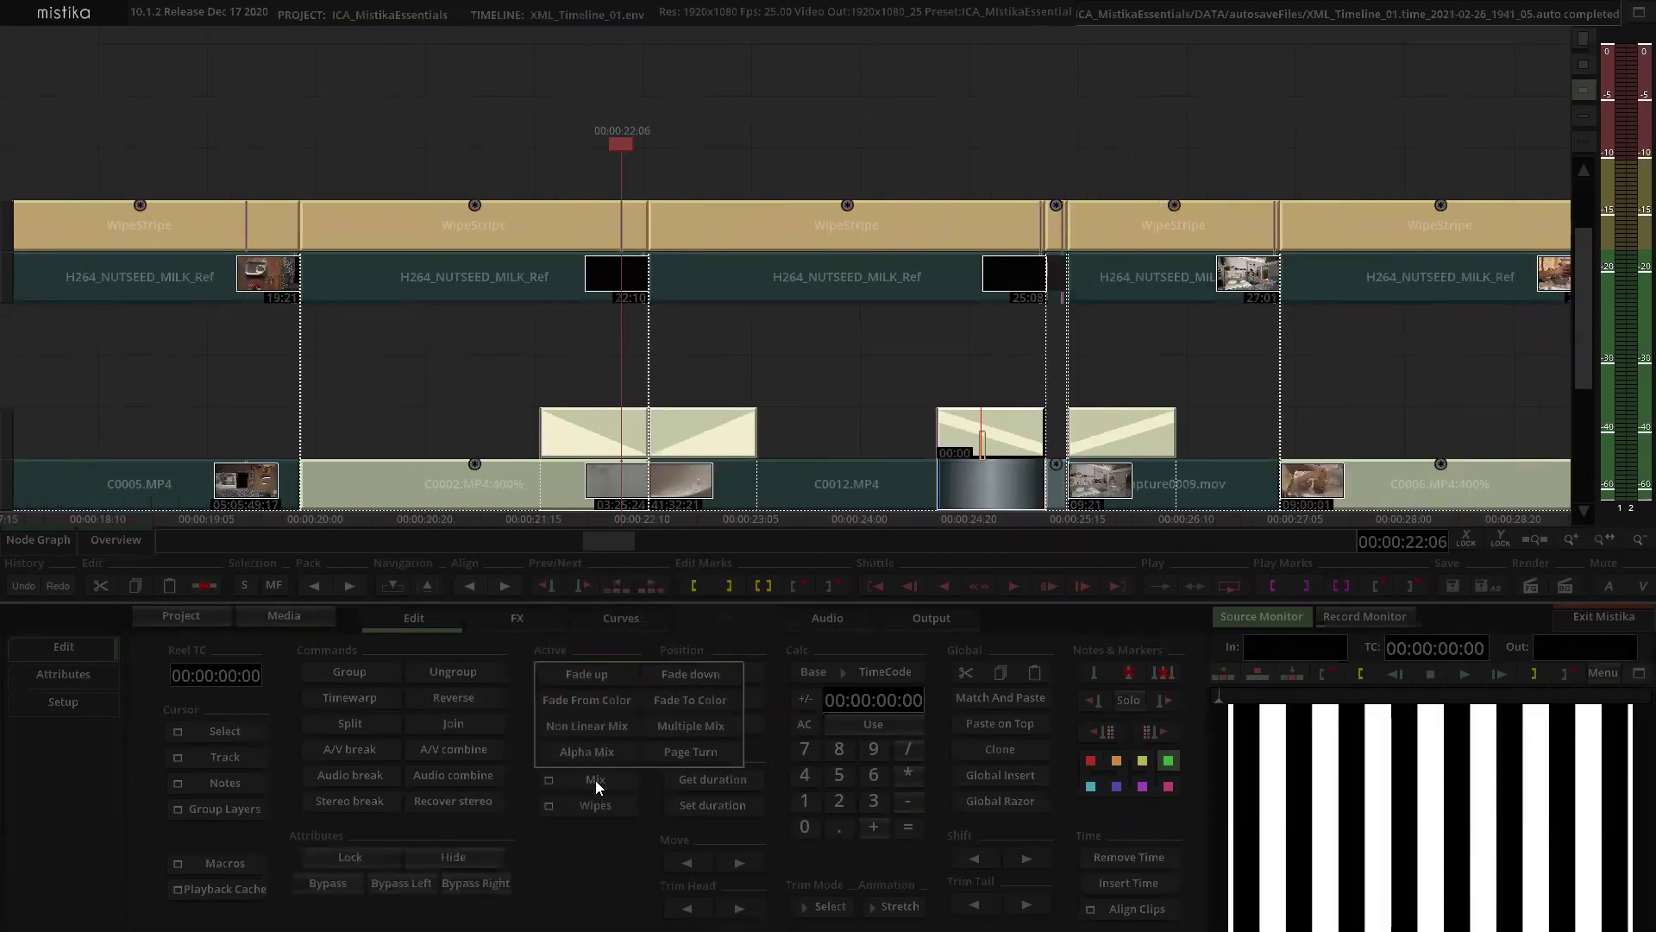
click(680, 676)
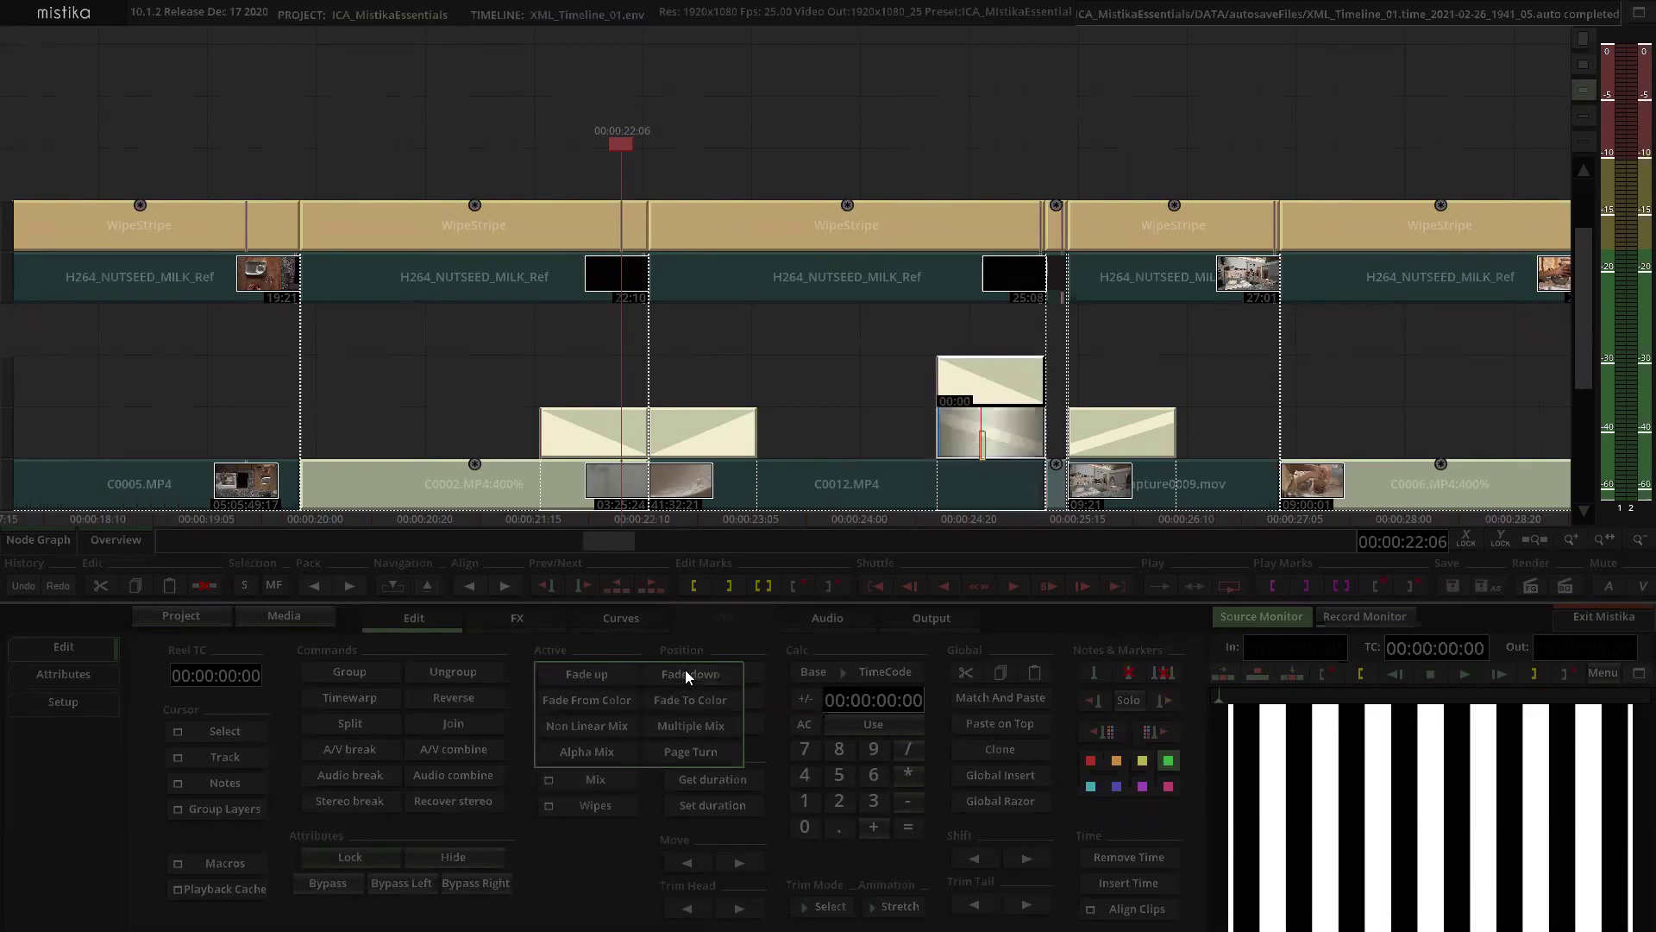
click(1138, 423)
click(583, 798)
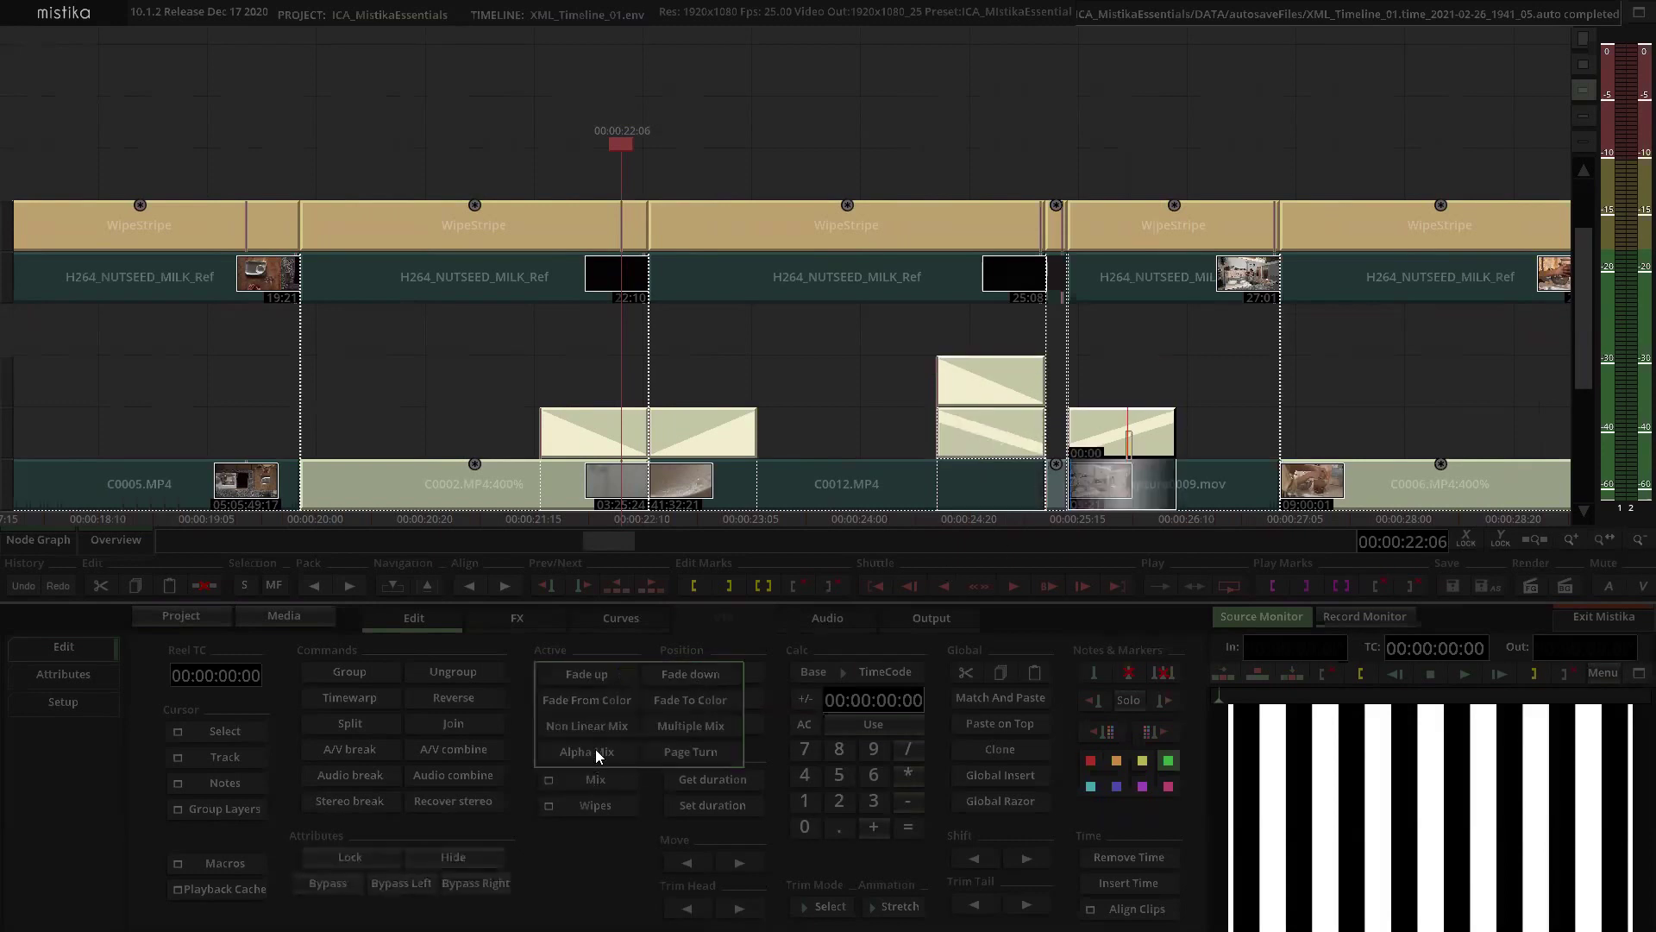
click(609, 676)
Step: Delete the old mixes on either side of the short Solid and move the new fades down onto their clips
click(1209, 389)
click(1136, 419)
key(Delete)
click(972, 420)
key(Delete)
drag(878, 369, 1144, 430)
Step: At the cut near 00:02:34:18, add a Fade down at the end of C0077.MP4 and a Fade up at the start of C0011.MP4
scroll(1172, 398, down, 1)
scroll(1173, 402, down, 5)
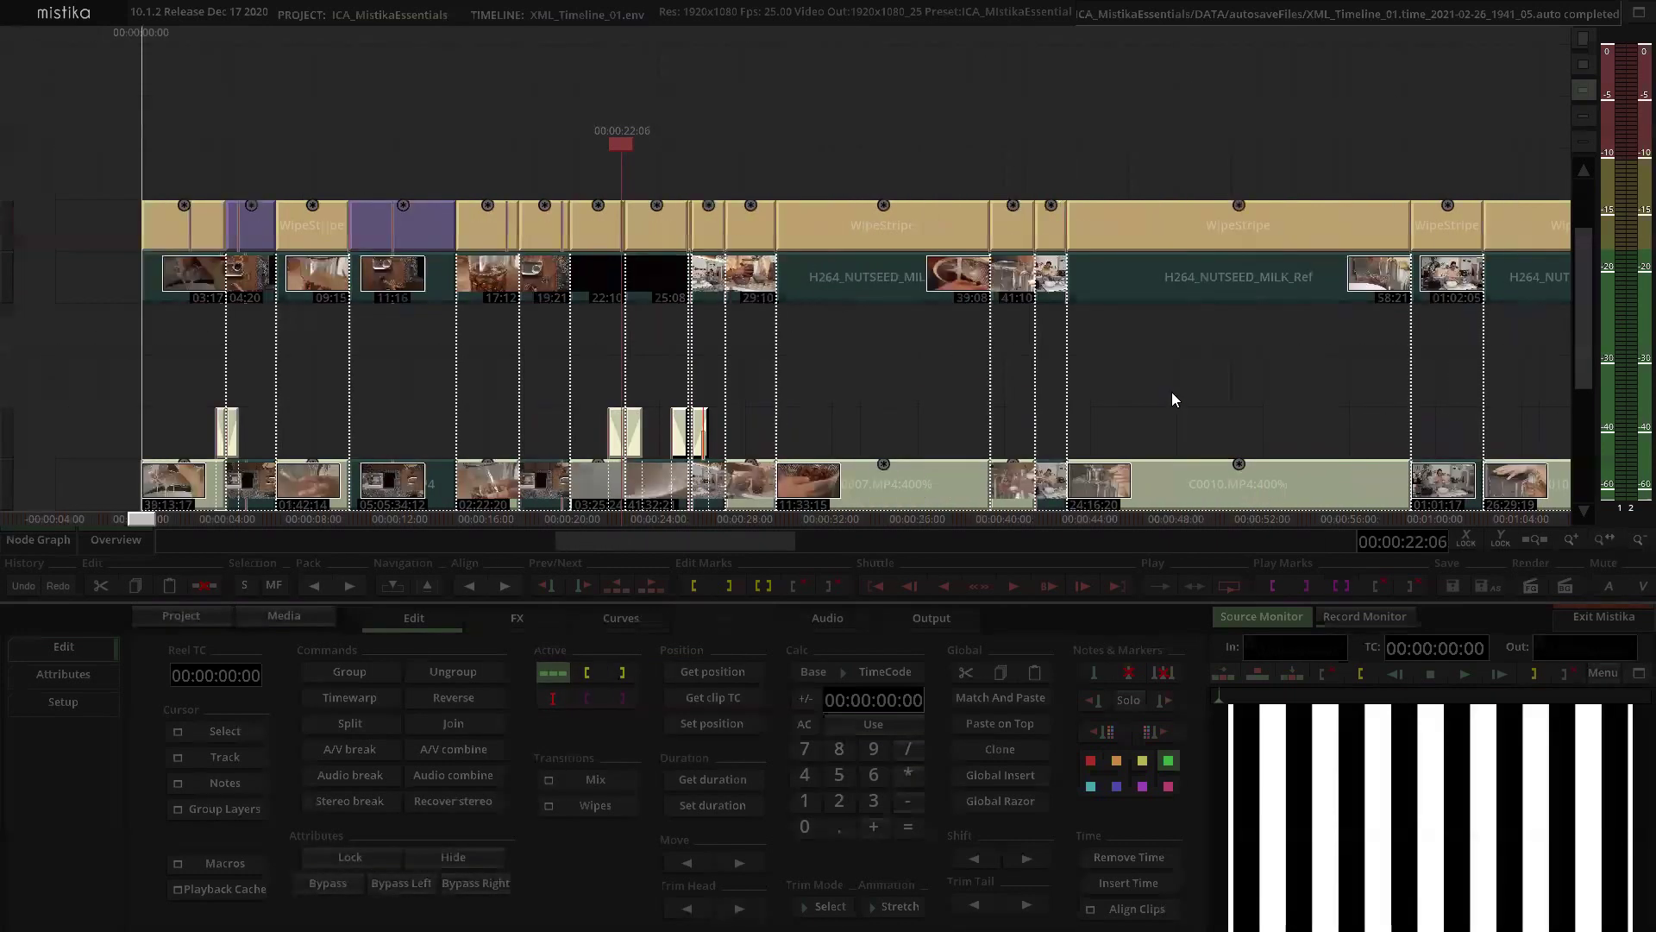
drag(1317, 379, 747, 329)
scroll(747, 330, up, 6)
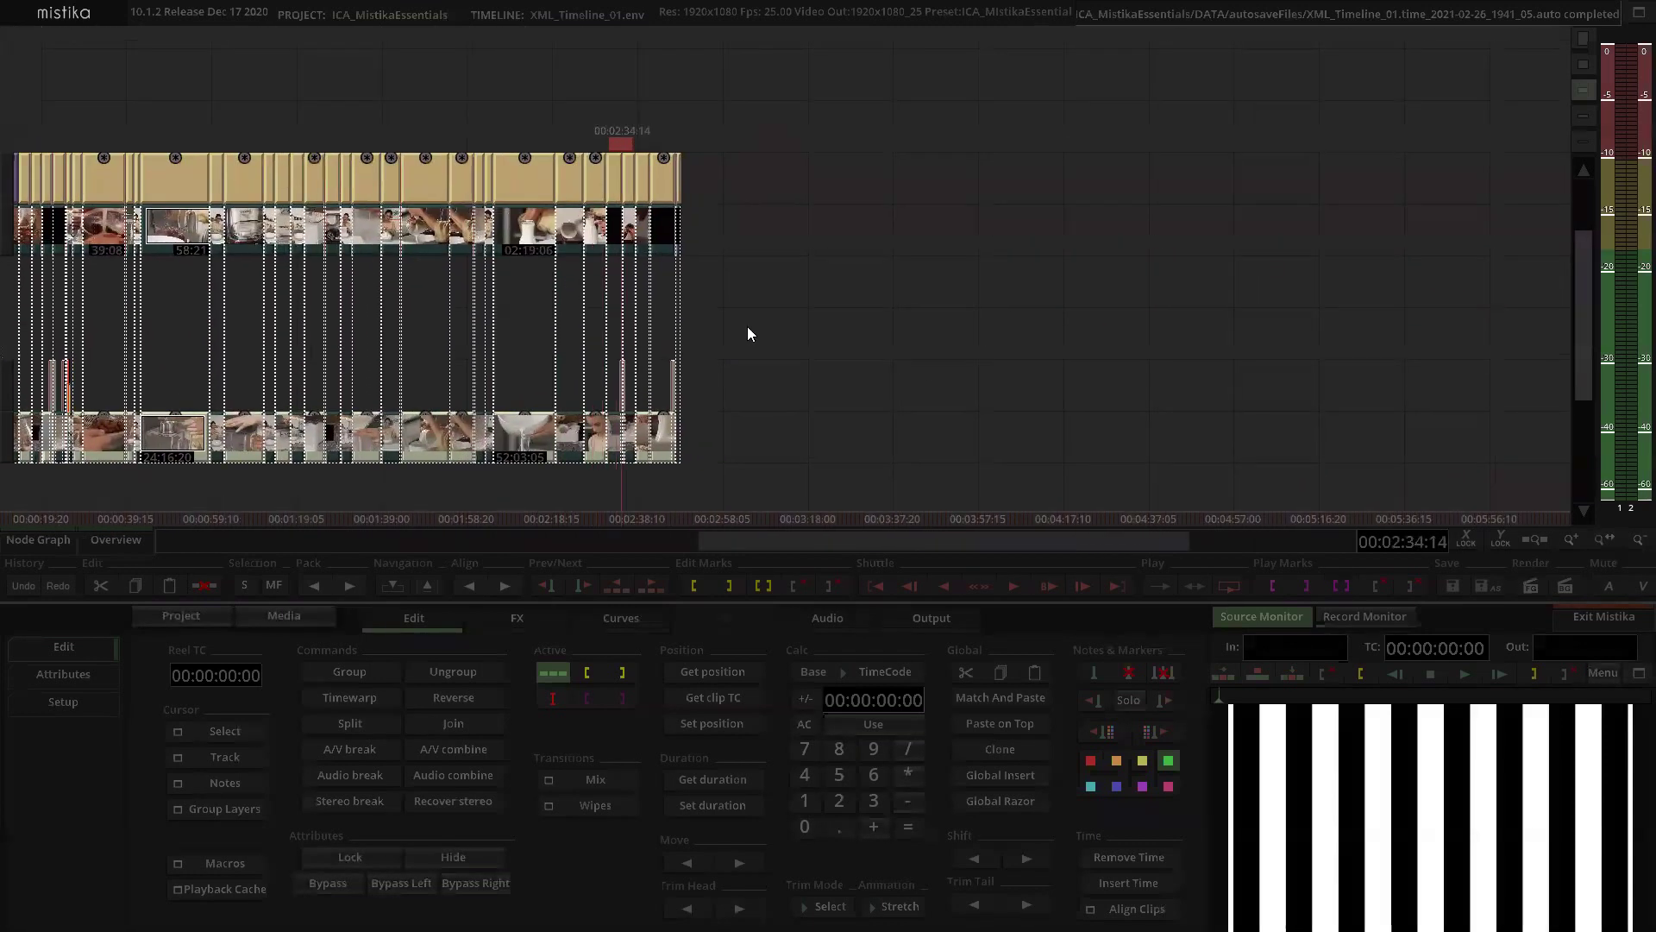
drag(569, 300, 713, 326)
scroll(723, 330, up, 5)
scroll(585, 371, down, 4)
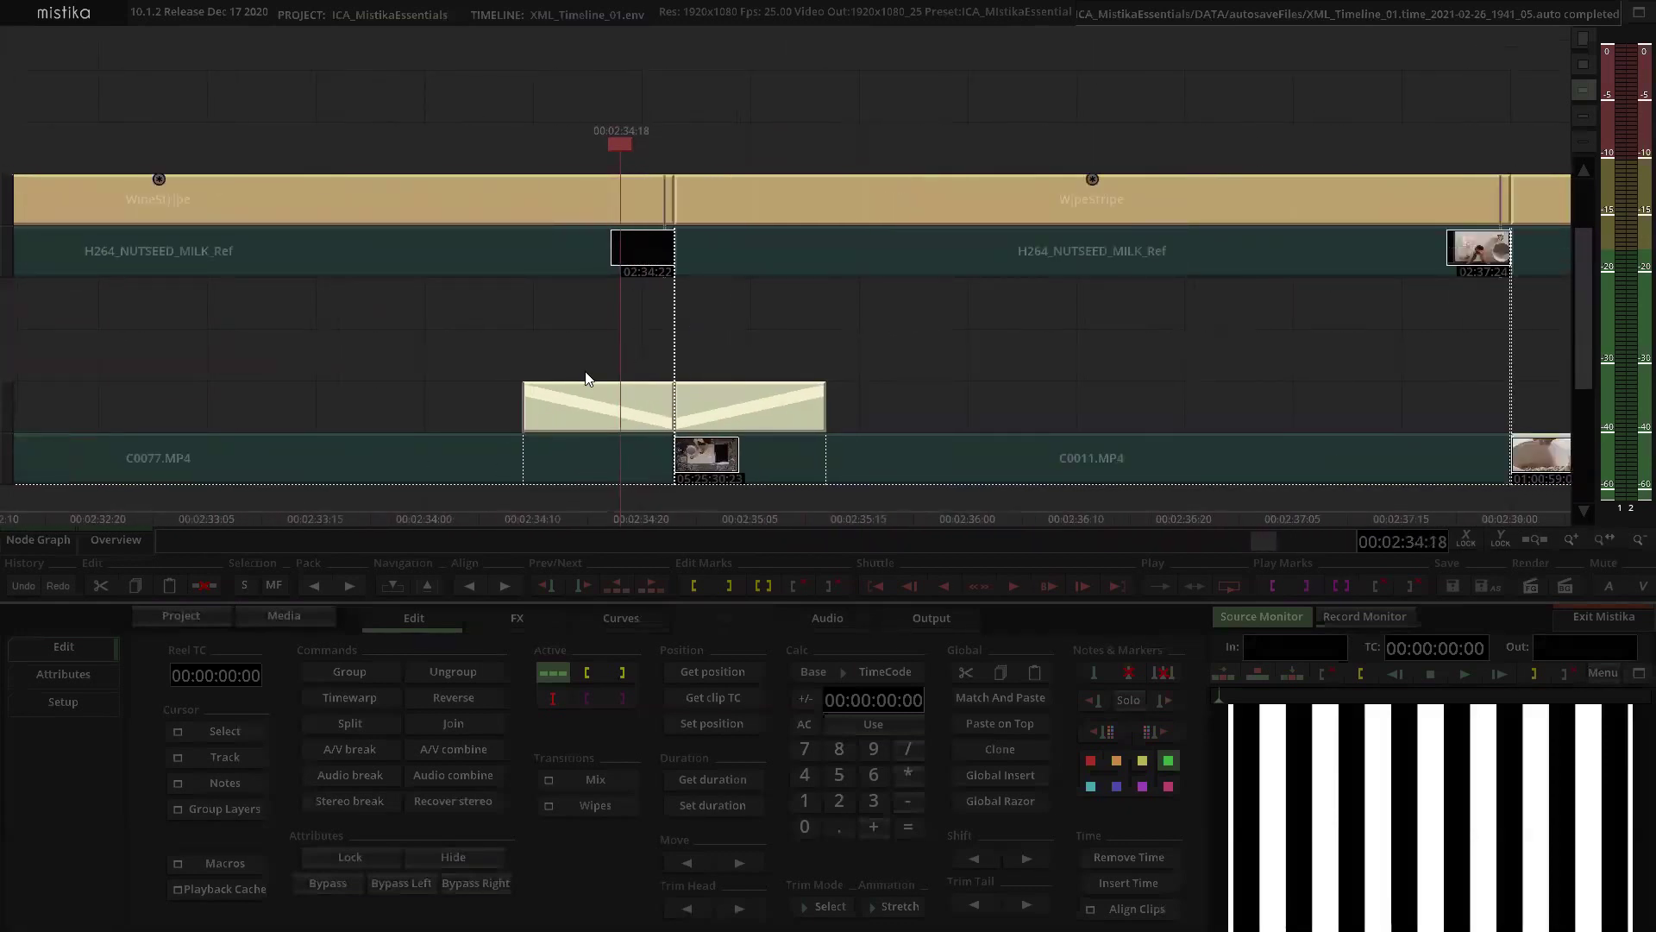
click(587, 778)
click(669, 674)
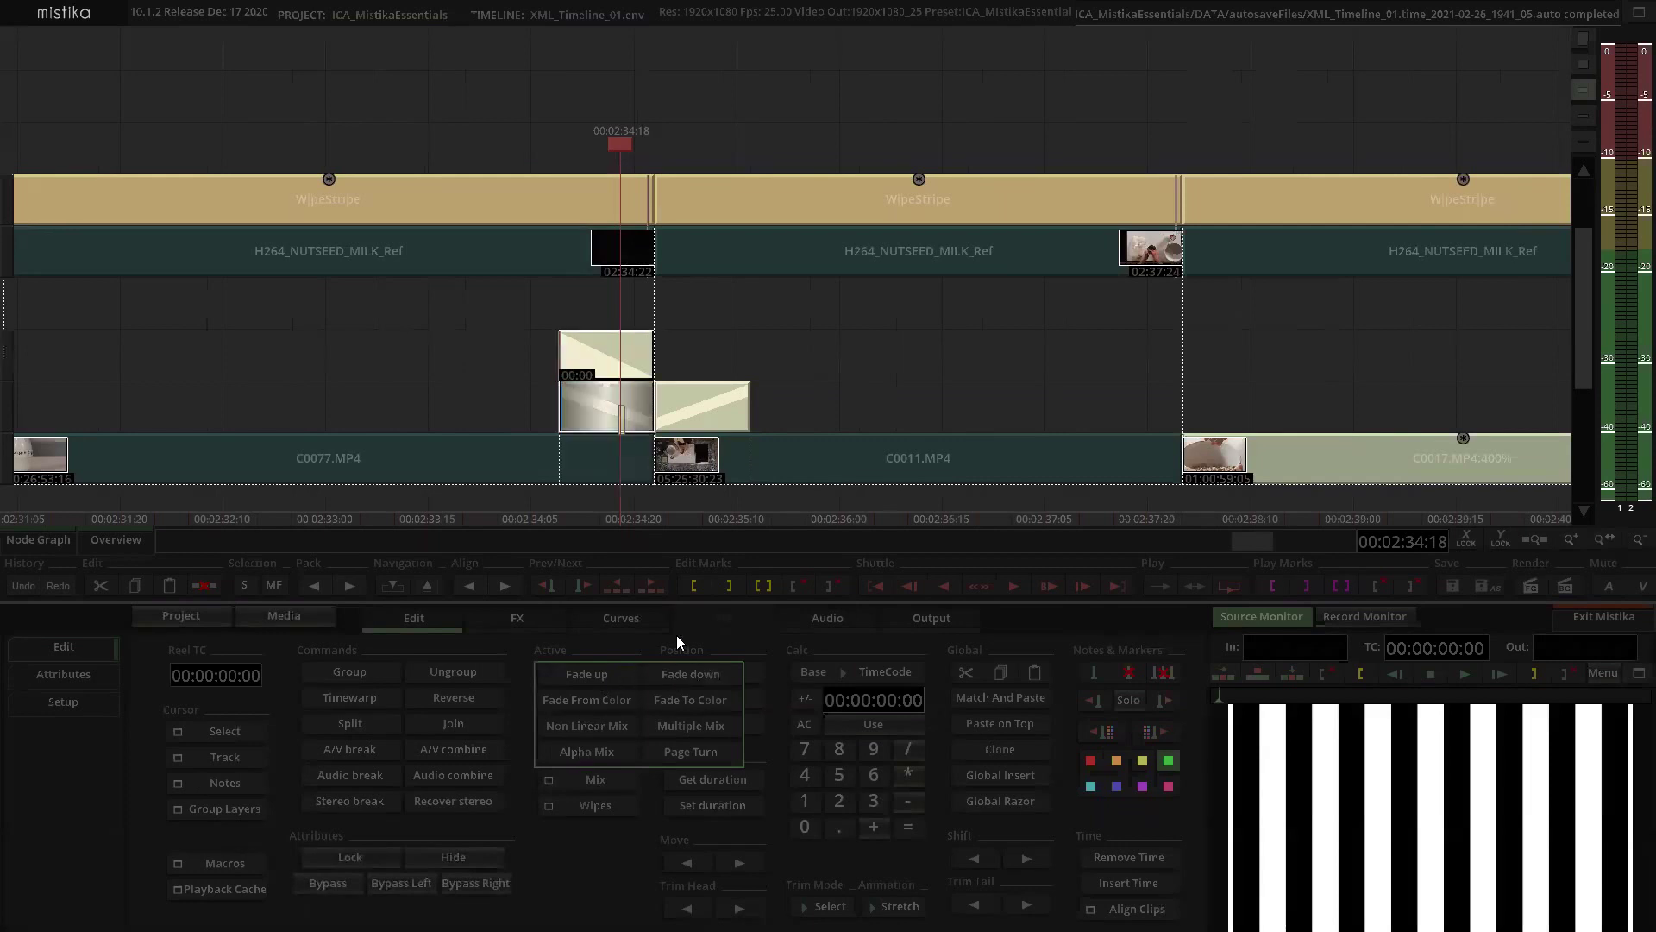
click(597, 783)
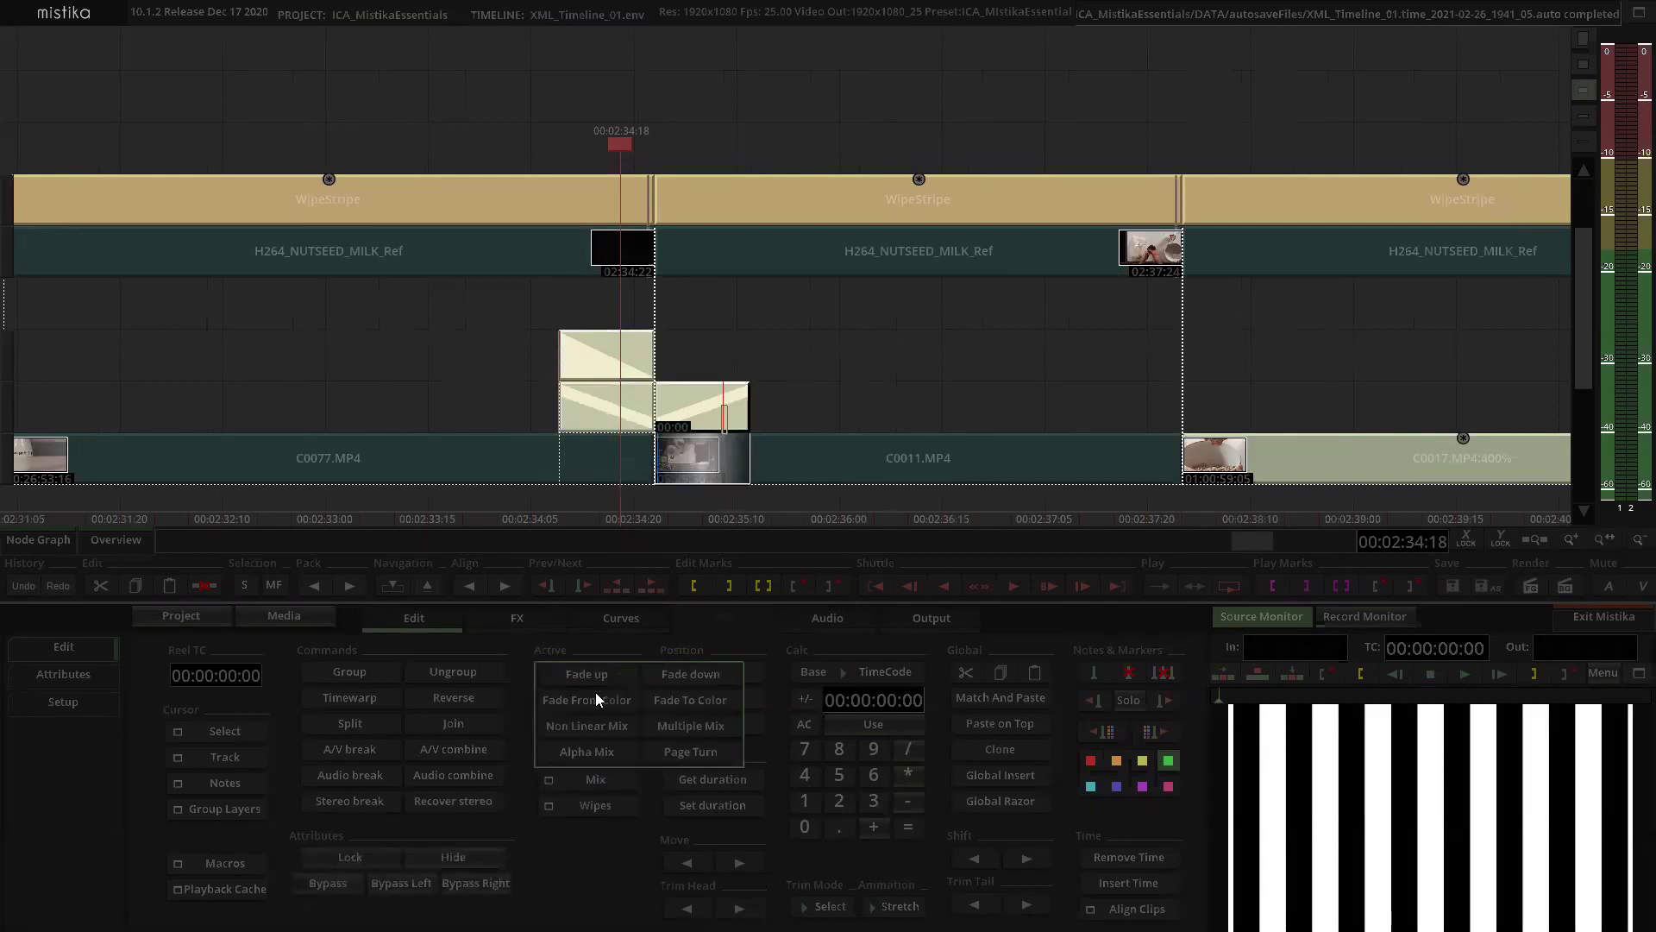
click(606, 677)
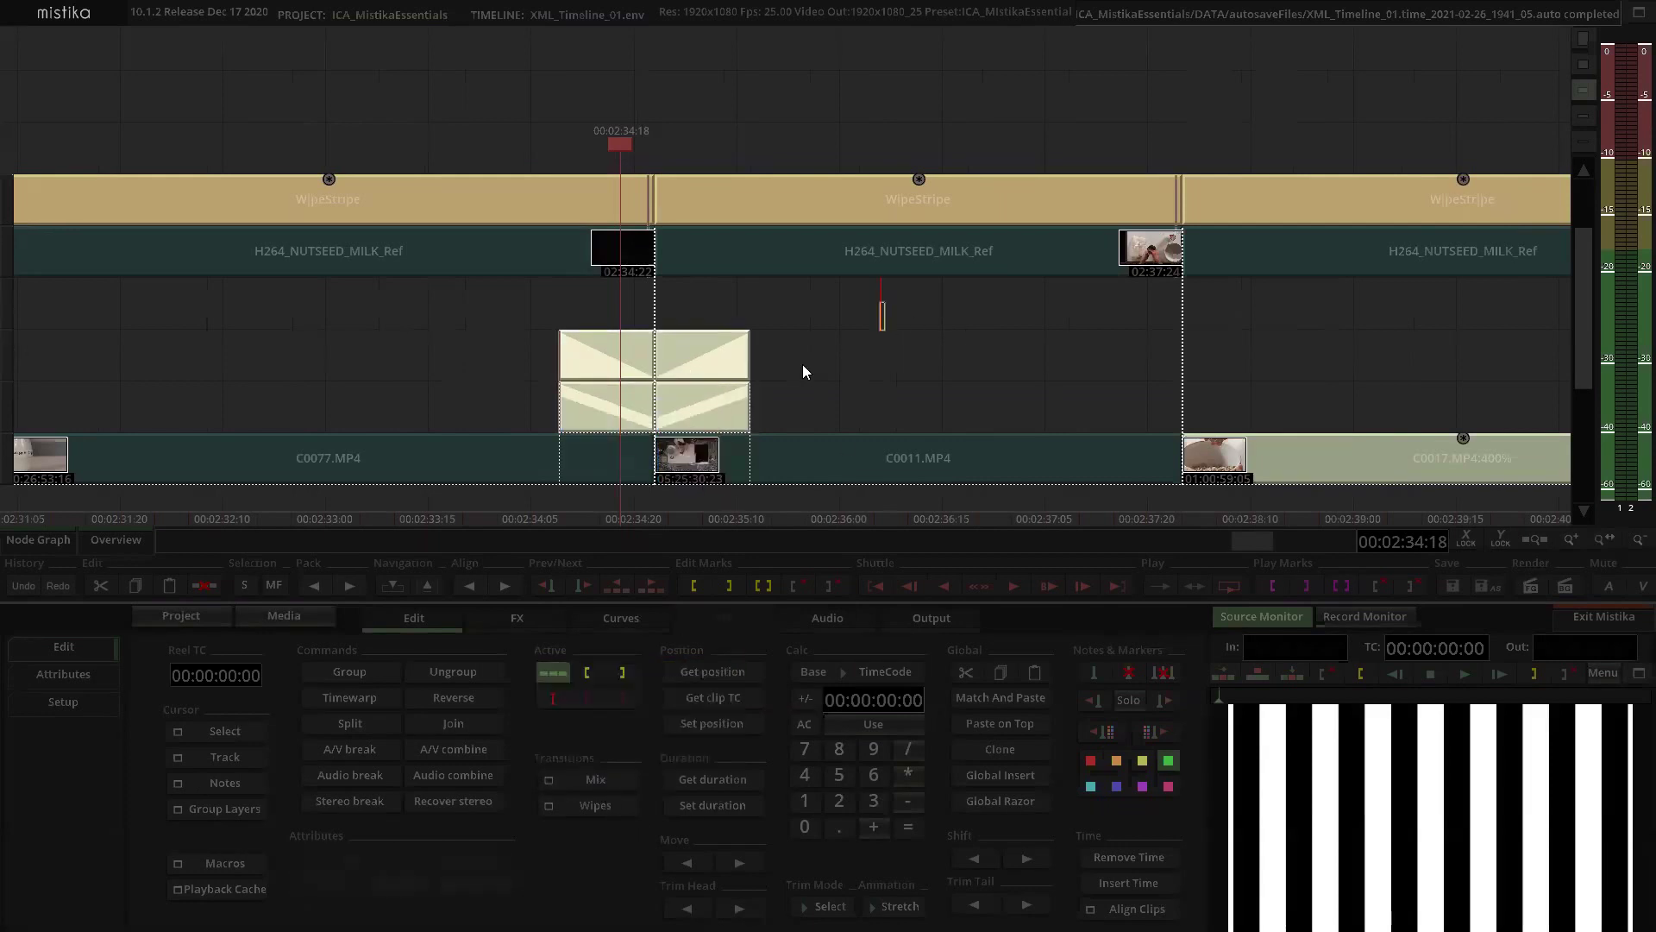
Step: Delete the two old mixes between C0077.MP4 and C0011.MP4 and move the new fades down onto the clips
drag(759, 417, 566, 416)
key(Delete)
drag(444, 352, 727, 419)
Step: Replace the old mix at the end of C0019.MP4 with a Fade down placed directly over the clip
scroll(915, 370, down, 5)
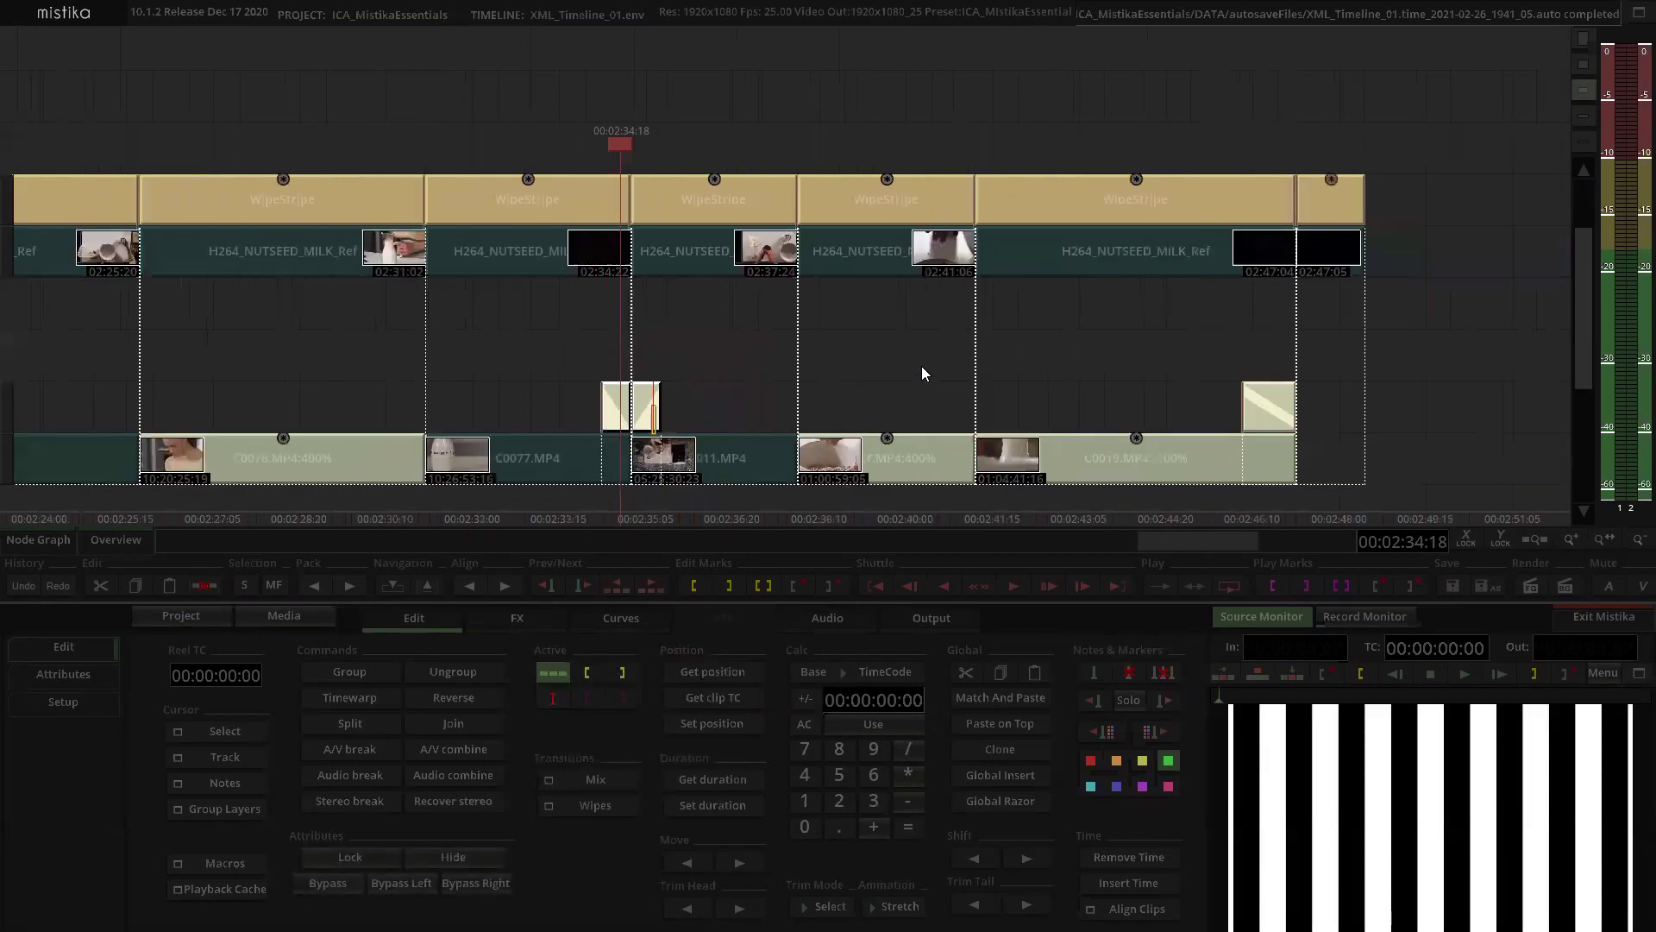
click(725, 379)
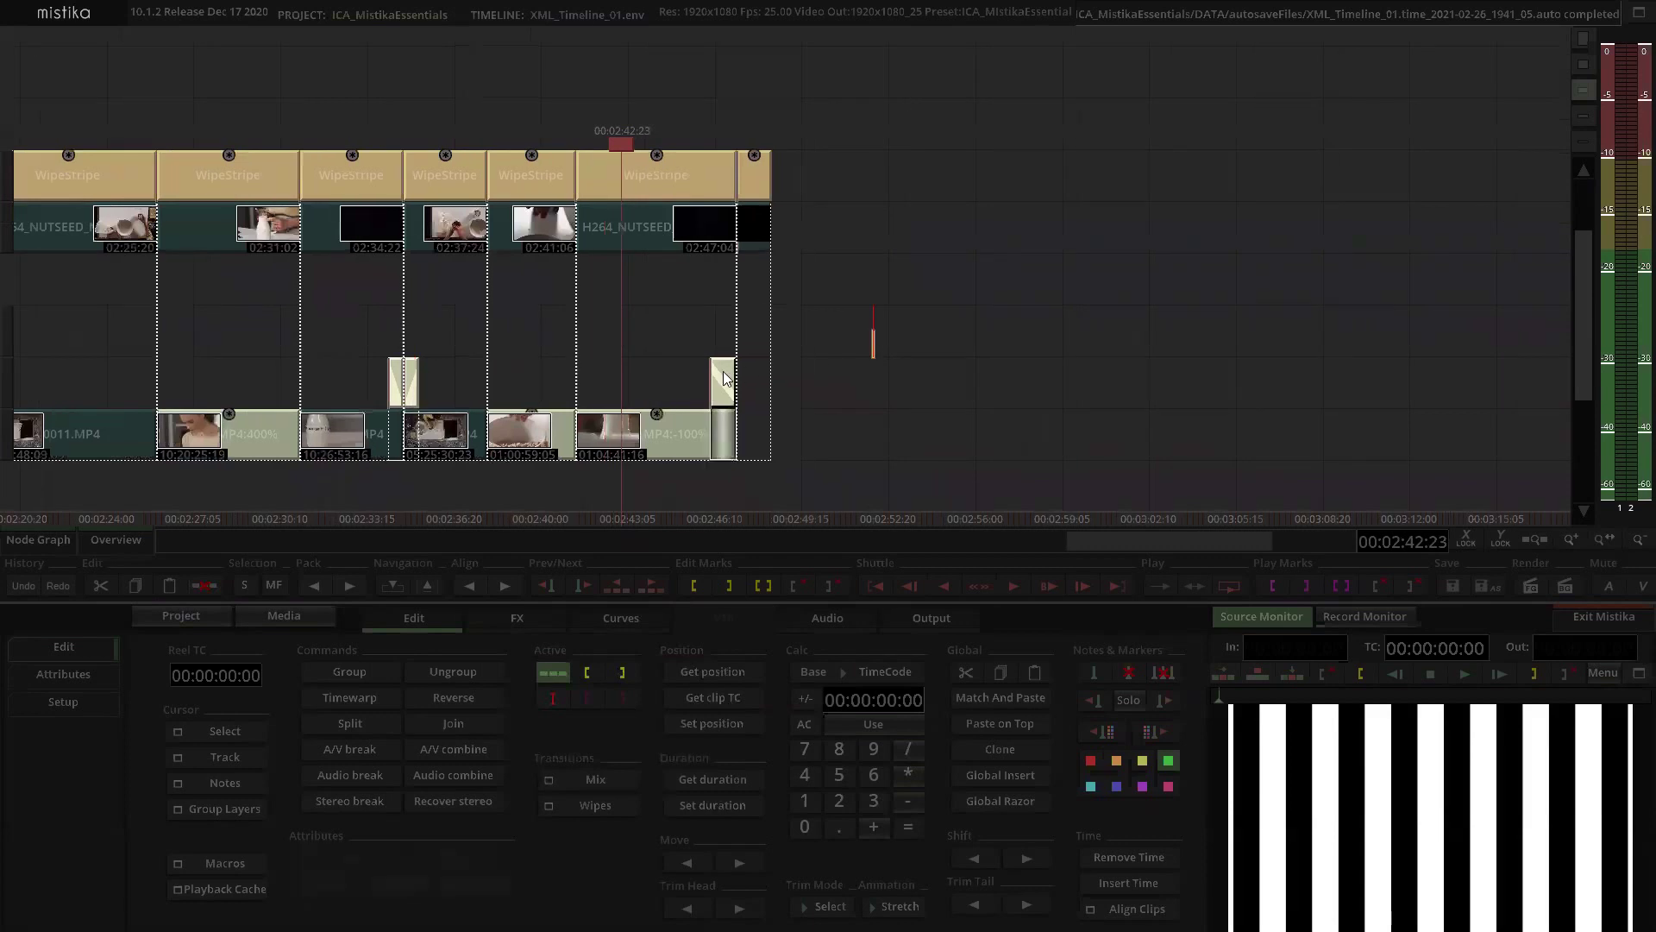
scroll(729, 379, up, 3)
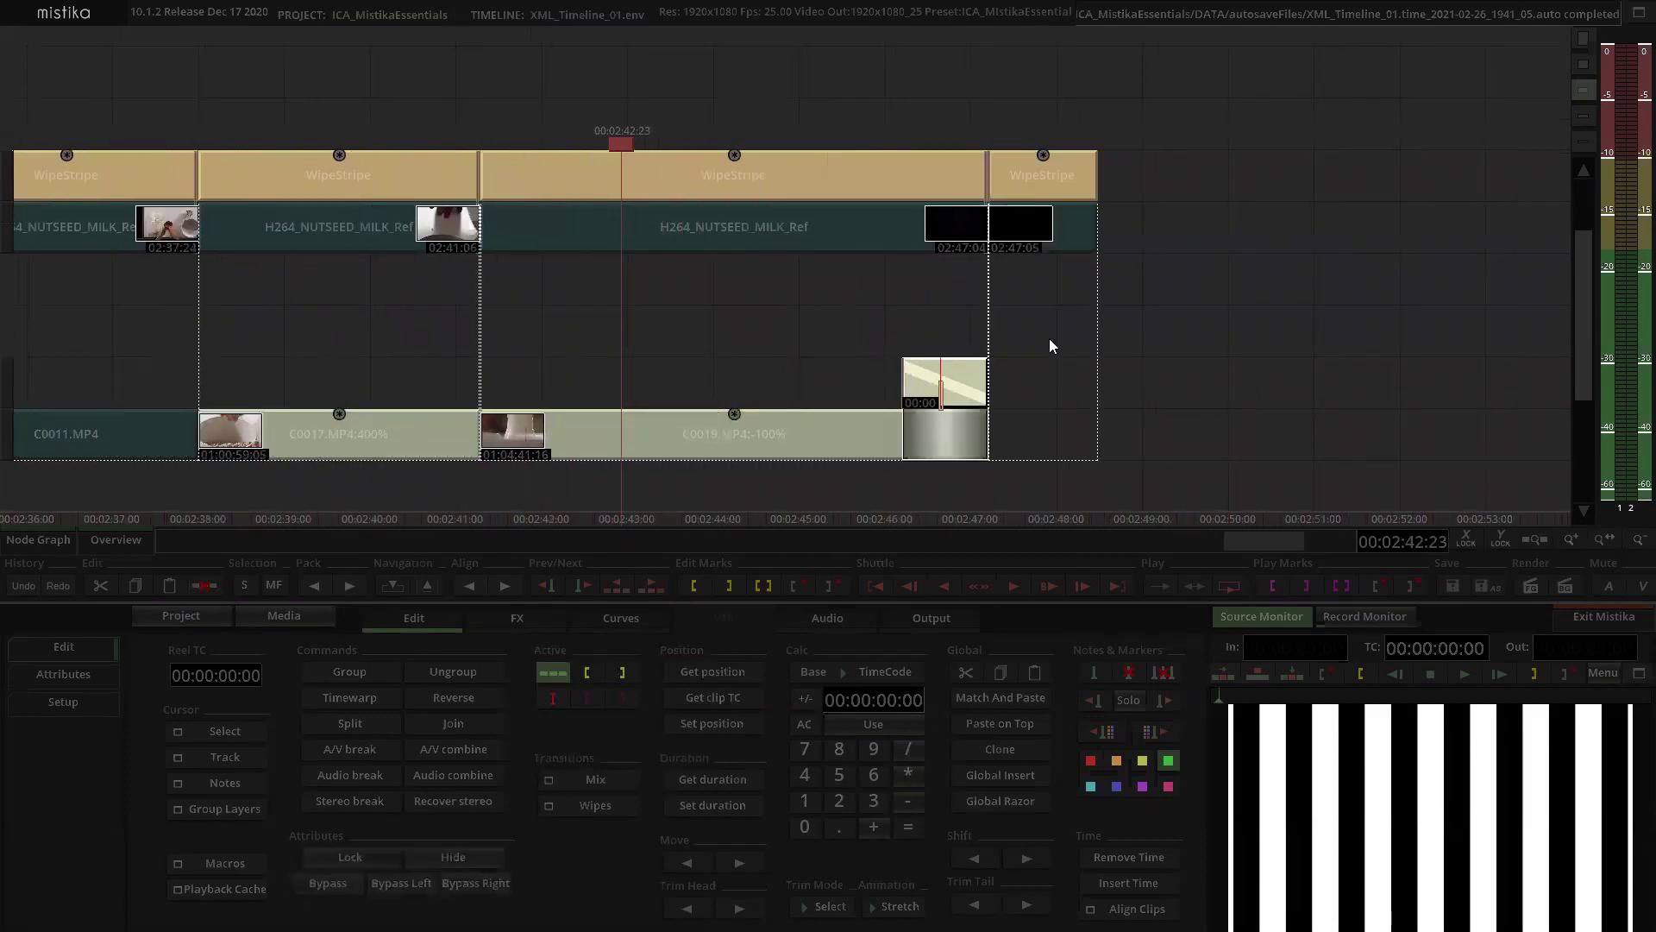
drag(1049, 339, 827, 316)
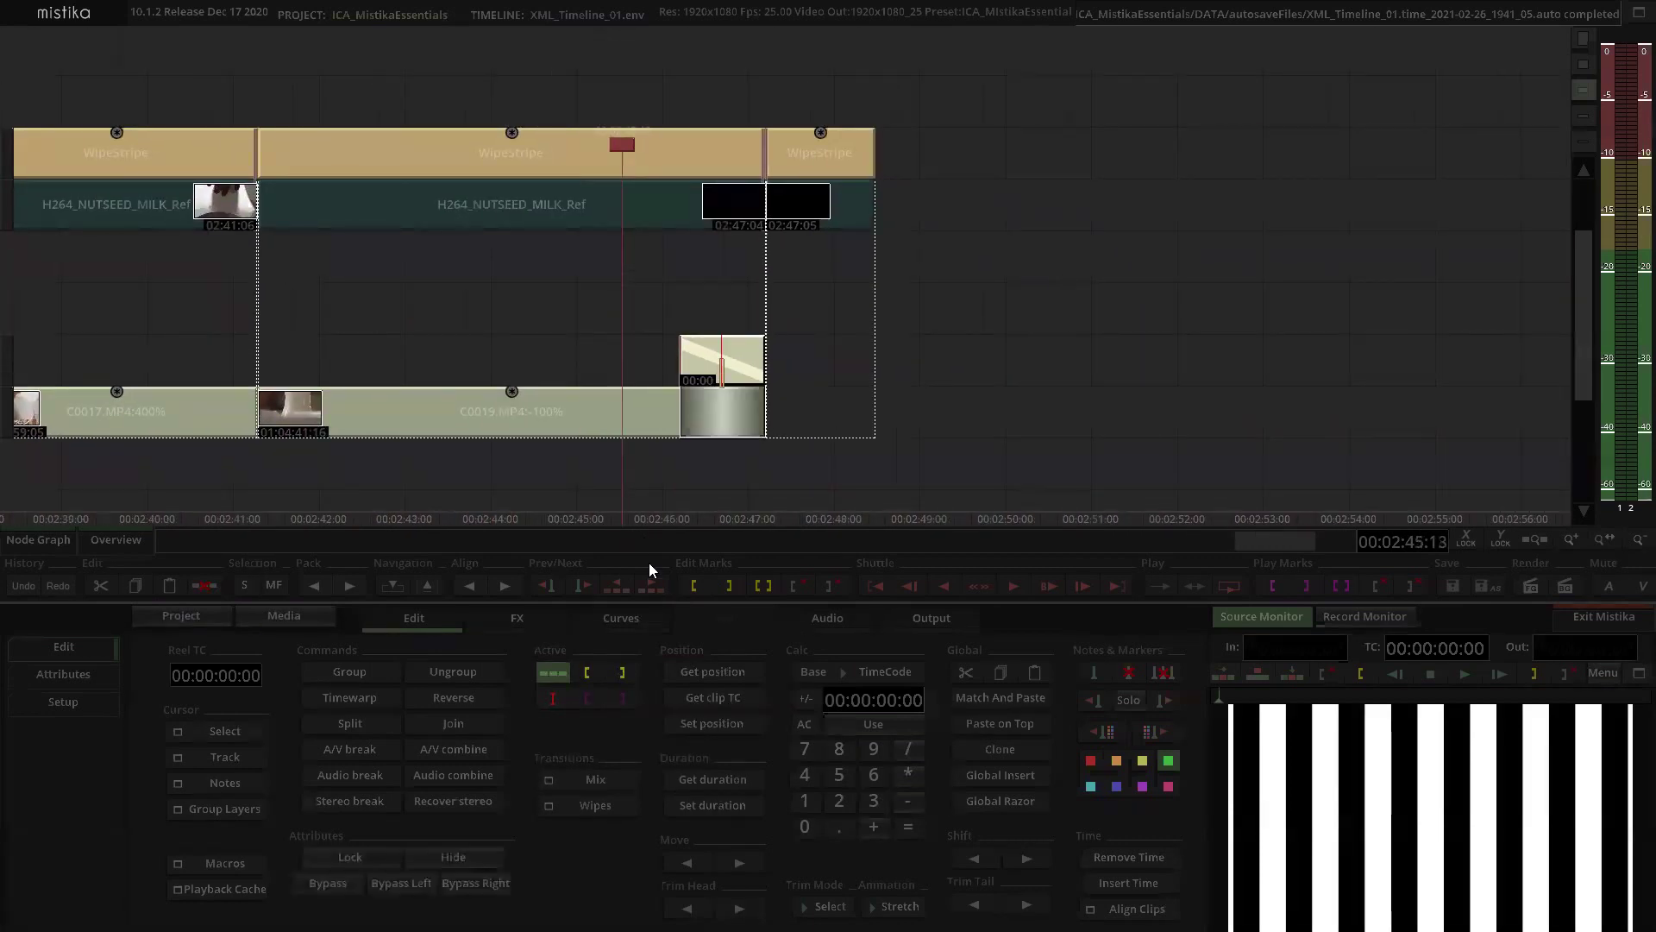
click(592, 778)
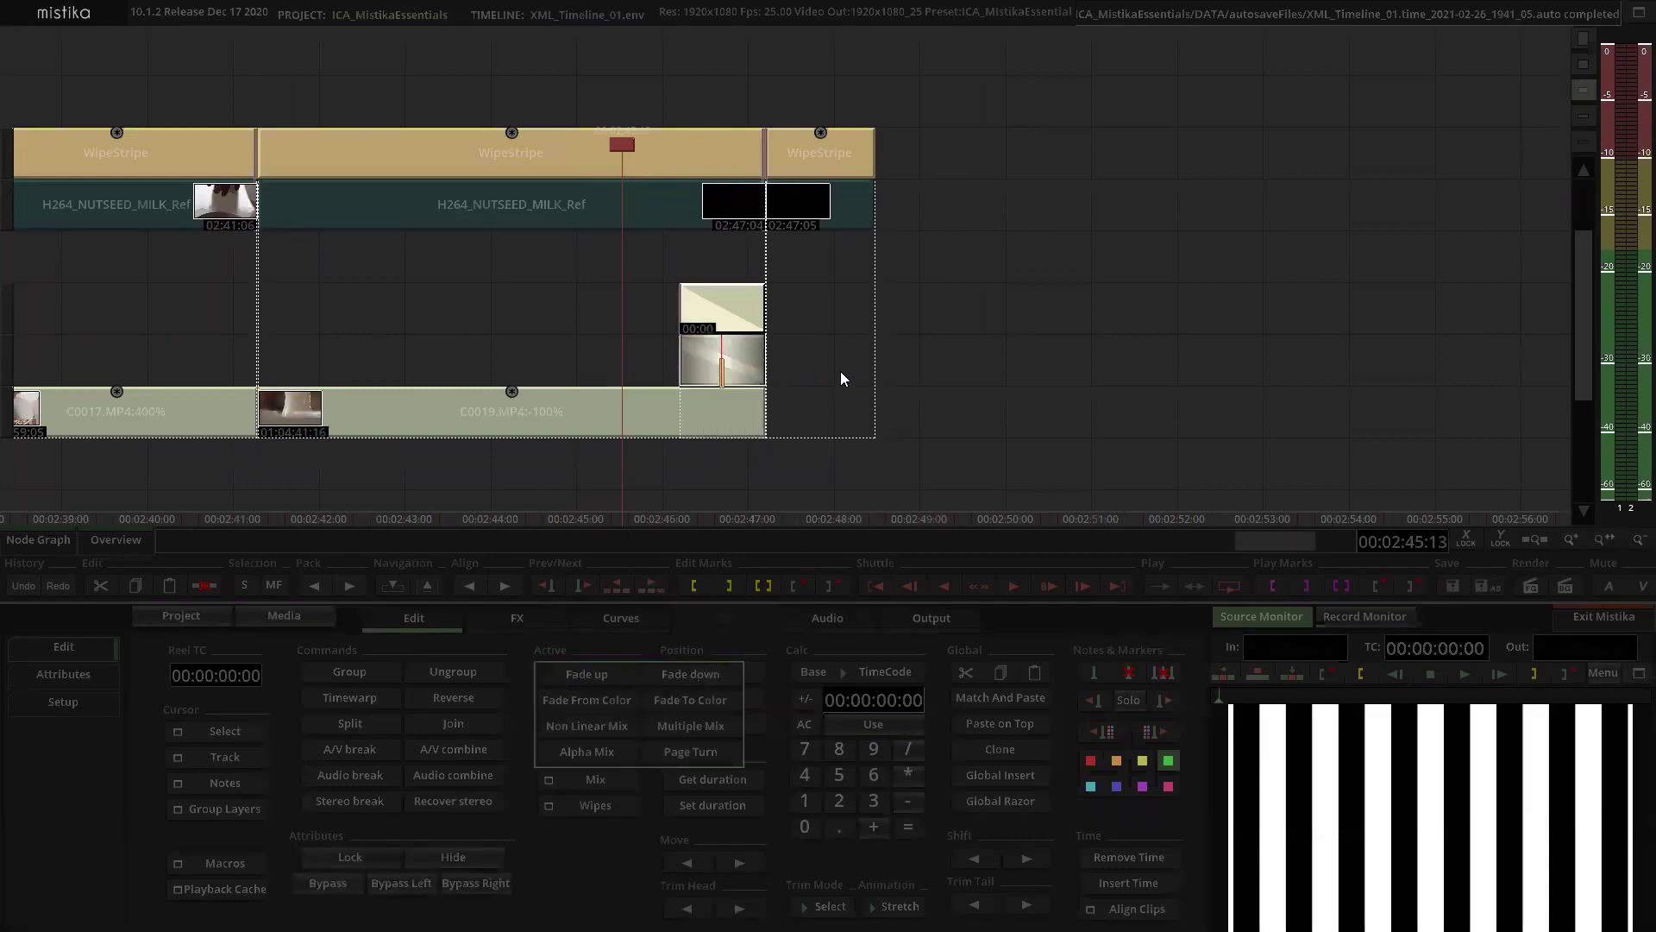
key(Delete)
drag(737, 322, 966, 365)
Step: Add a Solid over the timeline's final WipeStripe section and move it into the empty source slot after C0019.MP4
drag(934, 388, 790, 246)
scroll(806, 398, up, 3)
scroll(819, 379, down, 2)
click(628, 176)
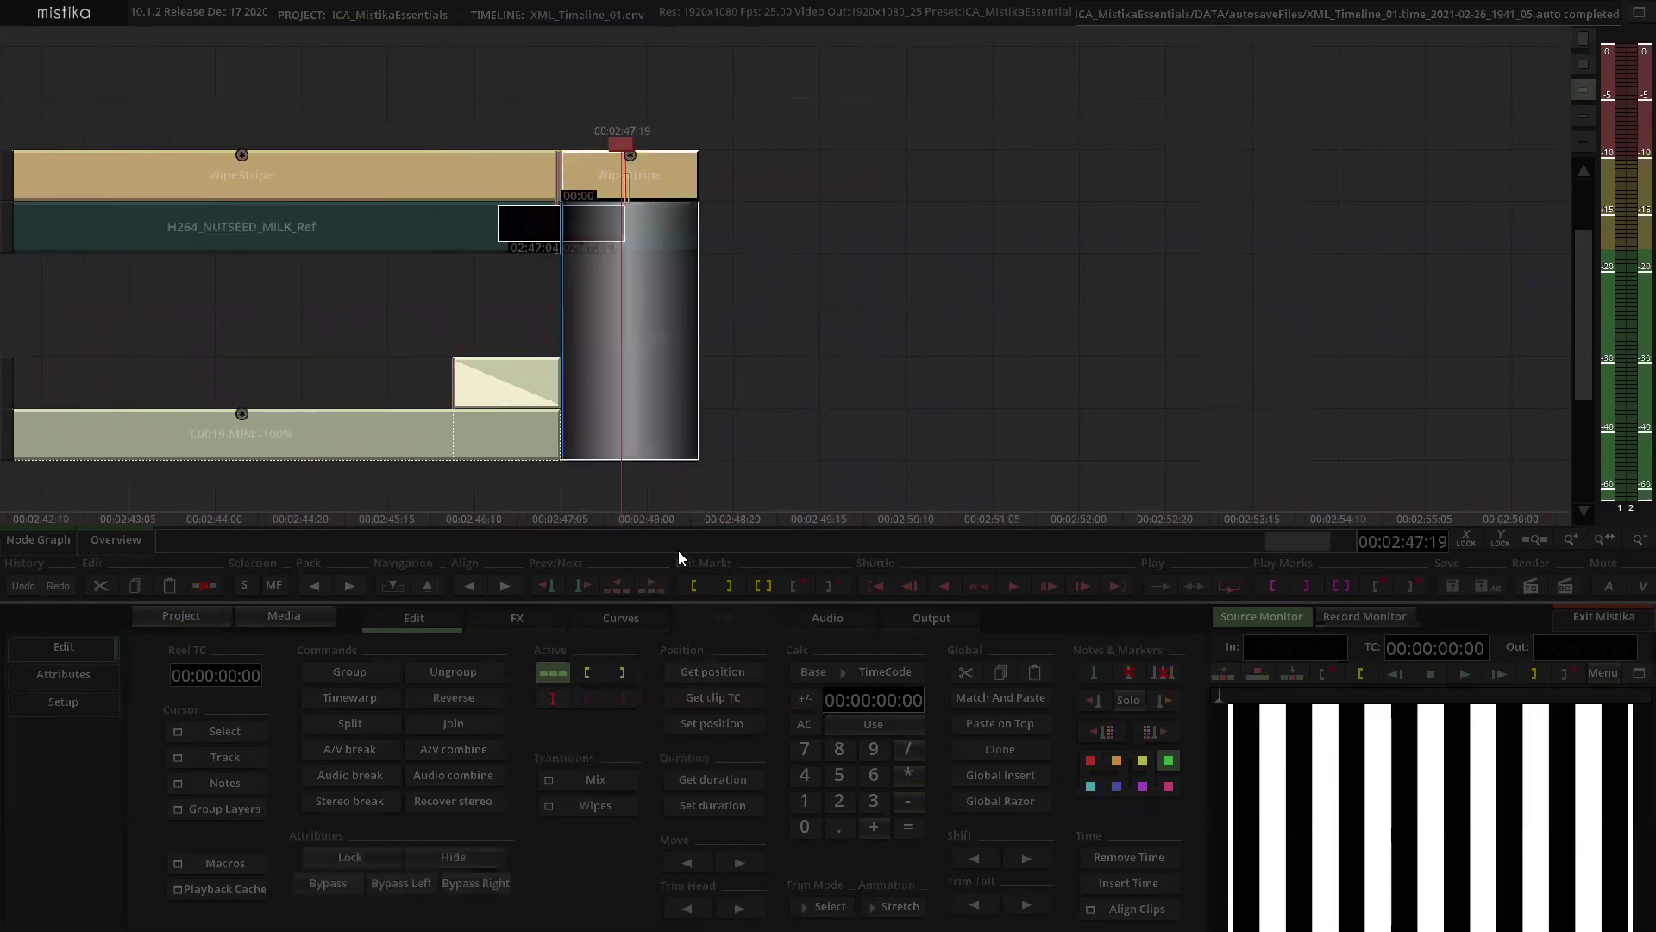
click(629, 179)
click(515, 621)
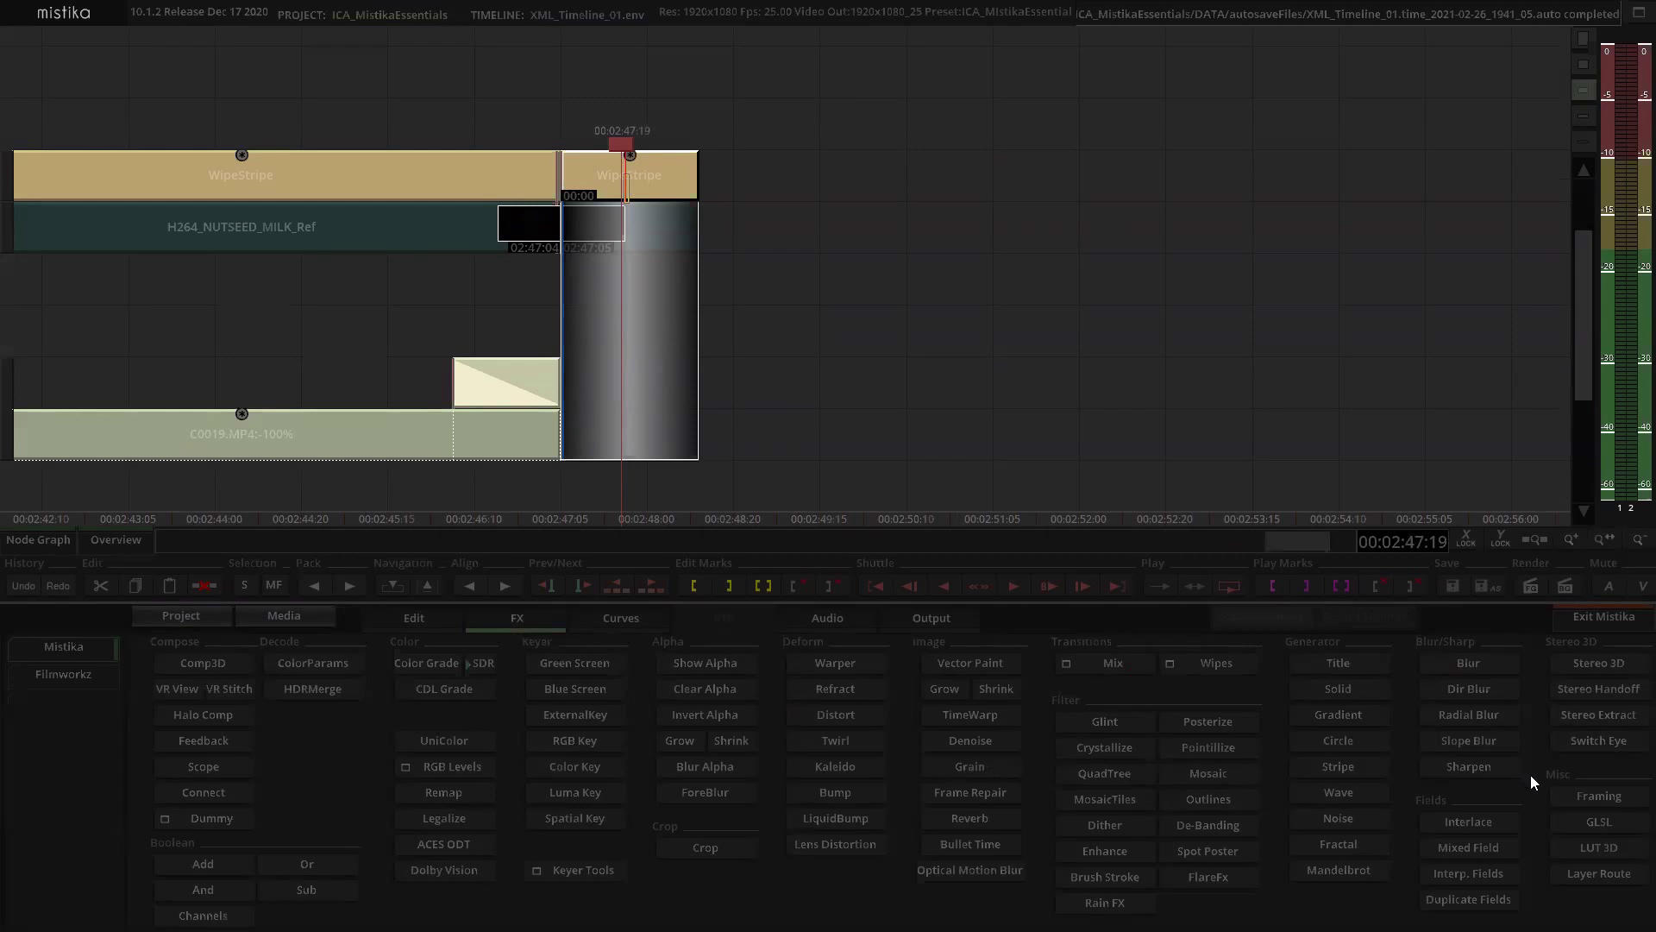
click(1332, 689)
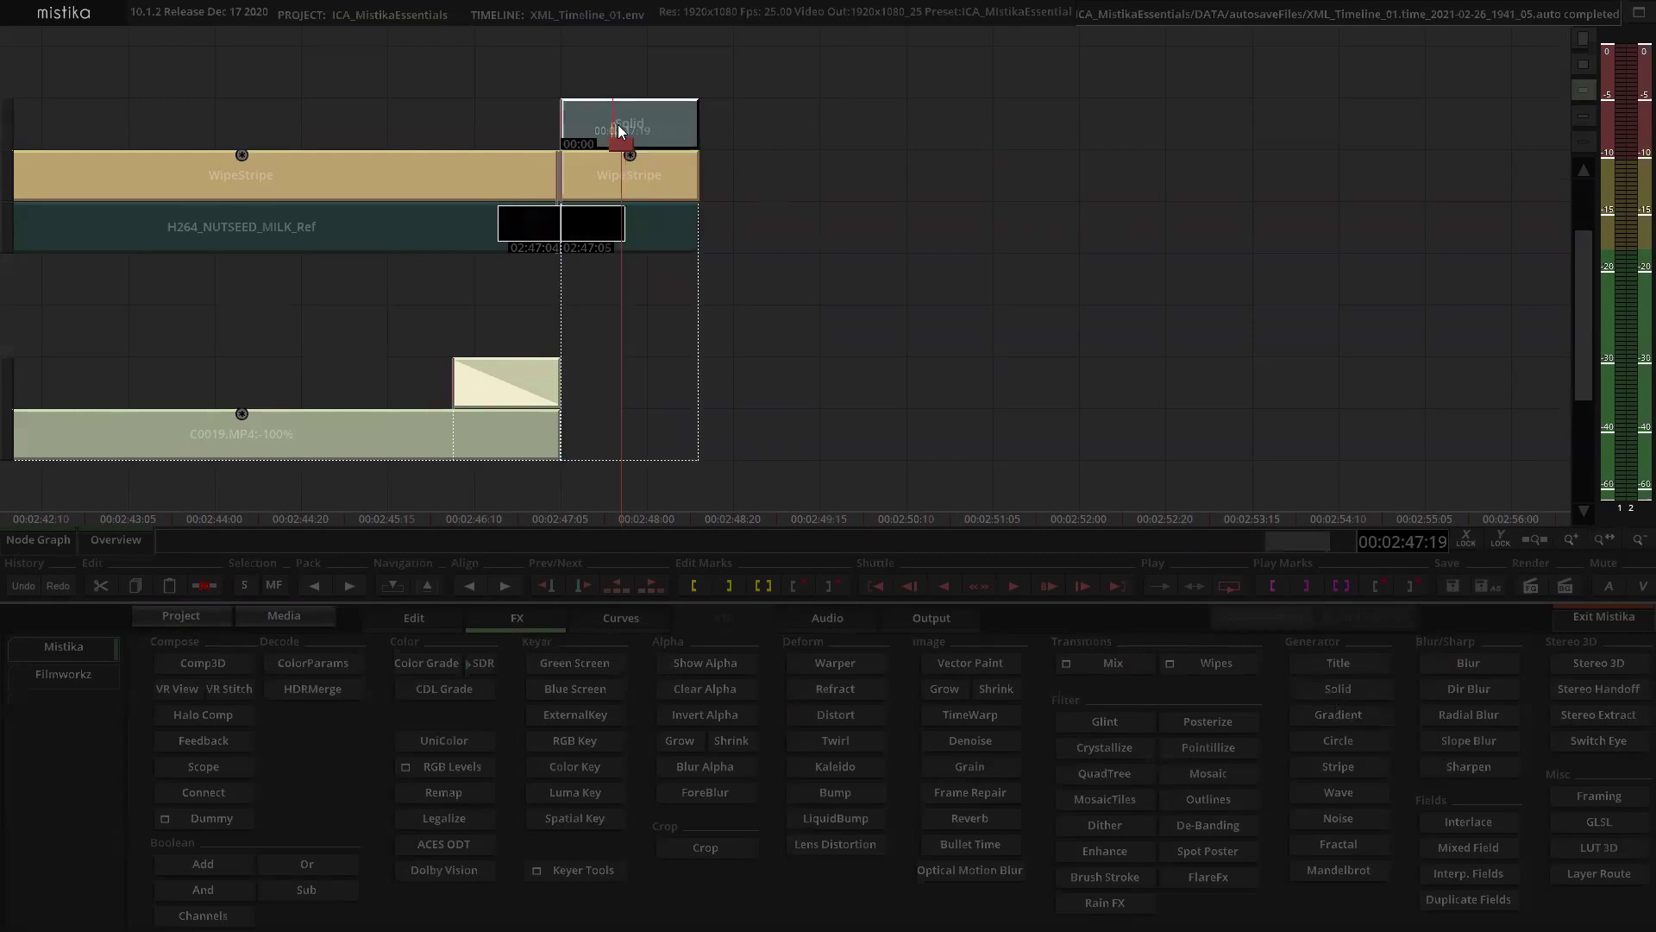
drag(658, 119, 663, 426)
click(805, 420)
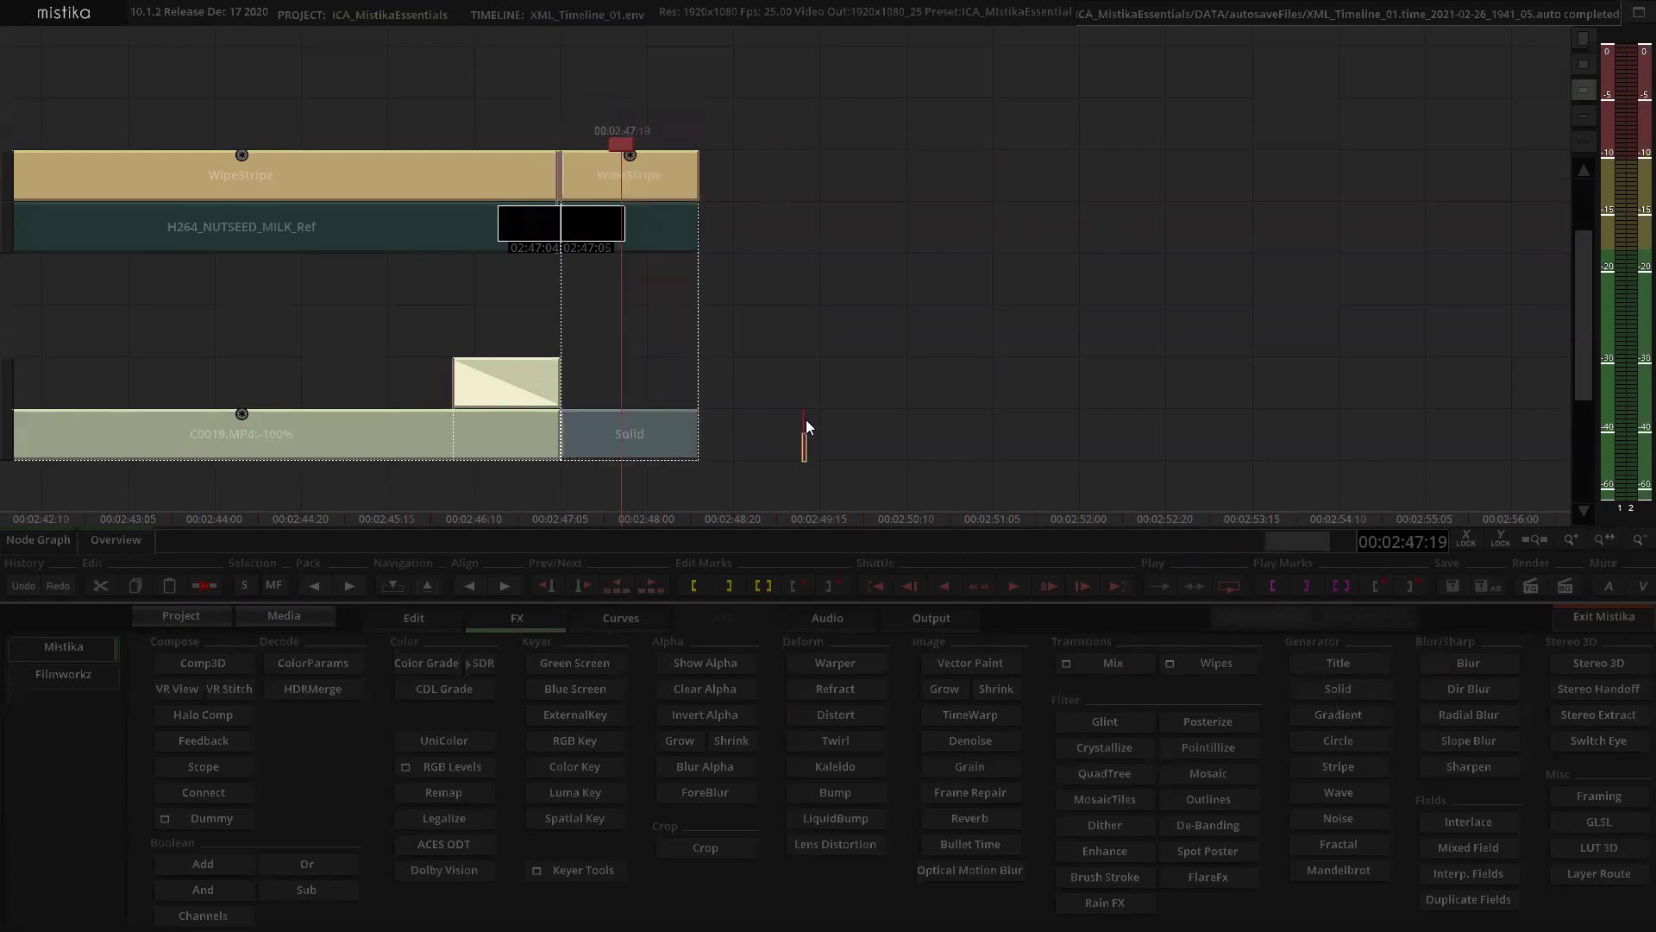
Step: Look over the whole timeline's transitions from the end and return to the shots around 00:00:18:14
scroll(809, 422, down, 5)
scroll(799, 366, up, 1)
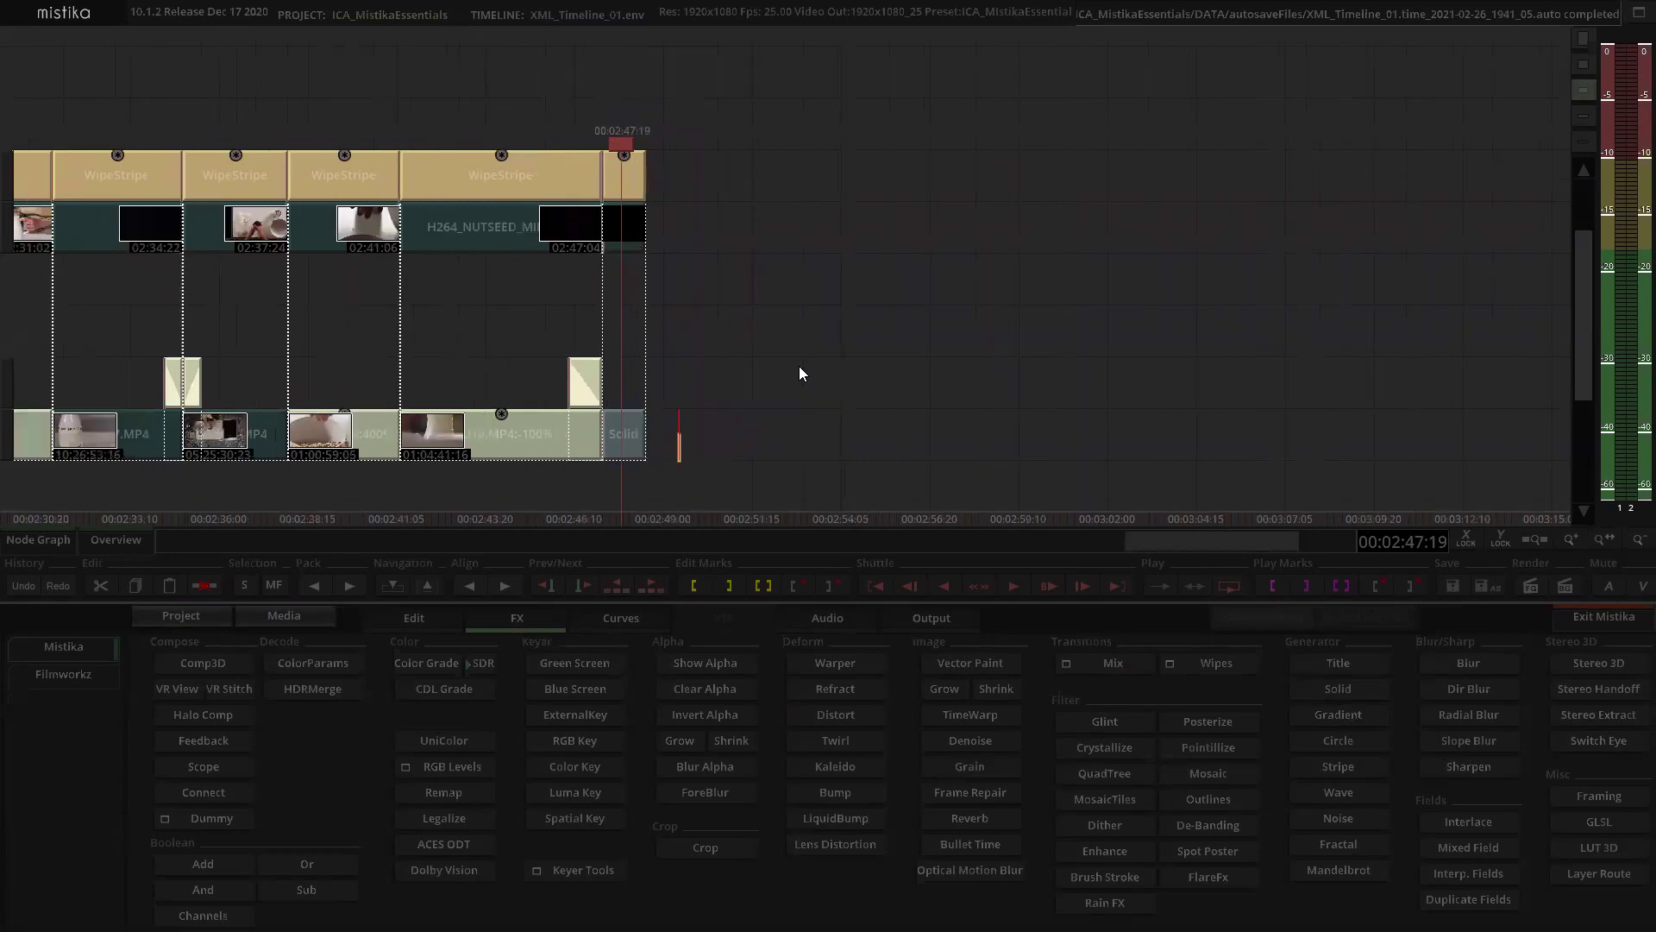
scroll(777, 328, down, 1)
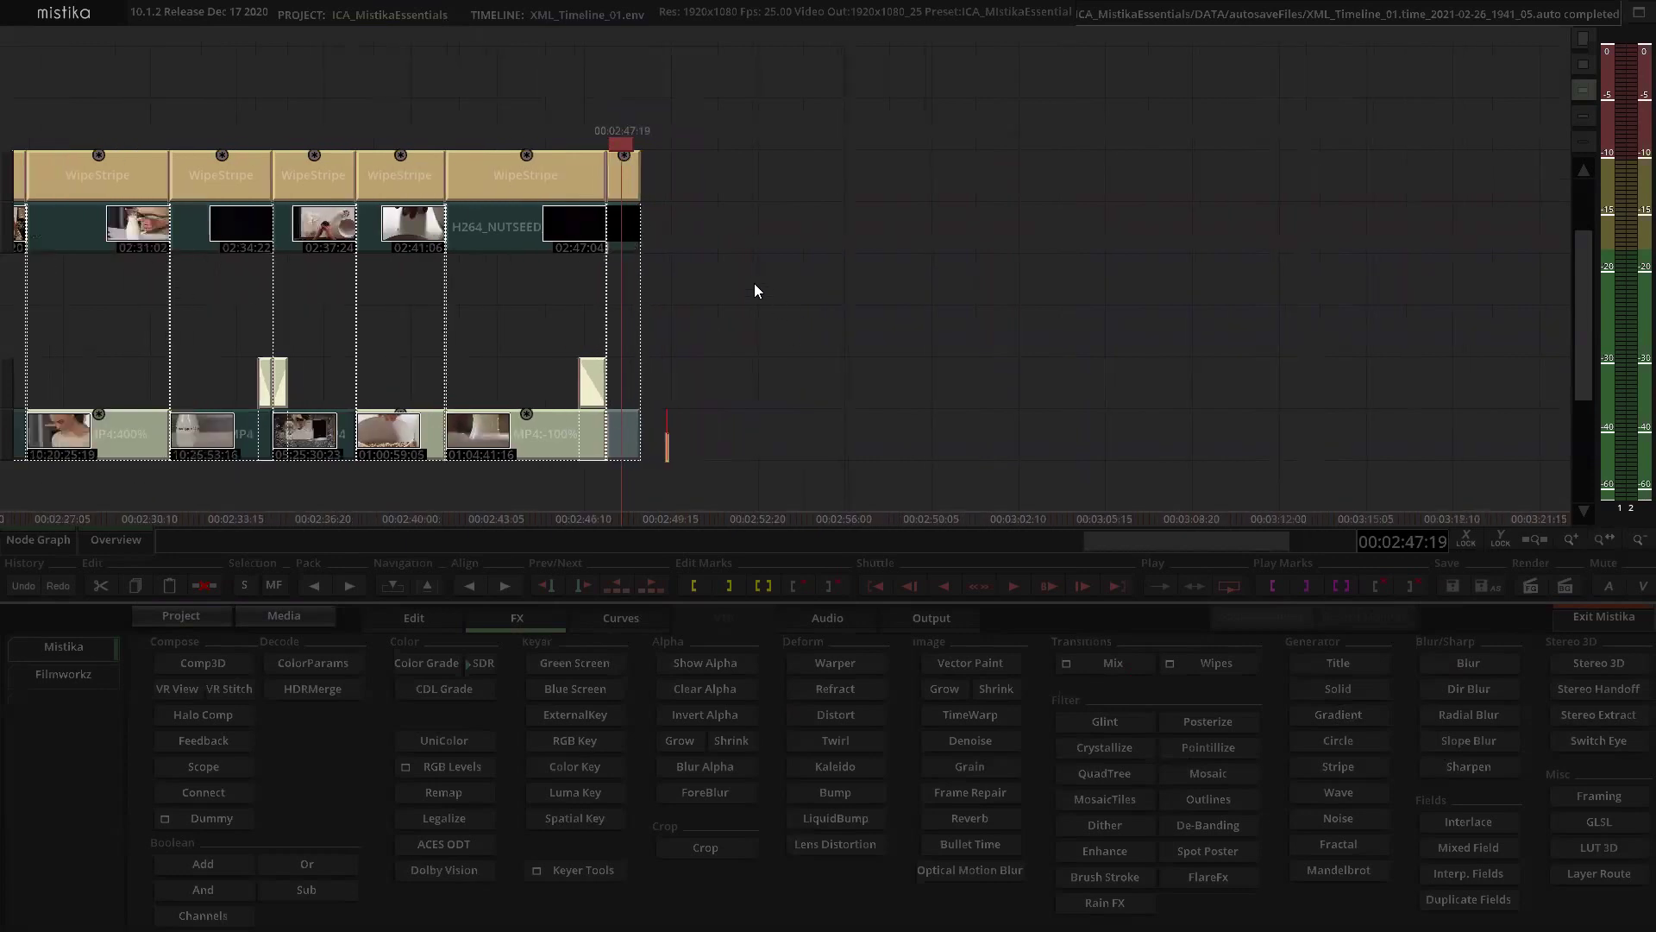
scroll(250, 98, down, 1)
scroll(254, 96, down, 1)
drag(704, 124, 1232, 176)
scroll(638, 107, down, 4)
drag(351, 110, 637, 160)
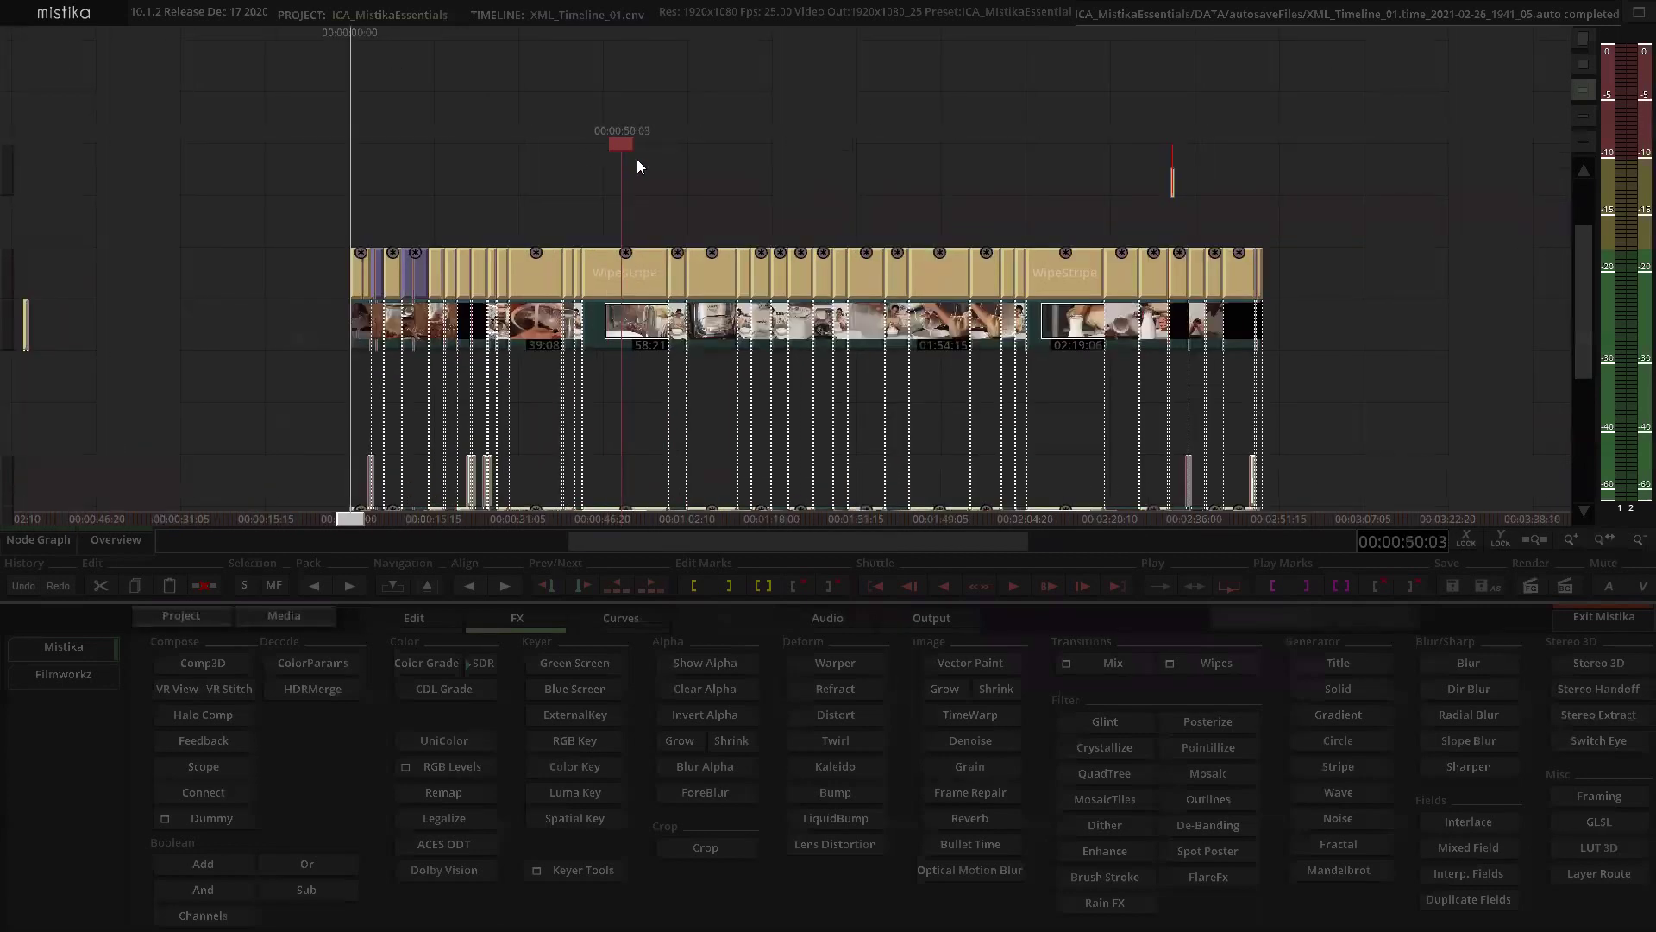
scroll(725, 162, up, 4)
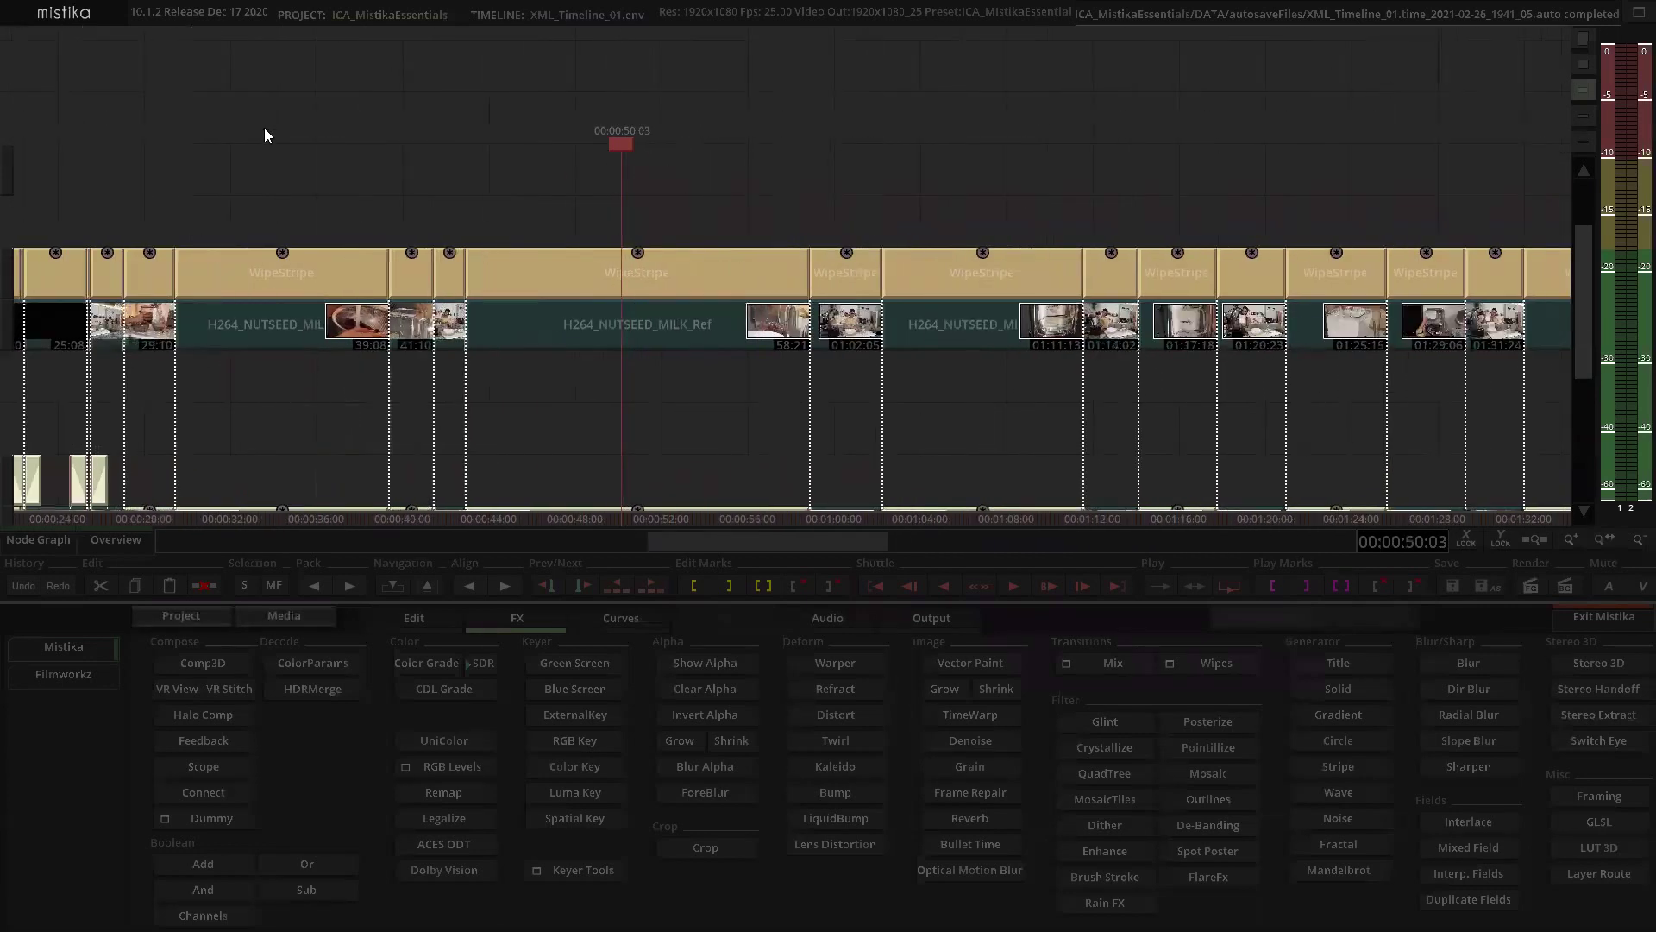
drag(792, 114, 1076, 98)
scroll(652, 140, up, 5)
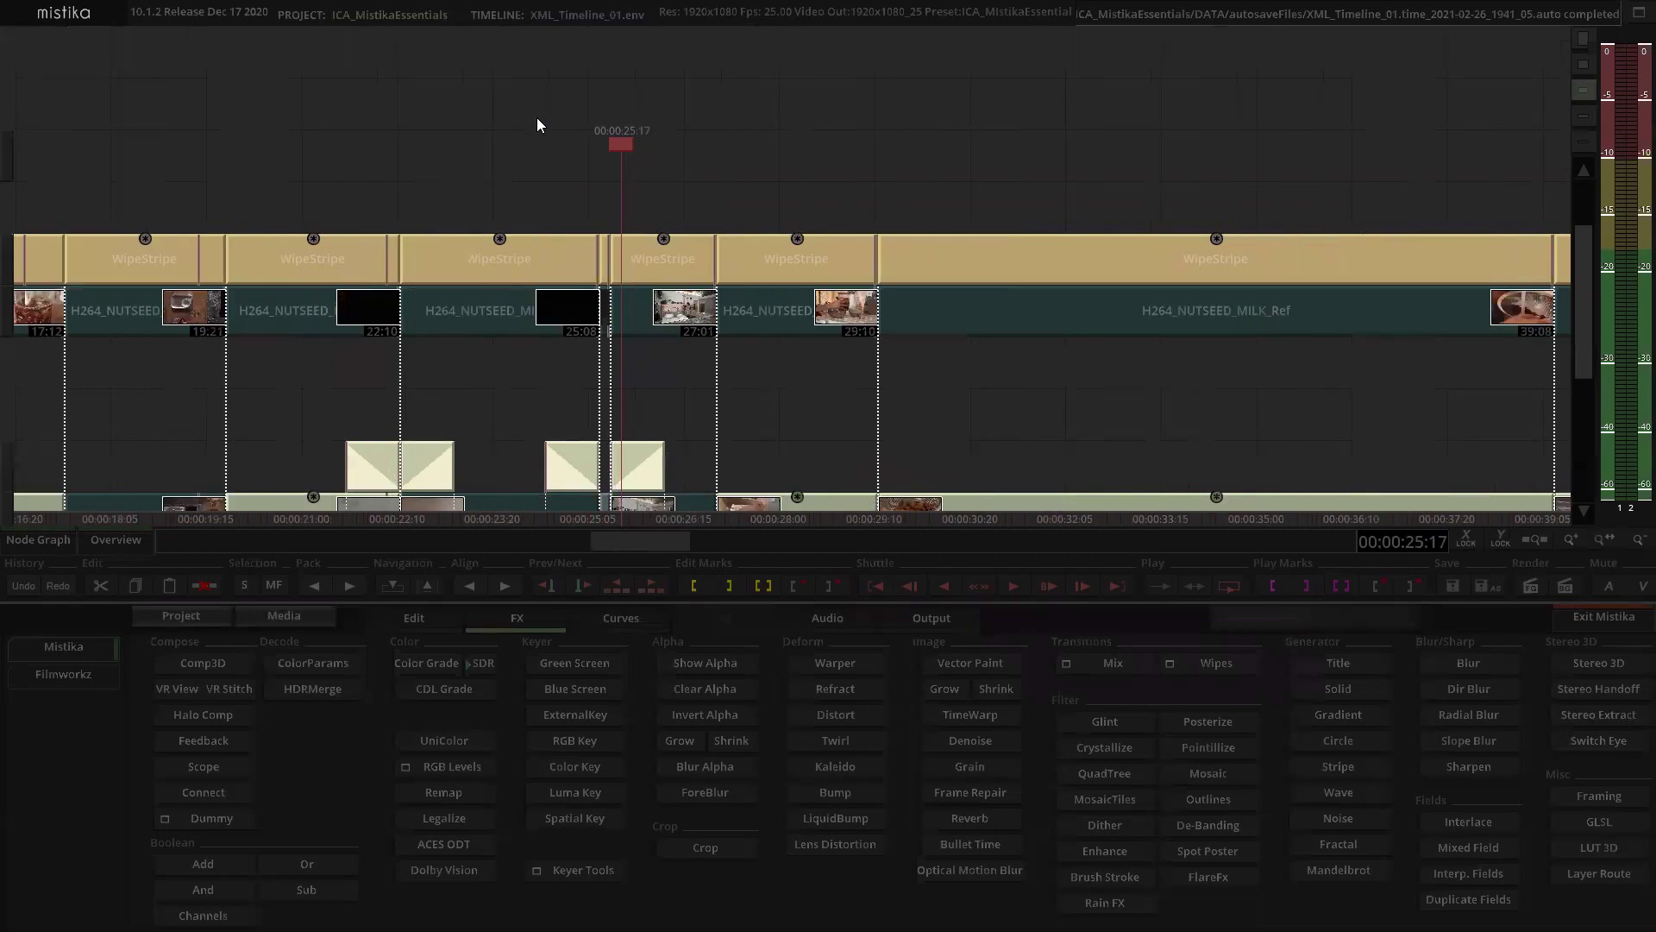
drag(263, 144, 631, 134)
scroll(748, 112, up, 3)
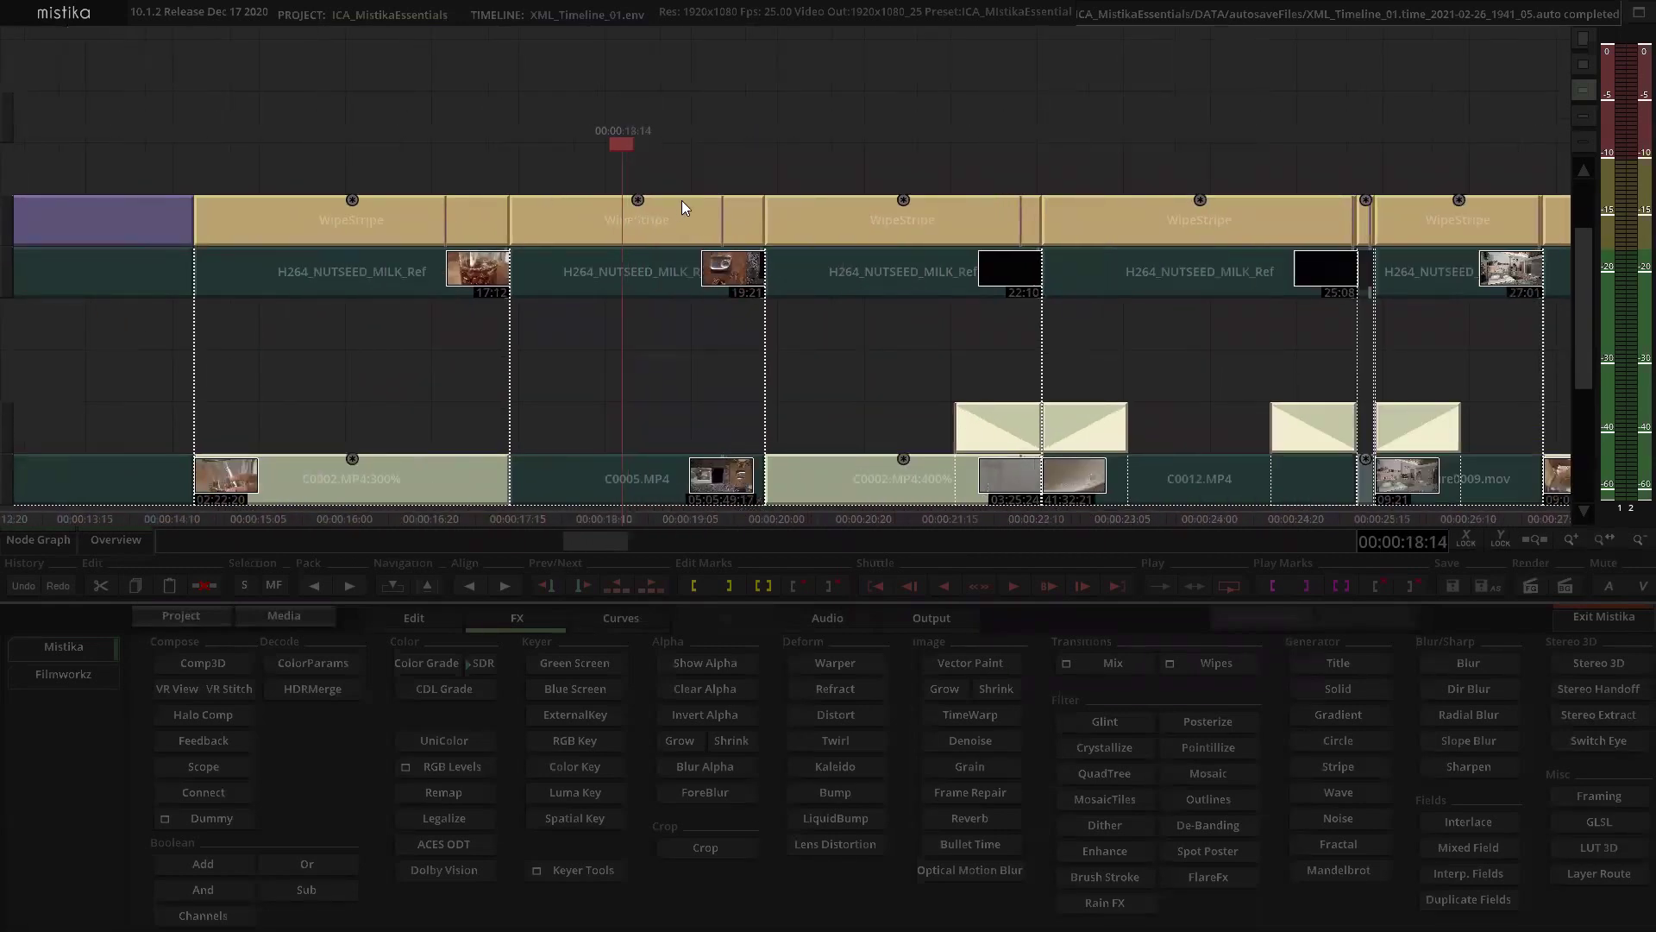
Step: Compare the C0002.MP4 shot at 00:00:14:15 and the C0005.MP4 shot at 00:00:17:13 with the reference through their WipeStripes
scroll(840, 129, up, 2)
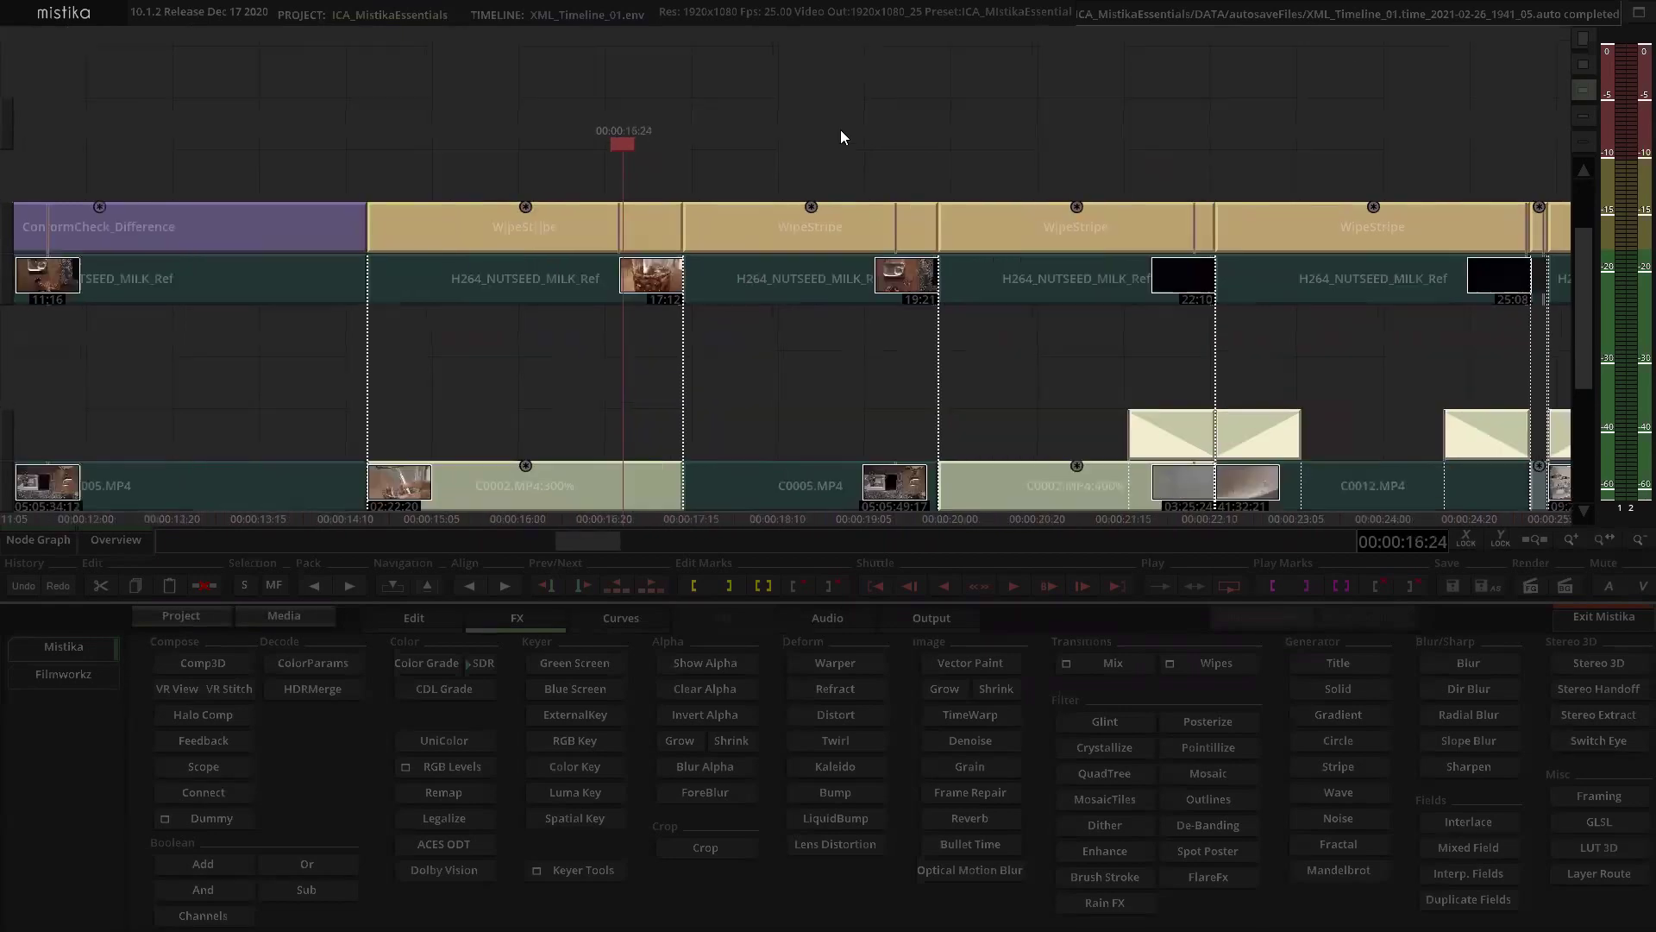
double_click(550, 231)
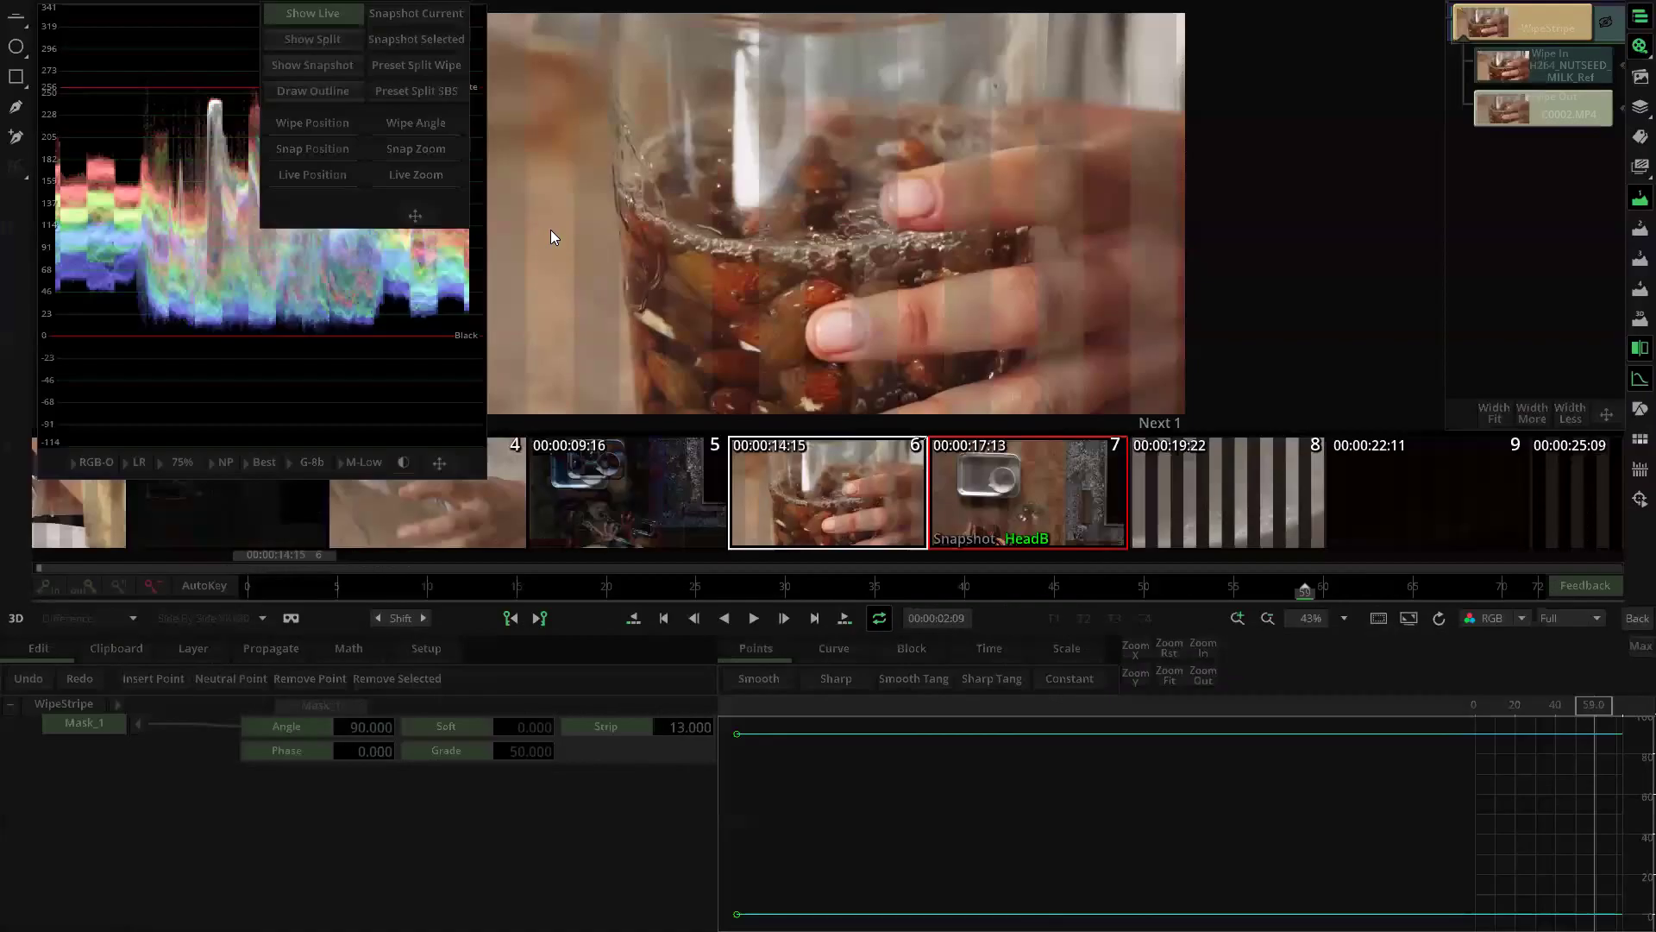
click(1634, 617)
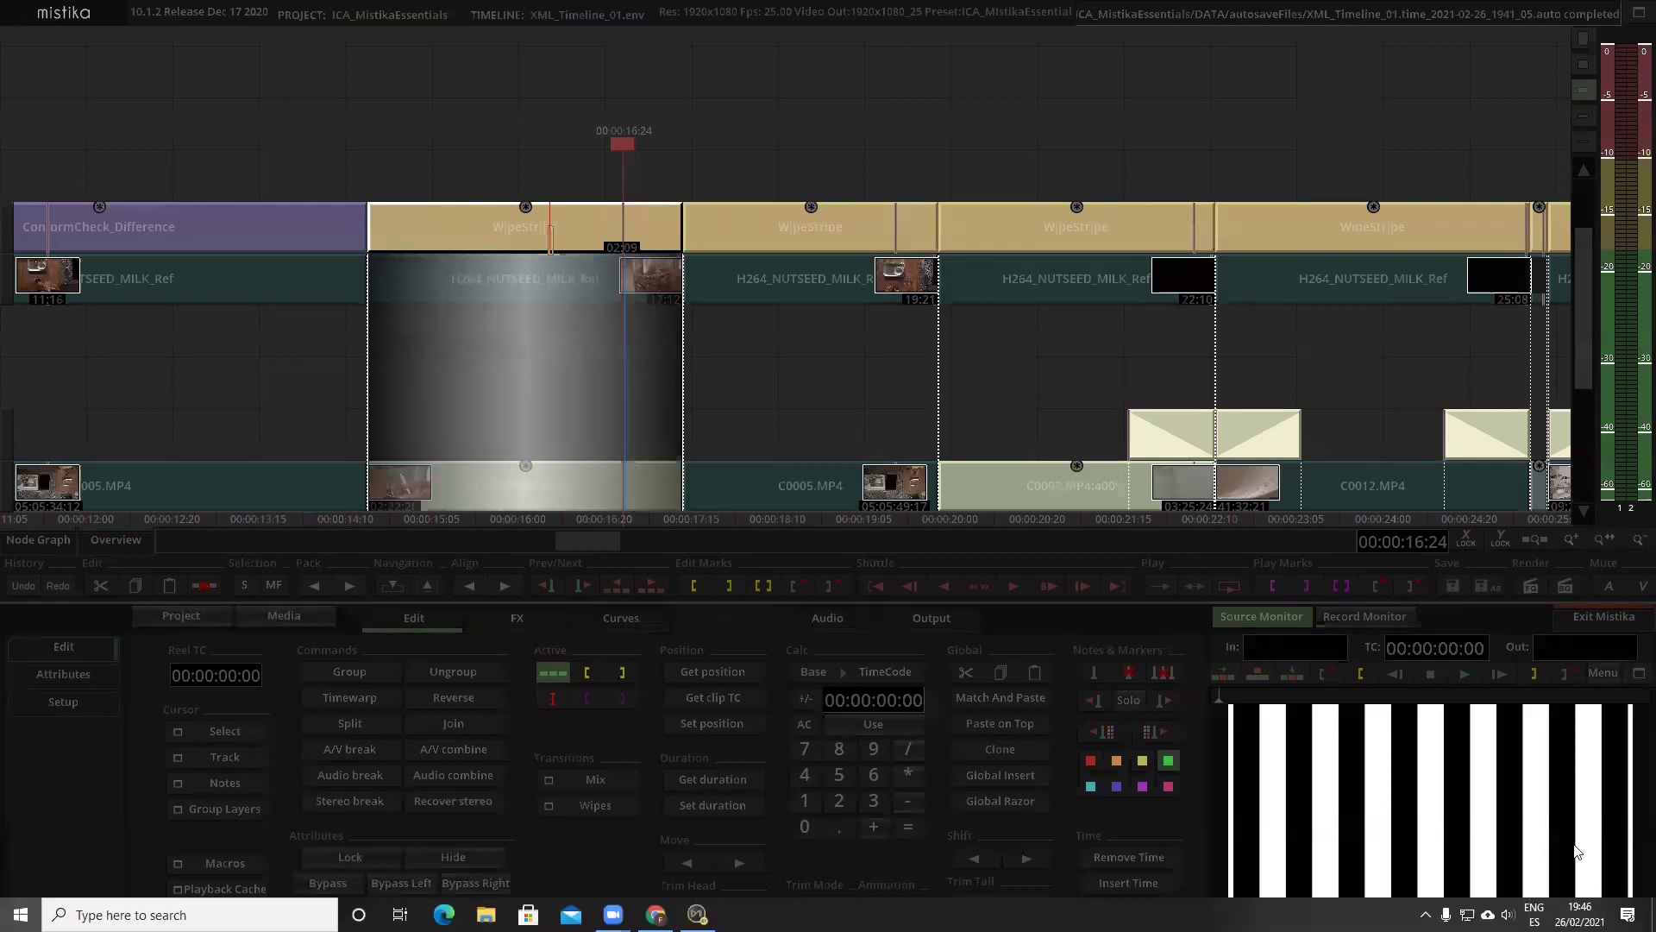
click(814, 131)
mouse_move(838, 125)
mouse_down()
mouse_move(680, 145)
mouse_move(859, 147)
mouse_move(781, 127)
mouse_up()
click(782, 128)
click(737, 194)
double_click(723, 220)
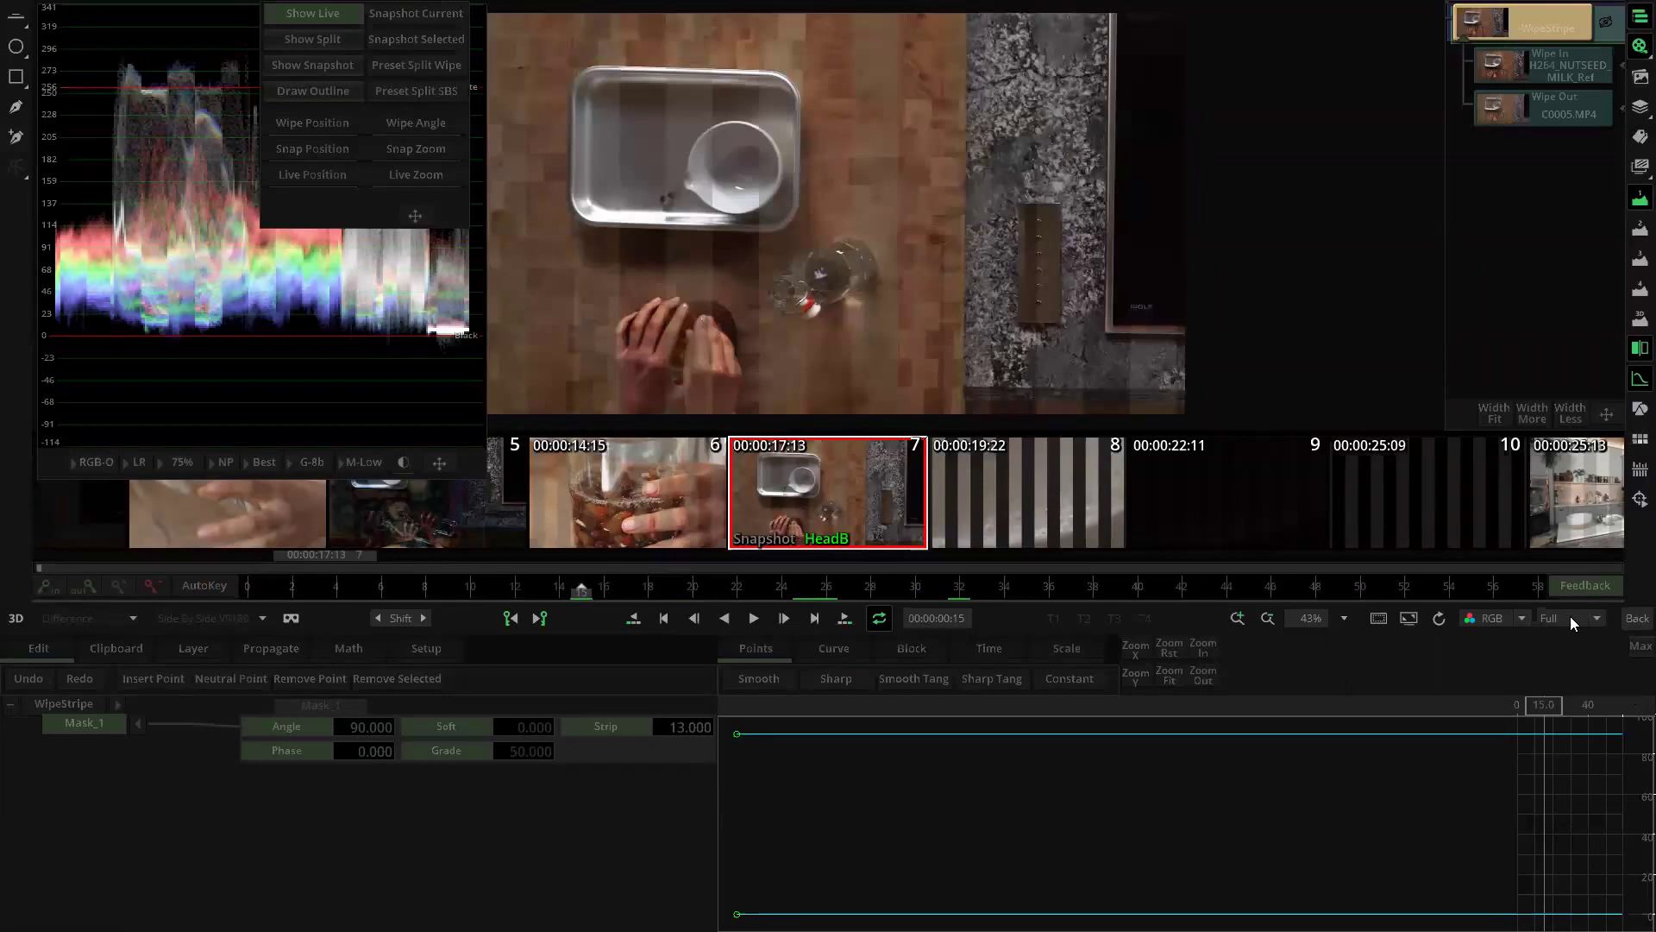
Step: Scrub through the shots from 00:00:19:22 to 00:00:25:13 to check their fades and framing against the reference, and return to the timeline
click(1113, 485)
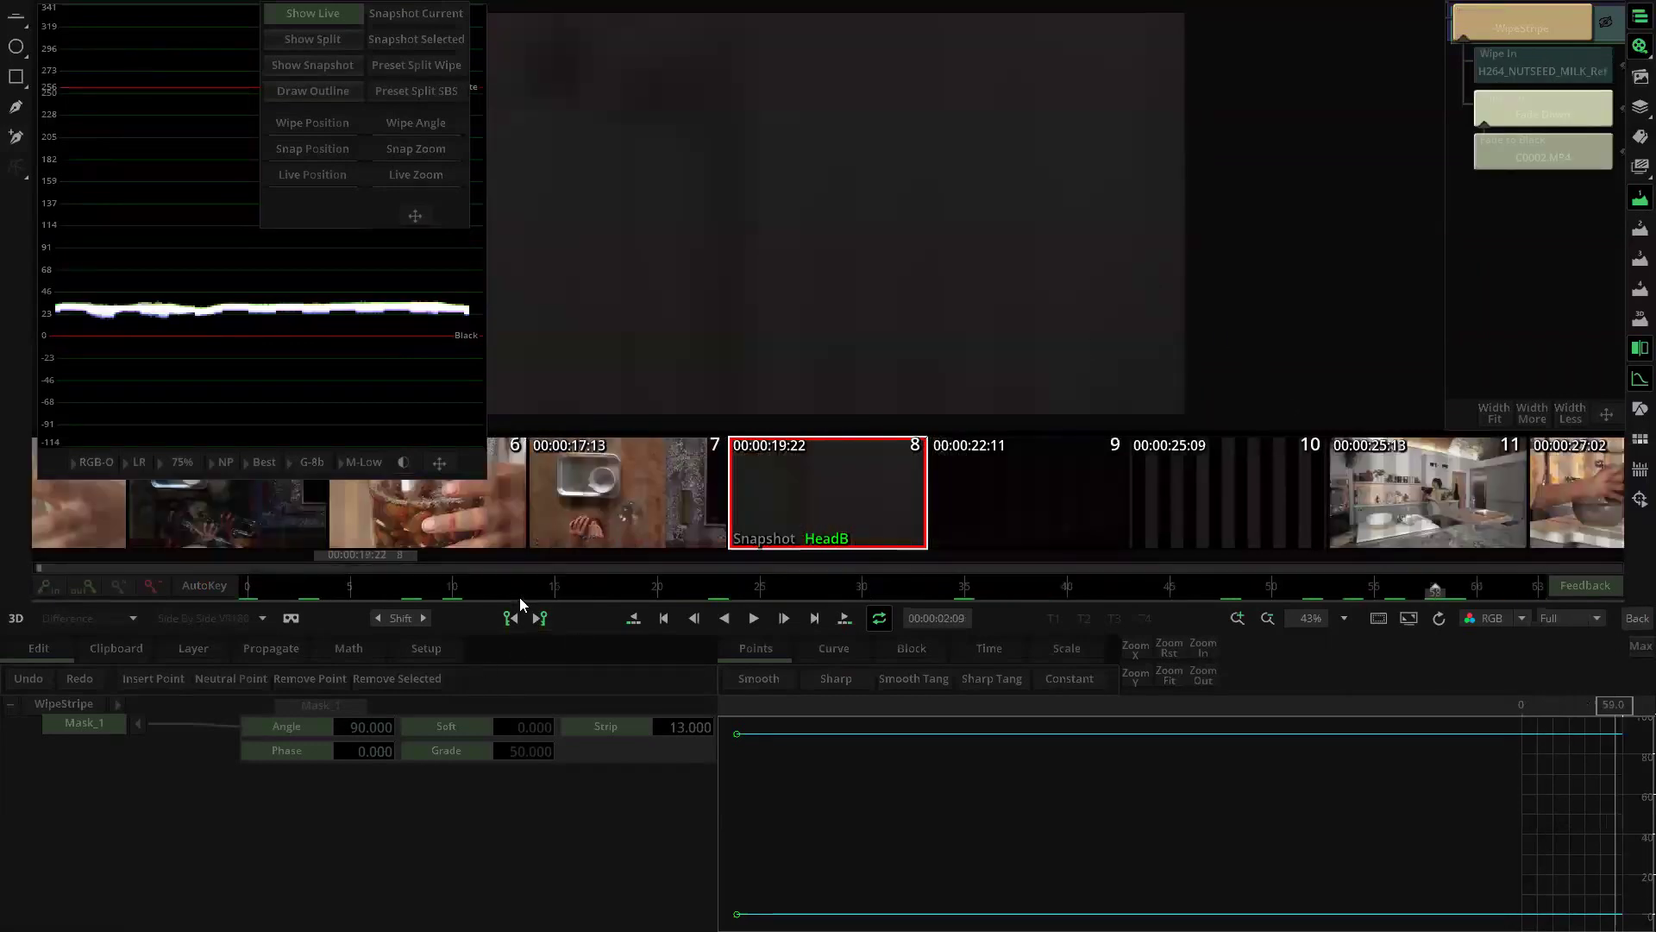
click(575, 590)
key(Down)
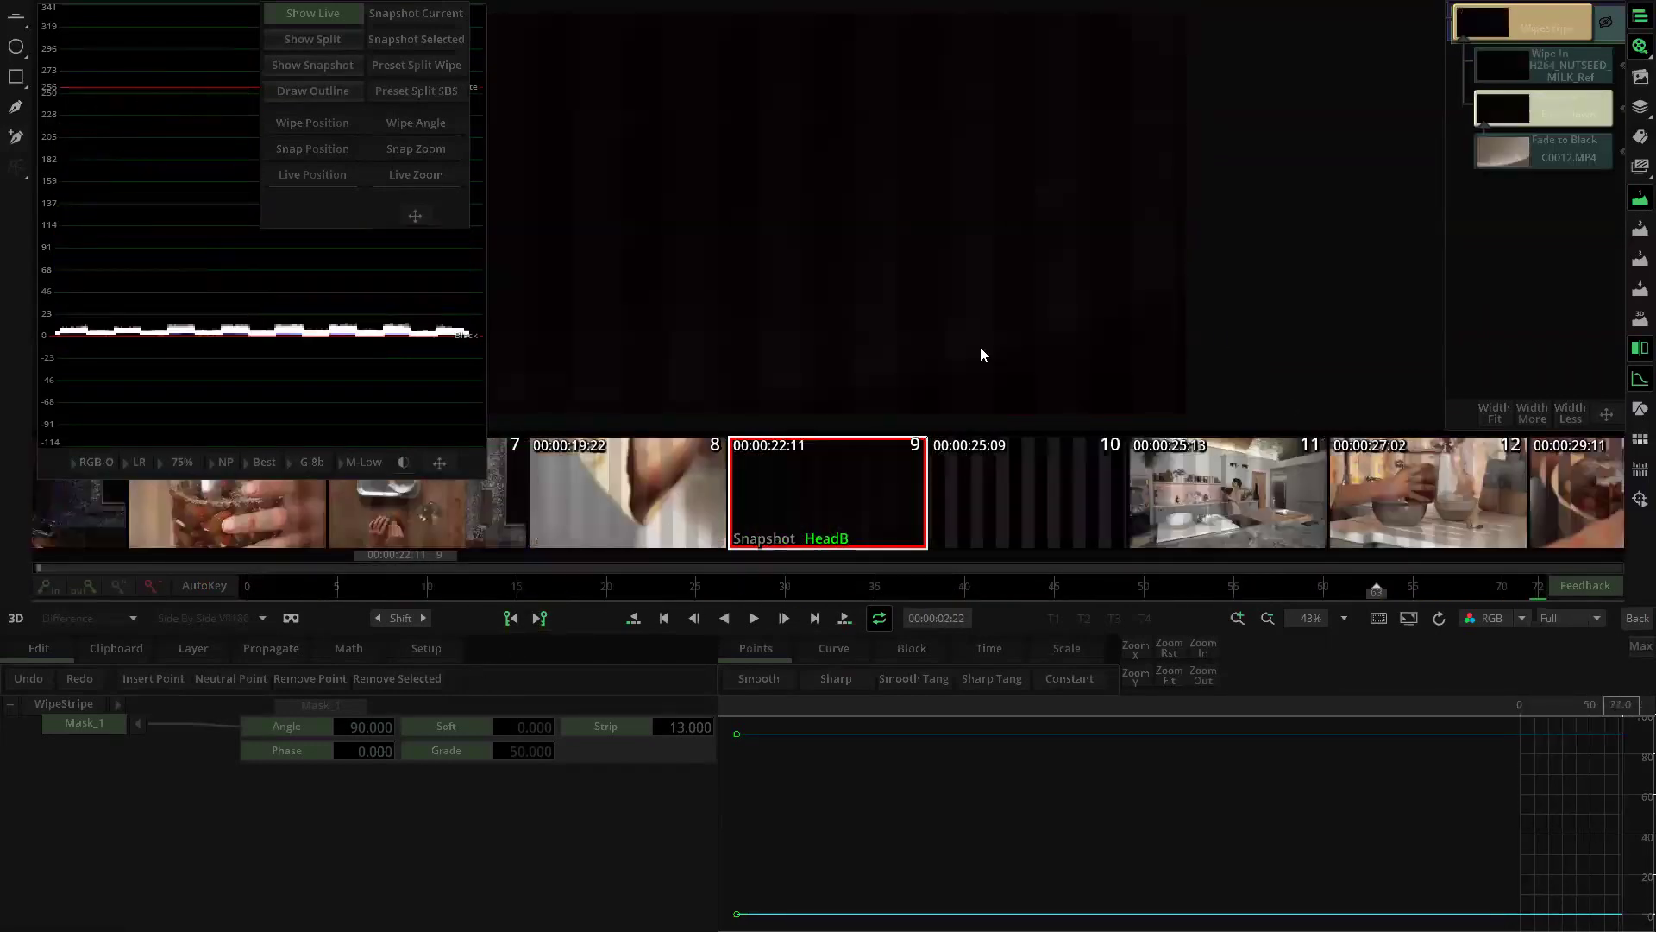
drag(465, 585, 1373, 595)
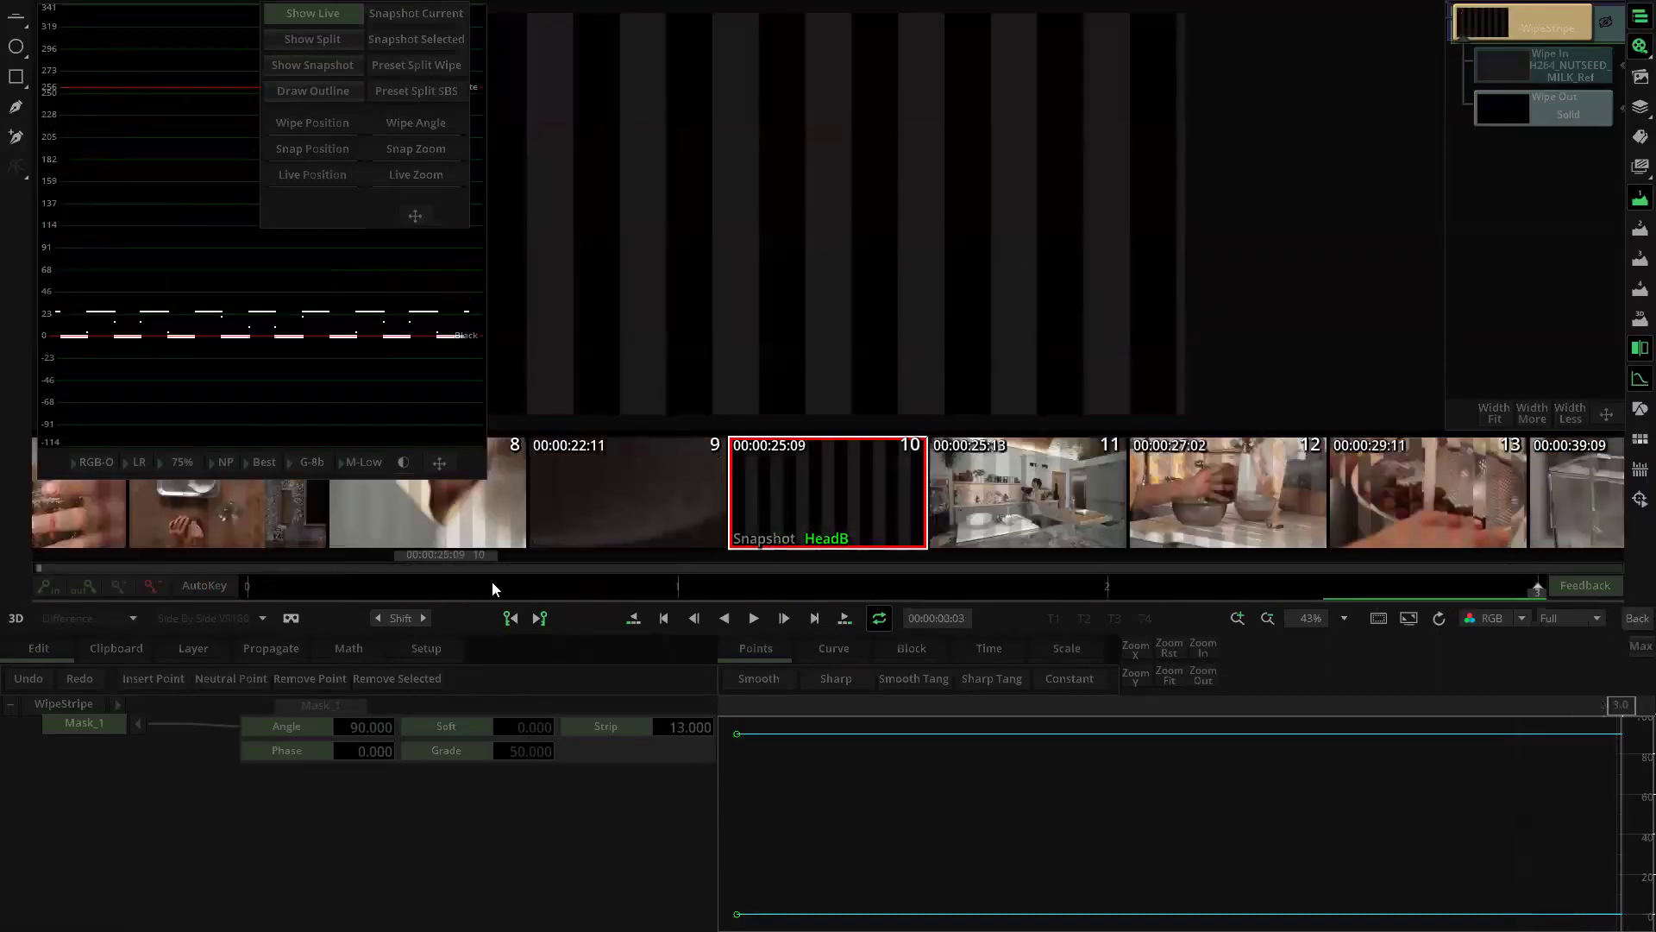
drag(462, 590, 956, 597)
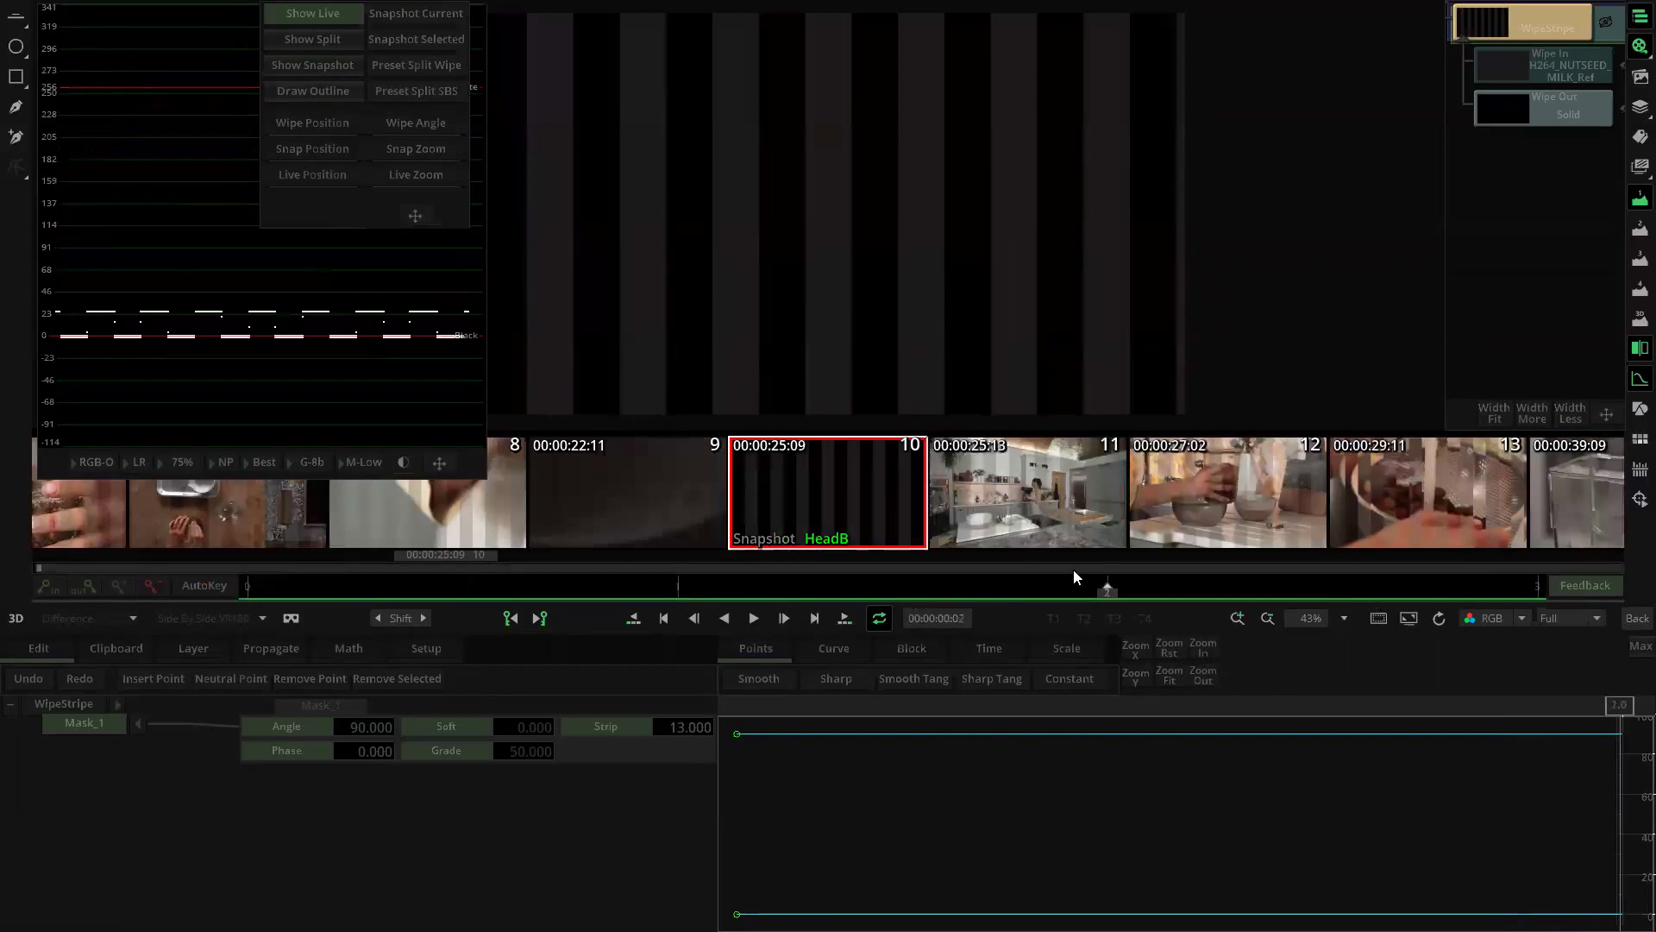
click(997, 458)
drag(565, 582, 601, 595)
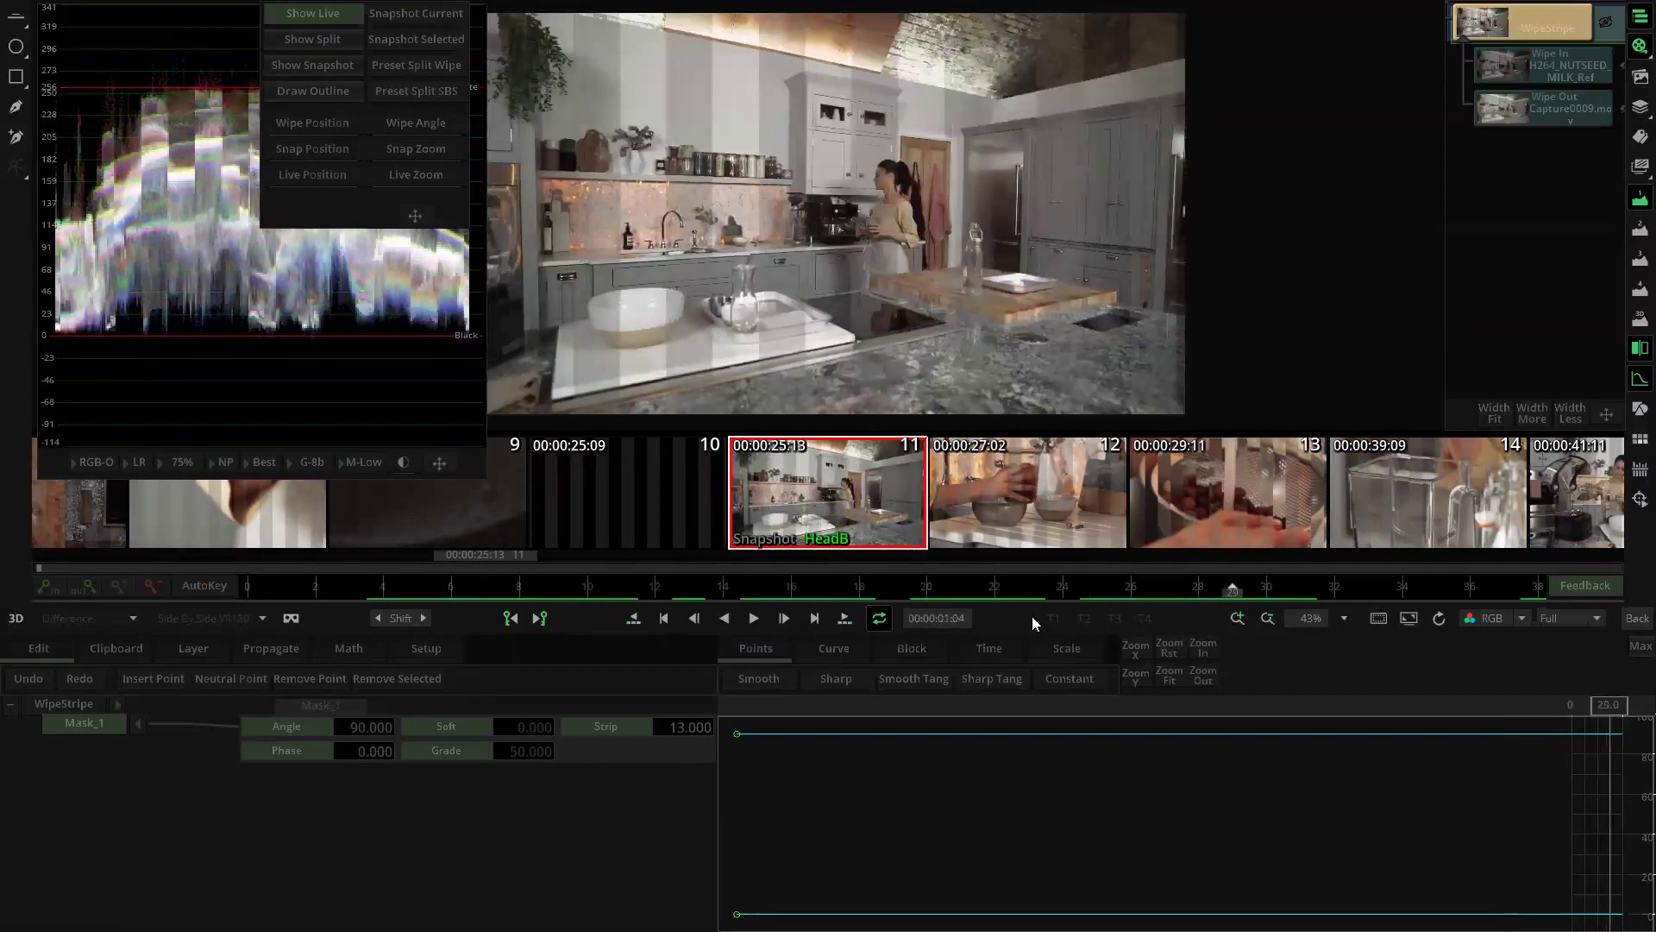
click(1637, 619)
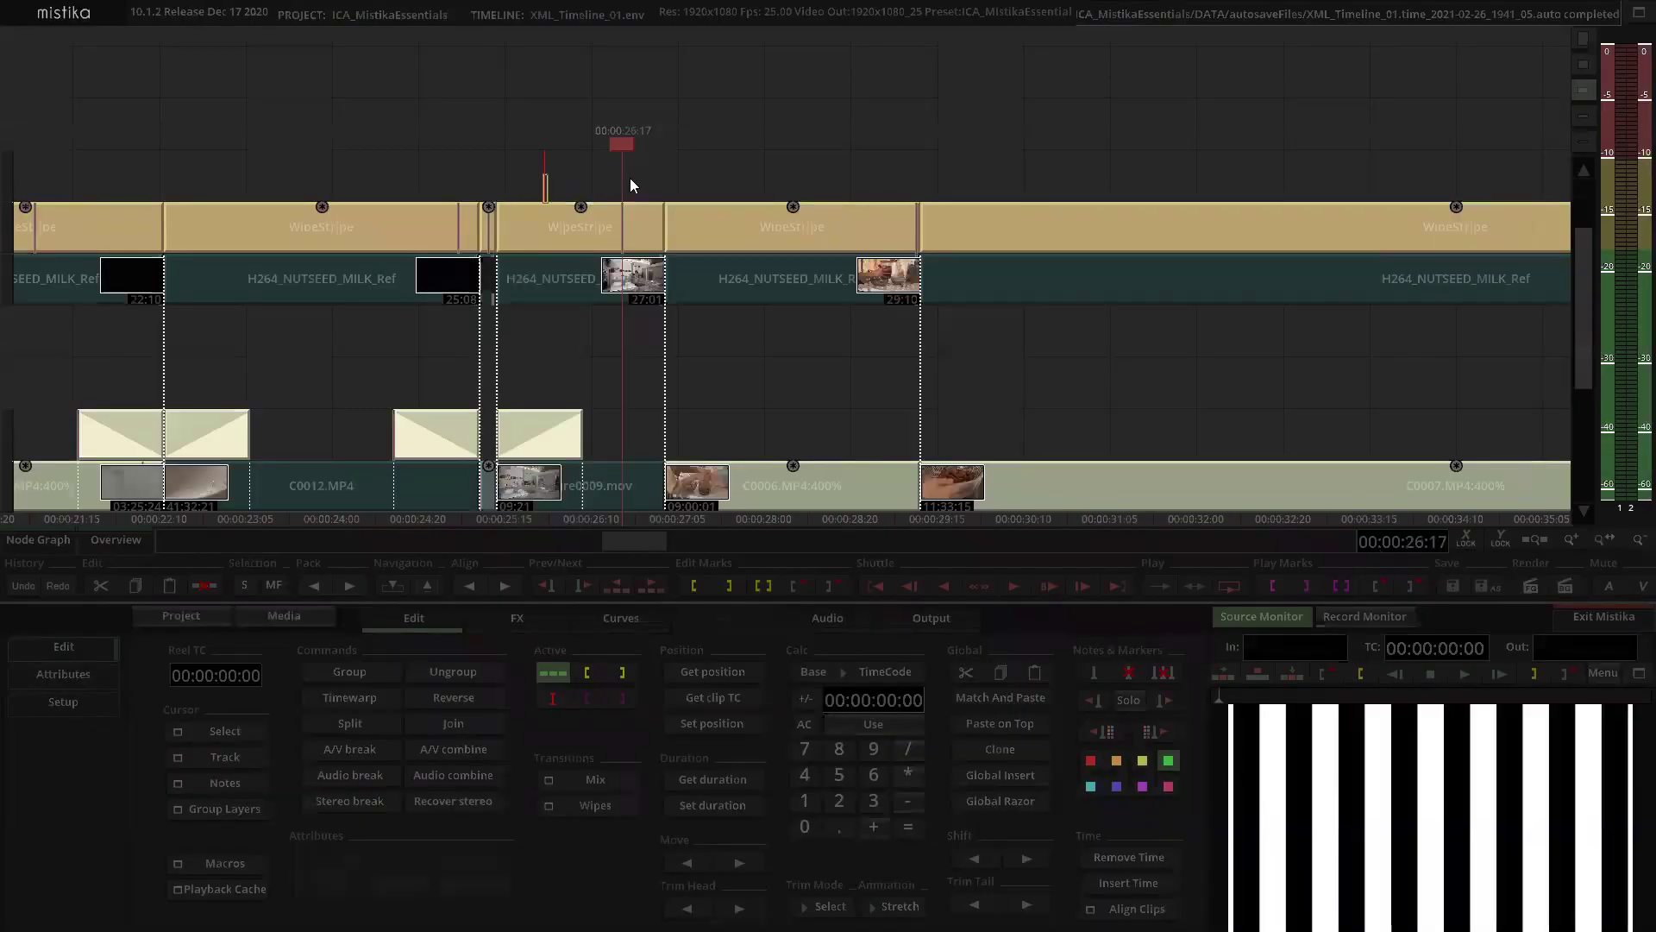
Step: Delete the WipeStripe above the Capture0009.mov shot
click(616, 245)
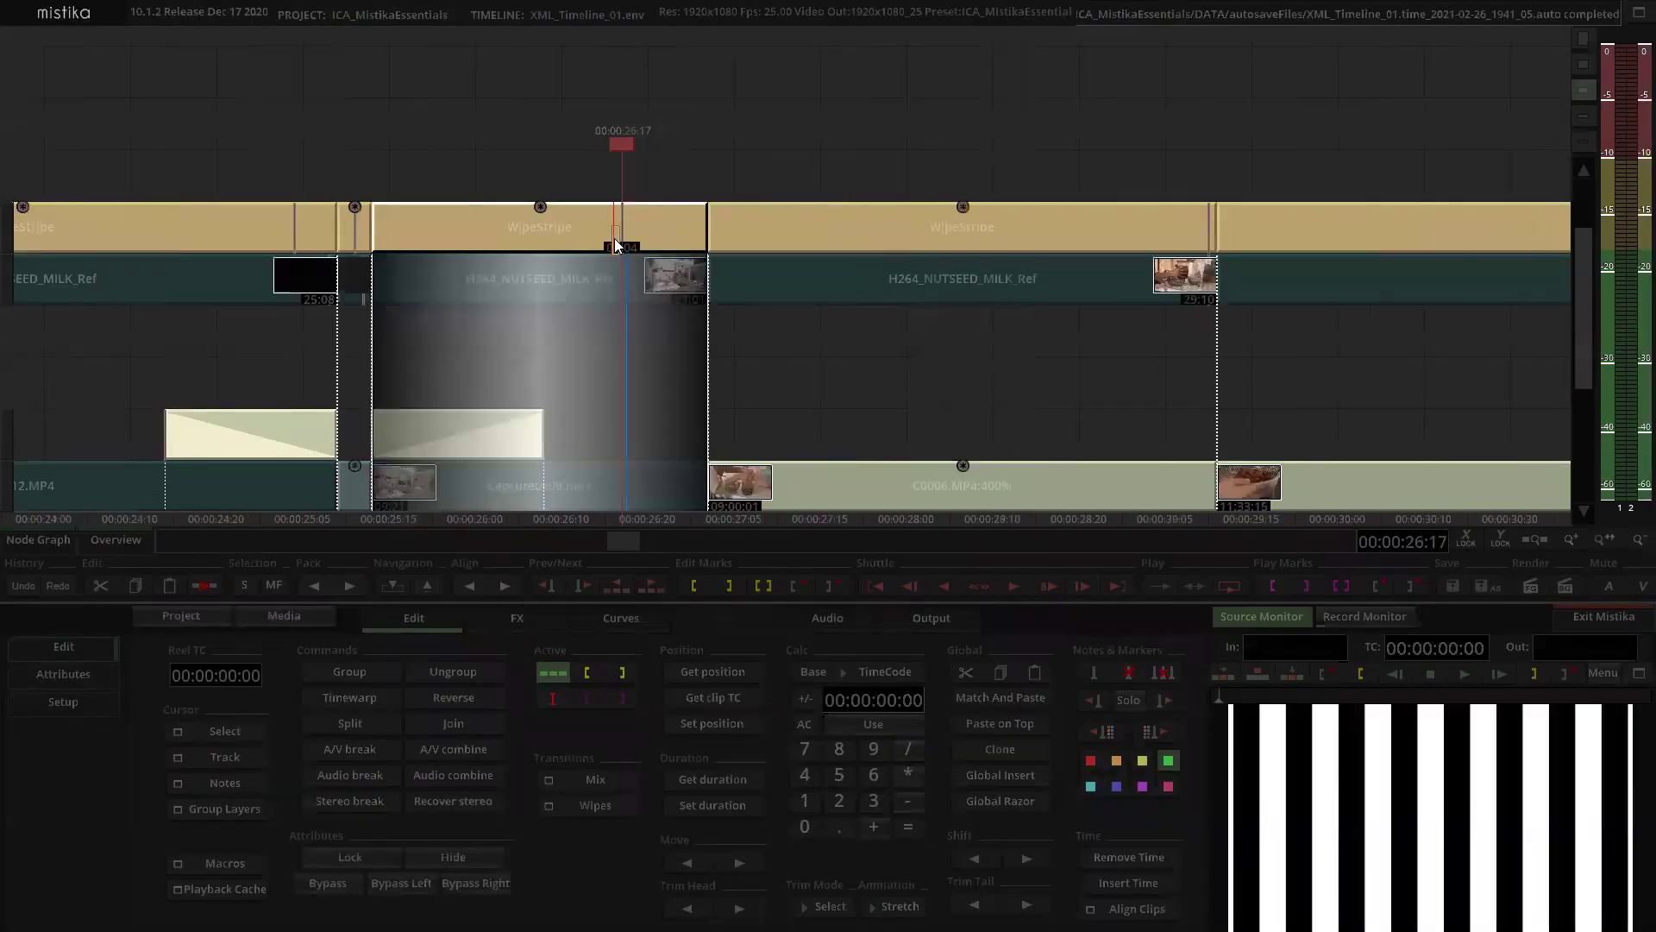
key(Delete)
scroll(661, 183, down, 1)
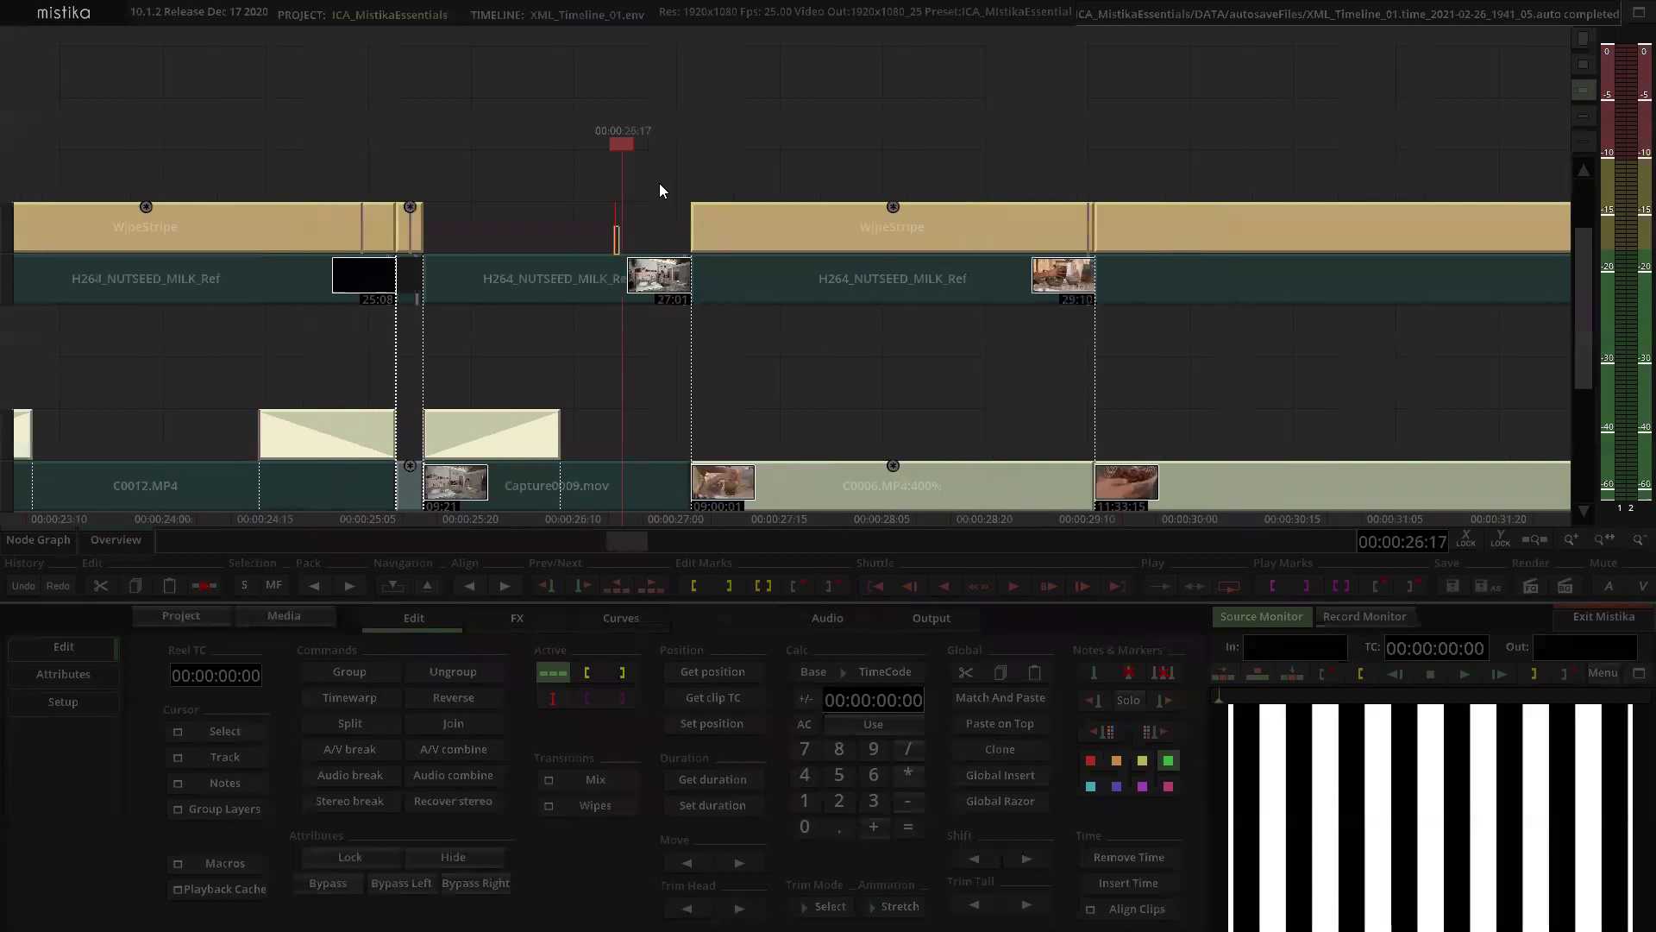
scroll(659, 183, up, 1)
Step: Add a Comp3D over that shot's H264_NUTSEED_MILK_Ref clip and extend it to take in Capture0009.mov as well
click(641, 226)
click(609, 286)
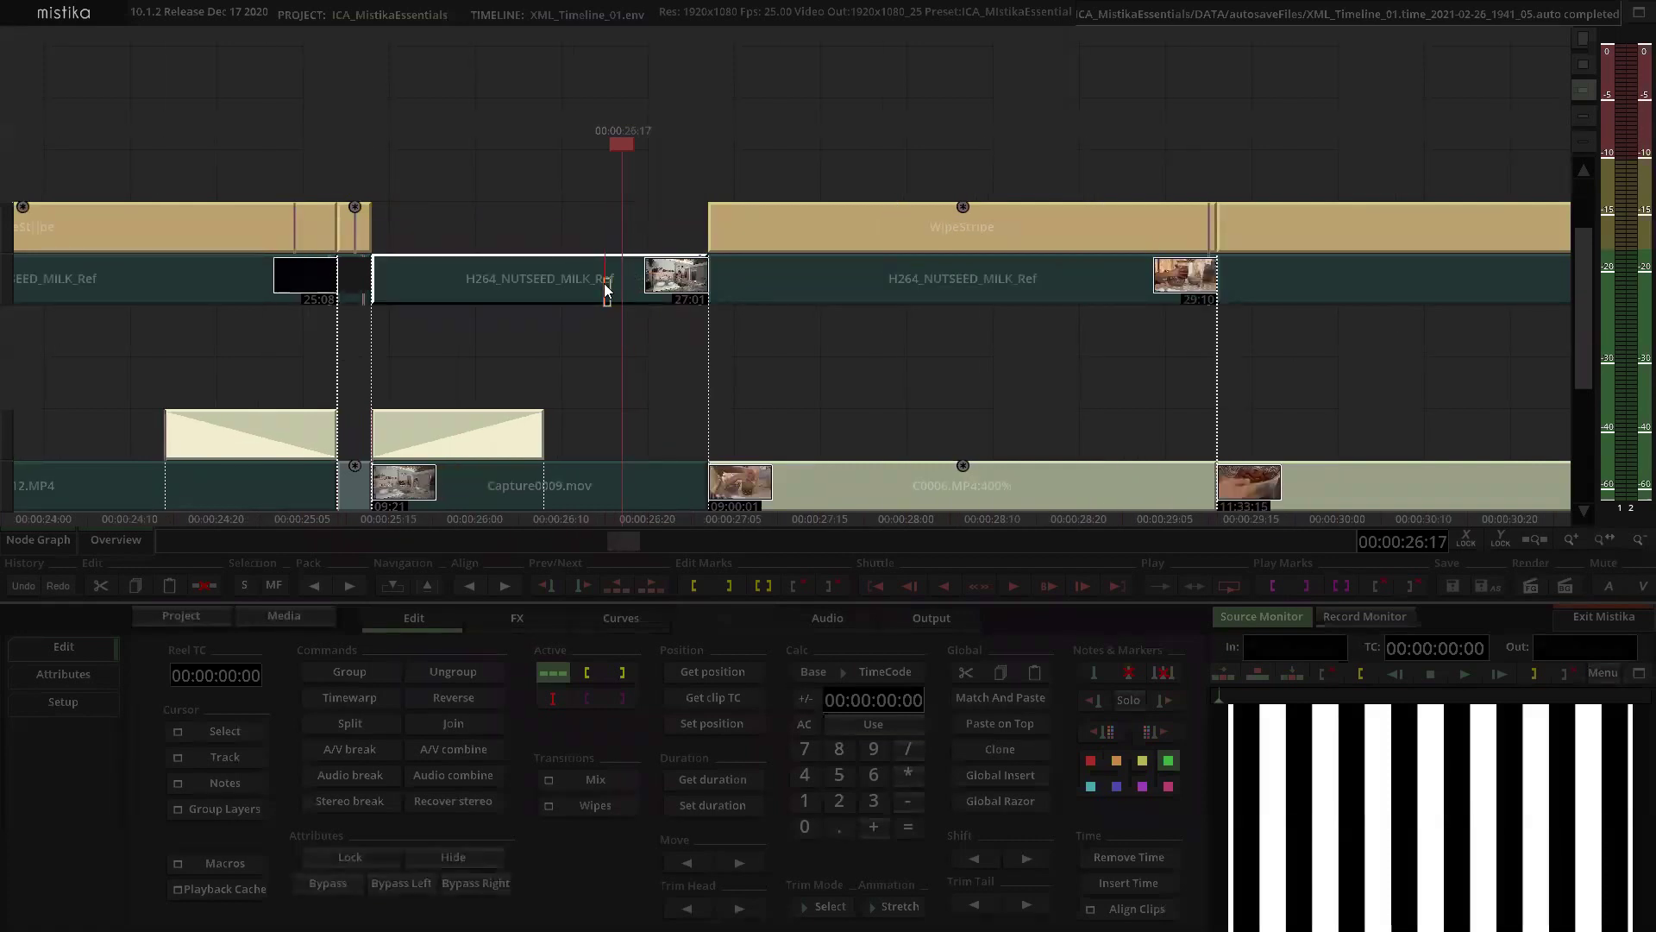
click(497, 612)
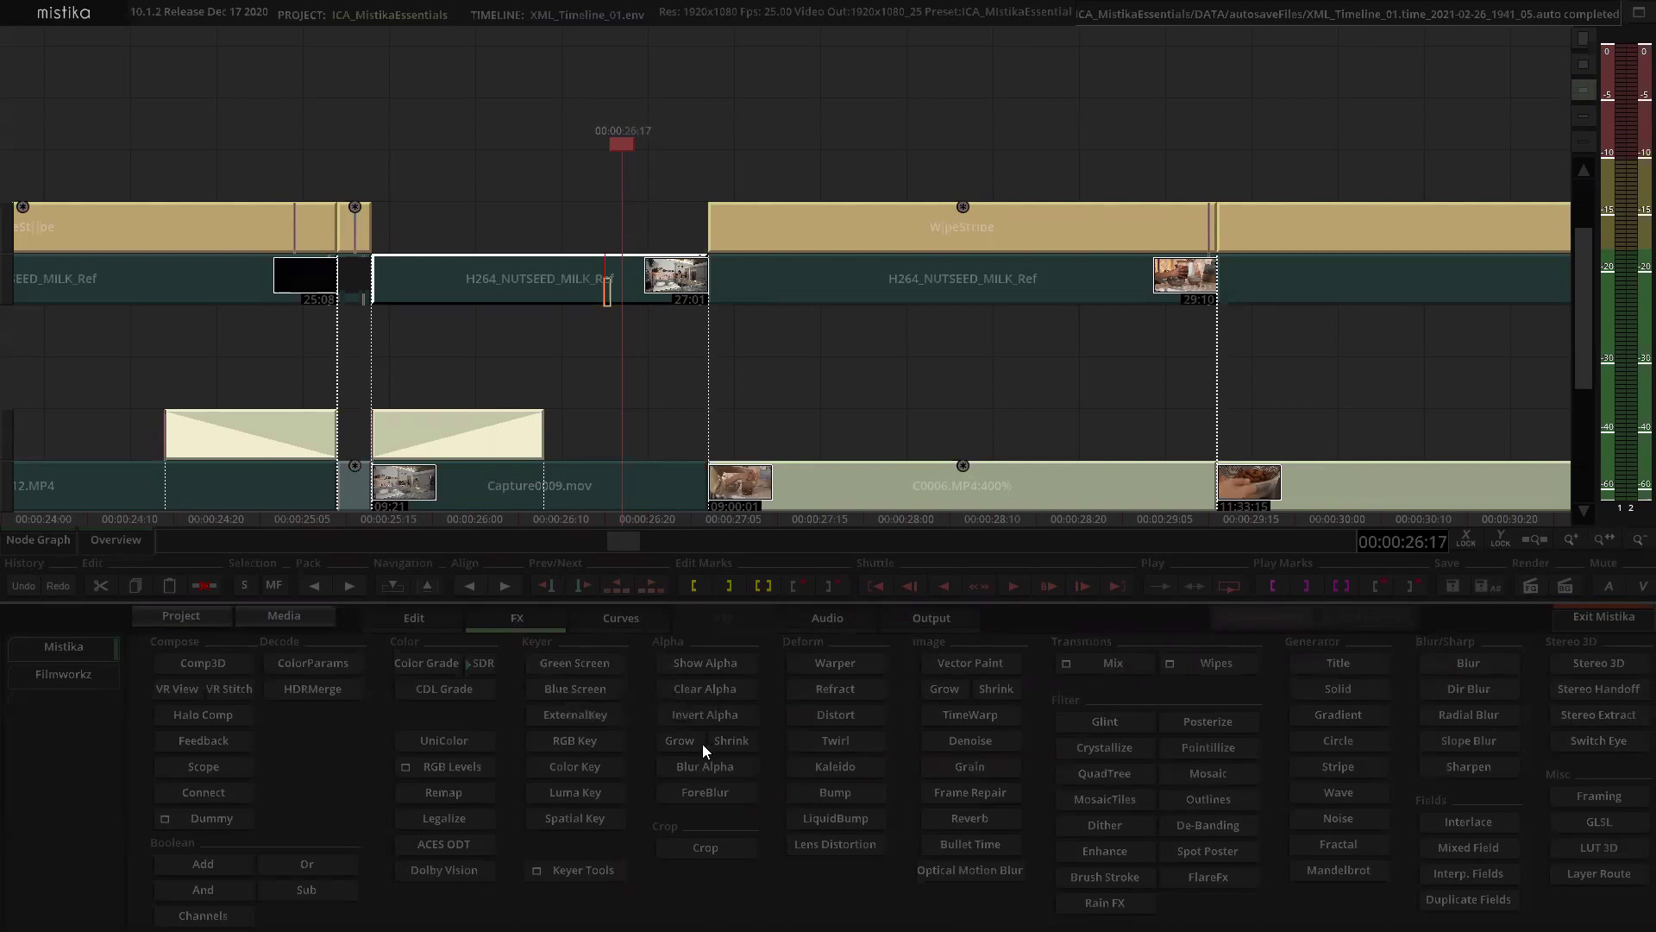
click(210, 663)
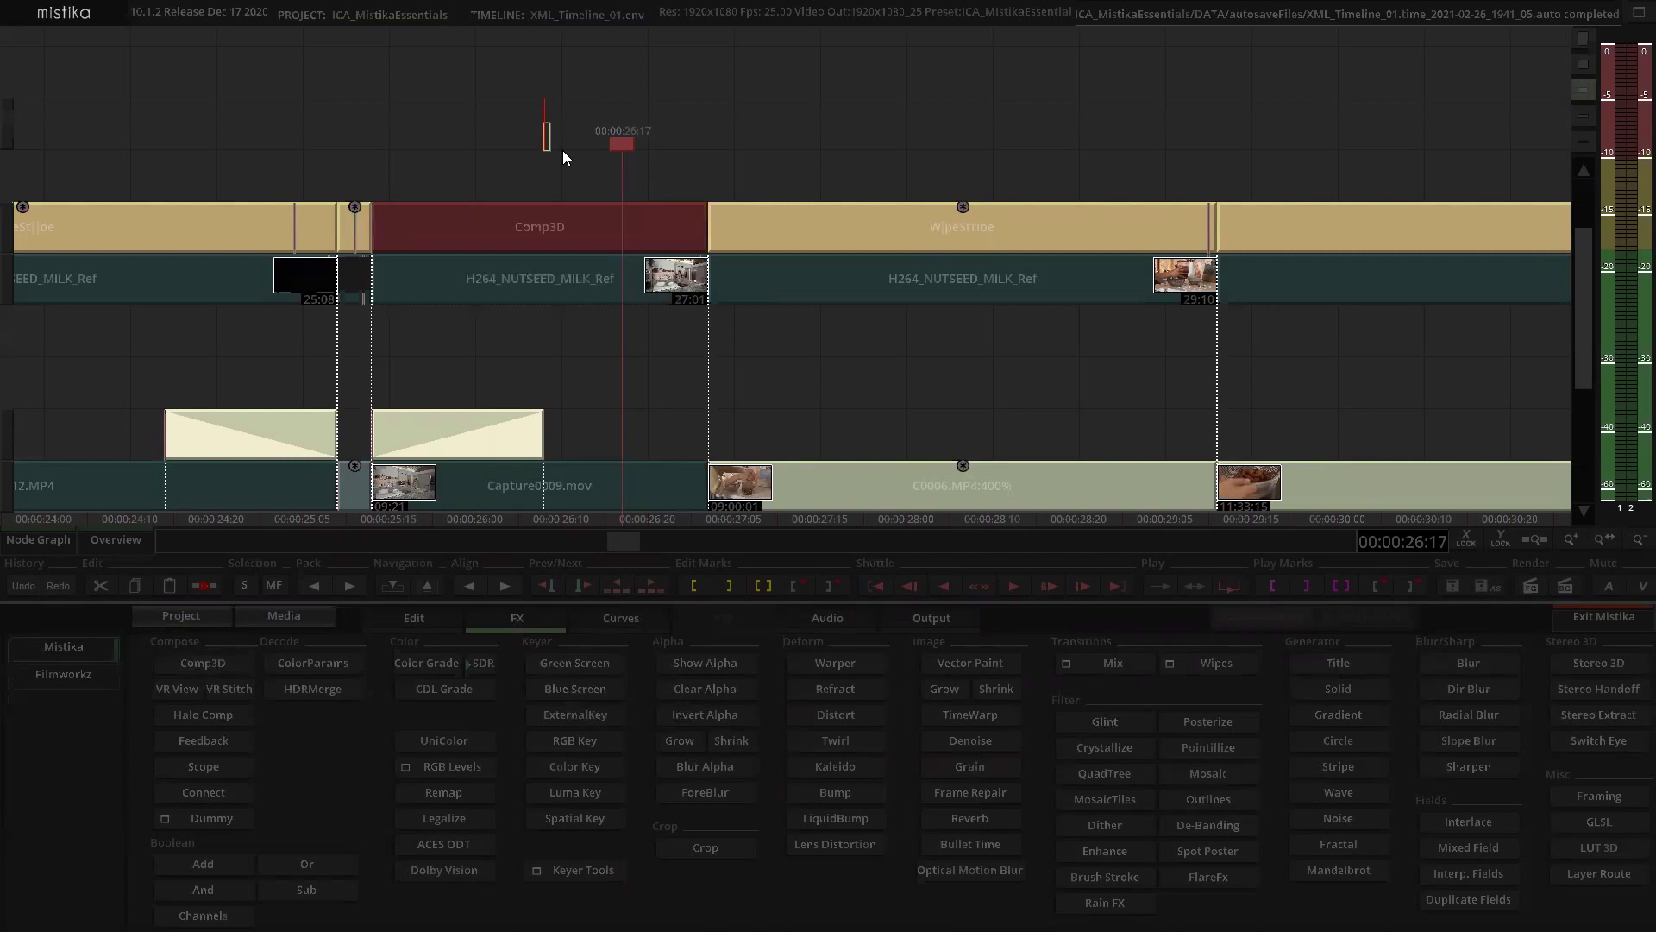
drag(647, 307, 652, 141)
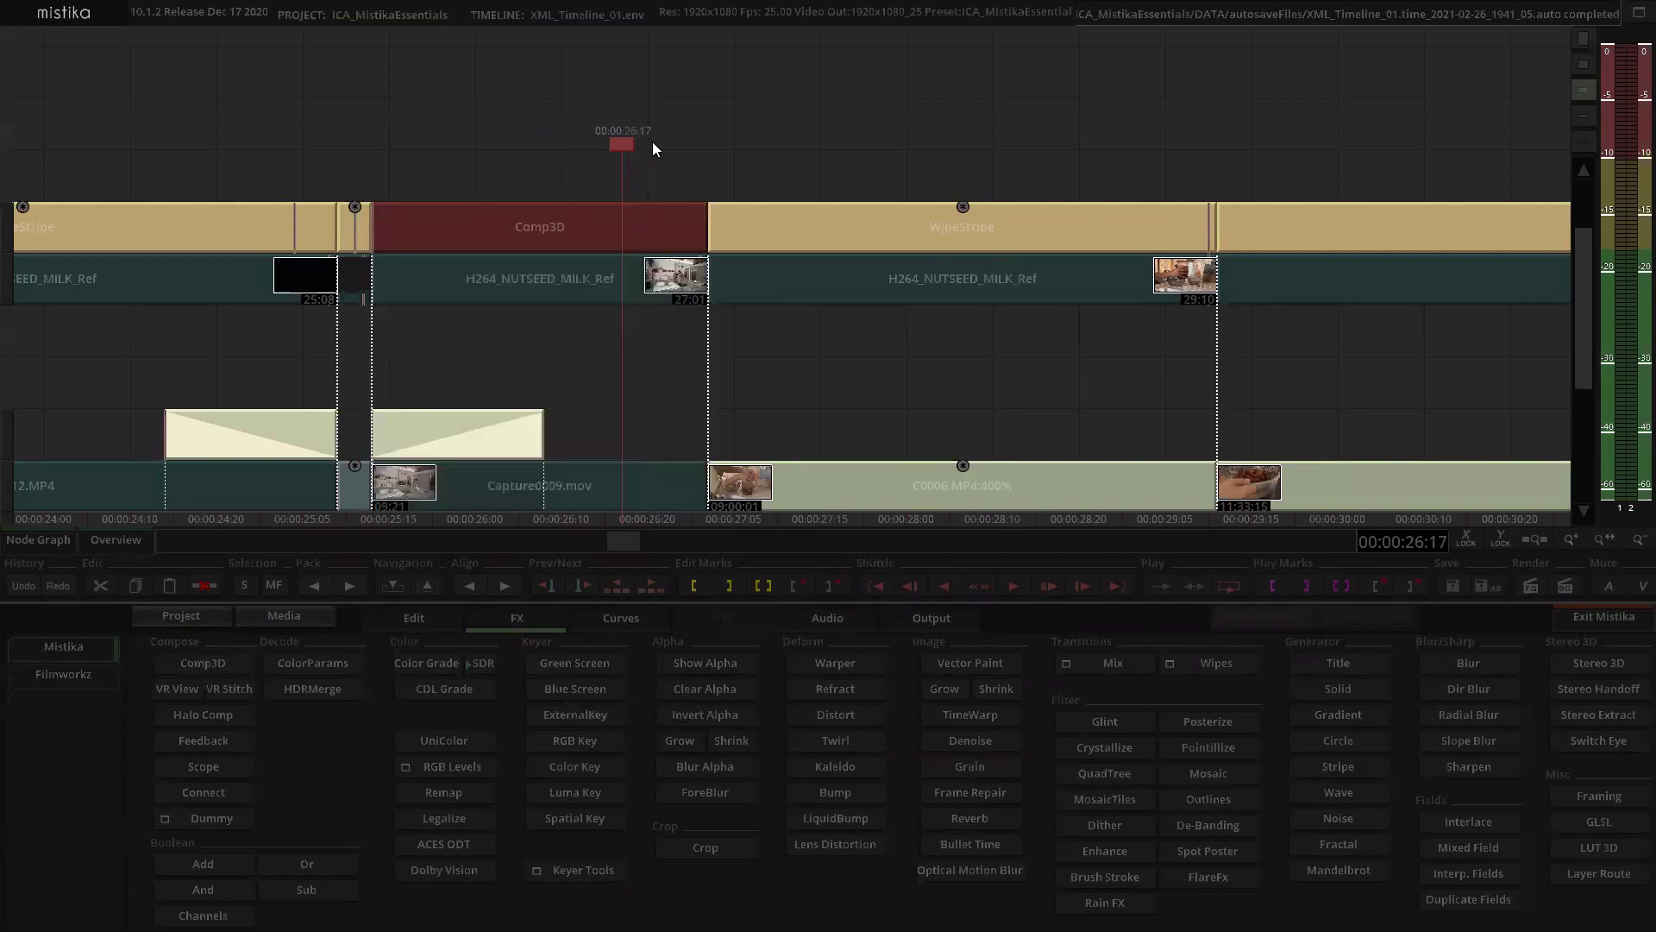
Step: Open the Comp3D in the visual editor and add a second layer to it
double_click(638, 229)
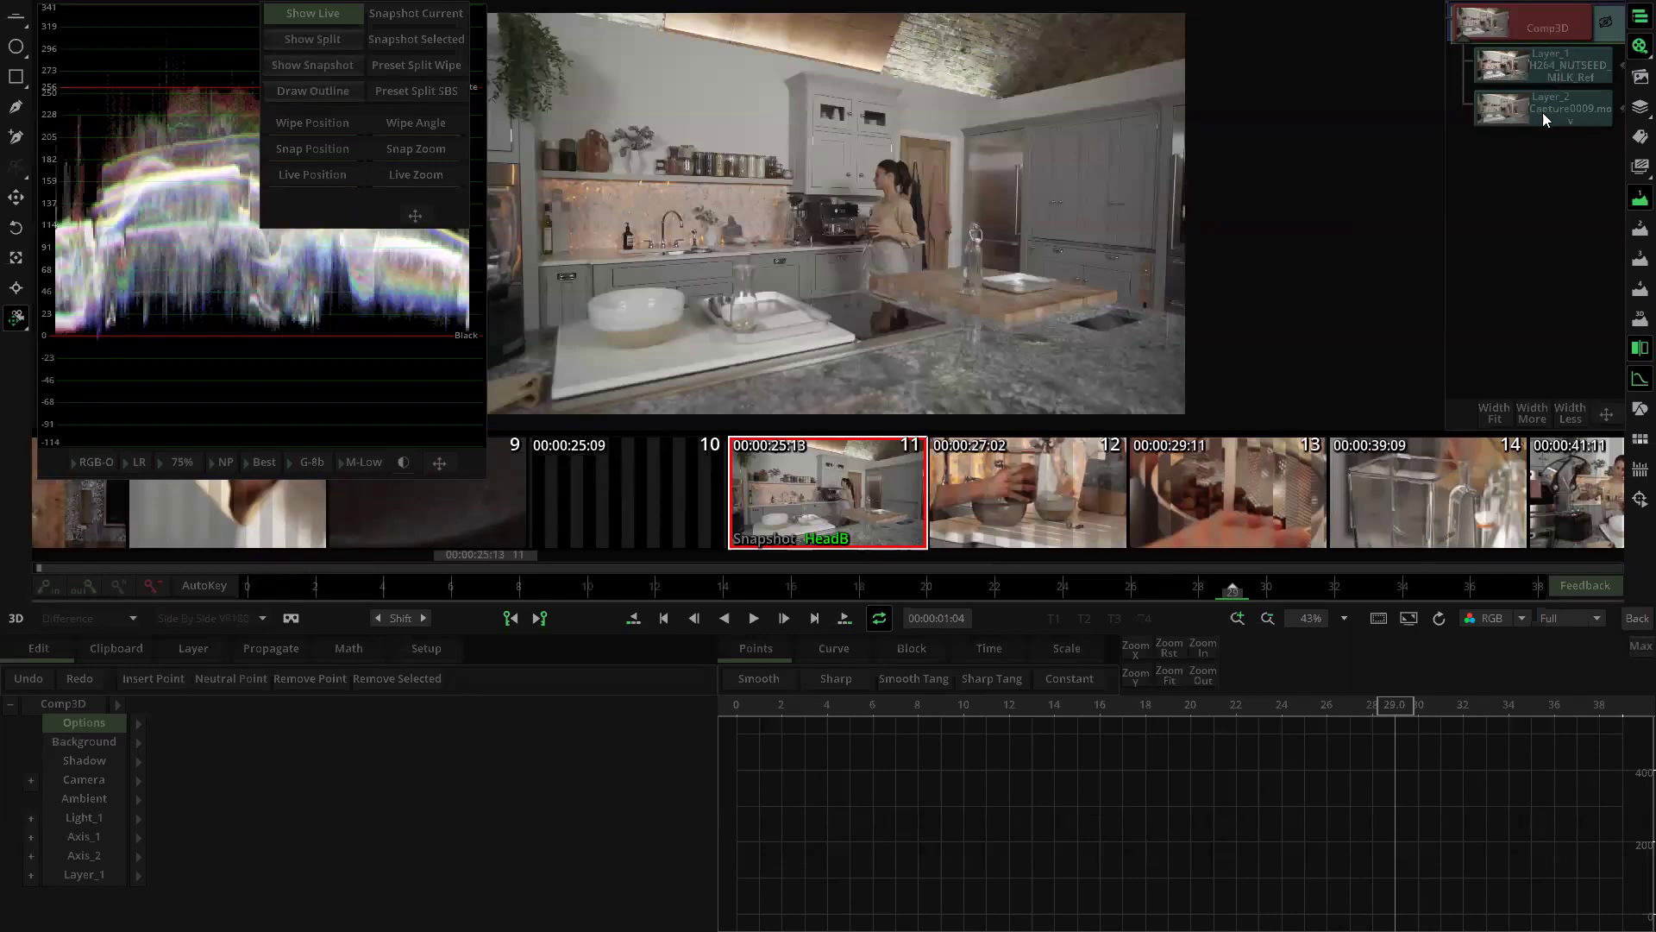
click(511, 618)
click(198, 647)
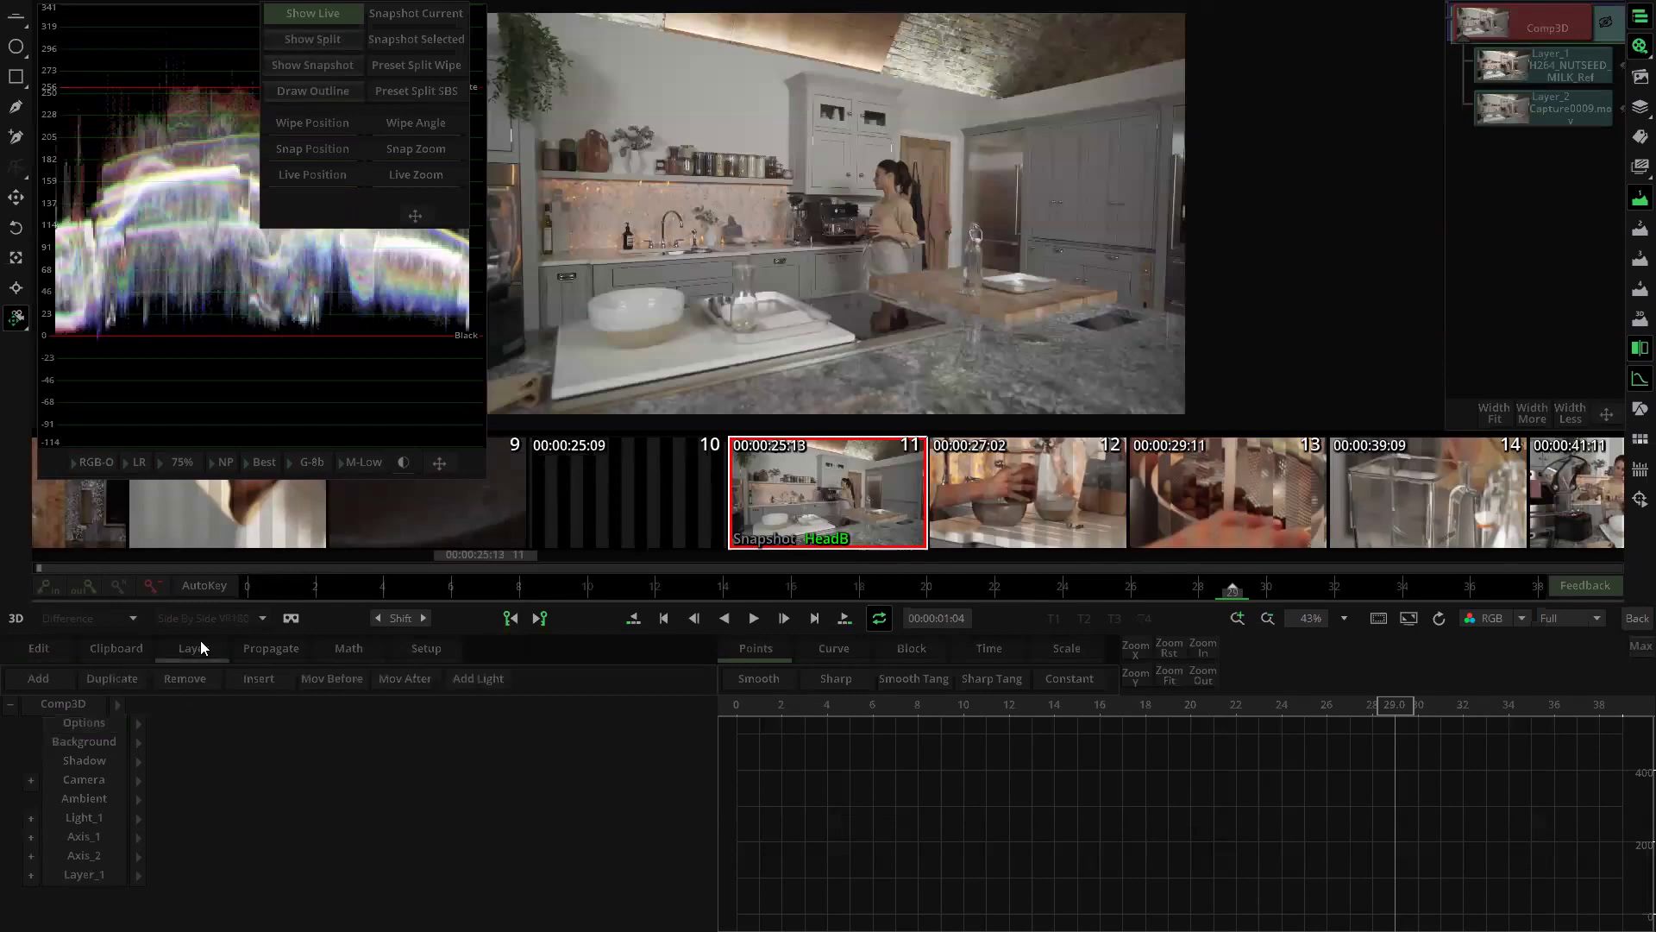
click(40, 680)
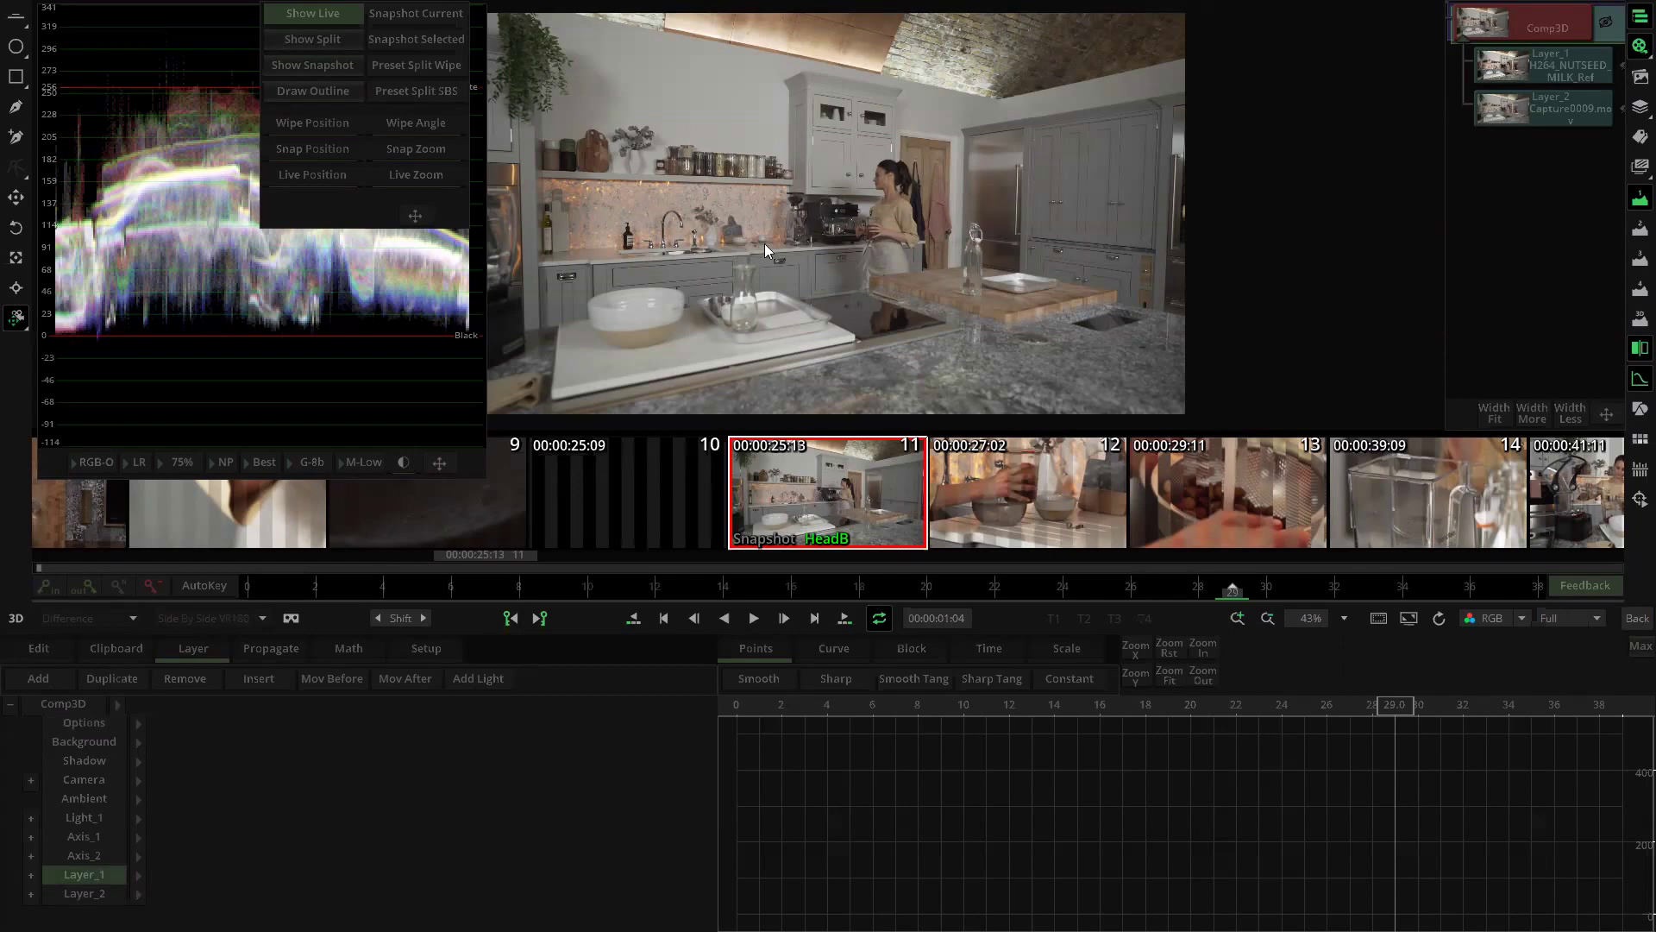
Step: View the Capture0009.mov and H264_NUTSEED_MILK_Ref inputs one by one and return to the Comp3D
click(1555, 105)
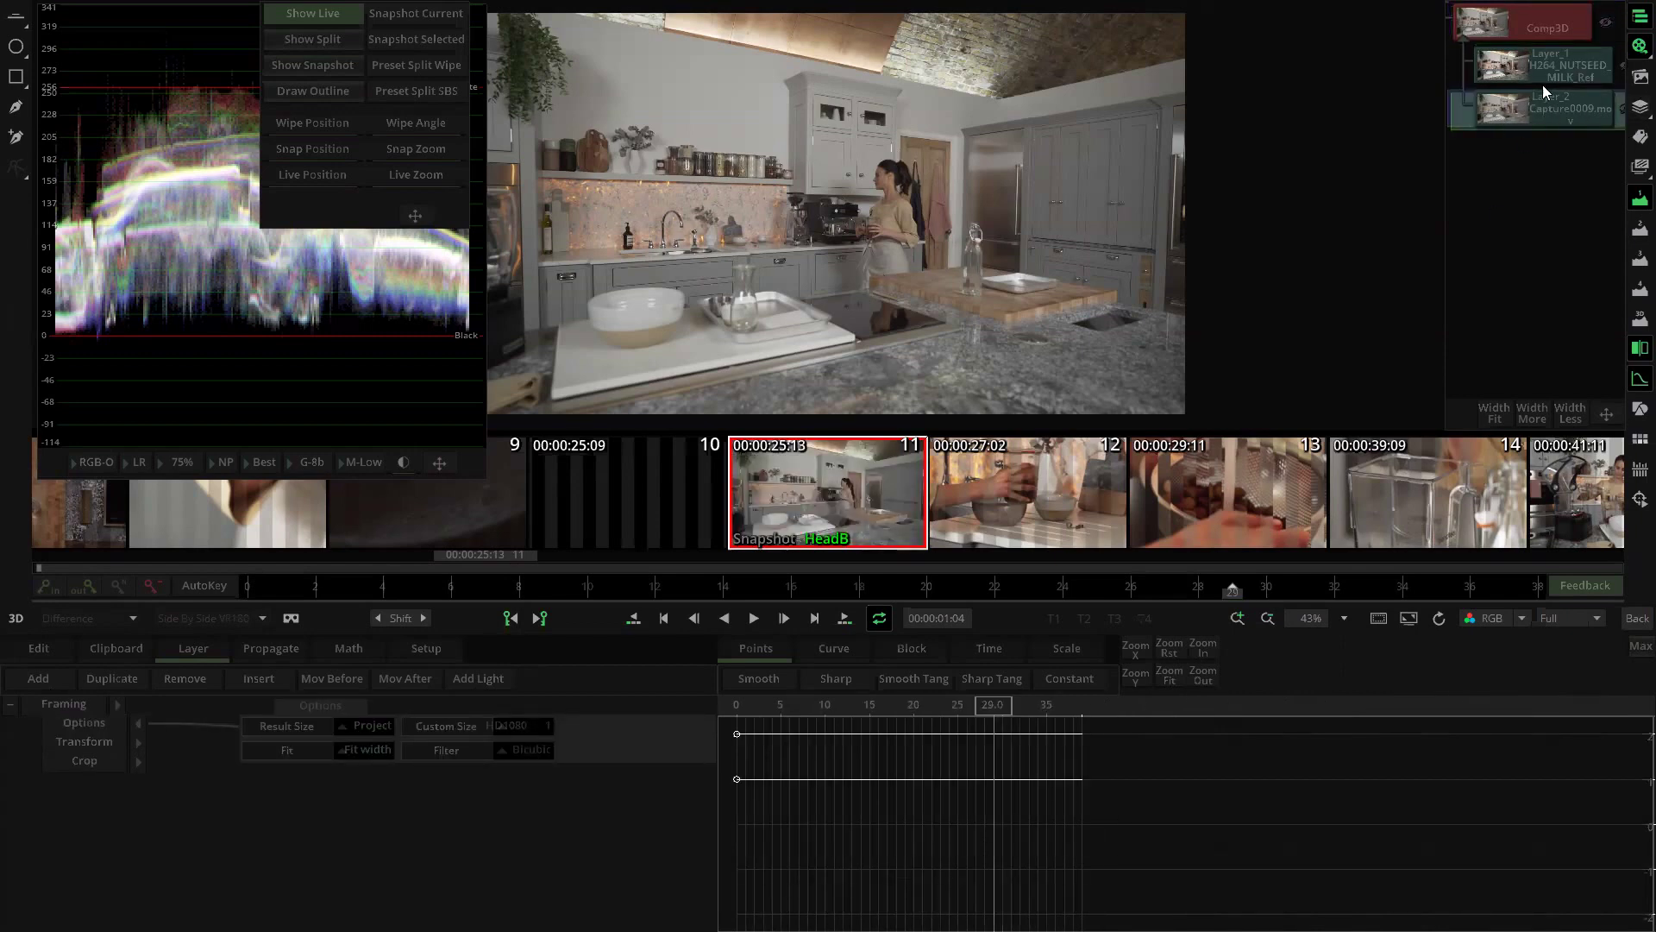
click(1548, 64)
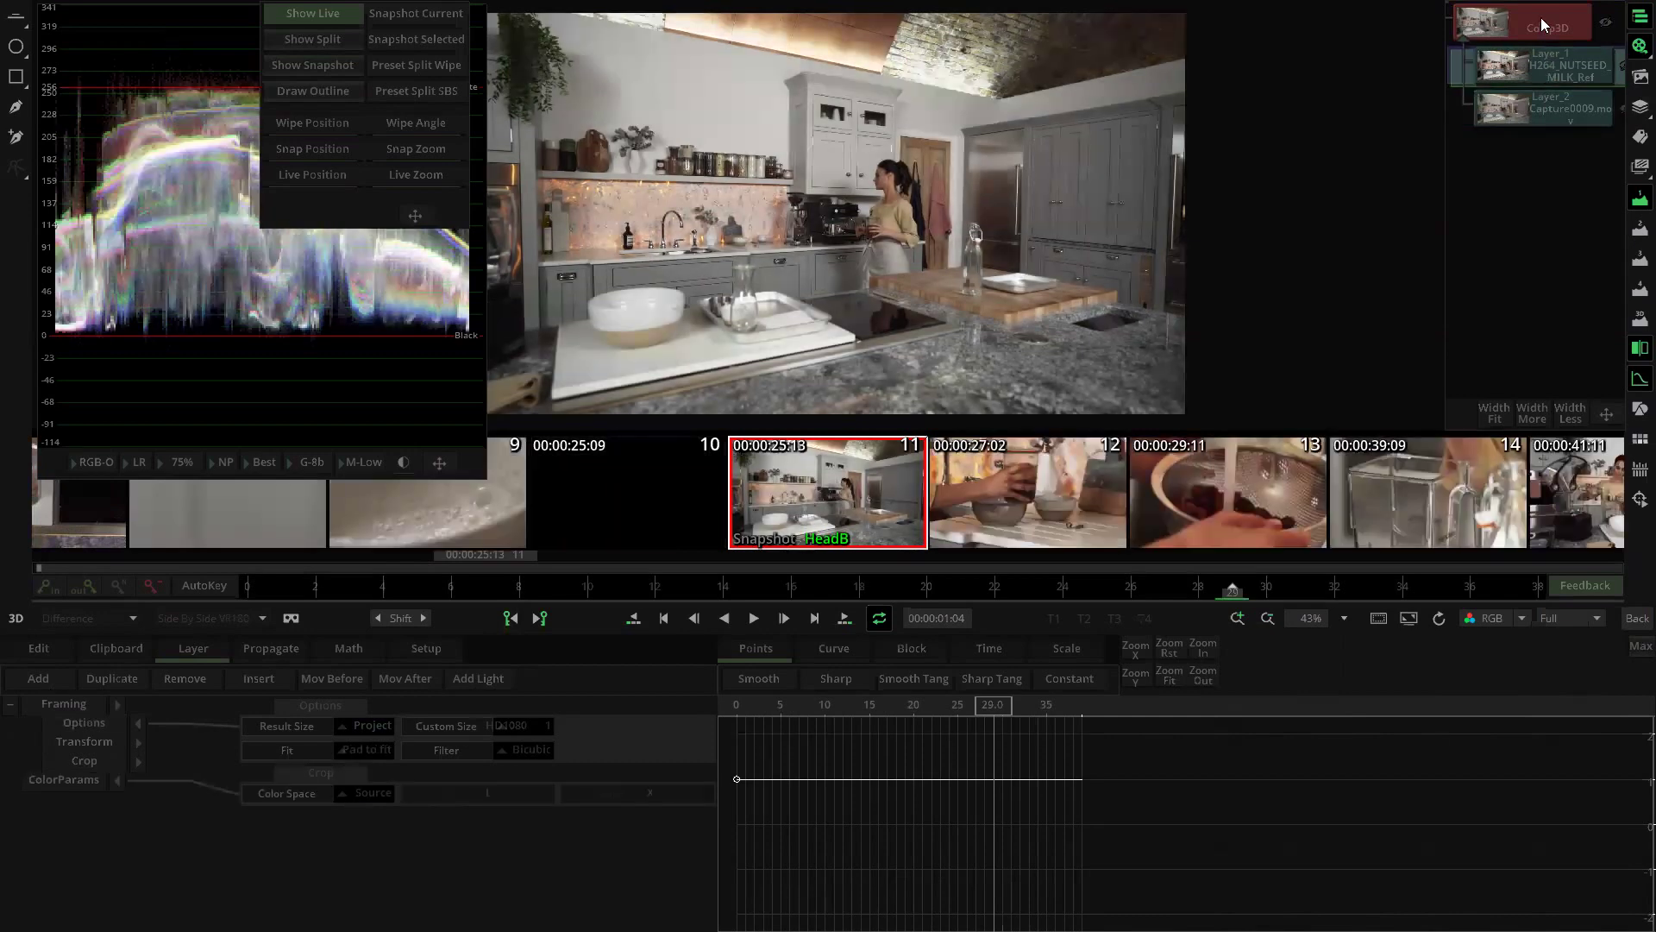
click(1541, 18)
Step: Open the Layer_1 parameters of the Comp3D and set Position Z to 0.1
click(221, 847)
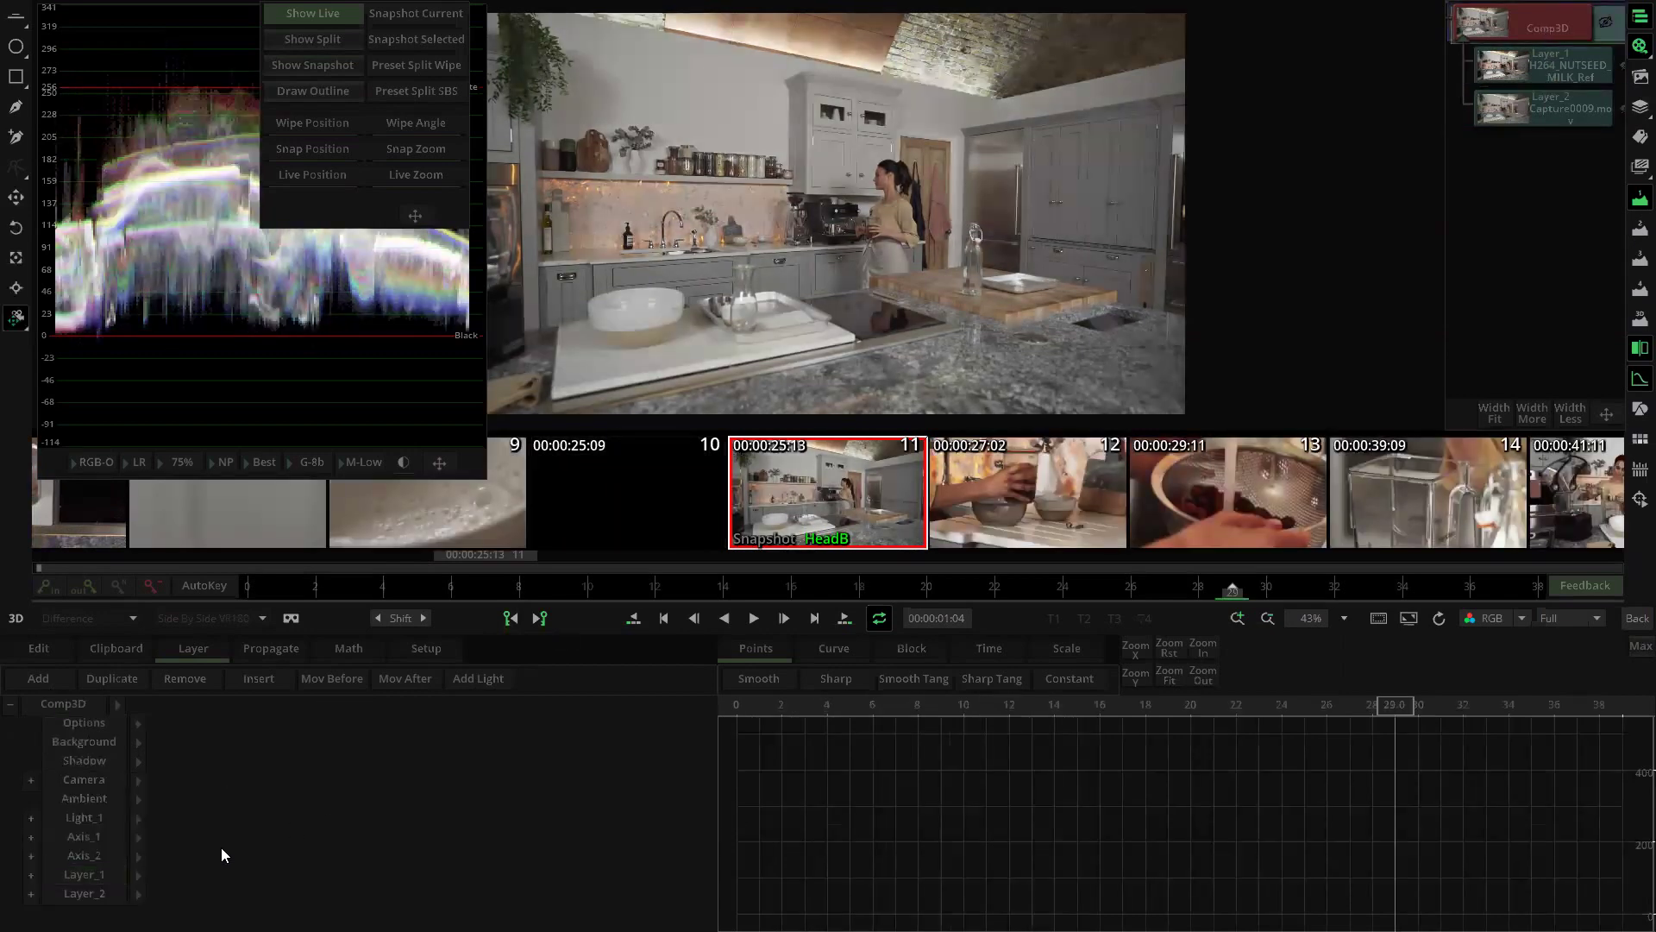
click(139, 873)
click(696, 728)
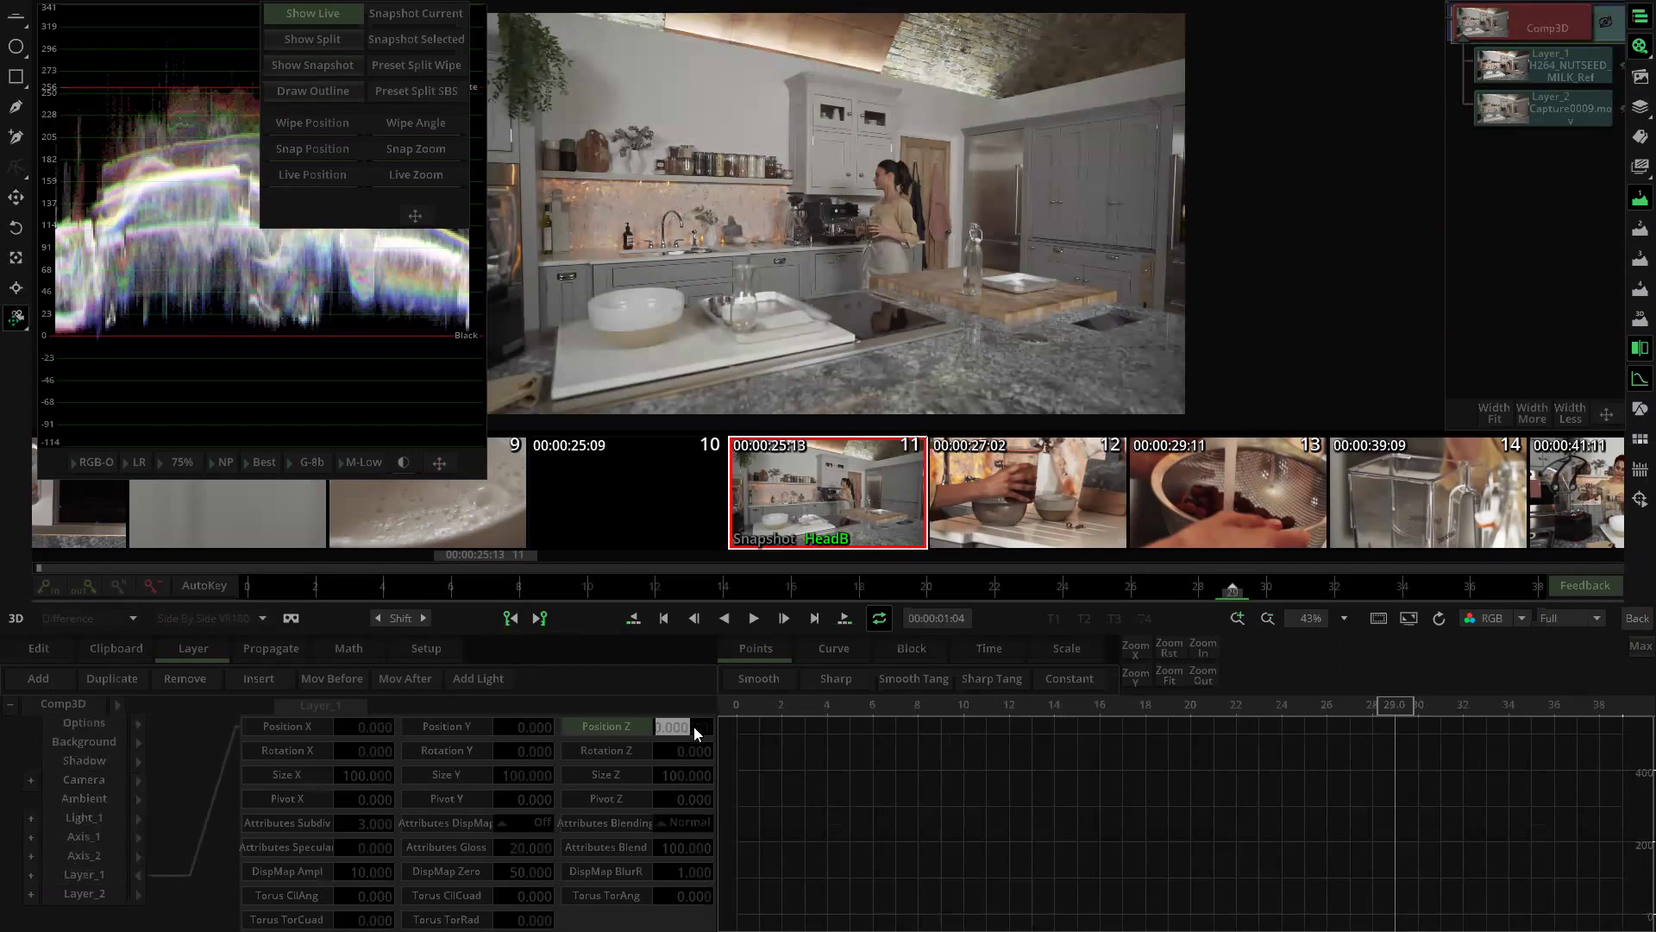
drag(706, 715, 706, 711)
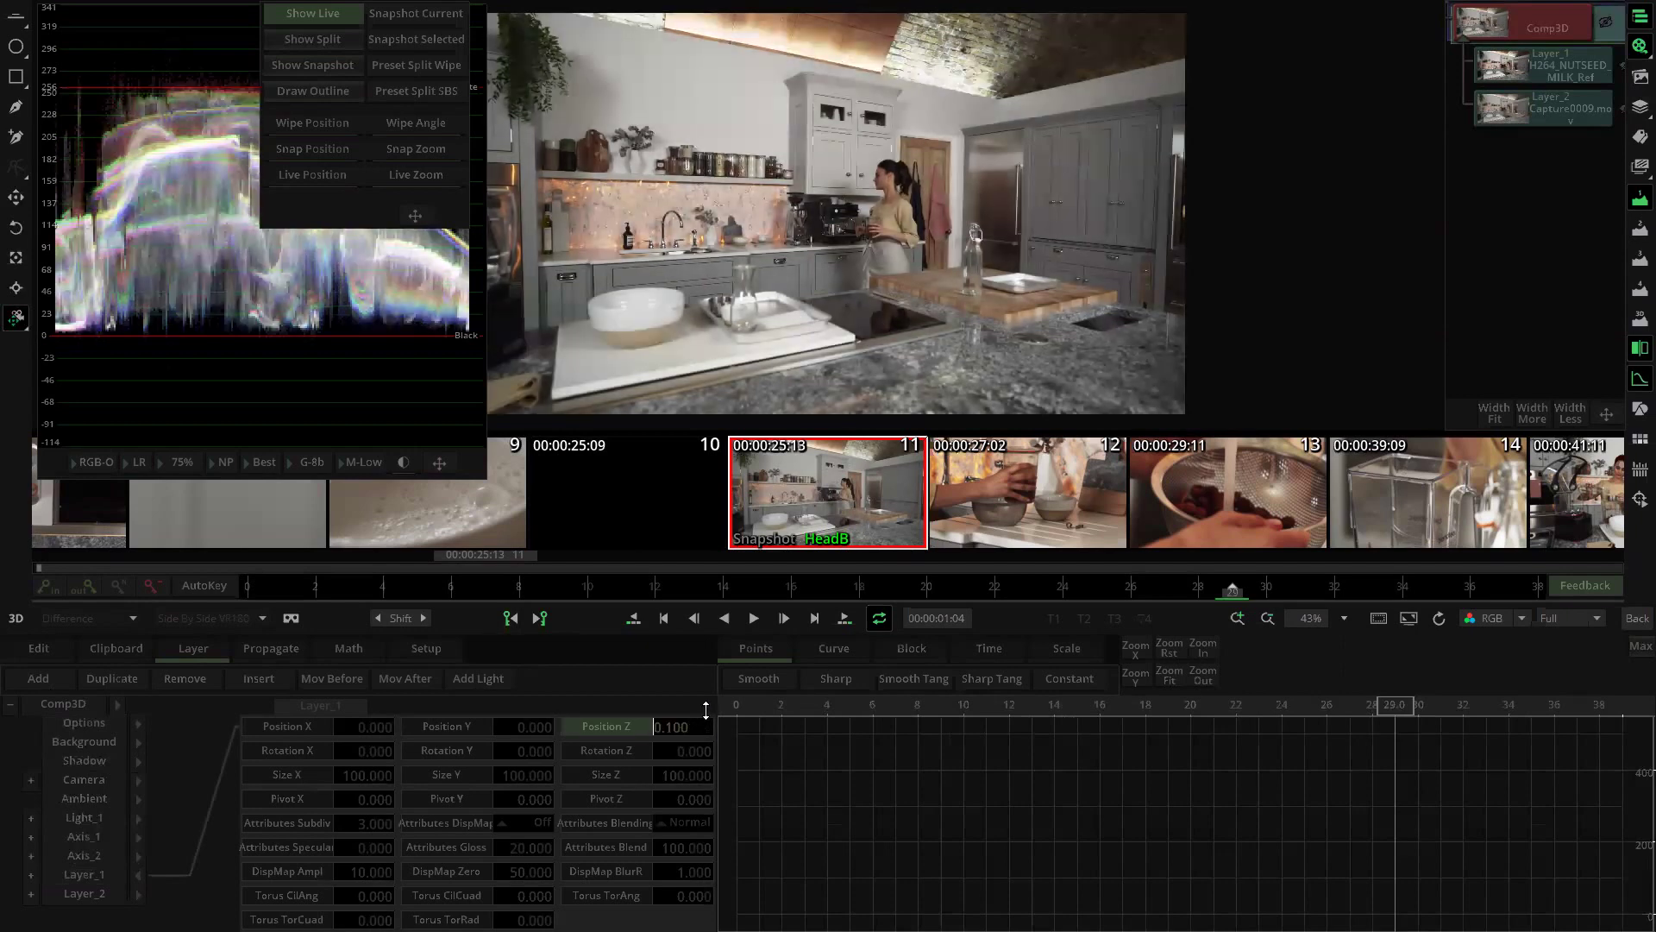
scroll(701, 731, up, 2)
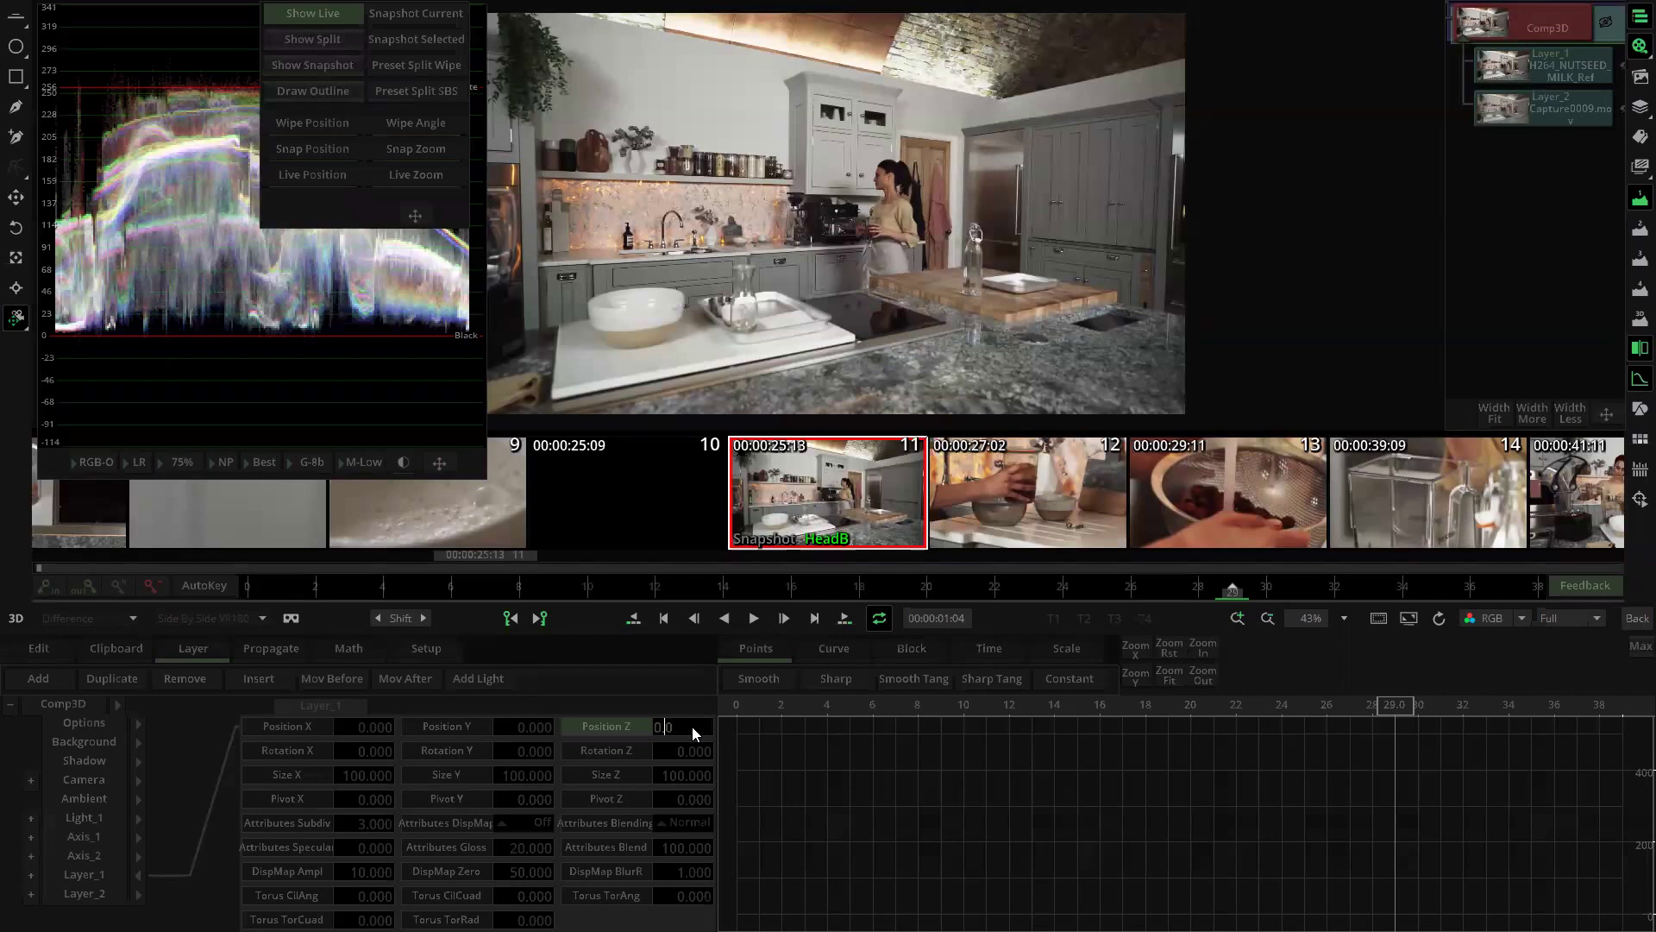
Step: Try much larger Position Z offsets on Layer_1, such as 34, resetting the value to zero between attempts
click(606, 723)
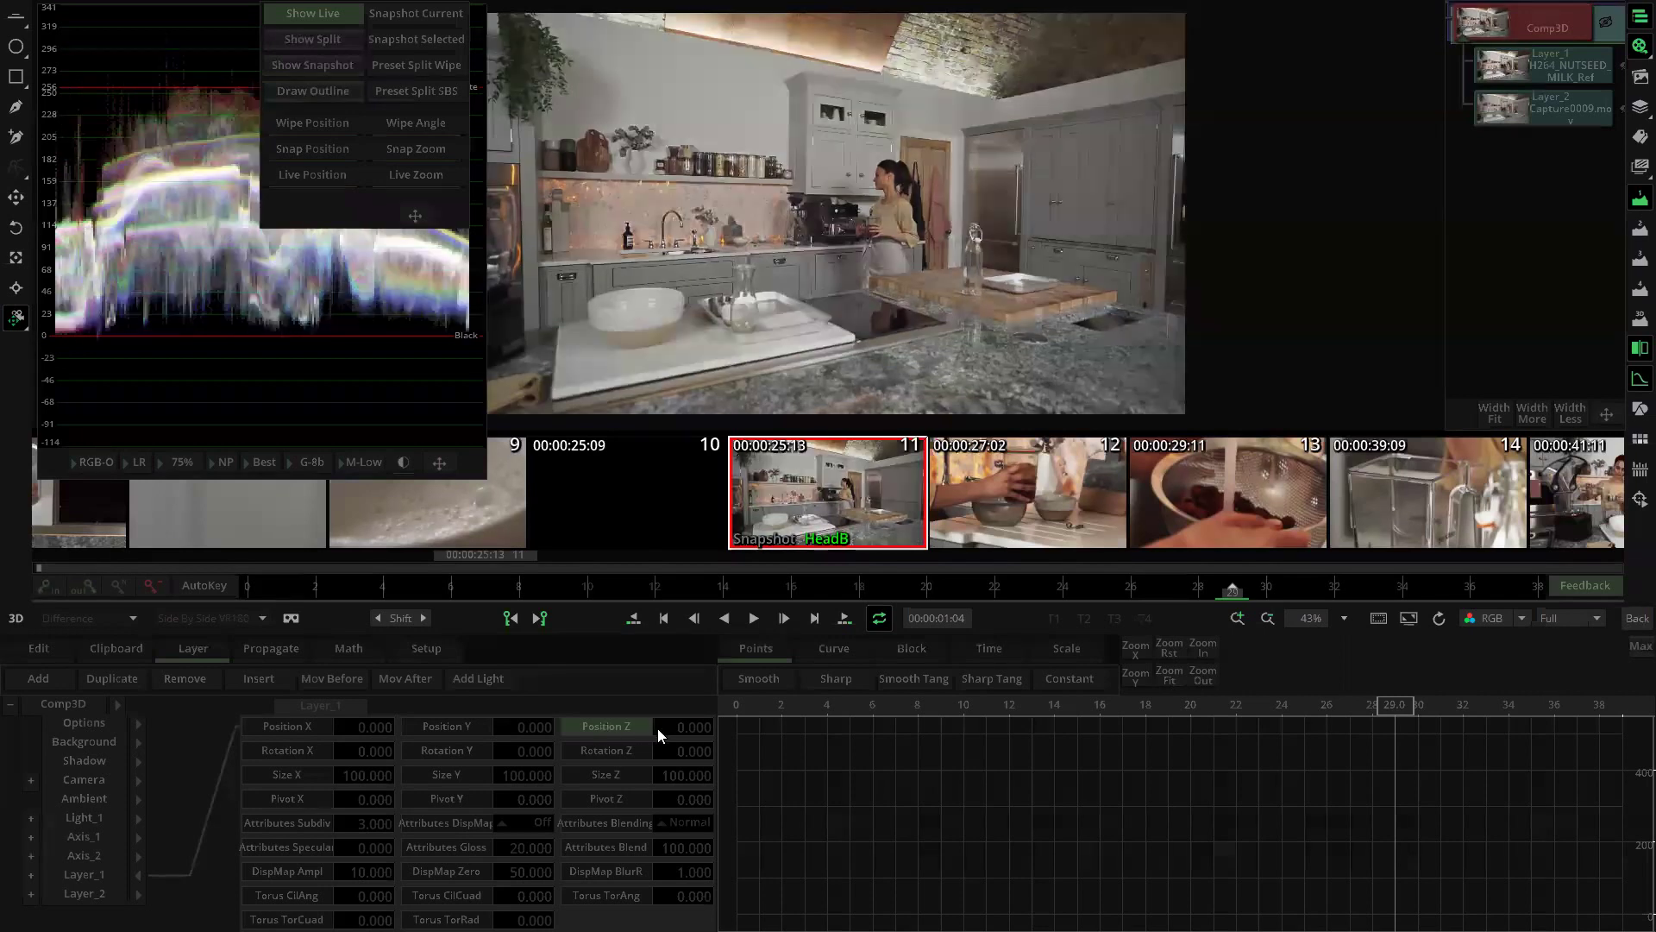
drag(670, 731, 714, 270)
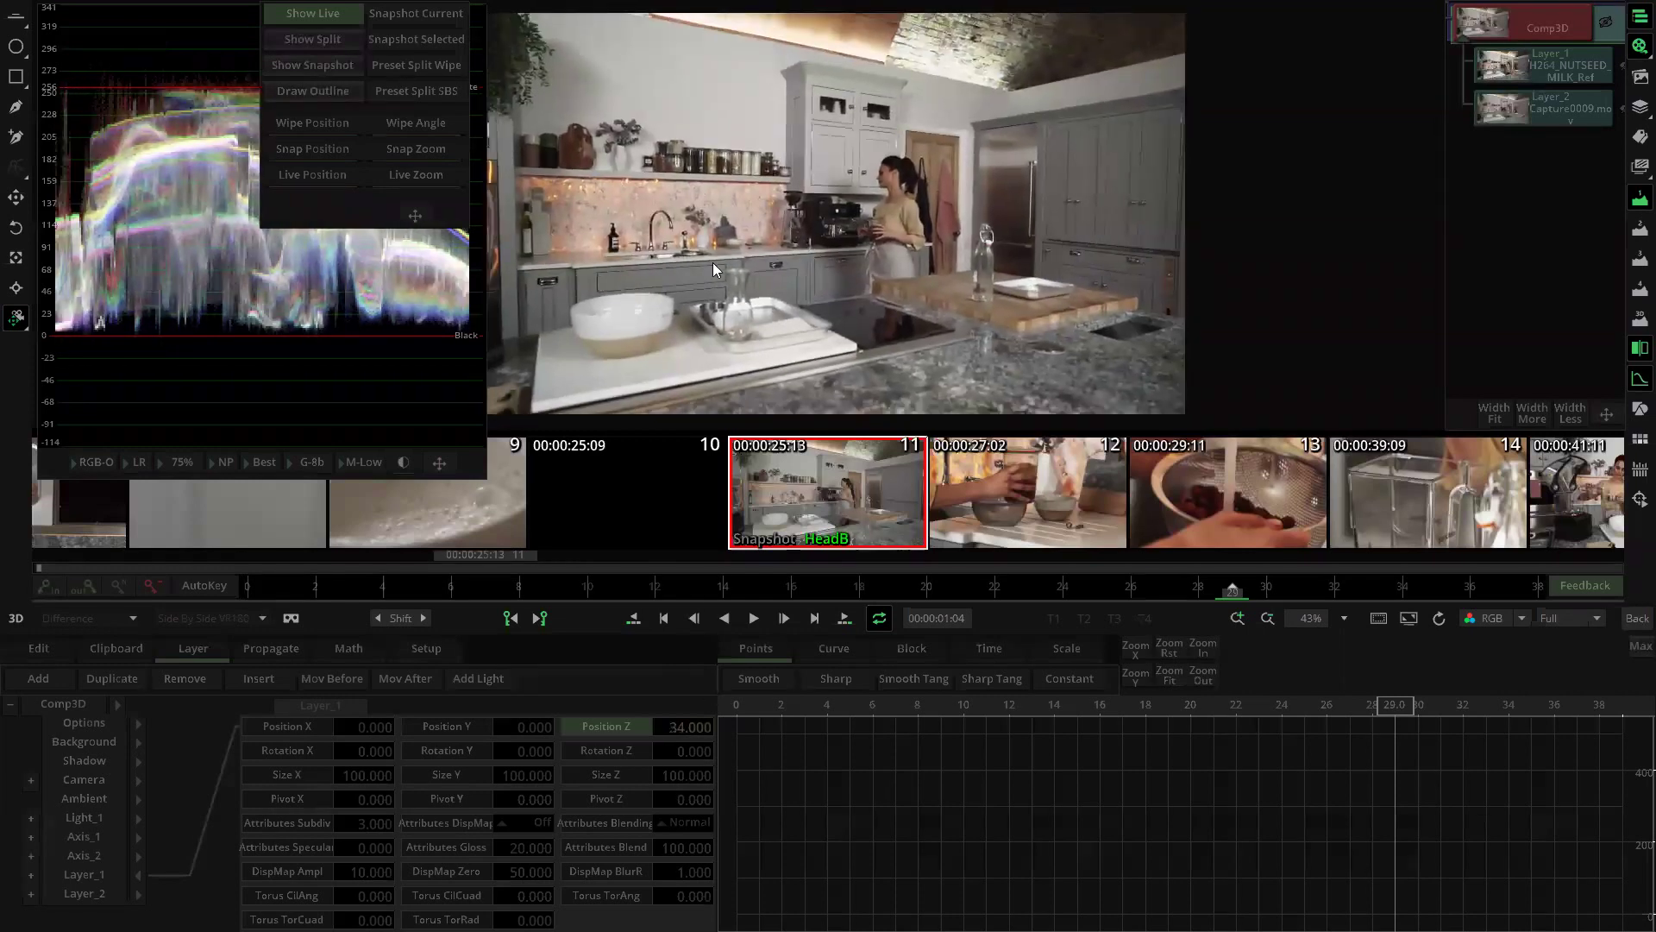
double_click(646, 726)
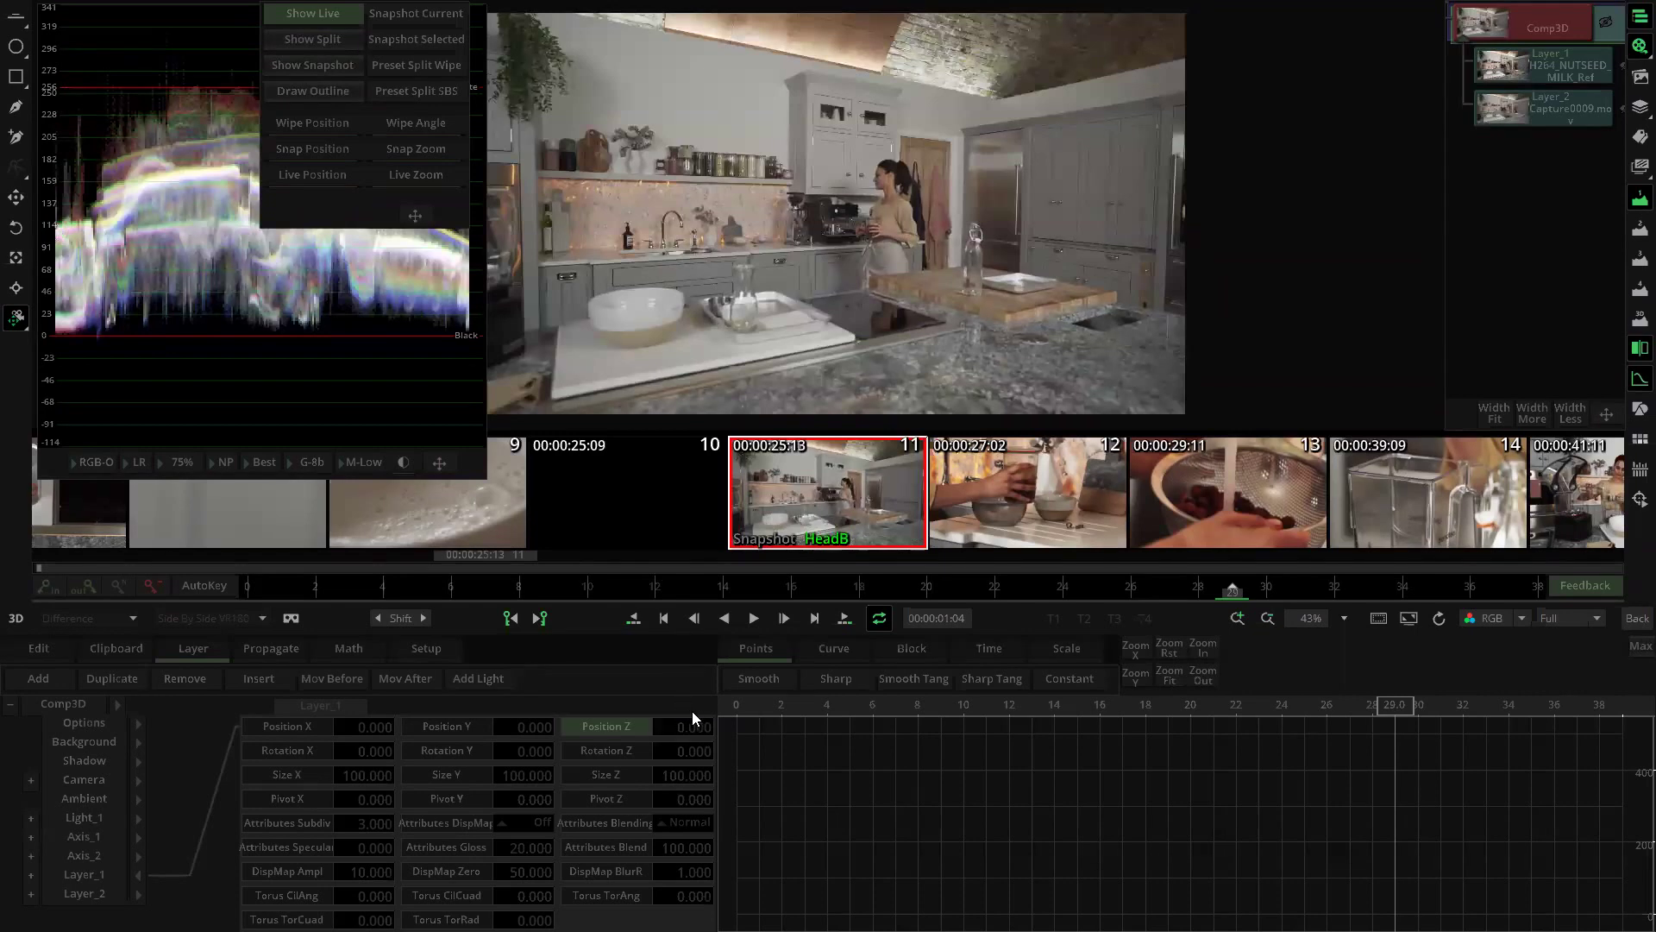
drag(674, 729, 683, 608)
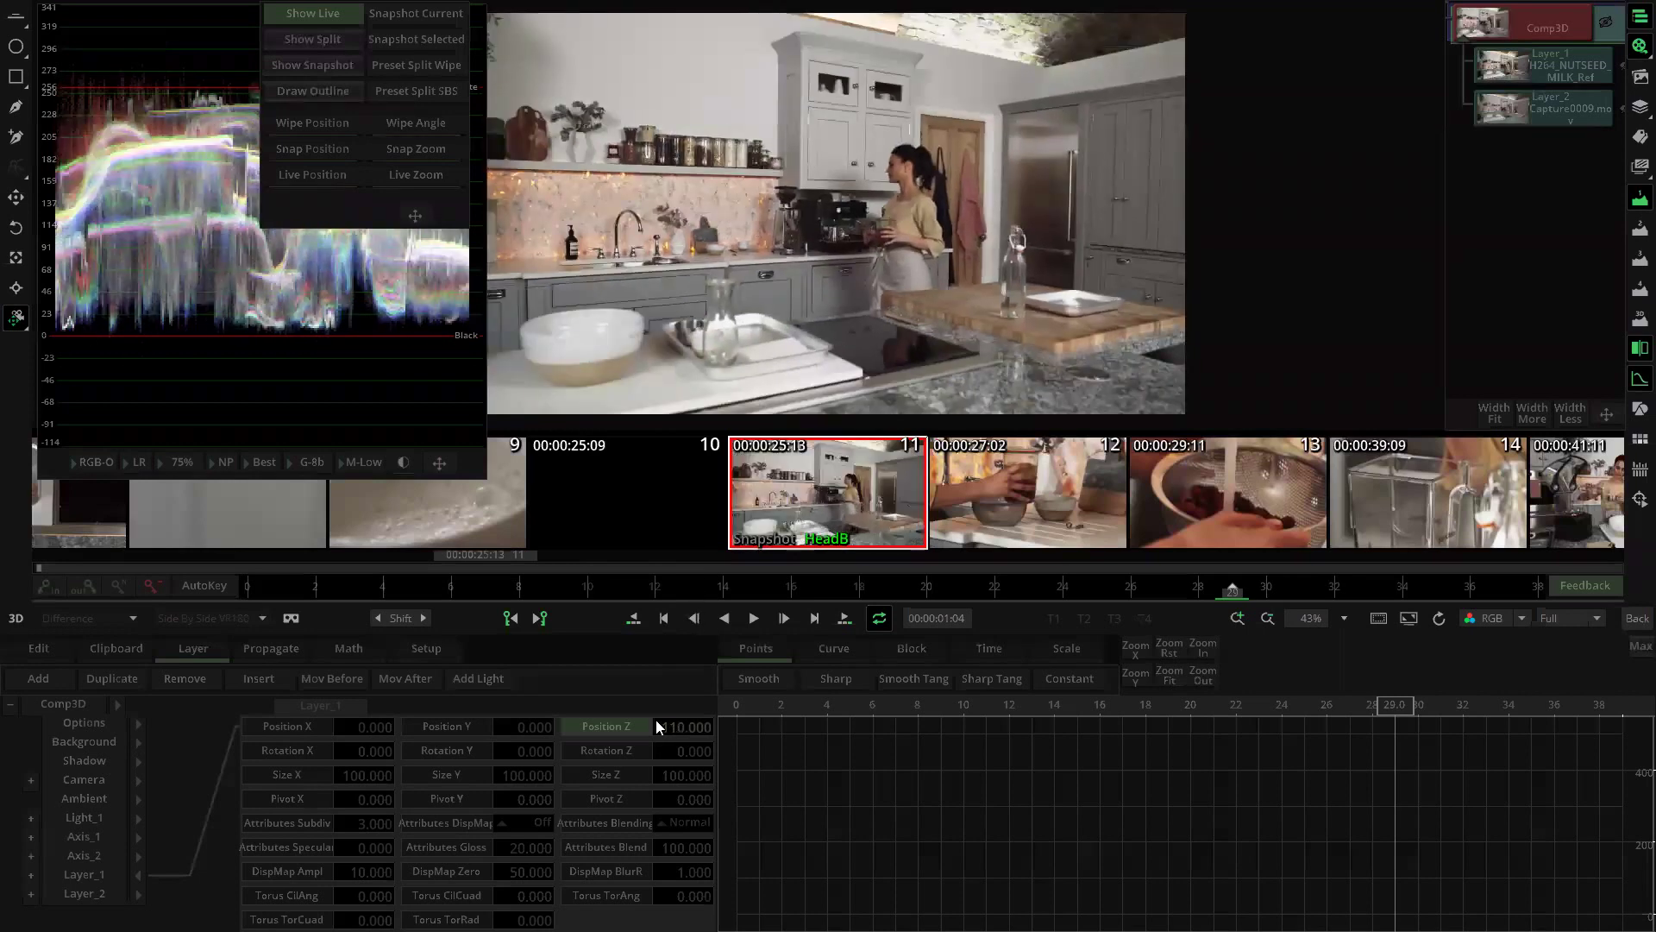
click(642, 721)
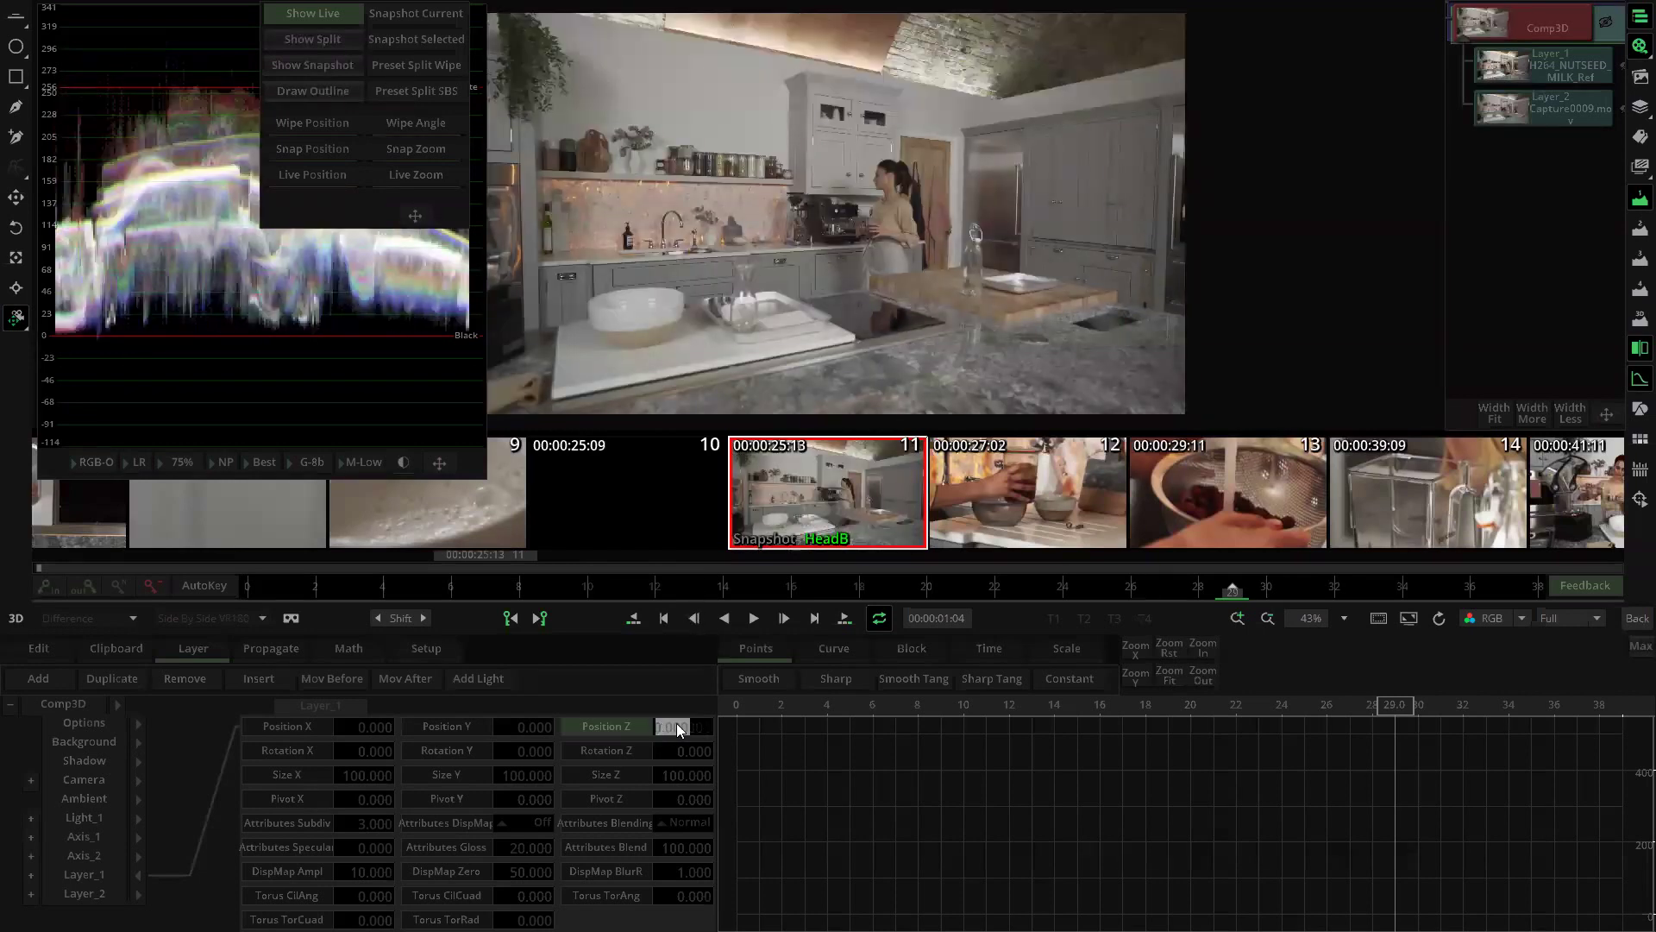
text(600)
key(Return)
Step: Reset Layer_1's Position Z and fine-tune it to 0.1, just in front of the other layer
mouse_move(671, 667)
mouse_down()
mouse_move(673, 695)
mouse_move(668, 667)
mouse_up()
click(639, 727)
drag(676, 725, 673, 635)
drag(697, 726, 698, 660)
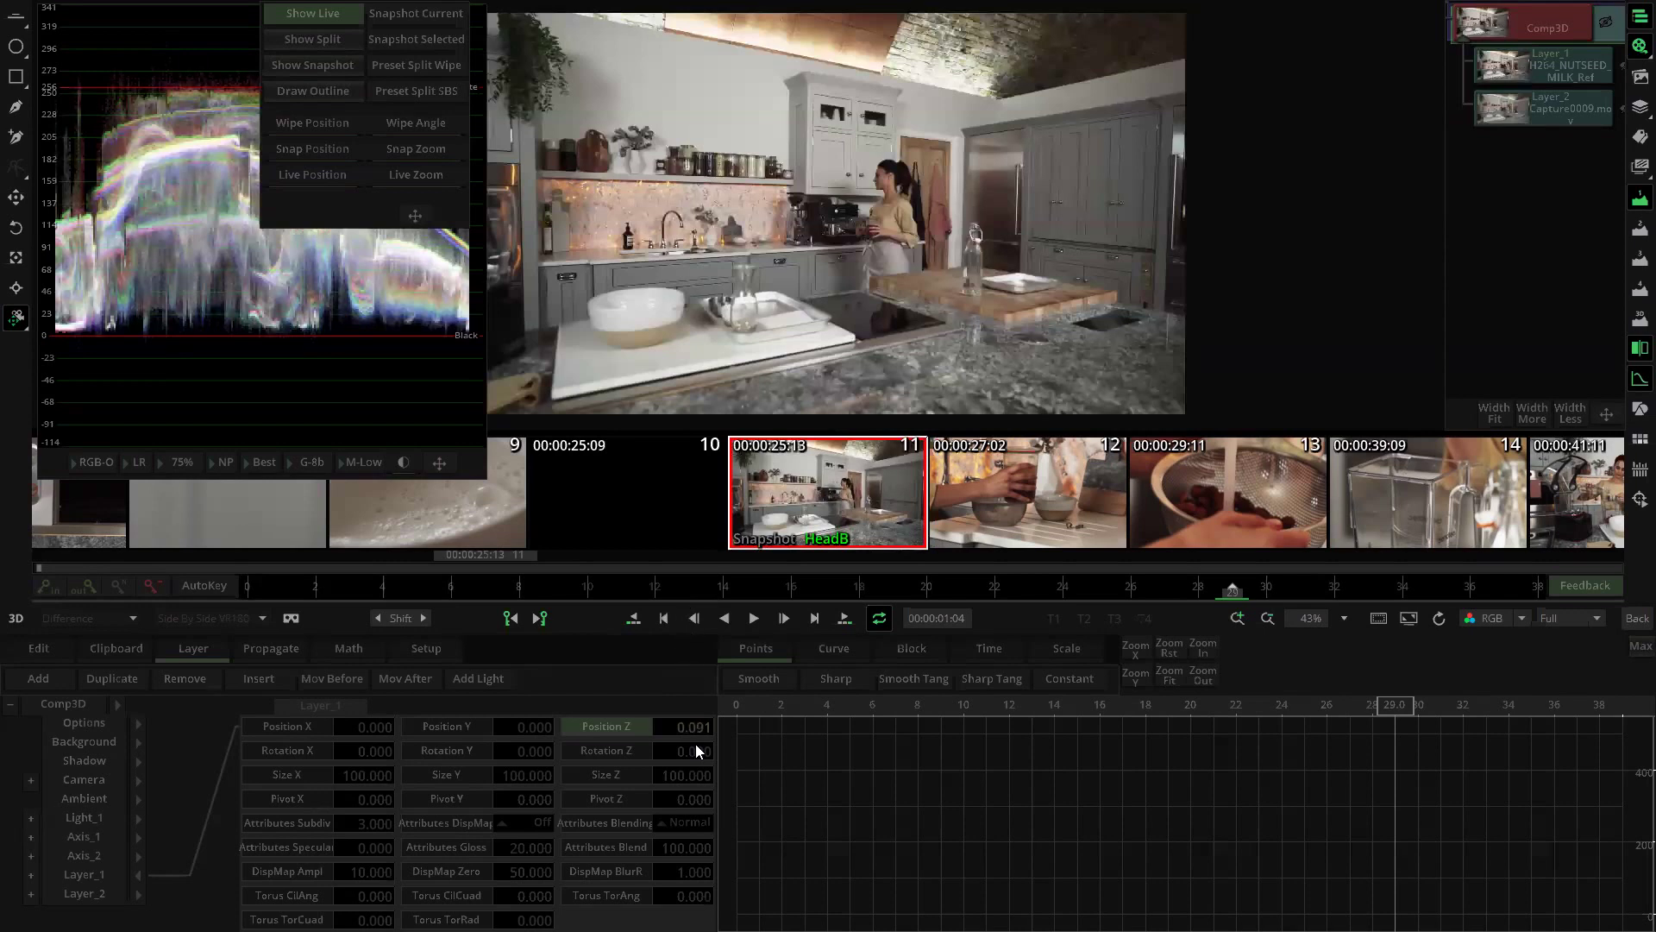
click(630, 727)
drag(690, 730, 688, 704)
Step: Show the Comp3D's 3D manipulation view and set Layer_1's Size Y to 50
click(1636, 383)
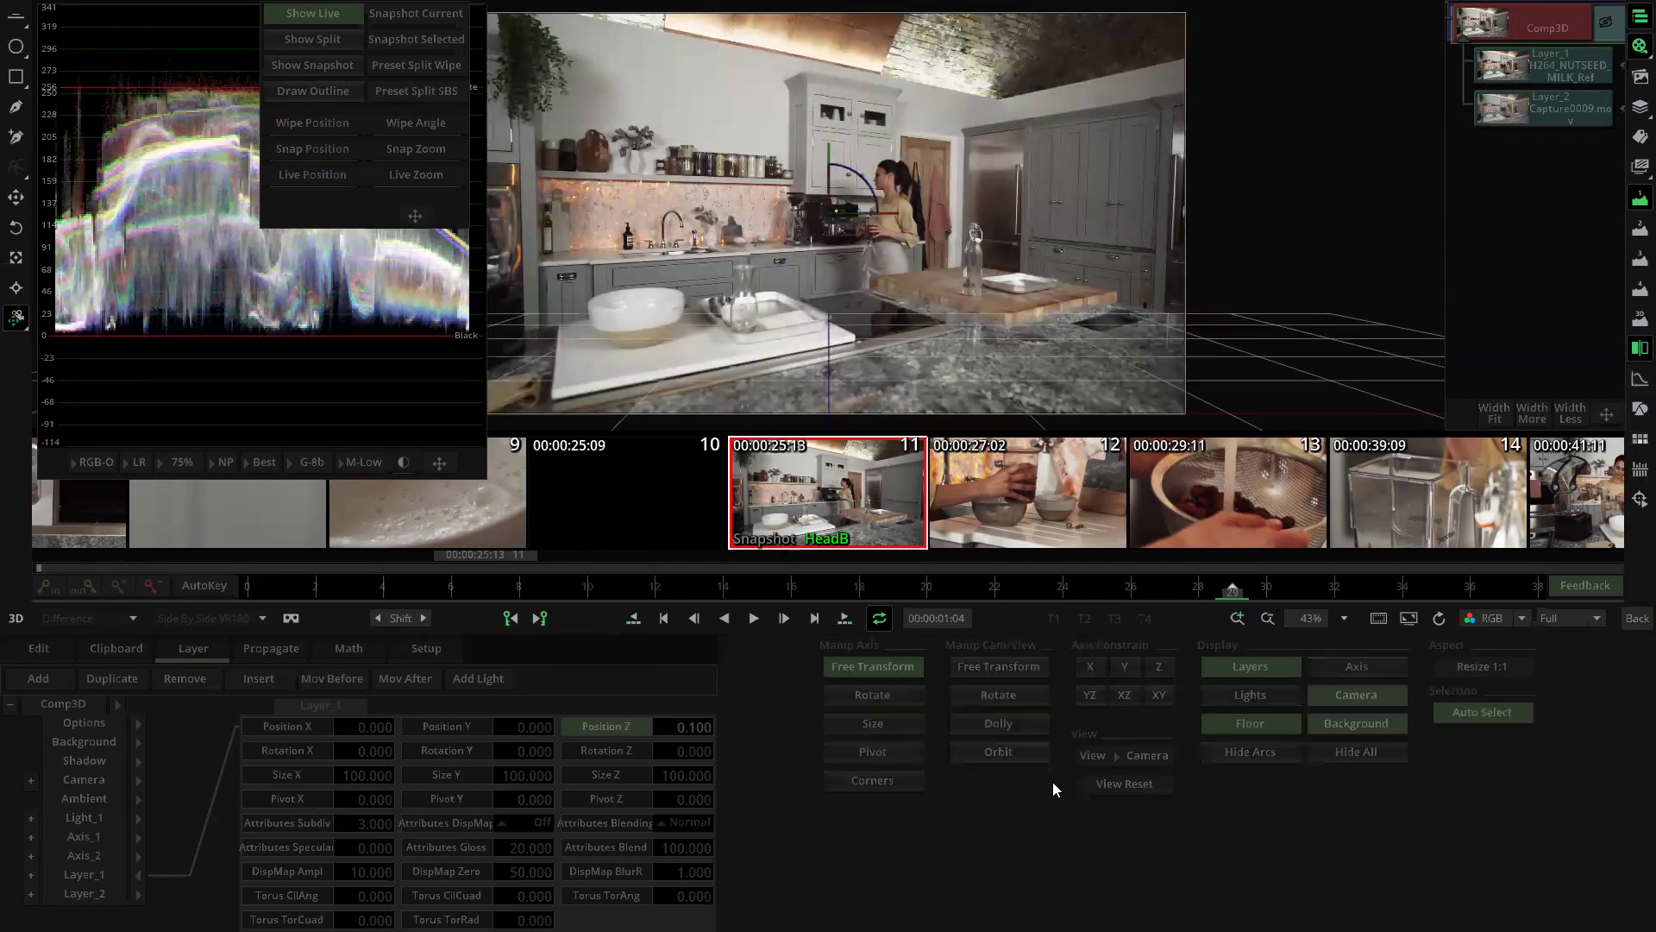
scroll(755, 178, down, 2)
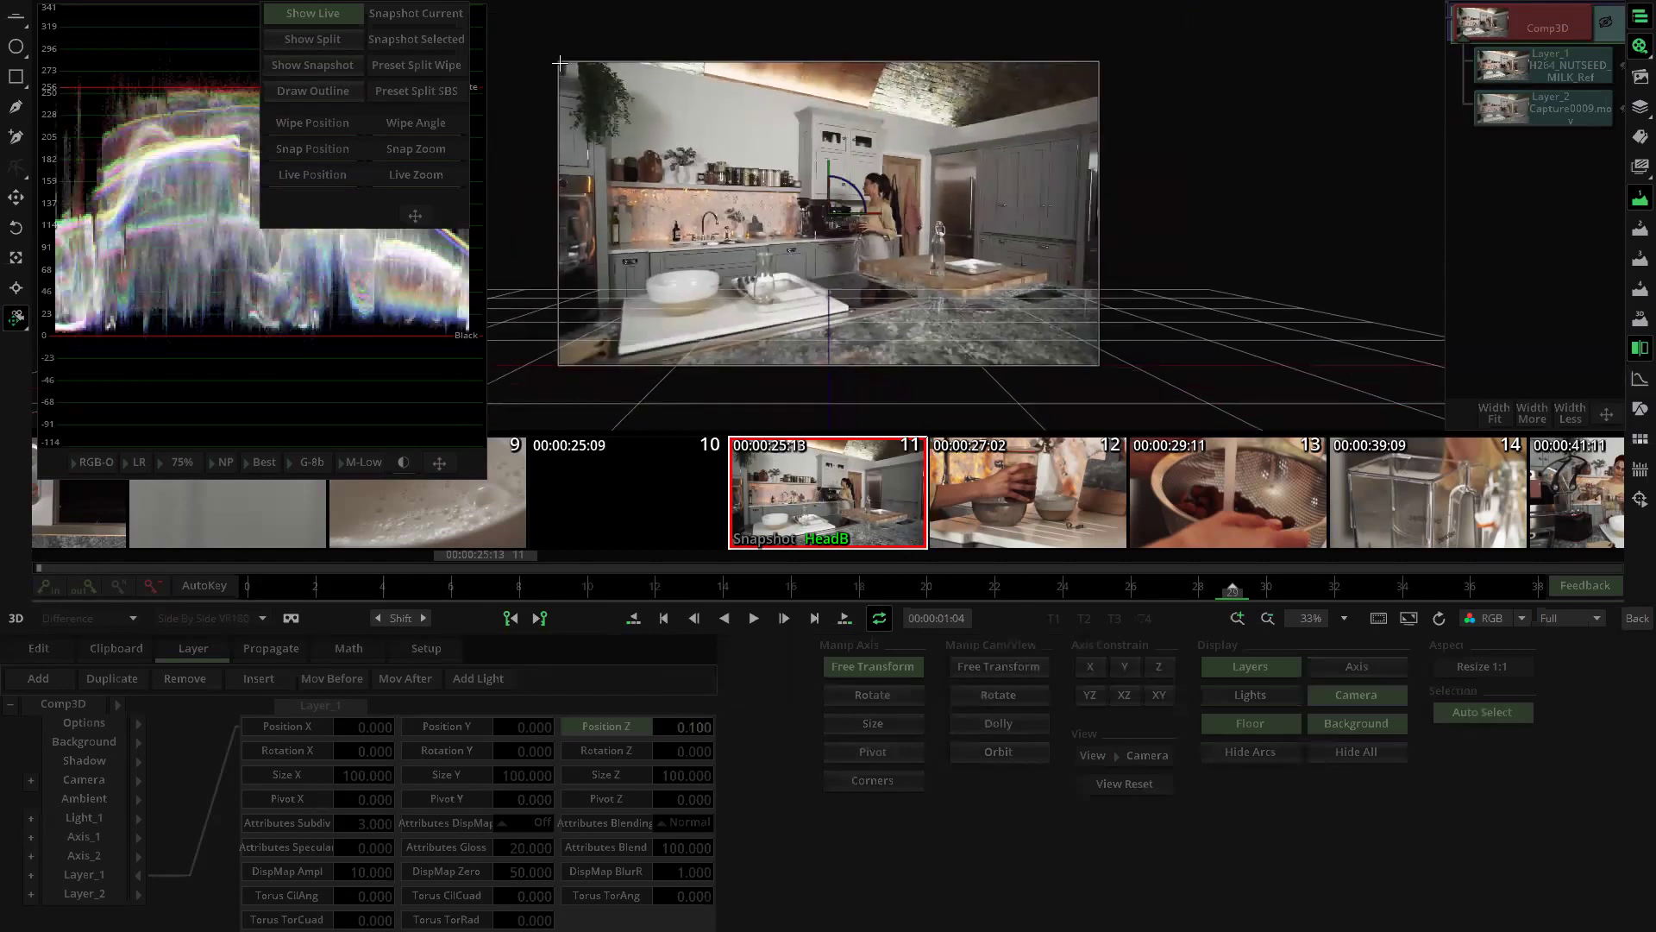
click(510, 773)
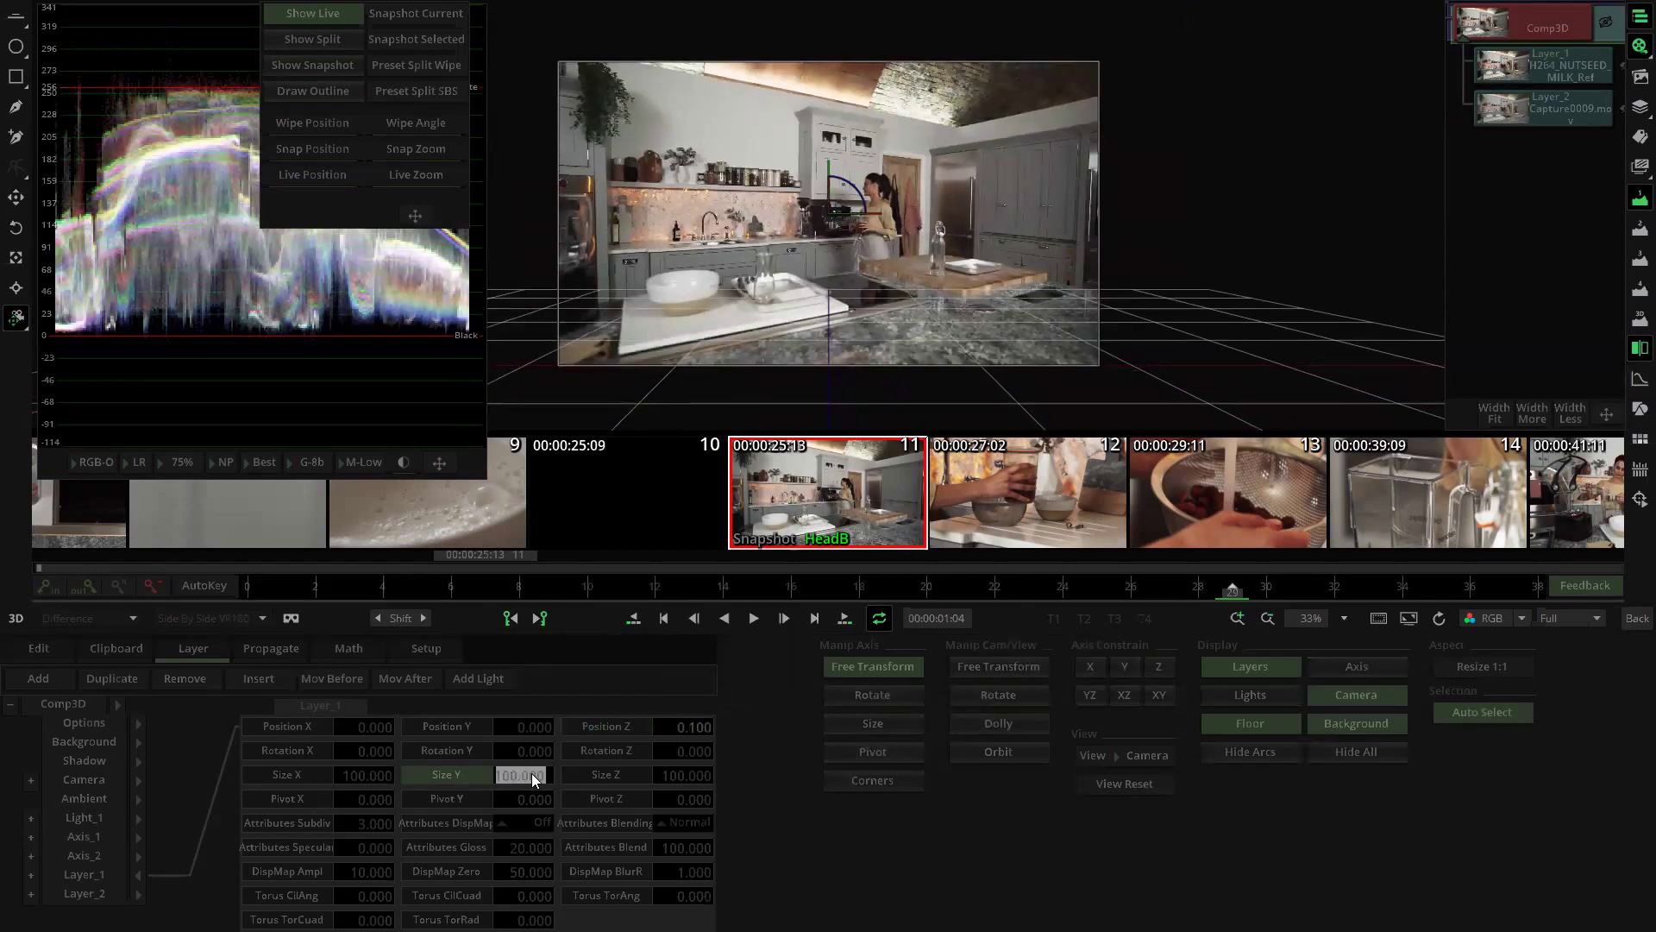
key(Return)
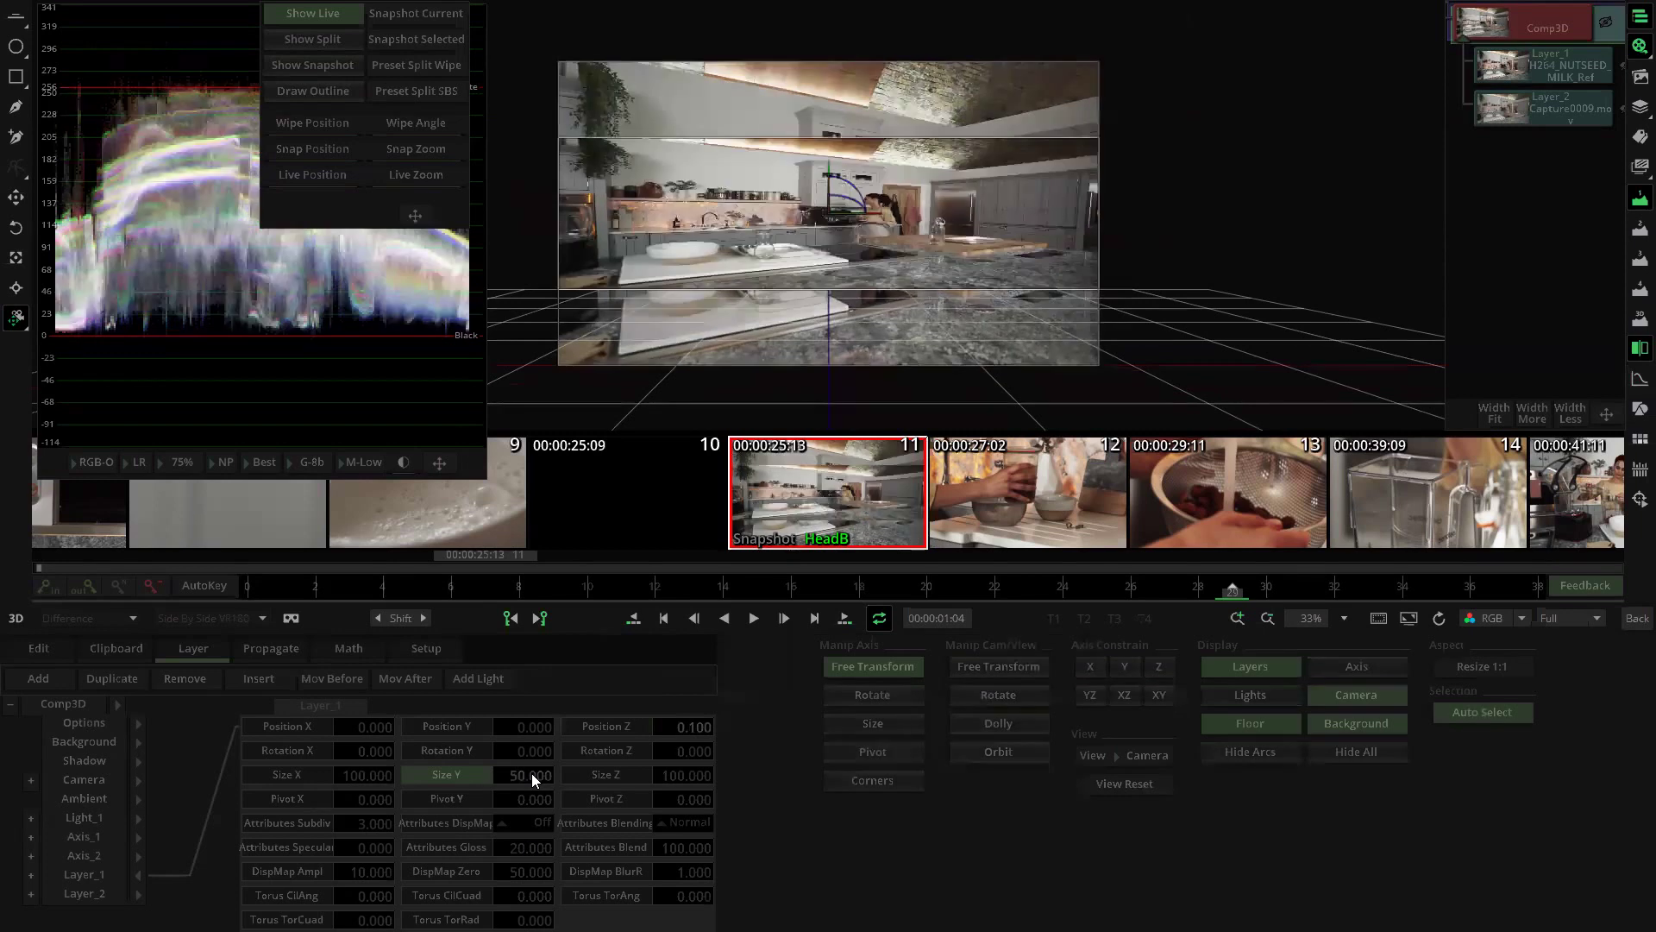
Step: Set Layer_1's Size X to 50 and move it into the picture's lower-right corner, about X 89 and Y -51
click(366, 772)
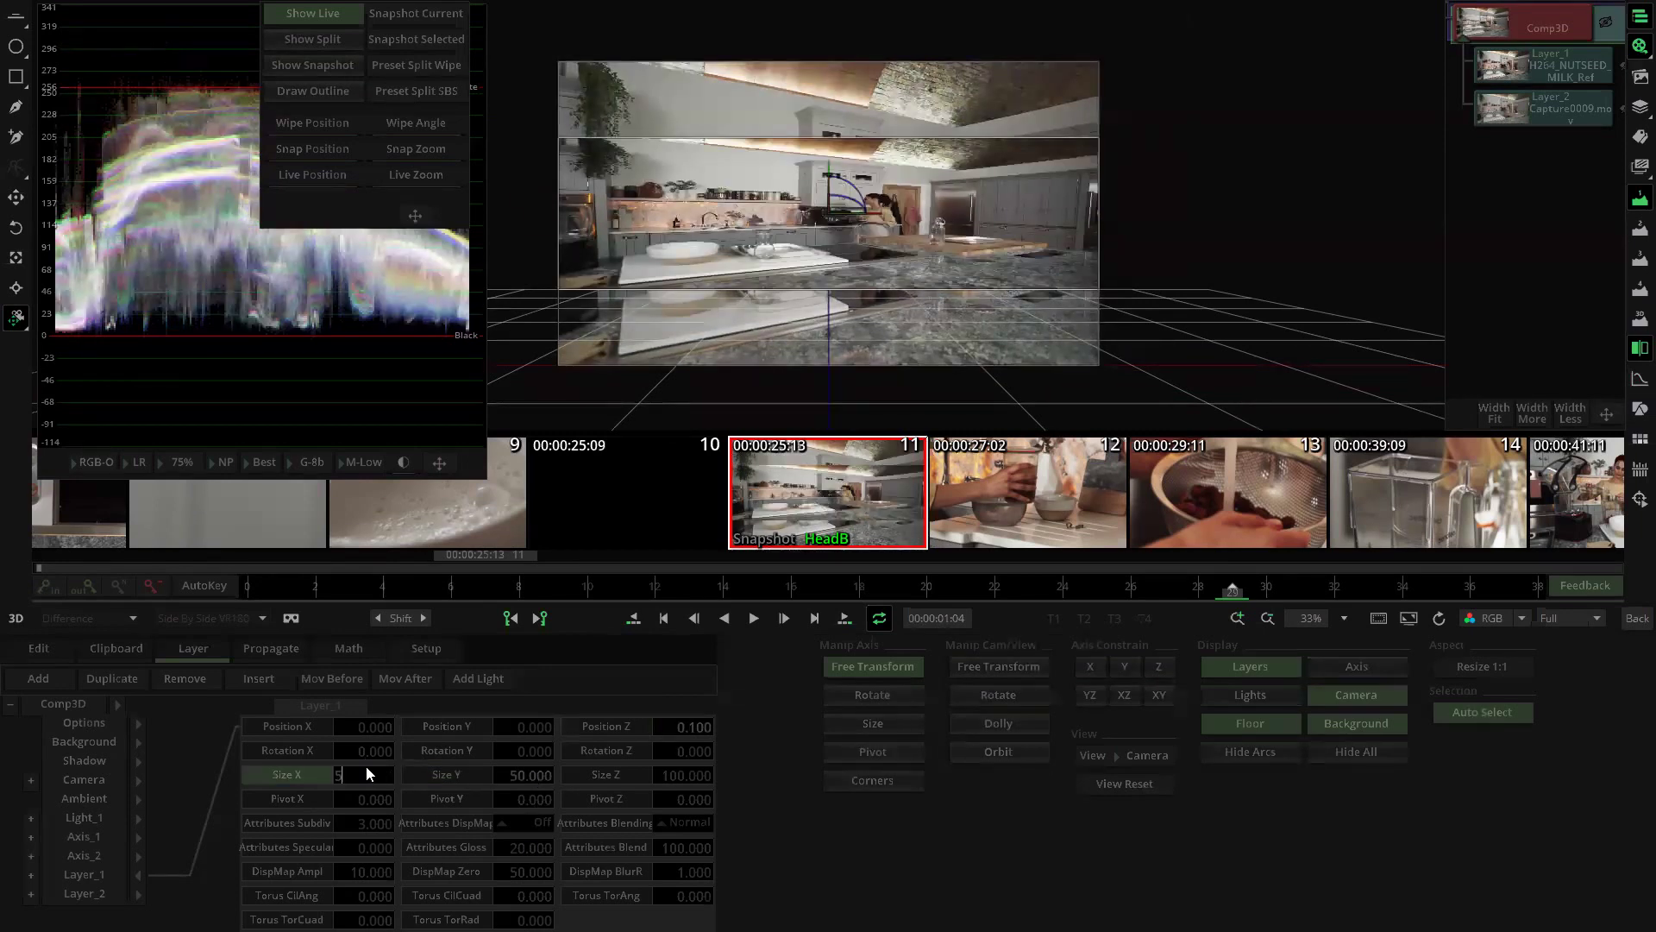
key(Return)
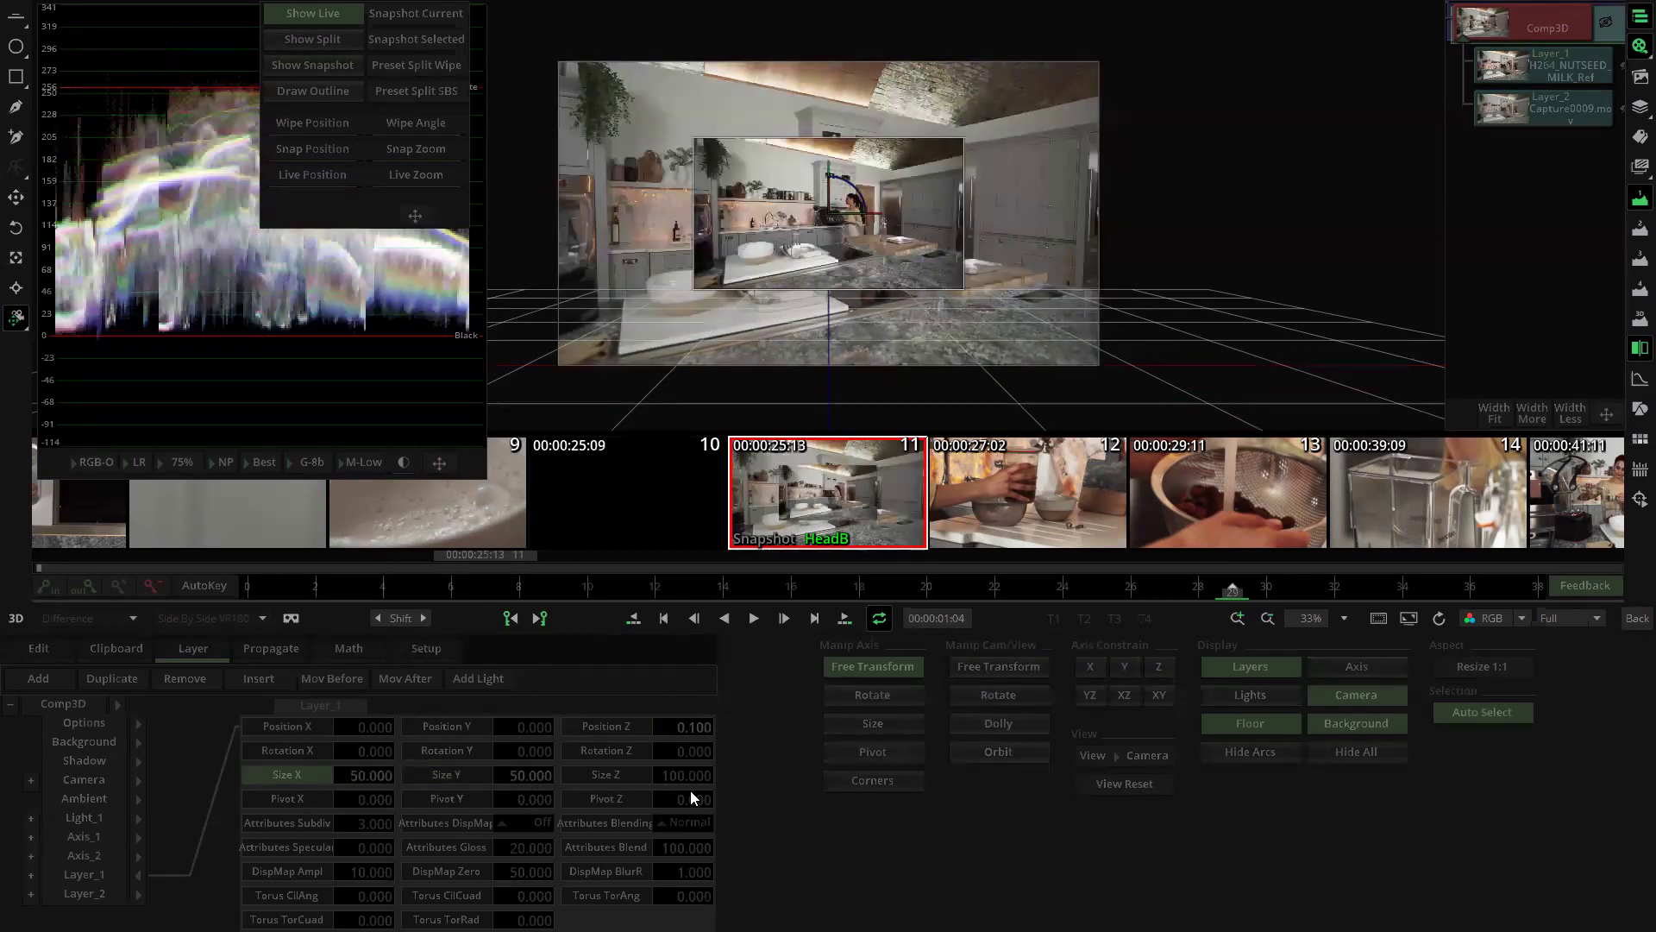
drag(829, 234, 964, 314)
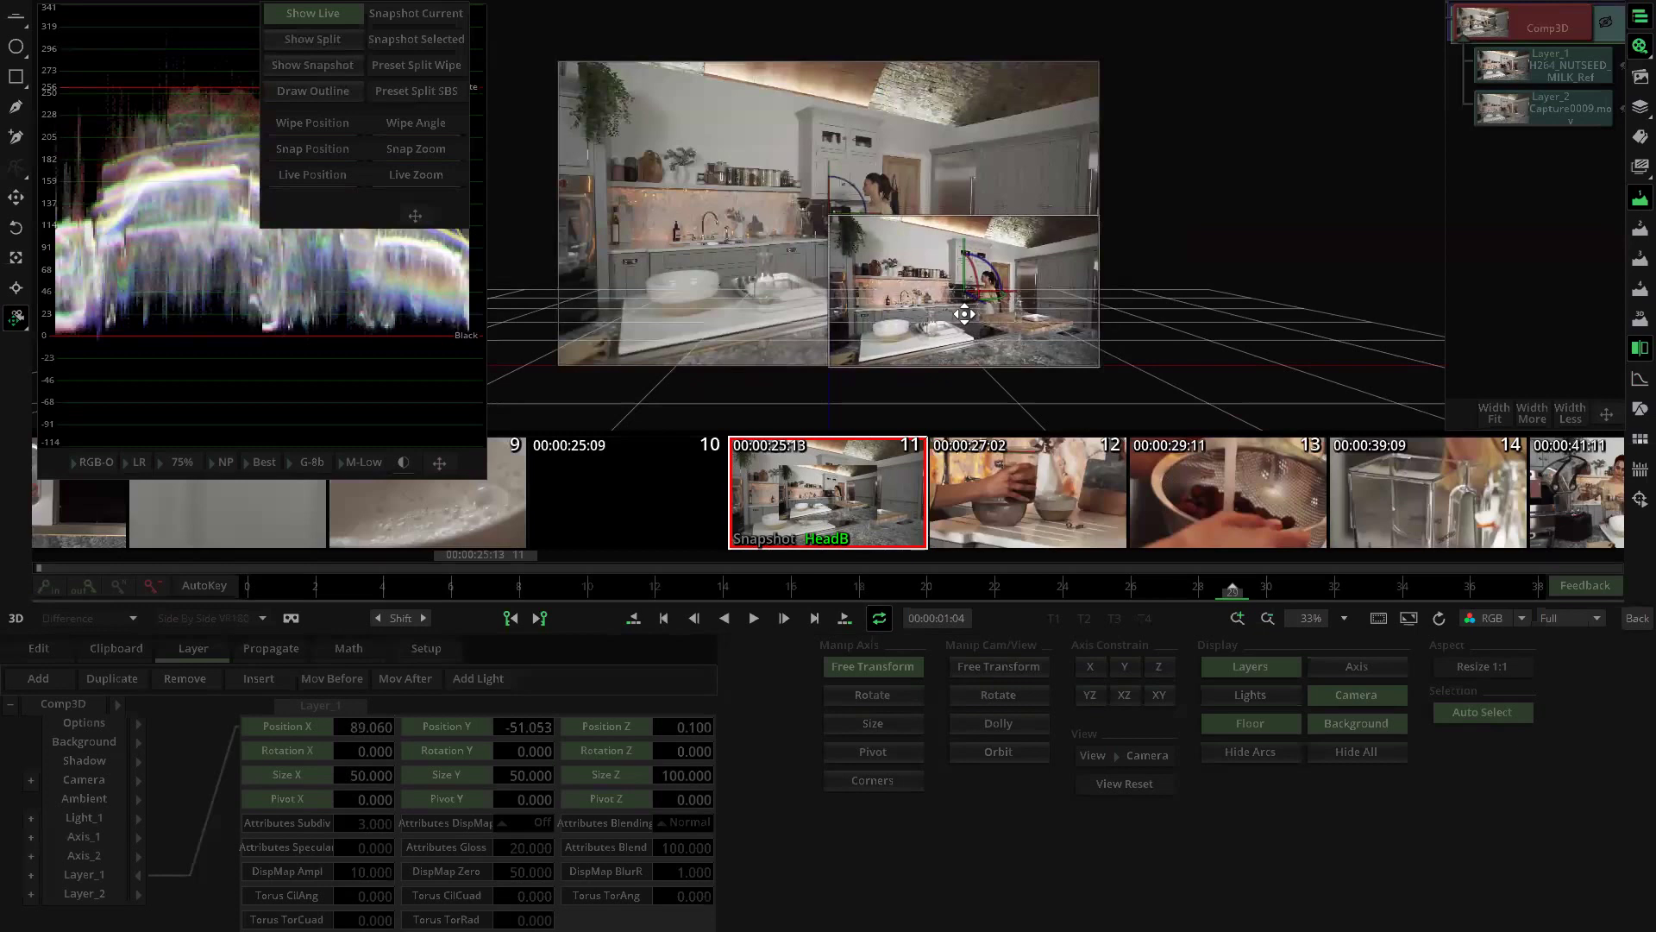
click(606, 691)
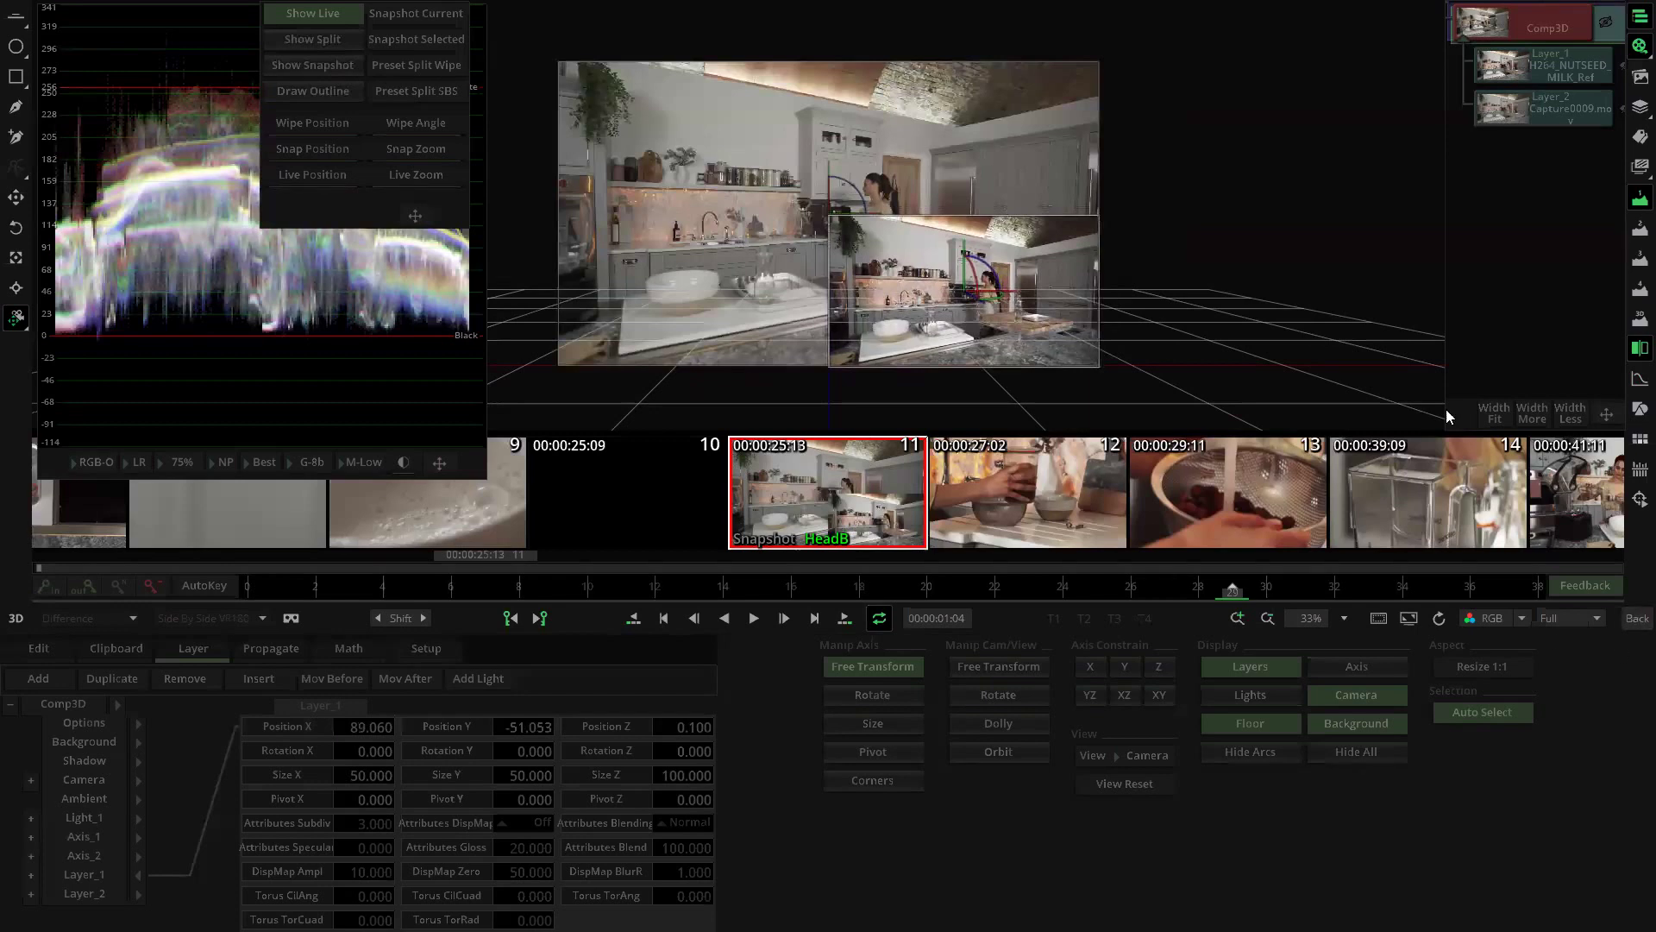
Step: Return to the timeline and show the picture-in-picture composite in the record monitor
click(1636, 619)
scroll(782, 148, up, 2)
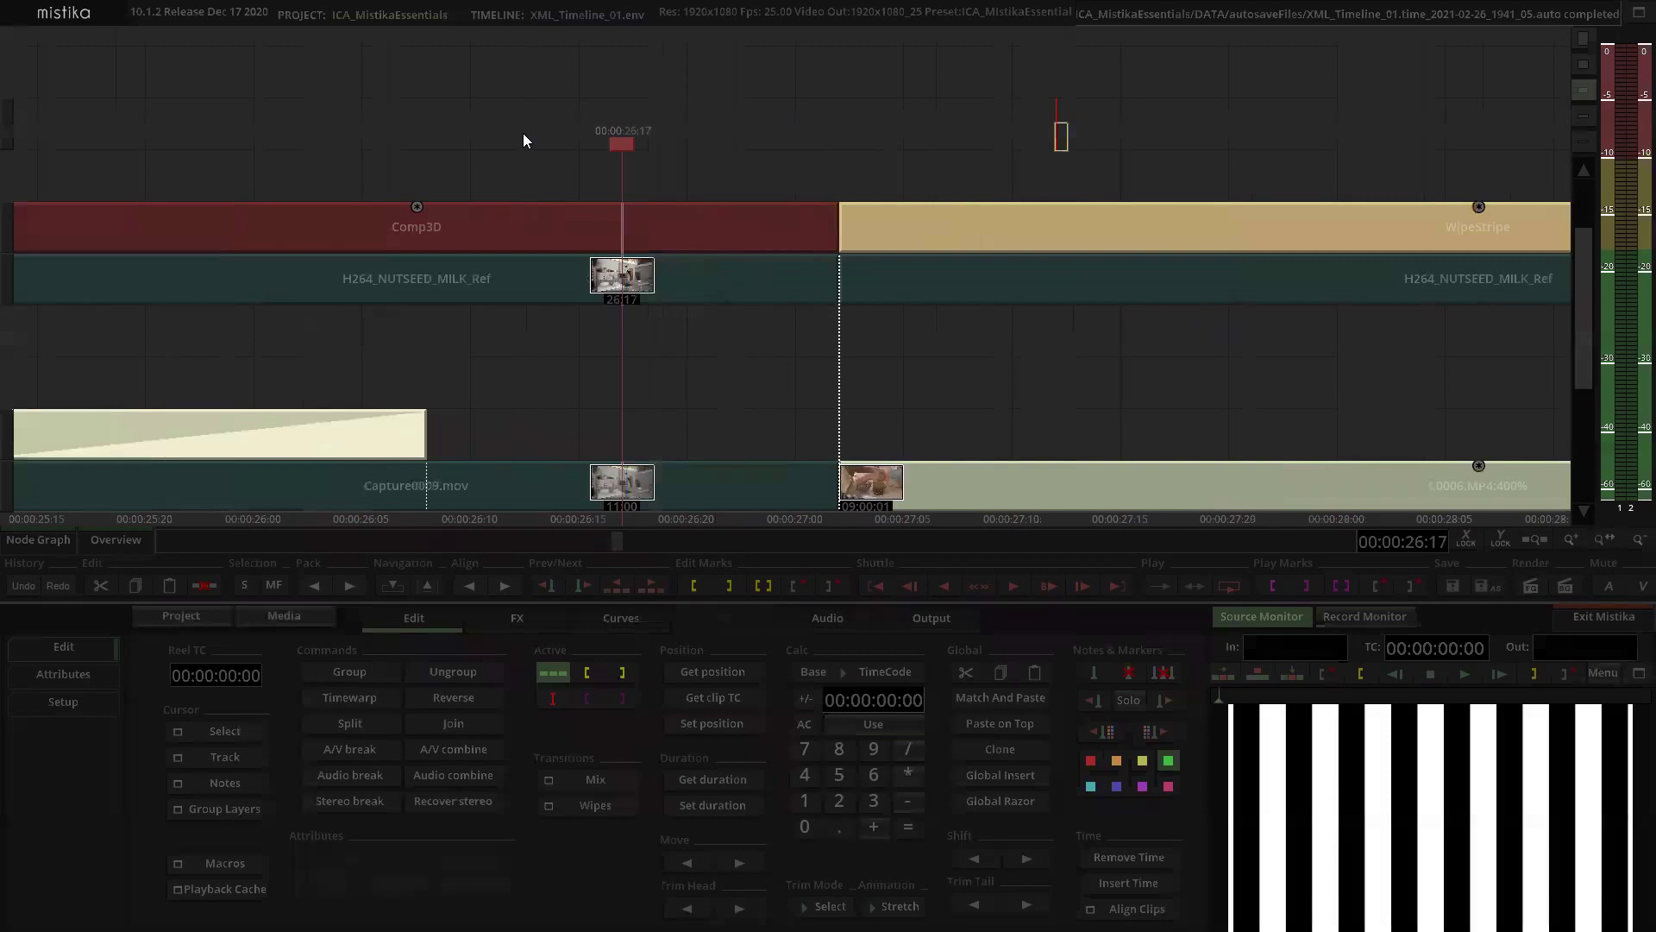
scroll(539, 130, down, 3)
click(1362, 620)
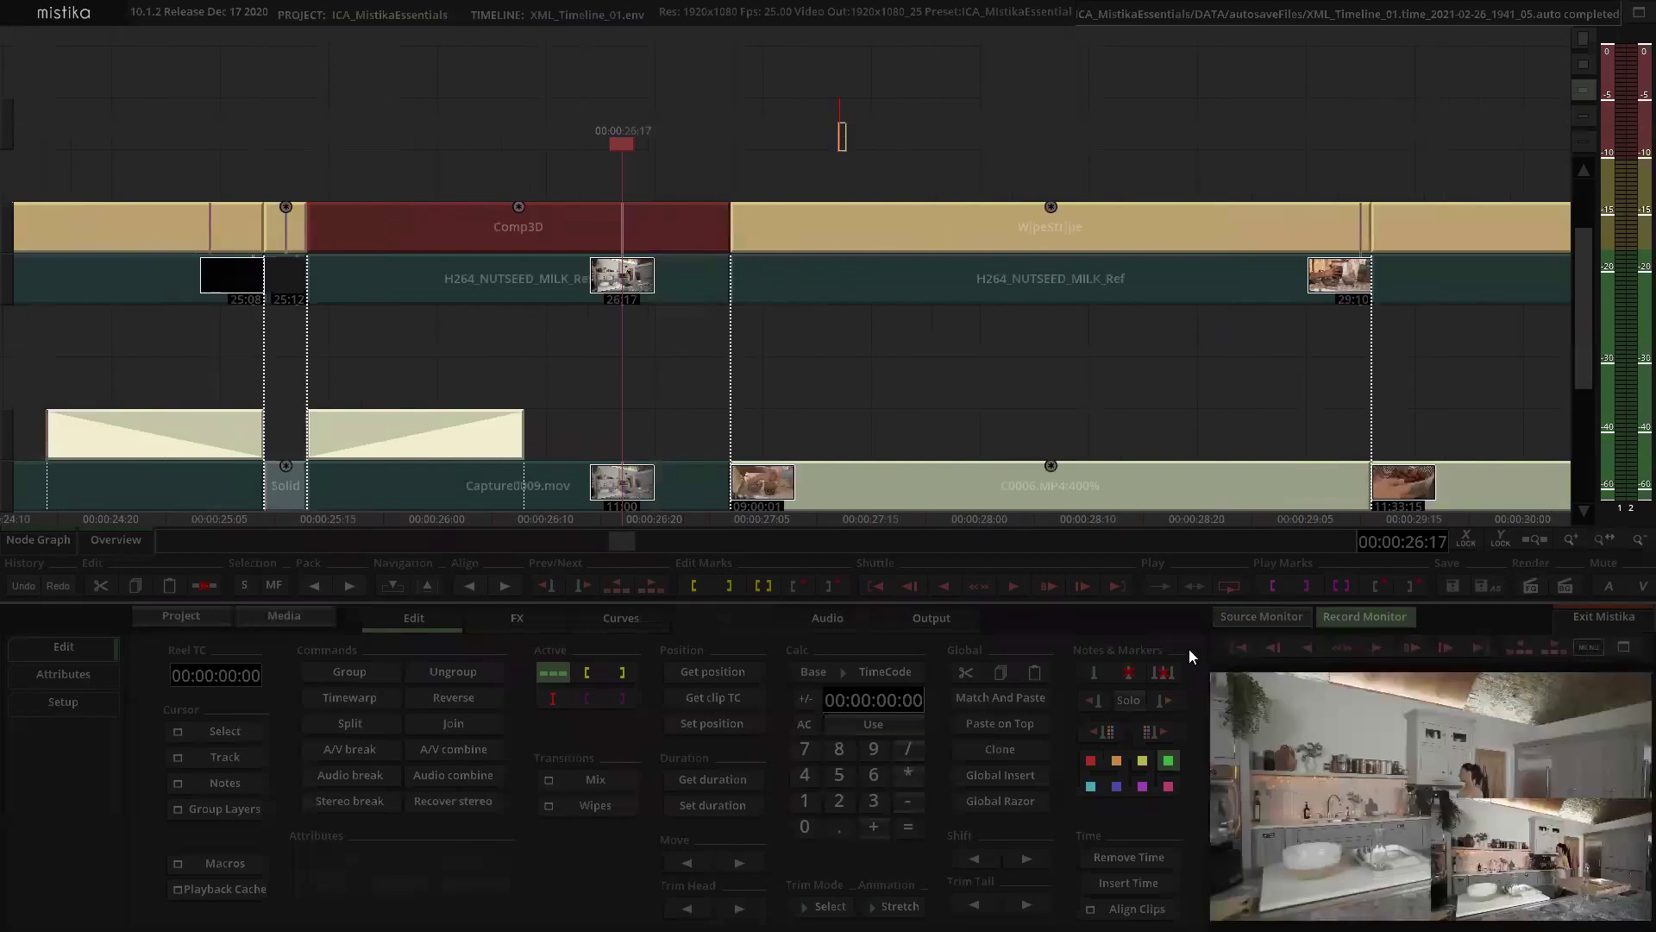
Step: Rename the Comp3D effect on the timeline as ConformCheck-PiP
click(620, 211)
click(73, 673)
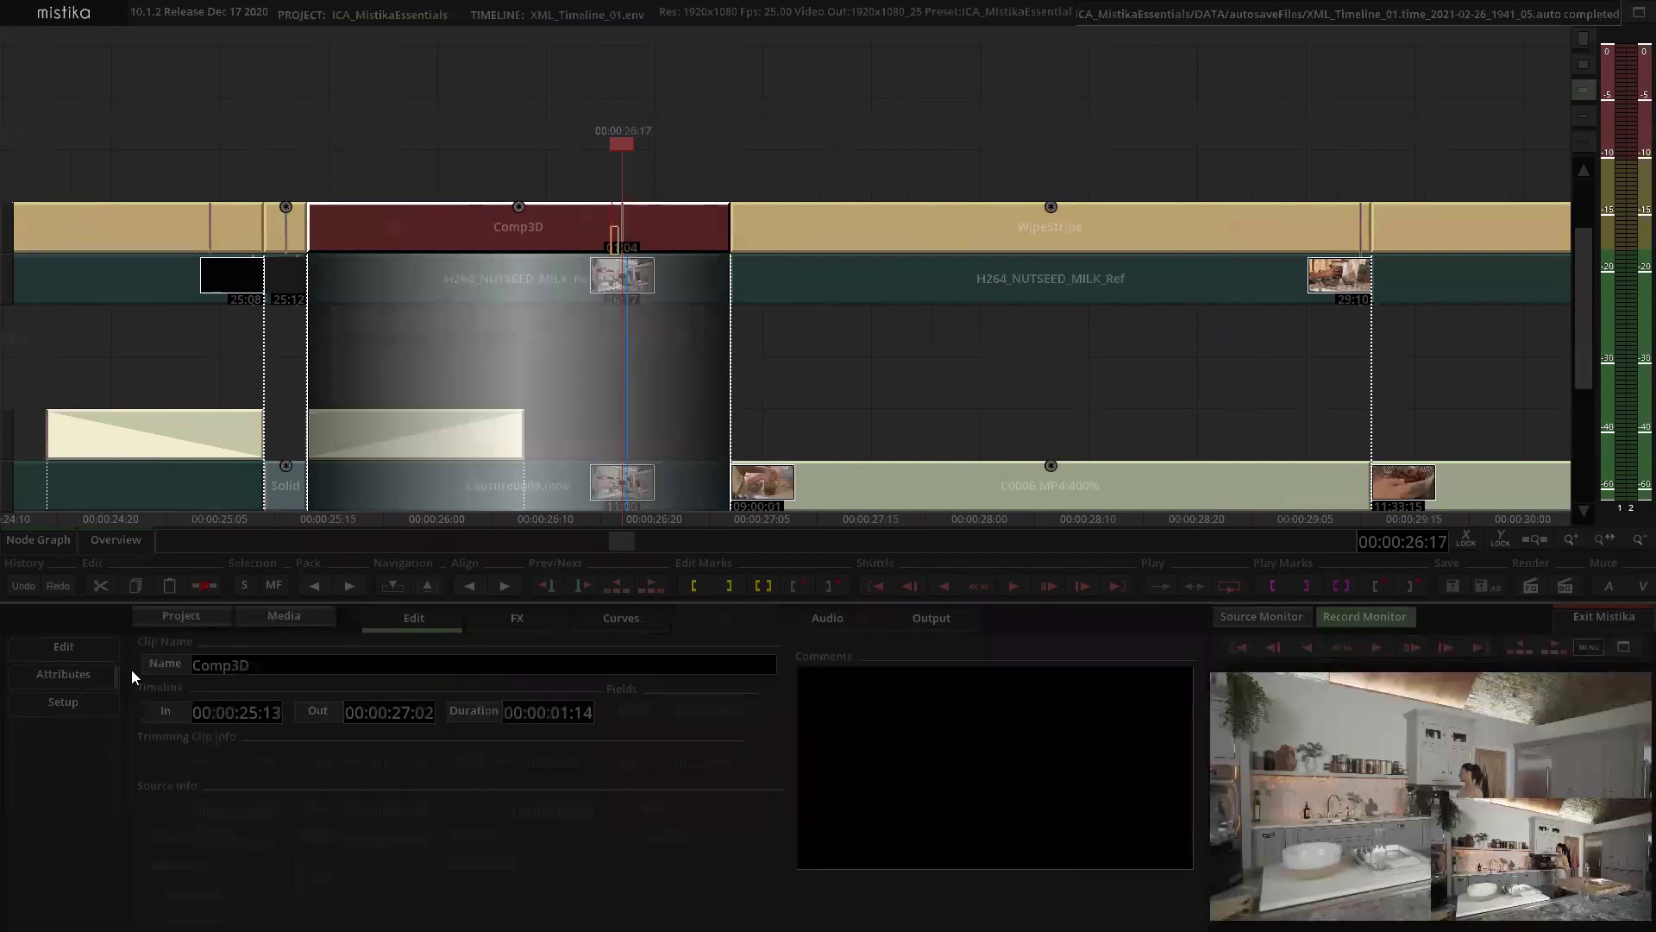
key(BackSpace)
key(BackSpace)
key(BackSpace)
key(BackSpace)
key(BackSpace)
key(BackSpace)
text(ConformCheck-Pi)
click(70, 803)
click(616, 148)
Step: Save the ConformCheck-PiP effect as a preset named ConformCheck_PiP in the GLOBAL_PRESETS folder
double_click(625, 221)
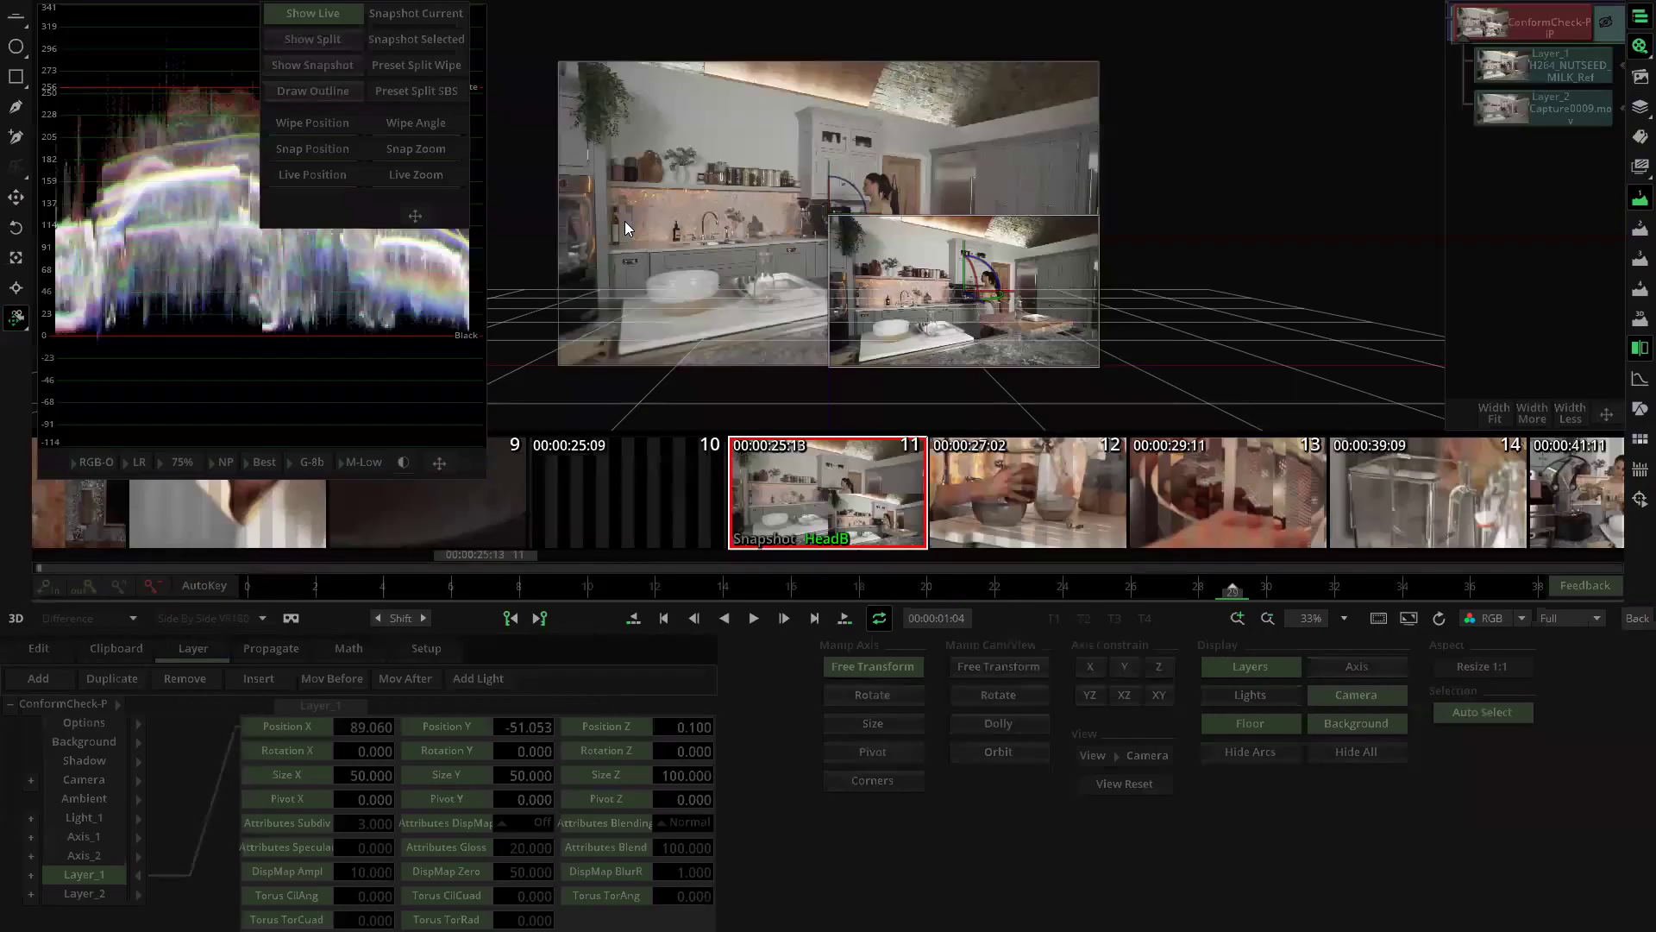
click(1639, 80)
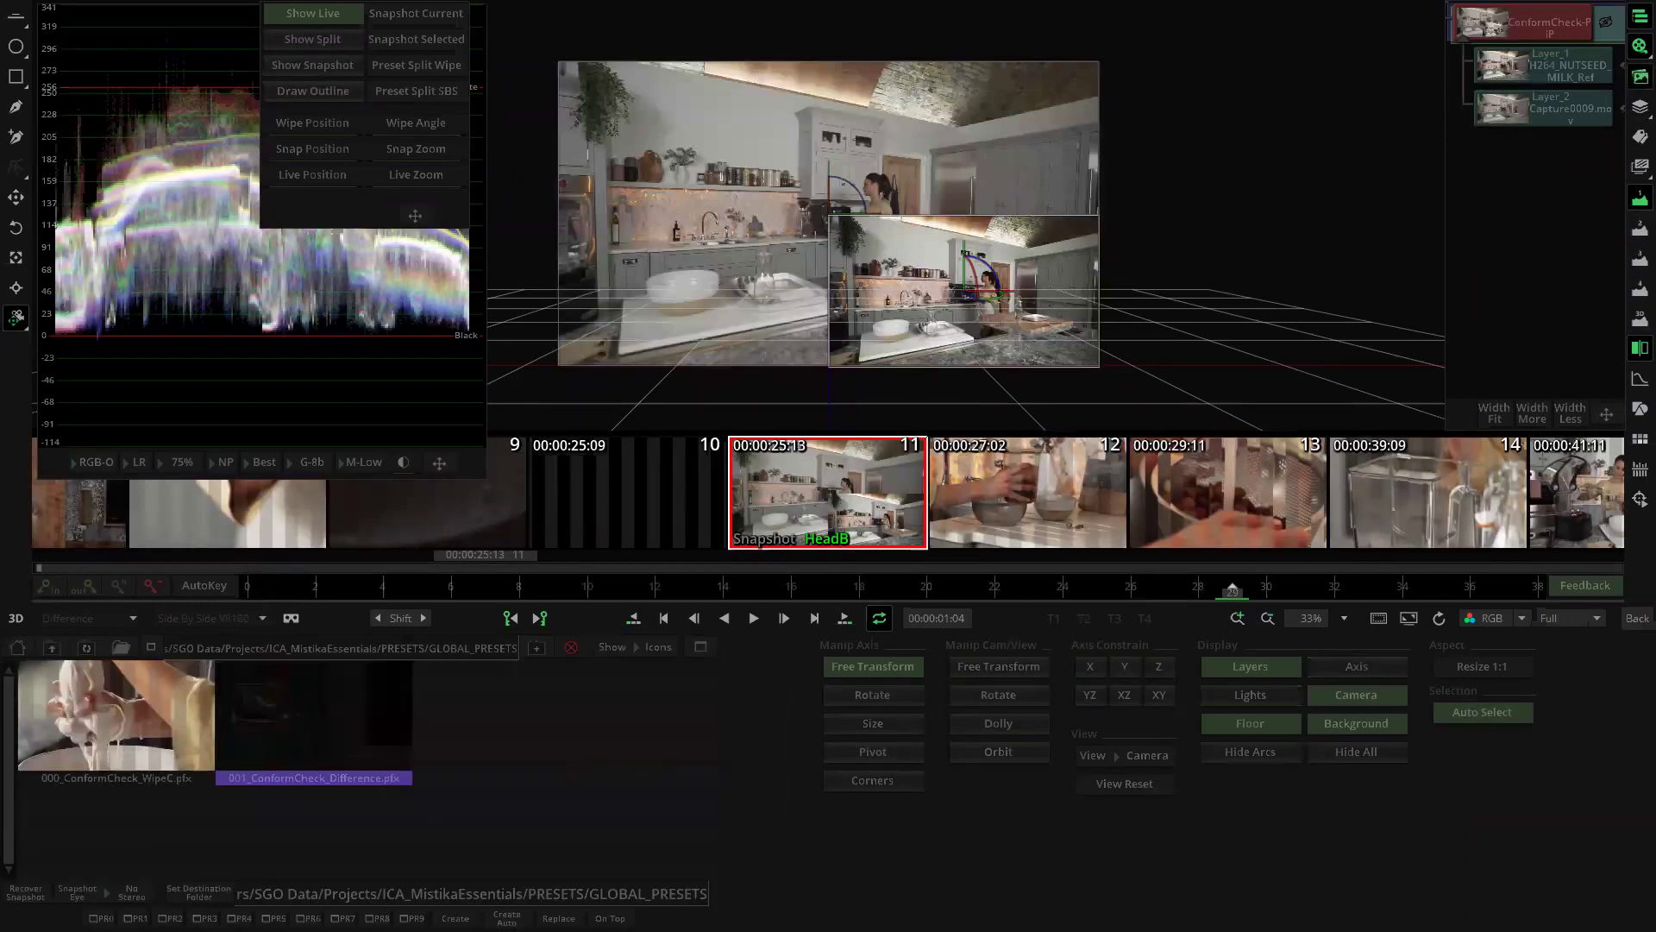
click(457, 918)
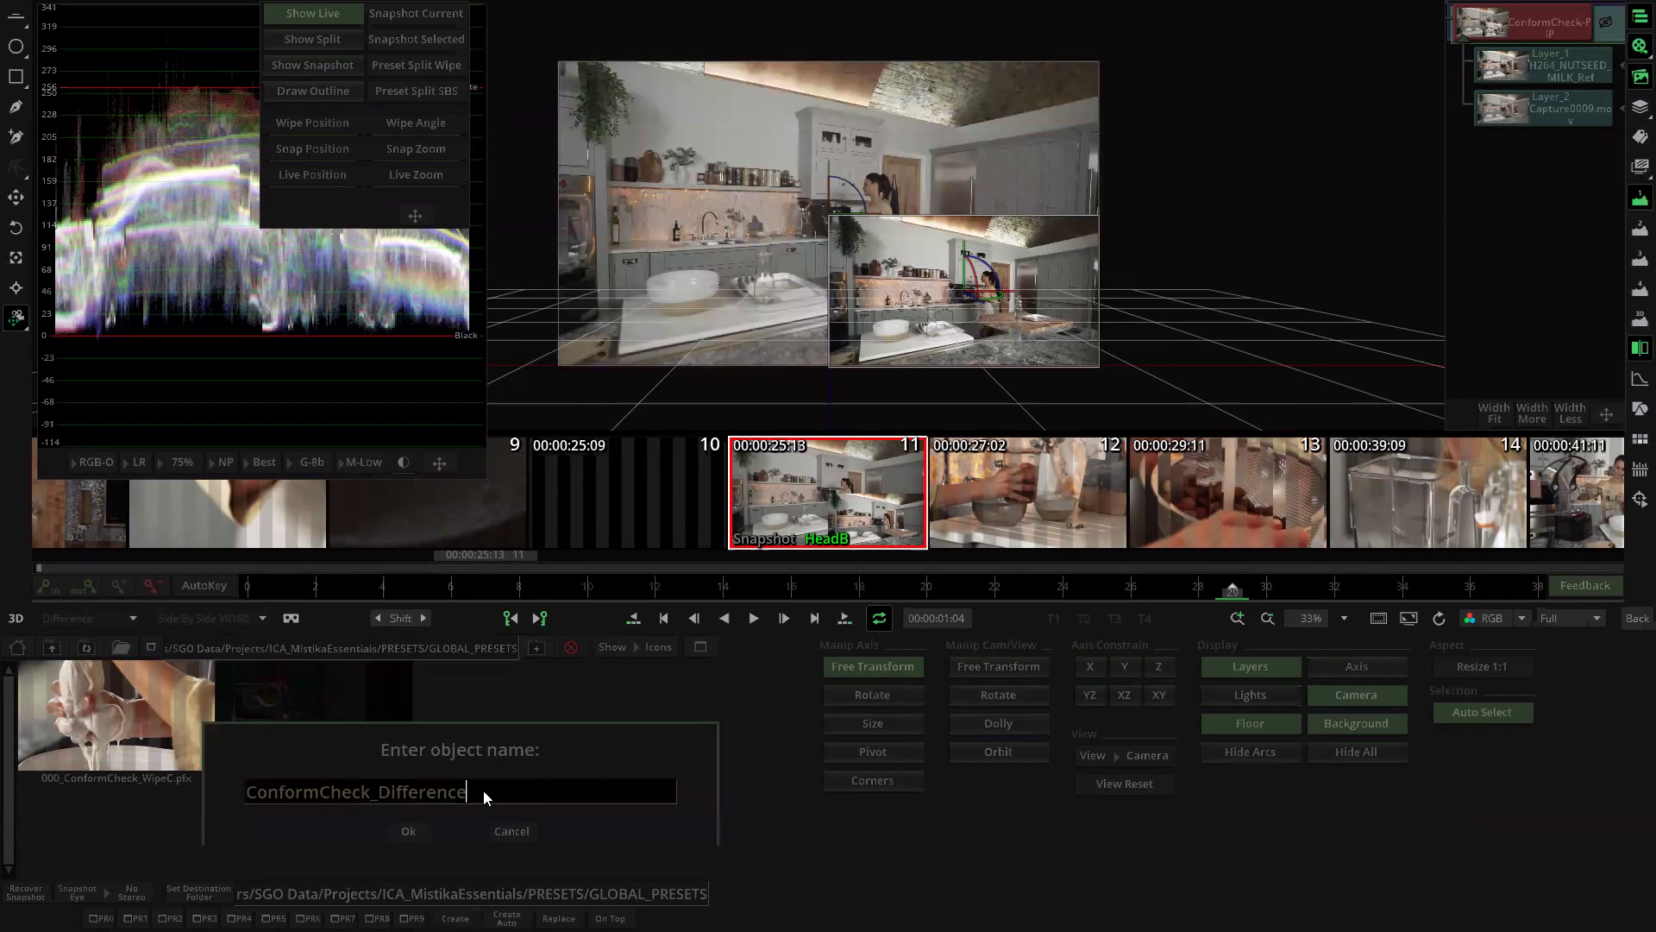
key(BackSpace)
key(BackSpace)
key(BackSpace)
key(BackSpace)
key(BackSpace)
key(BackSpace)
key(BackSpace)
key(BackSpace)
key(BackSpace)
text(PiP)
click(408, 831)
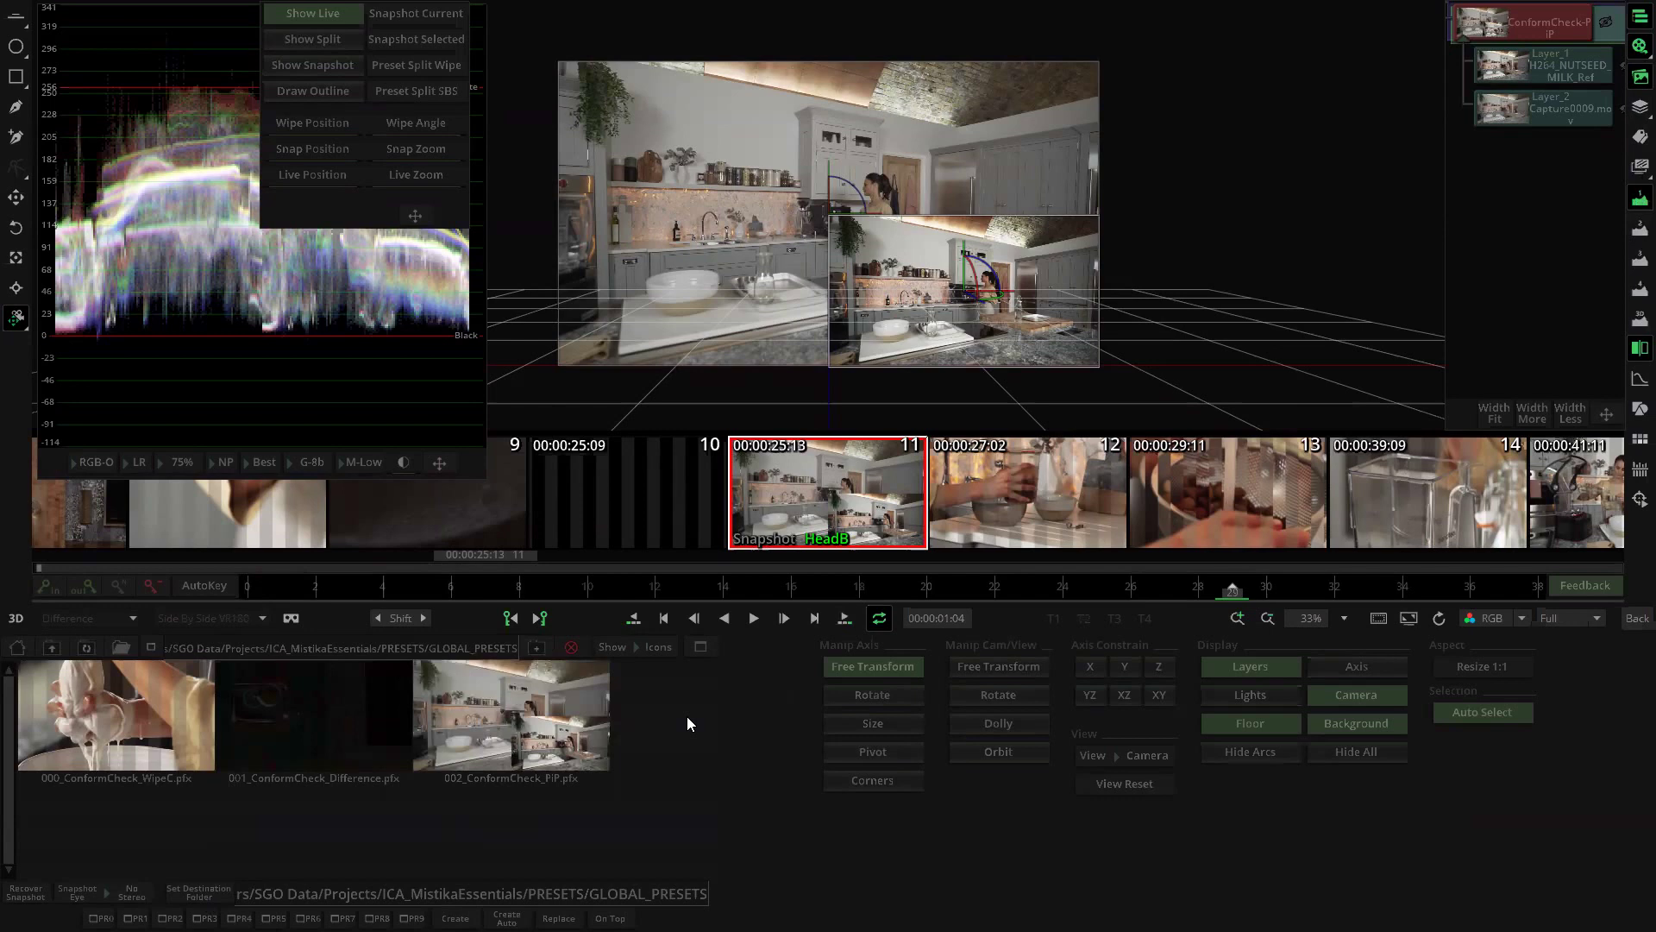
Step: Reopen the ConformCheck-PiP effect from the timeline to check it, and return to the timeline
click(1637, 618)
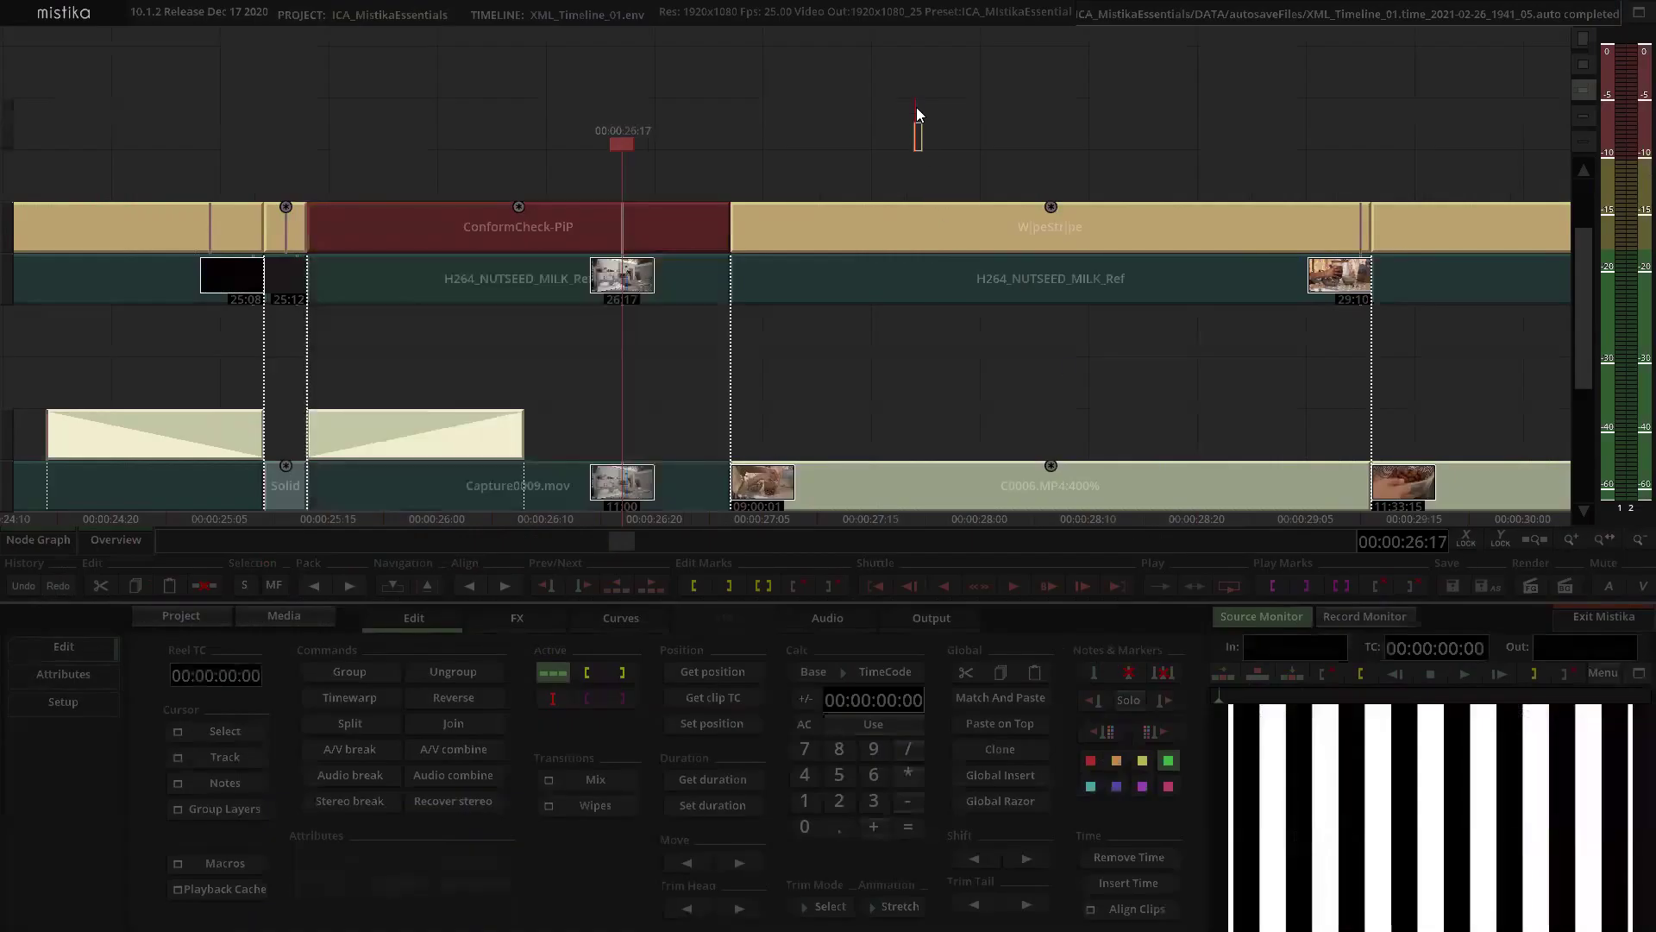
scroll(918, 107, down, 1)
click(822, 84)
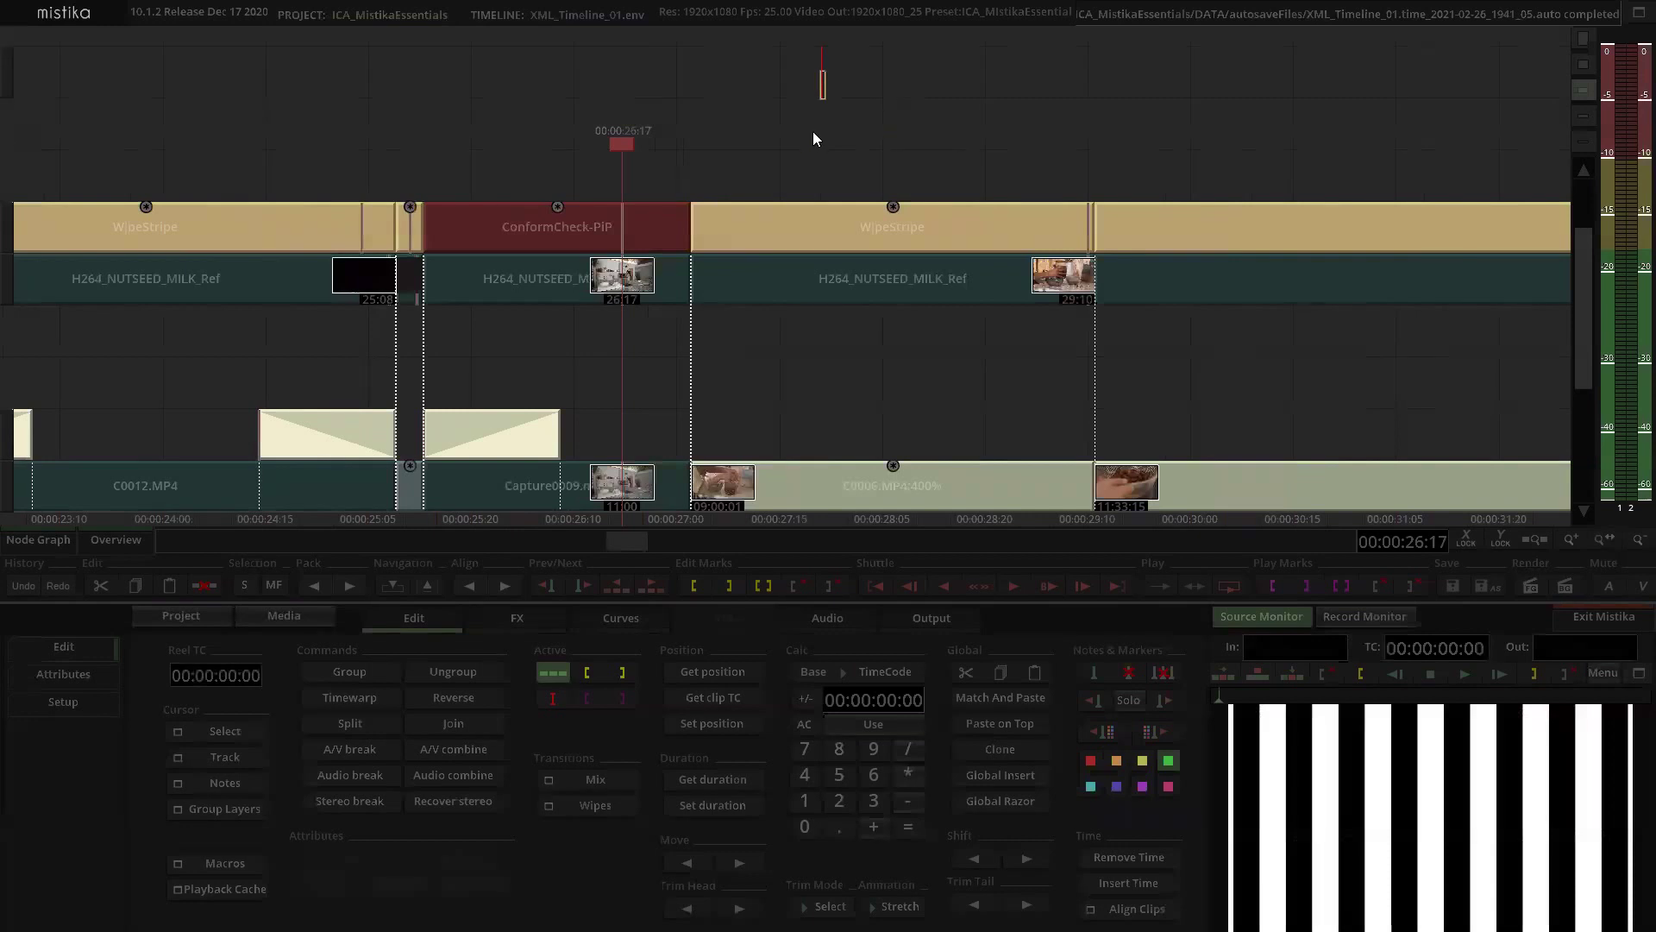
double_click(640, 230)
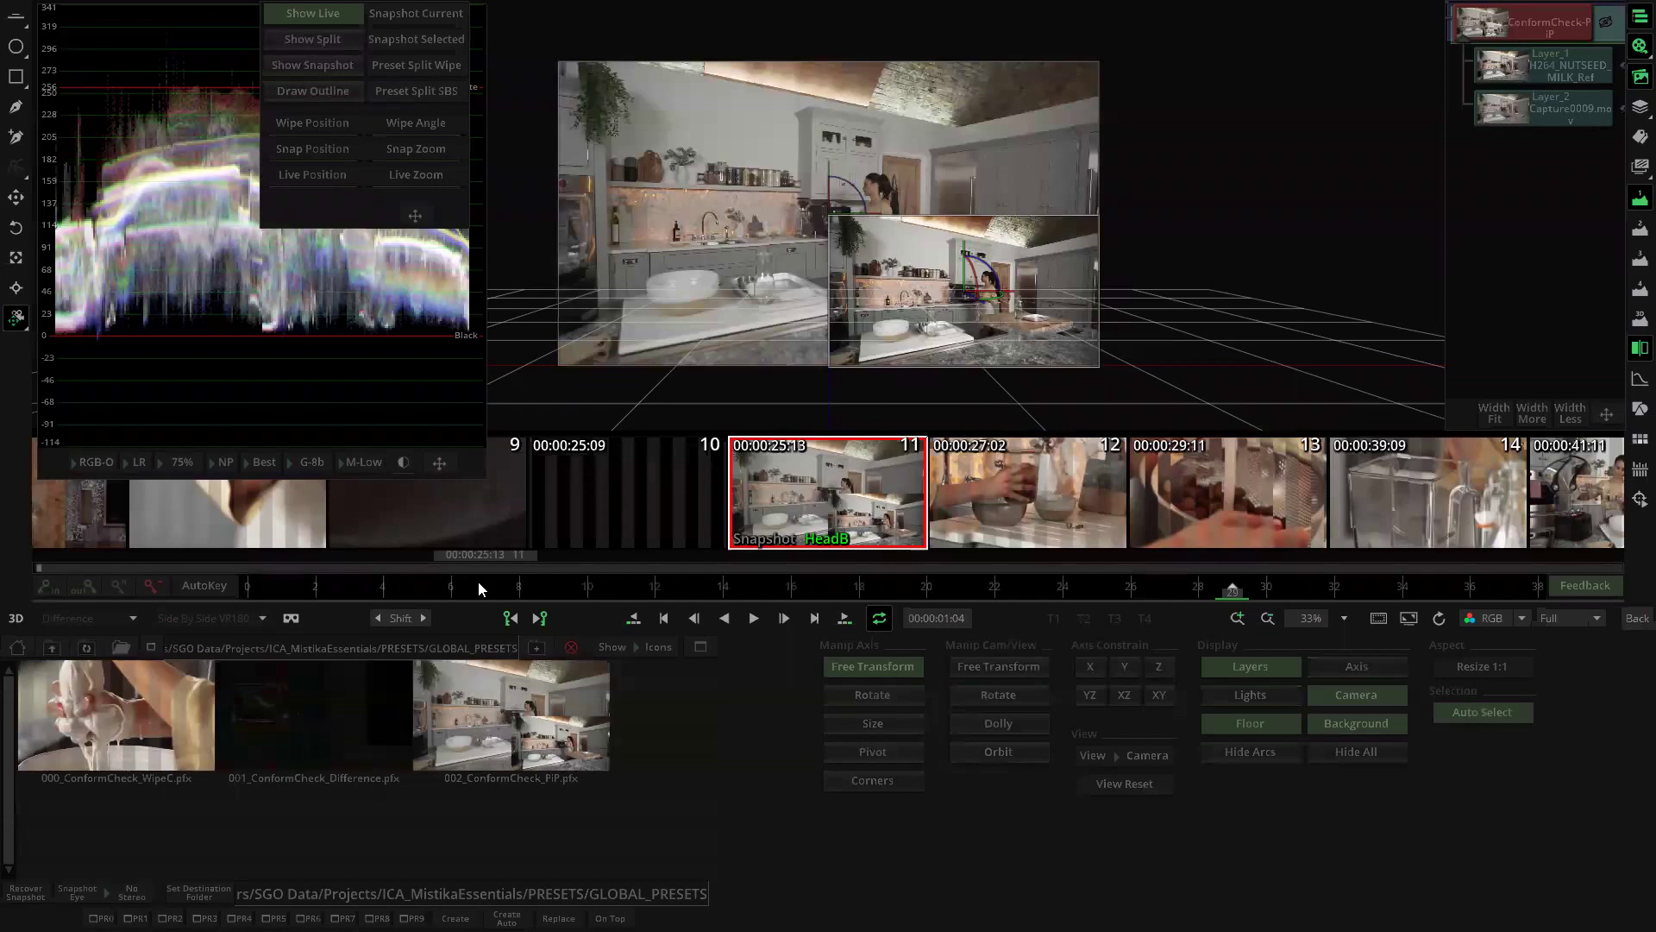
click(1637, 618)
Step: Open the WipeStripe over the C0006.MP4 shot and examine its stripe comparison of reference and source
click(848, 136)
mouse_move(932, 138)
mouse_down()
mouse_move(746, 119)
mouse_move(693, 141)
mouse_up()
click(694, 141)
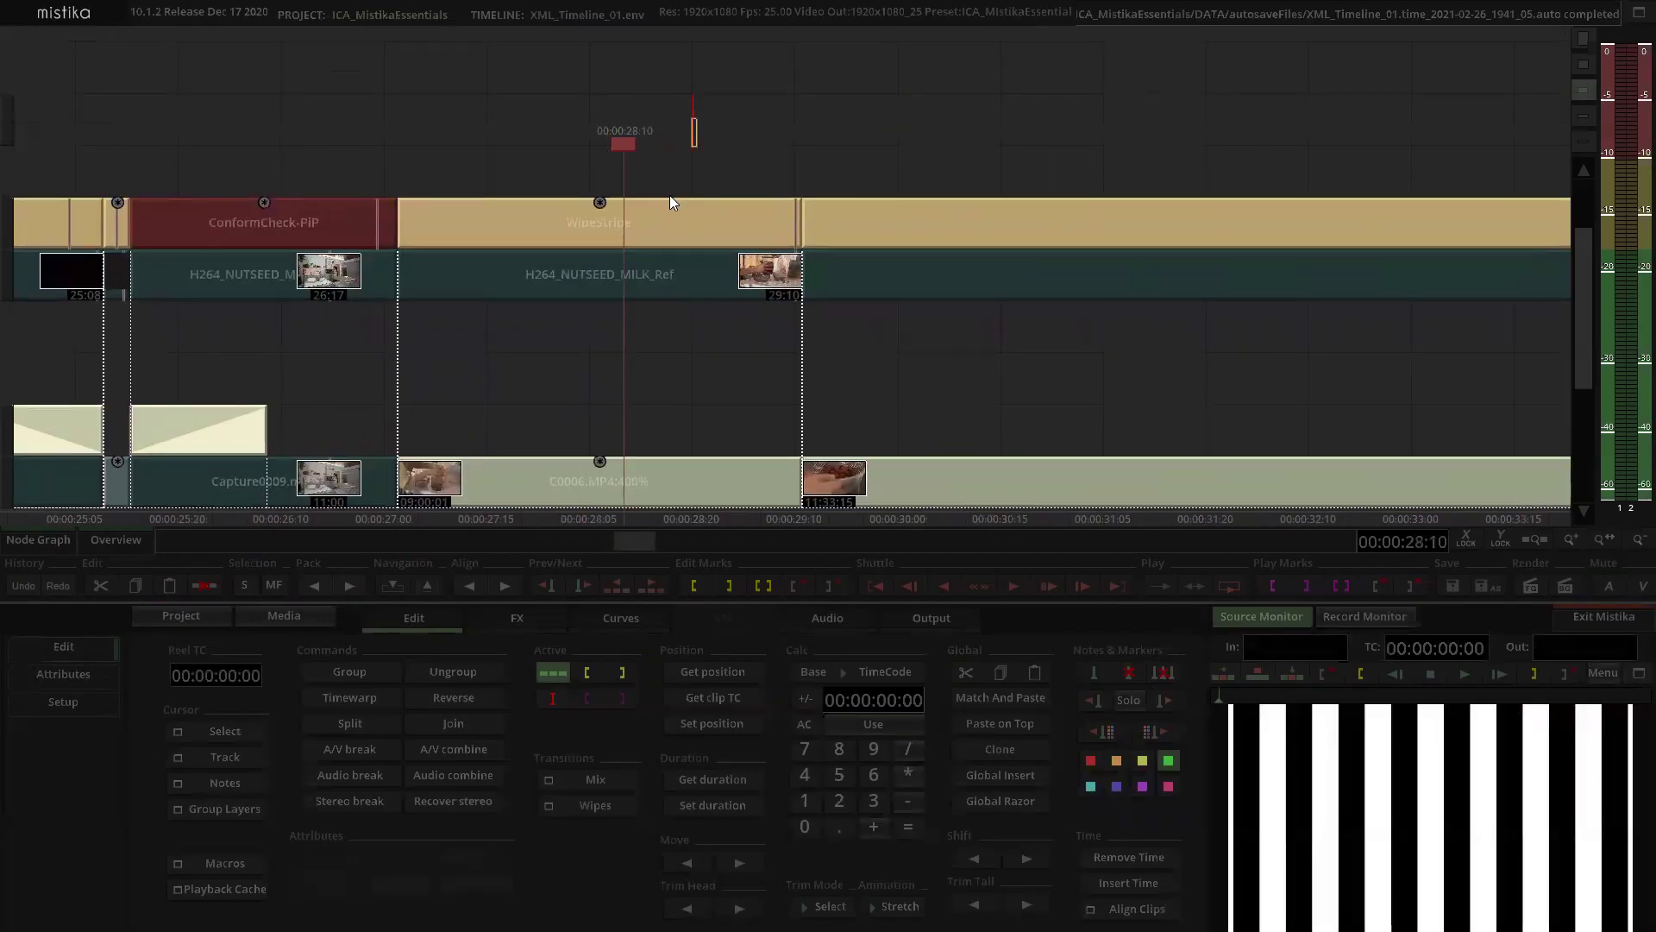
double_click(666, 214)
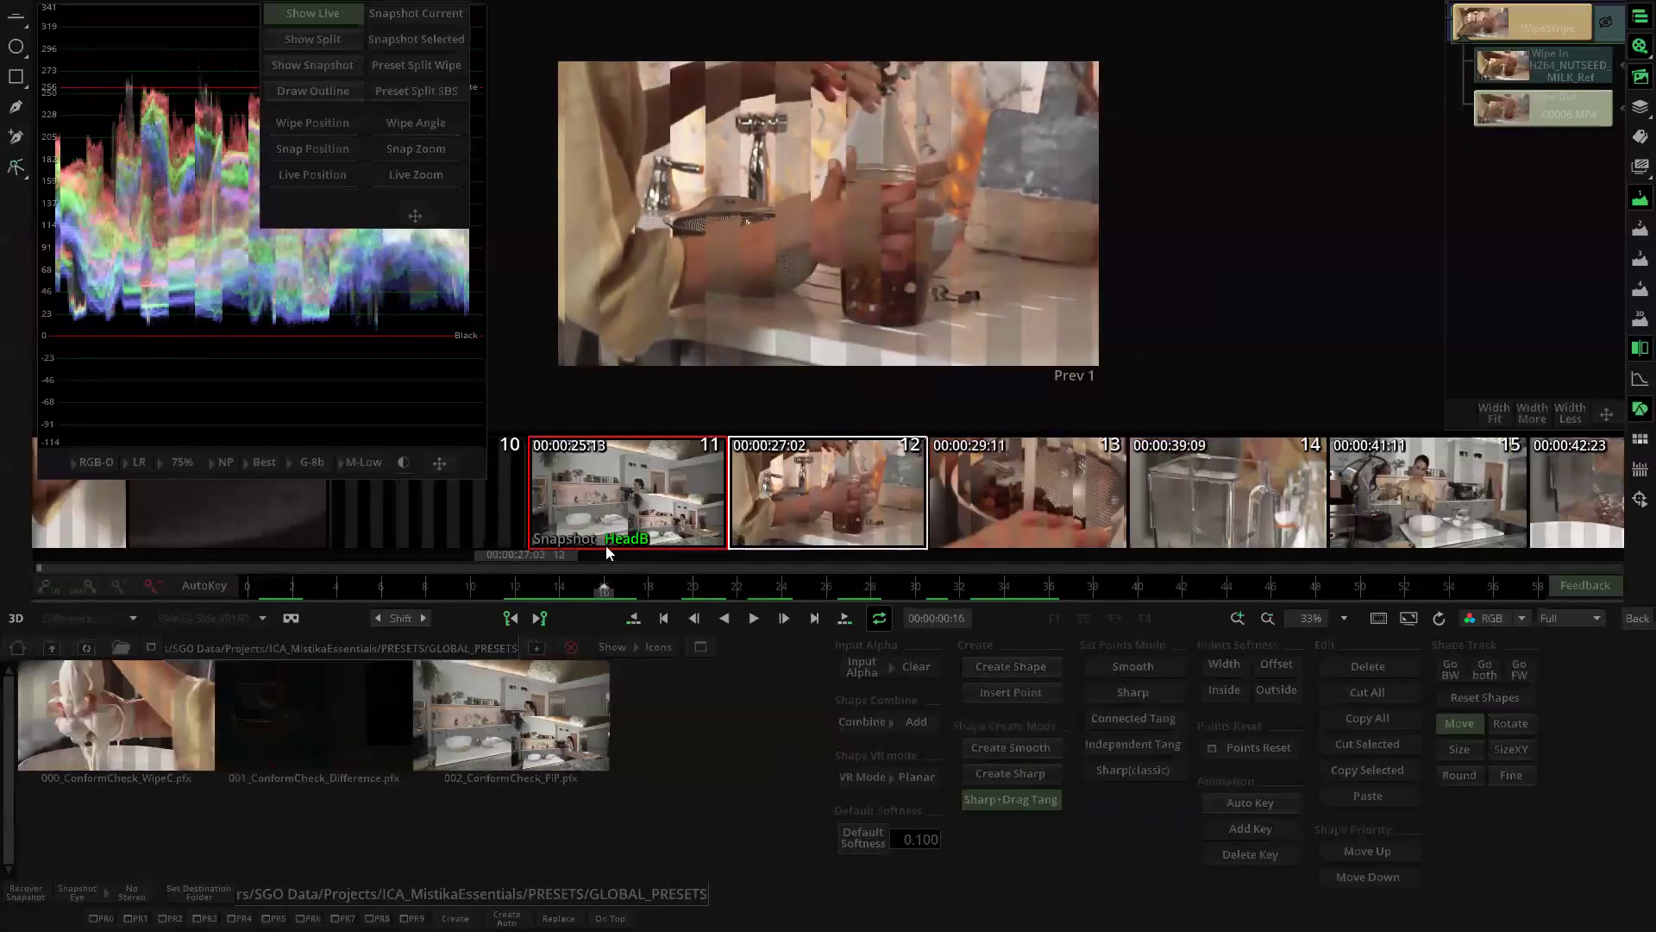
click(1551, 115)
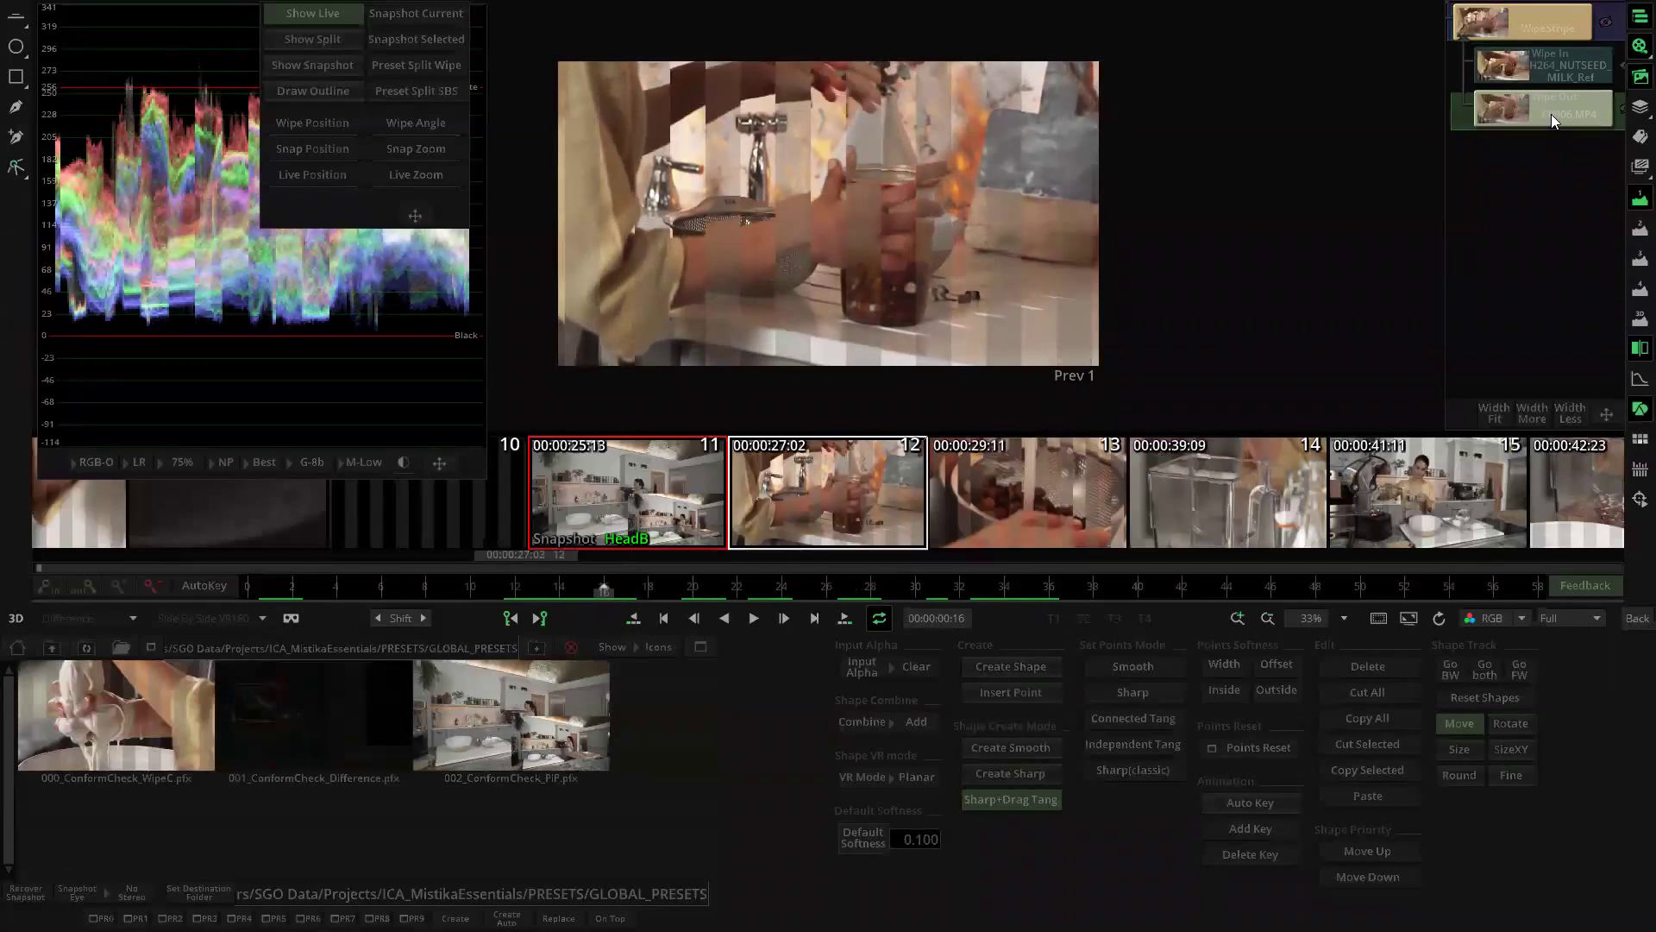
Step: Replace the WipeStripe over the C0006.MP4 shot with a Non Linear Mix spanning both the reference and source clips
click(1633, 621)
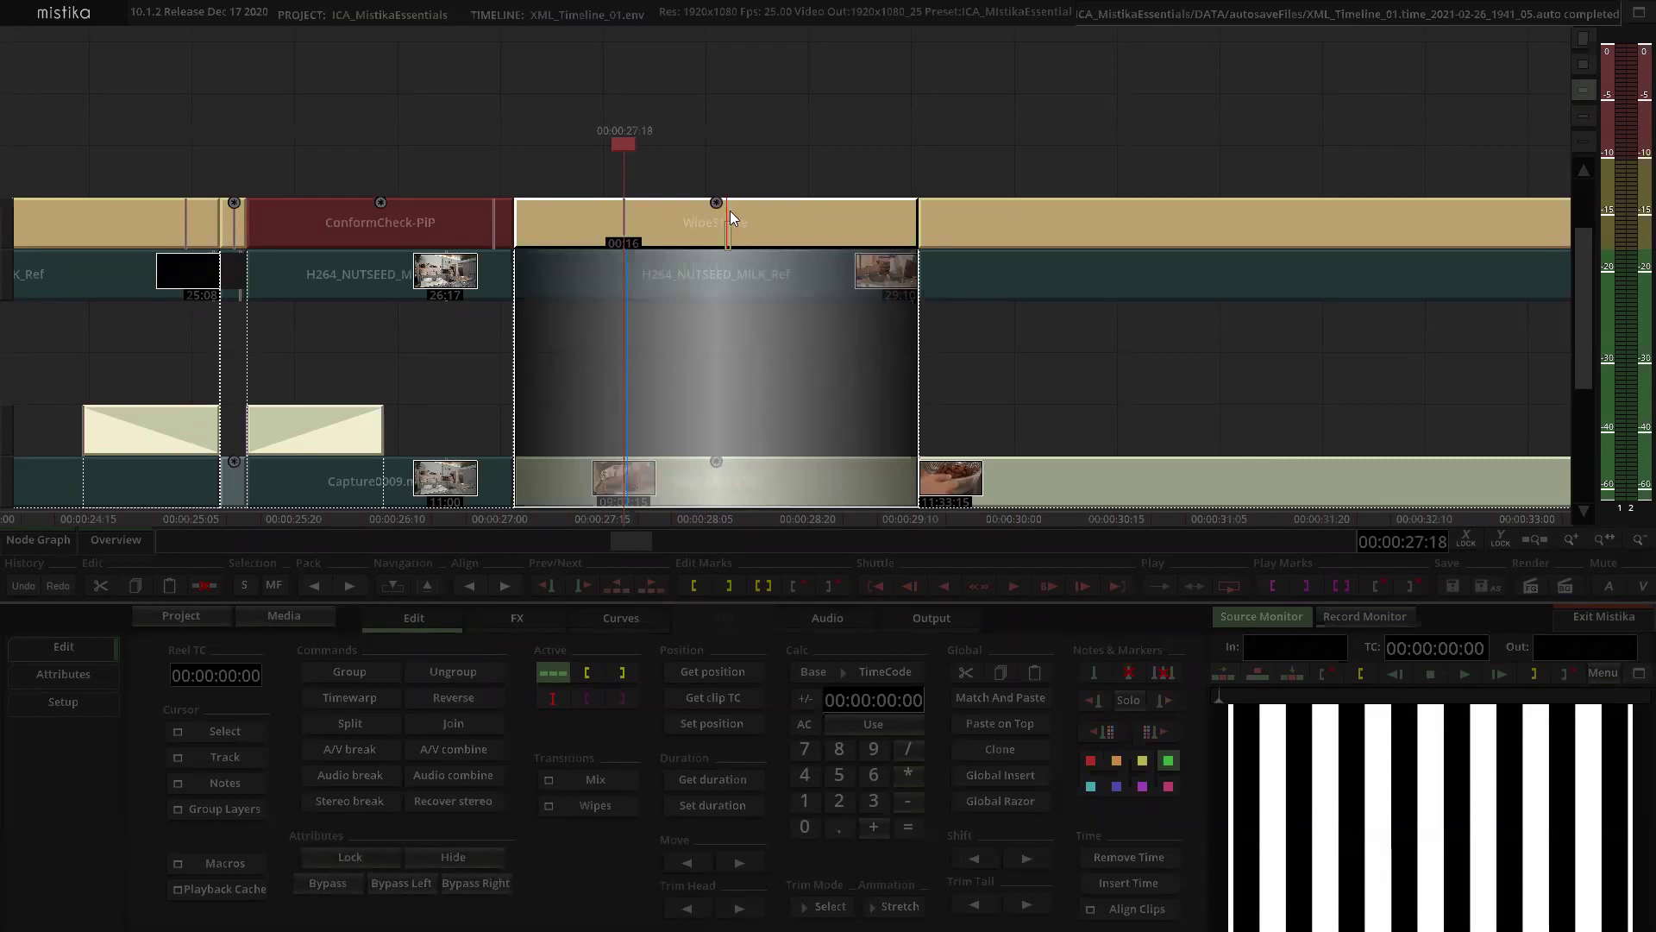
key(Delete)
click(694, 260)
click(595, 781)
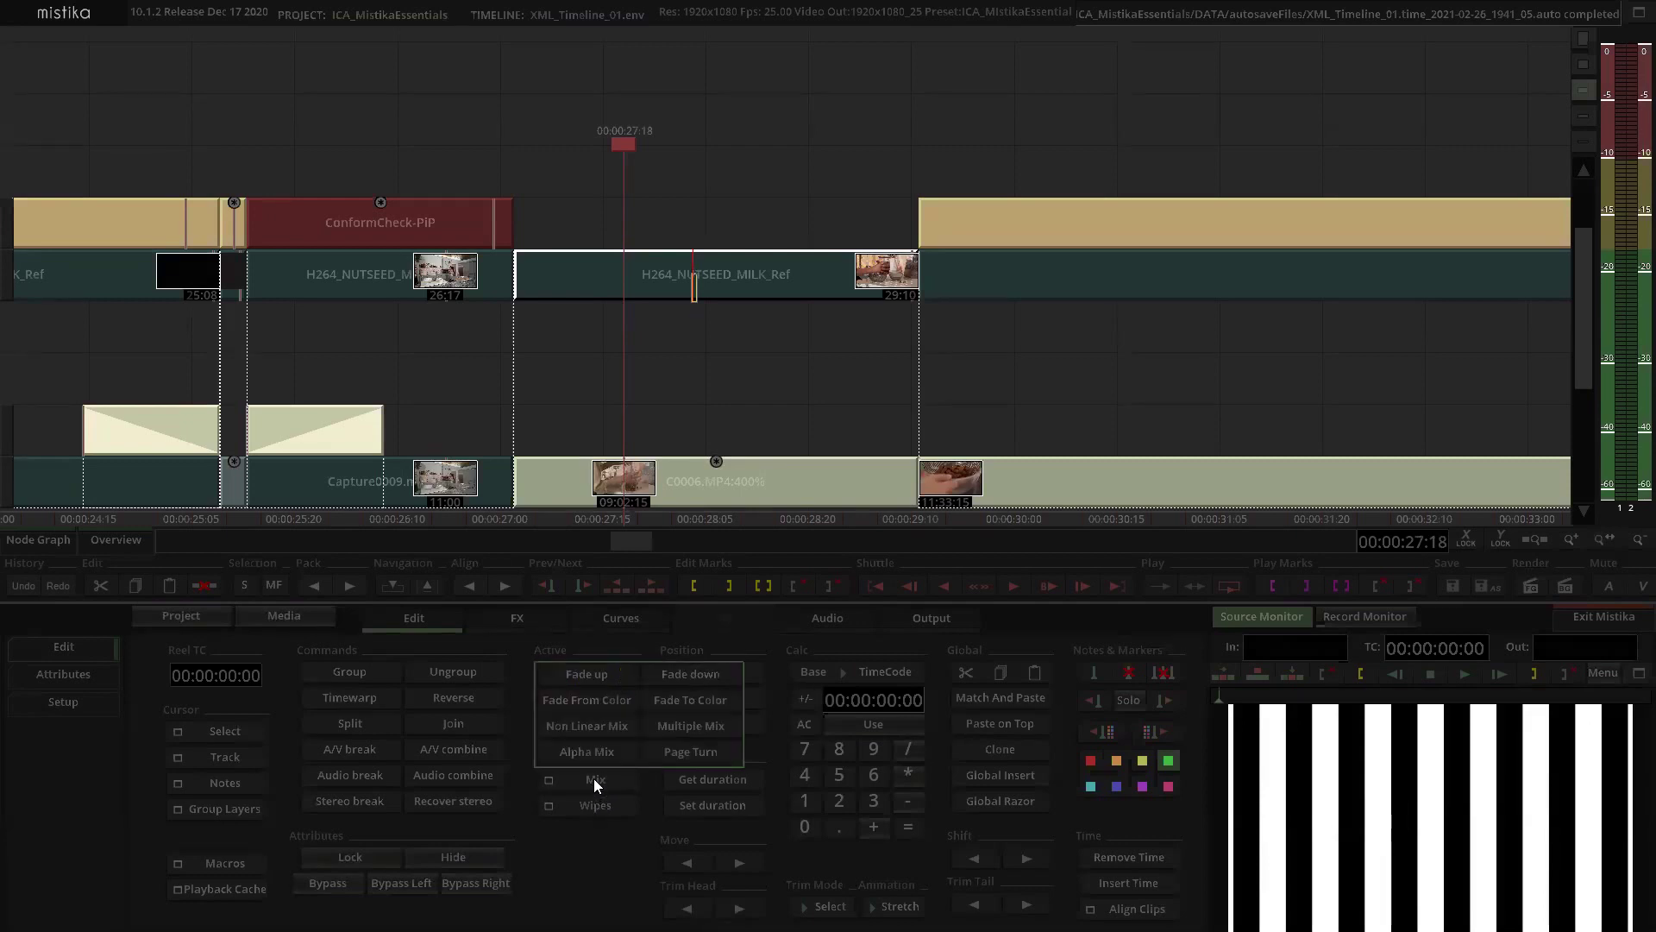
click(617, 728)
click(714, 199)
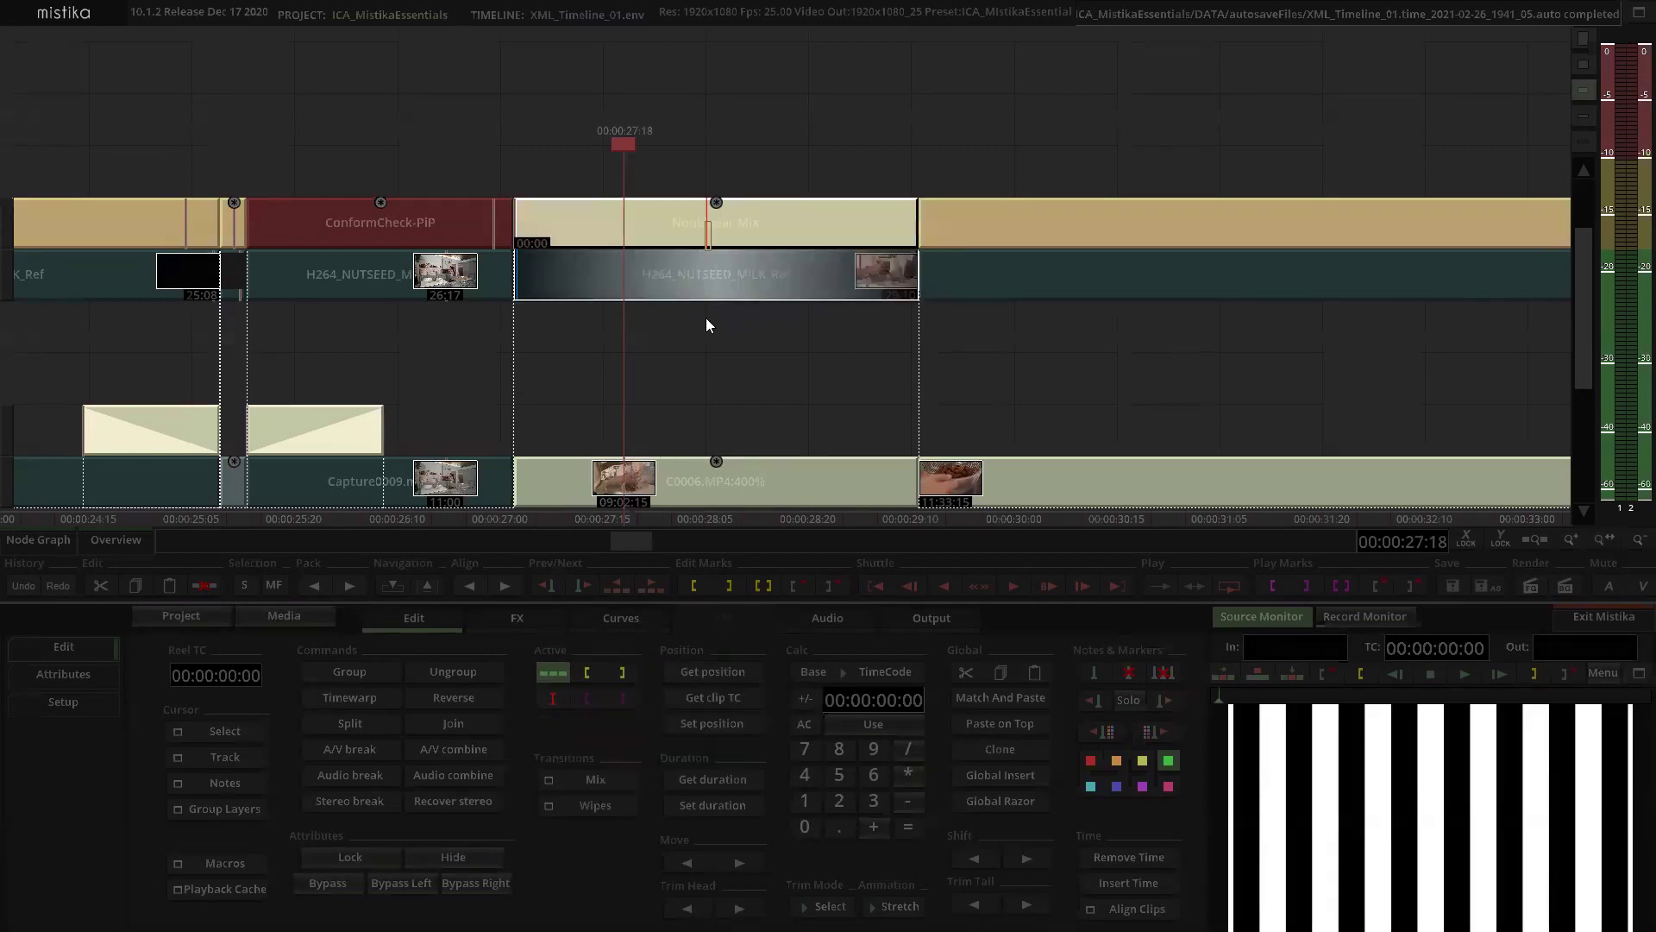
drag(699, 304, 721, 490)
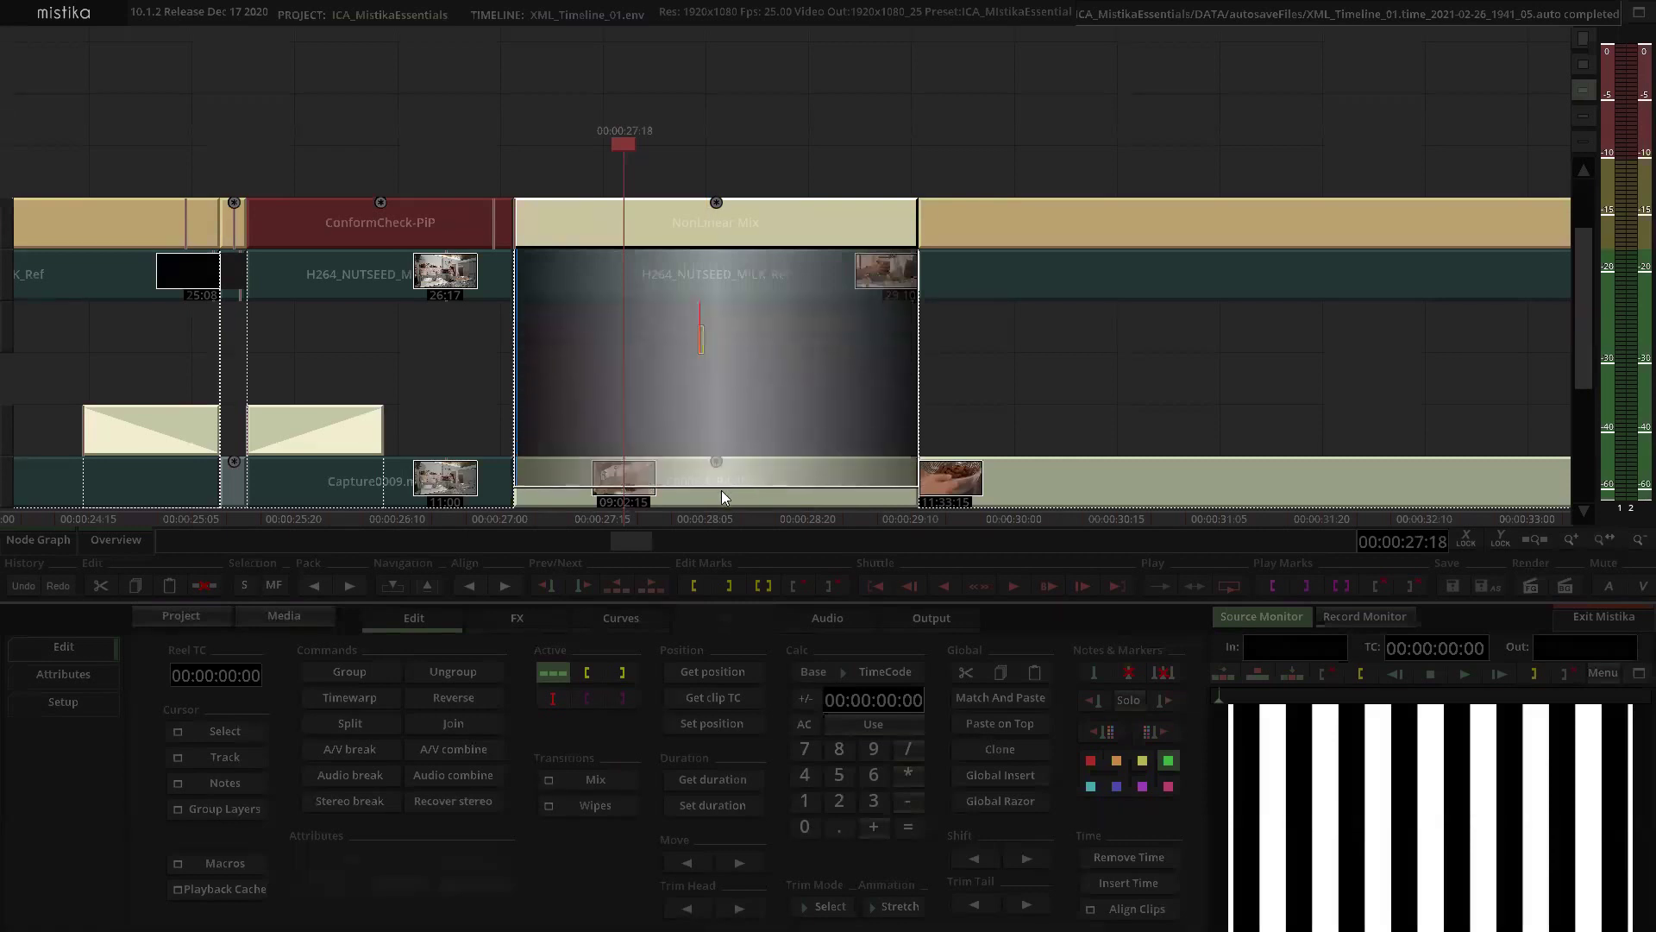
Step: Open the Non Linear Mix and scrub through the shot to compare the blended reference and source
double_click(713, 231)
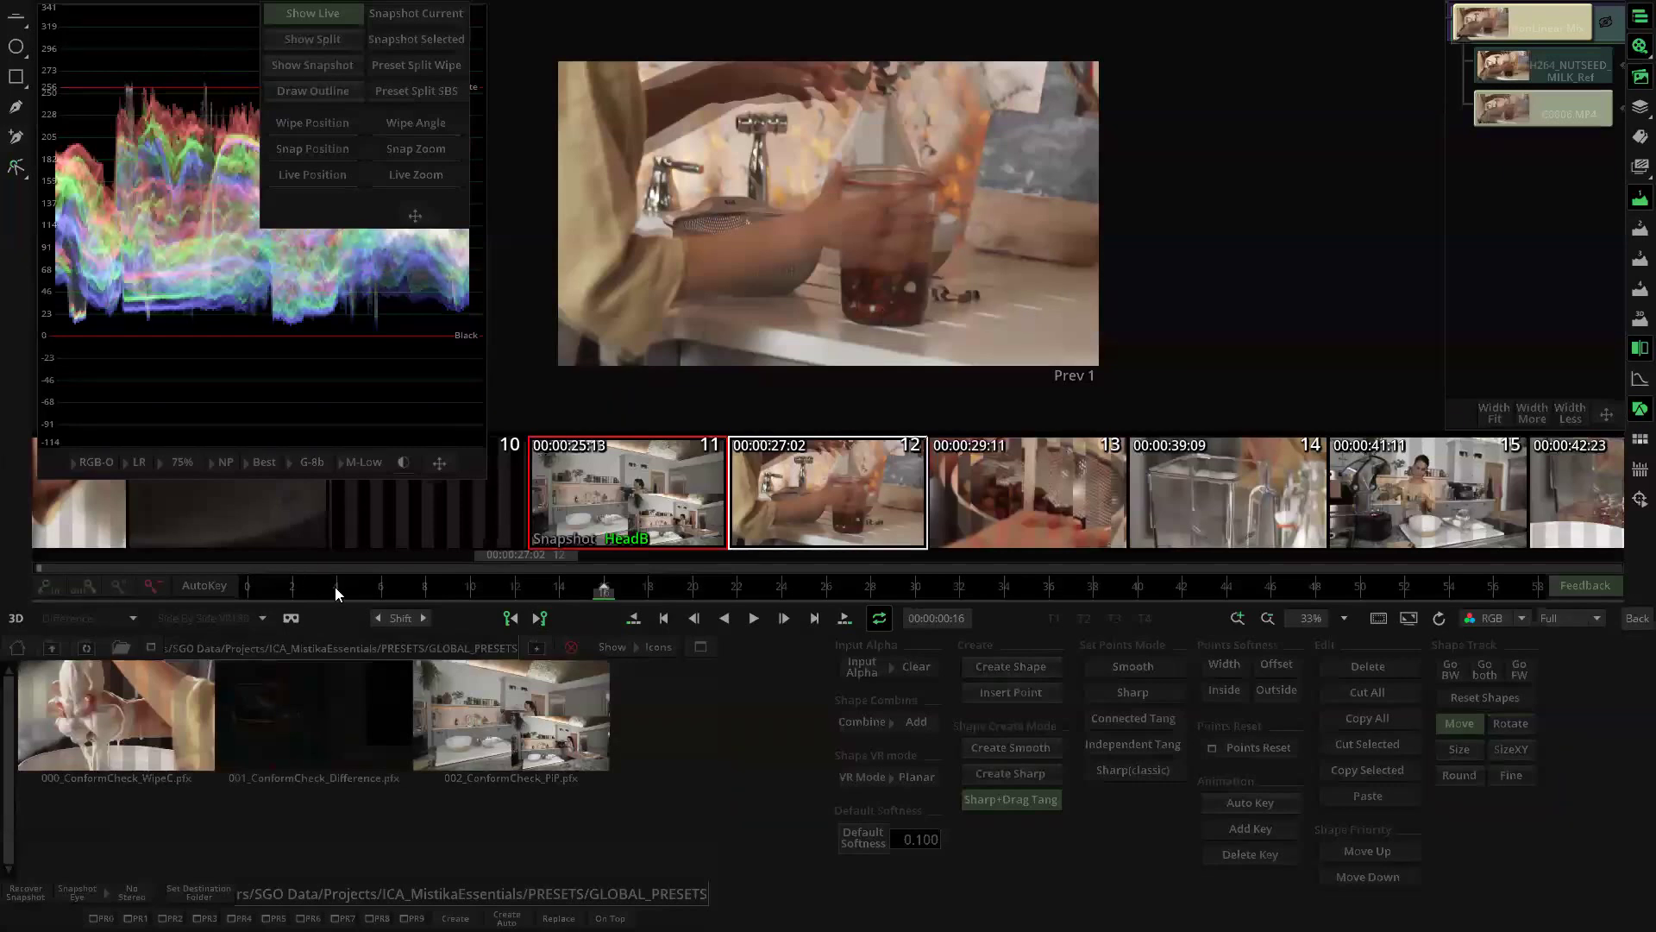
click(1550, 113)
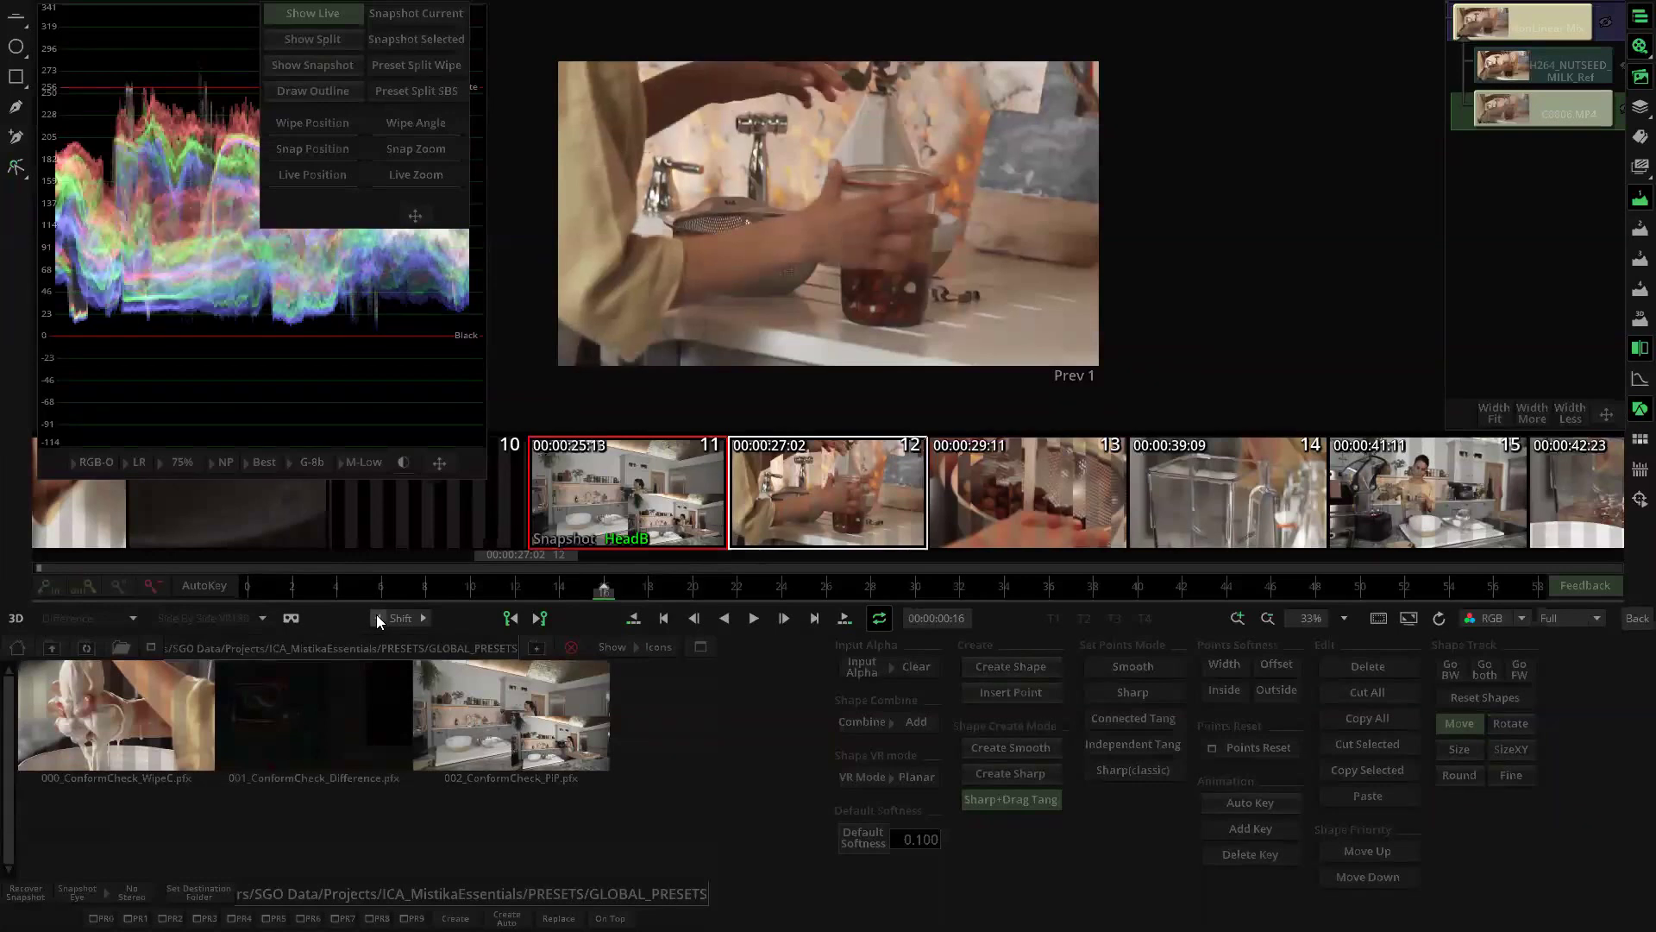
drag(585, 583, 276, 567)
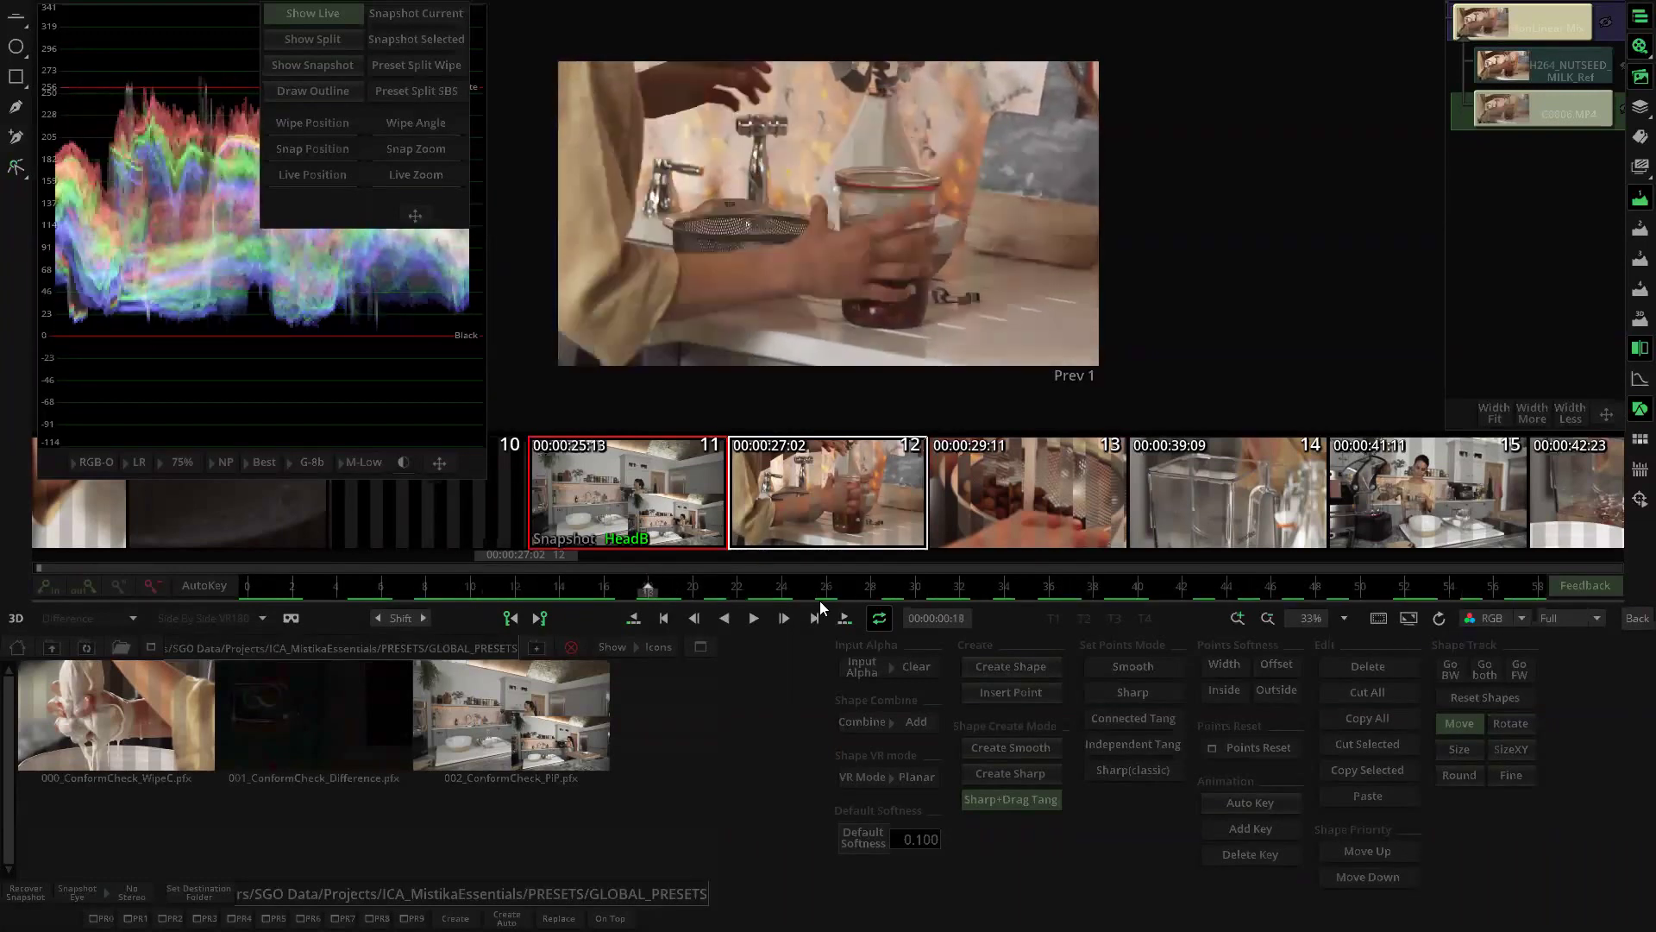
Step: Rename the Non Linear Mix on the timeline as ConformCheck_Mix50
click(1635, 620)
click(673, 216)
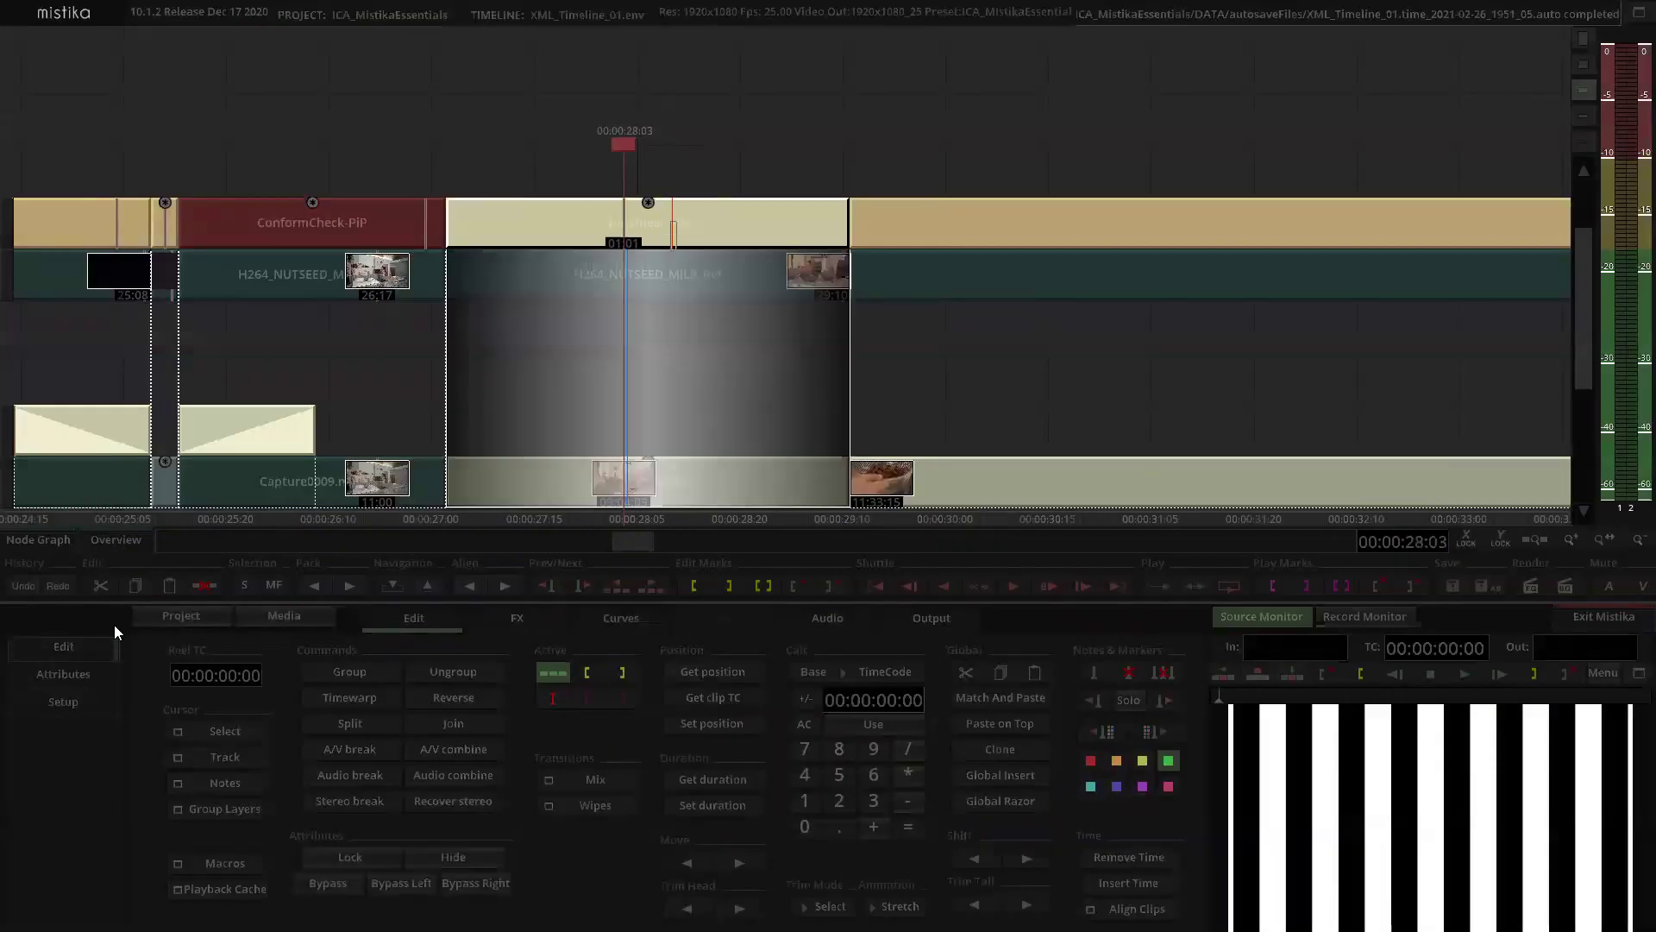
click(82, 681)
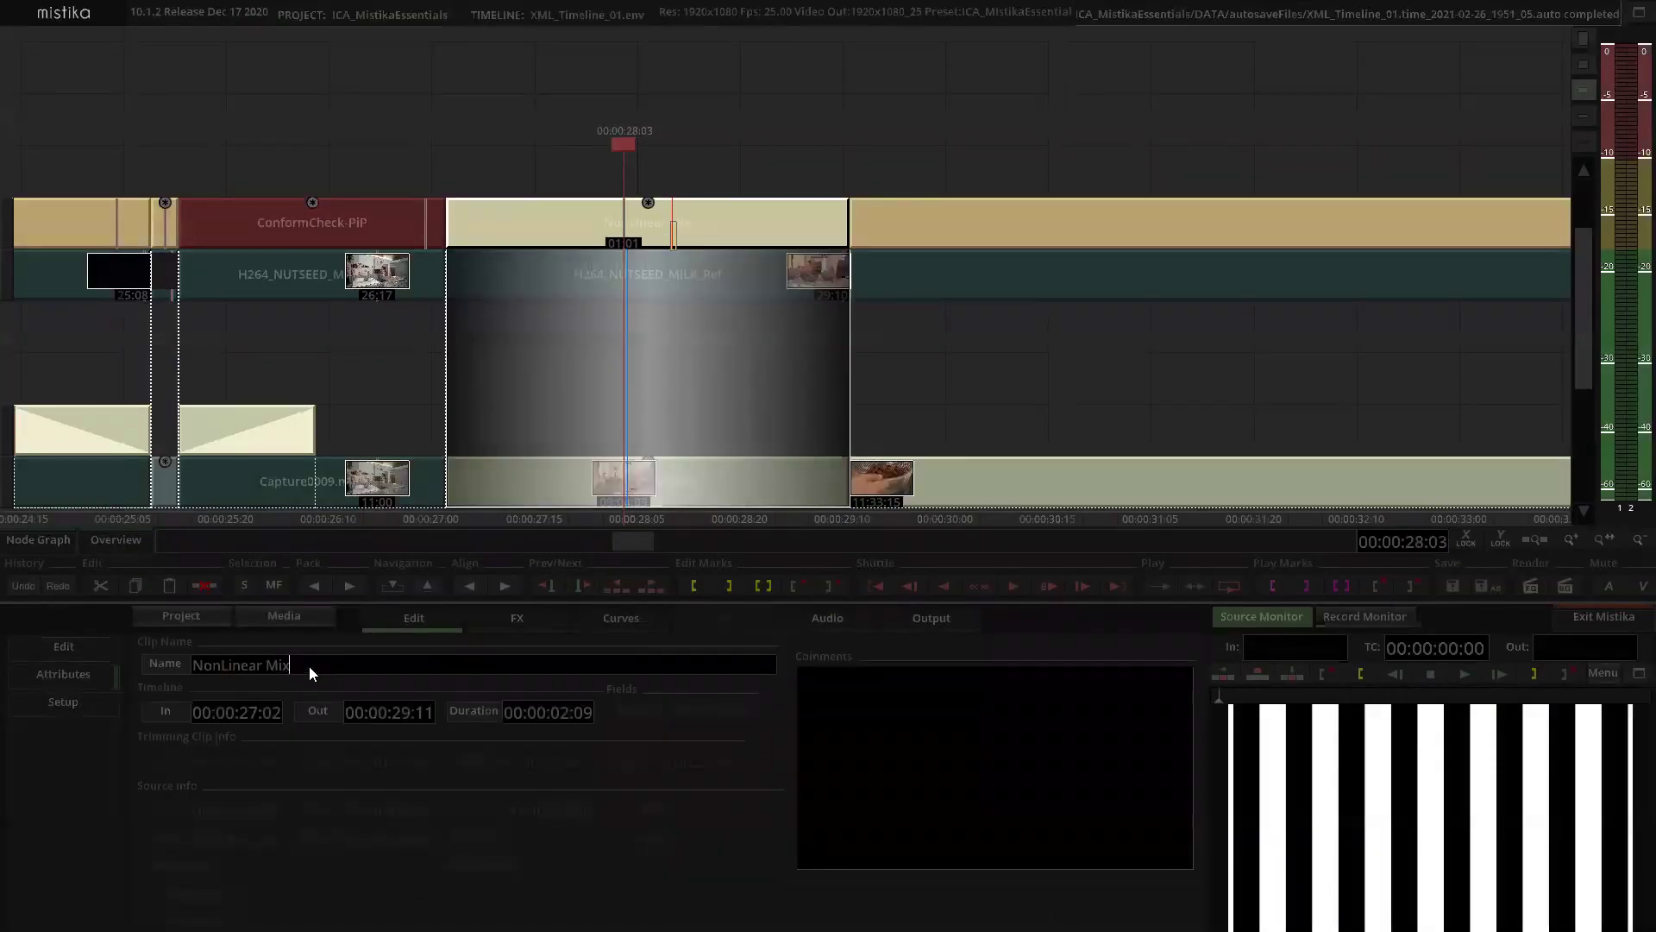
key(BackSpace)
key(BackSpace)
key(BackSpace)
key(BackSpace)
key(BackSpace)
key(BackSpace)
key(BackSpace)
key(BackSpace)
key(BackSpace)
key(BackSpace)
key(BackSpace)
text(ConformCheck Mix50)
click(790, 332)
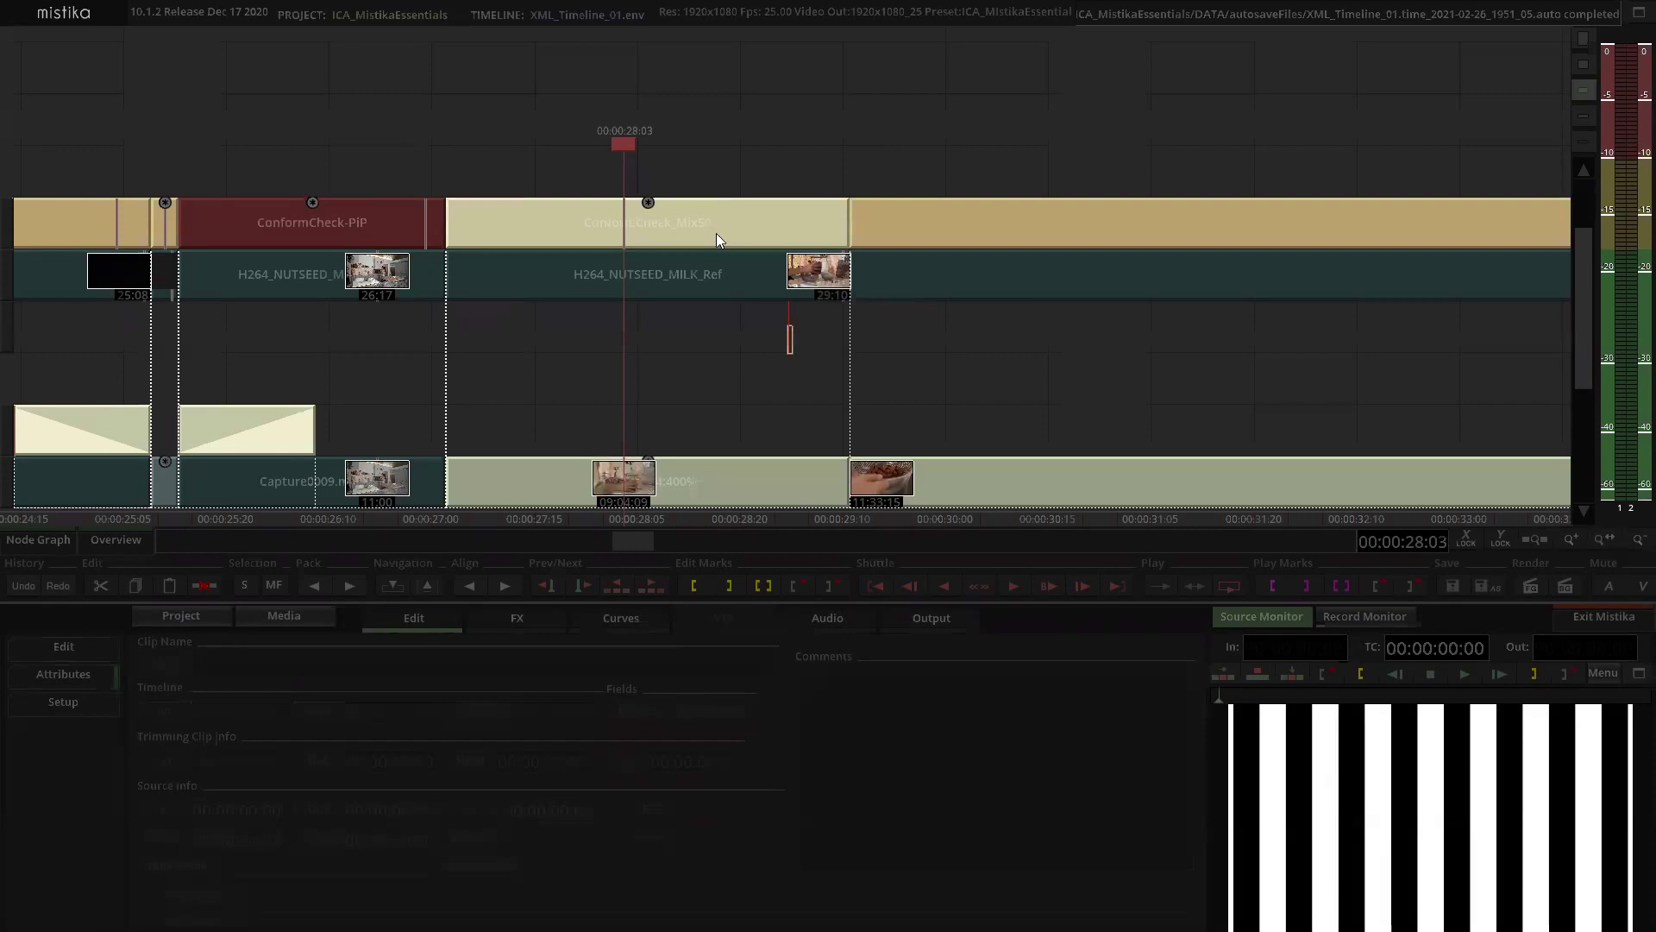
Step: Inspect the Blend parameter of the ConformCheck_Mix50 effect and return to the timeline
double_click(718, 229)
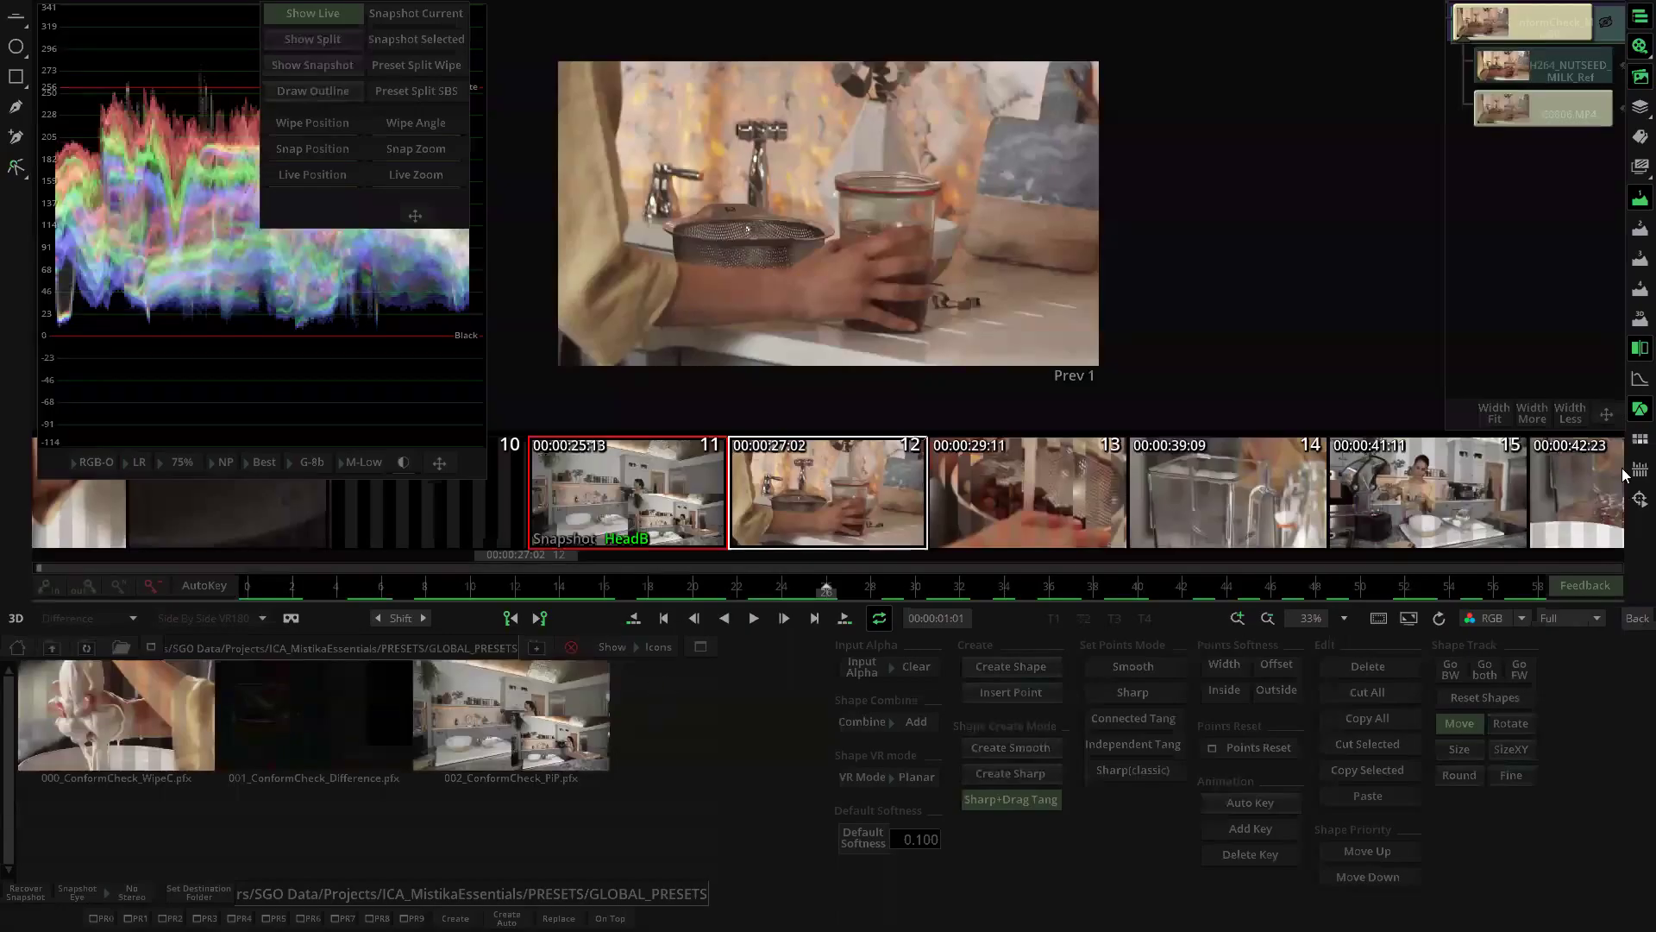
click(1640, 78)
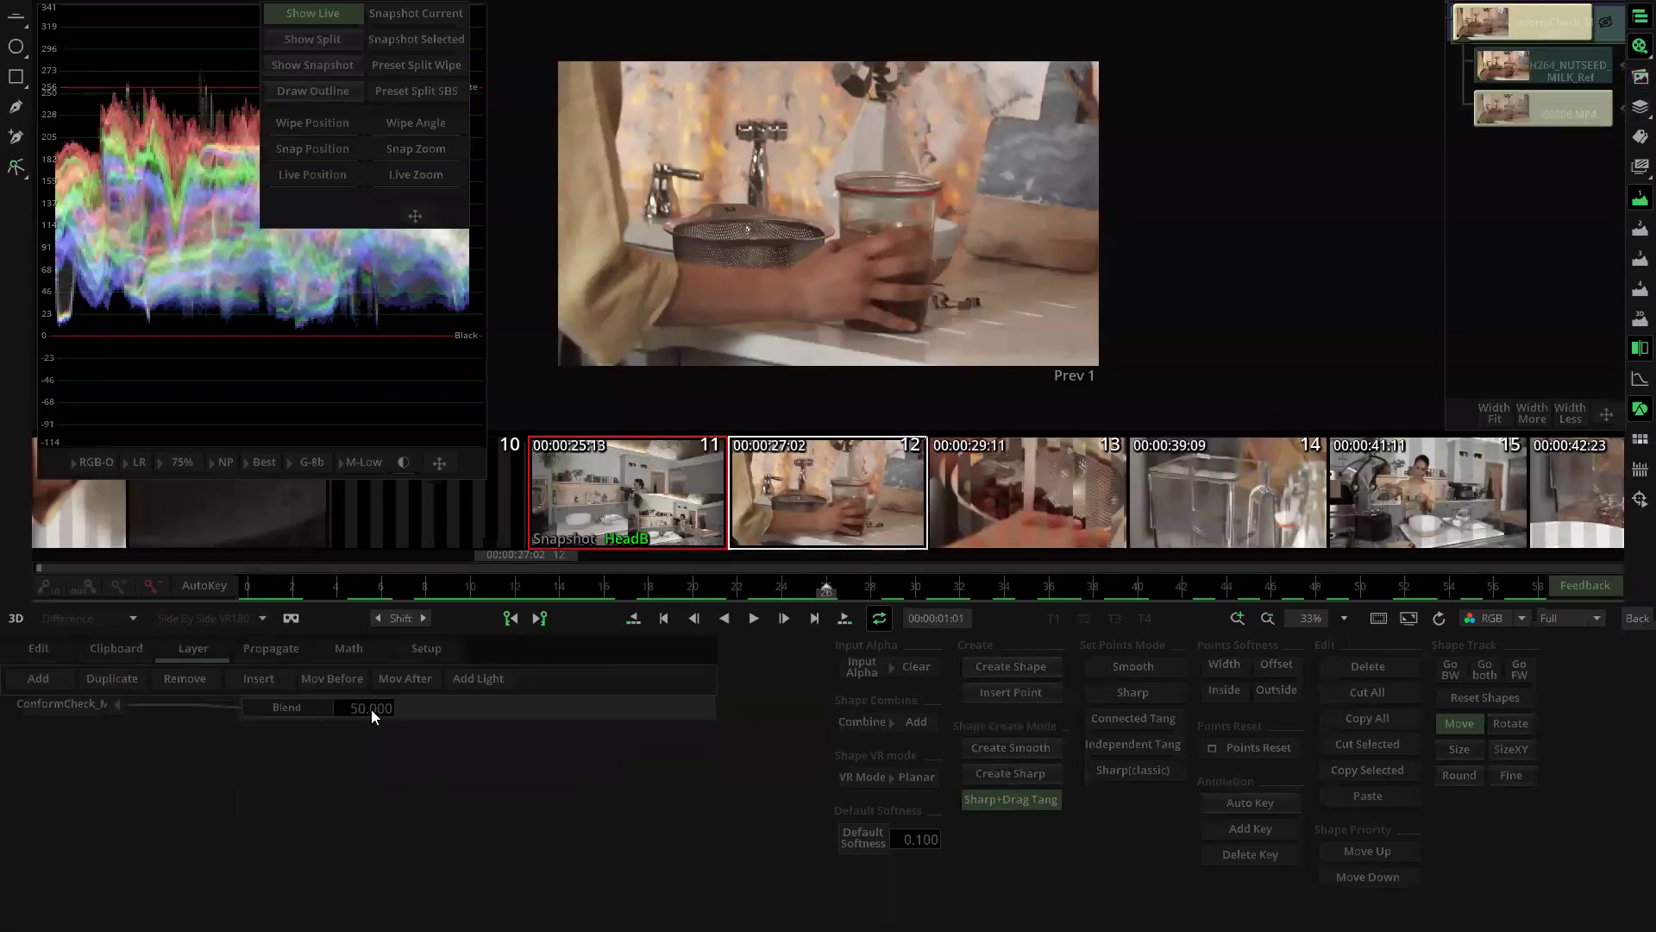
click(1637, 618)
scroll(739, 119, down, 3)
scroll(709, 161, up, 2)
Step: Save the ConformCheck_Mix50 effect as a global preset named ConformCheck_Mix50
double_click(709, 217)
click(1636, 79)
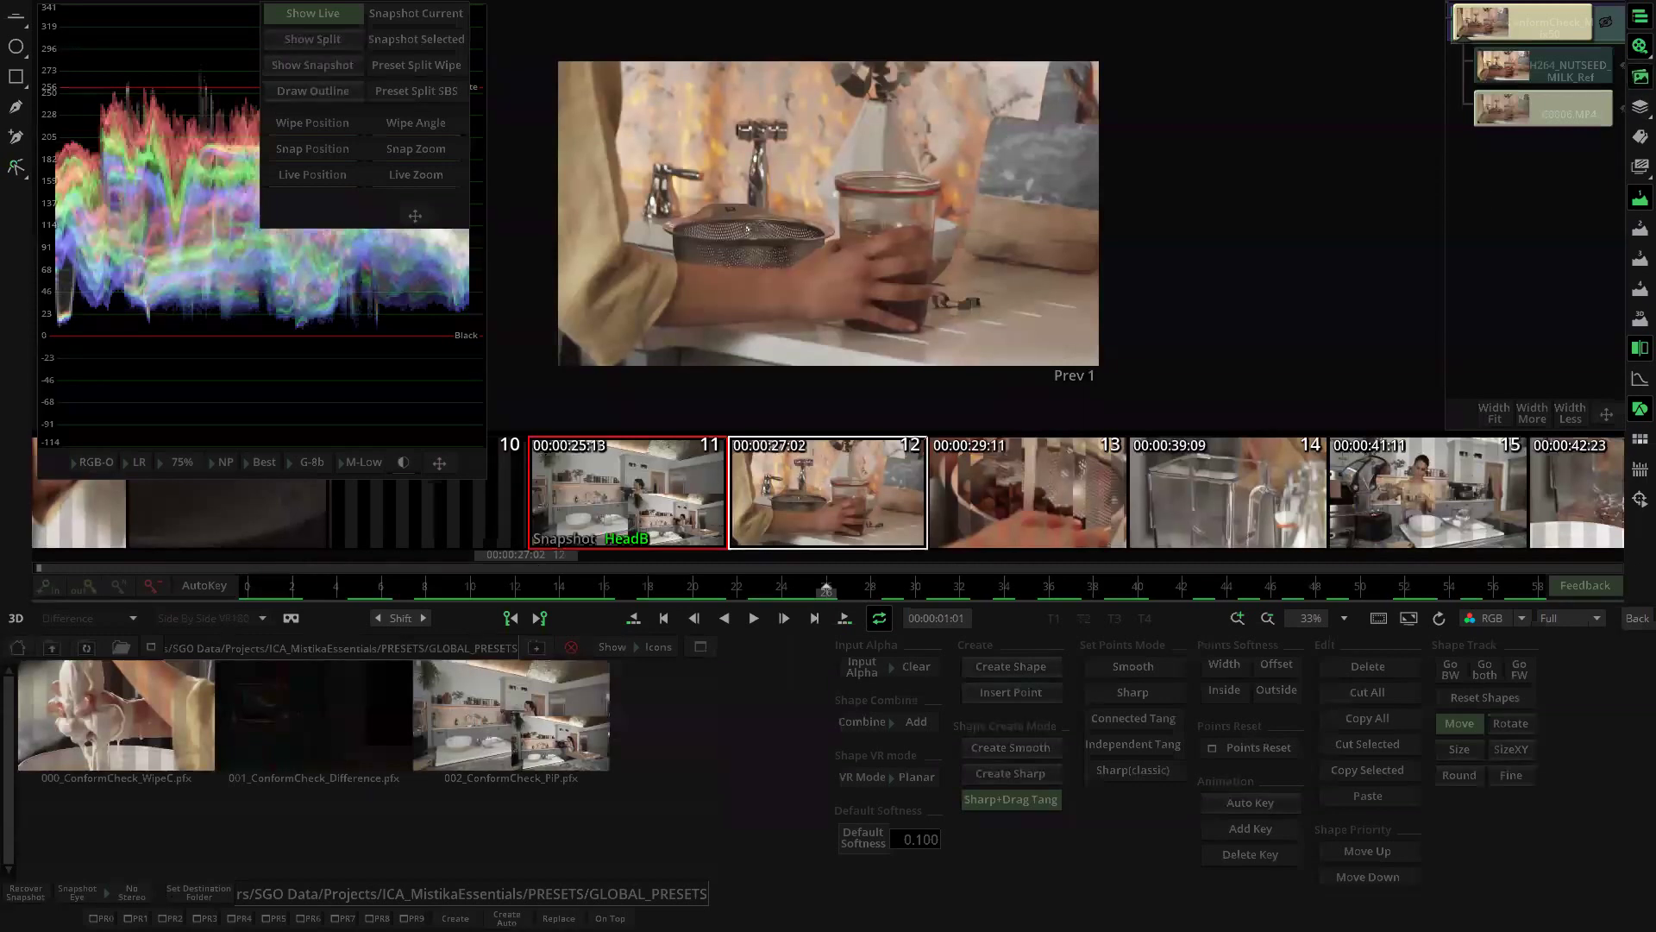
click(455, 918)
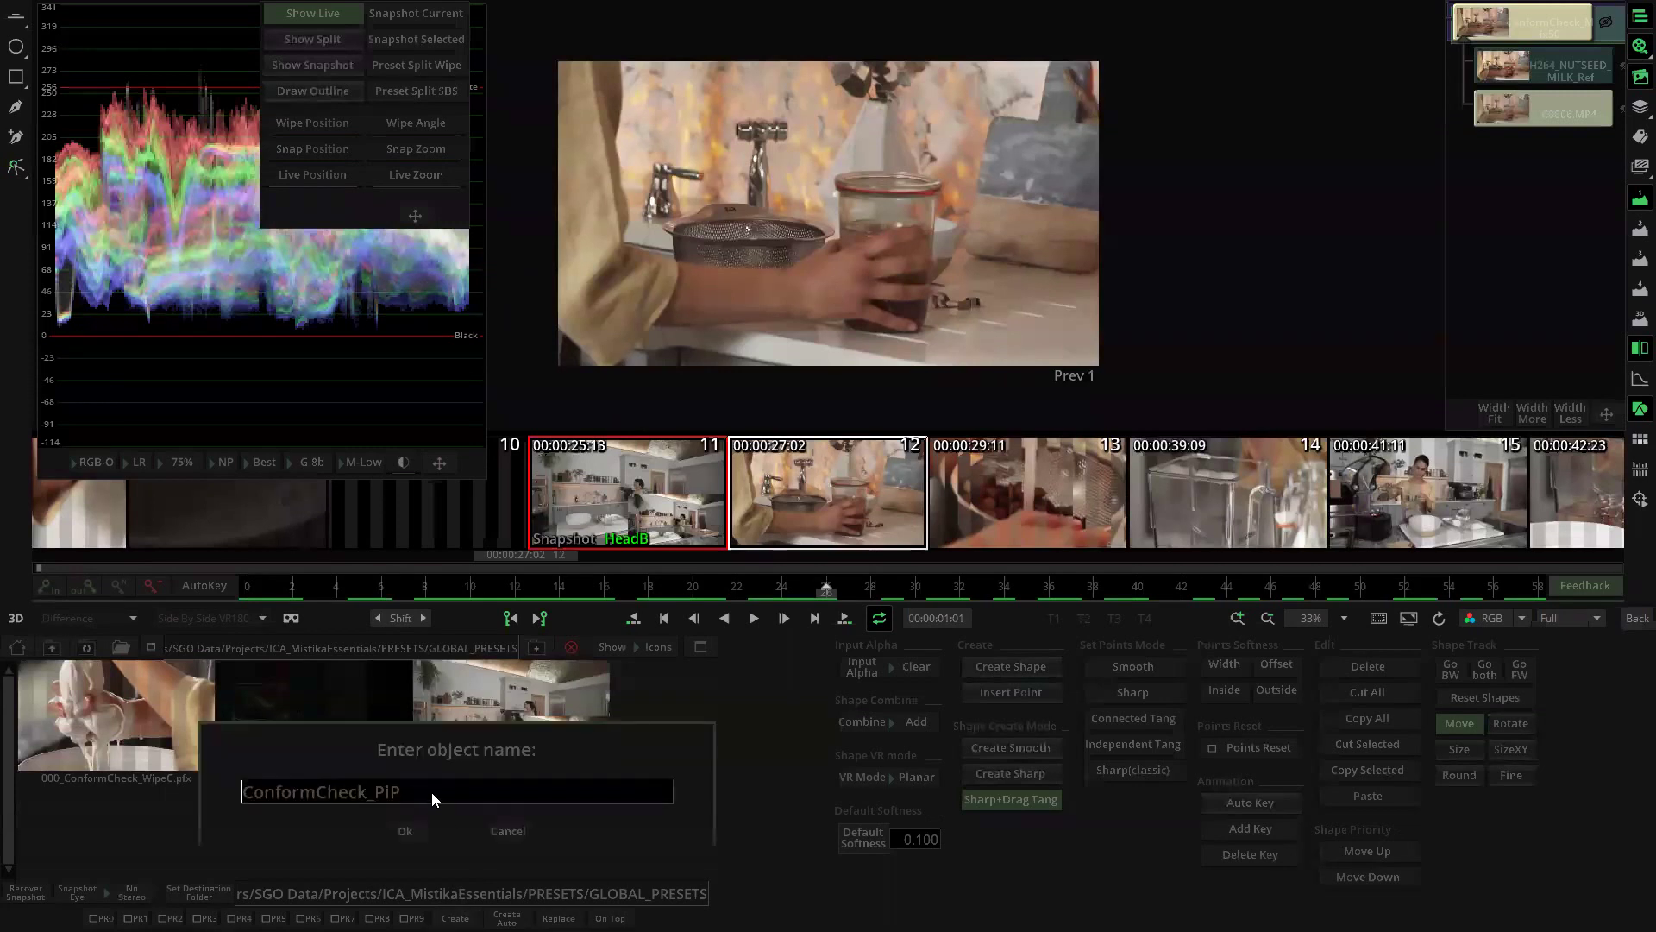
key(BackSpace)
key(BackSpace)
text(Mix50)
click(405, 831)
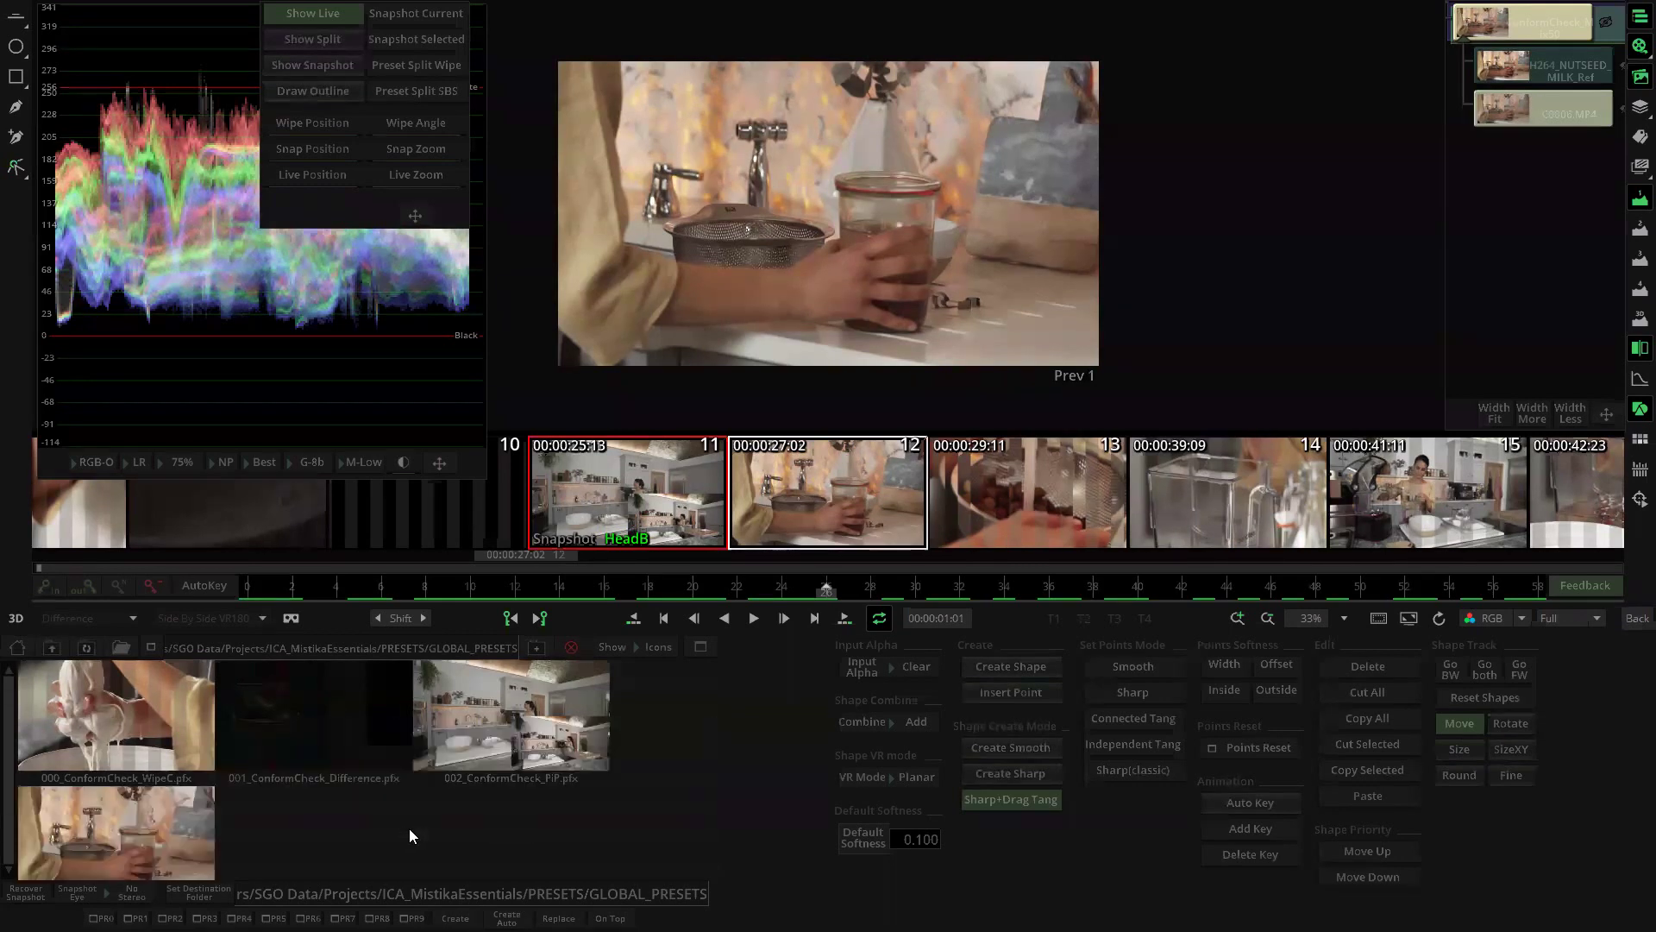
Step: Move the playhead to the C0007.MP4 shot and open its WipeStripe effect
click(1635, 620)
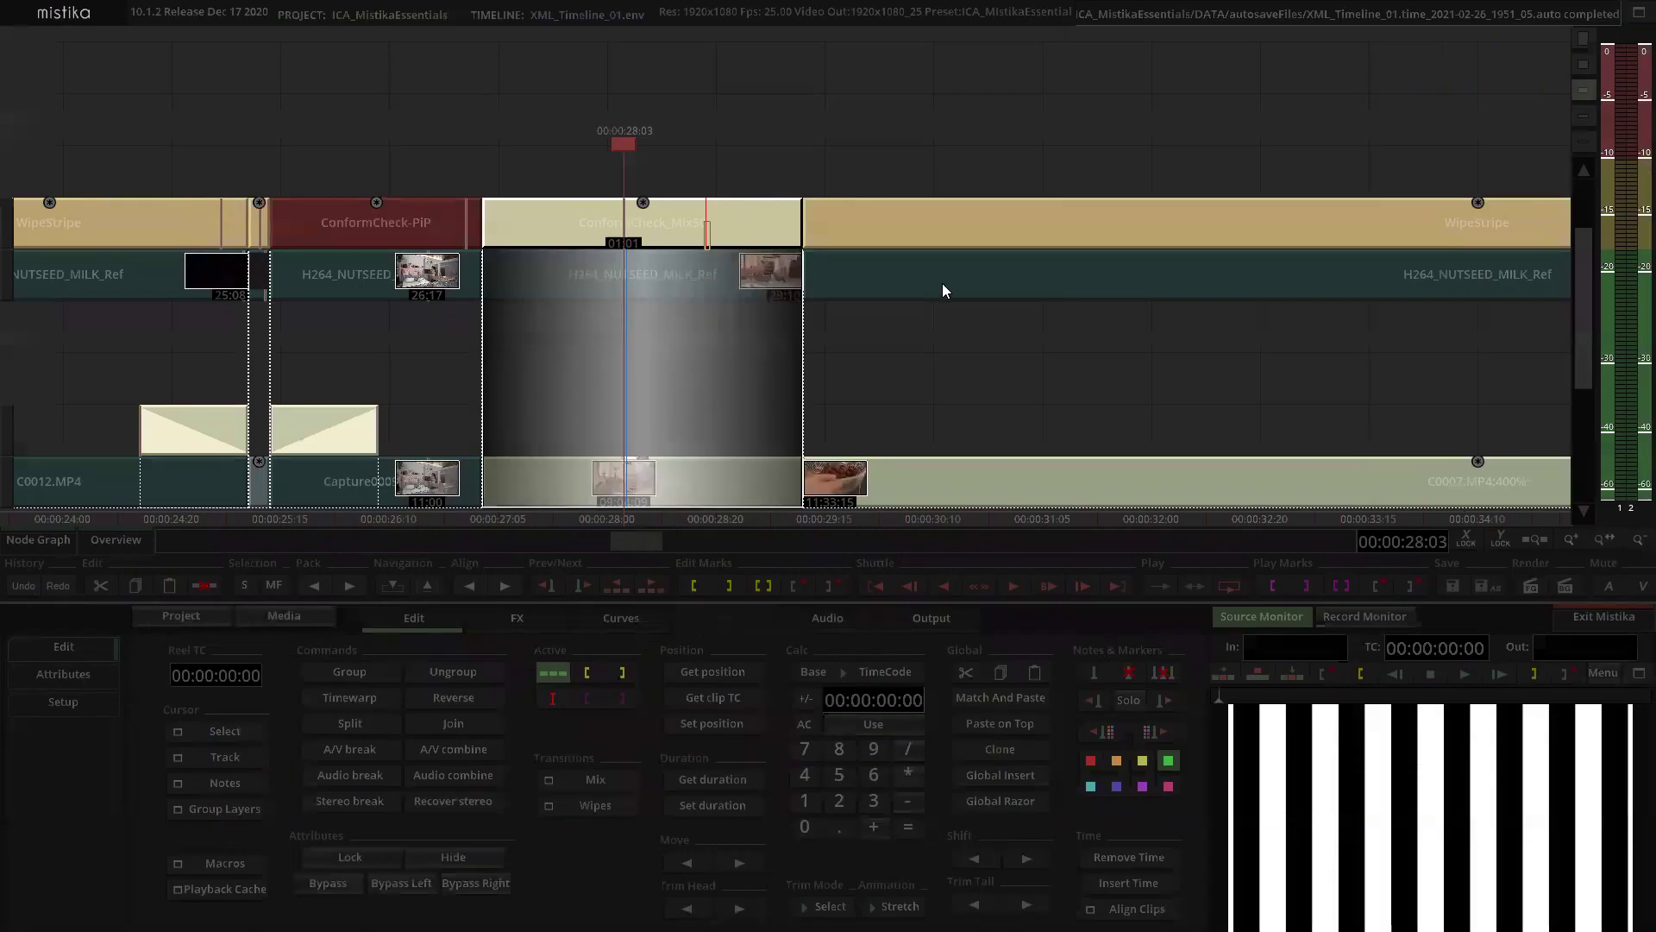
scroll(885, 128, down, 4)
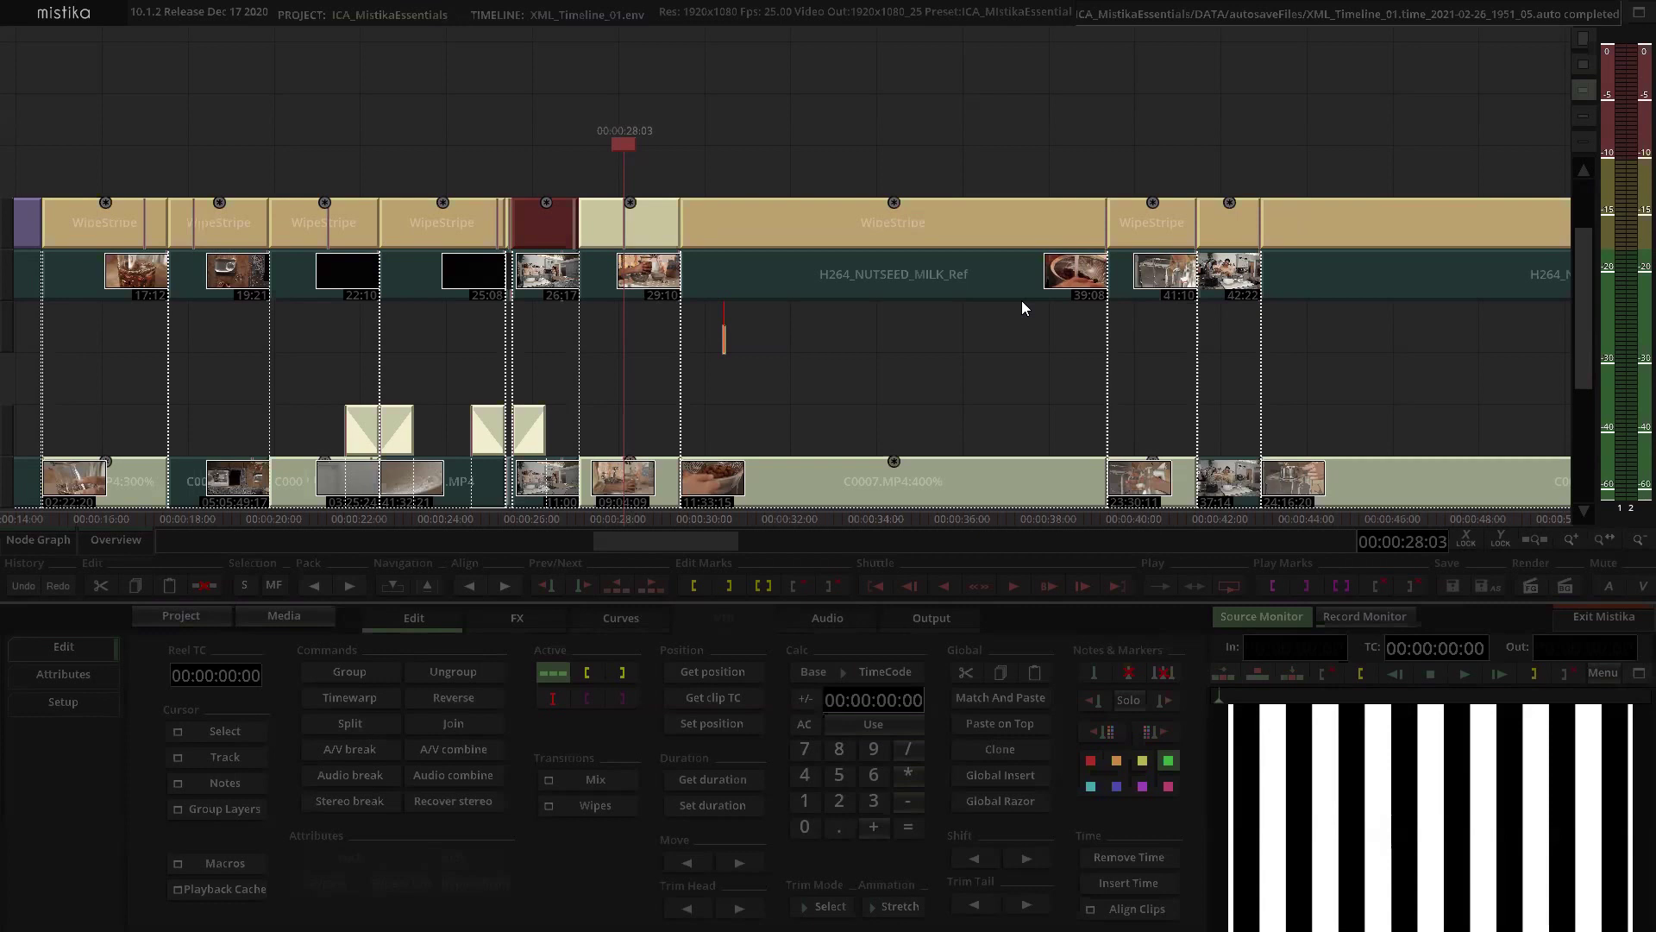
click(837, 151)
click(842, 219)
drag(883, 155, 692, 143)
double_click(710, 207)
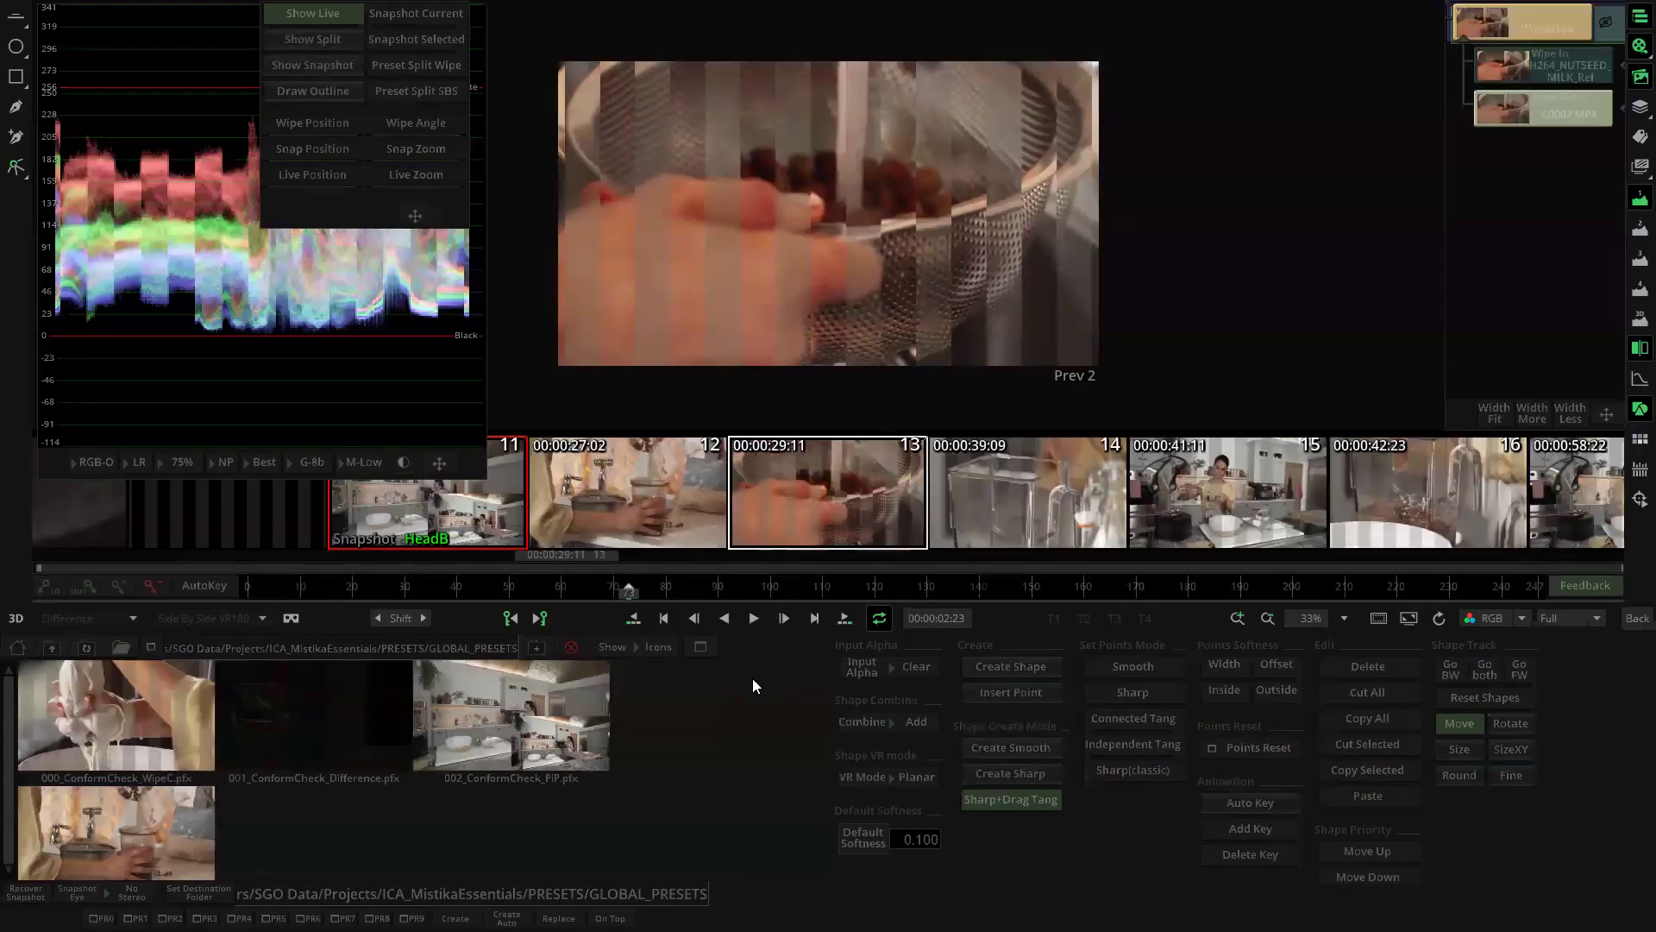
Step: Replace the C0007.MP4 shot's WipeStripe effect with the ConformCheck_Difference preset
click(296, 704)
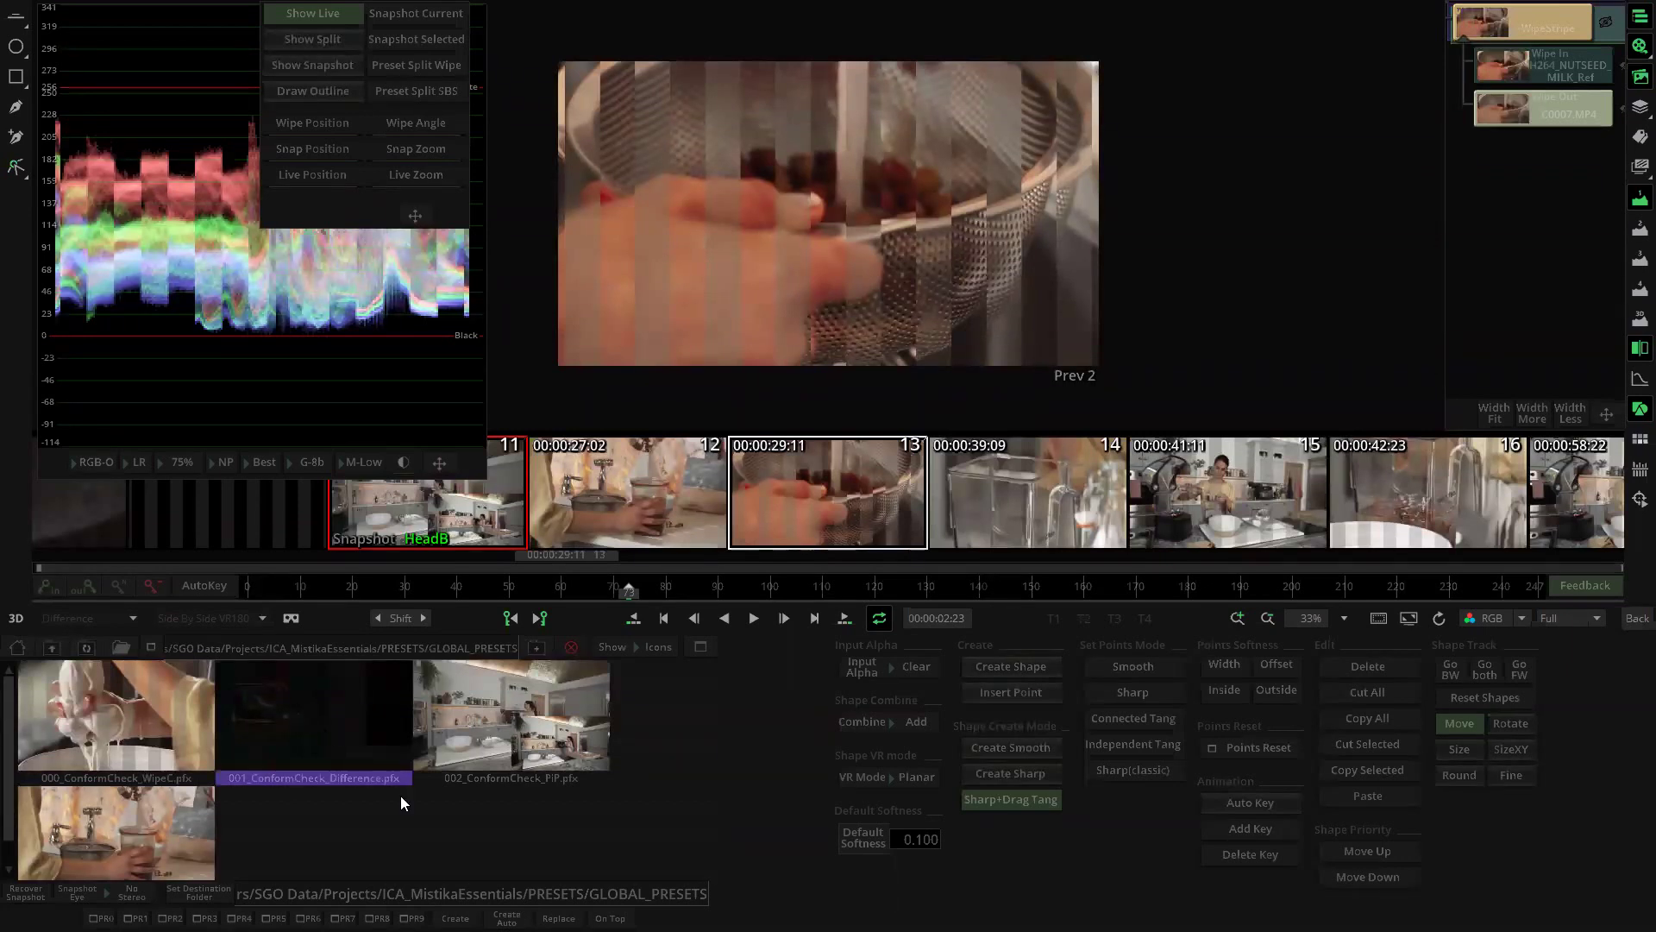
click(559, 919)
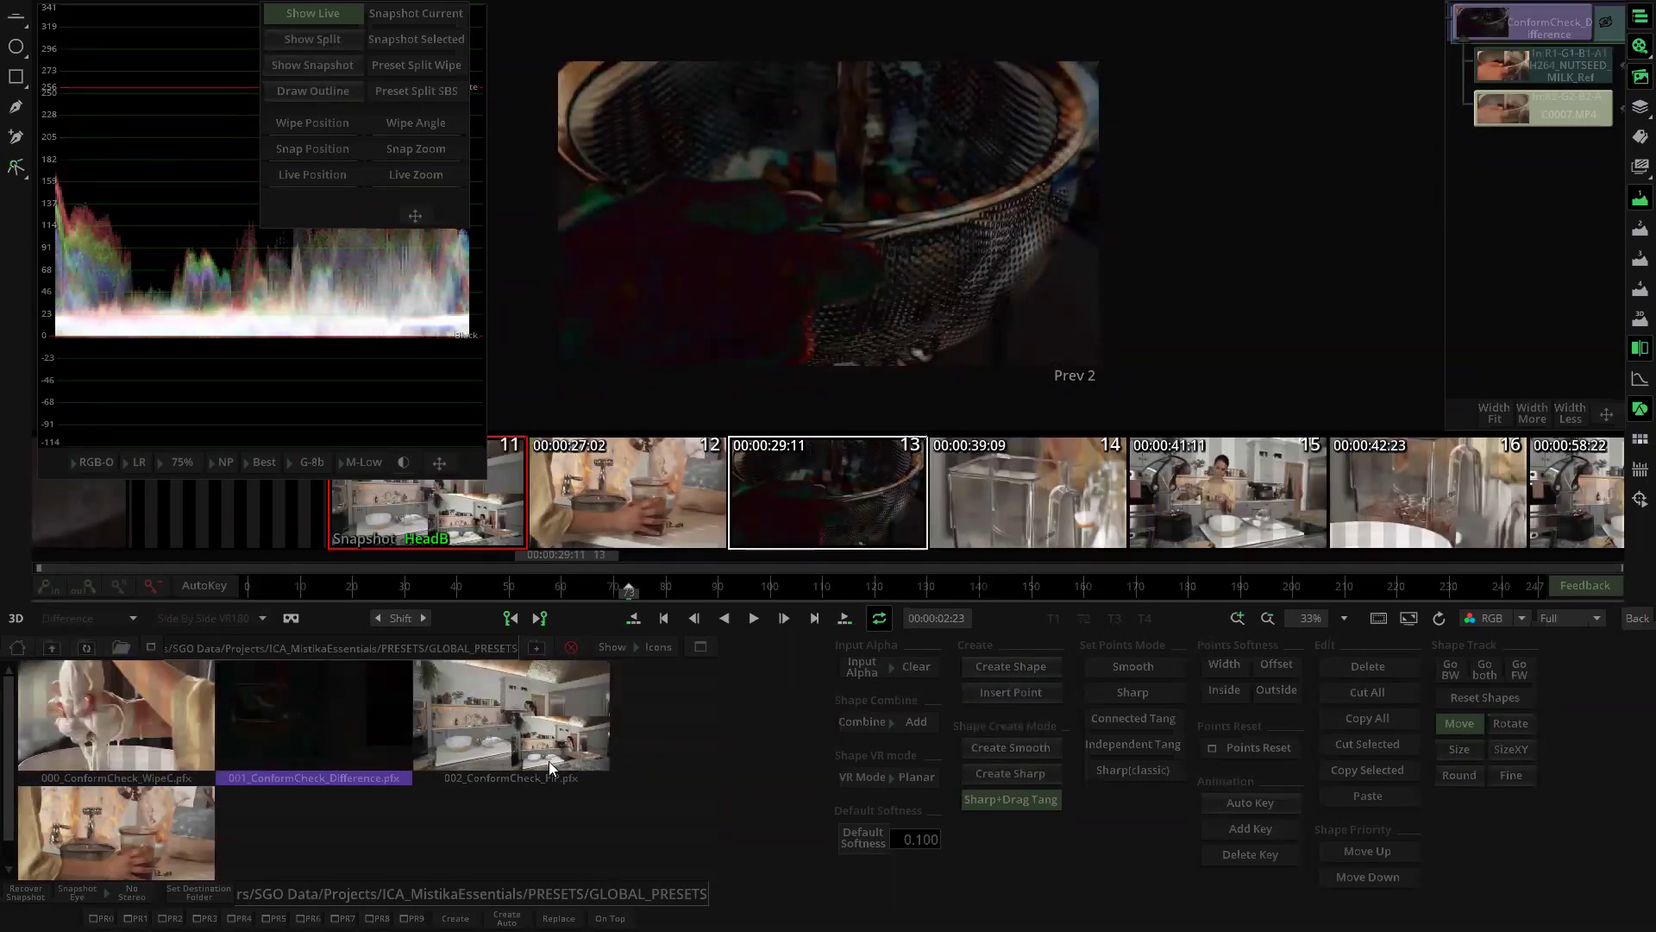
Step: Apply the ConformCheck_PiP preset on top of the C0007.MP4 shot's difference effect, and delete it again on the timeline
click(515, 742)
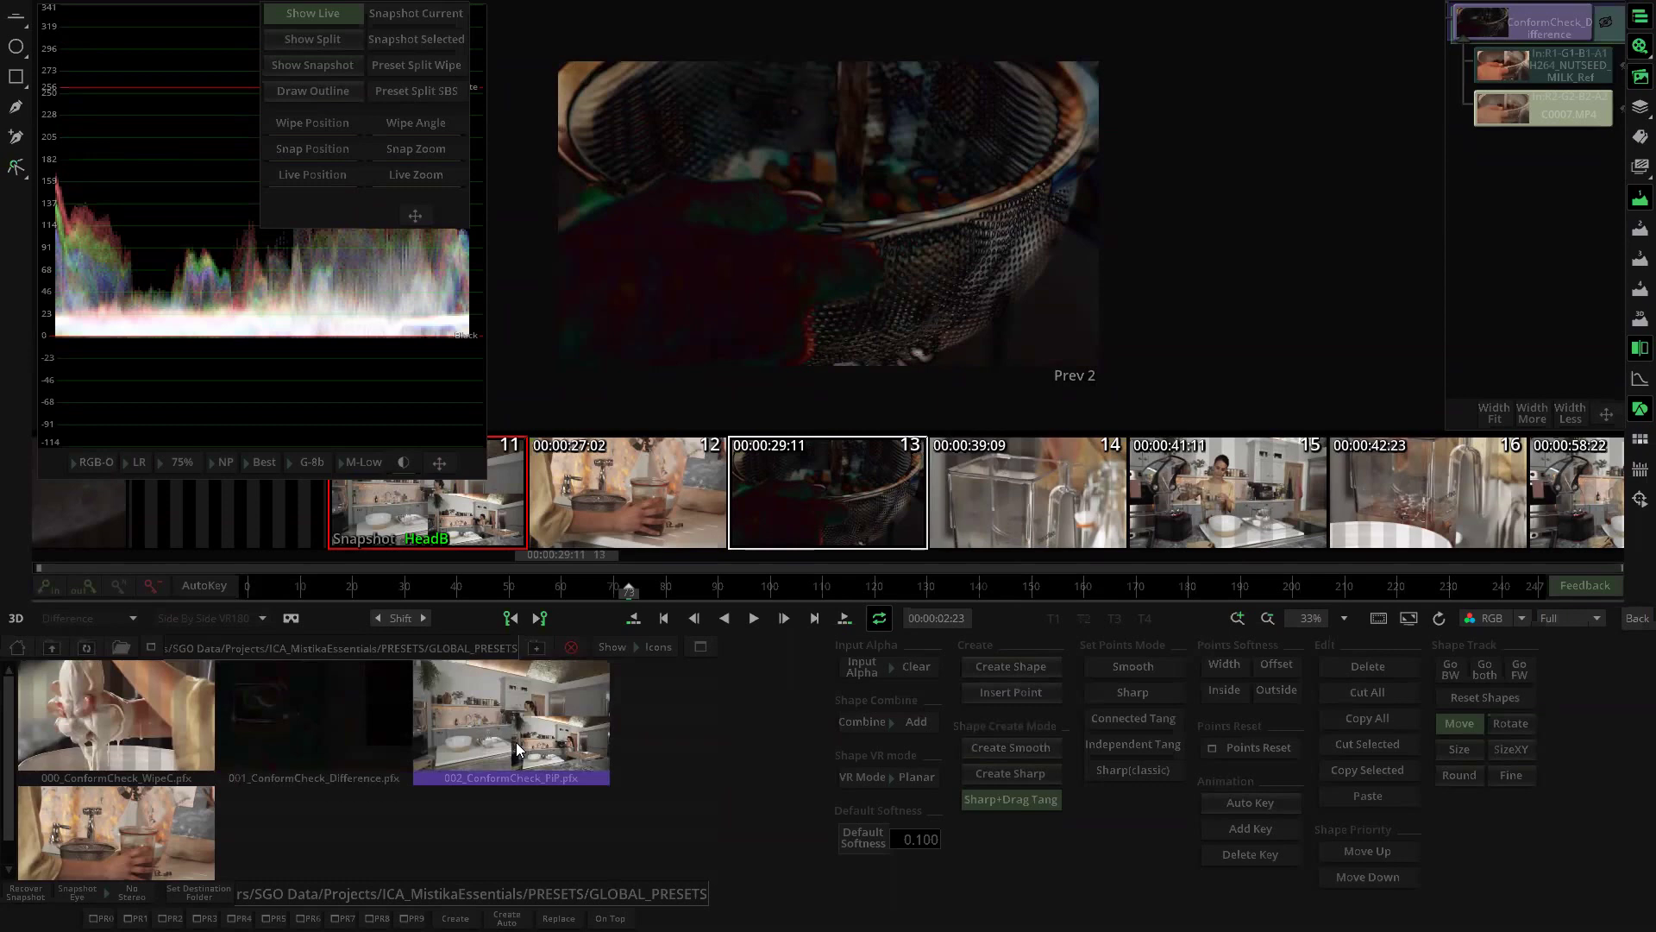
click(610, 918)
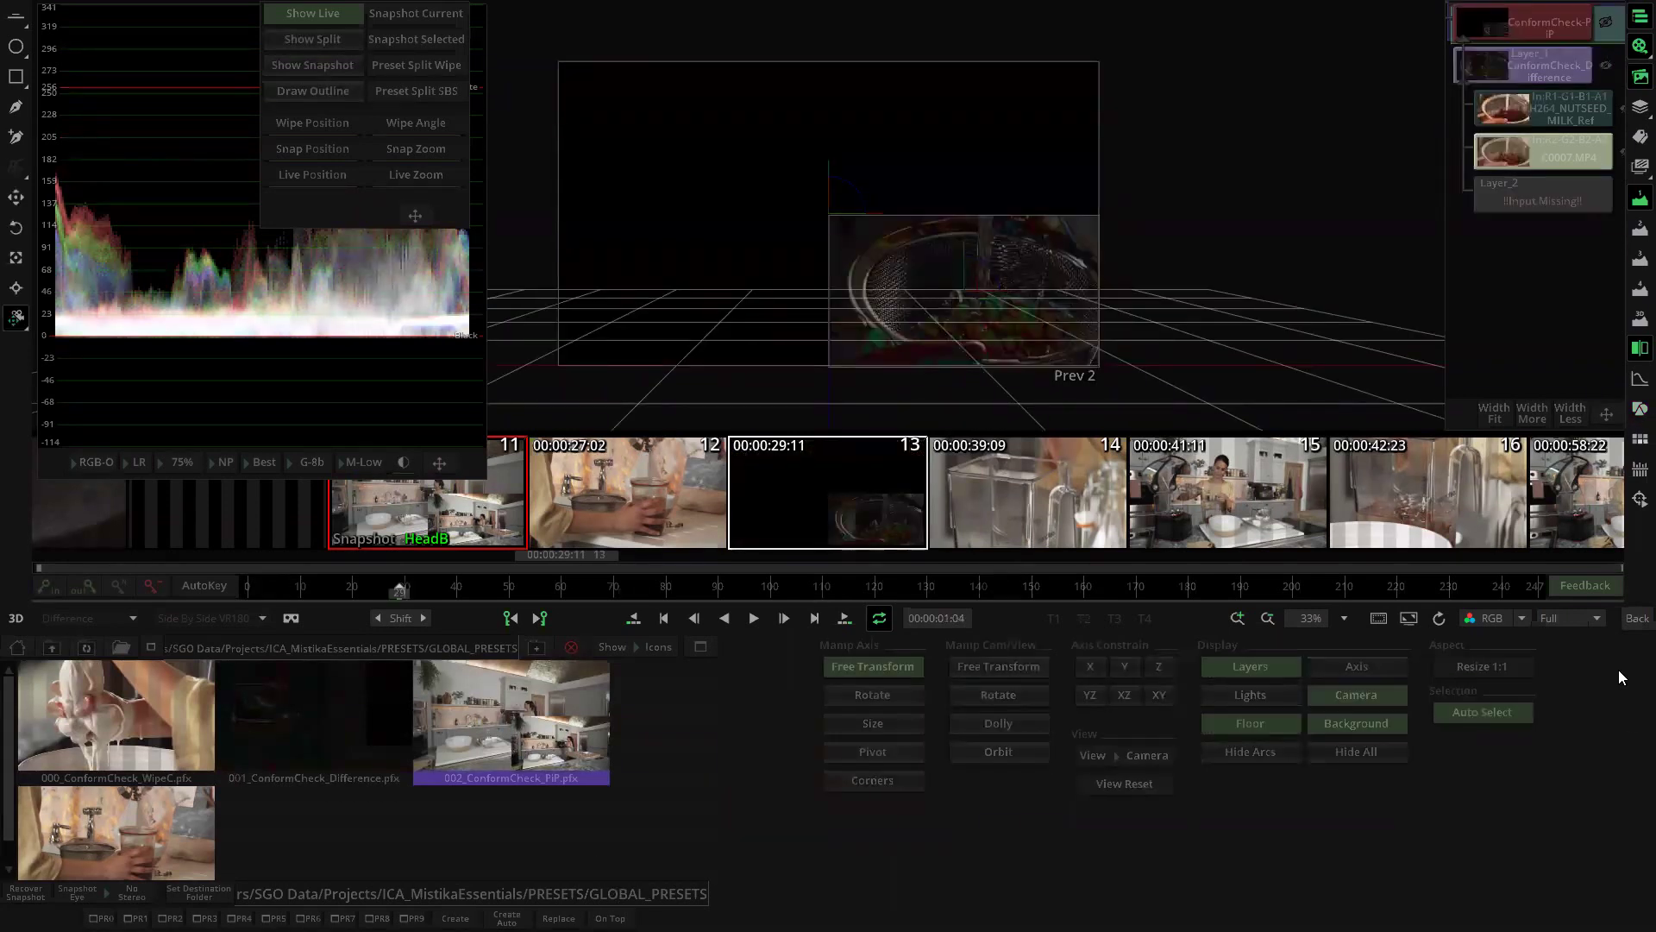
click(1637, 617)
click(819, 130)
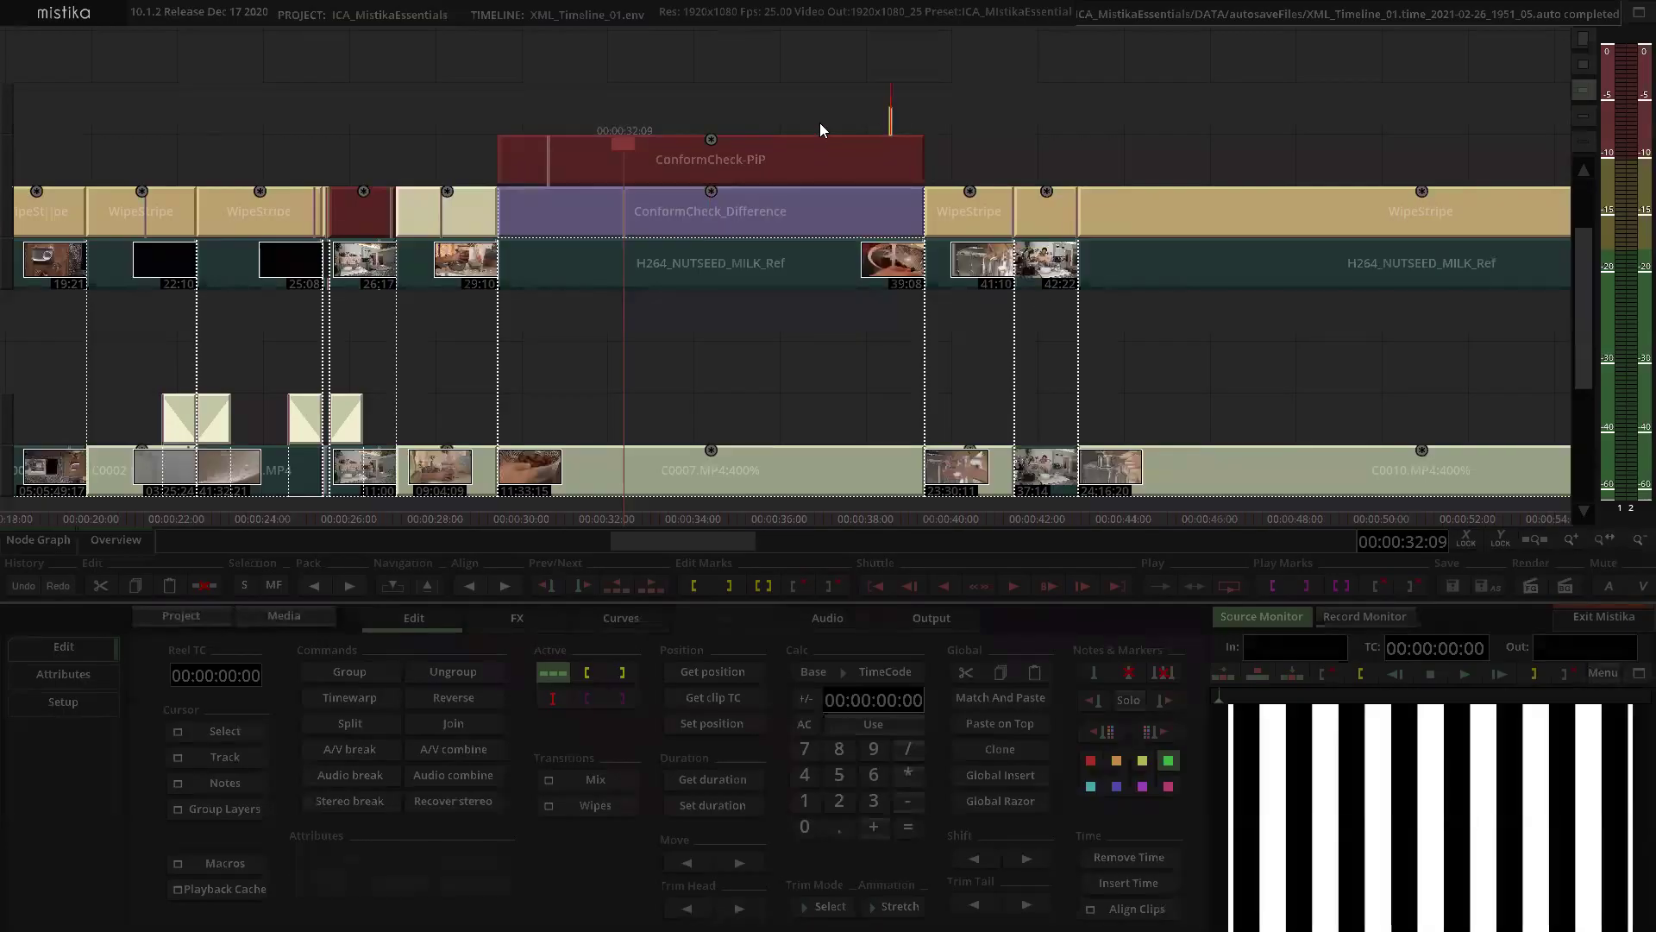
click(816, 158)
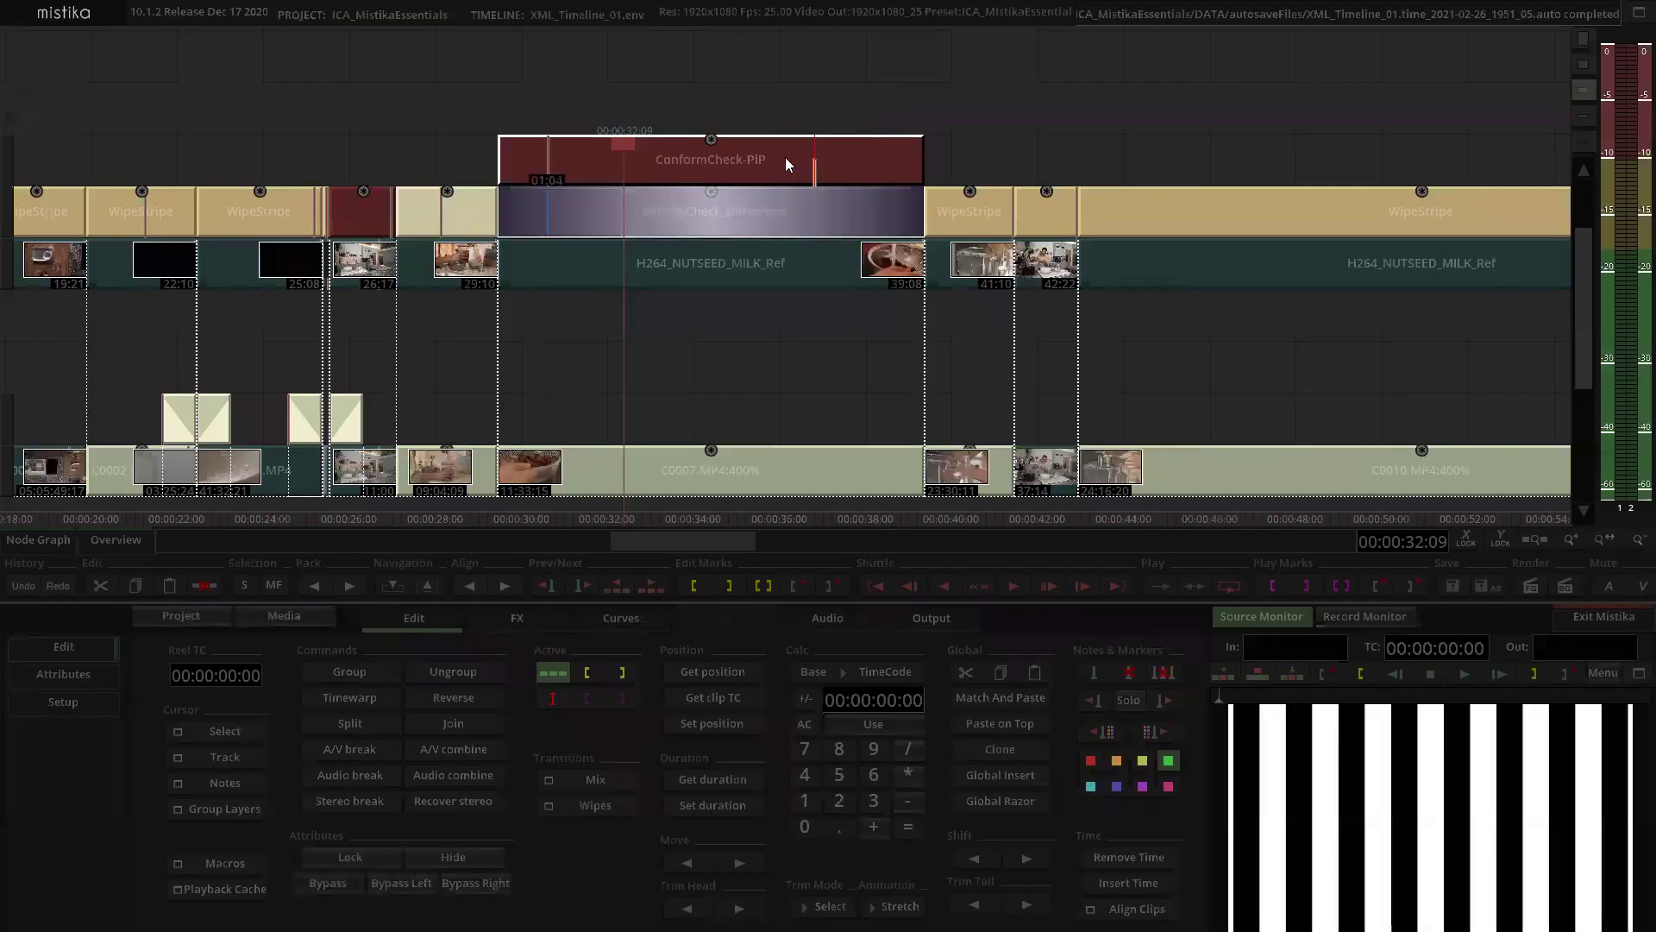
key(Delete)
Step: Reopen the C0007.MP4 shot's ConformCheck_Difference effect to inspect the GLOBAL_PRESETS folder path, and return to the timeline
click(759, 195)
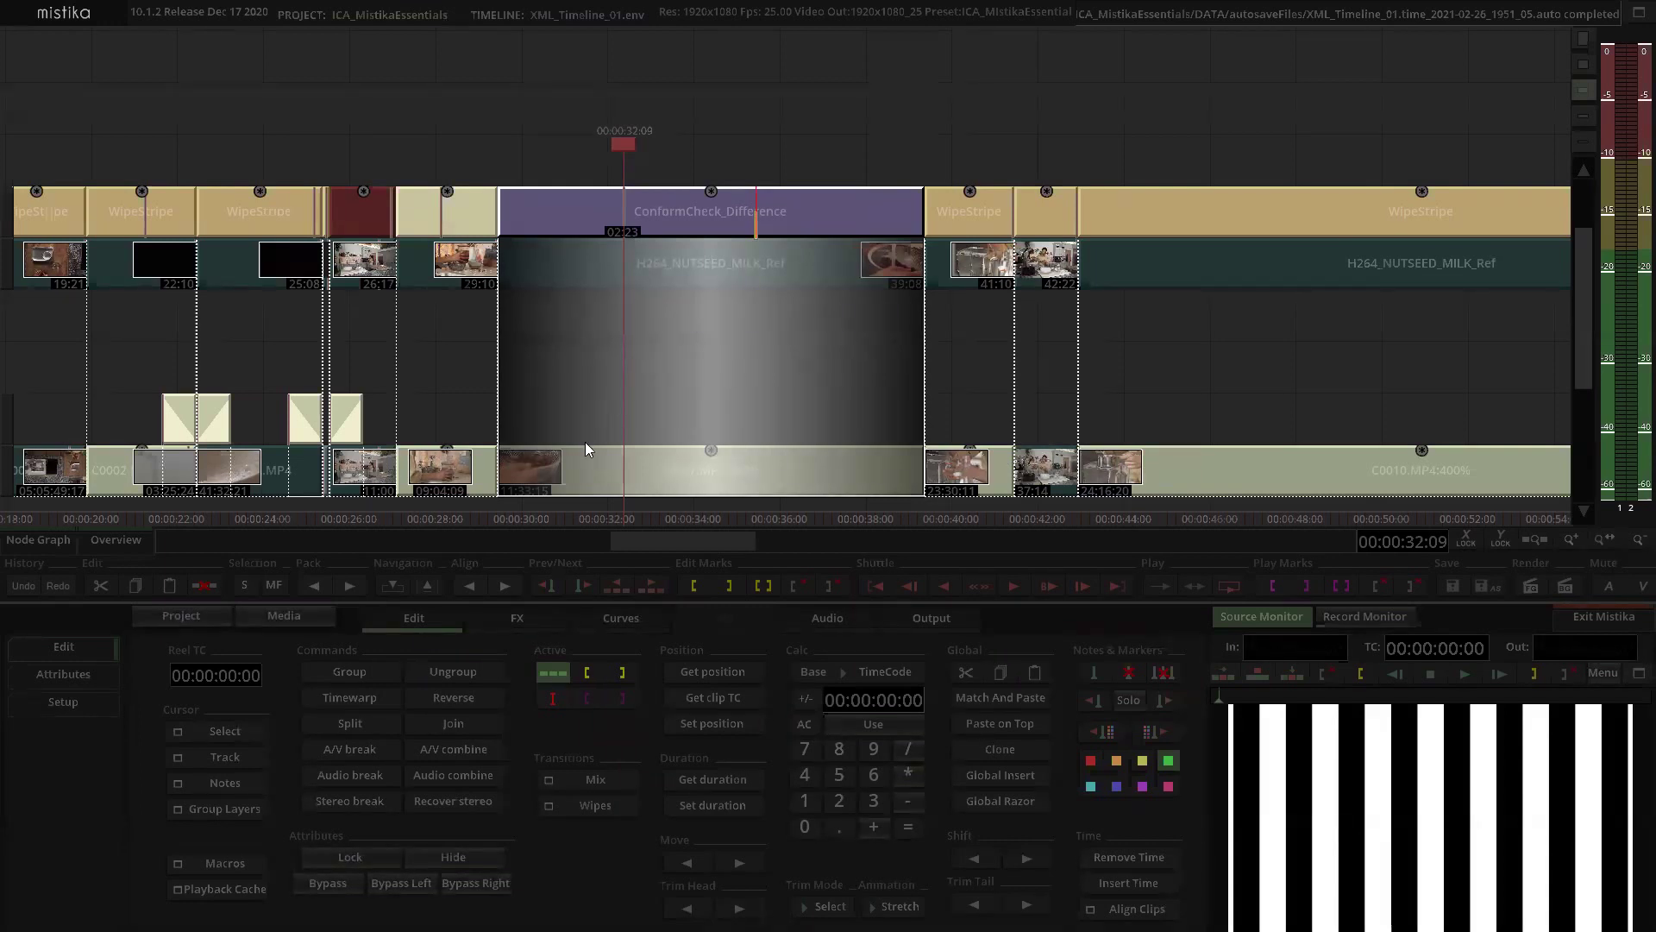
double_click(781, 222)
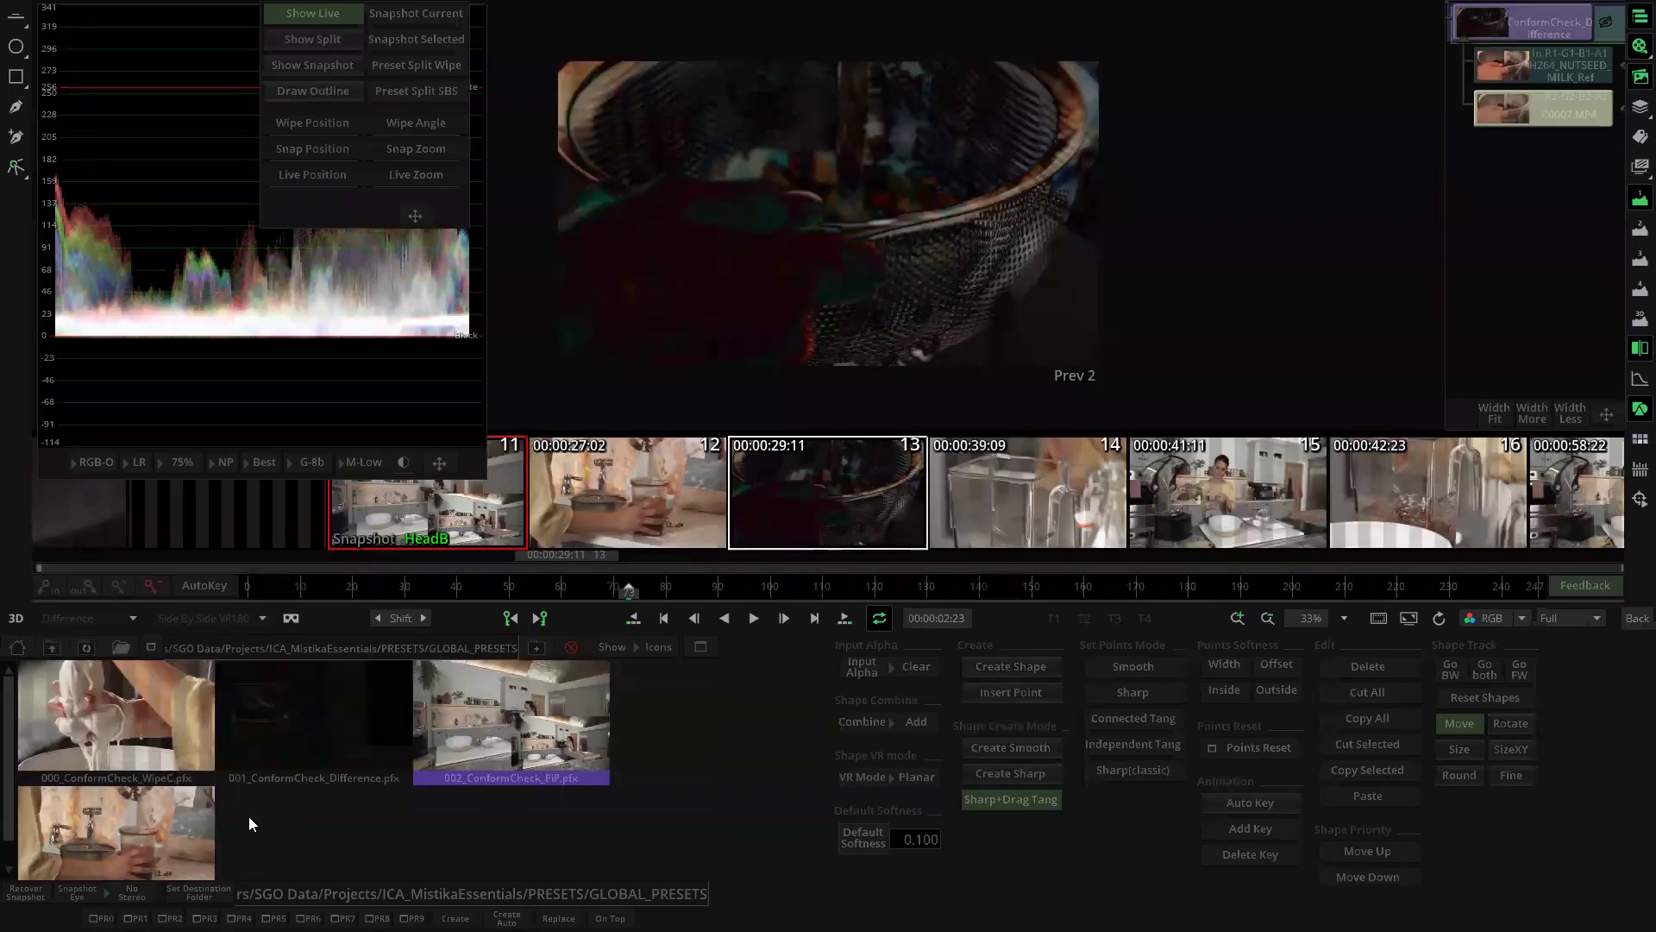
drag(600, 895, 711, 895)
click(618, 895)
click(1634, 621)
click(819, 177)
Step: Move the first shot's ConformCheck_WipeColumns effect to the empty area before the timeline start and shorten its span to two tracks beneath it
scroll(797, 141, down, 3)
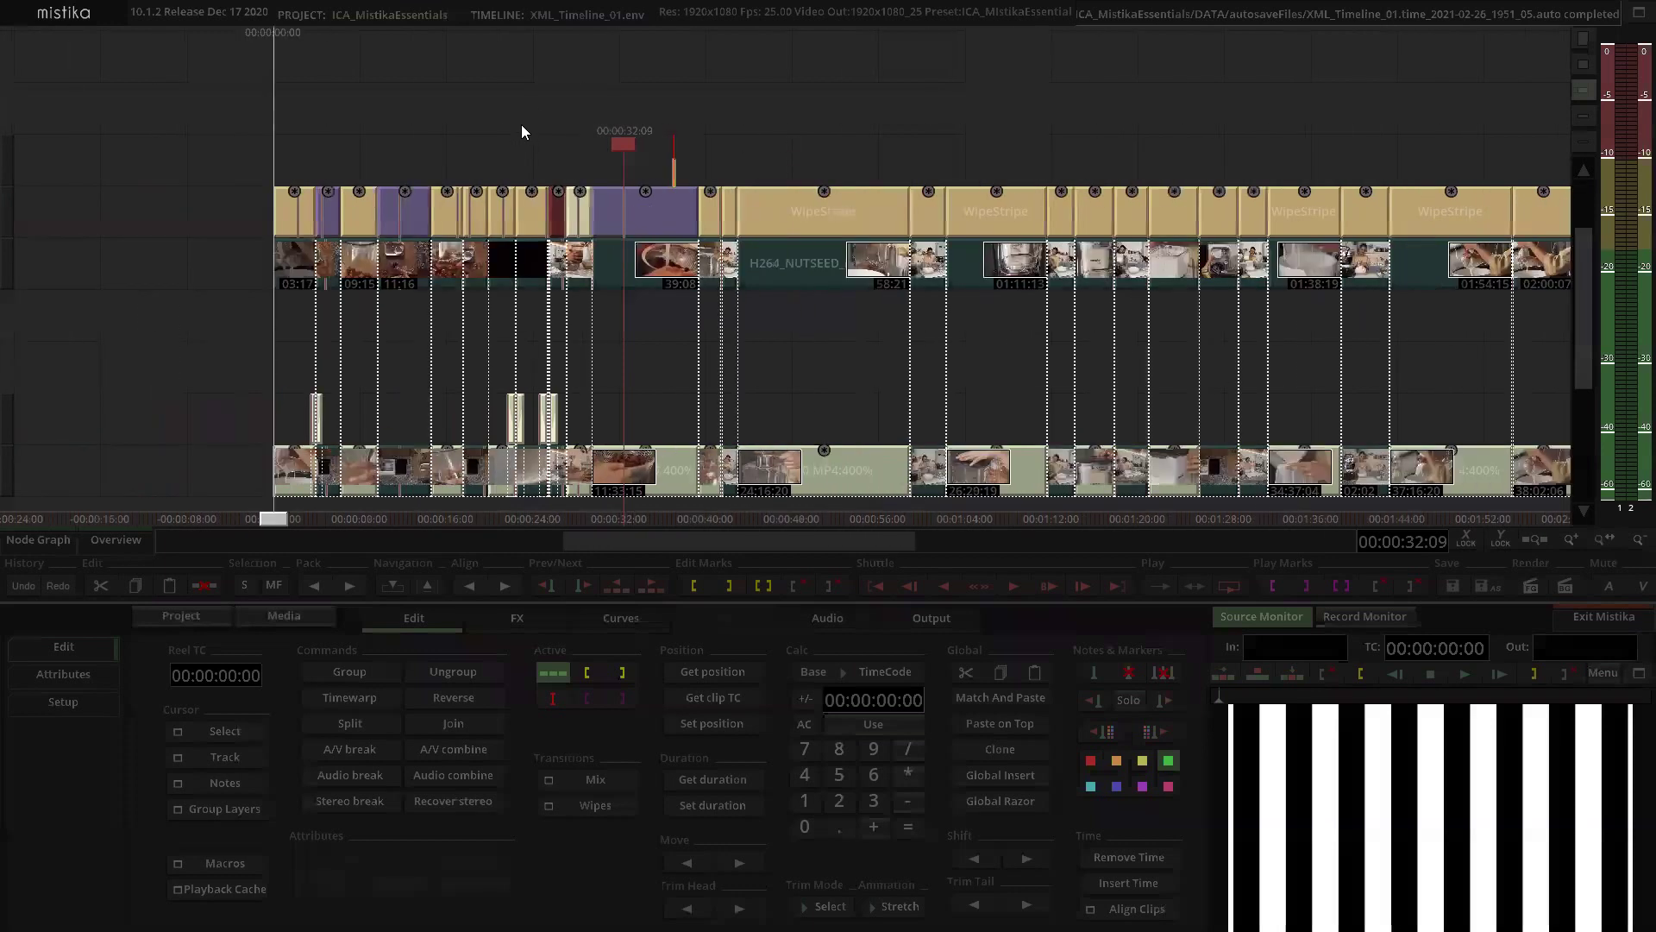
scroll(663, 161, up, 2)
scroll(665, 161, up, 1)
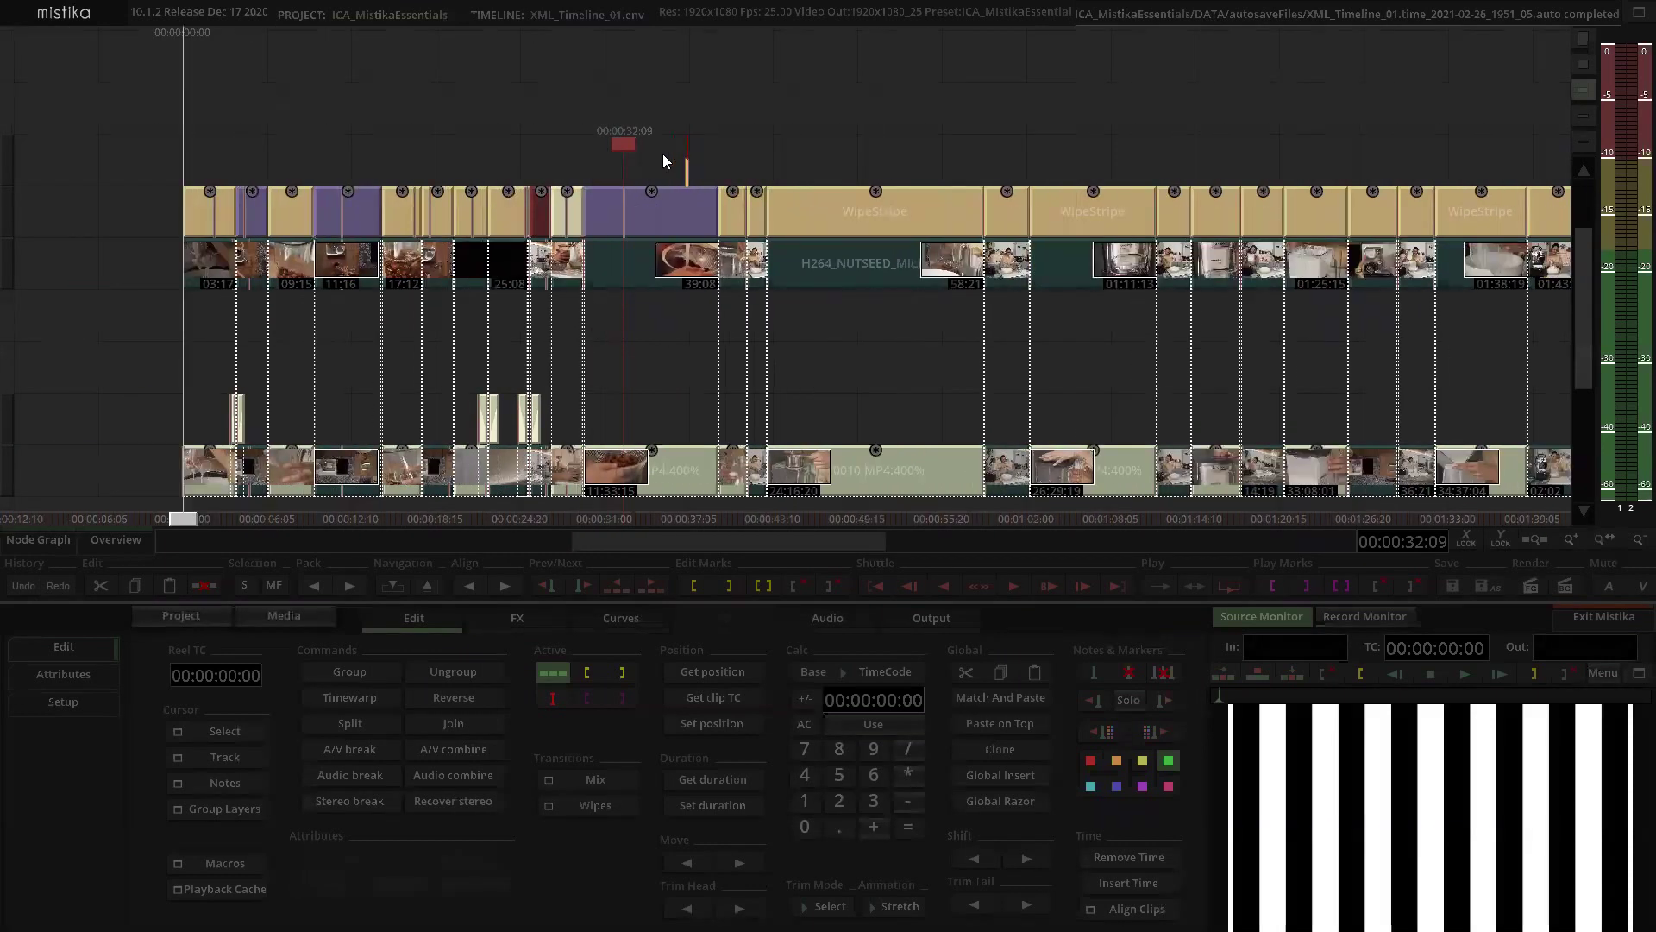
scroll(663, 156, up, 1)
scroll(662, 155, up, 1)
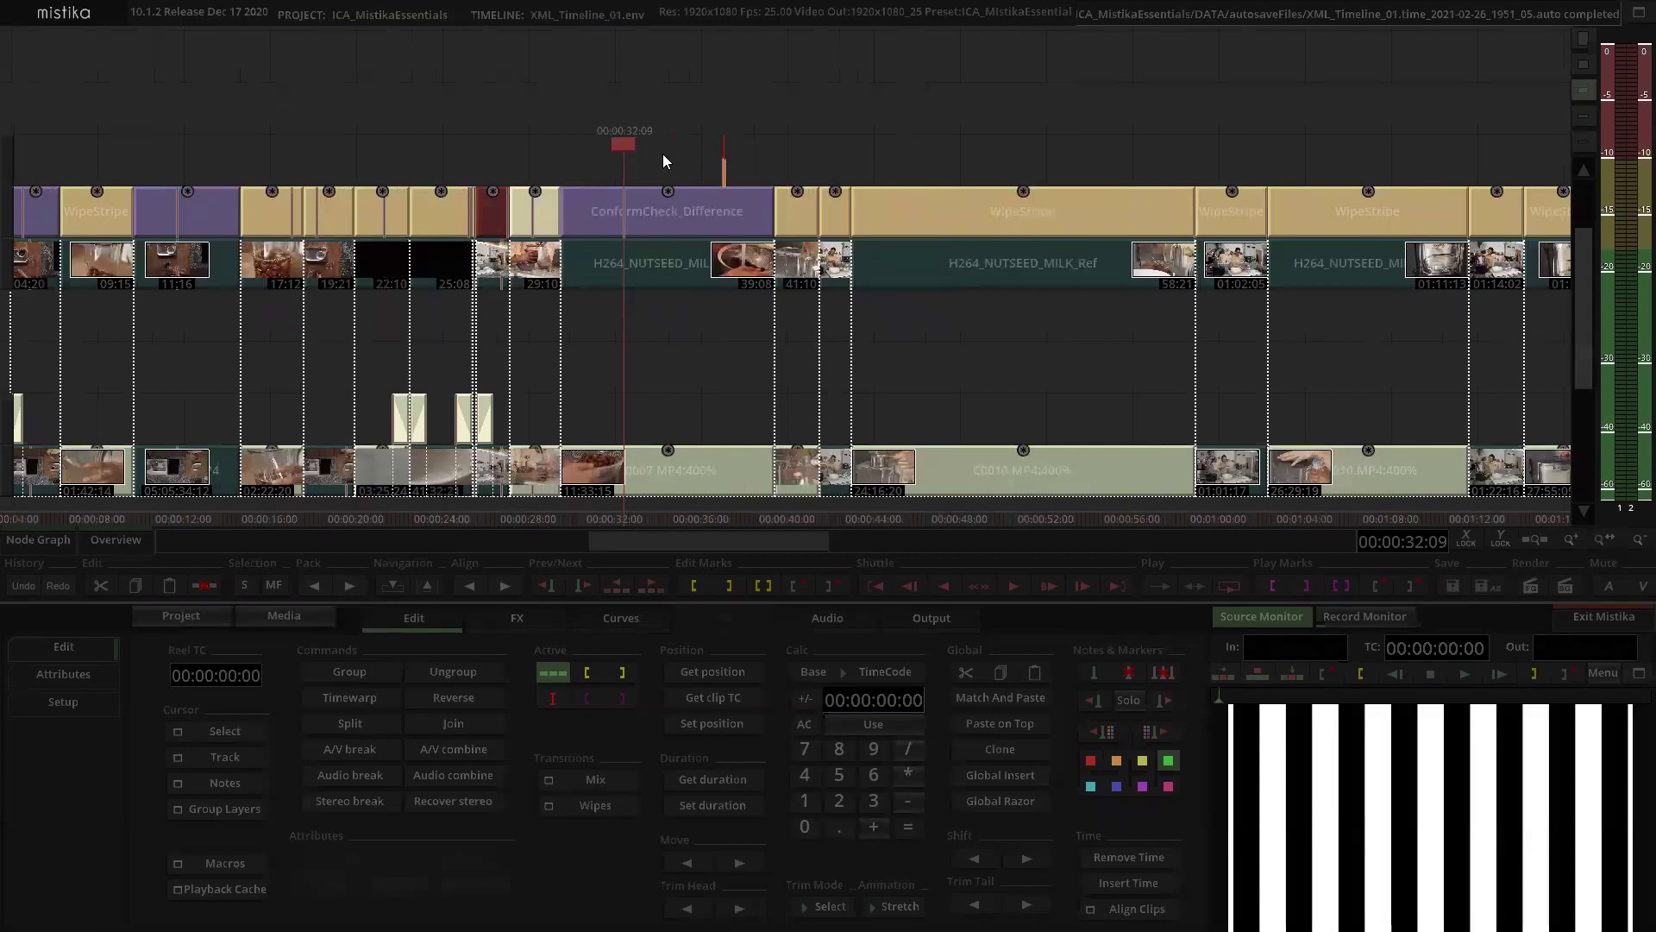
scroll(662, 153, down, 1)
click(417, 113)
drag(530, 121, 738, 138)
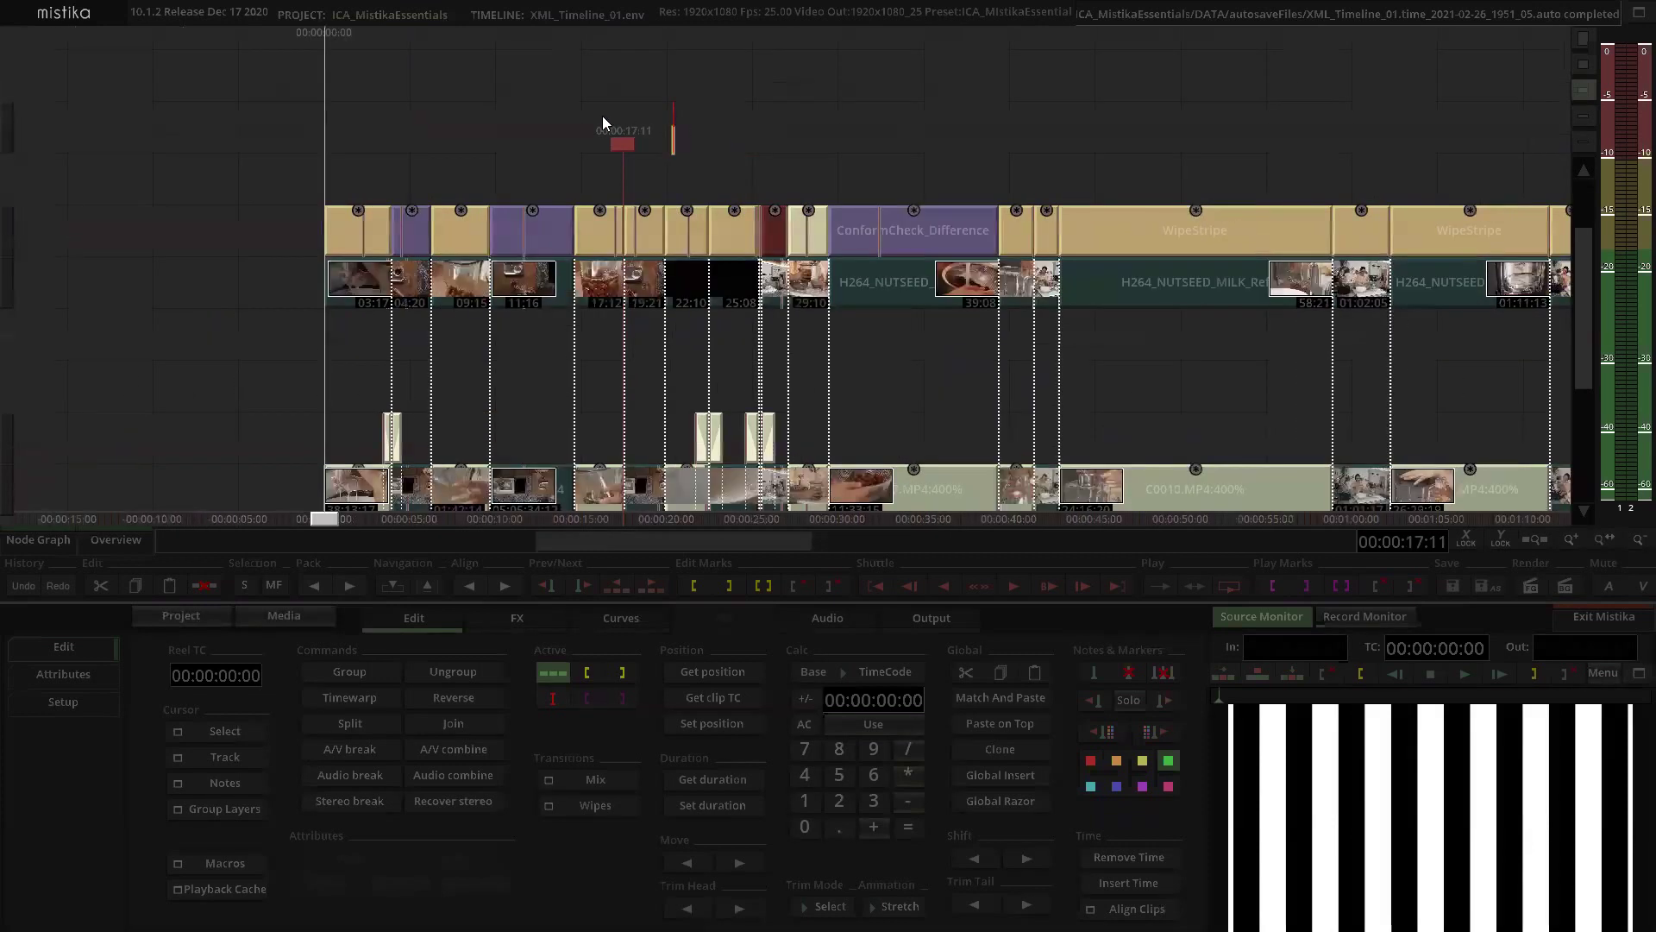
scroll(602, 115, left, 5)
drag(830, 161, 667, 156)
scroll(874, 196, up, 2)
scroll(1042, 148, left, 3)
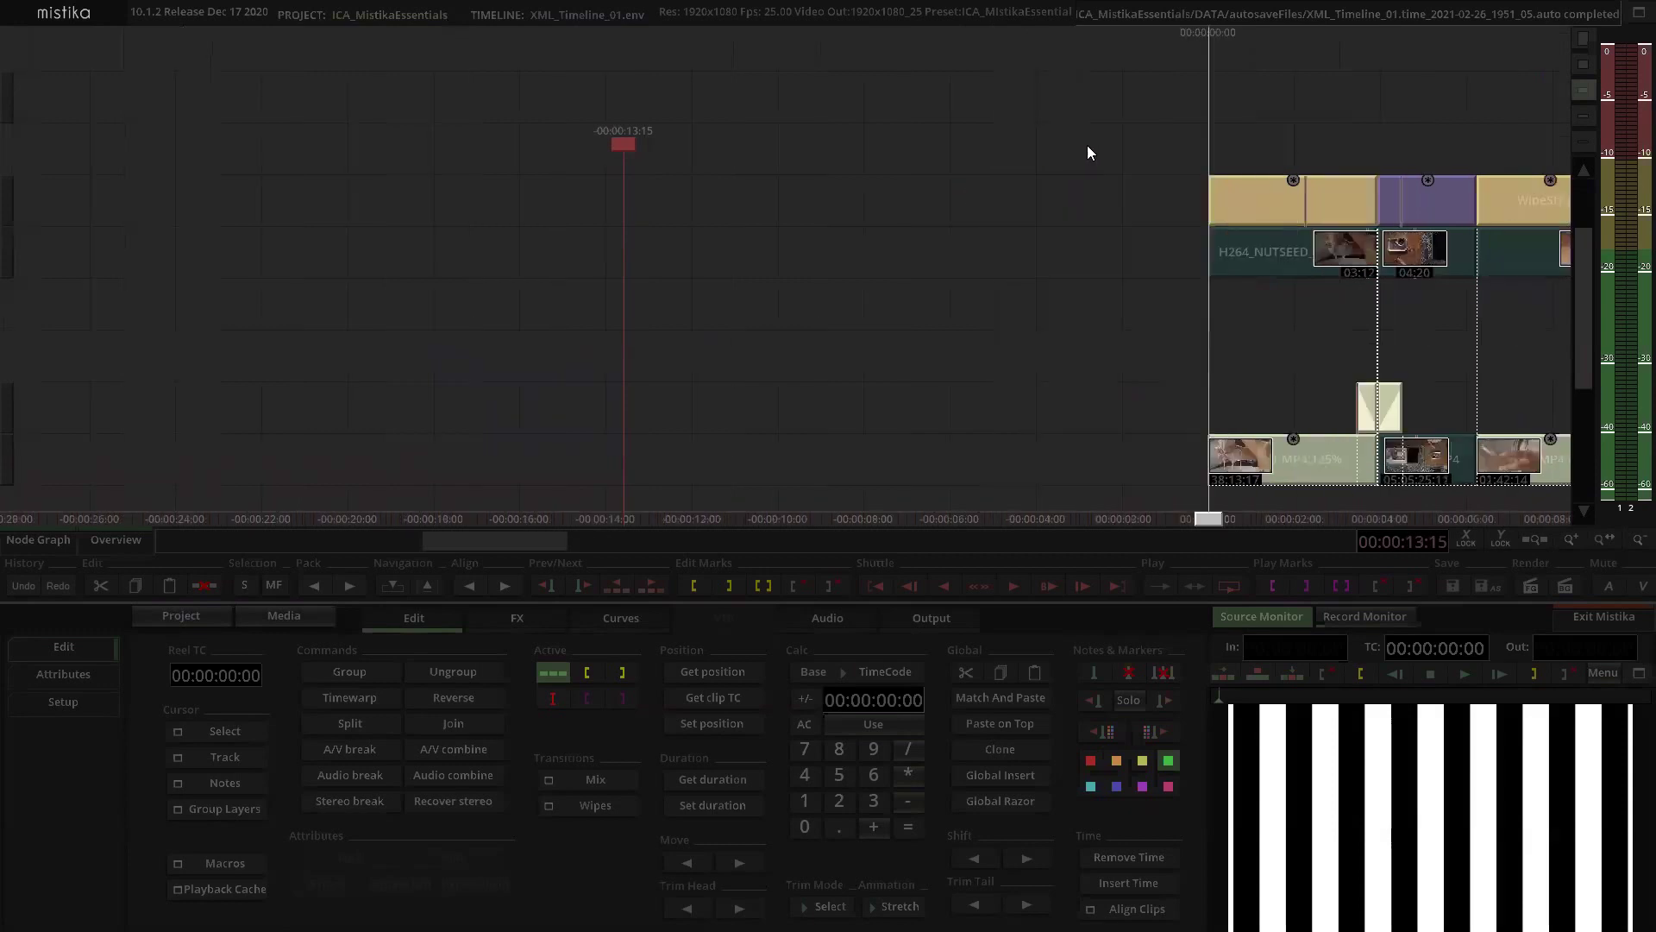
scroll(1156, 164, up, 1)
drag(1056, 203, 460, 162)
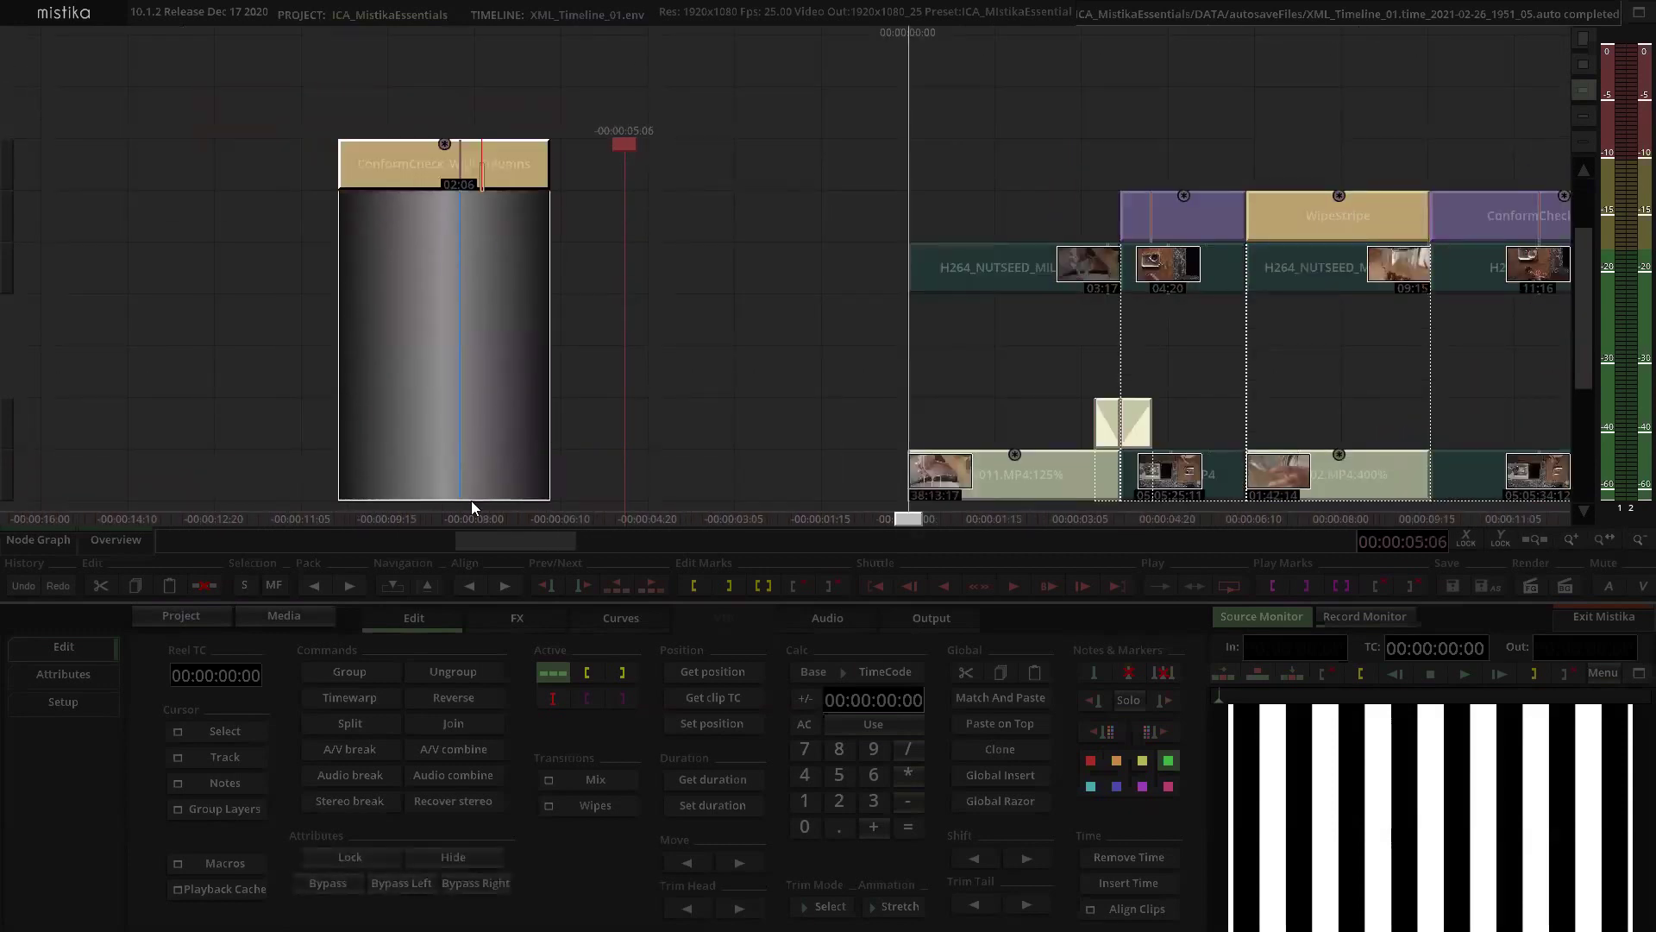
drag(471, 501, 464, 285)
Step: Open the isolated ConformCheck_WipeColumns effect, scrub through it to examine its stripe pattern, and return to the timeline
scroll(1116, 184, down, 2)
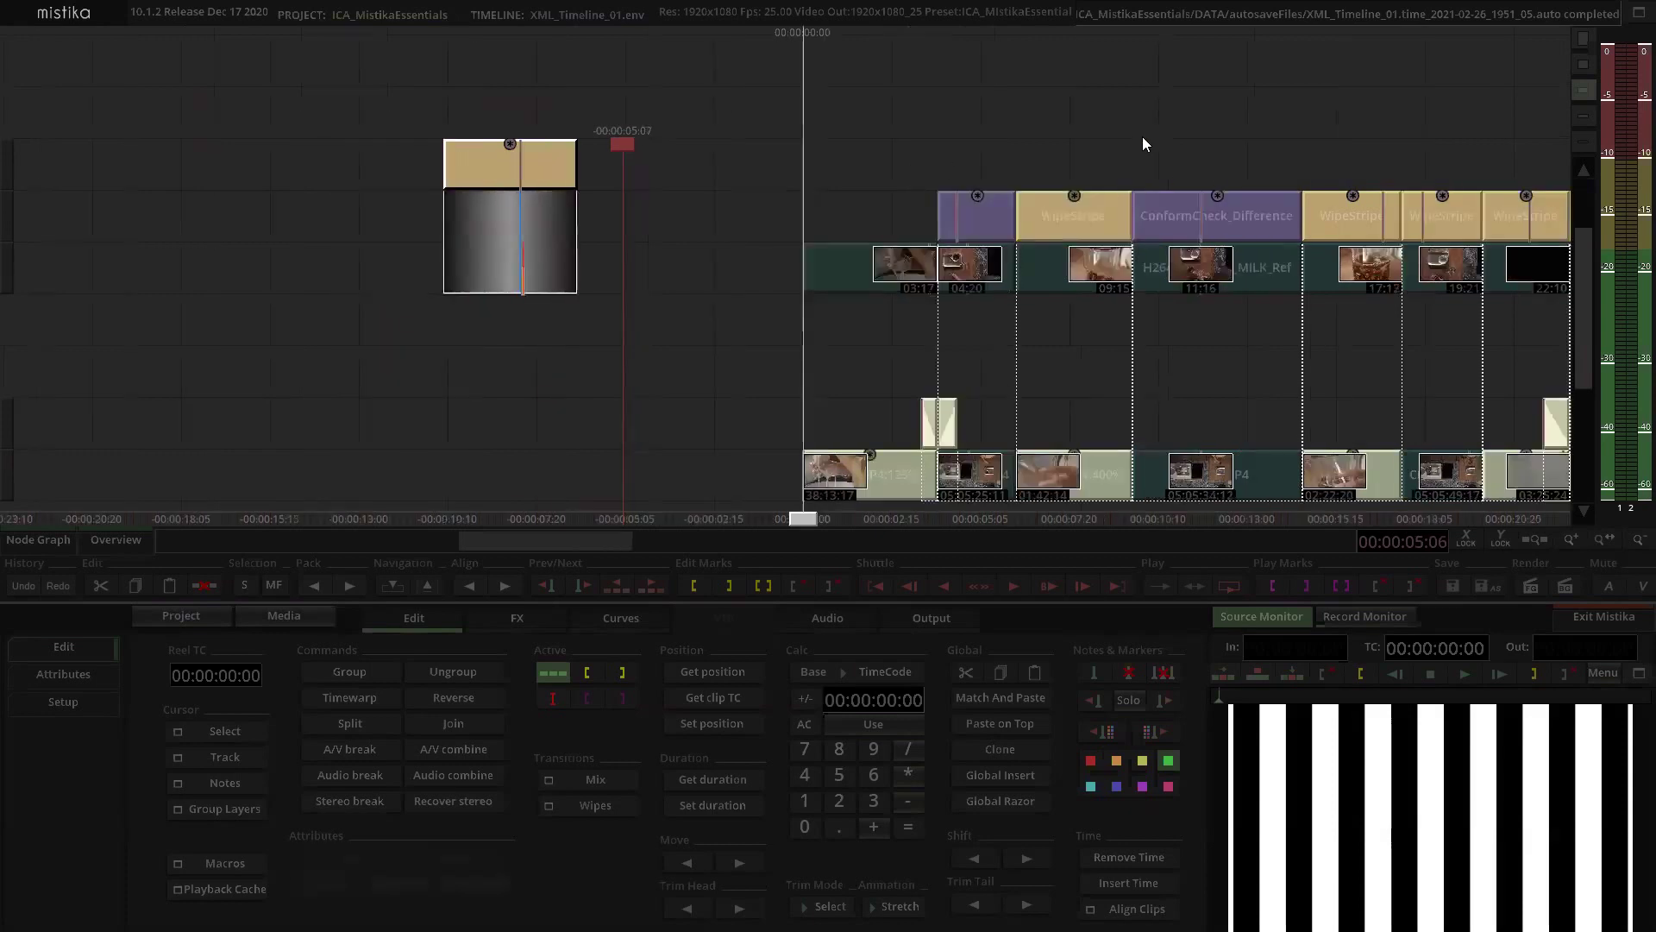
click(1073, 128)
scroll(973, 203, up, 4)
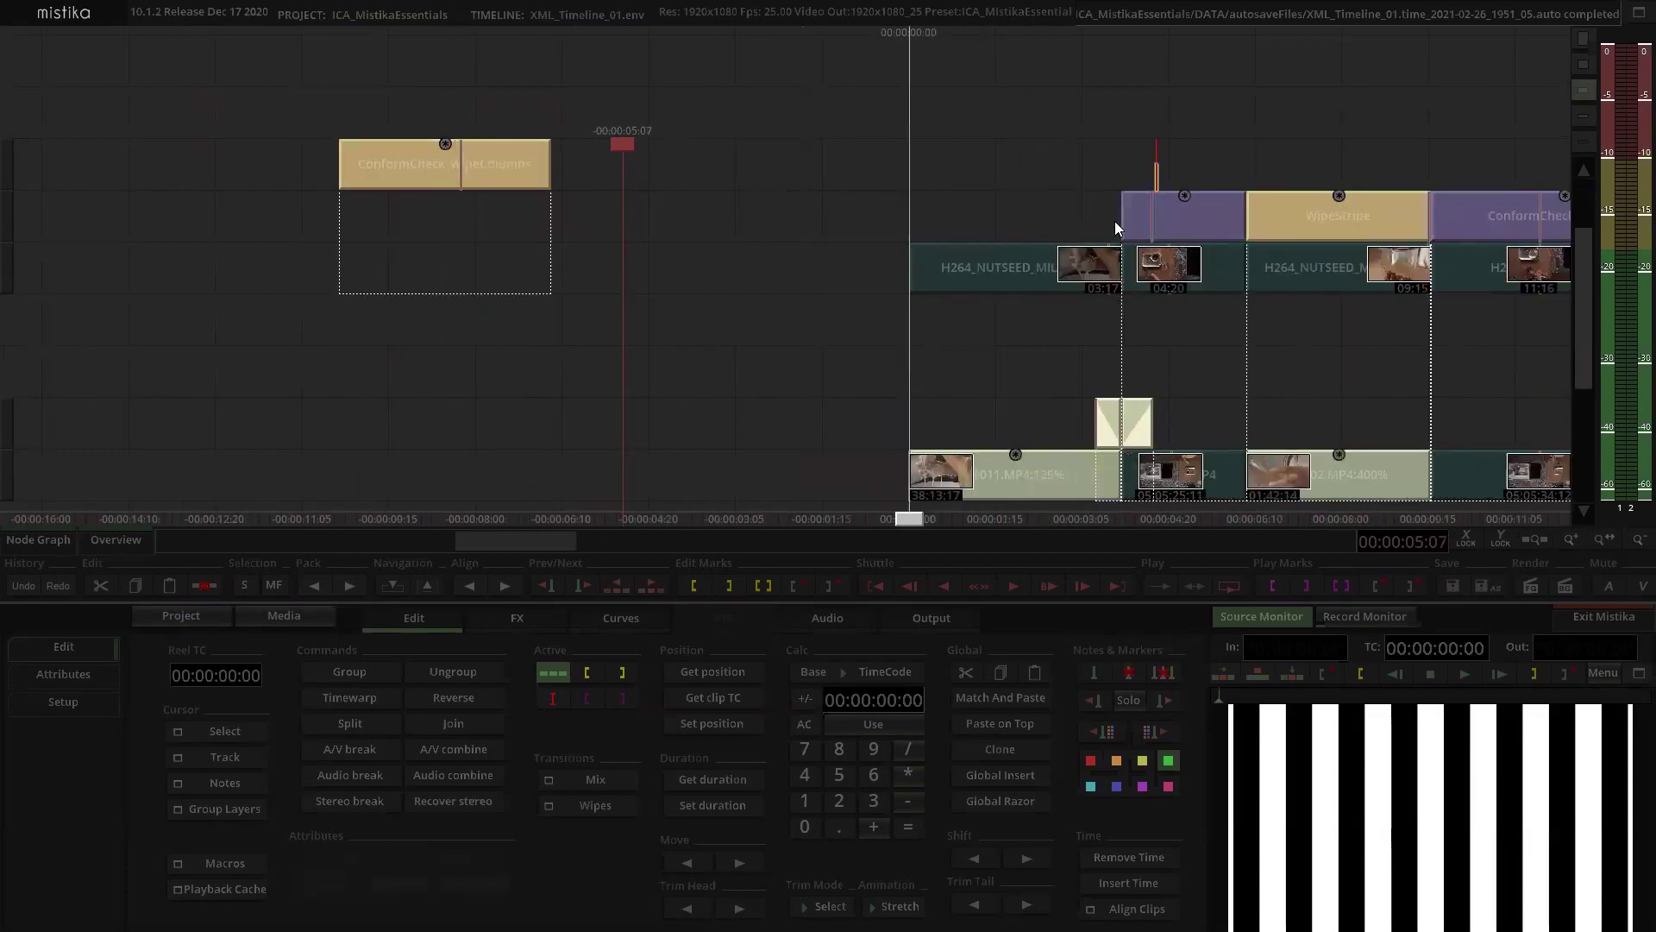
scroll(1060, 213, down, 2)
click(1060, 212)
mouse_move(1079, 224)
mouse_down()
mouse_move(769, 219)
mouse_move(725, 302)
mouse_move(1023, 226)
mouse_move(471, 341)
mouse_move(885, 299)
mouse_move(1075, 221)
mouse_up()
click(645, 171)
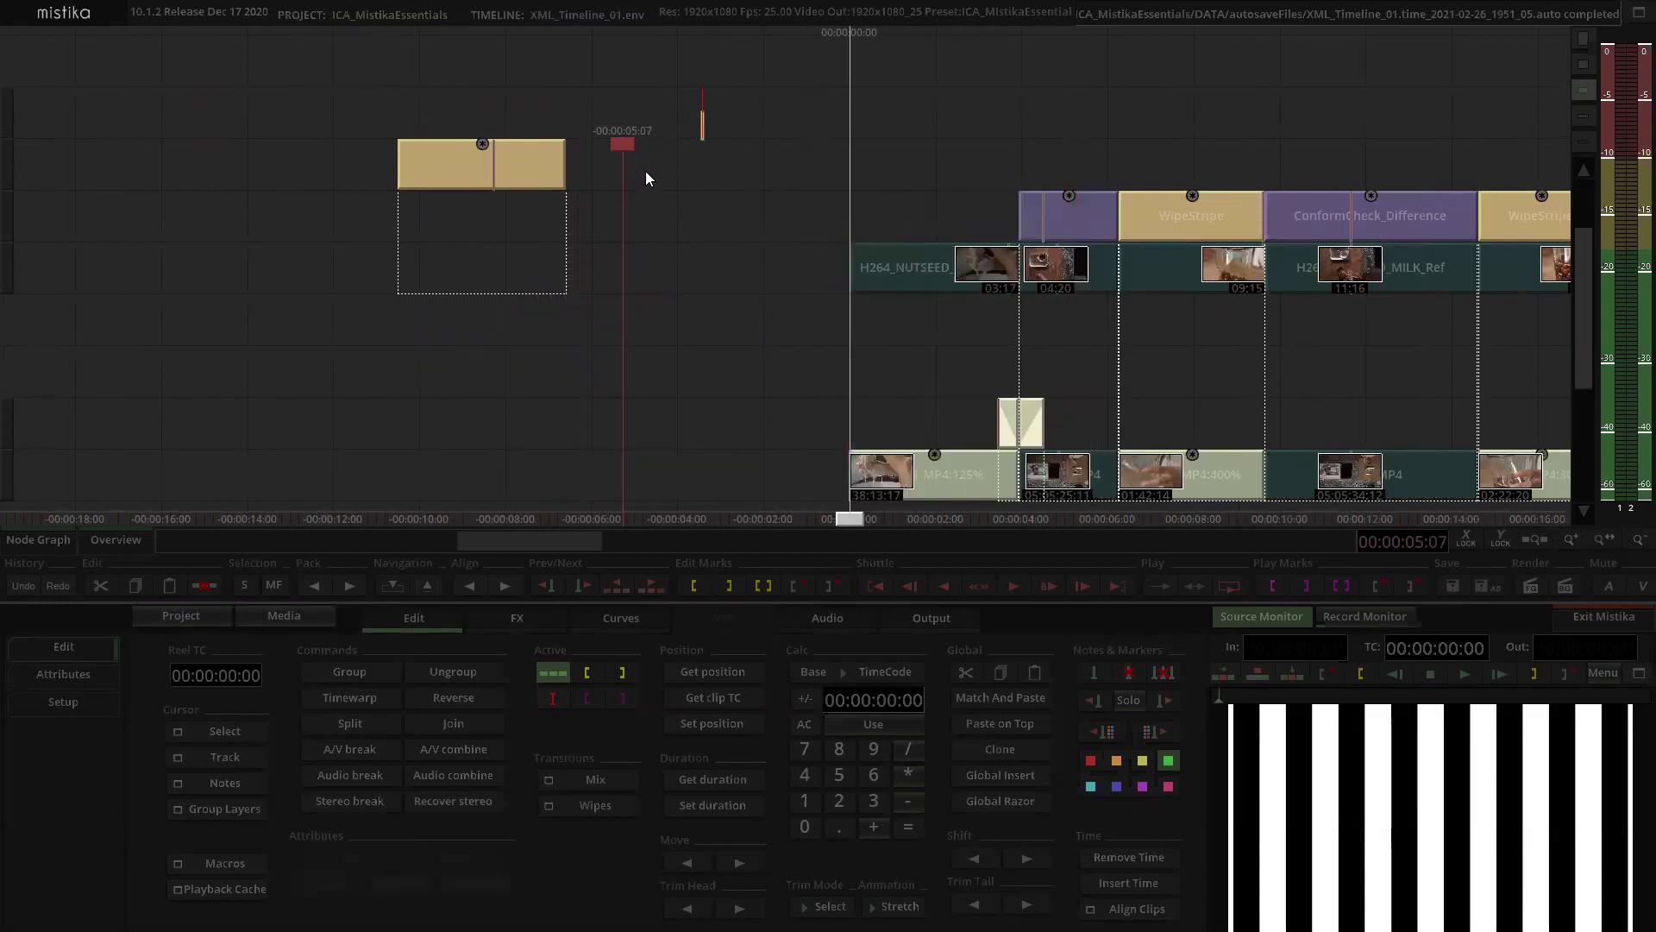
drag(645, 171, 792, 240)
scroll(795, 239, up, 4)
drag(796, 140, 916, 174)
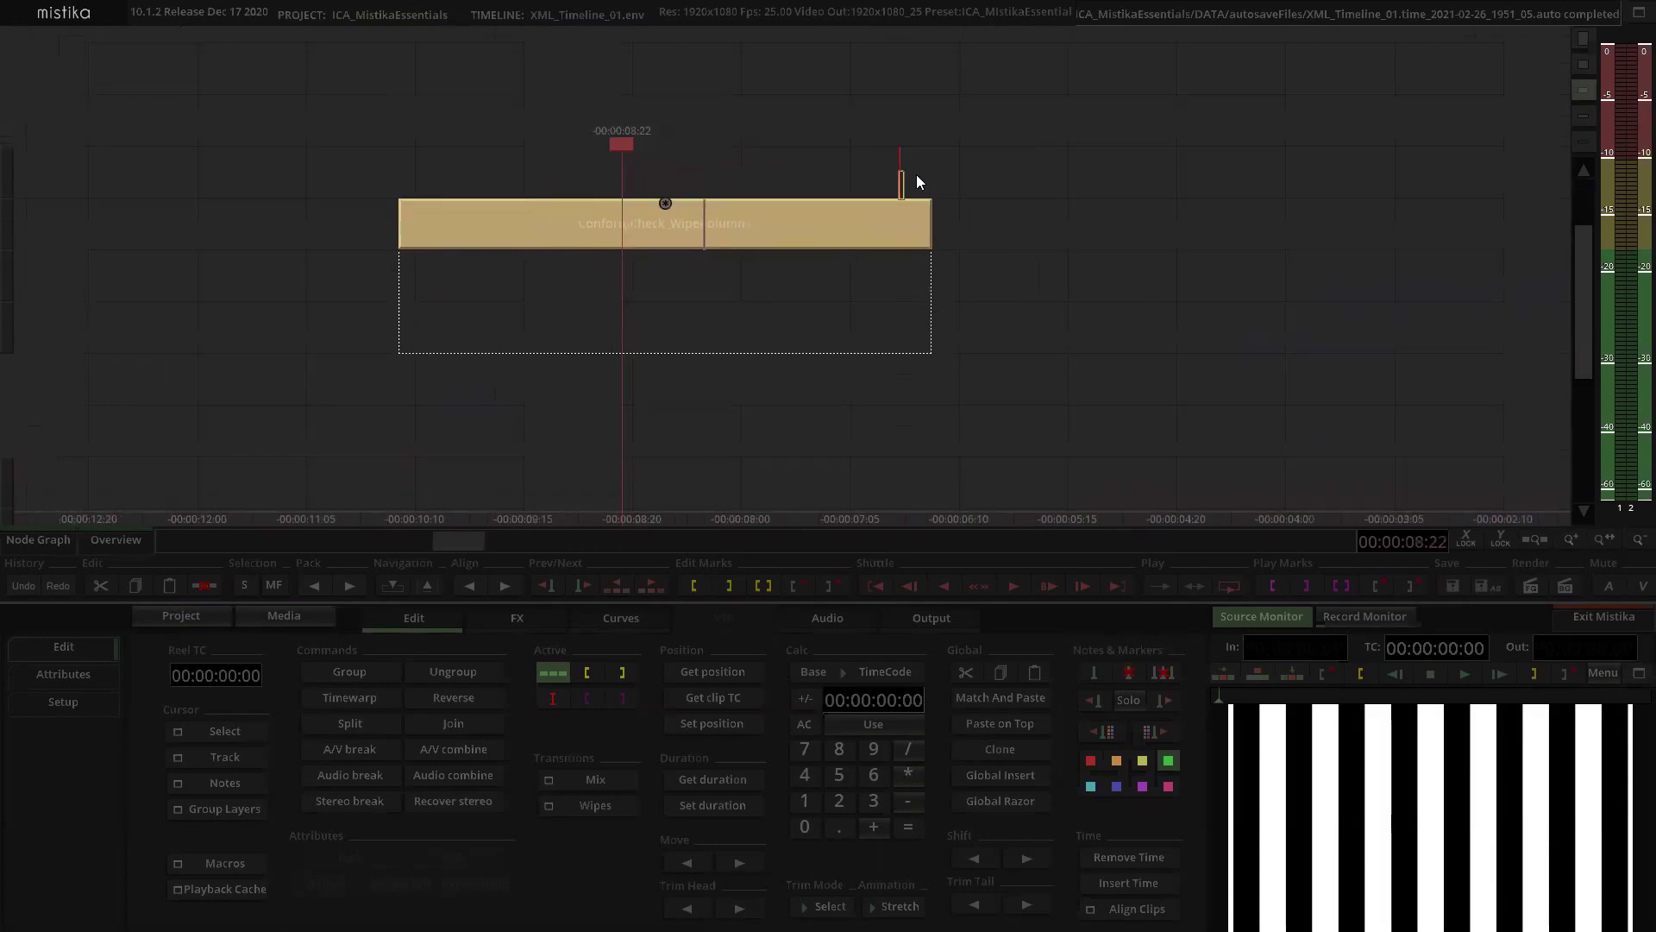
double_click(690, 221)
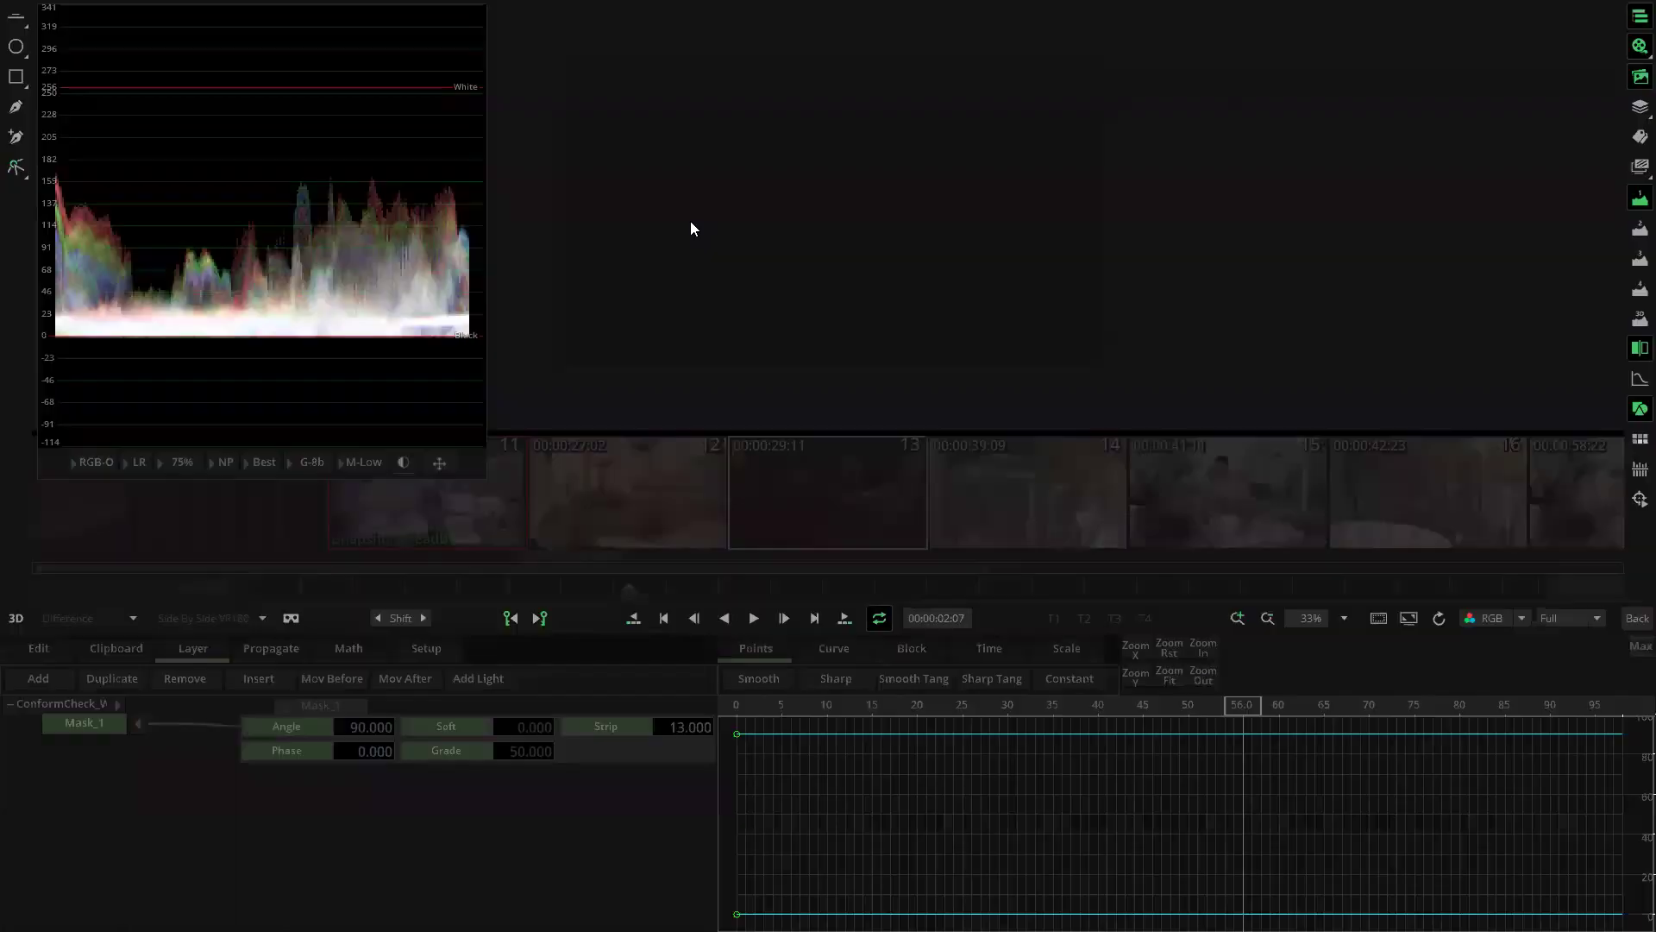
drag(382, 593, 1050, 606)
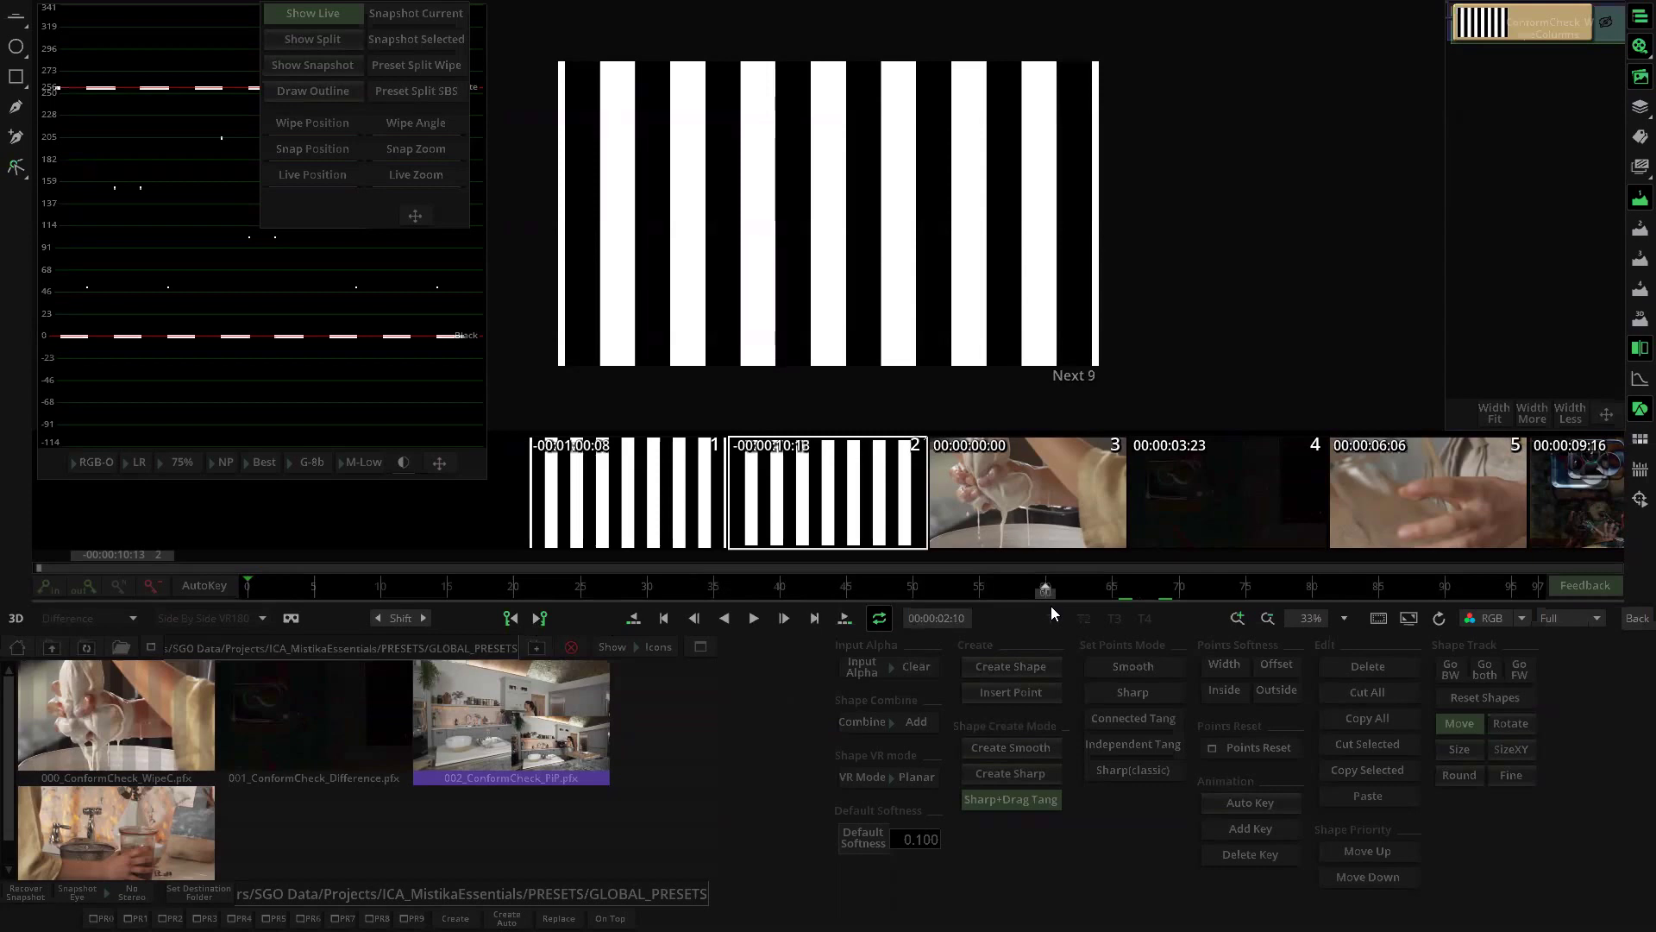
click(1636, 618)
Step: Add Dummy 1 and Dummy 2 effects and place them on the two tracks beneath the ConformCheck_WipeColumns effect
drag(555, 148, 762, 207)
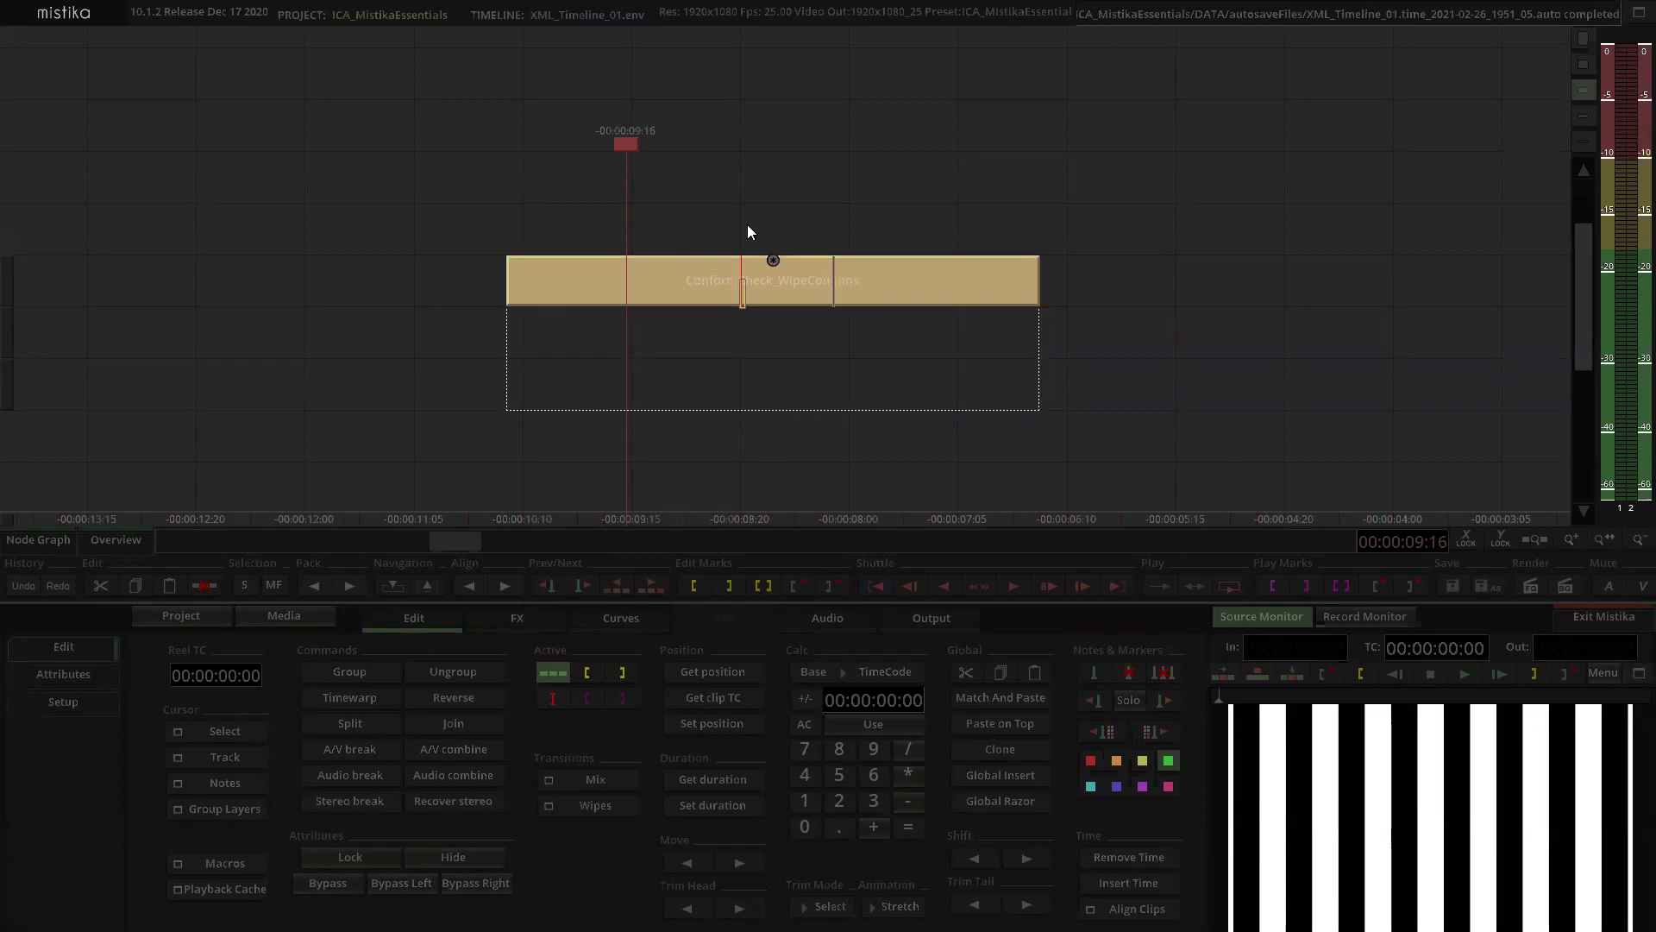
click(519, 621)
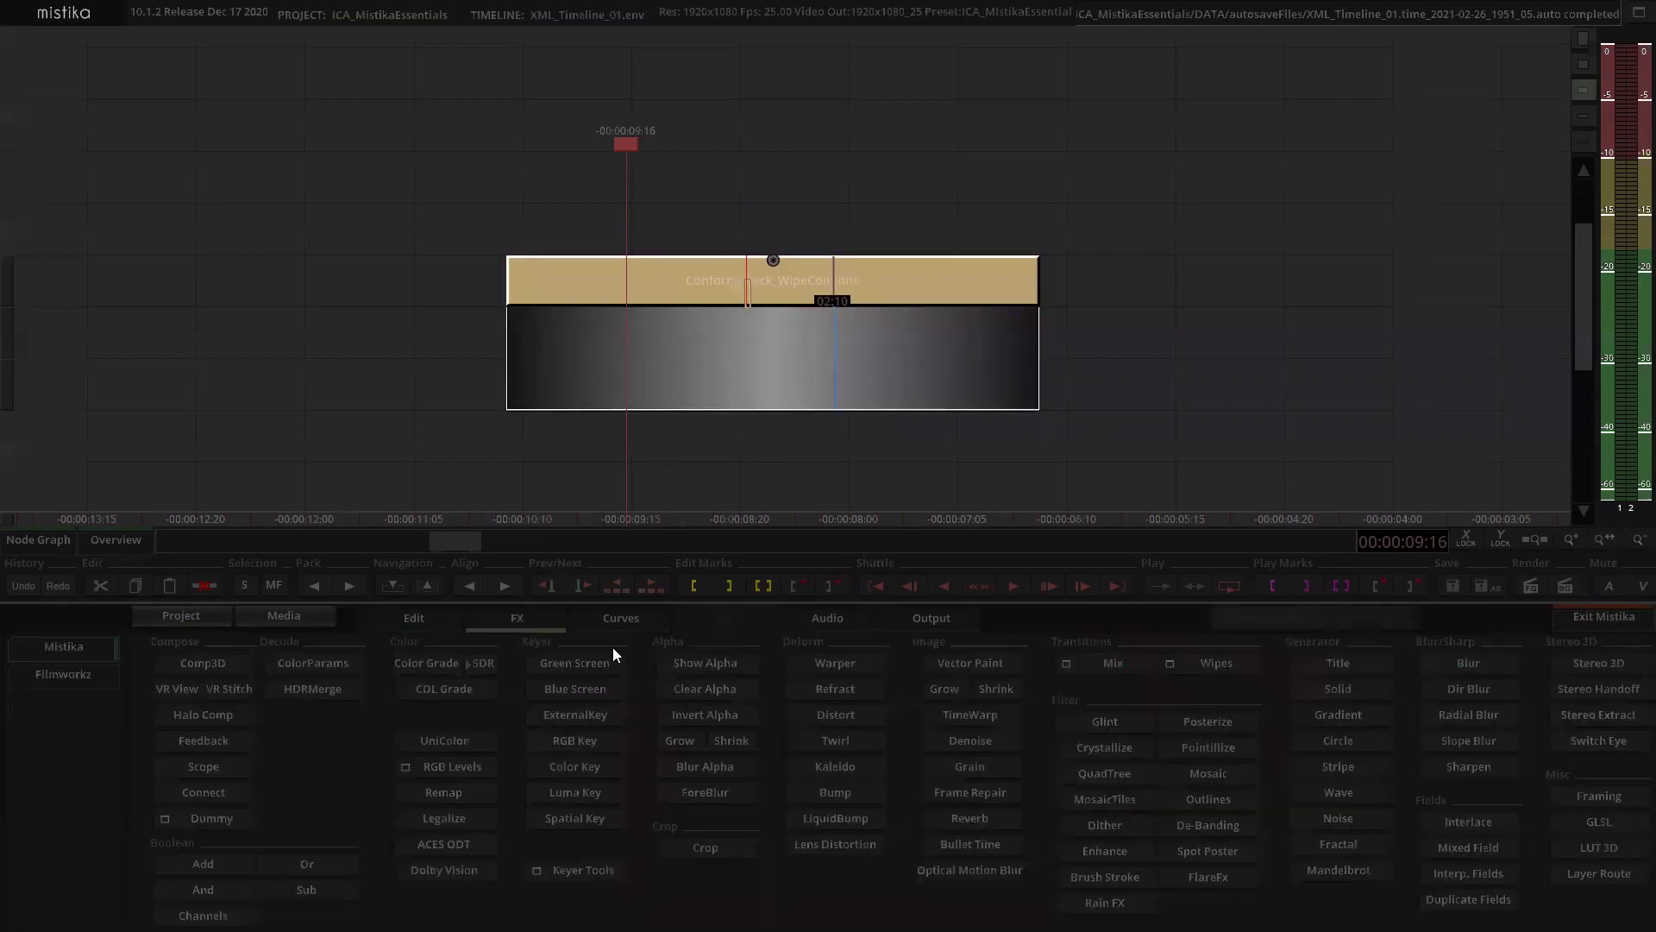
click(208, 822)
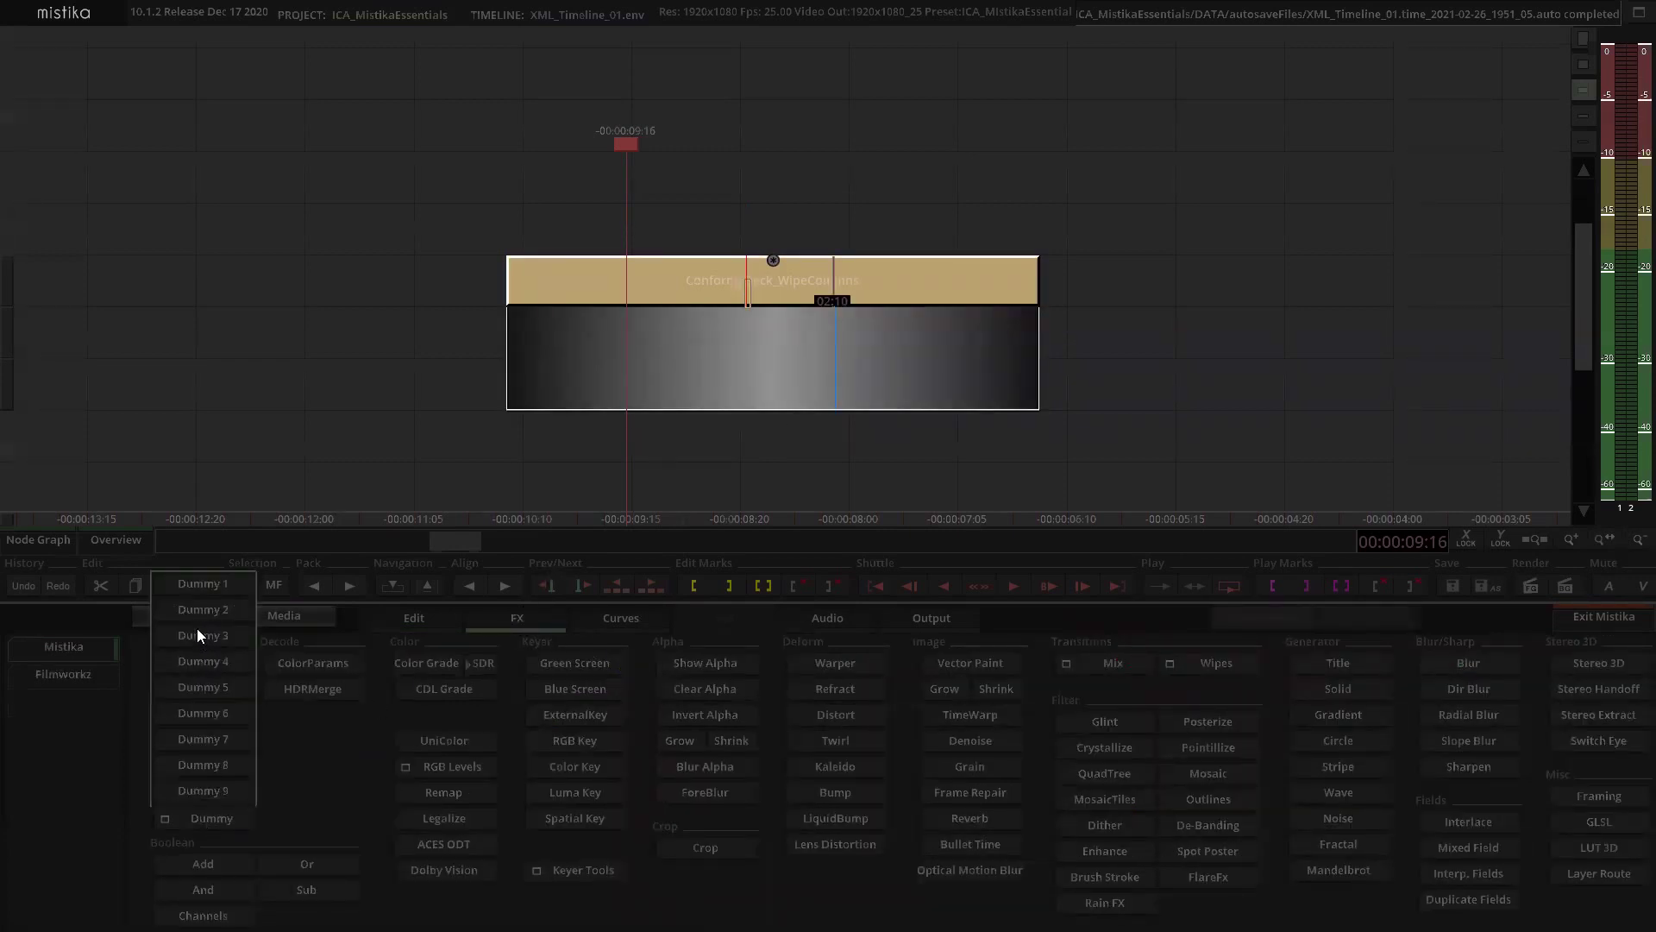
click(205, 586)
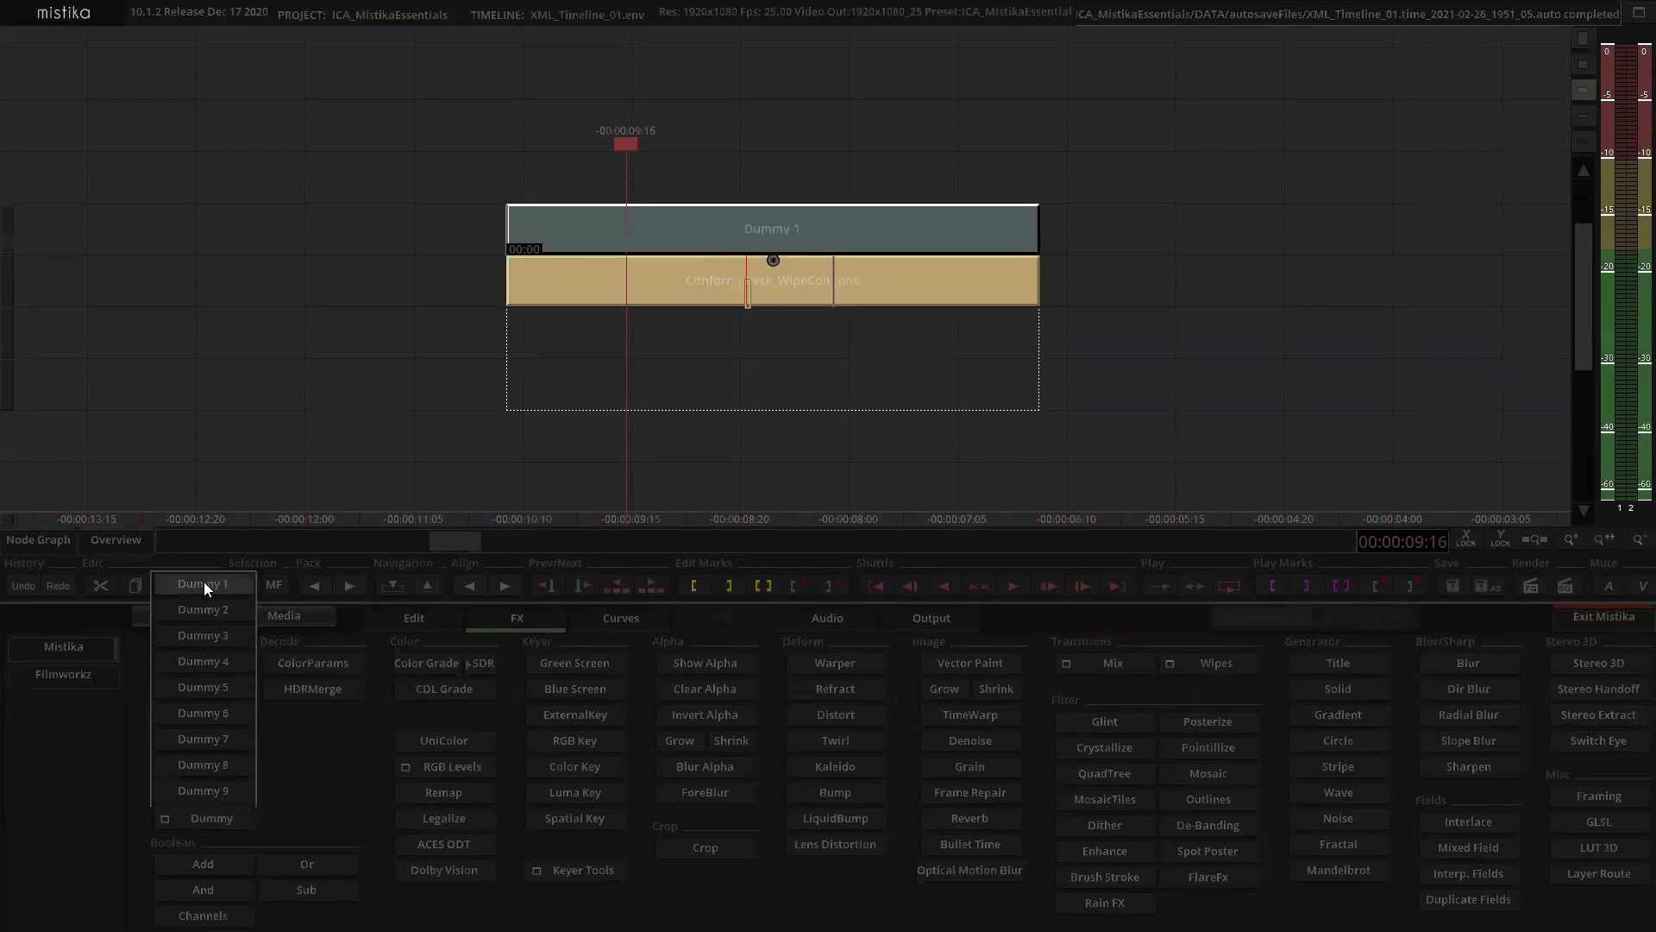
click(573, 233)
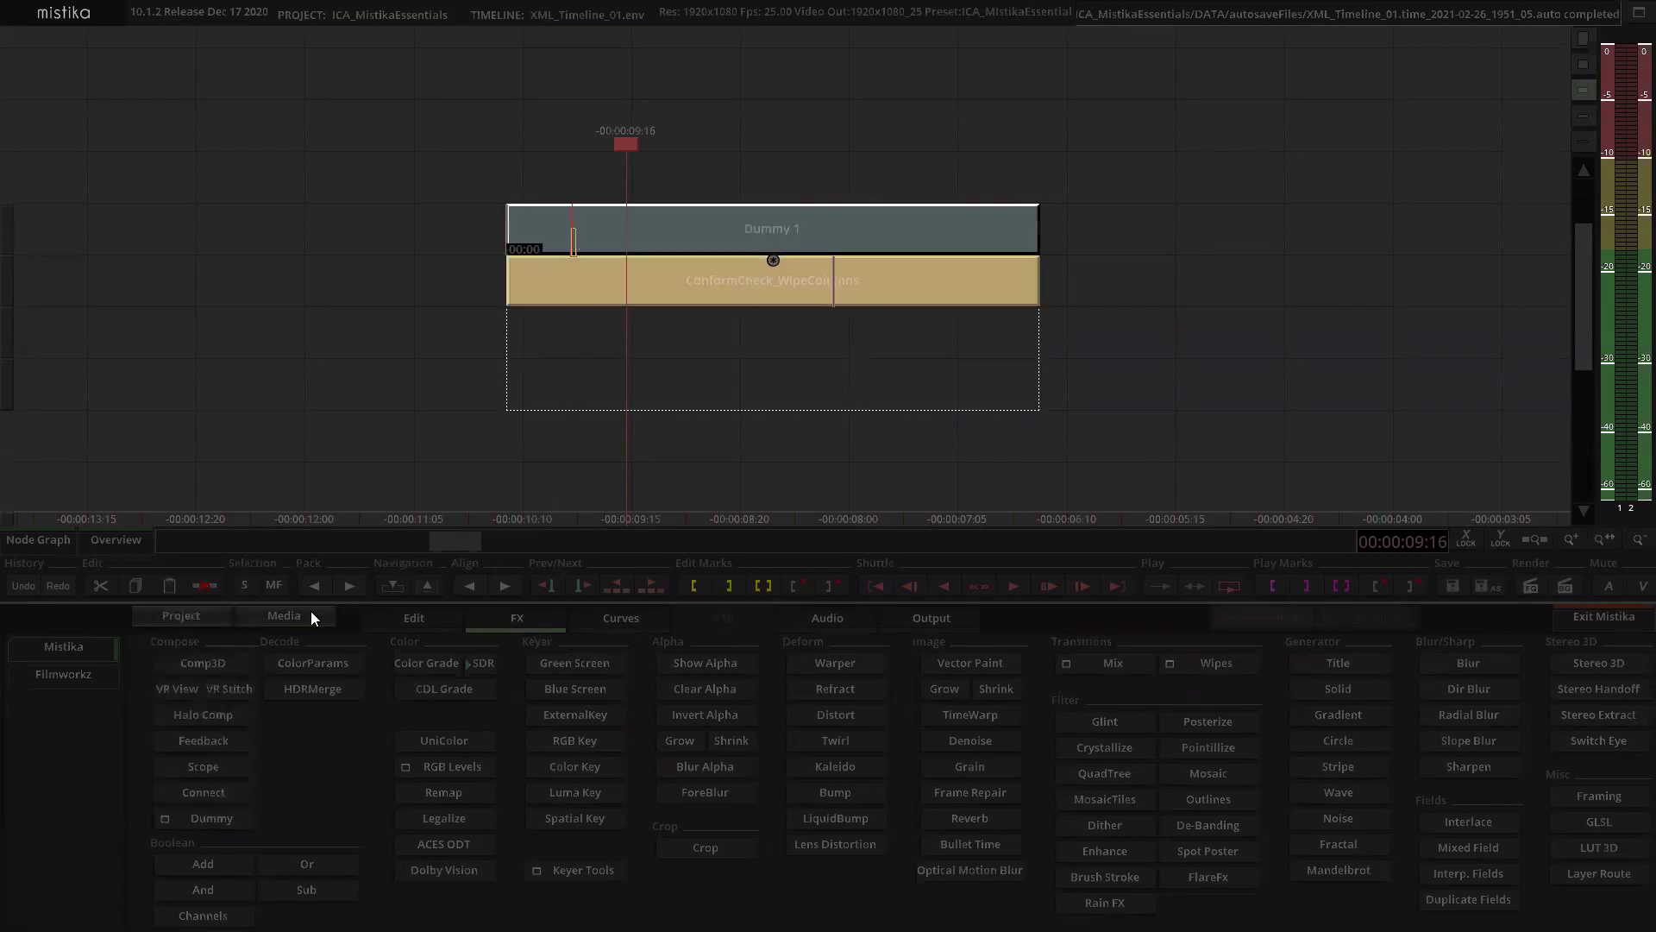
click(209, 824)
click(200, 610)
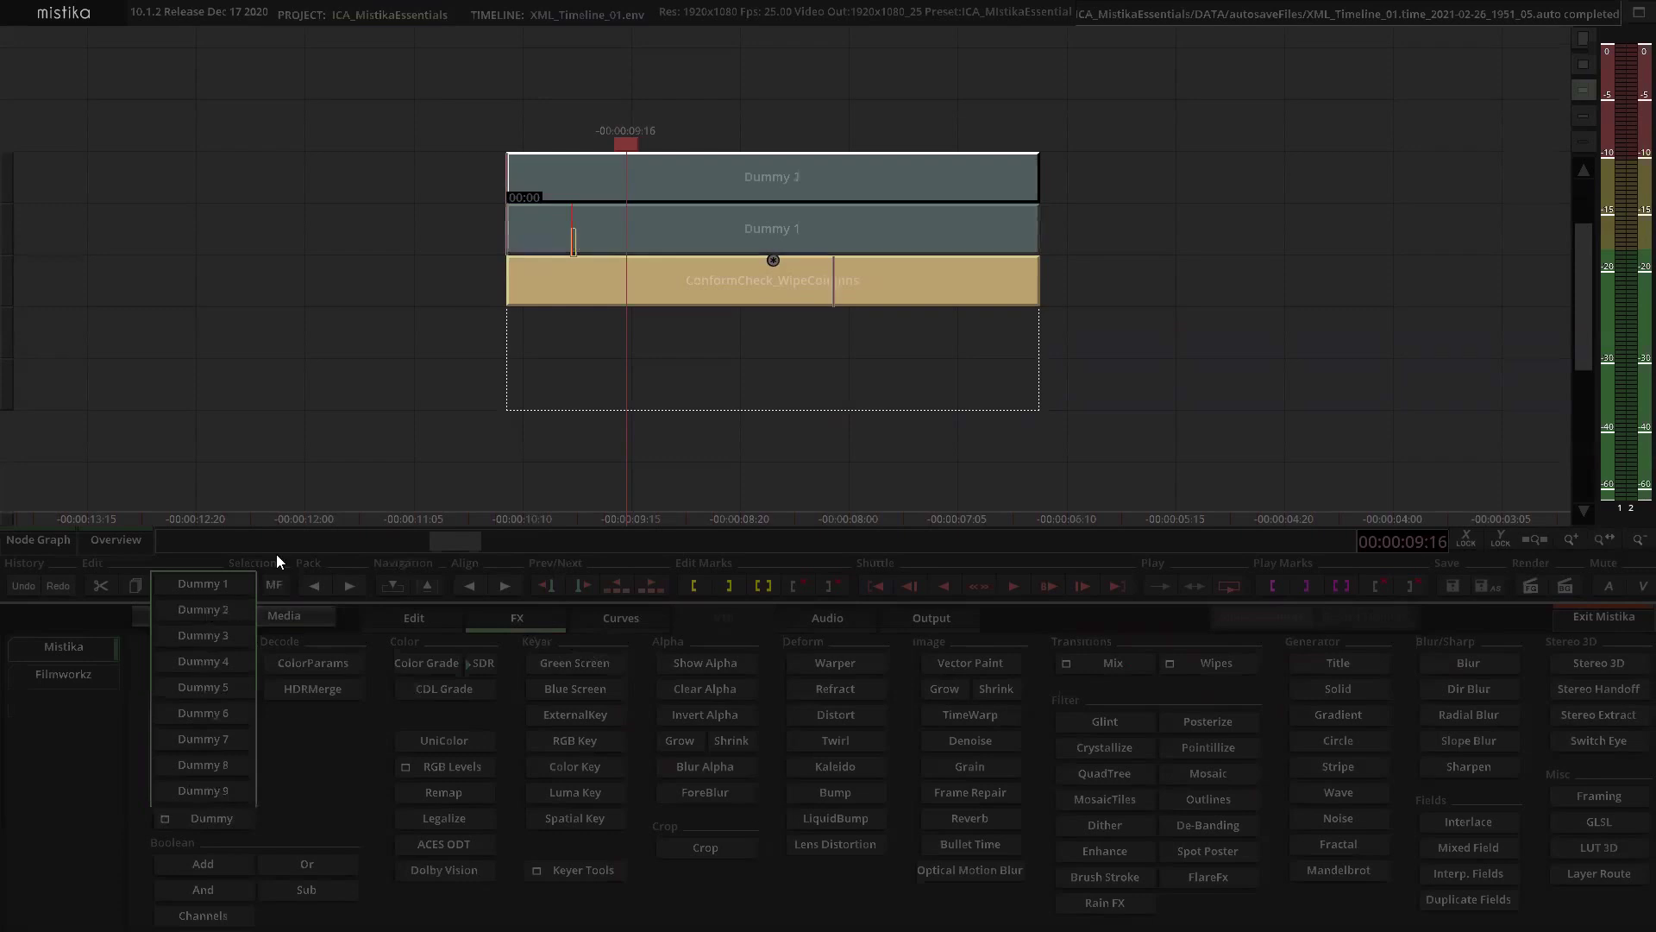
drag(697, 155, 792, 376)
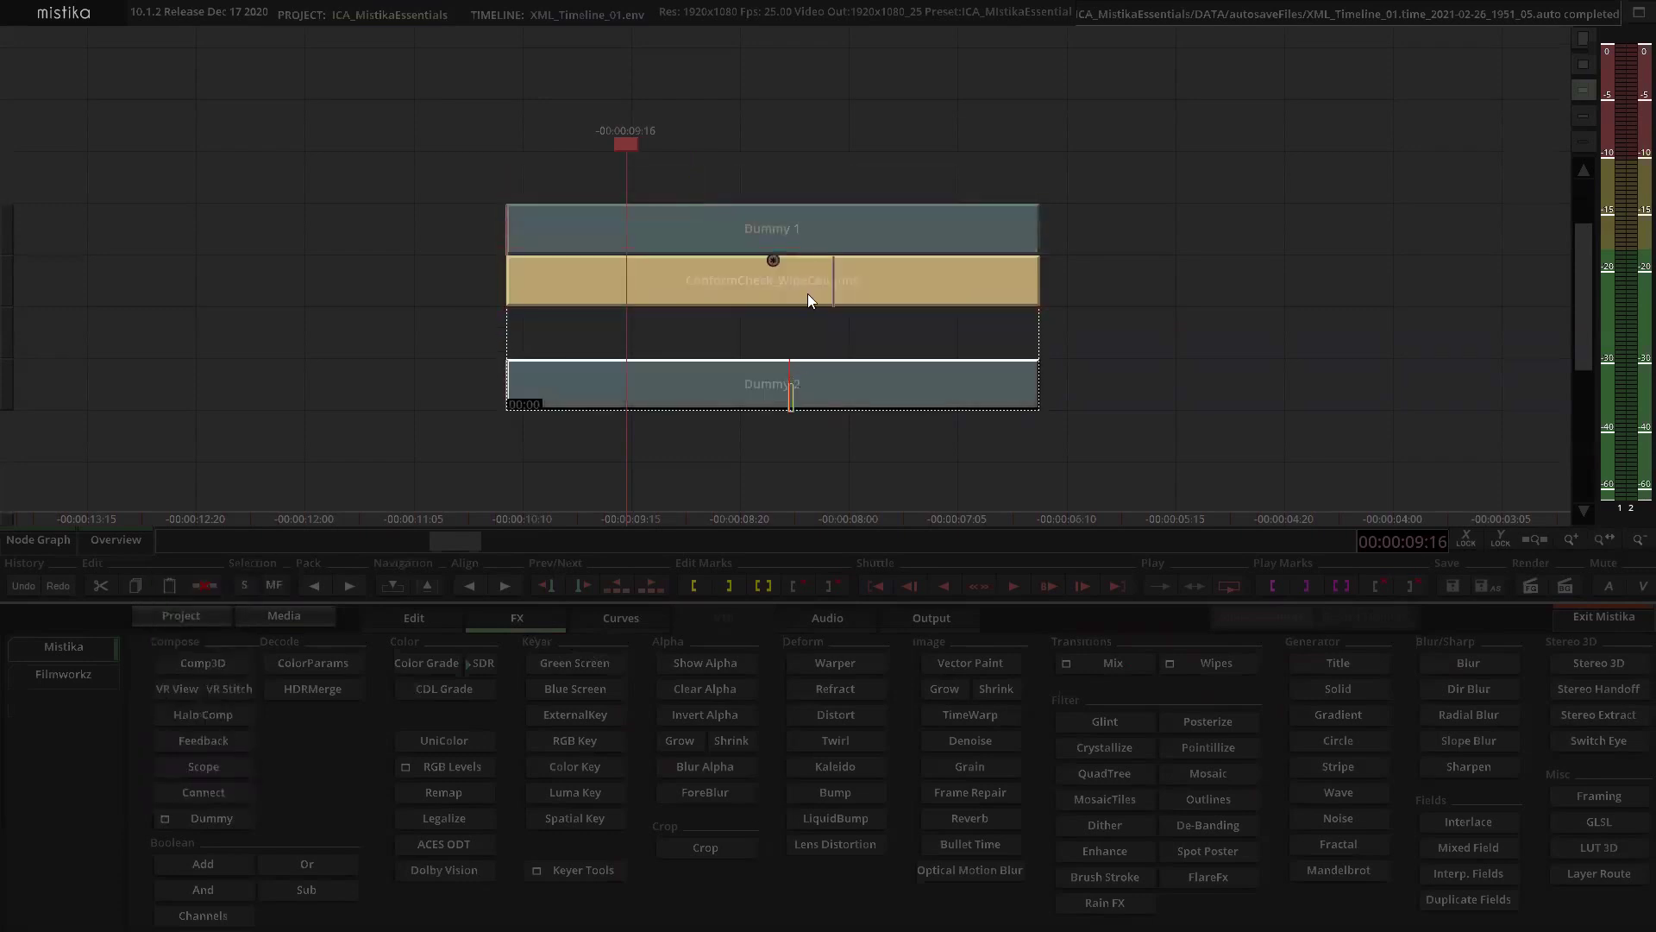
drag(797, 255, 819, 328)
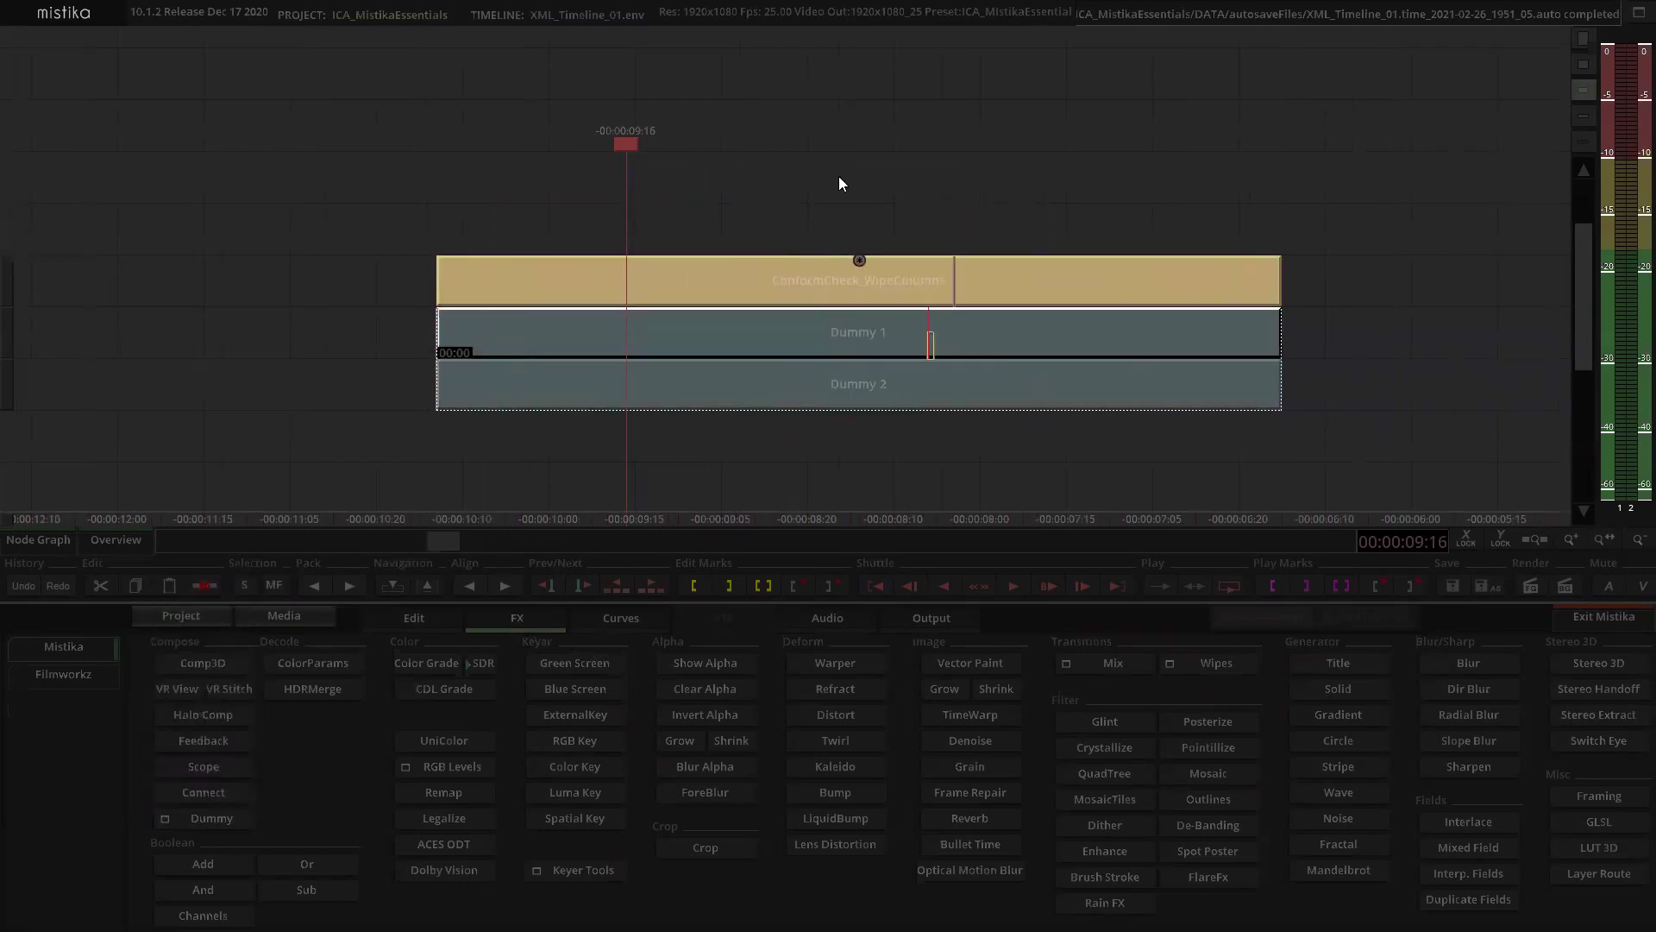
Step: Open the ConformCheck_WipeColumns stack and inspect its Dummy 1 and Dummy 2 inputs
double_click(857, 333)
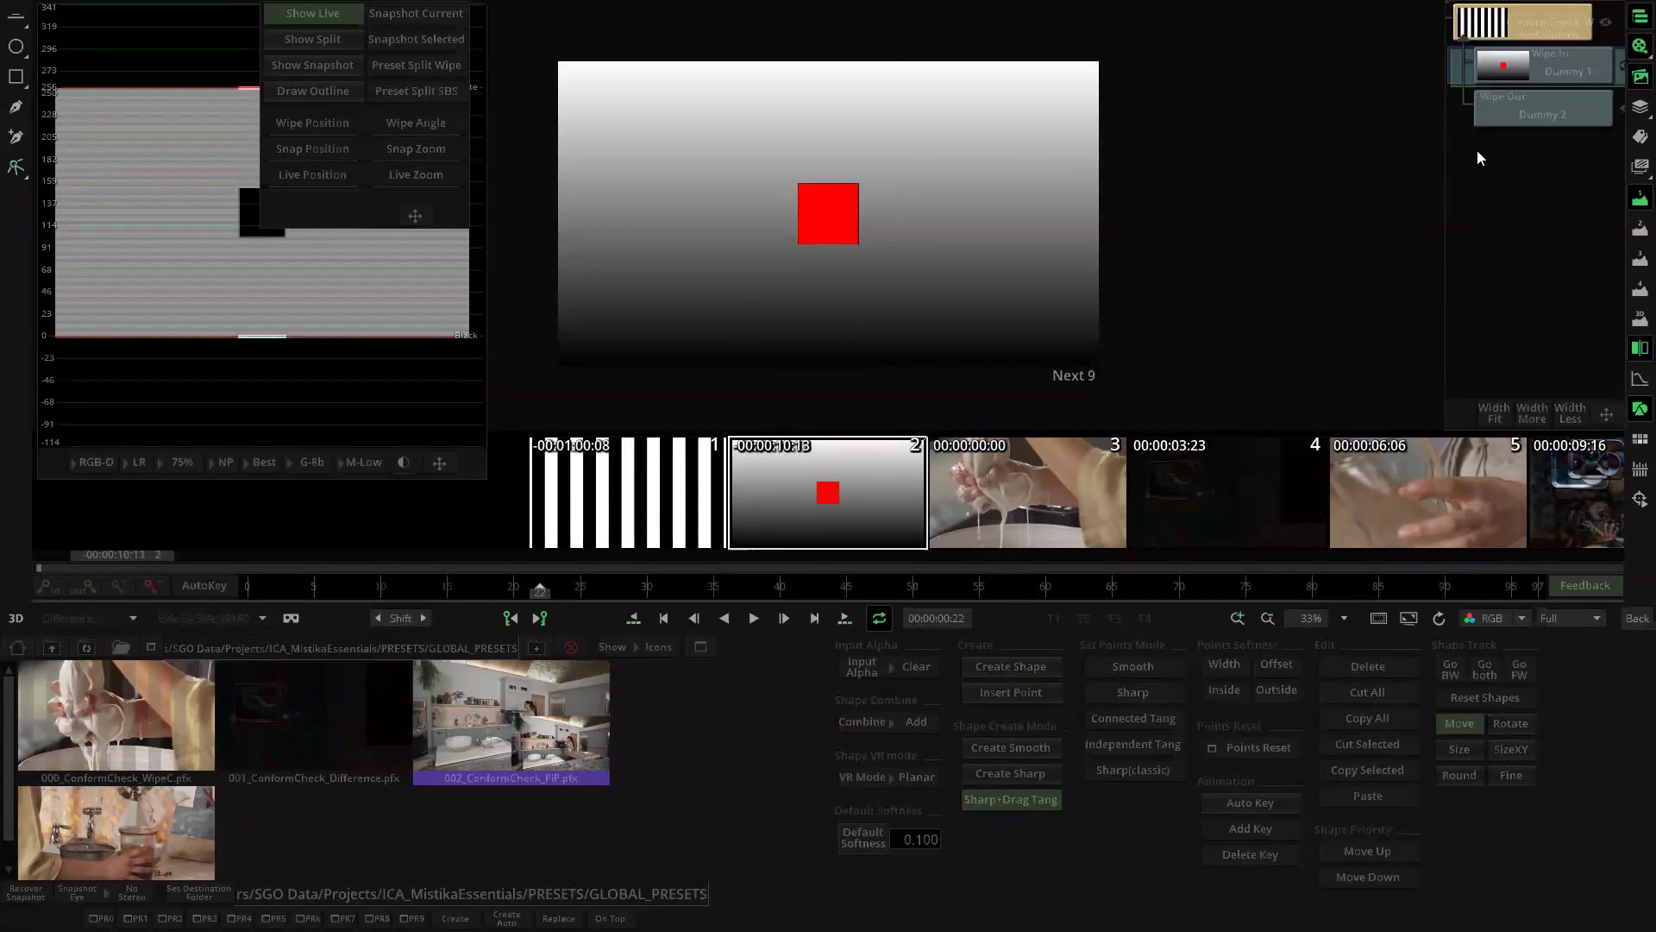
click(1517, 109)
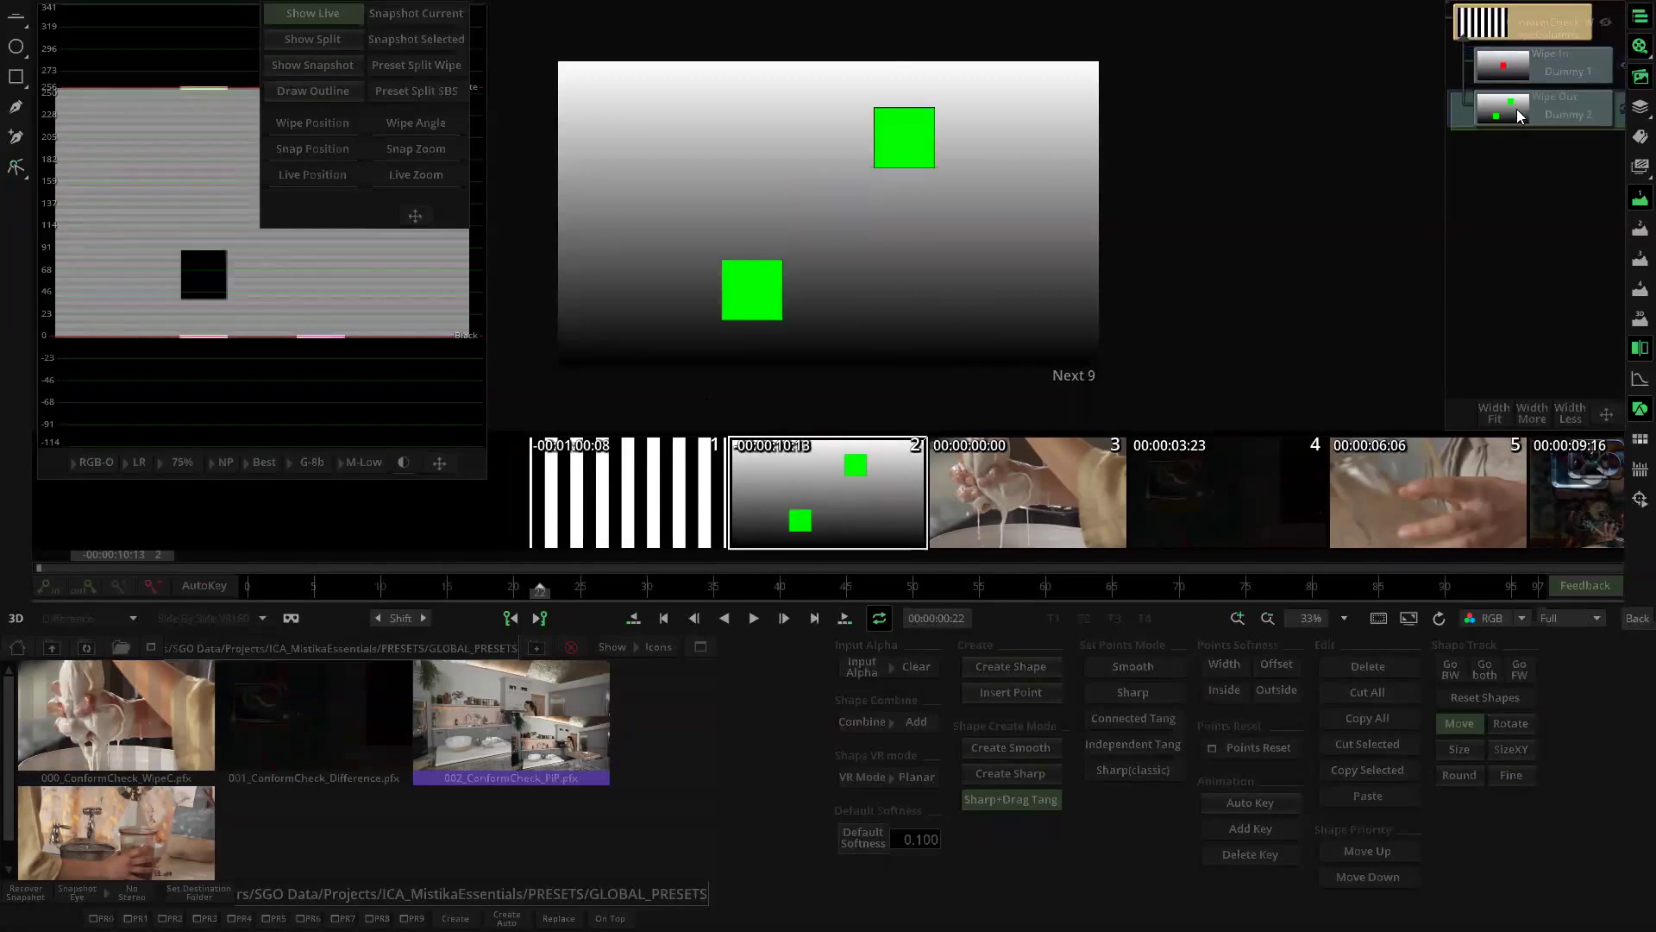
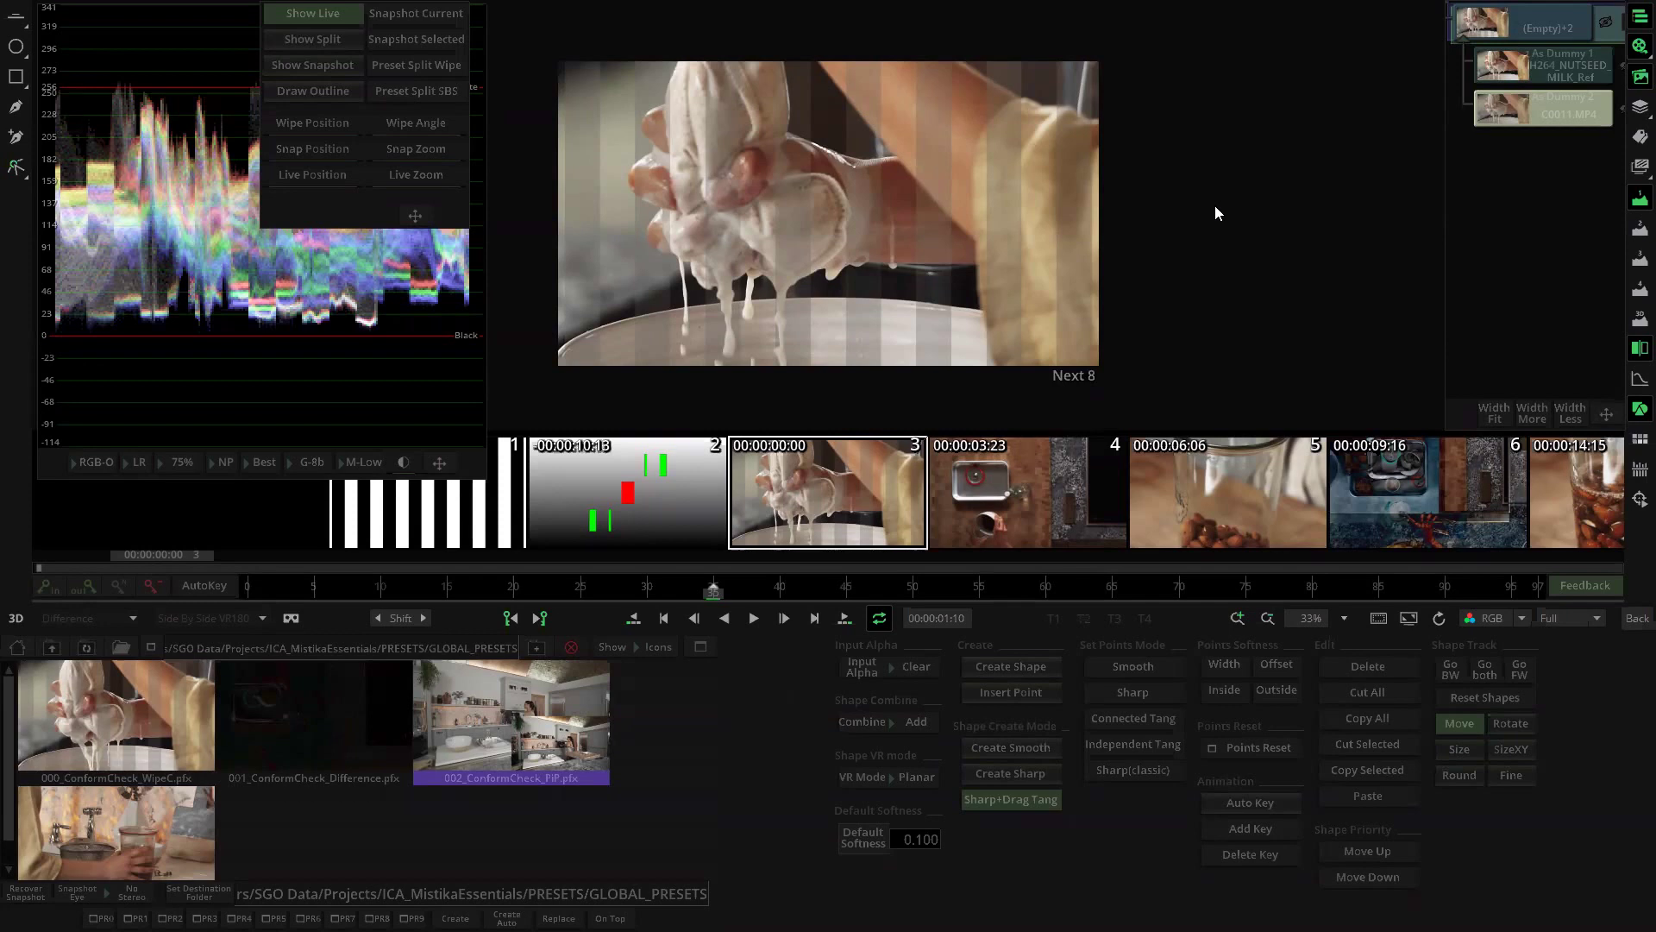
Step: Return to the timeline and delete the (Empty)+2 group placed before the timeline start
click(1638, 618)
click(339, 154)
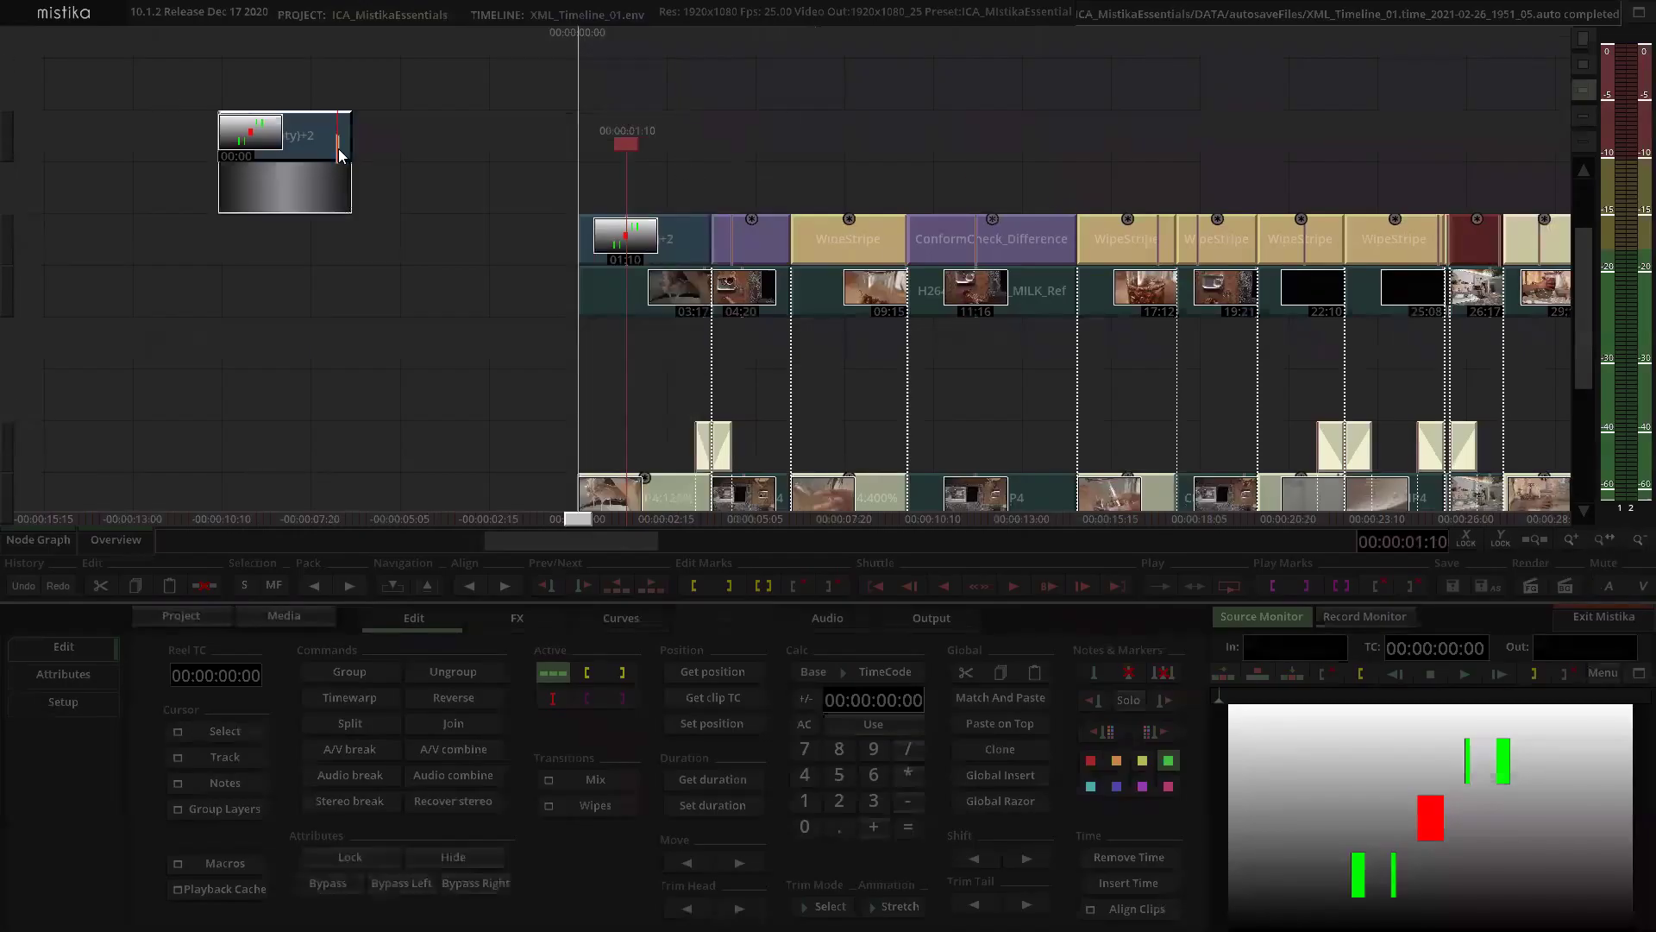
Step: Clone the first shot's (Empty)+2 group to the area before the timeline start and shorten its span to two tracks beneath it
click(624, 238)
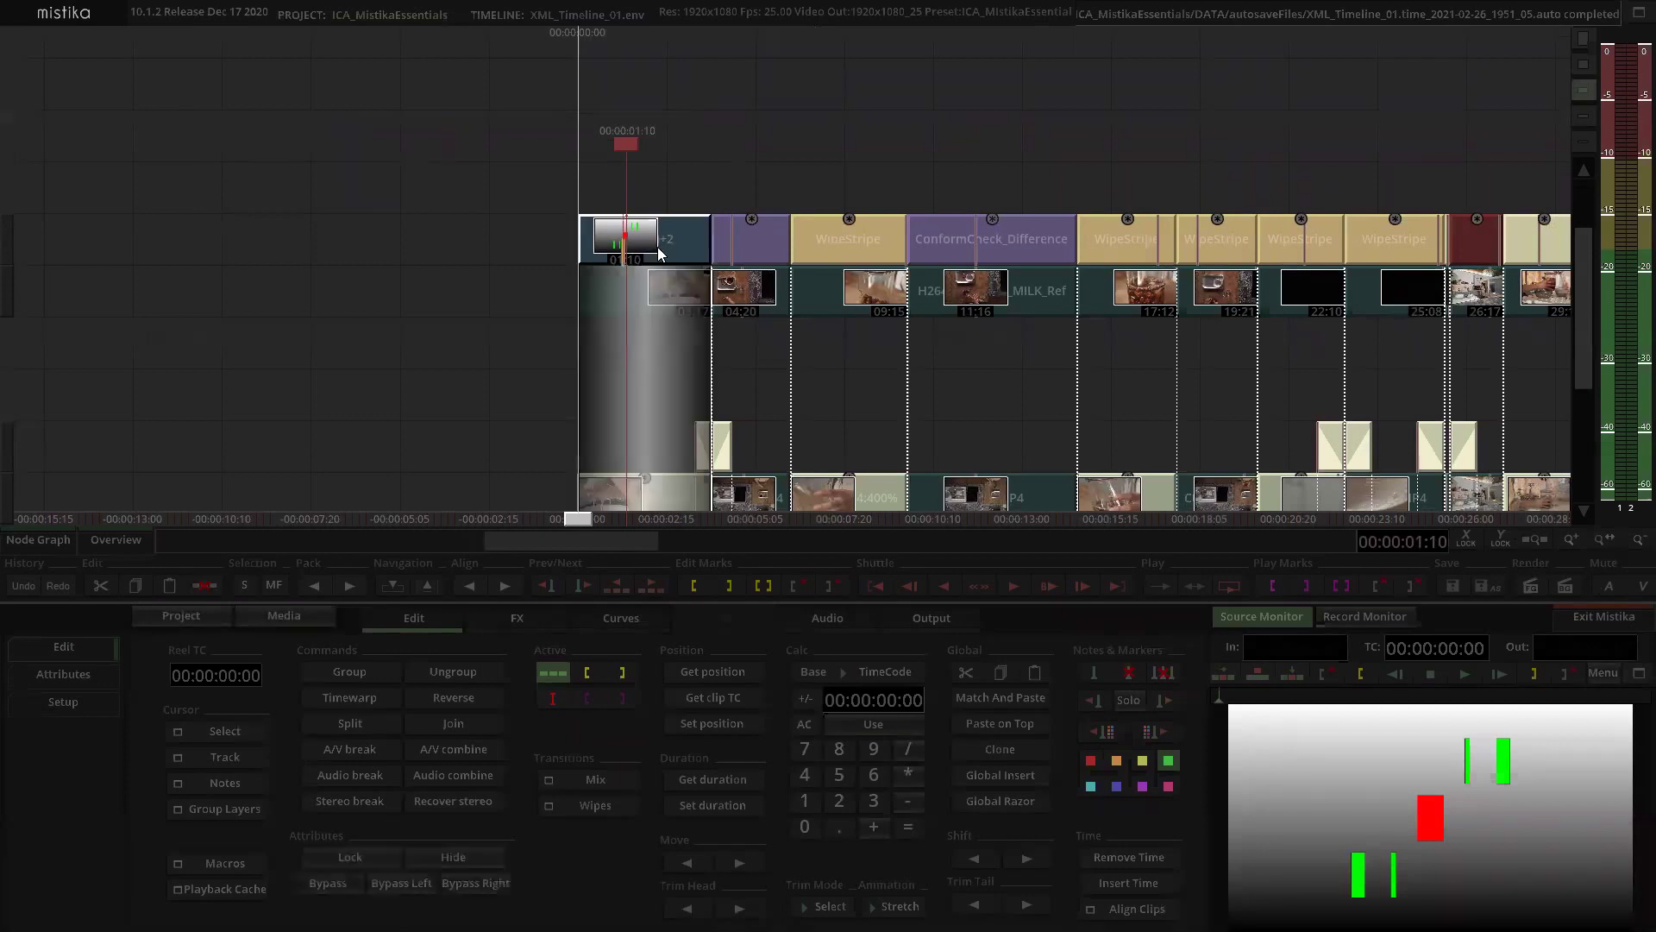
drag(657, 243, 230, 169)
click(359, 166)
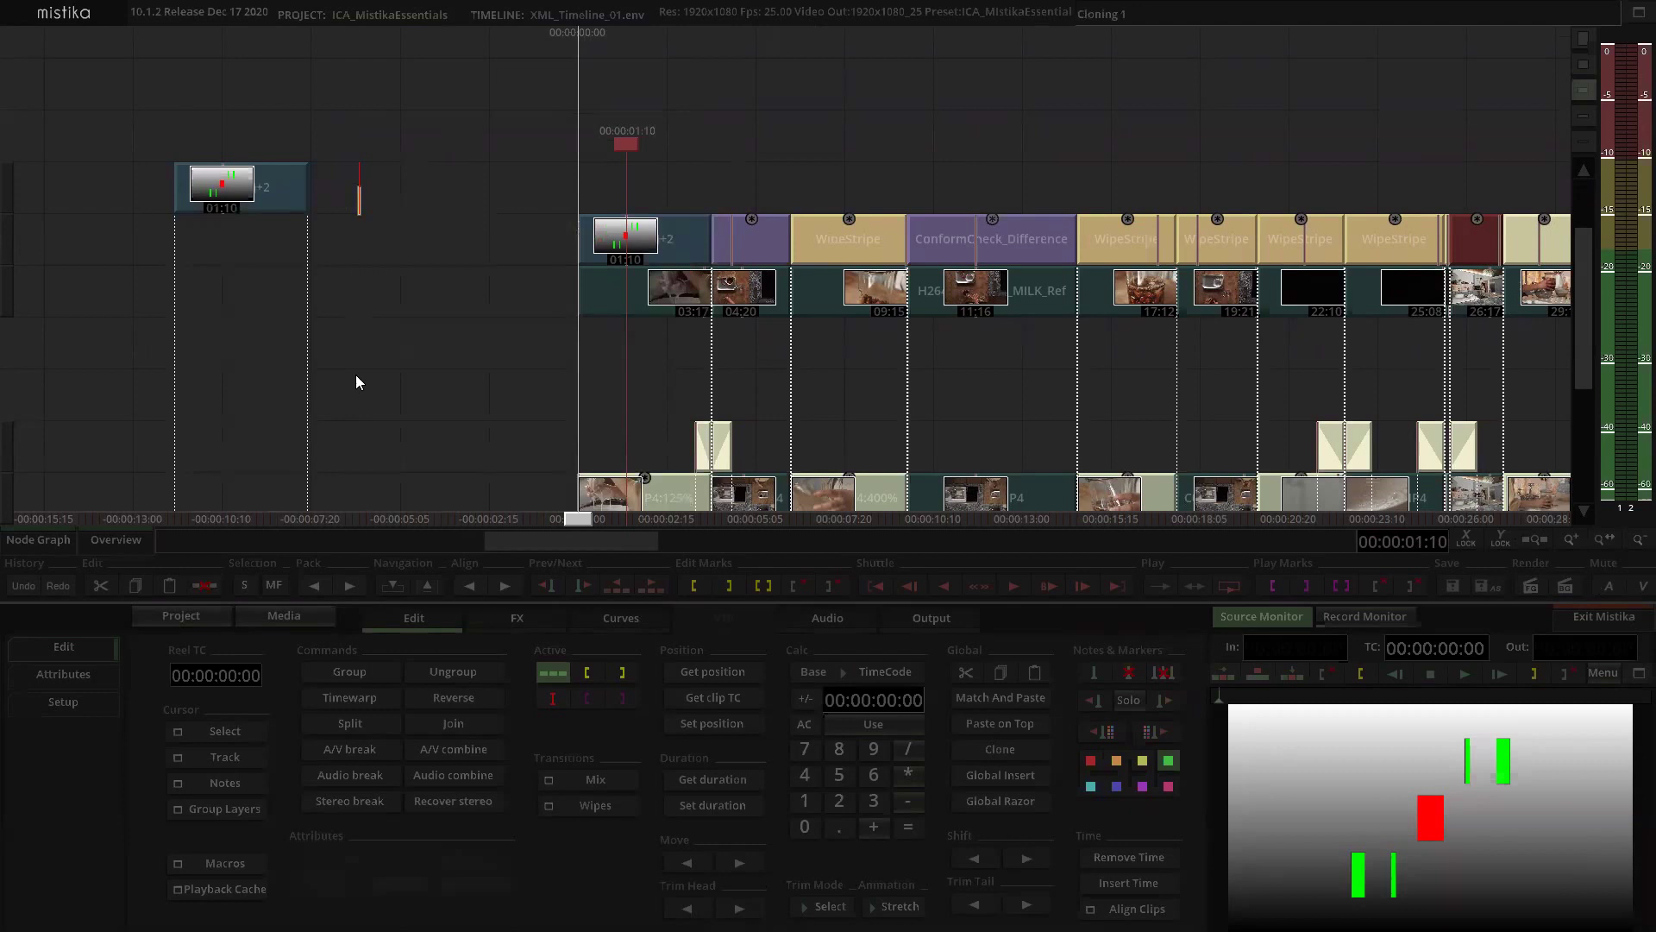
drag(294, 475, 373, 312)
scroll(535, 251, up, 3)
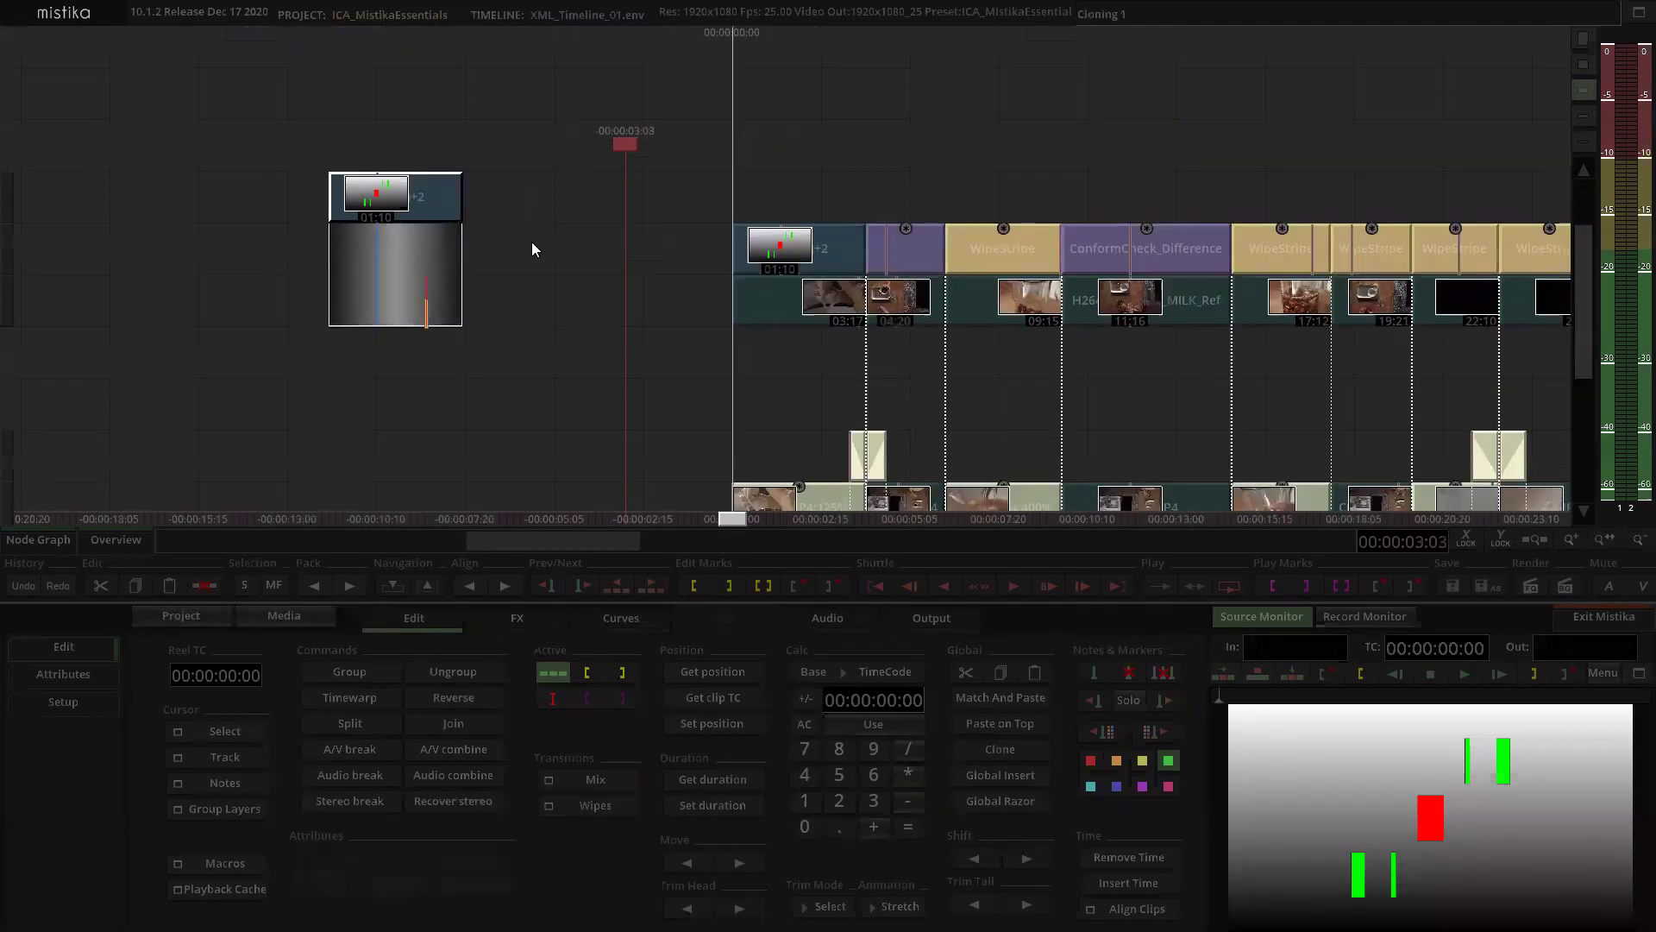
Step: Ungroup the cloned (Empty)+2 group placed before the timeline start
click(387, 216)
key(ctrl+u)
click(547, 210)
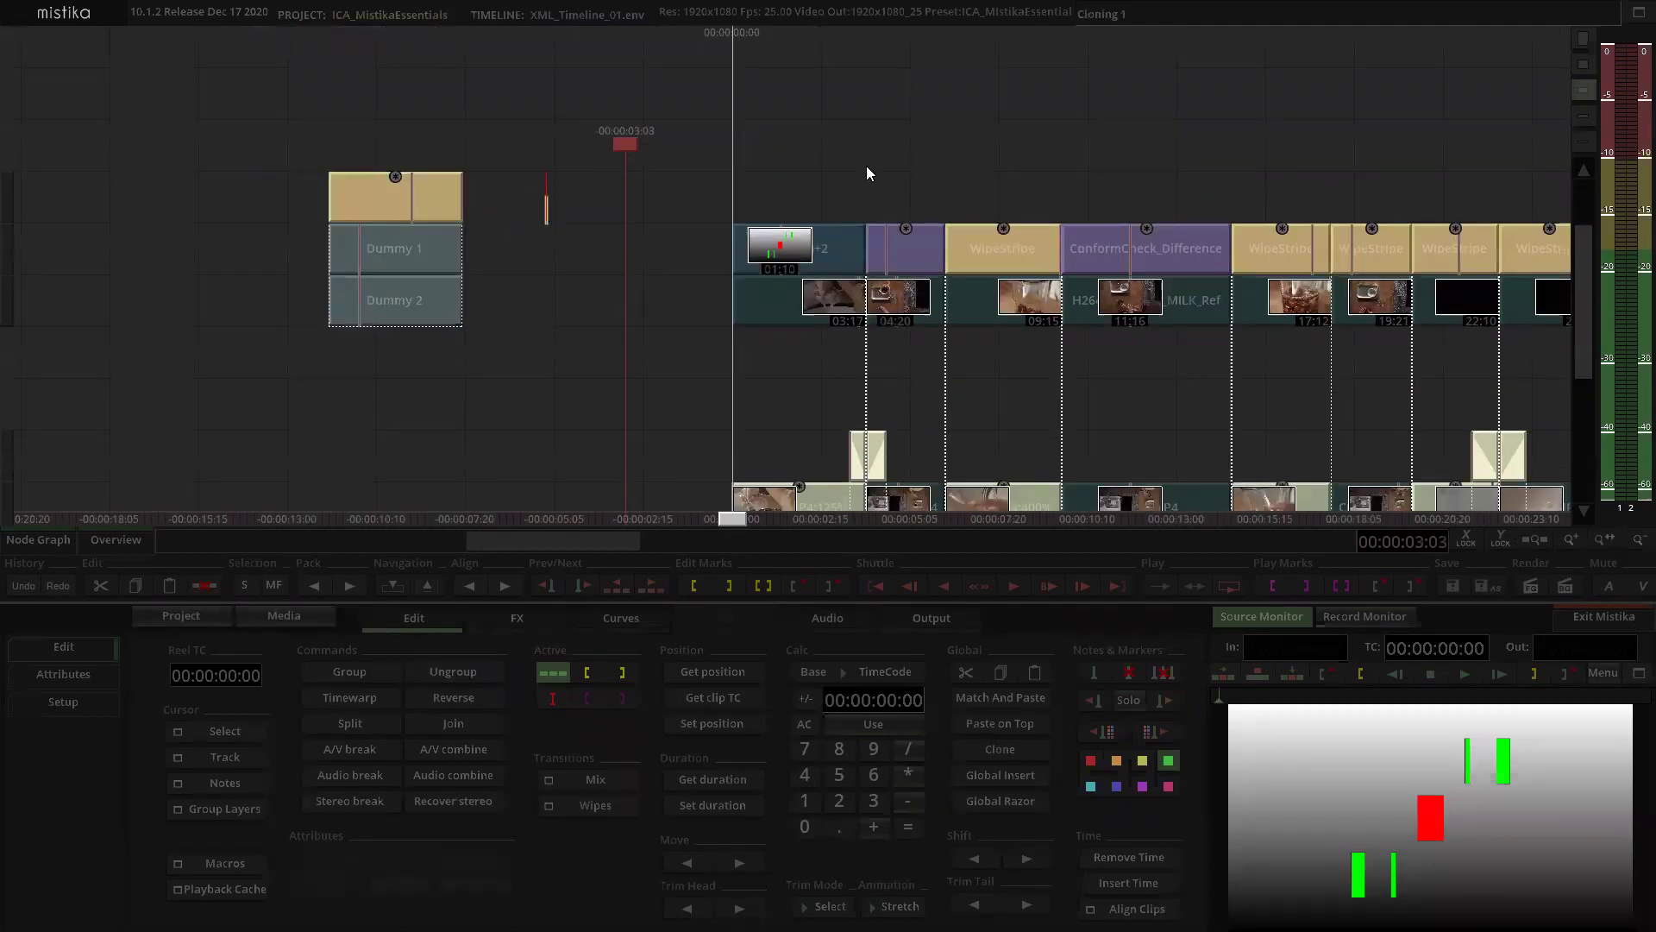
Step: Copy the first shot change's ConformCheck_Difference effect beneath the ConformCheck_WipeColumns stack, matching that stack's position and length
scroll(889, 183, down, 1)
scroll(889, 183, up, 2)
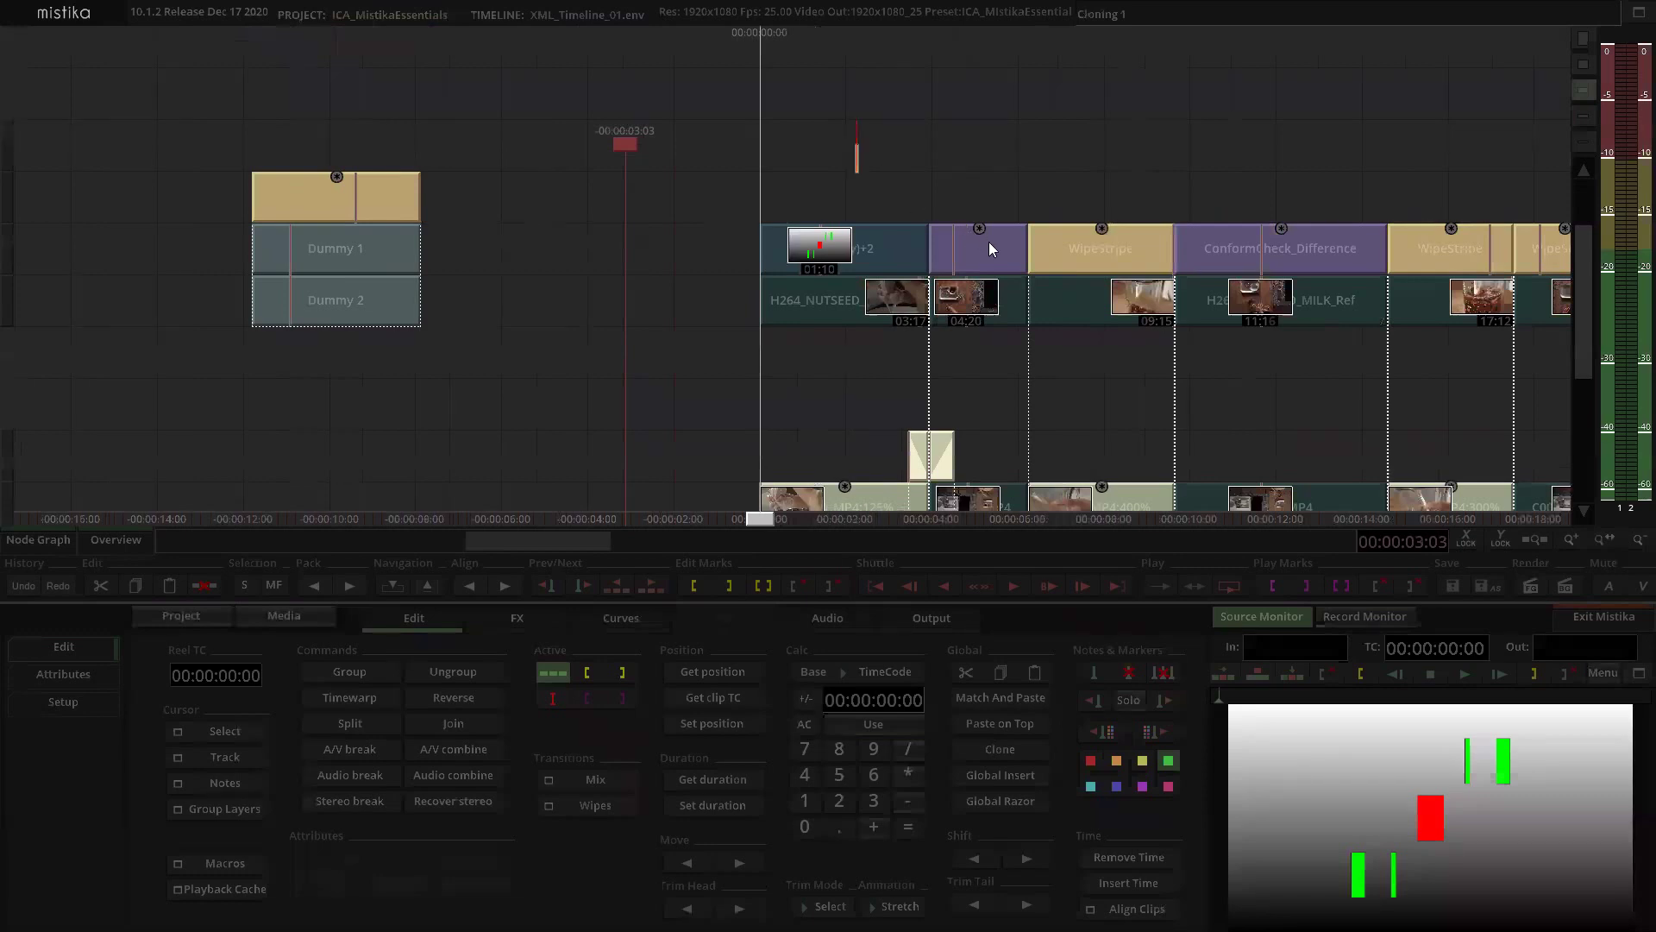
scroll(988, 242, up, 2)
click(1308, 247)
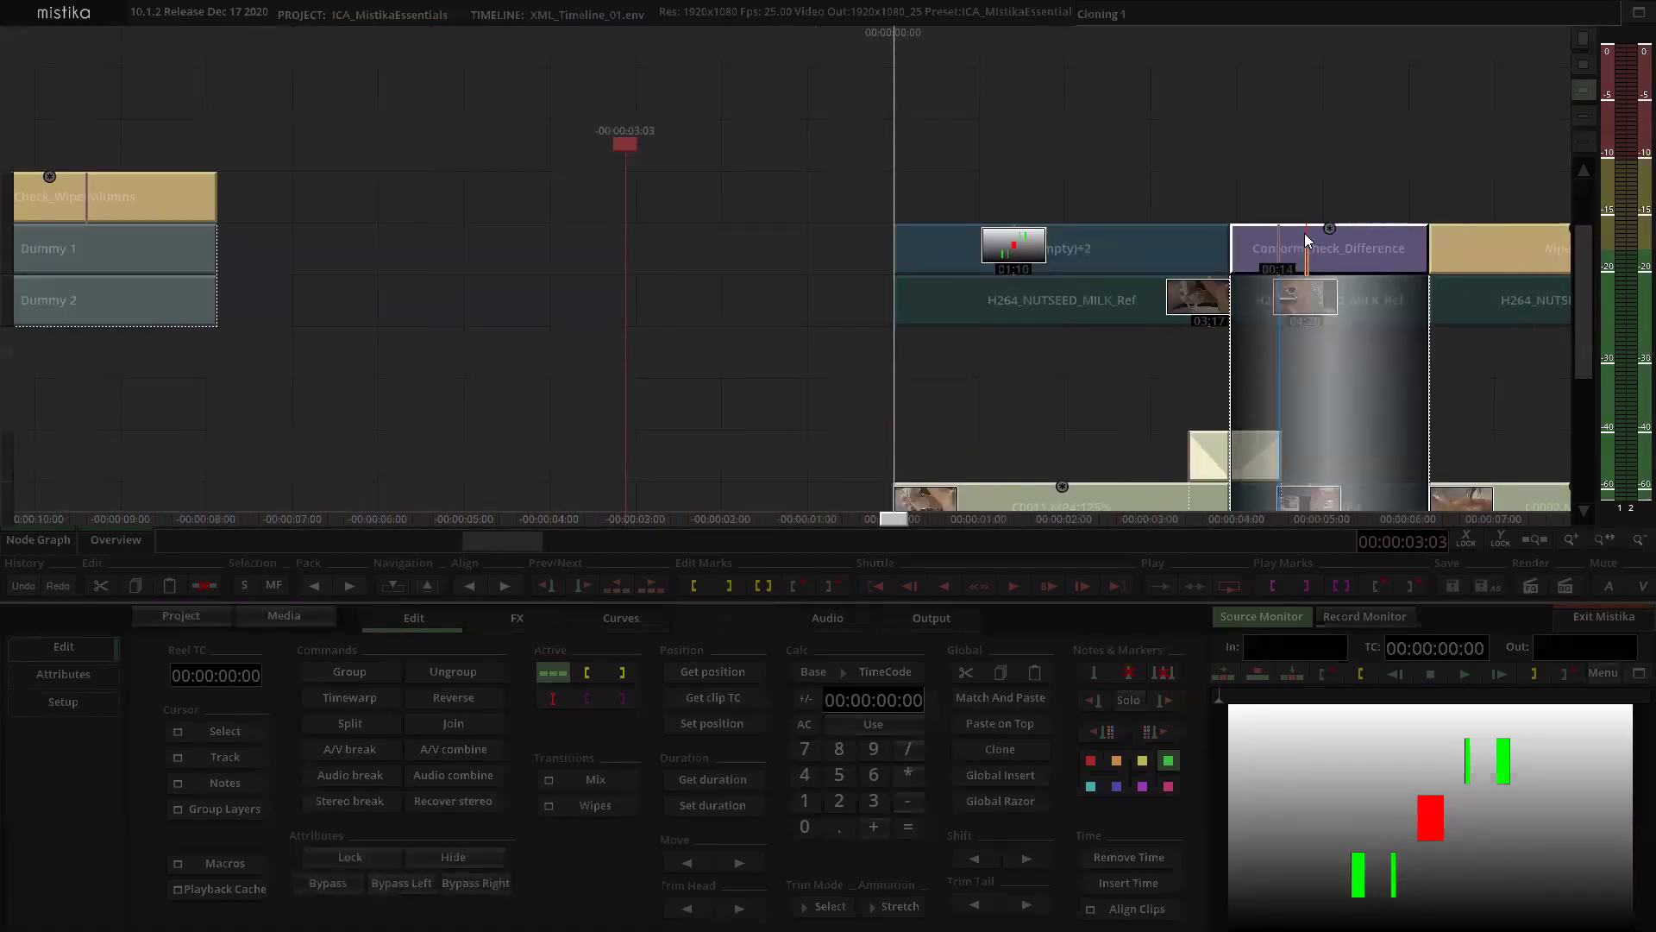
drag(641, 170, 1038, 178)
click(471, 184)
key(ctrl+shift+v)
drag(540, 319, 557, 411)
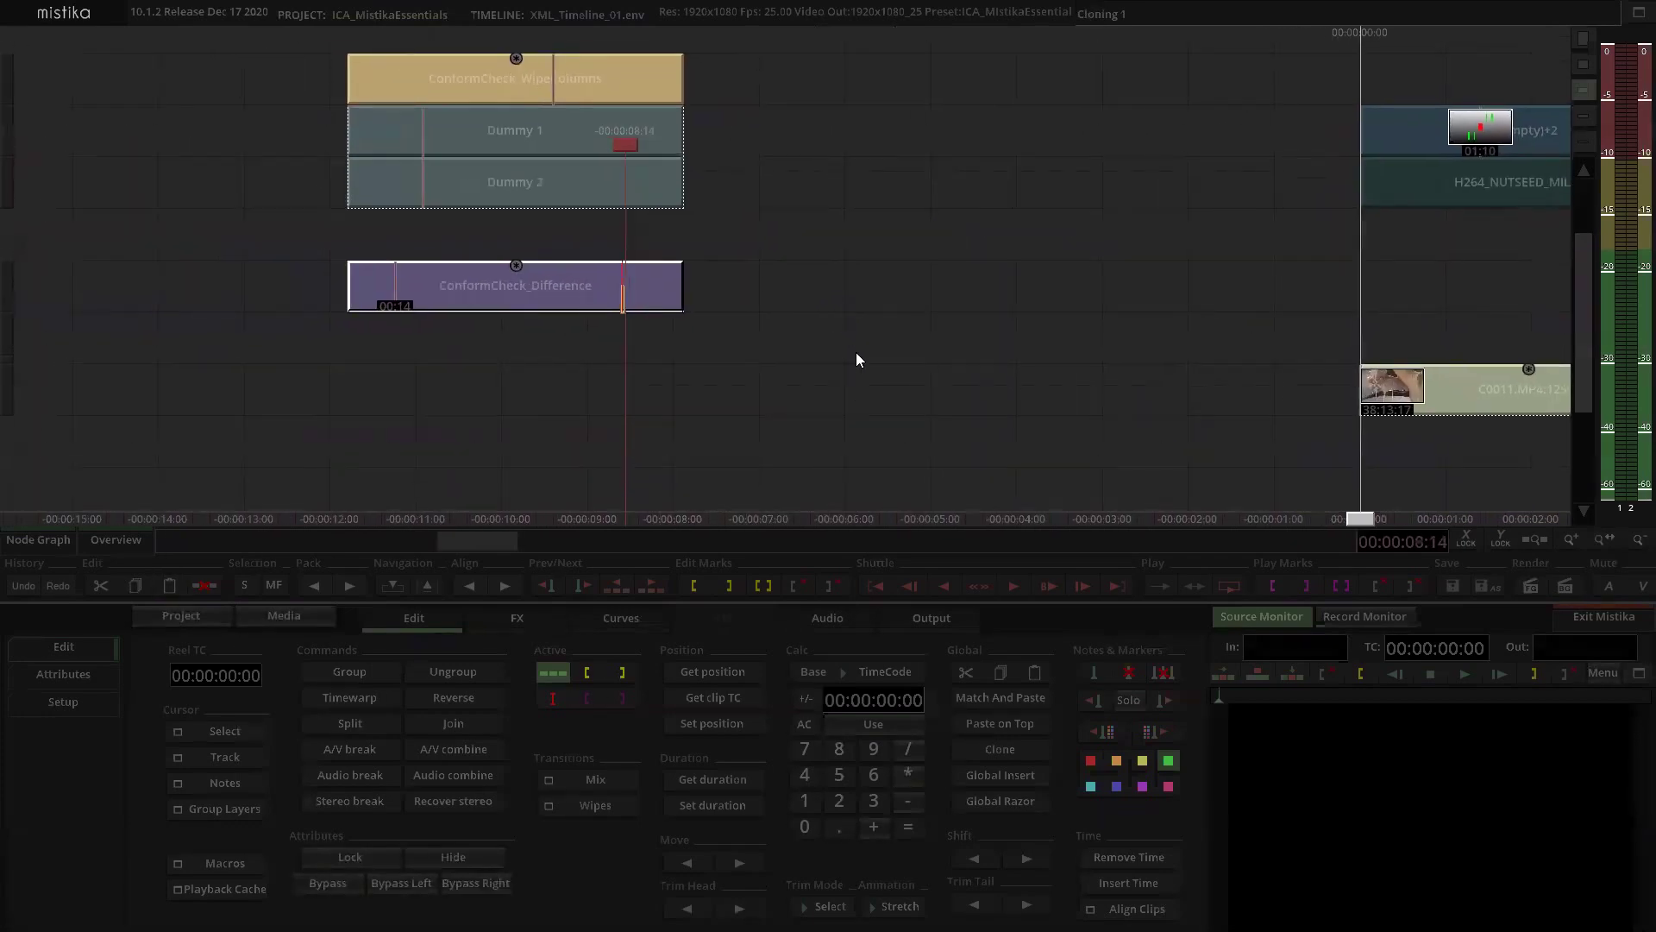
Step: Position the copied ConformCheck_Difference one empty track beneath the WipeColumns stack and set its span to two tracks
drag(856, 352, 890, 452)
click(635, 177)
click(592, 401)
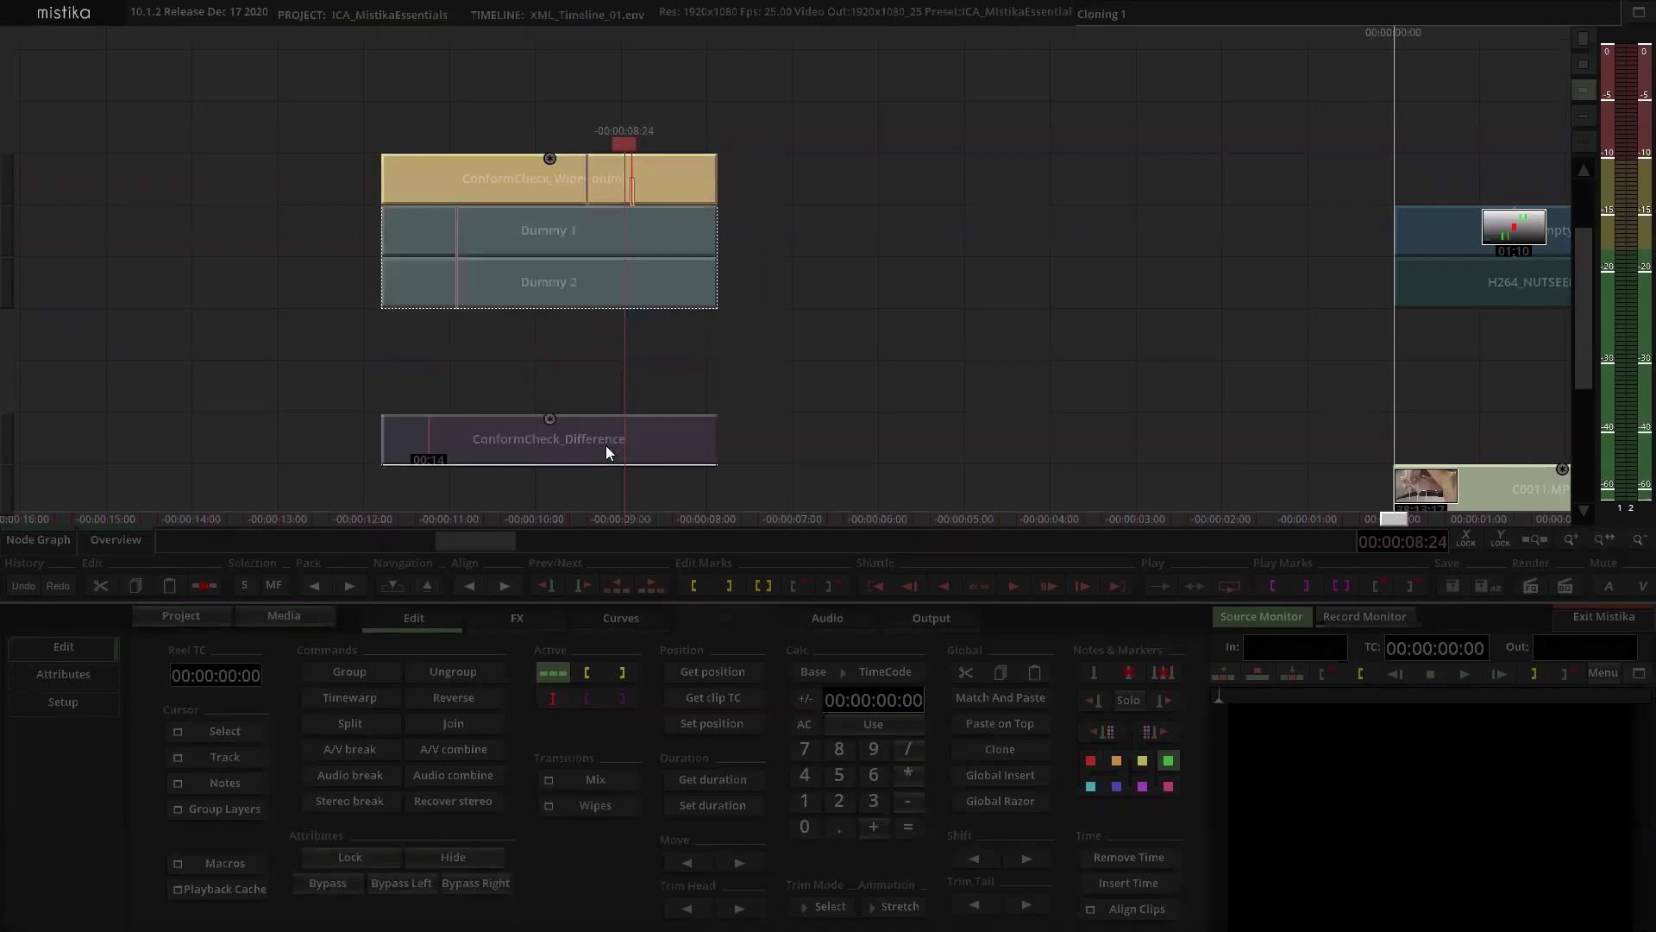
drag(685, 463, 697, 509)
drag(775, 434, 795, 392)
click(833, 364)
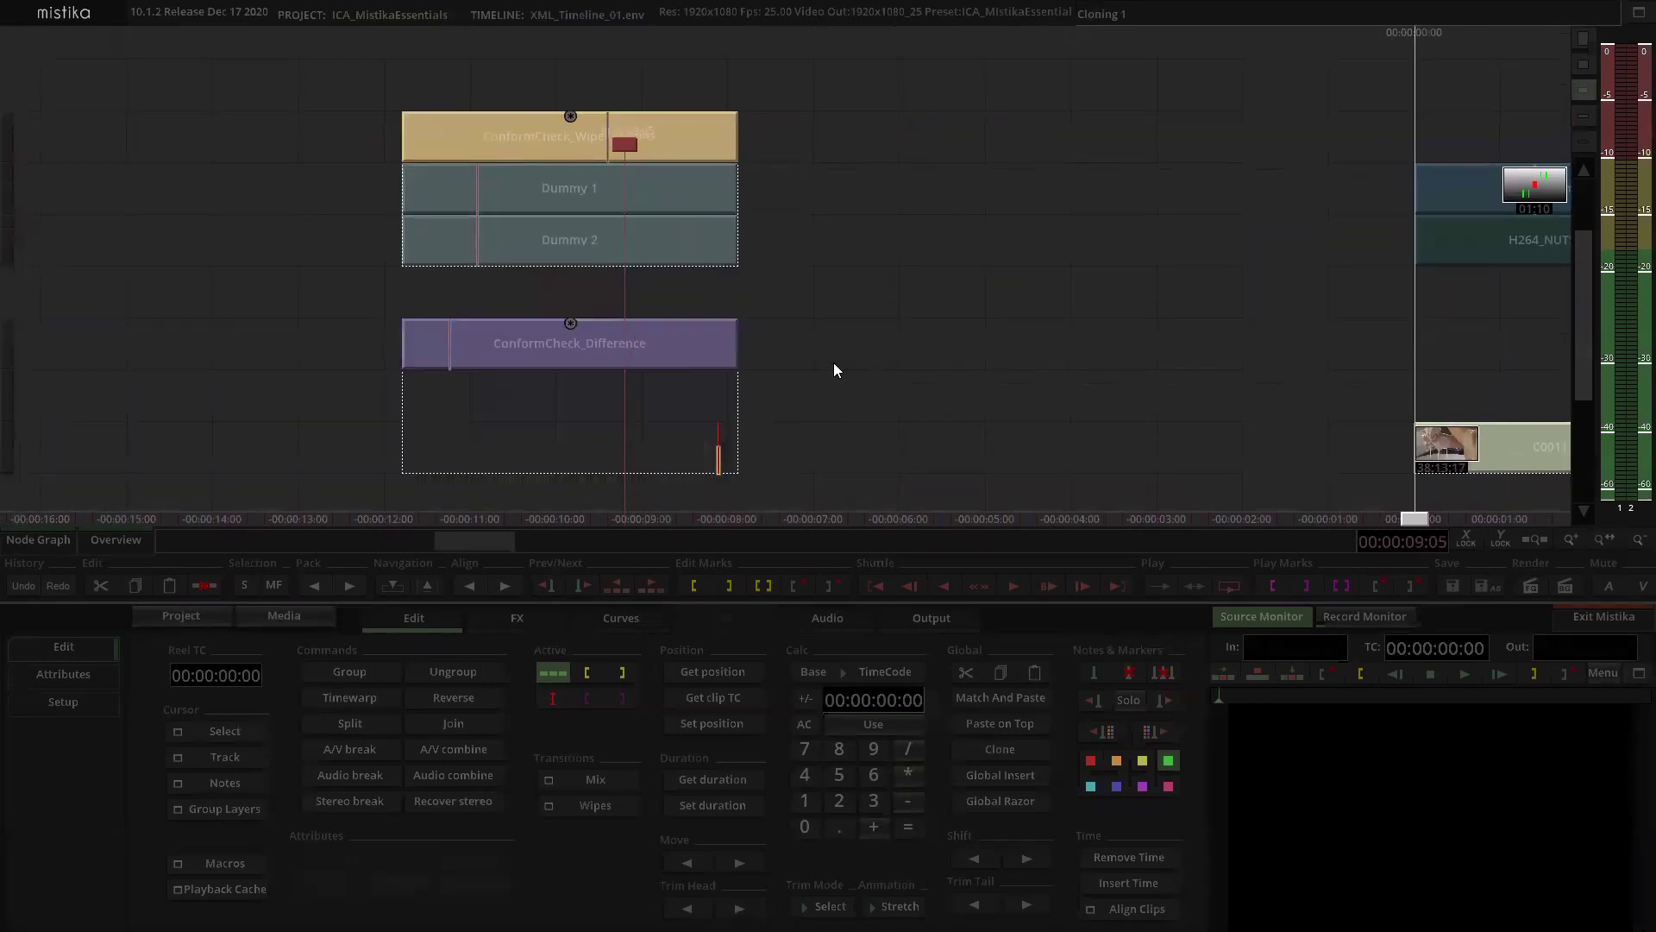
Step: Clone Dummy 1 and Dummy 2 from the WipeColumns stack to the two tracks beneath ConformCheck_Difference
click(662, 178)
drag(806, 197, 640, 257)
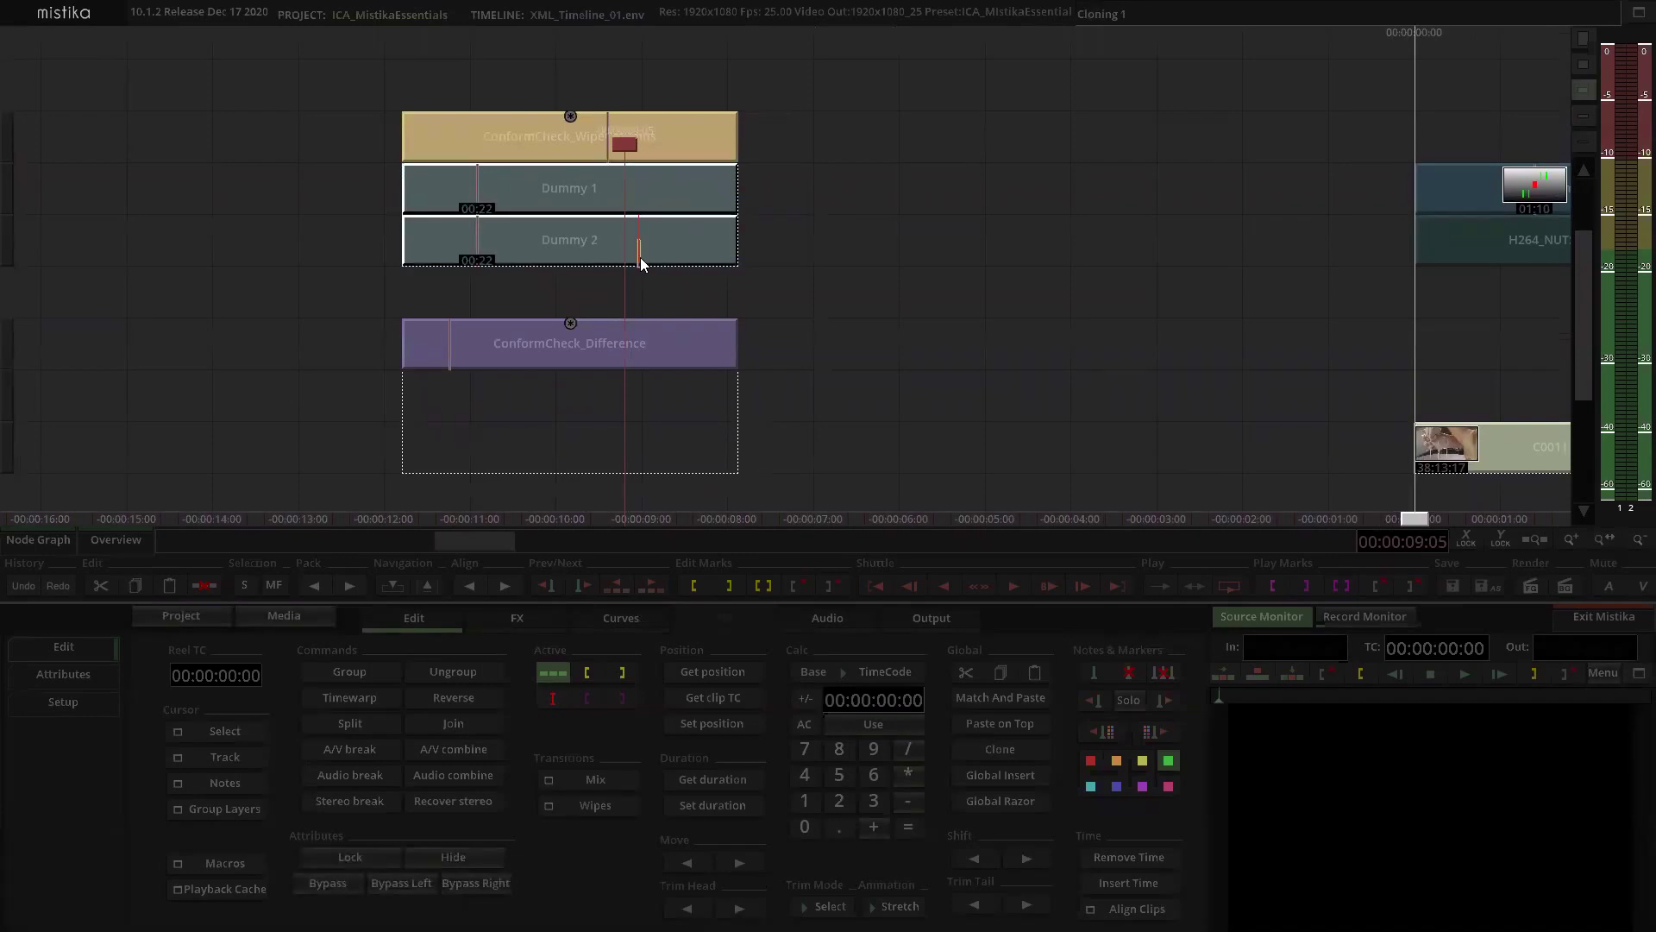
drag(646, 181, 685, 395)
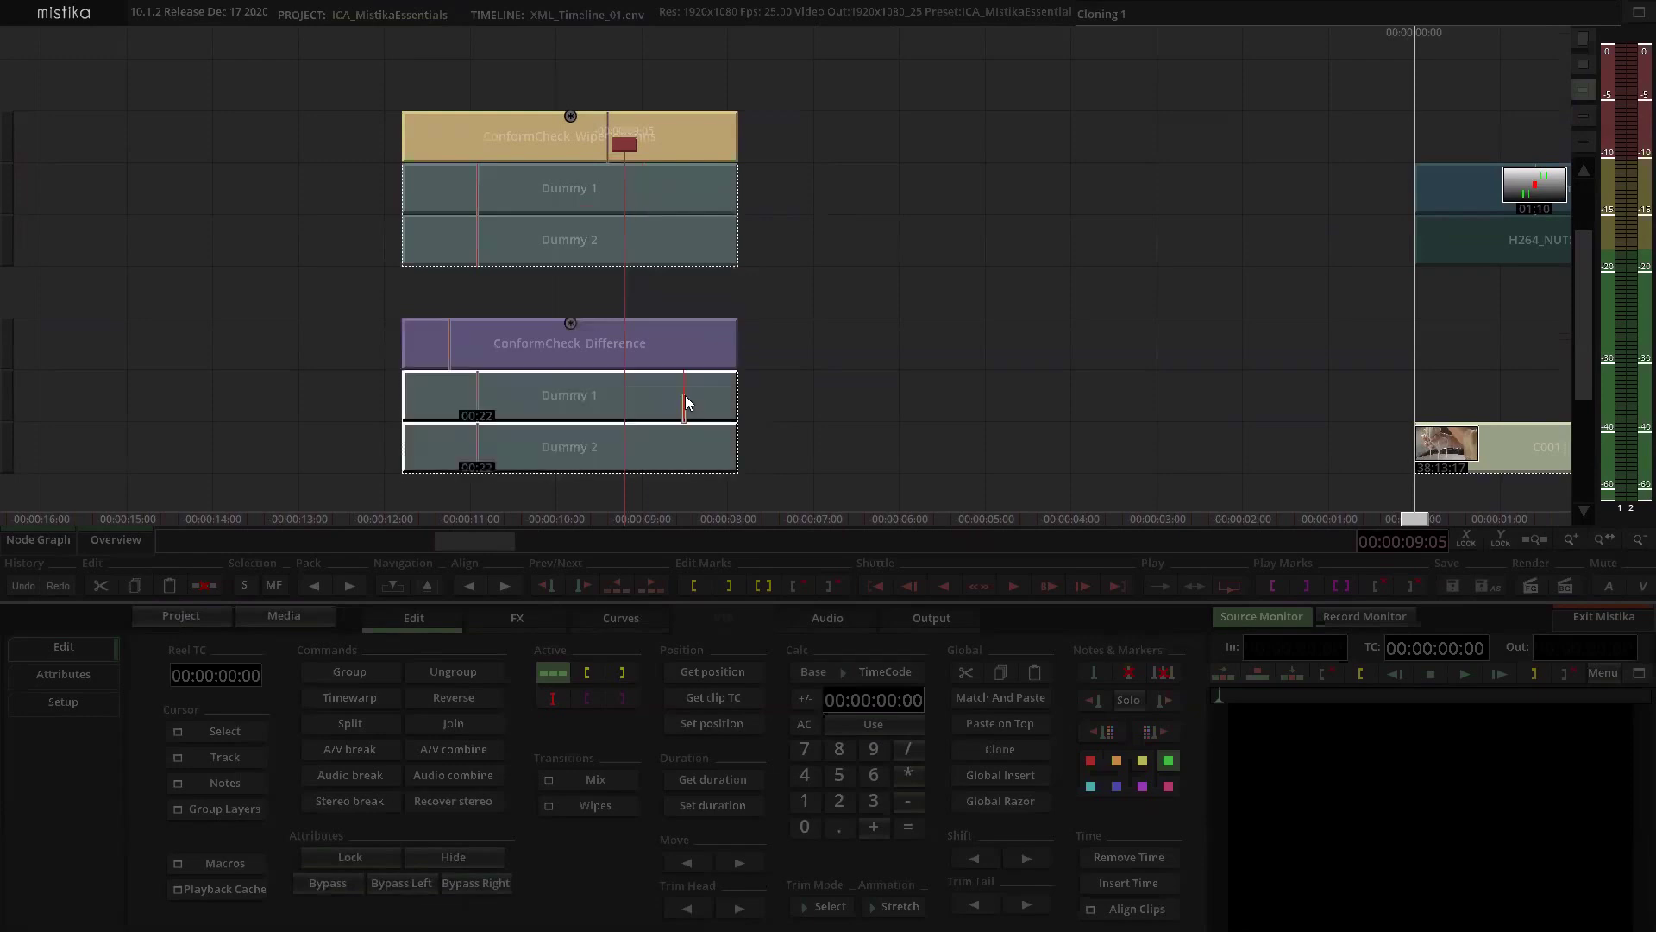
click(910, 382)
Step: Copy the ConformCheck-PiP effect from the timeline and paste it beneath the ConformCheck_Difference stack before the timeline start
scroll(907, 376, down, 1)
scroll(835, 321, down, 2)
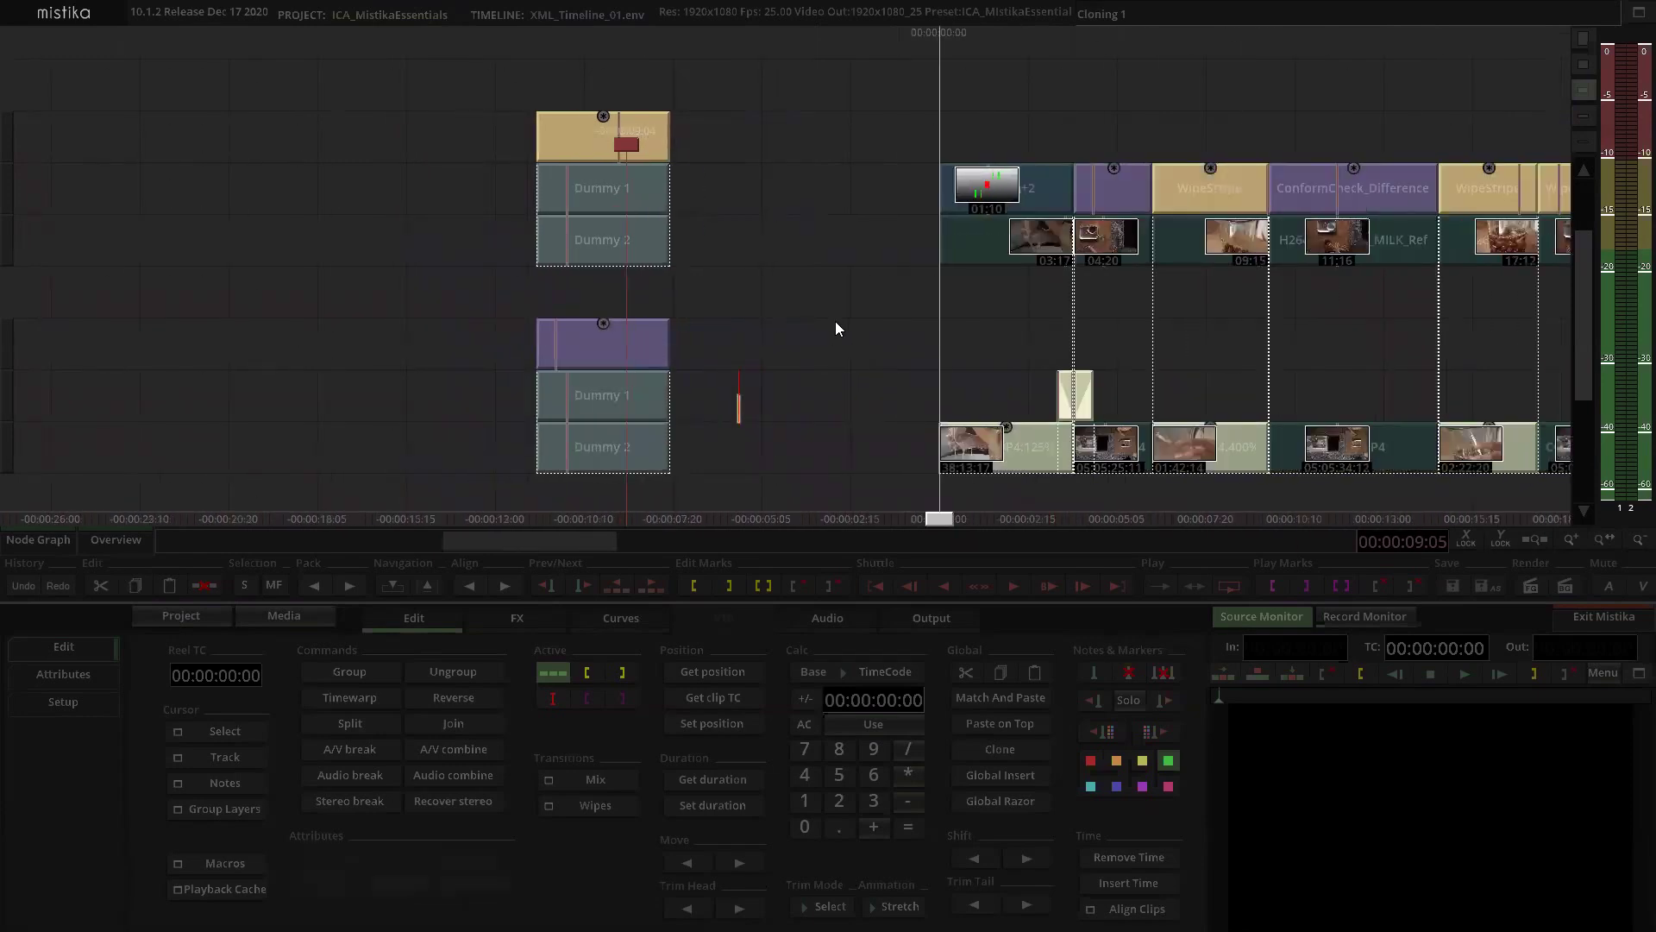
drag(1251, 342, 1073, 348)
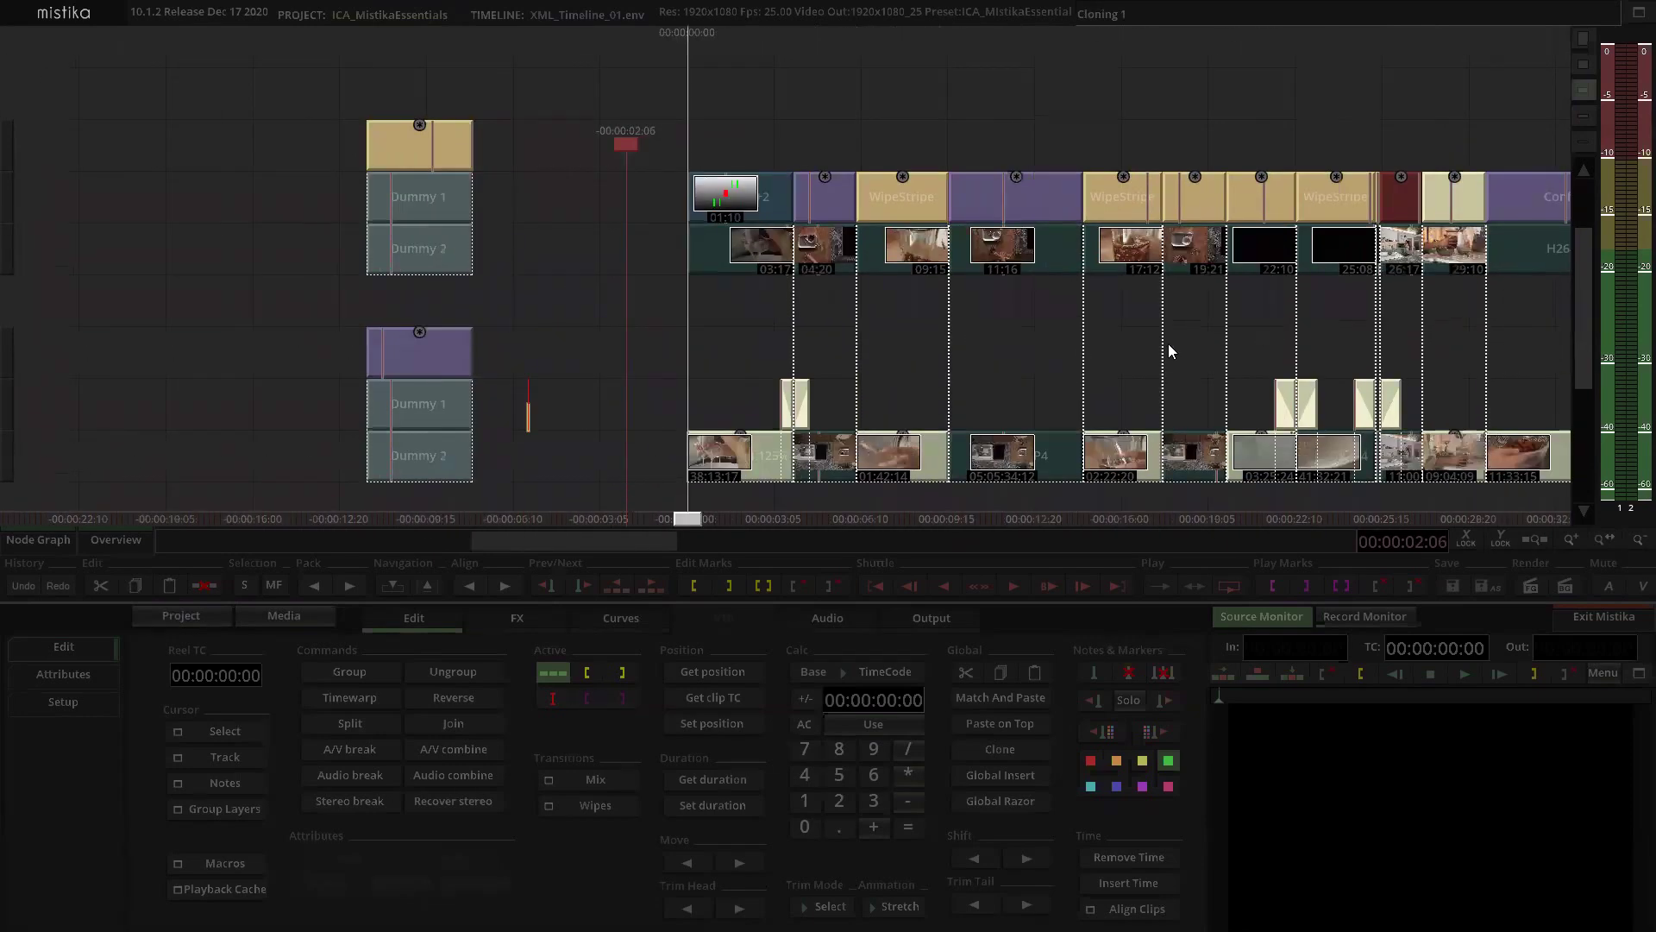
scroll(1320, 325, right, 6)
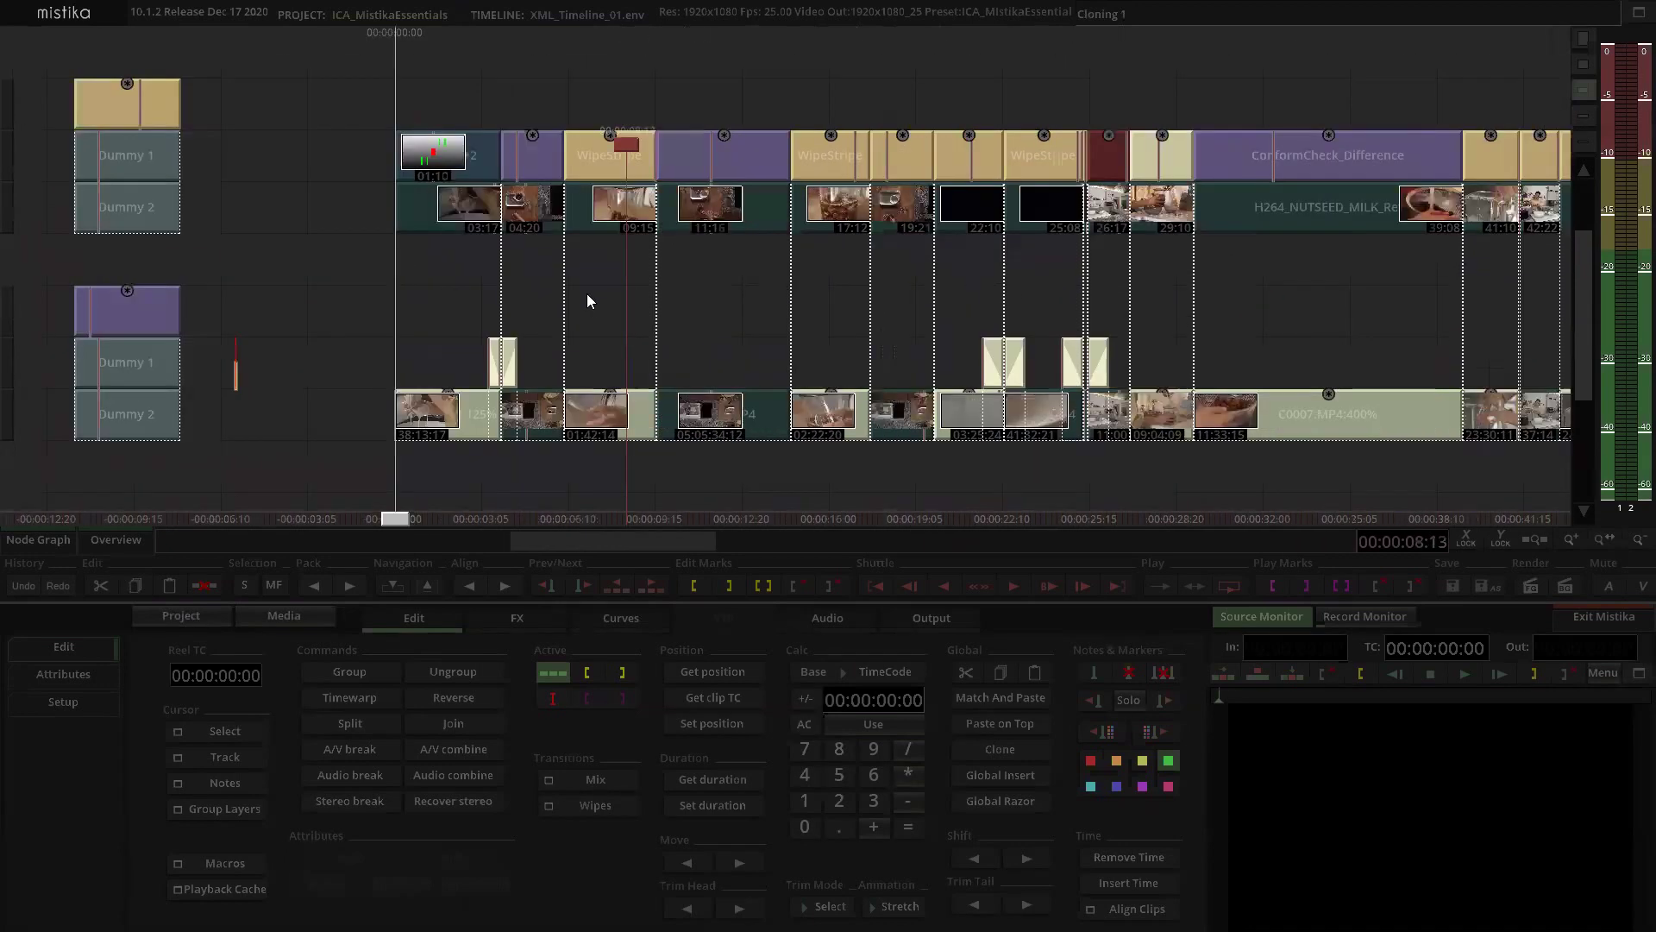
scroll(799, 233, up, 2)
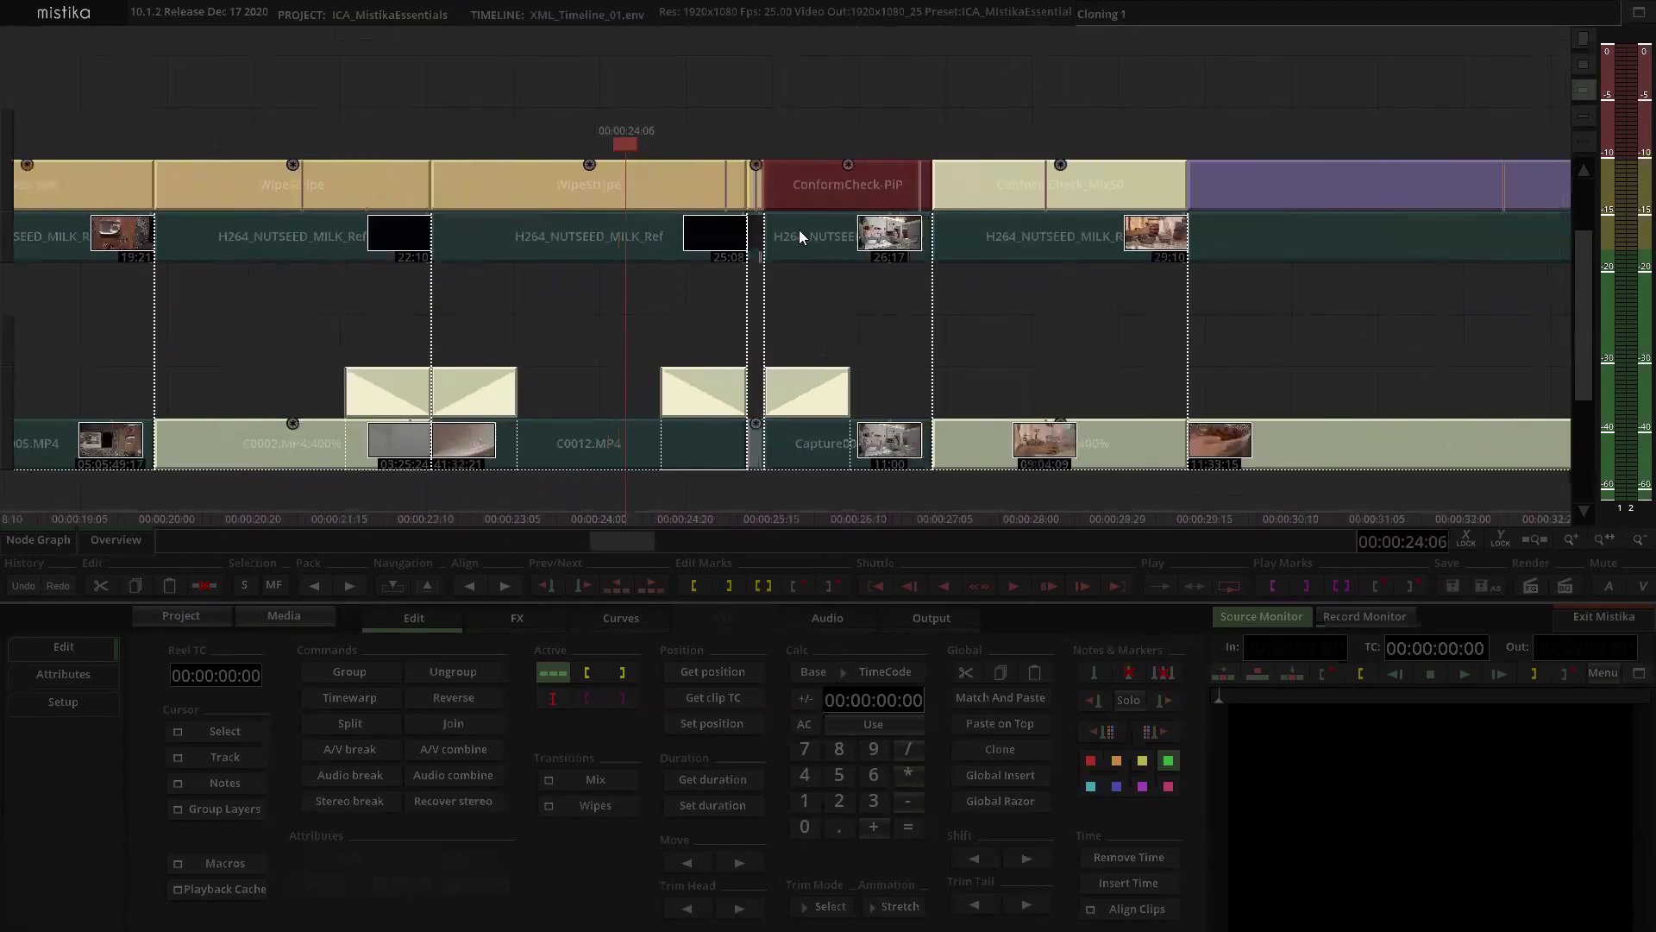
click(842, 192)
scroll(828, 185, down, 6)
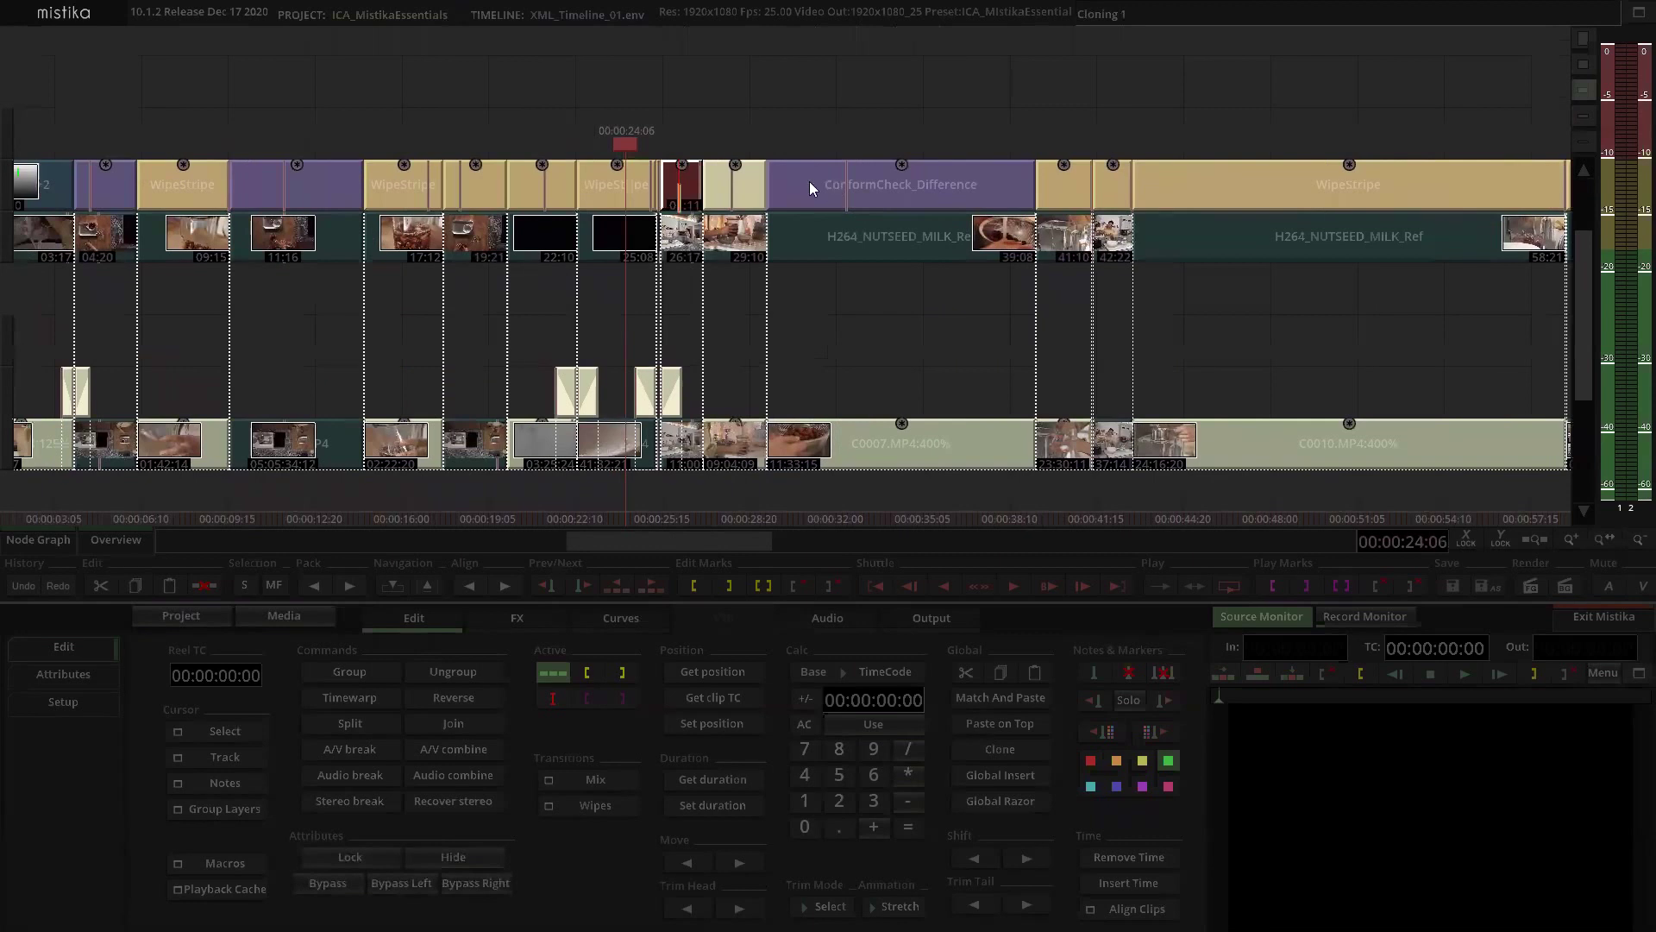
right_click(546, 146)
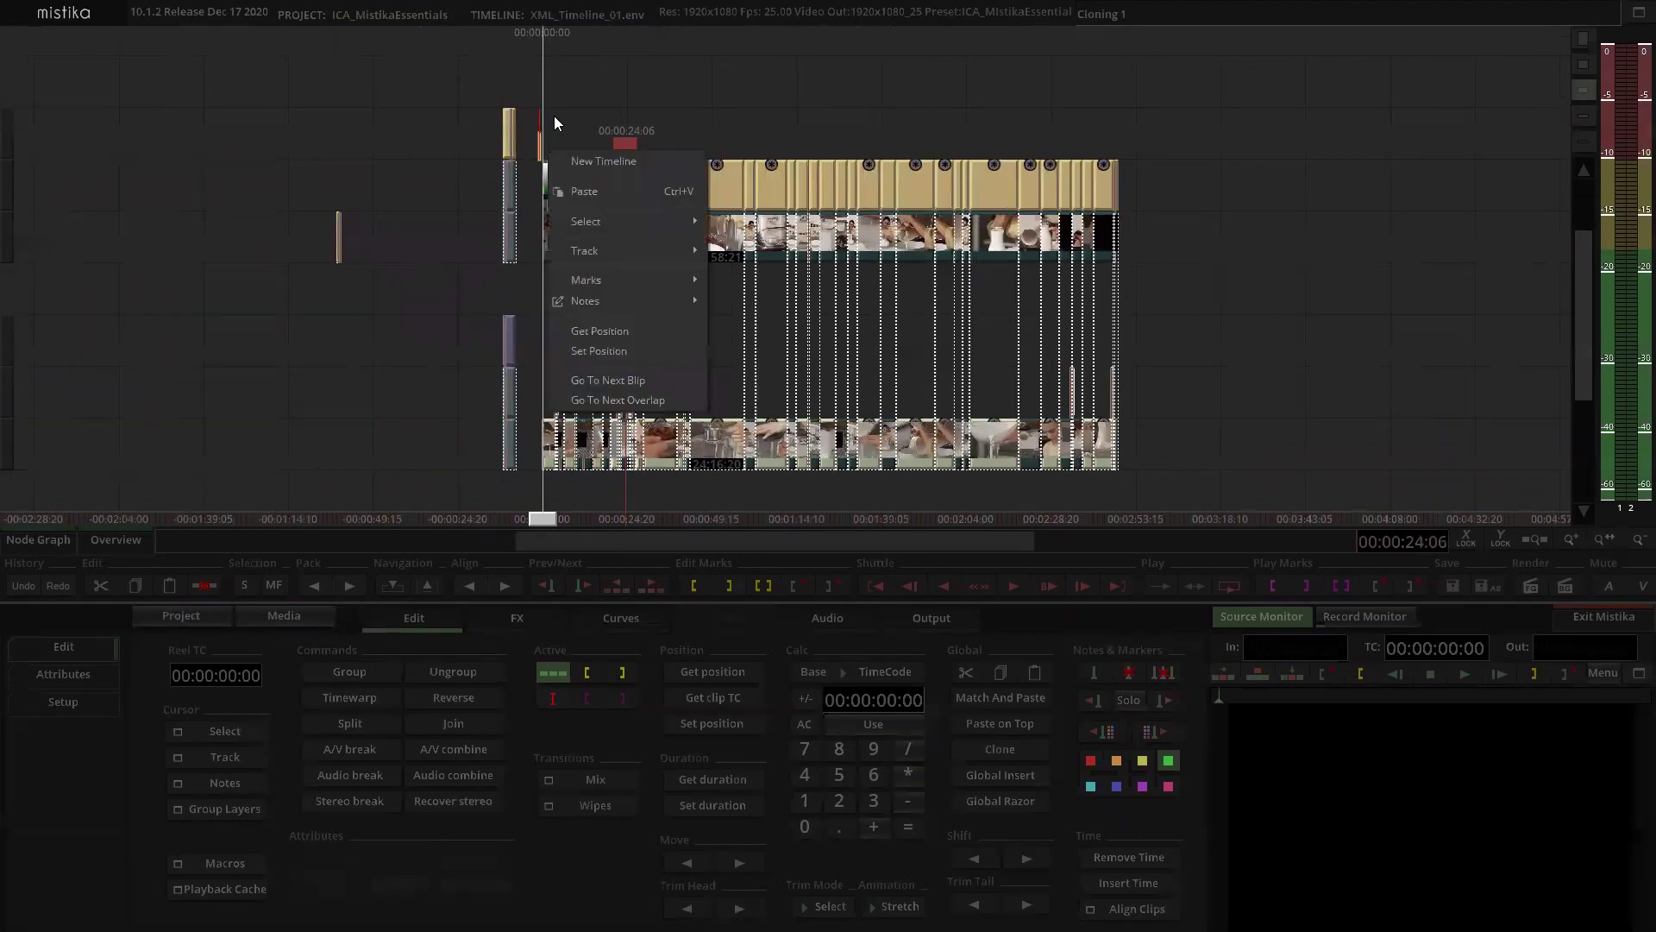
click(404, 75)
drag(404, 75, 585, 129)
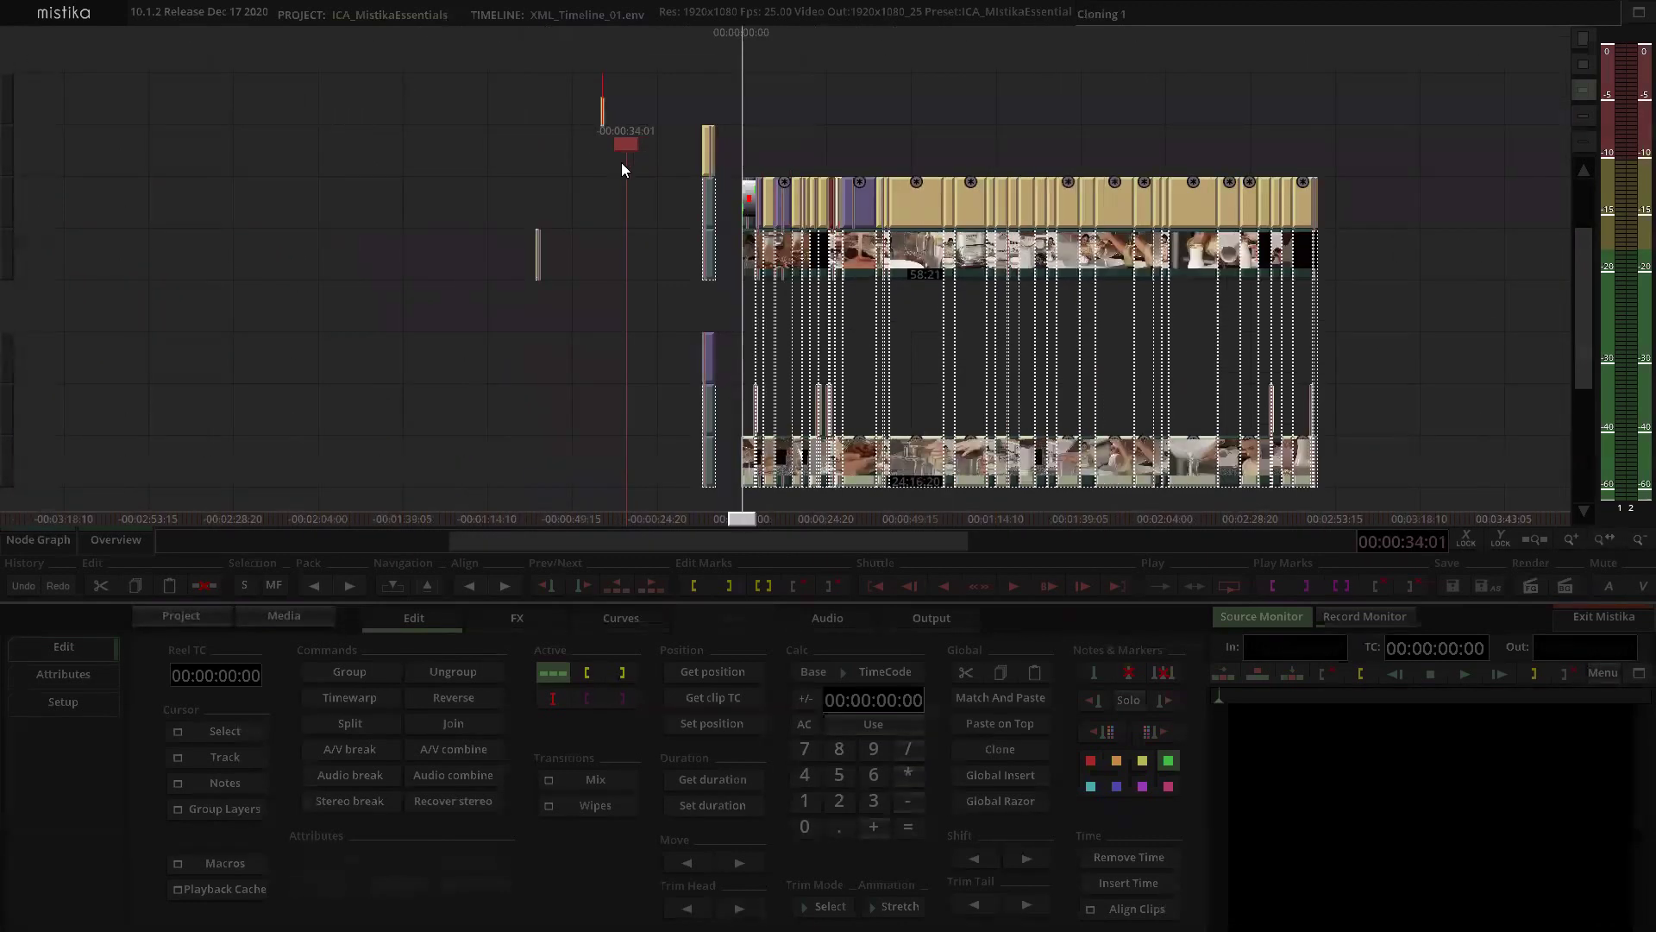
scroll(767, 354, up, 5)
drag(766, 354, 405, 281)
click(657, 286)
key(ctrl+v)
Step: Set the copied ConformCheck-PiP effect's span to two tracks and clone Dummy 1 and Dummy 2 beneath it
click(722, 226)
drag(673, 226, 649, 359)
drag(716, 200, 716, 397)
drag(816, 174, 792, 245)
Step: Copy the cream-coloured effect following ConformCheck-PiP to a position beneath the copied PiP stack, spanning two tracks below it
scroll(792, 247, down, 3)
scroll(1199, 317, up, 6)
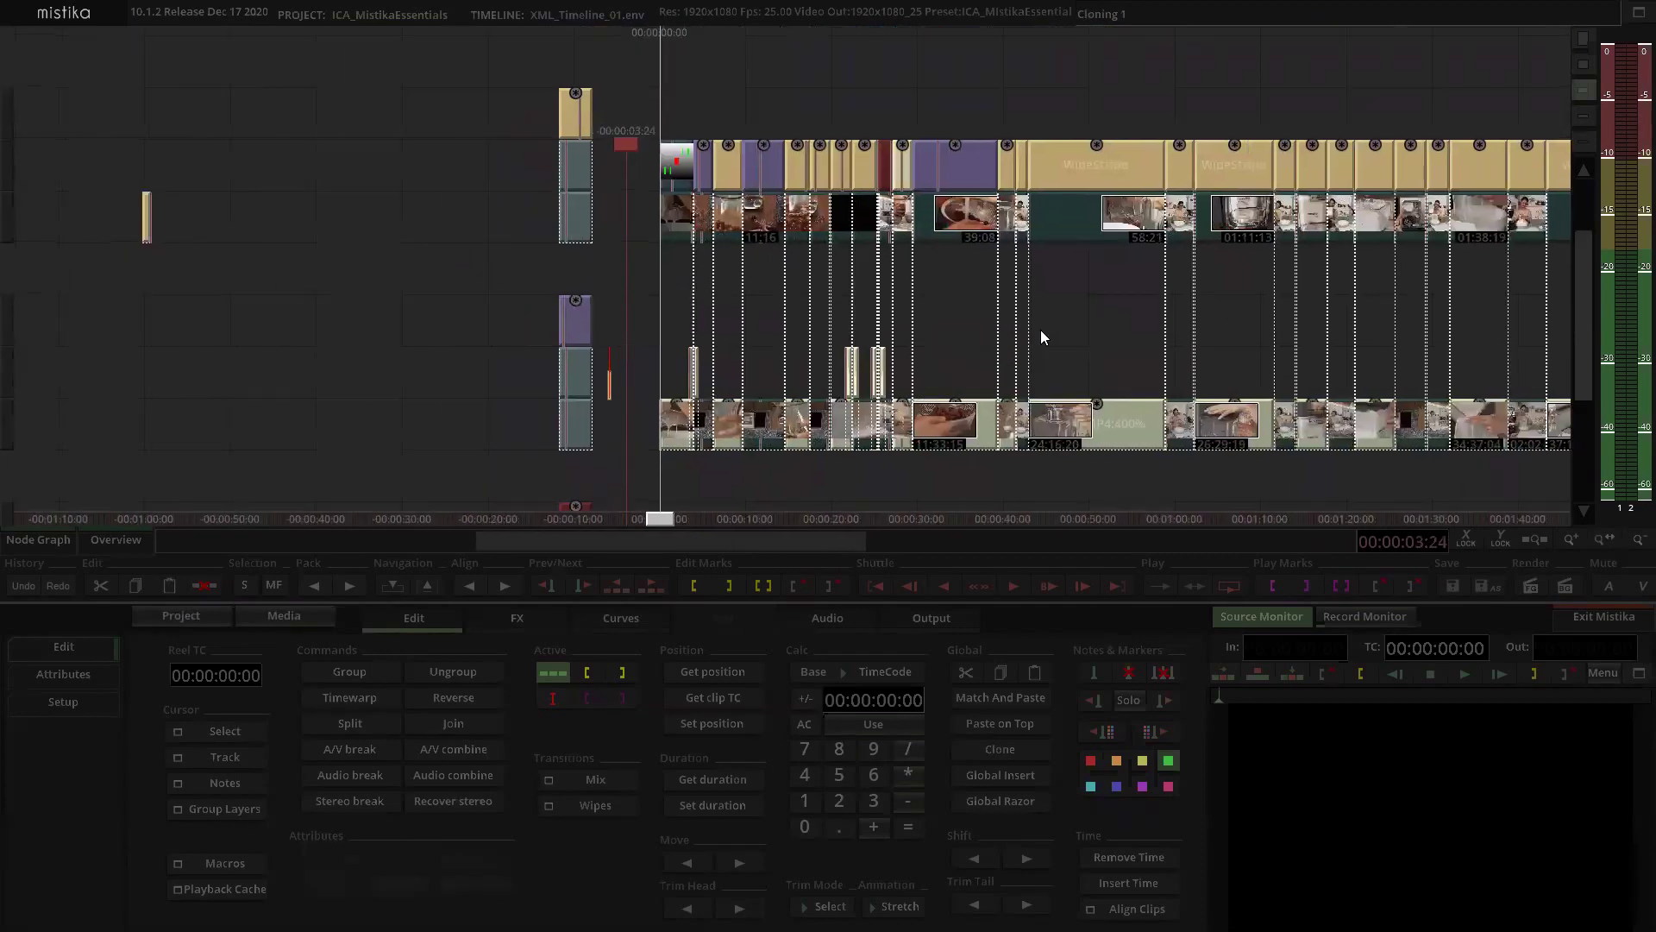
scroll(813, 345, up, 8)
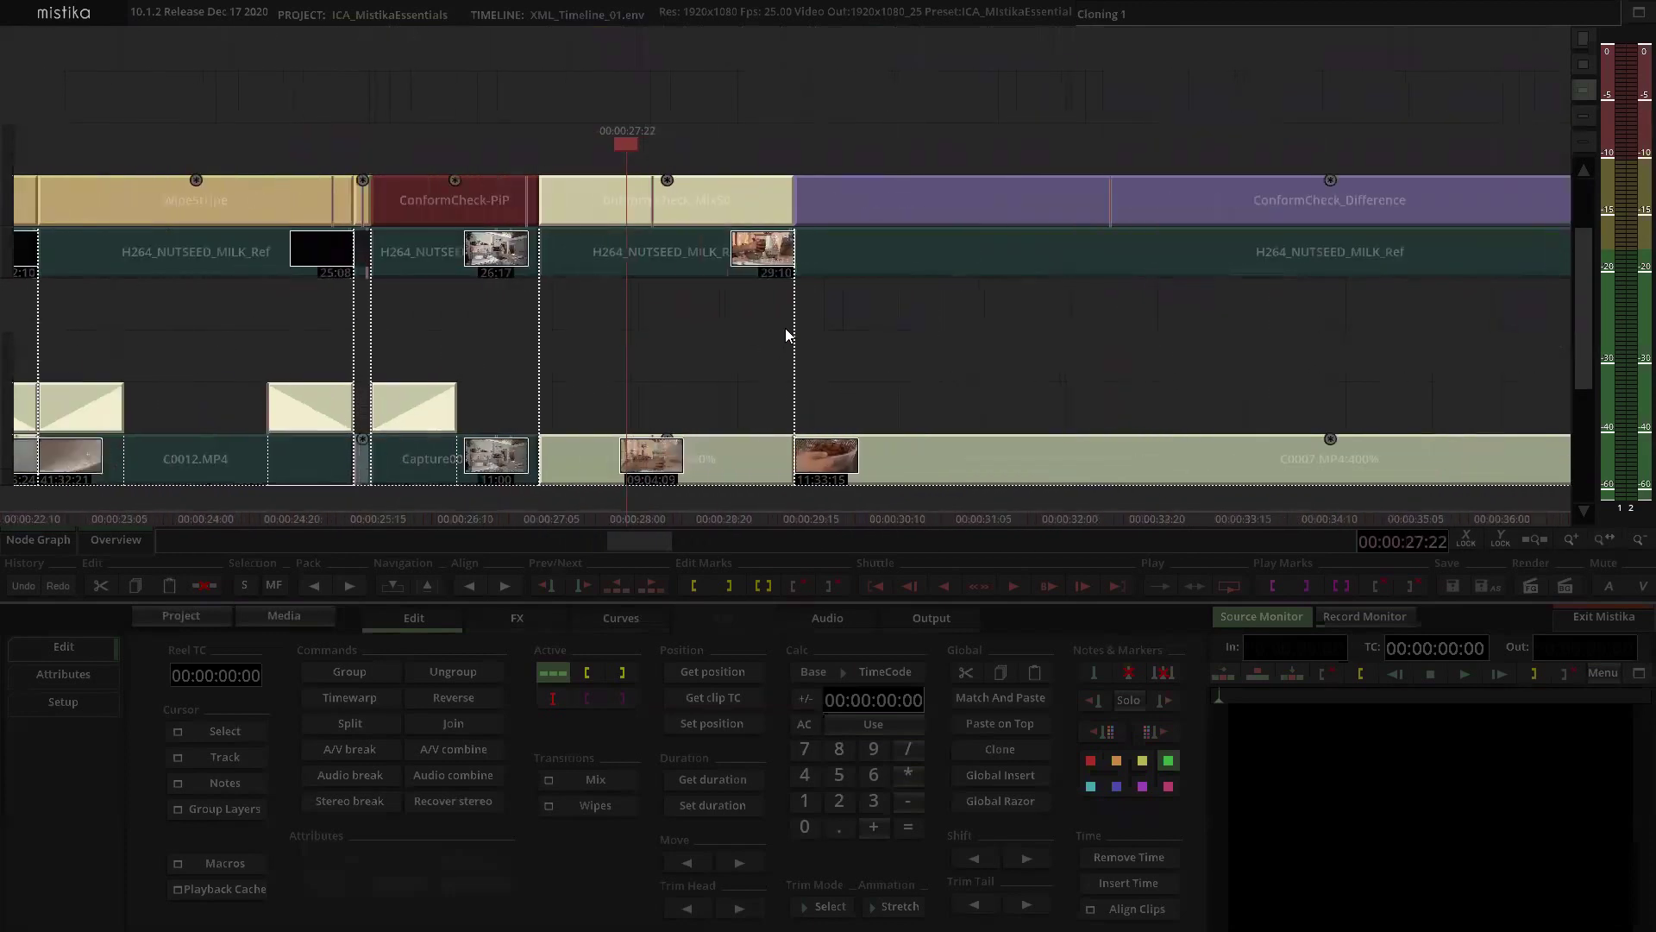
click(730, 211)
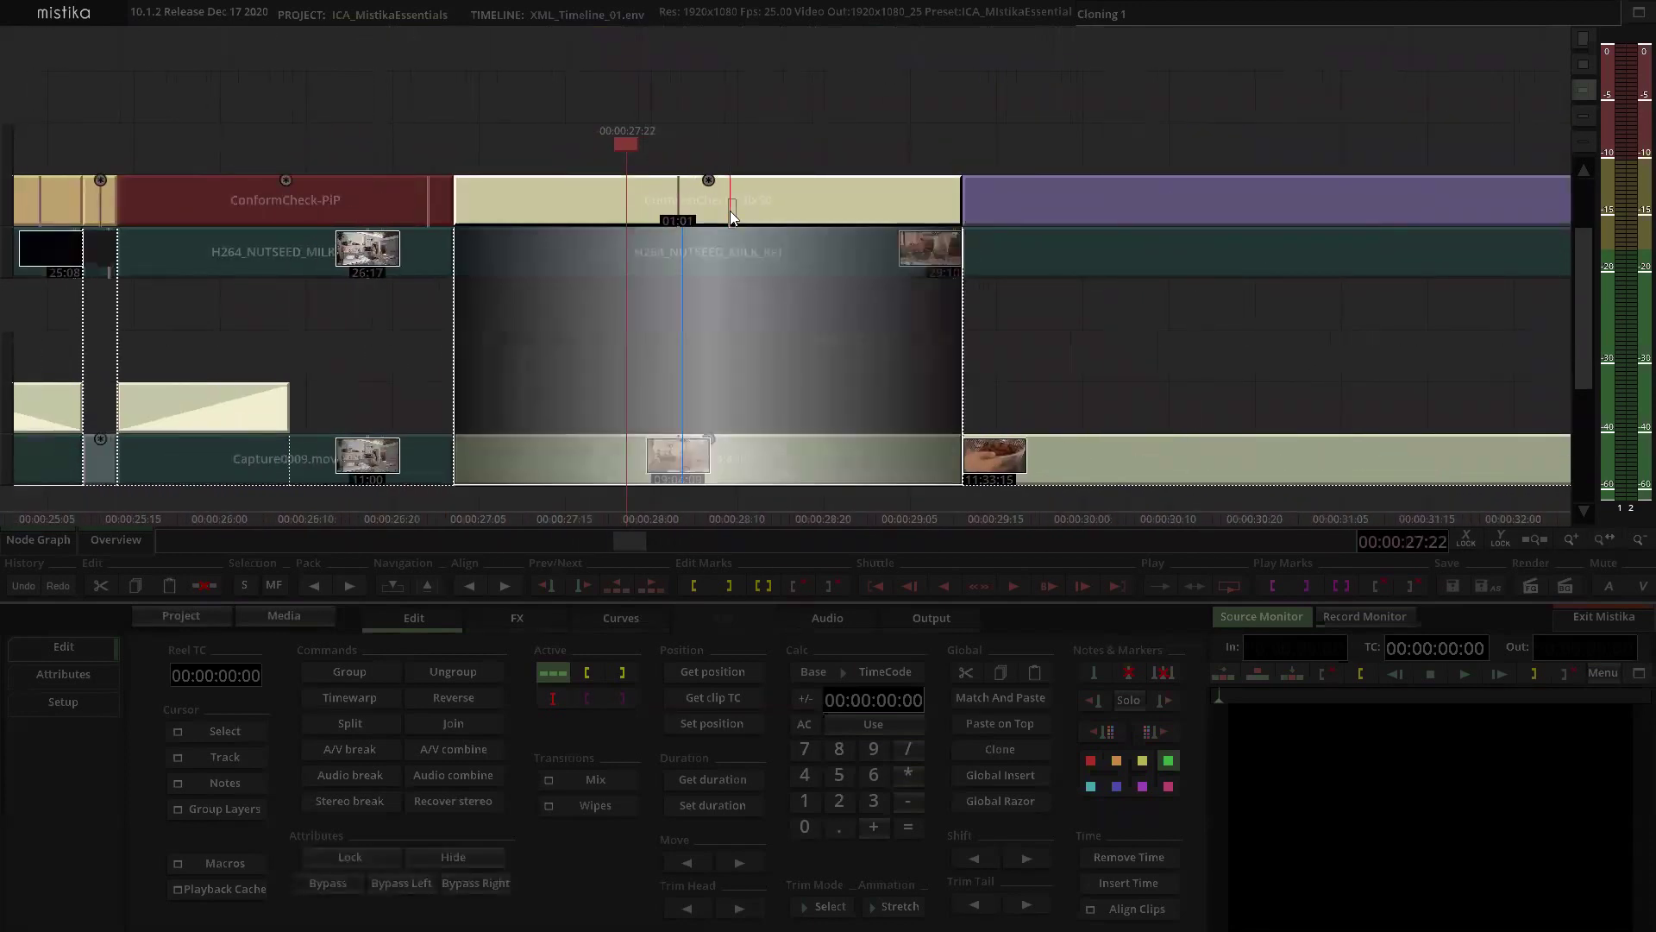
scroll(688, 271, down, 10)
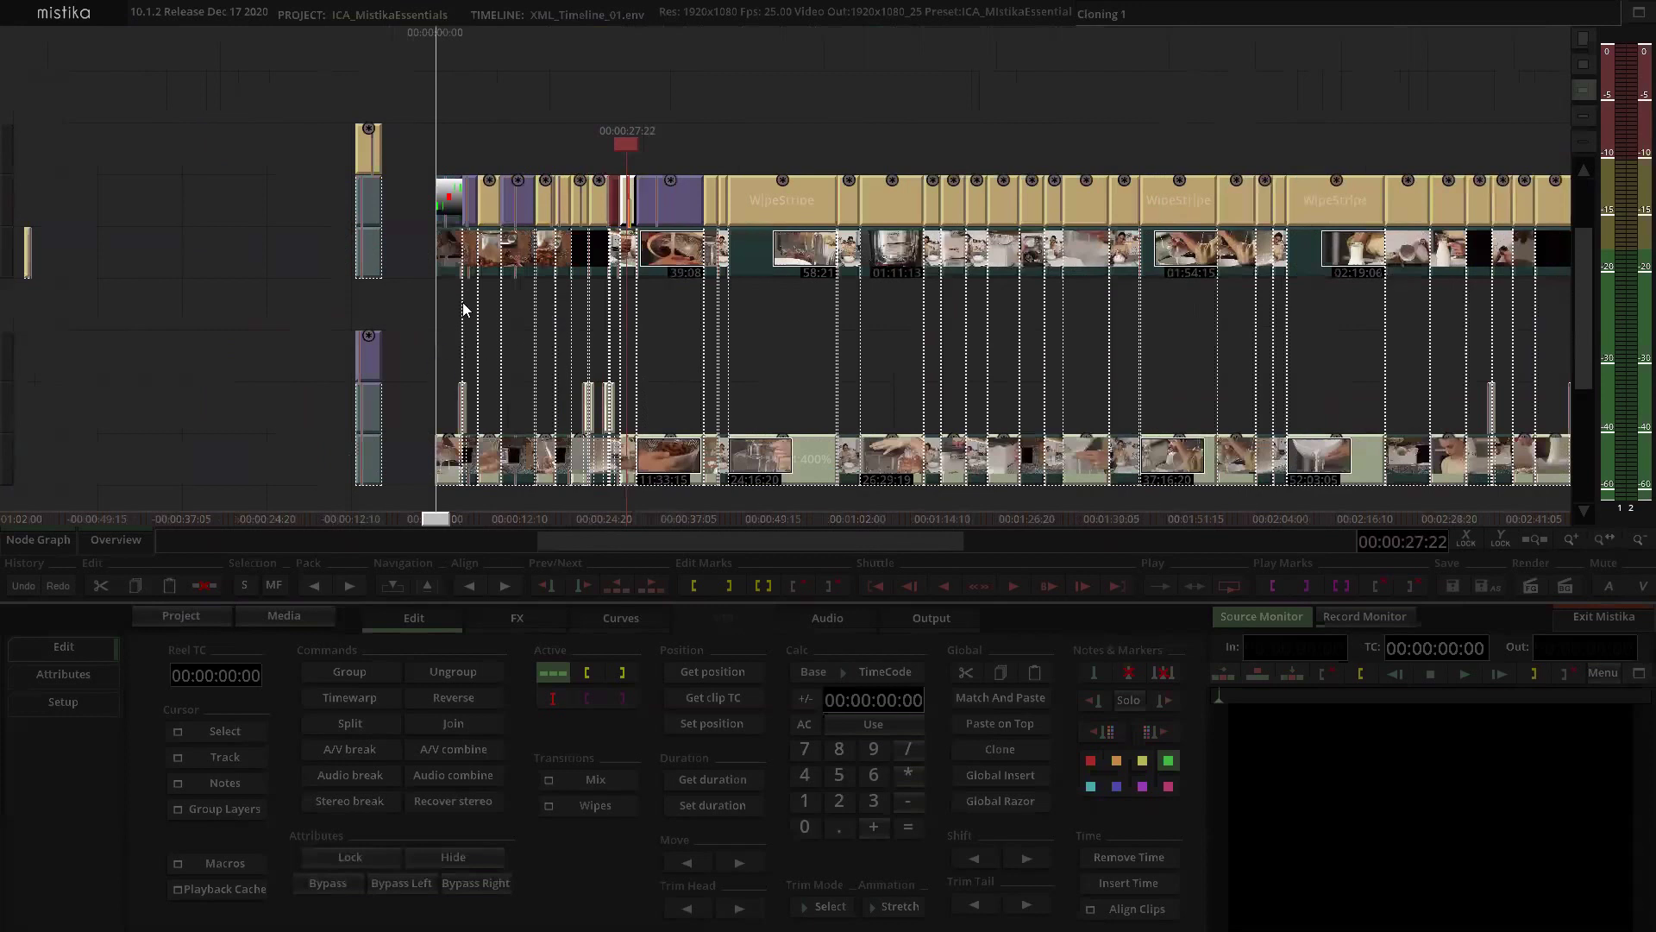
drag(388, 396, 533, 168)
drag(527, 389, 855, 214)
click(581, 207)
click(582, 205)
scroll(816, 271, up, 6)
drag(842, 434, 894, 320)
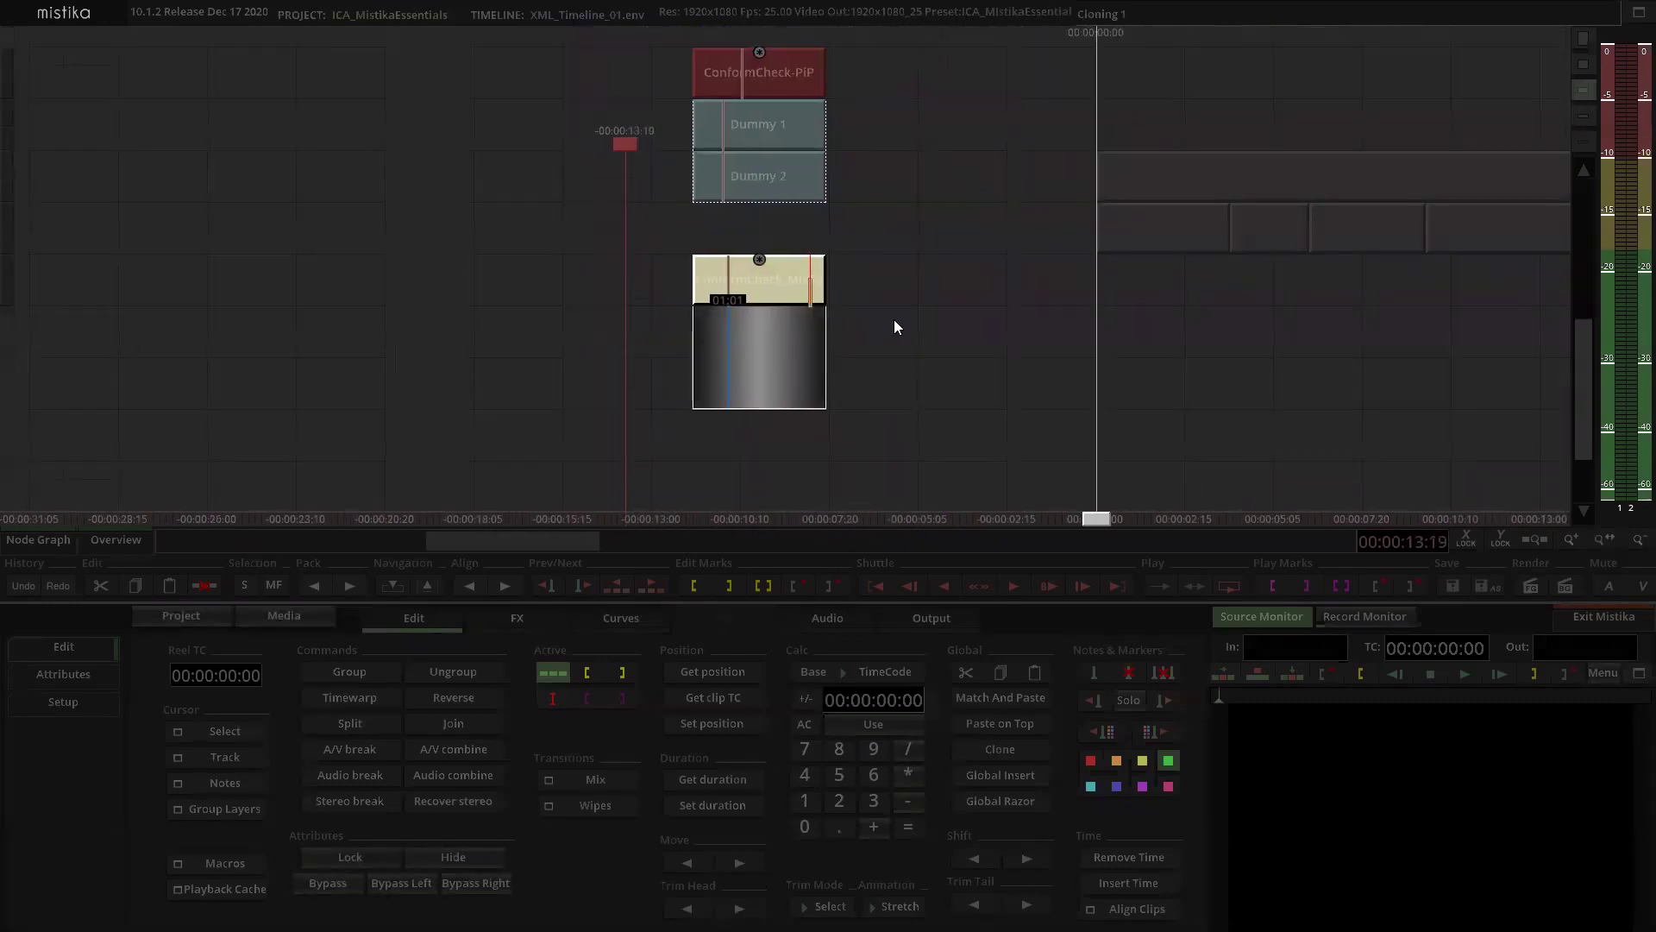
Step: Clone Dummy 1 and Dummy 2 from the ConformCheck-PiP stack to the two tracks beneath the cream-coloured effect
drag(785, 124, 830, 320)
scroll(910, 169, down, 2)
scroll(909, 169, up, 10)
right_click(847, 188)
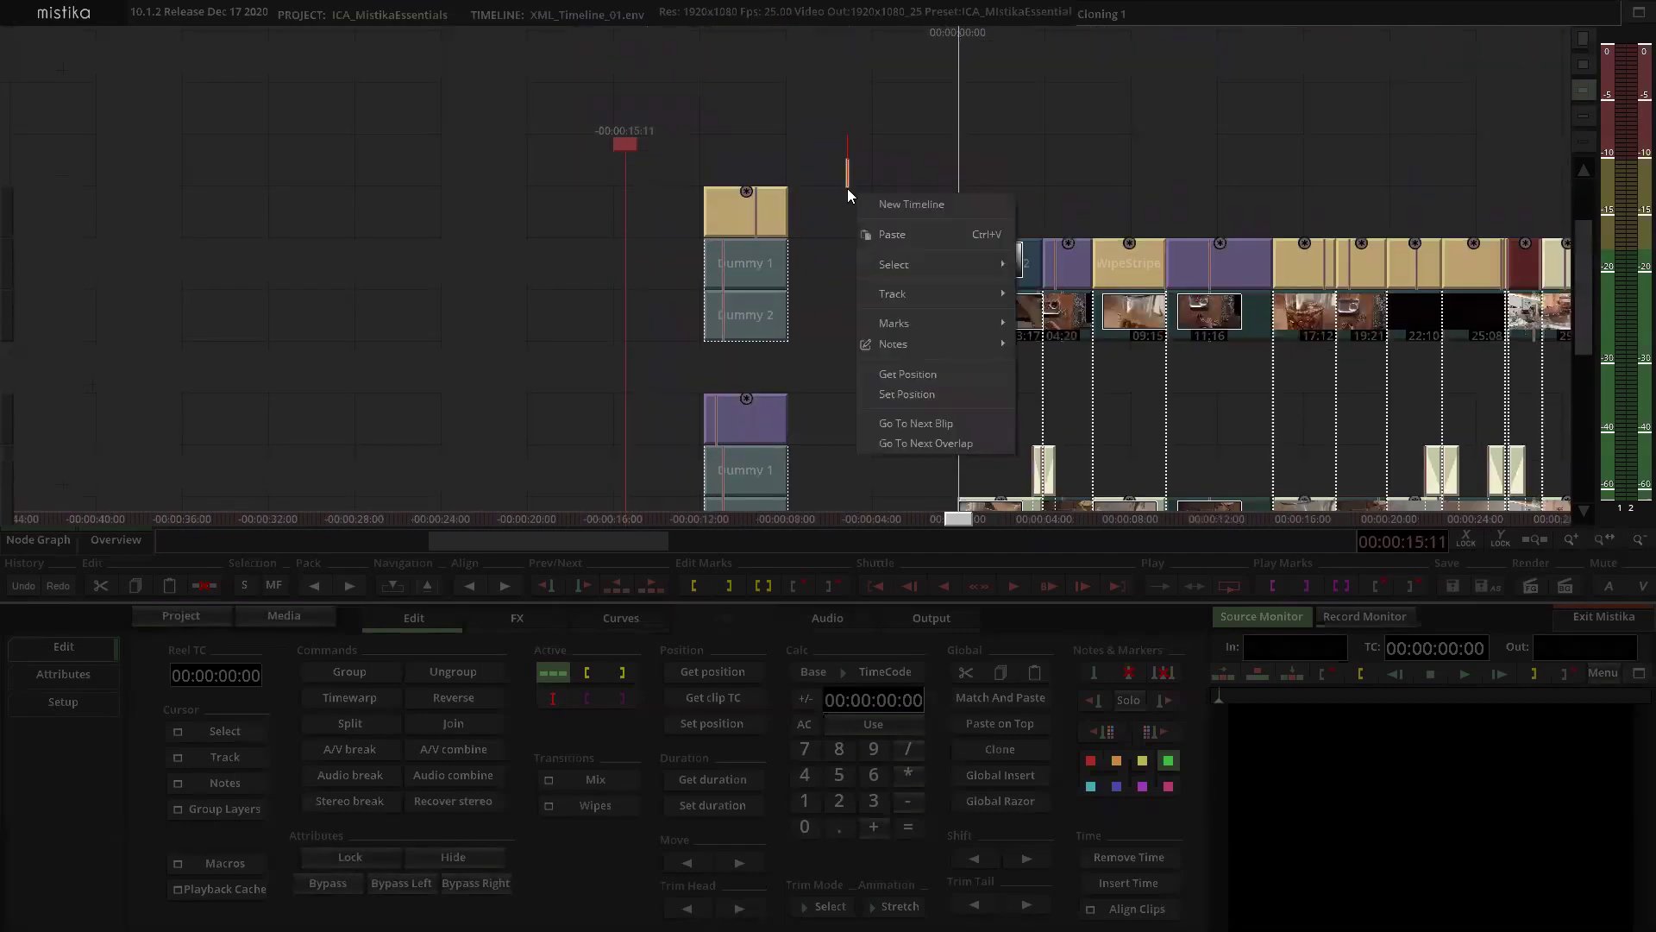
click(820, 85)
Step: Reduce the timeline's track height and group all four comparison stacks before the timeline start into a single group
scroll(877, 142, up, 5)
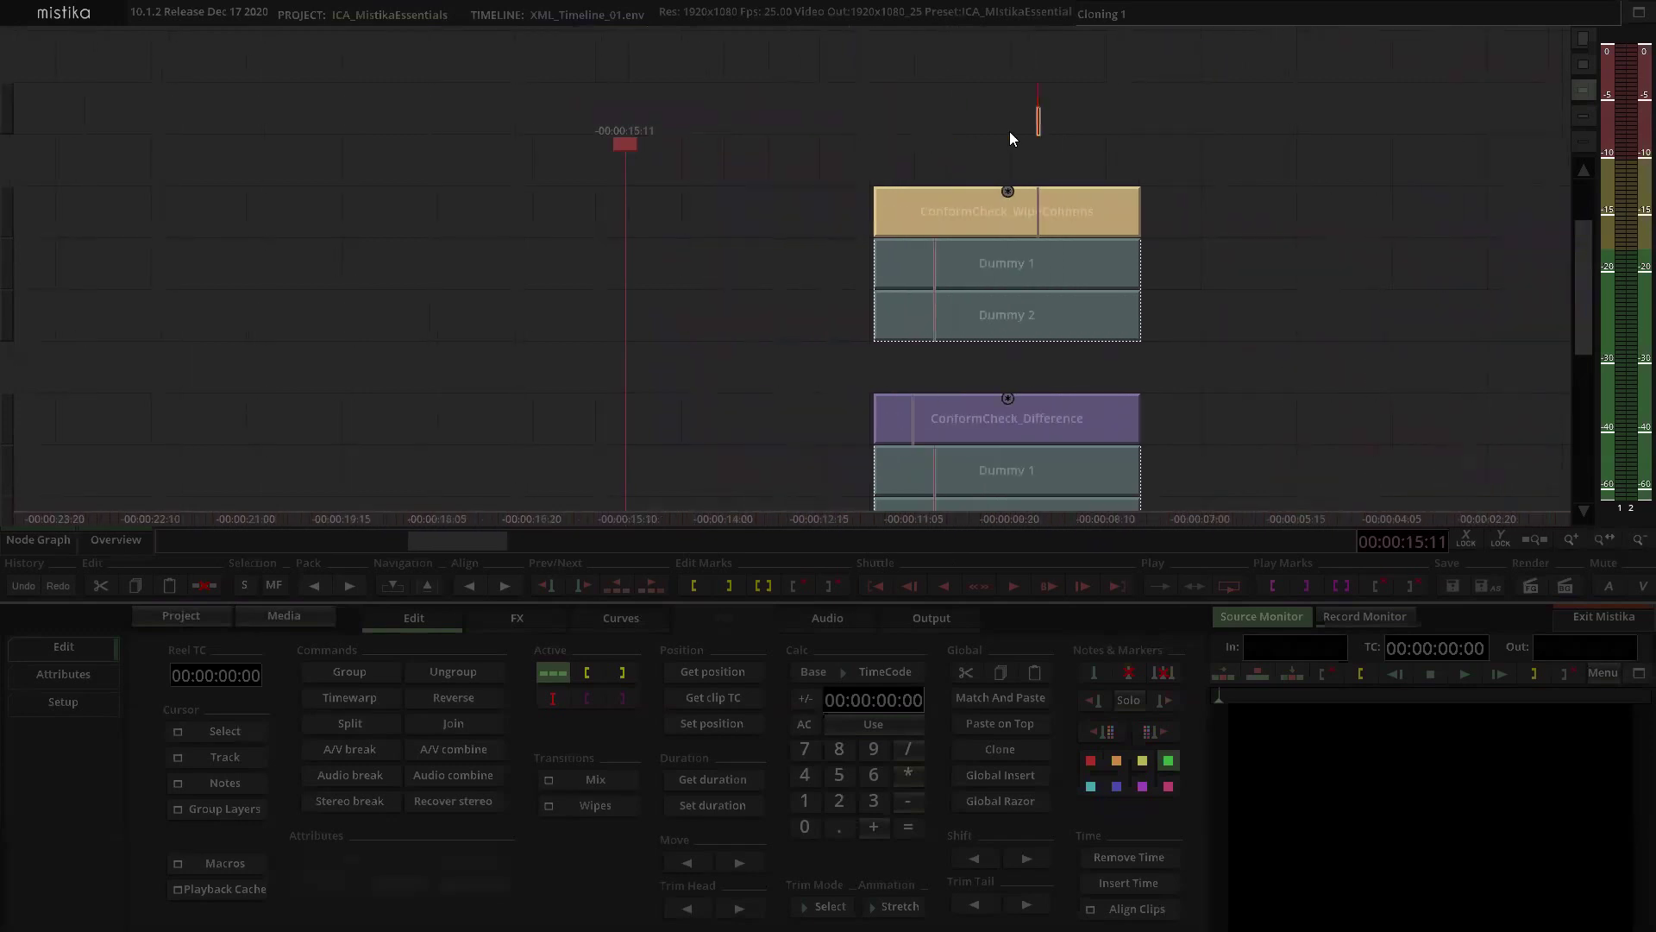
scroll(936, 112, down, 2)
drag(901, 137, 852, 69)
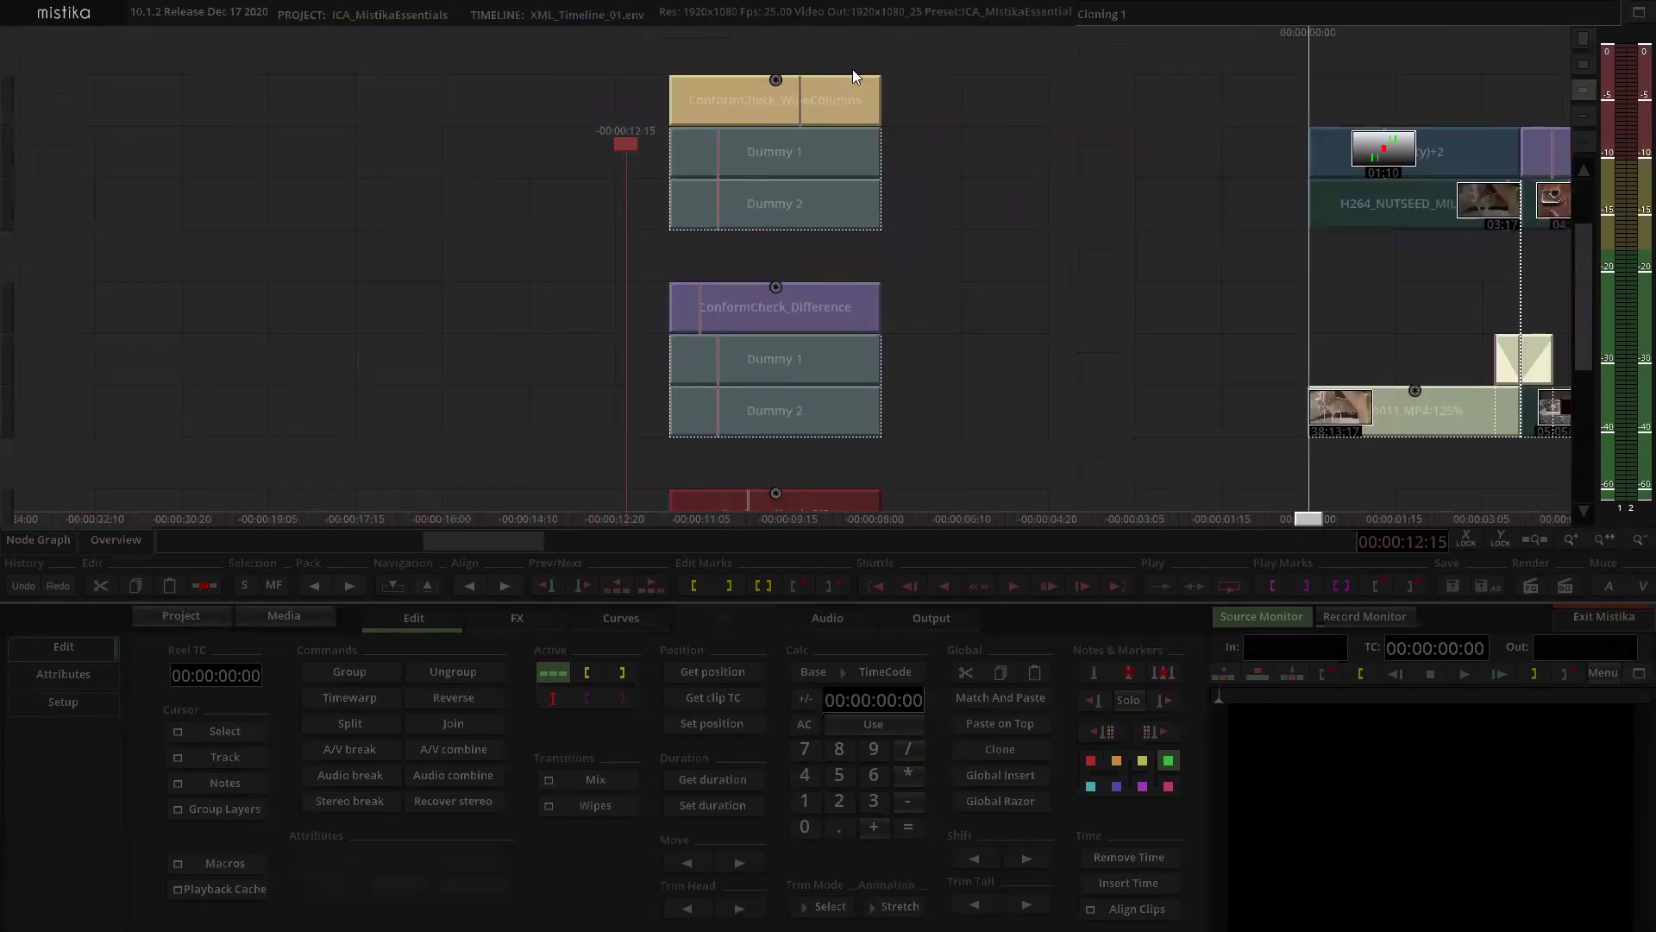
scroll(784, 53, down, 1)
drag(754, 52, 777, 298)
click(1586, 117)
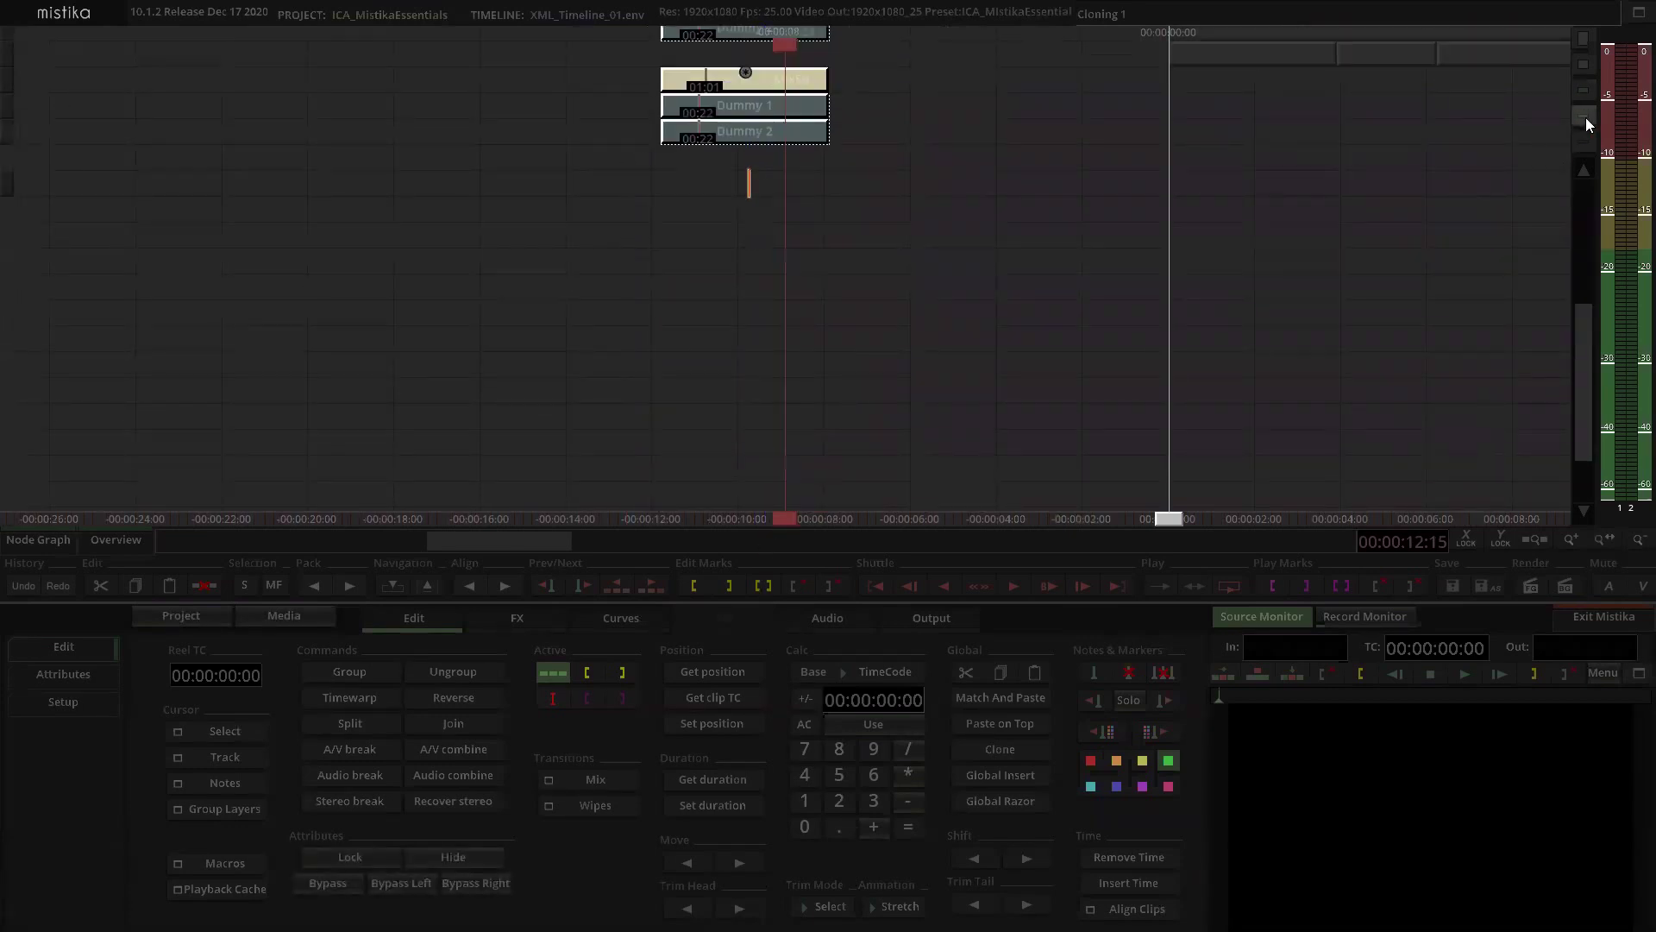
drag(1577, 378, 1572, 283)
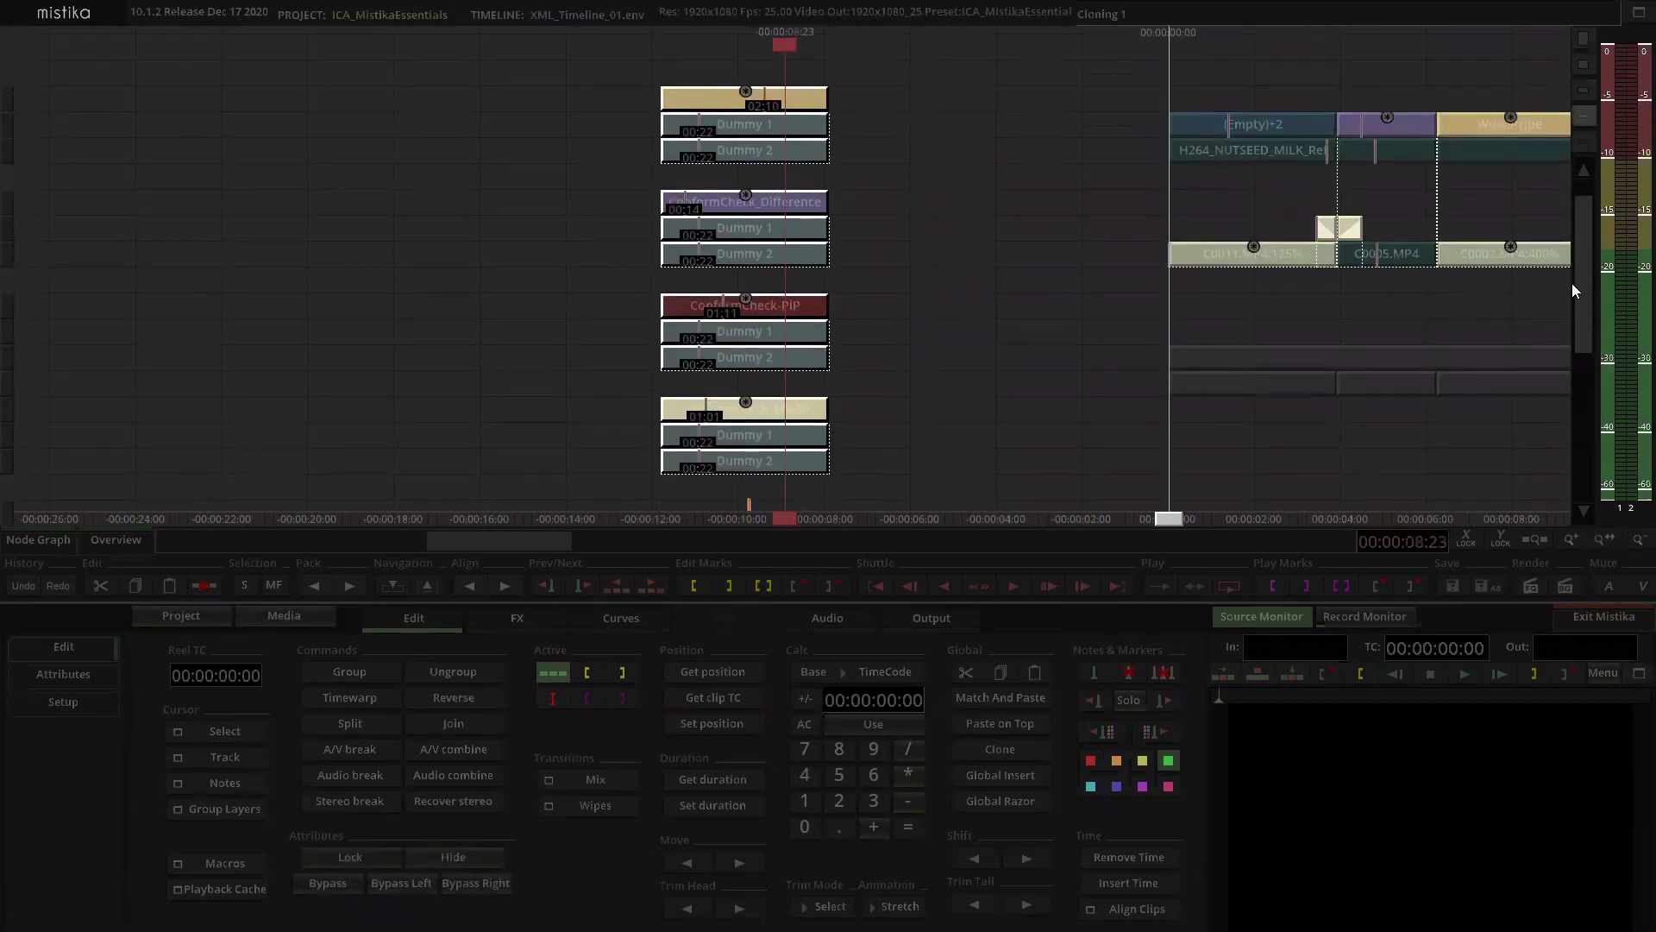
click(1072, 150)
drag(568, 71, 923, 474)
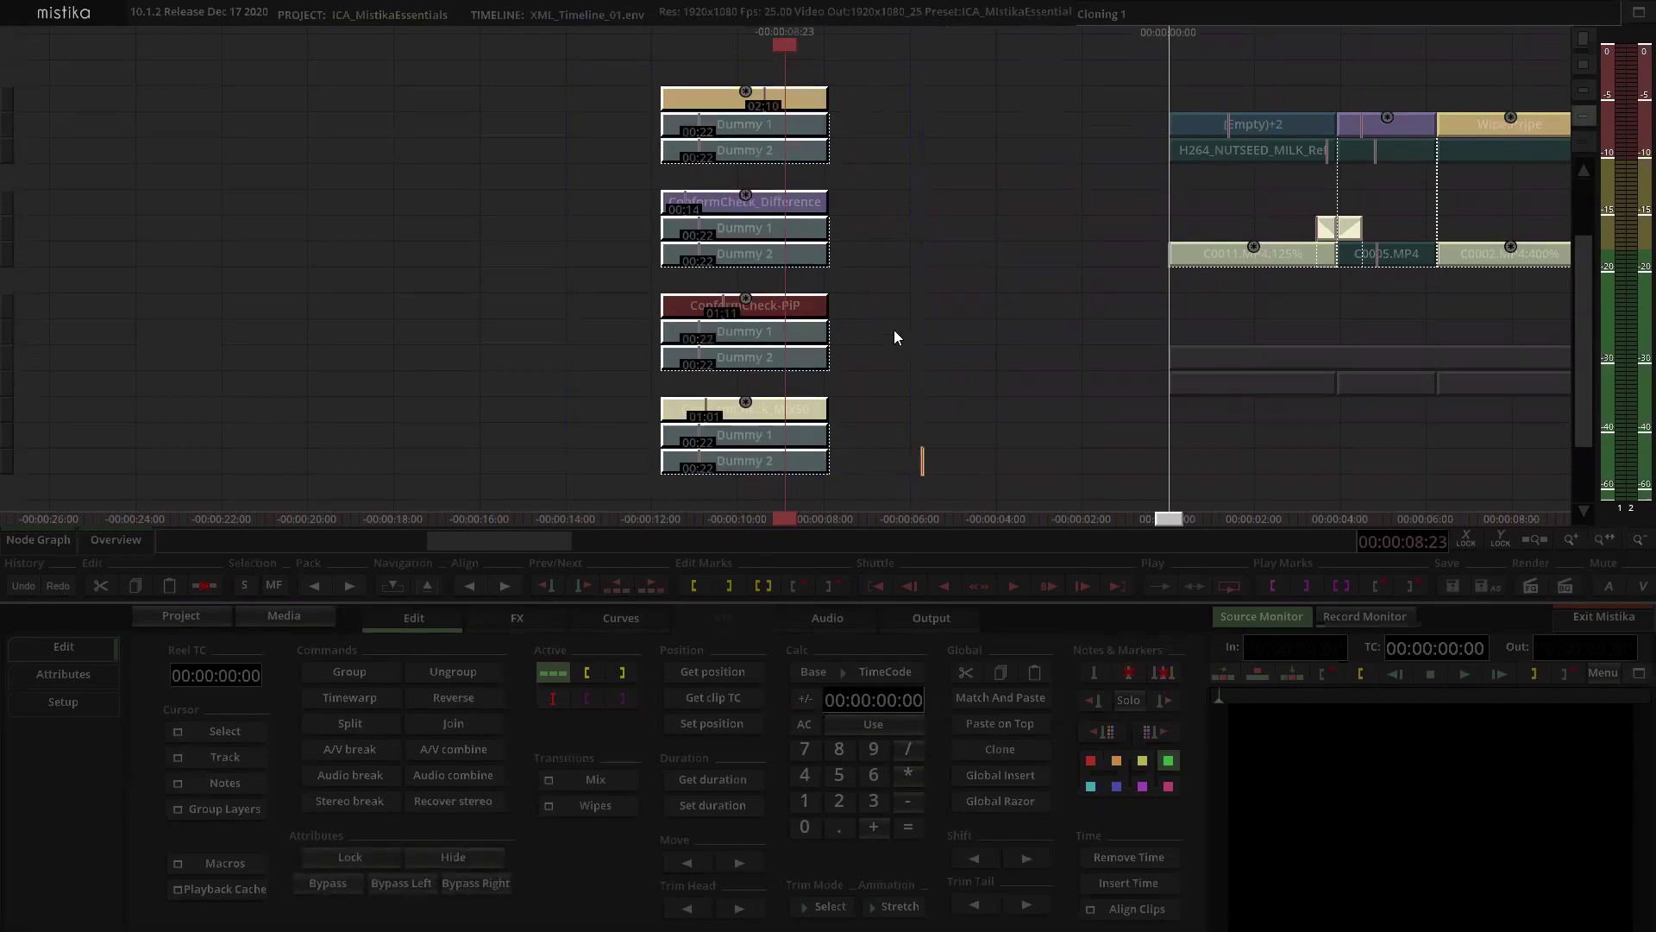
key(ctrl+g)
click(880, 276)
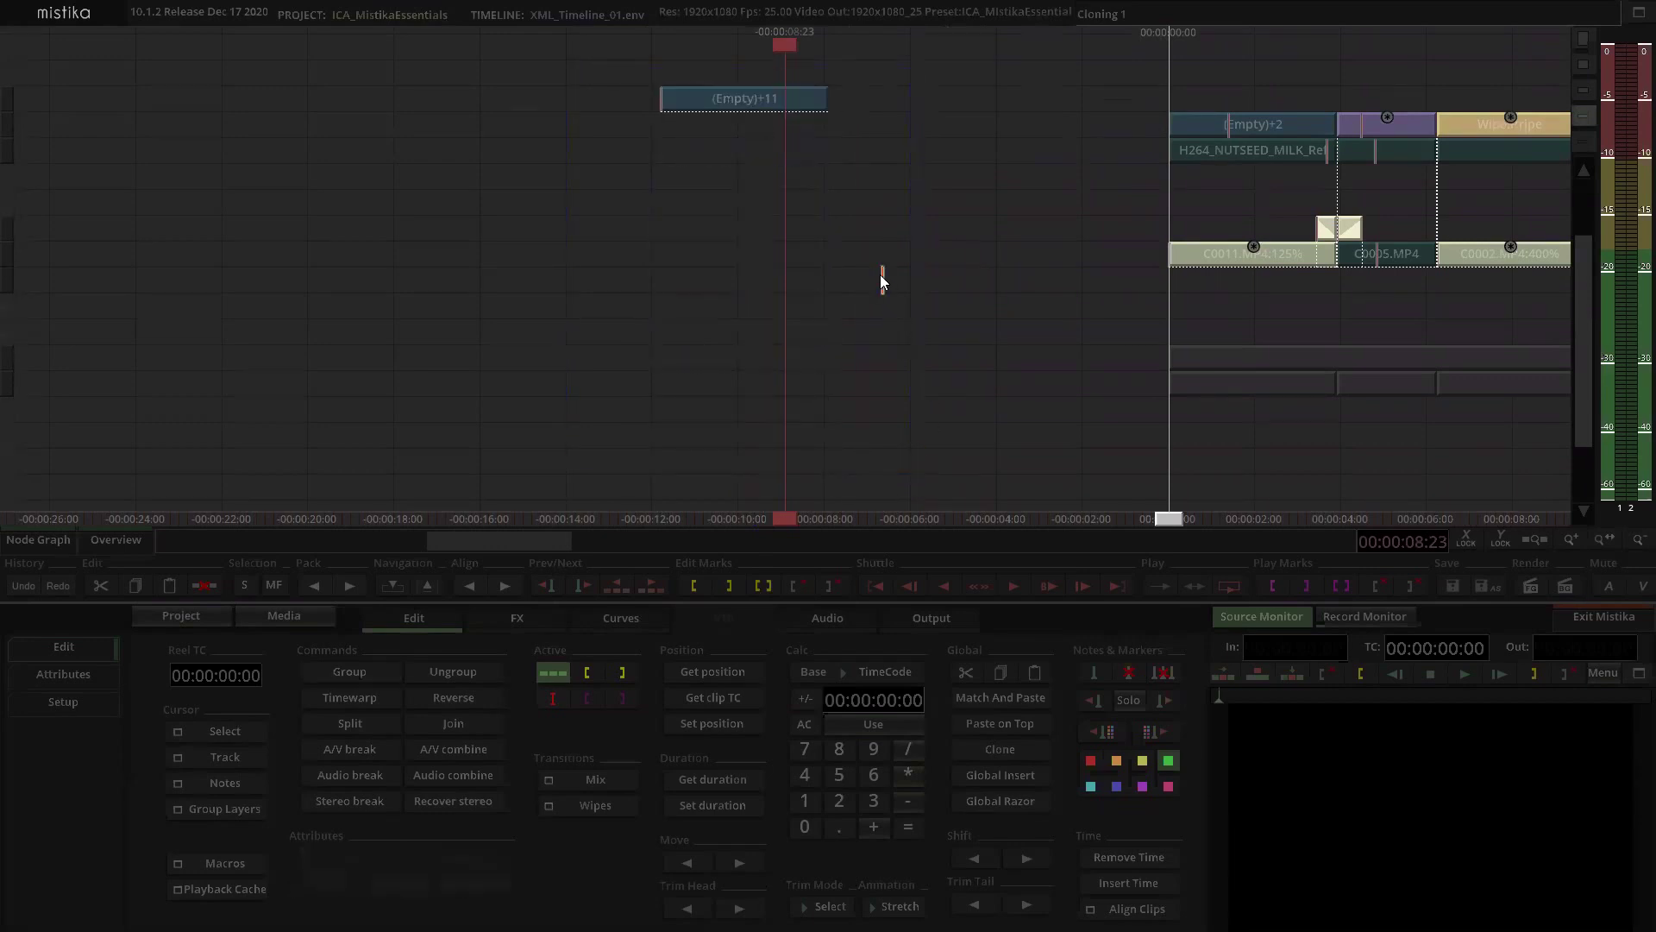
Step: Rename the new (Empty)+11 group as ConformCheck in its clip attributes
click(764, 106)
click(90, 672)
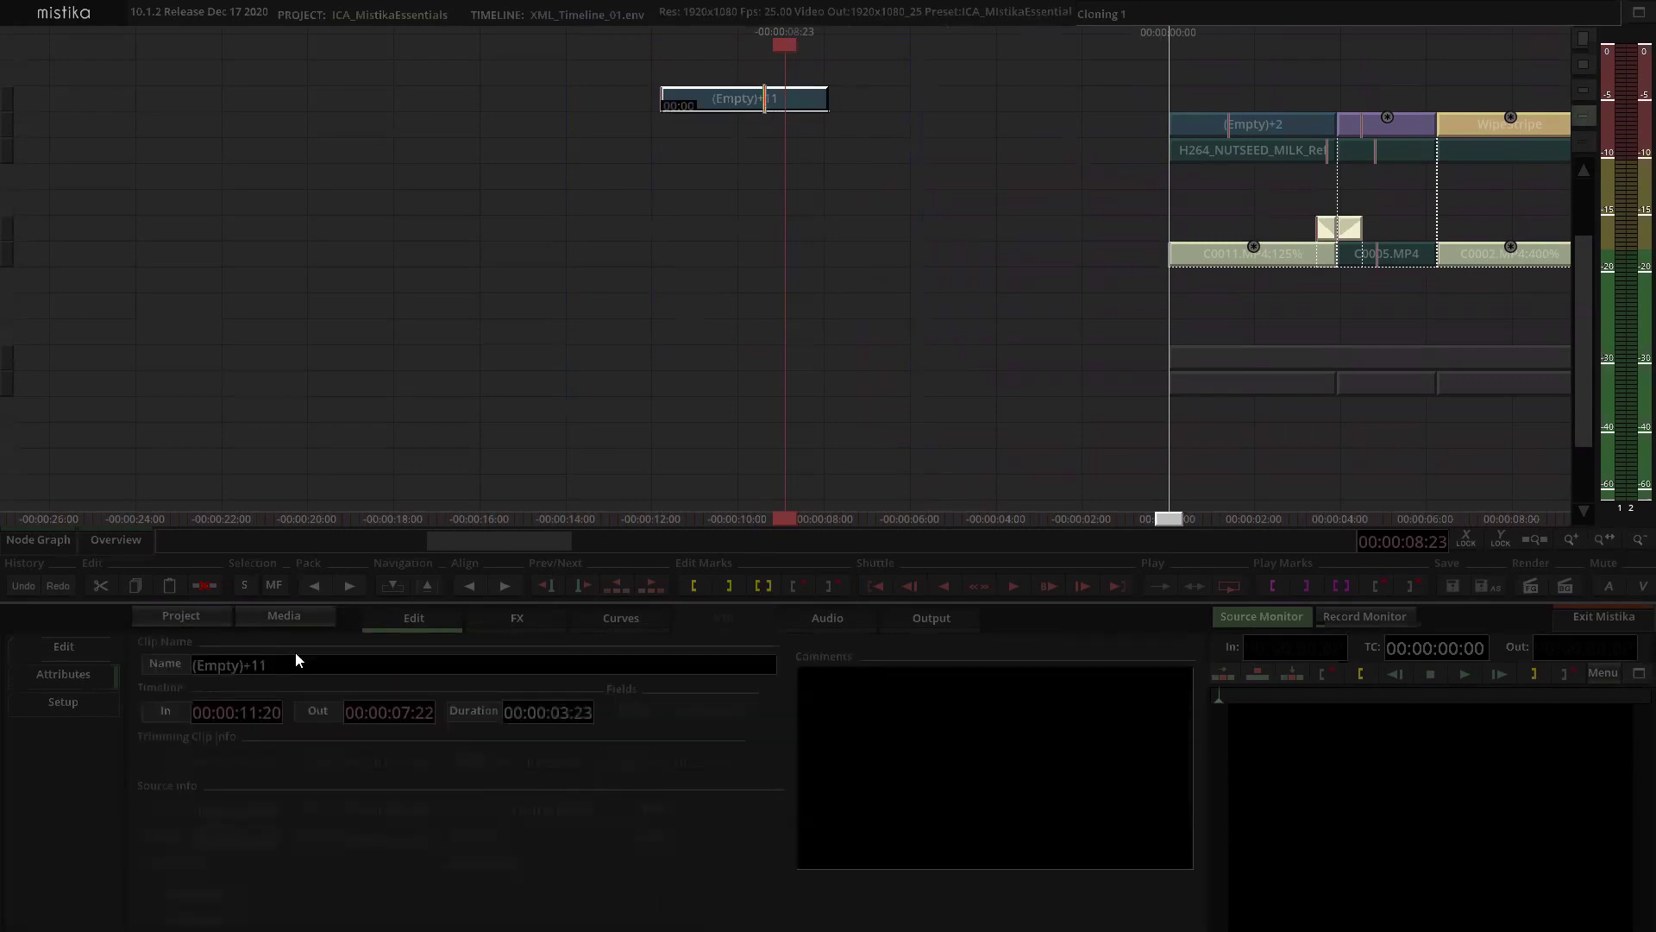
key(BackSpace)
key(BackSpace)
key(BackSpace)
key(BackSpace)
key(BackSpace)
key(BackSpace)
key(BackSpace)
key(BackSpace)
key(BackSpace)
key(BackSpace)
text(Con)
key(Return)
click(965, 259)
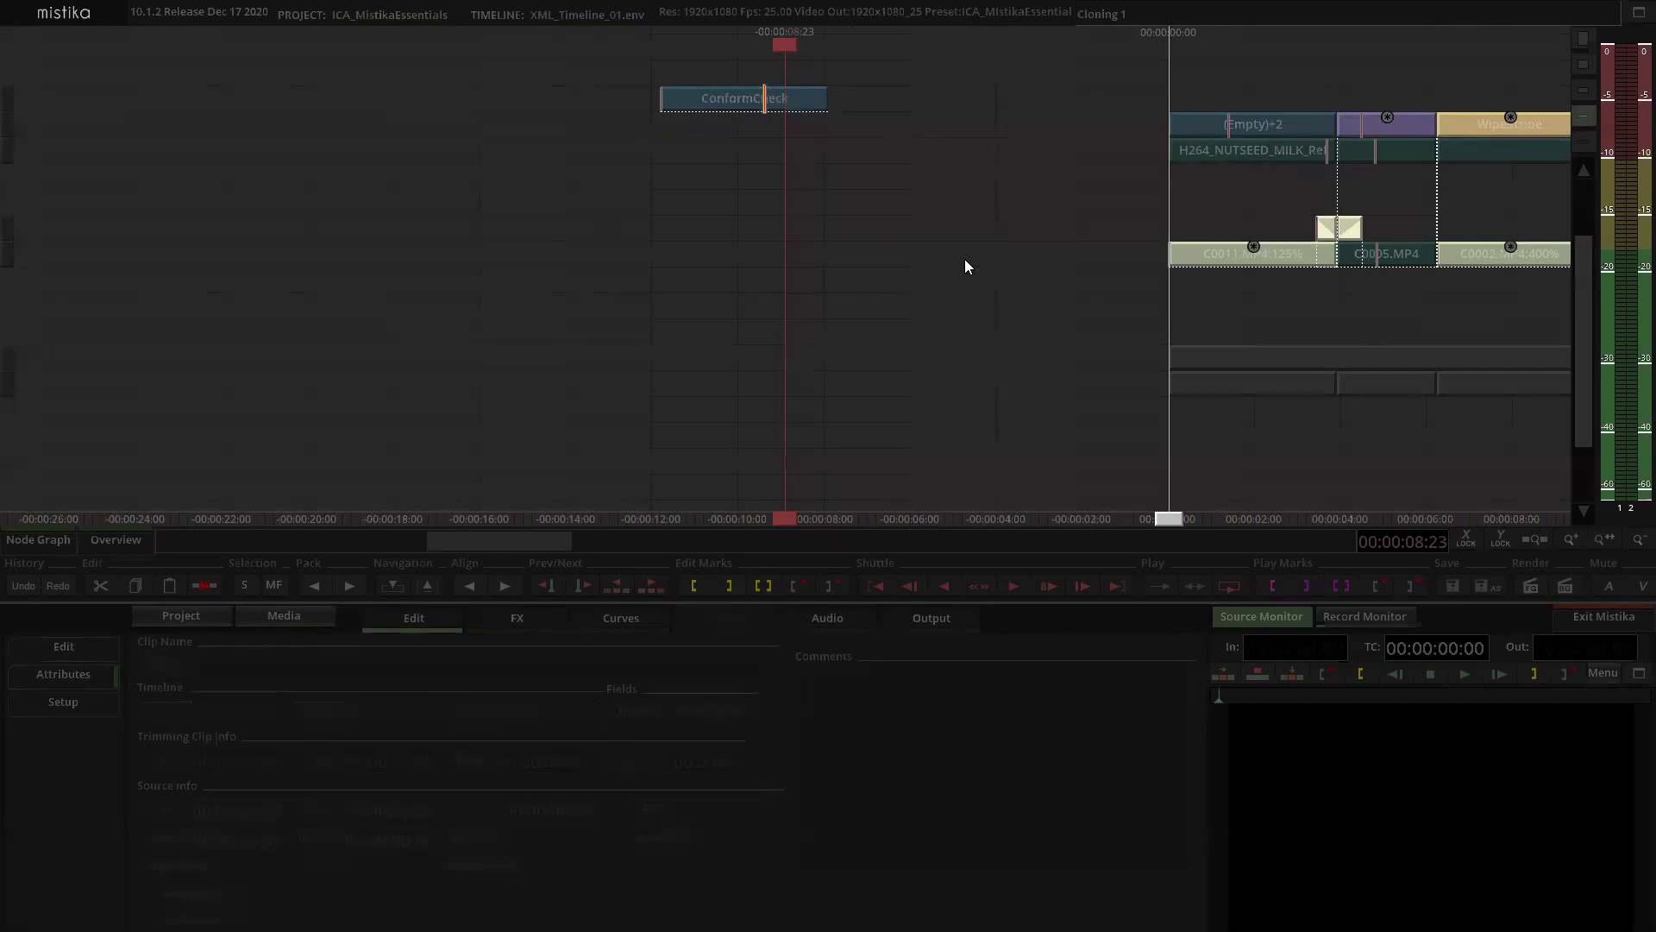
Step: Delete all the comparison effects on the track above the H264_NUTSEED_MILK_Ref clips along the whole timeline
scroll(965, 259, down, 5)
drag(980, 47, 868, 231)
scroll(871, 234, down, 4)
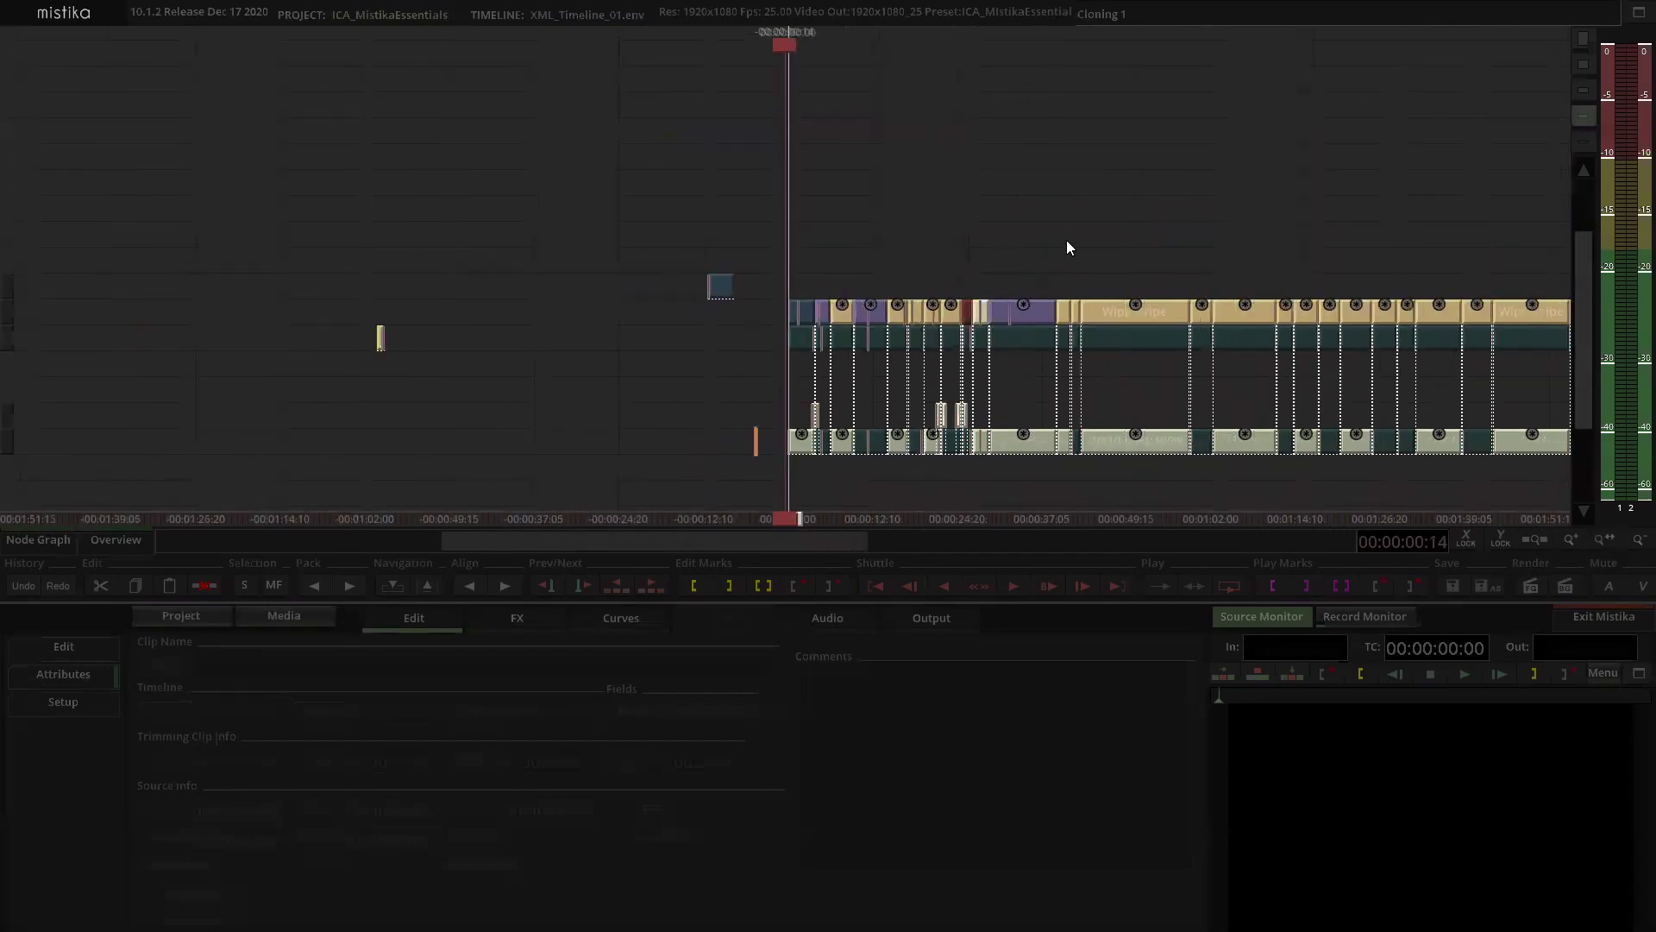
scroll(835, 302, down, 1)
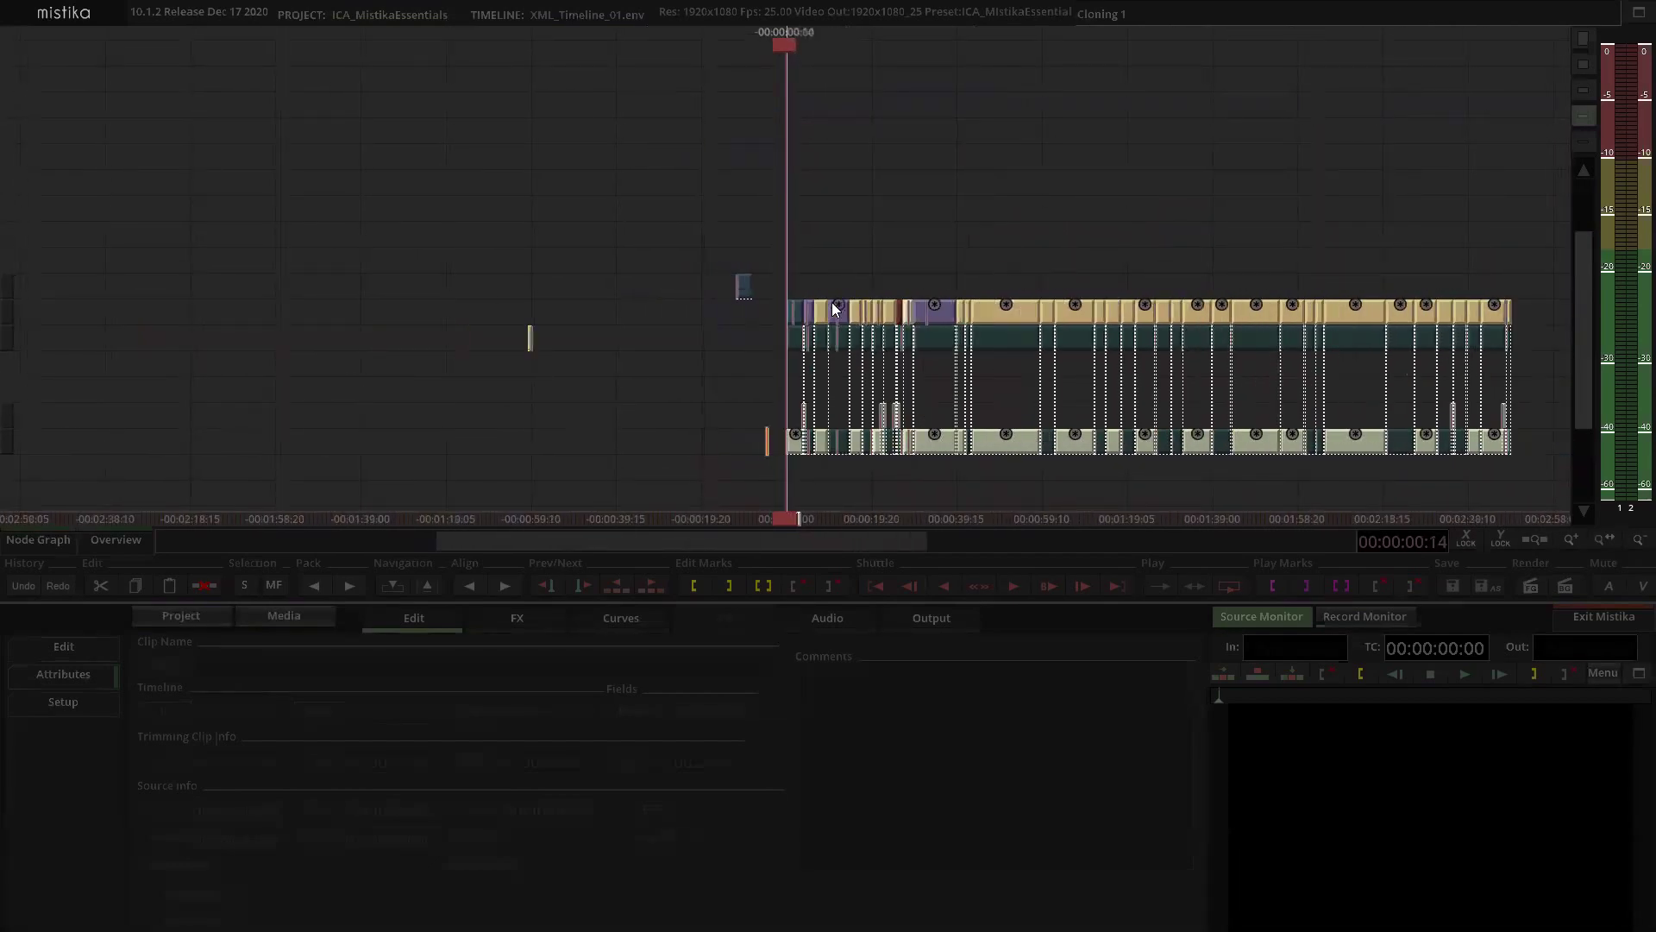
drag(782, 267, 1532, 321)
key(Delete)
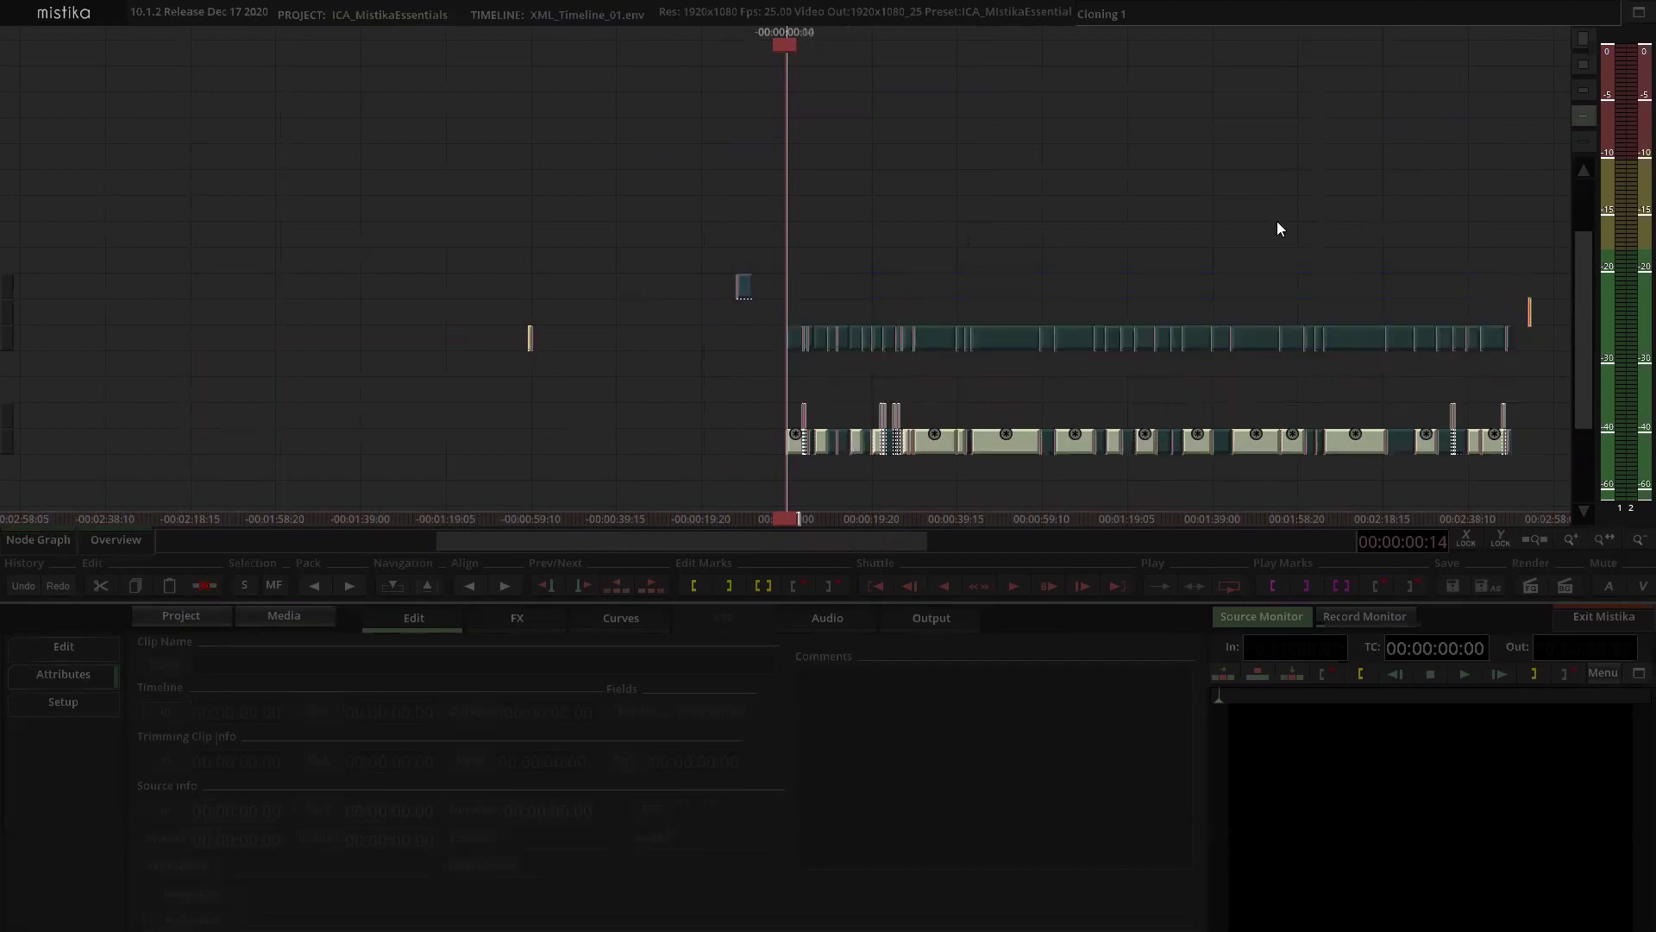
Step: Copy the ConformCheck group before the timeline start onto all the H264_NUTSEED_MILK_Ref clips along the whole timeline
scroll(939, 205, up, 4)
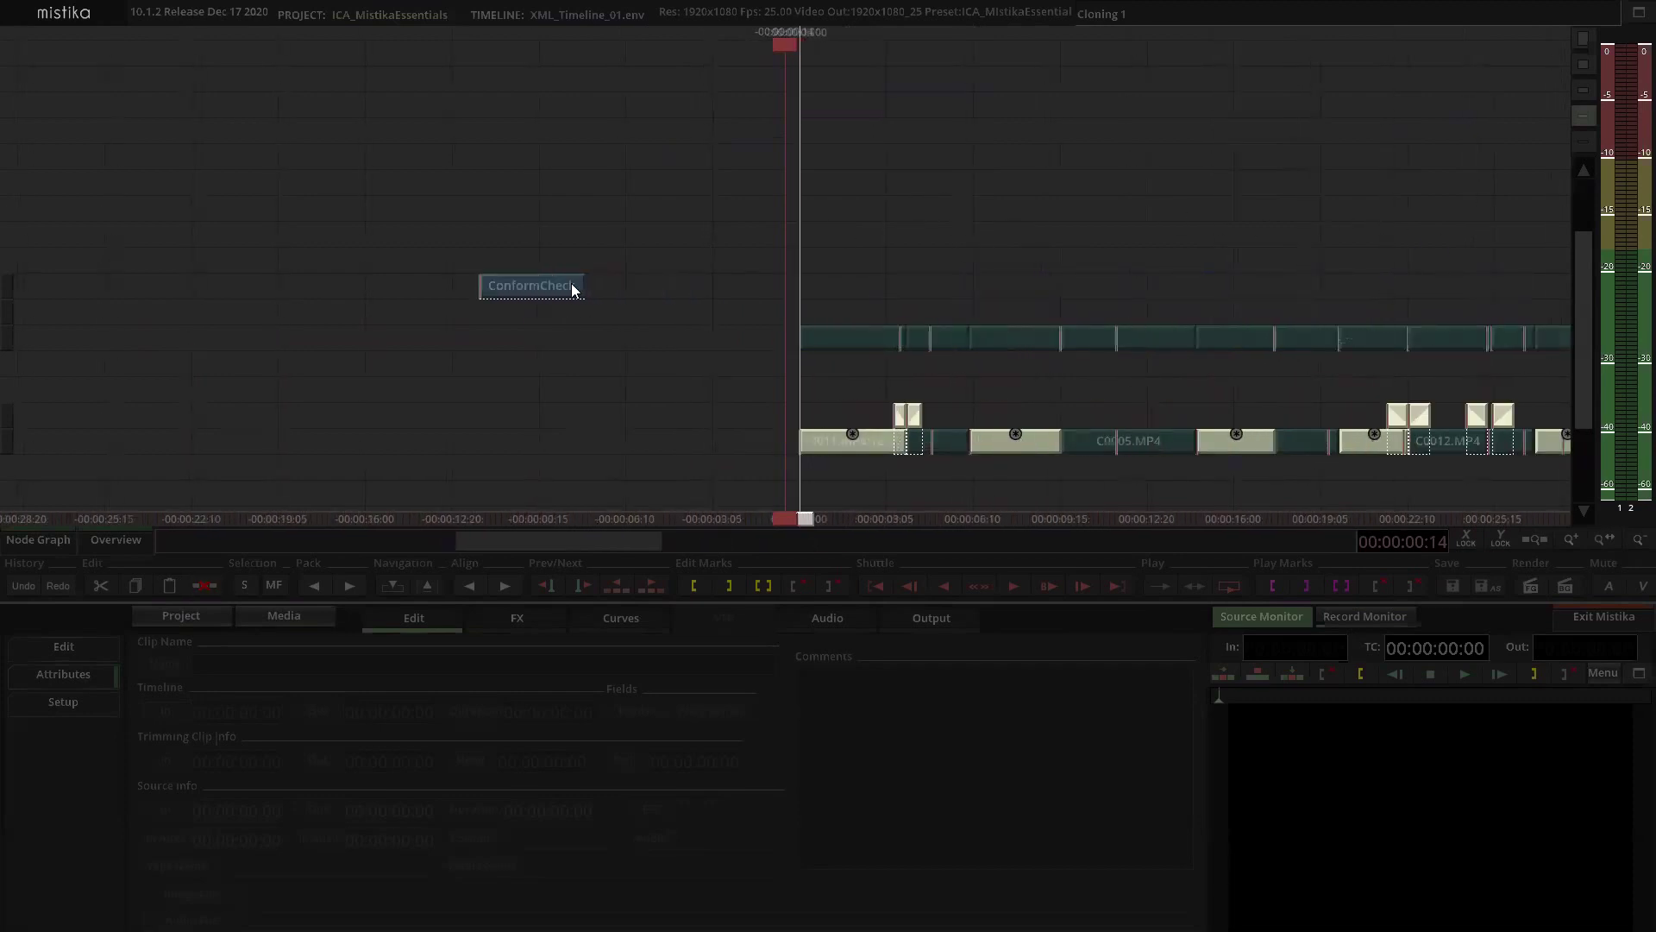
click(530, 285)
click(534, 285)
click(596, 285)
click(579, 284)
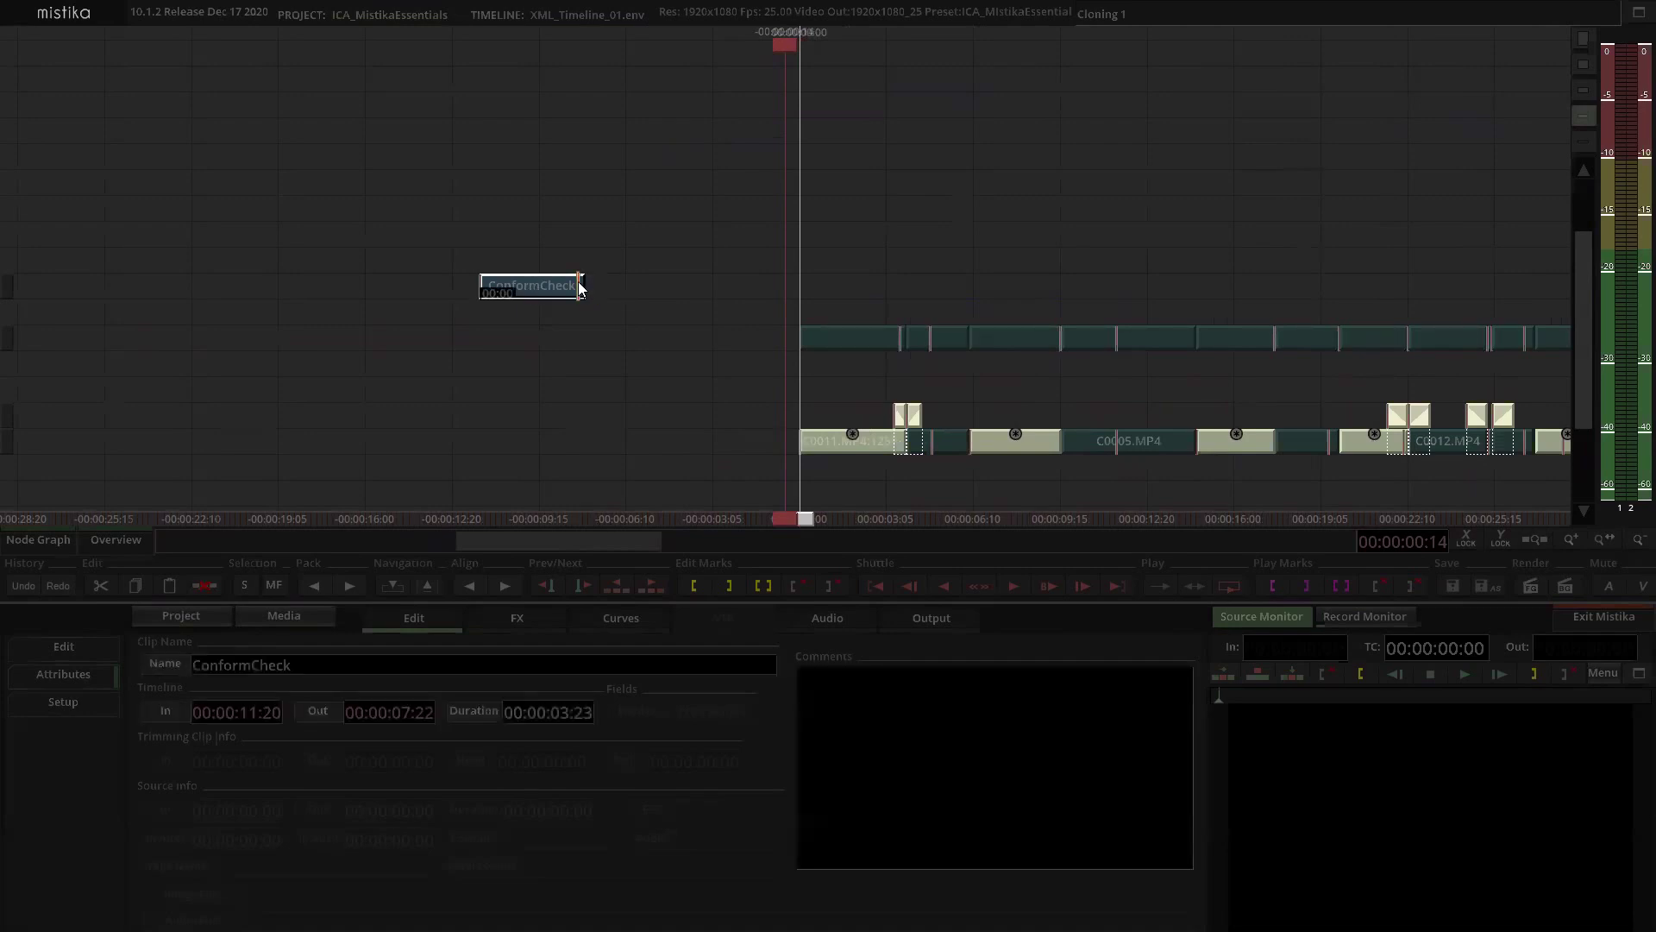
scroll(762, 228, down, 3)
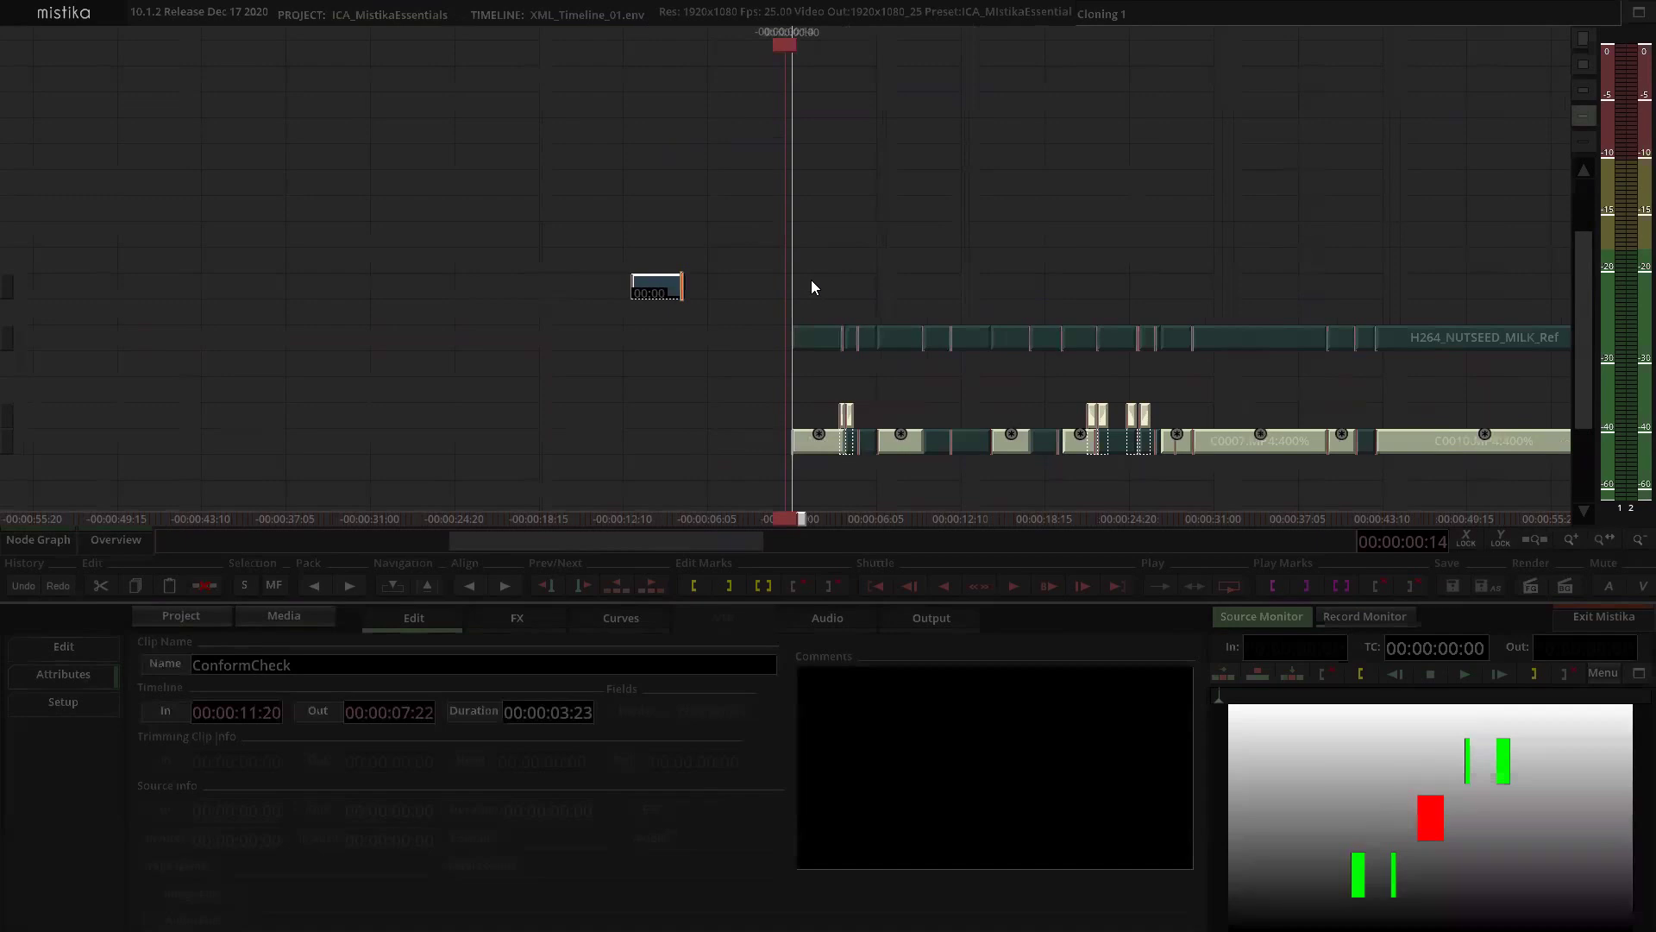
scroll(777, 284, down, 5)
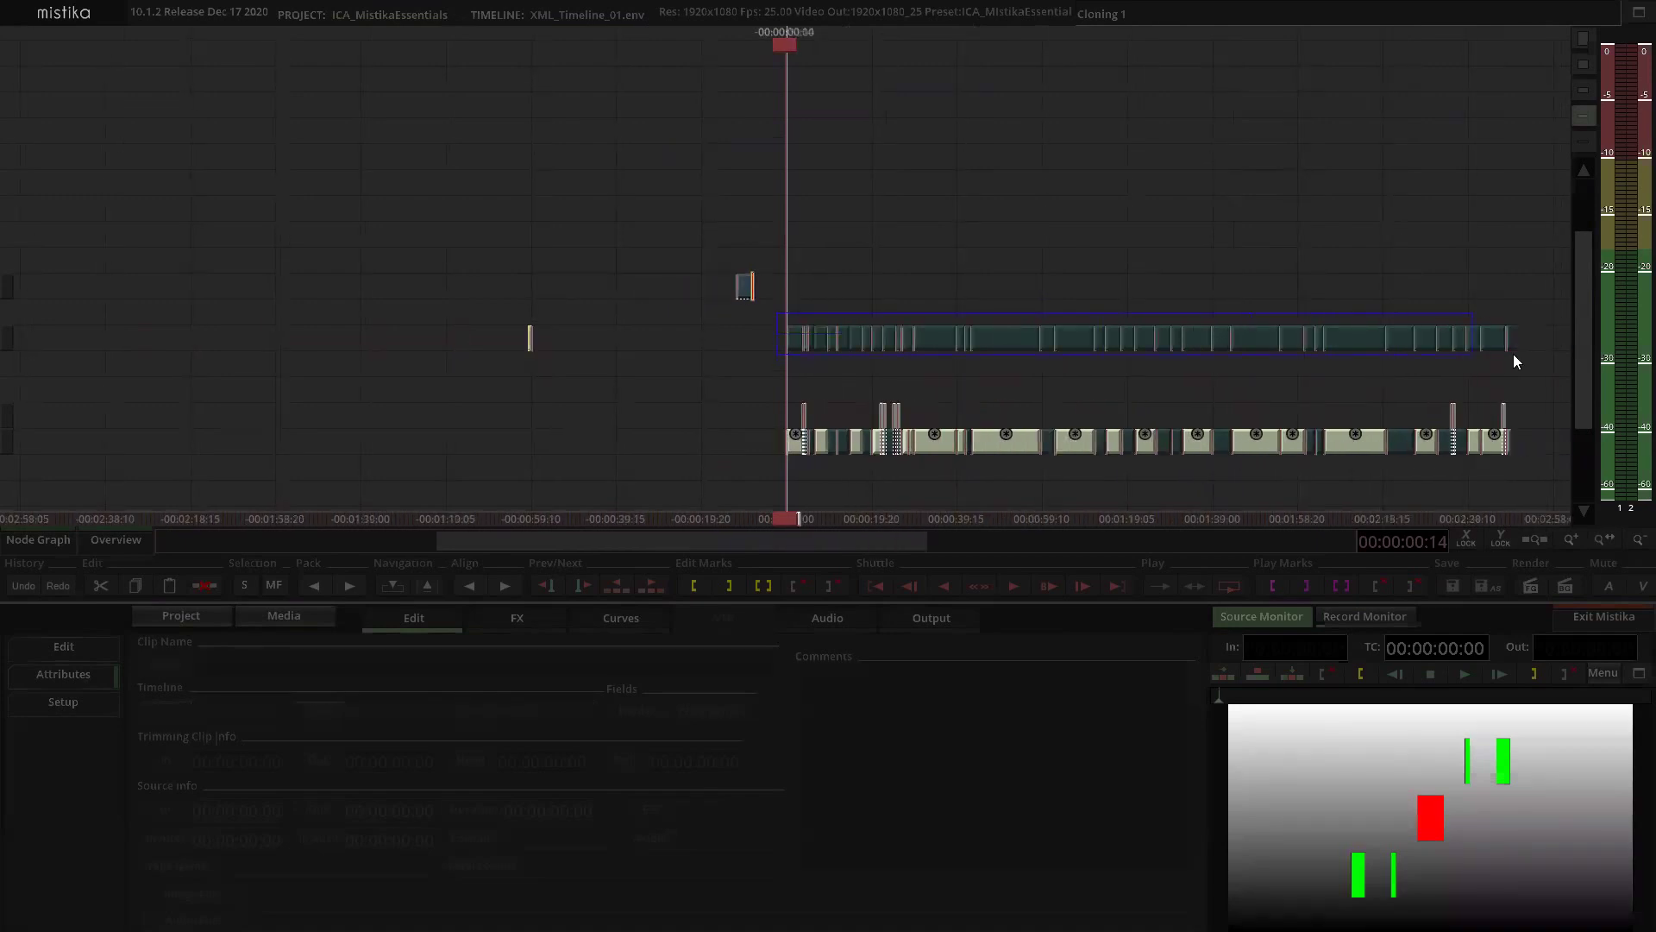
drag(1513, 354, 1515, 354)
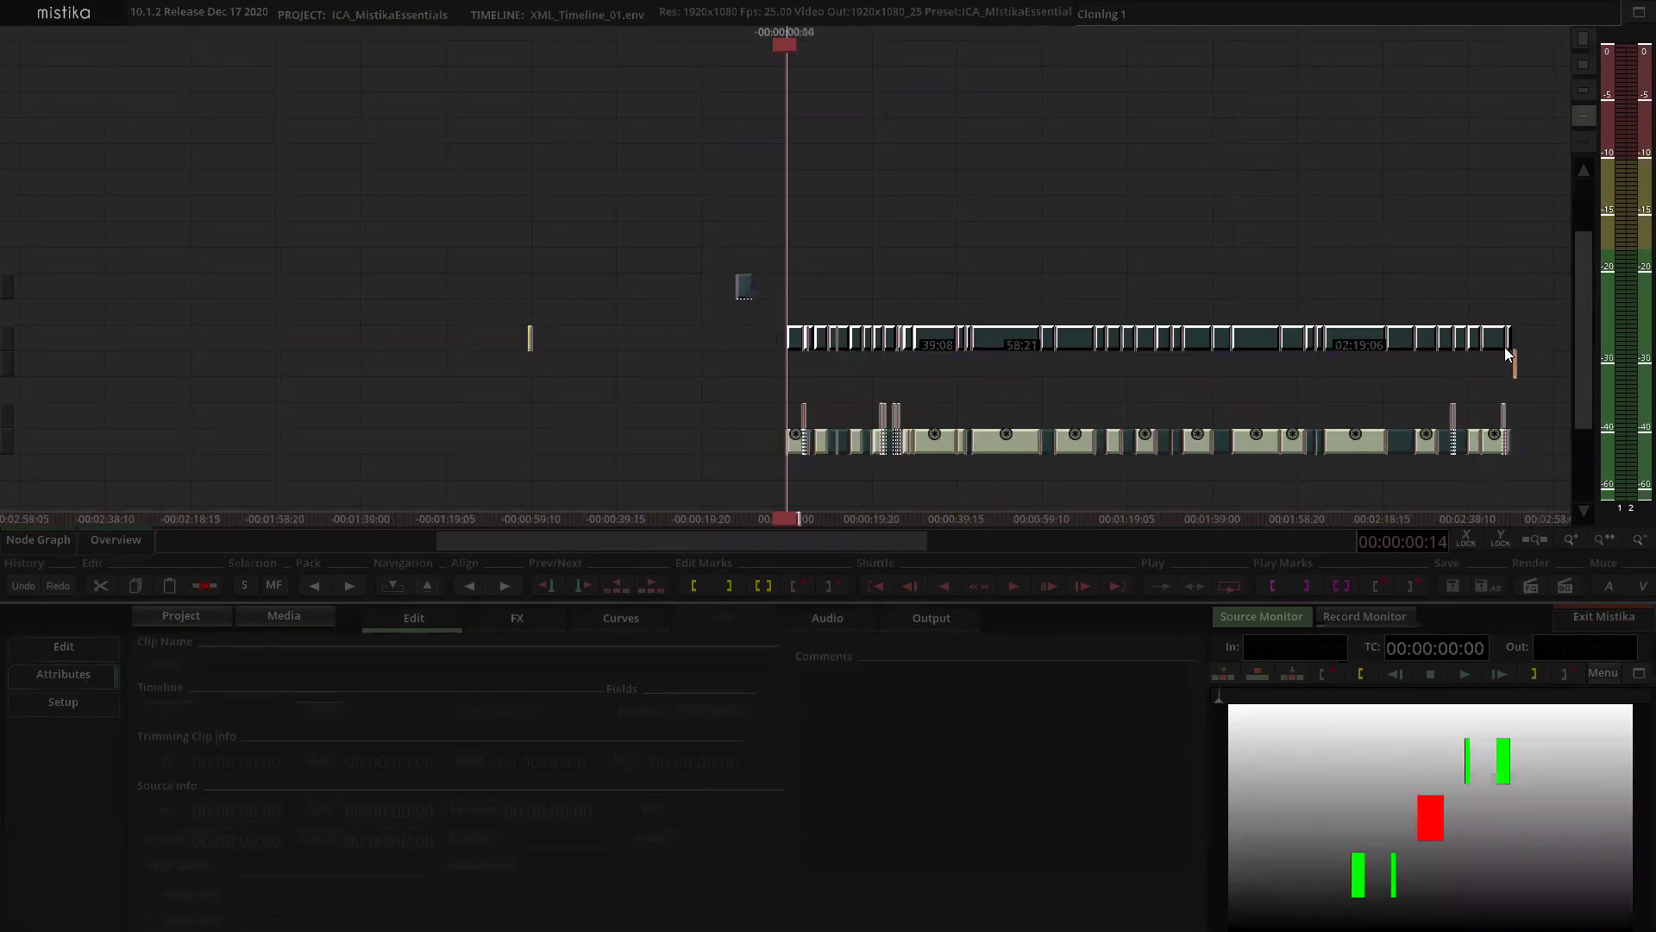
key(ctrl+v)
click(1122, 161)
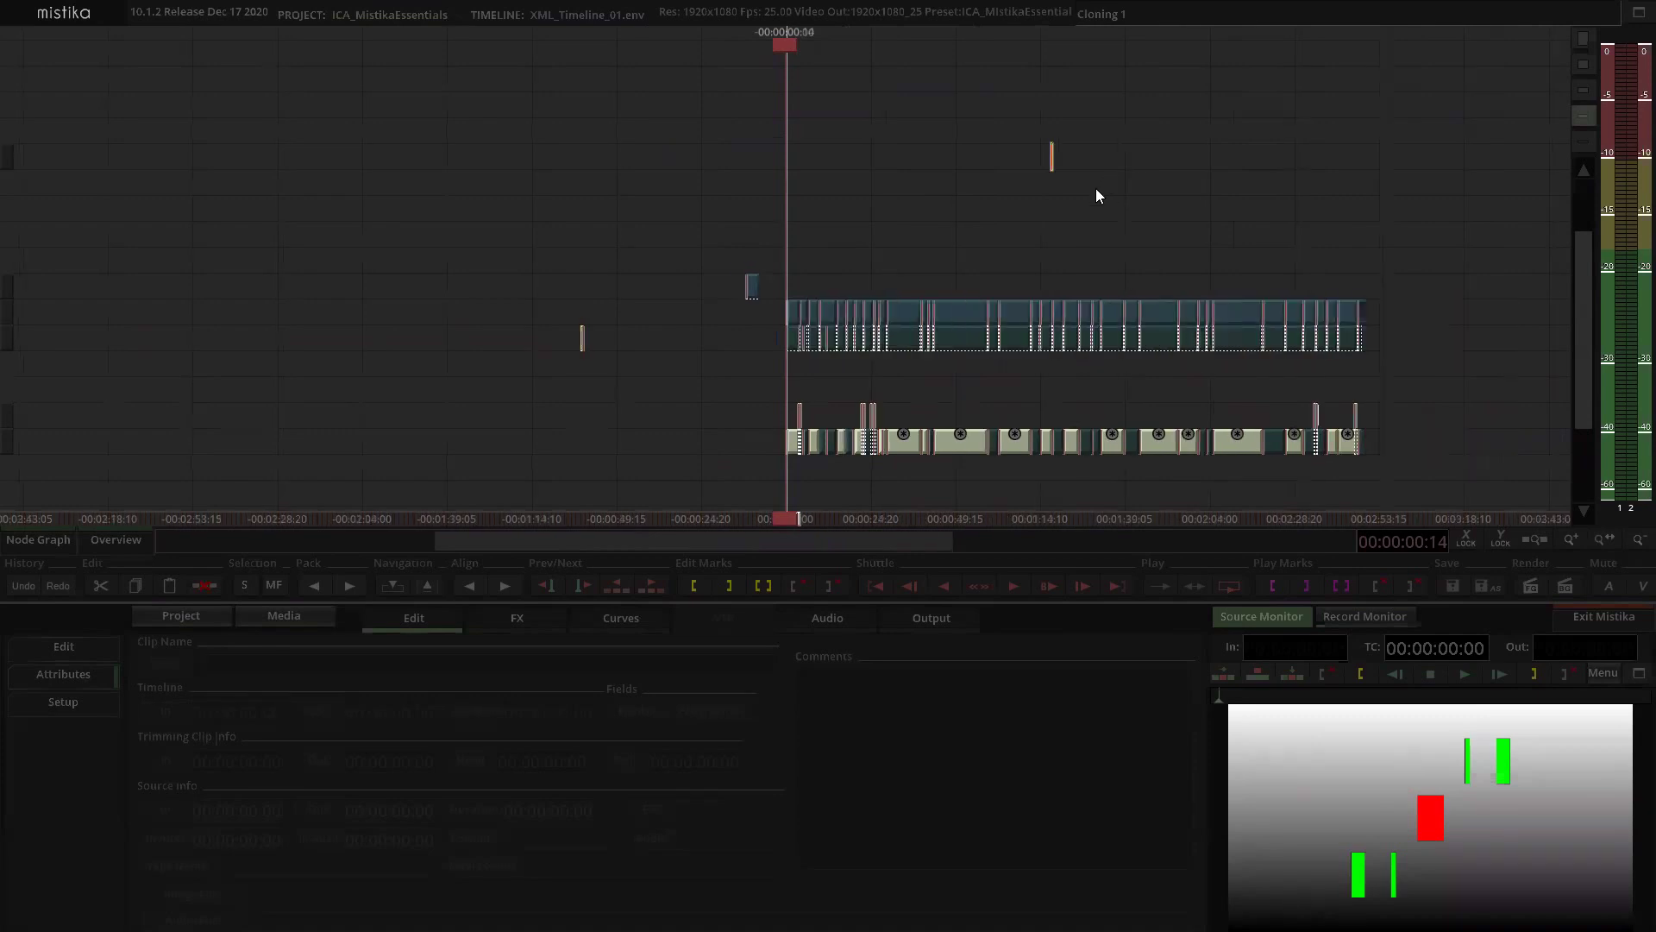
Step: Open the ConformCheck group starting at 00:00:29:11 in the effects editor, examine its comparison, and return to the timeline
scroll(1095, 188, up, 8)
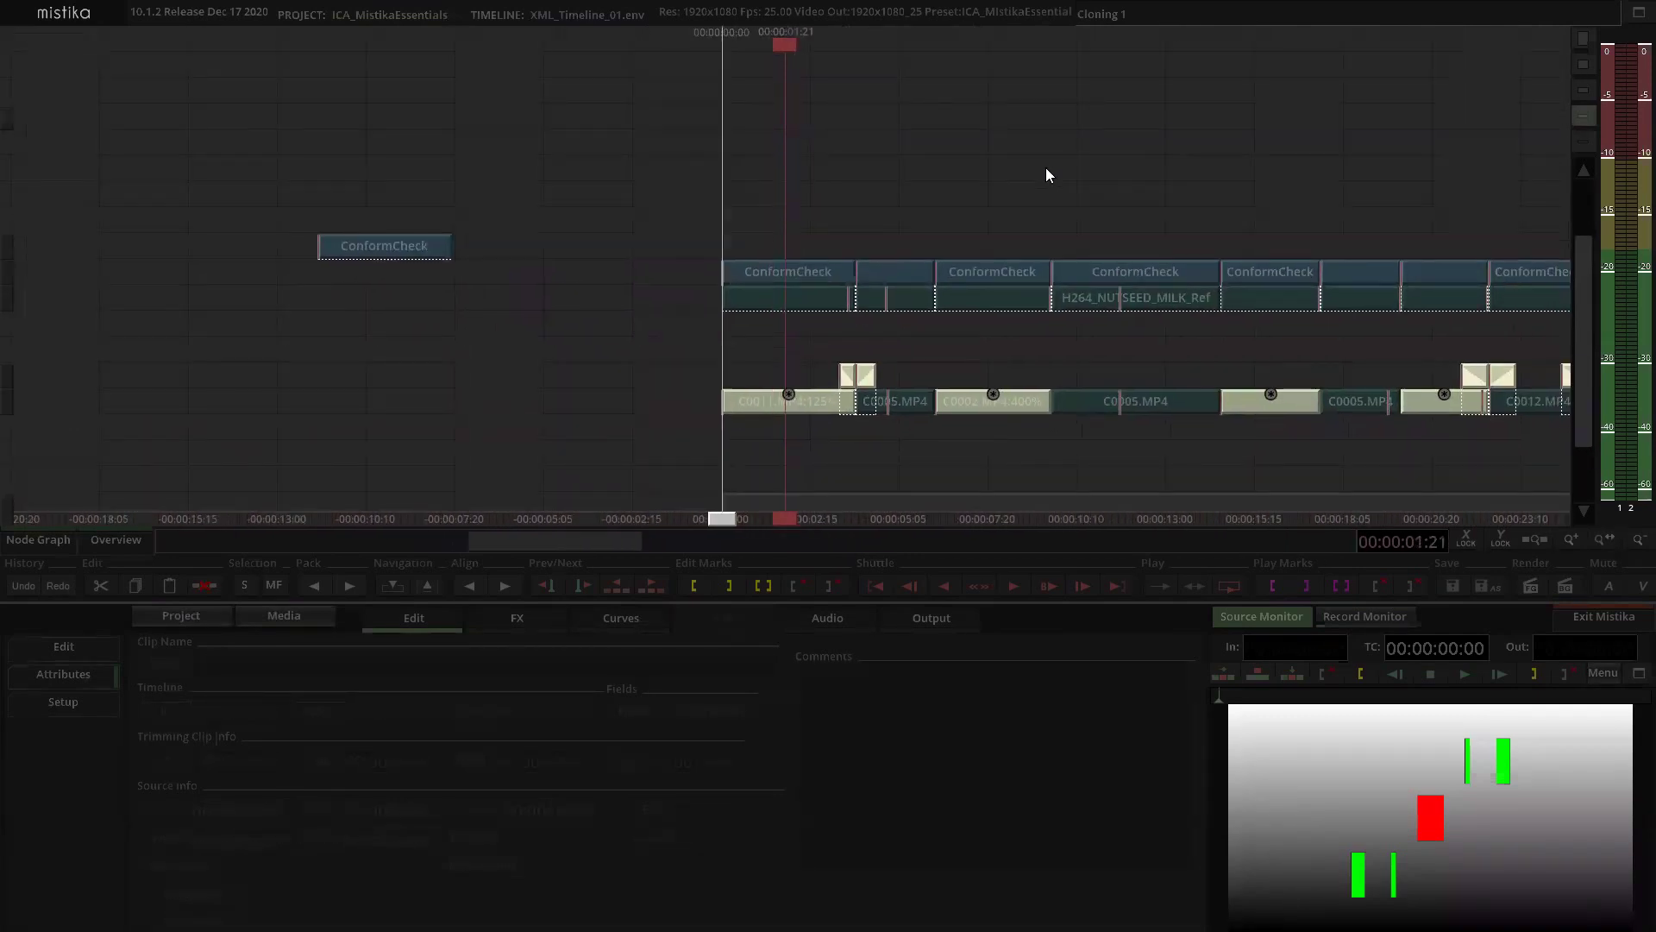
drag(1046, 167, 656, 205)
drag(912, 213, 819, 203)
scroll(1089, 195, down, 2)
drag(1089, 203, 835, 220)
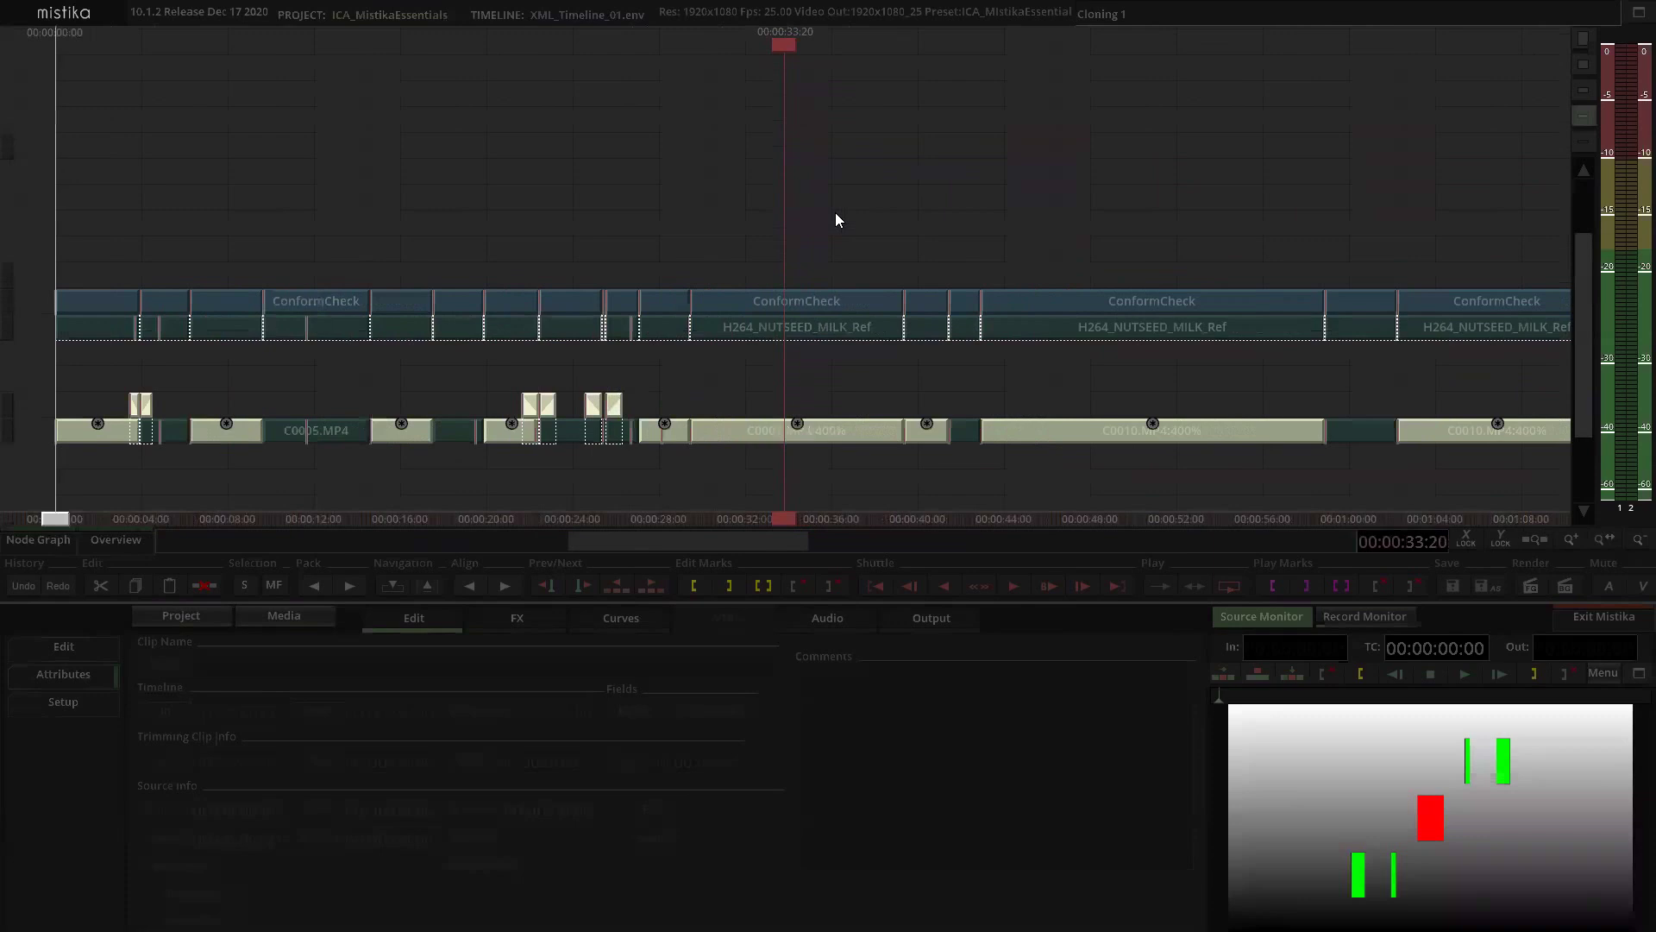
click(811, 301)
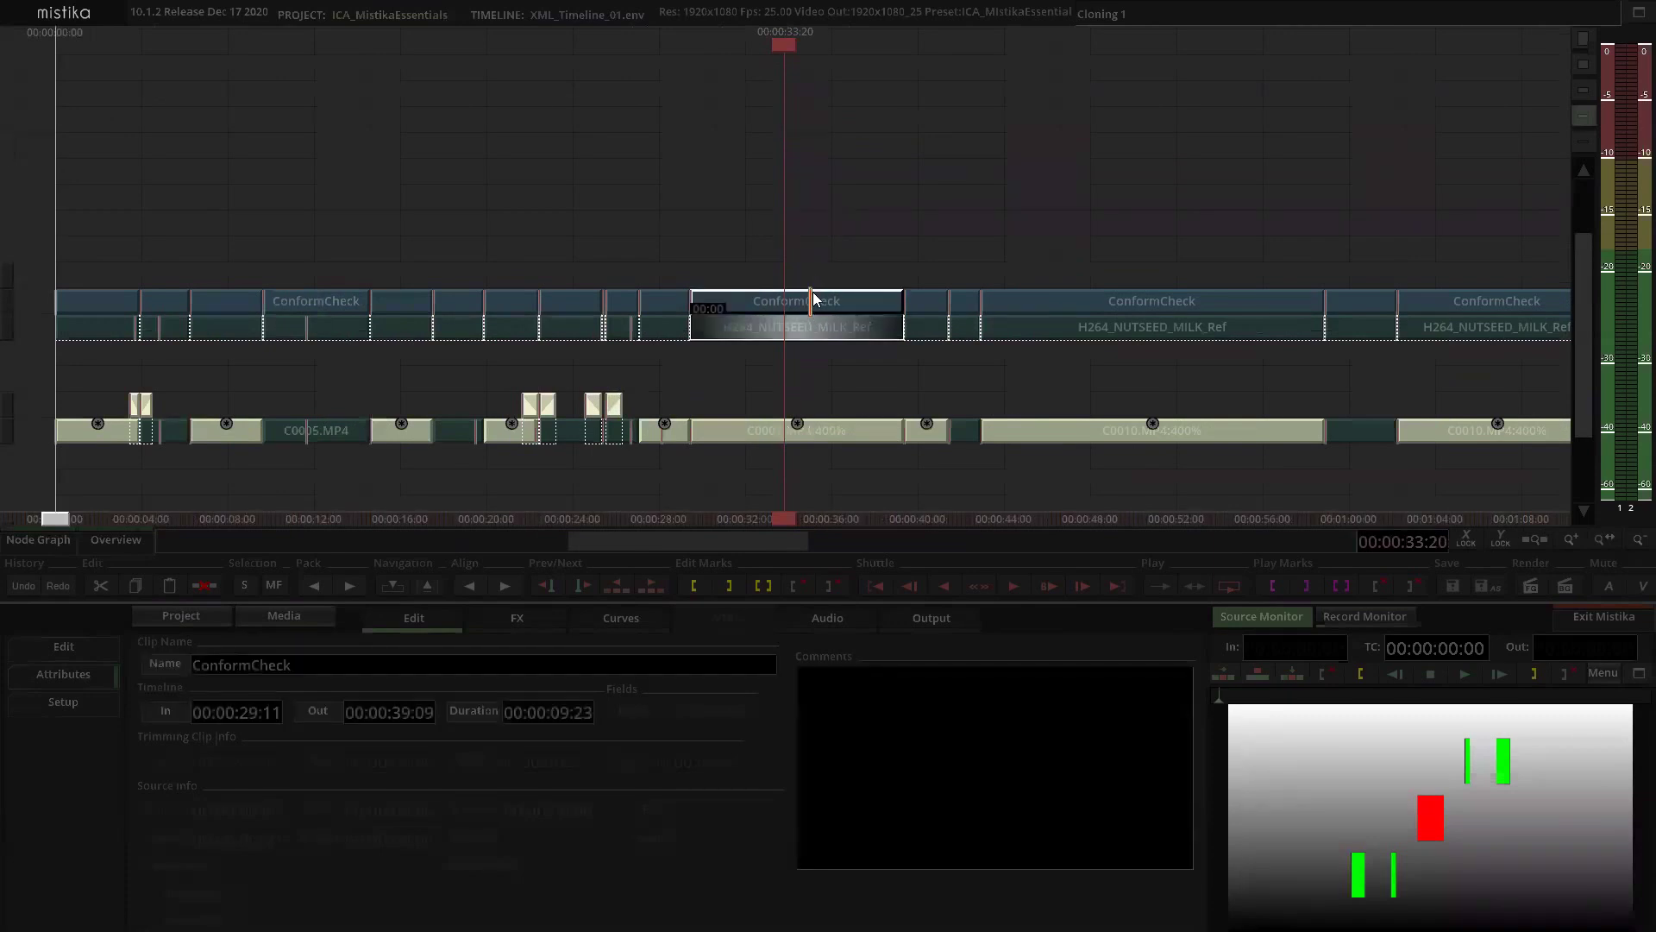
double_click(813, 298)
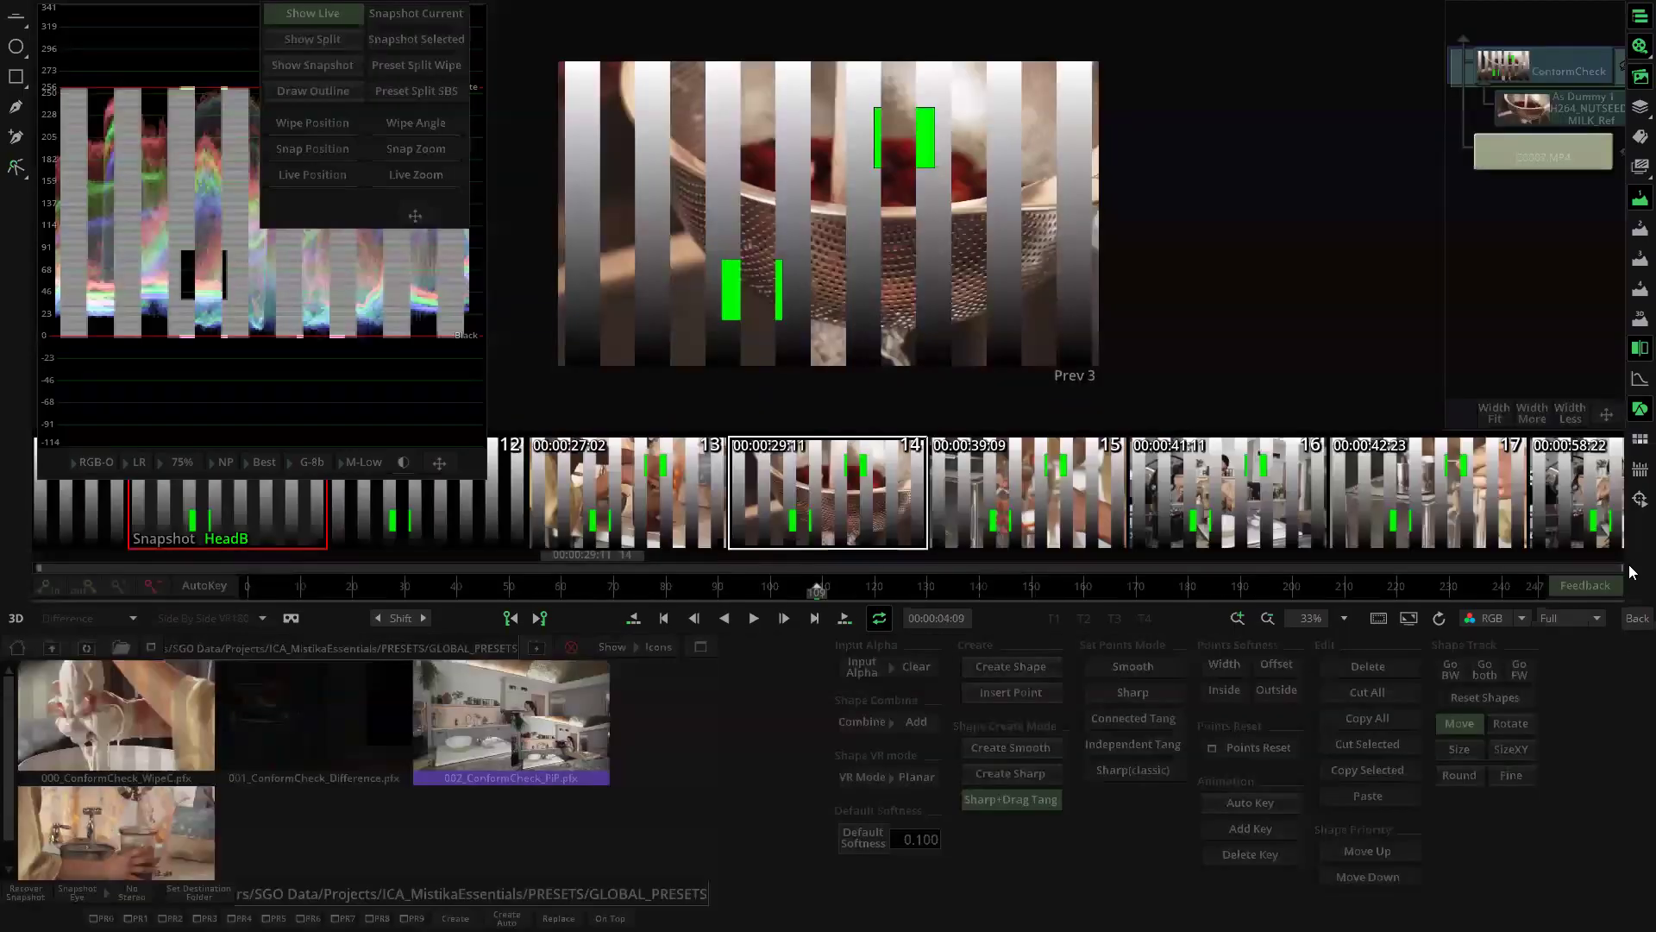
click(1635, 620)
Step: Lock all the ConformCheck groups on the timeline, extend their stacks down to the conformed clips on the lowest video track, and unlock them
scroll(1035, 211, down, 3)
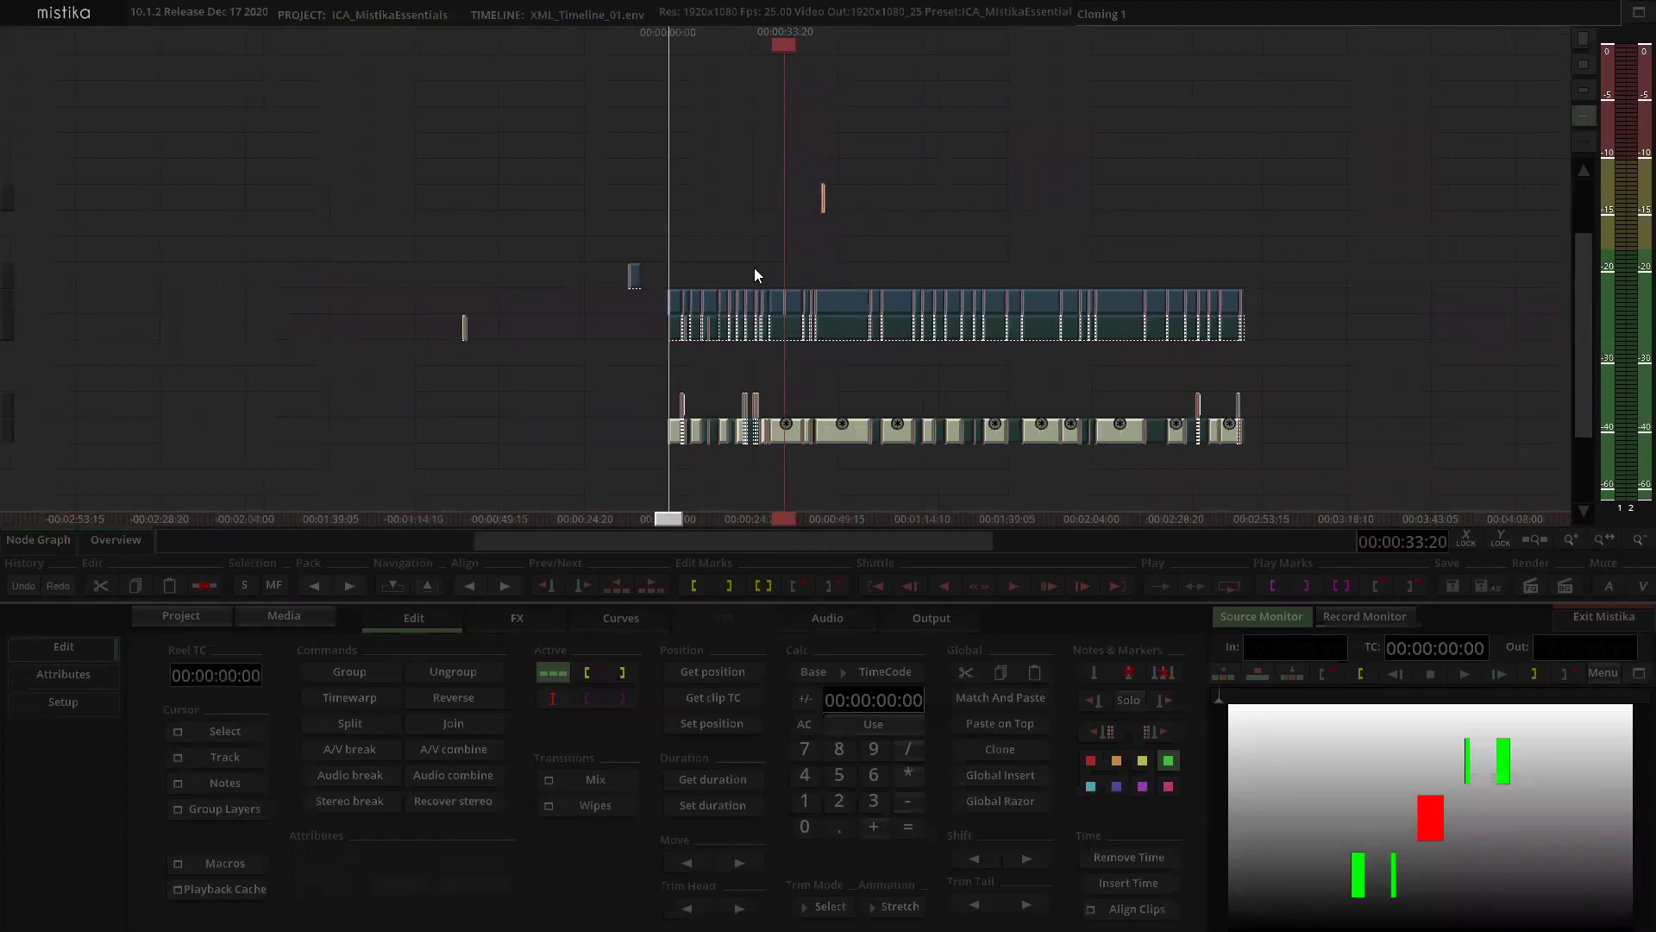
drag(670, 270, 1264, 308)
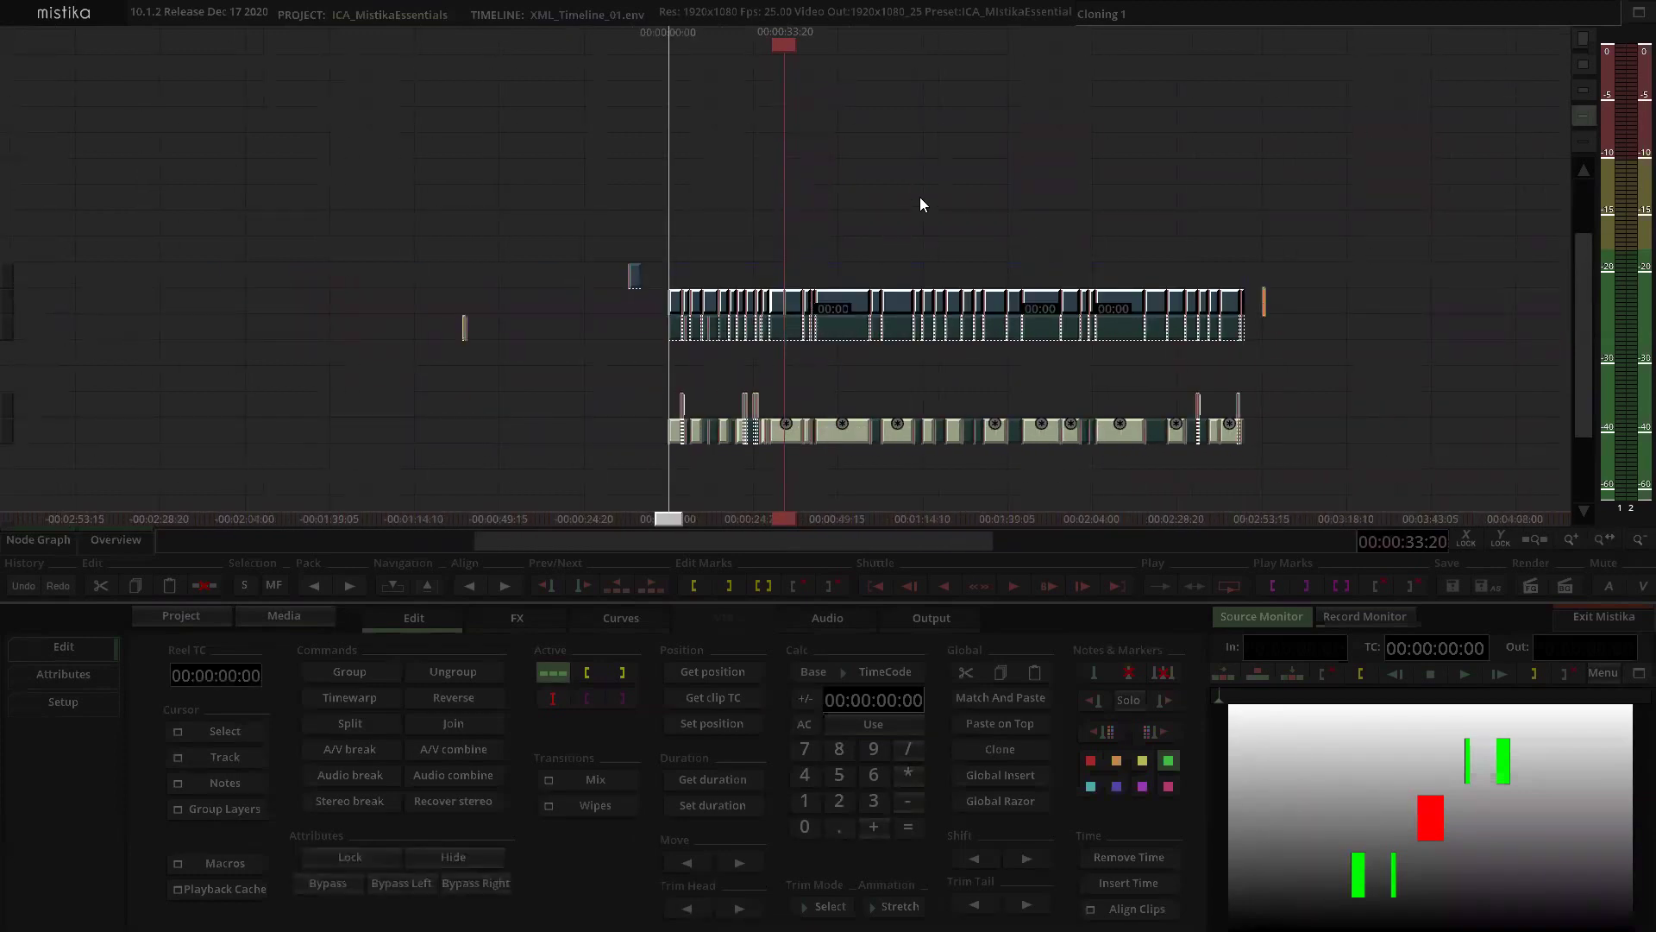
key(l)
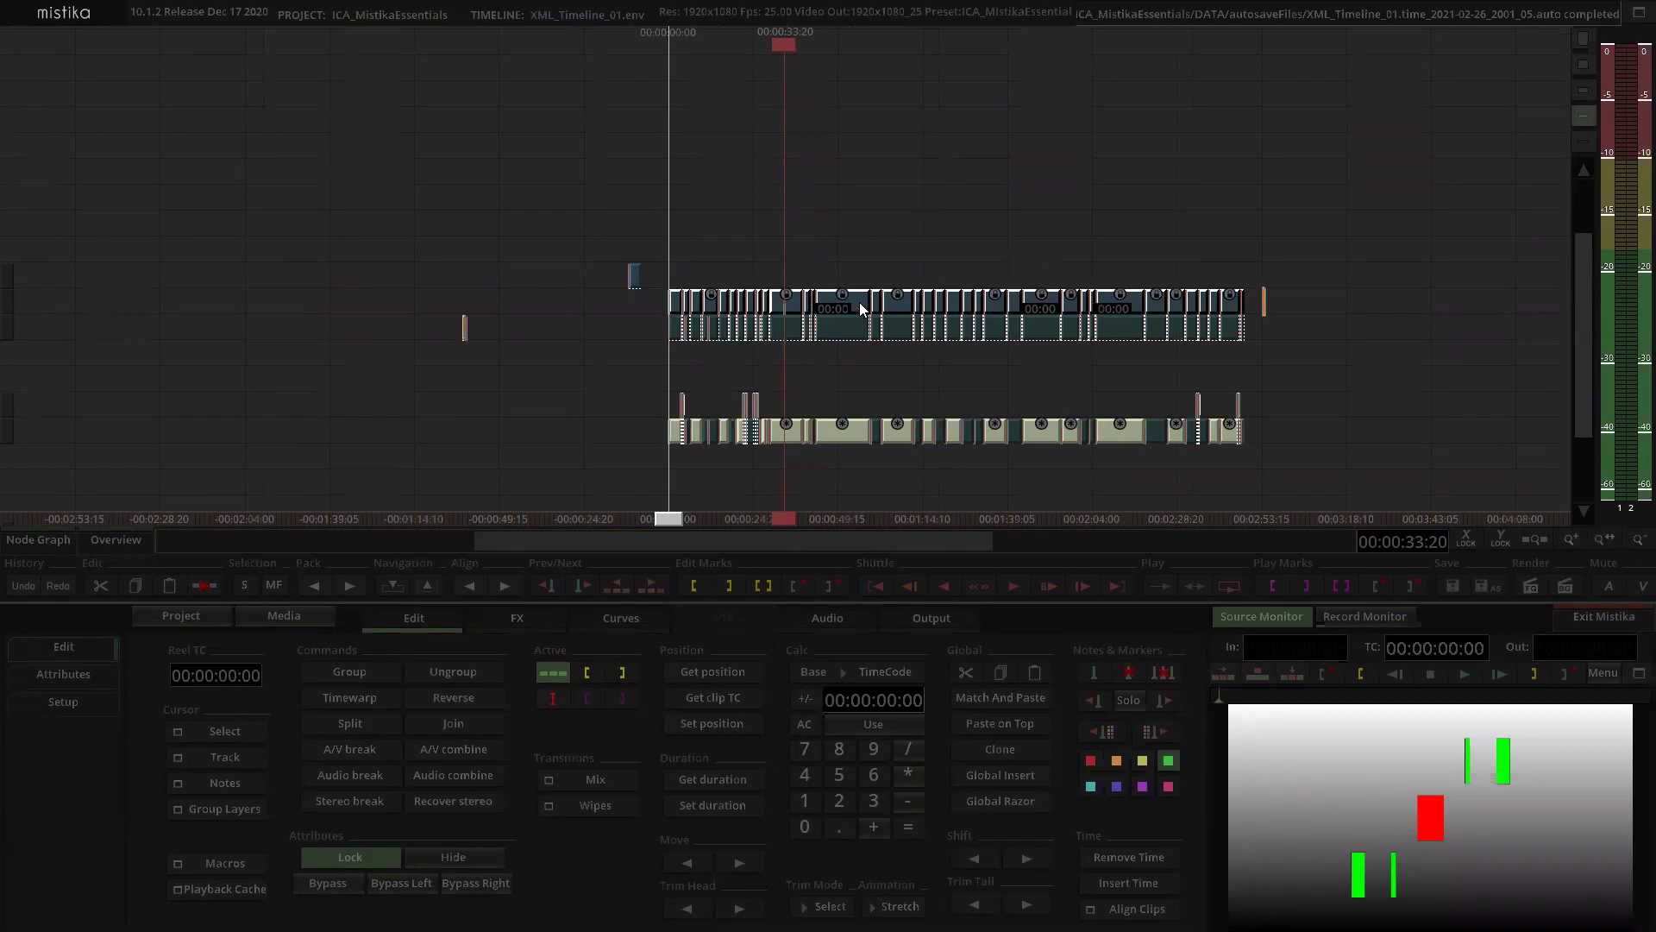
drag(856, 302, 807, 404)
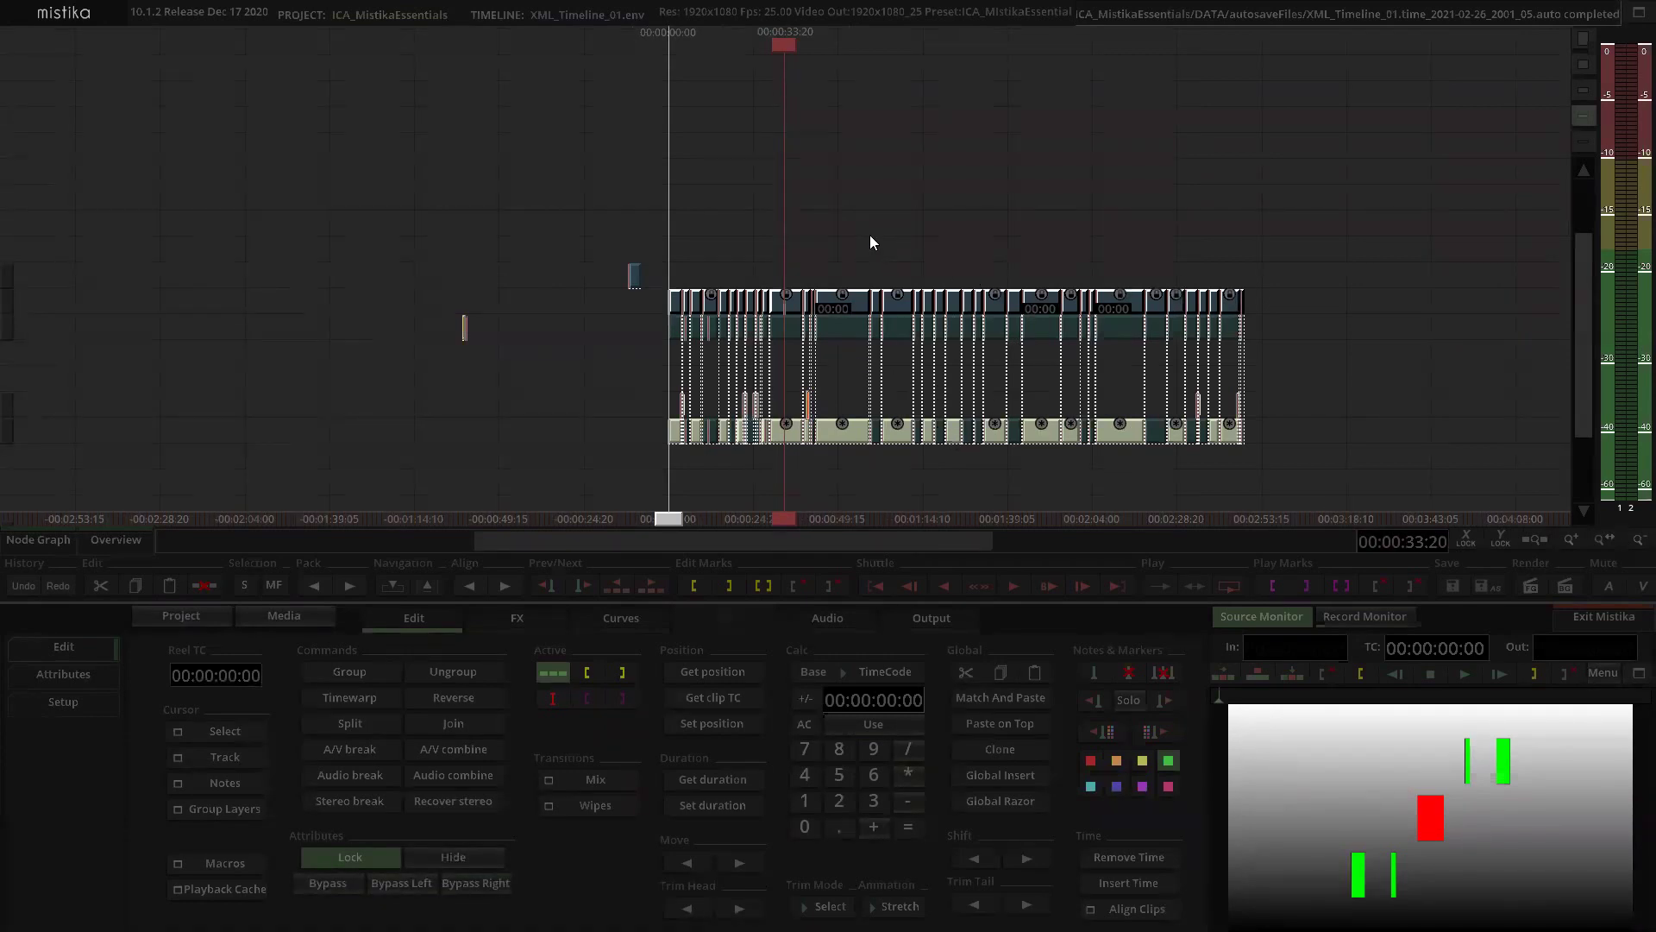
key(ctrl+x)
key(ctrl+v)
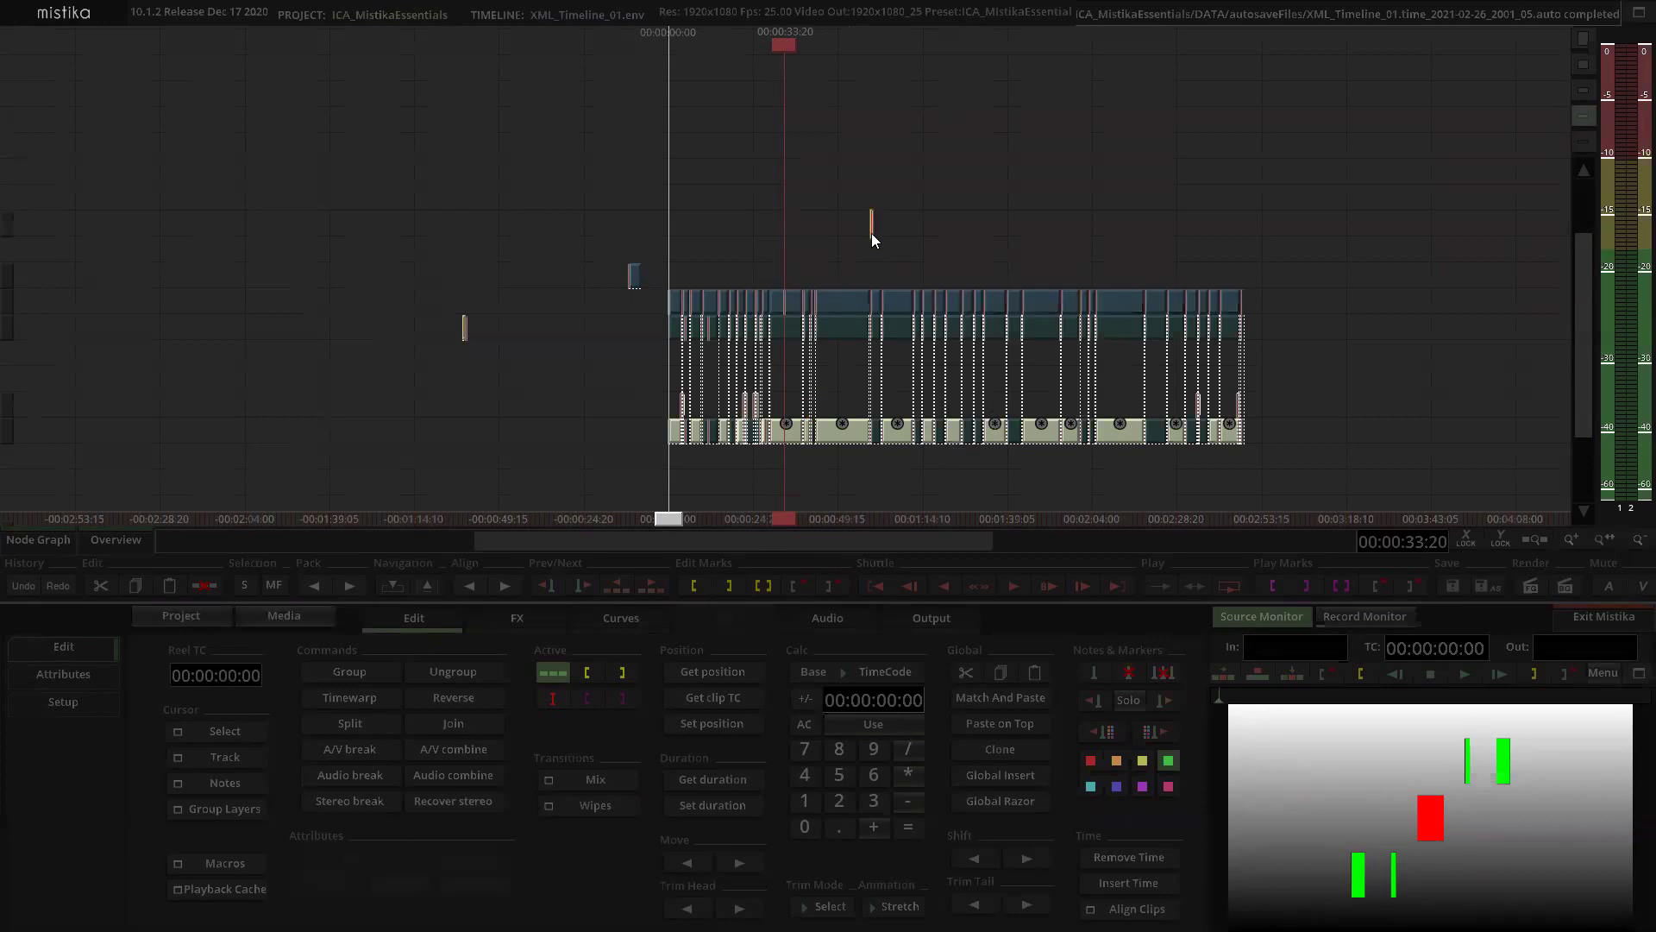
Step: Open the ConformCheck group starting at 00:00:42:23 in the effects editor, check both of its inputs, and return to the timeline
scroll(882, 239, up, 1)
drag(974, 209, 912, 199)
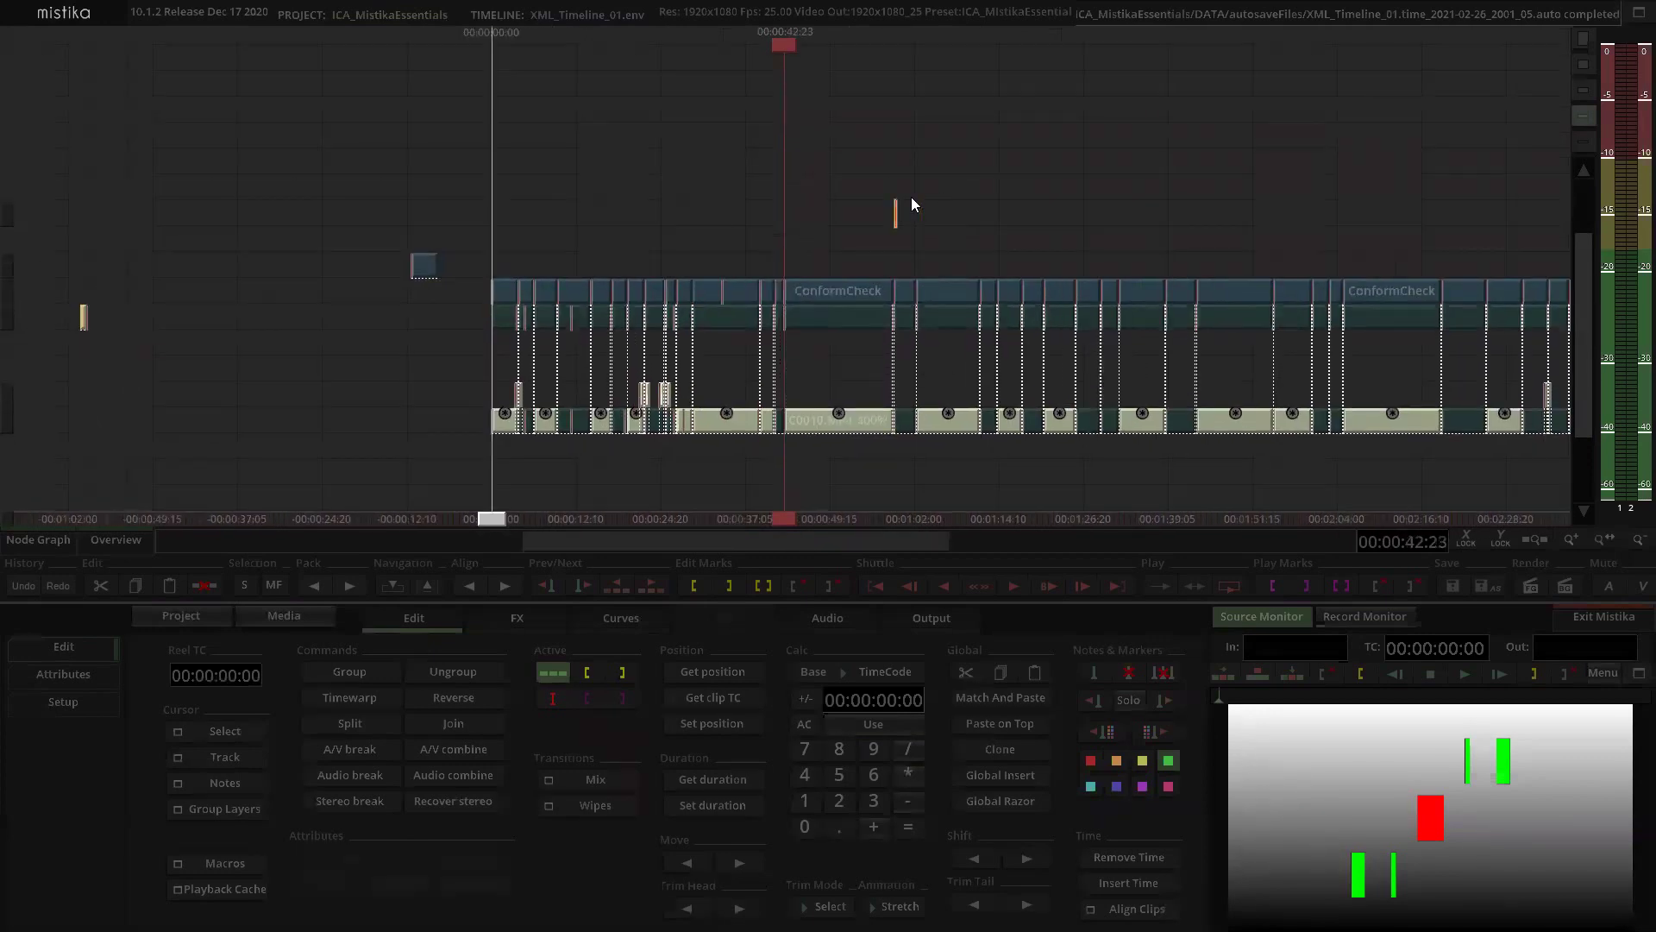
drag(811, 245, 789, 252)
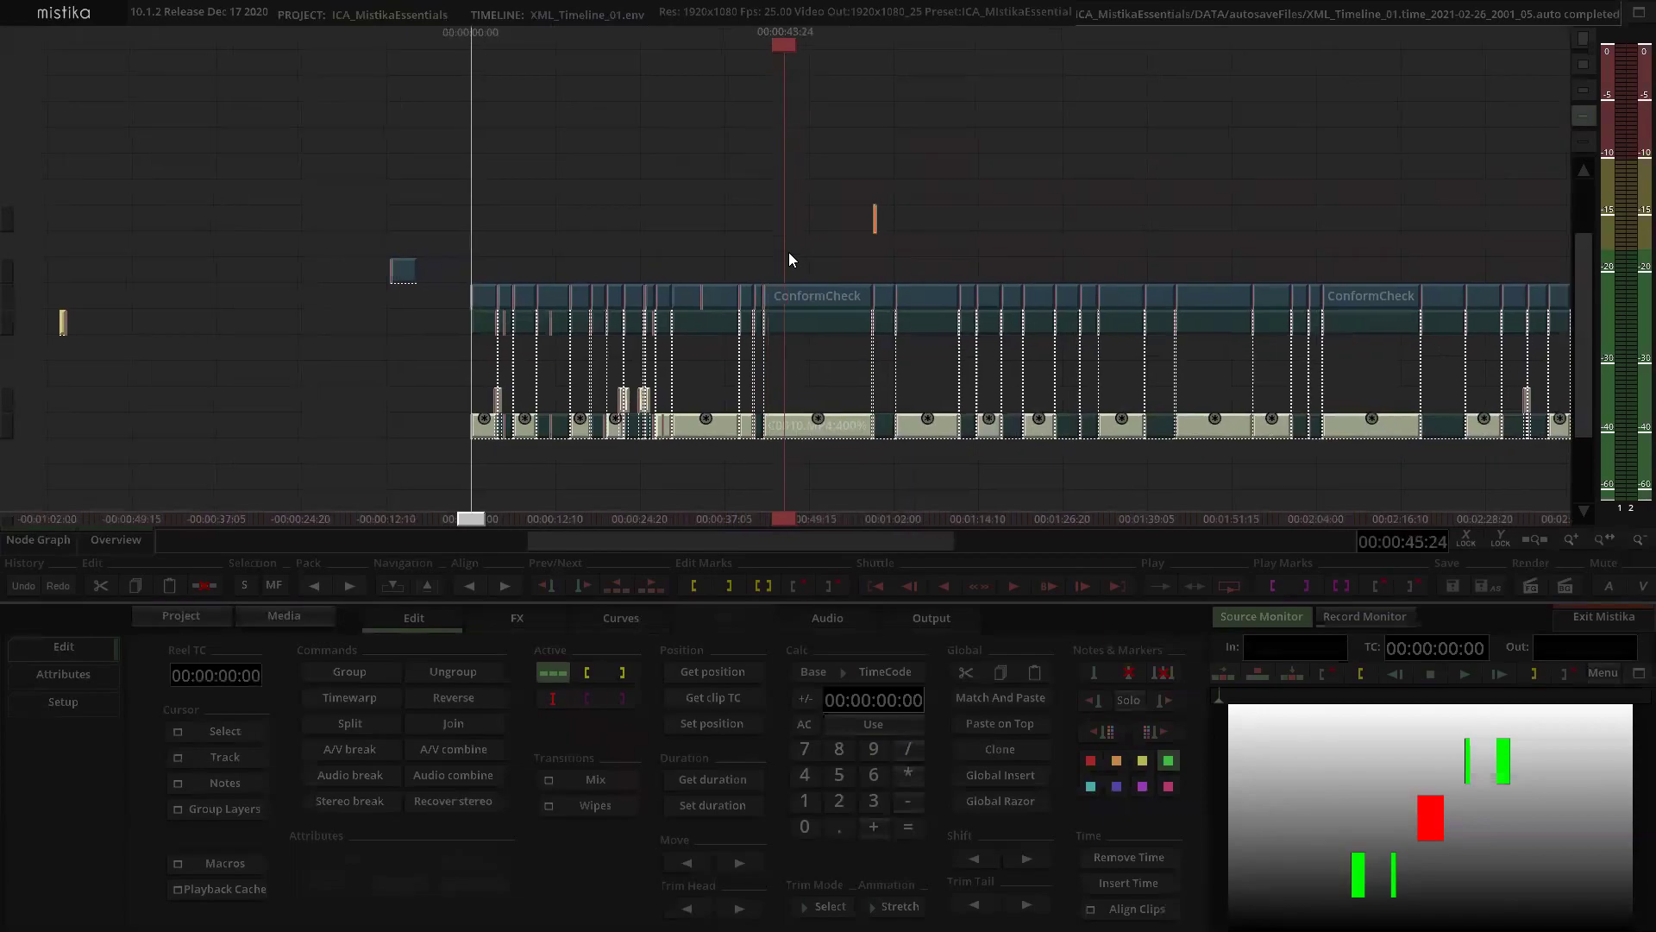
click(804, 295)
double_click(805, 295)
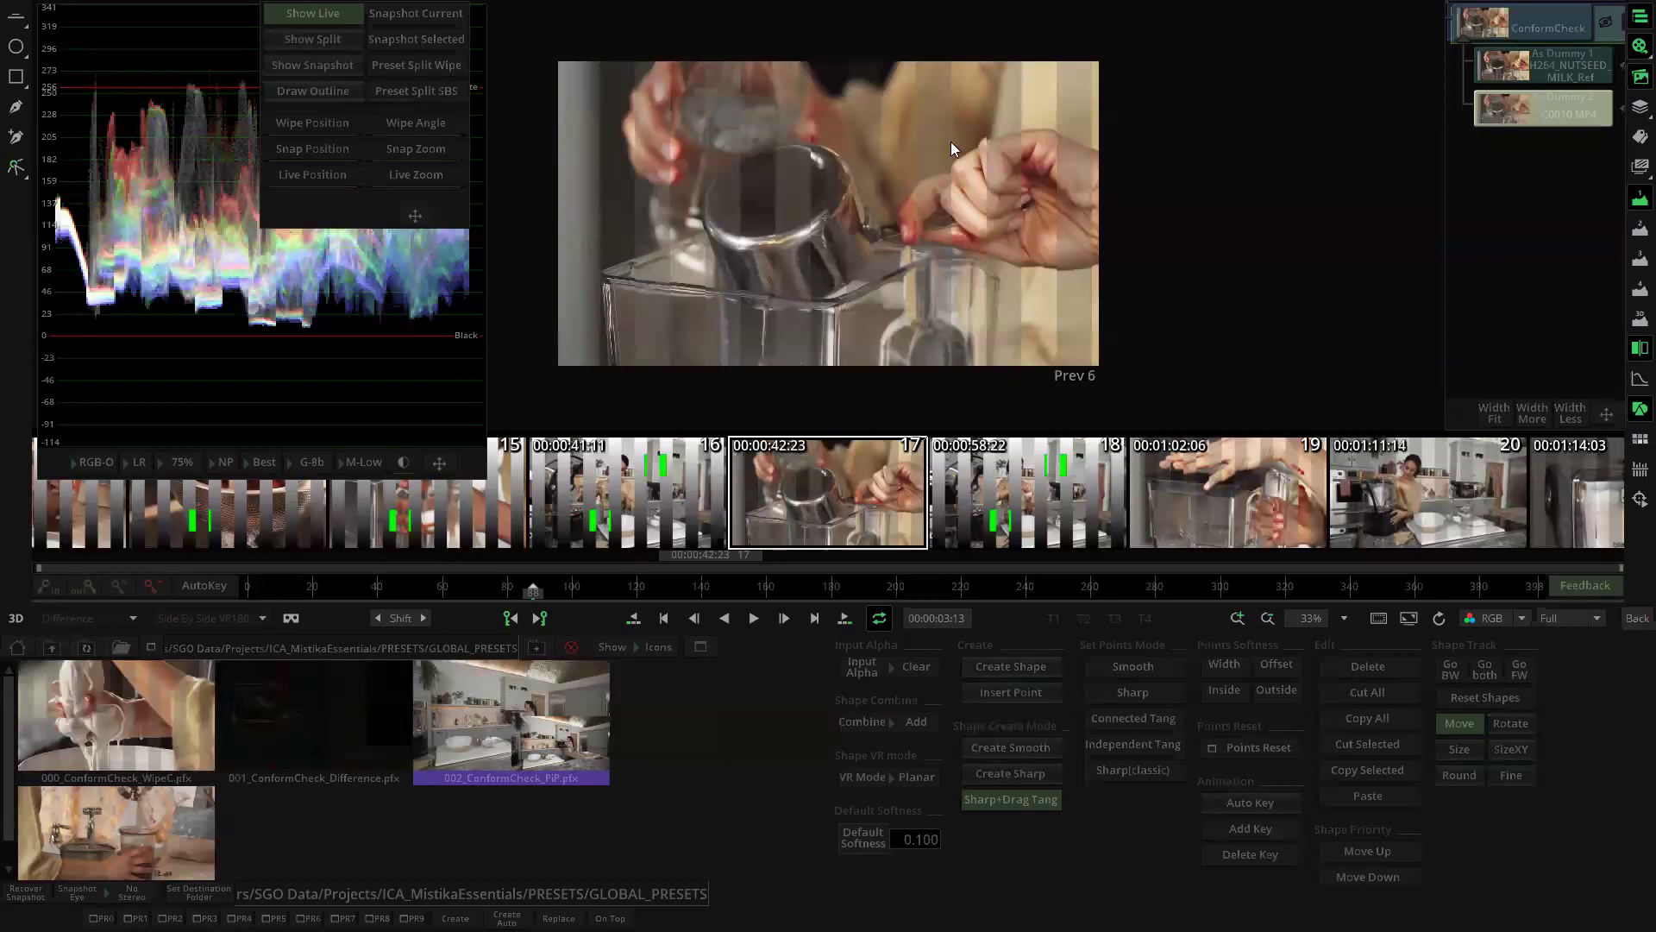
click(1638, 618)
Step: Show the record monitor and cycle the ConformCheck group at 00:00:46:11 through its next group layers
scroll(841, 195, down, 3)
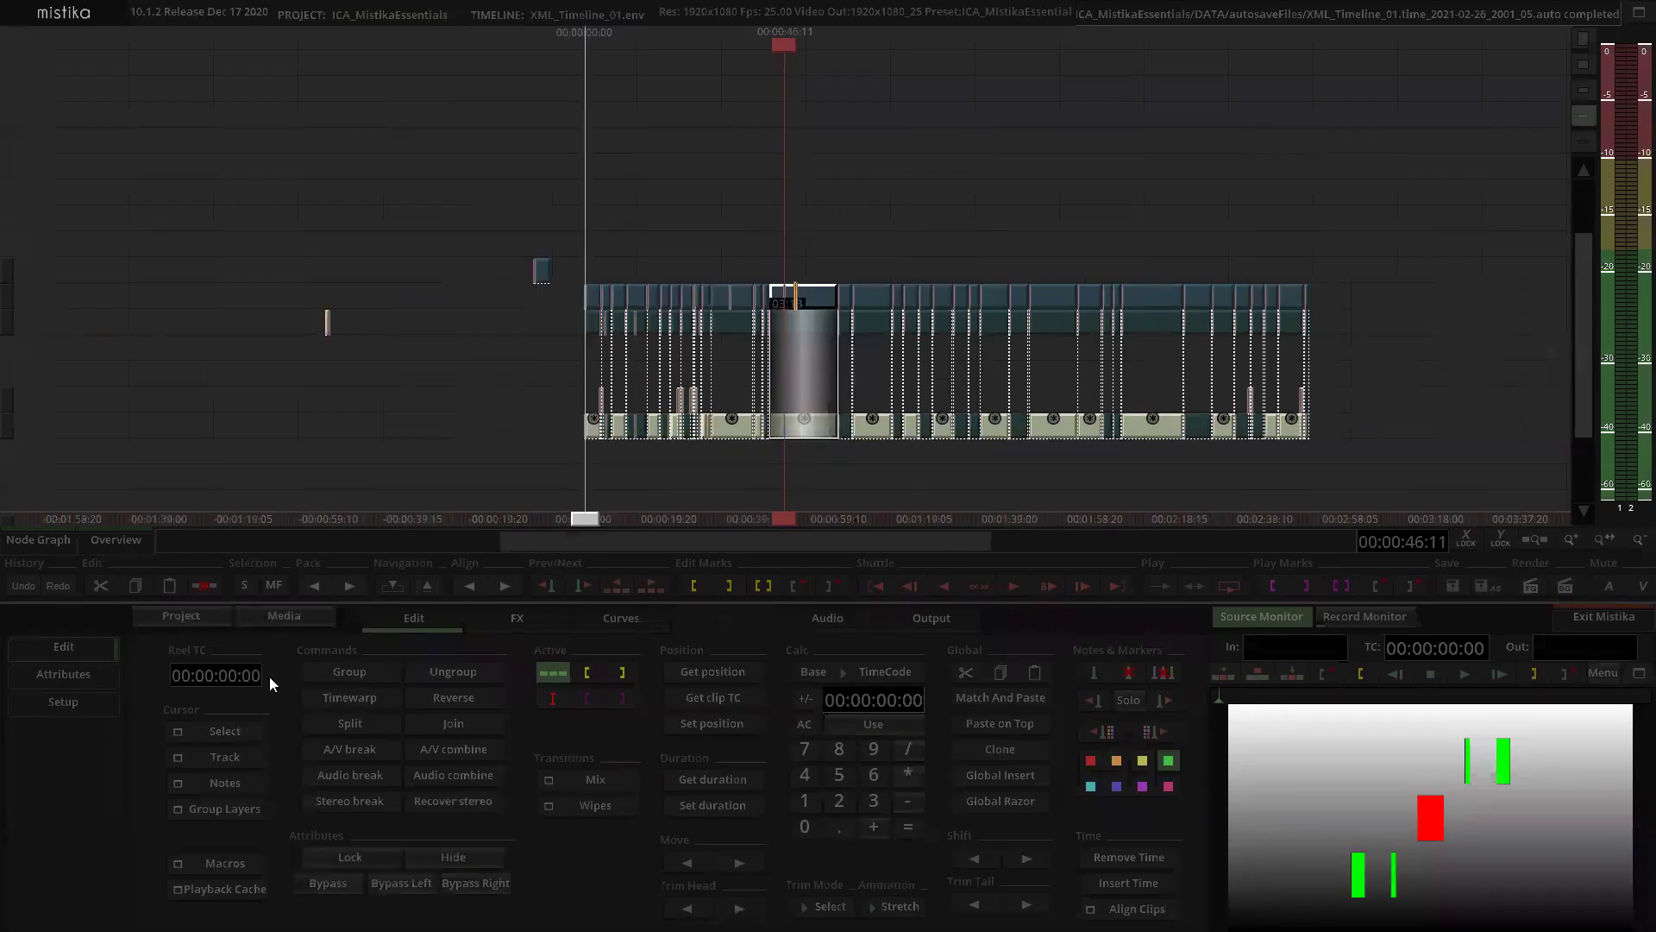
click(220, 809)
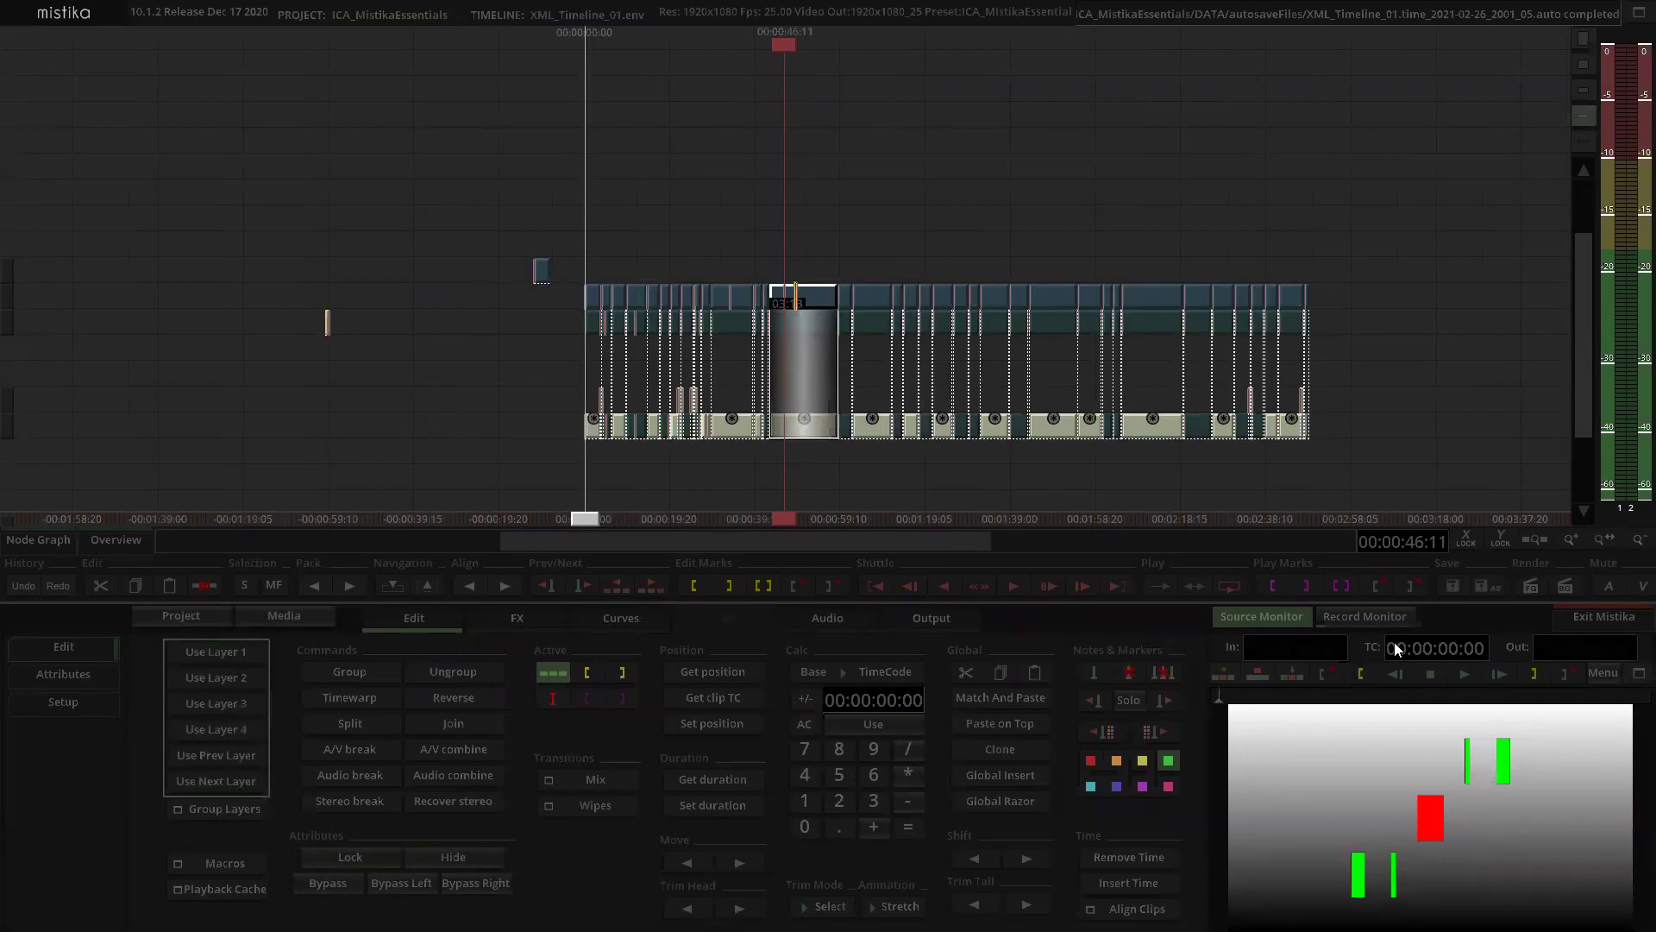
click(1374, 616)
click(800, 226)
click(811, 297)
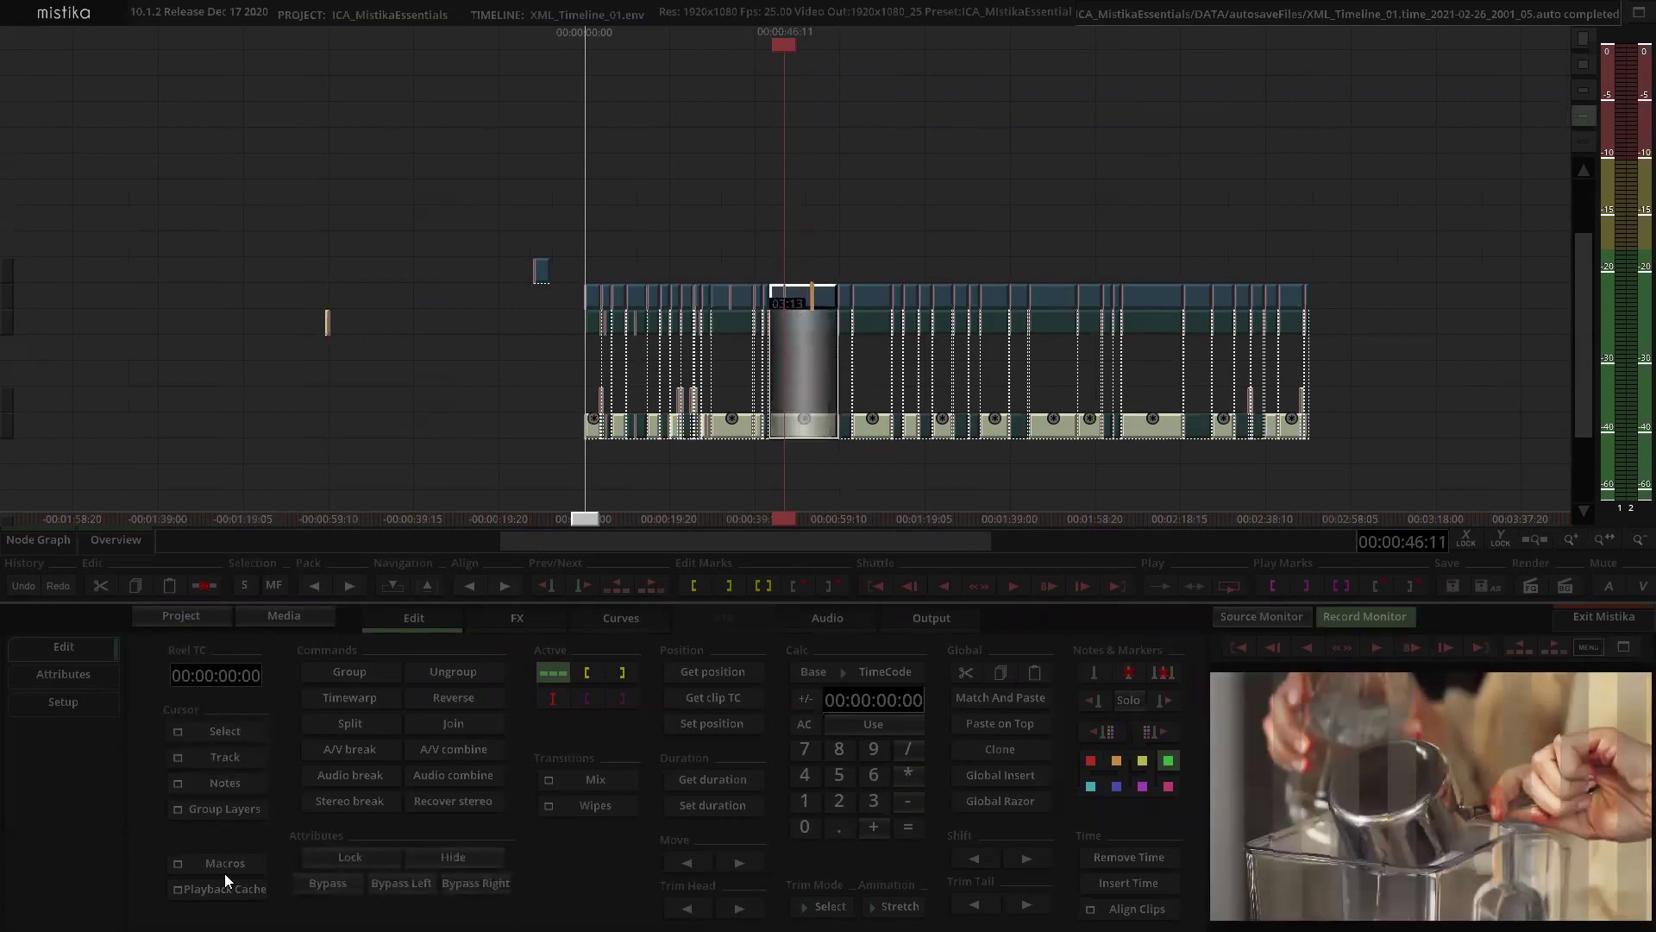
click(240, 812)
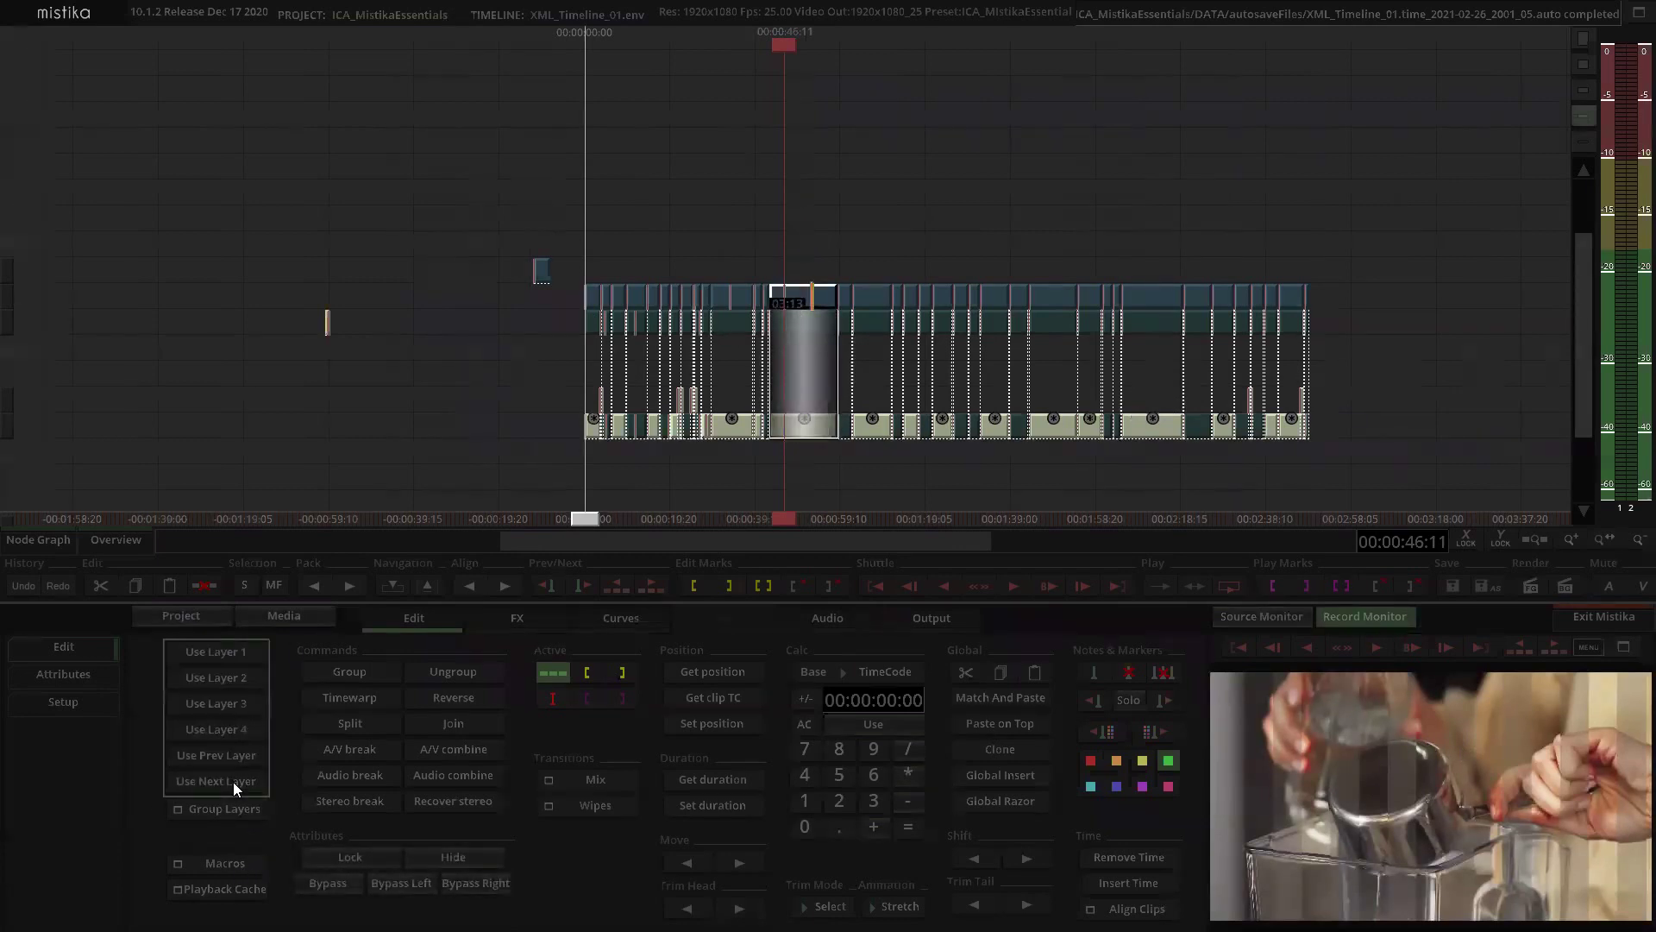
click(233, 782)
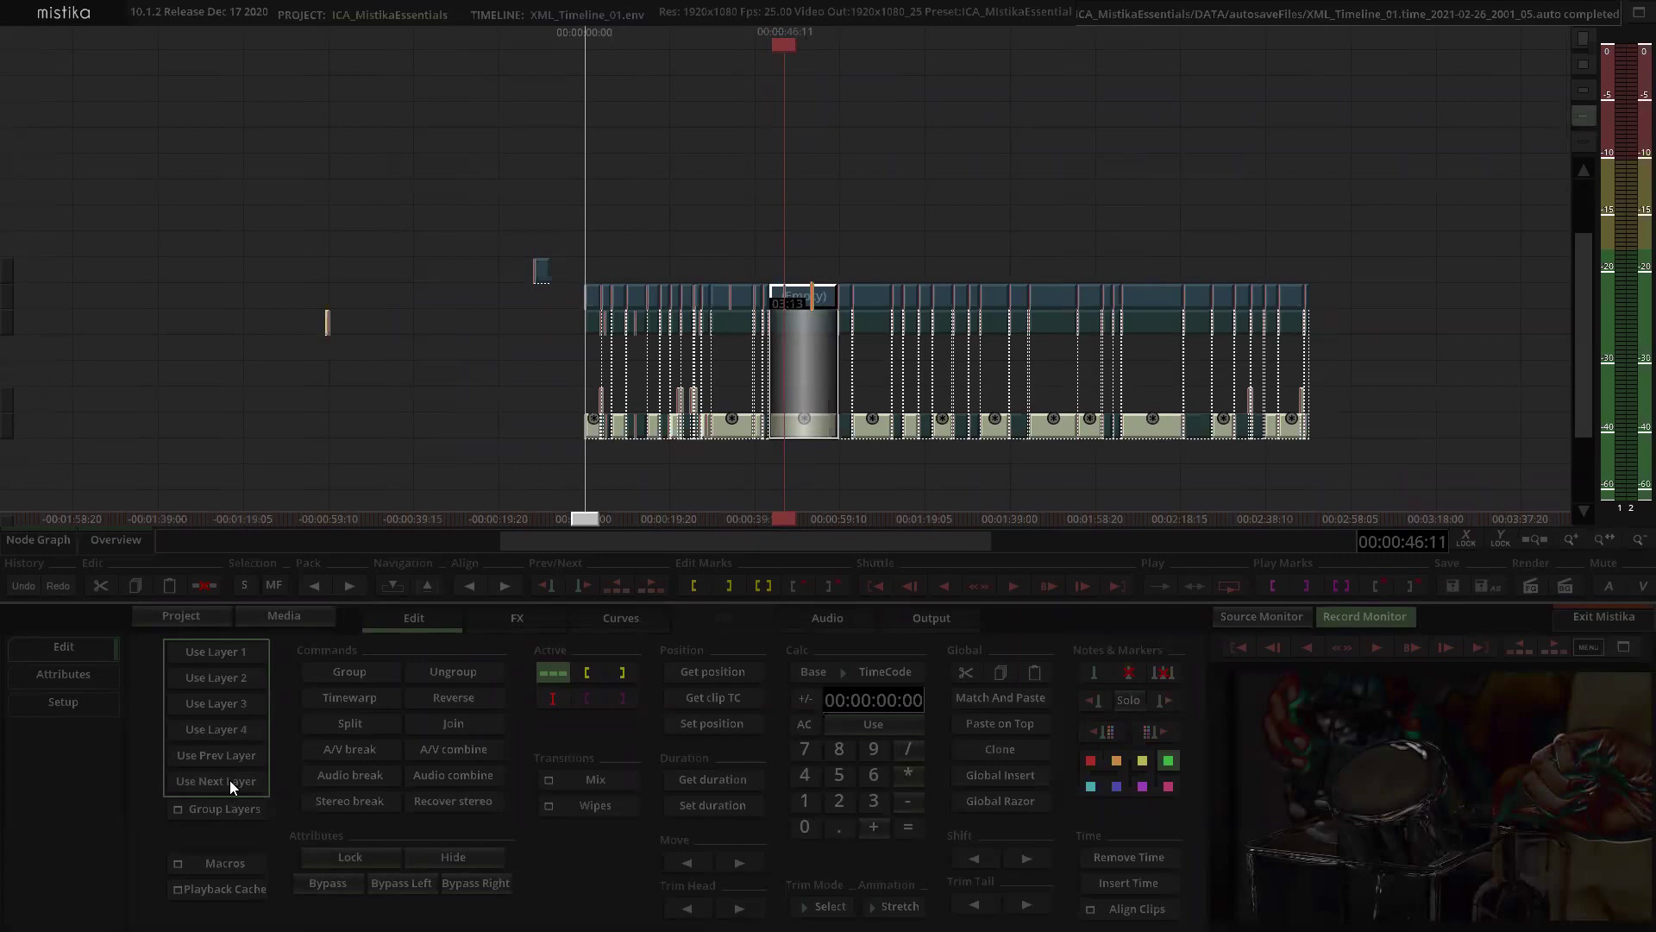
click(229, 780)
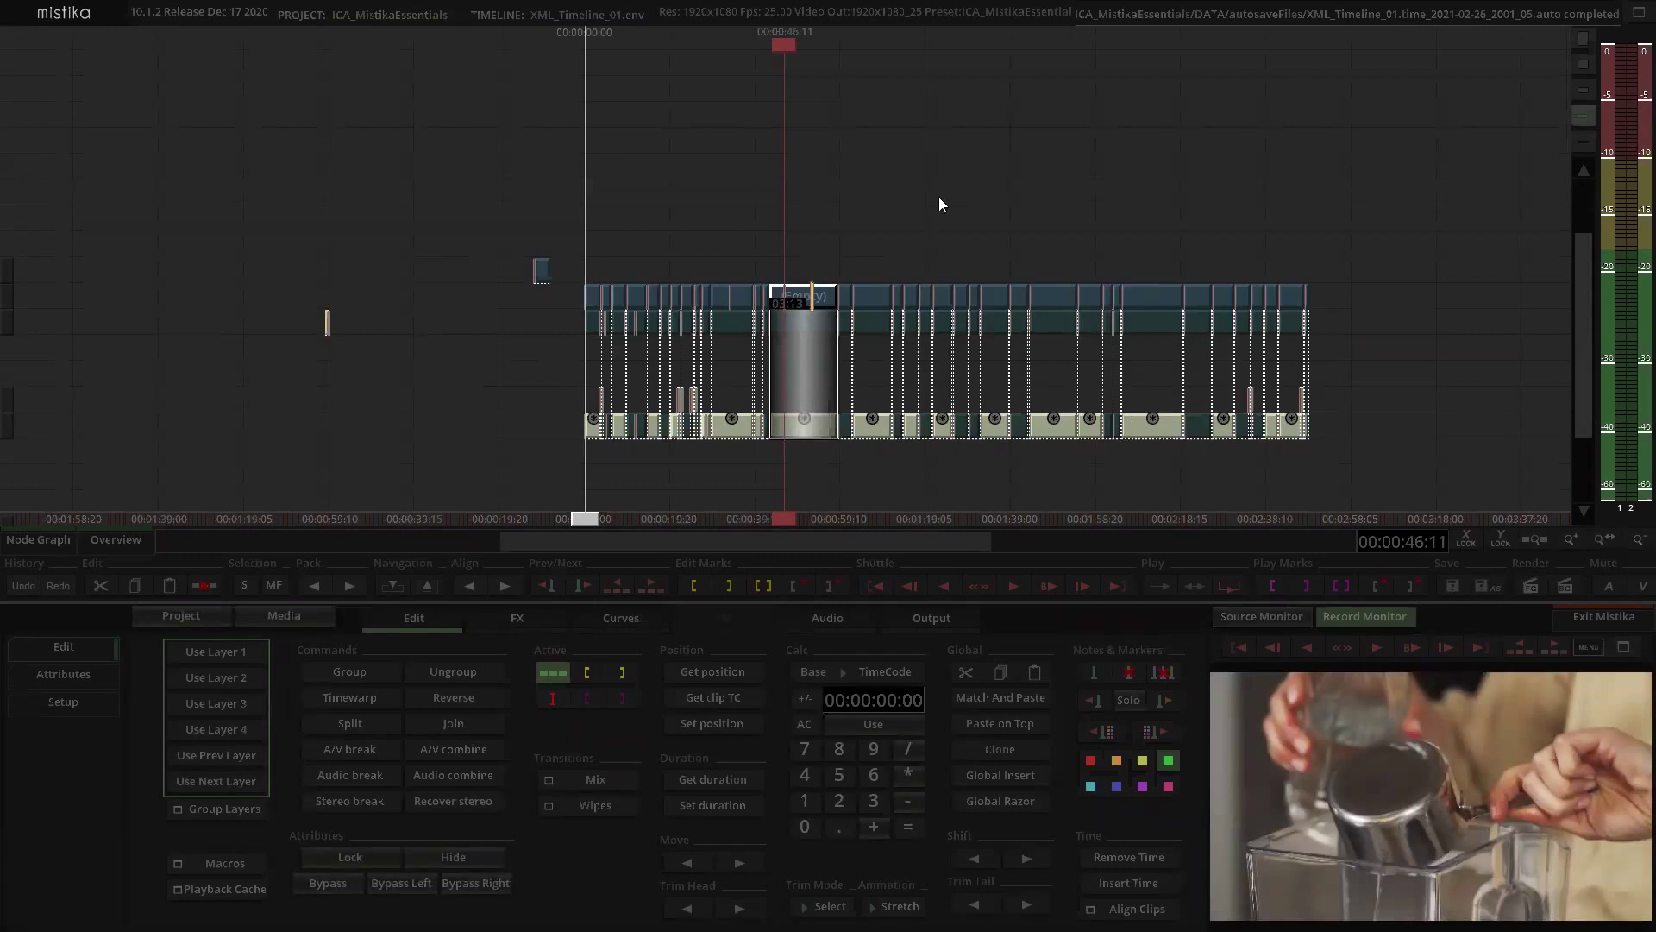
Step: Delete the spare ConformCheck group placed before the timeline start
click(859, 171)
scroll(859, 171, down, 2)
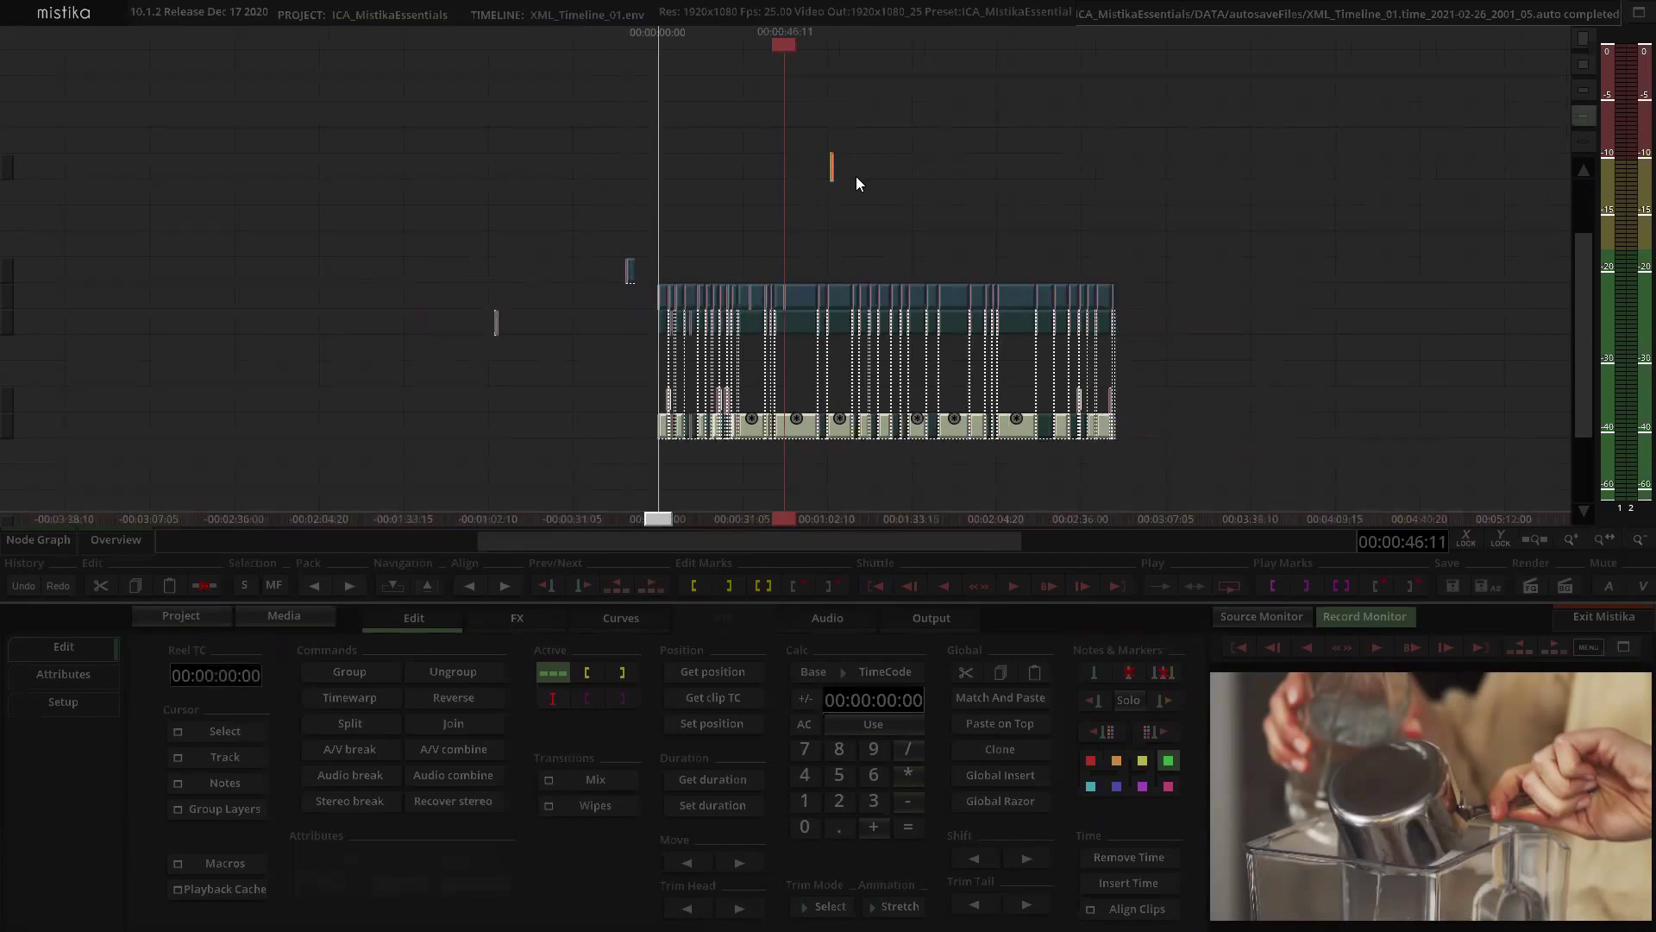
scroll(856, 183, up, 2)
drag(324, 226, 413, 321)
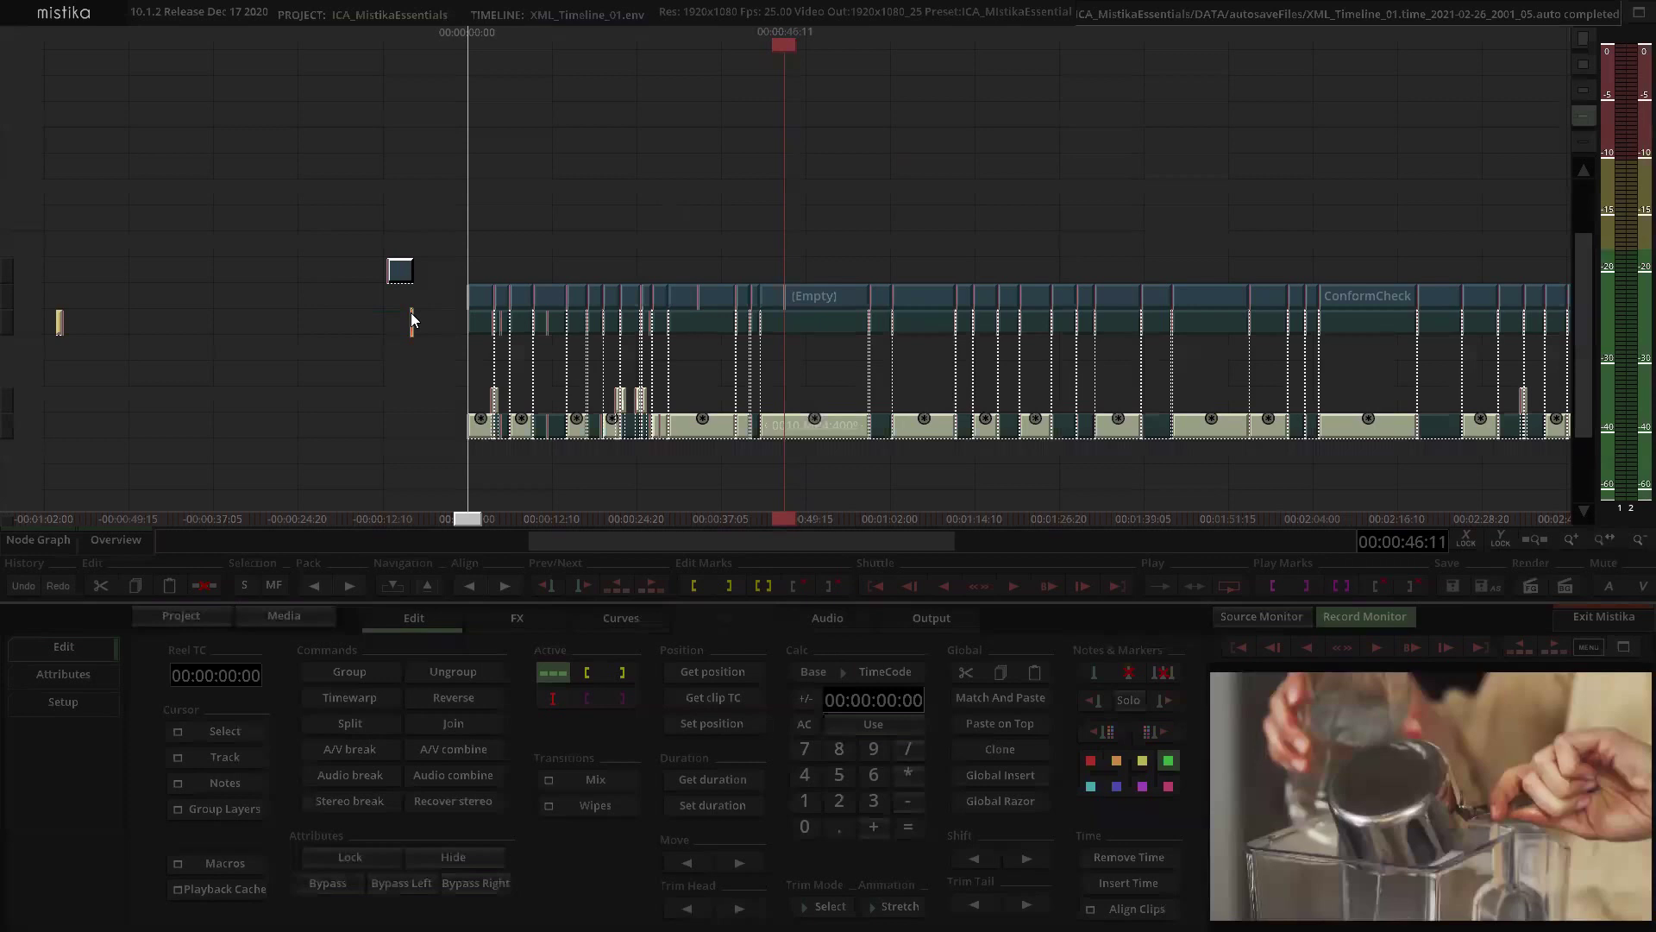
key(Delete)
Step: Rename the (Empty) group starting at 00:00:42:23 as ConformCheck in its clip attributes
scroll(843, 246, up, 2)
click(839, 296)
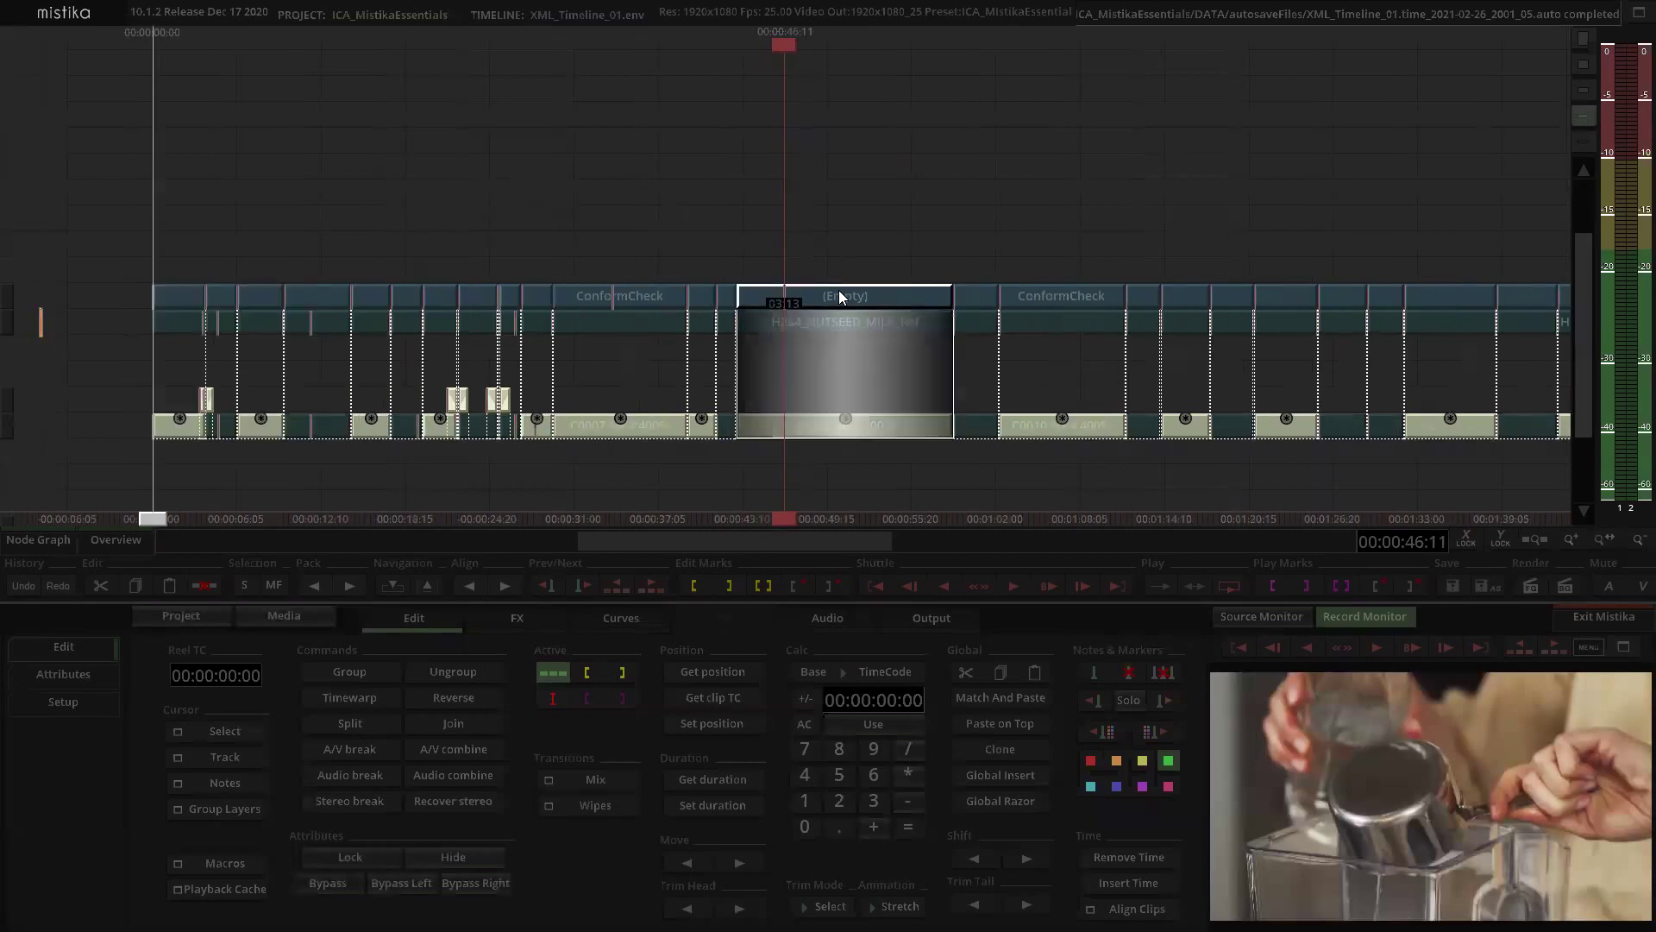
click(63, 674)
click(339, 662)
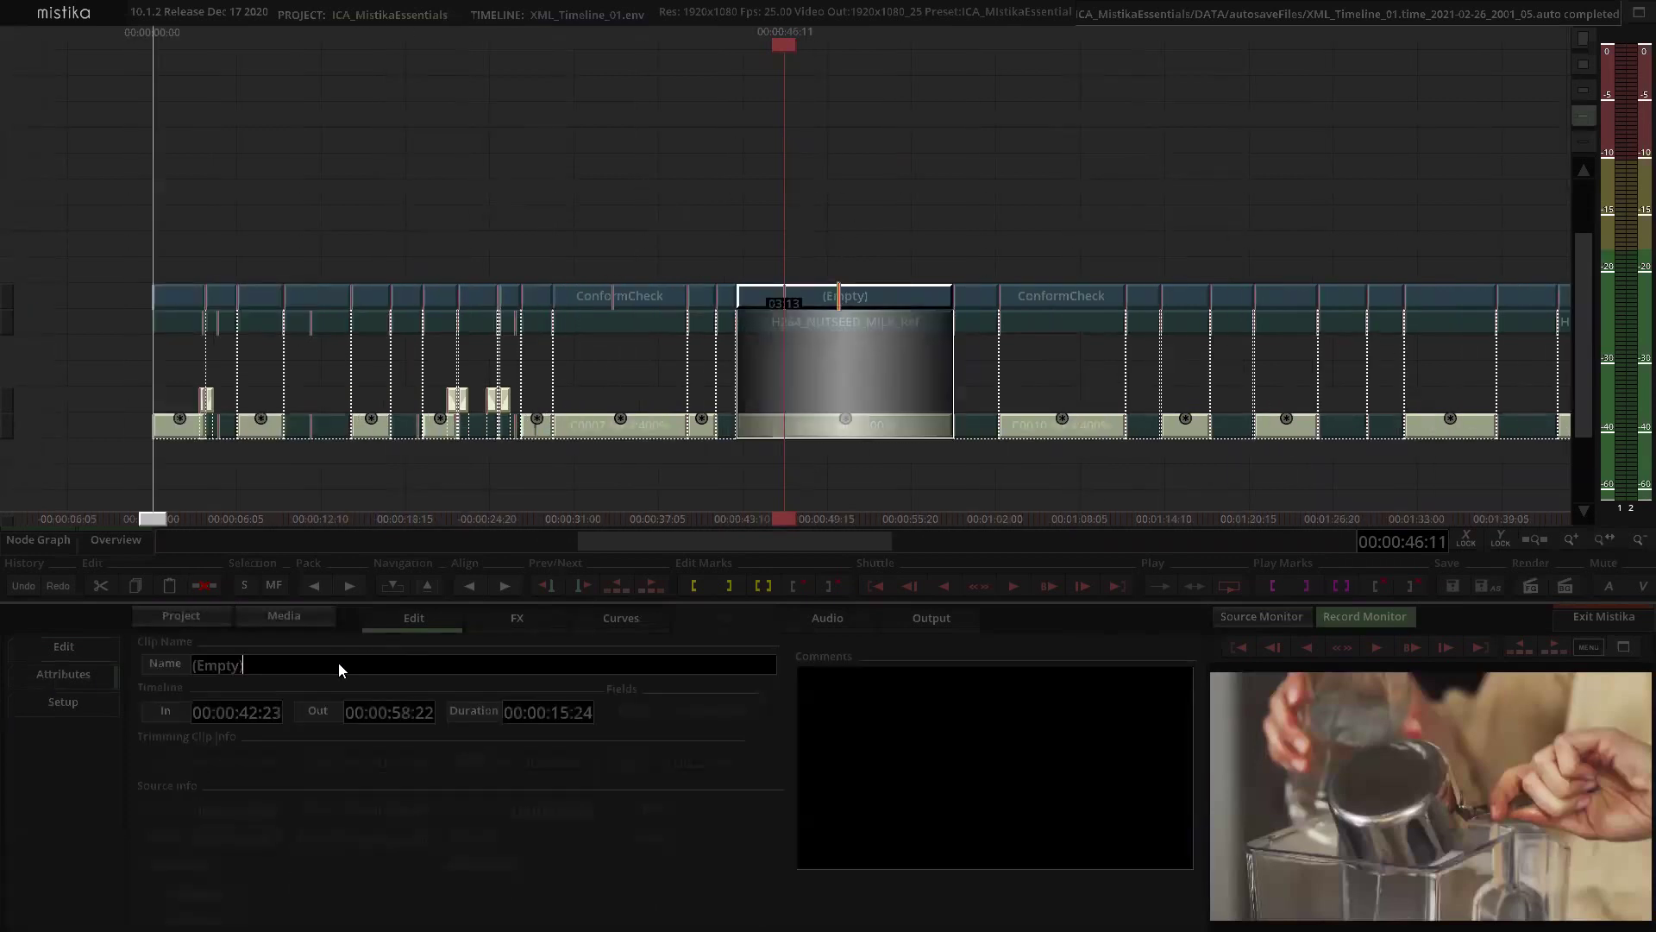
key(BackSpace)
key(BackSpace)
key(BackSpace)
key(BackSpace)
key(BackSpace)
key(BackSpace)
key(BackSpace)
text(ConformCheck)
key(Return)
click(962, 256)
Step: Save the renamed ConformCheck group from the effects editor as a global preset named ConformCheck_All and return to the timeline
double_click(898, 295)
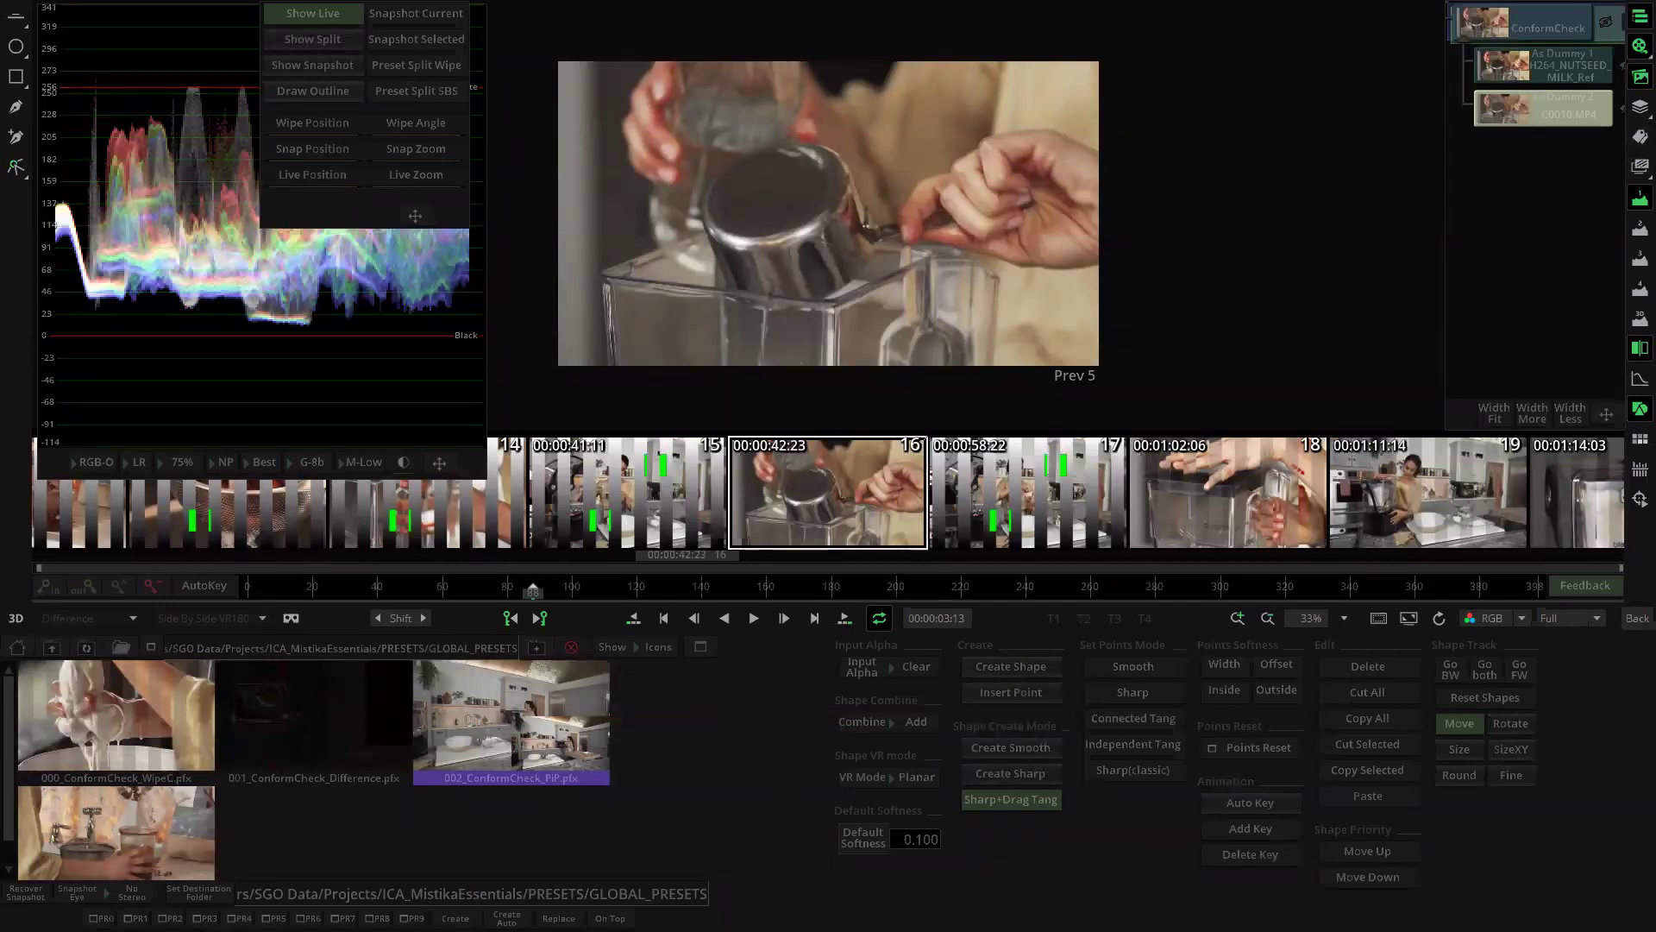
click(455, 871)
click(455, 918)
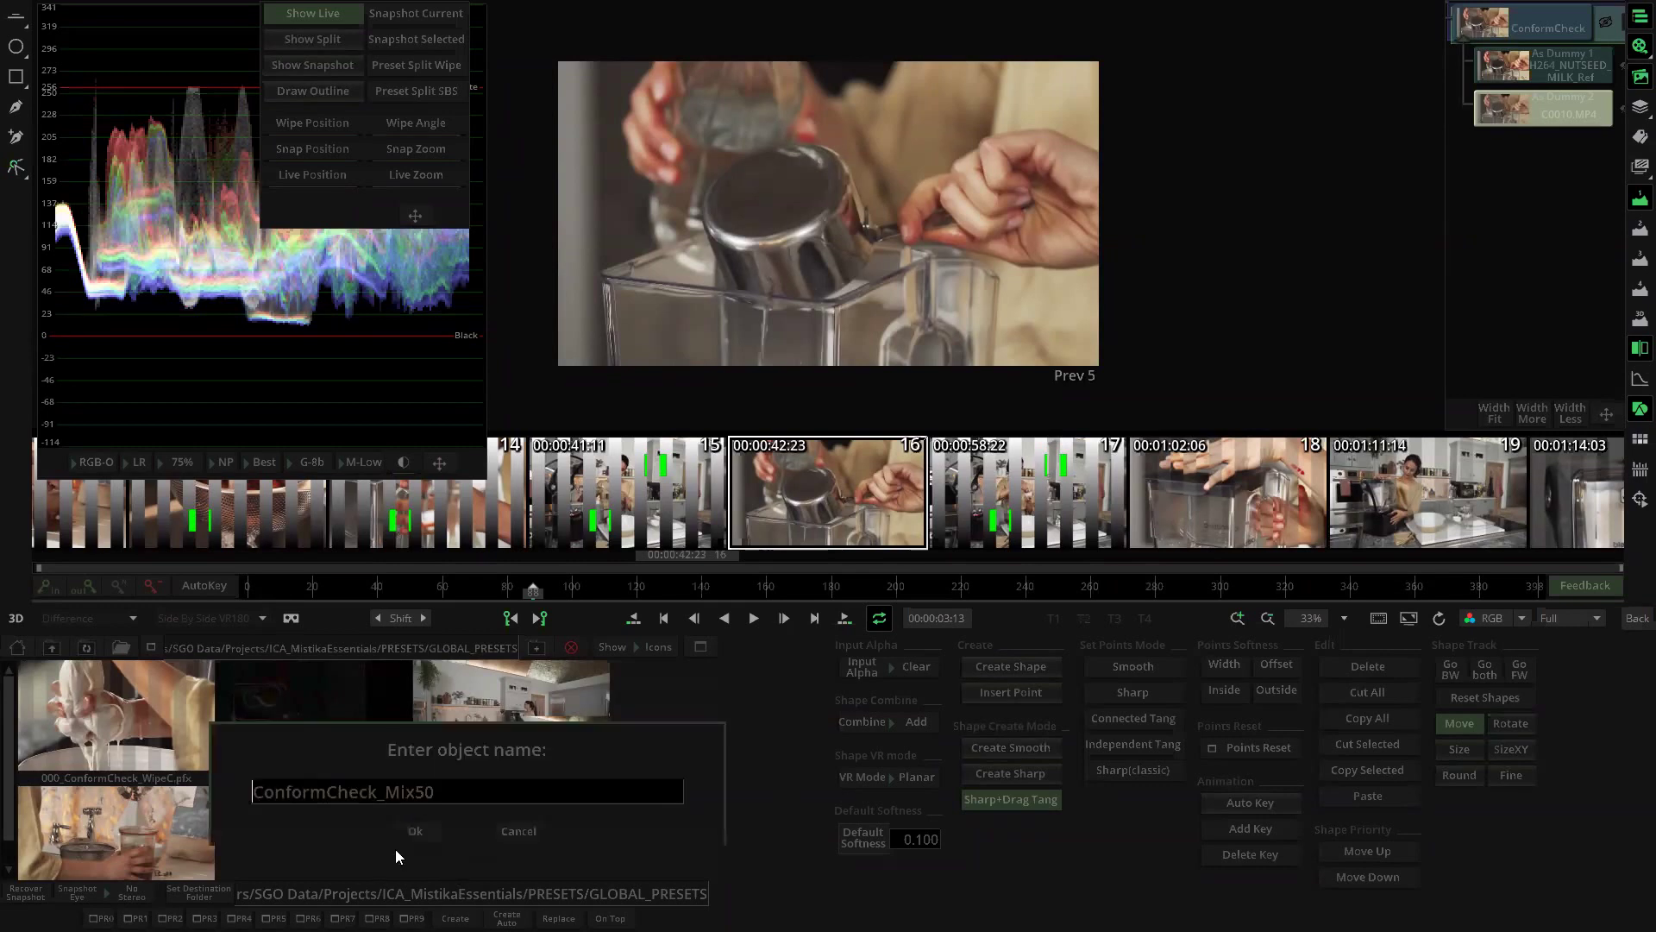
key(BackSpace)
key(BackSpace)
key(BackSpace)
key(BackSpace)
key(BackSpace)
text(All)
click(416, 830)
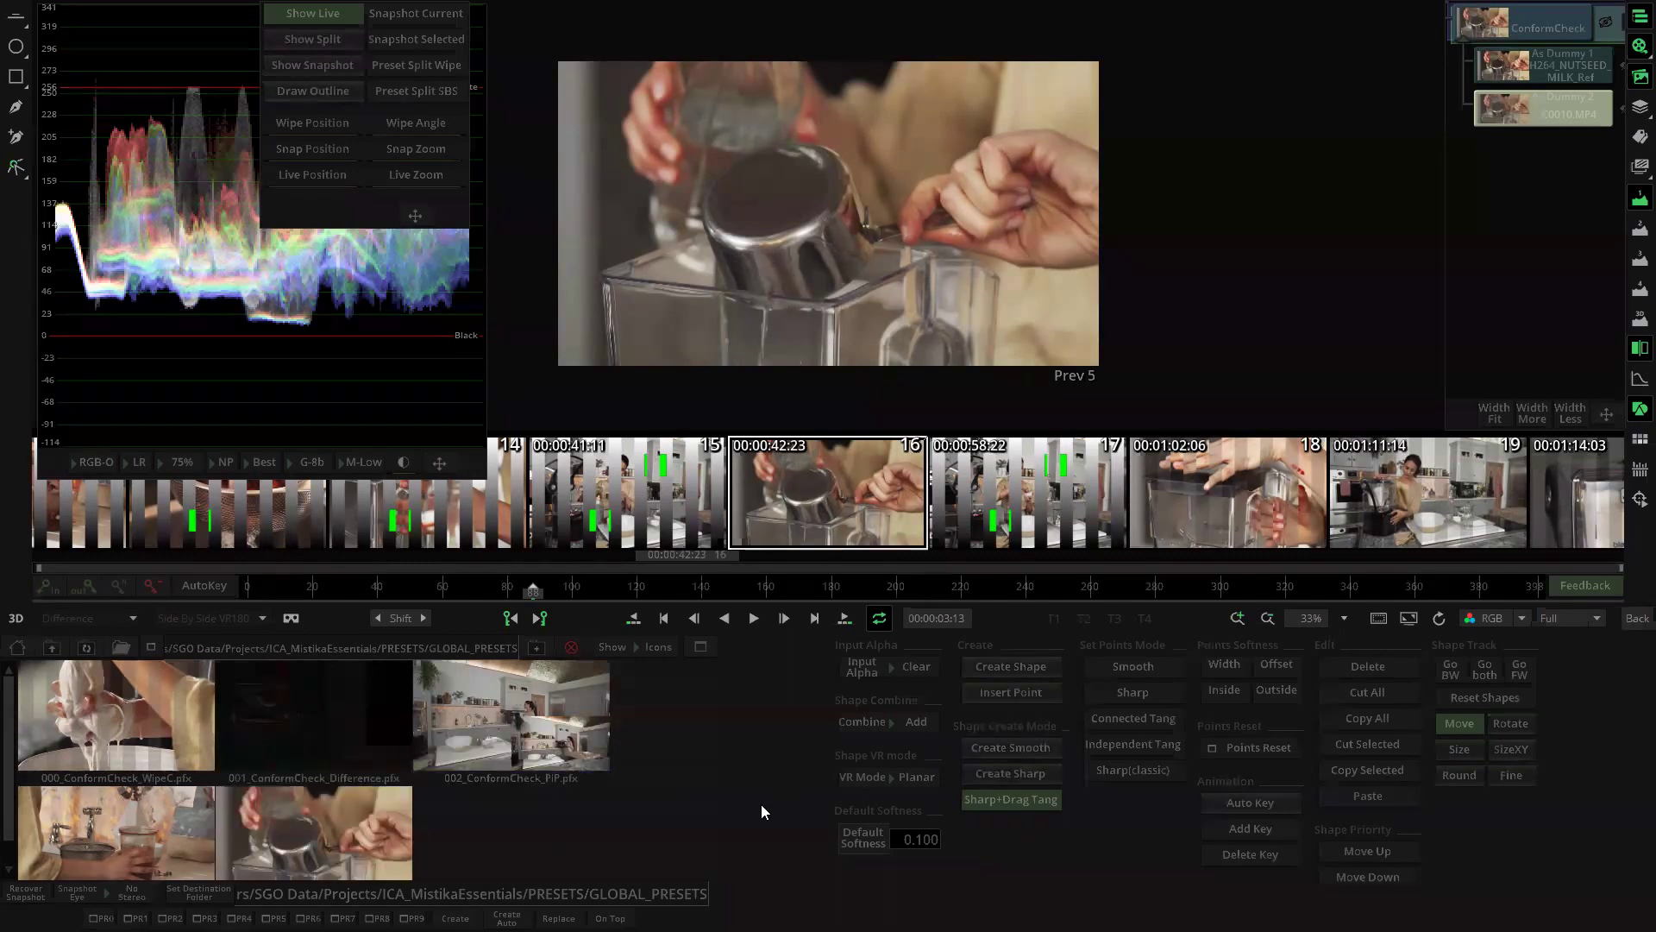
click(1631, 621)
Step: Open the ConformCheck group at 00:00:46:11 in the effects editor and review the comparison on the following clip, starting at 00:00:58:22
scroll(938, 169, up, 2)
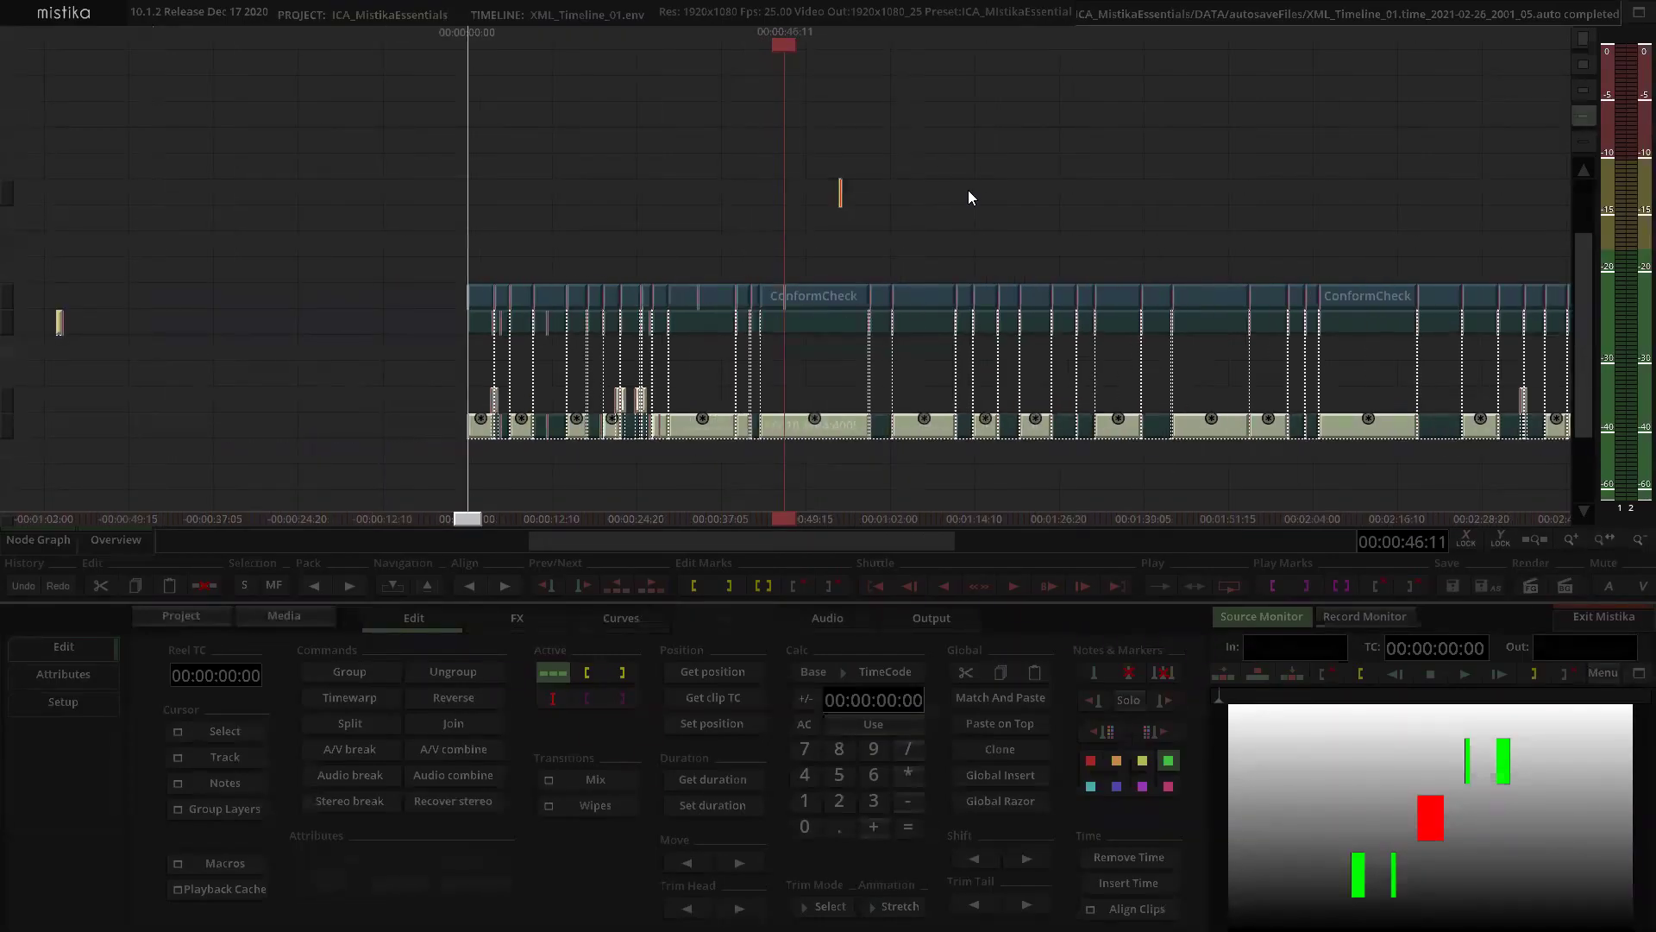
scroll(968, 190, up, 1)
drag(855, 192, 928, 166)
scroll(862, 236, down, 2)
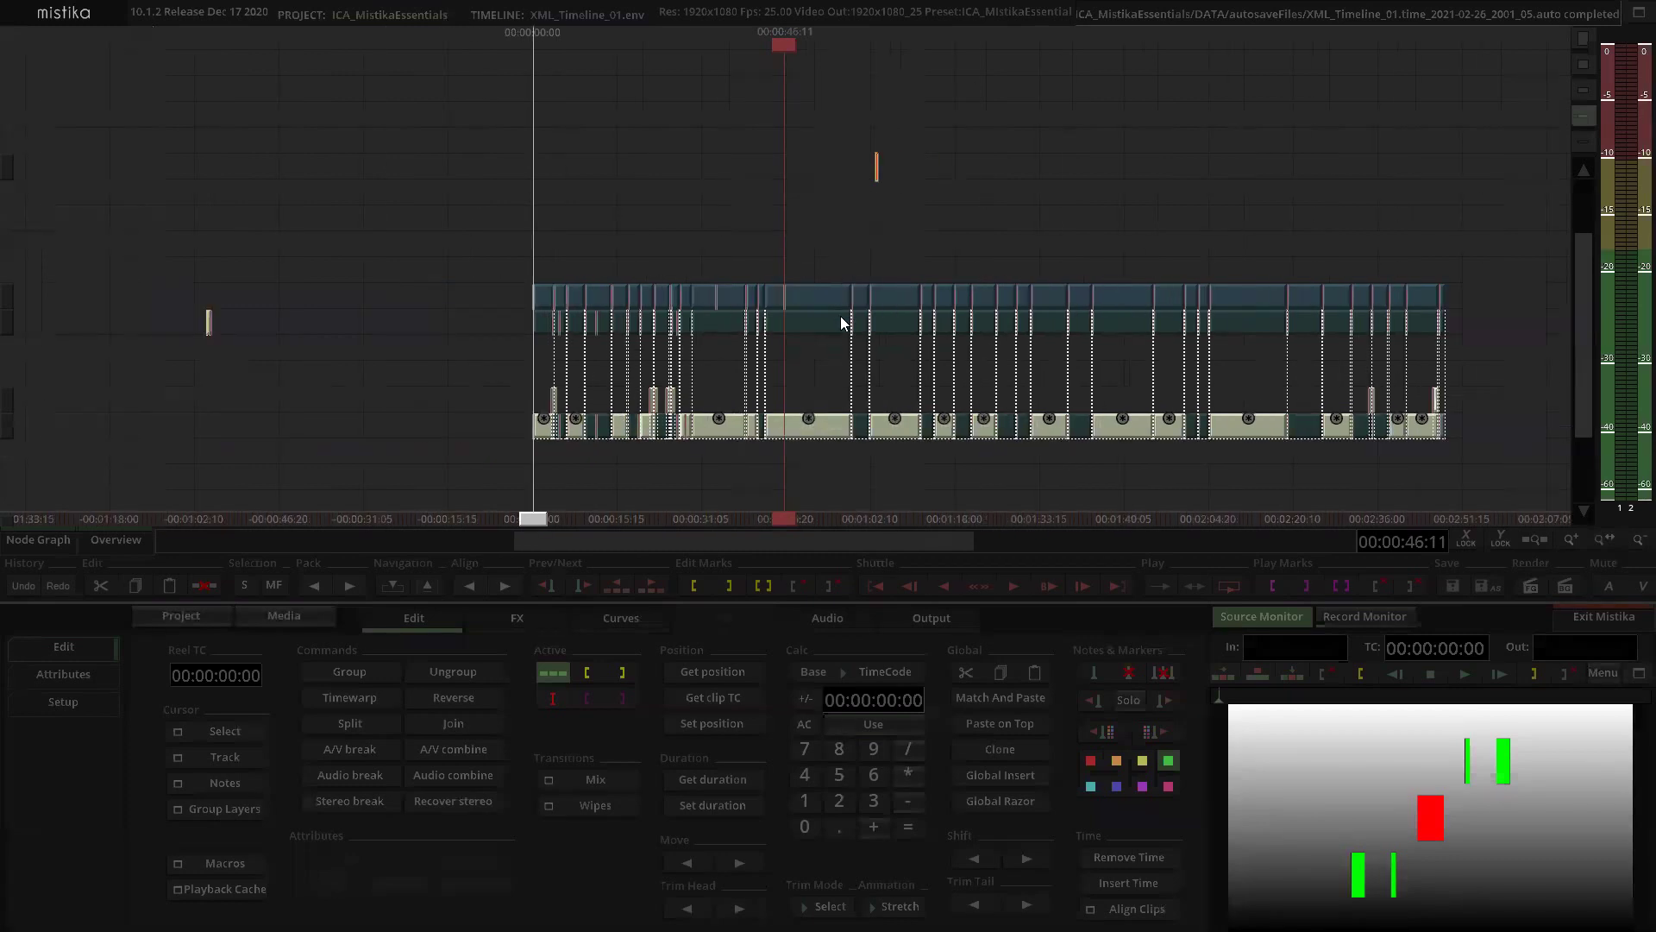
double_click(815, 292)
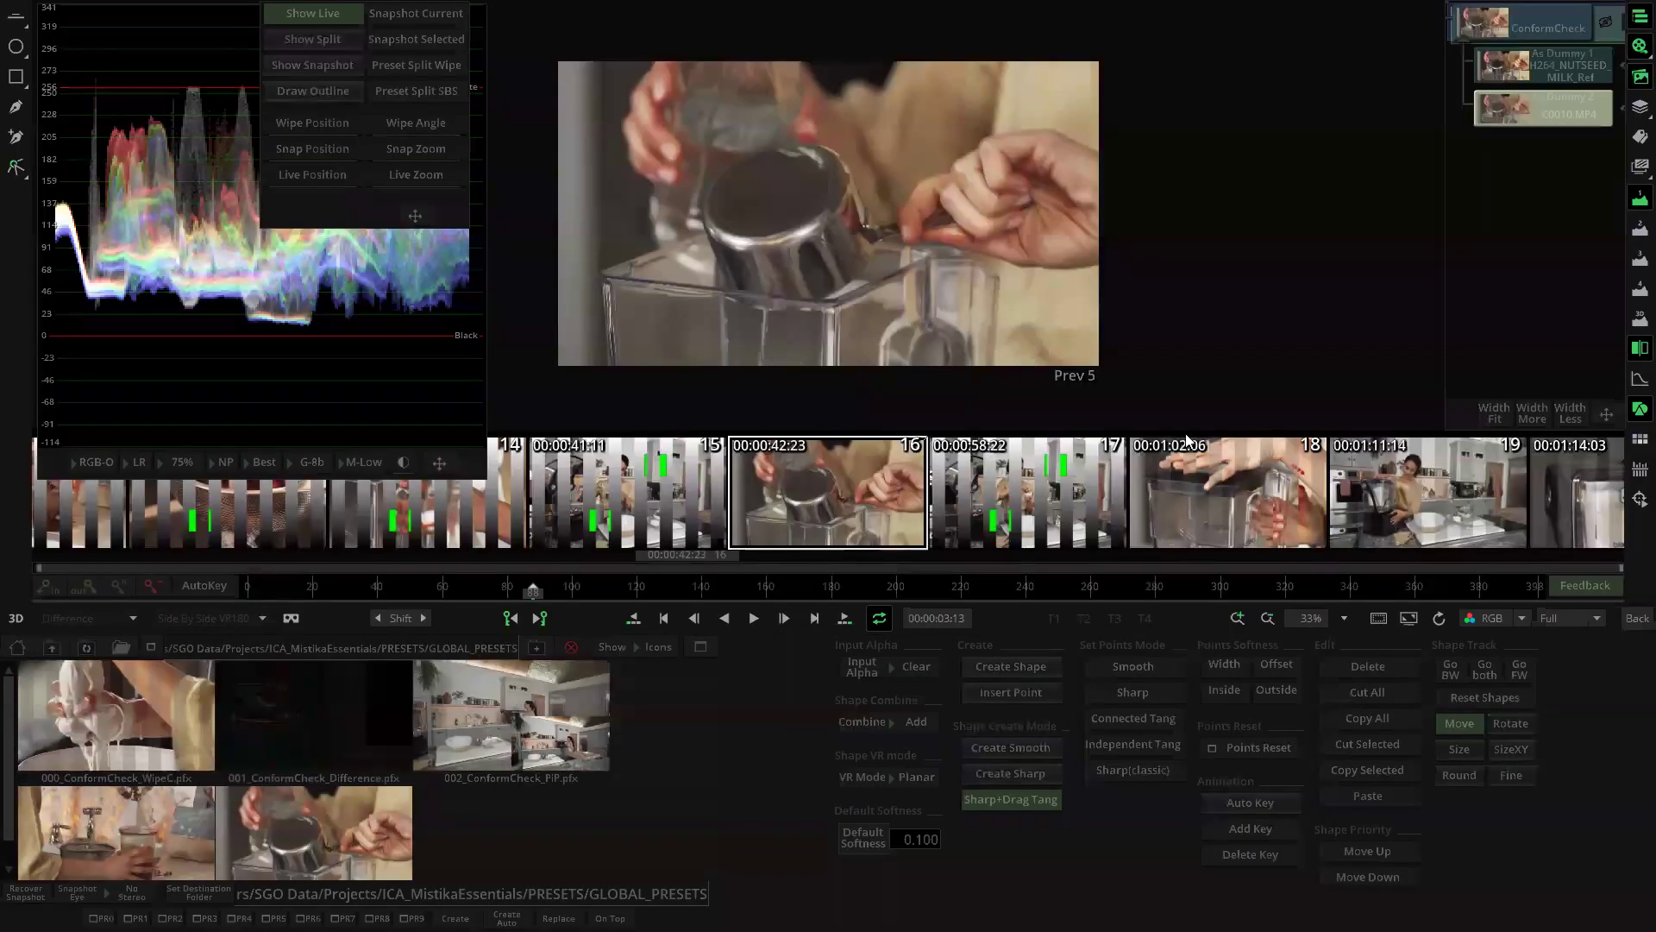
key(Page_Down)
key(space)
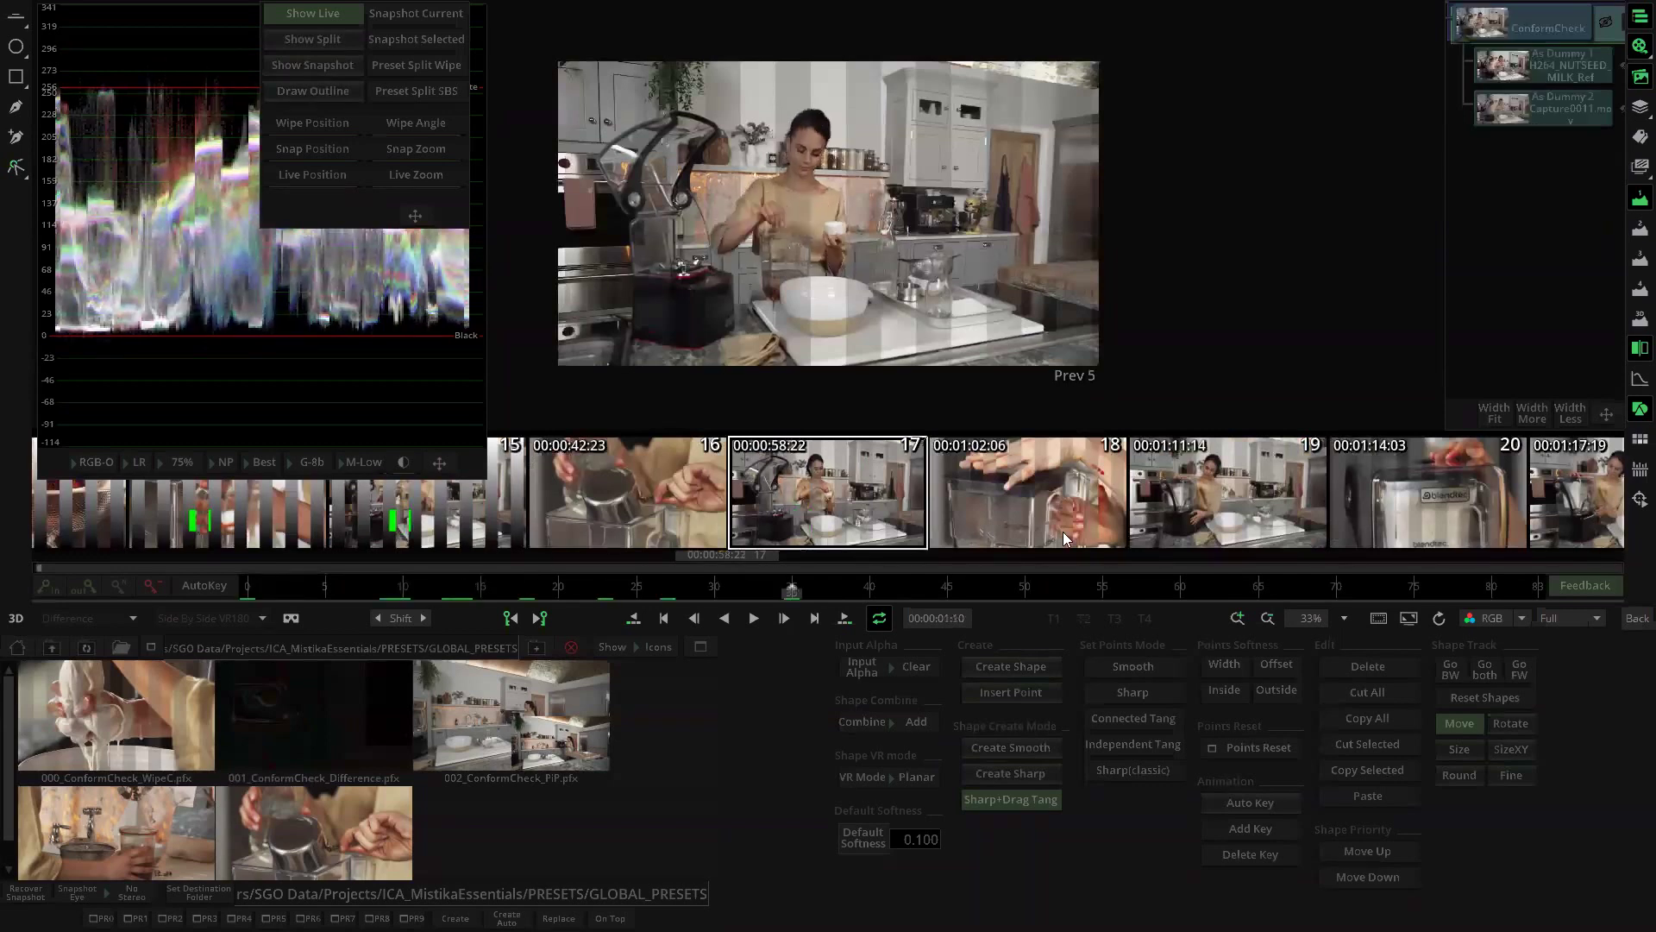
Step: Set the ConformCheck group at 00:01:02:06 on the timeline to use layer 4
key(Down)
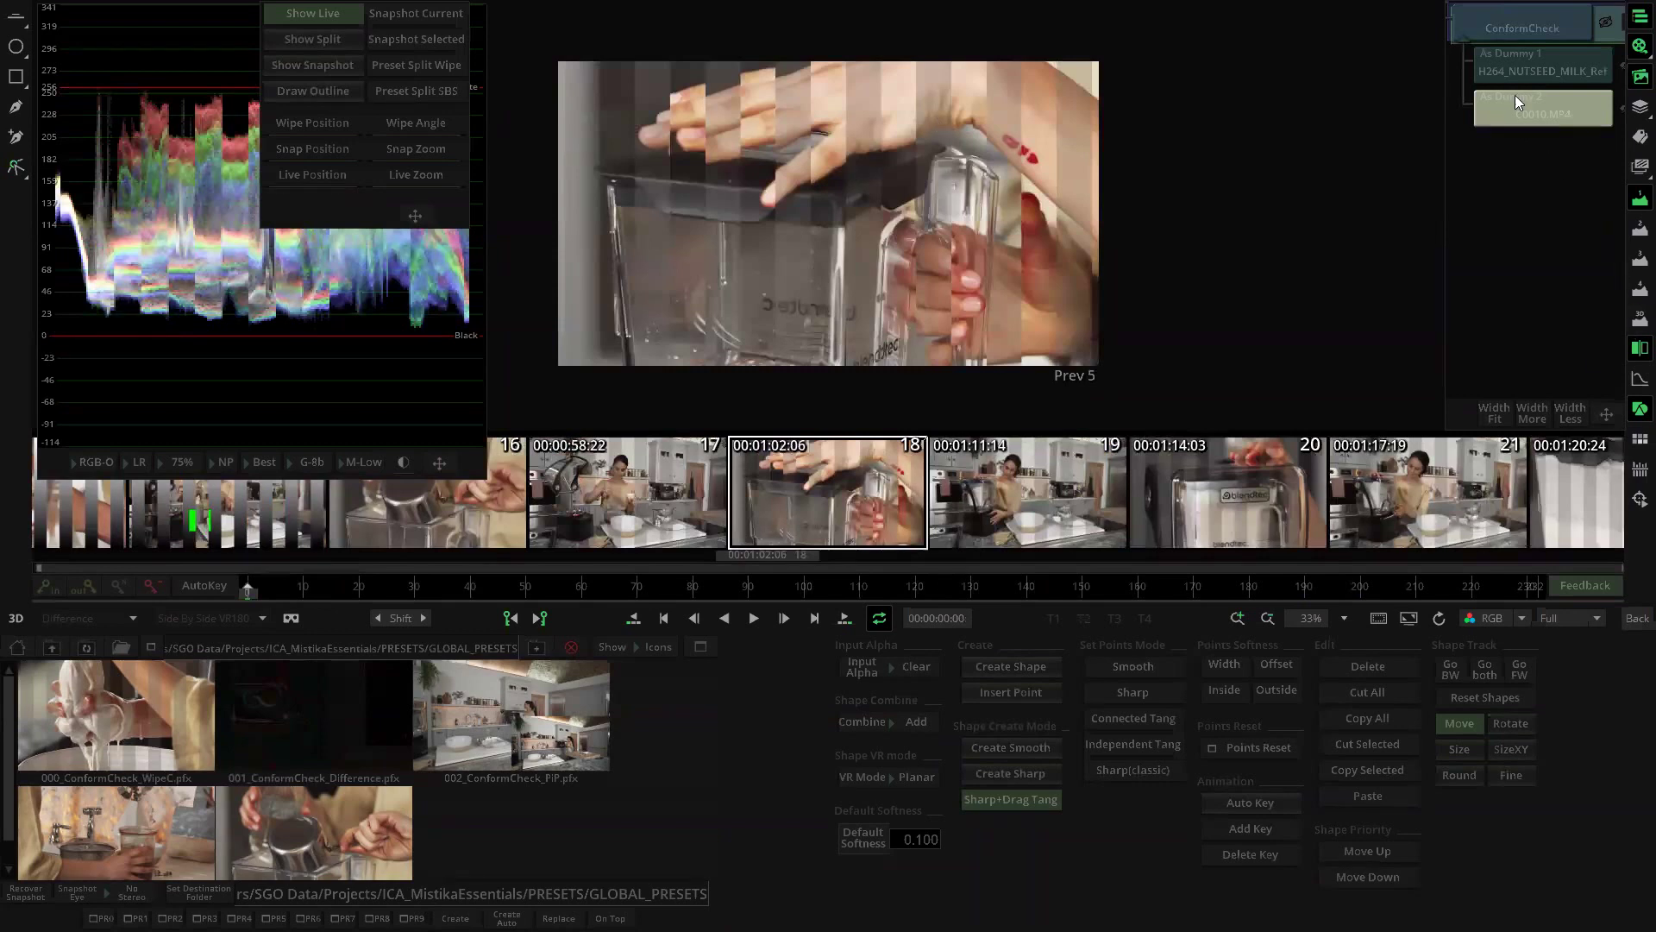
click(1637, 618)
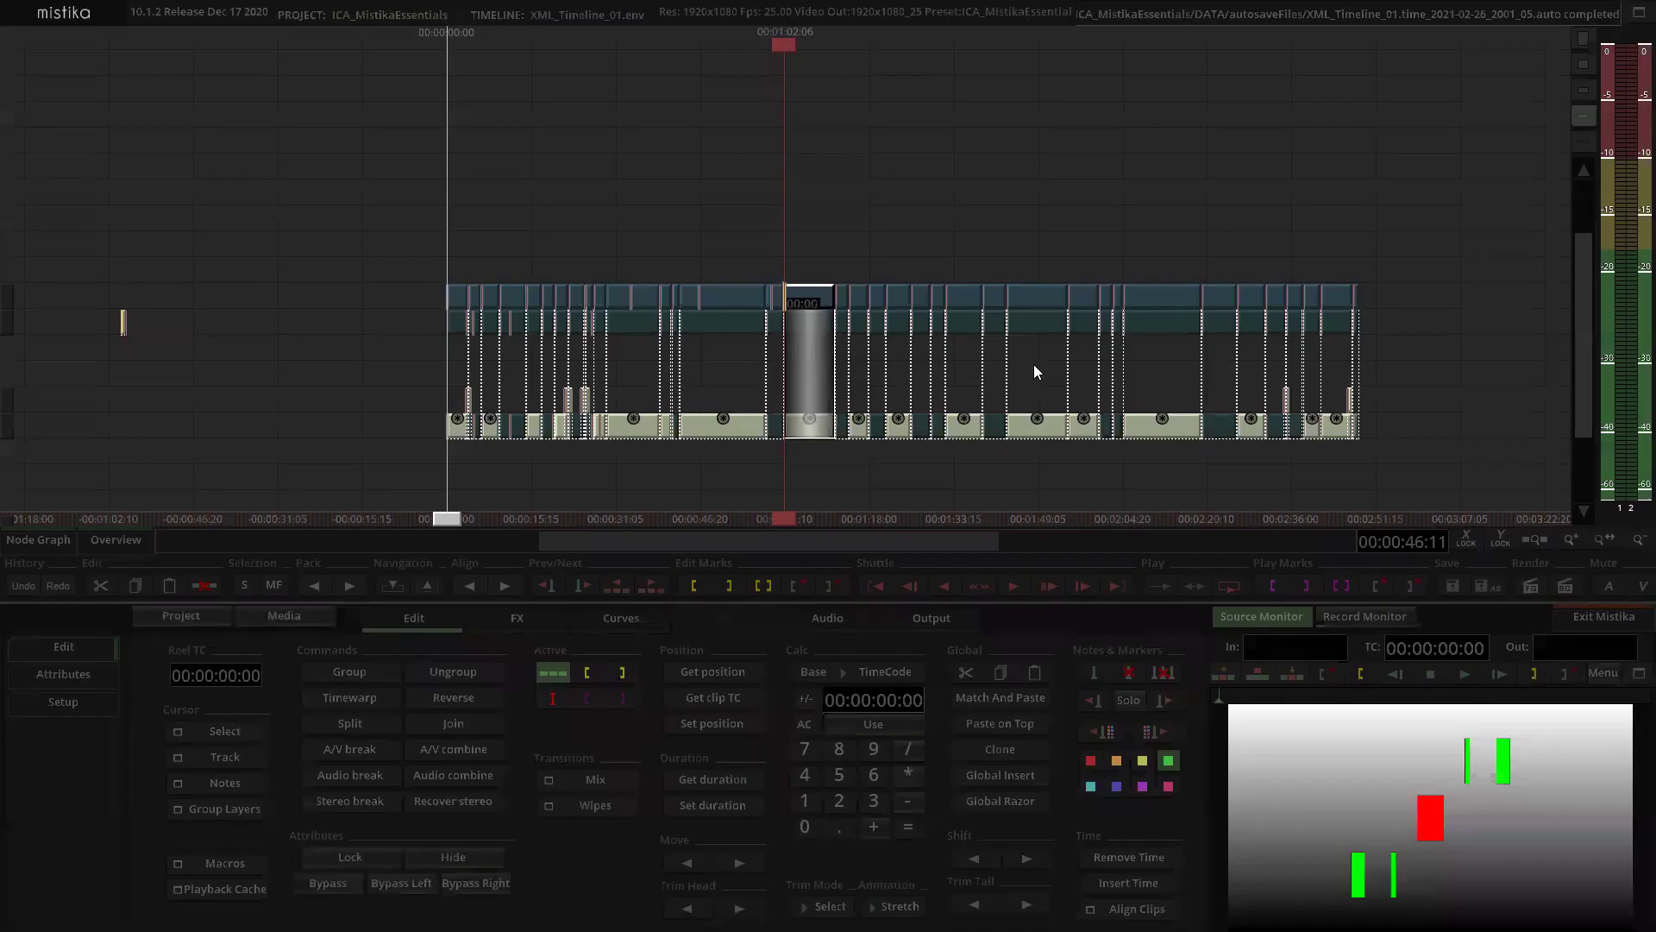
click(842, 295)
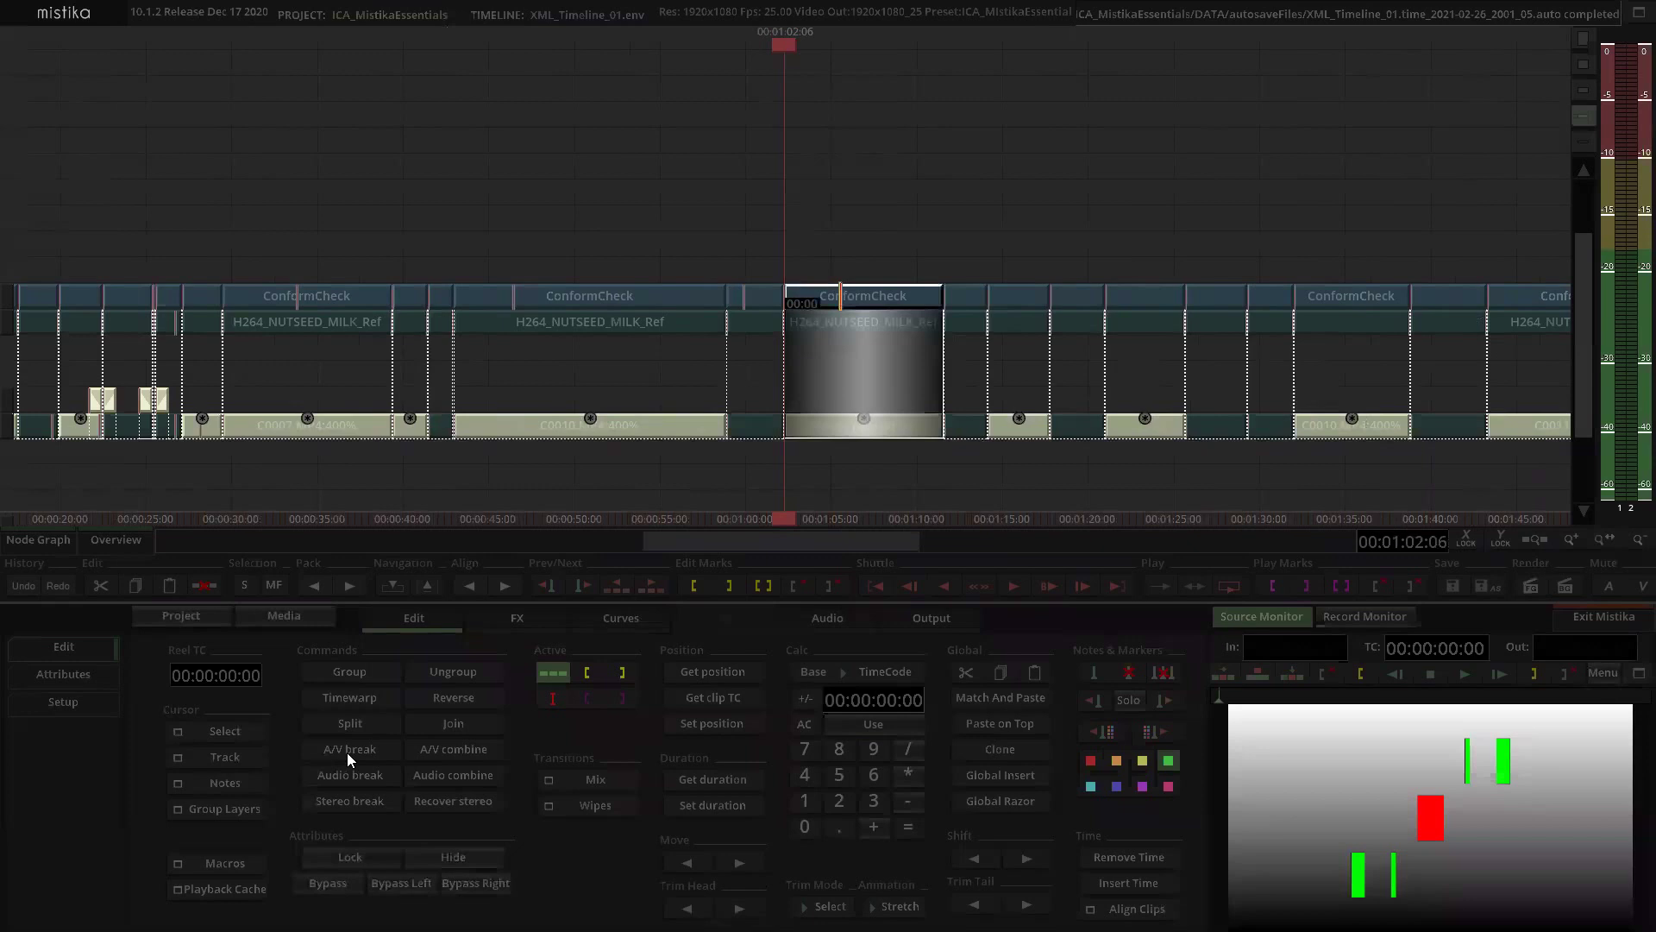
click(220, 807)
click(233, 727)
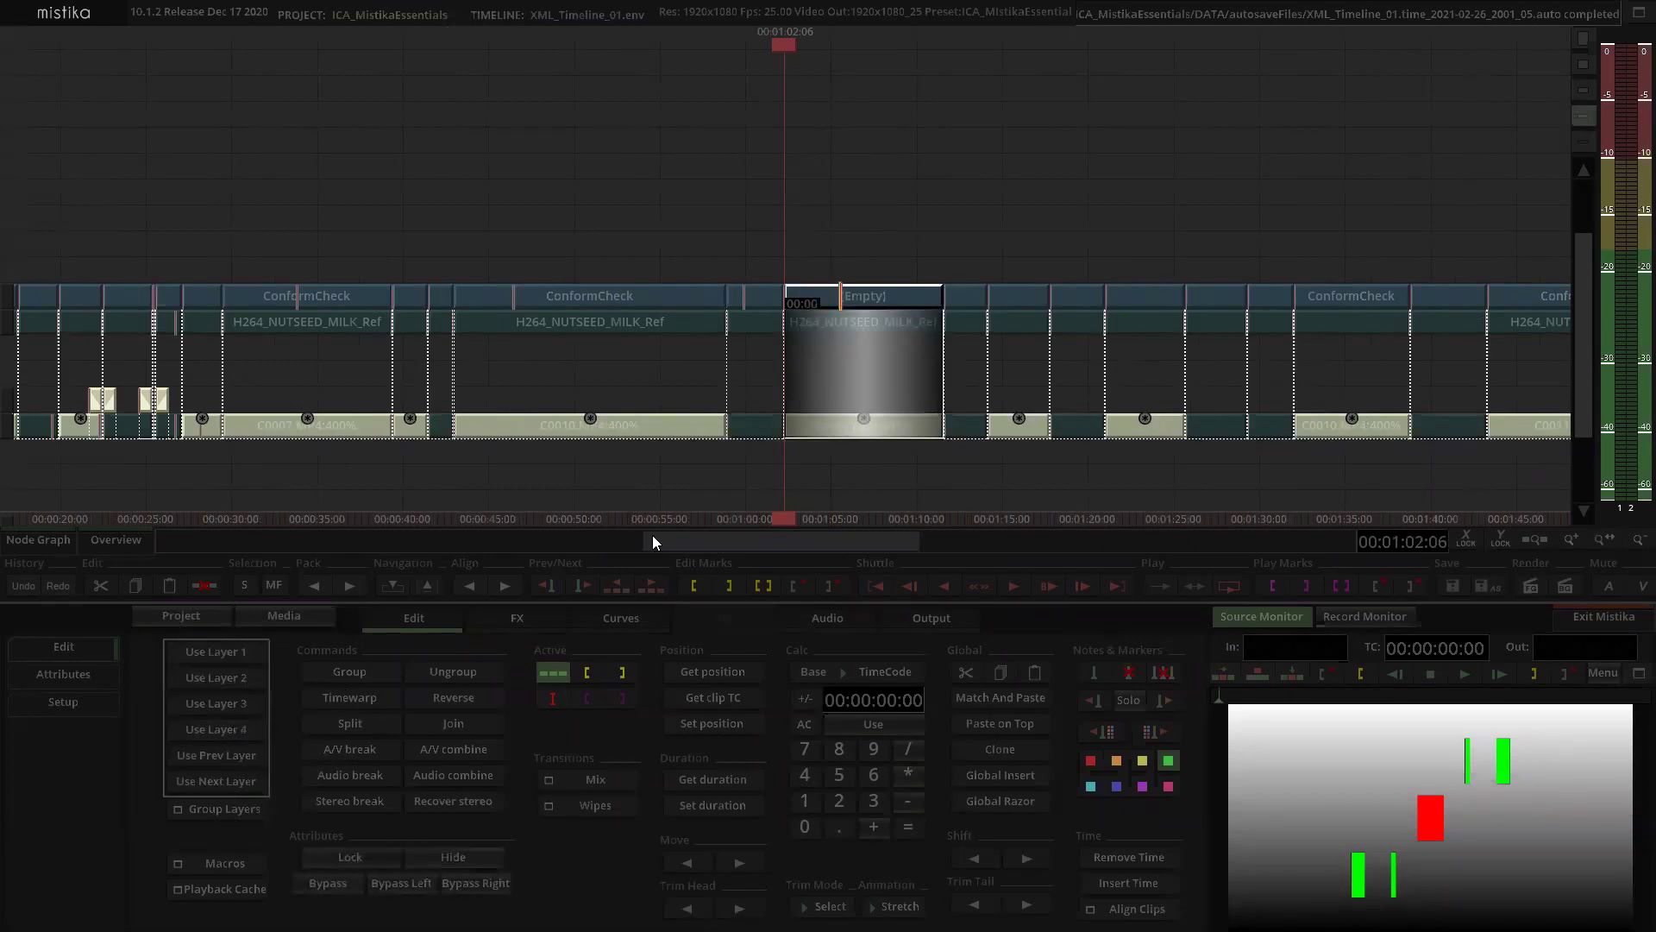
Step: Open the group at 00:01:02:06 in the effects editor, scrub through it and shift its C0010.MP4 source one frame earlier
drag(933, 181, 871, 176)
double_click(817, 283)
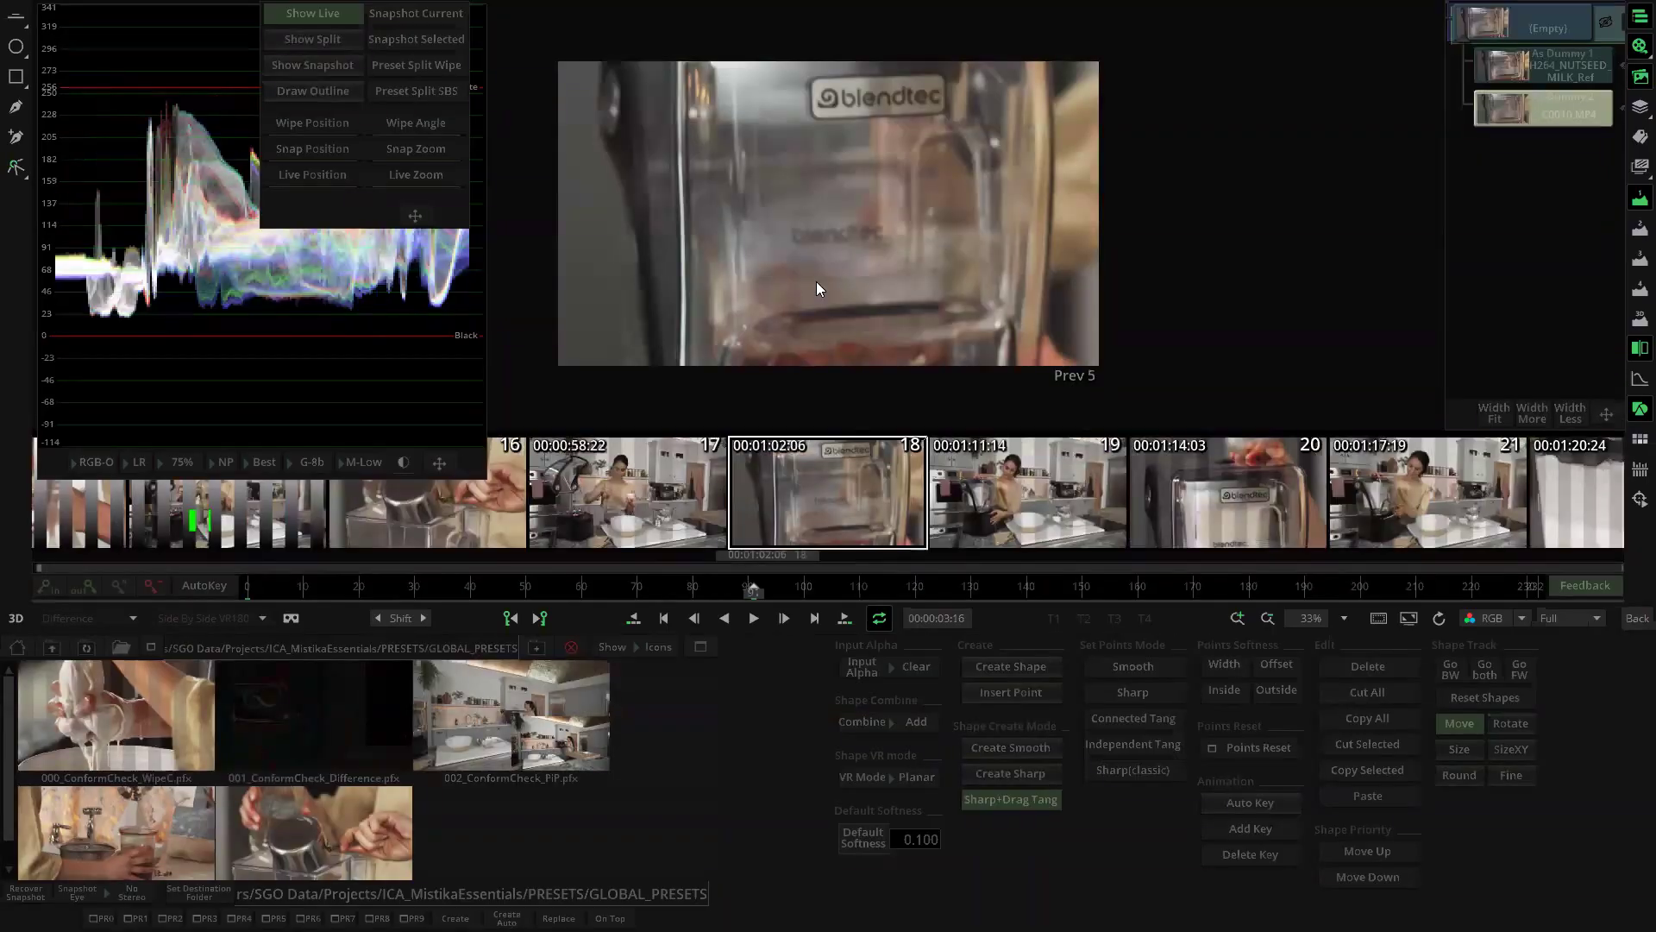
drag(534, 587, 538, 550)
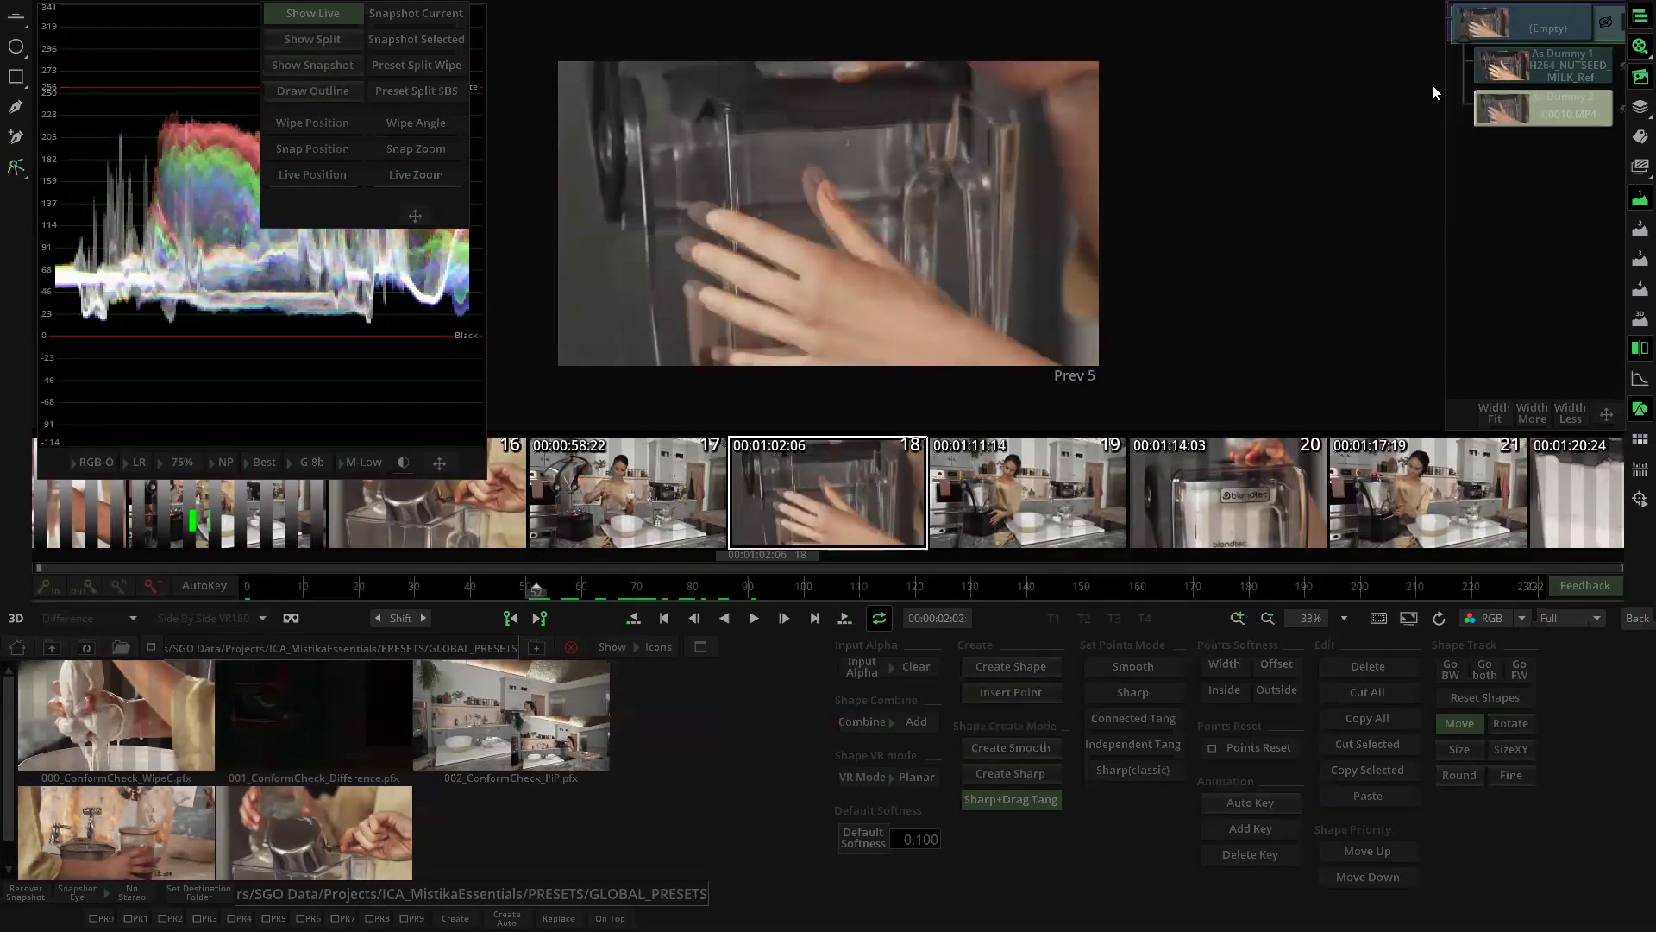
click(1541, 110)
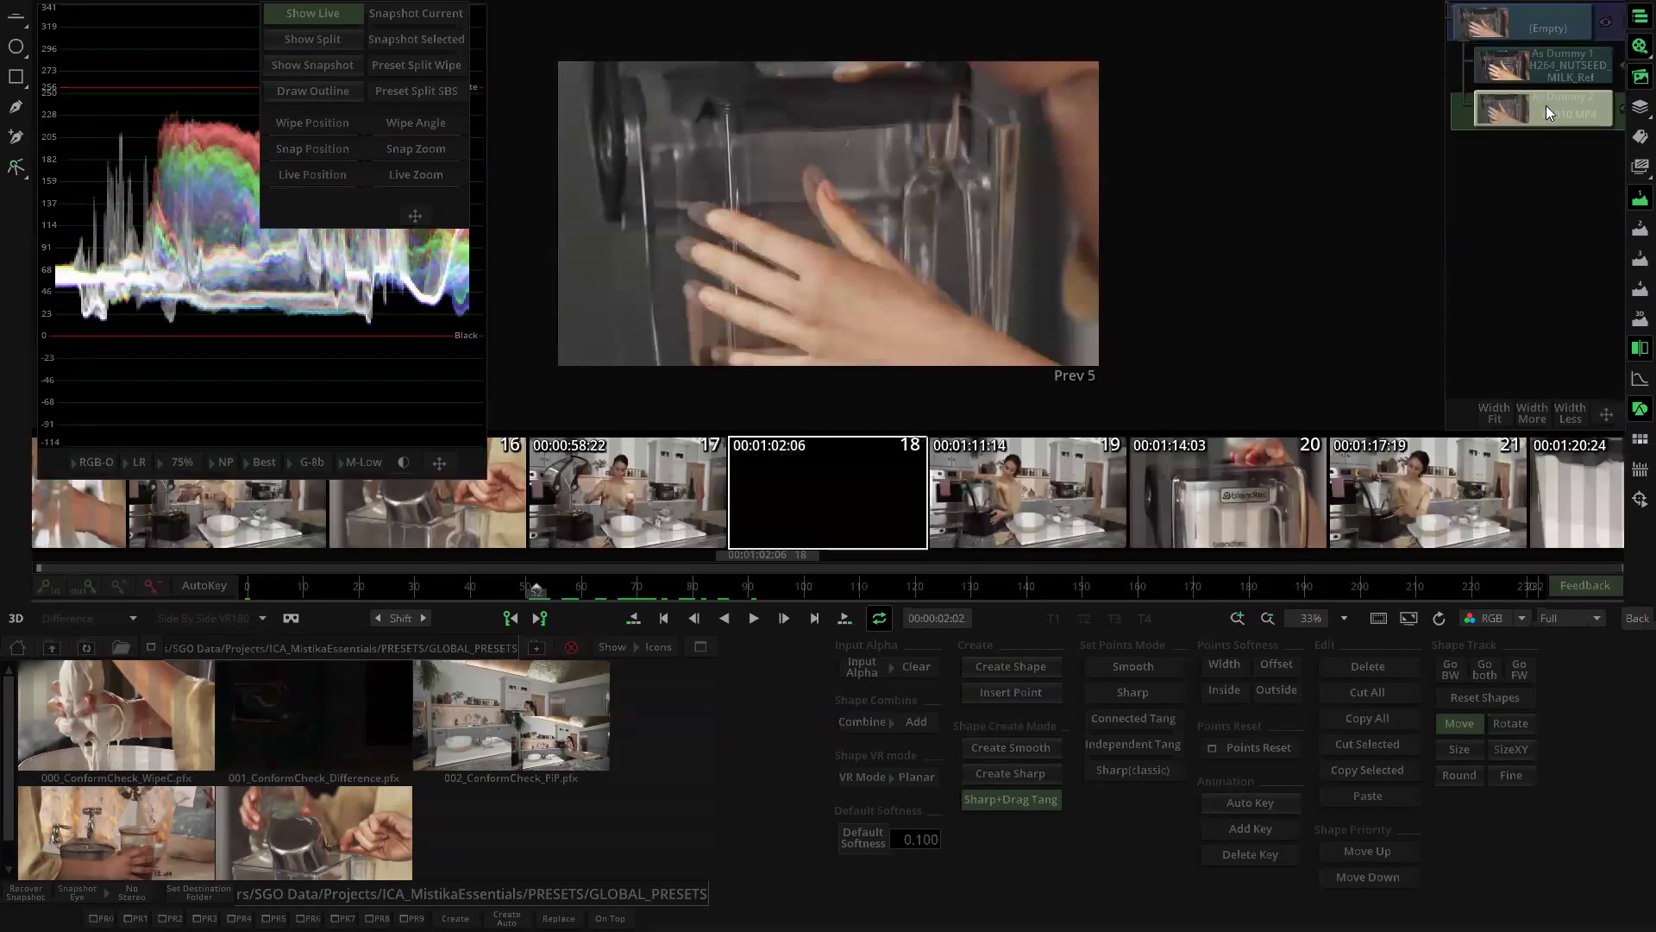
click(1639, 79)
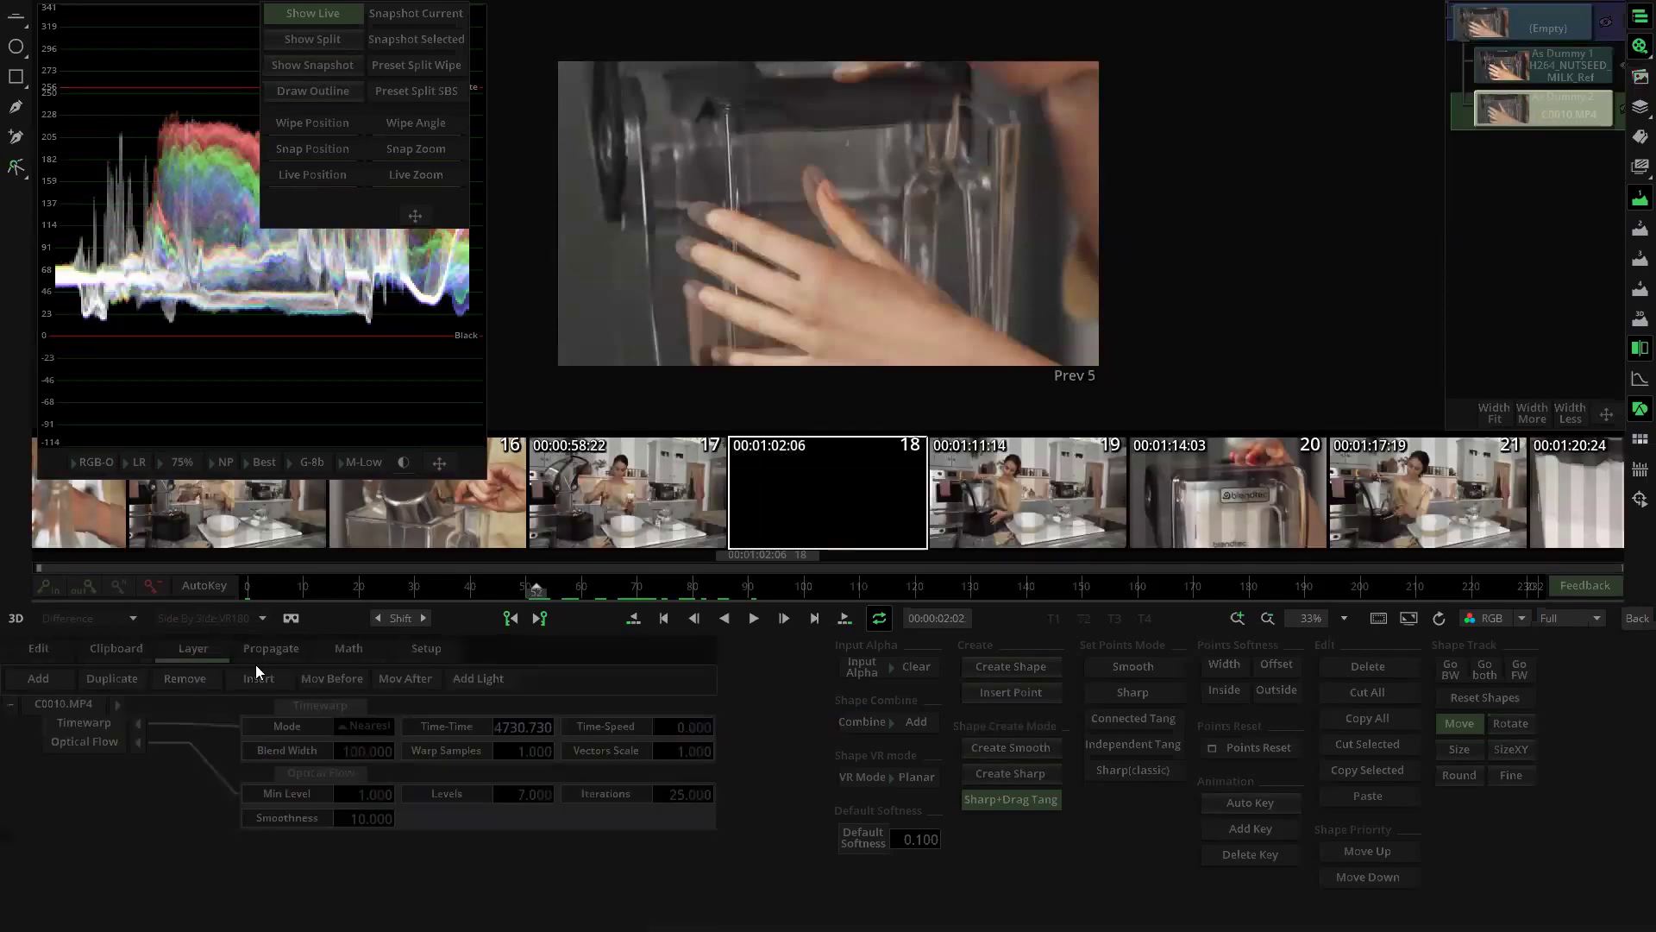
click(376, 618)
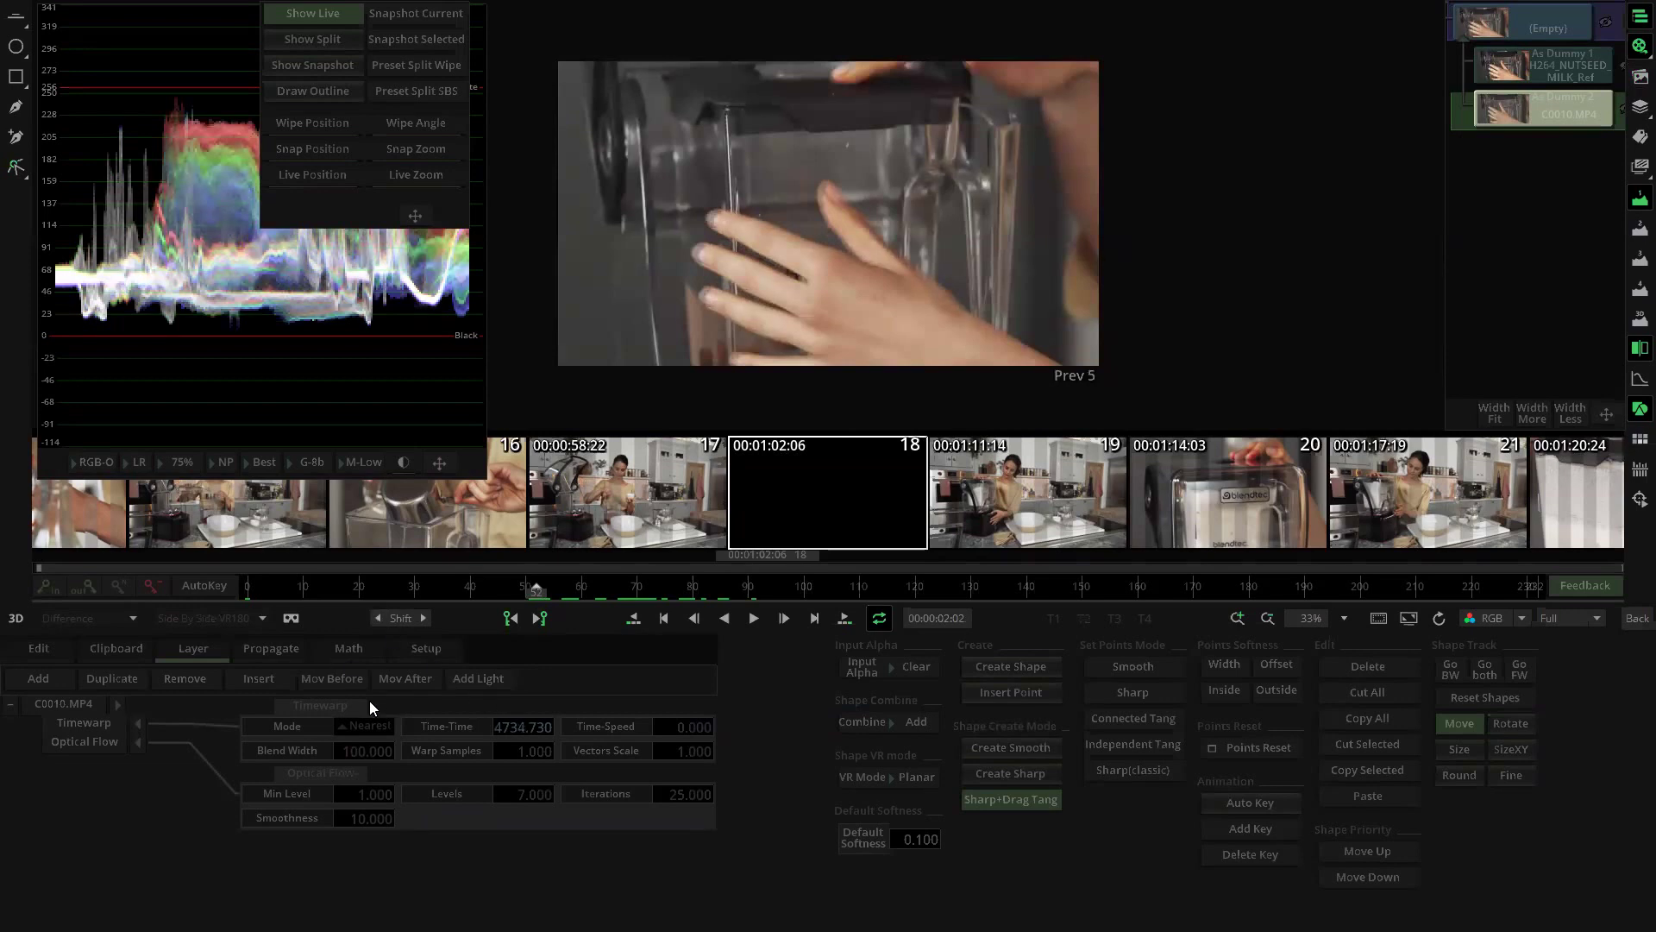
Step: Fine-tune the C0010.MP4 Time-Time keyframe at the start of the 00:01:02:06 clip and check the alignment through to its end
click(441, 726)
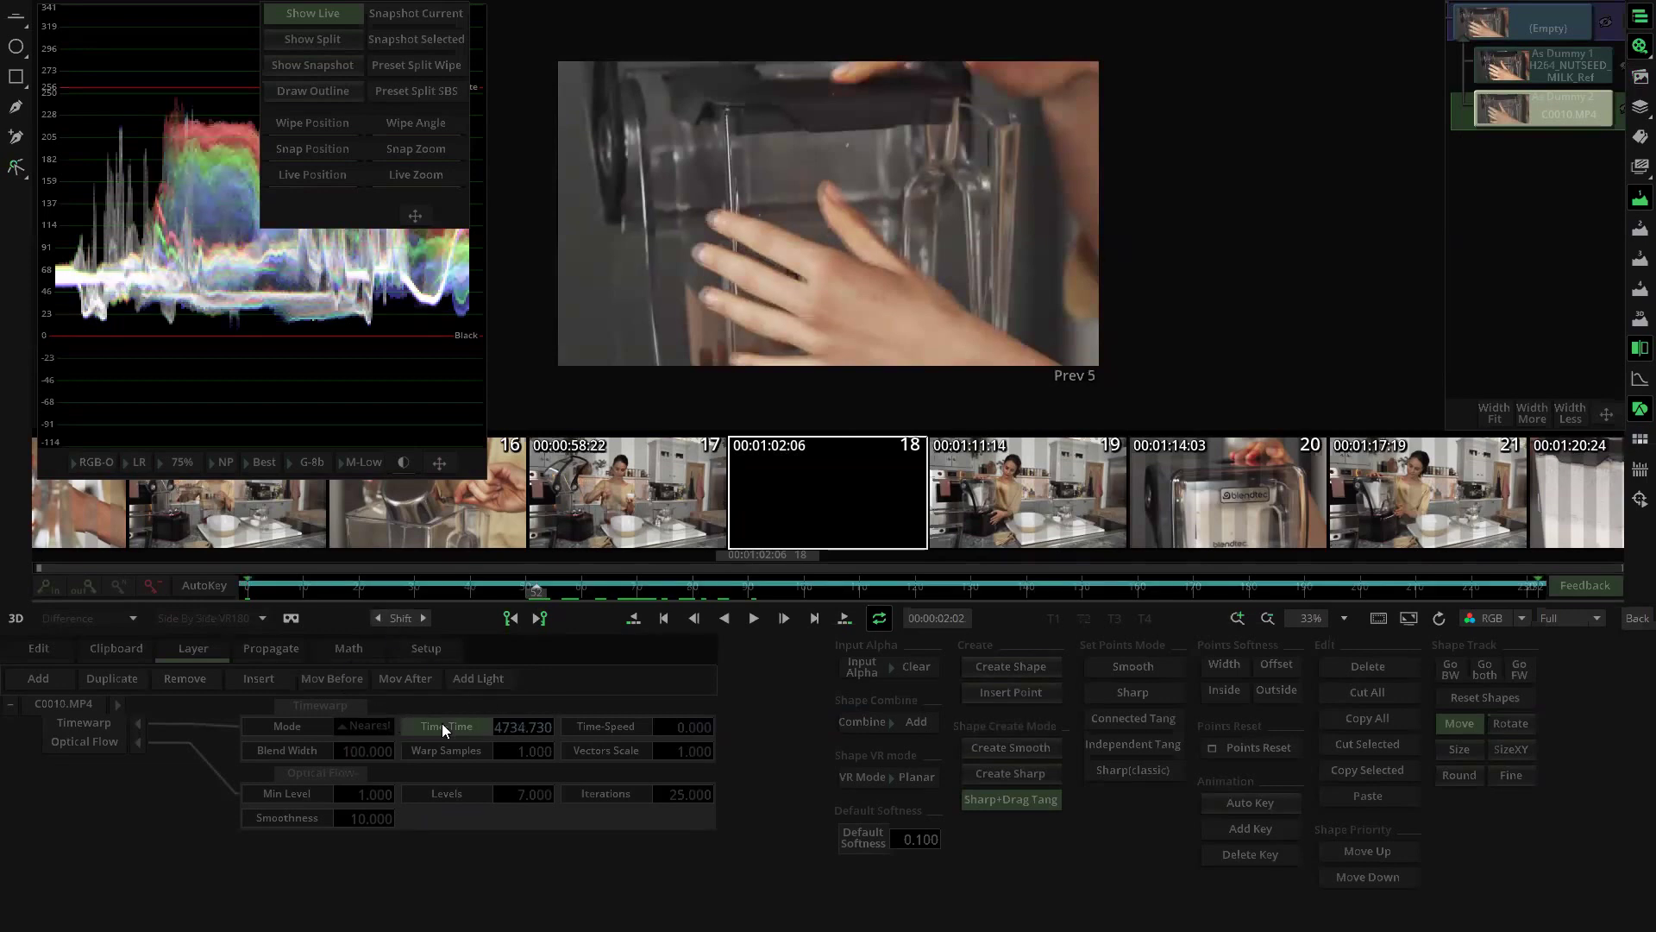
click(250, 590)
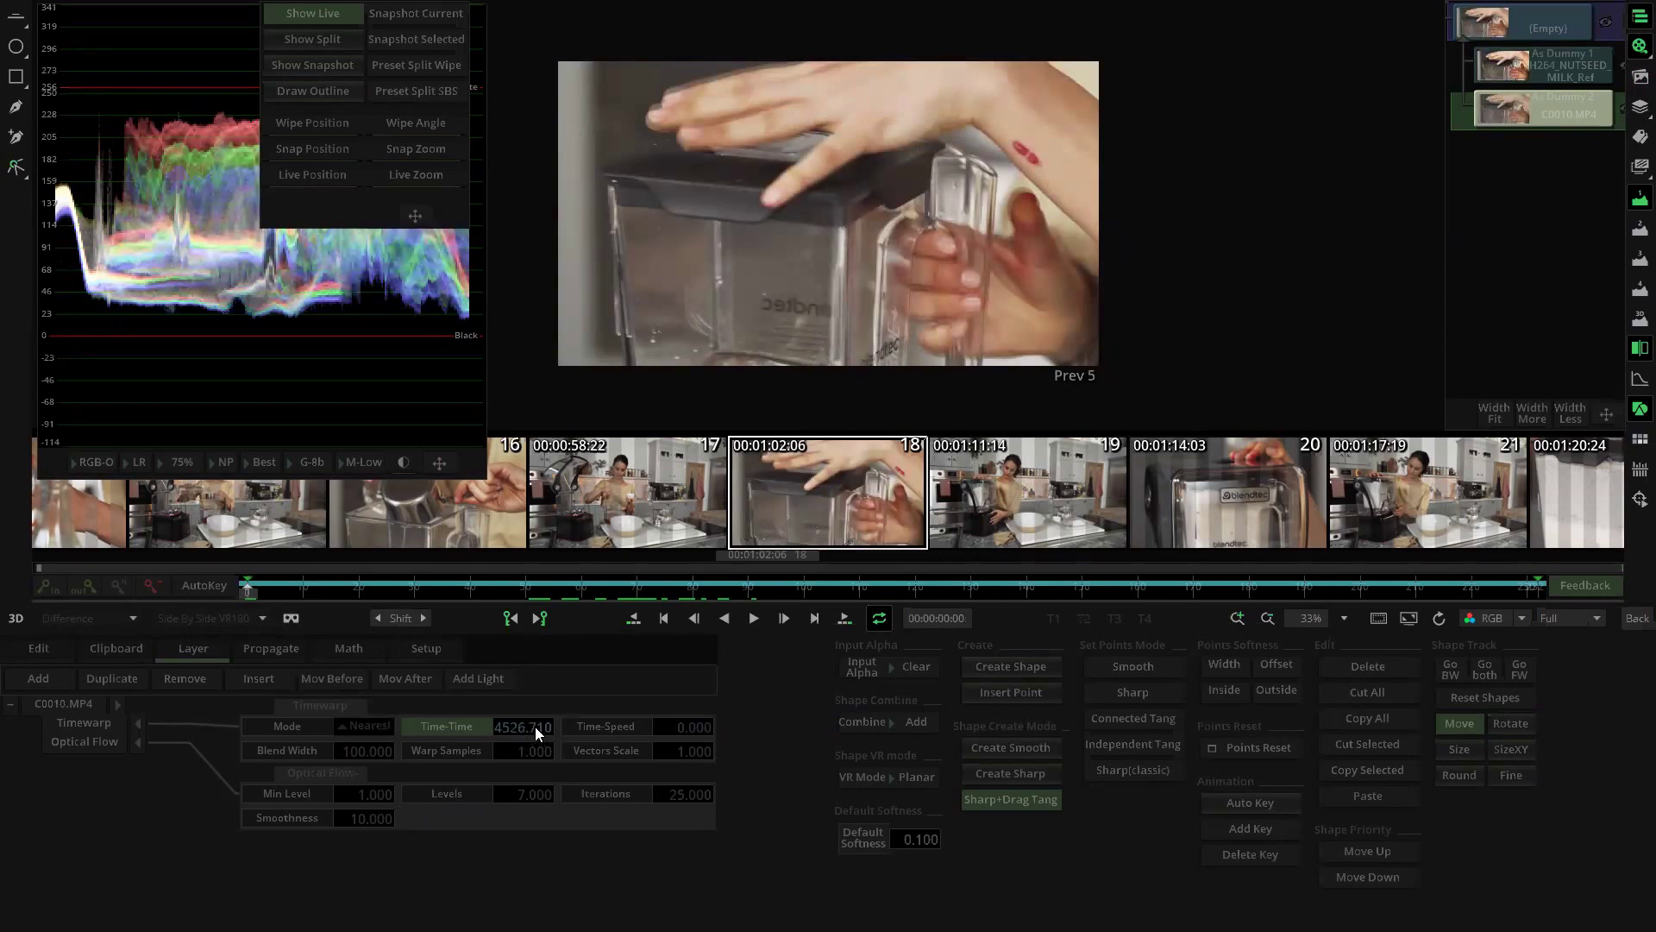
drag(531, 725, 540, 636)
drag(512, 725, 529, 799)
drag(249, 594, 859, 619)
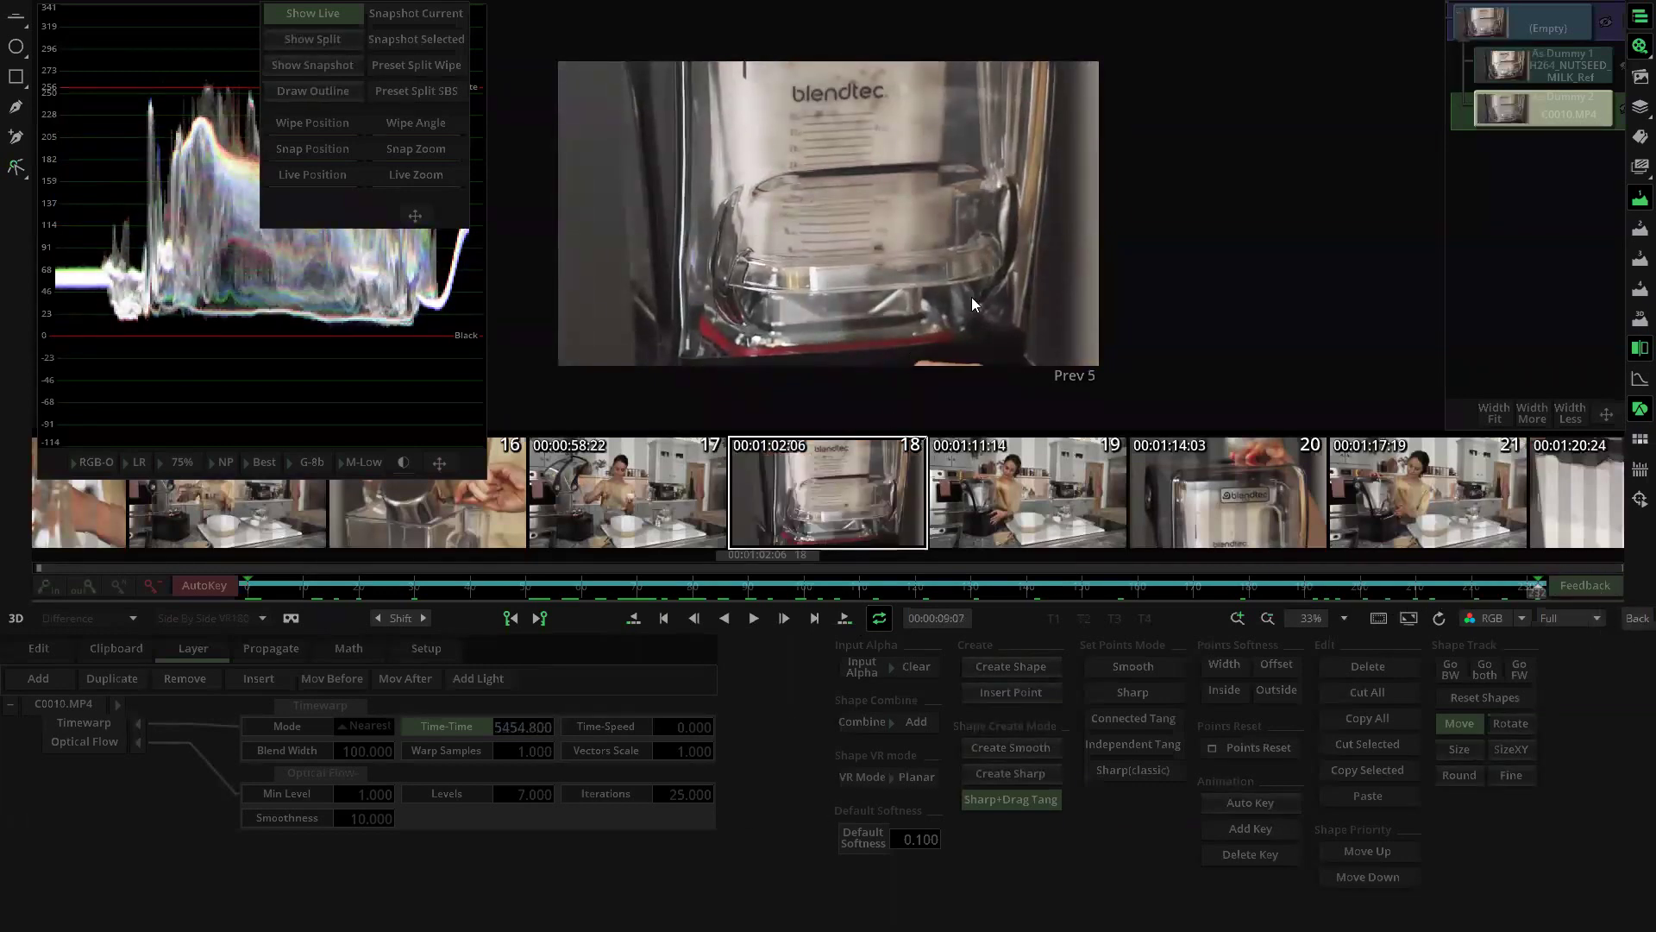
click(844, 592)
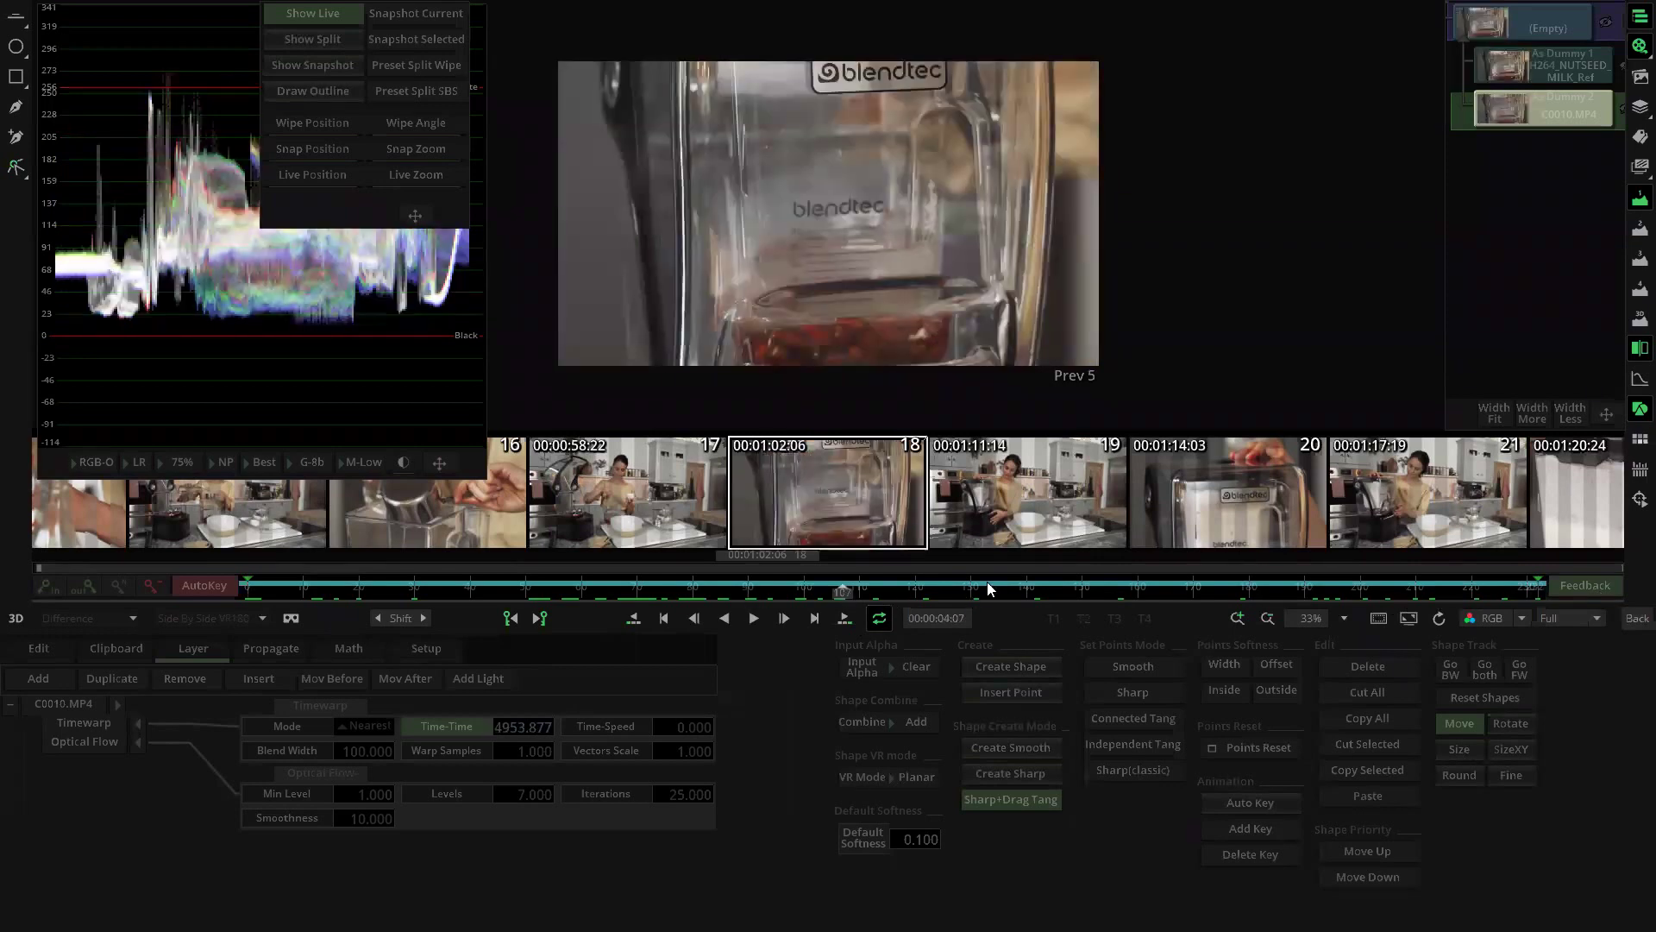
Step: Go to the ConformCheck group at 00:01:14:03, shift its C0010.MP4 source one frame earlier and check the match along the clip
click(1005, 517)
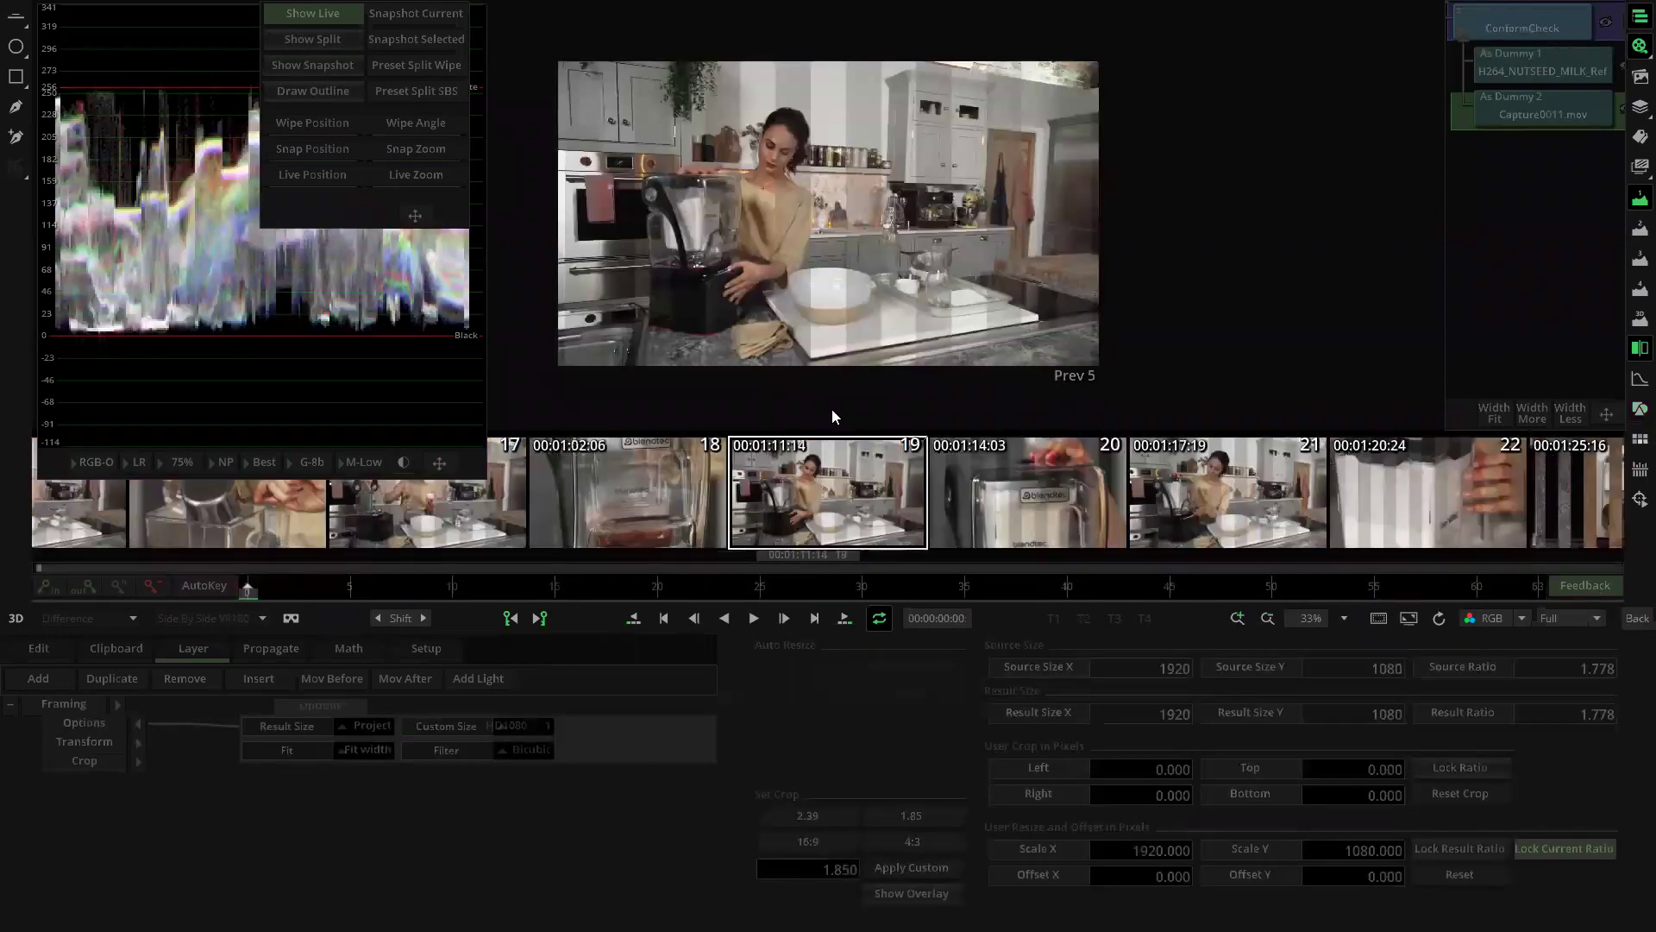
key(Page_Down)
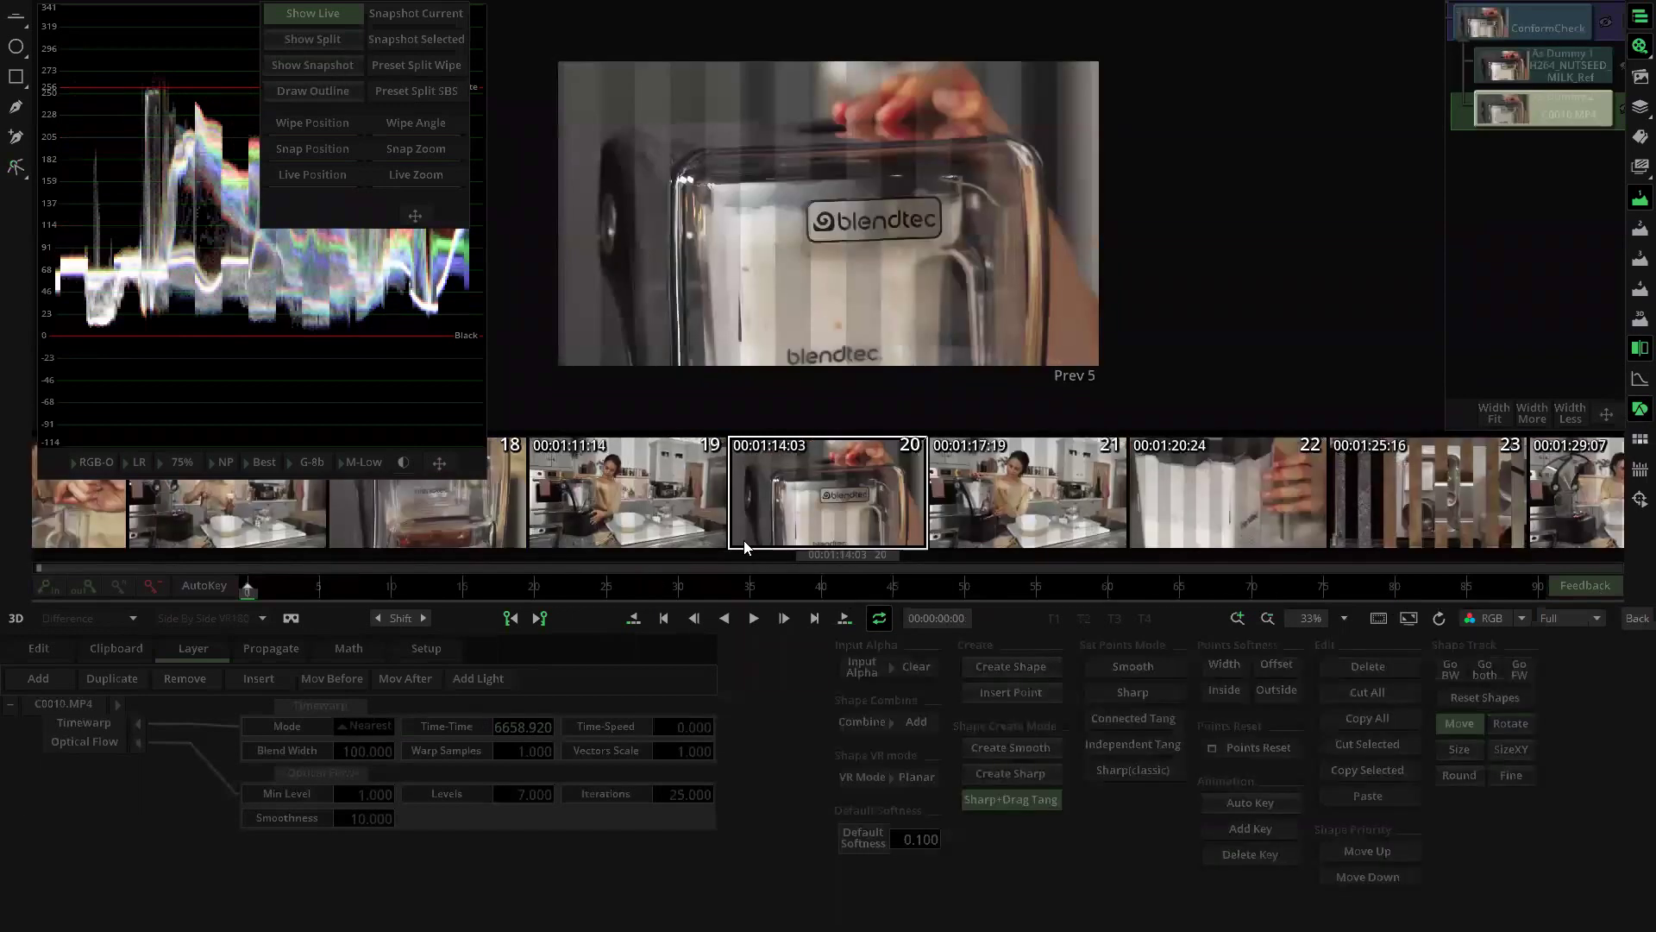
drag(326, 584, 1159, 602)
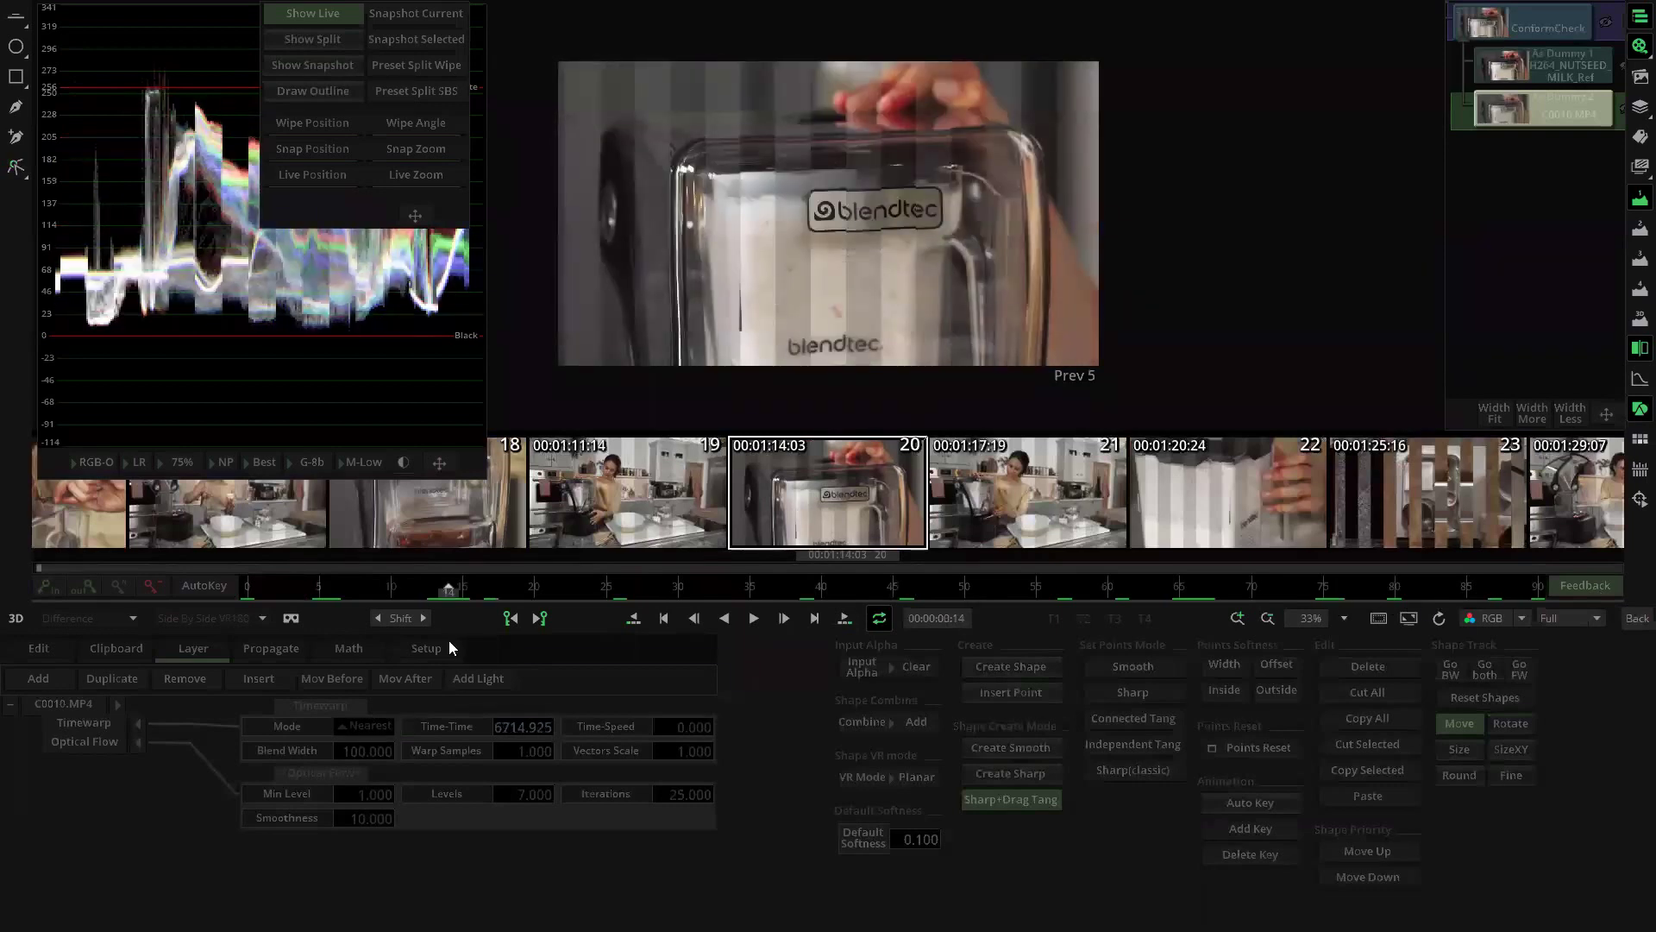
drag(416, 634, 320, 625)
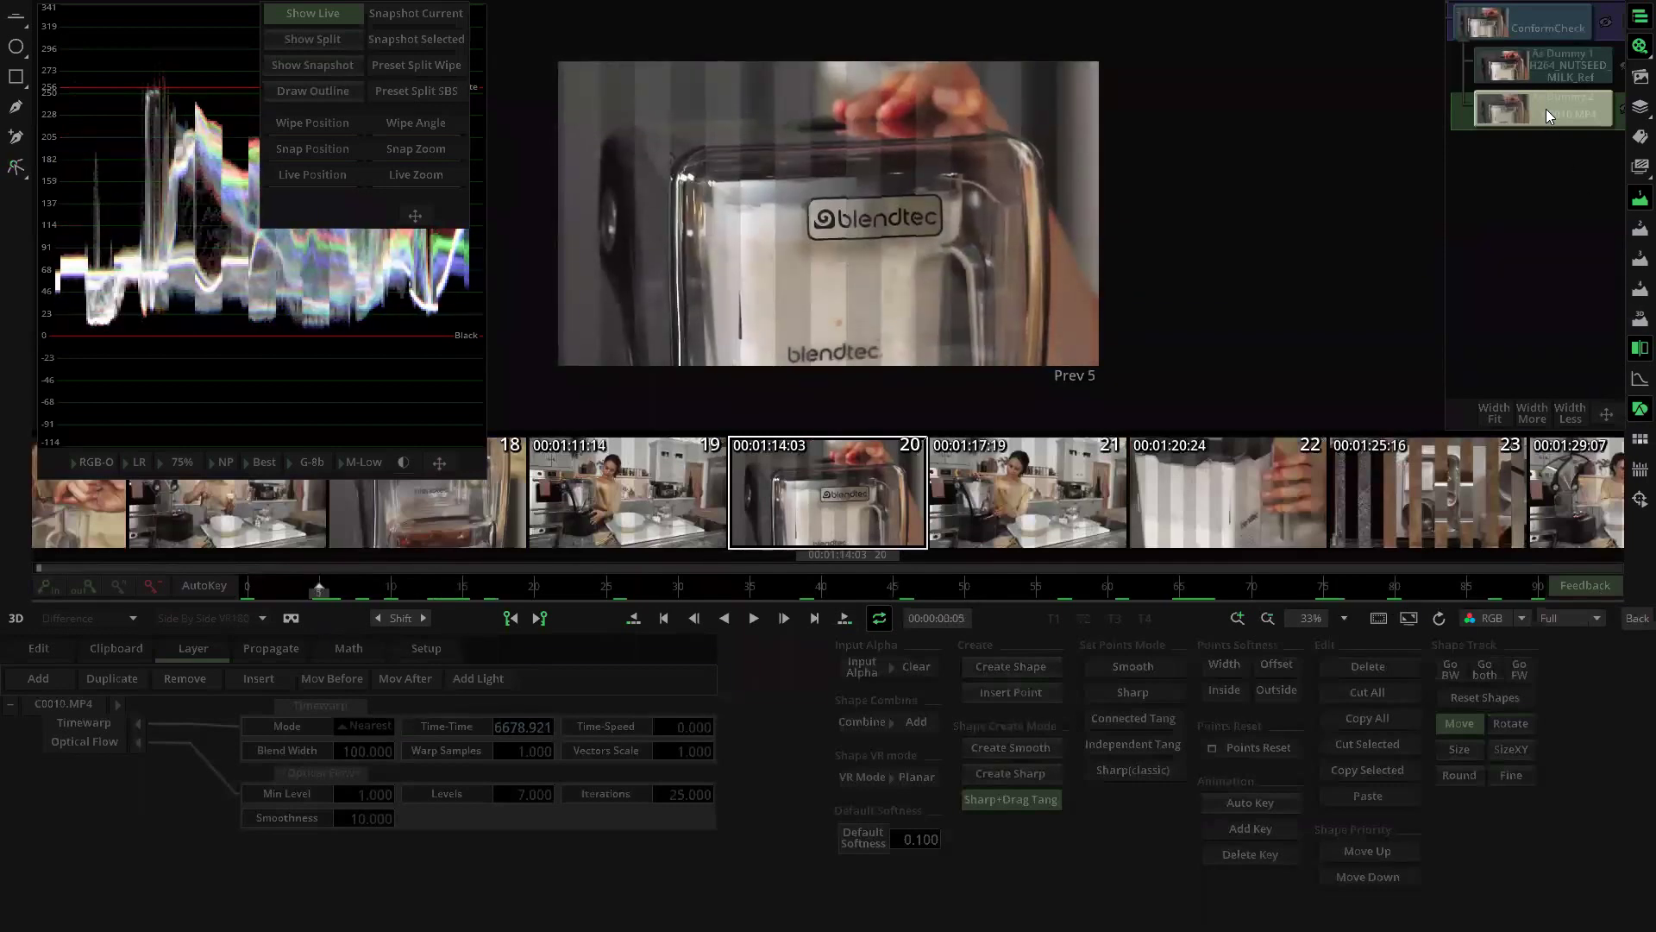
click(378, 618)
drag(328, 580, 1628, 628)
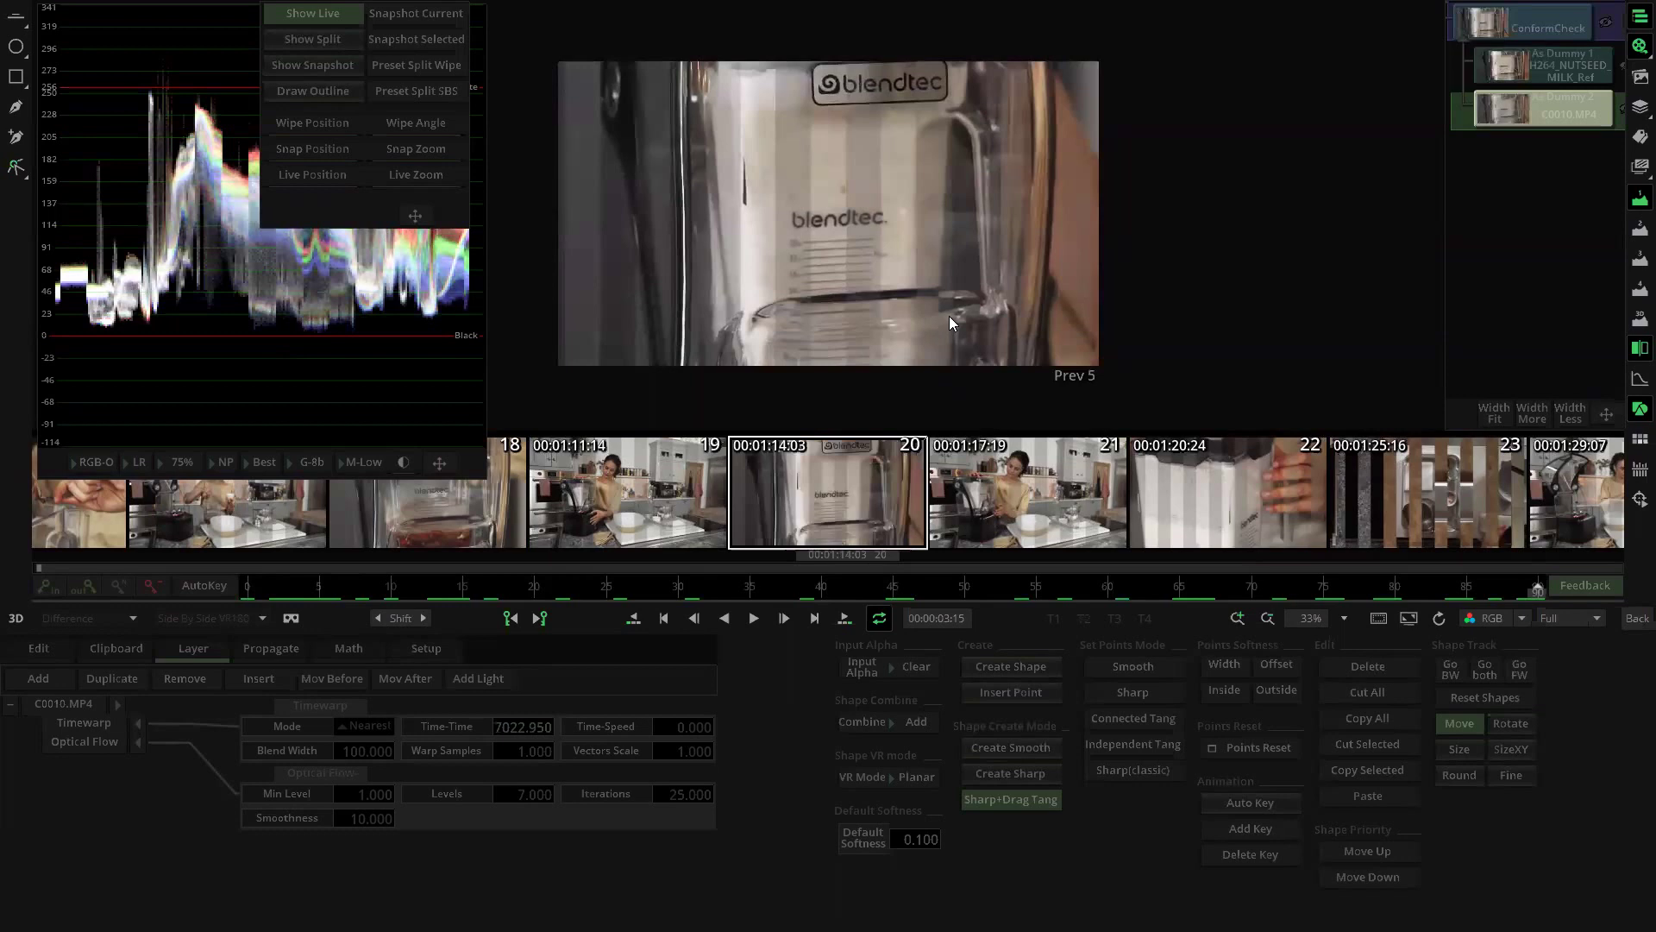
Step: Examine the comparison on the clips at 00:01:17:19 and 00:01:20:24, scrubbing through the second one and returning to its start
key(Page_Down)
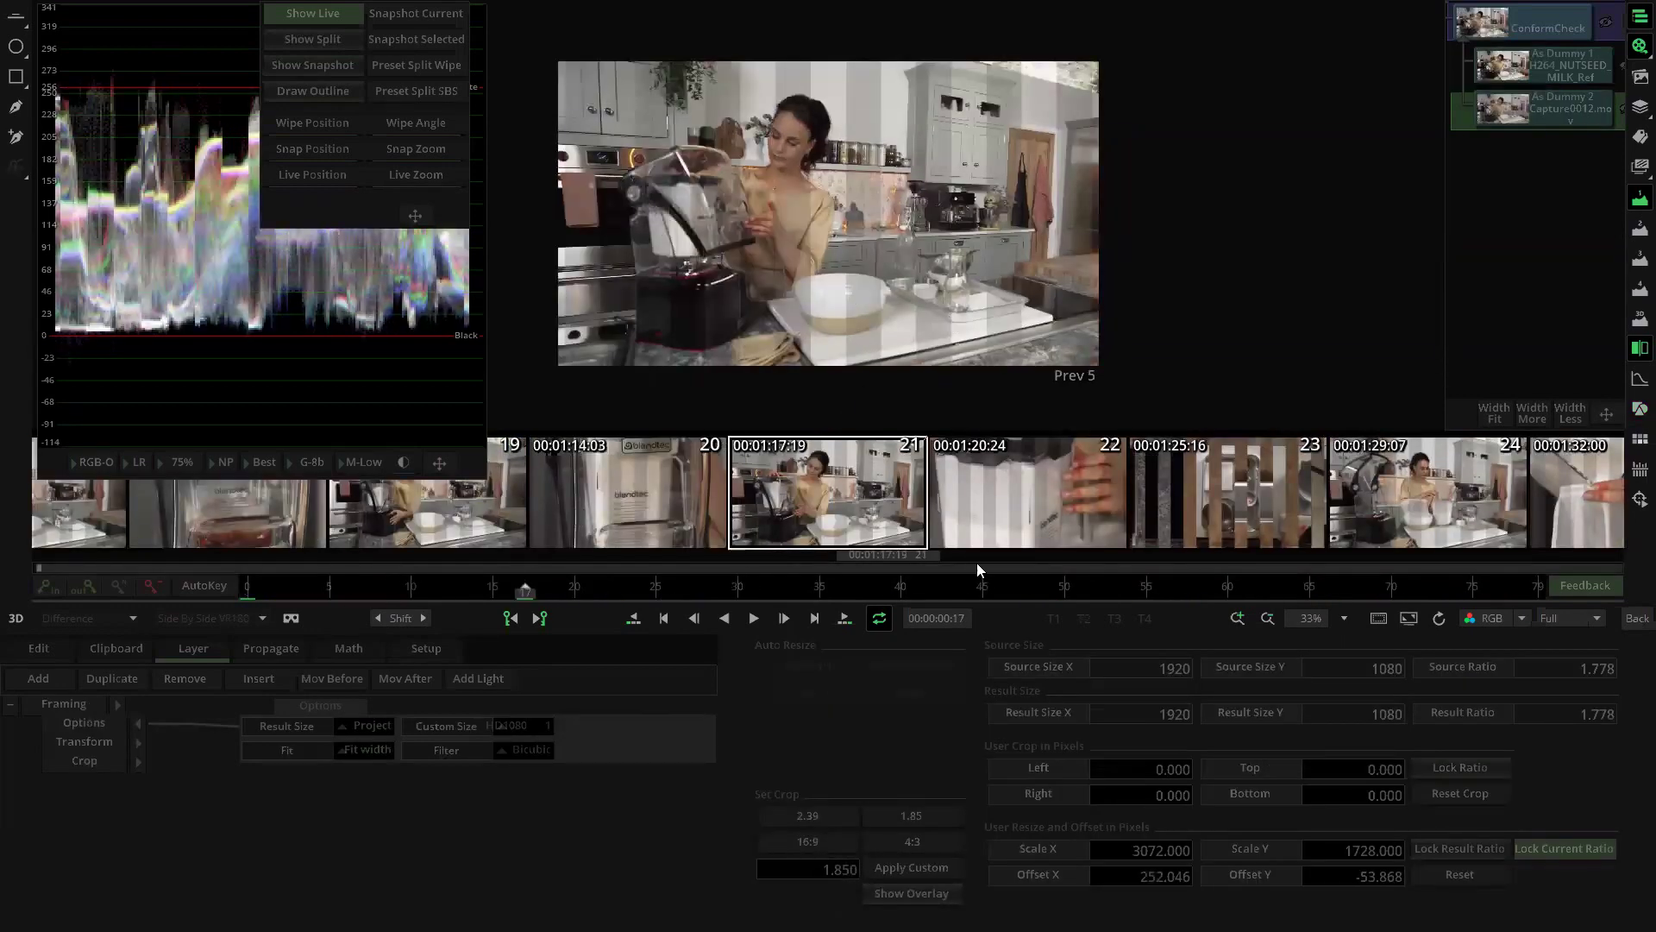
key(Down)
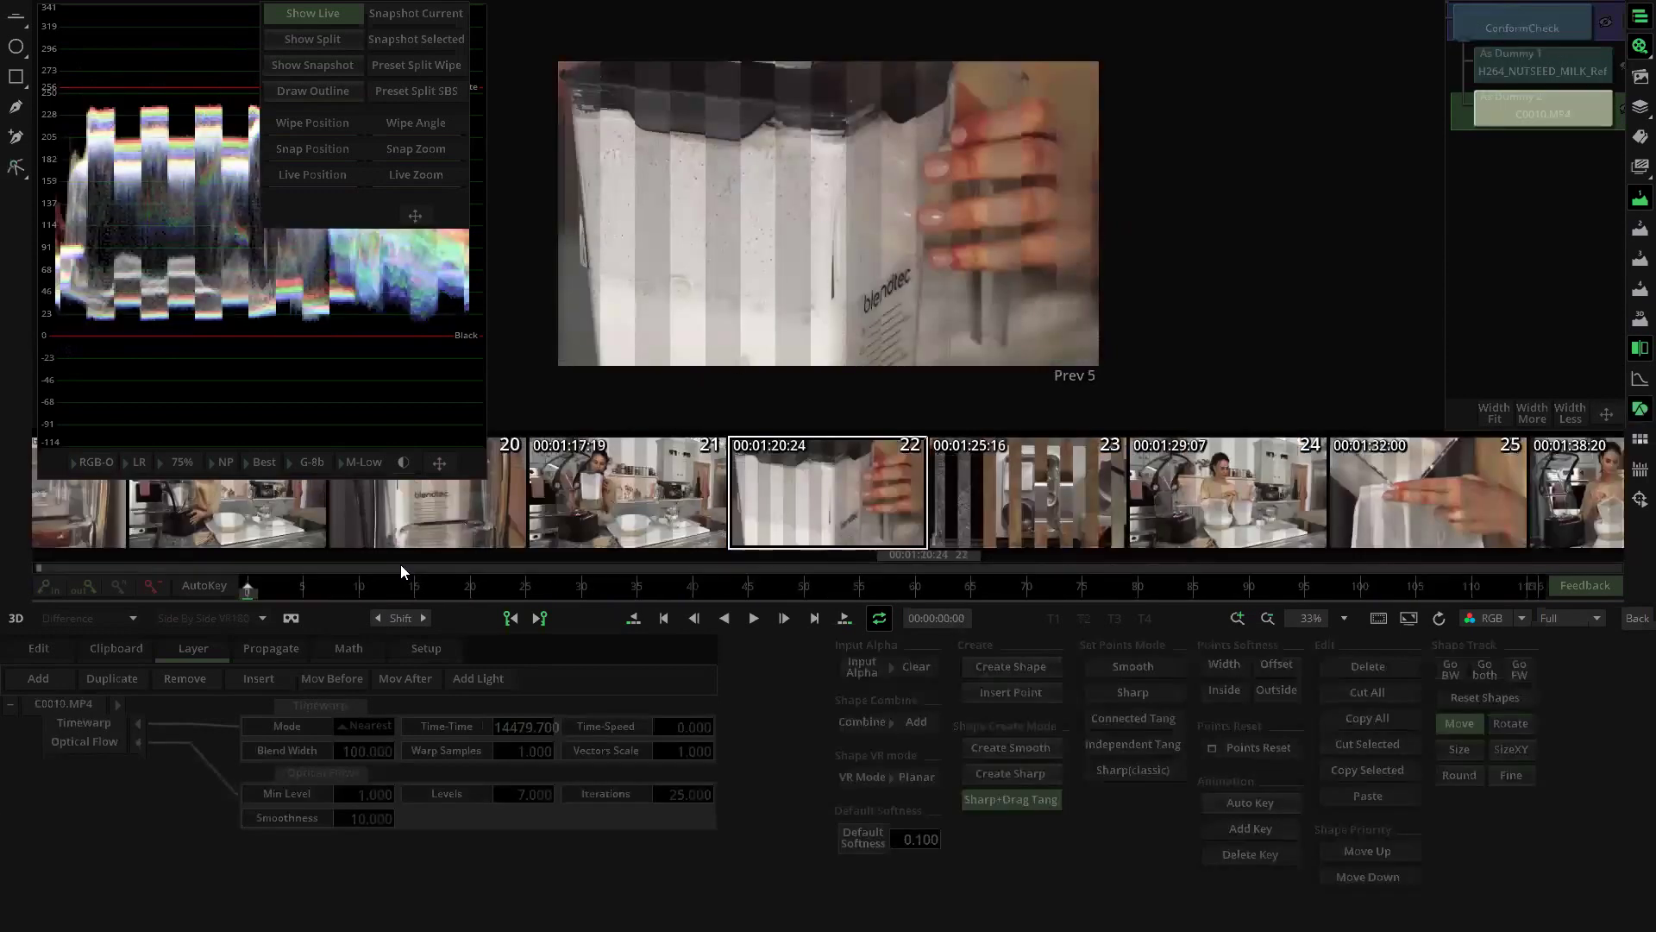
drag(408, 585, 1003, 586)
key(Home)
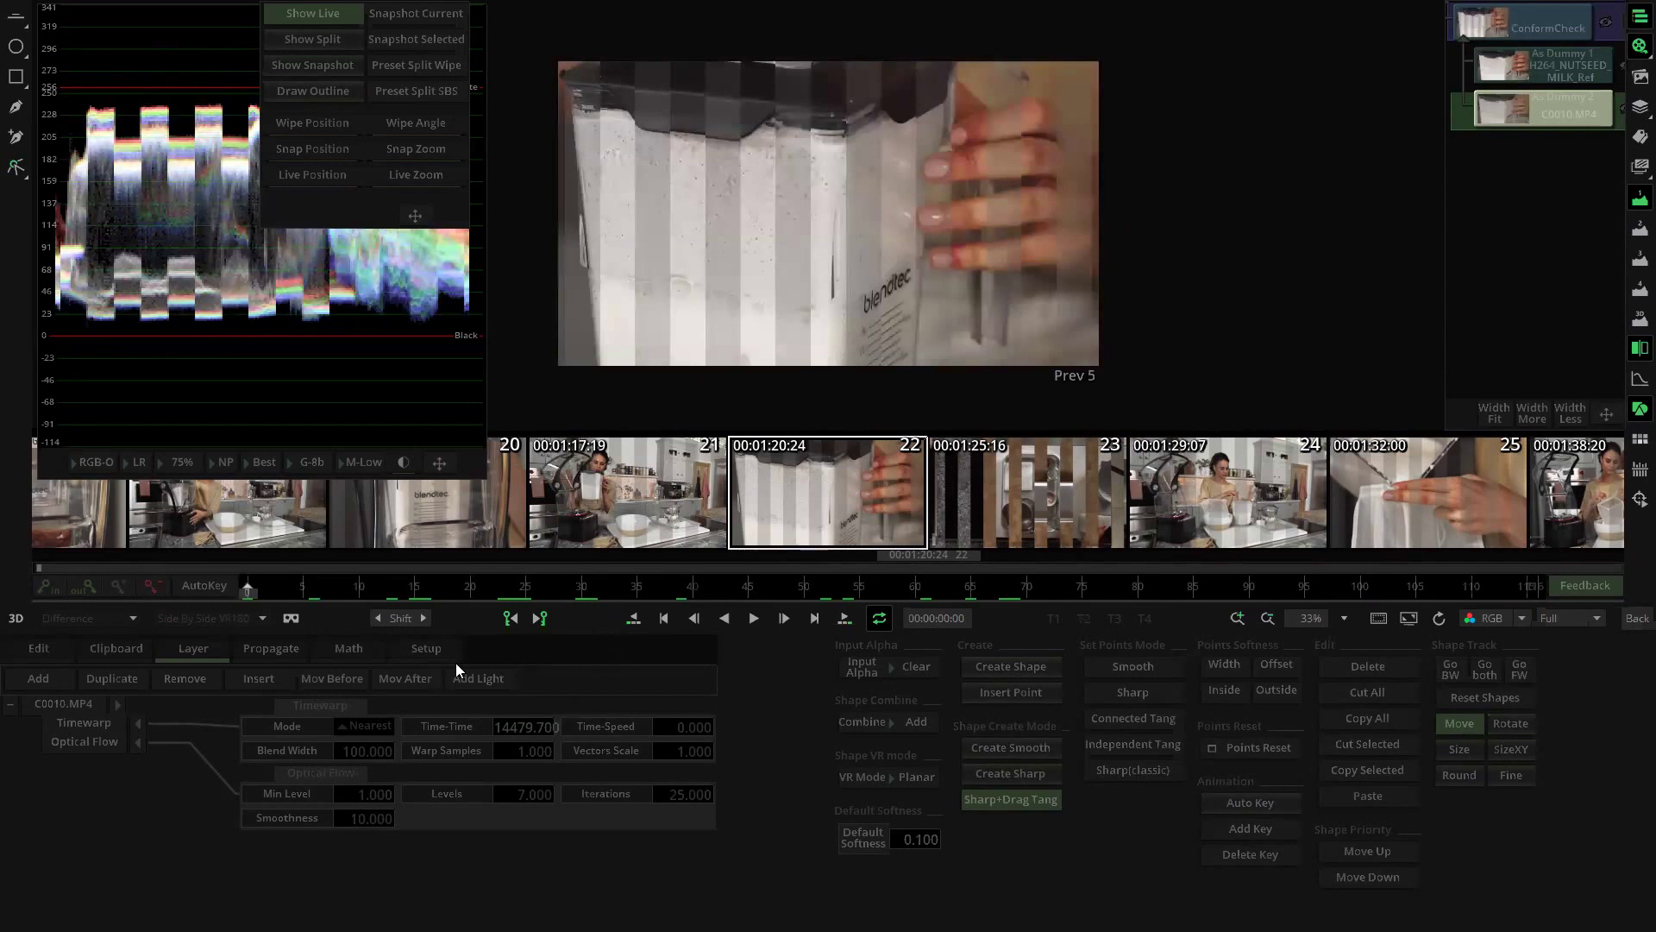
Step: Shift C0010.MP4 in the 00:01:20:24 clip one frame earlier and set its Time-Time keyframe at the clip start to 14481
click(464, 730)
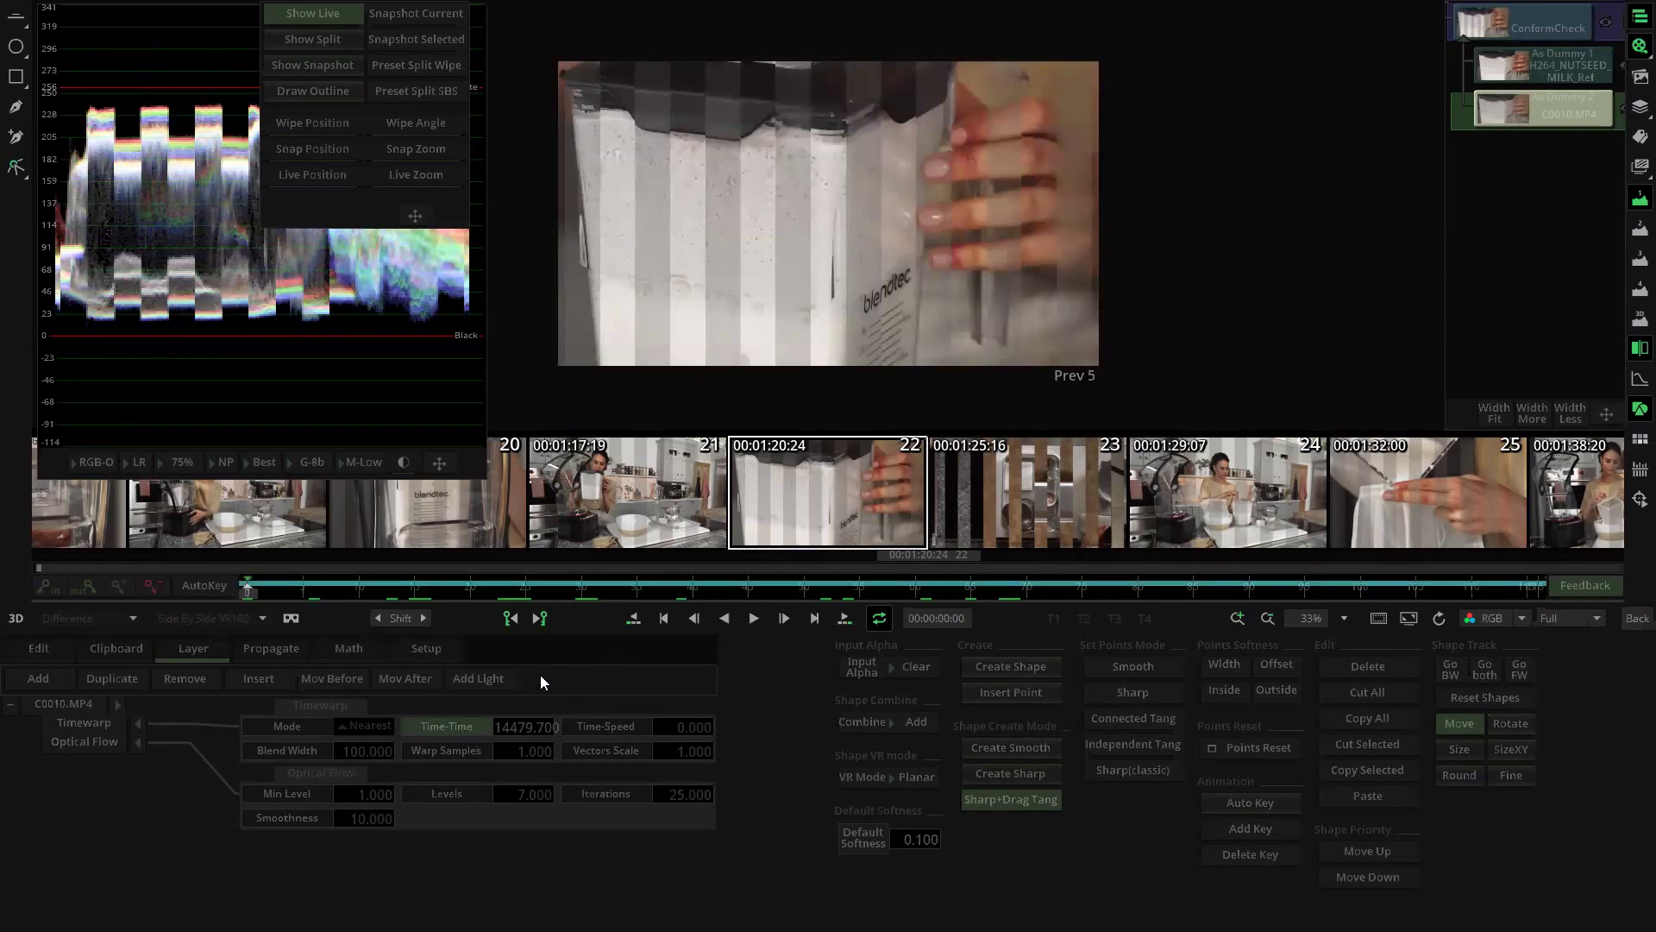
click(378, 614)
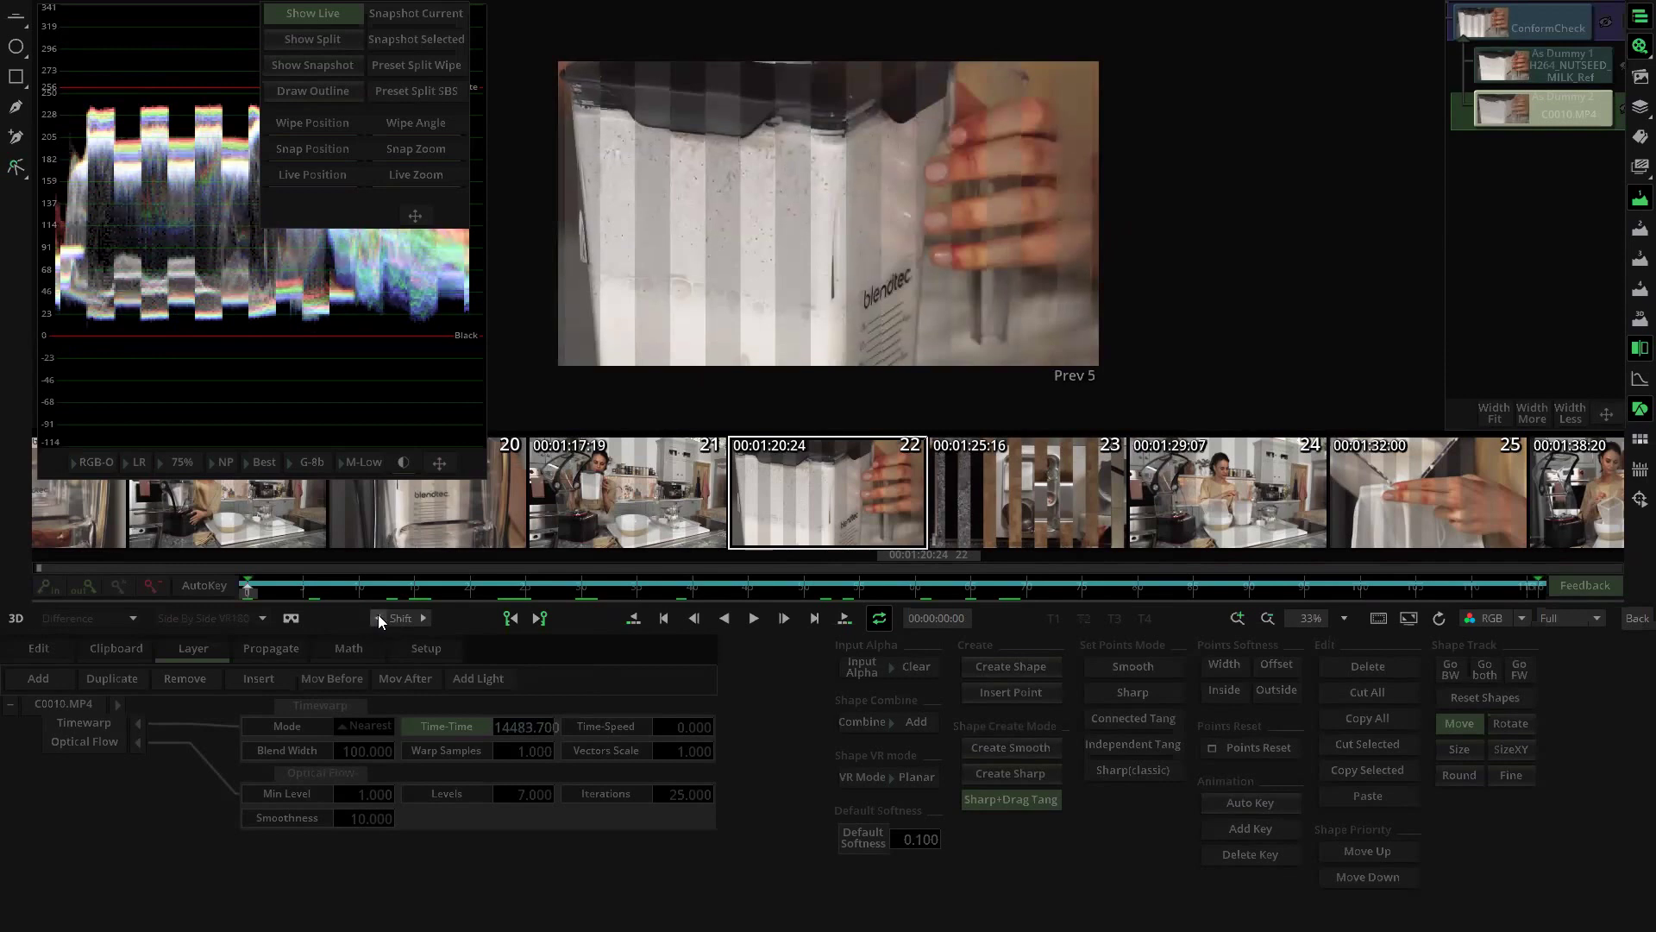
drag(520, 725, 31, 774)
key(ctrl+z)
drag(520, 727, 490, 745)
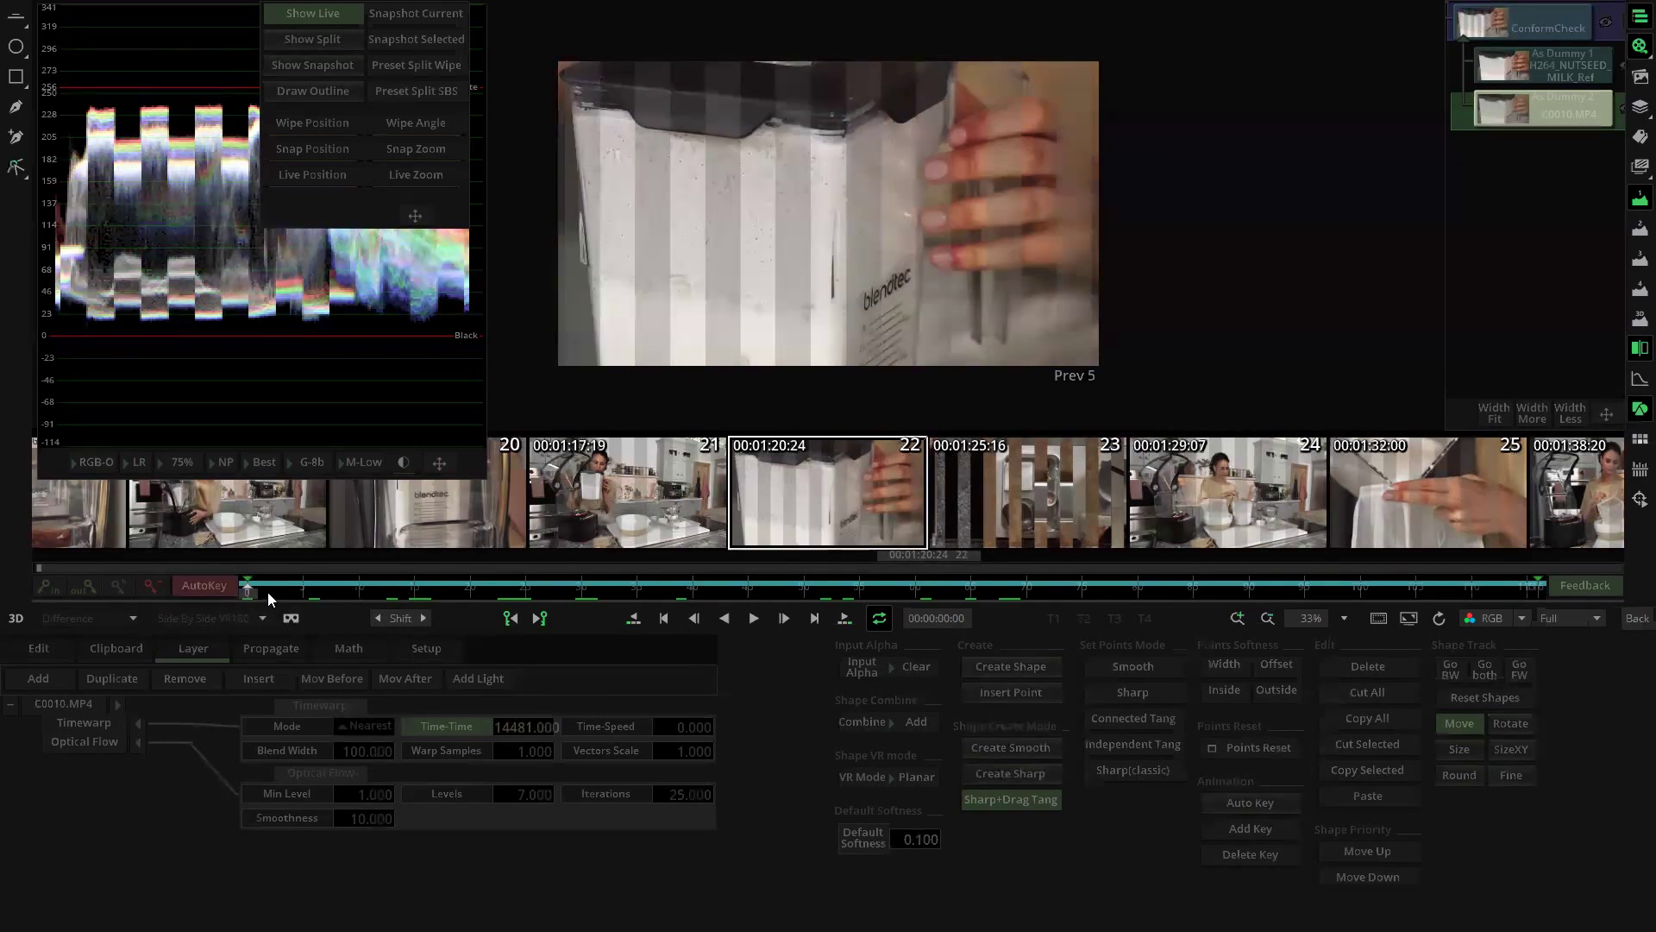
Step: Set the ConformCheck group at 00:01:20:24 to use layer 4 on the timeline and reopen it in the effects editor
click(1636, 618)
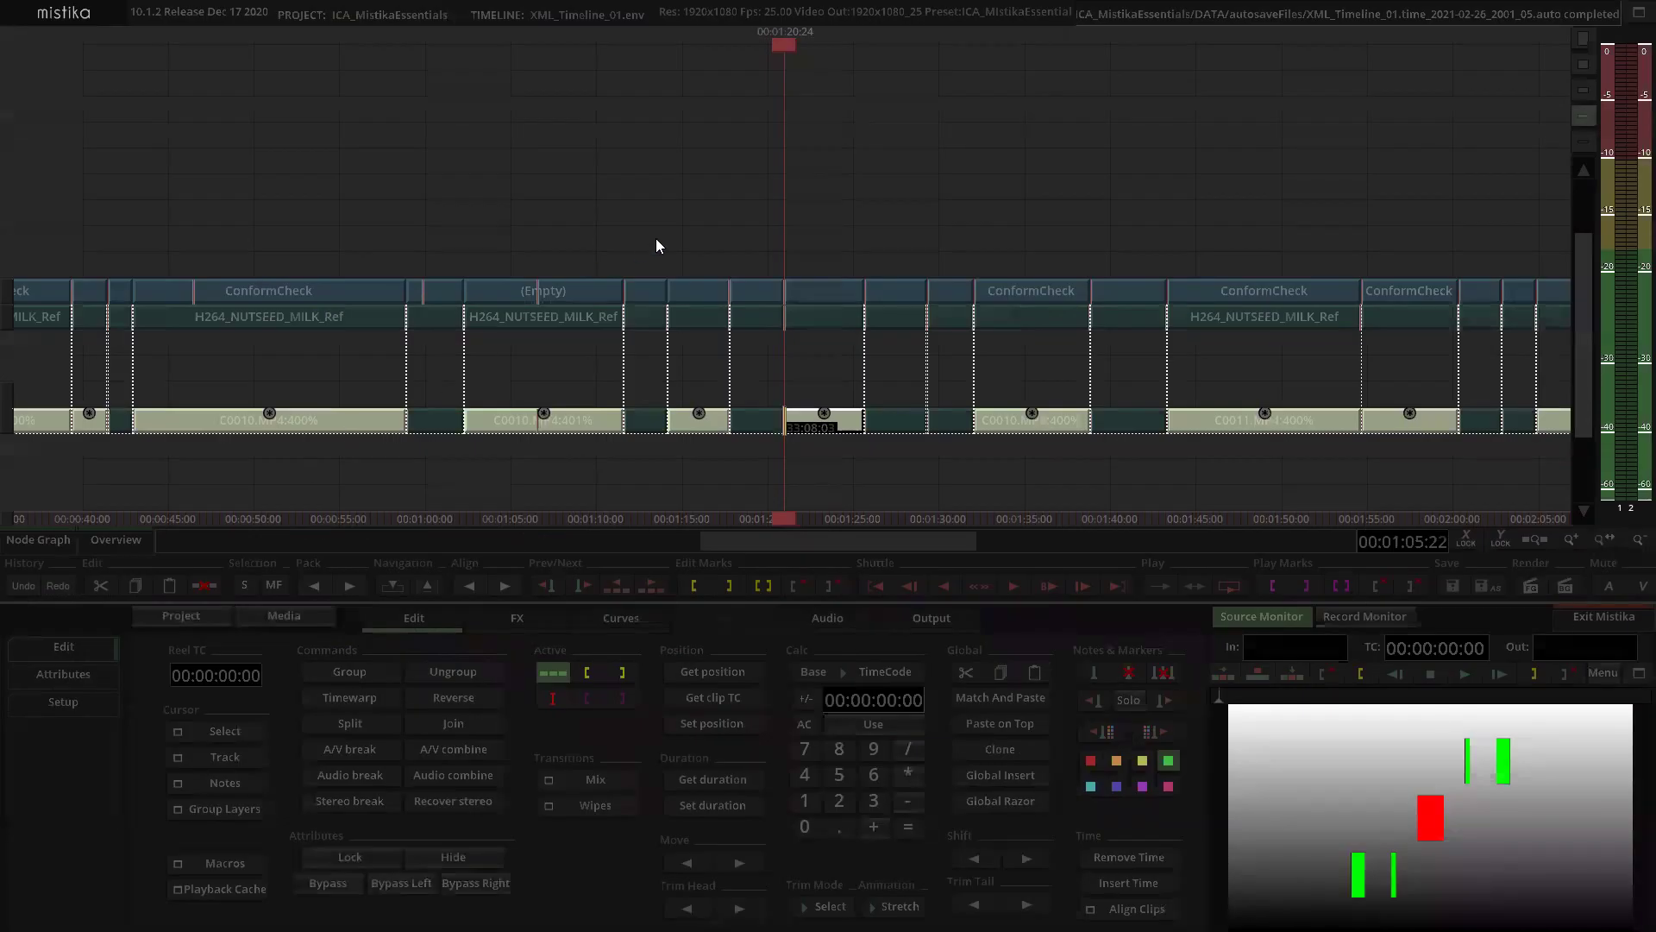
click(799, 289)
click(243, 811)
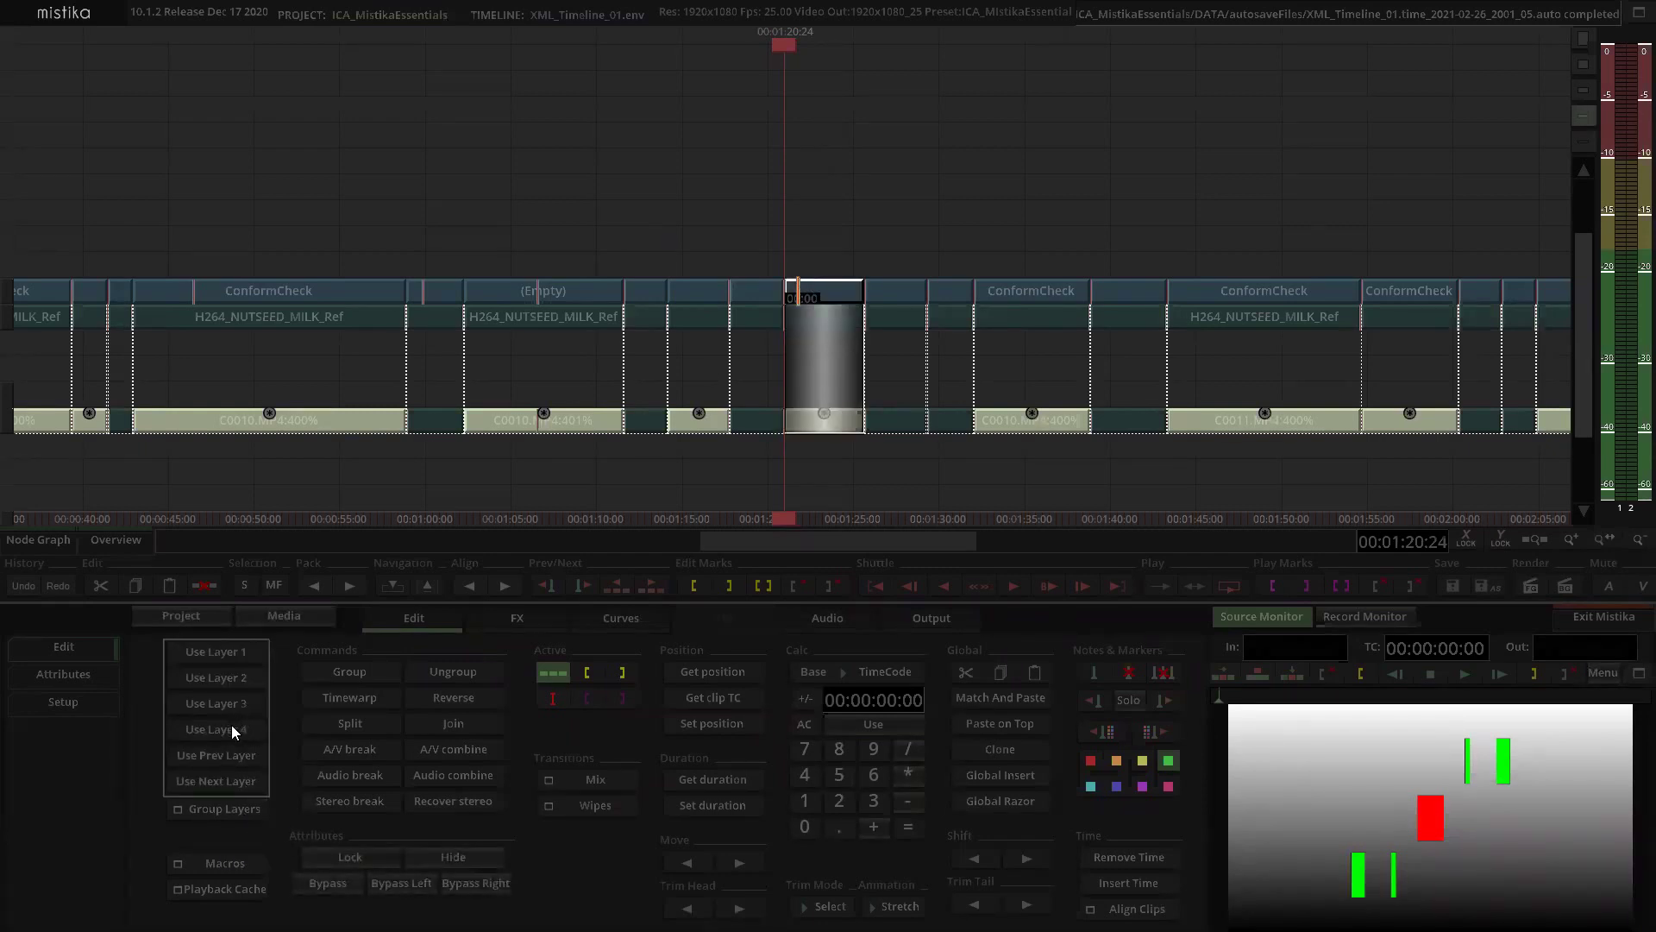
click(232, 726)
click(771, 241)
double_click(819, 297)
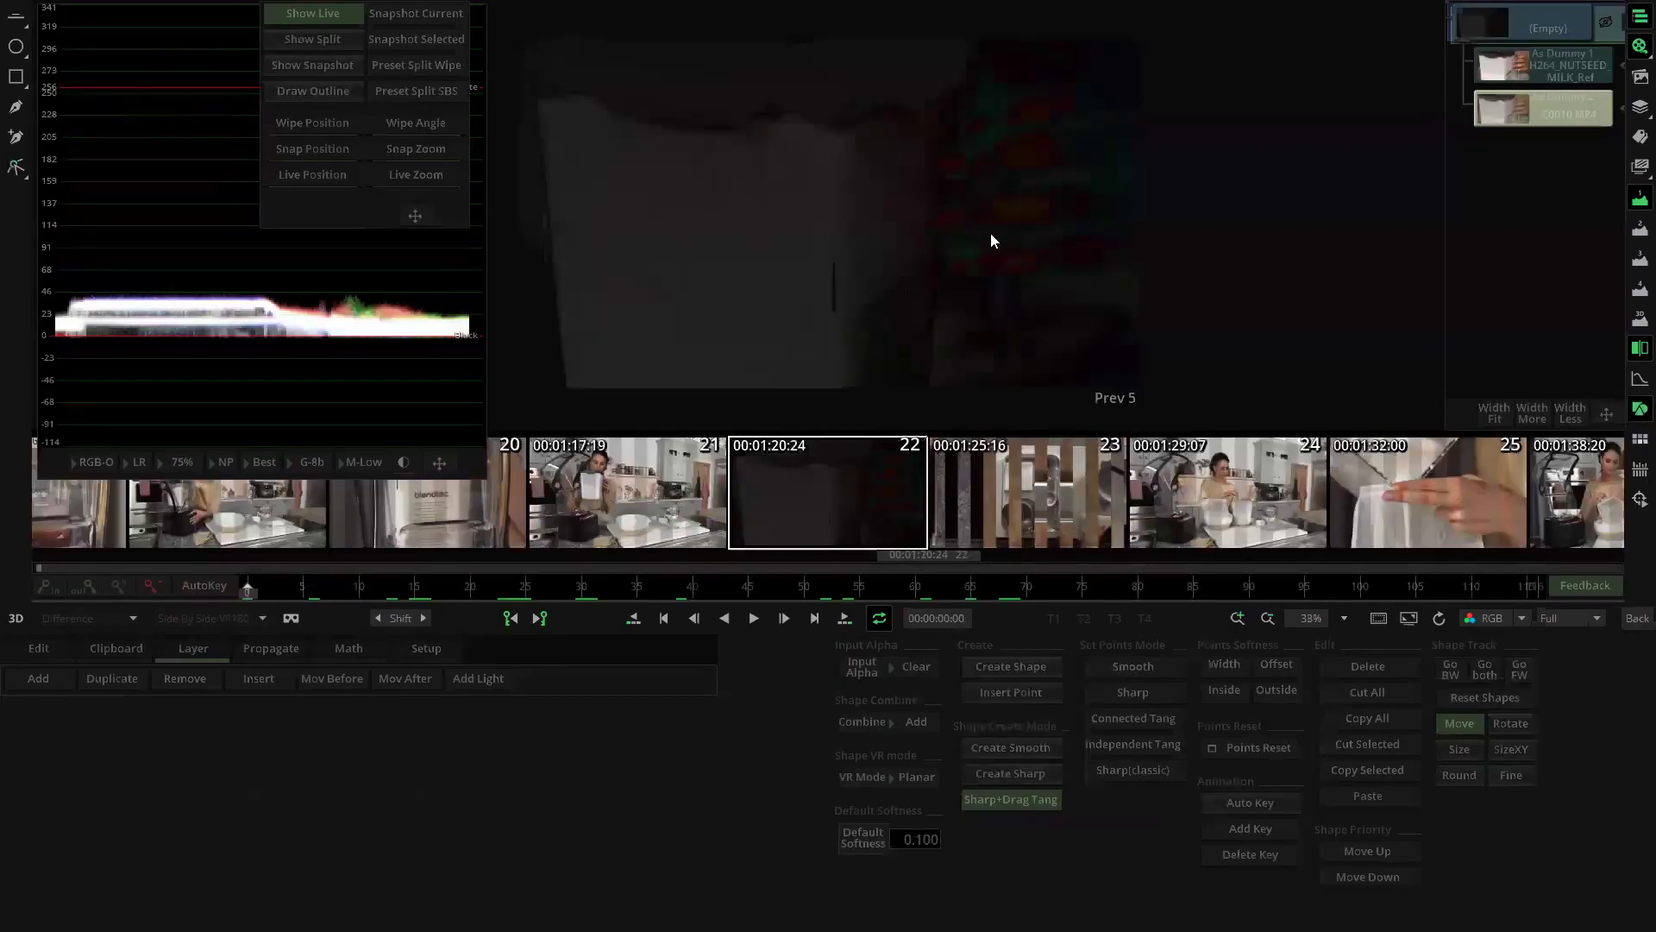
Step: Play the difference comparison and key the C0010.MP4 Time-Time to 14825.467 at 00:00:03:11
key(space)
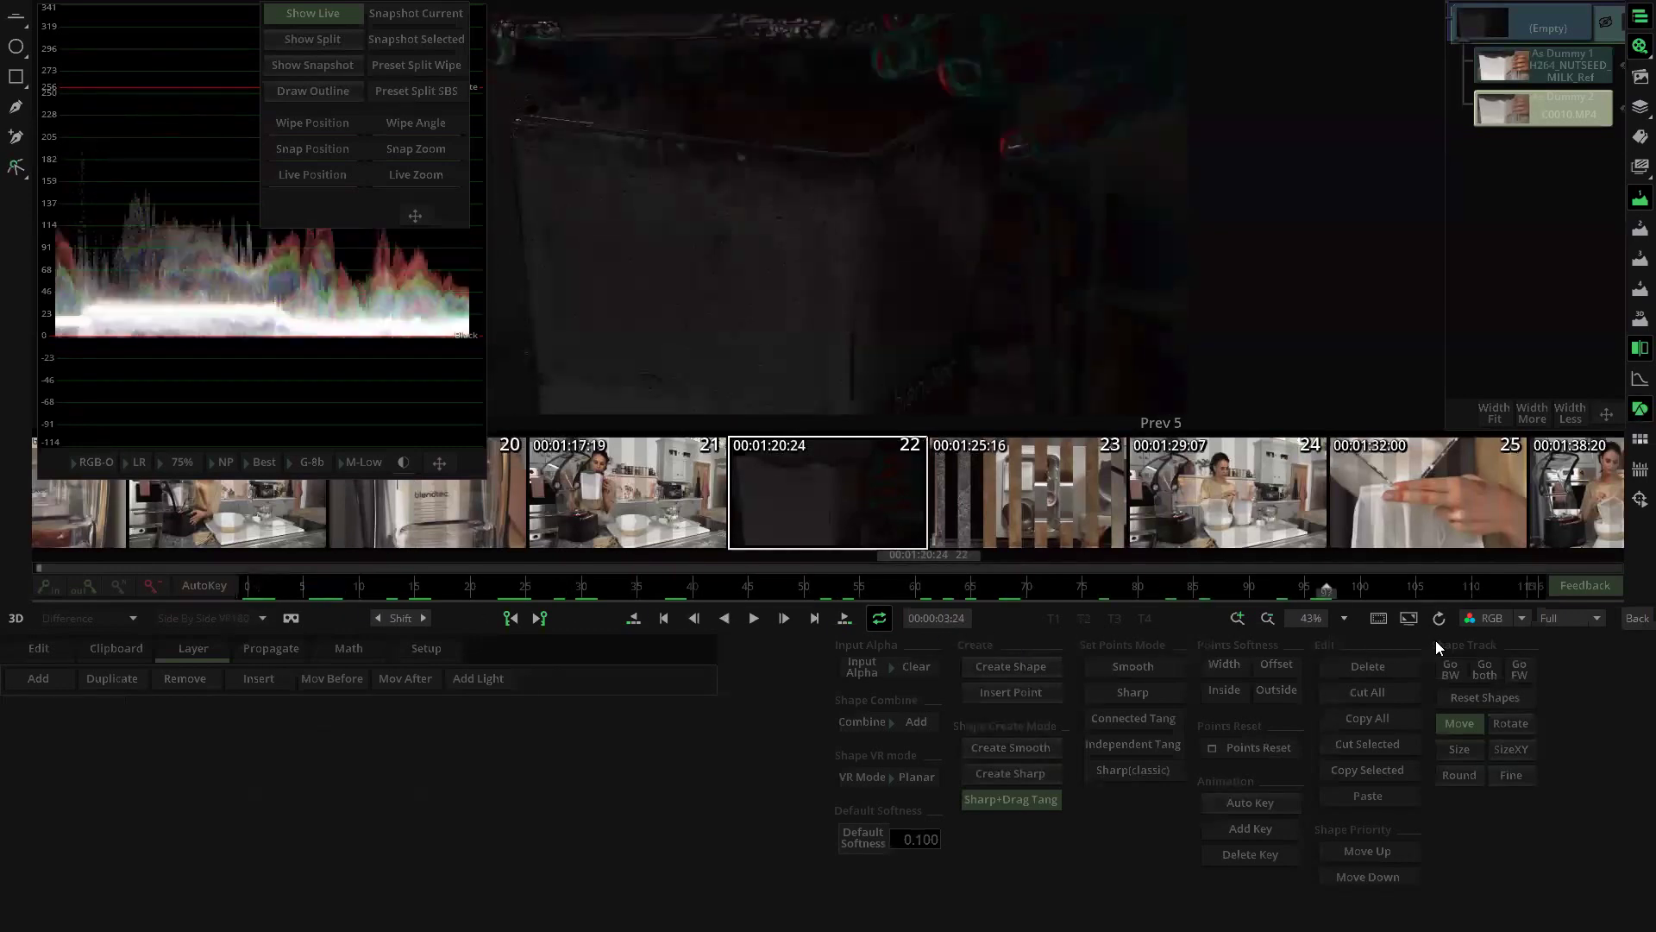
click(1053, 588)
drag(1053, 588, 1200, 601)
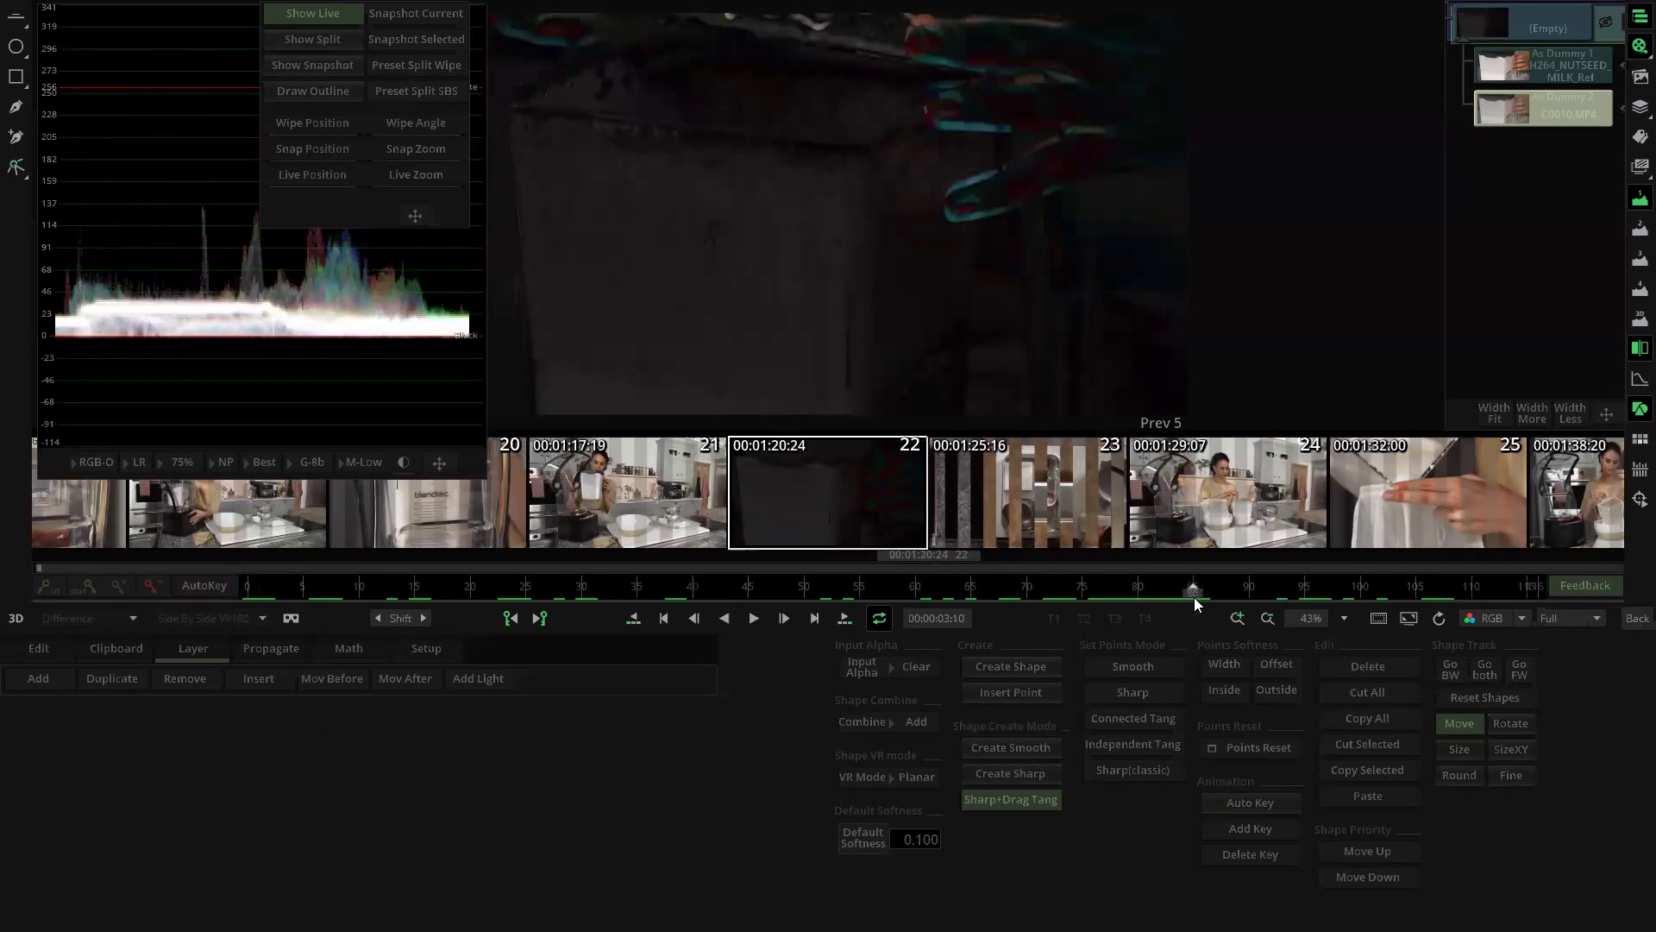
click(1544, 110)
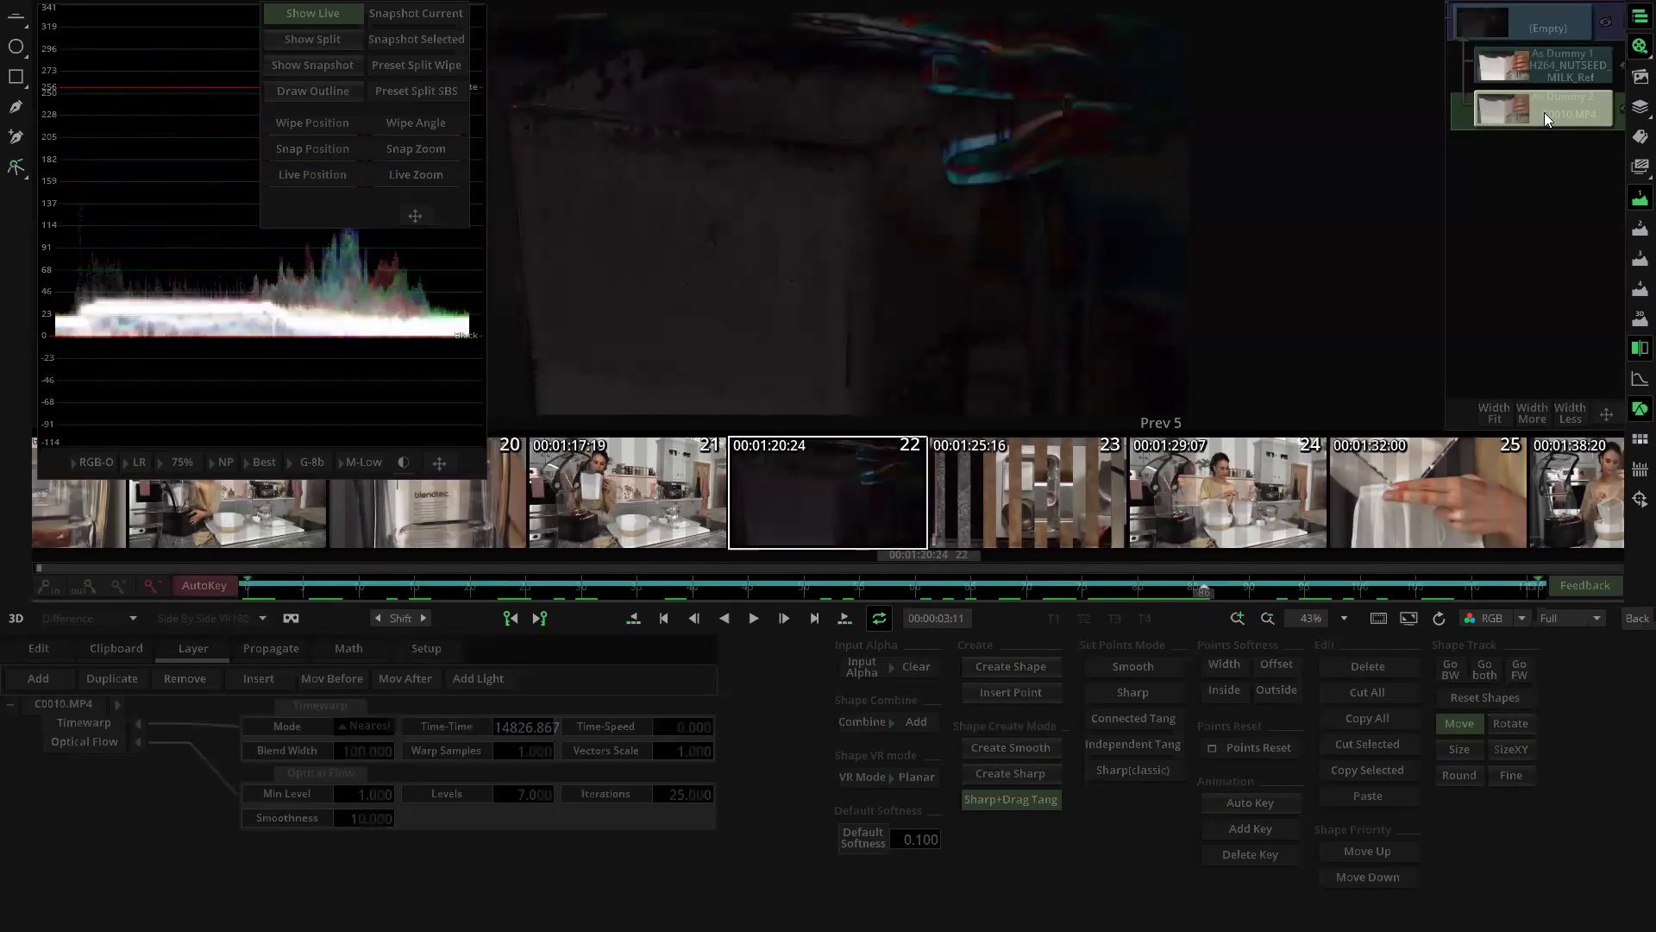
drag(533, 724, 569, 865)
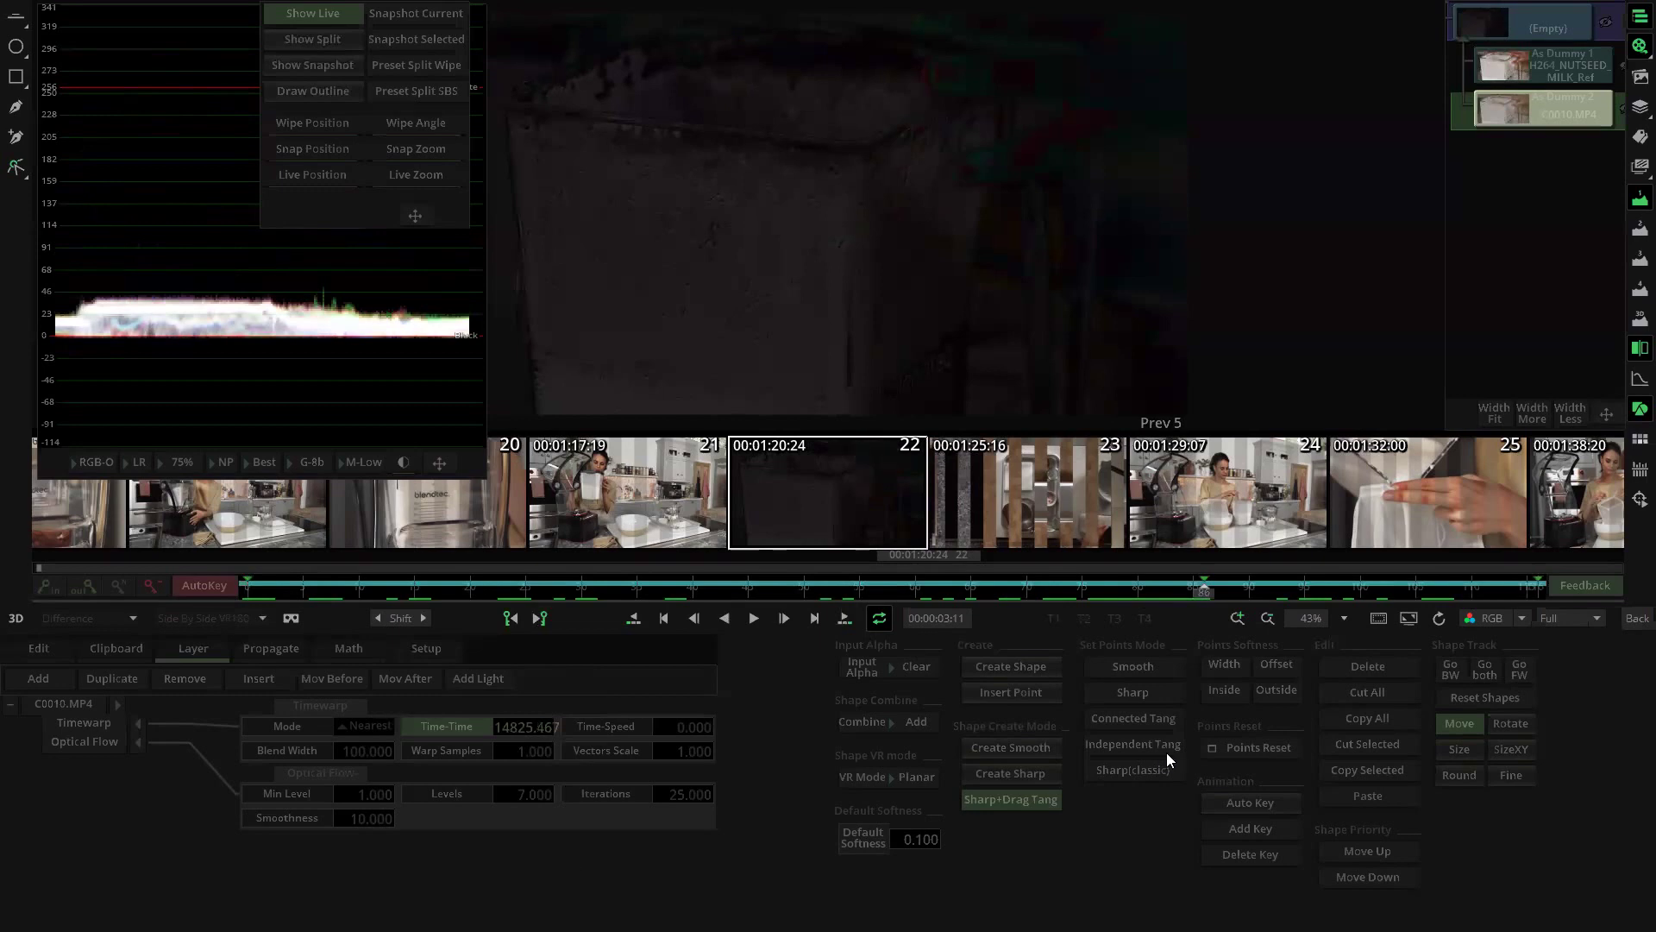
Step: Key the C0010.MP4 Time-Time to 14665.337 at 00:00:01:21, adjust it at 00:00:04:11 and scrub back to the clip start
drag(1201, 590, 759, 592)
drag(523, 726, 518, 660)
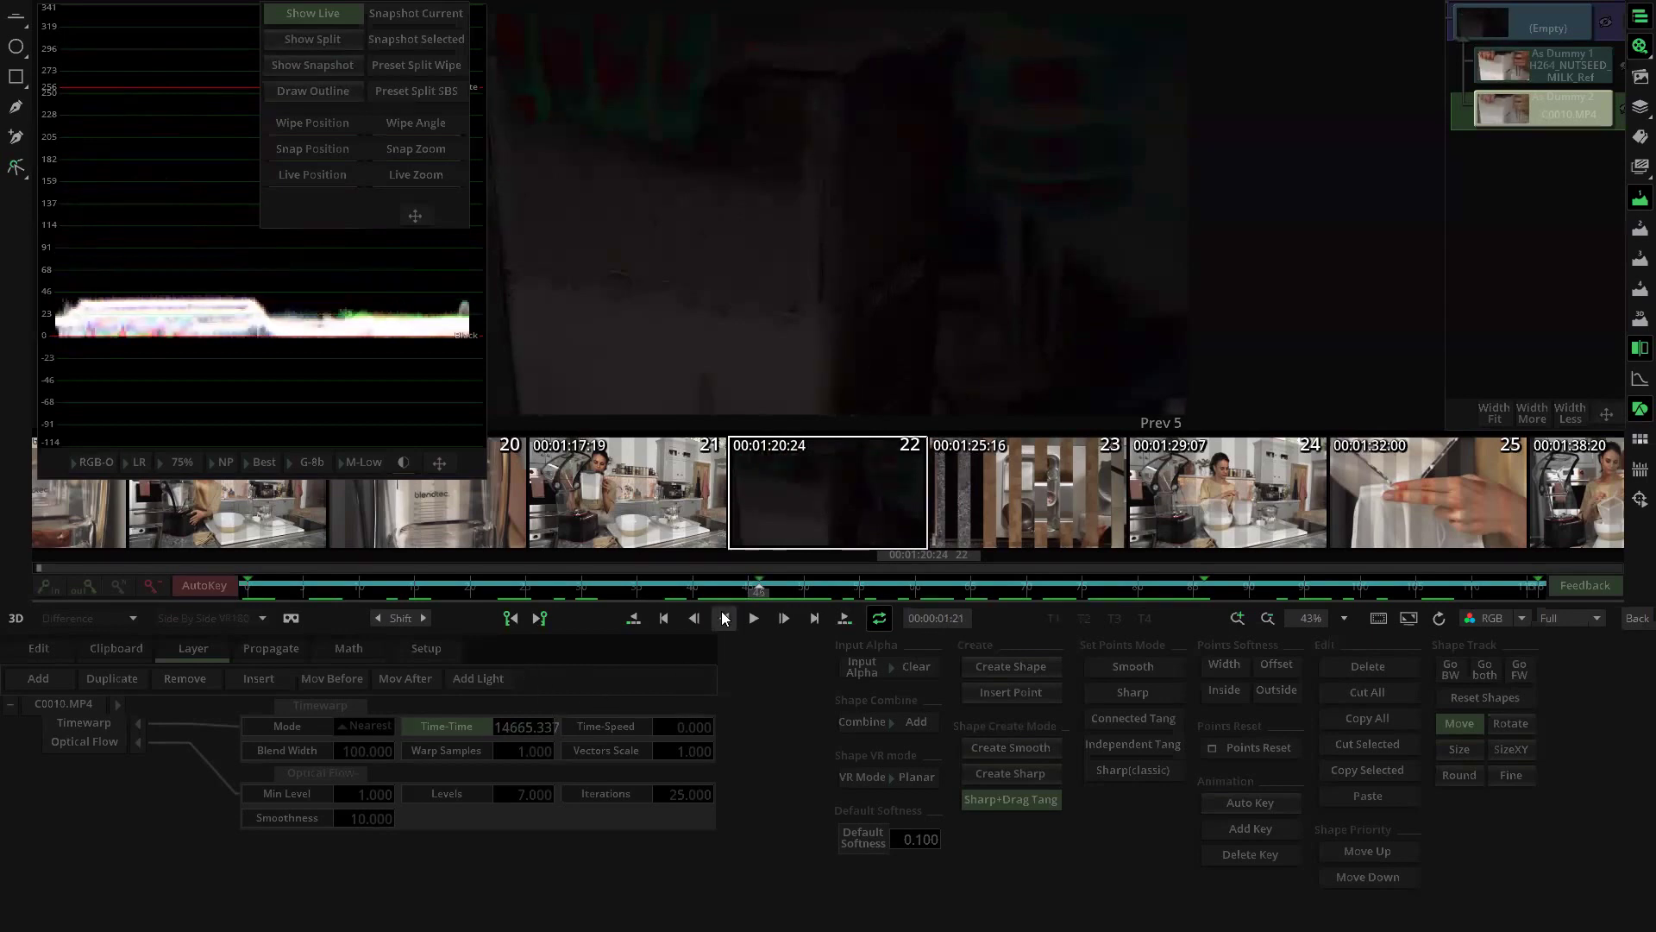
drag(757, 591, 345, 599)
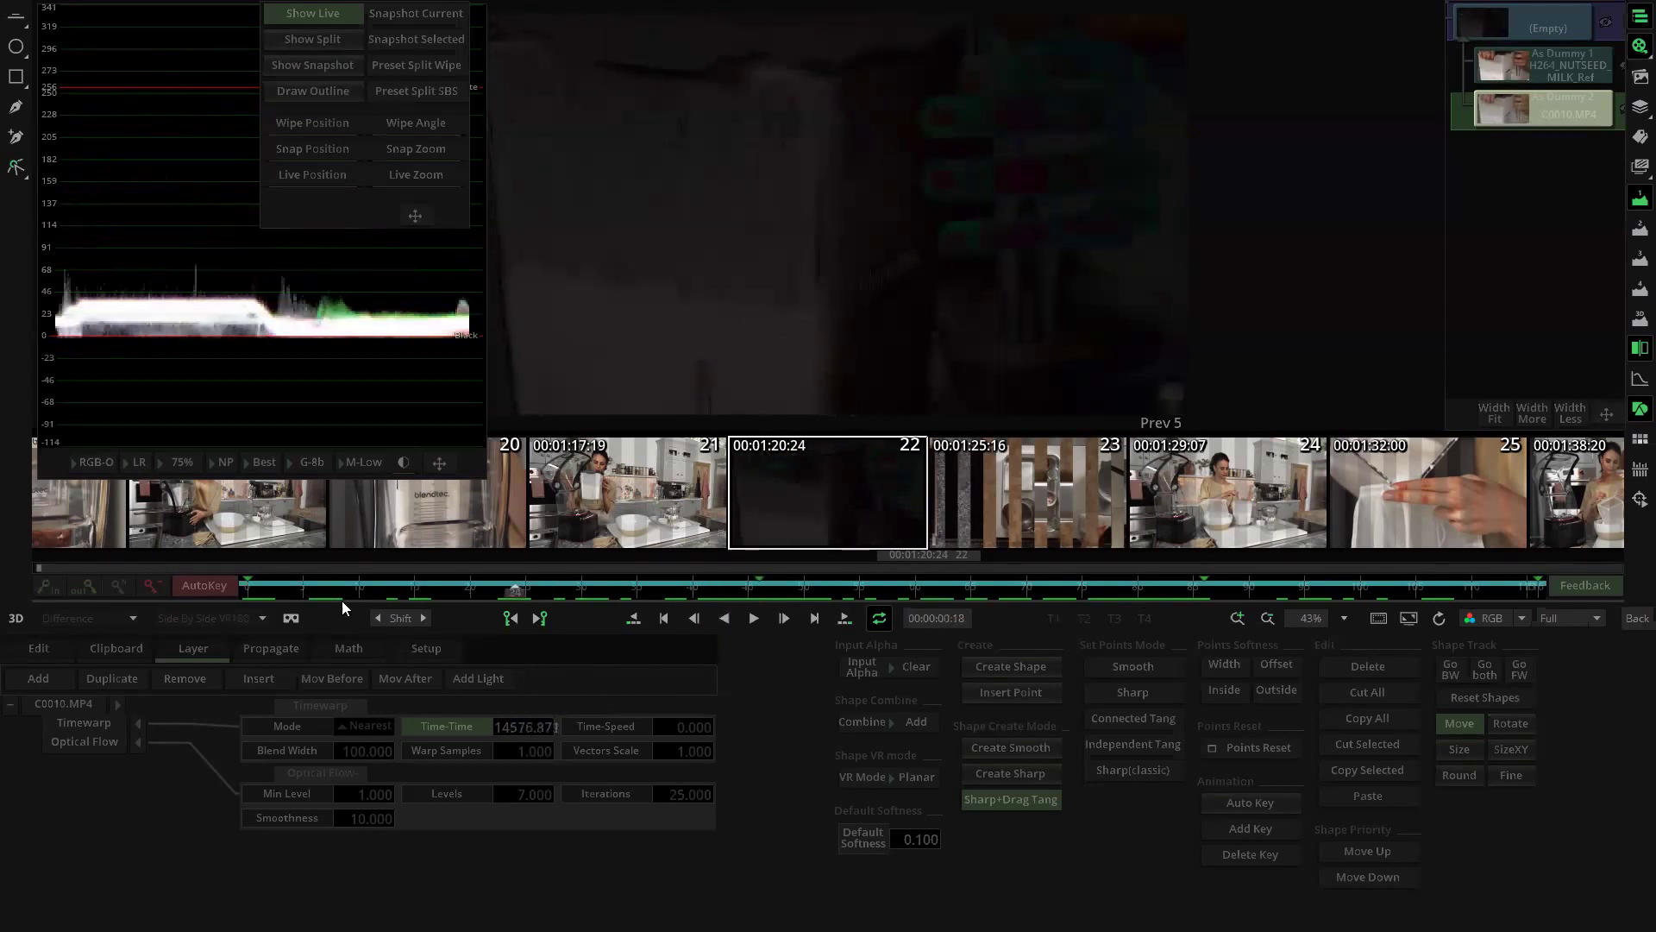
drag(225, 610, 722, 612)
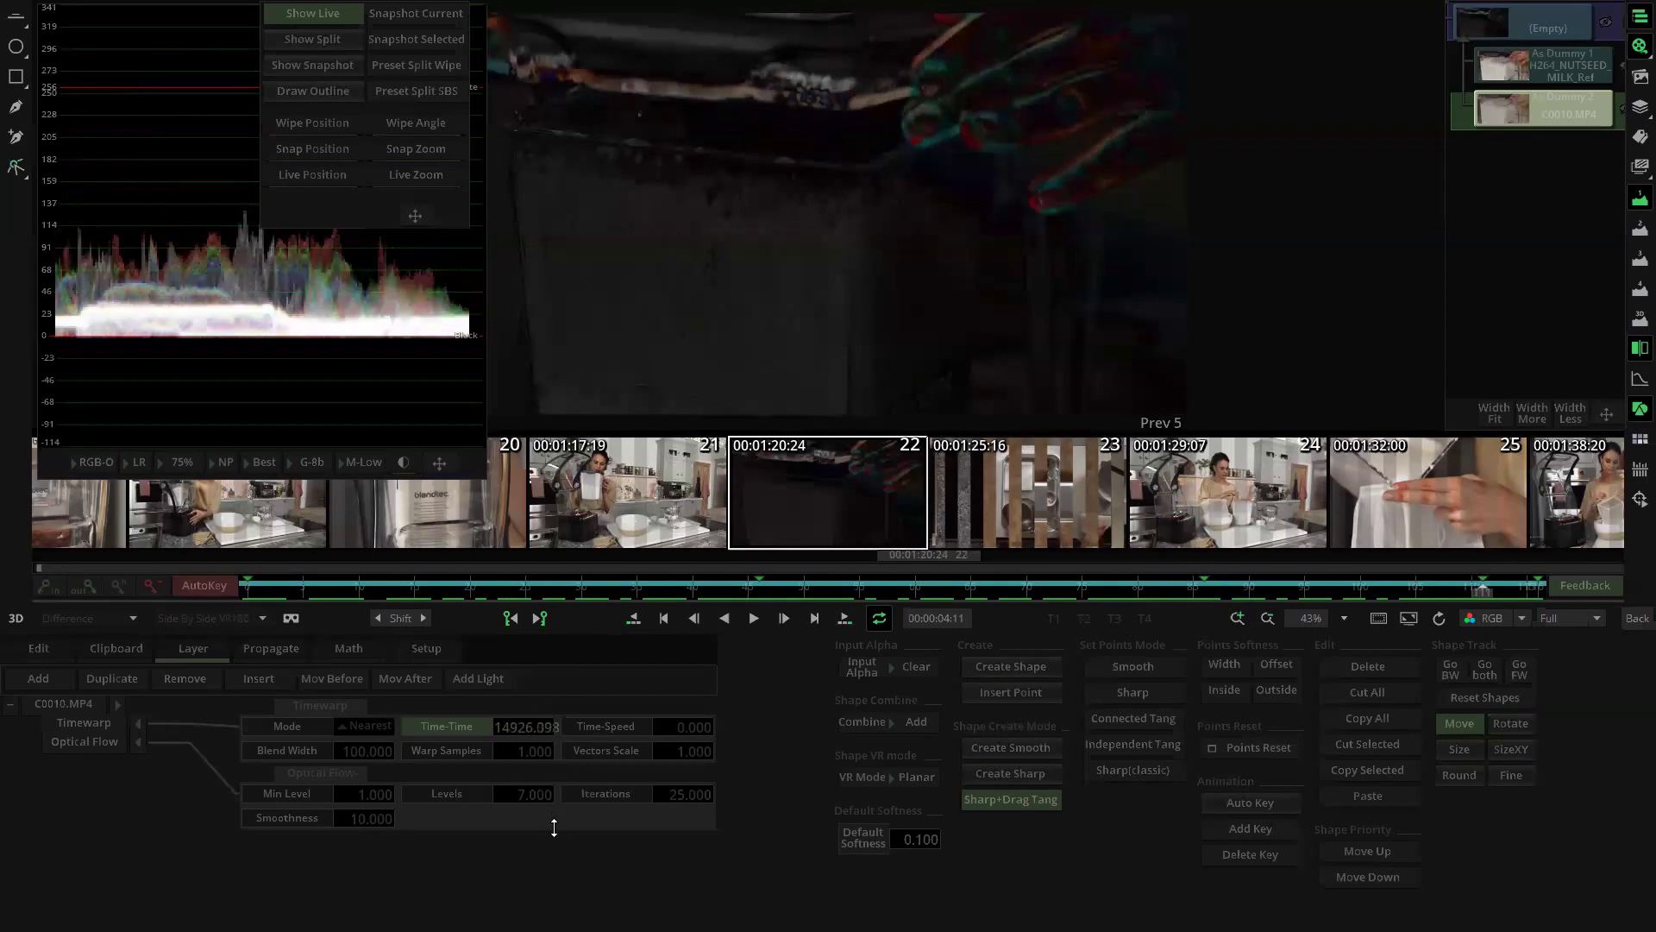
drag(1477, 588, 196, 636)
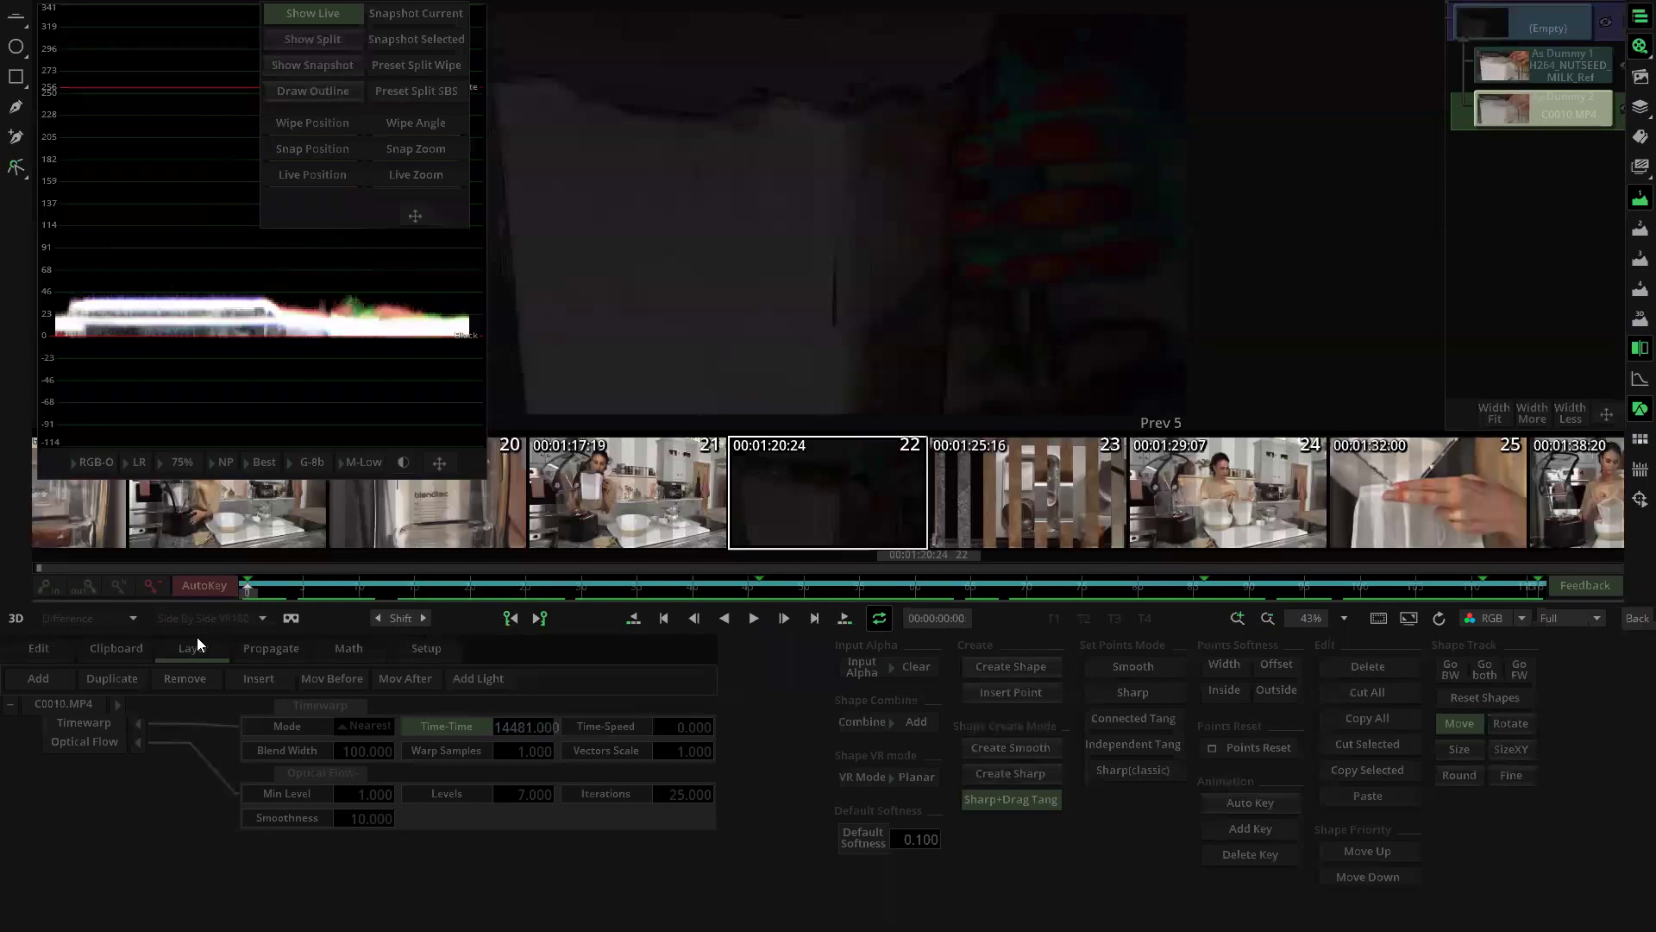
Step: Close the effects editor, select the ConformCheck group at 00:01:20:24 on the timeline and clear the selection
click(1636, 618)
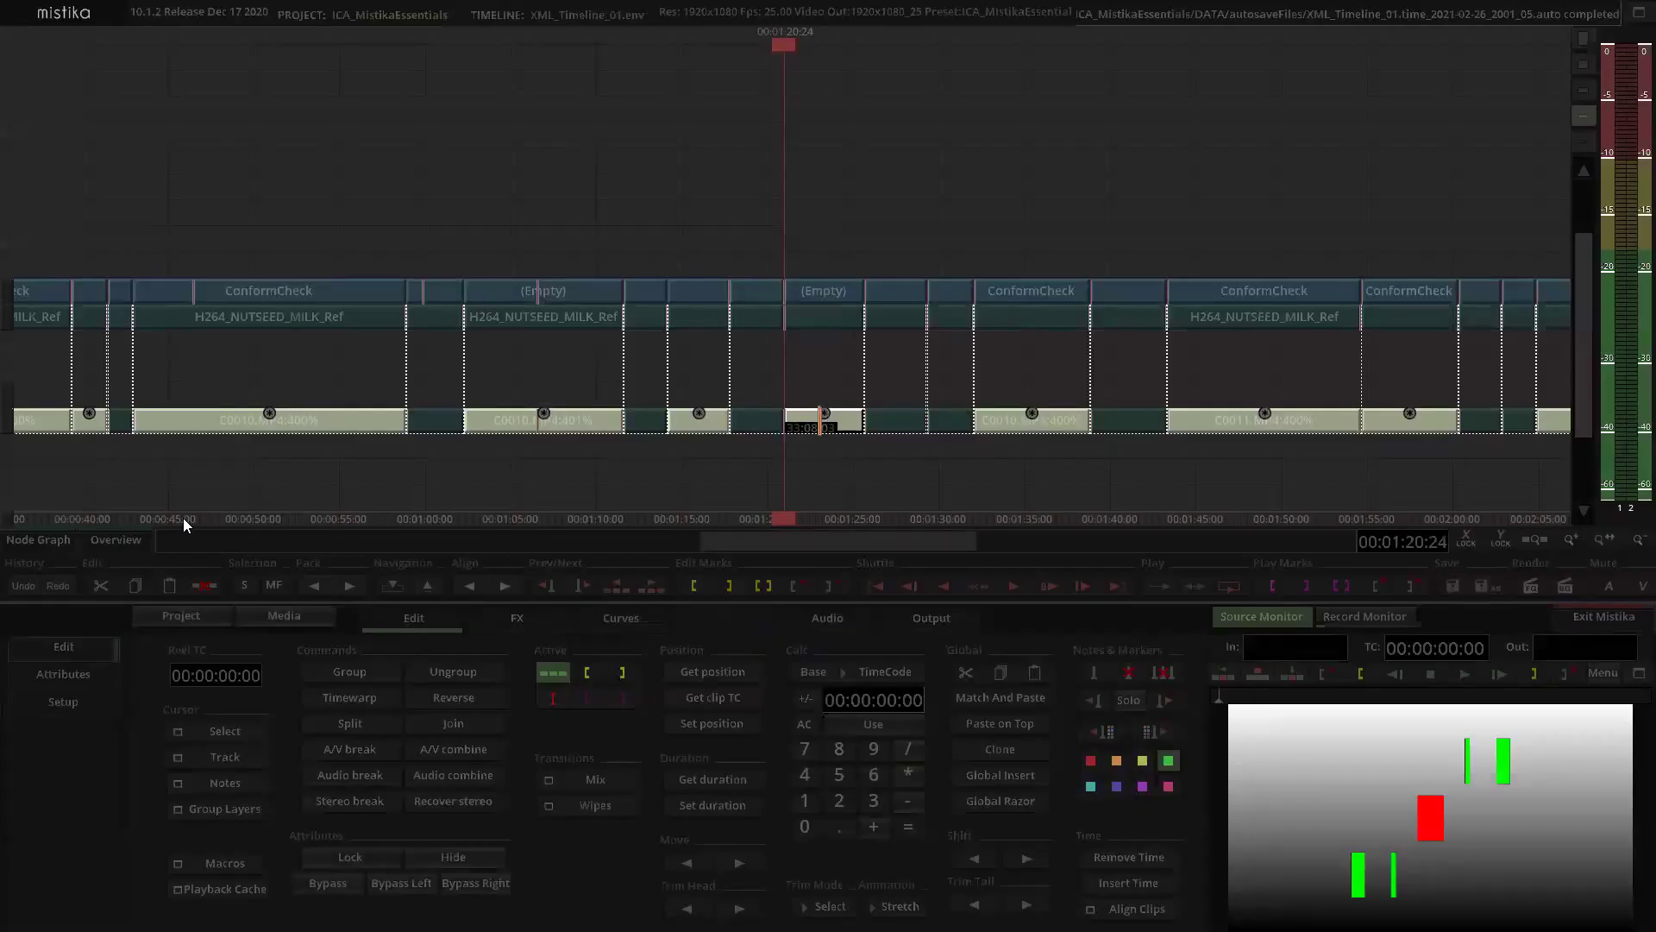
click(832, 291)
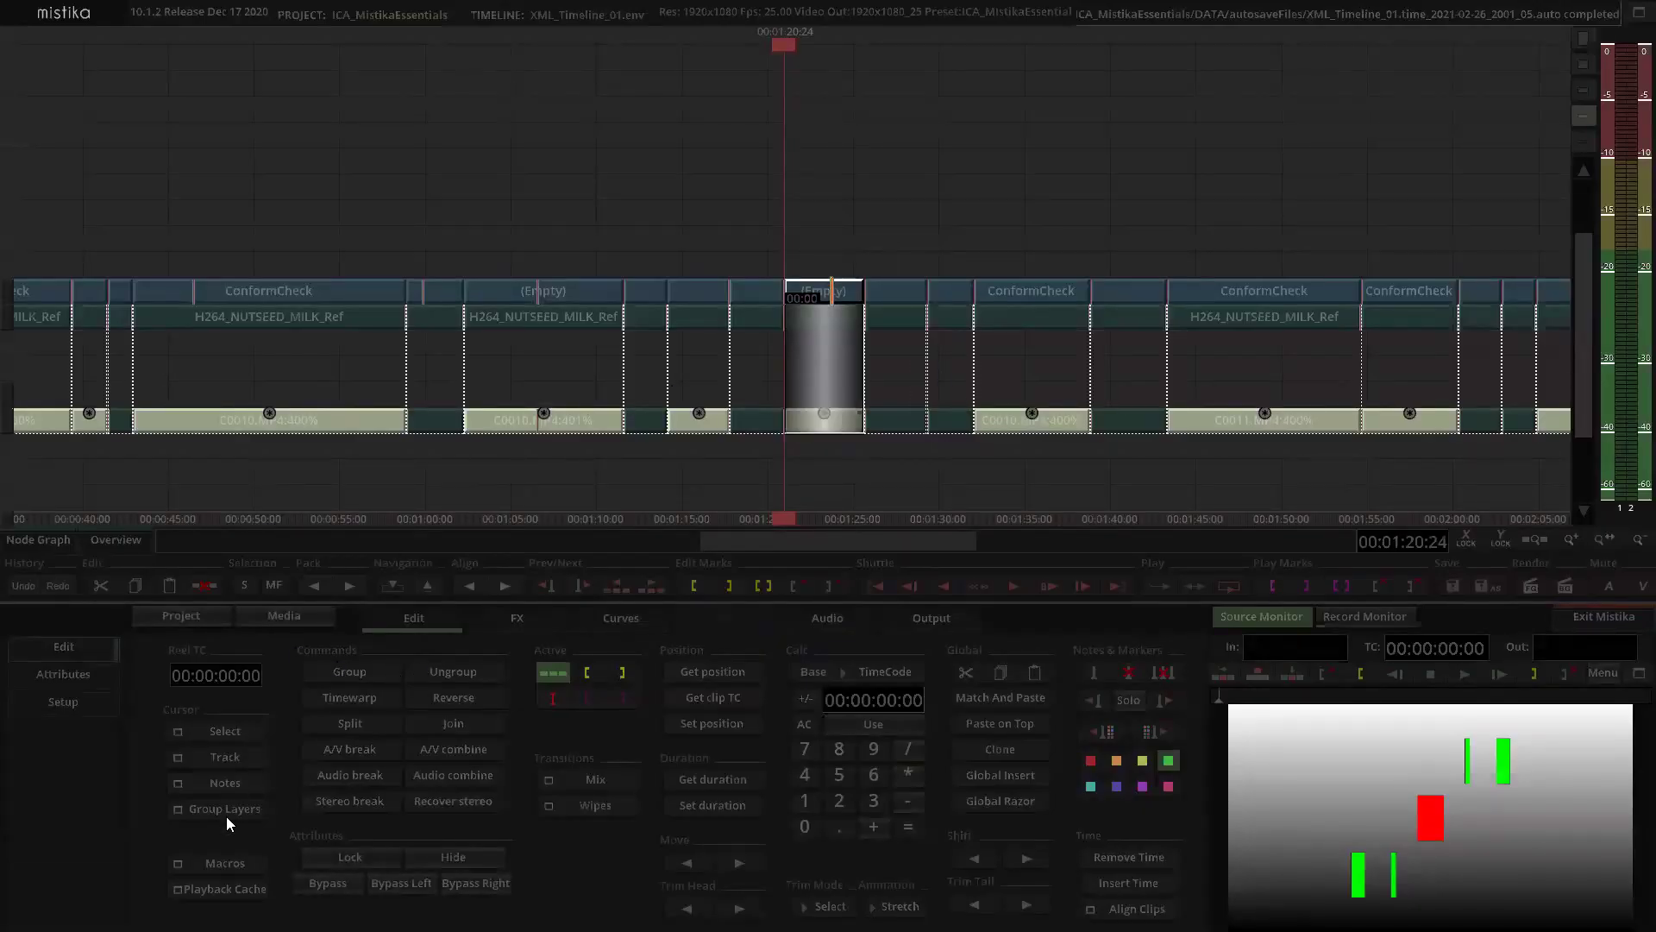
scroll(993, 277, down, 1)
scroll(983, 268, down, 2)
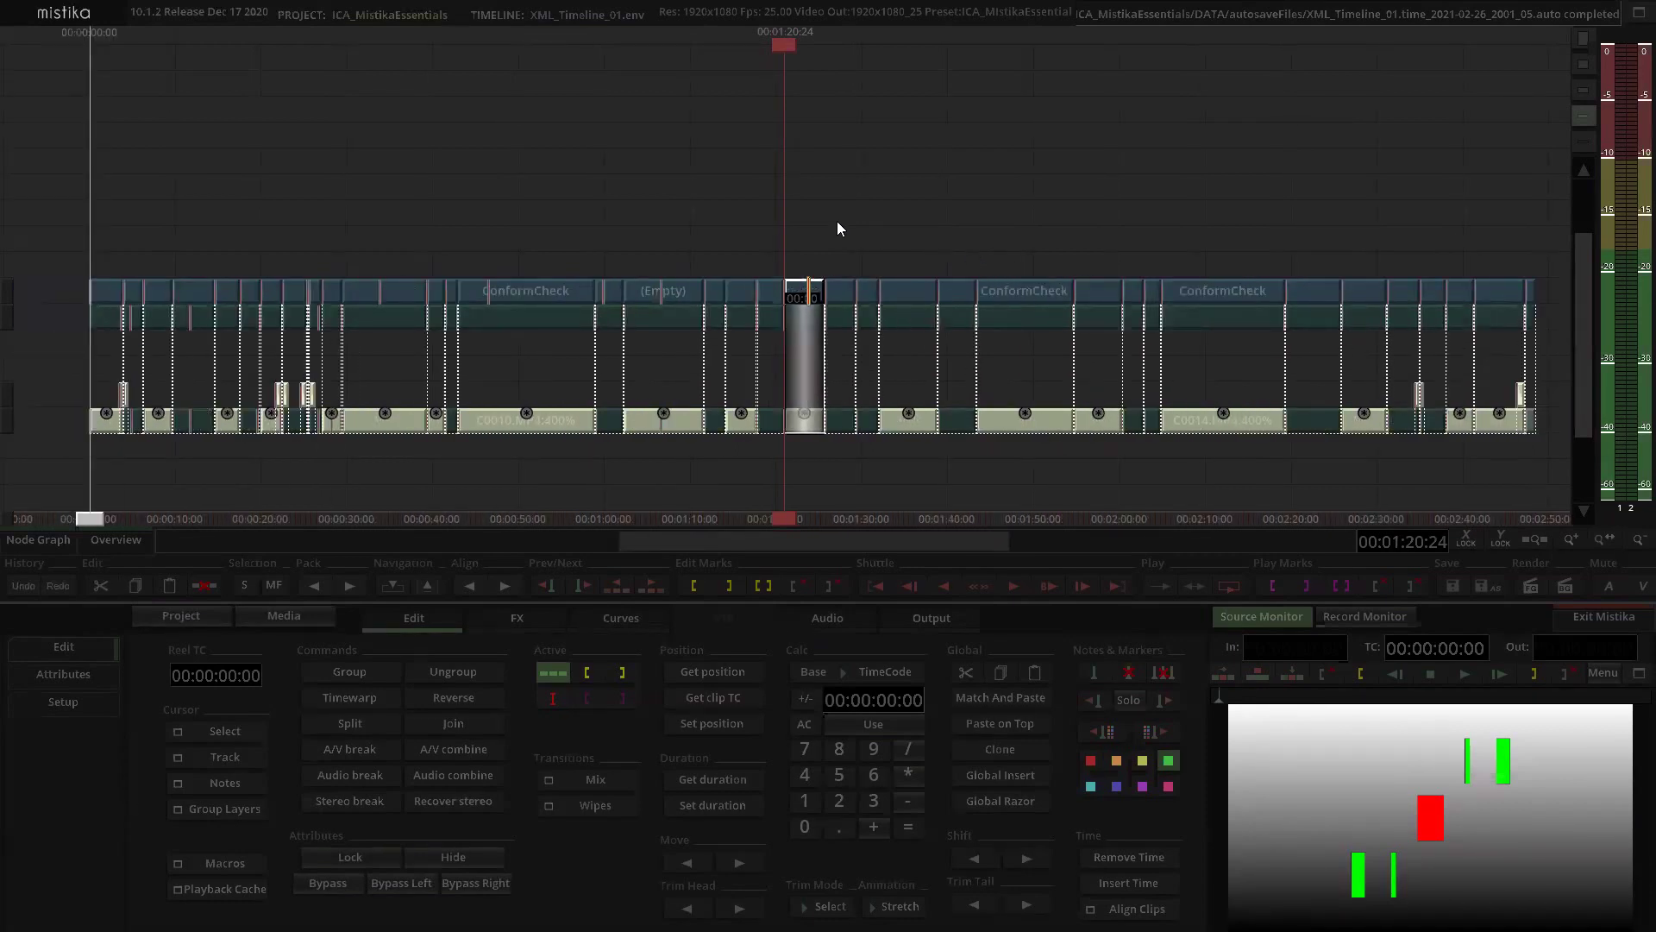
scroll(832, 222, down, 2)
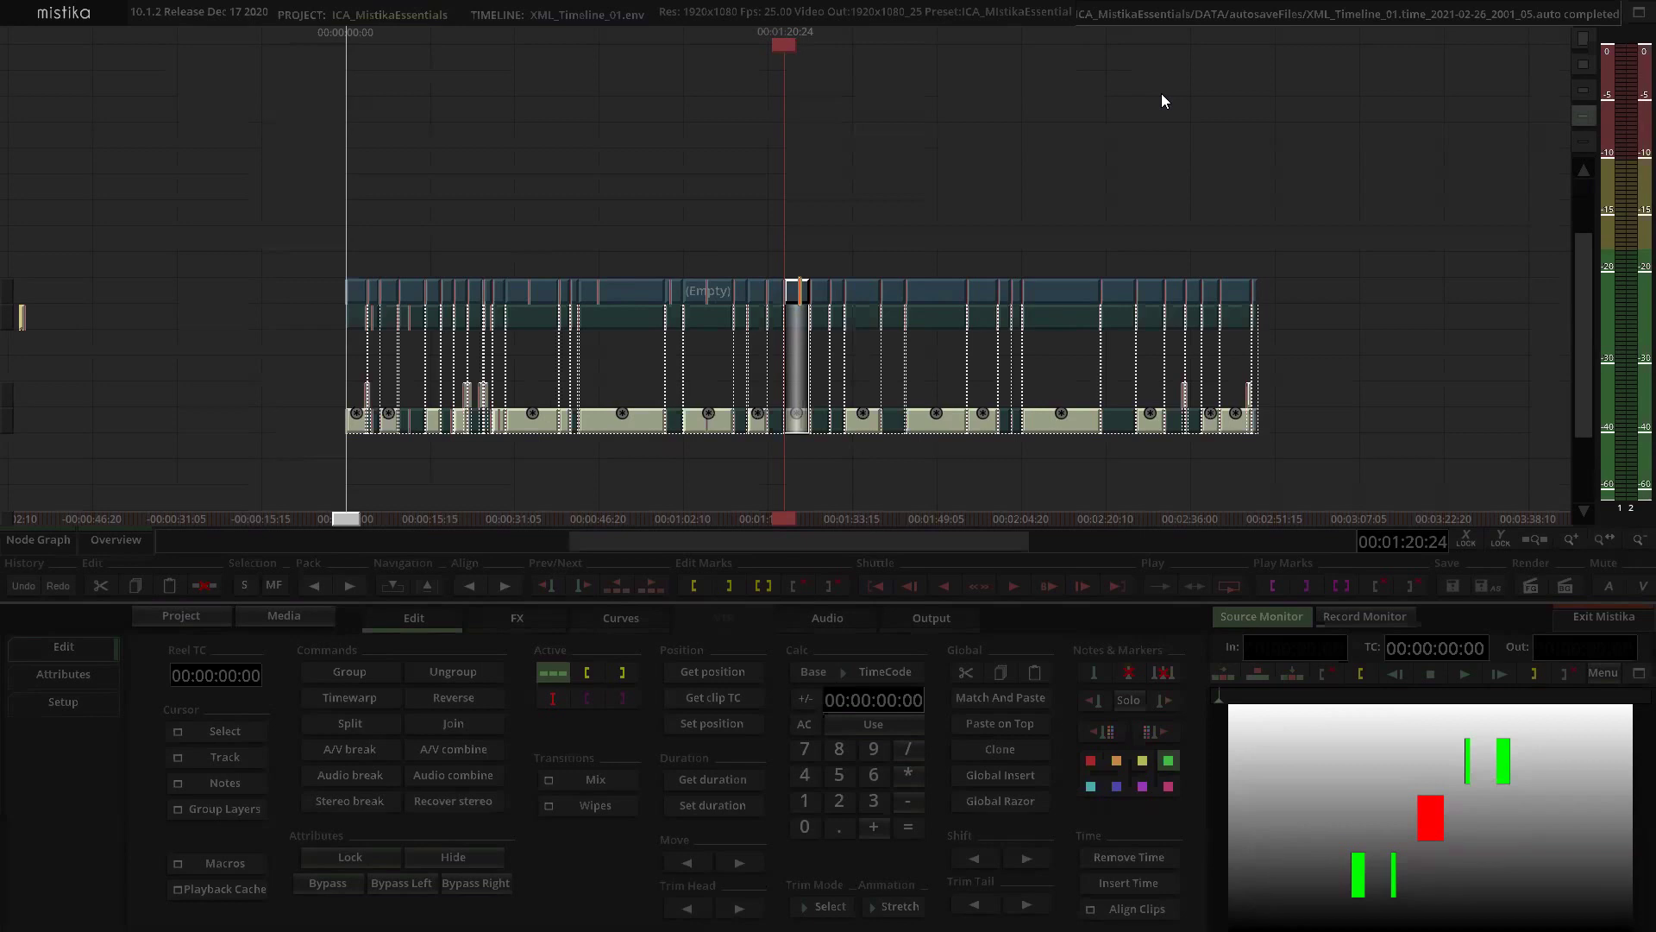
click(894, 211)
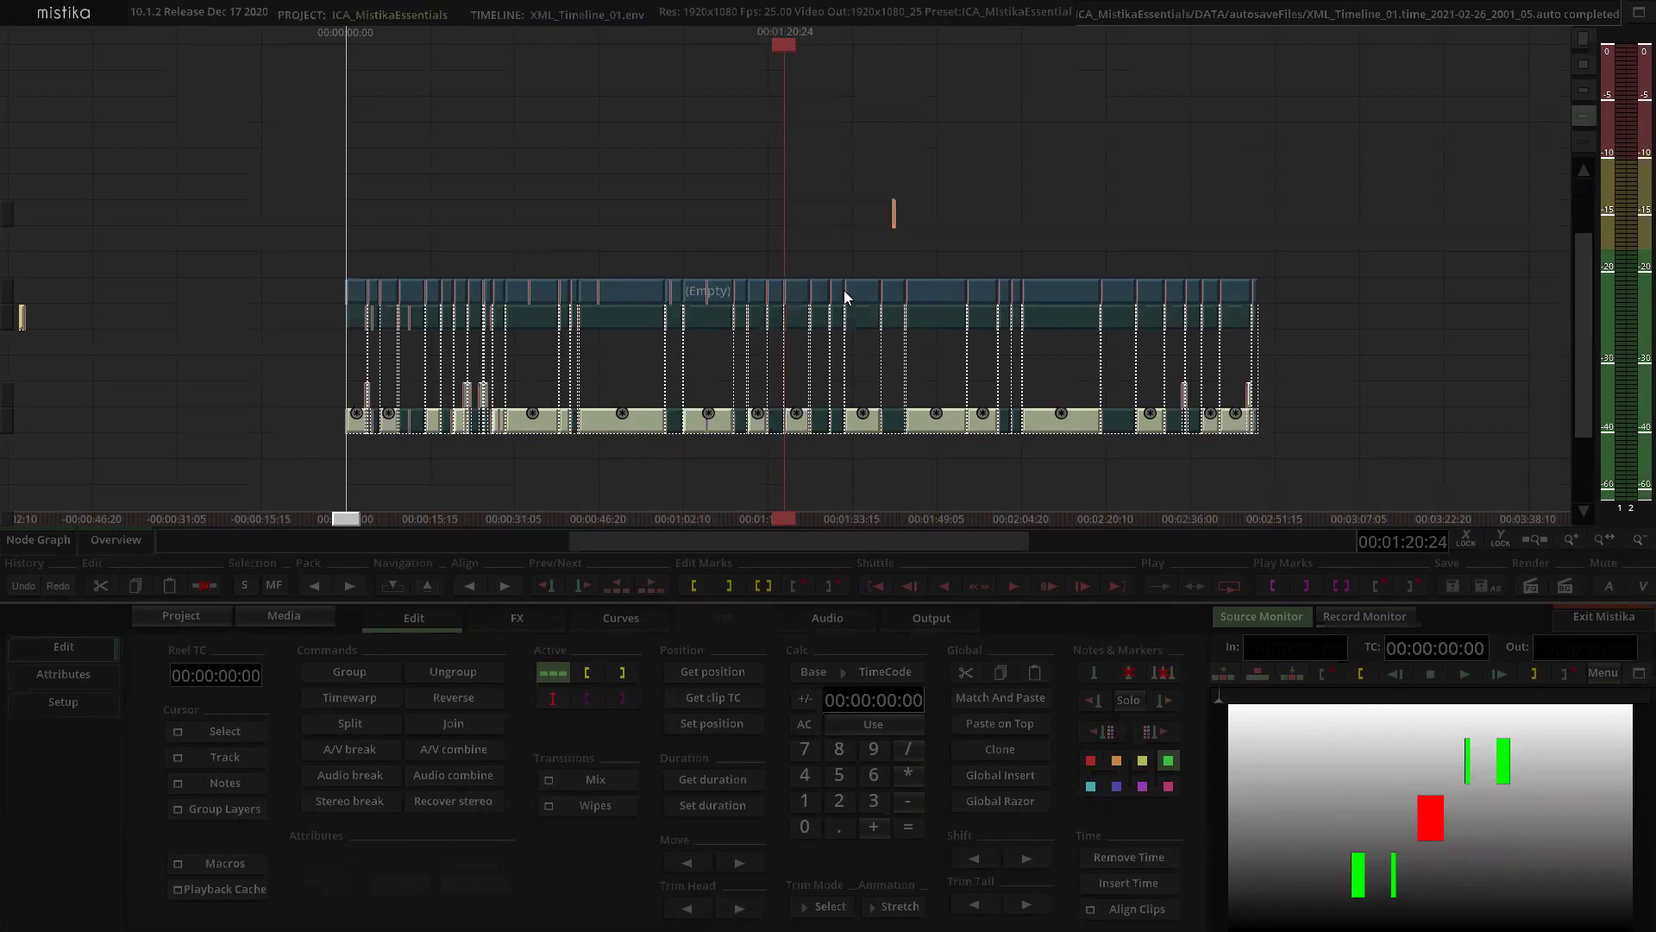
click(917, 220)
scroll(823, 202, up, 3)
scroll(823, 202, down, 4)
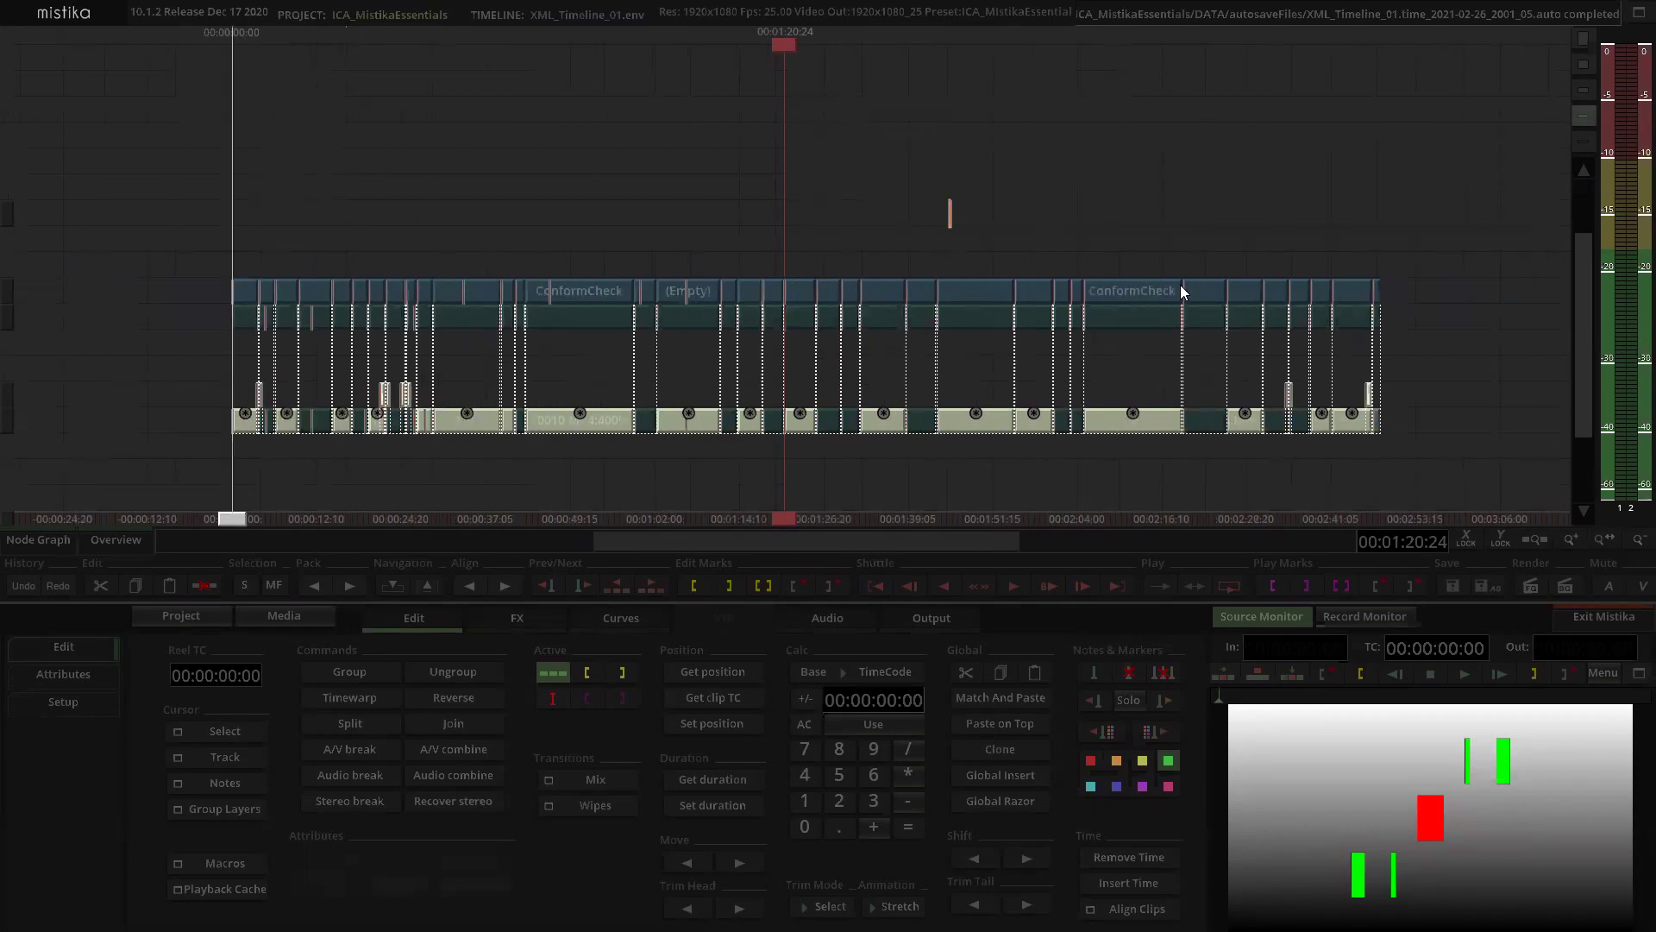
scroll(869, 326, up, 6)
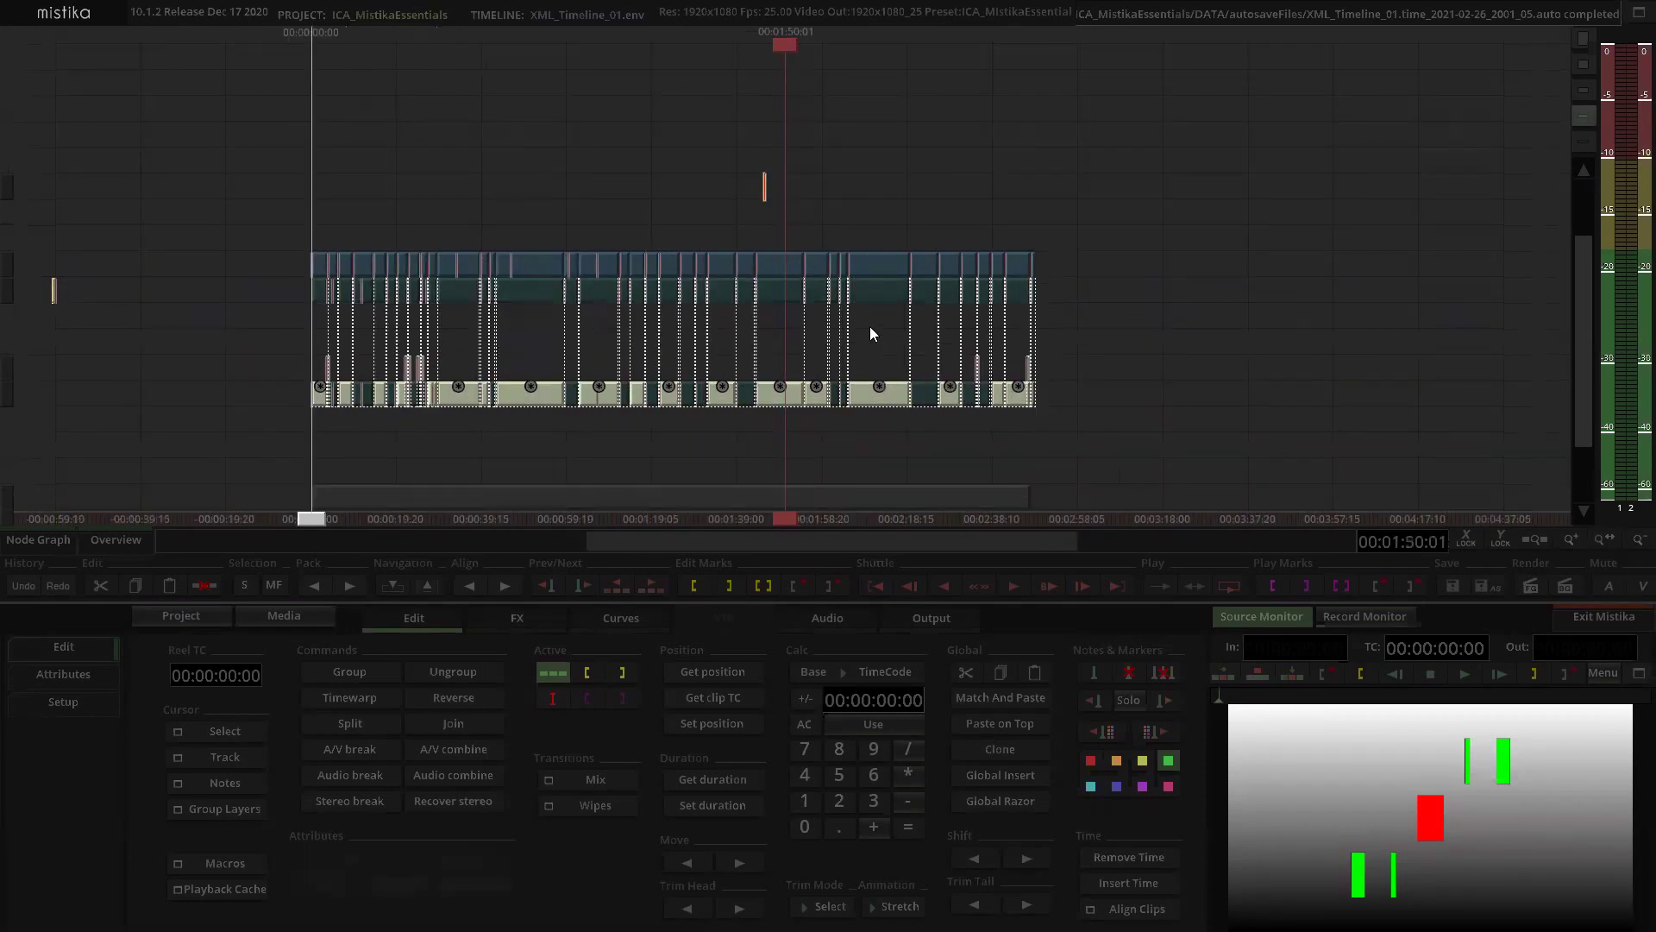
click(835, 293)
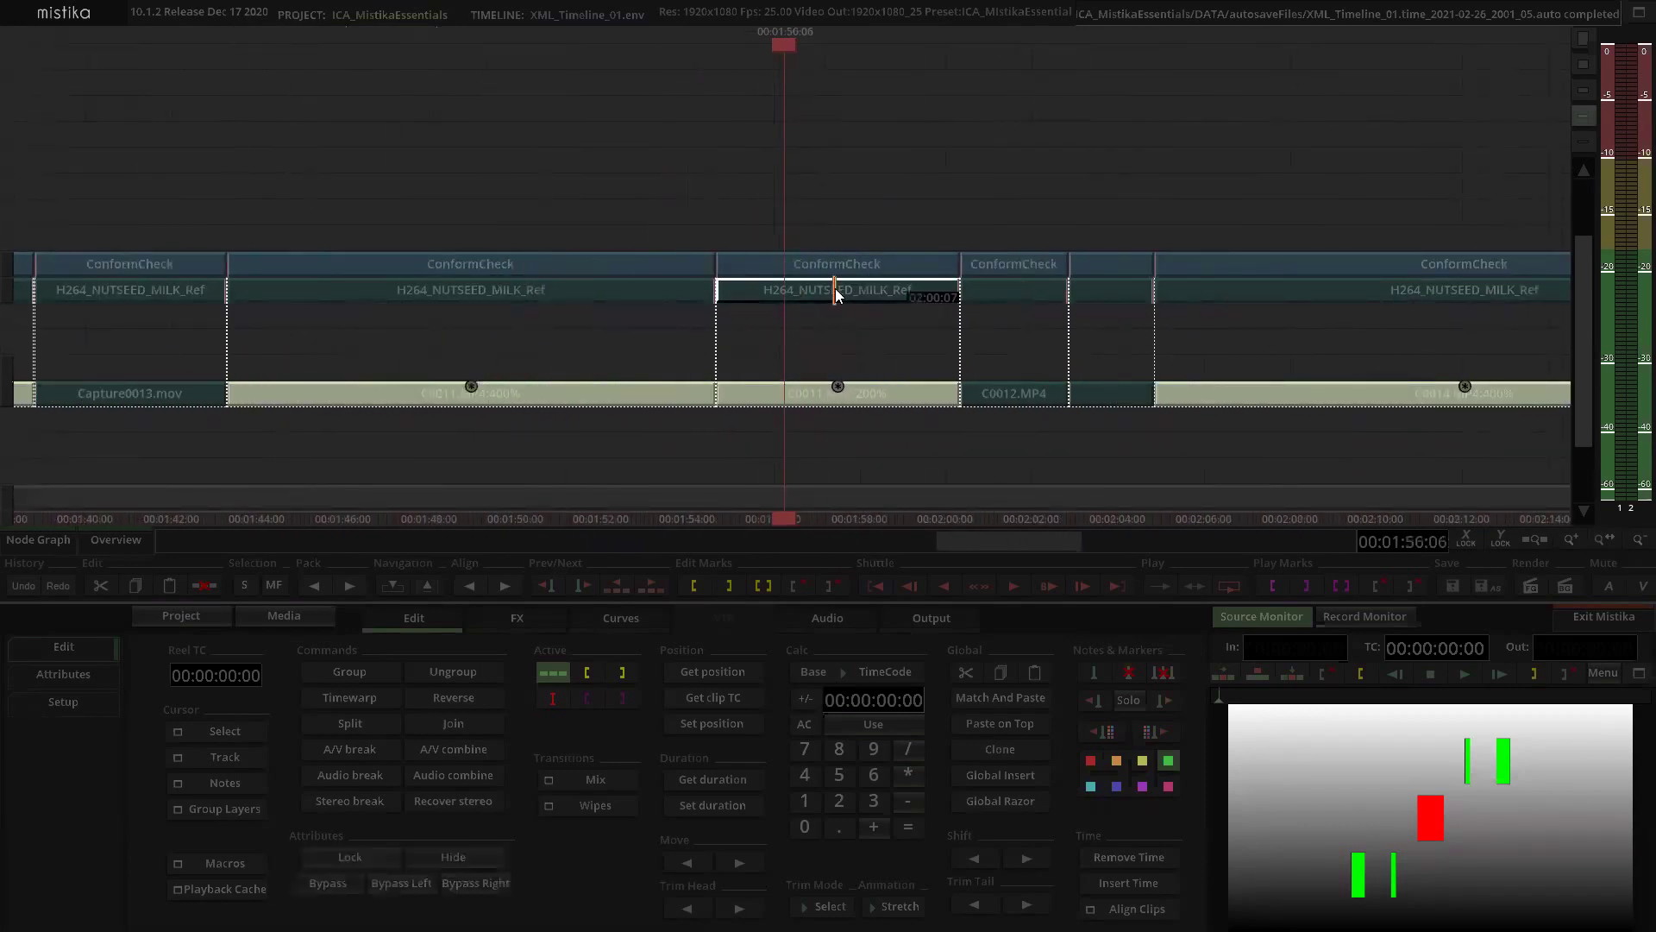
click(869, 343)
click(1004, 392)
scroll(1002, 390, down, 2)
click(946, 371)
click(932, 389)
scroll(933, 389, down, 6)
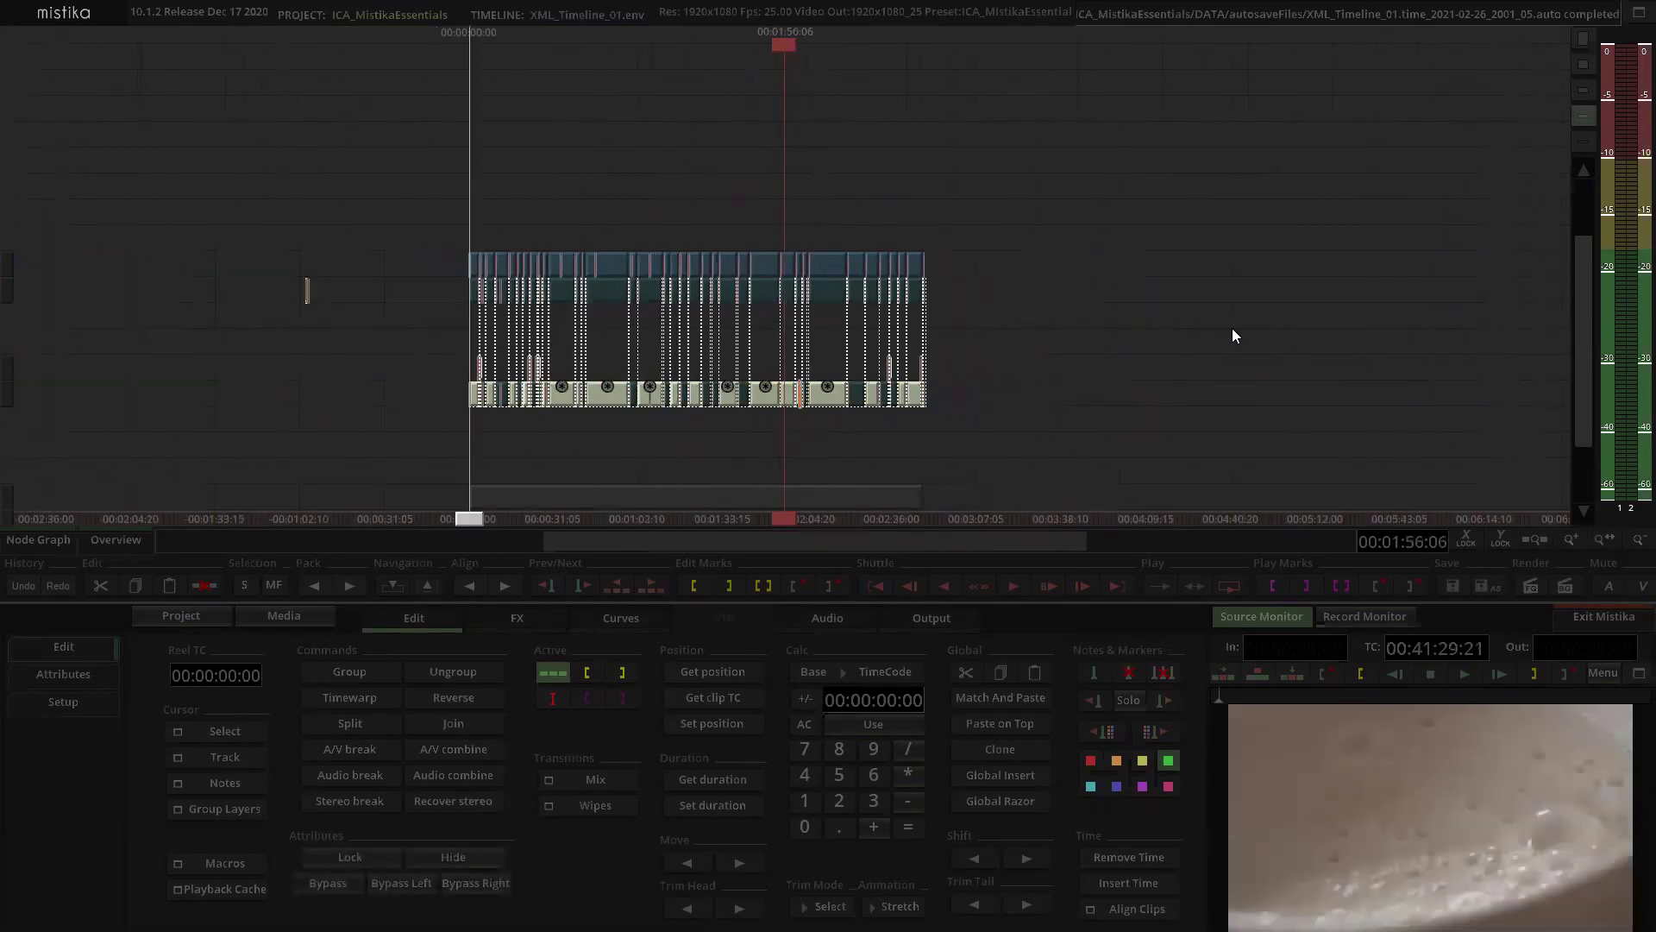
click(828, 179)
click(795, 236)
click(829, 257)
click(895, 248)
click(813, 264)
scroll(947, 262, up, 6)
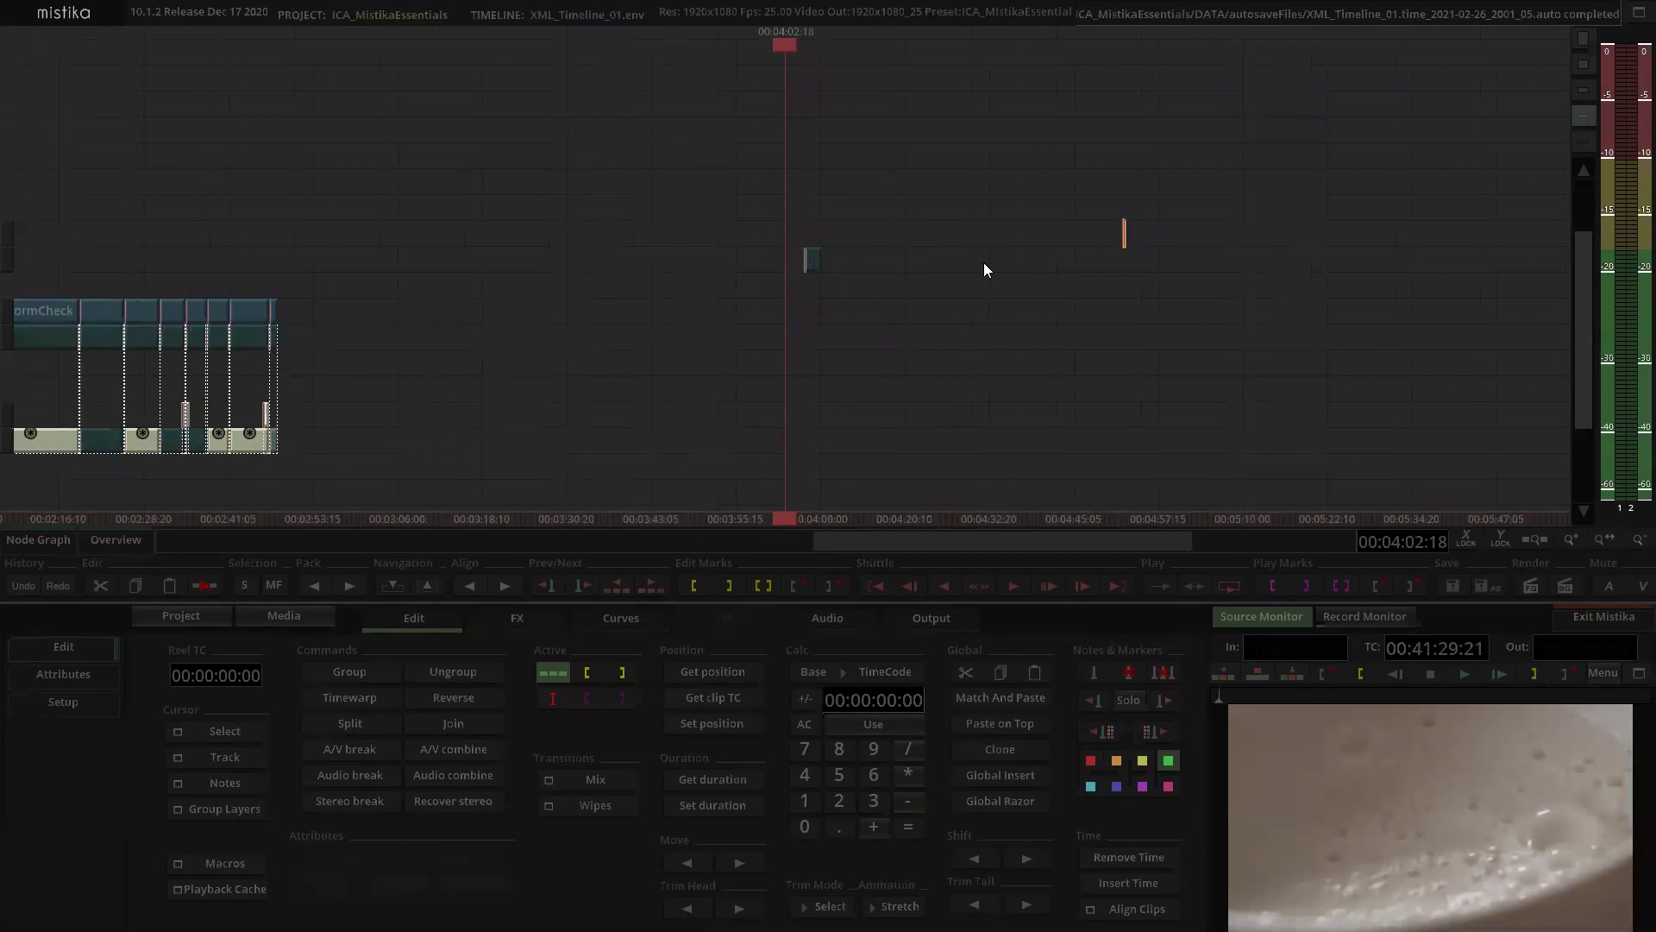
double_click(834, 264)
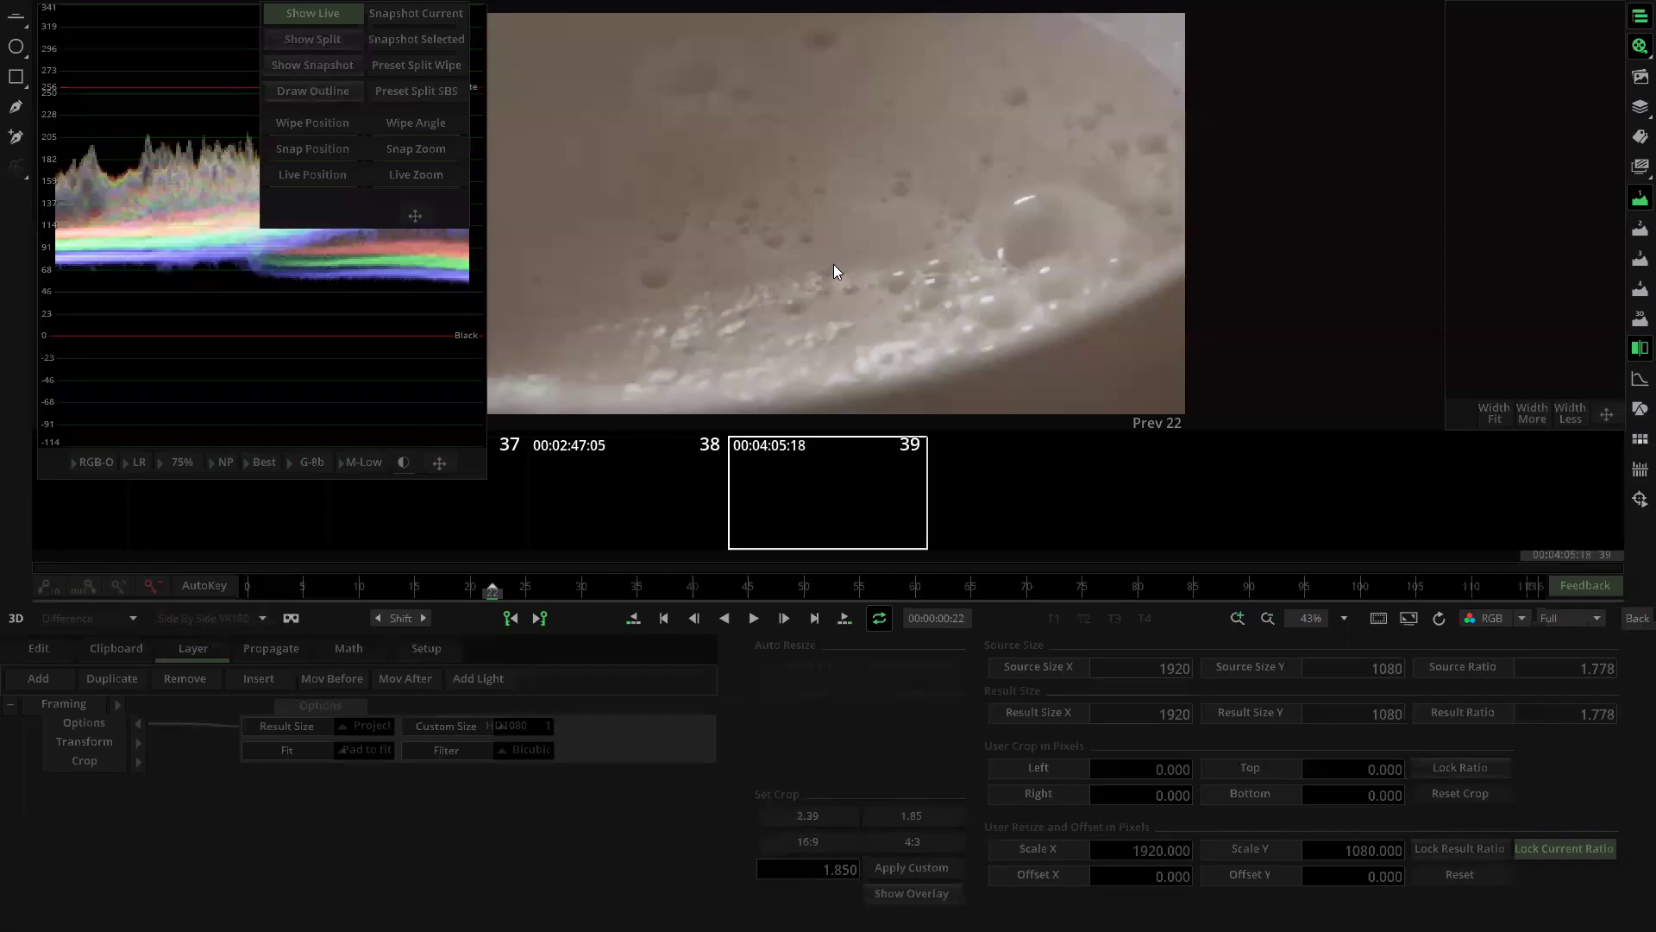
click(1633, 620)
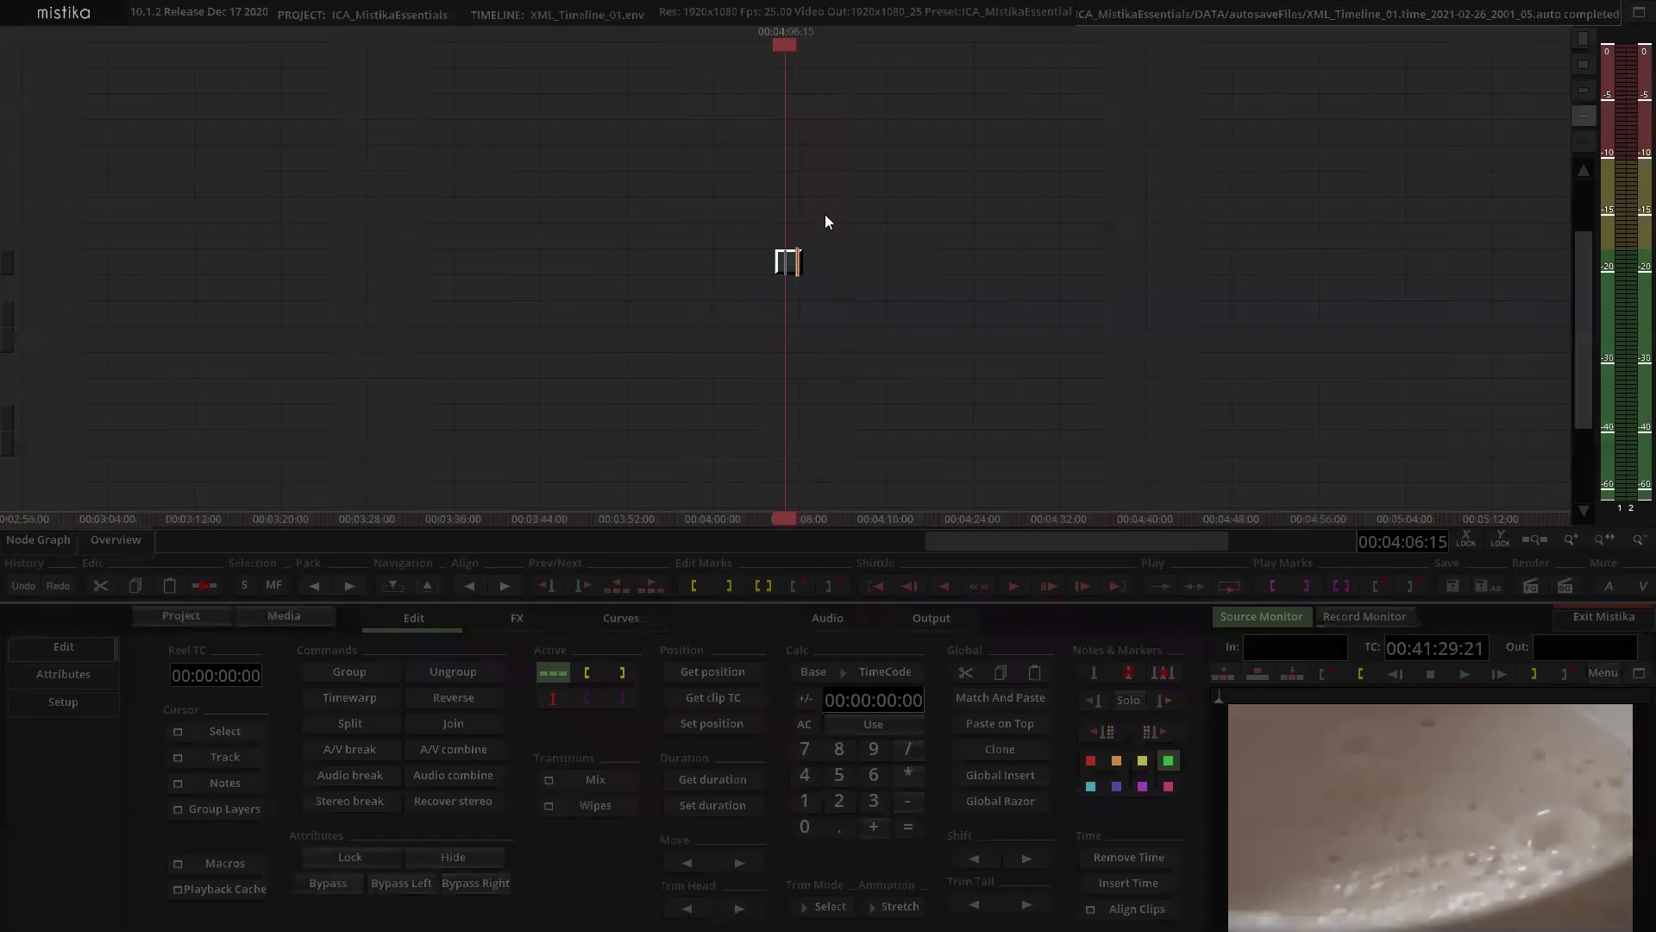
scroll(901, 343, down, 4)
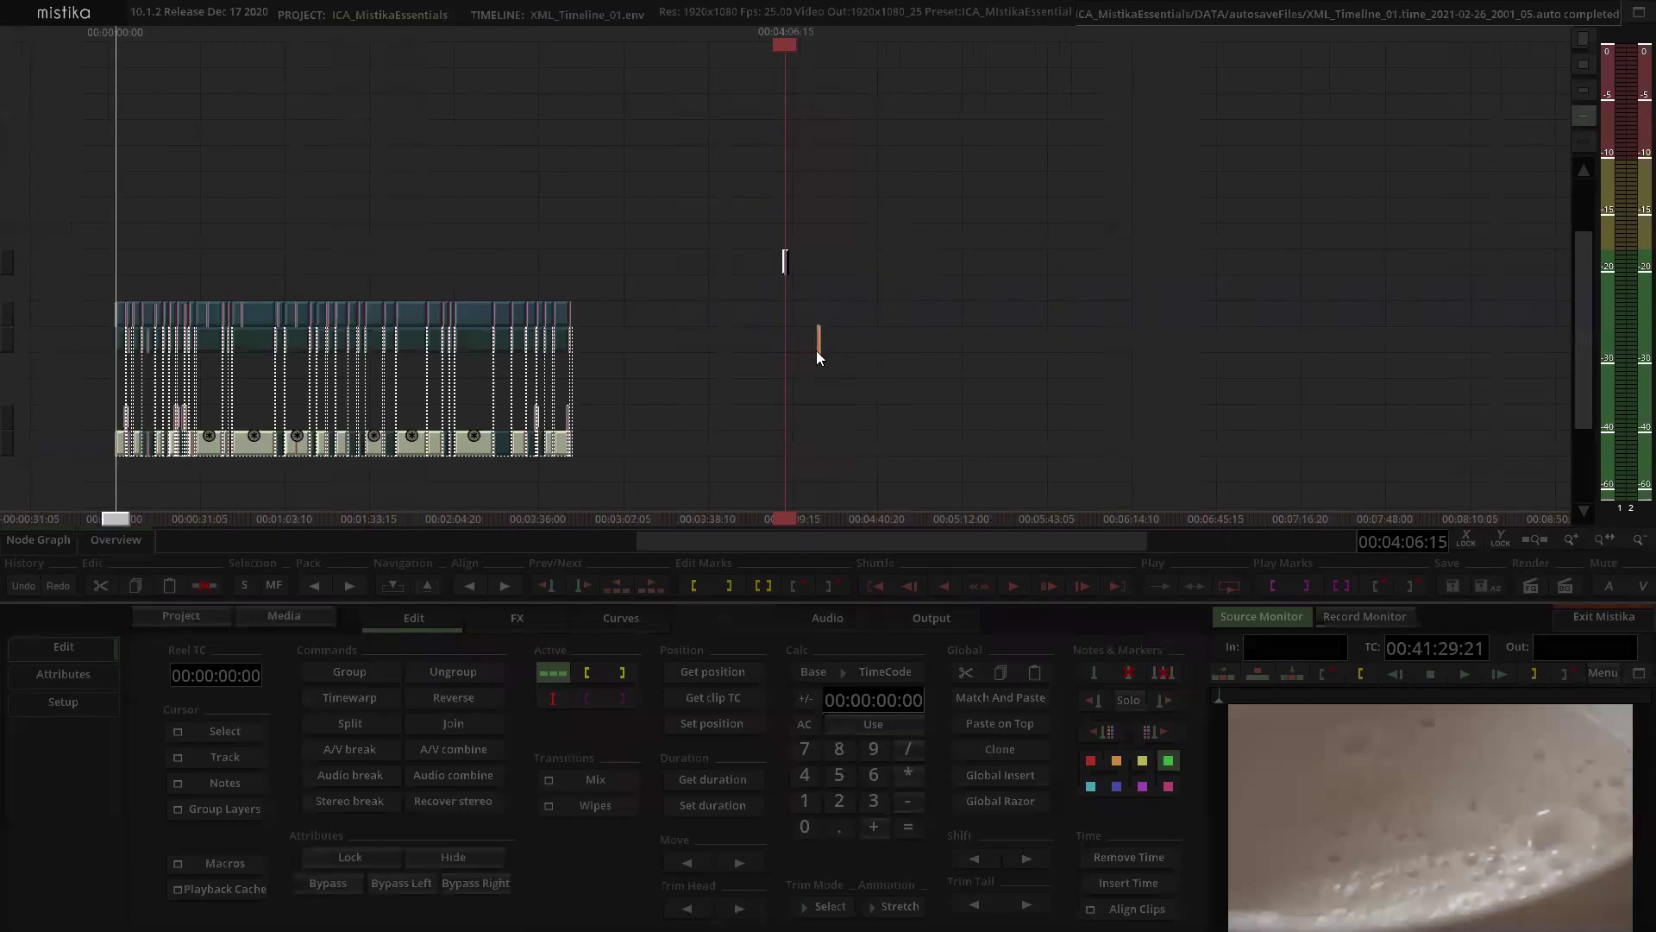
key(Delete)
Step: Copy the Capture0011.mov clip at 00:01:00:10 to the empty area after the edit, starting at 00:03:18:11
drag(894, 231, 1264, 266)
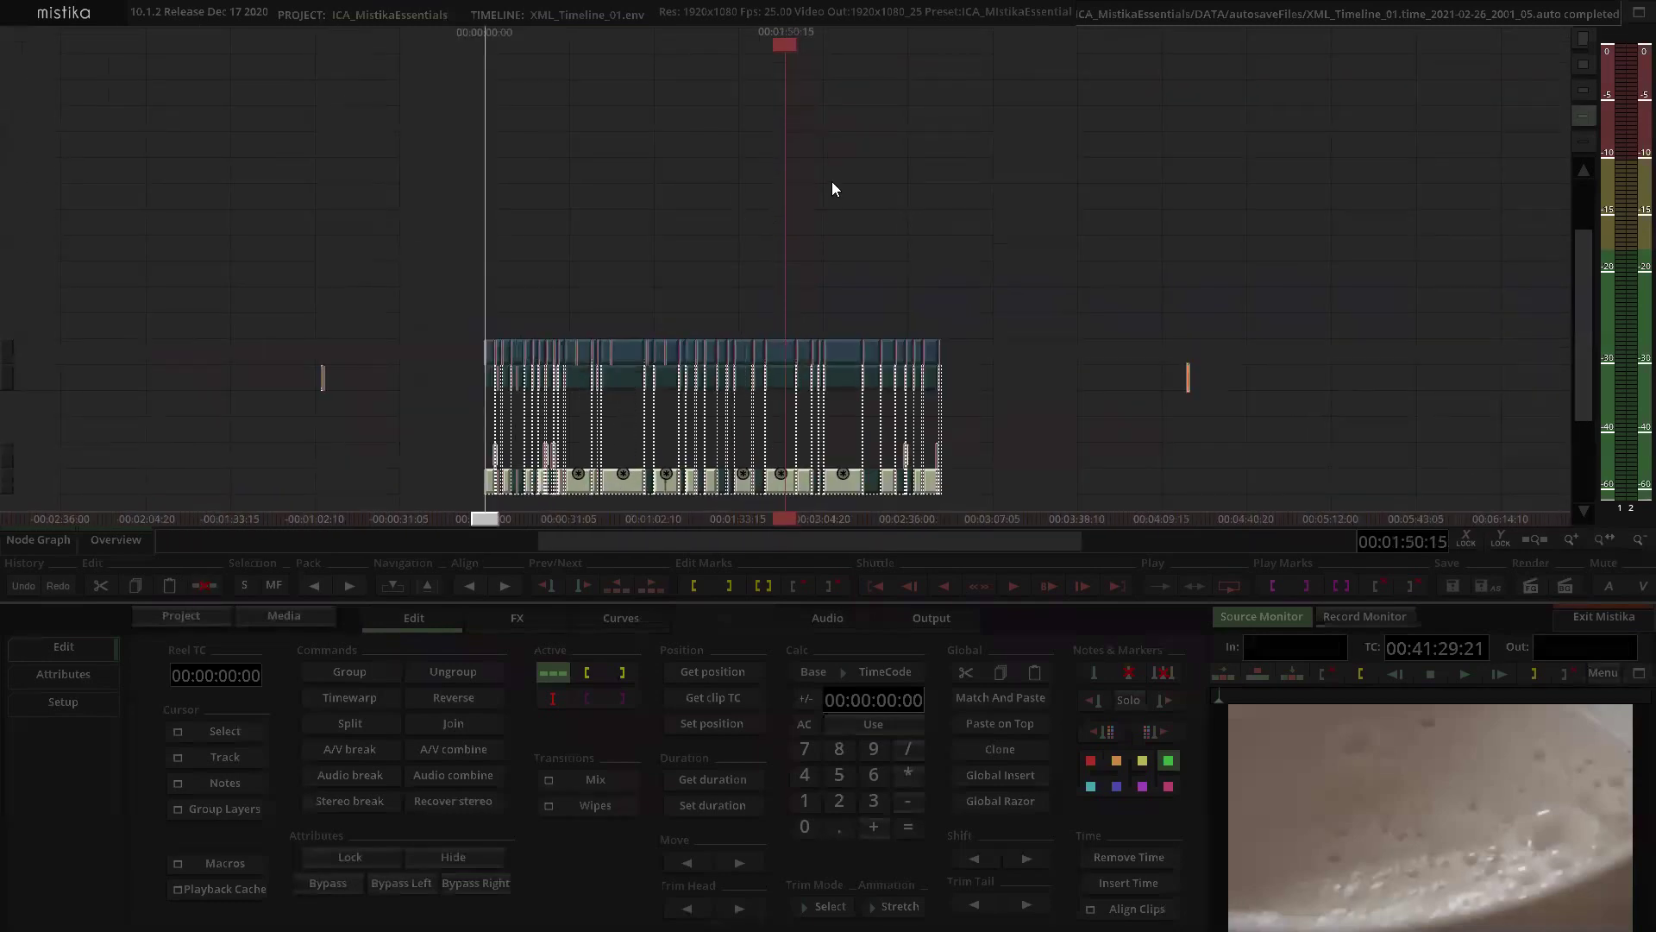
drag(832, 181, 942, 144)
click(1351, 618)
scroll(1208, 373, up, 6)
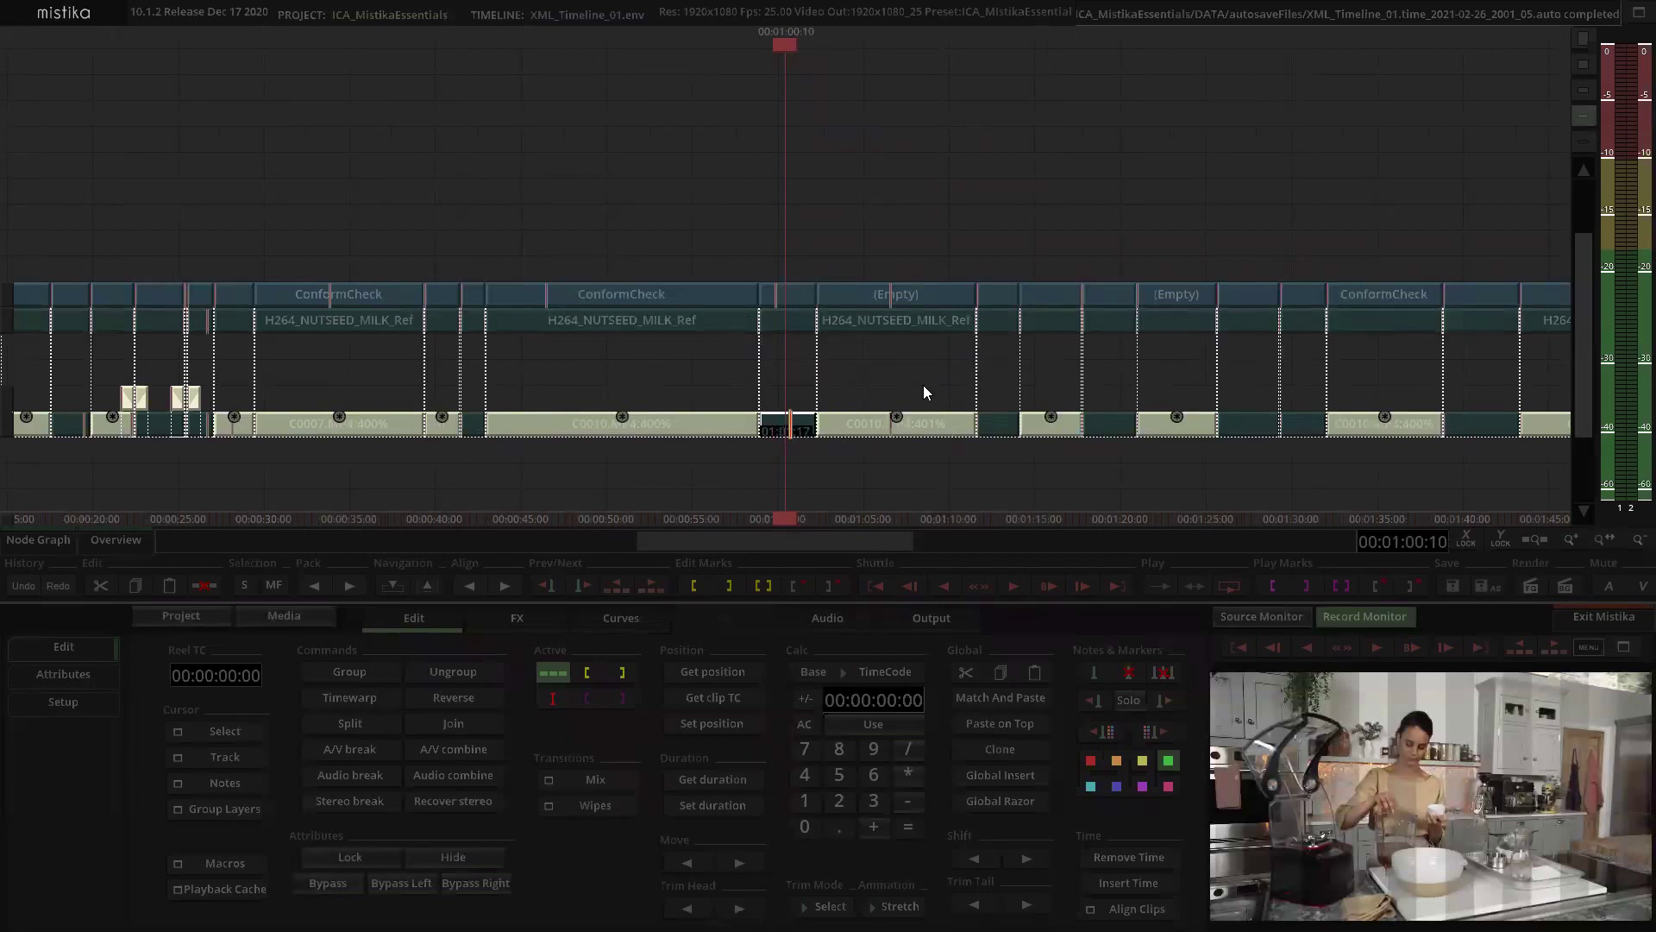
scroll(980, 352, down, 3)
scroll(980, 347, down, 2)
drag(1357, 277, 903, 303)
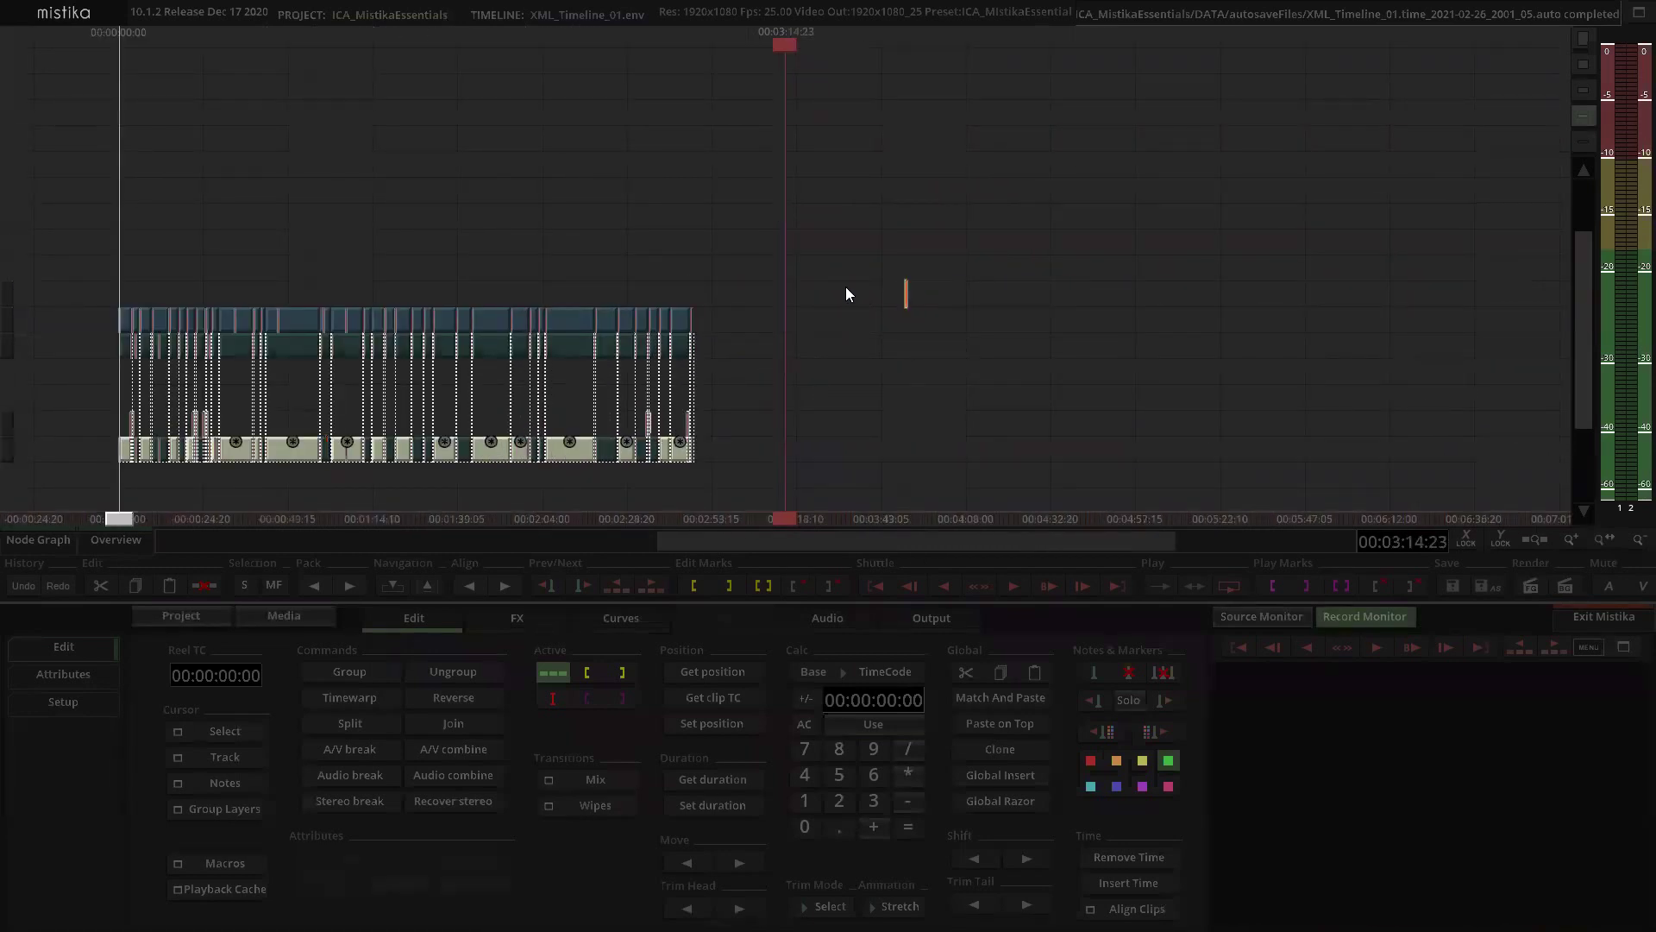
click(797, 292)
scroll(935, 289, up, 5)
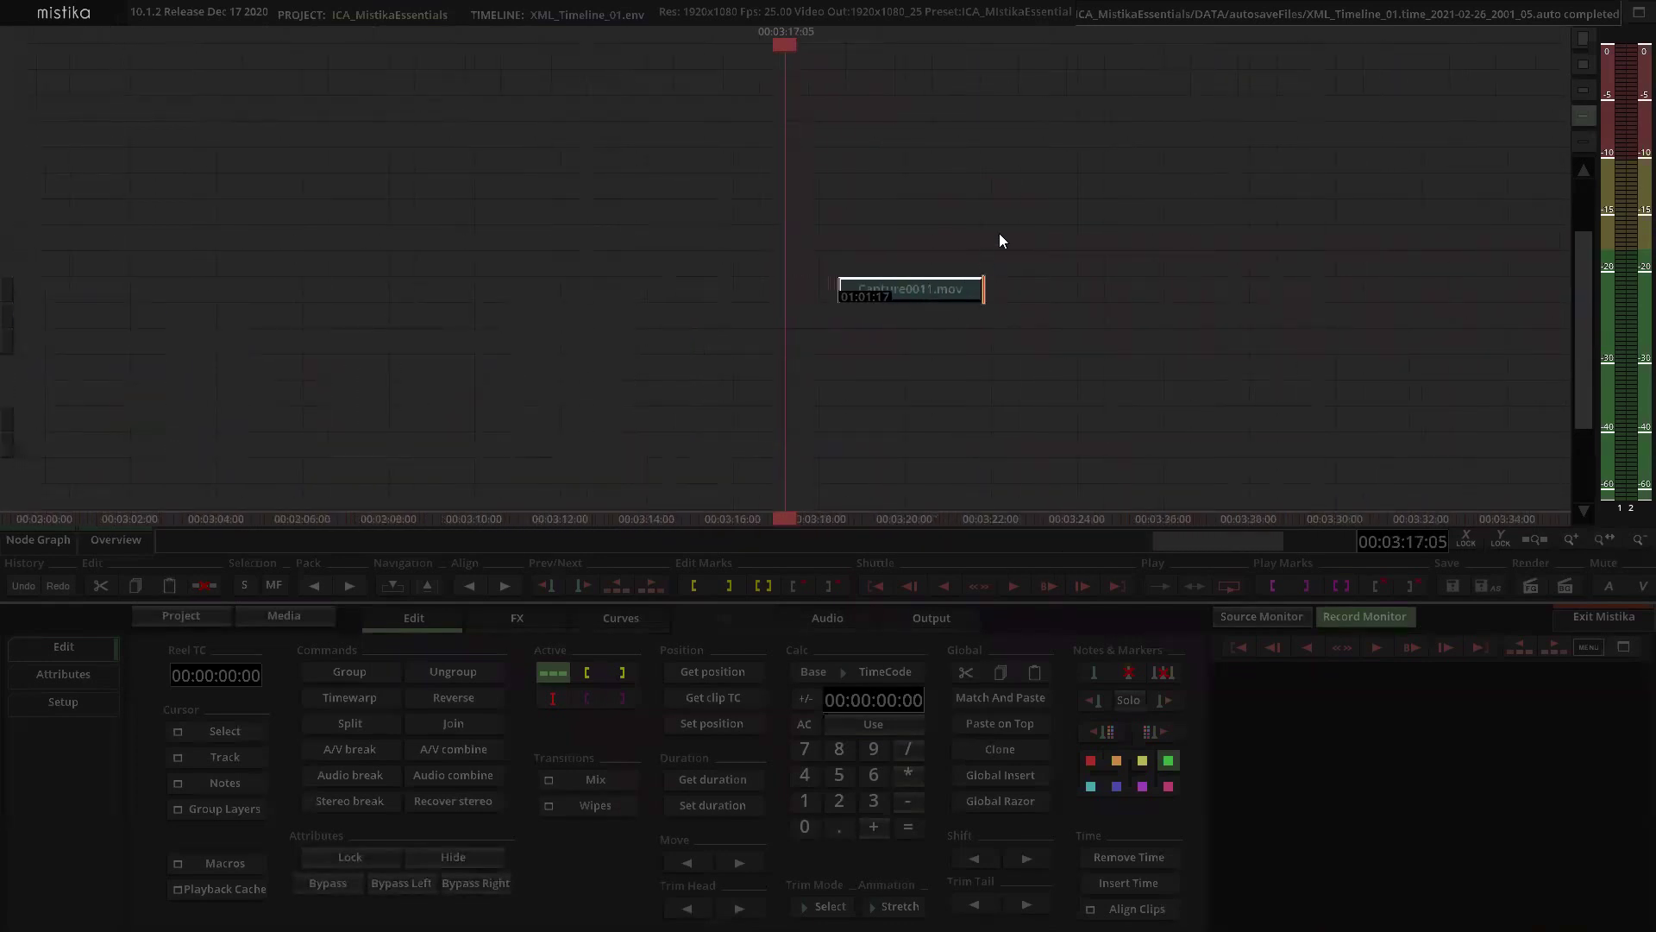
scroll(929, 243, up, 2)
click(922, 259)
click(858, 307)
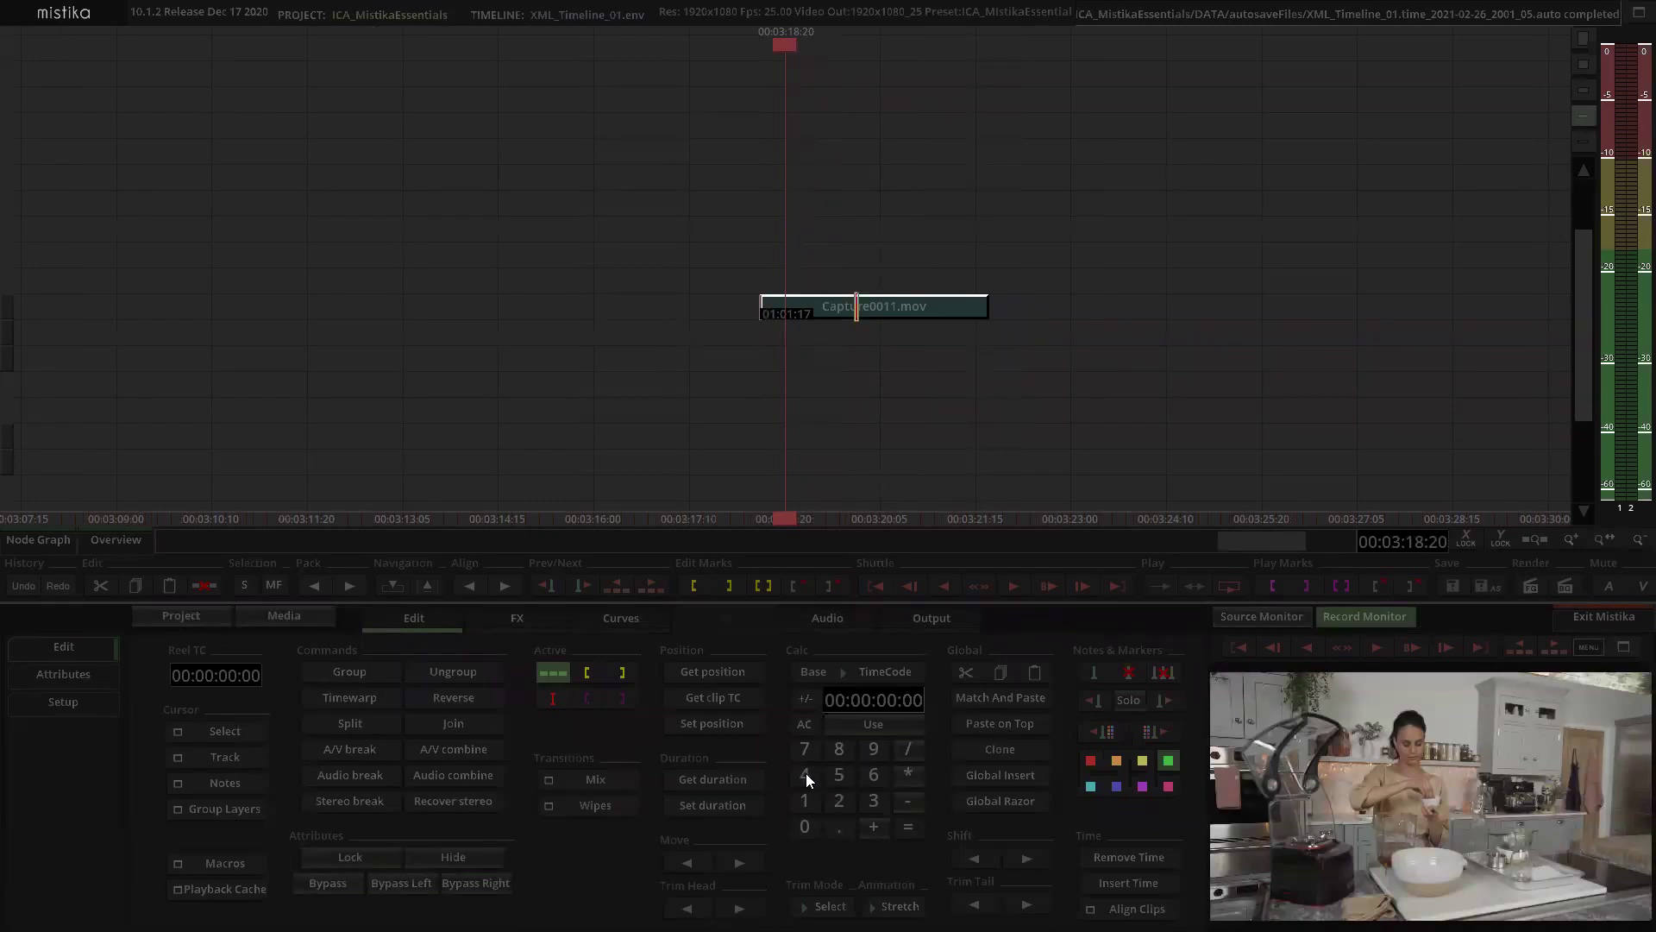
Step: Clone the Capture0011.mov copy 3 times and pack the clones end to end
click(872, 802)
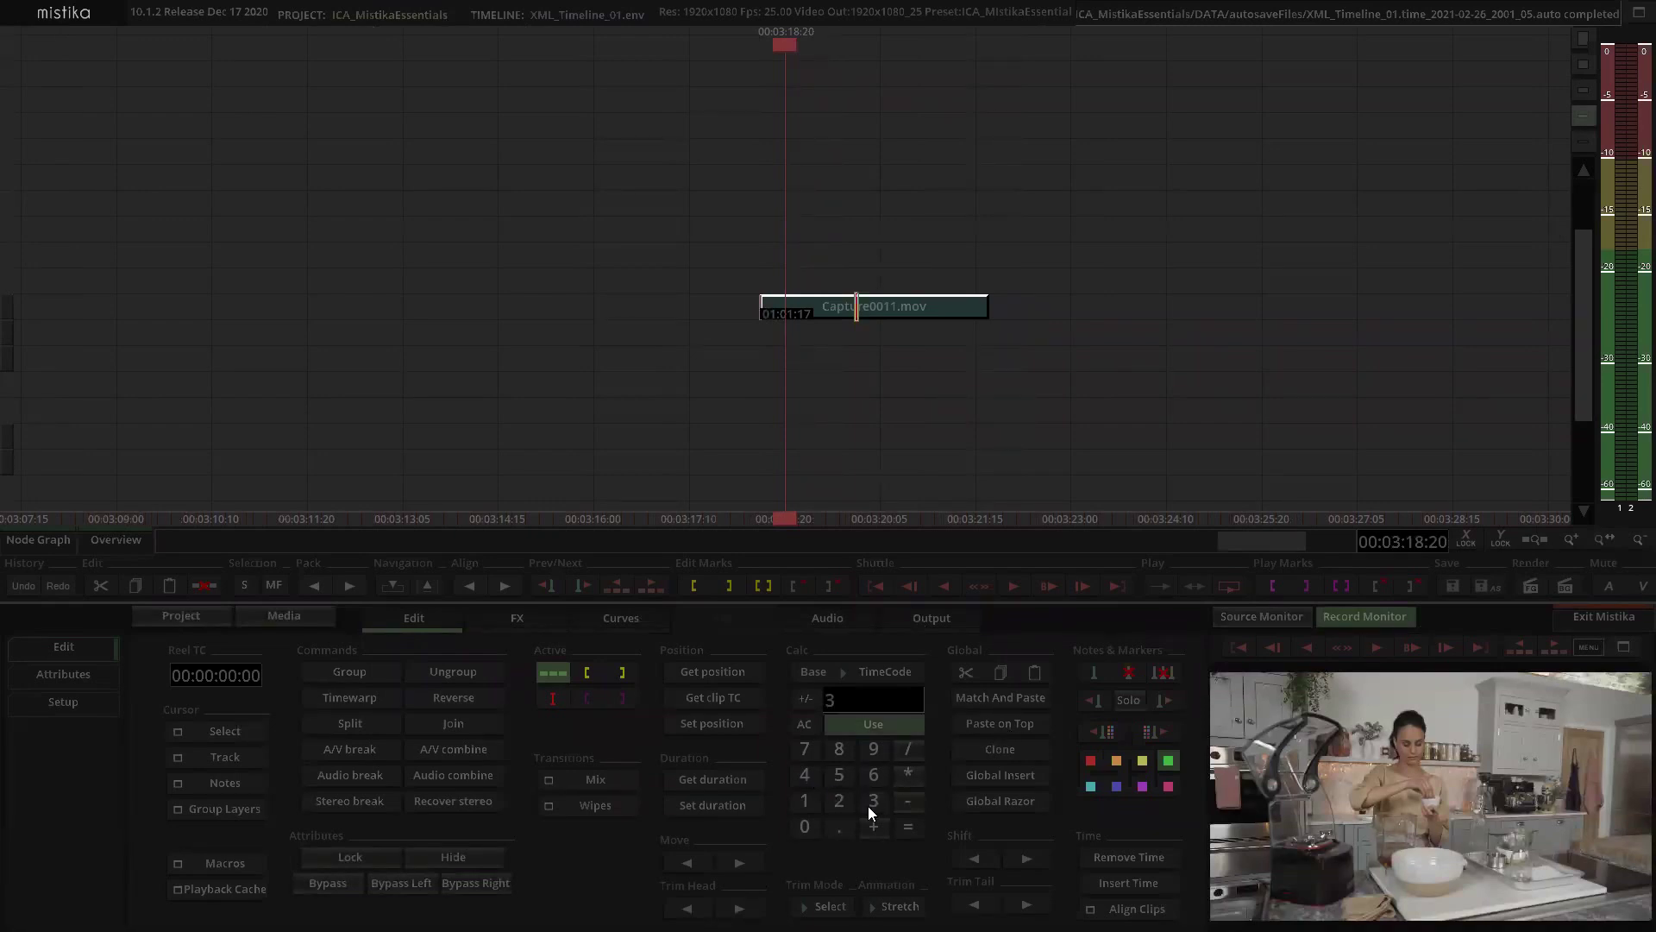
click(1028, 750)
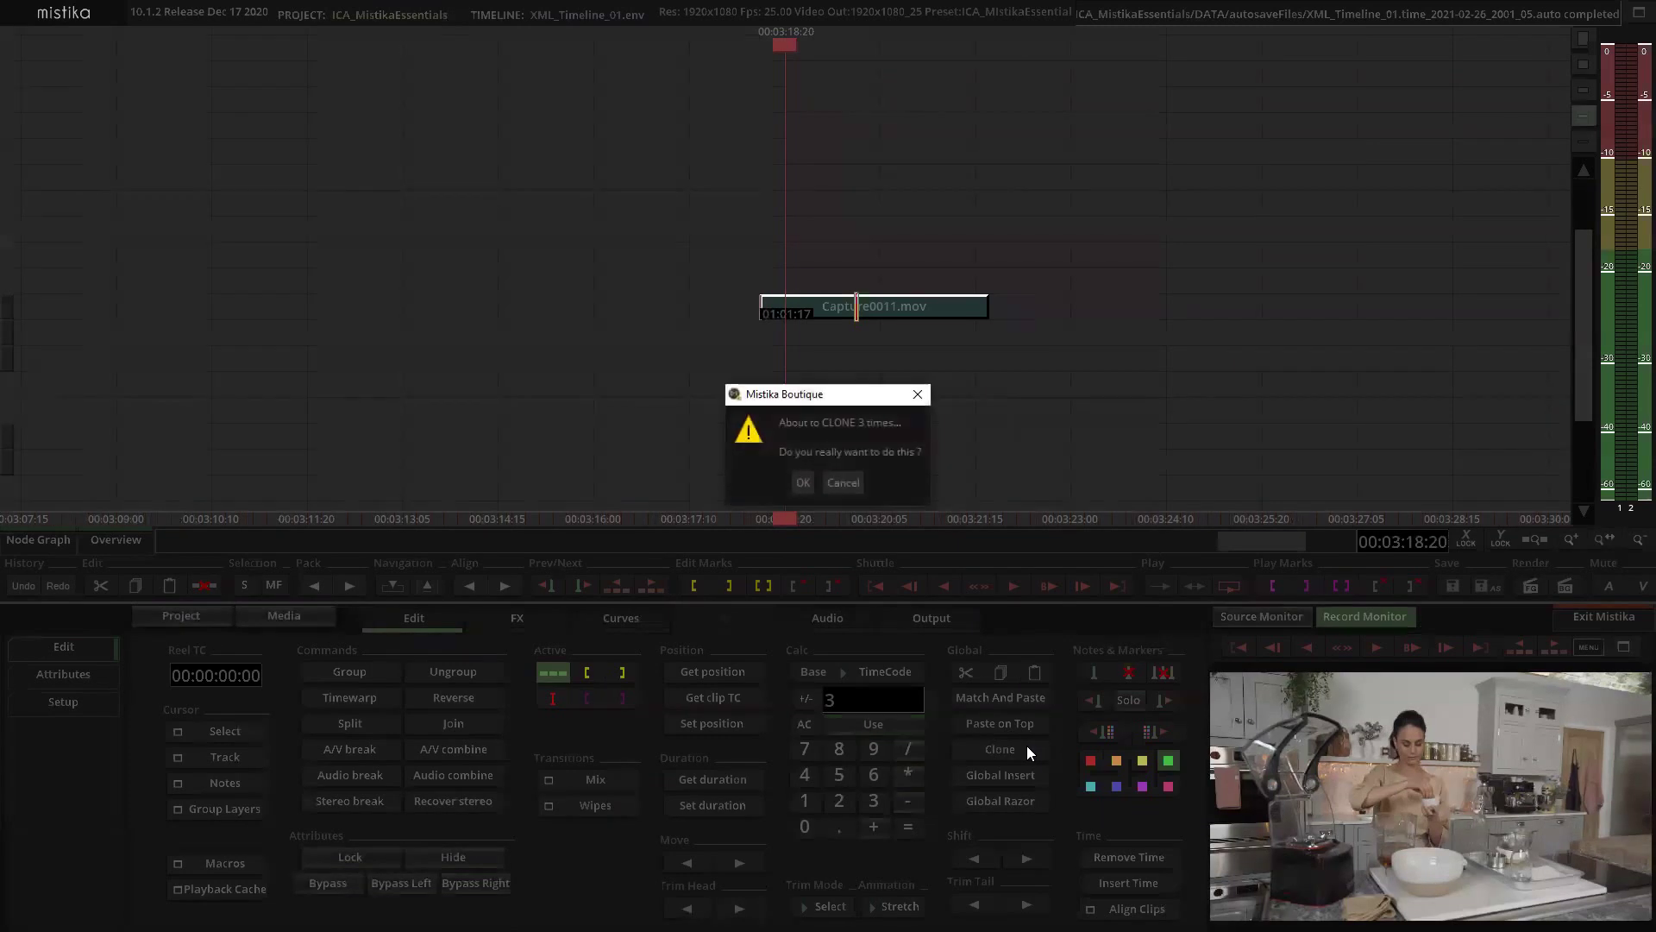
click(797, 482)
drag(311, 149, 1215, 400)
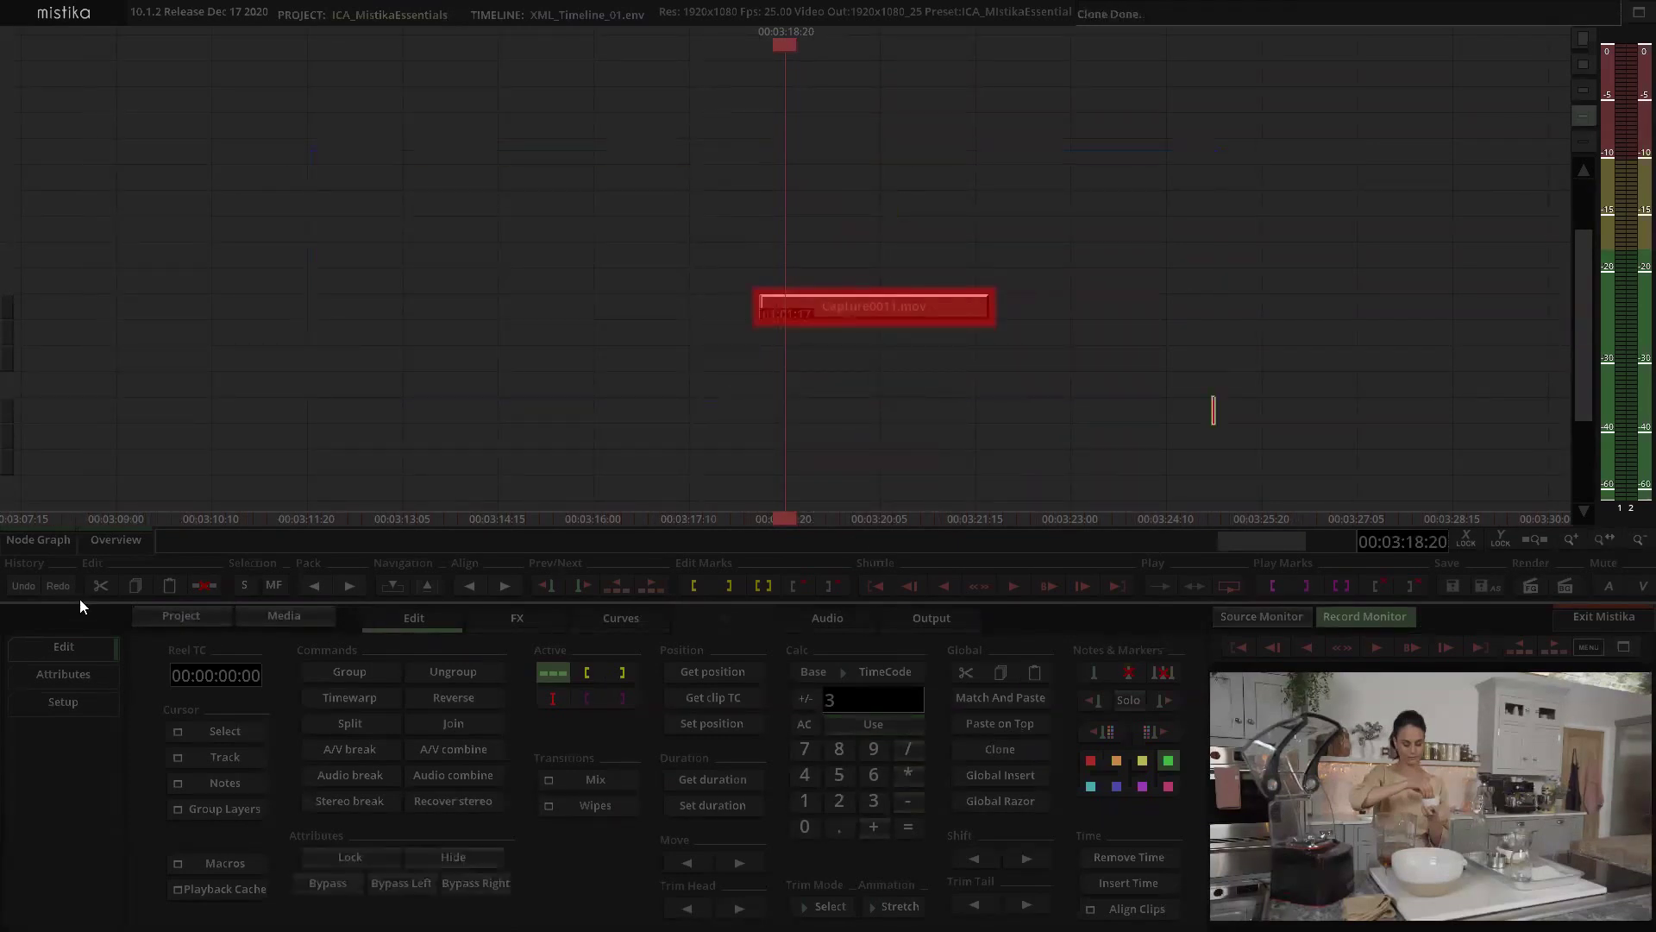
click(320, 578)
click(1006, 205)
scroll(1005, 205, down, 1)
click(1010, 224)
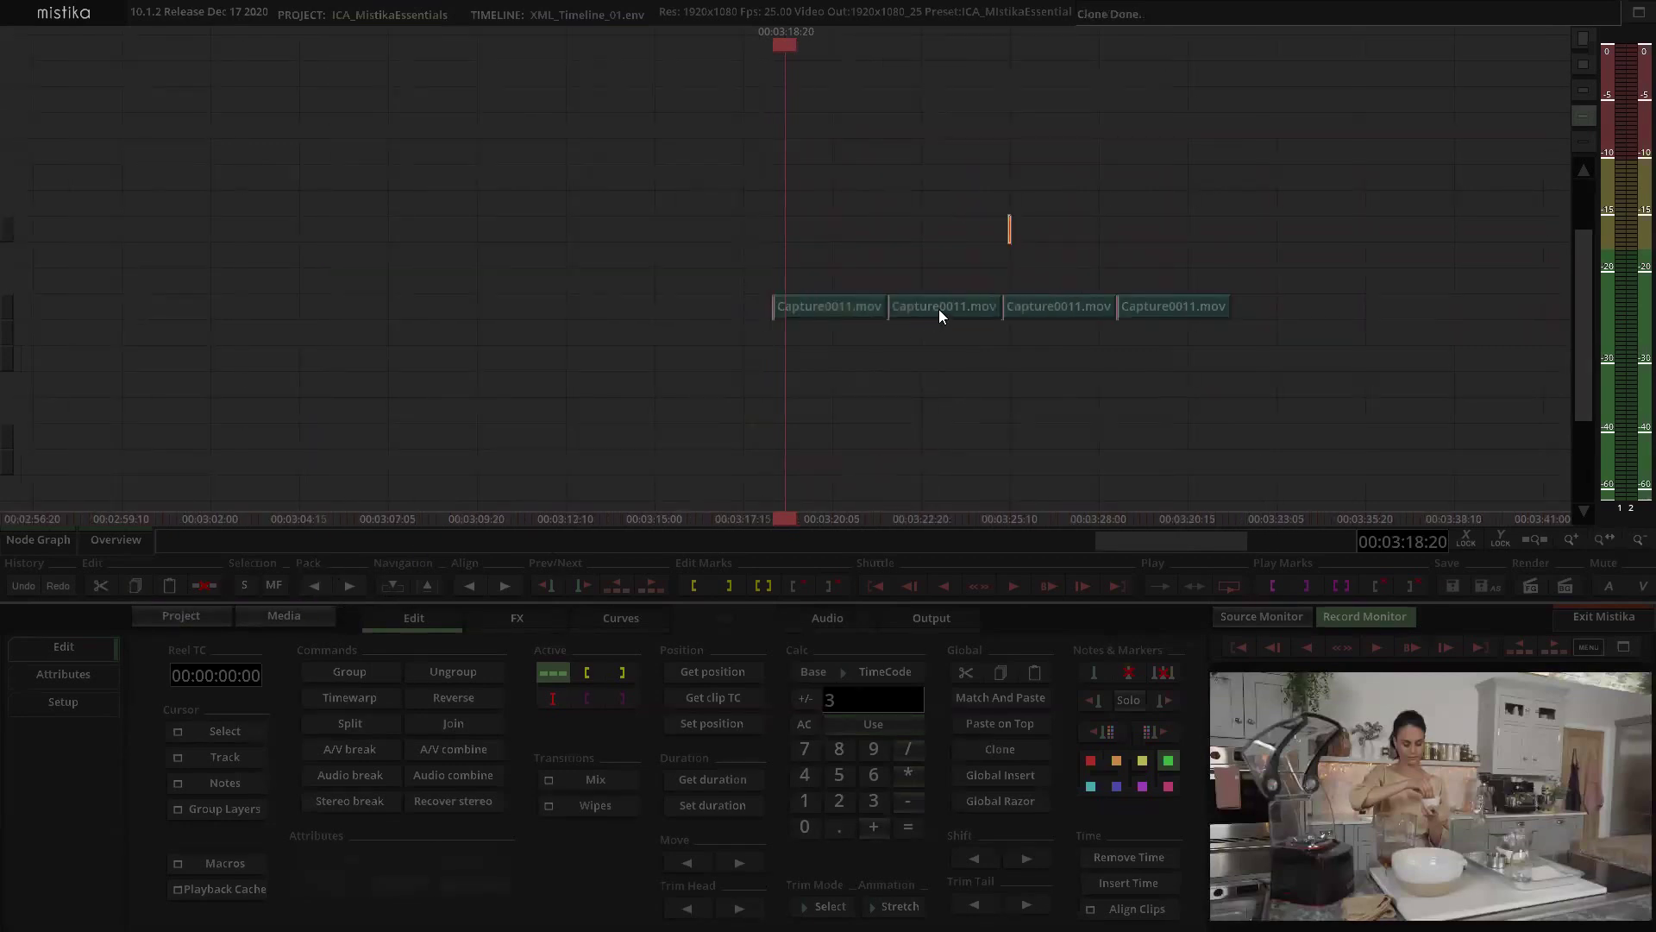
Step: Add a ColorGrade effect to all four Capture0011.mov clips and open the first one in the effects editor
click(939, 309)
drag(845, 231, 1294, 406)
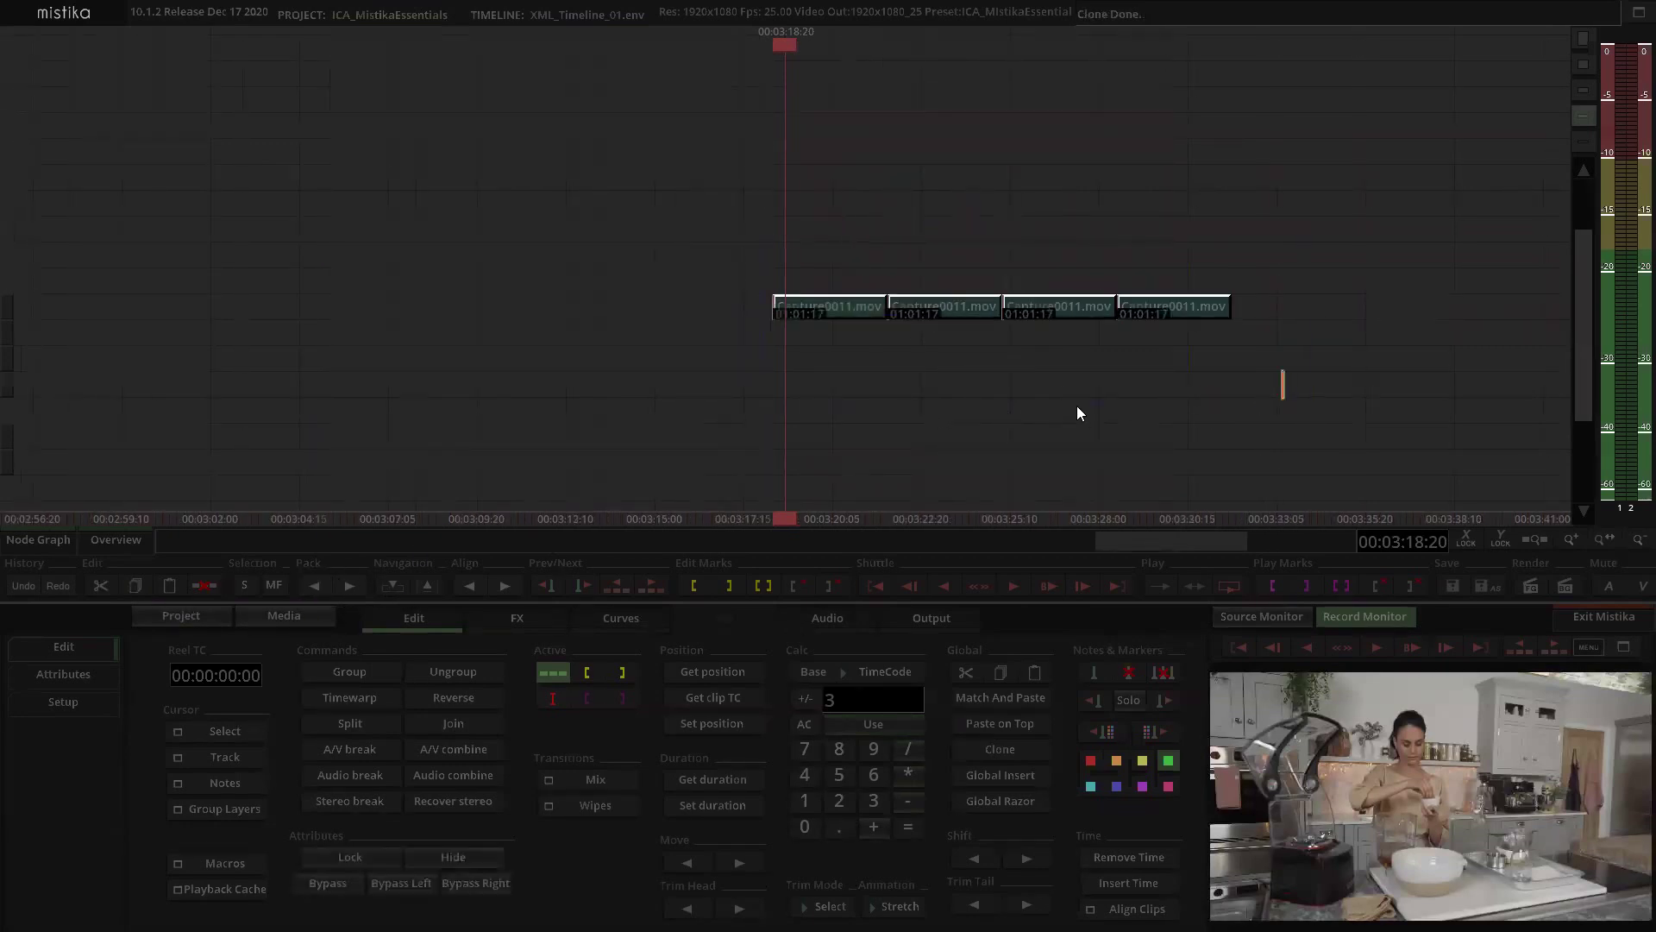
key(alt+c)
click(917, 177)
click(830, 282)
double_click(830, 283)
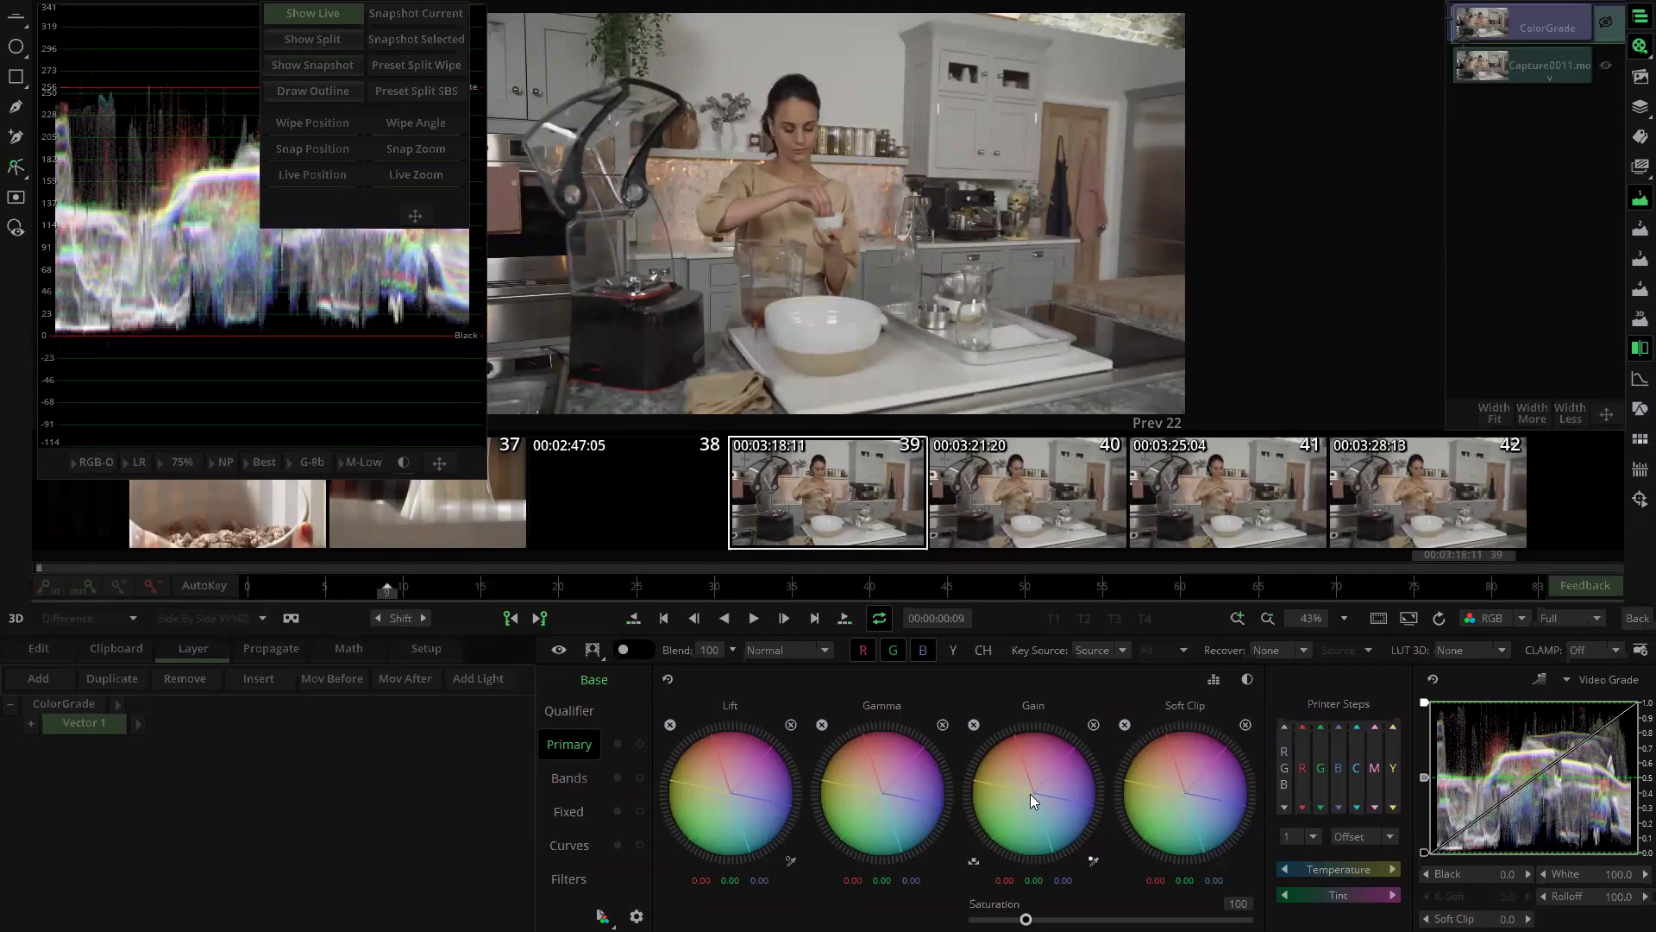
Step: Tint the Gain of the four Capture0011.mov clips blue, red, yellow and green respectively and return to the timeline
drag(1037, 793, 1432, 759)
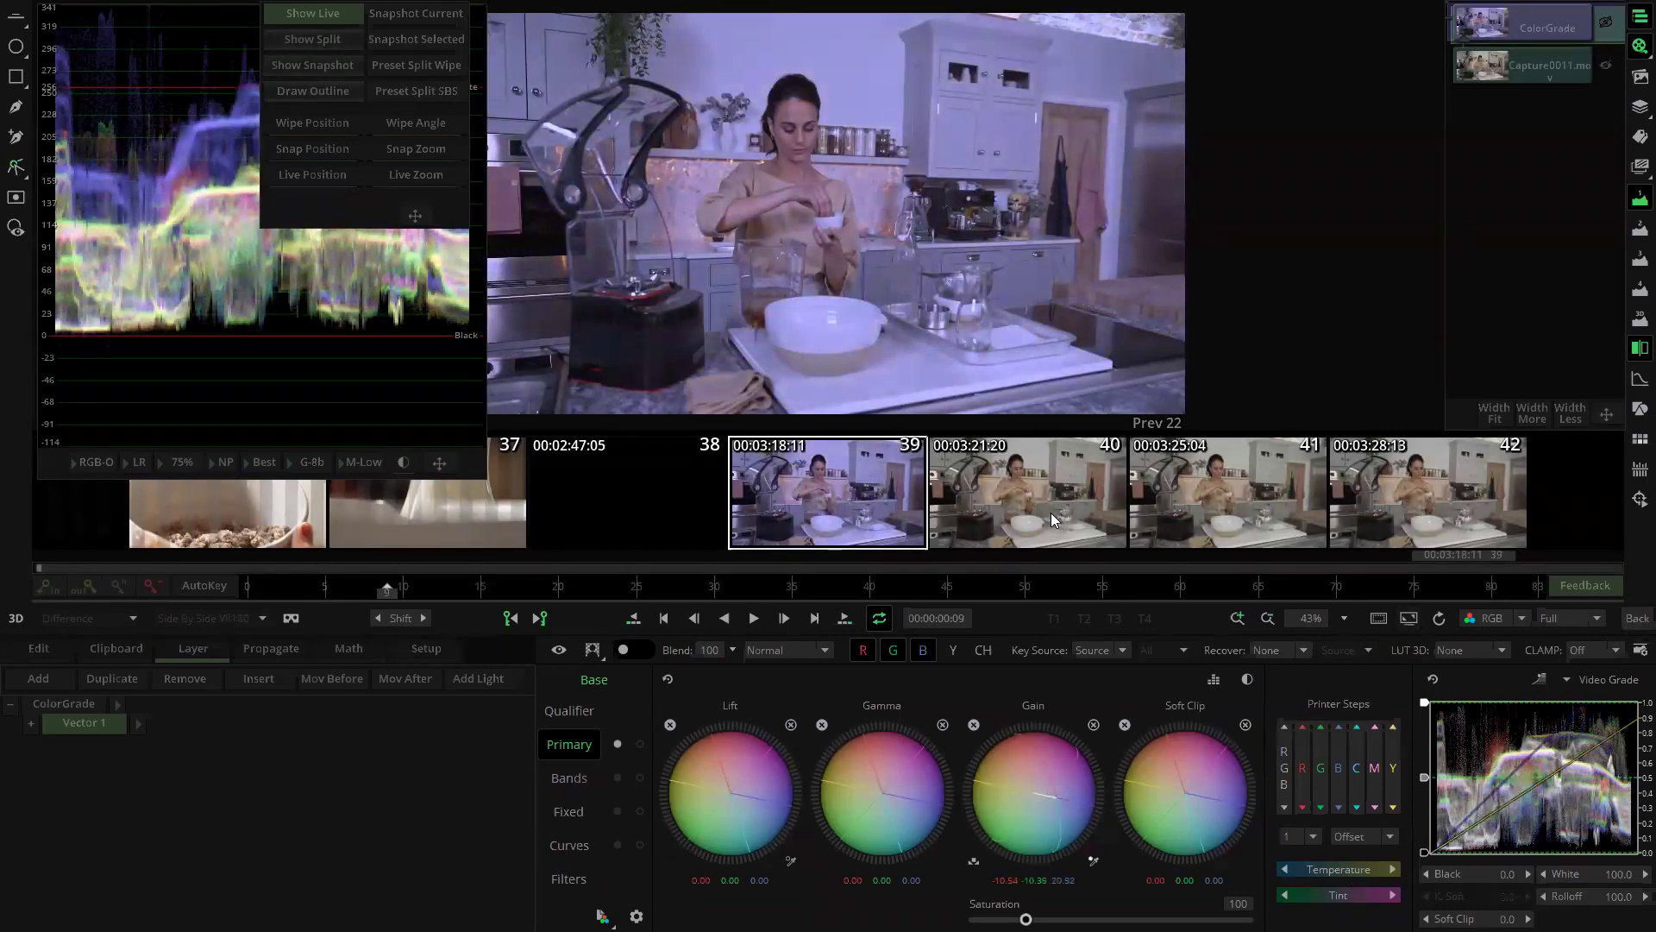
click(1007, 476)
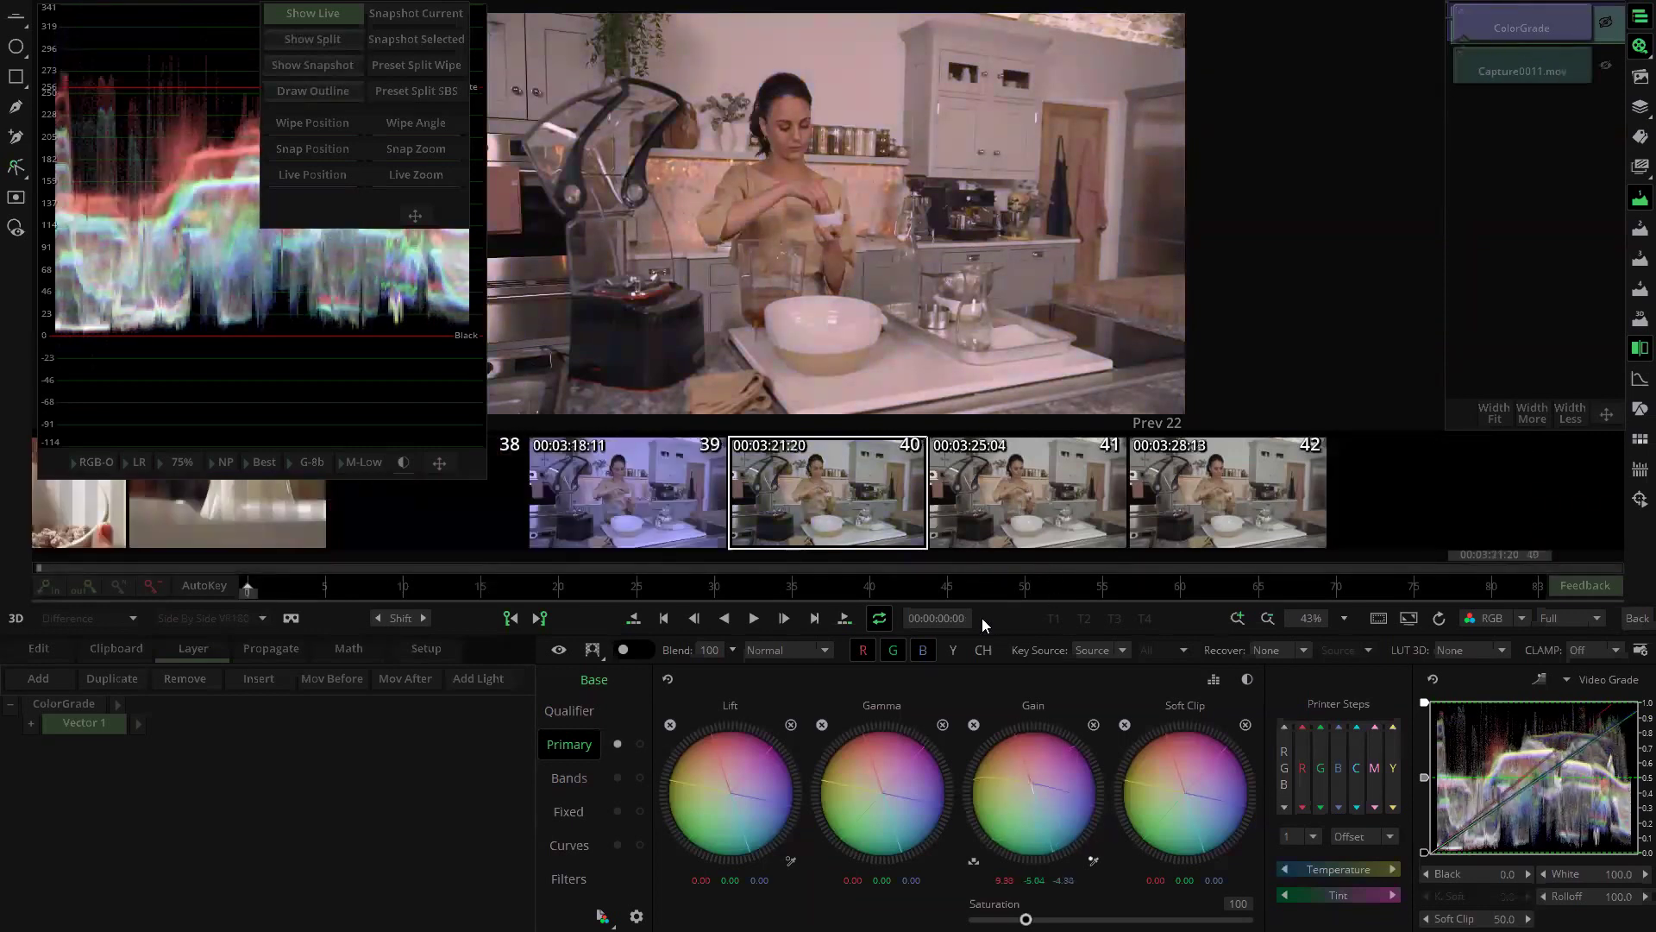
click(944, 536)
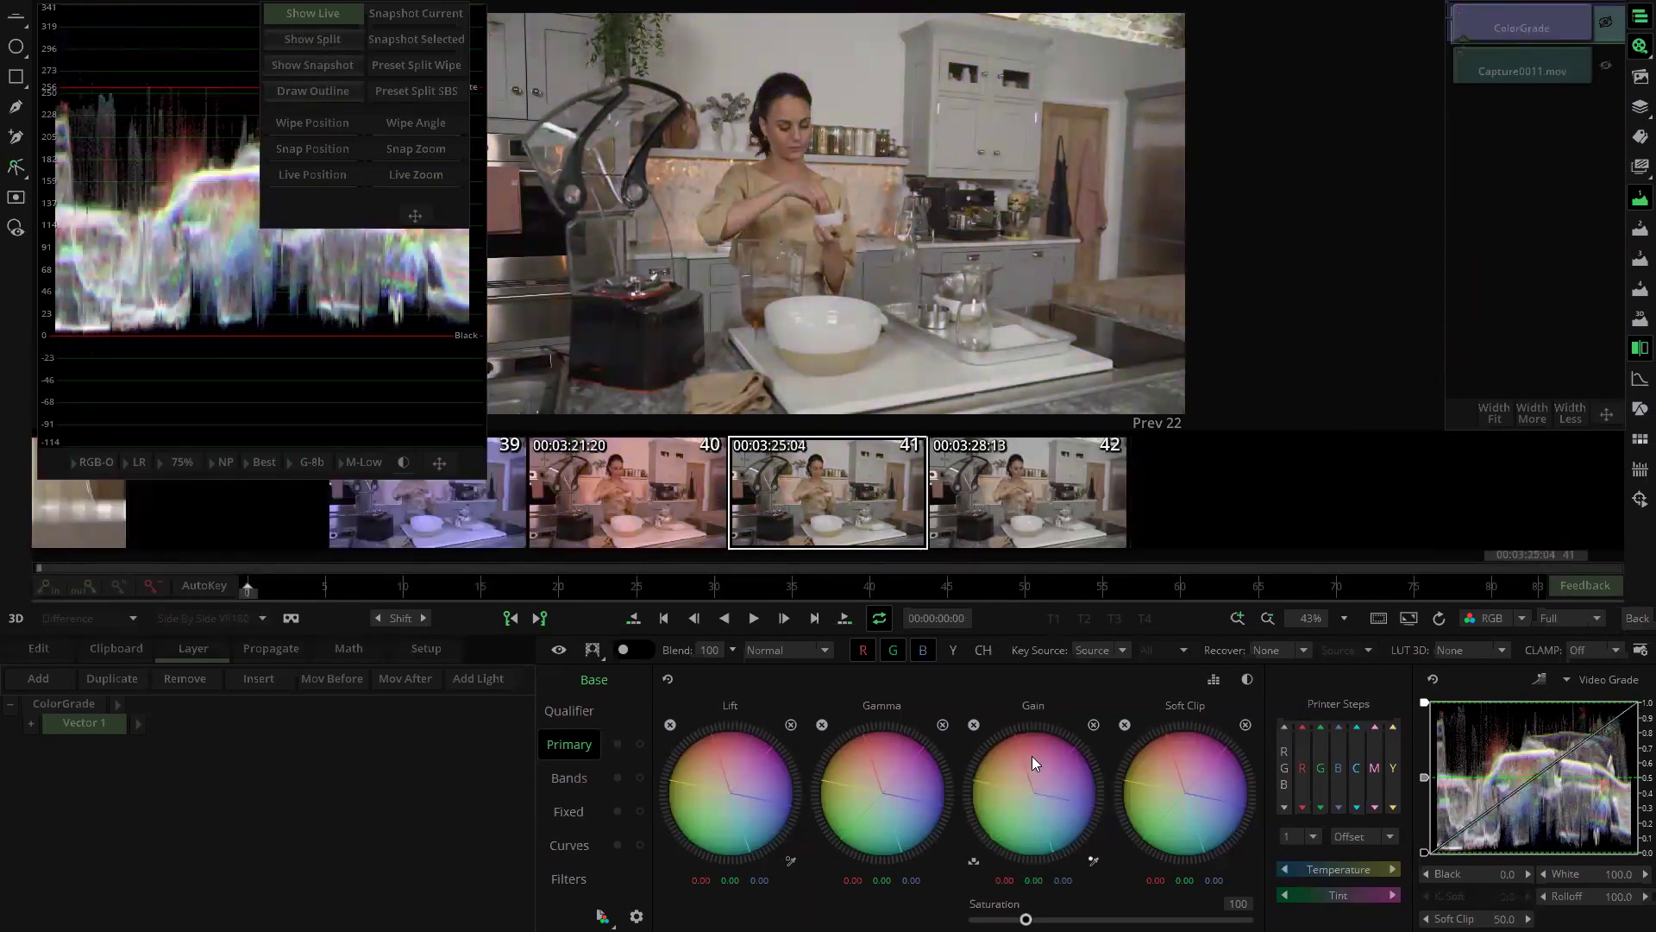
drag(1027, 797, 681, 716)
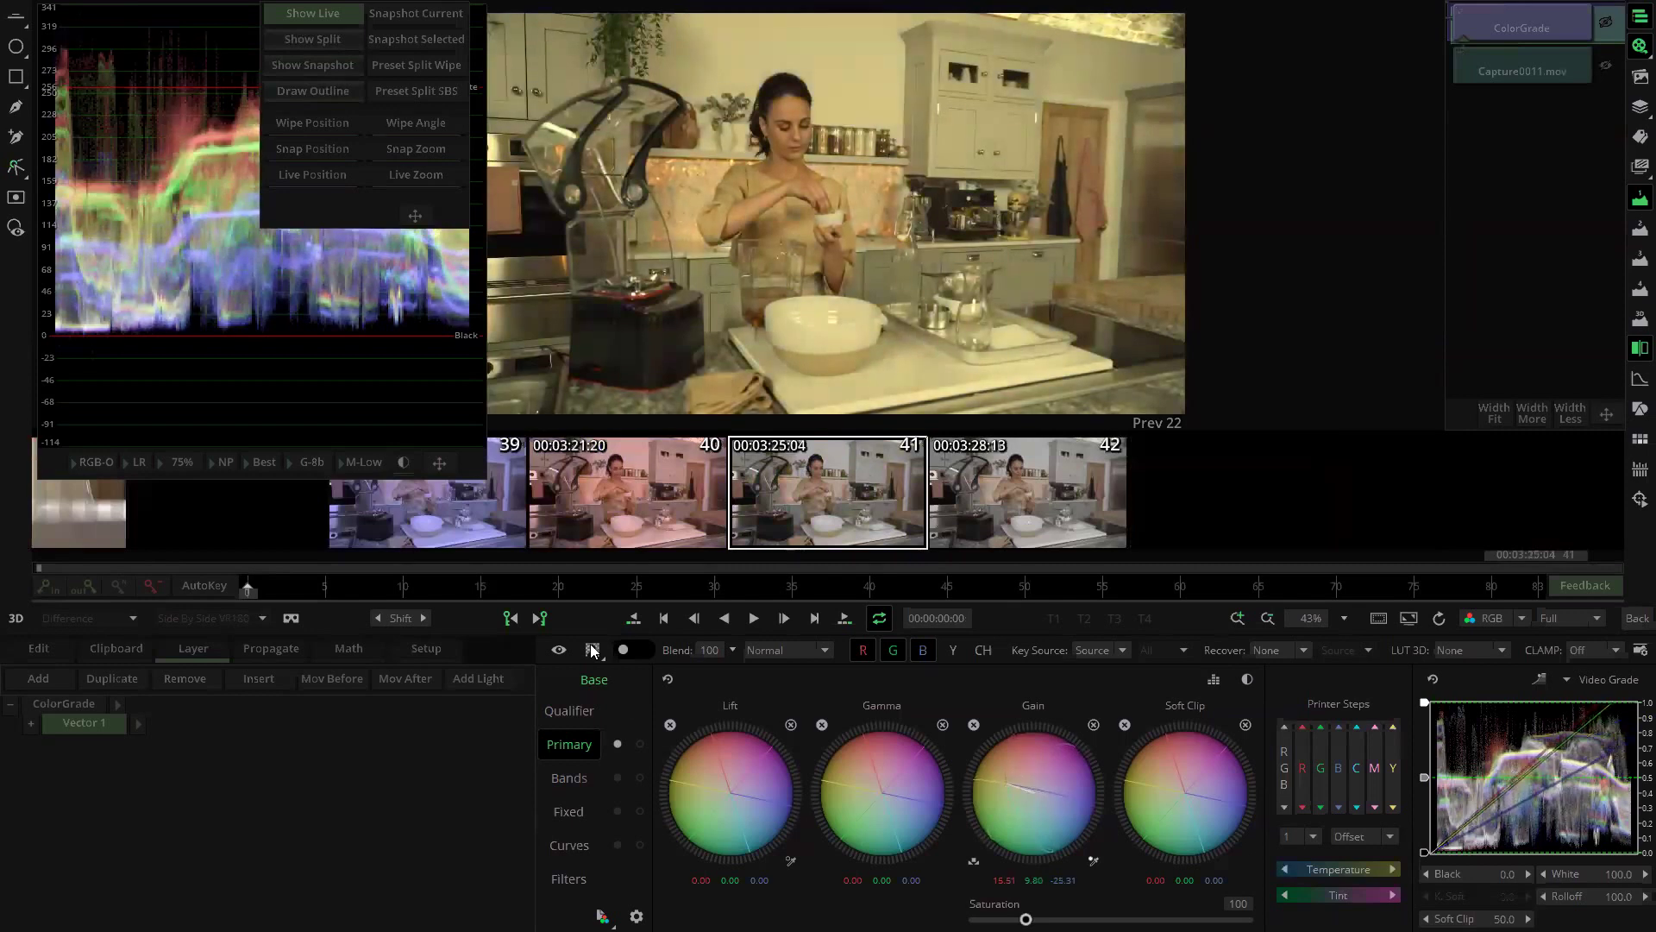
click(1068, 518)
drag(1037, 804, 992, 870)
click(1637, 618)
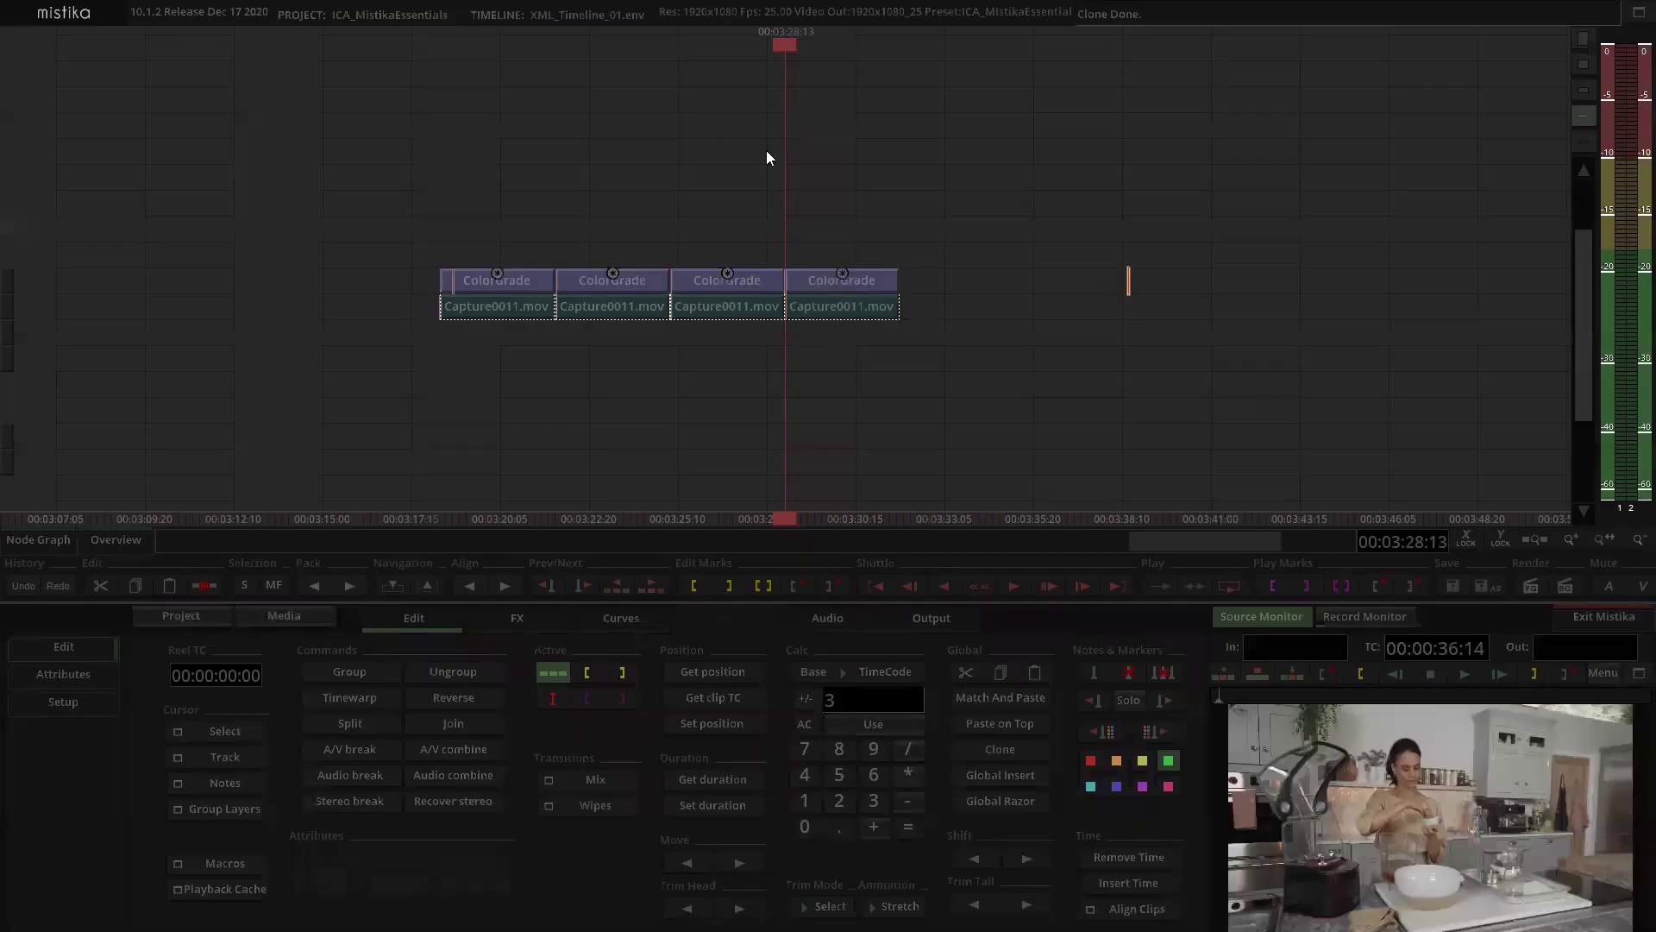
Step: Move the first graded clip to a higher track and pack the second clip to start directly below it
click(809, 177)
double_click(782, 351)
drag(806, 295, 814, 154)
click(913, 278)
drag(722, 127, 910, 371)
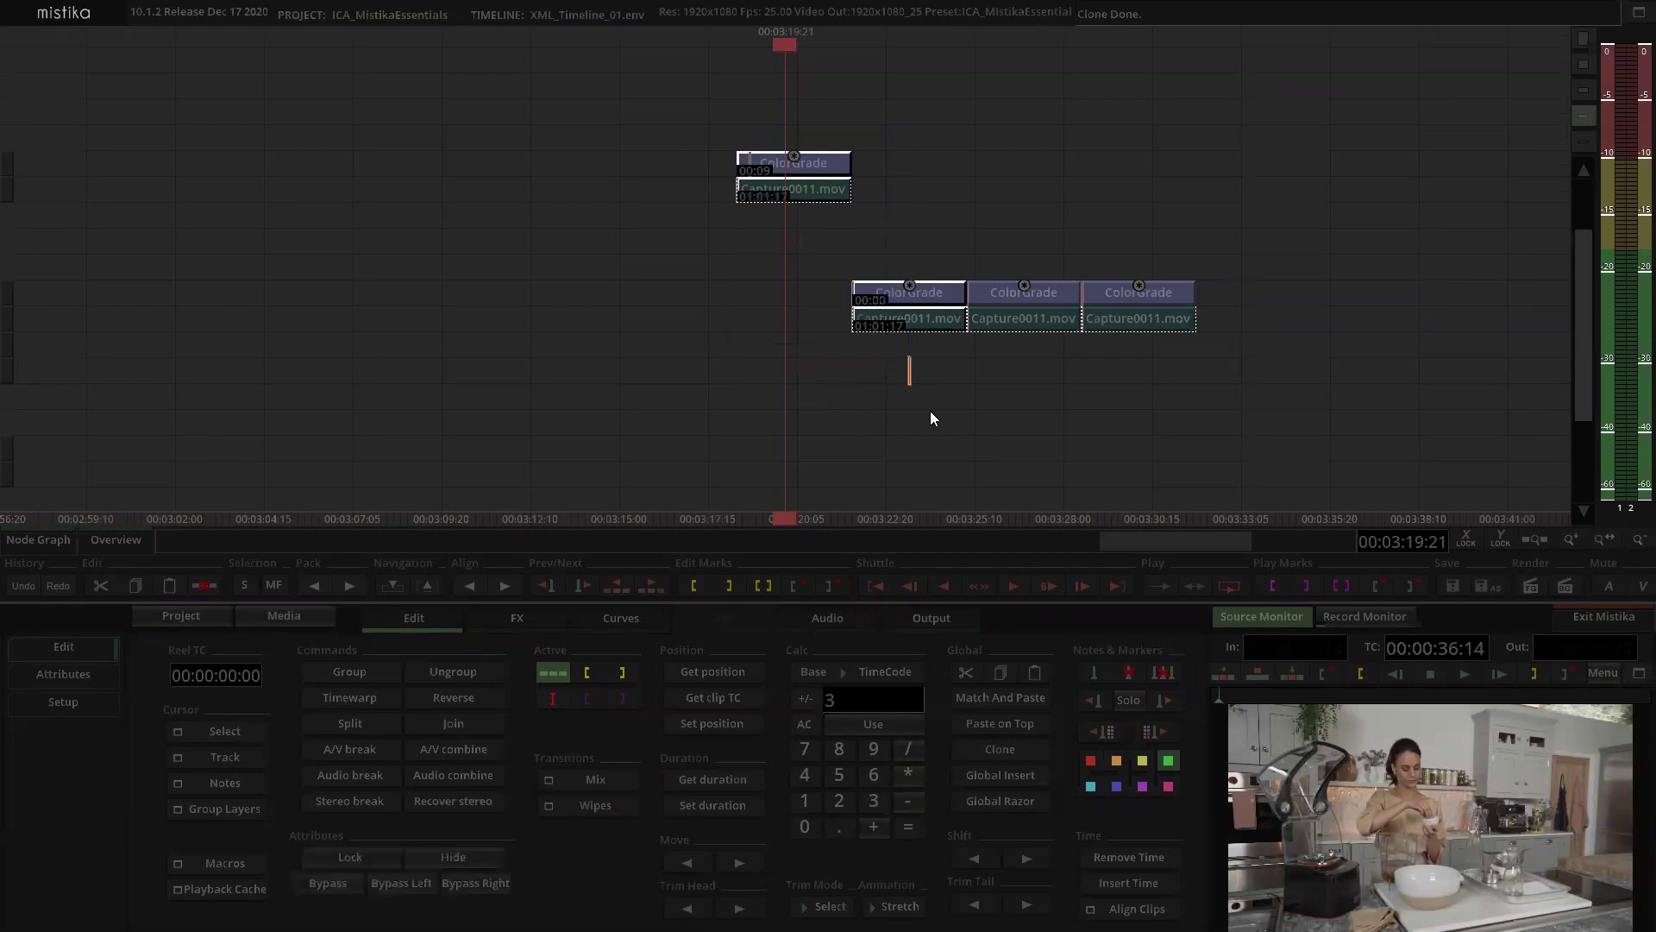
key(ctrl+Left)
Step: Move the third graded clip to a lower track and pack it to start at the same time as the first two
click(963, 212)
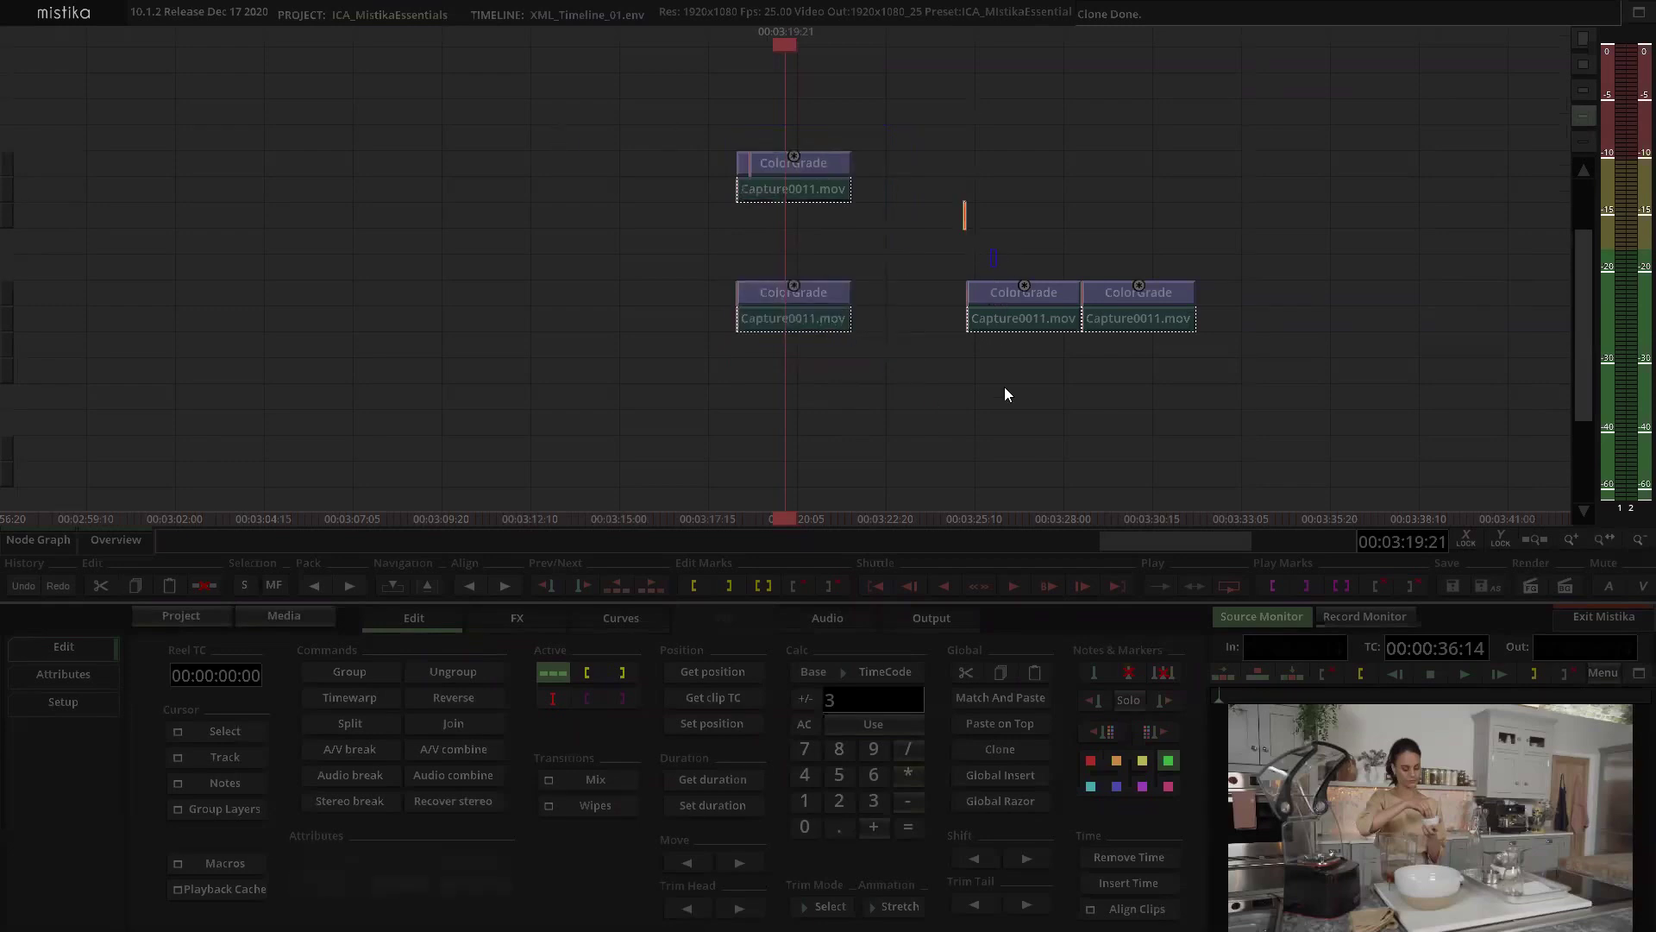
drag(991, 251, 1006, 377)
drag(1013, 297, 1008, 397)
drag(675, 104, 1071, 490)
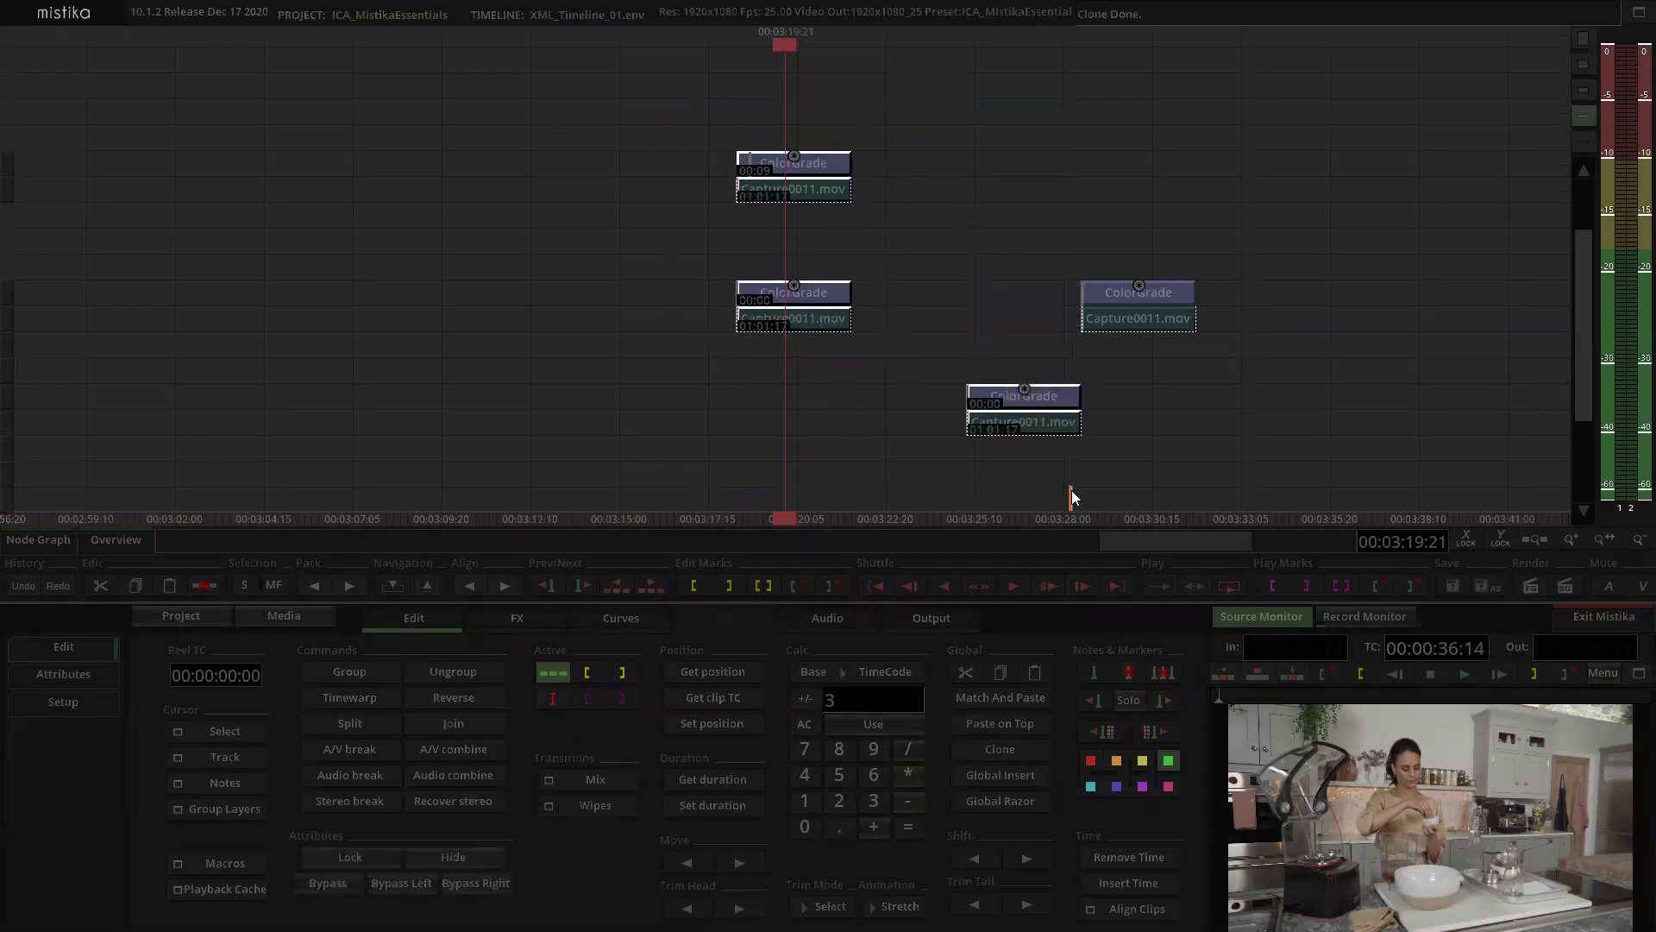
key(ctrl+Left)
Step: Move the fourth graded clip to its own lower track and pack it into alignment with the other three
click(956, 261)
drag(978, 358, 1011, 169)
click(1032, 154)
drag(1092, 62, 1158, 178)
drag(1151, 106, 1149, 342)
drag(502, 145, 1333, 395)
key(ctrl+Left)
Step: Select the four vertically stacked graded clips and combine them into one group
click(1025, 181)
drag(1025, 181, 1012, 305)
scroll(992, 269, down, 2)
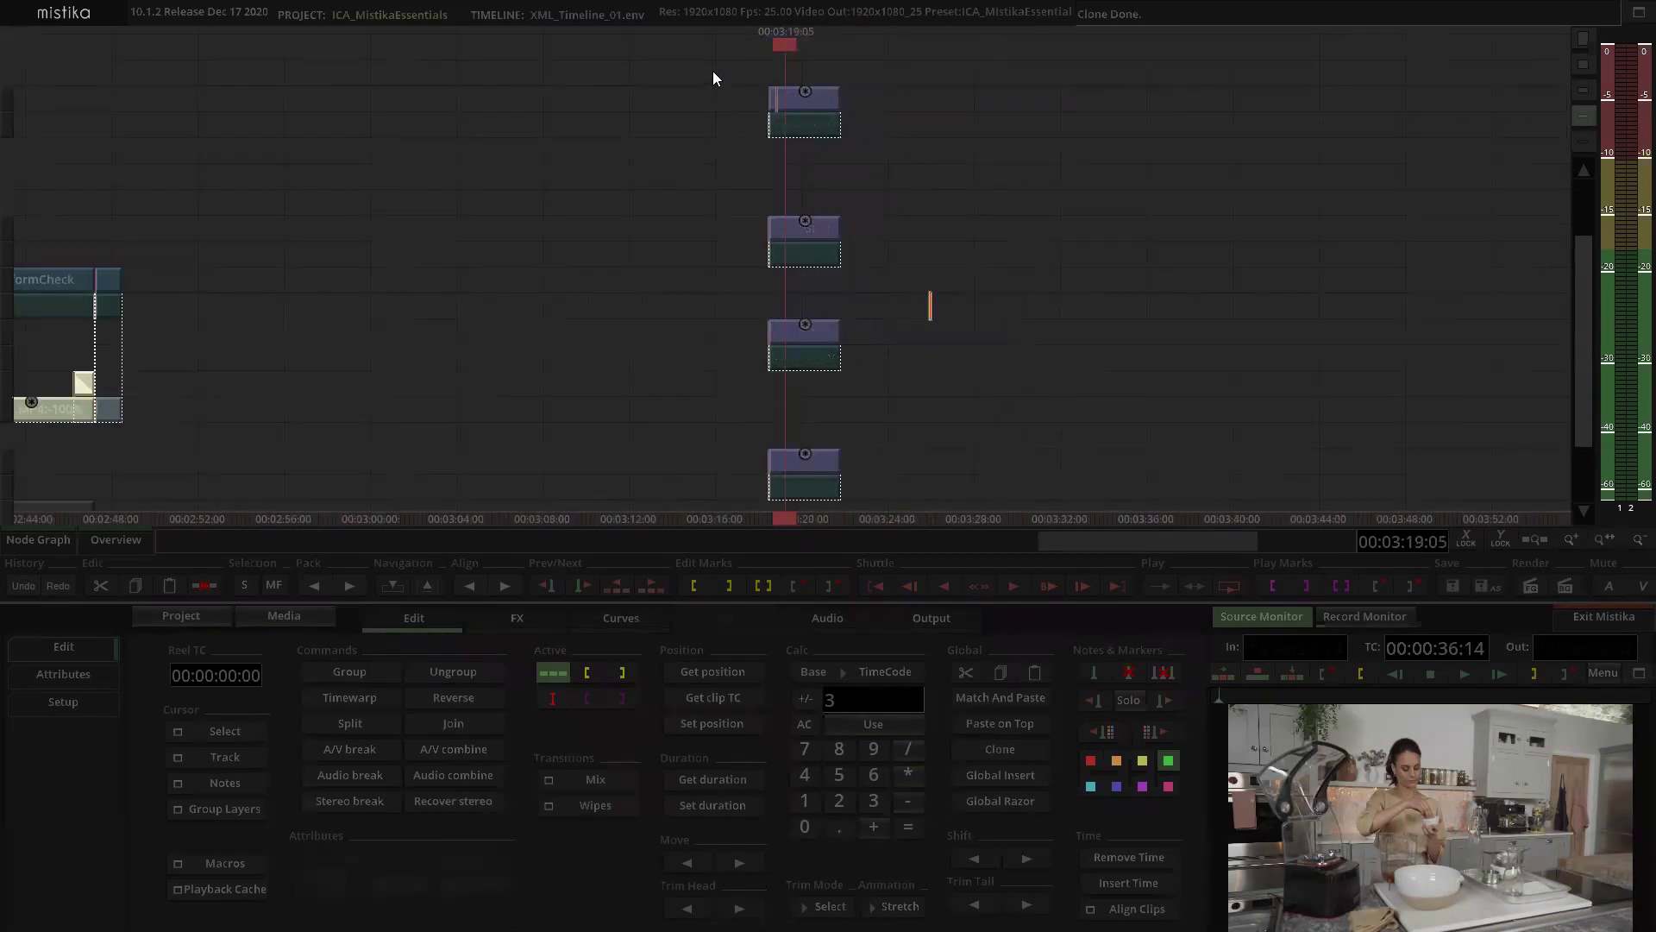
mouse_move(905, 512)
mouse_down()
mouse_move(920, 512)
mouse_move(904, 490)
mouse_up()
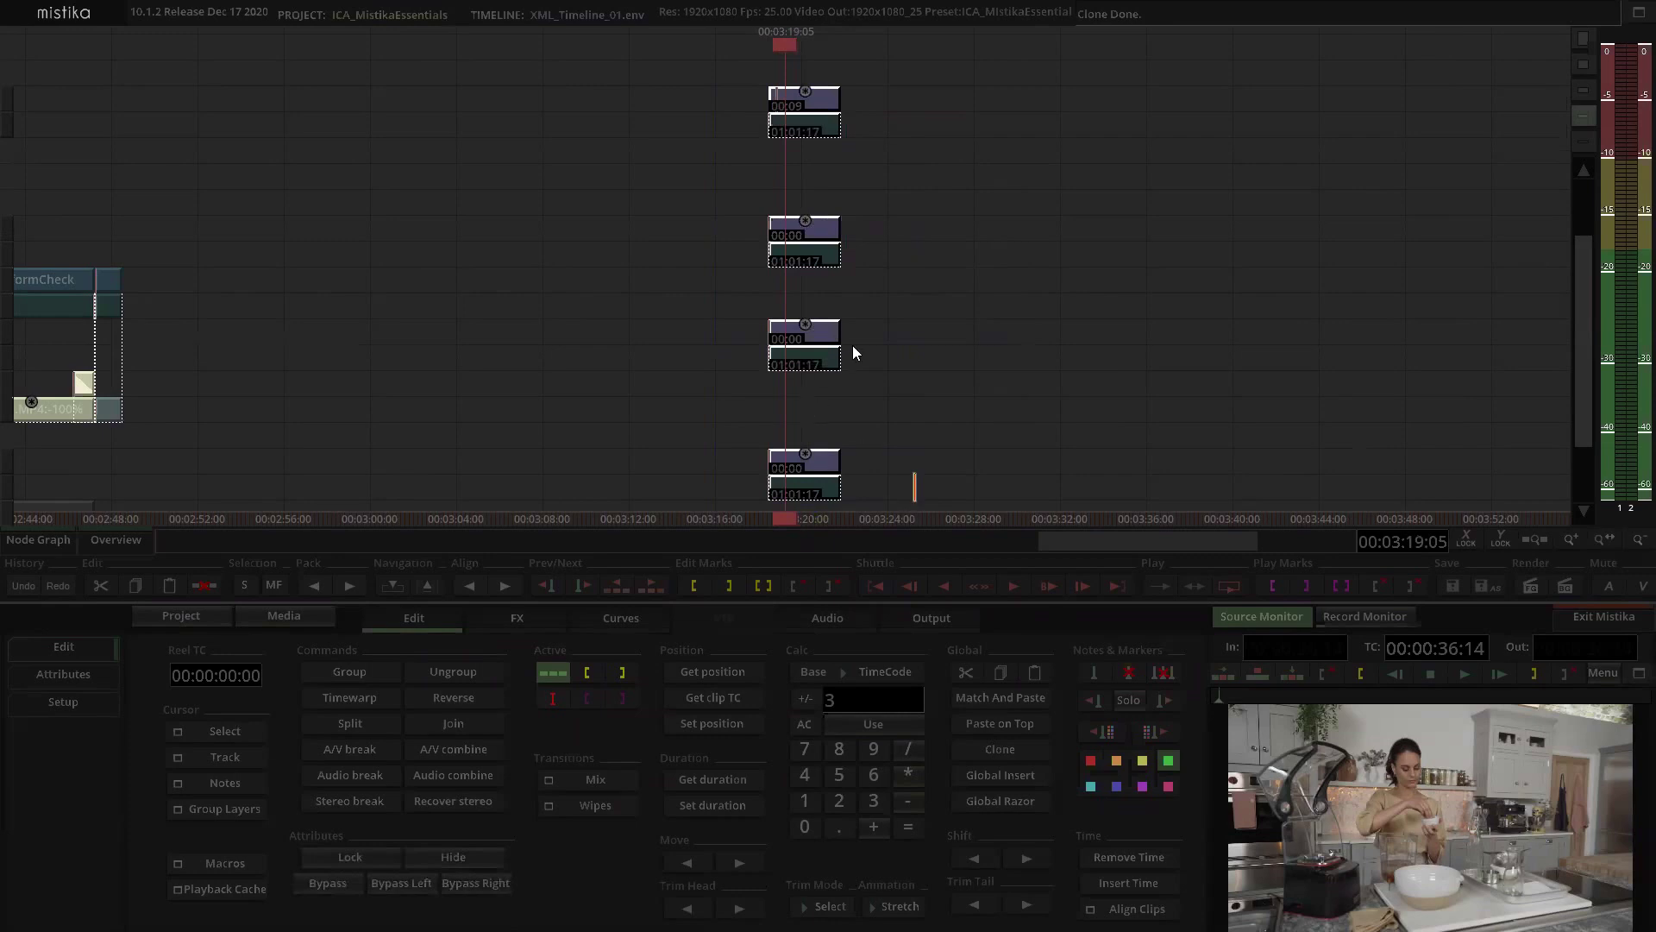
key(ctrl+g)
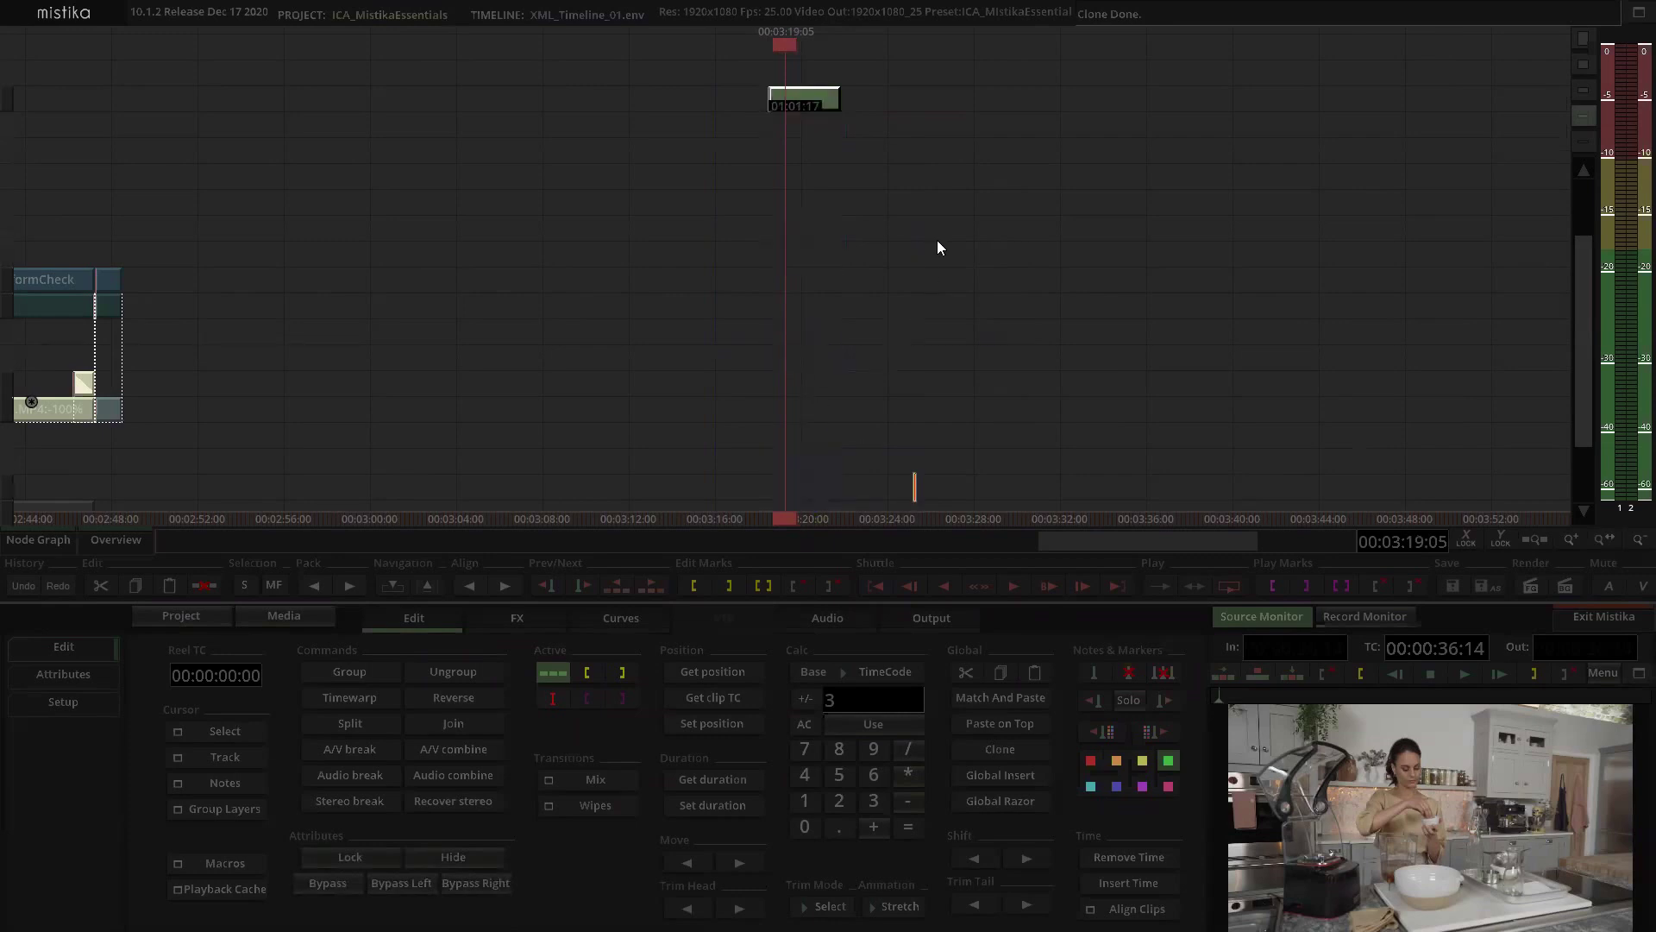
Step: Bring the graded group over to the conformed edit and place it on the empty track below H264_NUTSEED_MILK_Ref around 00:01:18:21
scroll(932, 238, down, 2)
drag(863, 320, 918, 462)
scroll(845, 286, down, 2)
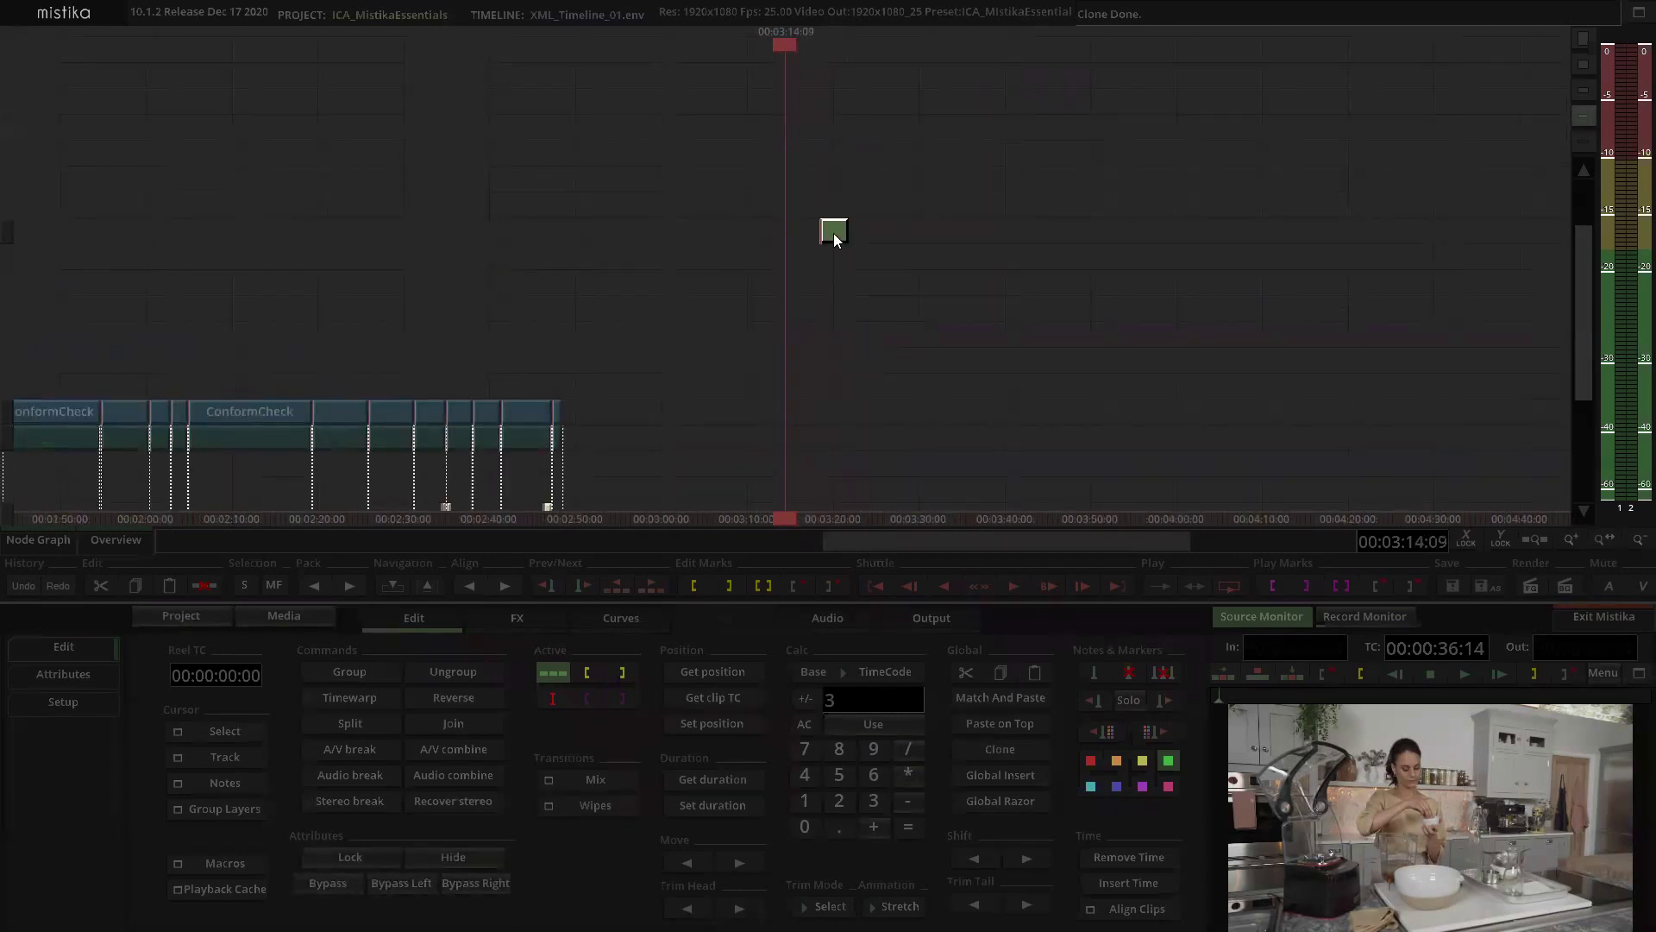
drag(473, 242, 749, 212)
drag(384, 183, 842, 110)
scroll(768, 121, up, 1)
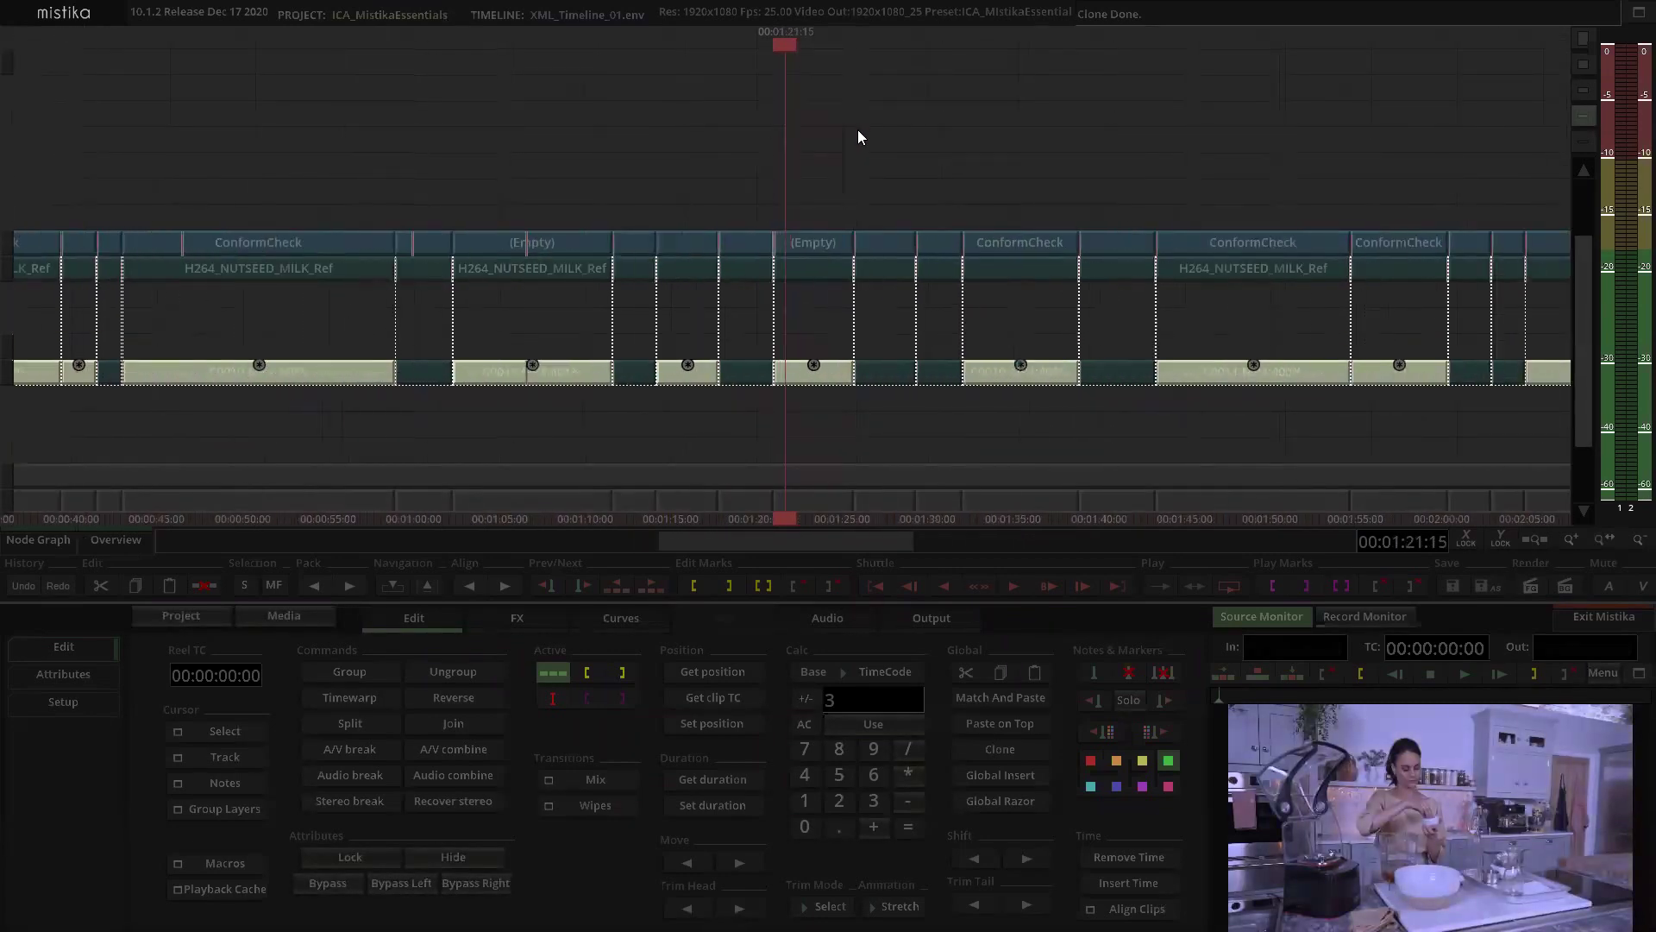
scroll(630, 160, up, 1)
drag(730, 153, 794, 142)
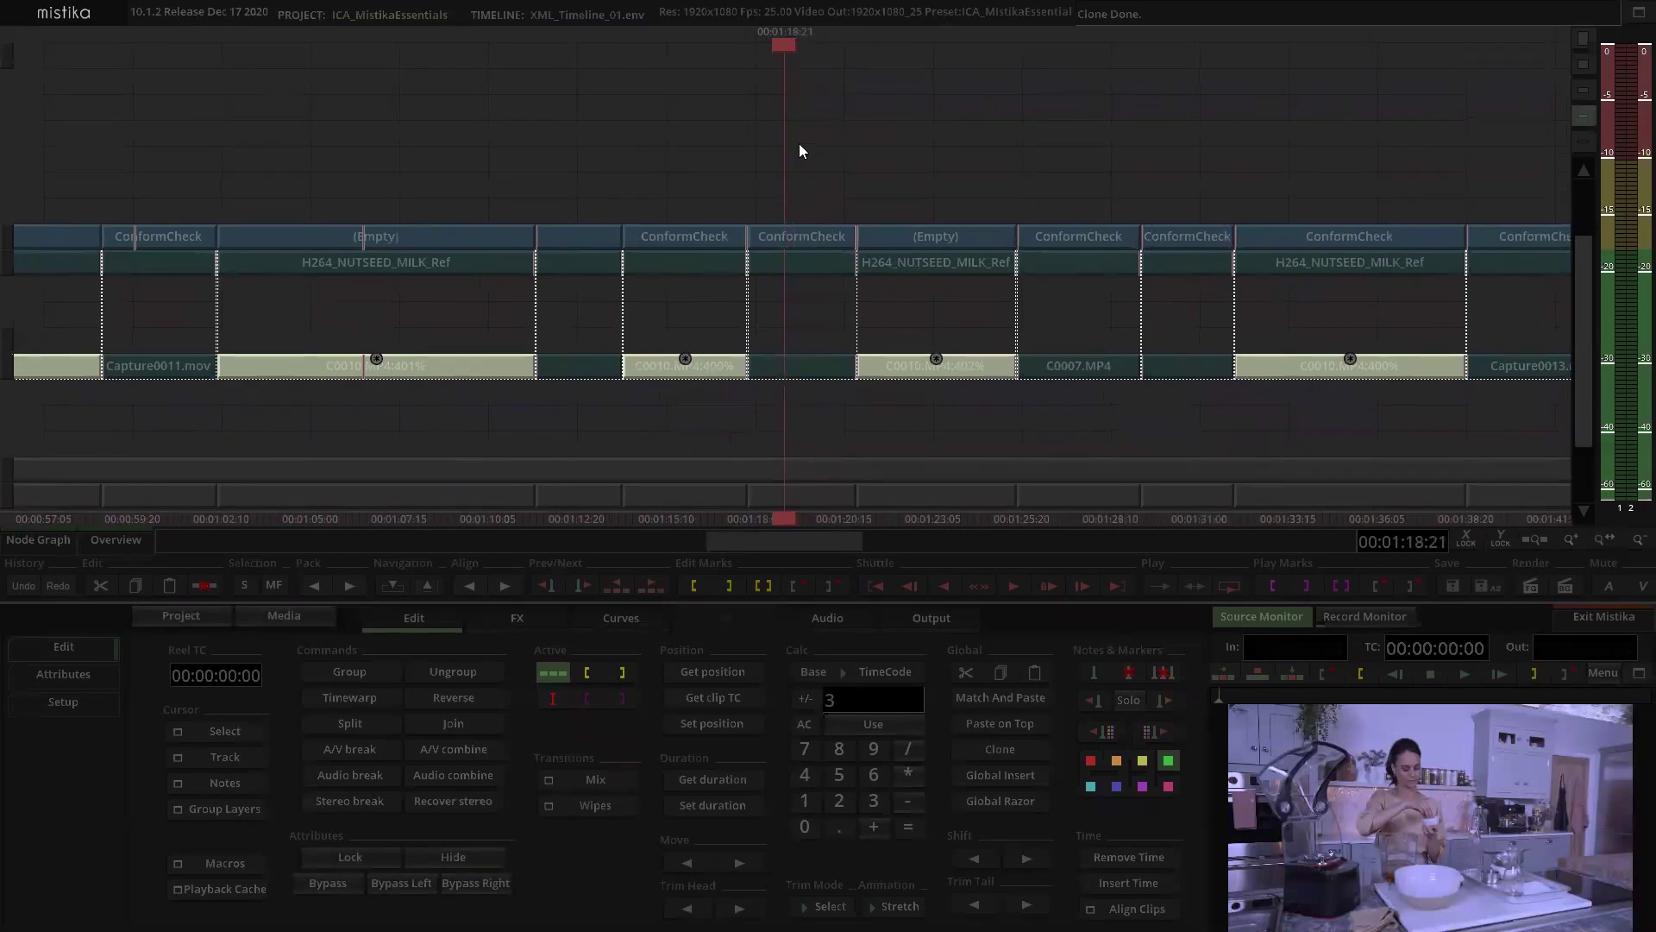
key(ctrl+v)
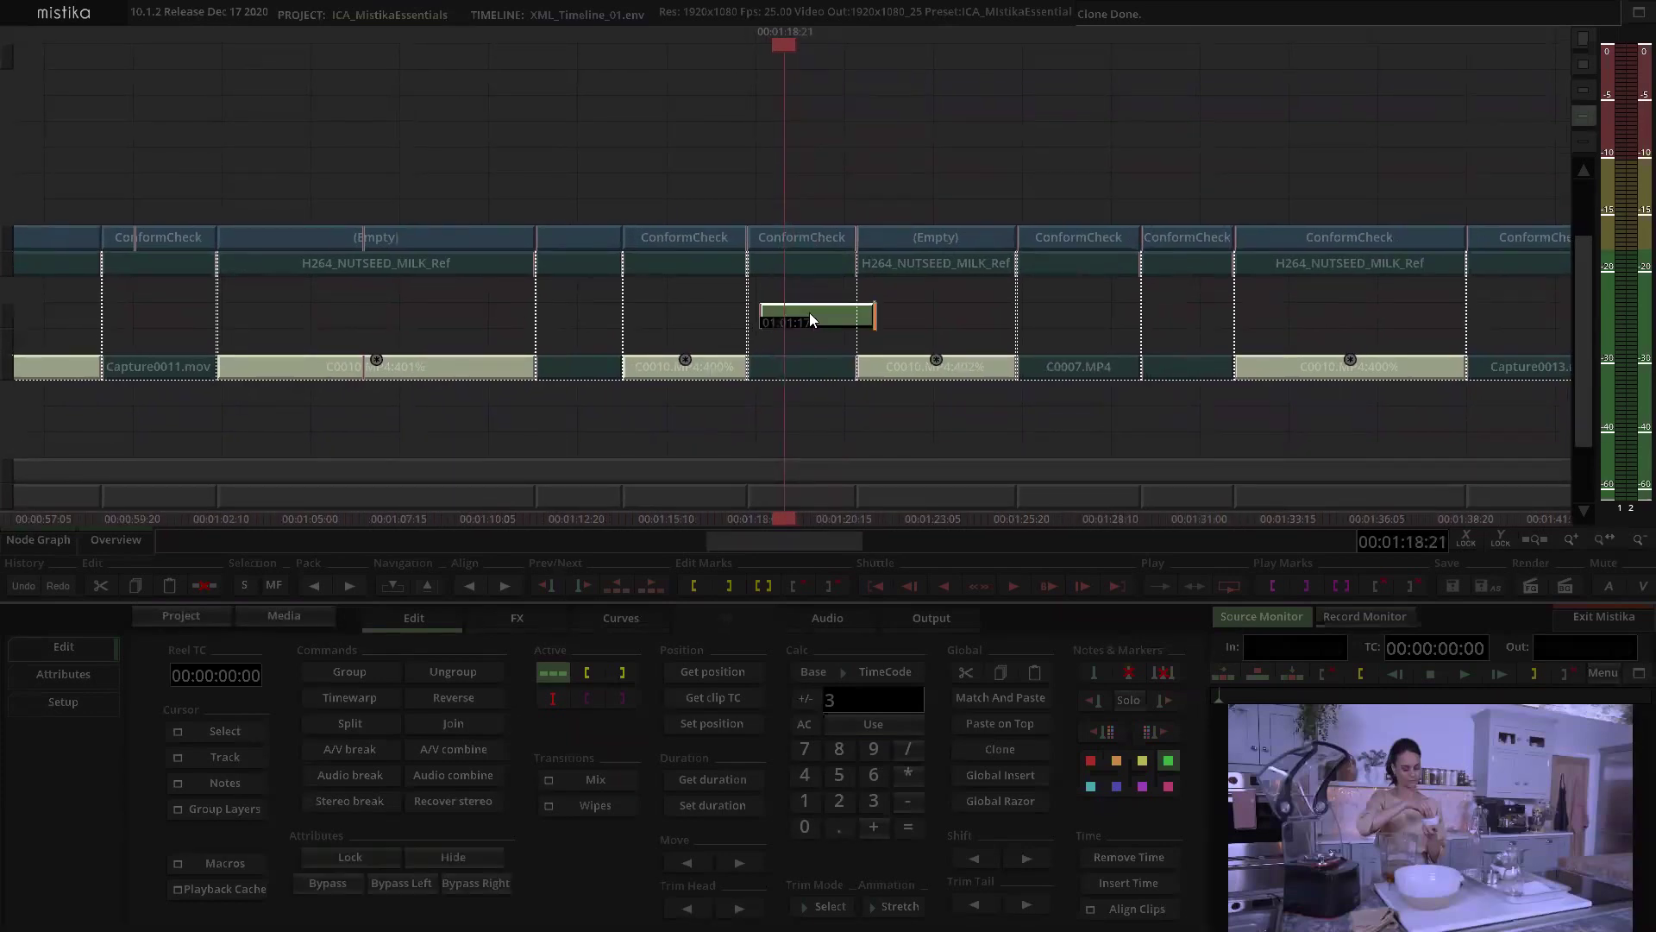
click(799, 165)
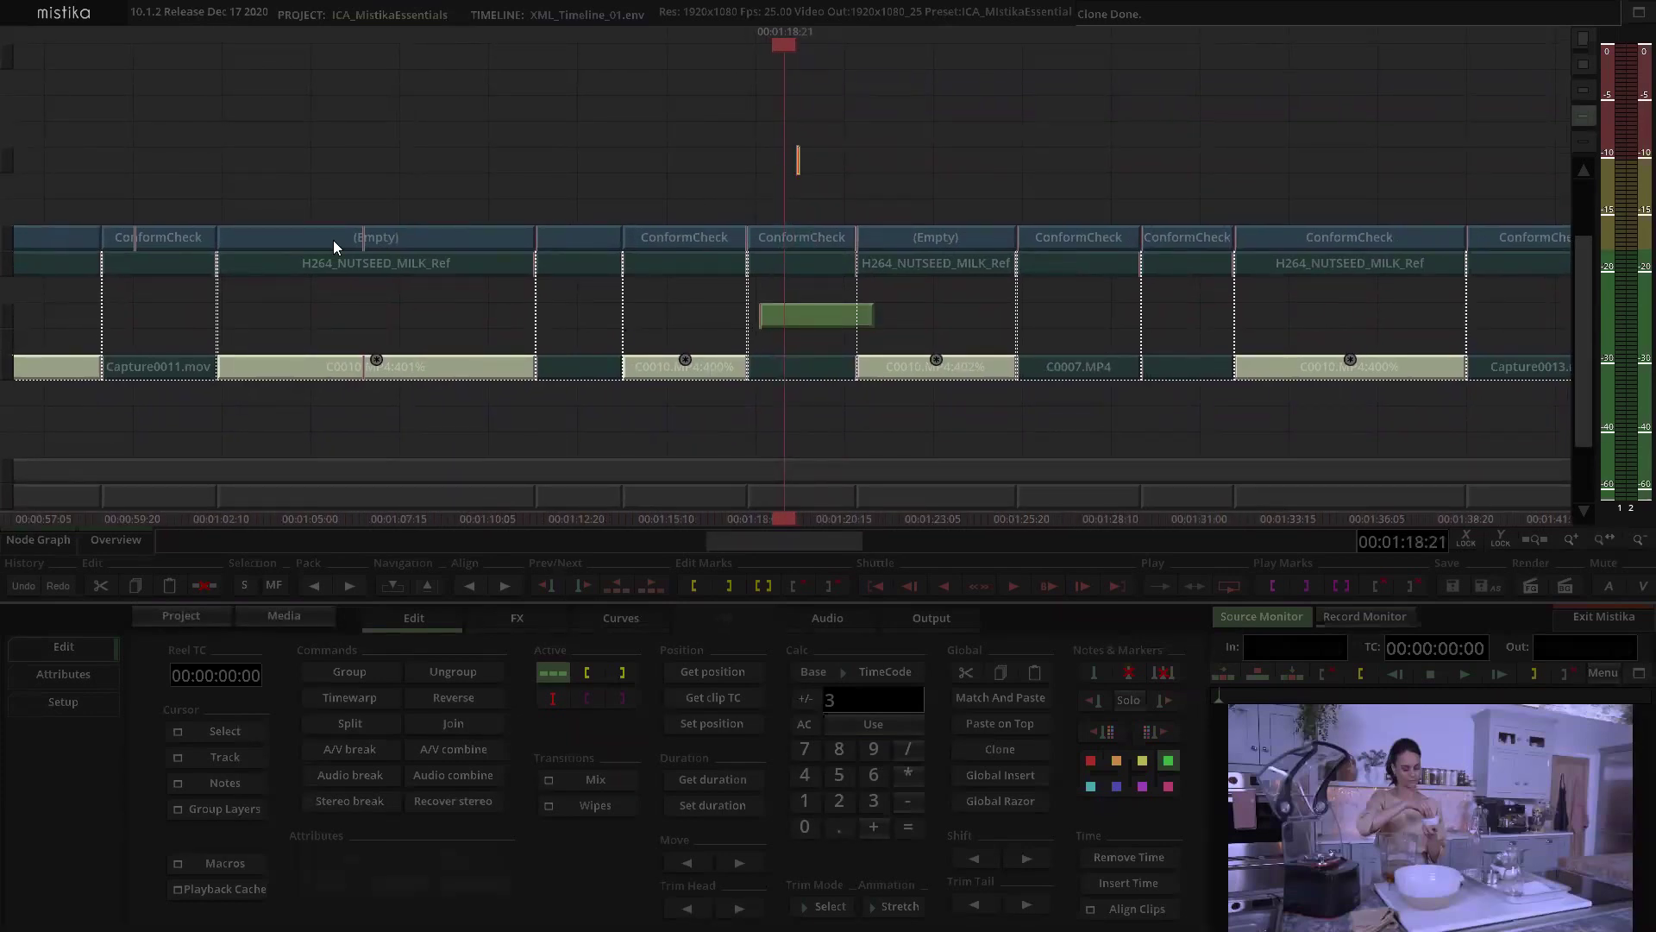
Step: Align the group directly above the original Capture0011.mov clip near 00:00:59:24, and move that original clip to a lower track, hidden
click(788, 317)
drag(226, 310, 880, 332)
click(768, 347)
key(ctrl+v)
drag(791, 186, 819, 464)
click(763, 129)
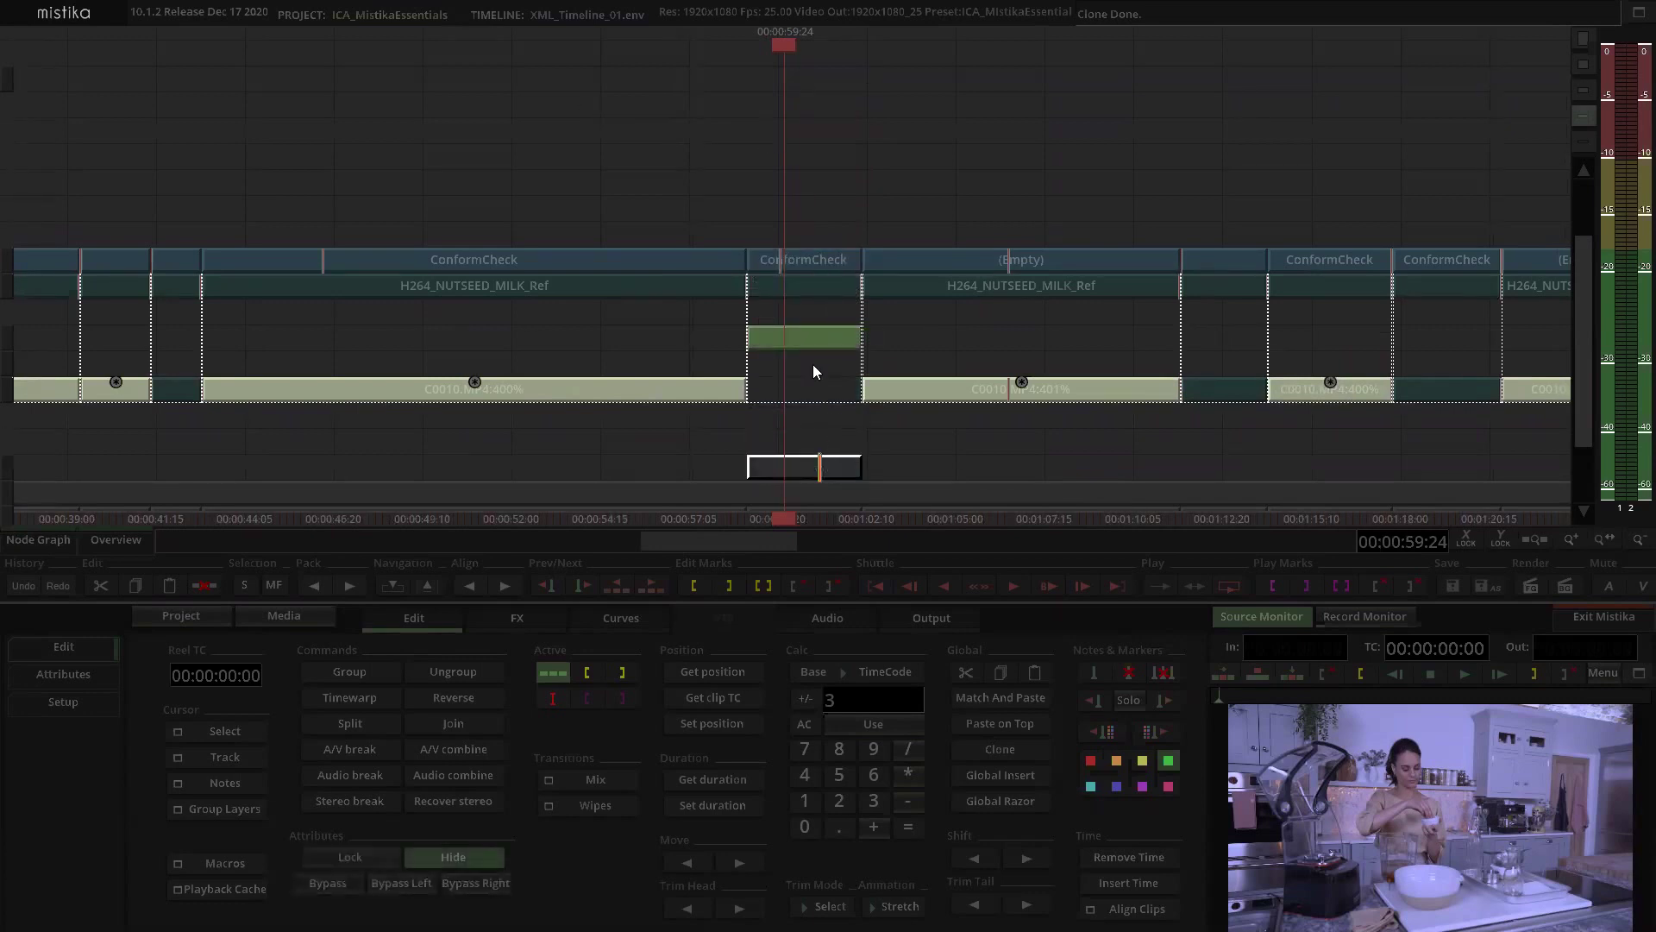
Step: Move the group down into the vacated Capture0011.mov slot and hide the ConformCheck and H264_NUTSEED_MILK_Ref segments above it
drag(794, 335, 795, 377)
scroll(825, 333, up, 2)
click(825, 333)
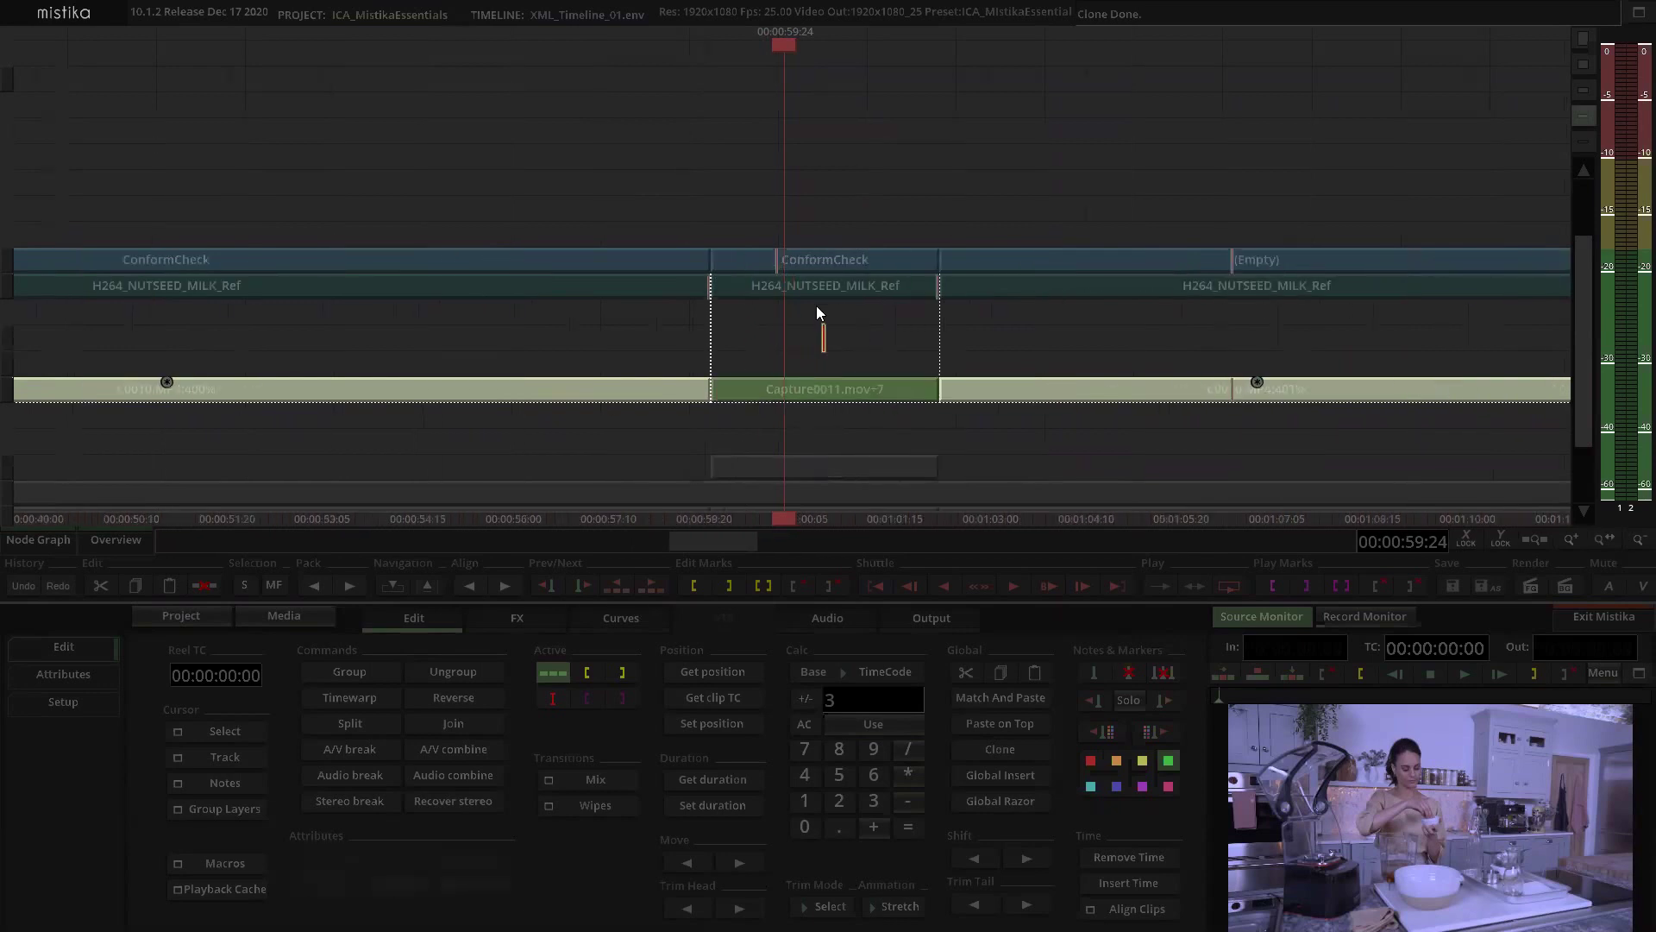
click(789, 284)
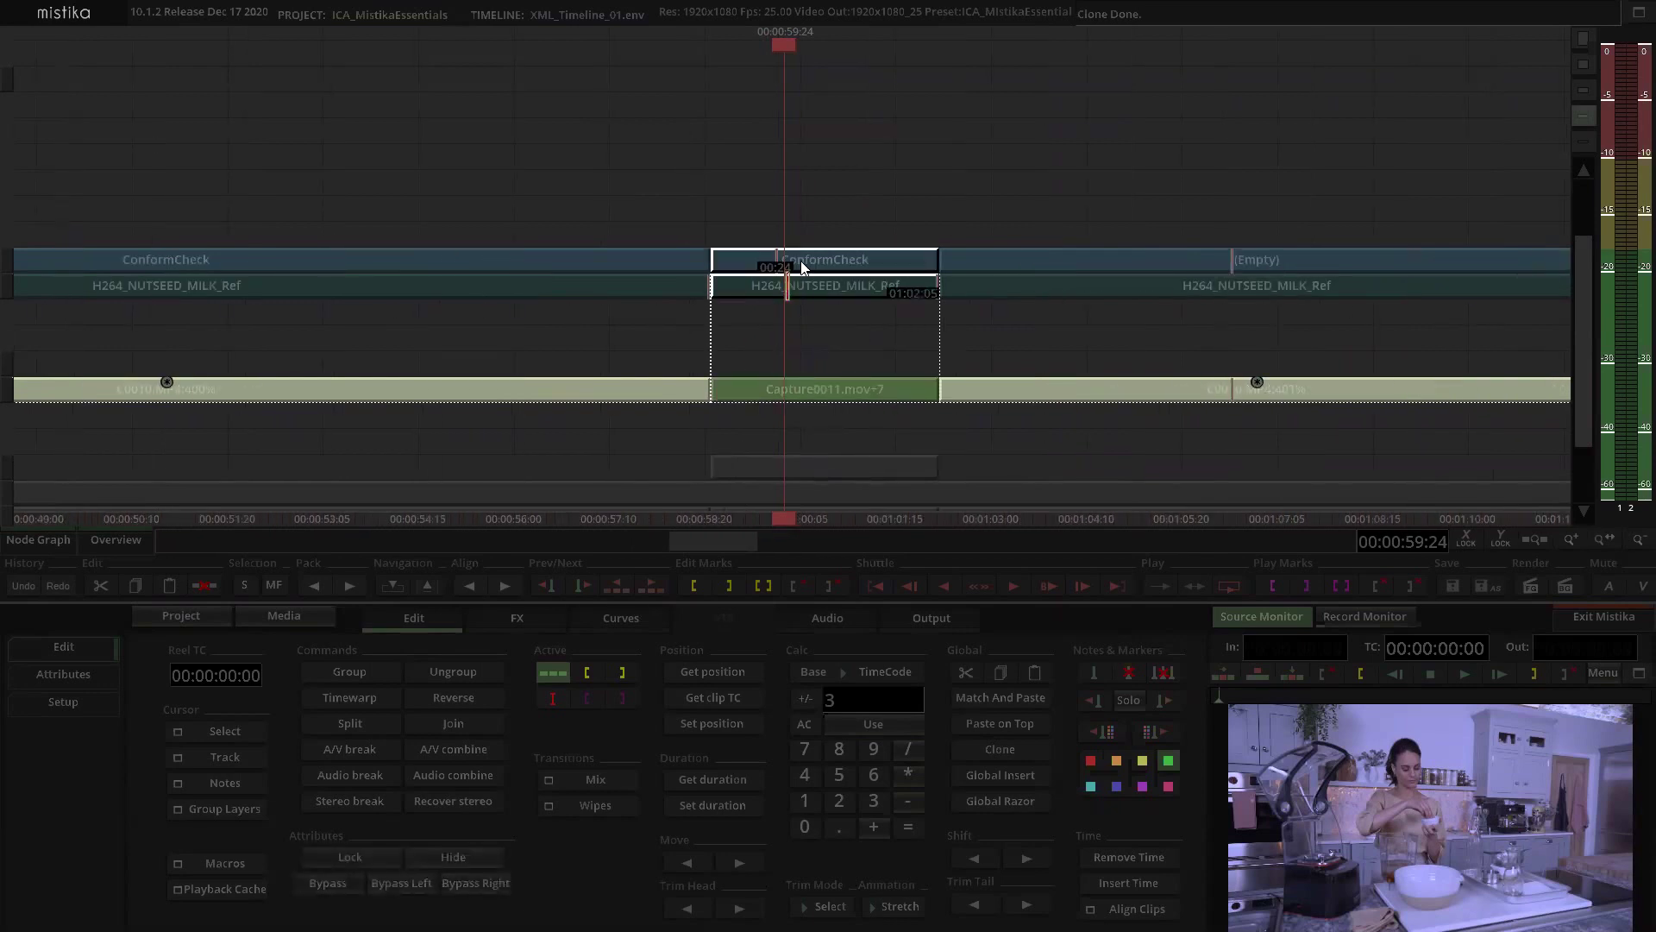
key(h)
Step: Enter the Capture0011.mov group, examine its four stacked ColorGrade layers, and return to the main timeline
scroll(787, 334, up, 2)
double_click(806, 390)
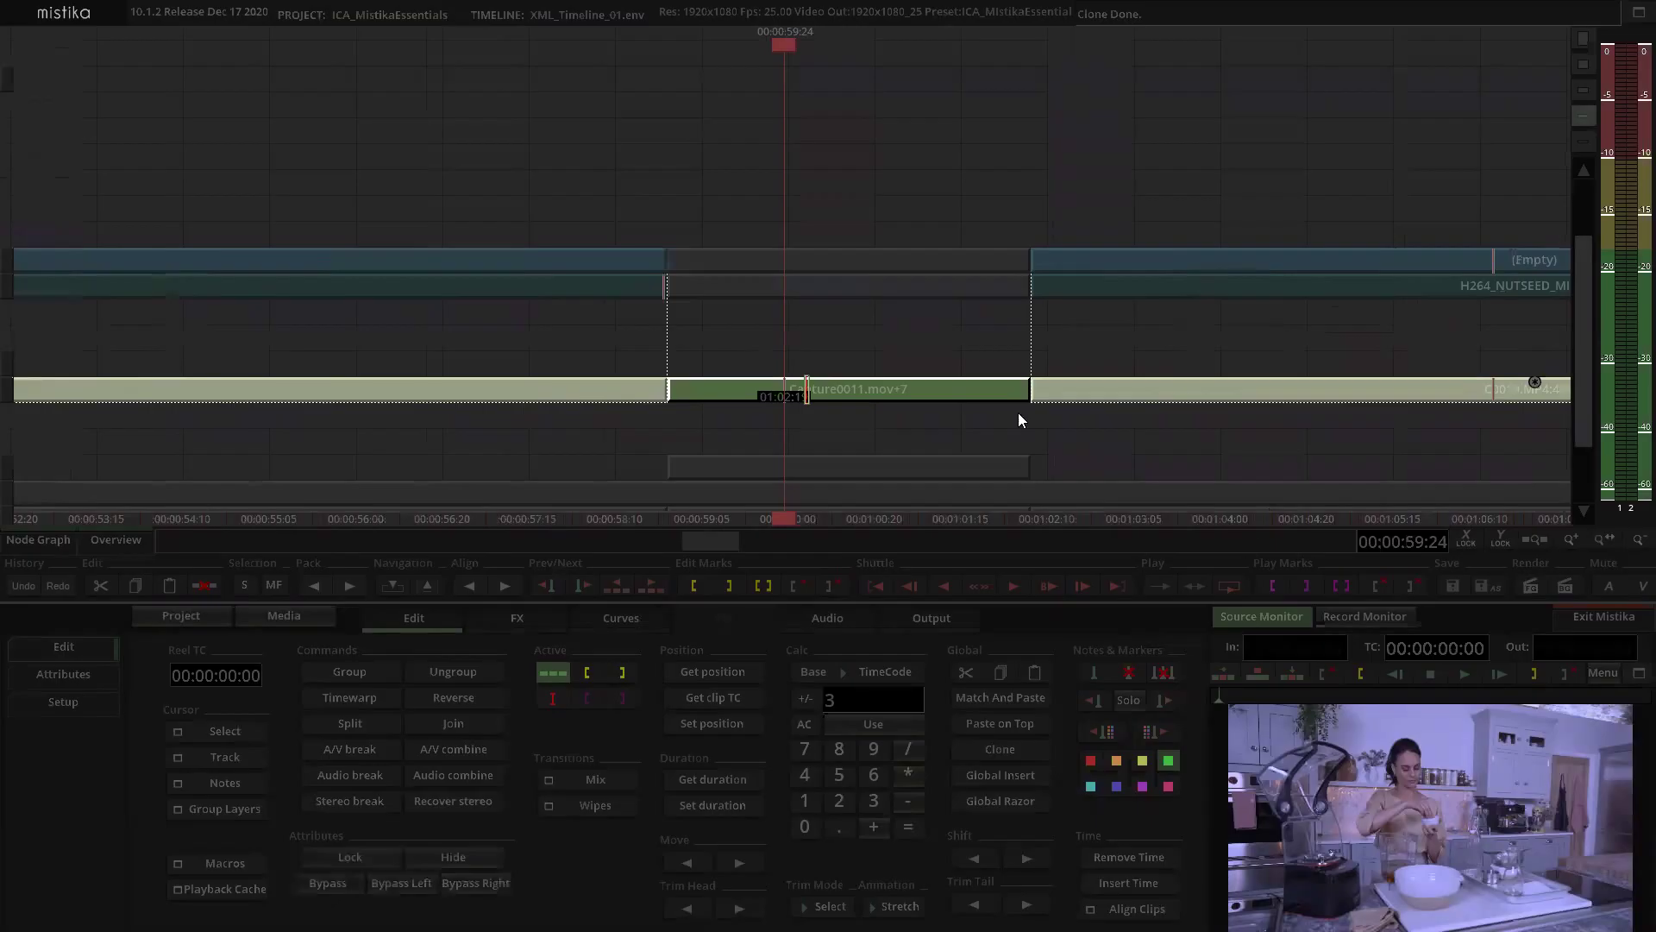
click(1637, 618)
click(886, 389)
click(390, 587)
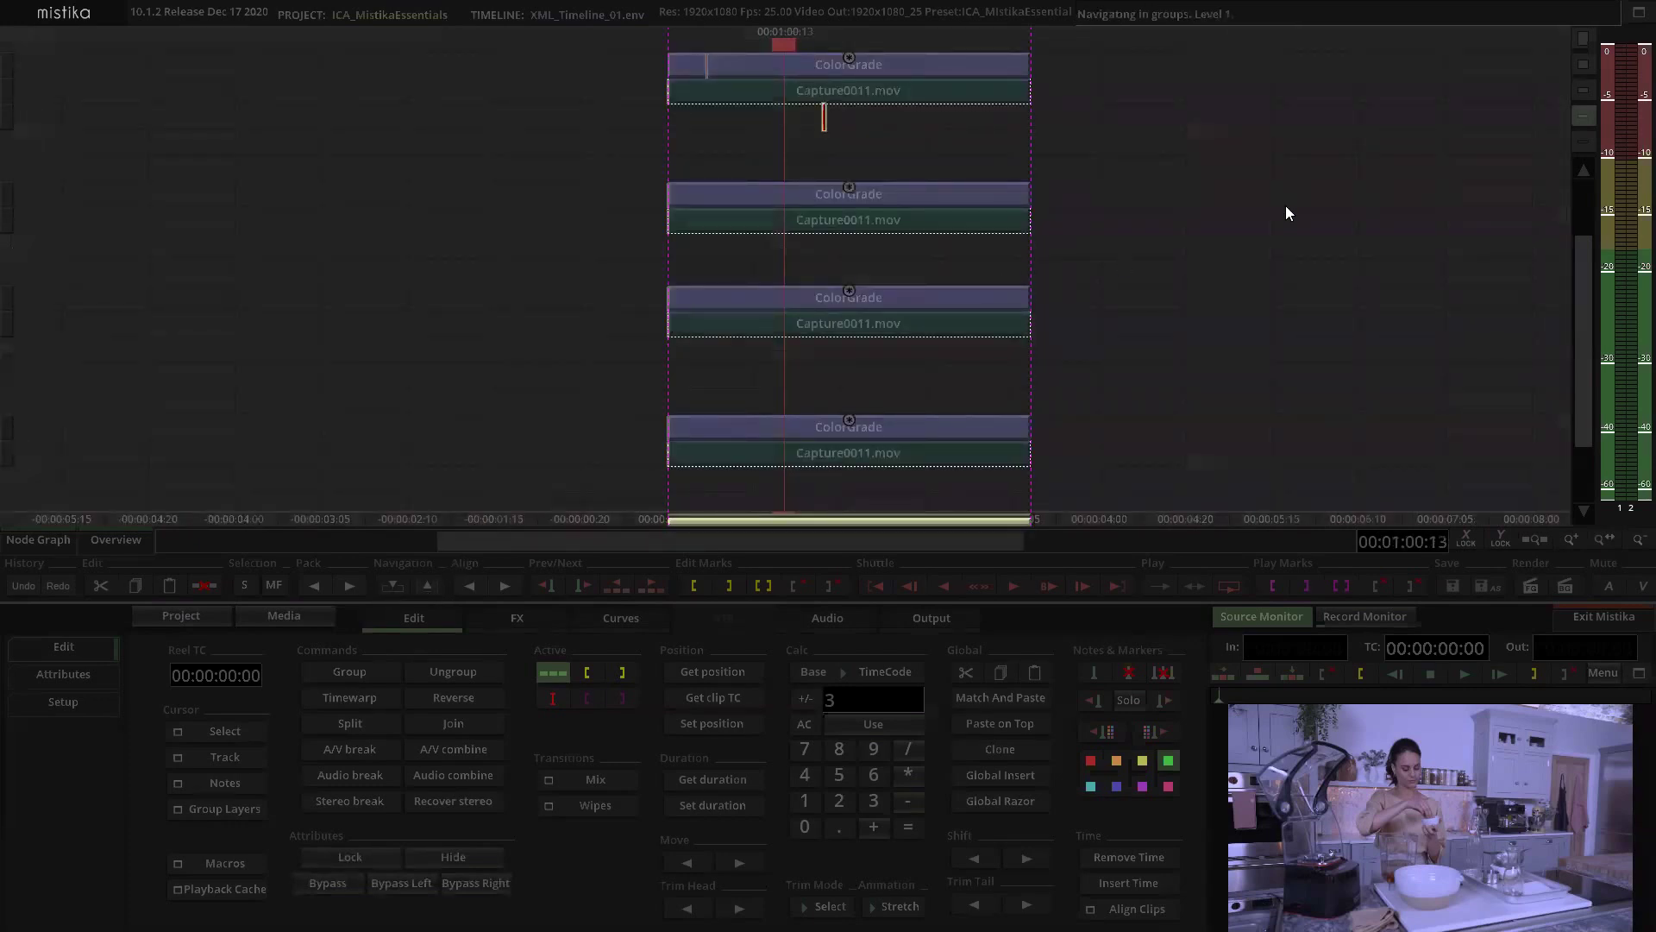
click(949, 48)
drag(1161, 217, 900, 250)
drag(1165, 323, 943, 299)
drag(1120, 404, 928, 455)
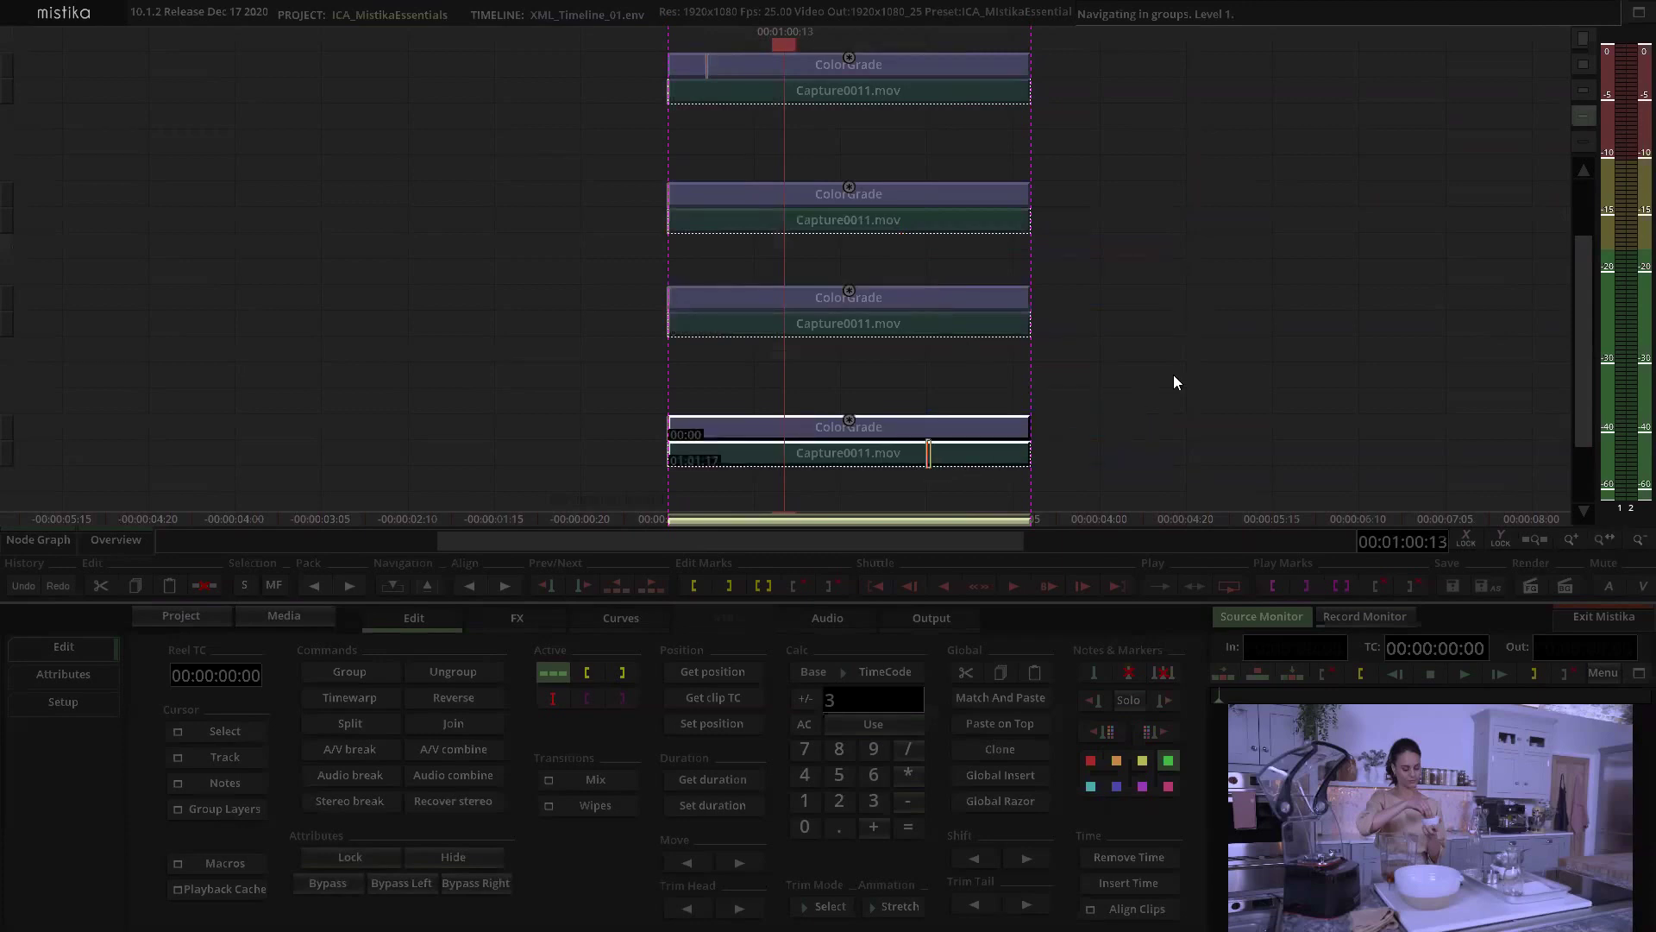
click(1235, 331)
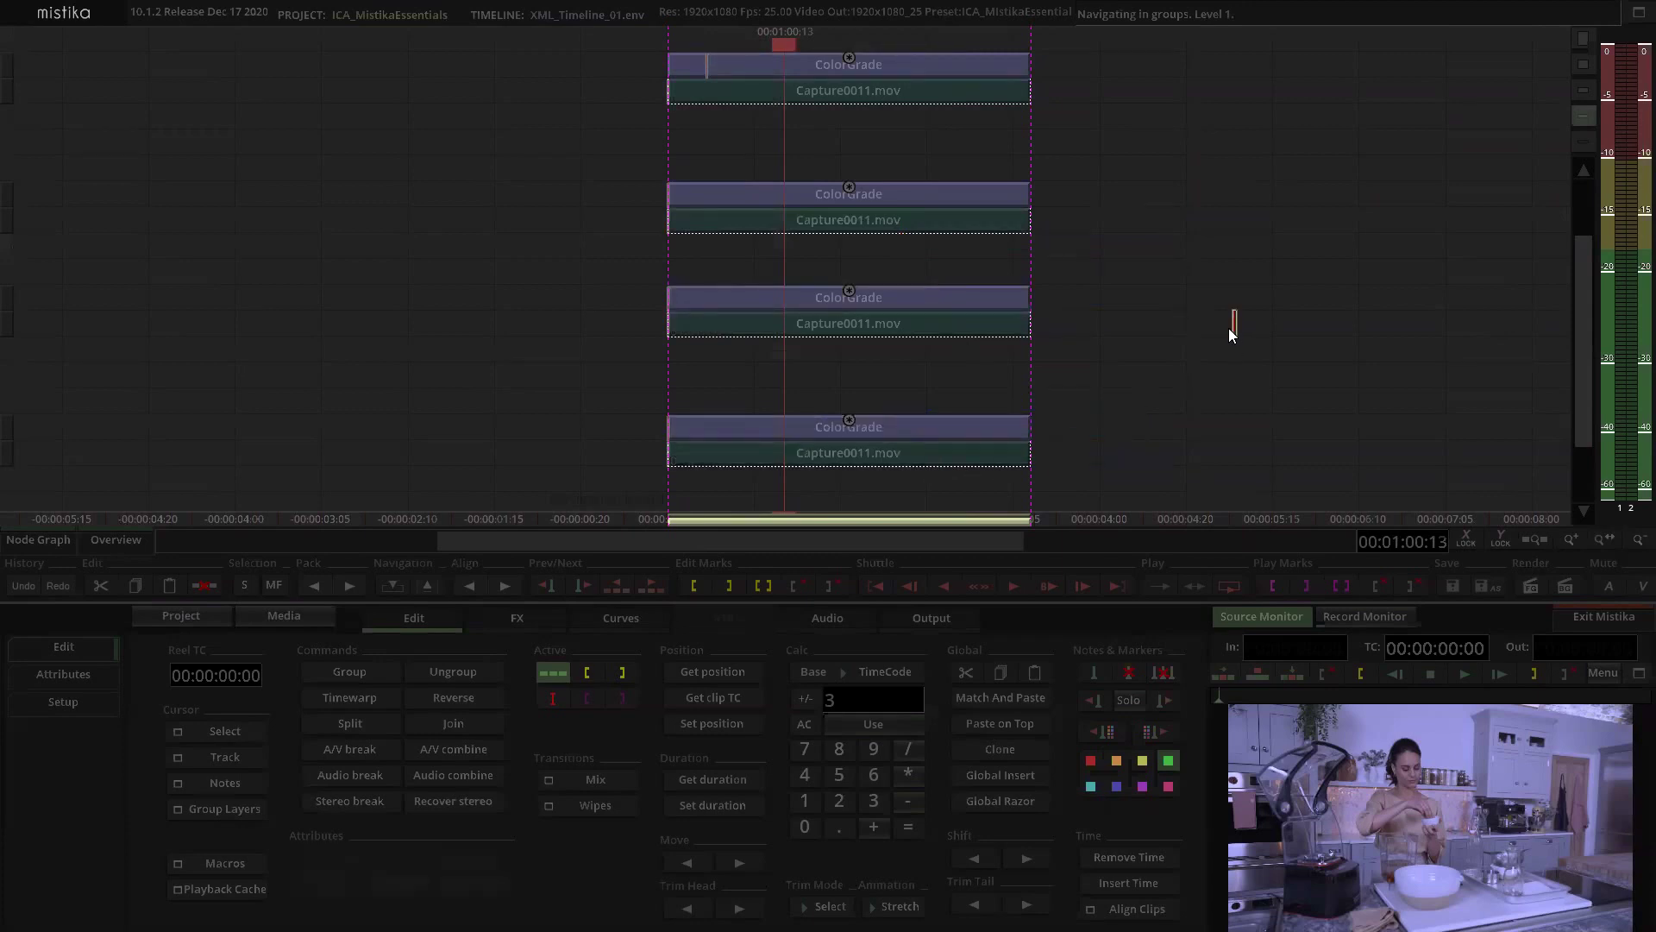
double_click(1229, 328)
click(768, 137)
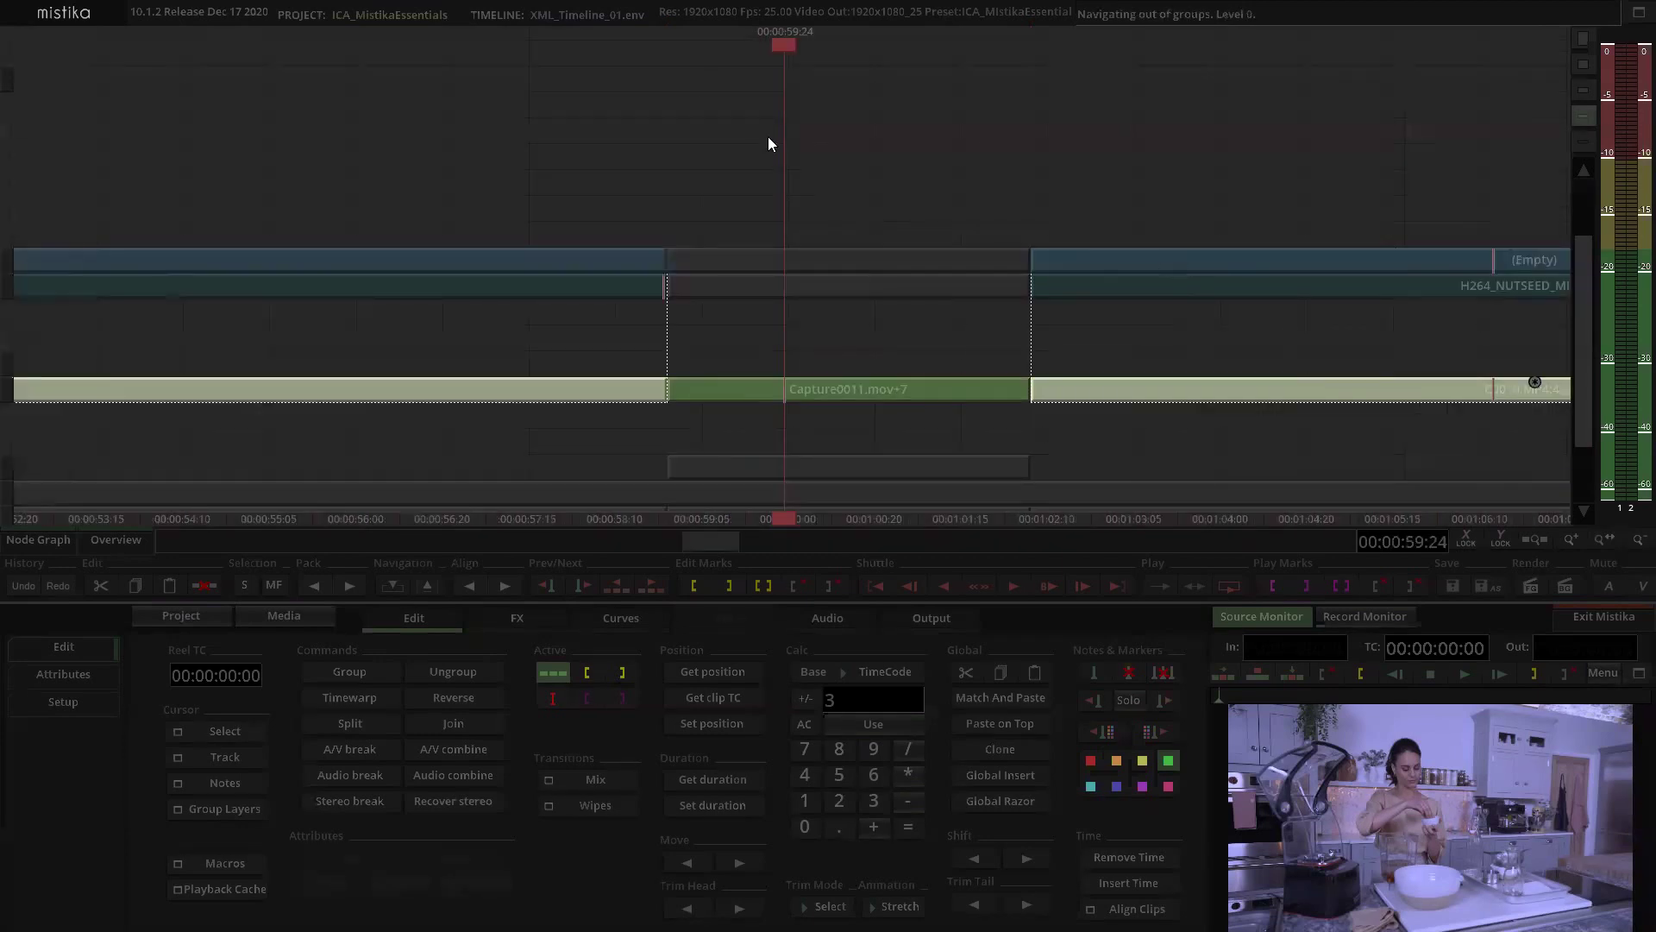
Step: Select the Capture0011.mov group and switch its active group layer to Layer 4
scroll(768, 136, down, 1)
click(874, 185)
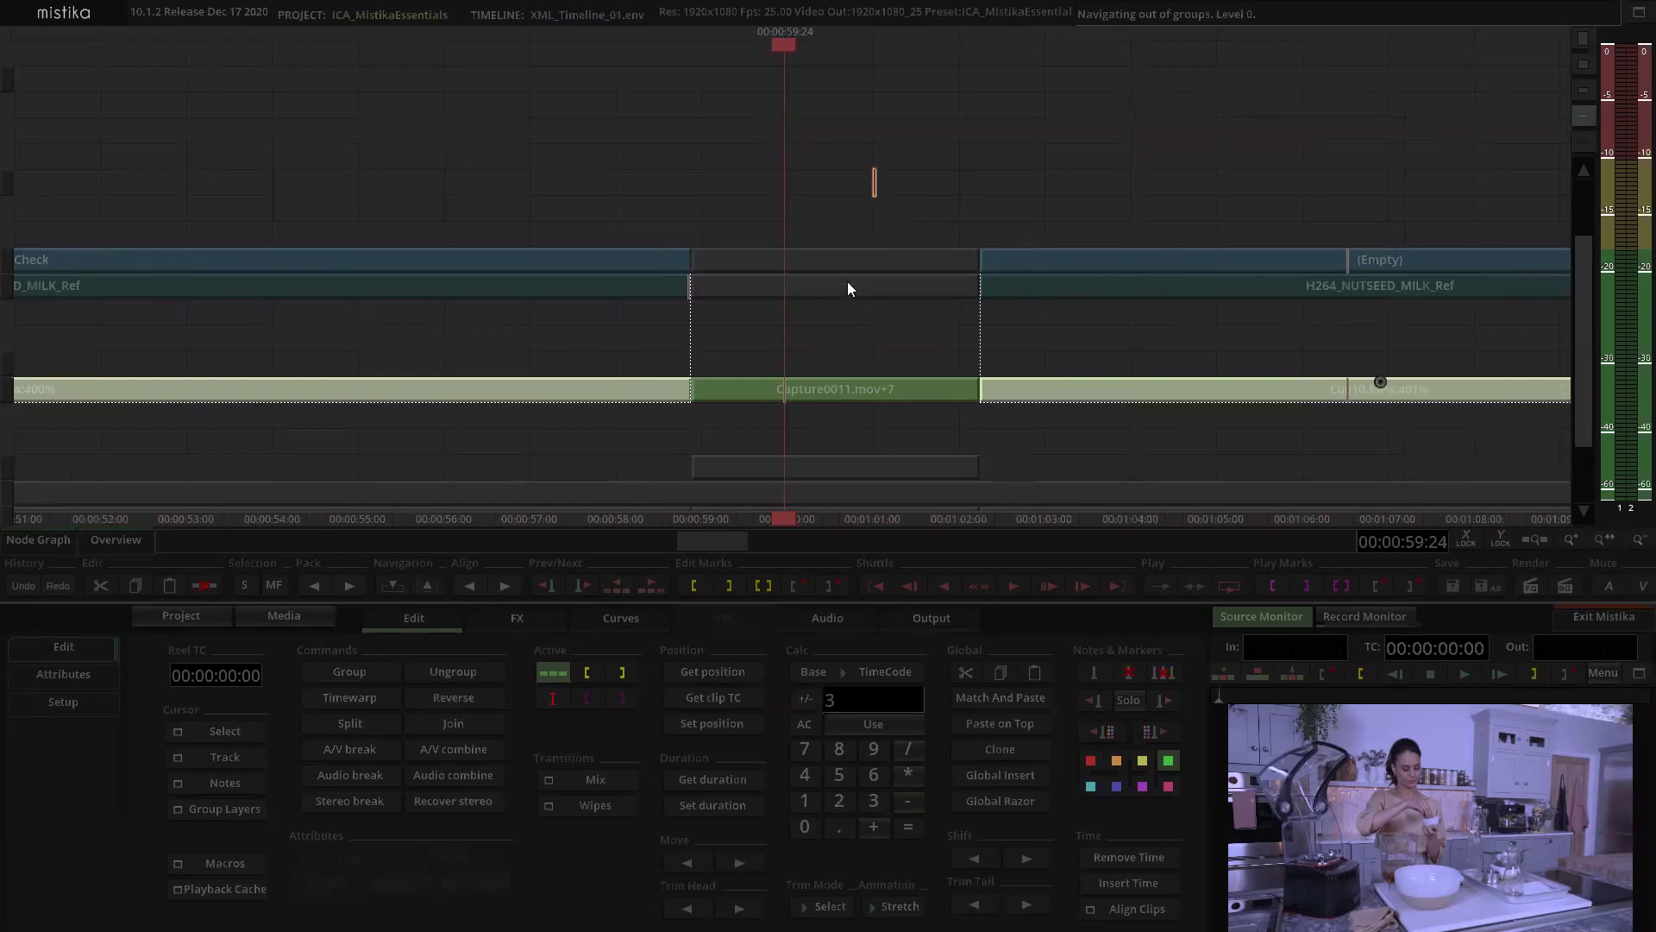
click(829, 381)
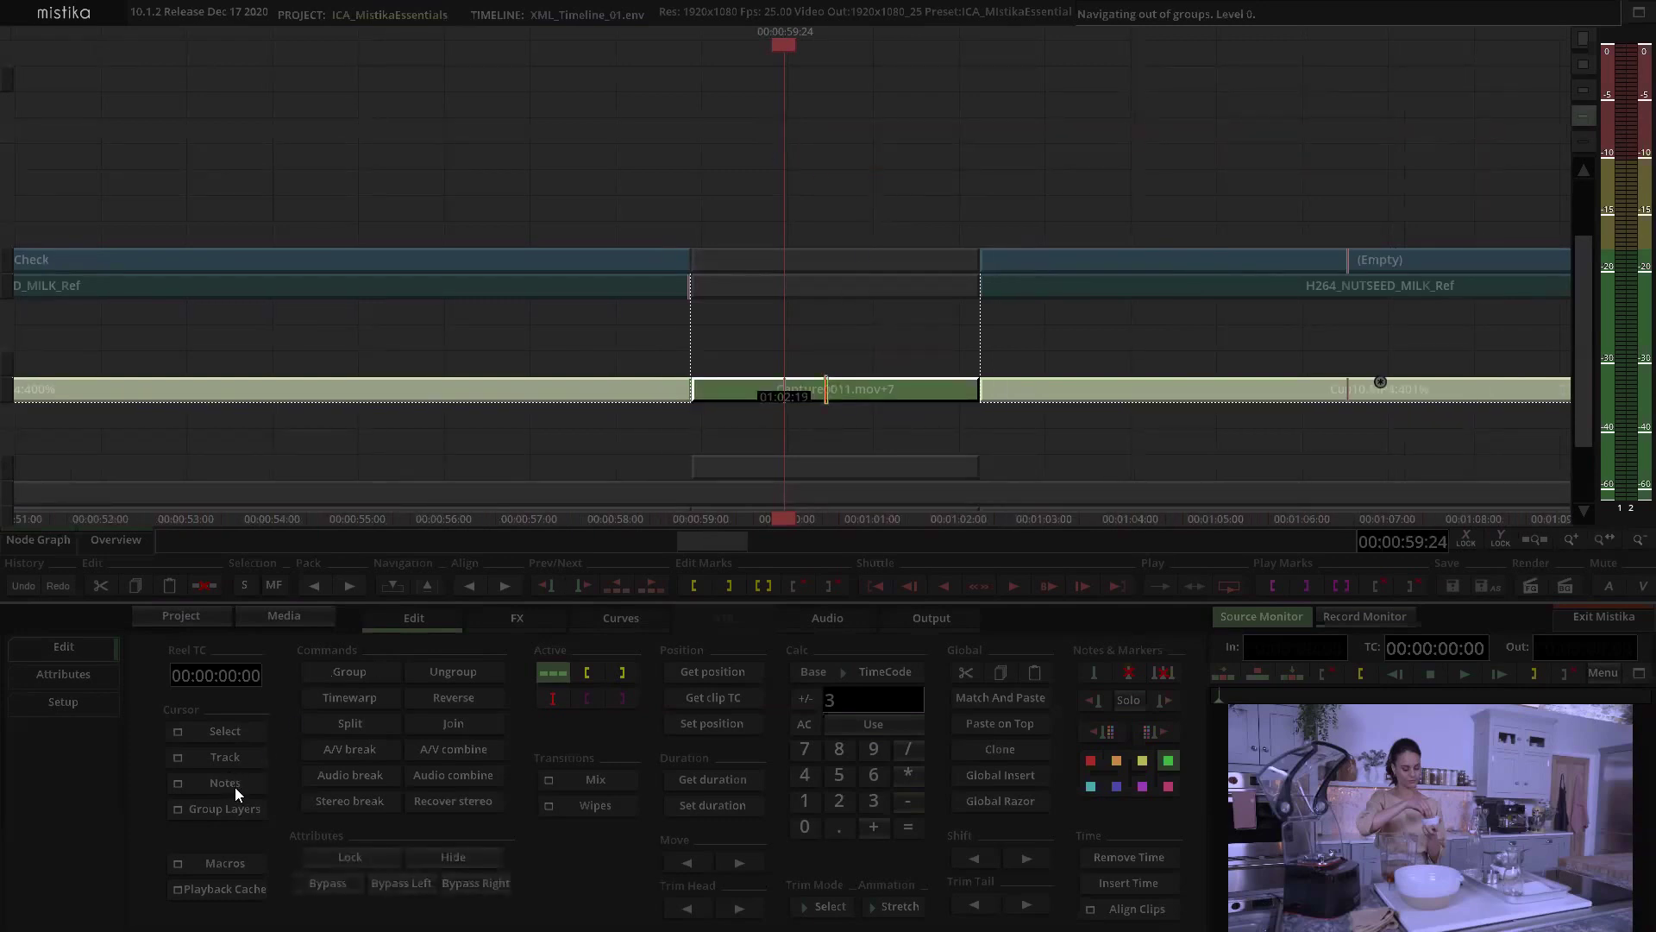
click(227, 807)
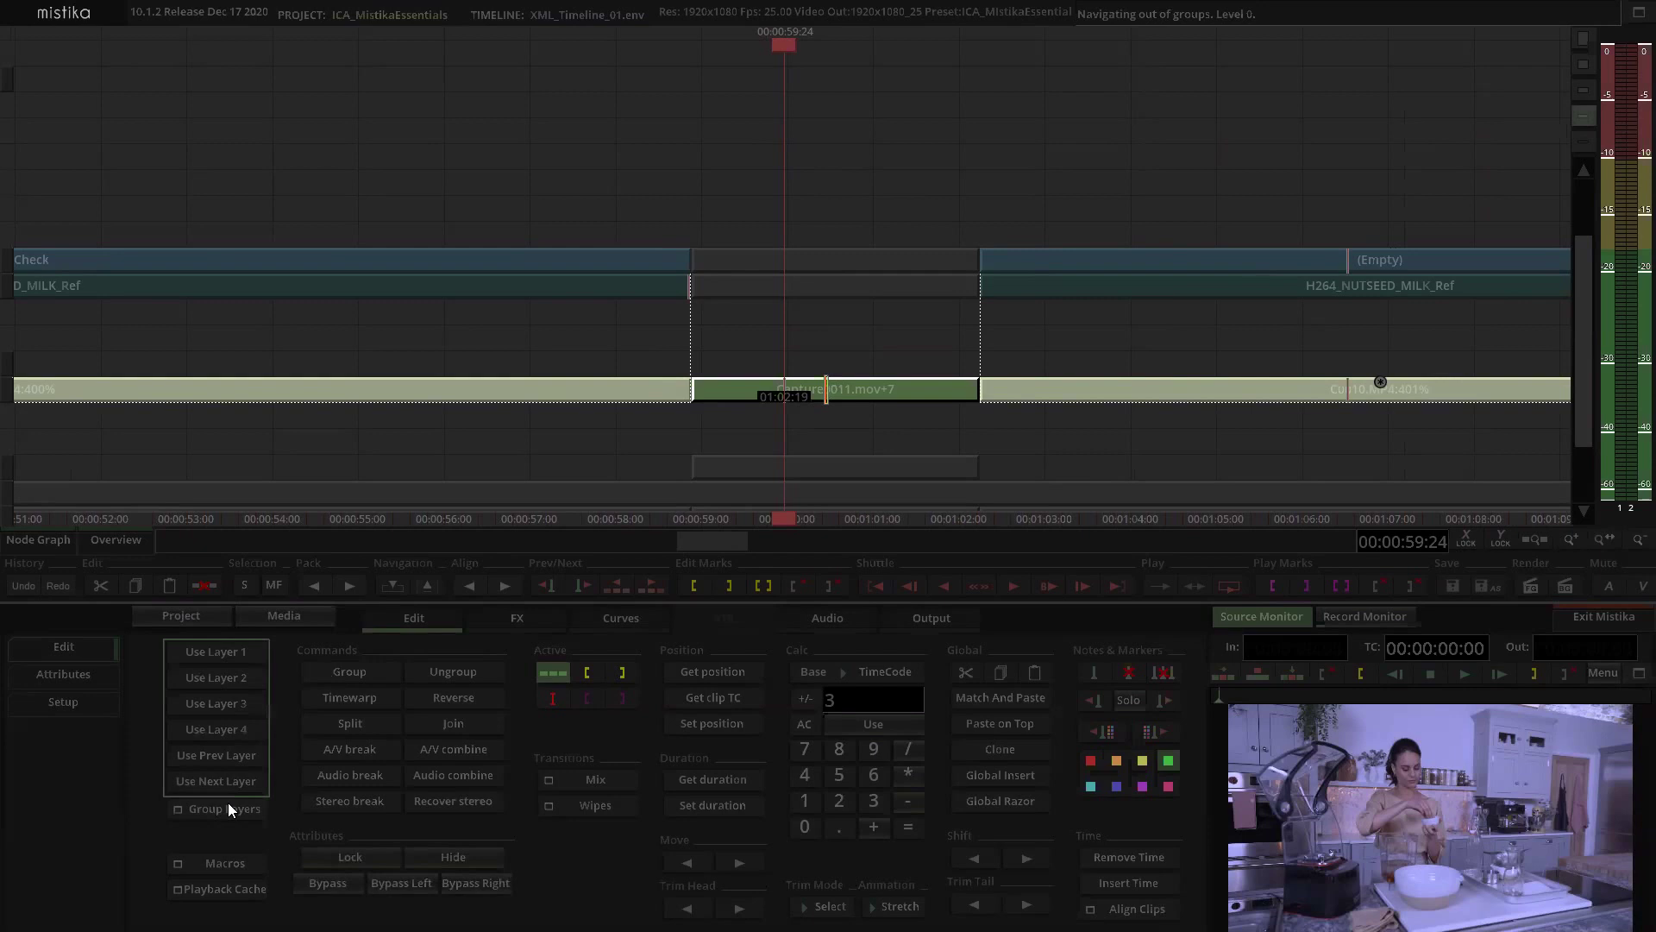
click(245, 730)
click(732, 446)
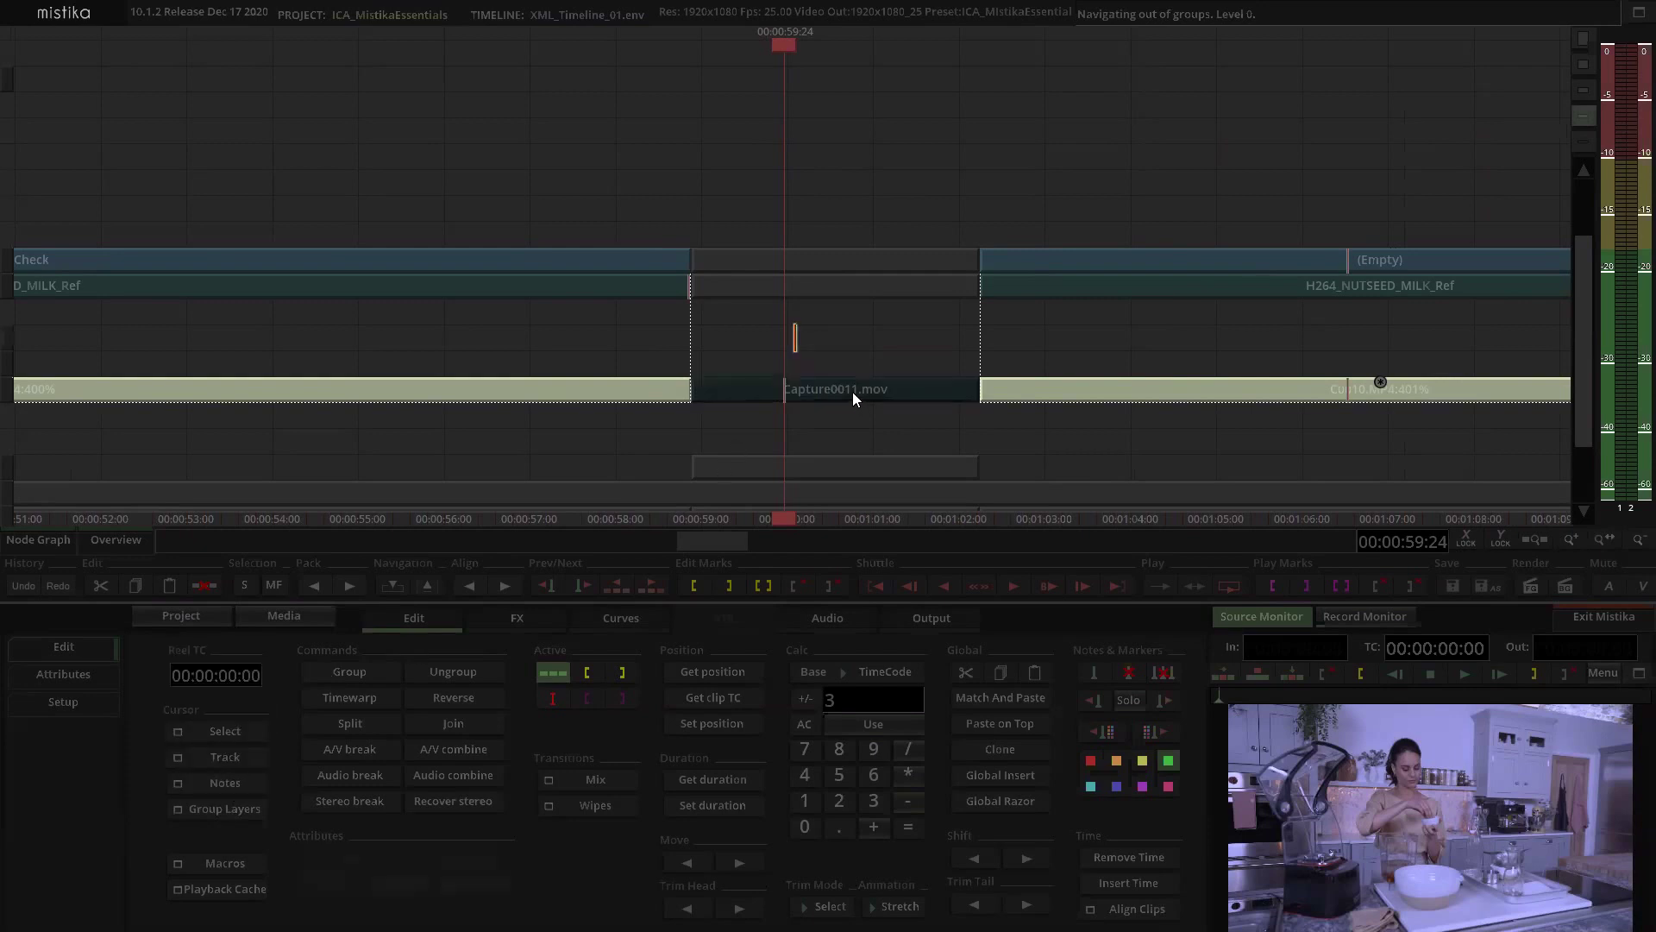
Step: Step the group's active layer from Layer 3 up to Layer 1 and back down to Layer 4
click(241, 809)
click(241, 703)
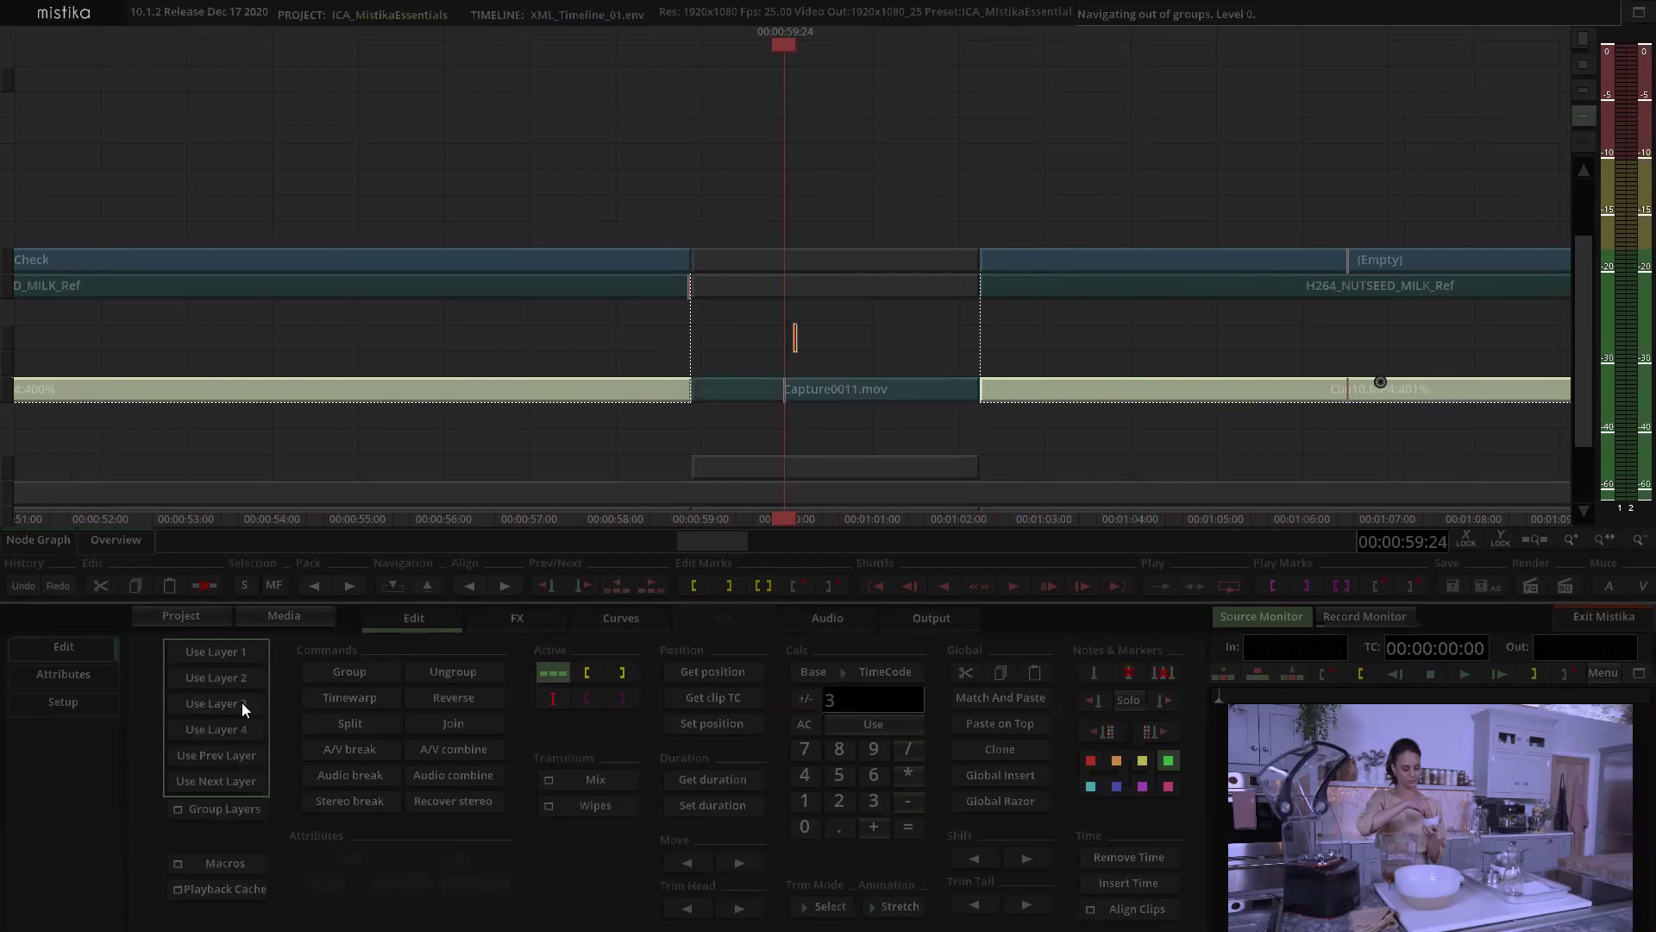
click(240, 682)
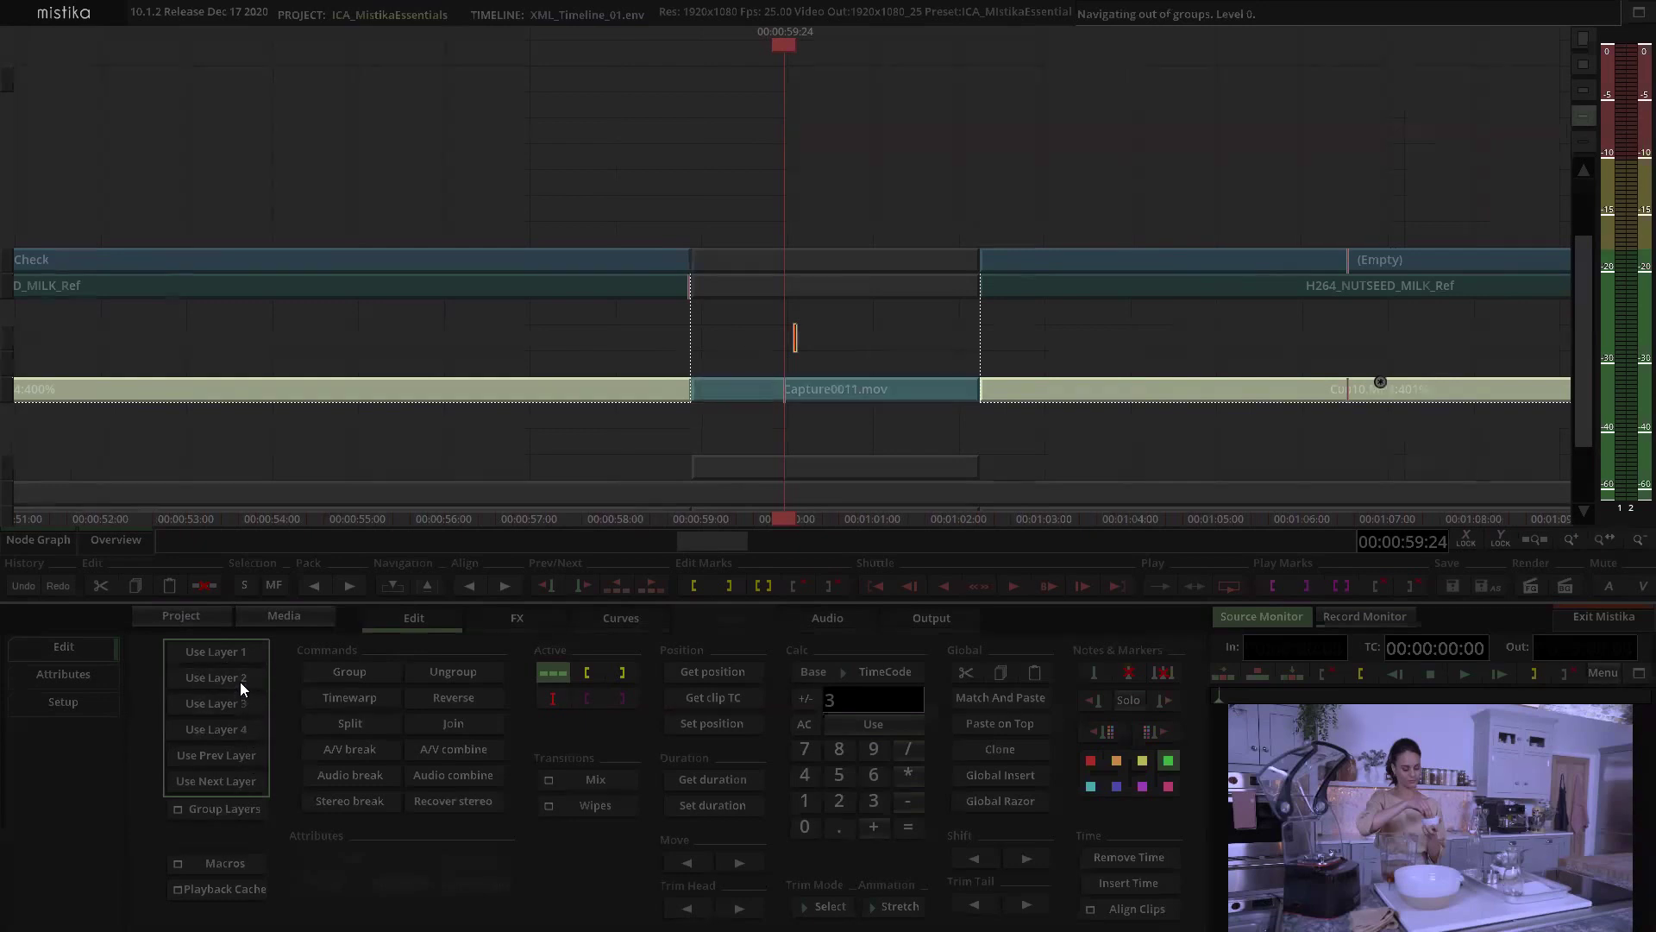
click(240, 650)
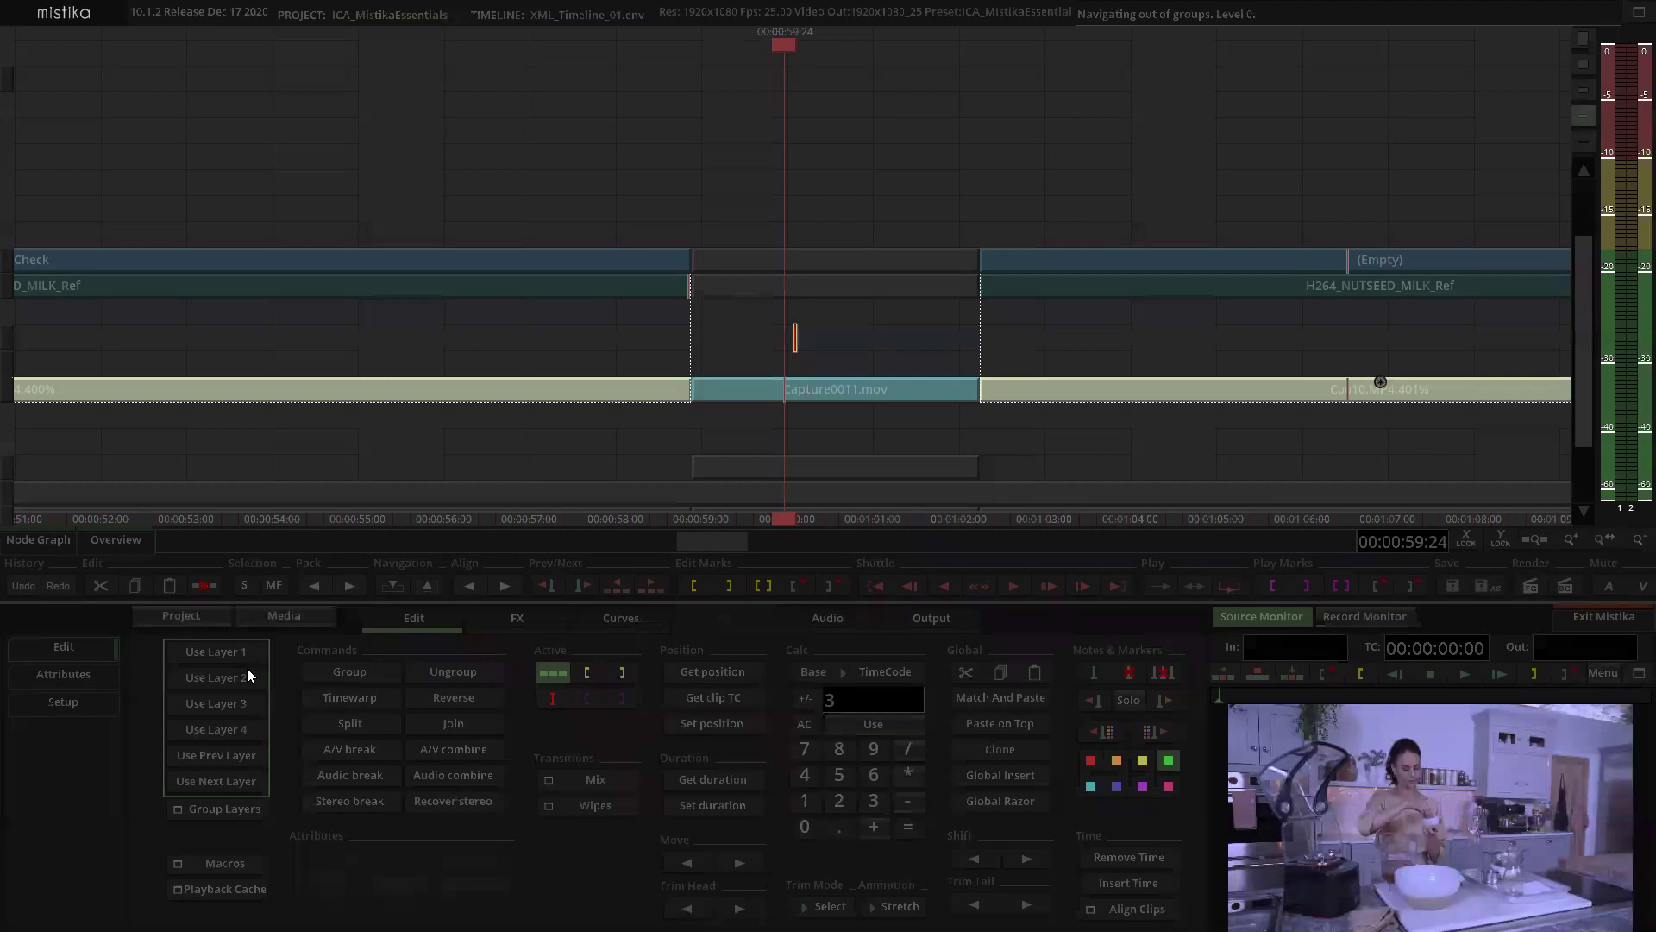
click(247, 678)
click(251, 702)
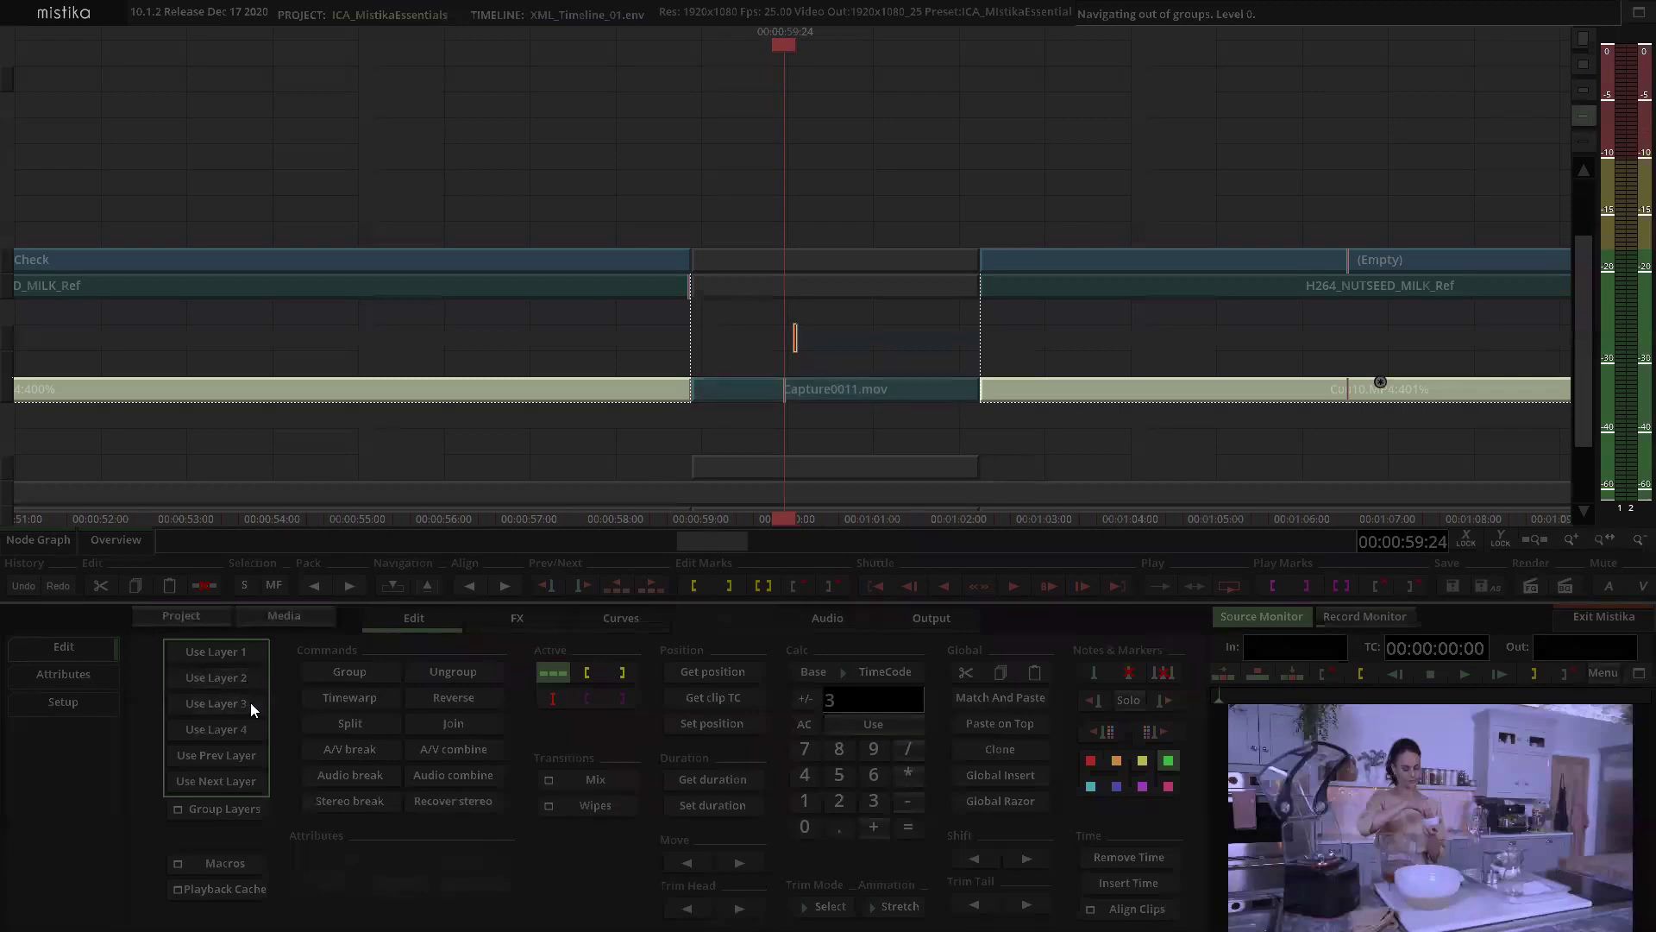
click(250, 728)
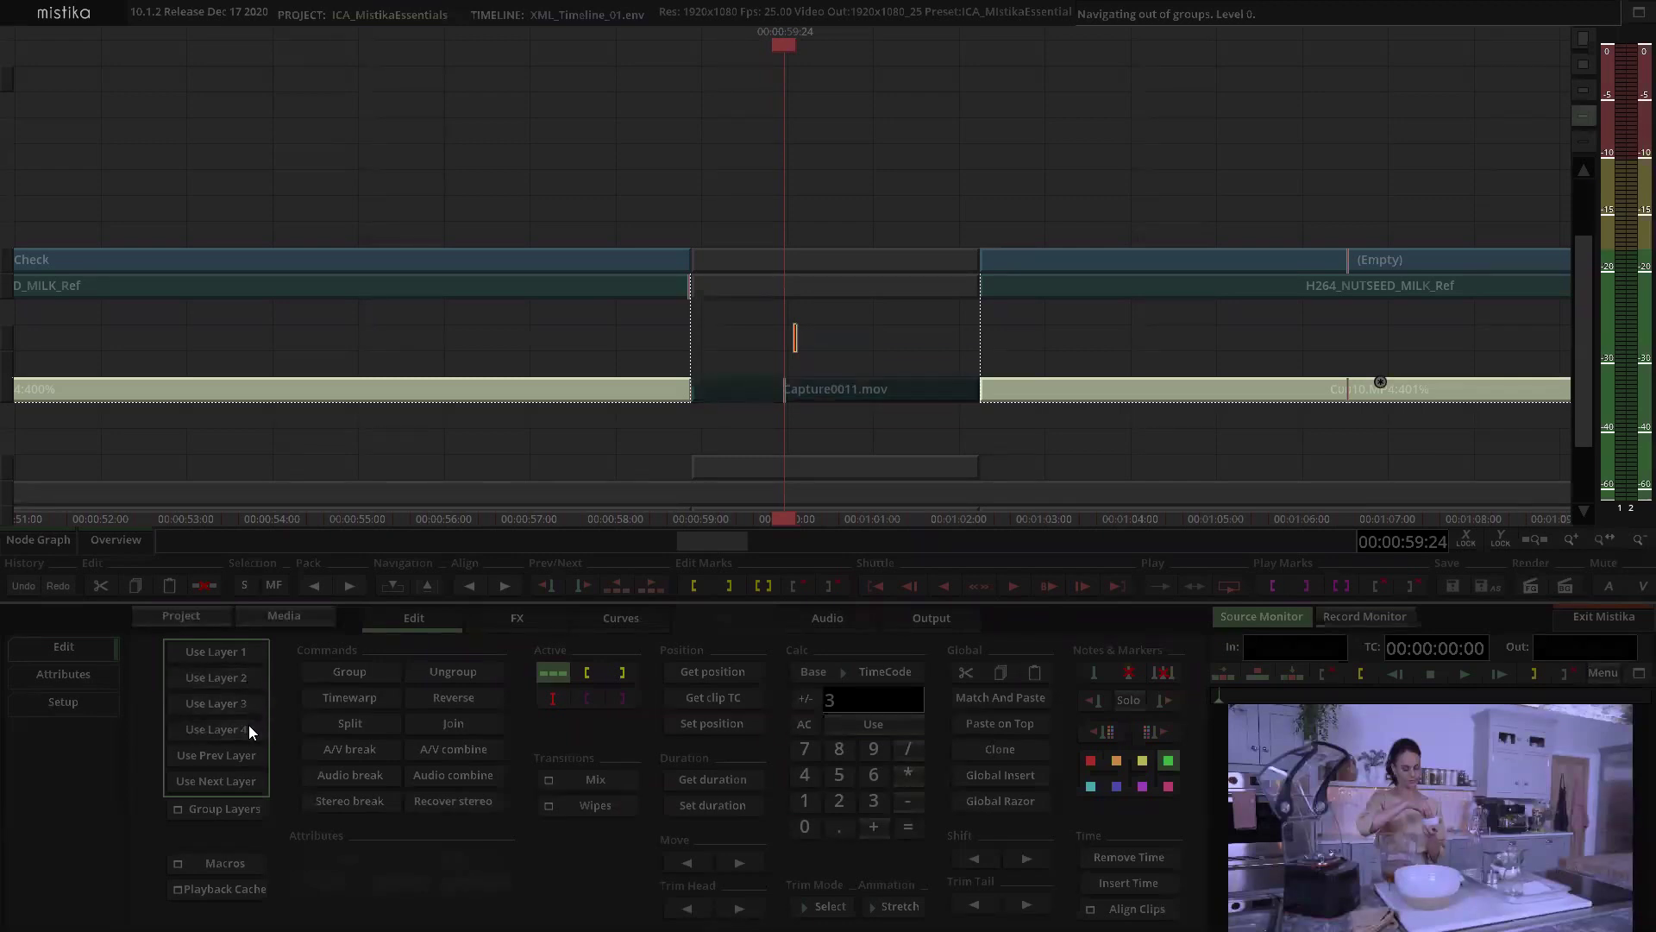
Step: Cycle through the group's layers twice more, ending with Layer 1 active
click(245, 703)
click(238, 675)
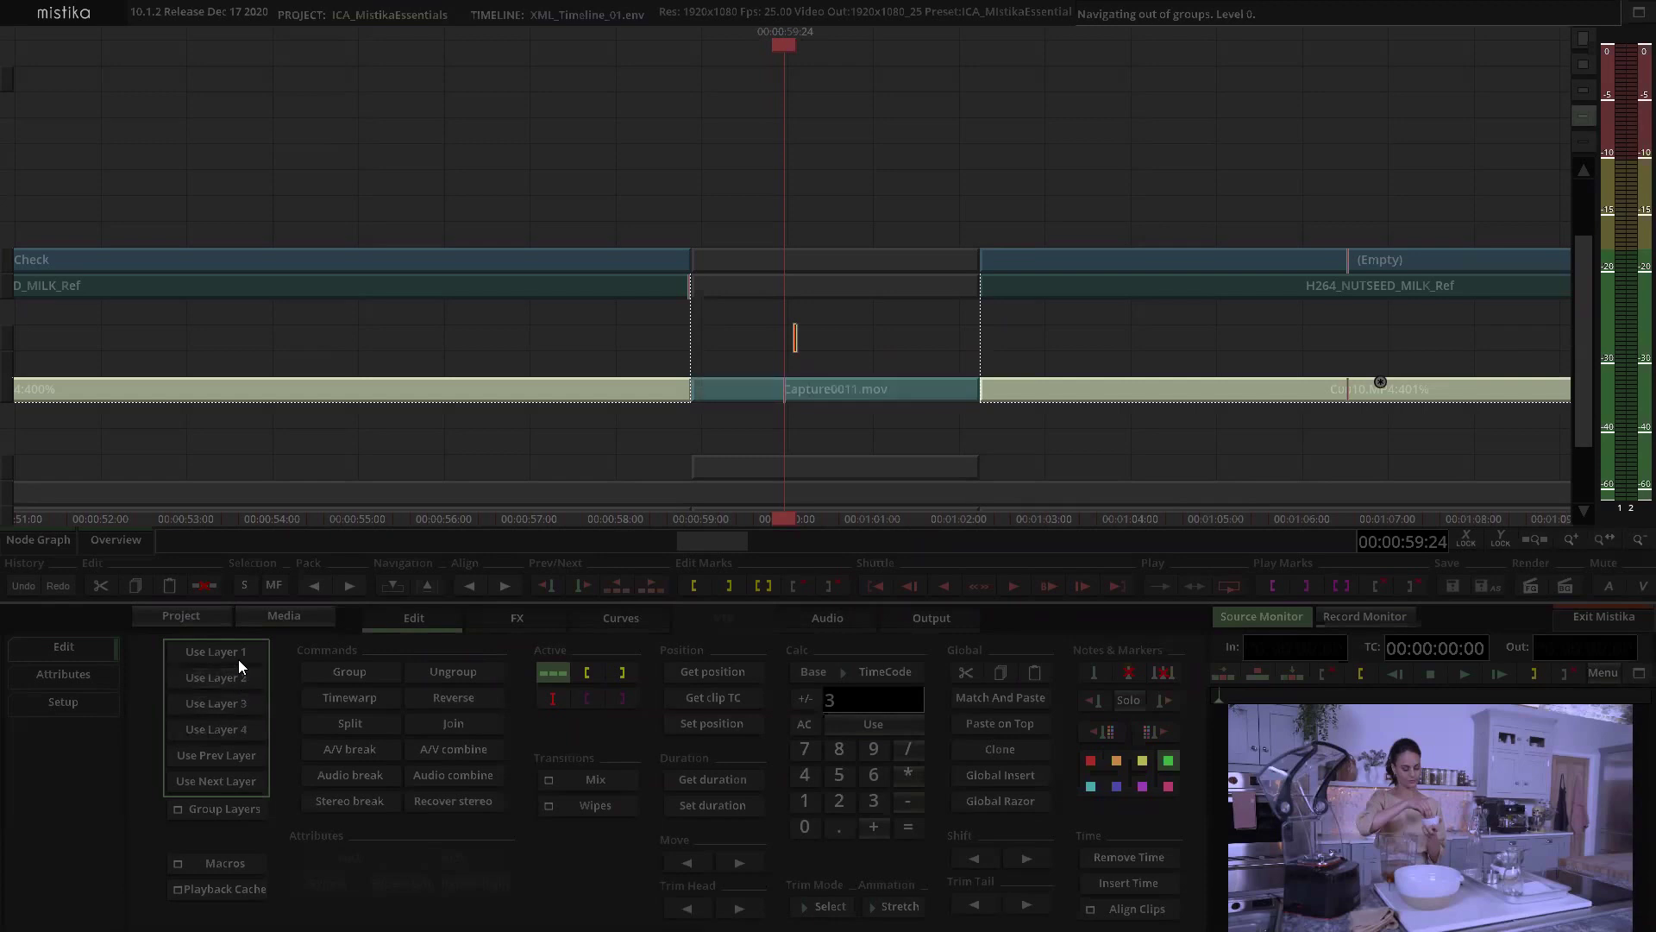
click(237, 650)
click(245, 700)
click(247, 727)
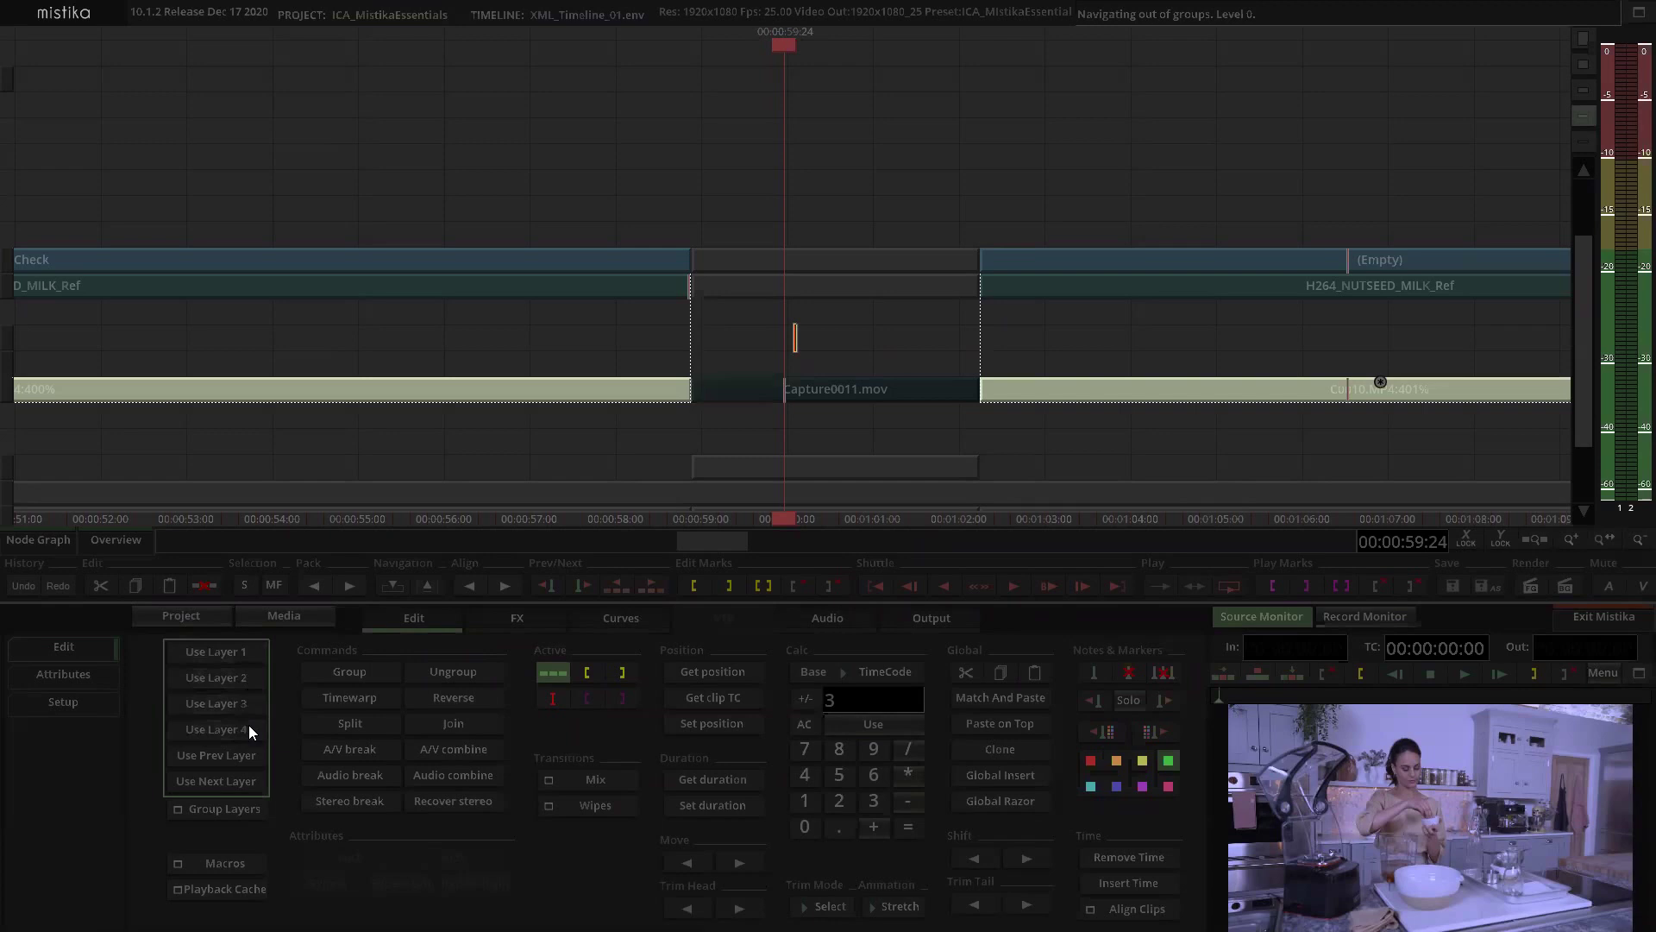
click(246, 703)
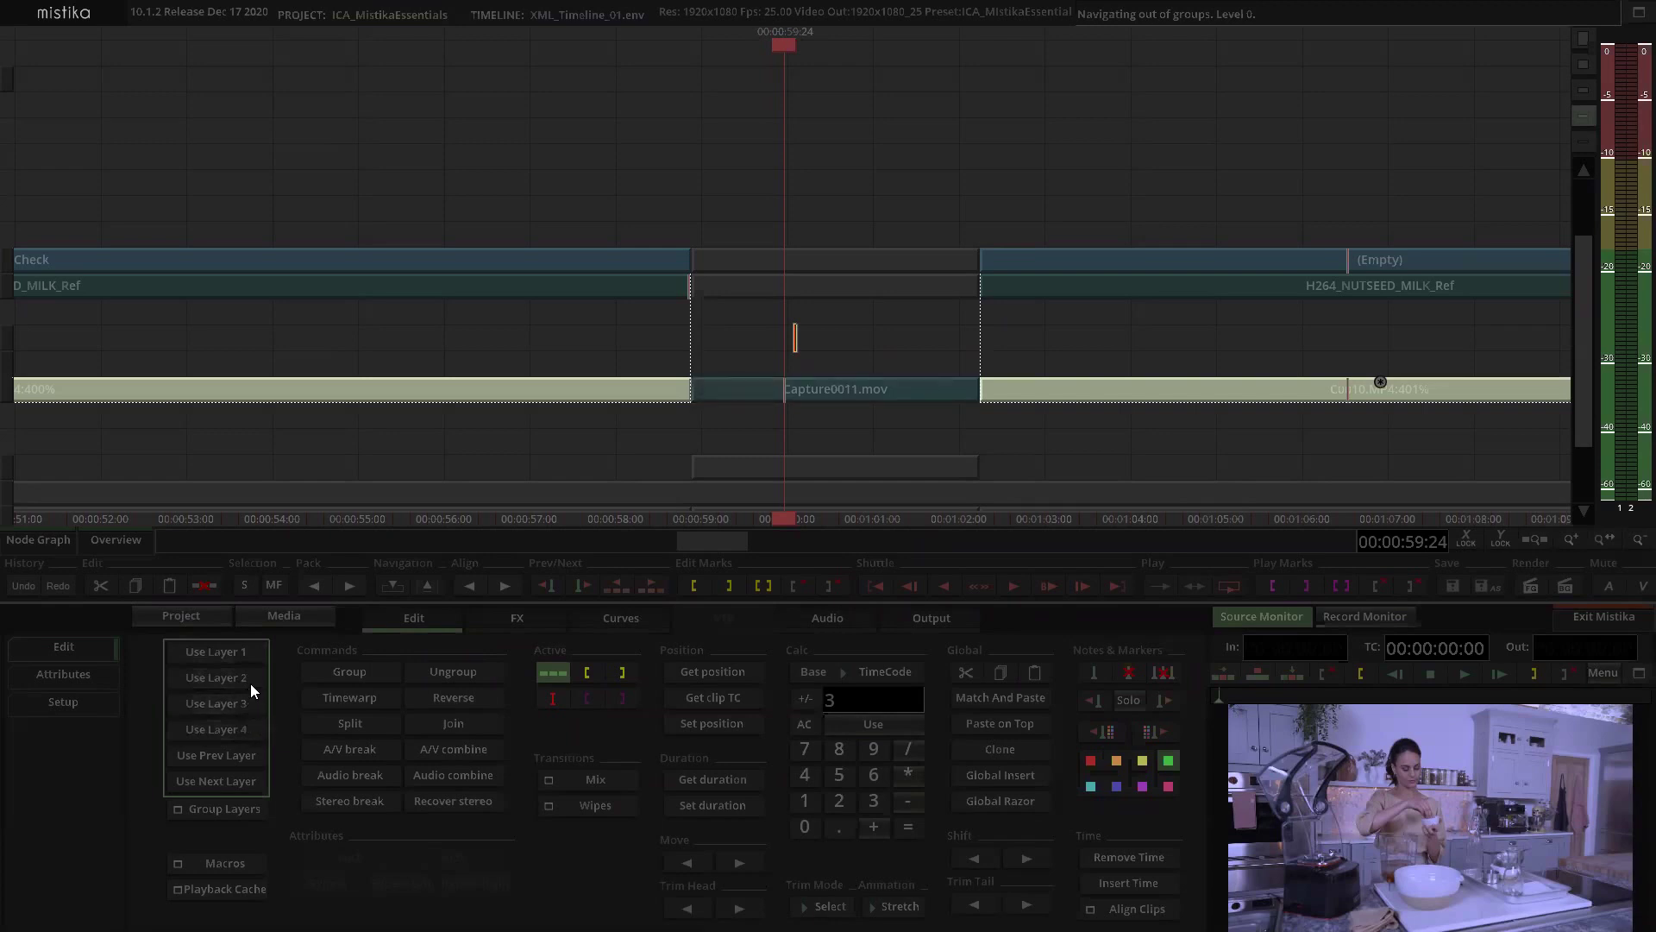
click(250, 683)
click(240, 652)
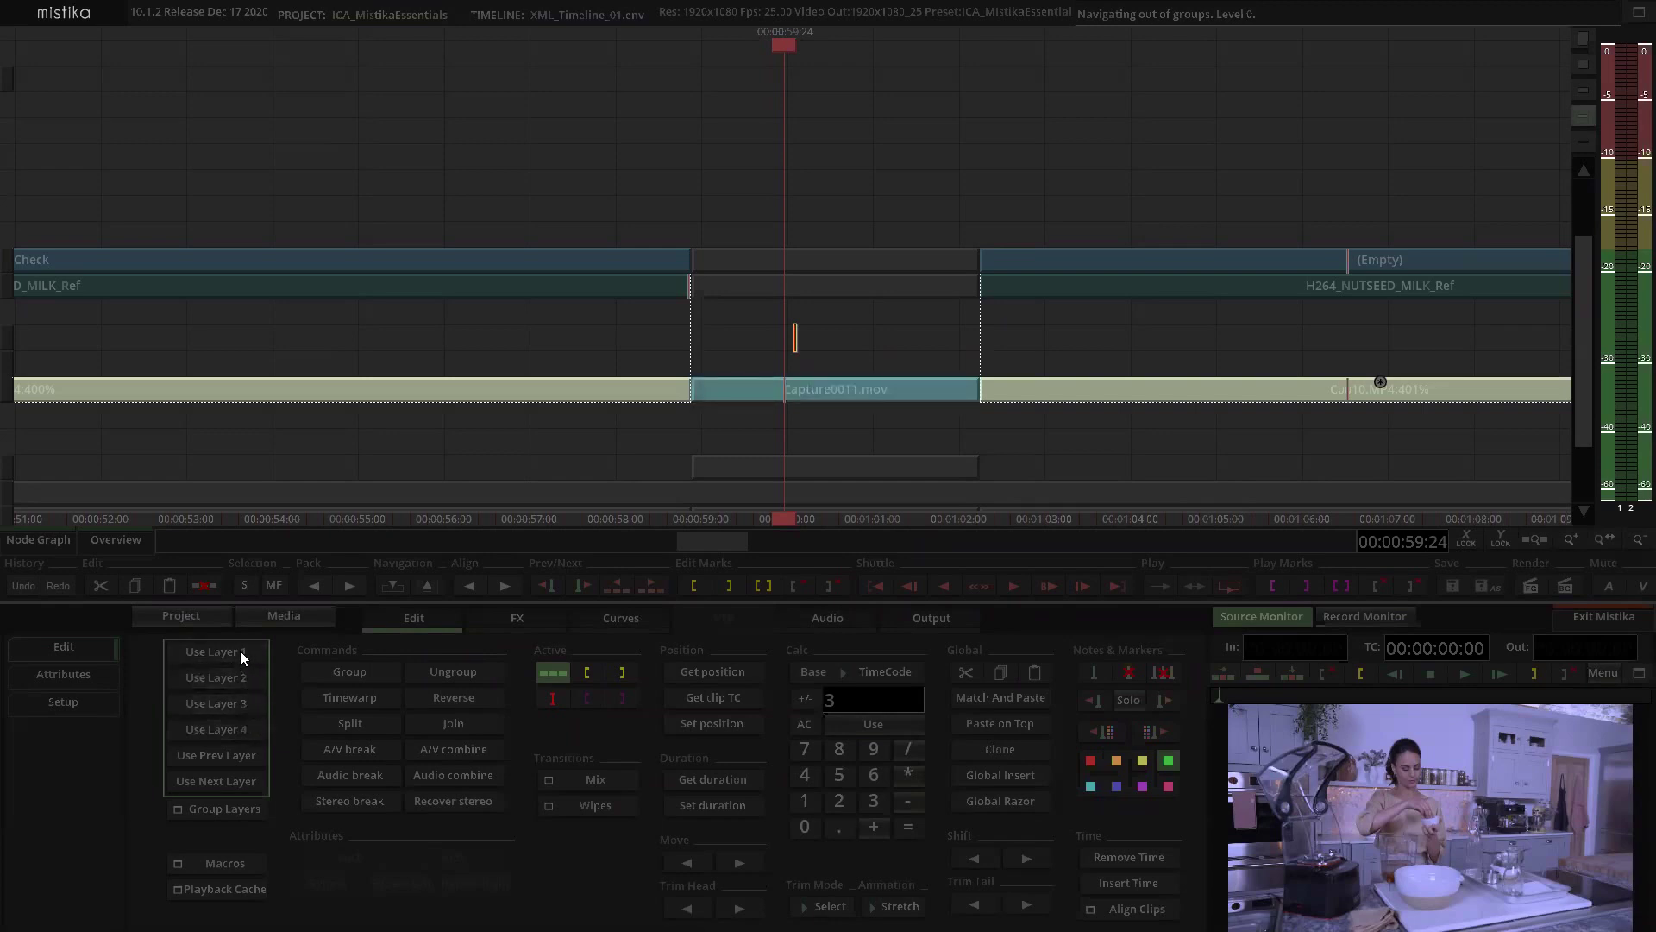
Step: Show the group in the record monitor and switch it to Layer 4 to compare the grades
click(861, 380)
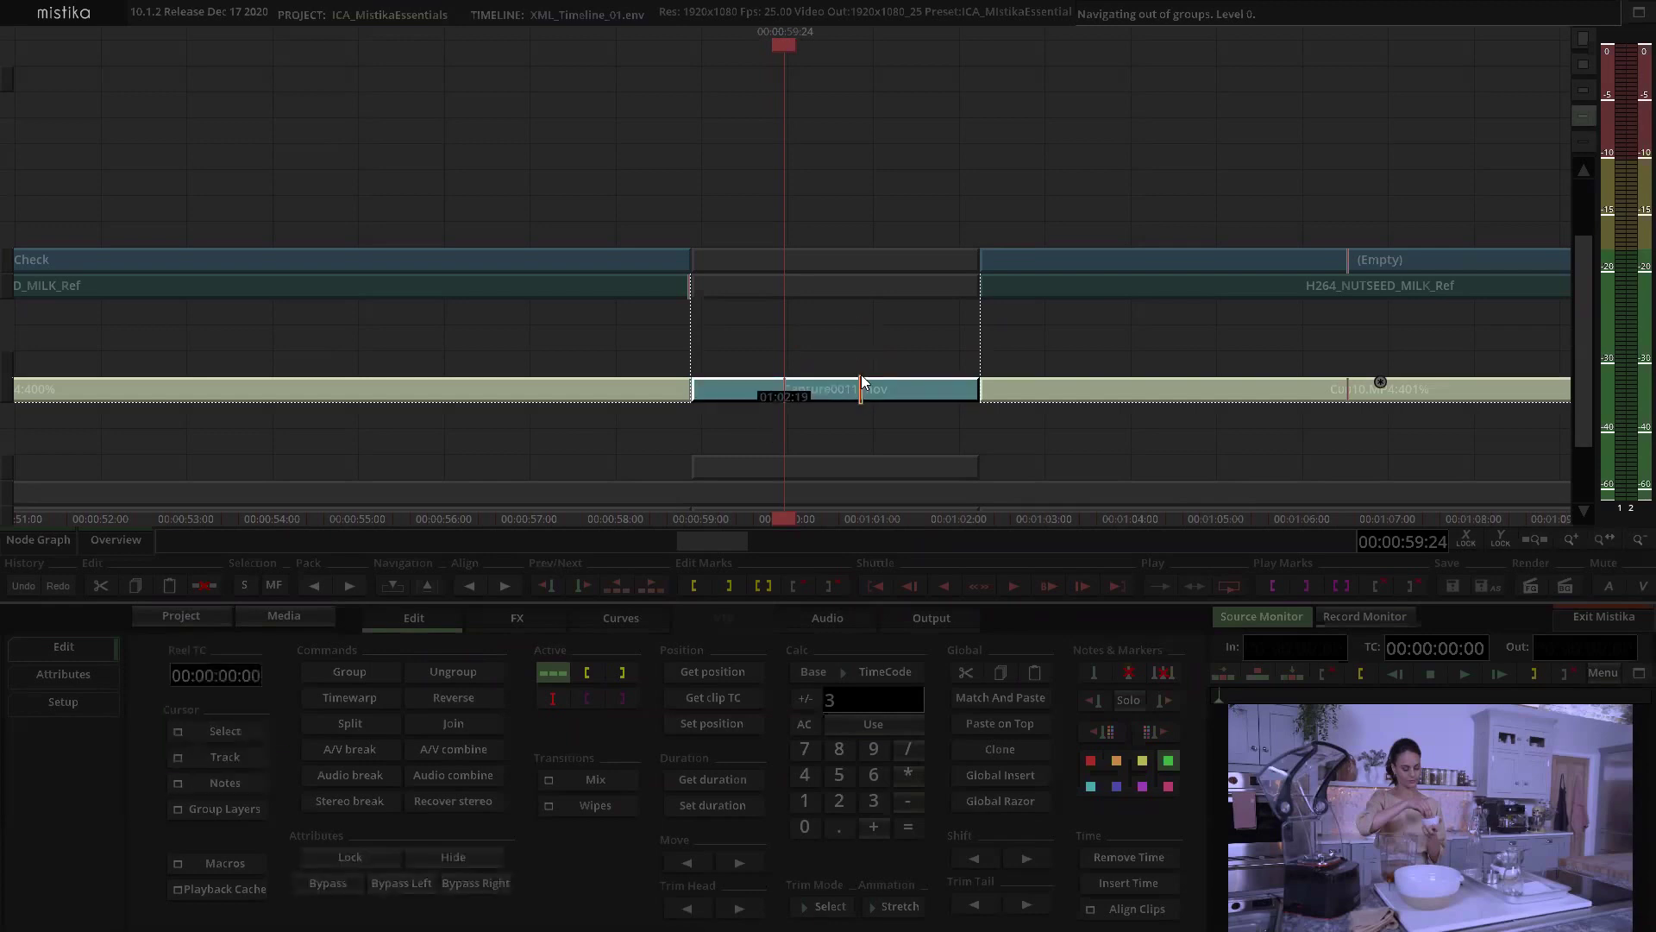
click(1380, 618)
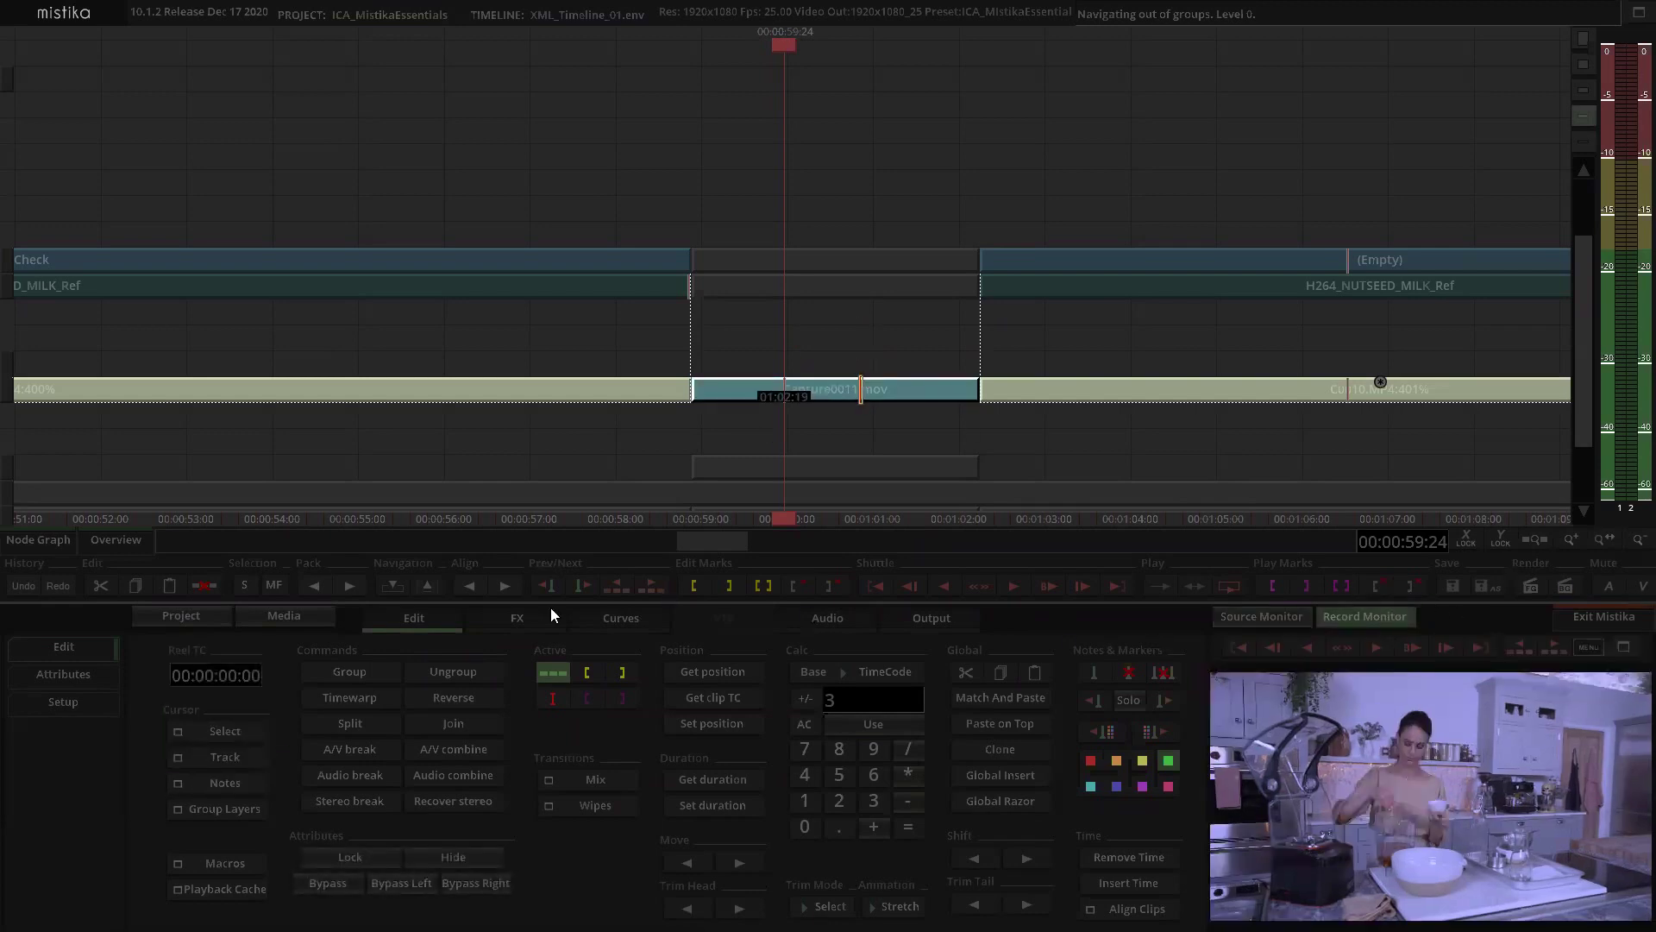
click(228, 811)
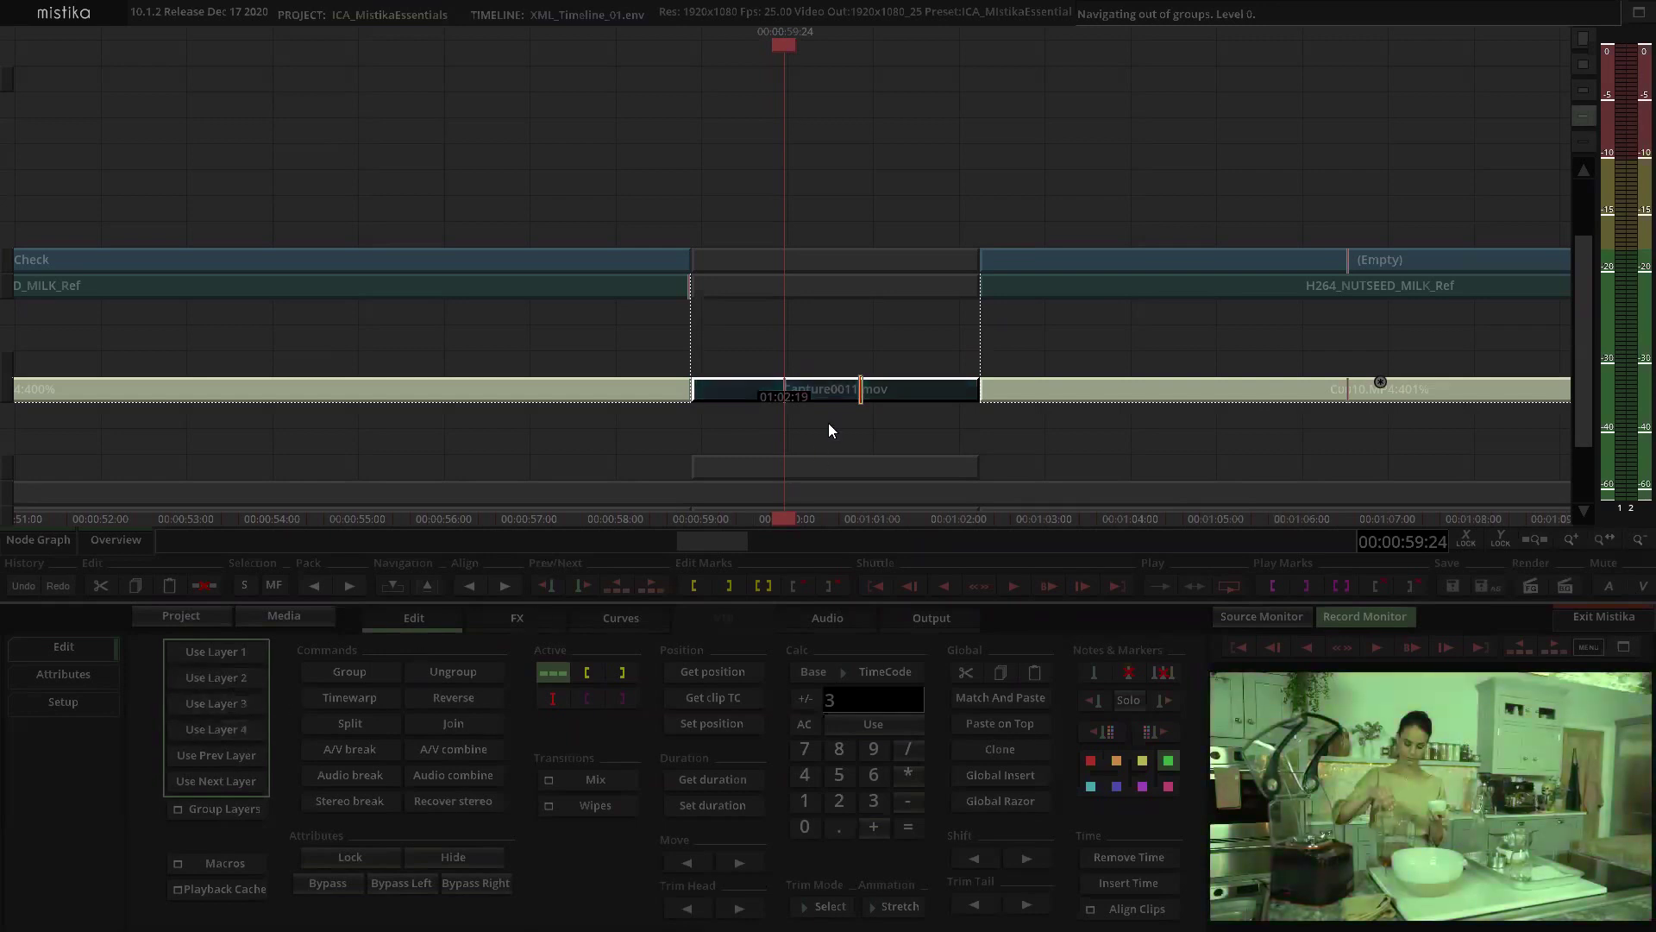
click(850, 363)
Step: Go inside the group again, review which stacked graded clip corresponds to each layer, and go back out to the main timeline
double_click(860, 388)
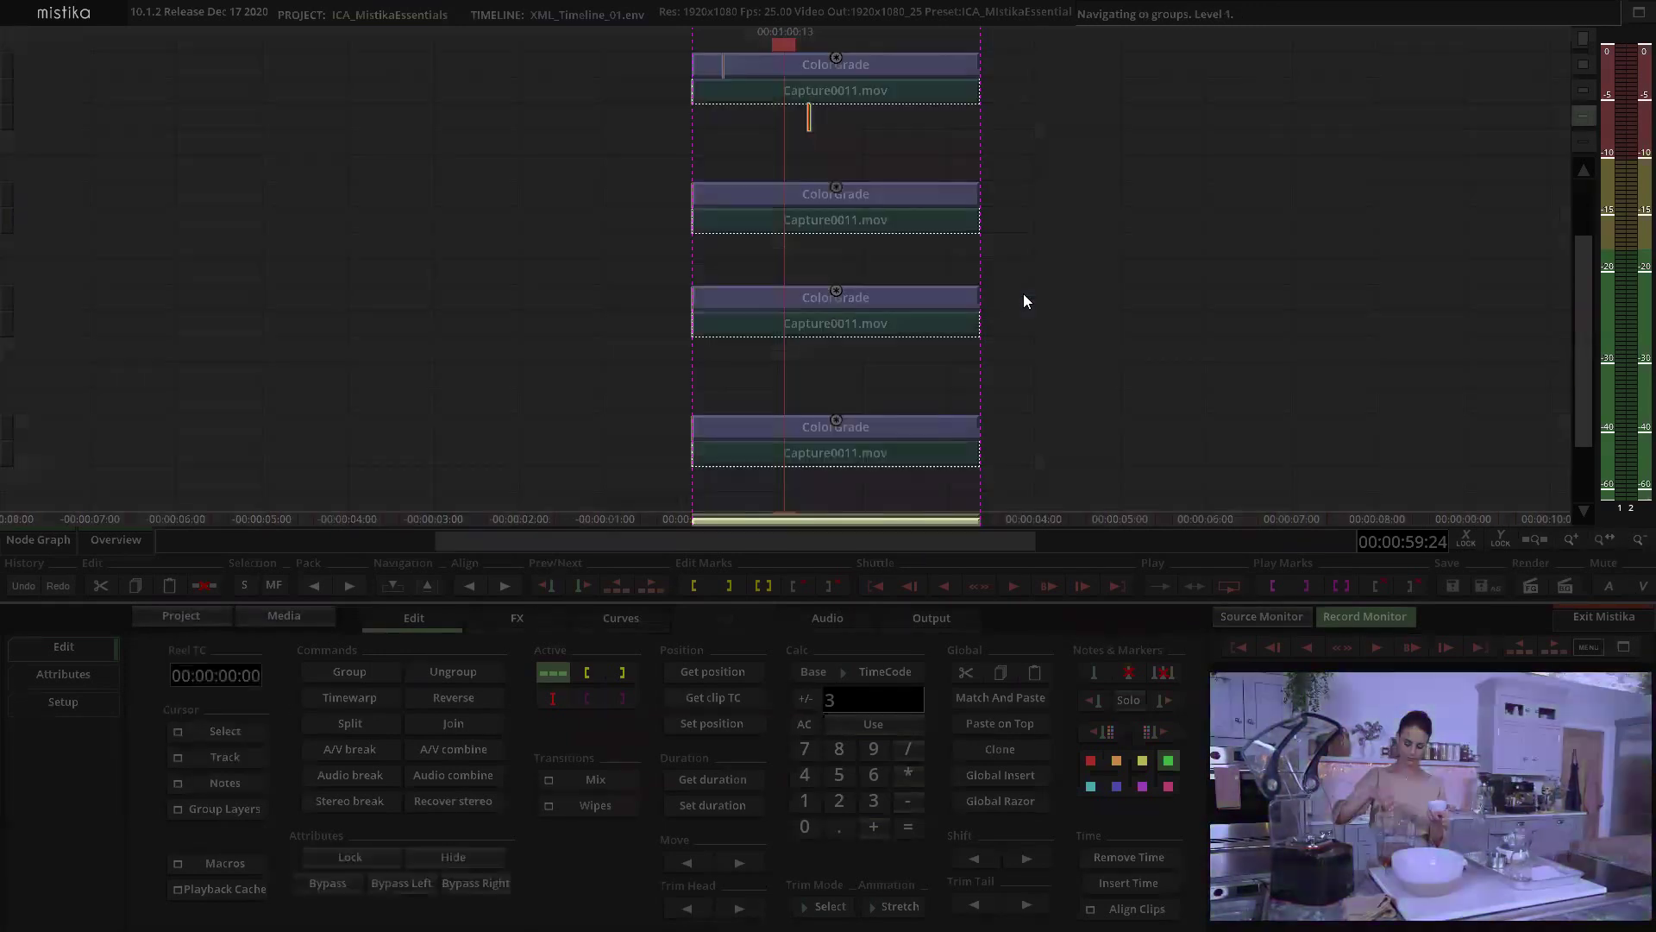
drag(1220, 185, 834, 69)
drag(1113, 222, 1113, 222)
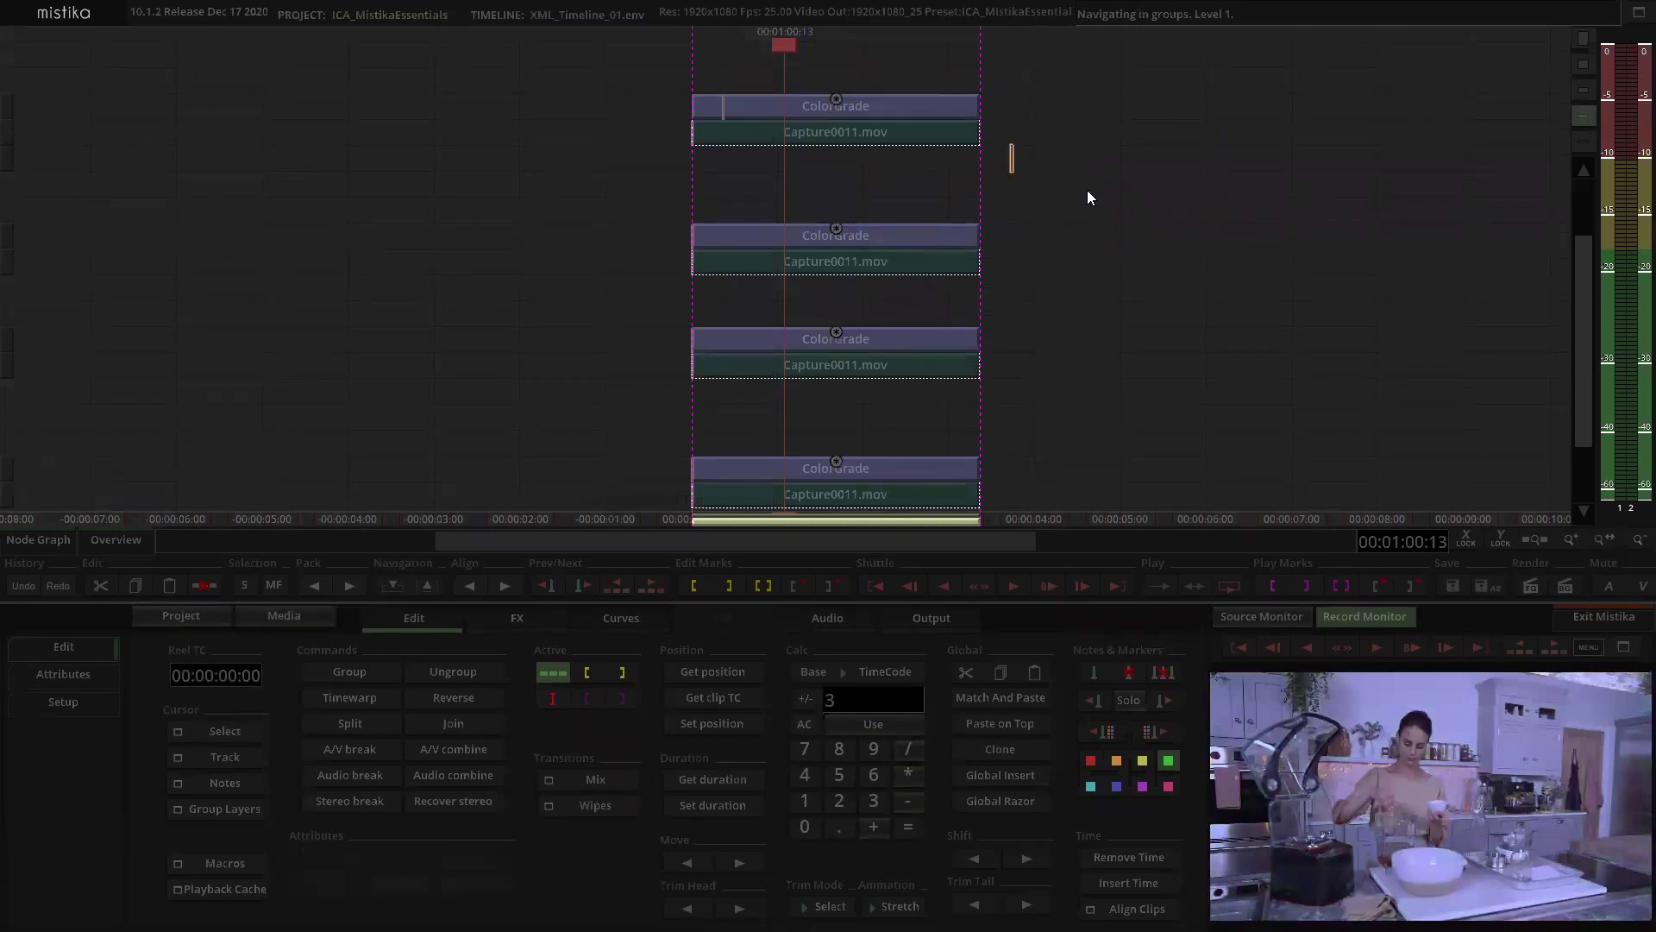
drag(873, 84, 872, 82)
drag(1015, 331, 891, 213)
drag(1085, 429, 916, 344)
click(1188, 400)
click(1134, 390)
click(1175, 263)
key(Page_Up)
Step: Replace the graded group with the original Capture0011.mov clip in the same slot and unhide that clip
click(886, 339)
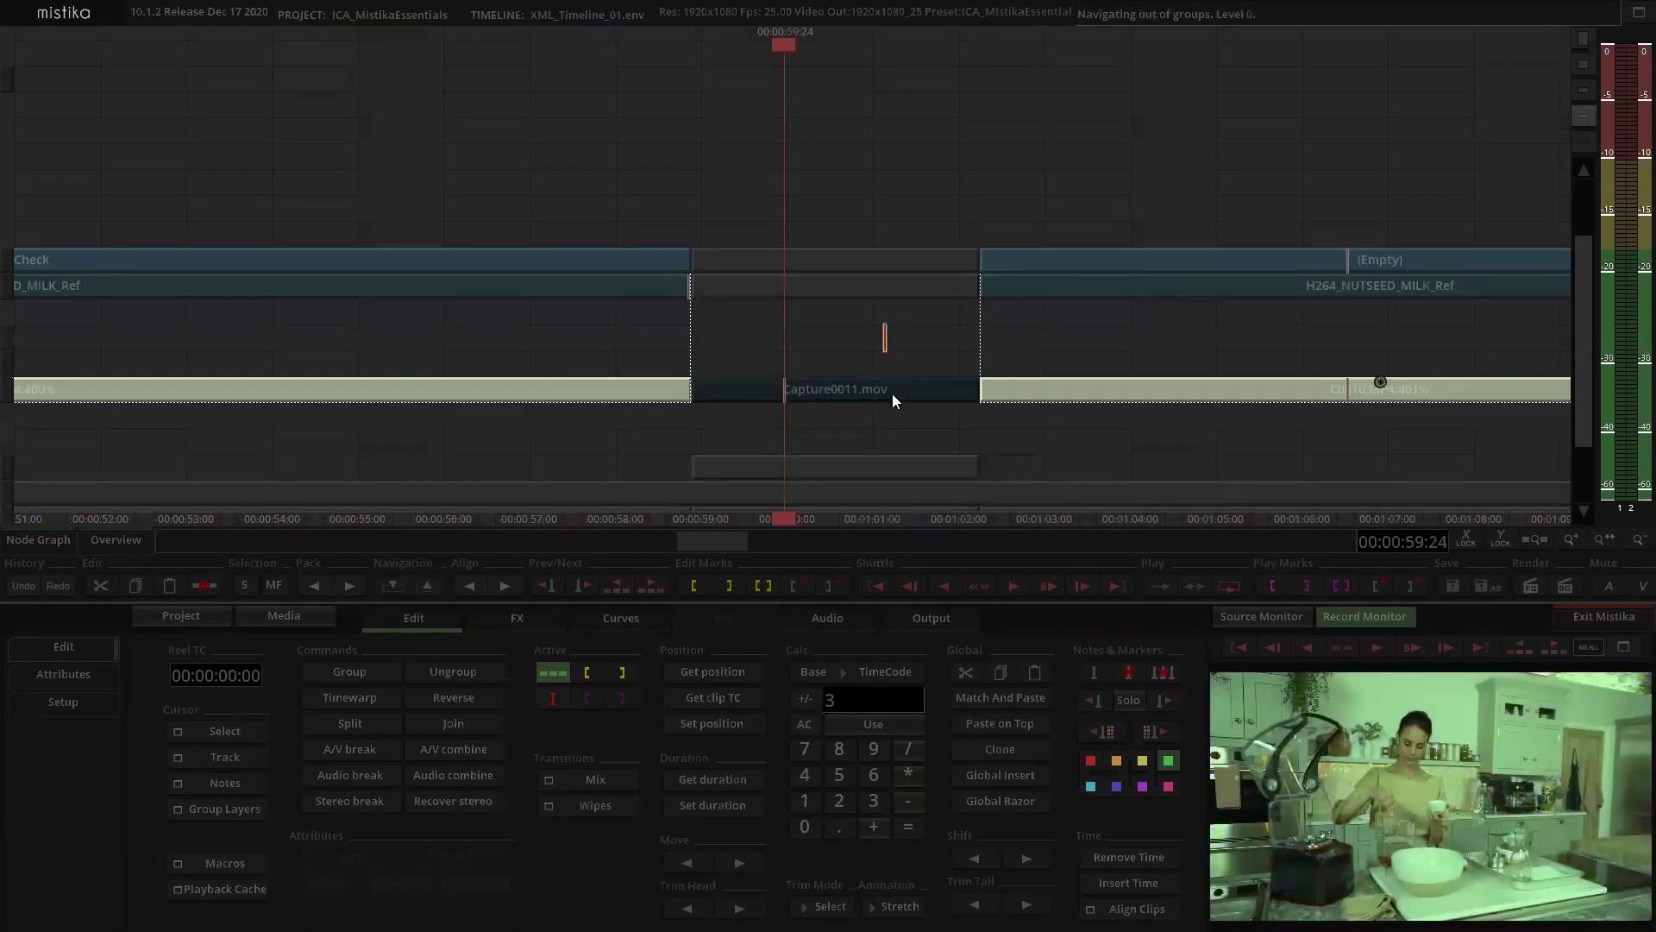
click(892, 393)
key(Delete)
drag(845, 456, 847, 381)
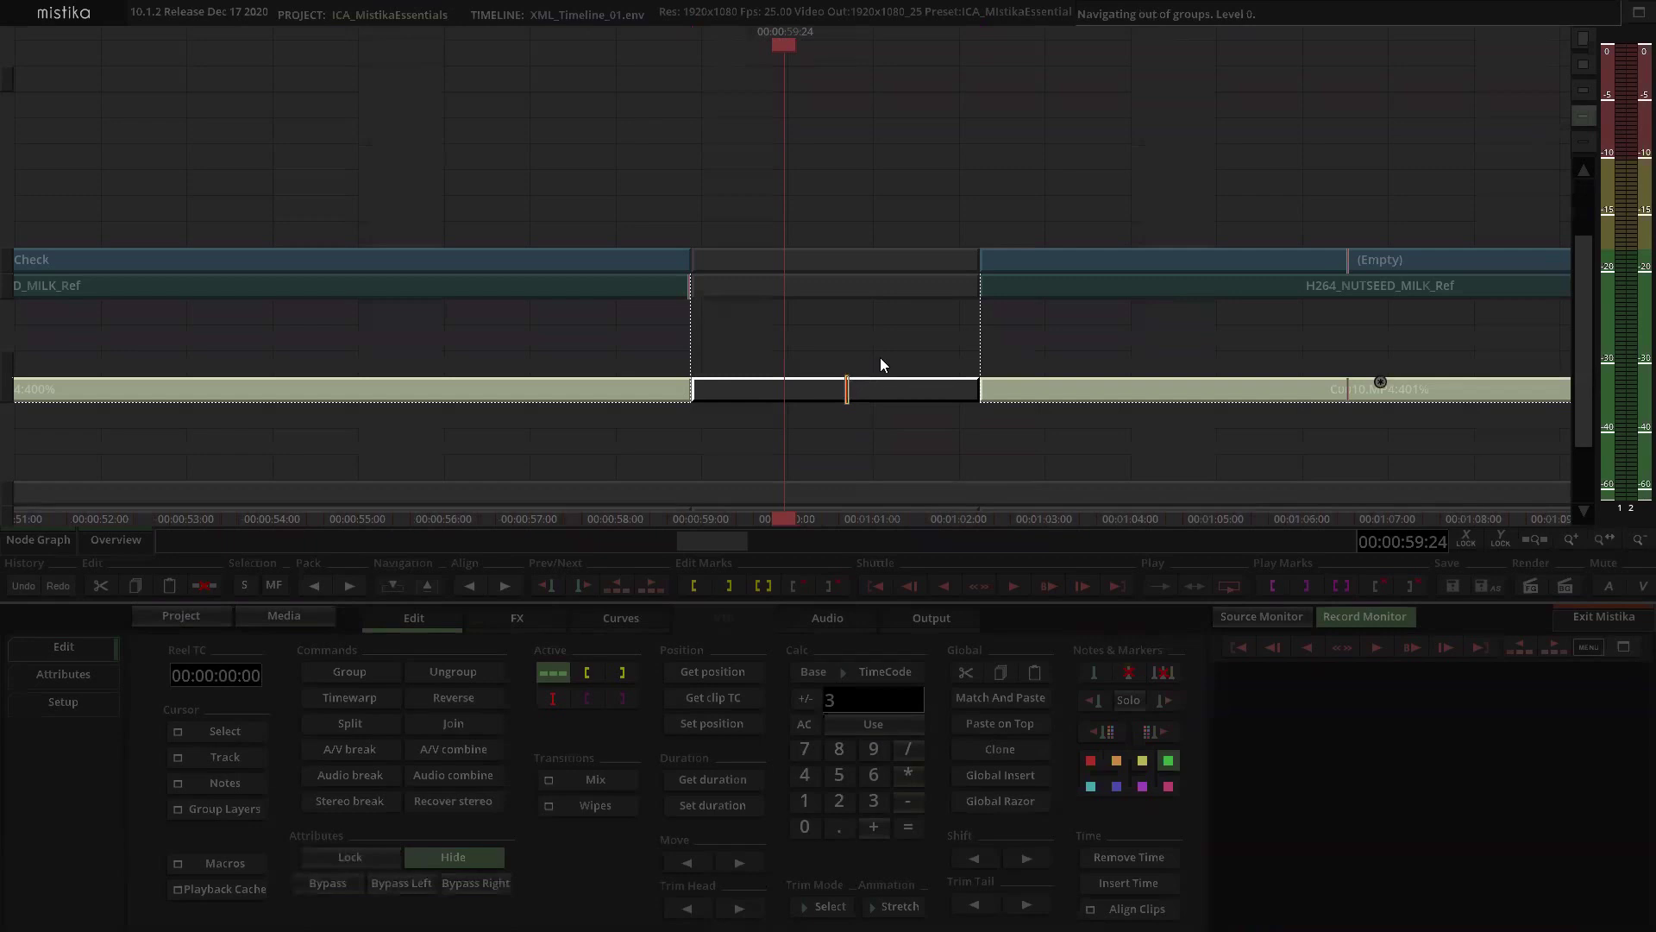
key(h)
click(870, 336)
Step: Unhide the ConformCheck group and the H264_NUTSEED_MILK_Ref clip stacked above Capture0011.mov
scroll(871, 336, down, 2)
scroll(870, 337, down, 2)
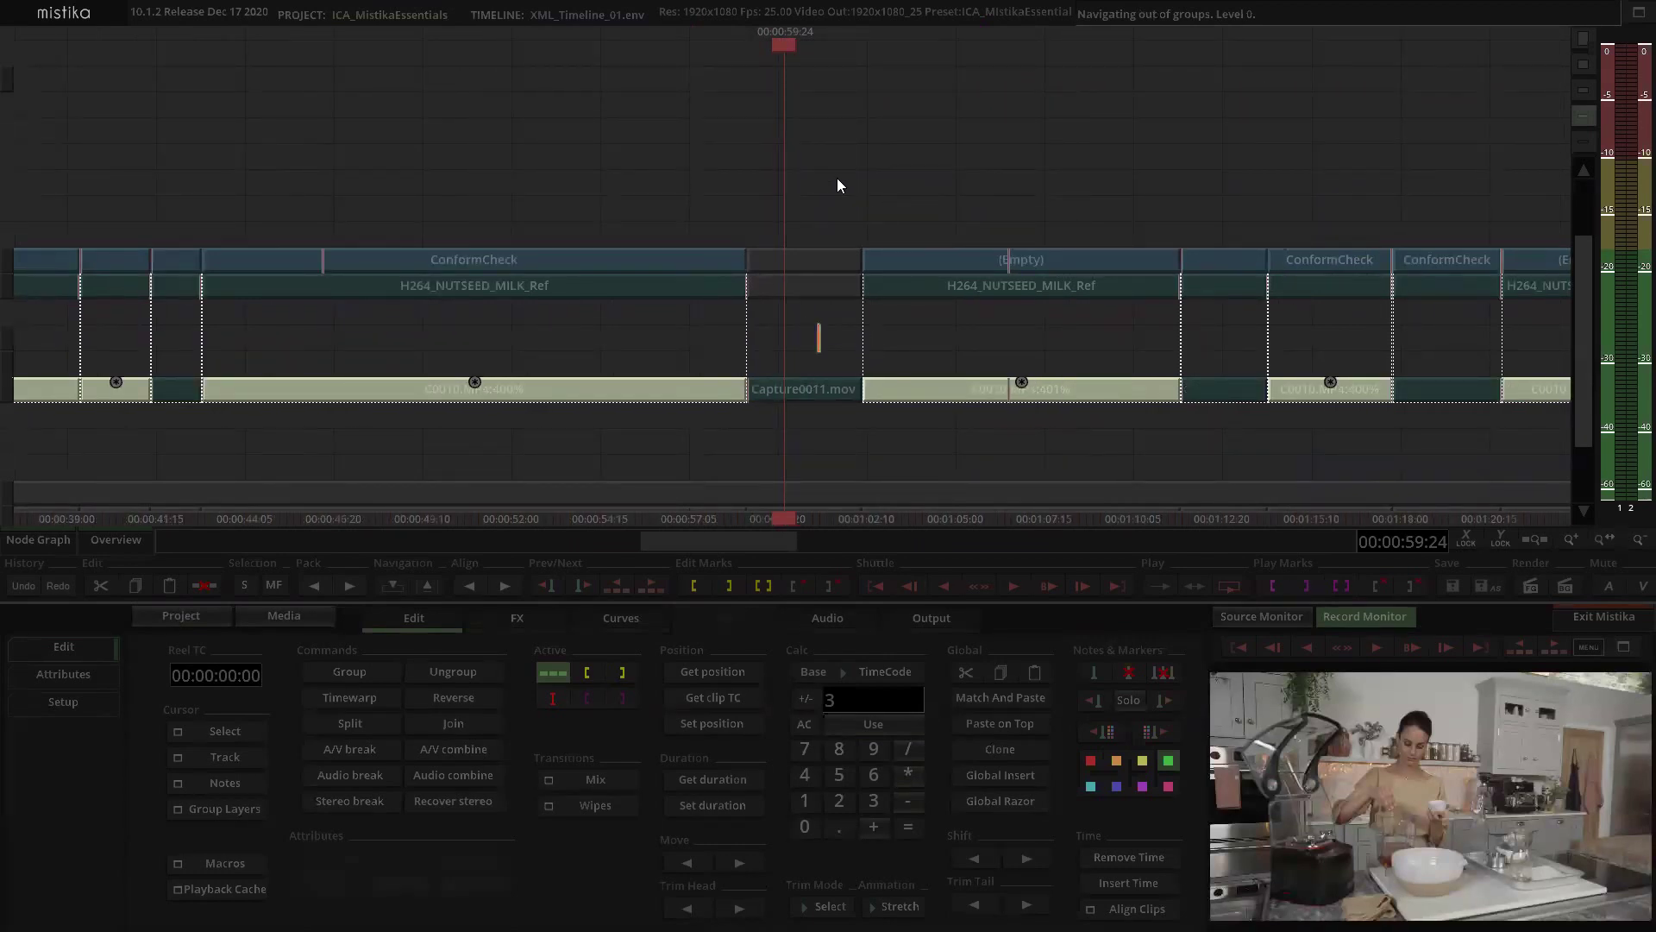
click(802, 309)
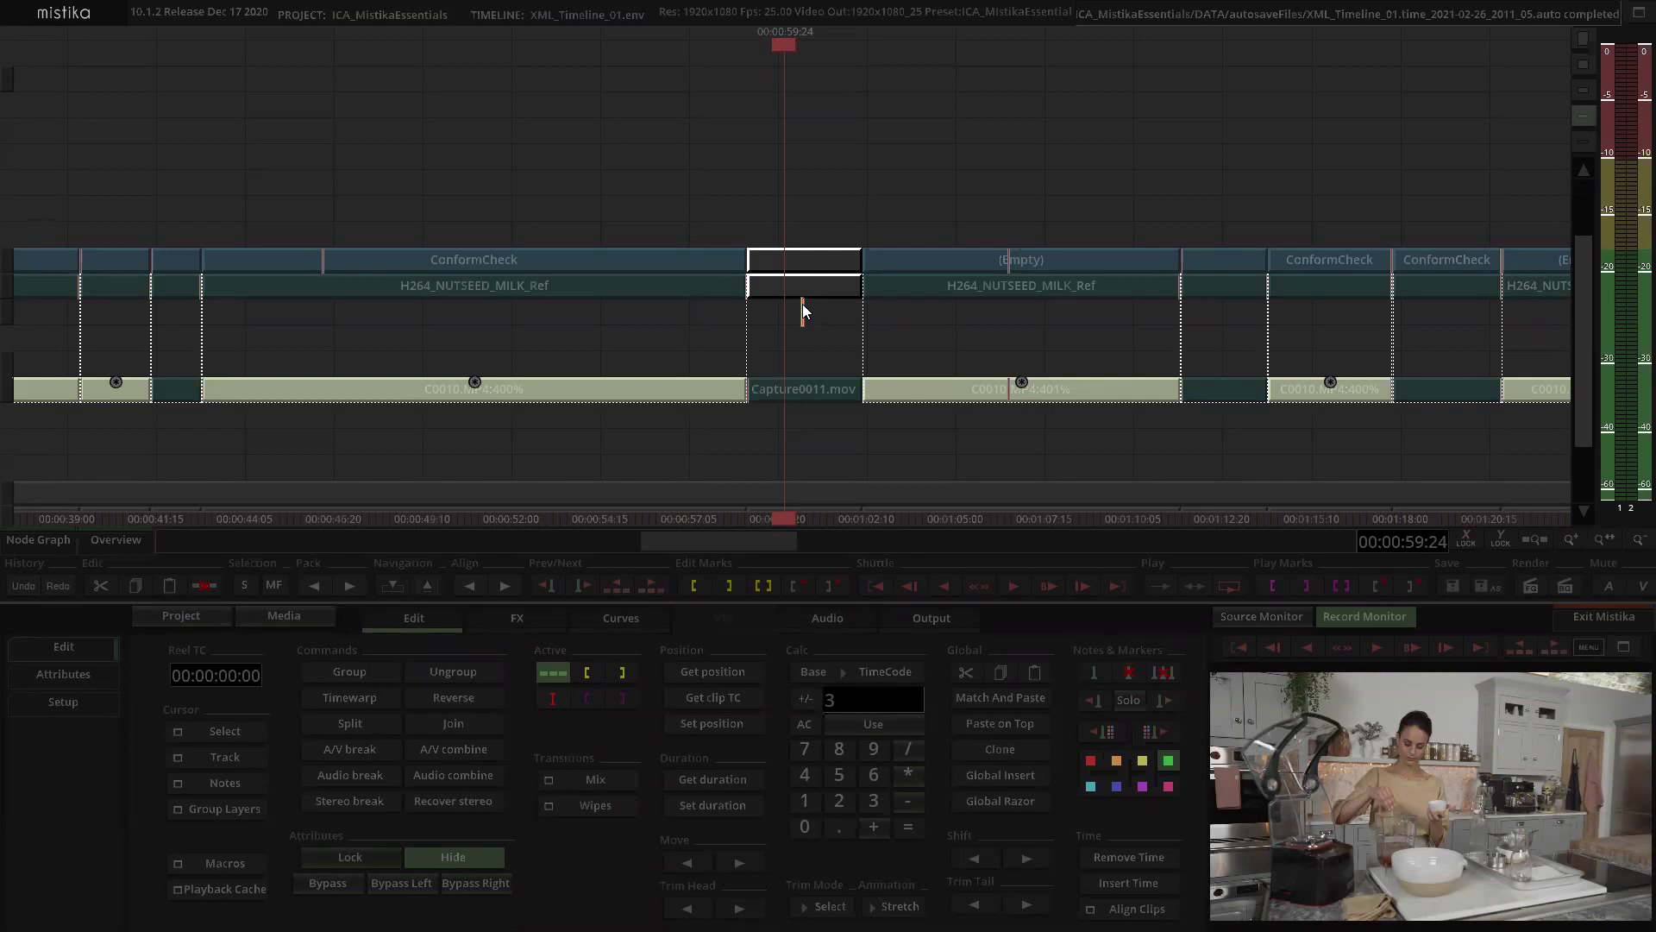
click(833, 185)
drag(802, 208, 800, 316)
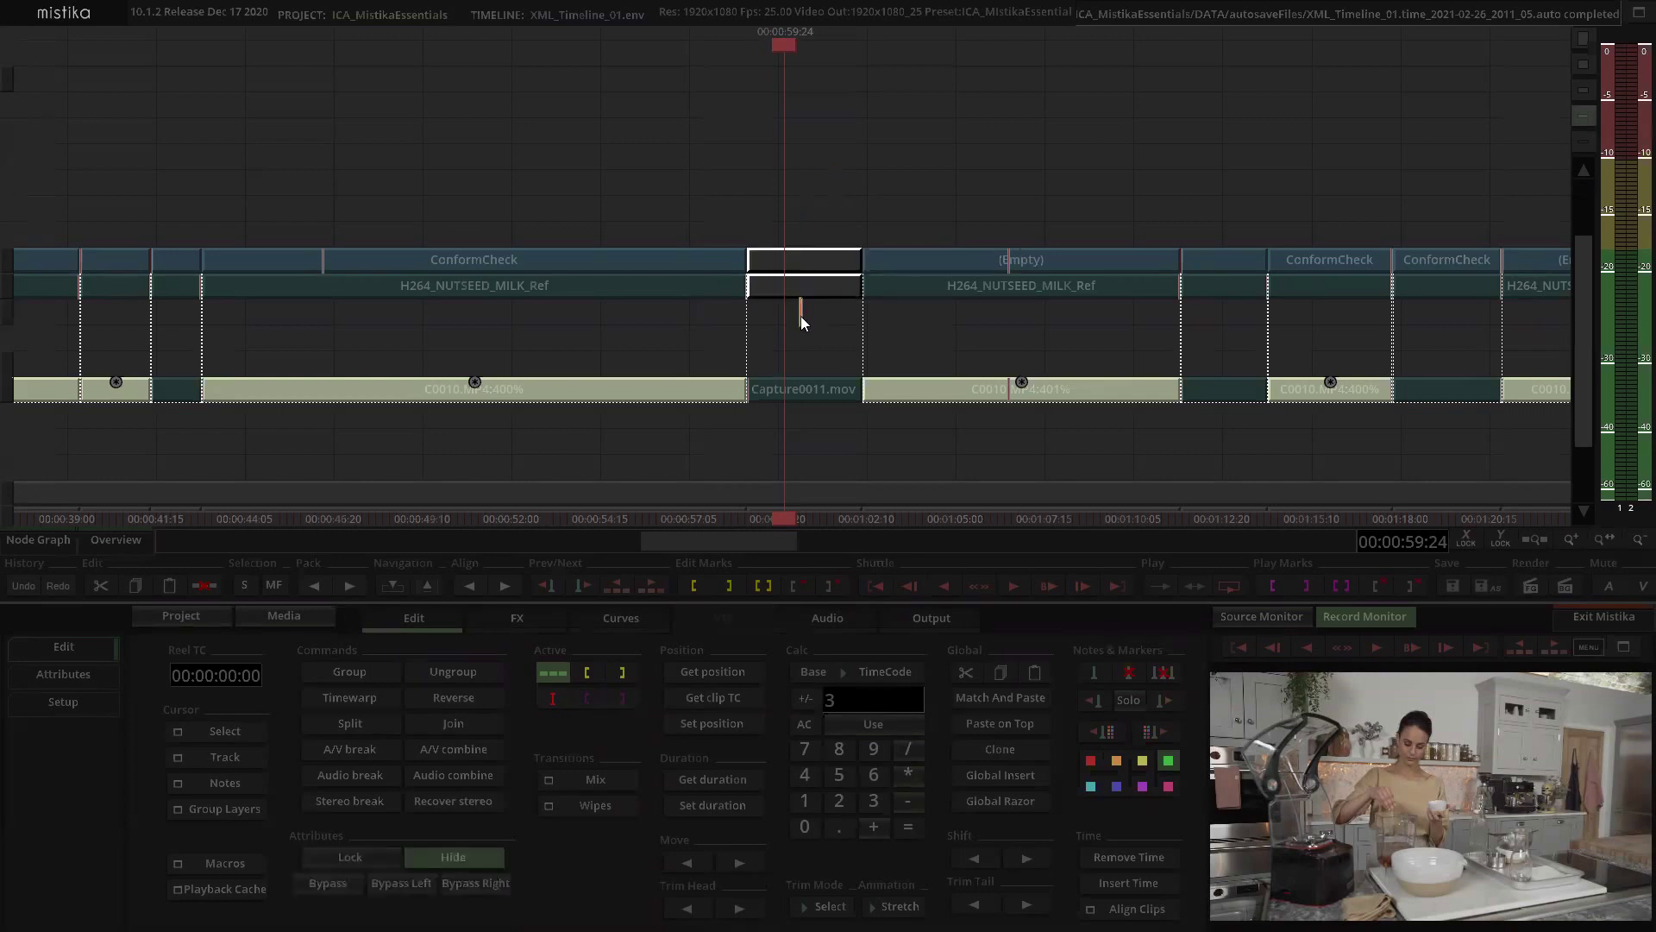
click(903, 188)
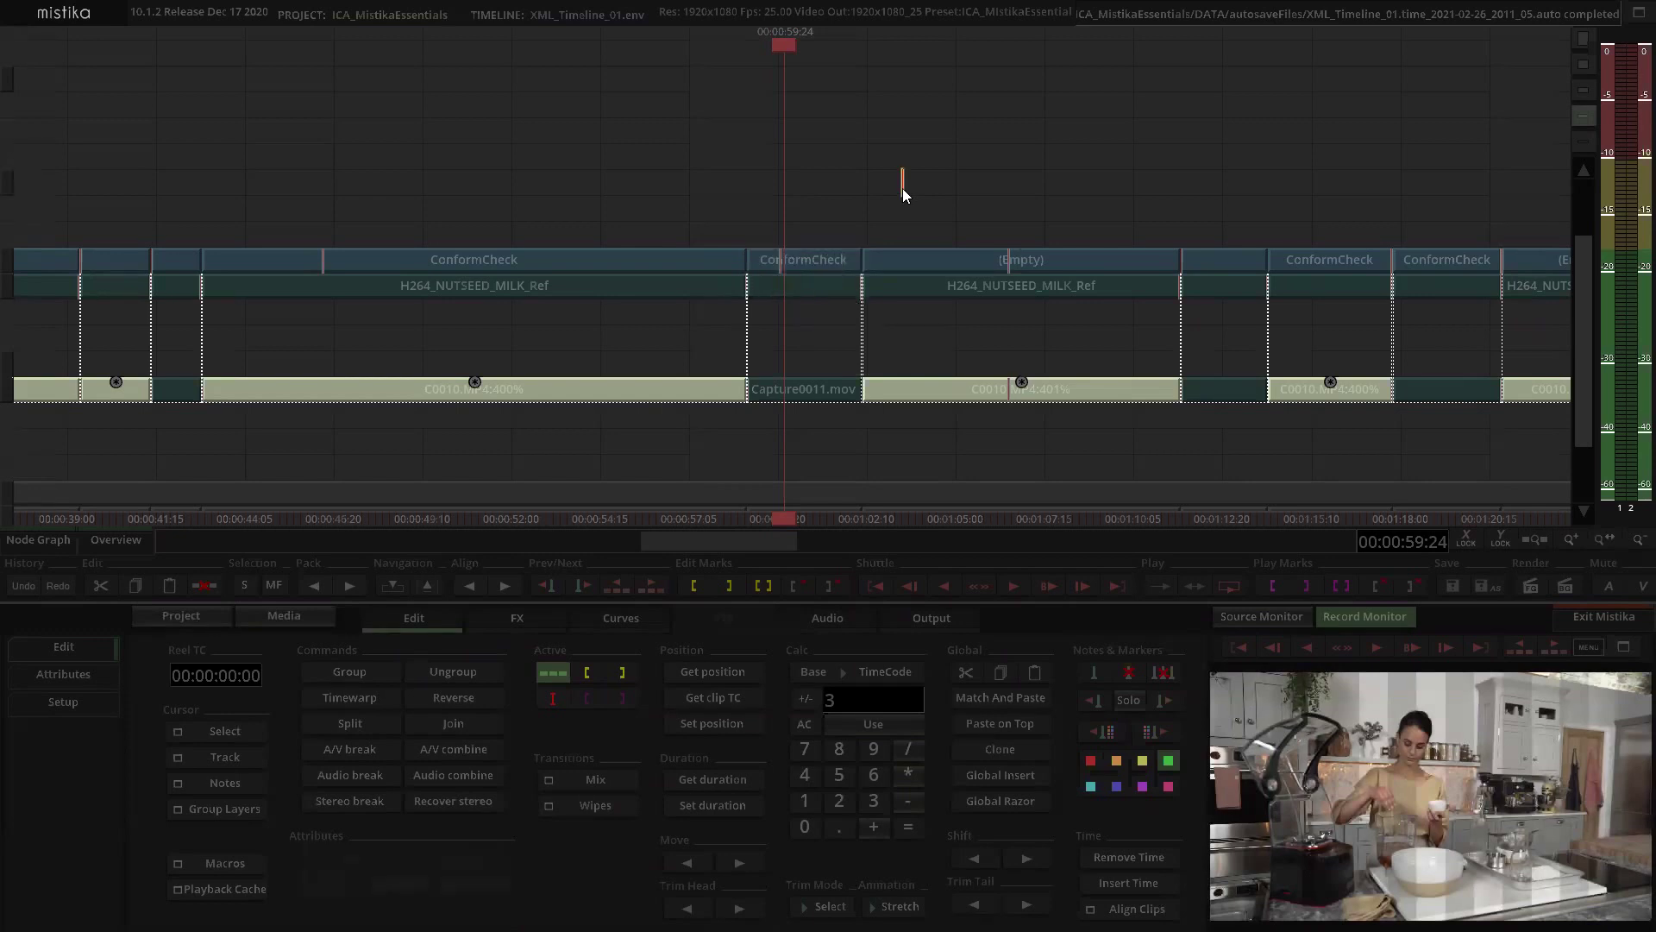
Step: Open the ConformCheck group above Capture0011.mov in the visual editor at 00:01:01:00 and fit the layer stack's width
scroll(902, 188, down, 2)
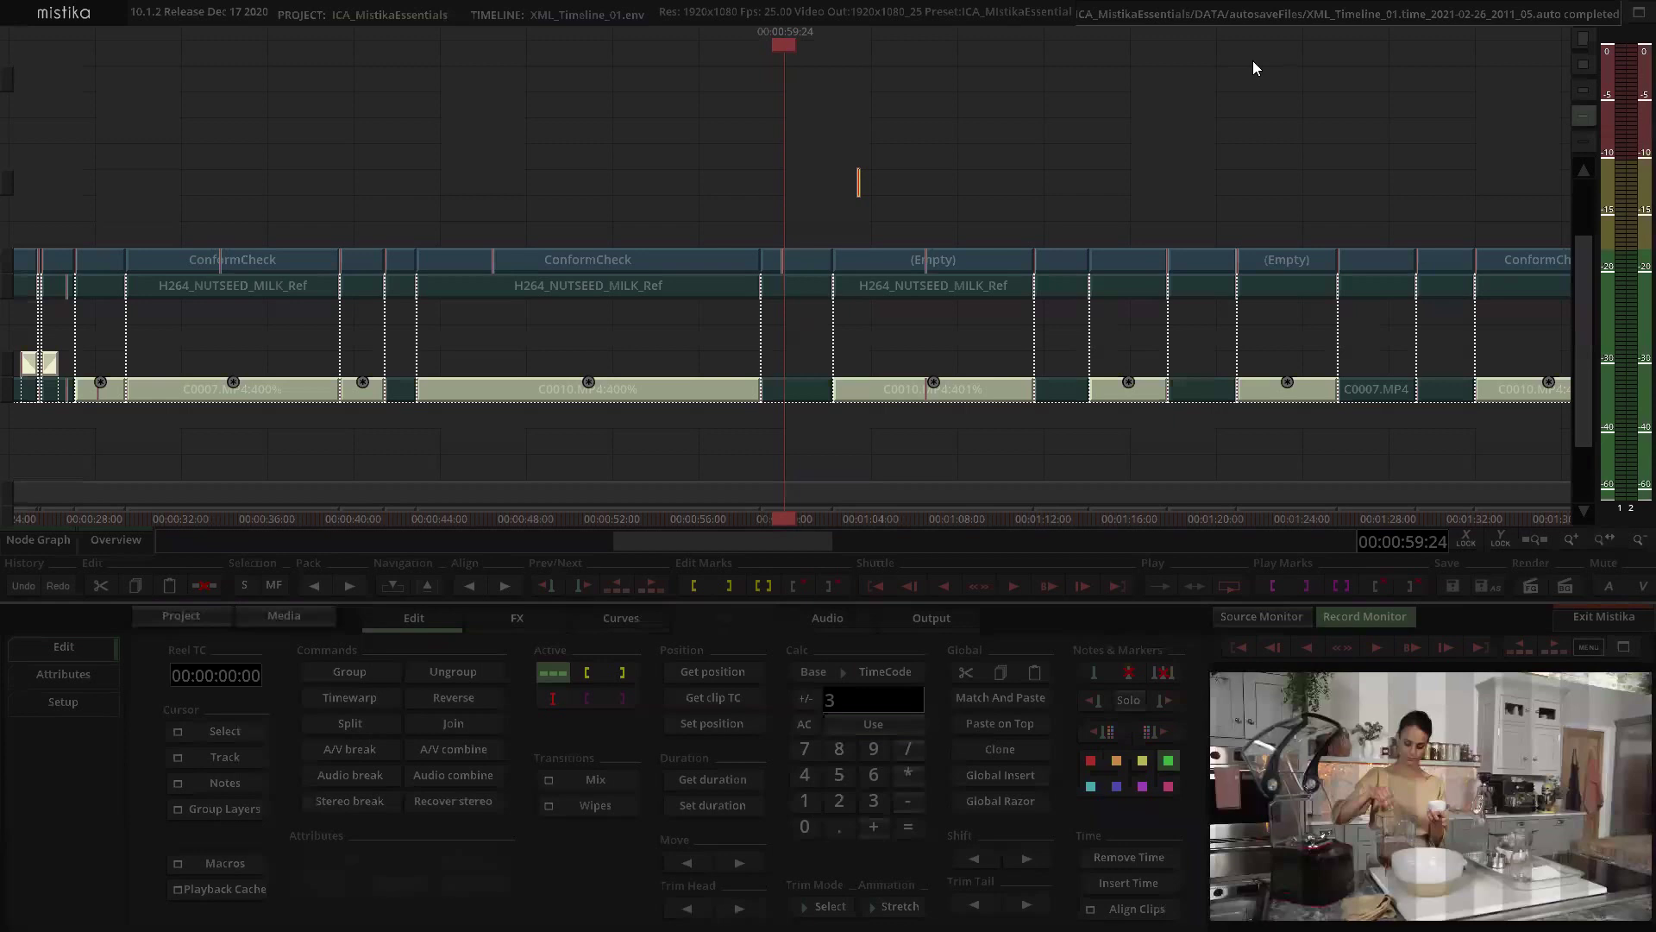
drag(909, 210, 887, 204)
double_click(786, 256)
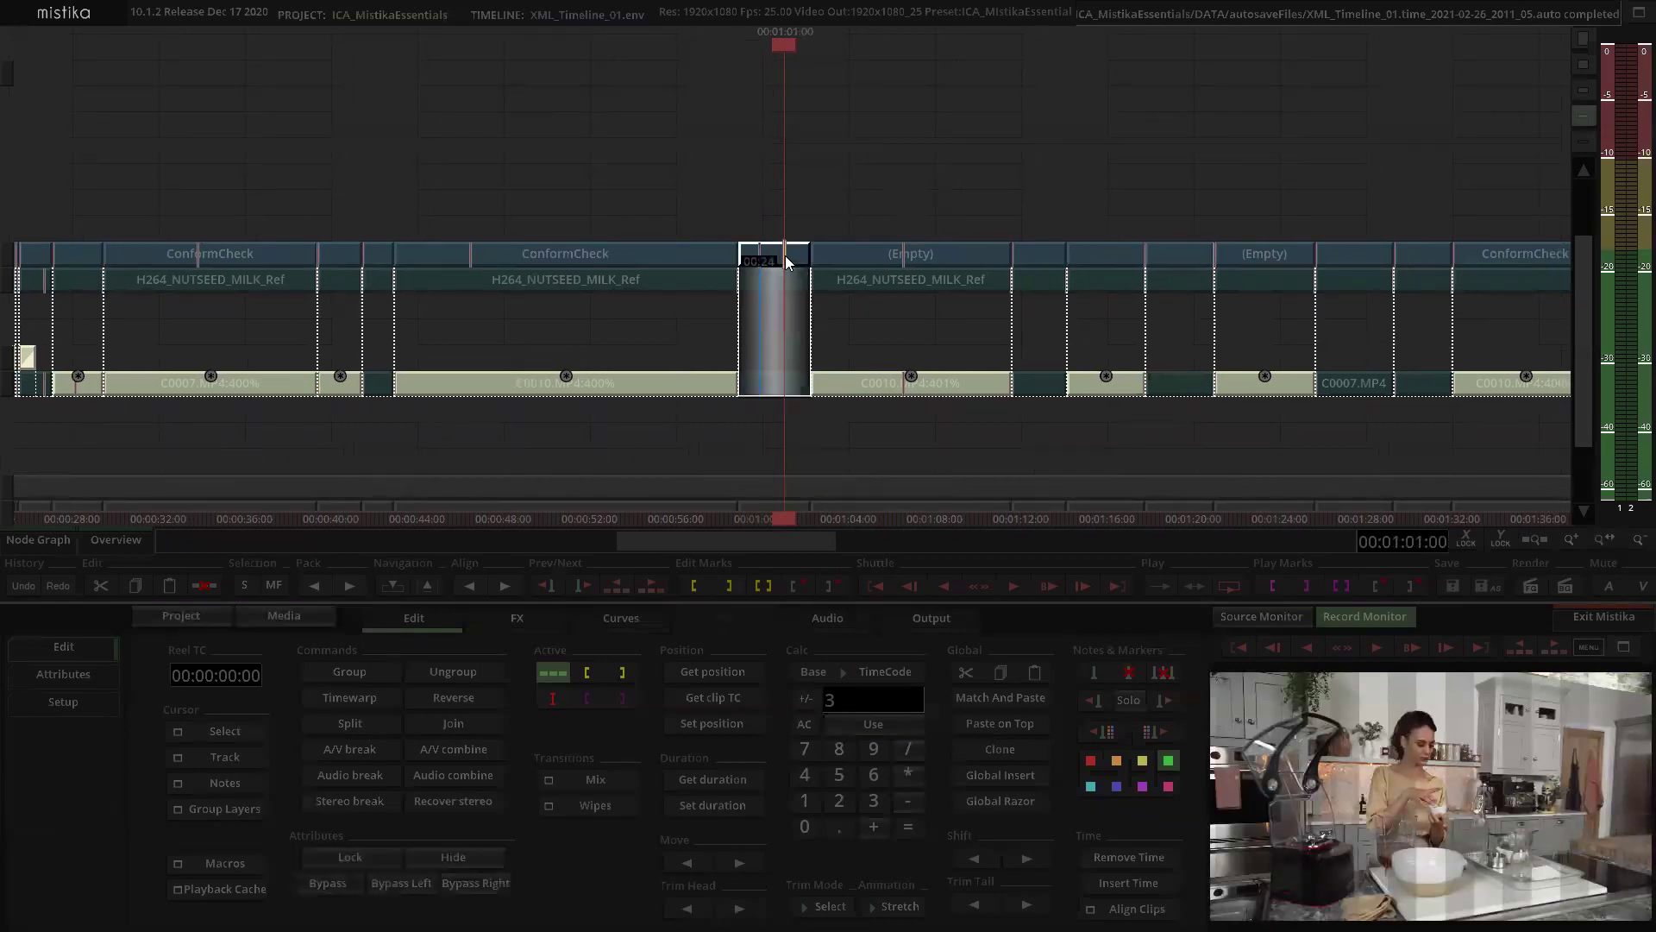
click(1494, 413)
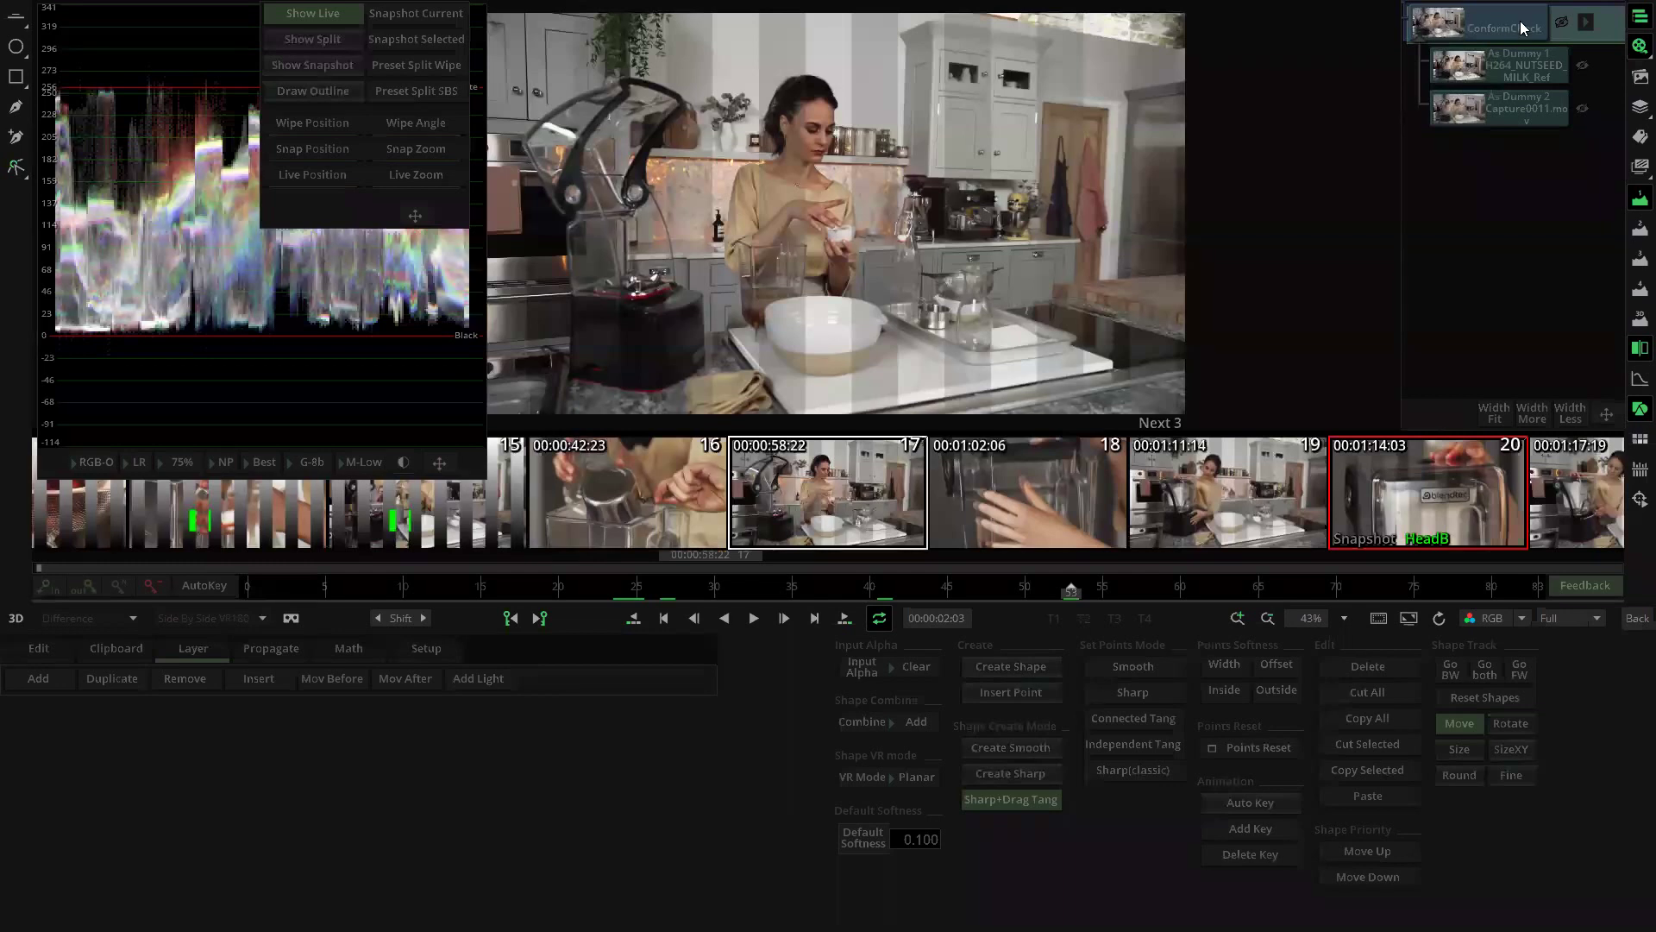
Step: Go inside the ConformCheck group in the layer stack, review its wipe, difference and PiP layers with their dummy inputs, and go back out
click(1588, 23)
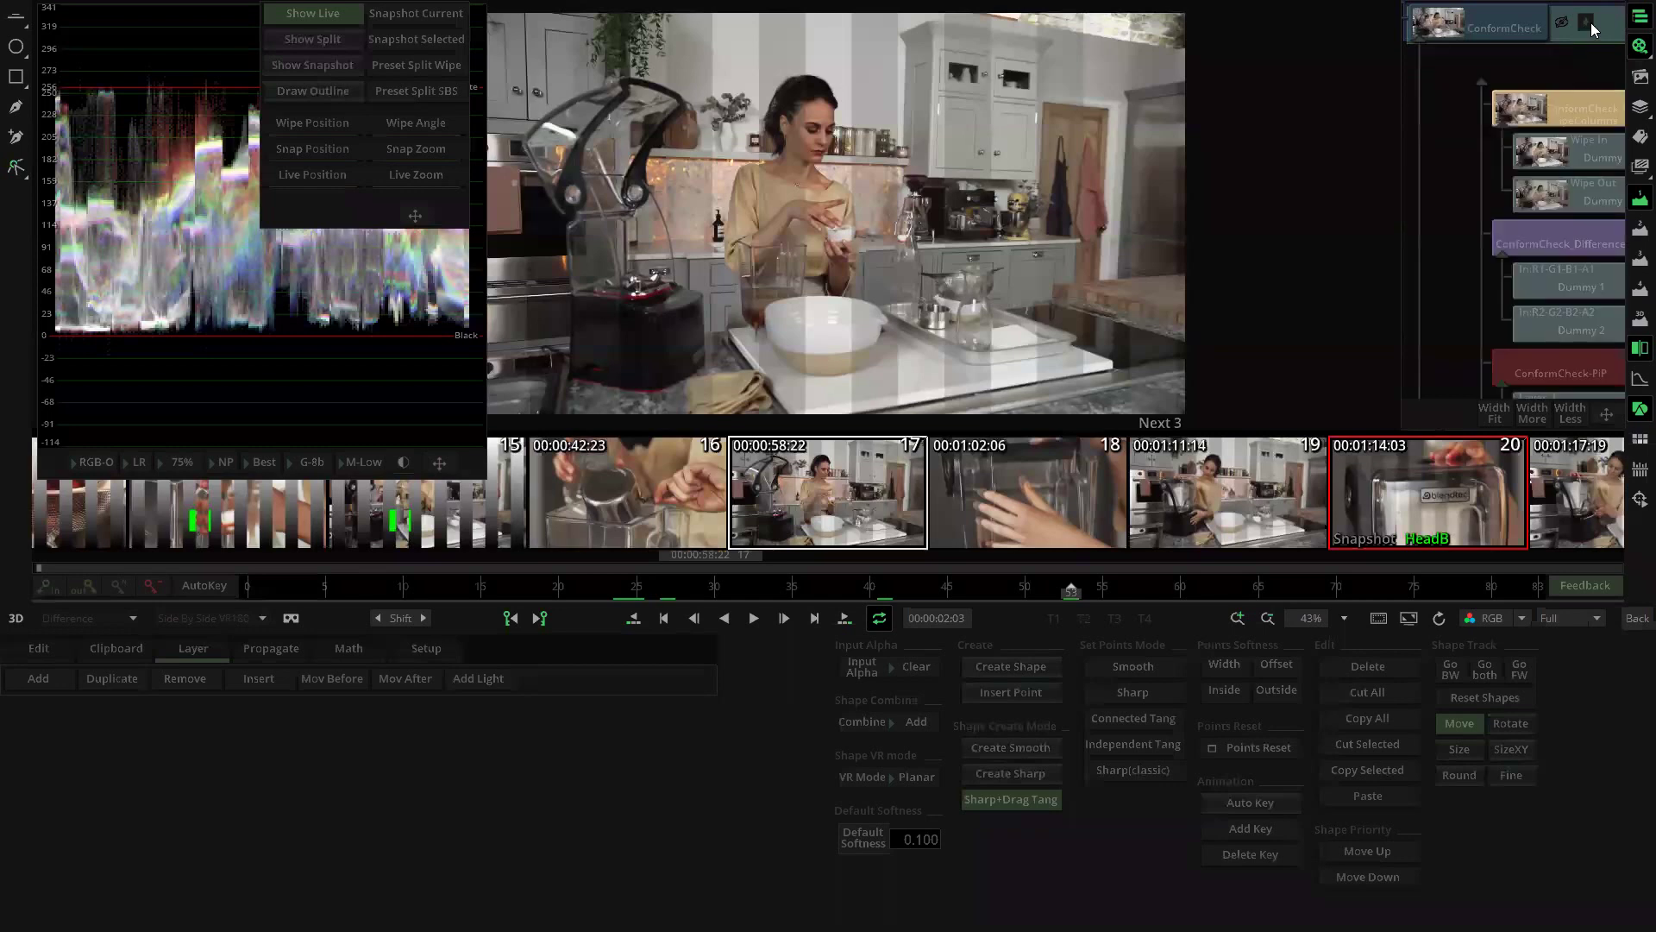
drag(1567, 149, 1517, 73)
drag(1532, 195, 1531, 100)
scroll(1532, 94, down, 3)
scroll(1539, 227, up, 10)
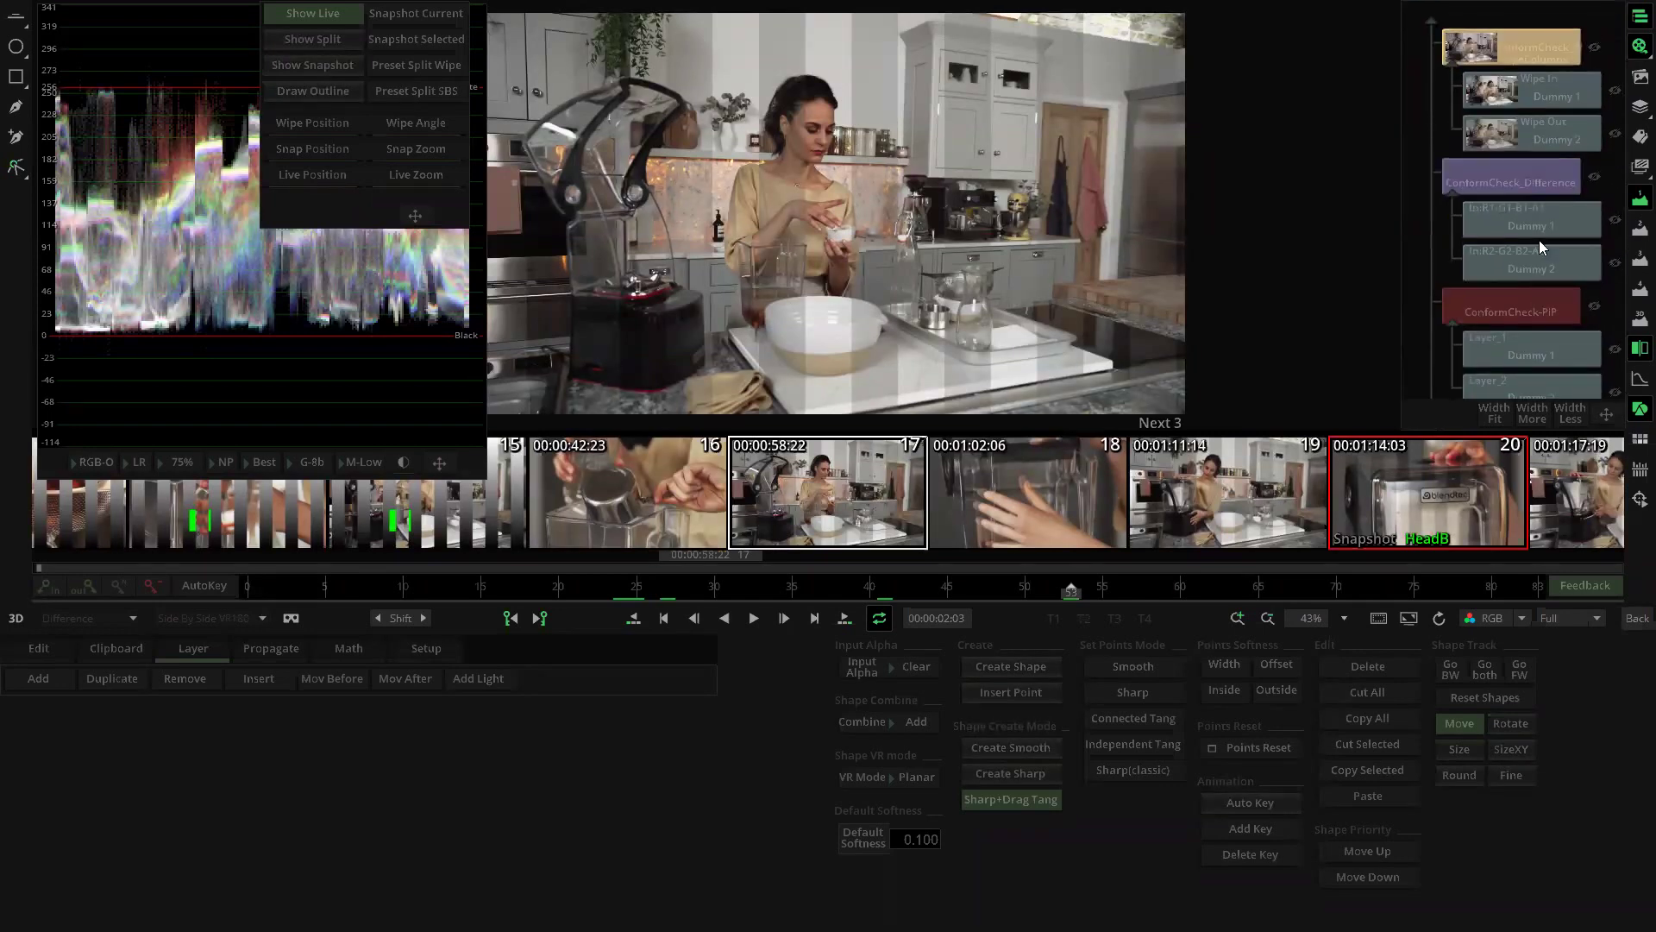
click(1556, 22)
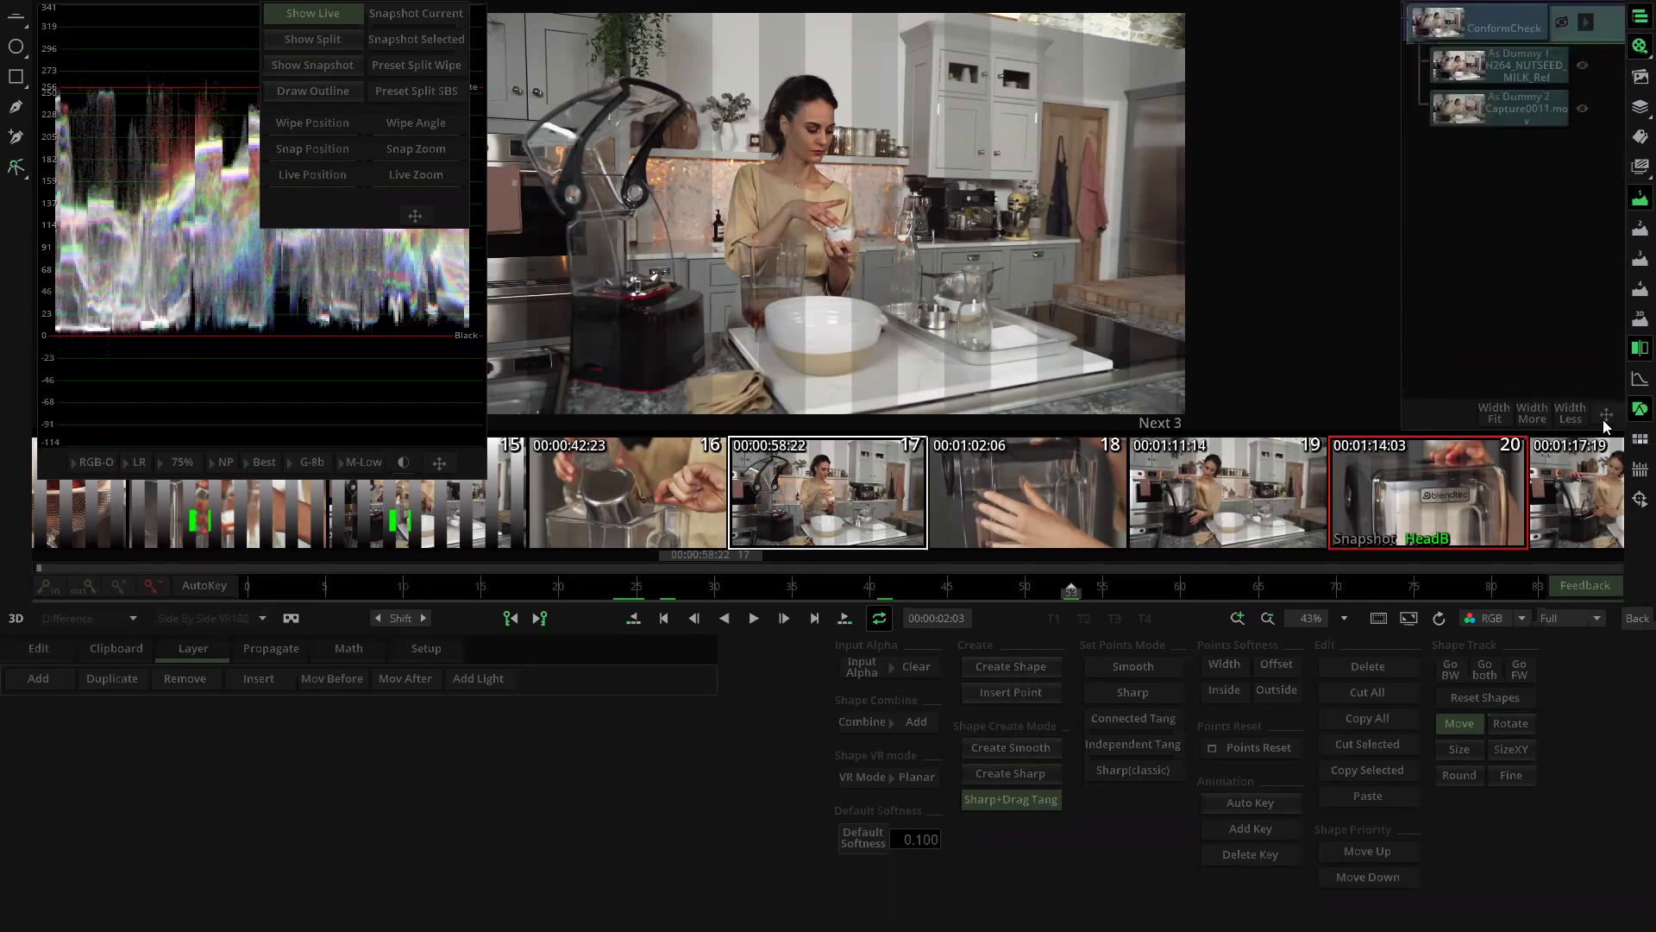
Step: Return to the timeline and open the ConformCheck group at 00:01:01:00 to reach its inner level
click(1637, 617)
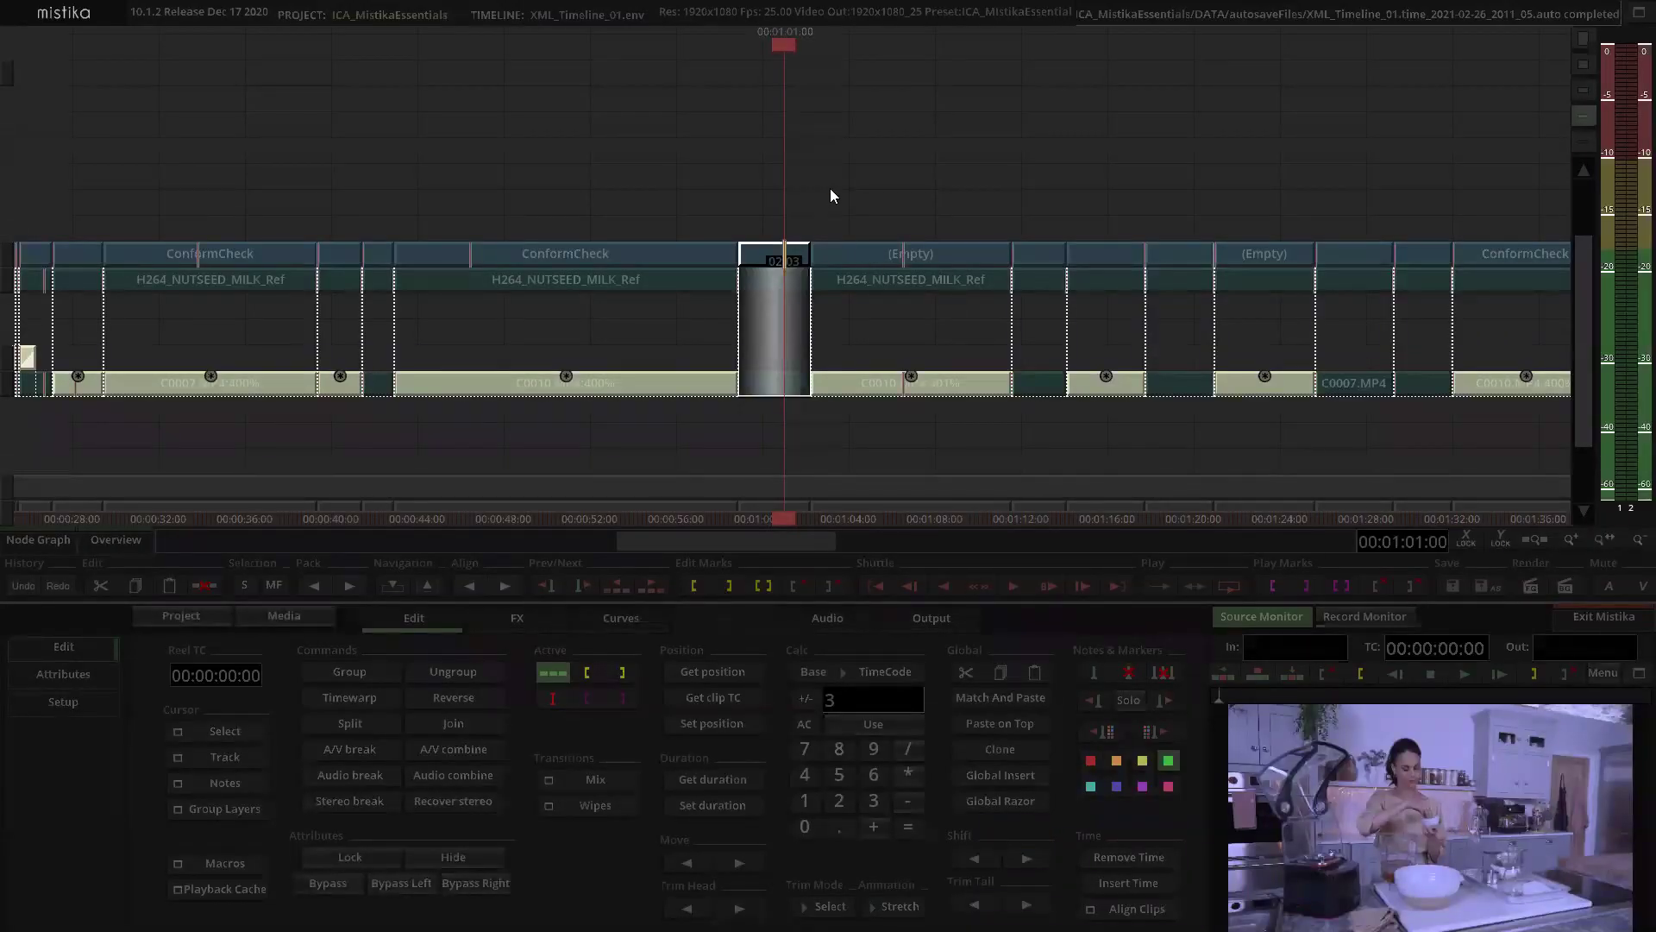
scroll(831, 187, down, 2)
click(777, 251)
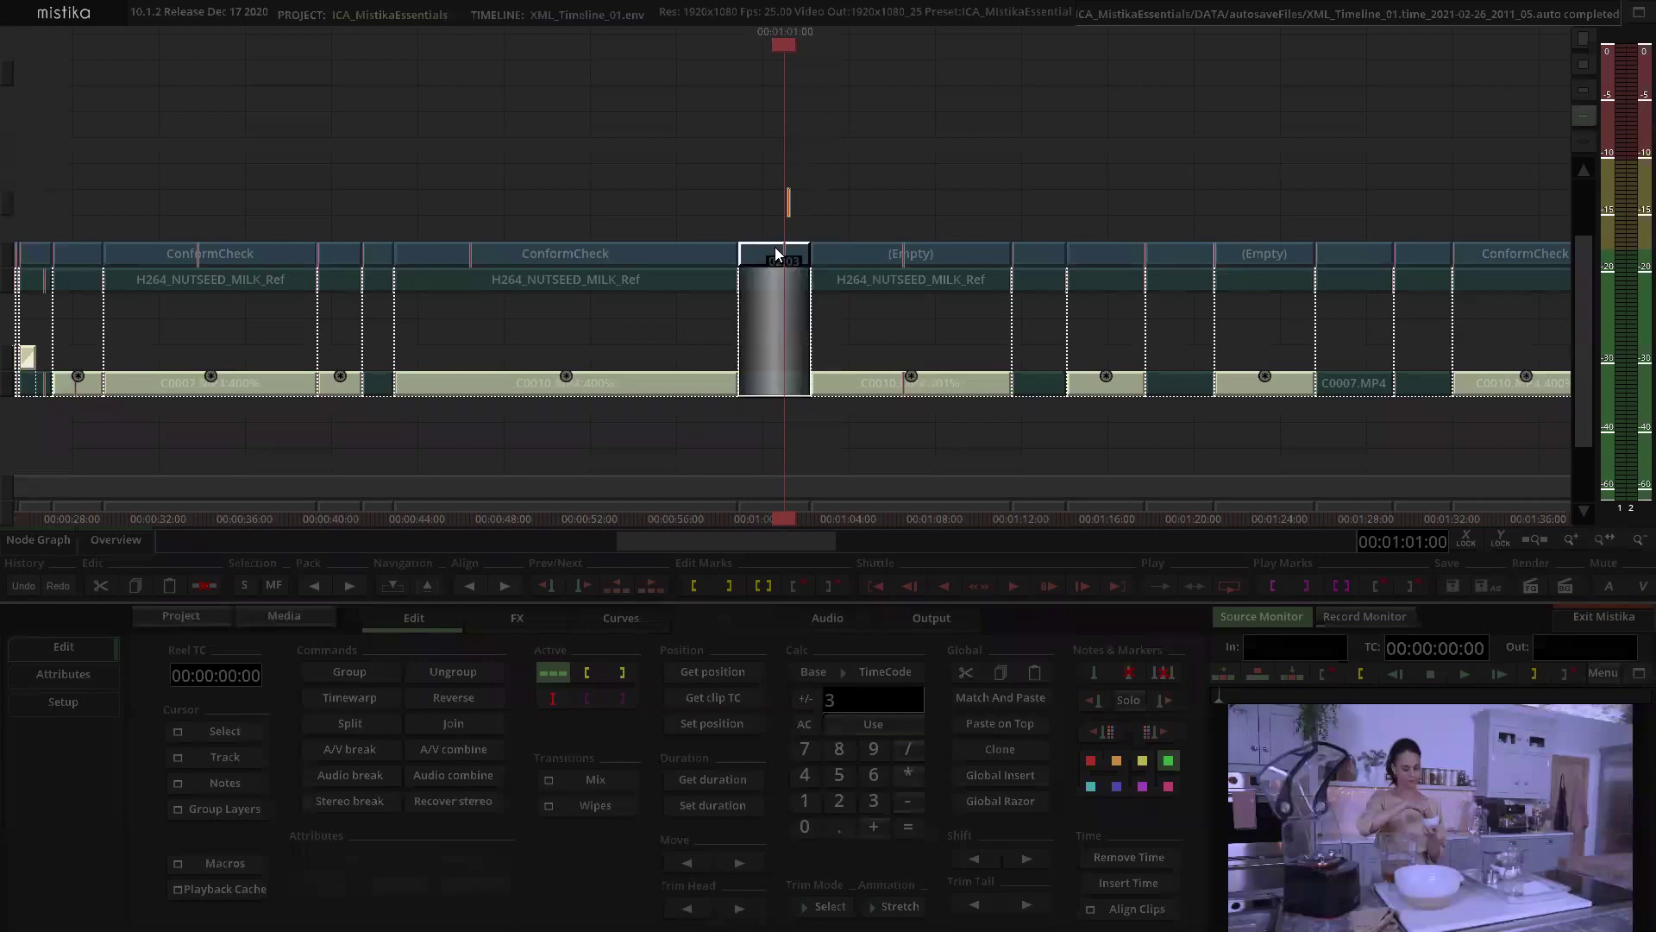
click(393, 585)
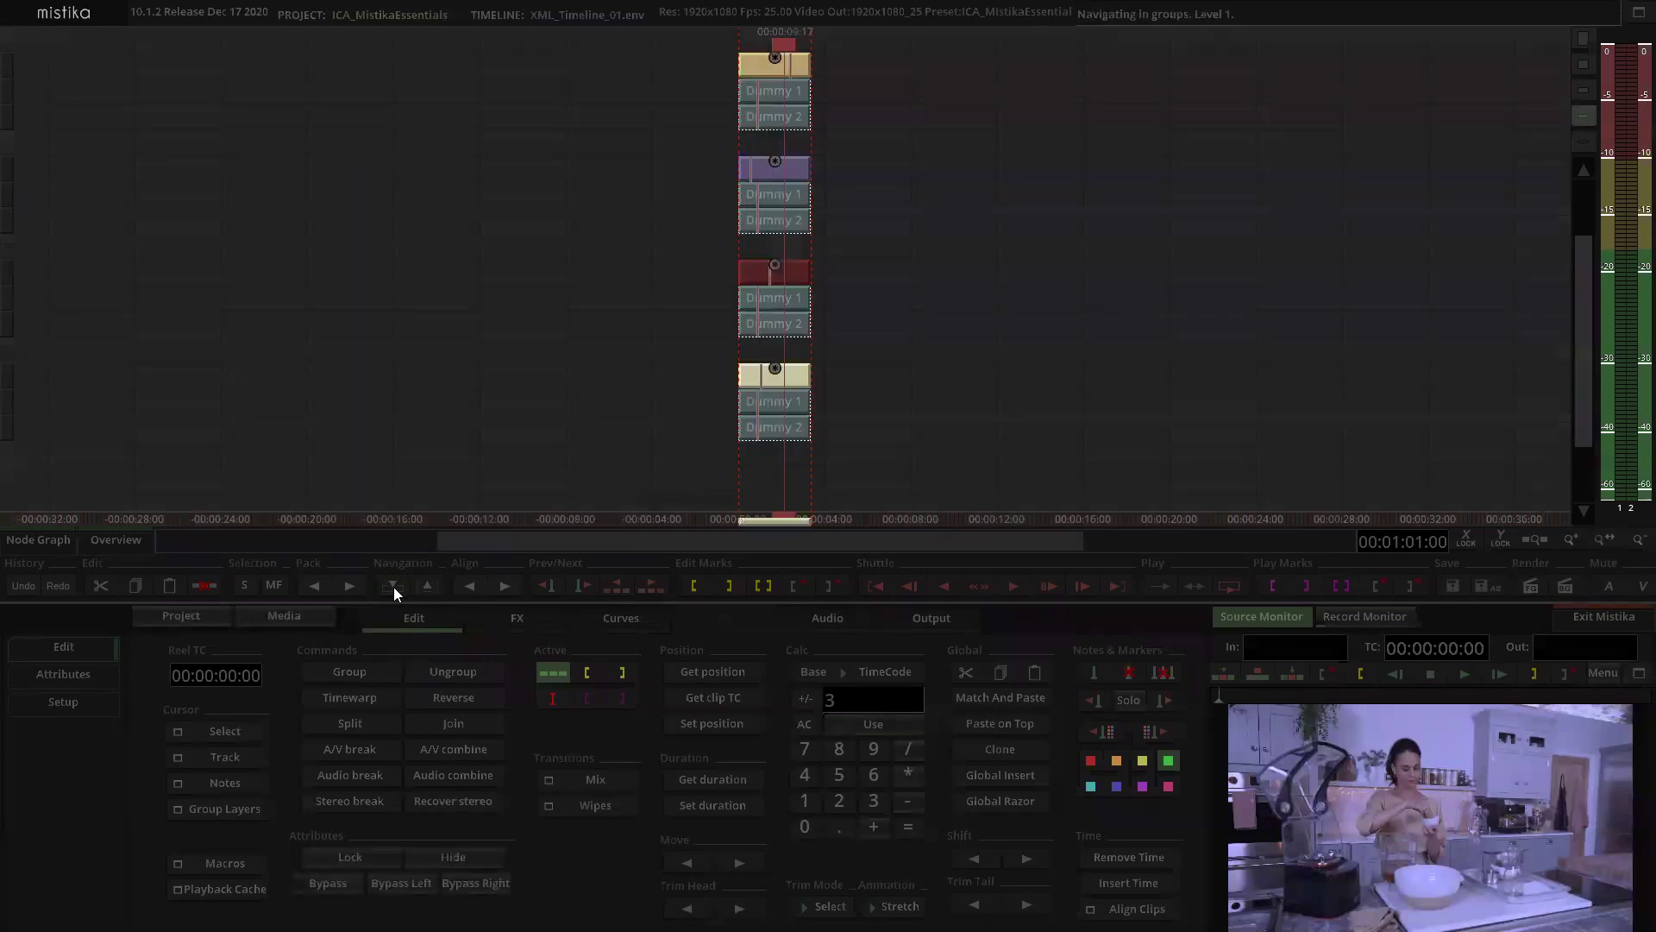
Step: Examine the stacked ConformCheck variants inside the group, and go back out to the top level
scroll(866, 379, down, 2)
click(973, 356)
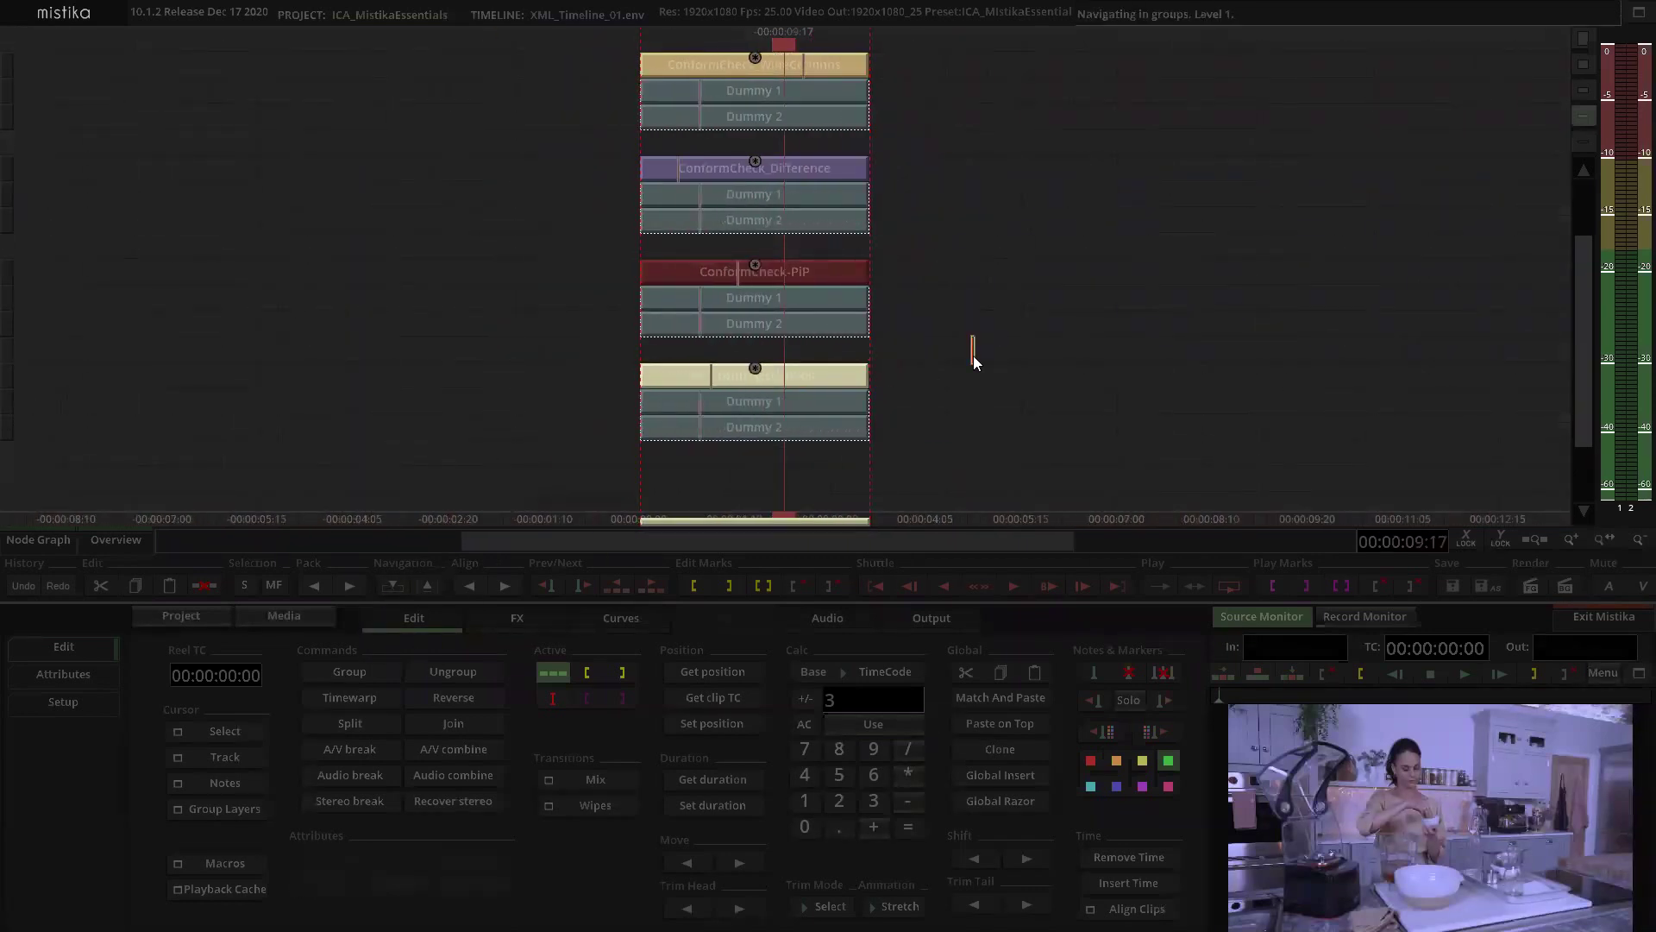
drag(973, 356, 867, 332)
click(999, 340)
click(993, 388)
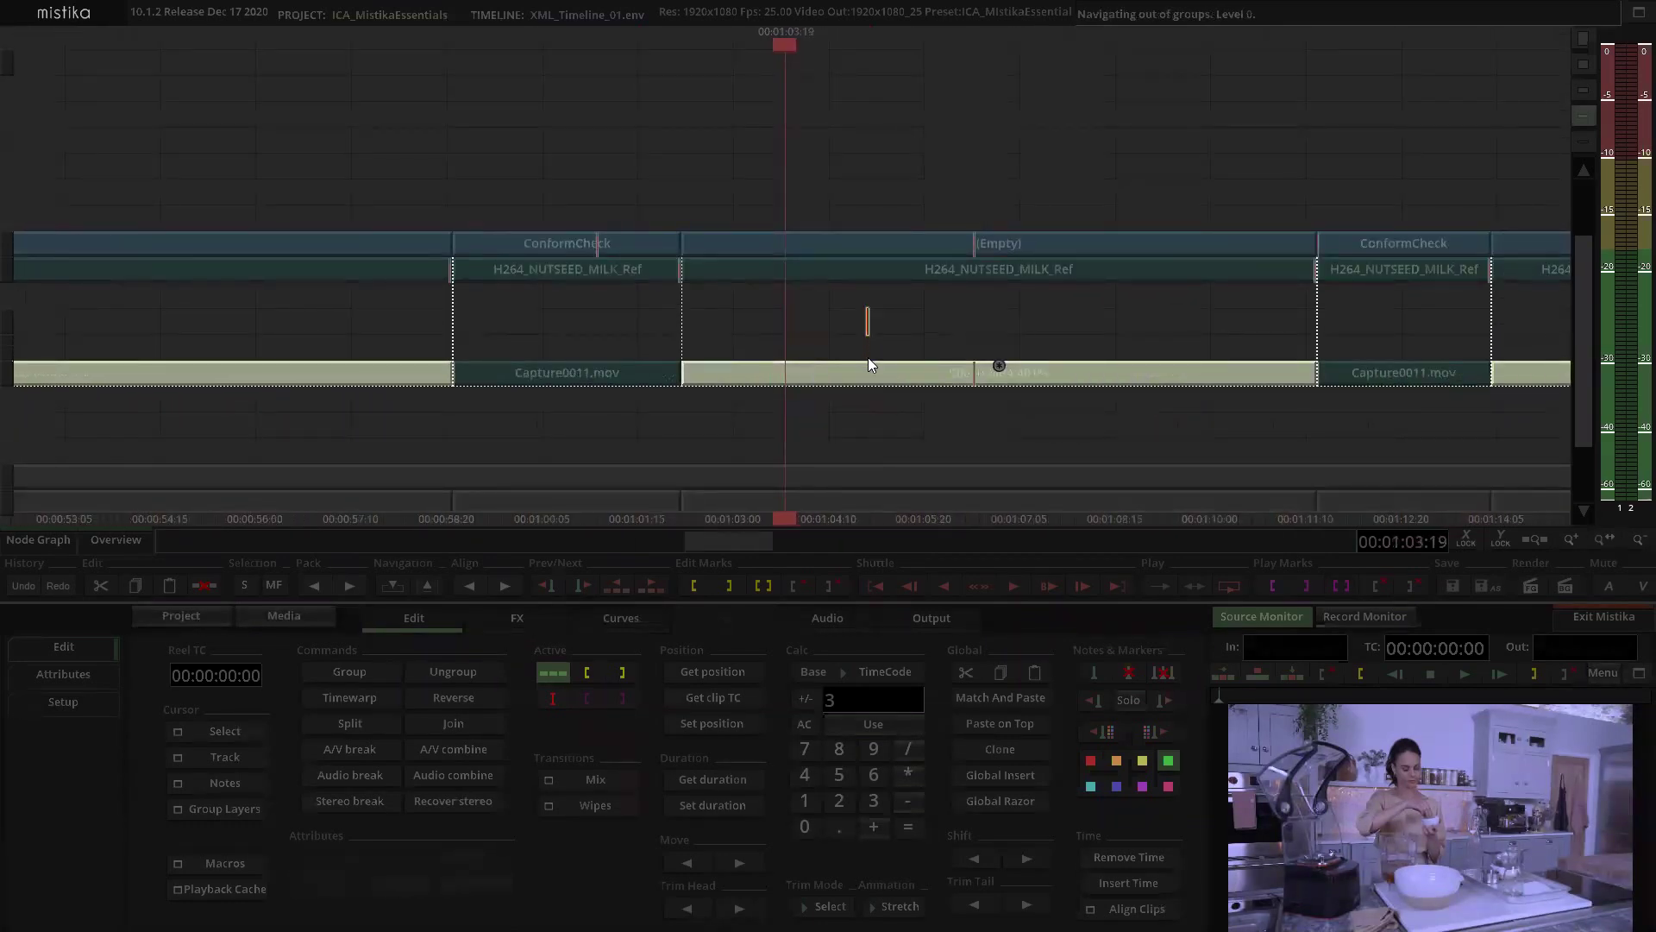
Step: Enter the C0010.MP4 timewarp group at 00:01:03:19, view the full source clip inside, and go back out to the top level
click(868, 364)
key(Return)
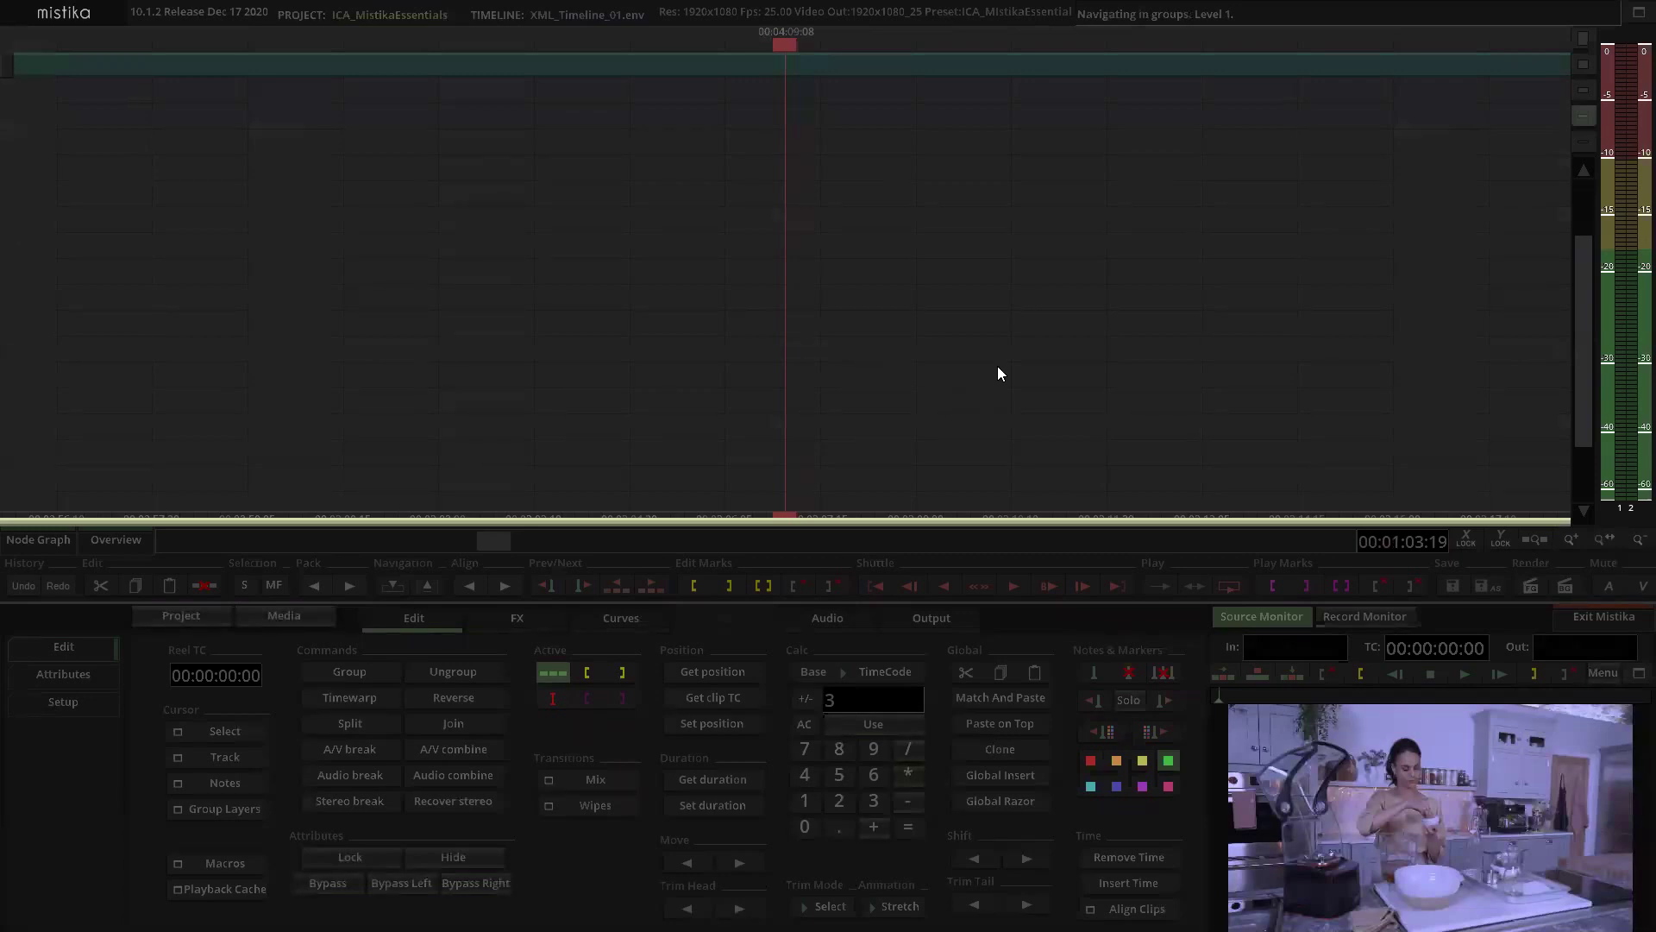
click(1634, 546)
click(1633, 546)
click(1633, 546)
click(1634, 546)
click(1633, 546)
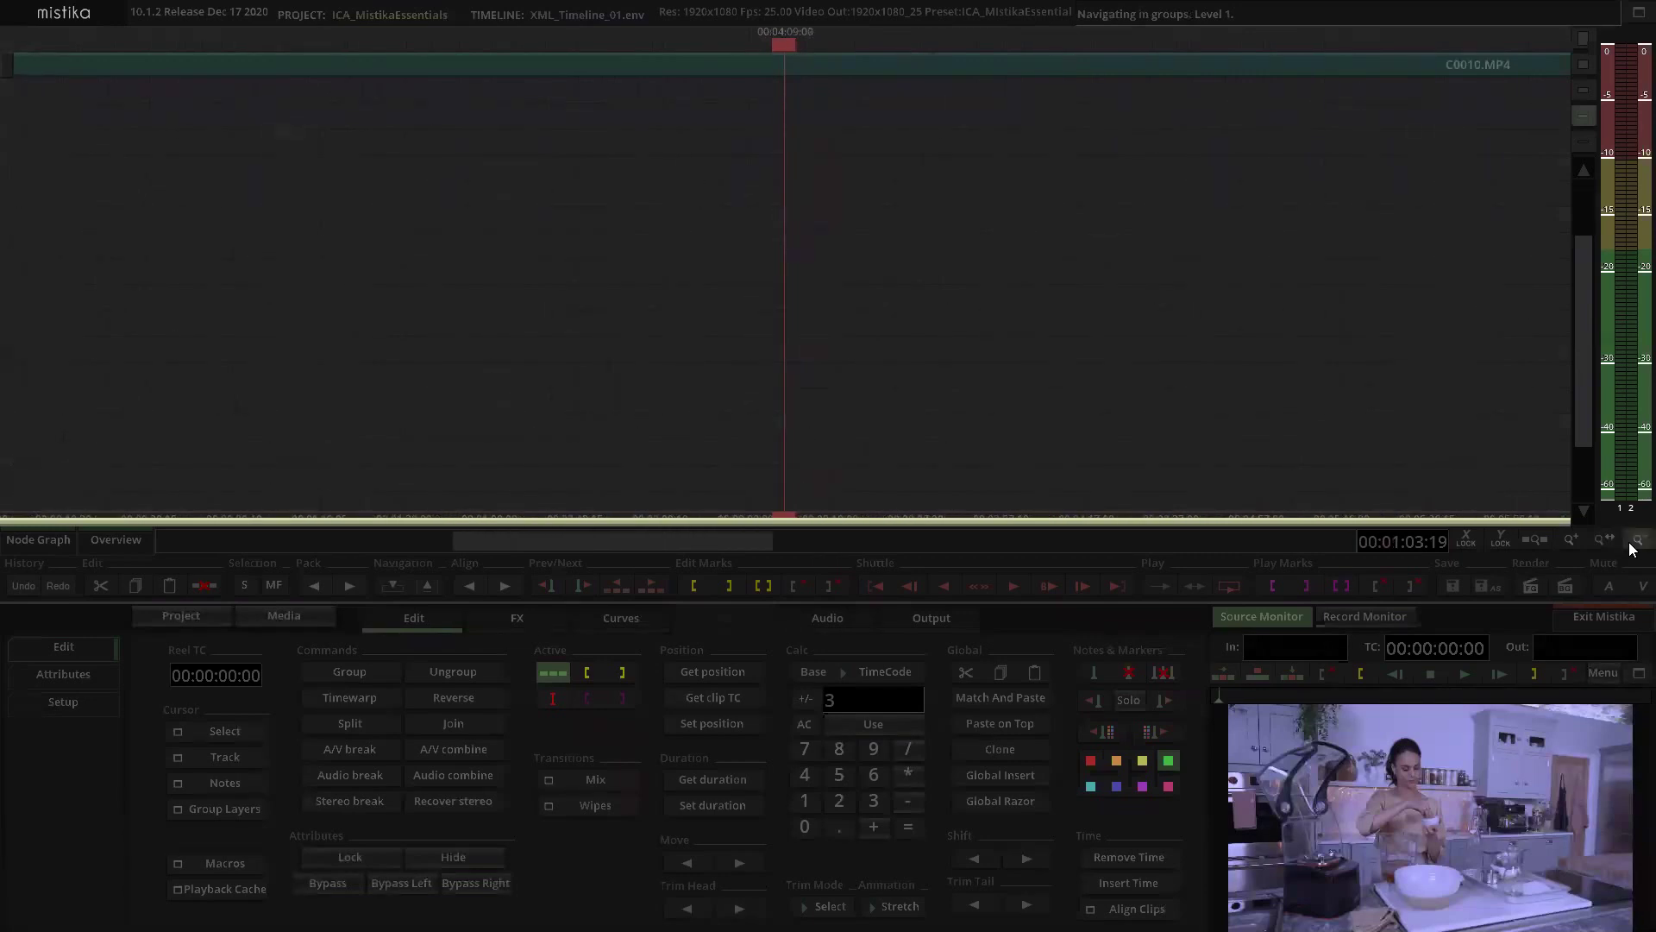
click(1633, 546)
click(1633, 546)
click(1633, 546)
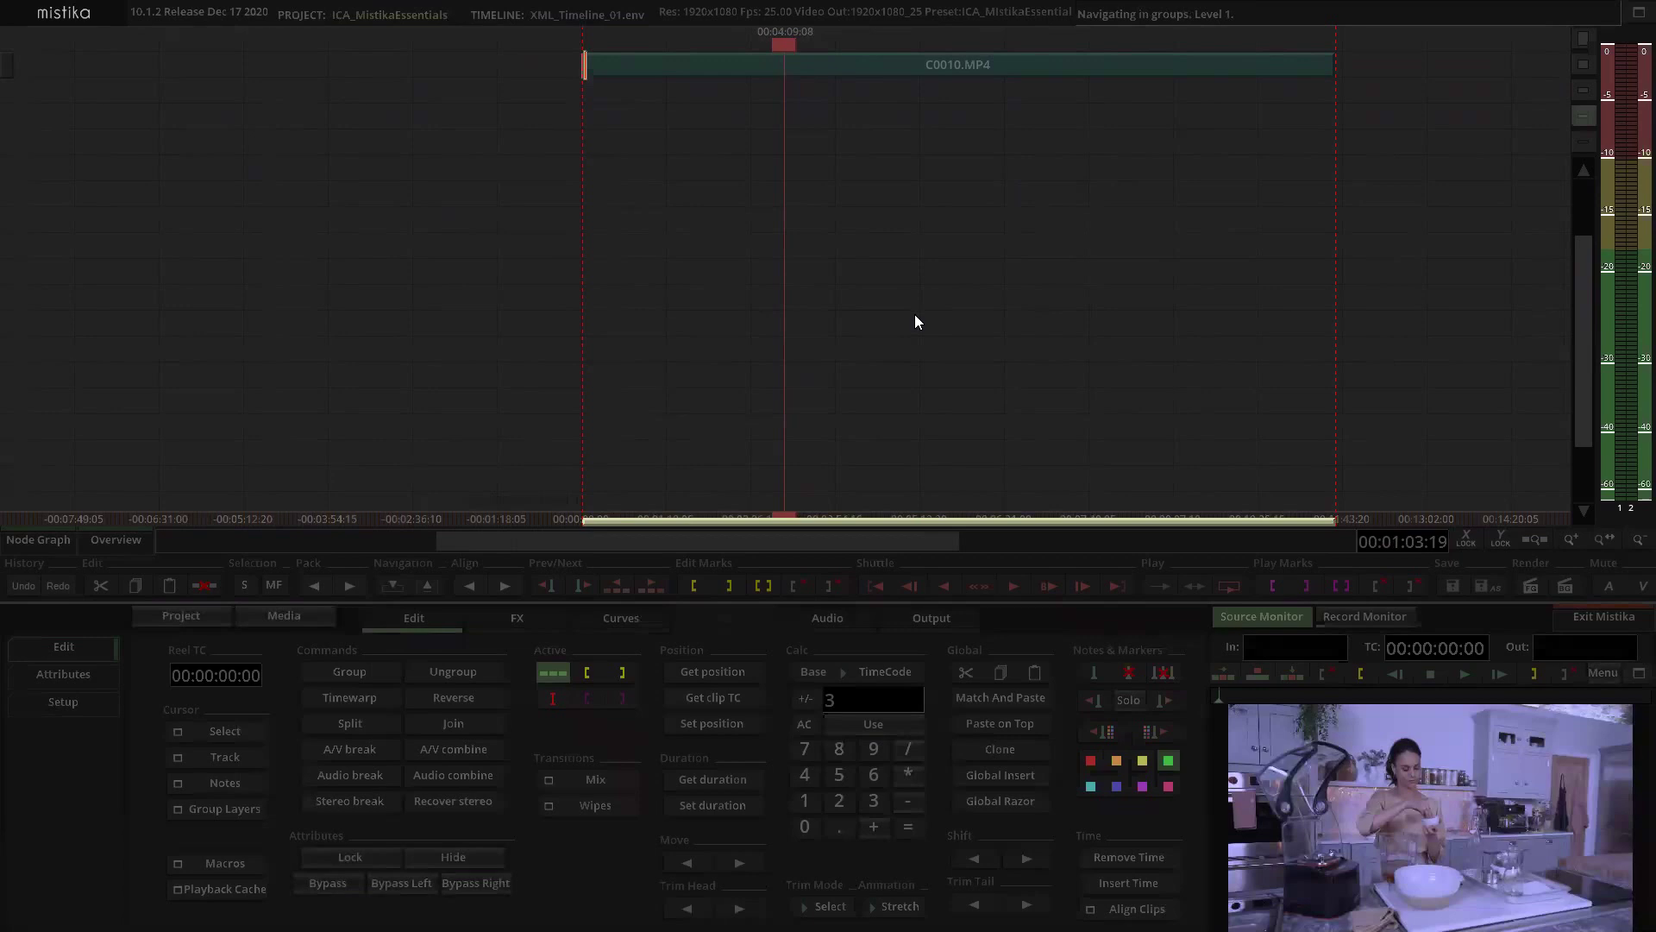
double_click(914, 314)
Step: Copy the Capture0011.mov clip before 00:01:03:19 to empty timeline space at about 00:04:03, beyond the end of the sequence
scroll(975, 281, up, 10)
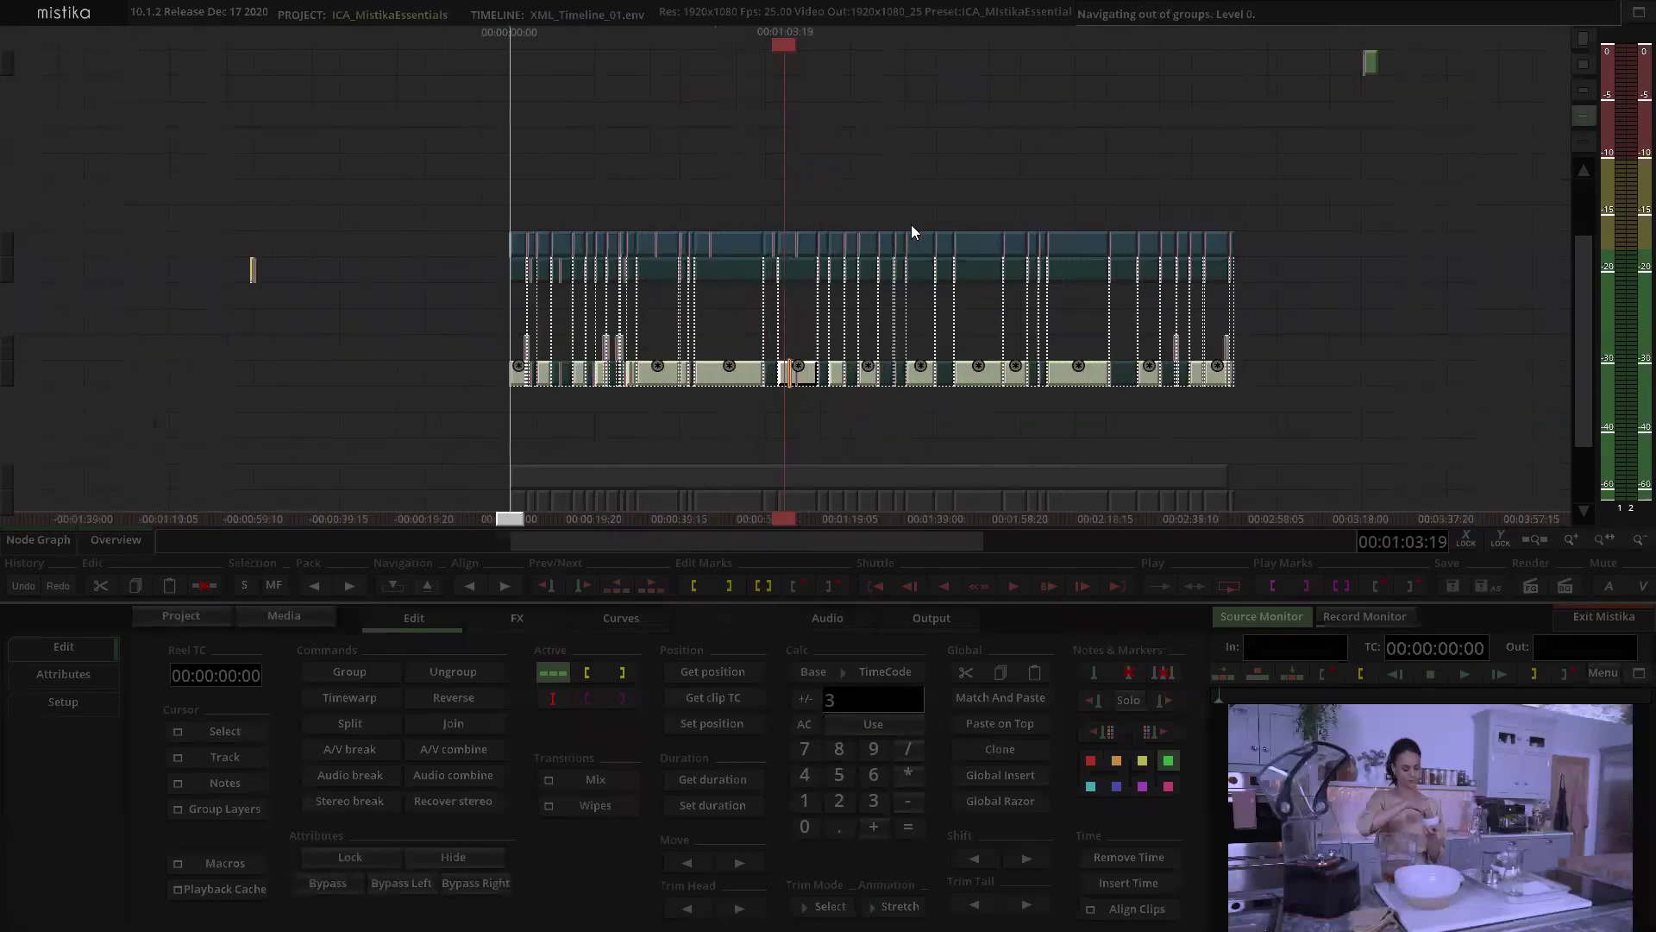
scroll(893, 182, down, 1)
scroll(892, 183, up, 1)
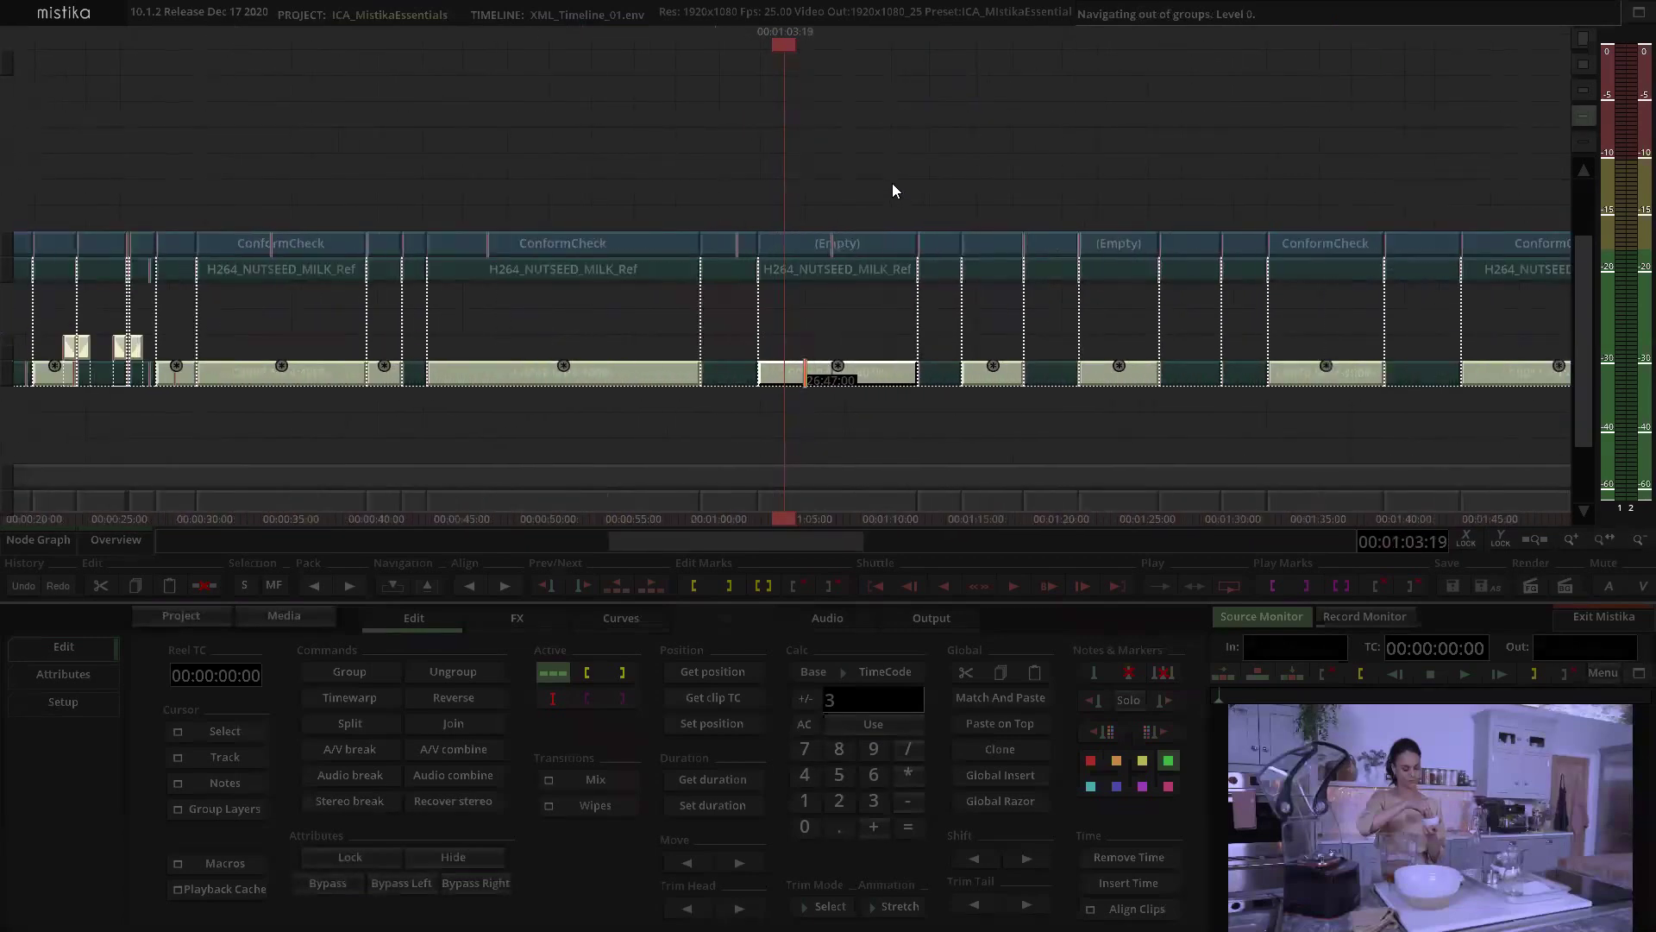
scroll(891, 176, down, 3)
click(1013, 138)
click(842, 274)
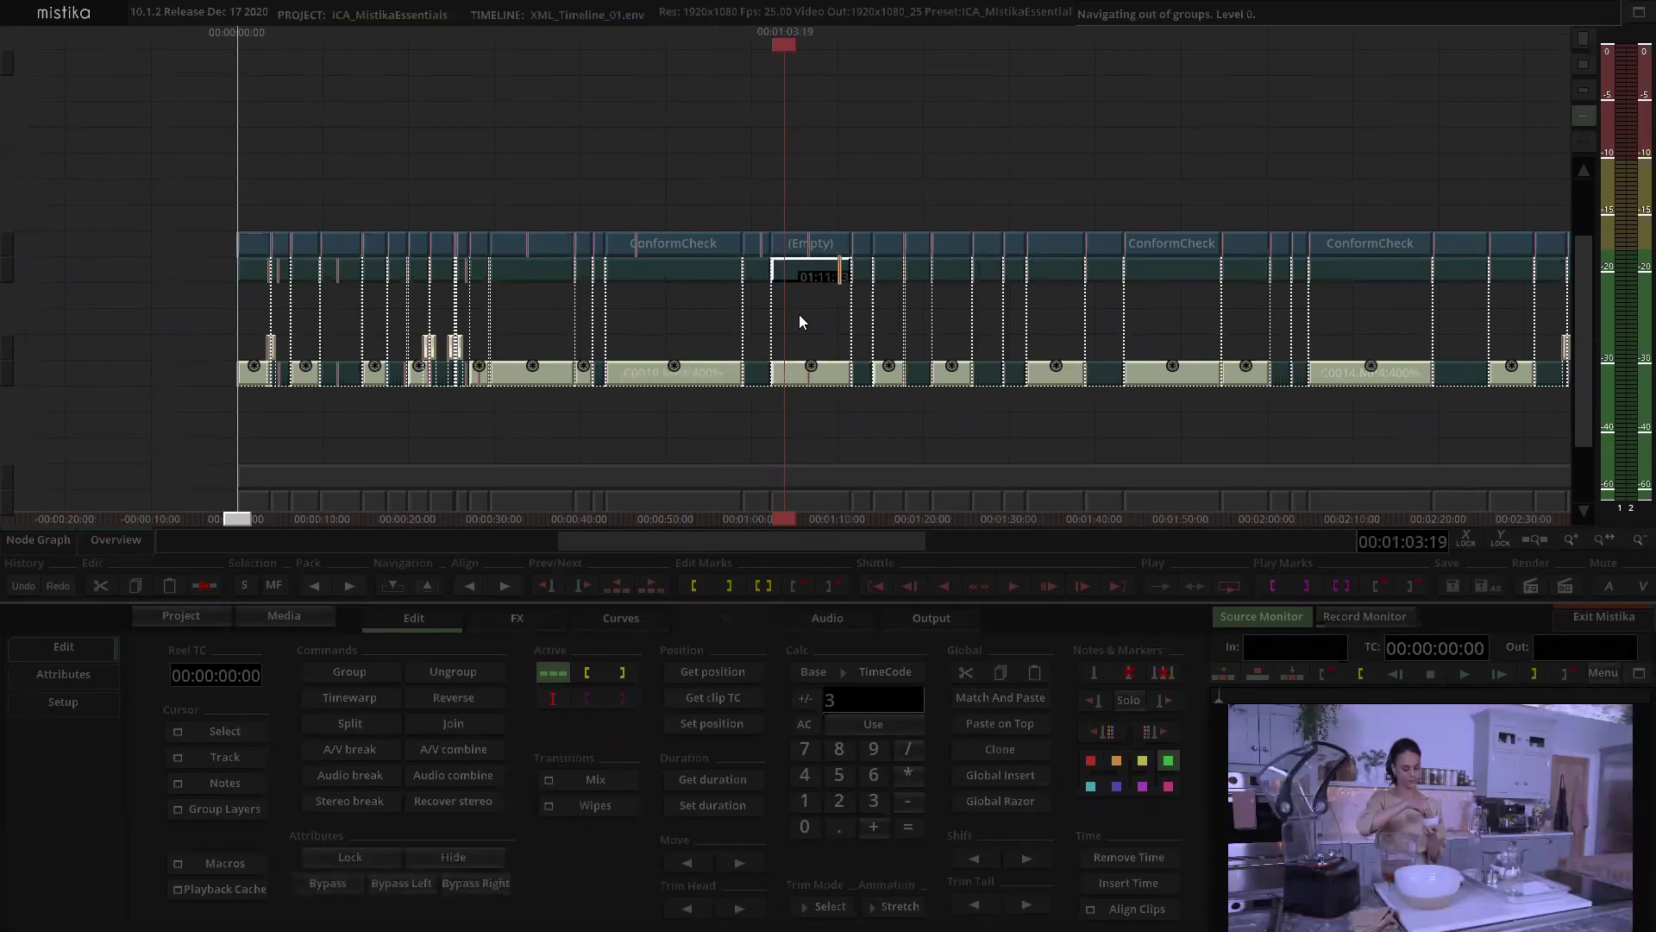
scroll(800, 319, up, 5)
click(711, 377)
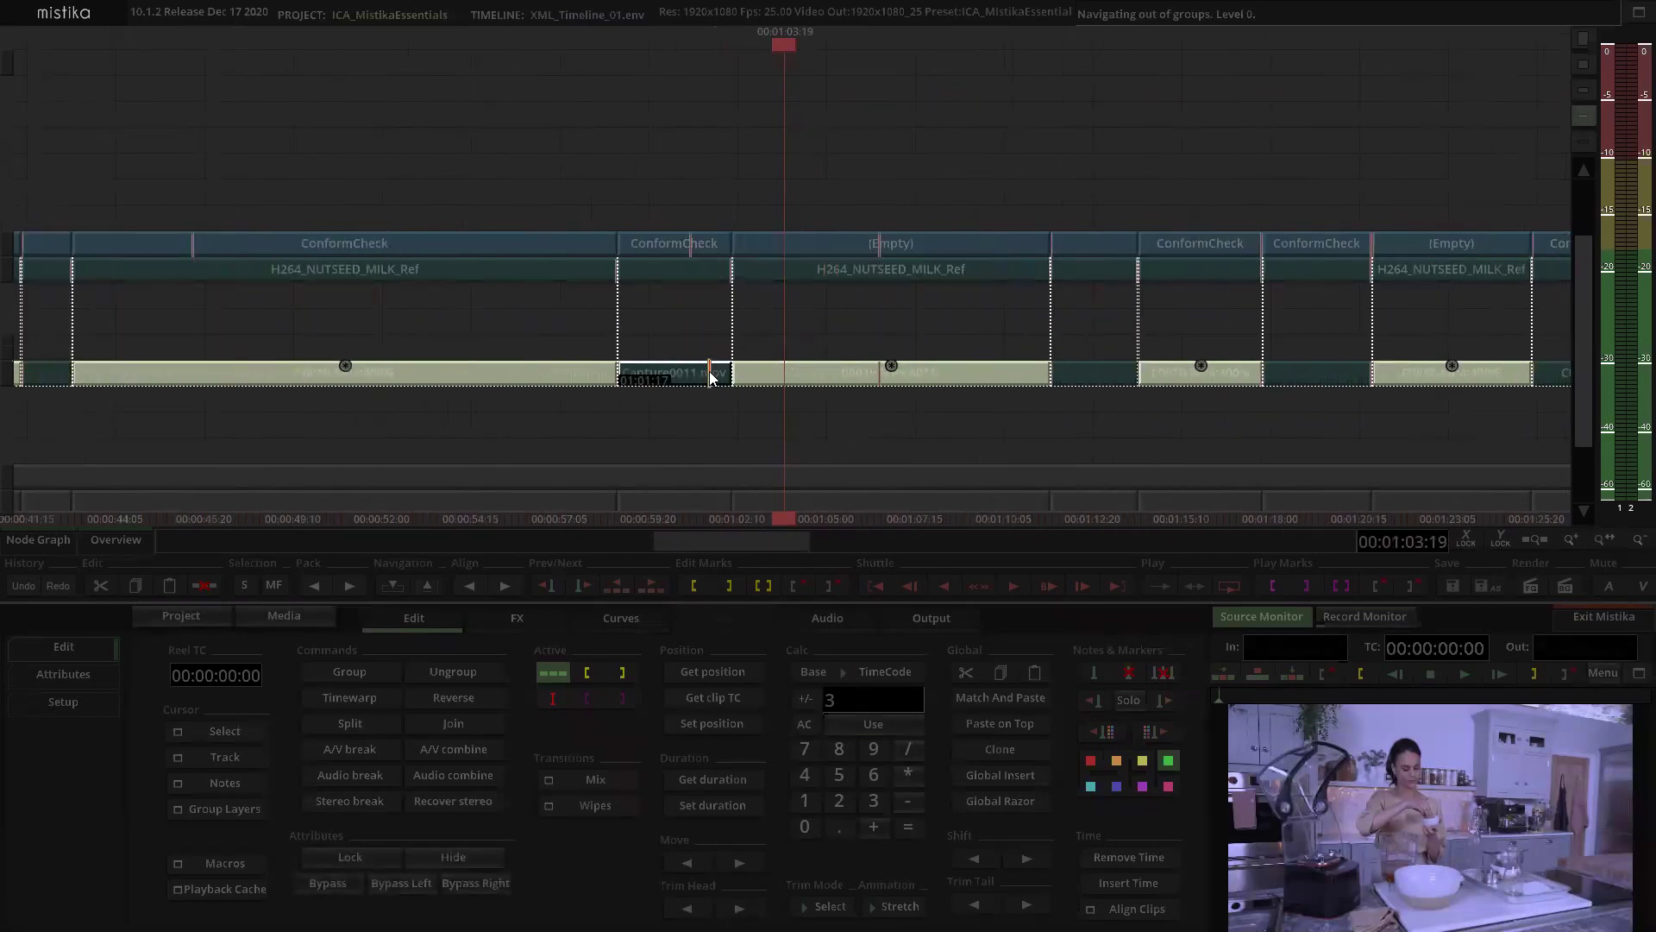
scroll(716, 345, down, 10)
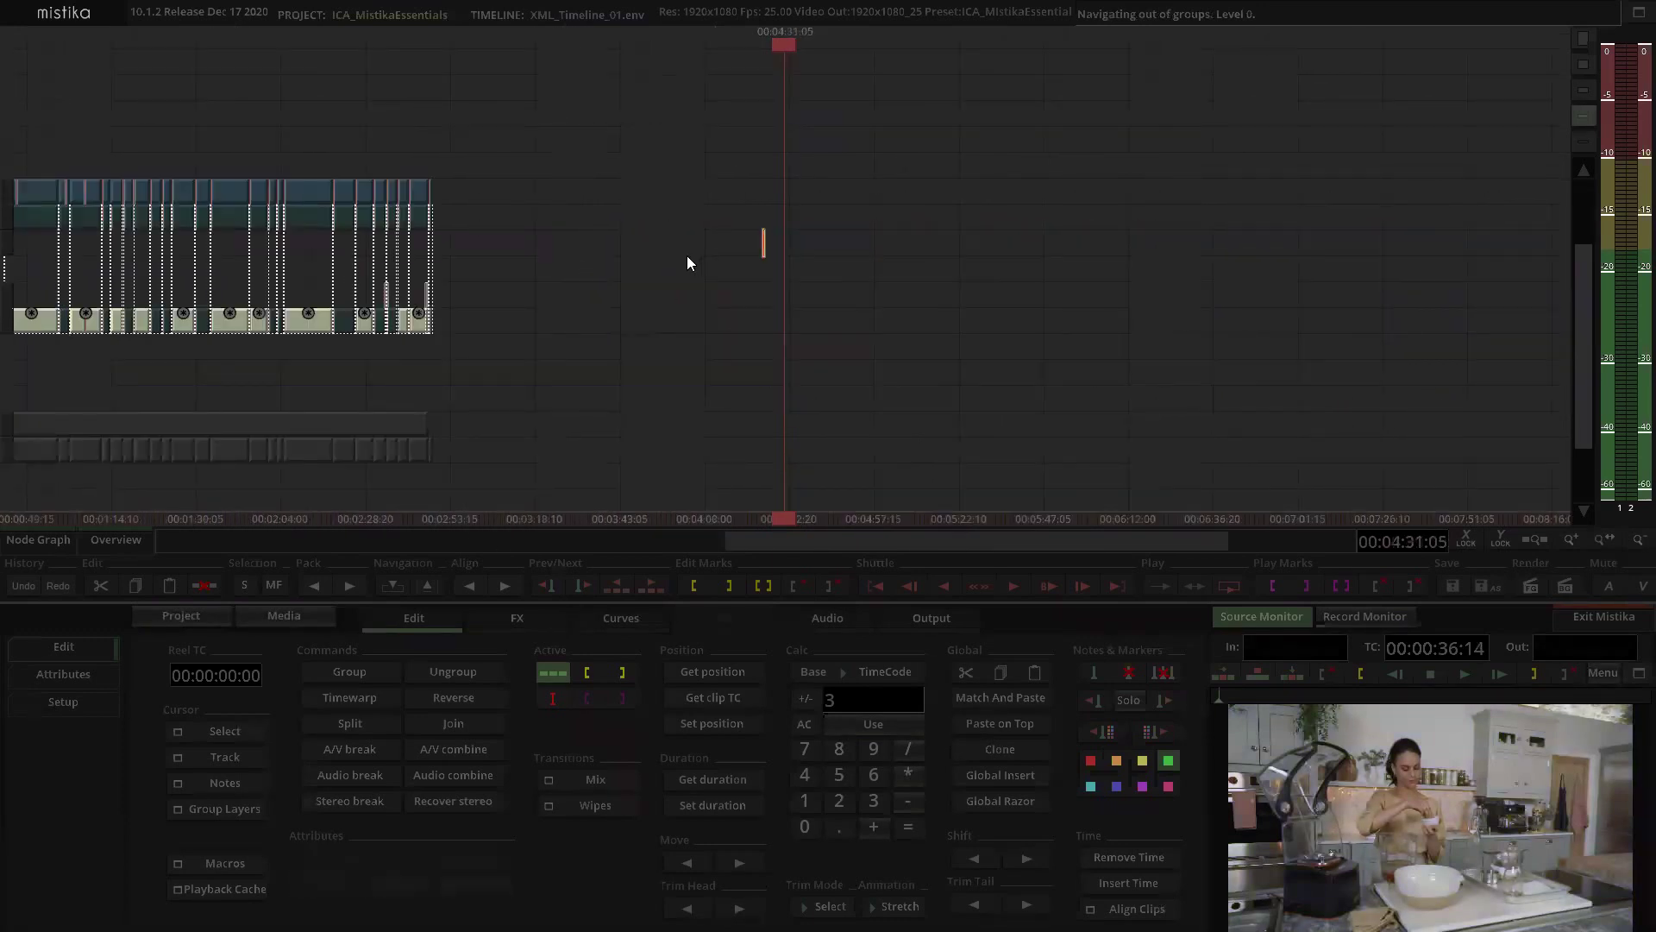
scroll(773, 244, up, 3)
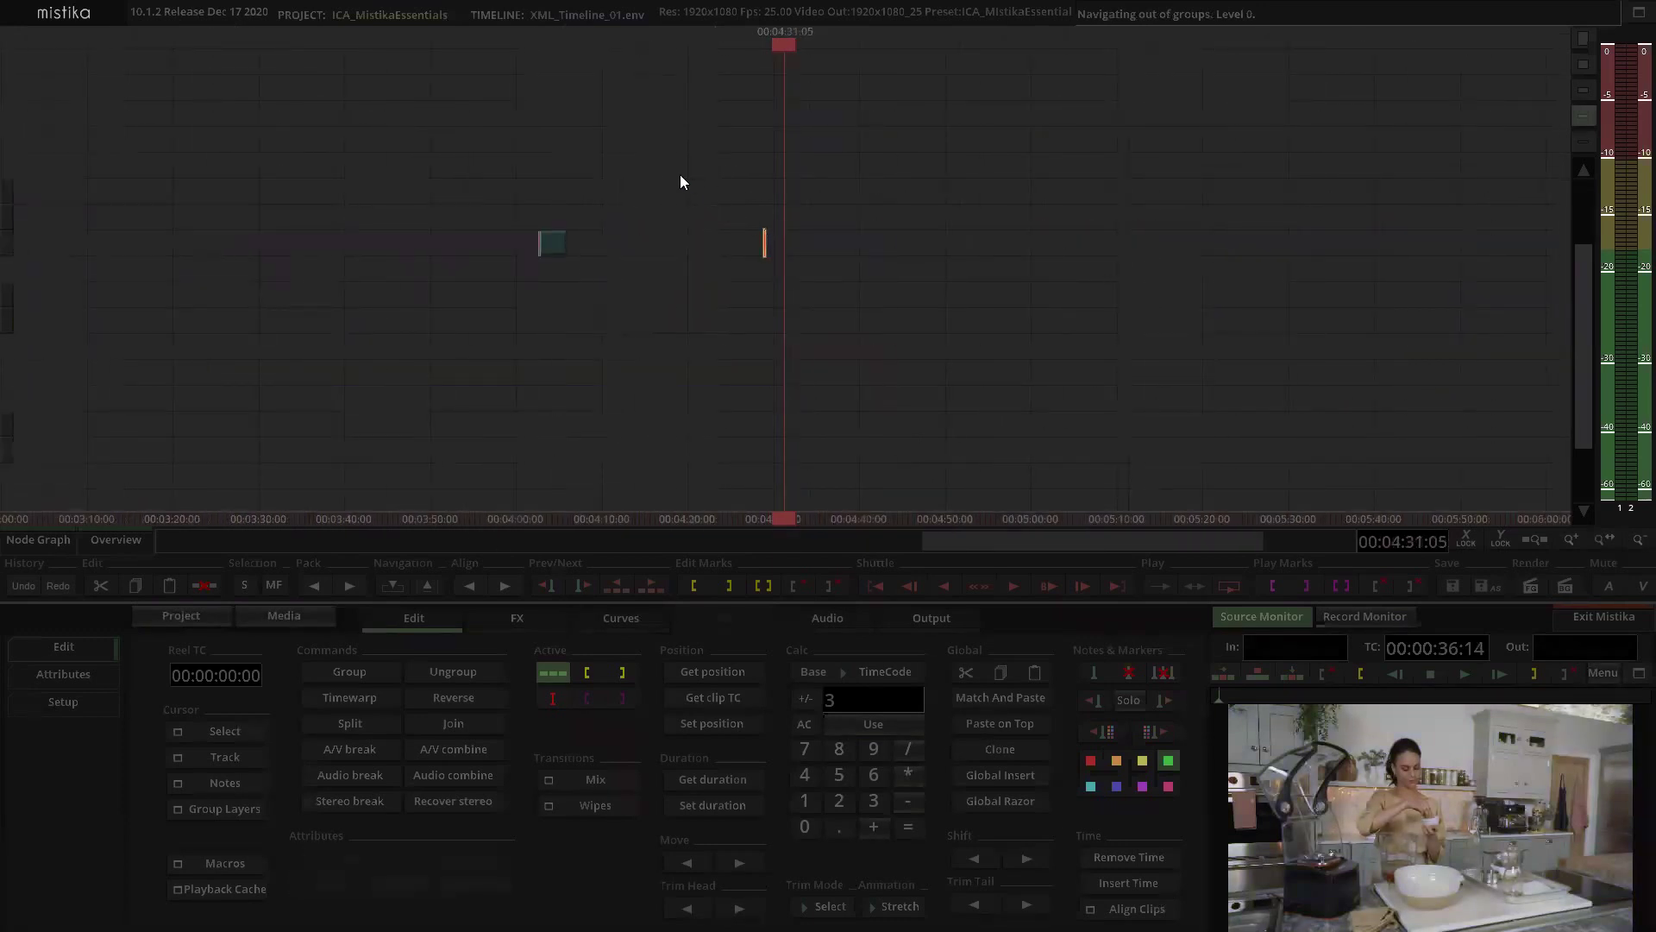
scroll(892, 238, up, 6)
click(873, 231)
Step: Delete the stray green clip at about 00:03:18 on the upper track, beyond the end of the sequence
scroll(716, 307, down, 5)
drag(655, 242, 830, 329)
drag(305, 56, 564, 226)
key(Delete)
Step: Apply a Timewarp to the copied Capture0011.mov clip and stretch its end to about 00:04:26, slowing it to 14%
drag(705, 235, 1027, 447)
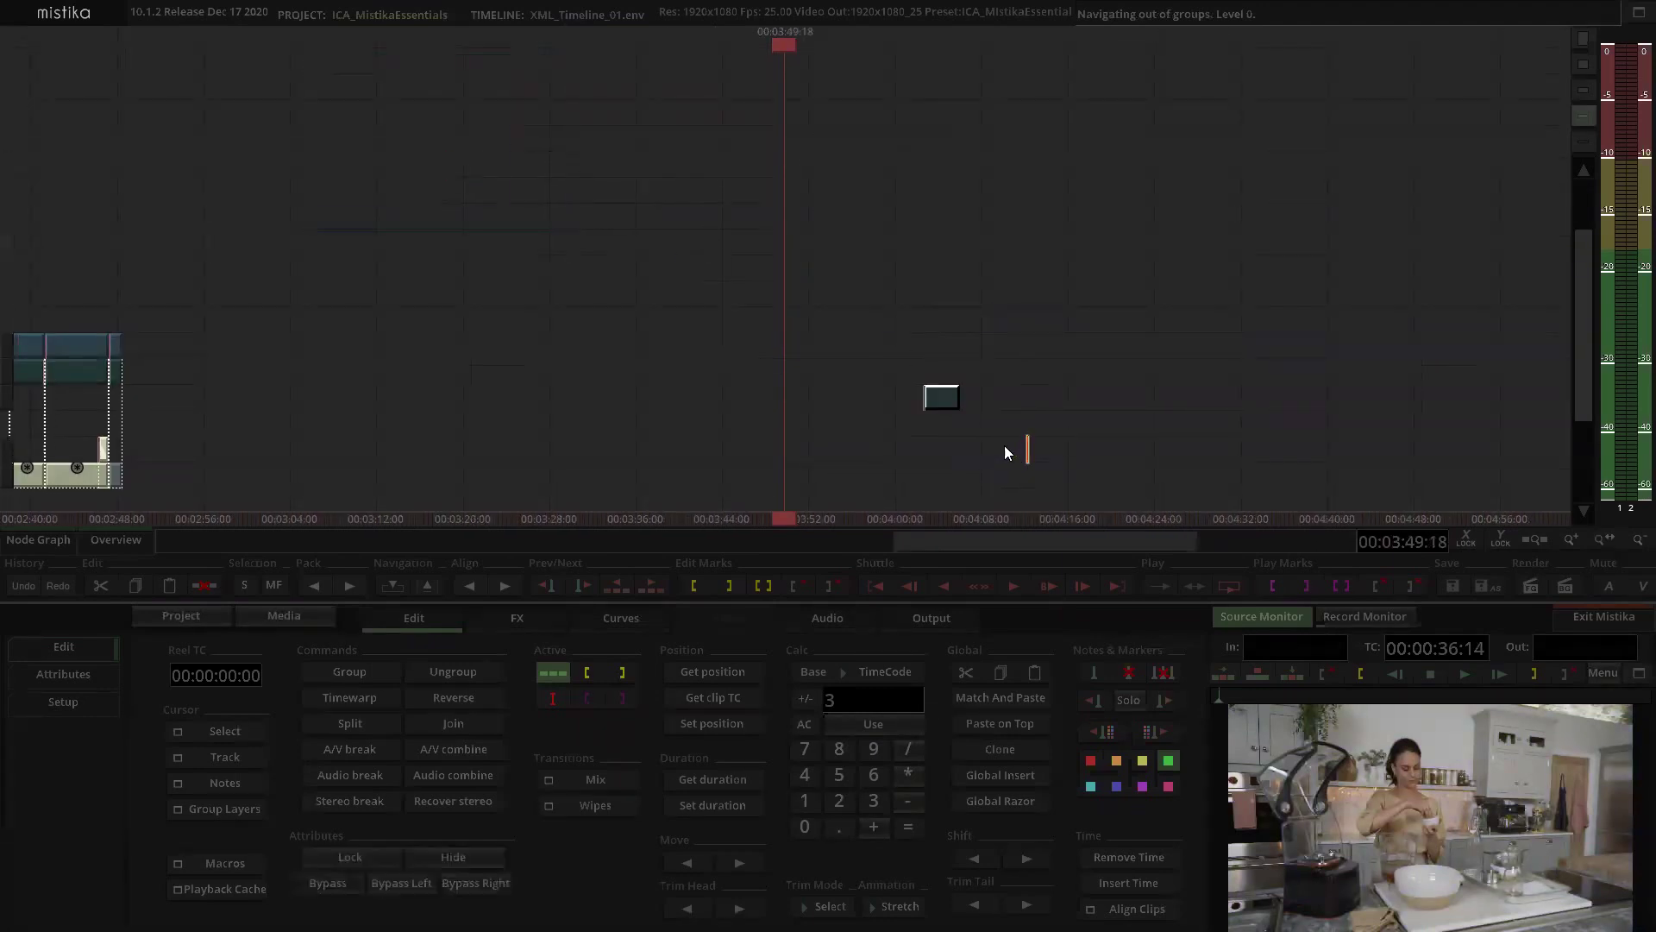
key(ctrl+u)
click(1010, 370)
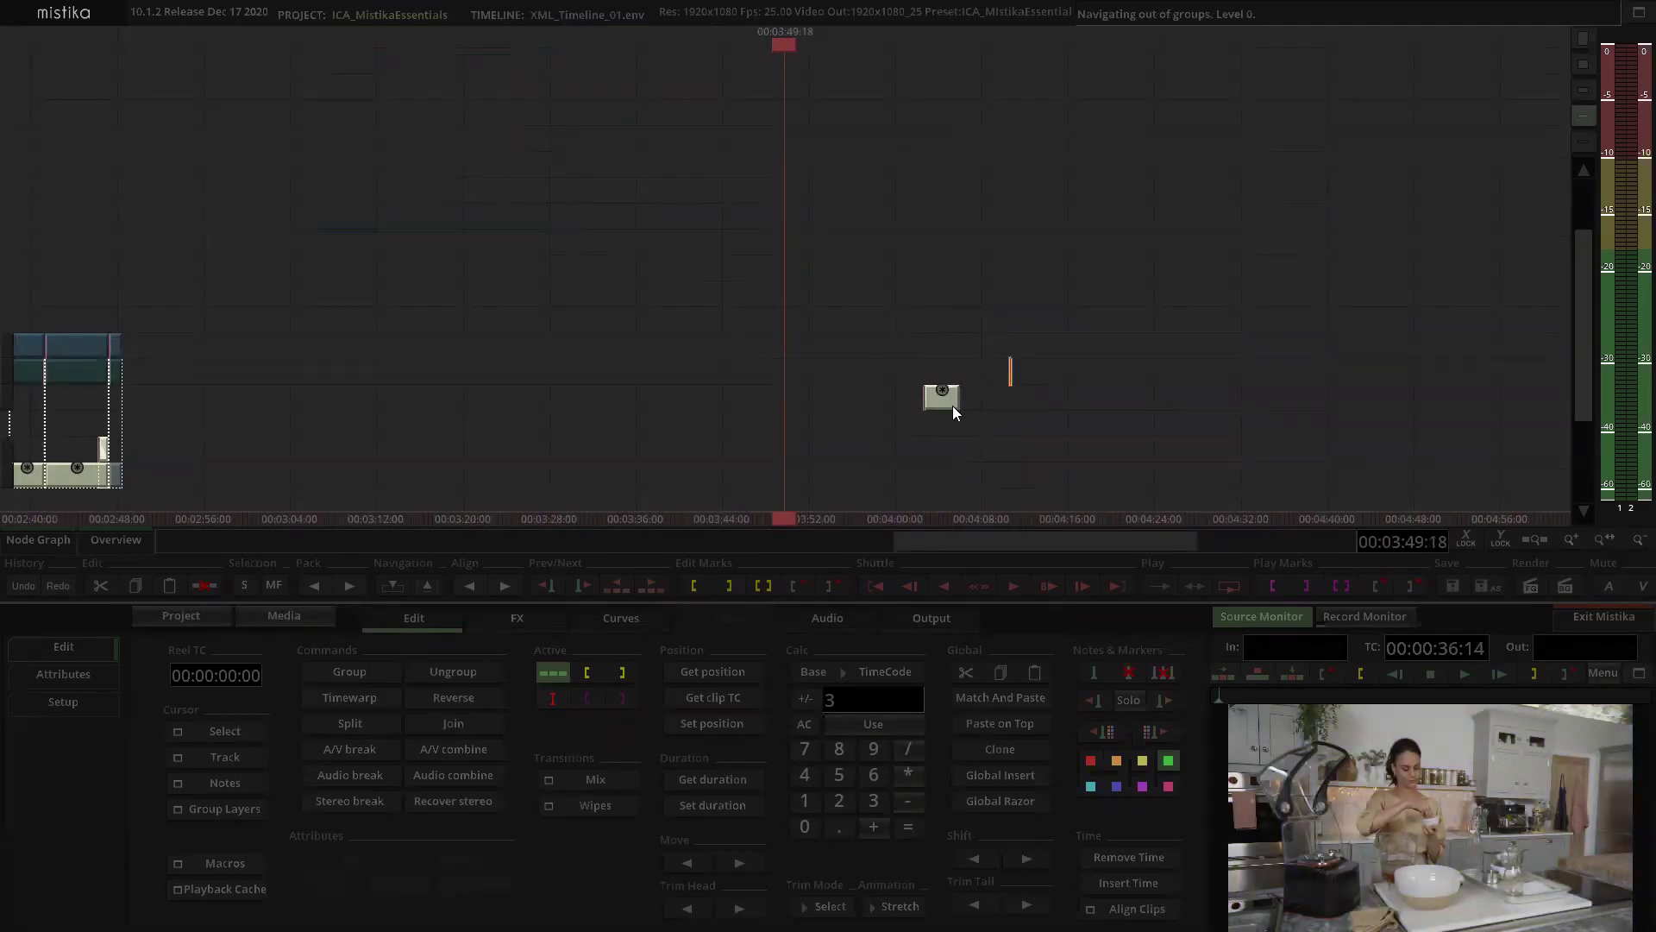
drag(957, 405, 1182, 423)
click(1101, 276)
Step: Trim the end of Capture0011.mov inside its Timewarp group to about 2 seconds, and exit the group with Reset Timewarp
click(1054, 396)
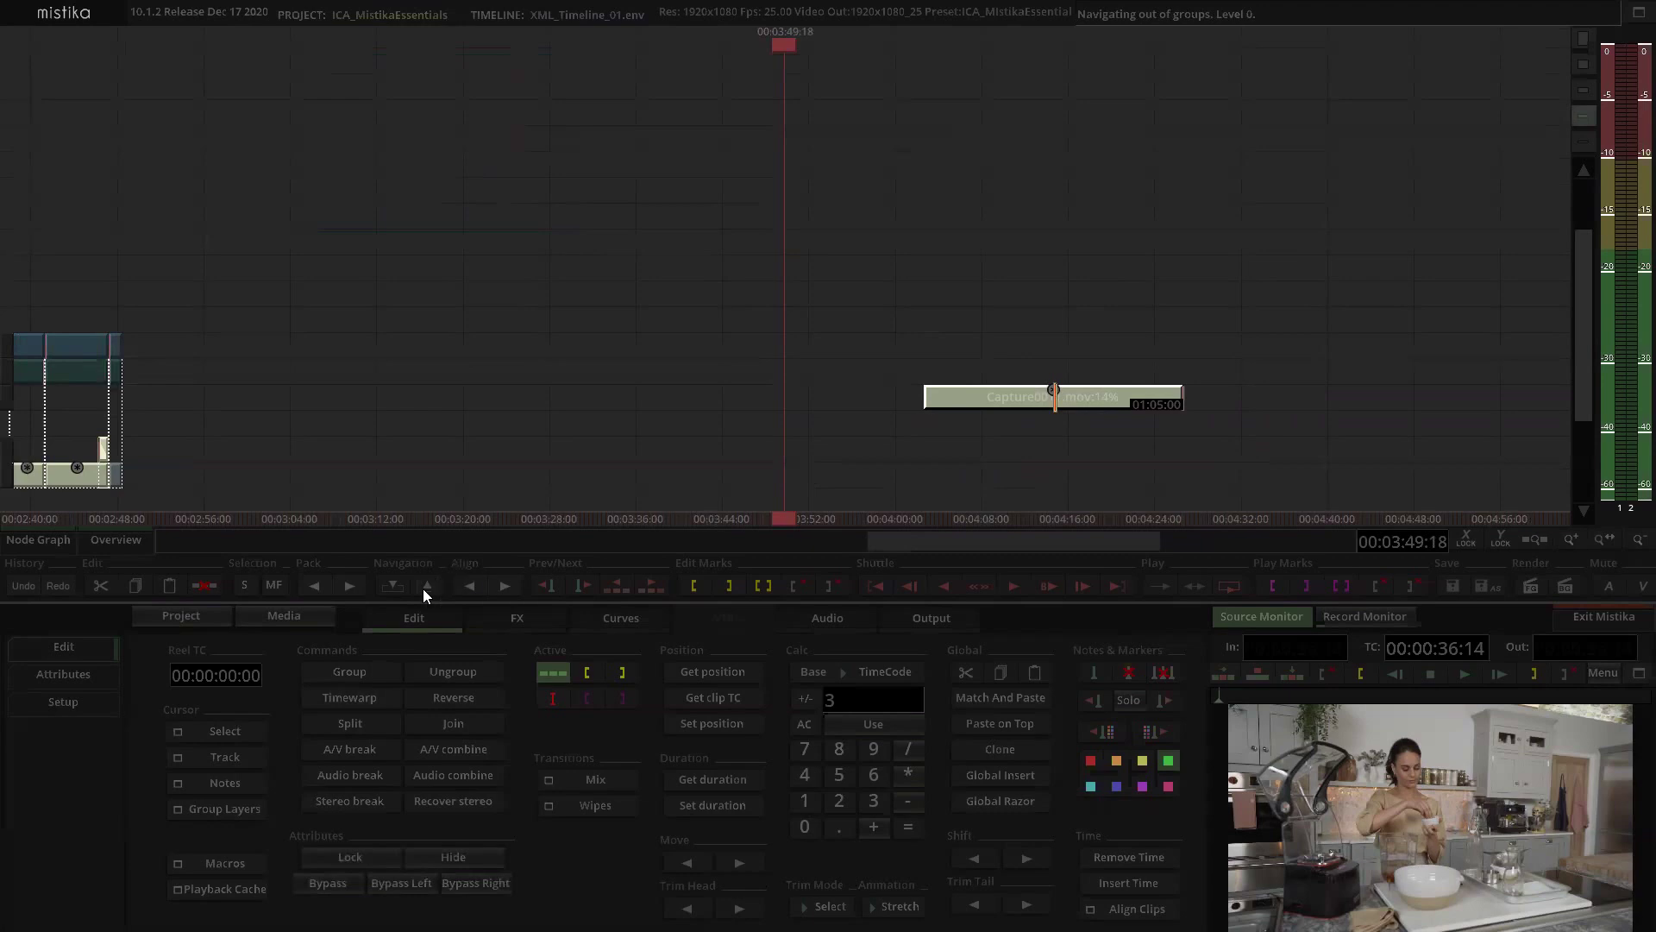
click(389, 591)
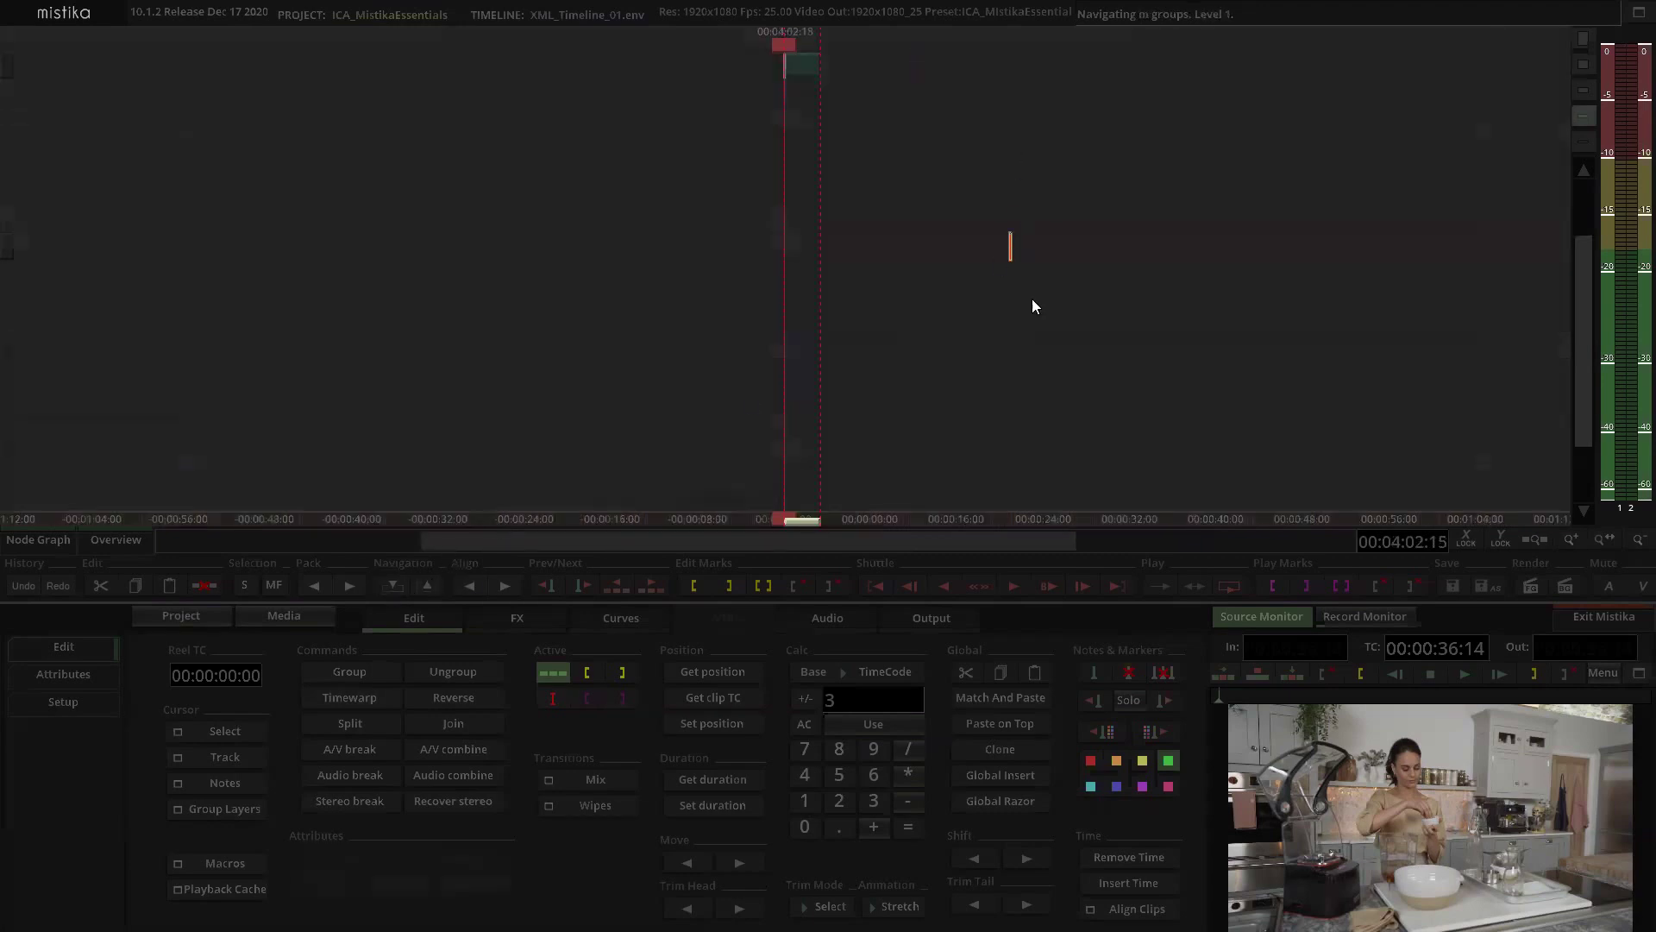
drag(1354, 276, 1127, 353)
scroll(1002, 252, up, 2)
click(998, 241)
drag(1221, 318, 973, 328)
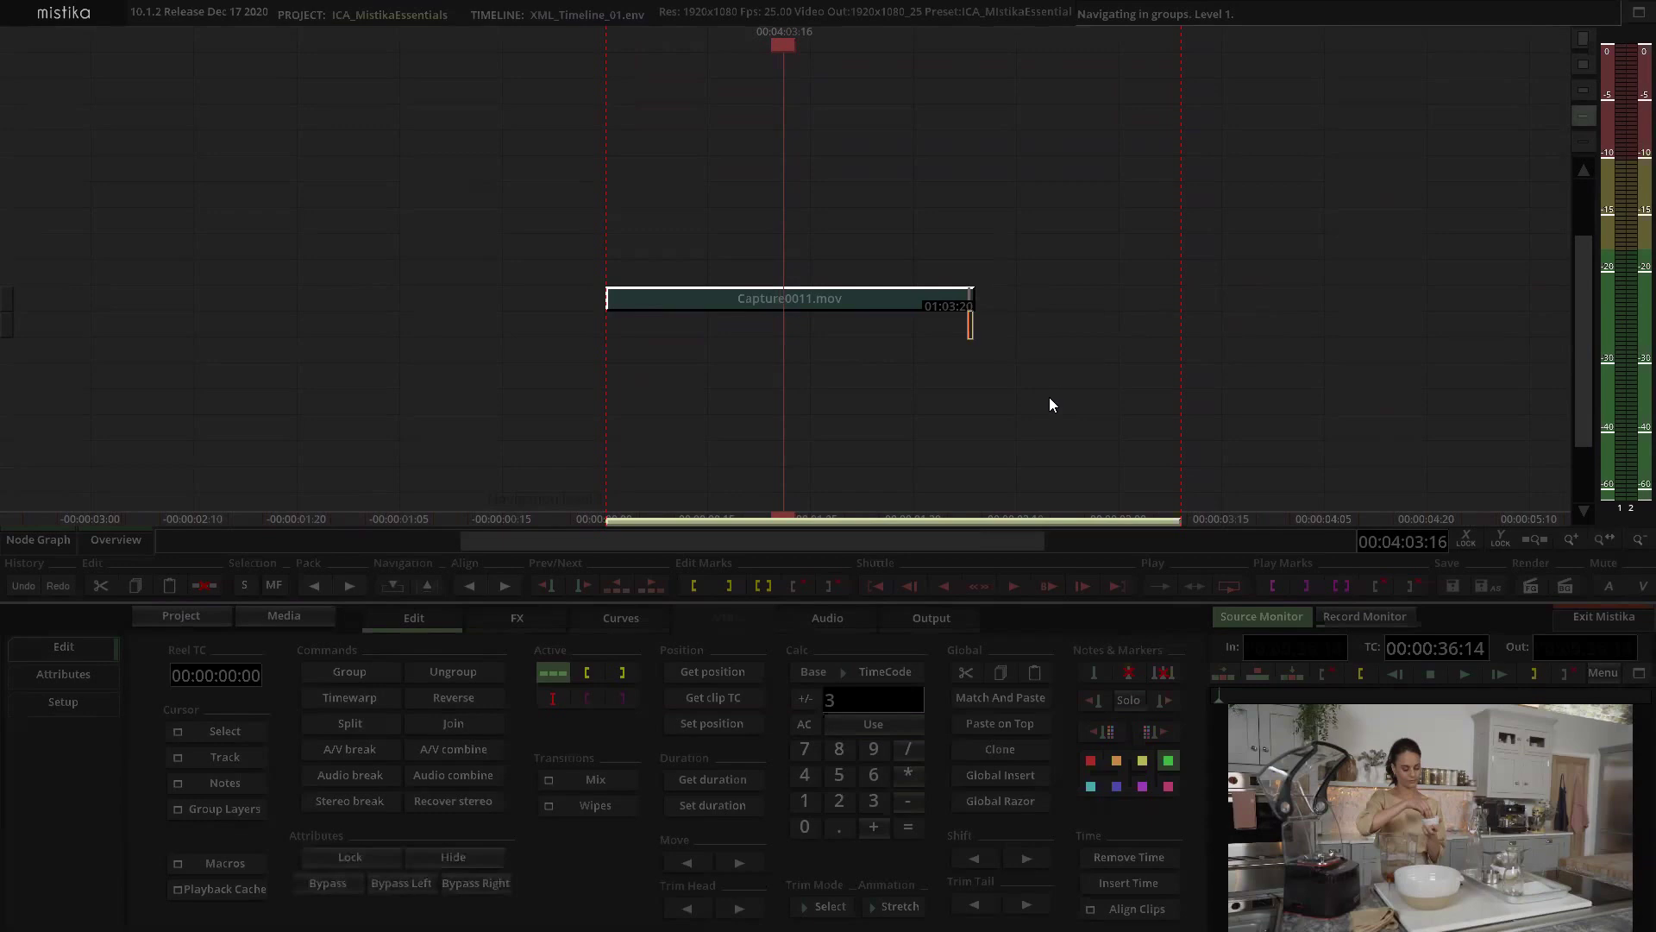
key(Page_Up)
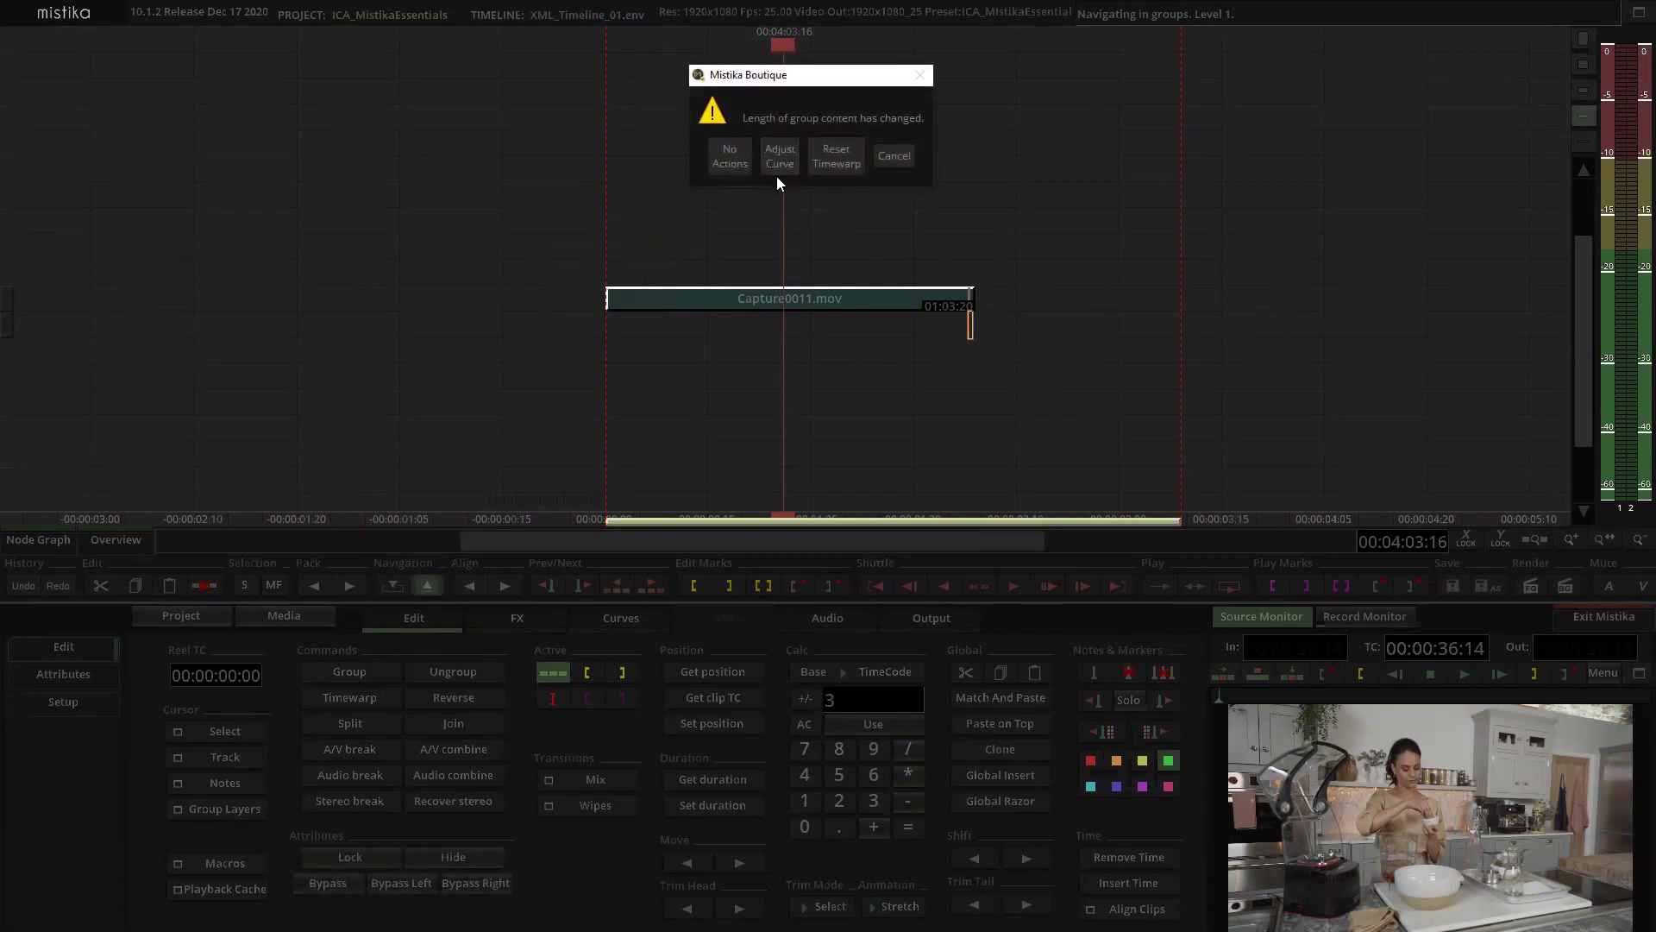
click(824, 158)
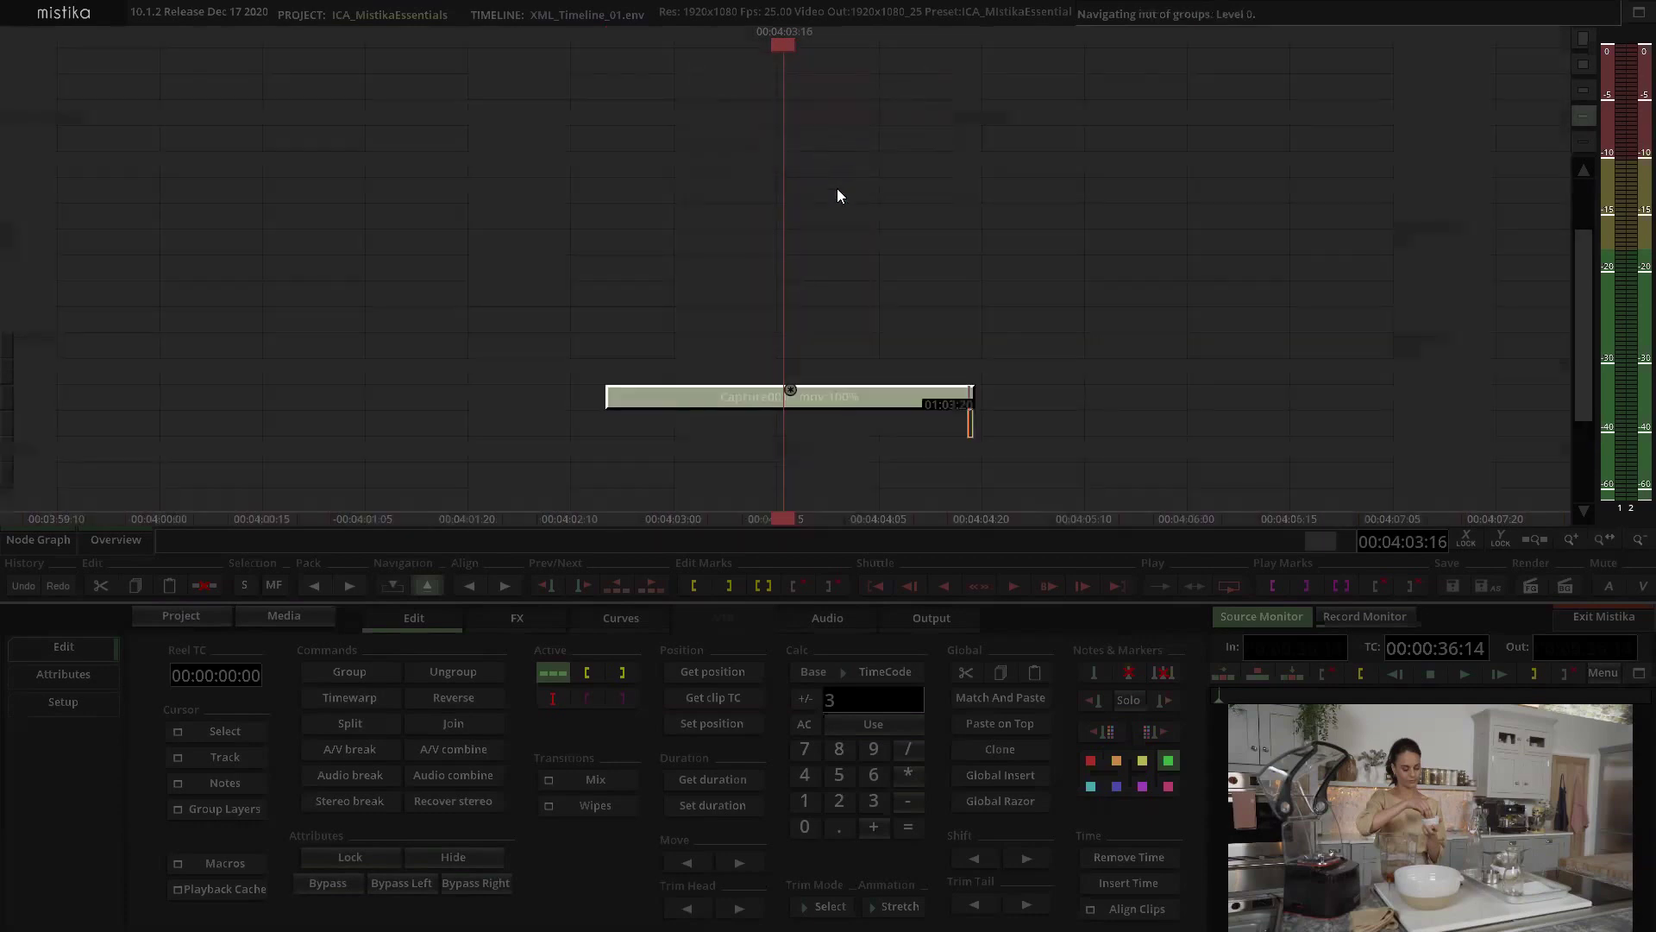
Step: Try to stretch the end of the Capture0011.mov timewarp to about 00:04:05:20, and undo the change
click(1013, 366)
drag(967, 393, 1146, 399)
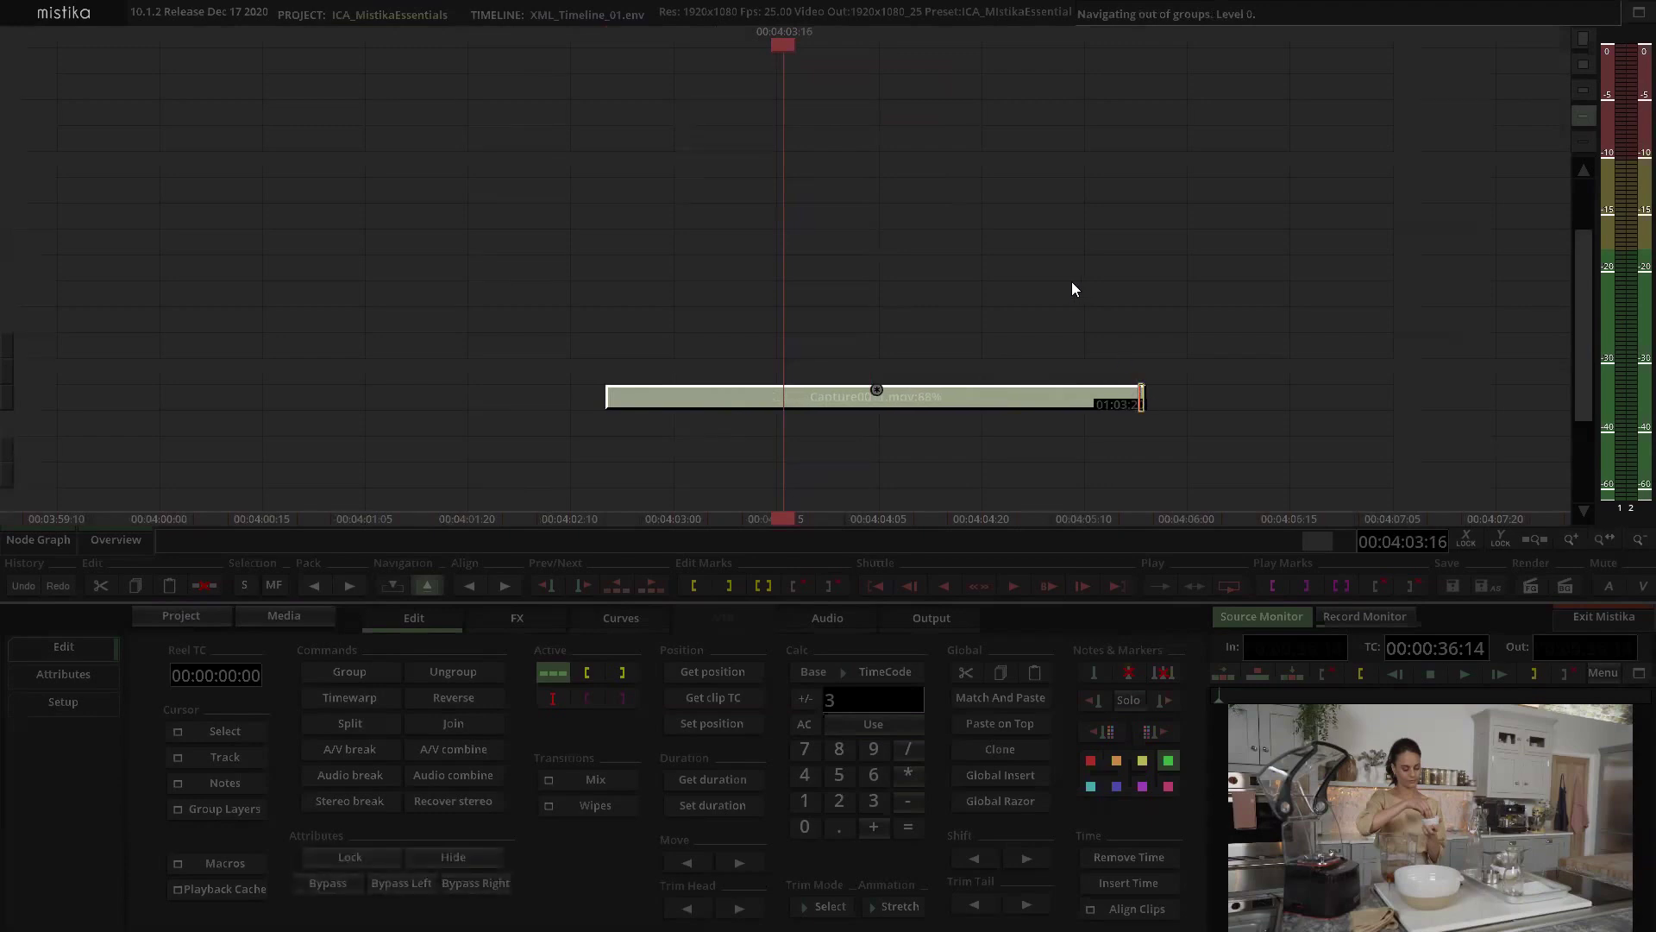
key(ctrl+z)
Step: Delete the Capture0011.mov timewarp test clip from the empty area after the sequence
scroll(920, 281, down, 7)
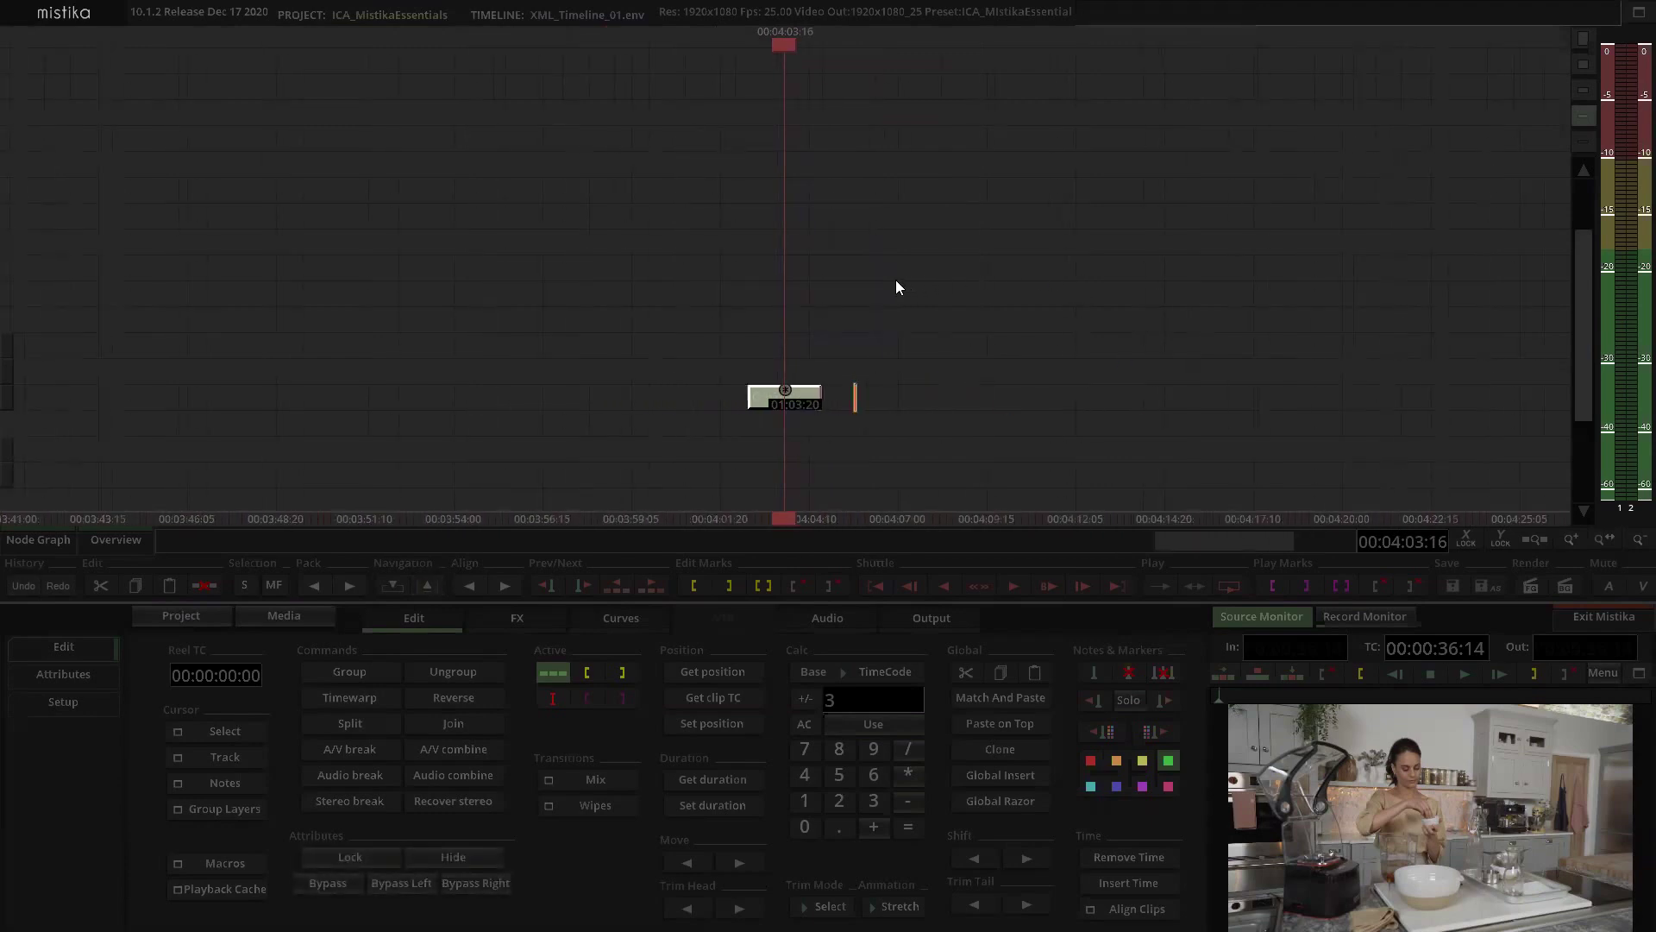
scroll(894, 280, down, 6)
click(844, 315)
drag(757, 362, 868, 428)
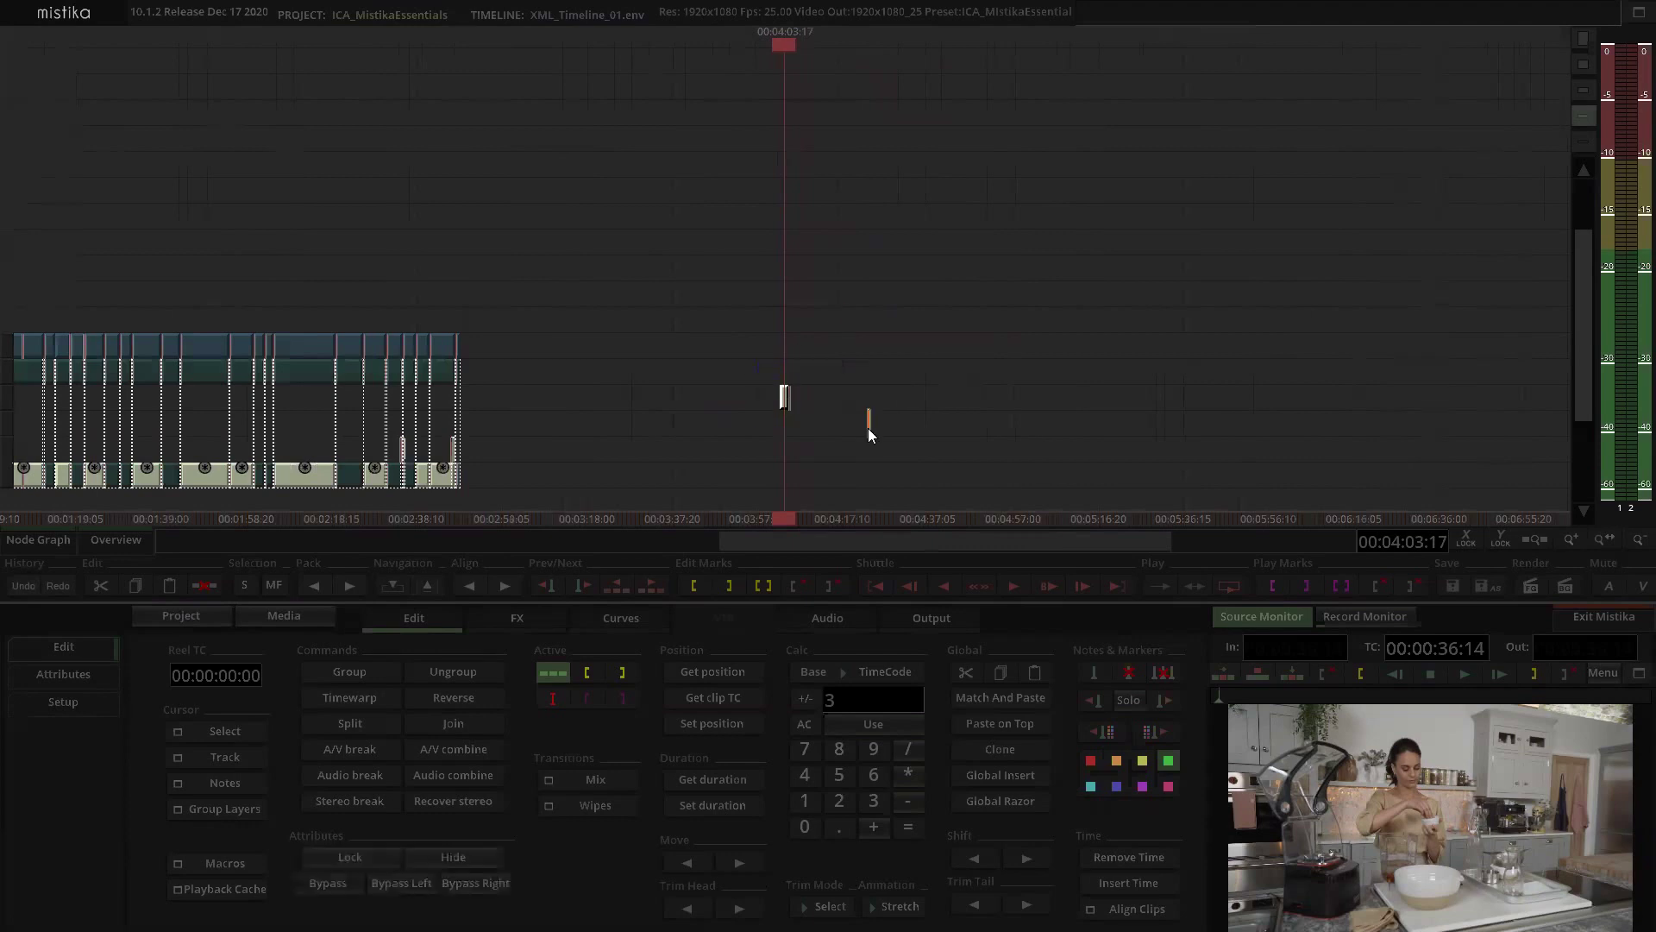
key(Delete)
Step: Check the Lock and Hide attributes of the long dimmed clip on the track beneath the sequence
drag(358, 225, 853, 187)
drag(505, 254, 759, 226)
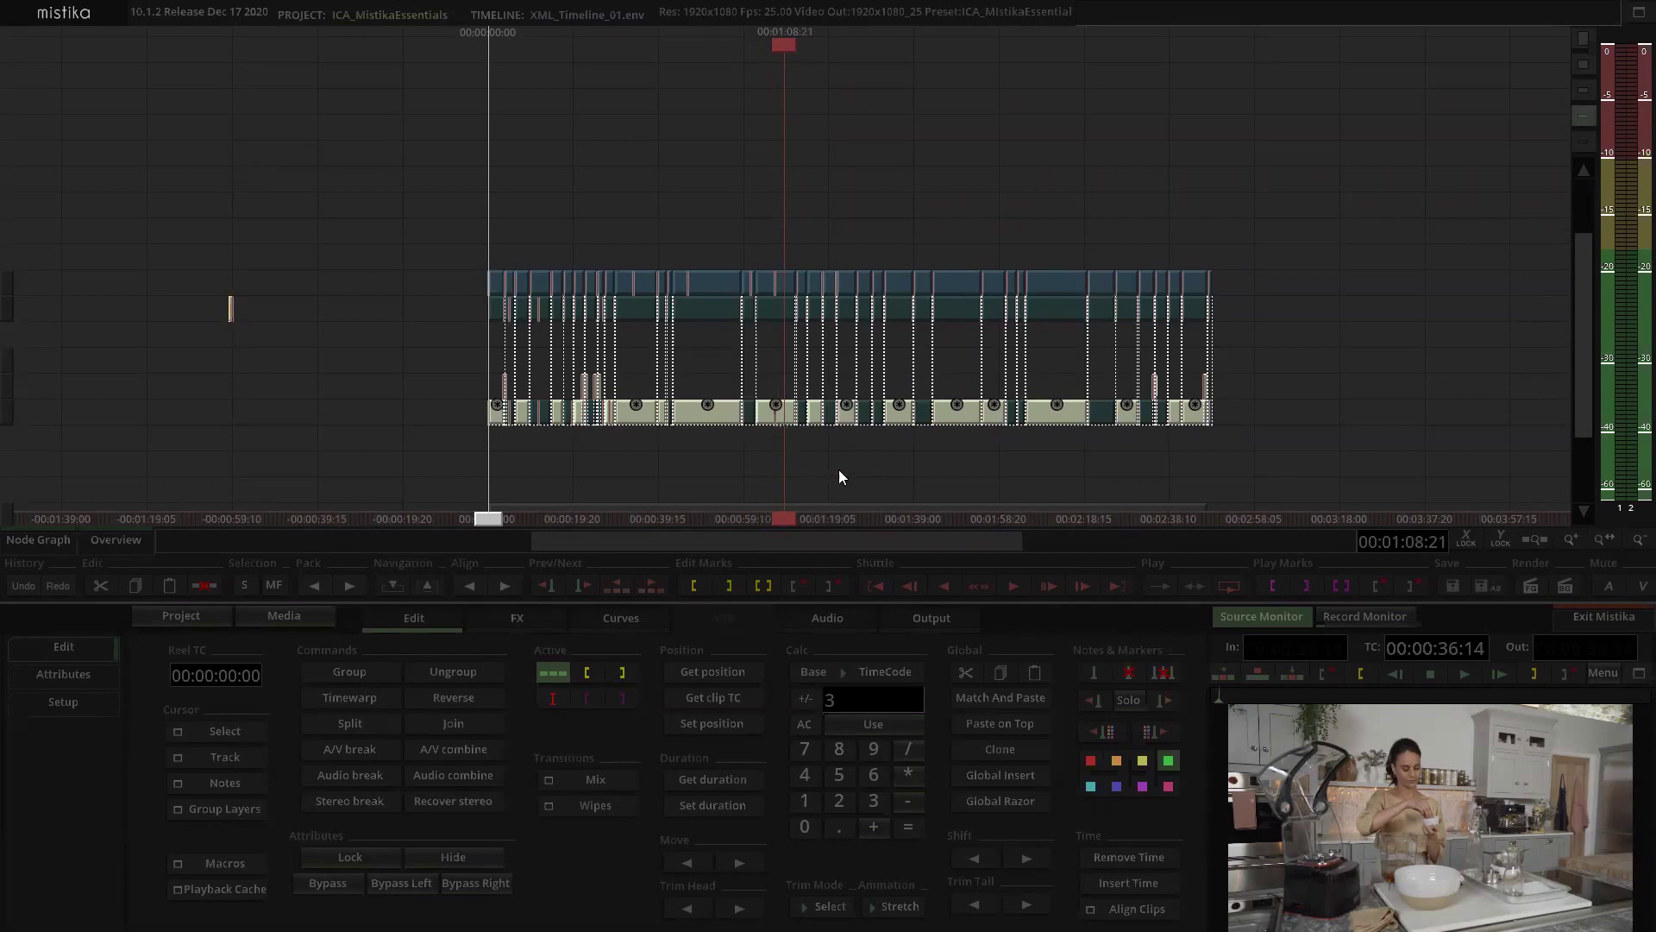
drag(752, 485, 752, 354)
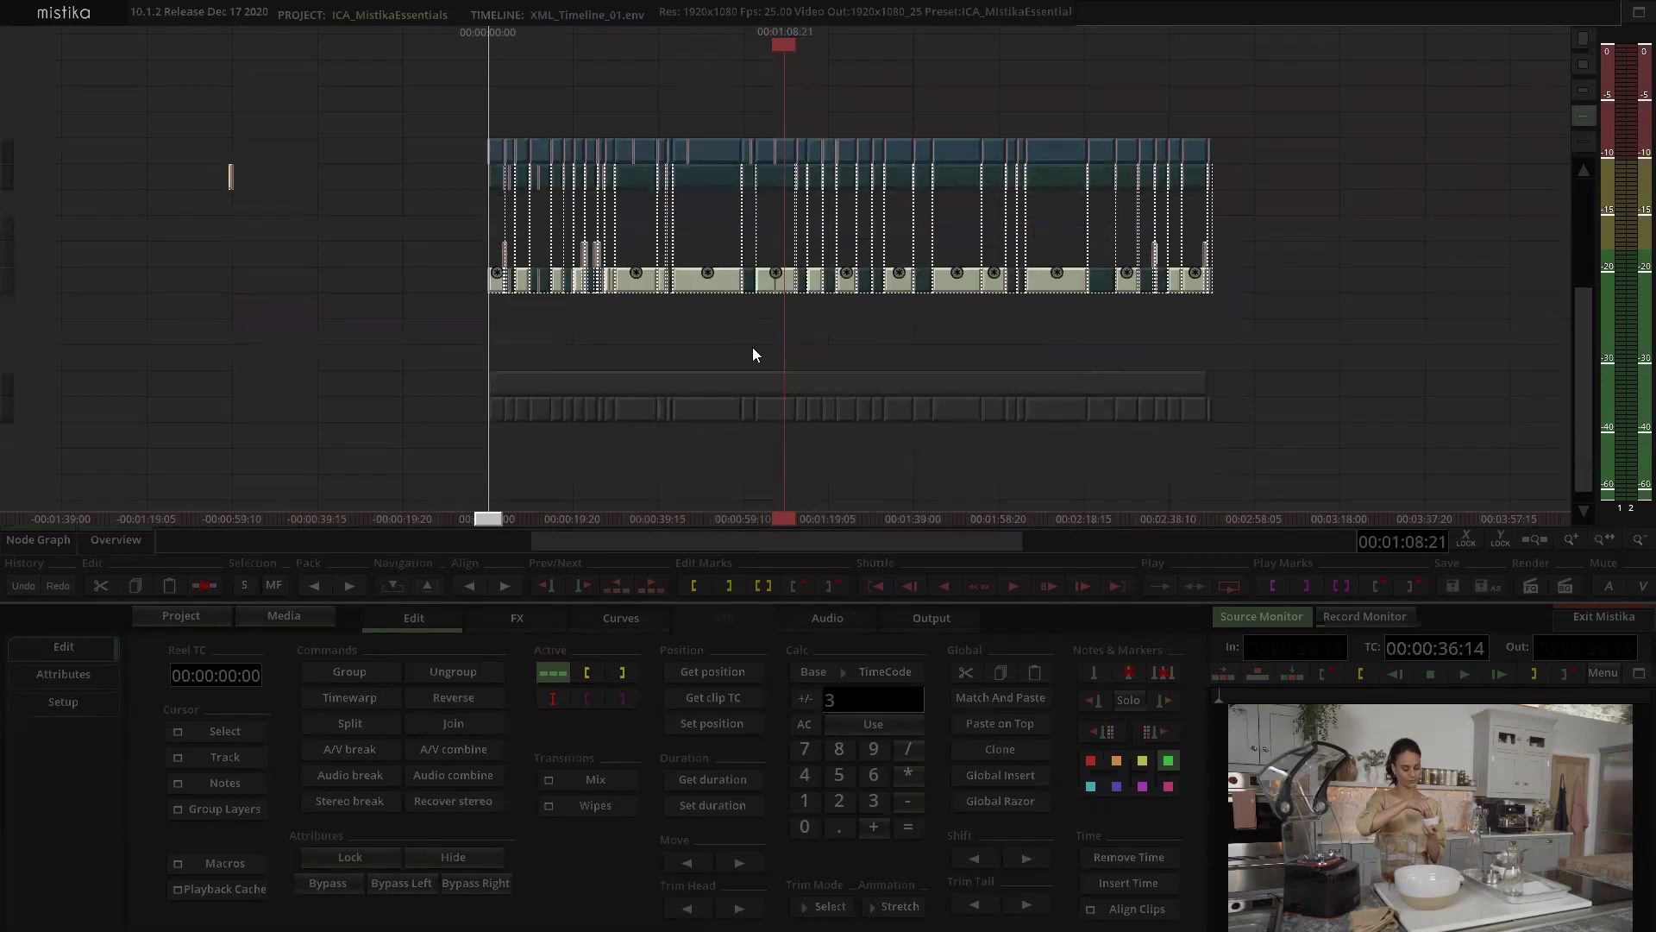
click(782, 405)
click(706, 441)
click(747, 390)
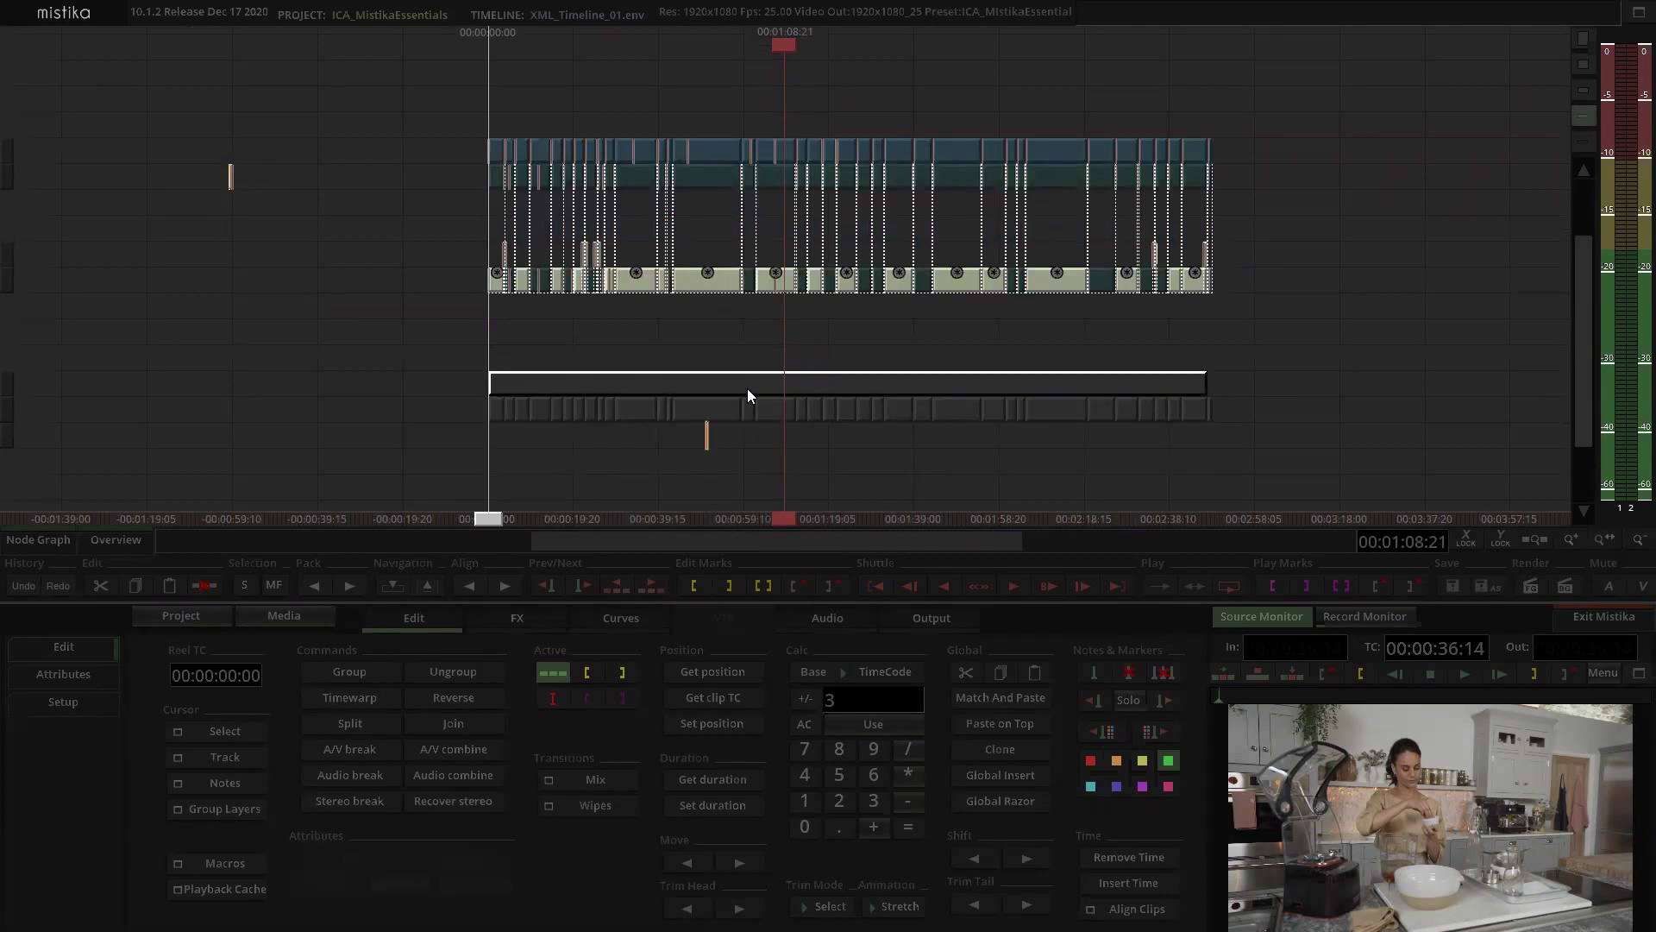
click(749, 397)
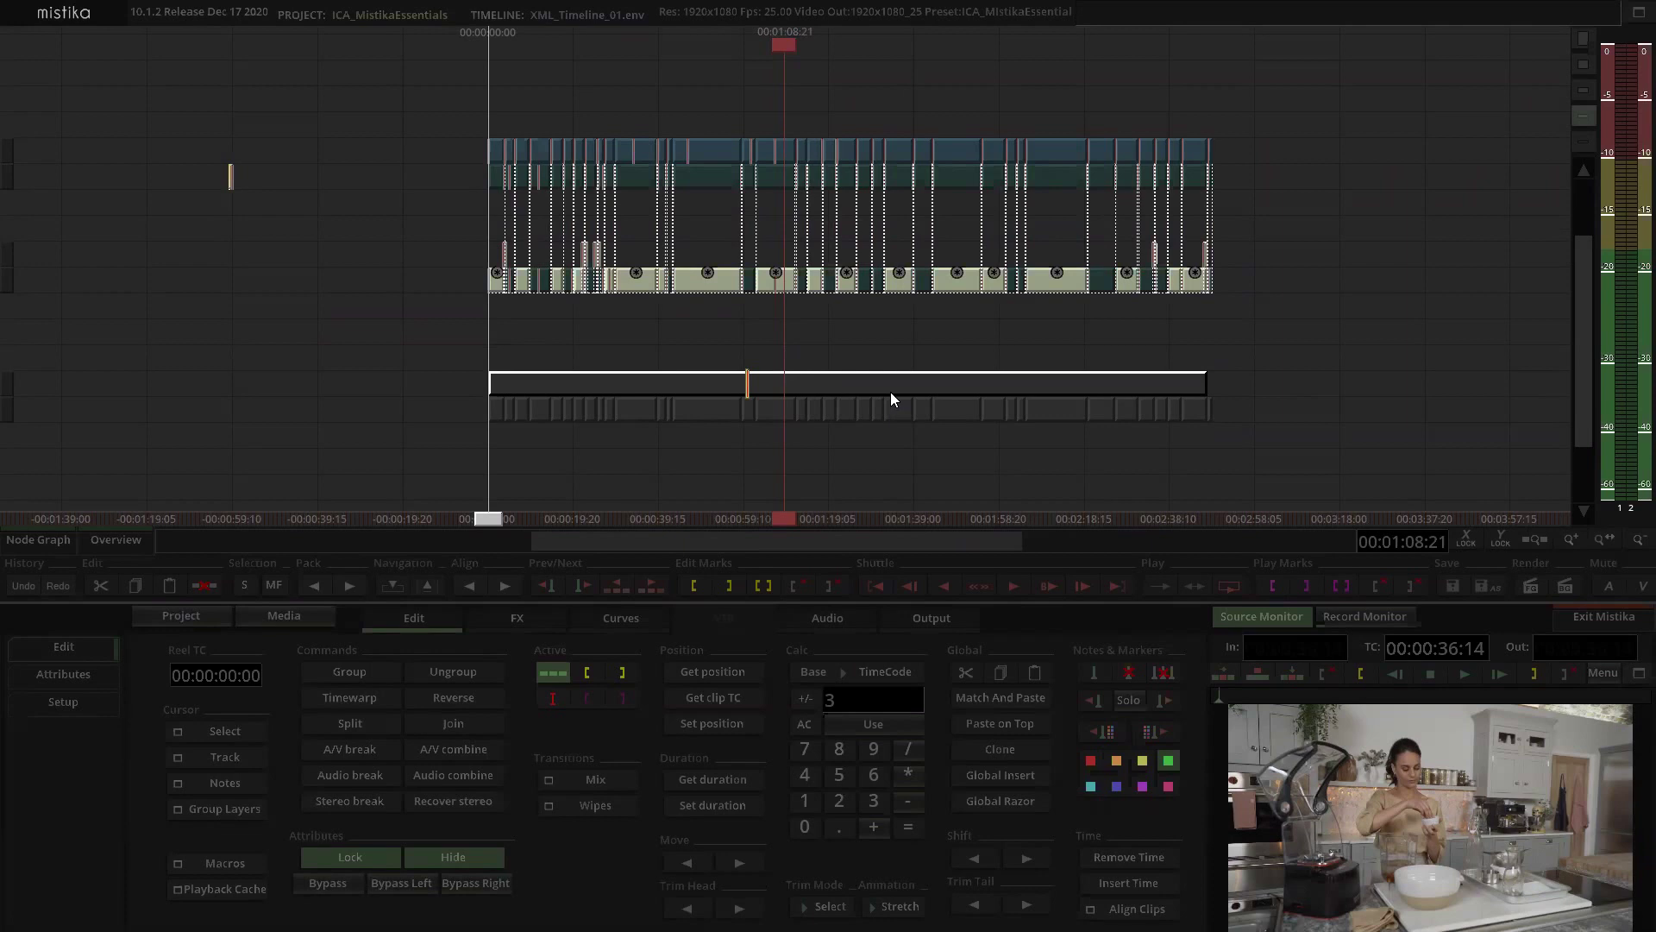
click(819, 338)
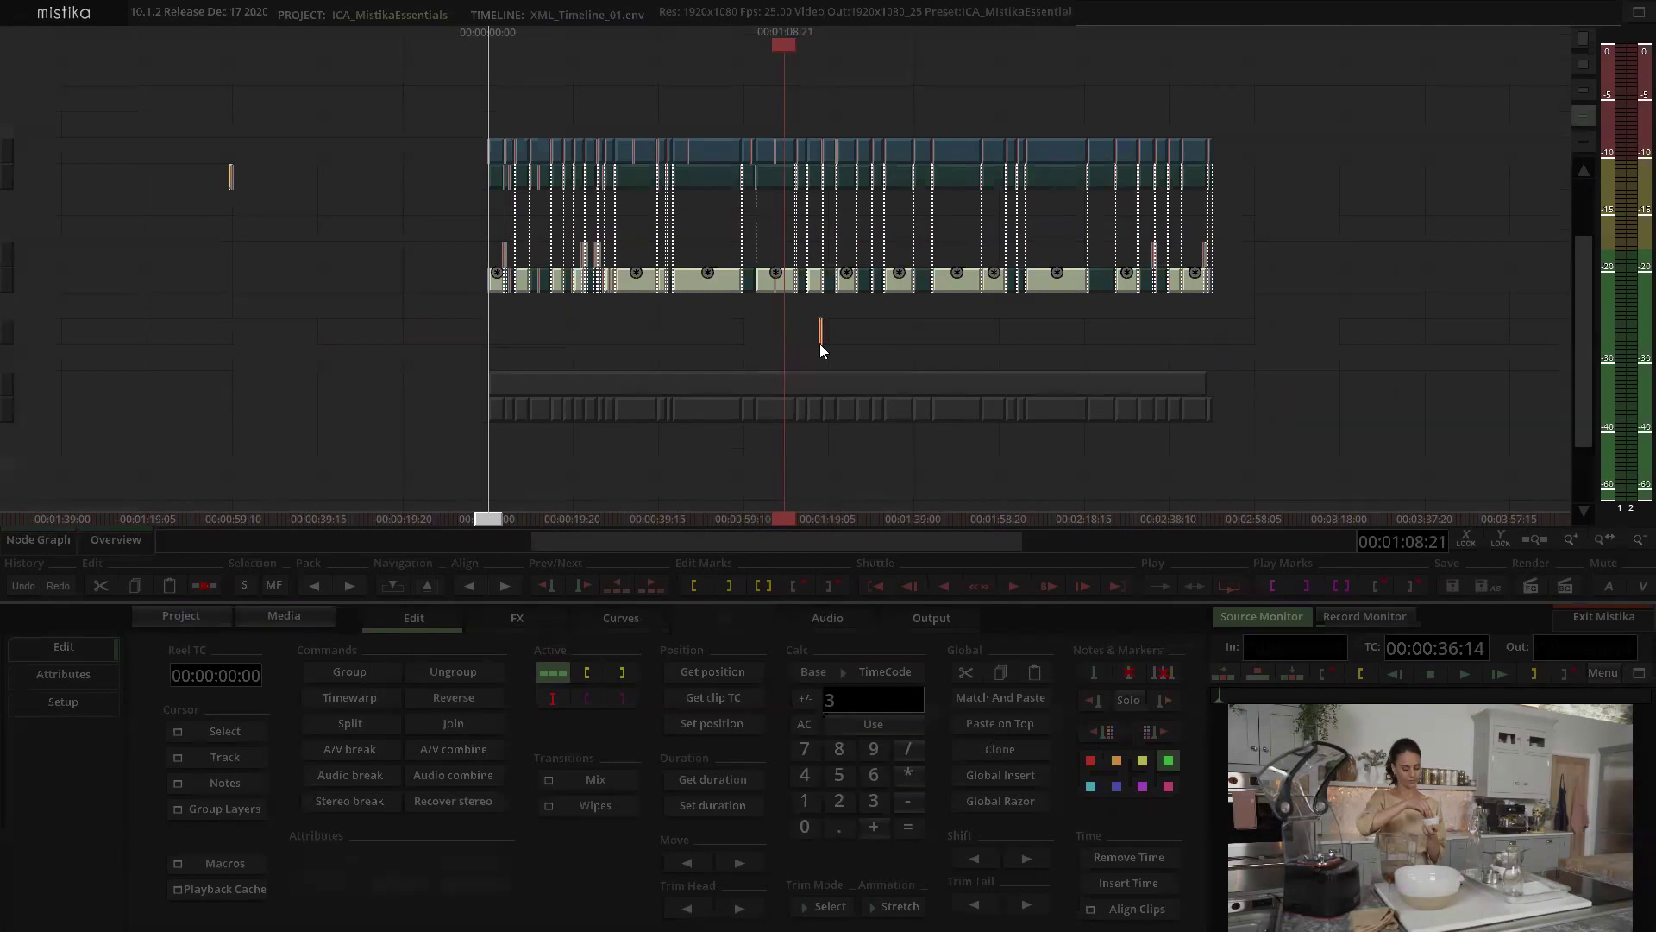
Step: Open the ConformCheck effect at 00:01:32:00 in the effects editor
drag(865, 342, 876, 385)
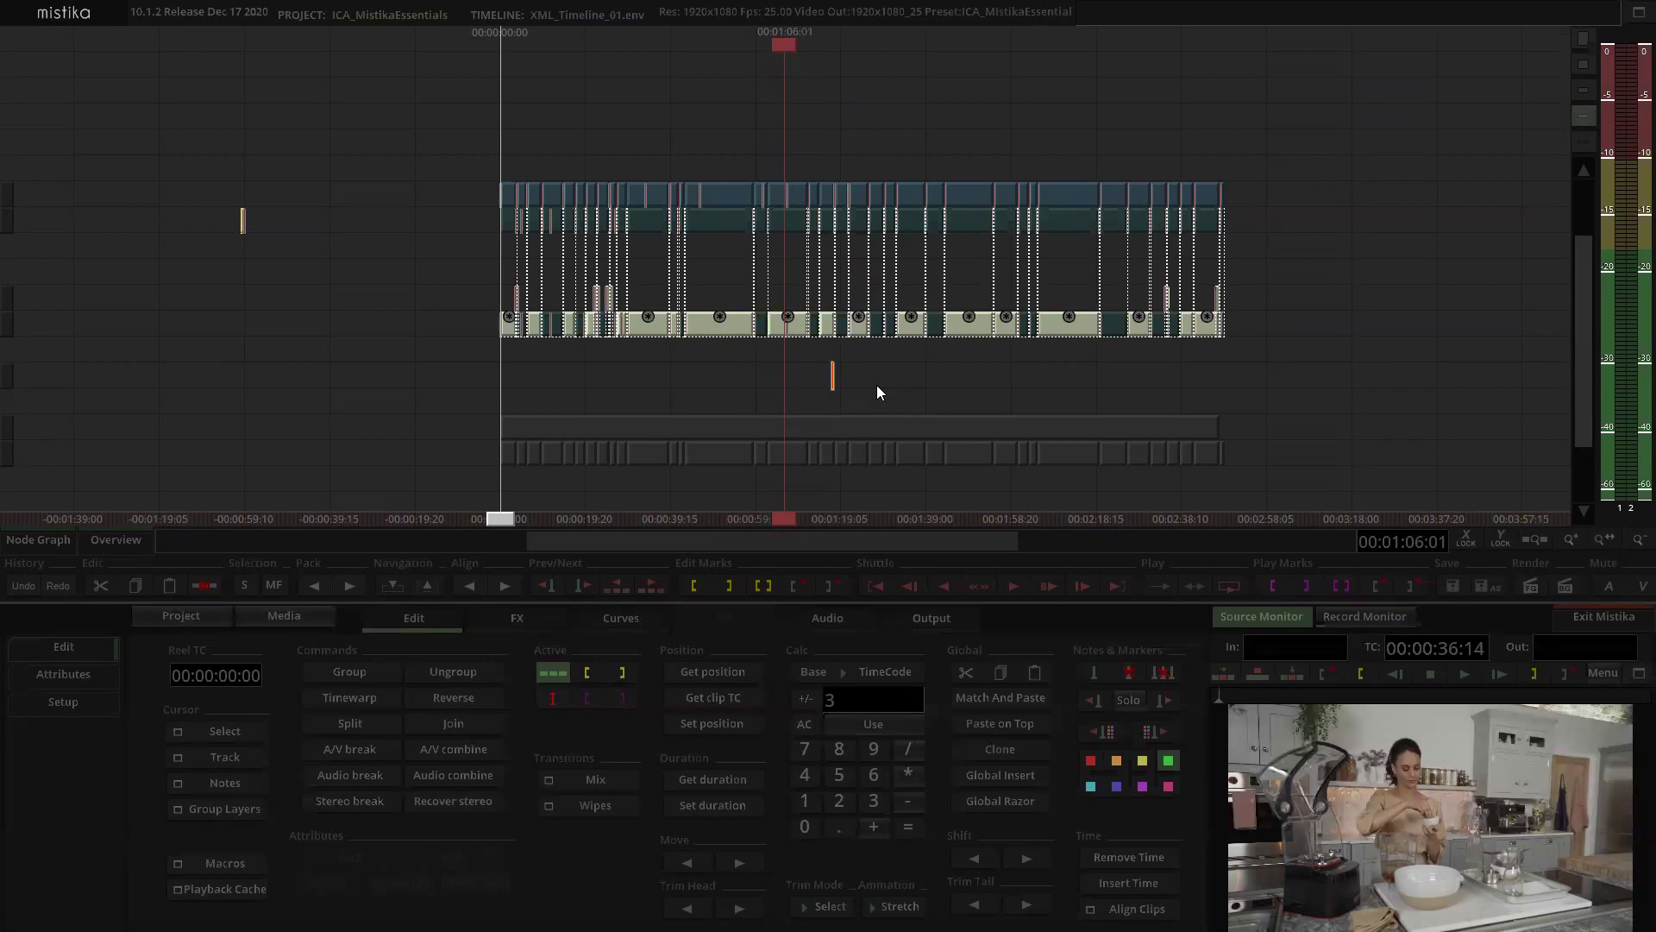
scroll(1230, 119, down, 1)
drag(1077, 62, 875, 110)
scroll(878, 114, up, 5)
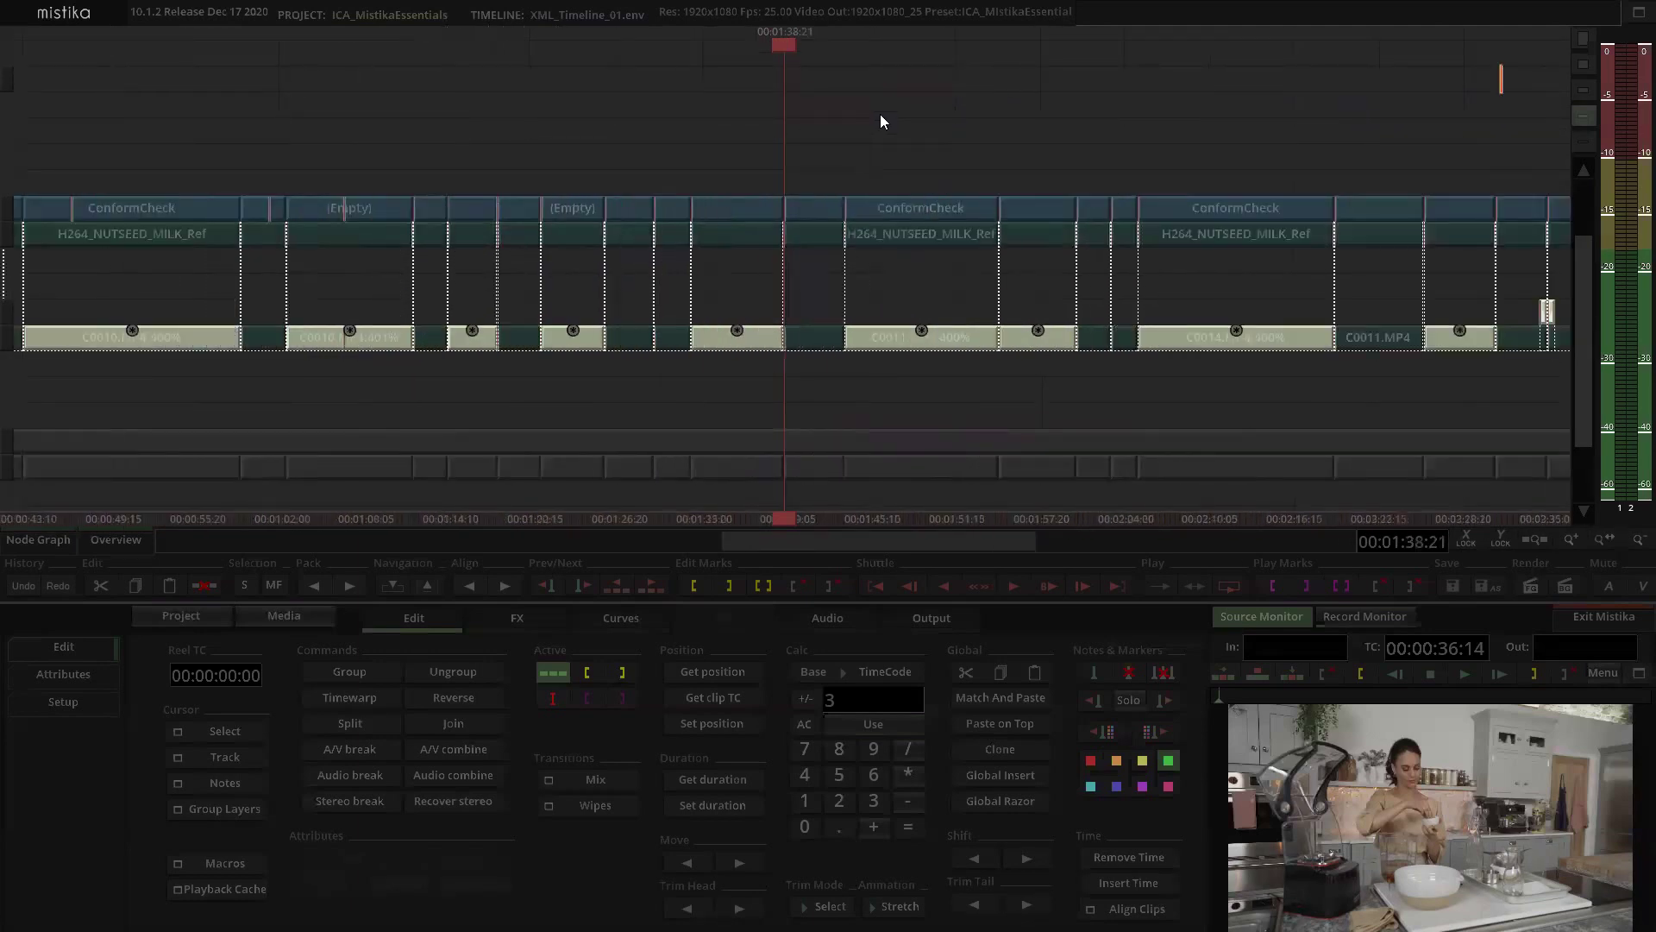
scroll(833, 207, down, 2)
double_click(810, 226)
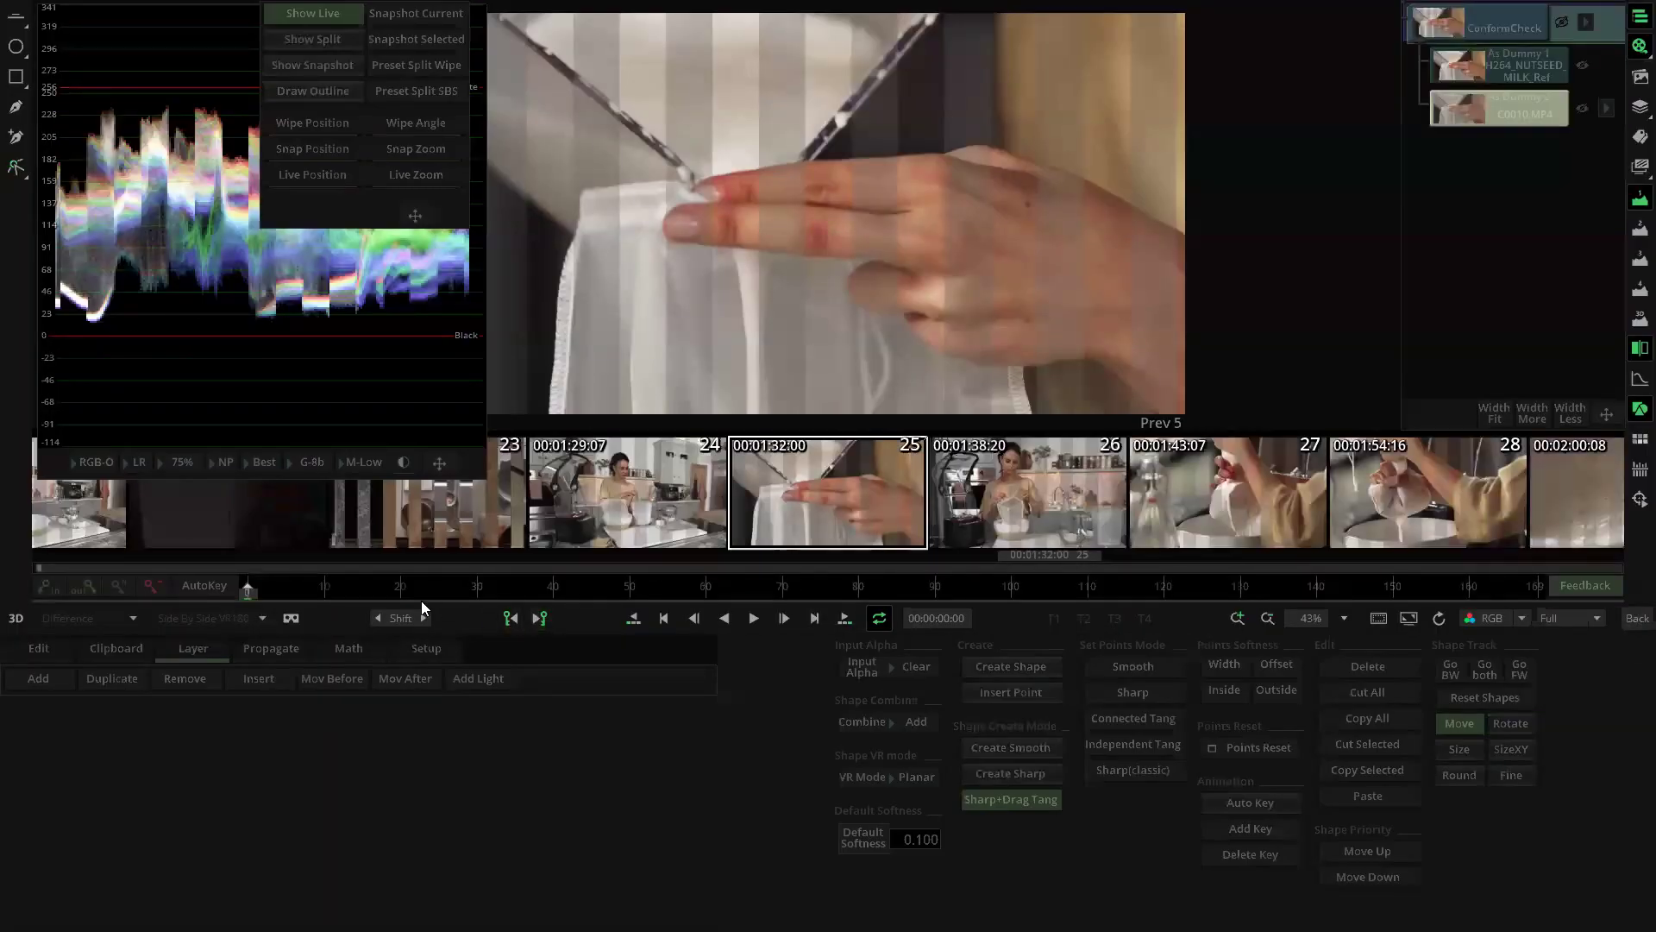
Step: Scrub back to the shot's first frame to compare it with the reference, and return to the timeline
drag(392, 585, 242, 597)
scroll(1018, 315, down, 2)
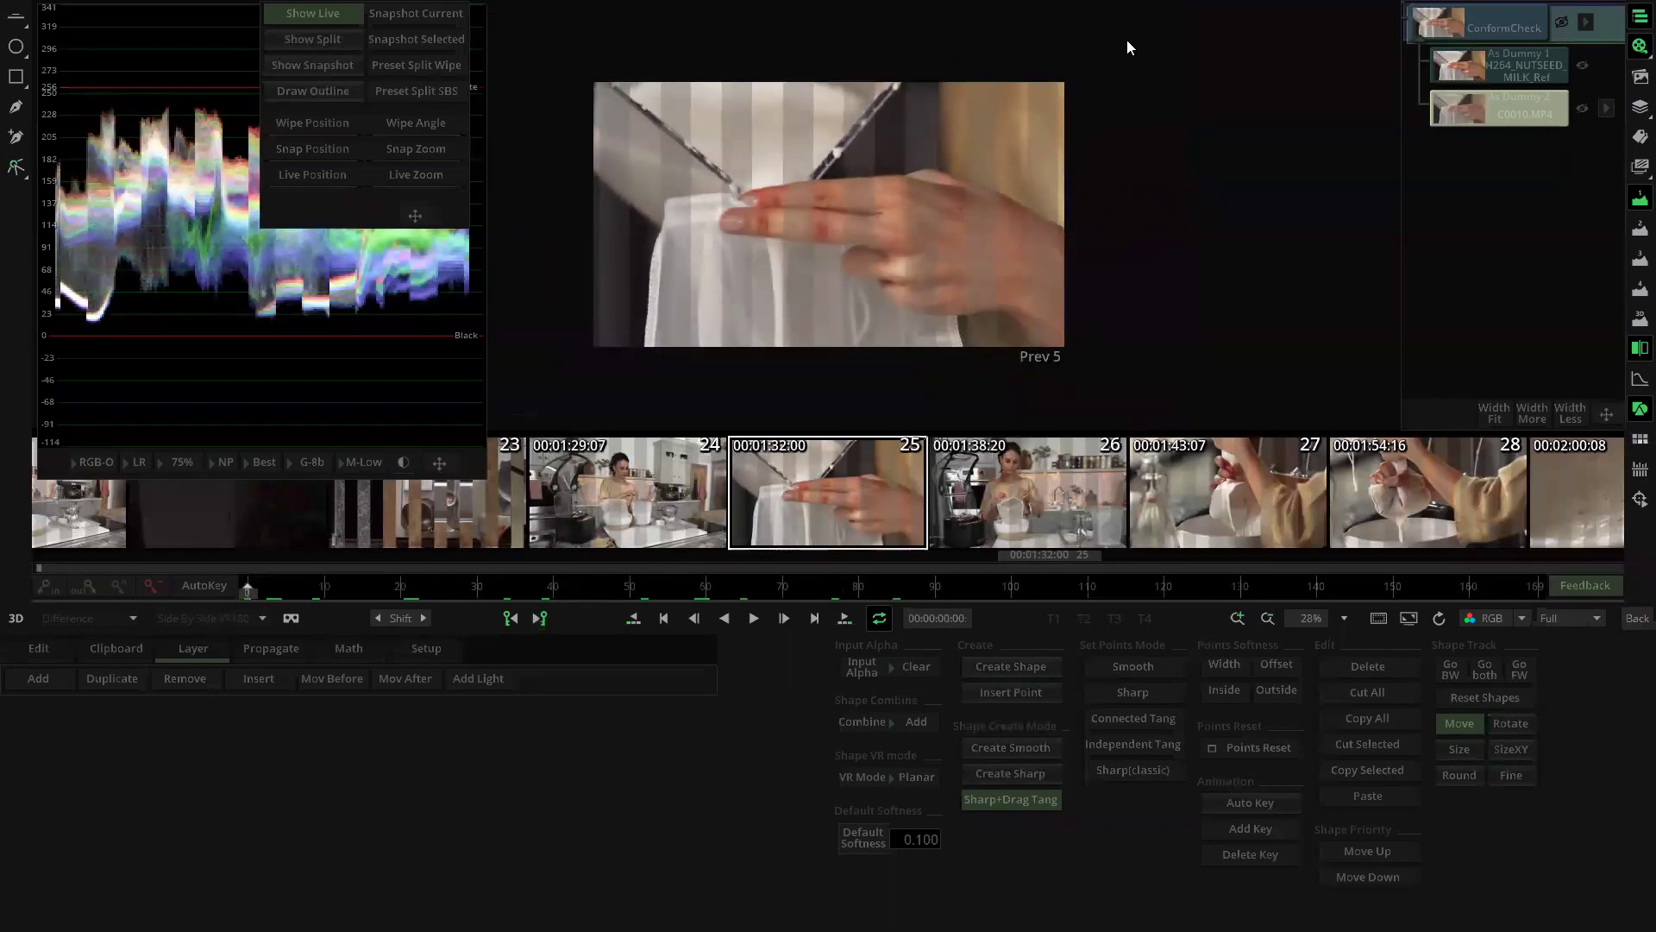
key(super)
key(super)
click(1633, 621)
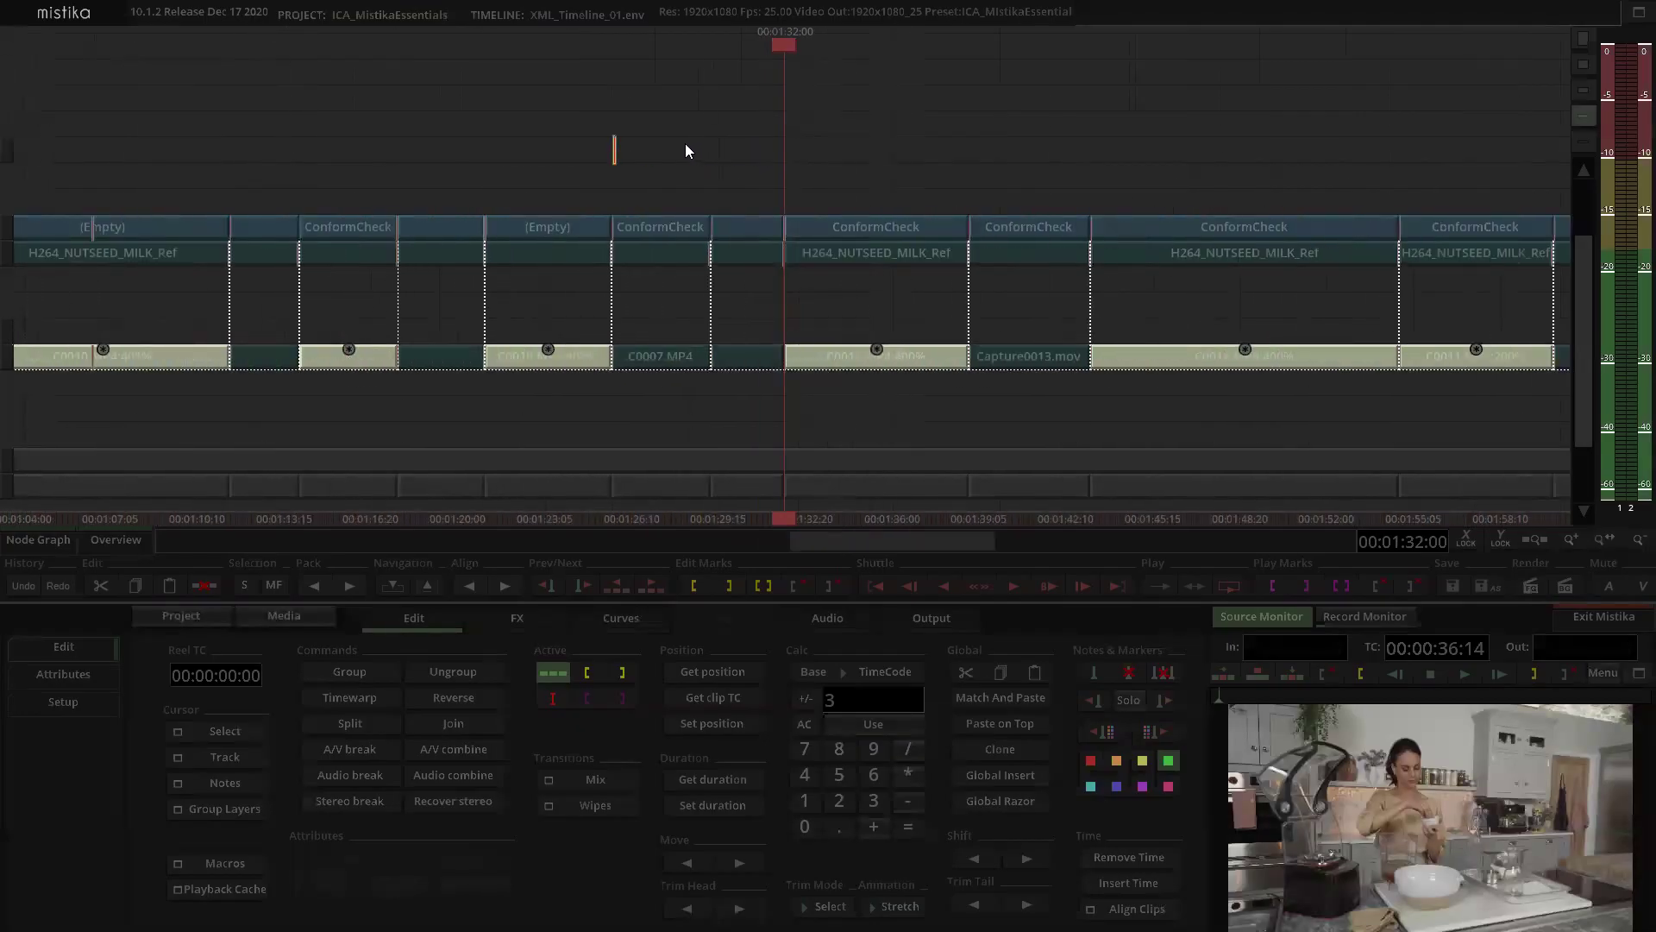
Step: Inspect the (Empty) effect at 00:01:23:05 in the effects editor, and return to the timeline
scroll(761, 149, up, 3)
drag(642, 162, 894, 143)
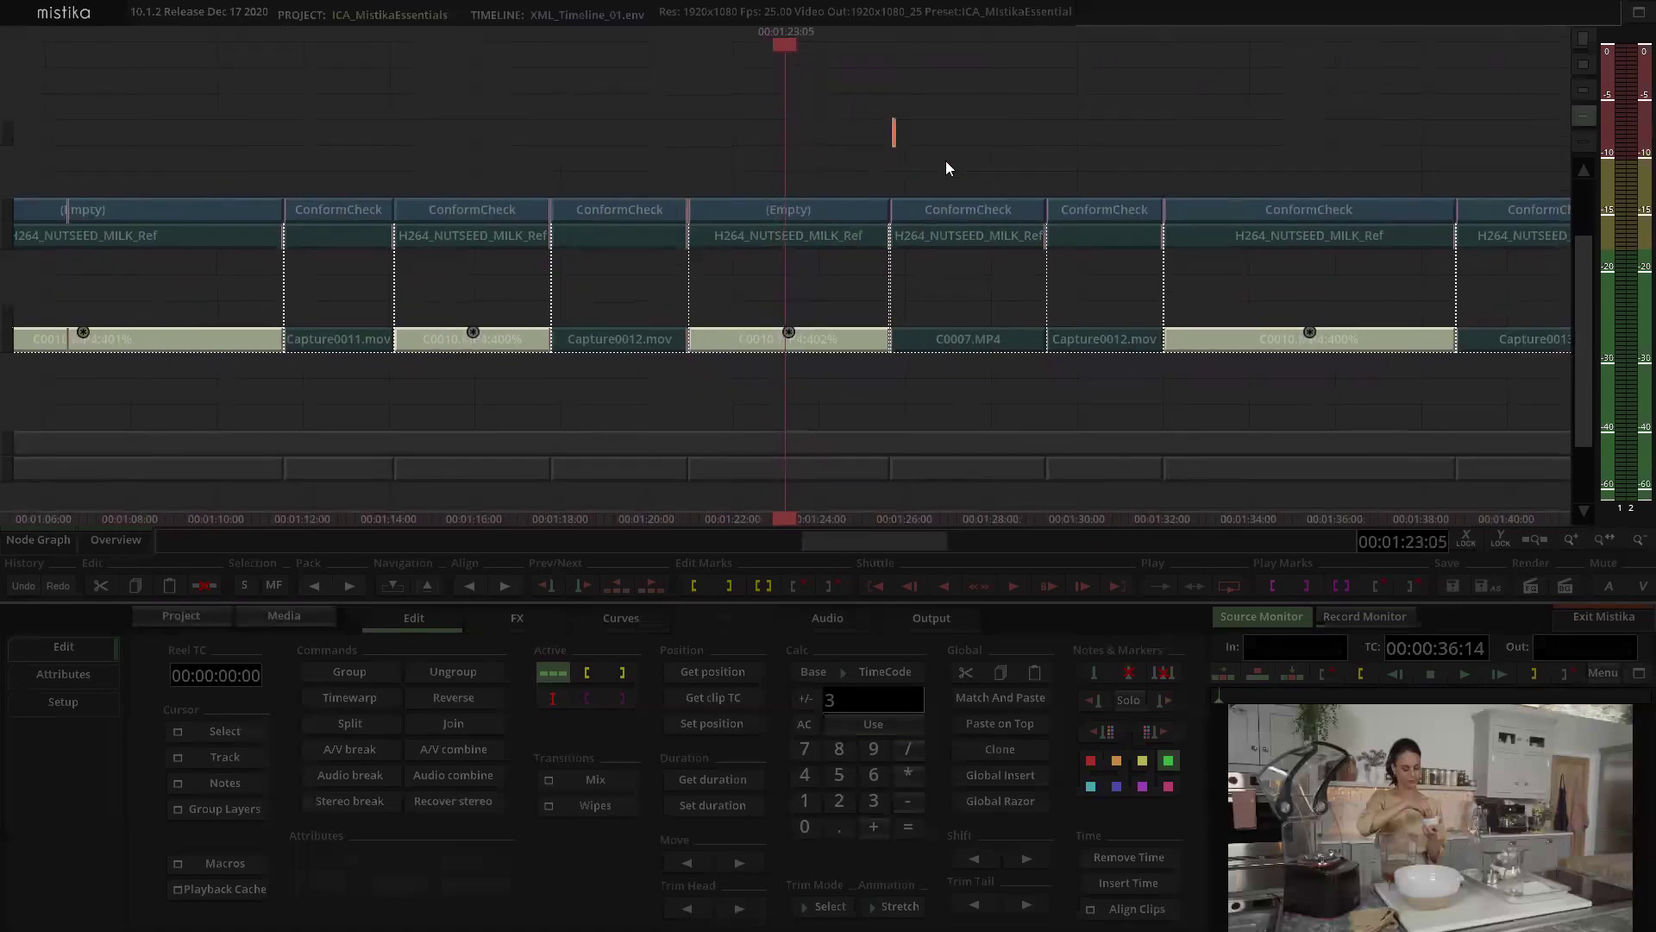
double_click(844, 217)
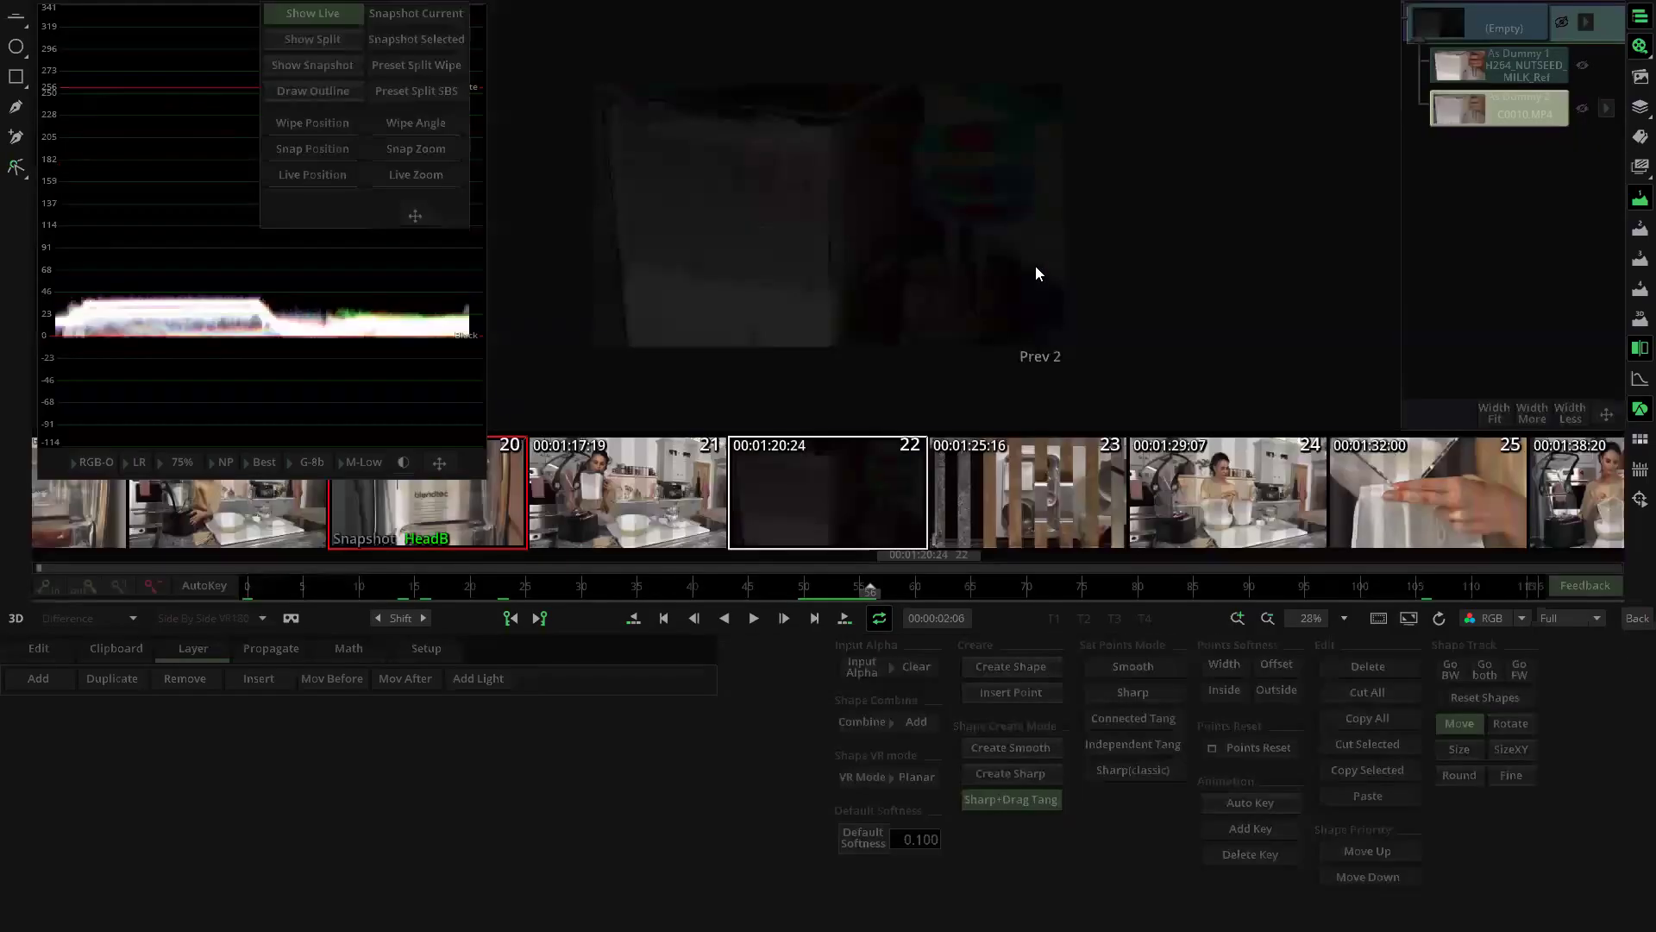
click(1638, 618)
Step: Place a green marker on the timeline at 00:01:23:05, above the (Empty) effect
scroll(836, 133, down, 3)
click(825, 127)
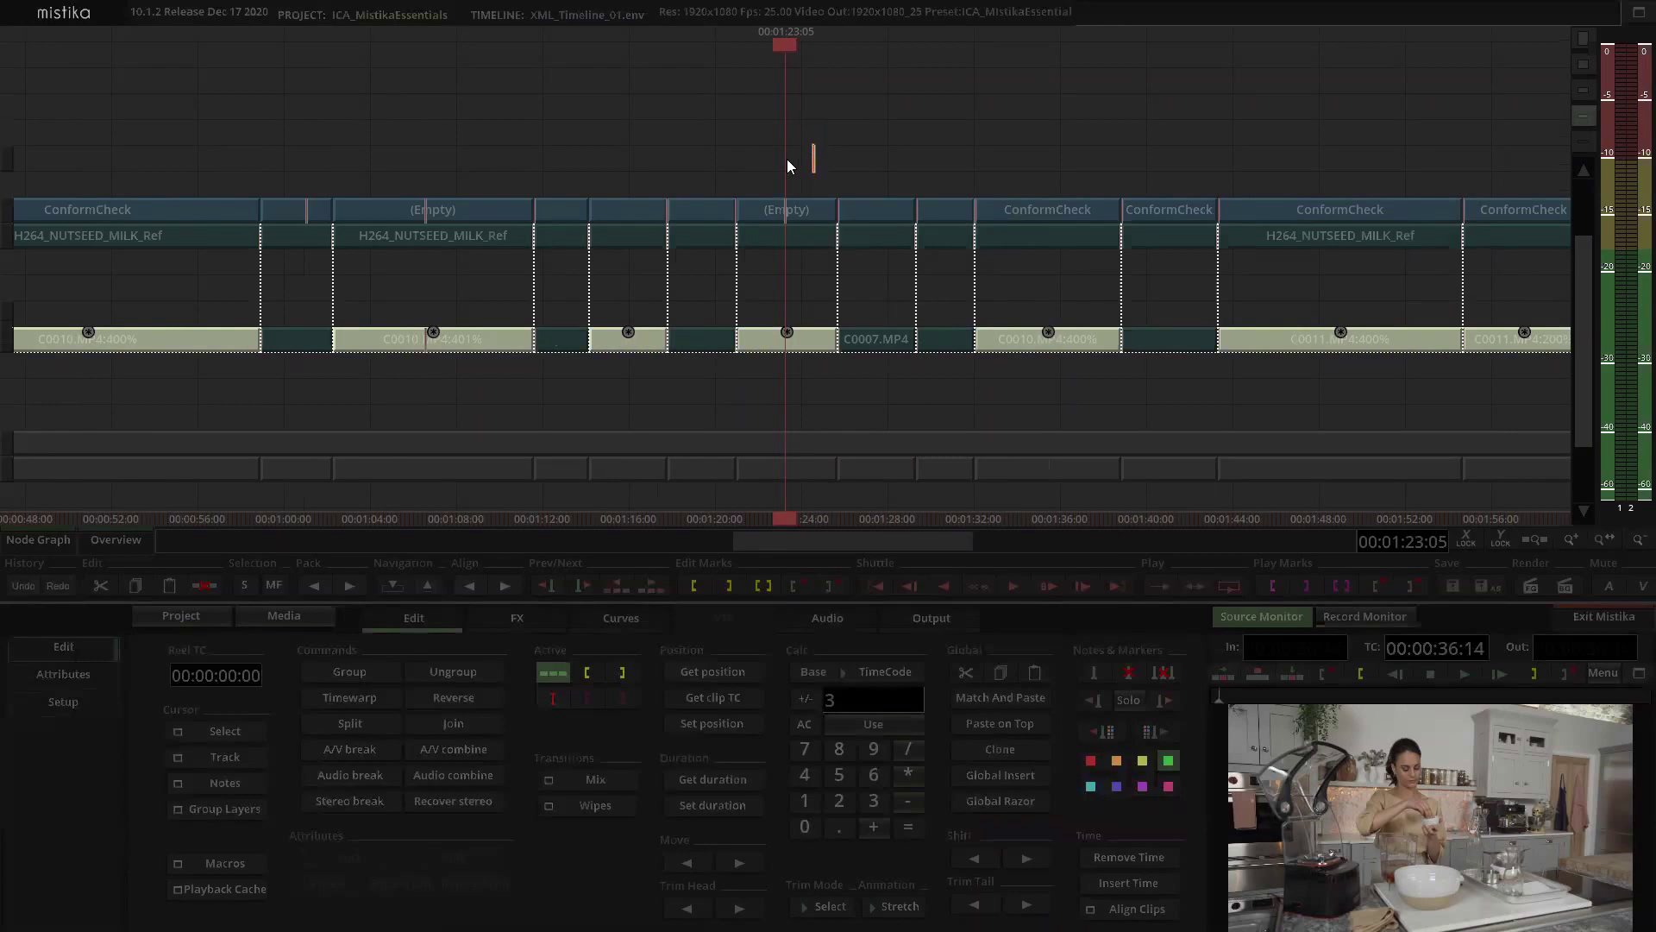
key(m)
scroll(996, 201, down, 2)
scroll(902, 183, up, 3)
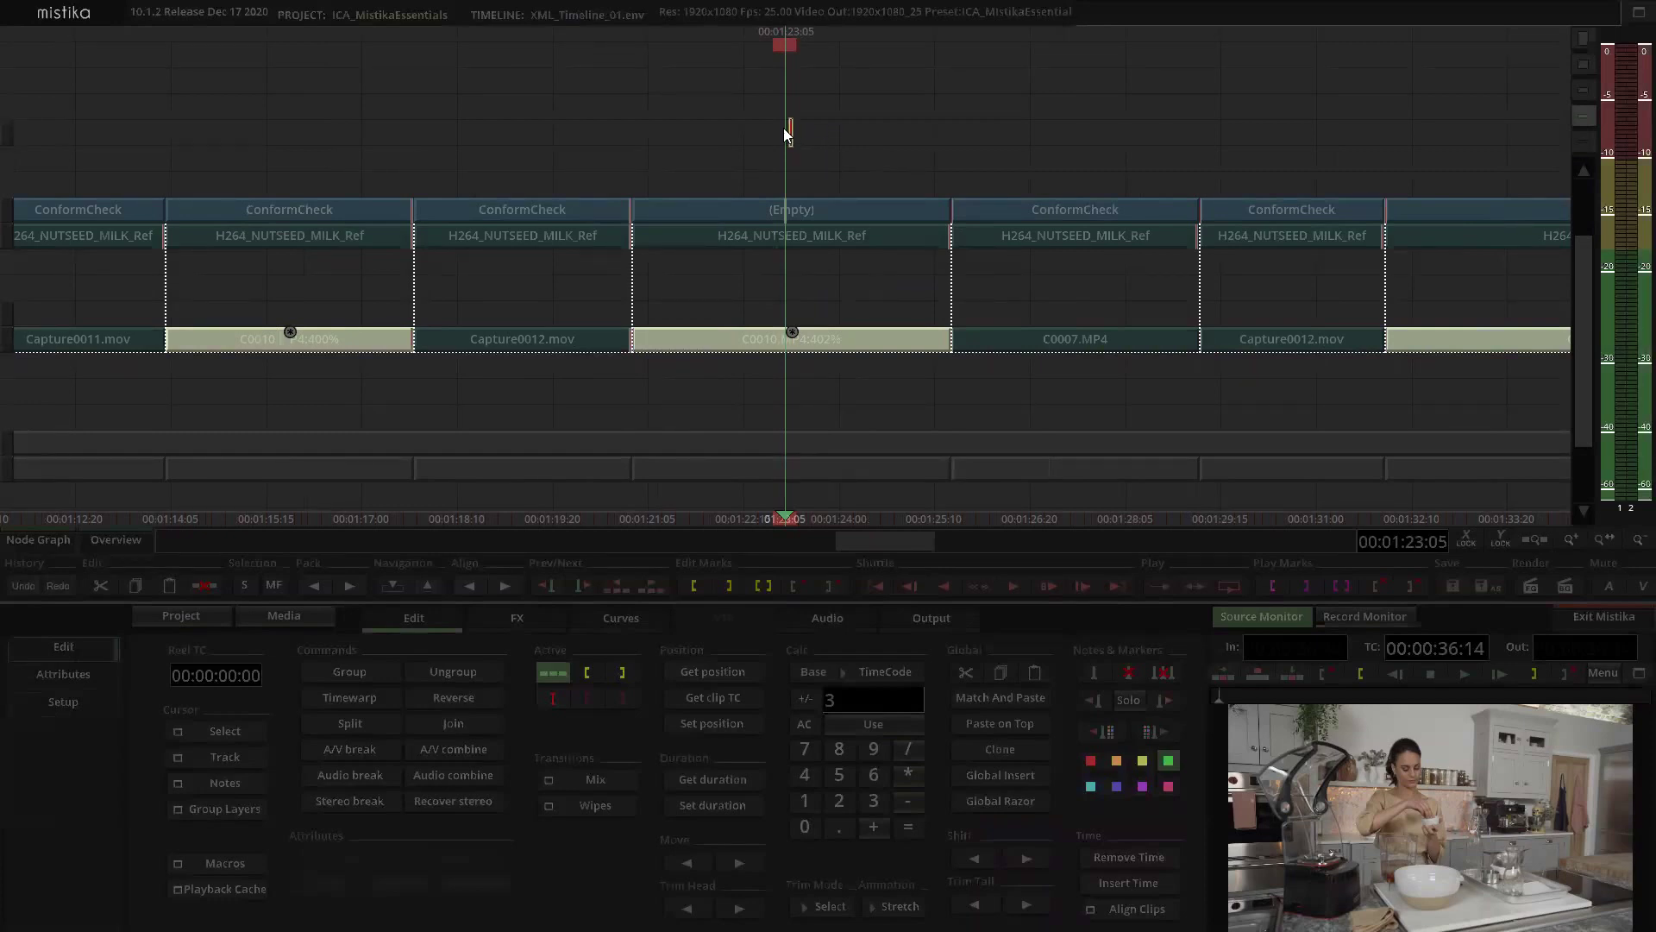
Step: Add the timeline note "Last Checked clip" beside the 00:01:23:05 marker and colour the note red
click(223, 786)
click(235, 680)
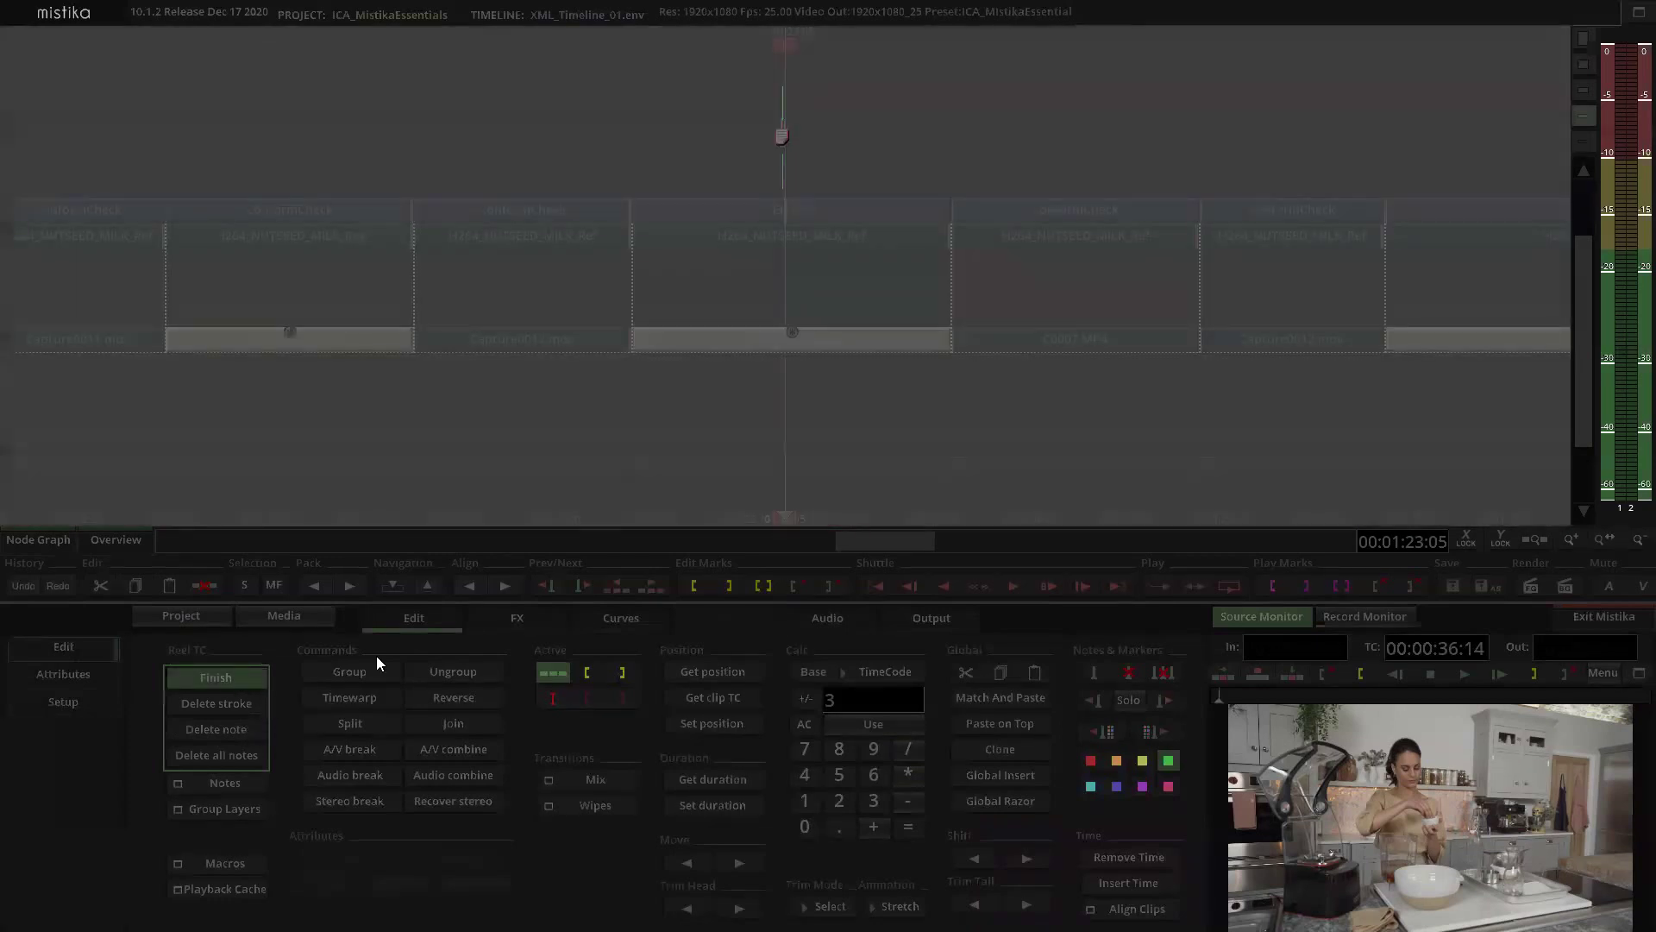
text(Last Che)
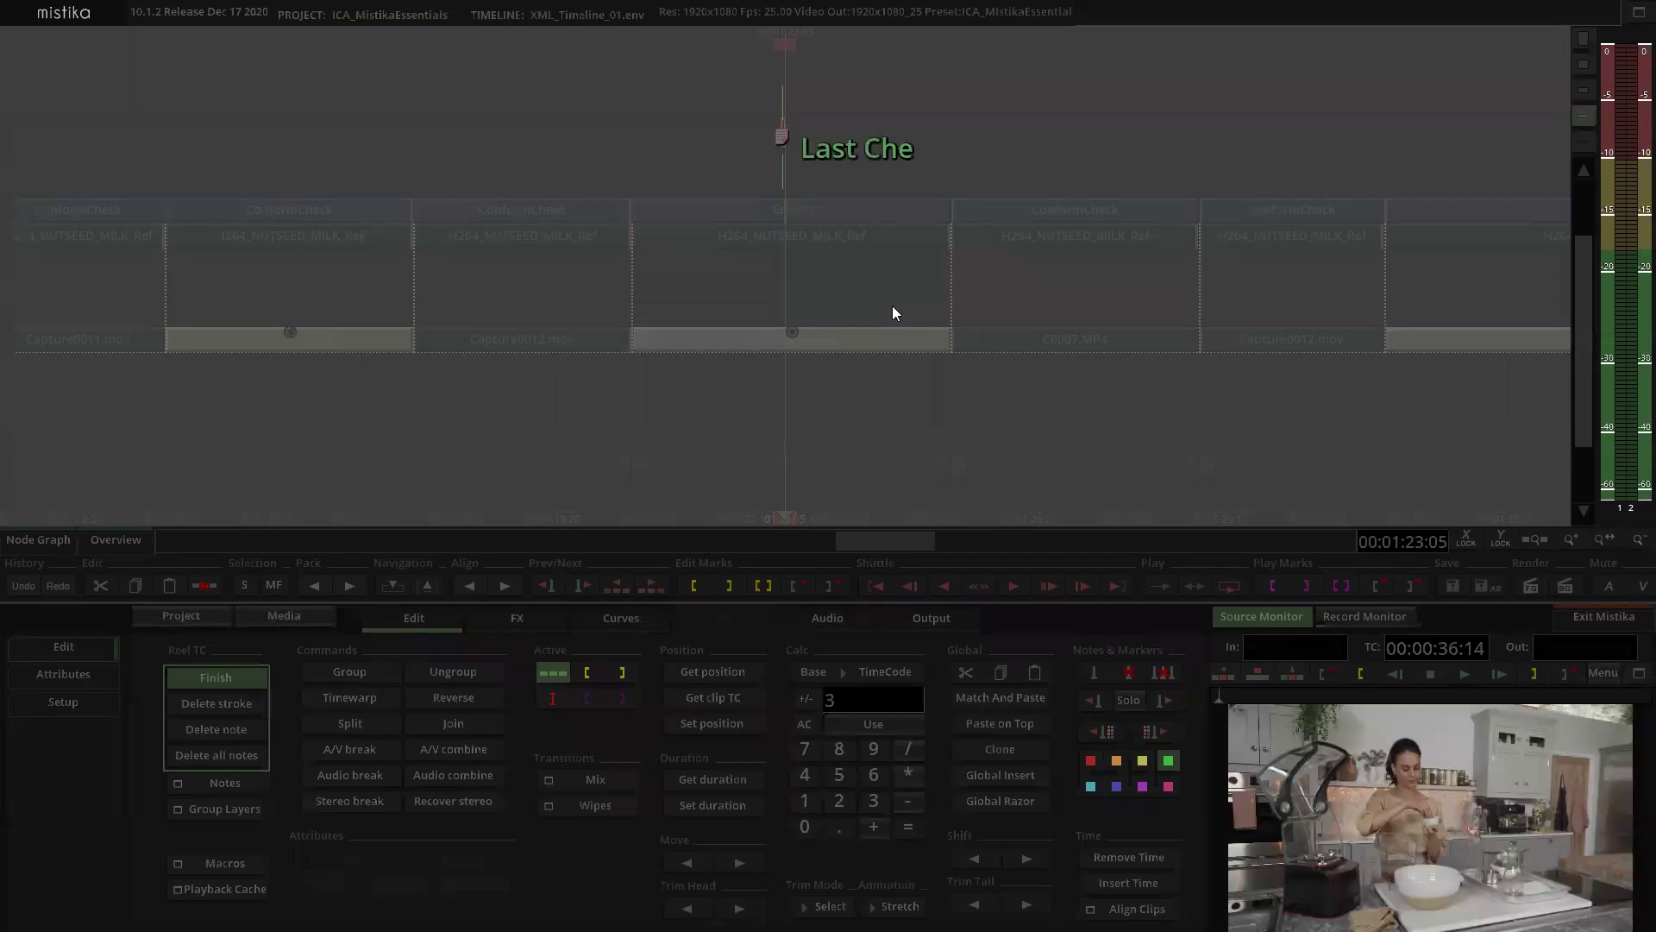
text(cked clip)
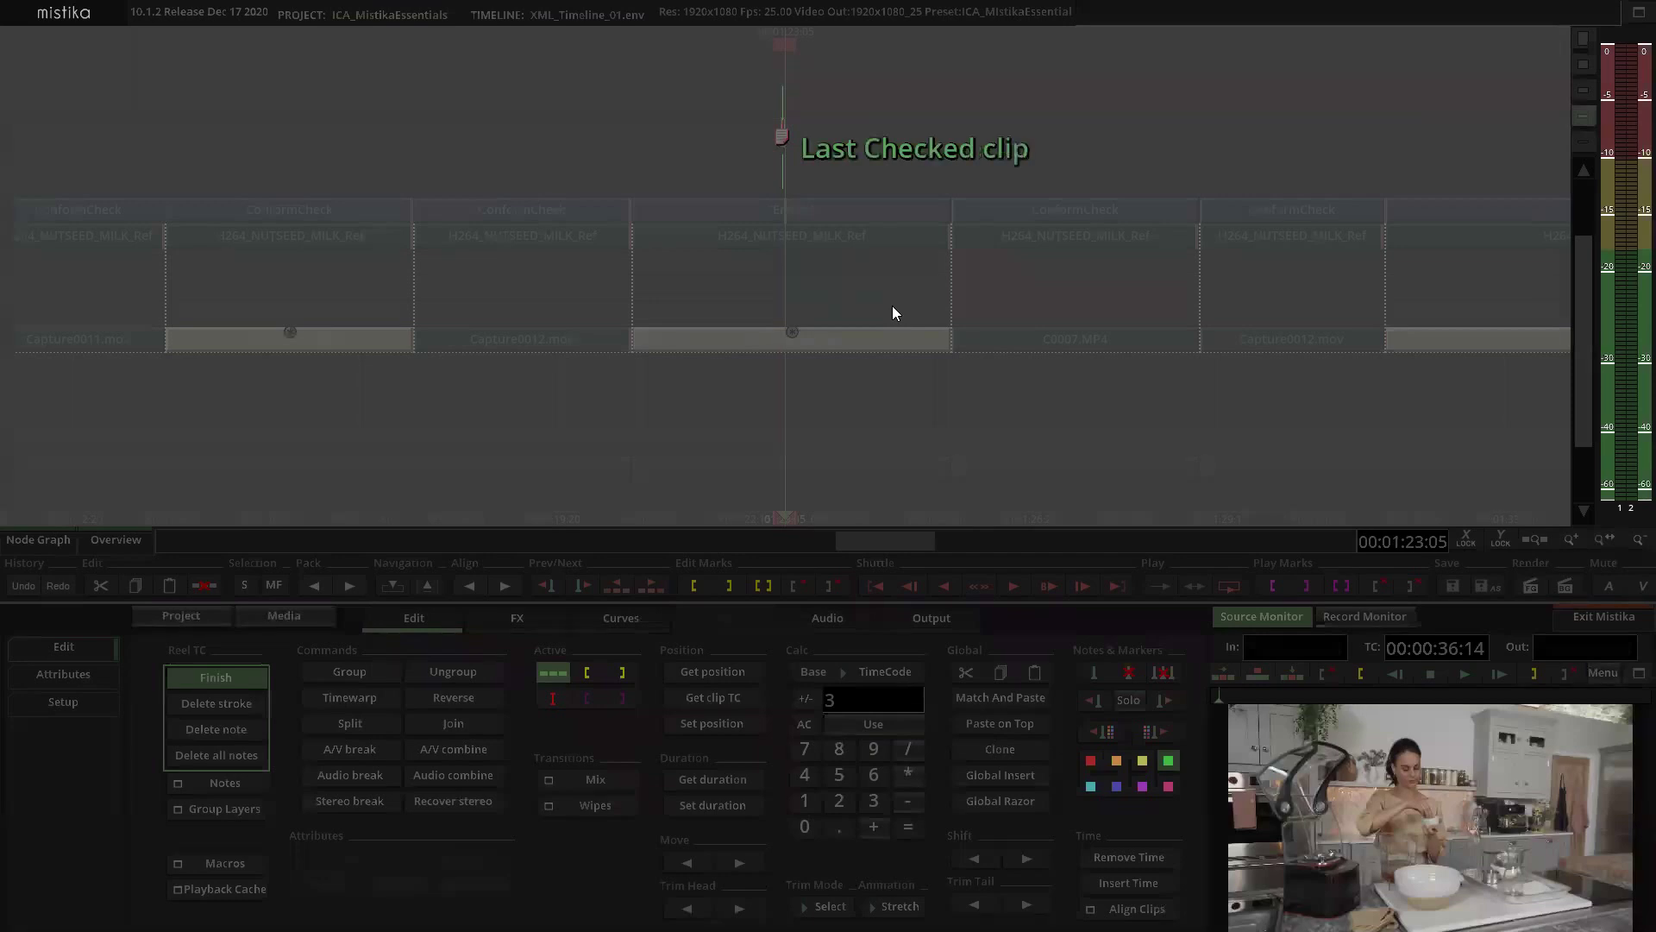
key(Return)
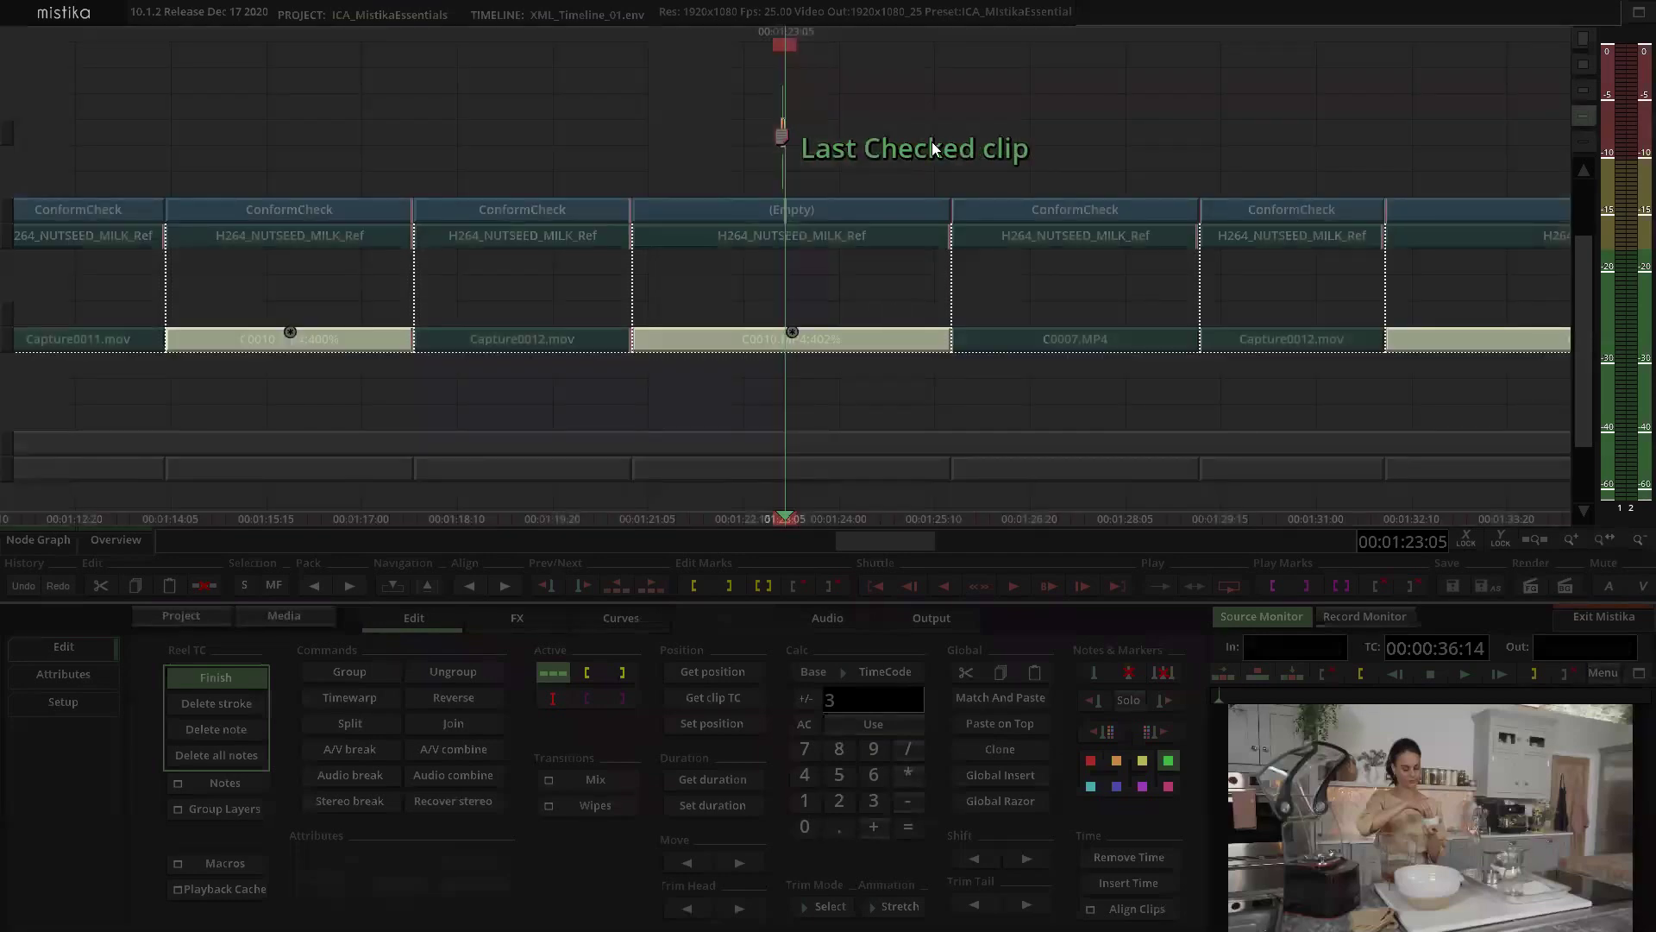
key(space)
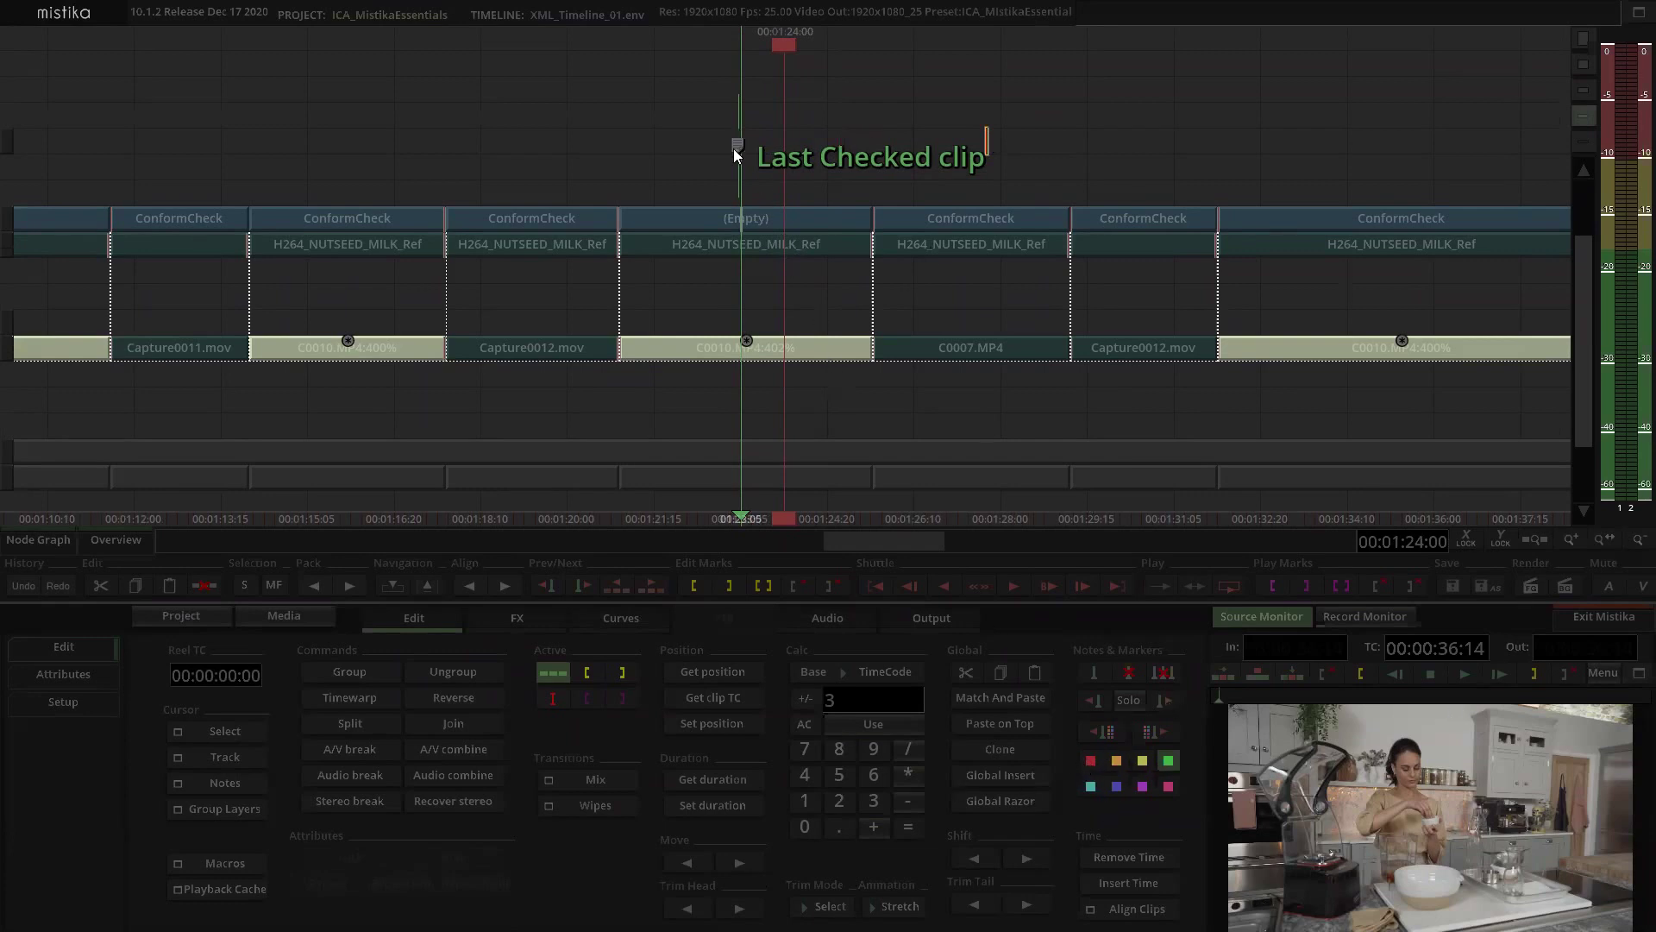
click(1091, 761)
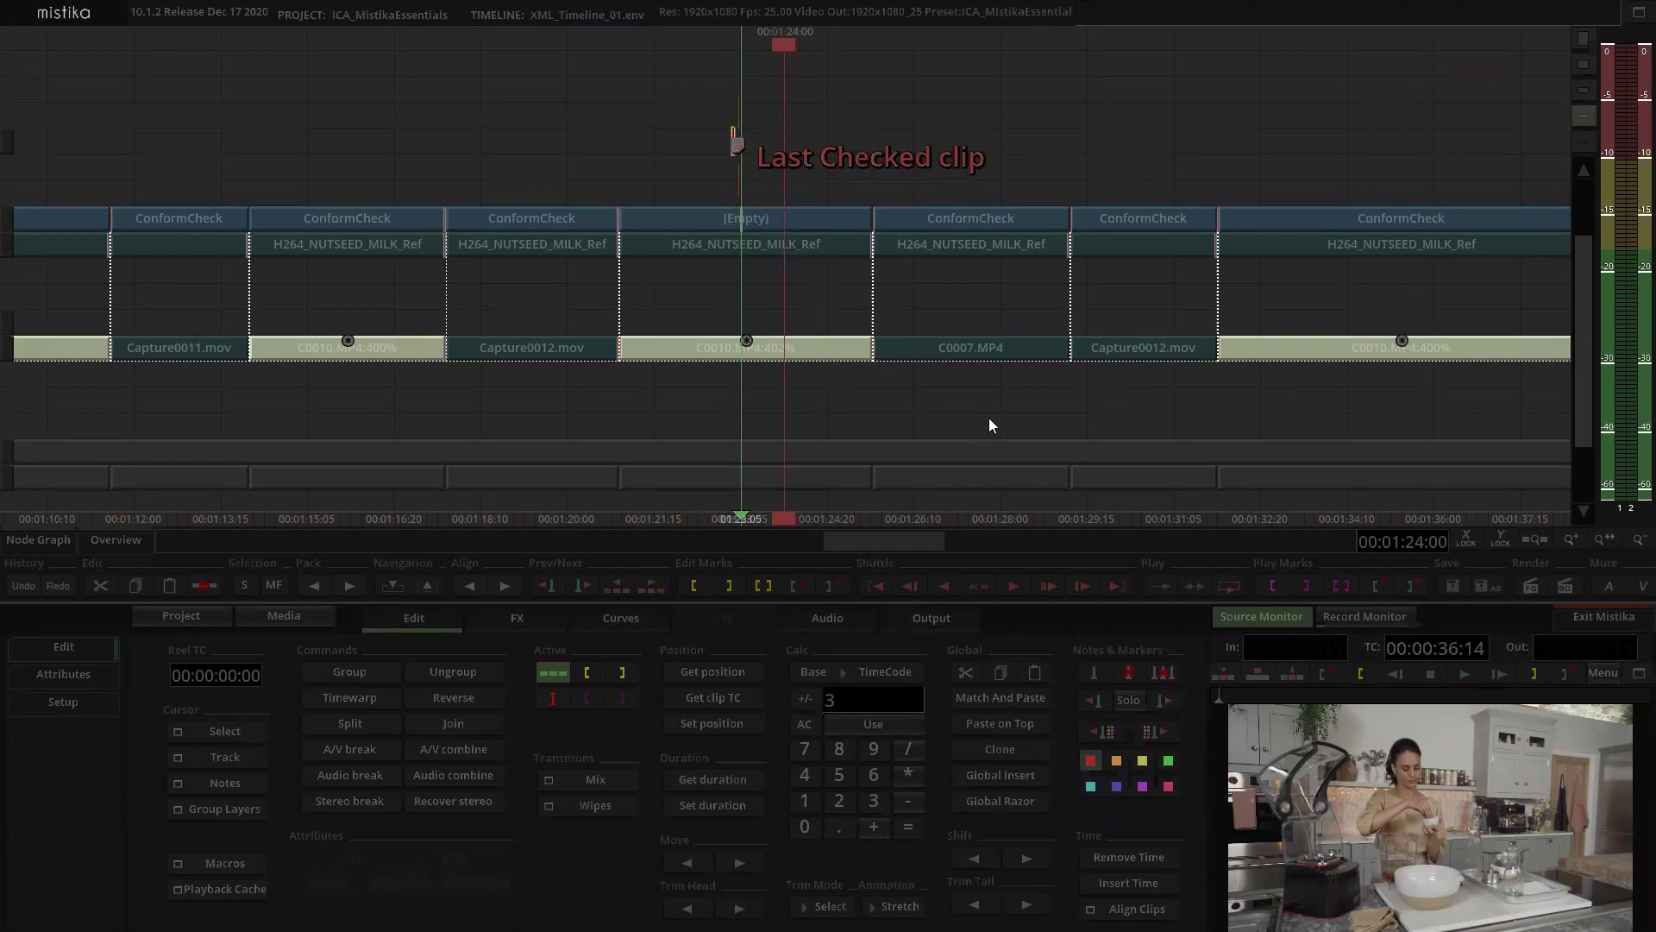
Step: Open the ConformCheck effect above C0007.MP4 at 00:01:27:15 in the effects editor
click(967, 114)
scroll(967, 114, down, 2)
drag(997, 141, 875, 159)
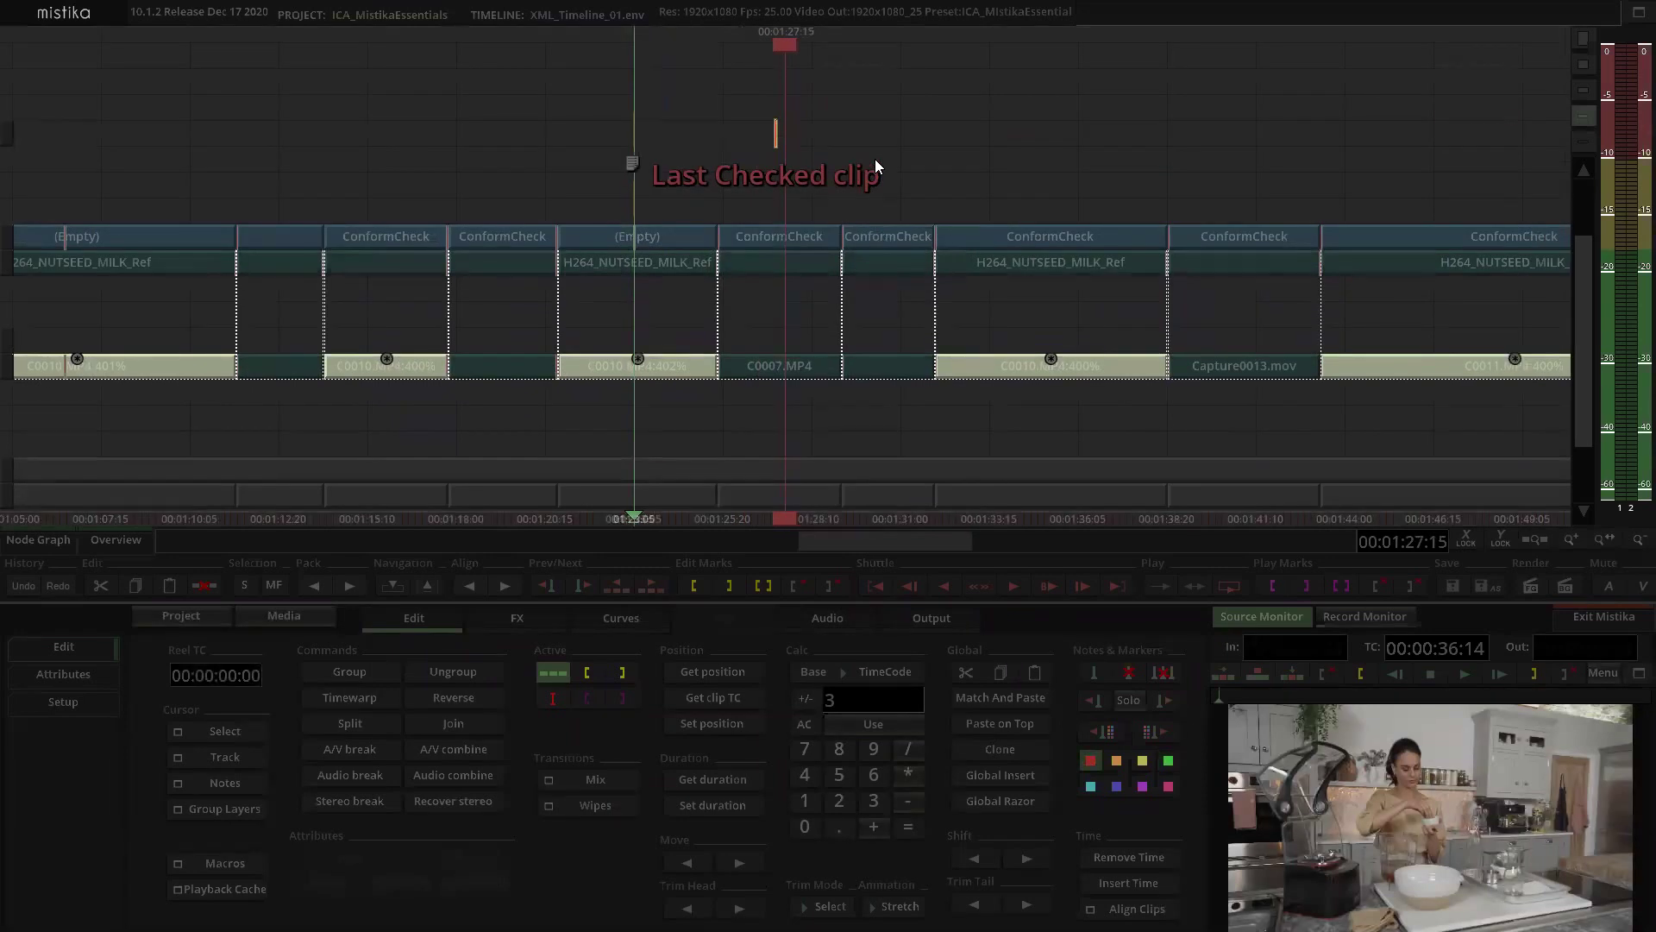
double_click(755, 231)
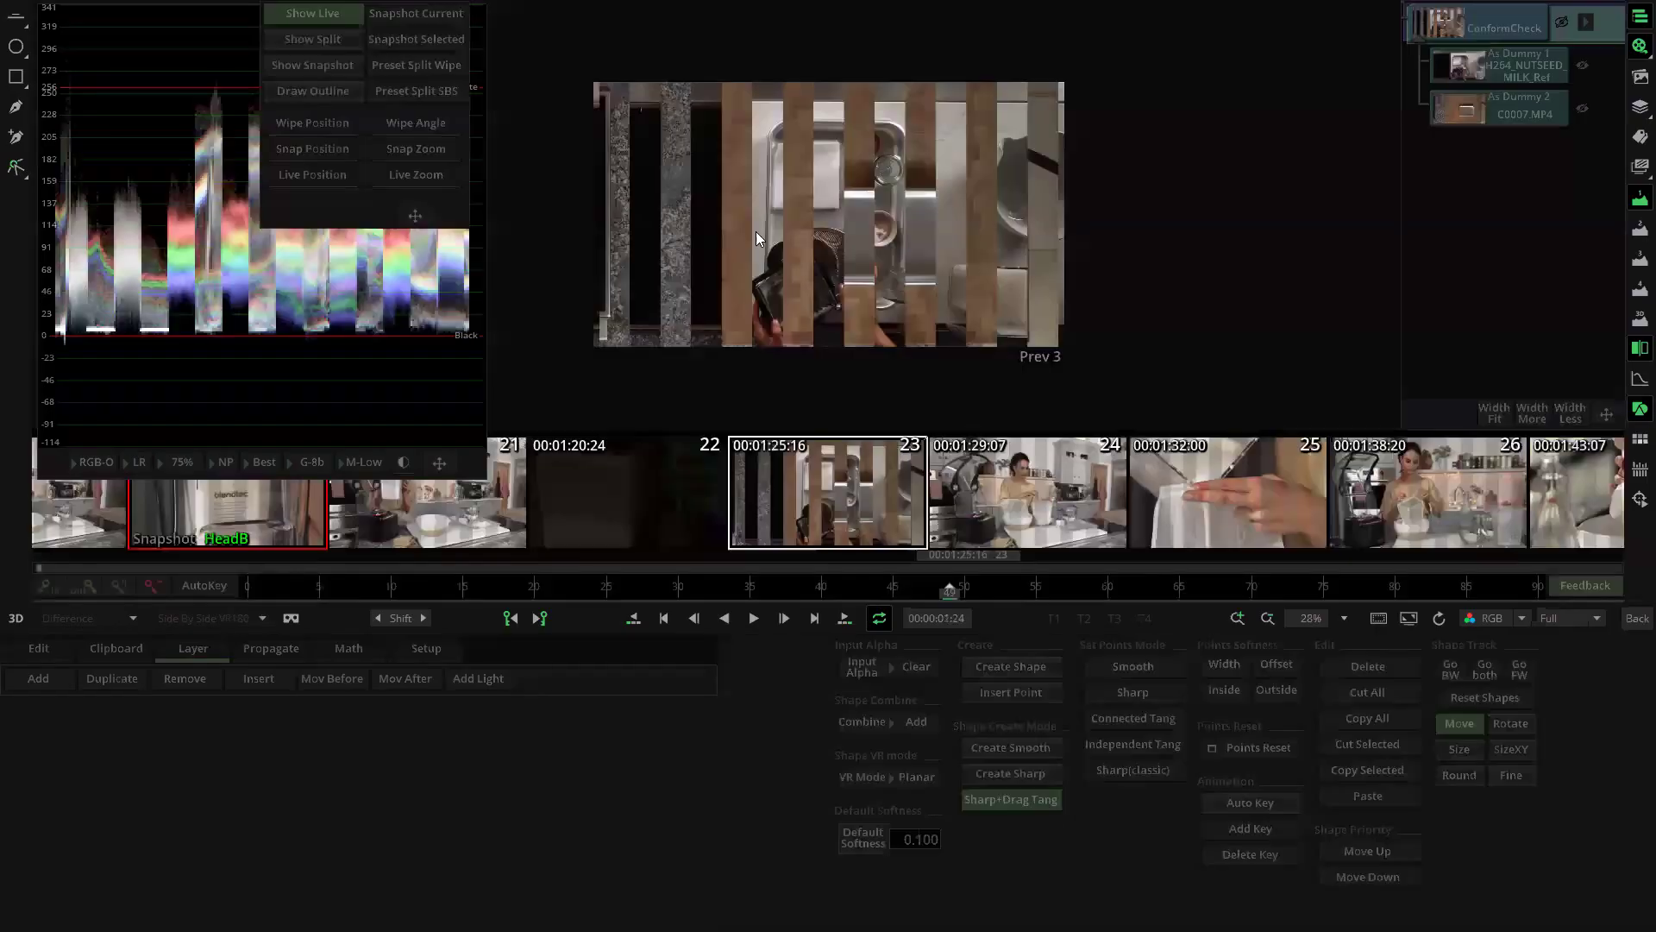
Step: Set the Mirror option in the Framing transform of C0007.MP4 to Rotate 180 degrees
click(1520, 116)
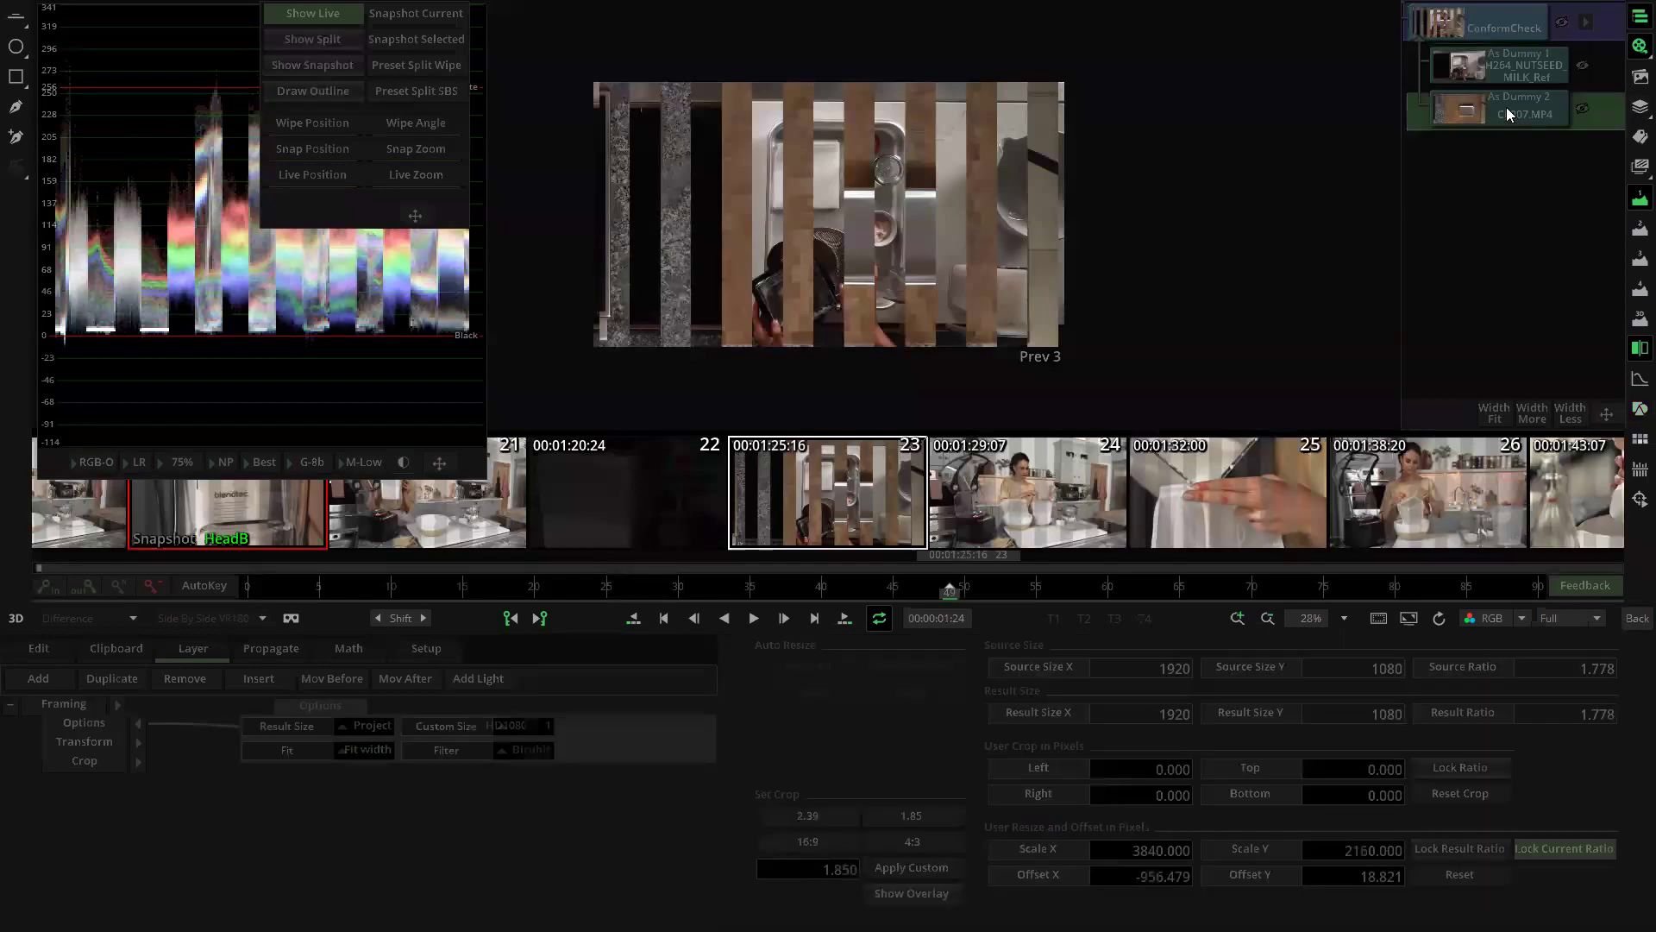
click(140, 742)
click(368, 794)
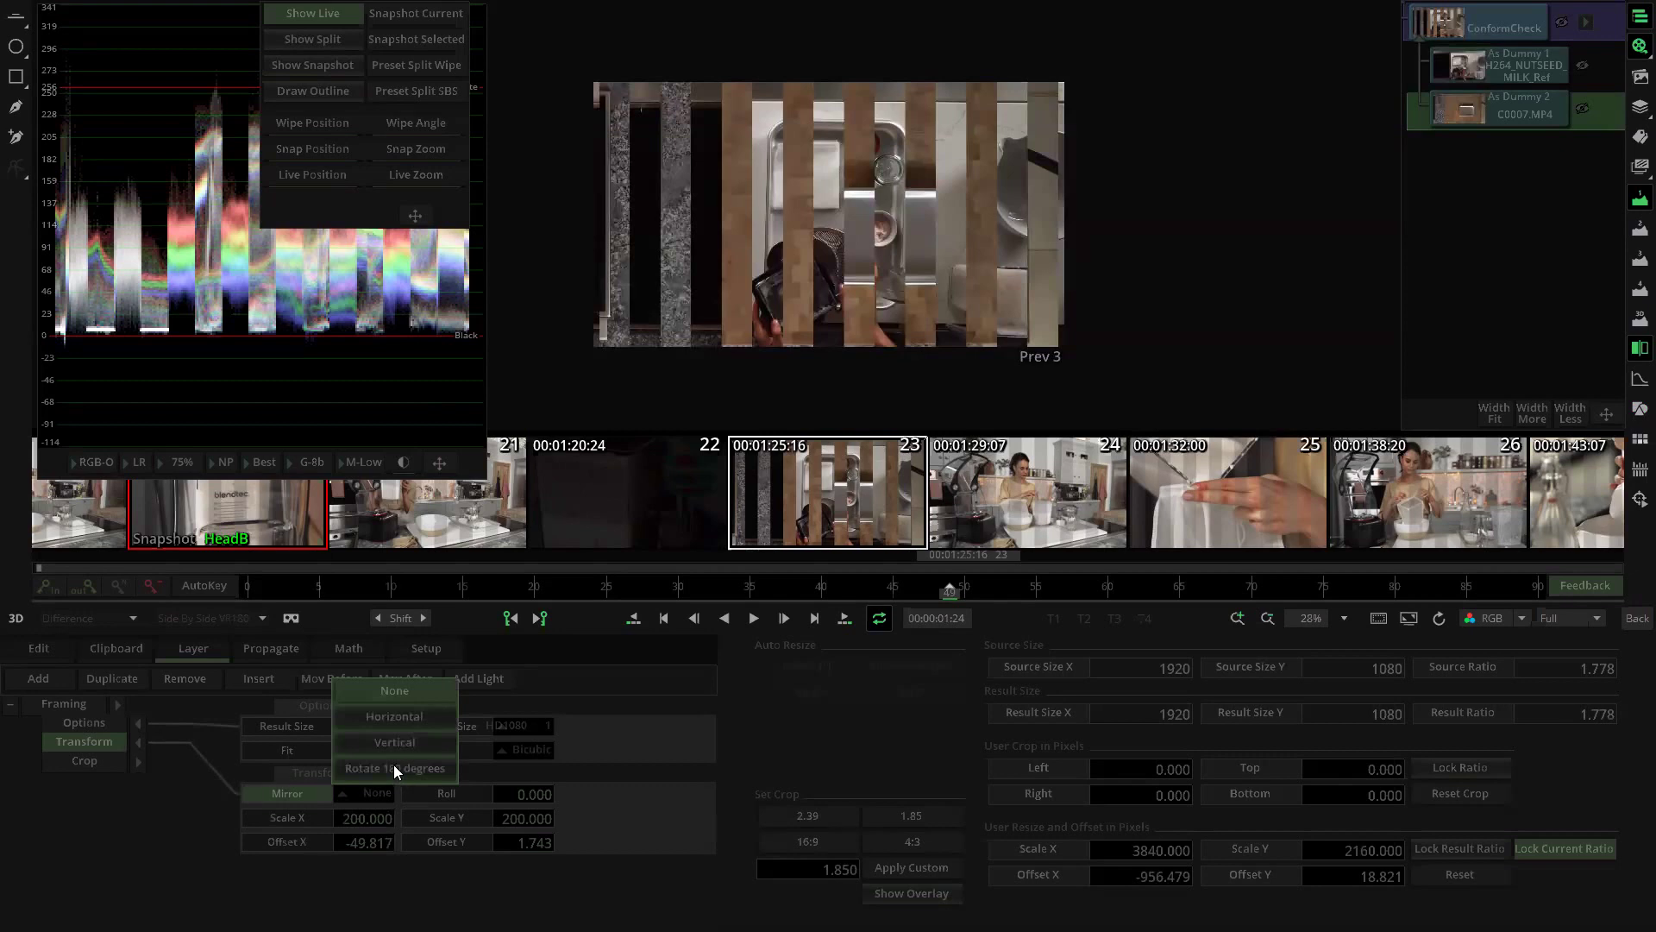
click(393, 767)
Step: Play shot 23 from near its start, and scrub through shot 24 to compare both with the reference
click(261, 586)
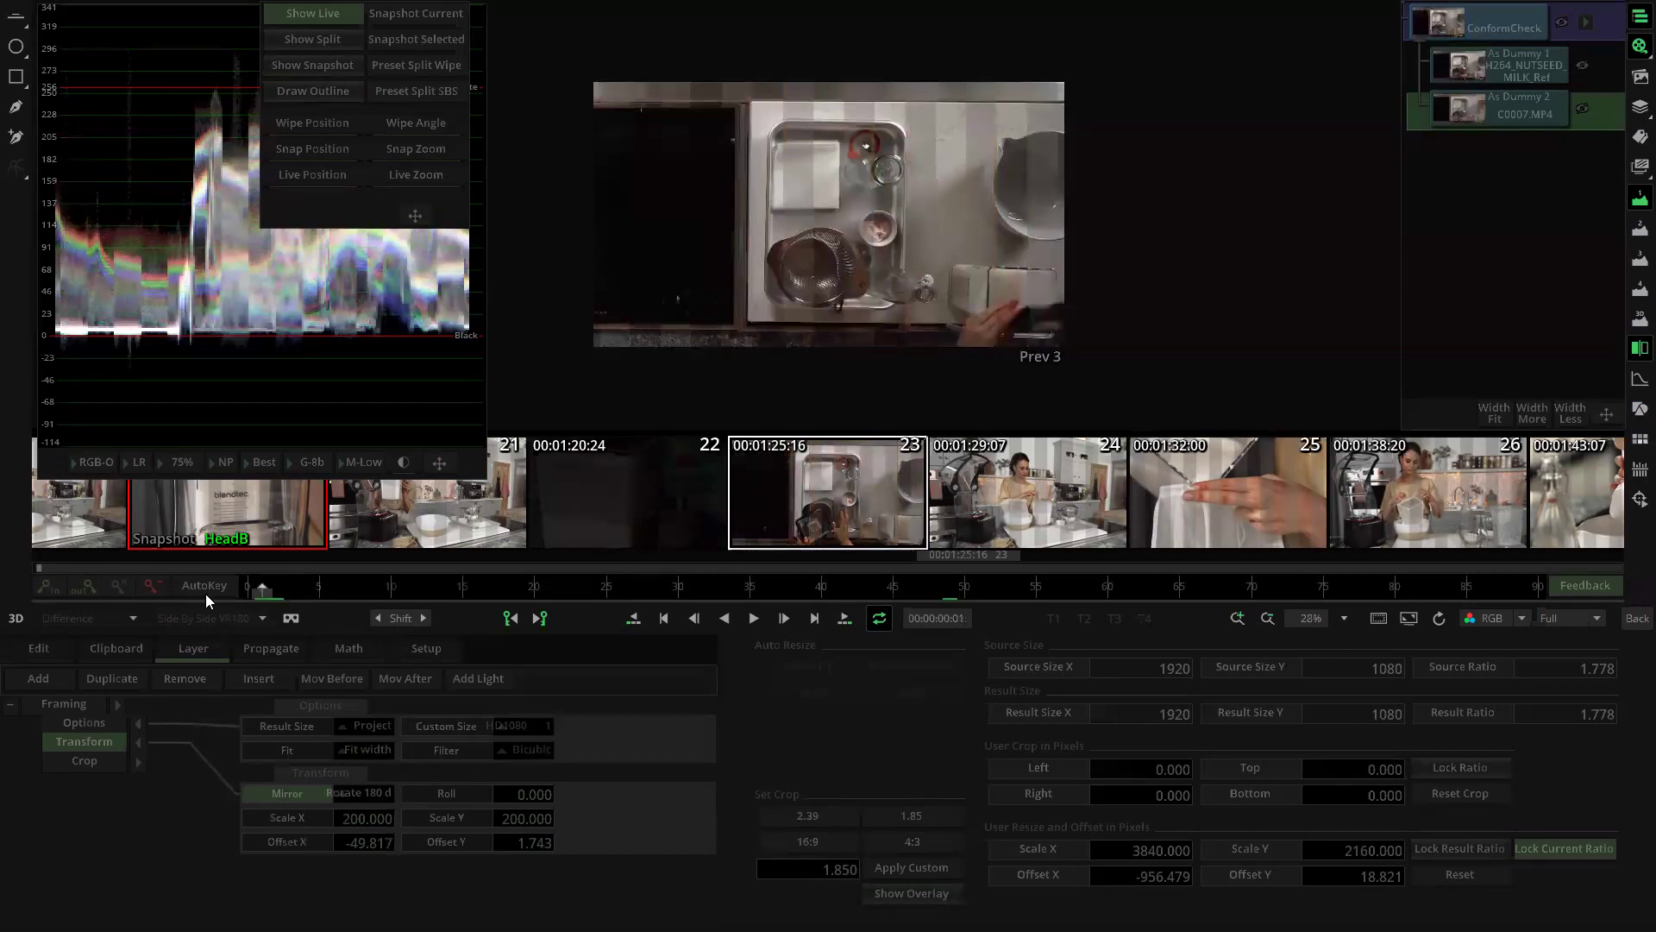
key(space)
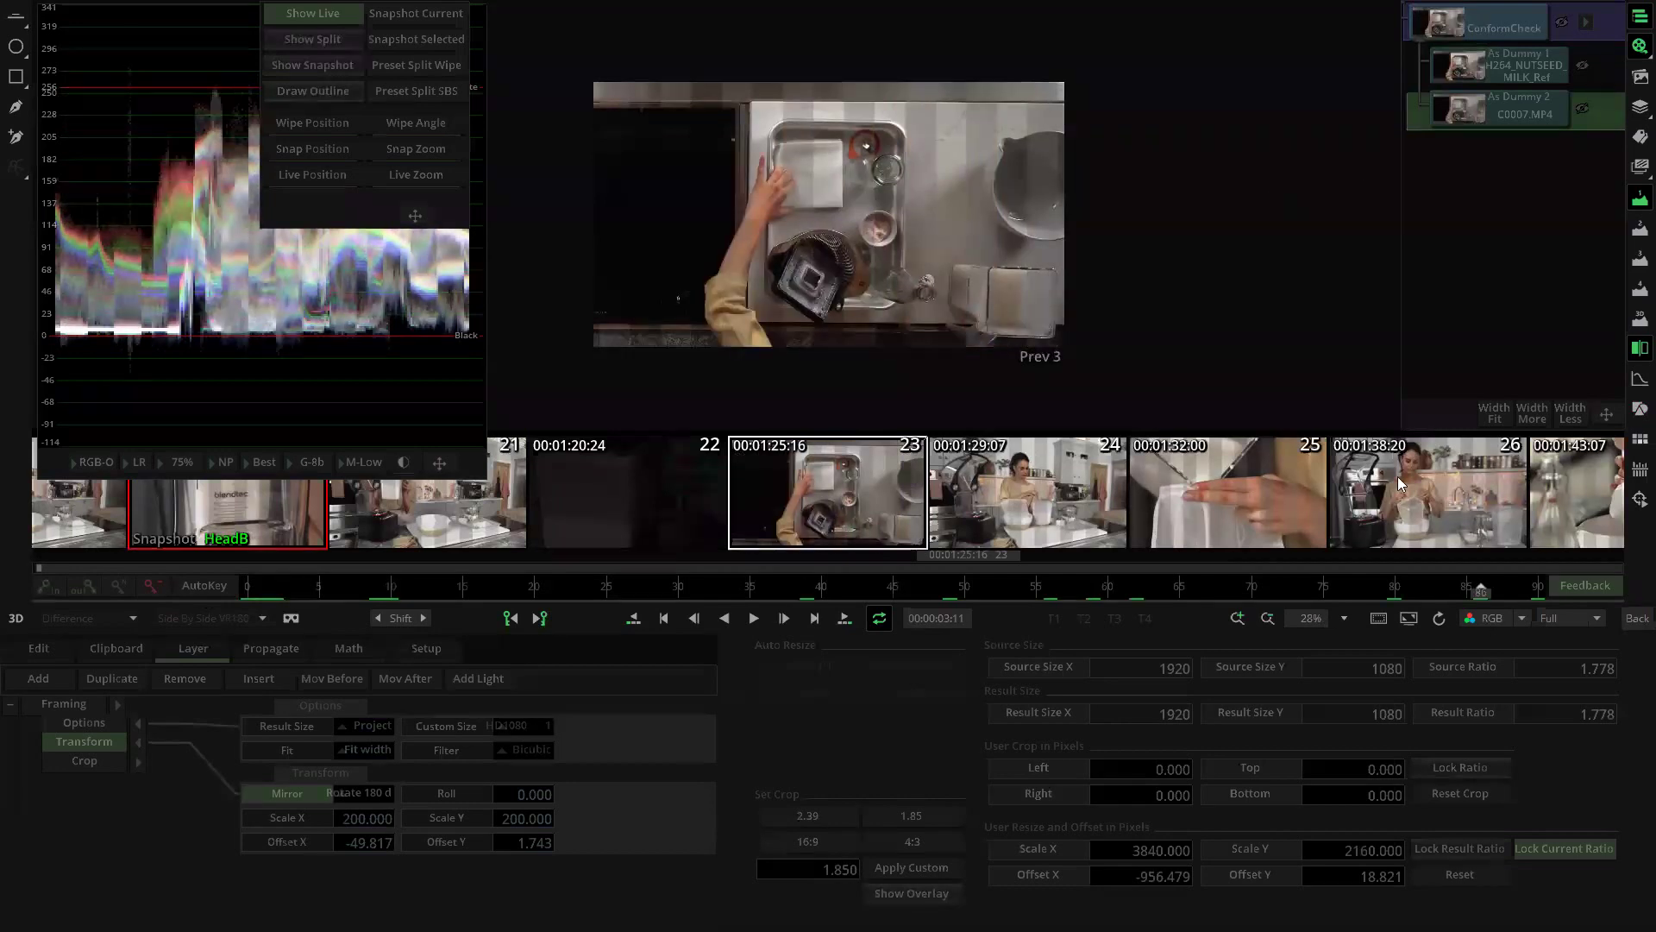
key(Page_Down)
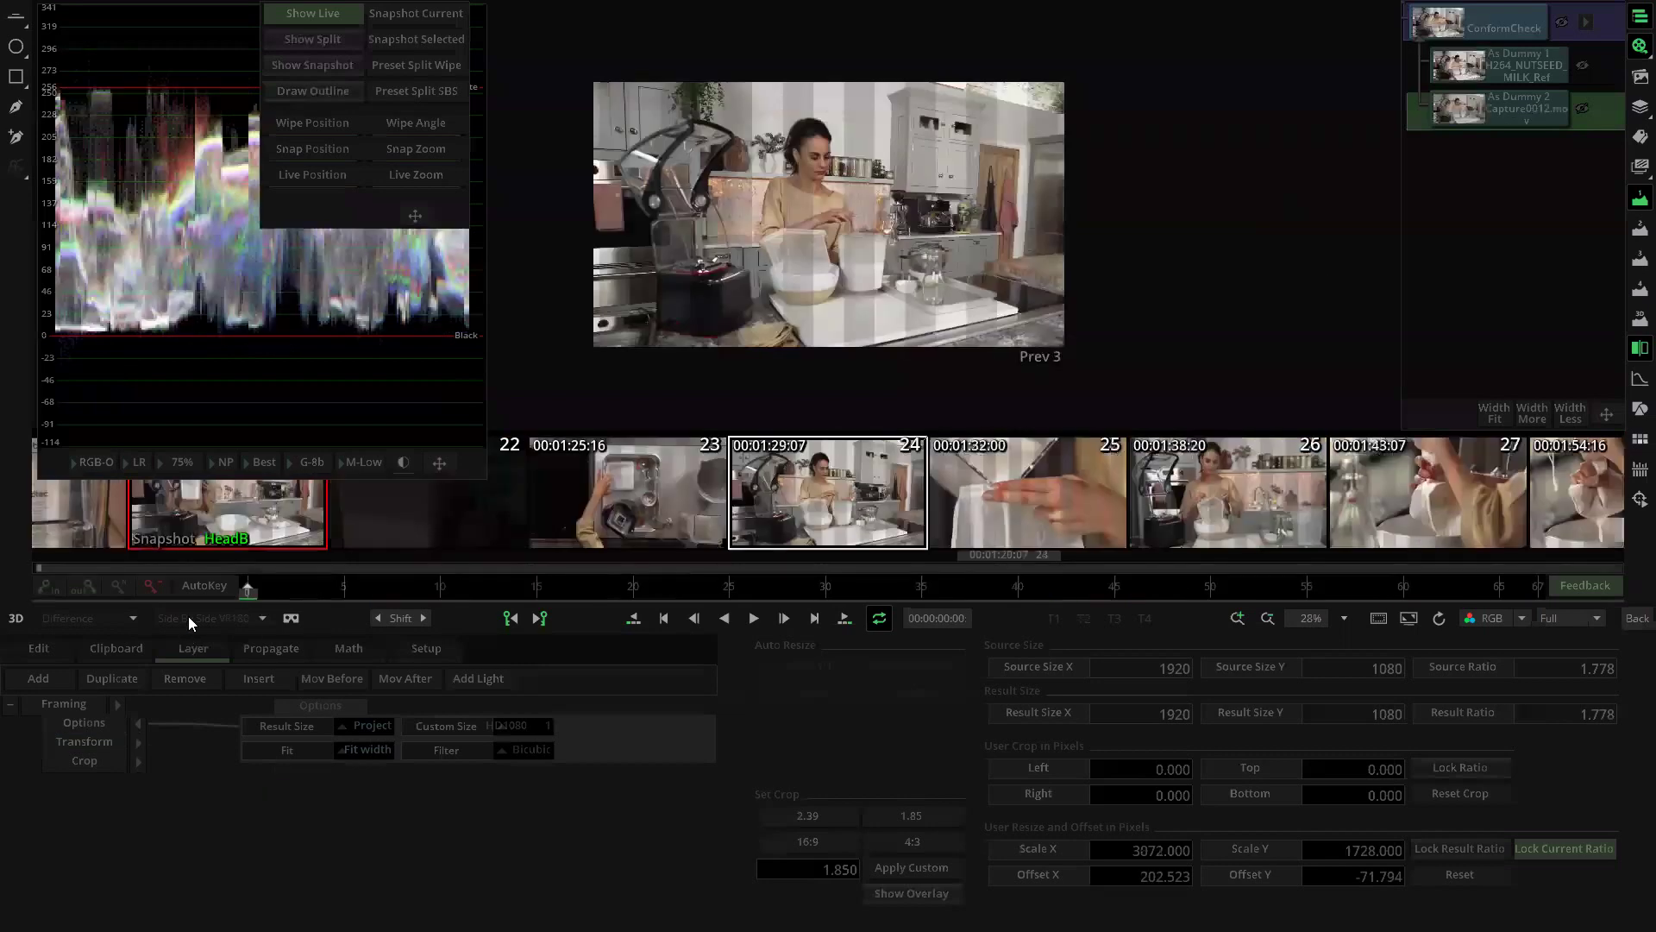
drag(249, 587, 631, 635)
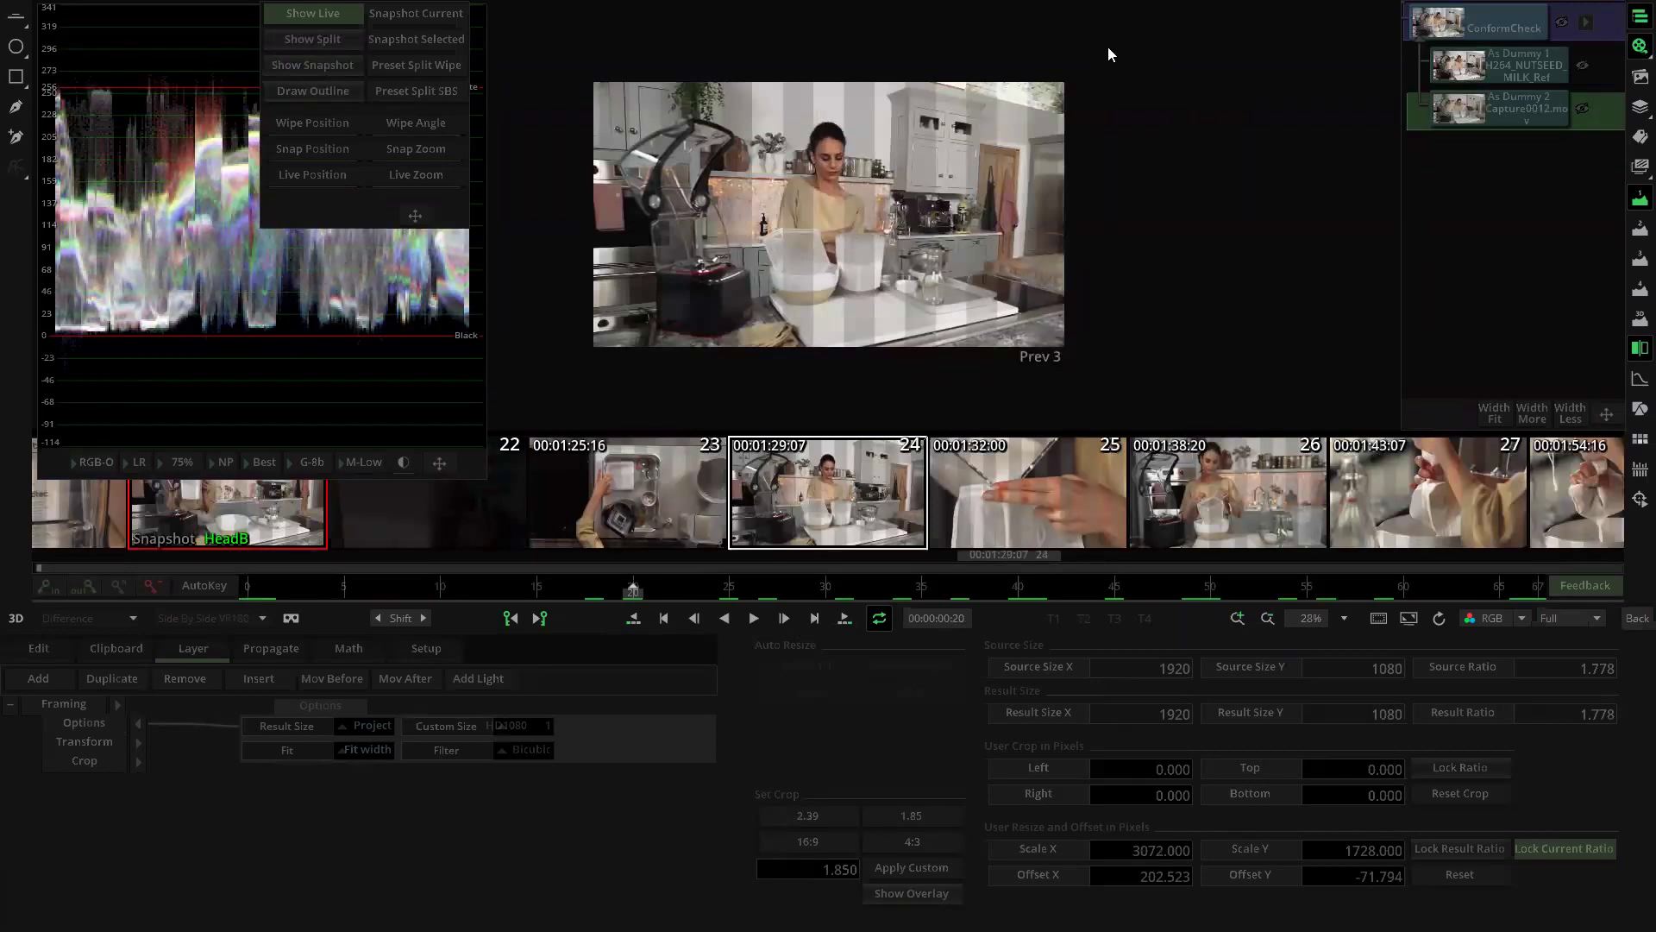
Step: Scrub through shot 25 and check the first frame of shot 26 against the reference
key(Down)
drag(306, 583, 671, 571)
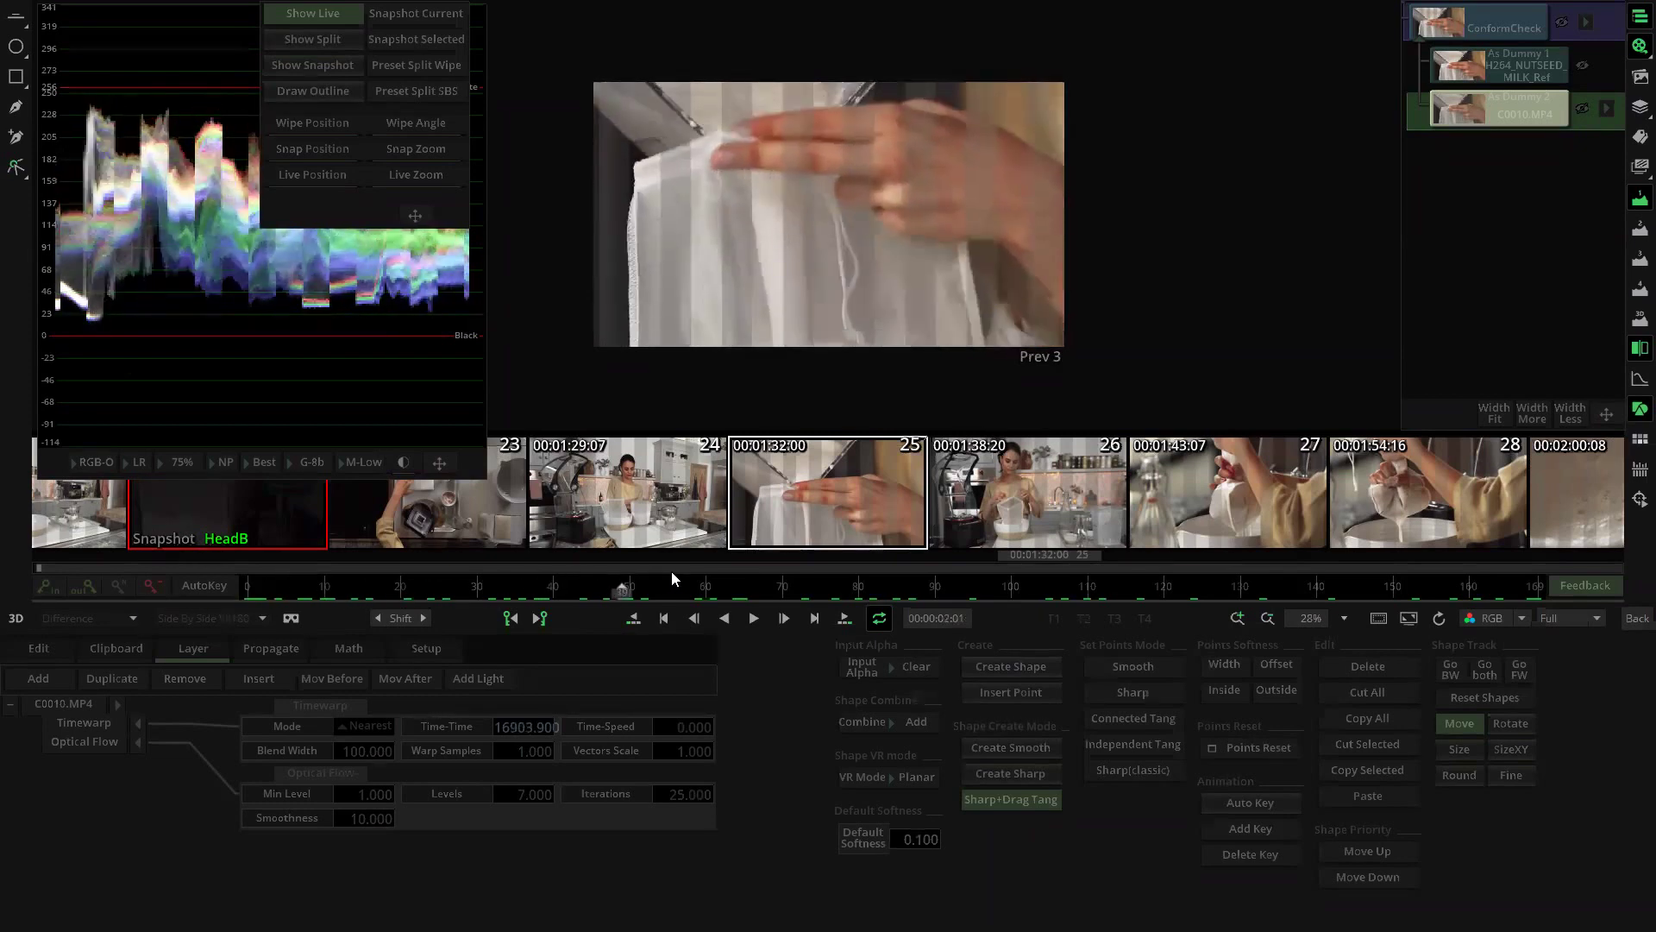
key(Page_Down)
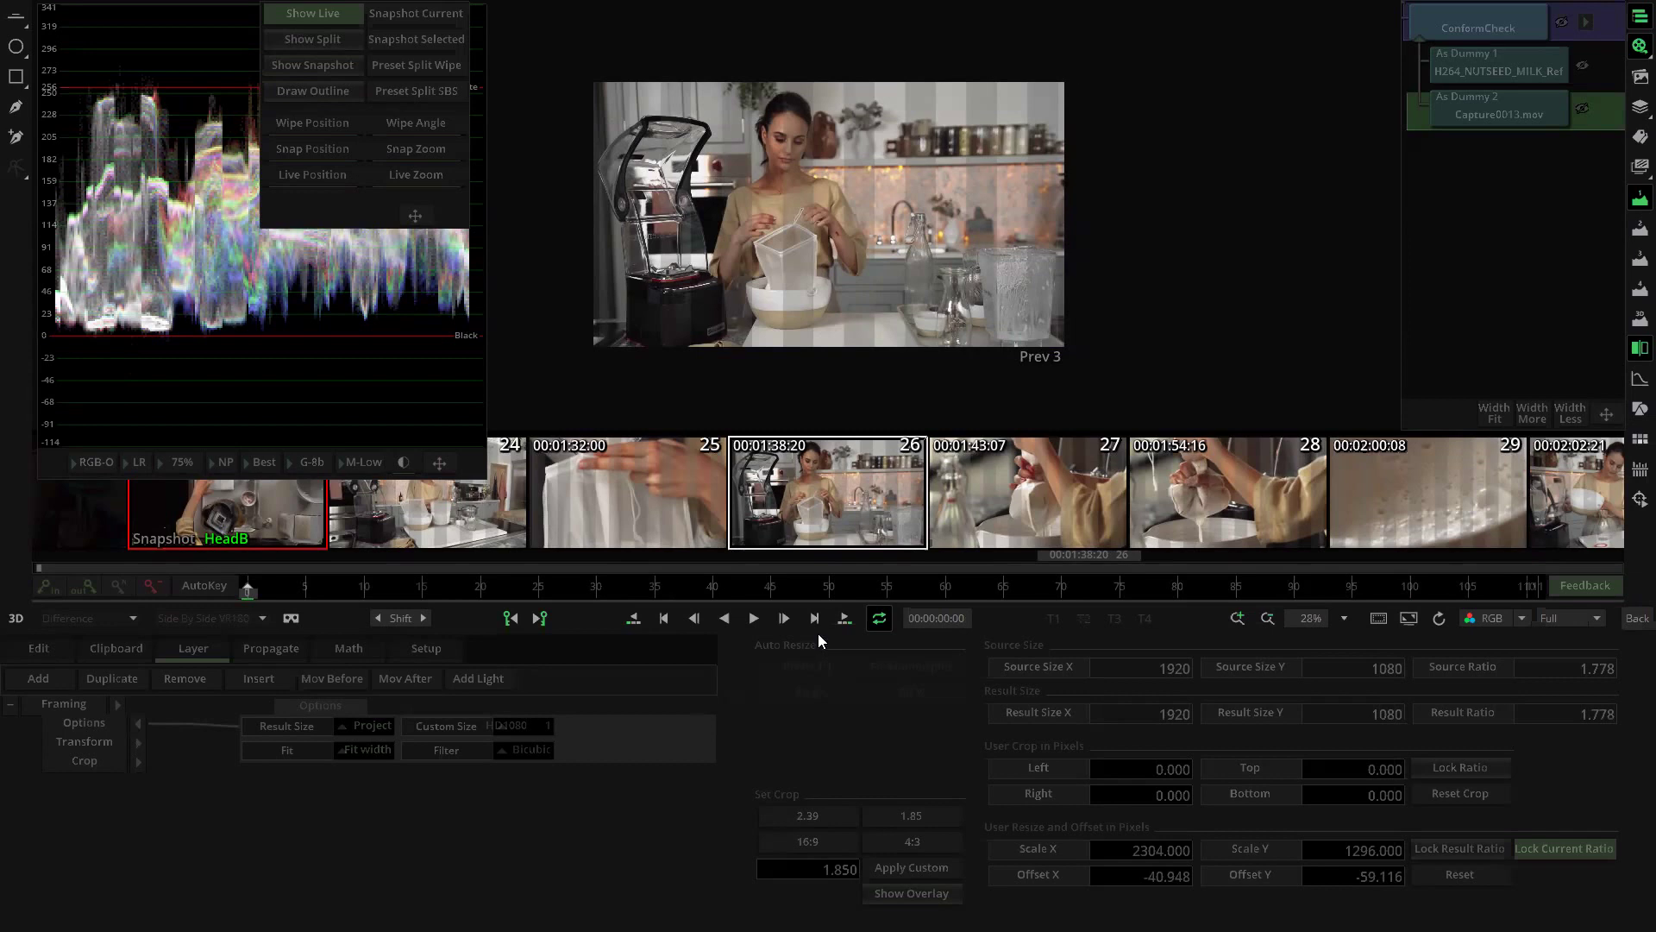
click(882, 509)
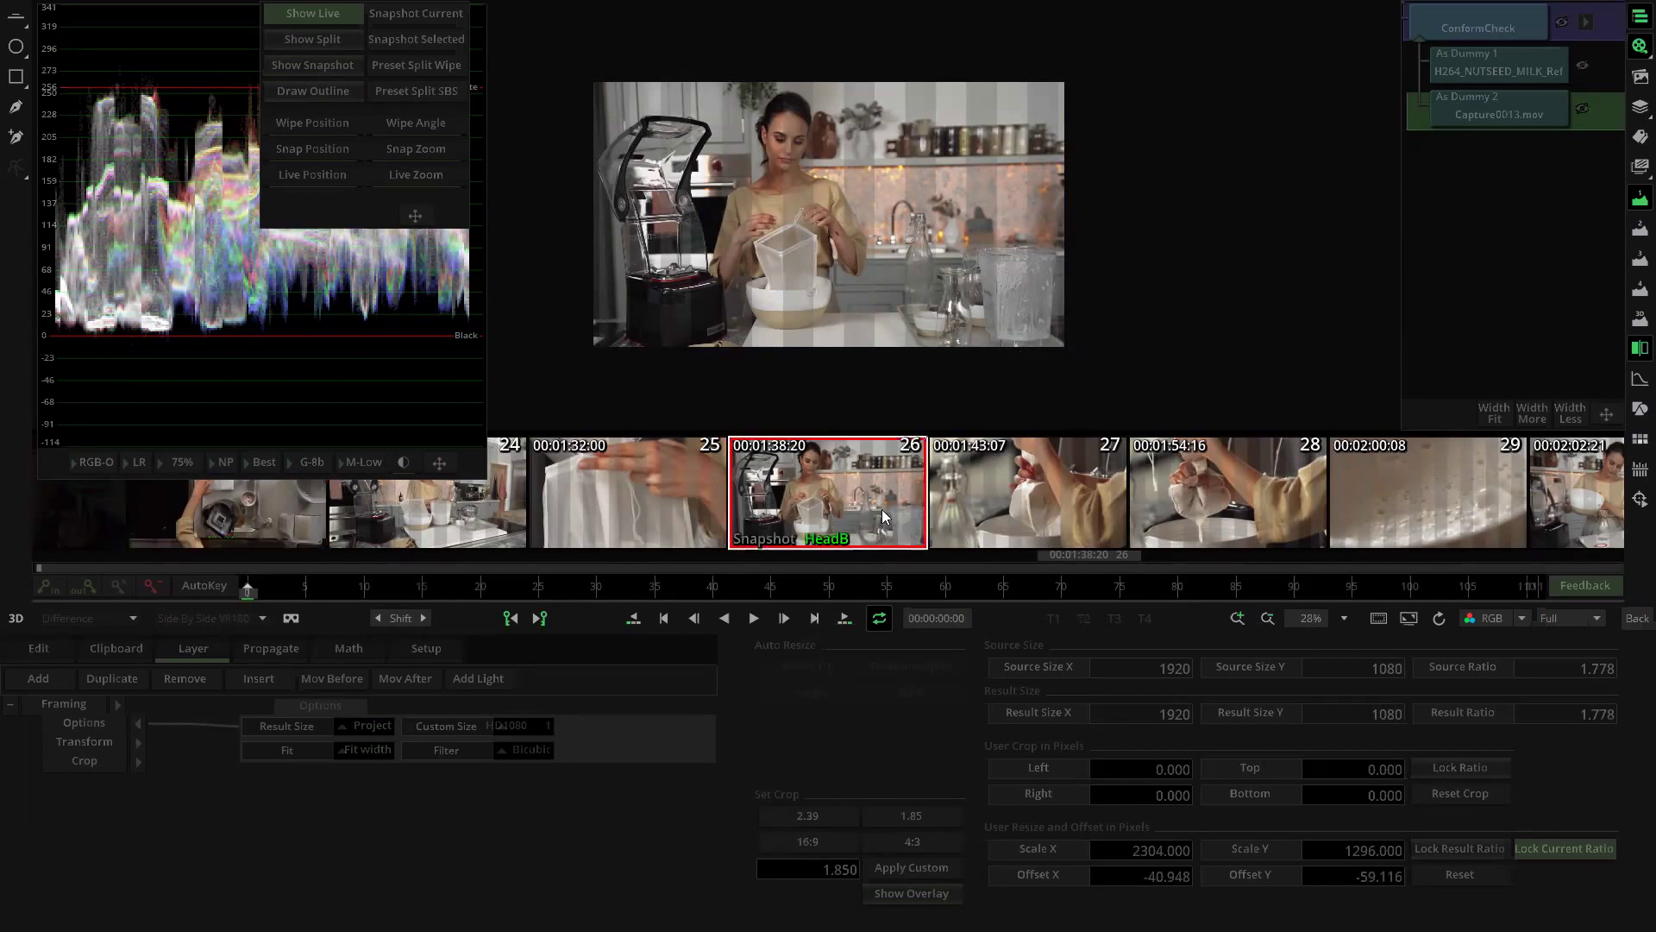
Step: Scrub through shot 27 and play it from its first frame to compare its timewarp with the reference
key(Page_Down)
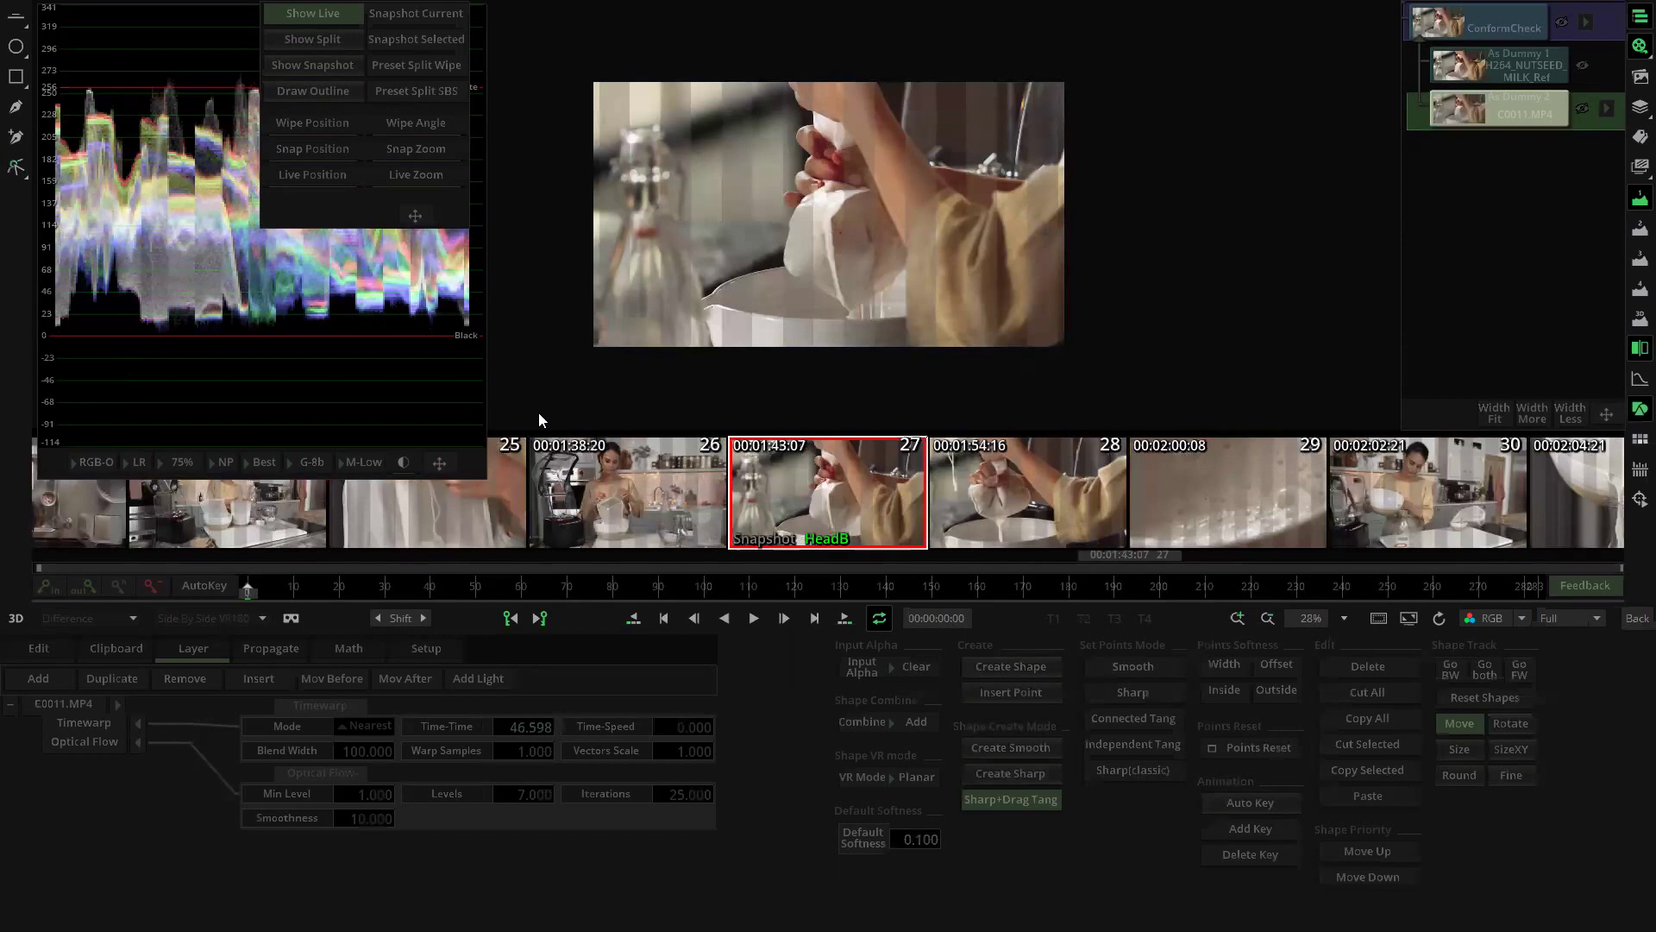
mouse_move(386, 592)
mouse_down()
mouse_move(644, 576)
mouse_move(1595, 636)
mouse_move(367, 559)
mouse_move(223, 559)
mouse_move(133, 587)
mouse_move(751, 595)
mouse_move(844, 622)
mouse_move(1577, 651)
mouse_move(1410, 619)
mouse_move(774, 583)
mouse_move(233, 623)
mouse_move(398, 600)
mouse_up()
drag(645, 590, 835, 600)
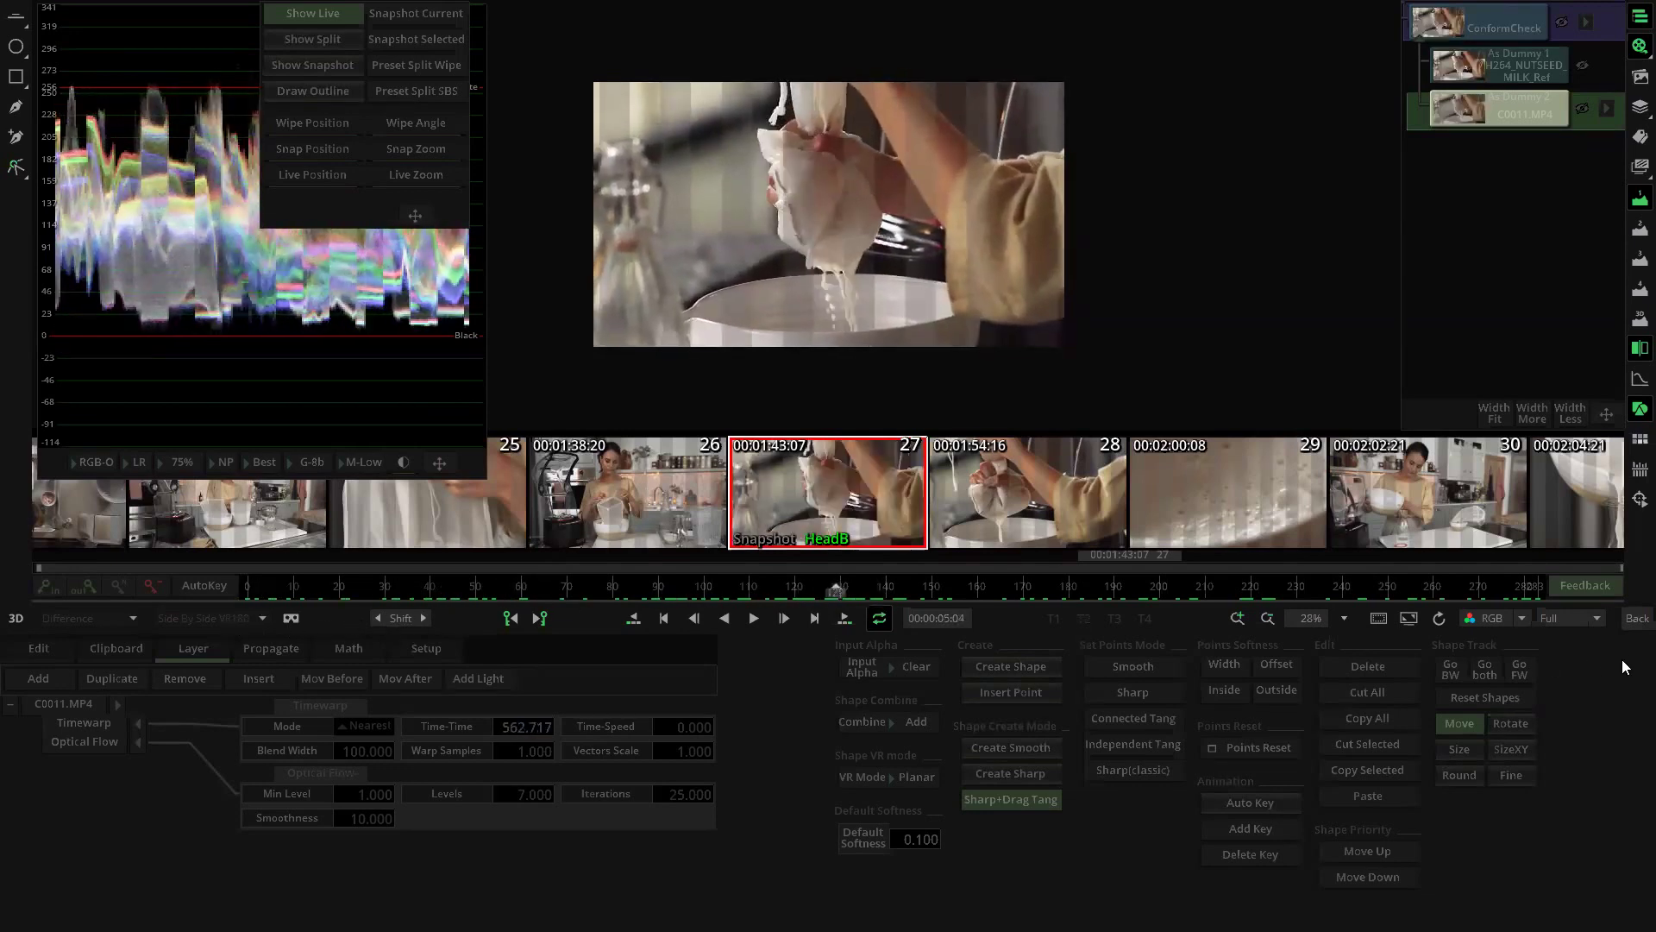
drag(252, 587, 224, 589)
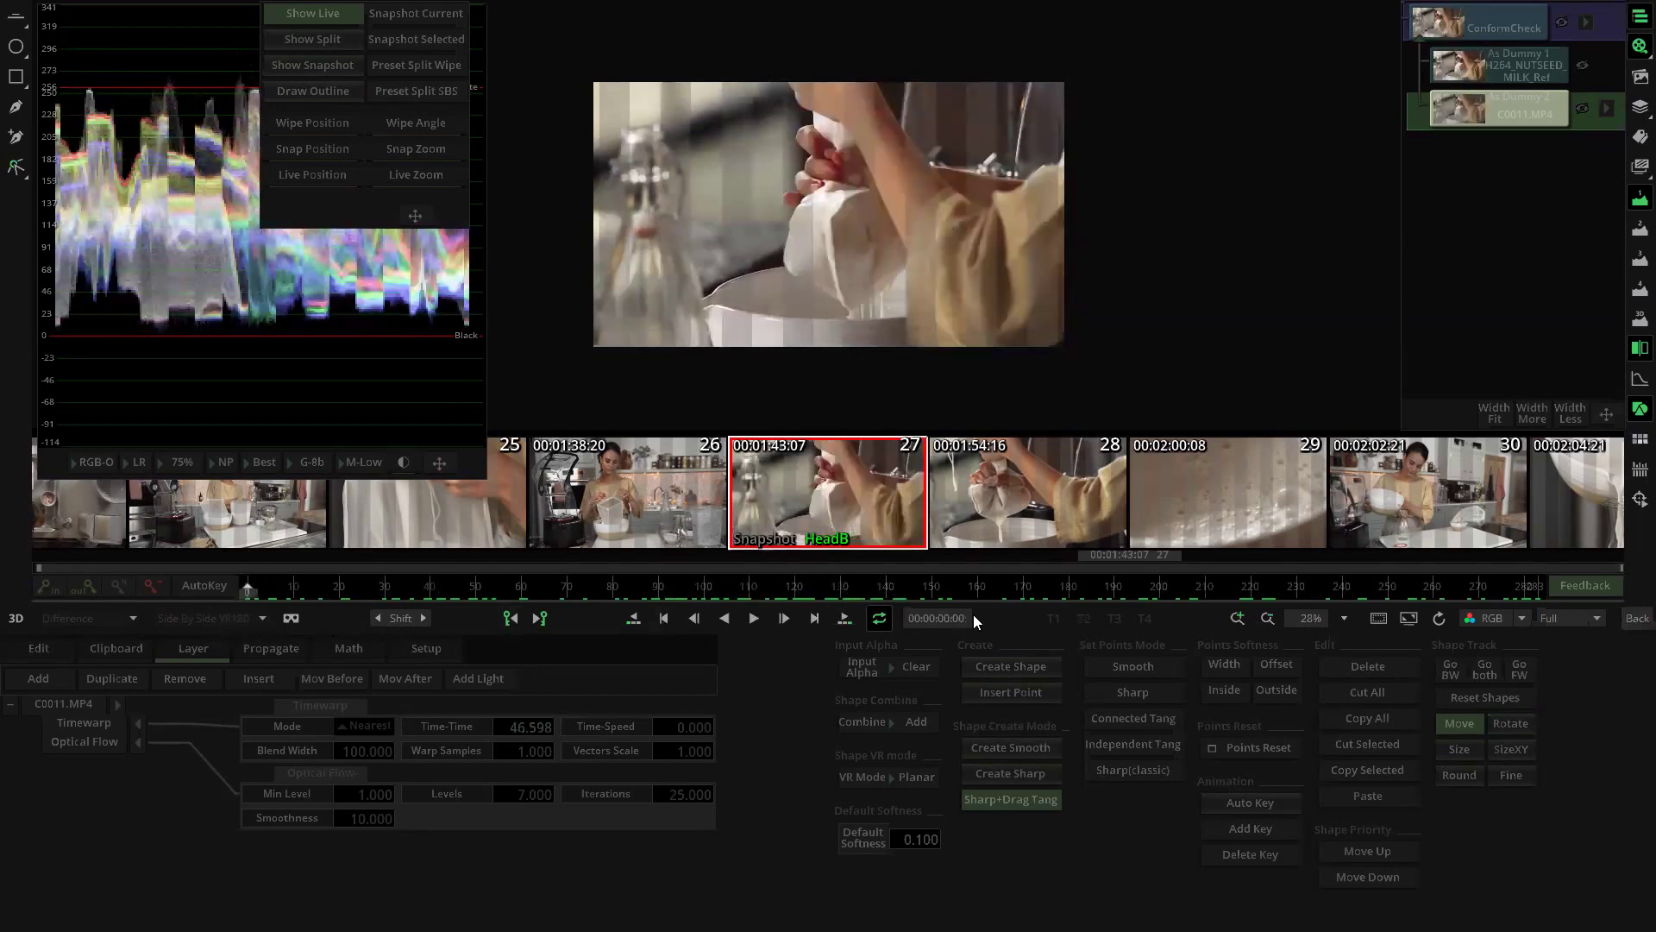
click(754, 618)
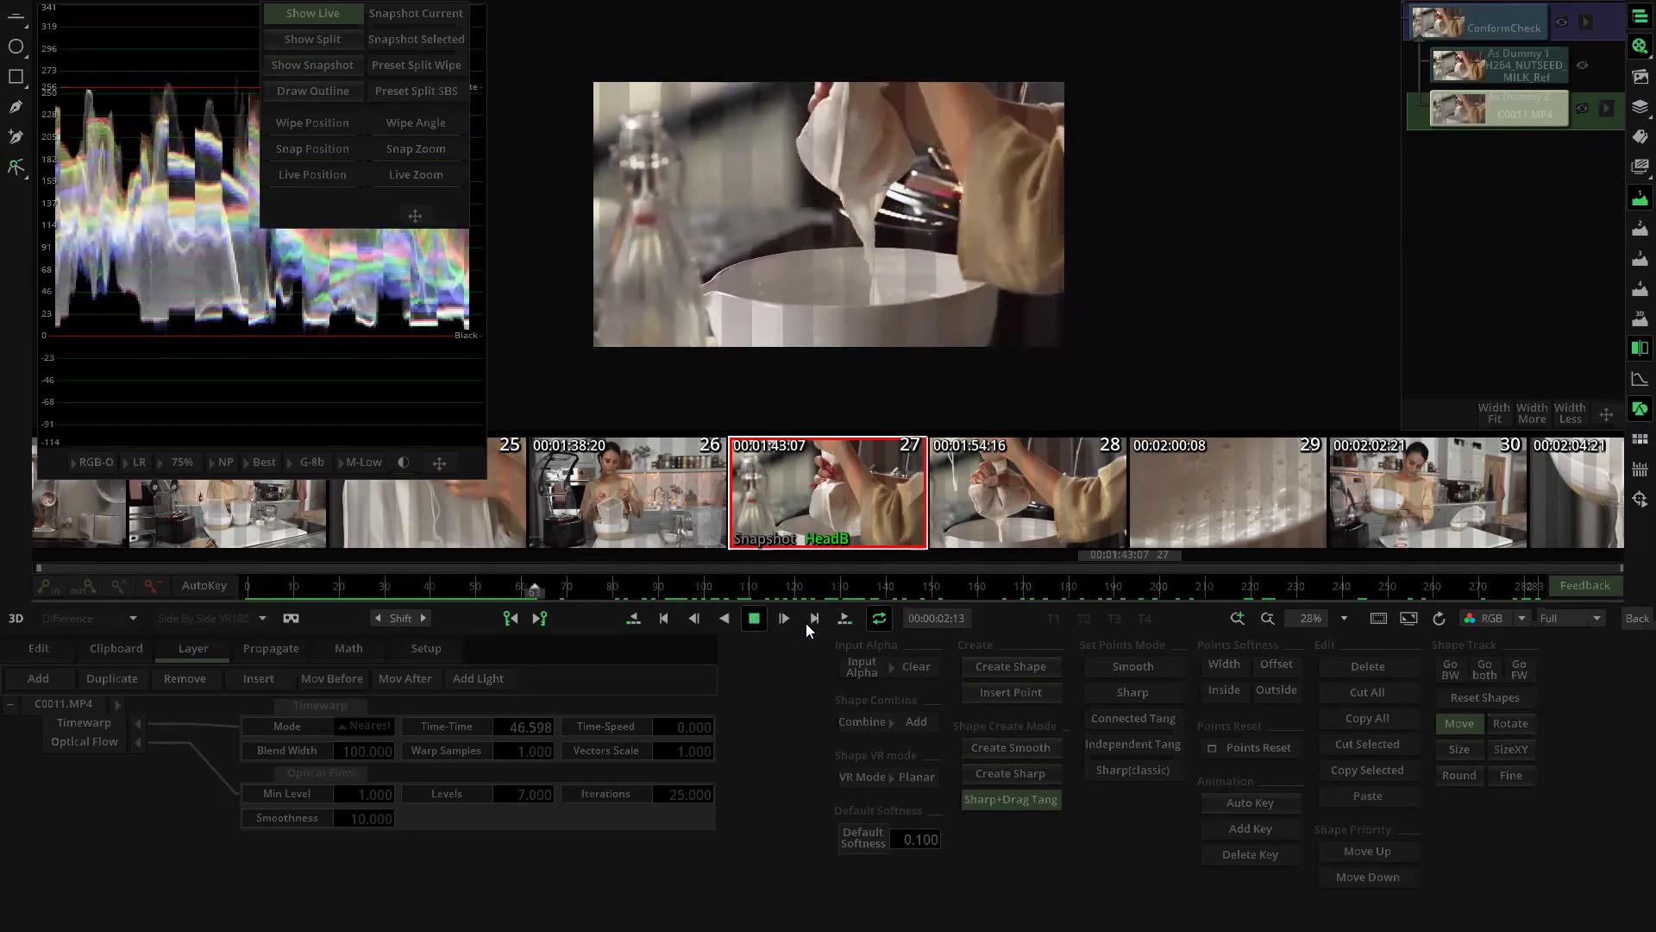
click(754, 618)
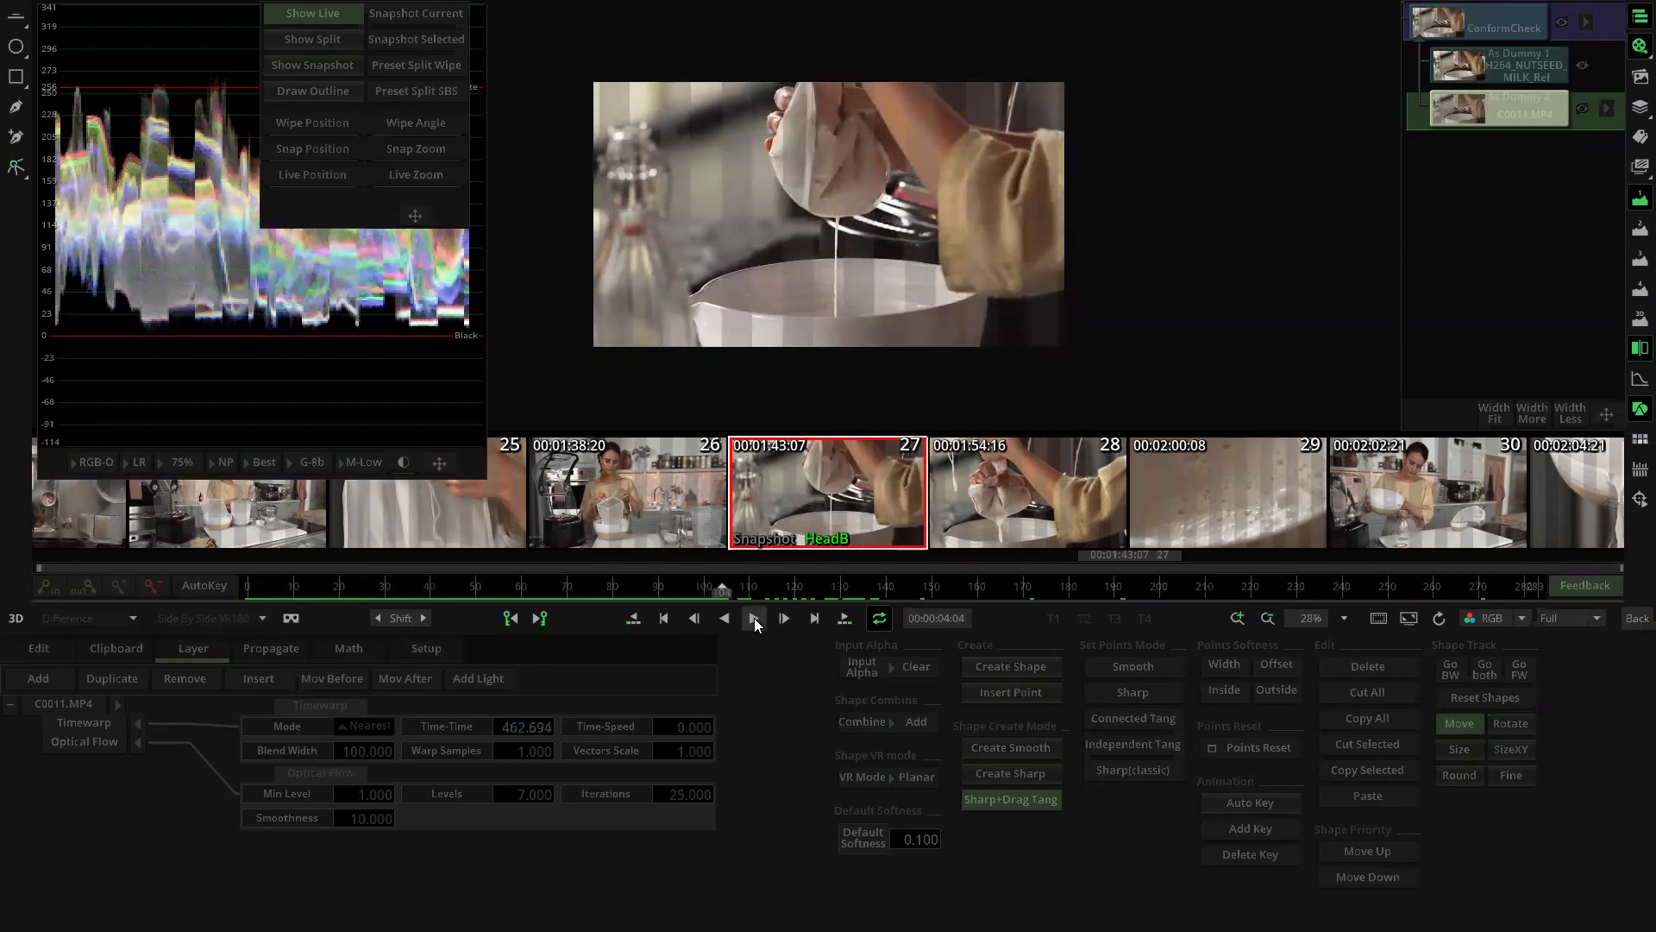
Step: Return to the timeline and reopen the ConformCheck effect at 00:01:47:11 in the effects editor
click(1630, 619)
scroll(992, 324, down, 1)
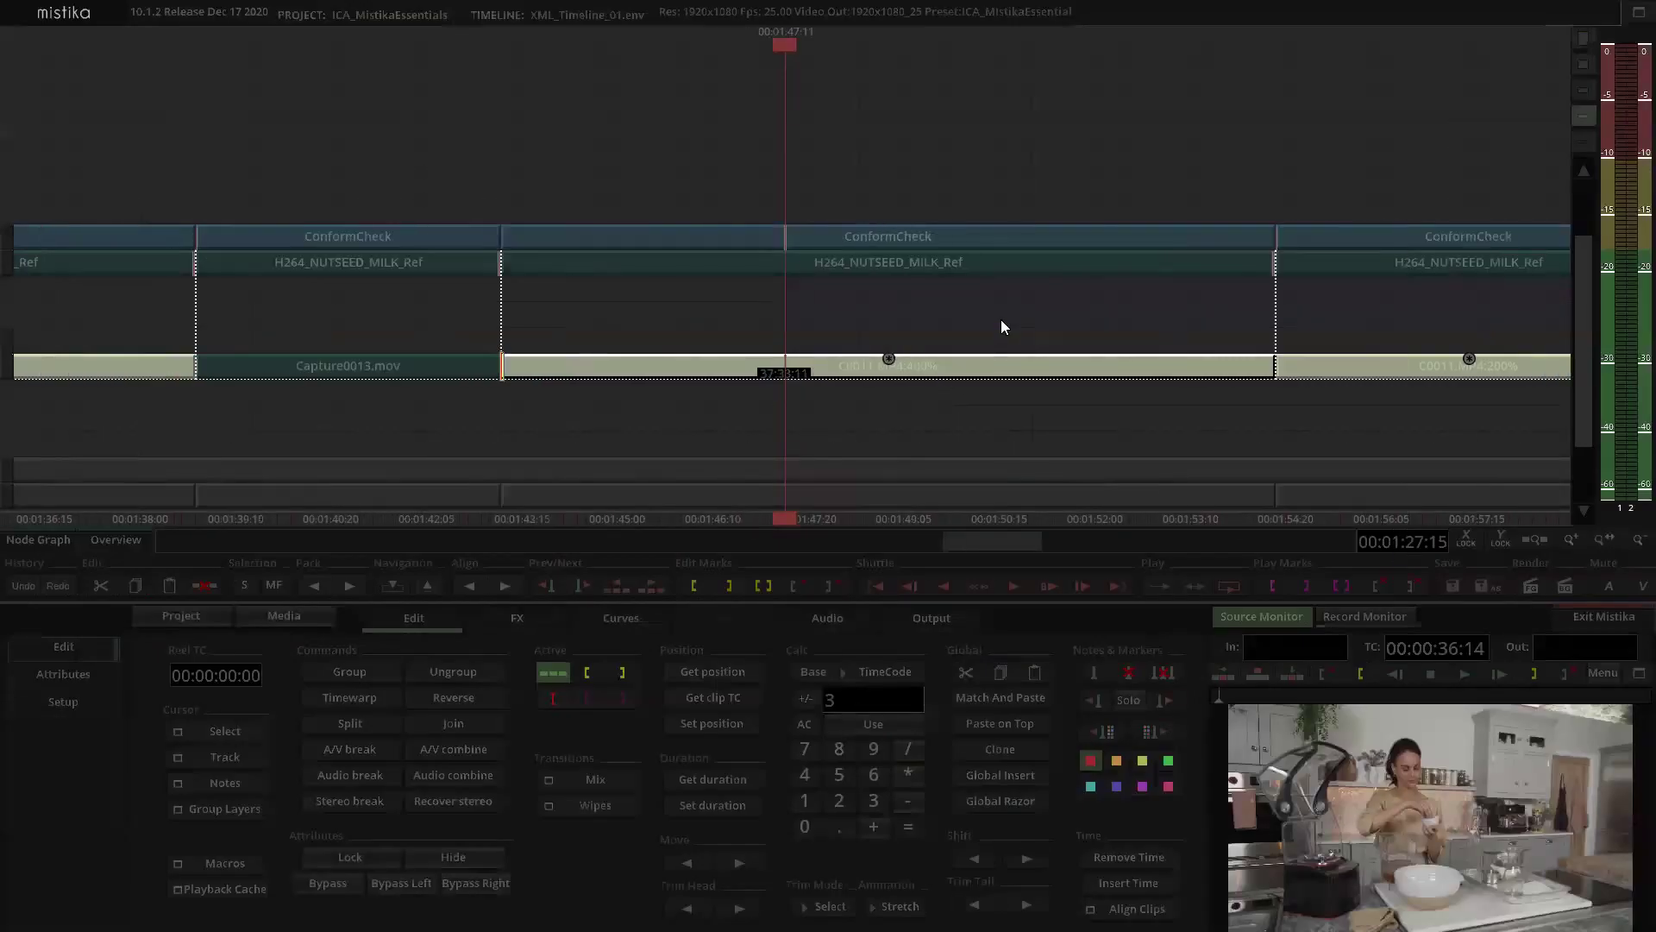
double_click(906, 233)
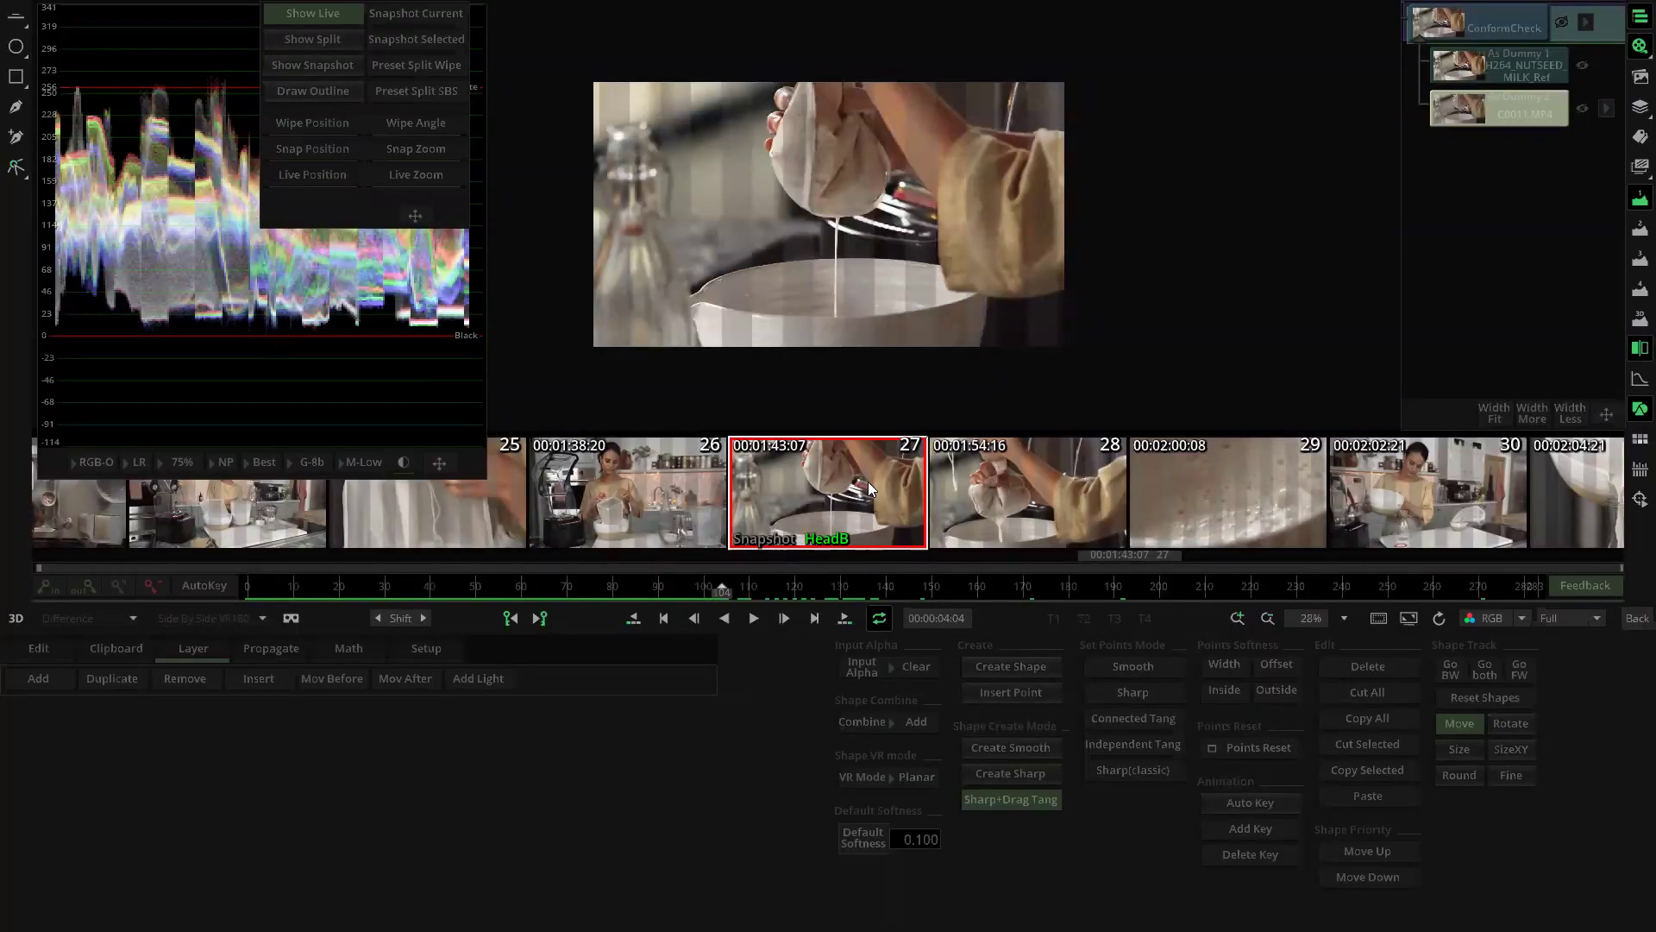
Step: Play through shot 28 and step to a later frame of shot 29 to compare both with the reference
key(Page_Down)
key(space)
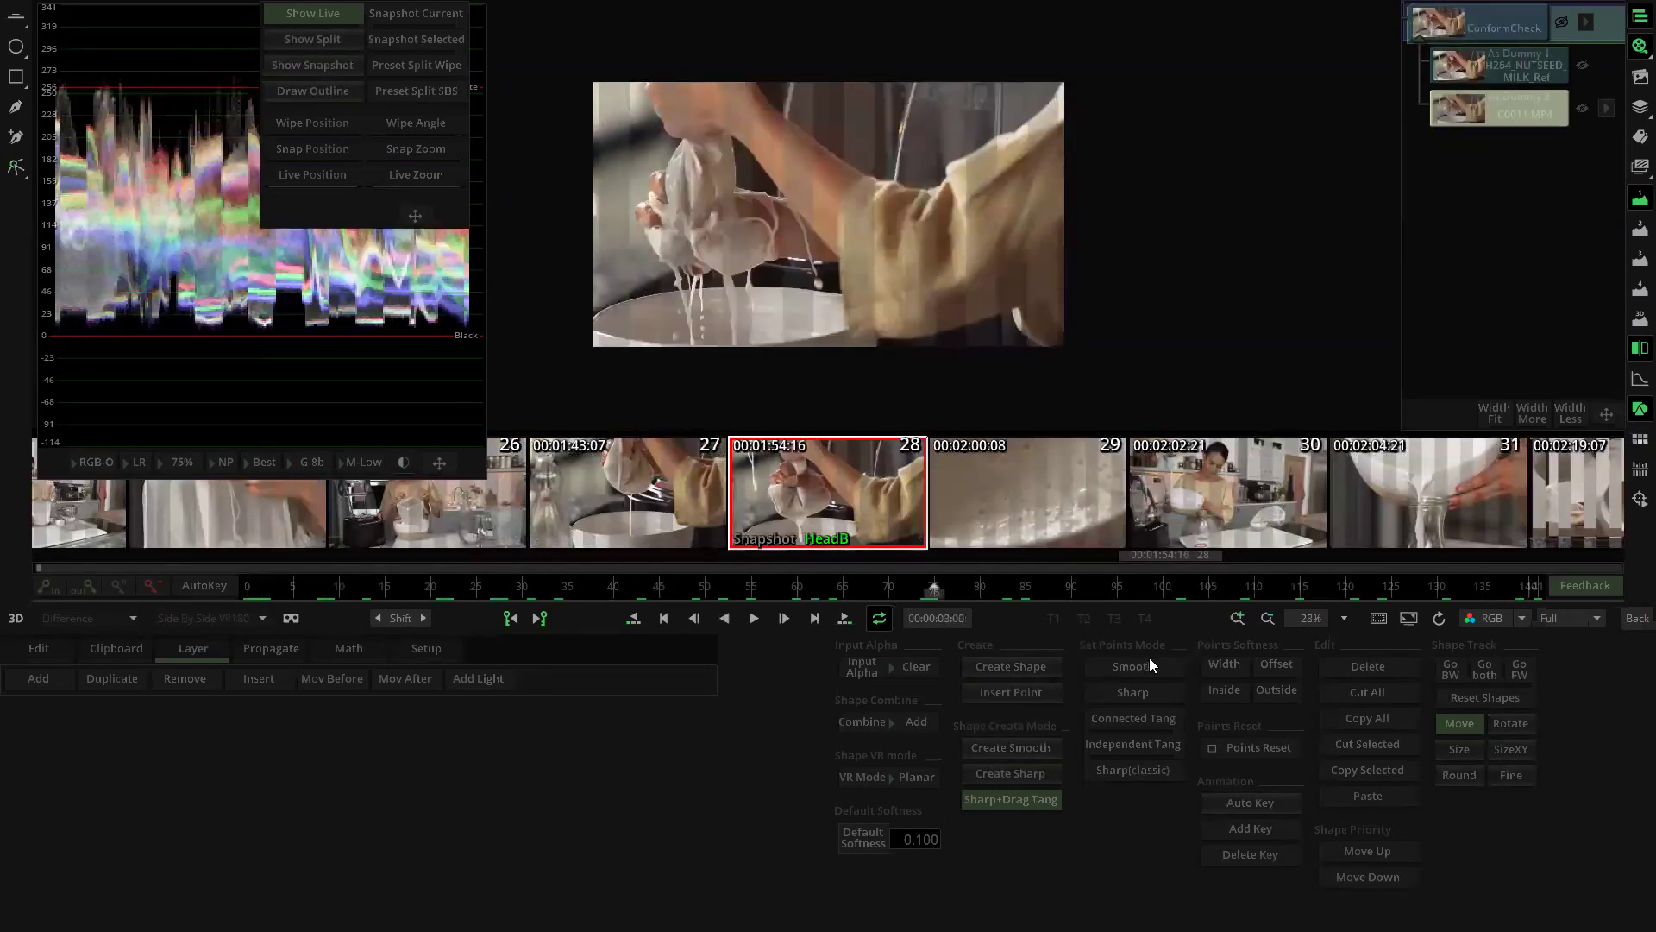
click(947, 452)
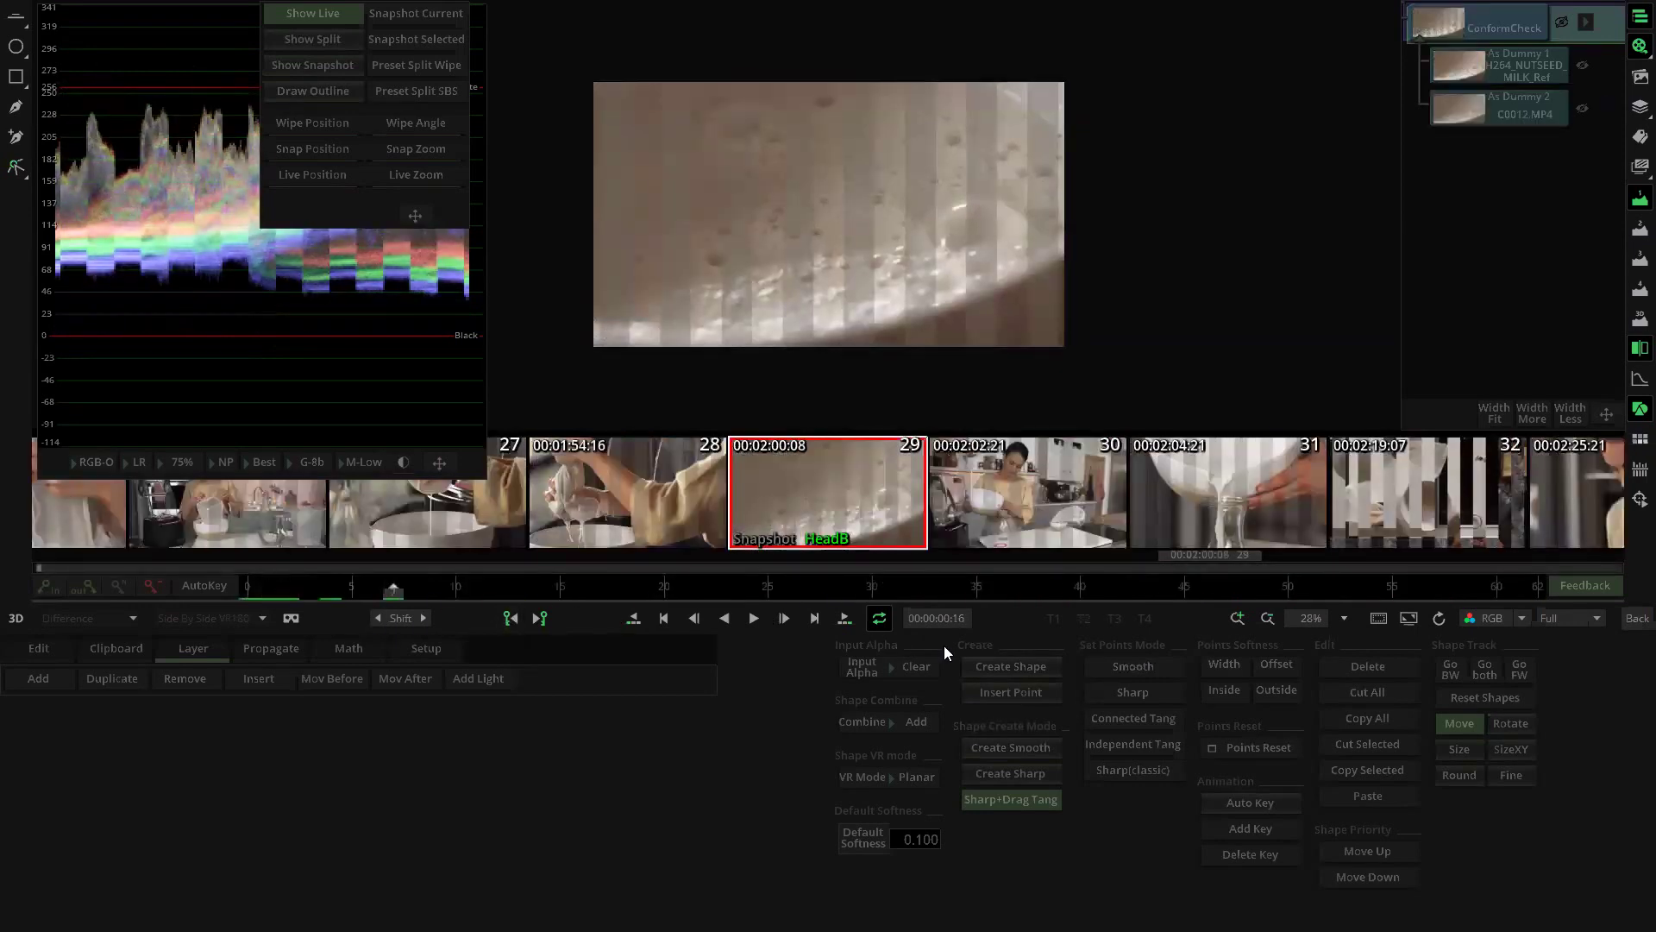
click(872, 591)
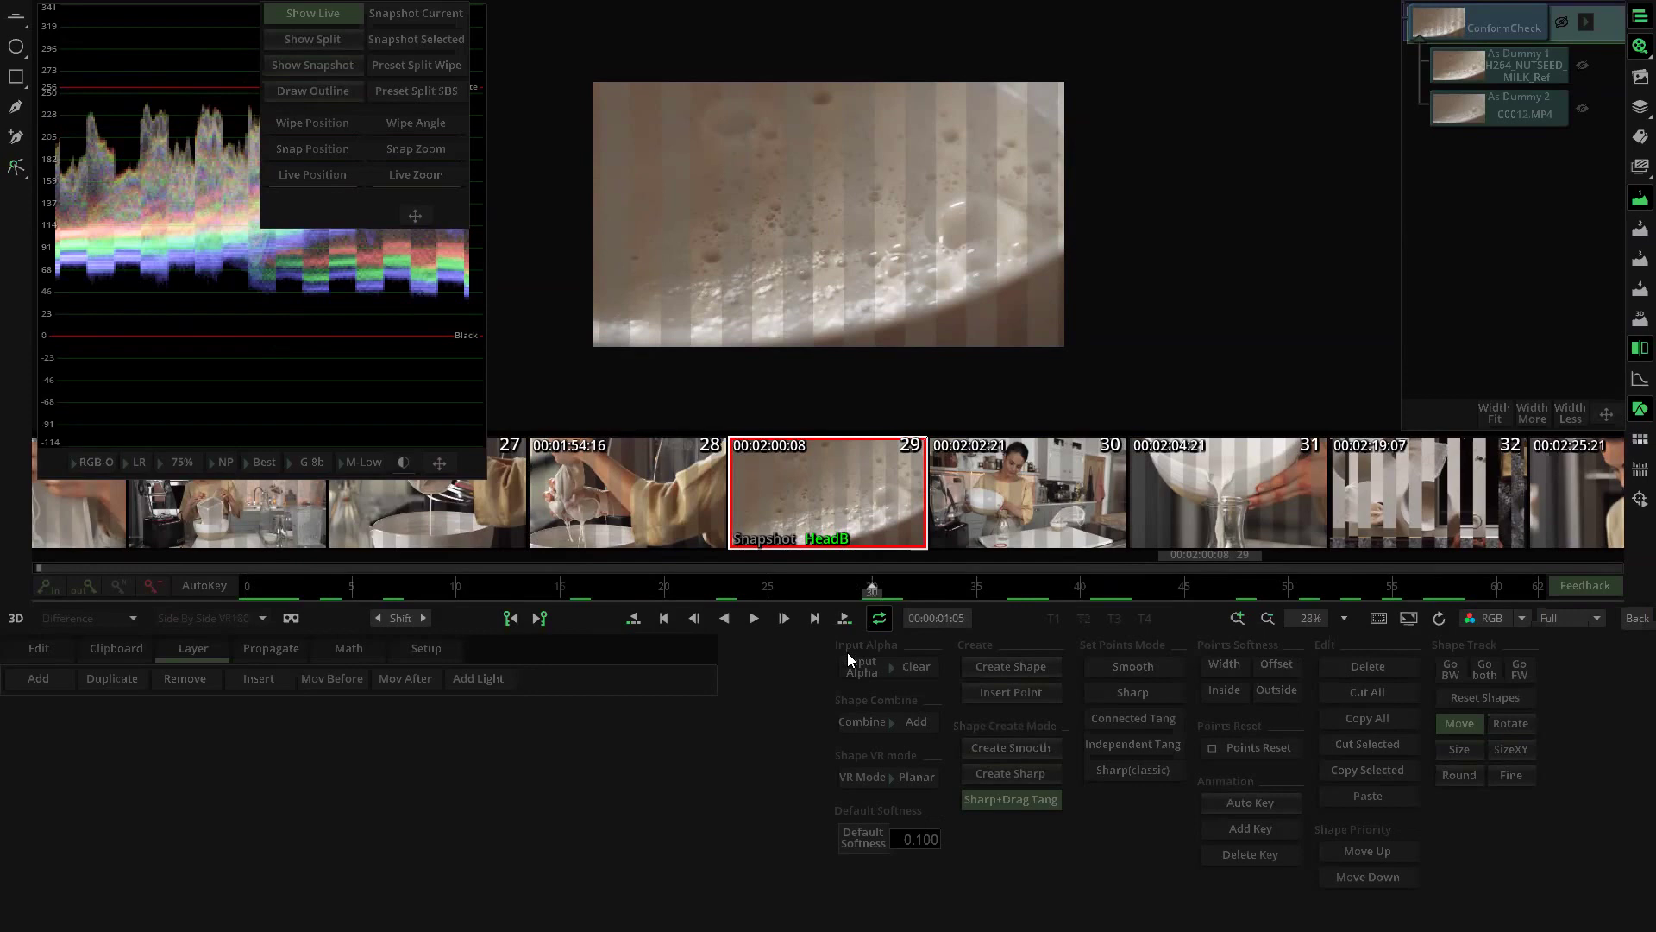
Step: Play shot 30 against the reference, and move on past shot 31 to shot 32 at 00:02:19:07
key(Down)
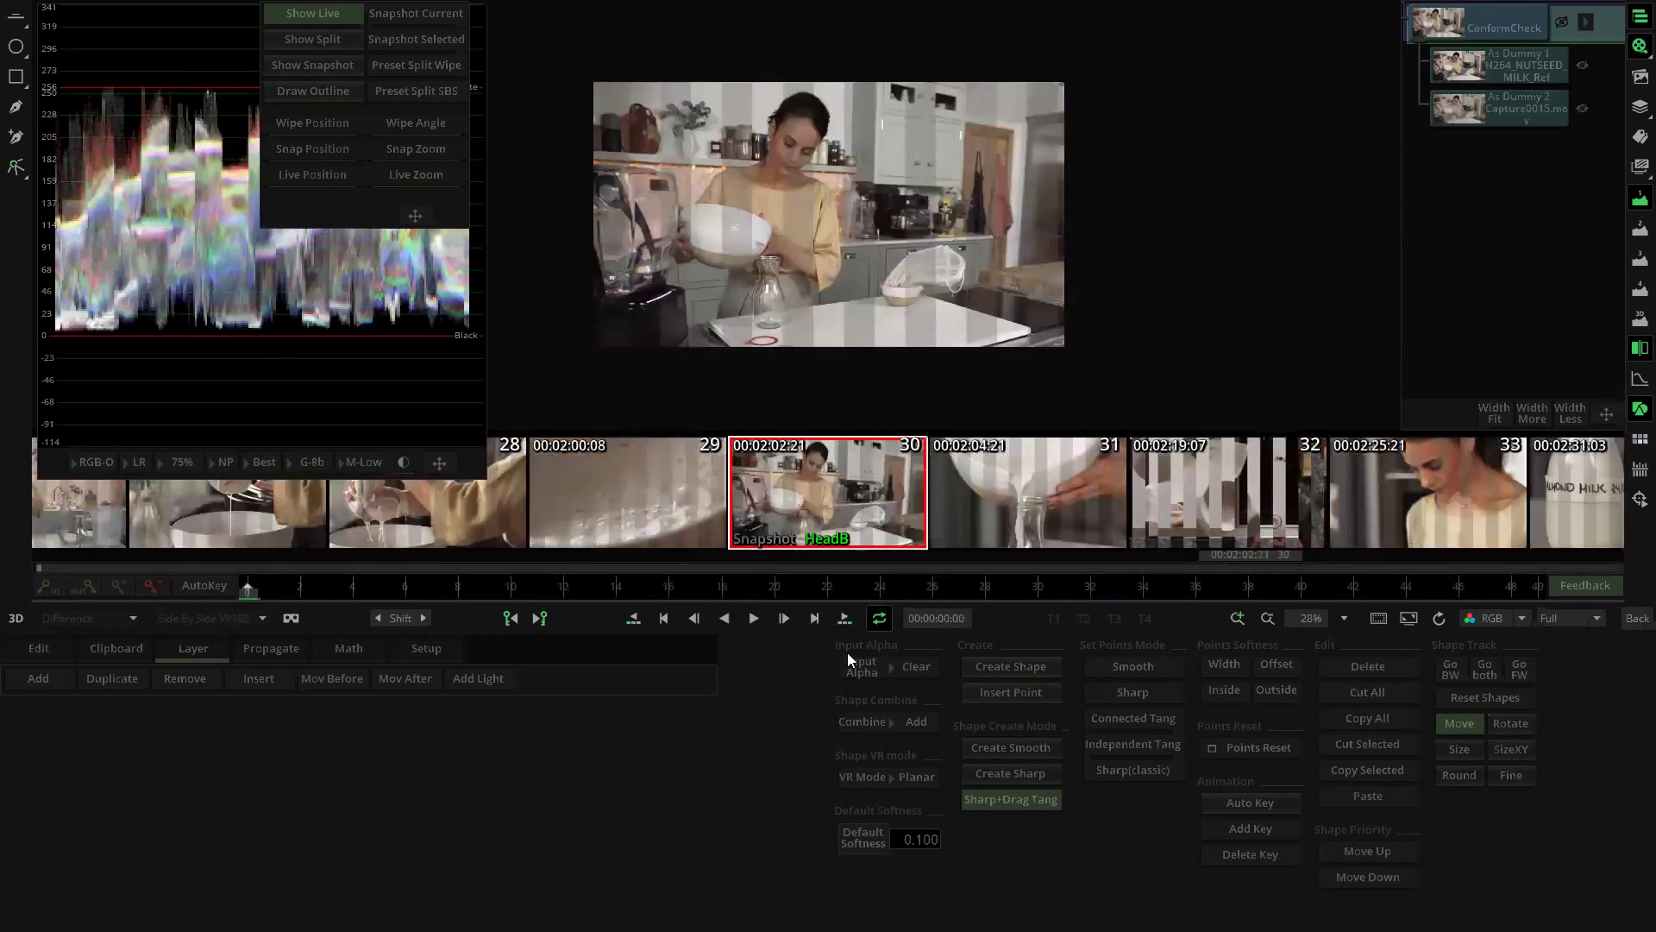
key(space)
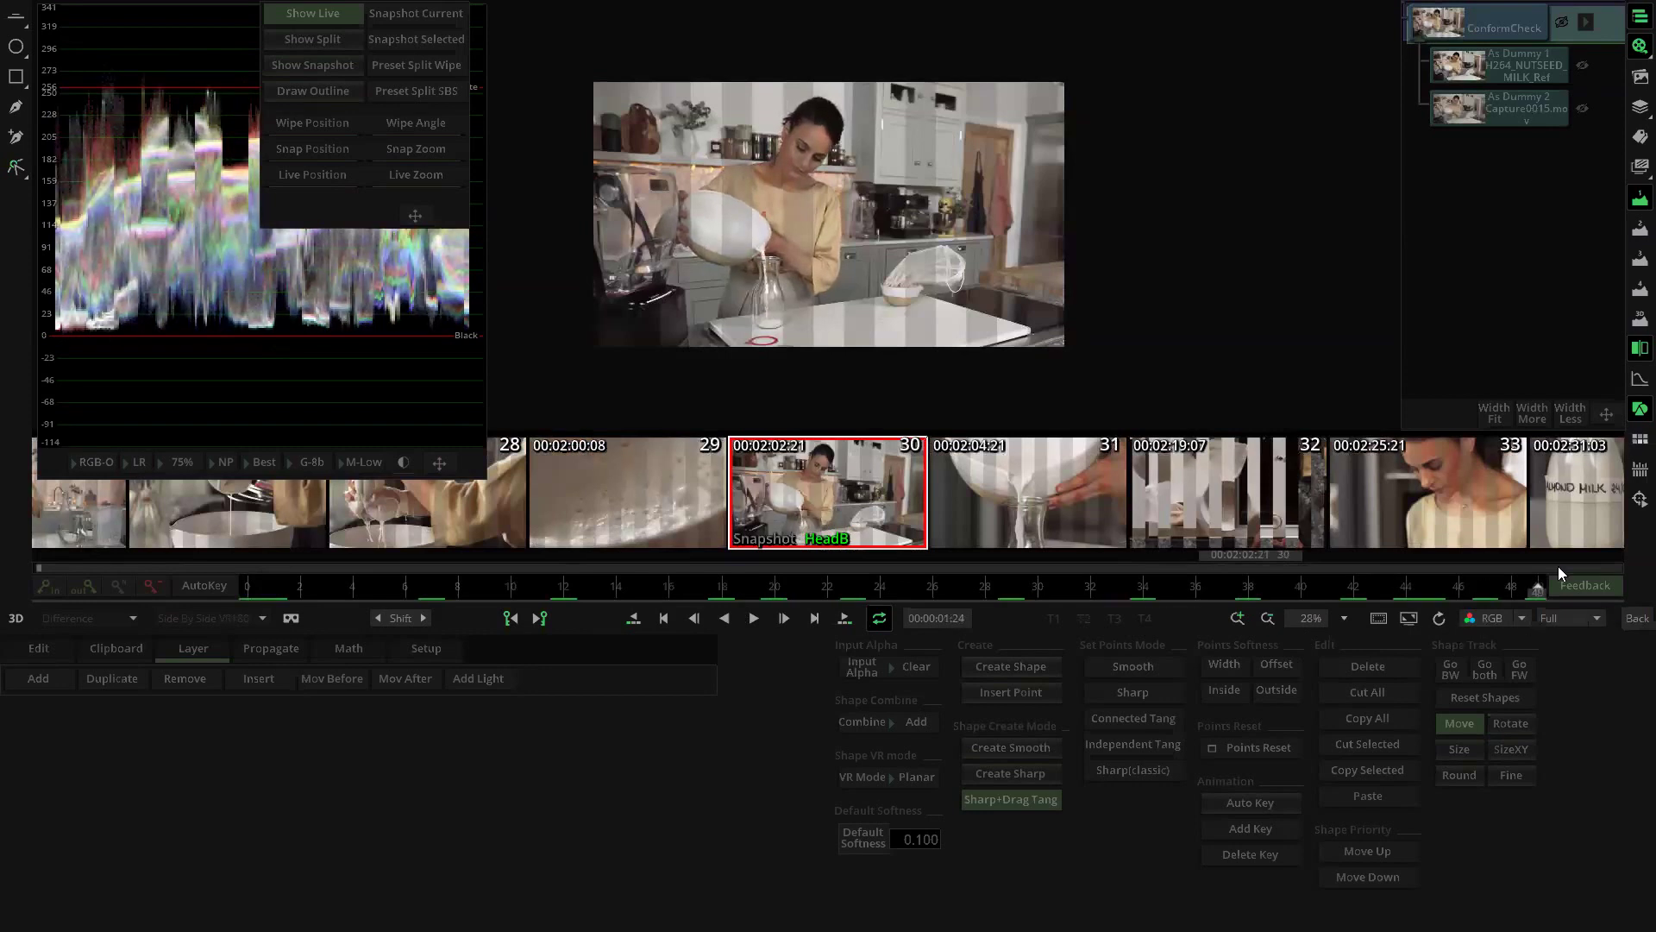
key(Down)
key(Down)
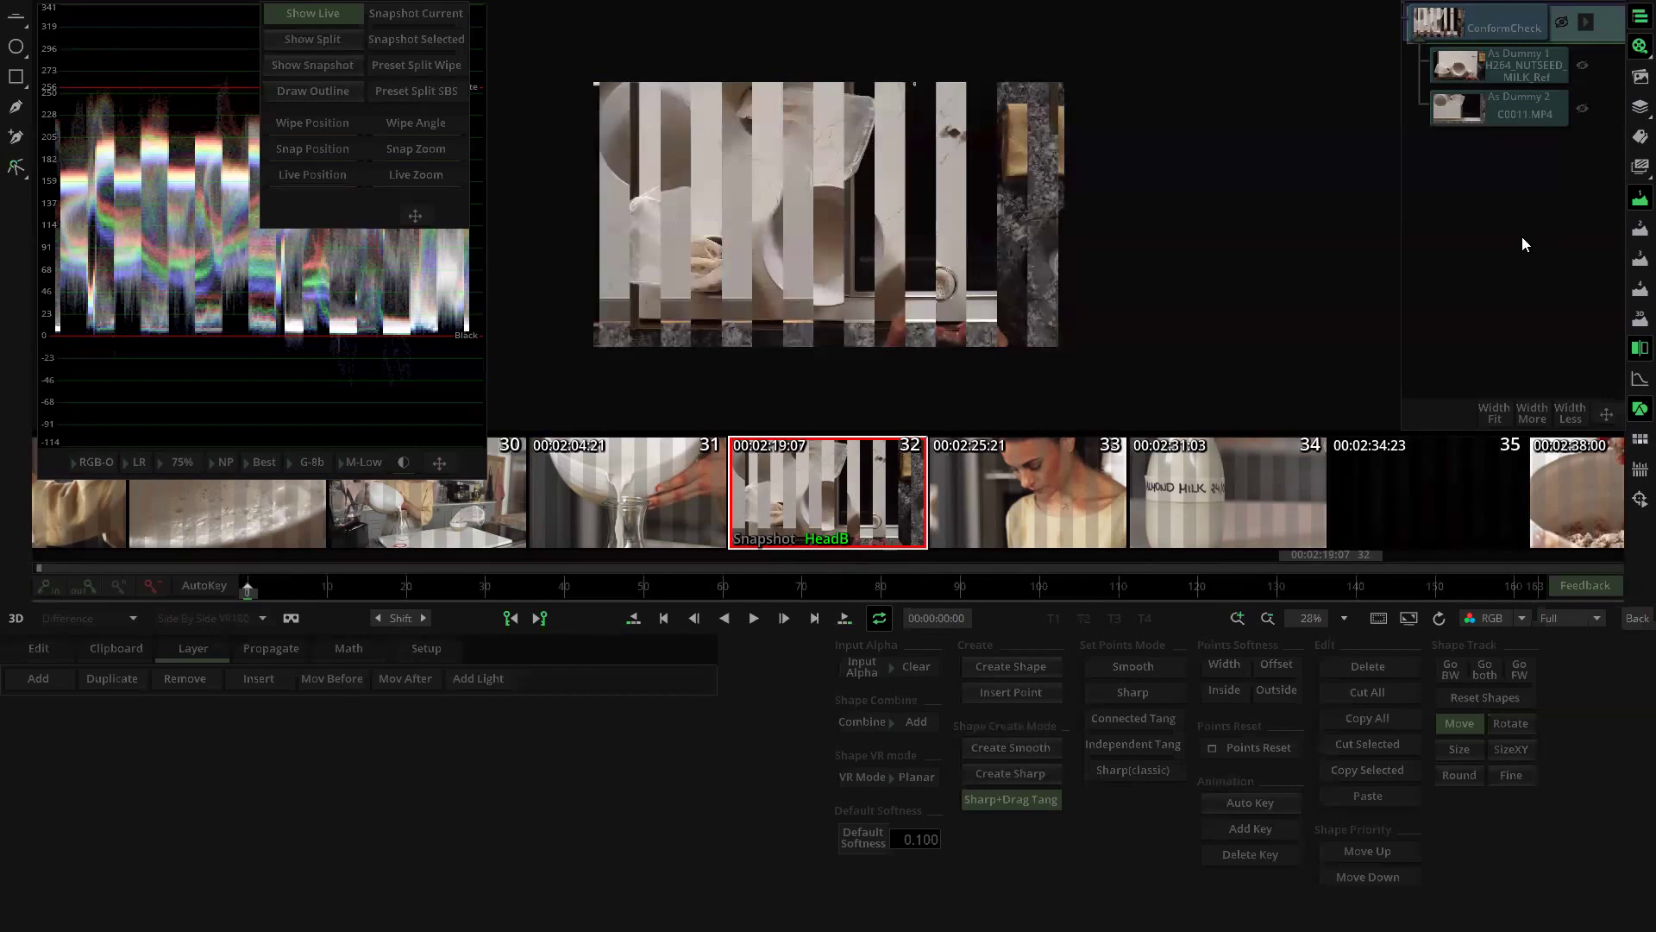
Step: Set the Framing mirror of shot 32's C0011.MP4 clip to Rotate 180 degrees and scrub through the shot to compare it with the reference
click(1515, 105)
click(134, 741)
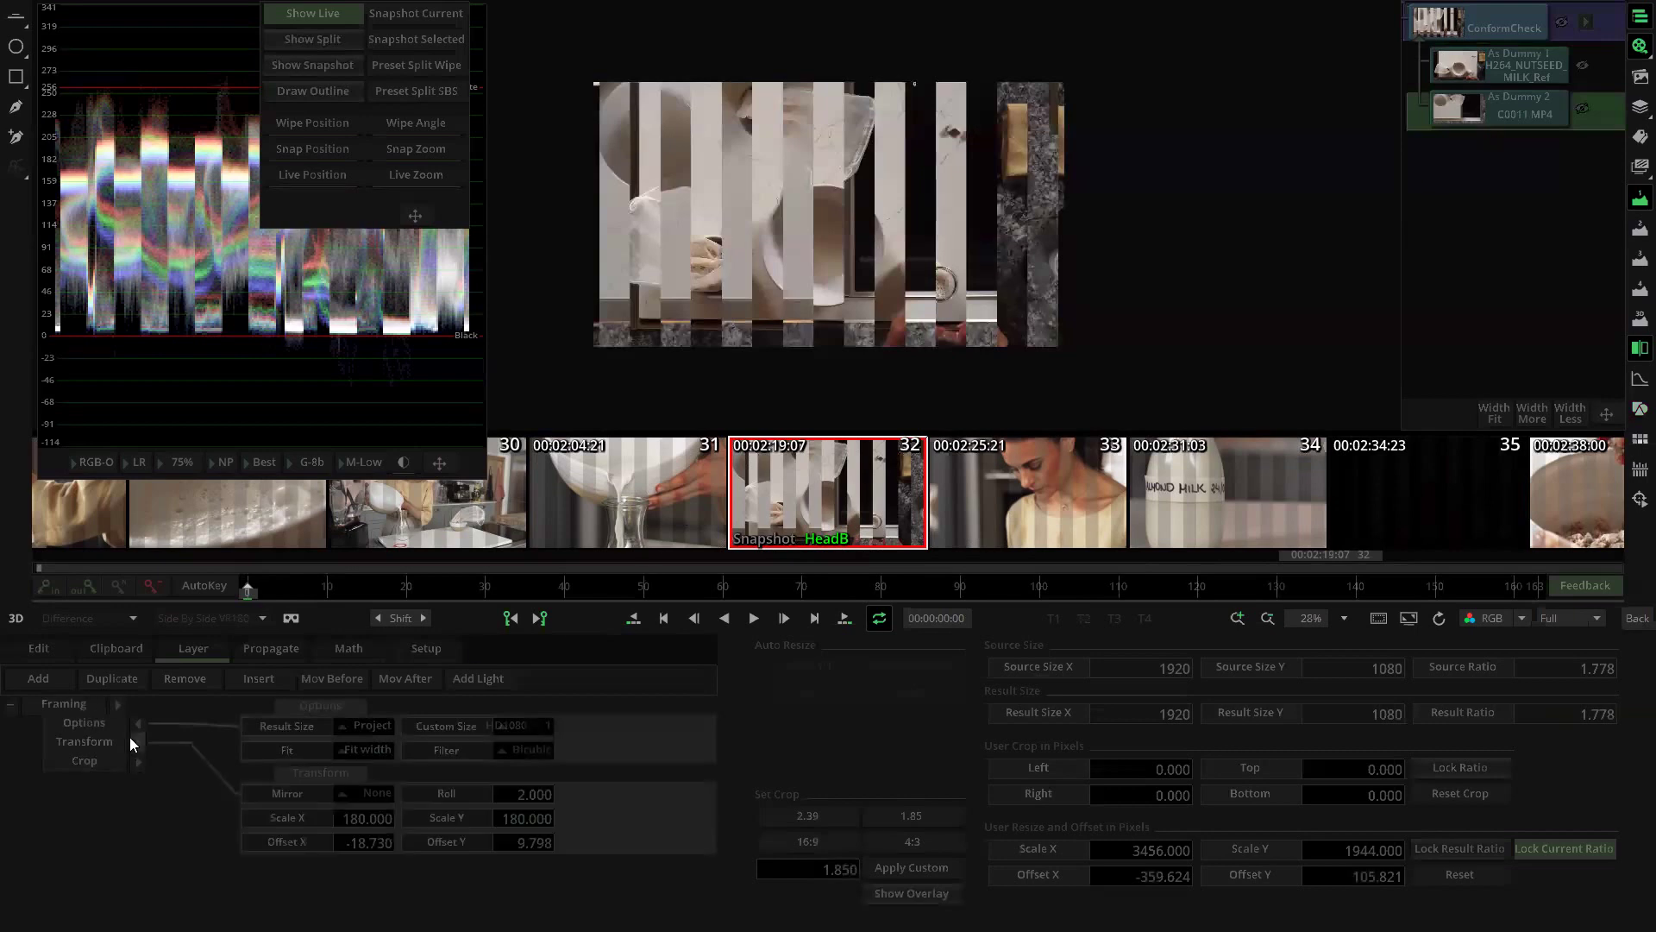
click(384, 790)
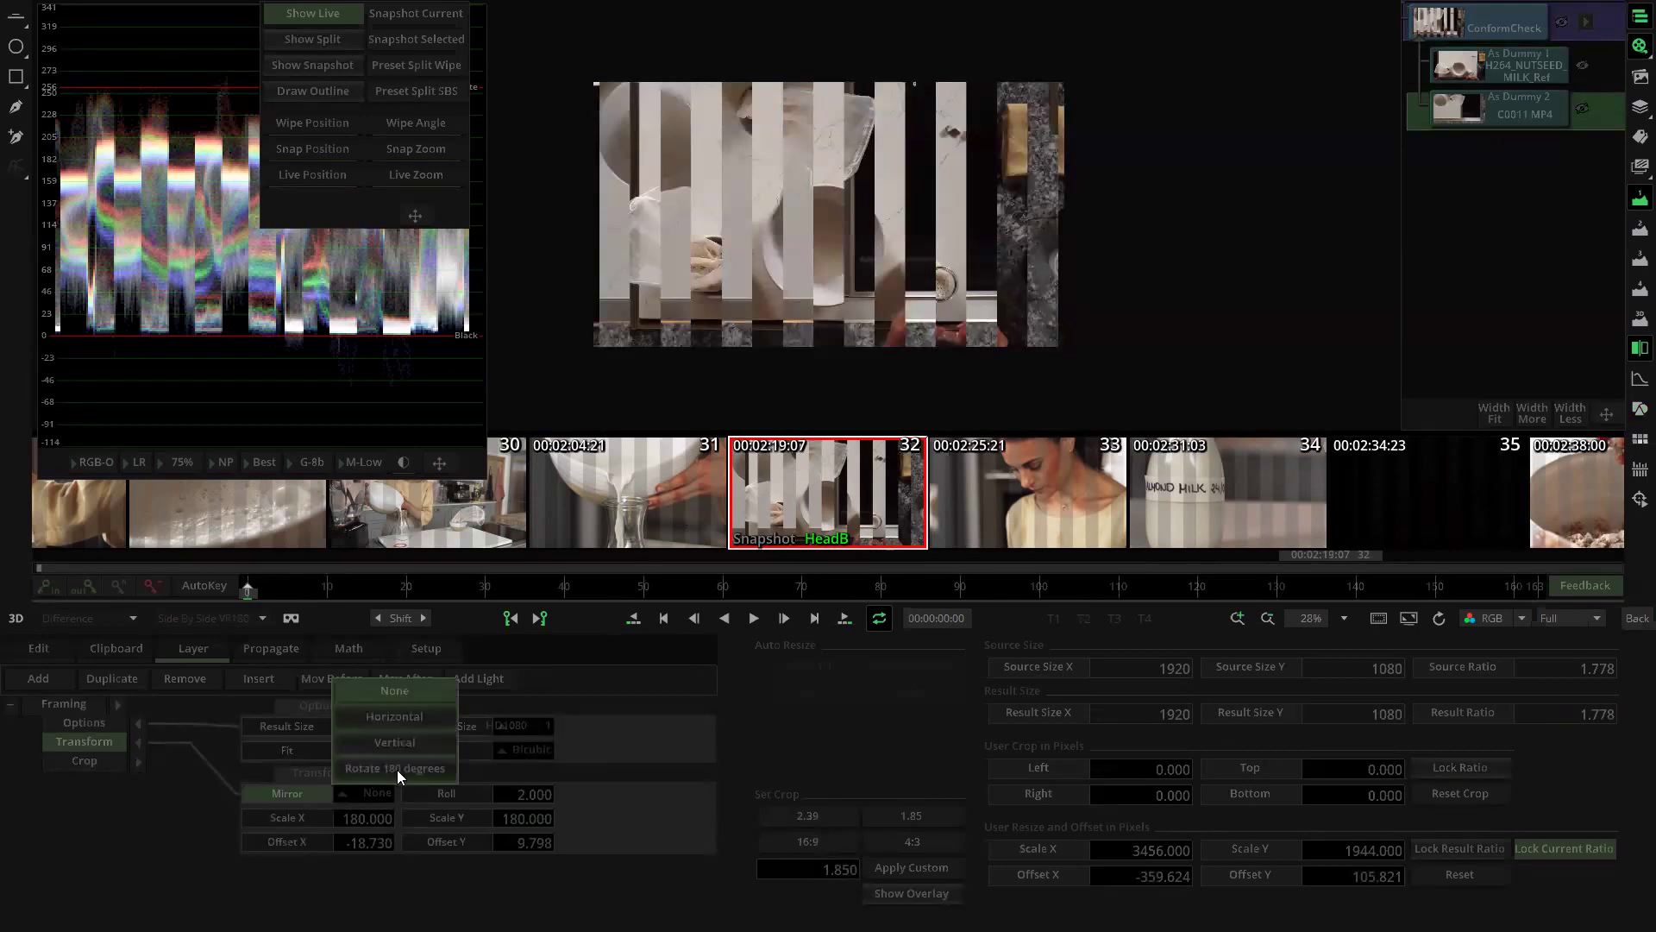
click(396, 770)
drag(251, 590, 1173, 587)
drag(1465, 568, 1289, 593)
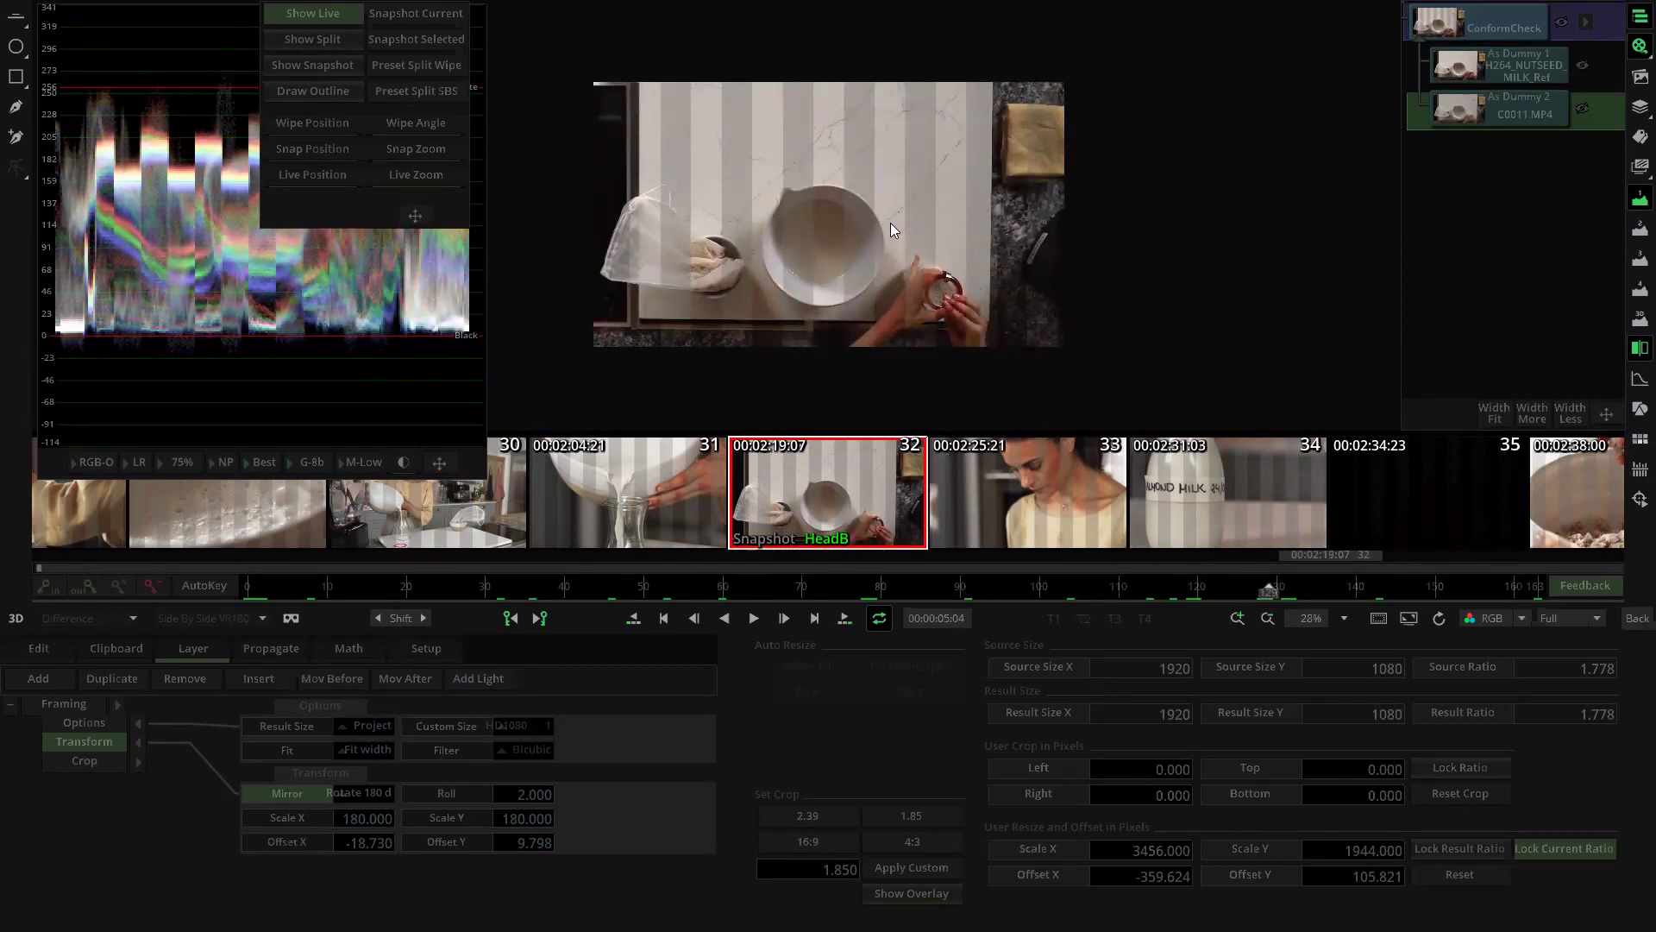
Step: Go to shot 33, scrub and play it to its end, and bring up C0076.MP4's Time-Time curve to check the timewarp
key(Down)
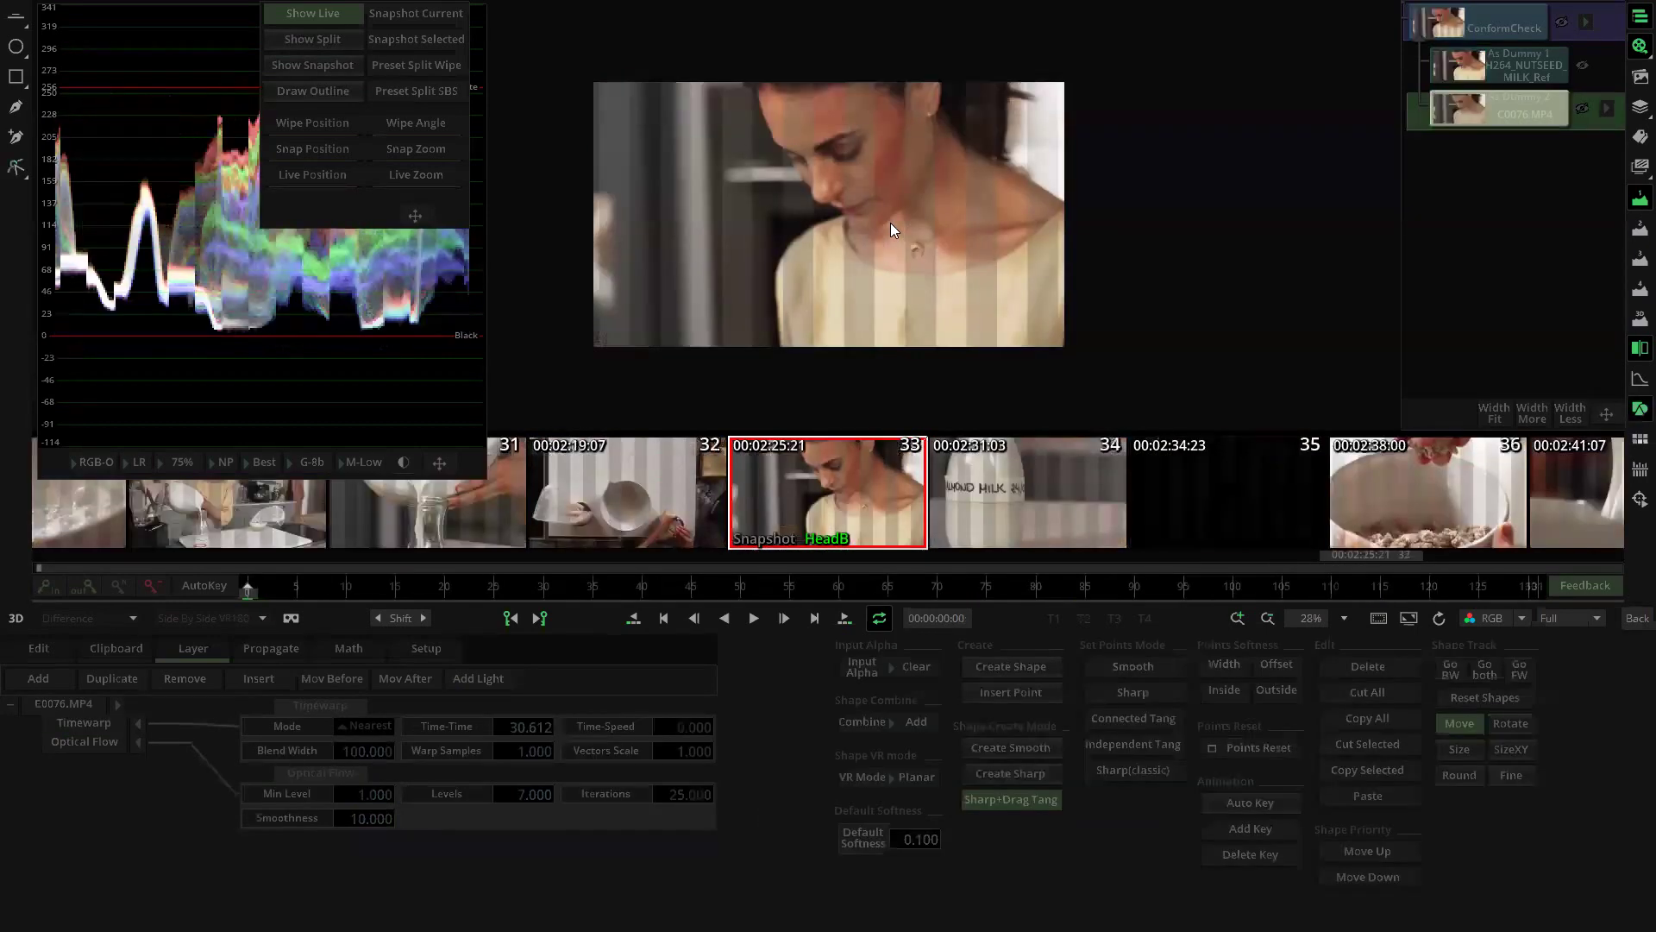
mouse_move(248, 585)
mouse_down()
mouse_move(258, 608)
mouse_move(776, 638)
mouse_move(896, 676)
mouse_move(1542, 606)
mouse_move(1390, 619)
mouse_move(240, 578)
mouse_up()
click(471, 590)
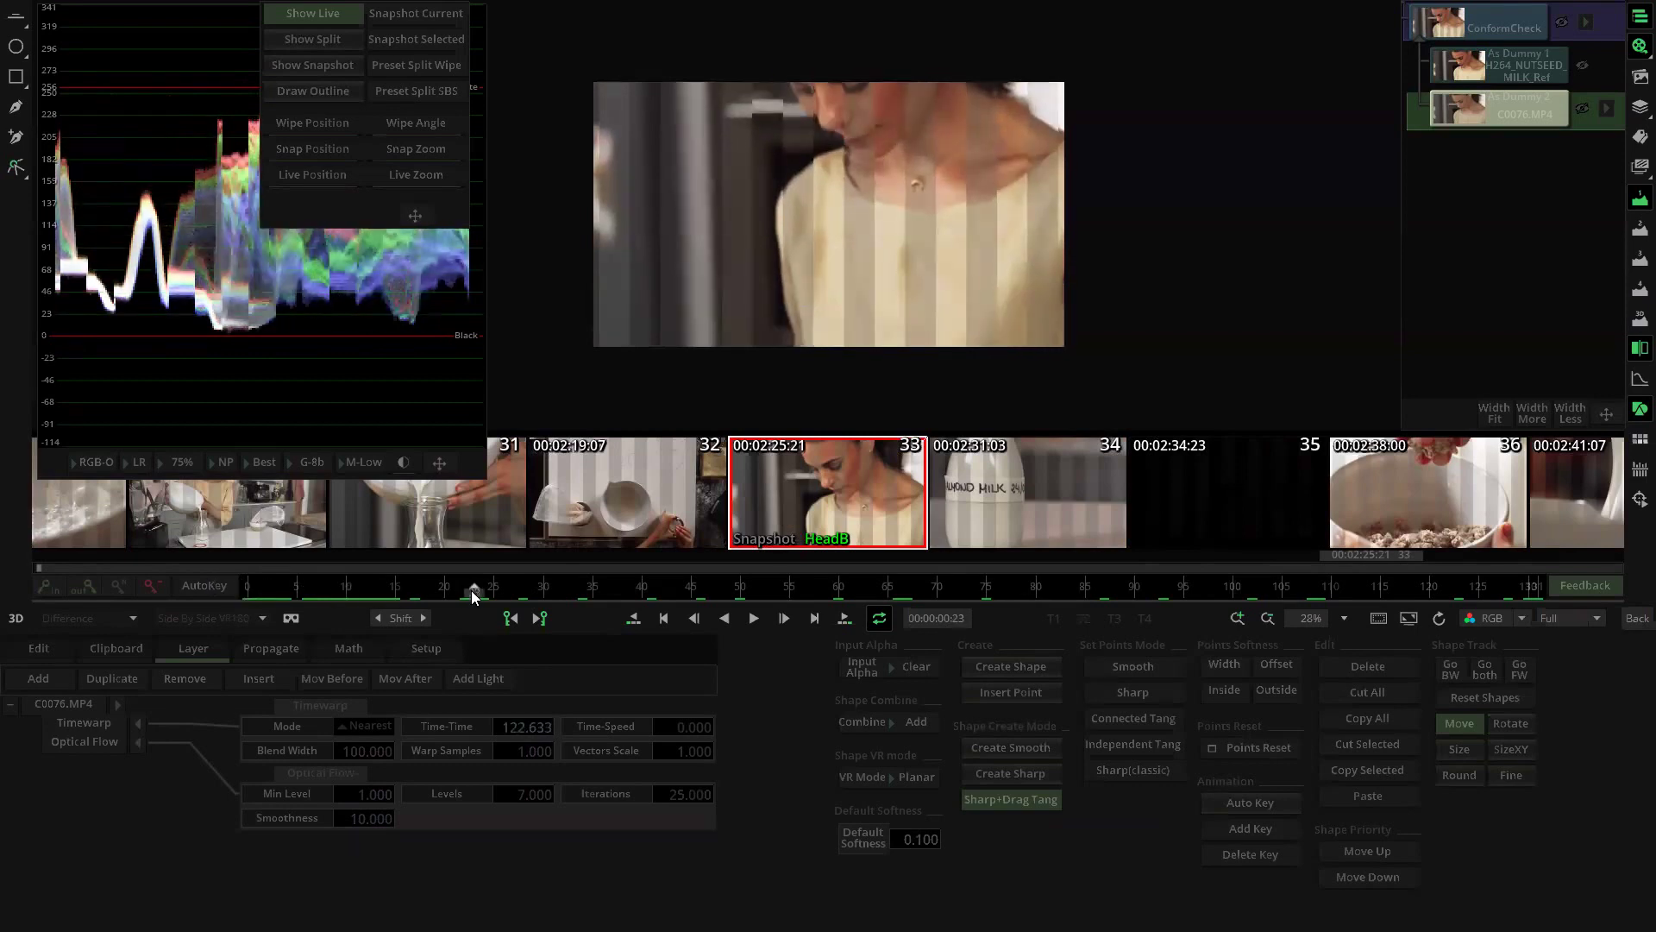
drag(464, 588, 199, 595)
click(459, 726)
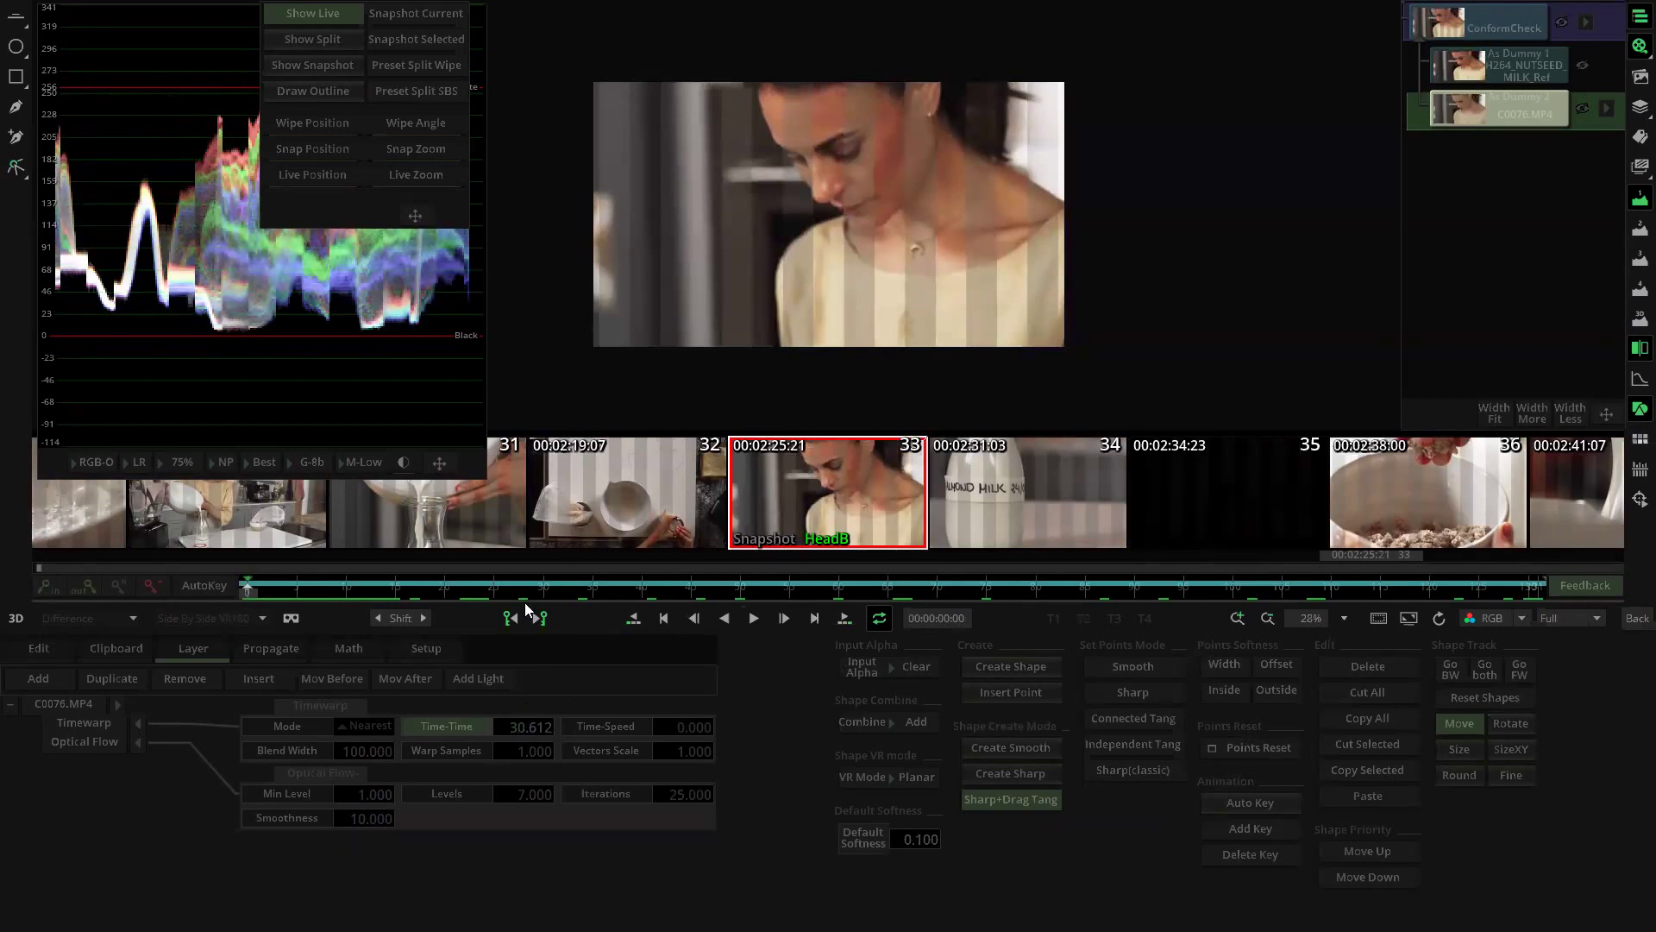
key(space)
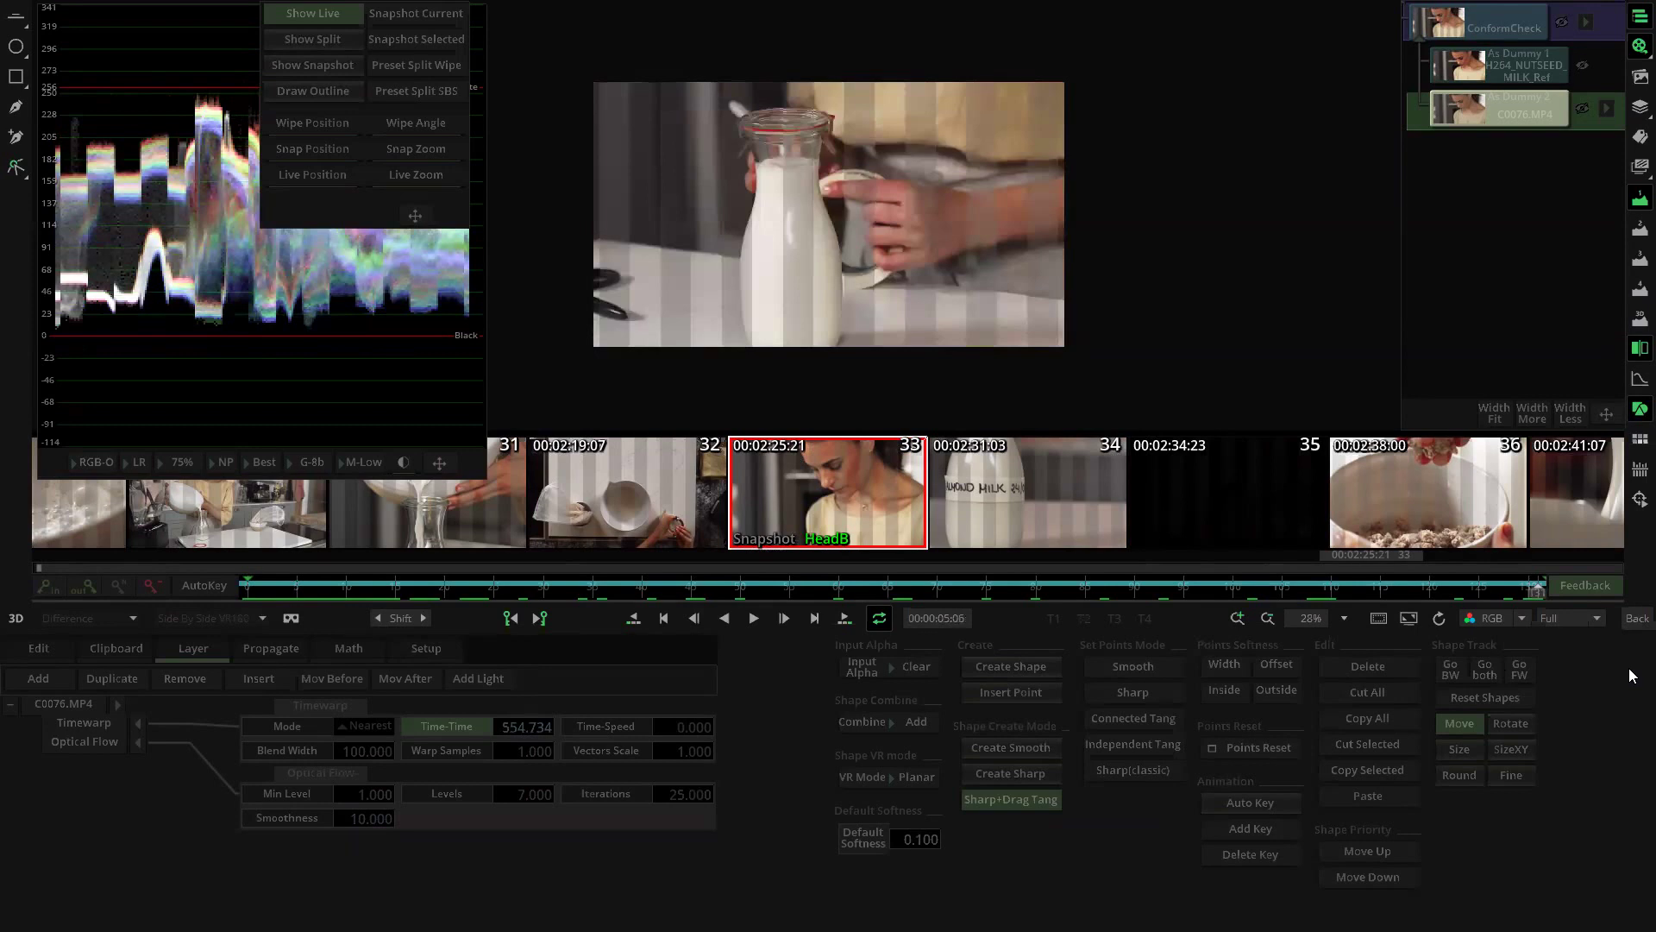
Step: Shift shot 33's timewarped C0076.MP4 clip back one step and scrub back to its first frame to recheck the match
click(375, 620)
scroll(897, 214, up, 1)
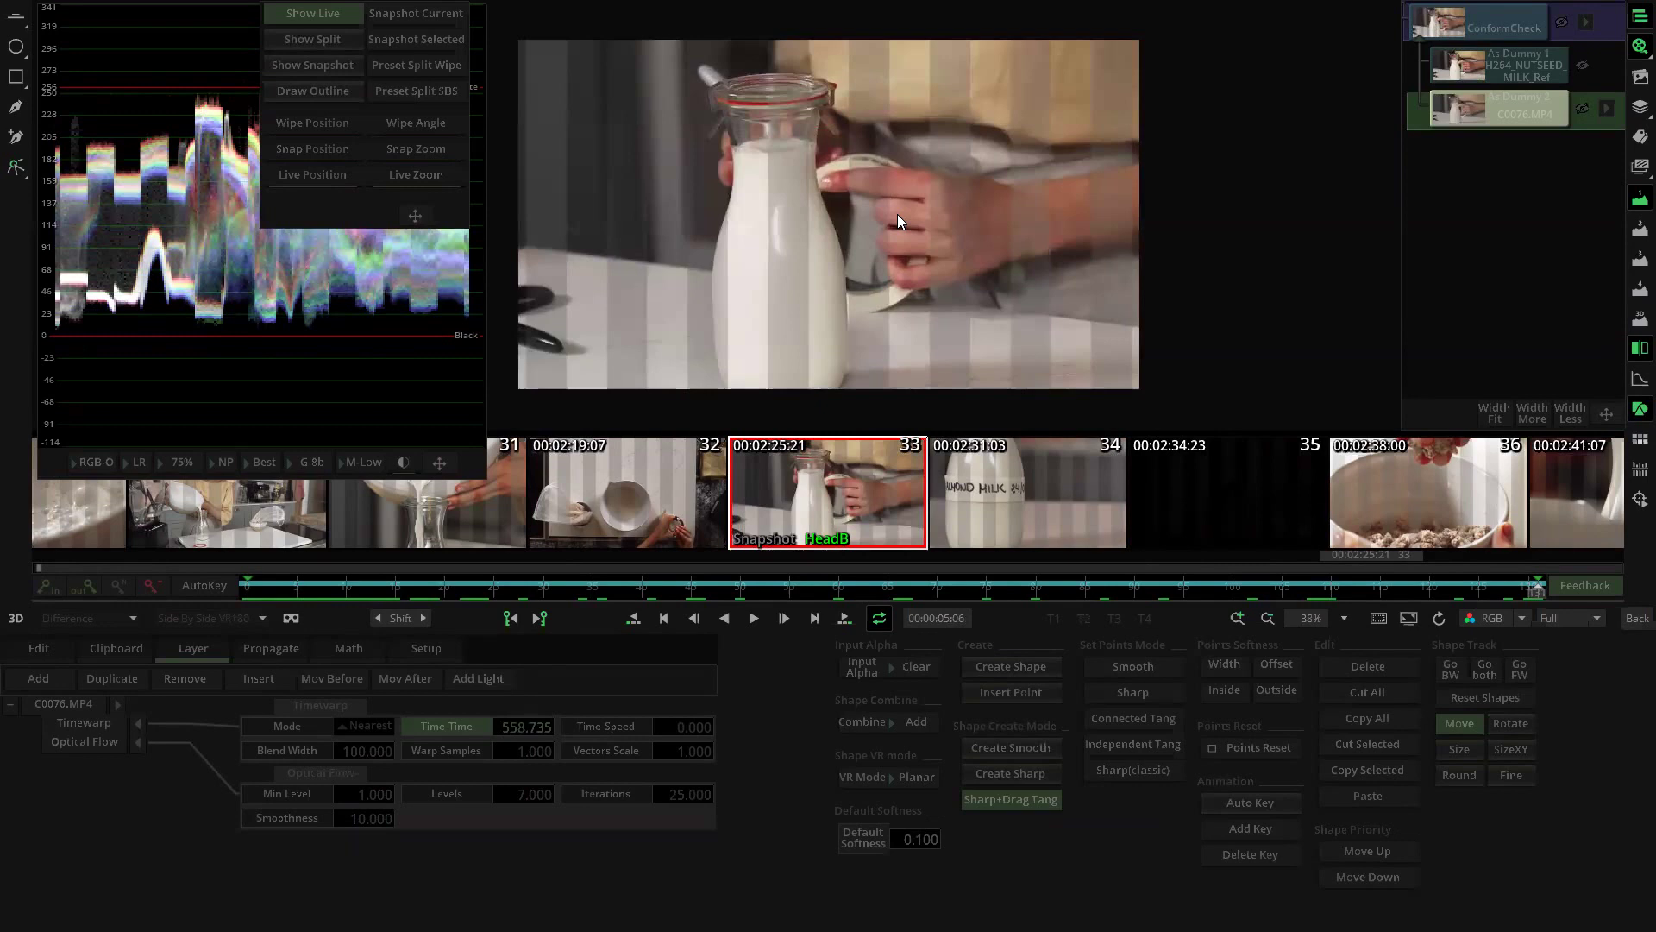
drag(1537, 589, 867, 590)
drag(534, 561, 128, 563)
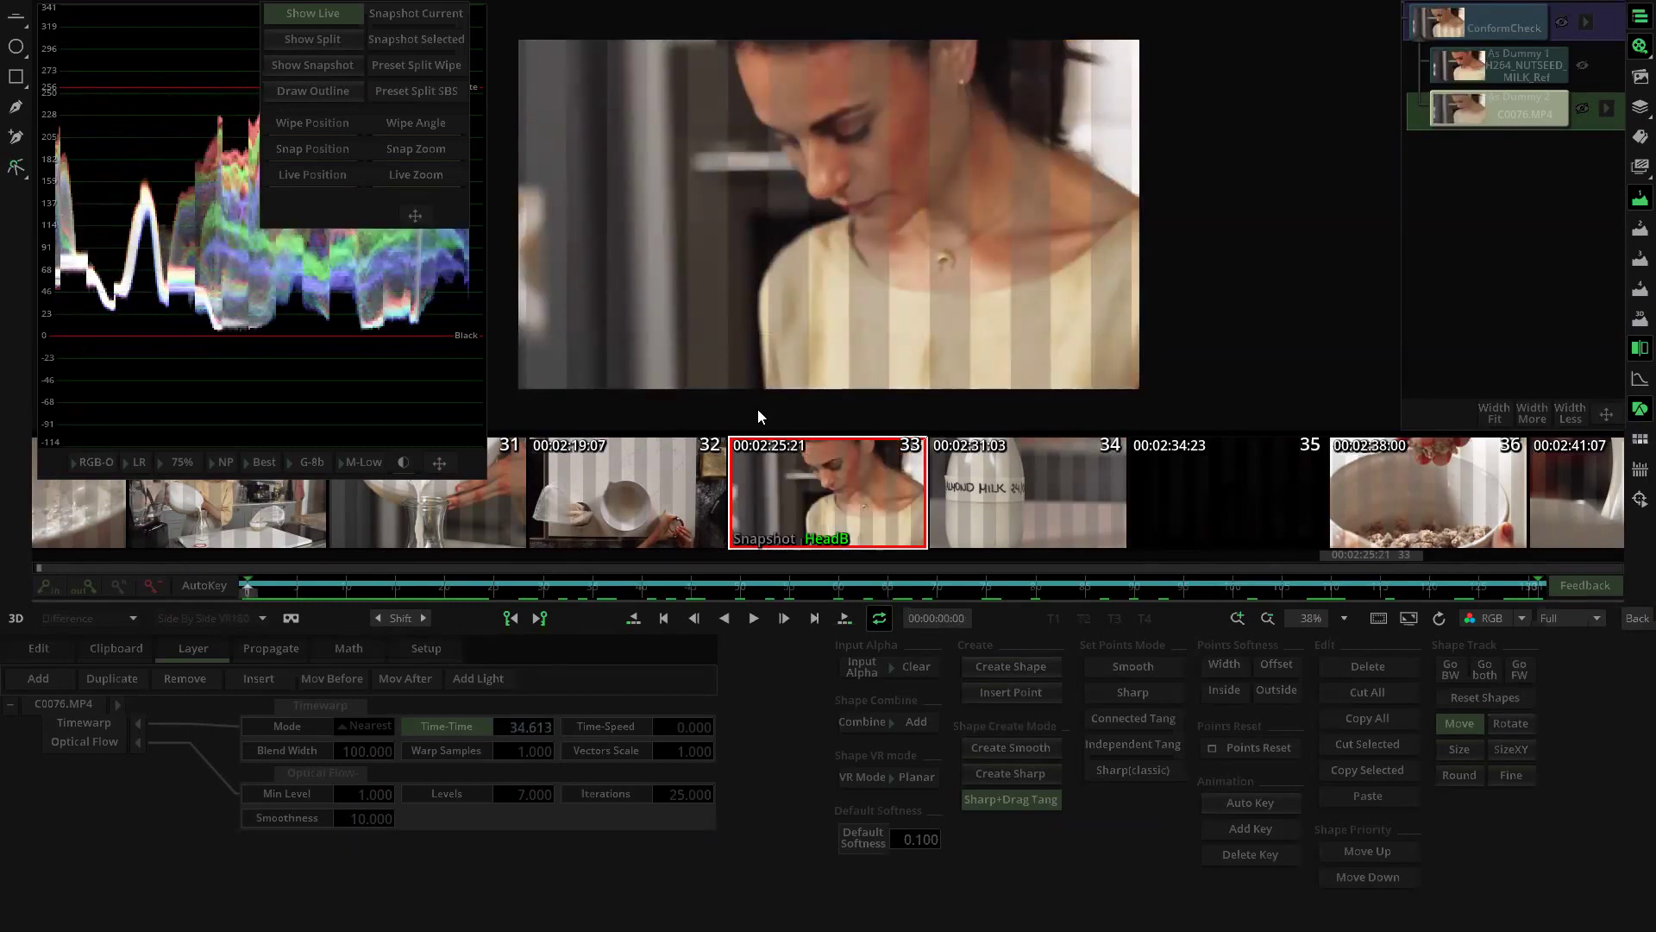
Step: Go to shot 34 and play it through its fade to black against the reference
key(Down)
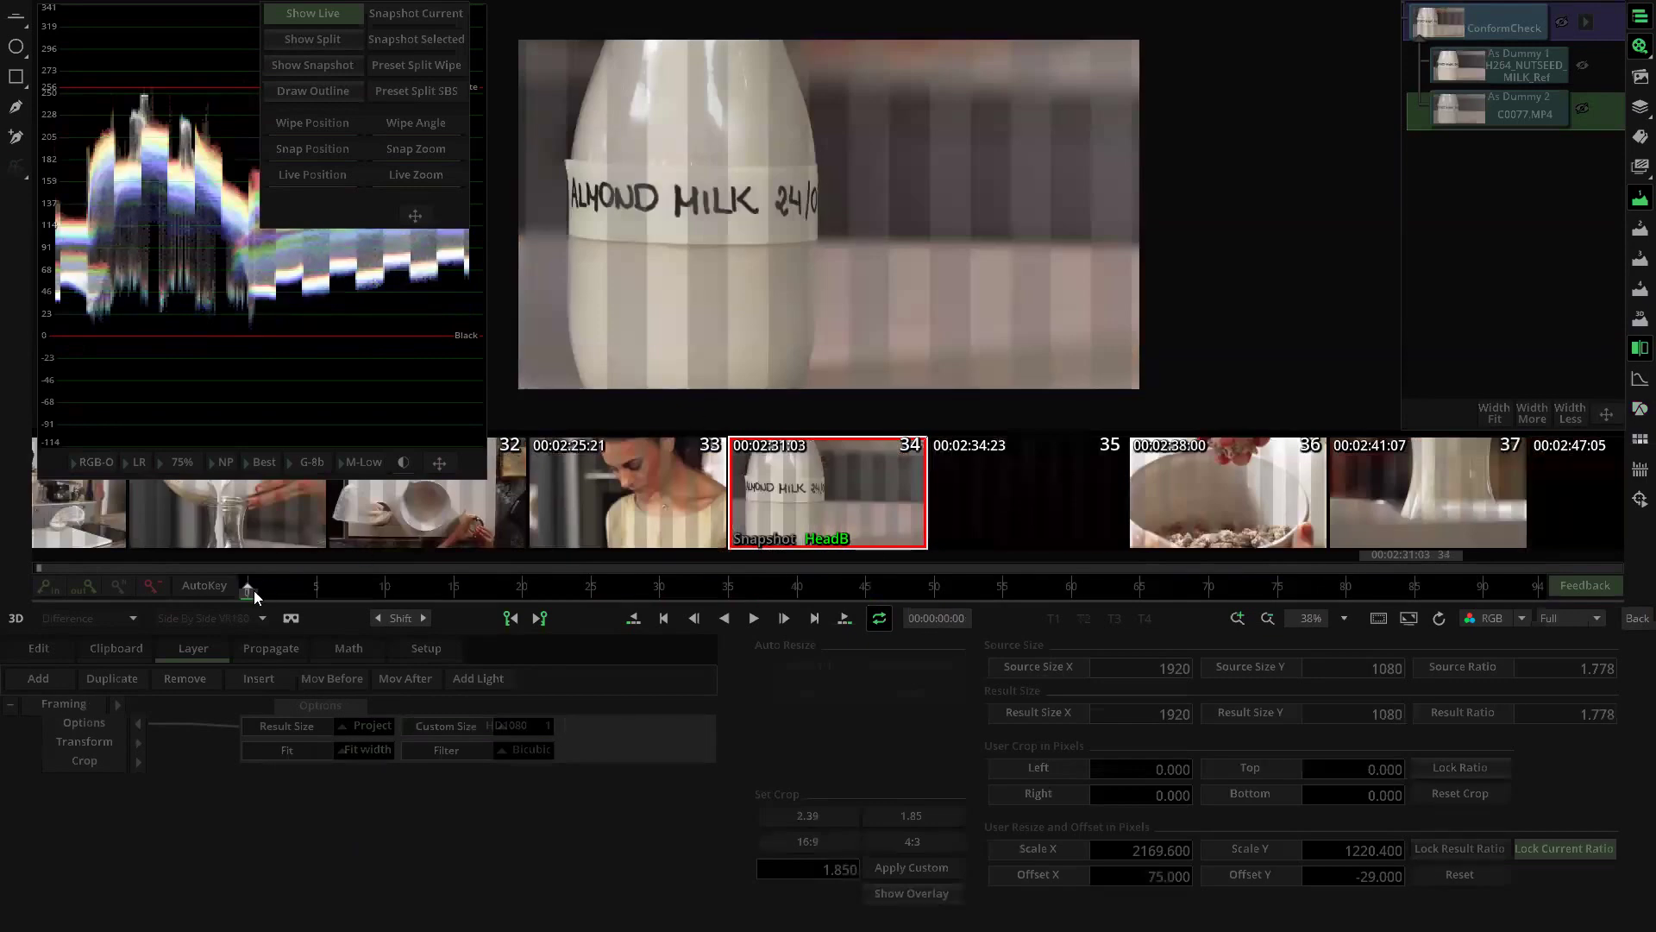
key(space)
drag(1630, 633, 1629, 631)
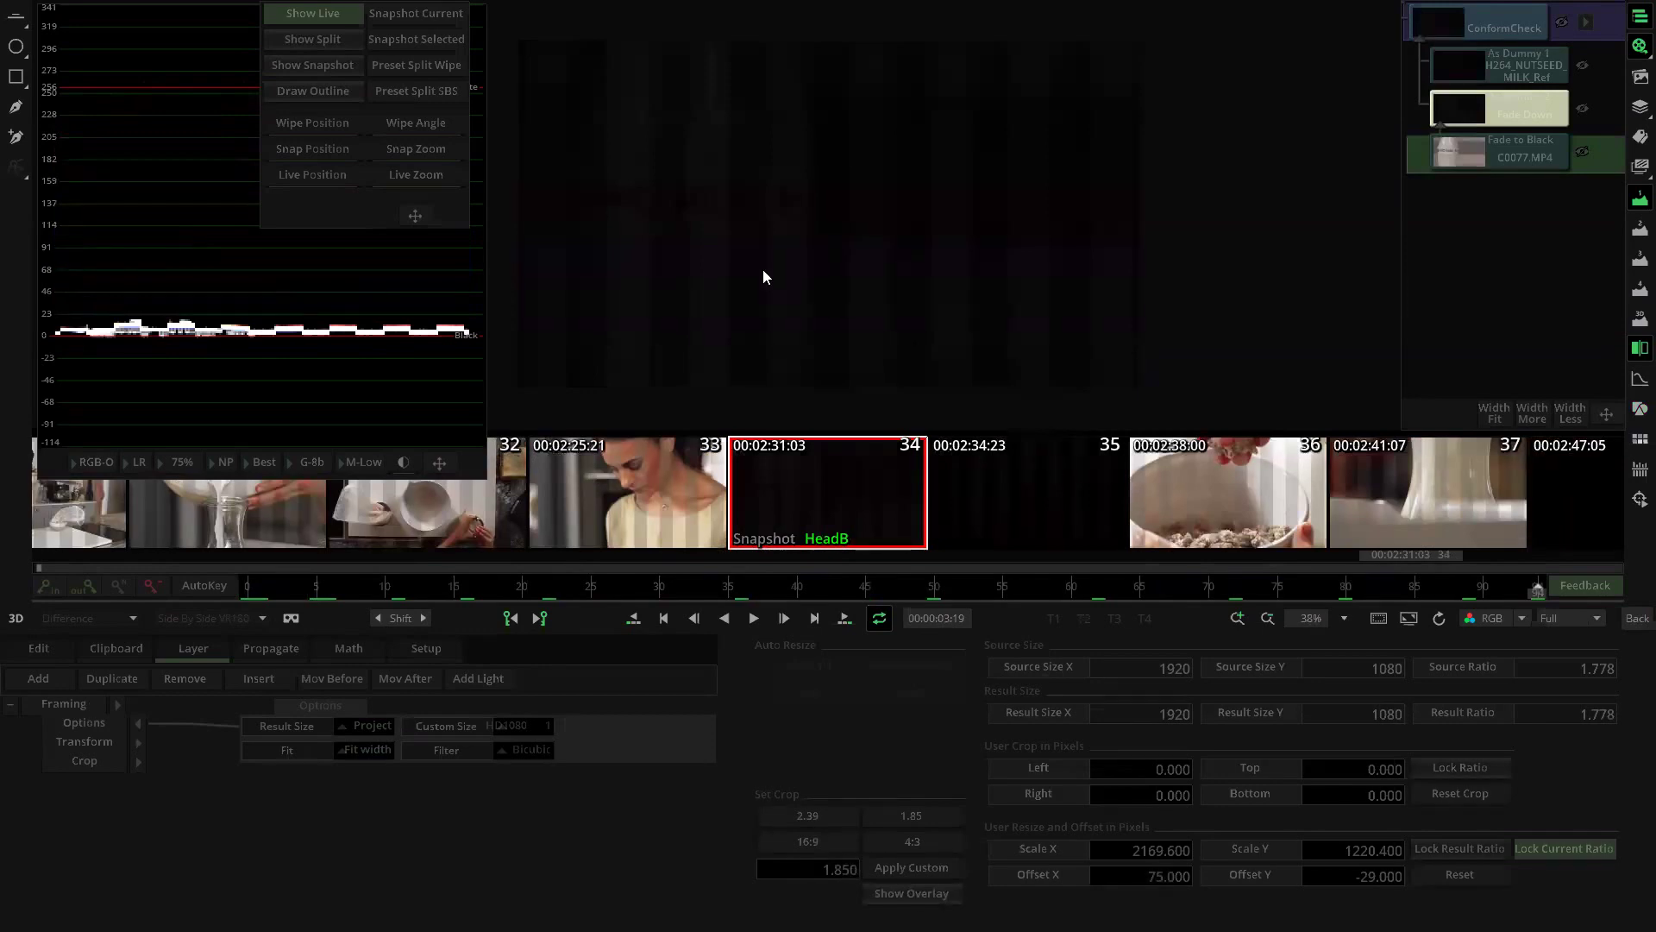
Step: Go to shot 35, set its C0011.MP4 Framing mirror to Rotate 180 degrees, and scrub to the end to check the match
key(Down)
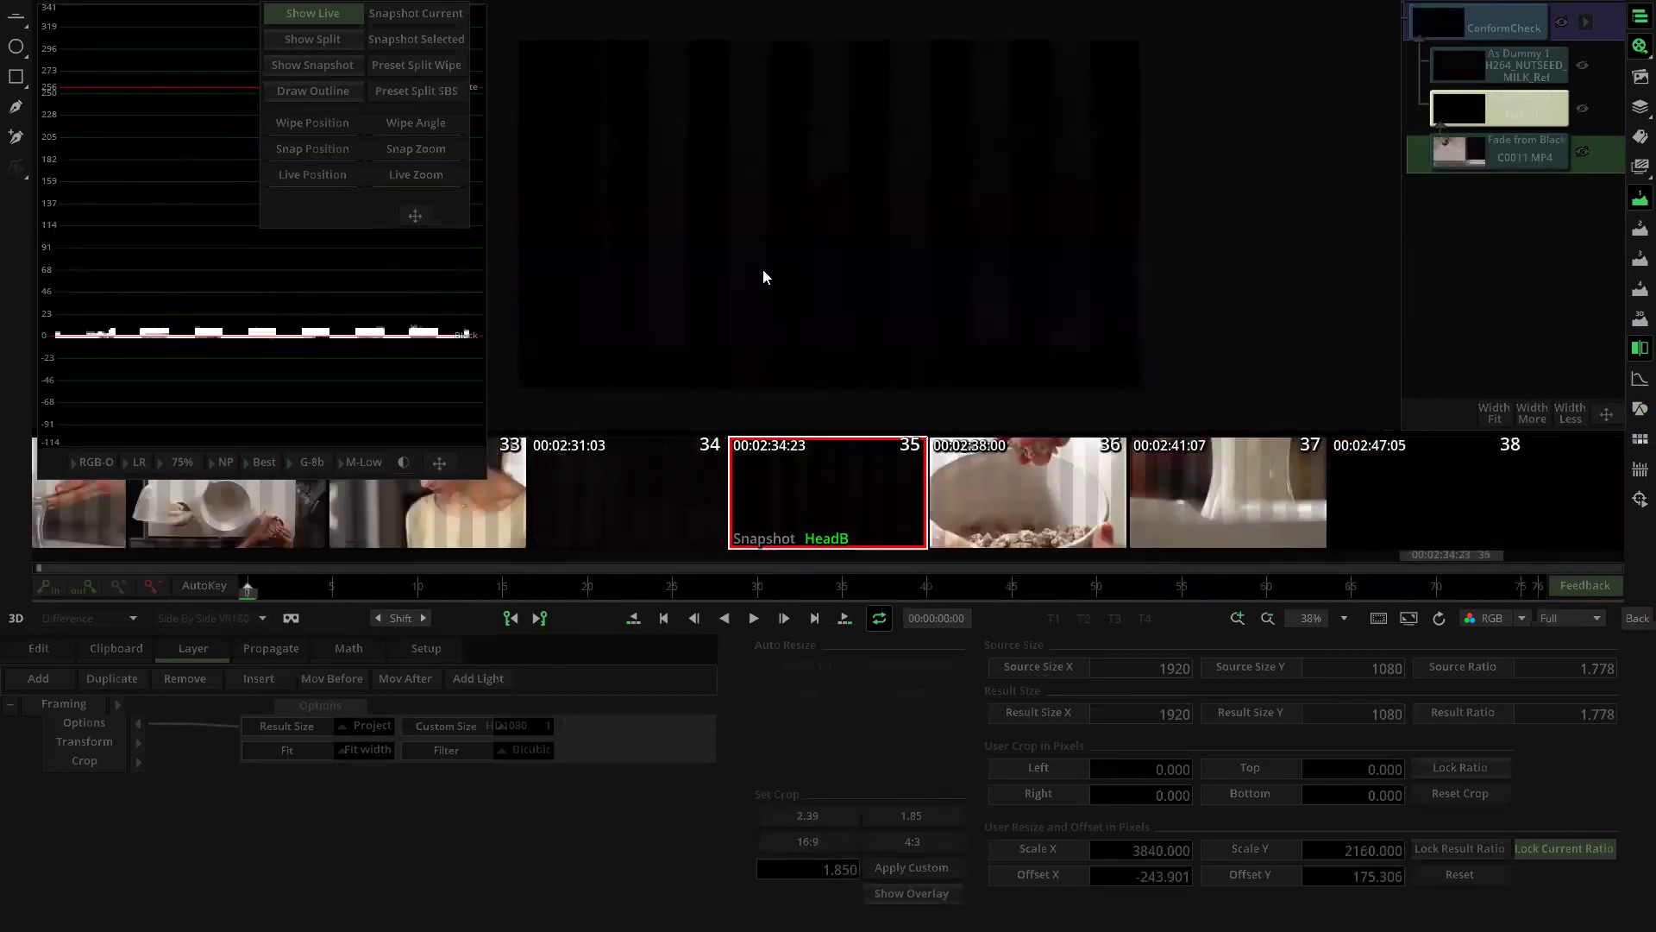
key(space)
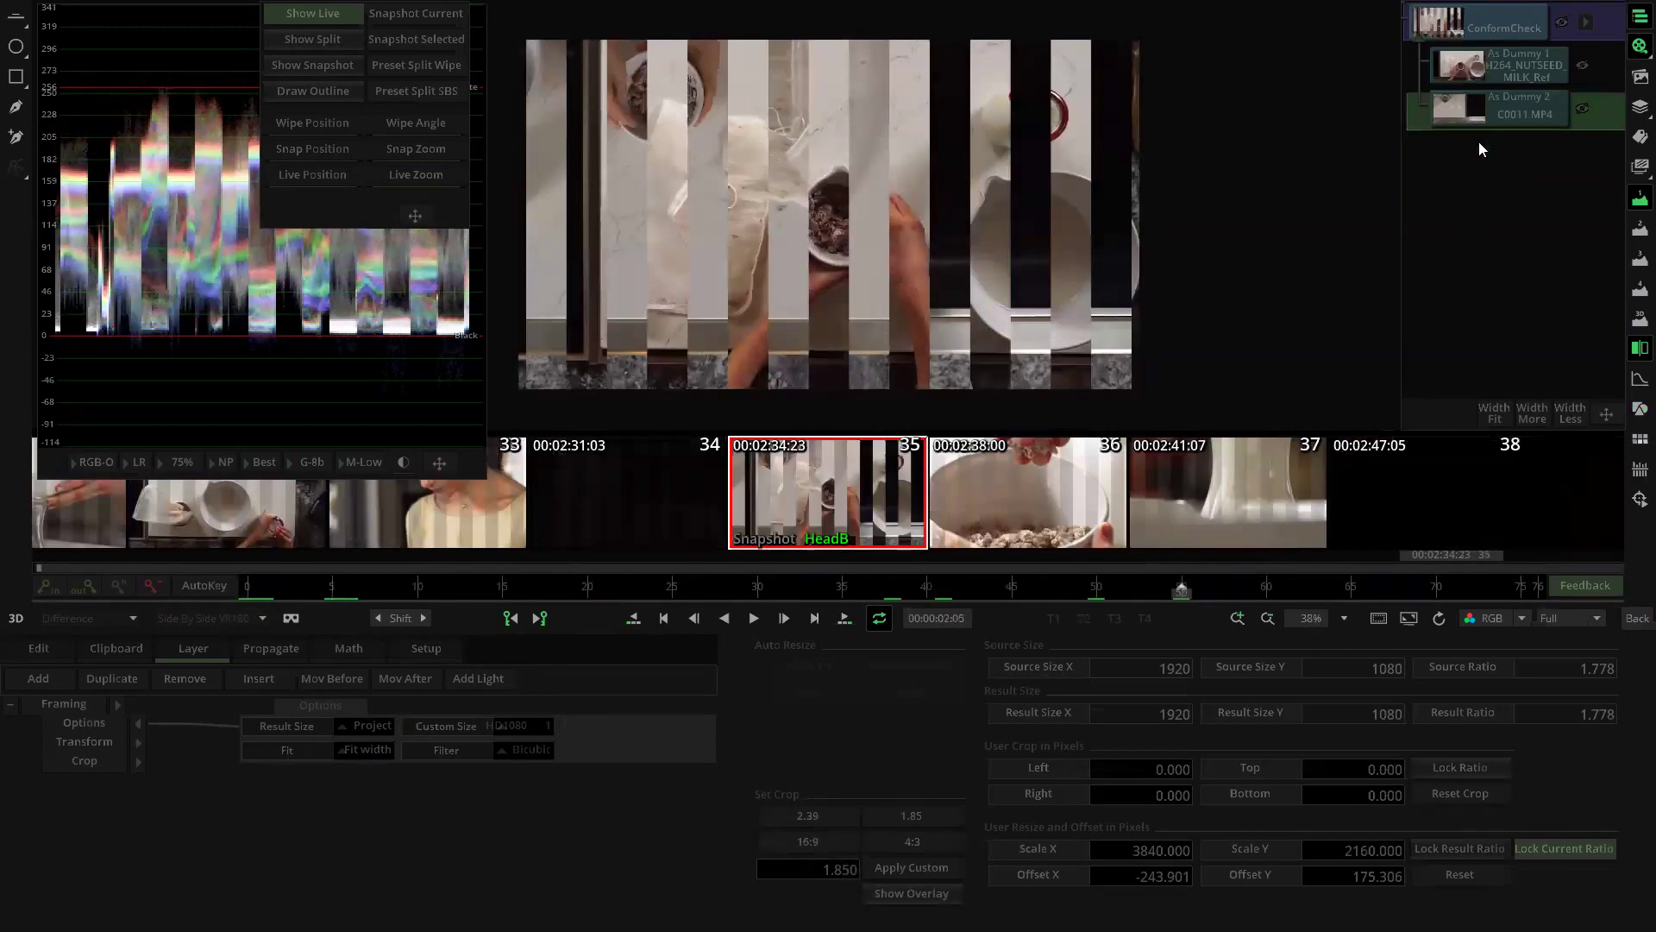
click(142, 740)
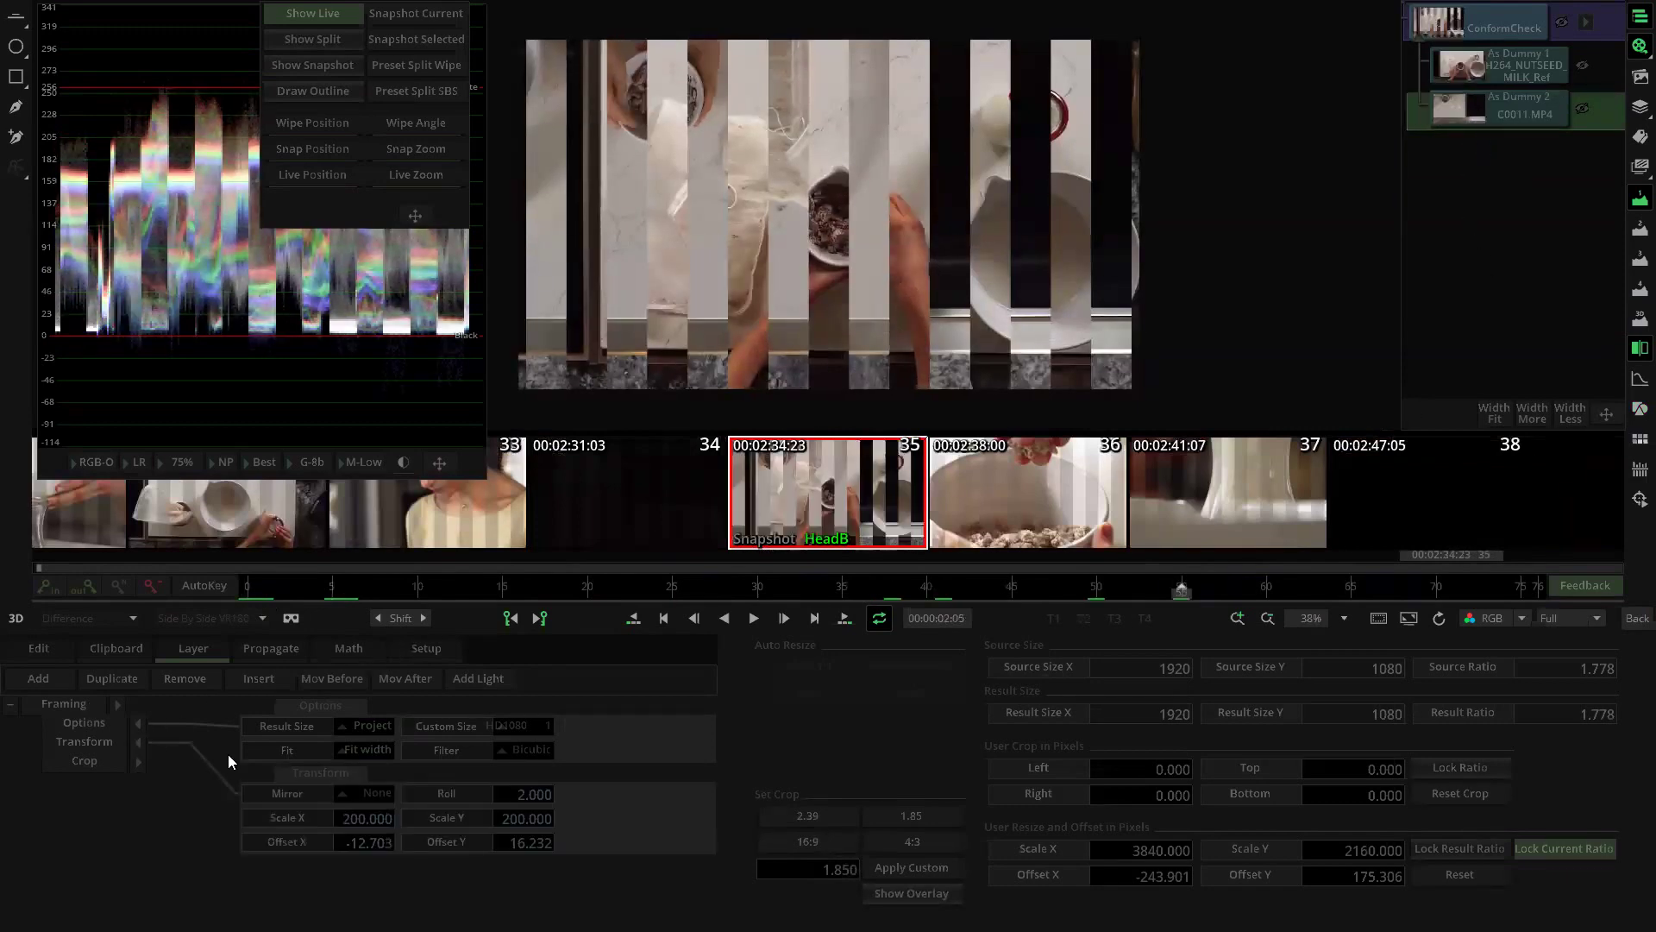
click(378, 797)
click(387, 761)
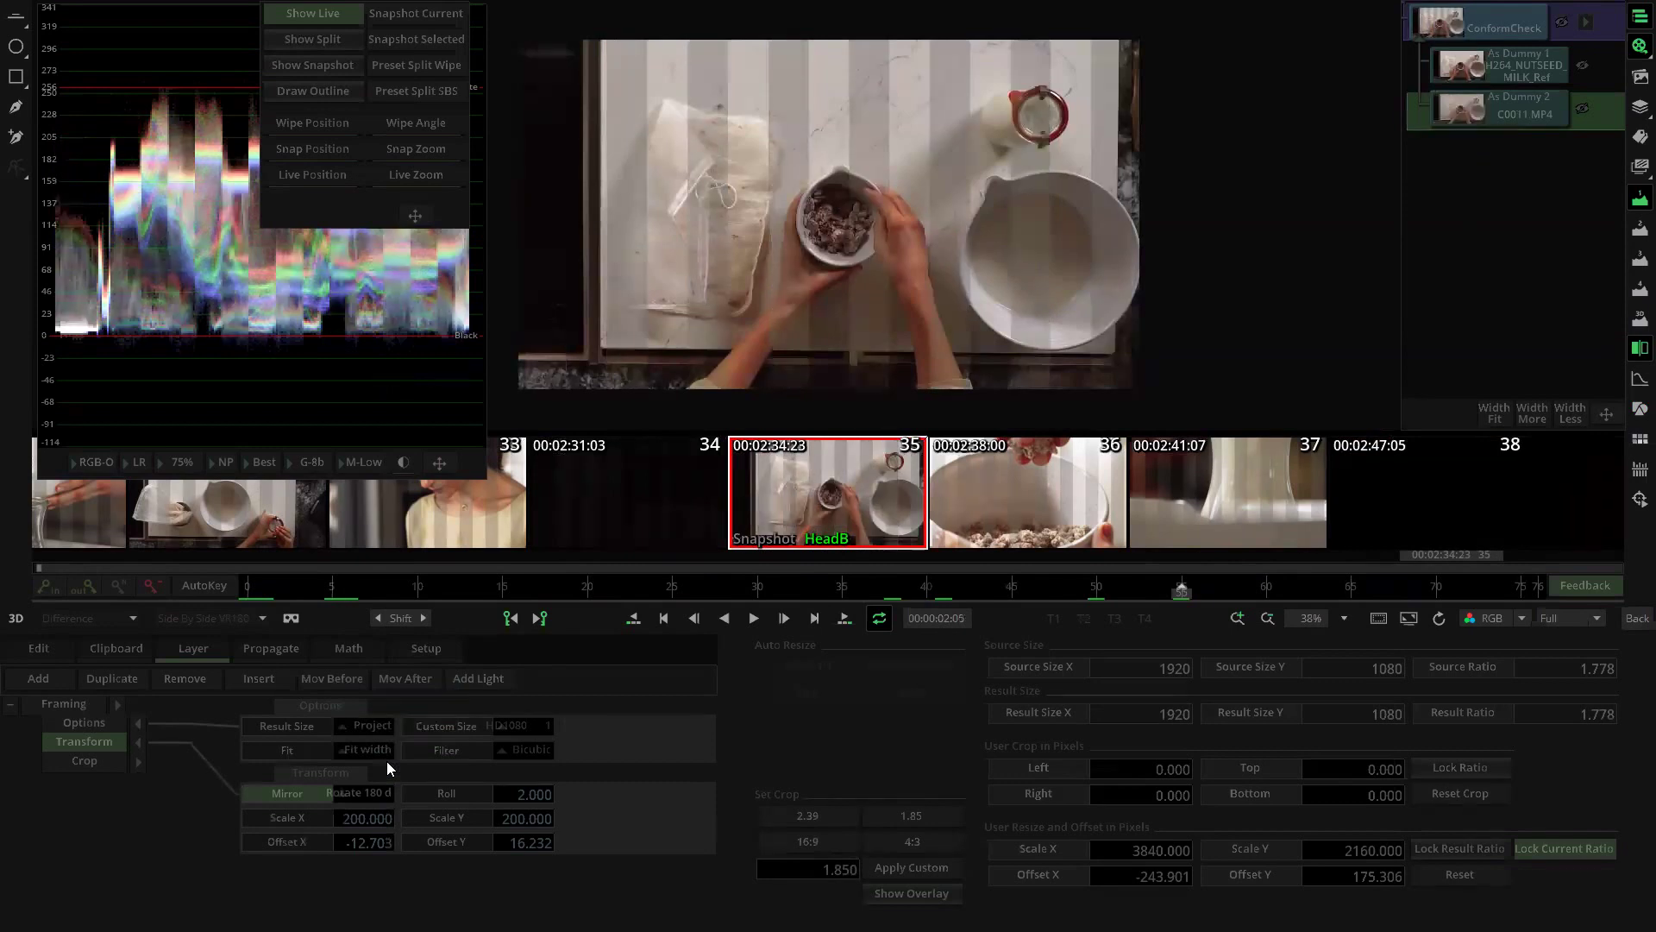
drag(333, 596, 1630, 605)
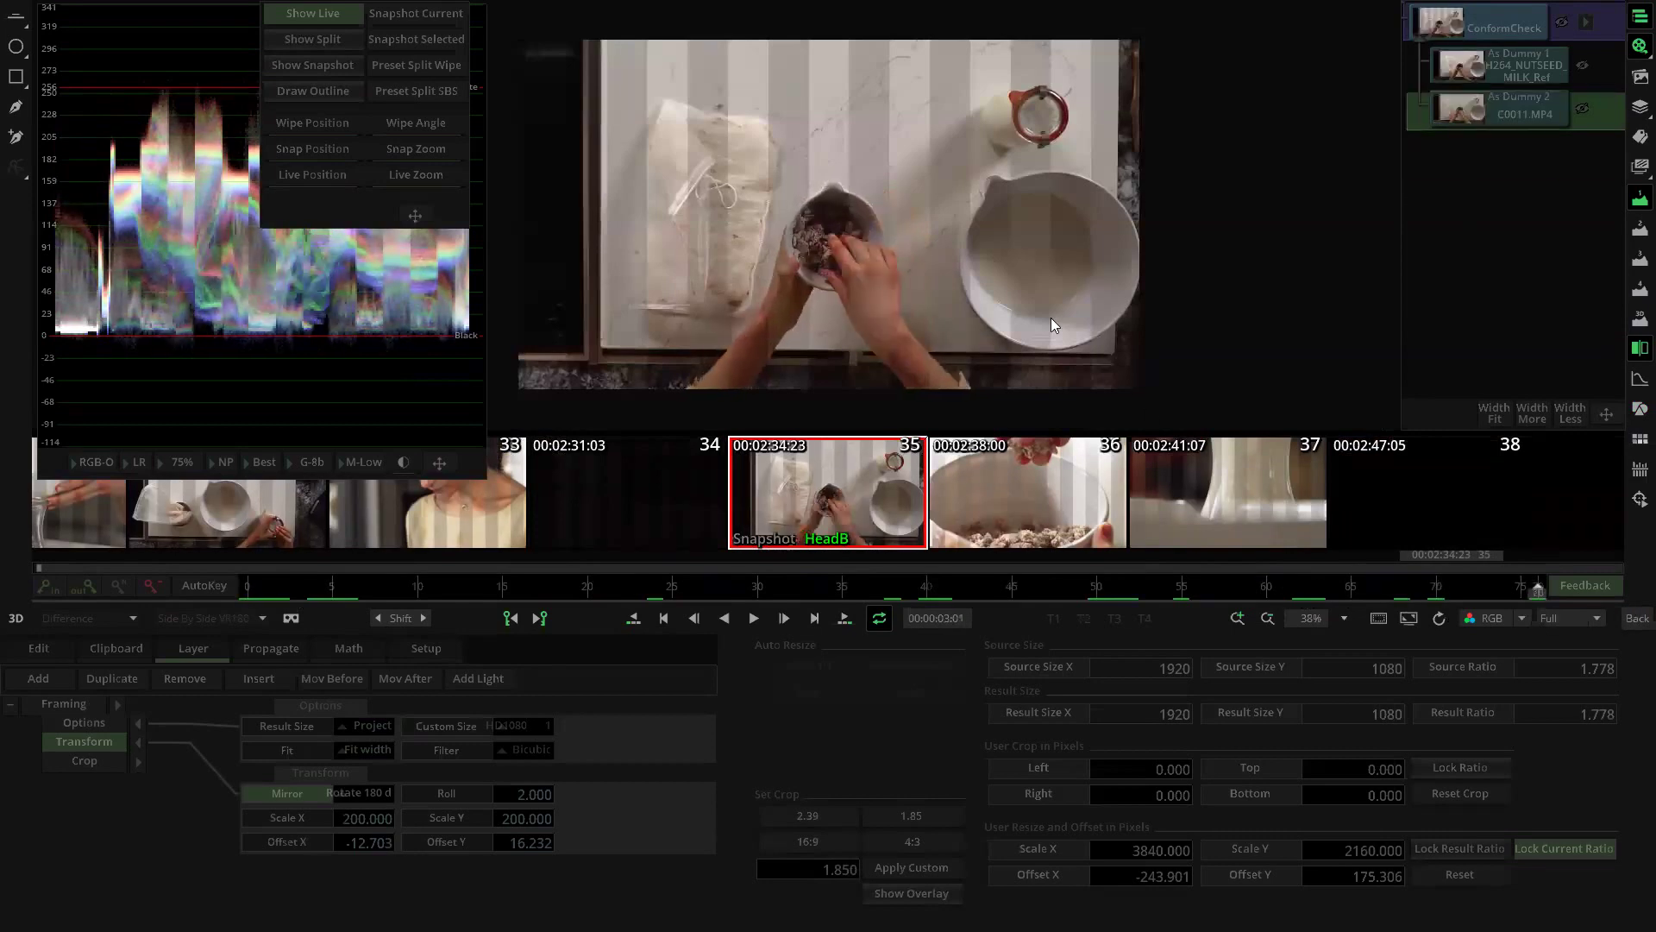
Step: Scrub and step through shot 36 to compare its timewarp with the reference, returning to frame 00:00:01:04
key(Page_Down)
drag(261, 579, 610, 574)
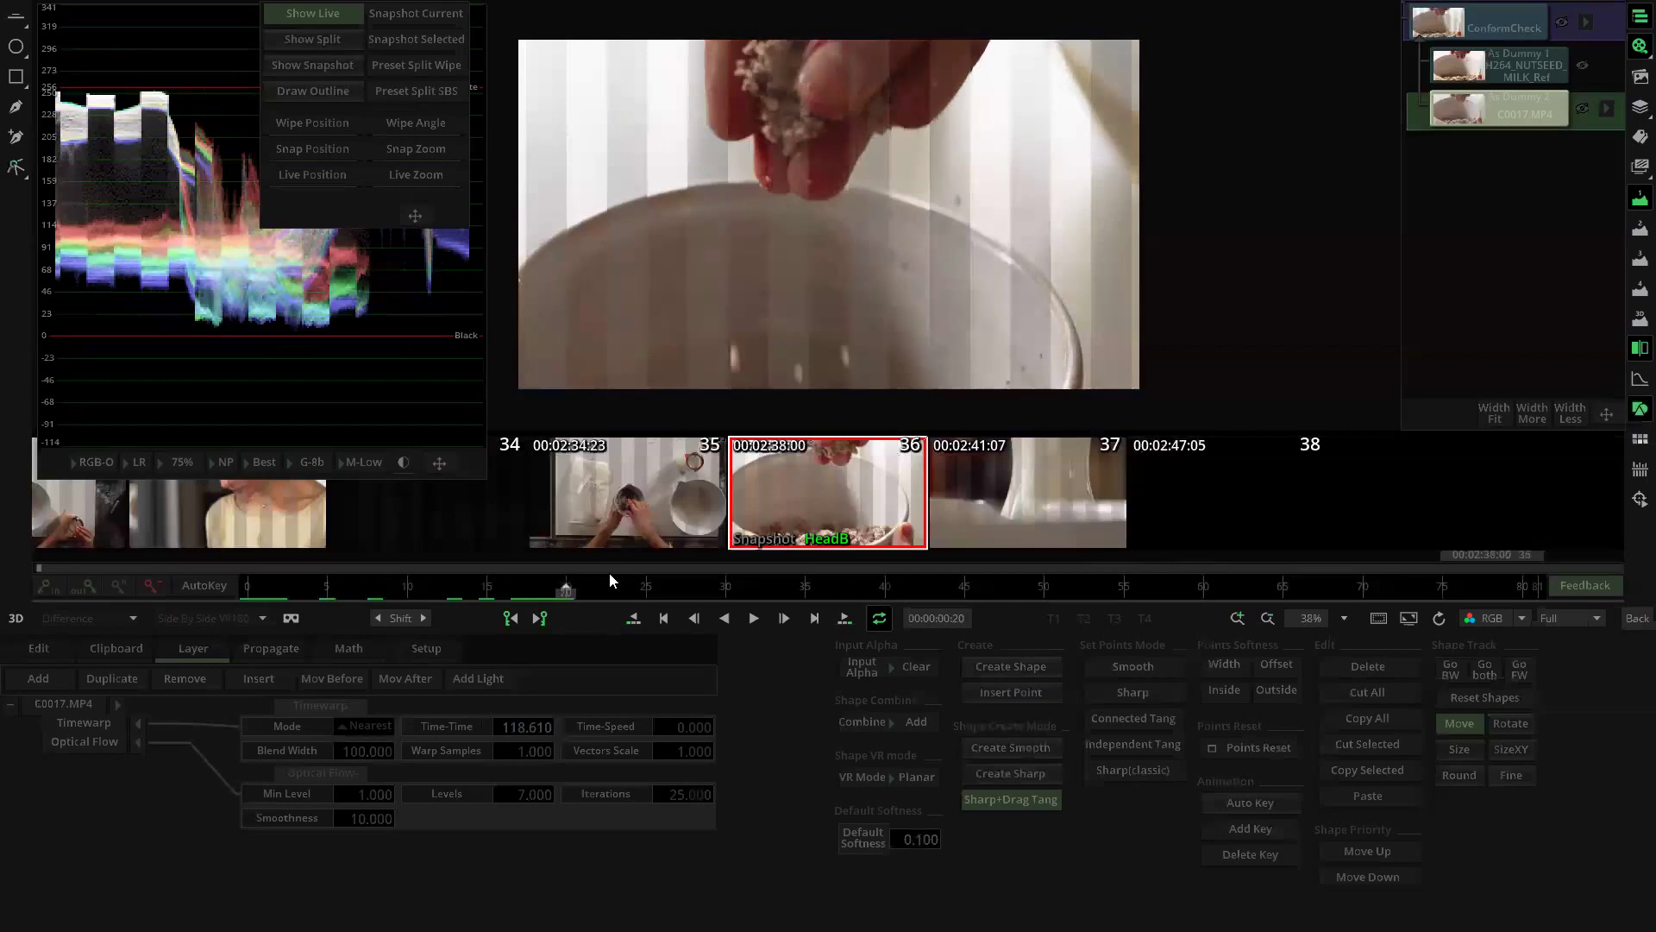
drag(1603, 555, 1441, 557)
key(Right)
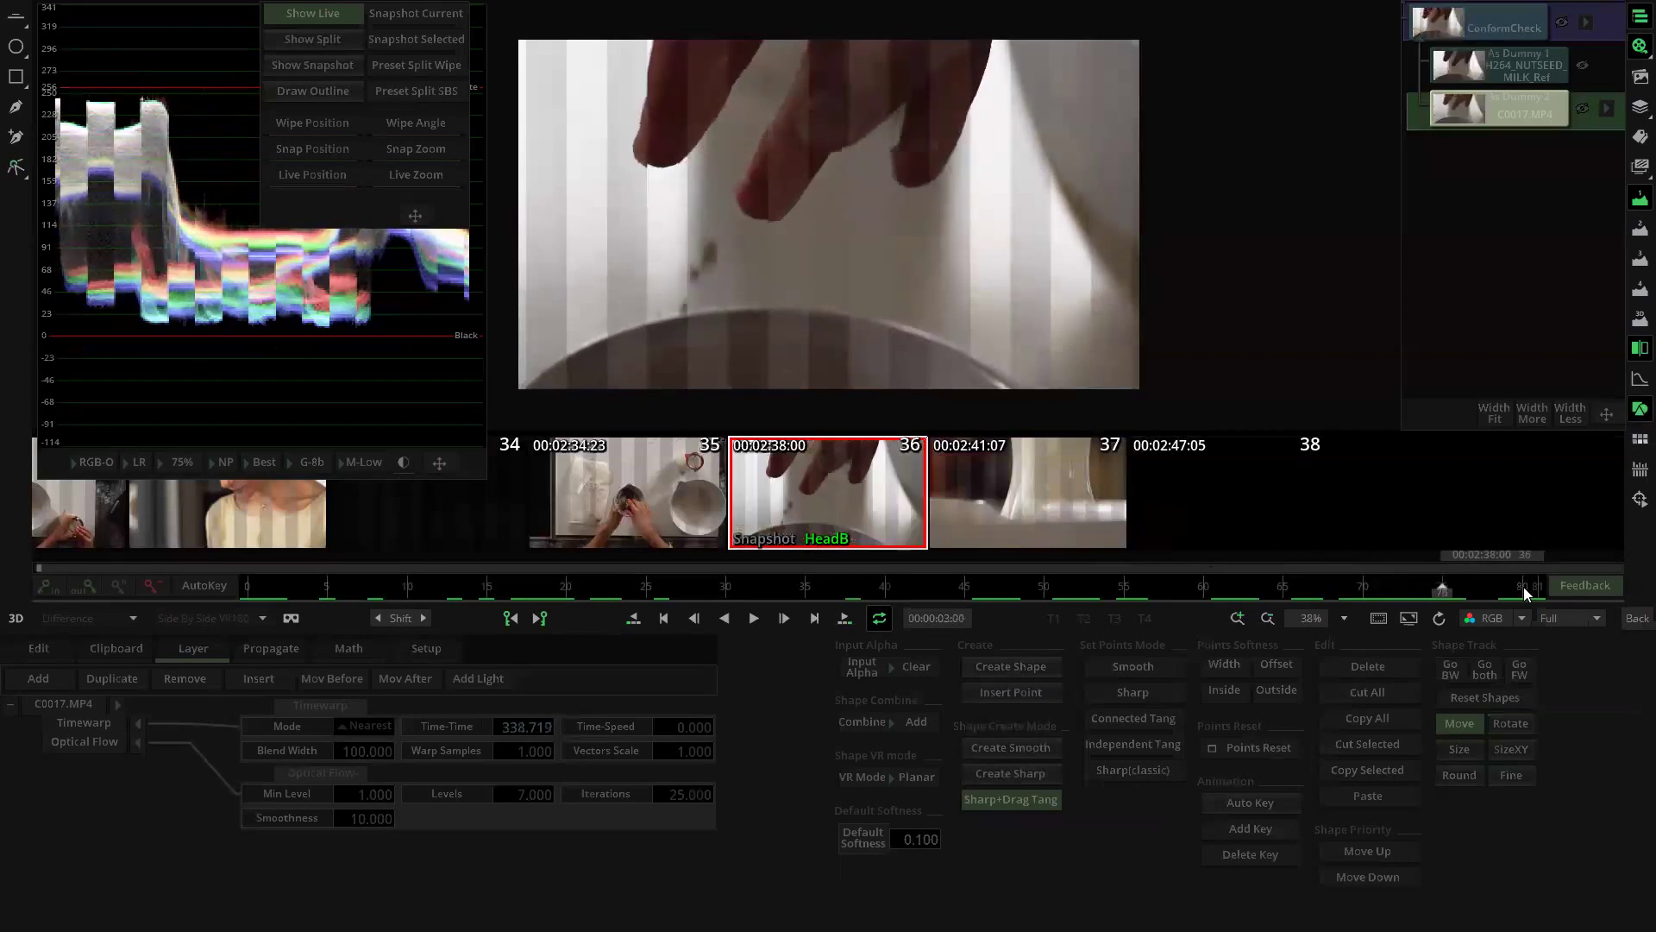
key(Right)
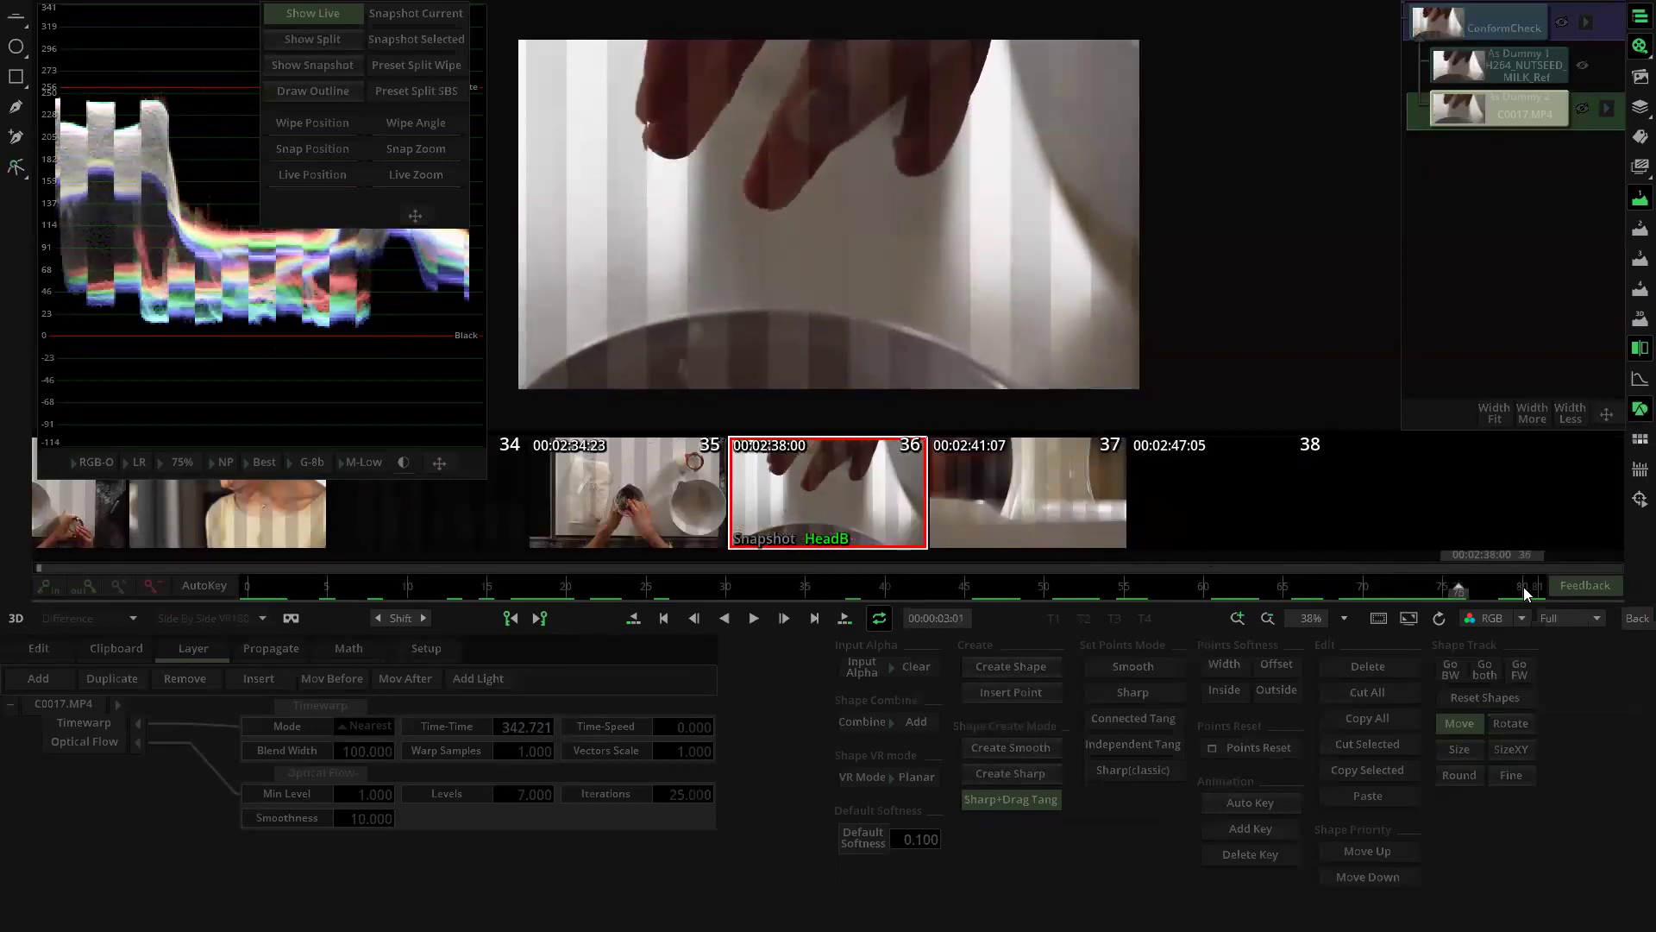
drag(262, 578, 718, 564)
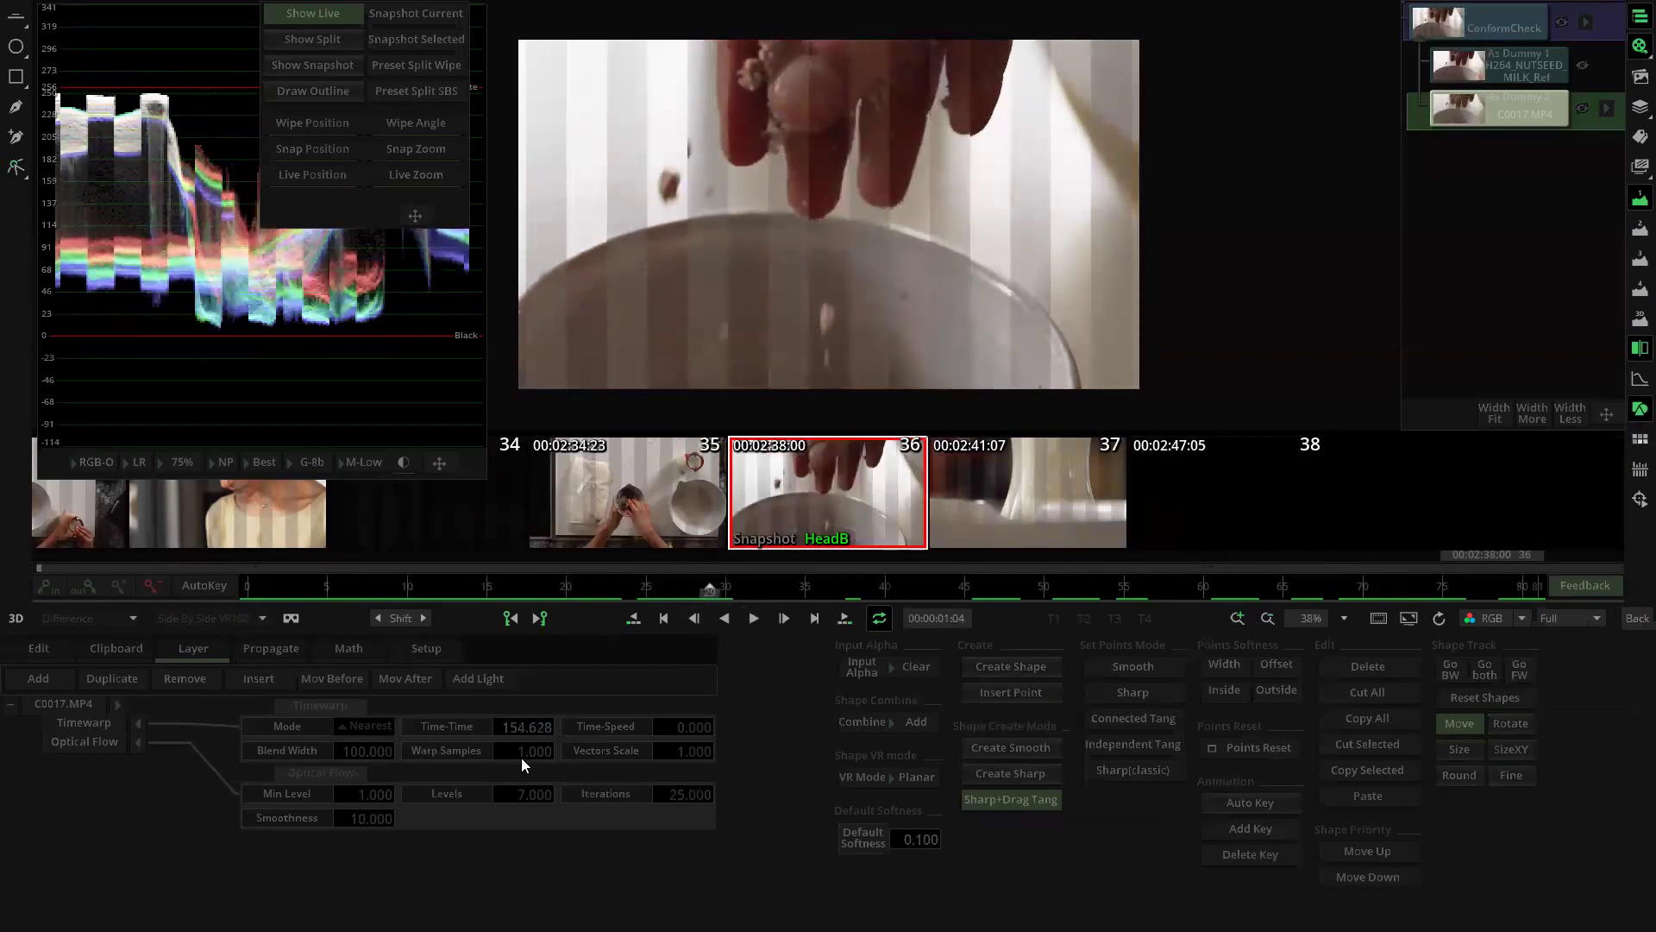
Step: Set the Time-Time value of shot 36's C0017.MP4 clip to 155.228 at 00:00:01:04 and scrub on through the shot
click(454, 729)
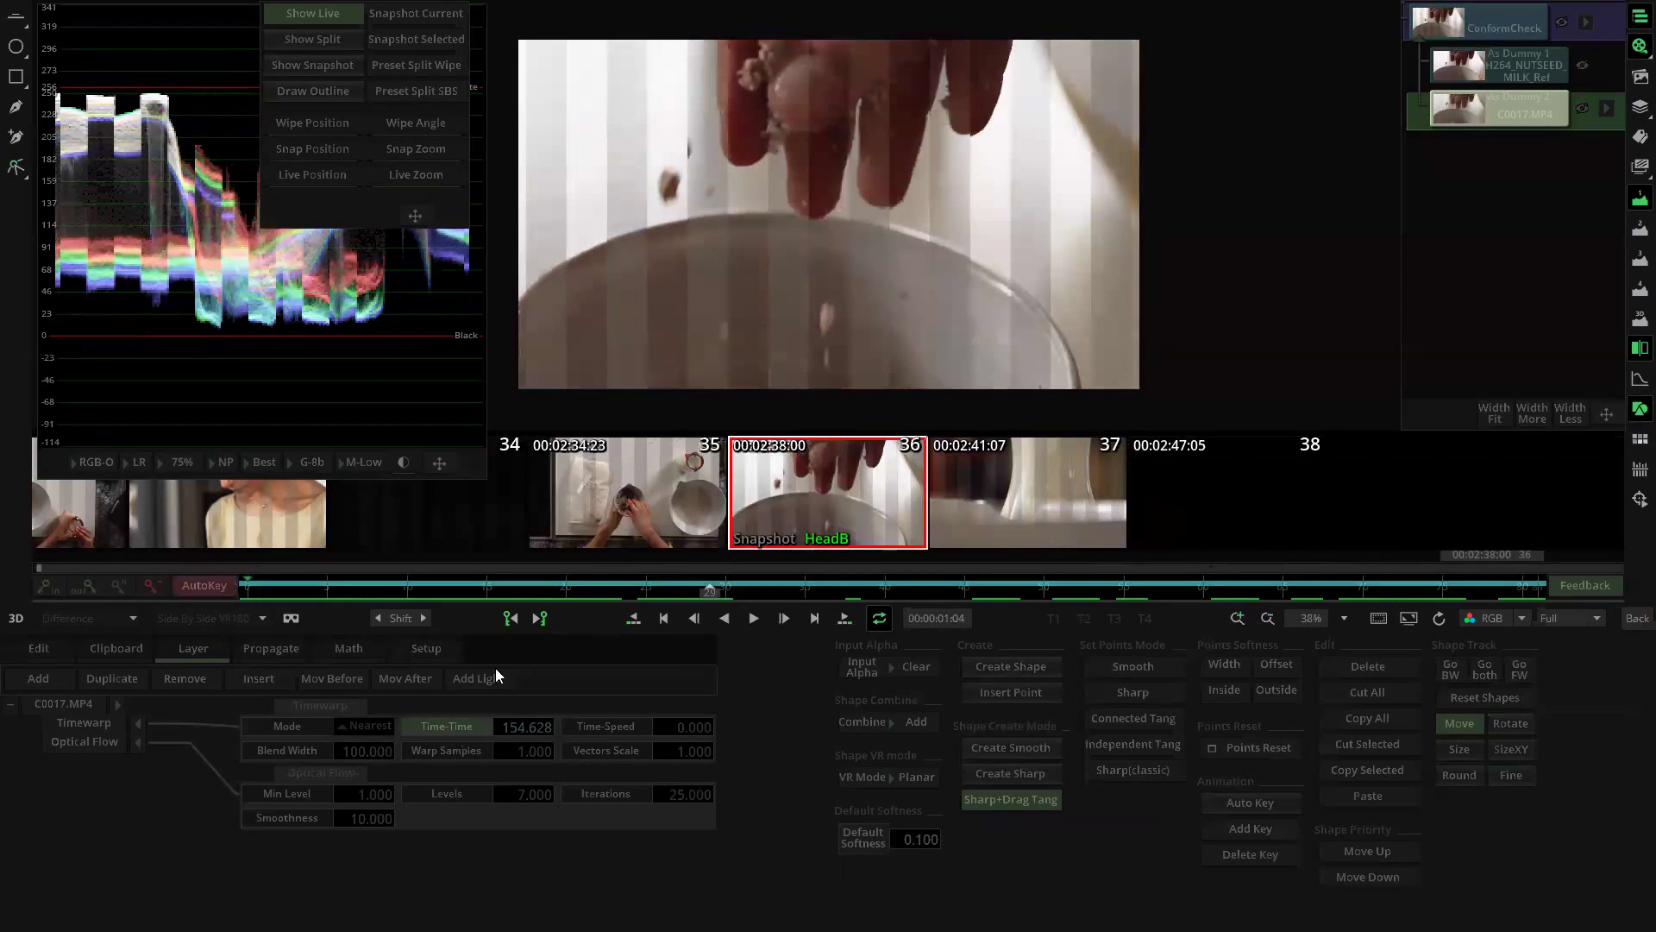
drag(542, 732, 571, 656)
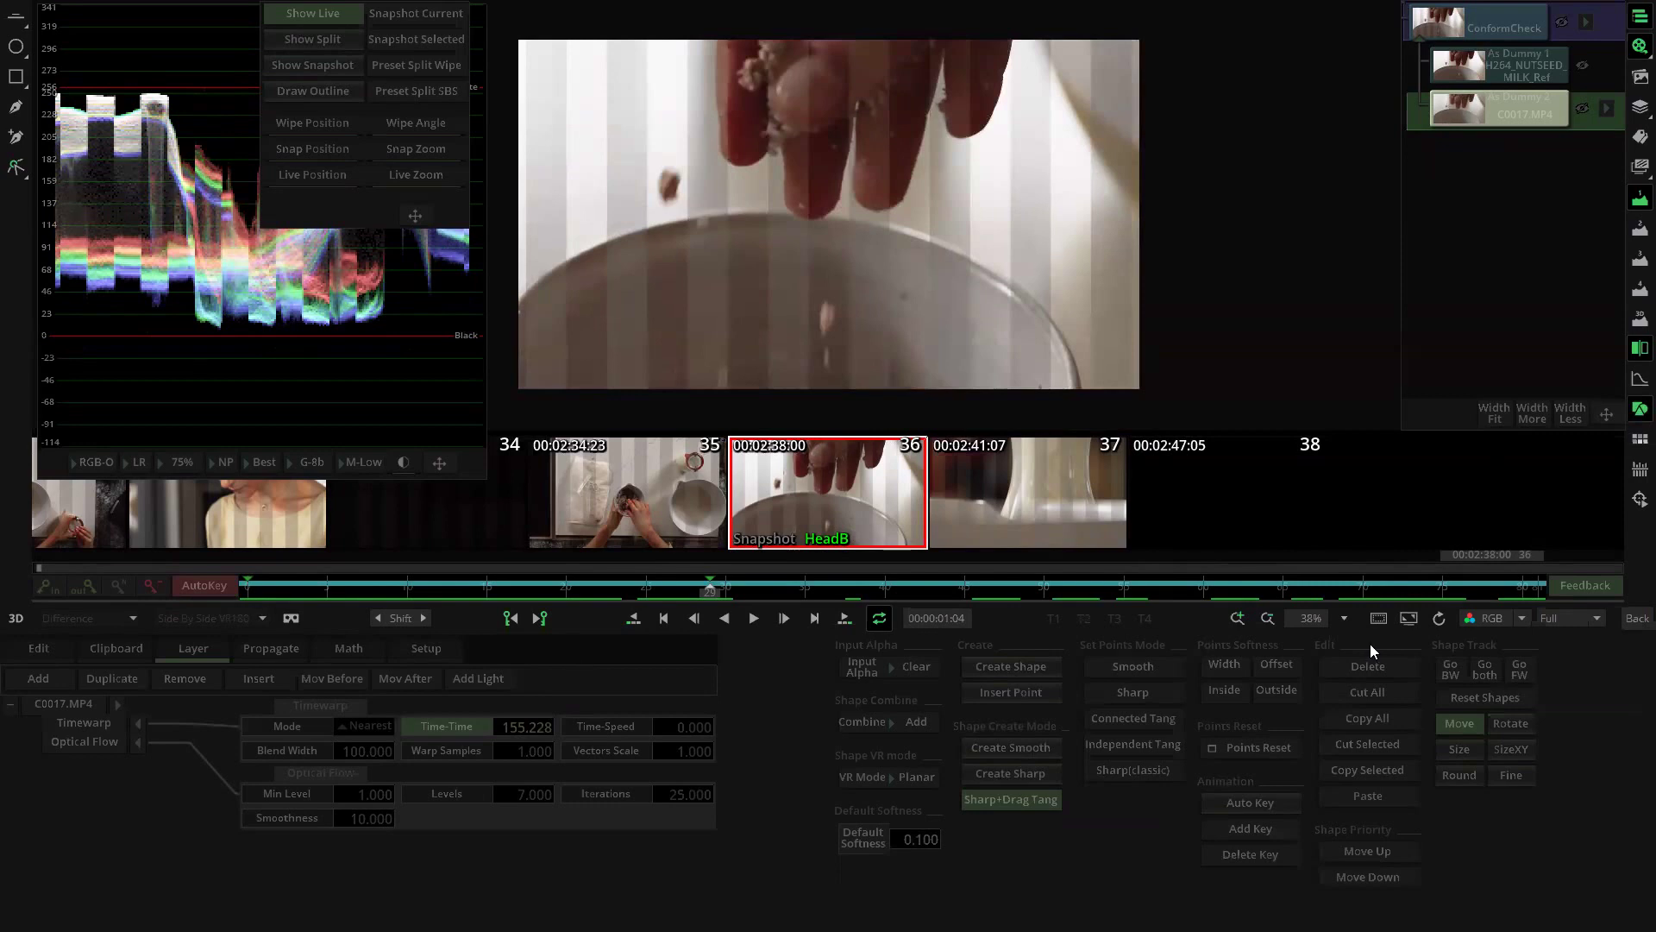
drag(711, 594, 1209, 638)
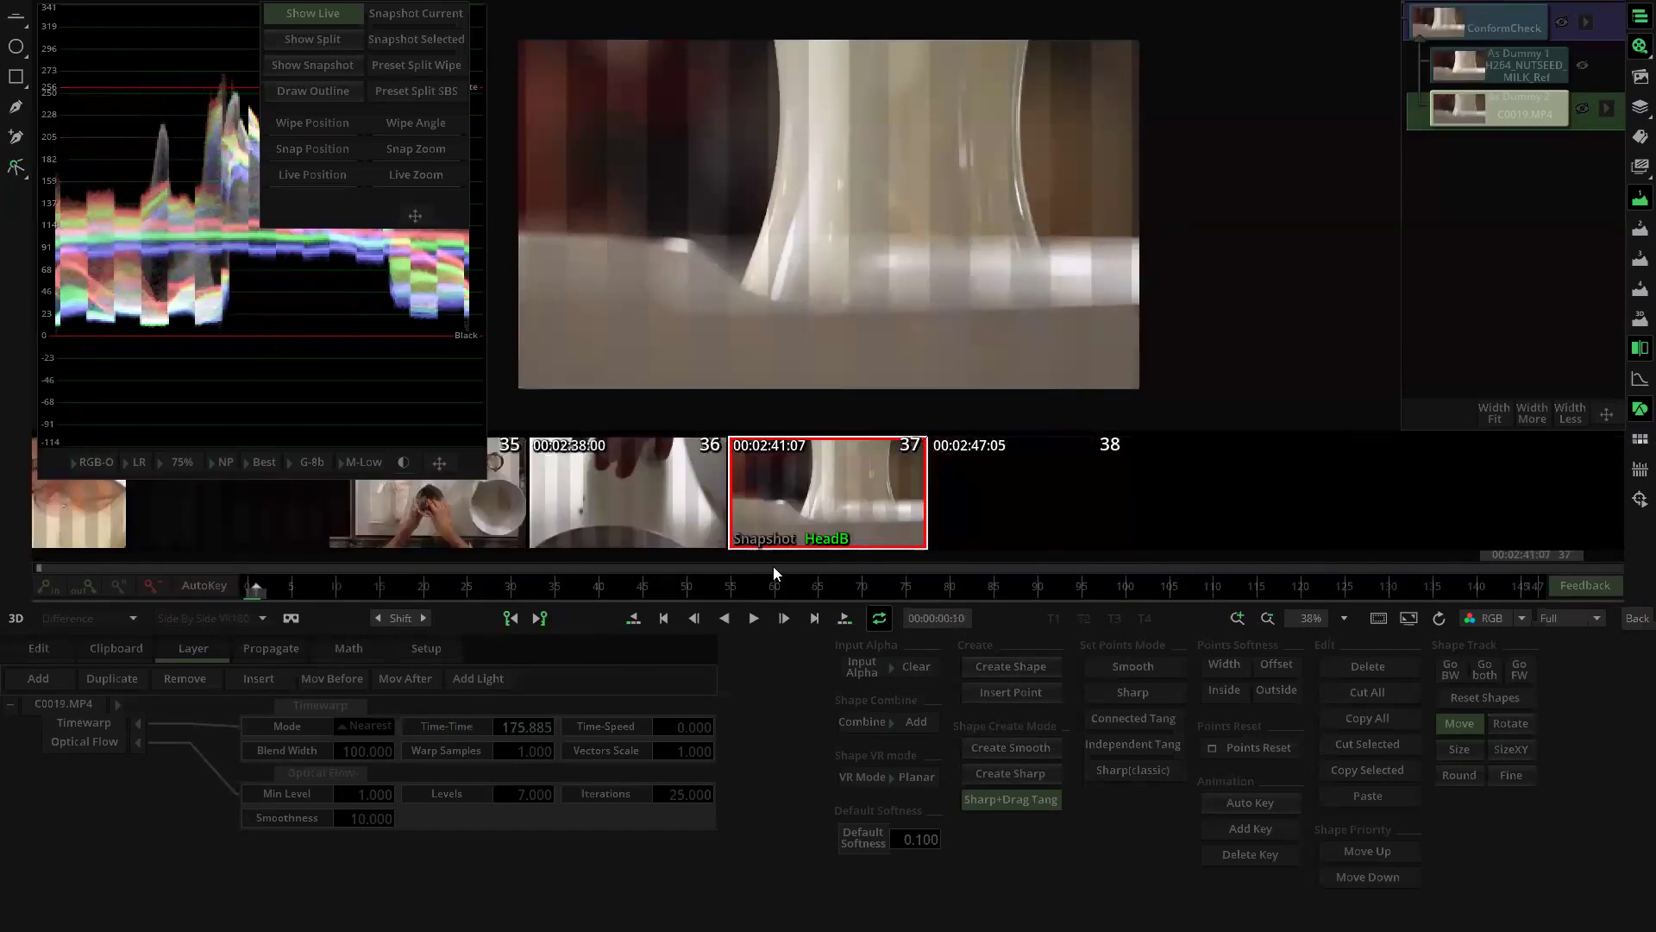
Step: Check the end of shot 37, return to the timeline, and reopen the ConformCheck effect at 00:02:46:02
drag(1537, 589, 1353, 594)
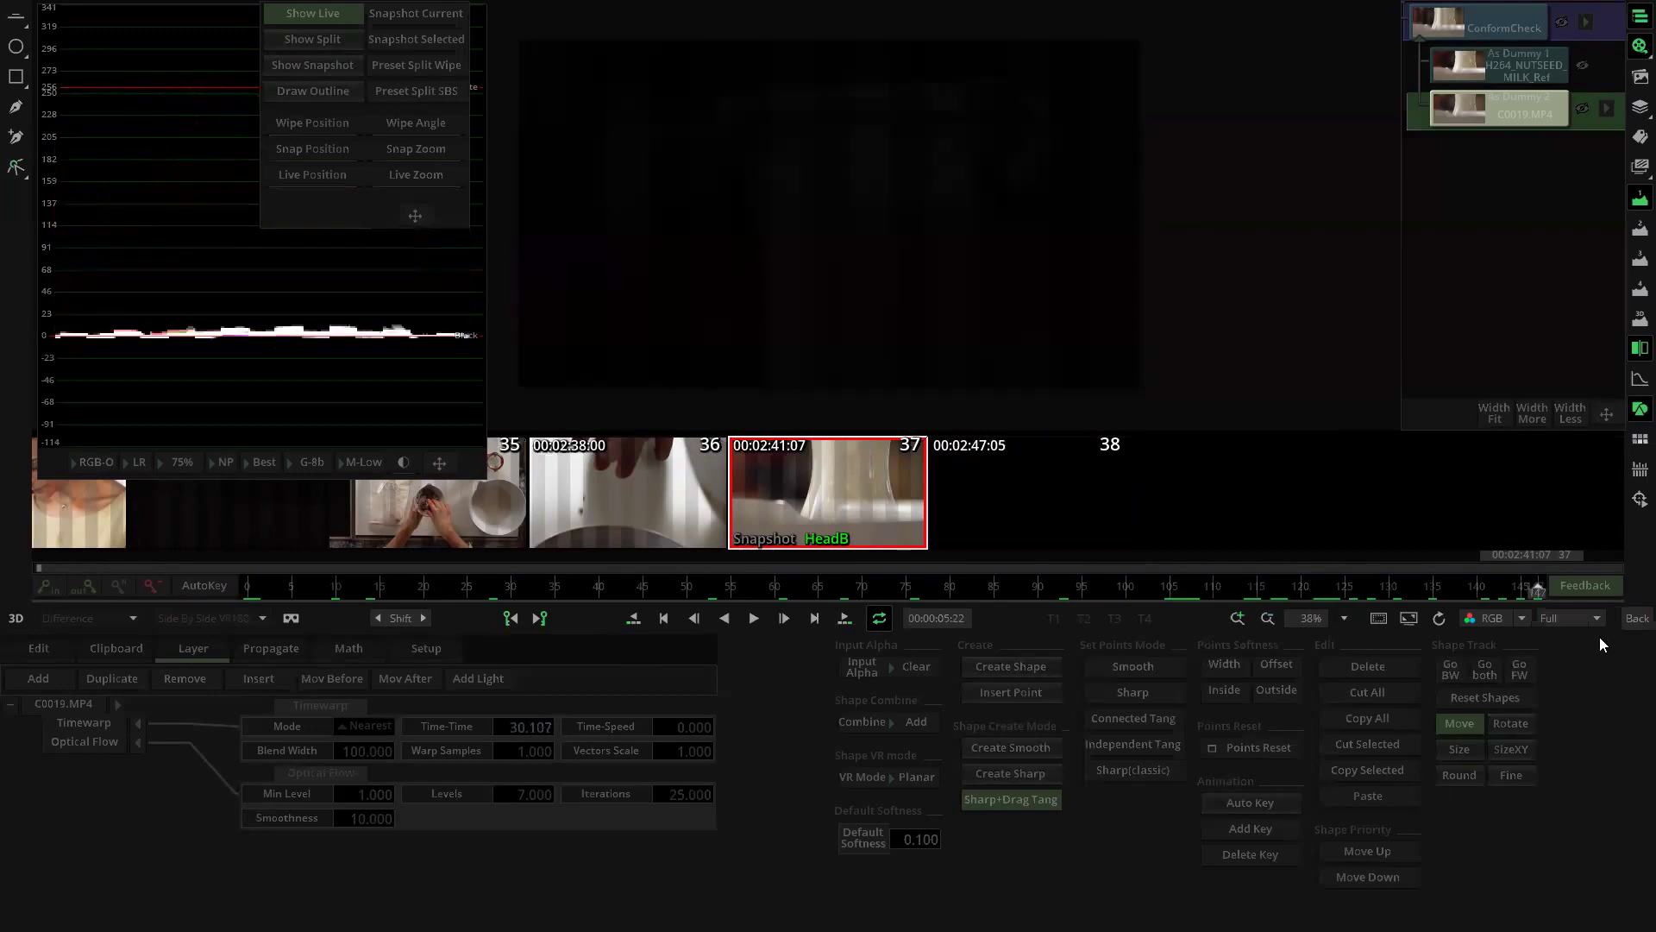
click(1636, 619)
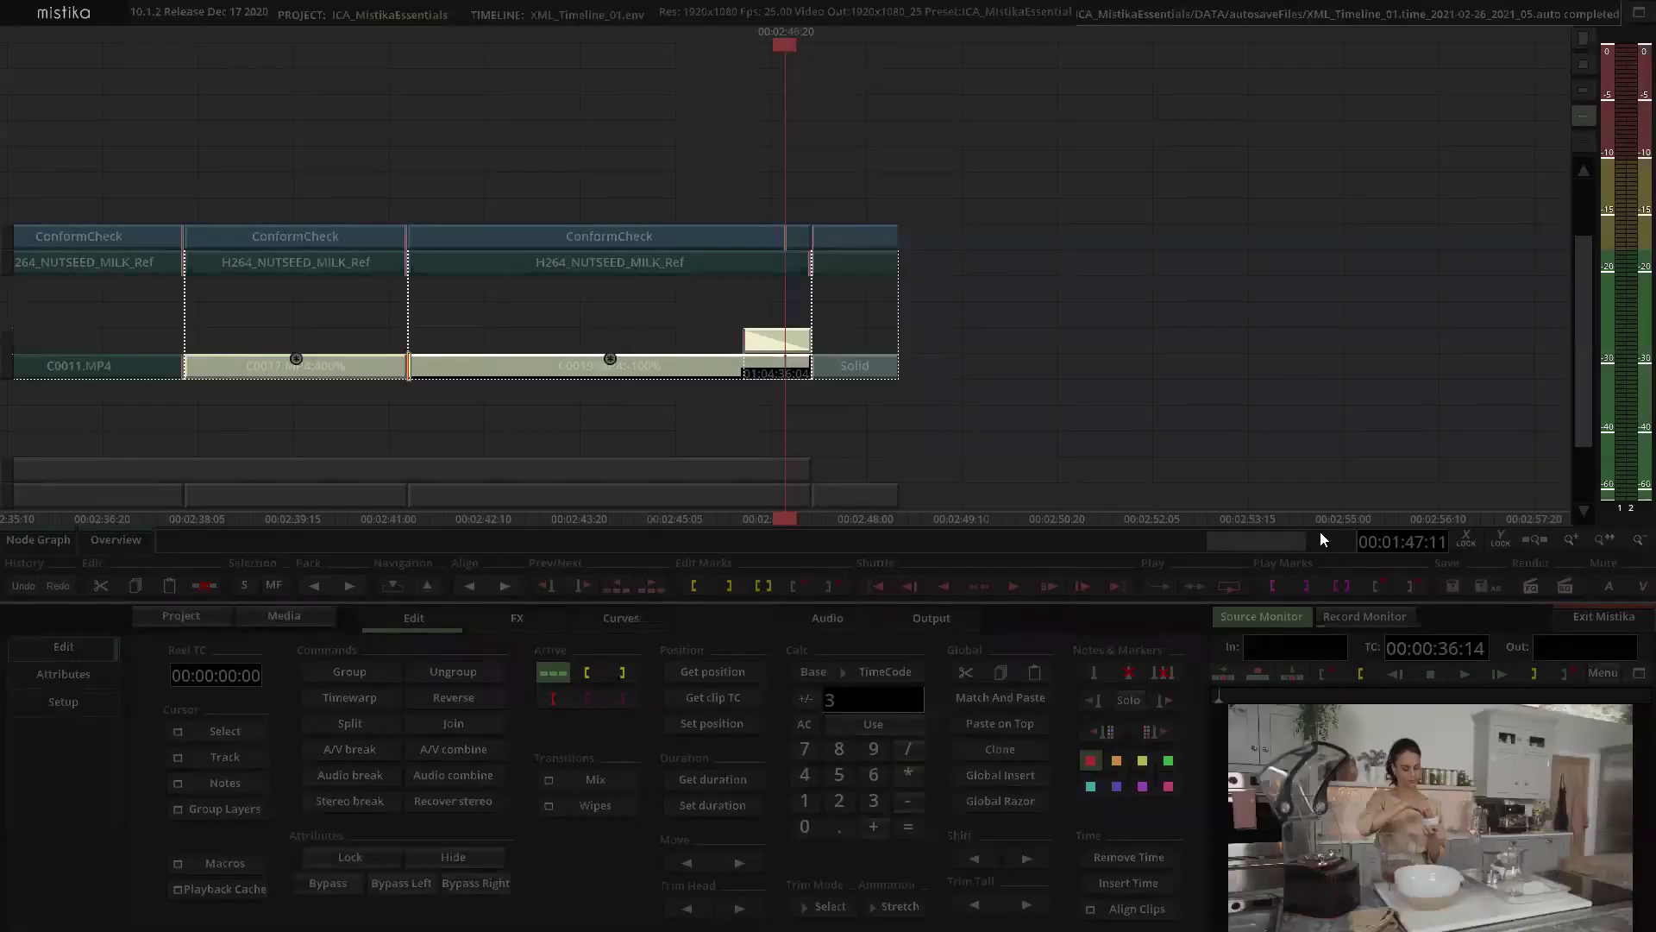
scroll(769, 311, up, 3)
drag(713, 294, 808, 285)
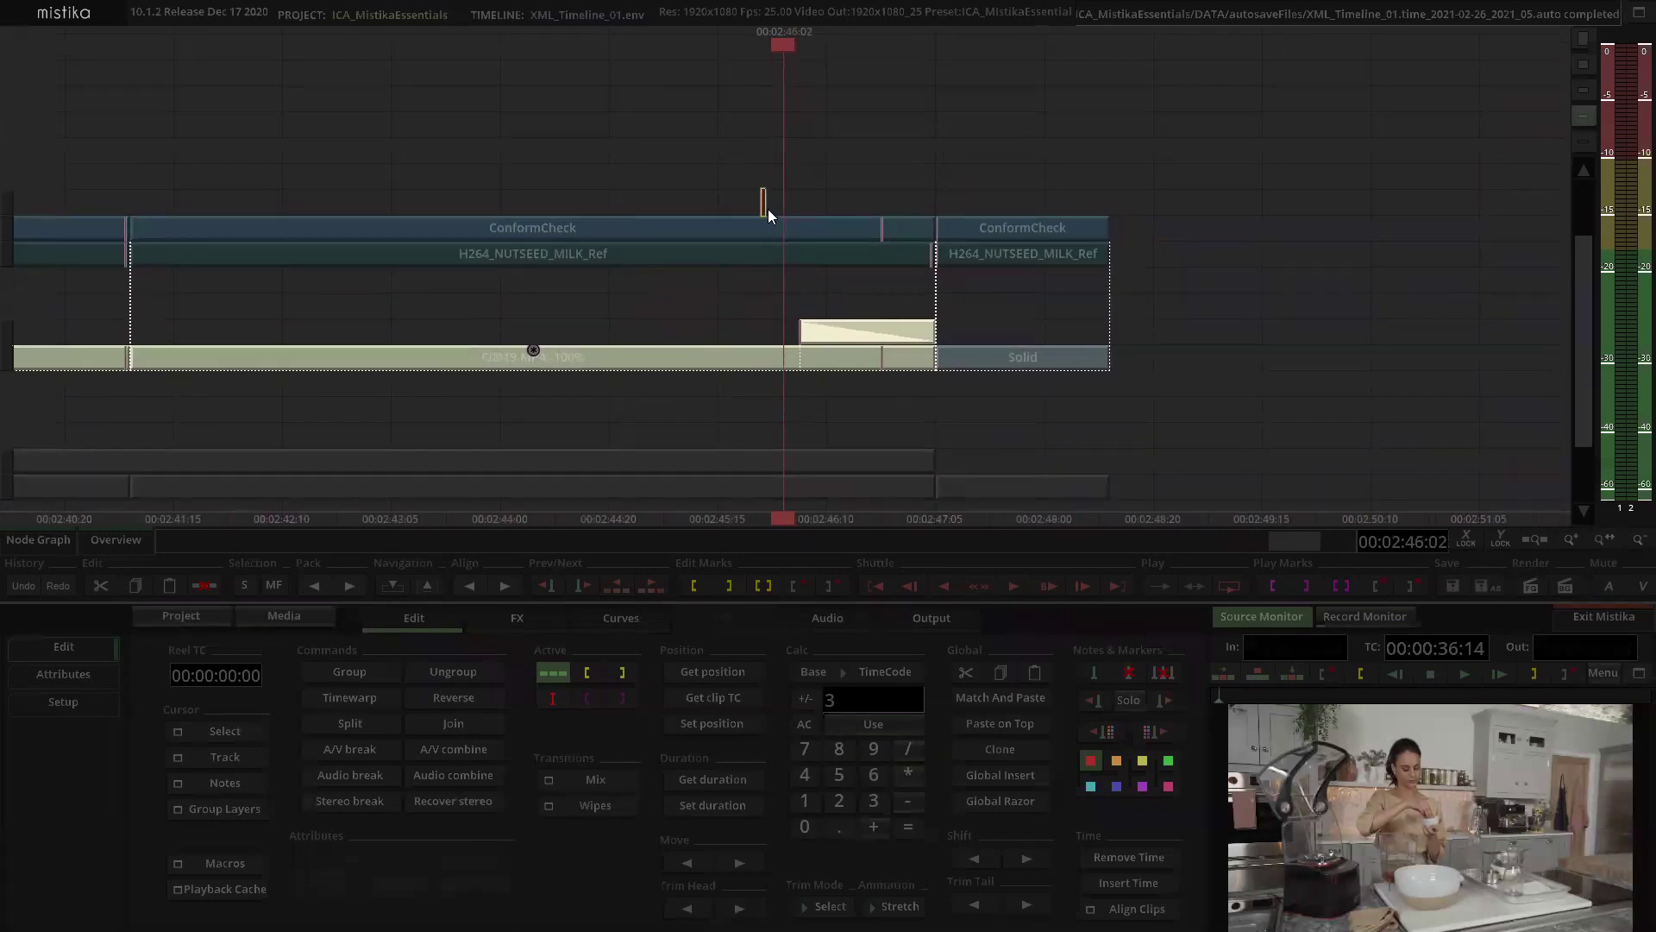
double_click(783, 226)
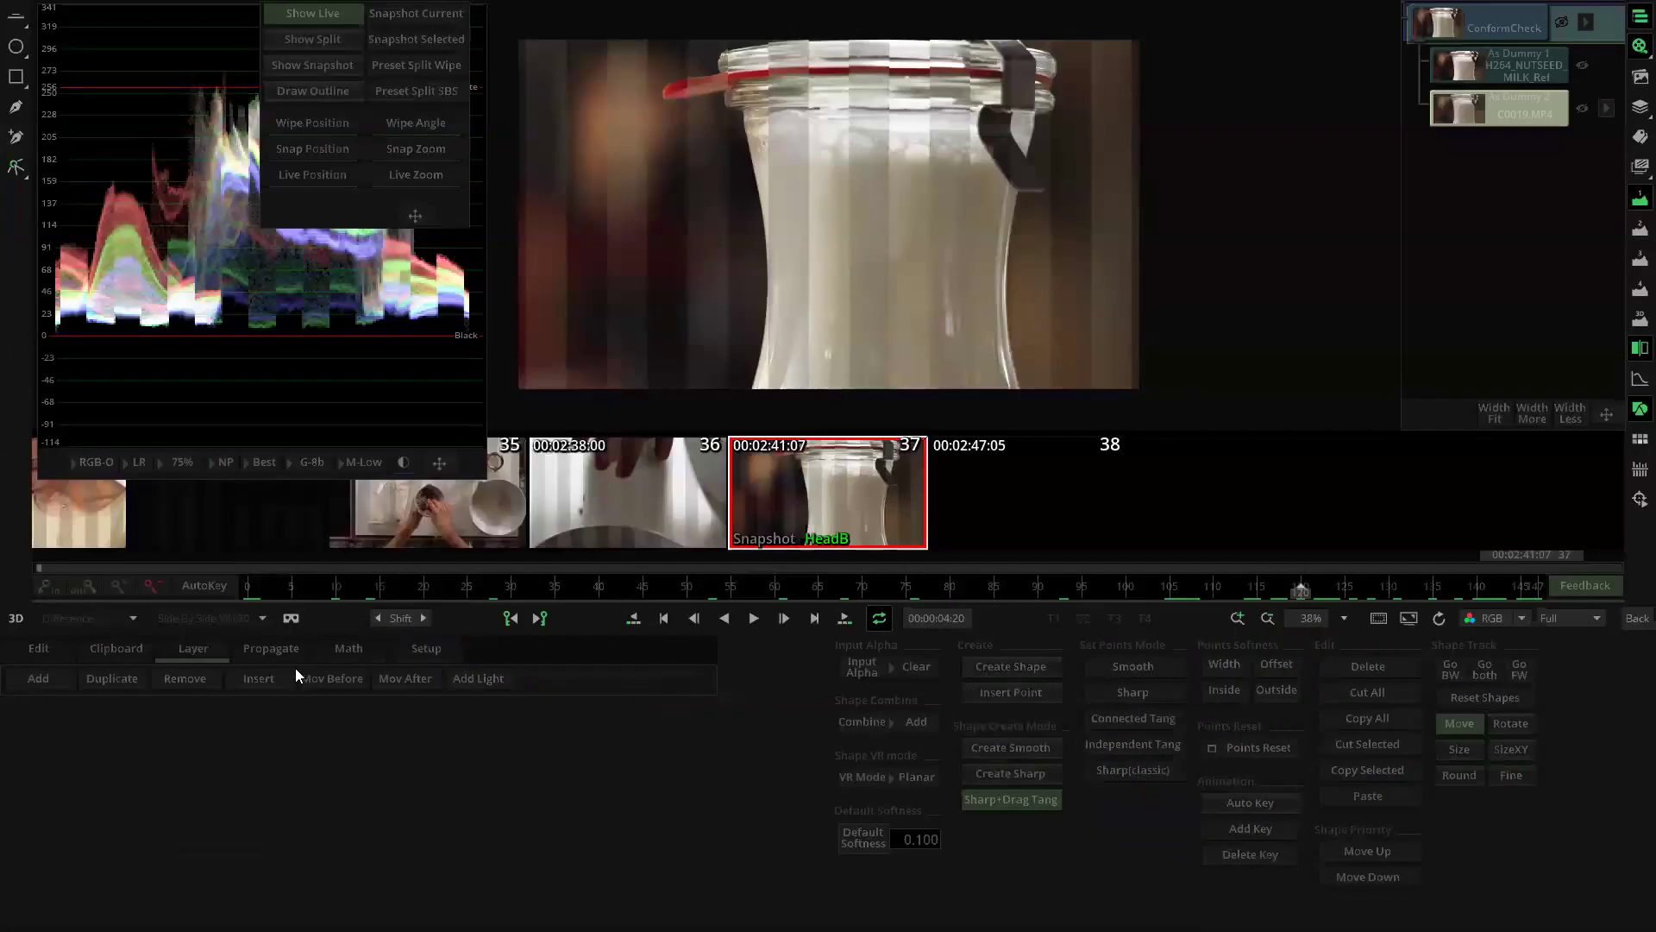
Step: Shift shot 37's C0019.MP4 clip back one step, scrub to its first frame to check the match, and return to the timeline
click(1470, 117)
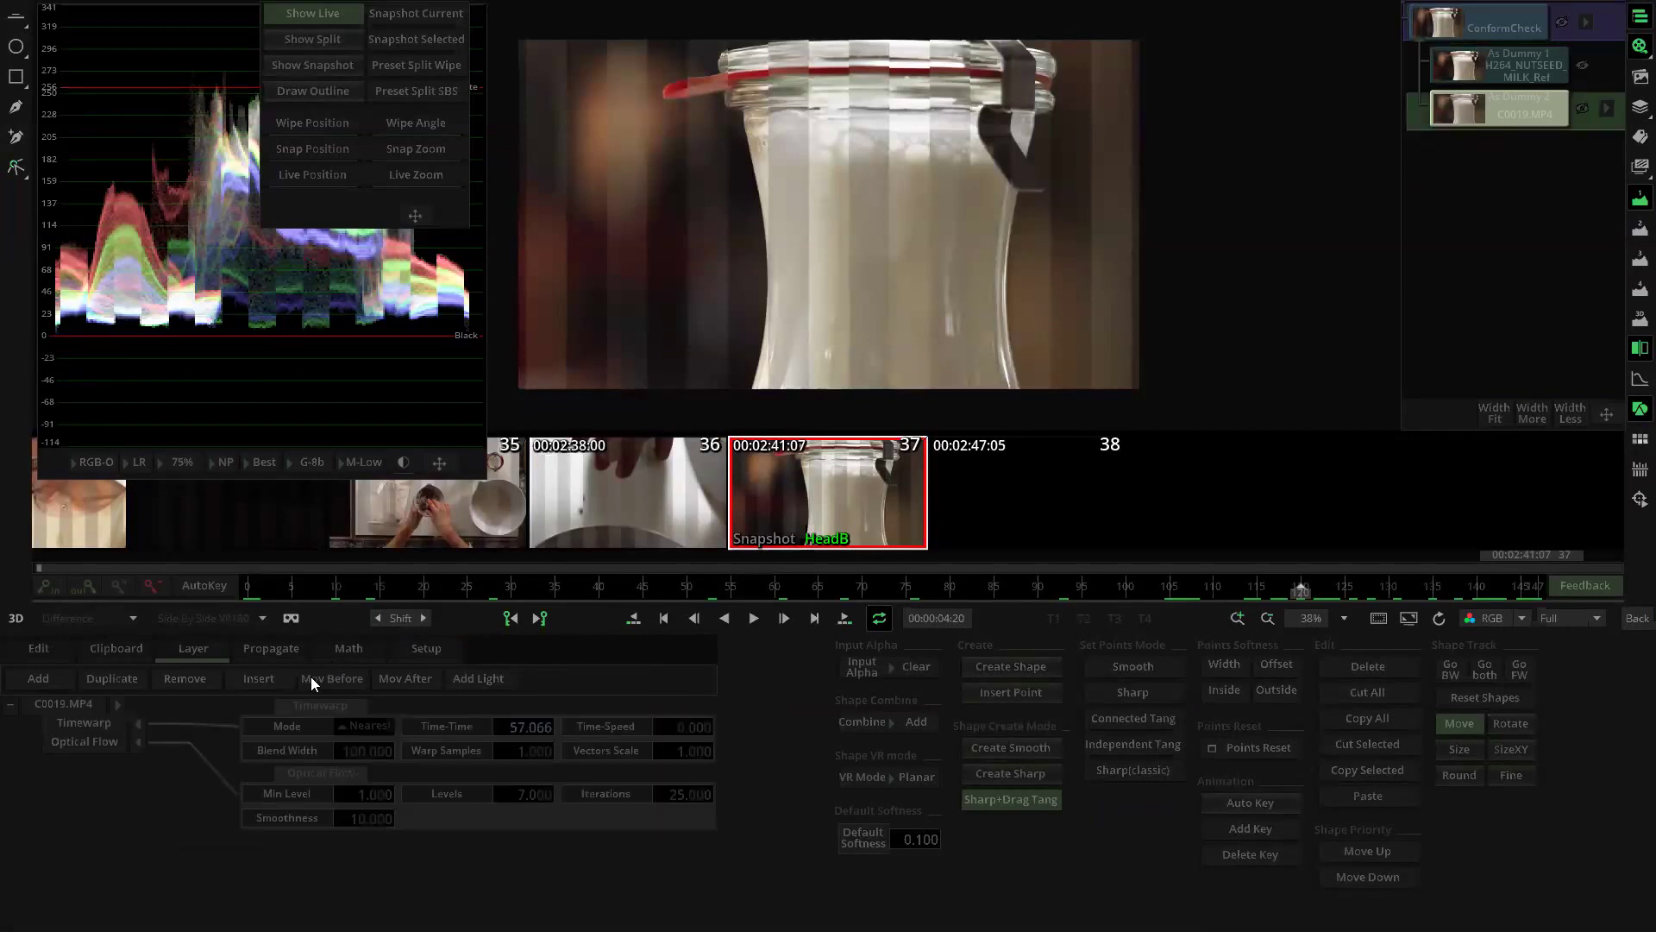
click(374, 618)
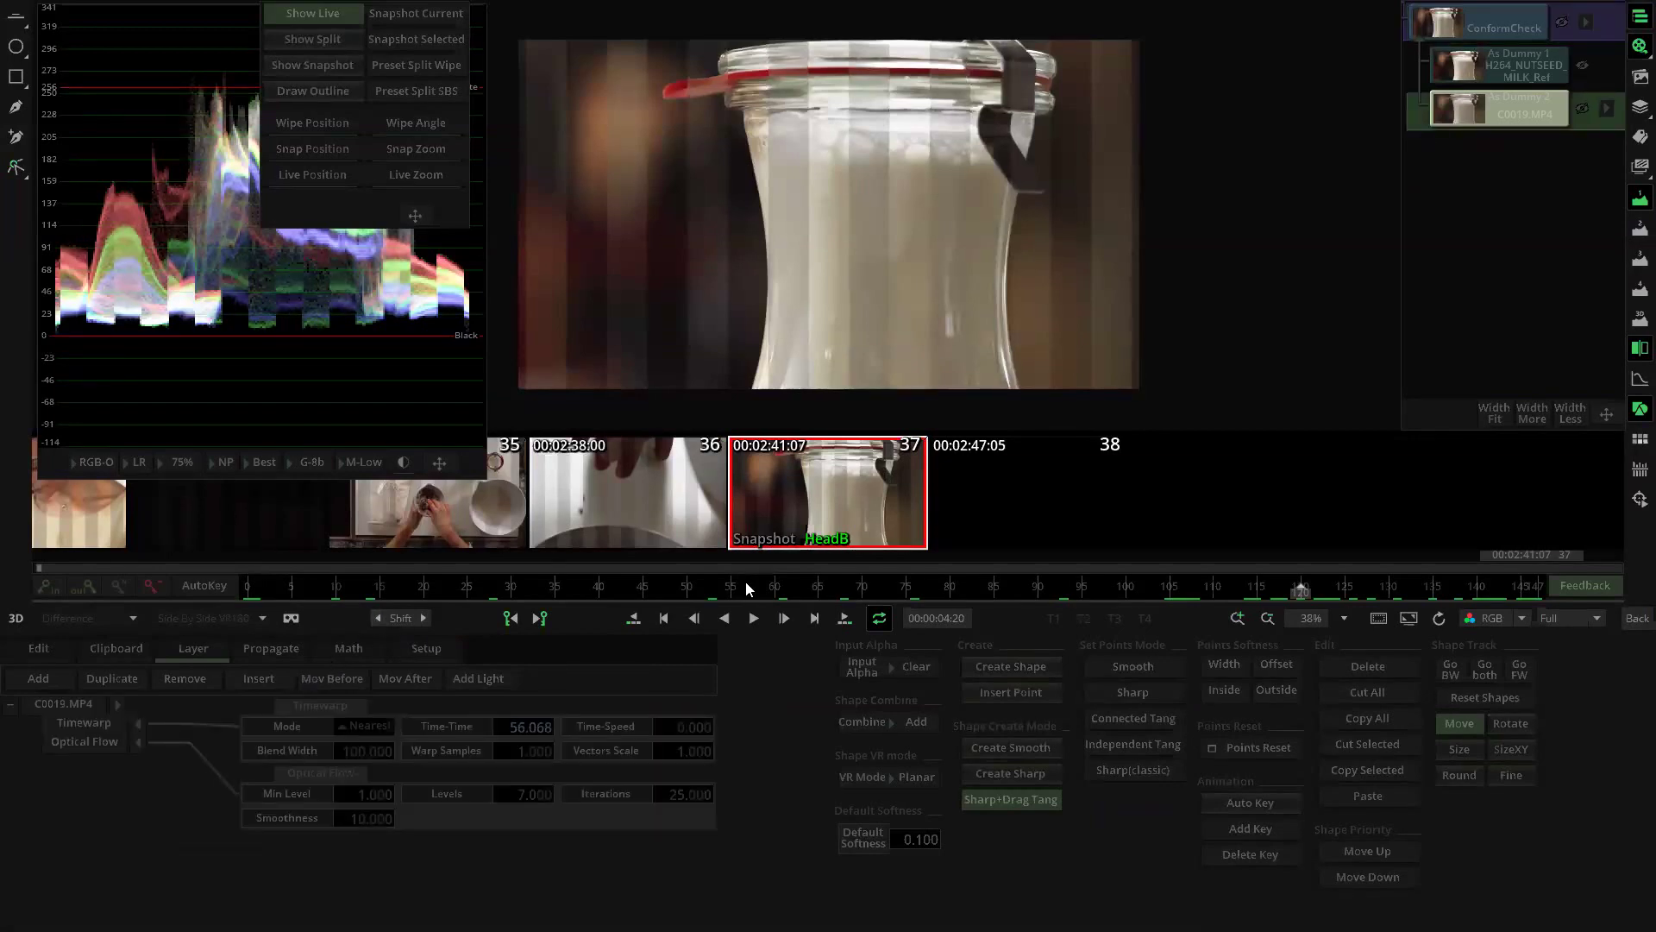
drag(1304, 589, 459, 590)
drag(320, 597, 79, 609)
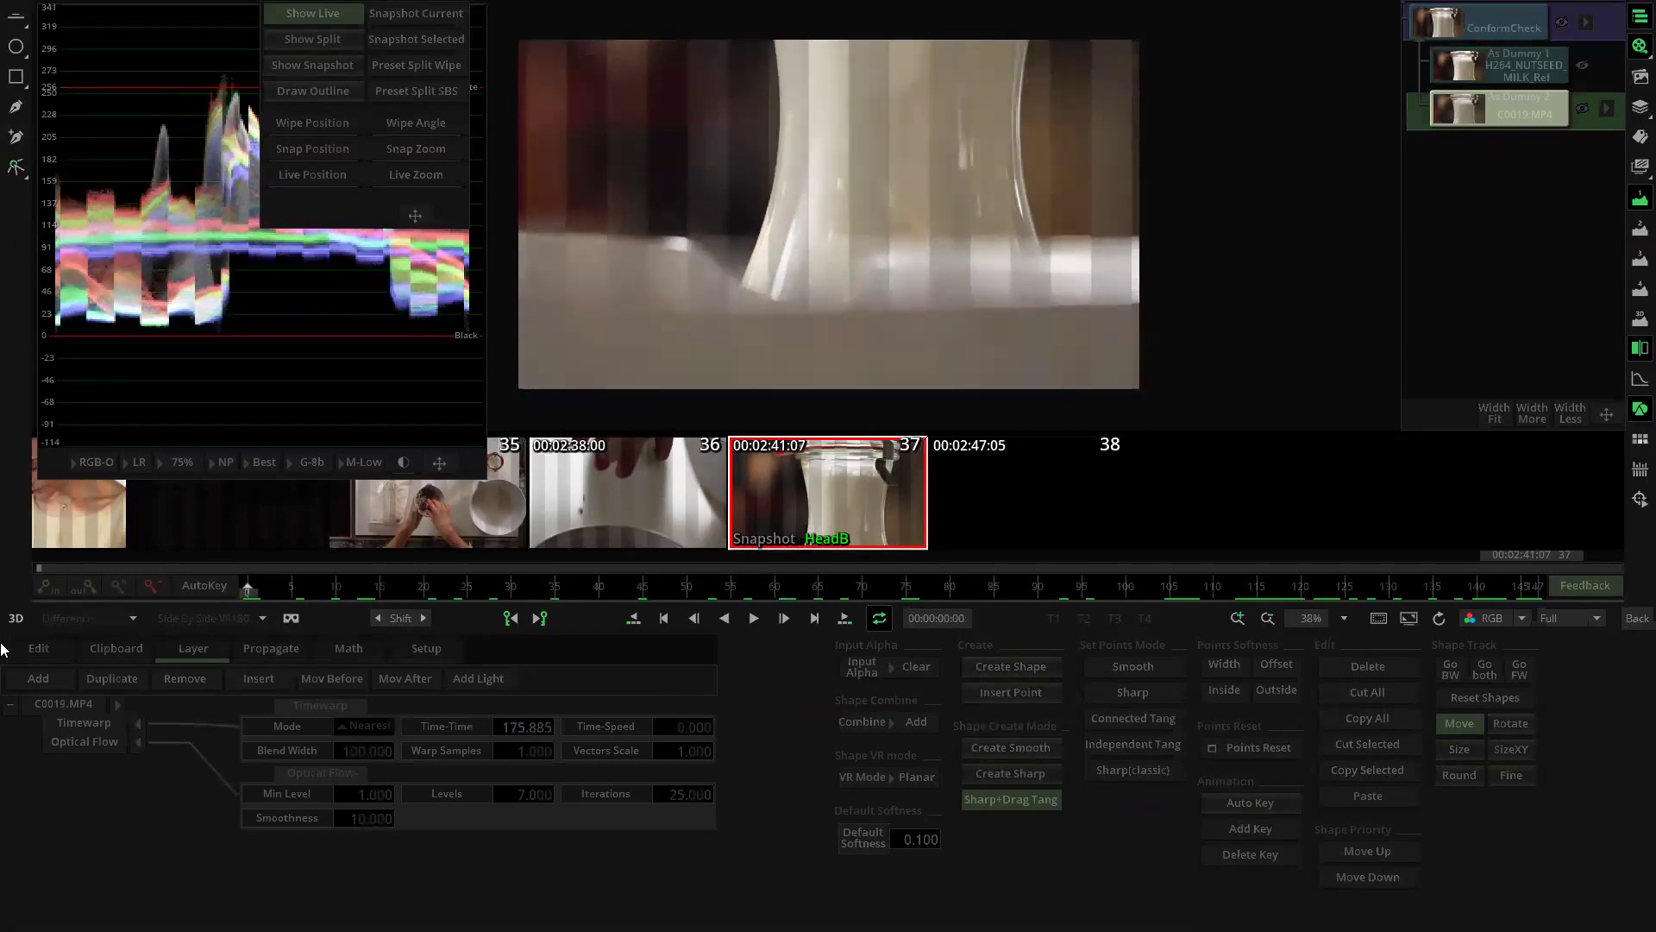
click(1637, 618)
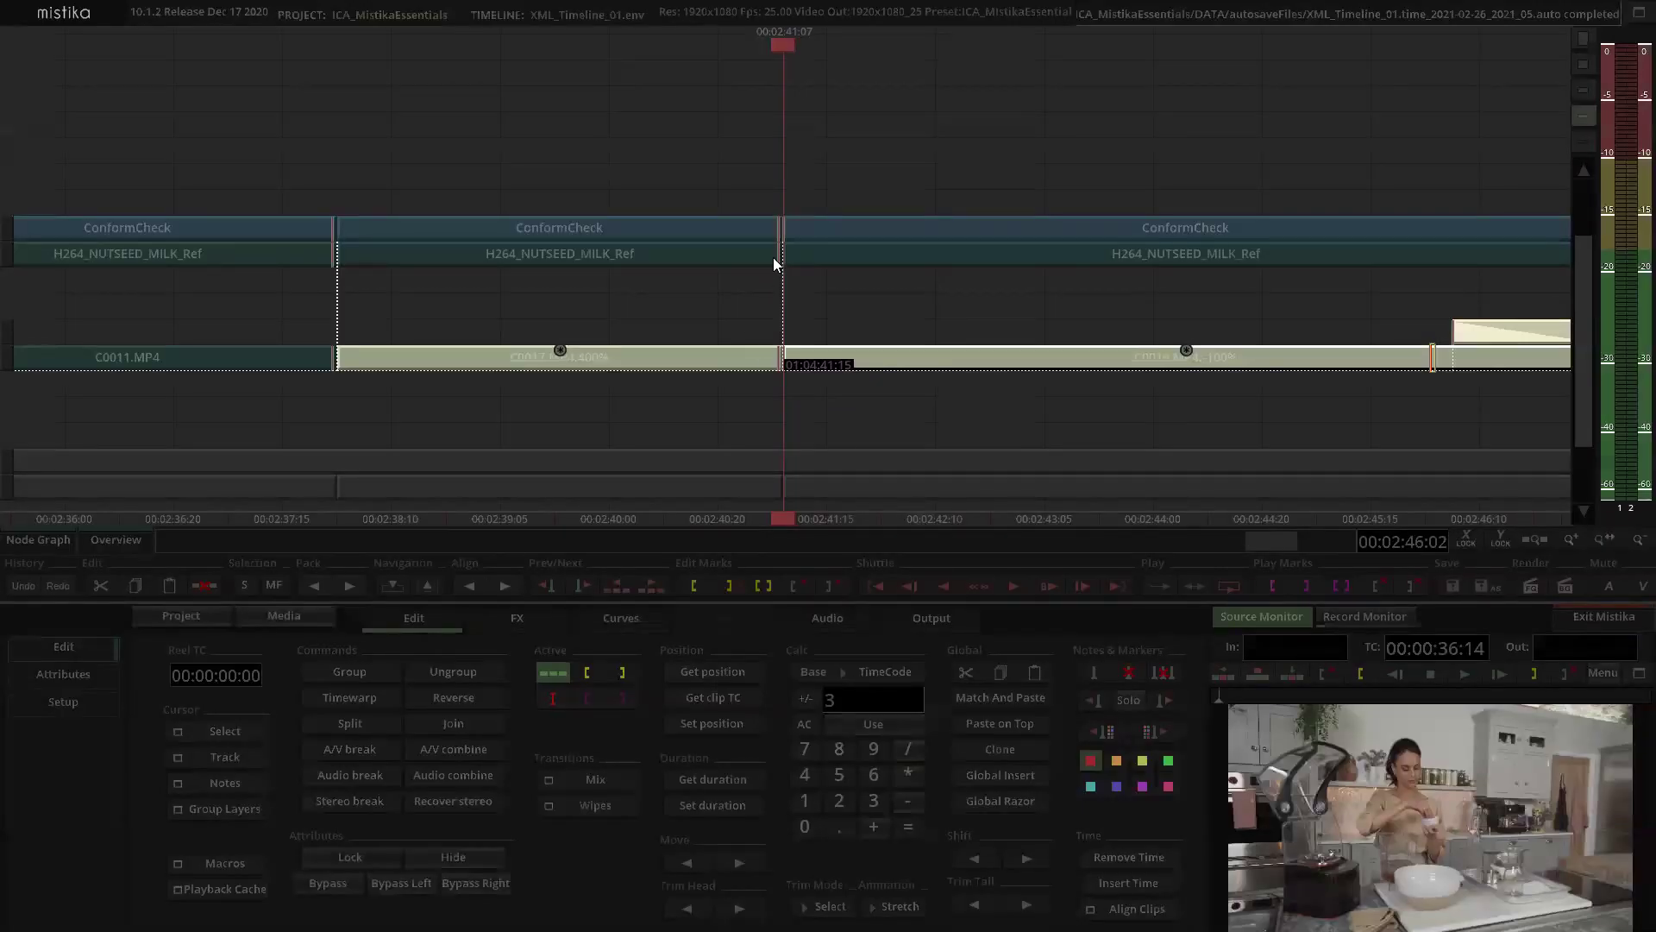
Step: Select all ConformCheck effects and H264_NUTSEED_MILK_Ref reference clips across the timeline and hide them
scroll(828, 150, down, 10)
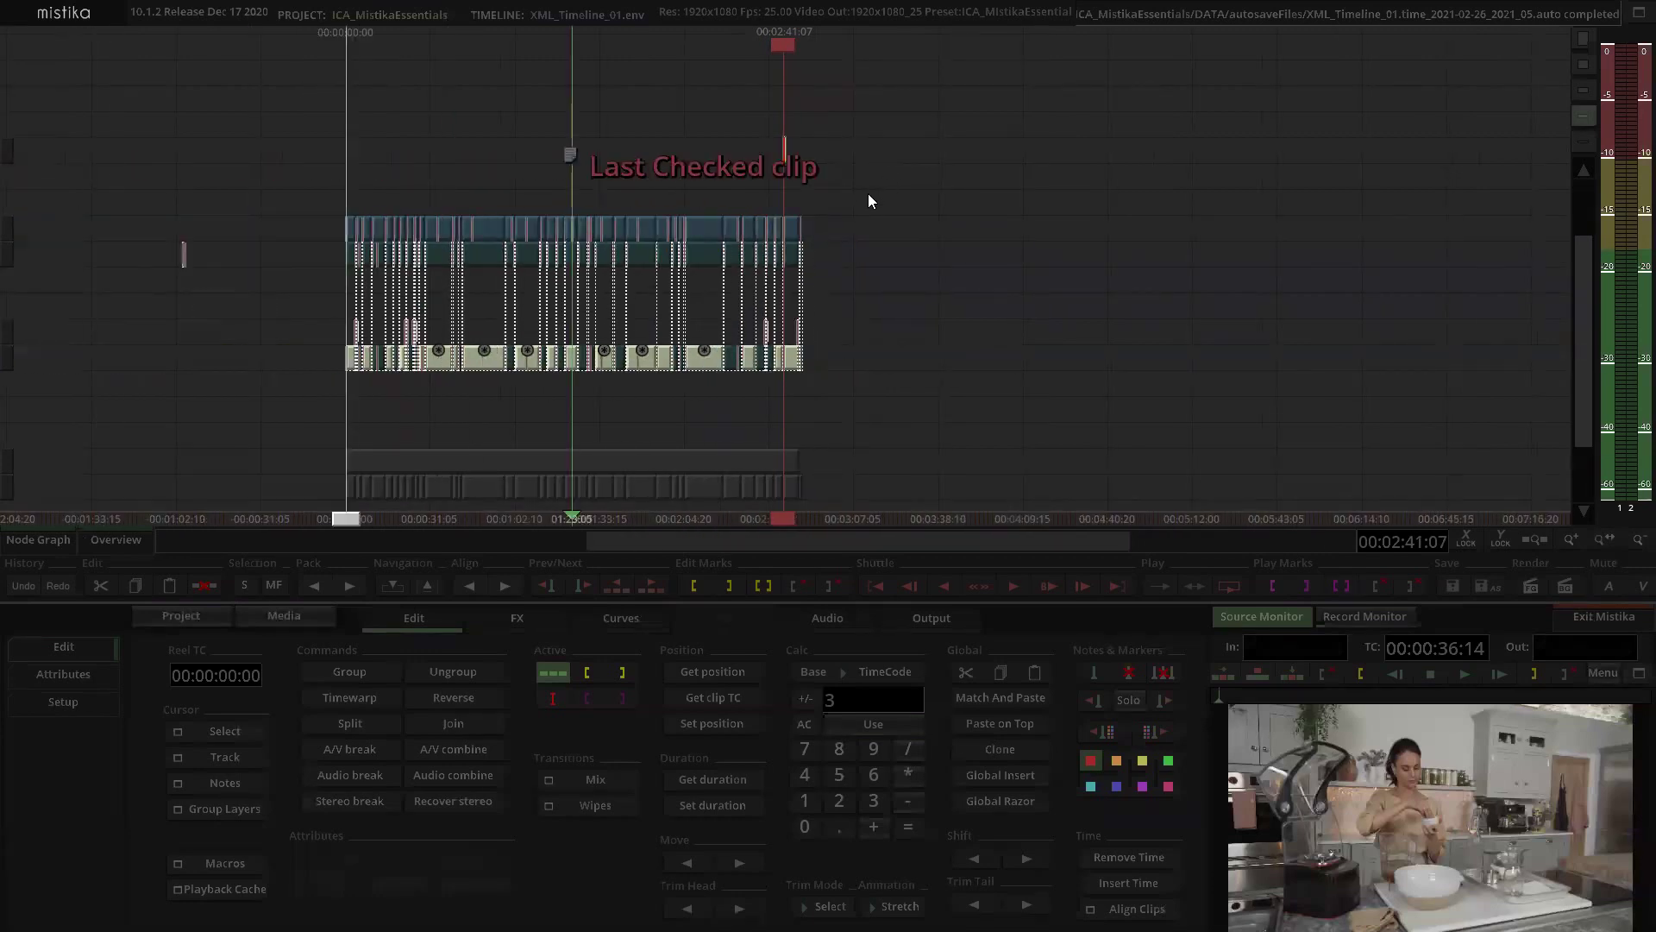
scroll(455, 150, up, 2)
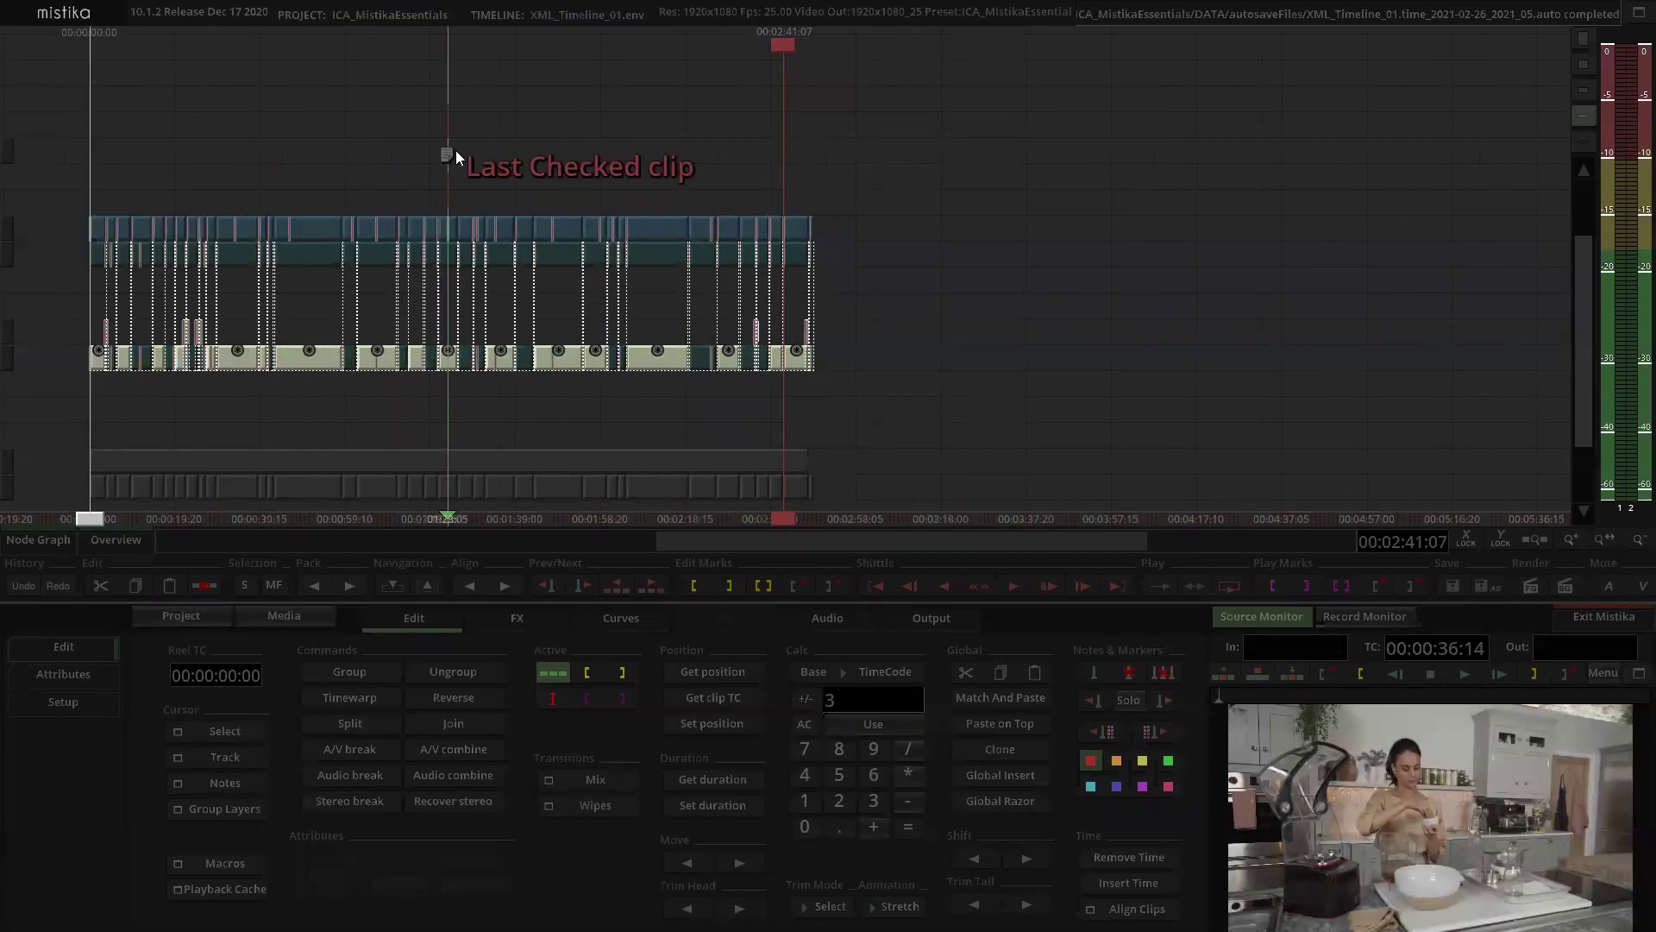
drag(52, 203, 934, 261)
key(h)
Step: Select all the hidden ConformCheck effects and reference clips and move them higher up in the timeline, away from the edit
scroll(431, 185, up, 1)
scroll(506, 151, down, 1)
click(530, 125)
drag(377, 121, 521, 123)
drag(1088, 193, 541, 189)
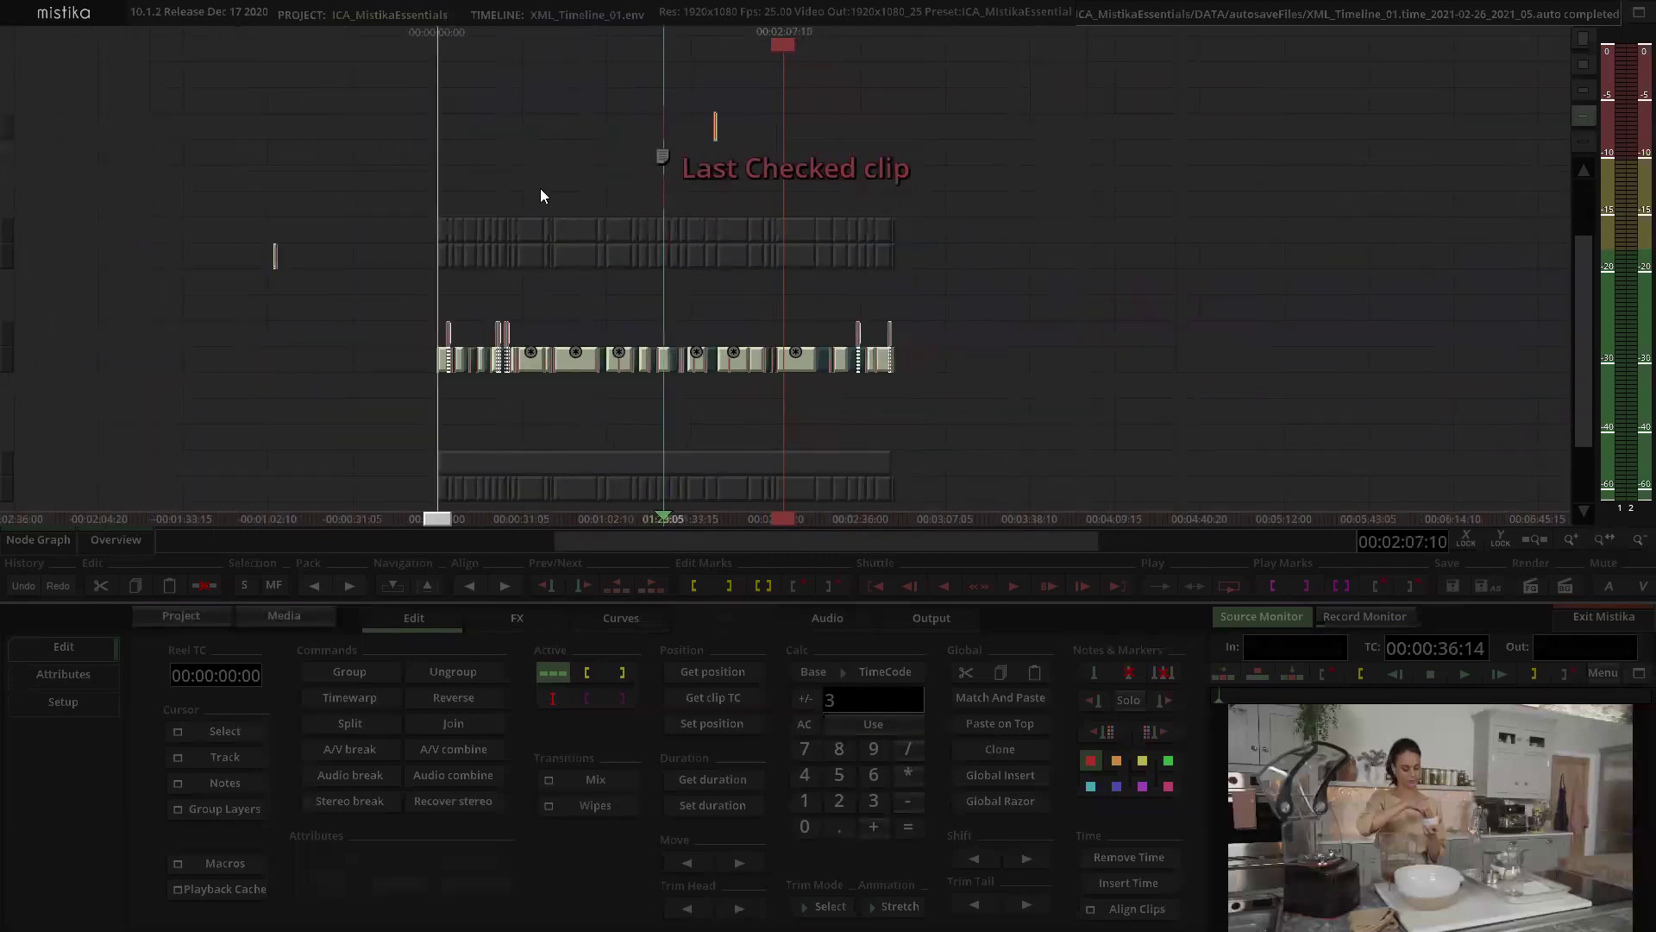
drag(946, 294, 944, 277)
scroll(1033, 284, up, 3)
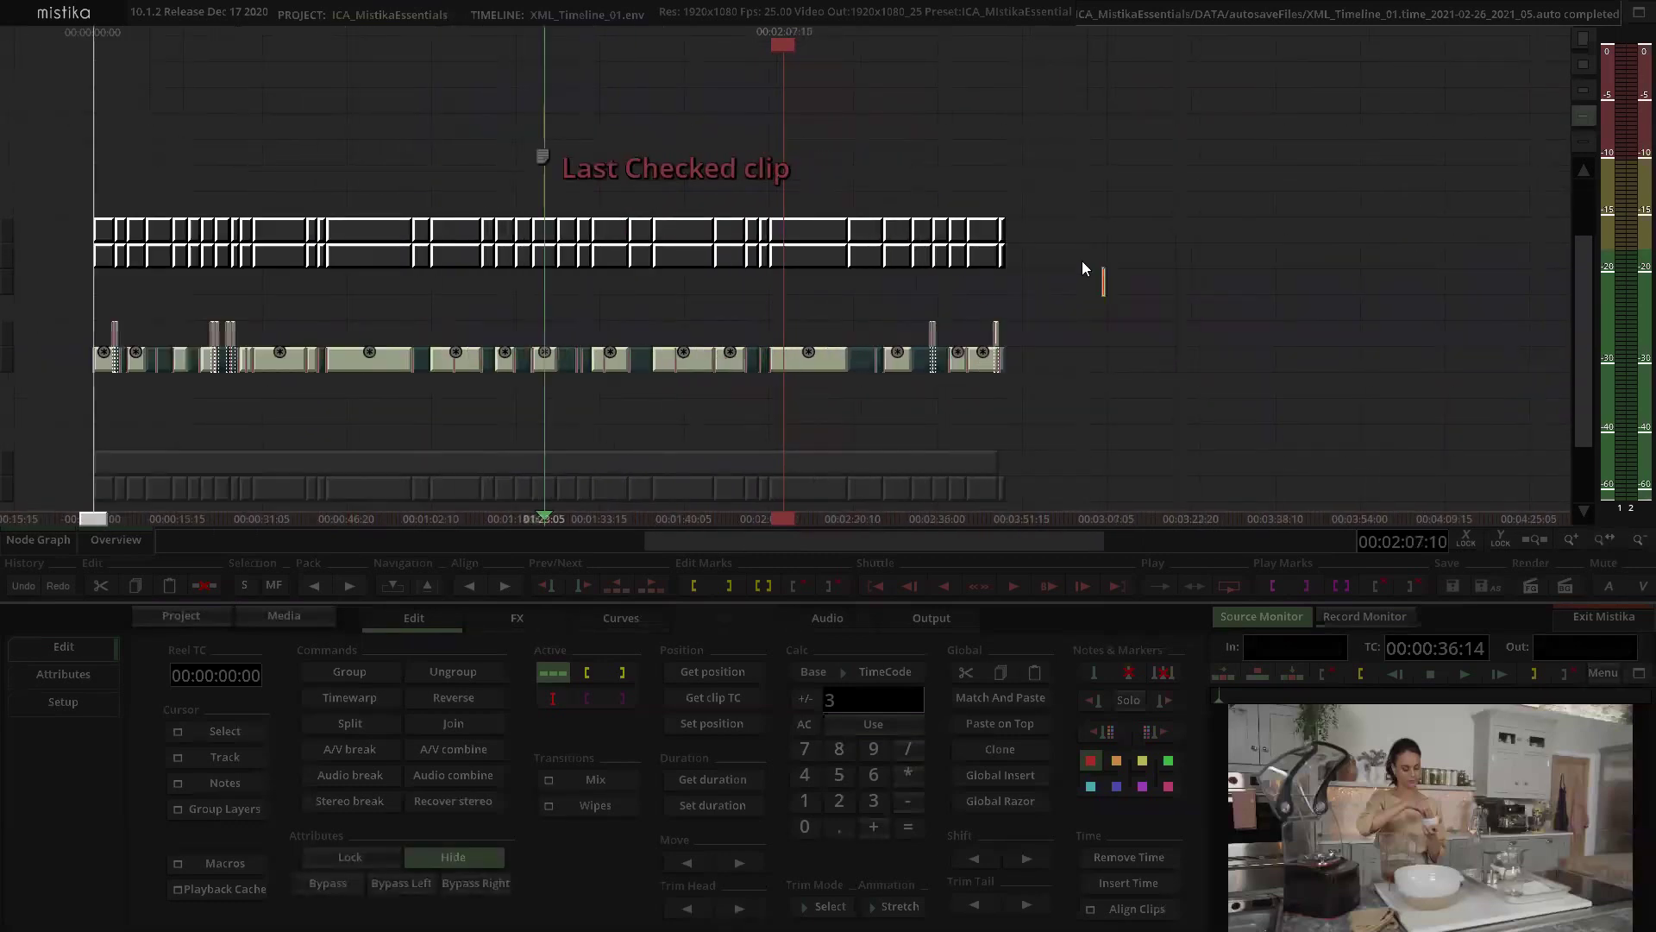
click(1140, 252)
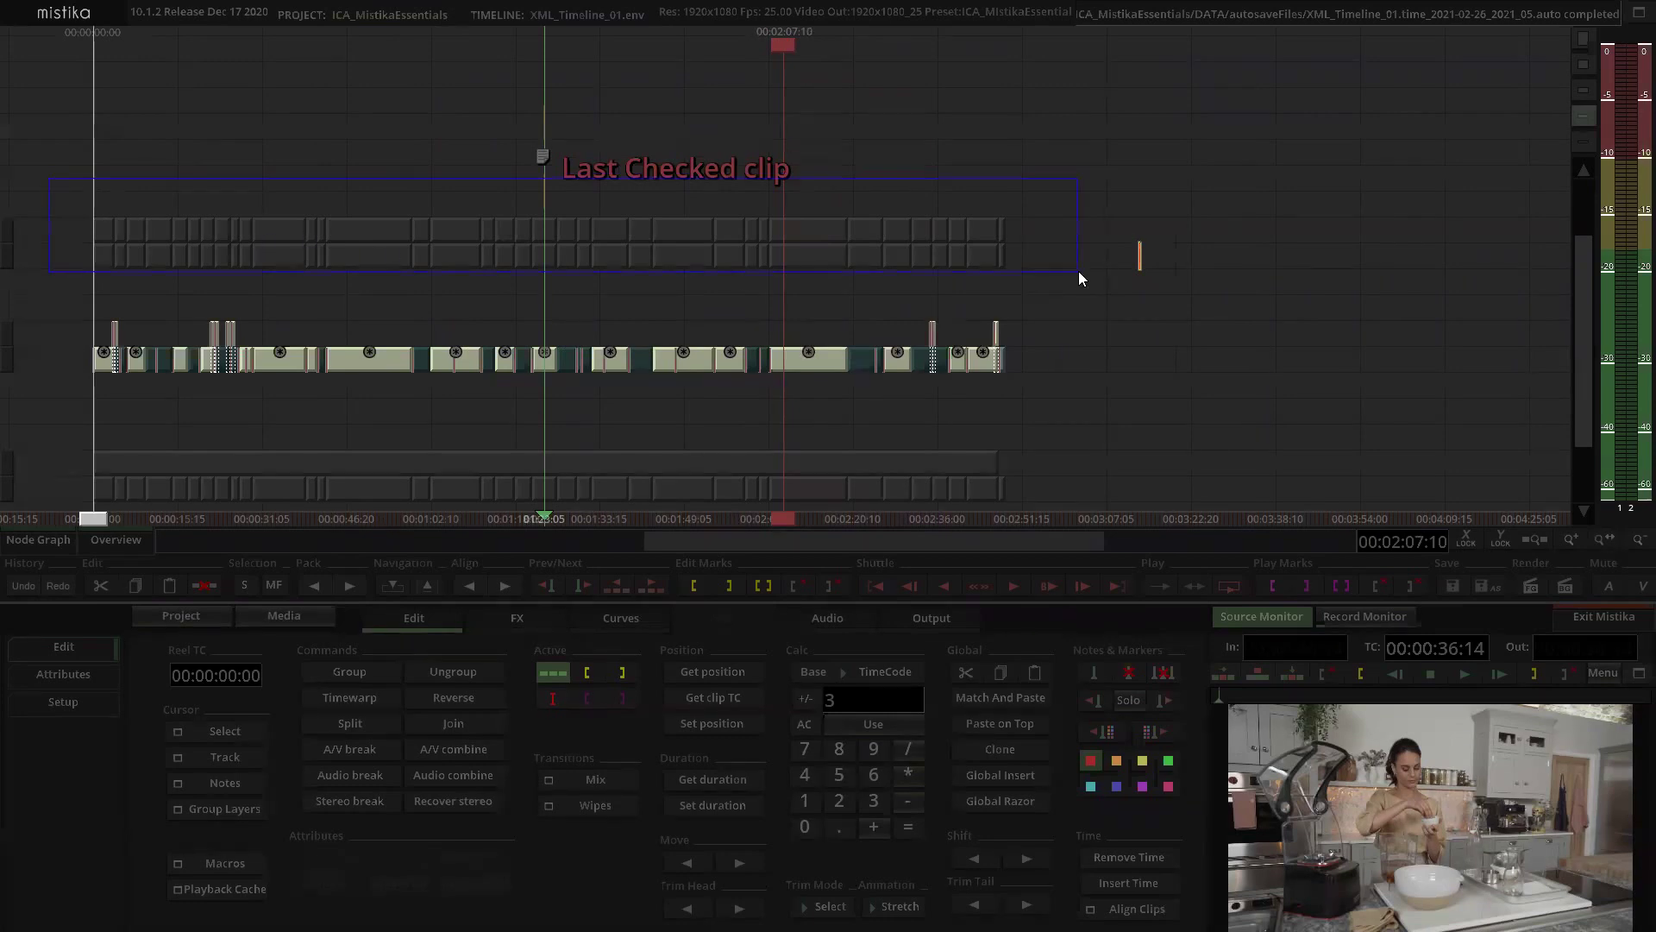
drag(1079, 272, 1063, 270)
drag(781, 231, 805, 82)
click(1187, 162)
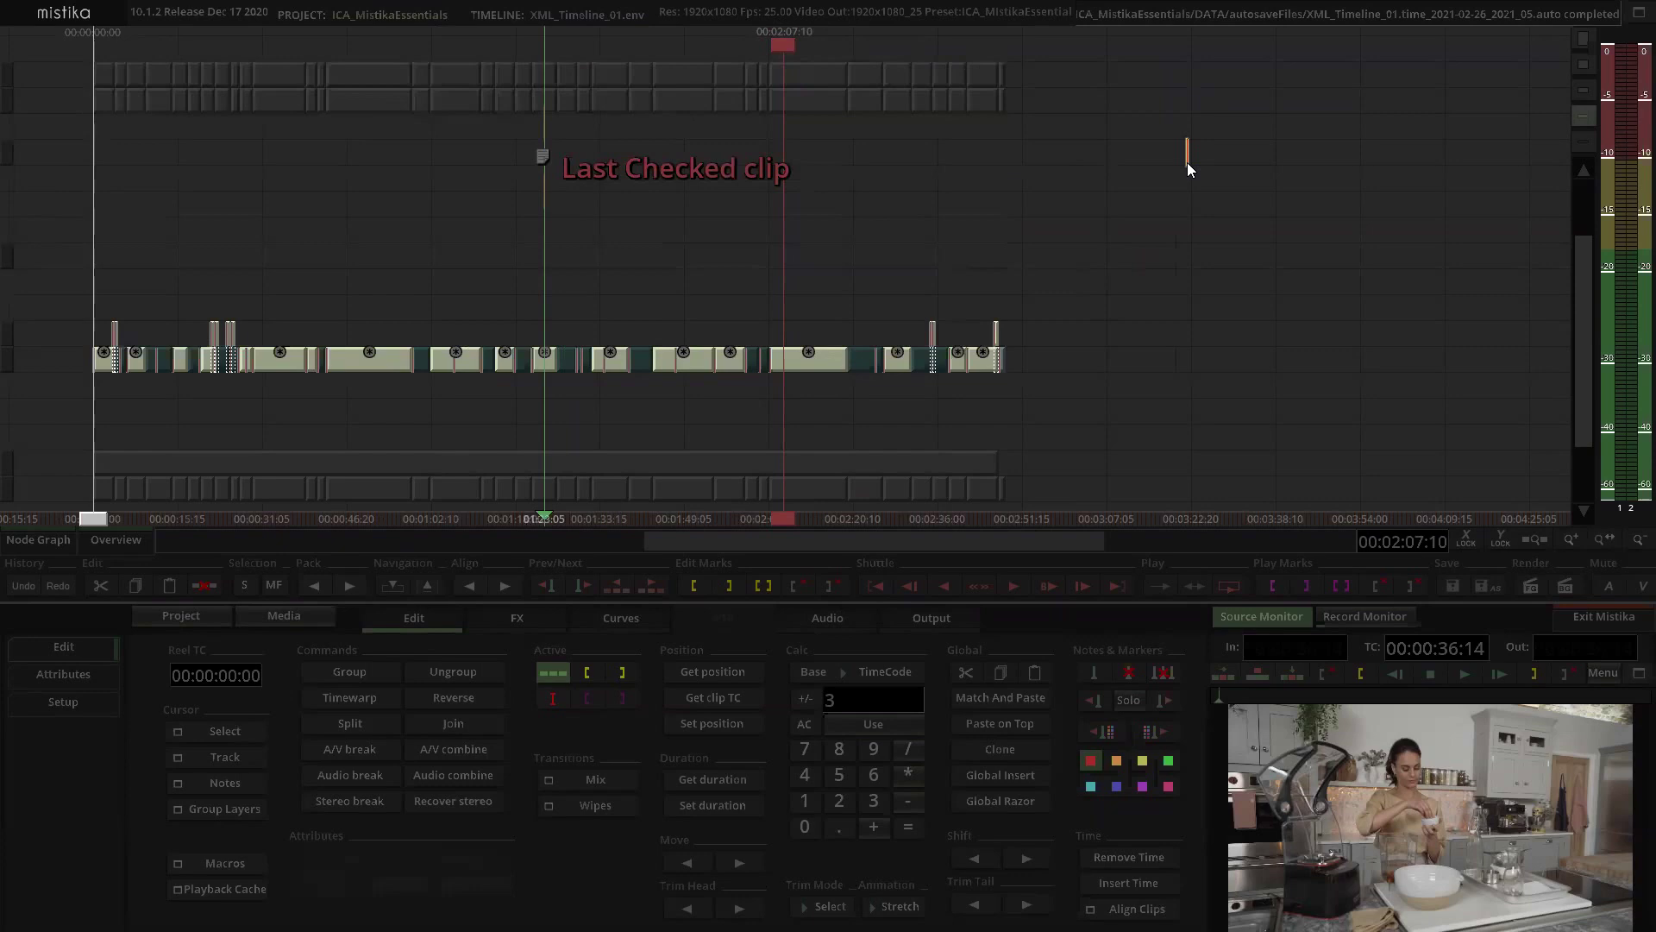
Step: Delete the "Last Checked clip" note from the timeline using the option that removes all notes
drag(1162, 227, 1157, 235)
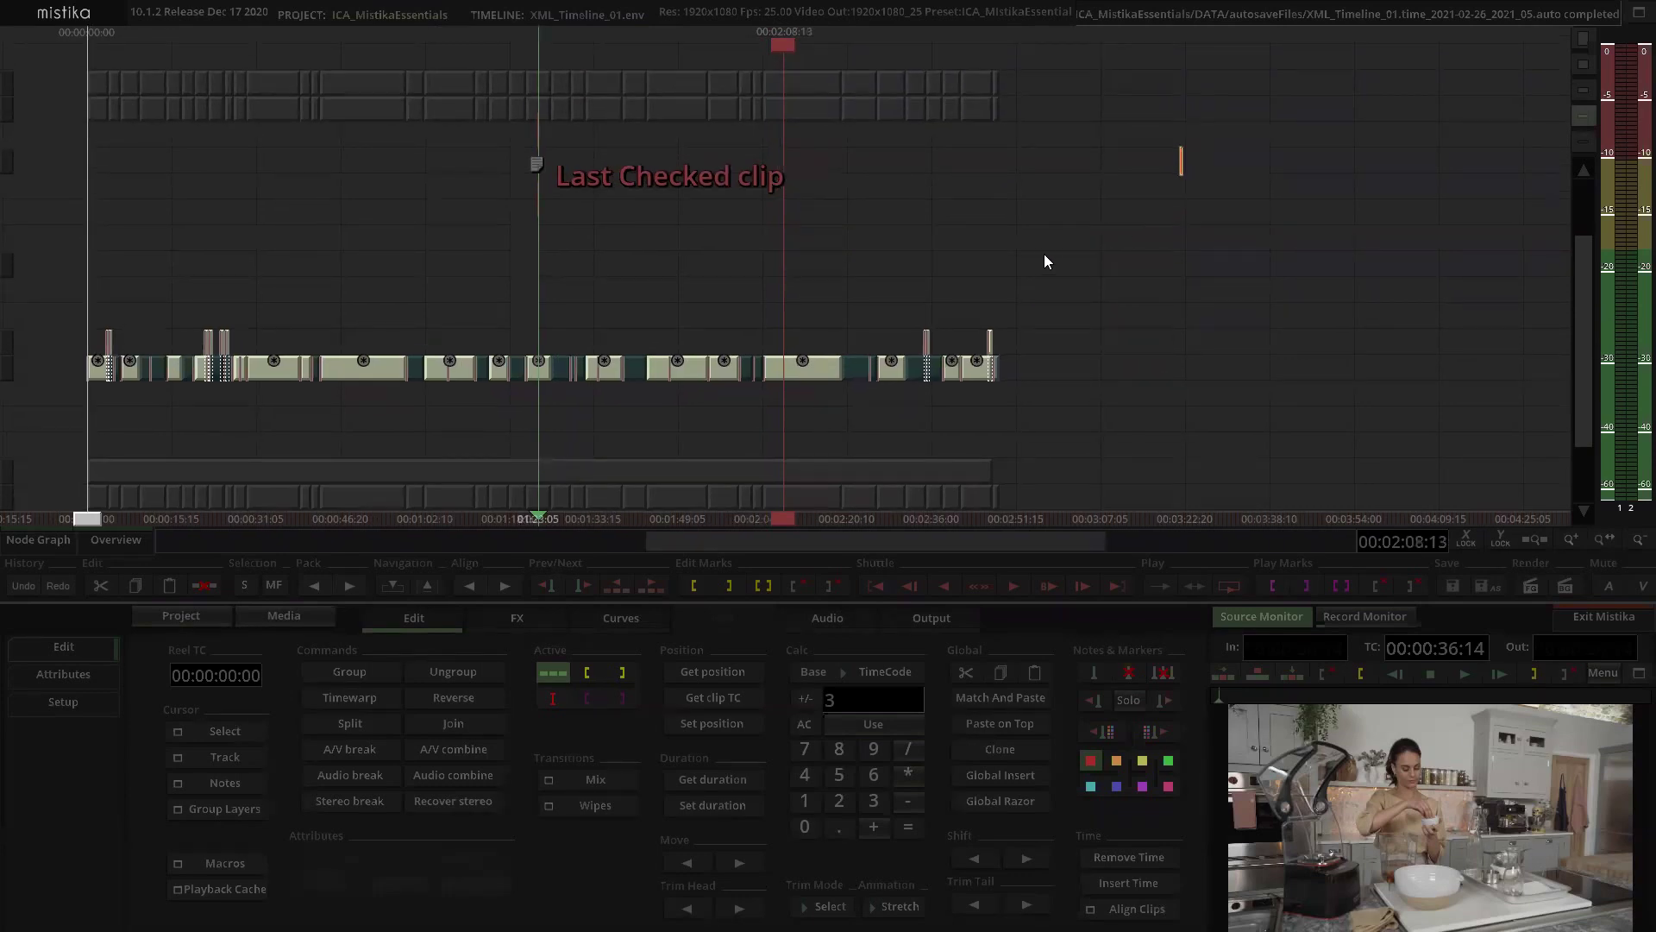
drag(855, 273, 859, 165)
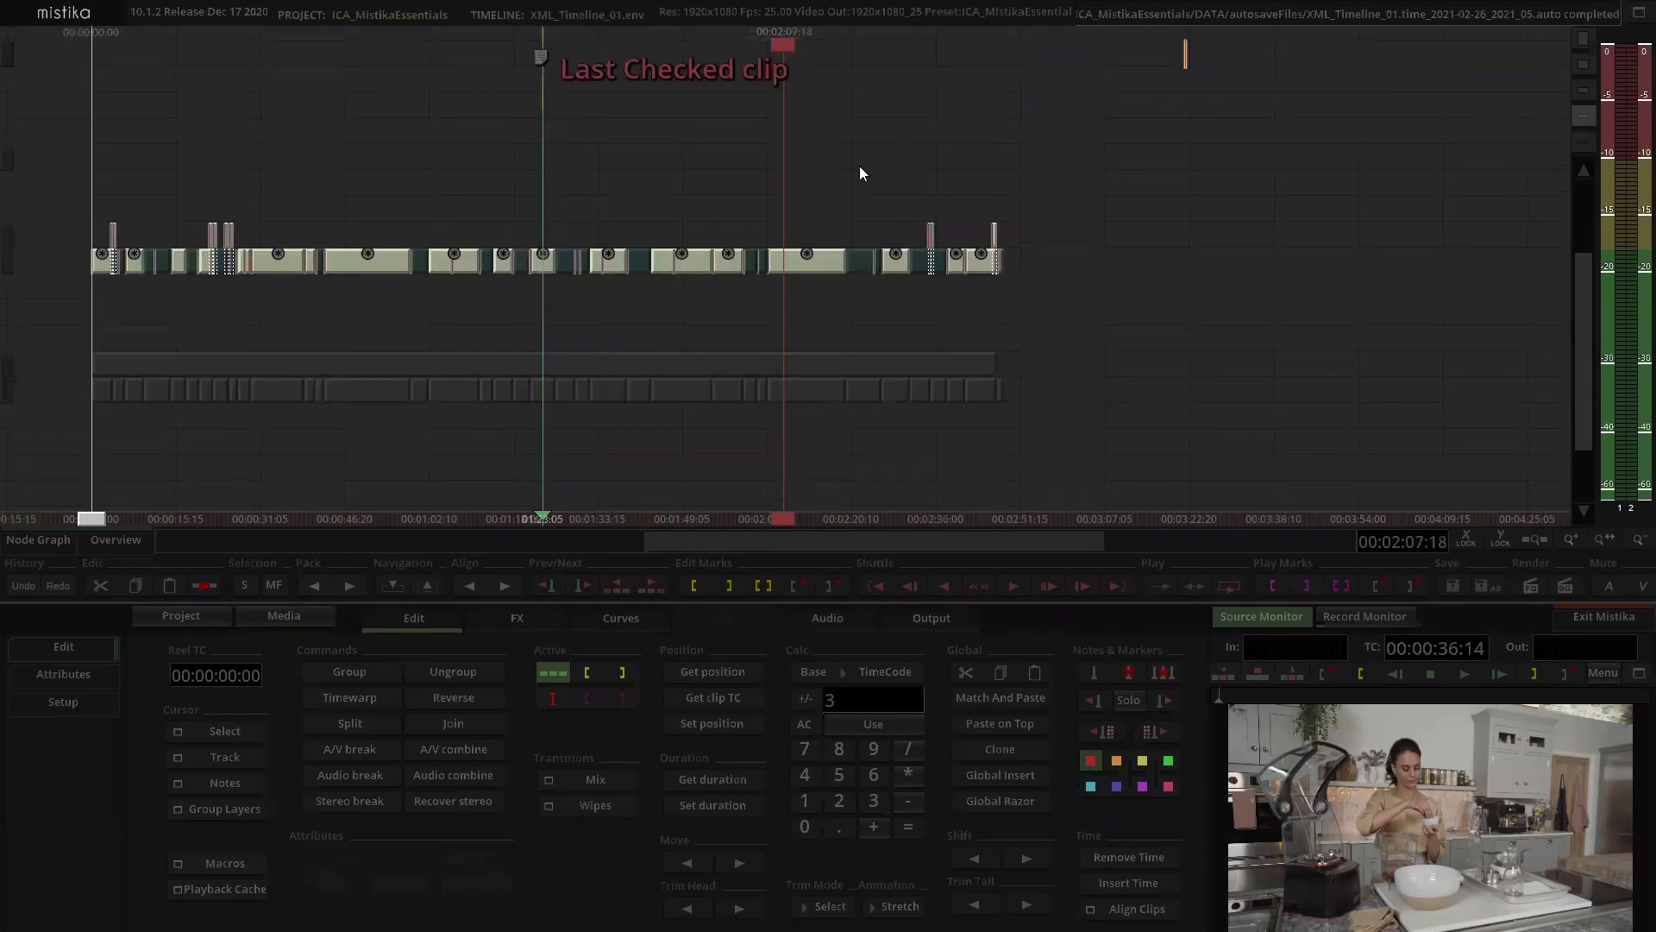
scroll(859, 166, up, 4)
click(177, 57)
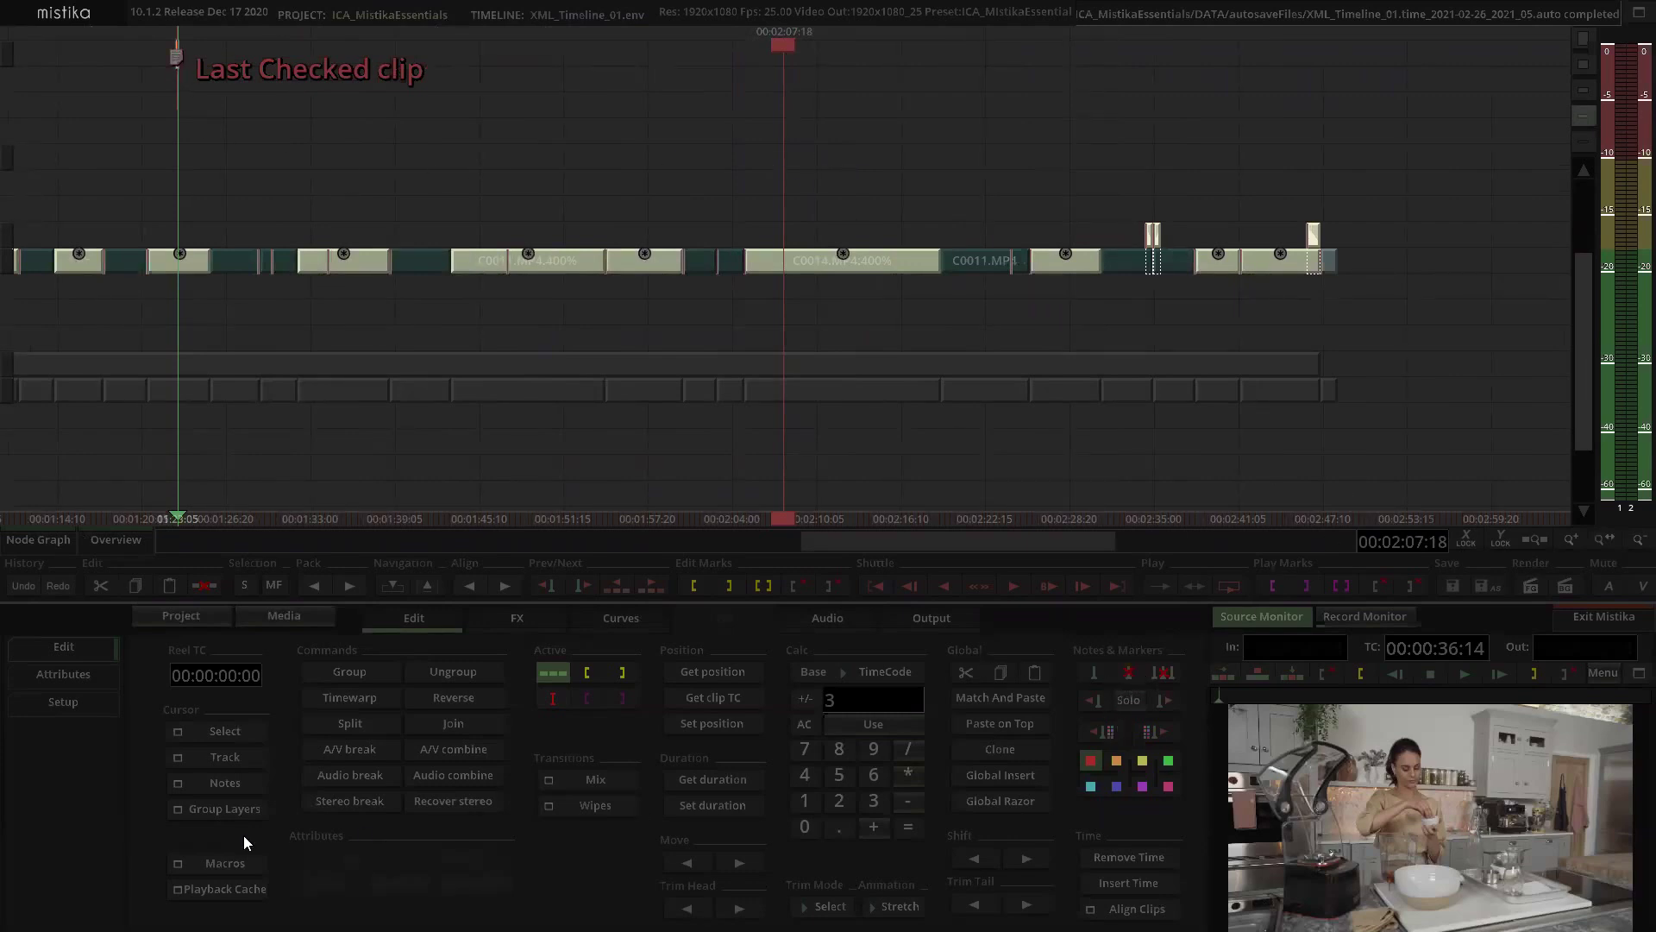
right_click(217, 782)
click(217, 754)
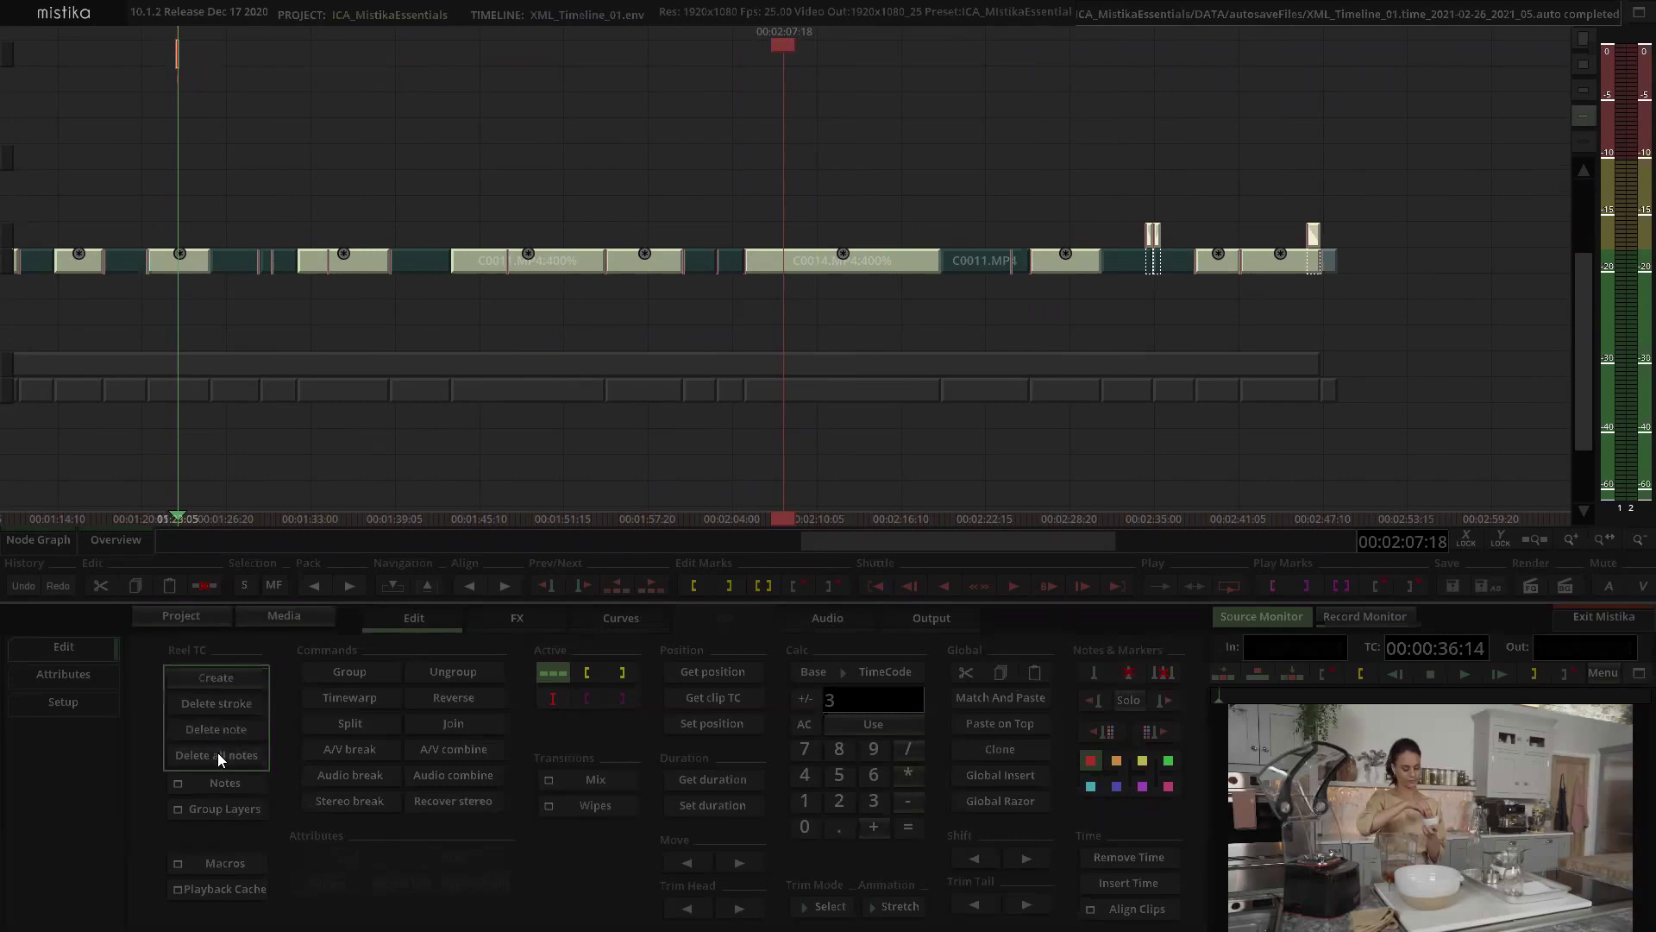
Step: Switch the monitor to the record output and scrub back through the conformed timeline to the C0011.MP4 shot around 00:01:45
scroll(891, 168, down, 2)
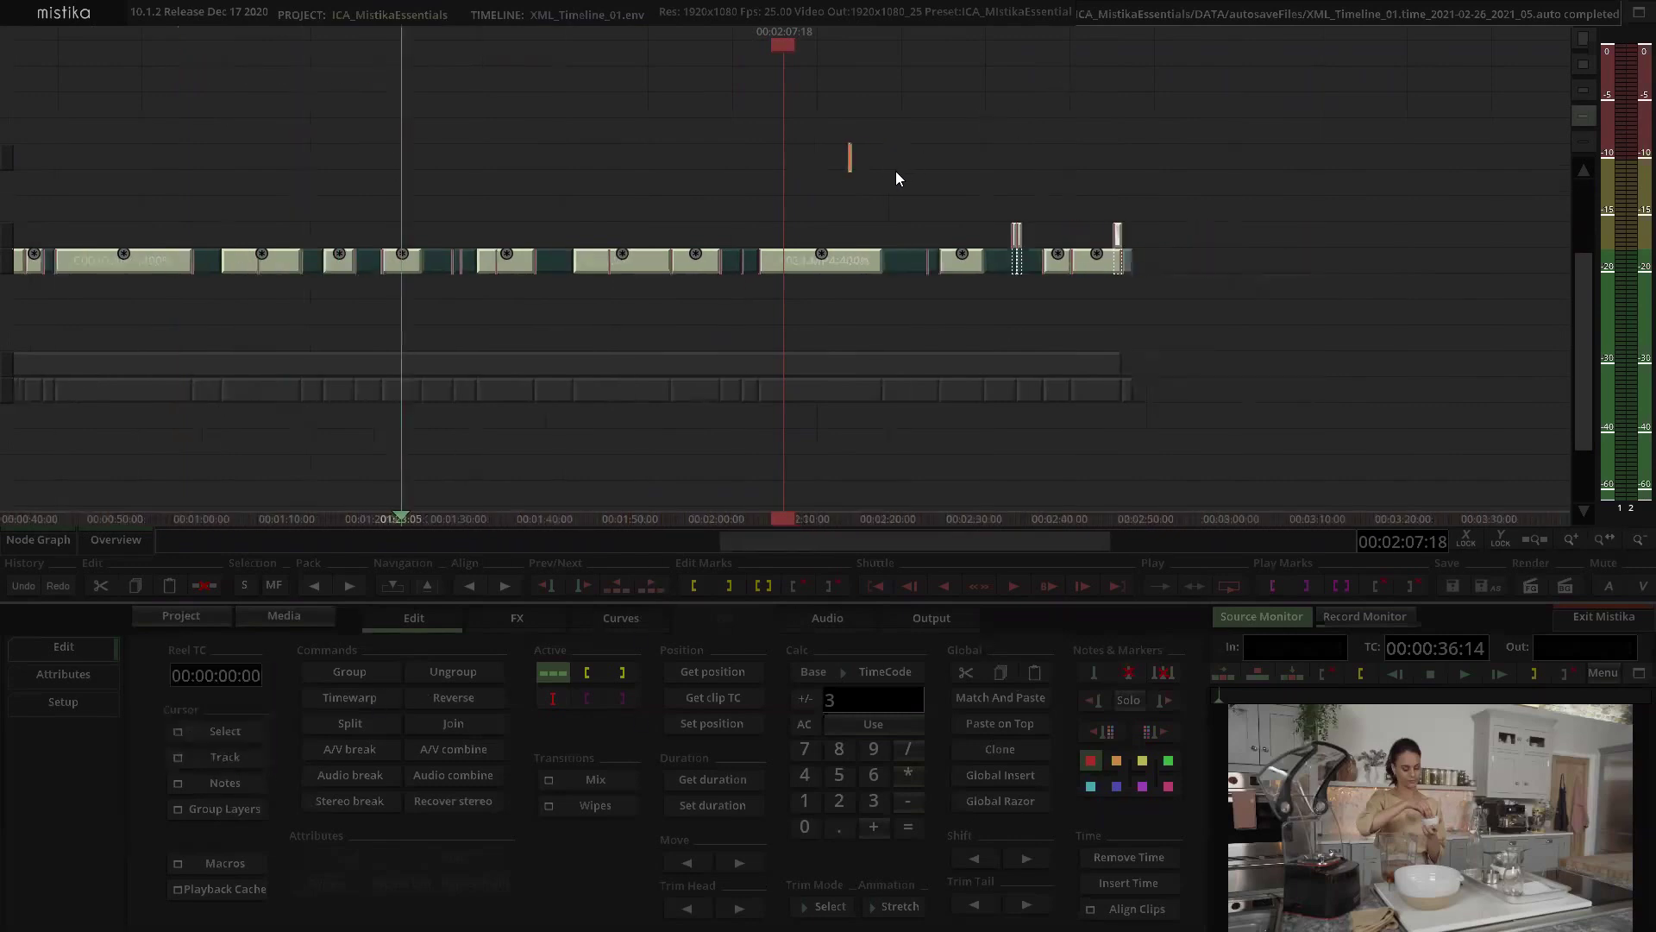
click(1375, 618)
click(1376, 340)
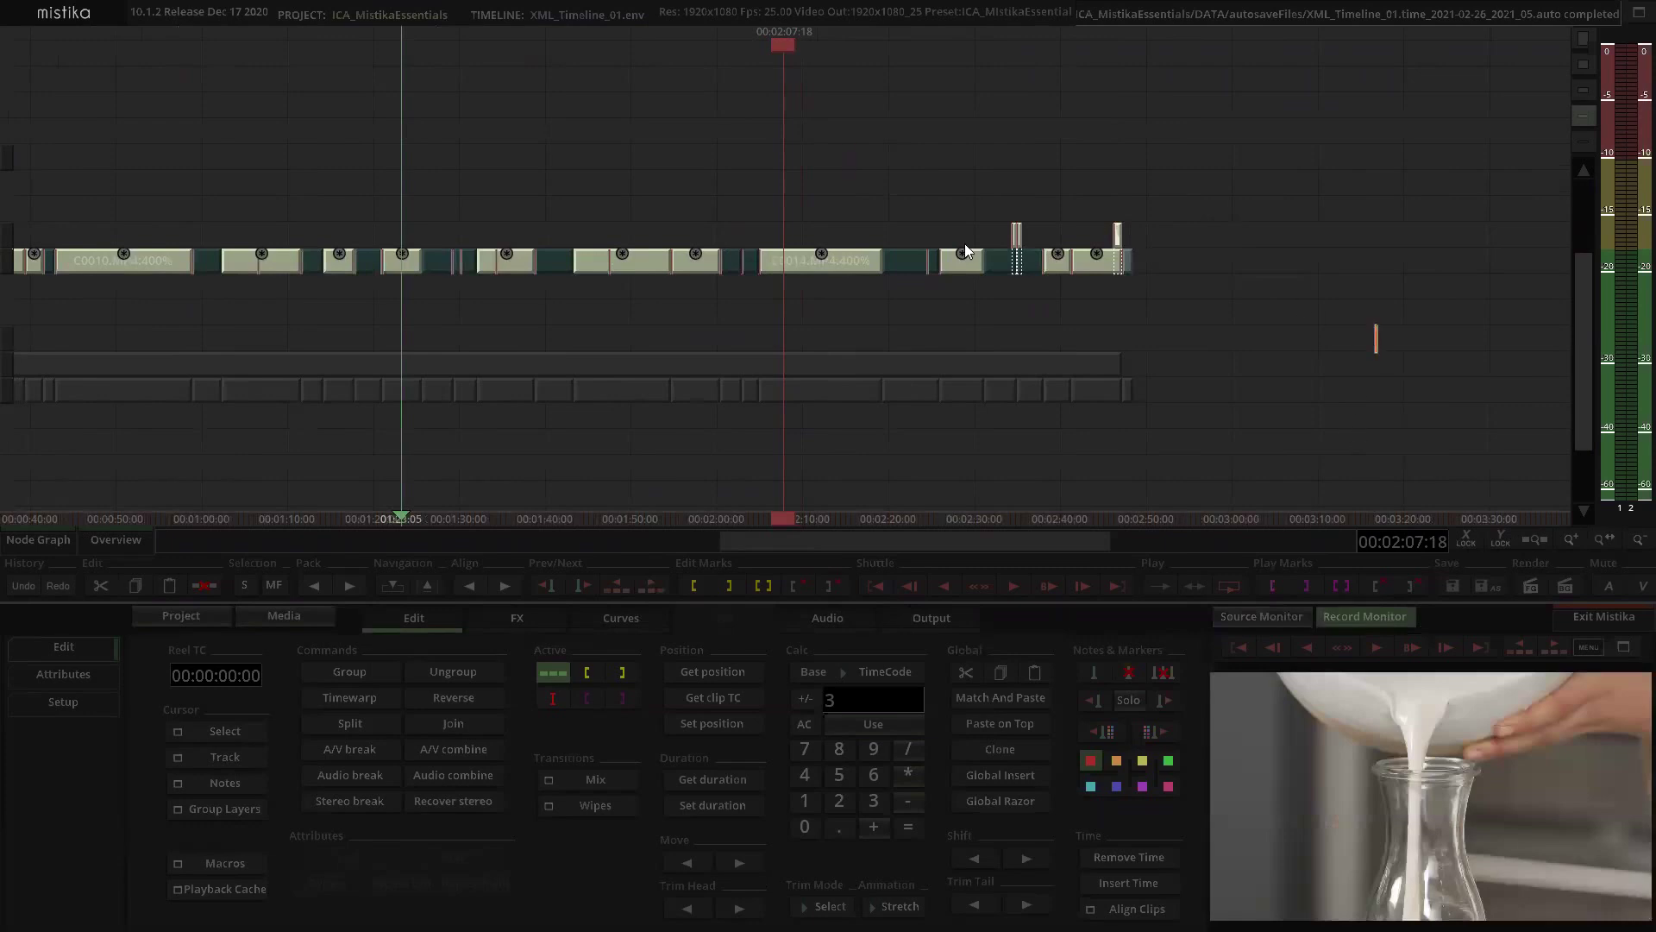
drag(830, 185, 714, 152)
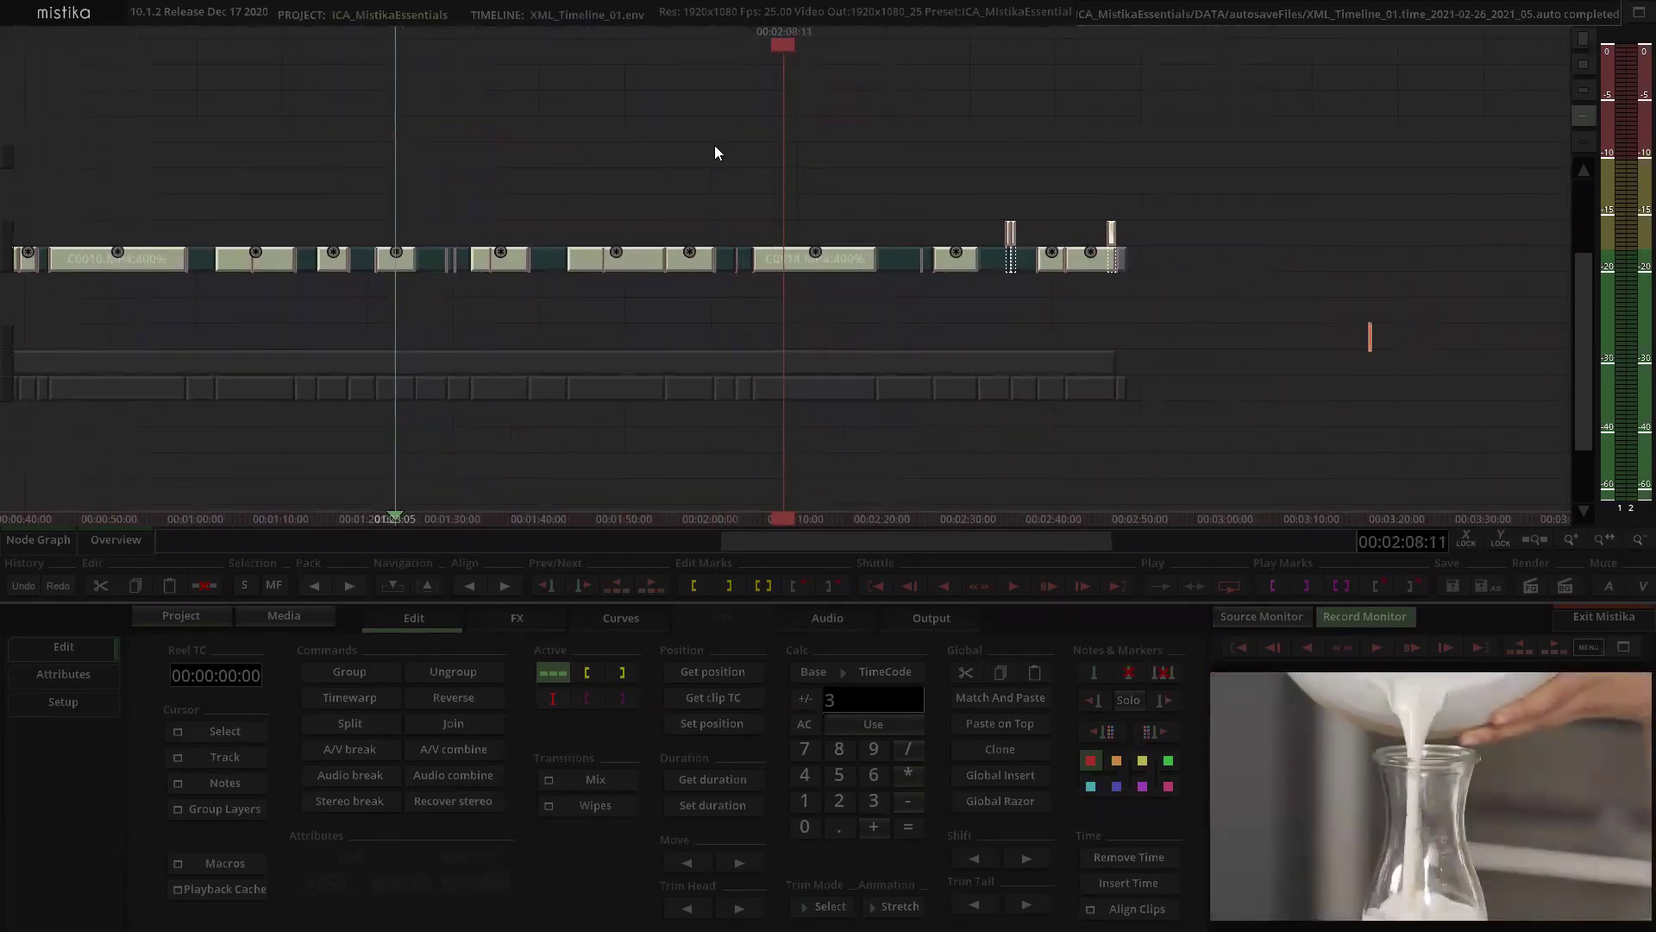
drag(879, 175, 1059, 179)
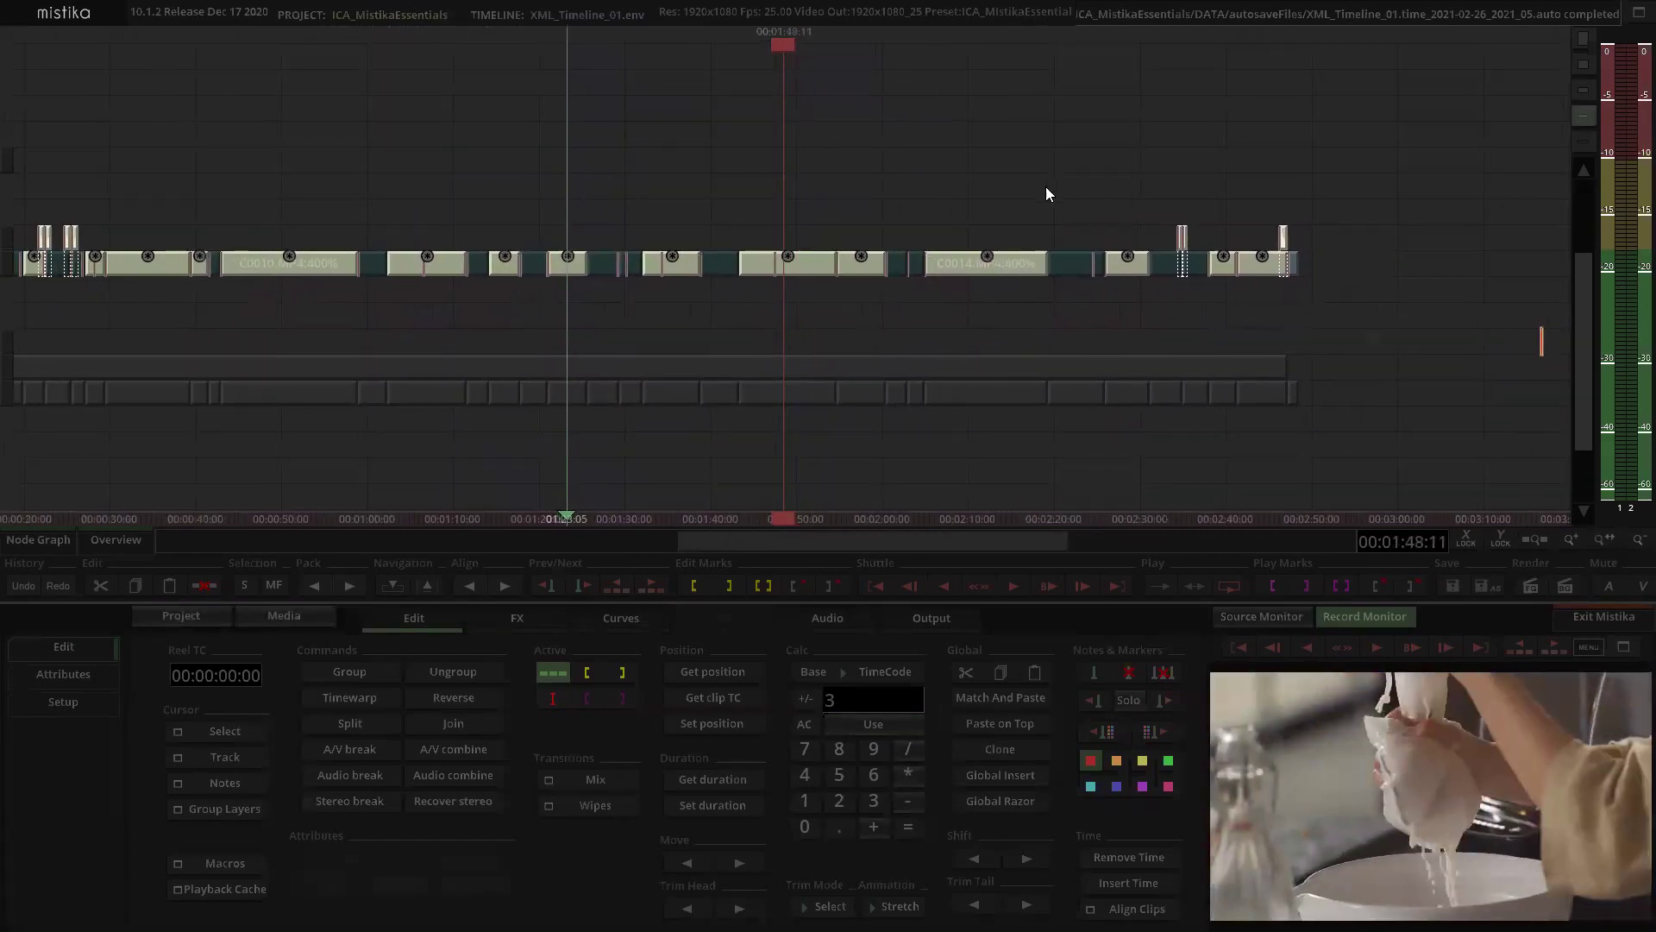
scroll(1035, 192, up, 5)
drag(832, 164, 984, 163)
Step: Set the play marks around the C0011.MP4 shot, from 01:43:07 to 01:54:16, and play the marked range
click(816, 267)
scroll(866, 181, down, 4)
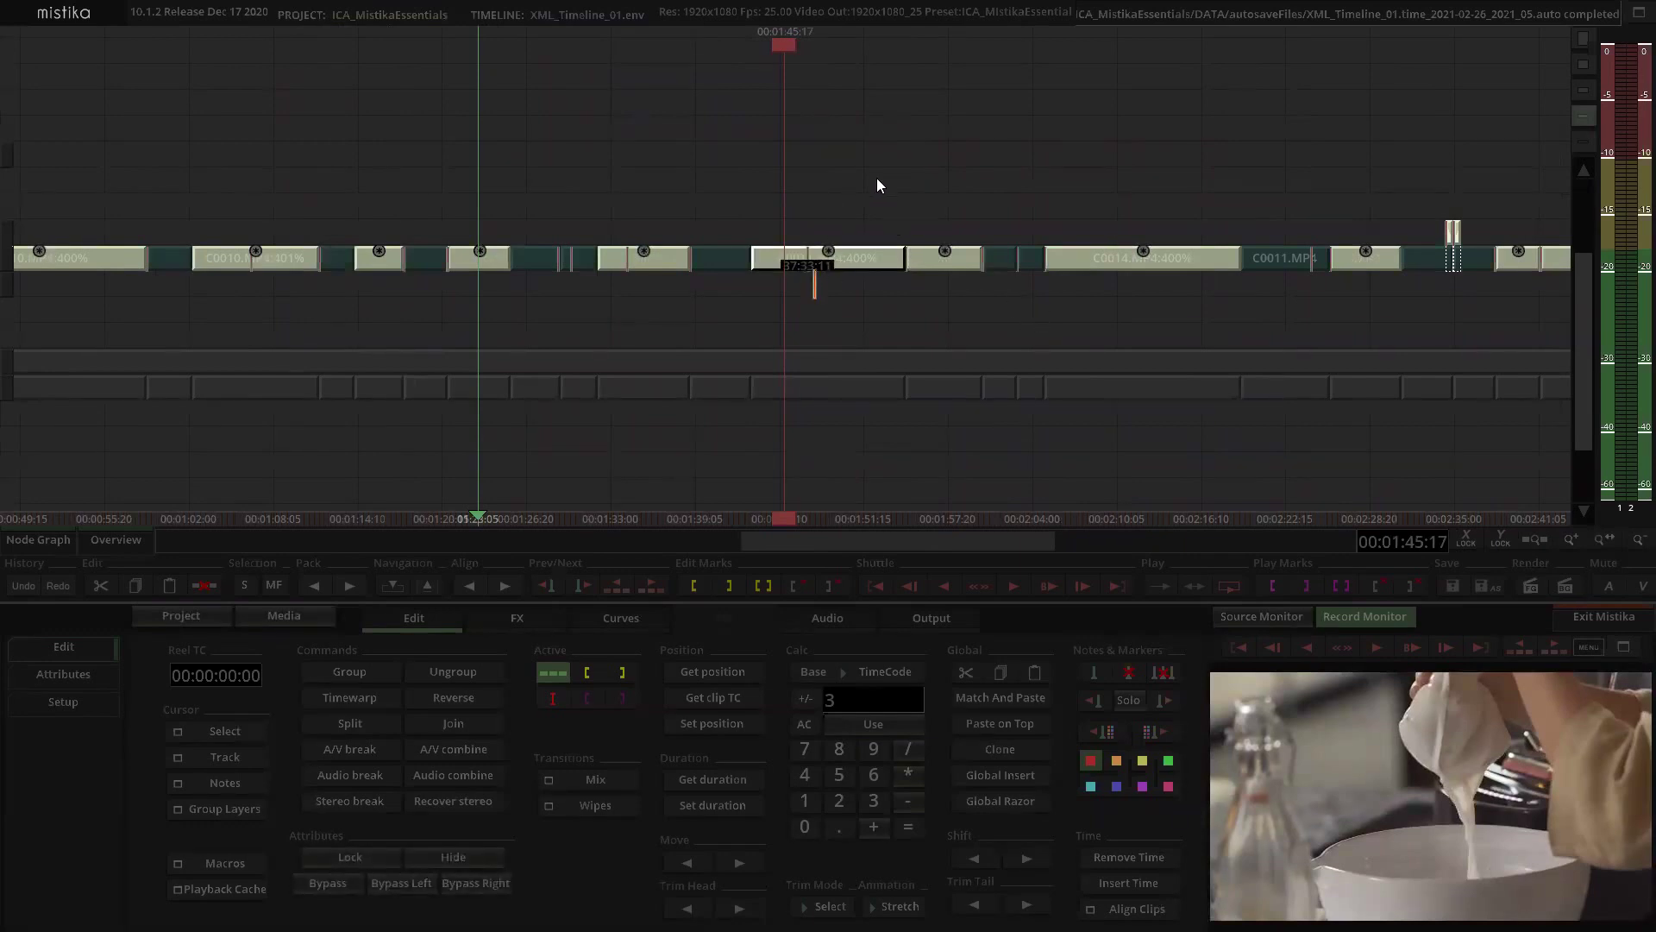
drag(816, 263, 842, 178)
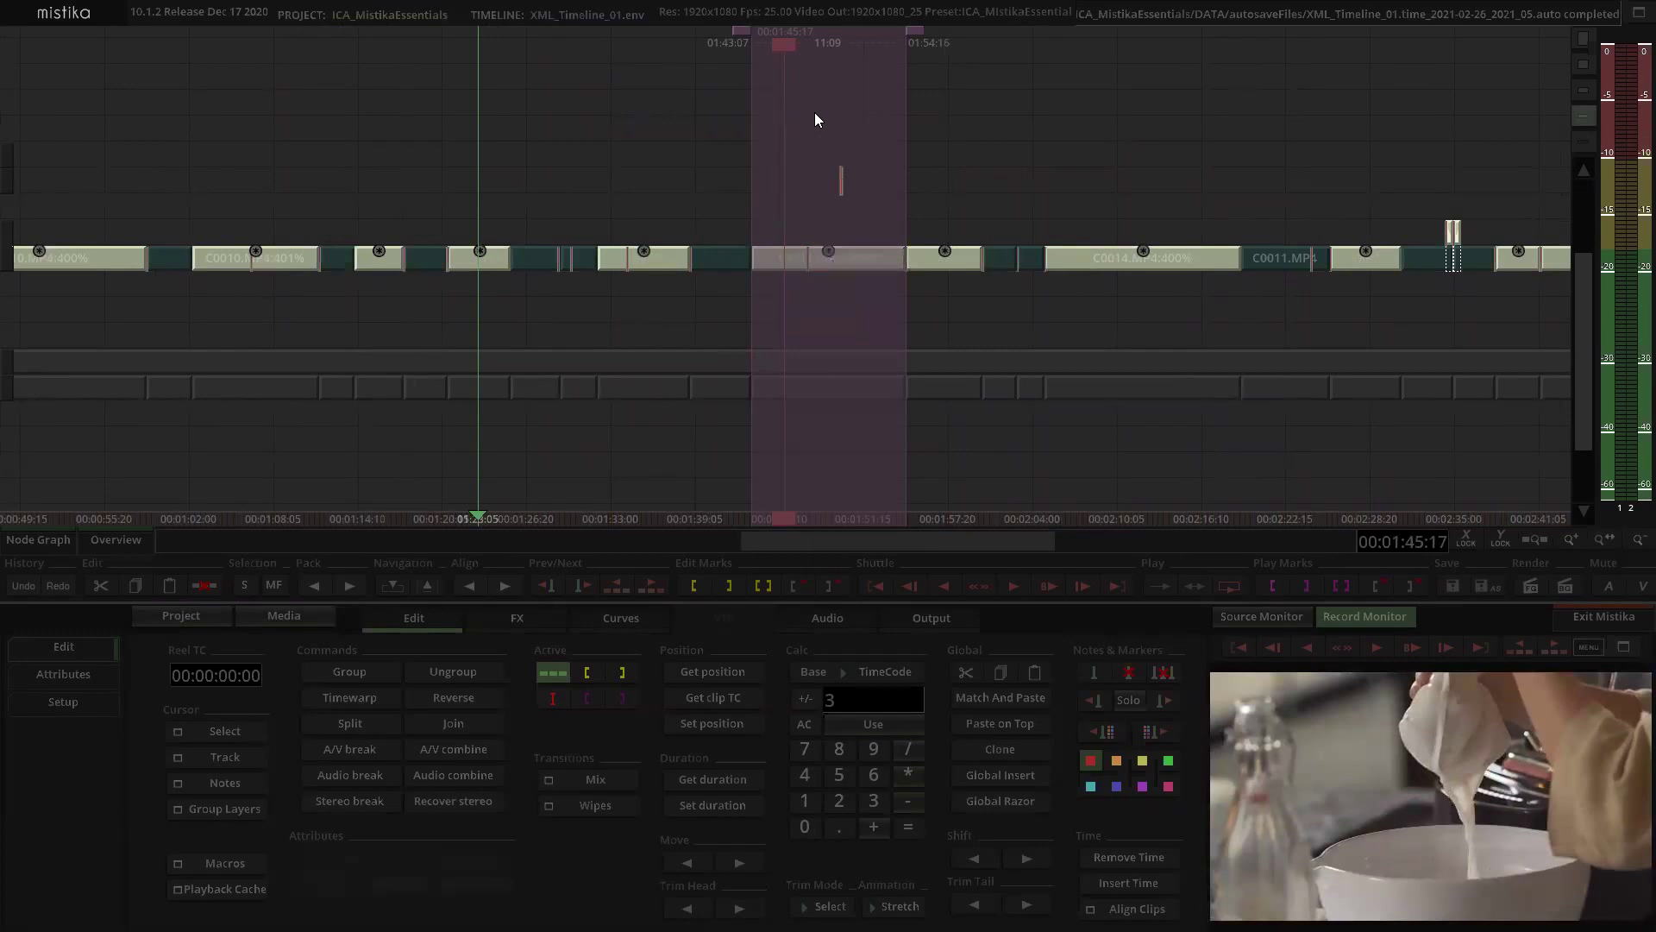
drag(829, 248, 822, 255)
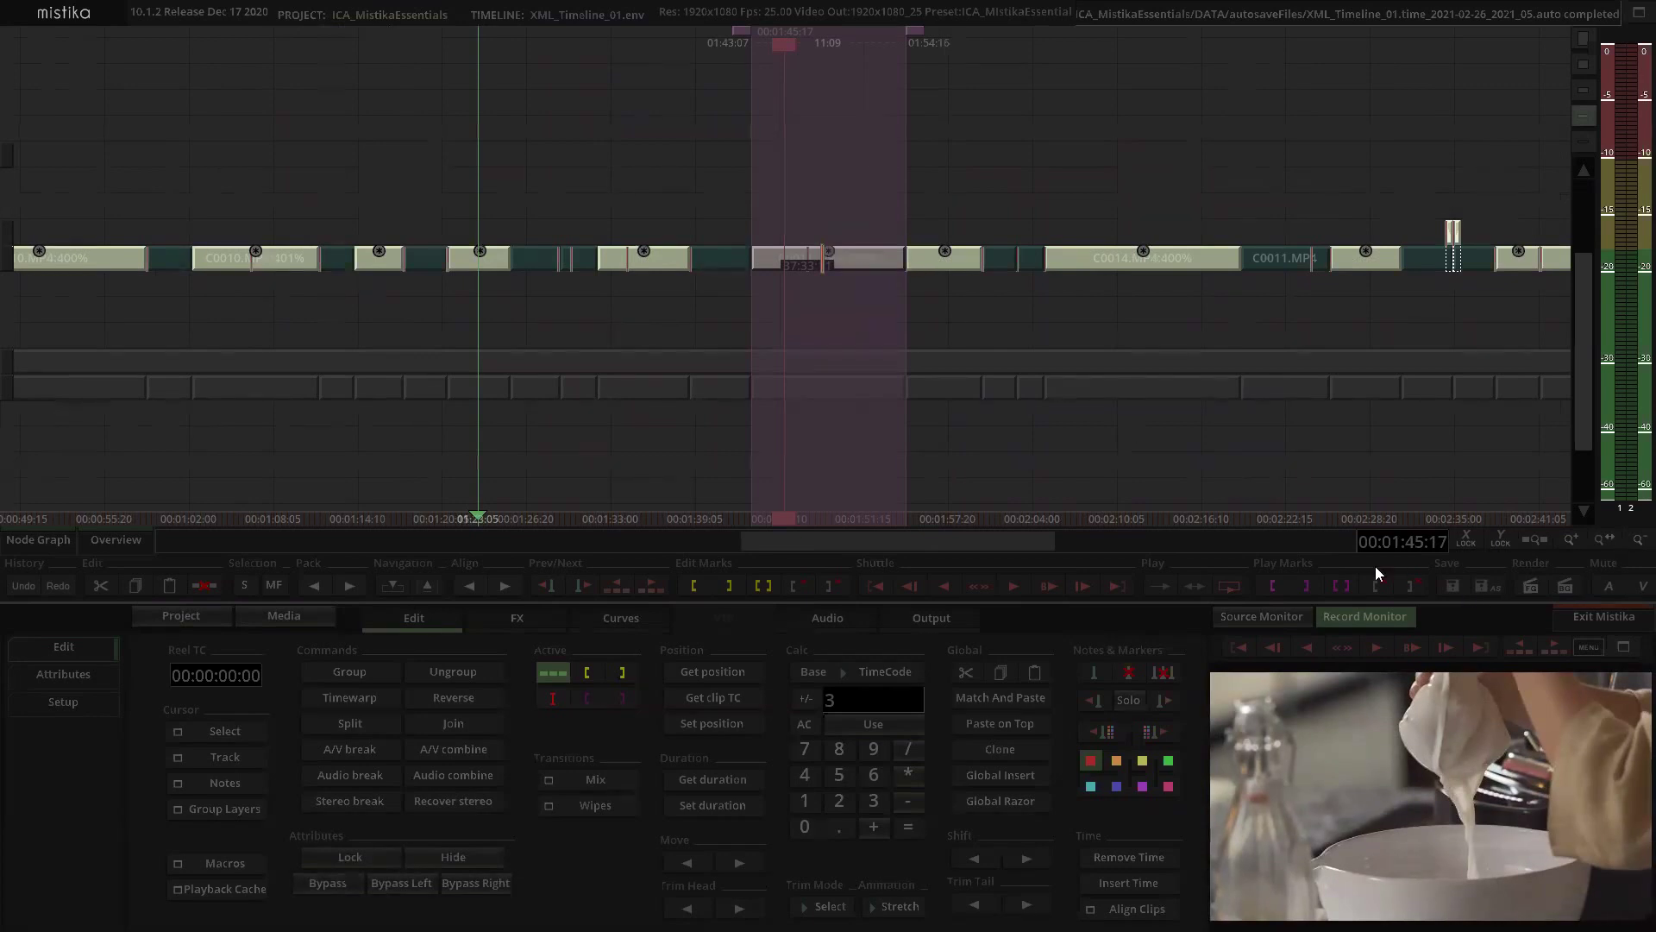
key(space)
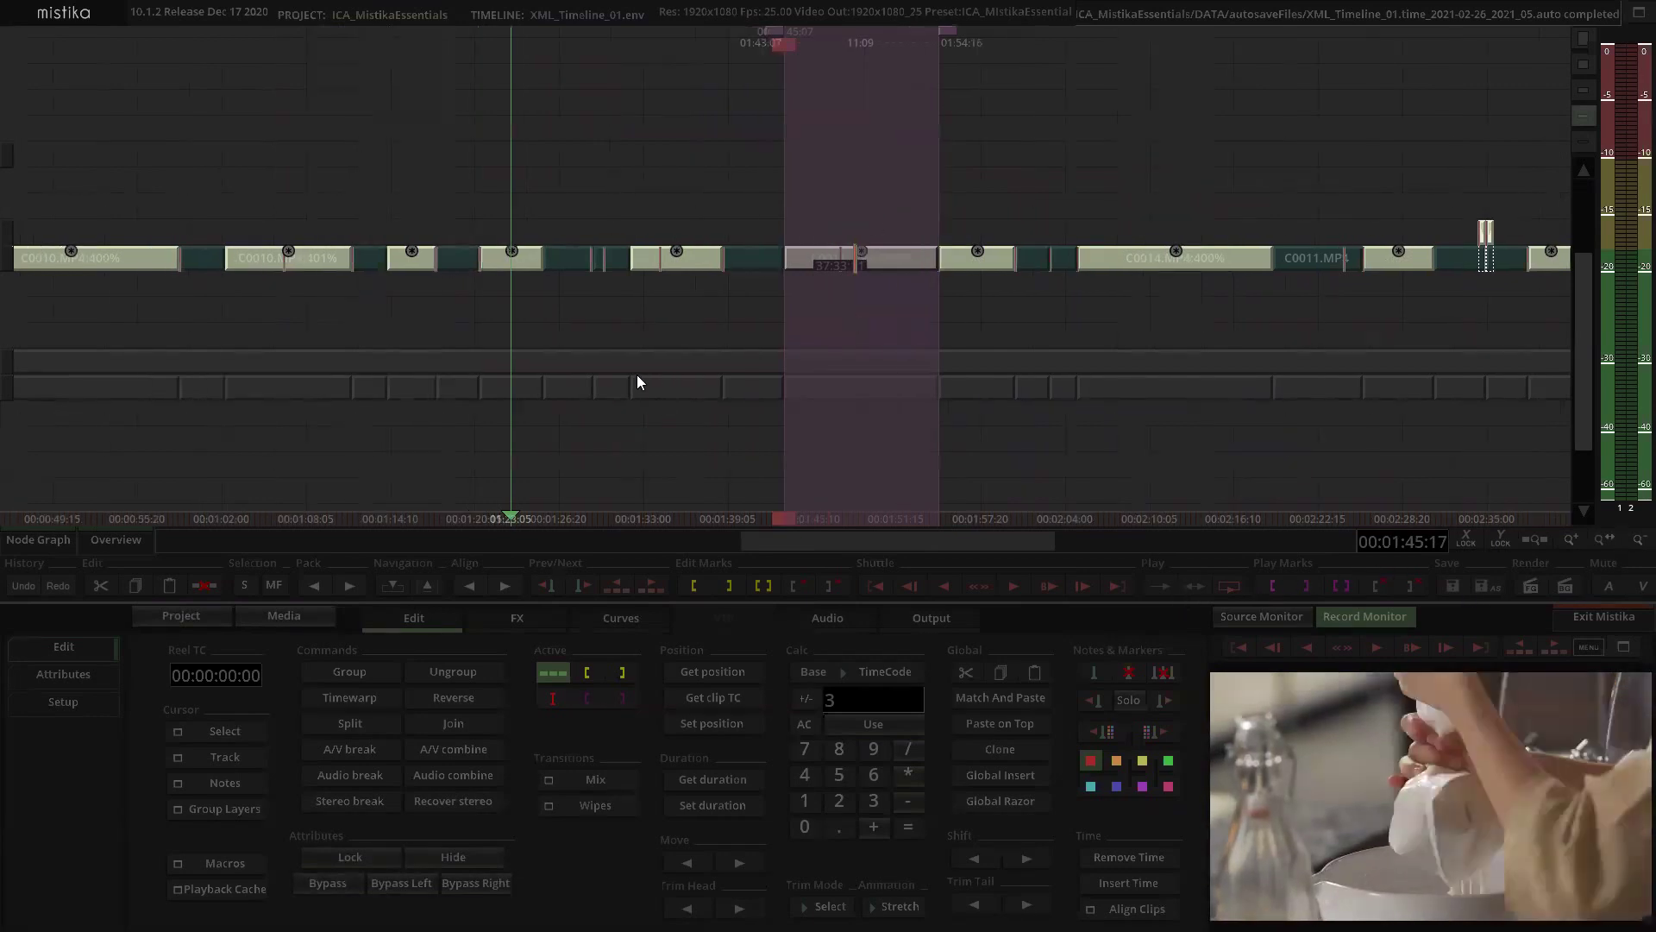
click(1193, 584)
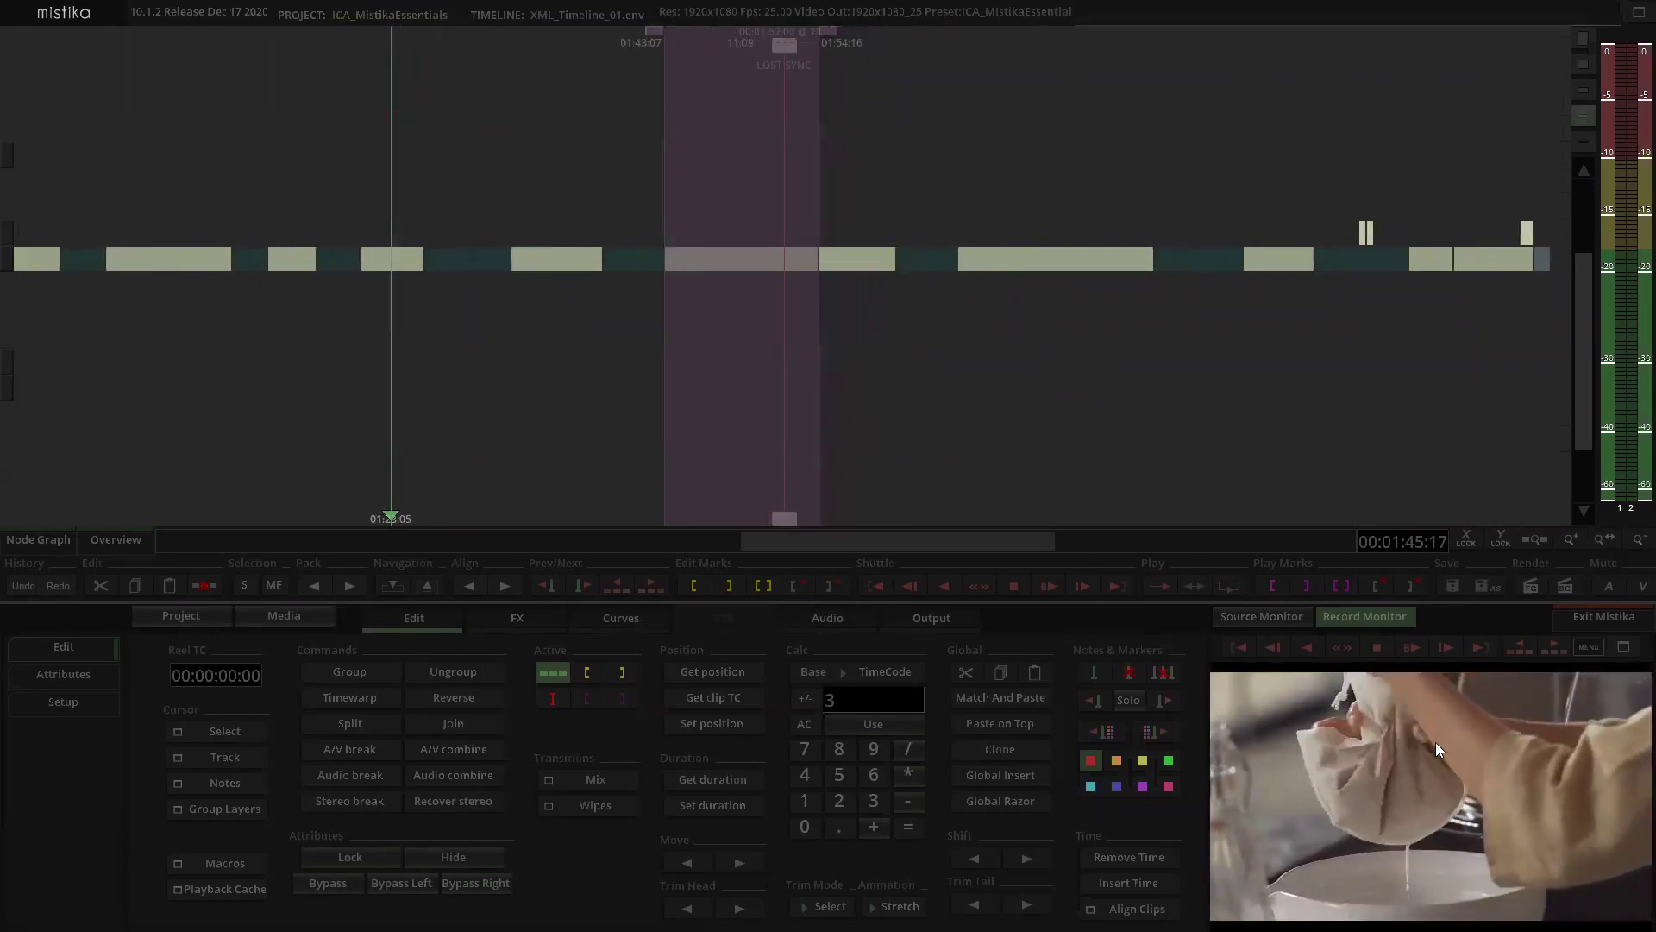
key(space)
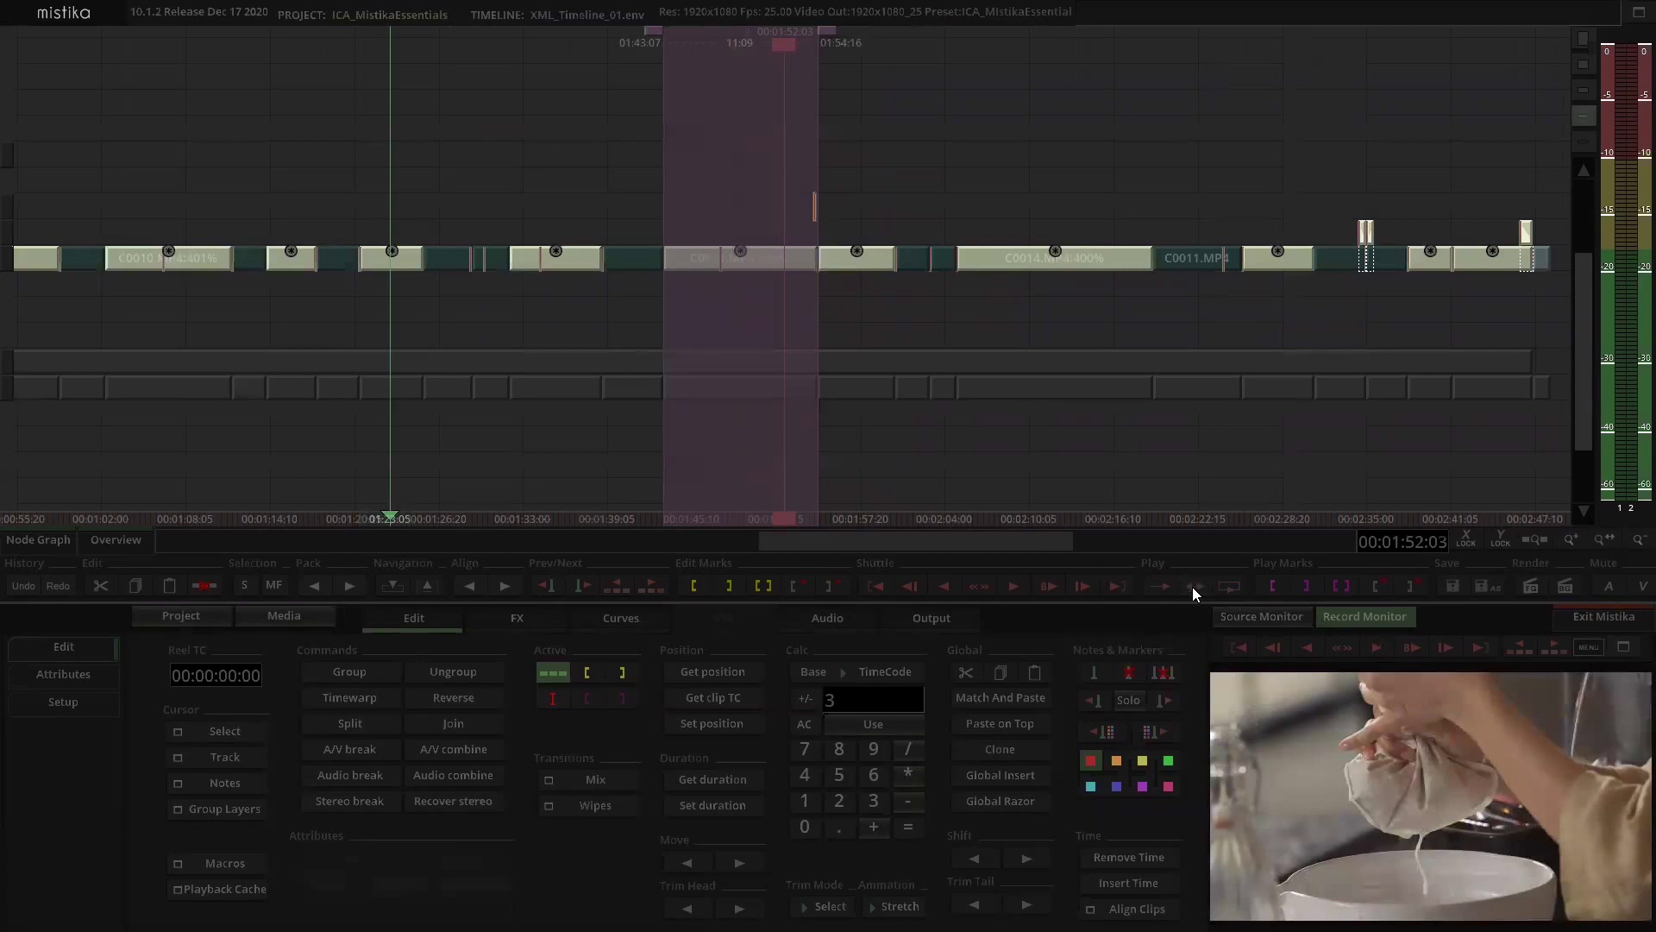
Step: Scrub to 00:01:46:00 inside the marked C0011.MP4 shot and play it again to examine the camera movement
scroll(803, 197, up, 3)
scroll(803, 192, up, 3)
drag(939, 204, 1228, 286)
drag(1026, 120, 1137, 160)
scroll(825, 169, down, 2)
drag(826, 171, 915, 127)
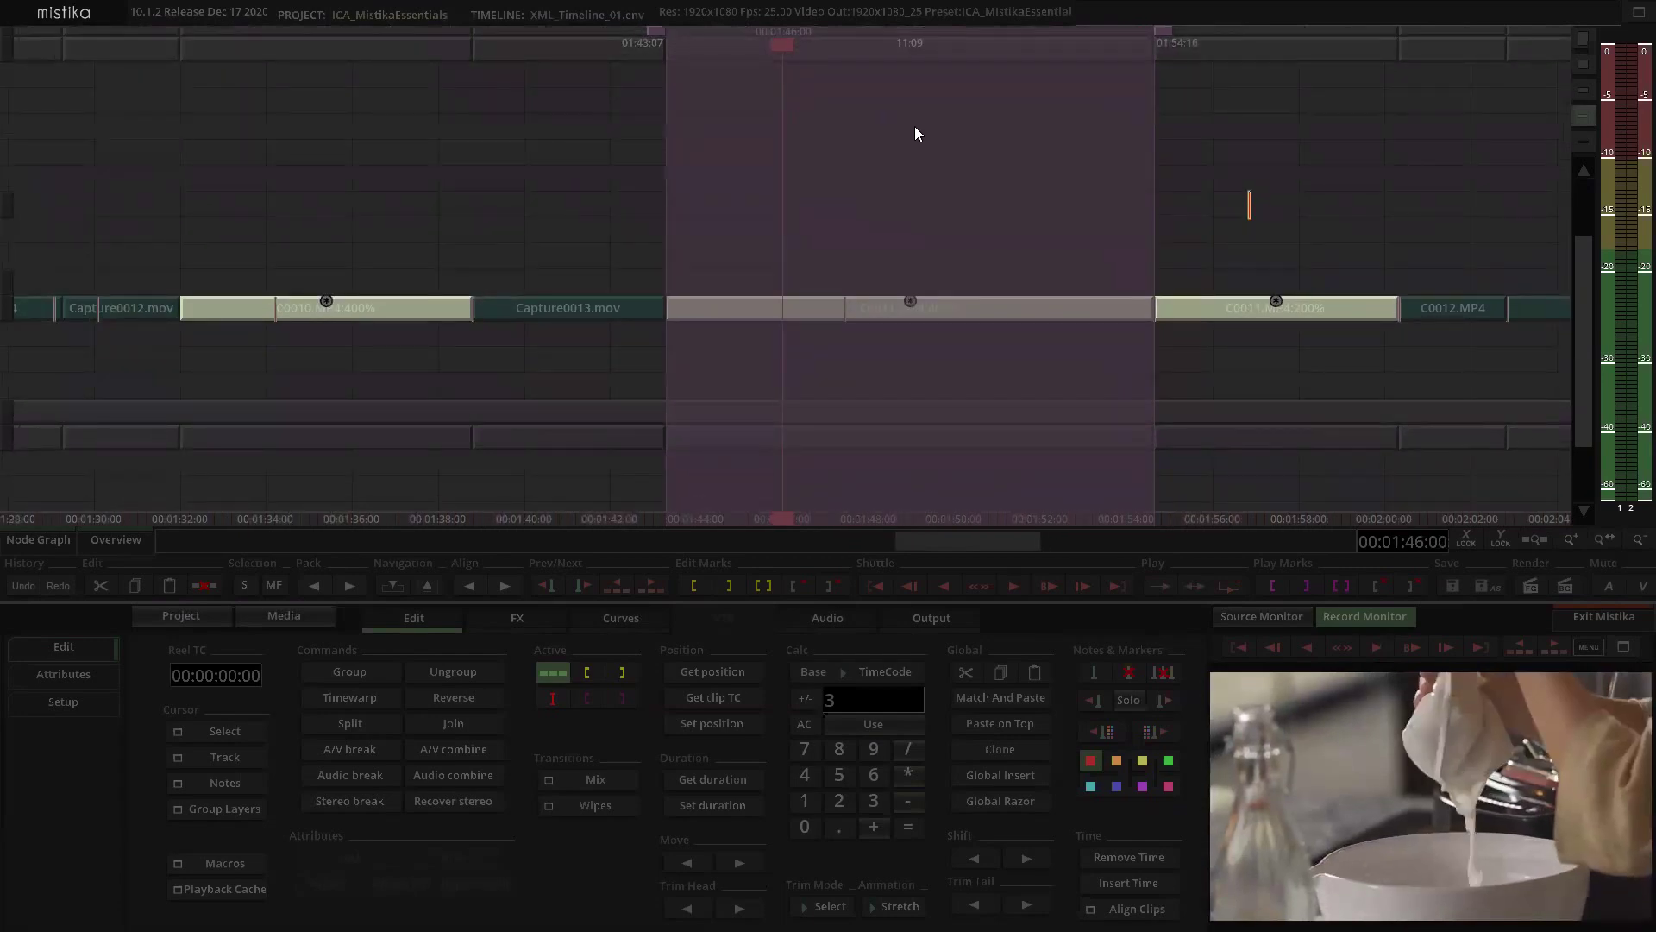
key(space)
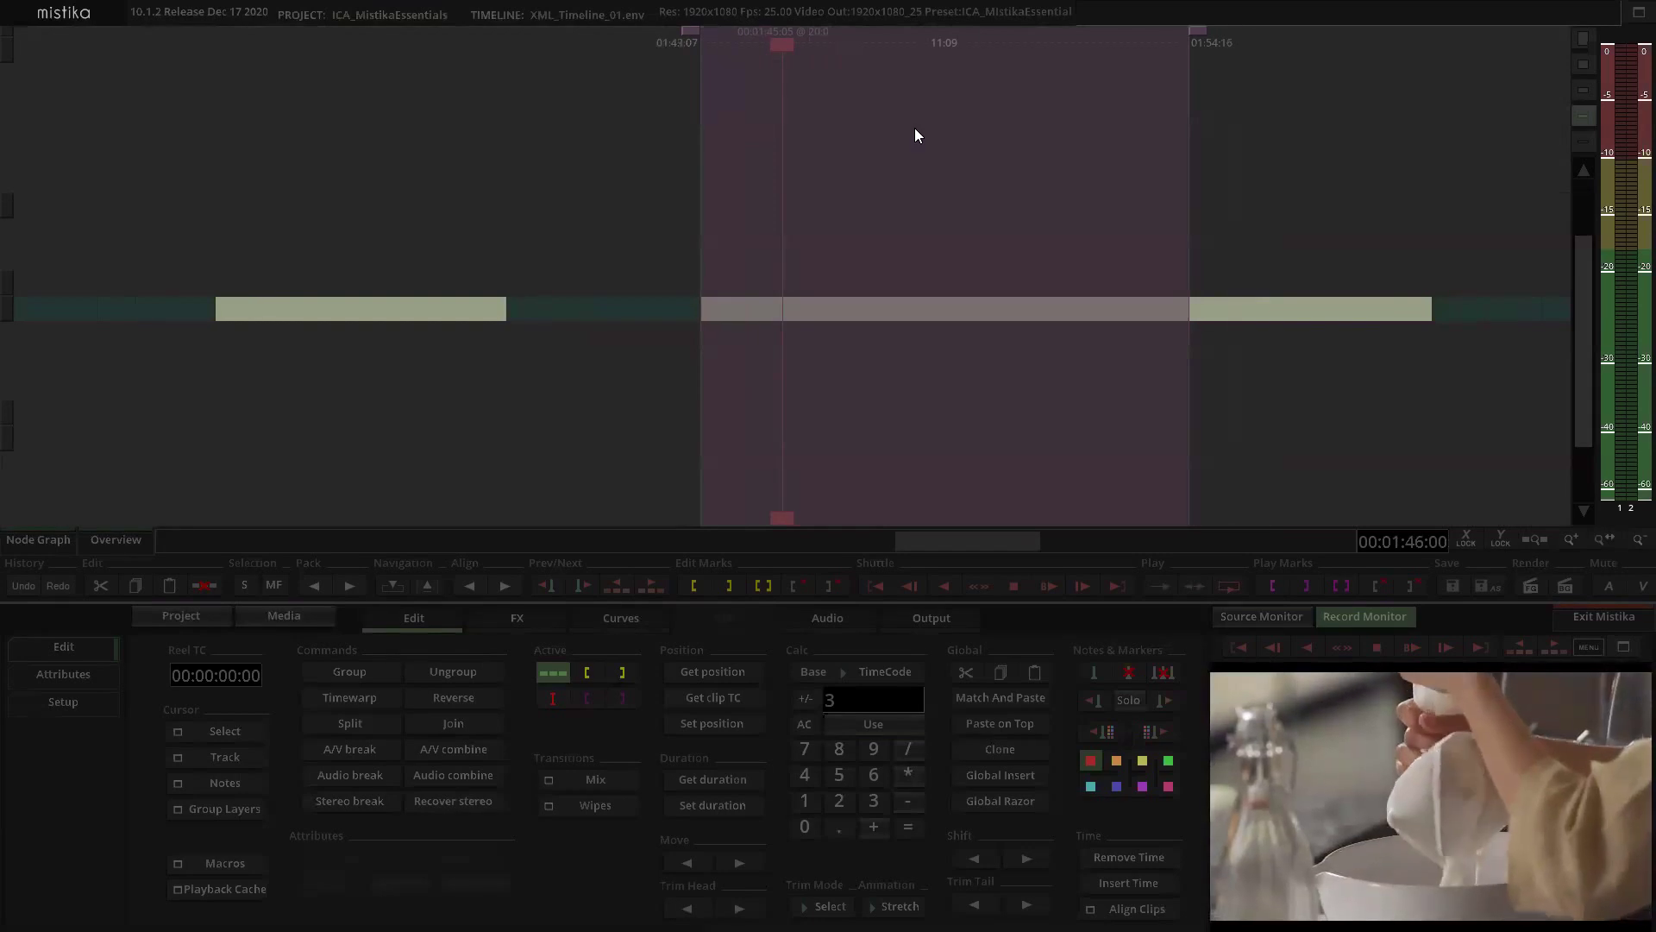
key(space)
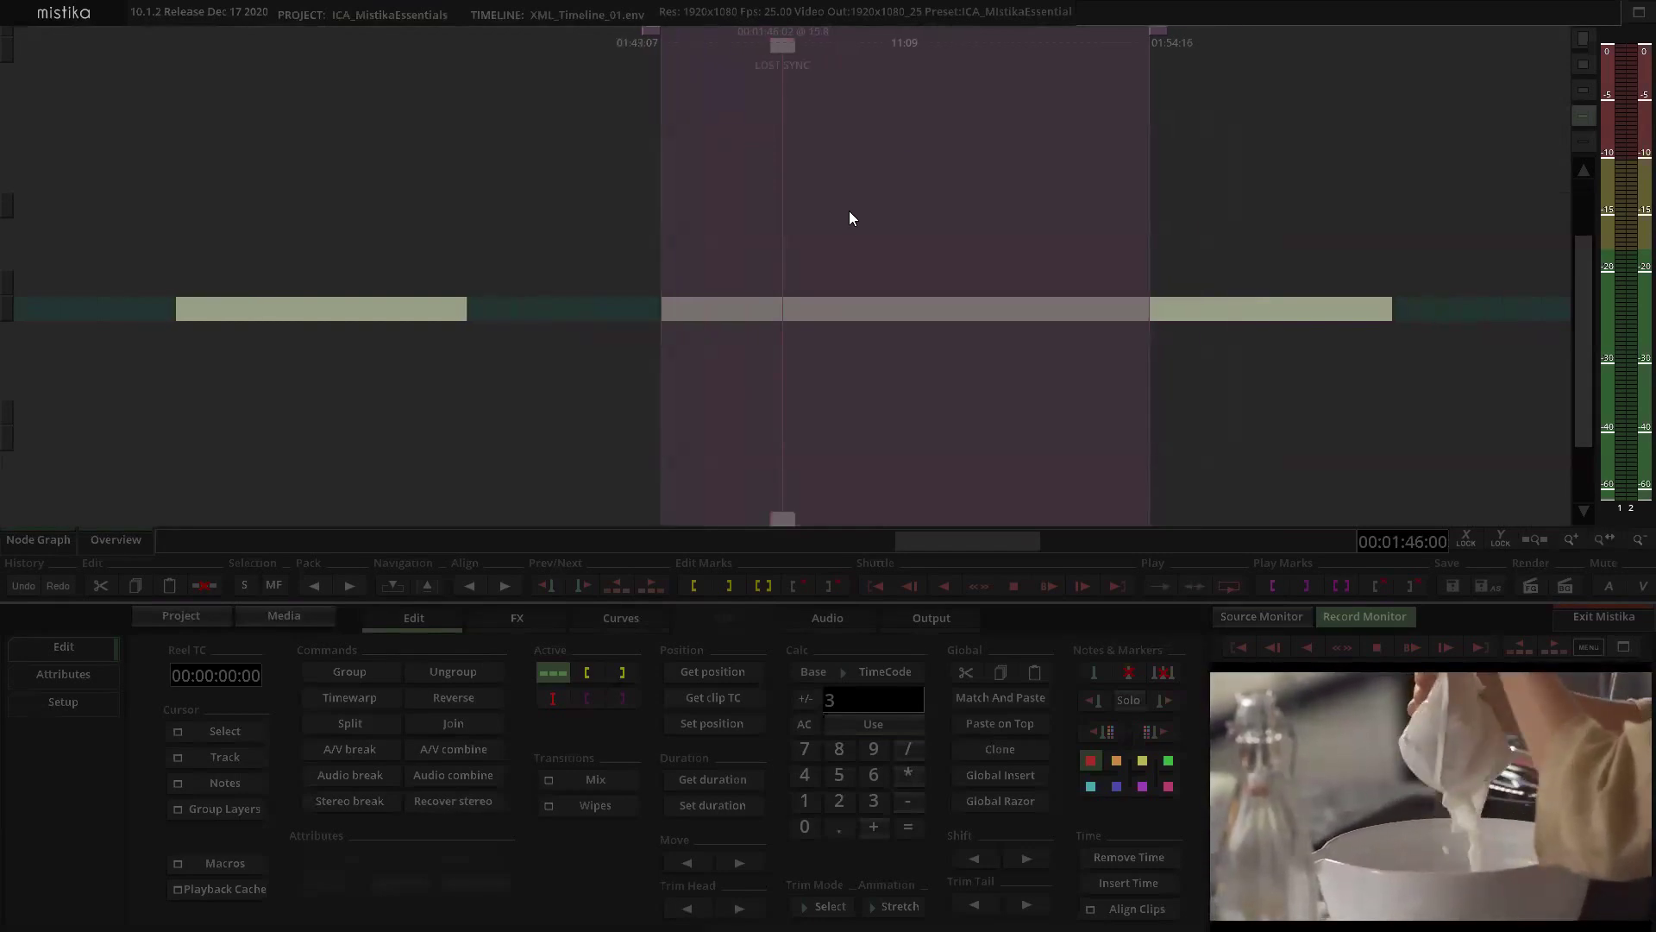
Step: Add a Comp3D effect on top of the marked C0011.MP4 clip and open it in the effects editor
scroll(854, 207, down, 1)
scroll(858, 201, down, 2)
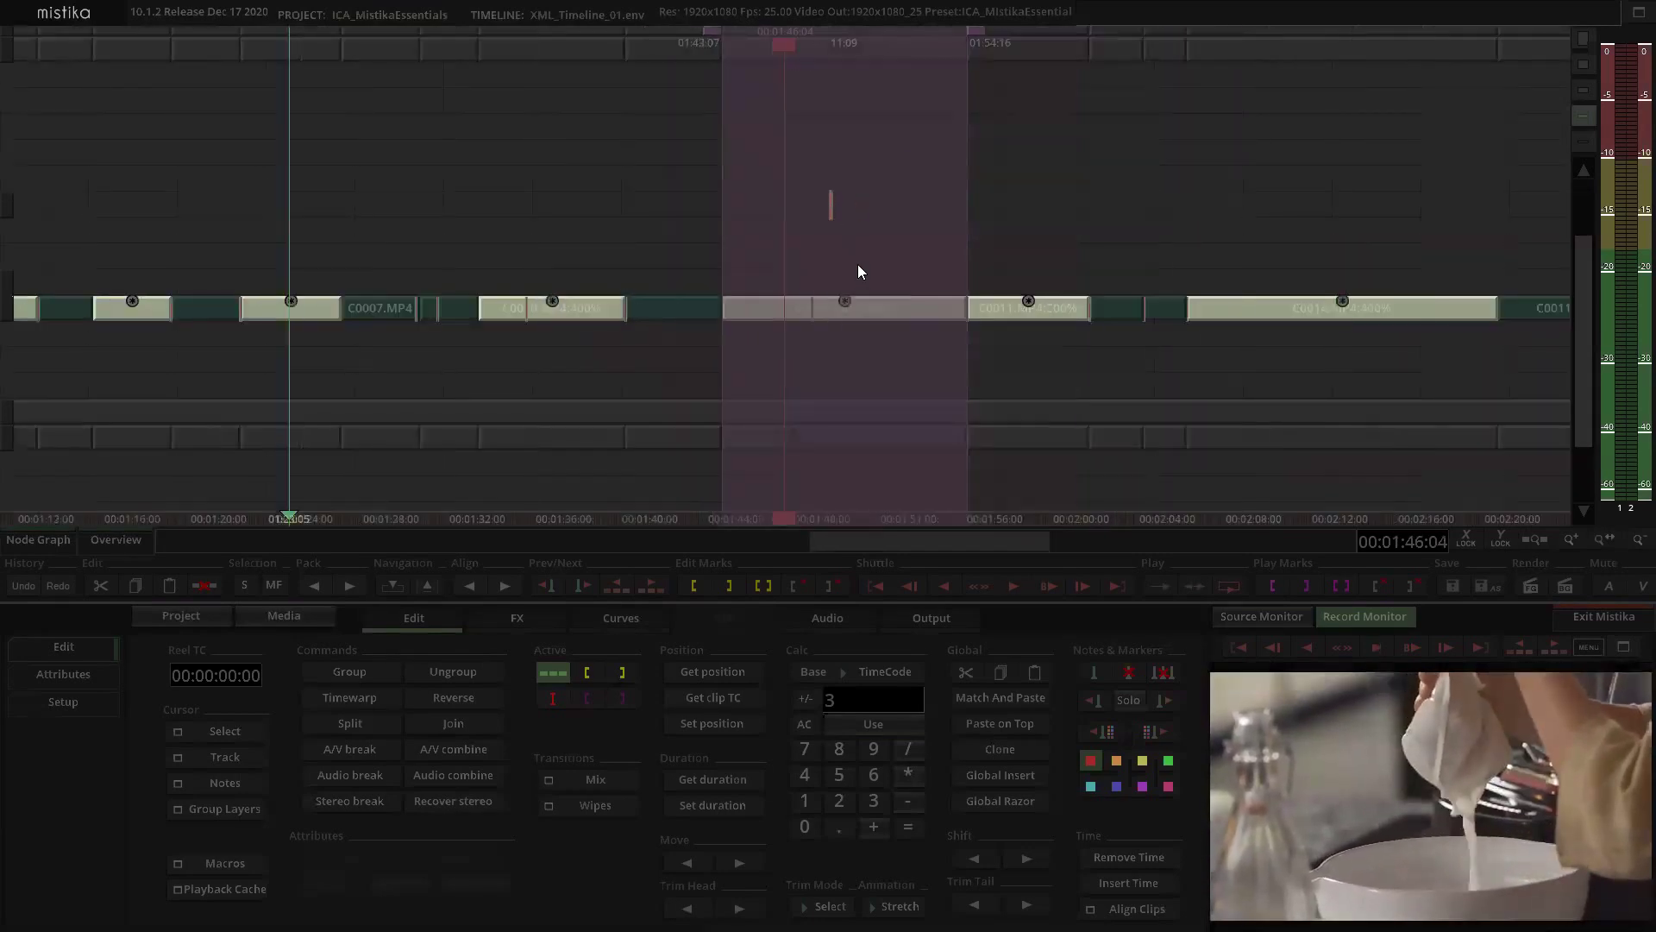
click(843, 308)
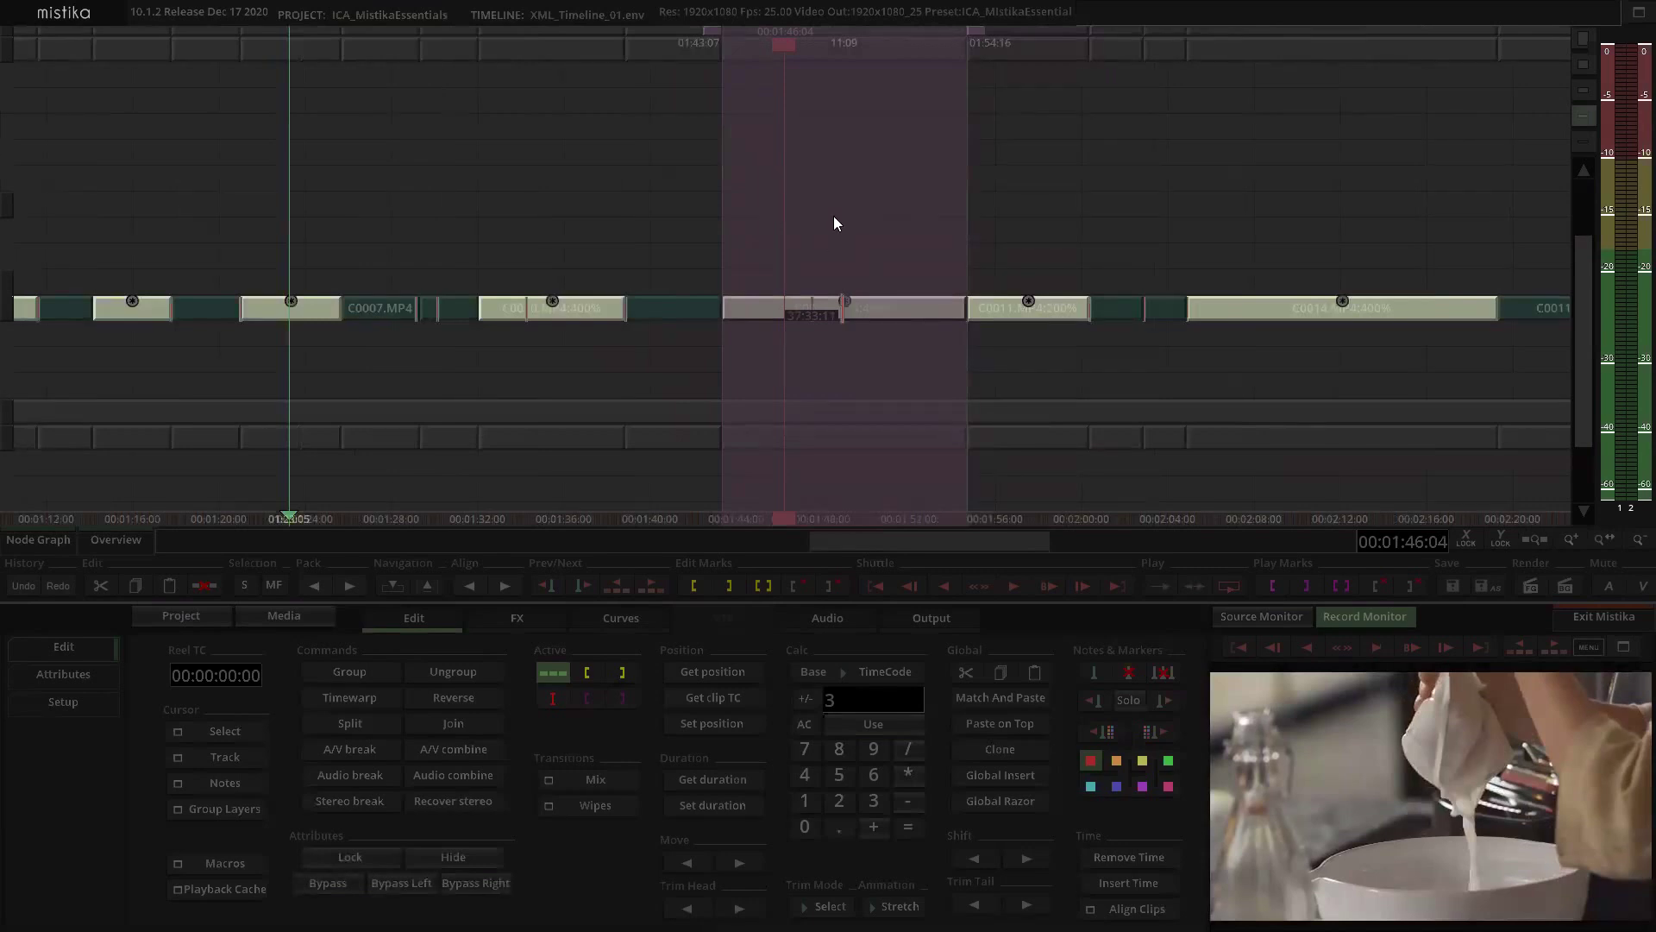
click(862, 298)
click(522, 618)
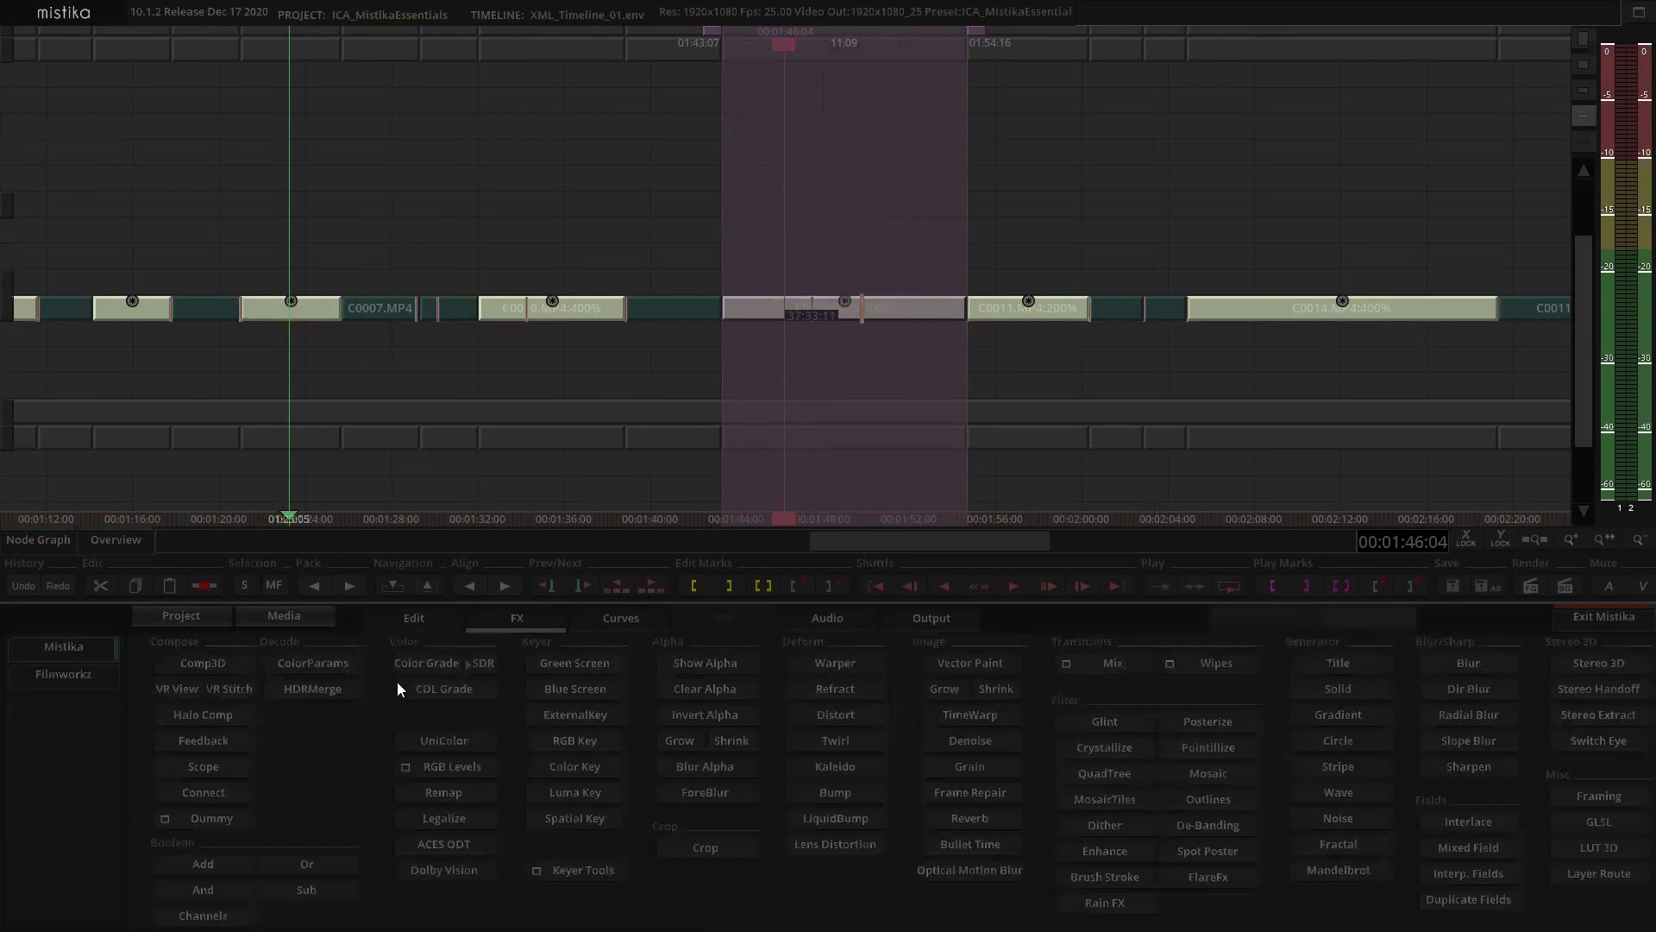
click(227, 664)
click(943, 164)
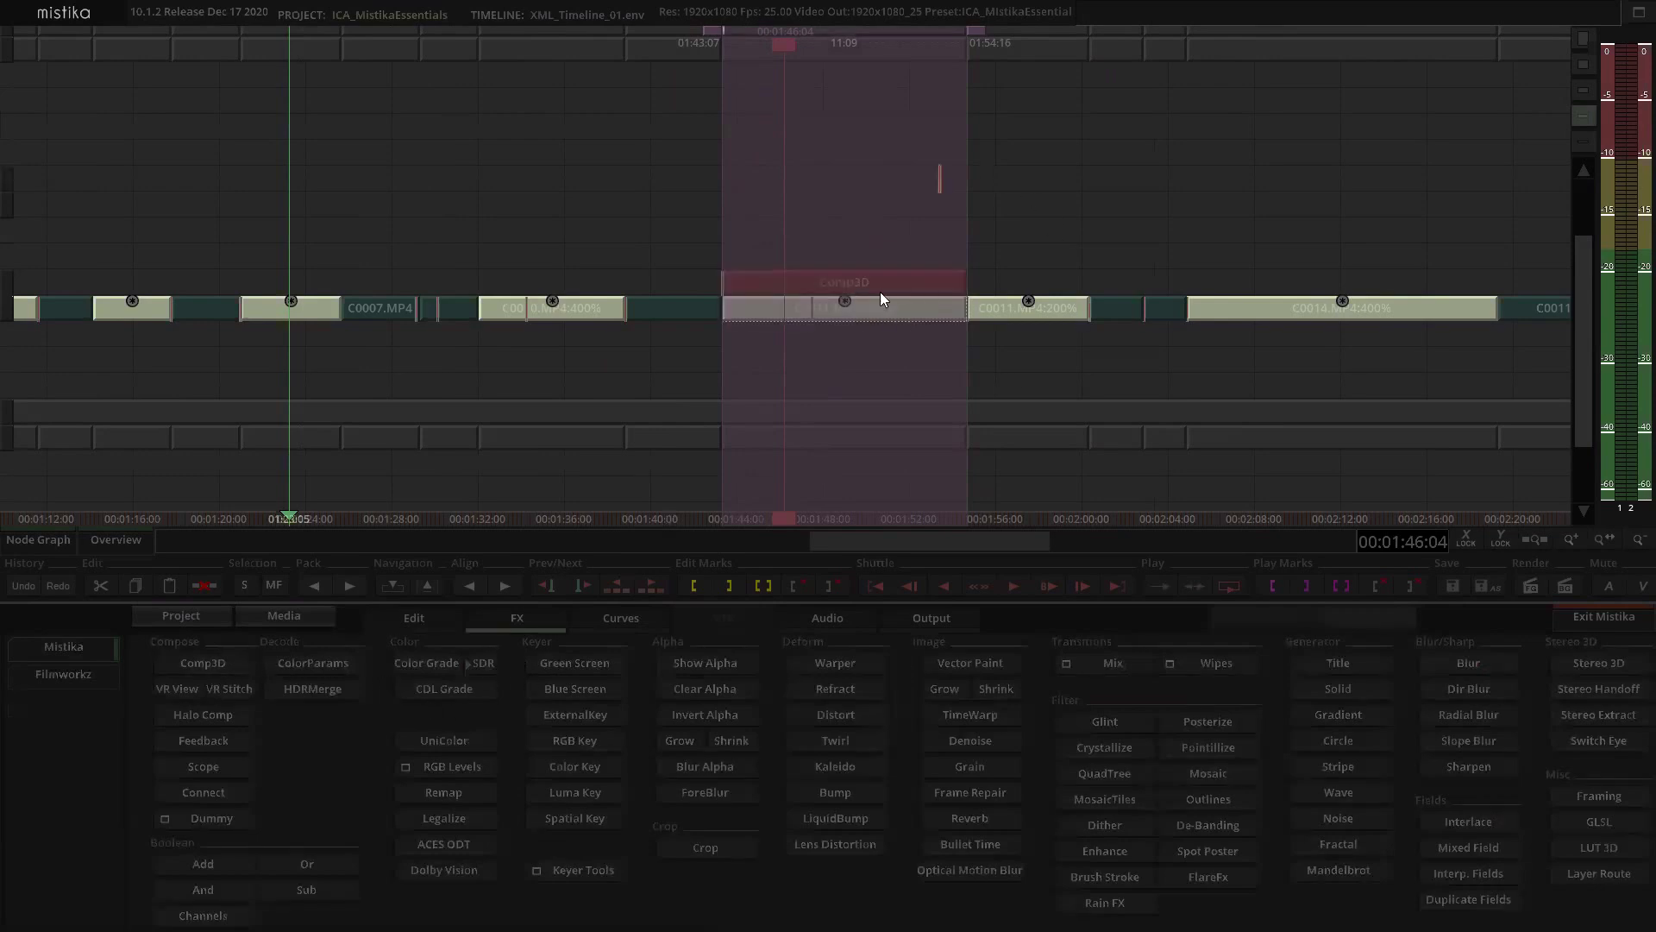
double_click(876, 288)
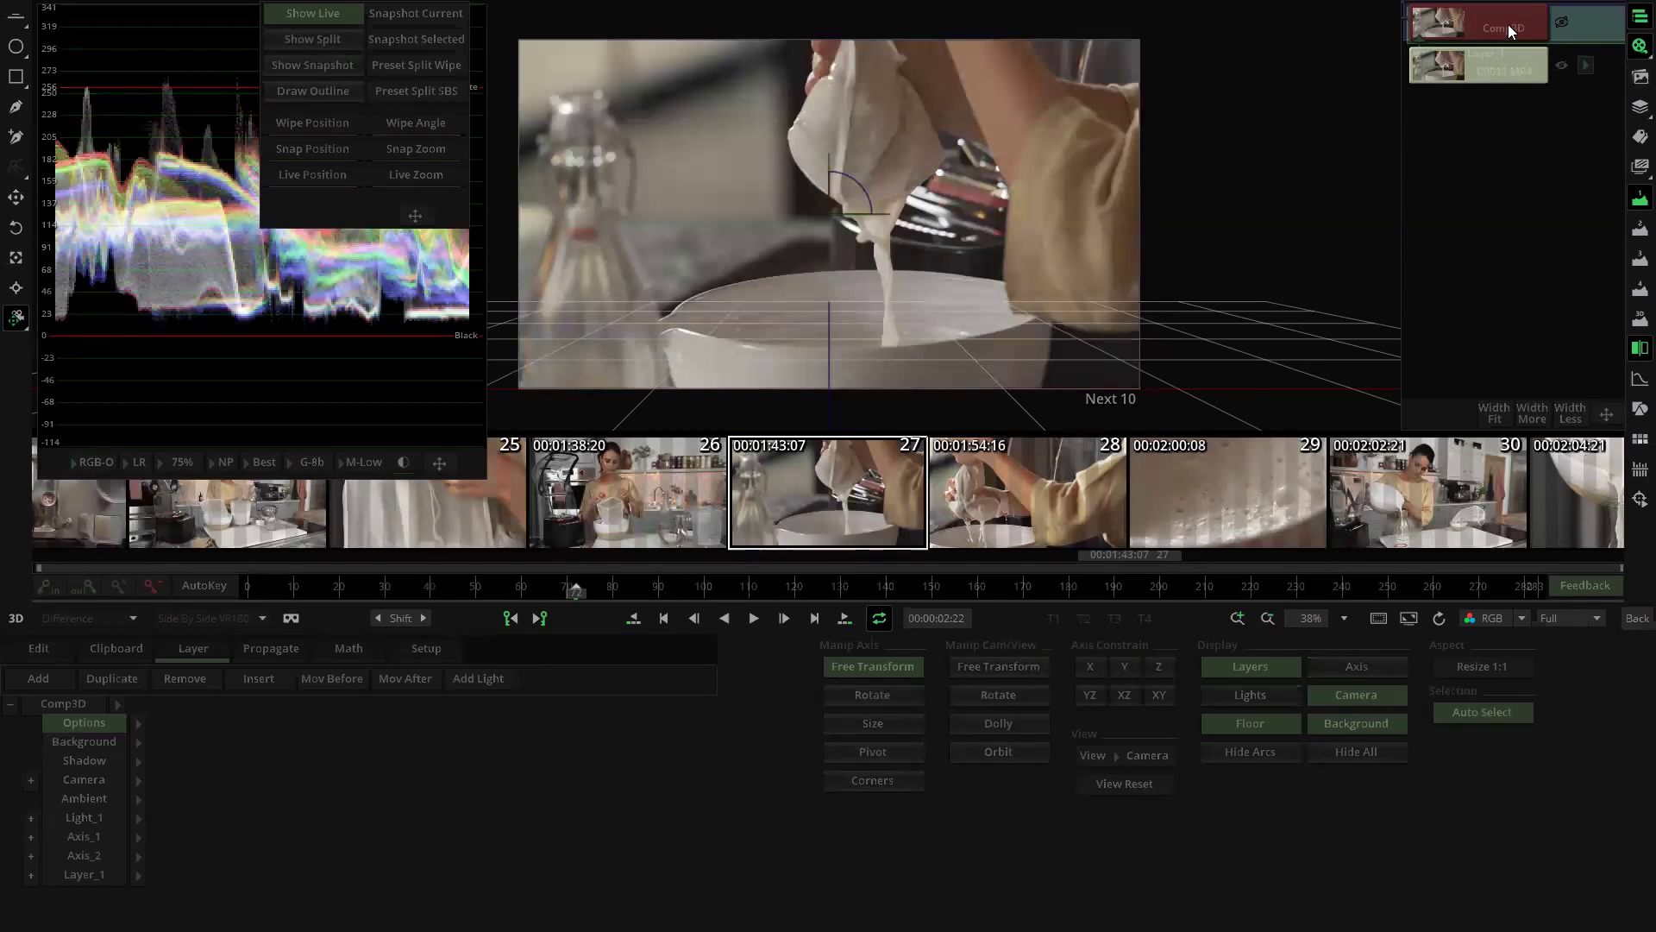
Step: Examine the Comp3D effect's Background parameters and the available background source options
click(111, 742)
click(140, 742)
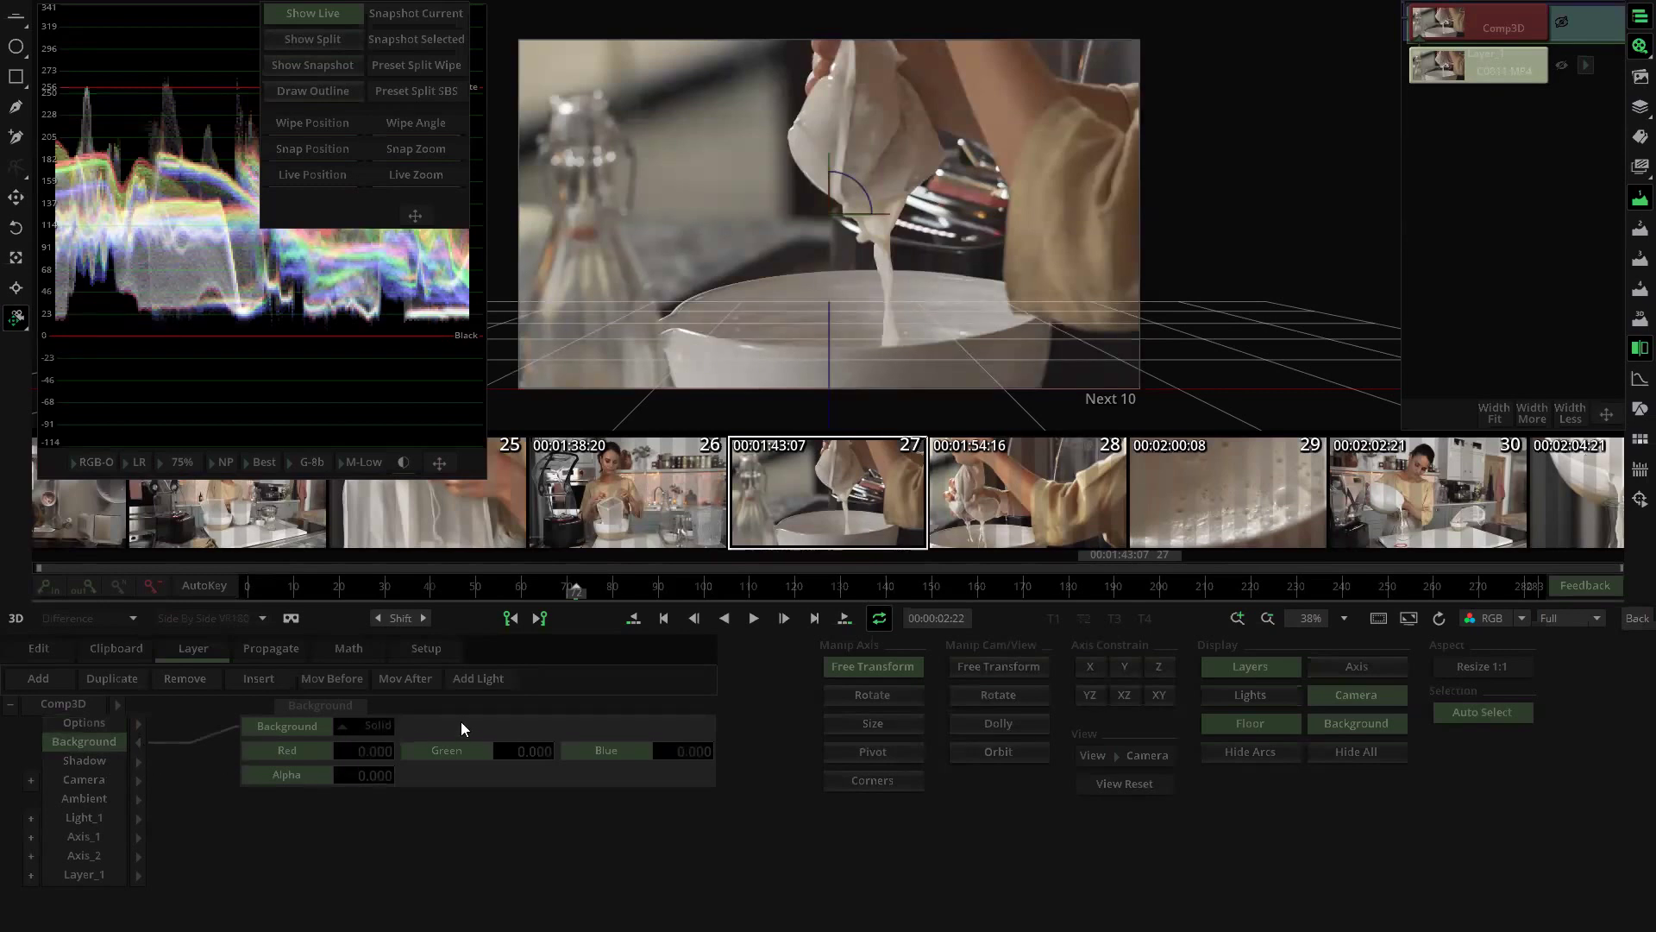
click(377, 727)
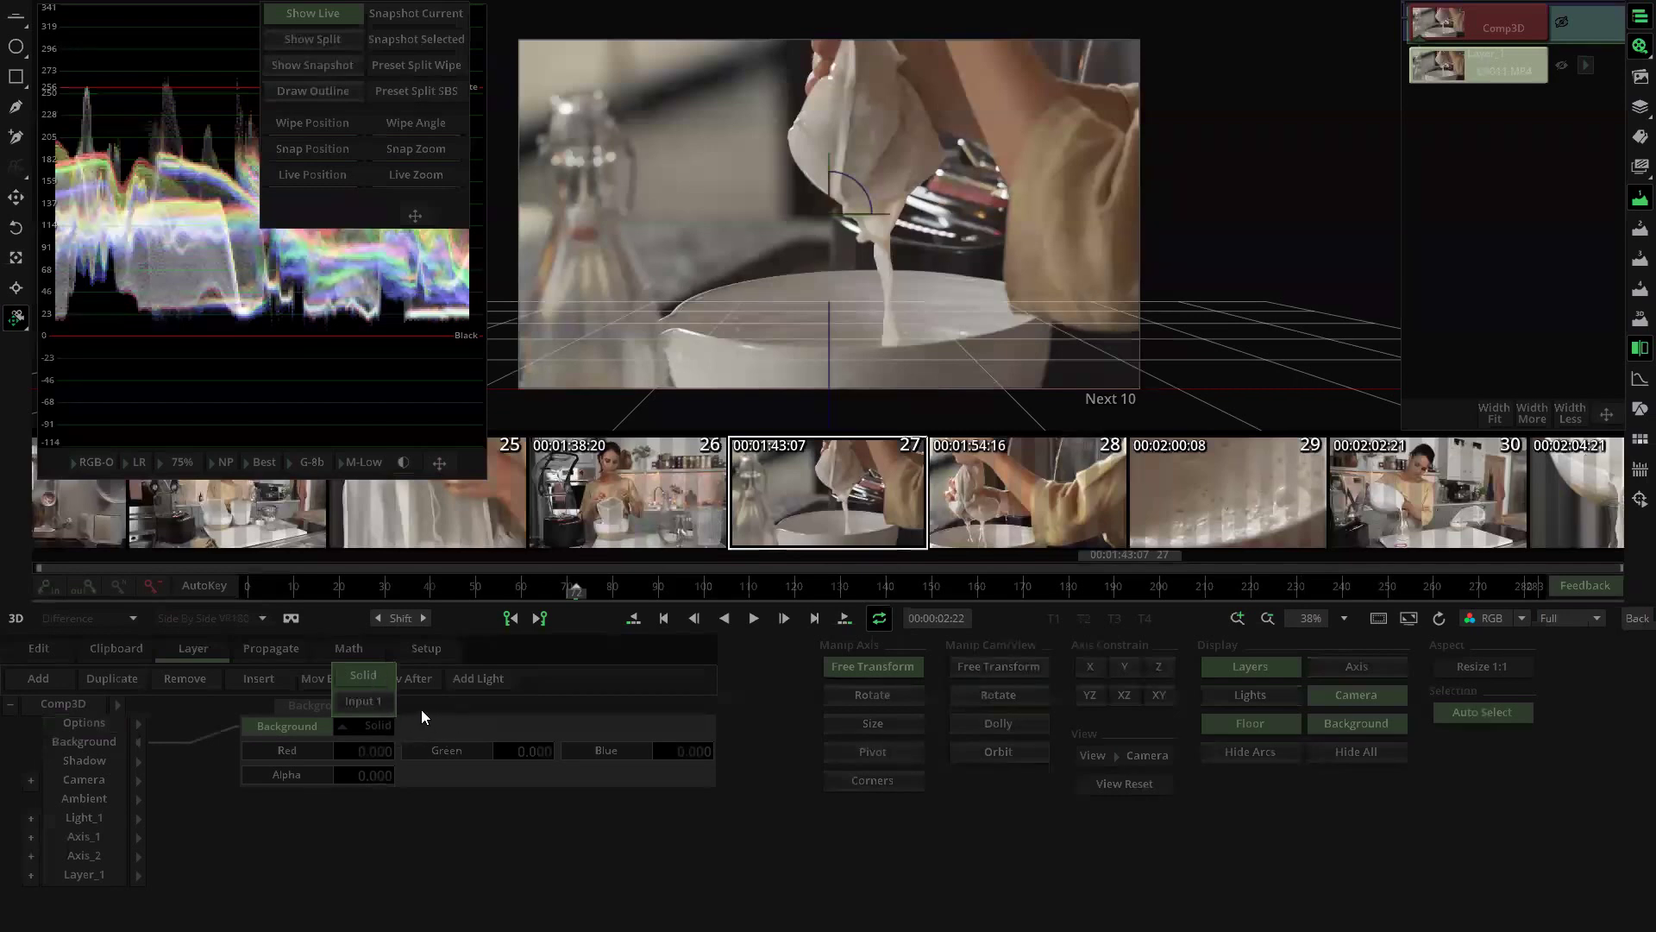
click(387, 728)
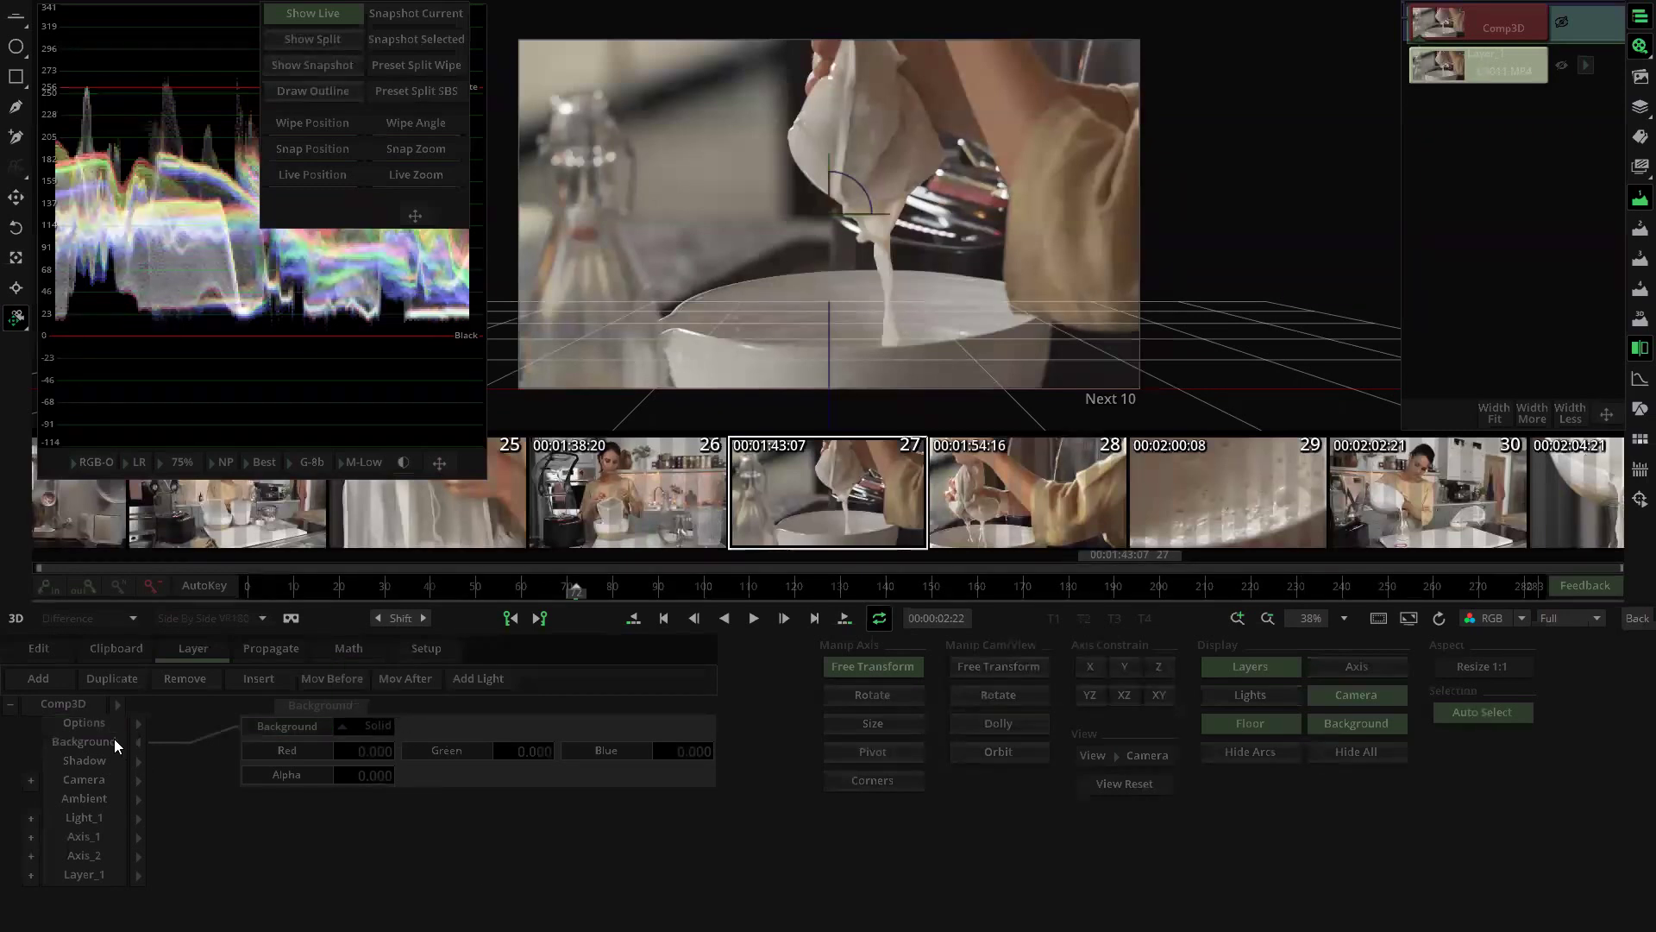
click(141, 742)
Step: Go to 00:00:01:05 in shot 27, select the C0011.MP4 layer under the Comp3D, and open its tracking tools
drag(428, 585, 385, 607)
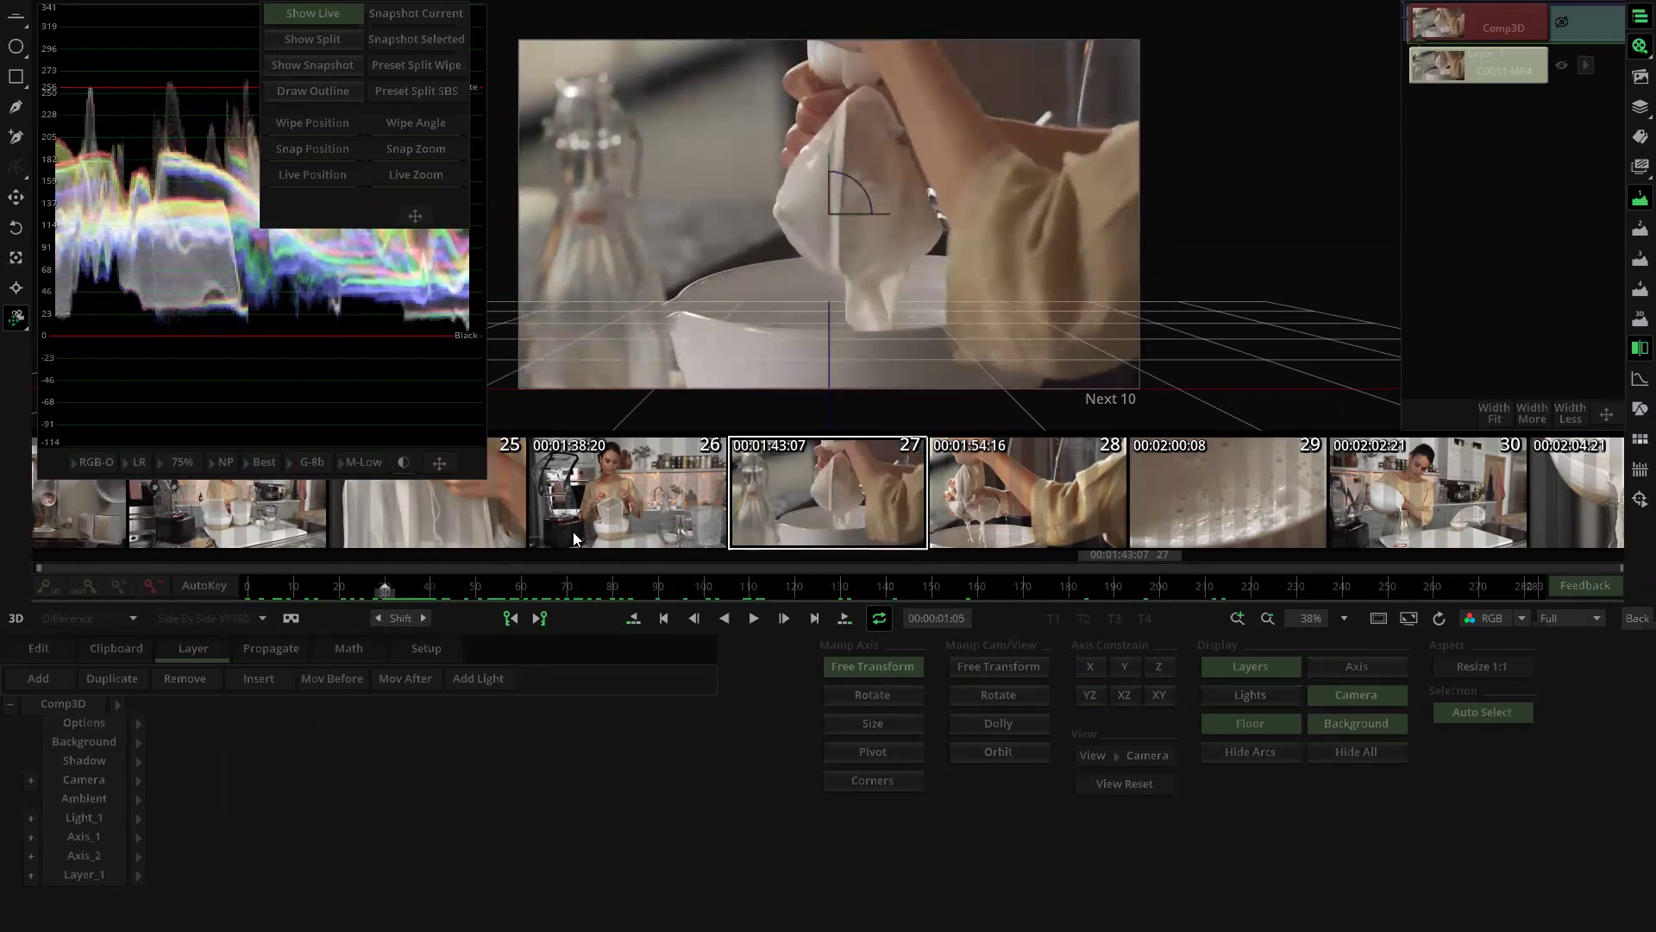
click(1472, 69)
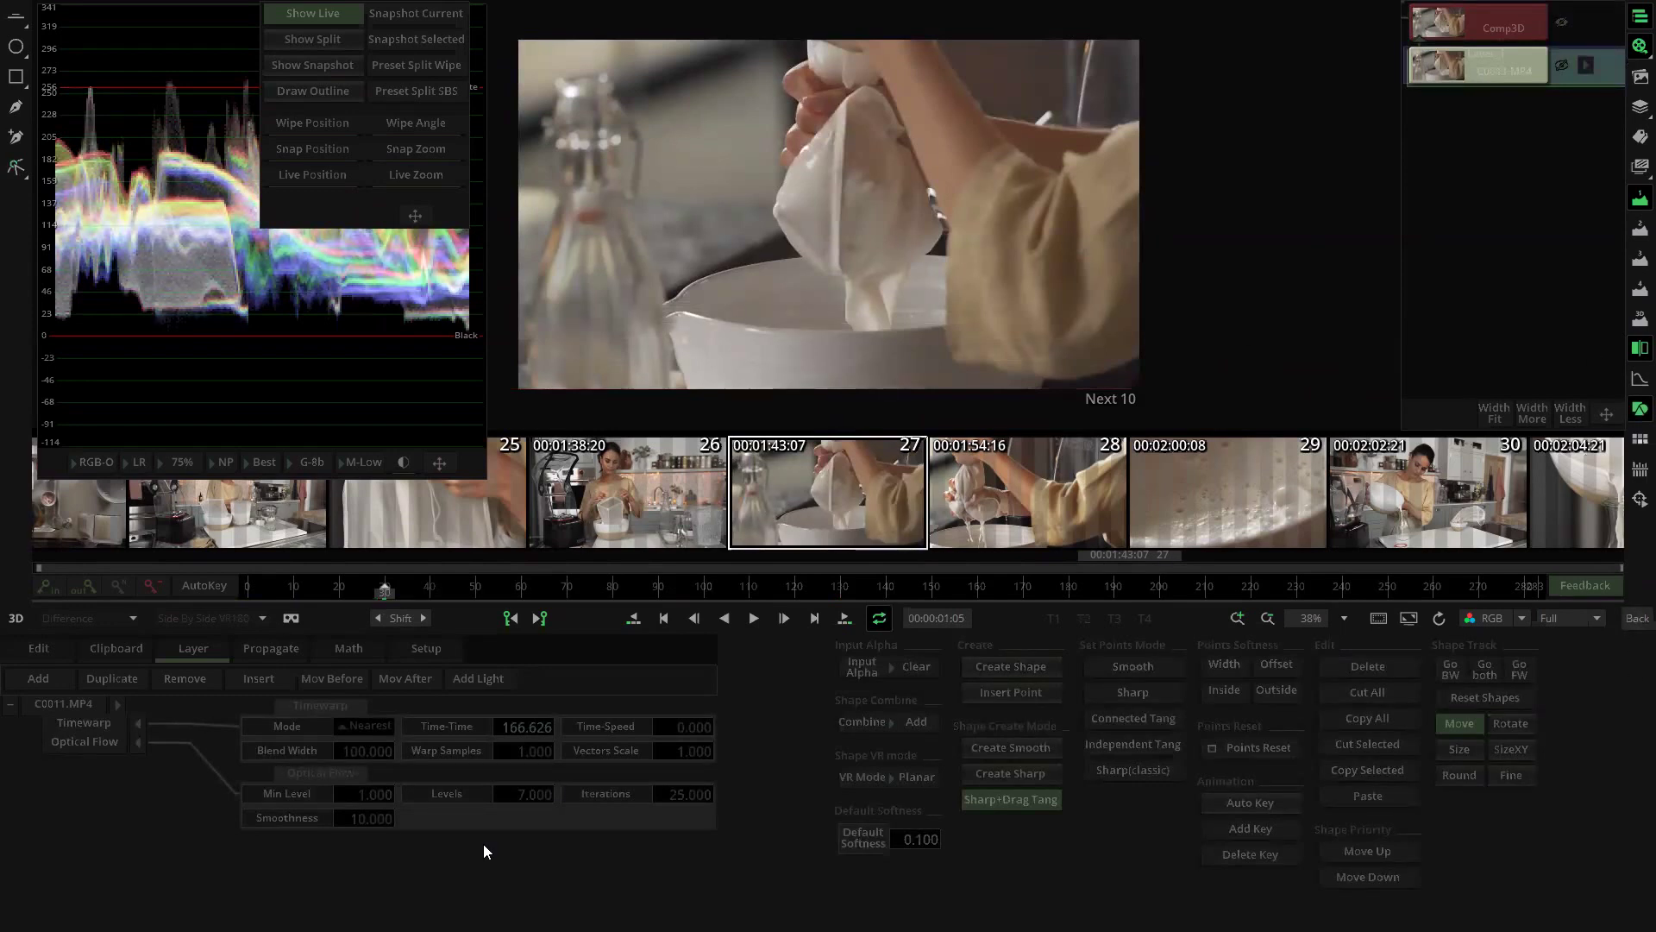
click(1635, 501)
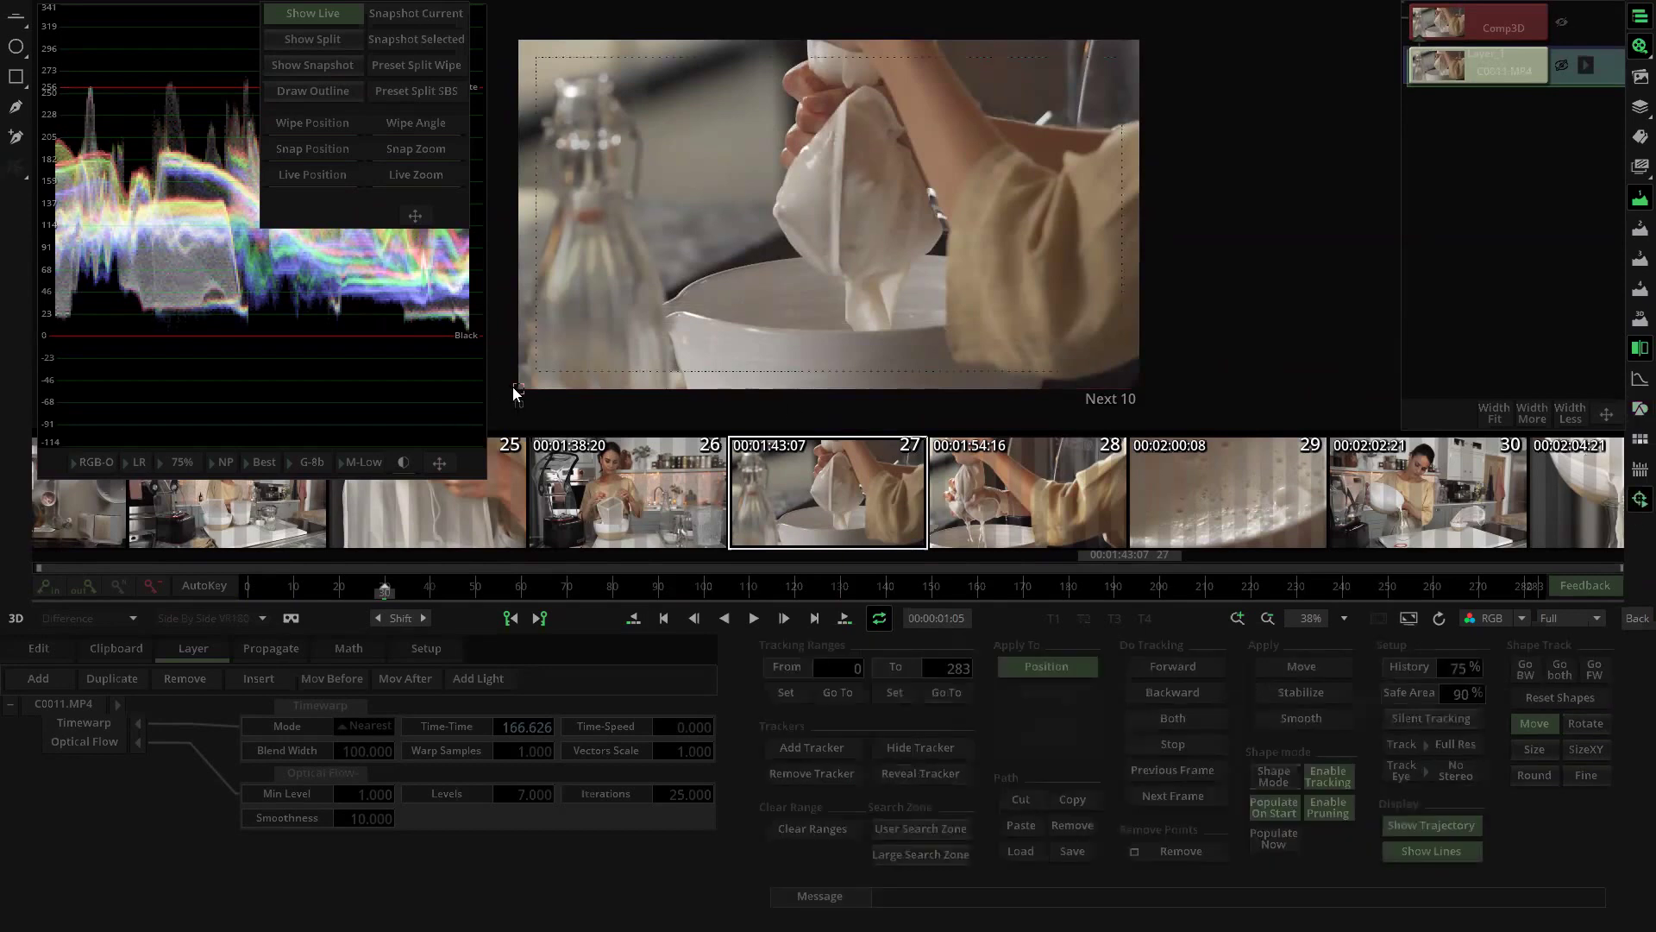
Step: Create a tracker on the C0011.MP4 image and place it on the bowl's rim beside the glass bottle
drag(518, 389, 725, 281)
scroll(724, 281, up, 1)
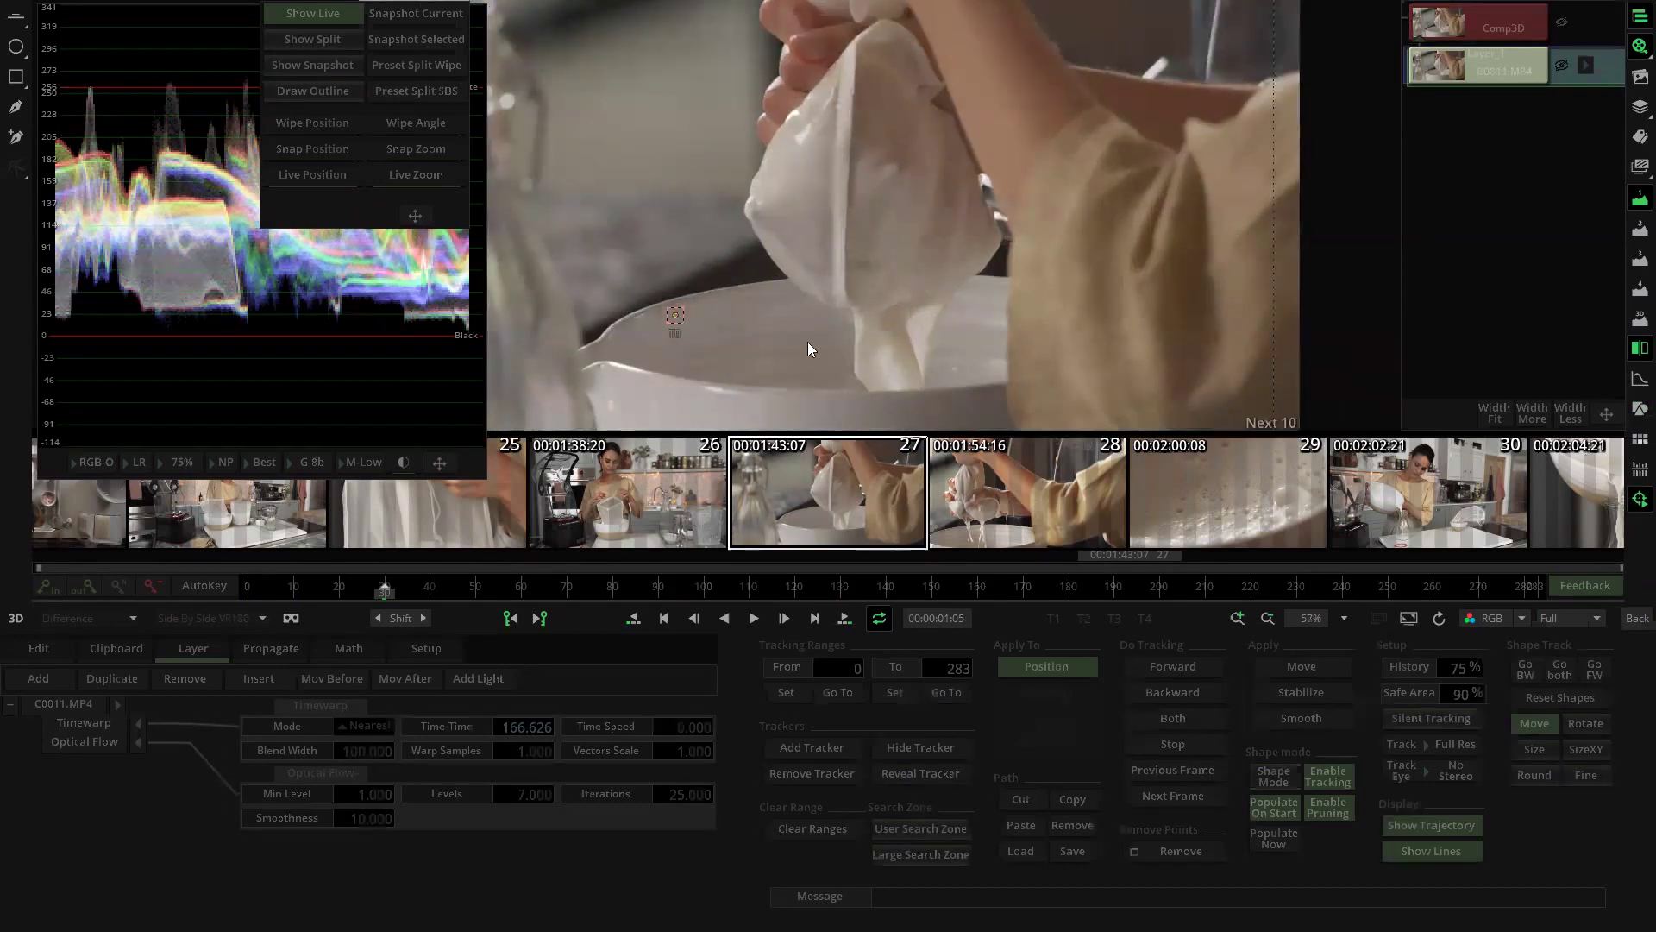
drag(808, 343, 922, 295)
drag(831, 323, 927, 382)
drag(884, 326, 856, 372)
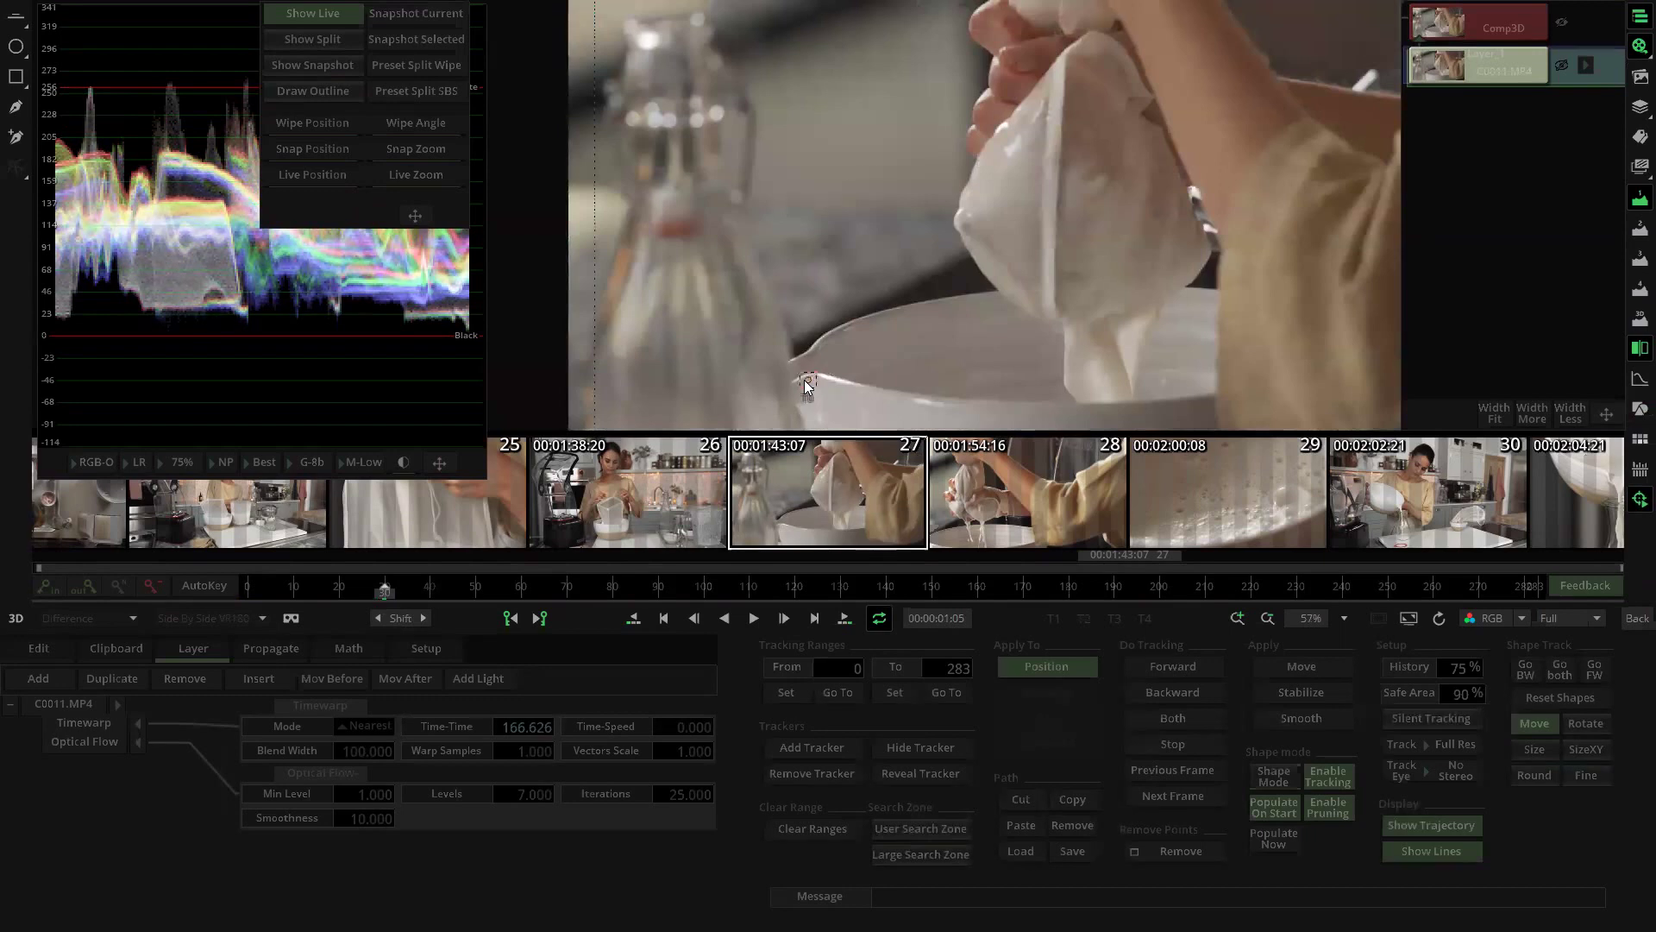
scroll(811, 378, up, 2)
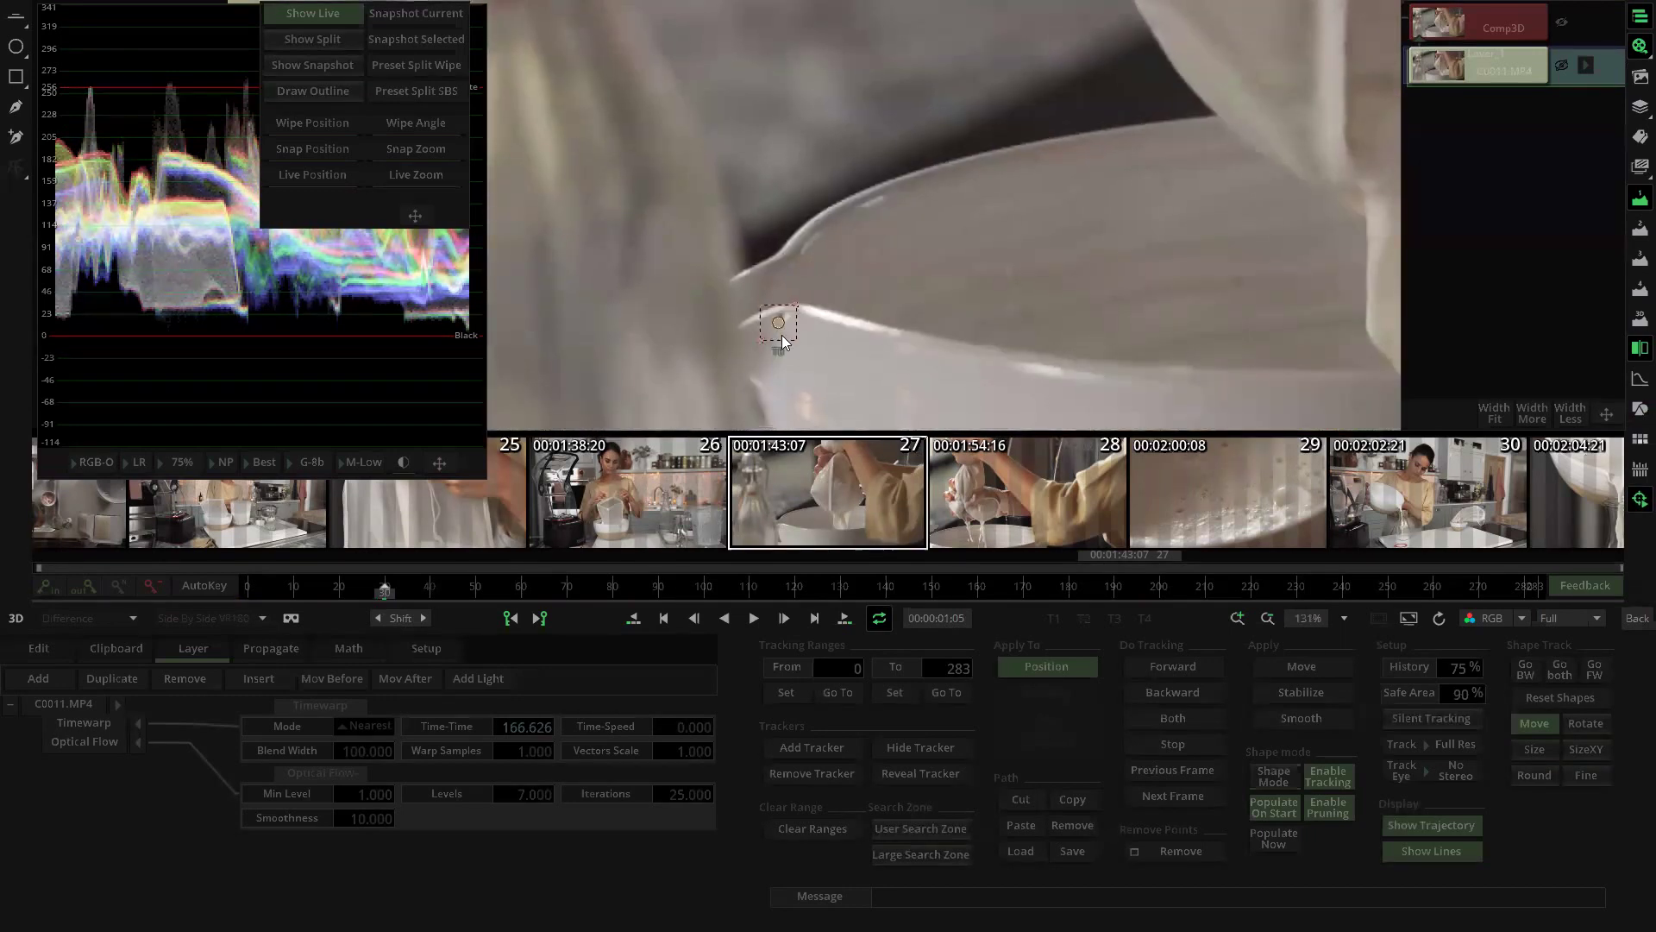
Step: Track the bowl-rim point both forward and backward through shot 27's C0011.MP4 clip
scroll(861, 183, down, 4)
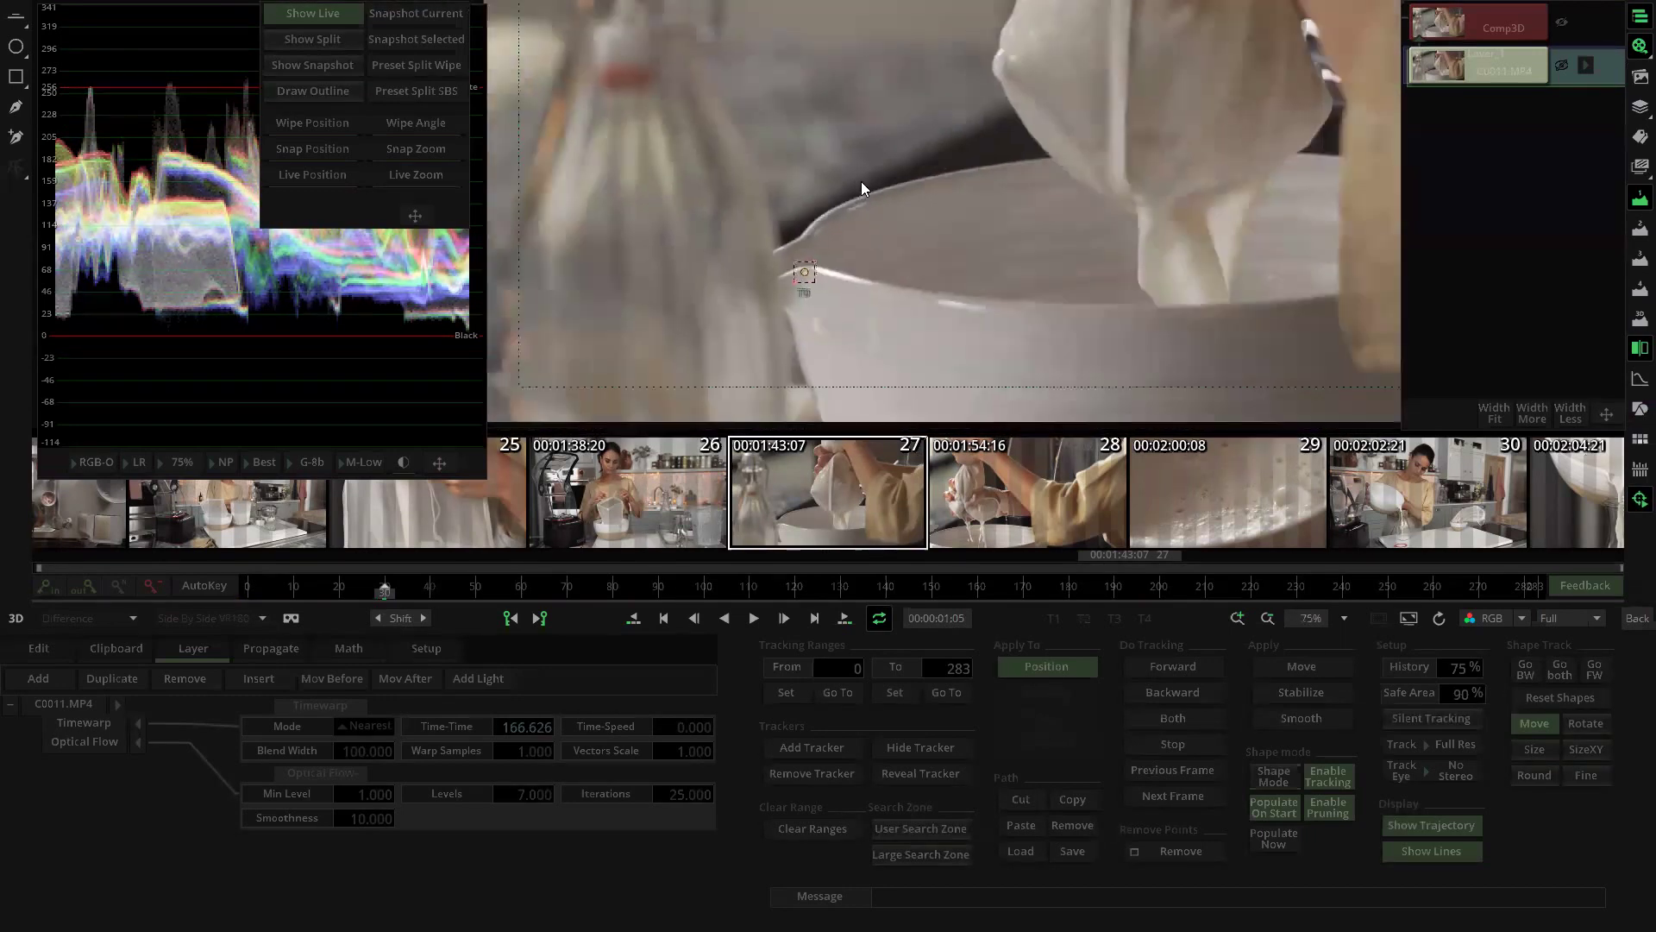
drag(868, 182, 818, 252)
scroll(814, 248, up, 1)
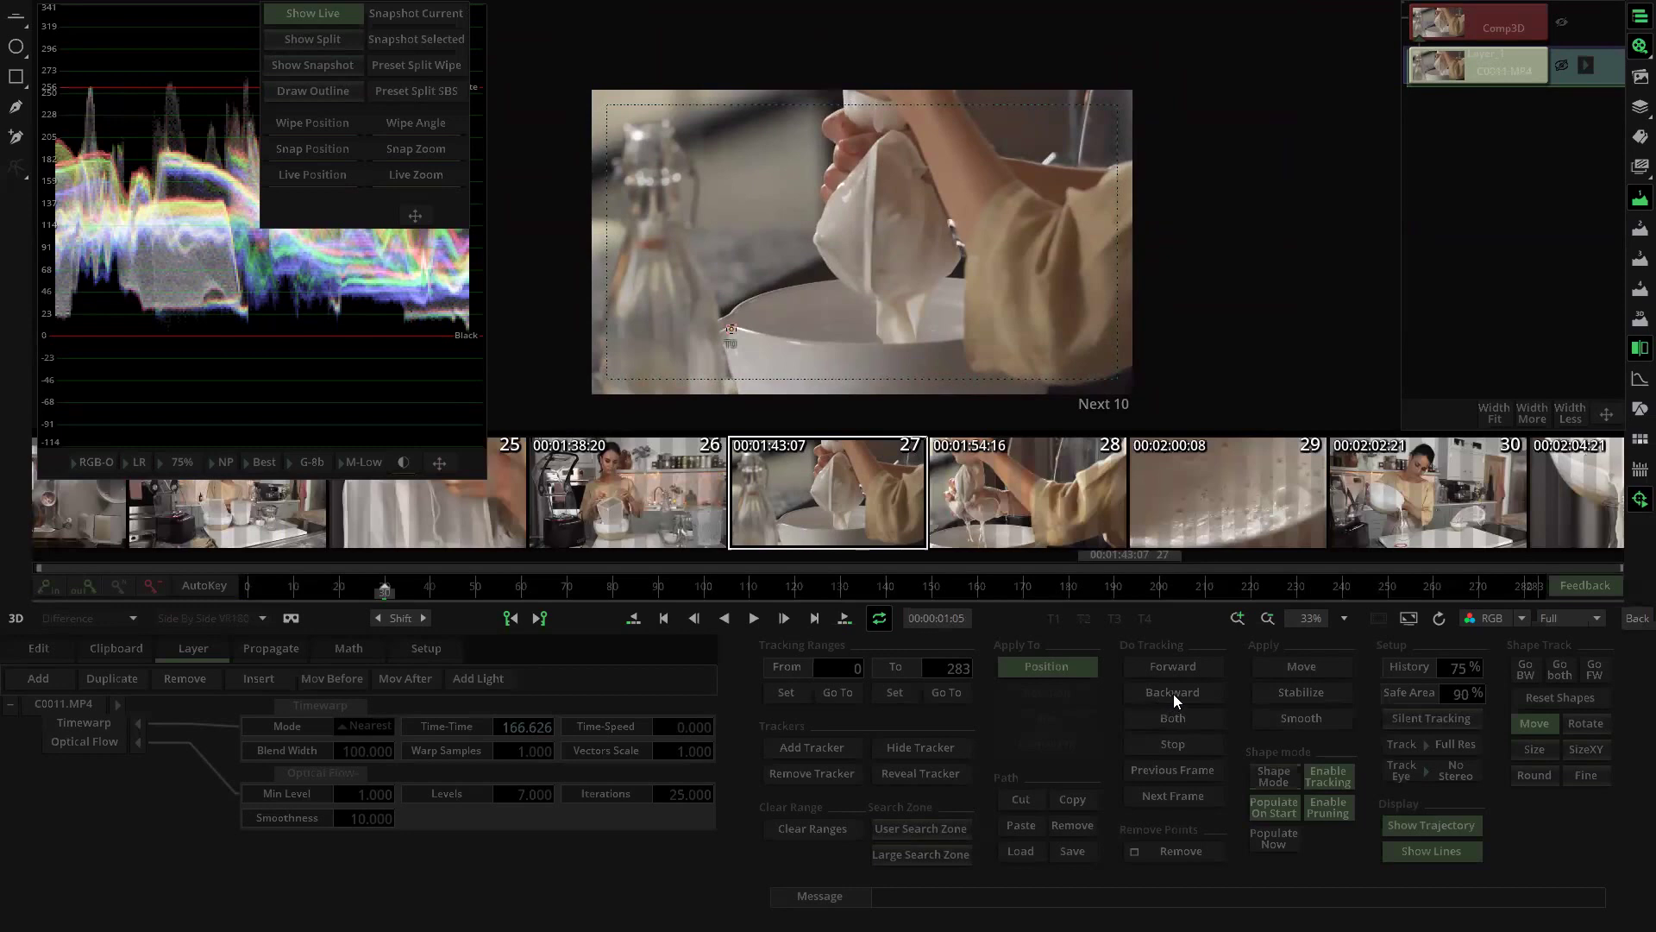
click(1174, 719)
Step: Select the Comp3D effect and display only the Transform parameters of its Layer_1
click(1497, 10)
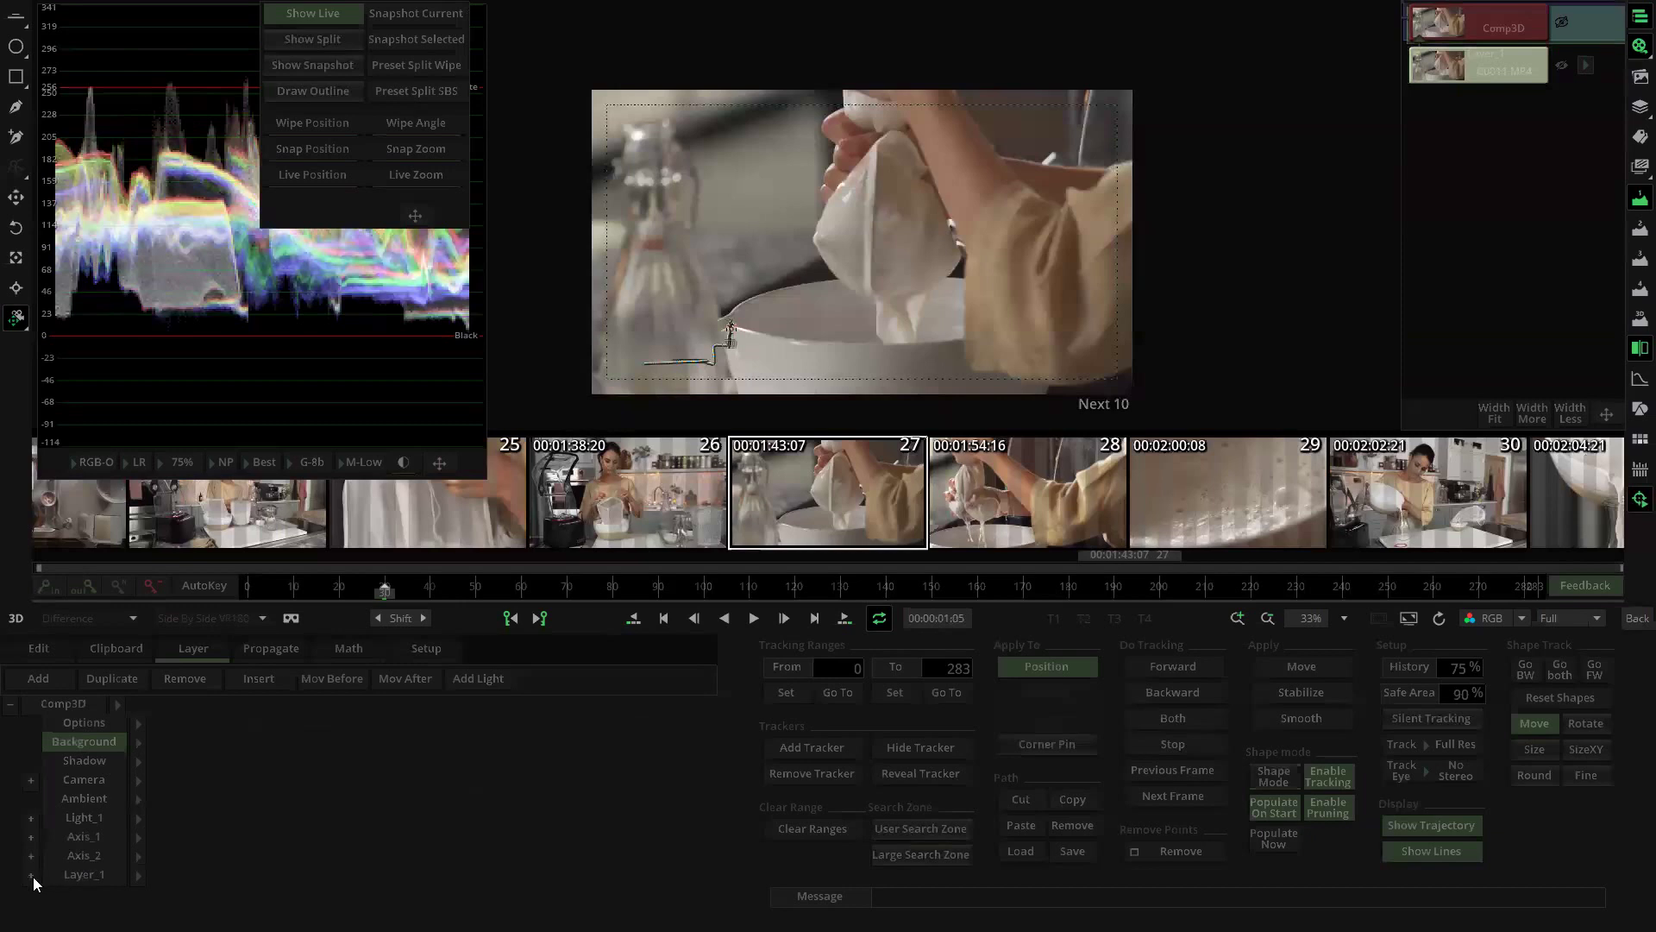
click(81, 877)
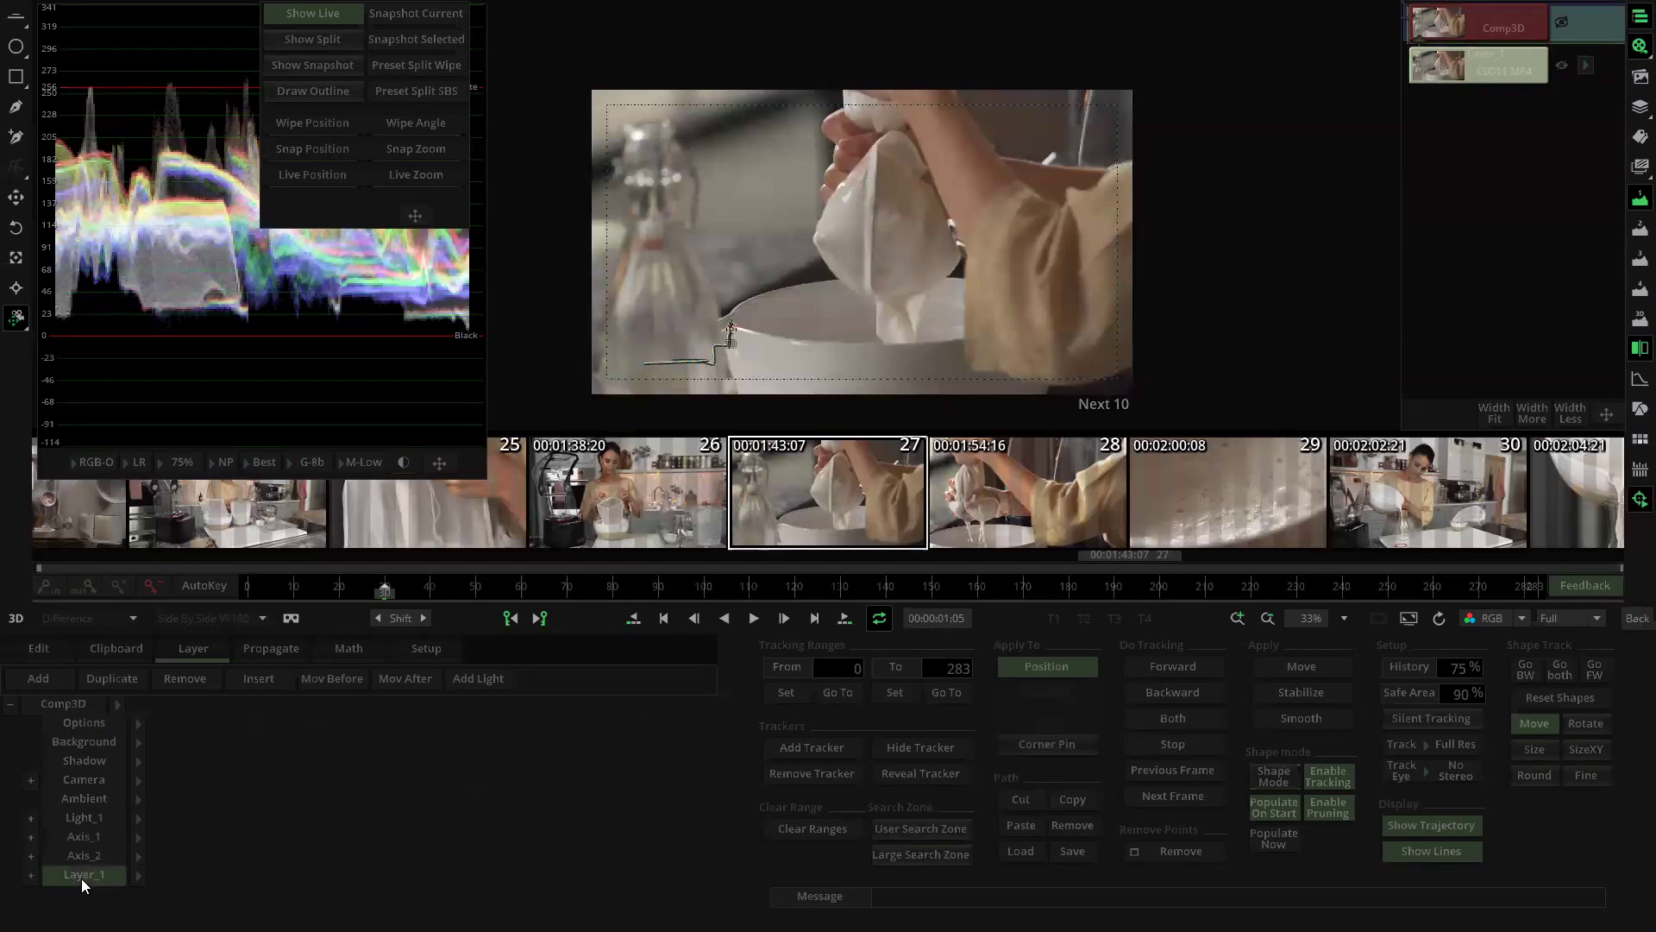
click(29, 875)
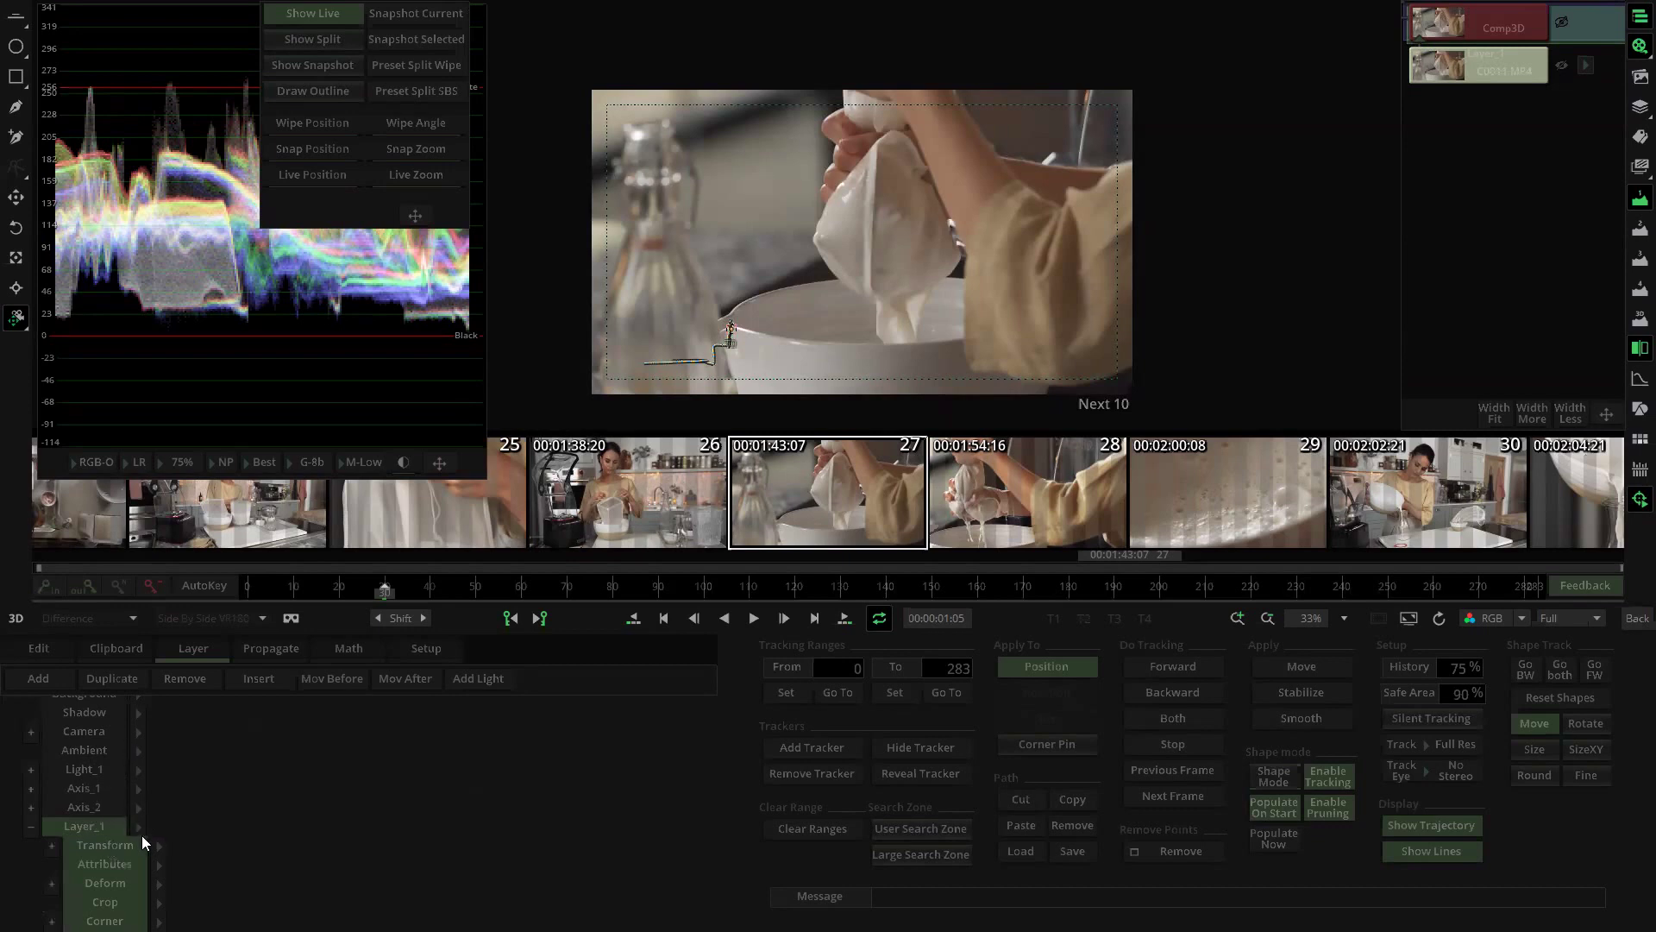
click(176, 820)
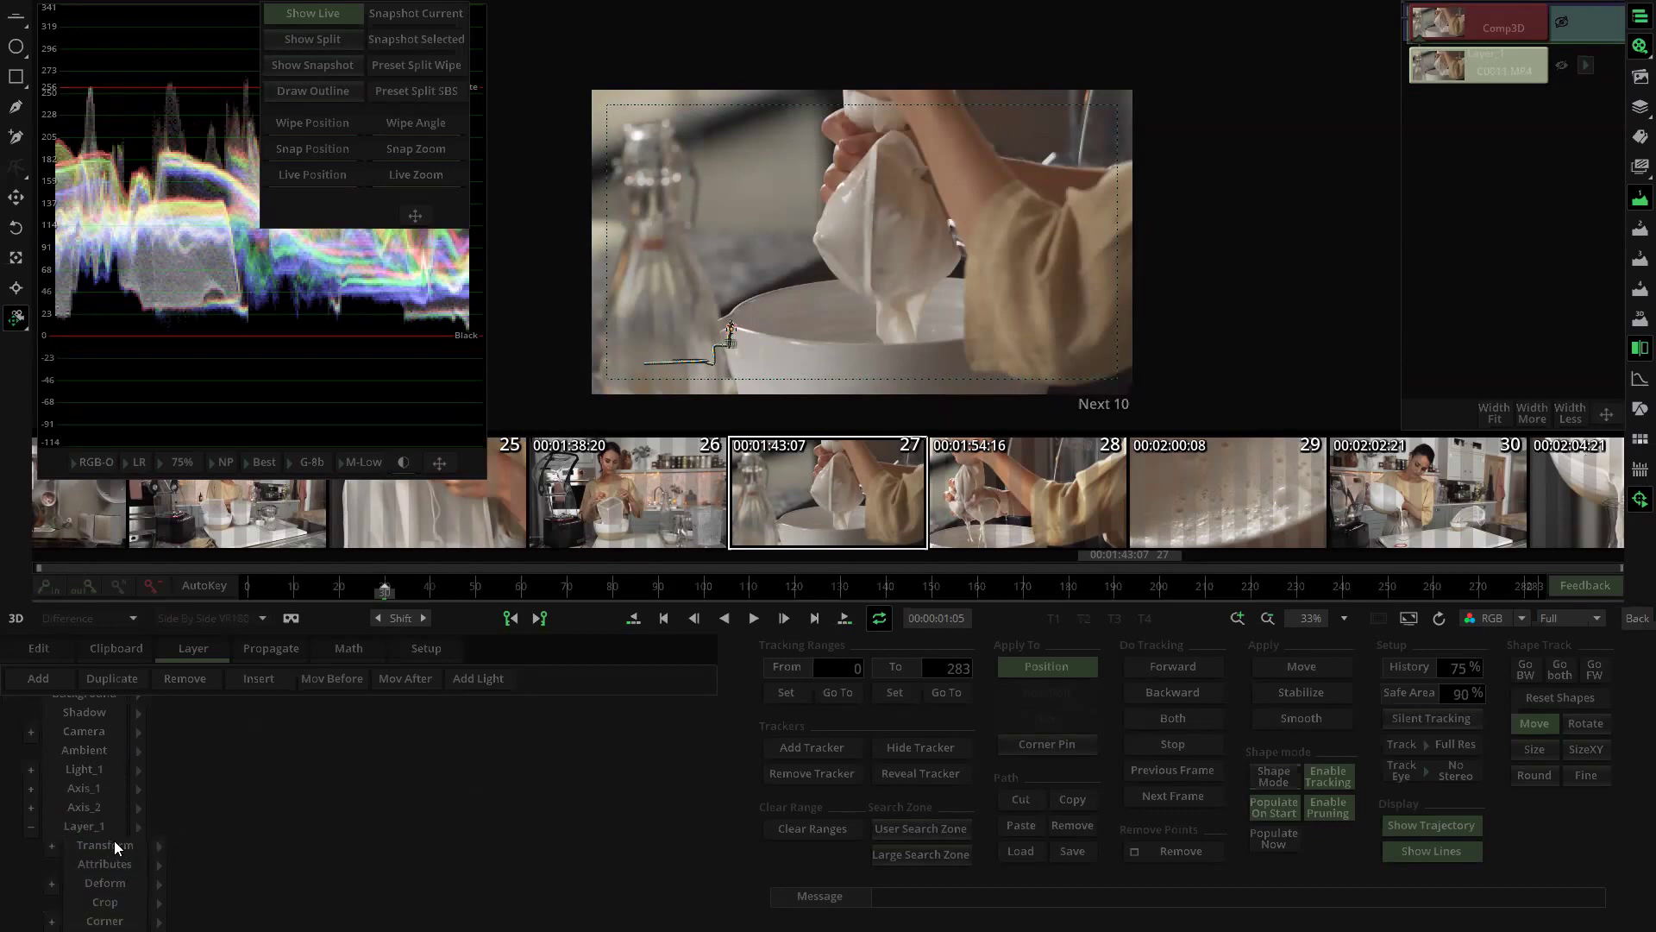
click(162, 848)
click(158, 864)
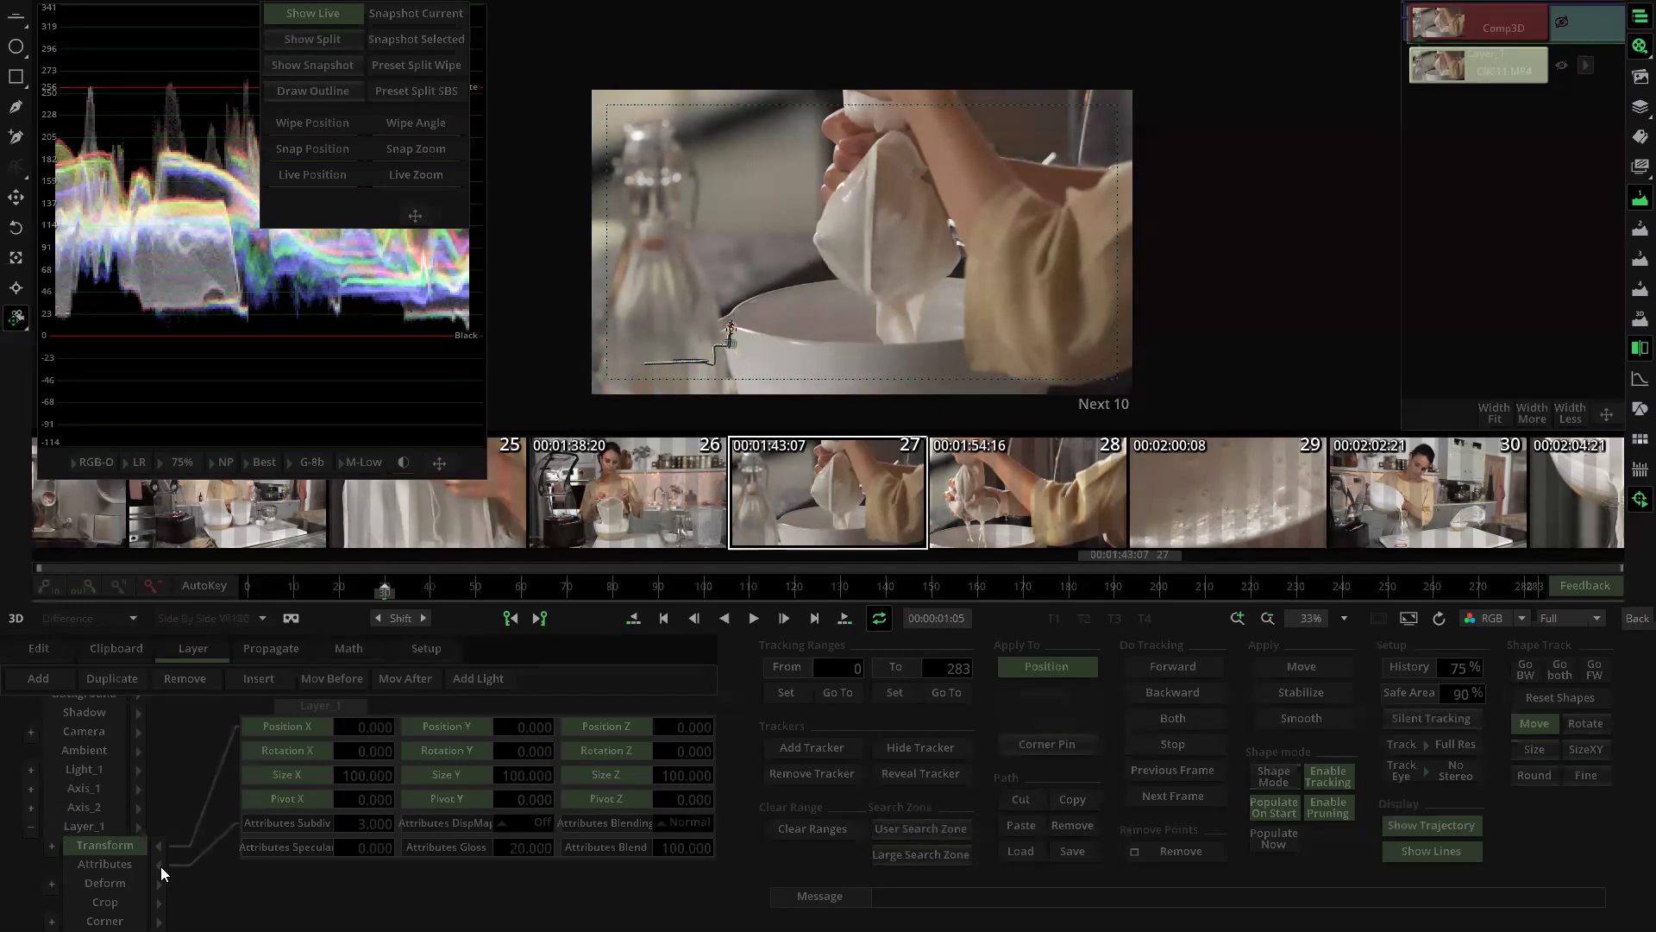
click(160, 867)
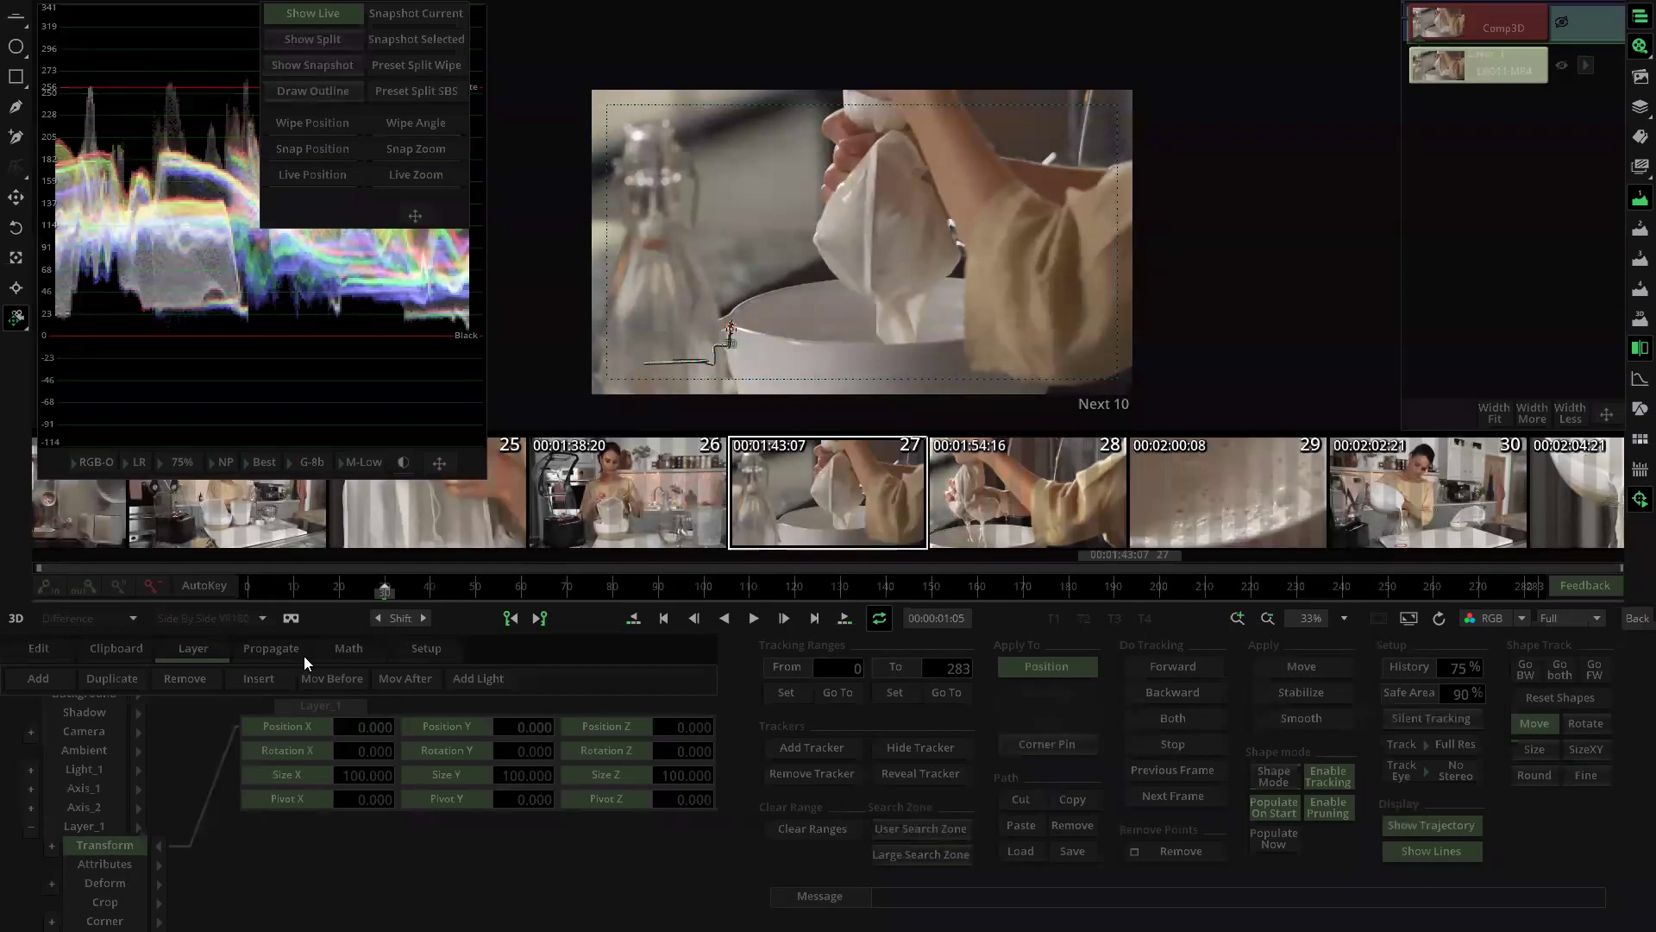
Step: Try stabilizing Layer_1's Transform with 00:00:01:05 and with the first frame as reference, scrubbing the result and resetting between attempts
drag(257, 588, 207, 630)
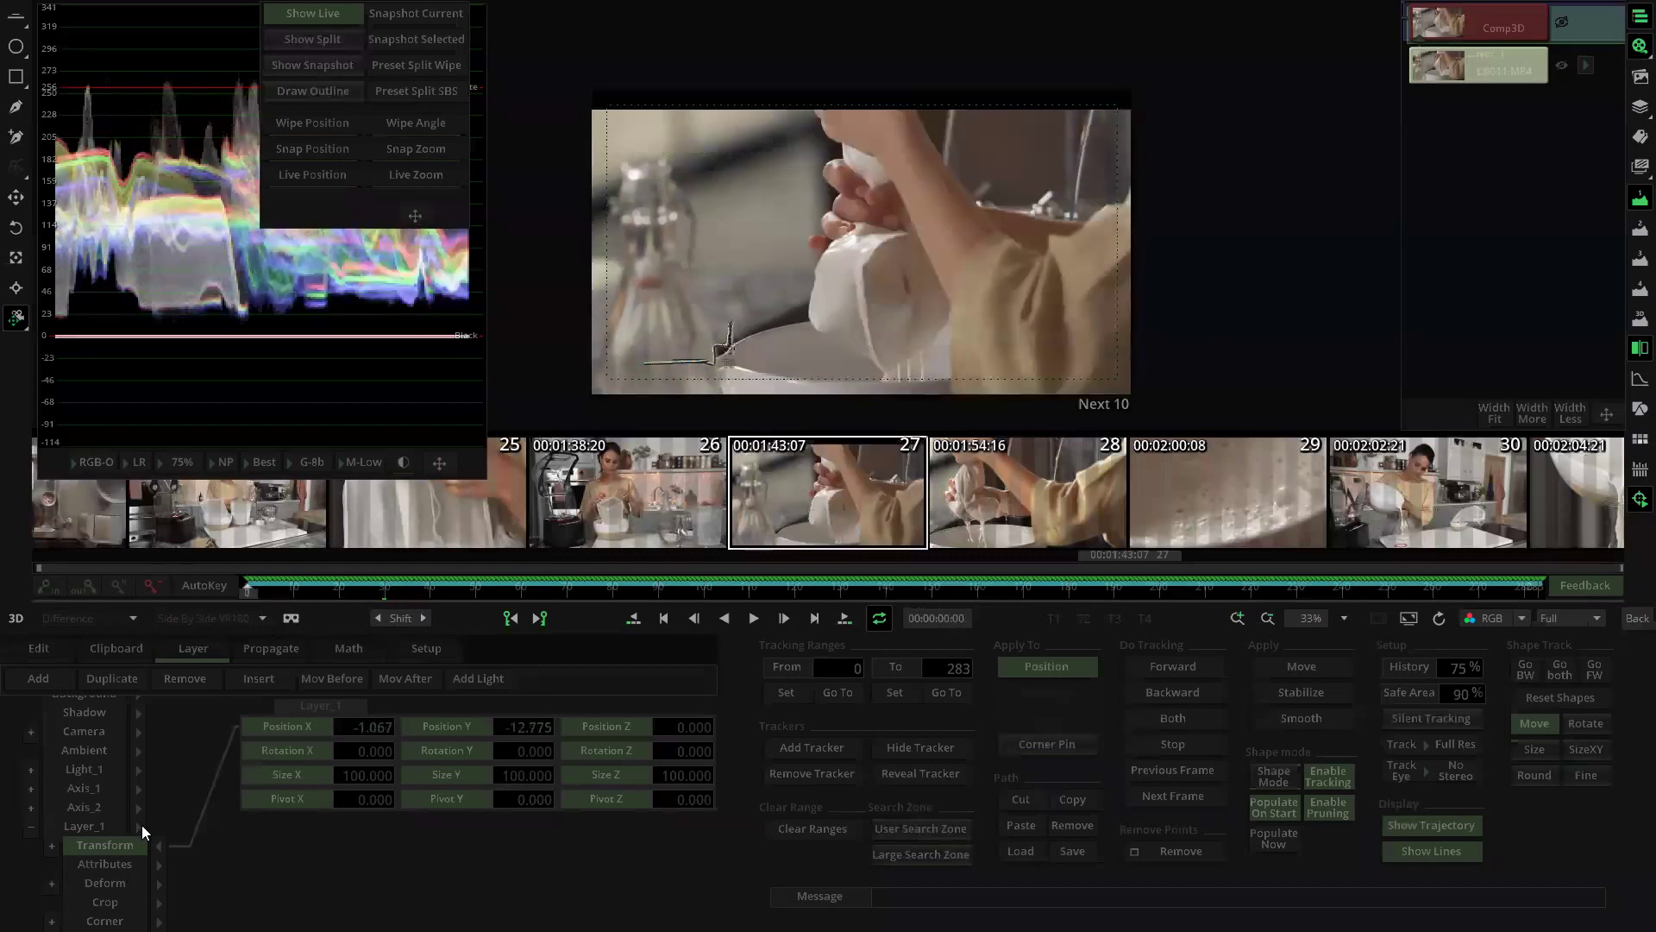
double_click(102, 846)
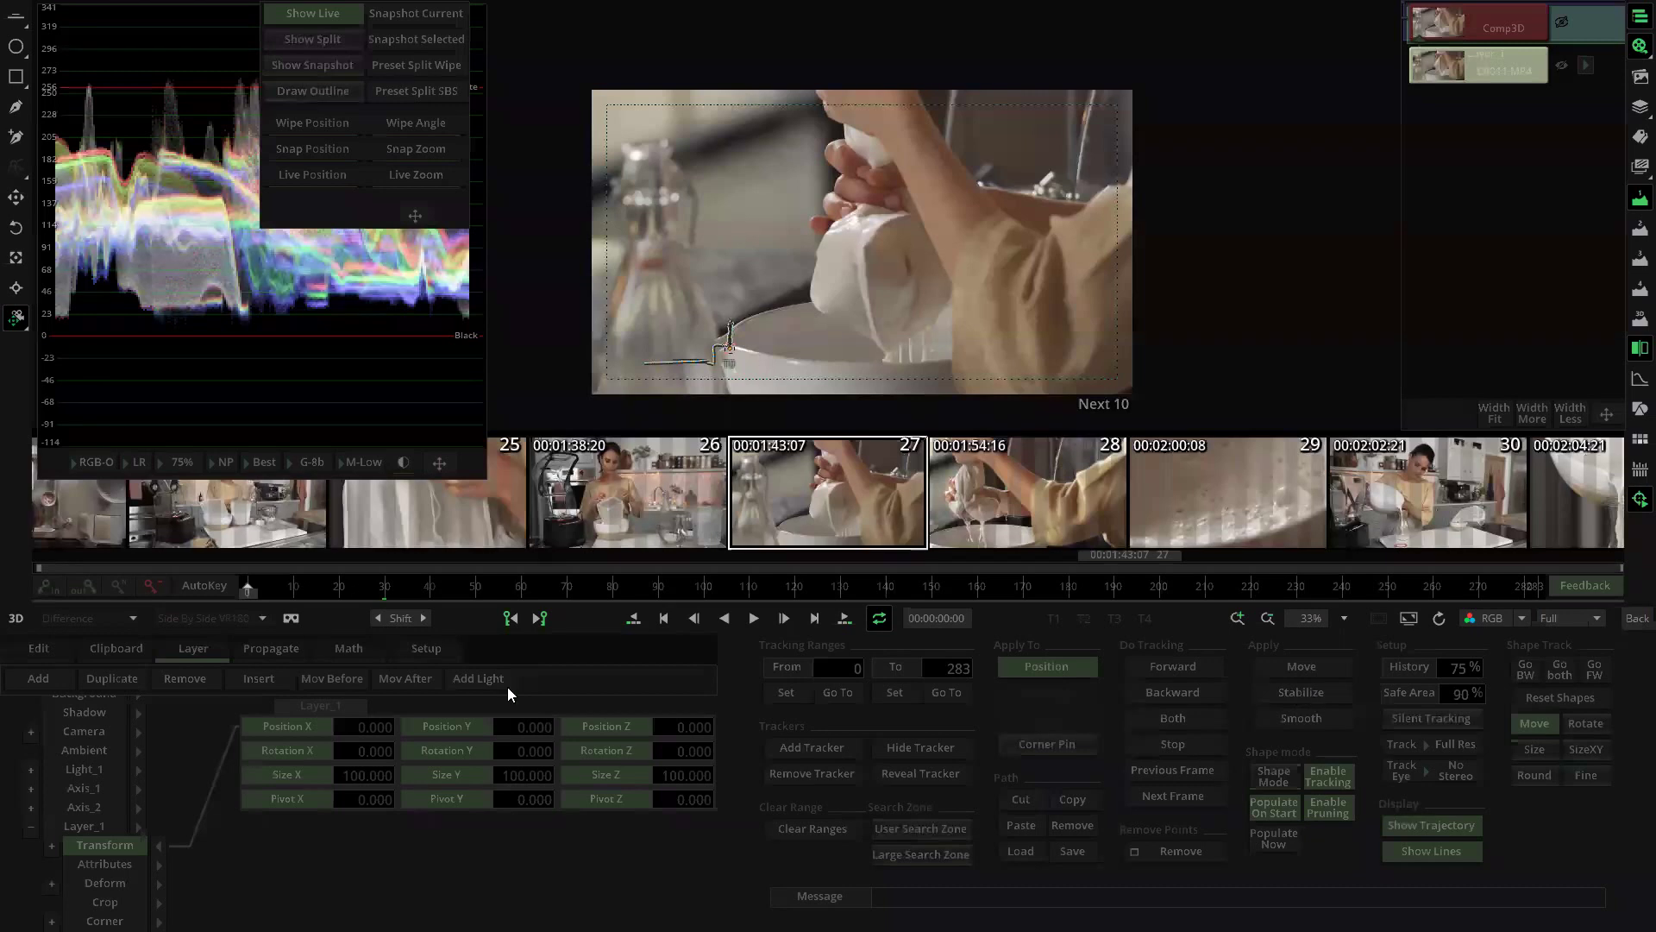
drag(247, 597, 170, 642)
drag(246, 593, 673, 594)
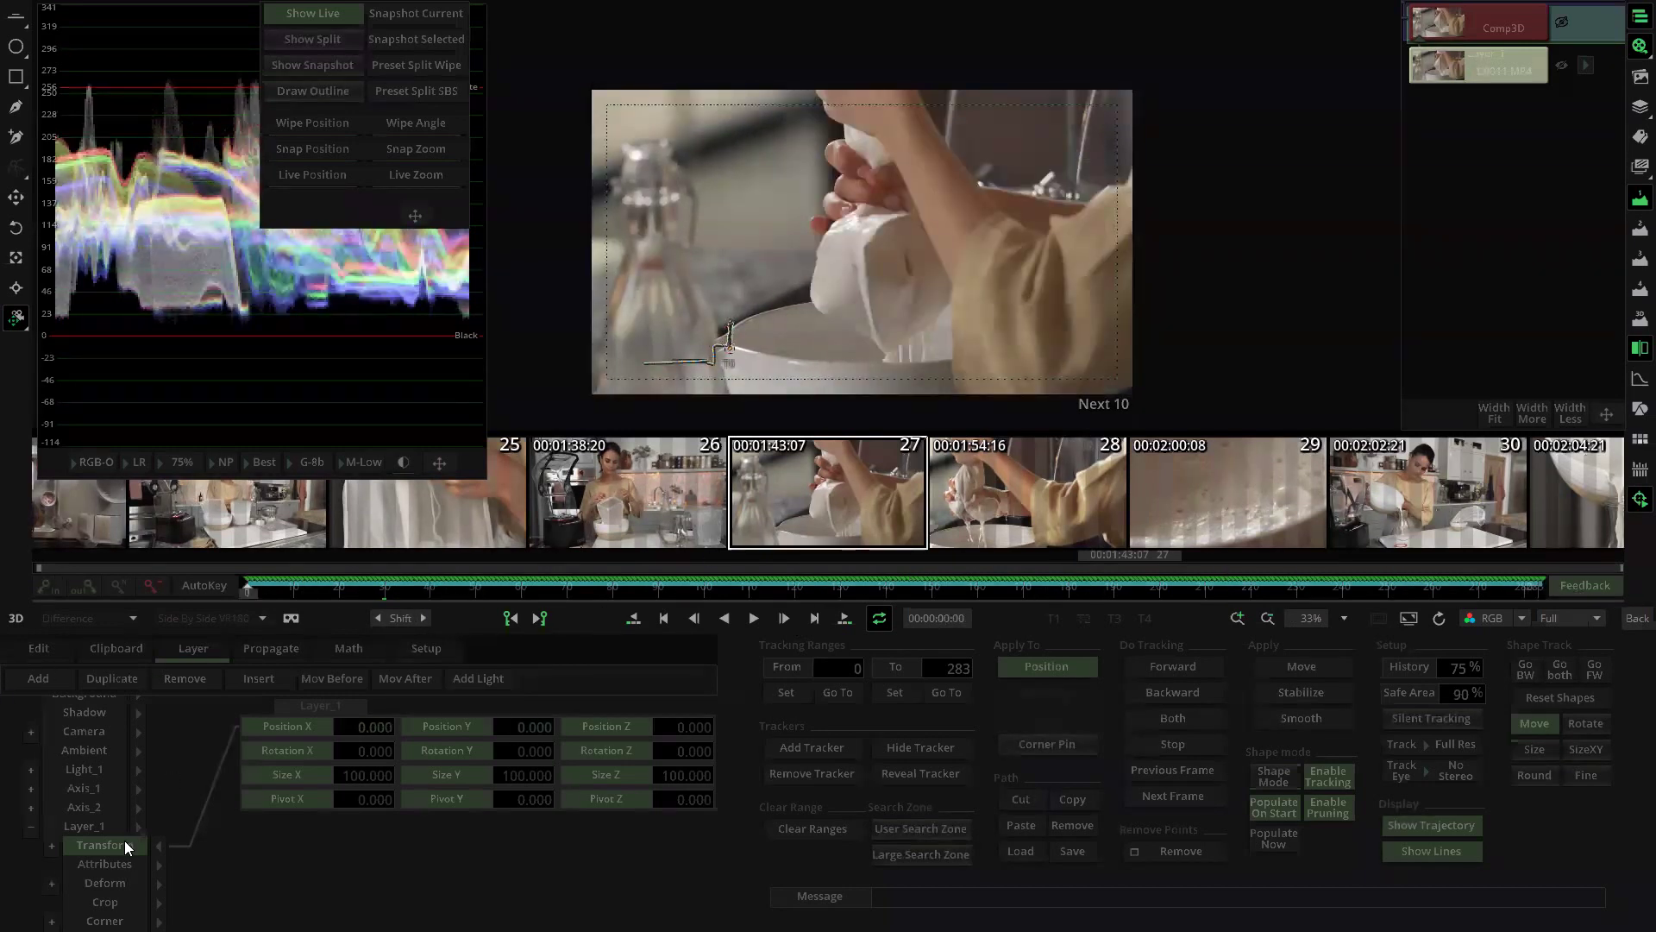
Step: Try stabilizing Layer_1's Transform with the last frame of shot 27 as reference, scrub the result, and reset the Transform
drag(245, 593, 1586, 599)
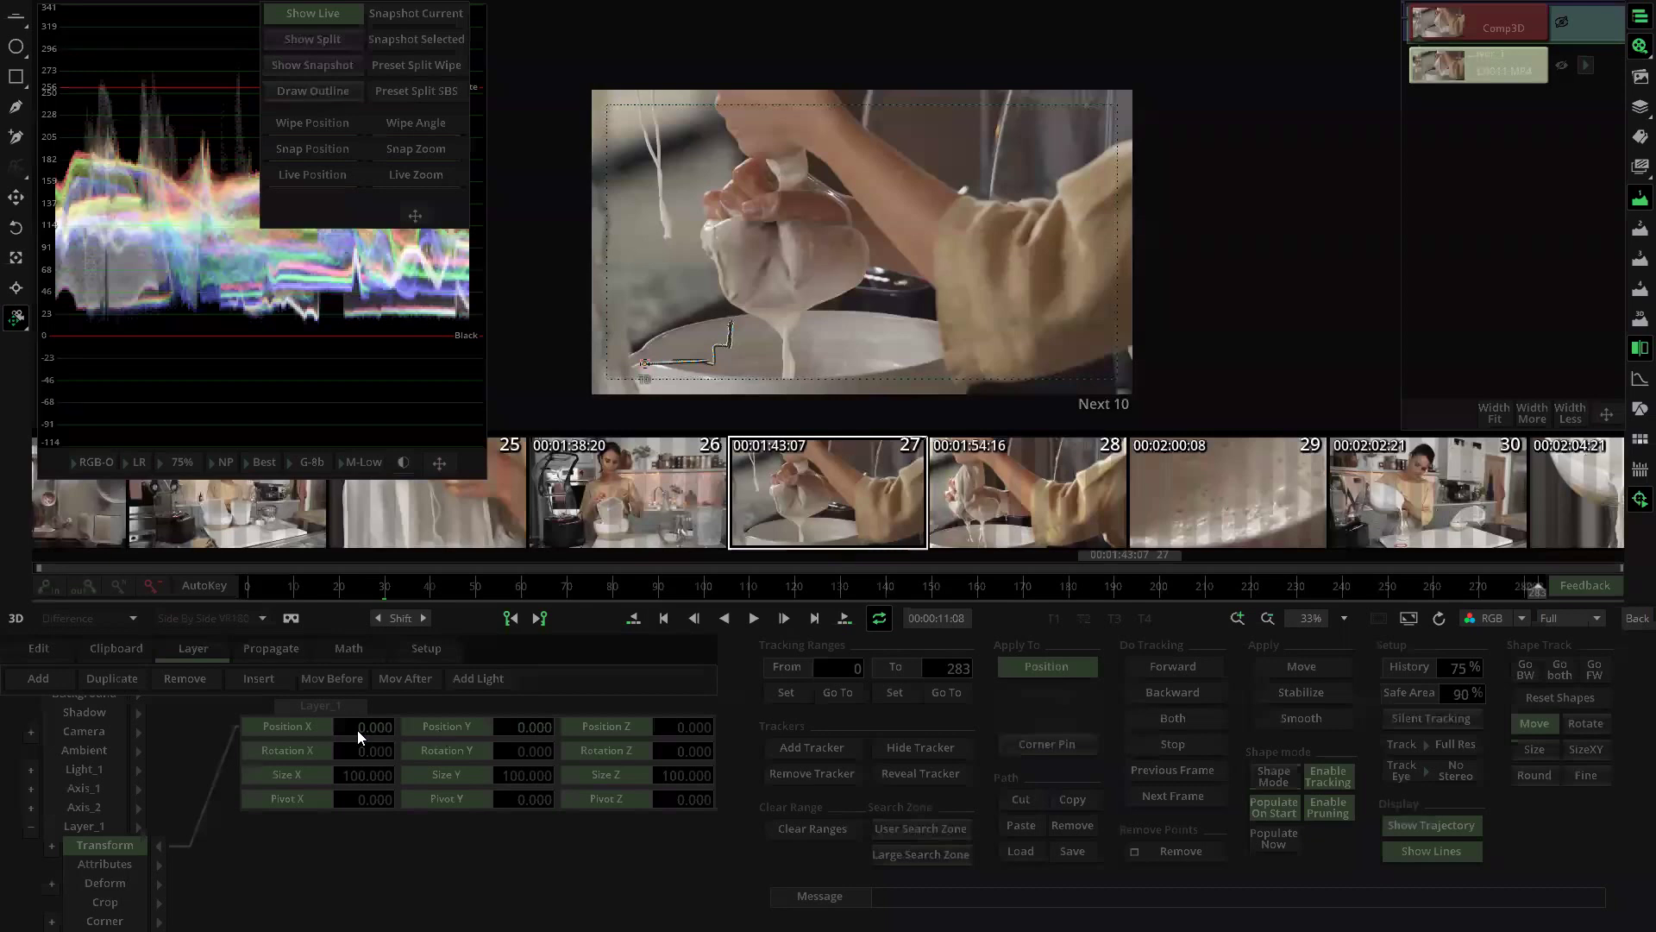
drag(1532, 590, 203, 630)
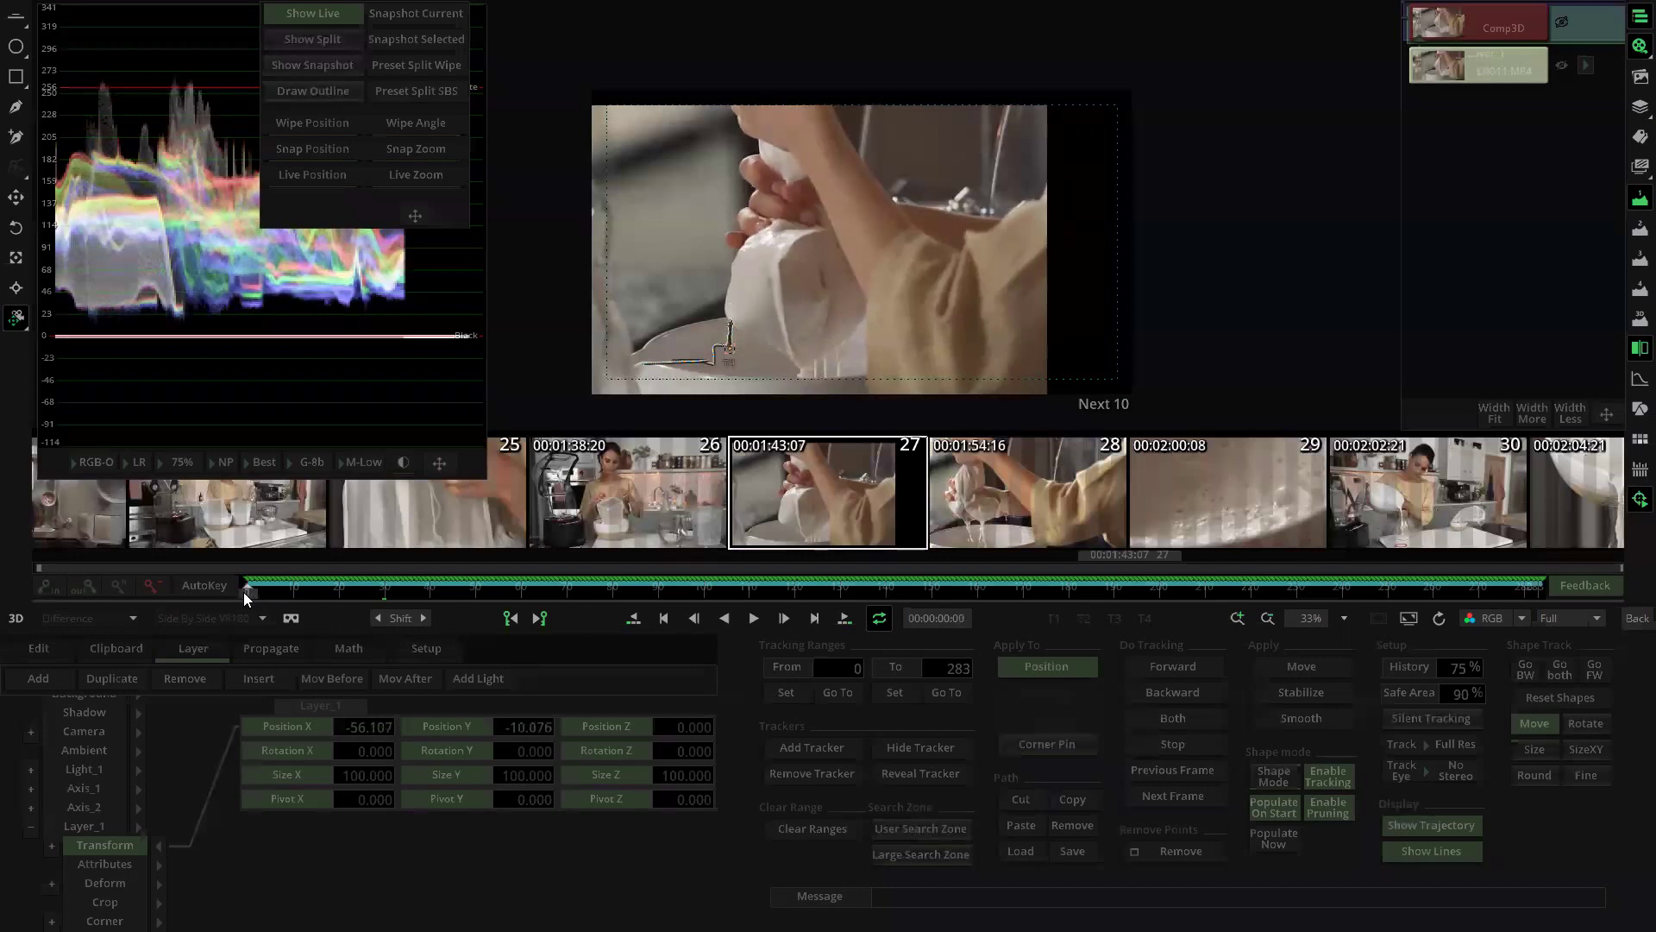
drag(234, 592, 1590, 602)
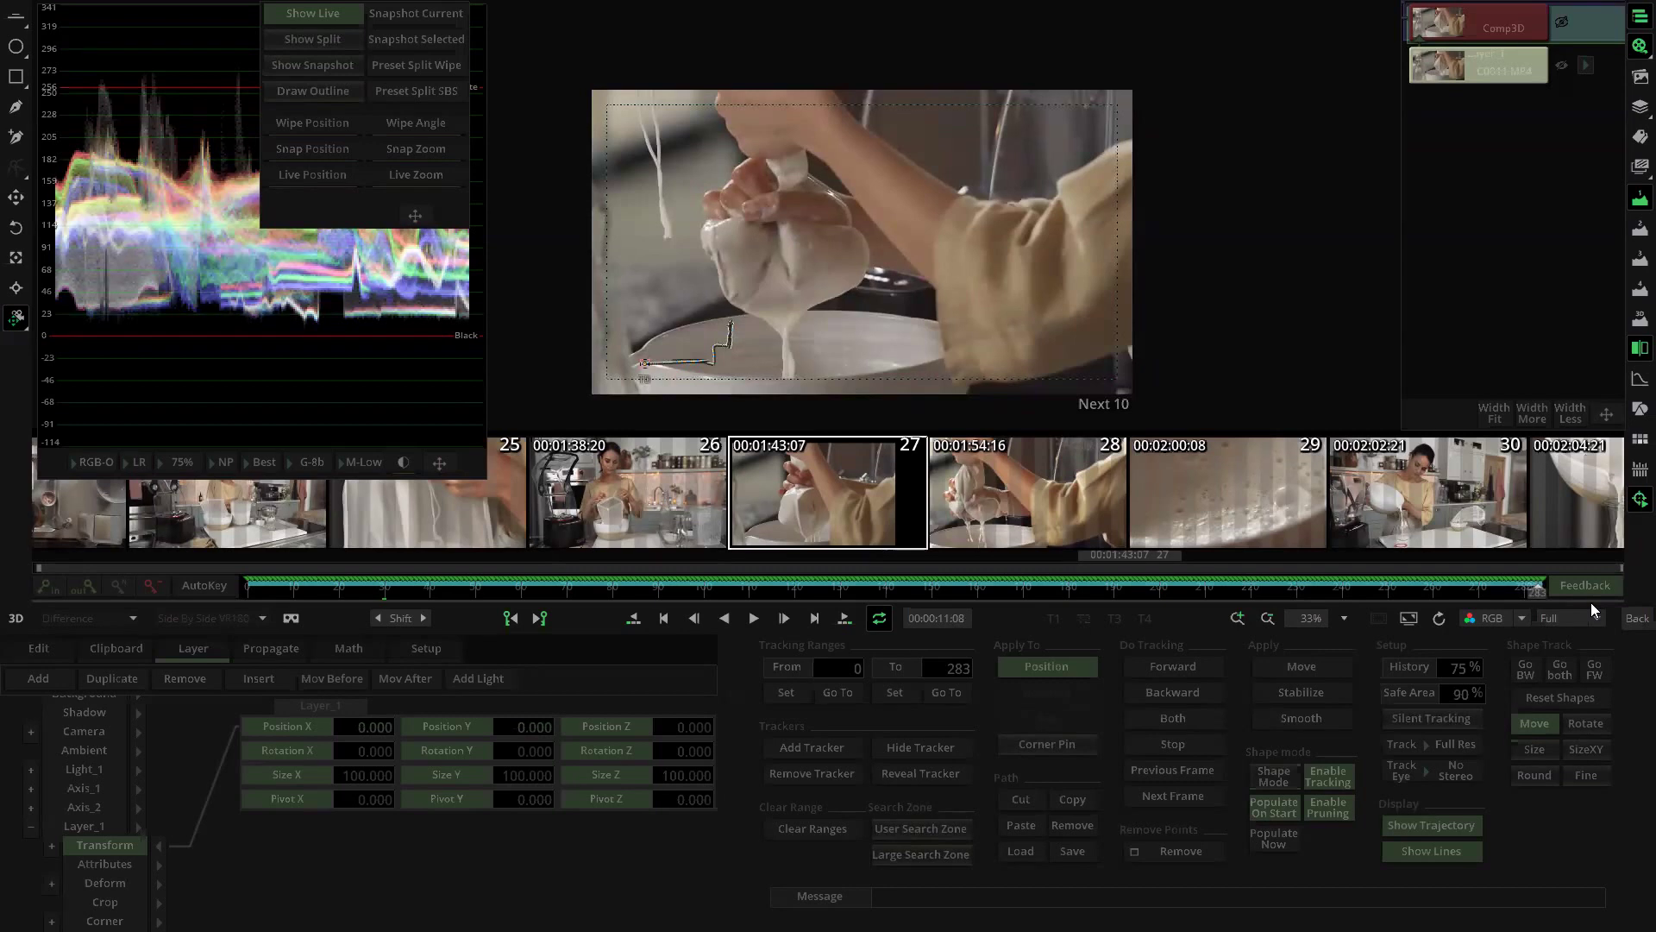
drag(1591, 602, 245, 685)
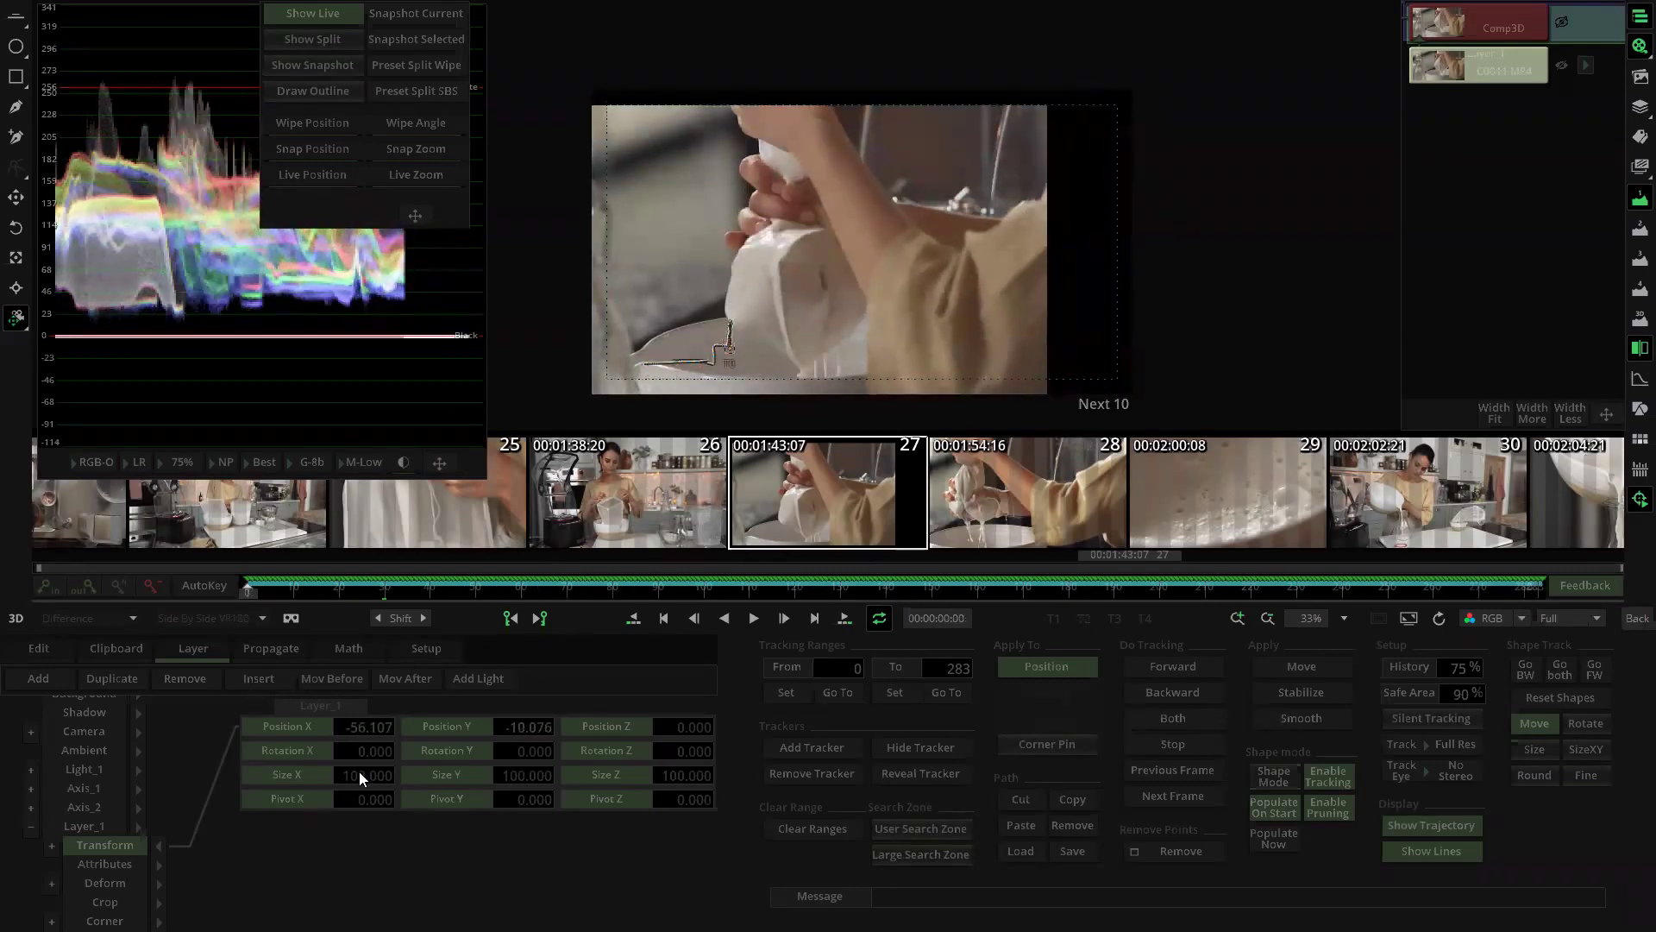
double_click(129, 844)
Step: Apply the tracker's Smooth result to Layer_1's Transform and check the motion back to the first frame
drag(252, 592, 895, 622)
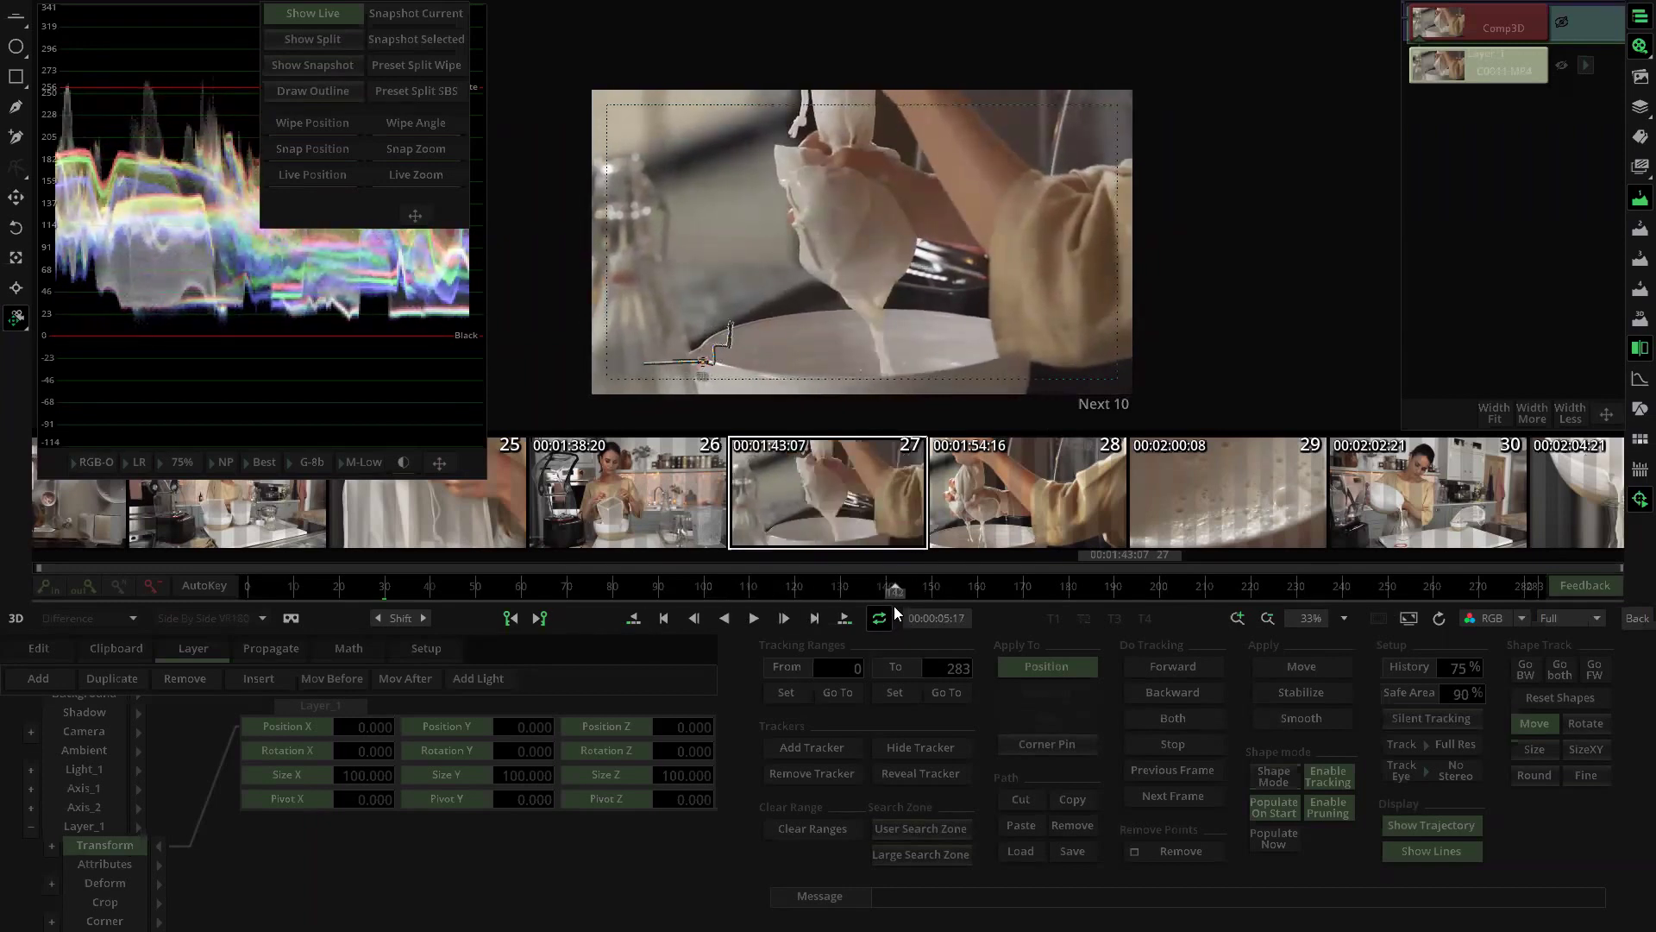
drag(889, 594, 1551, 592)
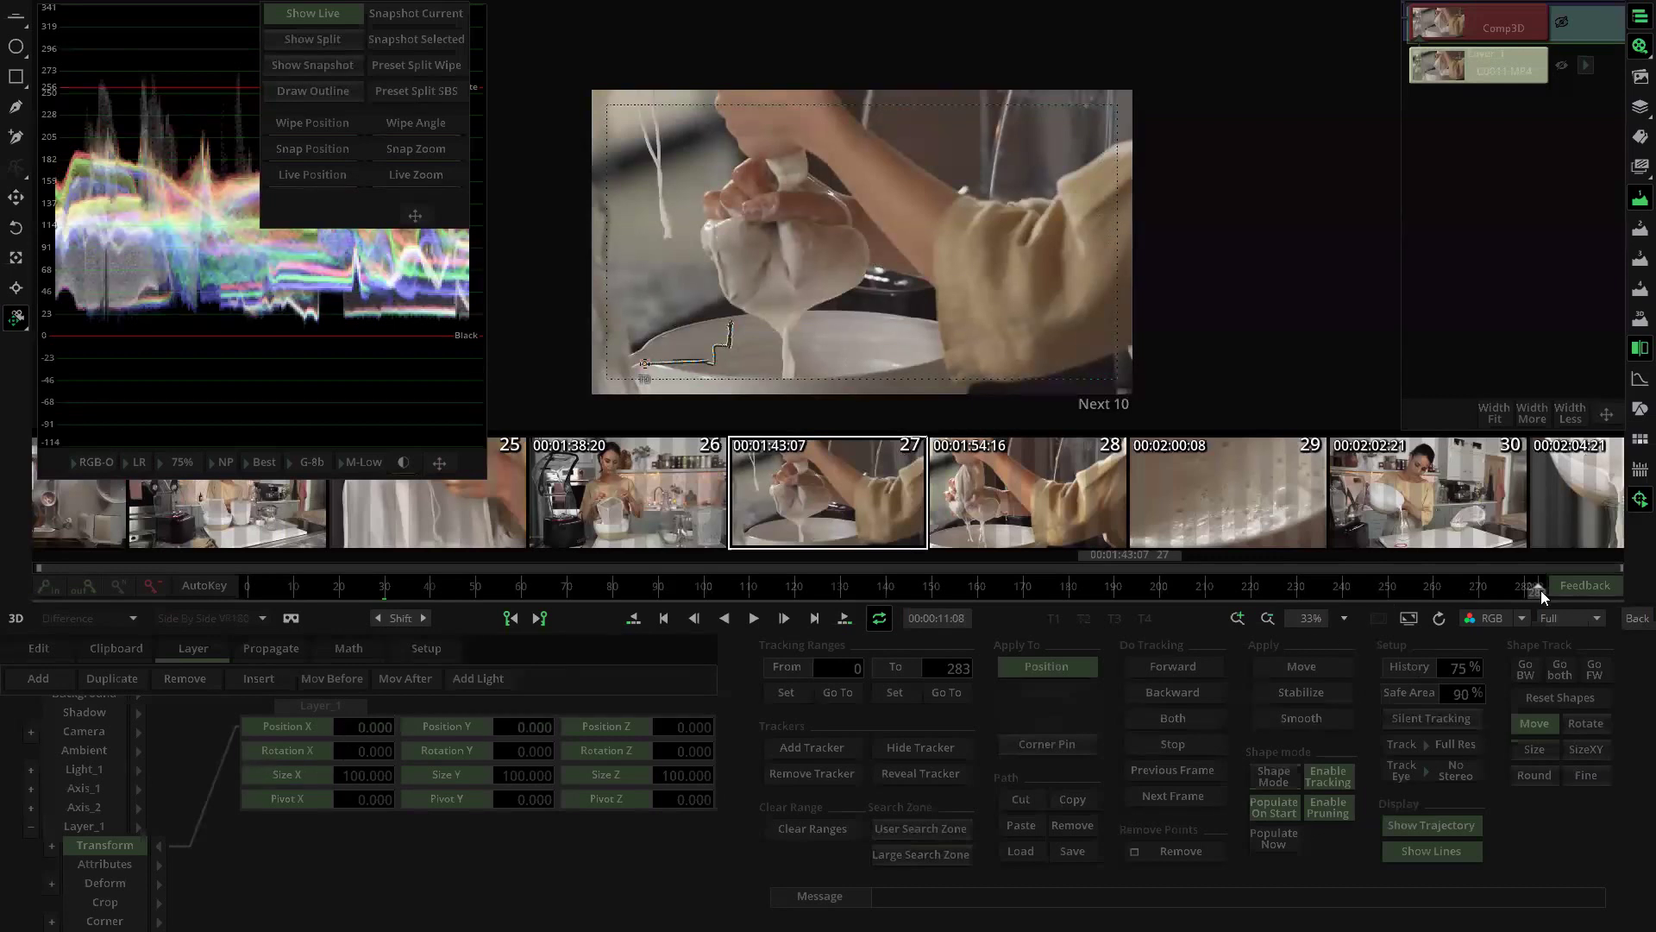
drag(1539, 591, 547, 640)
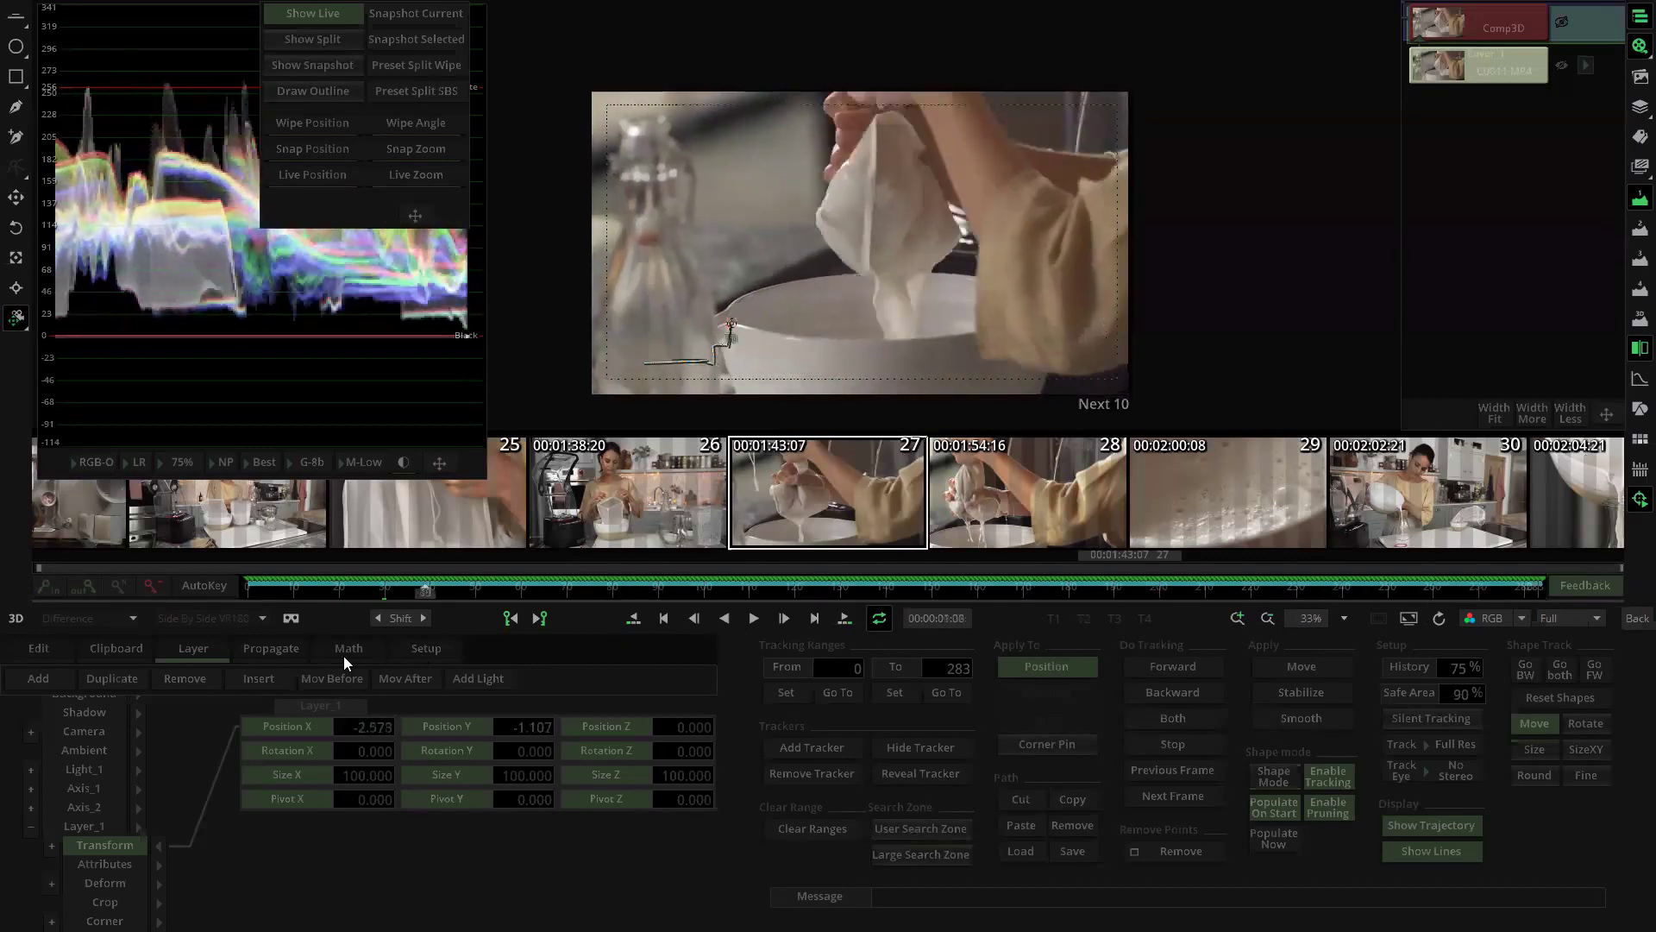
drag(354, 636, 129, 692)
drag(183, 765, 157, 815)
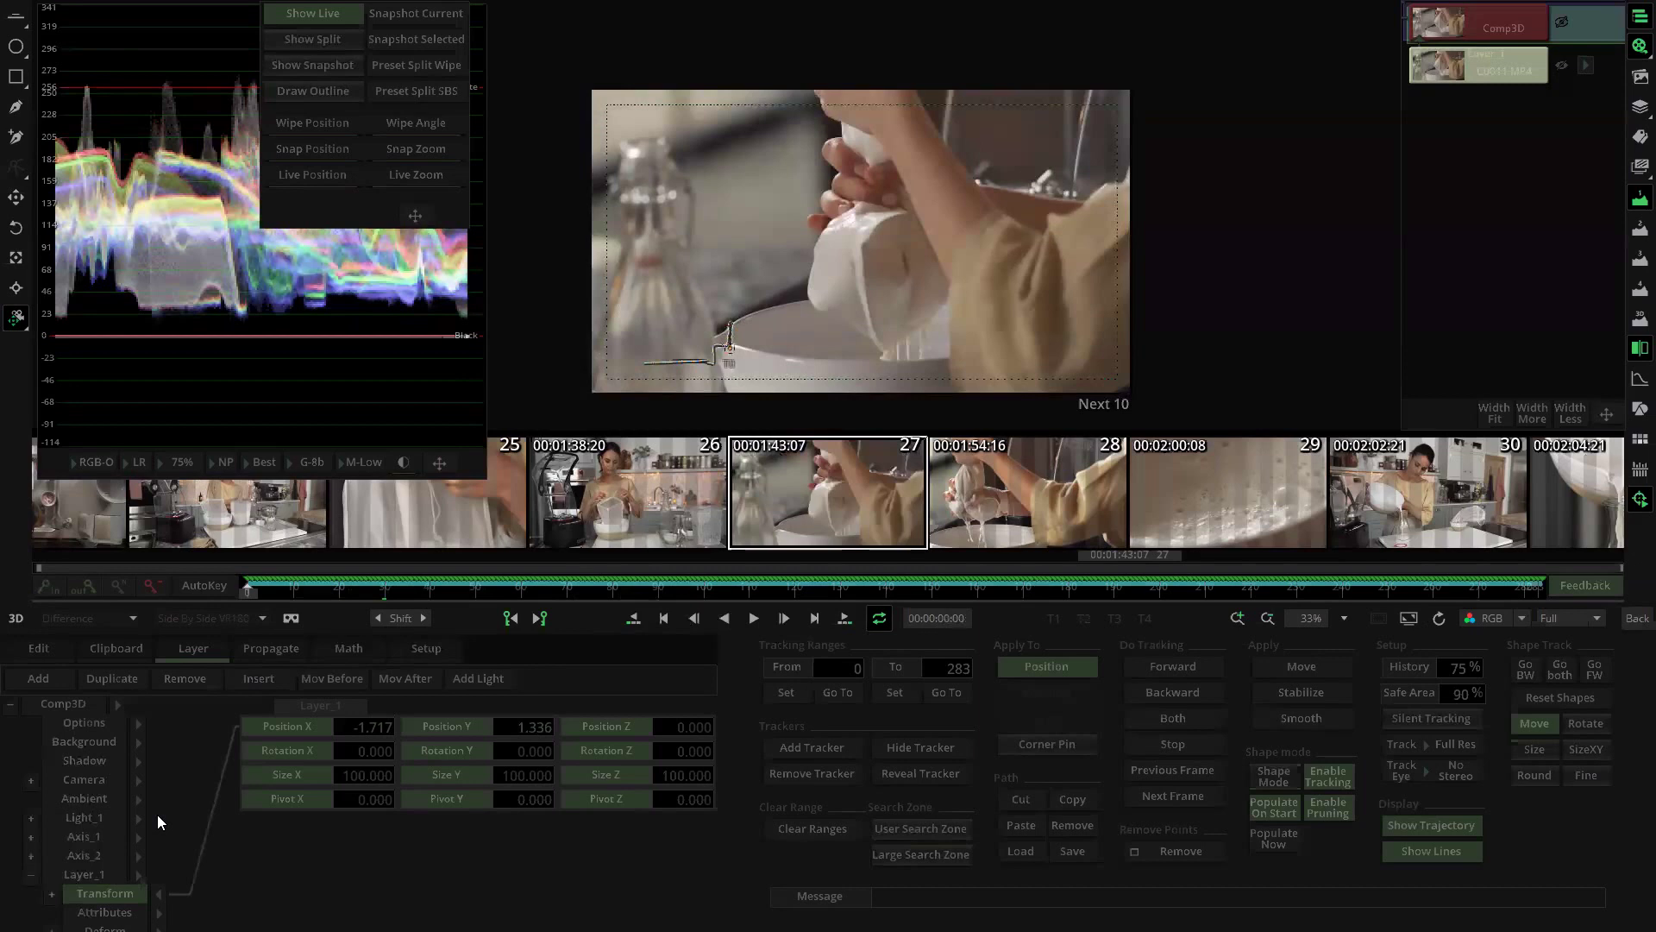
Step: Set the Comp3D's solid background to pure red with Red at 100, and check the exposed image edges through the shot
click(139, 742)
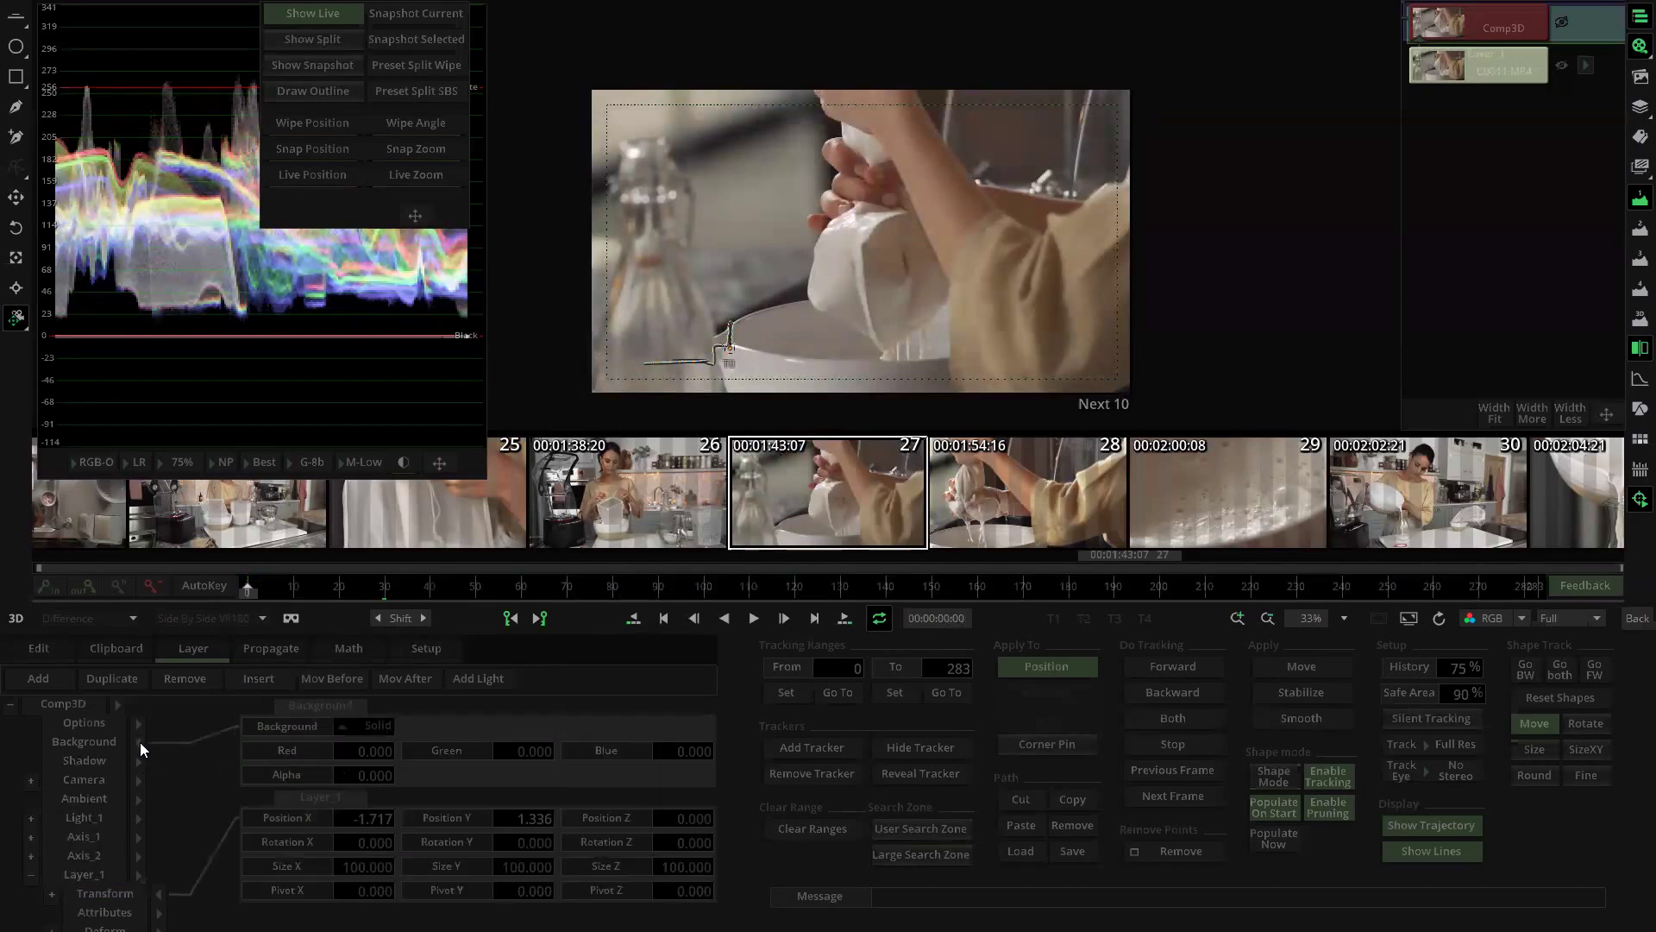
click(1634, 449)
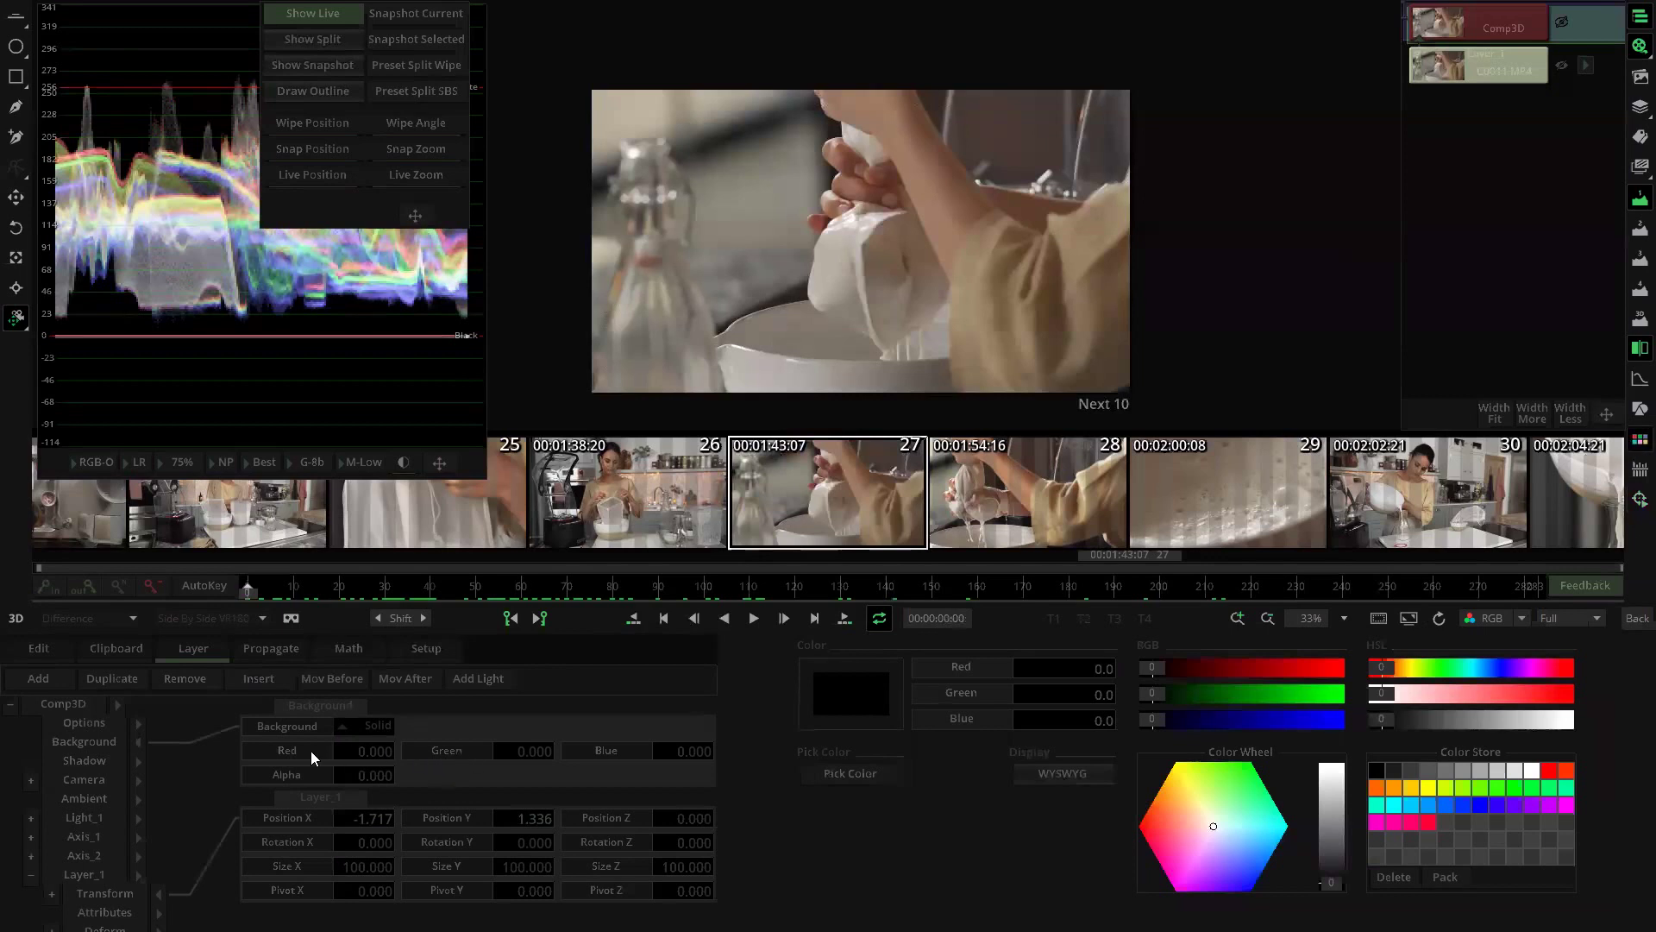
click(89, 745)
drag(1156, 666, 1270, 670)
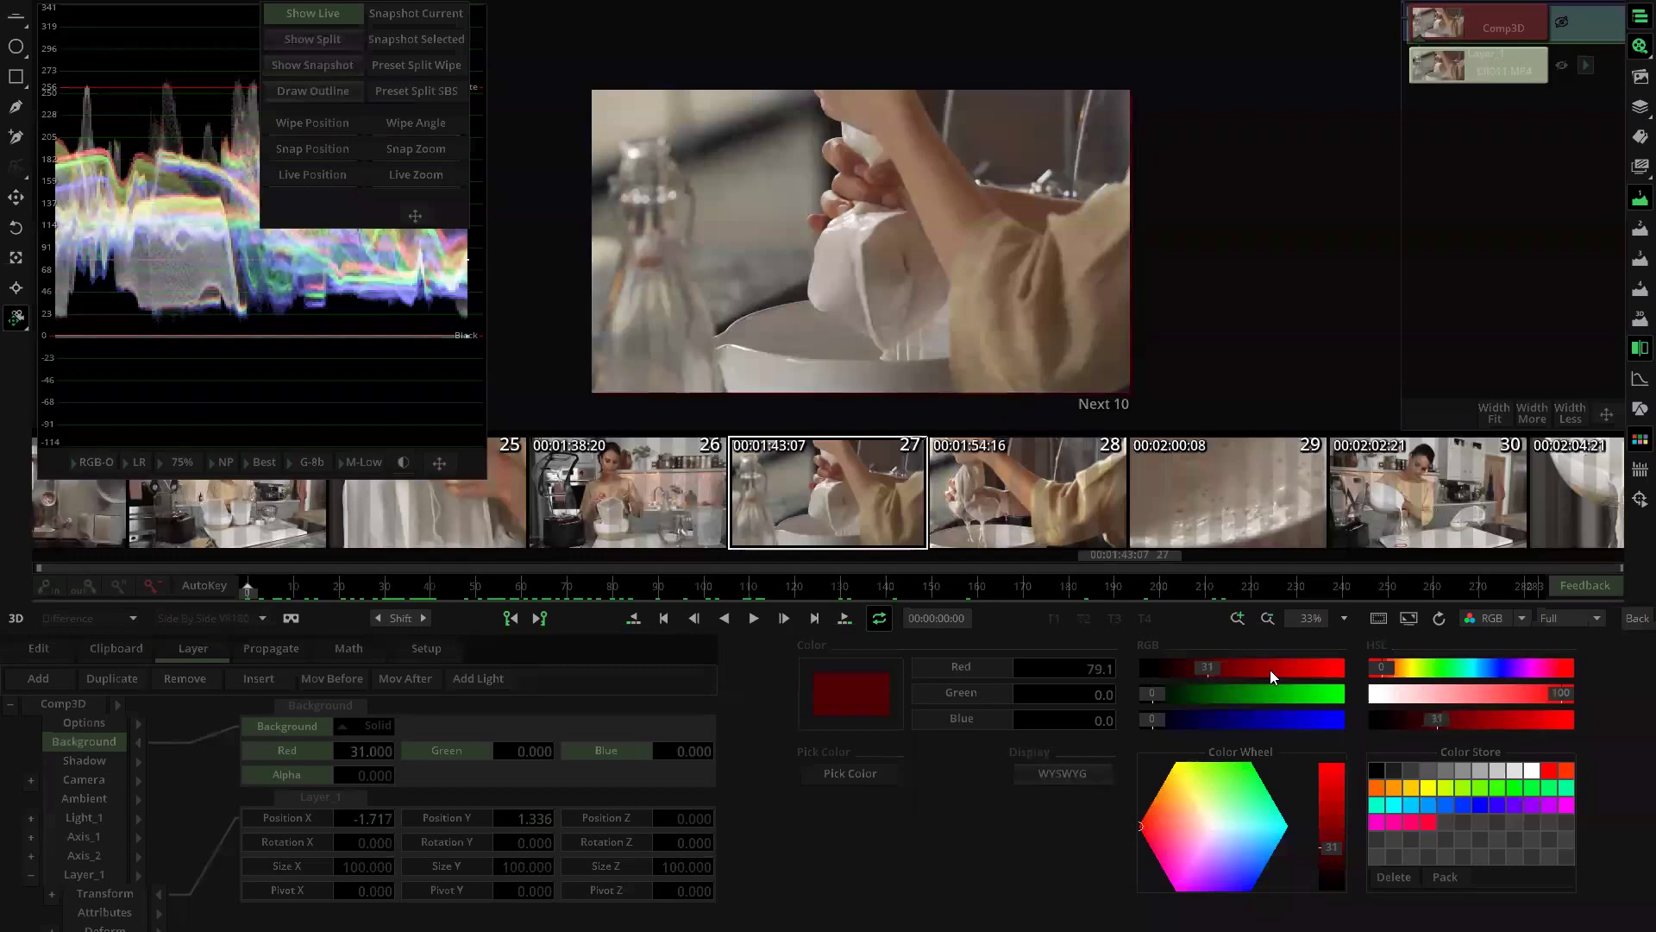
click(490, 726)
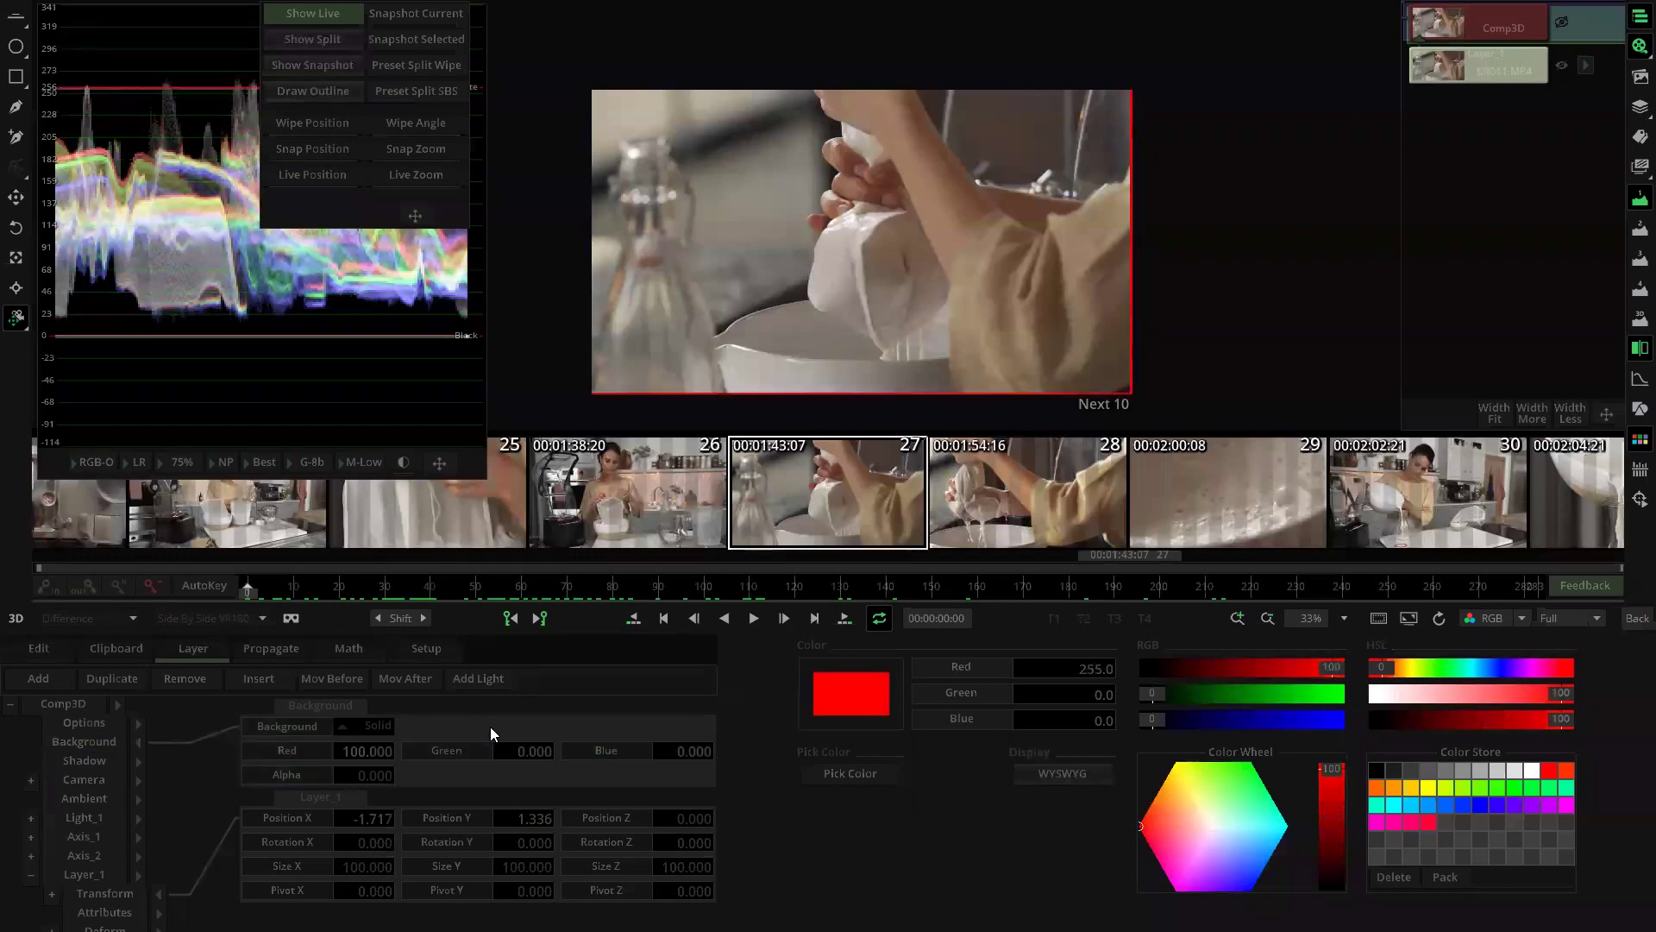
click(140, 741)
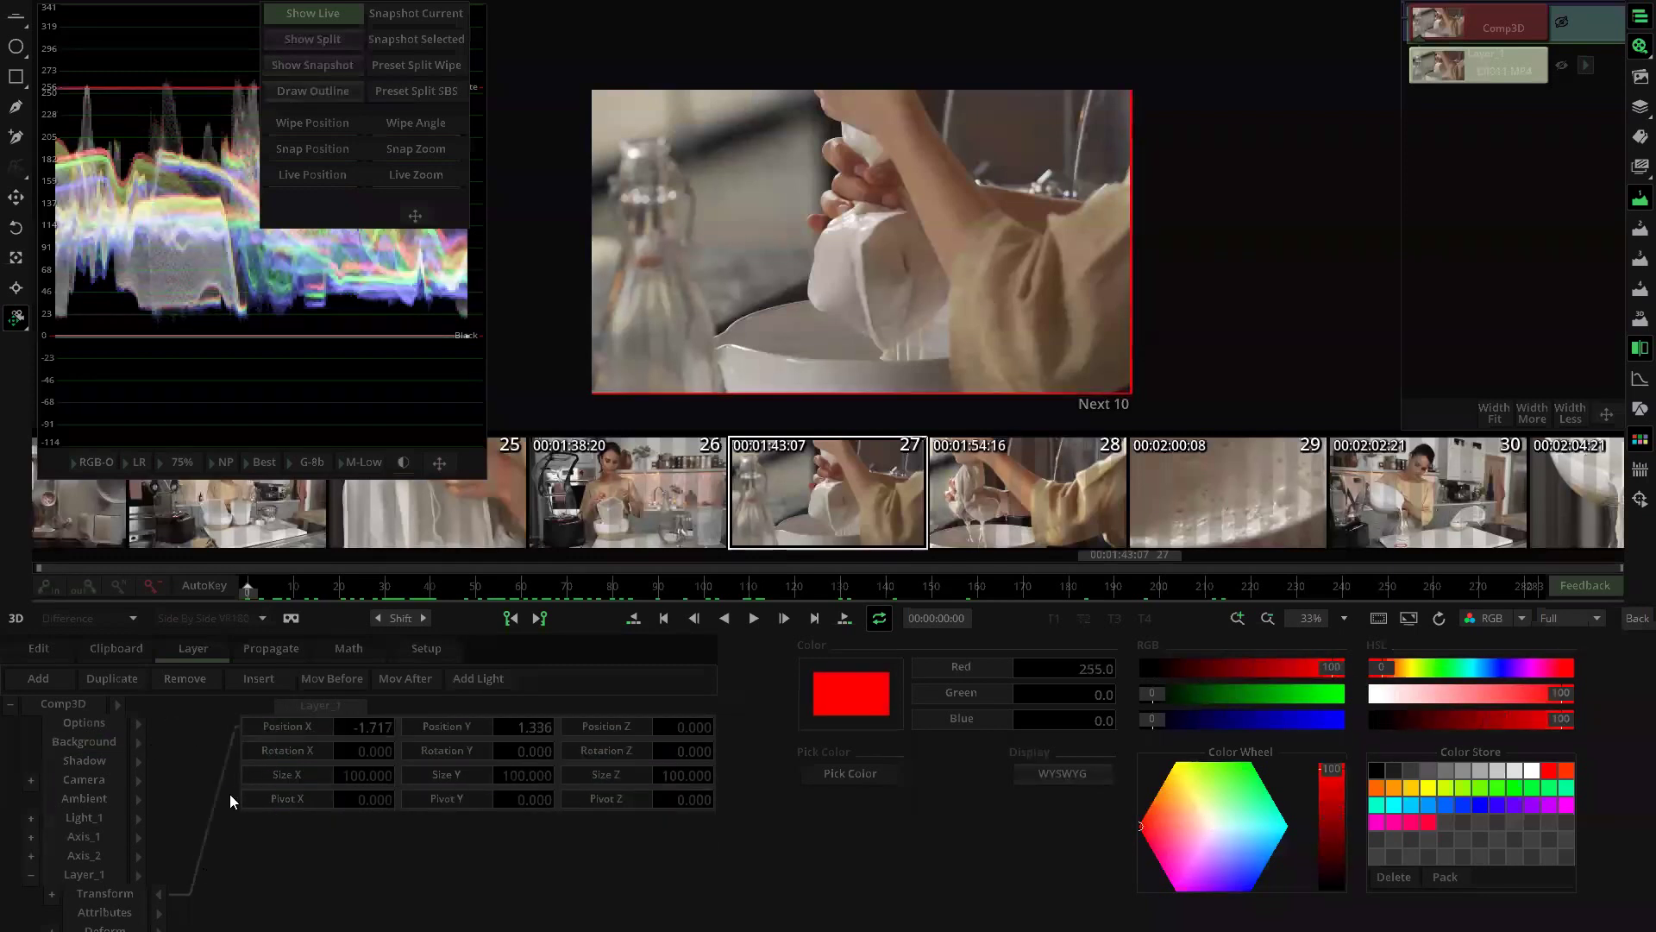
drag(259, 589, 821, 590)
drag(1006, 525, 913, 569)
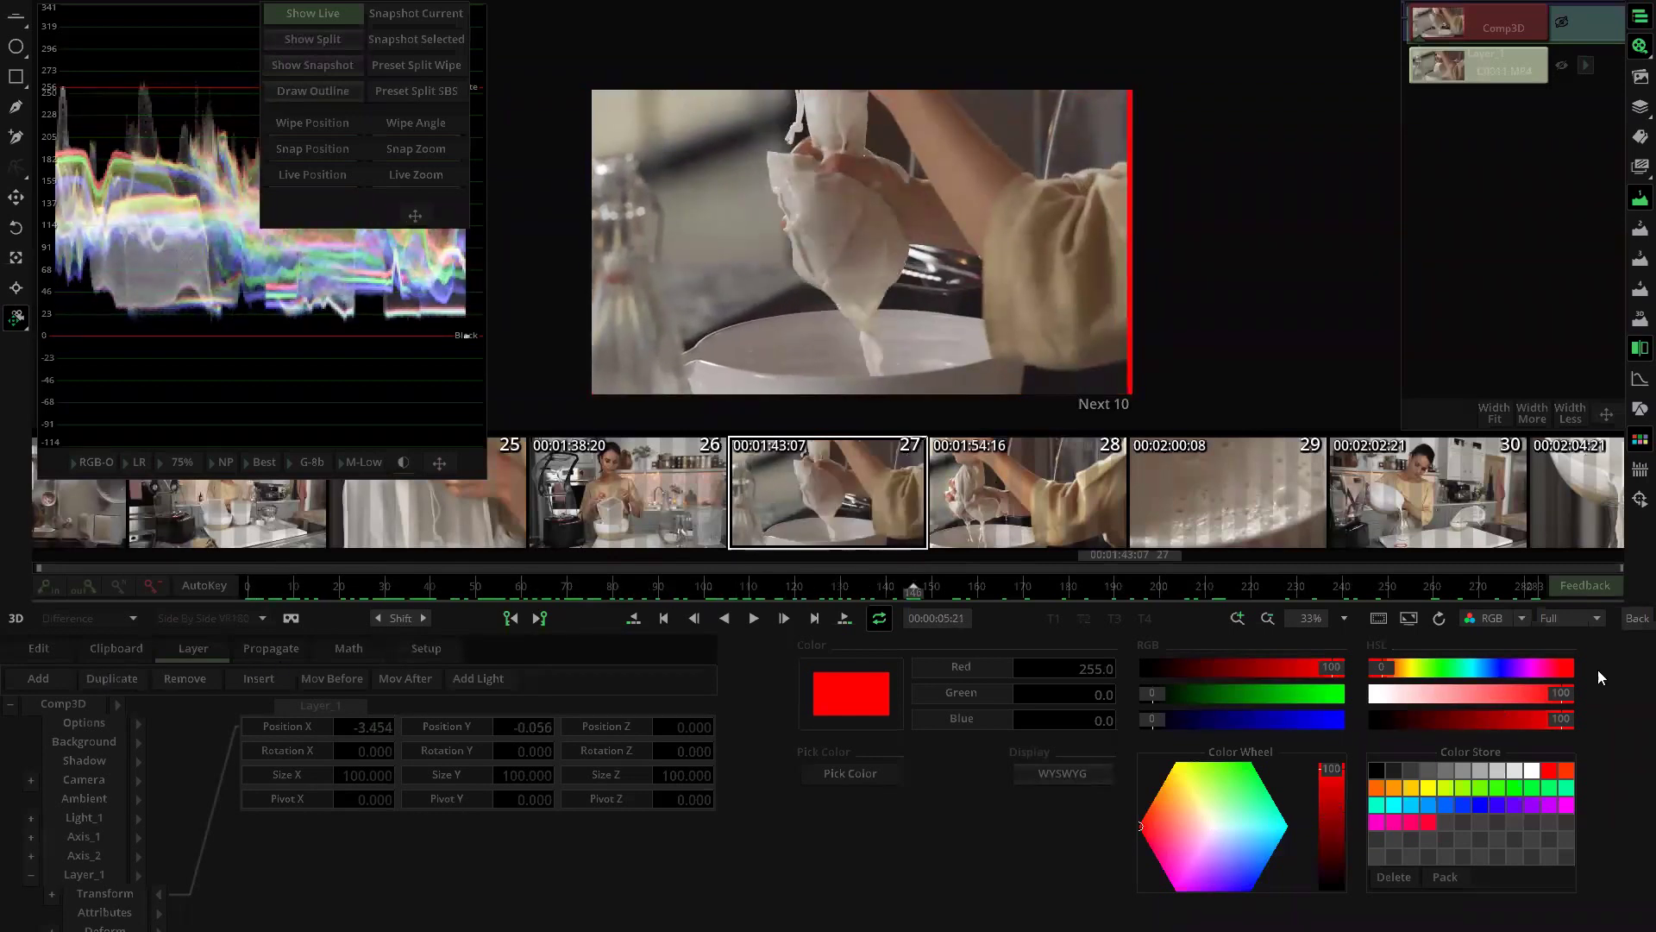
Step: Return to the timeline, add a Comp3D effect on top of the following C0011.MP4 clip, and open shot 28 in the effects editor
click(1637, 617)
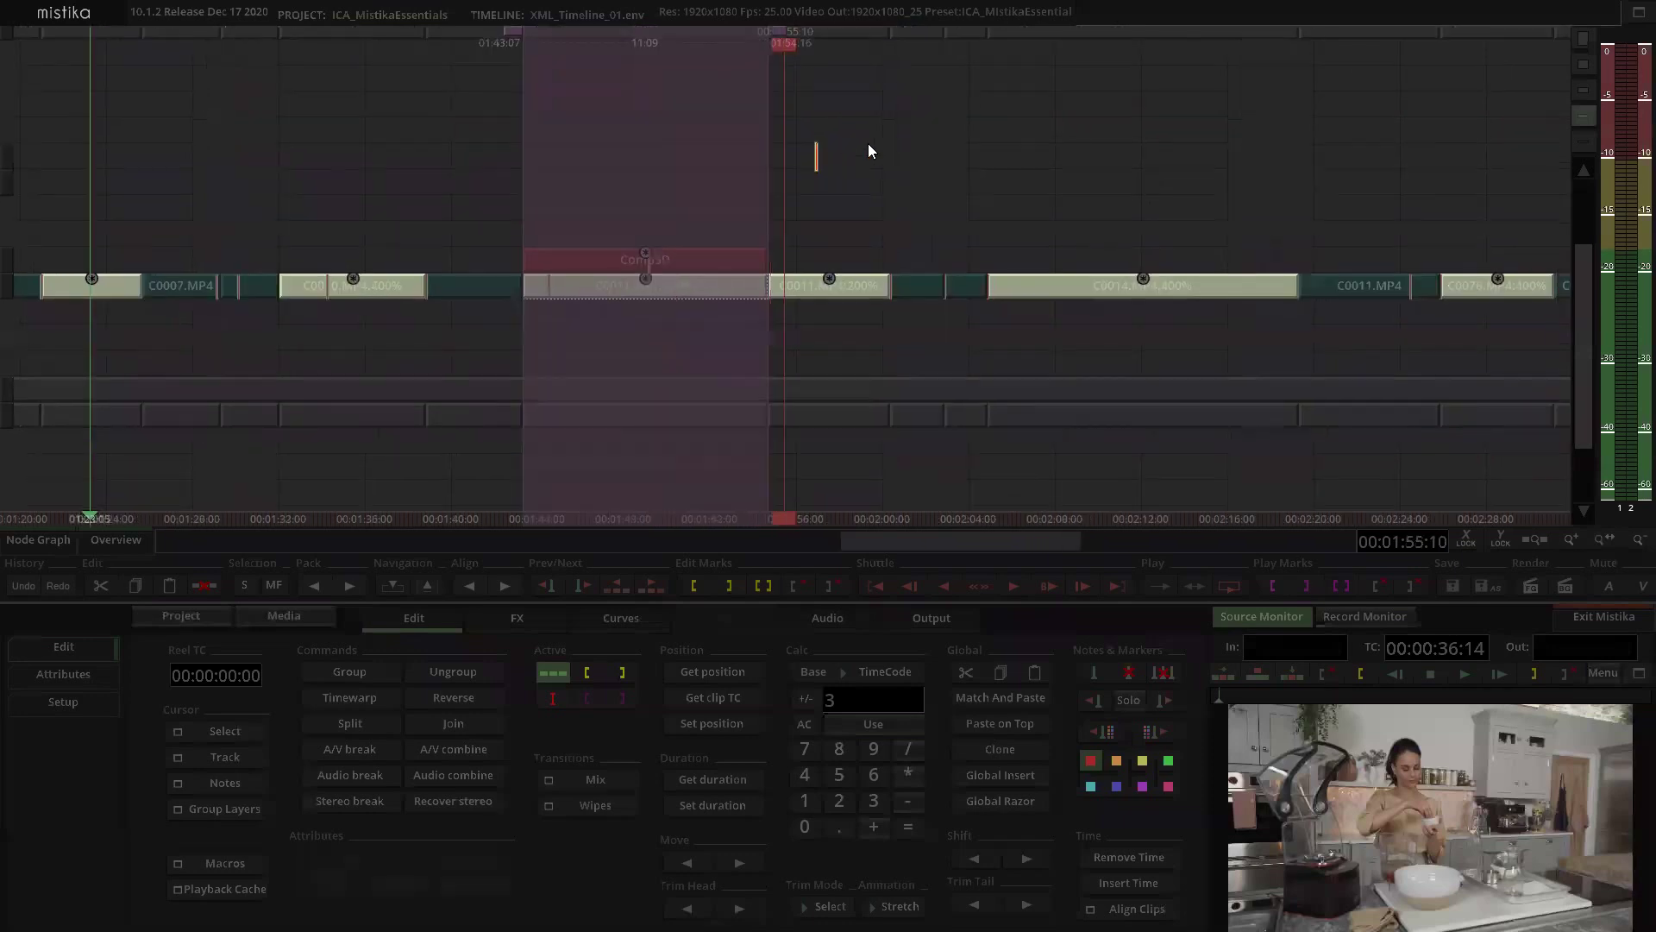
click(812, 286)
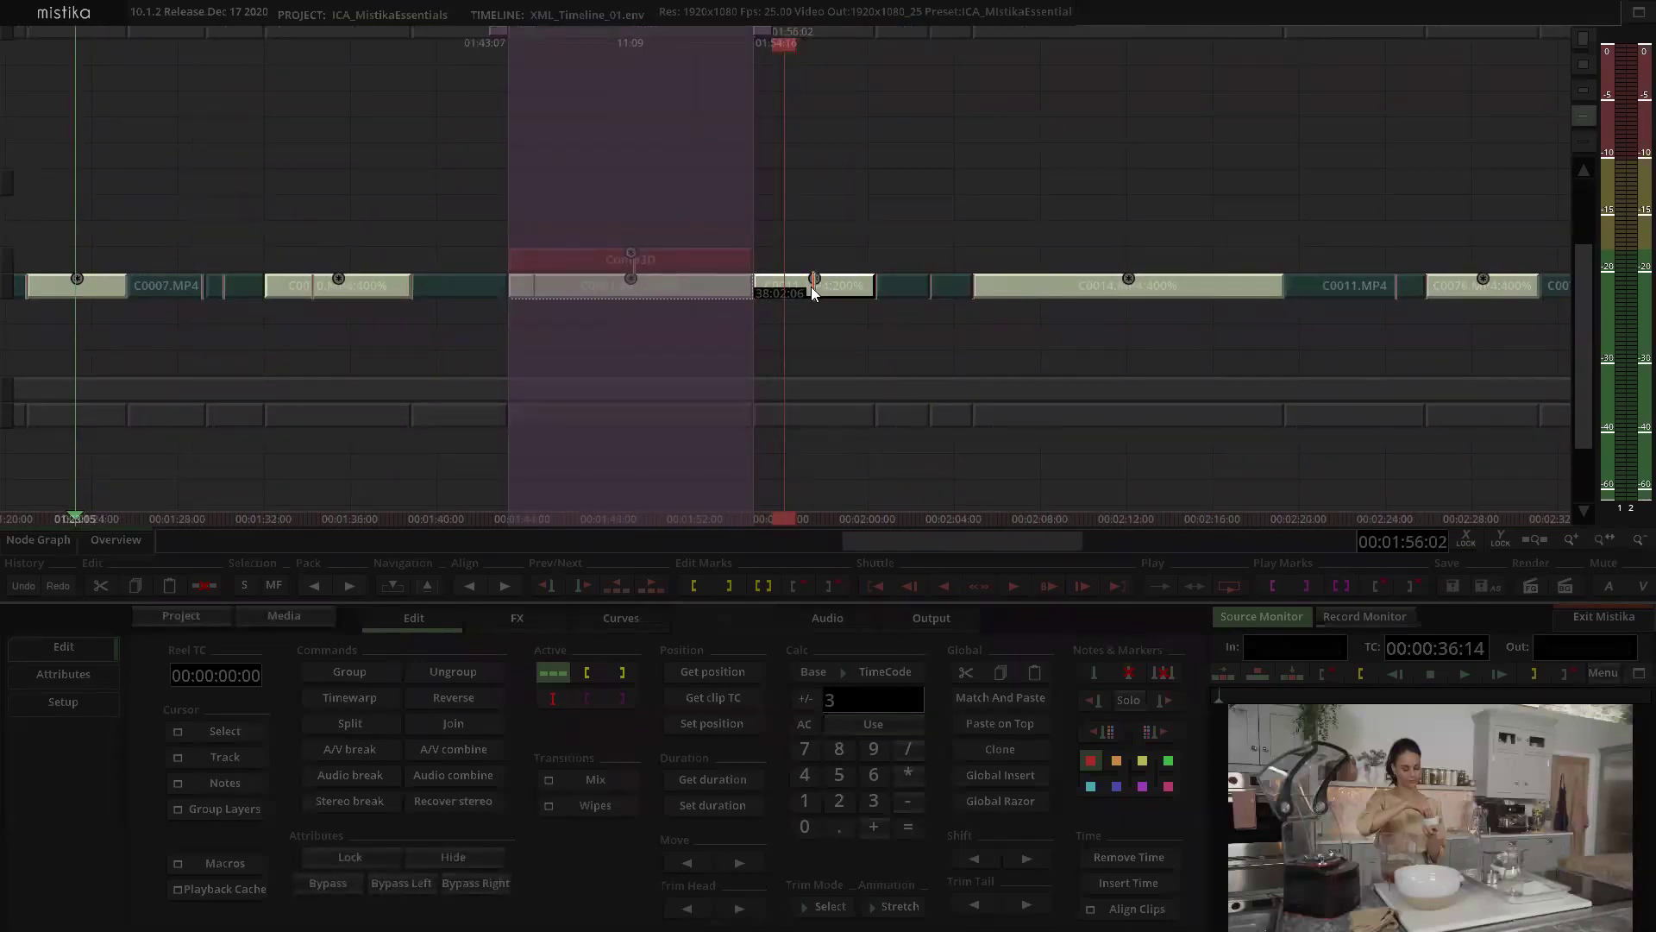
click(812, 240)
click(801, 278)
key(ctrl+shift+v)
click(823, 206)
scroll(806, 242, up, 2)
double_click(793, 287)
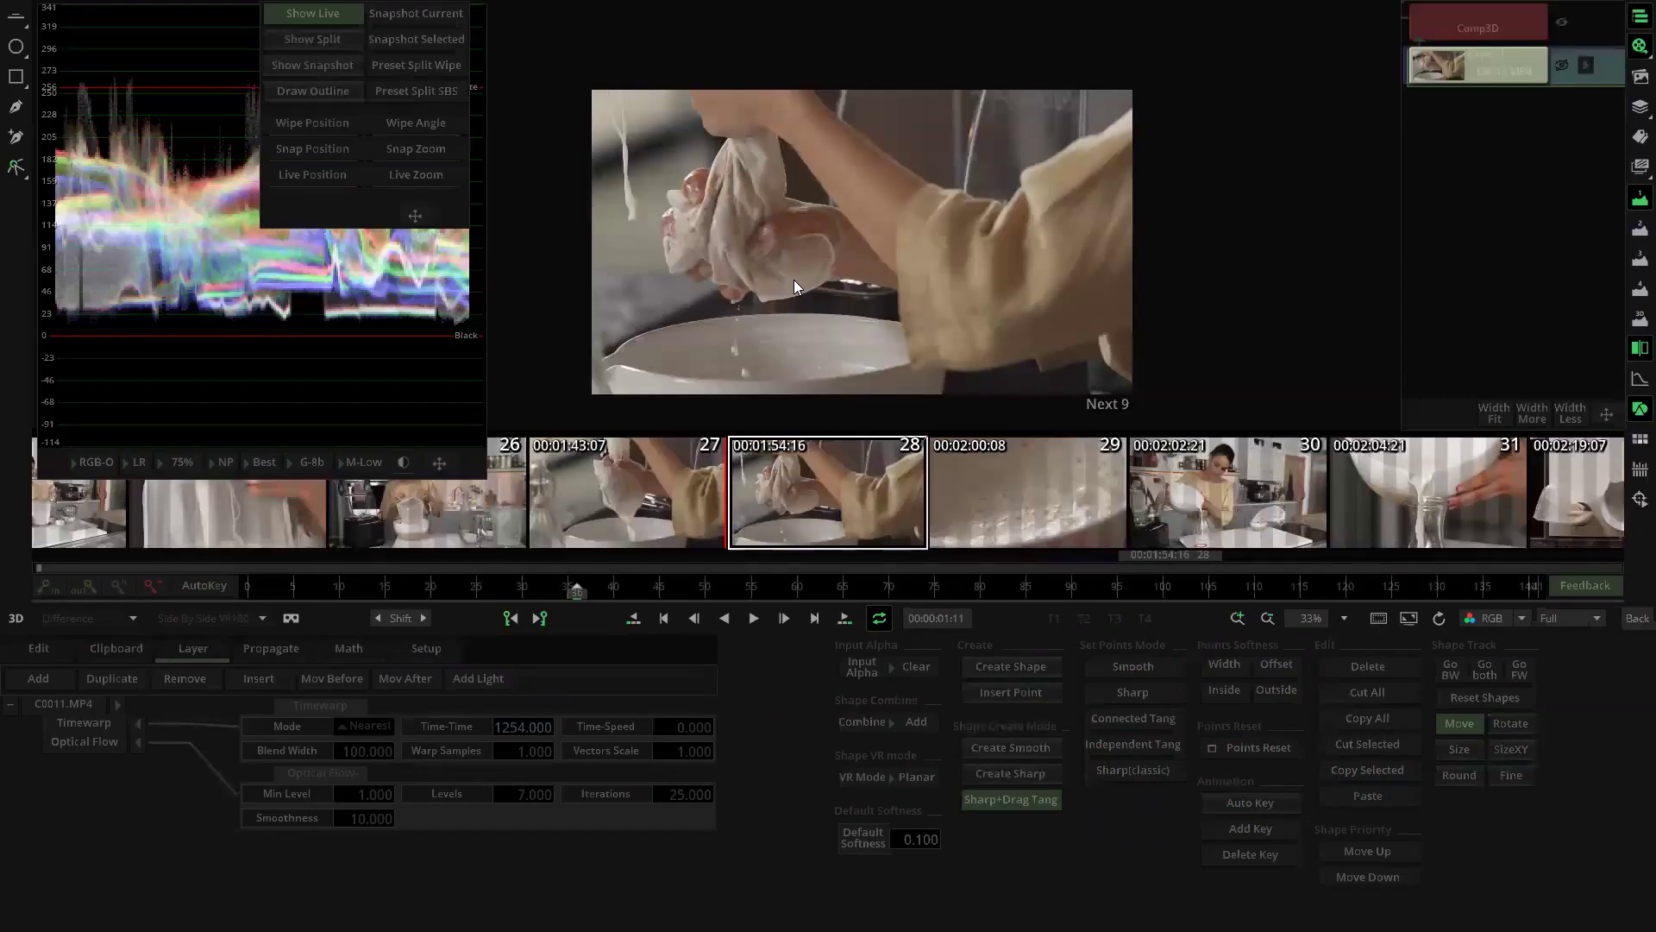
Step: Go to shot 28's first frame, open the C0011.MP4 clip's tracking tools, and delete its existing tracker
drag(265, 594, 195, 602)
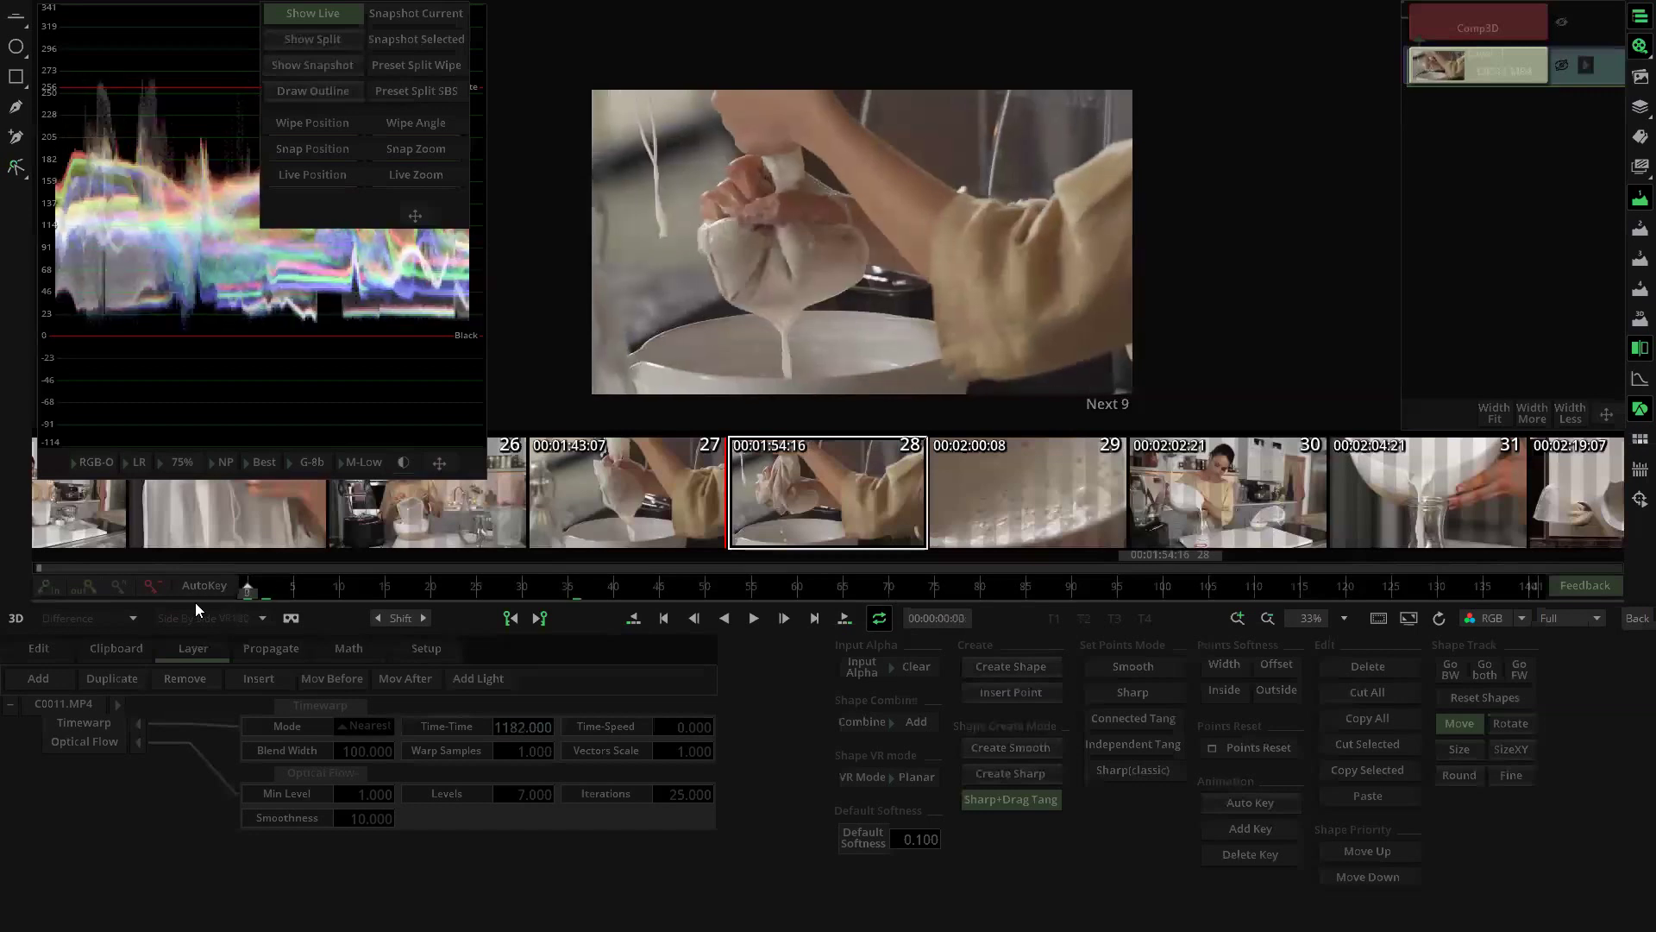
click(1634, 500)
scroll(698, 361, up, 1)
drag(699, 353, 868, 183)
drag(705, 123, 1151, 319)
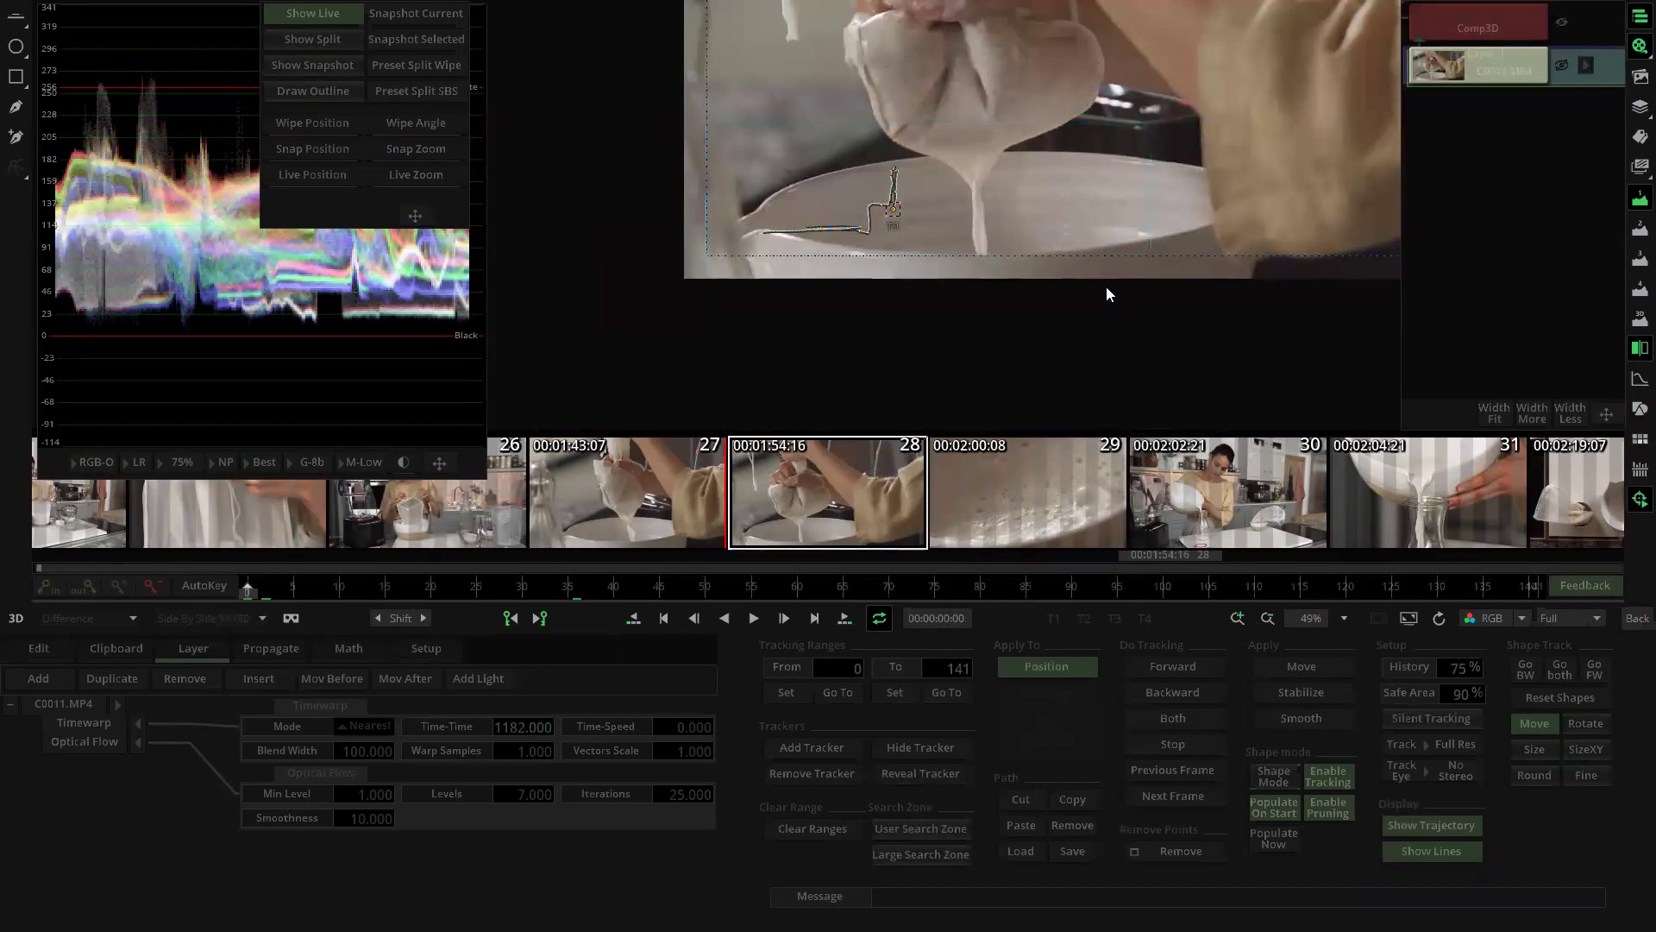
key(Delete)
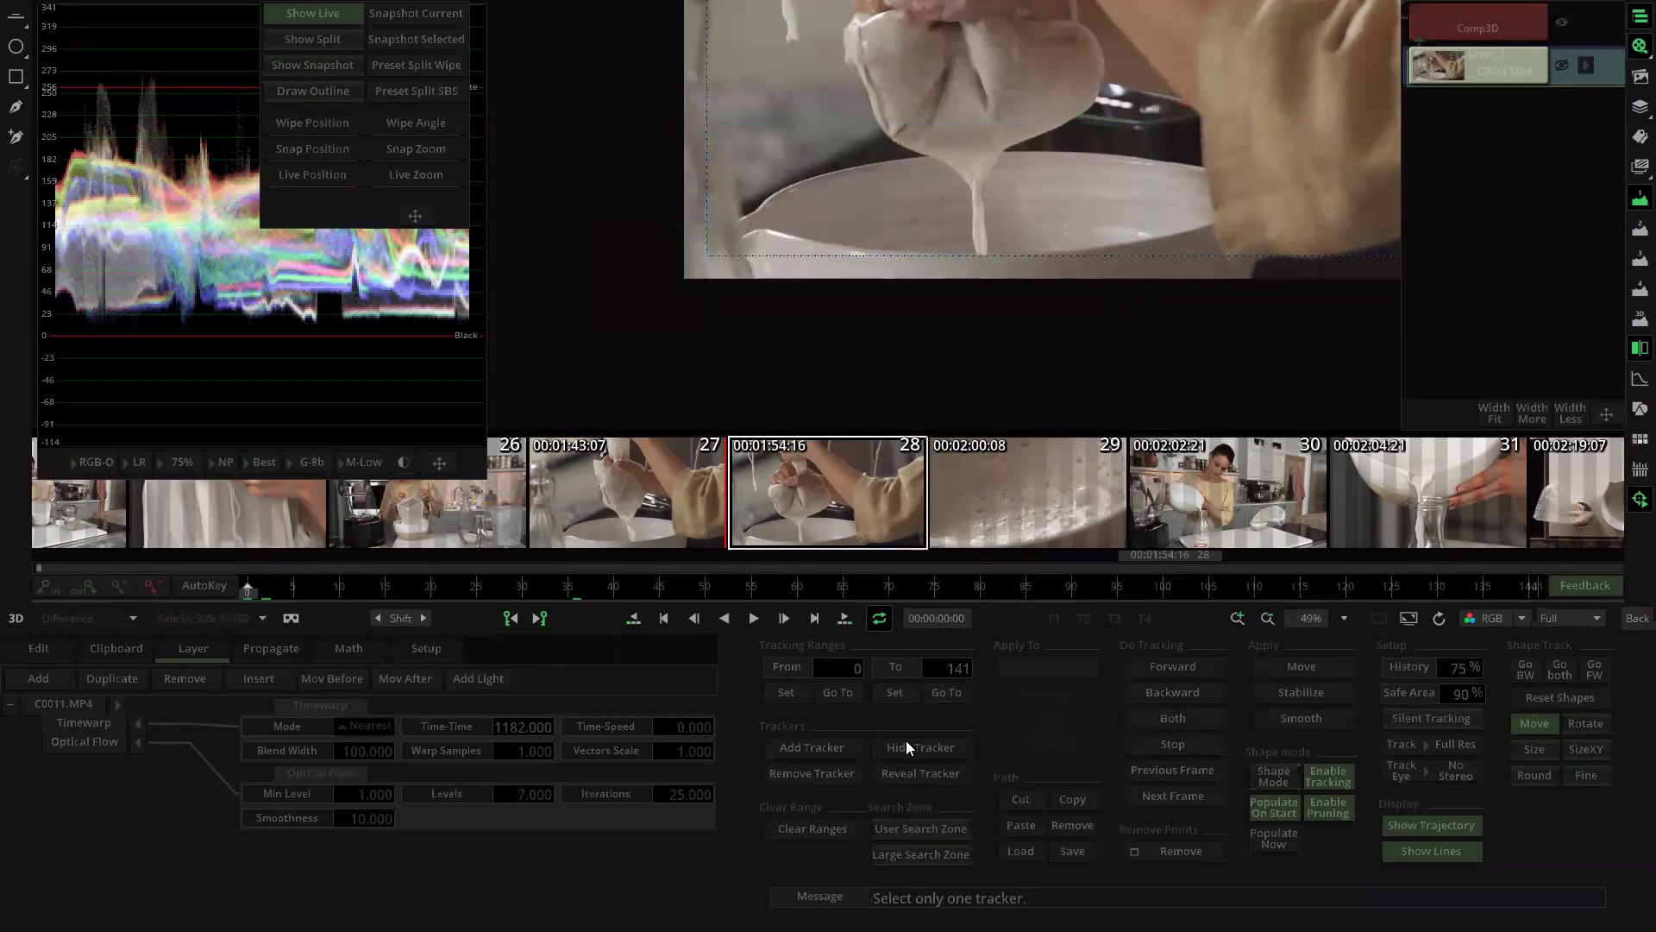
Step: Add a new tracker to shot 28's C0011.MP4 image and place it on the bowl's near rim
scroll(1186, 268, down, 3)
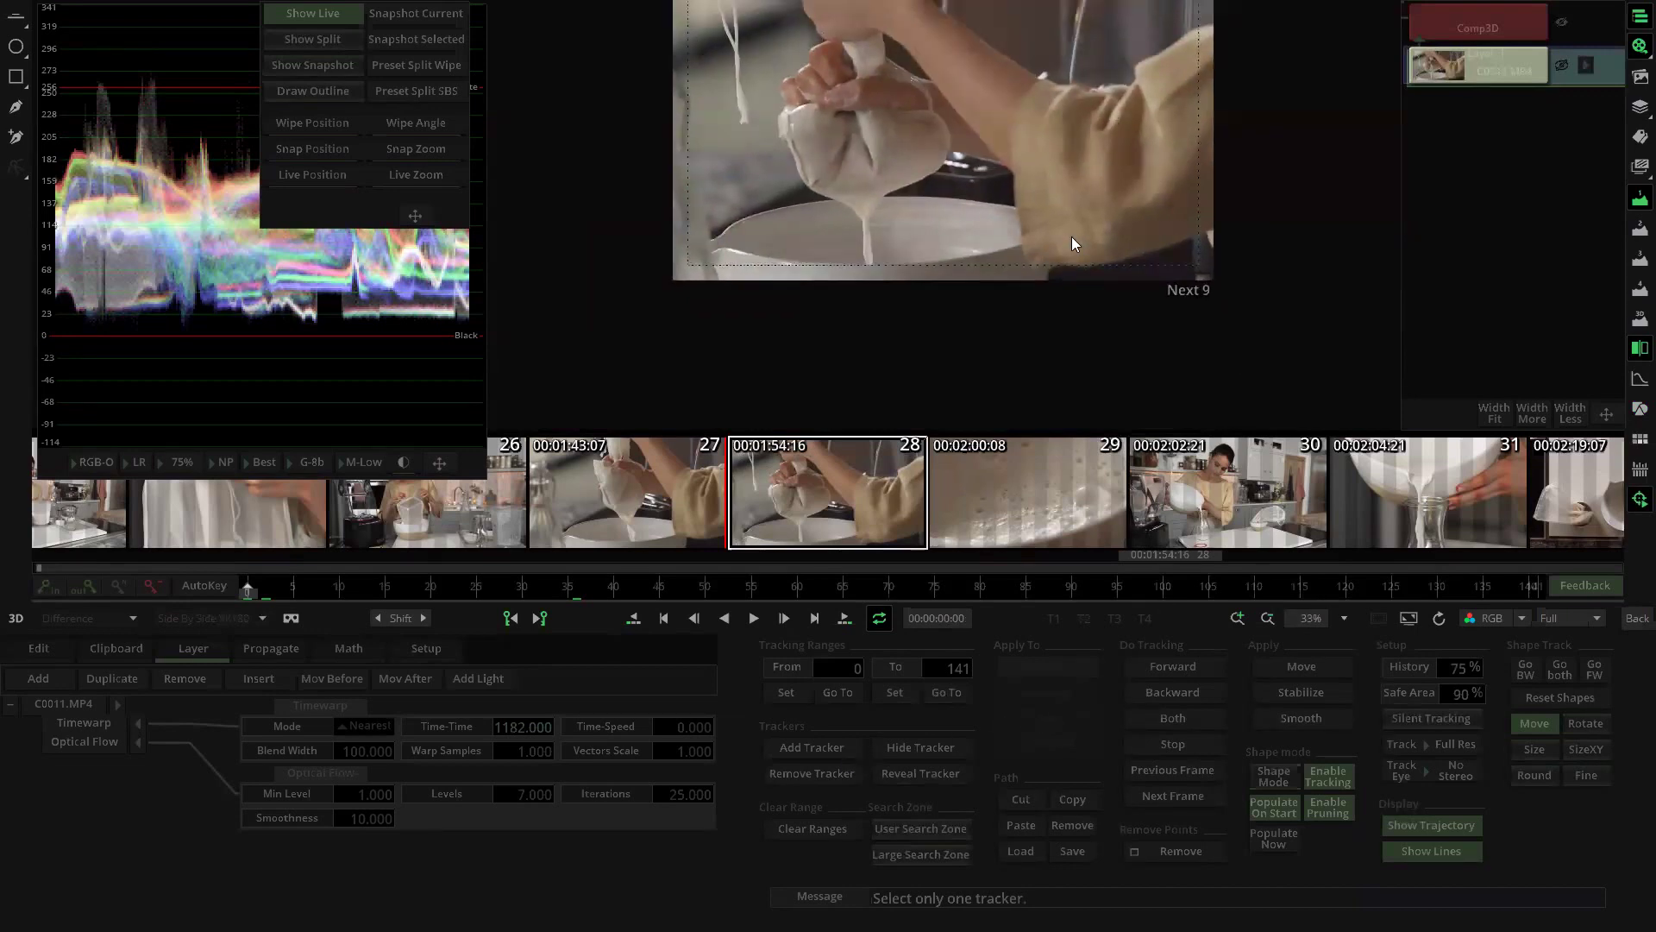
click(949, 176)
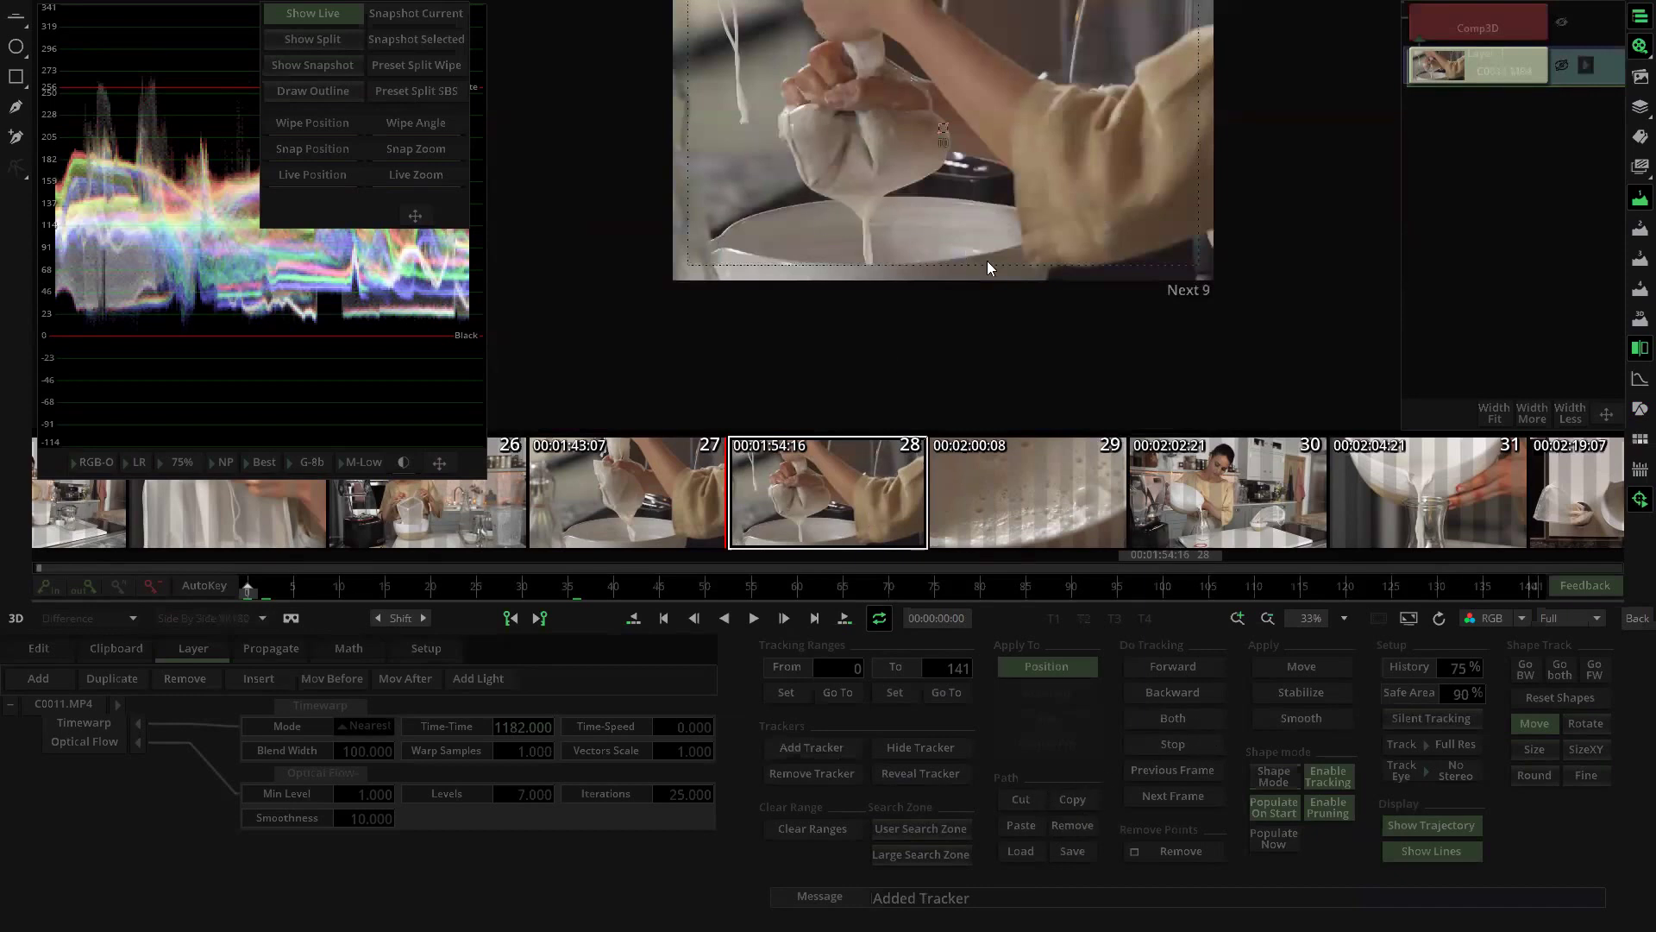
drag(986, 260, 1087, 318)
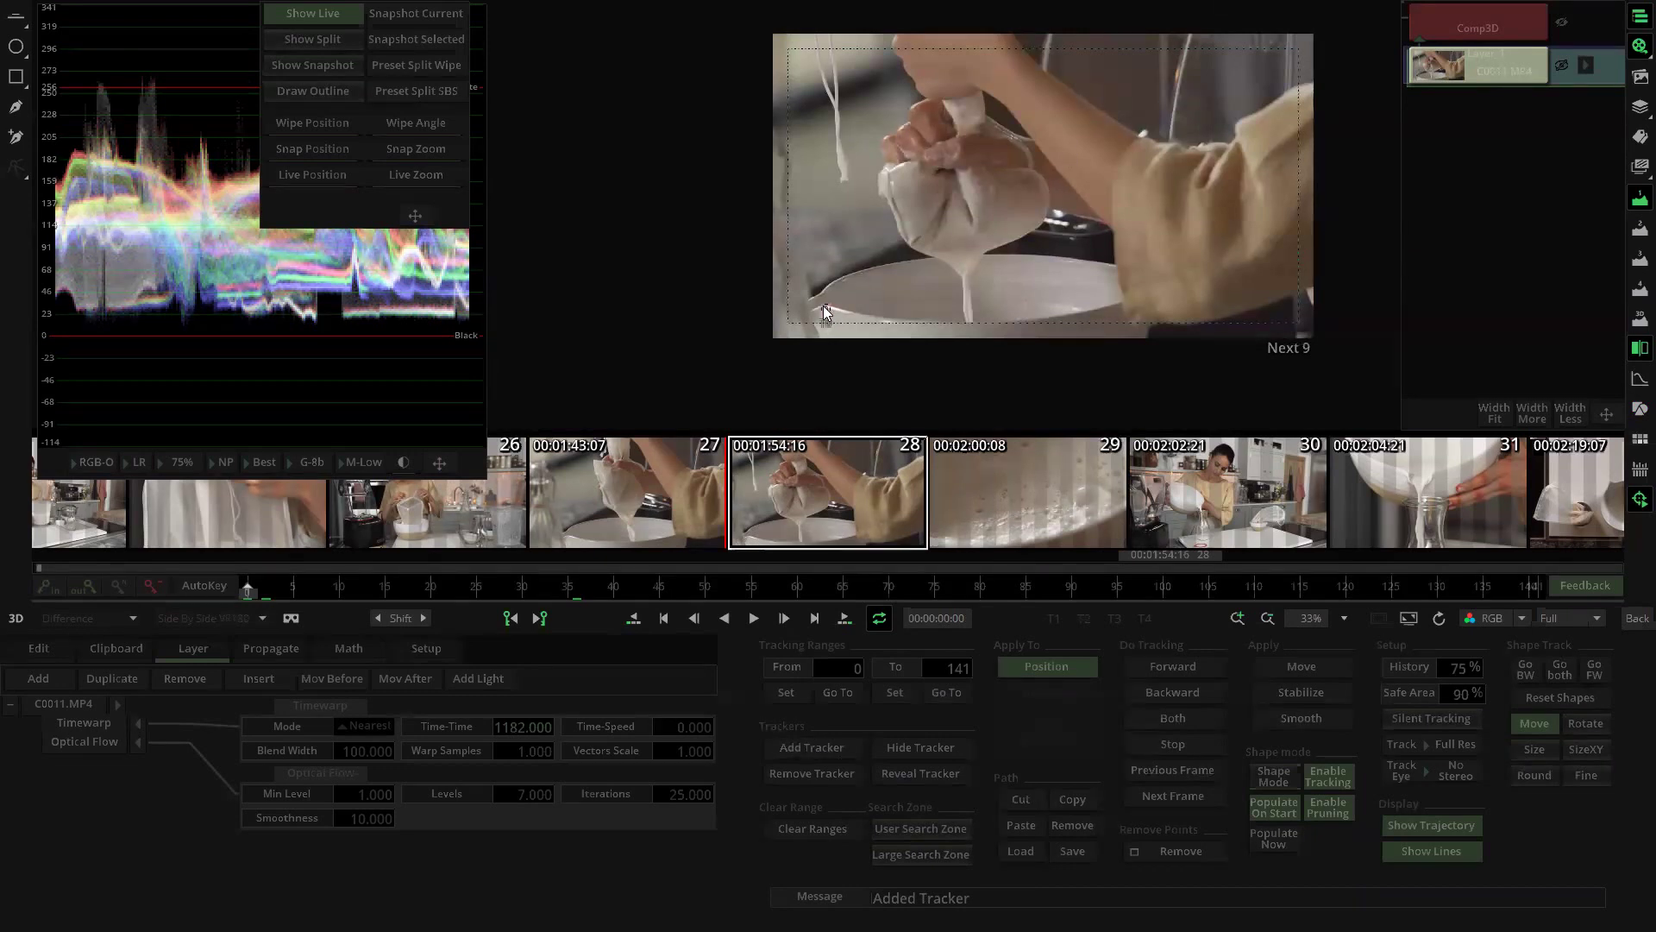
scroll(823, 304, up, 2)
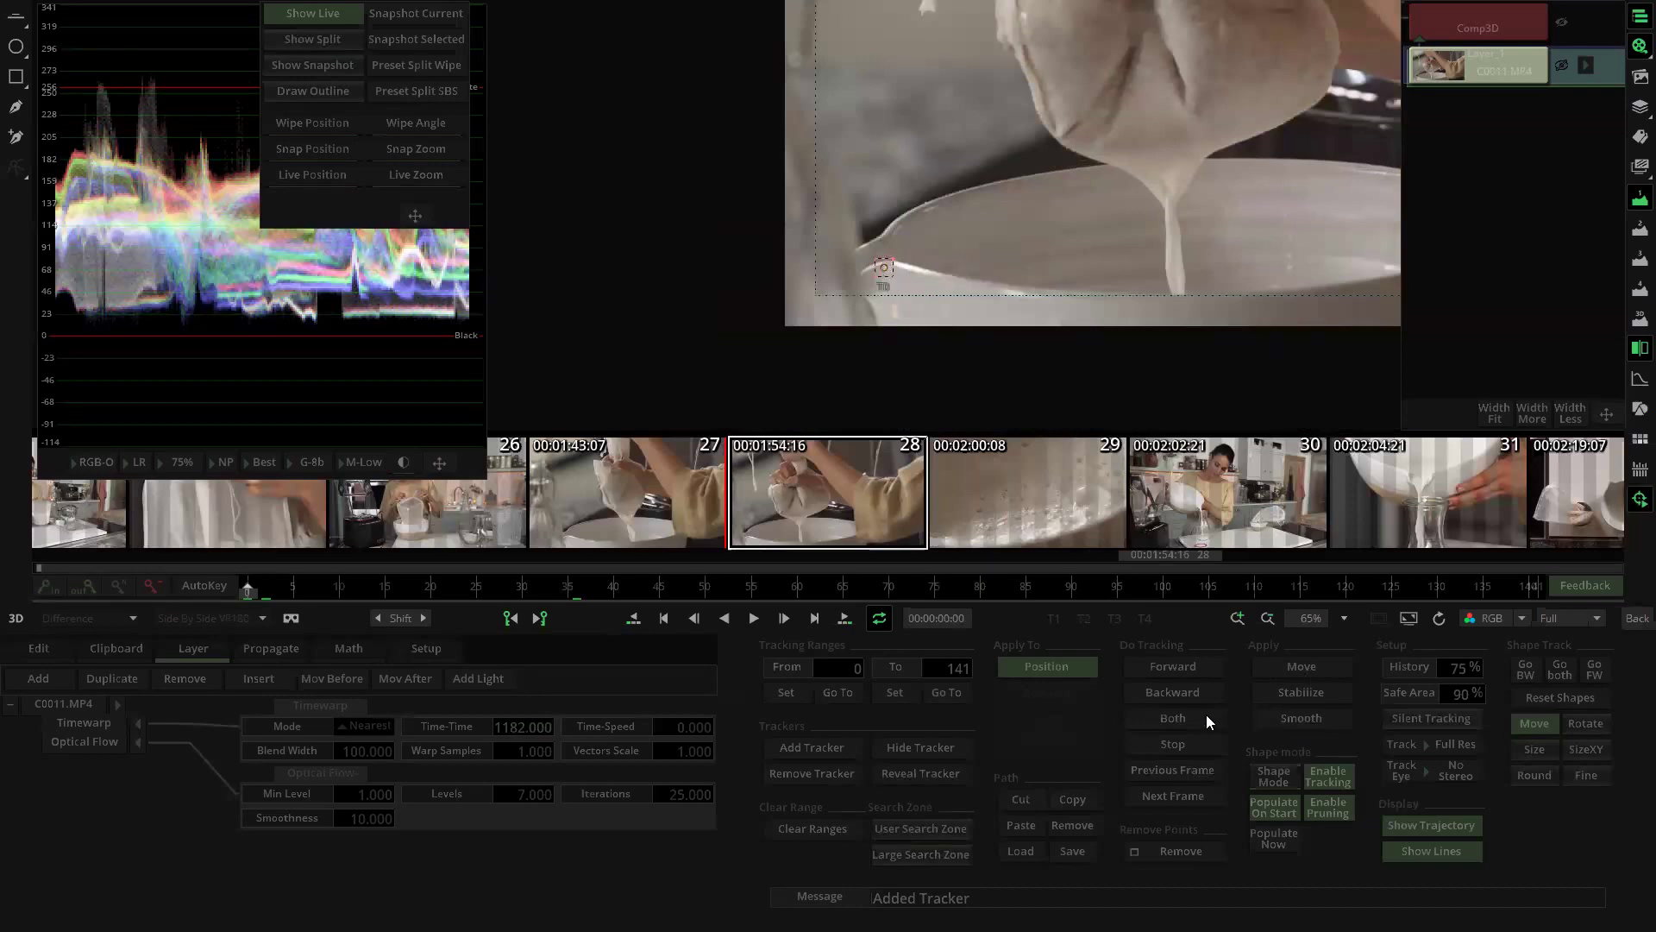
Step: Track the bowl-rim tracker forward from the first frame, stop the tracking around frame 72, and return to the first frame
click(1173, 667)
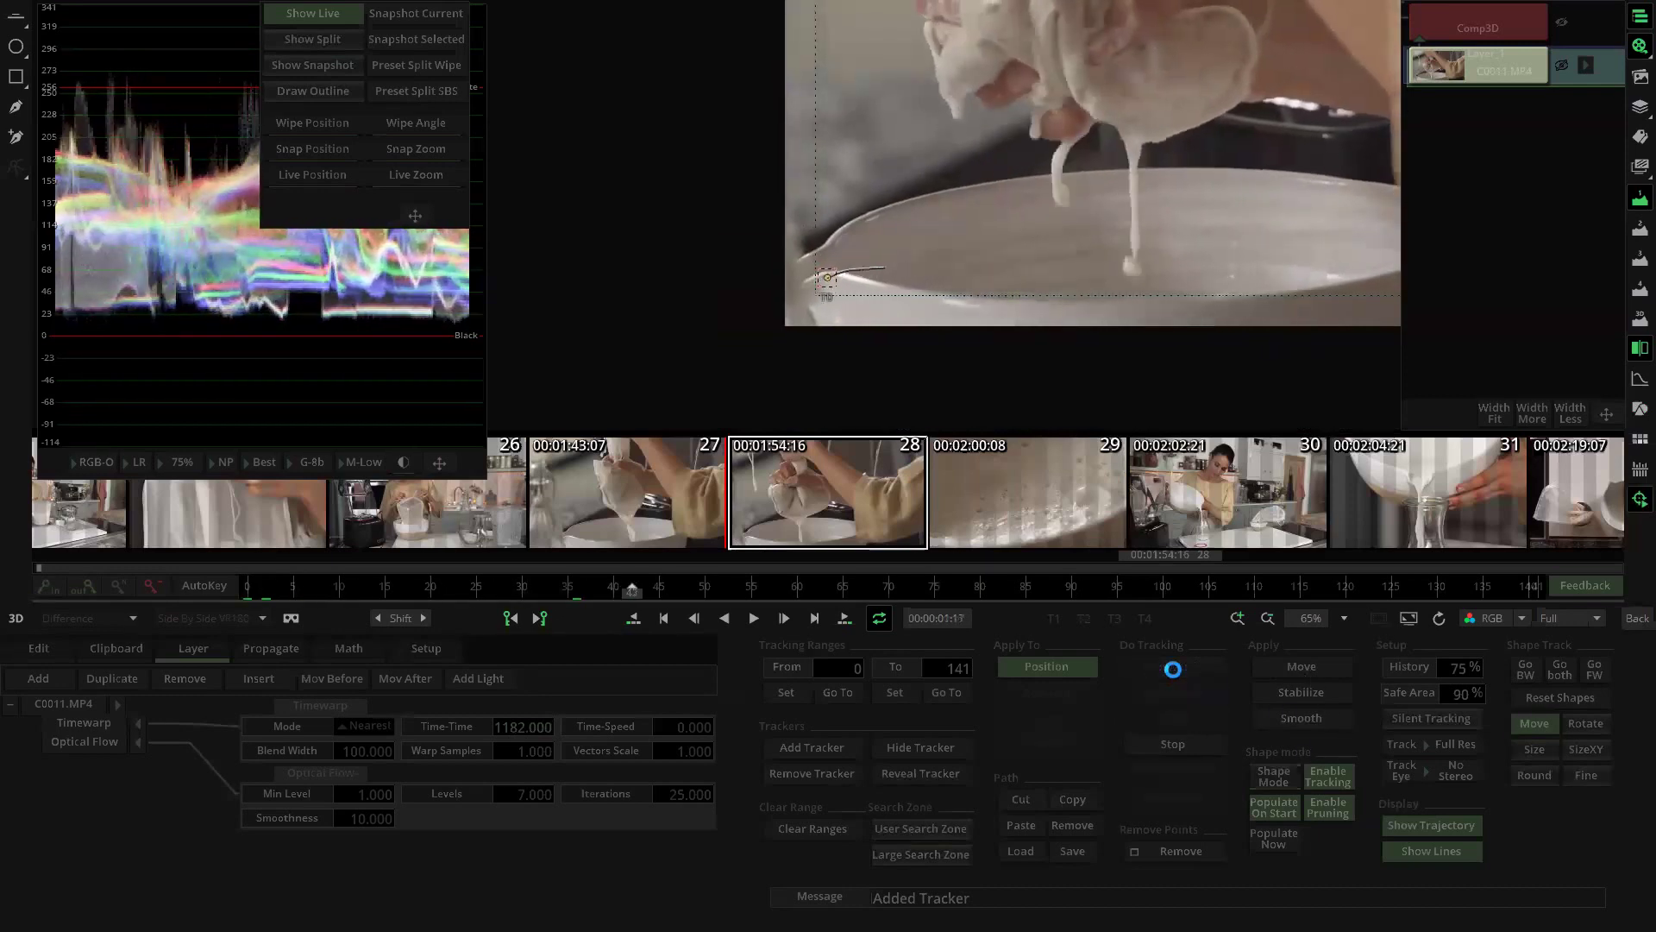
click(1165, 745)
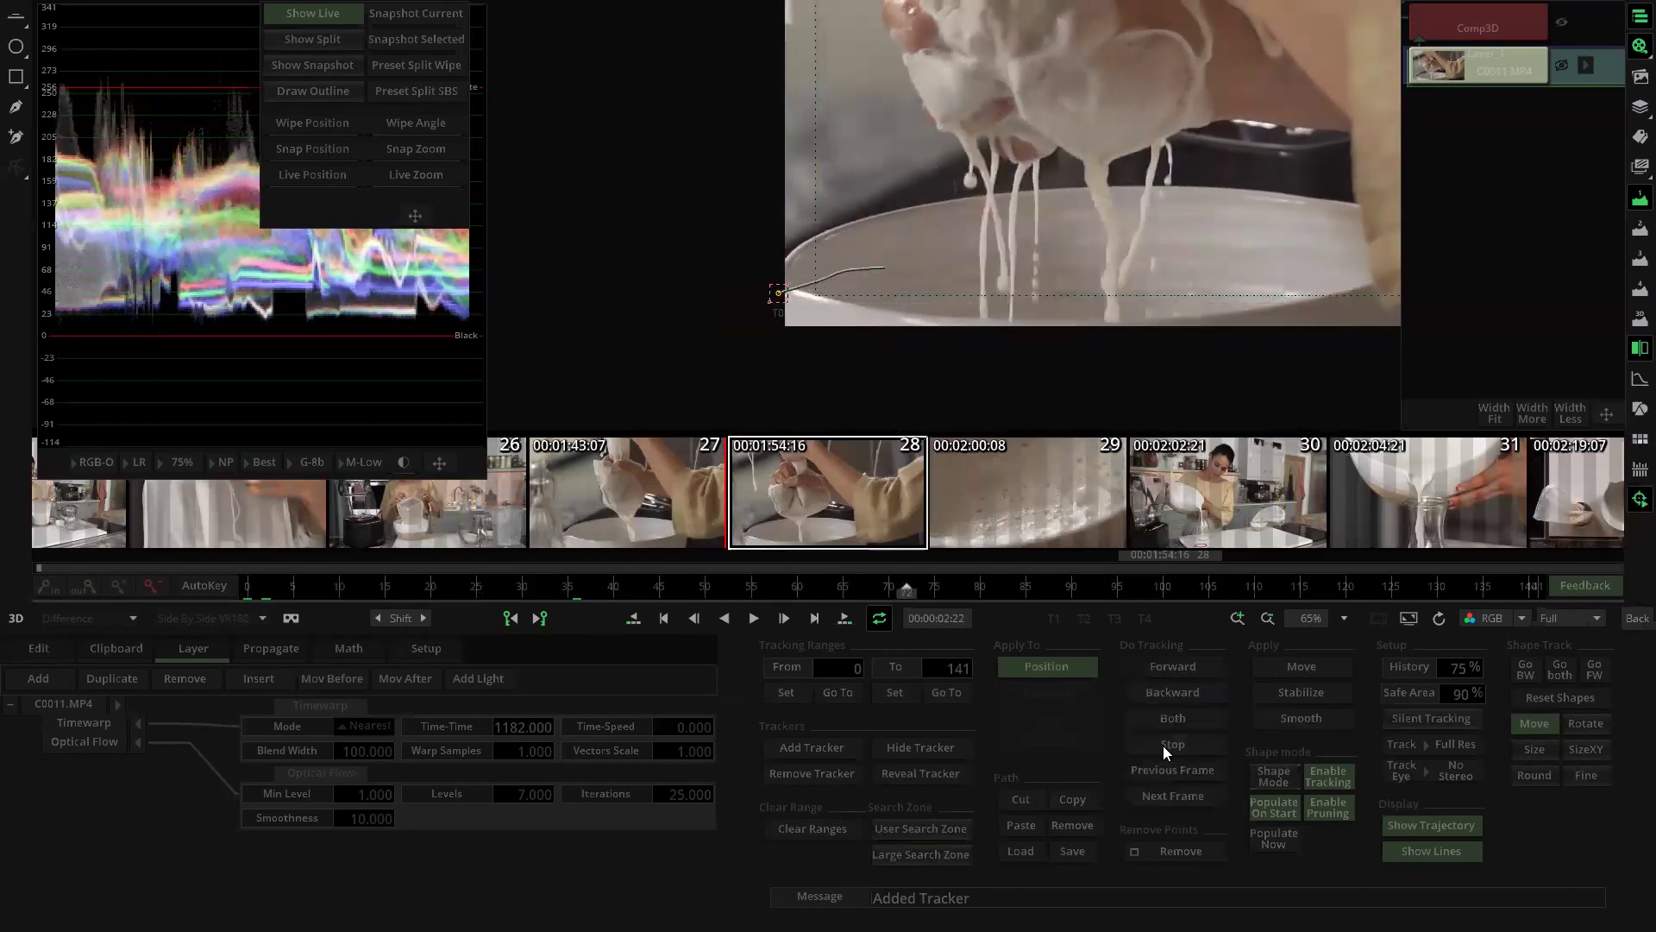
scroll(1206, 211, down, 1)
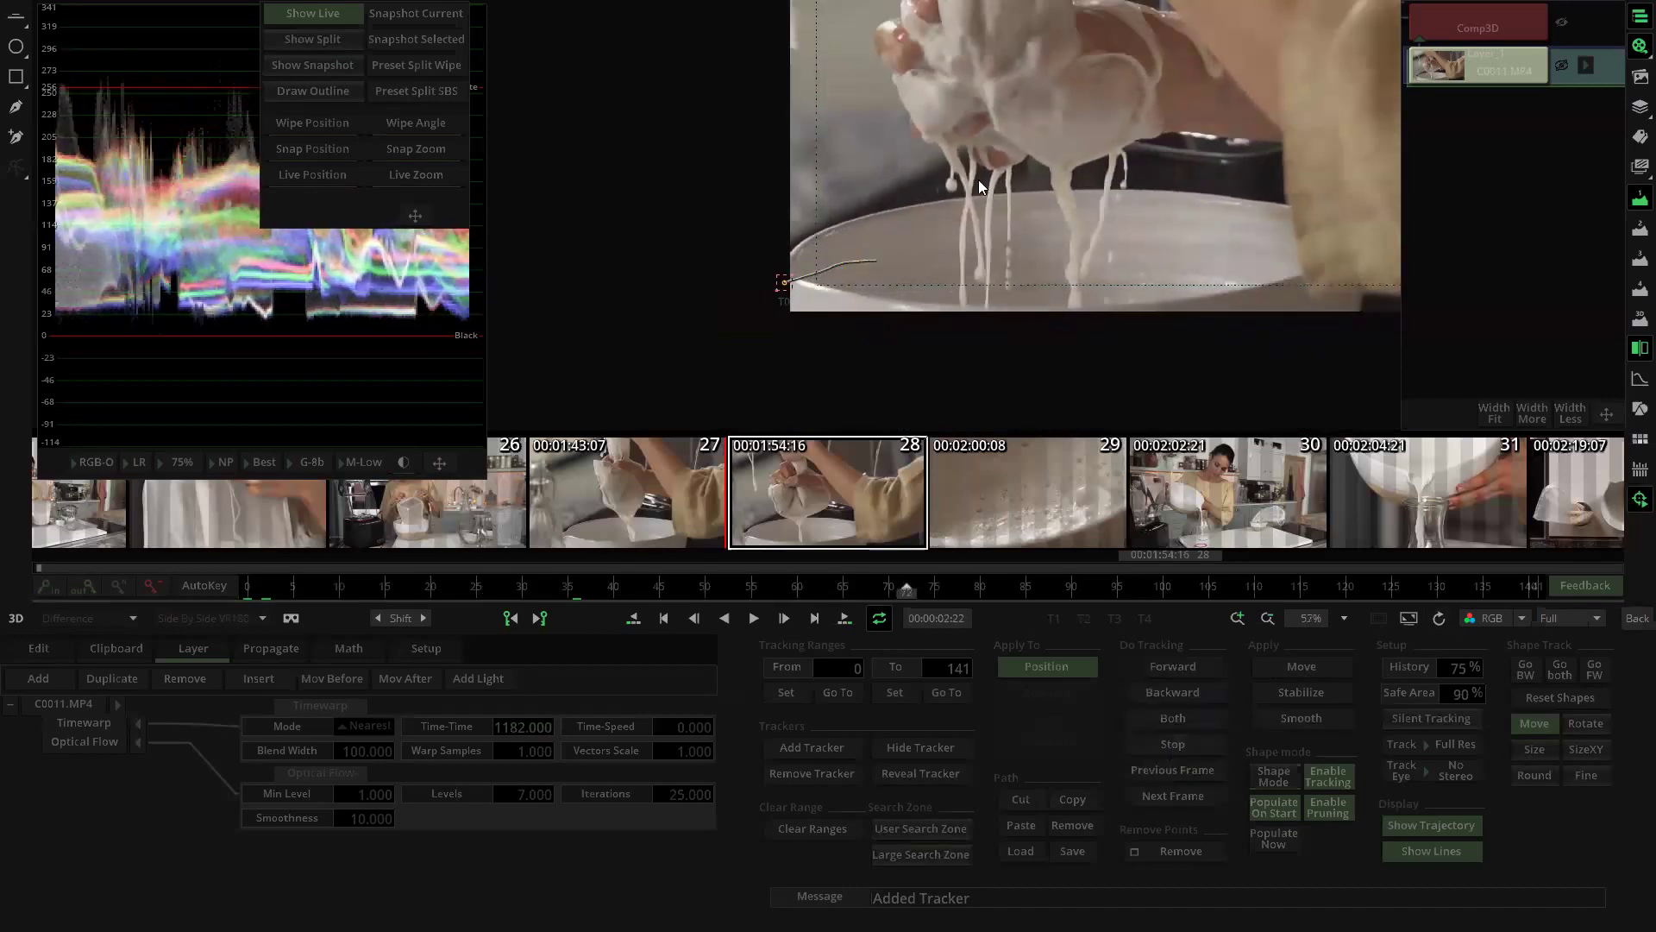
drag(457, 588, 162, 610)
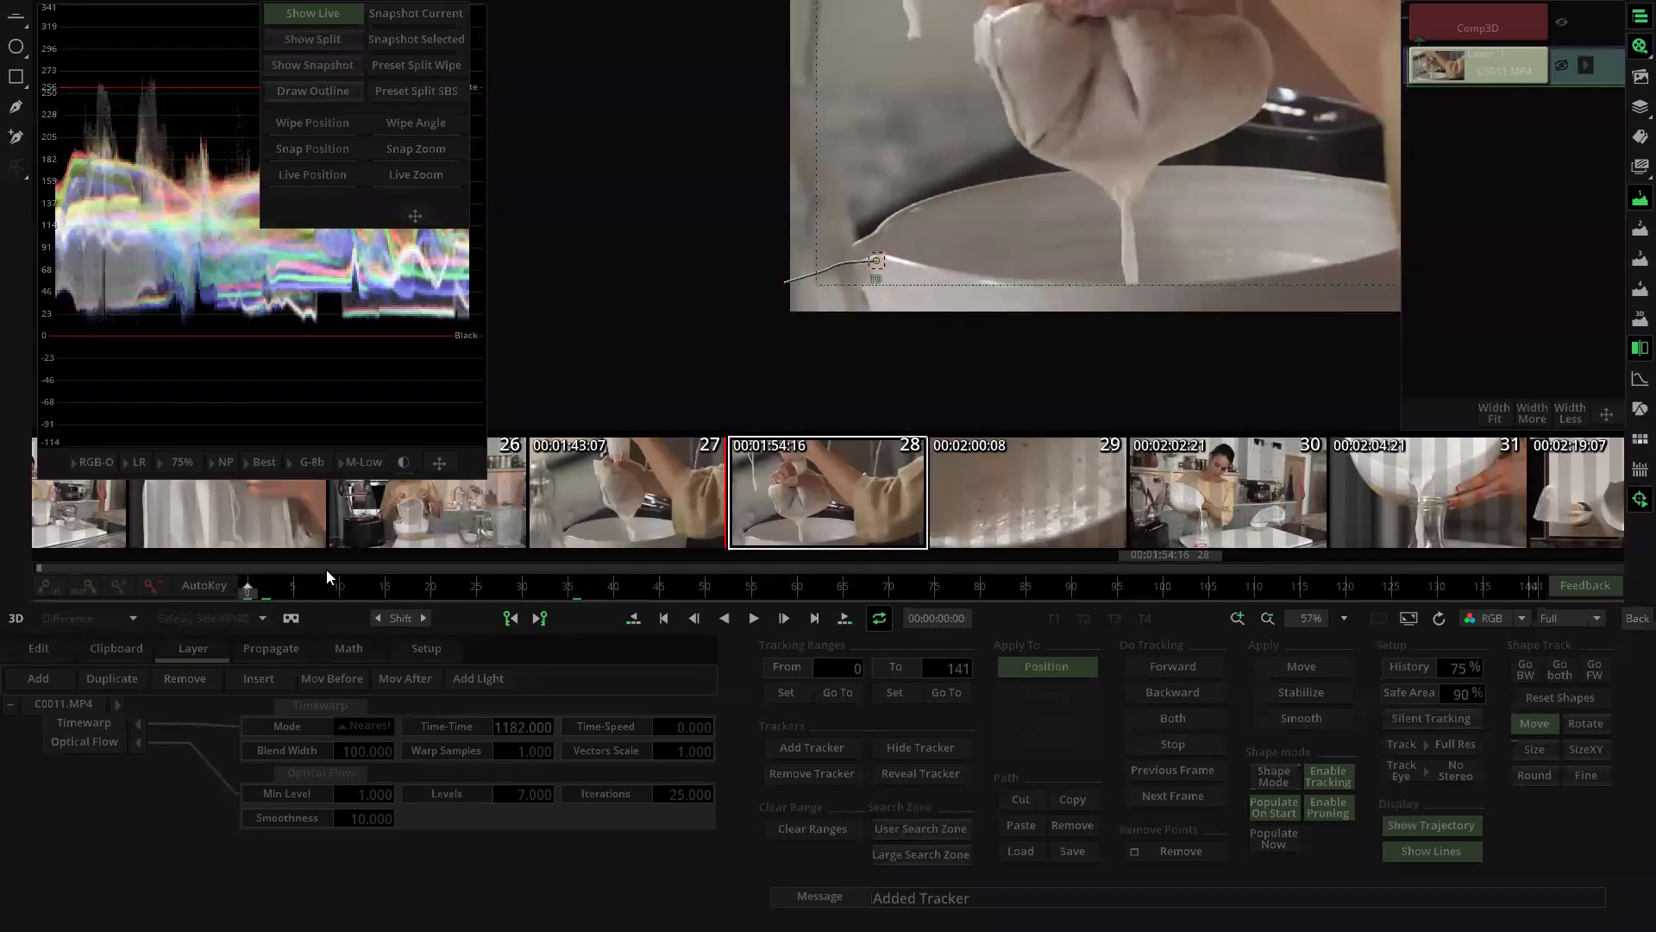
Step: At the first frame, offset the tracking box from the near rim onto the bowl's far rim and scrub through the shot to check it
drag(1006, 214, 1015, 234)
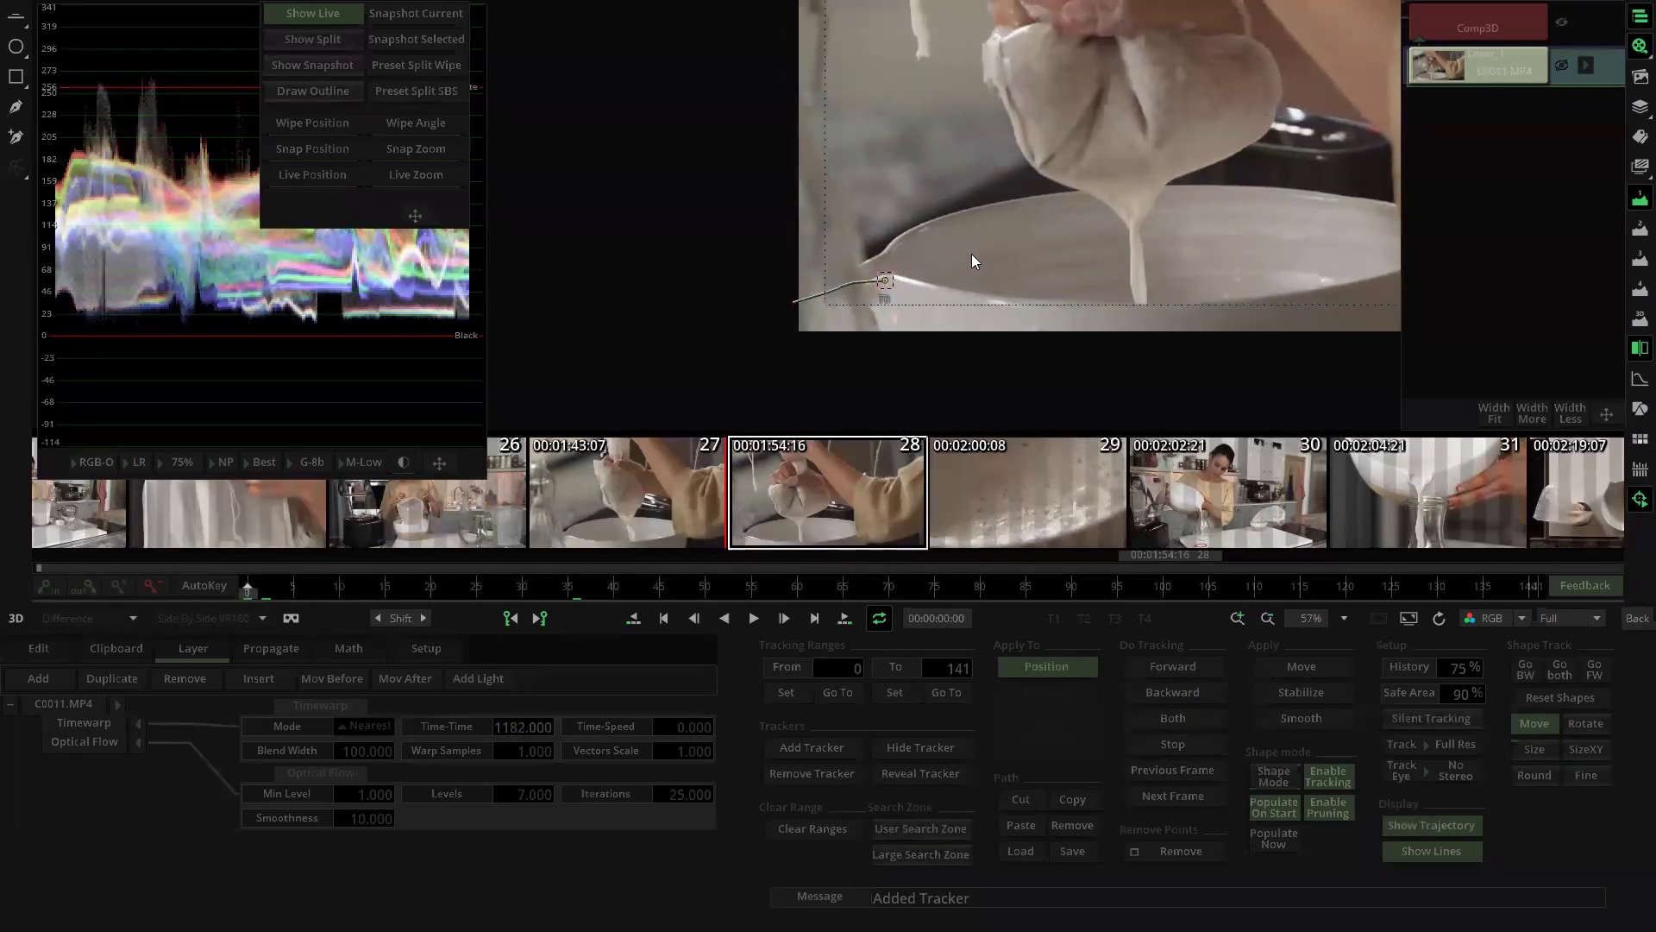
drag(885, 280, 933, 244)
drag(249, 587, 357, 586)
drag(1218, 537, 226, 666)
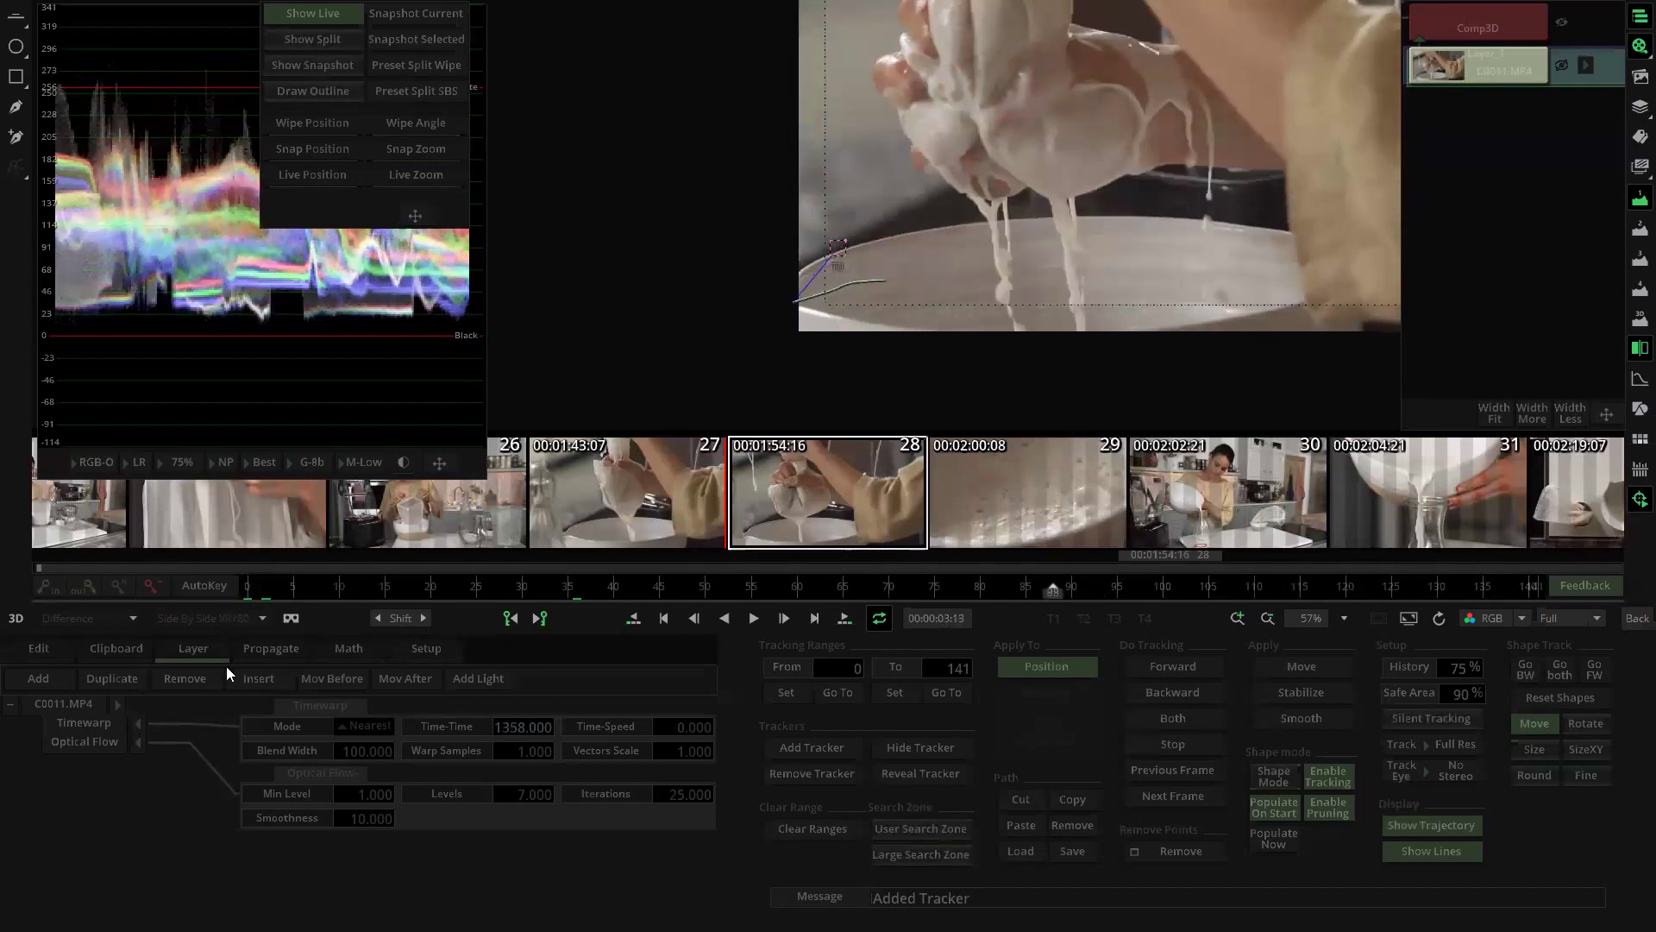
Step: At frame 47, fine-tune the offset tracking box on the bowl's far rim, track forward, and check the track at frame 126
scroll(919, 356, up, 4)
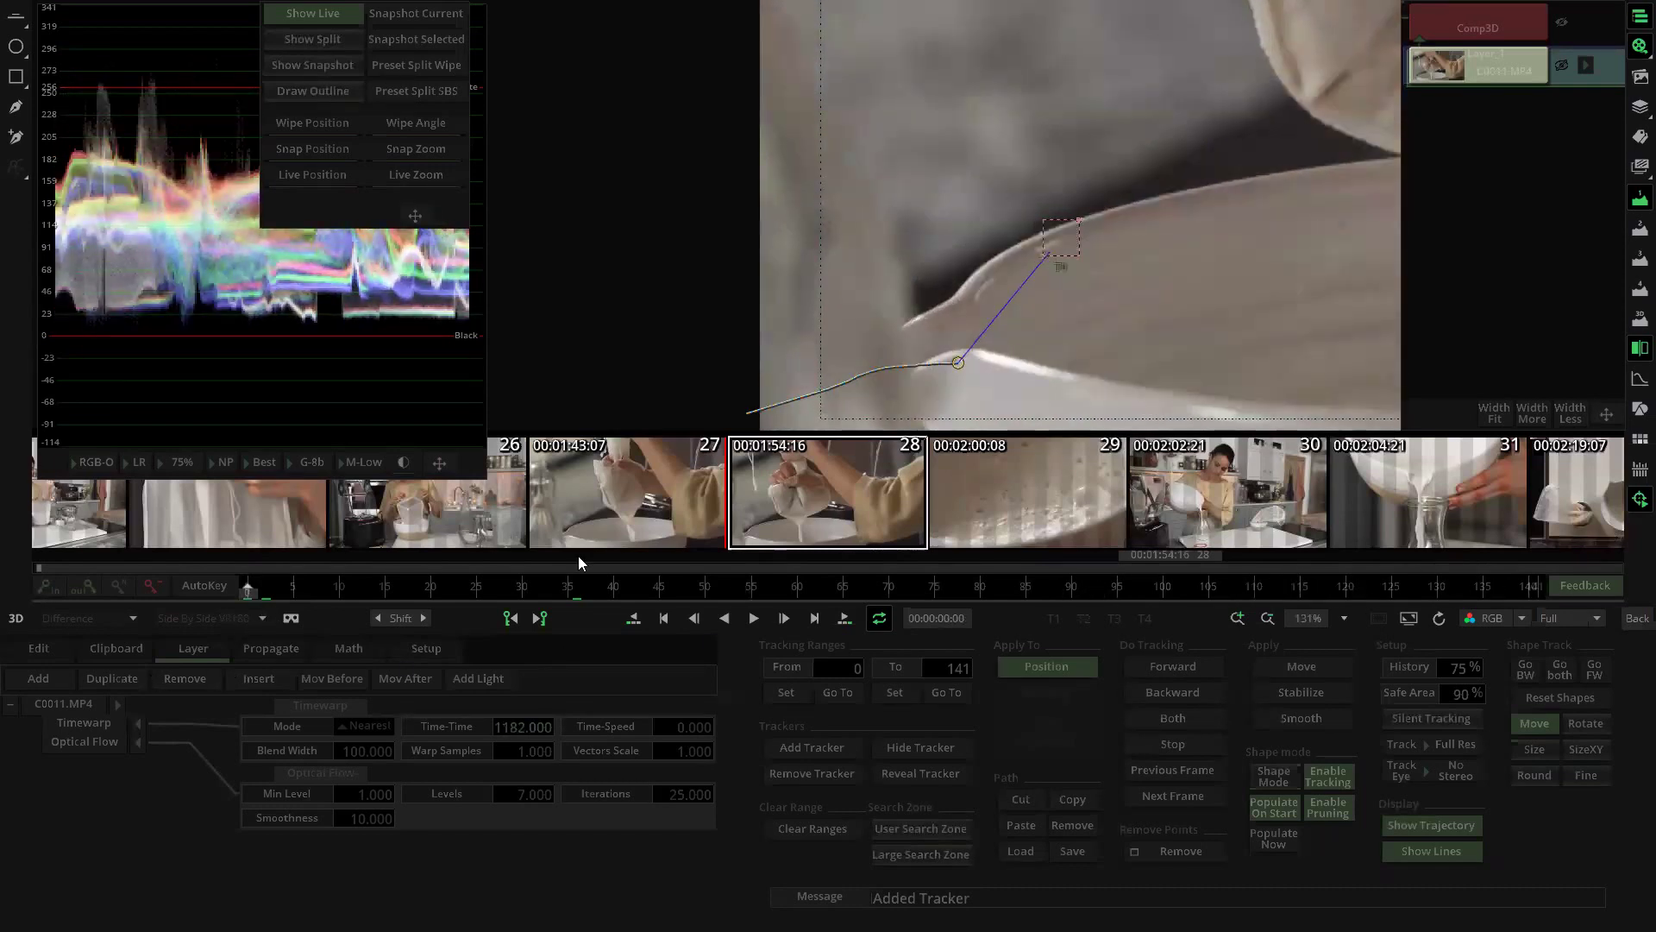
drag(262, 597, 677, 562)
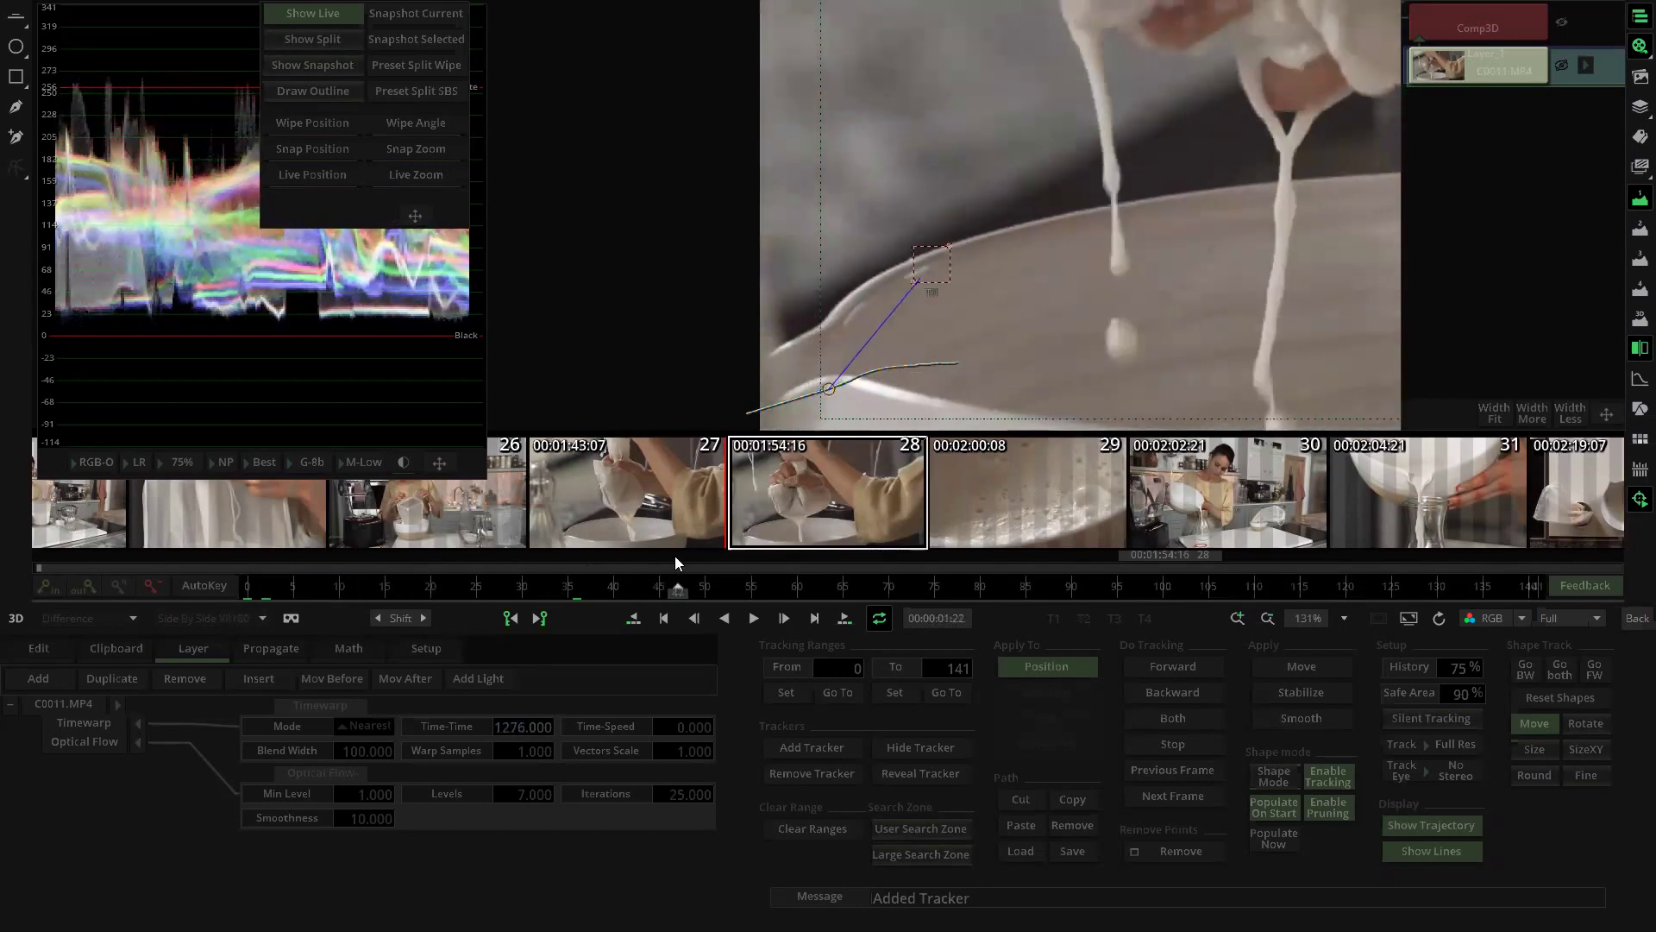
mouse_move(934, 279)
mouse_down()
mouse_move(830, 401)
mouse_move(844, 405)
mouse_move(896, 288)
mouse_move(937, 278)
mouse_up()
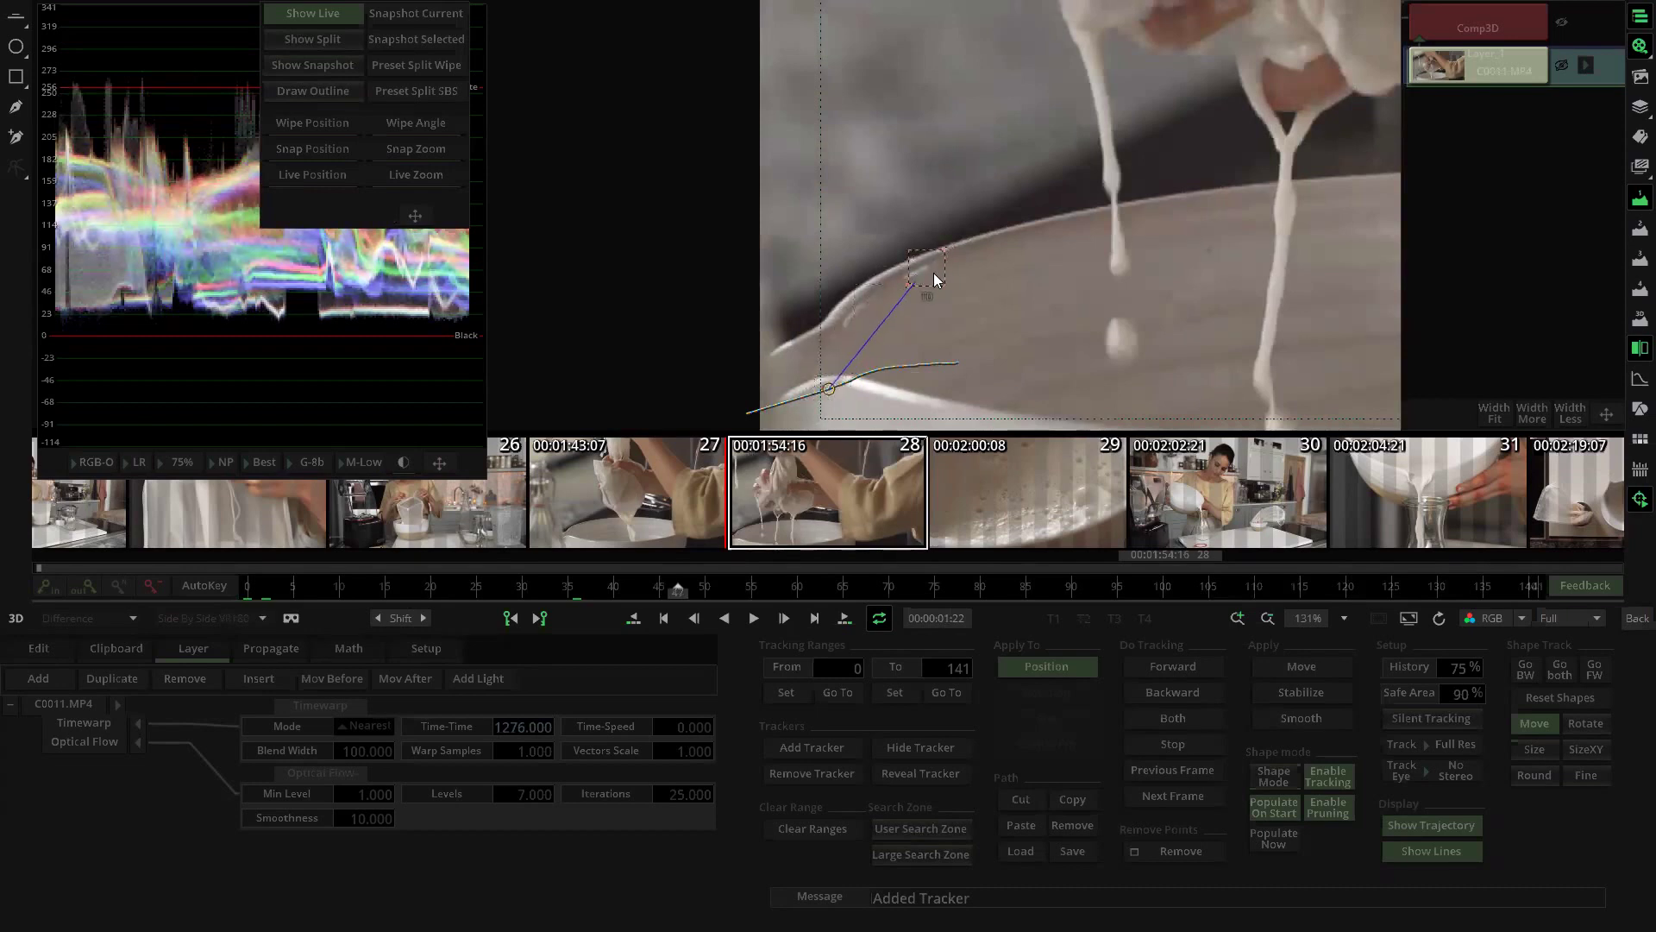
drag(935, 278, 936, 278)
click(1190, 664)
drag(688, 586, 1401, 604)
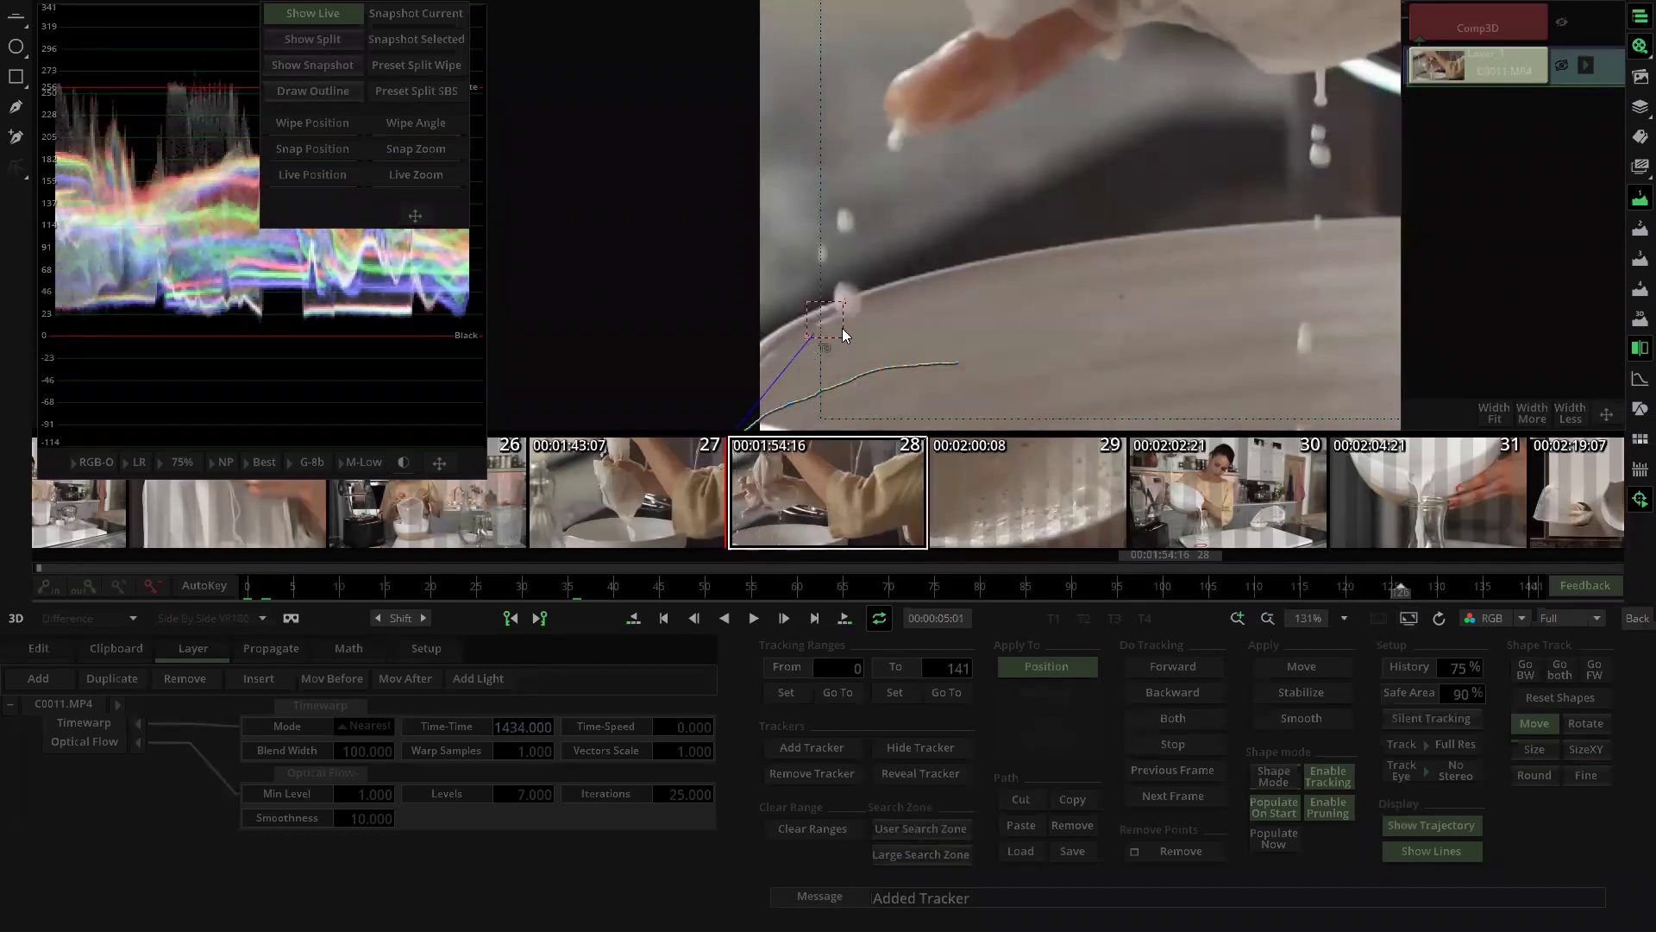
Step: Step back to frame 124, move the tracking box onto the dark spot inside the bowl, and track forward four frames one at a time
key(Left)
key(Left)
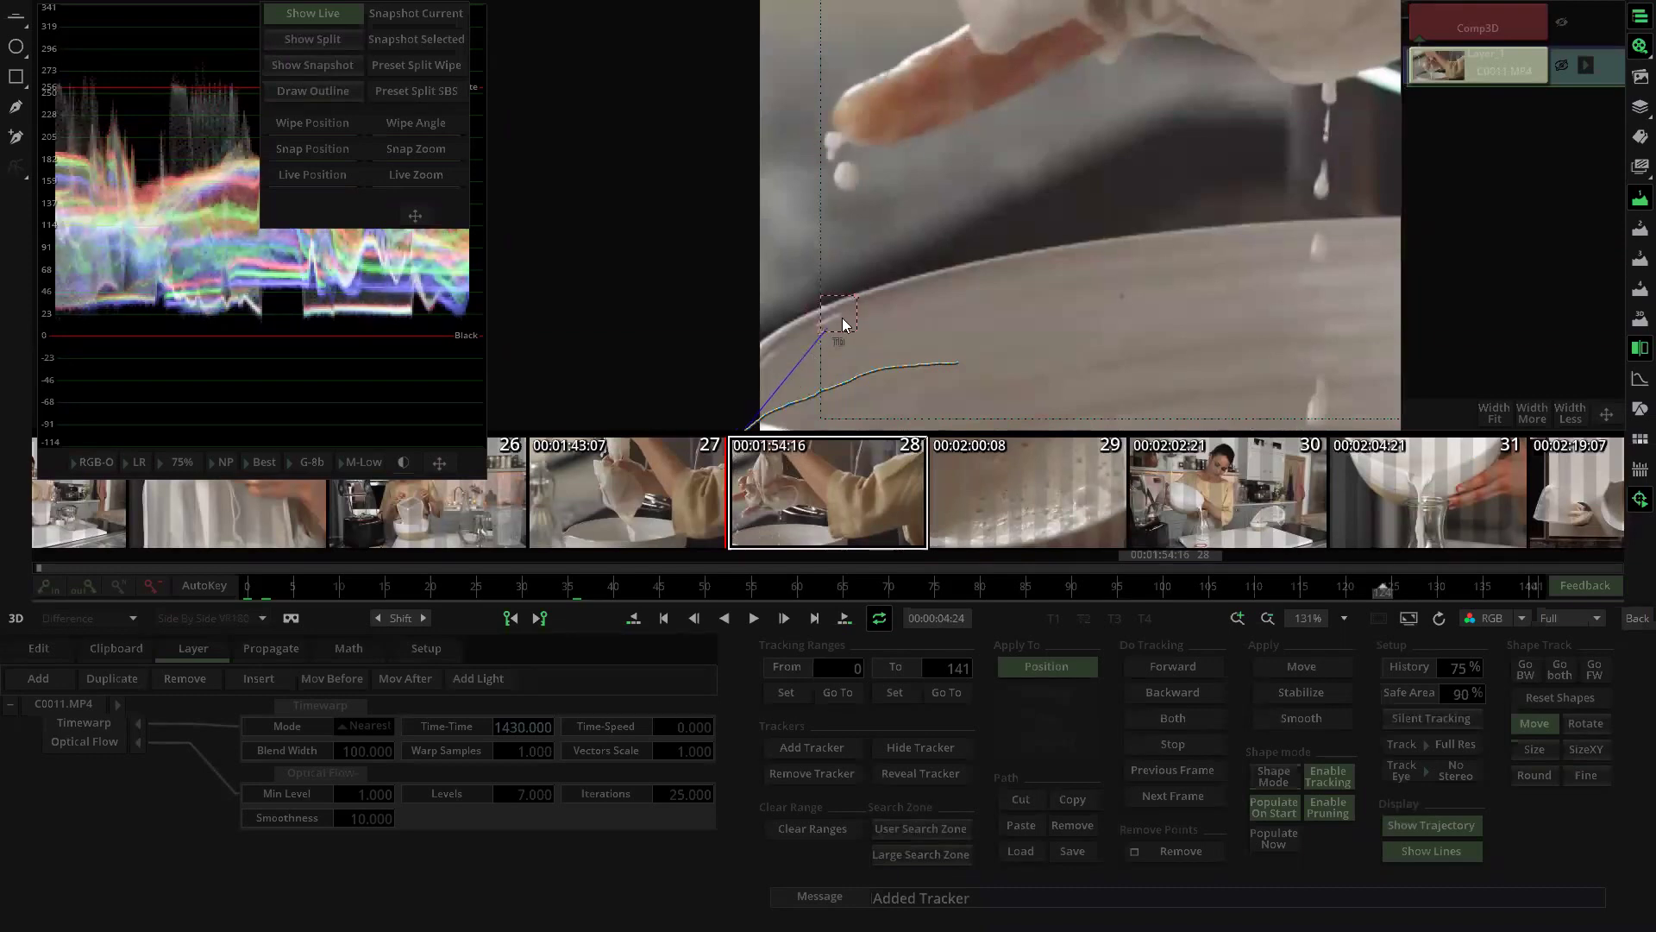
drag(843, 322, 1129, 303)
click(1180, 794)
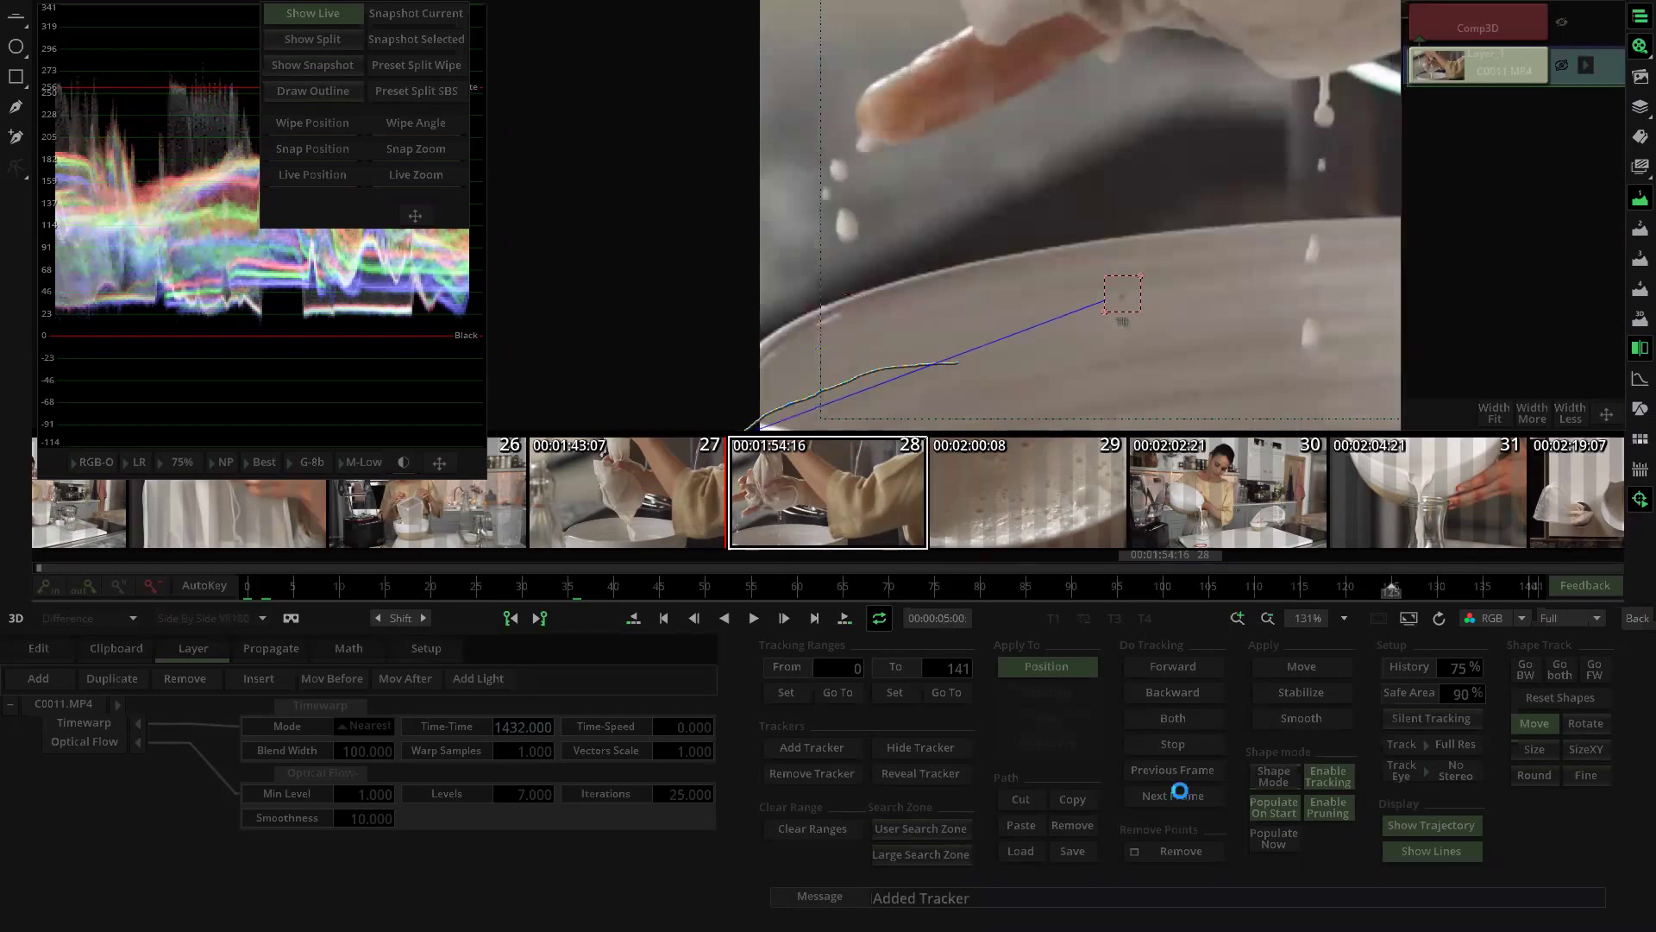
click(1180, 794)
click(1180, 794)
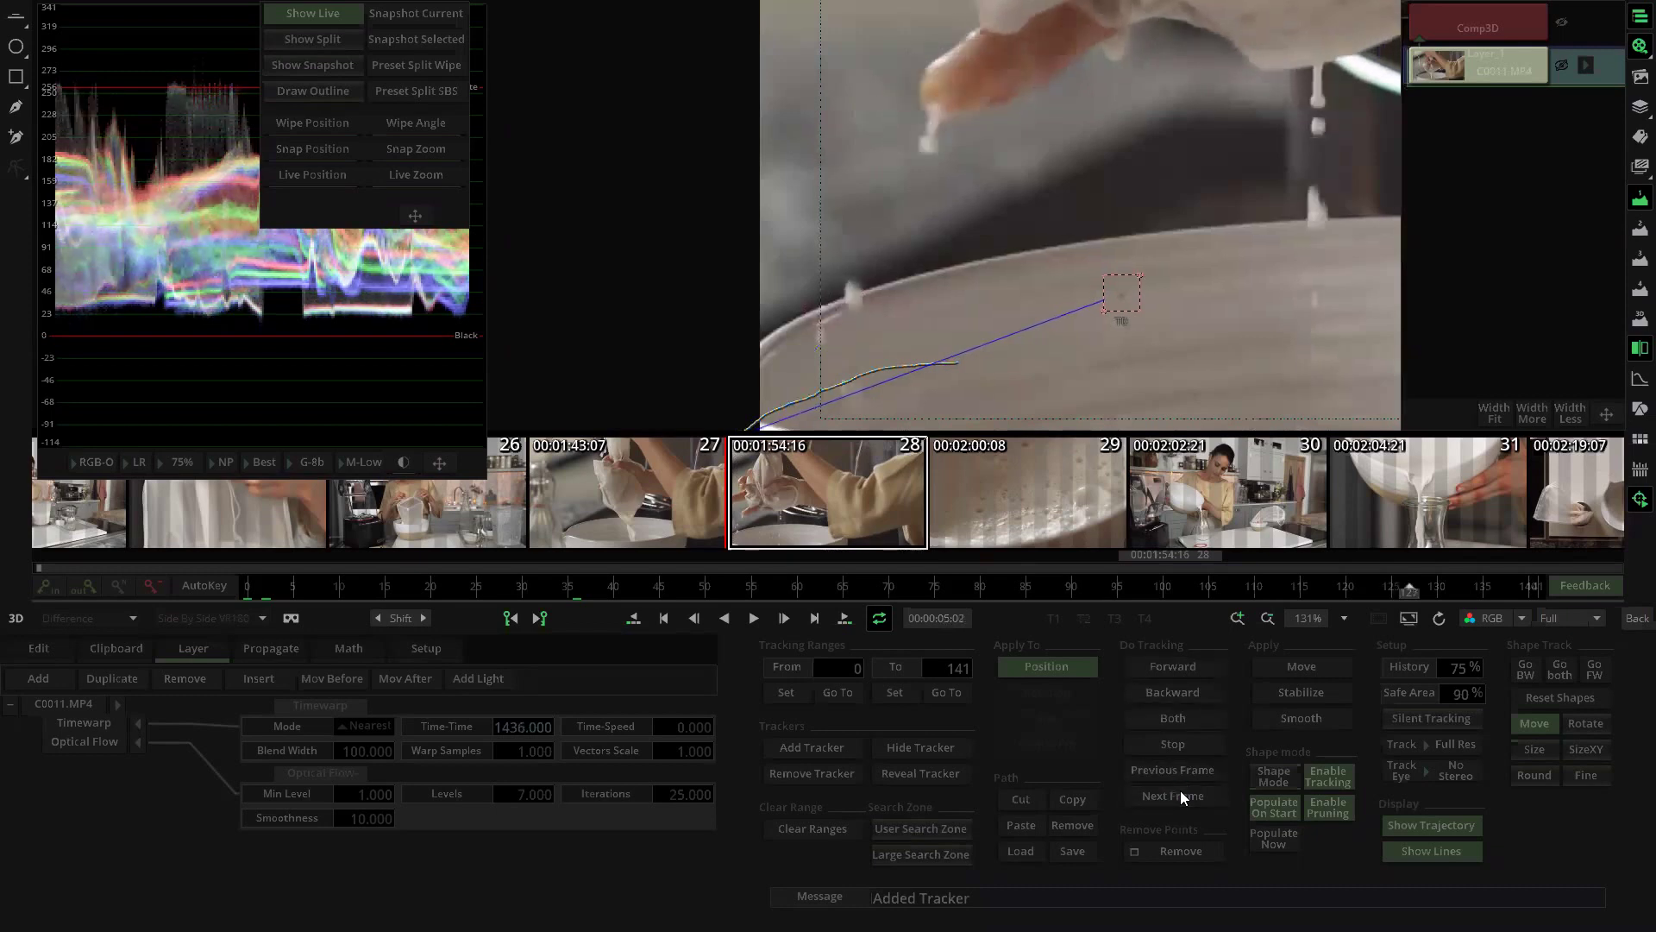
click(1180, 794)
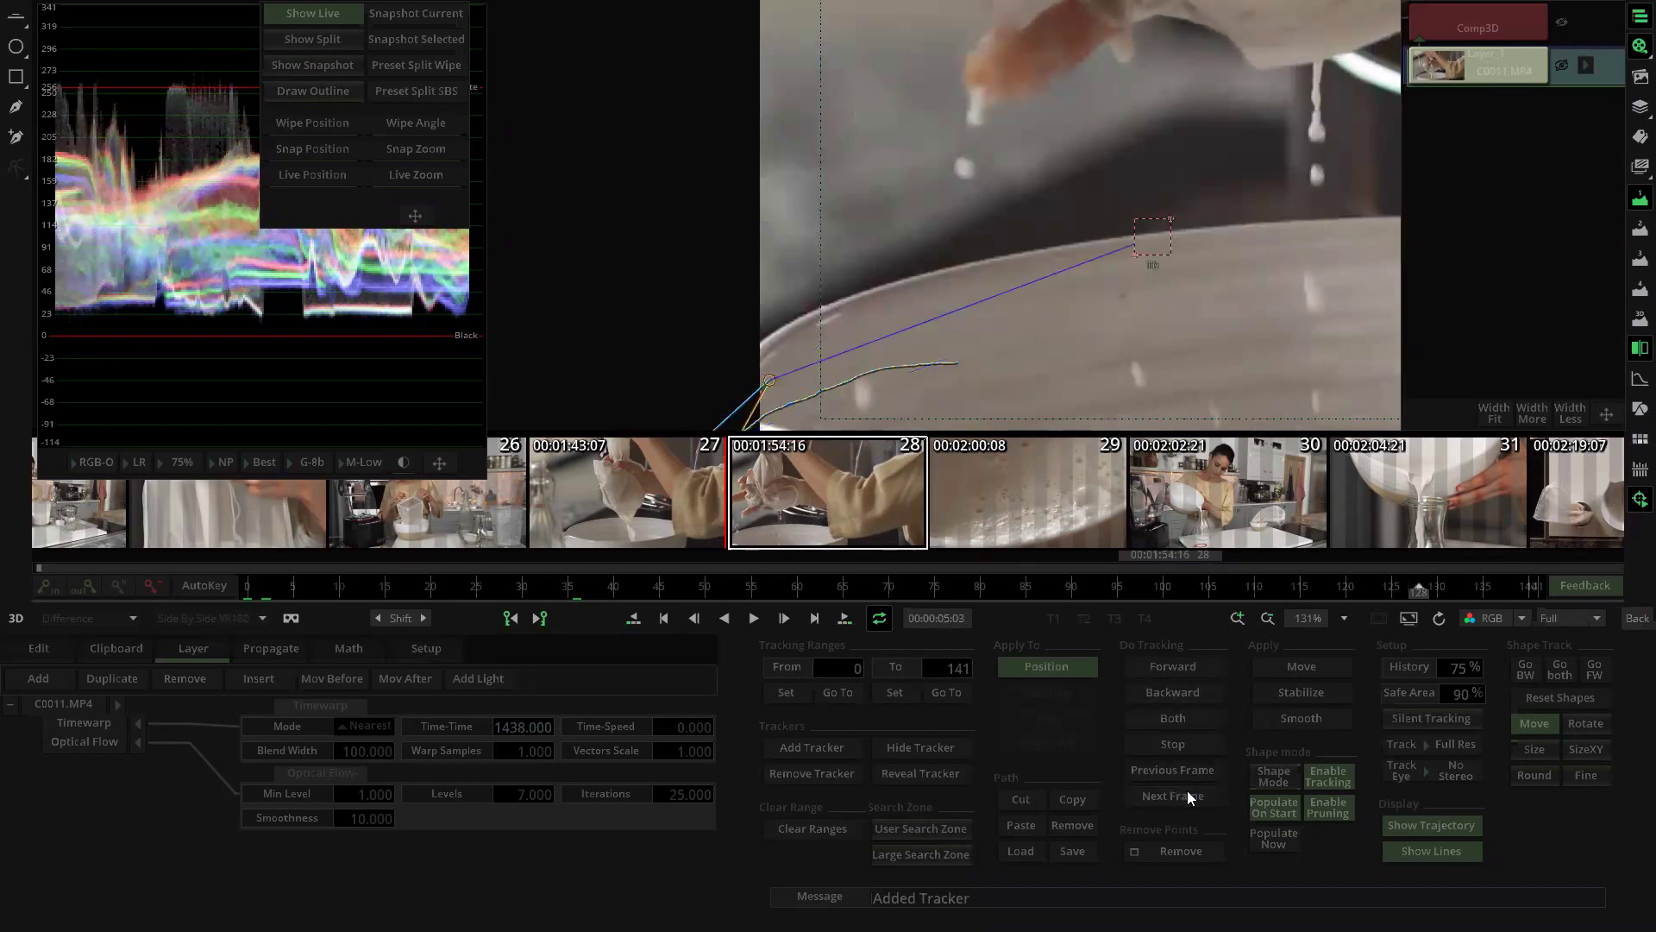
Step: Go back to frame 126 and reposition the tracking box by hand on the dark spot inside the bowl
key(Left)
key(Left)
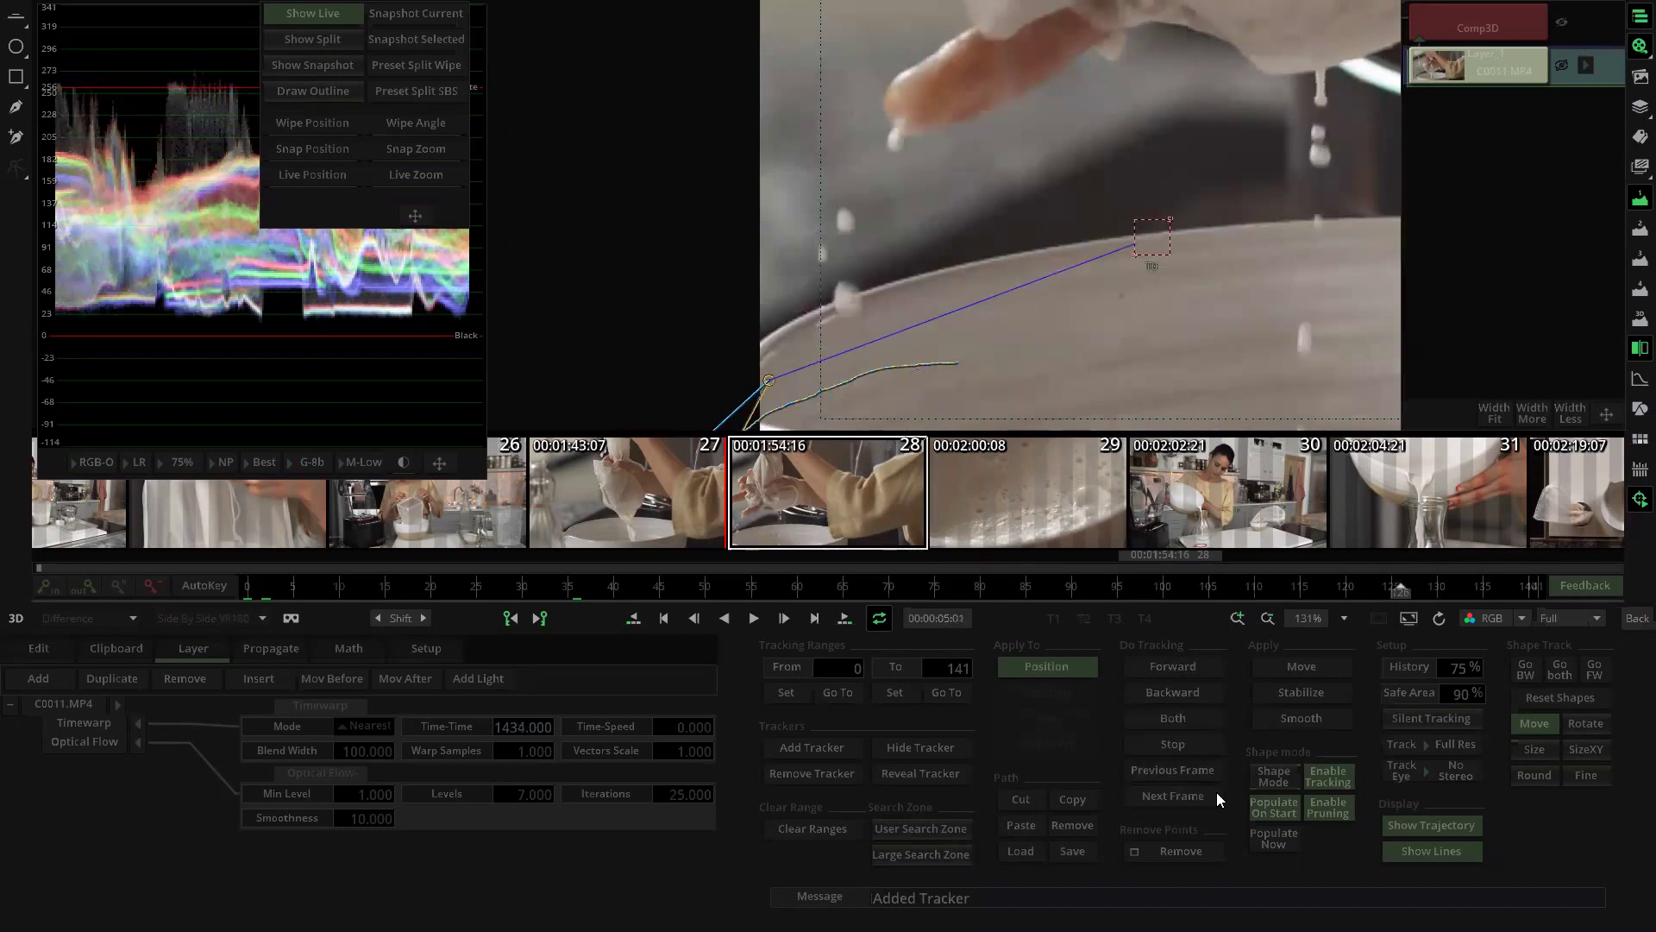
mouse_move(1397, 587)
mouse_down()
mouse_move(1347, 589)
mouse_move(1401, 594)
mouse_up()
drag(1158, 253, 1145, 309)
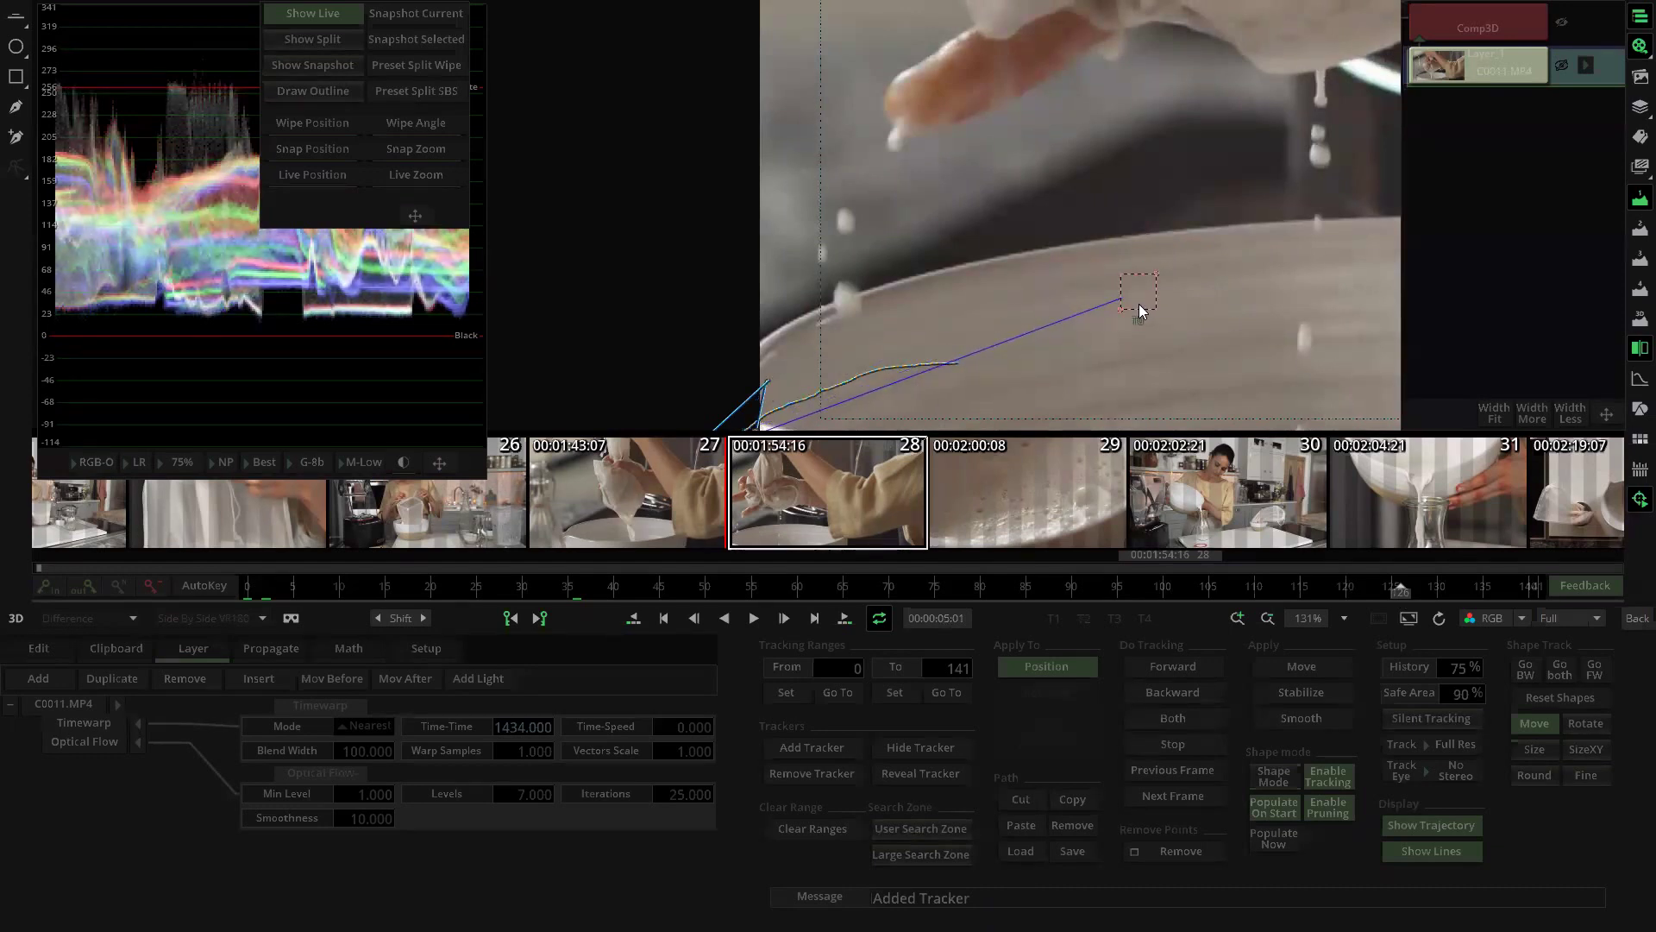
Step: Compare the tracker position between frames 122 and 128, and realign its box with the dark spot at frame 126
drag(1396, 580, 1363, 585)
drag(1151, 307, 1241, 168)
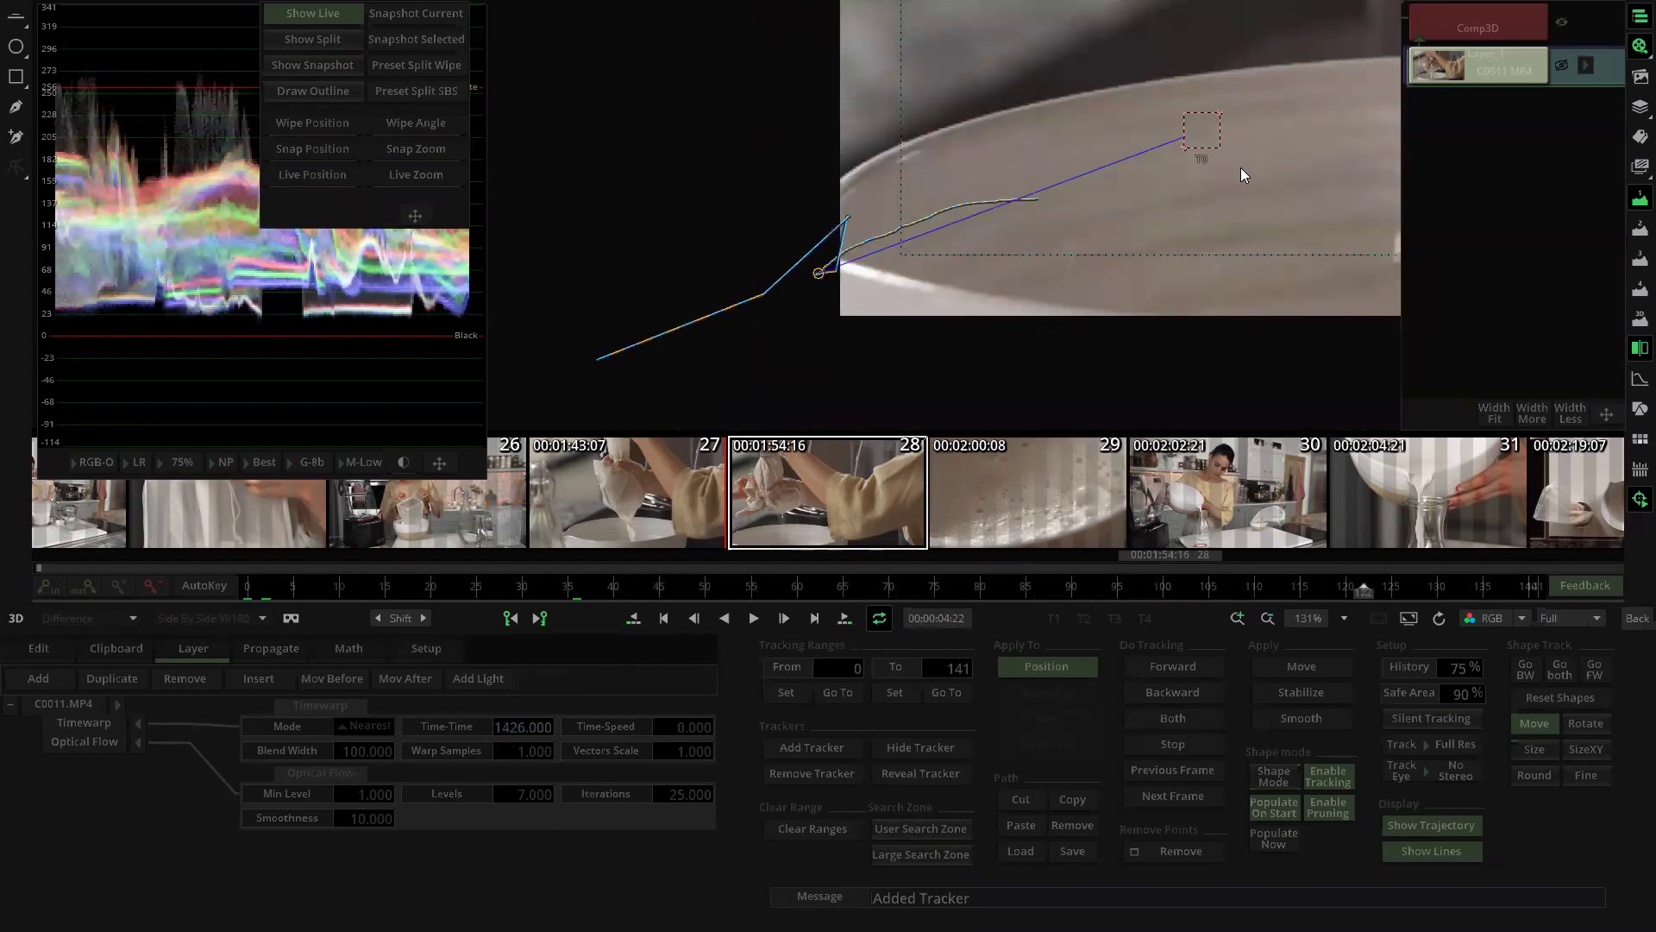
drag(1363, 590, 1405, 592)
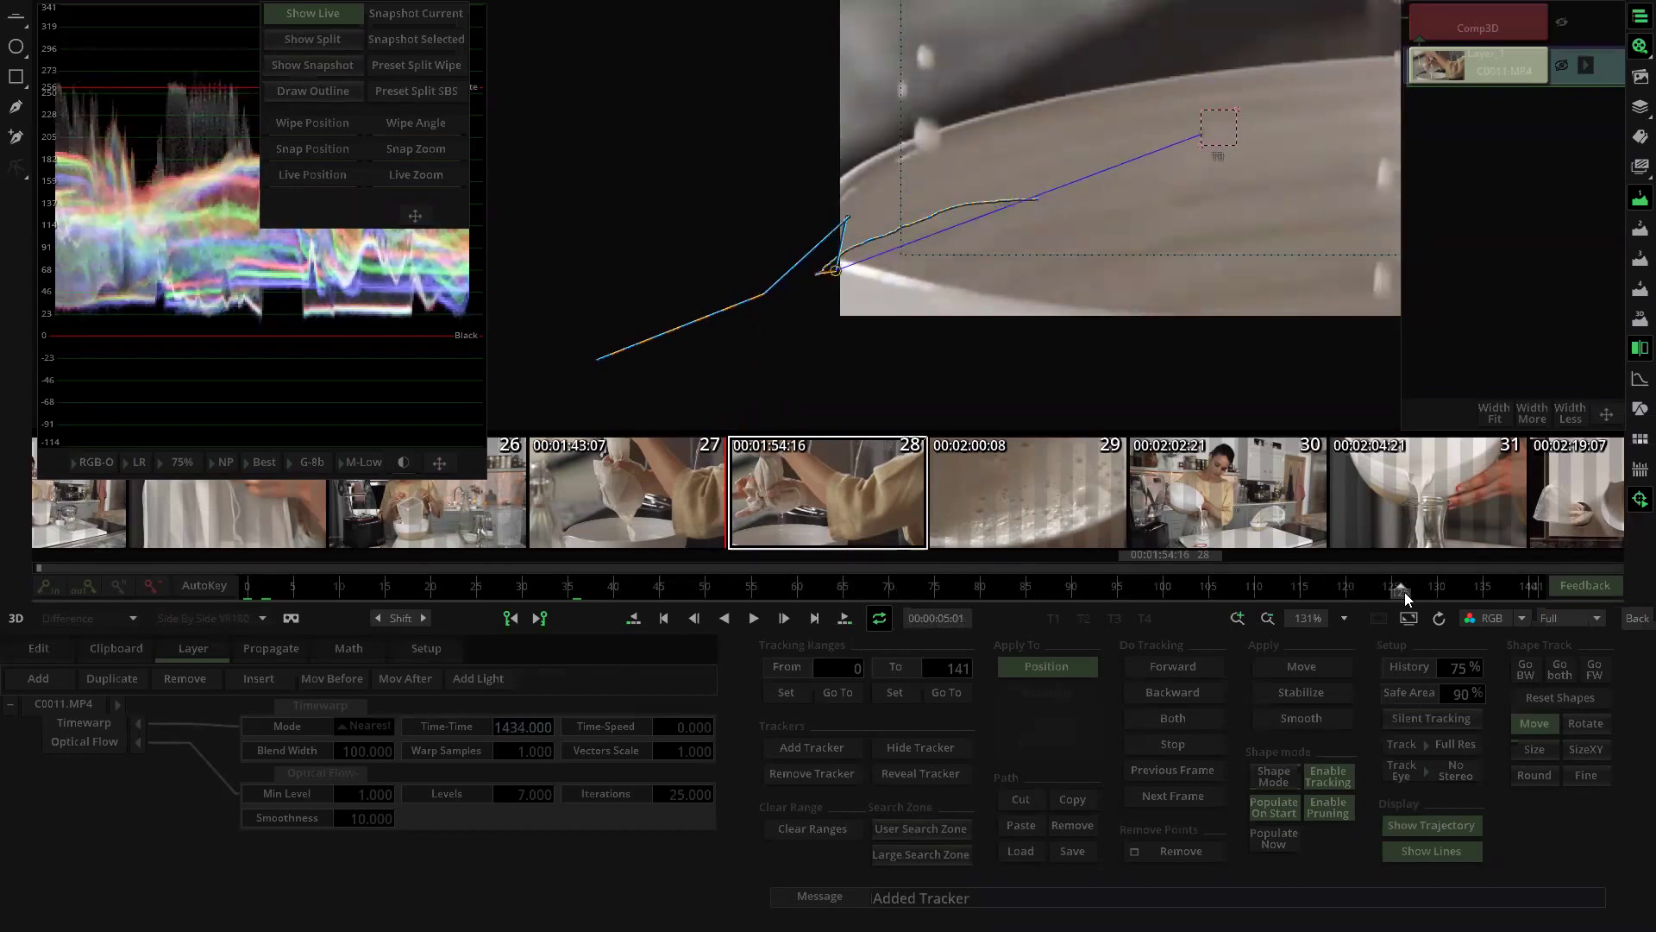
drag(1221, 135, 1204, 143)
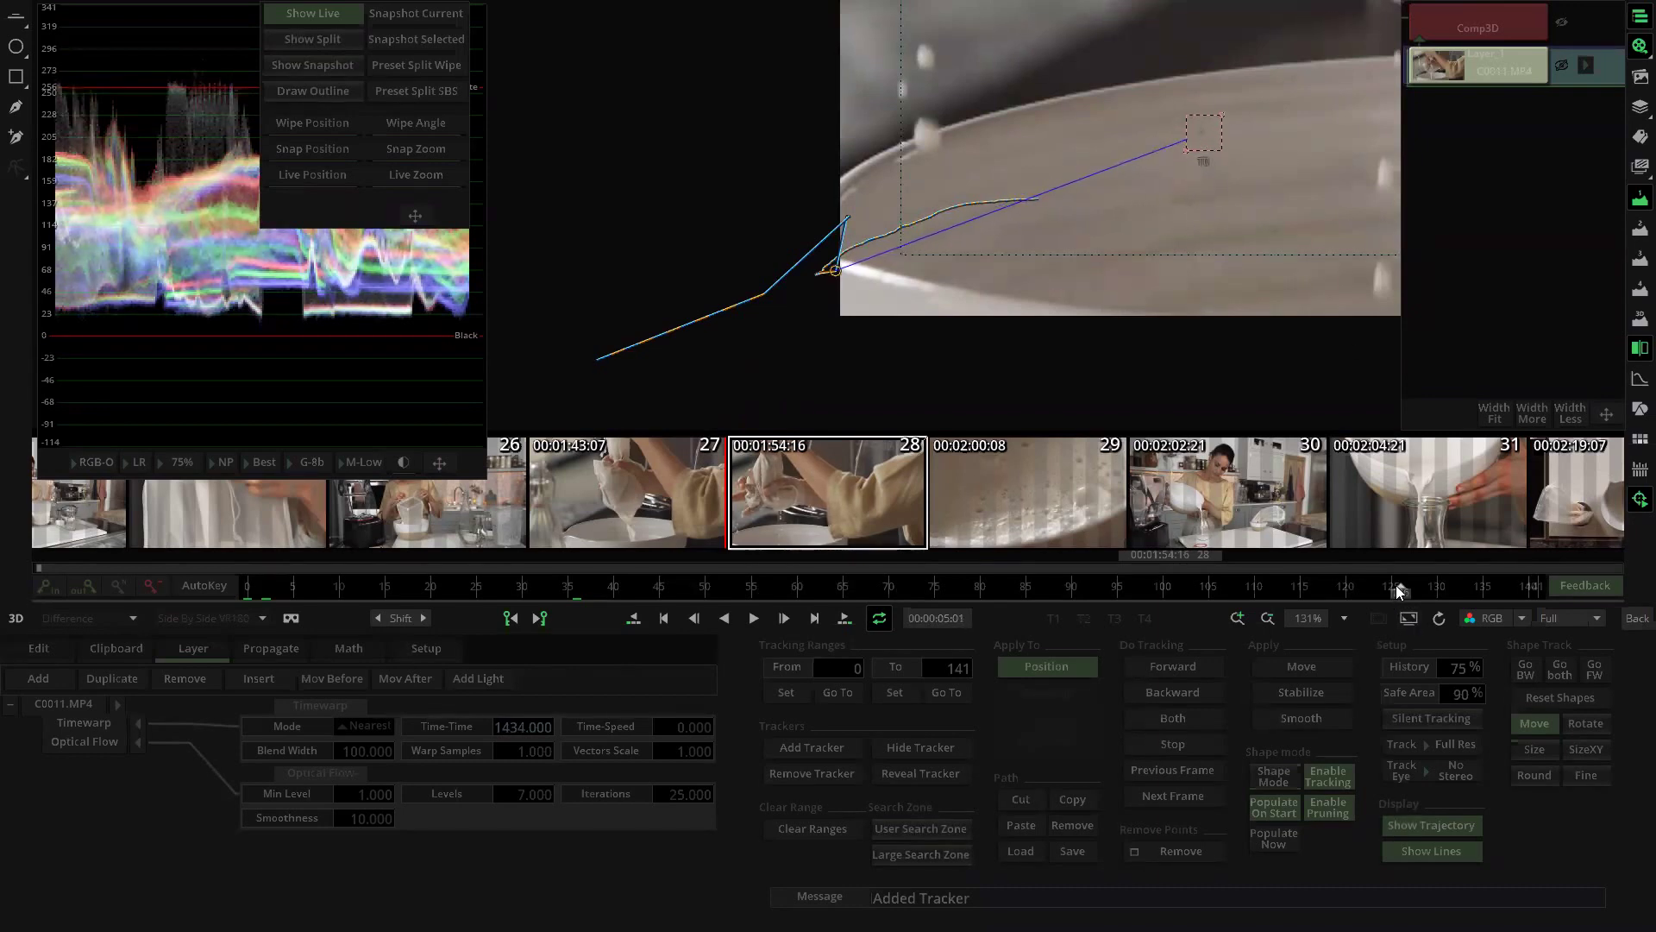
key(Right)
key(Right)
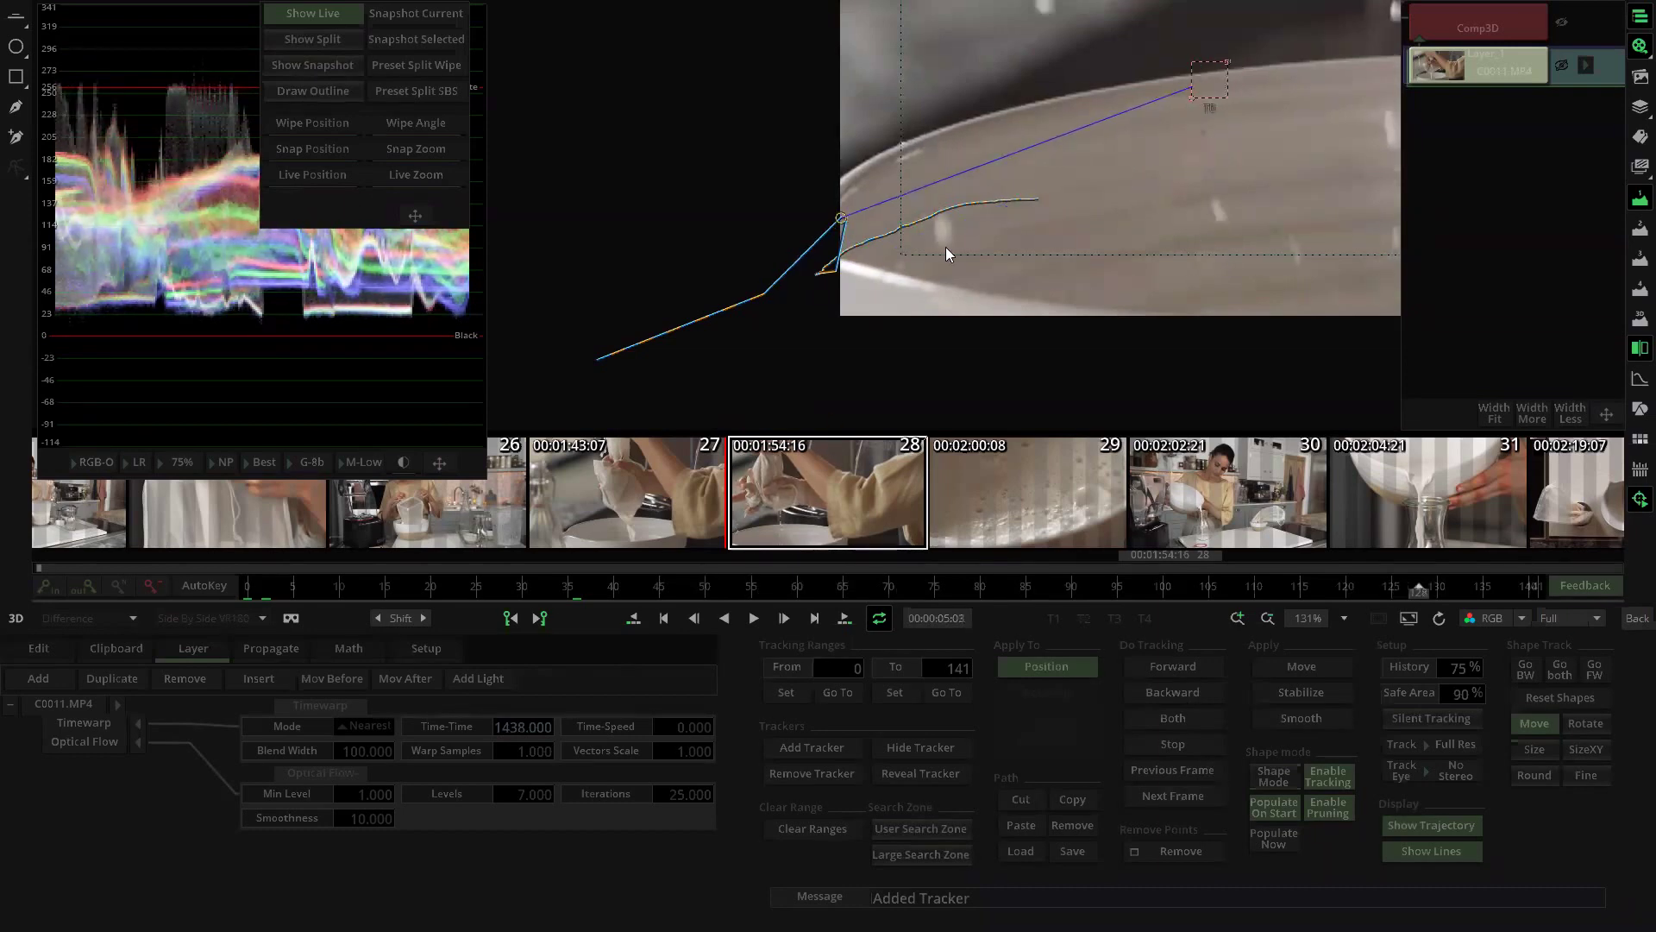
mouse_move(1413, 586)
mouse_down()
mouse_move(1382, 590)
mouse_move(1403, 593)
mouse_up()
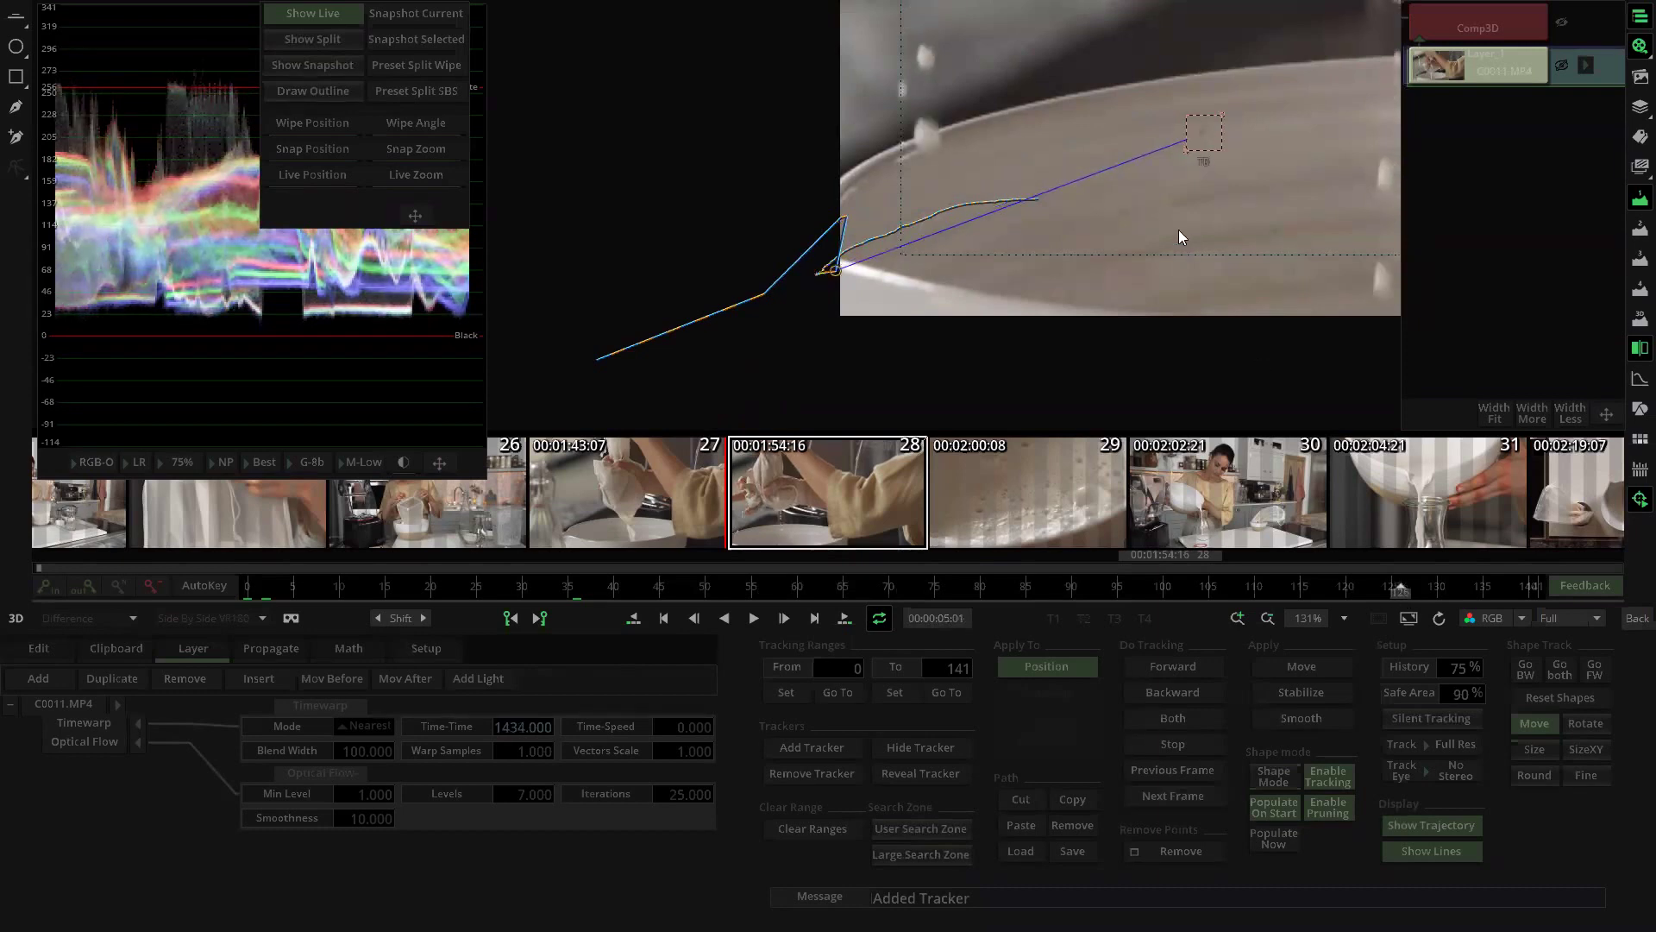
Step: Try offsetting the tracking box onto the bright curved edge behind the bowl at frame 126, then move it back to the tracked point
drag(1204, 140, 1087, 120)
drag(1135, 31, 1117, 251)
scroll(1158, 293, down, 2)
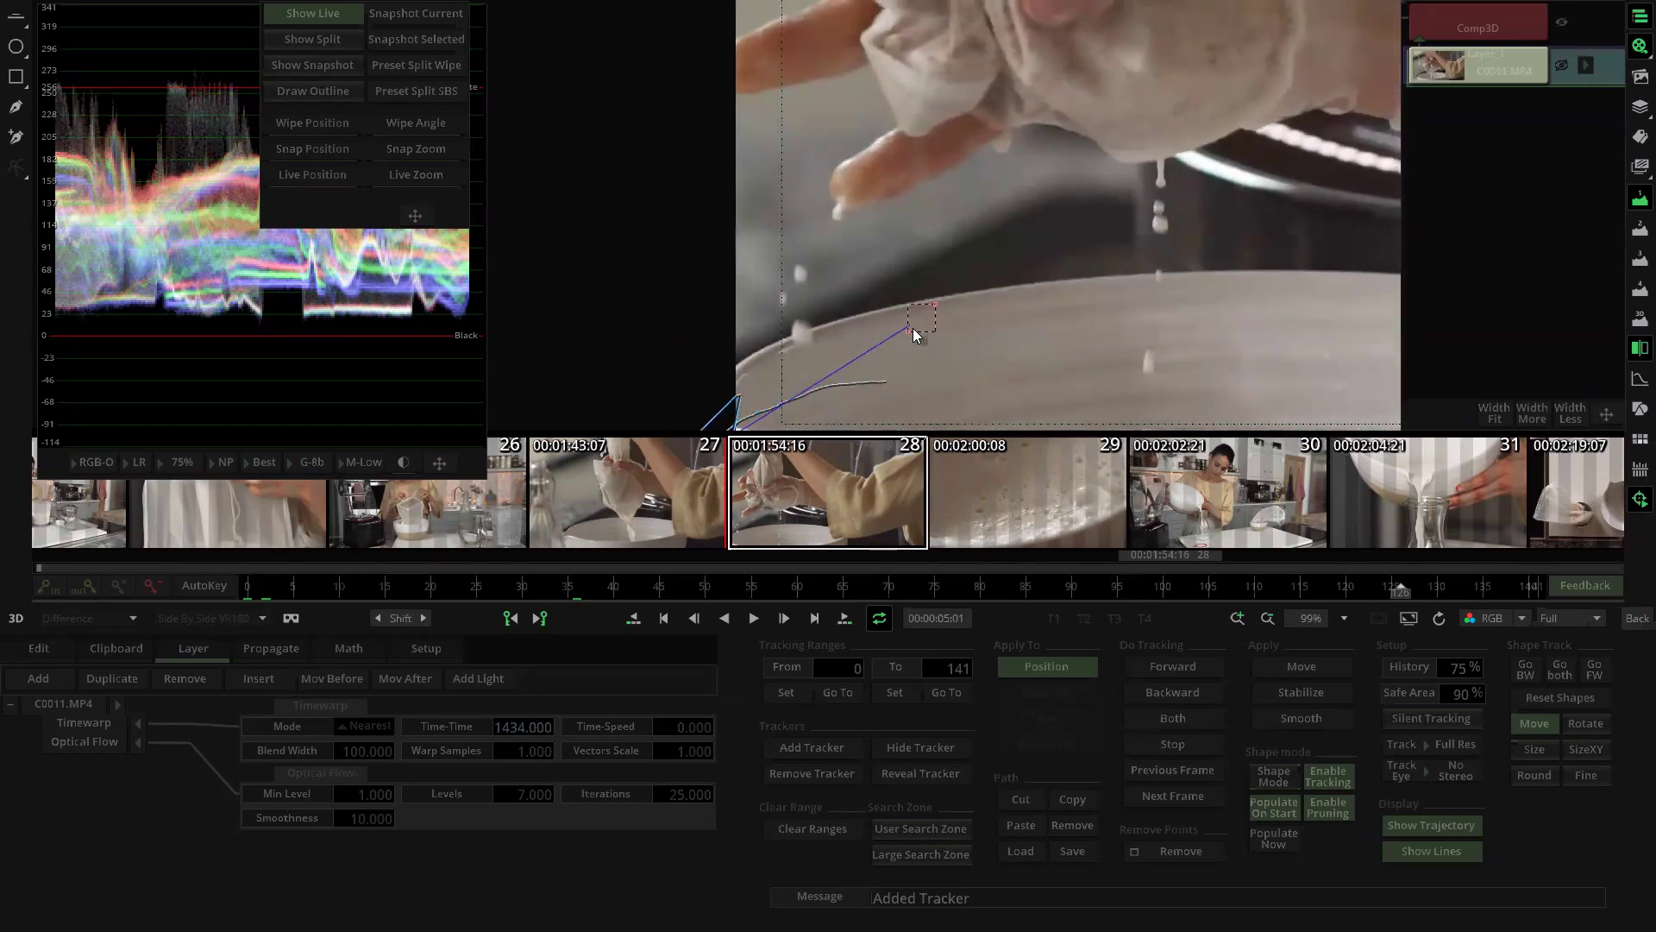
drag(932, 319, 1299, 196)
key(Right)
key(Right)
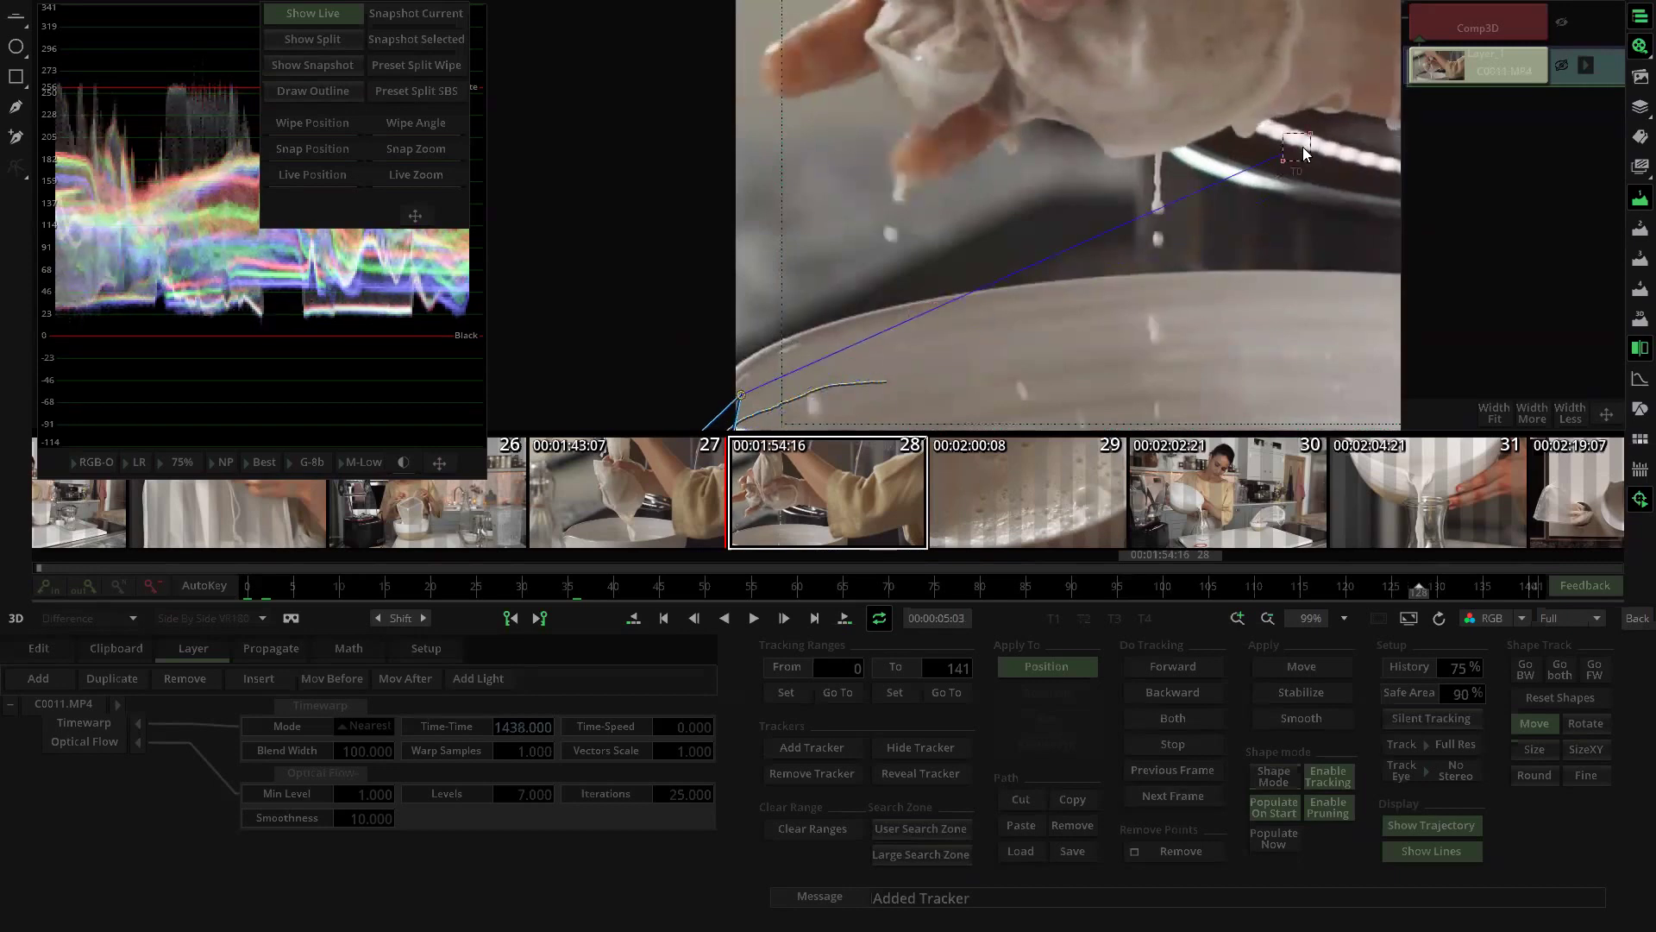
drag(1305, 150, 747, 397)
Step: At frame 47, offset the tracking box onto the bowl's far rim again, and adjust it on the rim at frame 126
drag(1420, 592, 1112, 608)
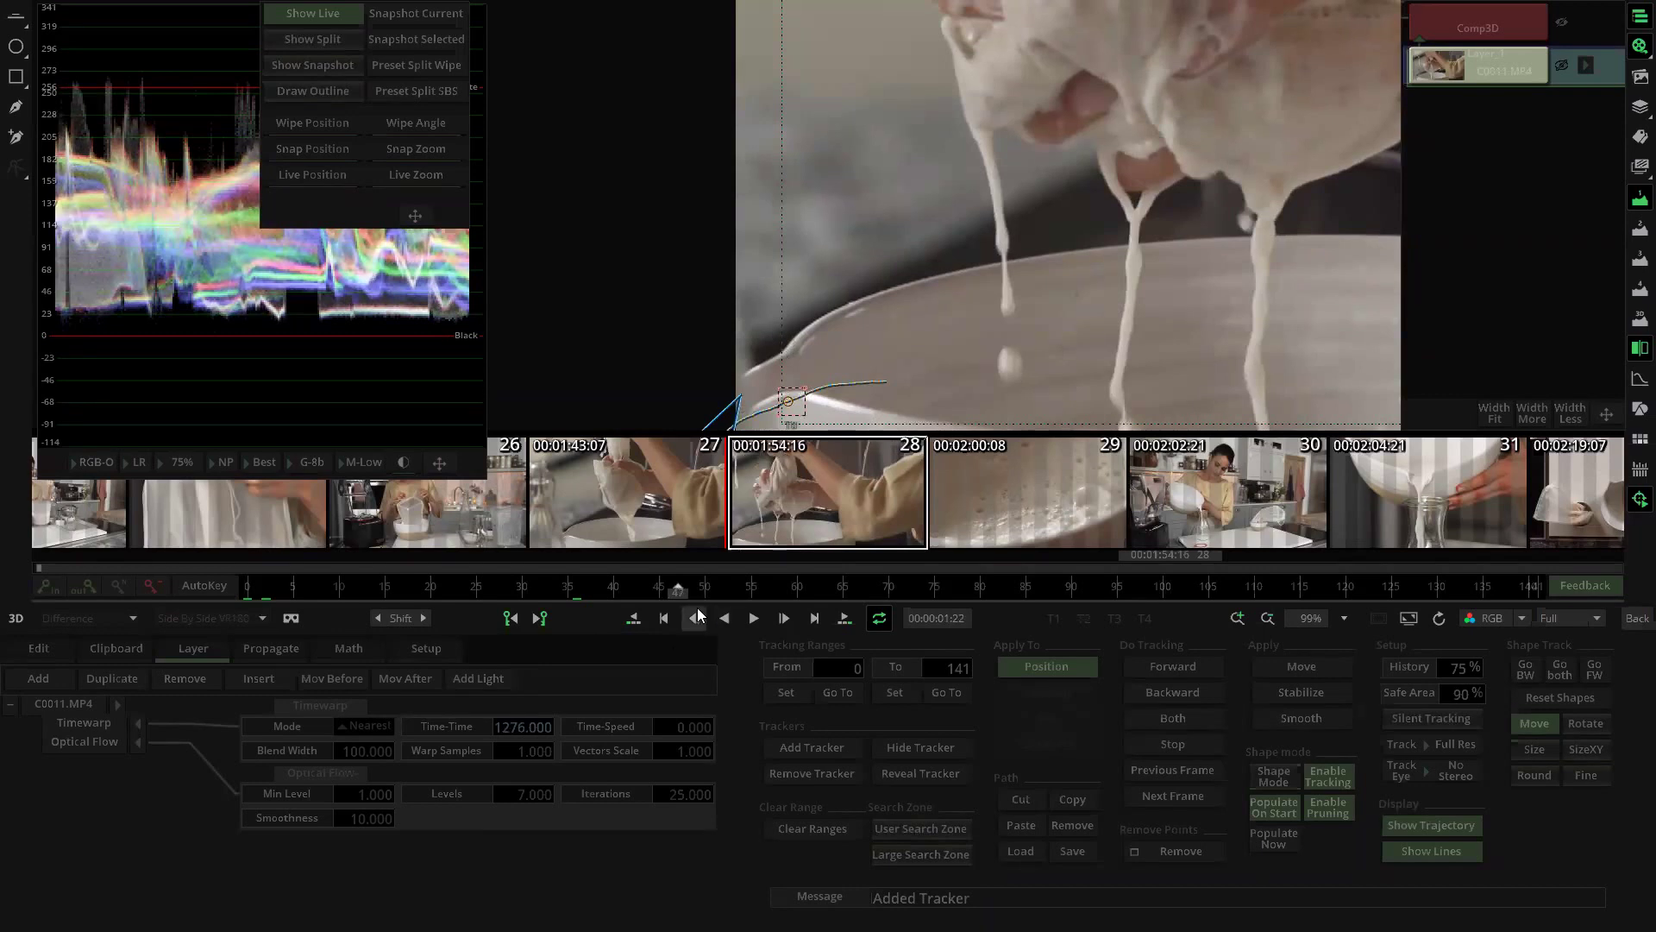
drag(791, 419, 872, 321)
drag(681, 583, 1396, 611)
drag(817, 350, 812, 345)
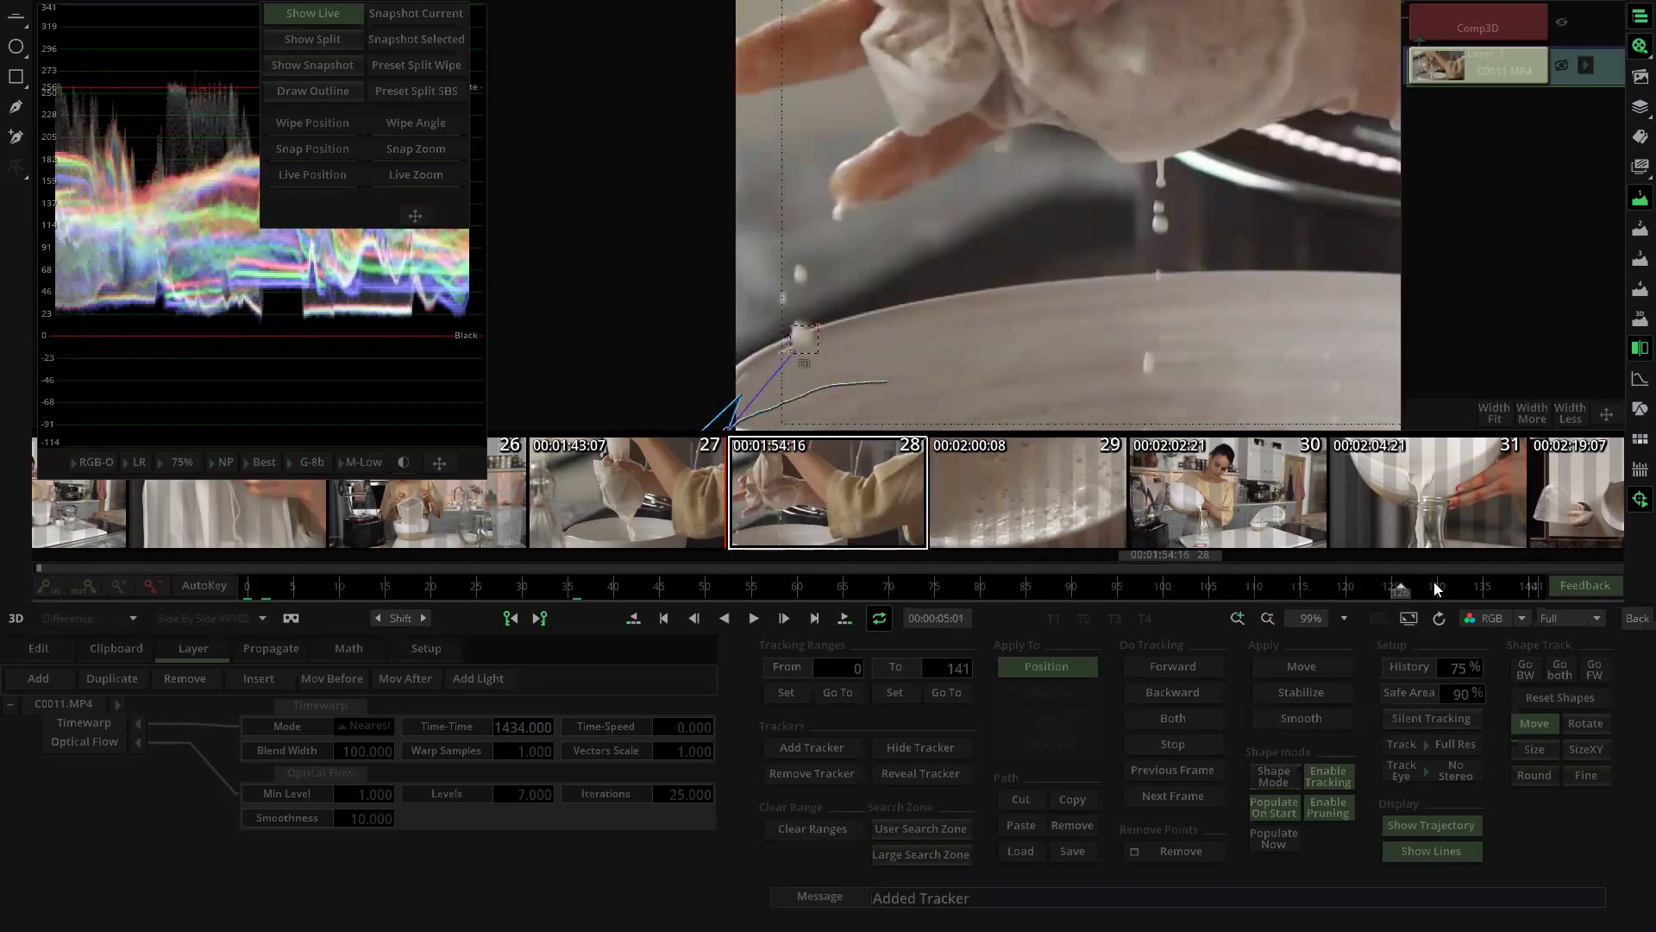
Step: Place the tracking box by hand on the bowl's far rim at frames 127, 128 and 129, return to frame 128, and track forward
click(1408, 592)
drag(824, 315, 809, 351)
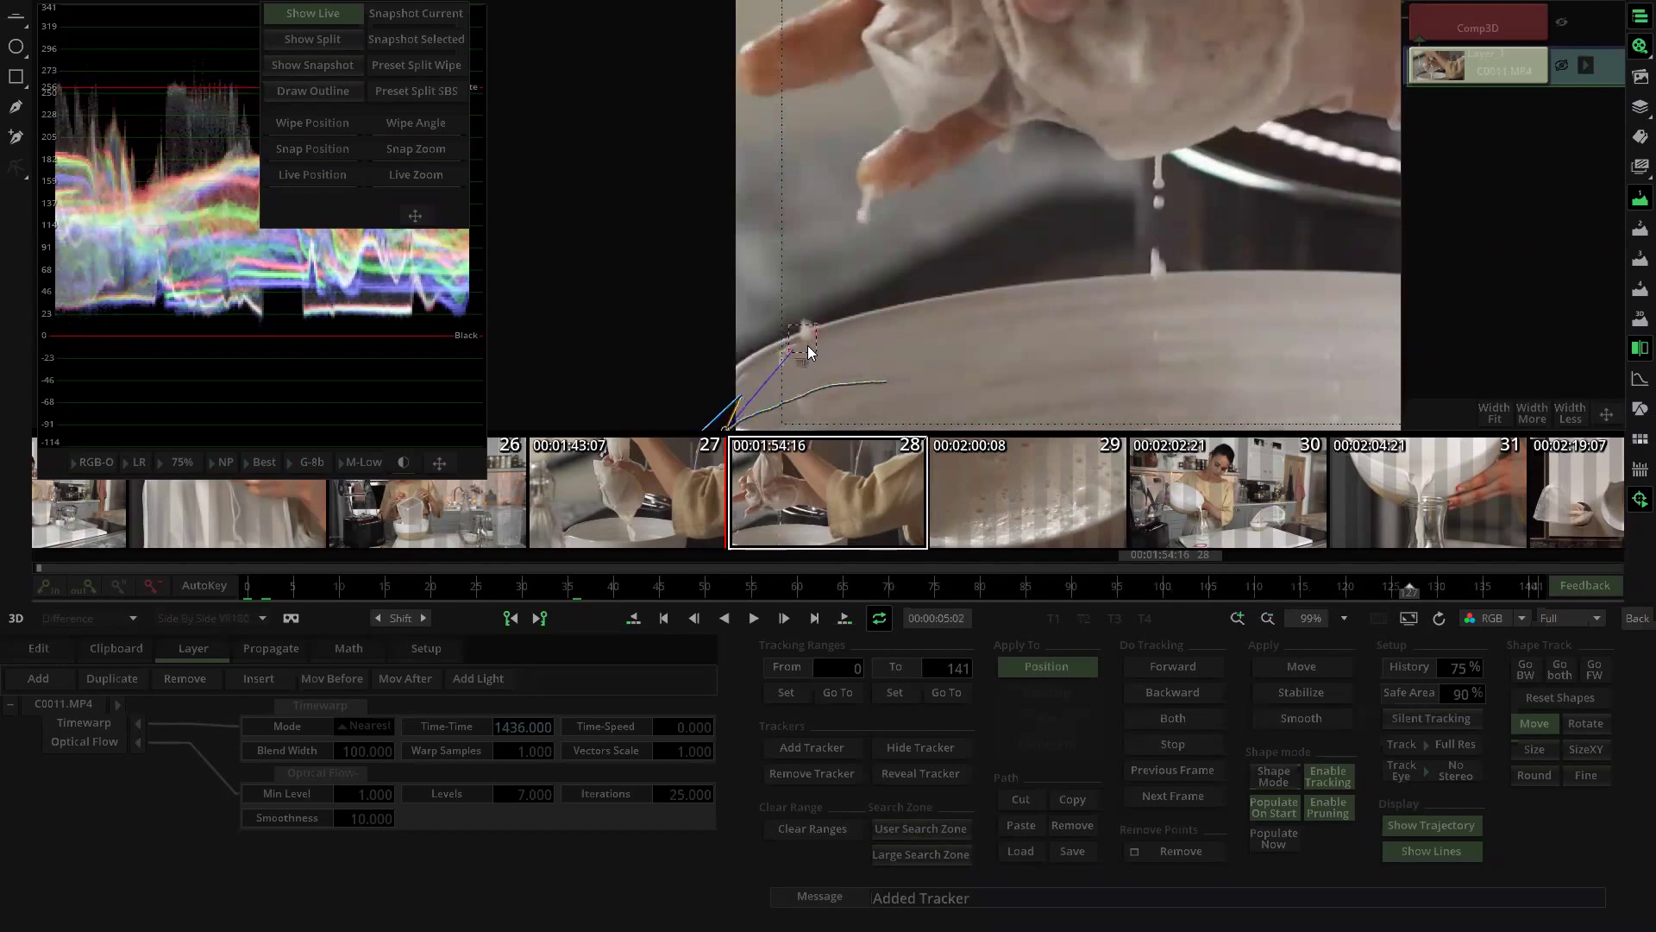
drag(1410, 601, 1419, 592)
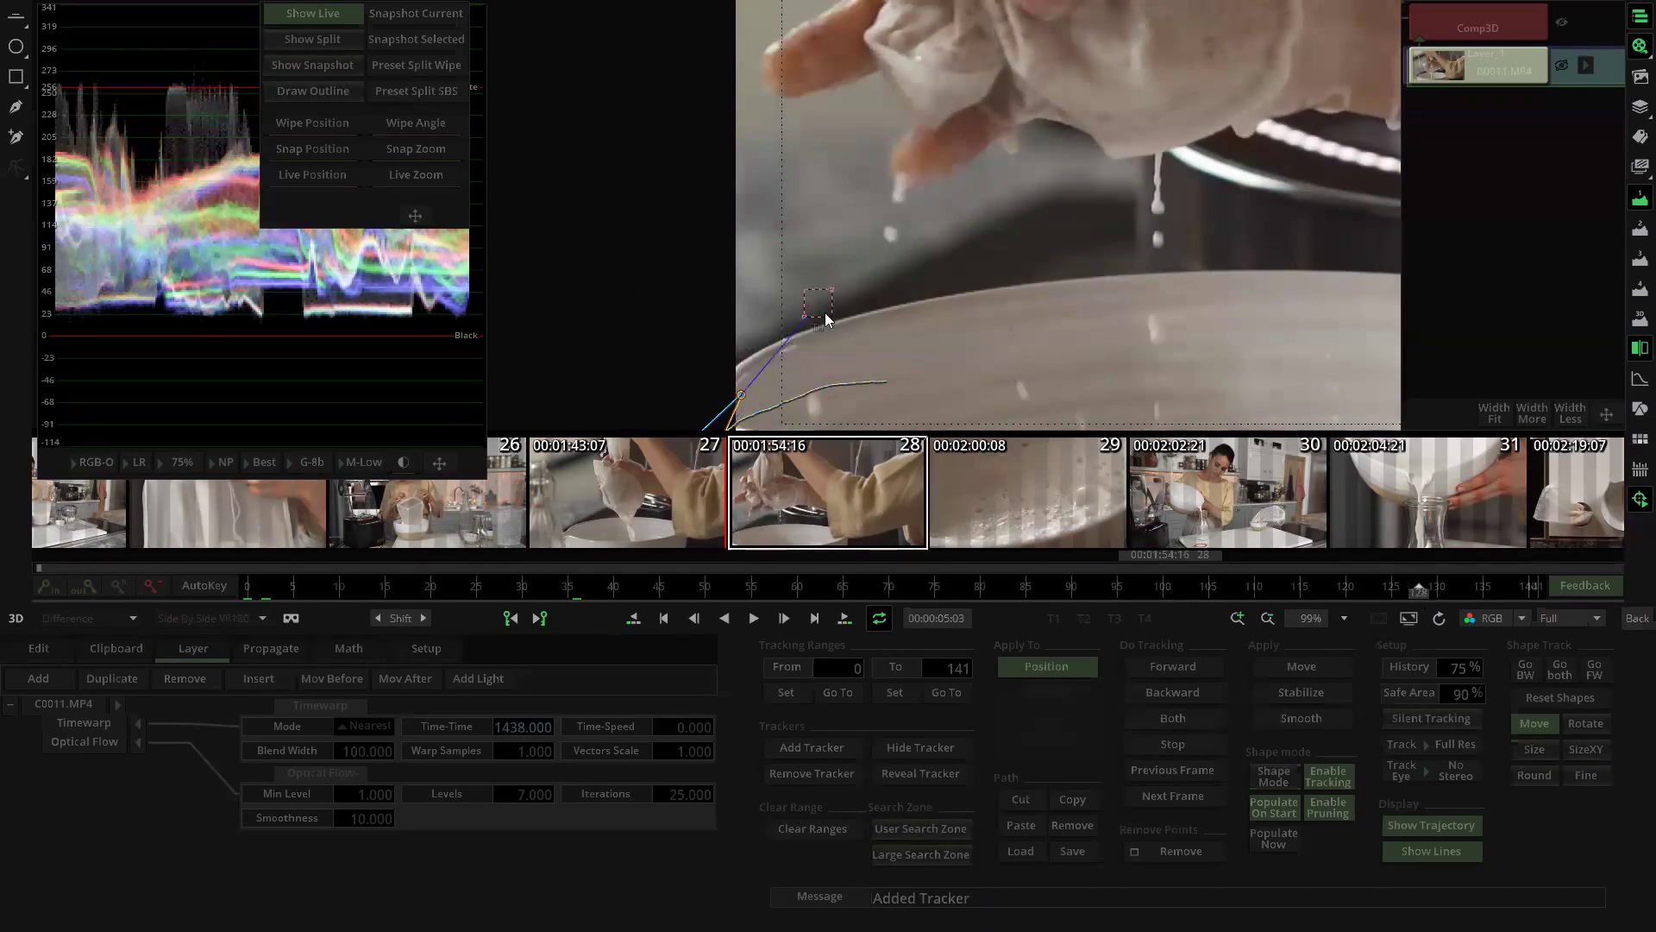
click(802, 345)
drag(1422, 594, 1430, 595)
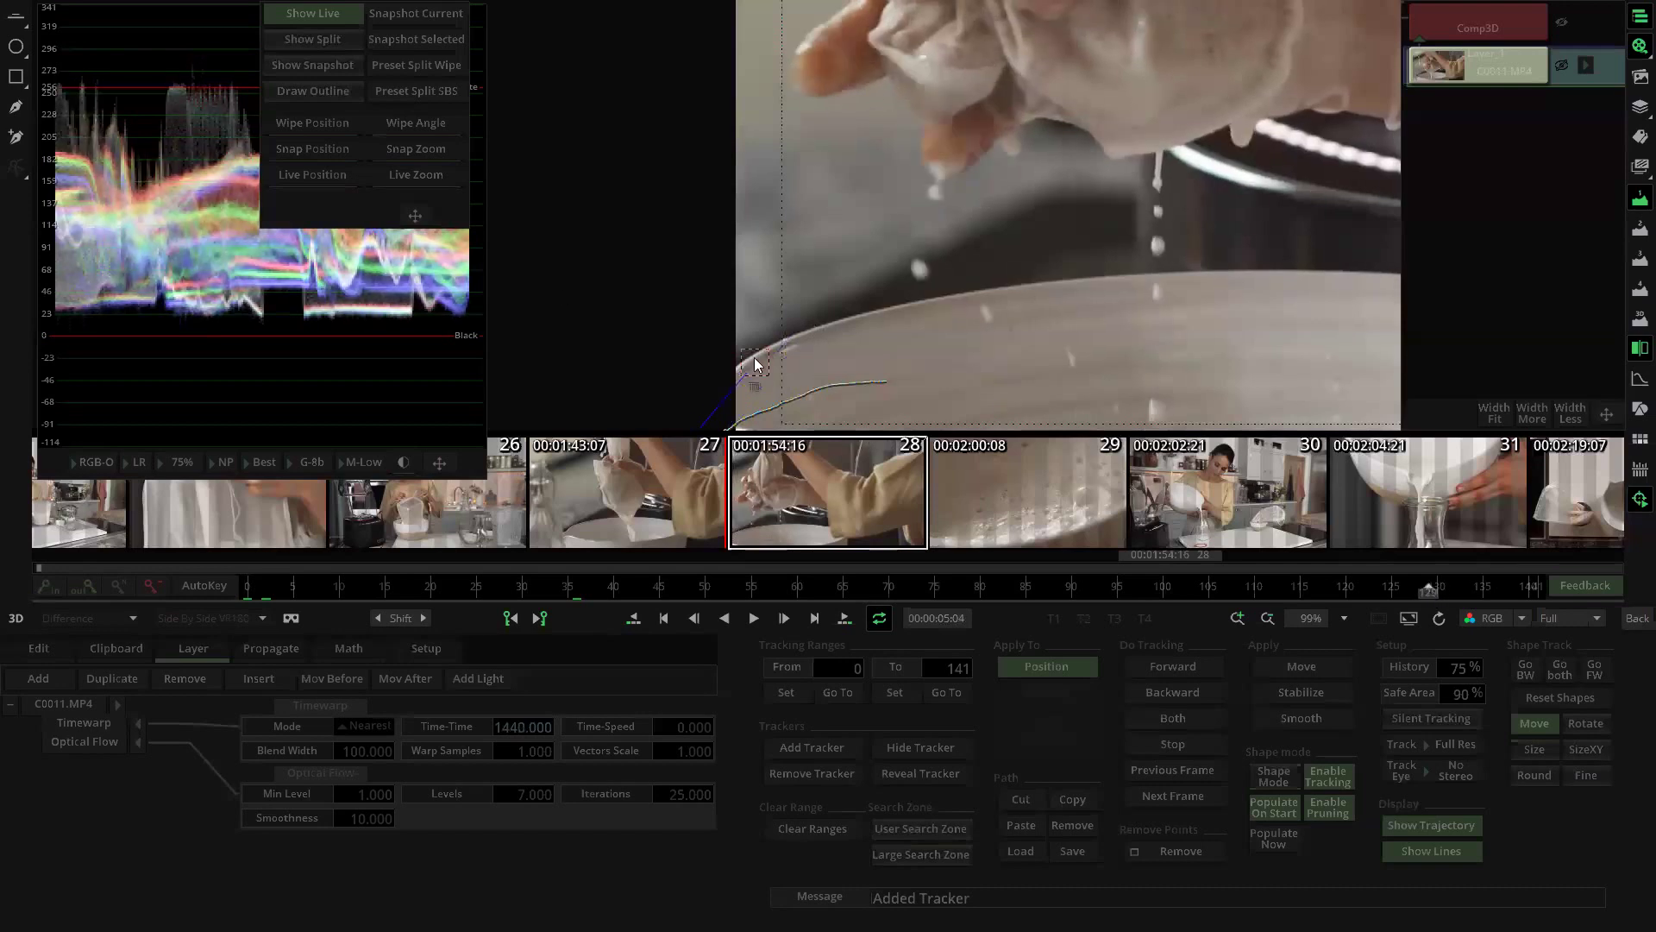
drag(754, 357, 801, 339)
click(1418, 594)
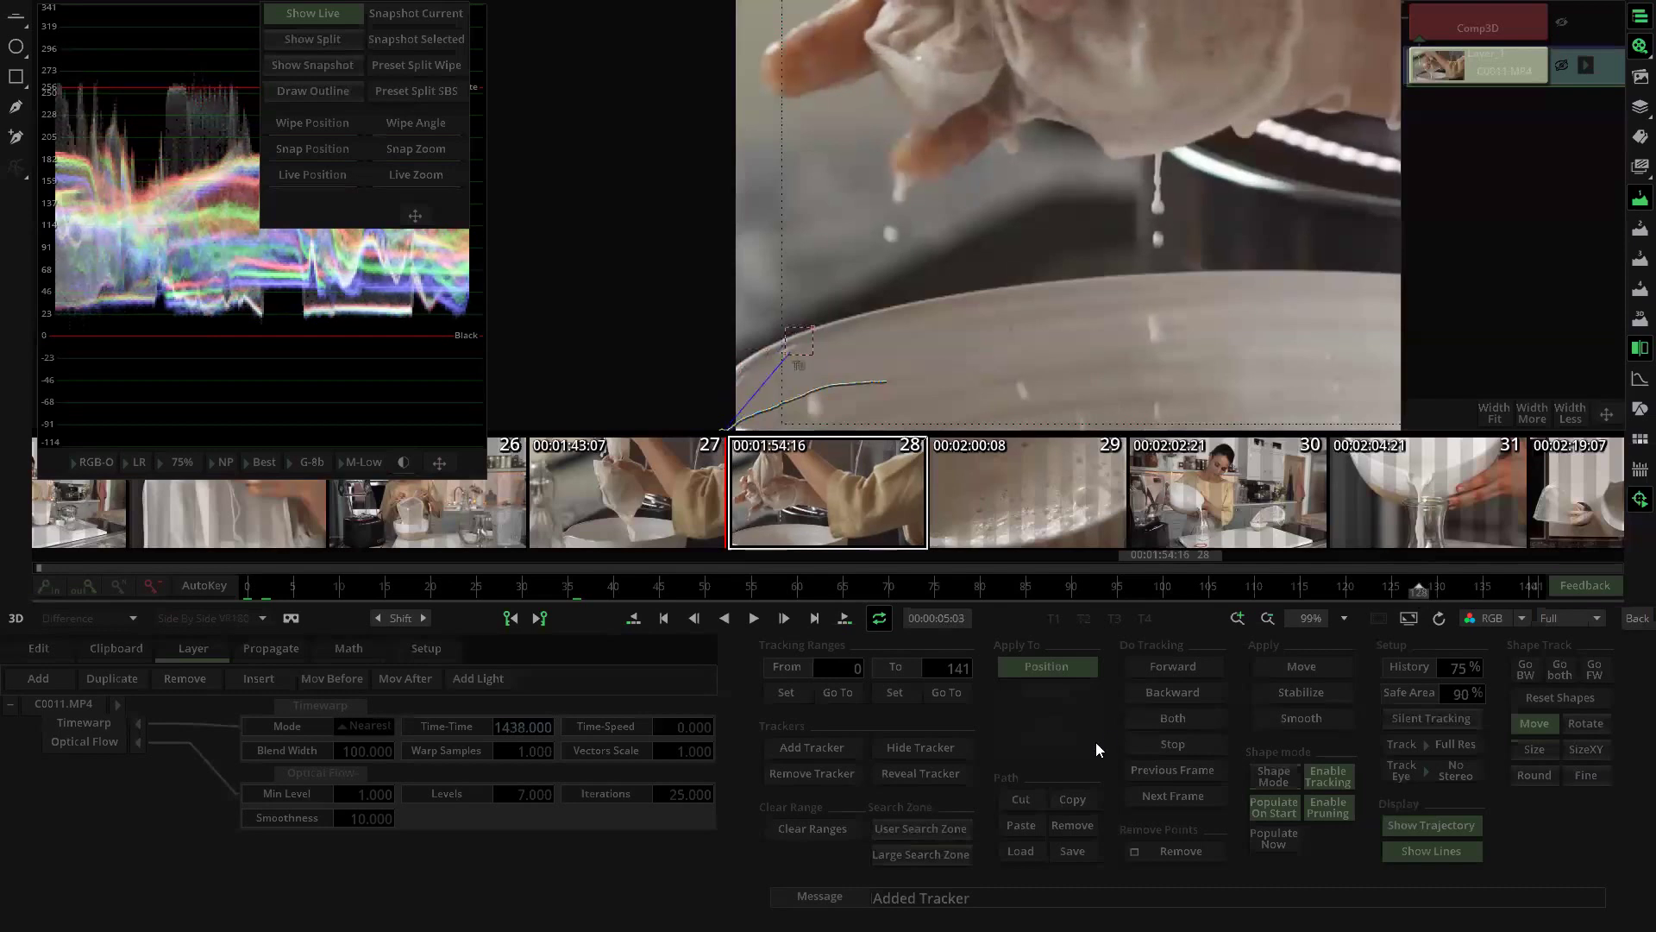
click(1204, 661)
Step: Select the Comp3D effect and scrub through shot 28 to its last frame to check the tracker's path
click(1476, 18)
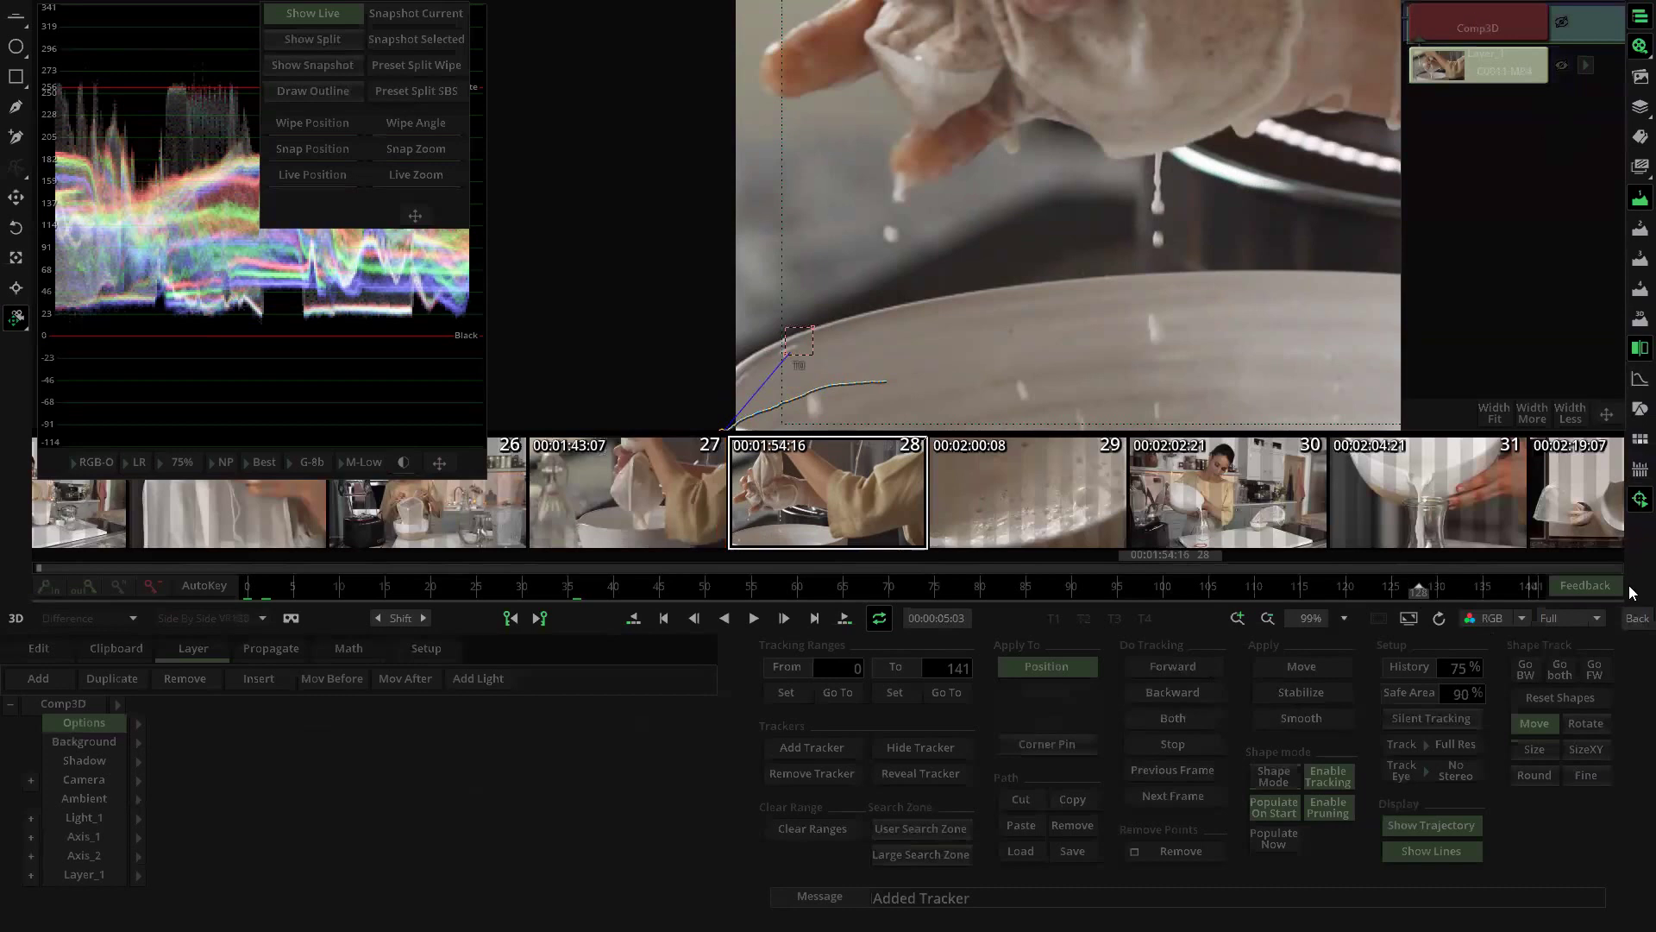
drag(785, 358, 850, 314)
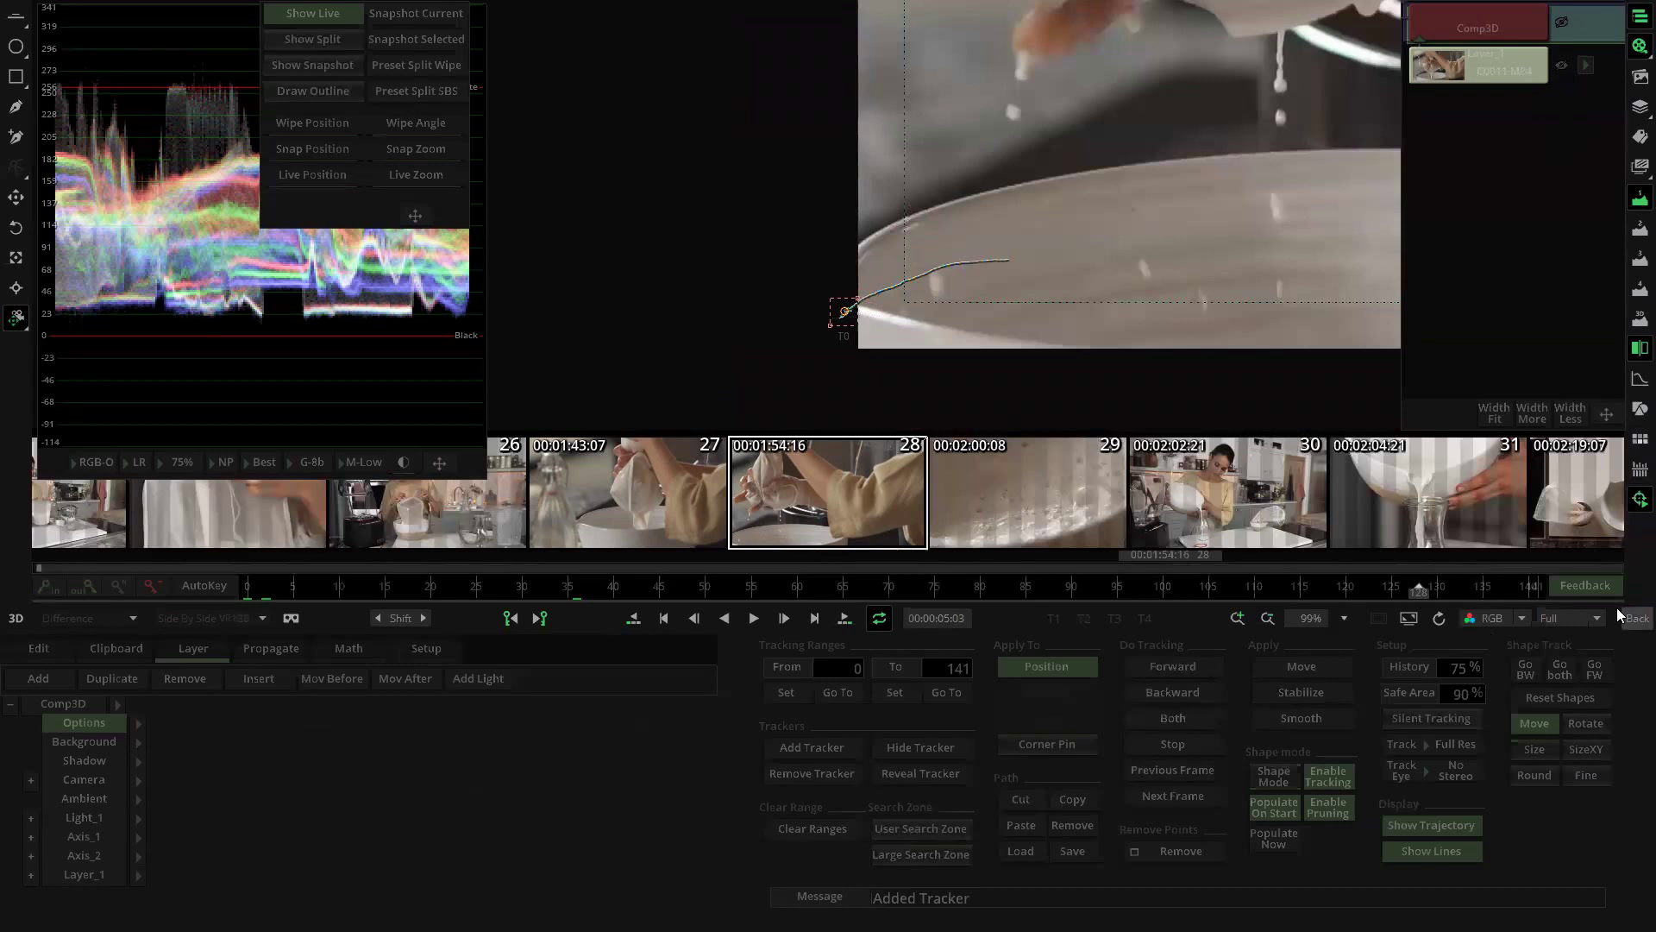
drag(1412, 591, 1540, 594)
drag(1218, 591, 73, 733)
drag(1113, 593, 356, 671)
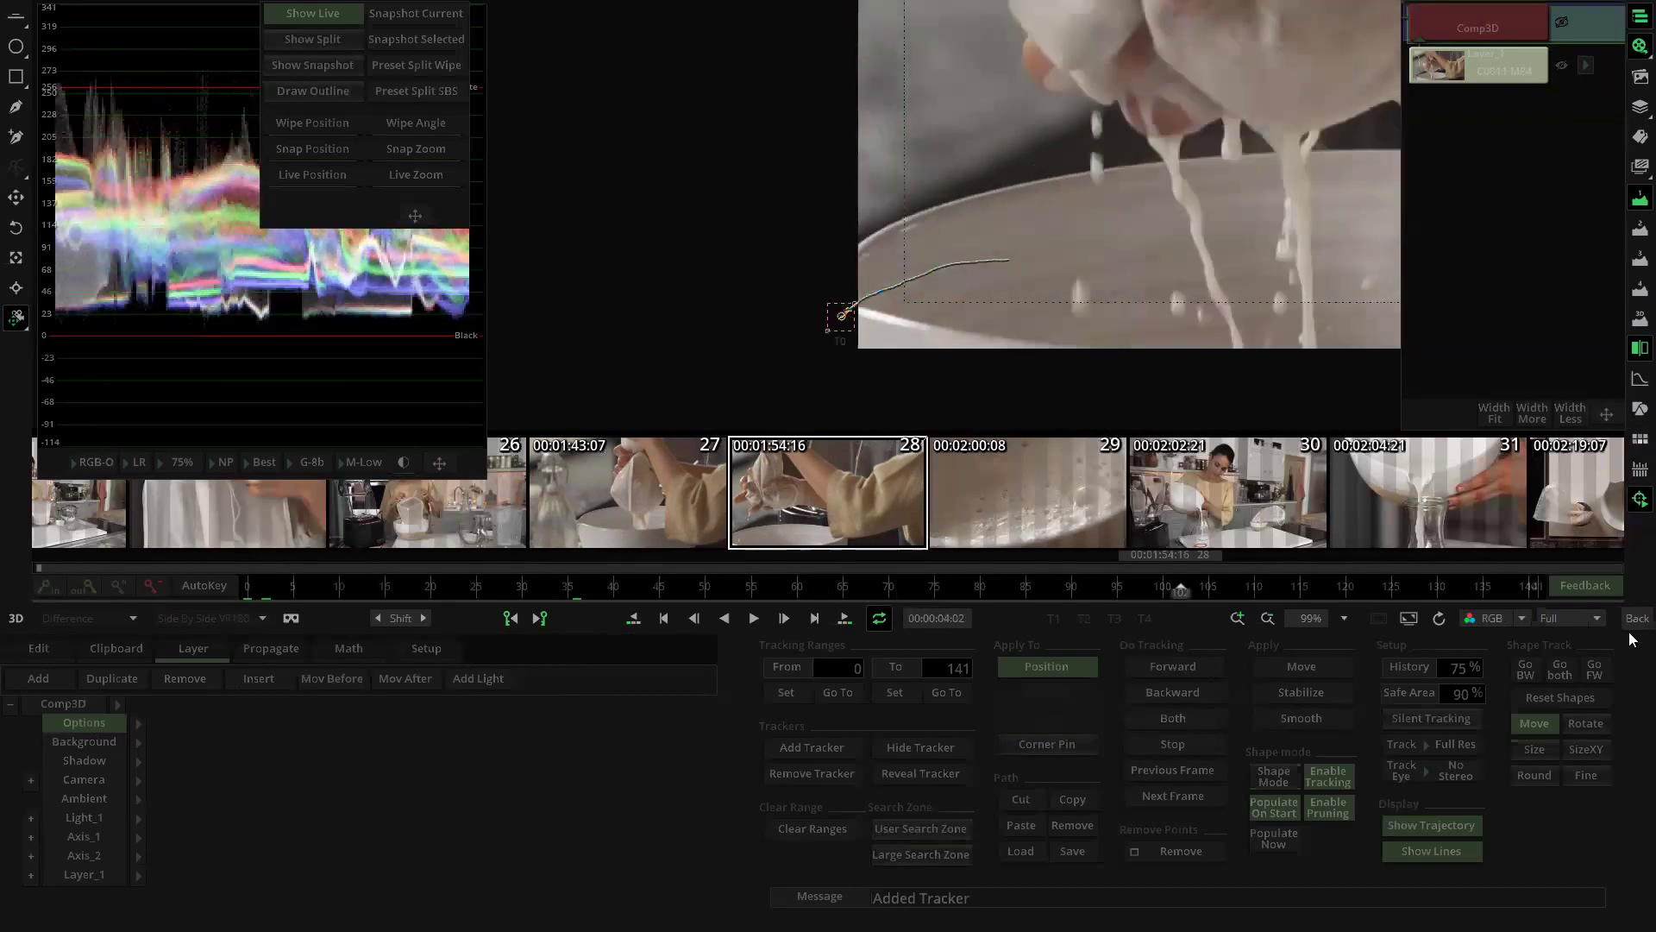
Step: At the first frame of shot 28, show the Layer_1 and Background parameters and set the Comp3D background's Red to 100
click(79, 874)
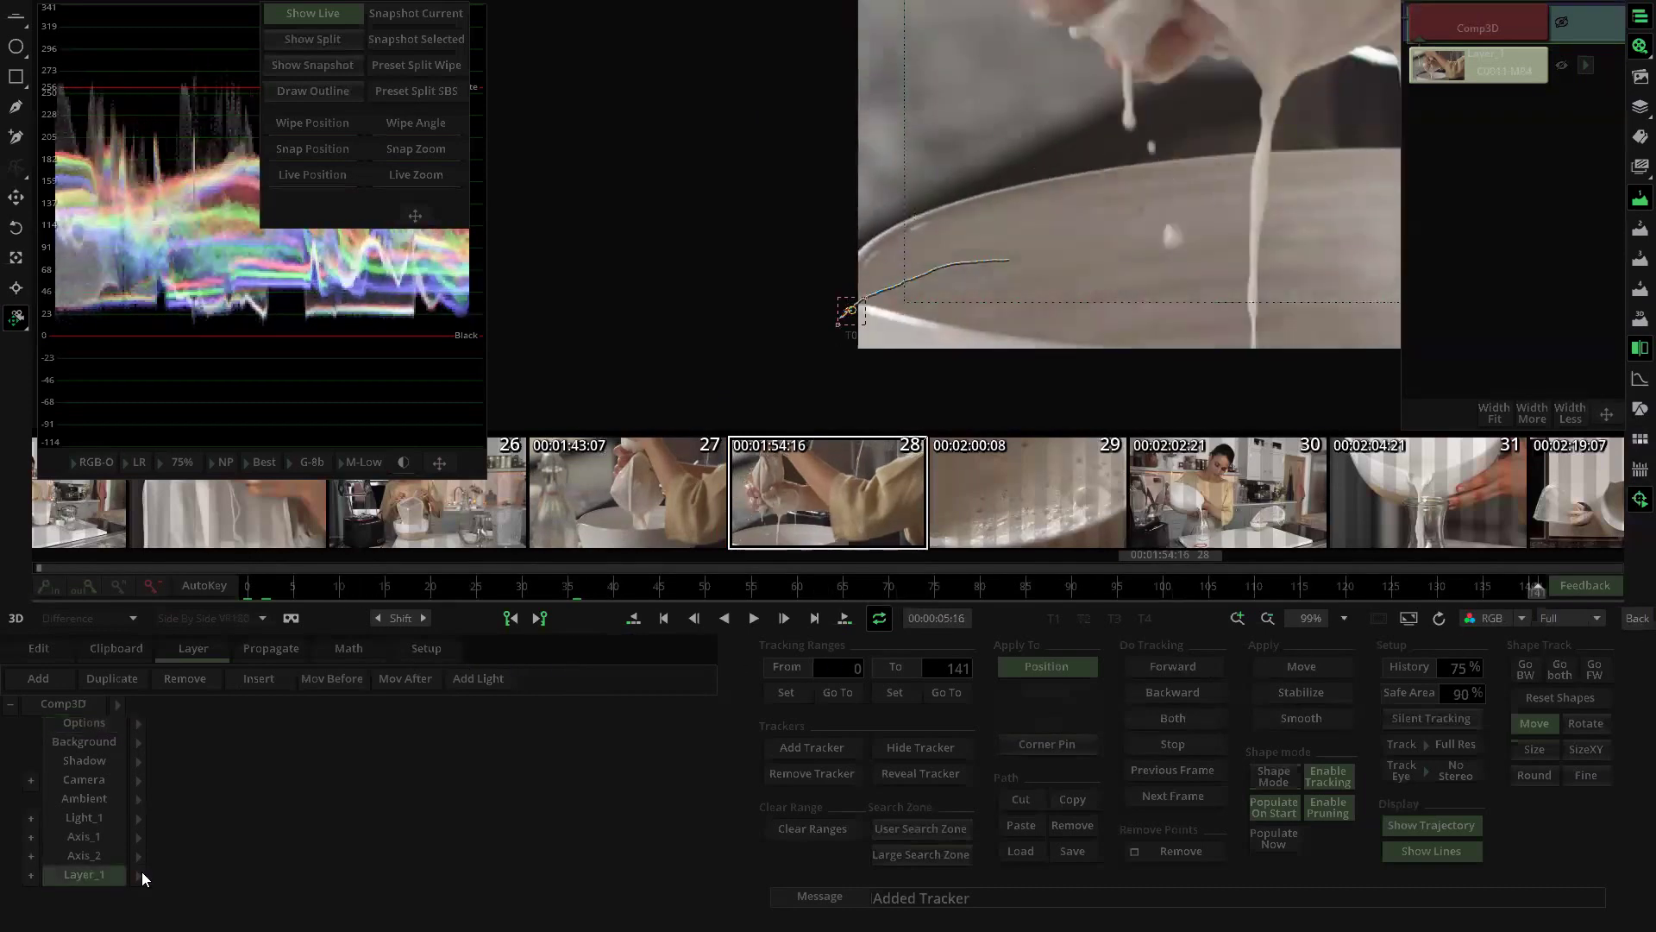
key(Home)
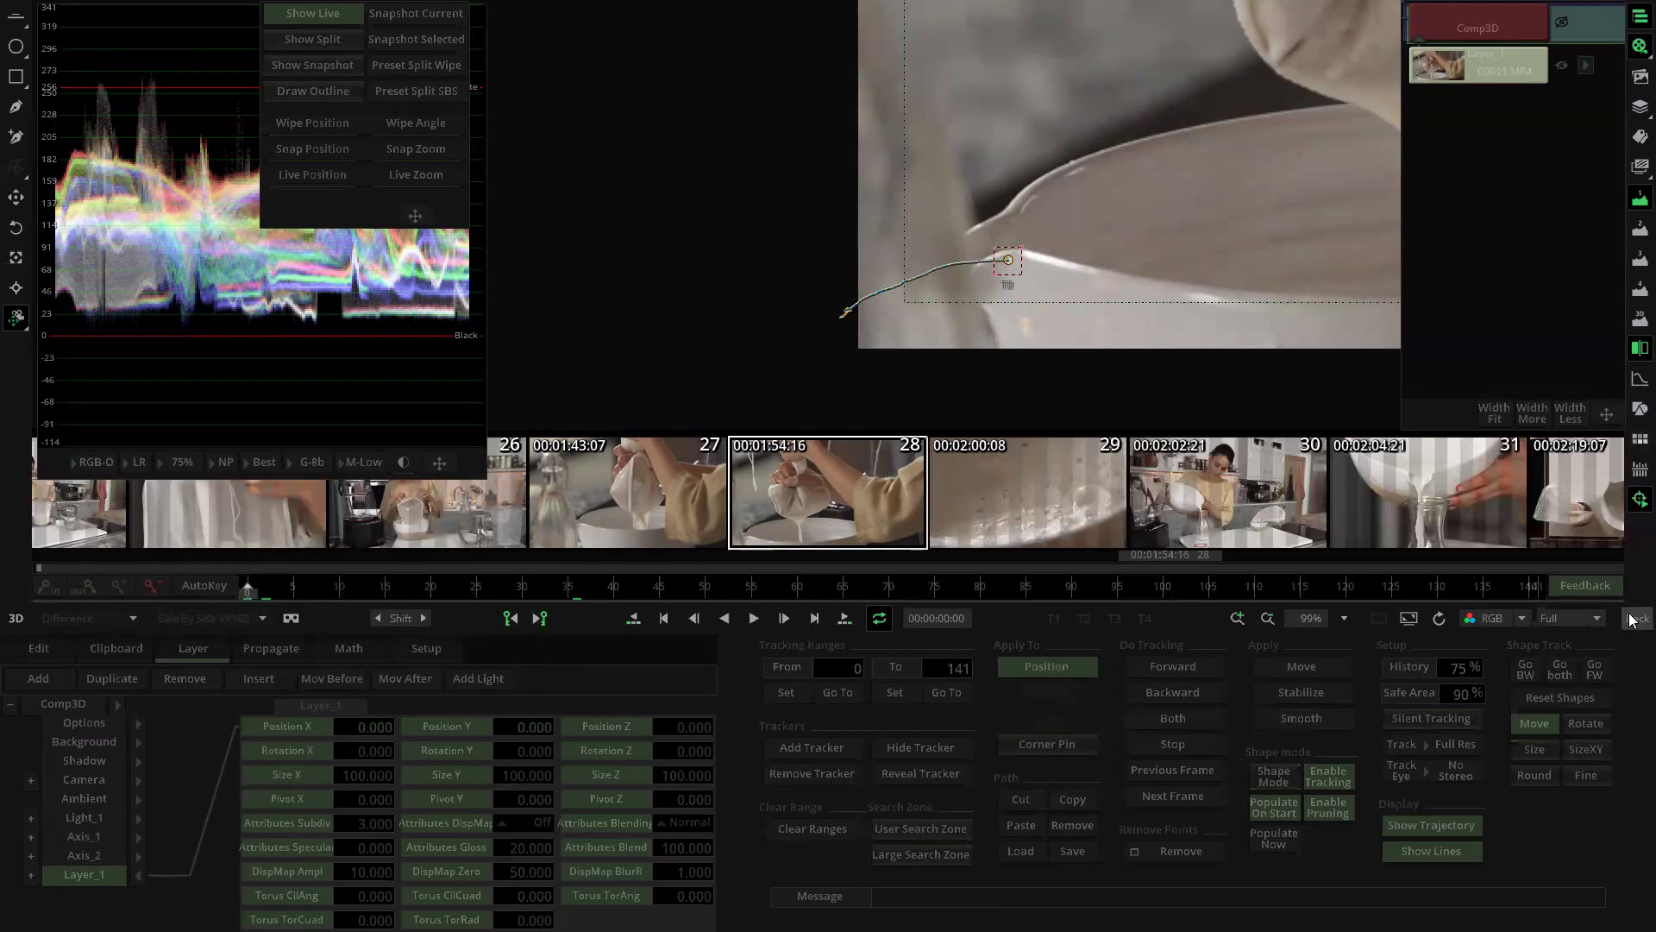
click(119, 743)
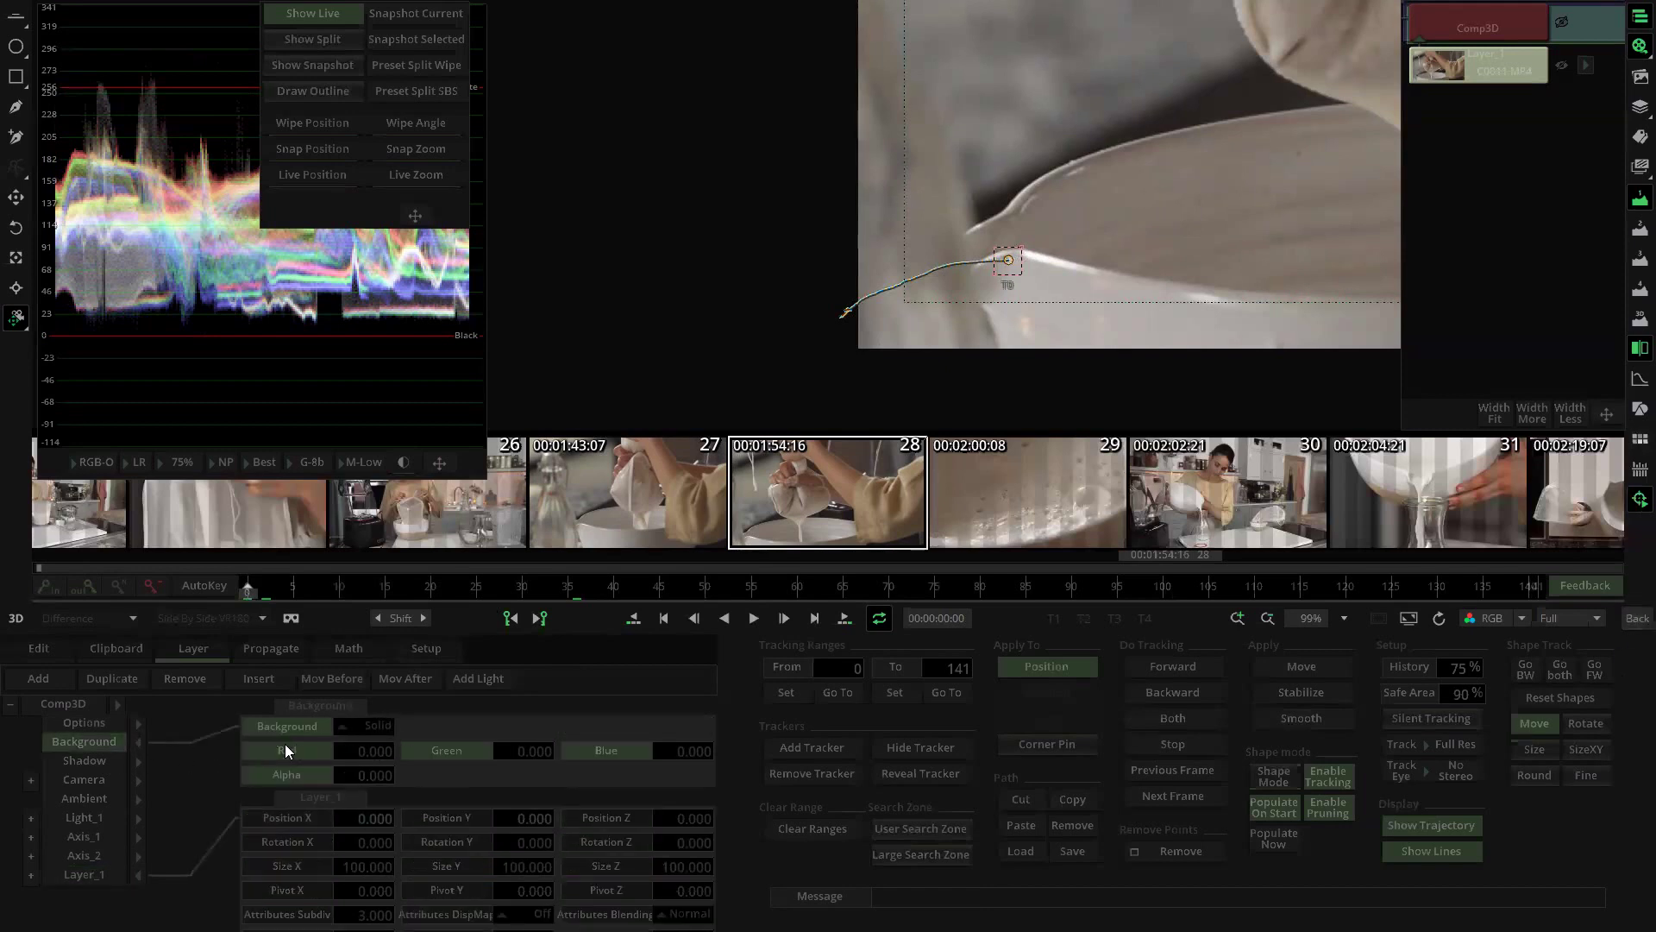
click(285, 749)
drag(362, 754, 378, 666)
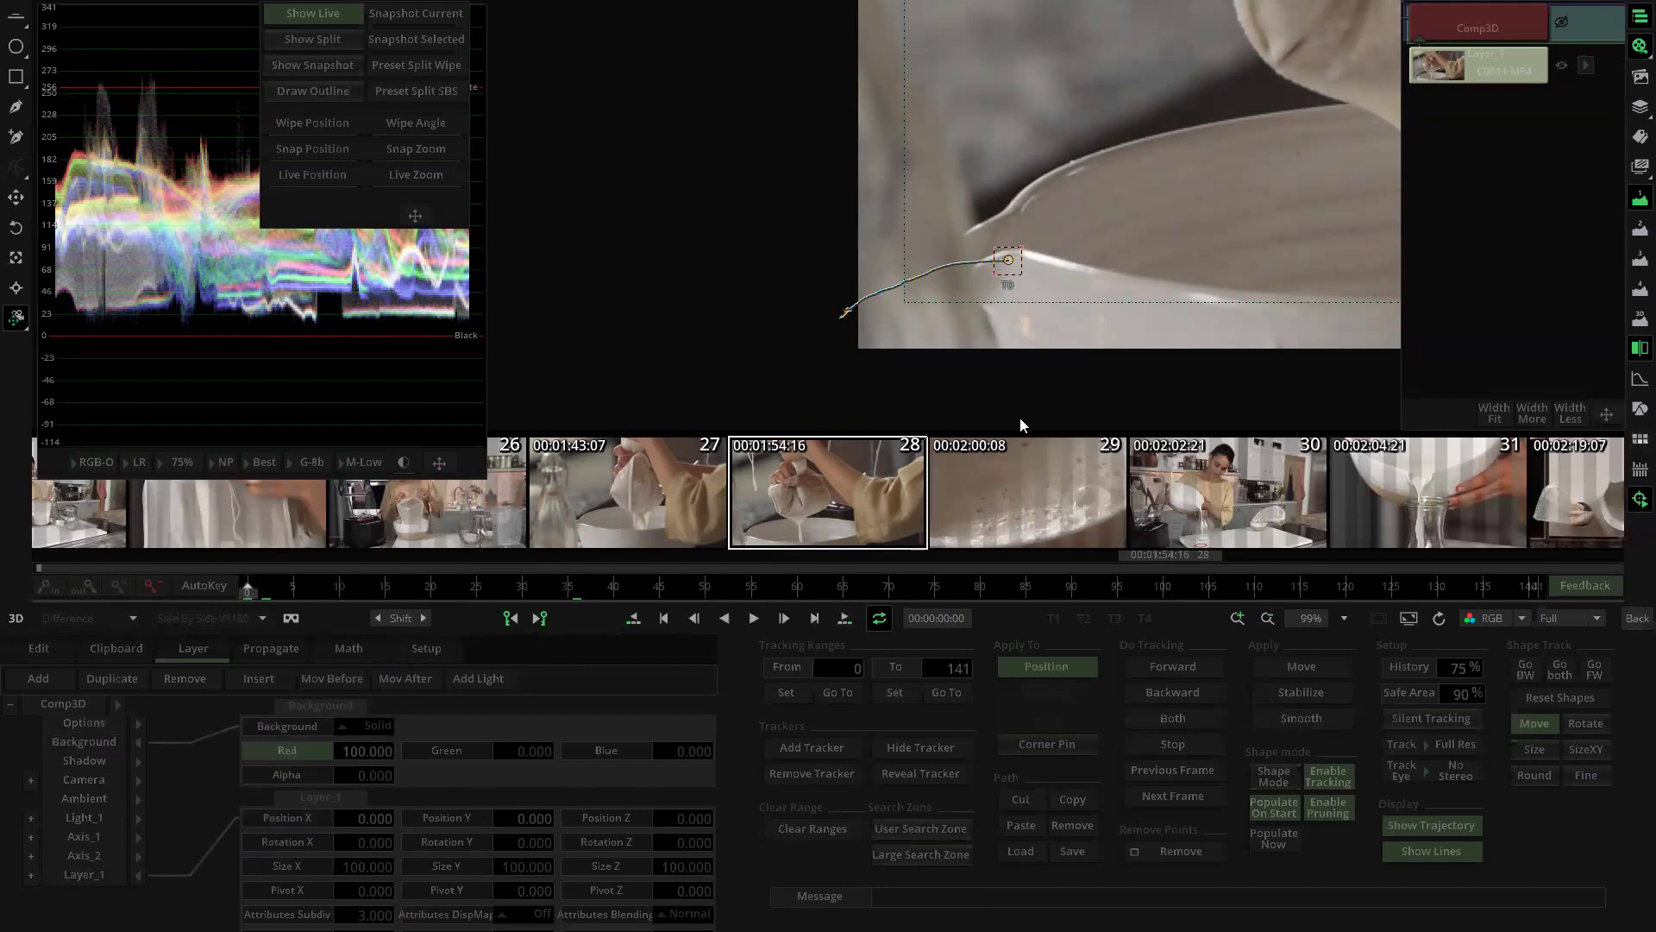
Step: Leave the tracker, play shot 28 in the 3D scene to check for exposed background, and return to the timeline
scroll(1131, 196, down, 6)
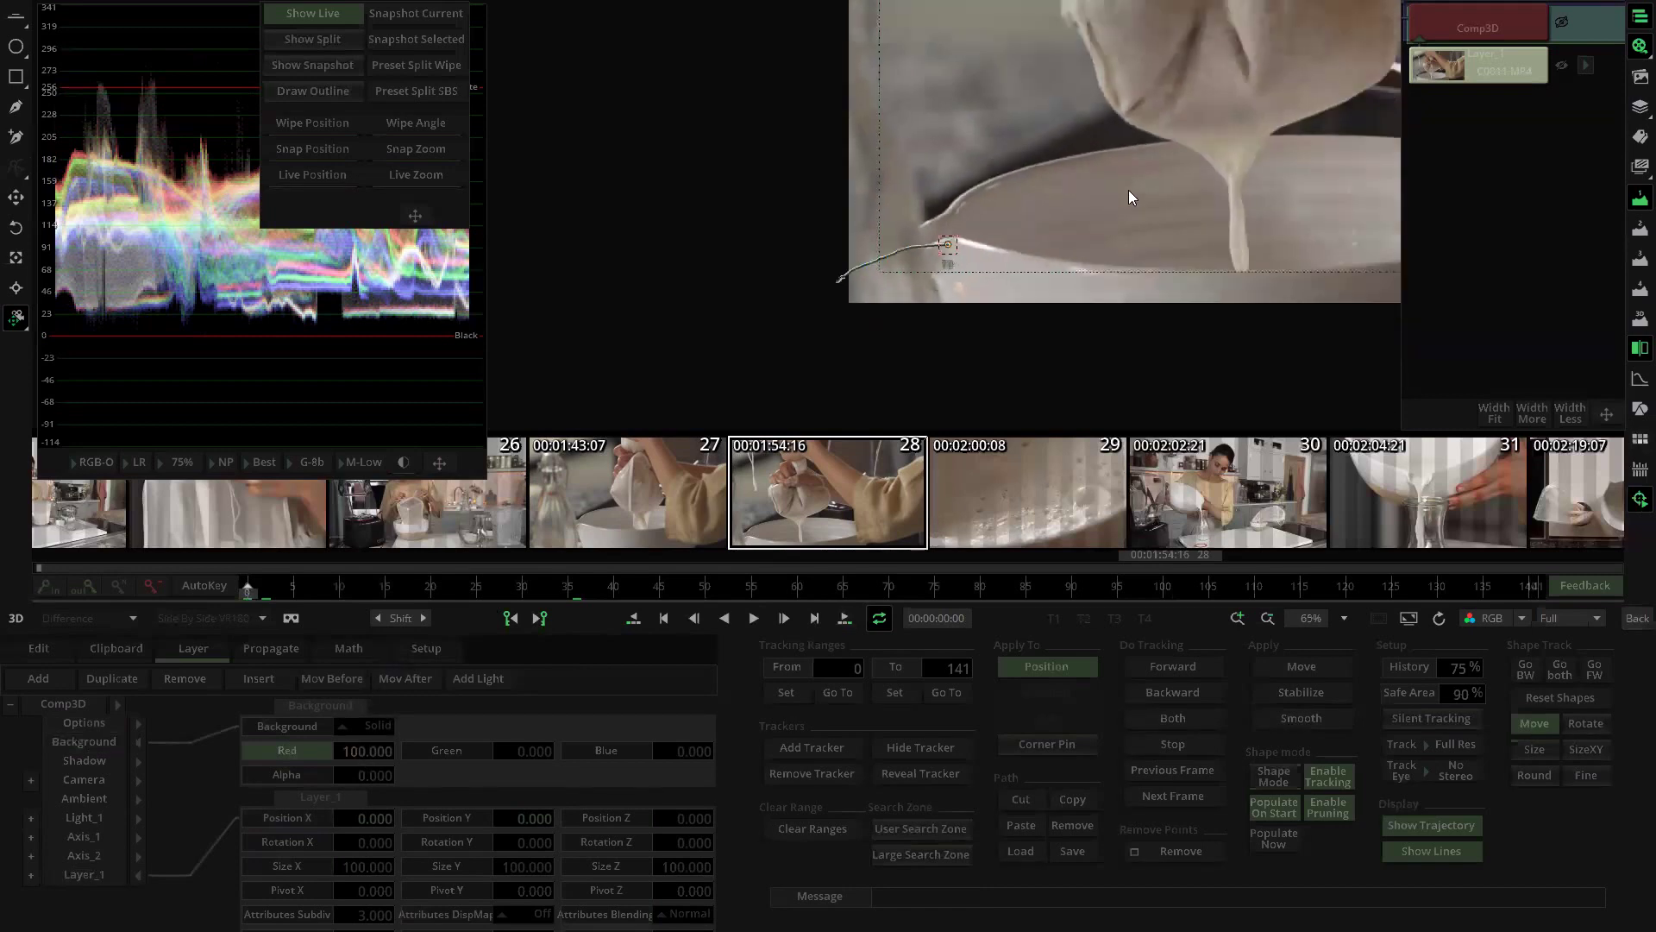
click(1639, 500)
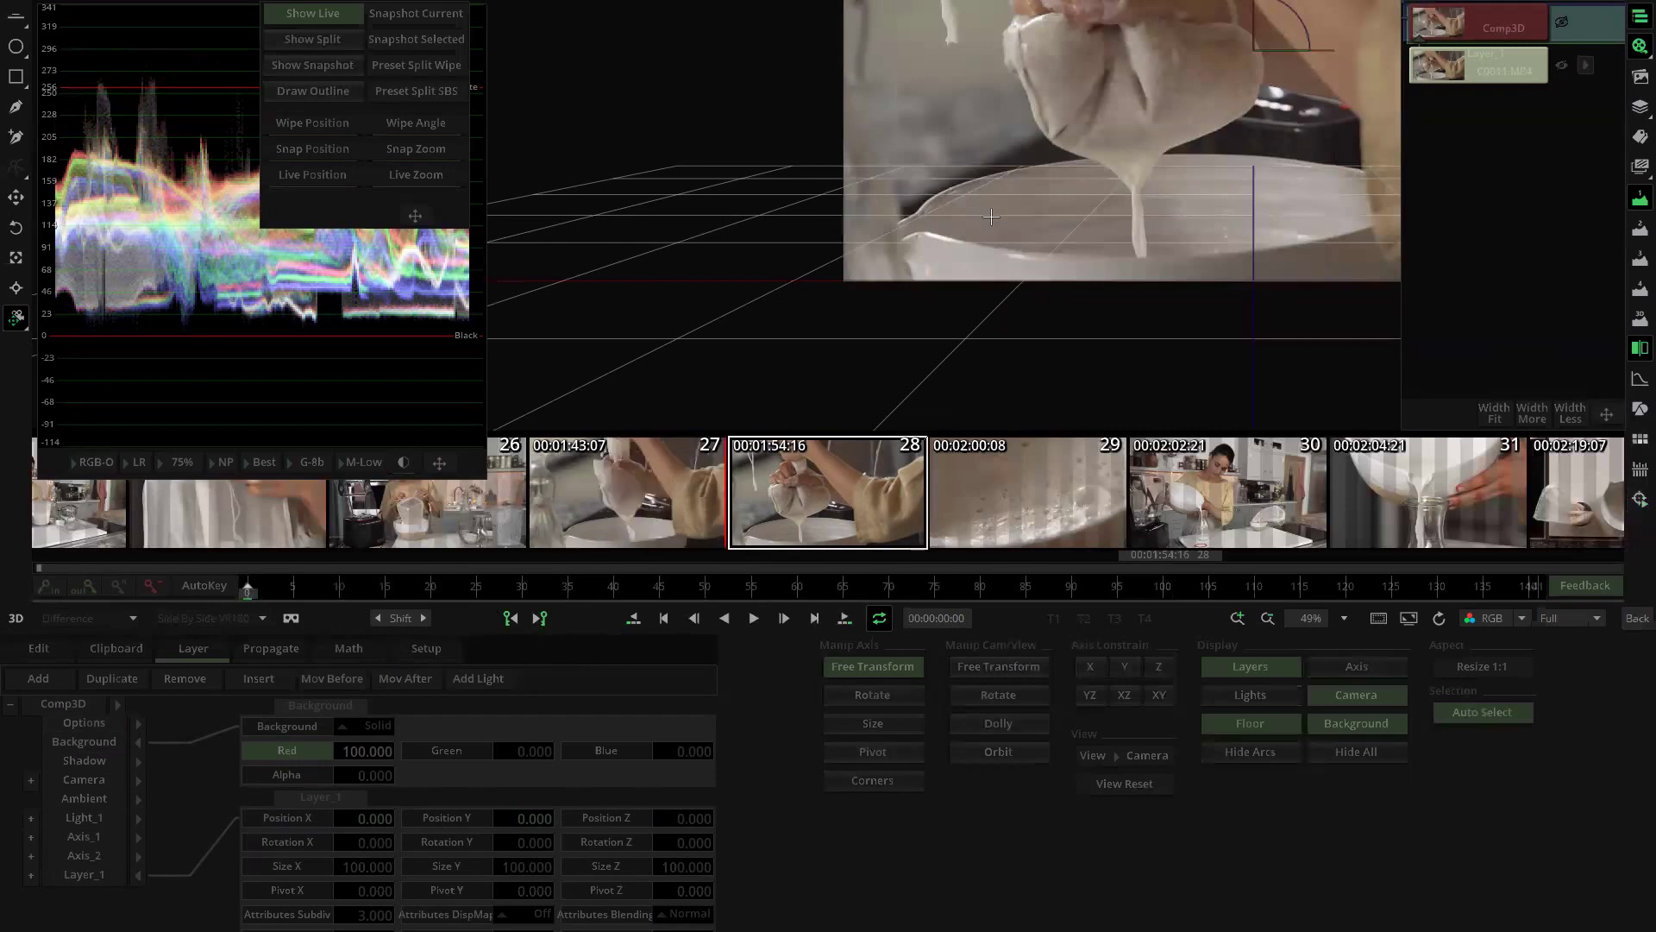
scroll(909, 346, down, 4)
key(space)
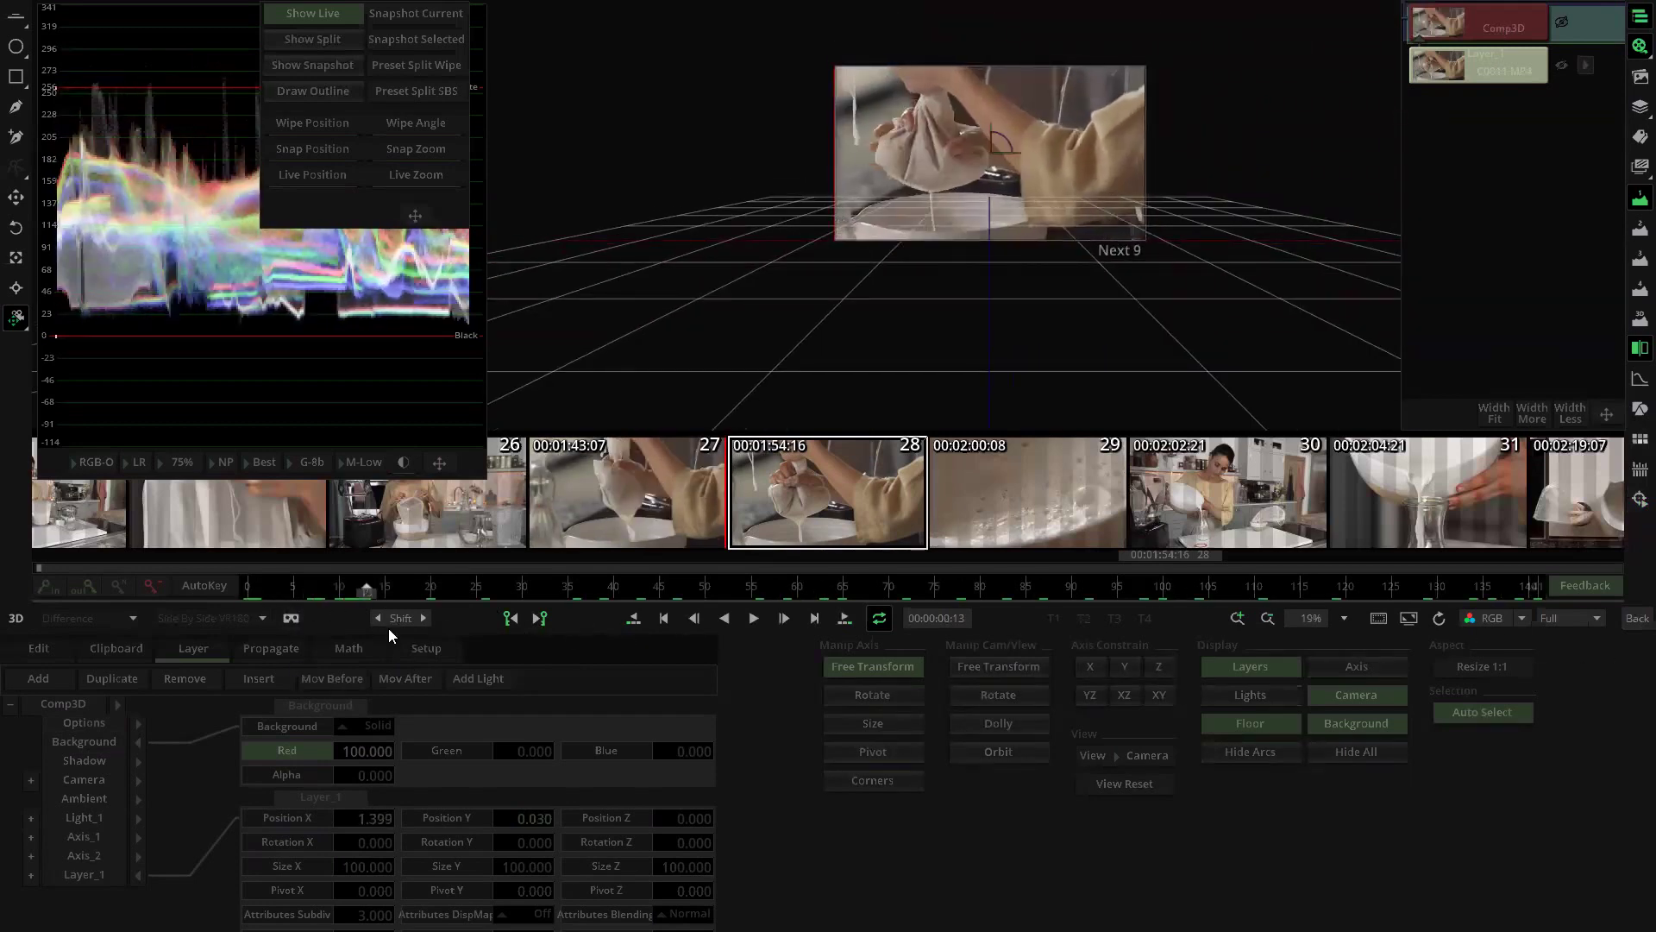
click(1638, 618)
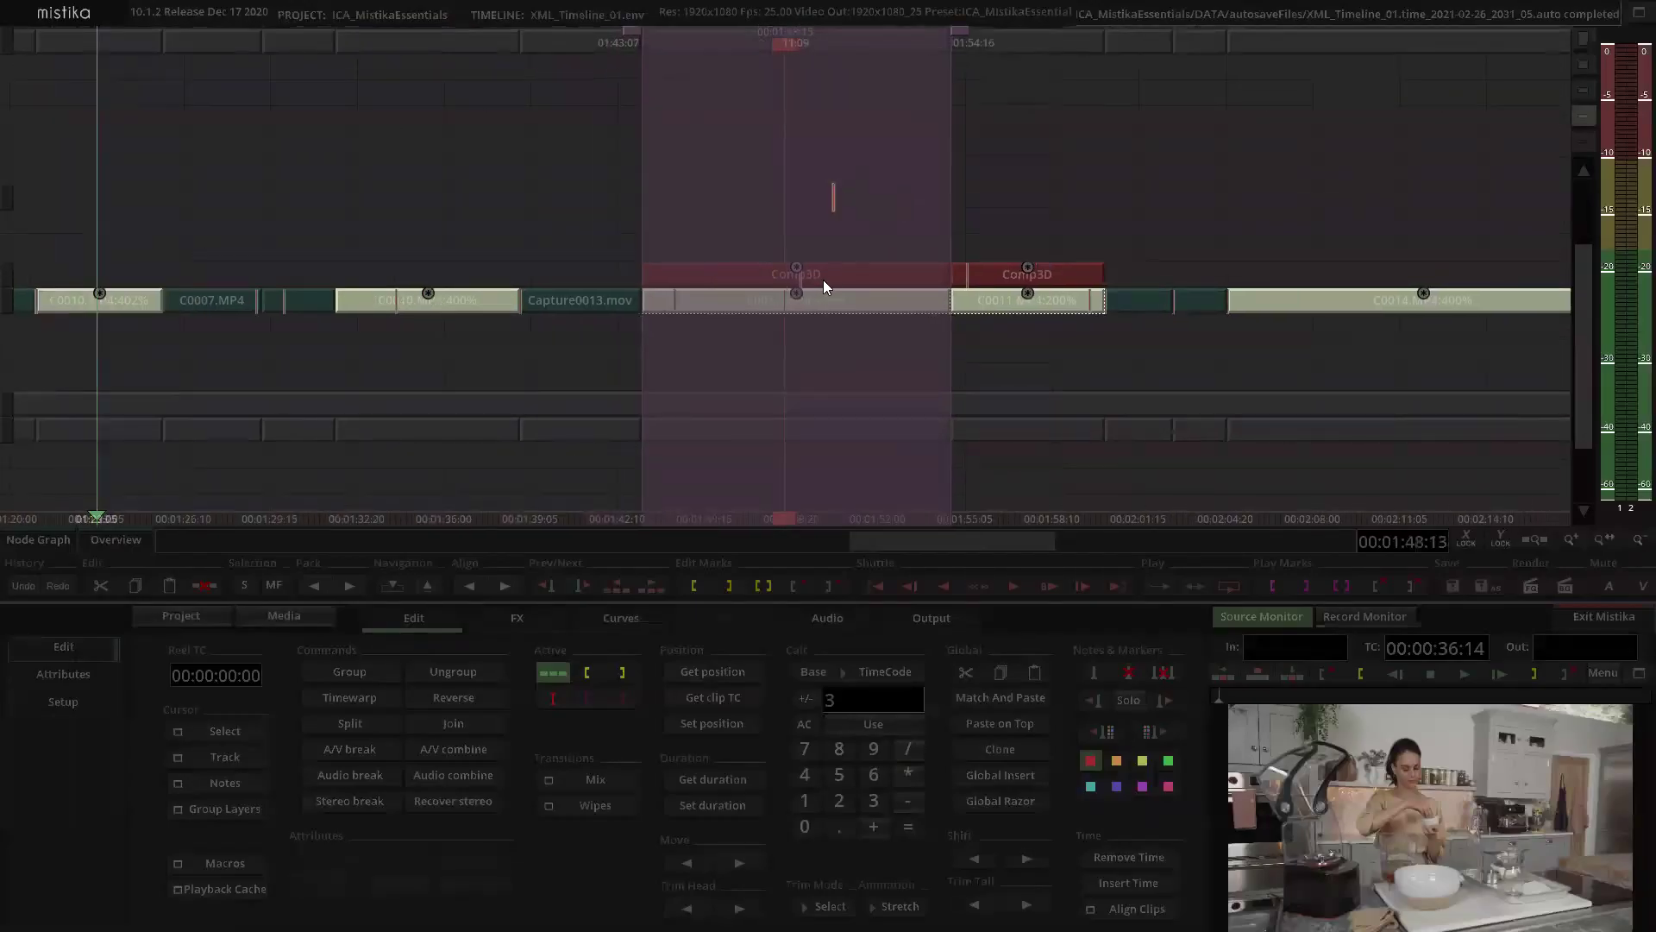
Step: Open the Comp3D effect of shot 27, show the Axis_2 parameters, and go to a frame where the red background is exposed
double_click(821, 278)
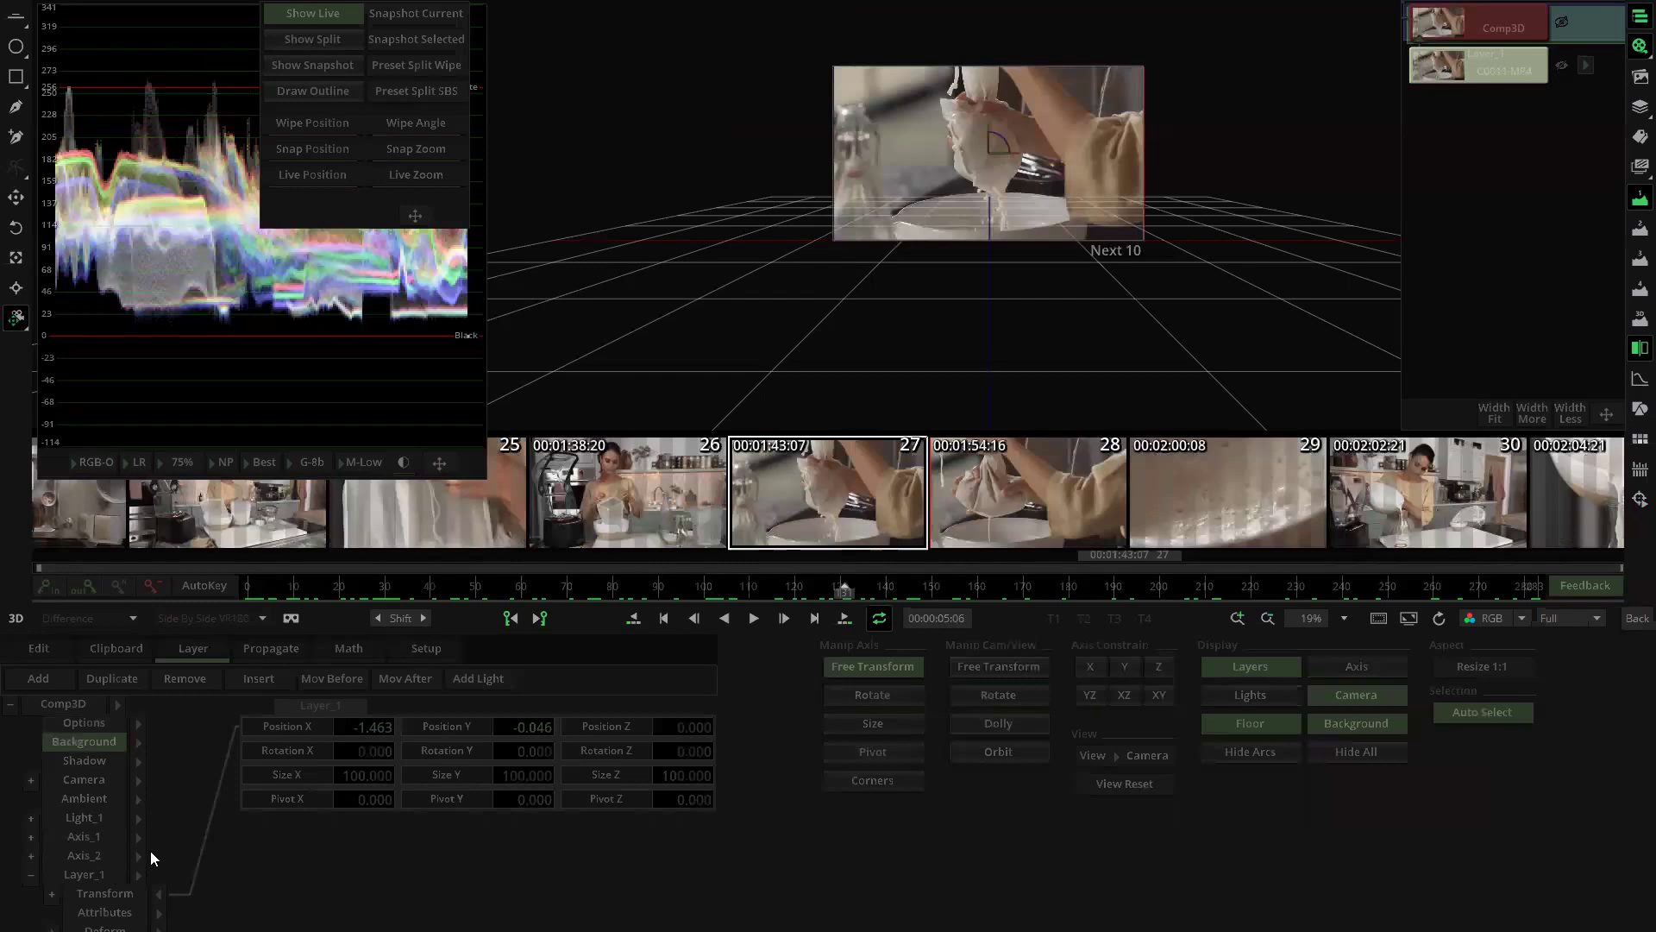
scroll(150, 851, down, 2)
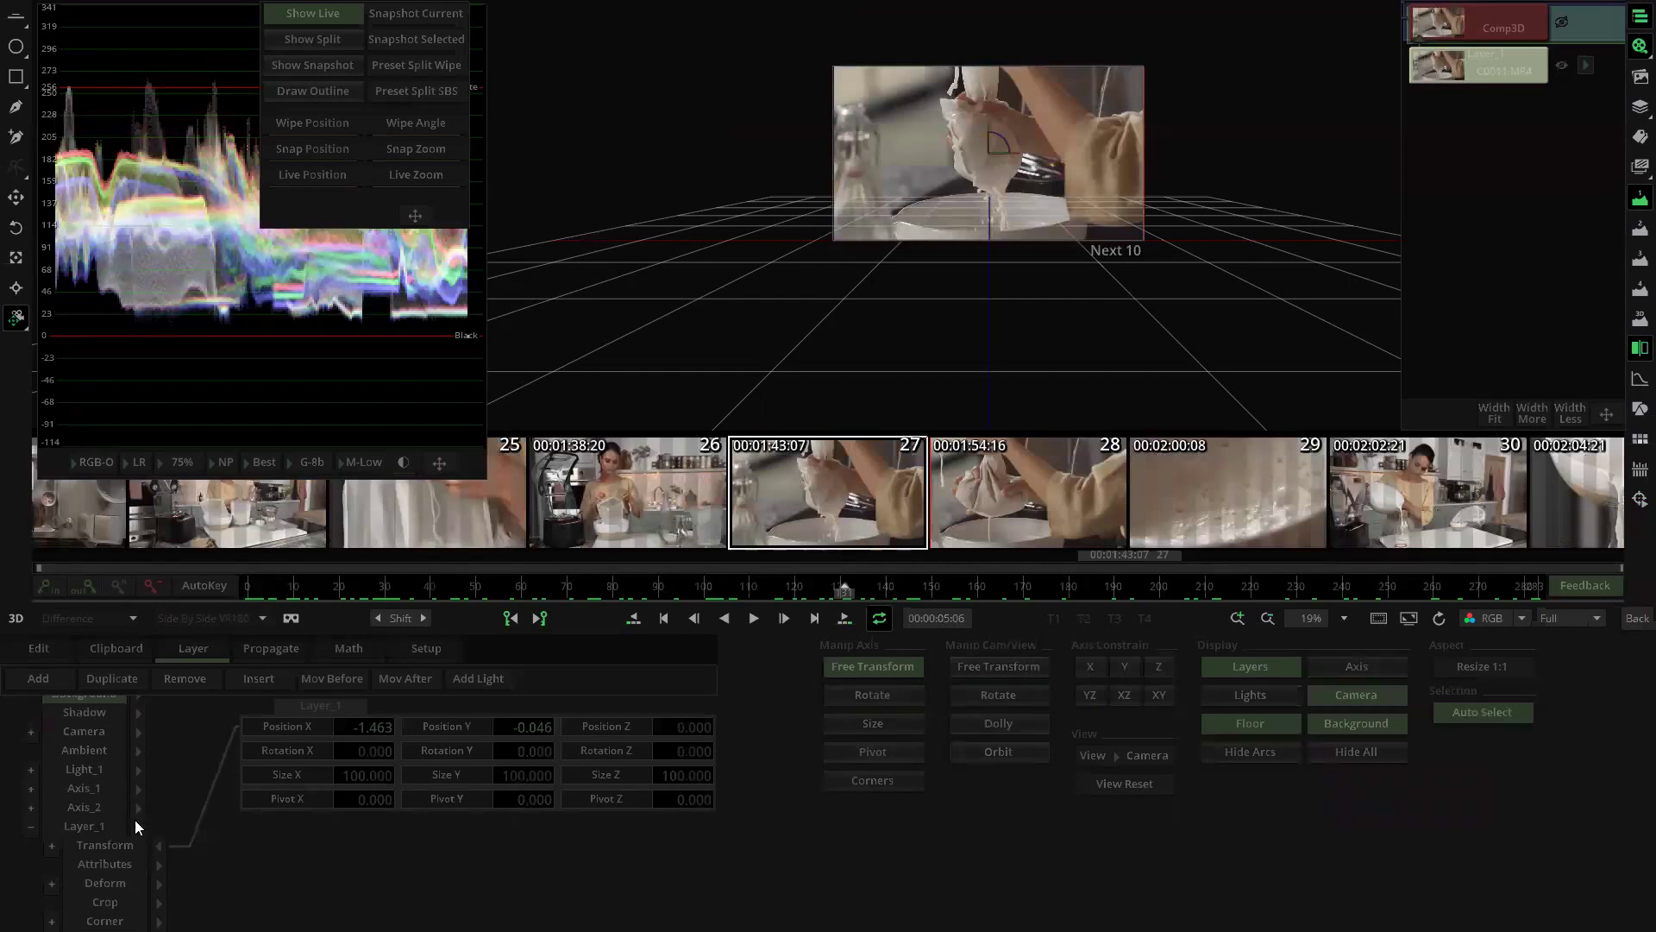
click(138, 807)
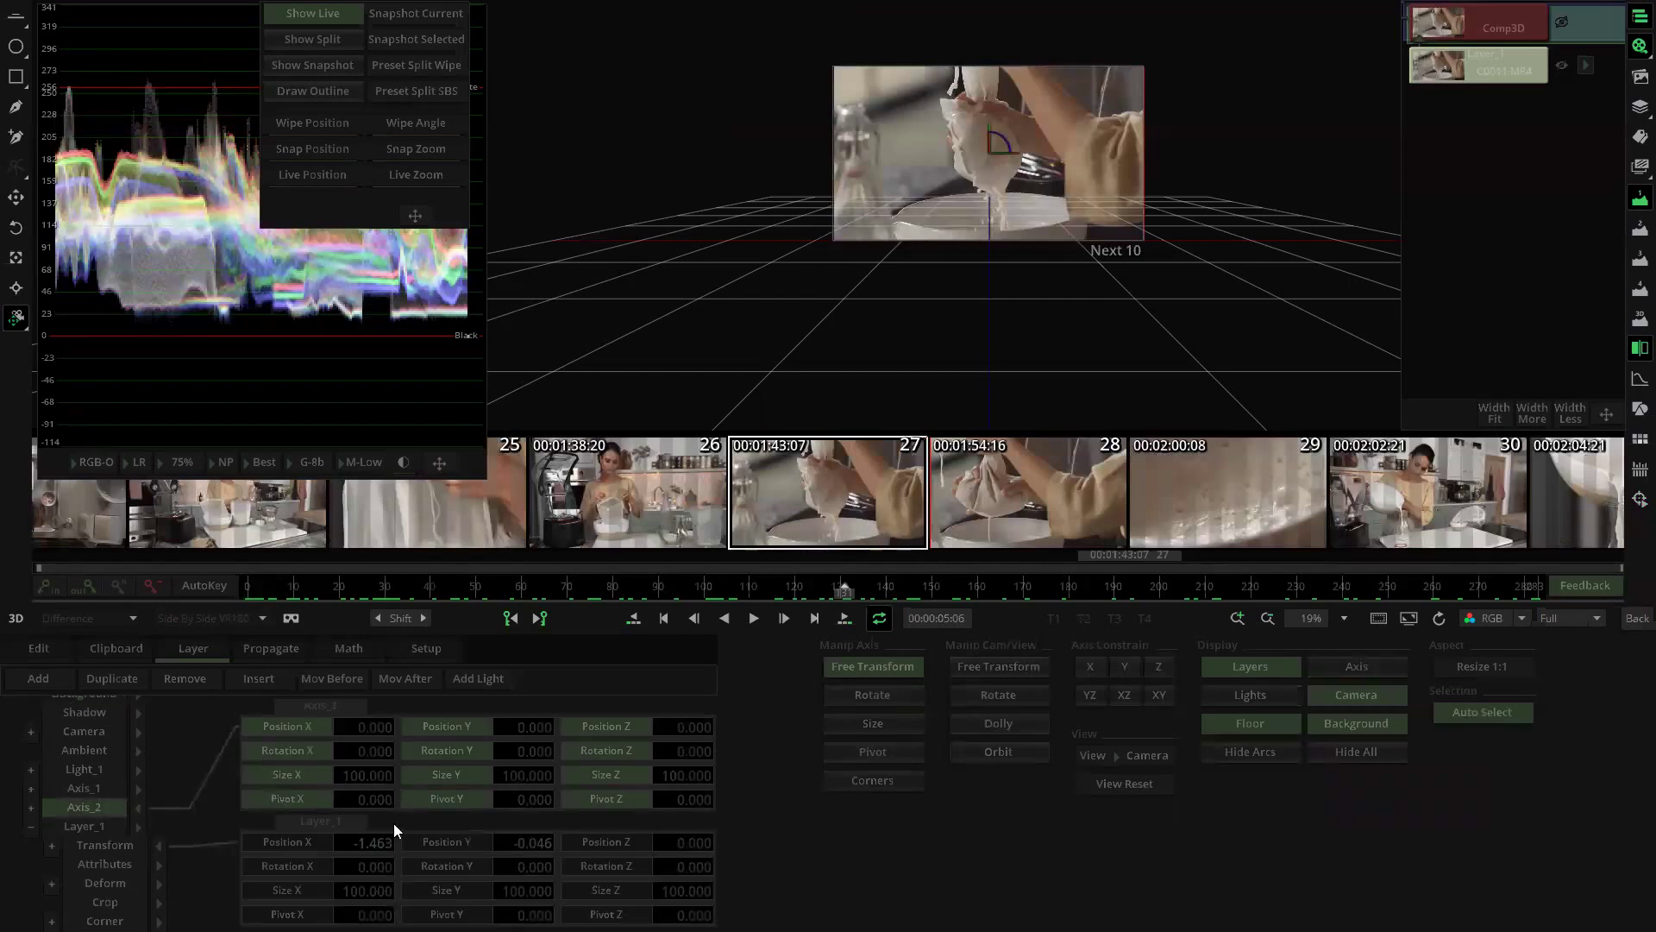
drag(290, 584, 1615, 583)
drag(1500, 572, 1354, 573)
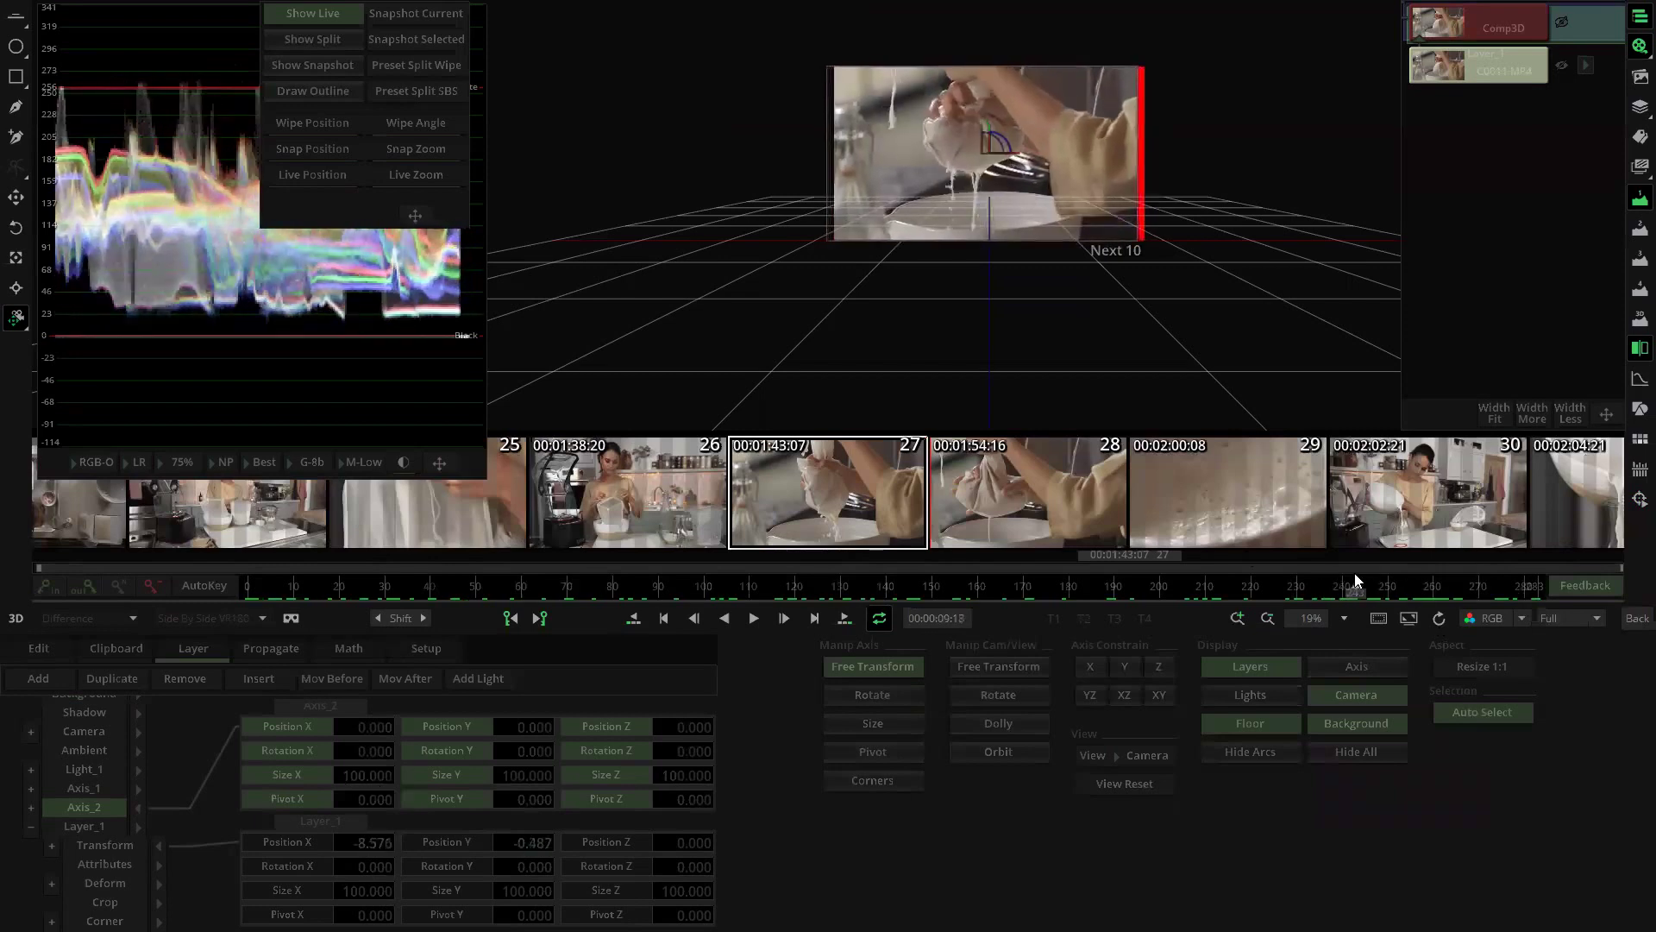
Step: Set the Size X and Size Y of Axis_2 to 110 in shot 27
click(352, 773)
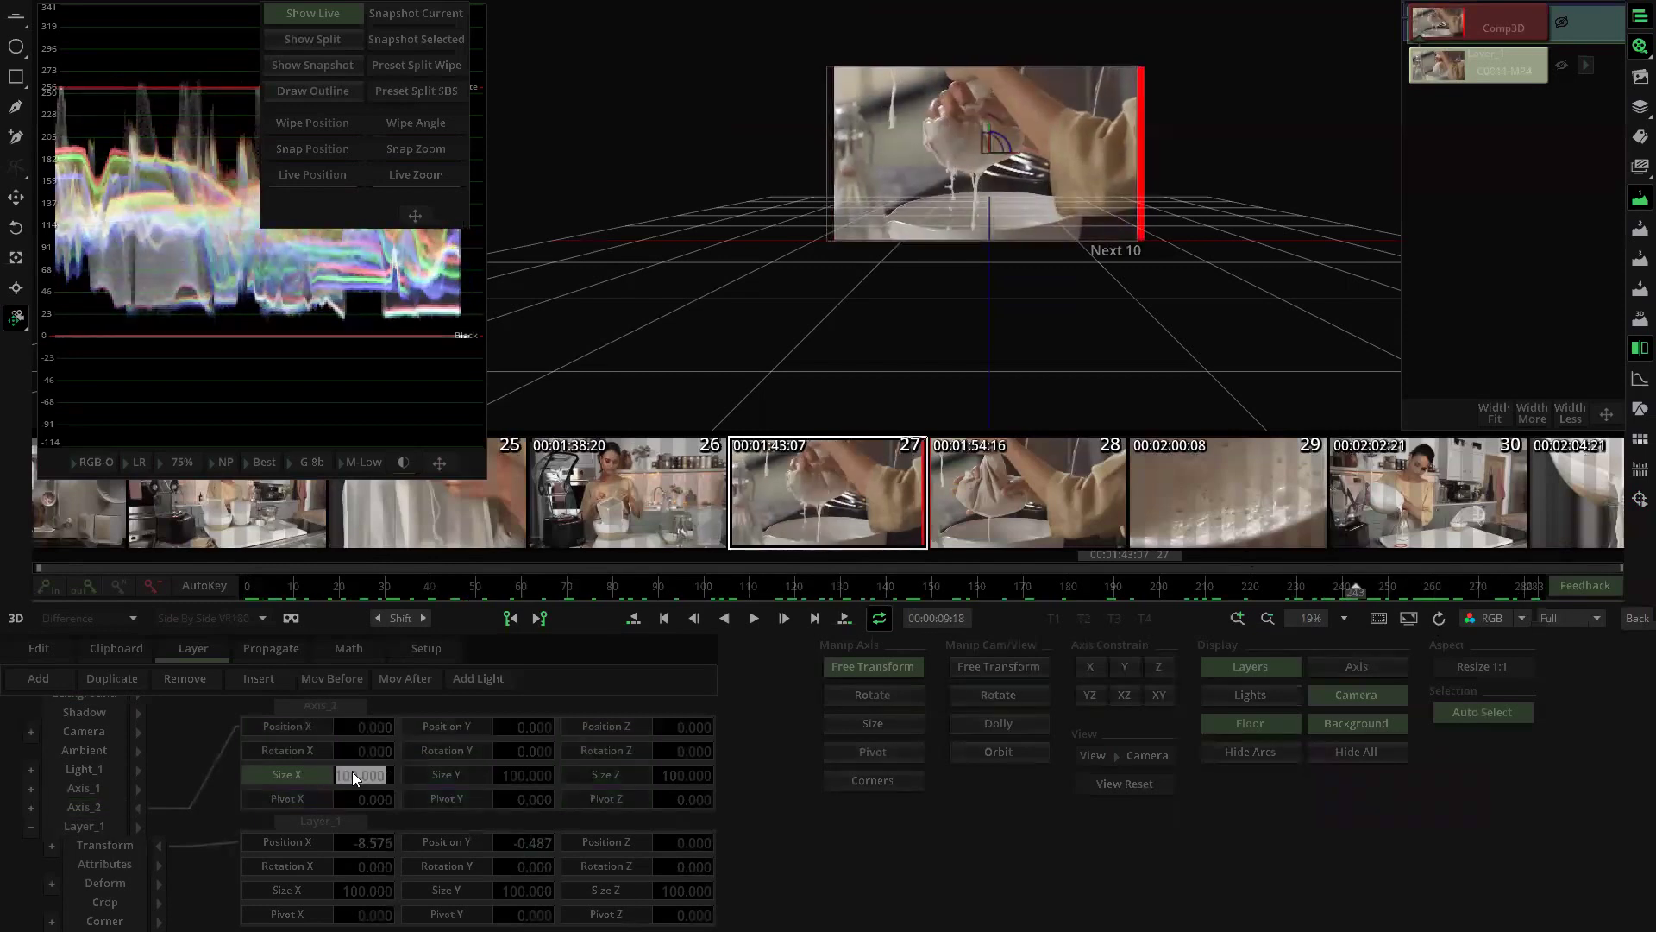
text(110)
key(Return)
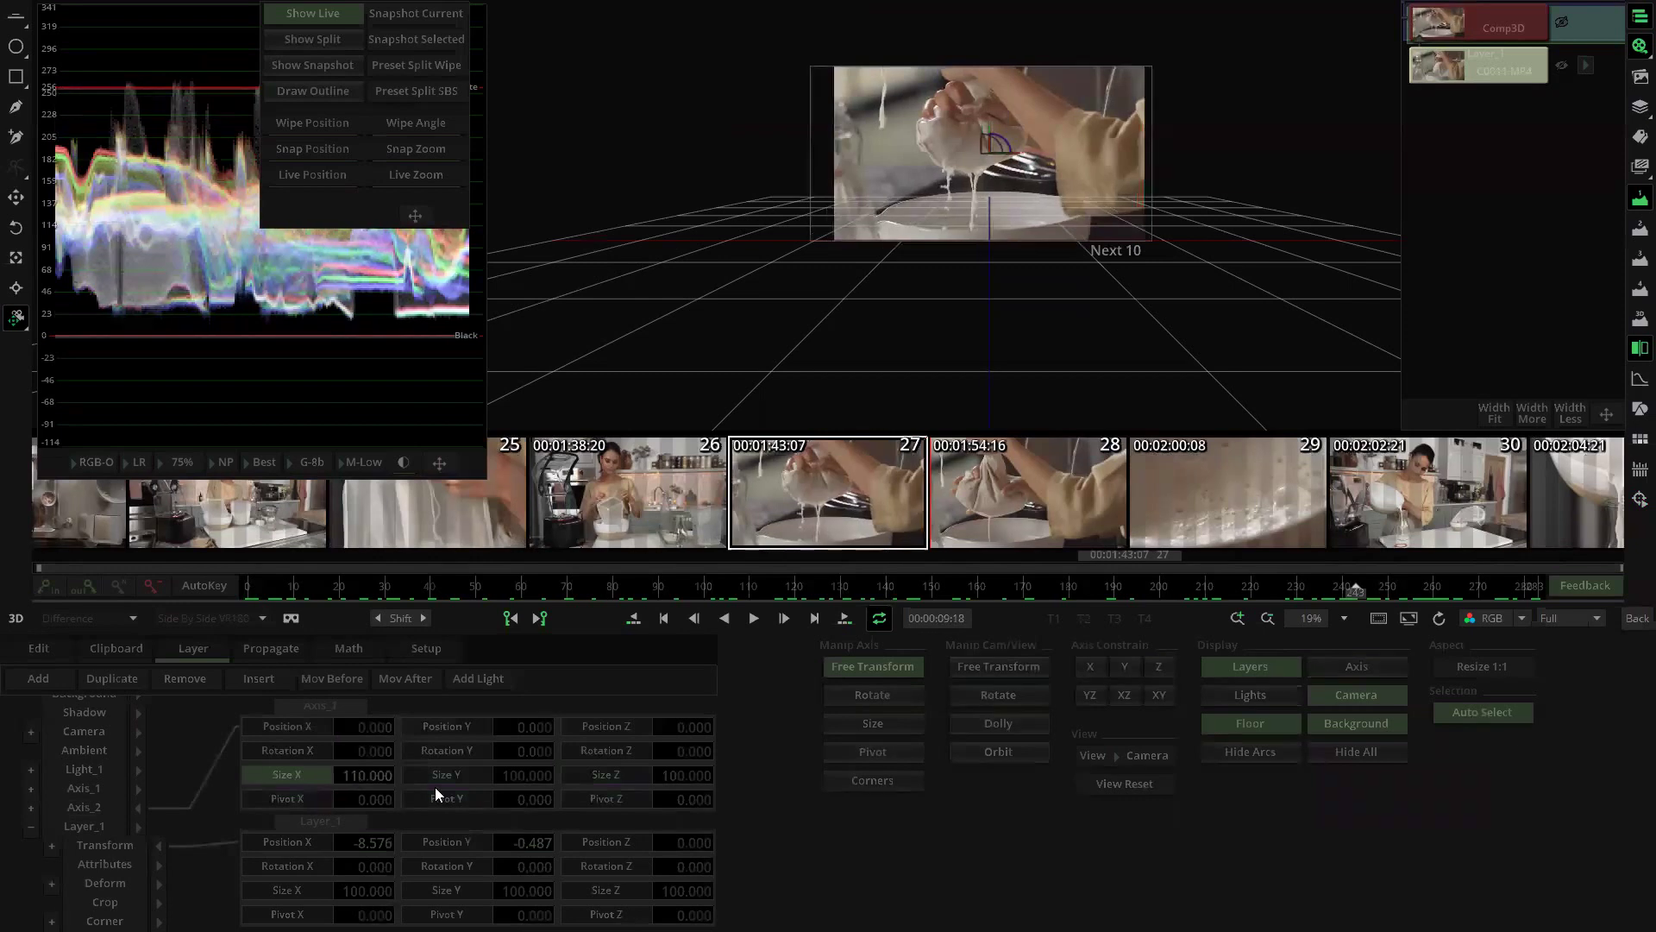
click(509, 773)
text(110)
key(Return)
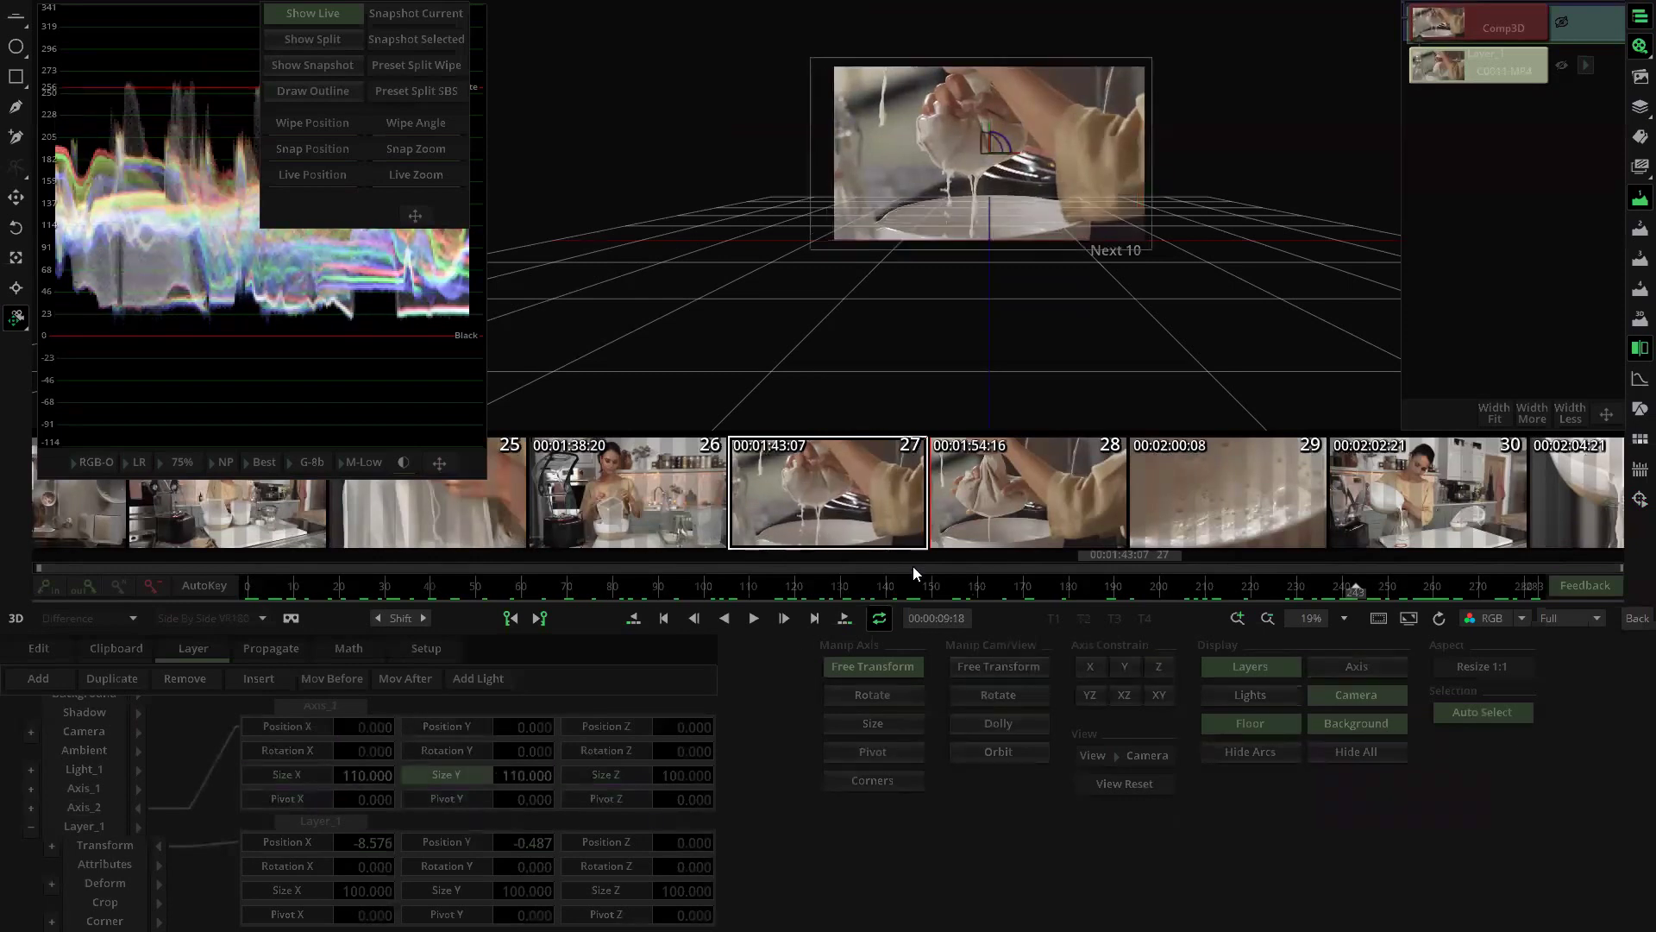
Step: Scrub through shot 27 to its last frame to check that the image fills the frame, and return to the timeline
drag(1361, 578, 1205, 557)
scroll(1253, 416, up, 4)
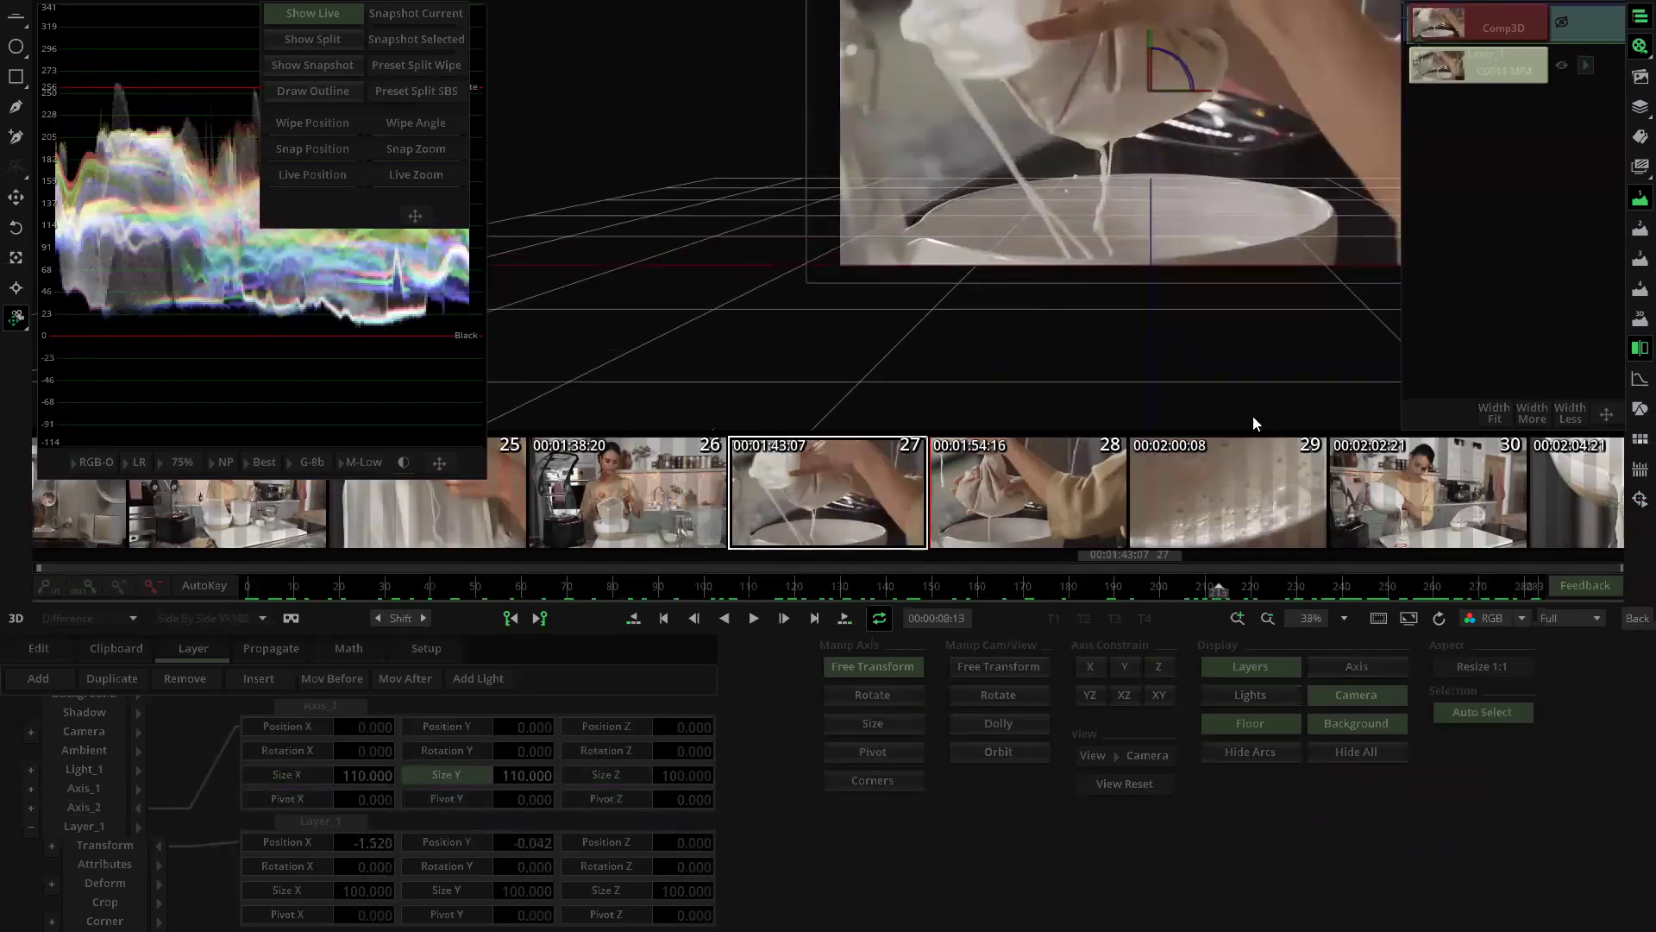
drag(1211, 590, 1630, 577)
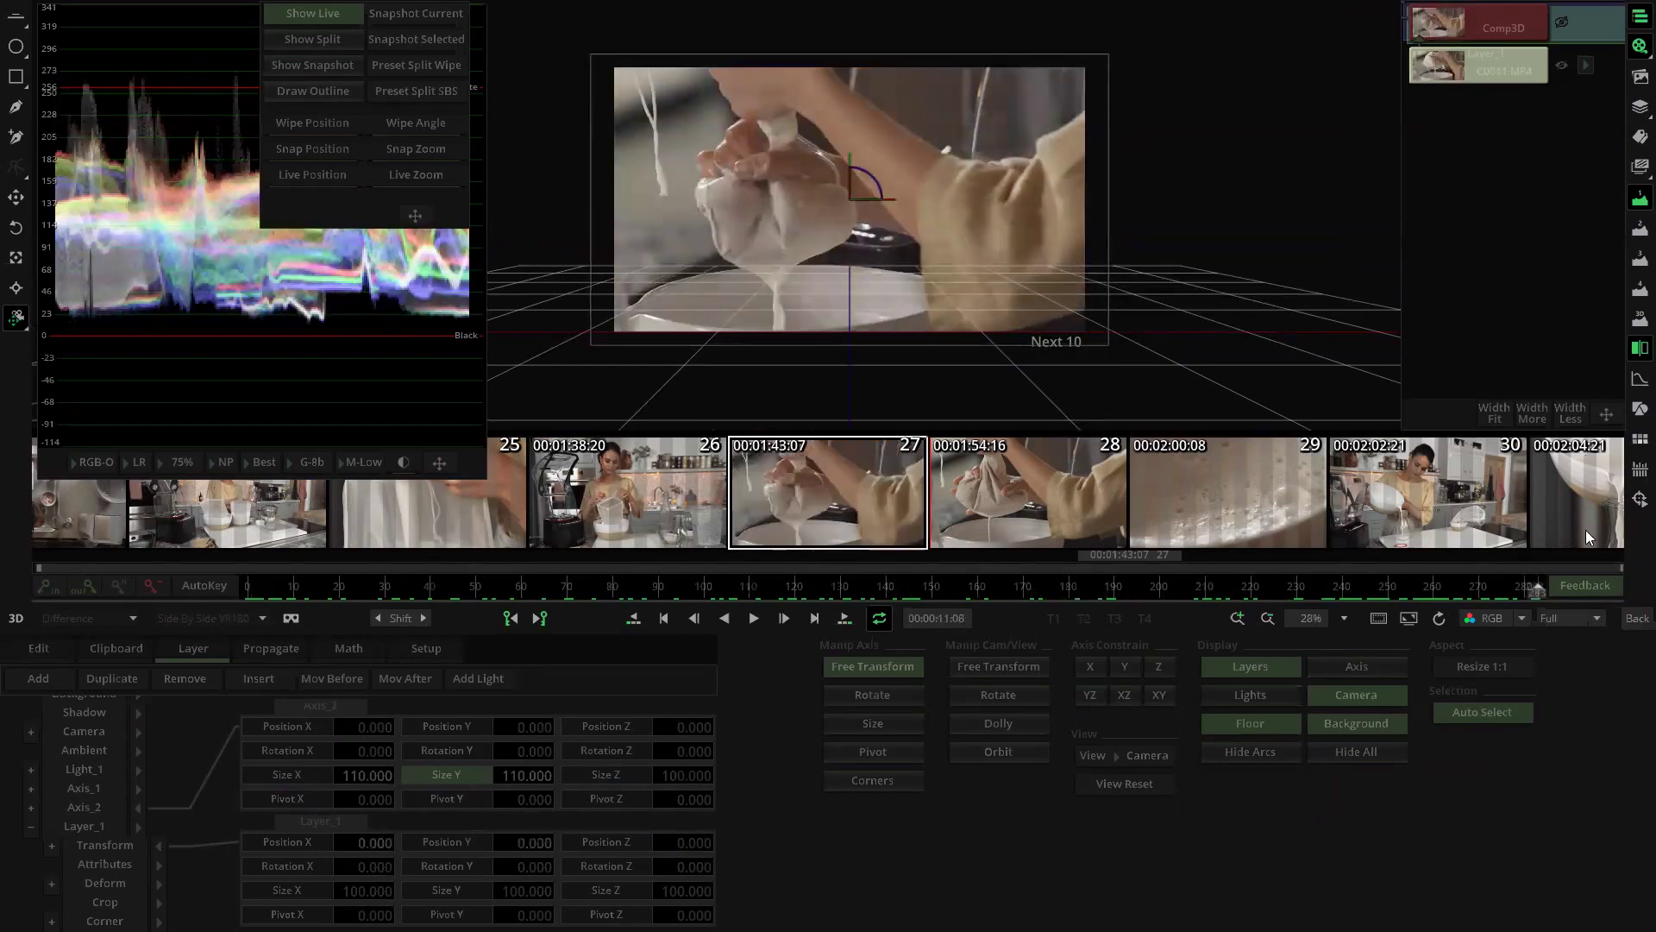
click(1637, 617)
Step: Open the Comp3D effect of shot 28, set the Size X and Size Y of Axis_2 to 110, and return to the timeline
double_click(813, 267)
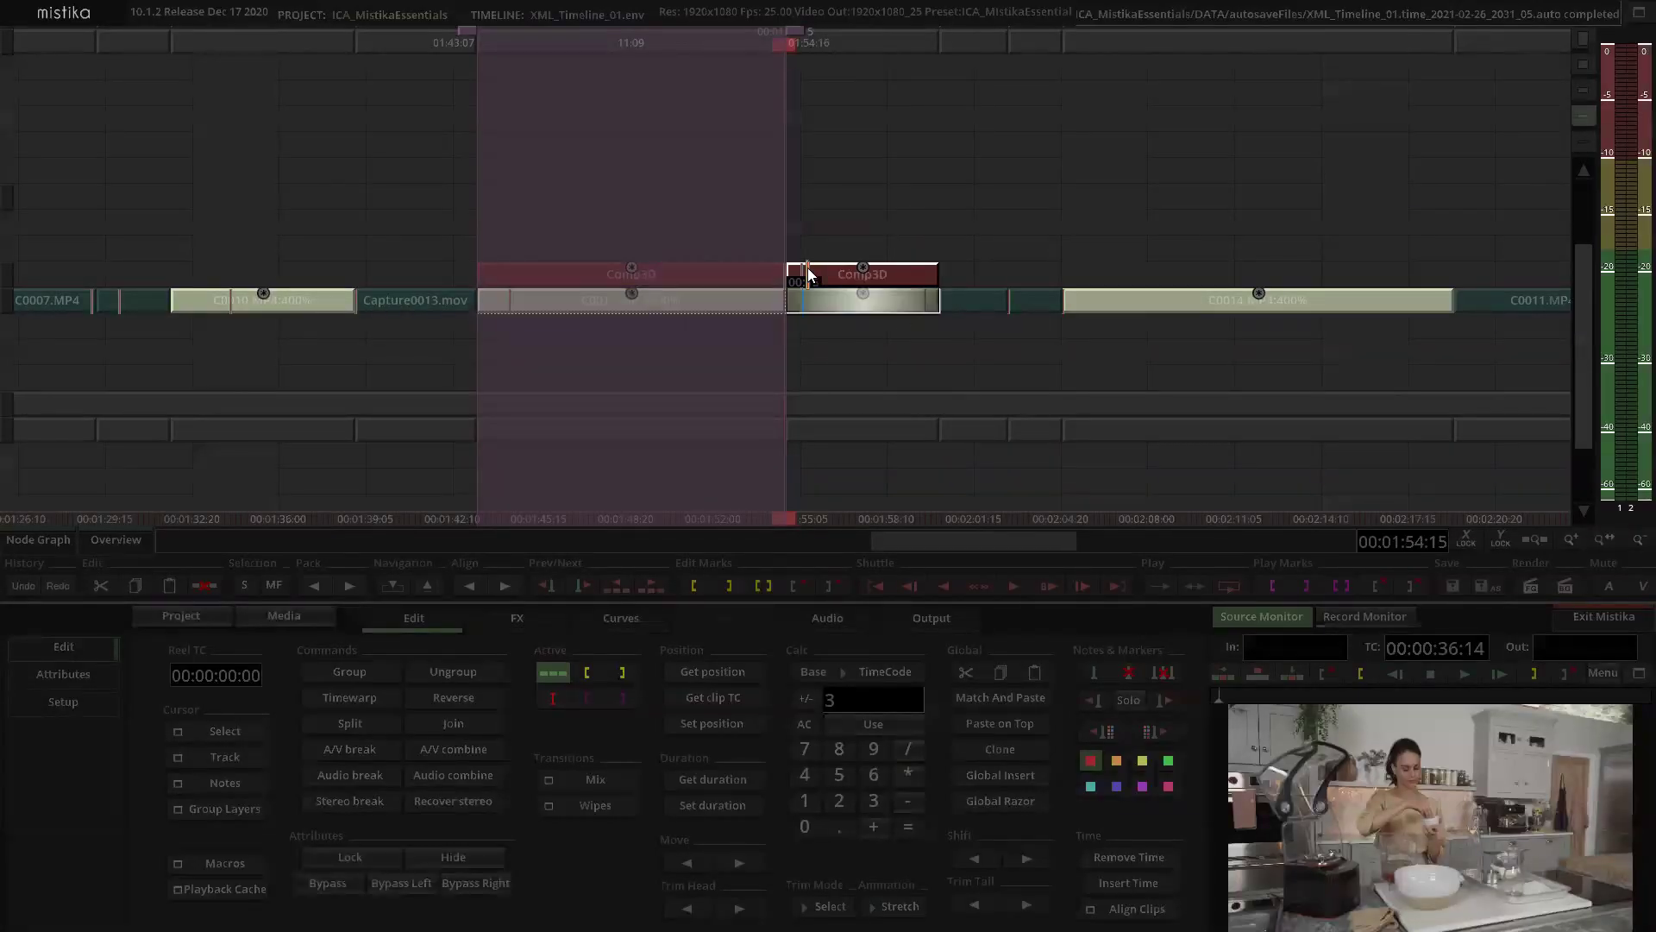
click(125, 853)
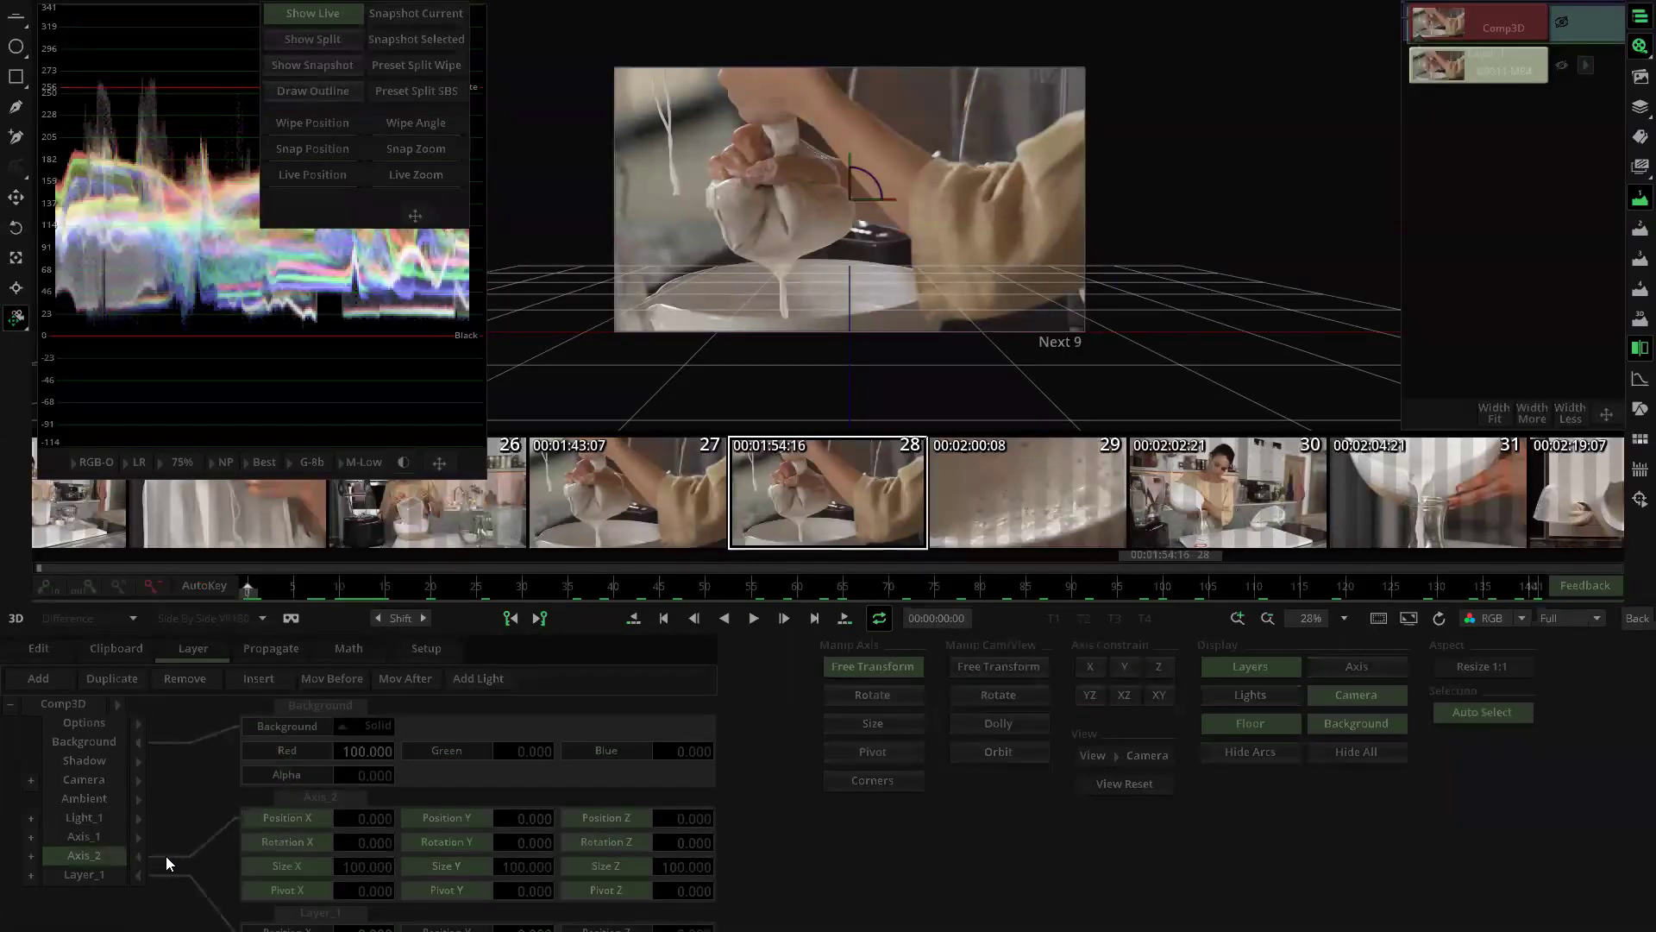
click(352, 866)
text(110)
key(Return)
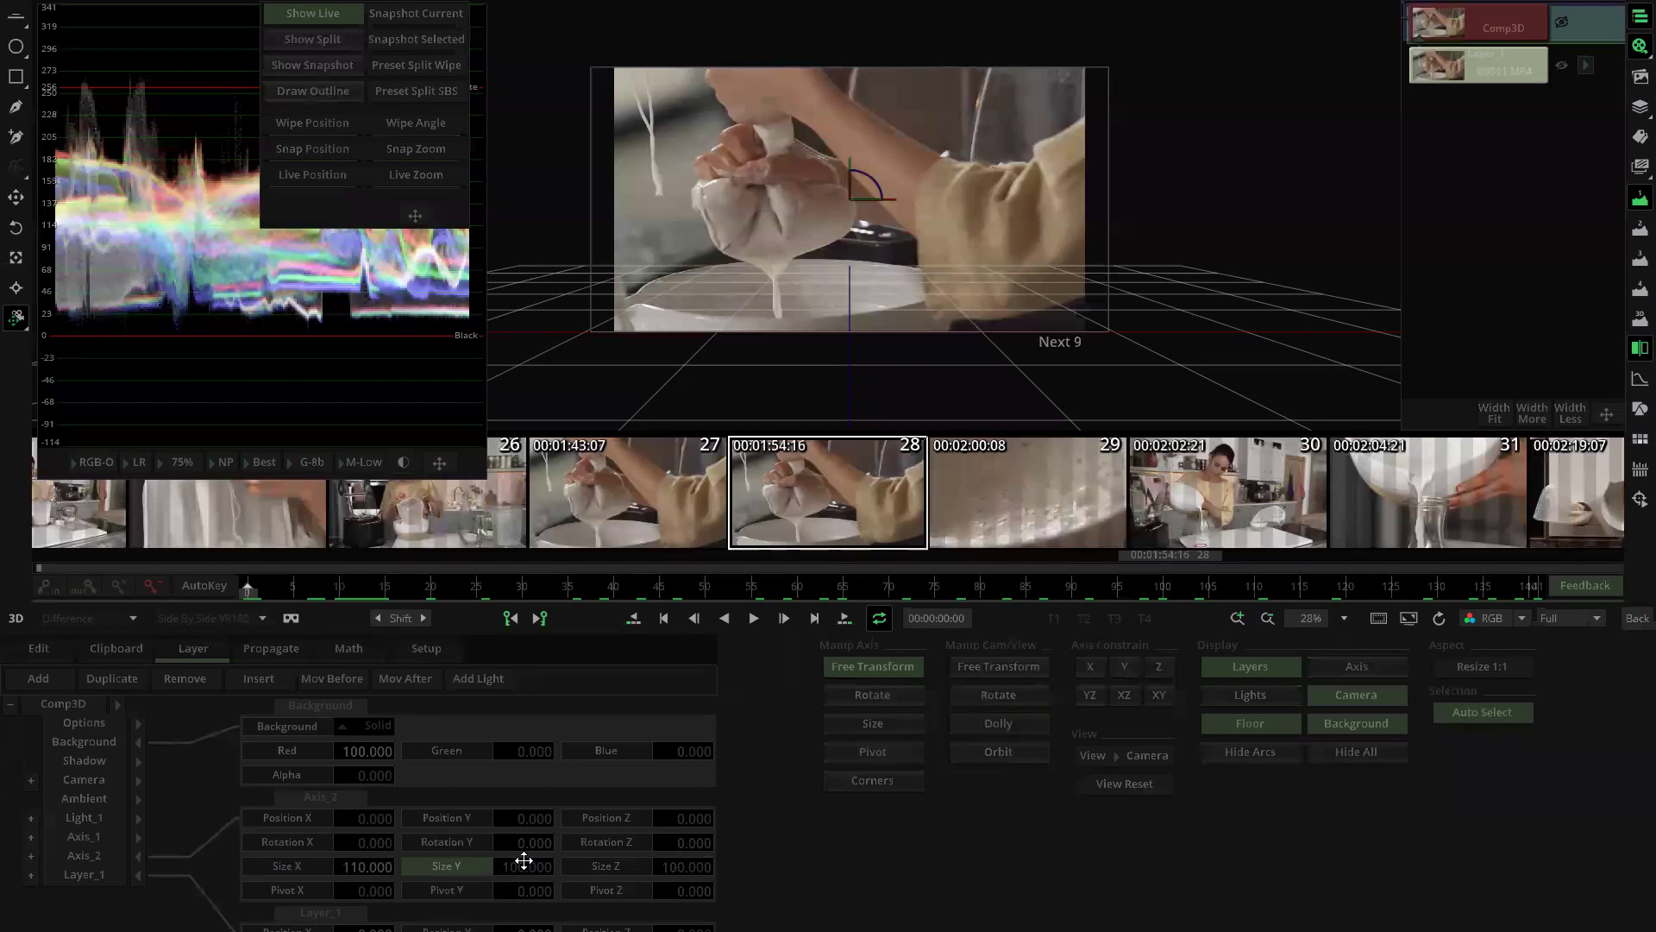
click(523, 864)
text(110)
key(Return)
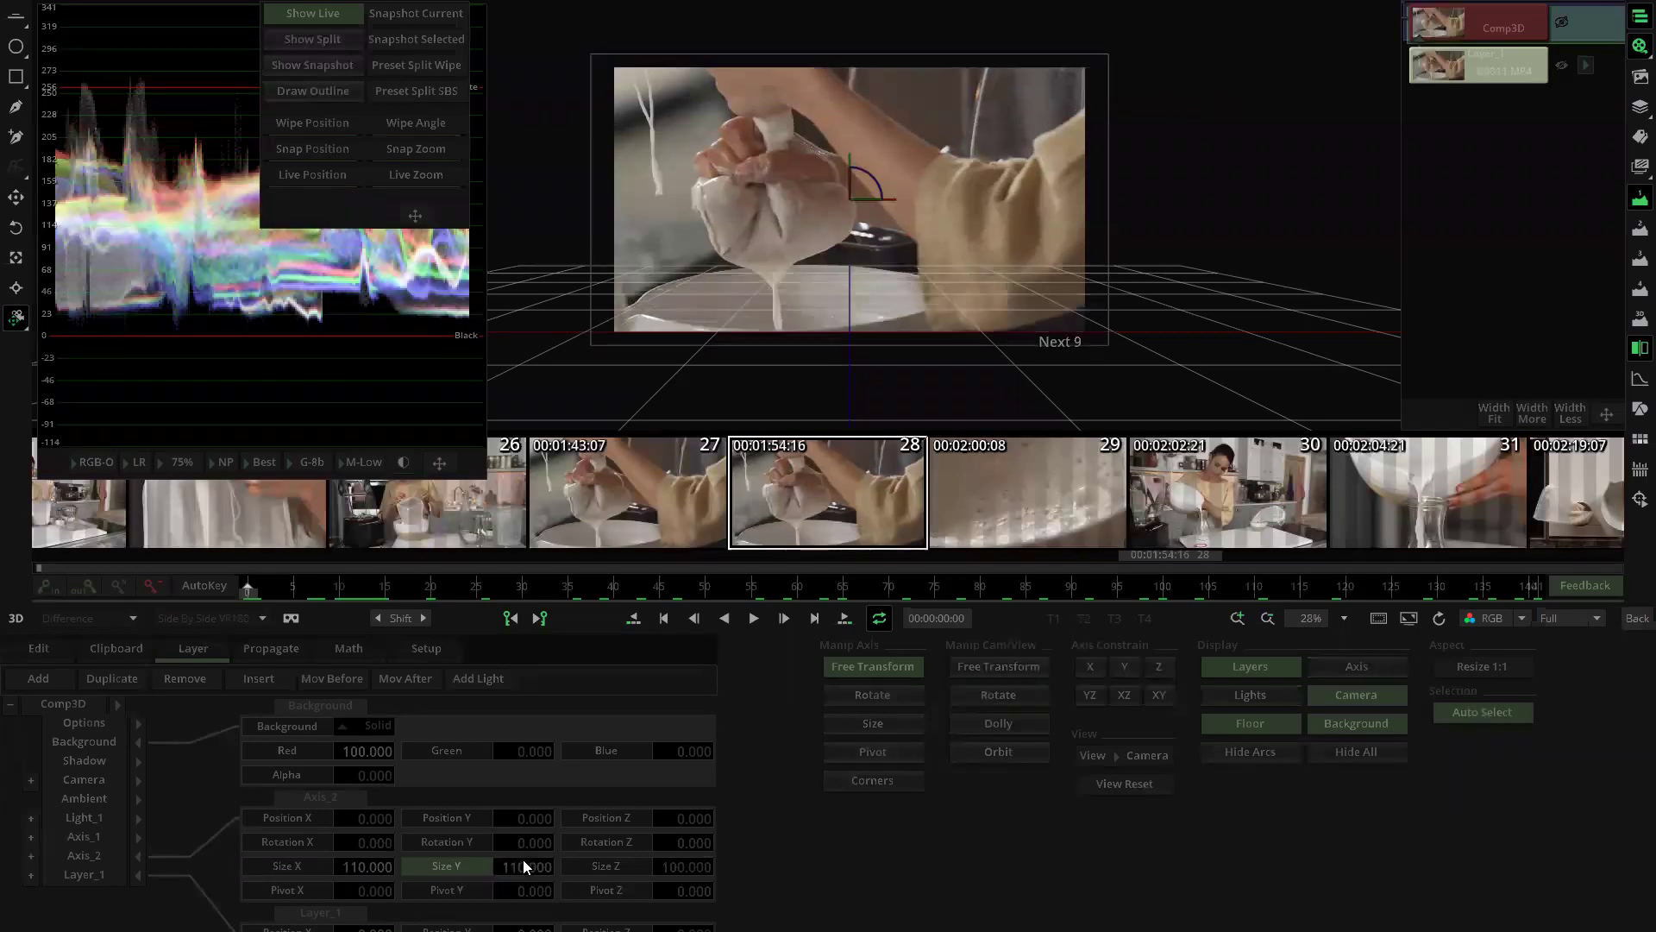
click(1637, 618)
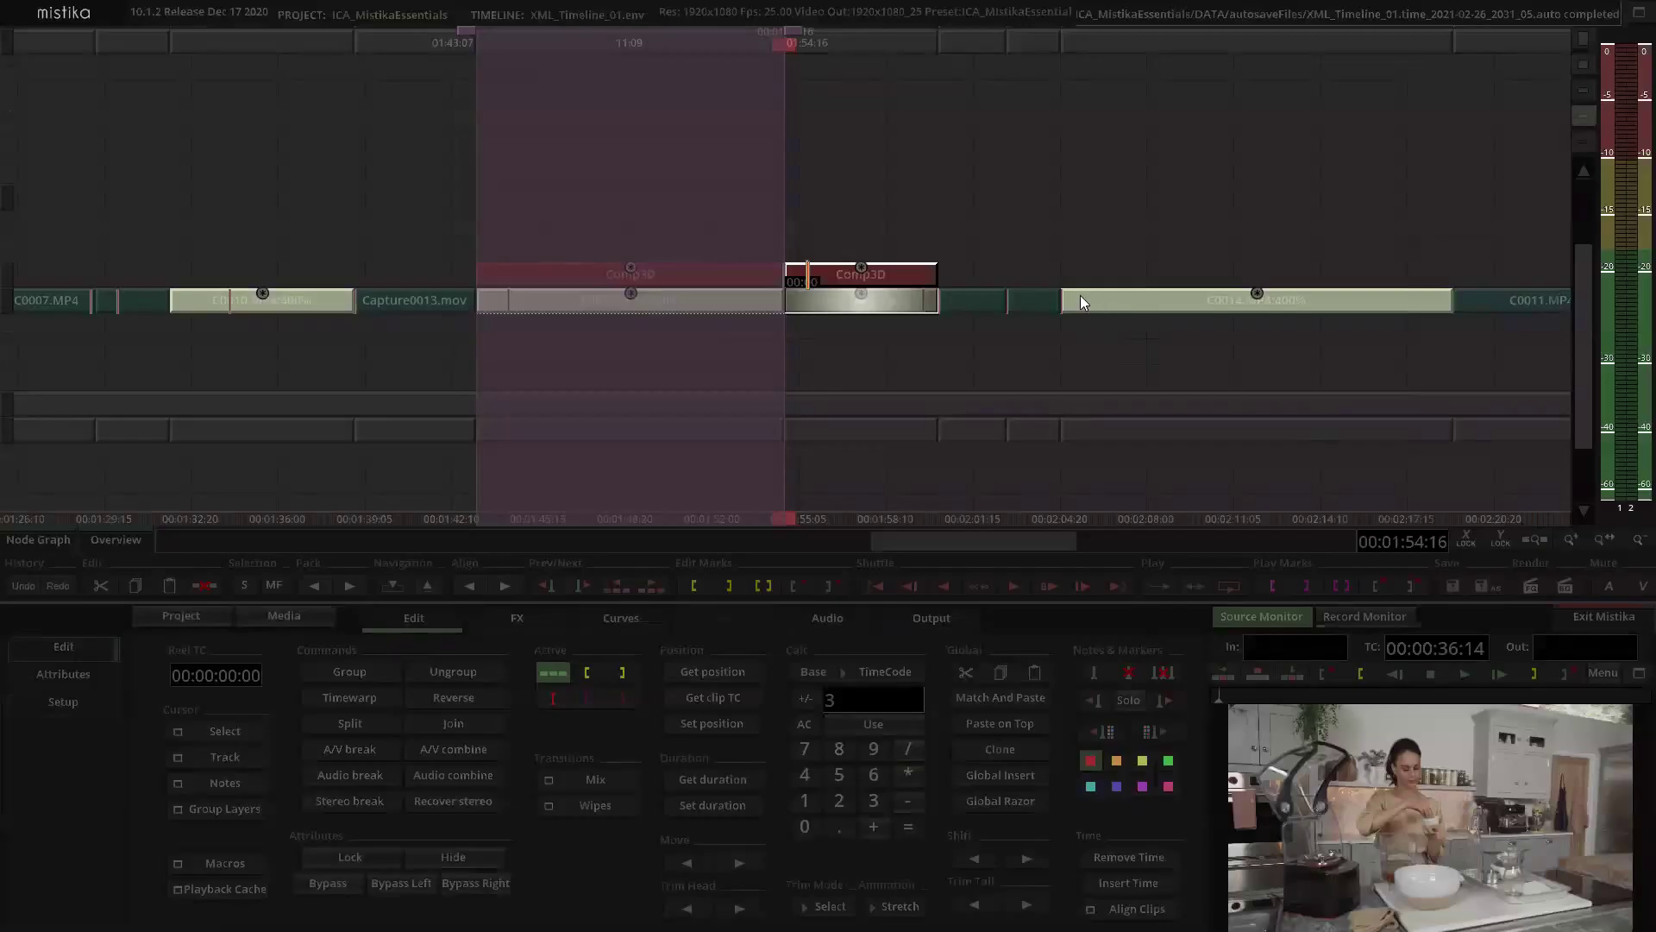
Step: Set the play range to span both Comp3D effects and play it
drag(844, 278, 841, 277)
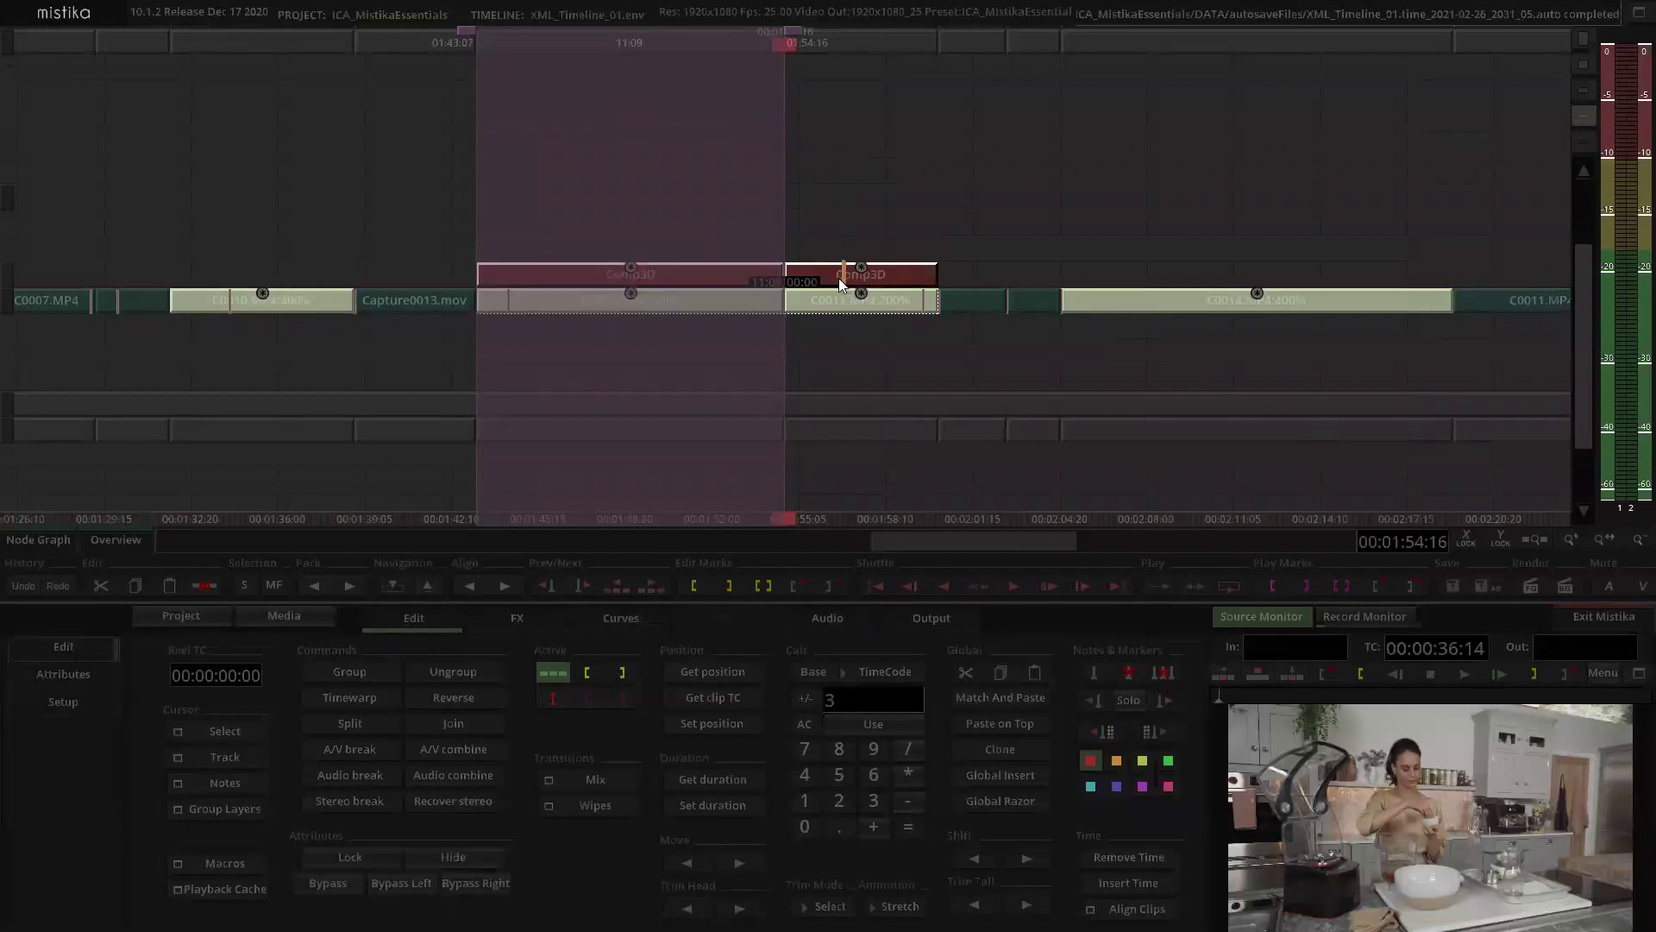
key(p)
click(831, 222)
scroll(809, 188, down, 1)
drag(809, 186, 847, 162)
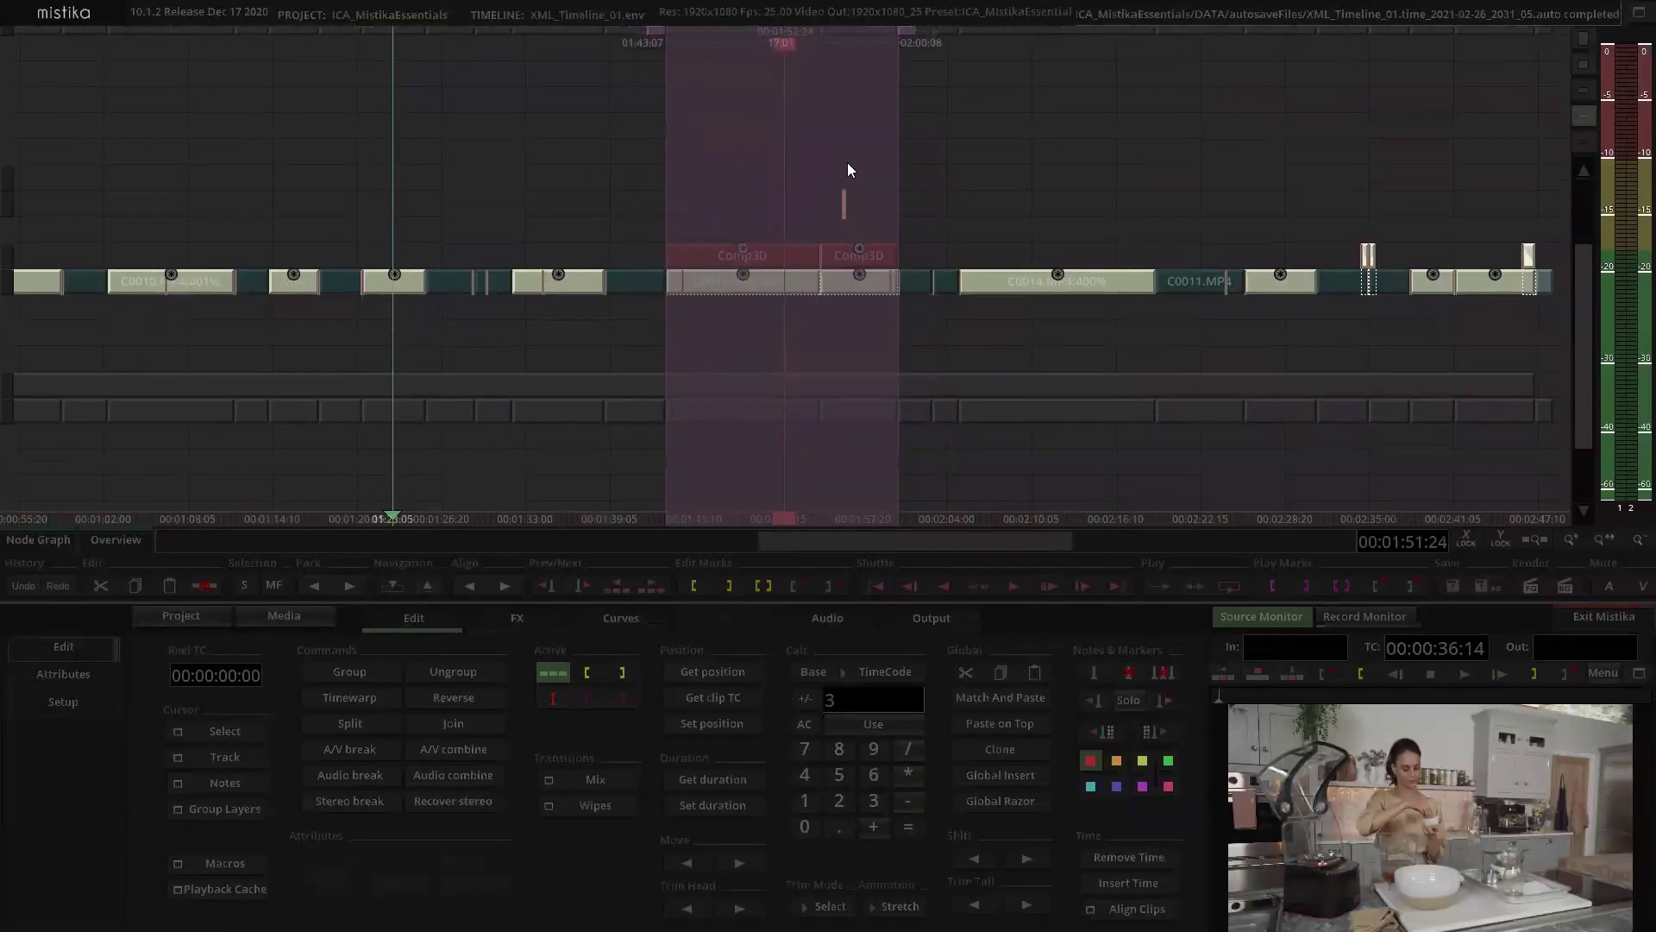
key(space)
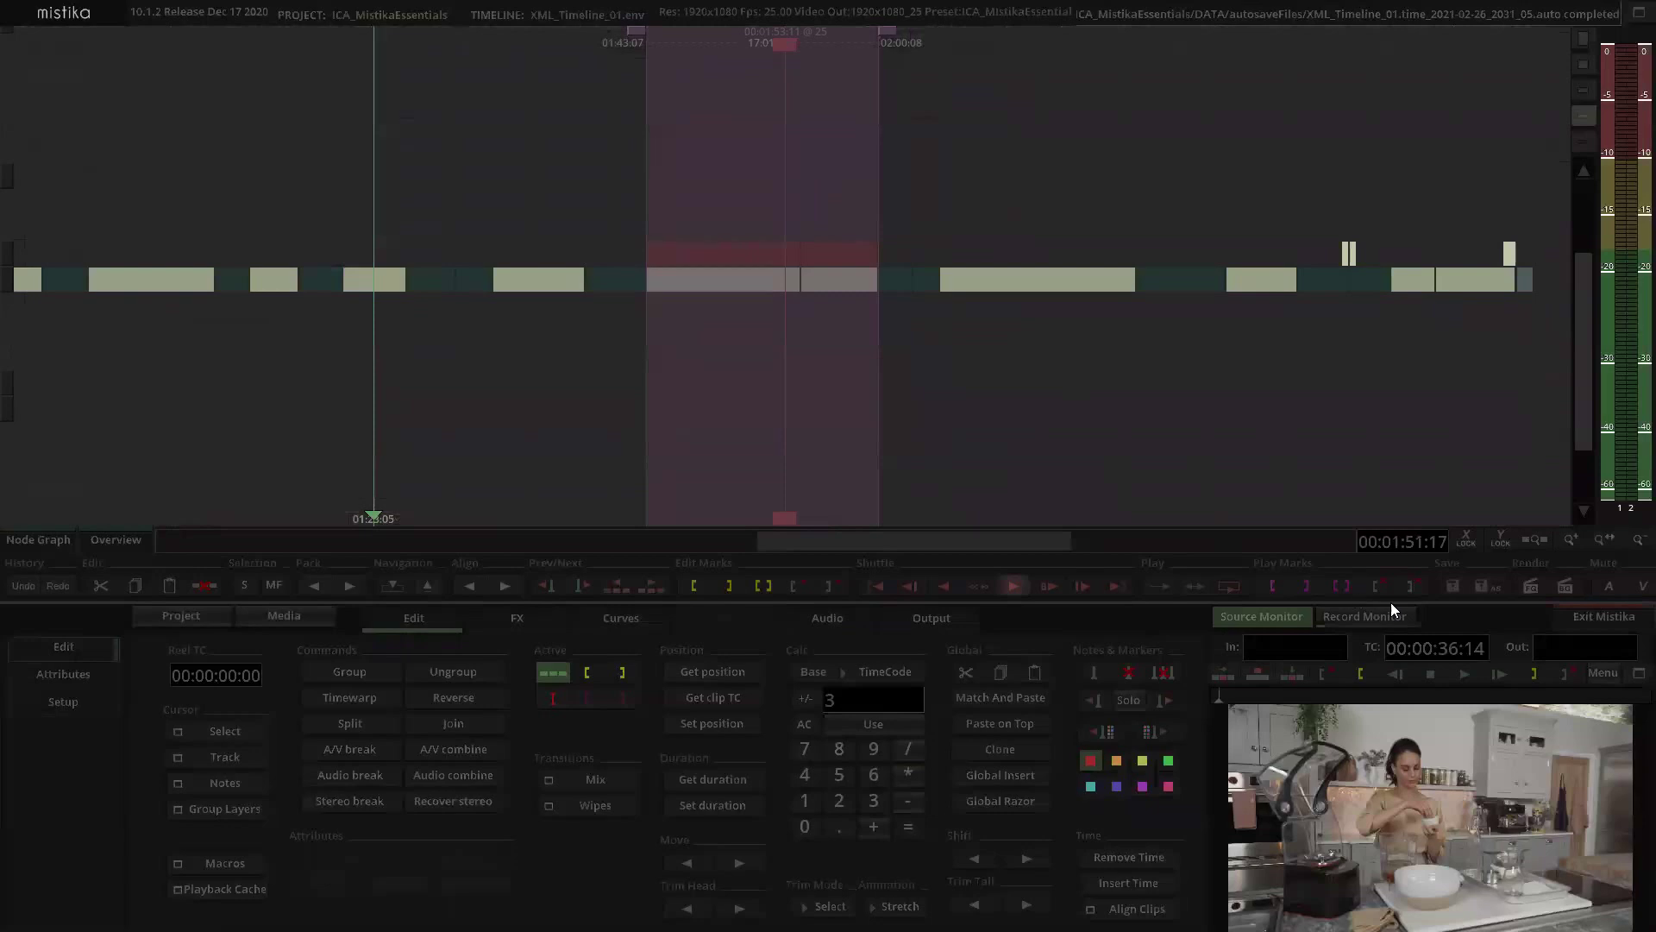
Step: Show the Record Monitor and narrow the play range around the cut between the two Comp3D shots, from 01:53:02 to about 01:56:21
click(1384, 619)
mouse_move(818, 147)
mouse_down()
mouse_move(889, 136)
mouse_move(843, 130)
mouse_up()
drag(660, 40, 774, 76)
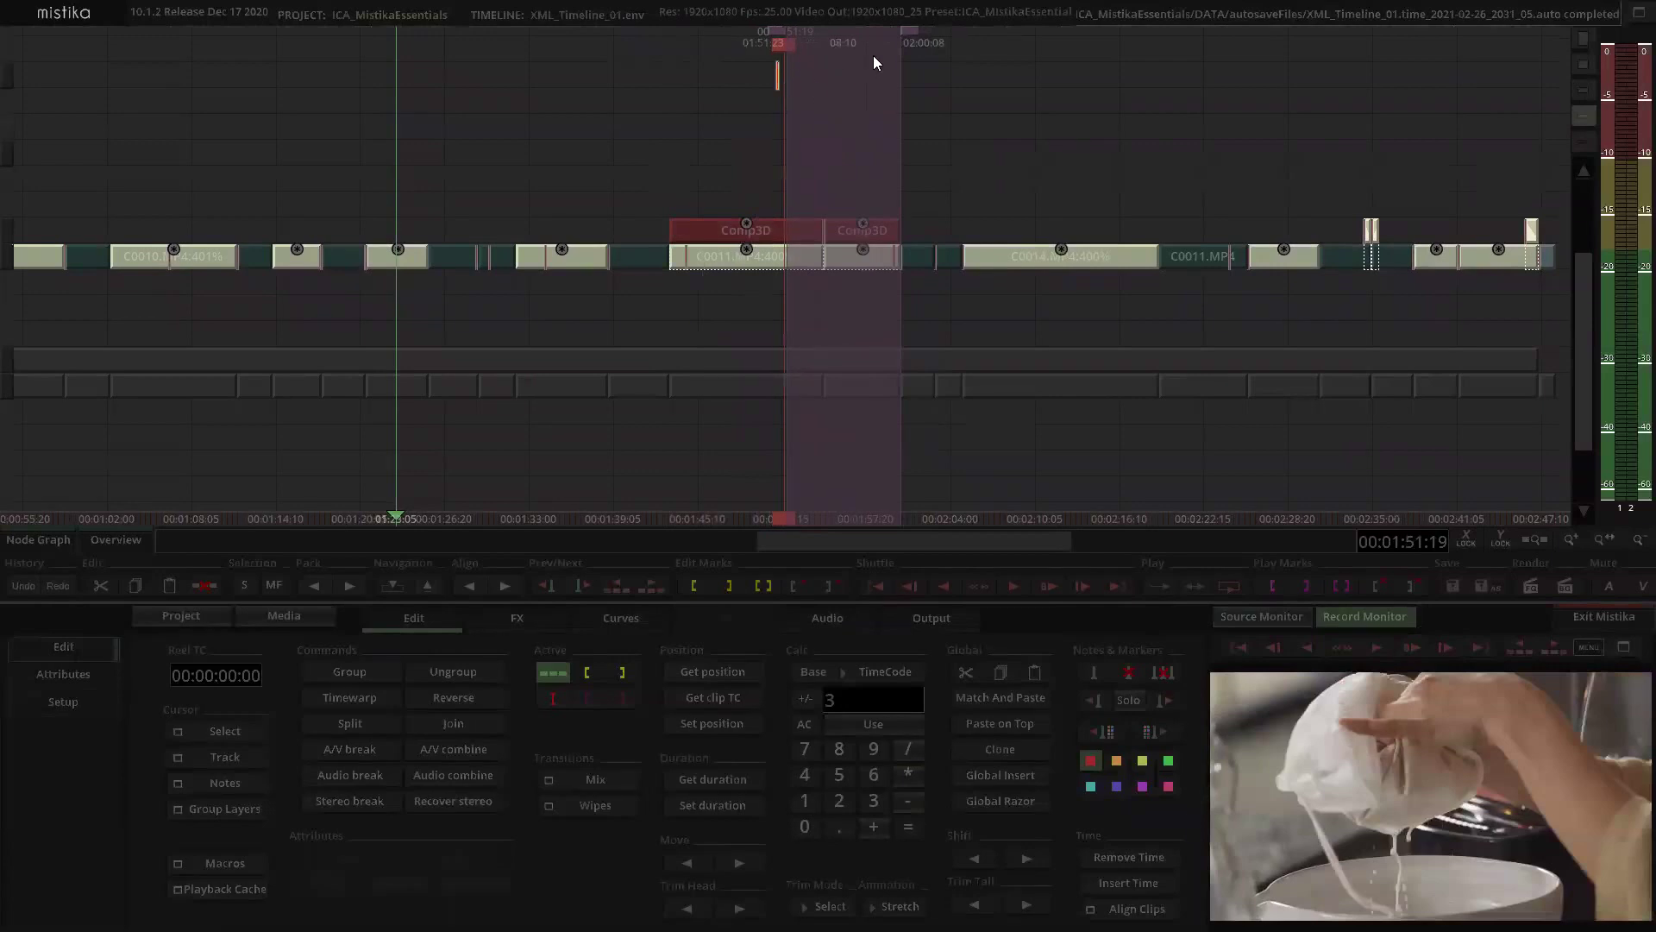
drag(911, 33, 792, 40)
Step: Play the cut between the two stabilized shots at full screen to check its motion, and return to the timeline
key(space)
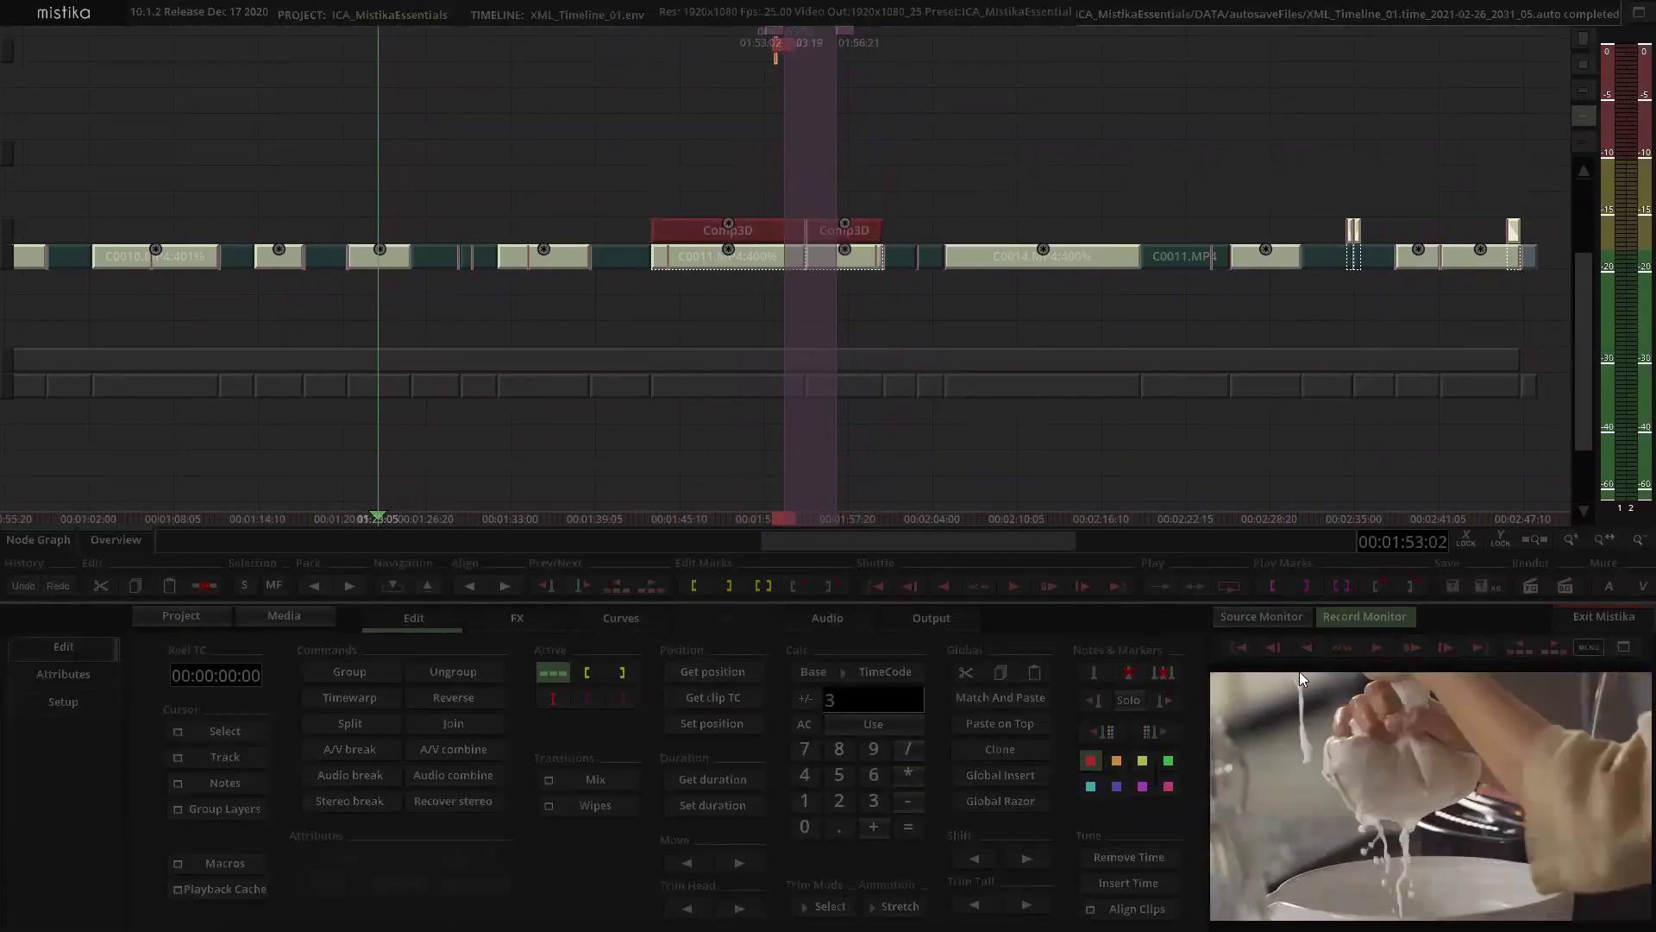
double_click(1406, 742)
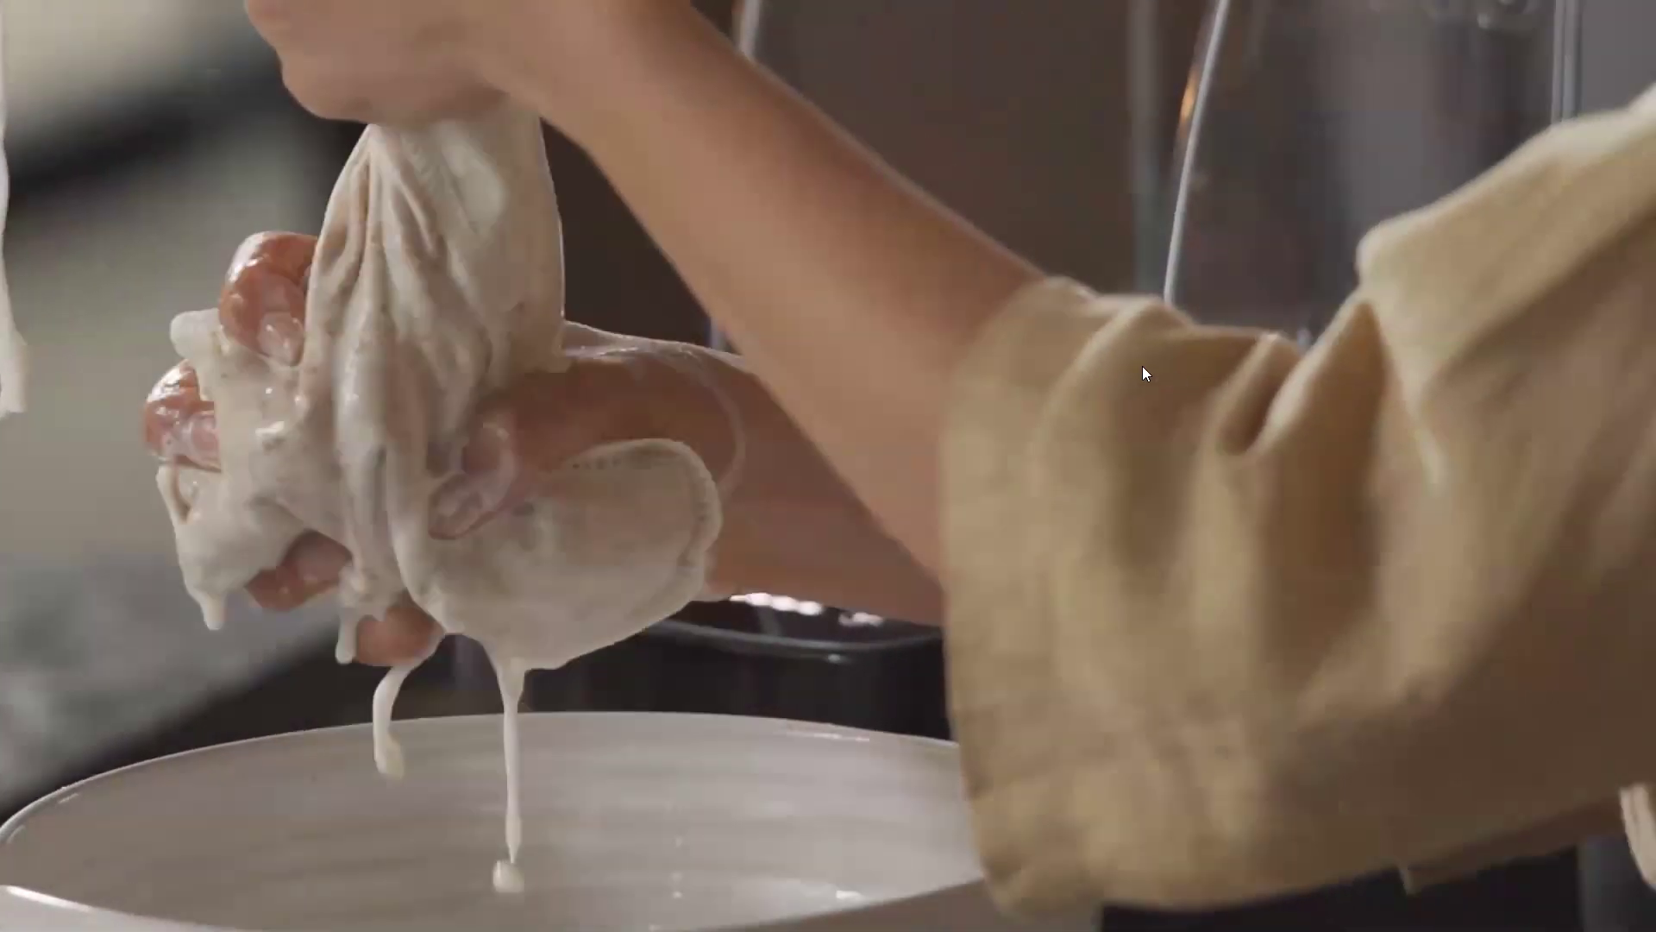
key(Escape)
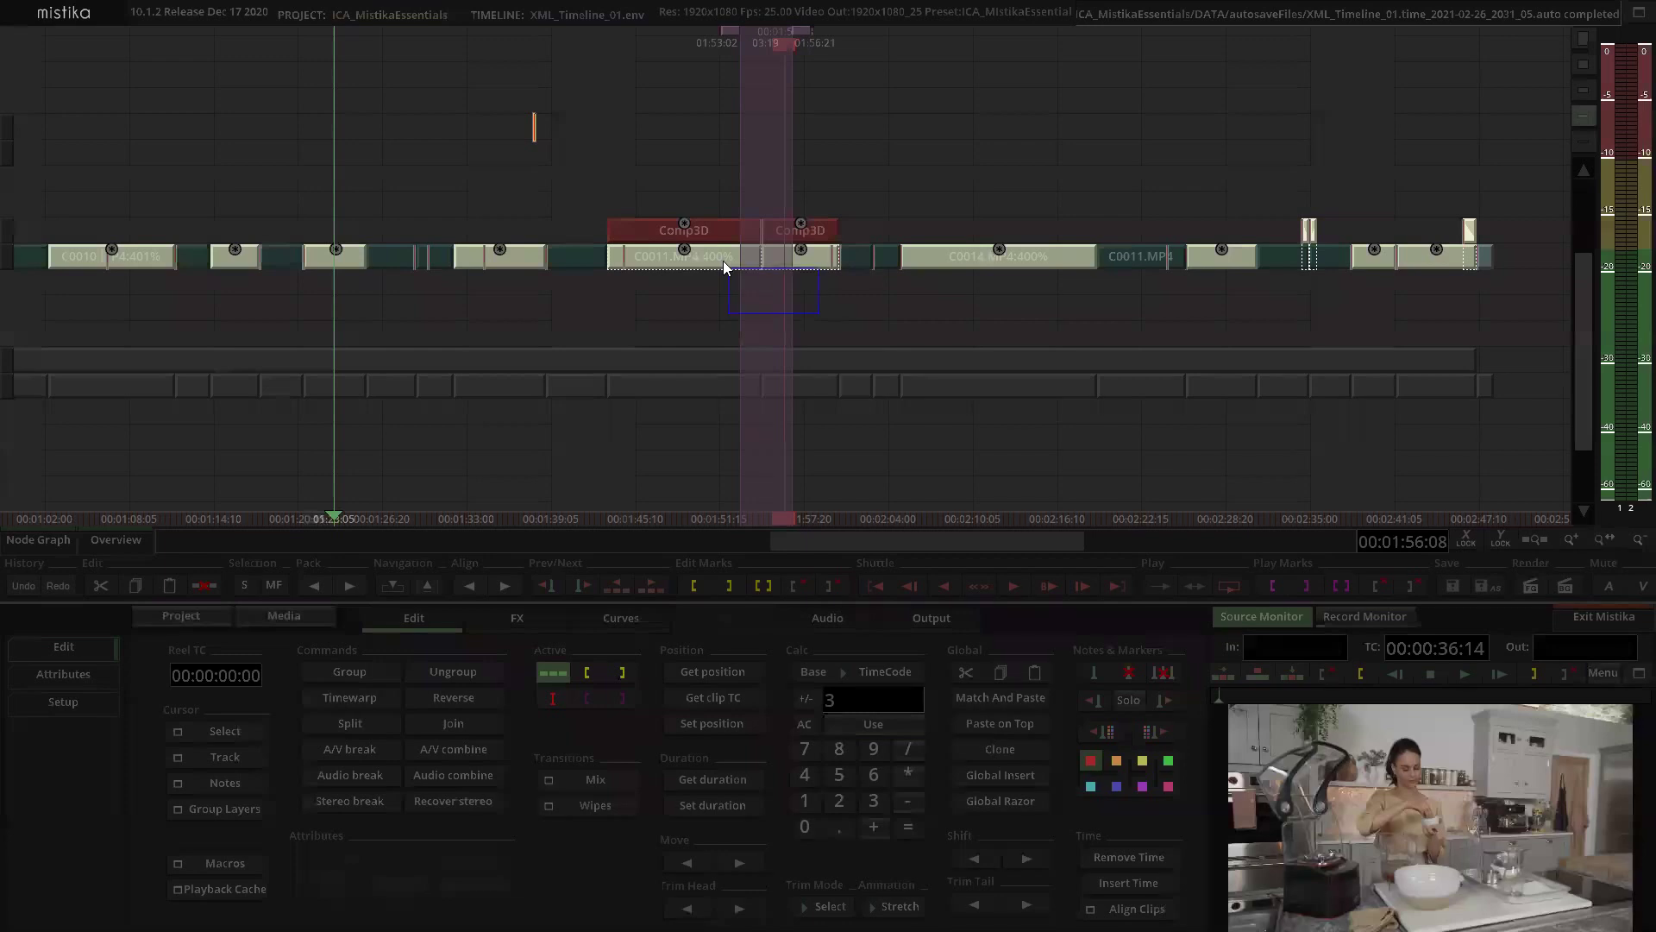
click(723, 261)
key(ctrl+g)
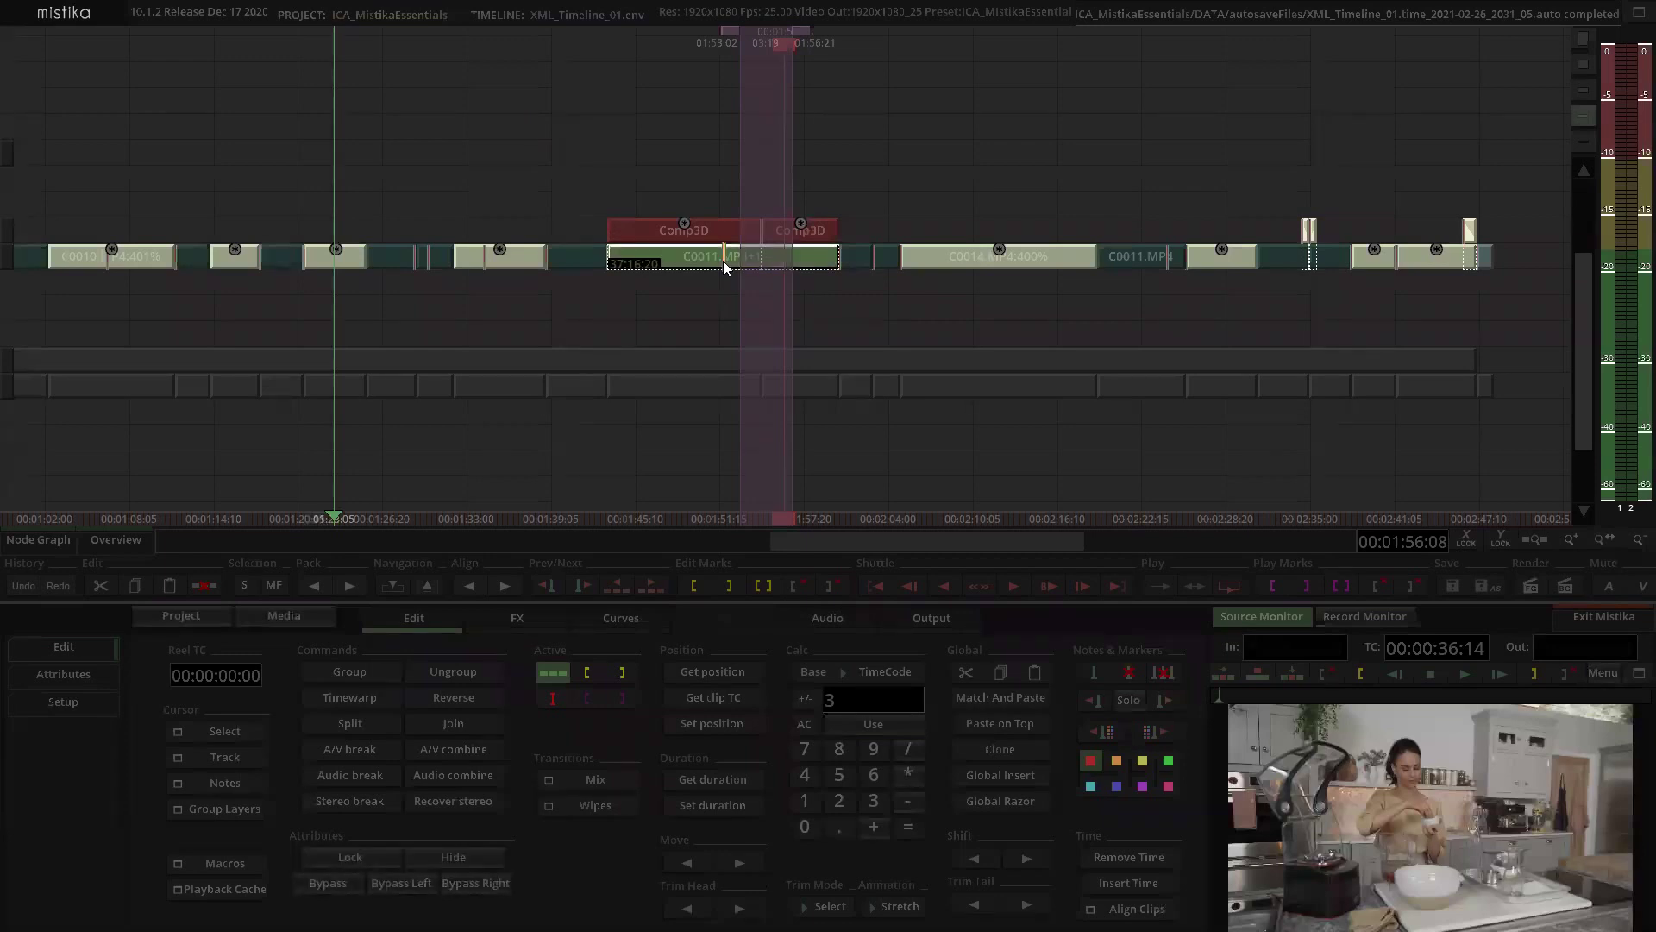
click(813, 211)
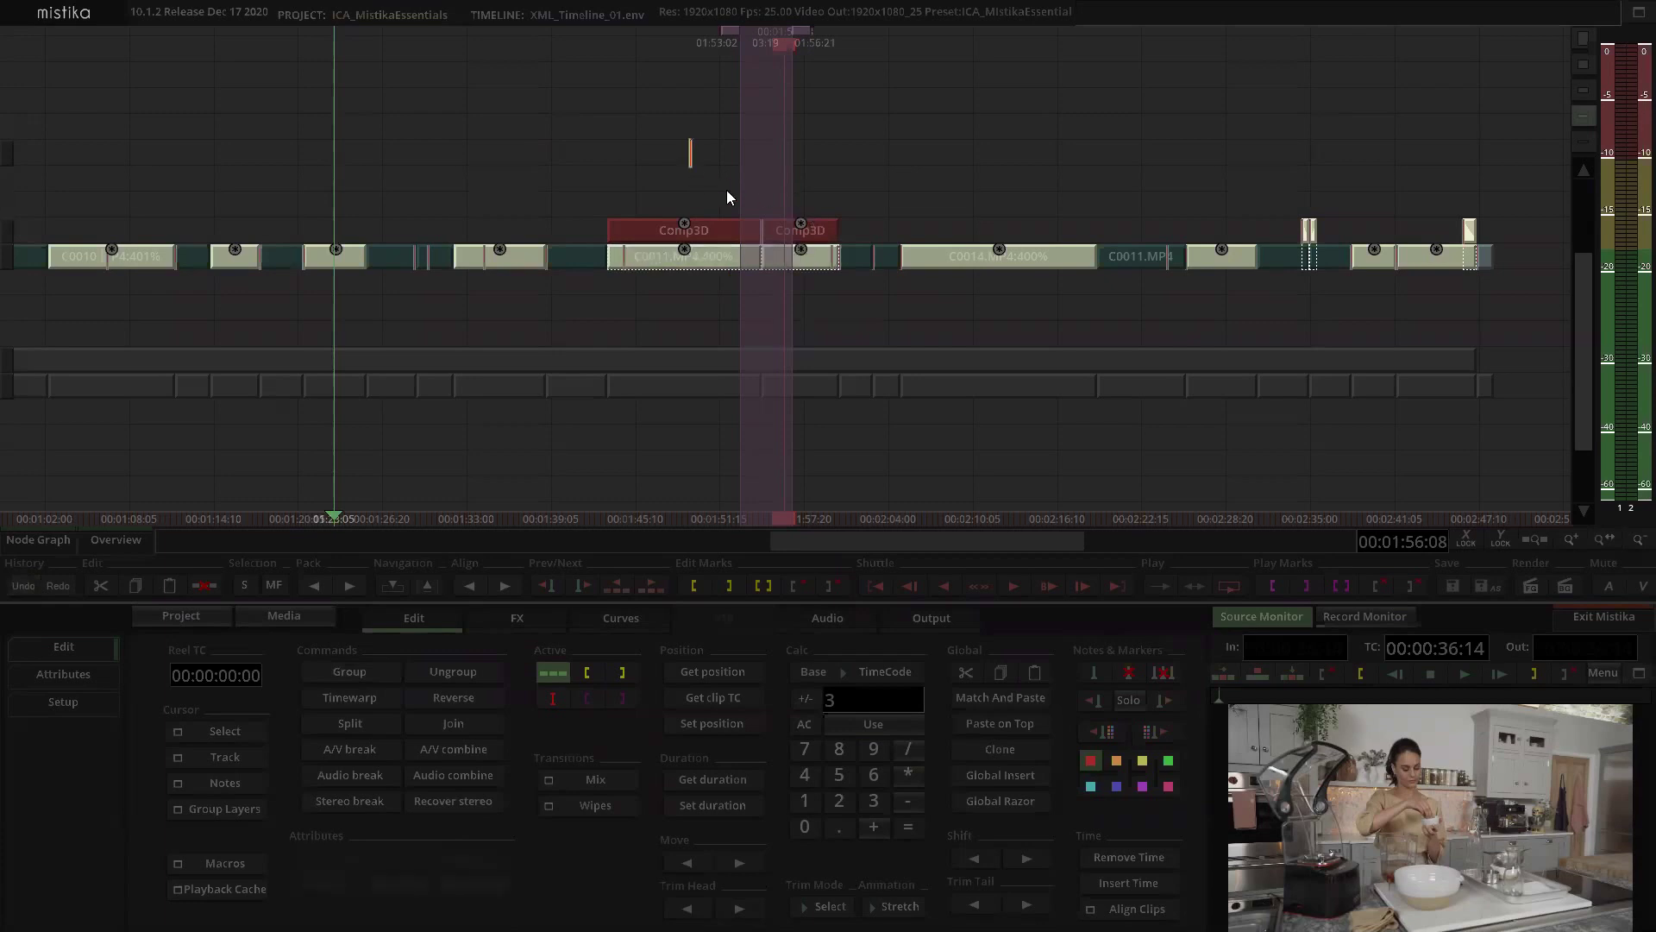
Step: Clear the play range marks, and group the two tracked clips together with both of their Comp3D effects
key(alt+x)
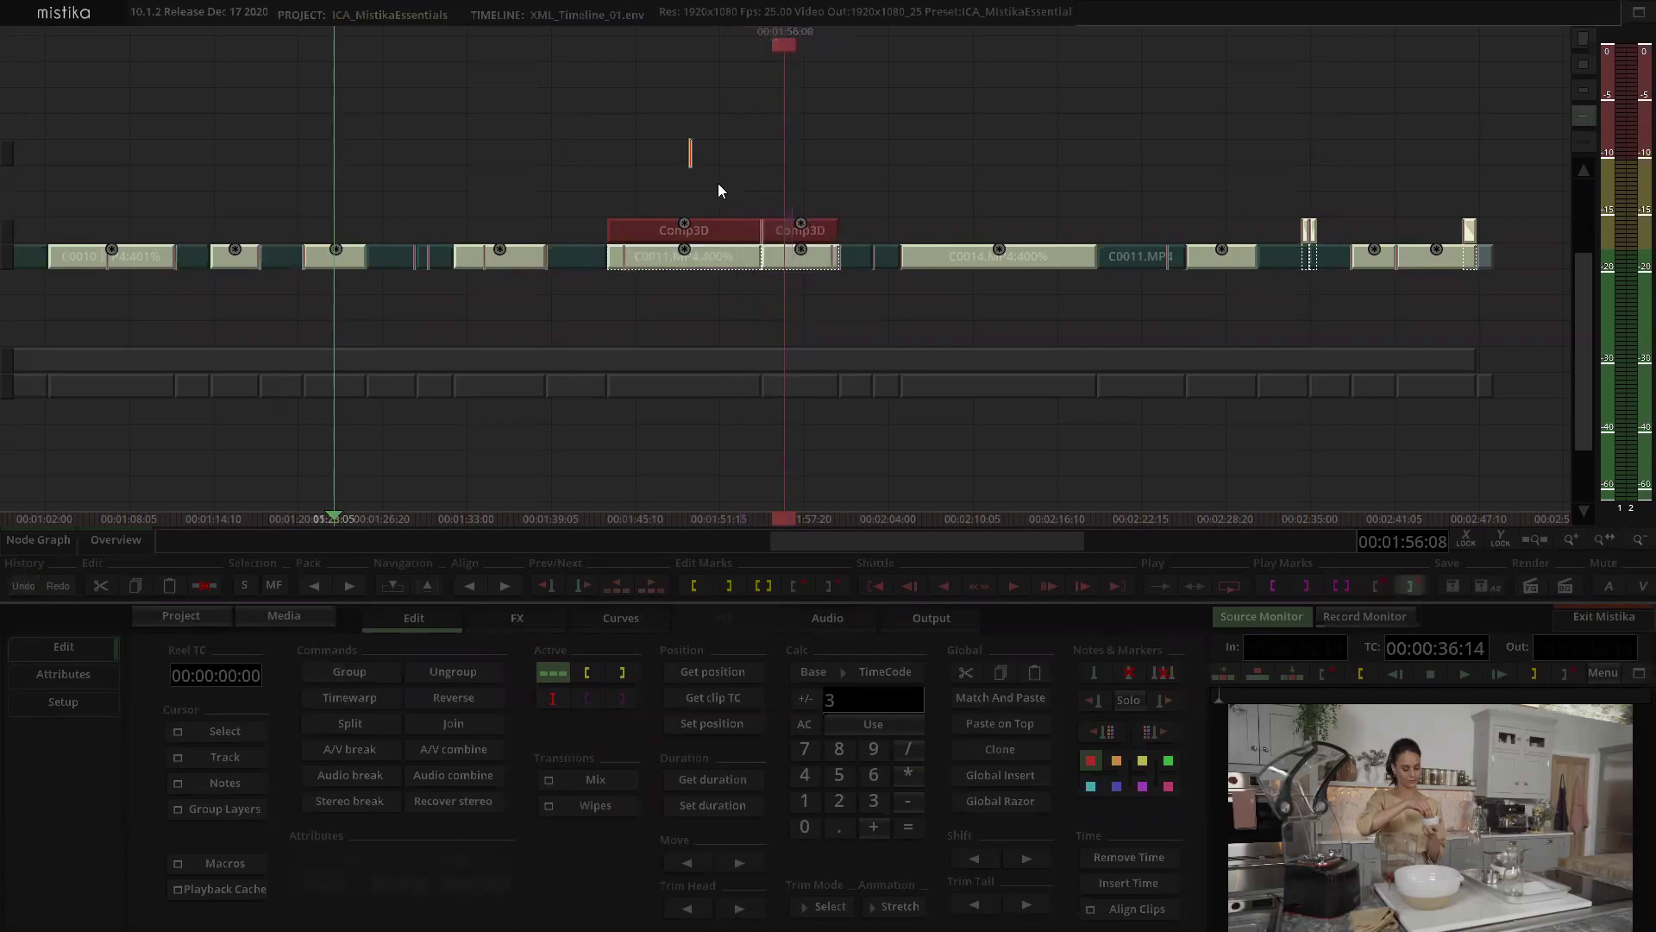
scroll(725, 166, up, 3)
drag(631, 176, 802, 278)
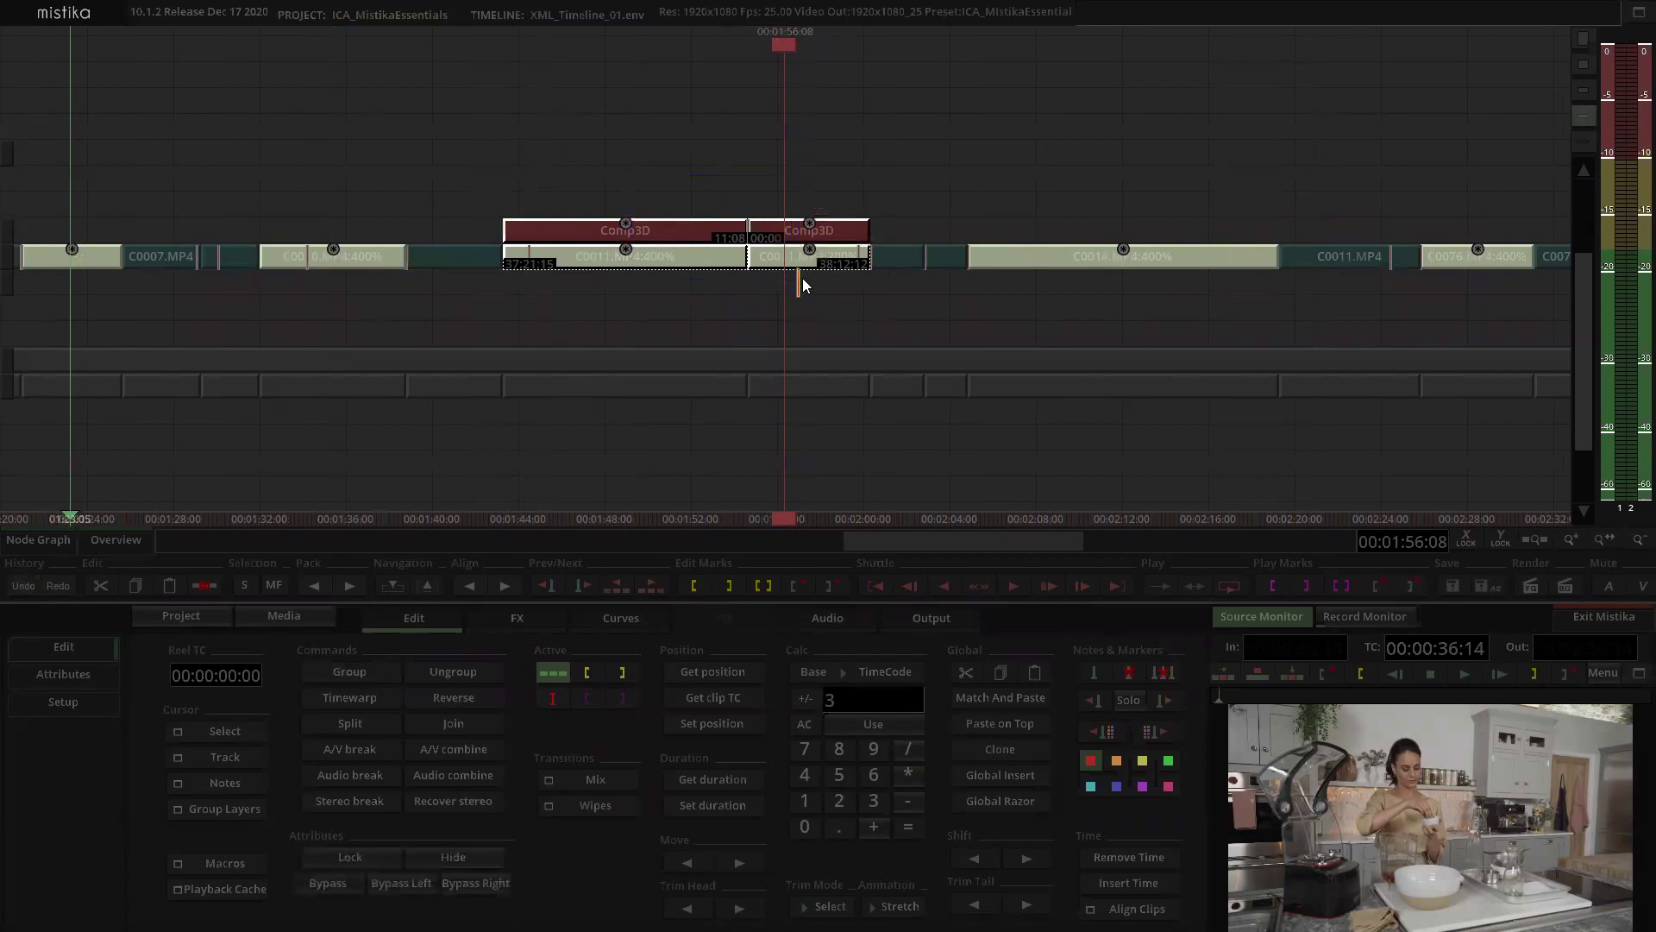
scroll(921, 217, down, 1)
drag(730, 185, 795, 297)
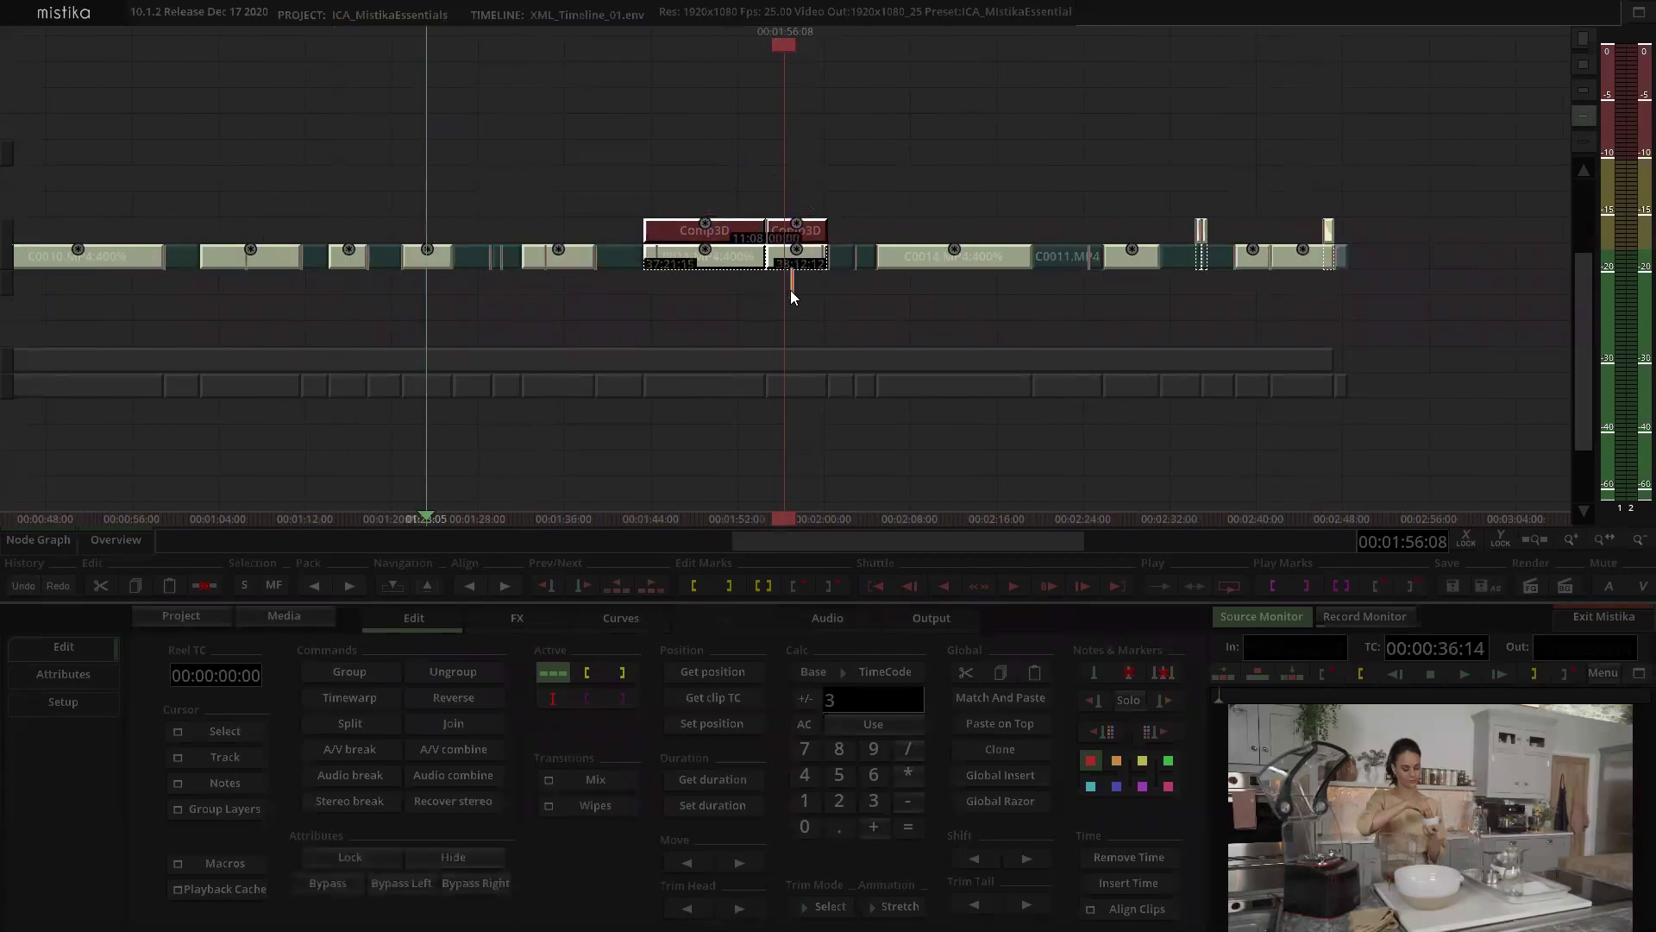
key(ctrl+g)
drag(770, 226, 781, 255)
click(786, 205)
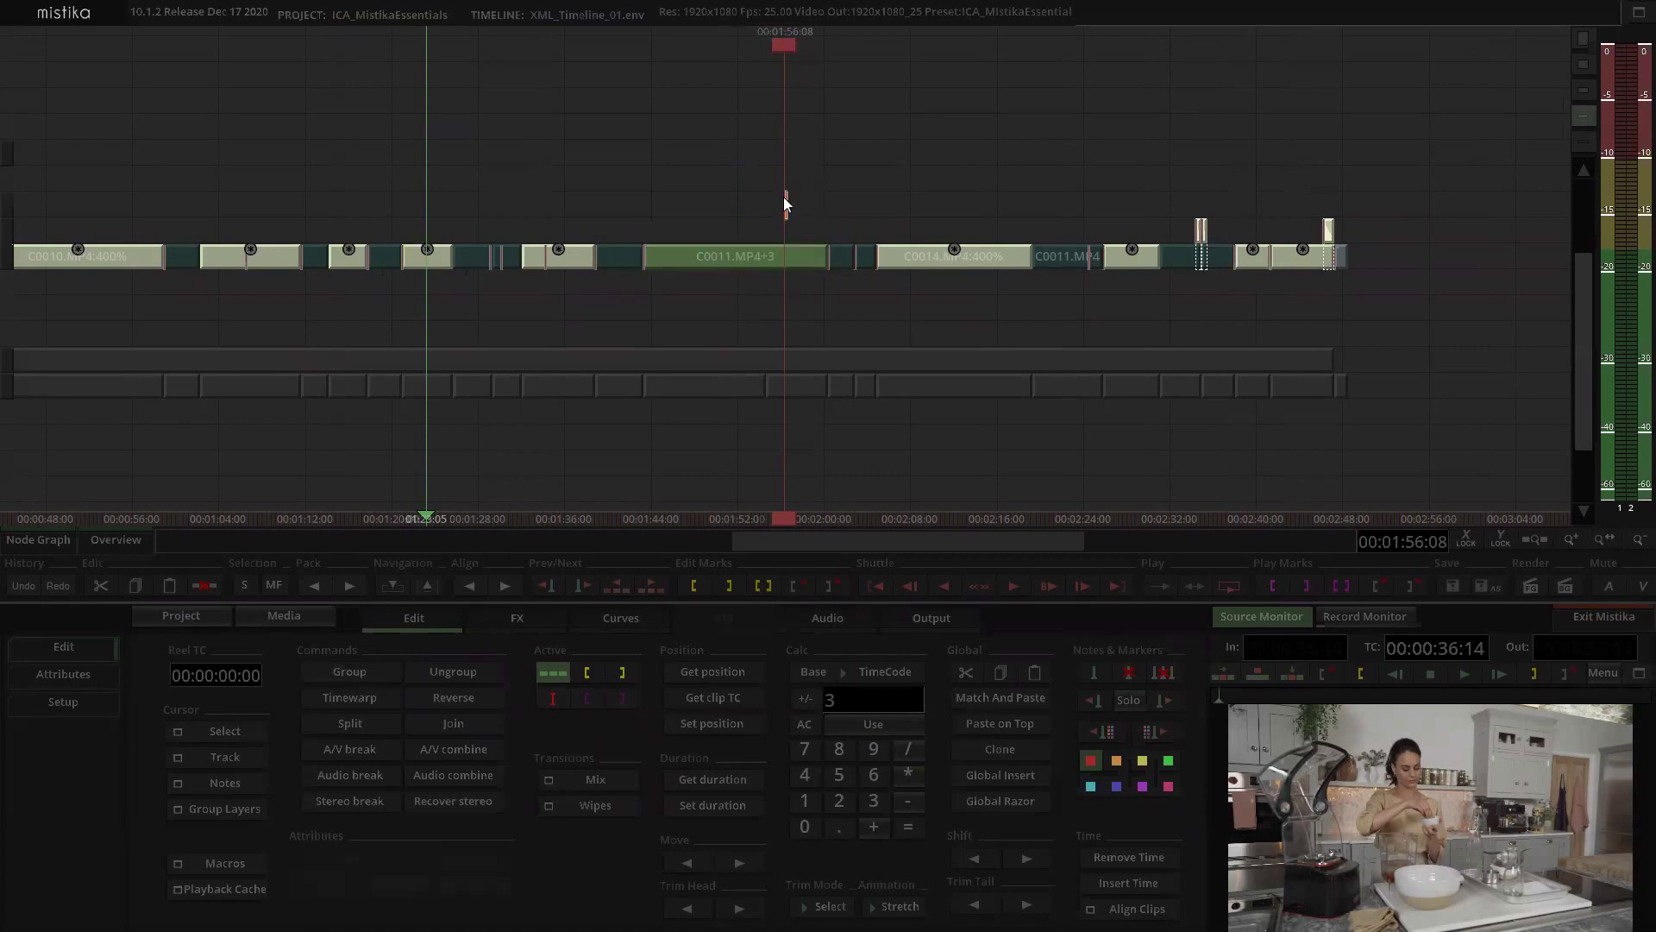
Step: Examine the whole timeline from its start to its end with all video and hidden reference tracks in view
scroll(790, 195, down, 3)
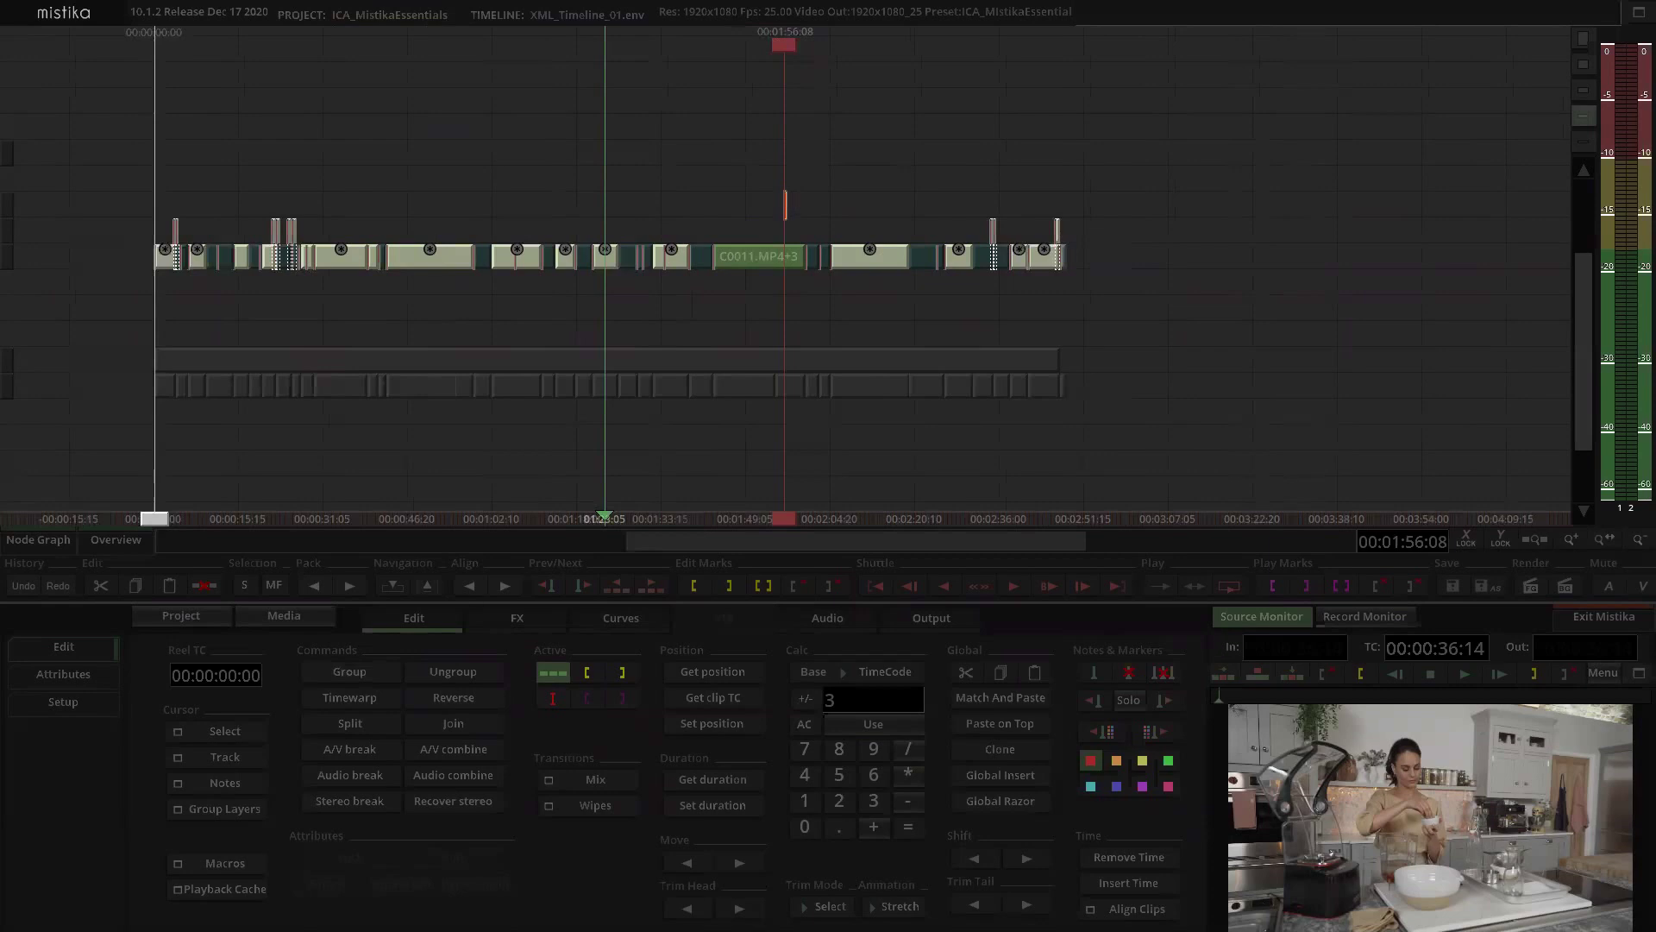
key(super)
key(super)
scroll(686, 119, down, 3)
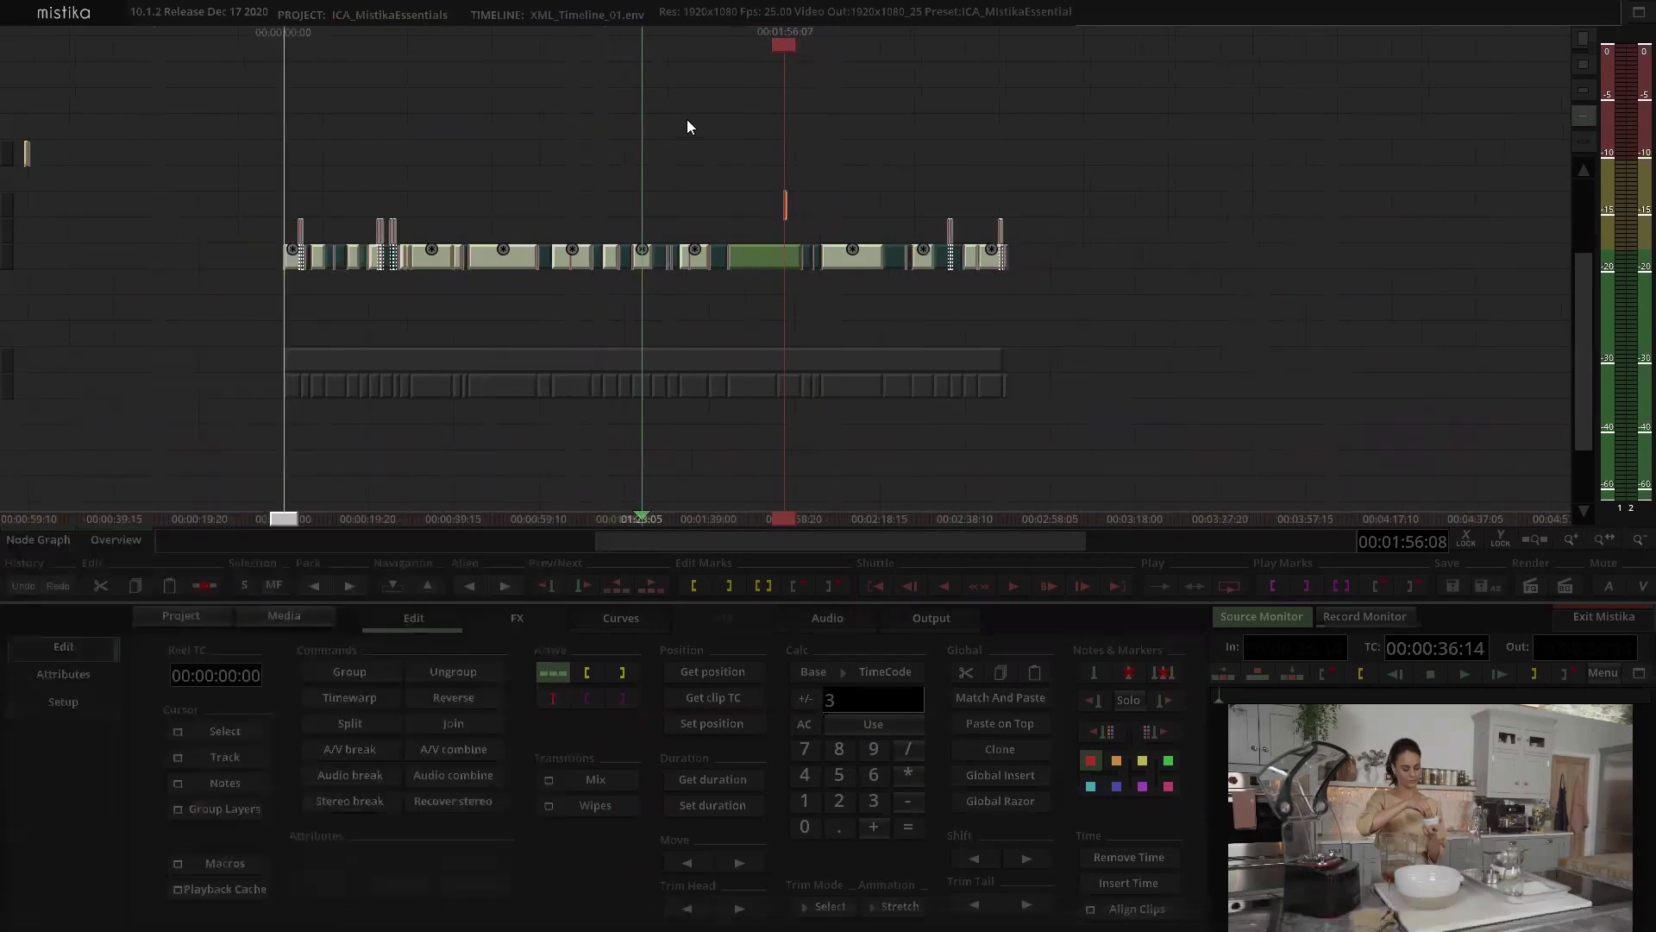
click(691, 154)
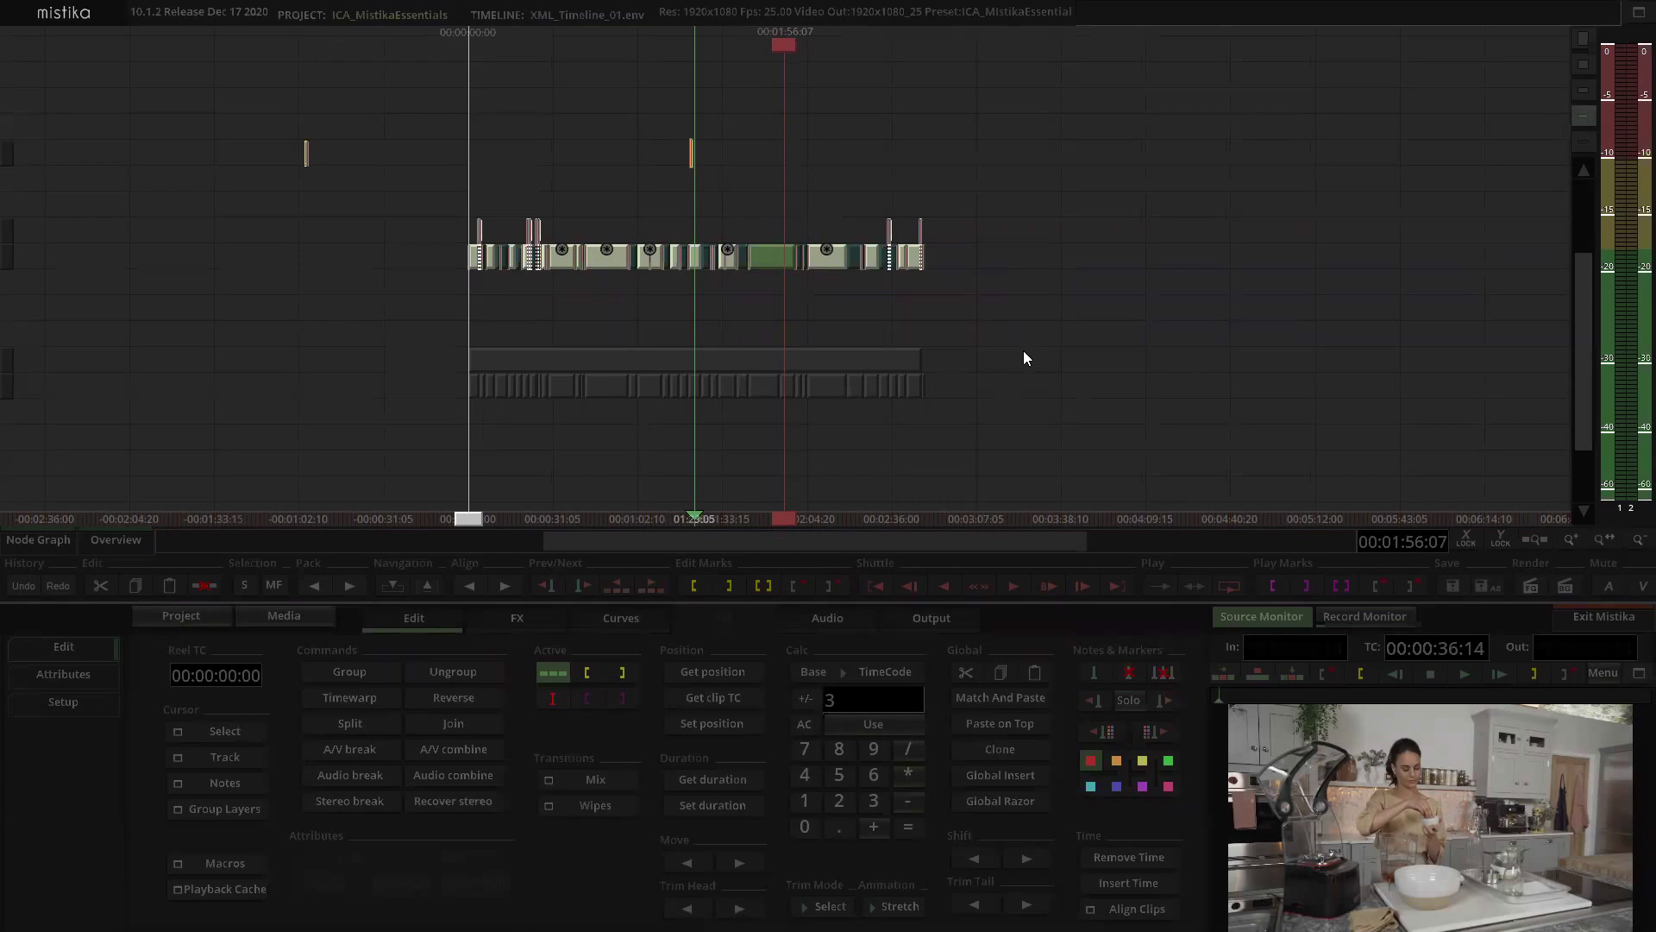
scroll(1025, 358, up, 2)
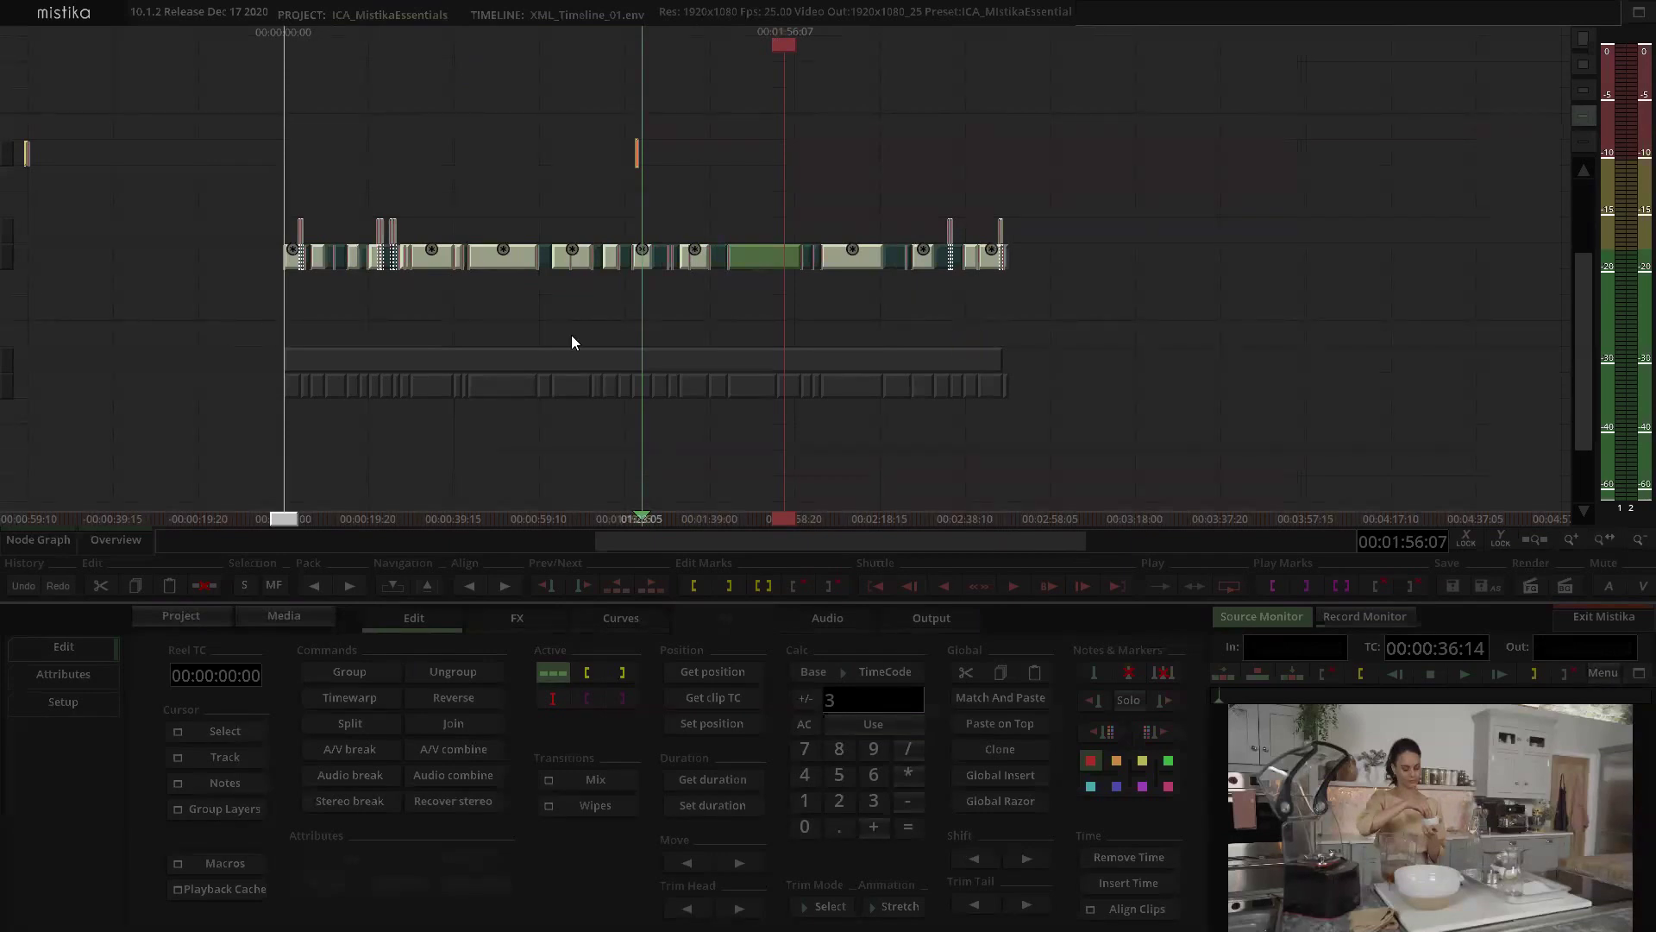
drag(403, 126, 665, 132)
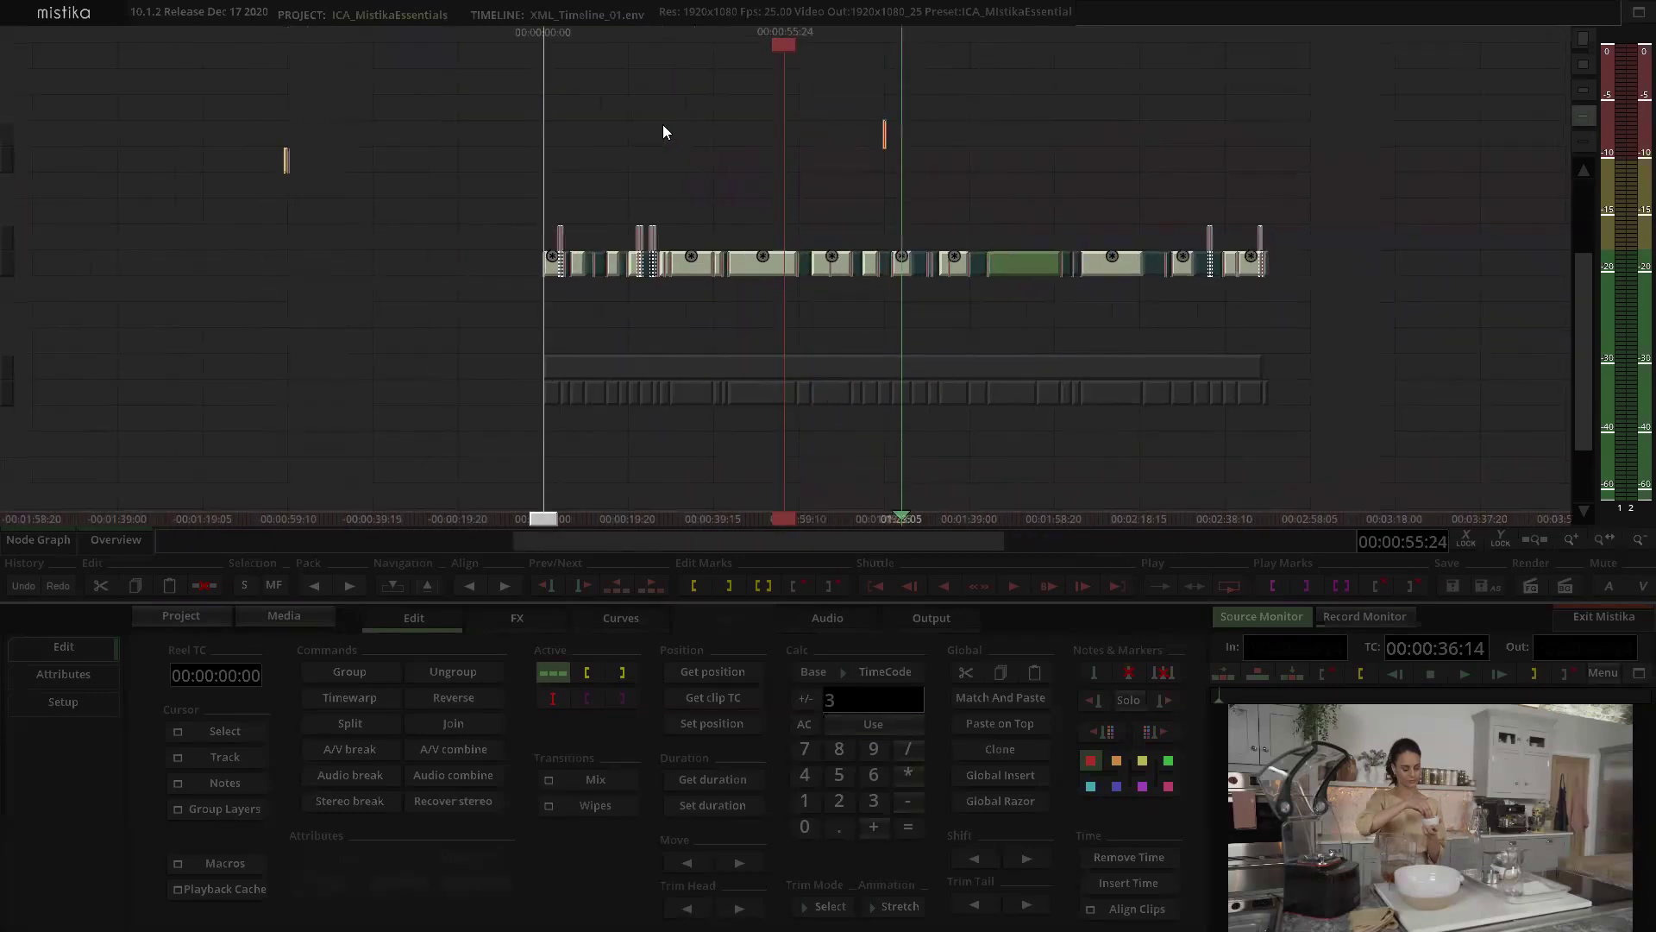
mouse_move(802, 183)
mouse_down()
mouse_move(730, 131)
mouse_move(643, 135)
mouse_up()
drag(836, 163, 812, 164)
scroll(807, 164, down, 1)
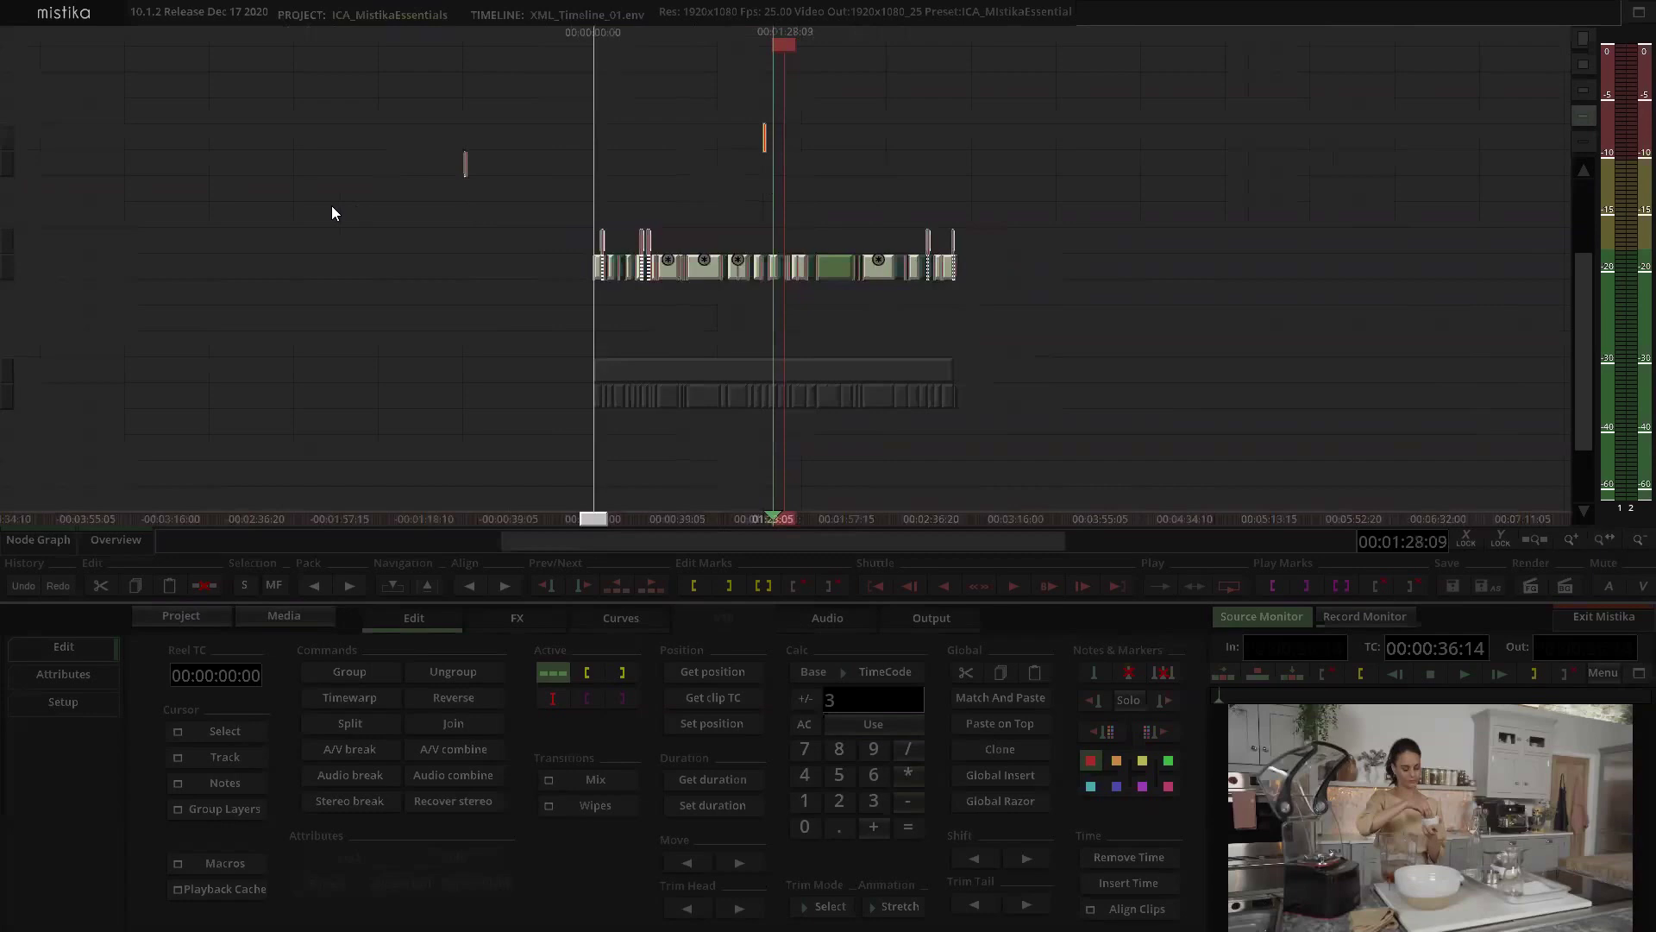
Step: Lock the two timeline tracks that hold the edited clips and their transitions
click(4, 252)
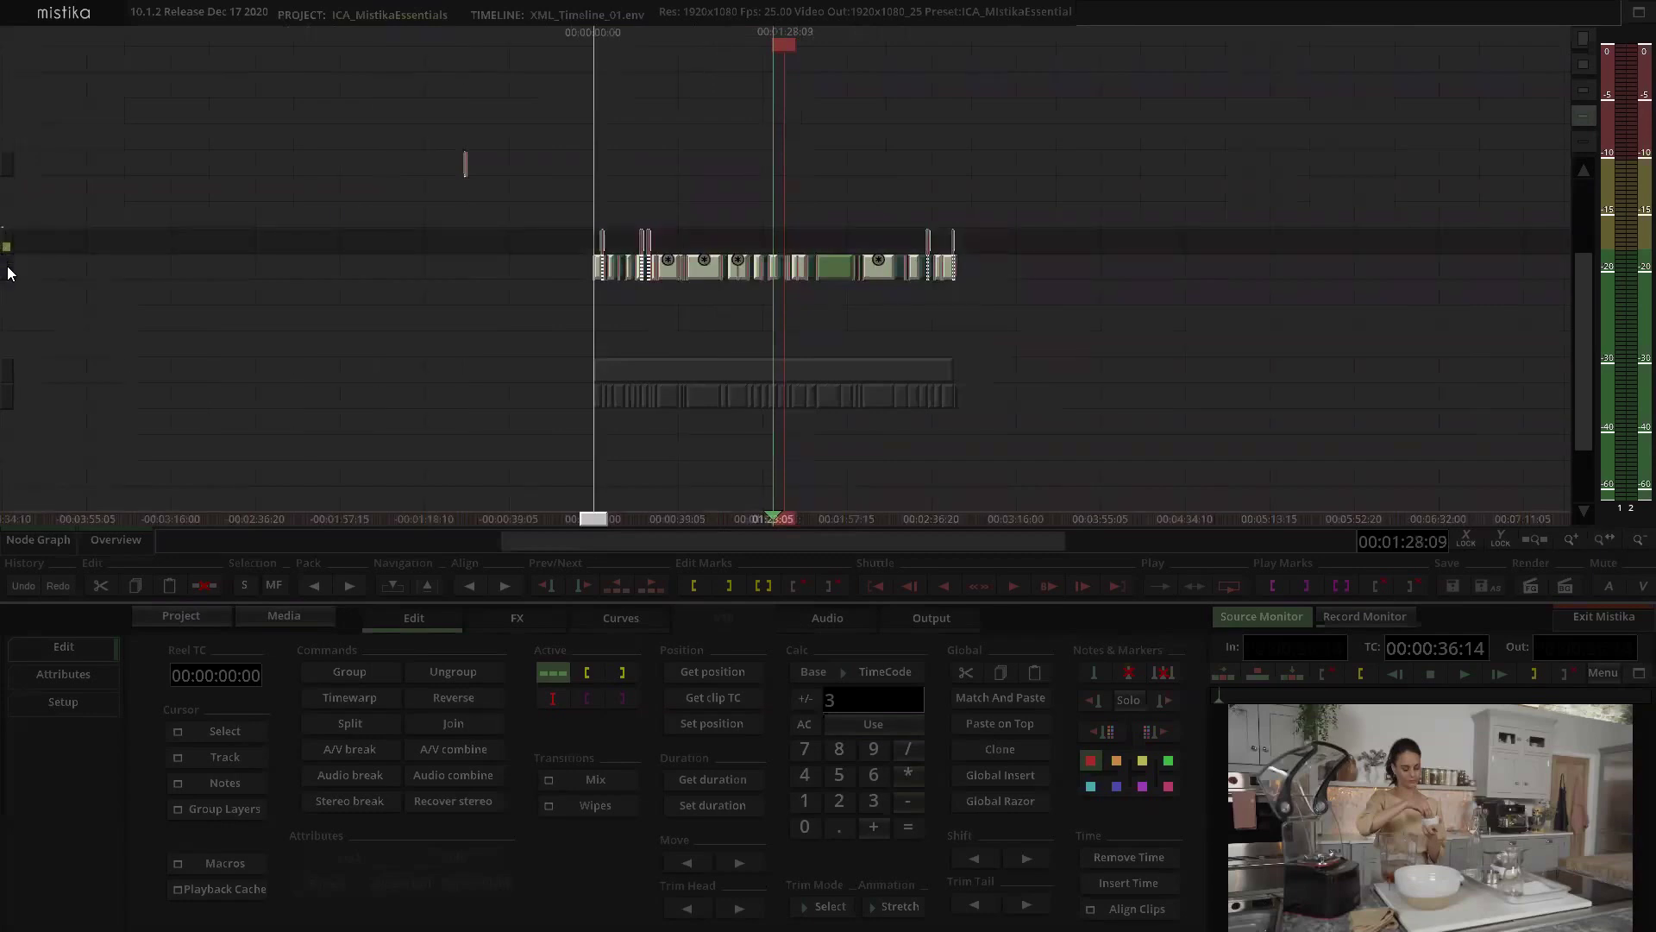
click(7, 261)
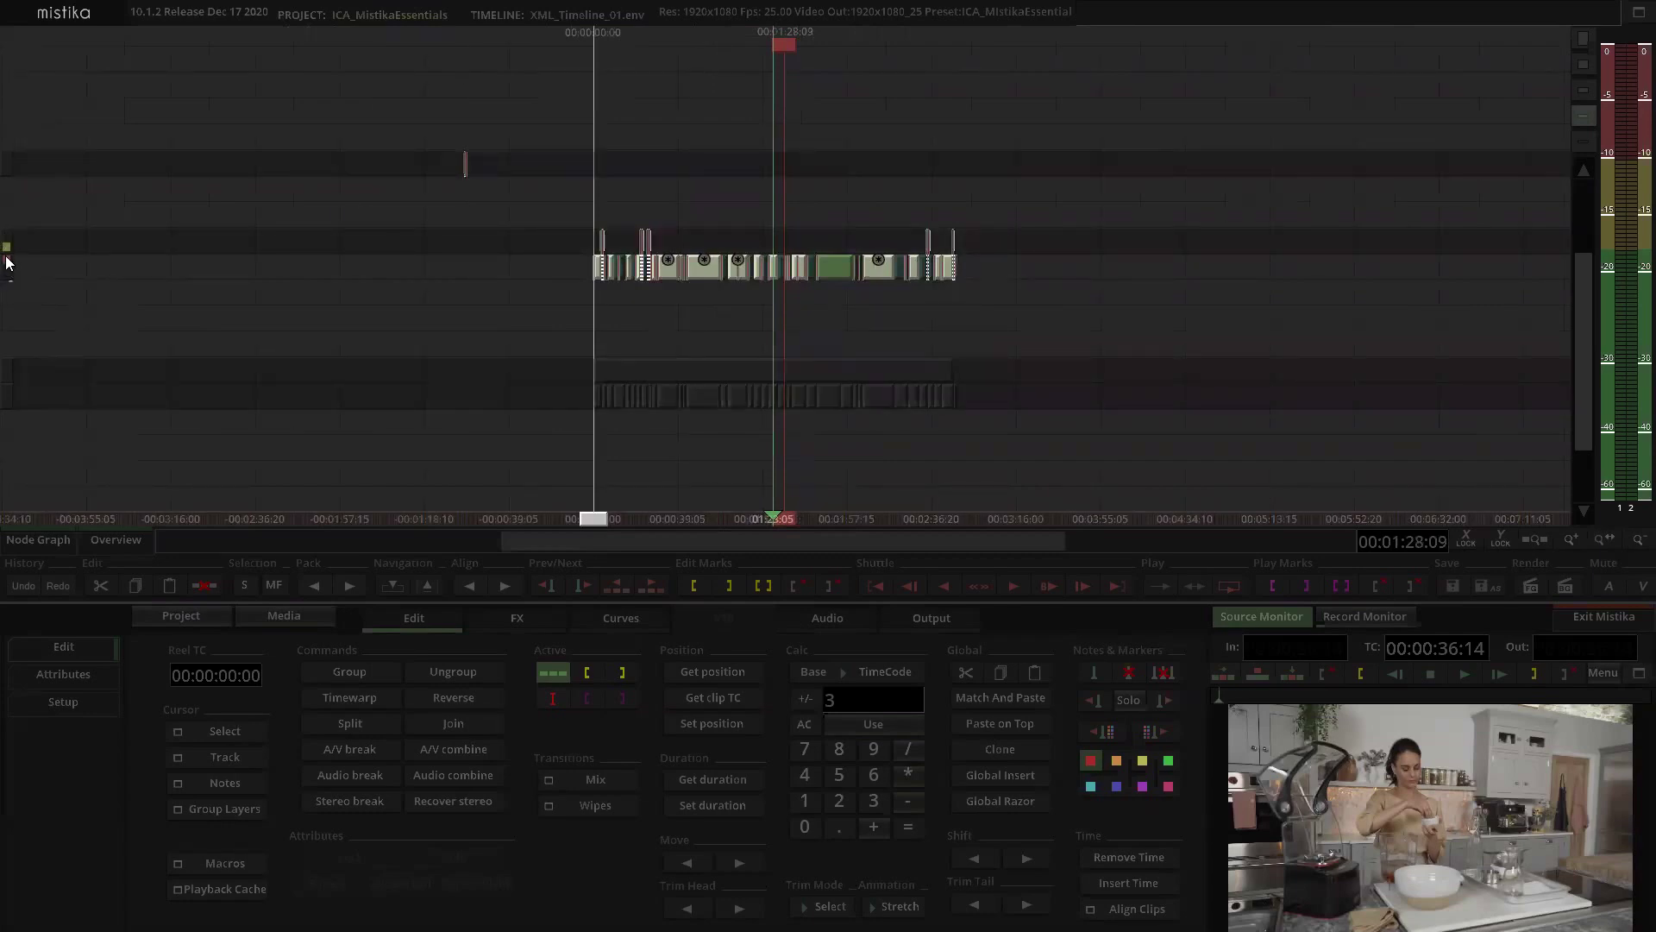
click(4, 244)
click(6, 265)
click(6, 272)
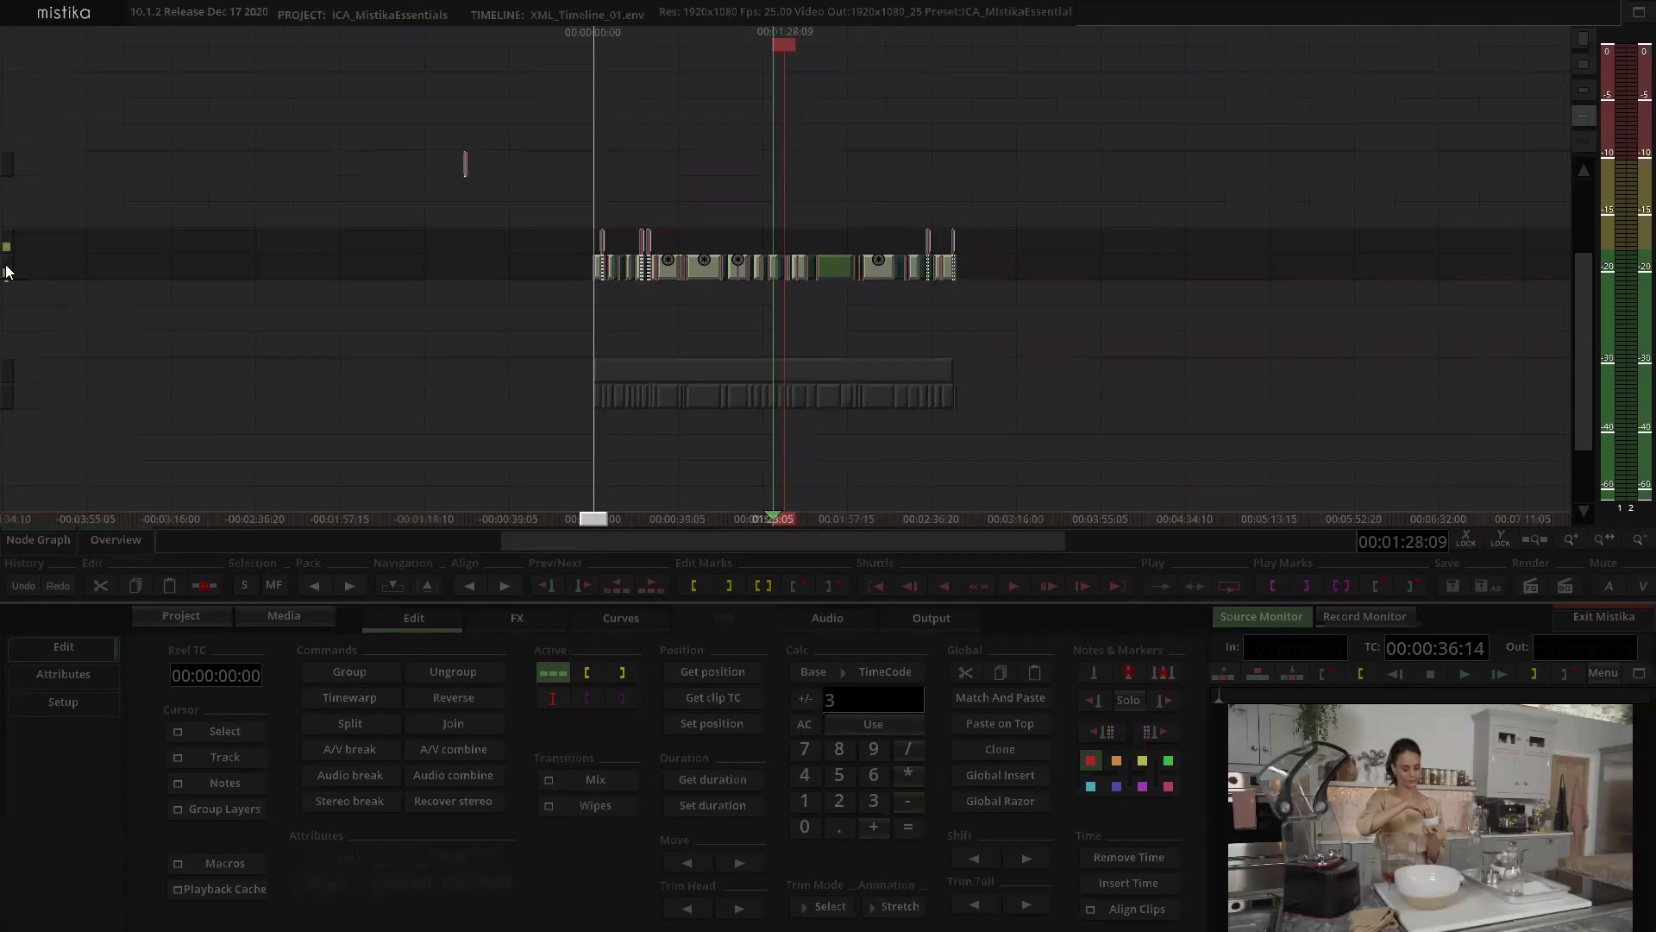
Step: Place the playhead at the start of the timeline, at 00:00:00:00
drag(355, 391, 157, 399)
click(438, 374)
scroll(588, 376, left, 4)
drag(775, 356, 852, 329)
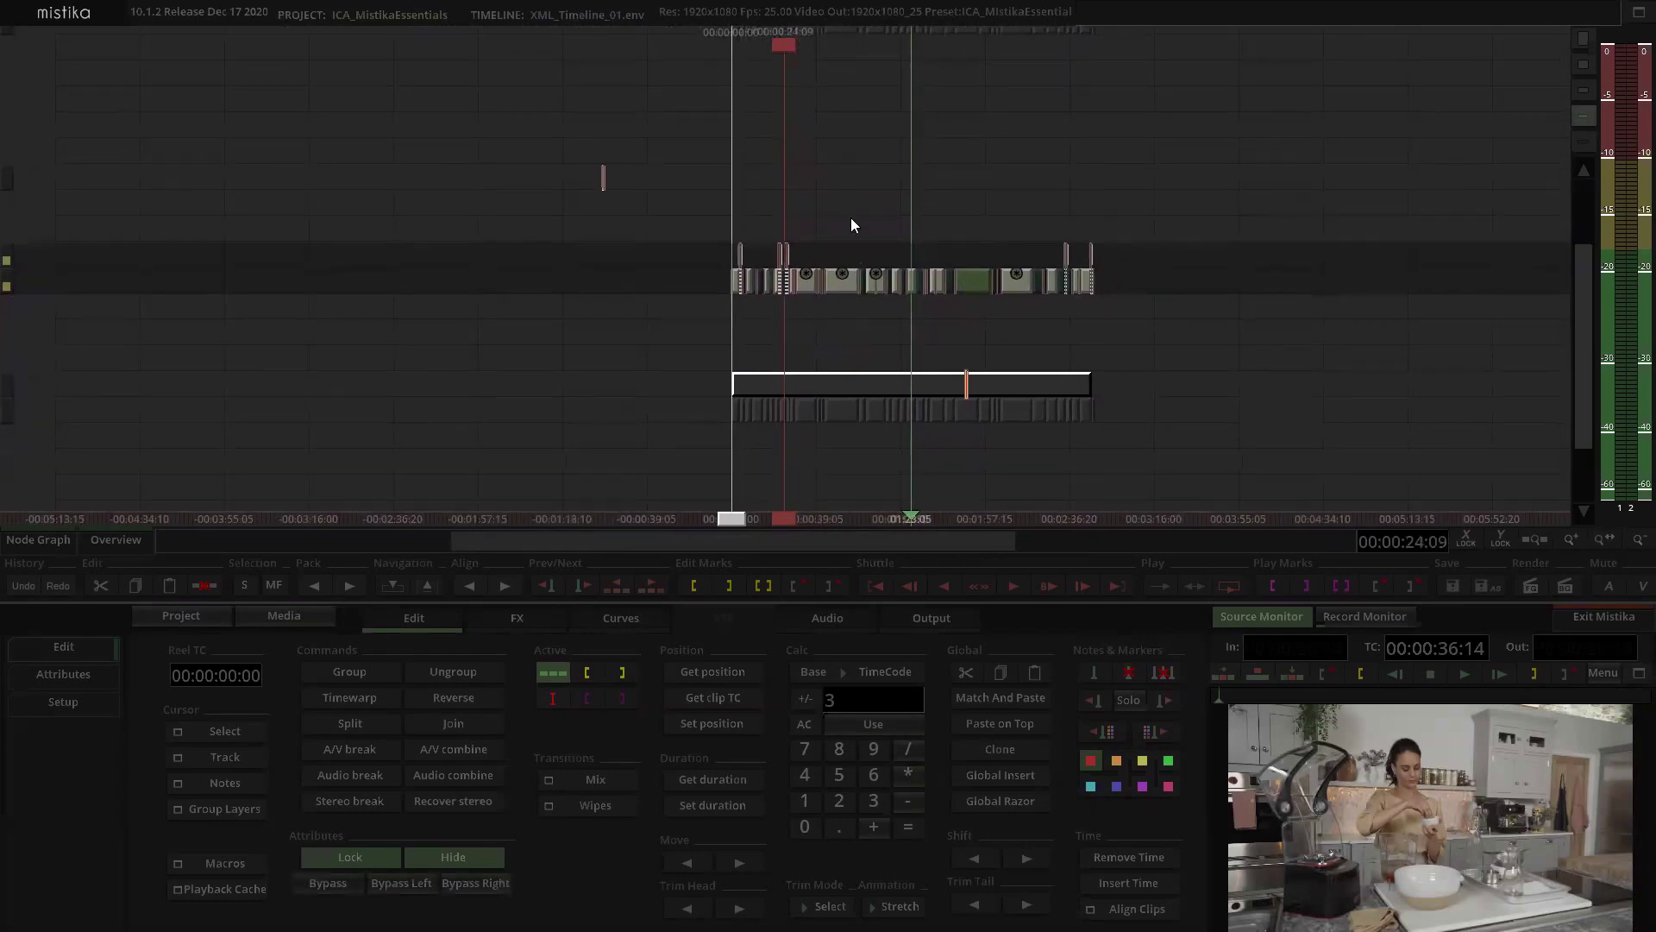
drag(882, 202, 969, 194)
click(908, 139)
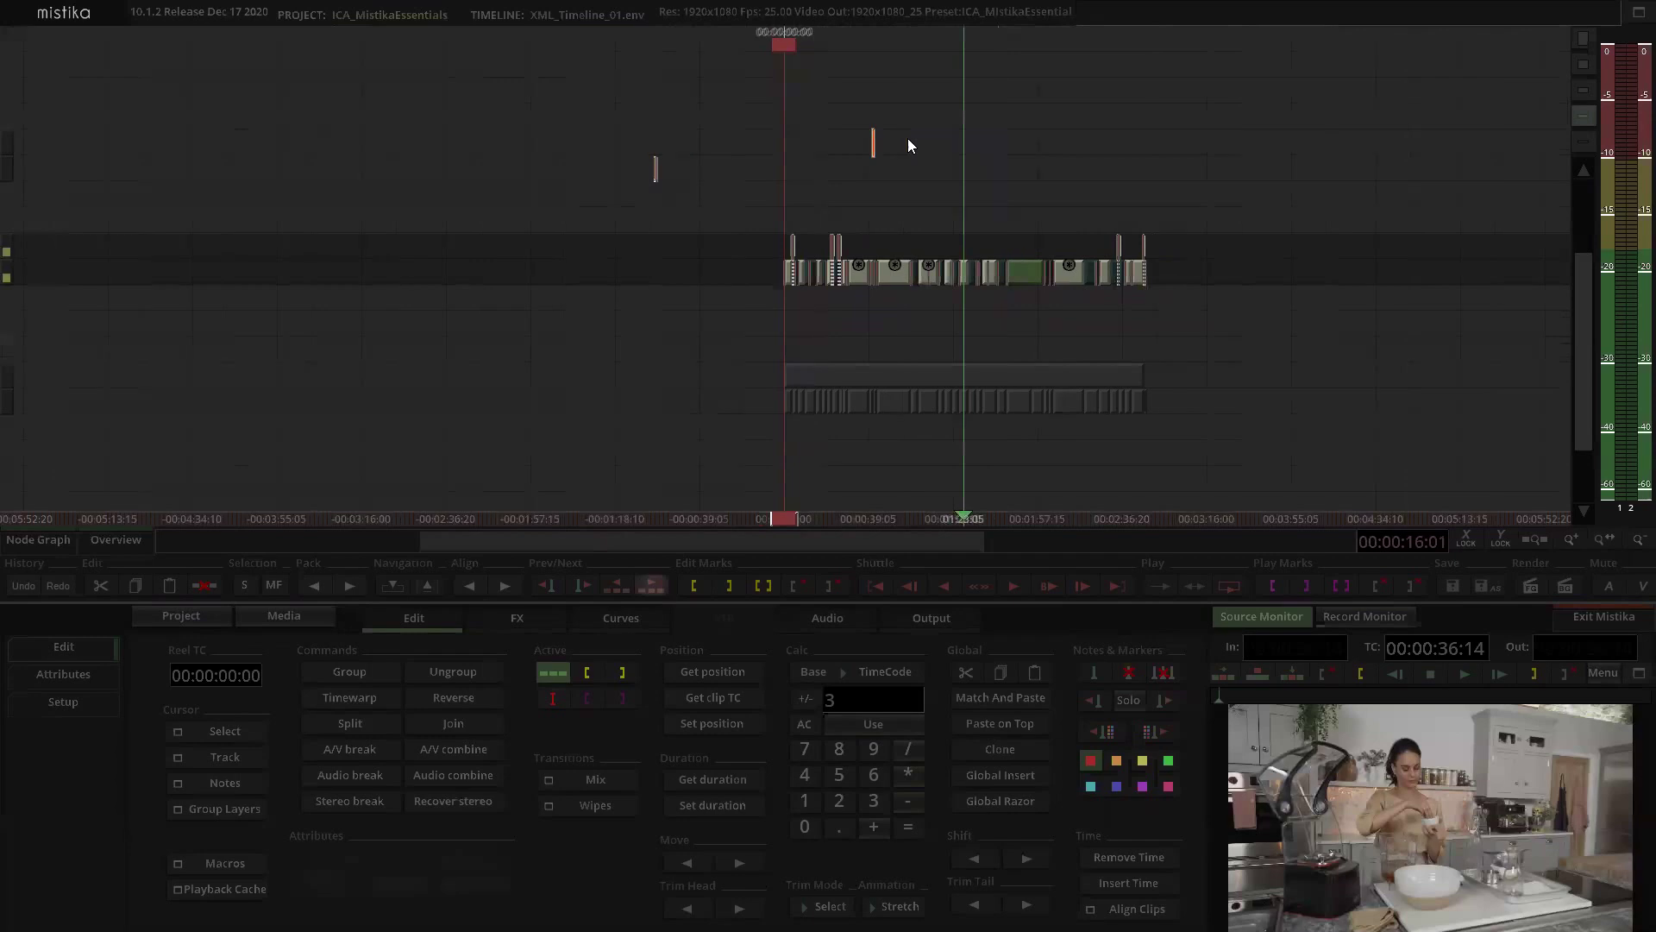
Step: Browse the media from the ICA_Mistika_Essentials bookmark to the EDL folder inside 09_DOCUMENTATION
click(303, 621)
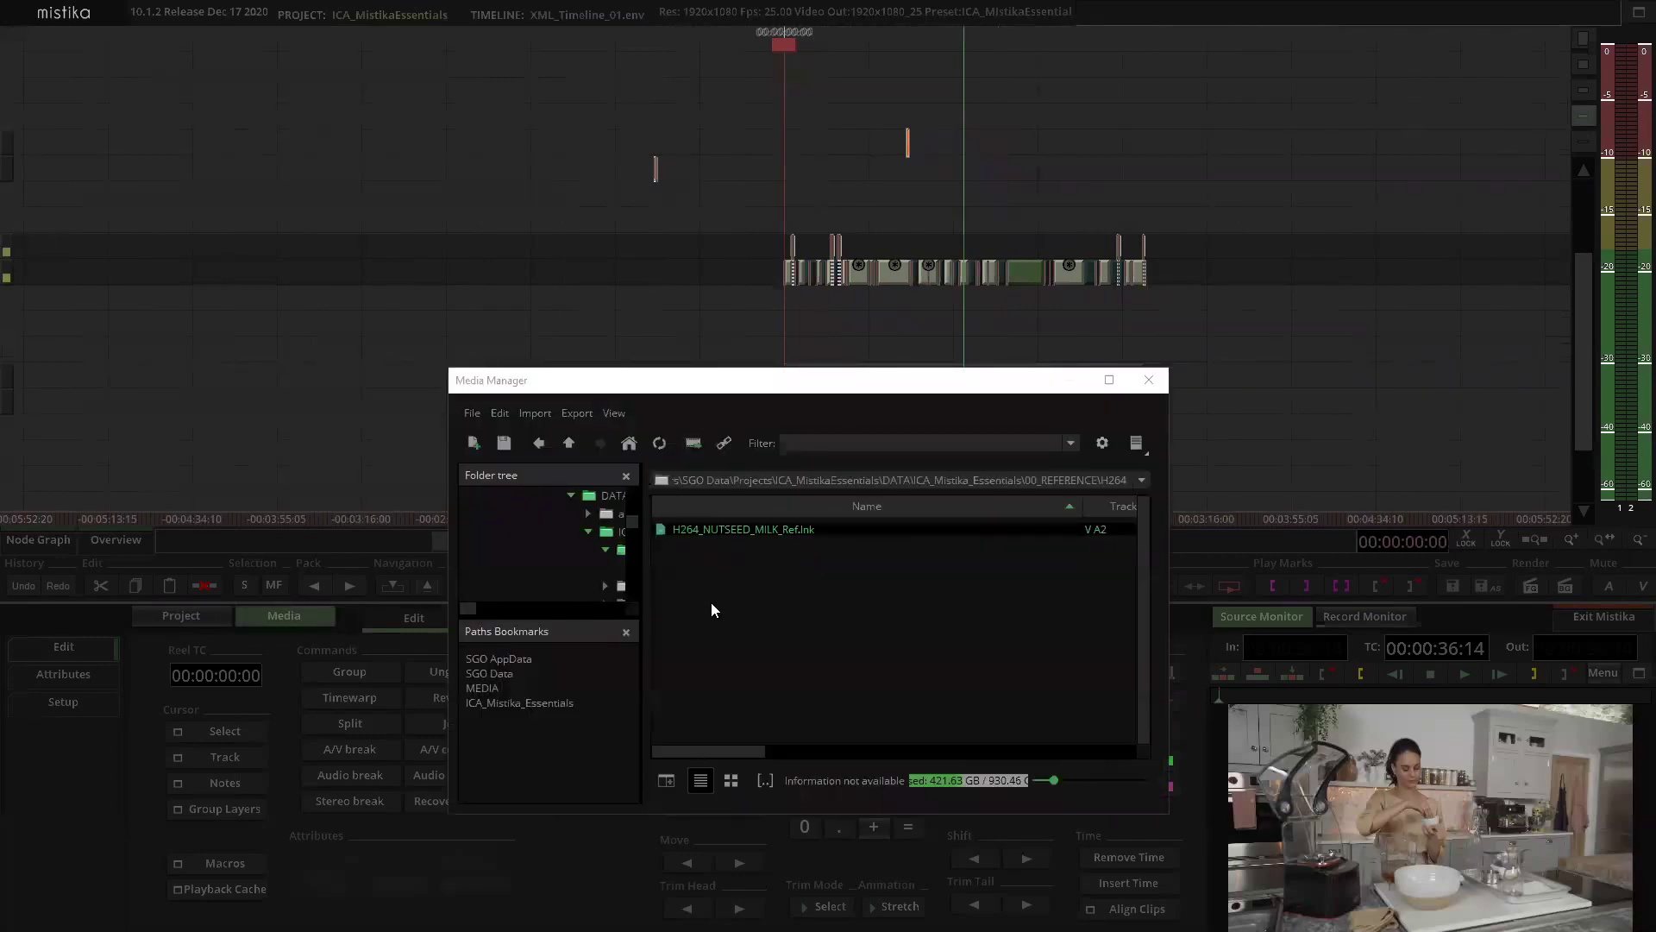
click(564, 450)
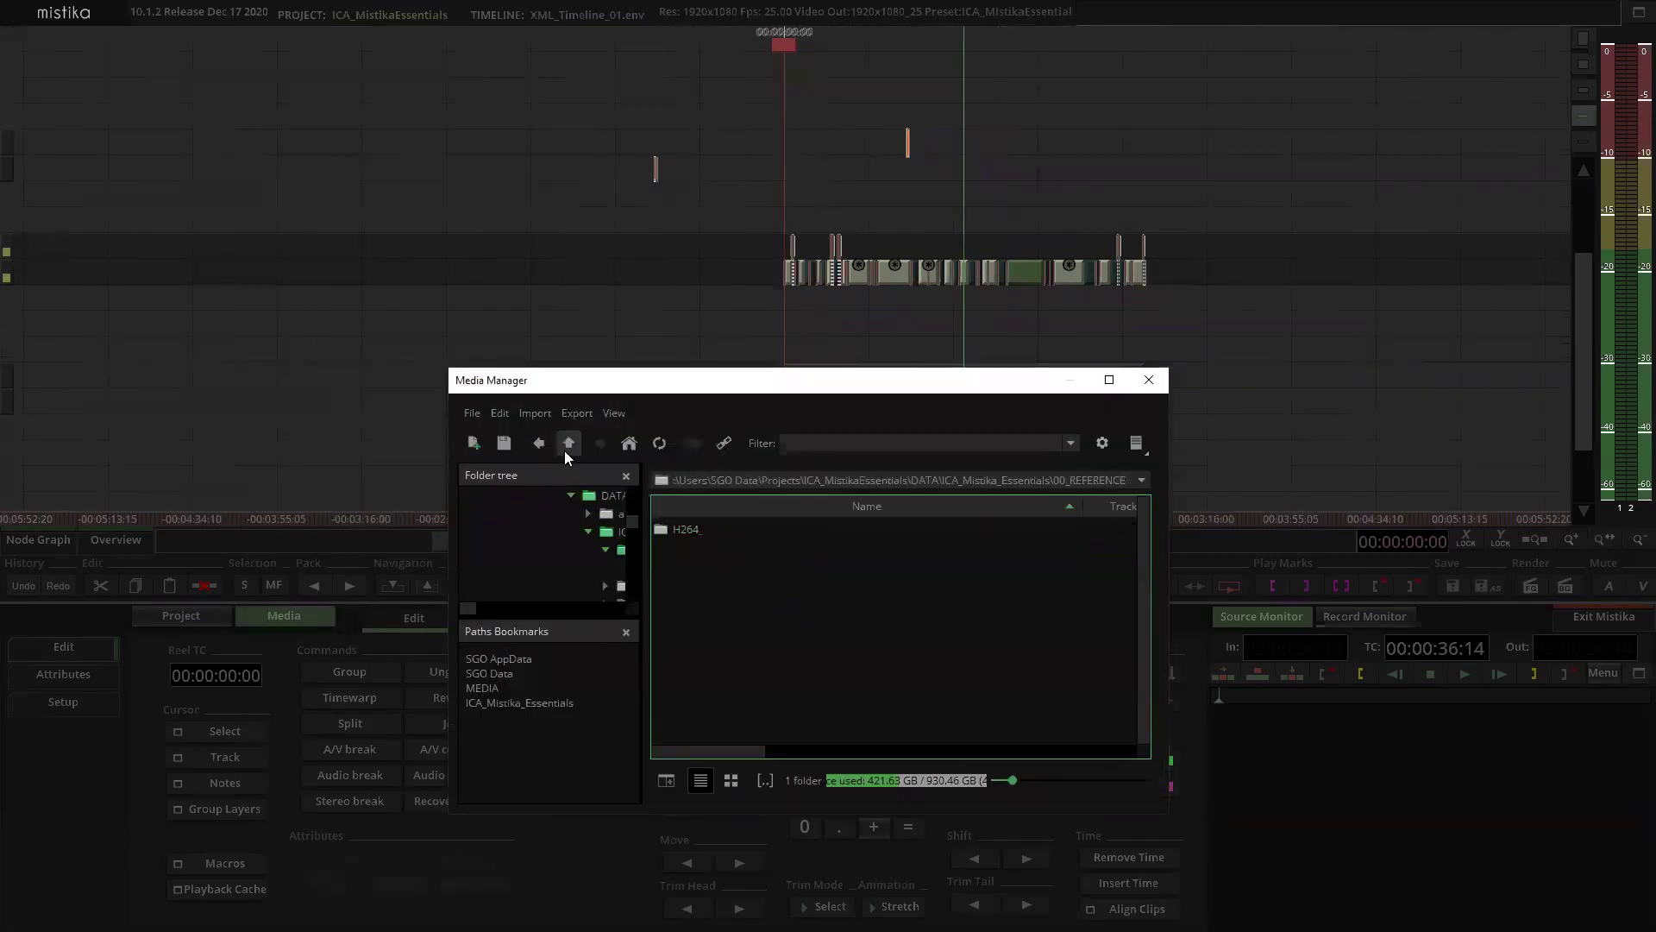
click(578, 447)
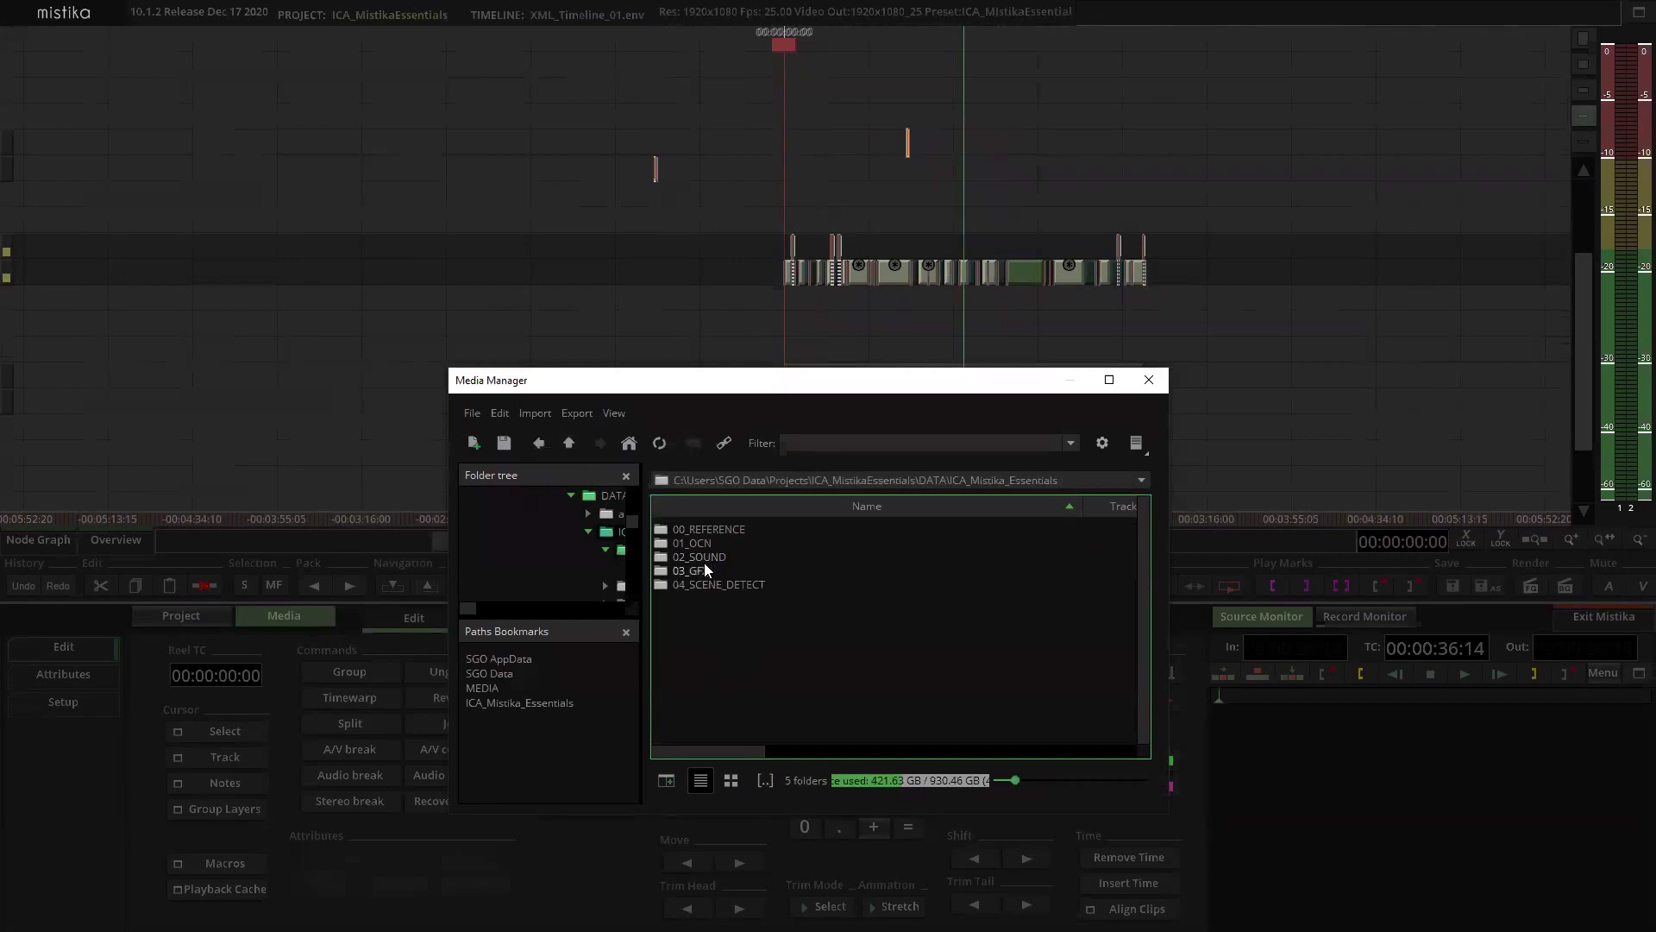
click(514, 704)
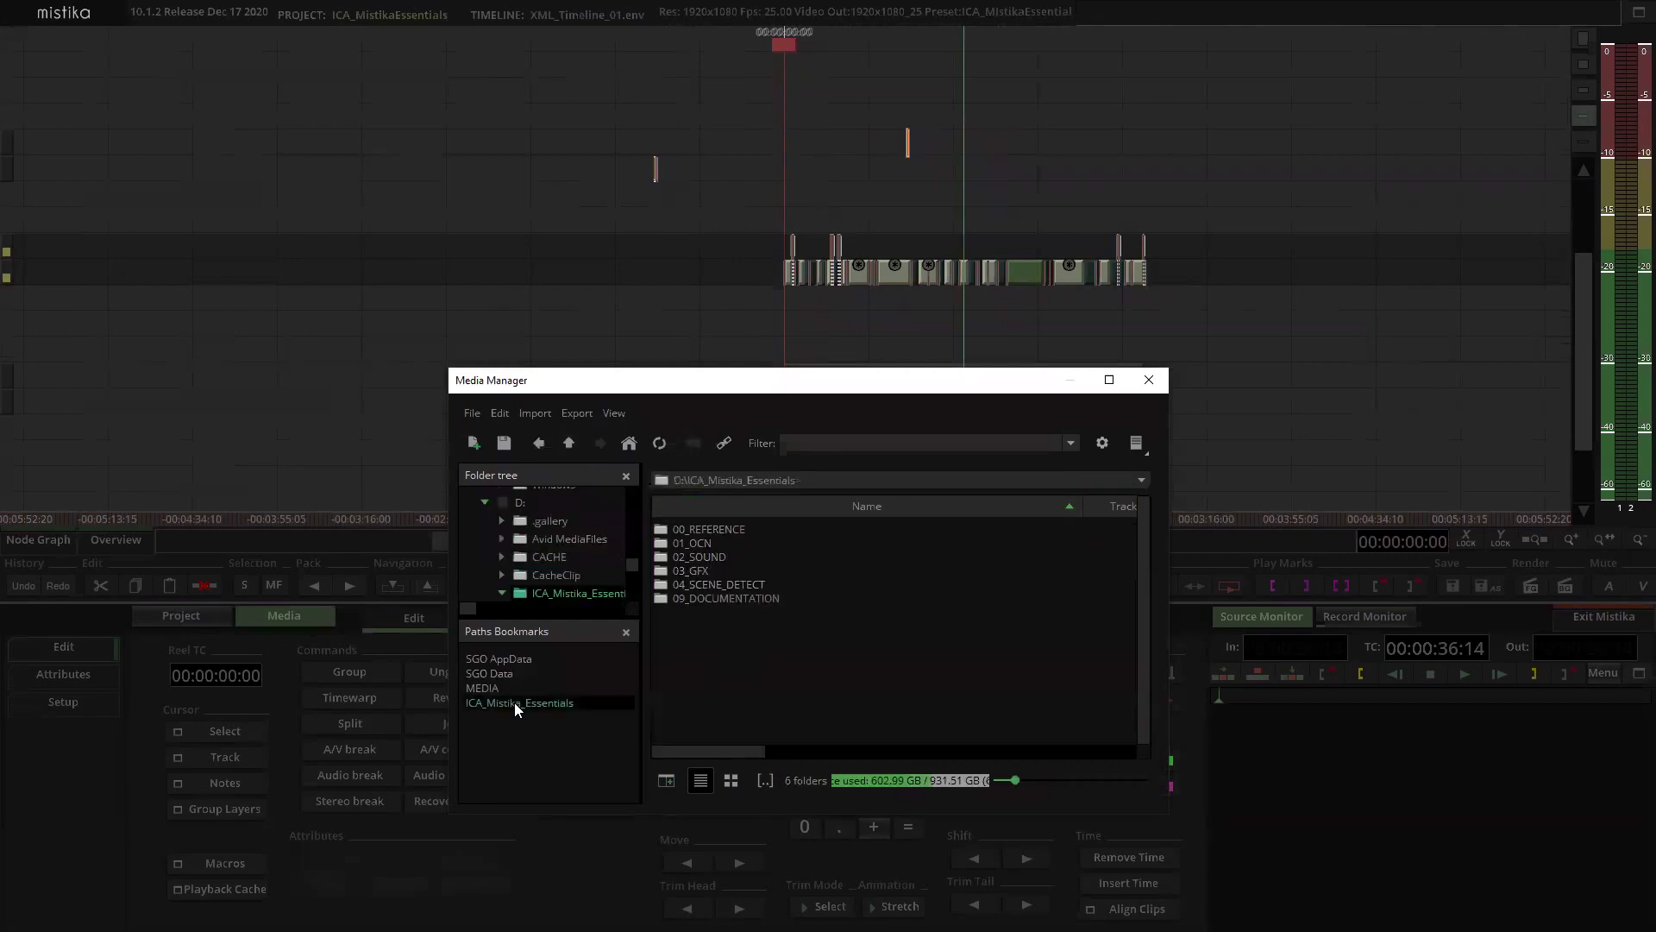
double_click(745, 590)
double_click(697, 528)
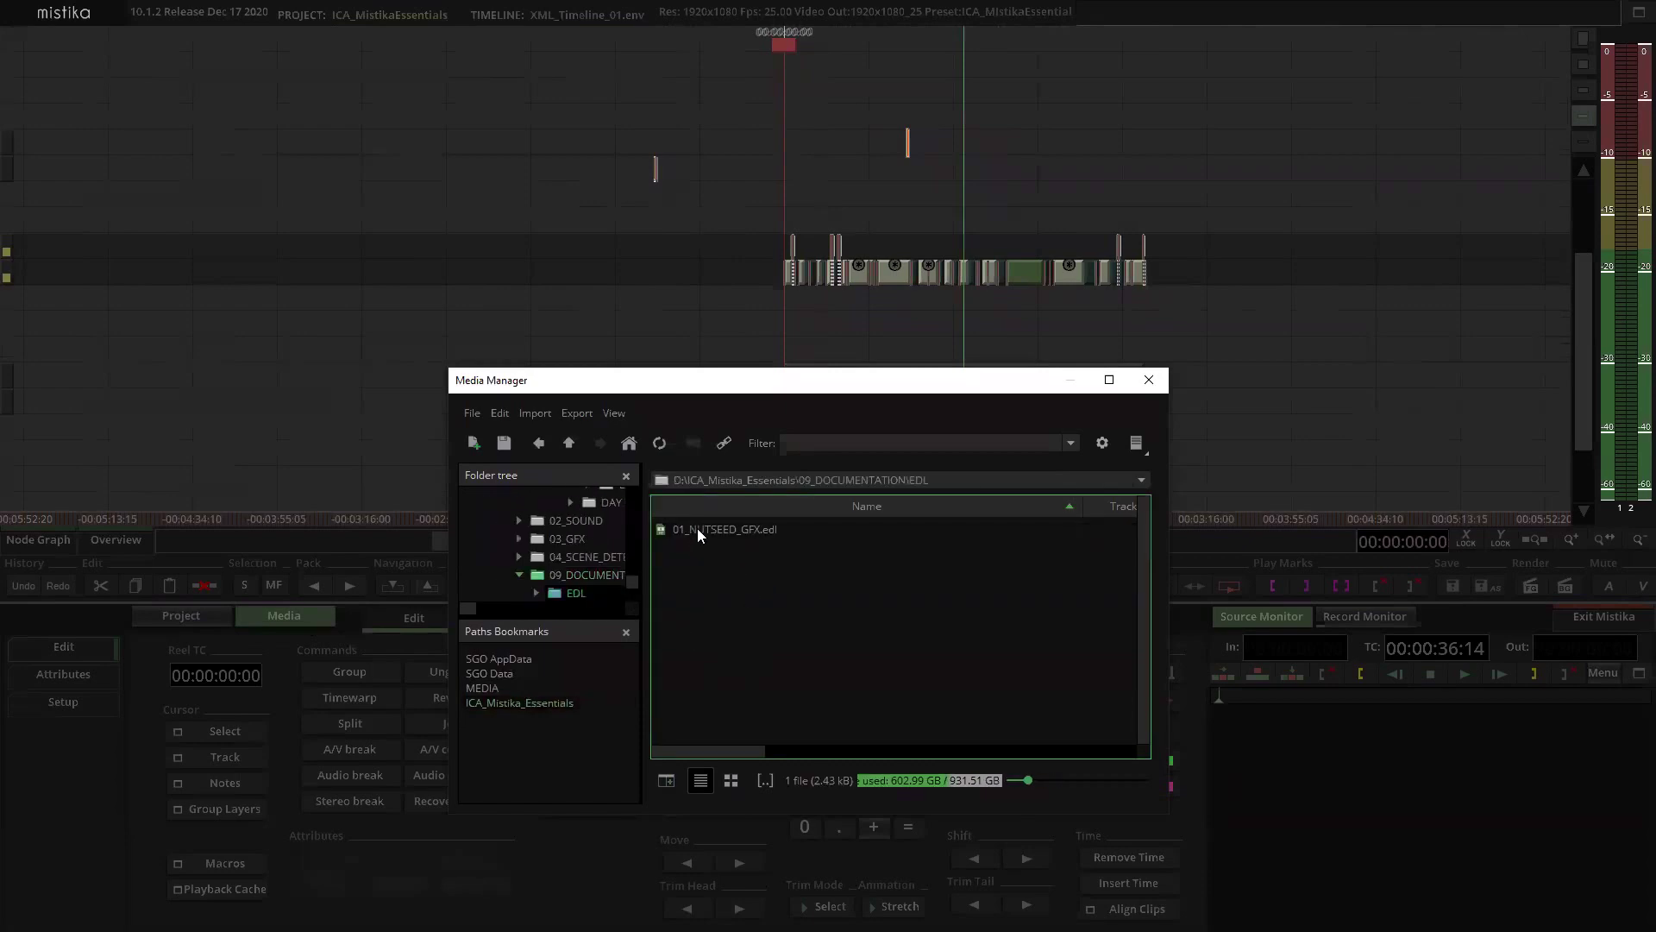
Step: Start conforming 01_NUTSEED_GFX.edl at 25 fps from 00:00:00:00, searching for media after the timeline import
double_click(710, 528)
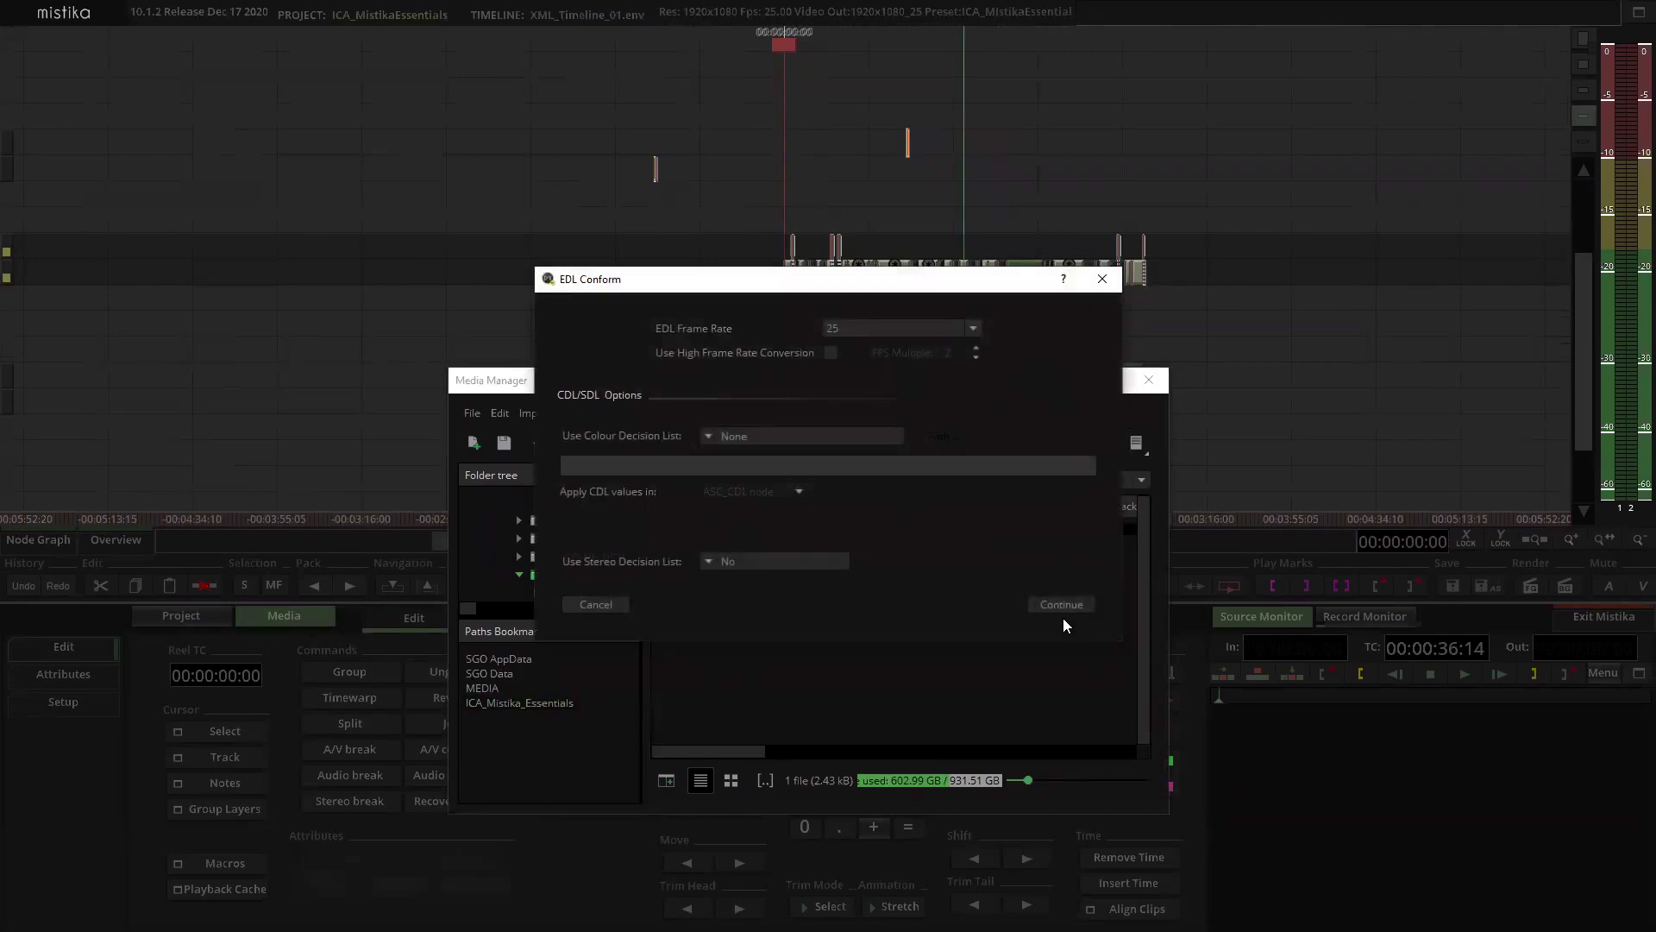
click(1061, 604)
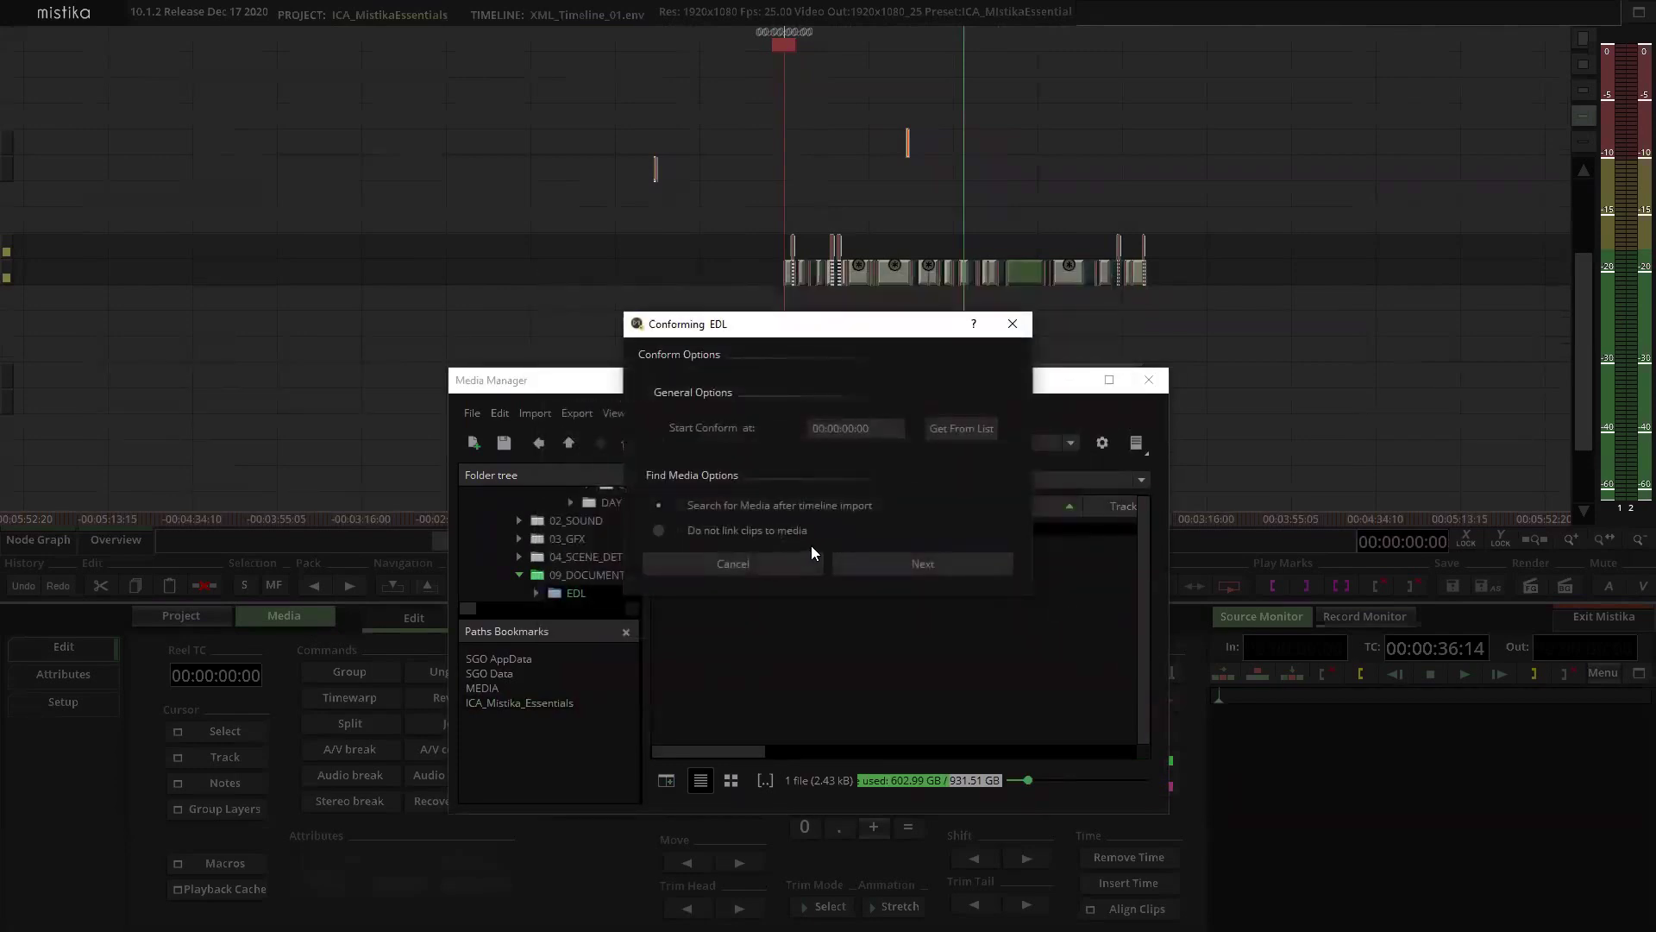
click(925, 561)
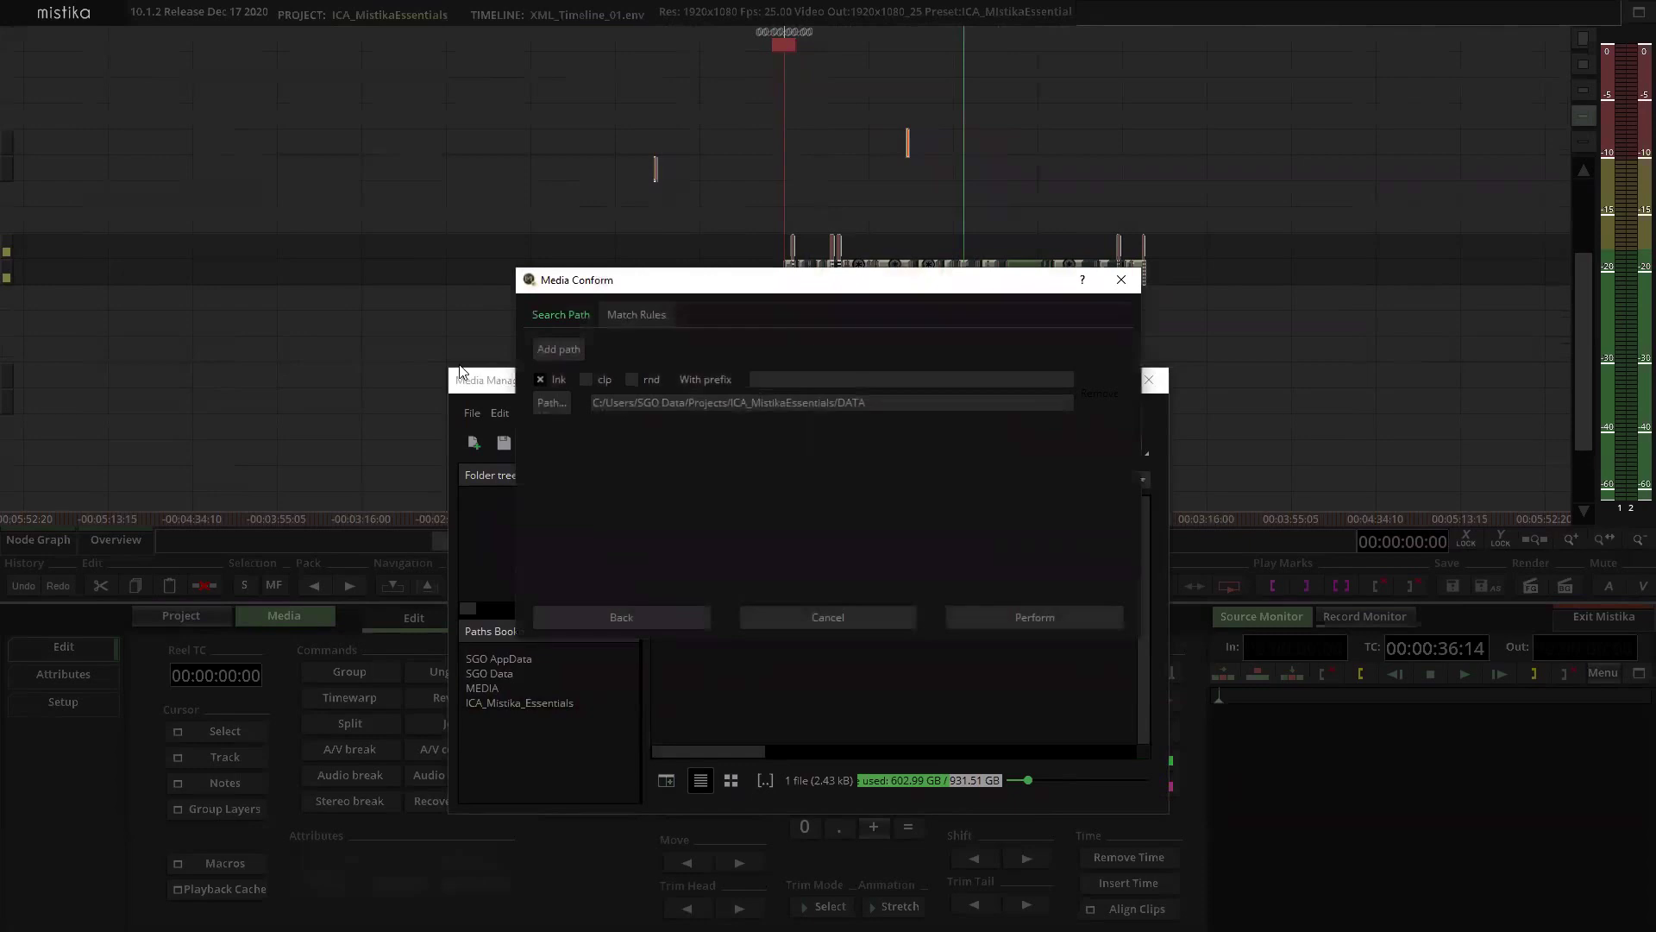
Step: Set the conform search path to the project's 03_GFX folder and perform the conform, accepting the overlap with existing material
click(557, 409)
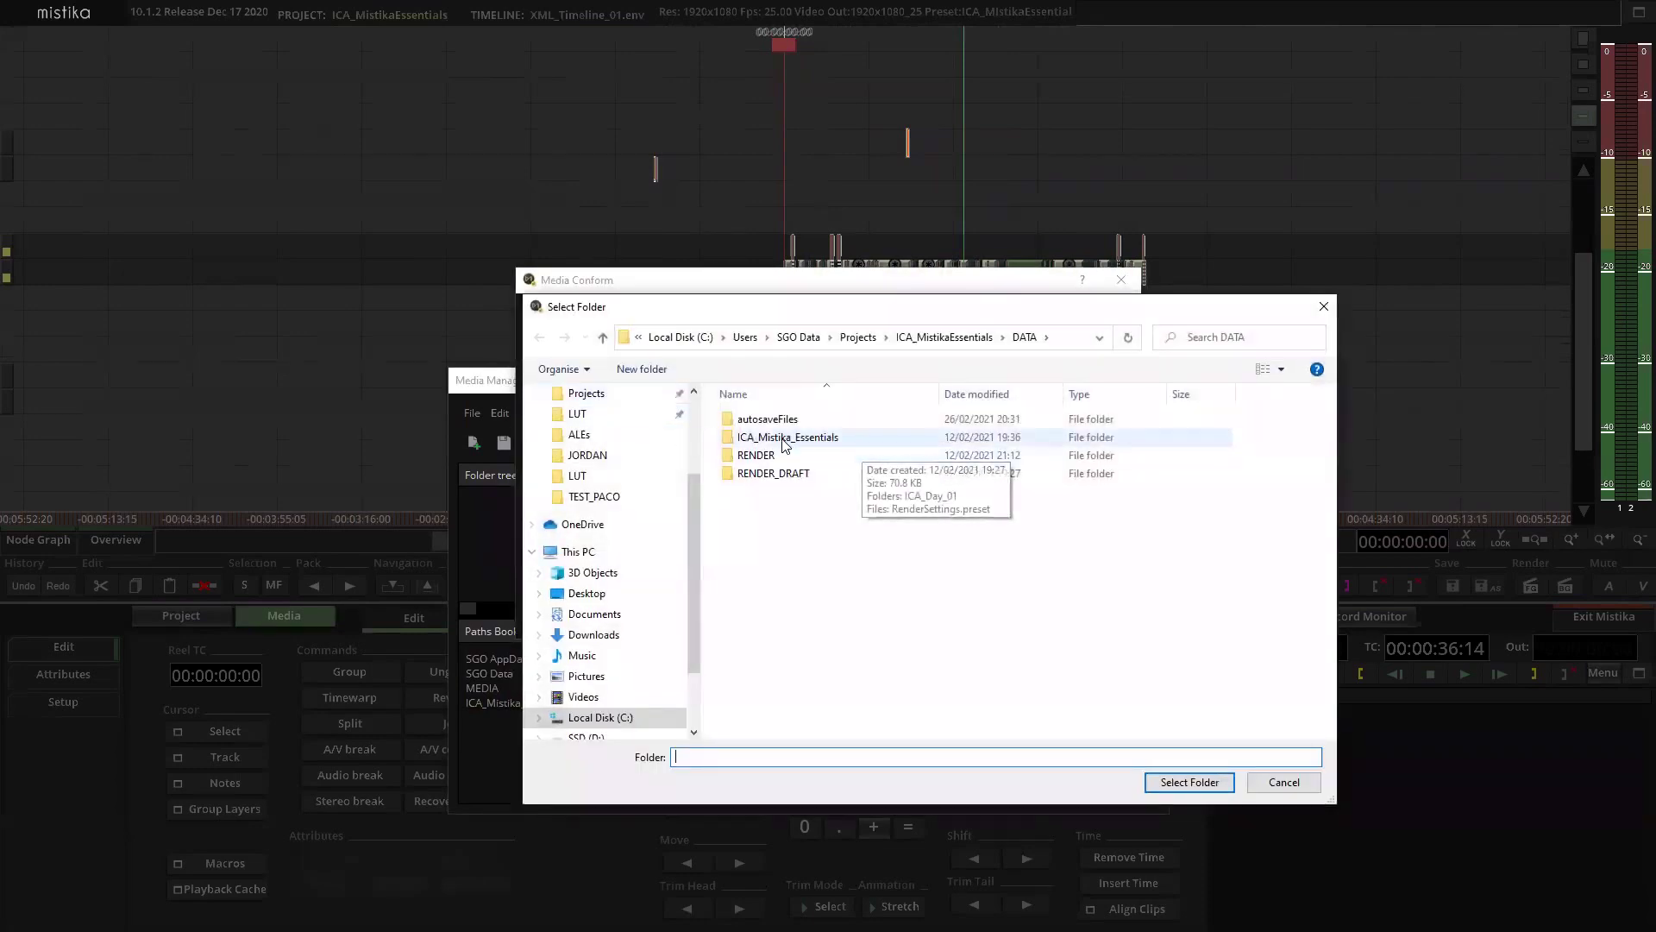
click(785, 445)
double_click(785, 438)
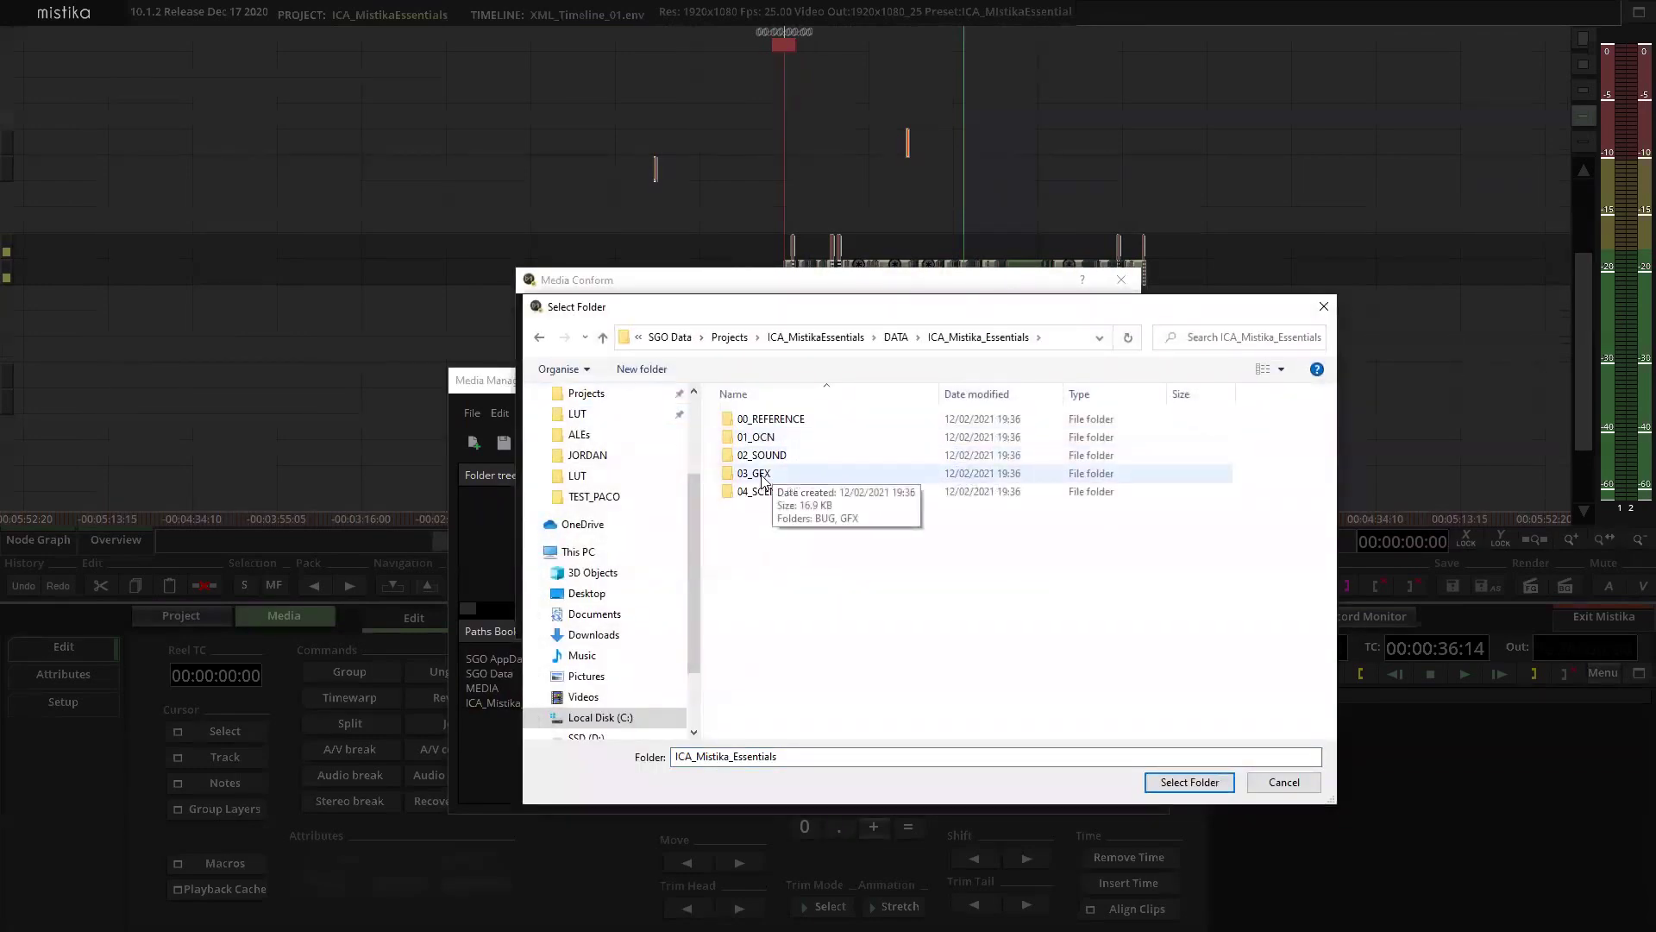
double_click(764, 476)
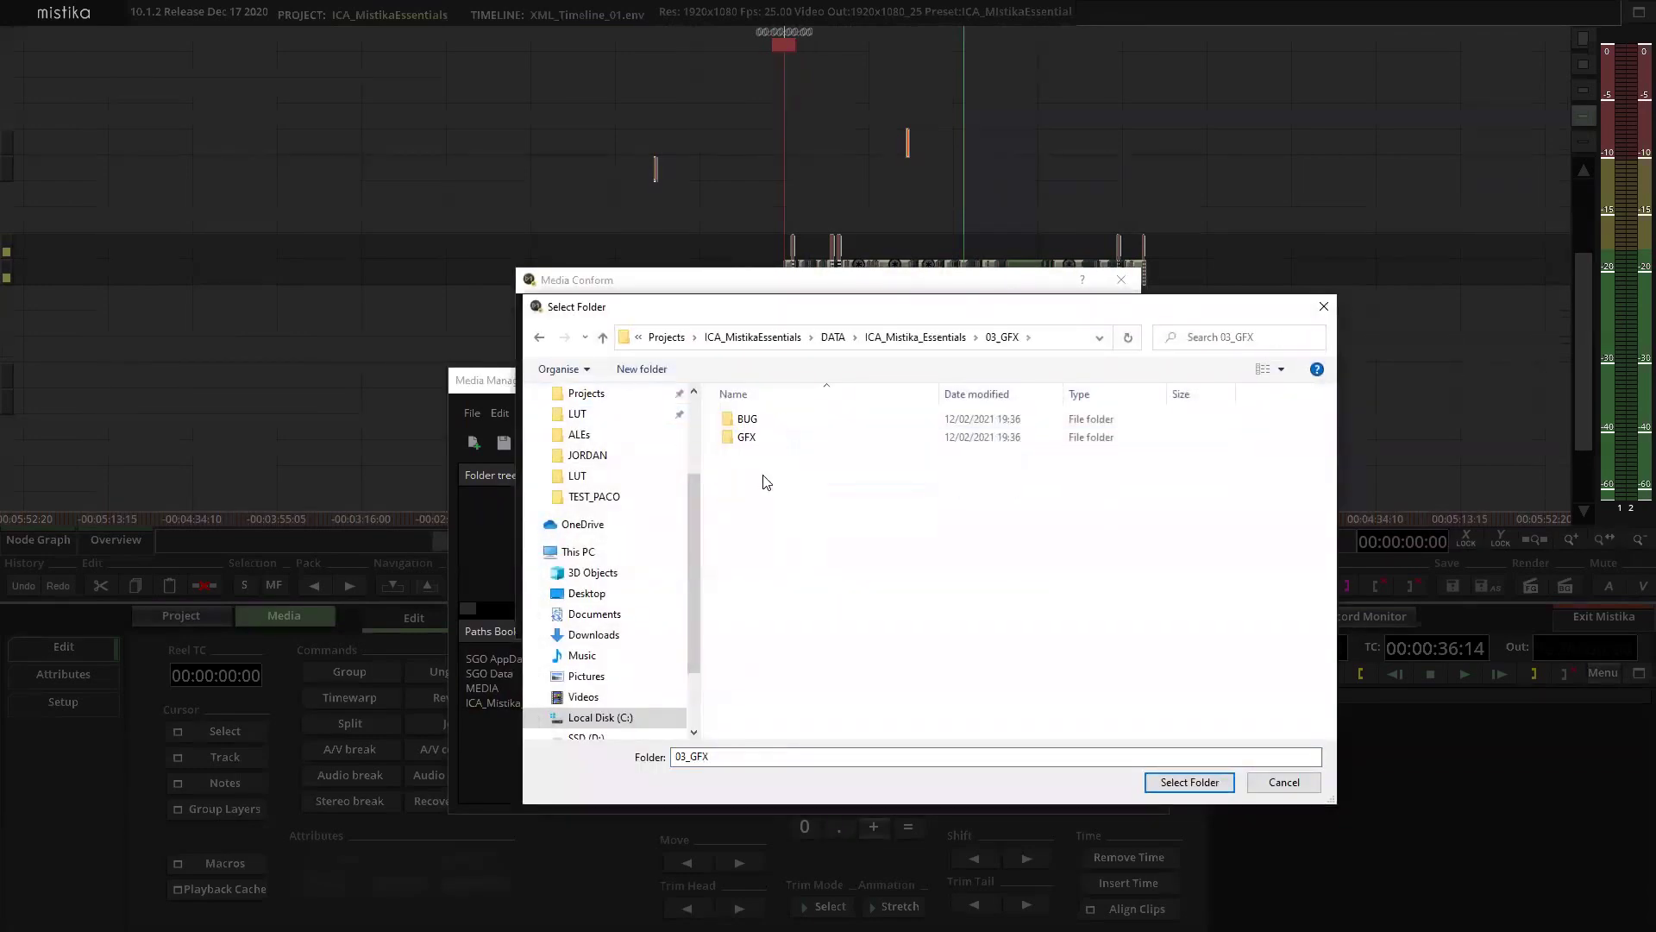
click(1195, 784)
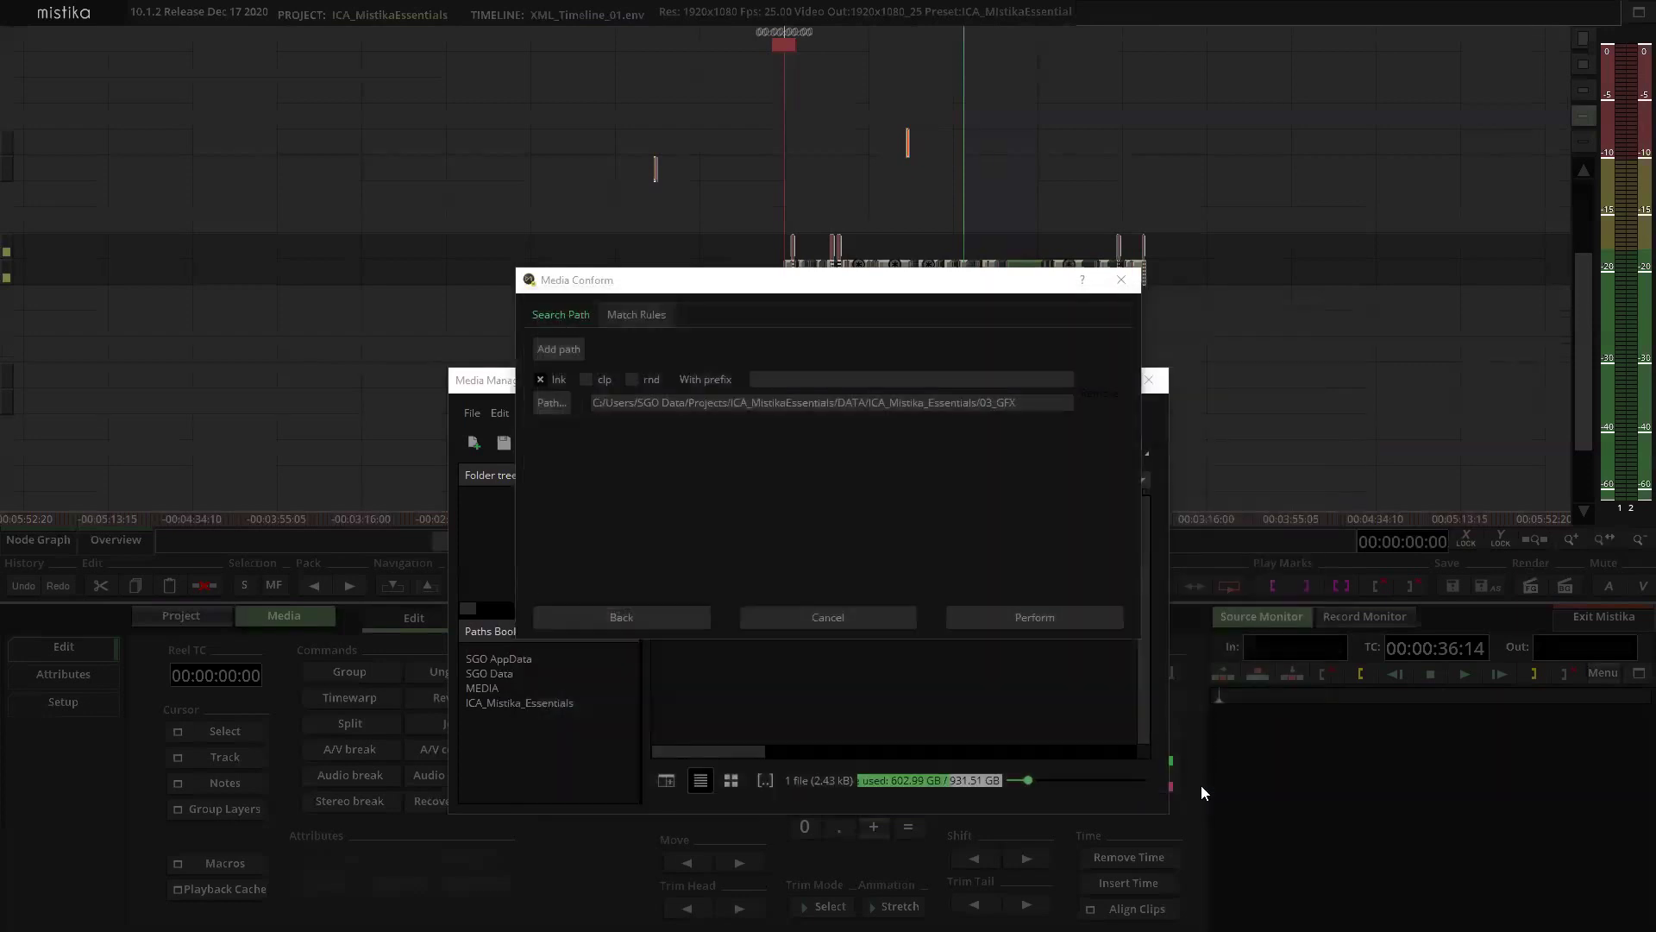
click(1039, 614)
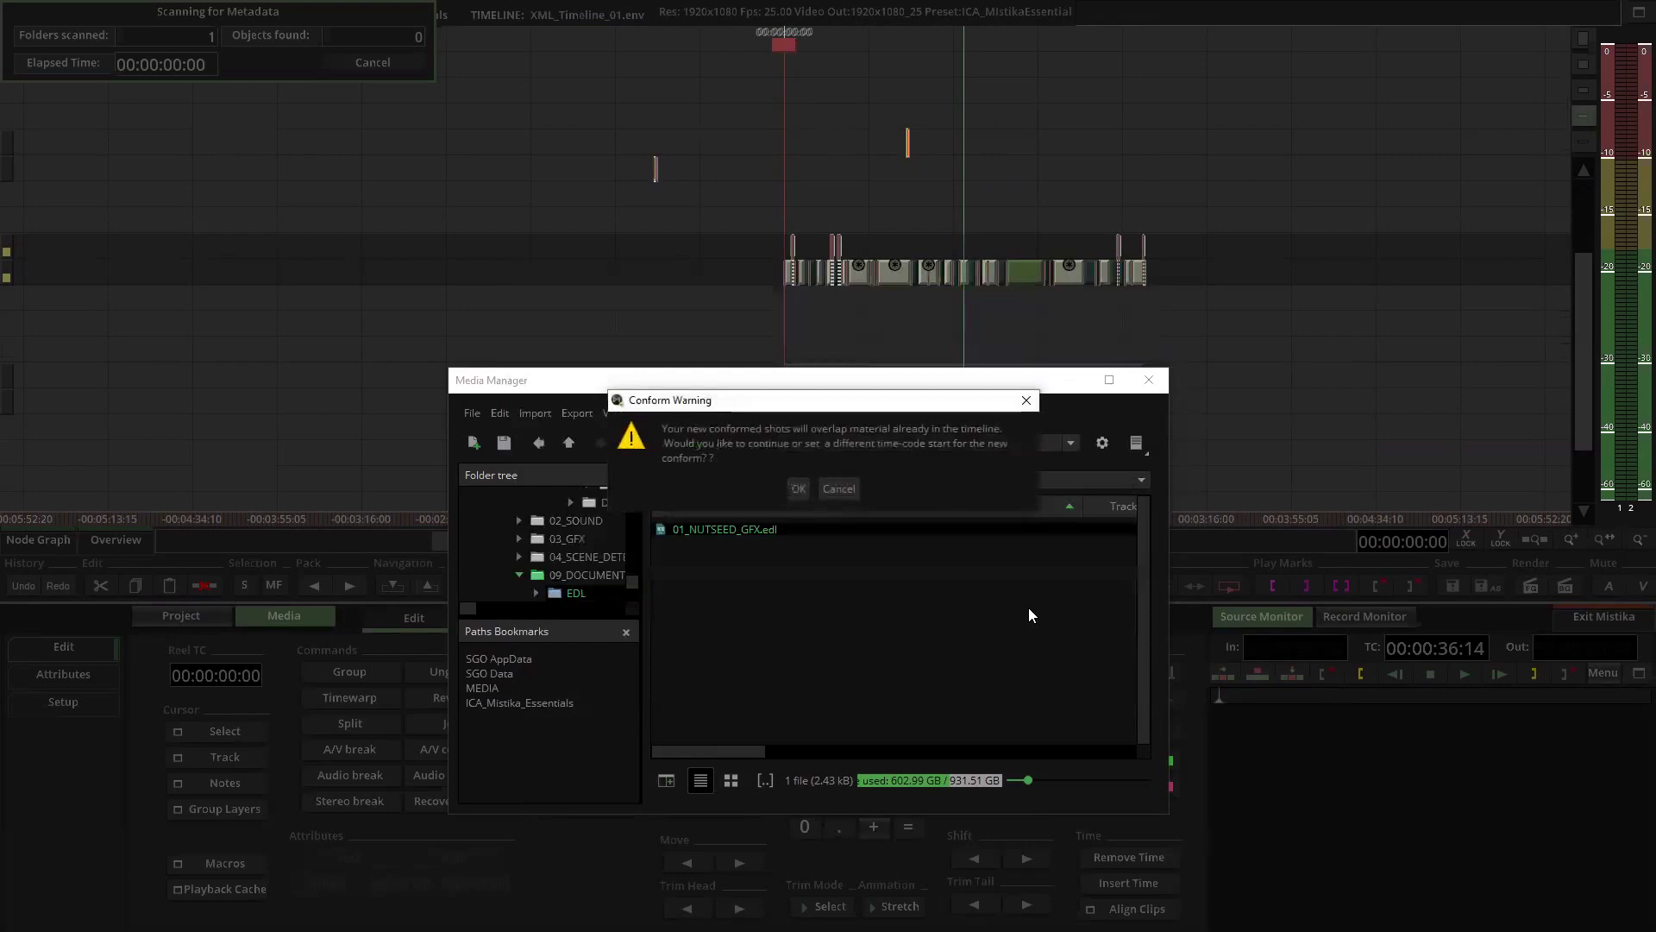
click(799, 489)
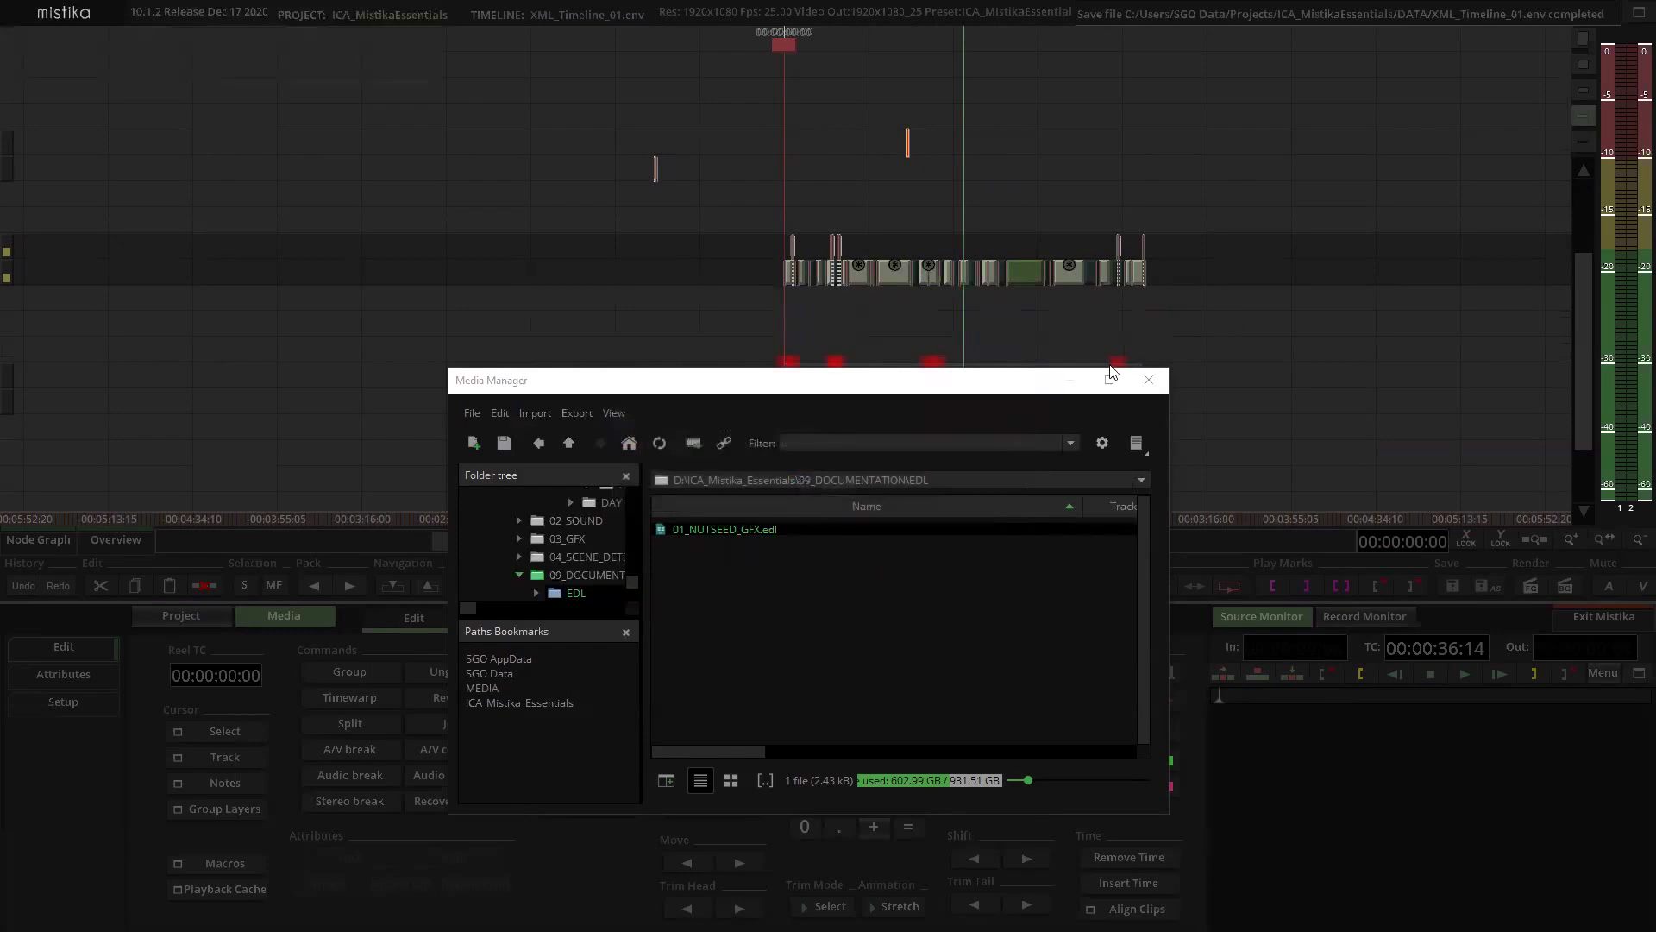
Step: Uncover the conformed clips on the timeline and close the Media Manager
drag(938, 391, 962, 496)
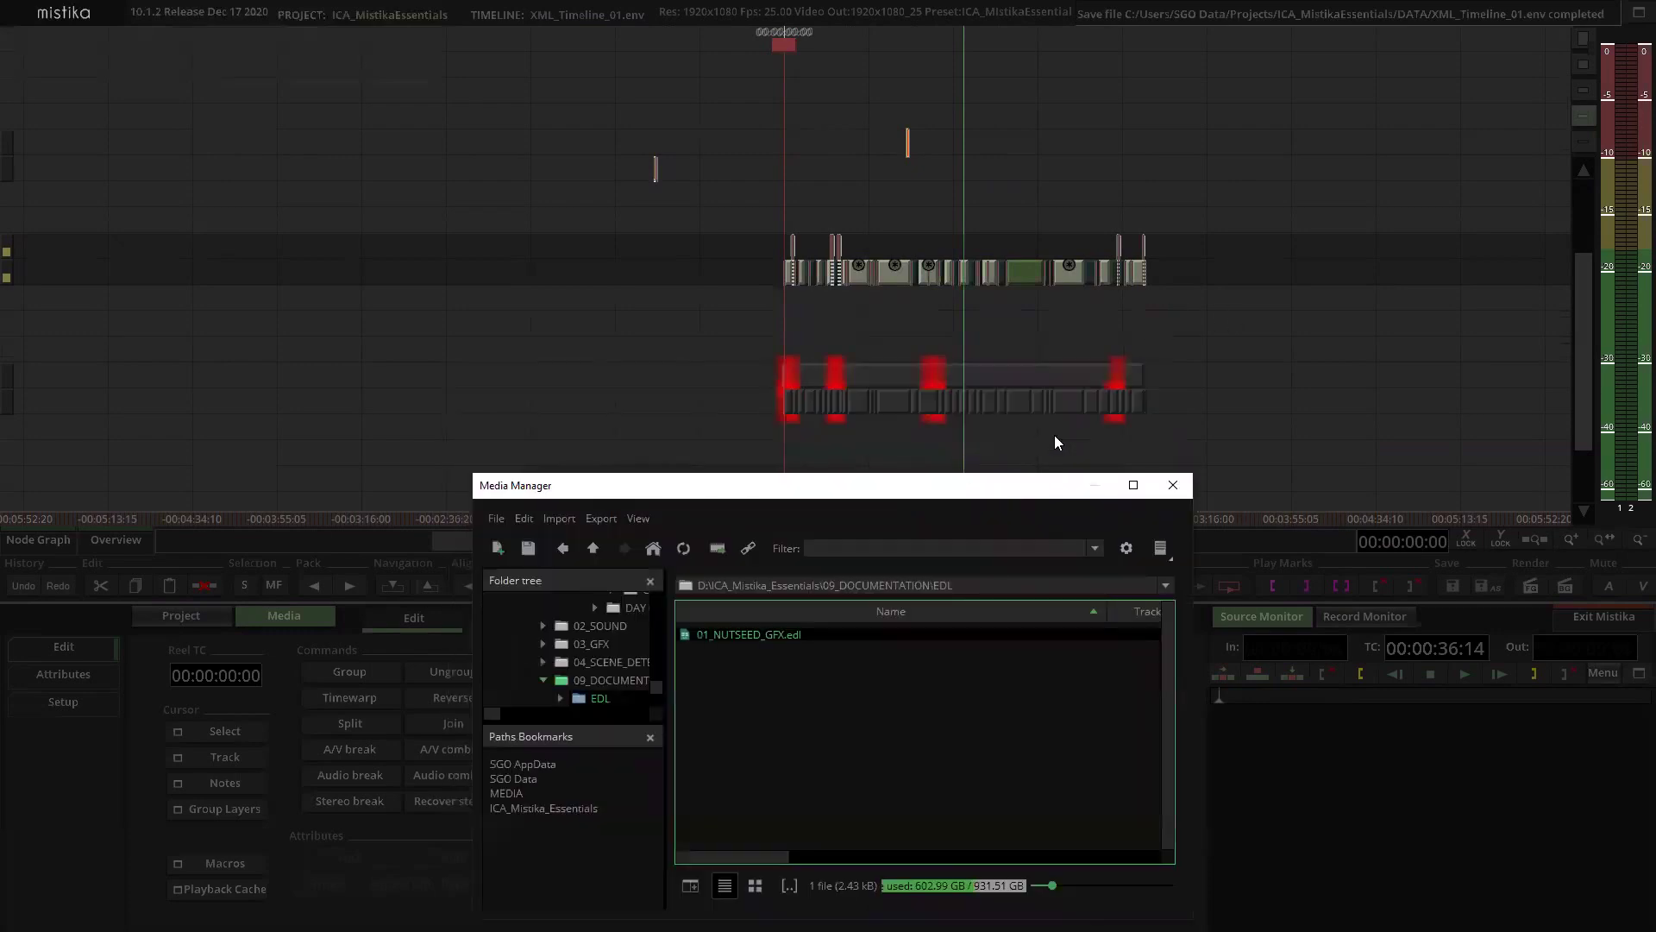
scroll(1012, 367, up, 1)
click(1189, 488)
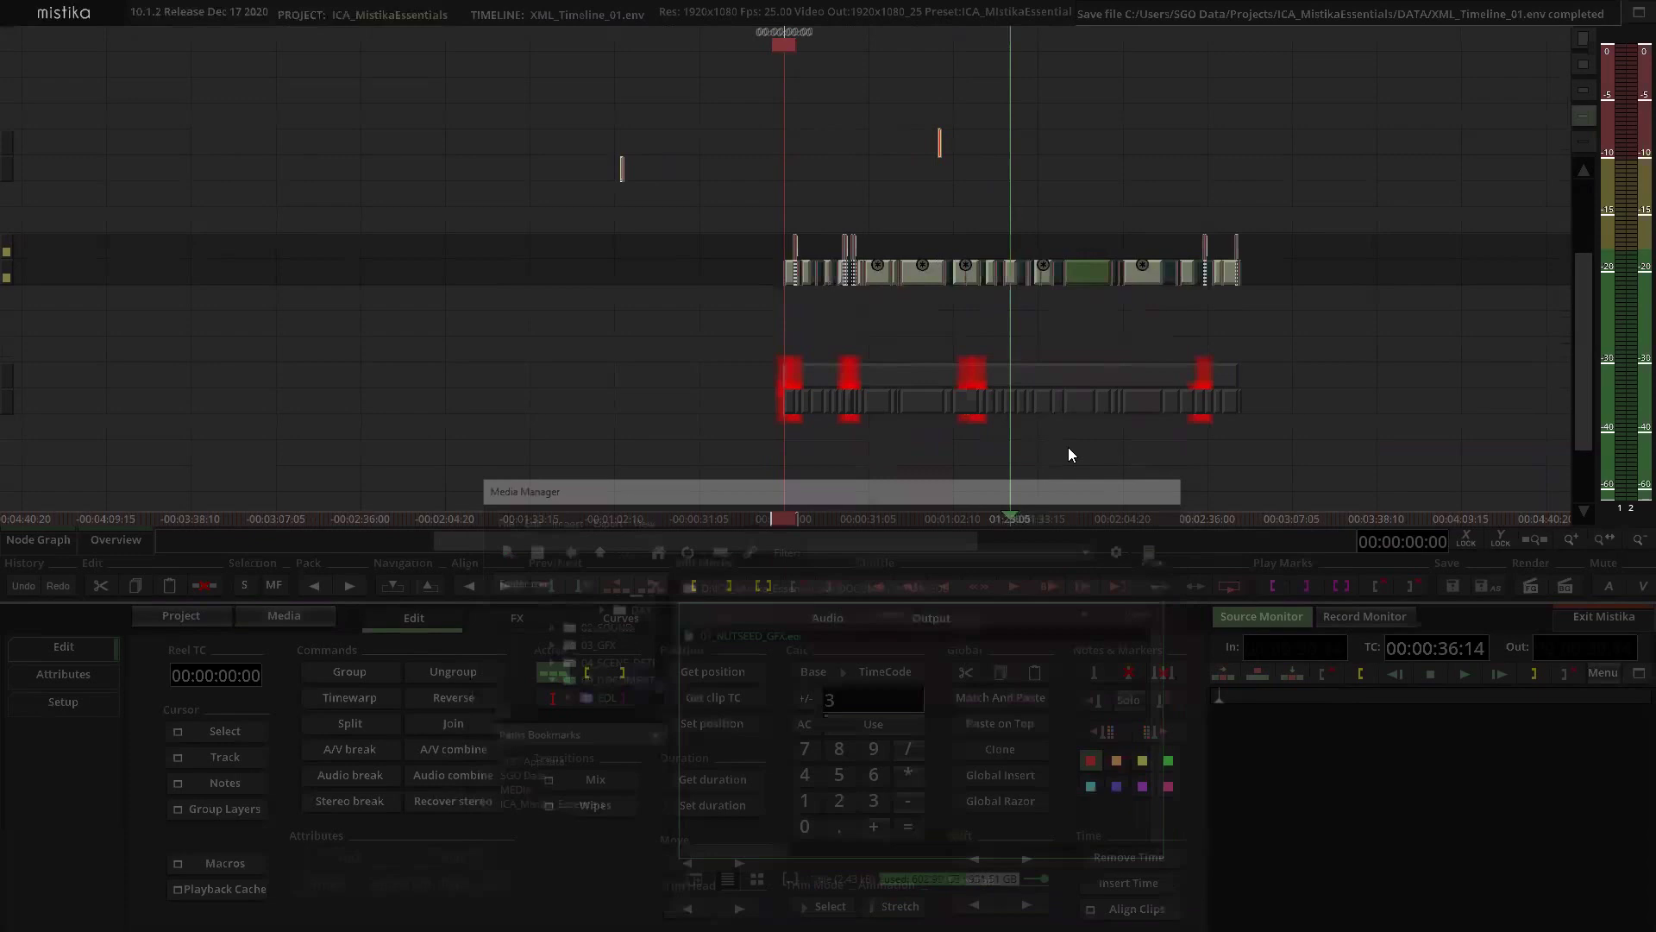
Step: Move the hidden reference clips that overlap the opening GFX clip down to free tracks below it
scroll(822, 377, up, 3)
scroll(821, 378, down, 1)
drag(712, 353, 1553, 440)
drag(790, 364, 797, 405)
click(965, 433)
scroll(928, 397, up, 2)
click(921, 430)
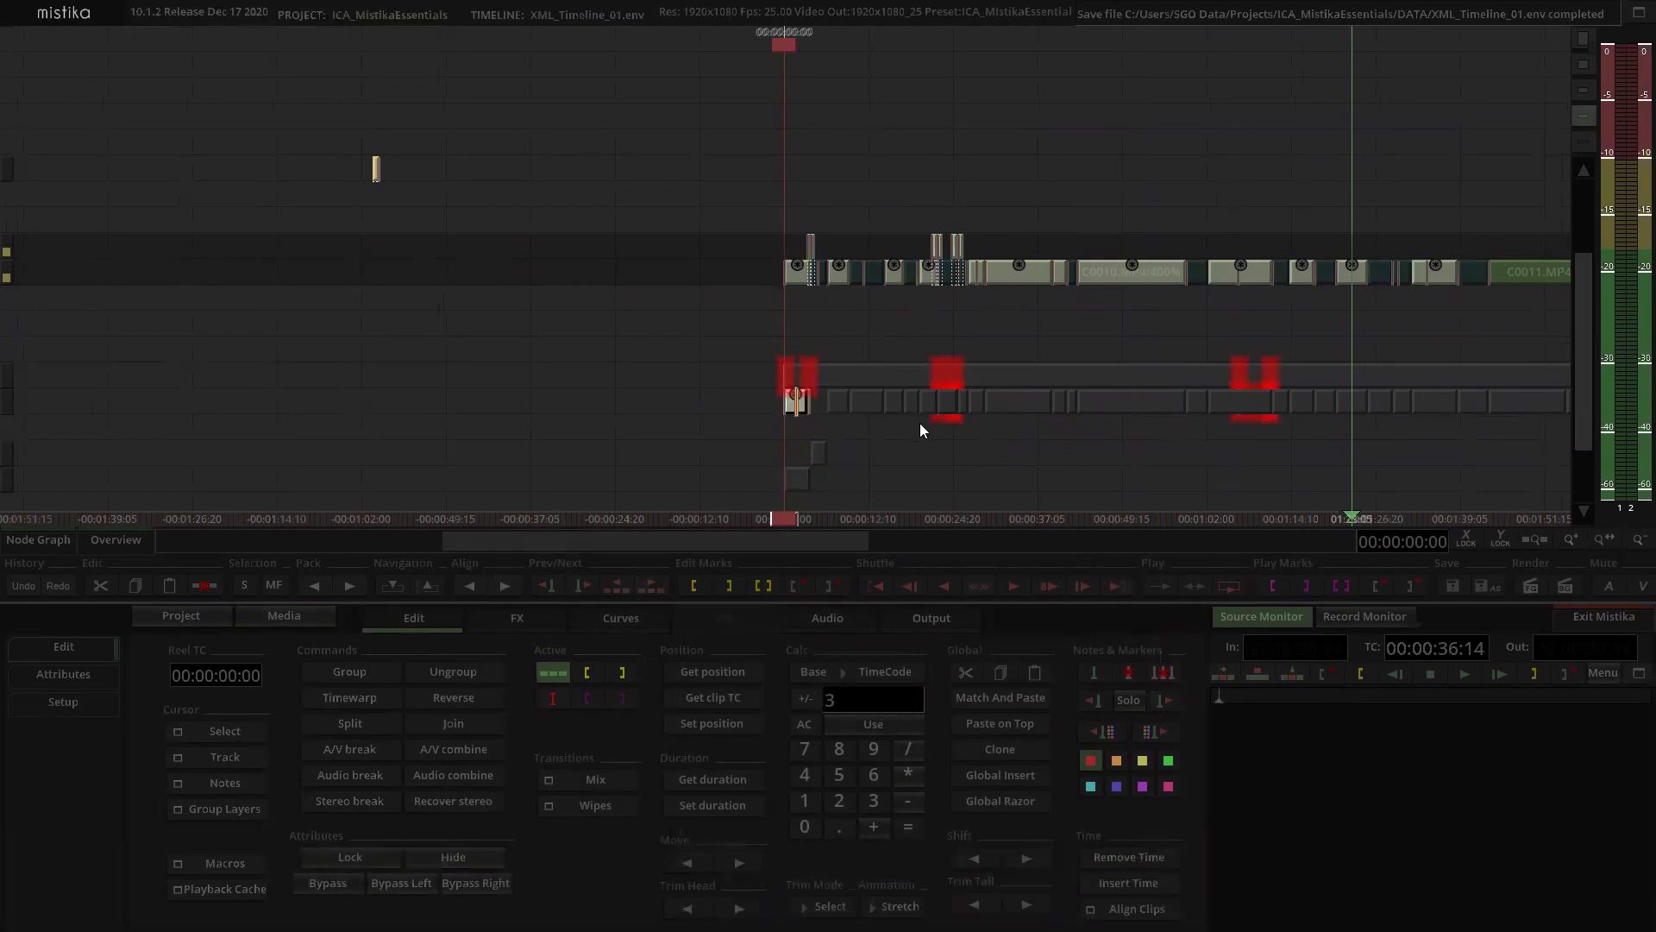
click(914, 441)
Step: Separate the second GFX clip from the hidden reference clips, and line those clips up on one lower track
drag(947, 402, 962, 447)
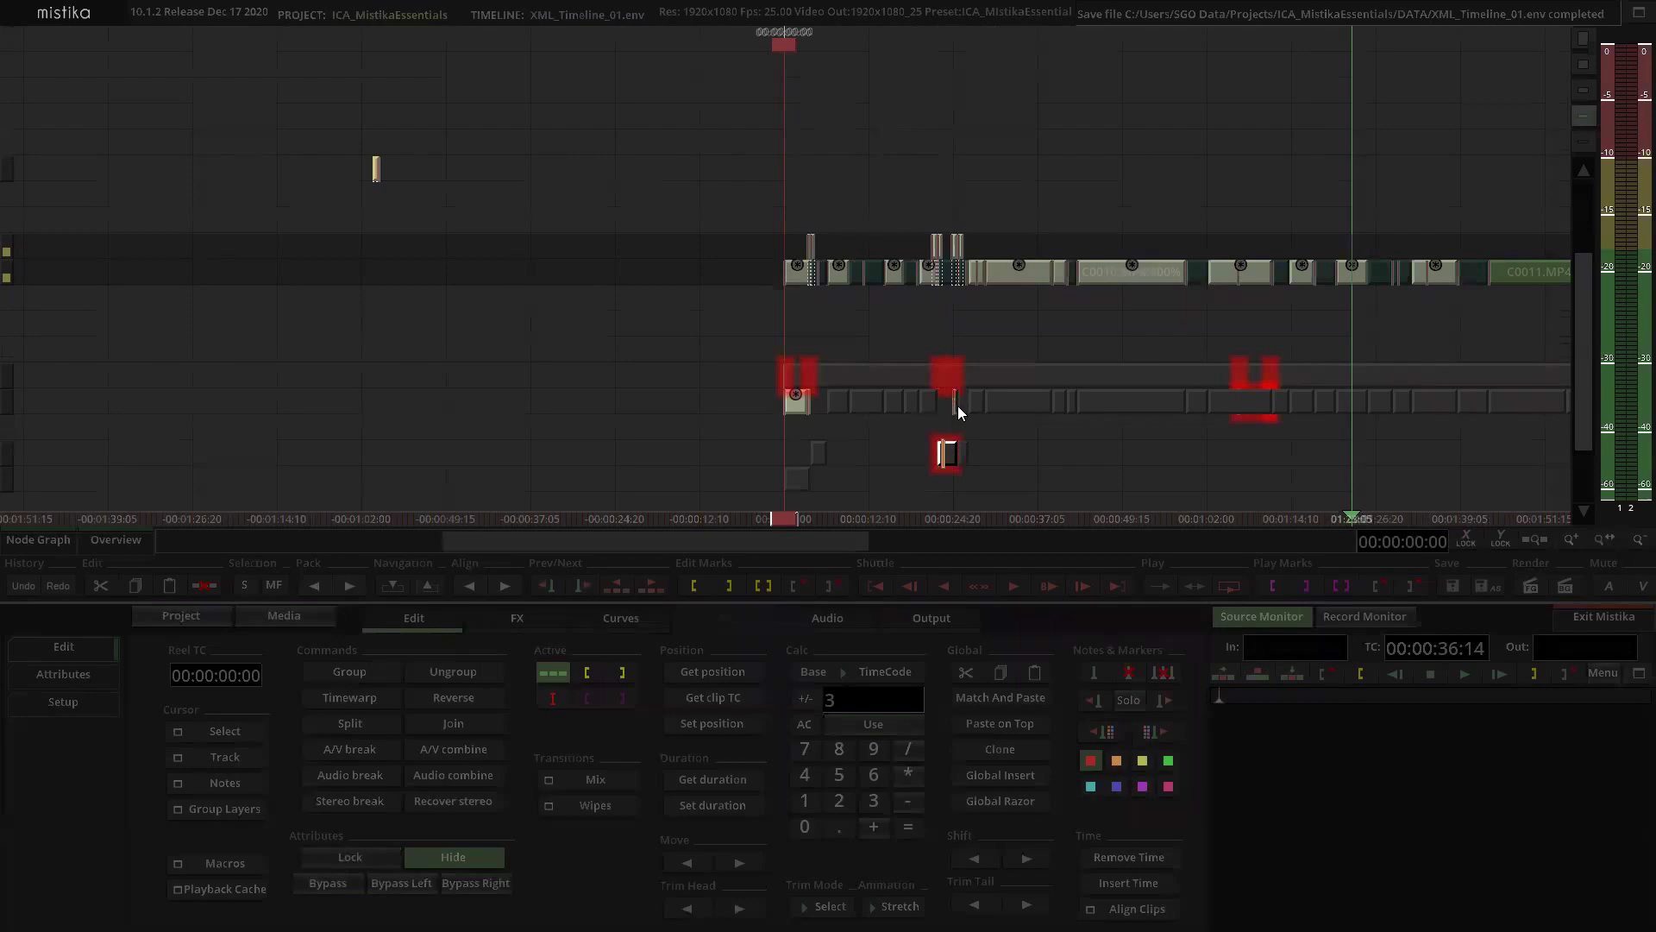
drag(960, 441, 964, 431)
drag(928, 402, 900, 458)
click(793, 479)
drag(793, 479, 794, 454)
mouse_move(932, 433)
mouse_down()
mouse_move(949, 480)
mouse_move(947, 419)
mouse_up()
Step: Move the second GFX clip up onto the same track as the opening GFX clip
scroll(970, 433, up, 5)
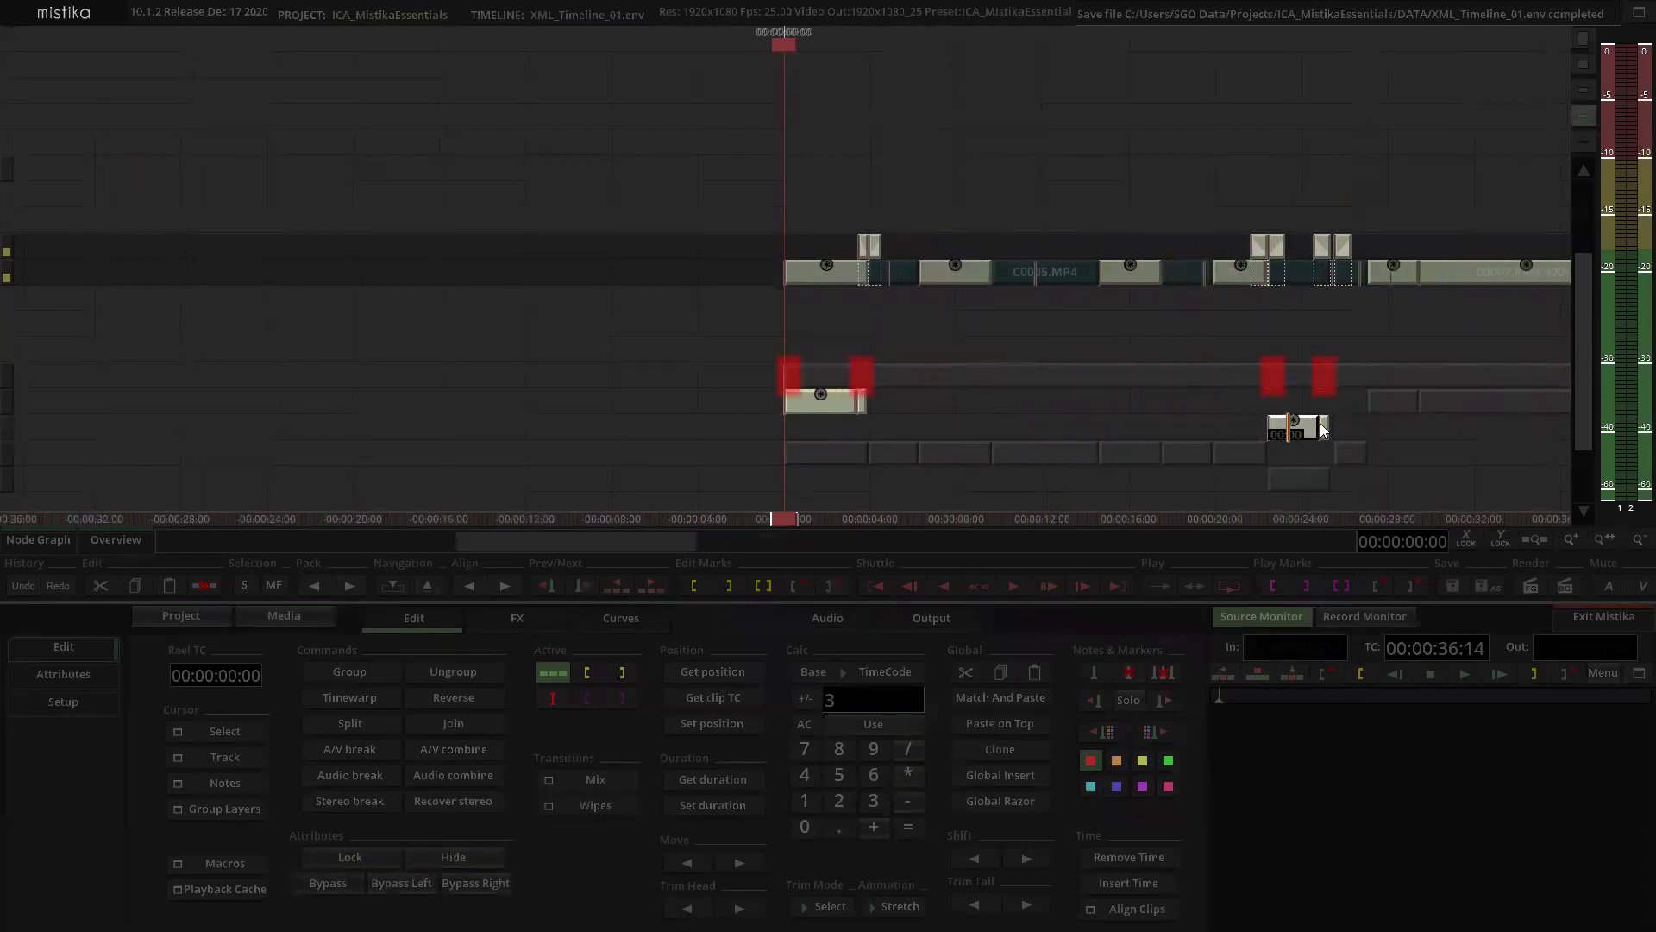
click(1324, 426)
drag(1326, 431, 1298, 421)
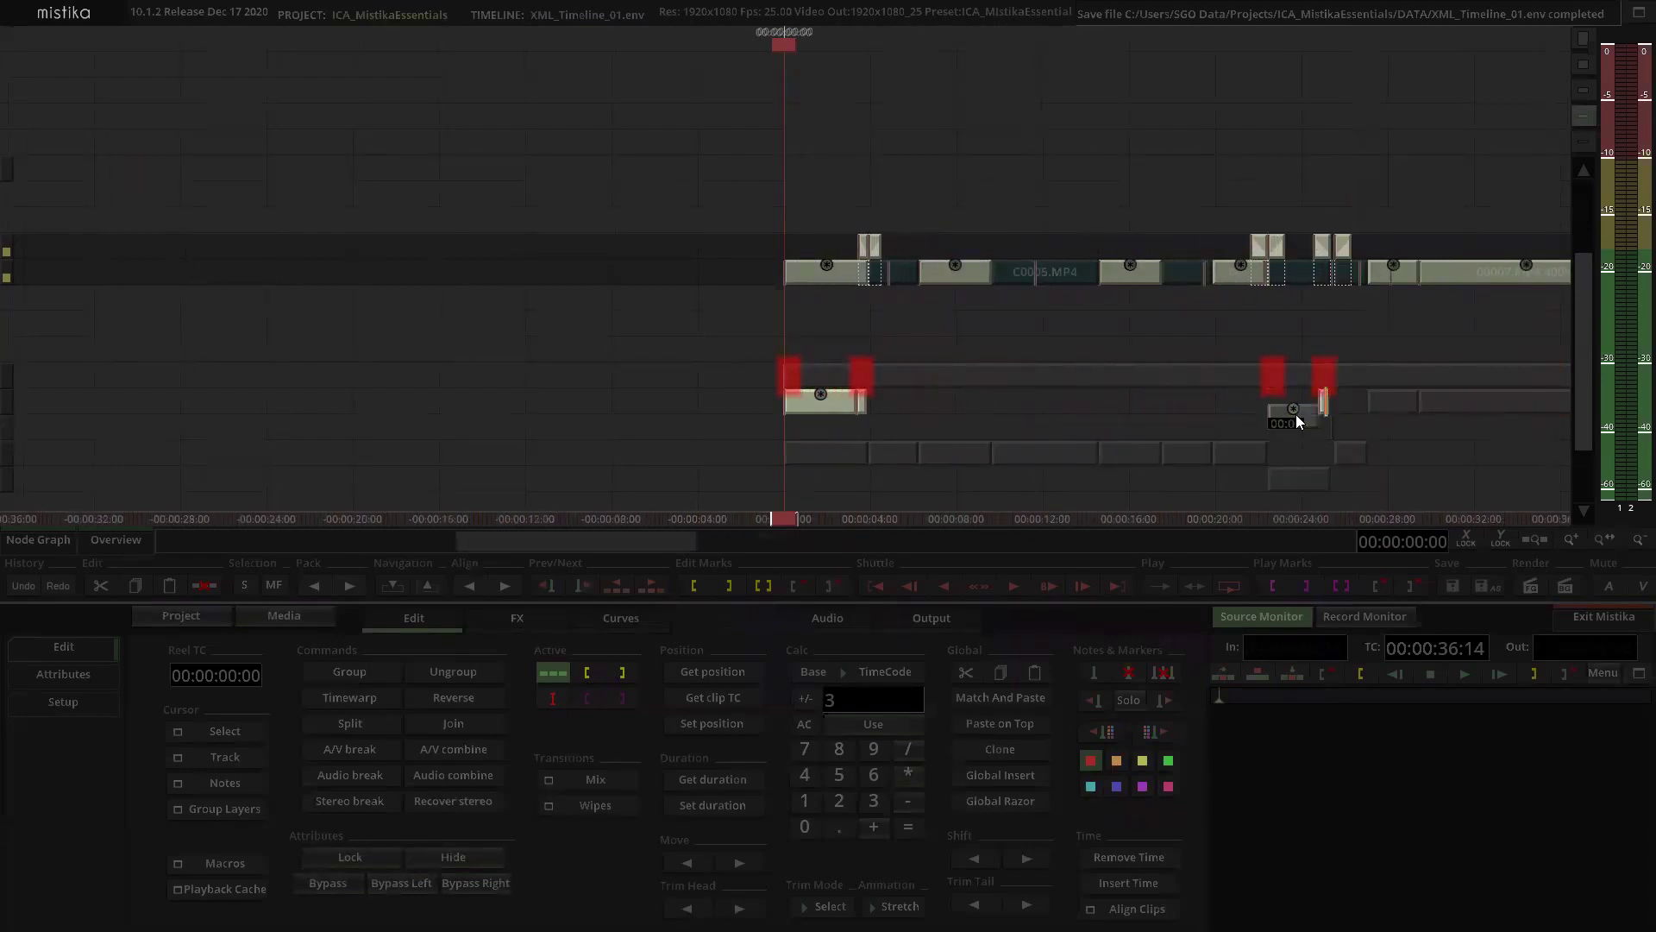
Step: Move the stray hidden reference clip under the second GFX clip up into line with the other reference clips
click(1334, 445)
click(1334, 471)
click(1303, 469)
drag(1305, 477, 1361, 436)
click(1332, 450)
click(1349, 453)
click(1416, 457)
Step: Move the remaining hidden reference clips, including those overlapping the third and fourth GFX clips, down to the same lower track
scroll(1417, 457, down, 4)
drag(1167, 446, 1082, 452)
click(846, 457)
drag(887, 418, 919, 455)
mouse_move(960, 402)
mouse_down()
mouse_move(995, 443)
mouse_move(1064, 421)
mouse_move(1042, 417)
mouse_move(1034, 464)
mouse_up()
drag(1492, 467, 1096, 466)
scroll(1357, 466, down, 2)
drag(1334, 411, 1249, 433)
click(1247, 455)
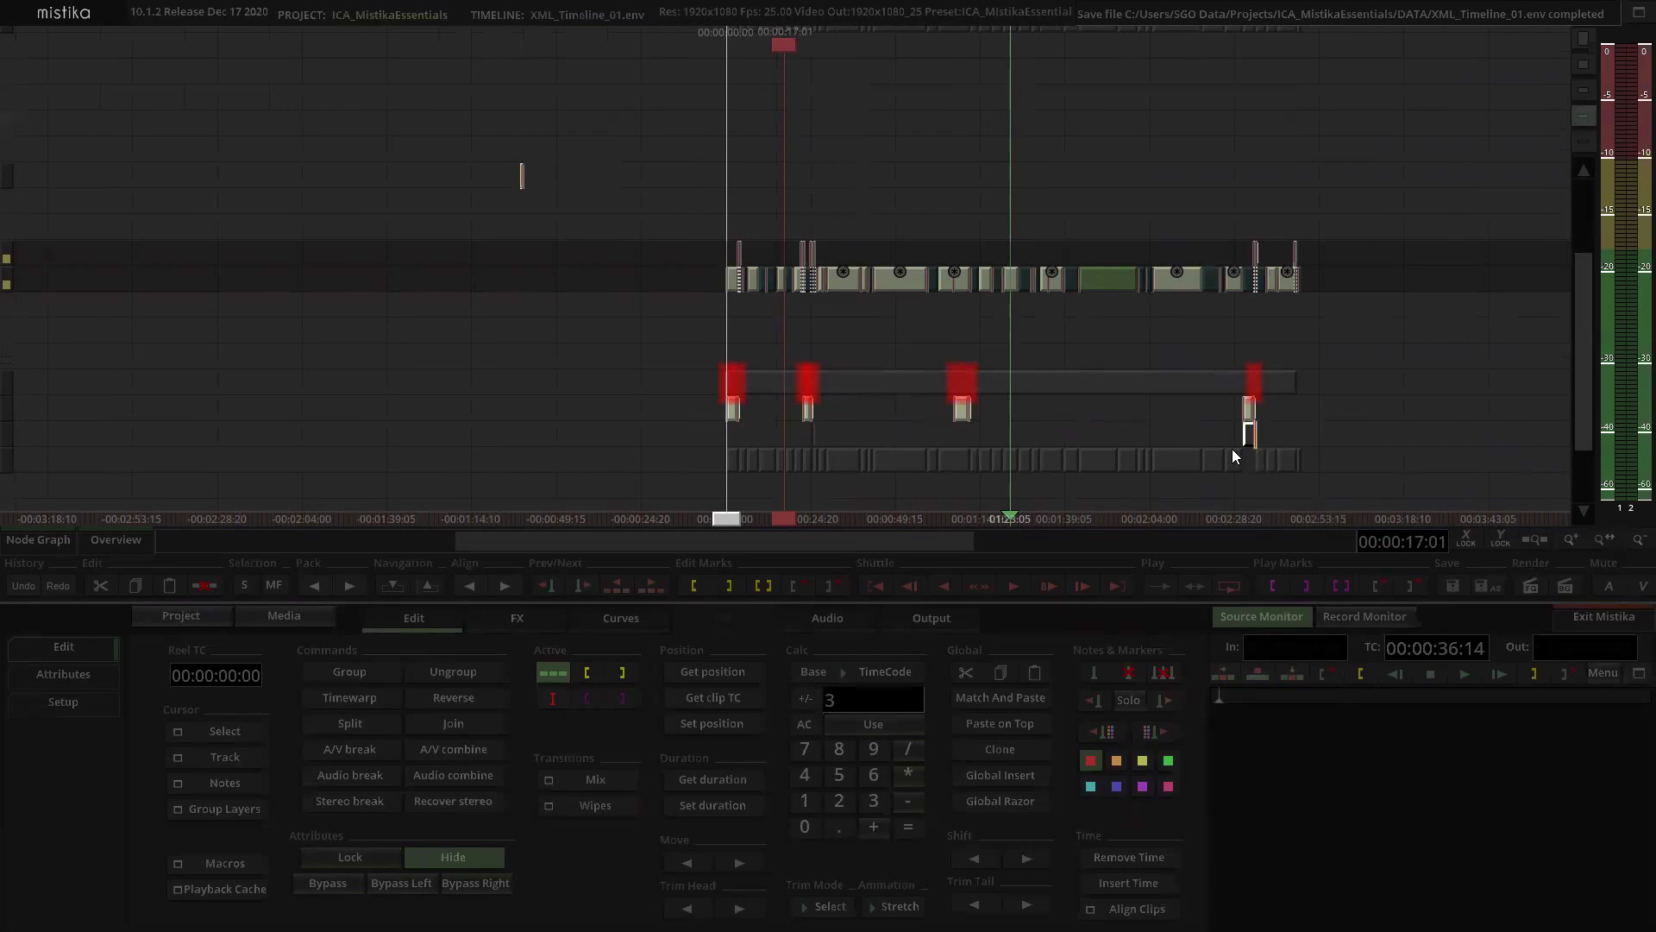
Step: Move the long locked reference clip down to the track below the hidden reference clips
click(1112, 386)
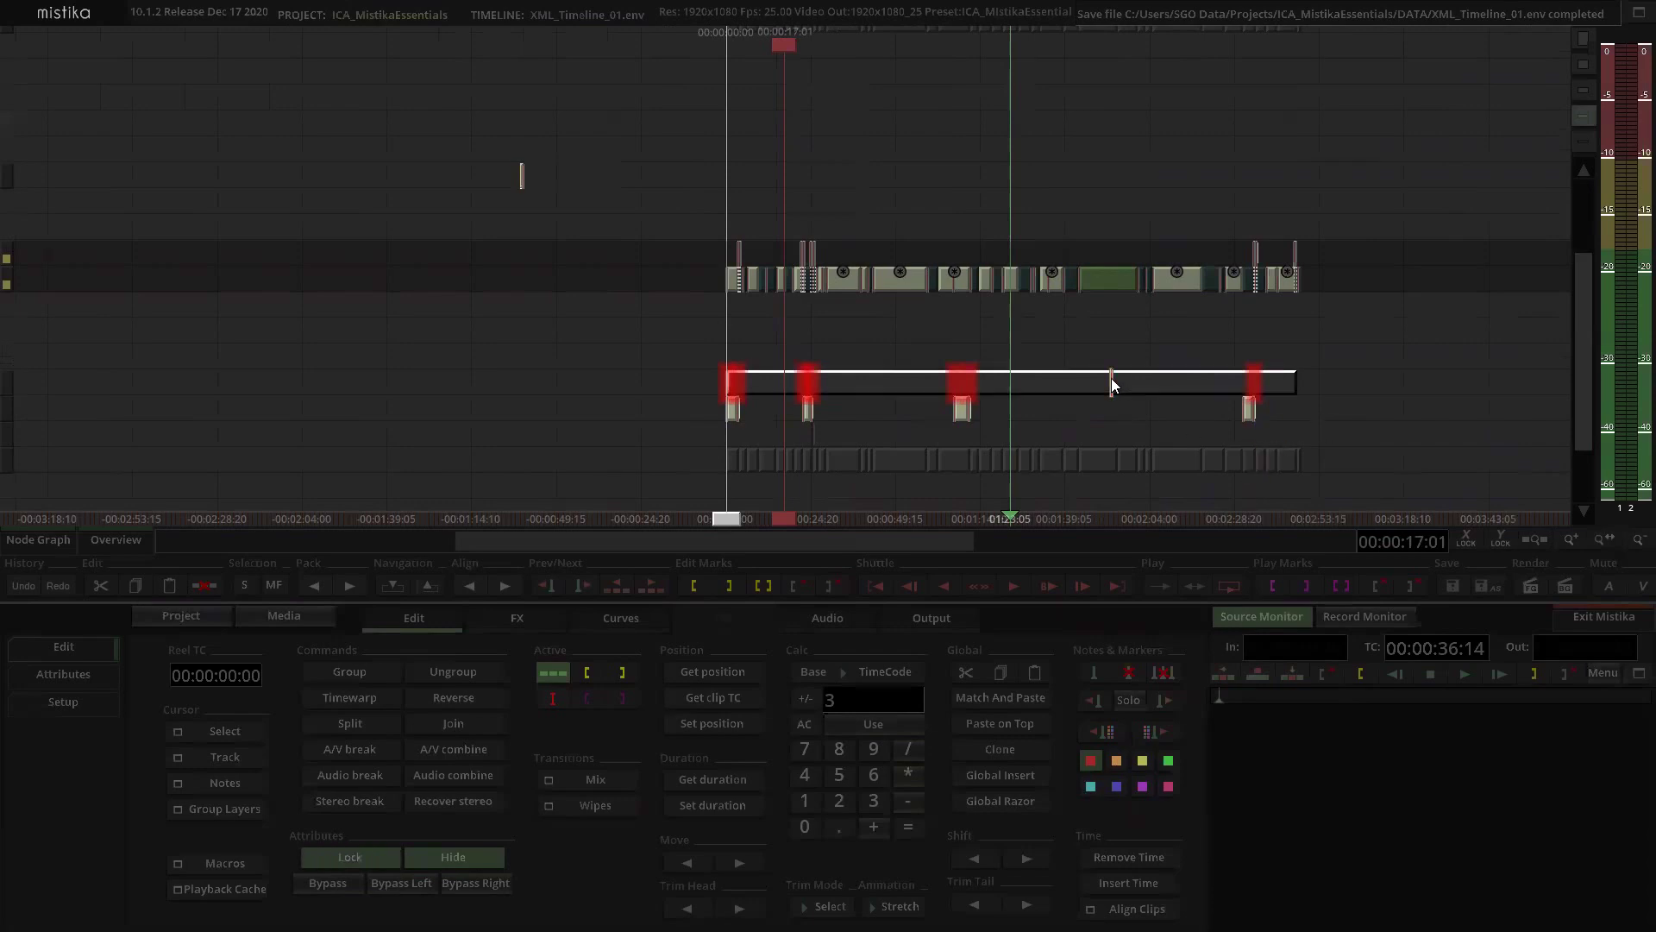
drag(1112, 386, 1121, 489)
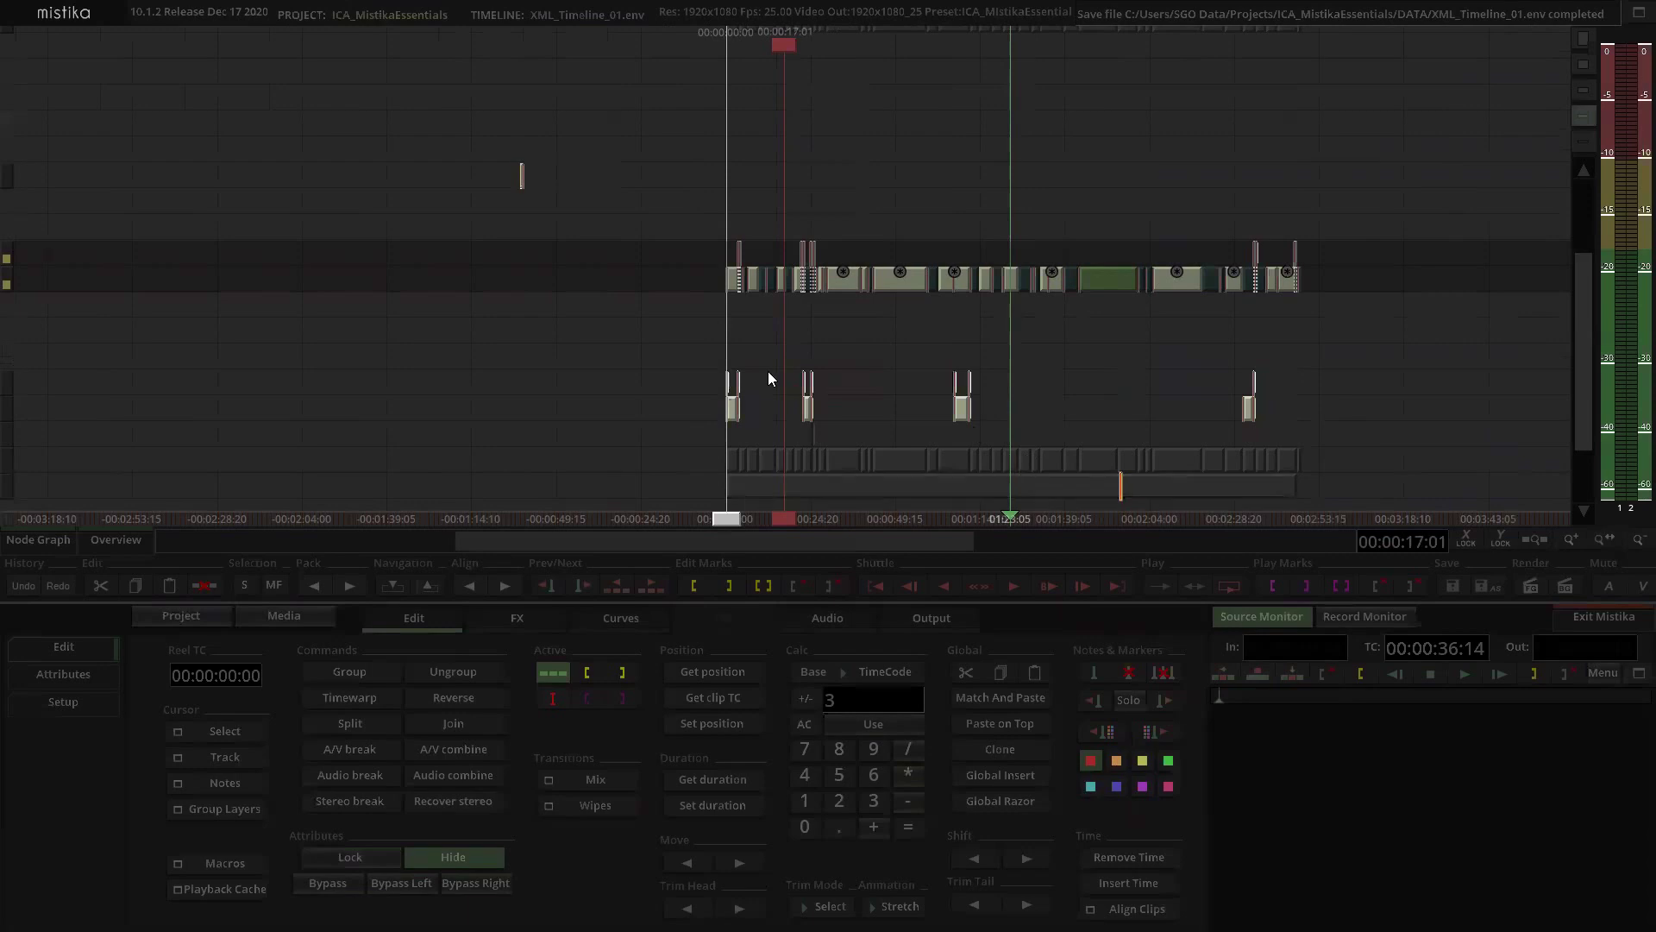
click(768, 373)
Step: Select all conformed GFX clips with their transitions and move them to the tracks above the edited clips
drag(671, 372, 1253, 198)
drag(970, 149, 207, 276)
drag(775, 112, 833, 151)
scroll(819, 151, up, 4)
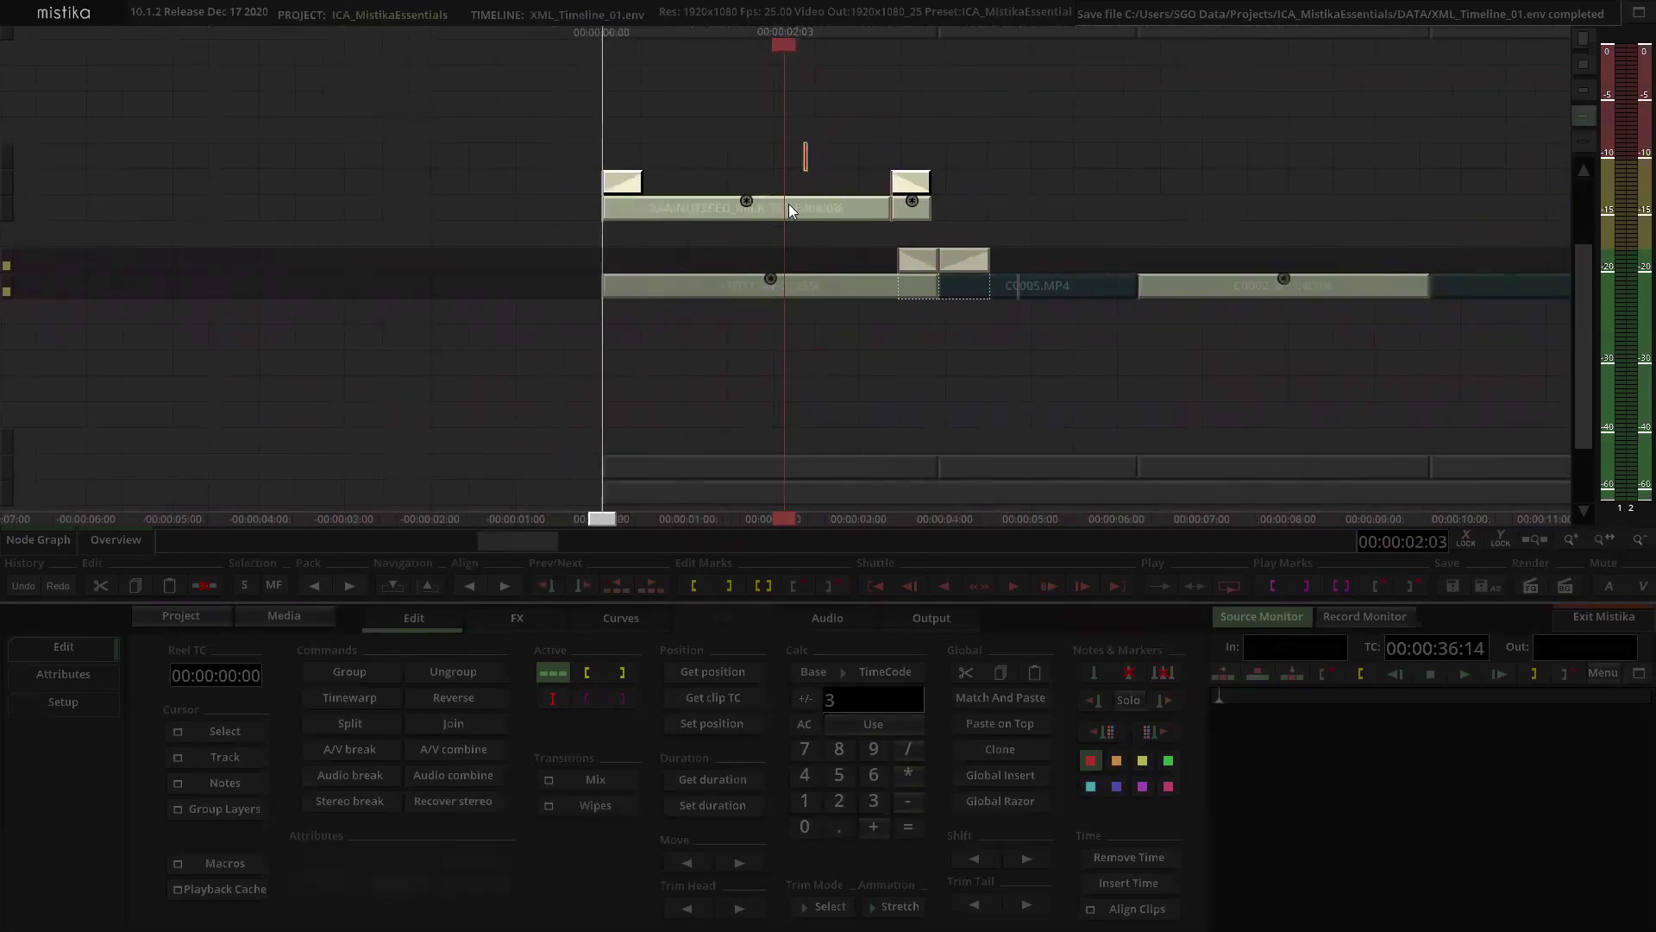
Step: Open the title GFX clip to examine its alpha channel, return the viewer to RGB, and go back to the timeline
double_click(789, 208)
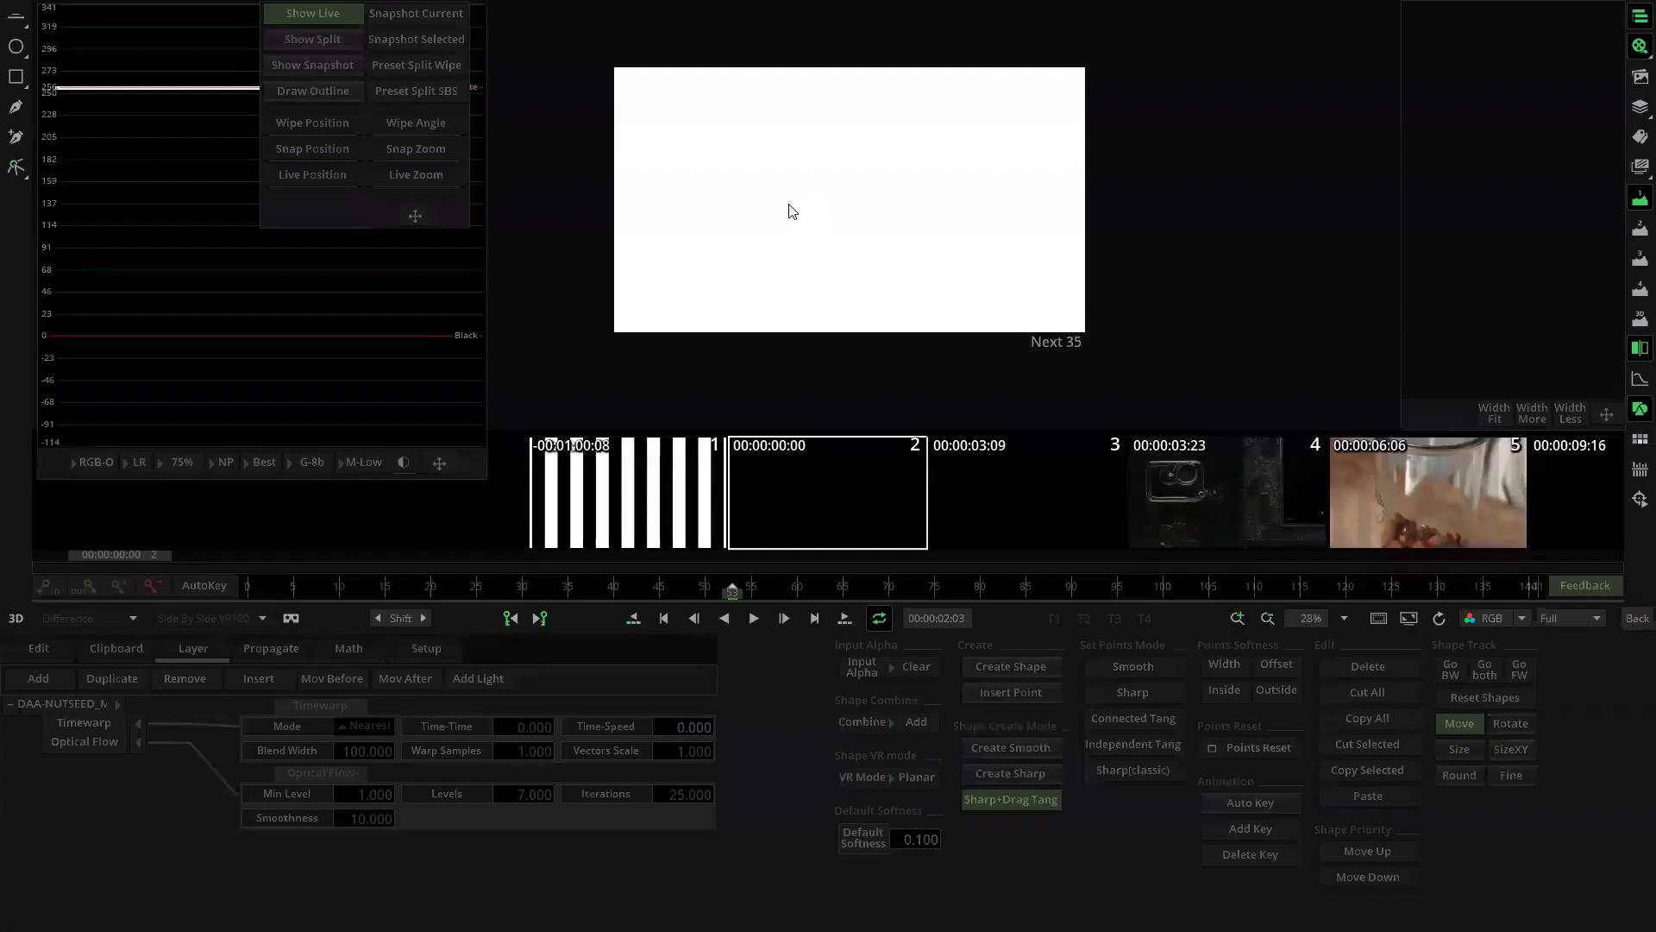
click(1493, 616)
click(1495, 694)
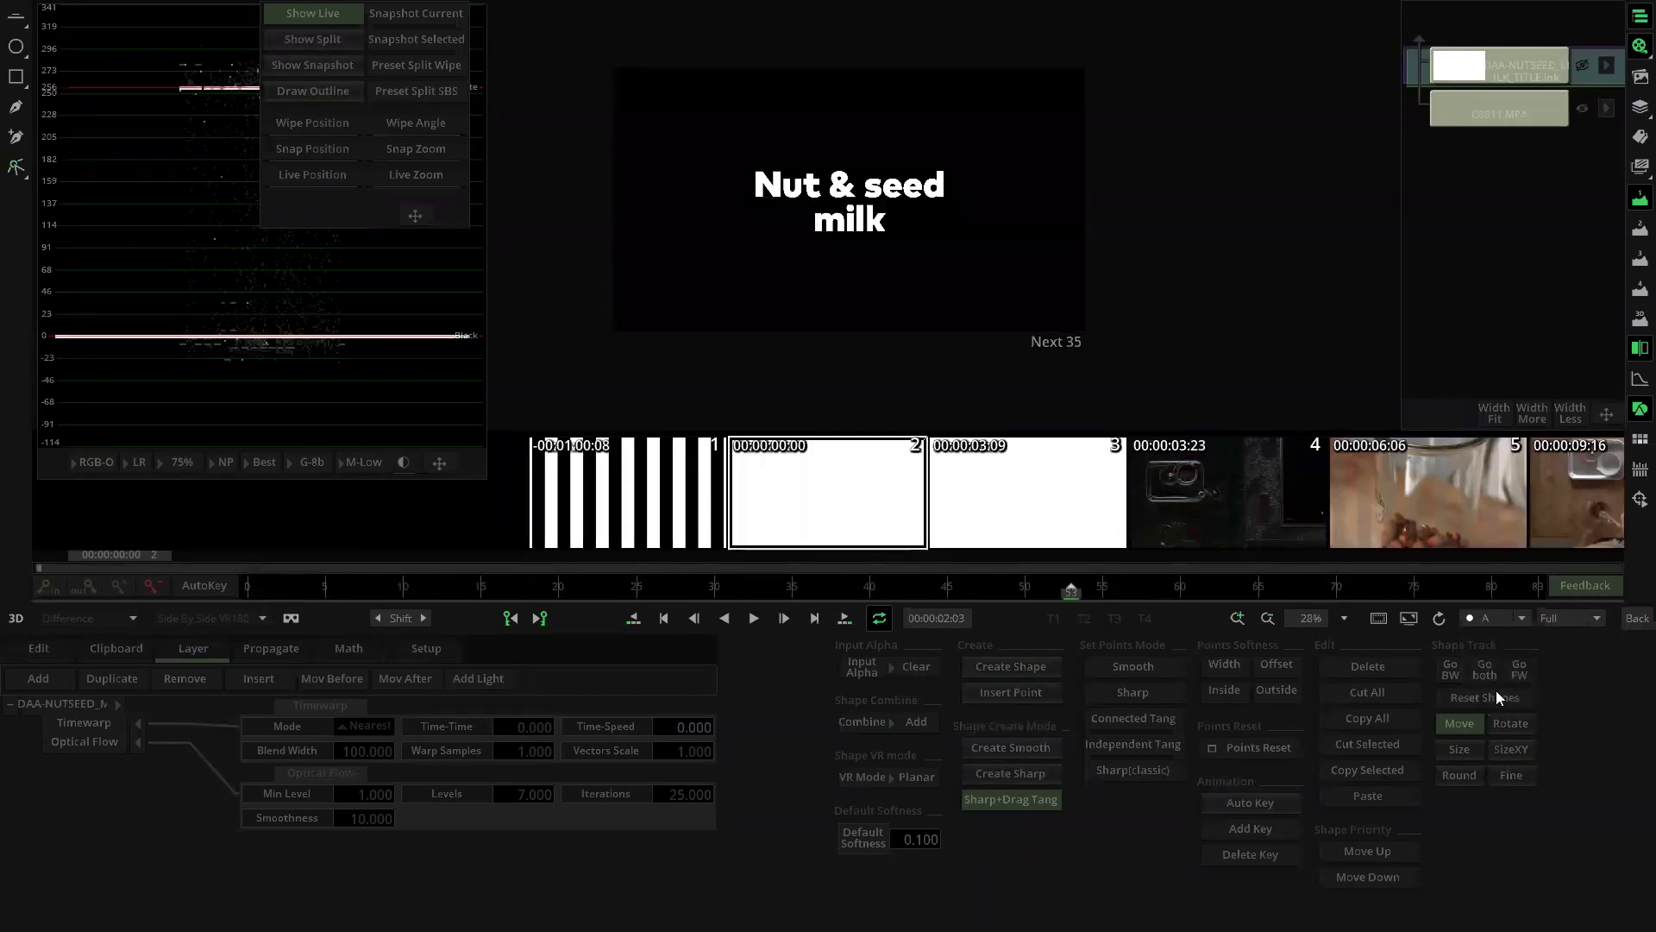
click(1489, 618)
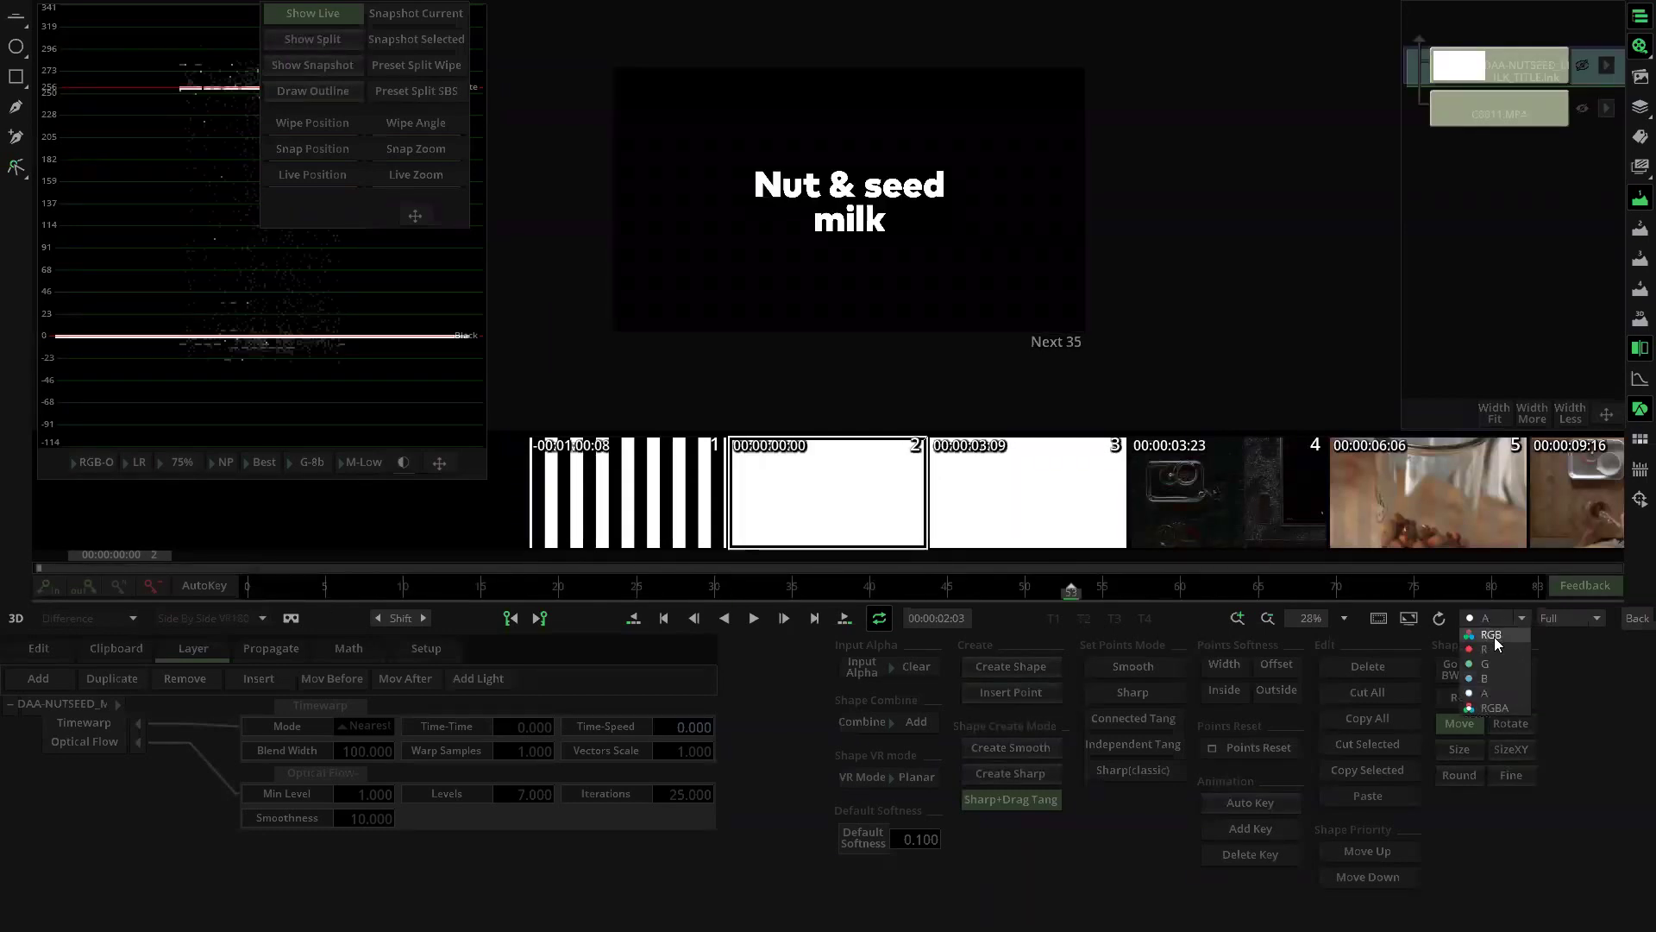
click(1496, 636)
click(1635, 621)
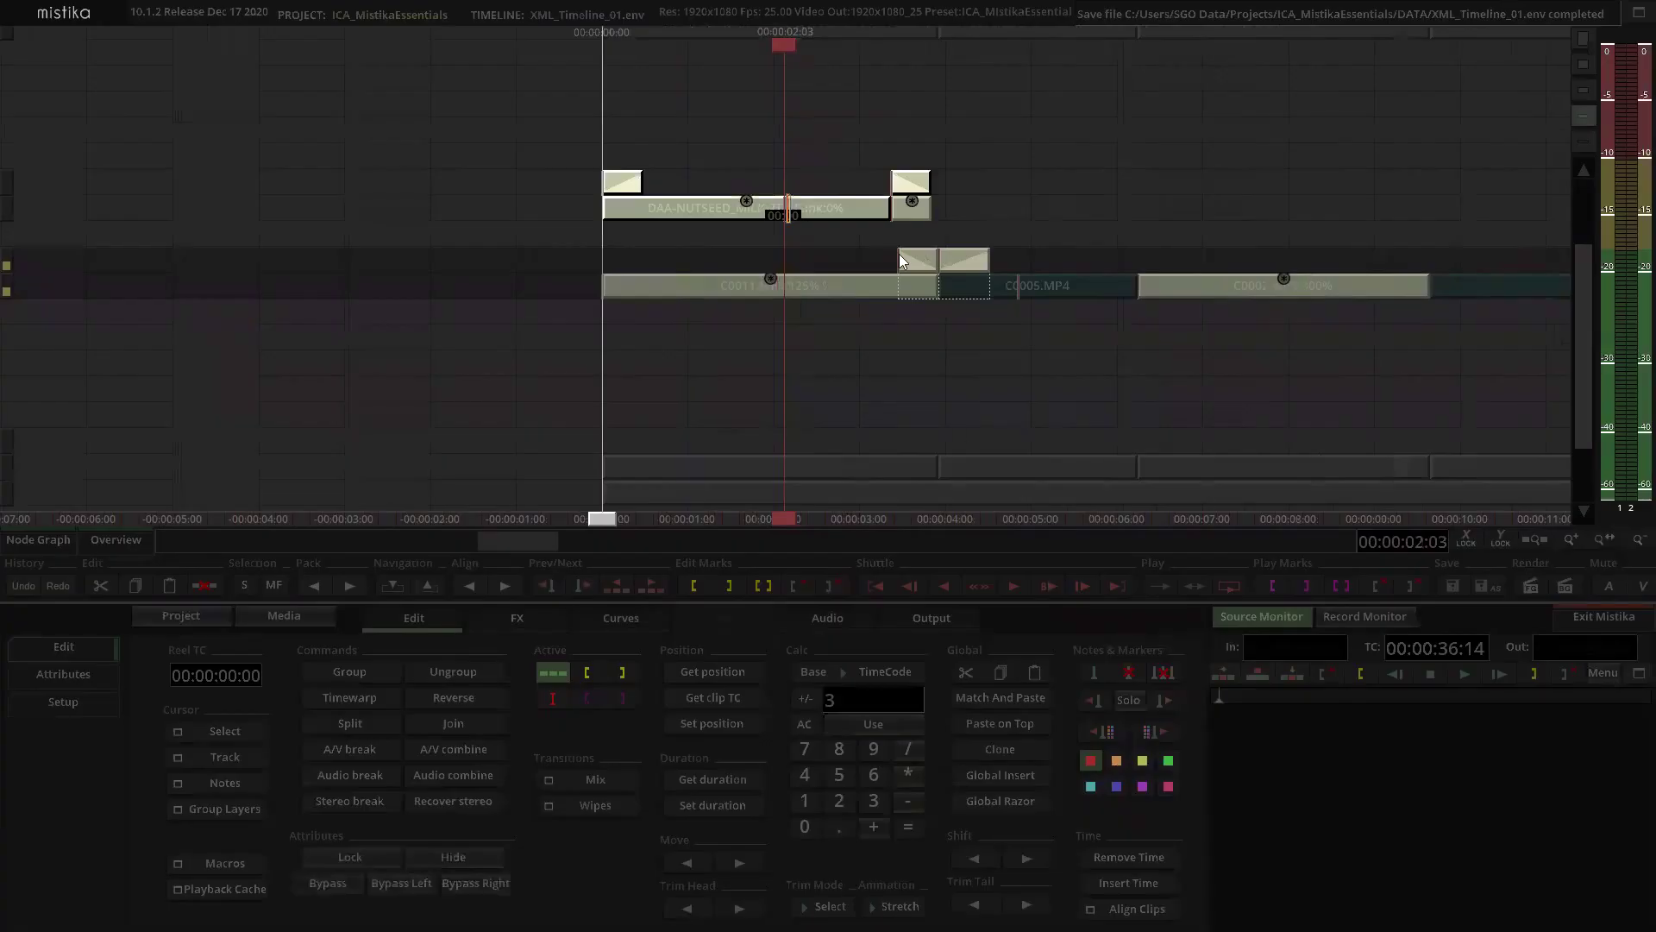
Step: Clone the title GFX clip onto an empty track above and delete the copy's timewarp so only its source clip remains
click(785, 160)
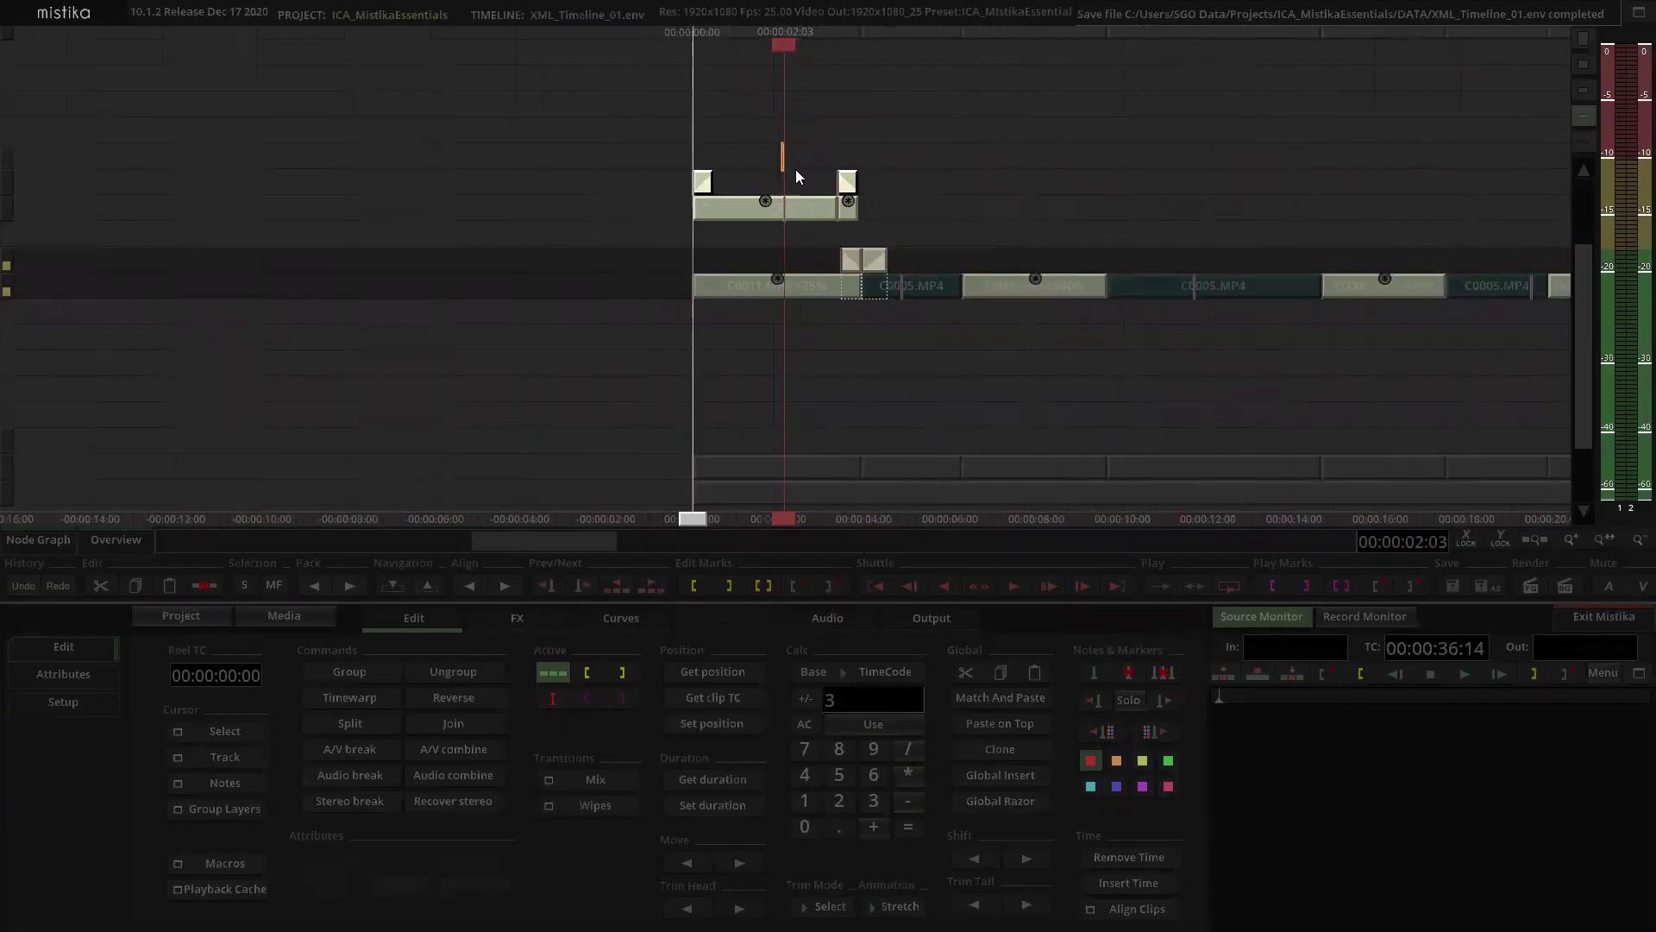
scroll(949, 156, down, 4)
scroll(876, 145, up, 2)
scroll(874, 145, up, 2)
scroll(823, 129, up, 1)
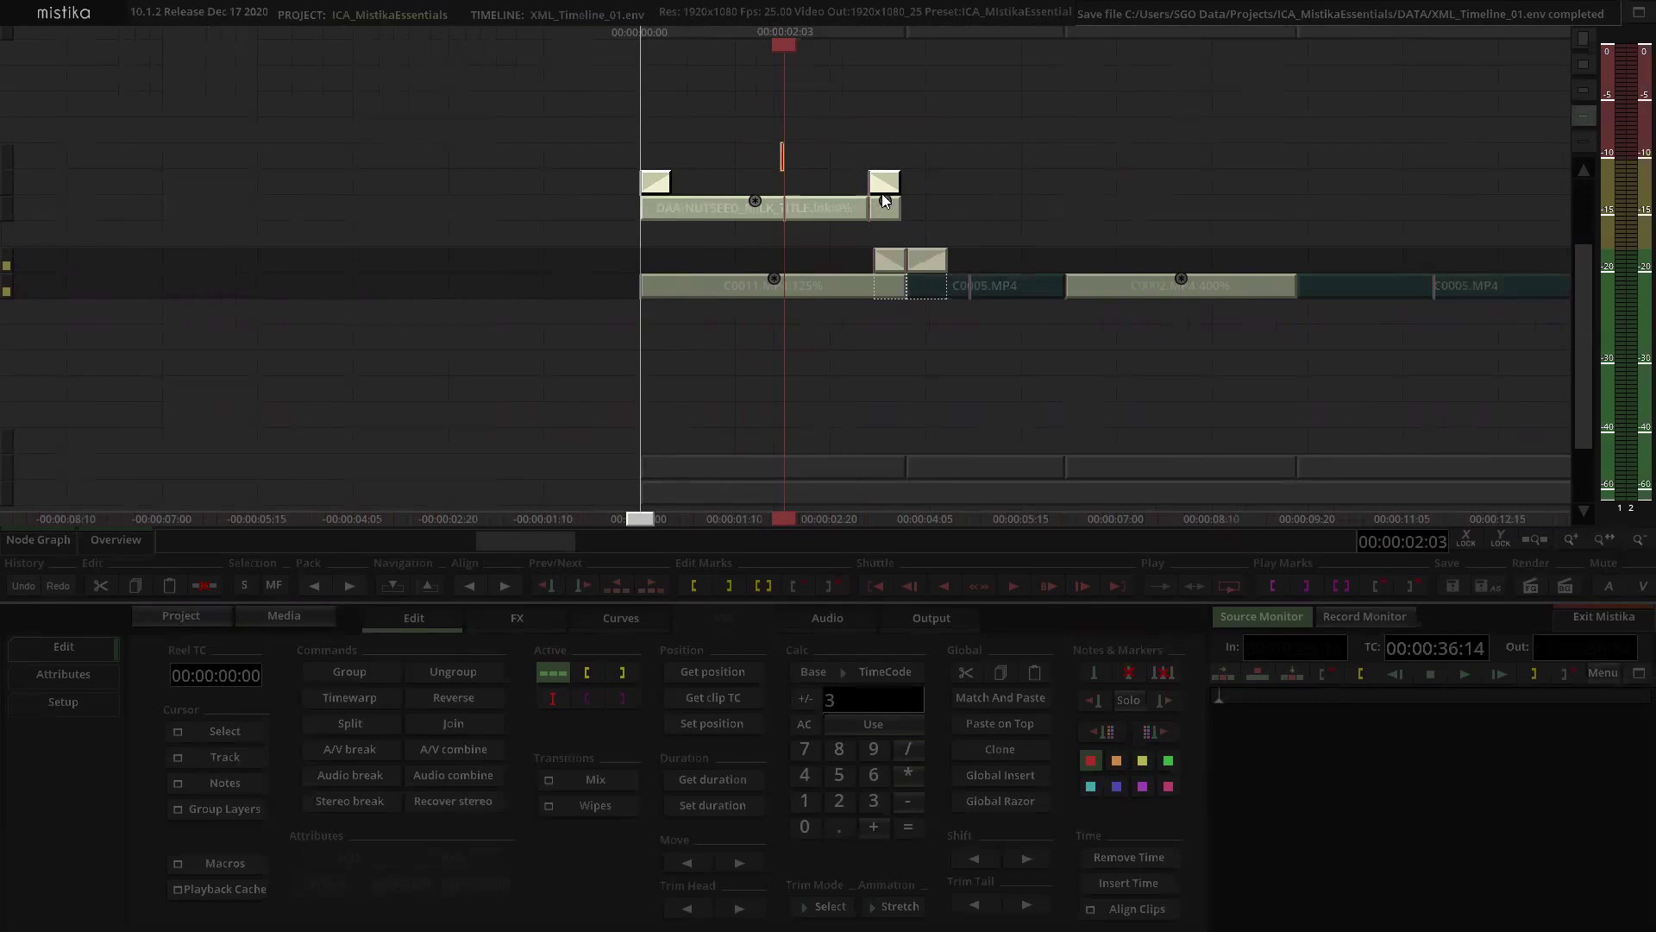
scroll(654, 195, up, 1)
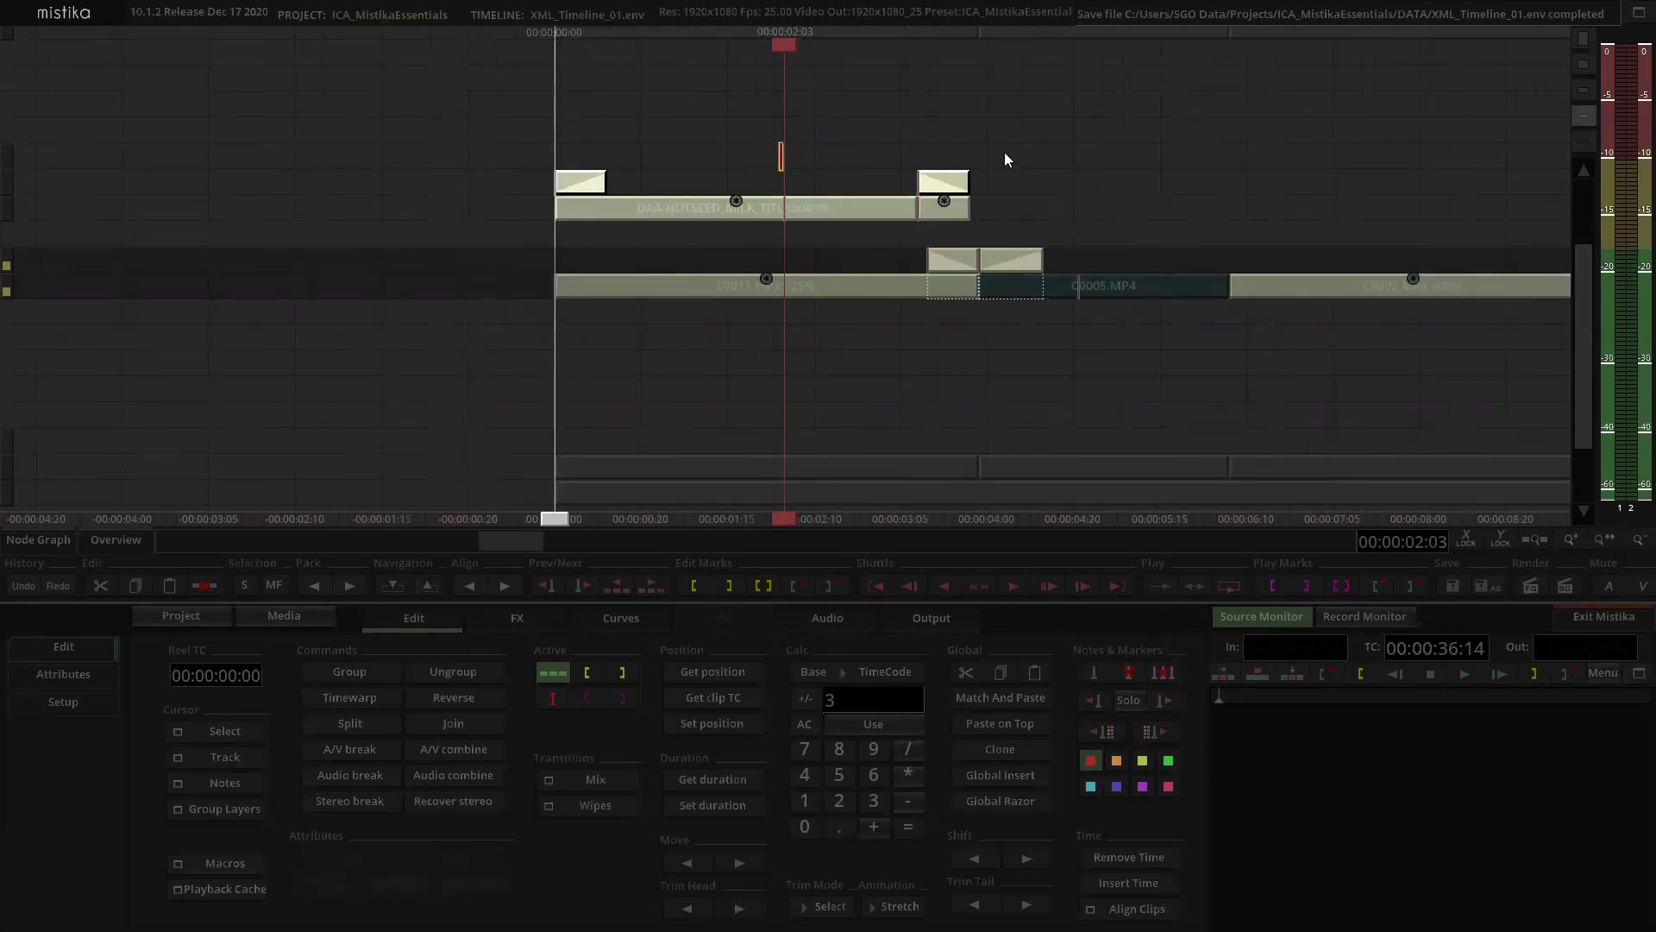
click(742, 214)
mouse_move(777, 205)
mouse_down()
mouse_move(796, 205)
mouse_move(786, 88)
mouse_up()
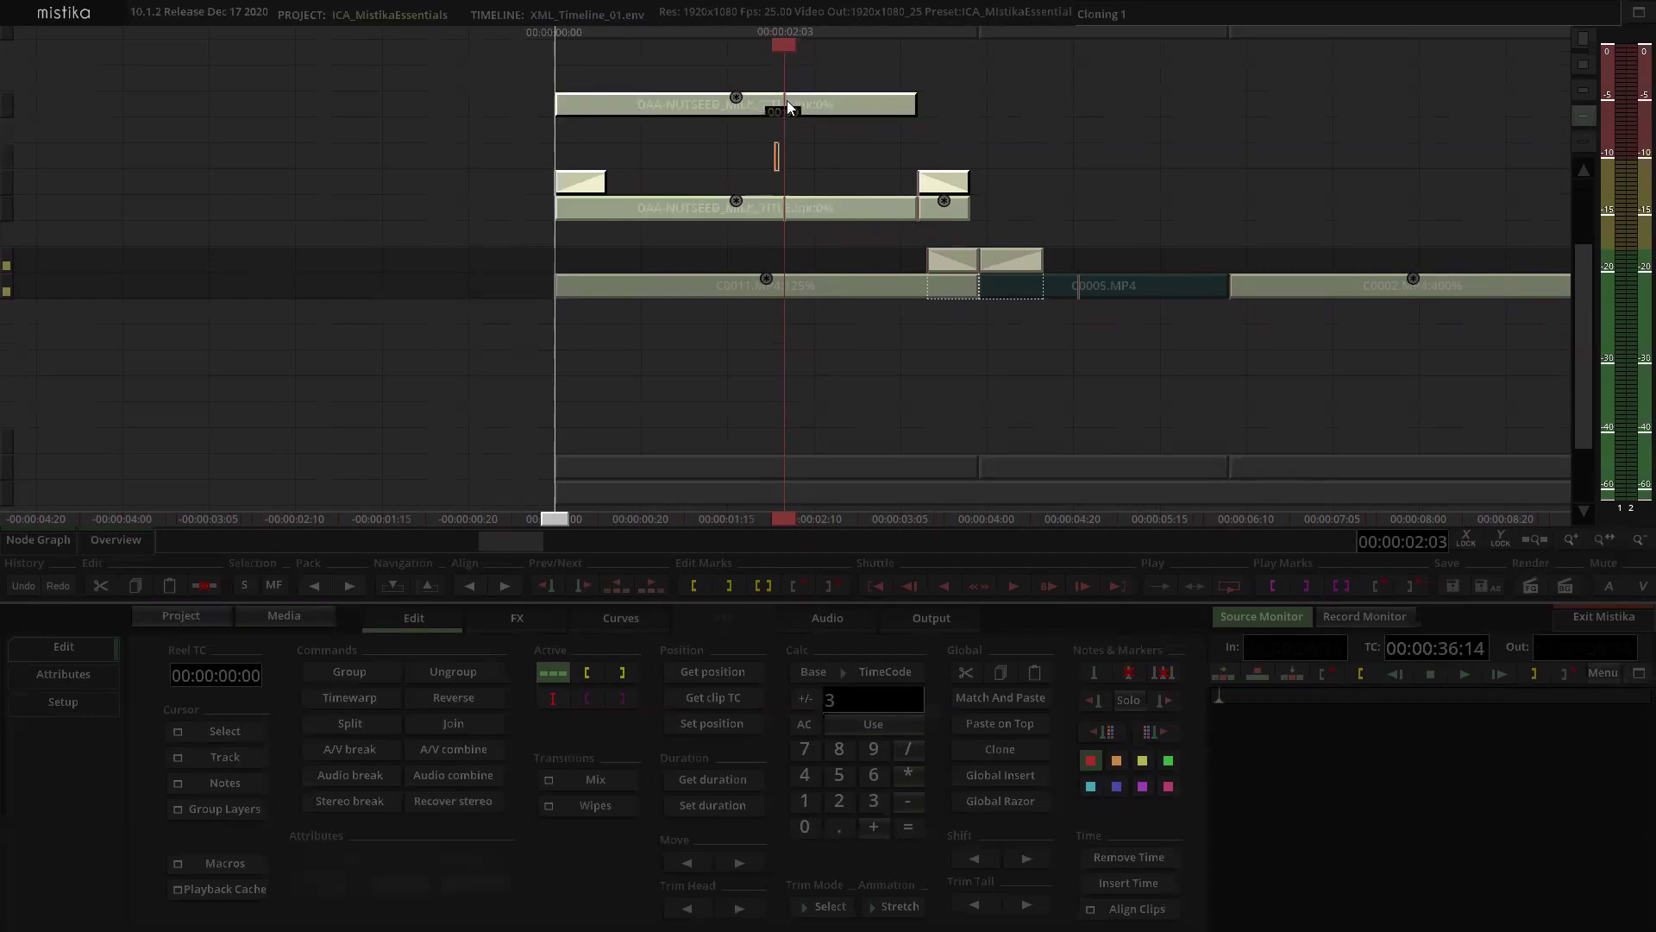
key(Delete)
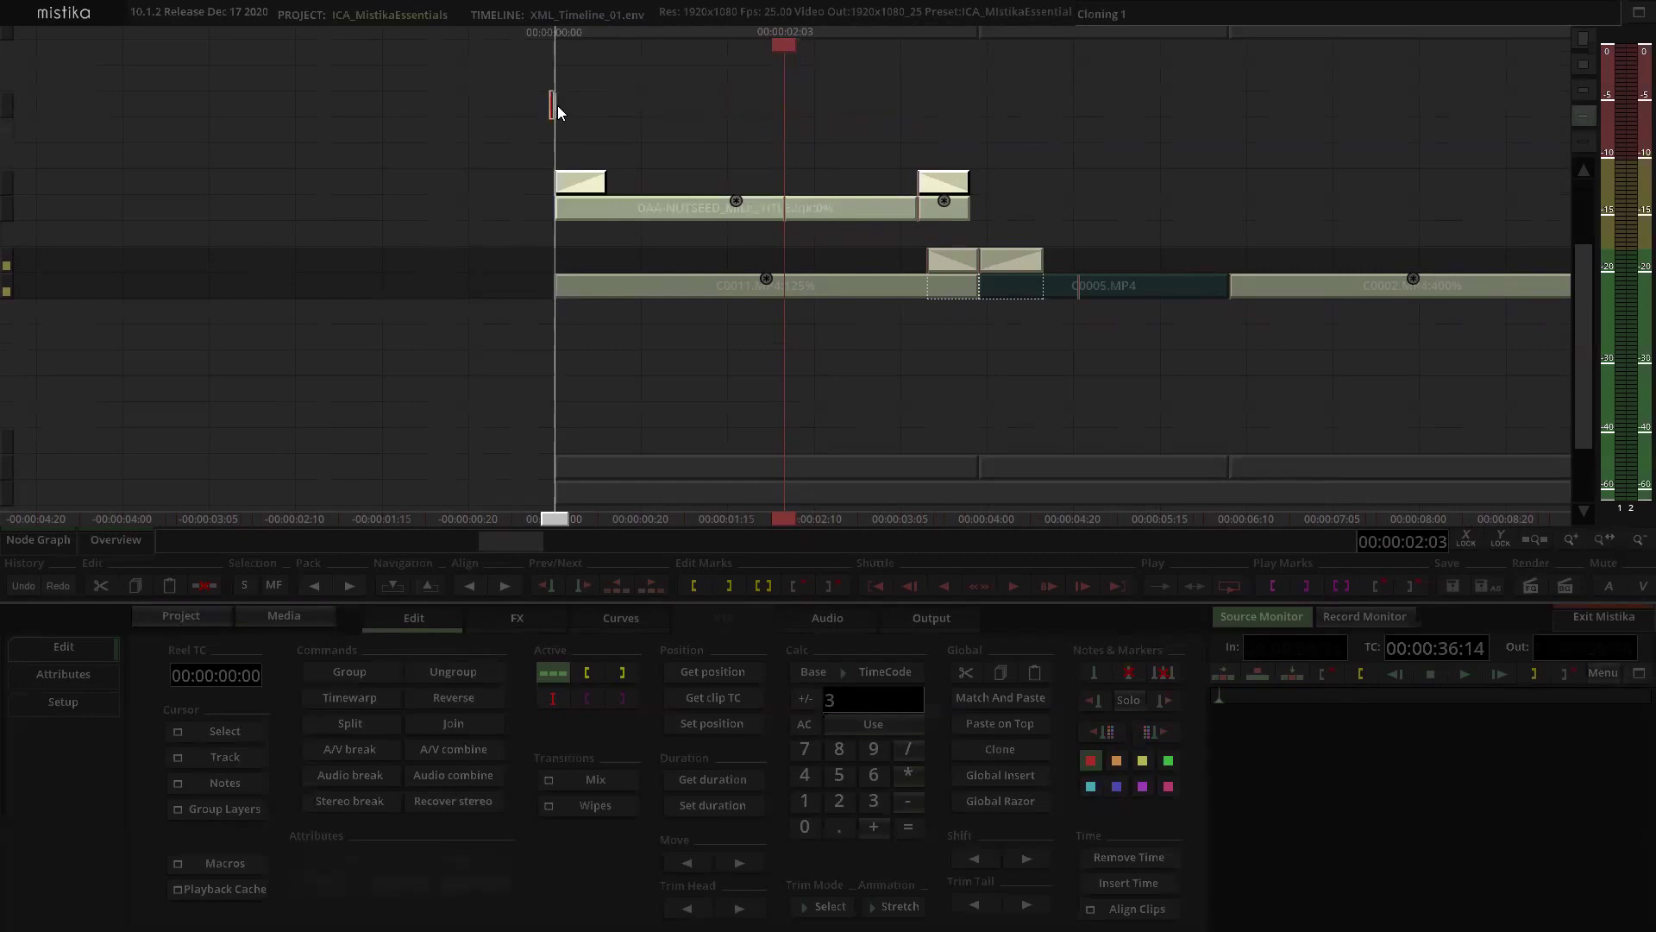
Step: Read the duration of the original title clip with its transitions and set the bare source clip to 00:00:03:21
drag(486, 170, 1093, 220)
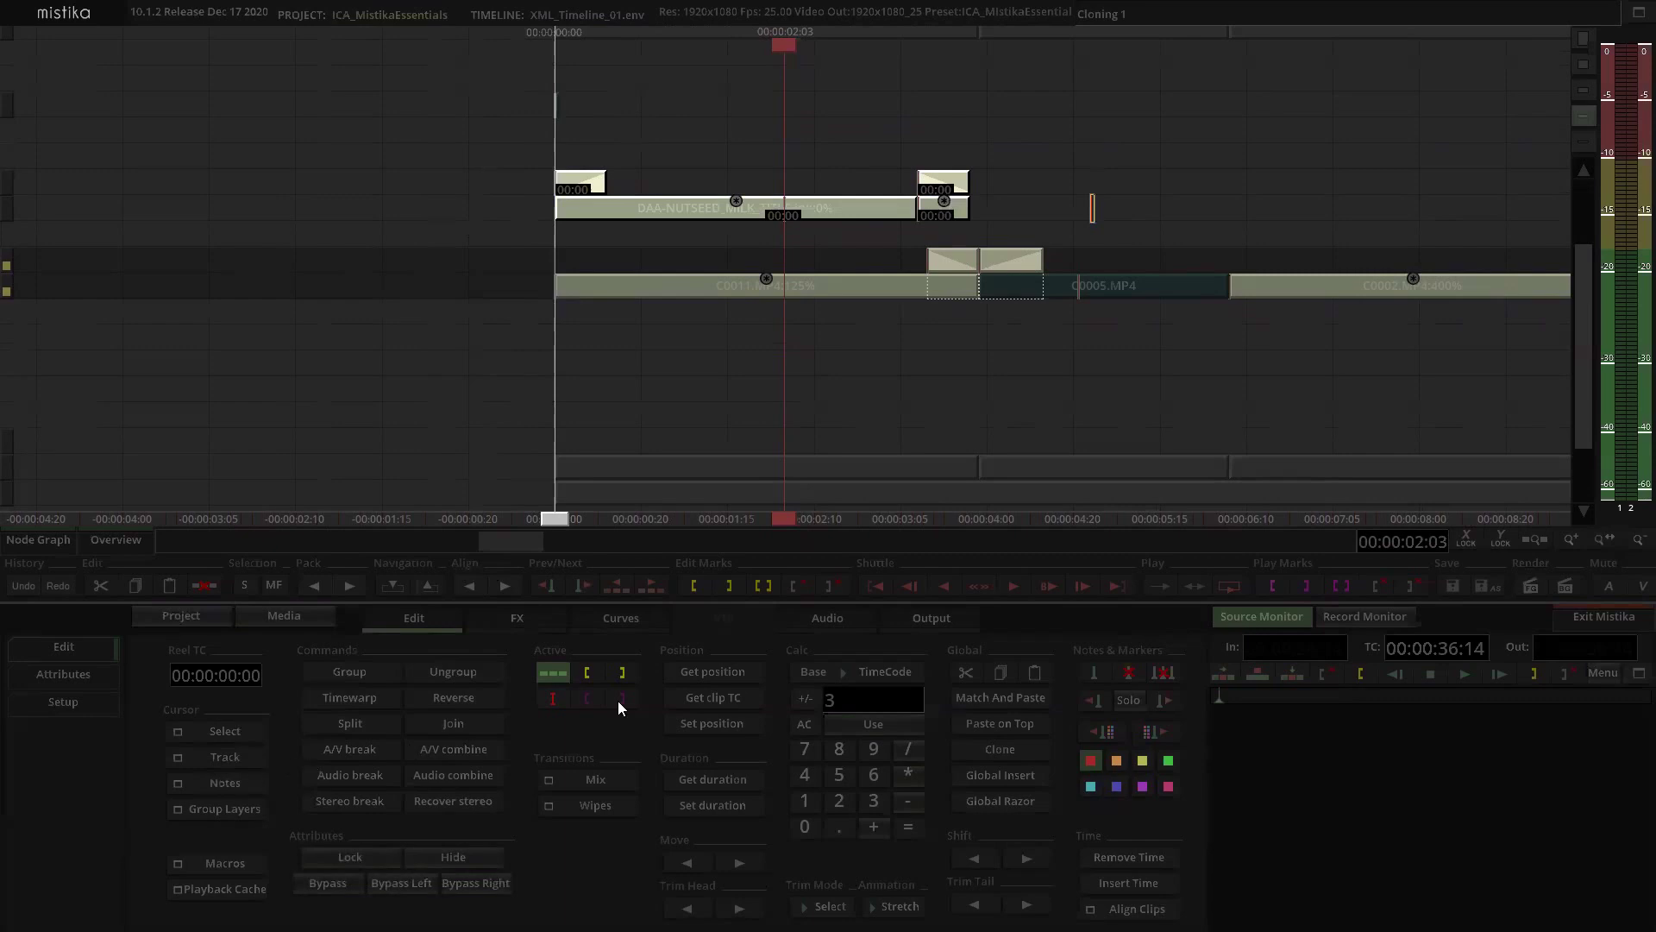
click(729, 778)
click(597, 126)
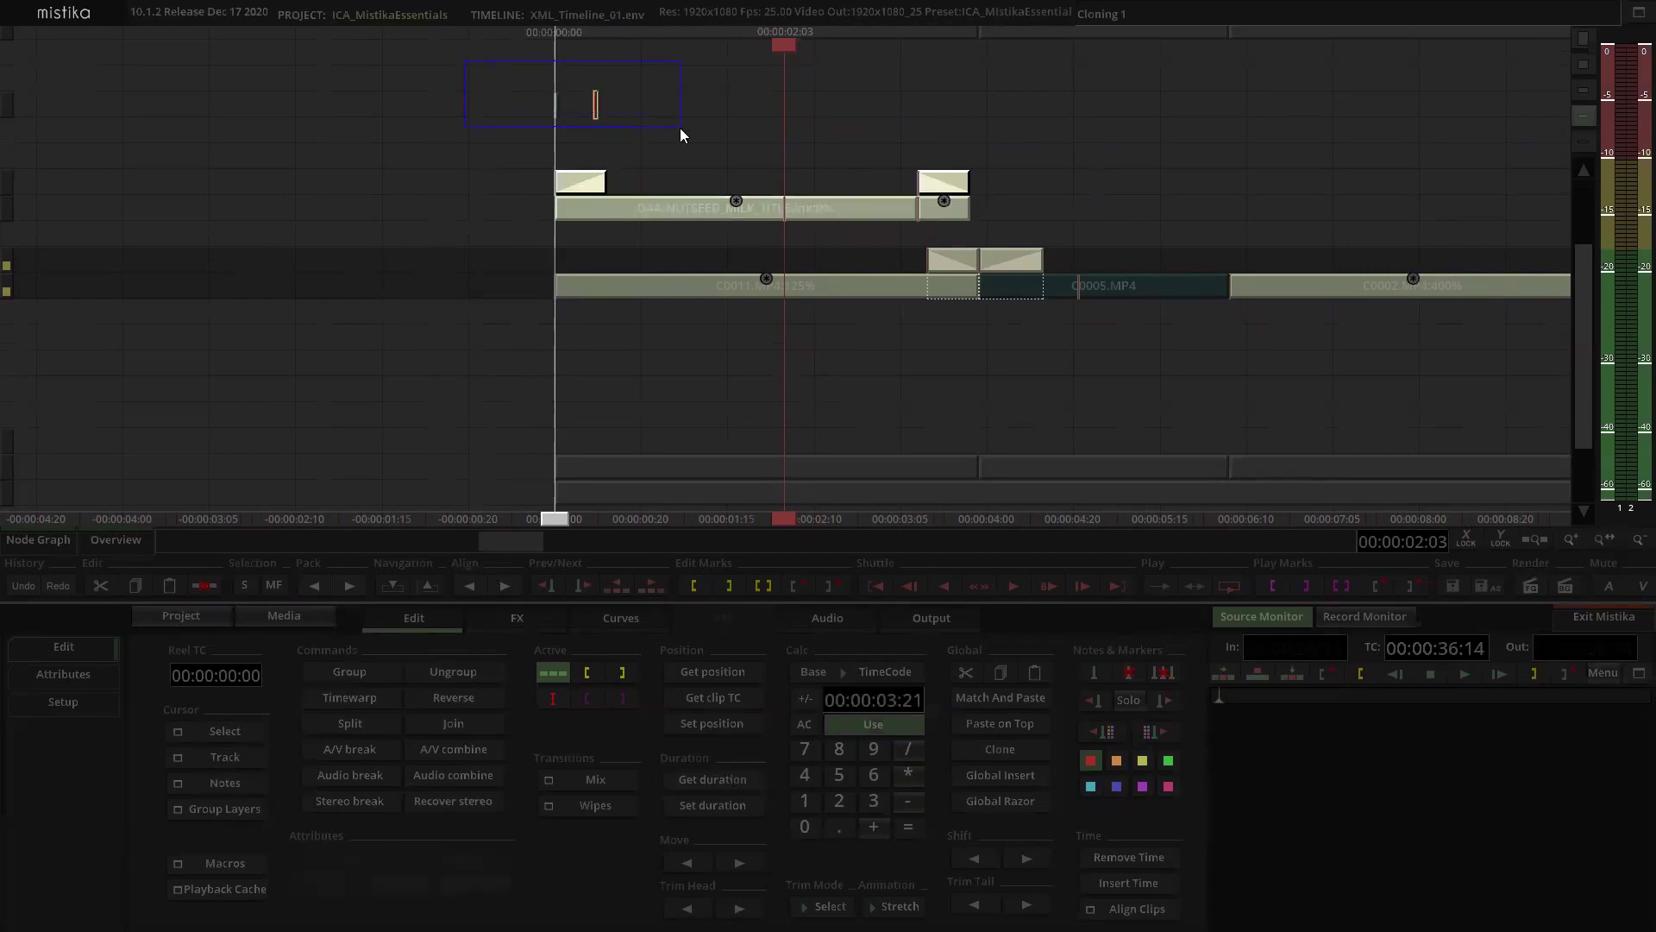
drag(680, 128, 678, 130)
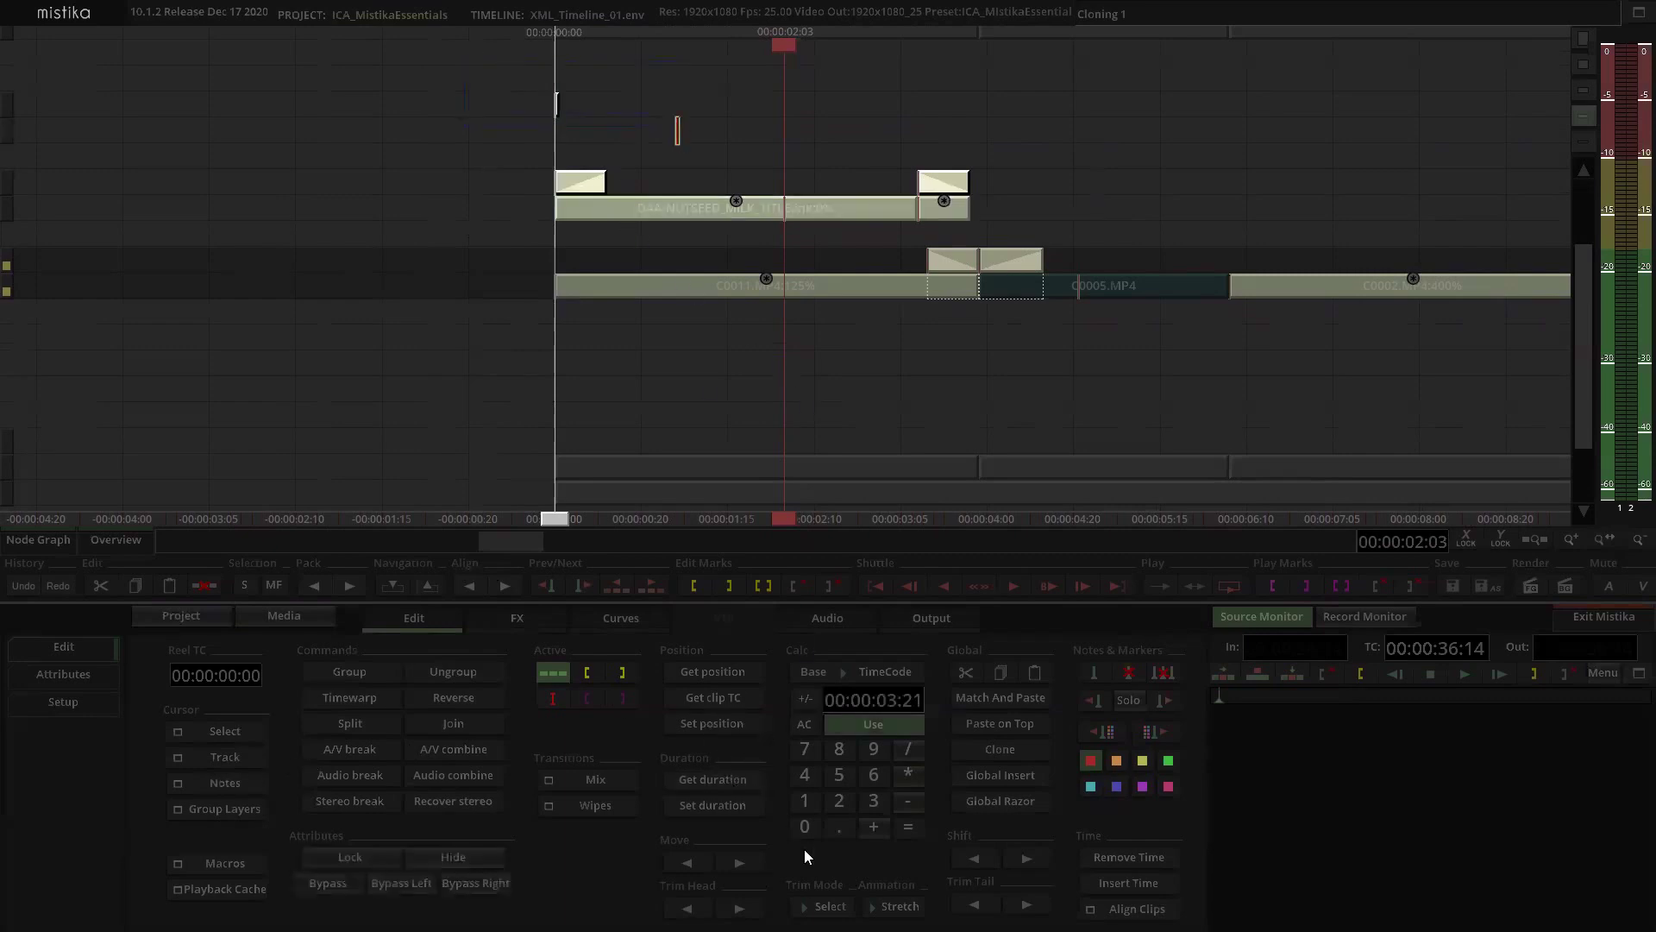
click(713, 805)
click(1072, 157)
scroll(1035, 144, down, 2)
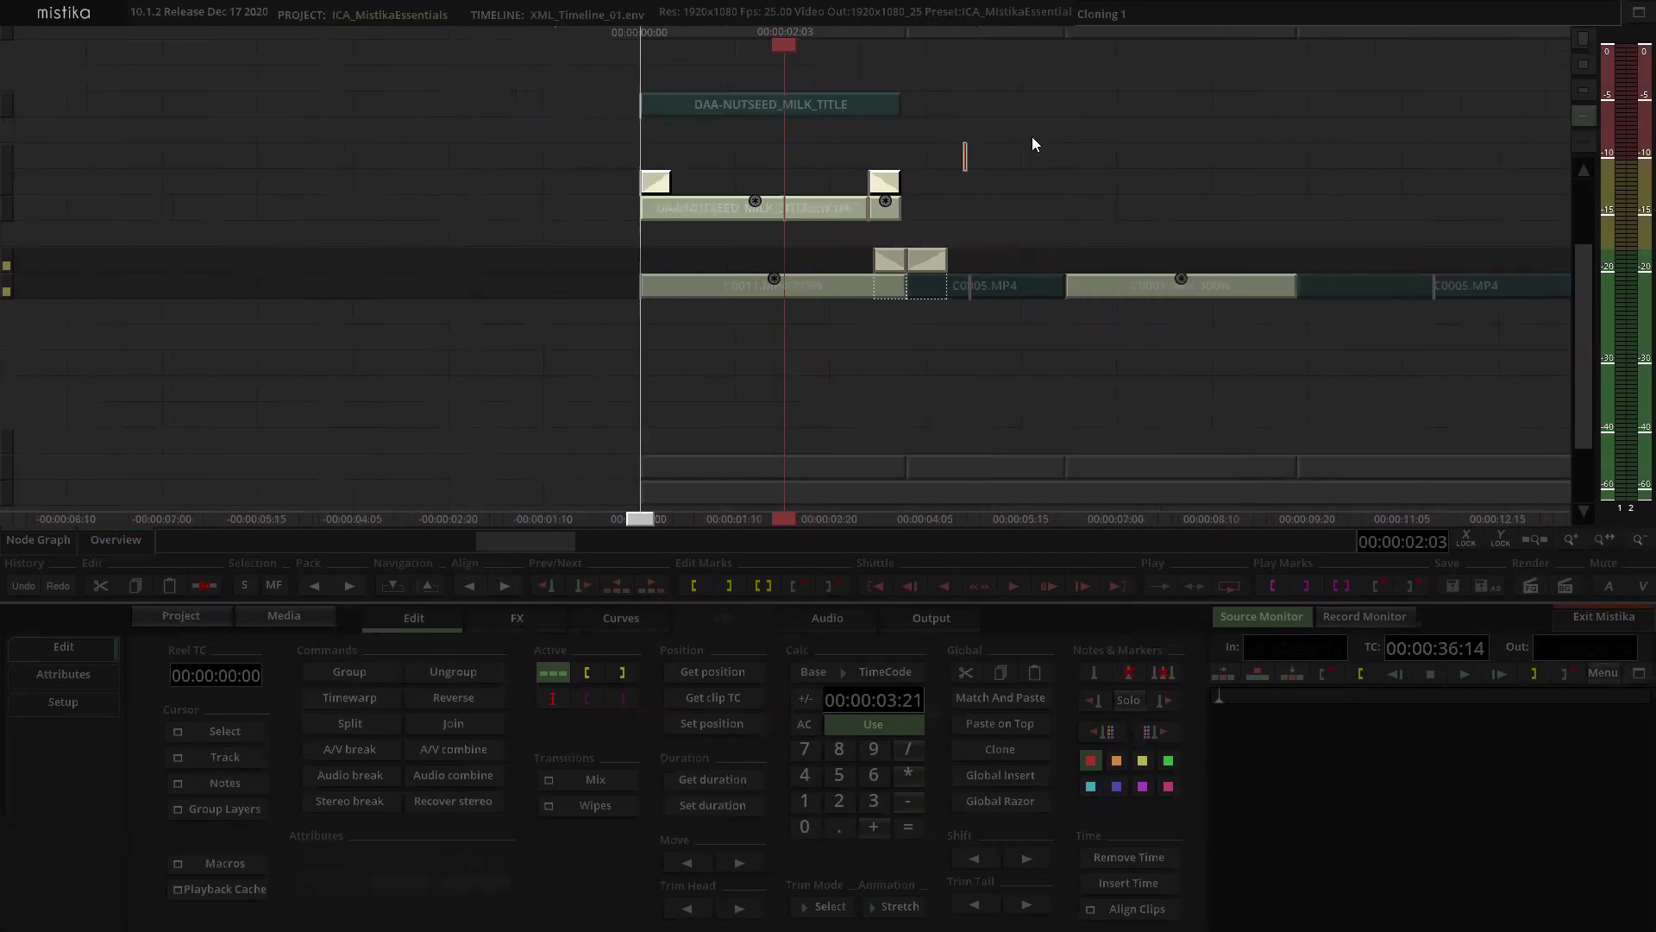
Step: Delete the original timewarped title clip and move the extended DAA-NUTSEED_MILK_TITLE source clip into its place under the transitions
click(804, 155)
click(745, 204)
key(Delete)
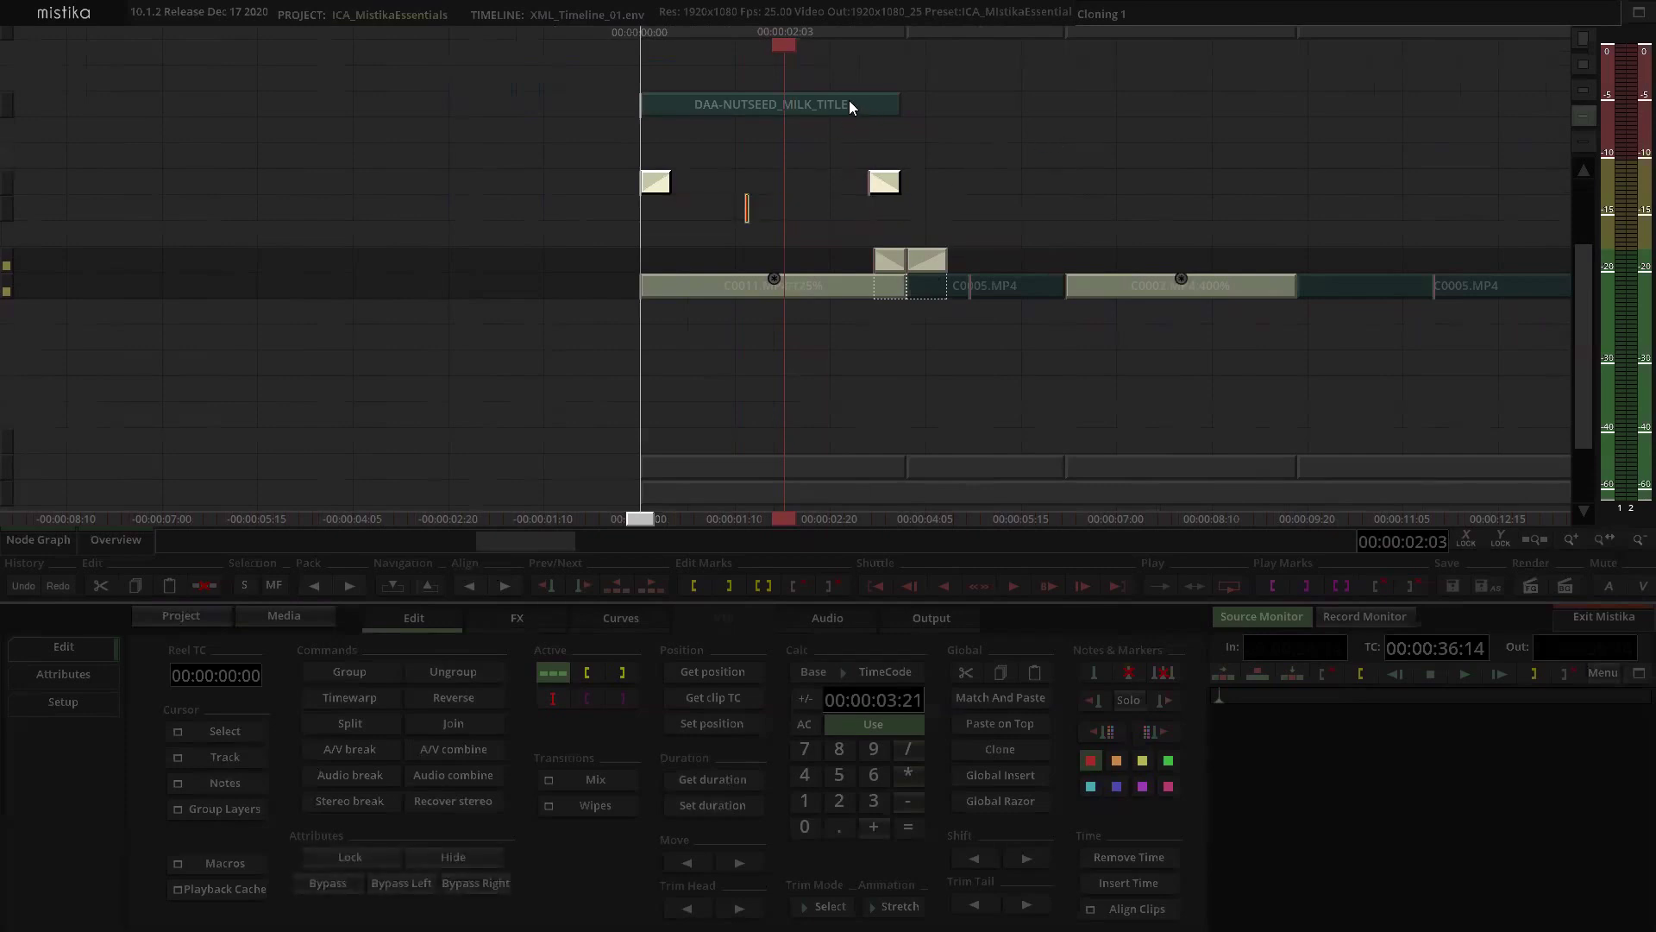
drag(849, 108, 867, 207)
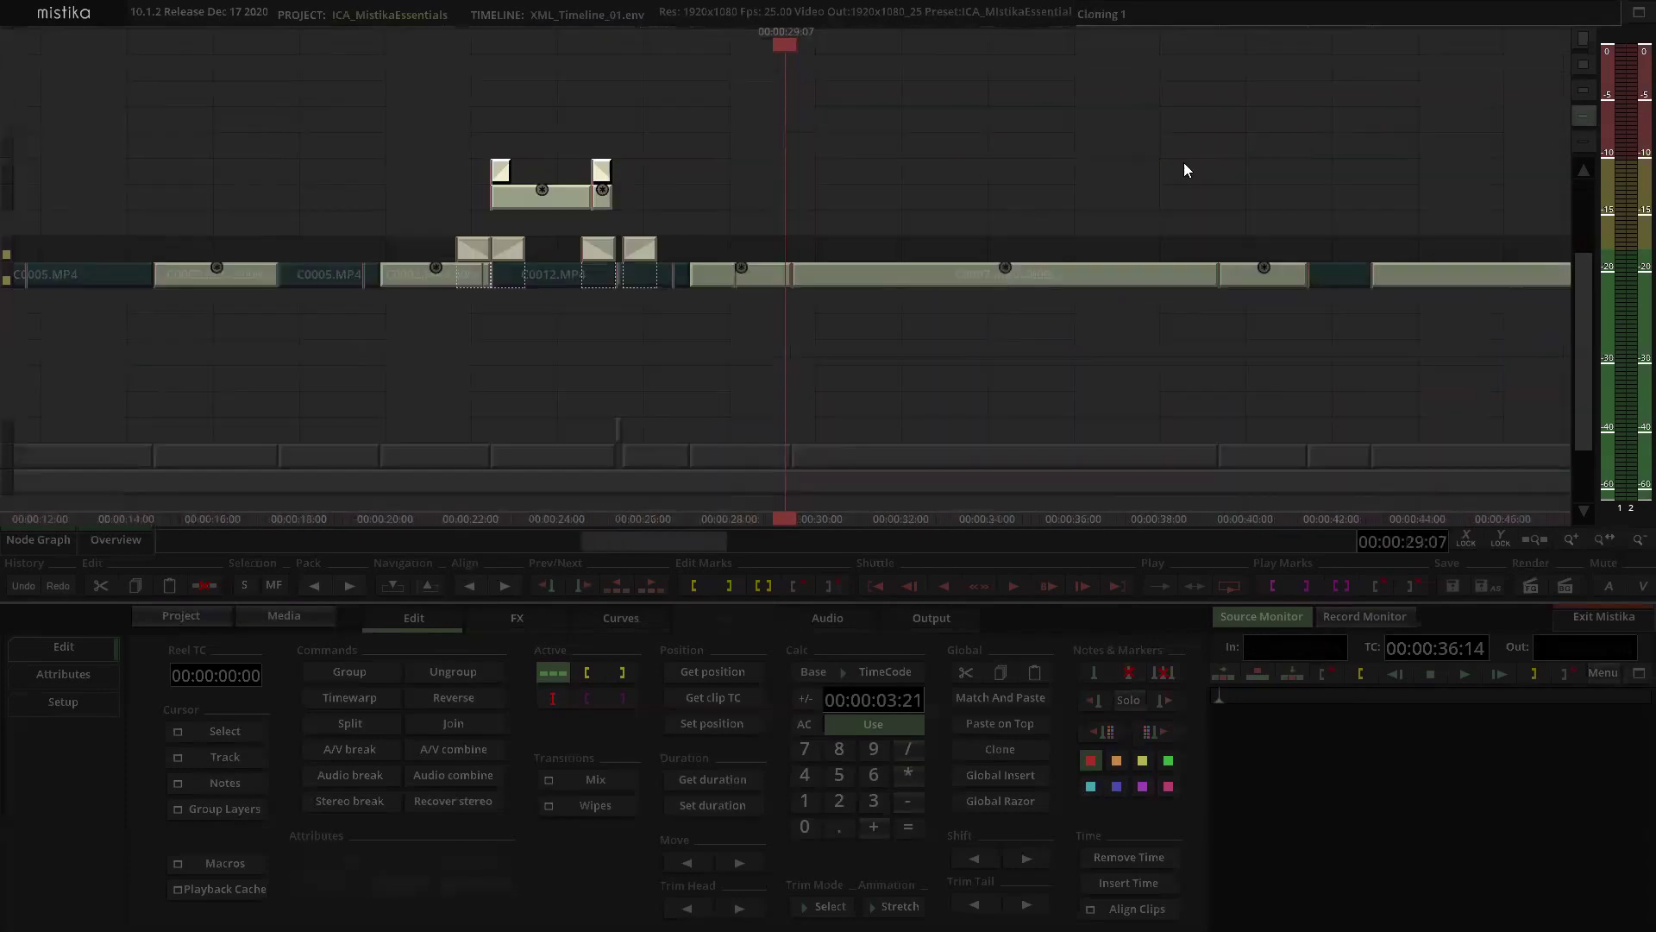
Step: Clone the second GFX clip onto an empty track above and delete the copy's timewarp
drag(690, 174, 880, 177)
drag(752, 133, 800, 138)
scroll(800, 138, up, 3)
click(792, 207)
drag(792, 207, 788, 154)
key(Delete)
click(854, 128)
Step: Get the duration of the second GFX clip with its transitions and set its source copy to 00:00:02:21
drag(550, 178, 986, 227)
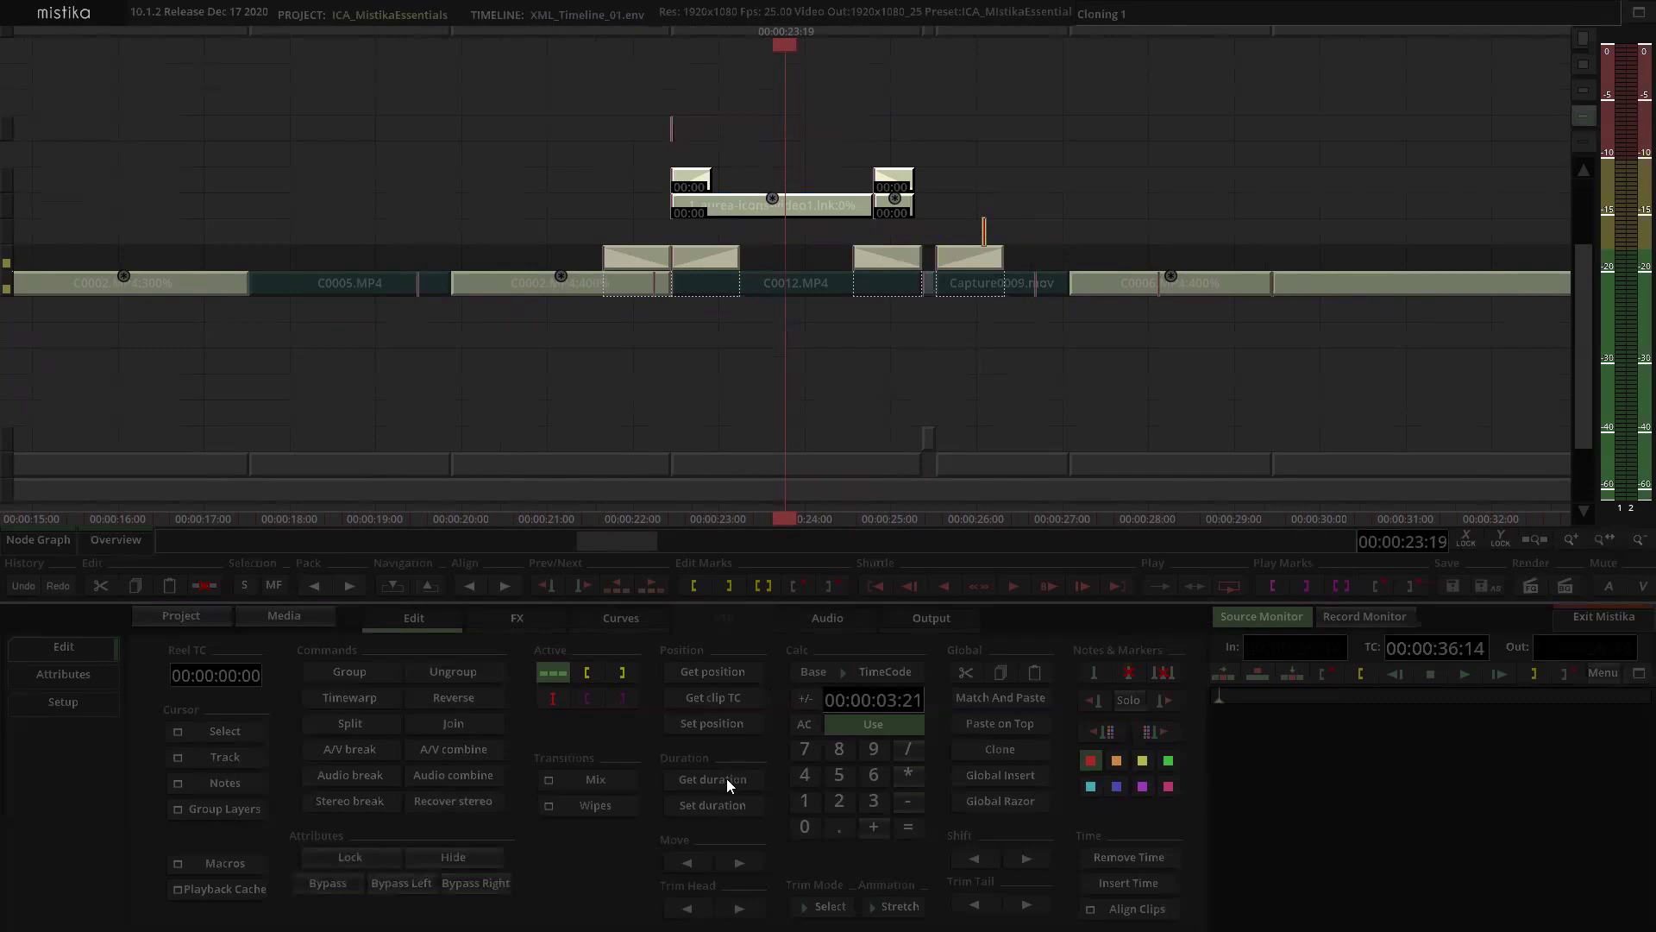
drag(611, 93, 717, 130)
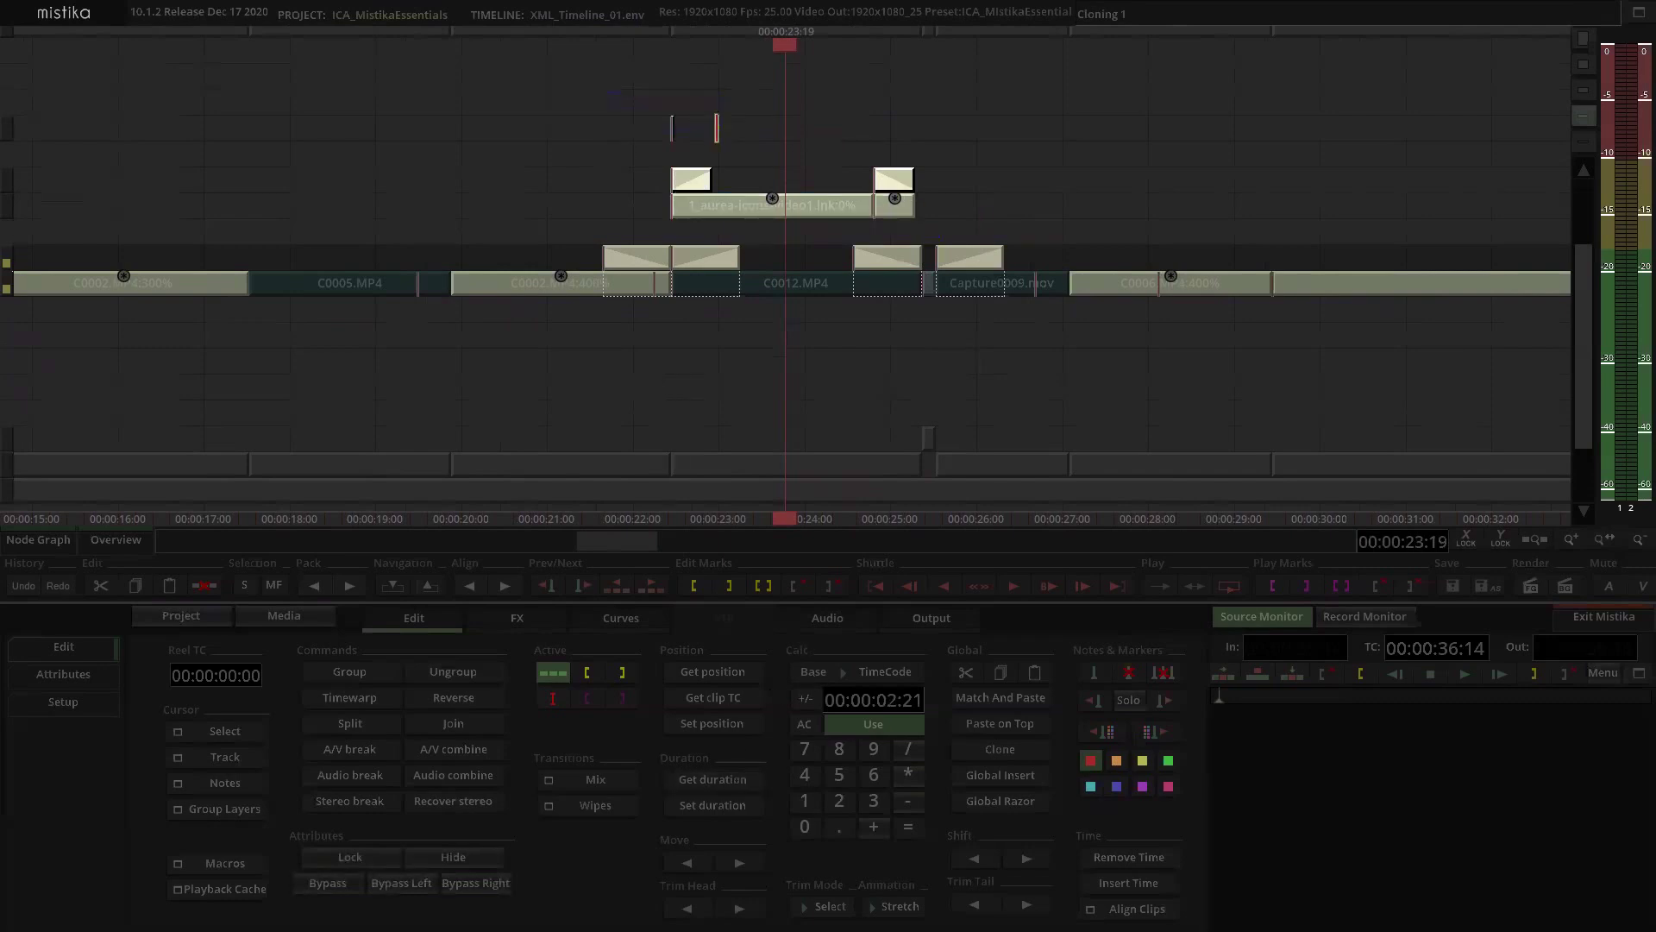
click(721, 807)
click(1029, 268)
Step: Delete the original timewarped second GFX clip and move its extended source clip into place under the transitions
drag(986, 198, 768, 203)
key(Delete)
drag(731, 62, 786, 209)
Step: Clone the third GFX clip, near 00:01:09:02, onto an empty track above and delete the copy's timewarp
drag(1272, 153, 461, 149)
scroll(1013, 123, down, 7)
drag(1235, 166, 719, 107)
drag(1306, 124, 1300, 136)
click(829, 164)
drag(1042, 152, 964, 176)
scroll(1032, 154, up, 2)
click(964, 177)
shift+click(695, 183)
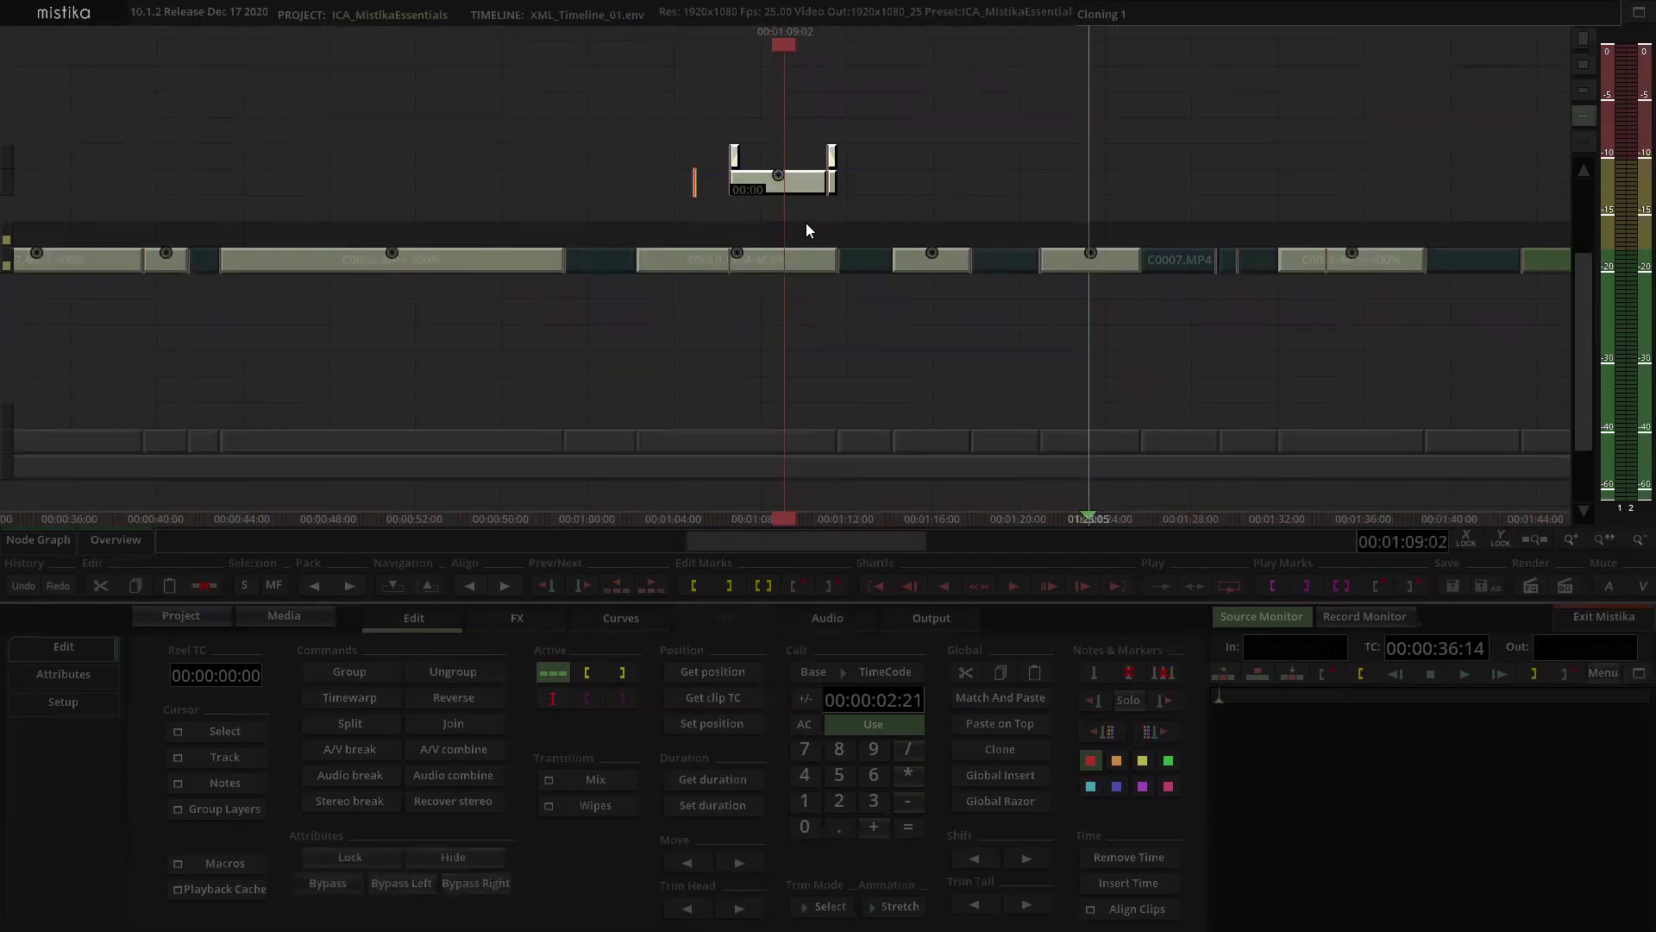
click(881, 185)
click(740, 190)
drag(765, 181, 761, 154)
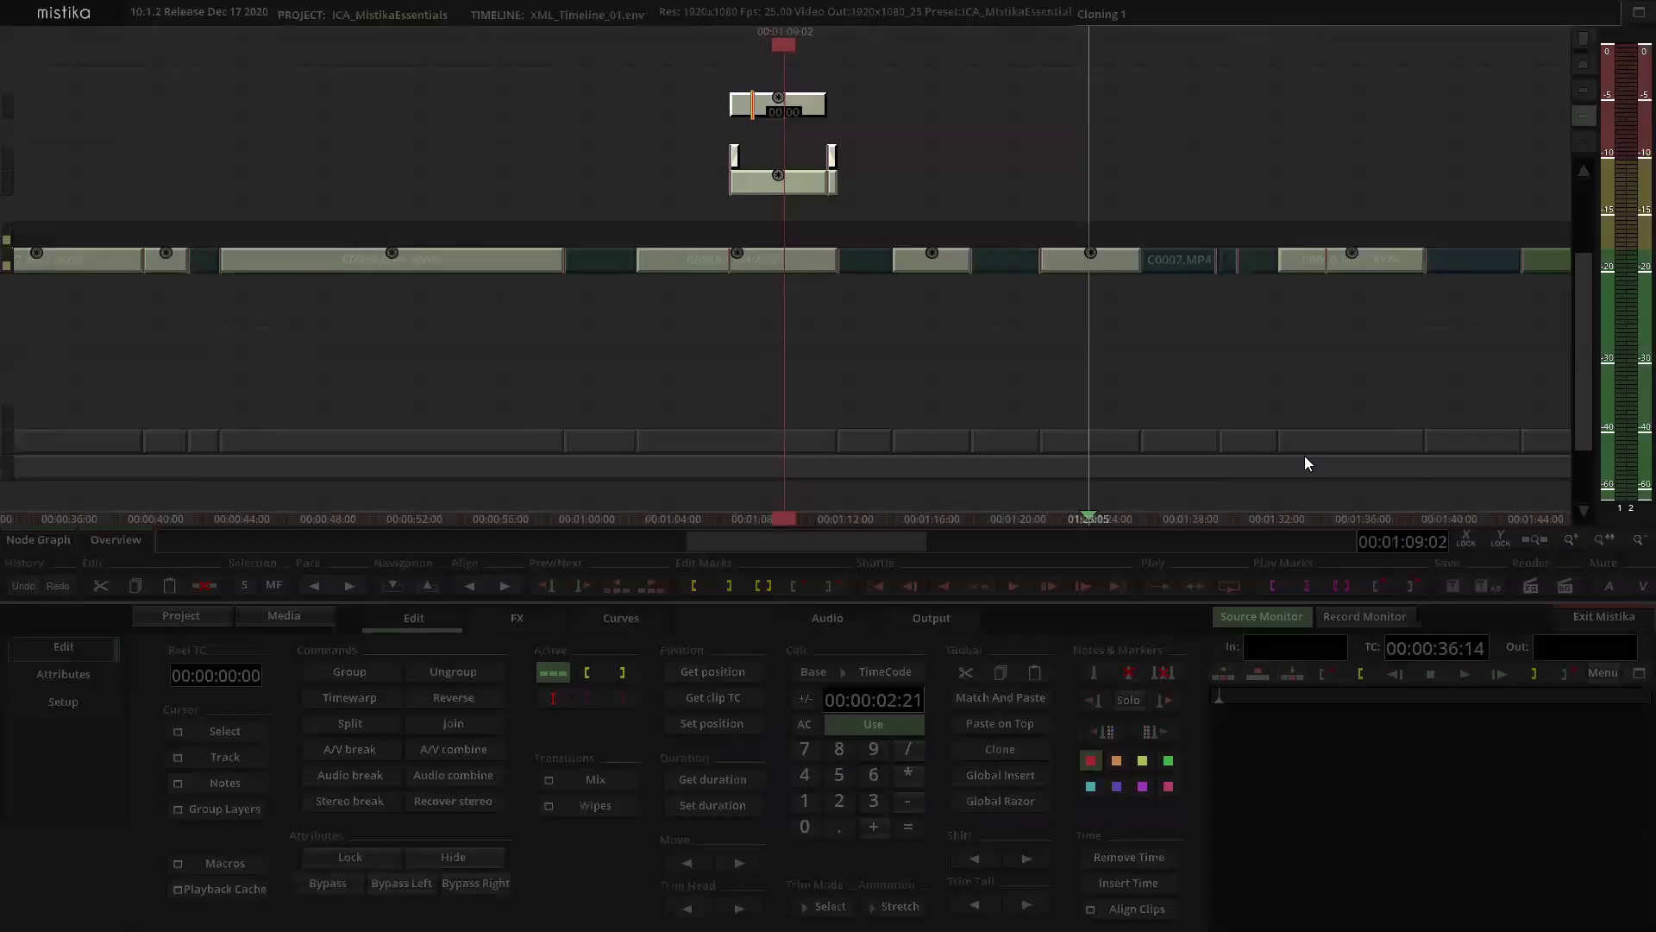
click(926, 120)
click(763, 105)
key(Delete)
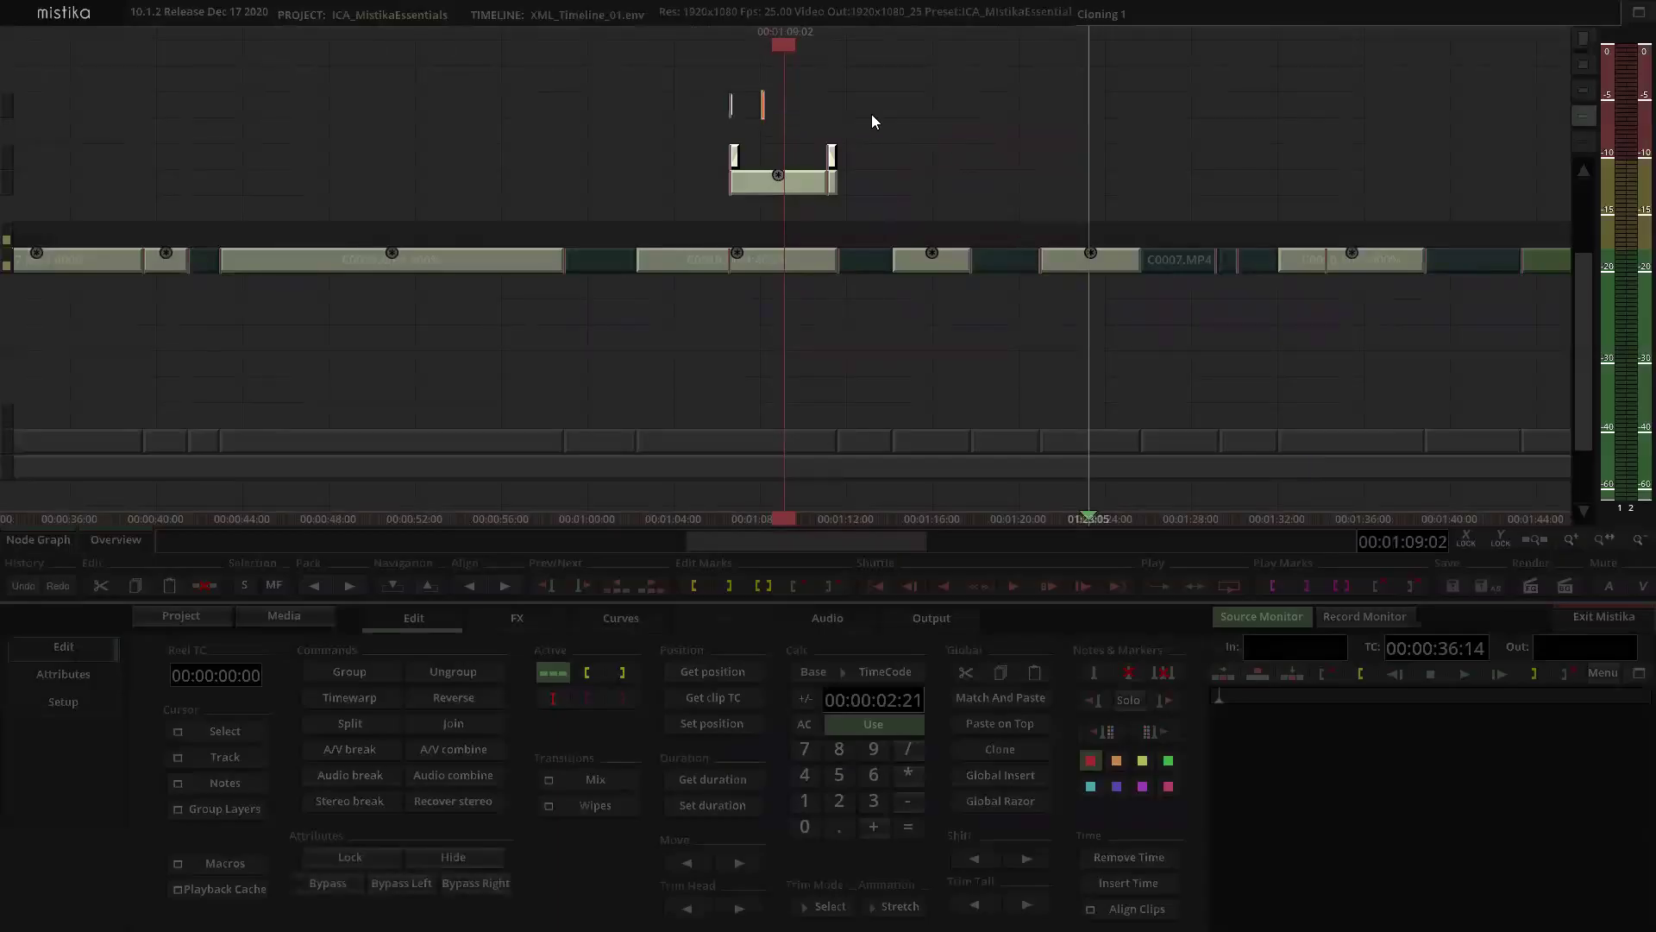
Step: Get the duration of the third GFX clip with its transitions and set its source copy to 00:00:05:00
click(881, 187)
click(725, 781)
drag(639, 88, 762, 107)
click(726, 807)
click(964, 205)
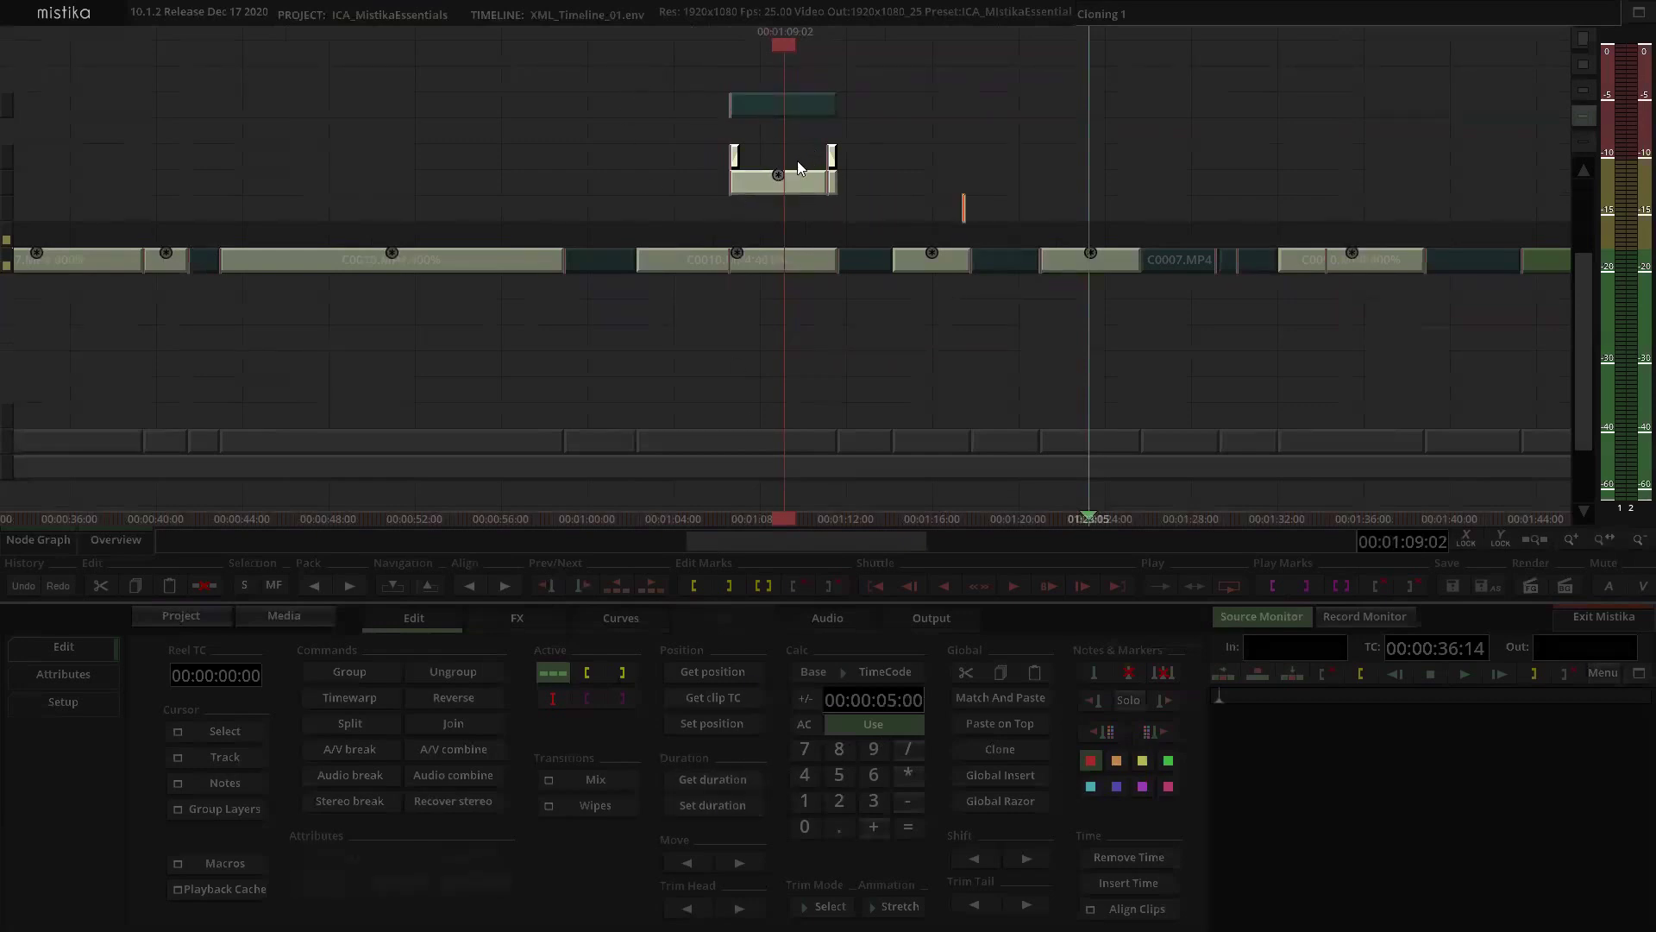
Step: Delete the original timewarped third GFX clip and move its extended source clip into place under the transitions
drag(859, 179, 779, 196)
key(Delete)
drag(814, 103, 817, 178)
Step: Clone the fourth GFX clip, above C0077.MP4, onto the track above and delete the copy's timewarp
scroll(1251, 130, down, 5)
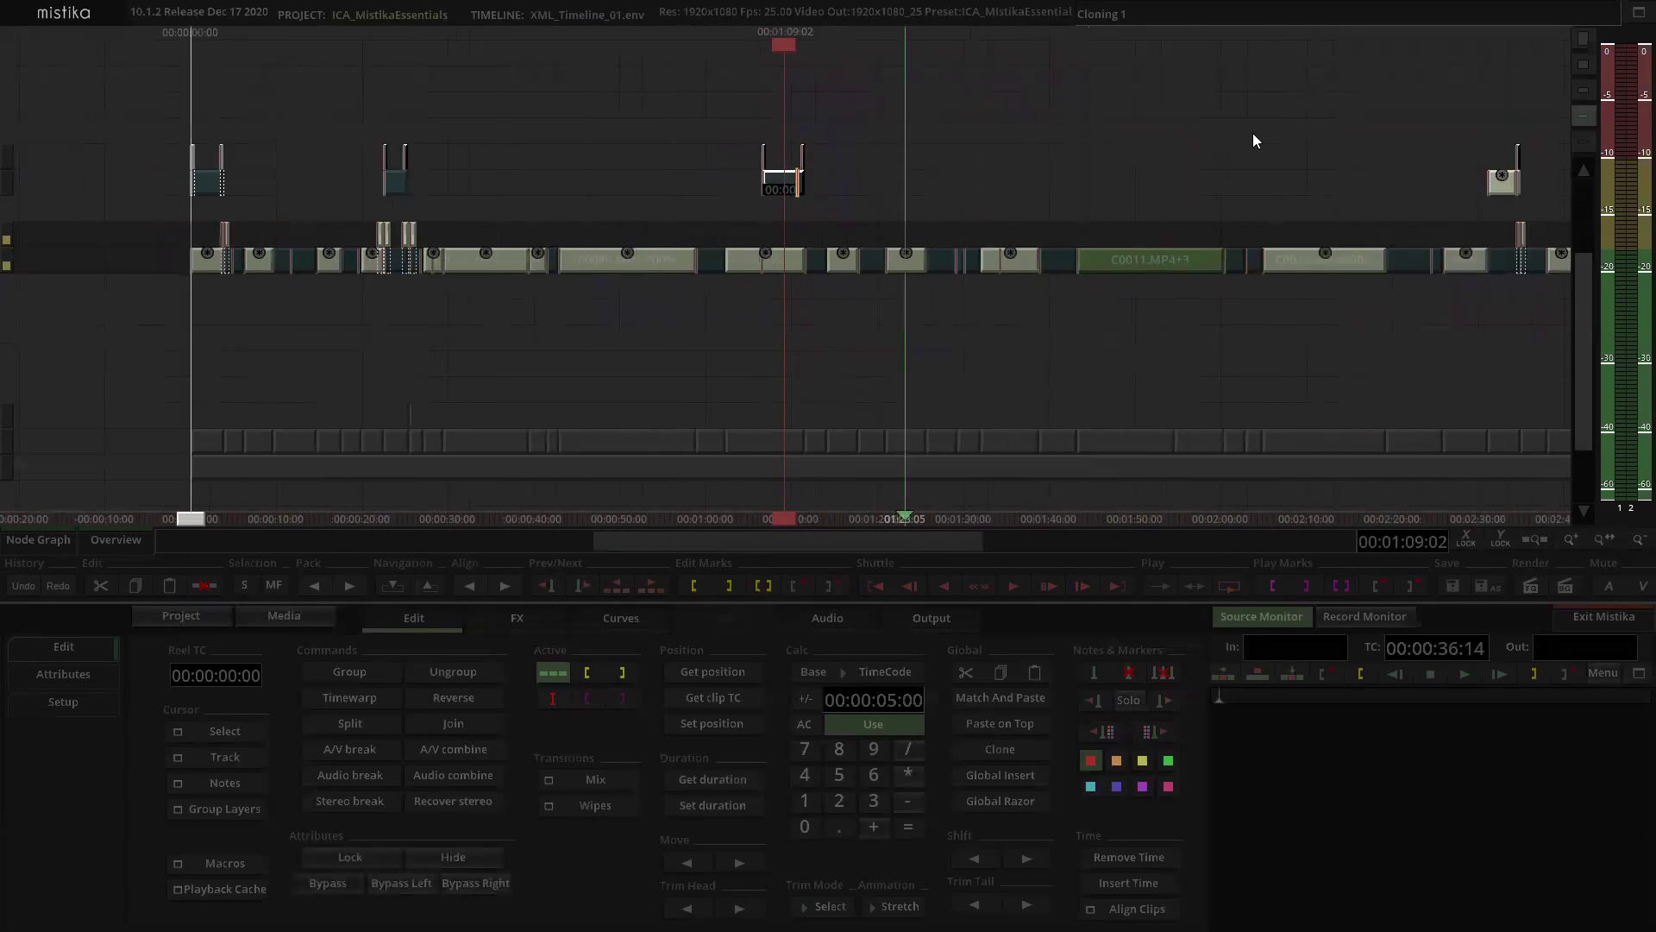
click(1333, 154)
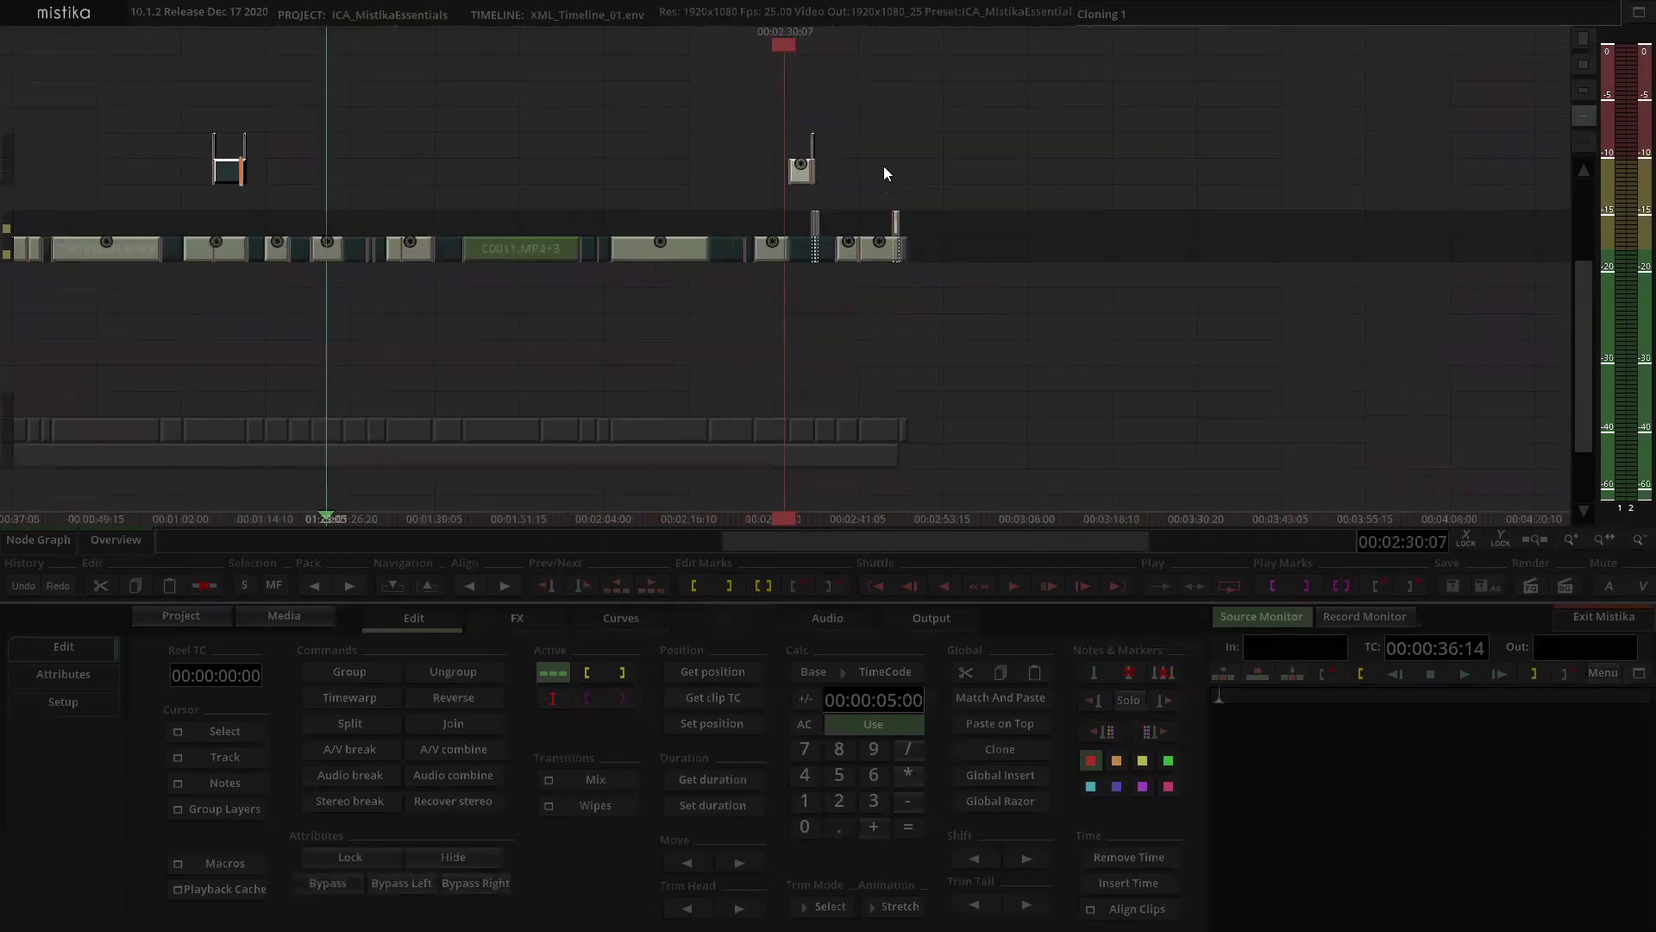
scroll(884, 166, up, 2)
scroll(883, 168, up, 3)
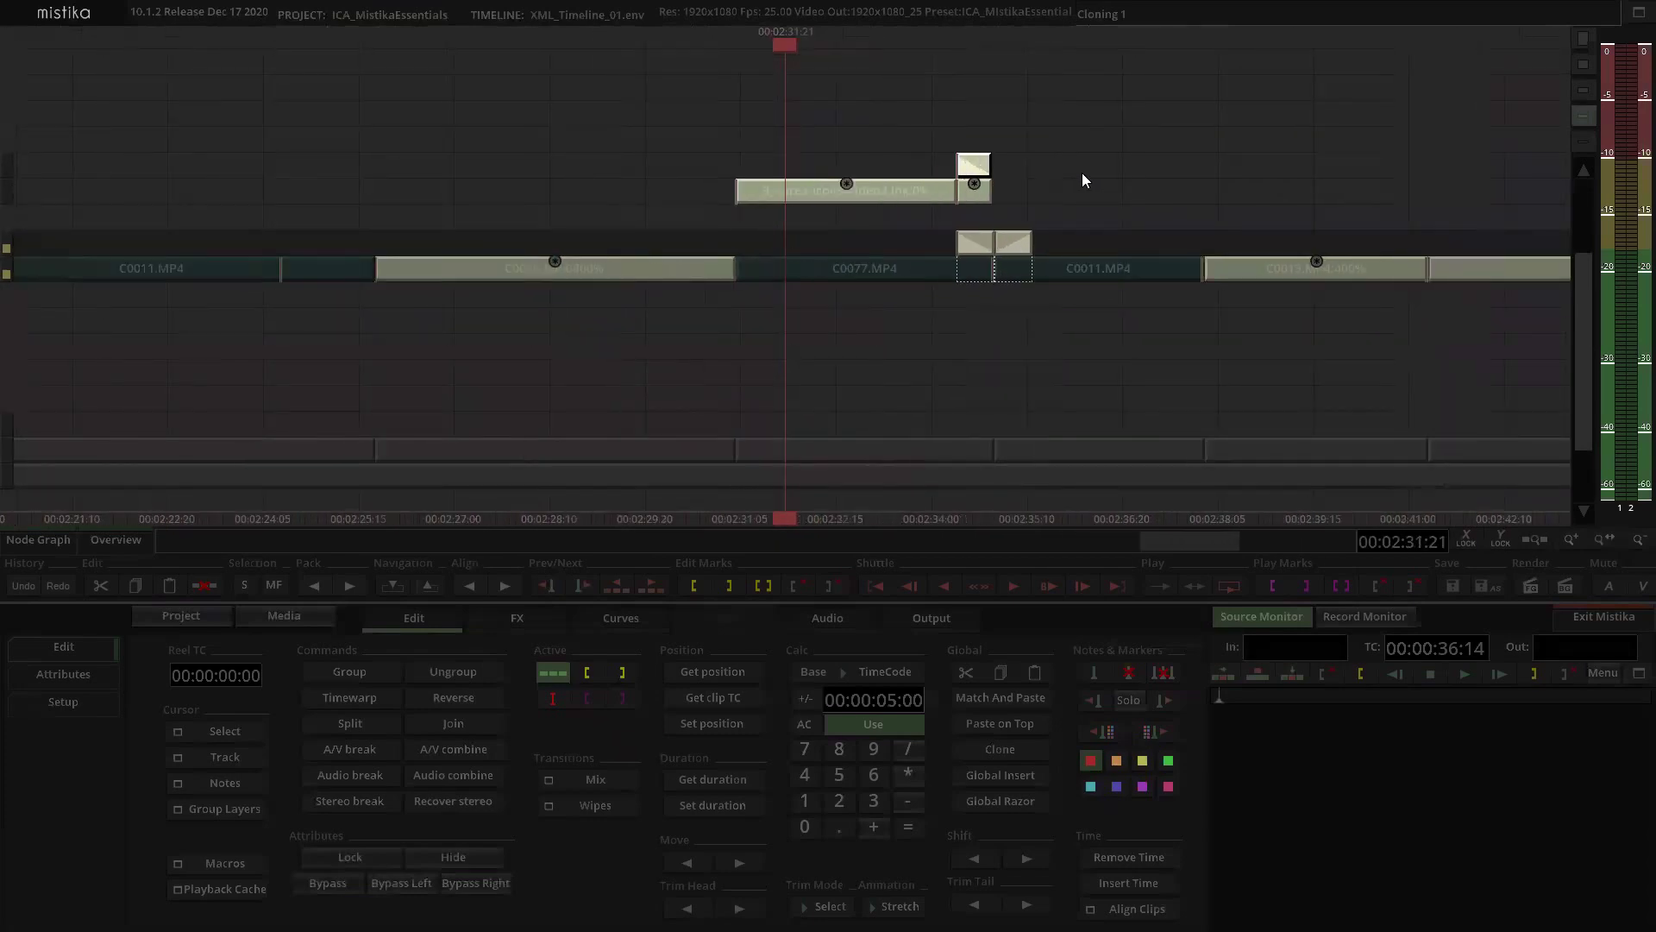
click(892, 190)
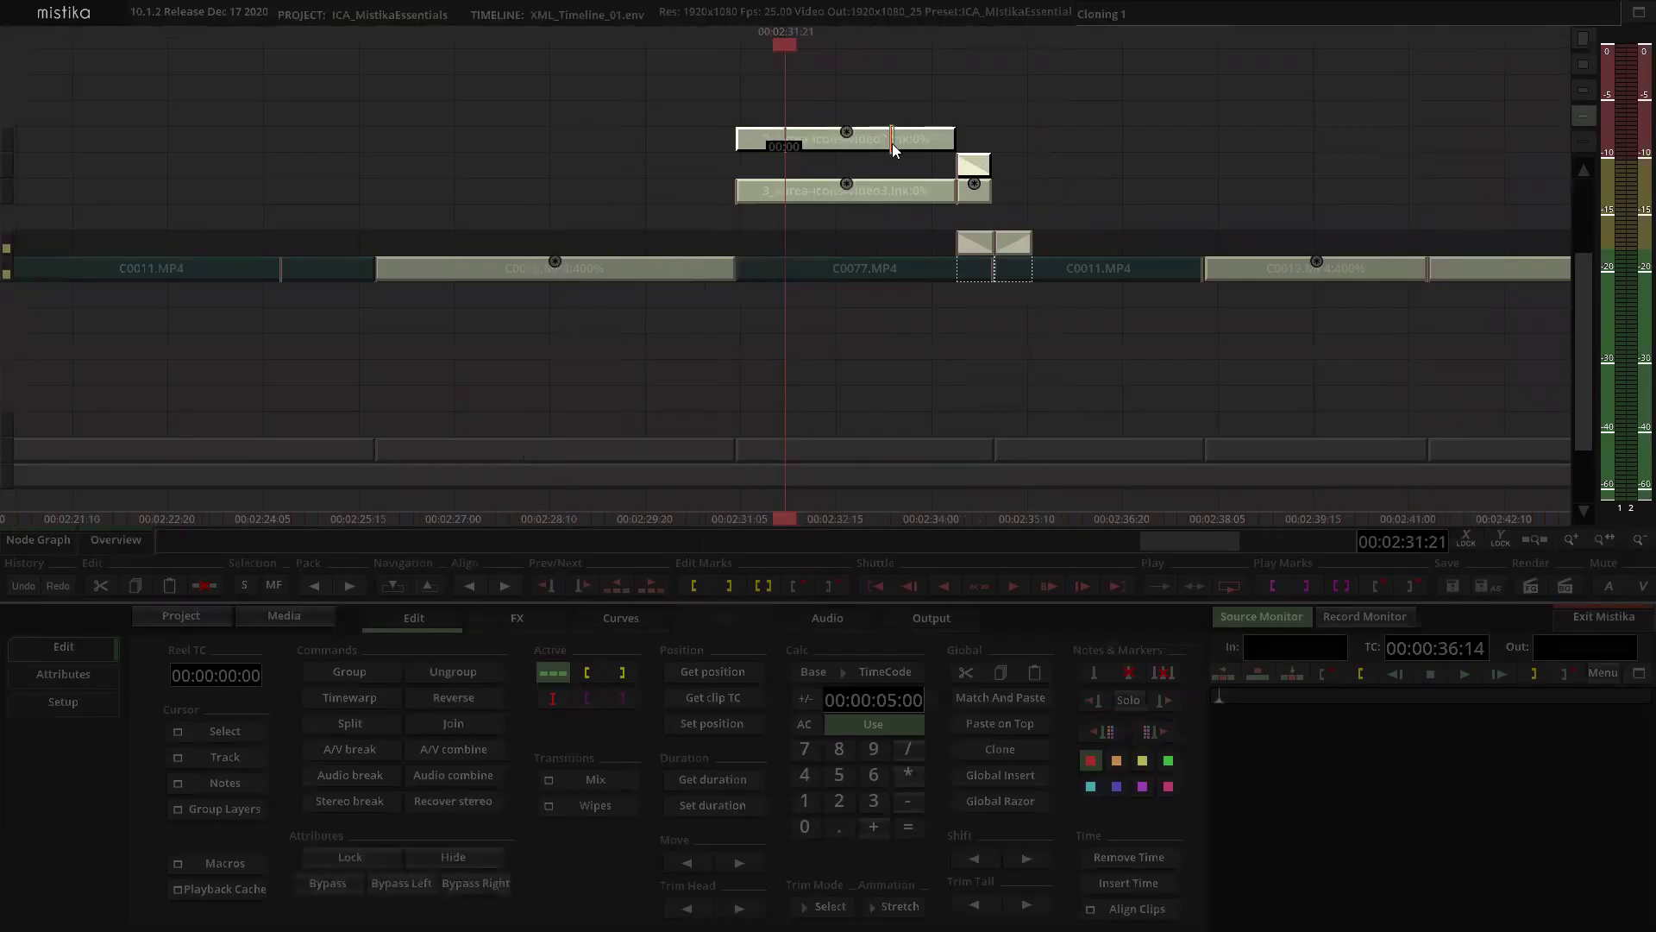
key(Delete)
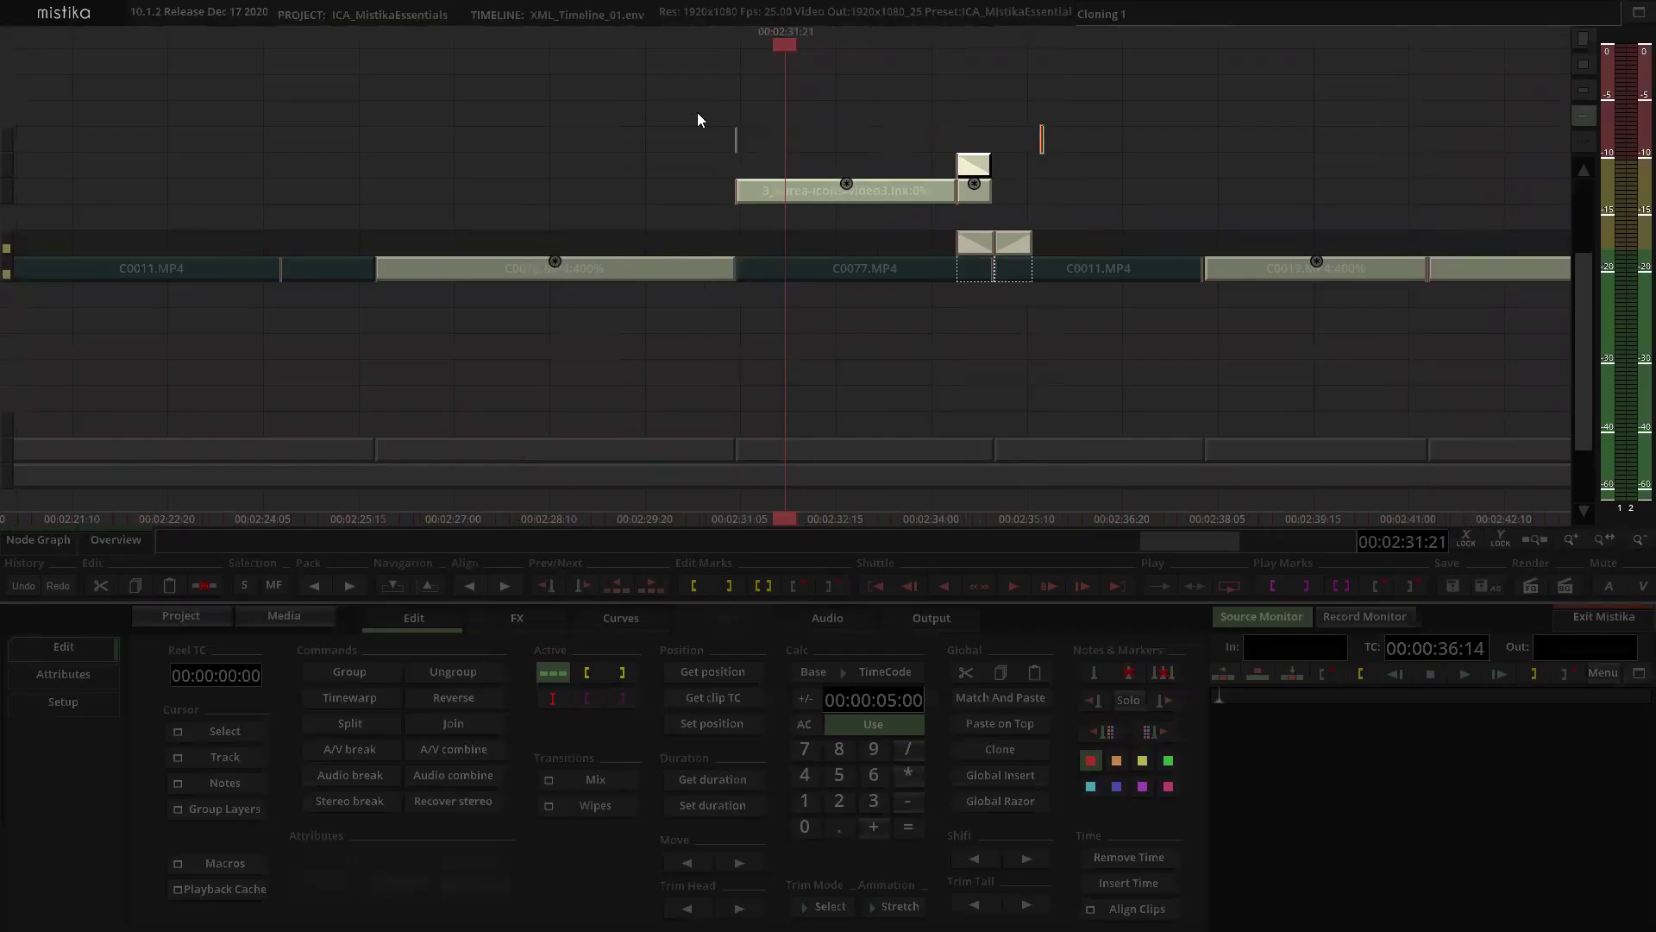
Step: Get the duration of the fourth GFX clip with its transition and set the 3_aurea-icons-video3 source copy to 00:00:03:19
drag(766, 143, 765, 143)
click(712, 193)
click(733, 784)
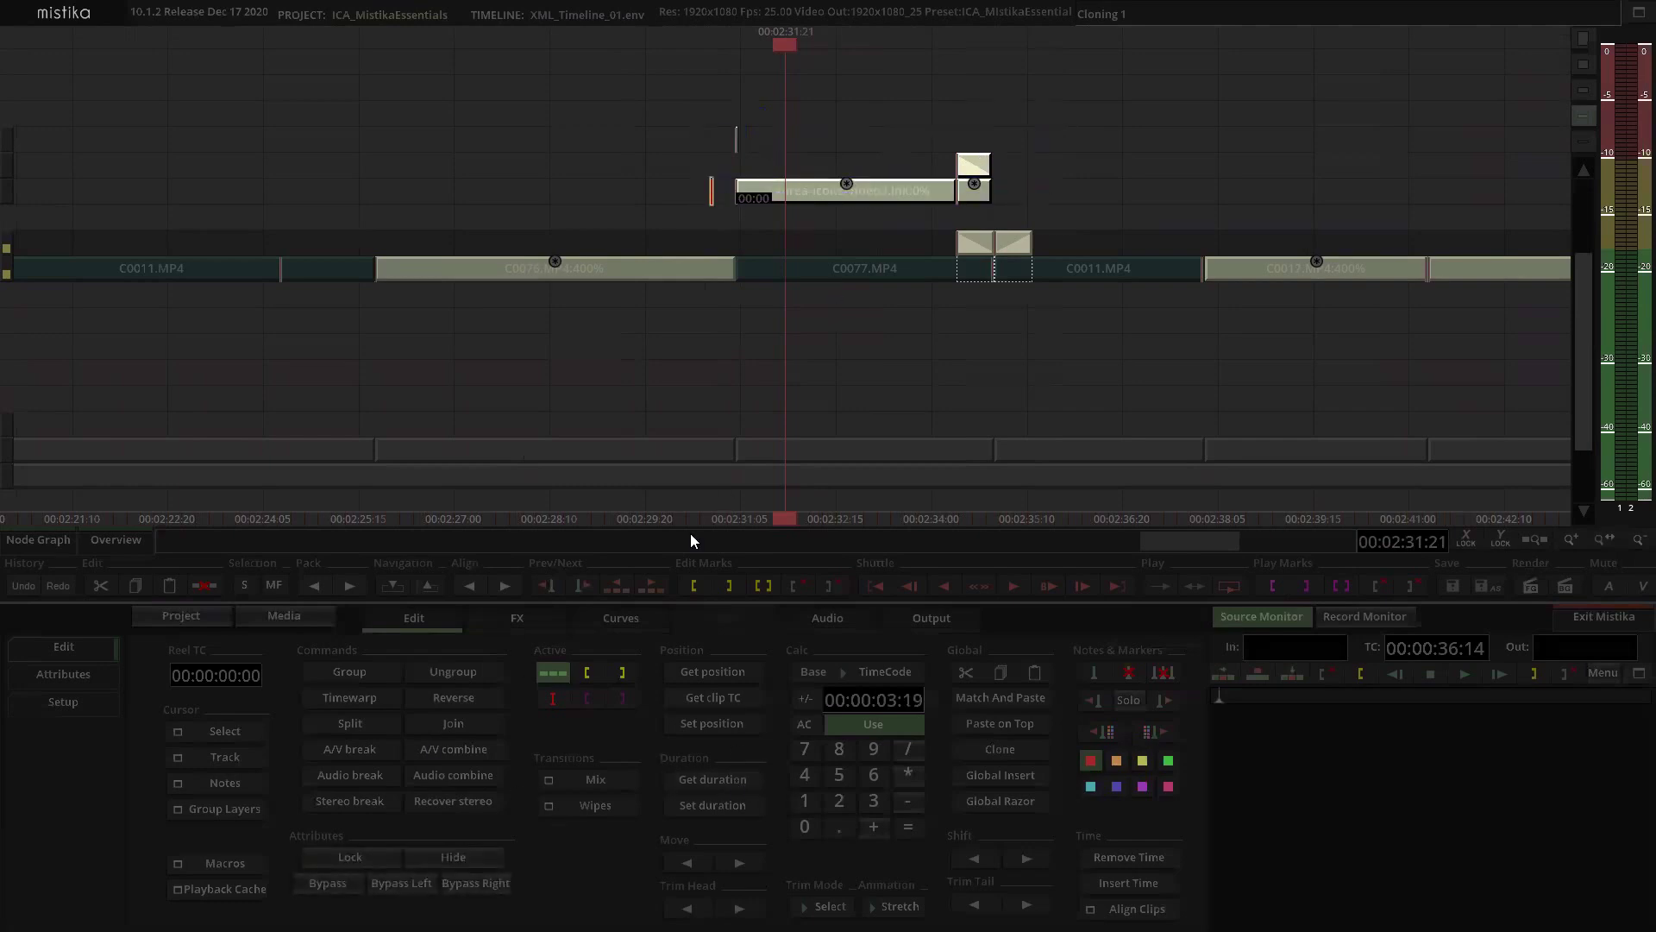
click(579, 164)
drag(764, 152, 764, 152)
click(714, 806)
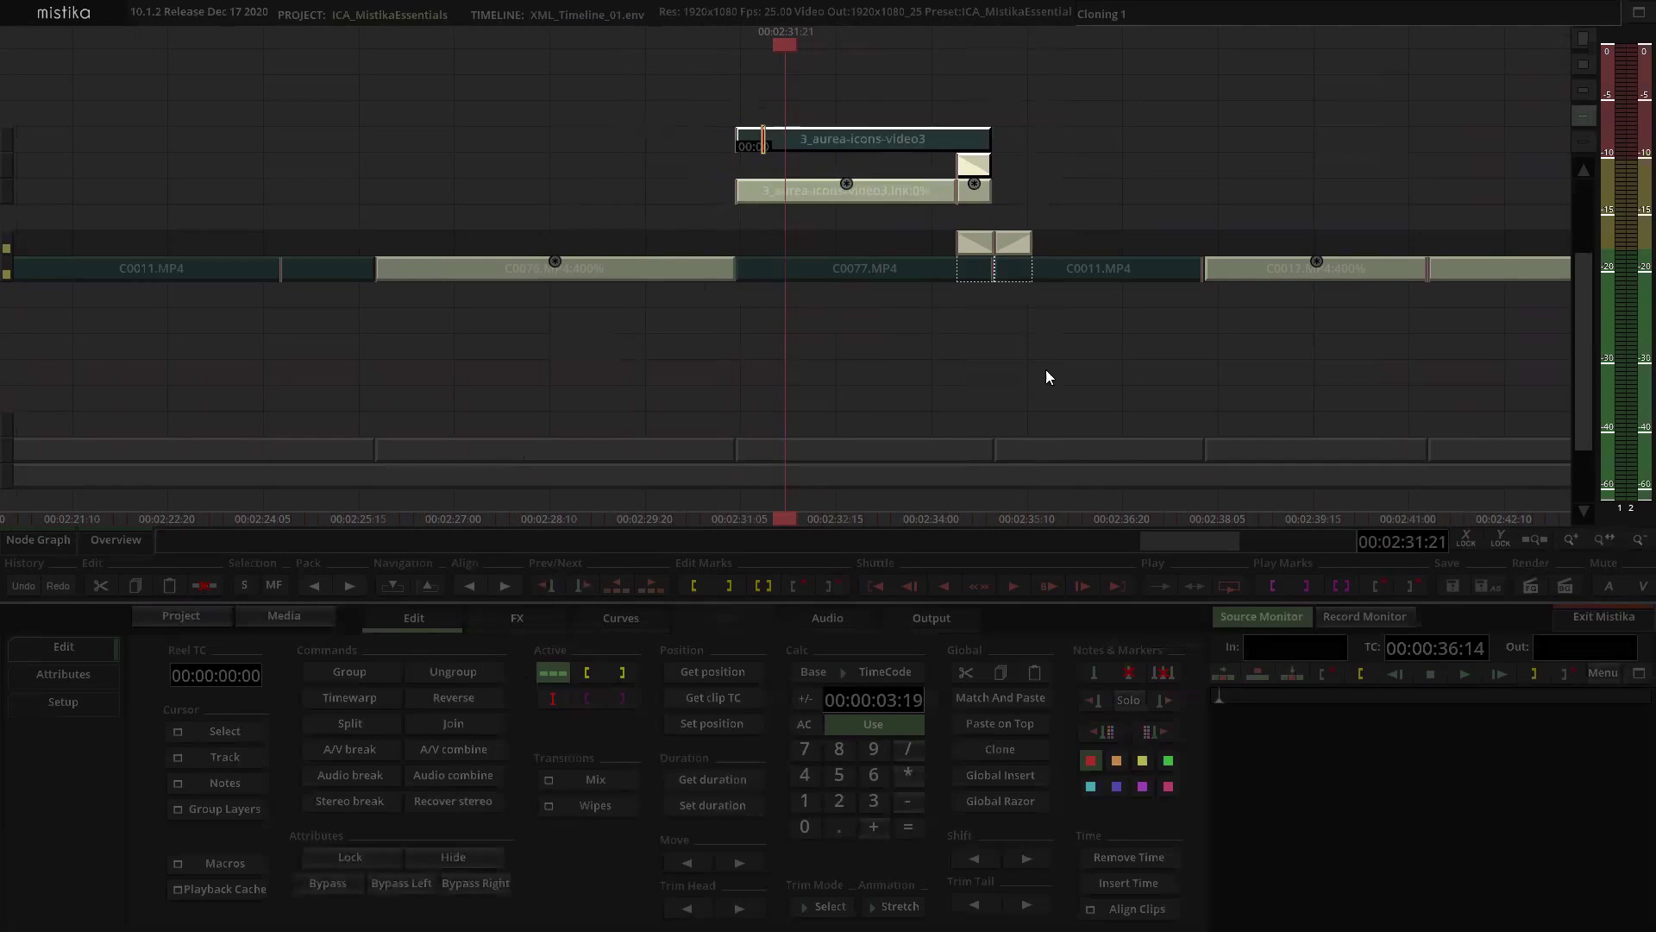
Step: Delete the original timewarped fourth GFX clip and move the 3_aurea-icons-video3 source clip into place under its transition
click(1175, 189)
click(915, 193)
key(Delete)
mouse_move(929, 140)
mouse_down()
mouse_move(928, 181)
mouse_move(968, 166)
mouse_up()
click(996, 110)
Step: Review the replaced GFX clips from the end of the timeline back to the opening title
scroll(675, 120, down, 10)
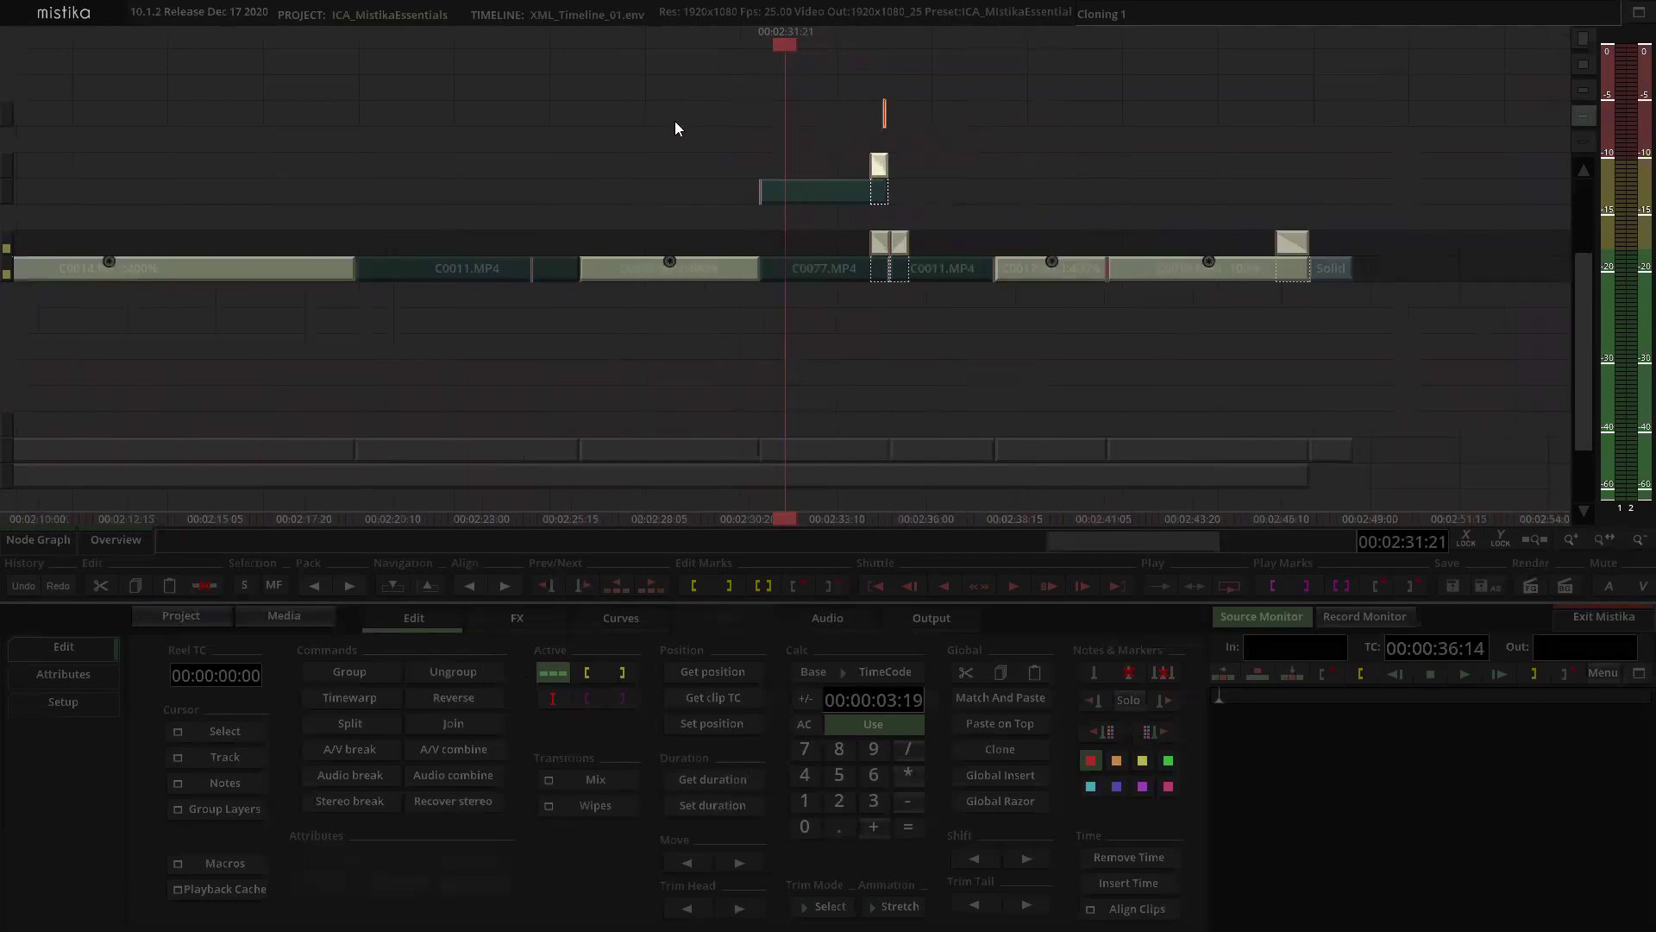
click(1236, 137)
key(Home)
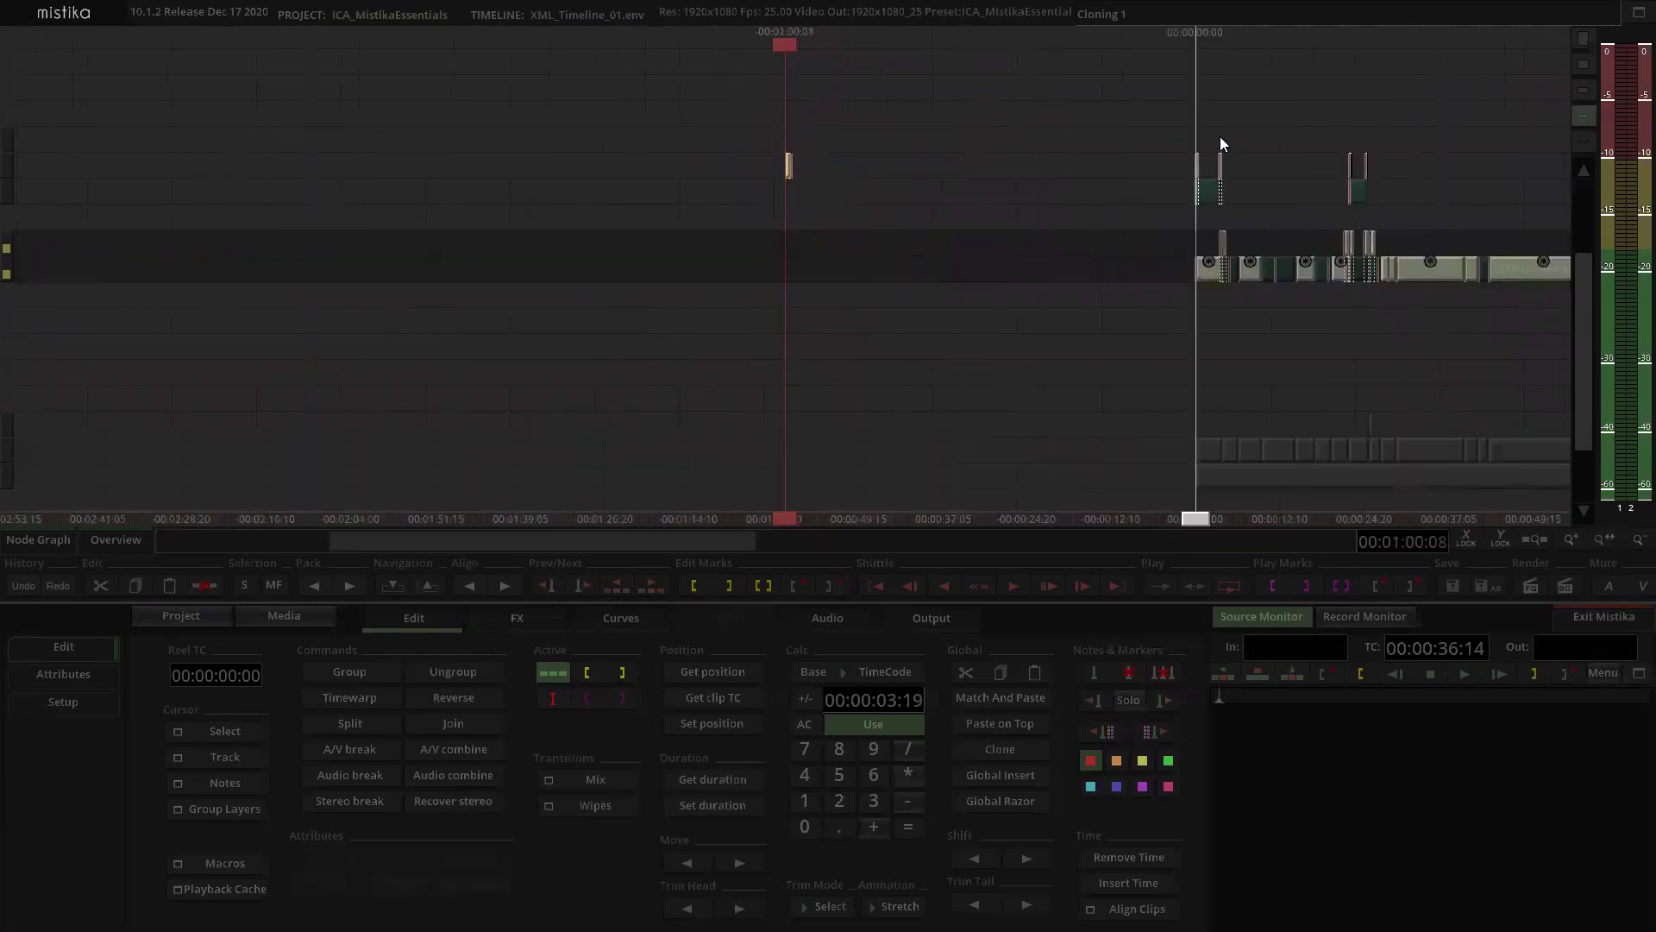
scroll(977, 134, up, 8)
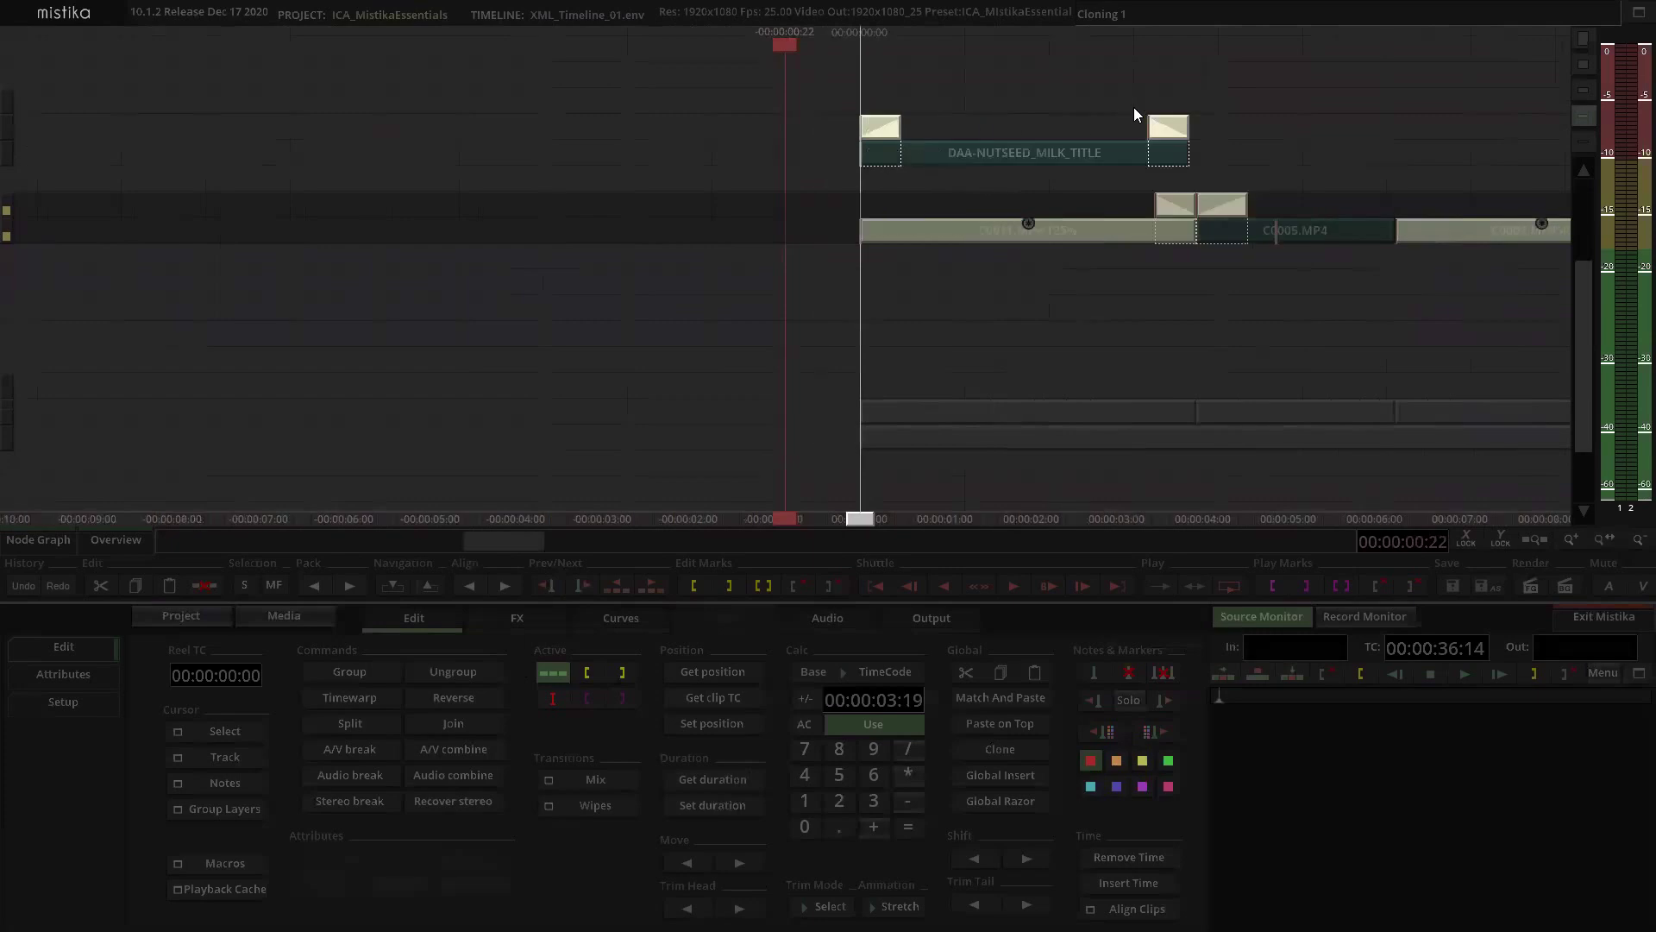
scroll(1035, 109, right, 4)
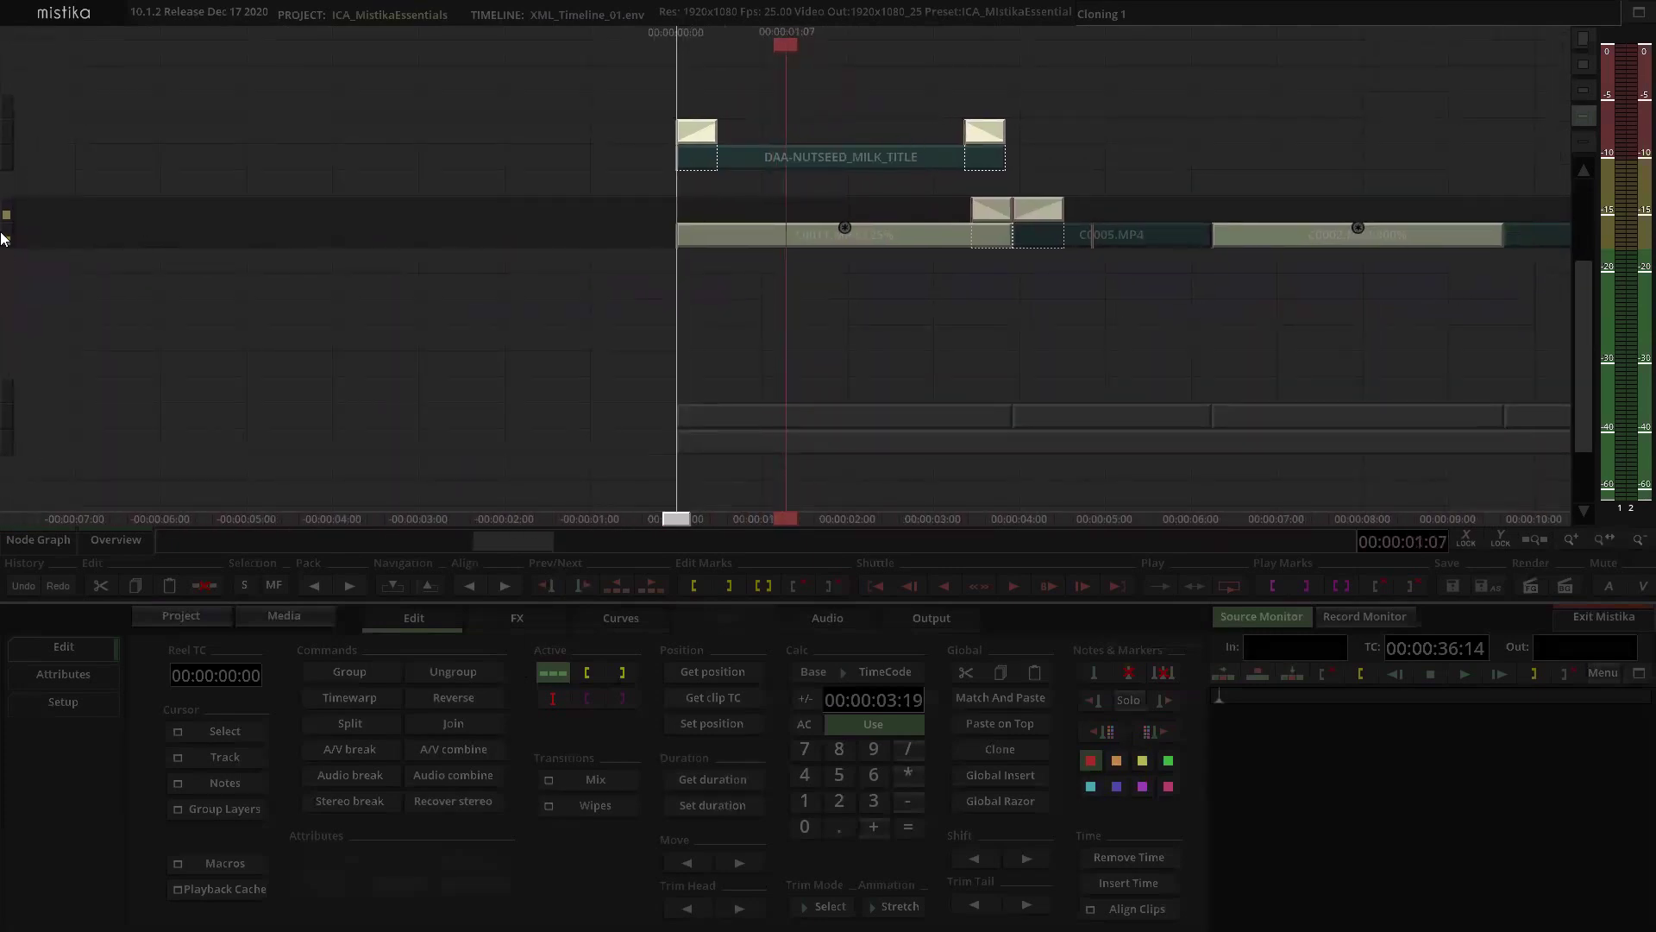
scroll(1075, 170, down, 2)
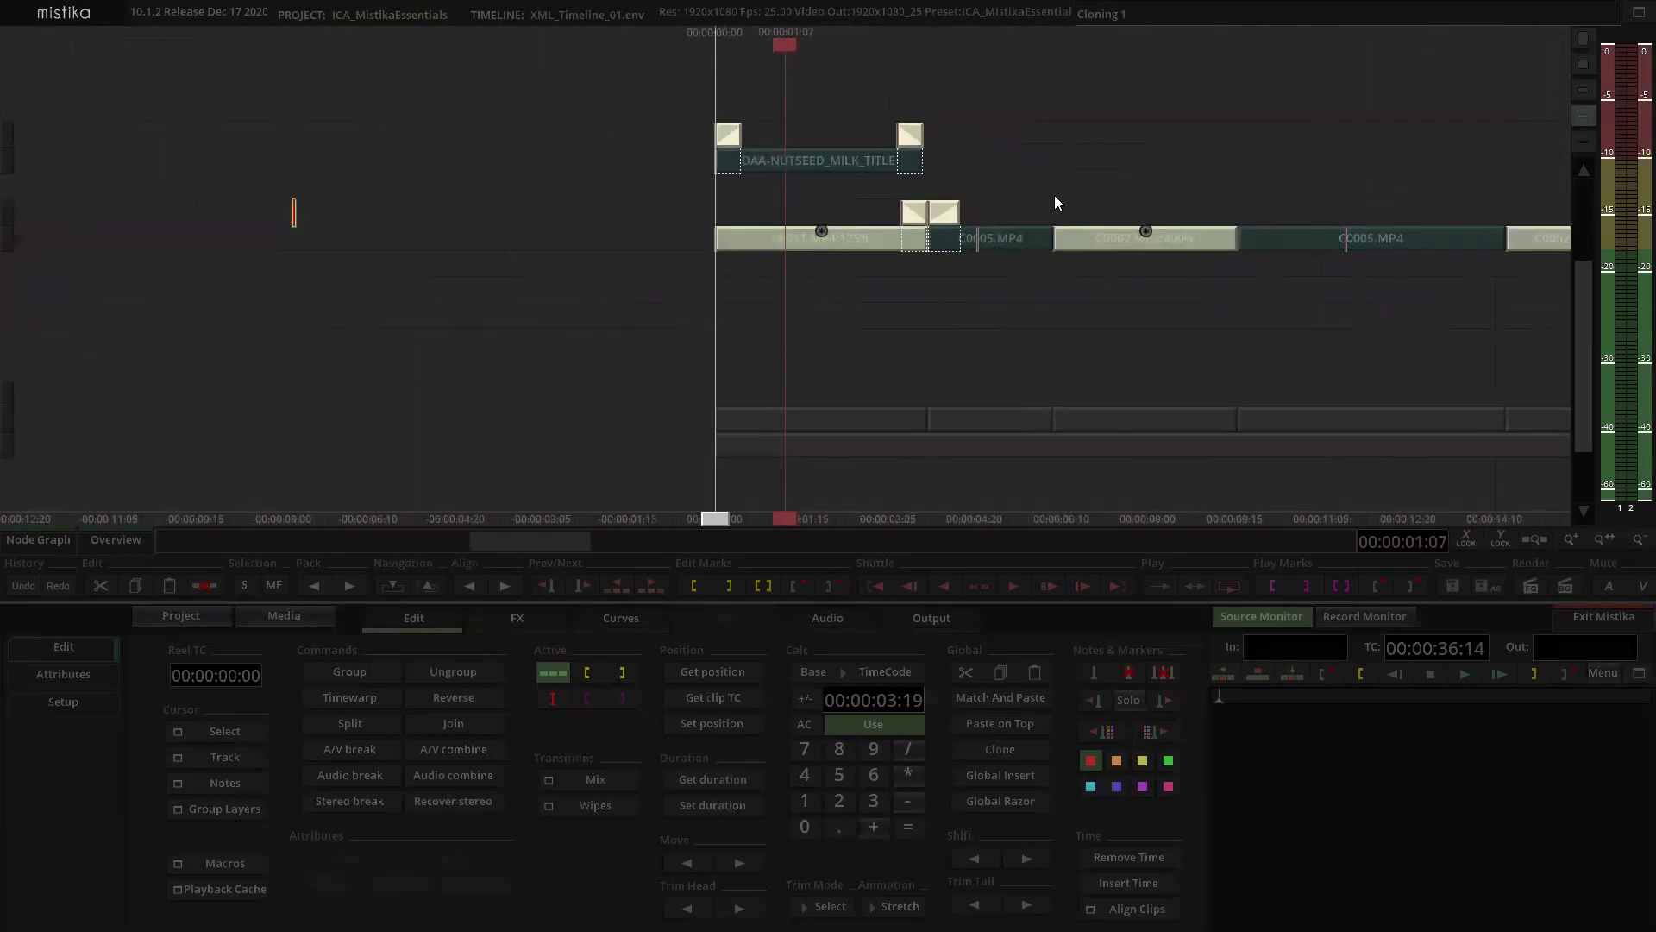
Step: Move DAA-NUTSEED_MILK_TITLE down one track and raise its fade transitions one track, leaving a free track between them
drag(1054, 195, 1051, 207)
scroll(1051, 207, down, 3)
drag(901, 162, 919, 202)
scroll(920, 202, up, 2)
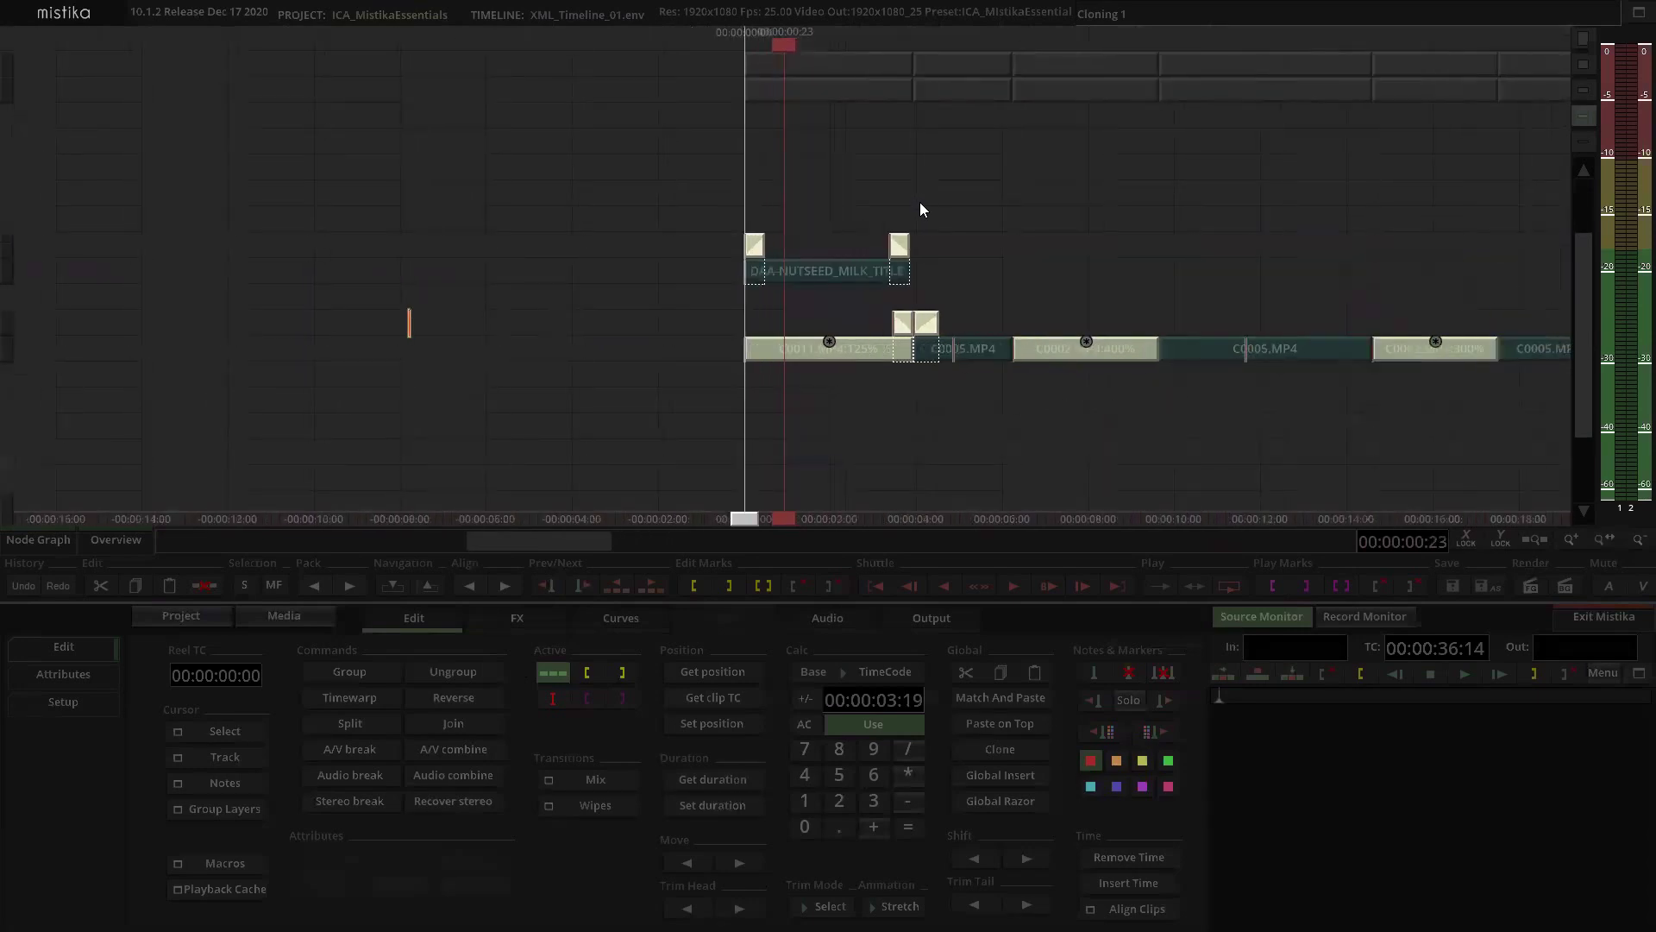
click(816, 251)
drag(830, 271, 828, 294)
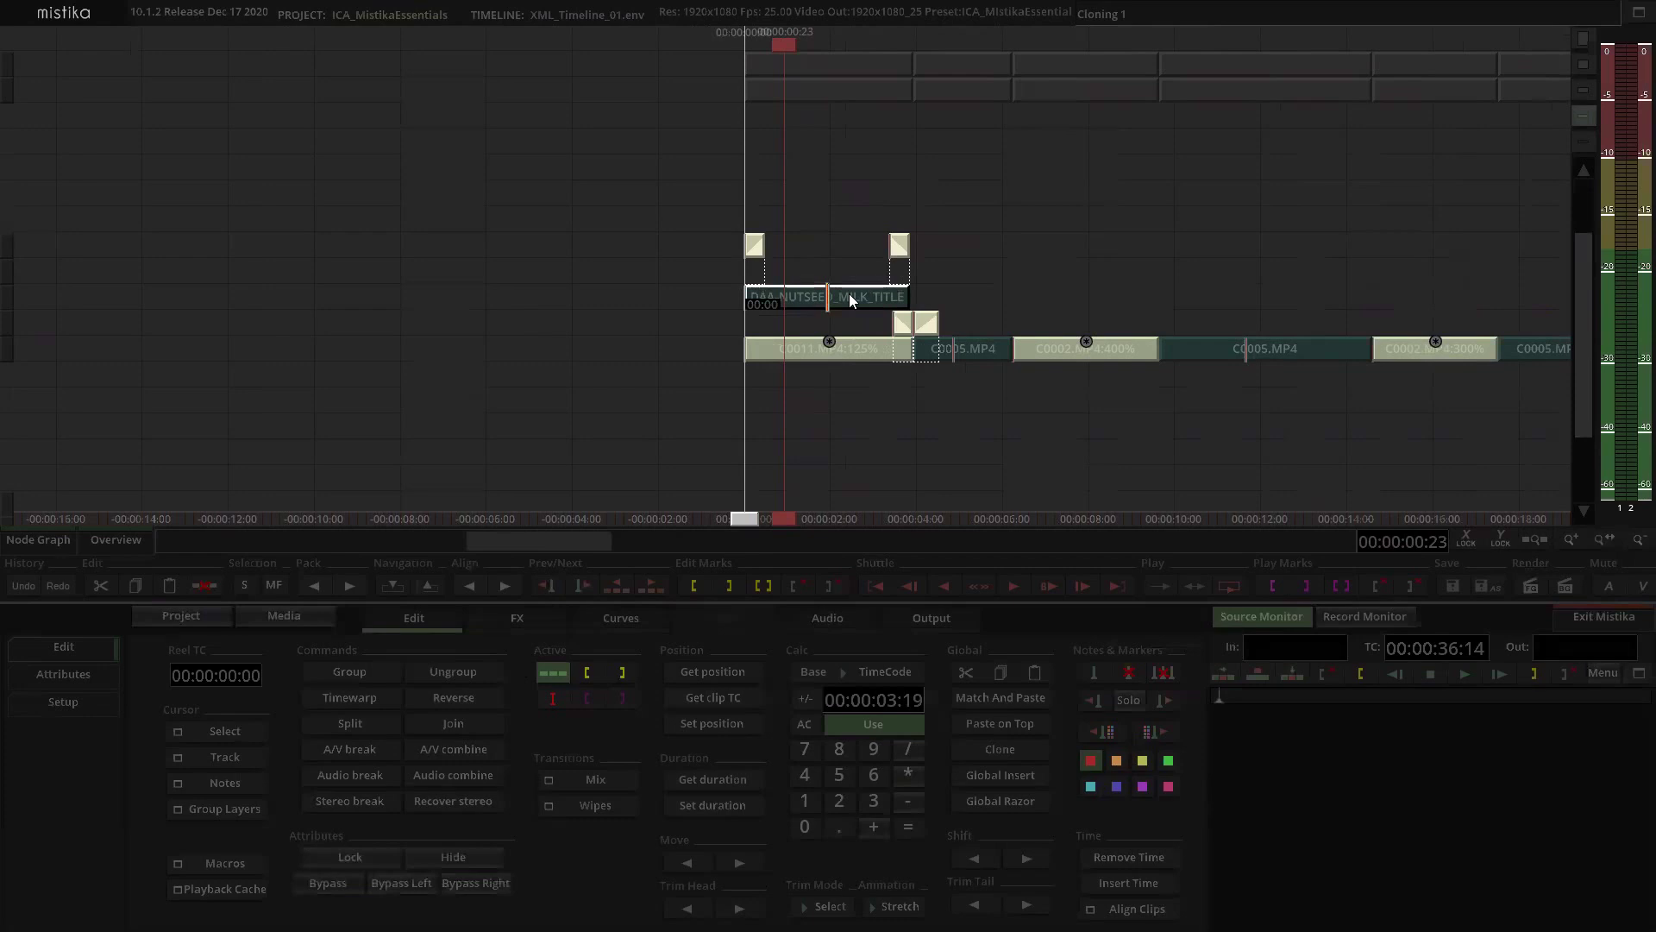
drag(902, 250, 906, 218)
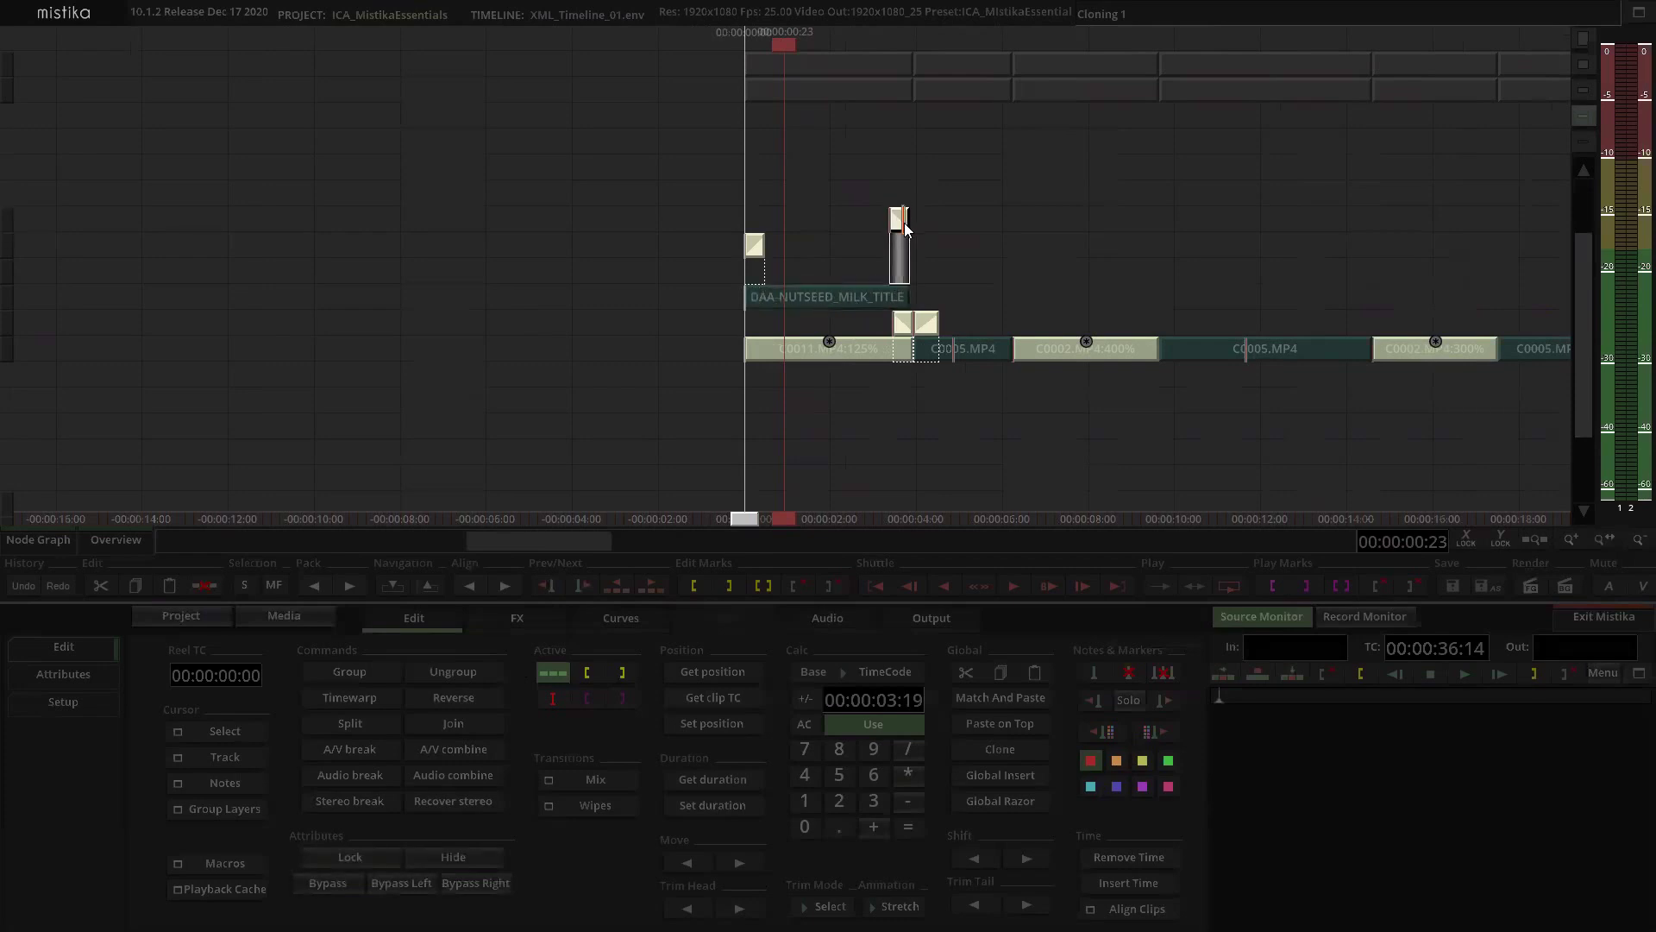
Step: Add a Comp3D effect on top of the DAA-NUTSEED_MILK_TITLE clip, under its fade transitions
click(811, 299)
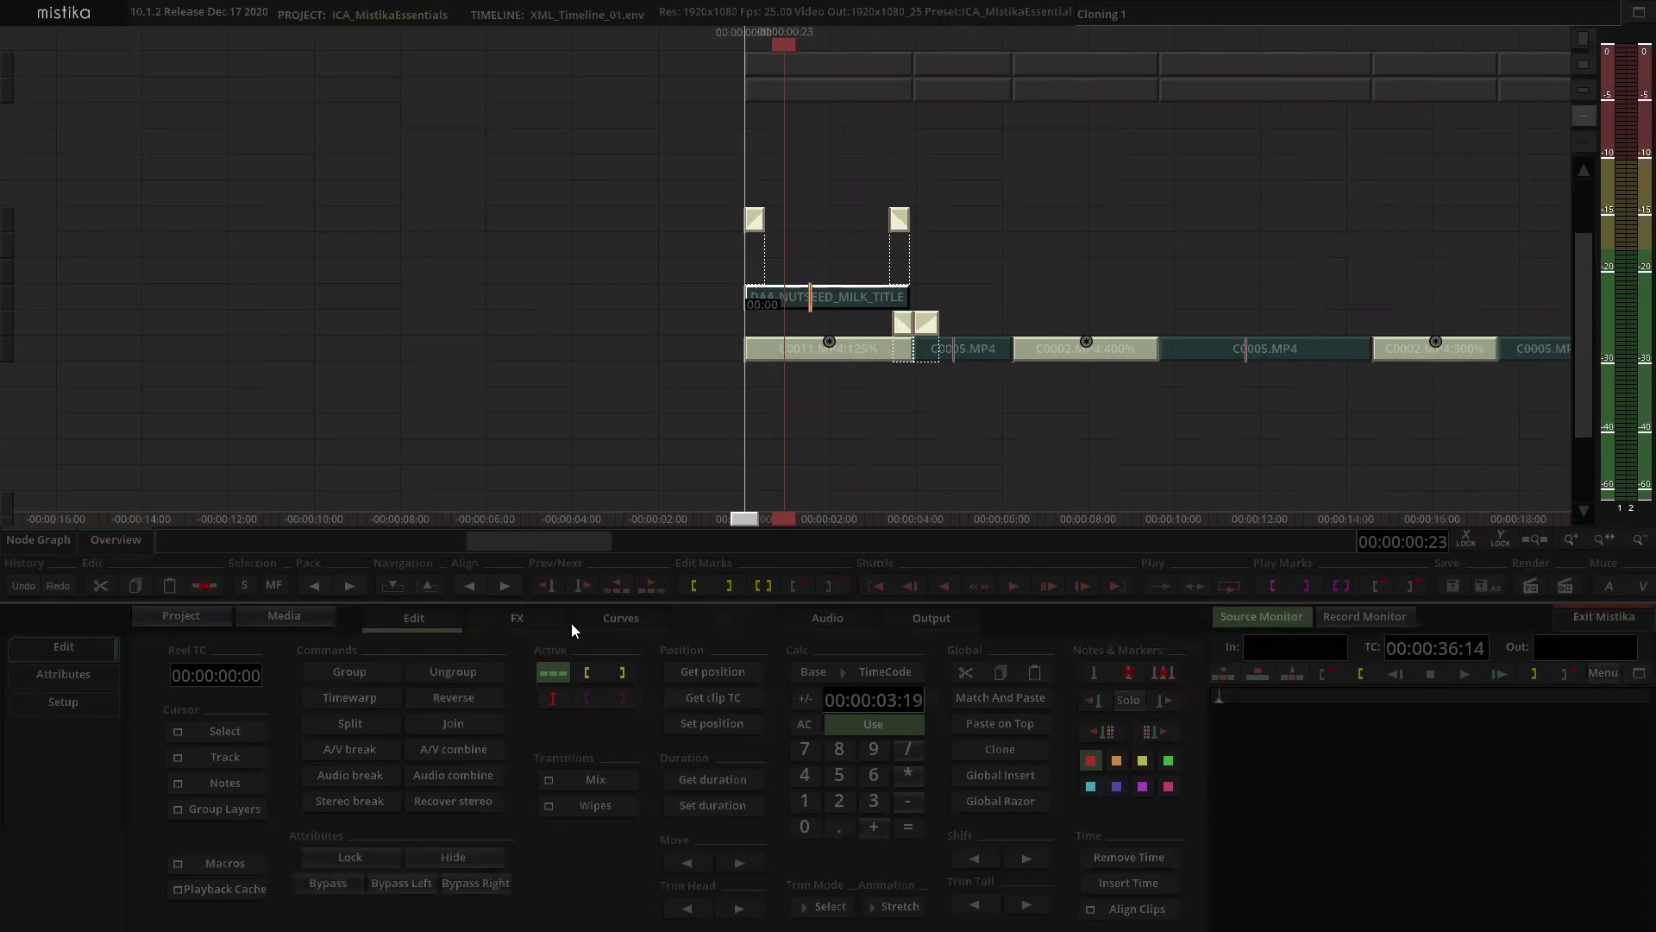
click(520, 619)
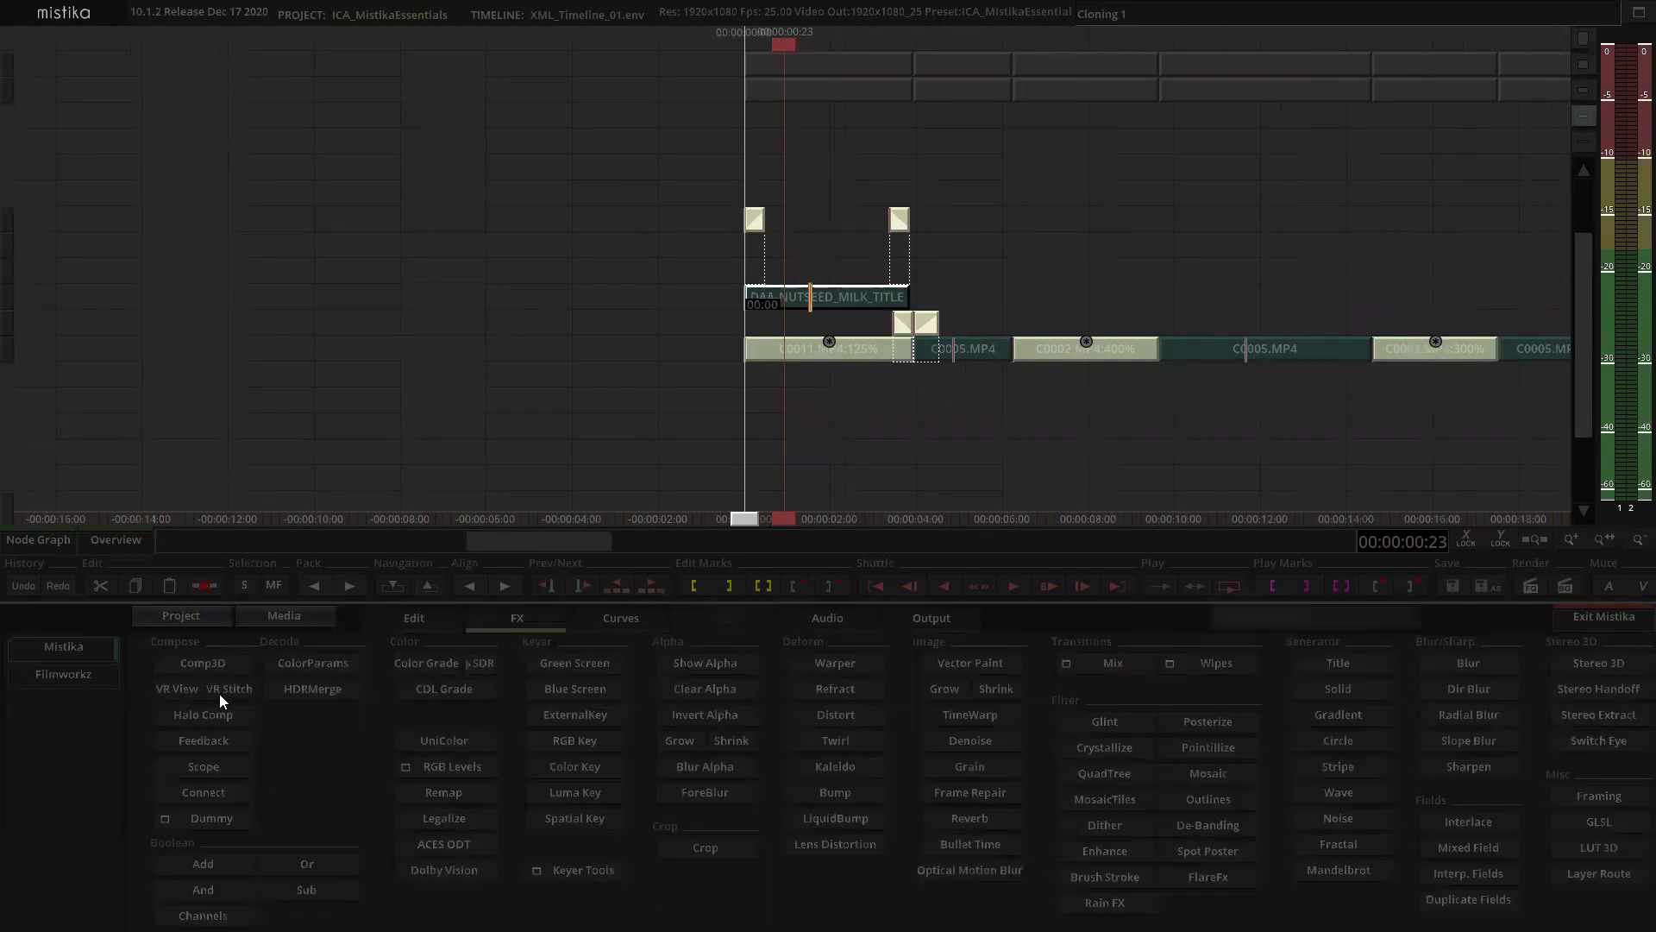
click(215, 661)
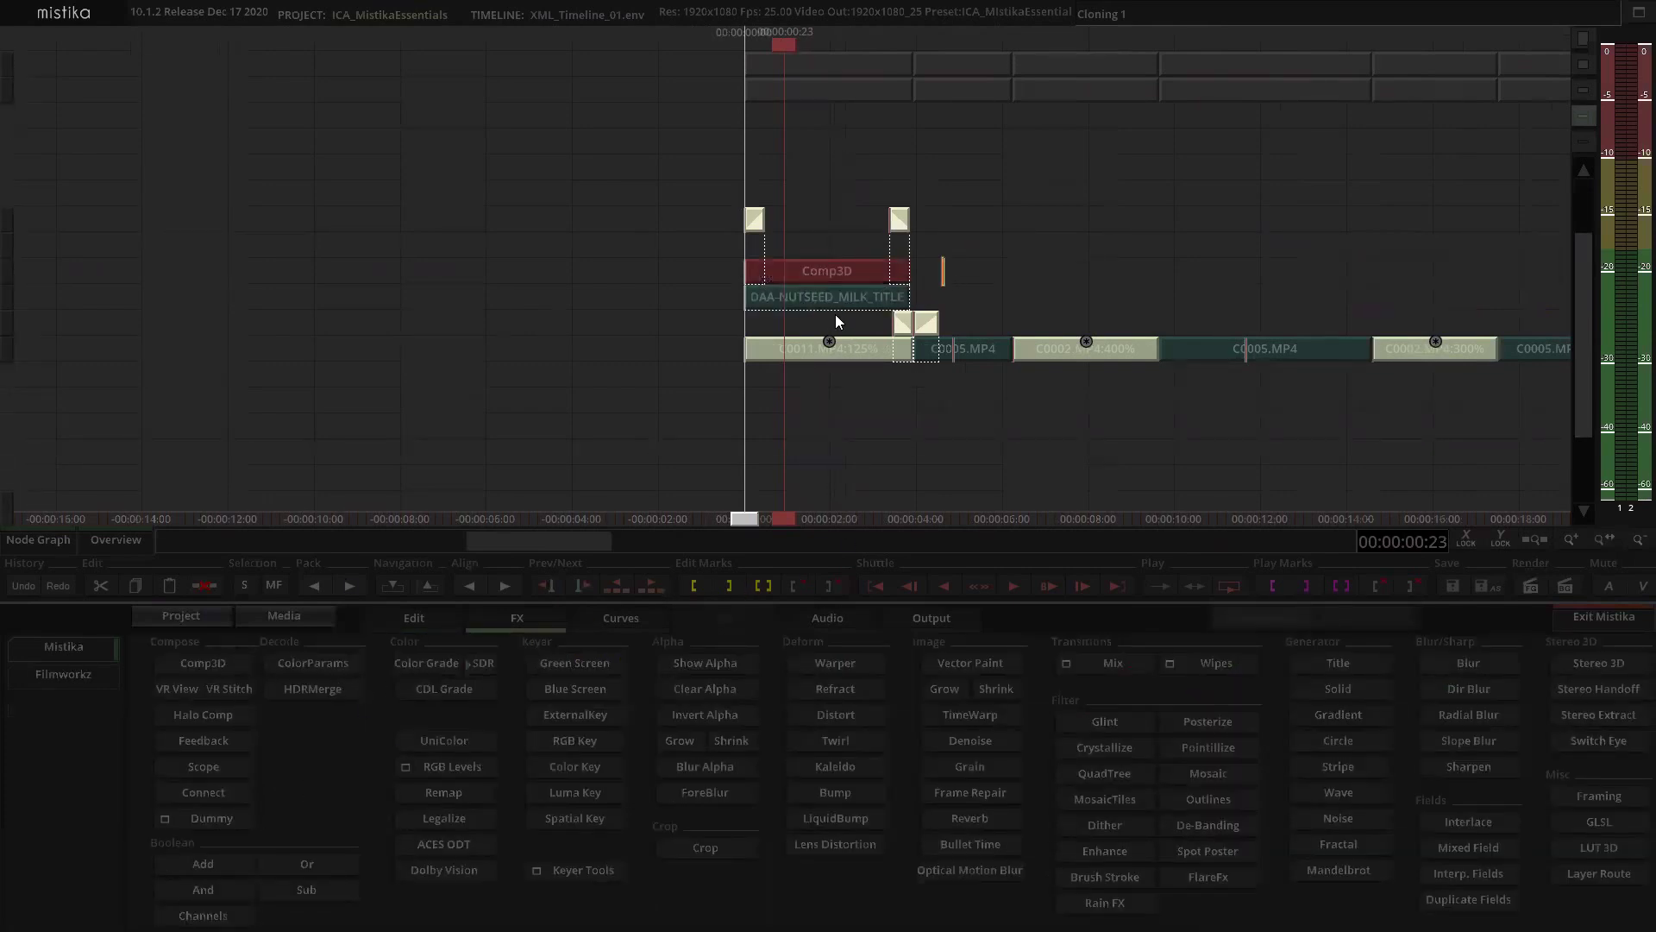
drag(835, 312, 835, 355)
Step: Open the Comp3D composite, compare the title layer with the combined result, and scrub through the shot
double_click(834, 270)
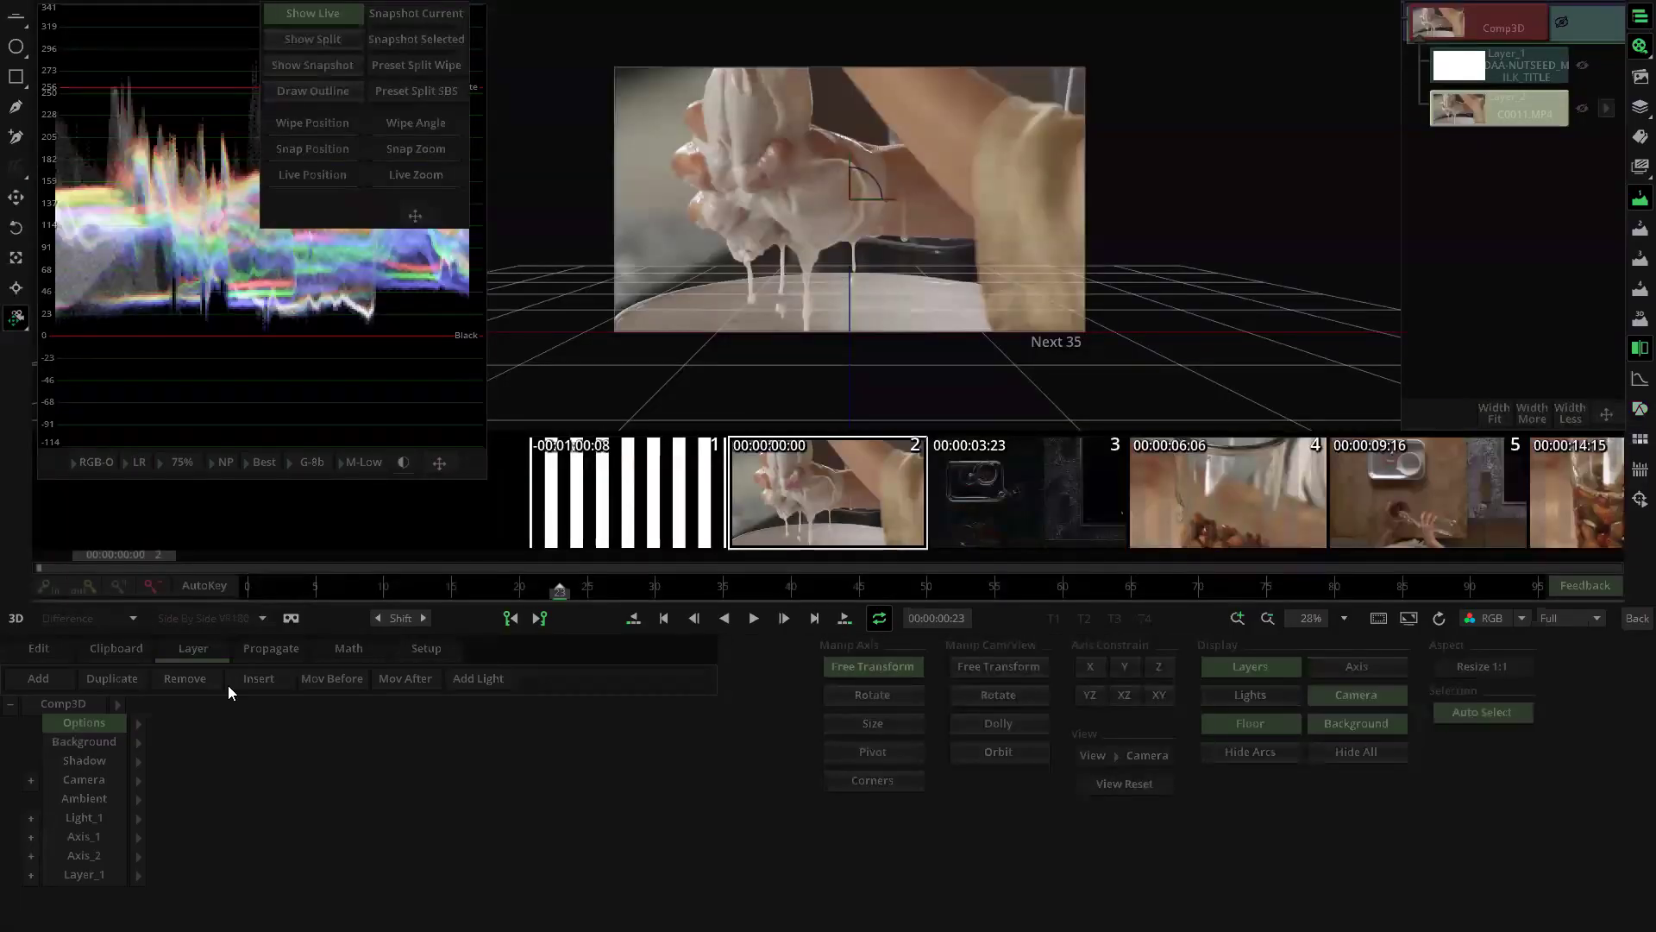
click(1508, 65)
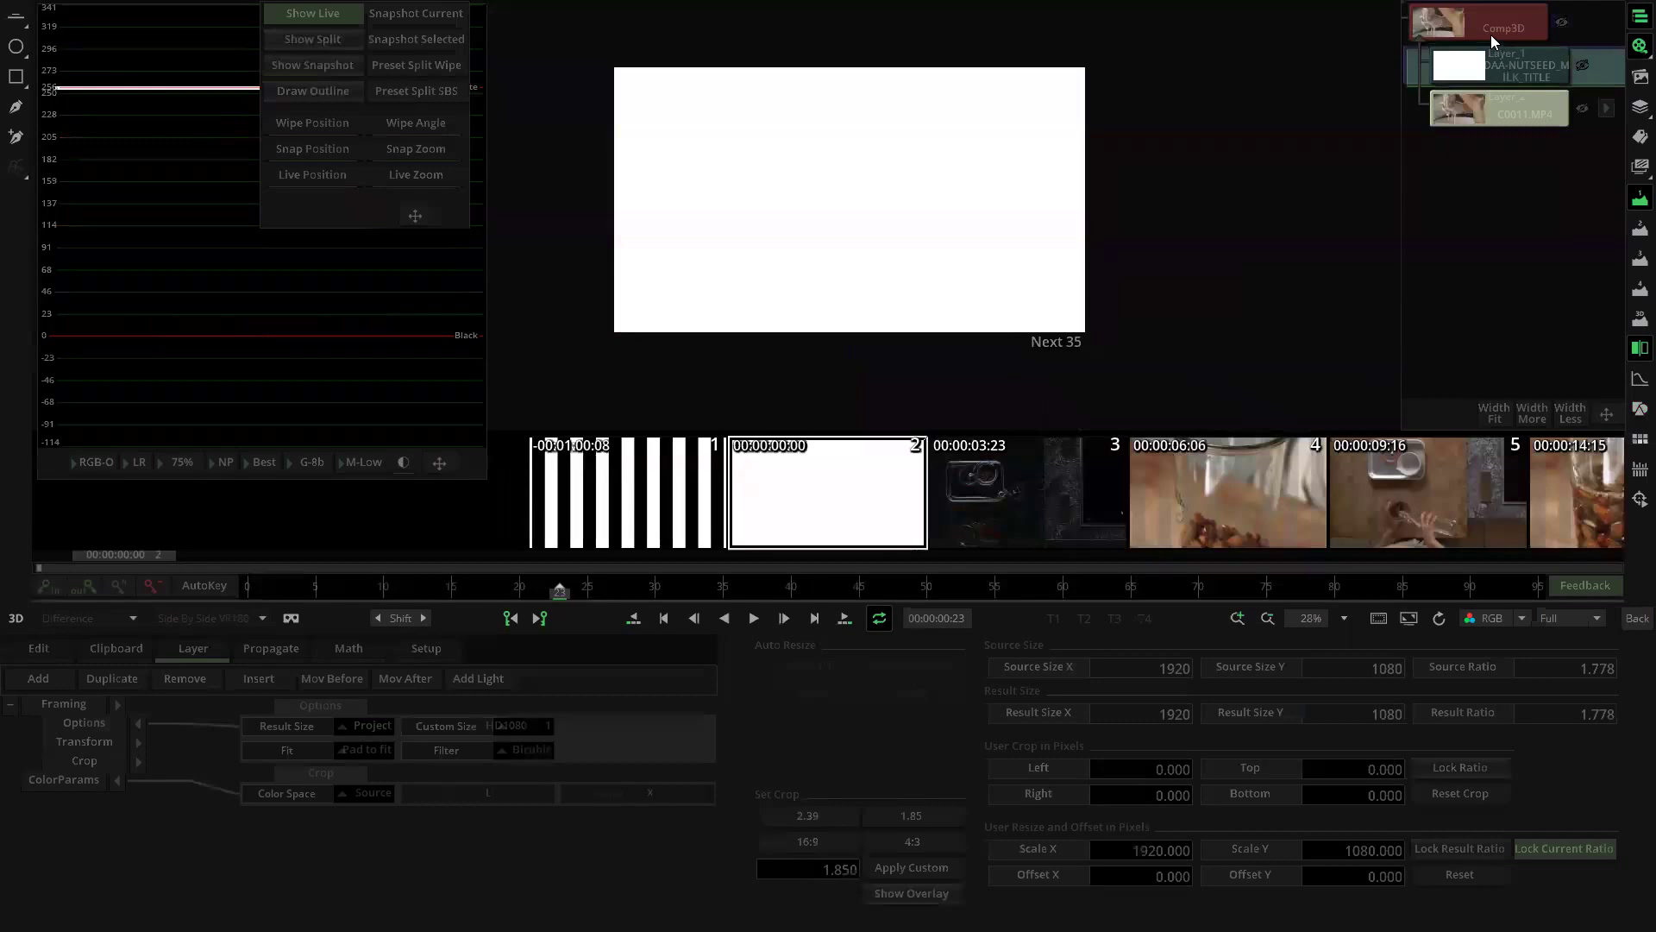
click(1495, 42)
click(1497, 69)
click(1500, 34)
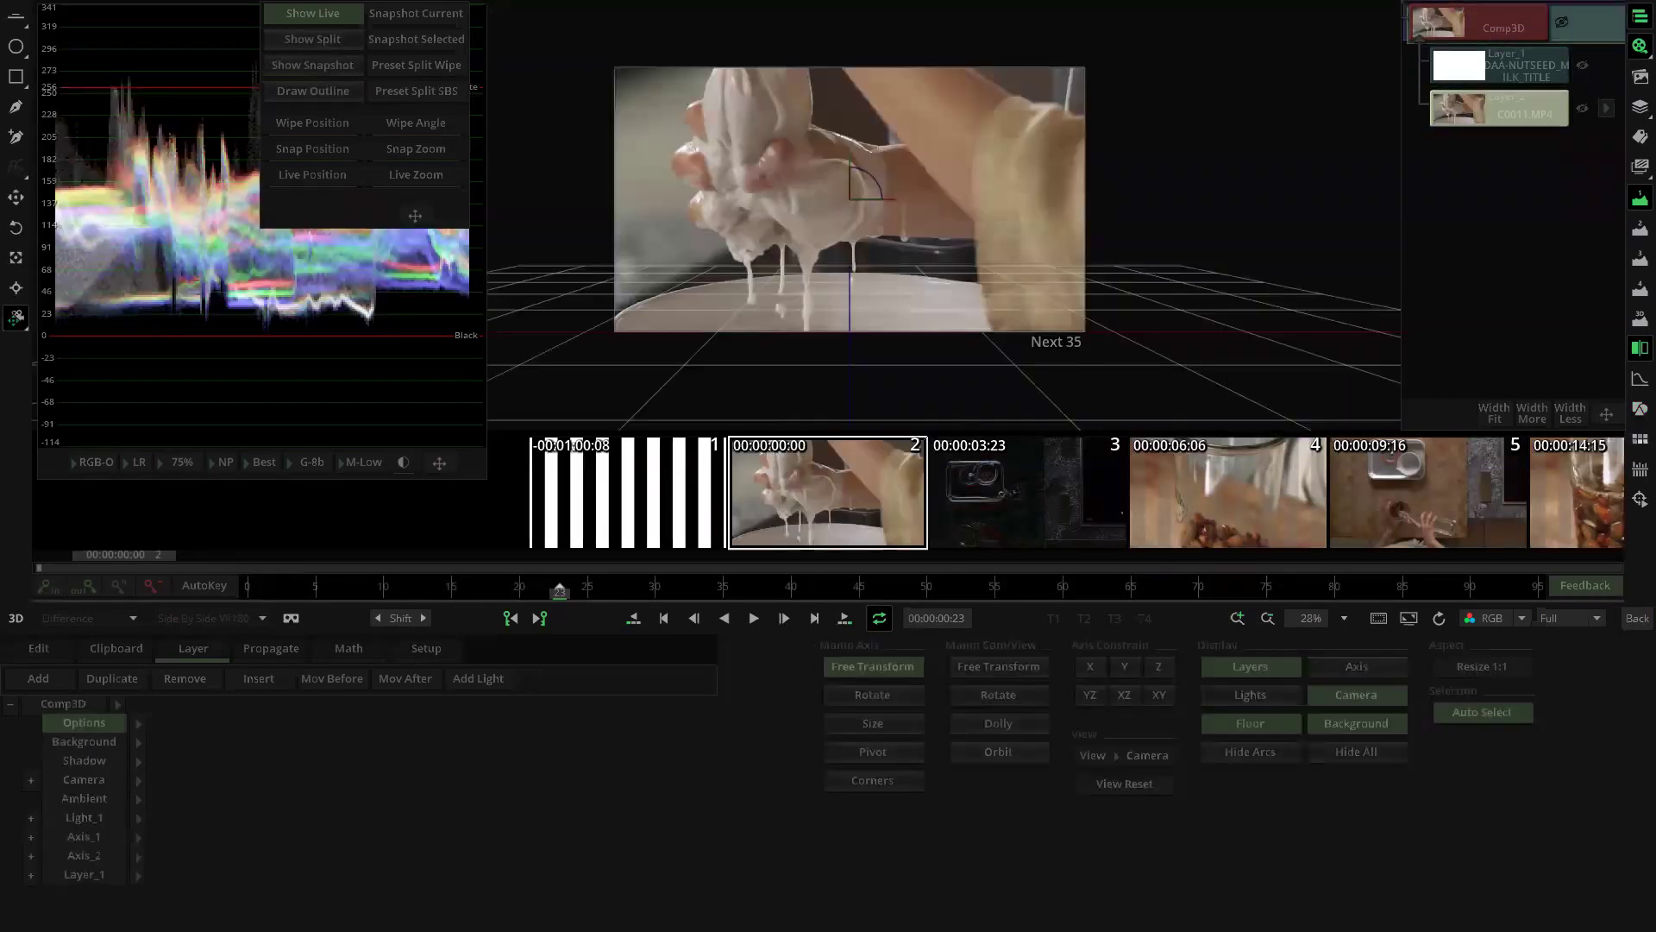
drag(297, 589, 1011, 607)
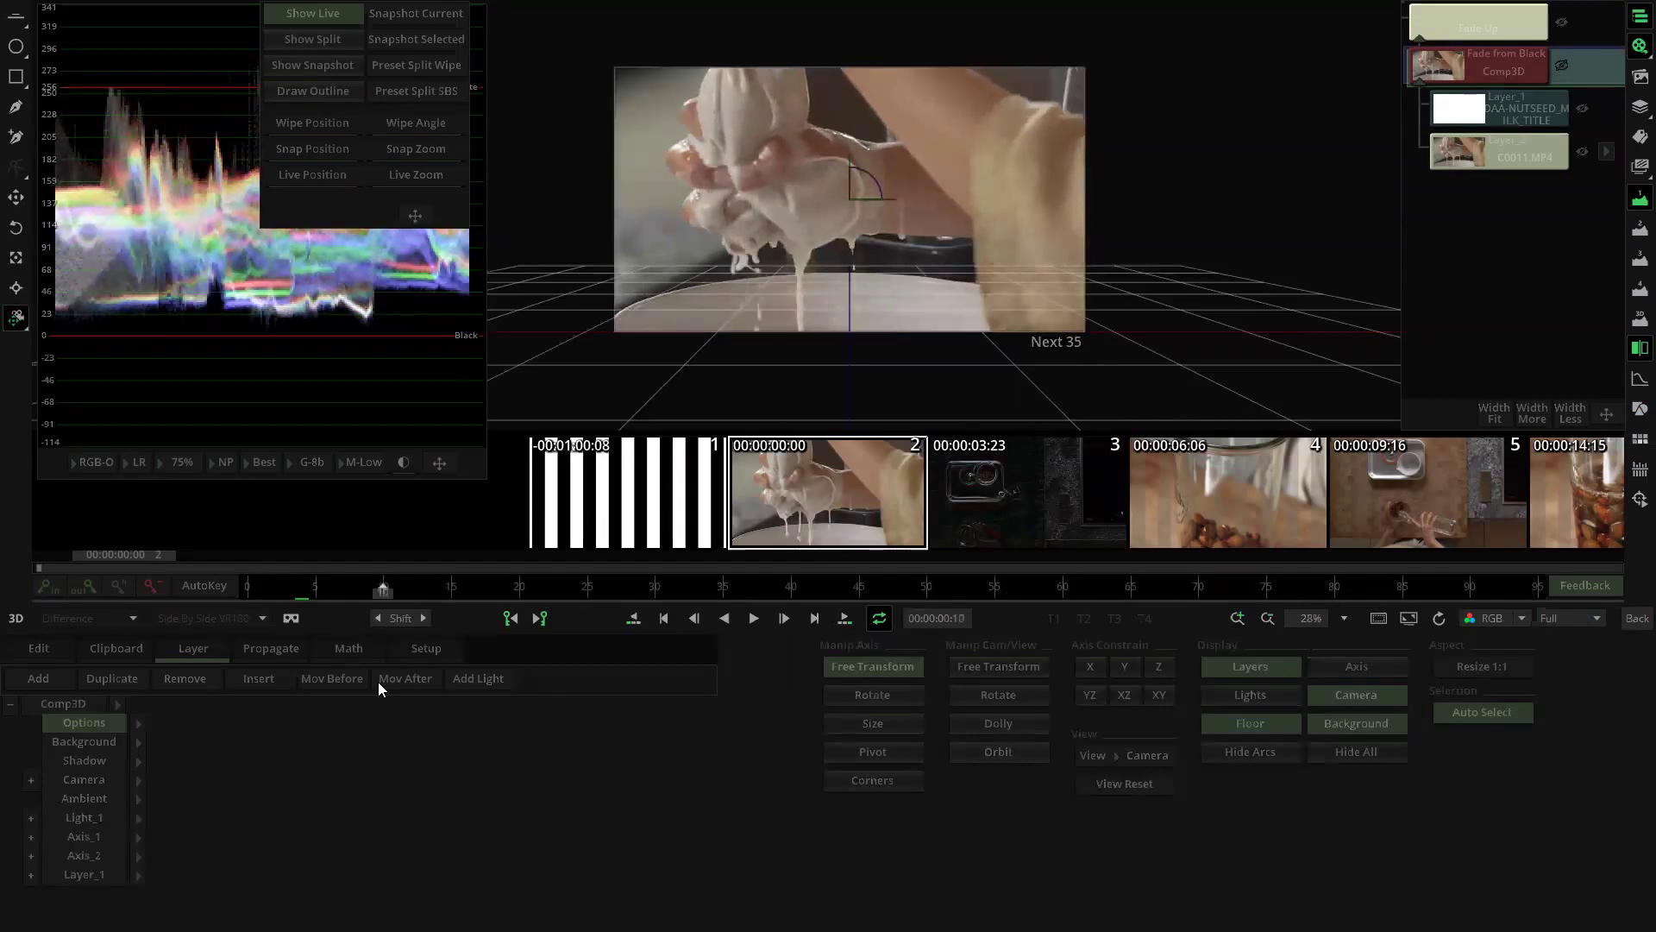
click(1636, 619)
click(1030, 275)
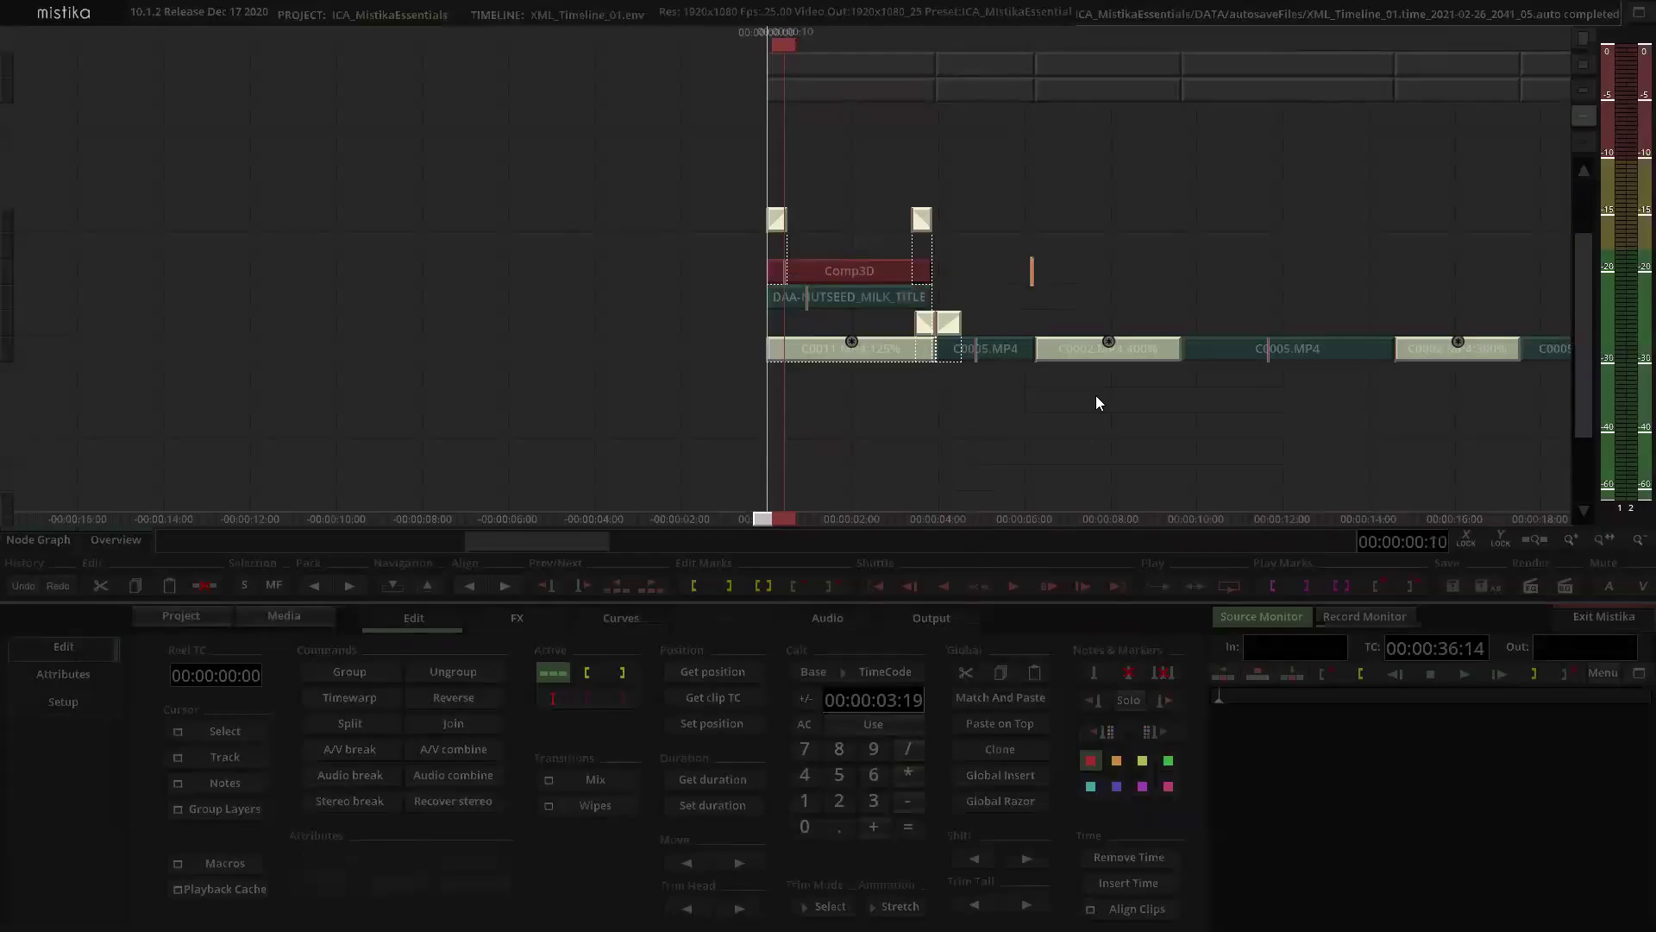
Step: Examine the Comp3D stack as a node graph, spreading out the Fade Up, title and C0011.MP4 nodes, and return to the timeline
scroll(1110, 257, up, 3)
drag(885, 162, 798, 111)
right_click(803, 113)
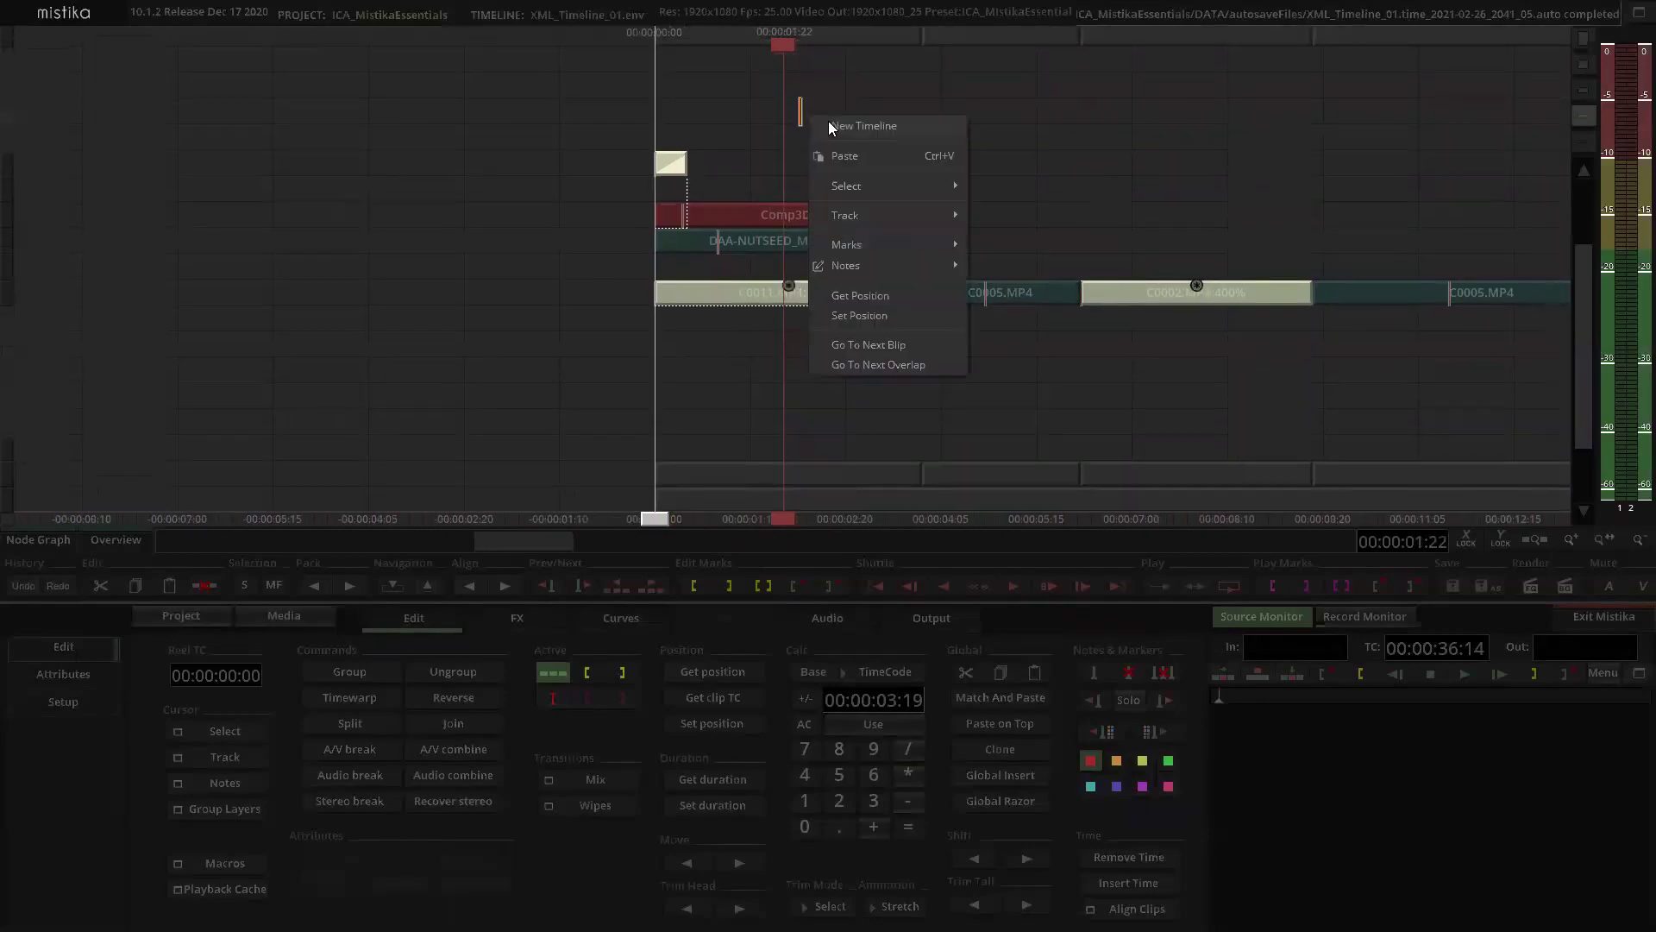
click(775, 111)
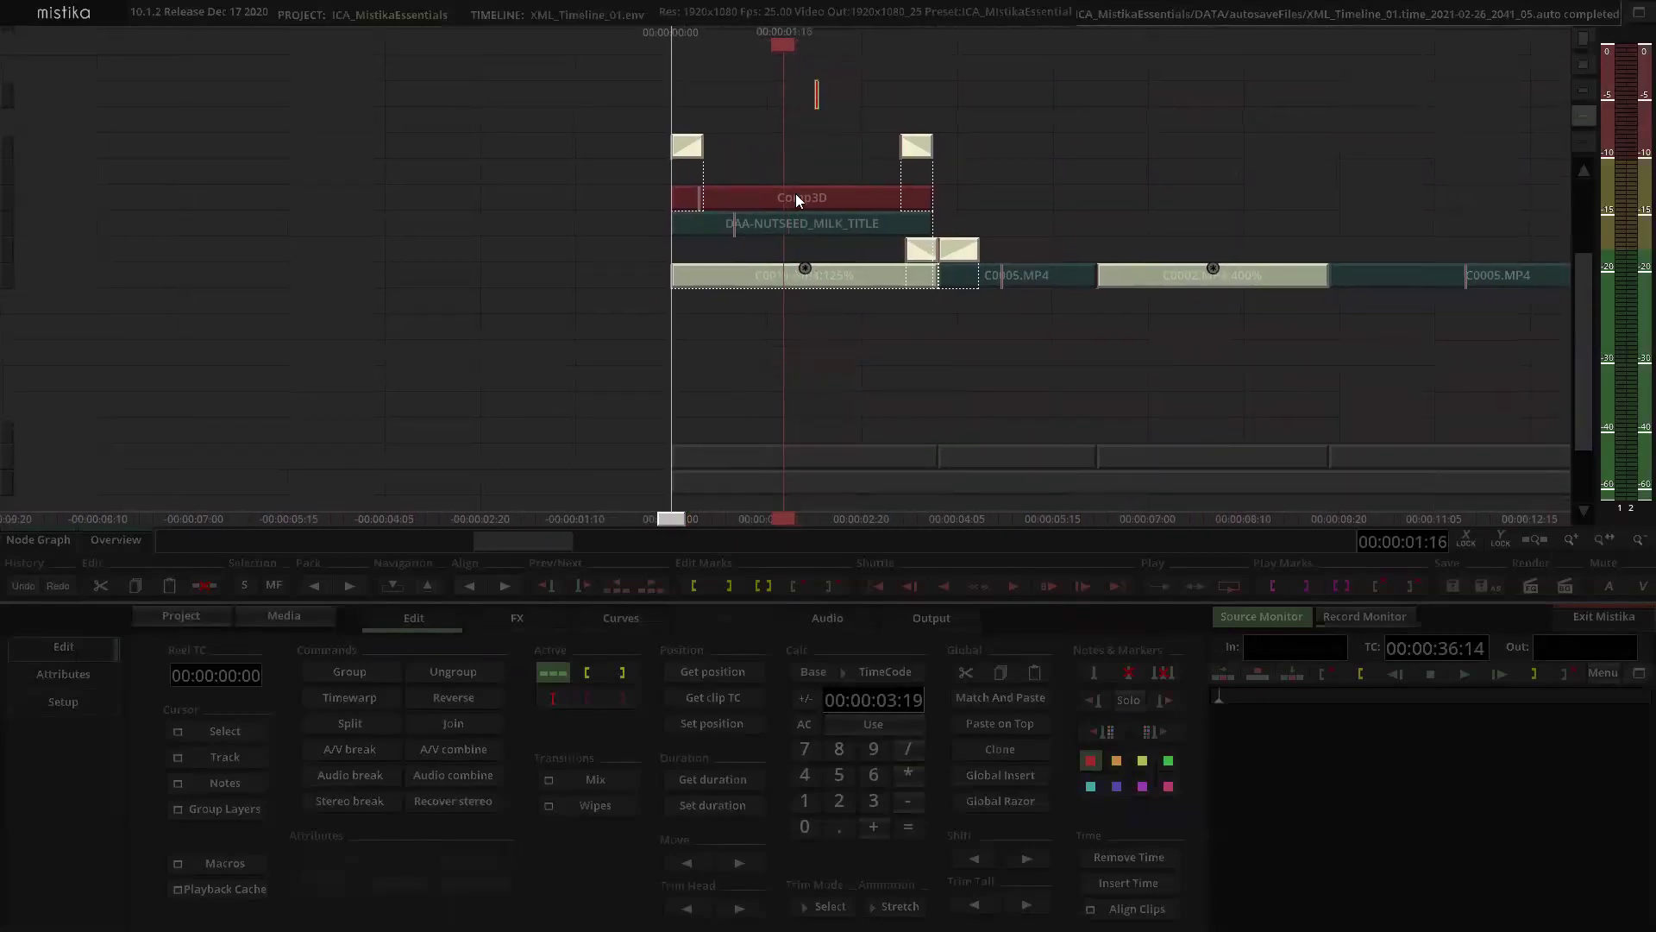
click(795, 195)
click(50, 541)
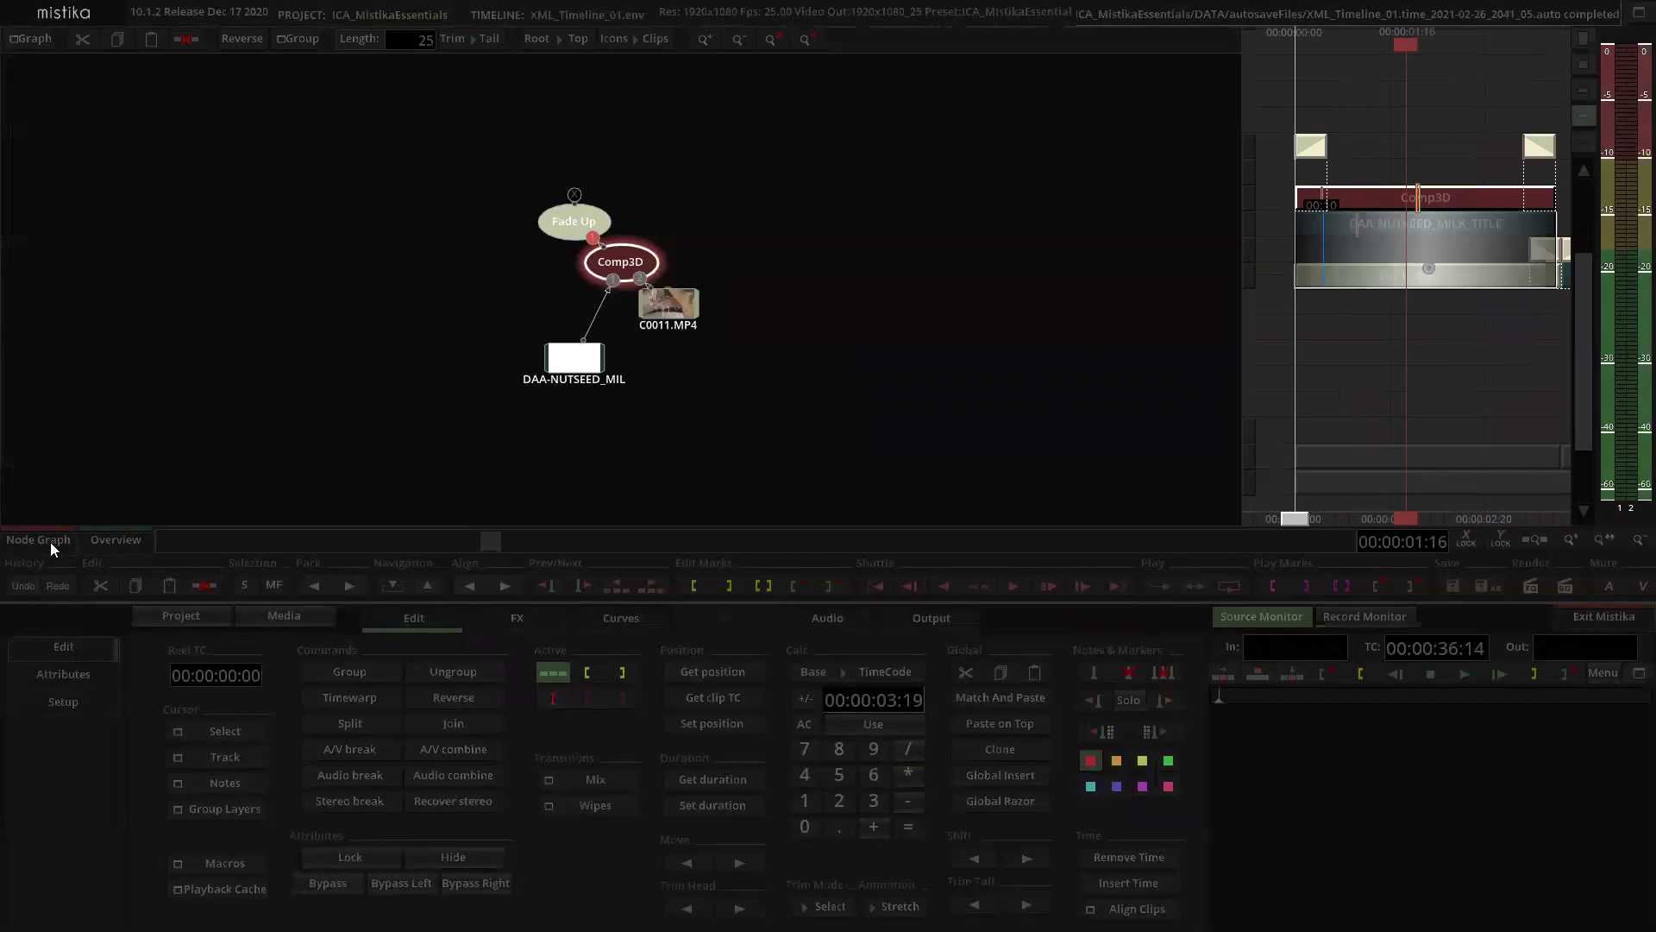
drag(676, 328, 710, 393)
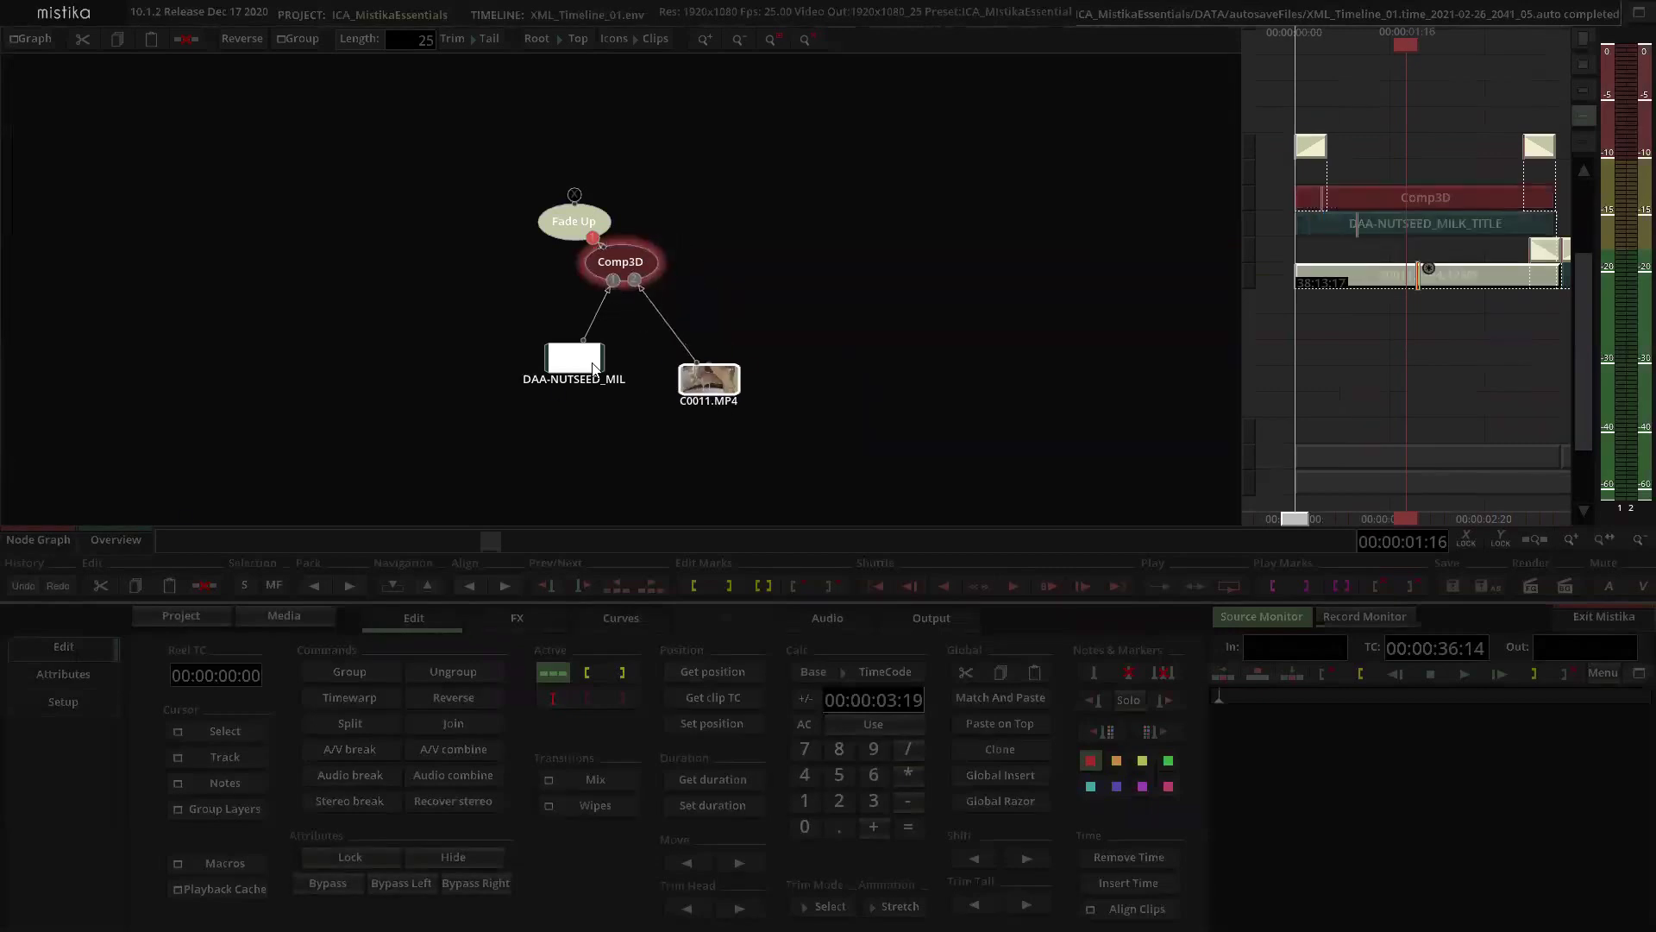
drag(595, 370, 576, 392)
drag(590, 226, 644, 183)
mouse_move(568, 414)
mouse_down()
mouse_move(567, 390)
mouse_move(548, 400)
mouse_up()
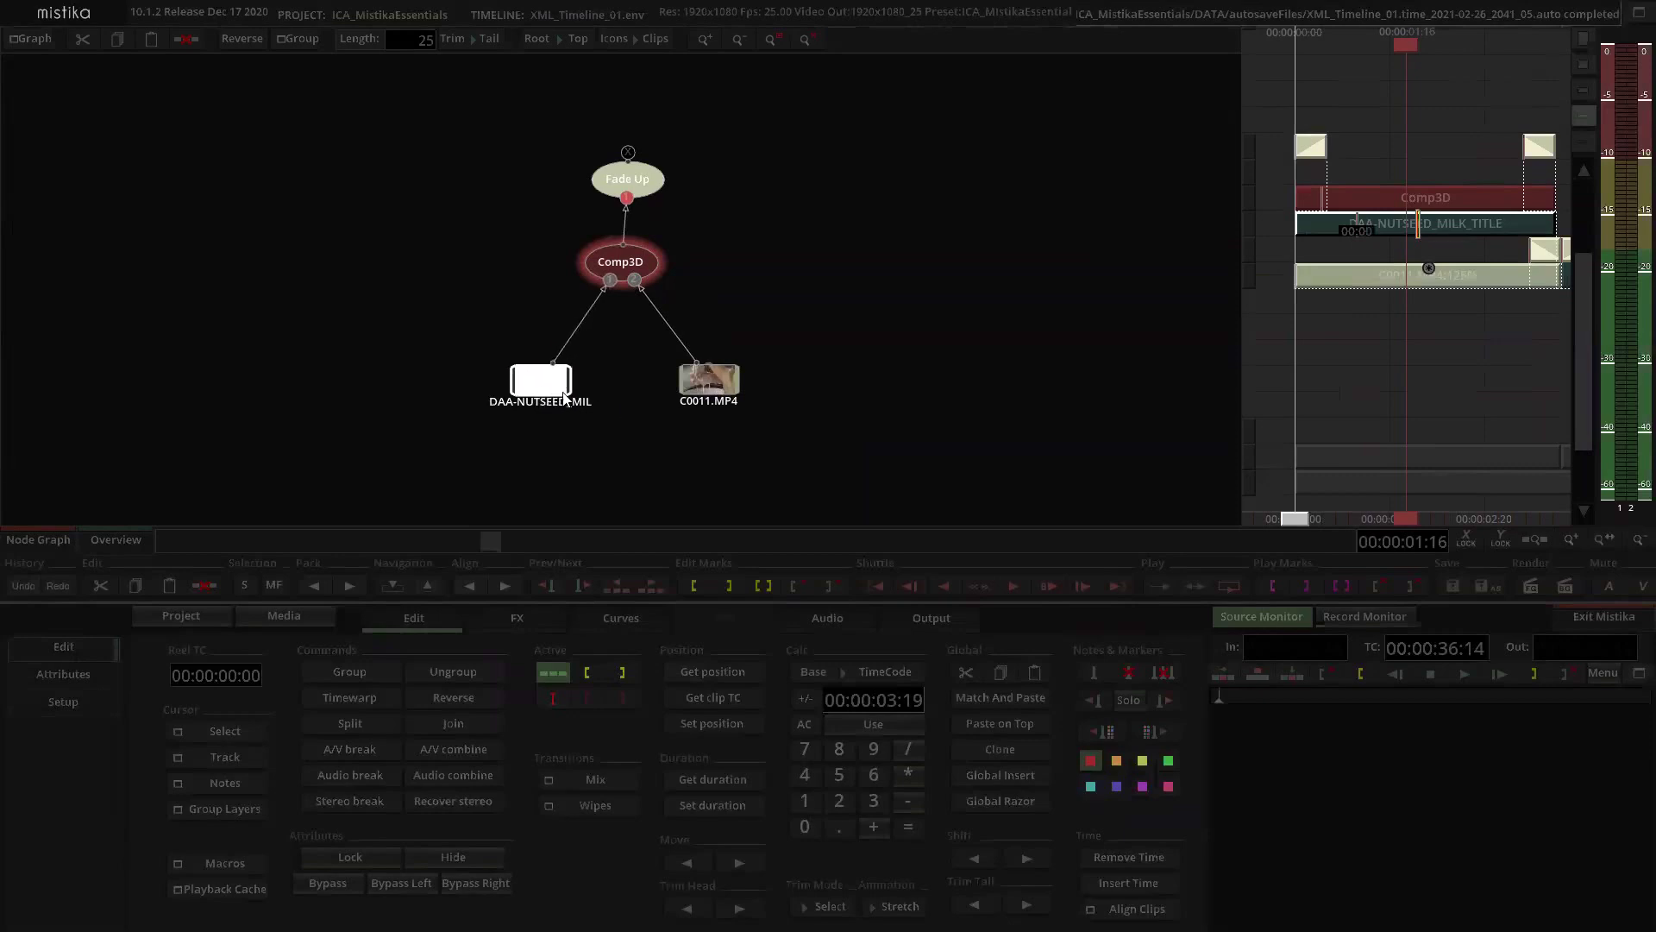
drag(699, 392, 688, 385)
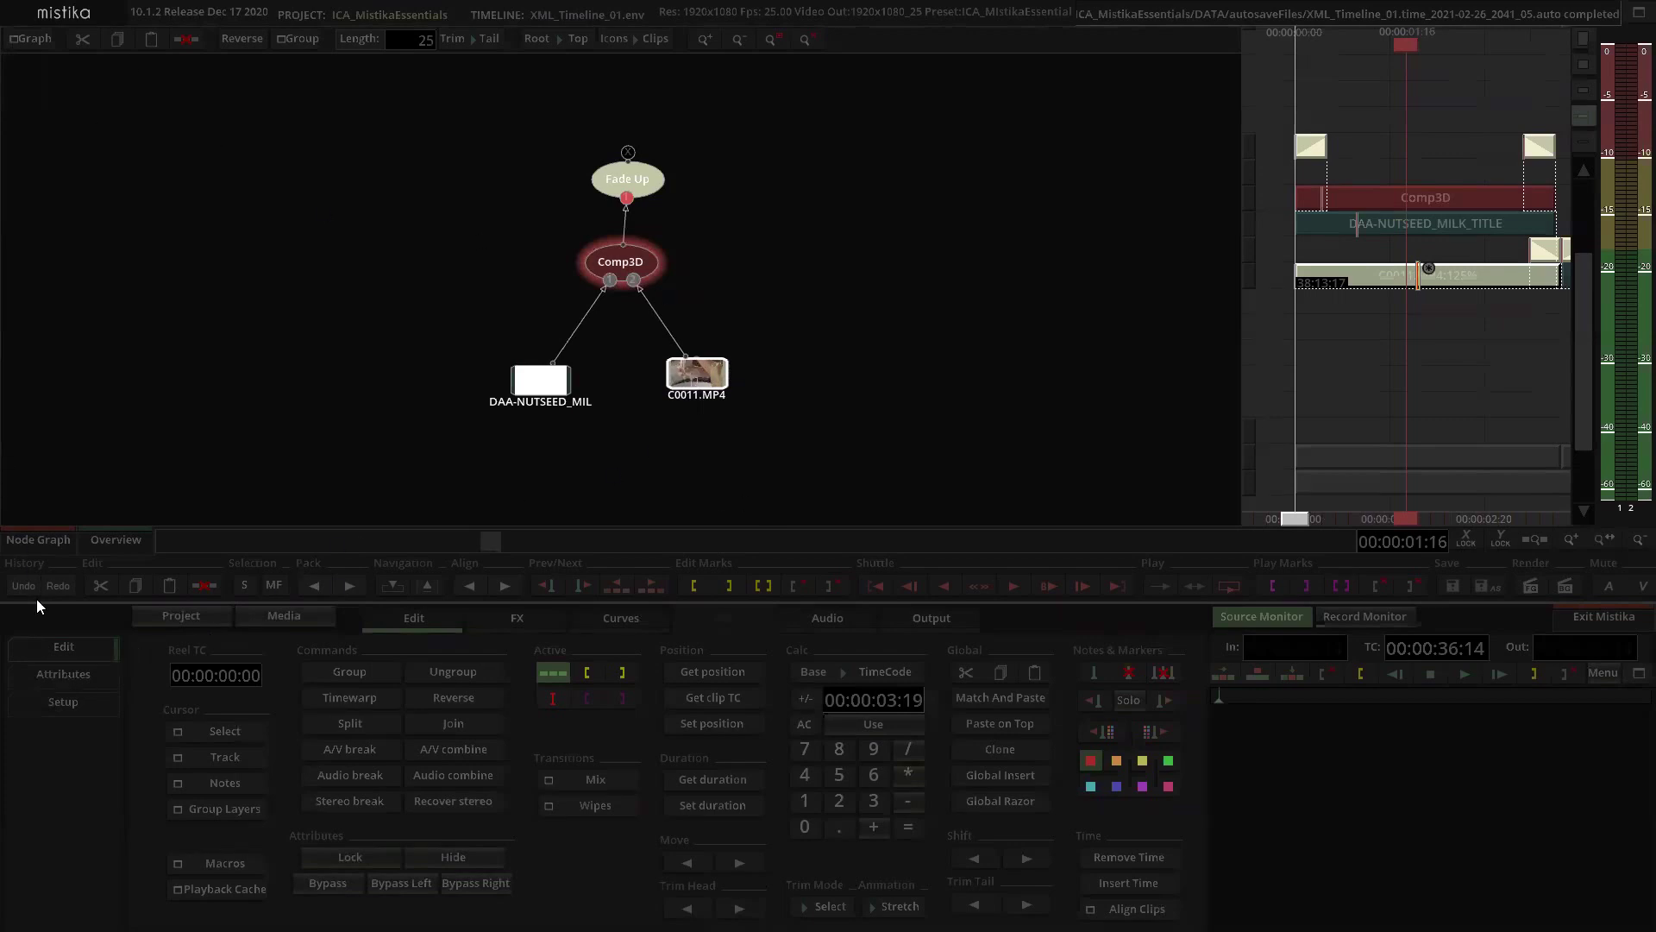
click(57, 541)
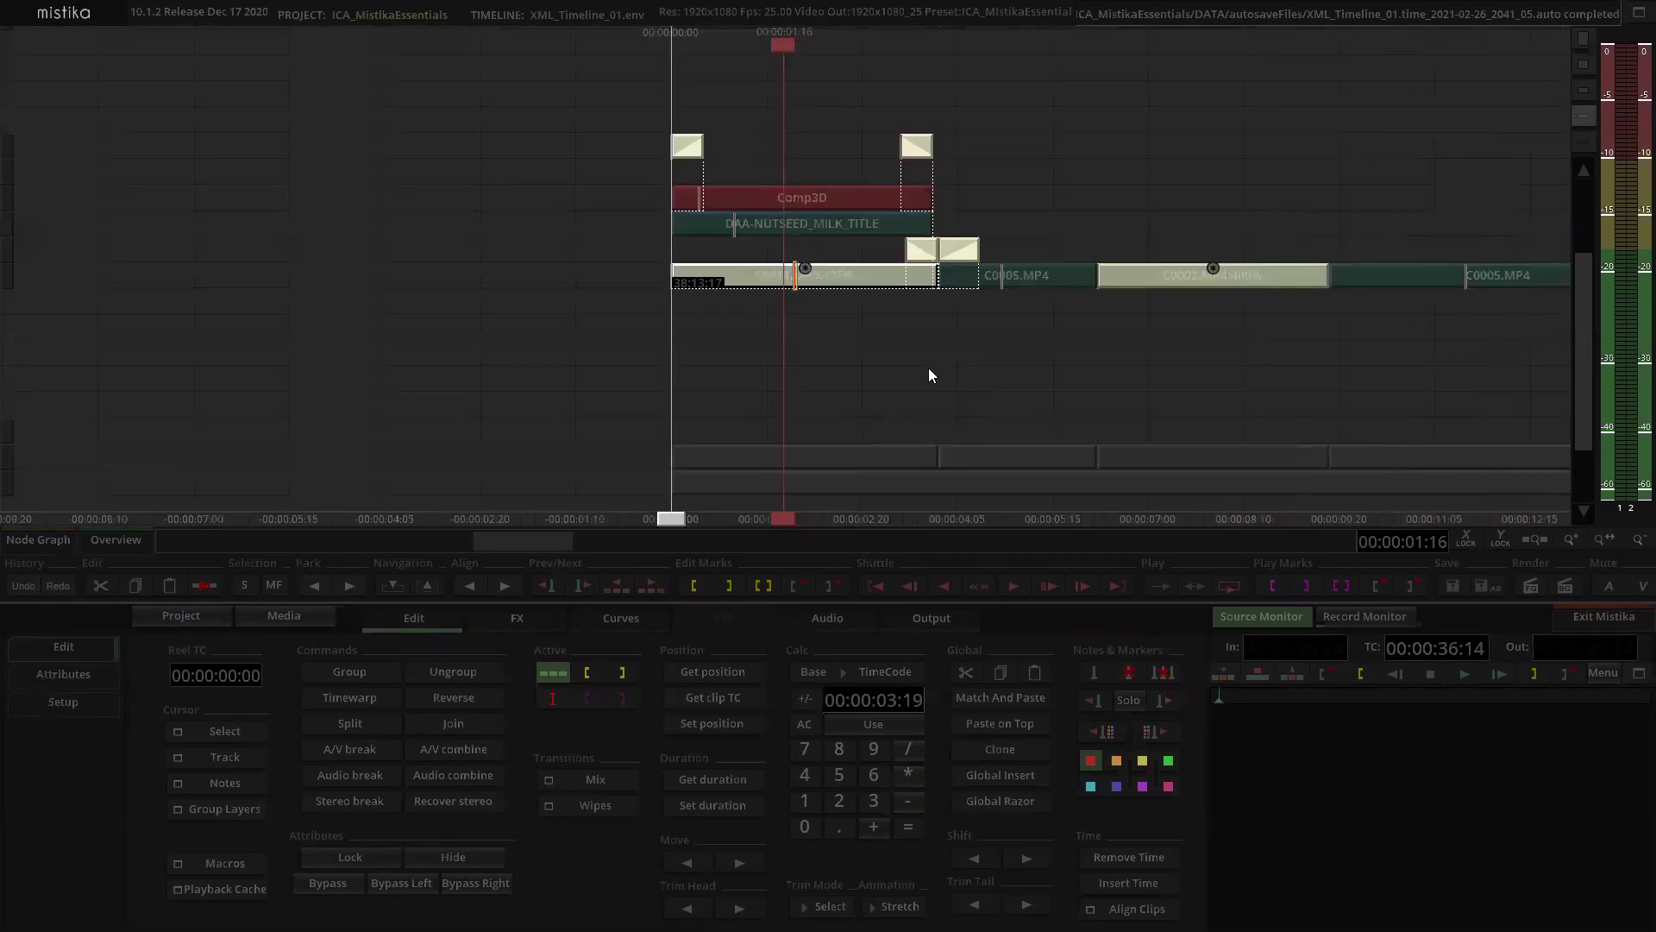
Step: Place the title clip below C0011.MP4 with Comp3D directly above the footage, and scrub through the composite to check it
click(929, 371)
mouse_move(845, 223)
mouse_down()
mouse_move(835, 350)
mouse_move(820, 200)
mouse_move(809, 329)
mouse_move(836, 215)
mouse_up()
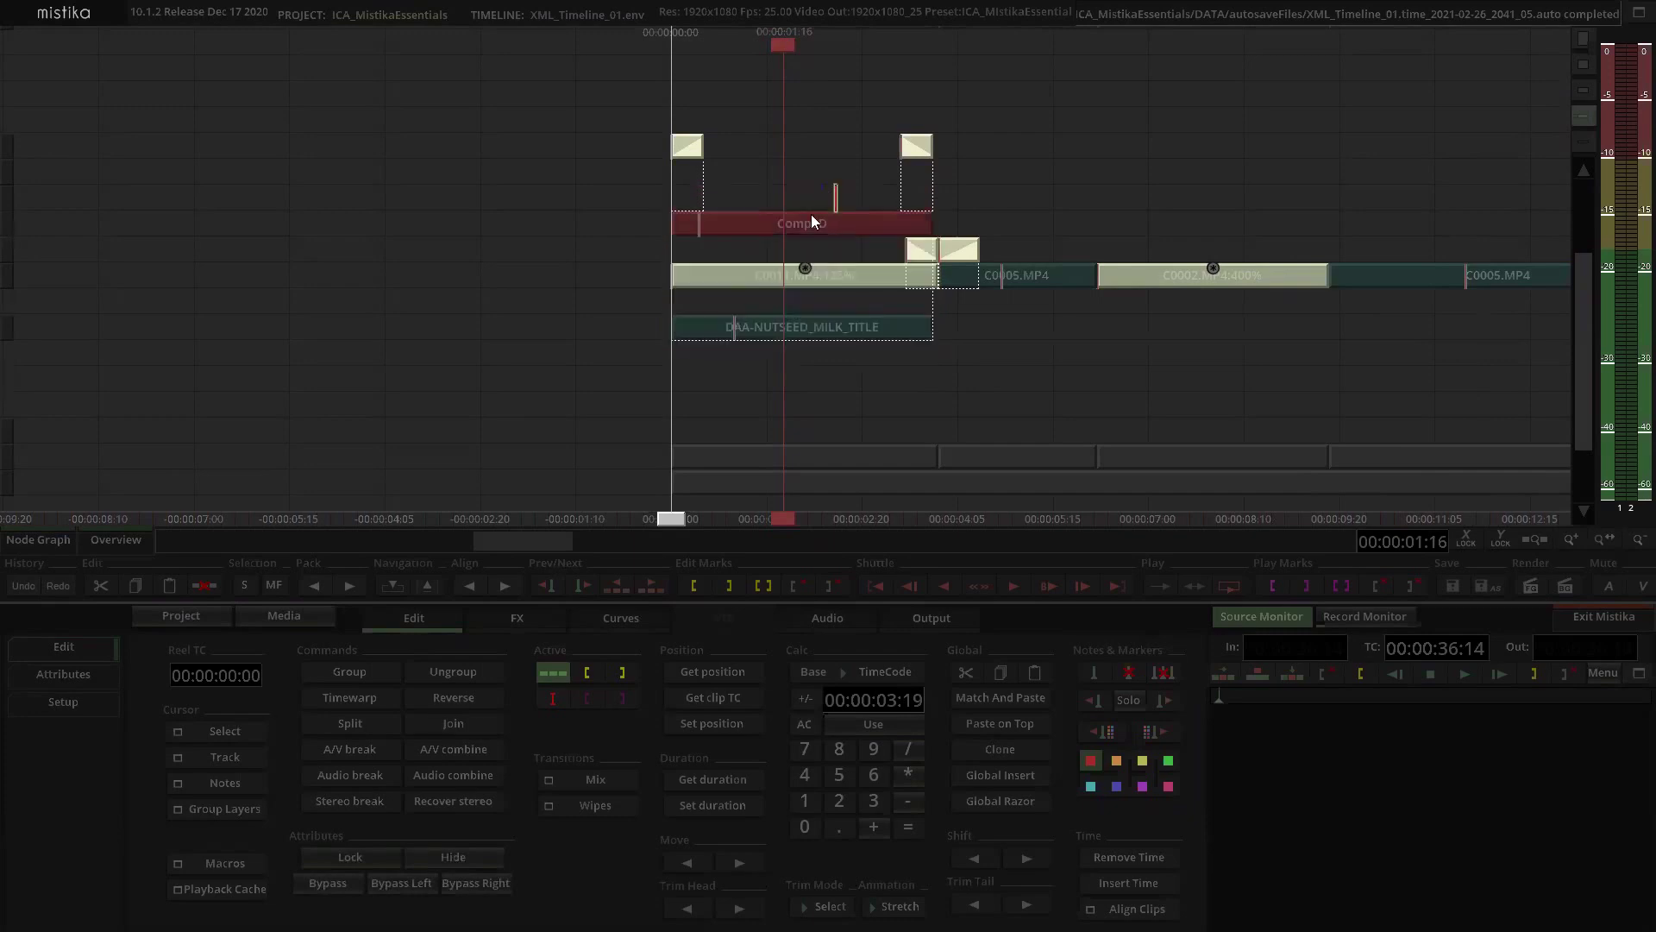
double_click(805, 222)
drag(272, 592, 1486, 612)
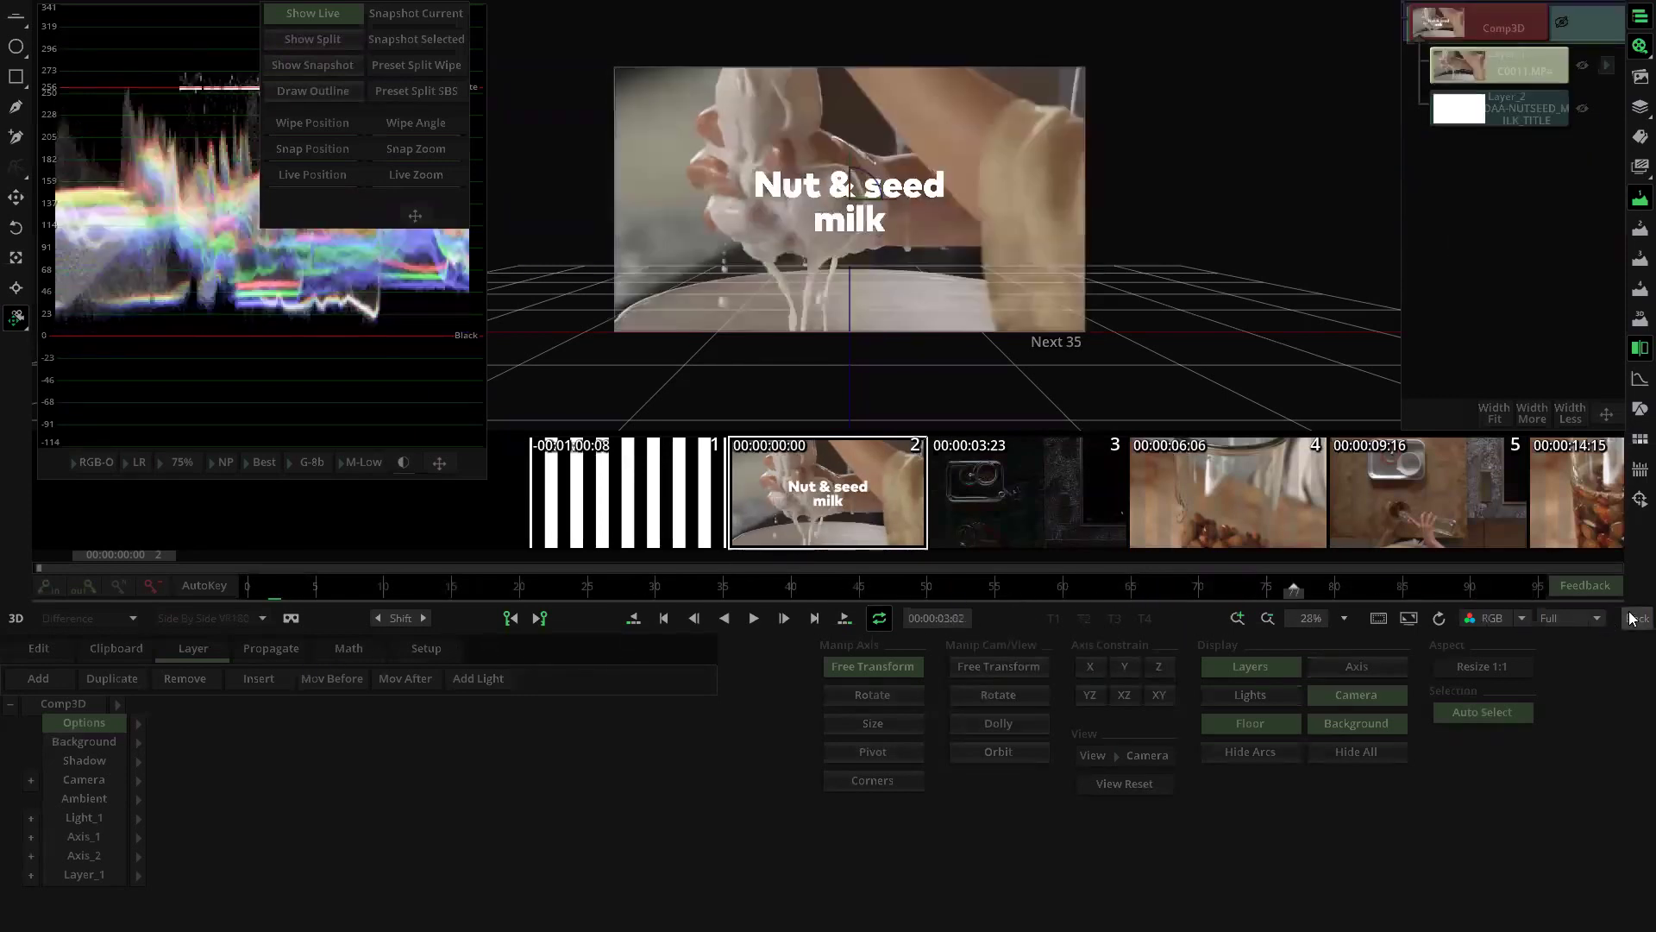
click(1638, 618)
Step: Move both fade transitions down onto the start and end of the title clip, below C0011.MP4
drag(395, 185, 379, 314)
drag(882, 153, 854, 303)
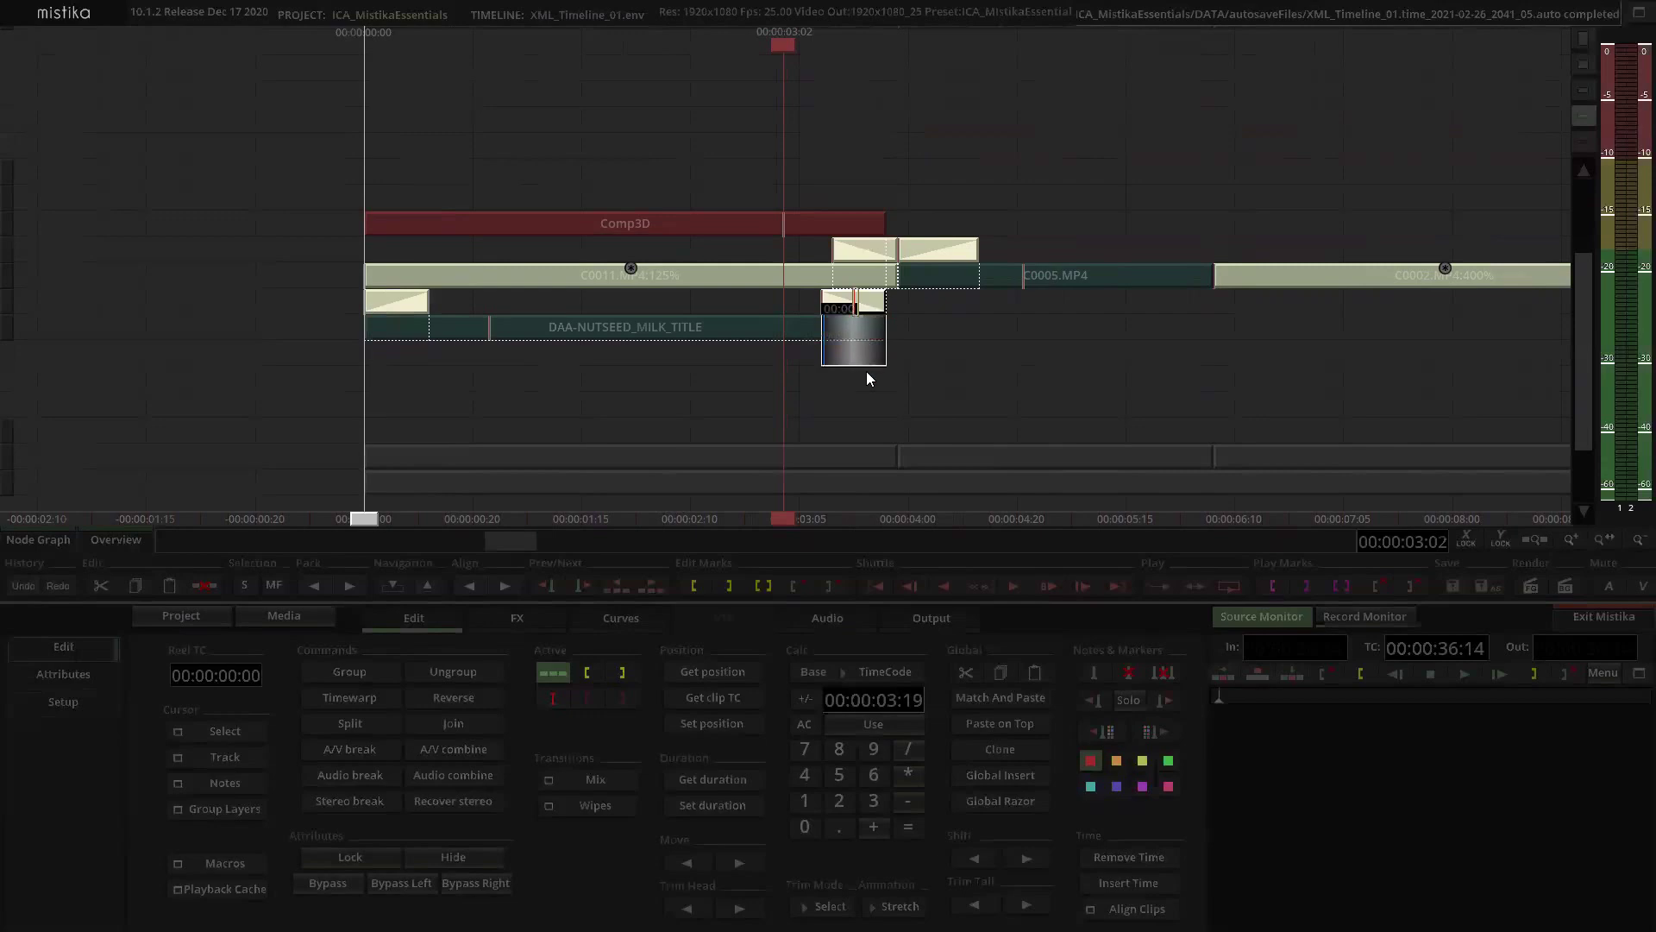
click(867, 355)
click(714, 380)
Step: Play and scrub the Comp3D composite from its start to check how the title fades over C0011.MP4
drag(715, 108, 975, 101)
scroll(754, 162, down, 2)
drag(821, 123, 923, 131)
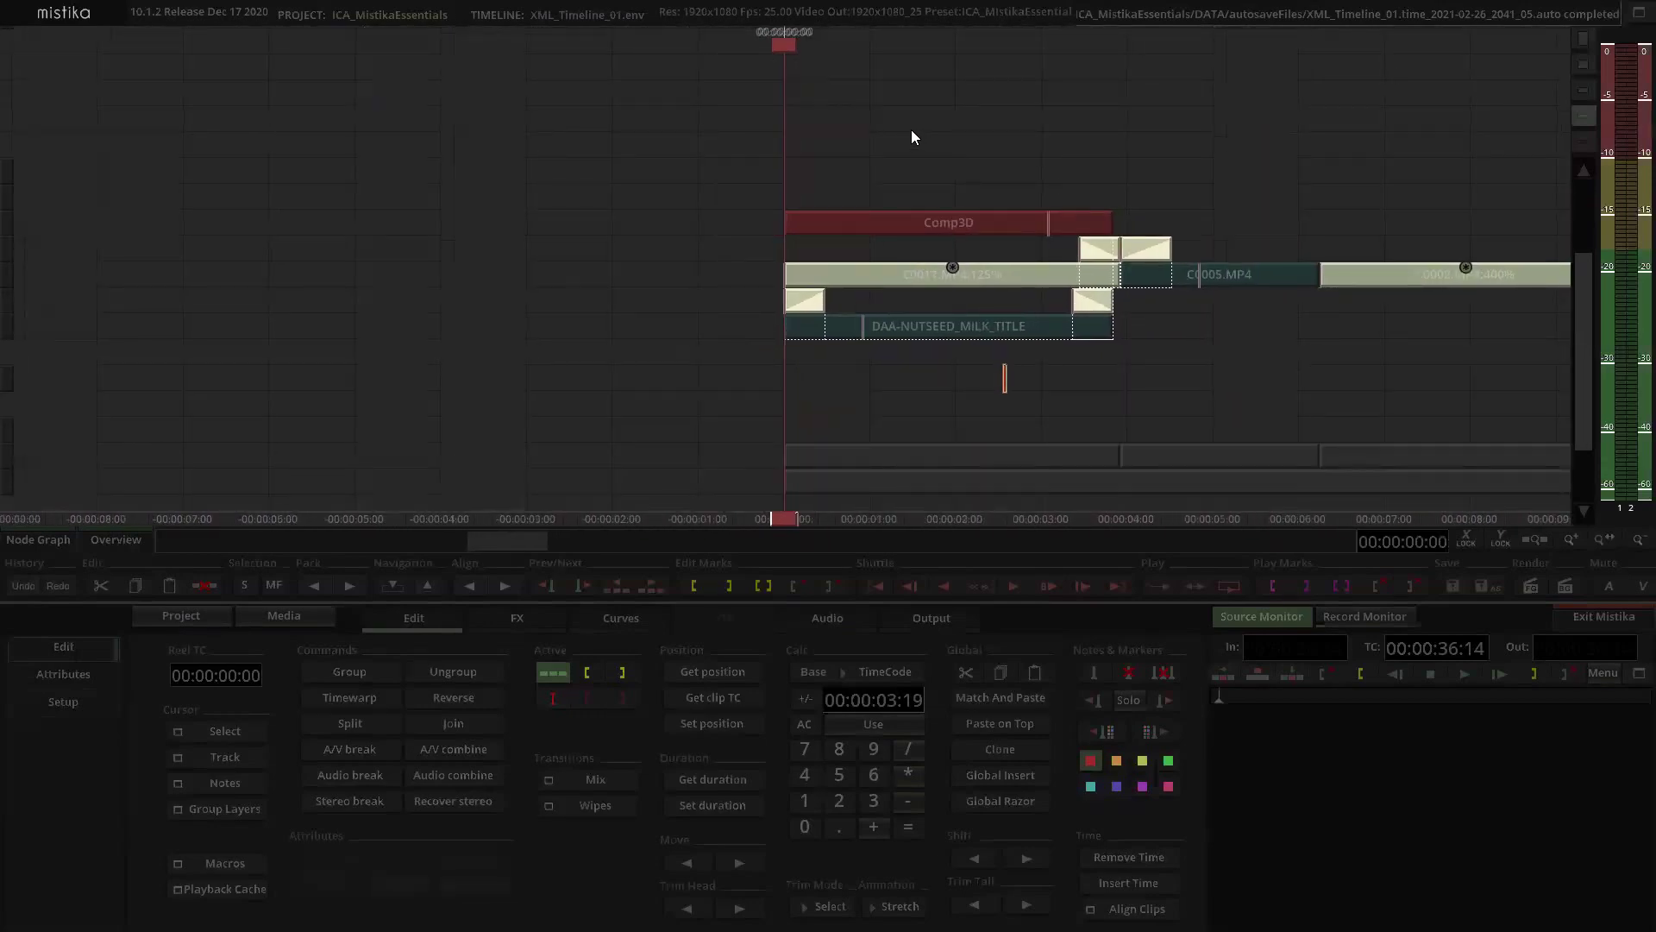
double_click(784, 222)
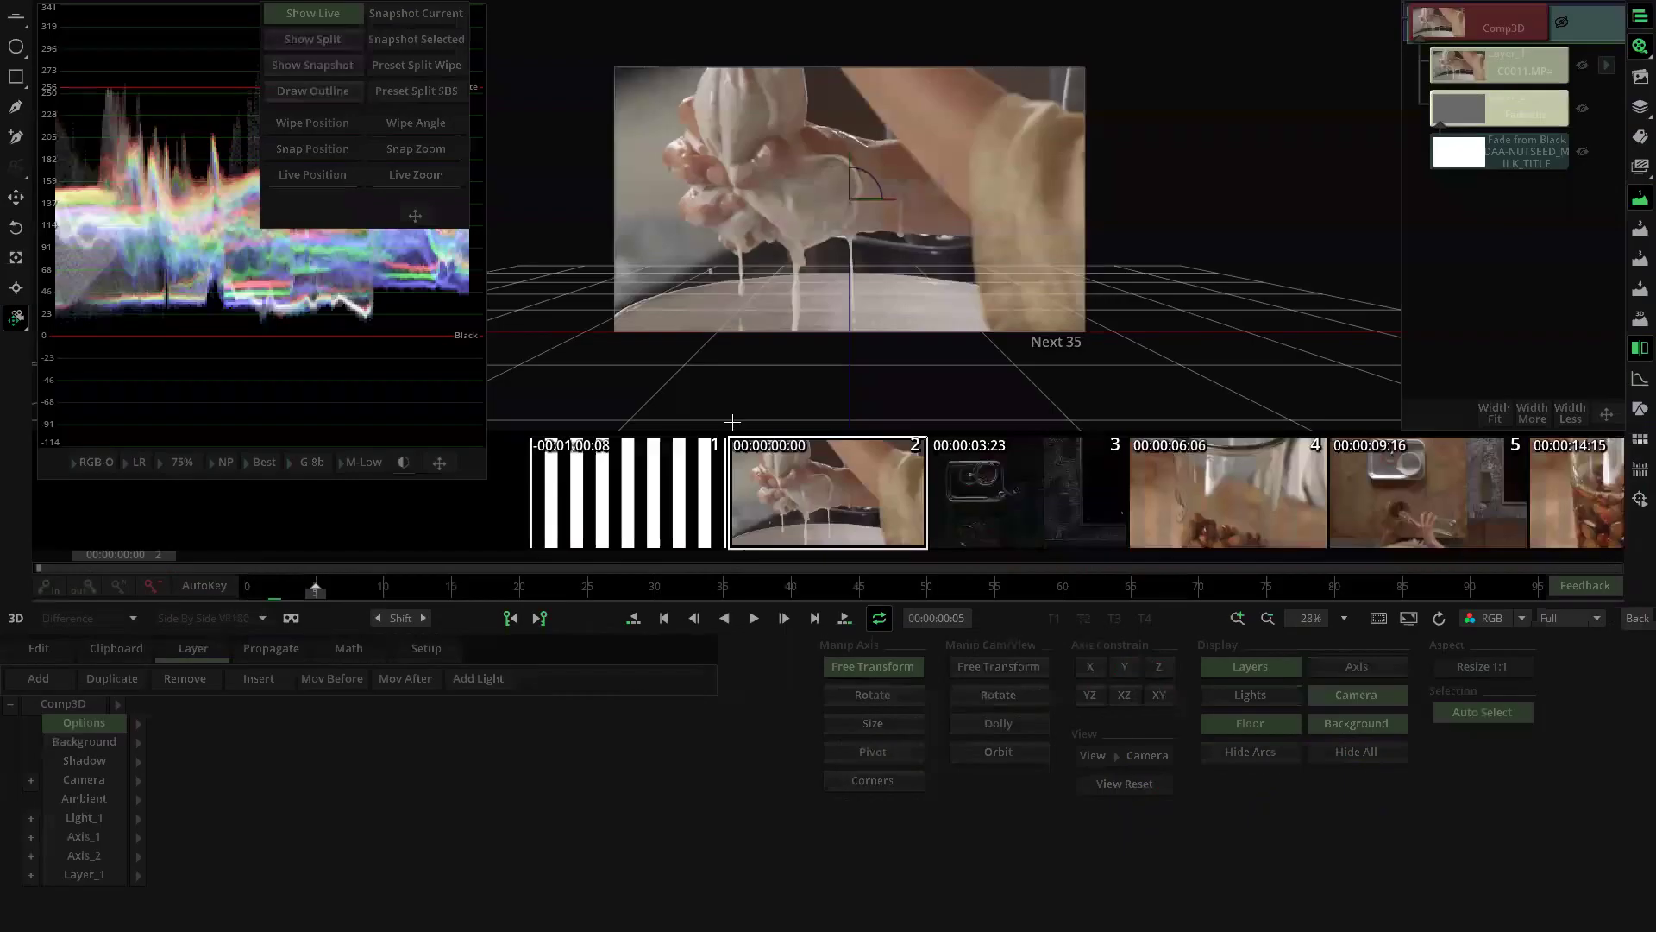
key(space)
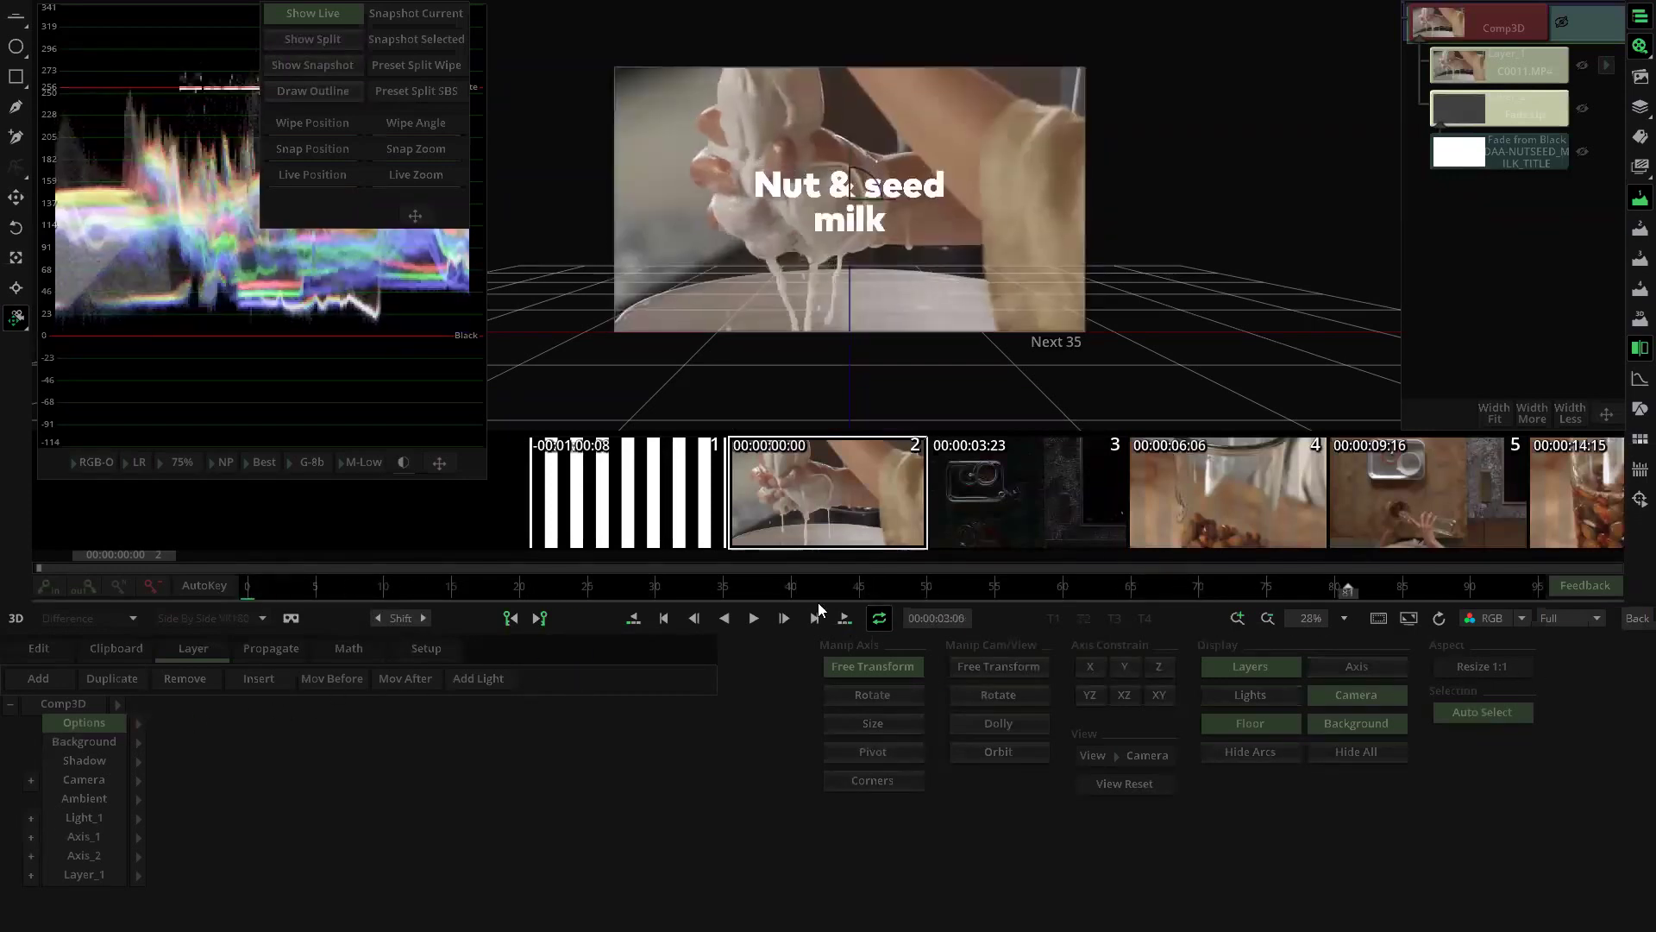
drag(818, 602, 690, 634)
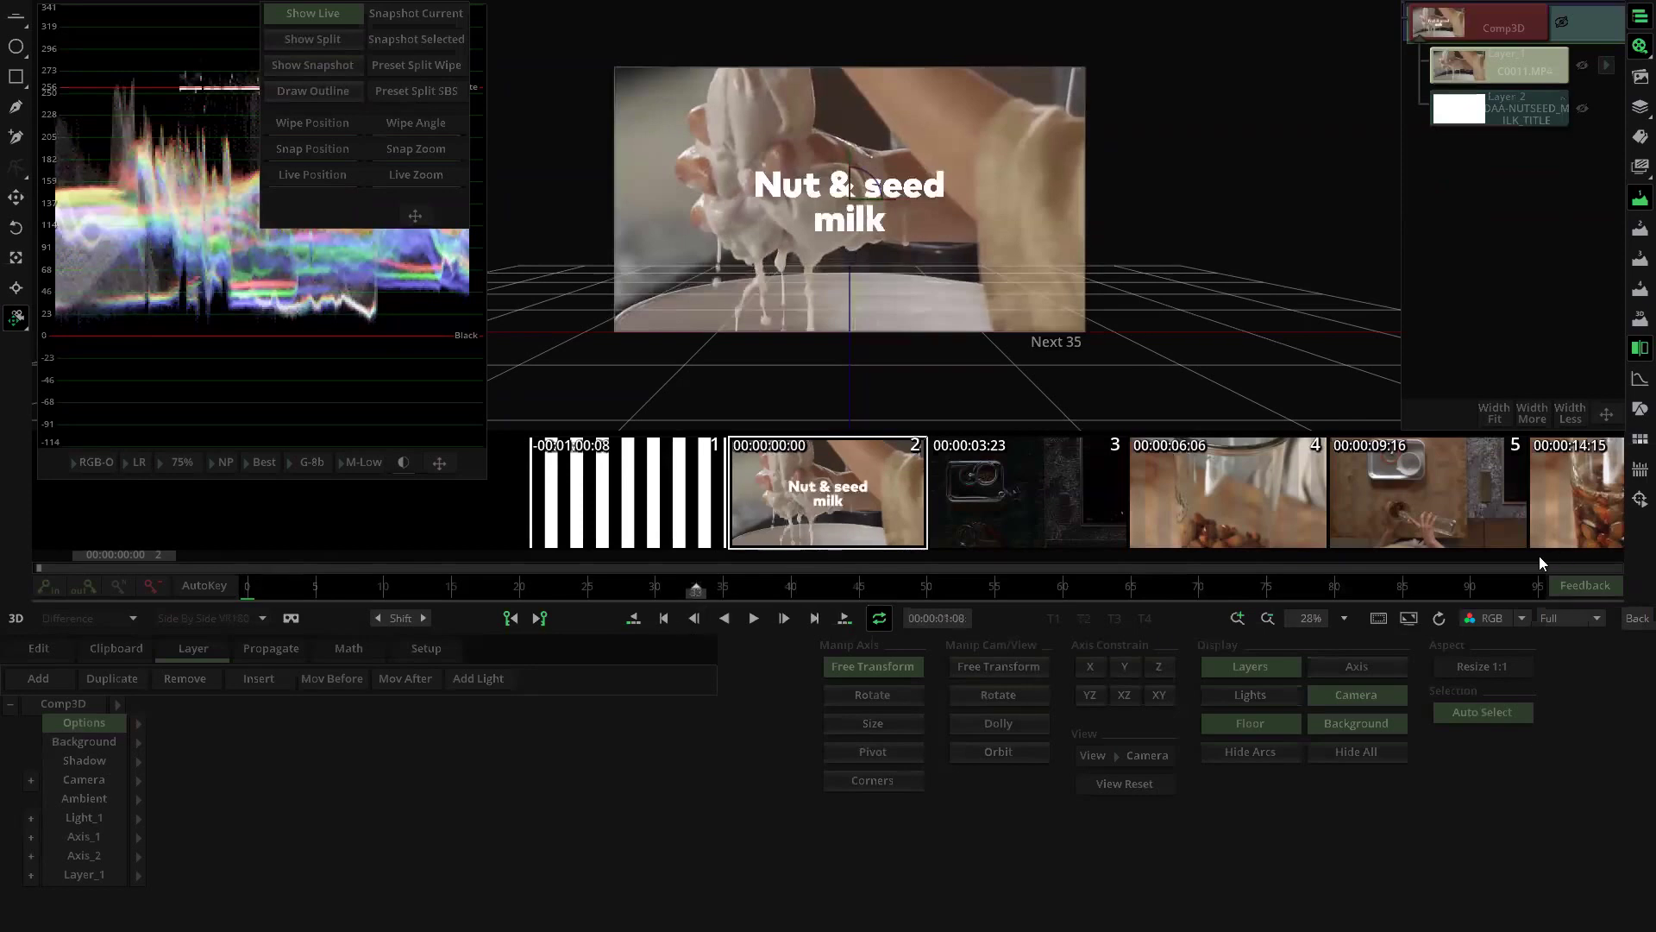
click(1636, 618)
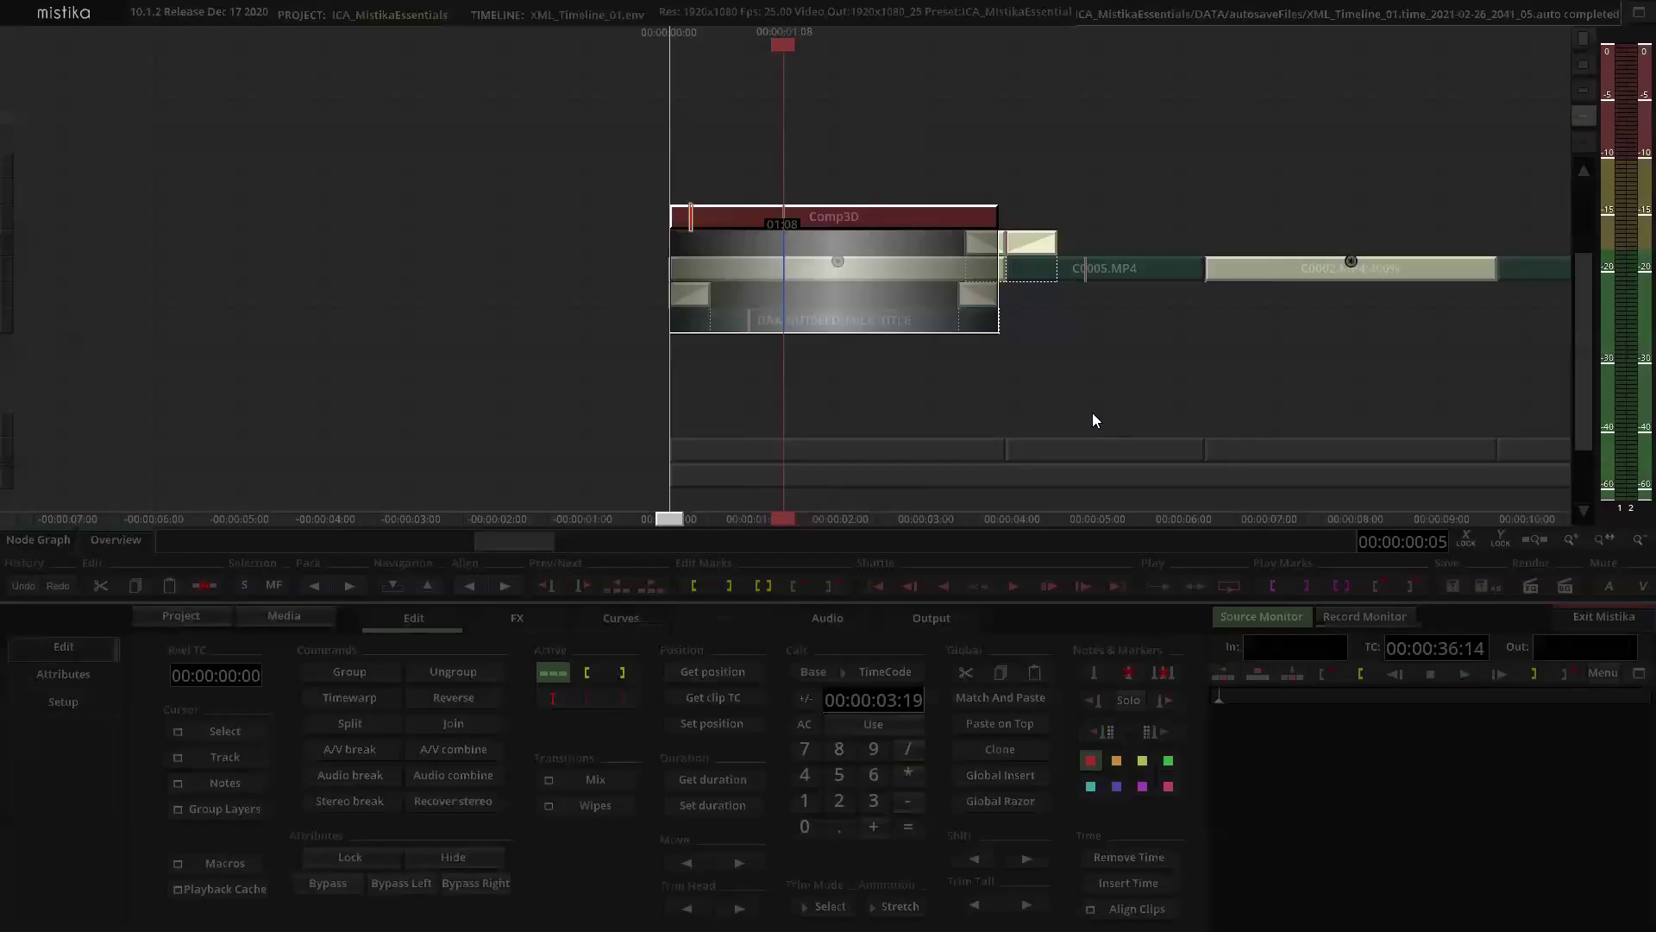
Step: View the DAA-NUTSEED_MILK_TITLE clip on its own and inspect the available display channels
click(881, 149)
scroll(1009, 338, up, 5)
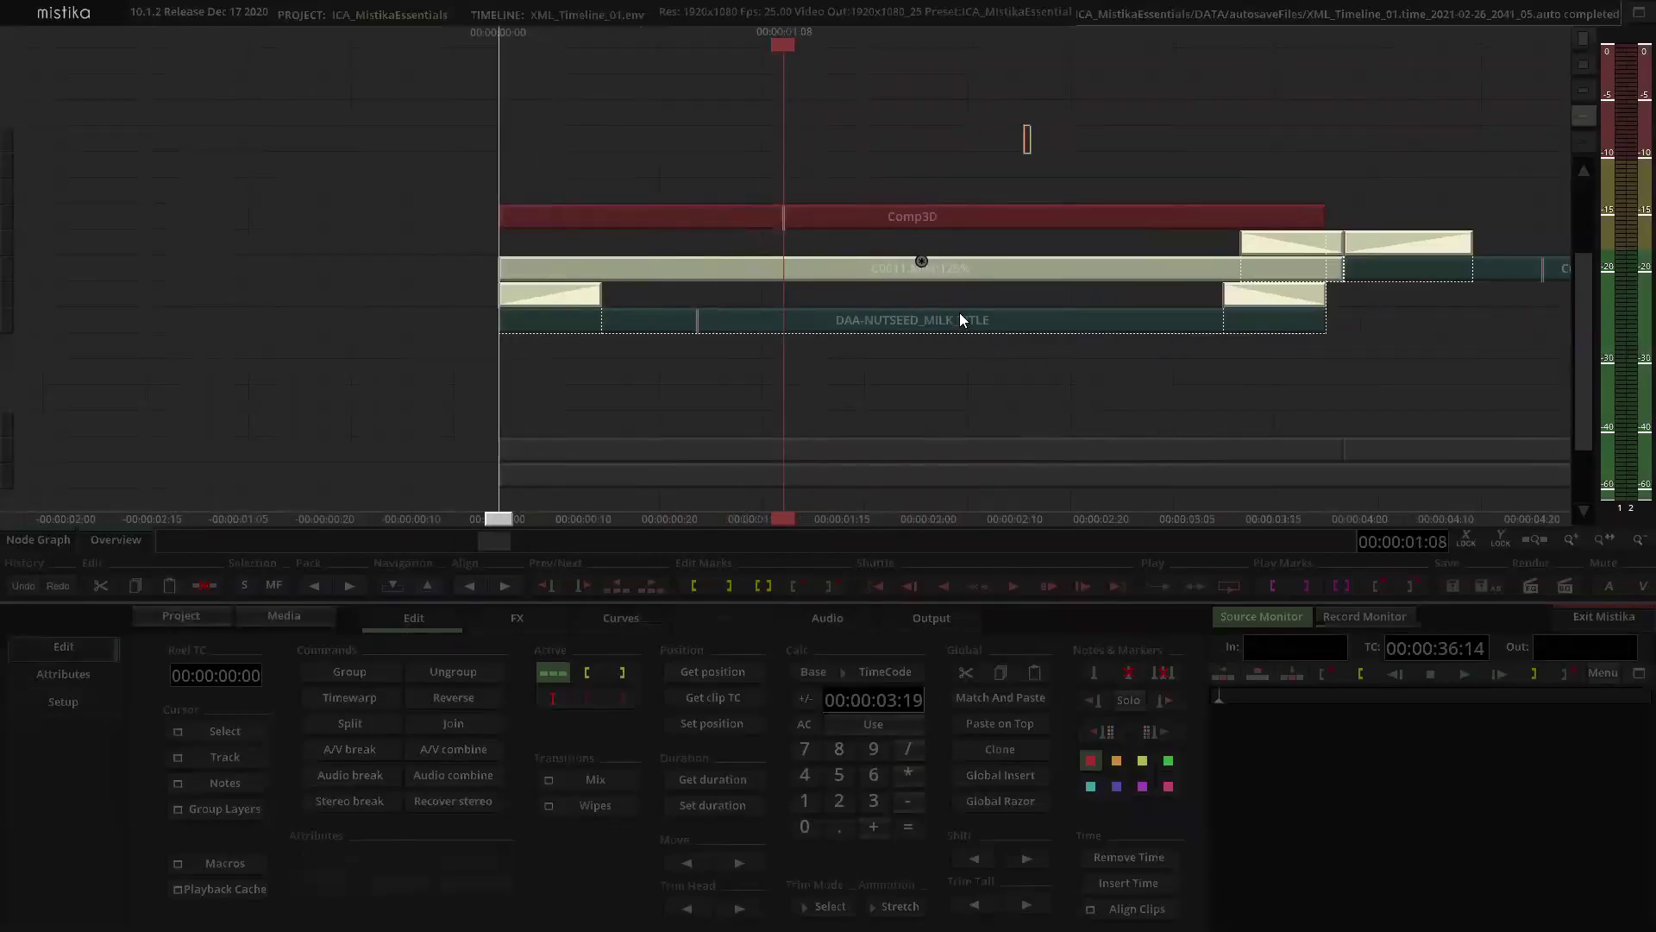
double_click(869, 323)
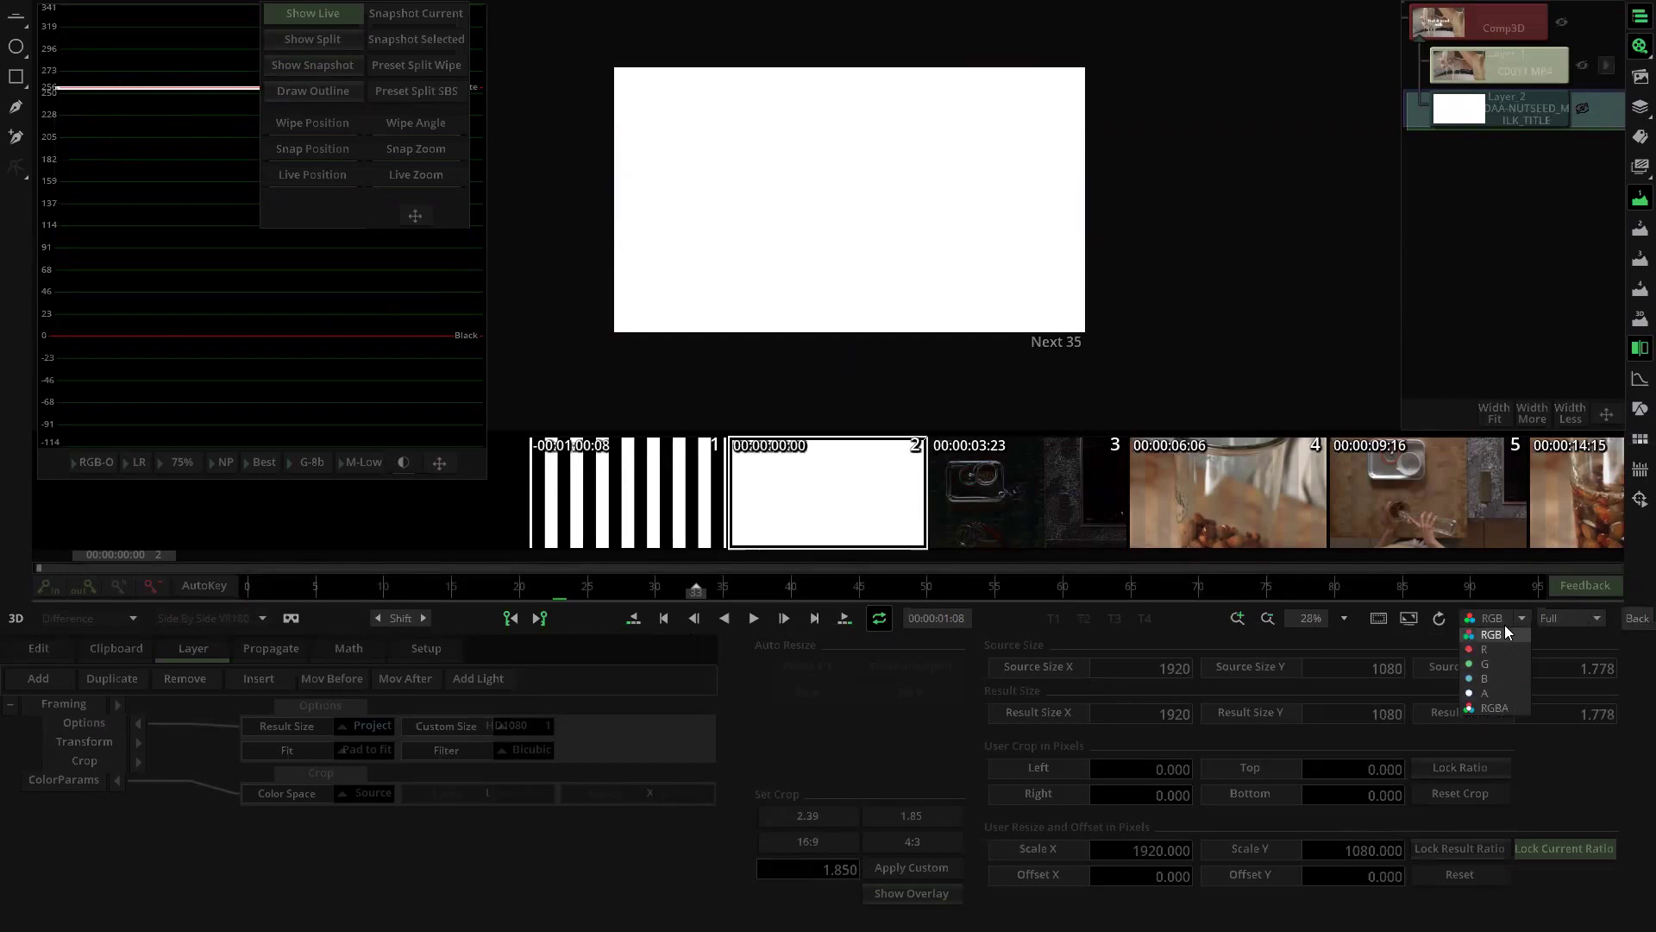
click(1634, 618)
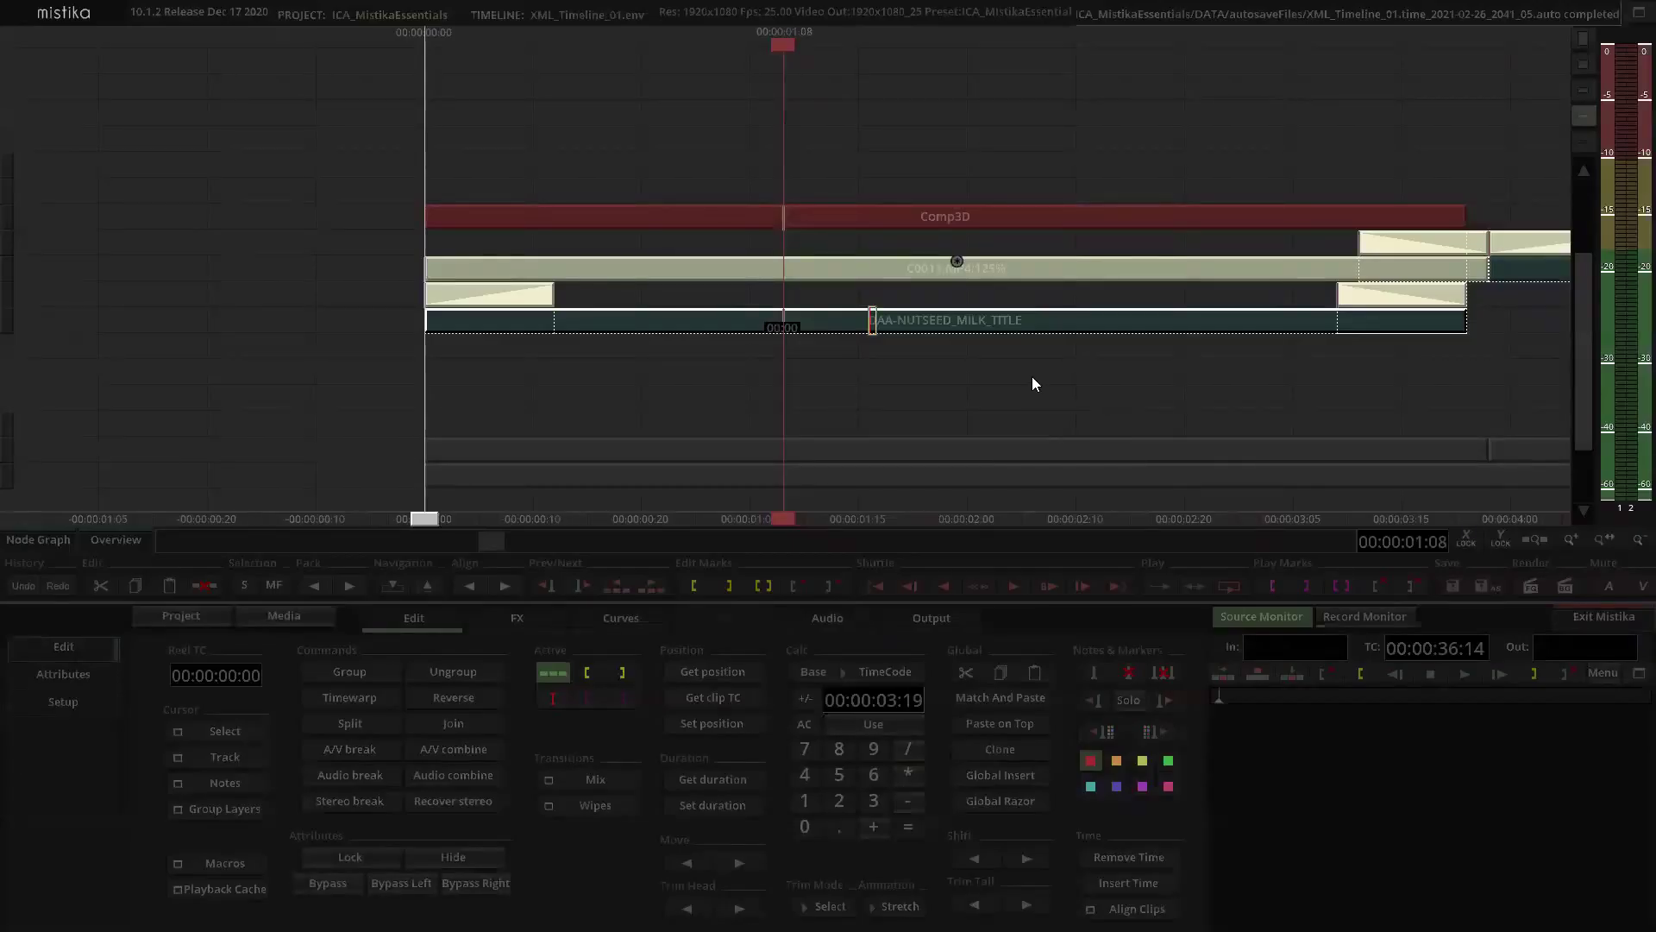
click(966, 365)
Step: Move the title clip down two tracks and add a Show Alpha effect on top of it
drag(954, 326, 963, 371)
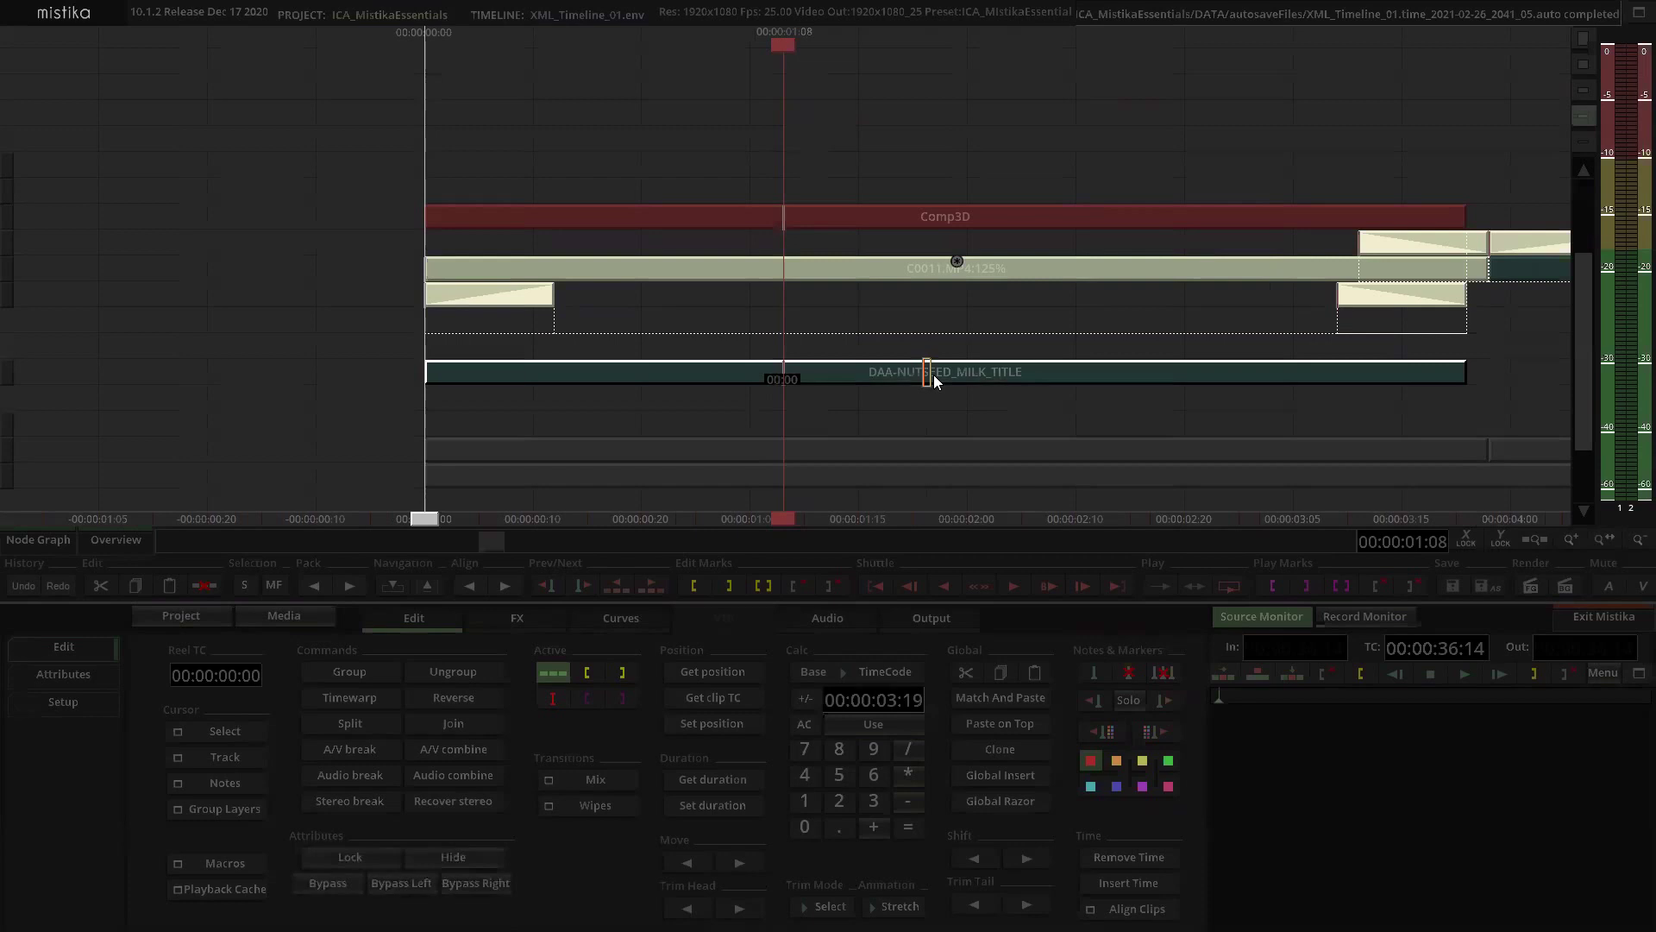
click(521, 618)
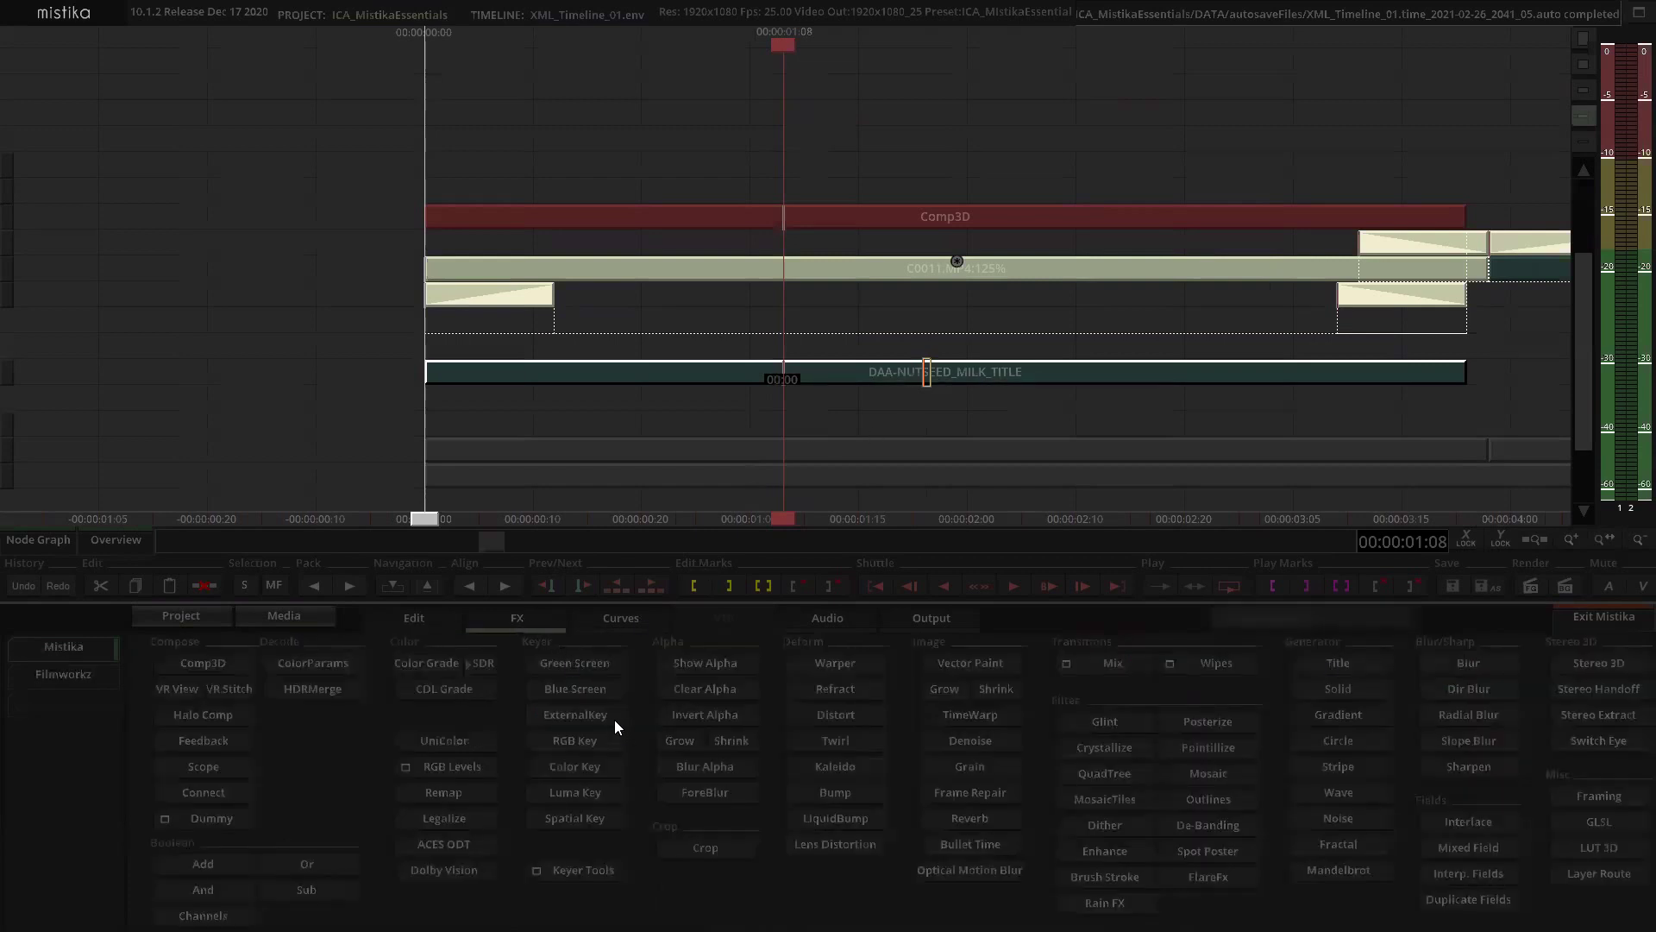
click(721, 663)
click(1047, 418)
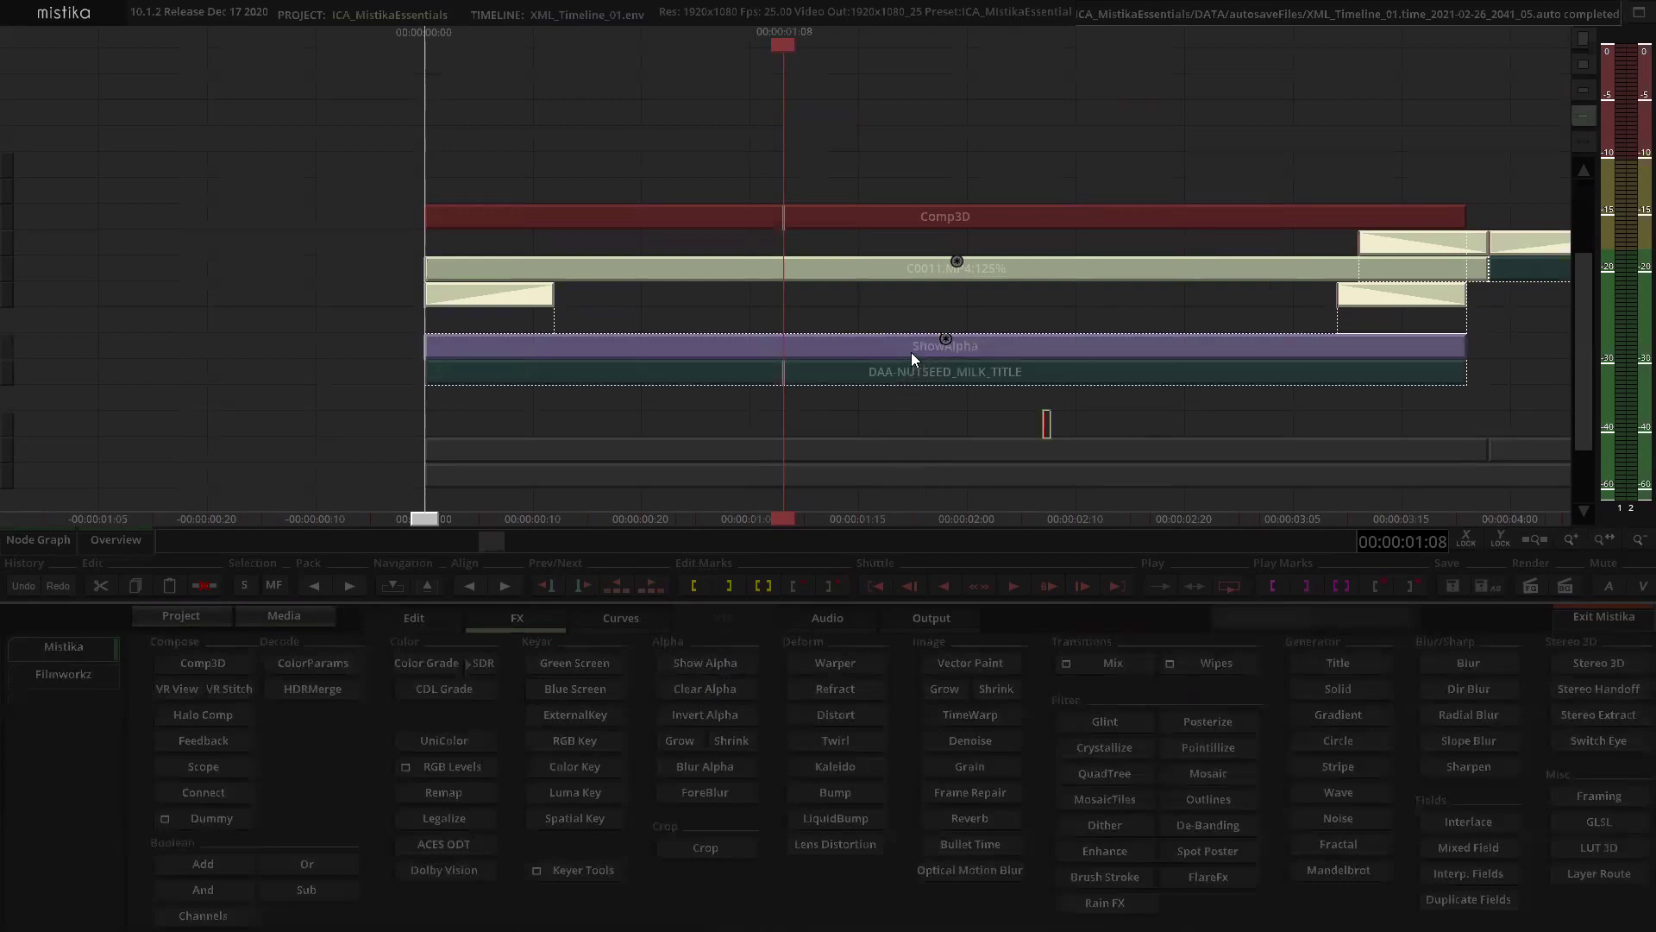
Step: Open the Show Alpha effect and scrub through the shot to examine the title's alpha channel
double_click(911, 350)
drag(281, 581, 197, 587)
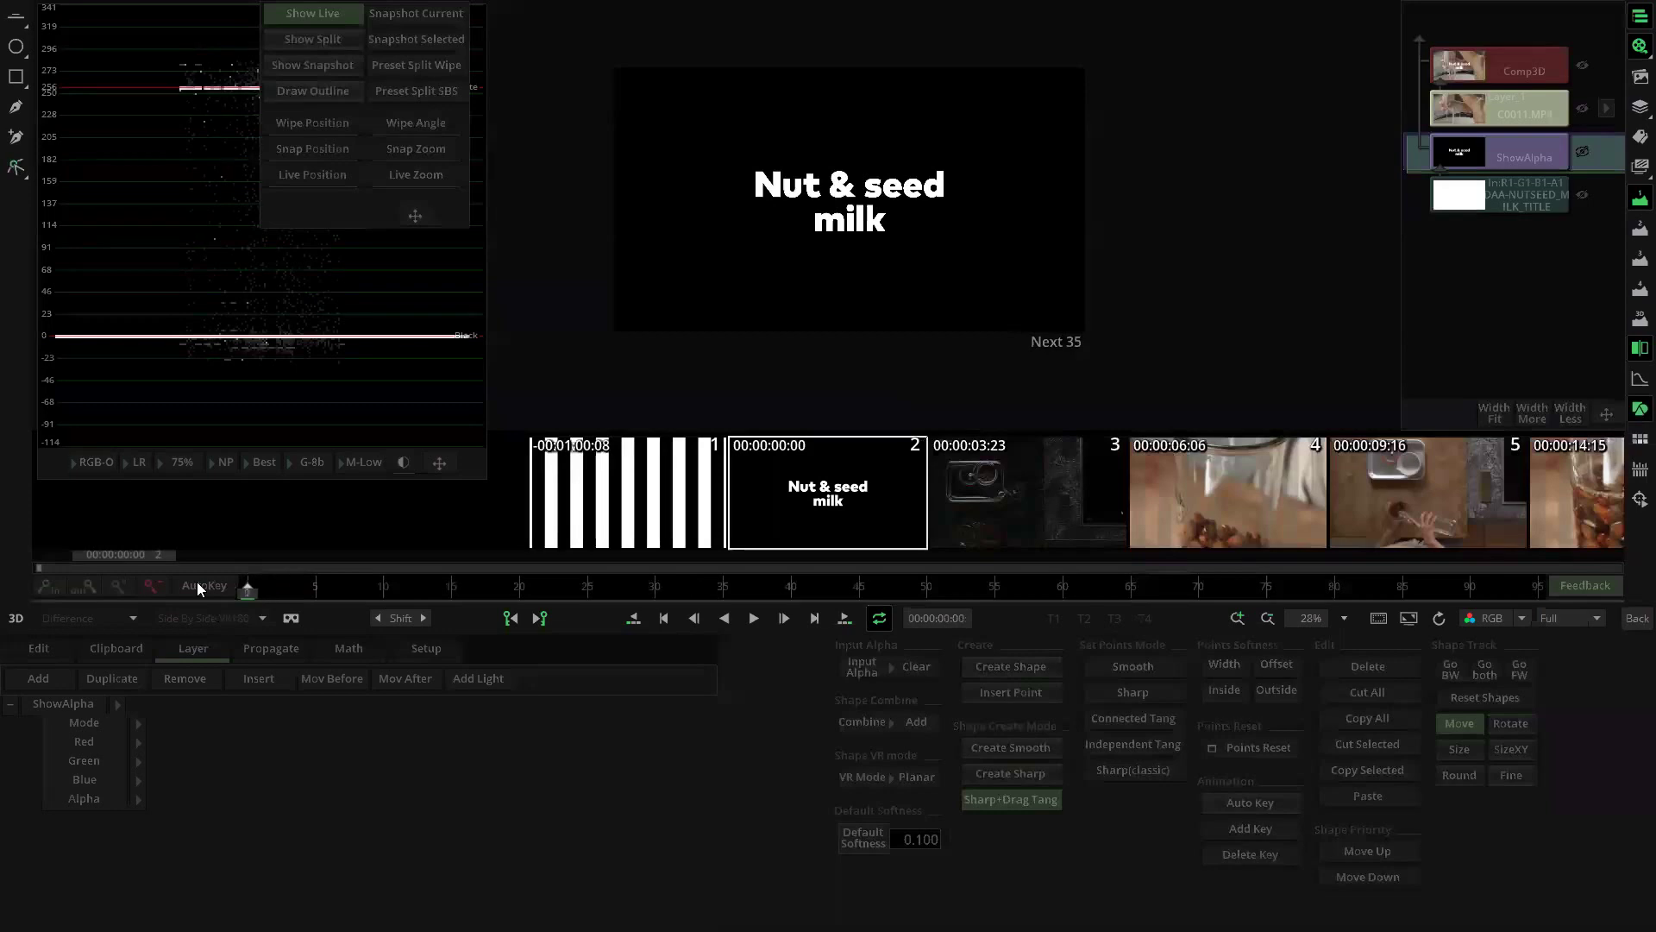
drag(576, 606, 1025, 652)
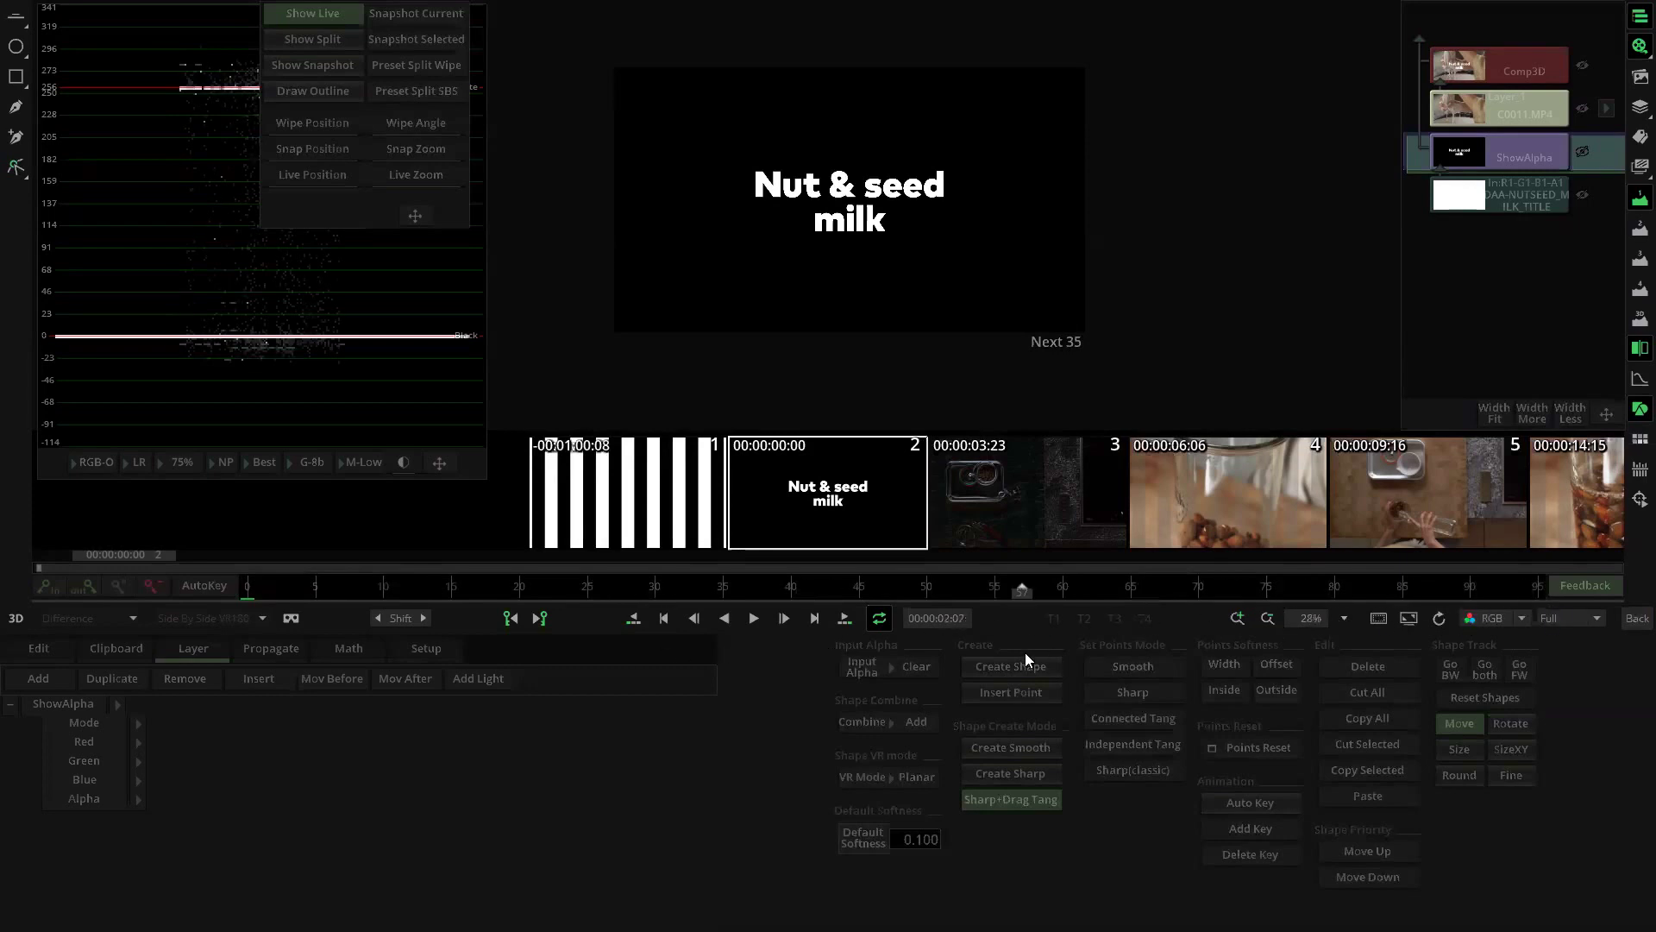
click(1631, 619)
Step: Move the opening and closing fades onto the track below the title clip
drag(671, 305, 842, 299)
drag(402, 288, 406, 392)
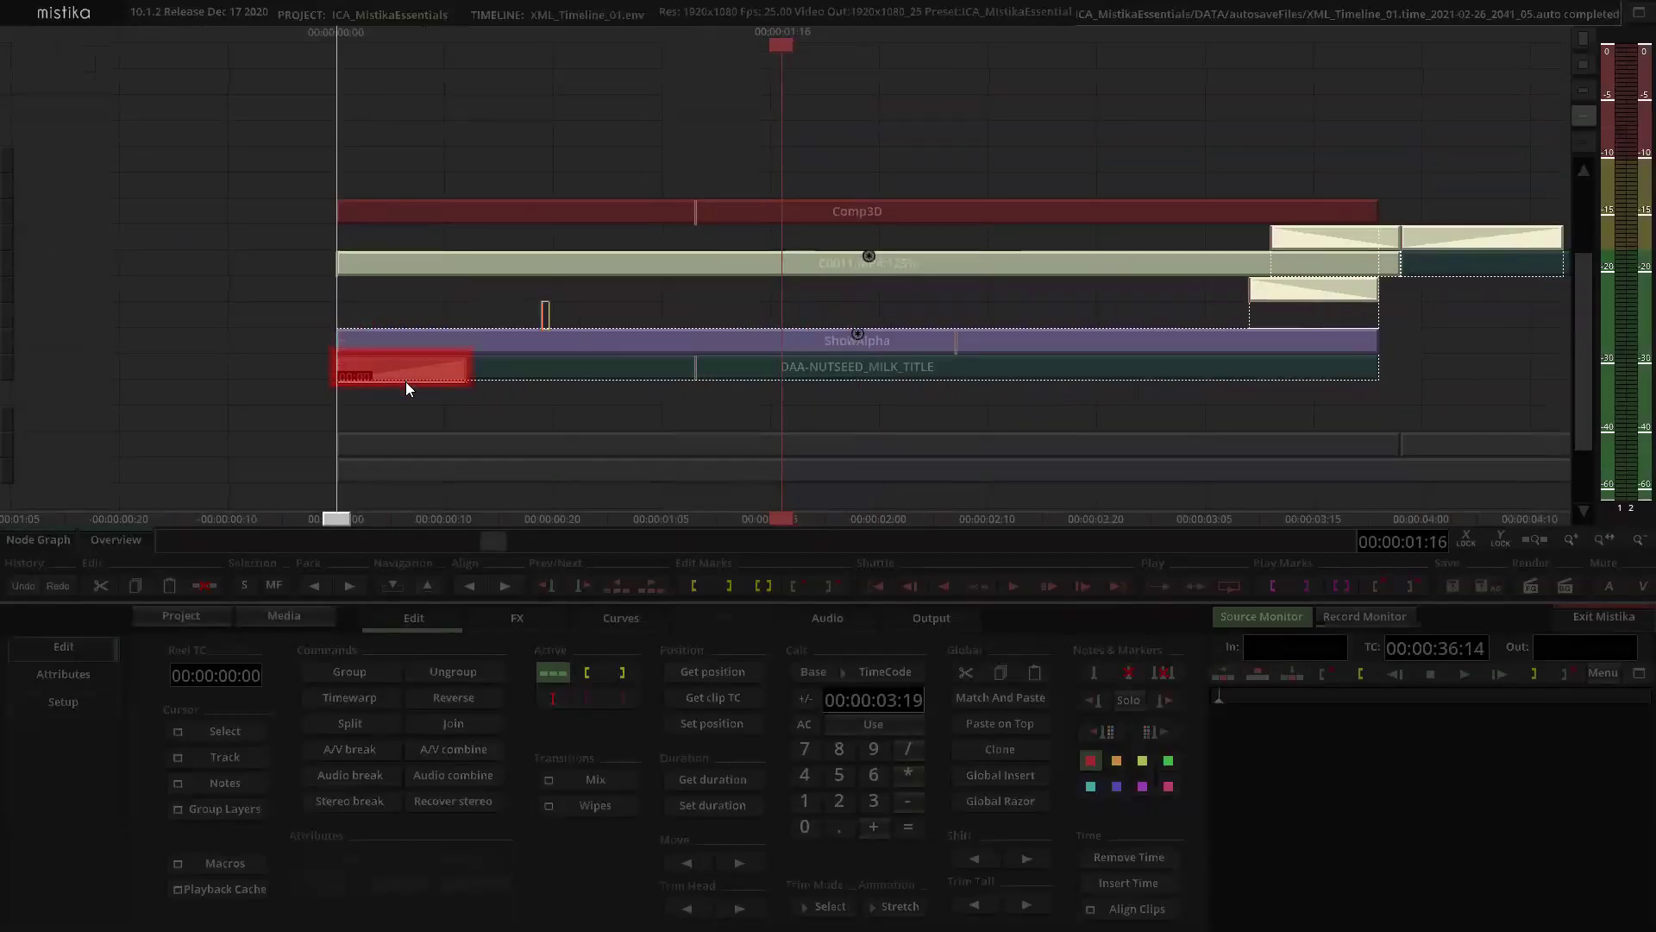
click(1318, 285)
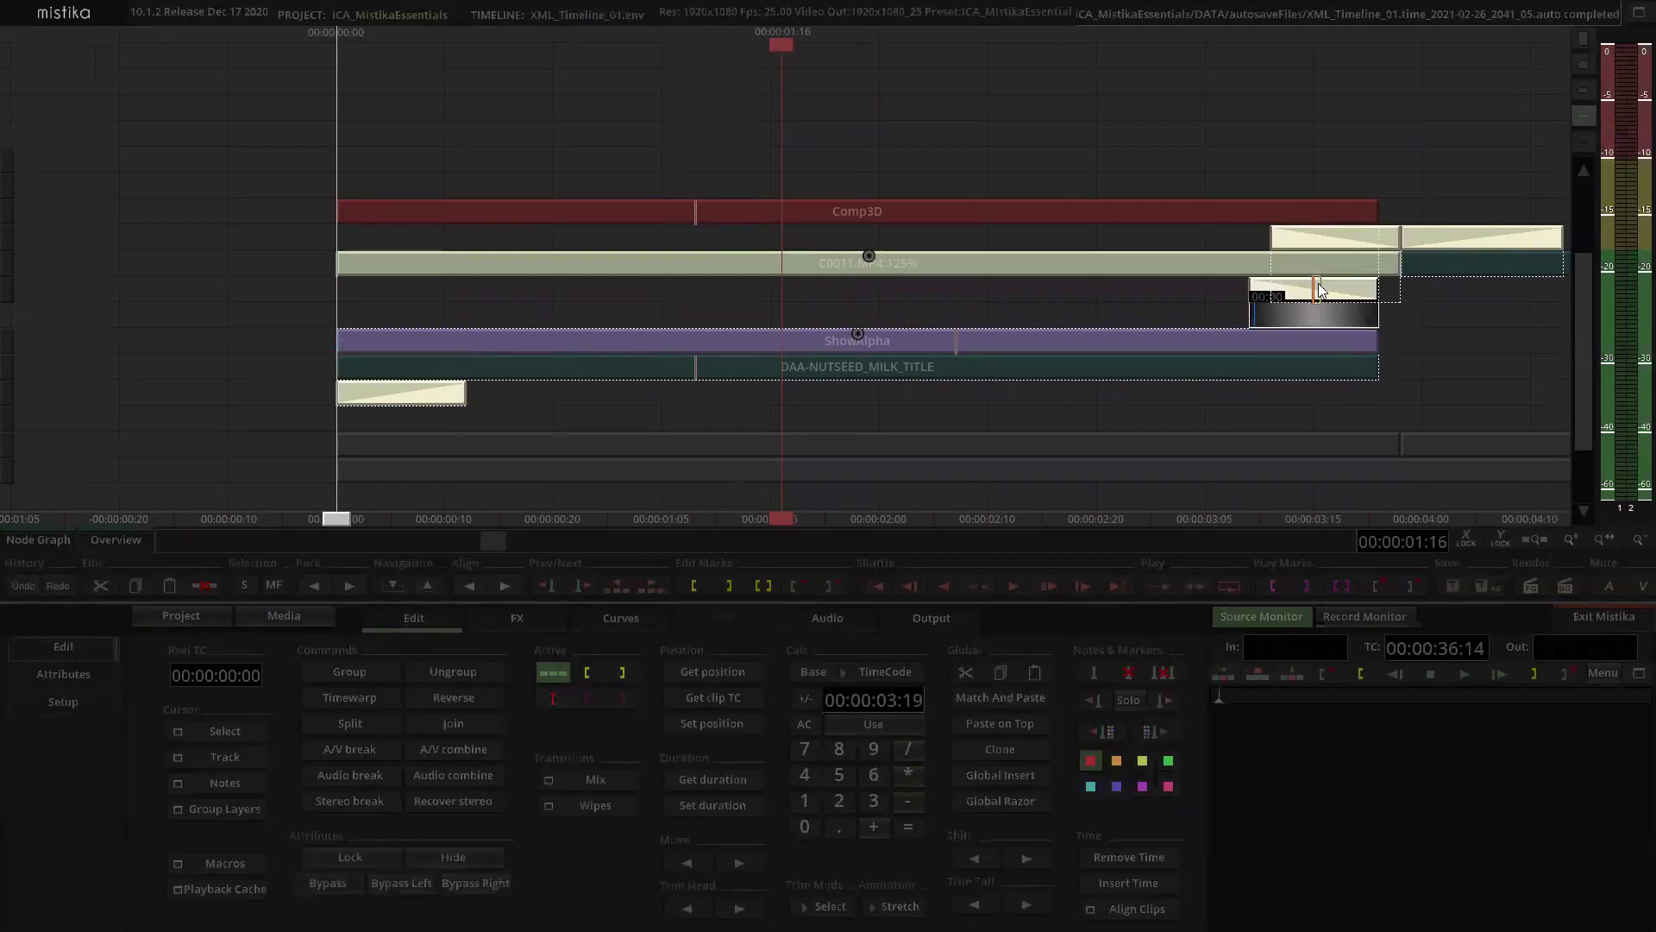
drag(1322, 293, 1318, 395)
Step: Move the Show Alpha effect and title clip up one track, and return both fades to the track directly above them
click(1055, 316)
drag(857, 348, 860, 329)
drag(418, 395, 403, 284)
drag(1310, 398, 1312, 286)
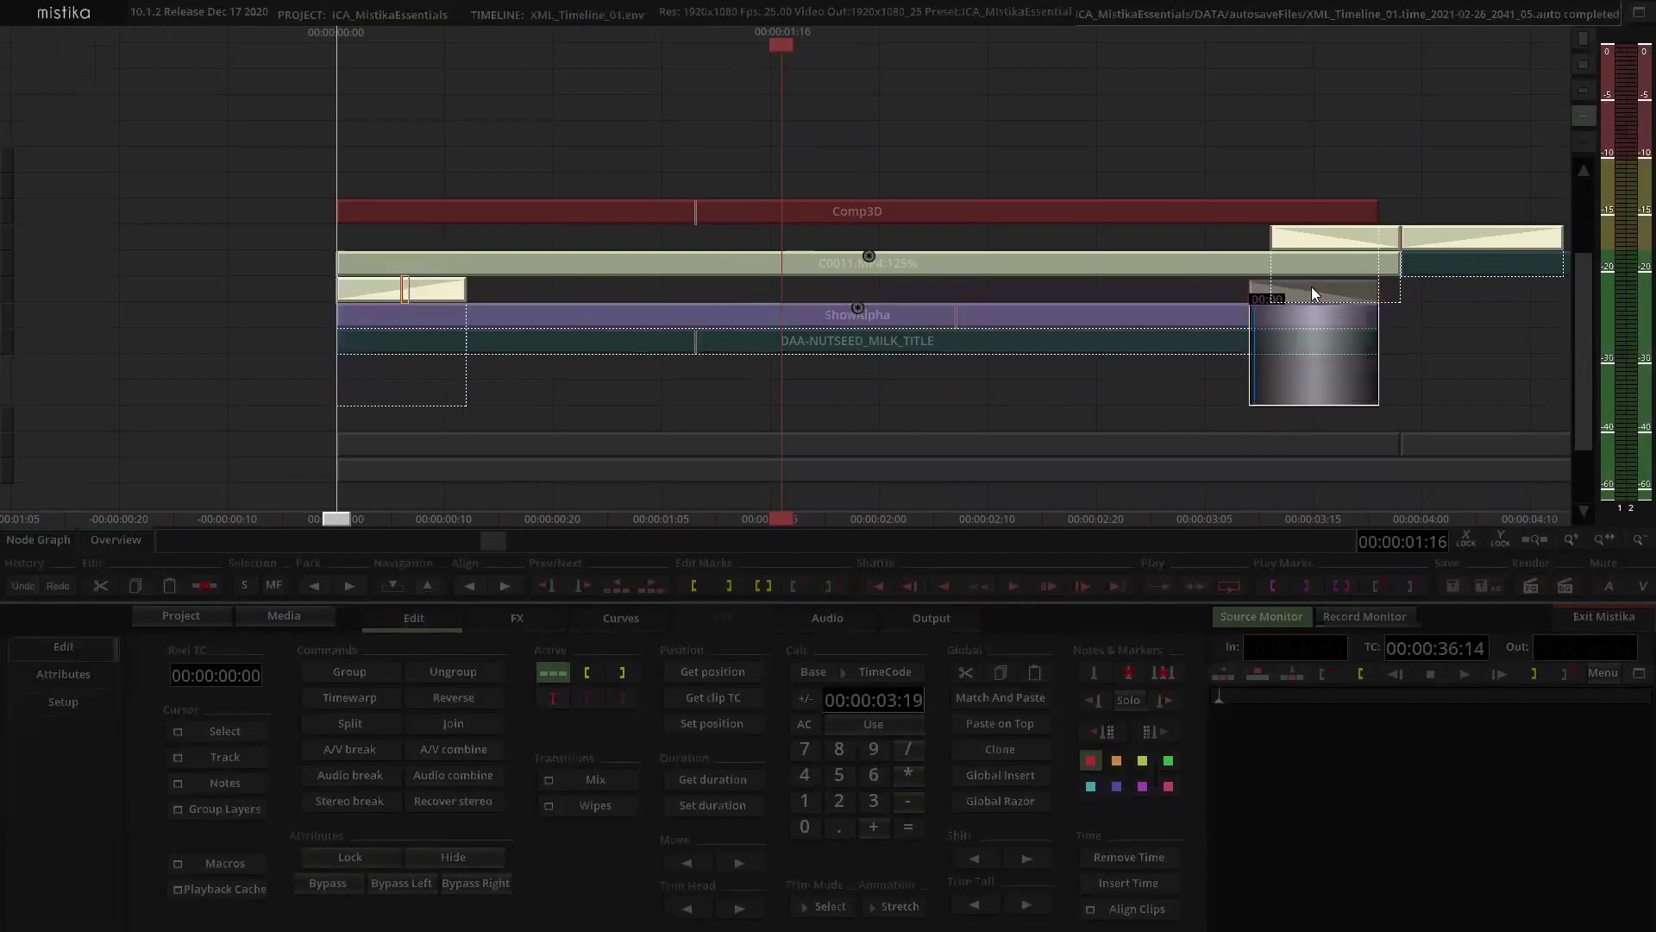
Step: Open the Comp3D composite, scrub to 00:00:01:15 and view only the alpha channel of the Show Alpha layer
click(859, 209)
double_click(856, 207)
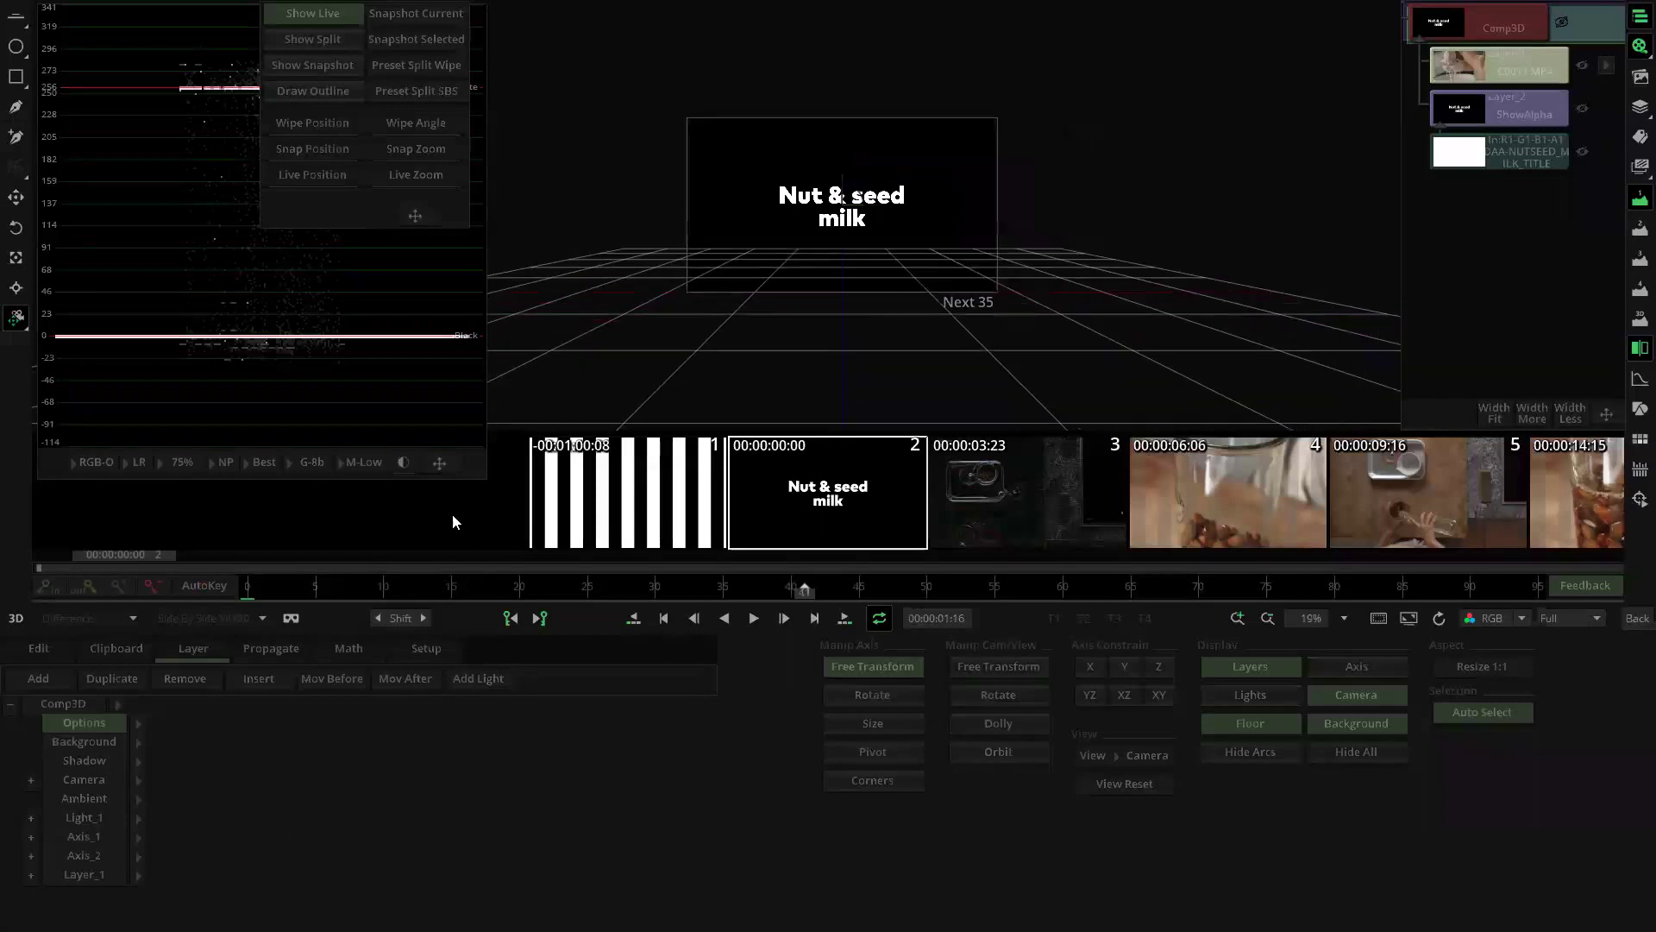
drag(247, 590, 790, 604)
click(1513, 119)
click(1512, 622)
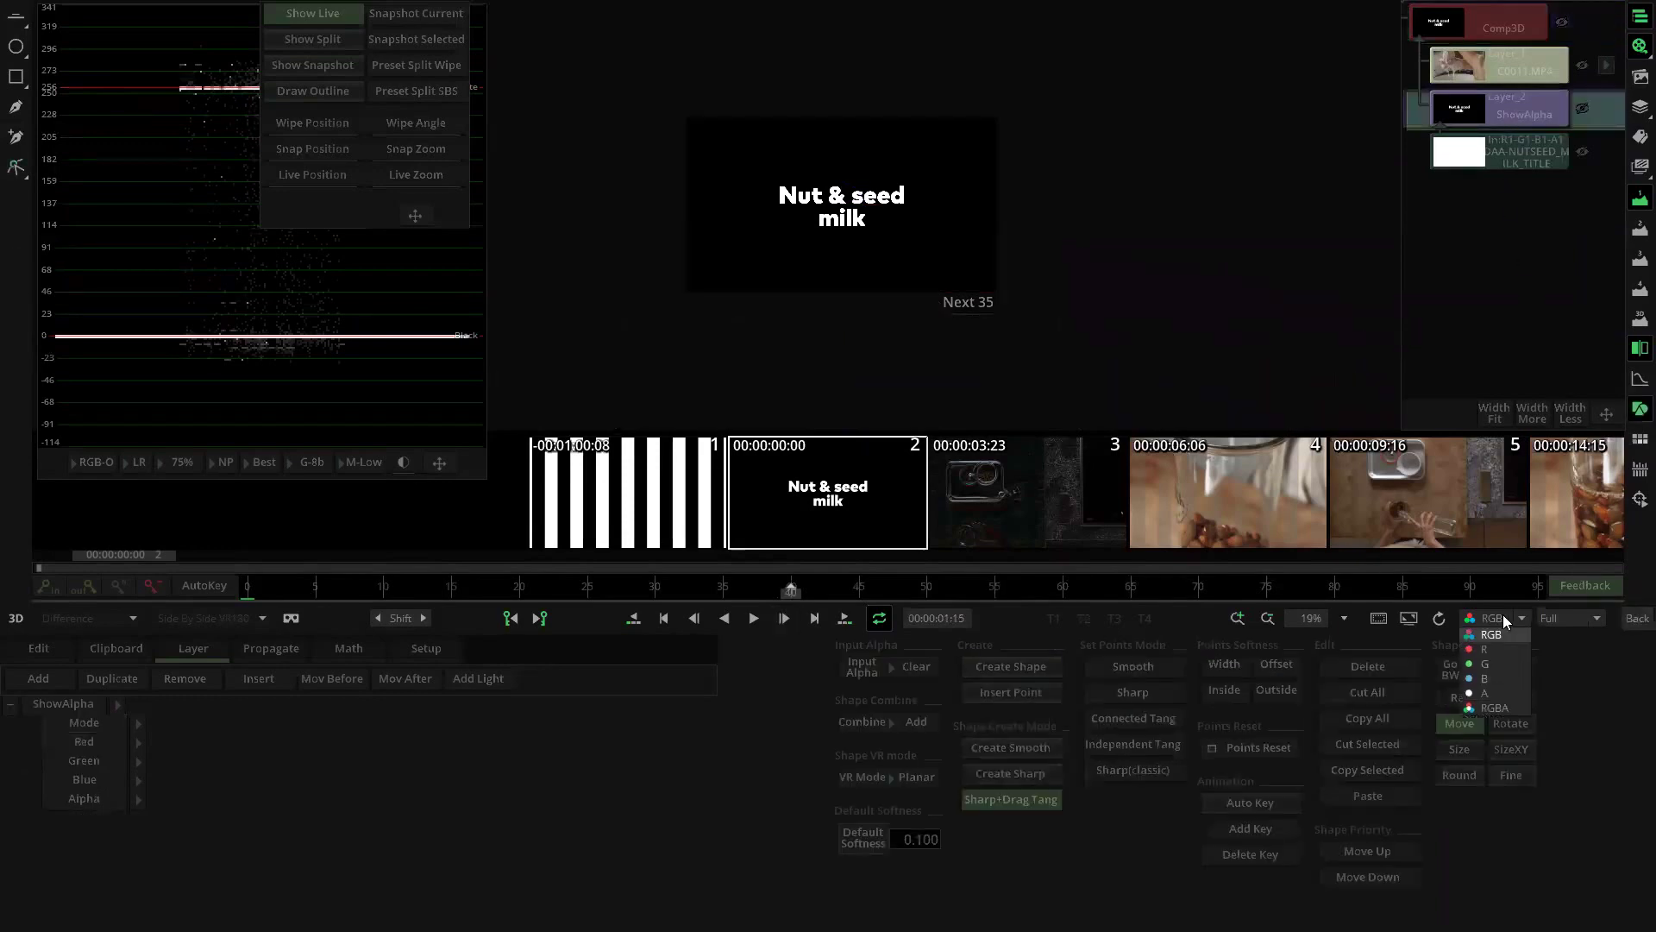
click(1502, 699)
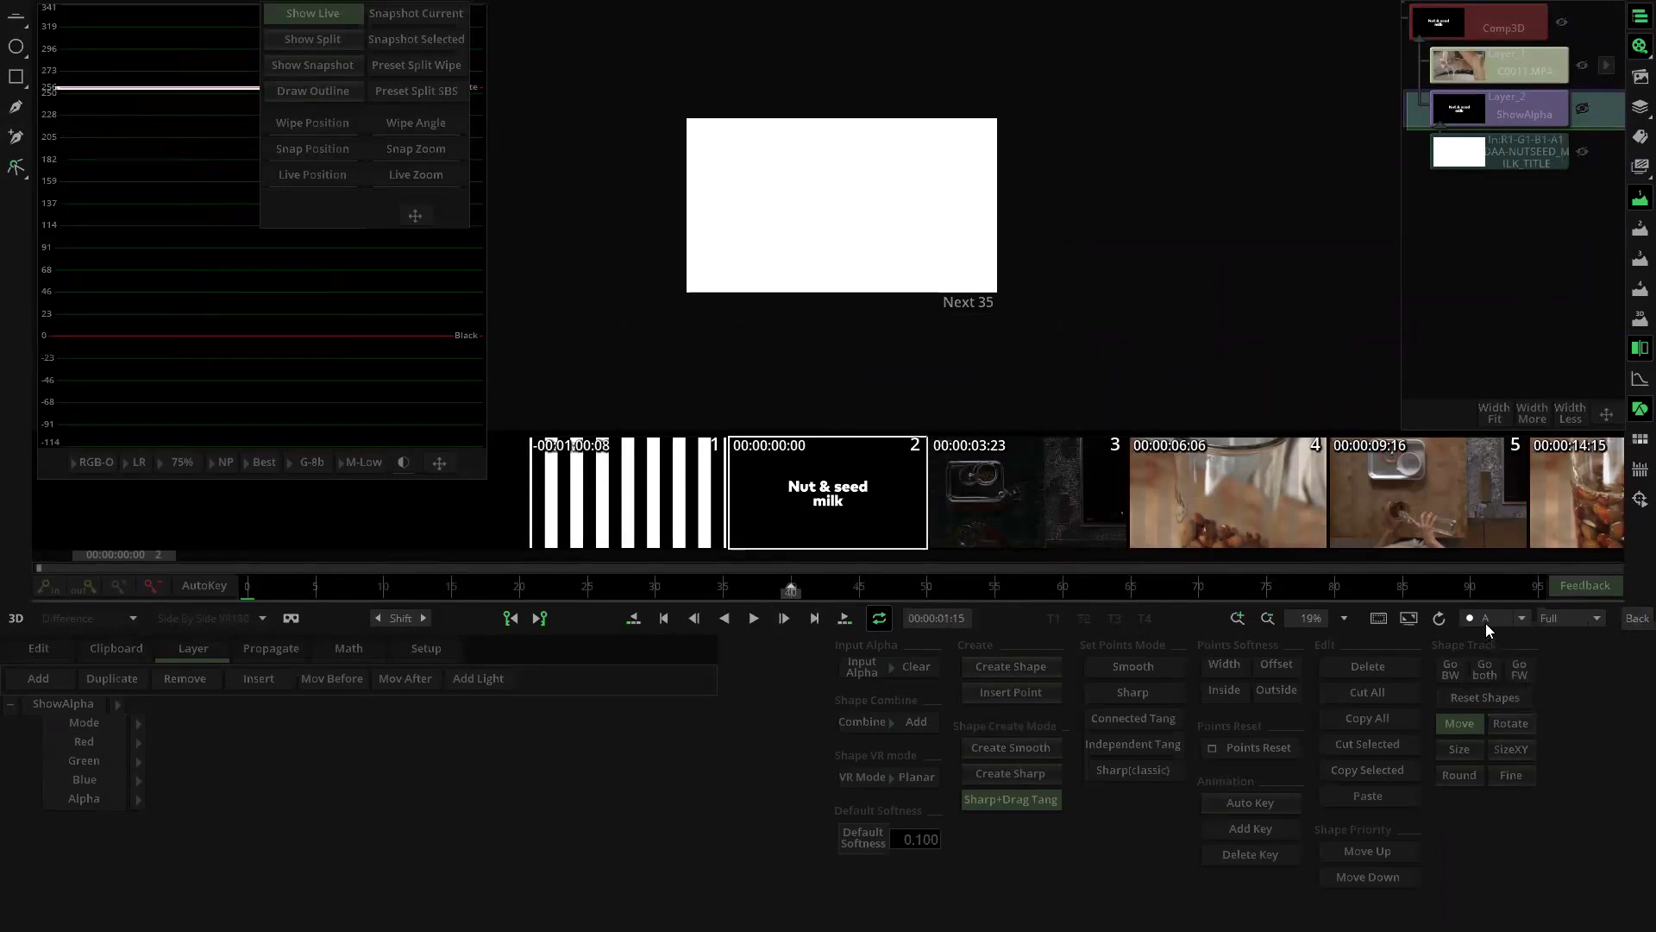
Step: Reopen the Show Alpha effect from the timeline and expose its red, green and blue channel parameters
click(1637, 618)
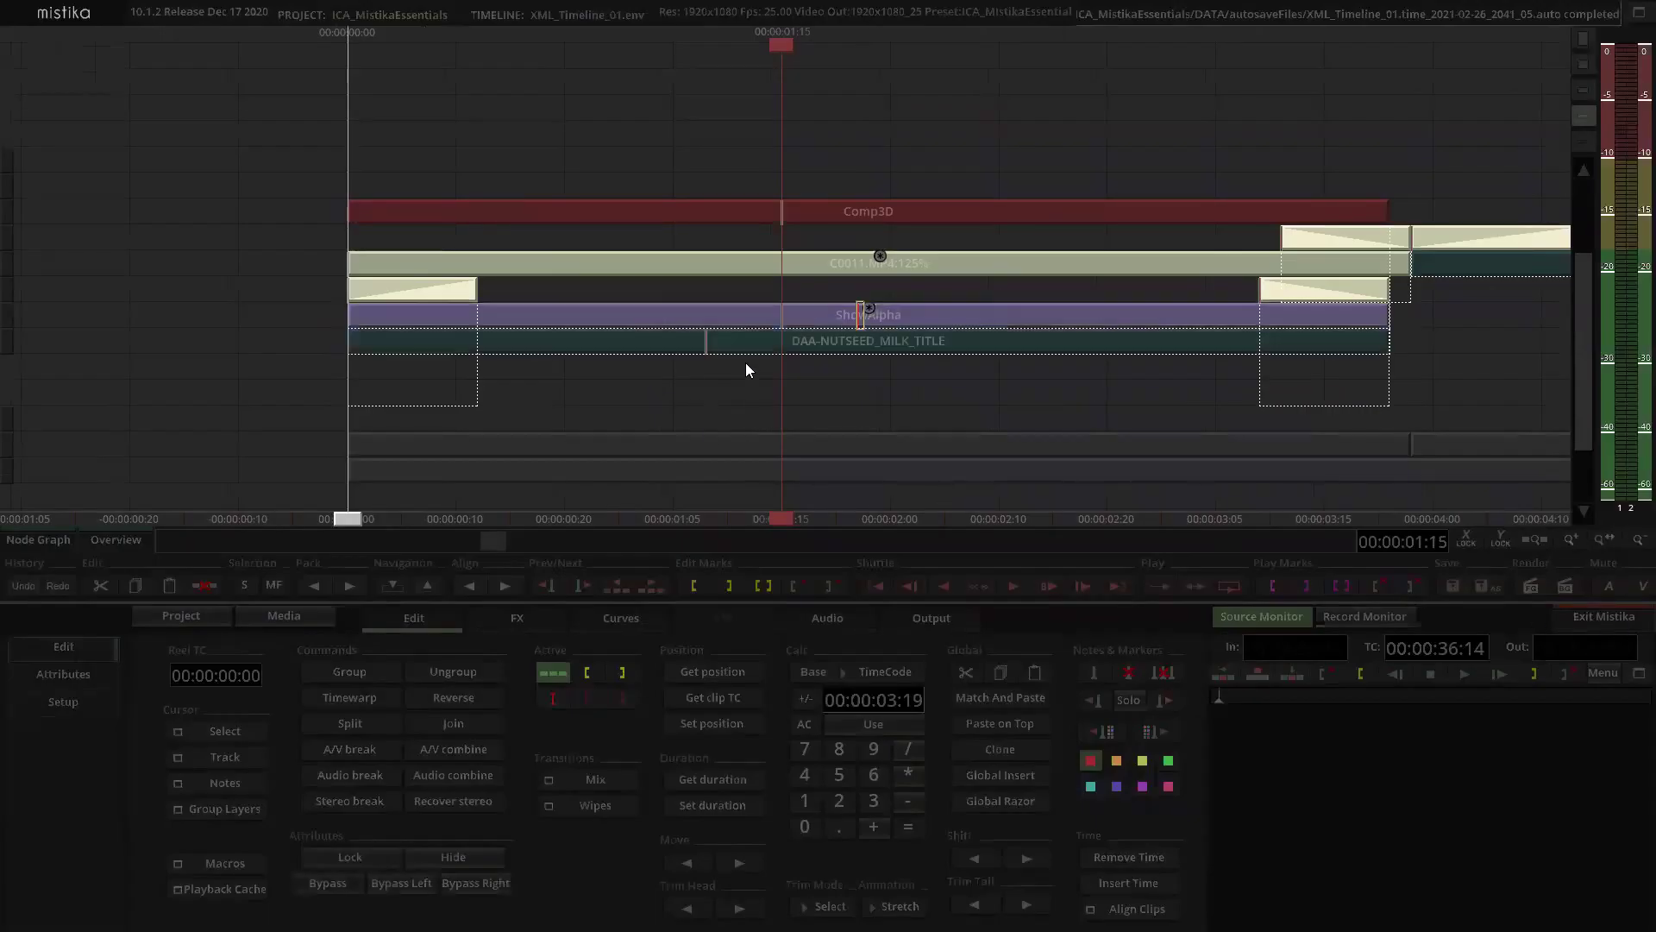
double_click(791, 324)
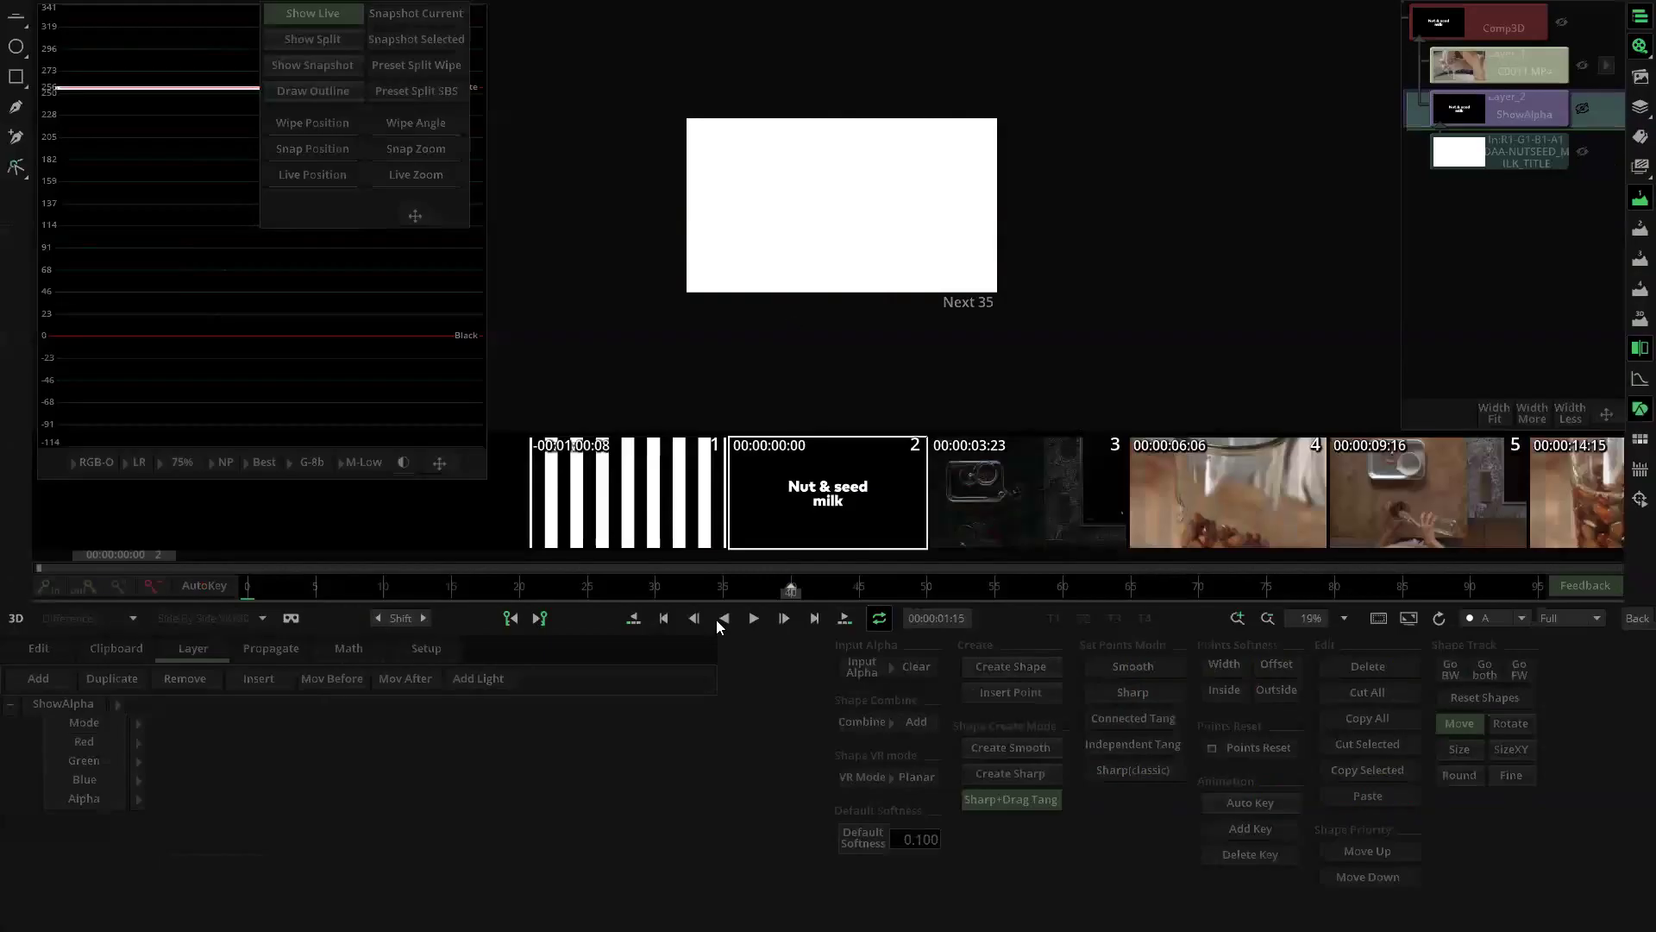
click(137, 766)
click(139, 781)
drag(385, 811, 398, 739)
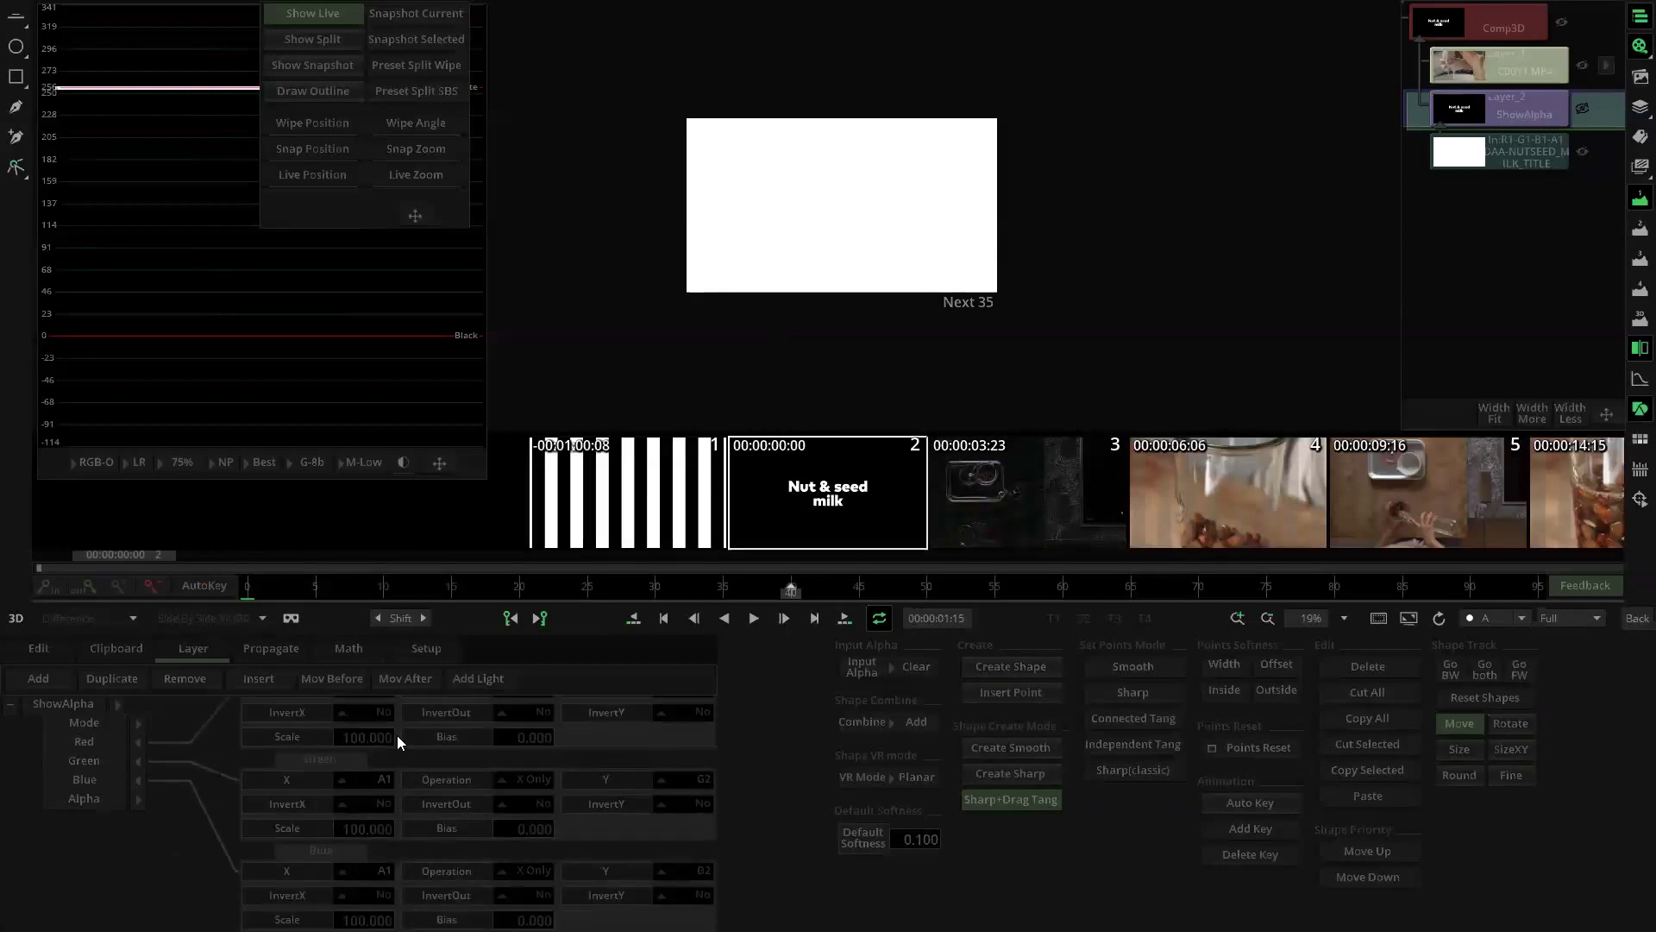
drag(550, 791, 560, 817)
scroll(544, 829, up, 1)
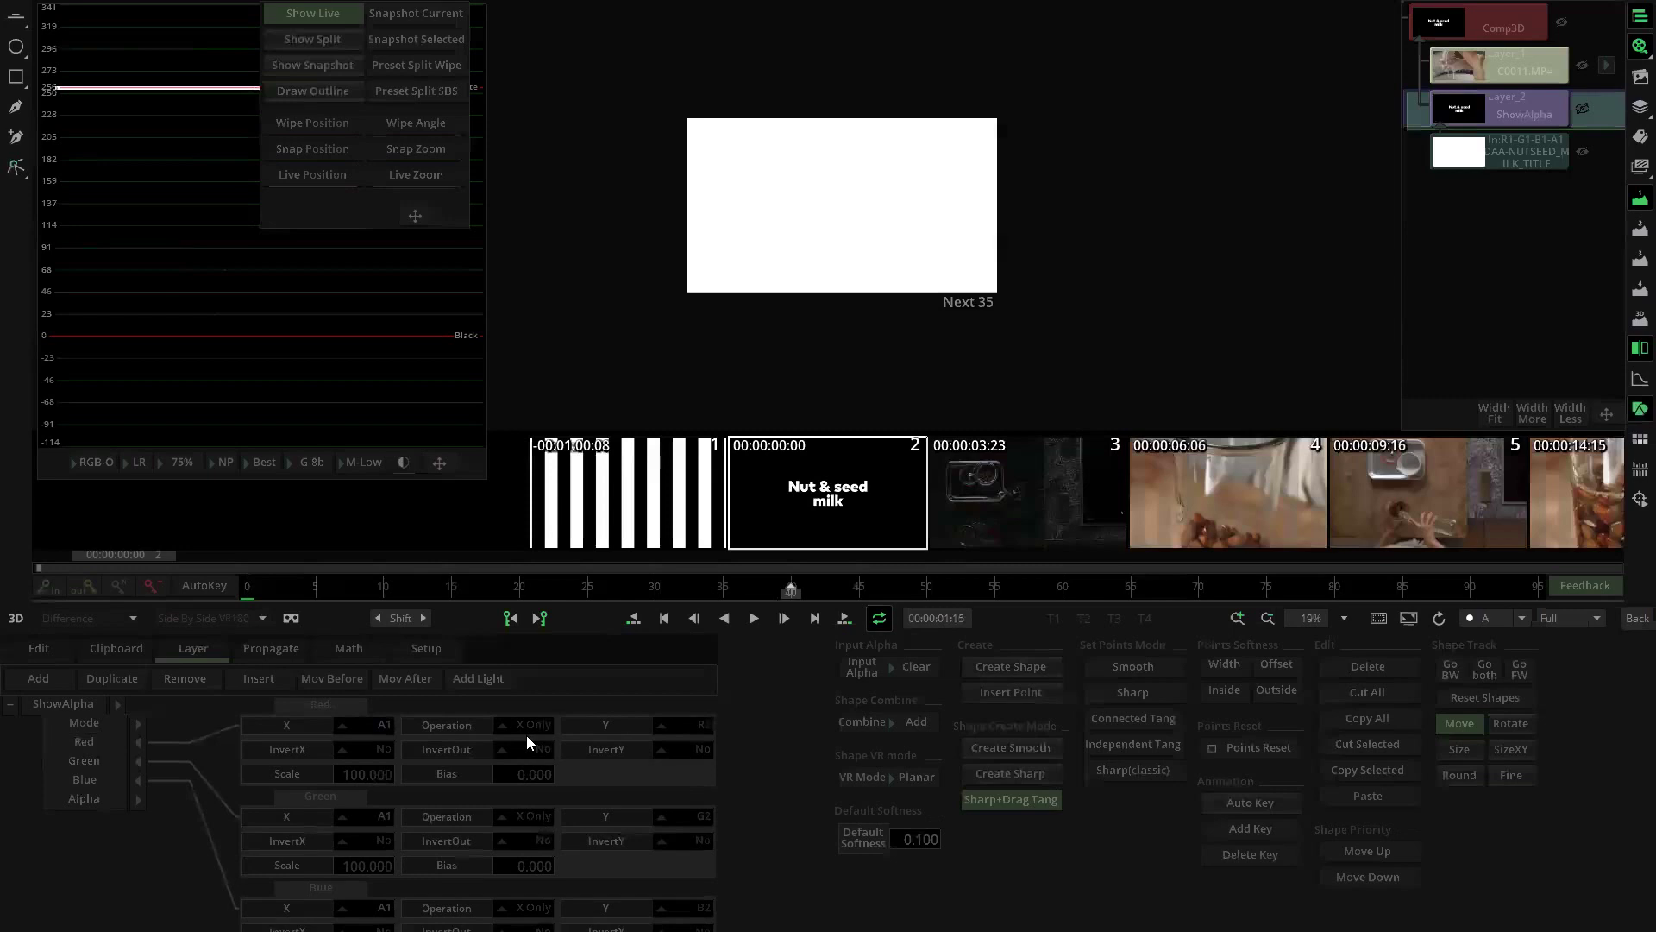
Step: Set the red channel's operation to And with Y as A1, and the green channel's operation to And
click(528, 726)
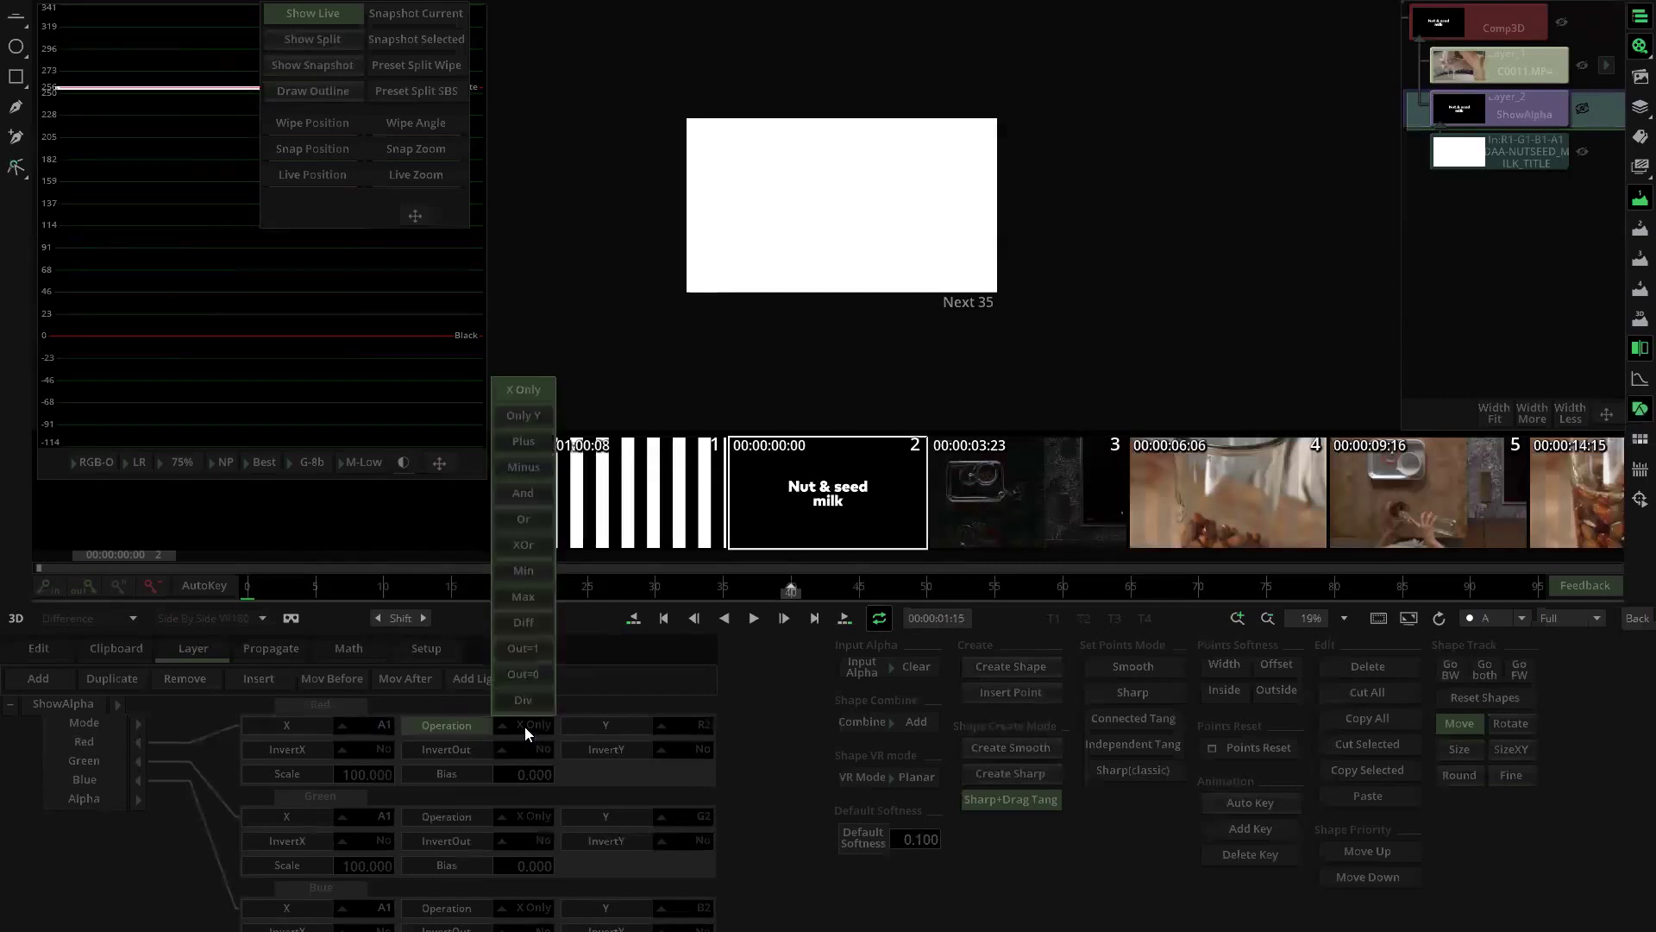
click(535, 493)
click(697, 726)
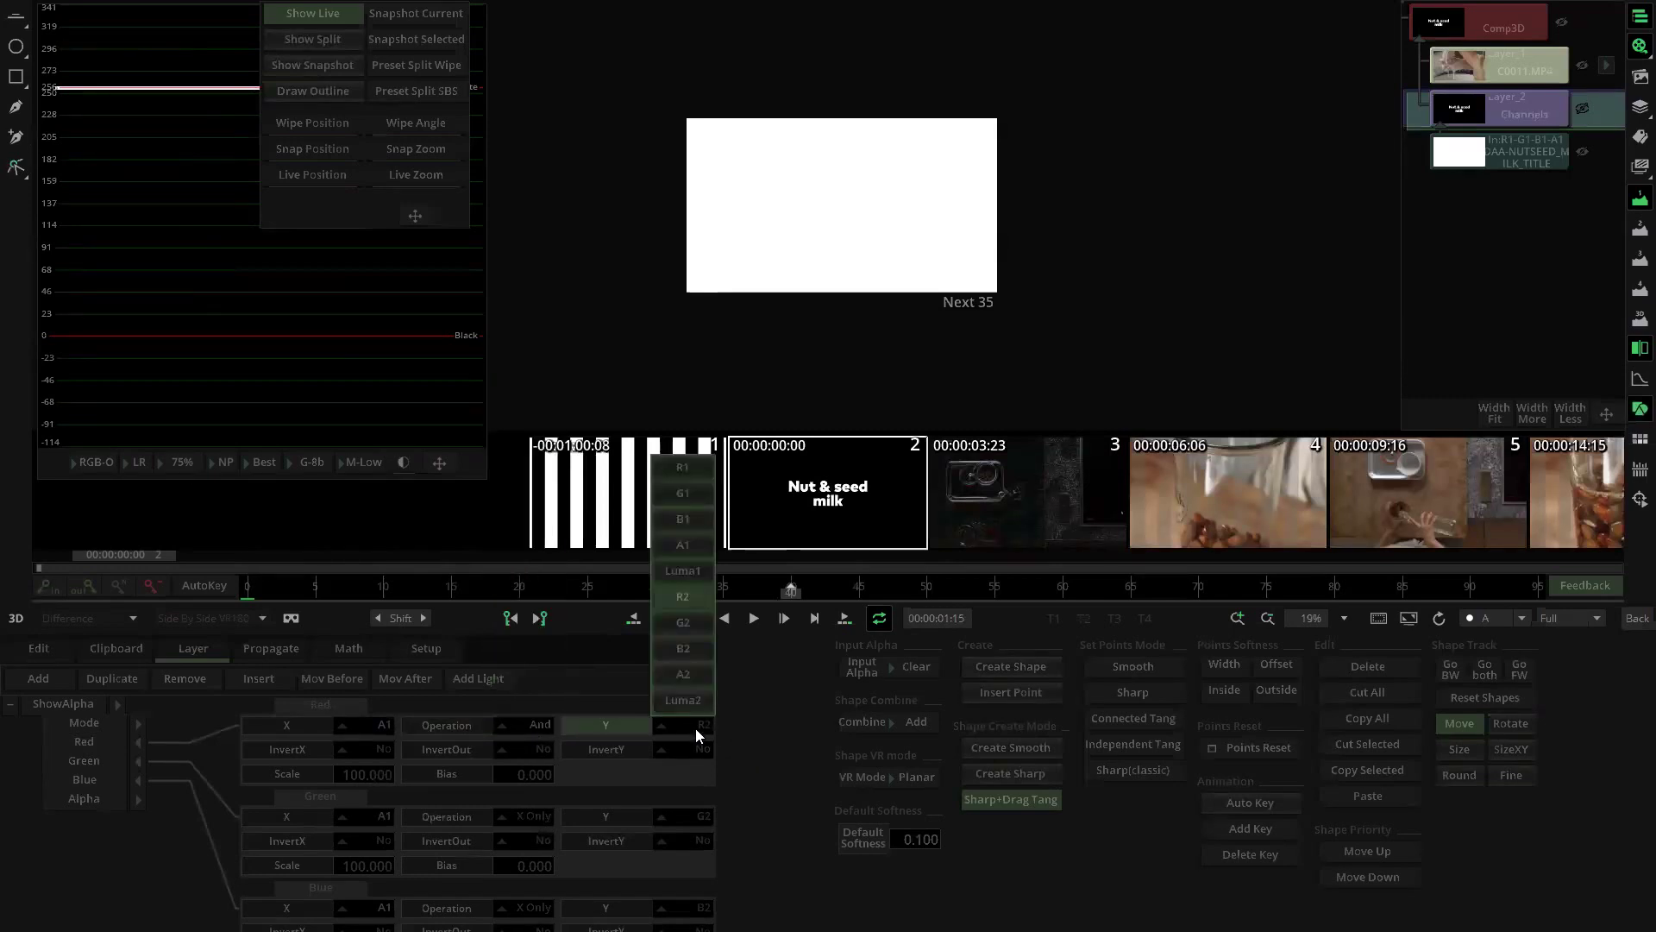
click(681, 551)
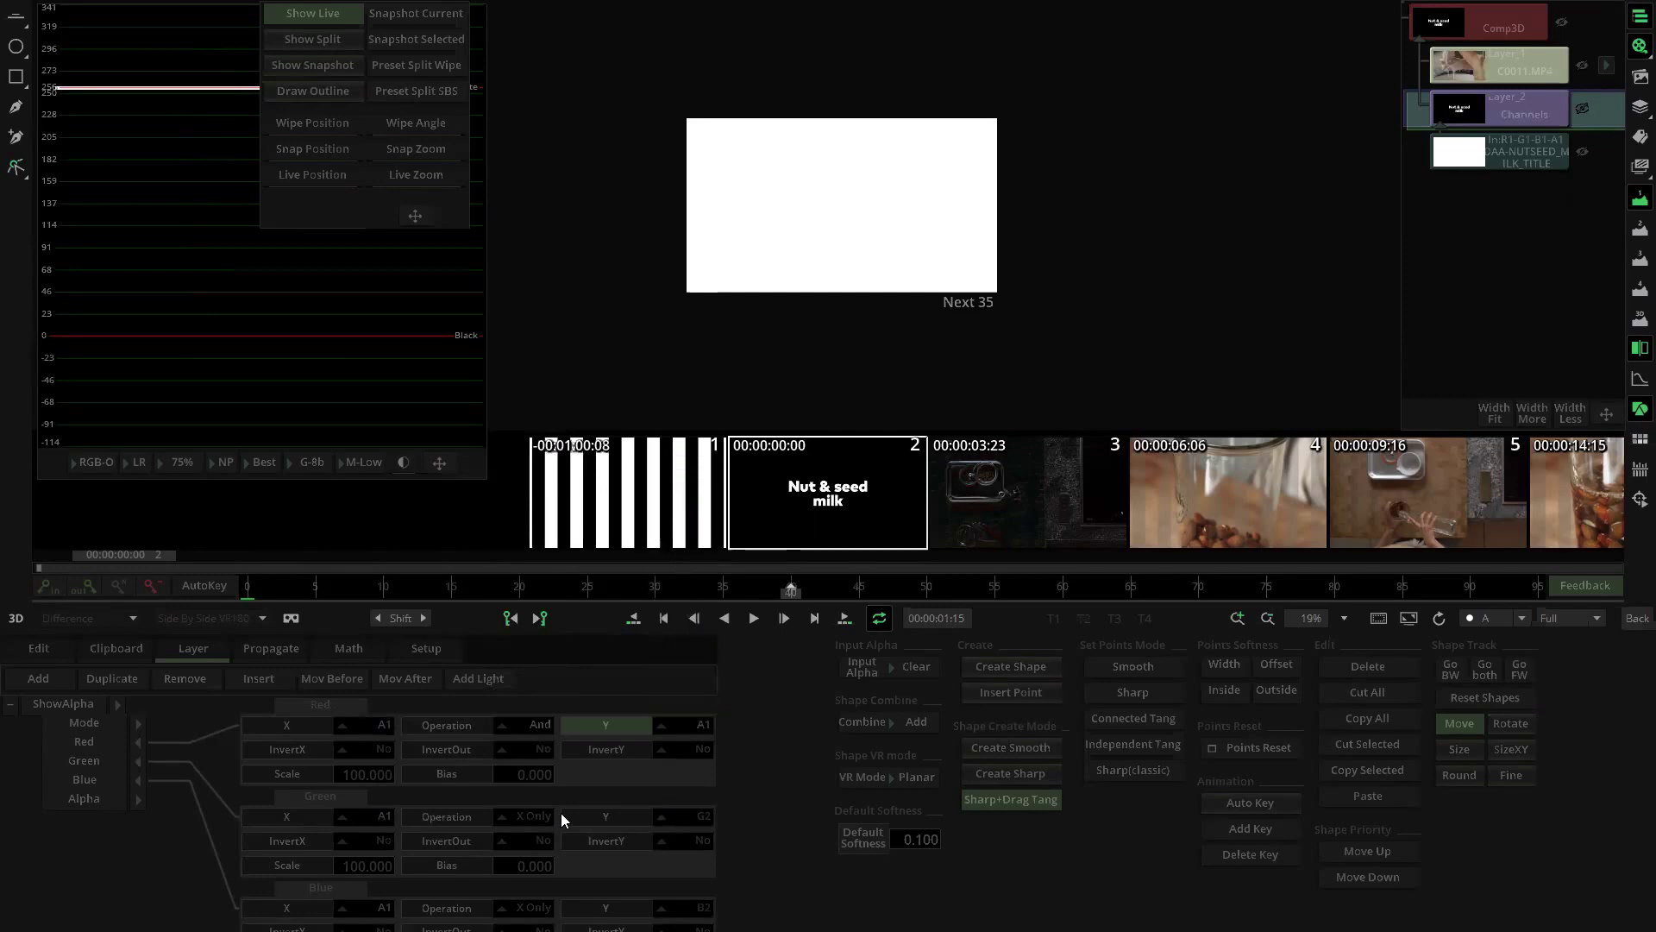
click(536, 818)
click(530, 585)
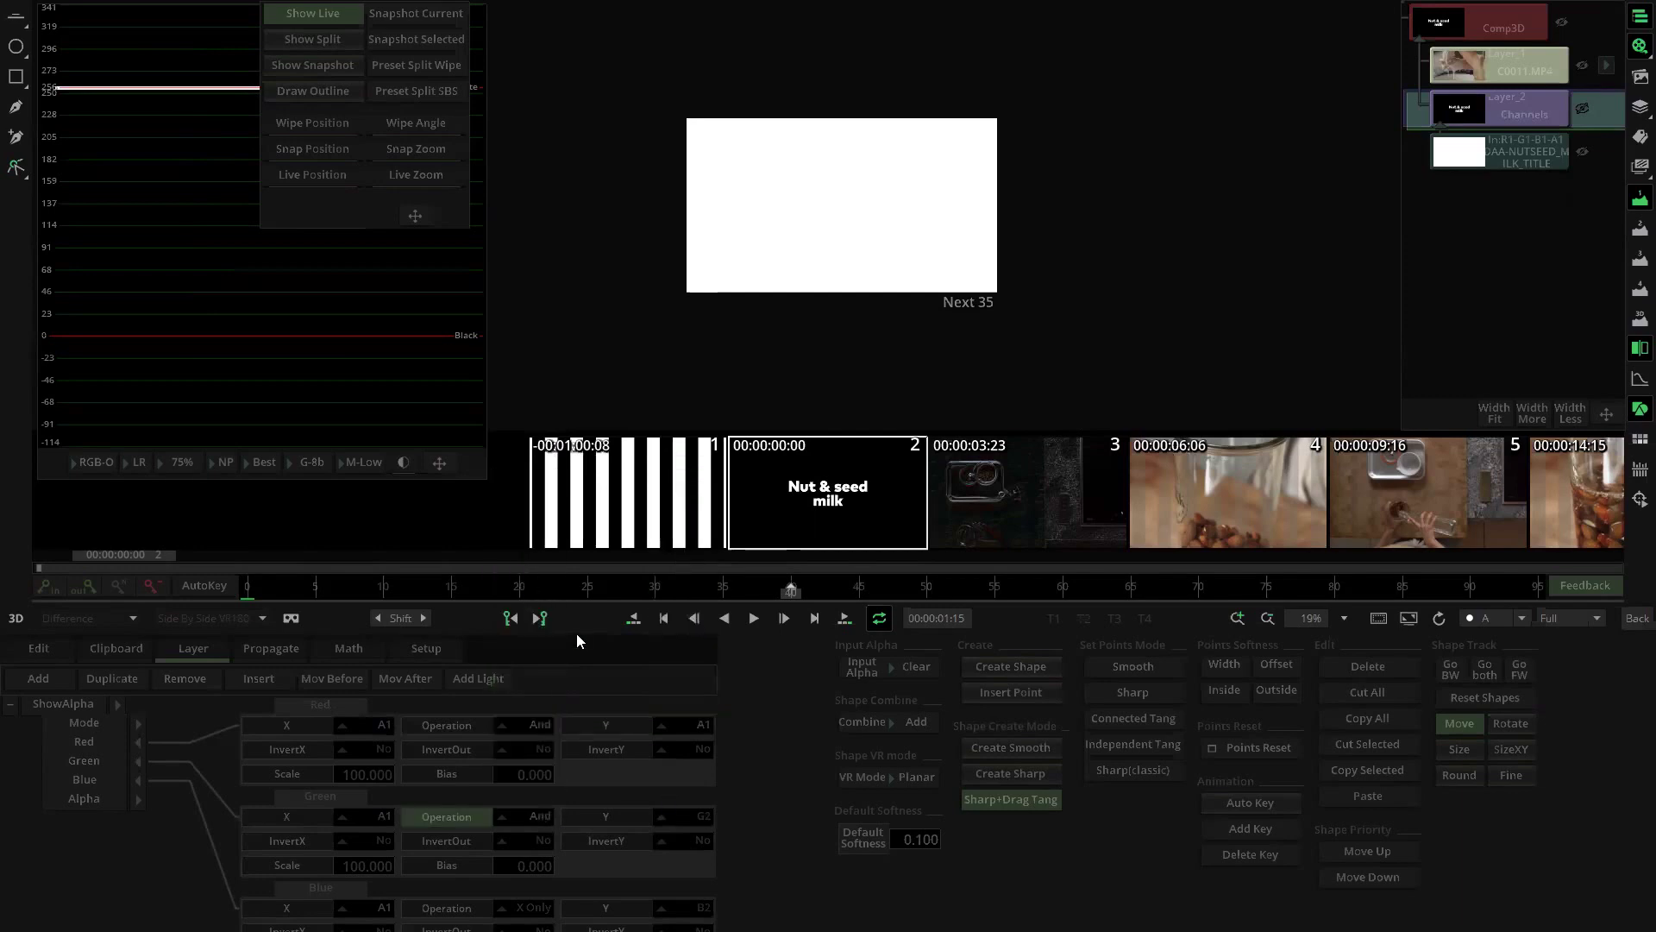
Step: Set the Green channel's Y source to A1, and the Blue channel's operation to And with Y source A1
click(680, 818)
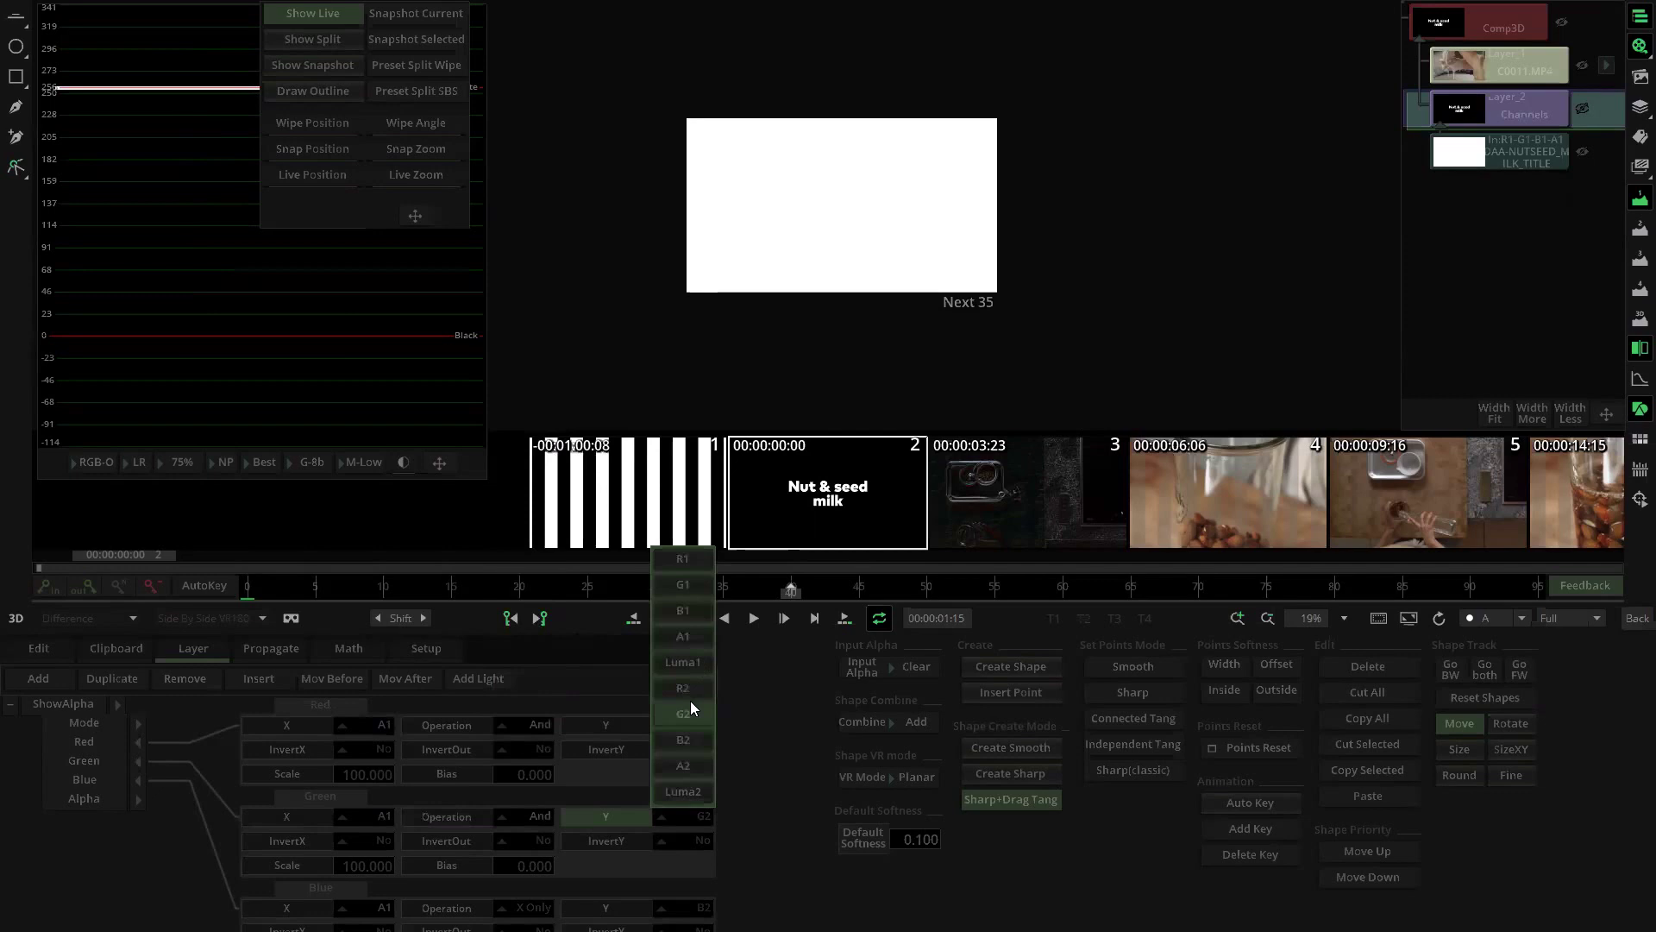
click(694, 636)
scroll(634, 734, down, 1)
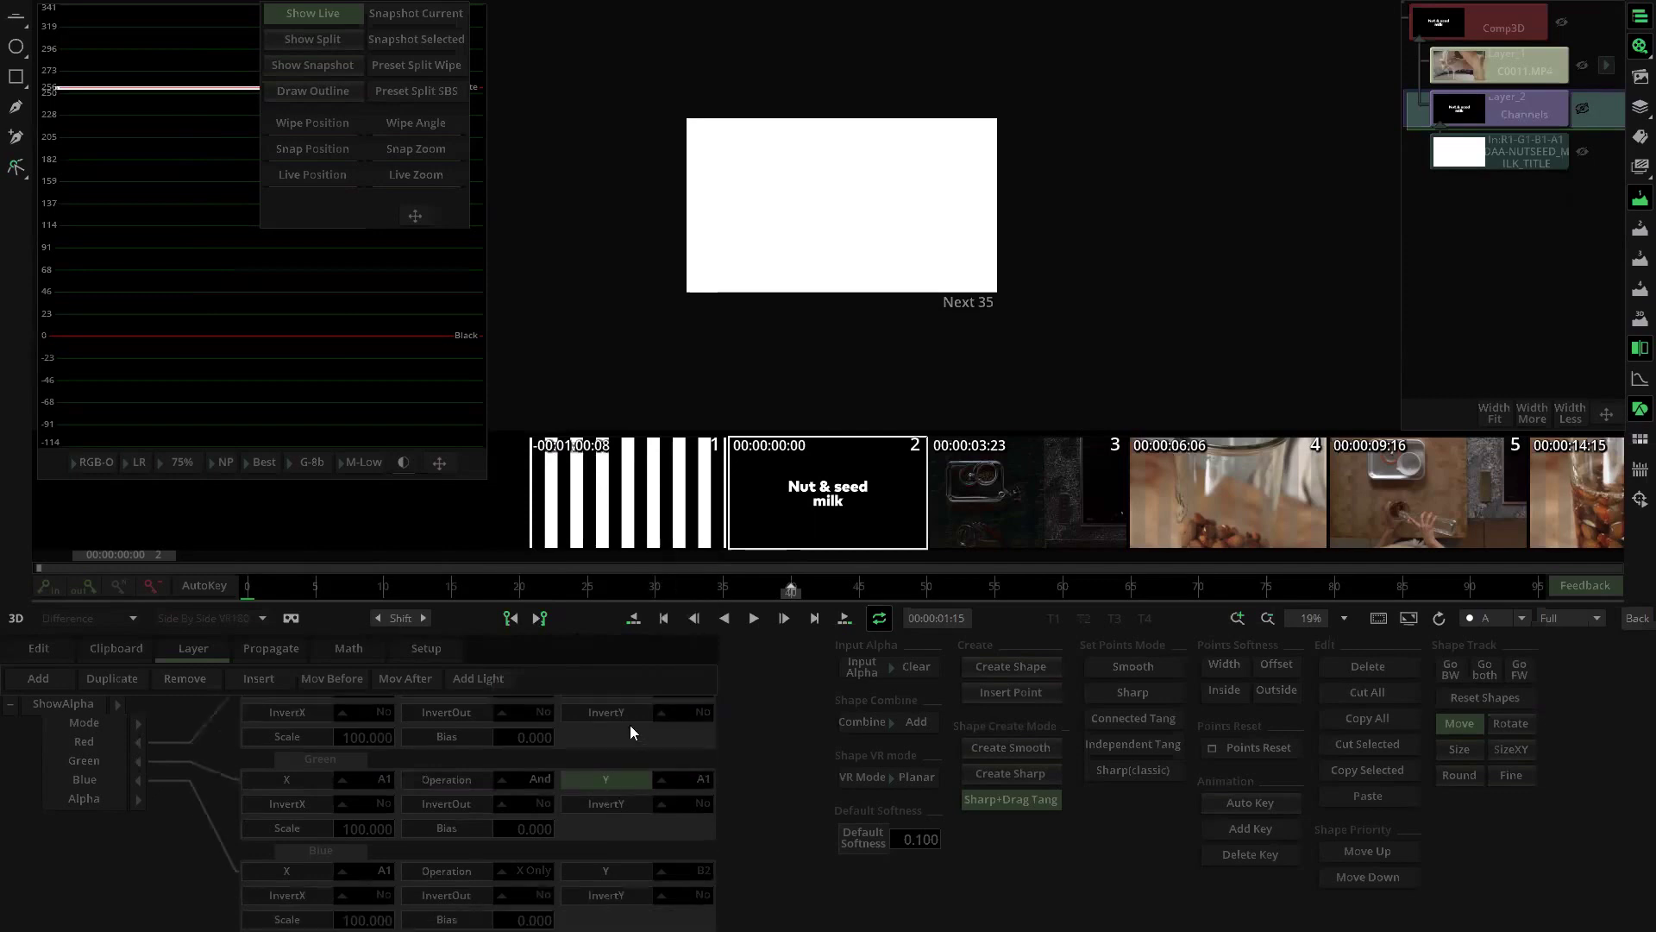
click(520, 874)
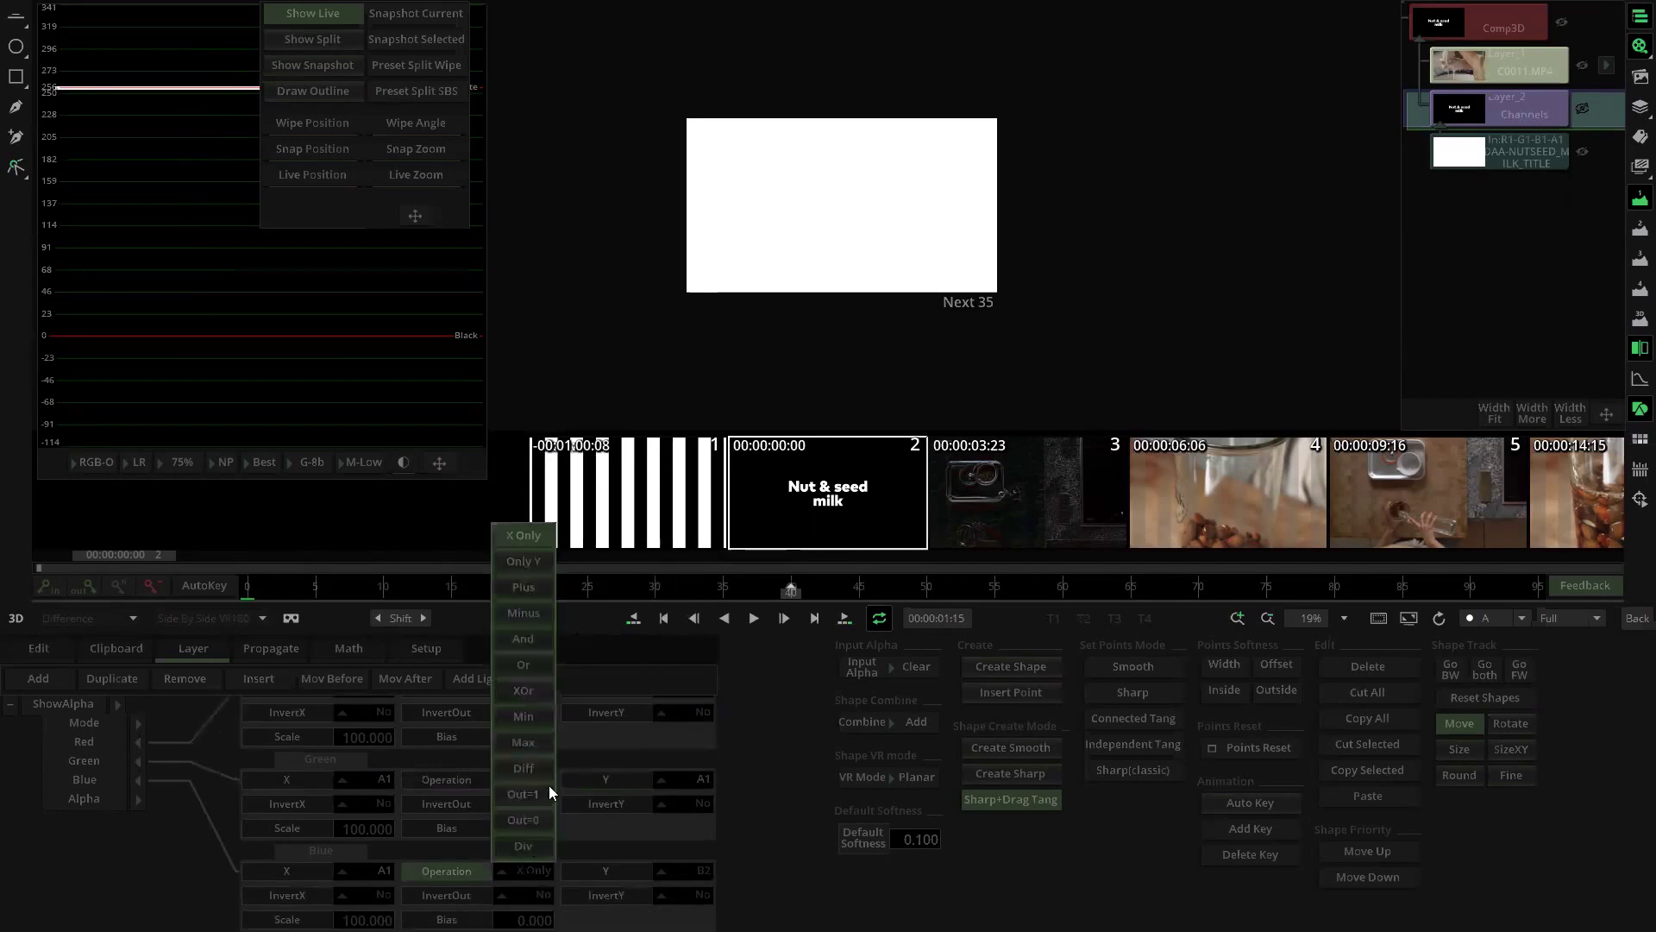
click(536, 643)
click(702, 871)
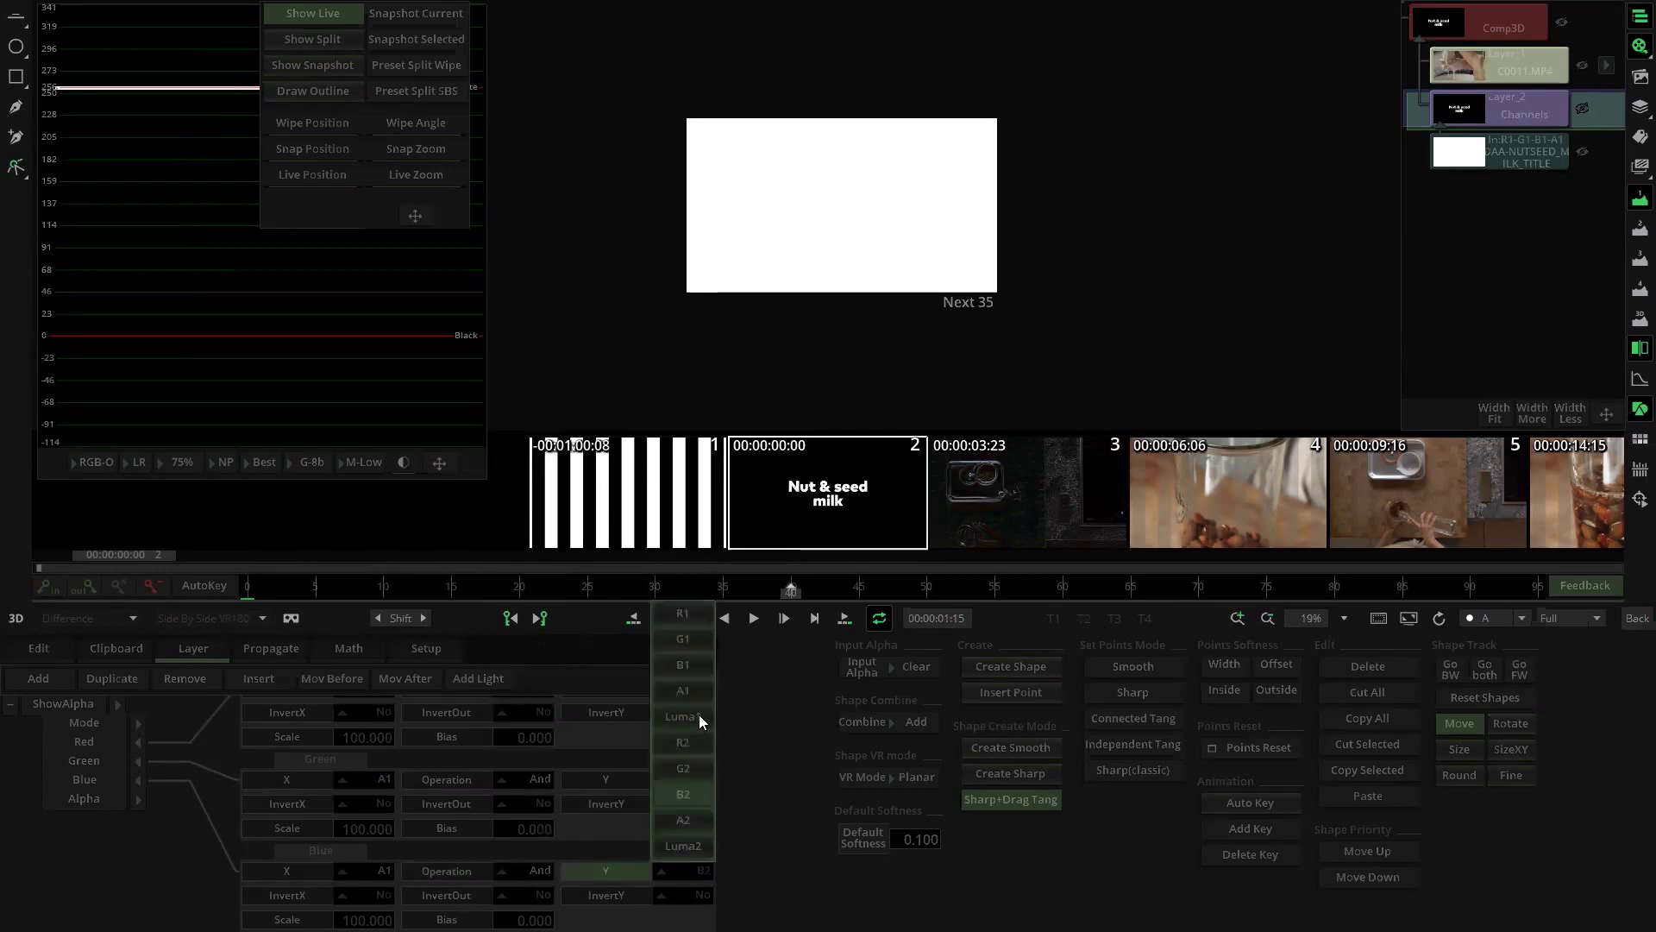
click(683, 693)
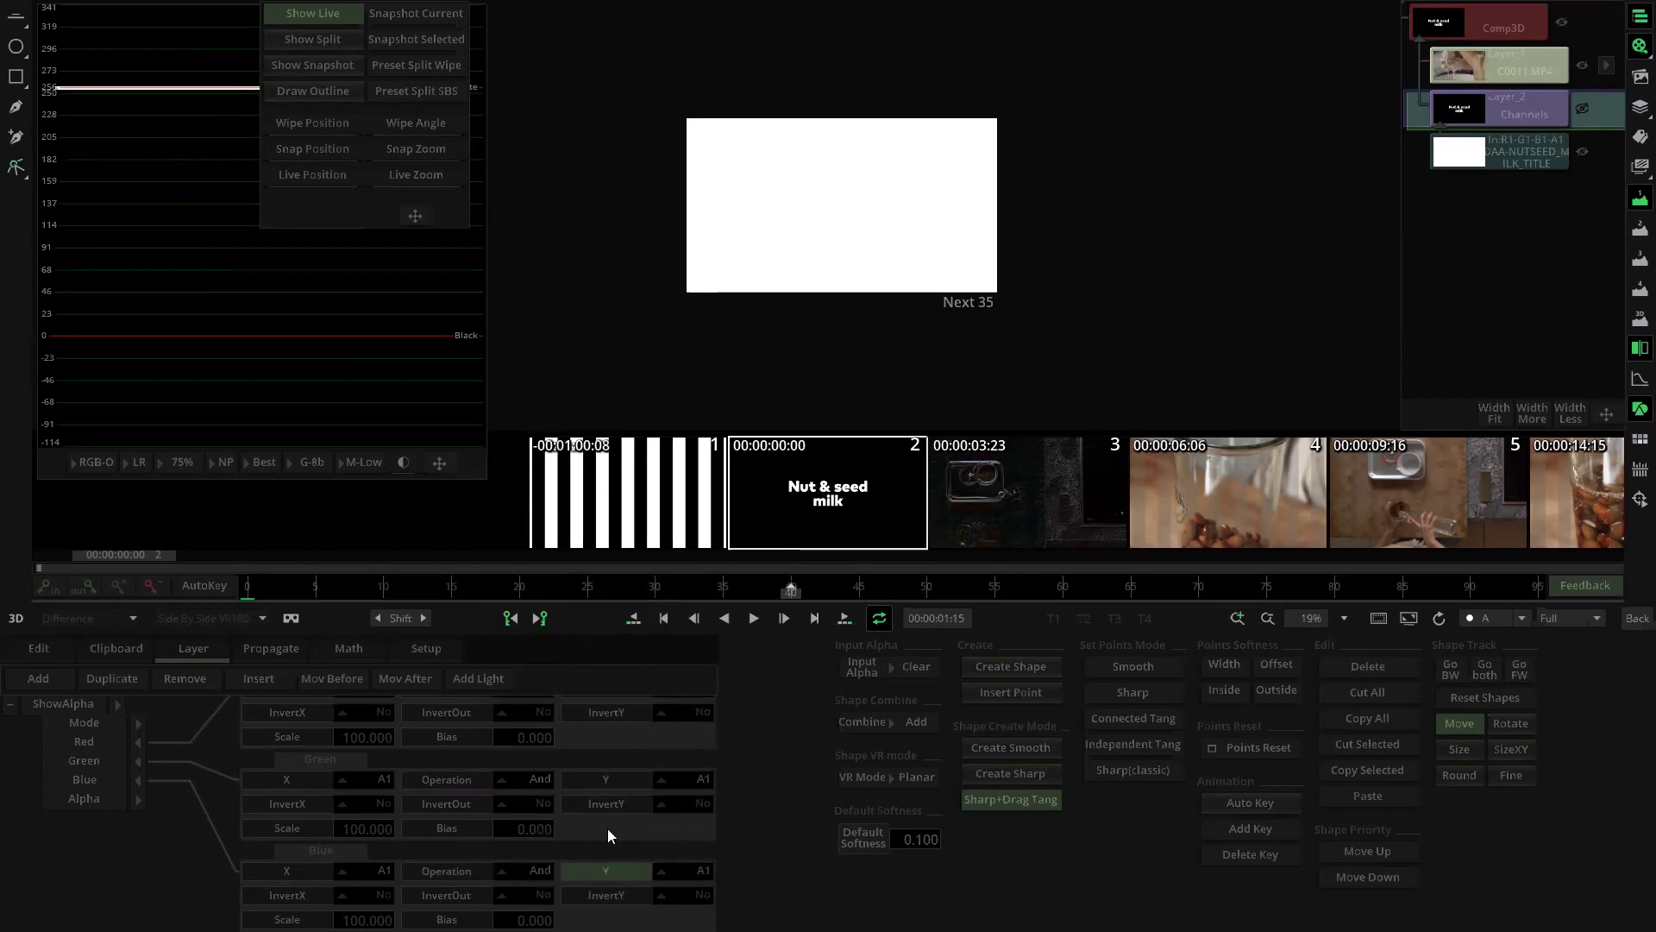
Step: Expand the Alpha channel's parameters and set its operation to X Only
click(139, 800)
drag(509, 849, 554, 712)
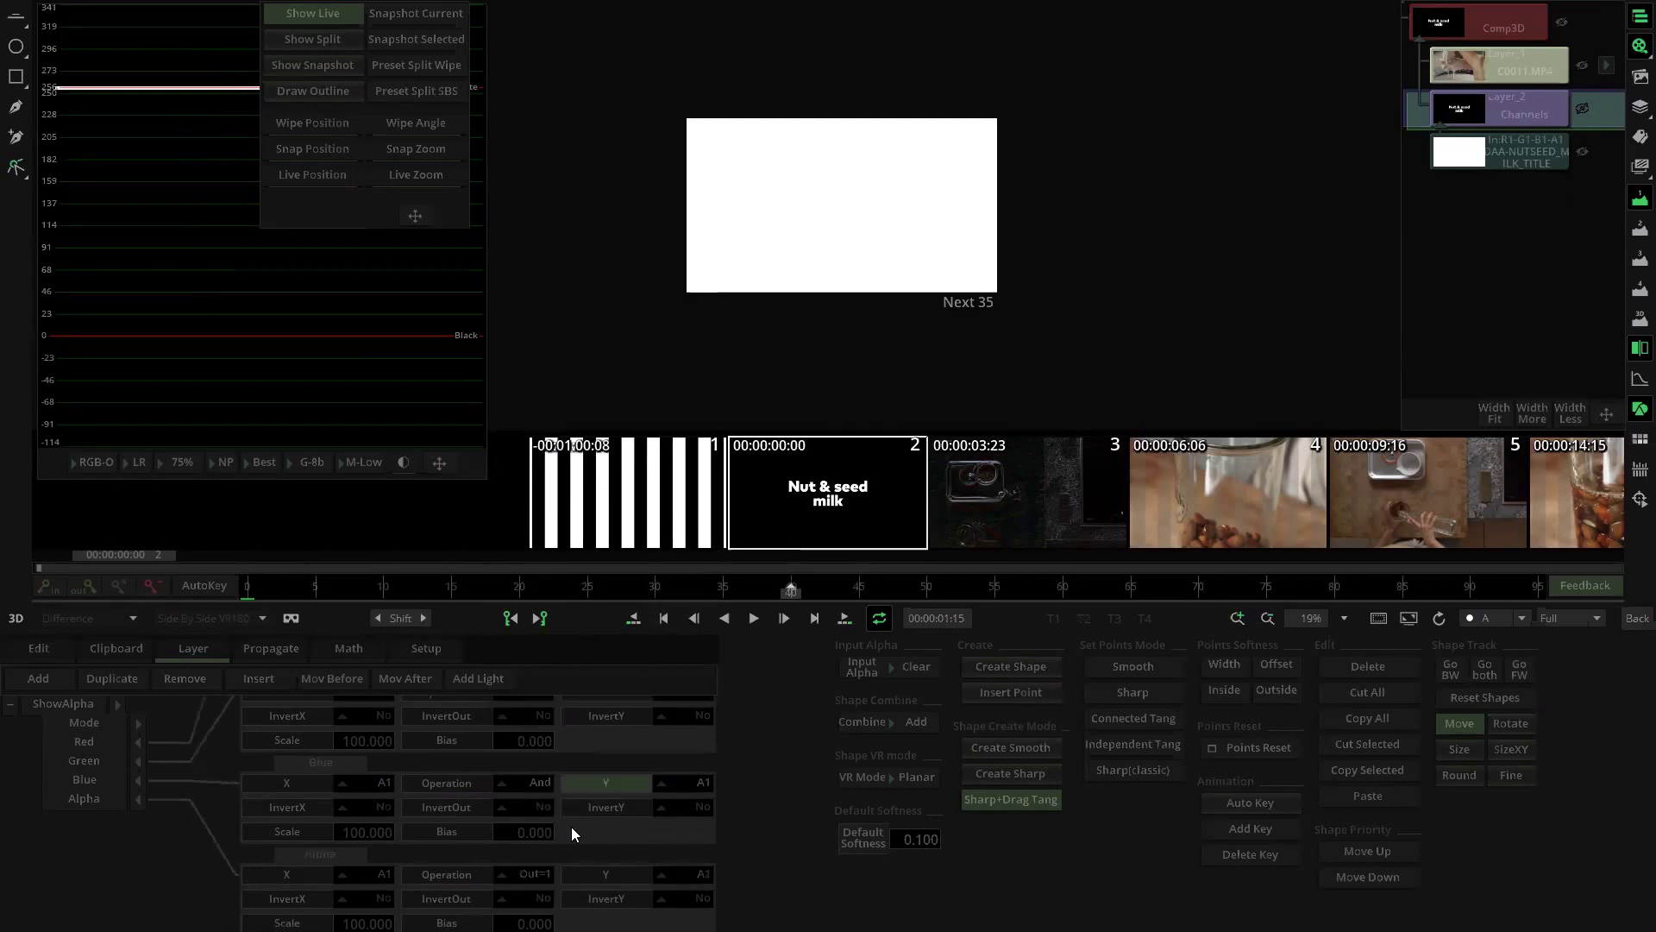
click(546, 876)
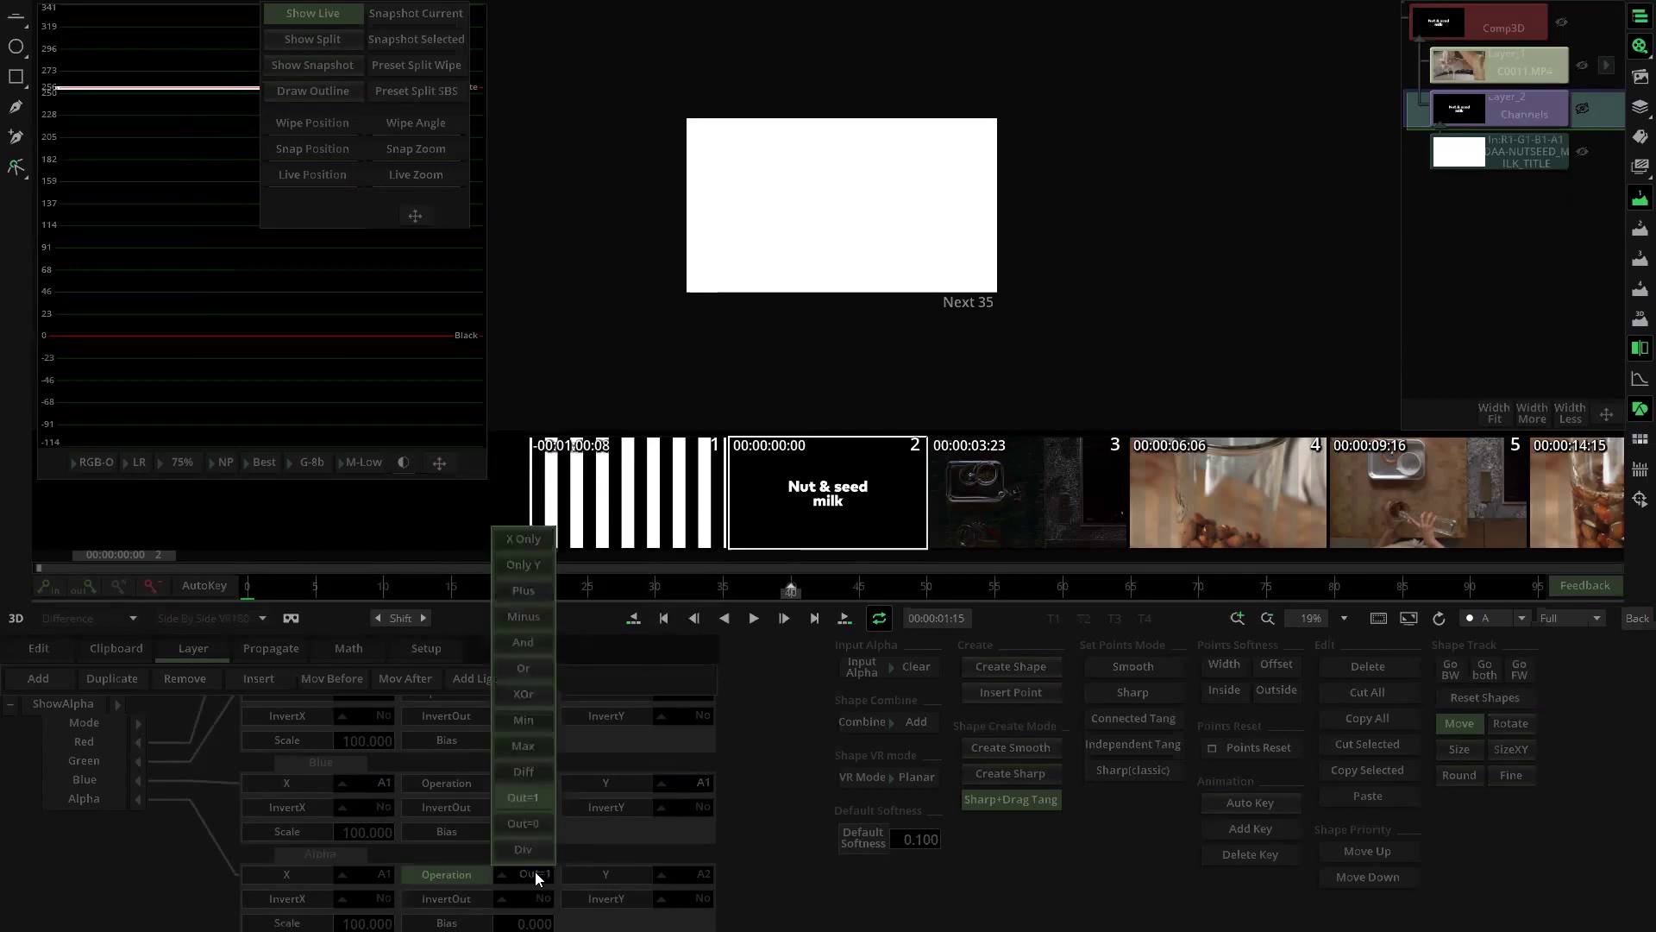
click(526, 872)
click(524, 872)
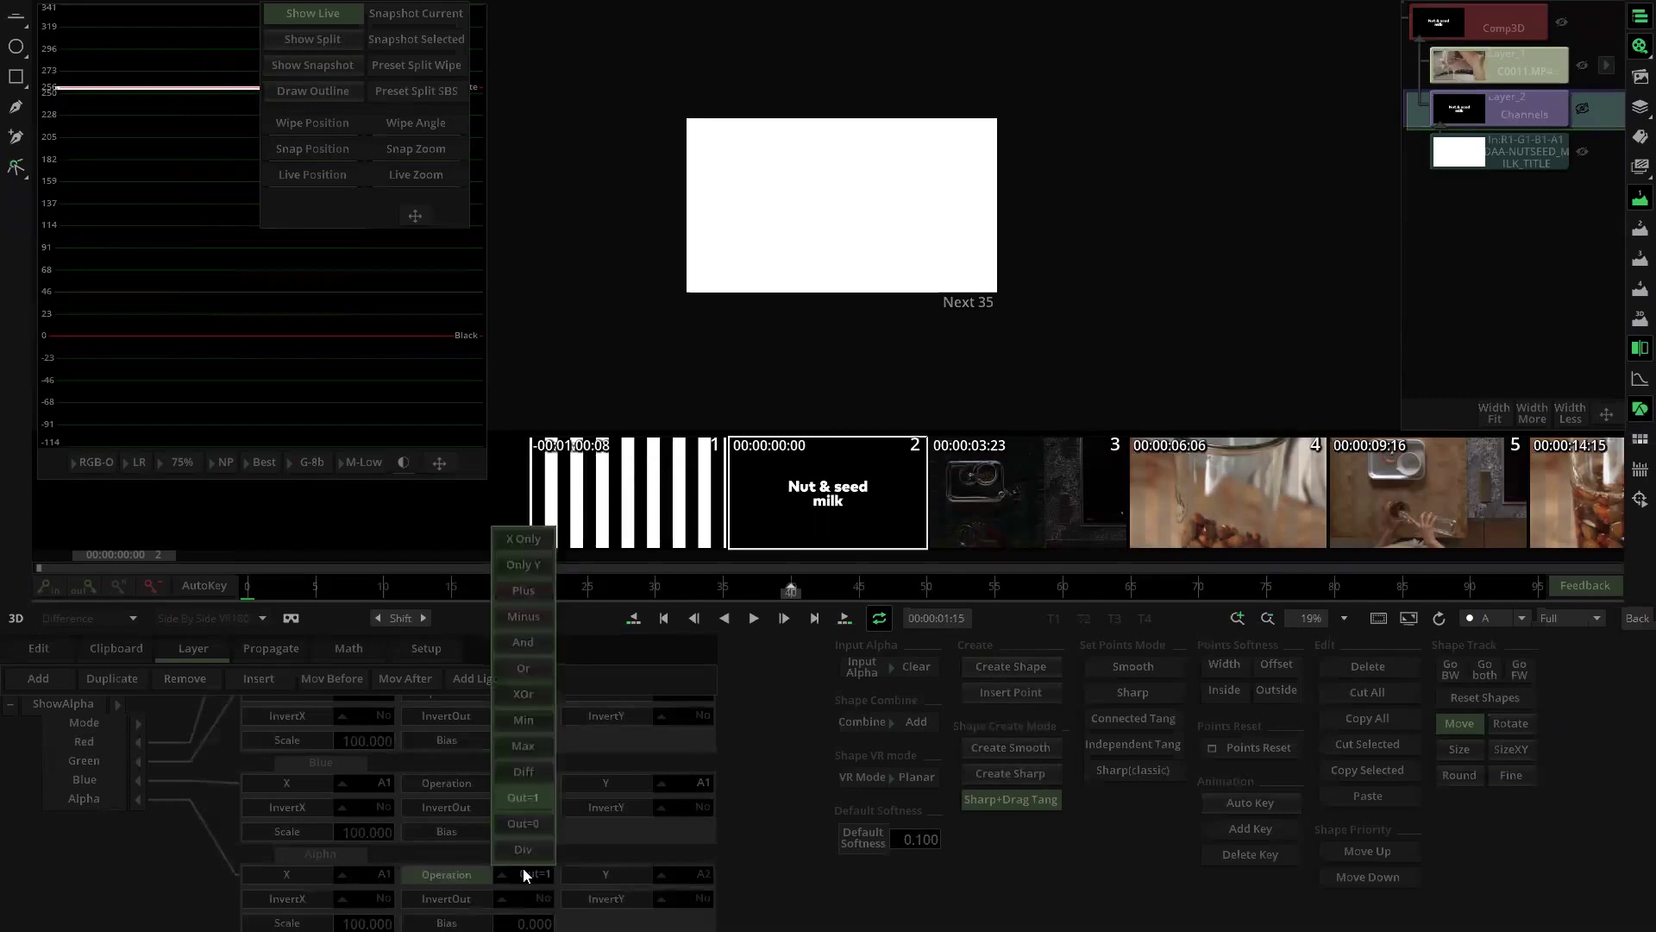
click(523, 540)
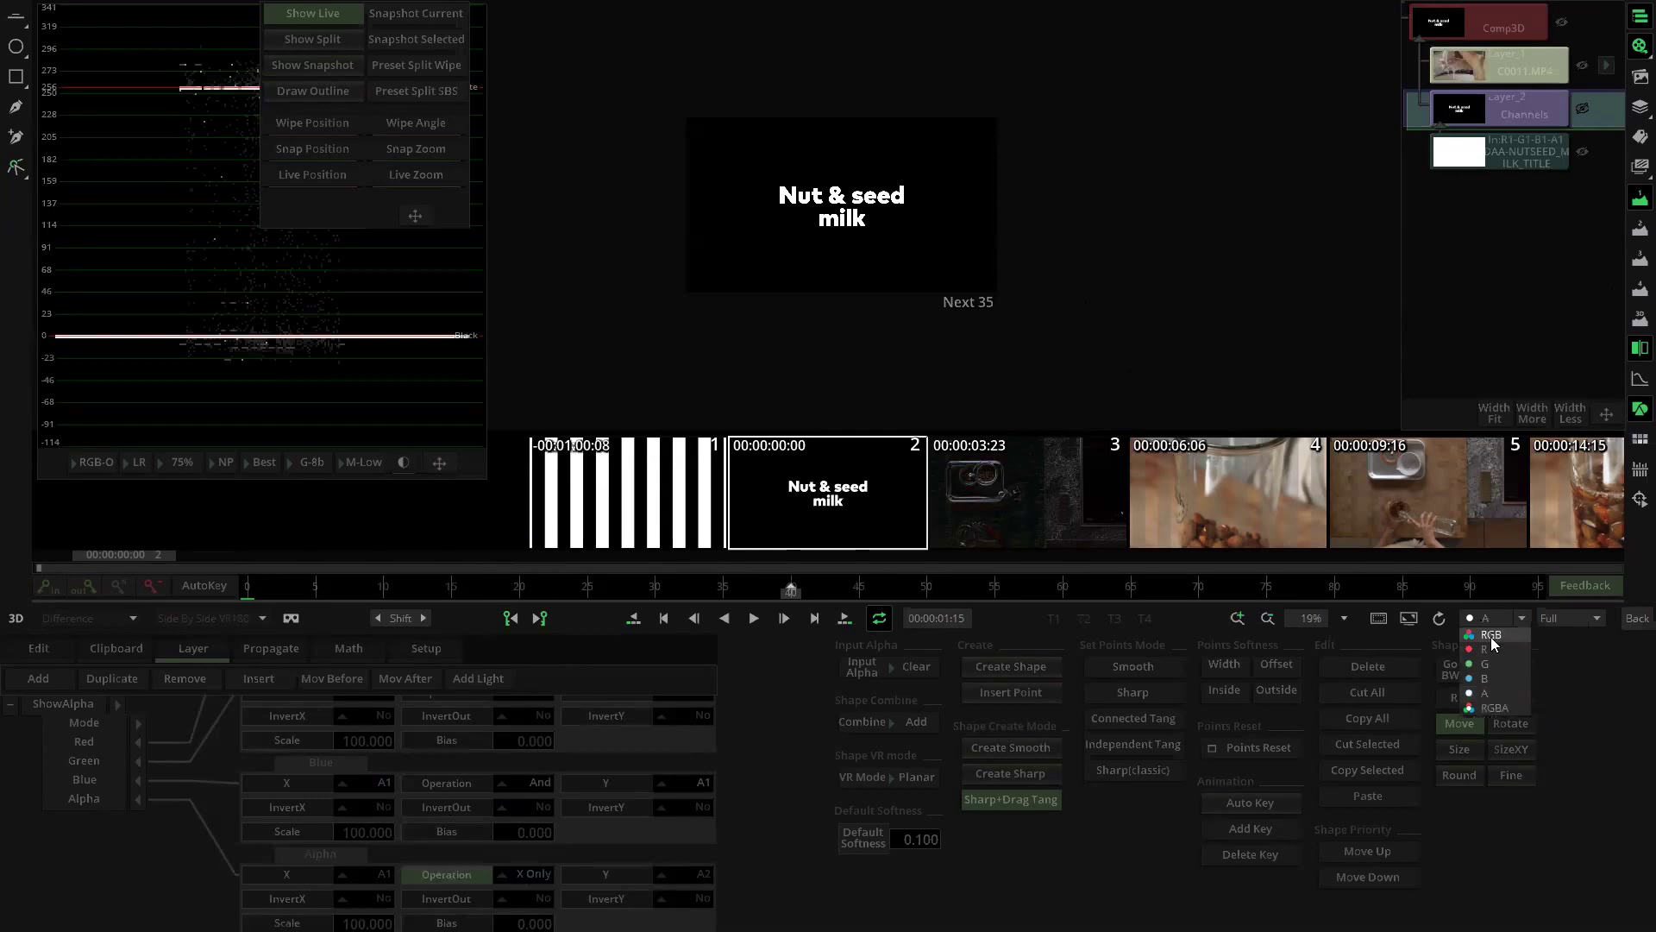
Step: Switch the viewer display from alpha to RGB and return to the timeline
click(1487, 622)
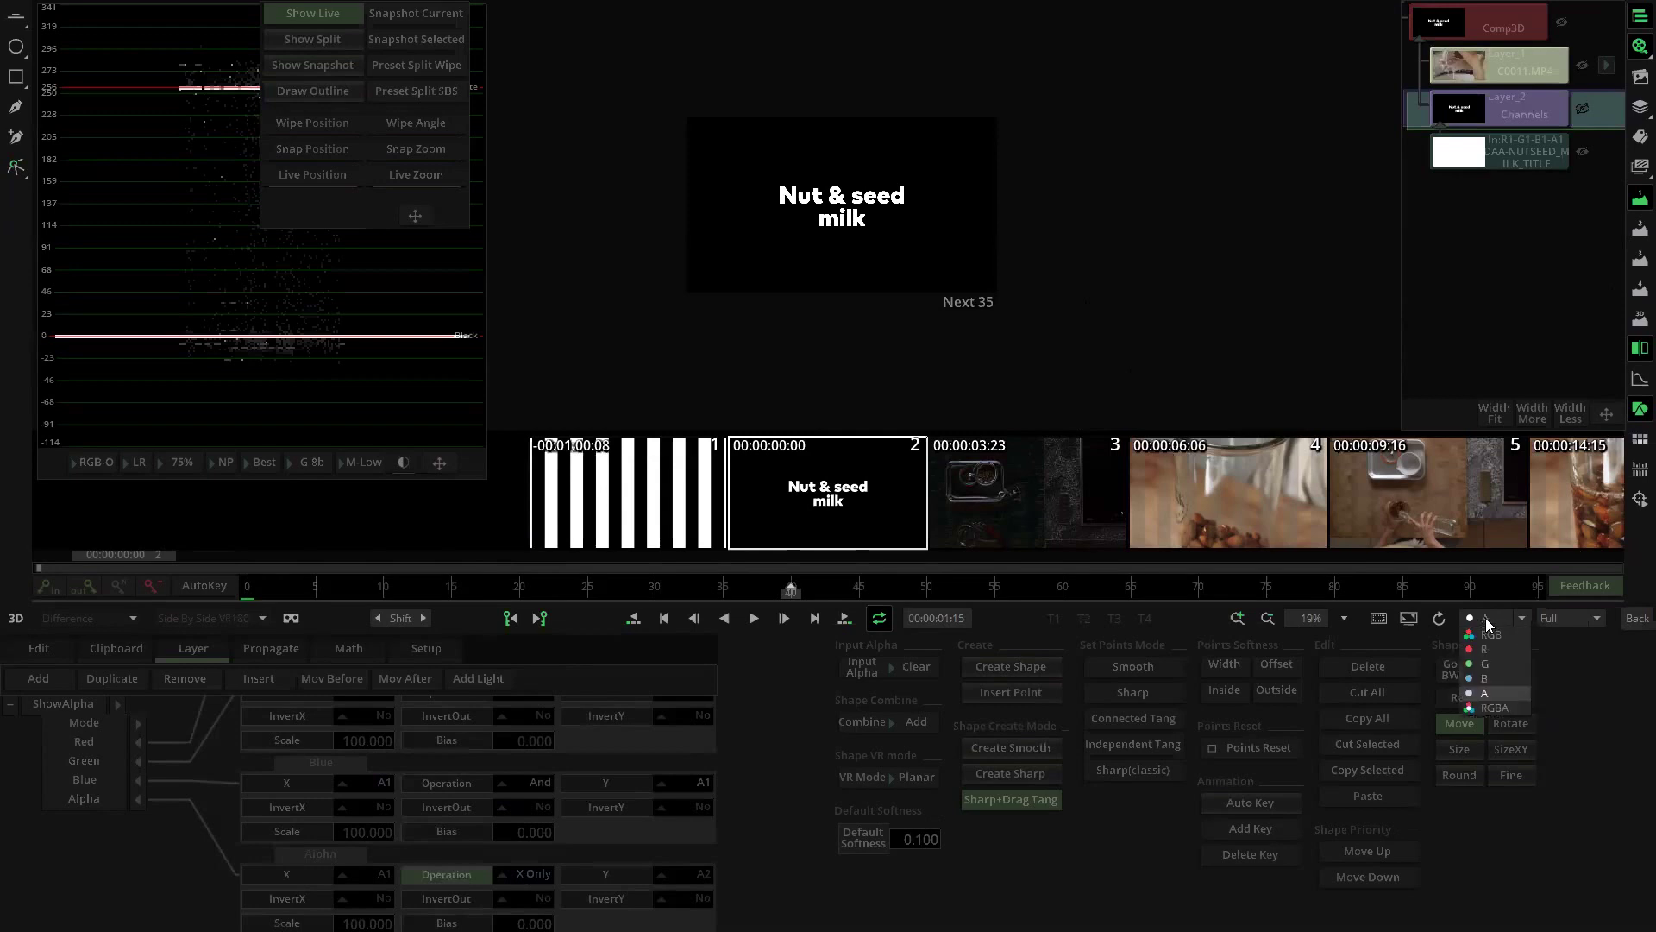
click(1490, 643)
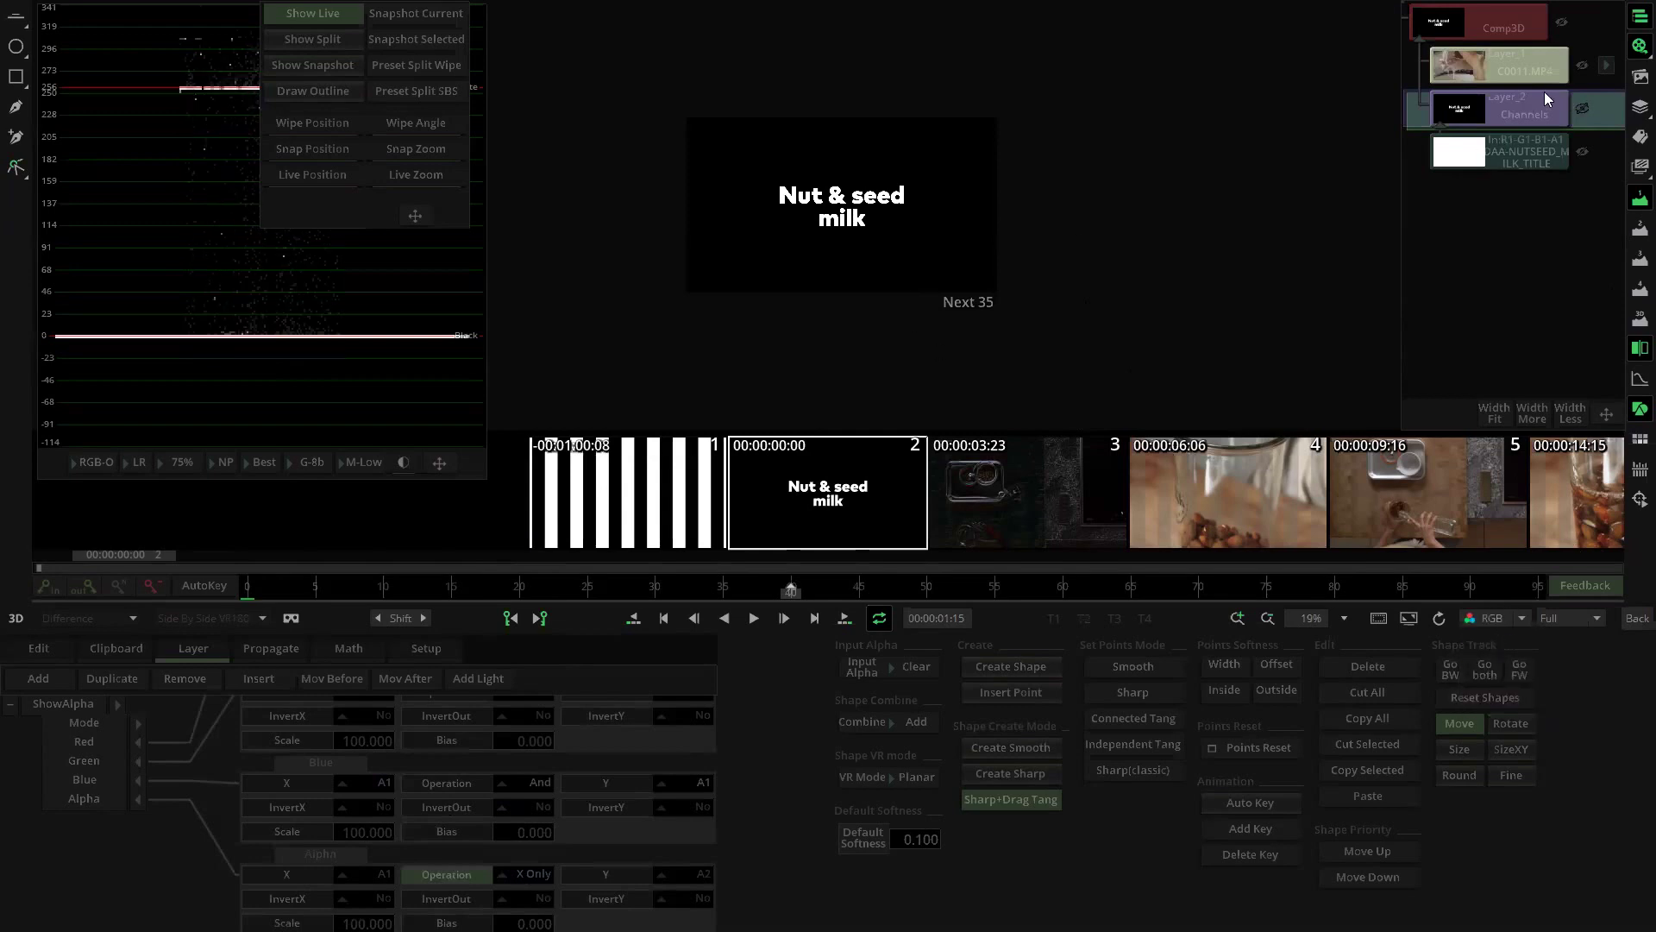
click(1633, 620)
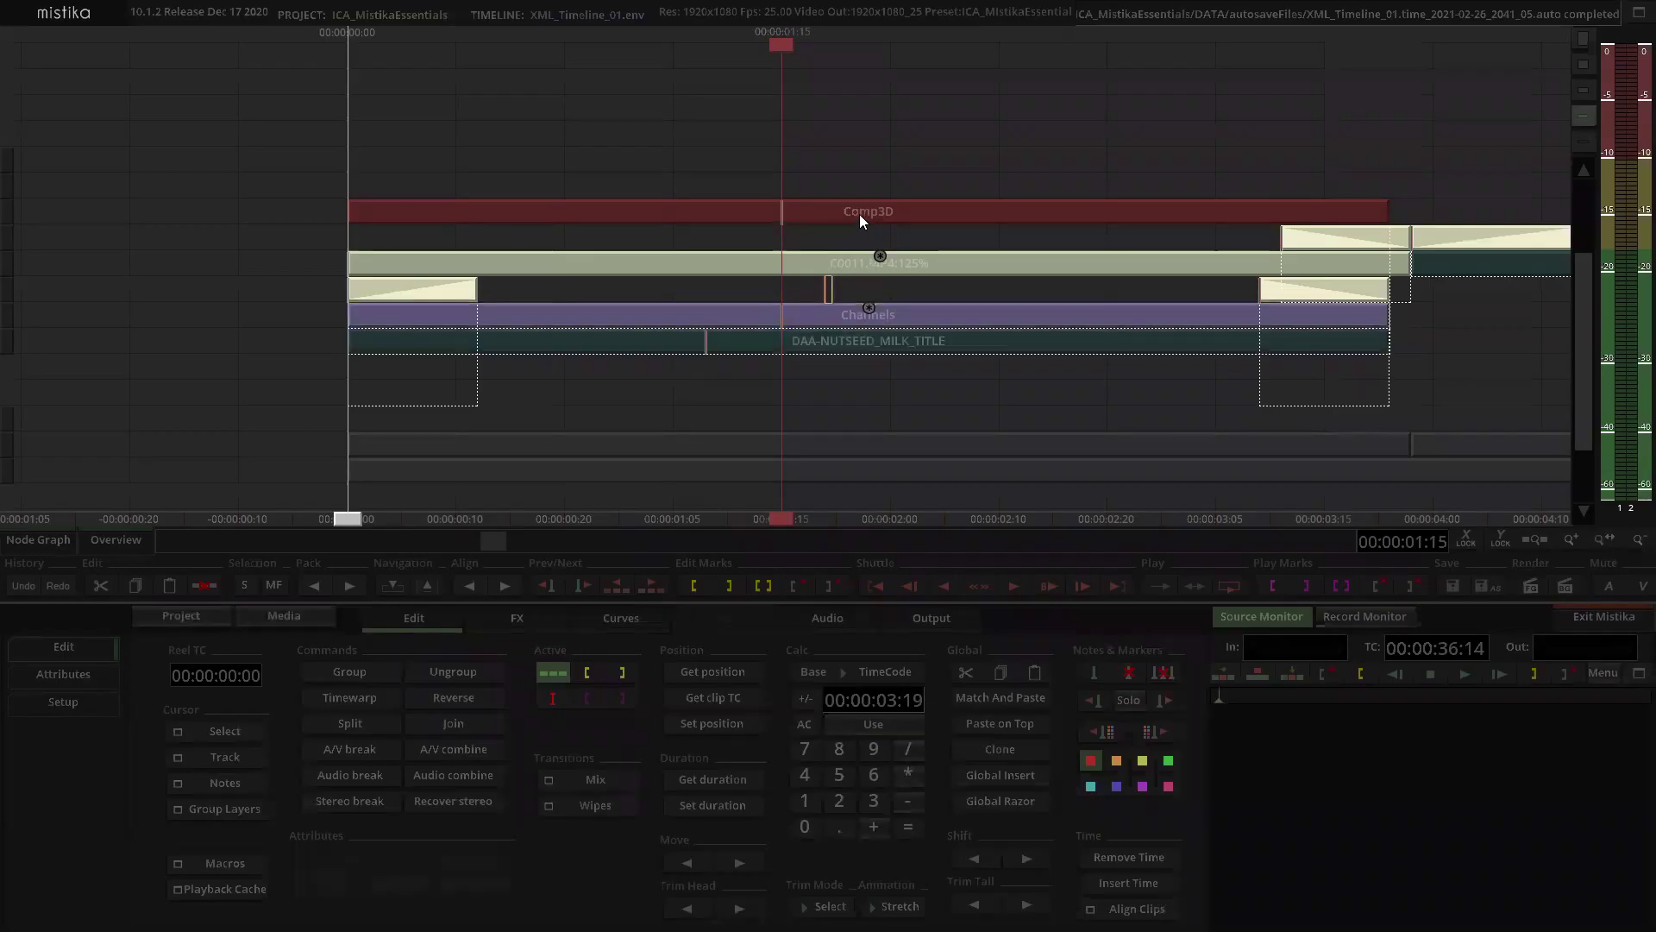
Step: Scrub through the opening frames of the Comp3D composite to check the title's fade-in, and return to the timeline
double_click(859, 214)
drag(297, 589, 191, 621)
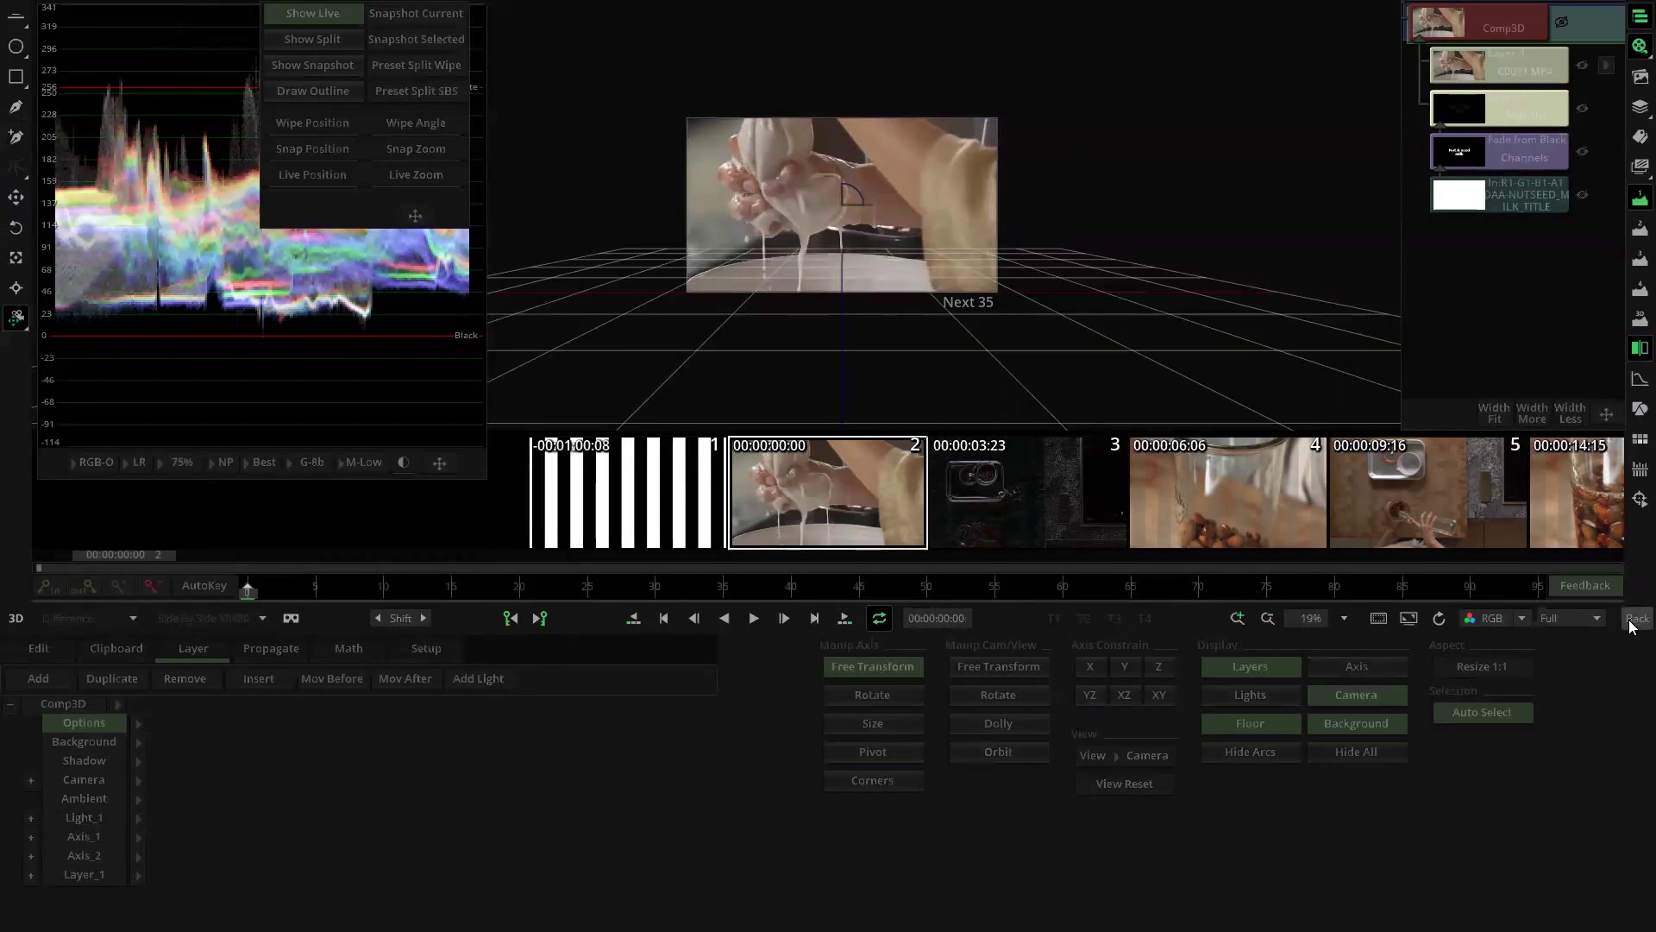
drag(243, 590, 492, 590)
click(1638, 618)
Step: Get the duration of the fade at the start of the Channels clip, and delete that fade
click(854, 290)
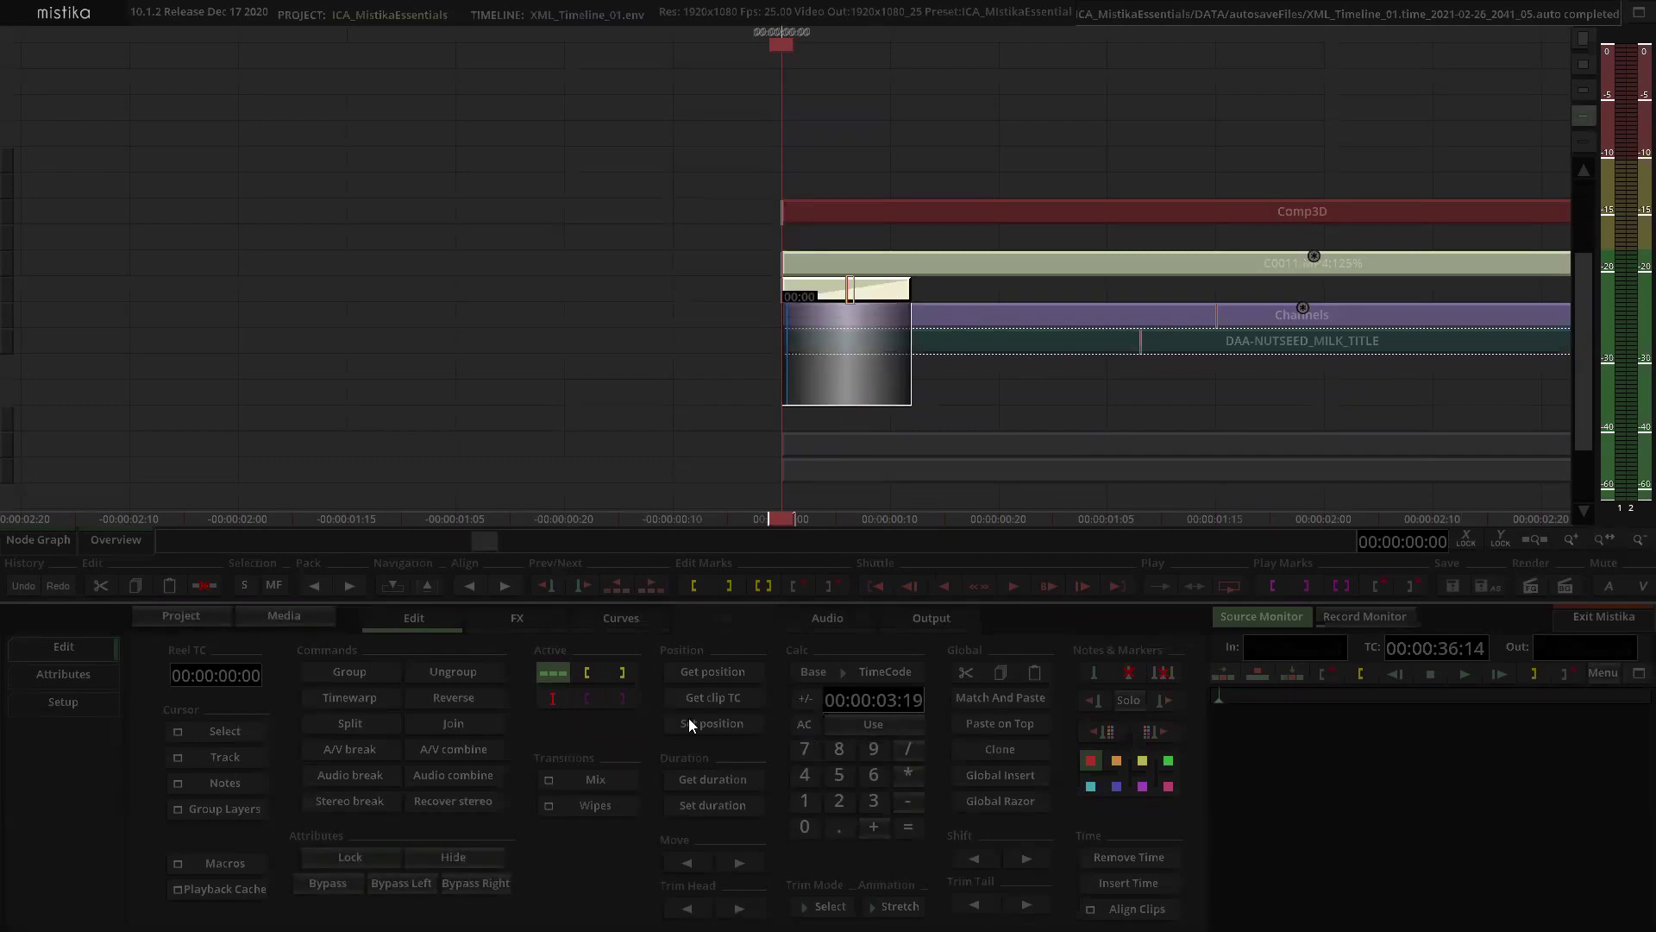
click(712, 781)
click(927, 372)
click(870, 292)
key(Delete)
Step: Delete the fade at the end of the Channels clip
scroll(1294, 337, down, 5)
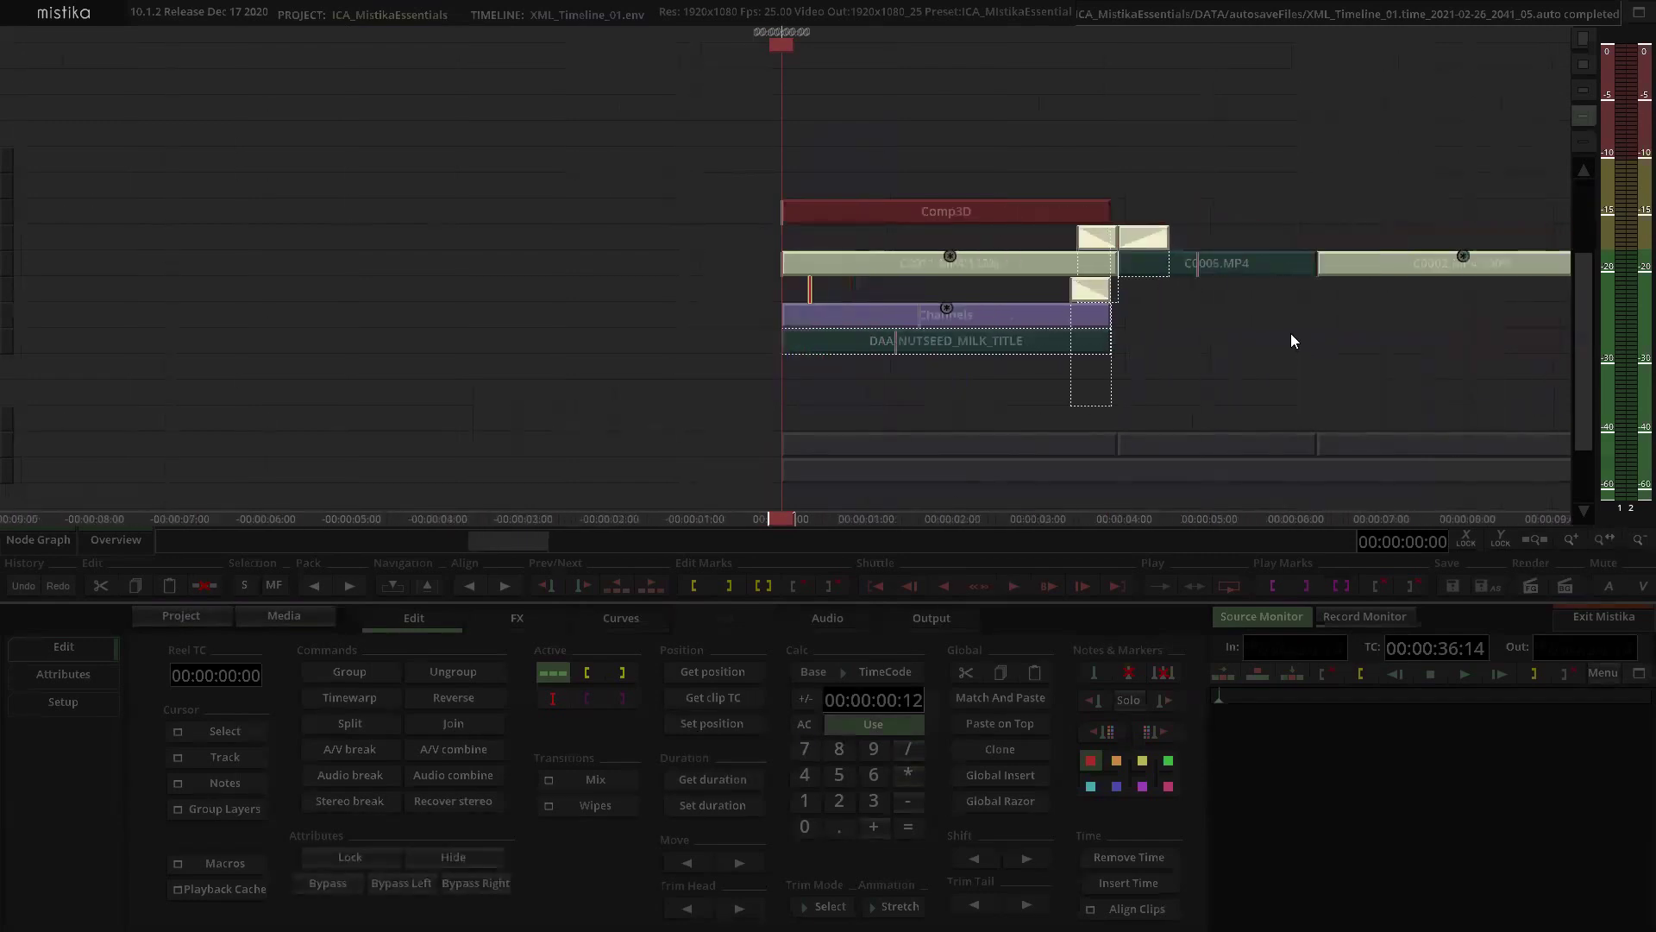
click(1090, 286)
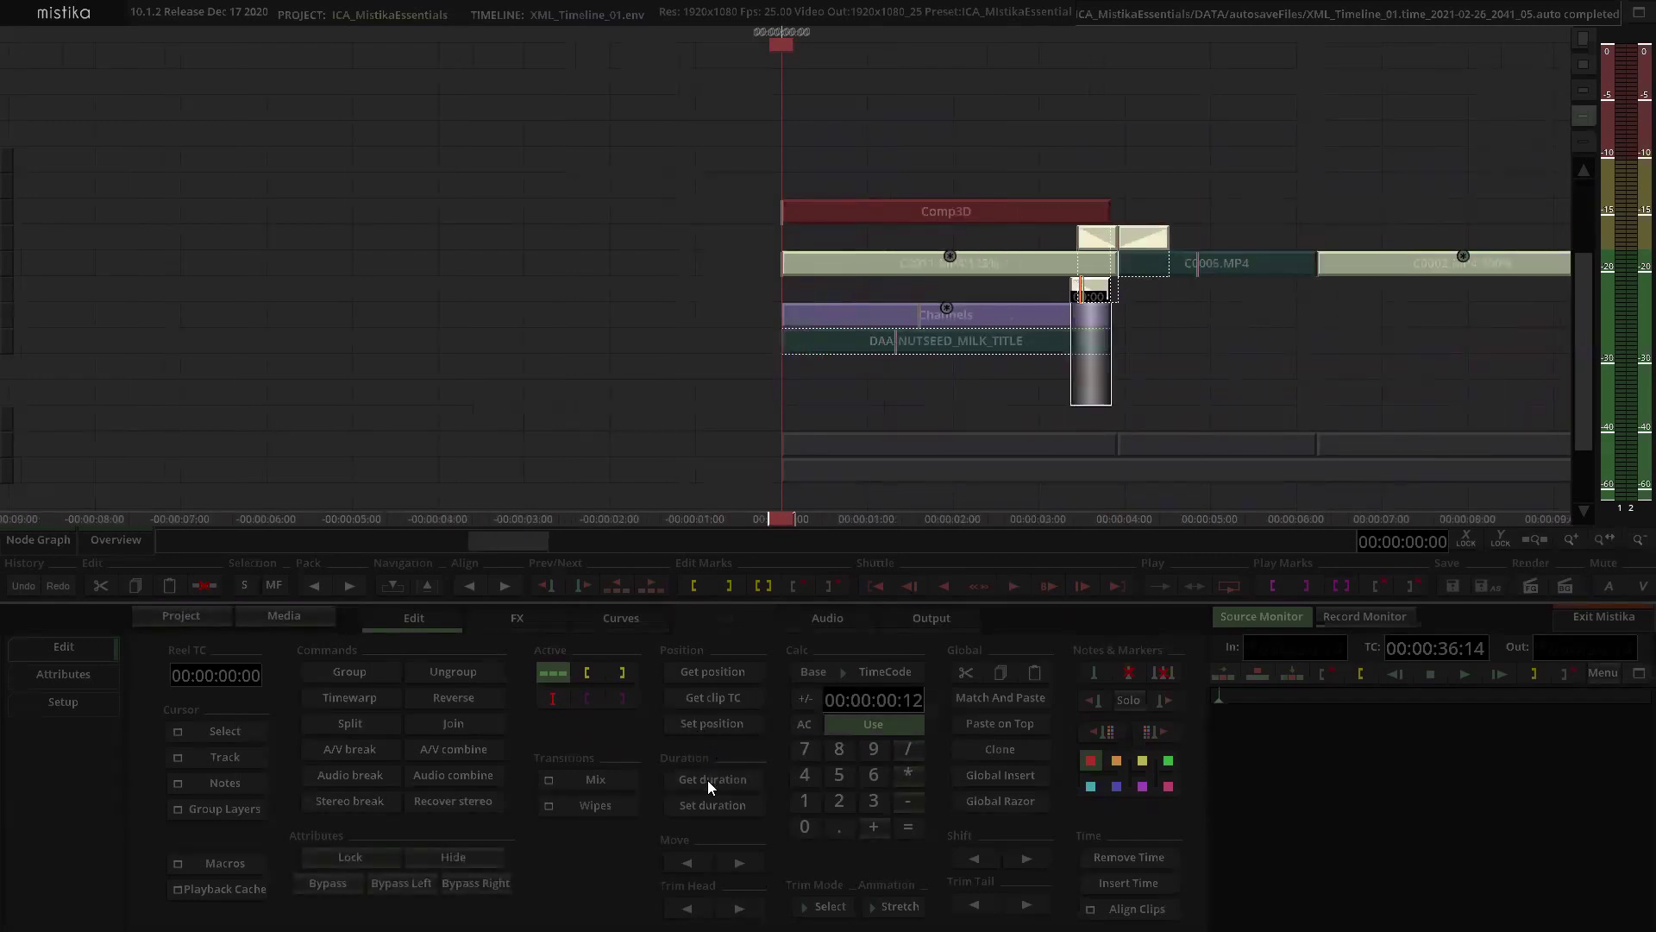
click(1269, 338)
click(1095, 289)
key(Delete)
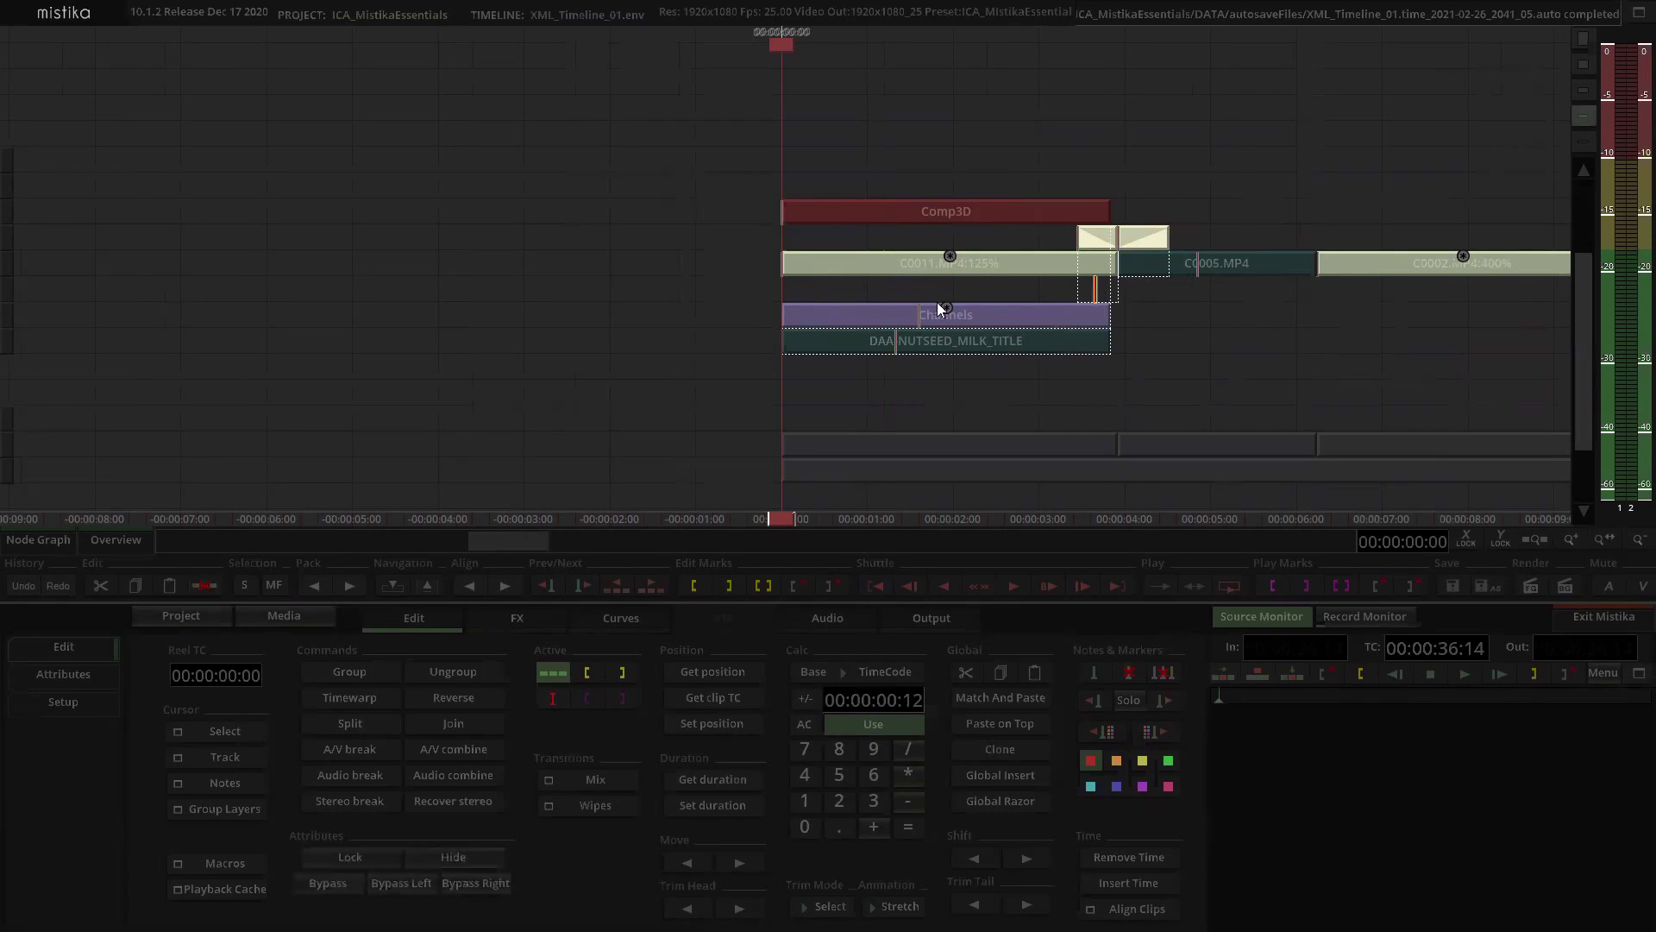
Step: Move the fade at the end of the C0011 clip above the Comp3D effect so it covers the whole composite
click(918, 212)
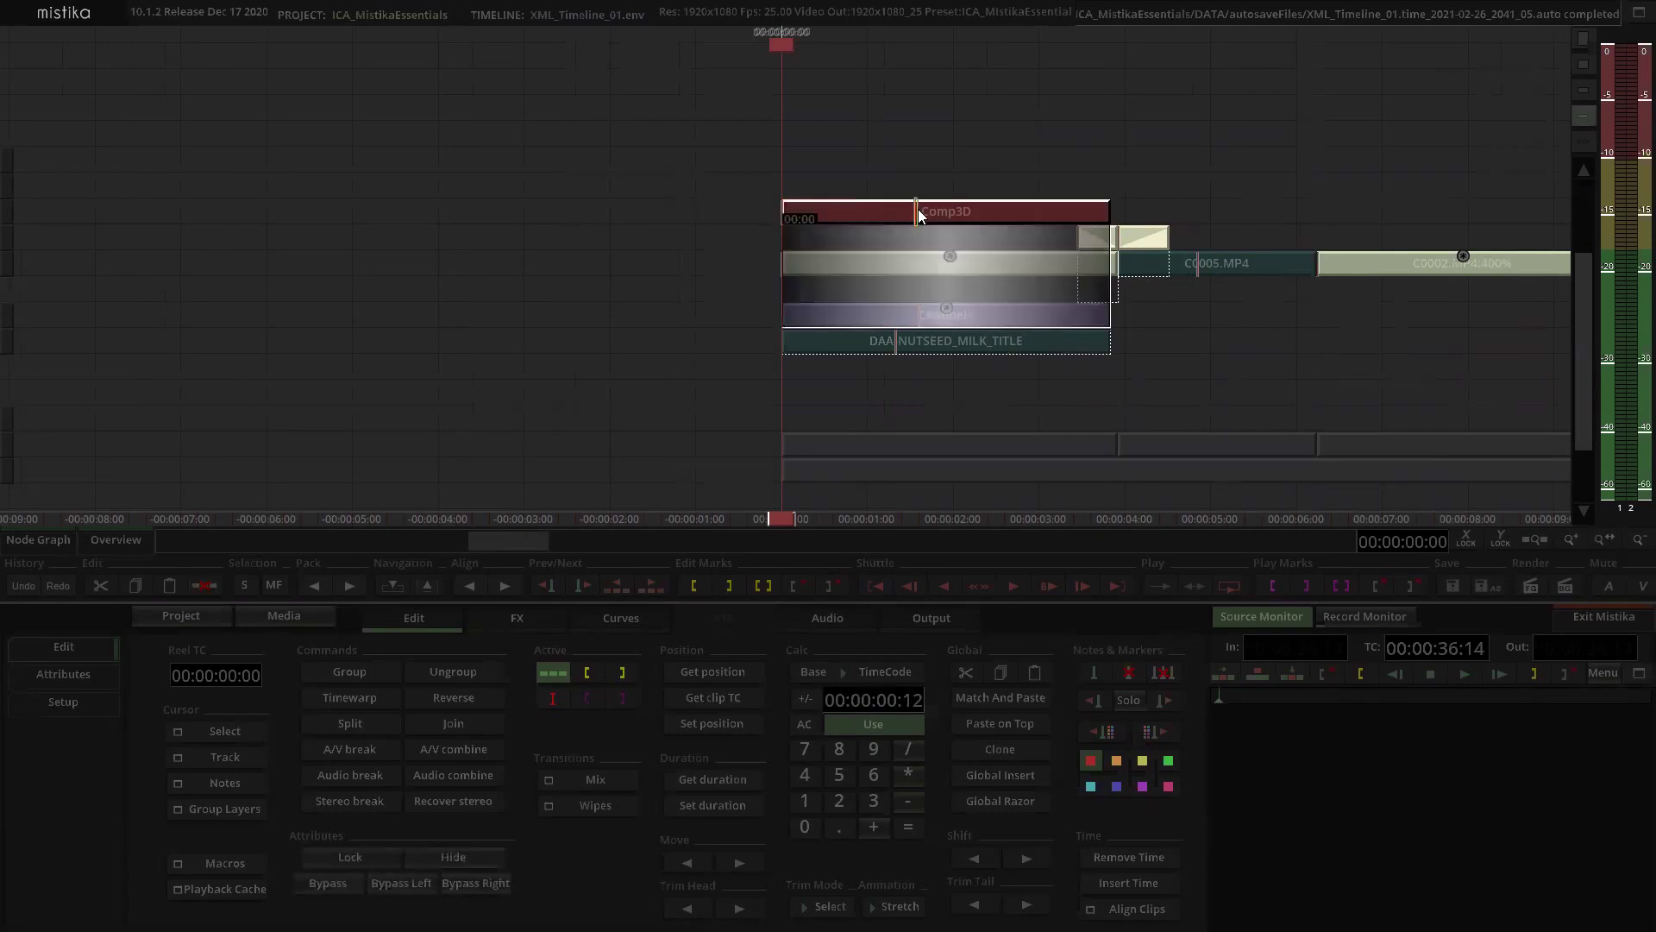
click(1093, 235)
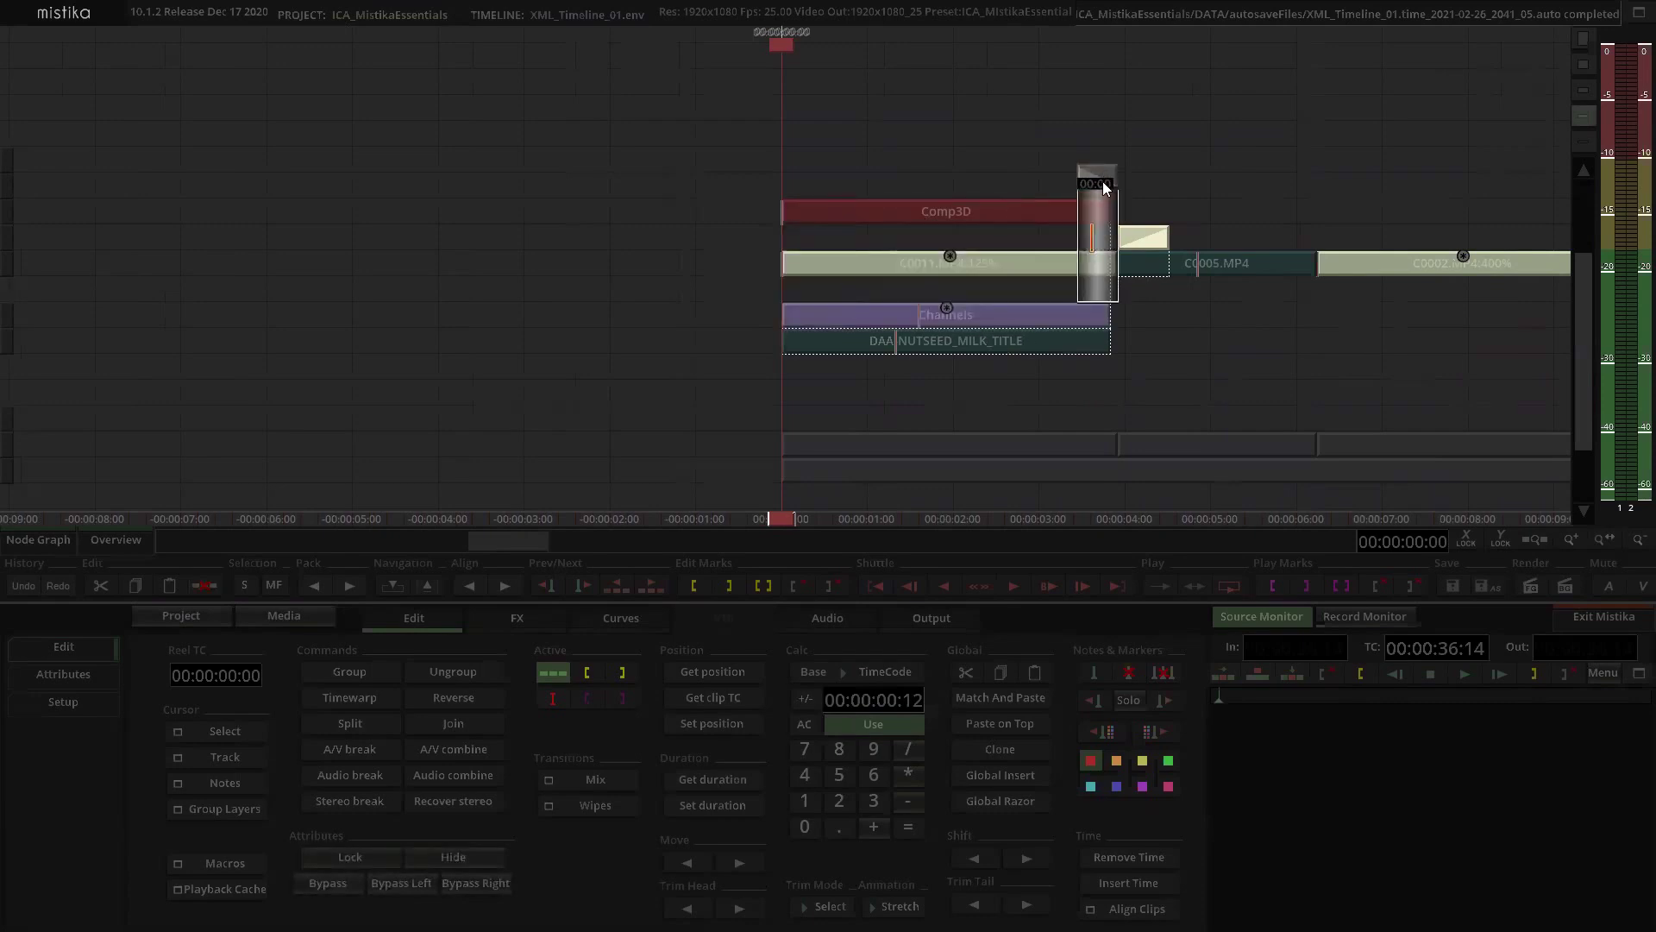
click(1098, 291)
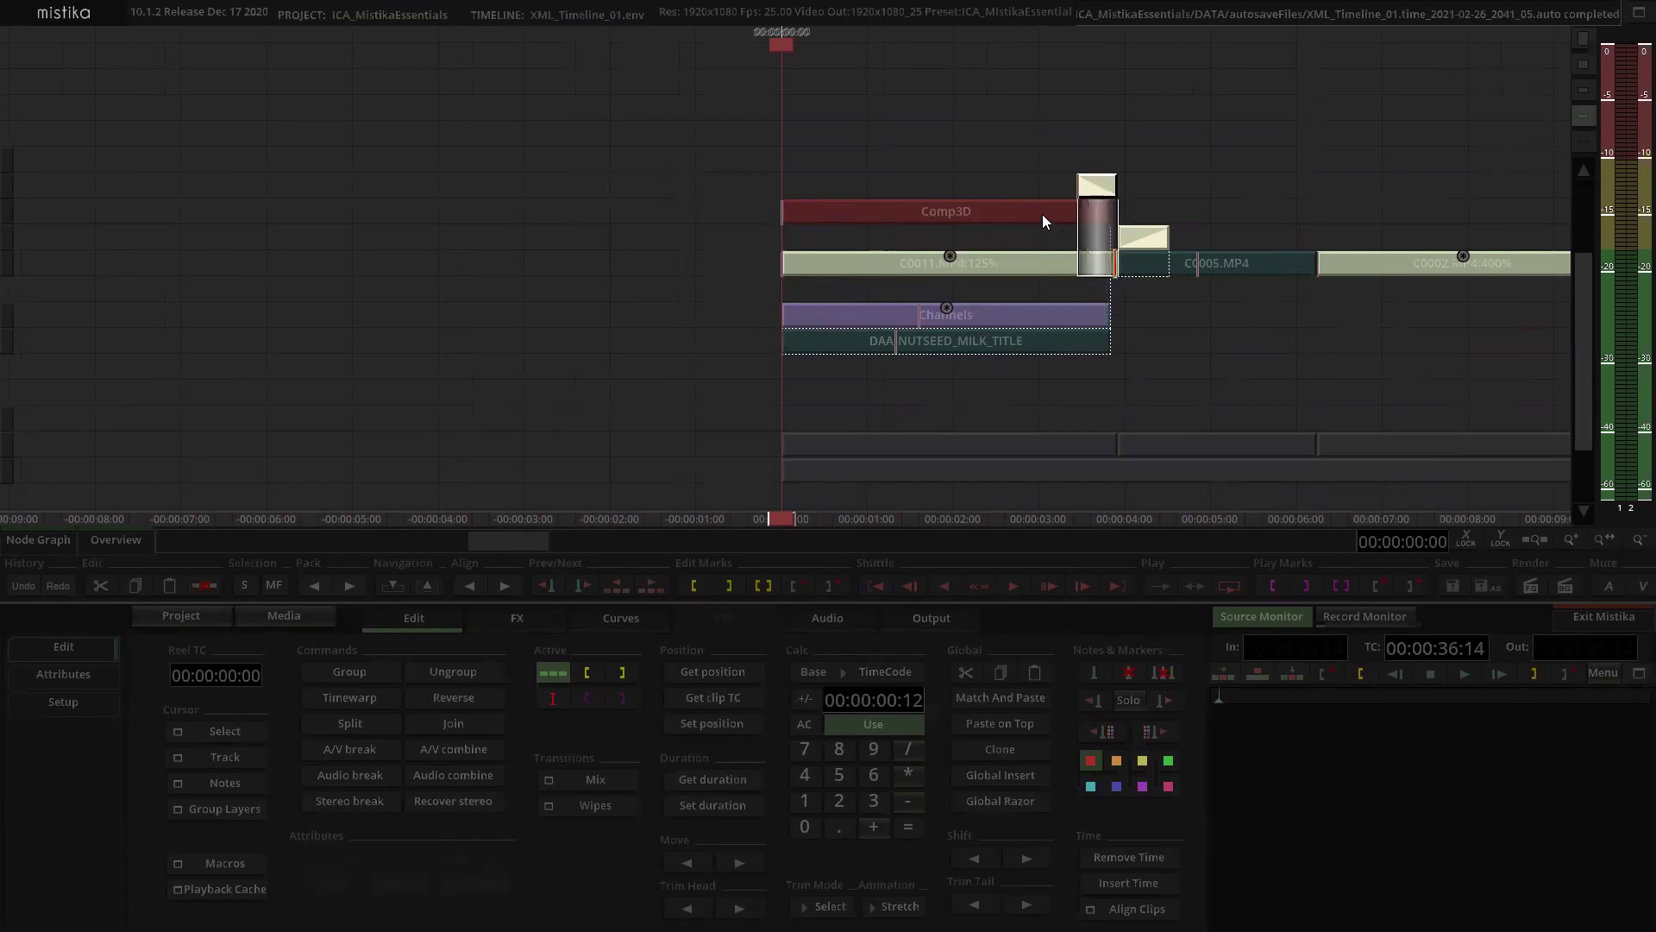
Step: Open the Comp3D effect, expand the Layer_1 parameters and enable automatic keyframing
click(940, 214)
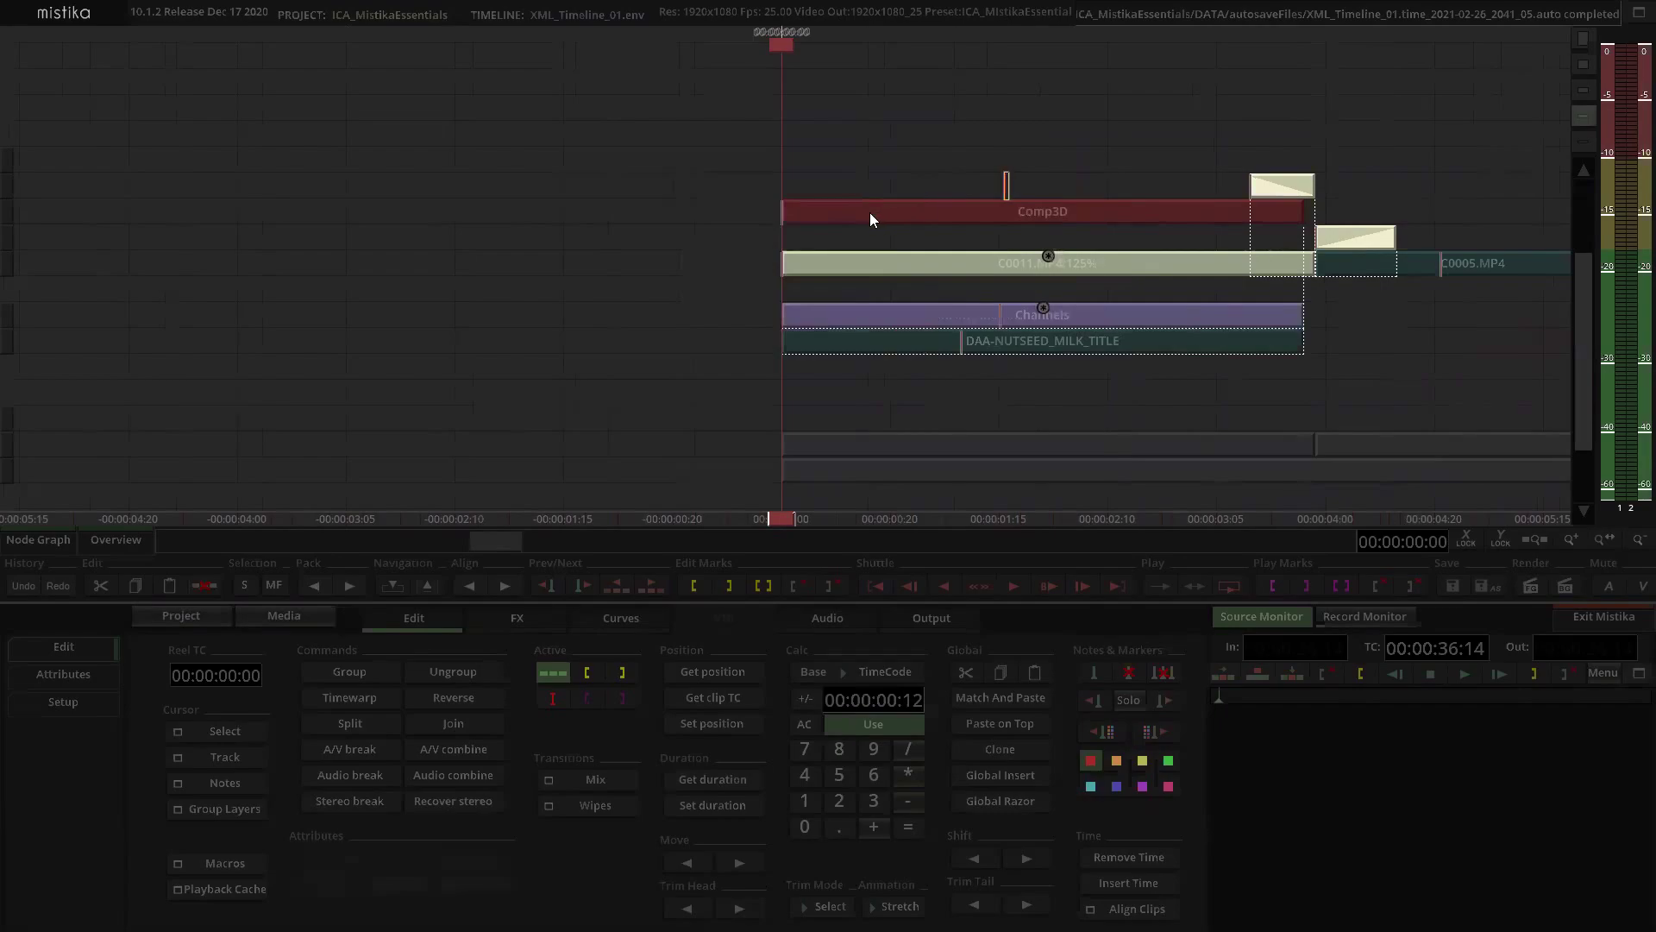
double_click(869, 212)
click(90, 872)
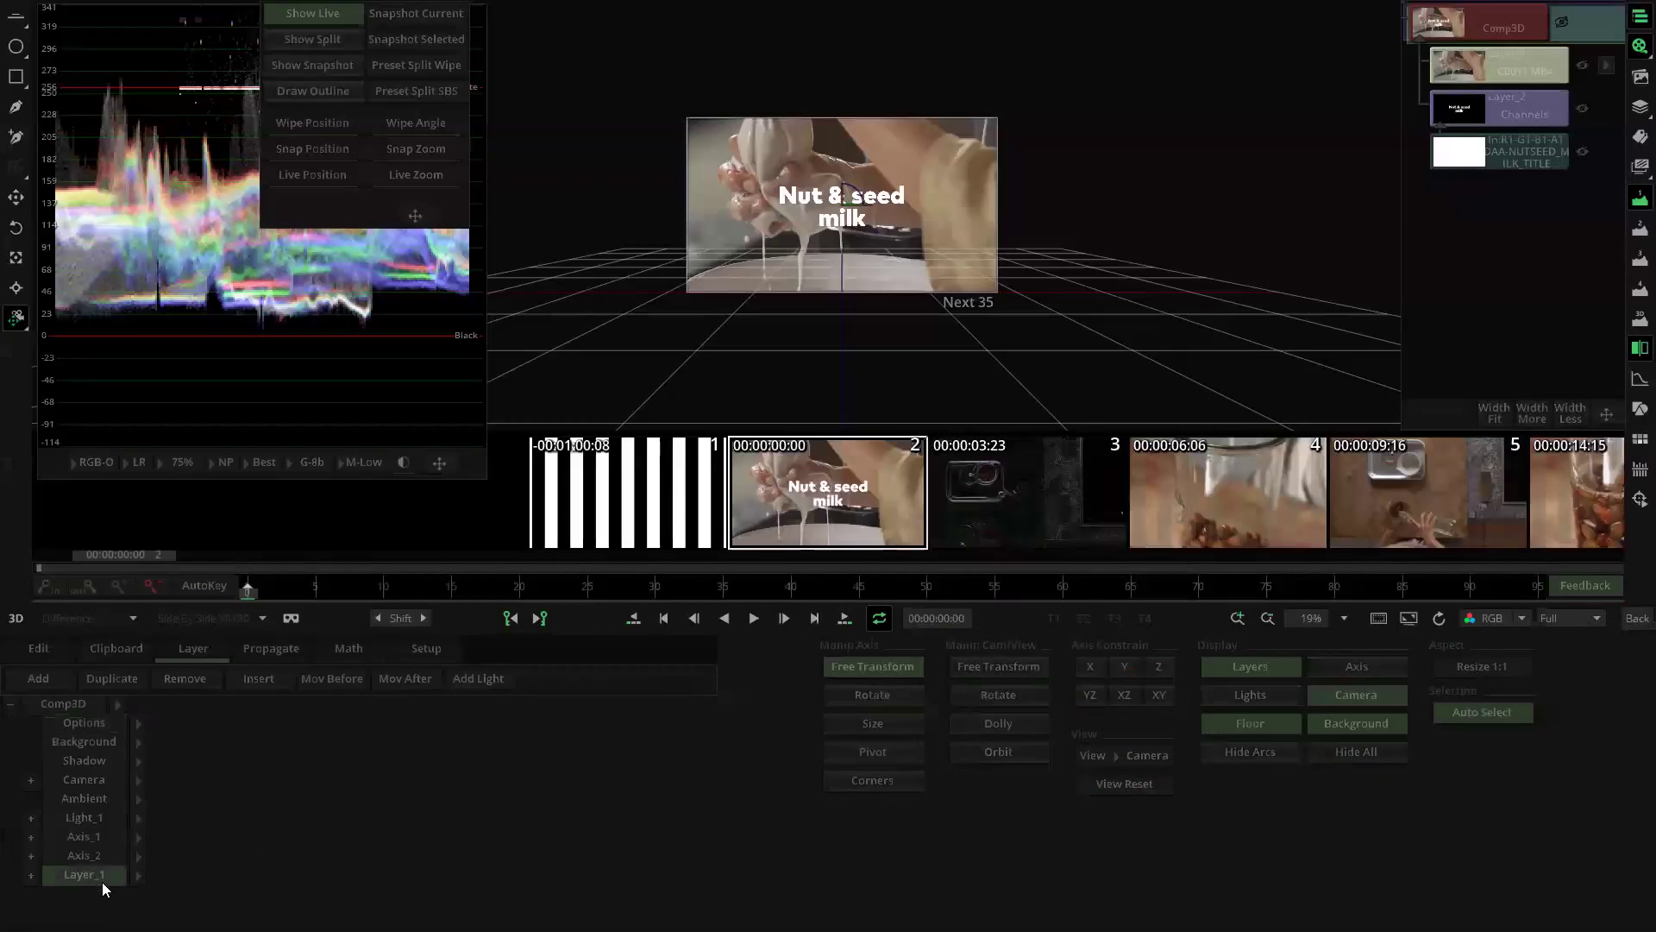
click(139, 875)
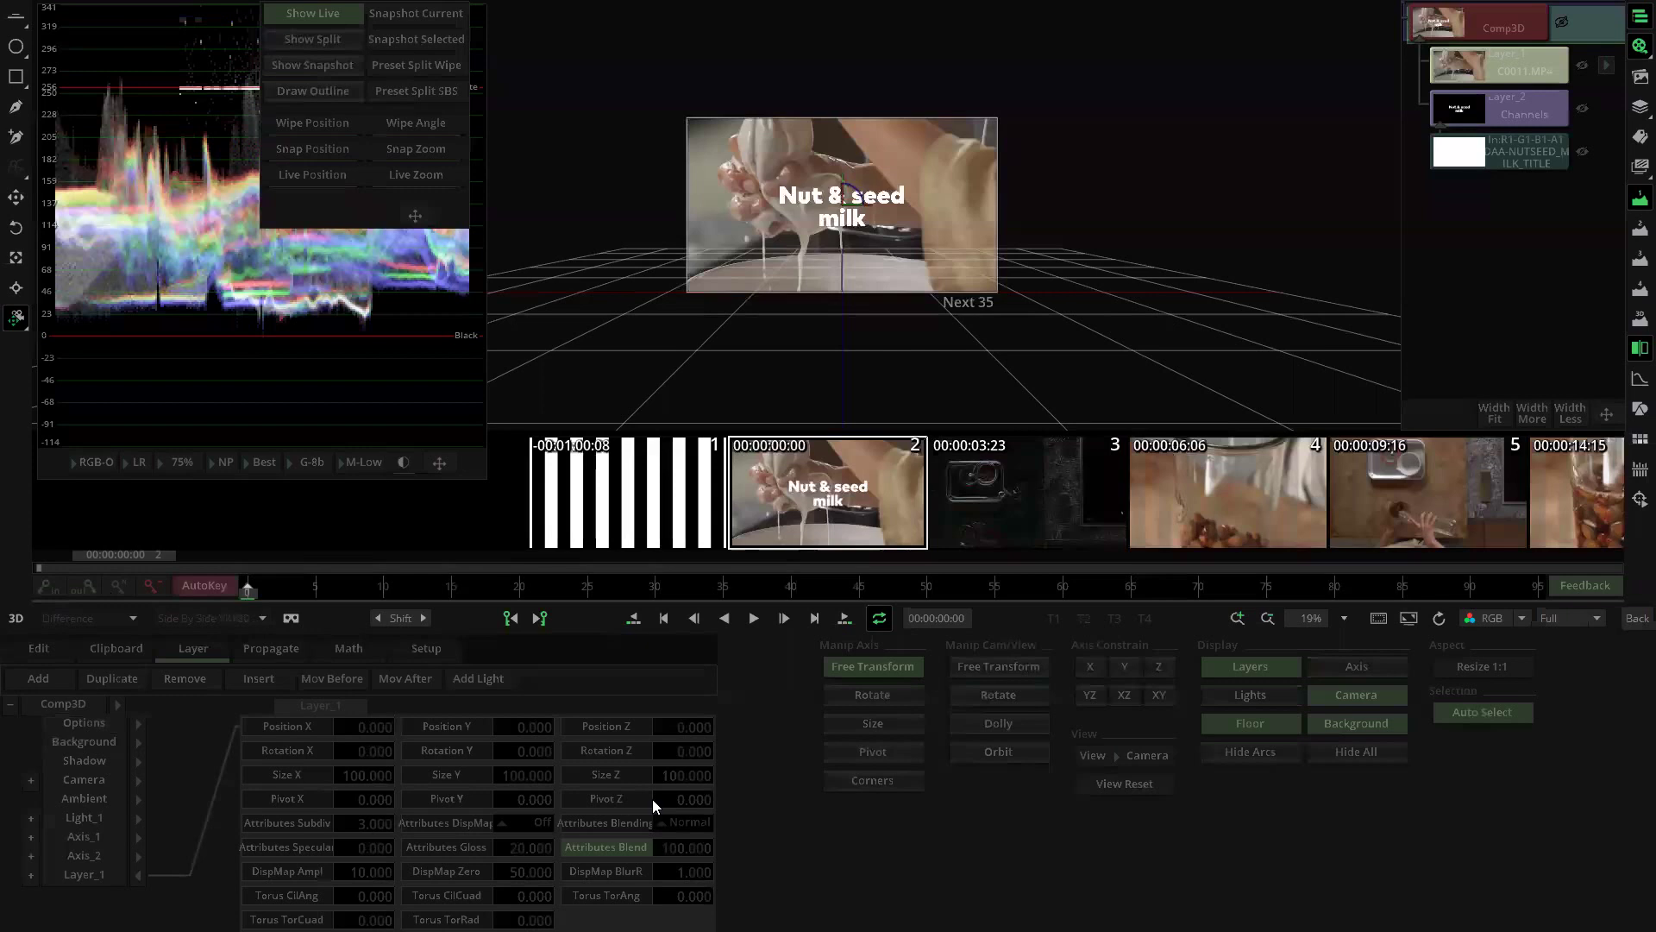
Step: Keyframe Layer_1's Attributes Blend at 0 on 00:00:00:00 and at 100 on 00:00:00:12
drag(678, 846, 685, 822)
drag(246, 589, 412, 594)
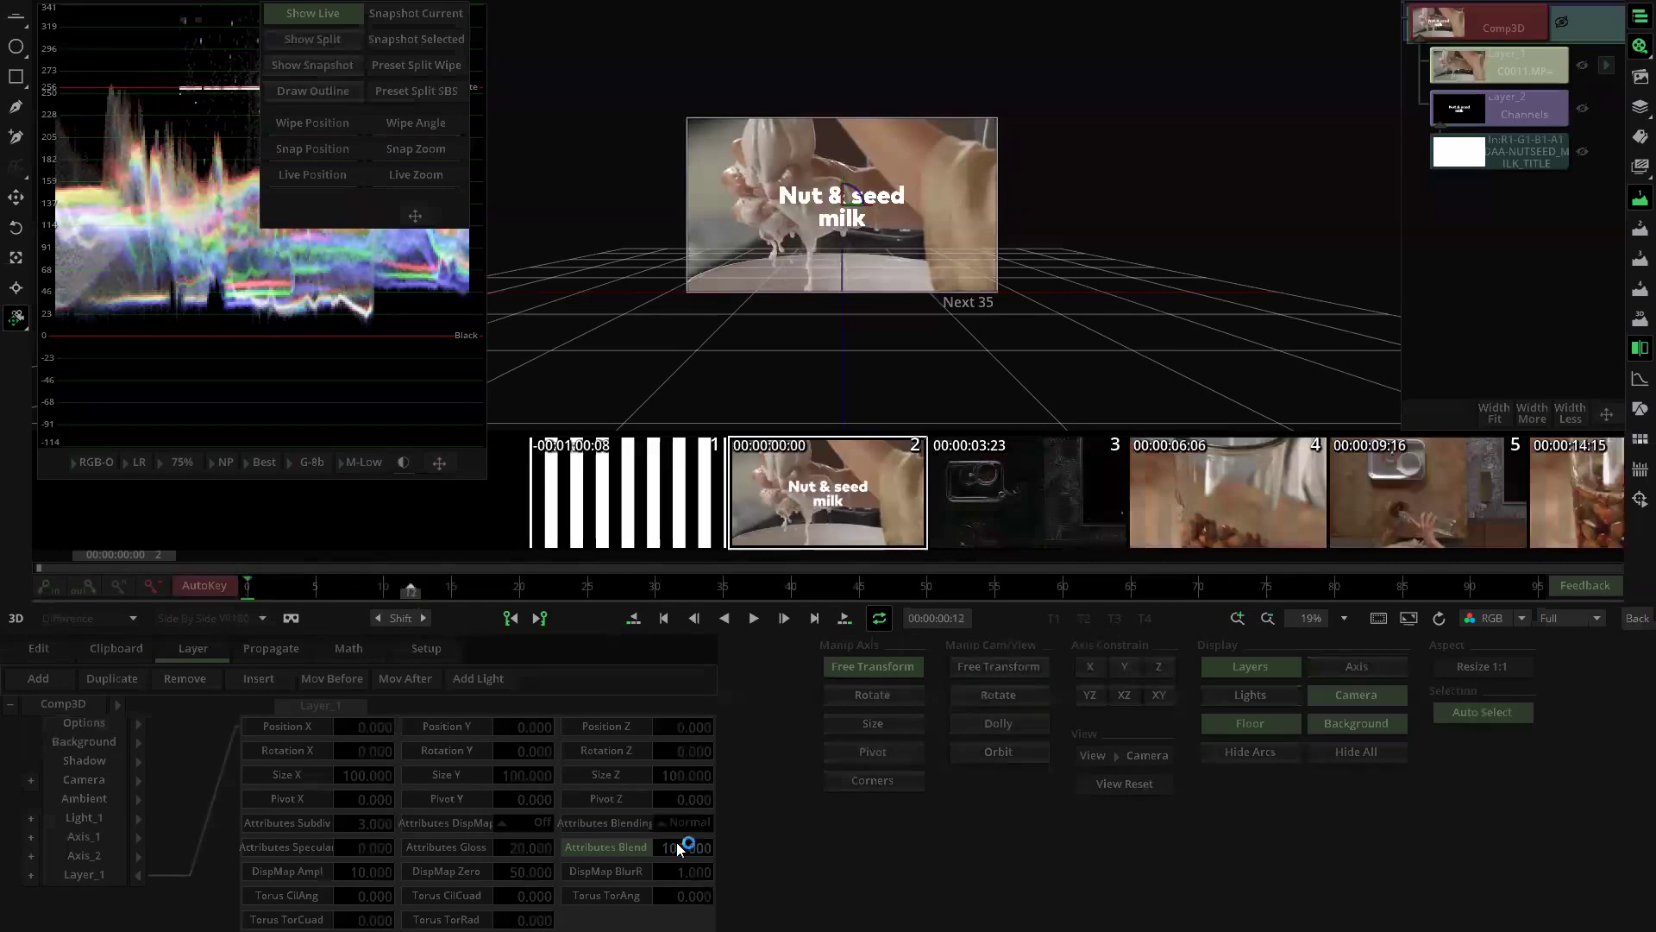
click(250, 586)
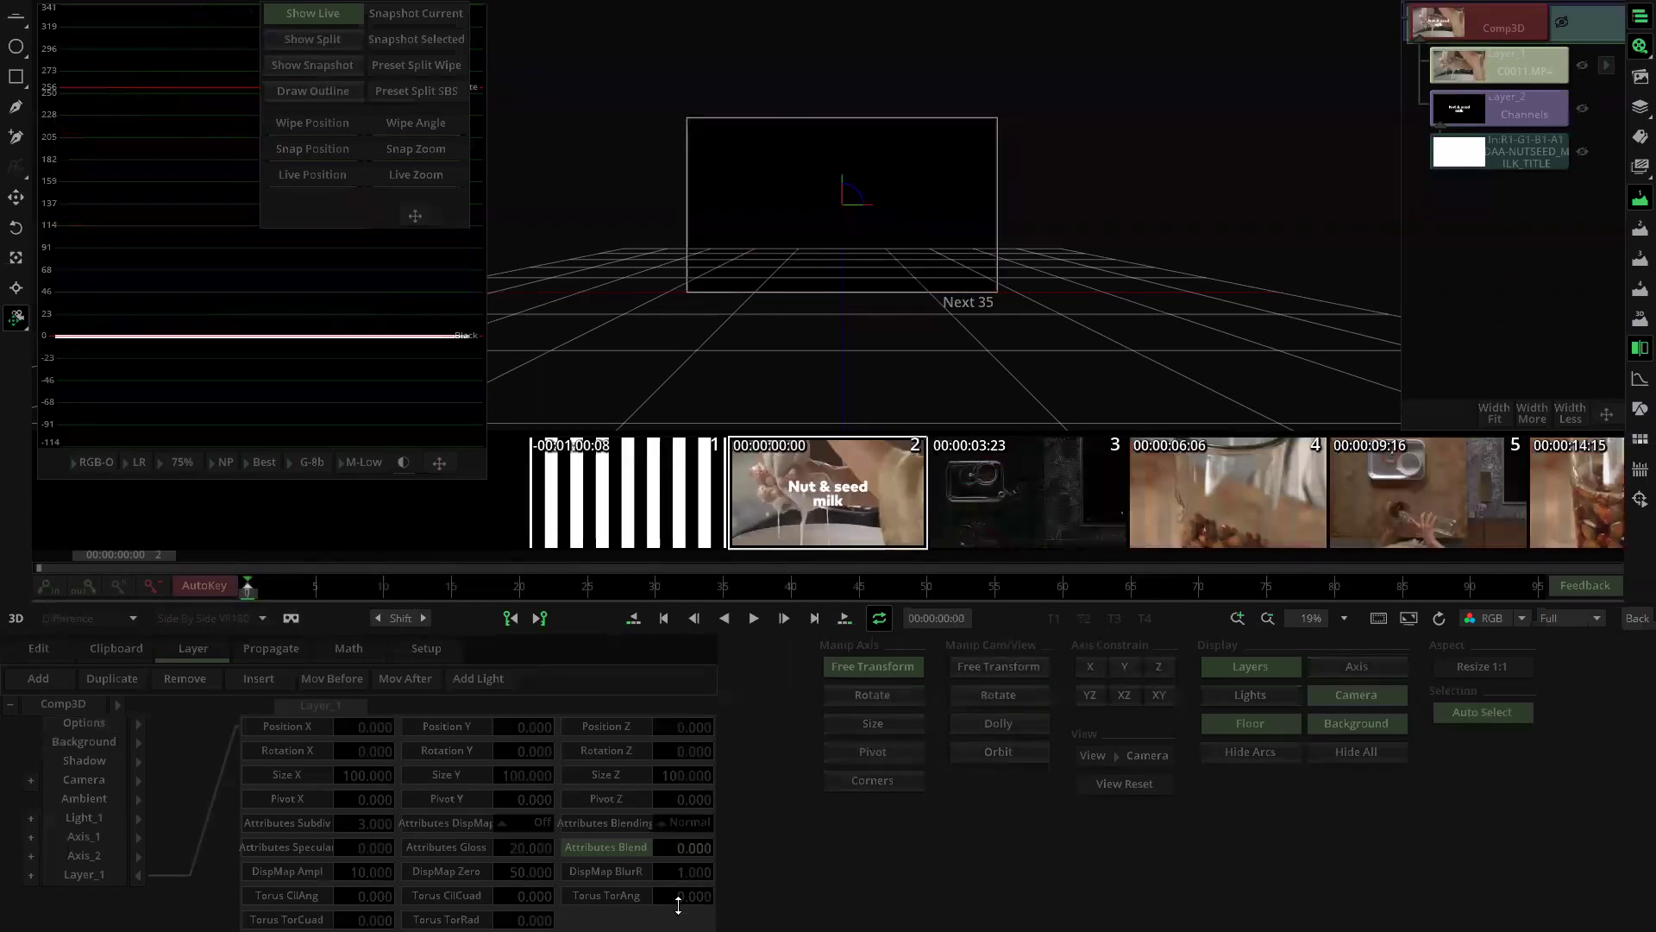
click(392, 591)
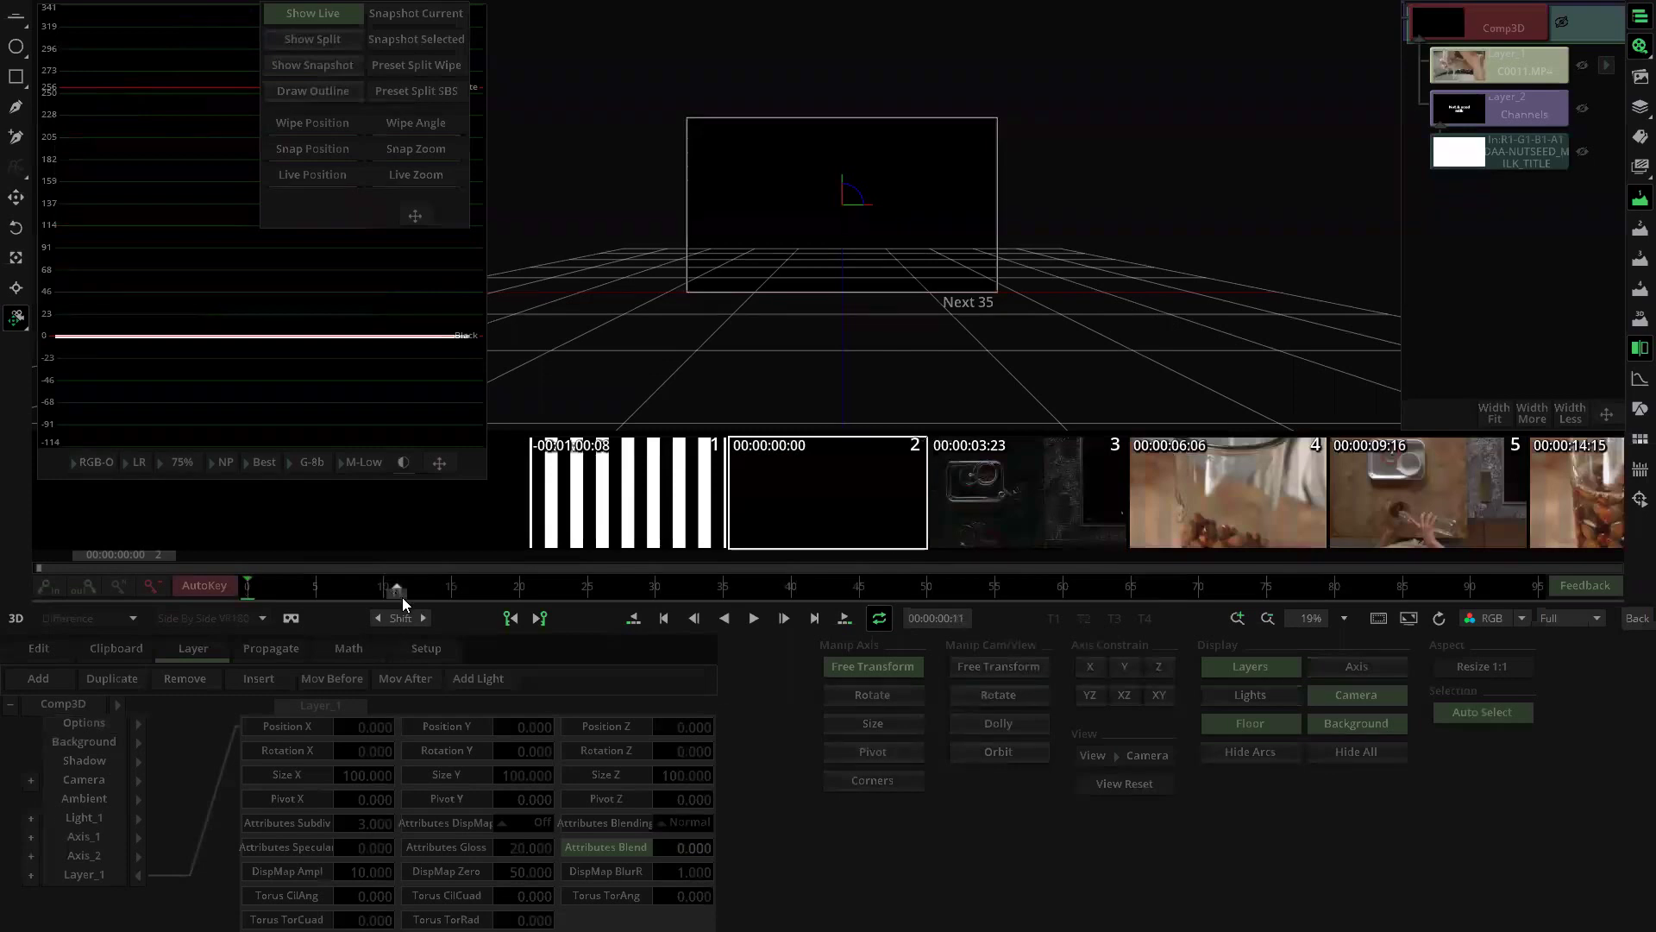
drag(688, 850, 691, 794)
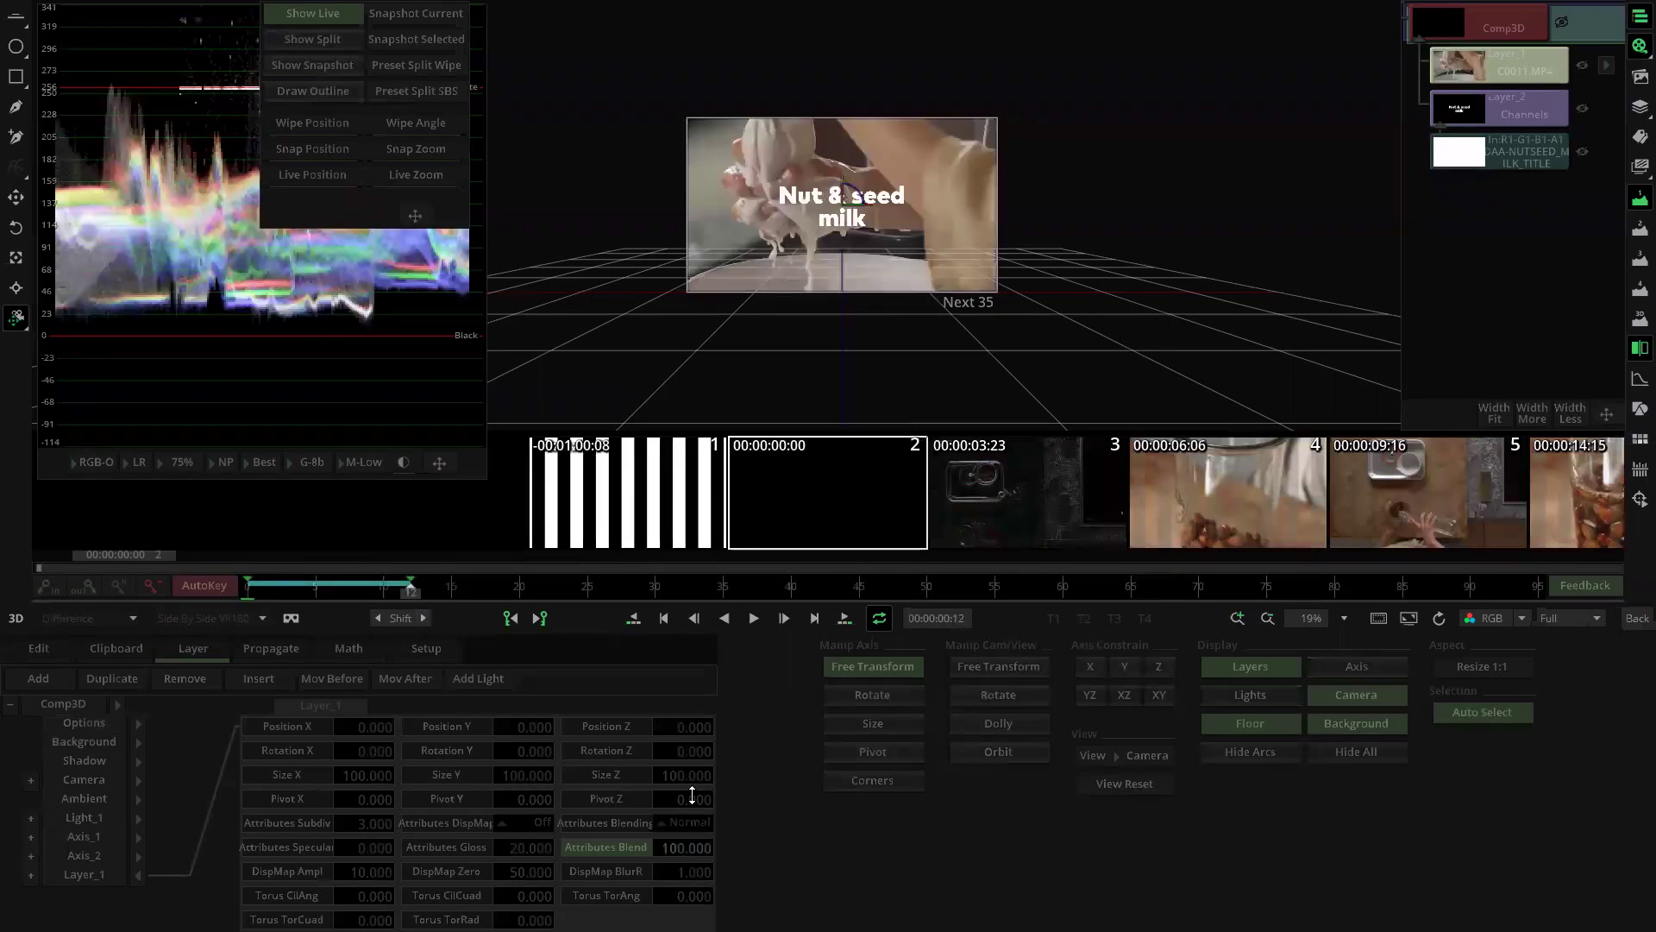
Step: Keyframe Layer_1's Attributes Blend at 0 on 00:00:03:20 and at 100 on 00:00:03:08
drag(412, 588, 1633, 641)
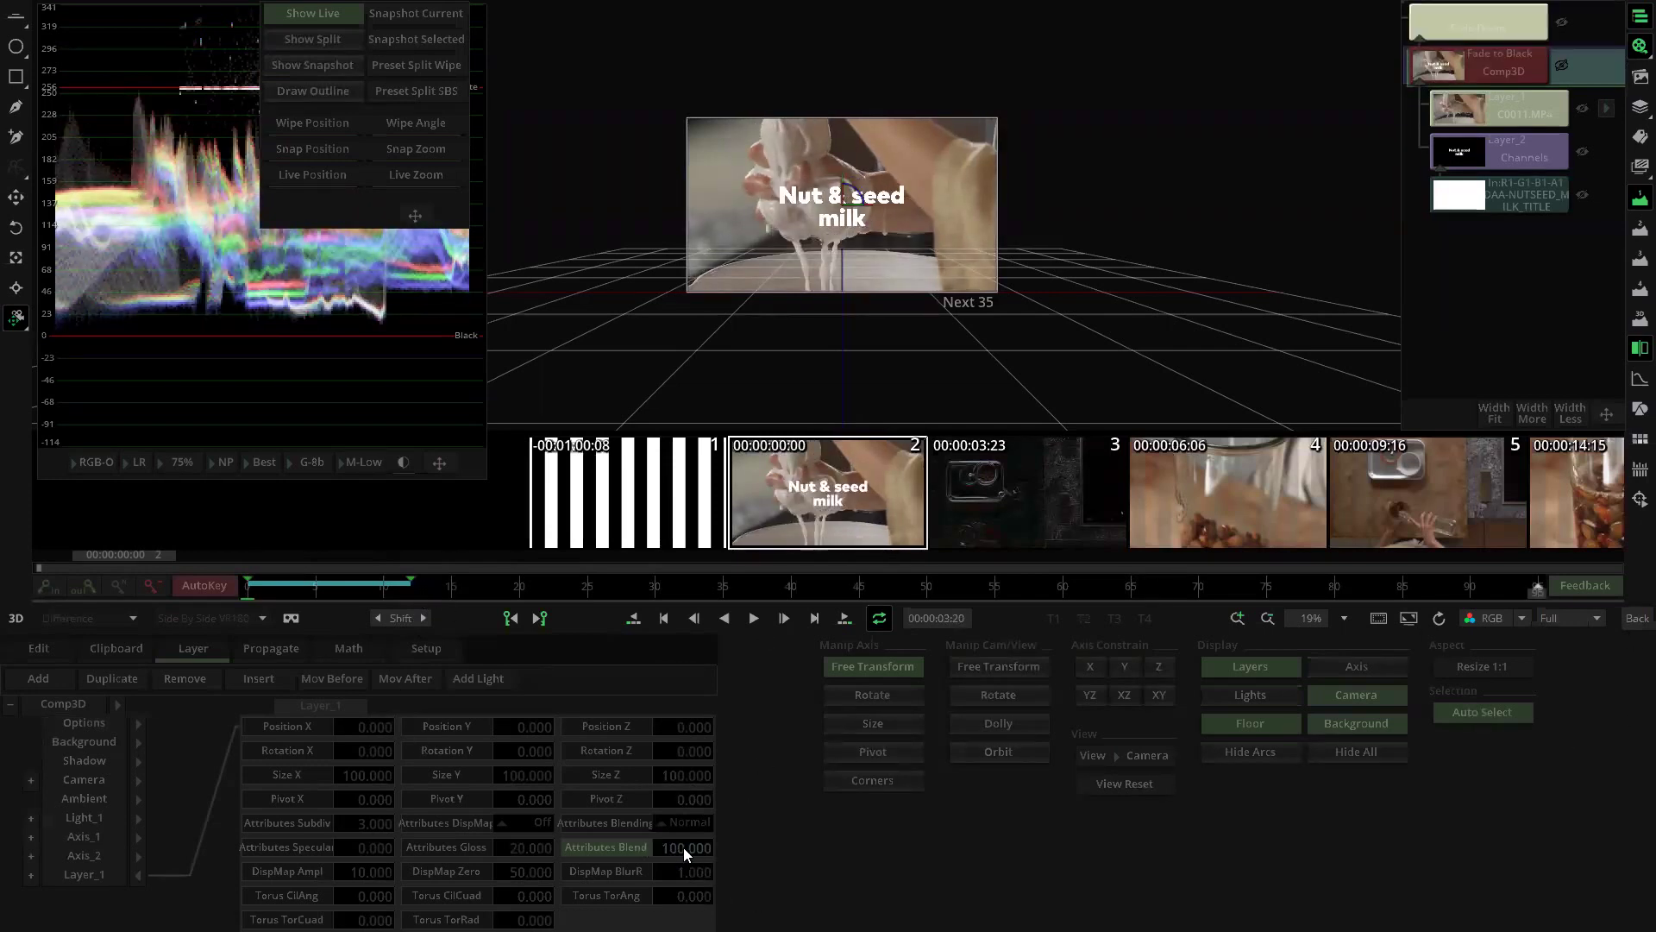
drag(683, 847, 684, 886)
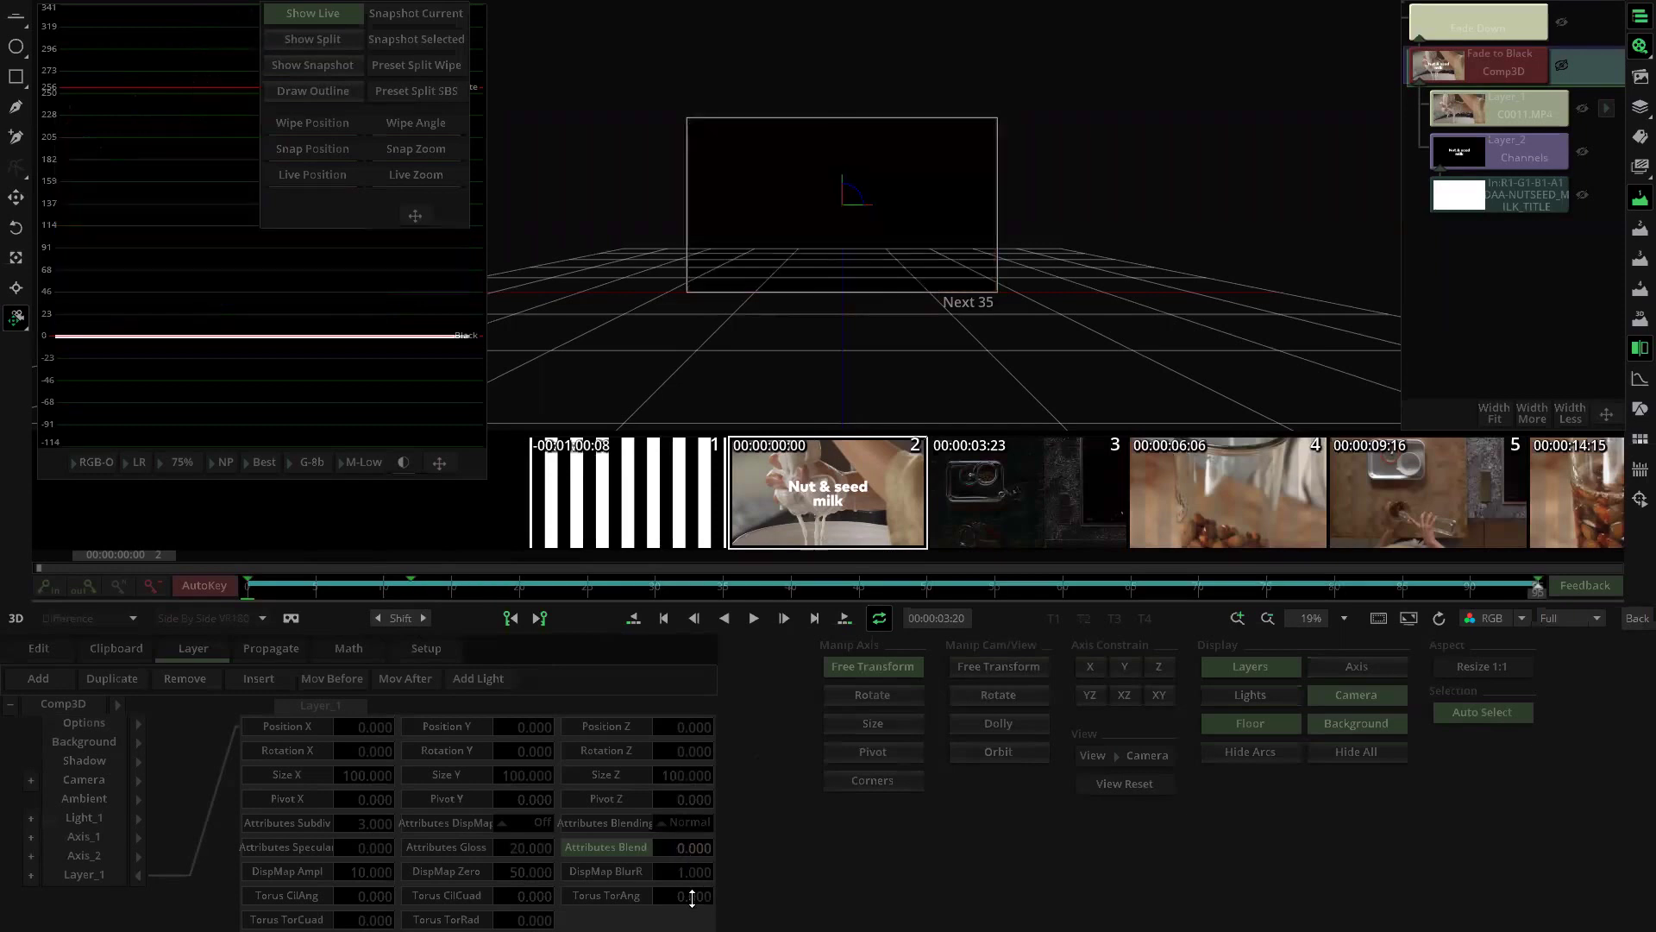
drag(1532, 592, 1375, 595)
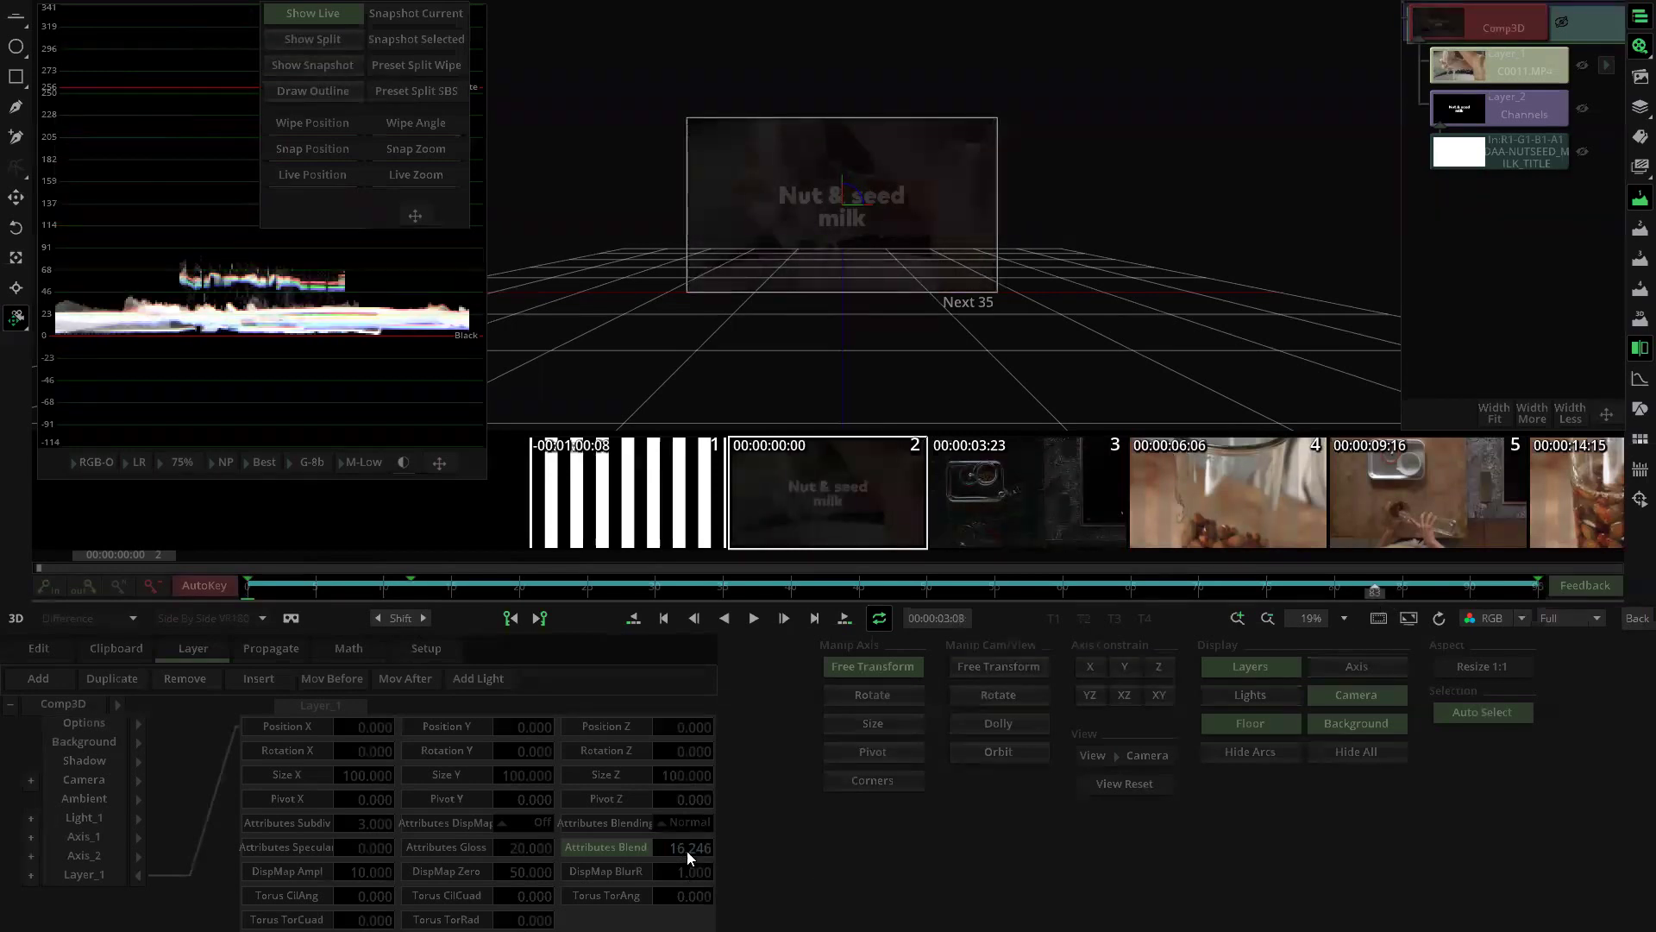
drag(687, 851, 691, 802)
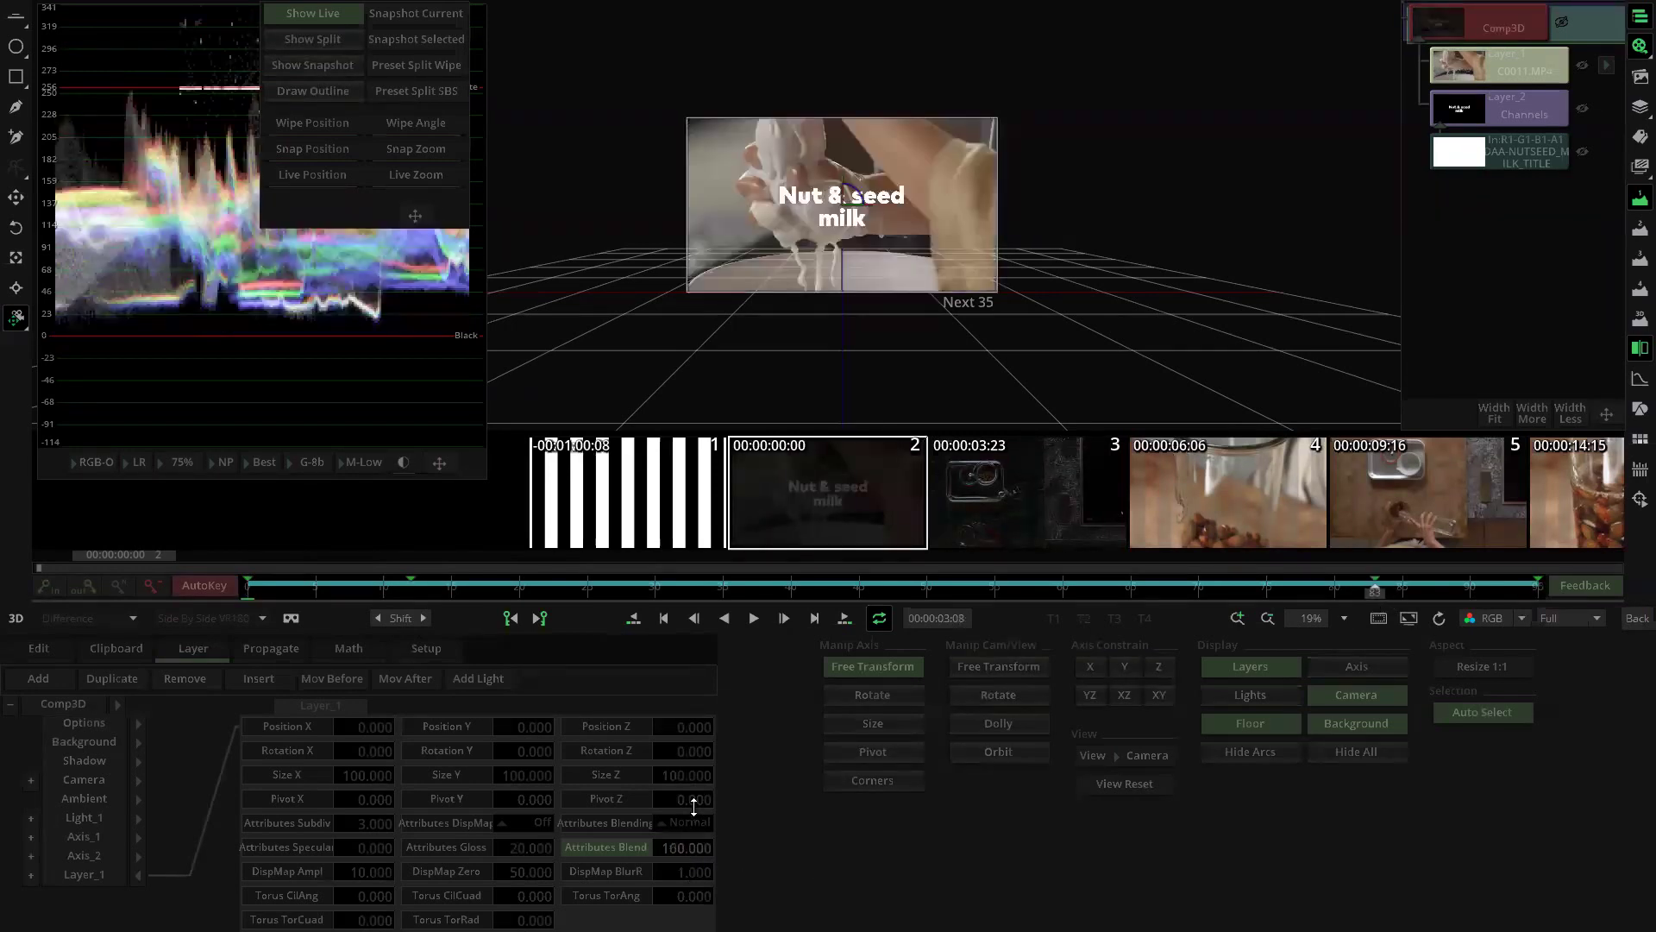
drag(1375, 594, 1574, 593)
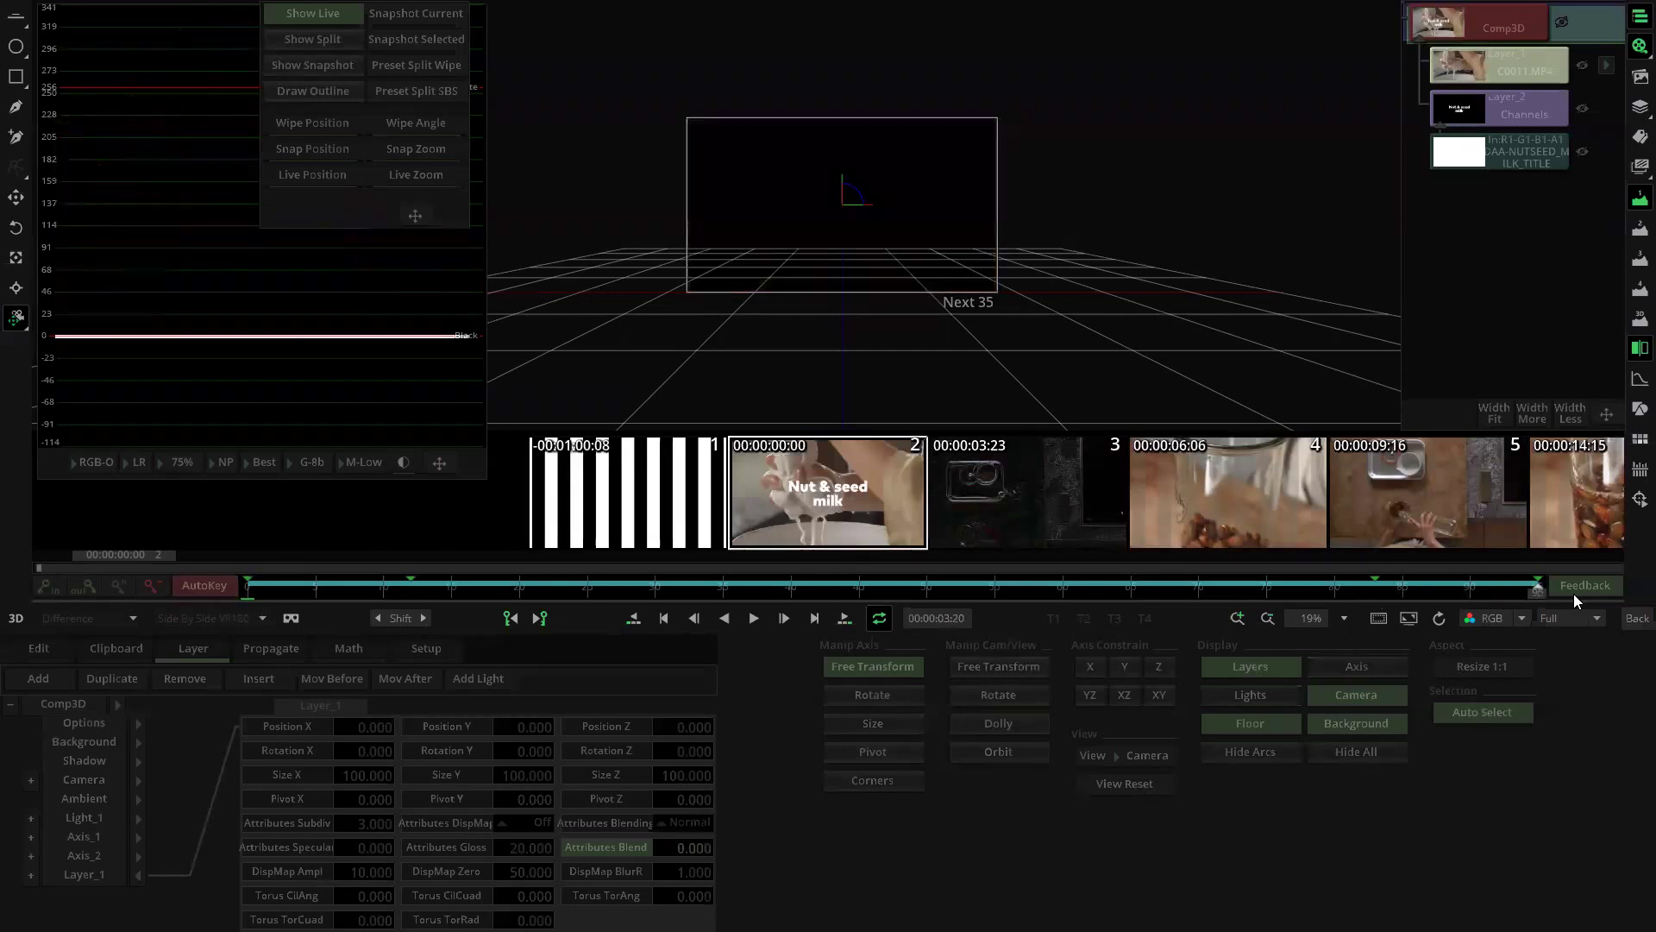
mouse_move(1397, 588)
mouse_down()
mouse_move(1354, 587)
mouse_move(1586, 608)
mouse_move(1375, 595)
mouse_up()
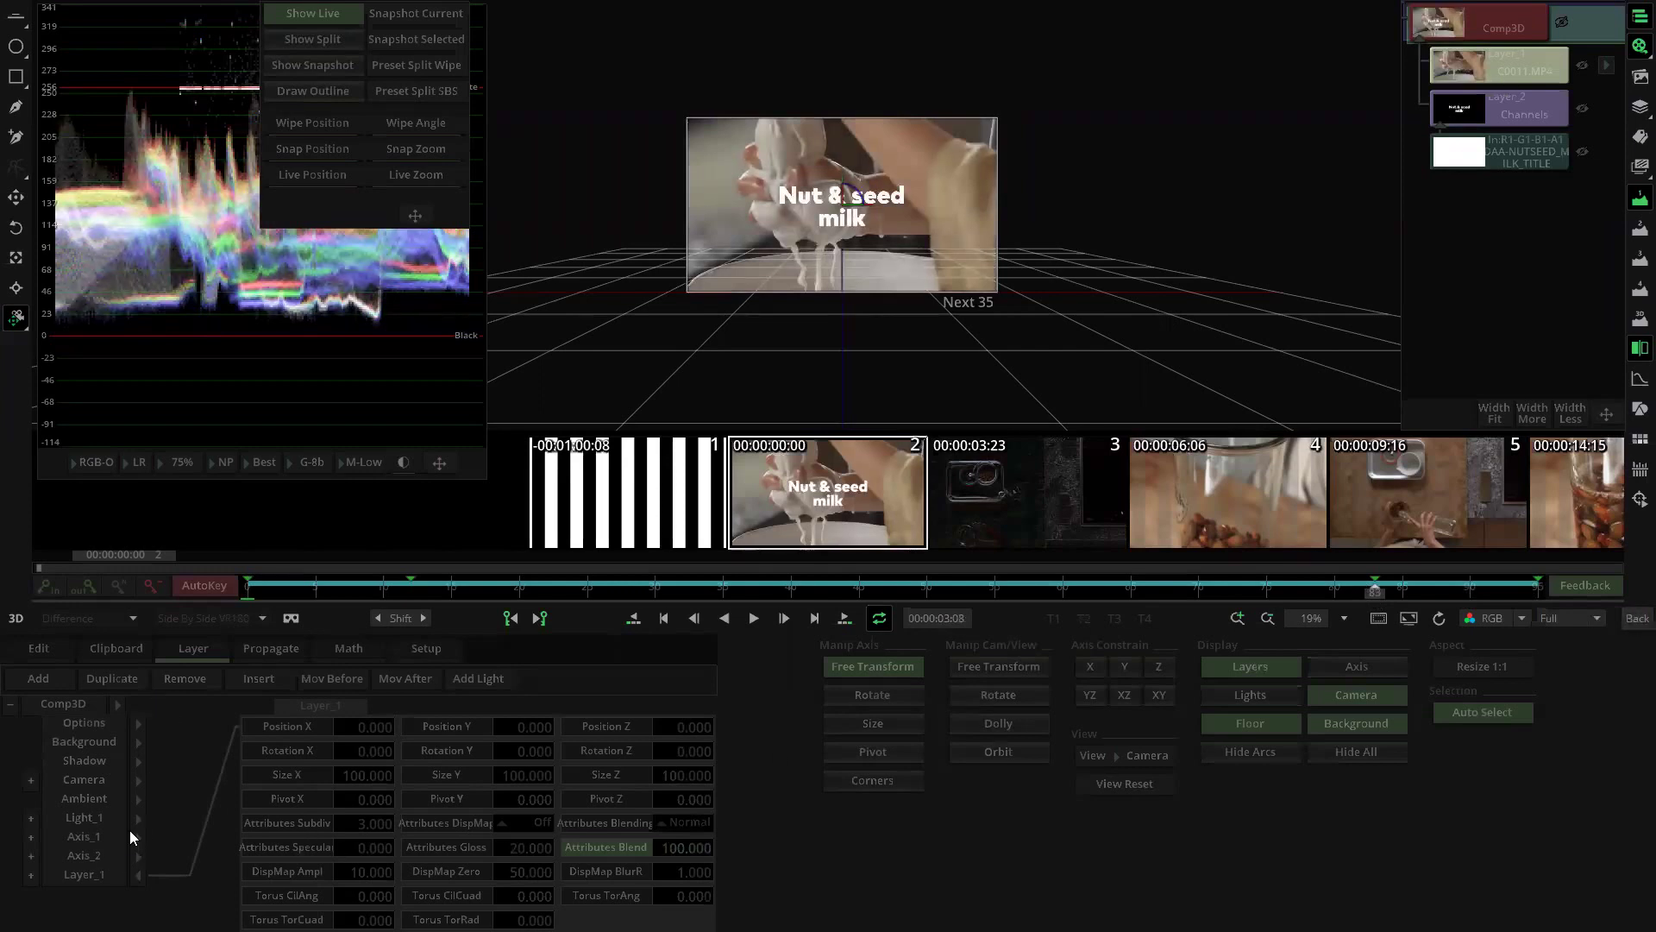
Step: Insert a new layer before the keyframed layer in Comp3D and select the new layer
click(86, 875)
click(258, 679)
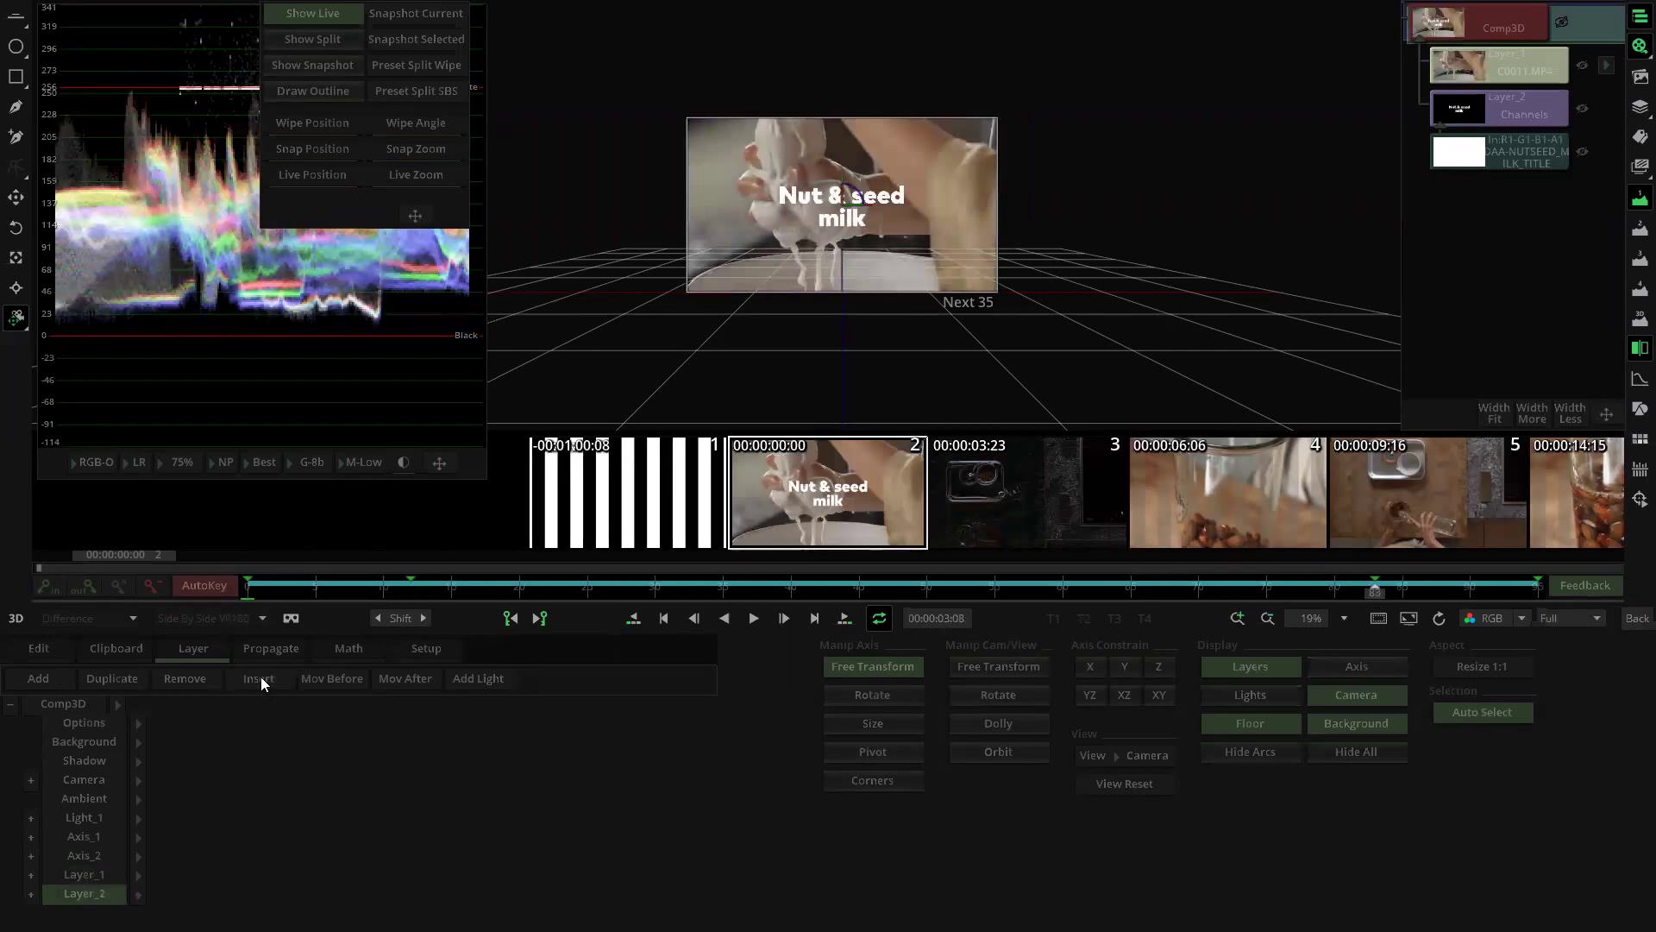
click(114, 875)
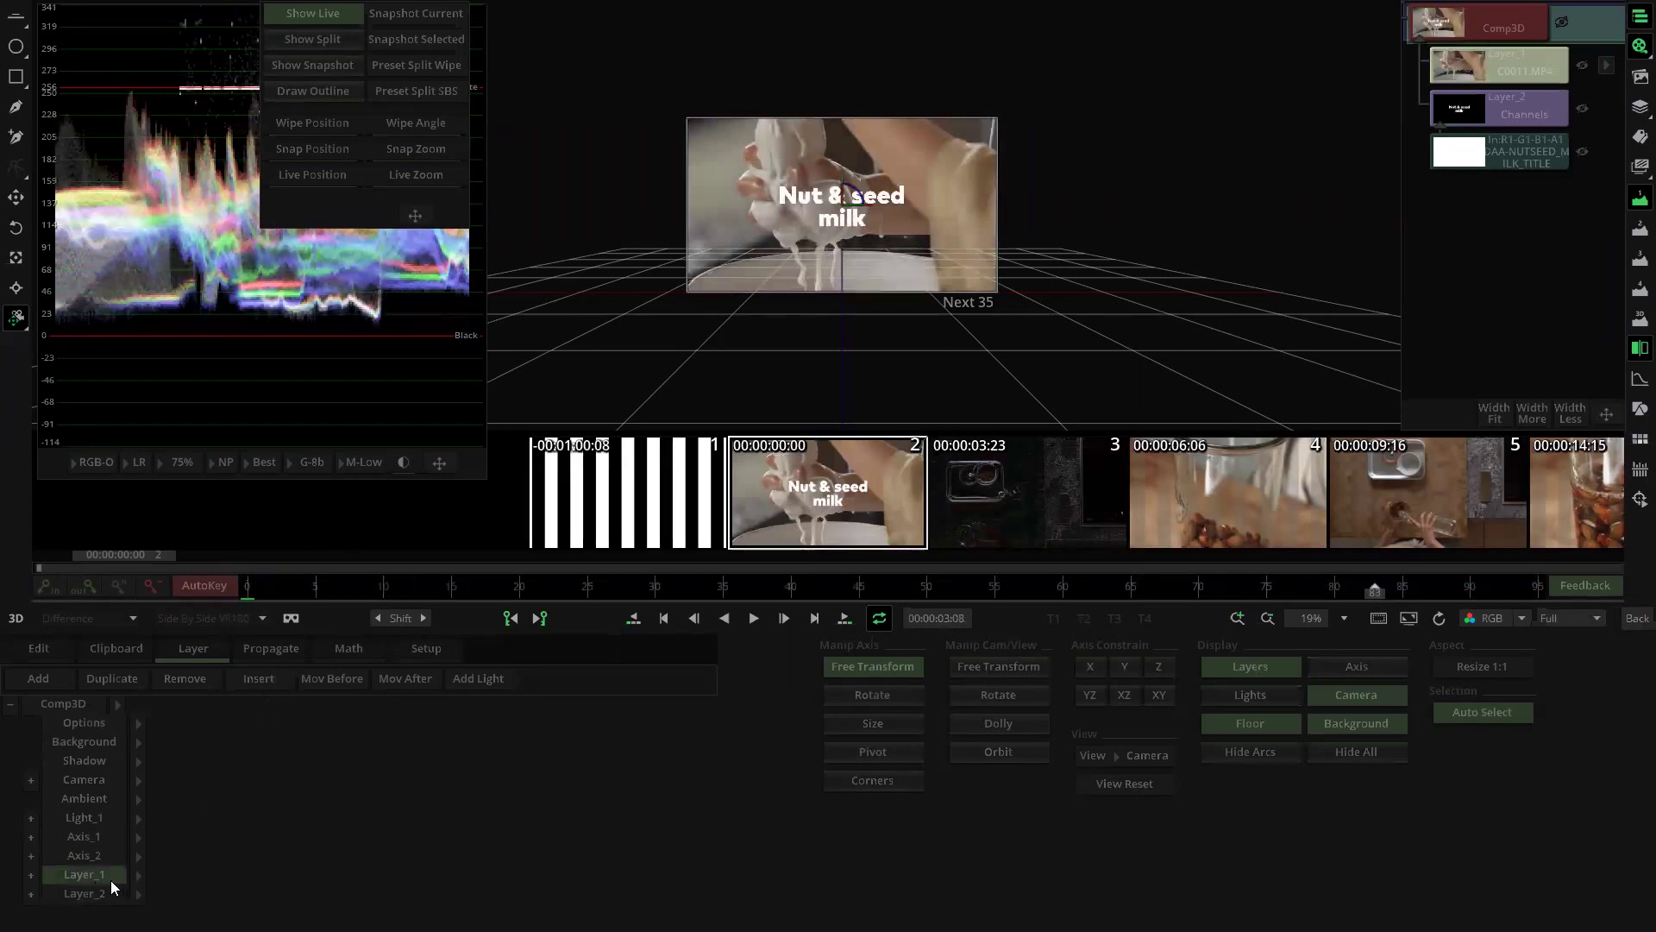
Step: Remove the newly inserted layer from Comp3D and set the Background source to Input 1
click(188, 680)
click(137, 742)
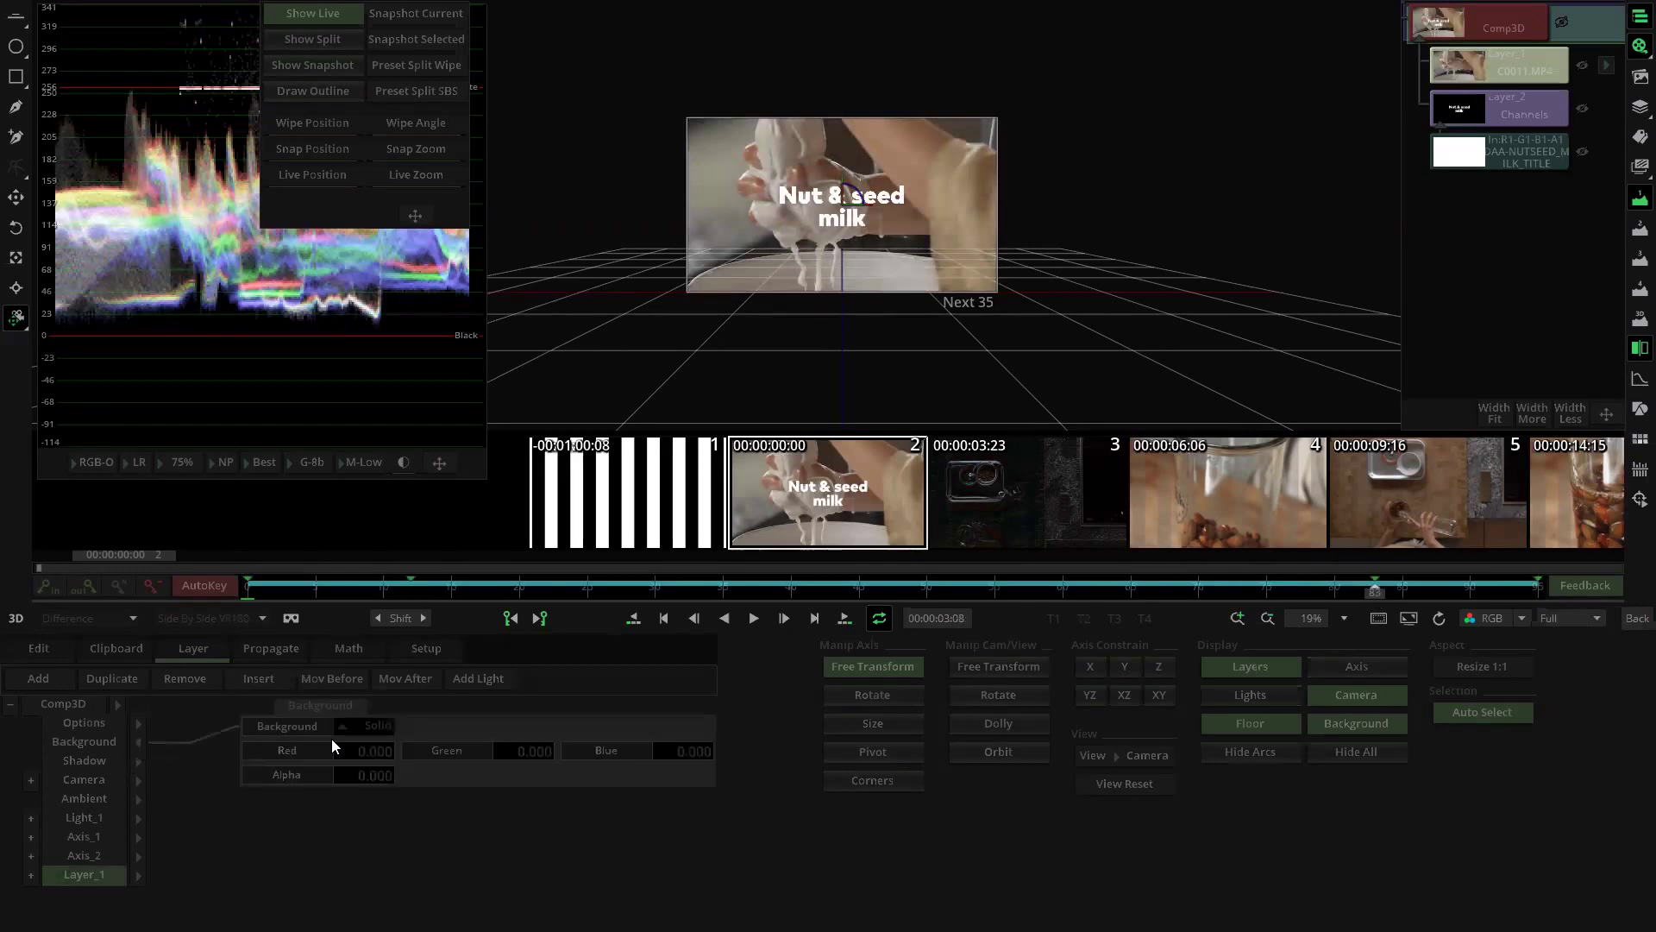
click(360, 723)
click(365, 702)
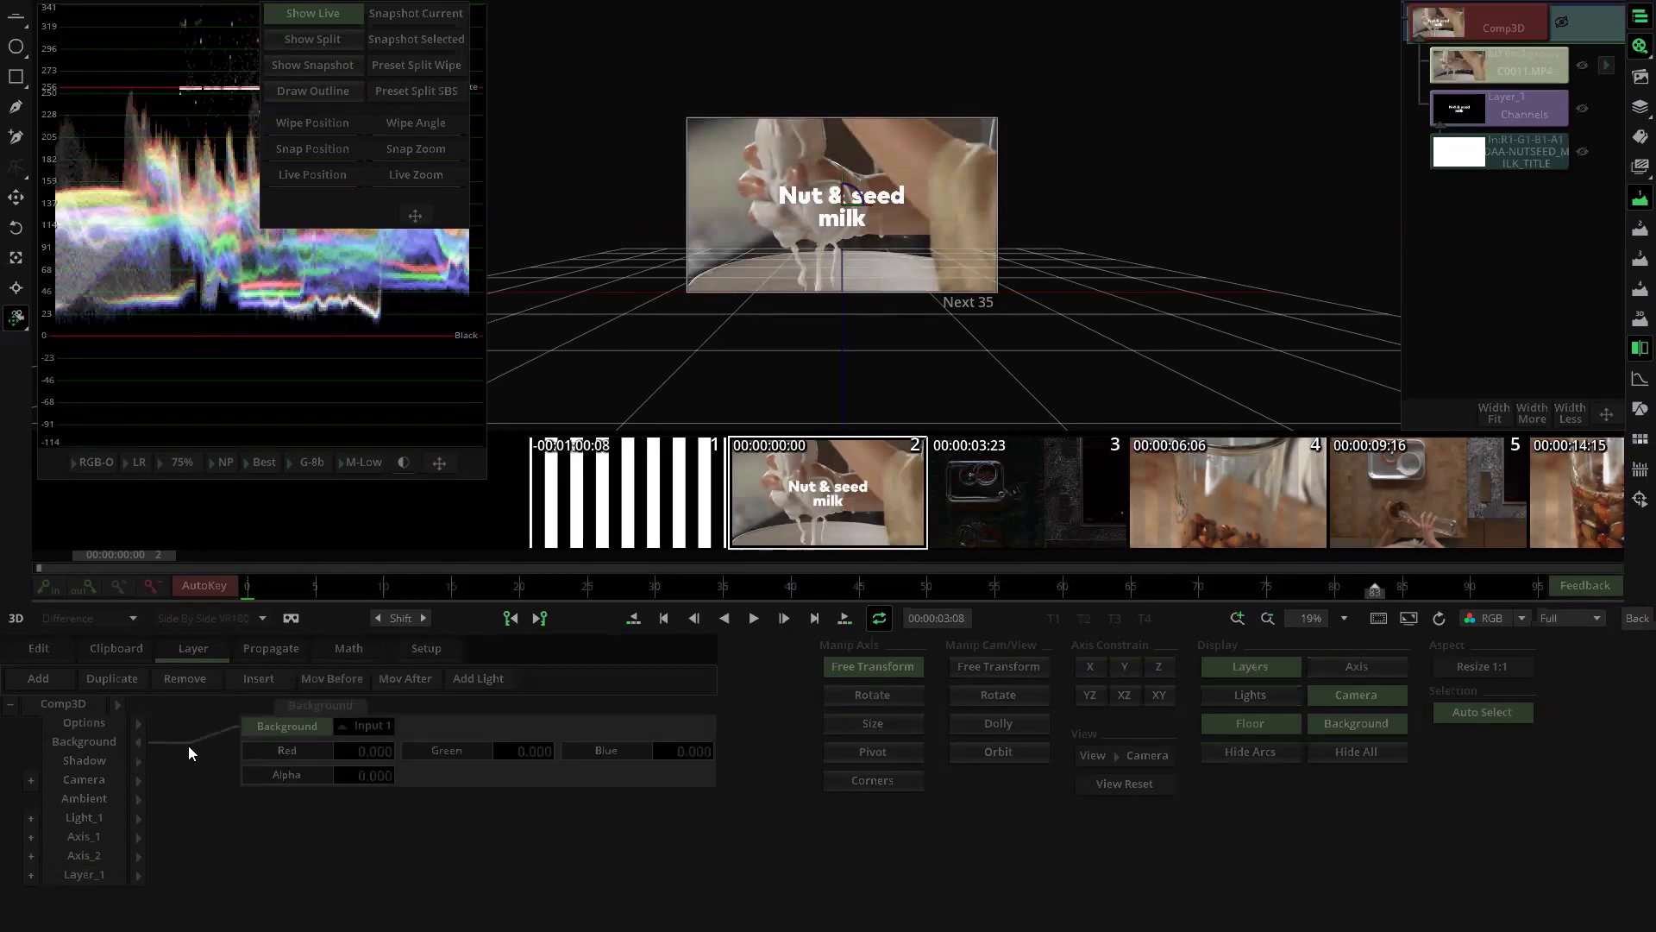
click(138, 742)
Step: Show Layer_1's parameters and scrub through the clip to check the title's fades and letter edges
click(98, 873)
click(138, 875)
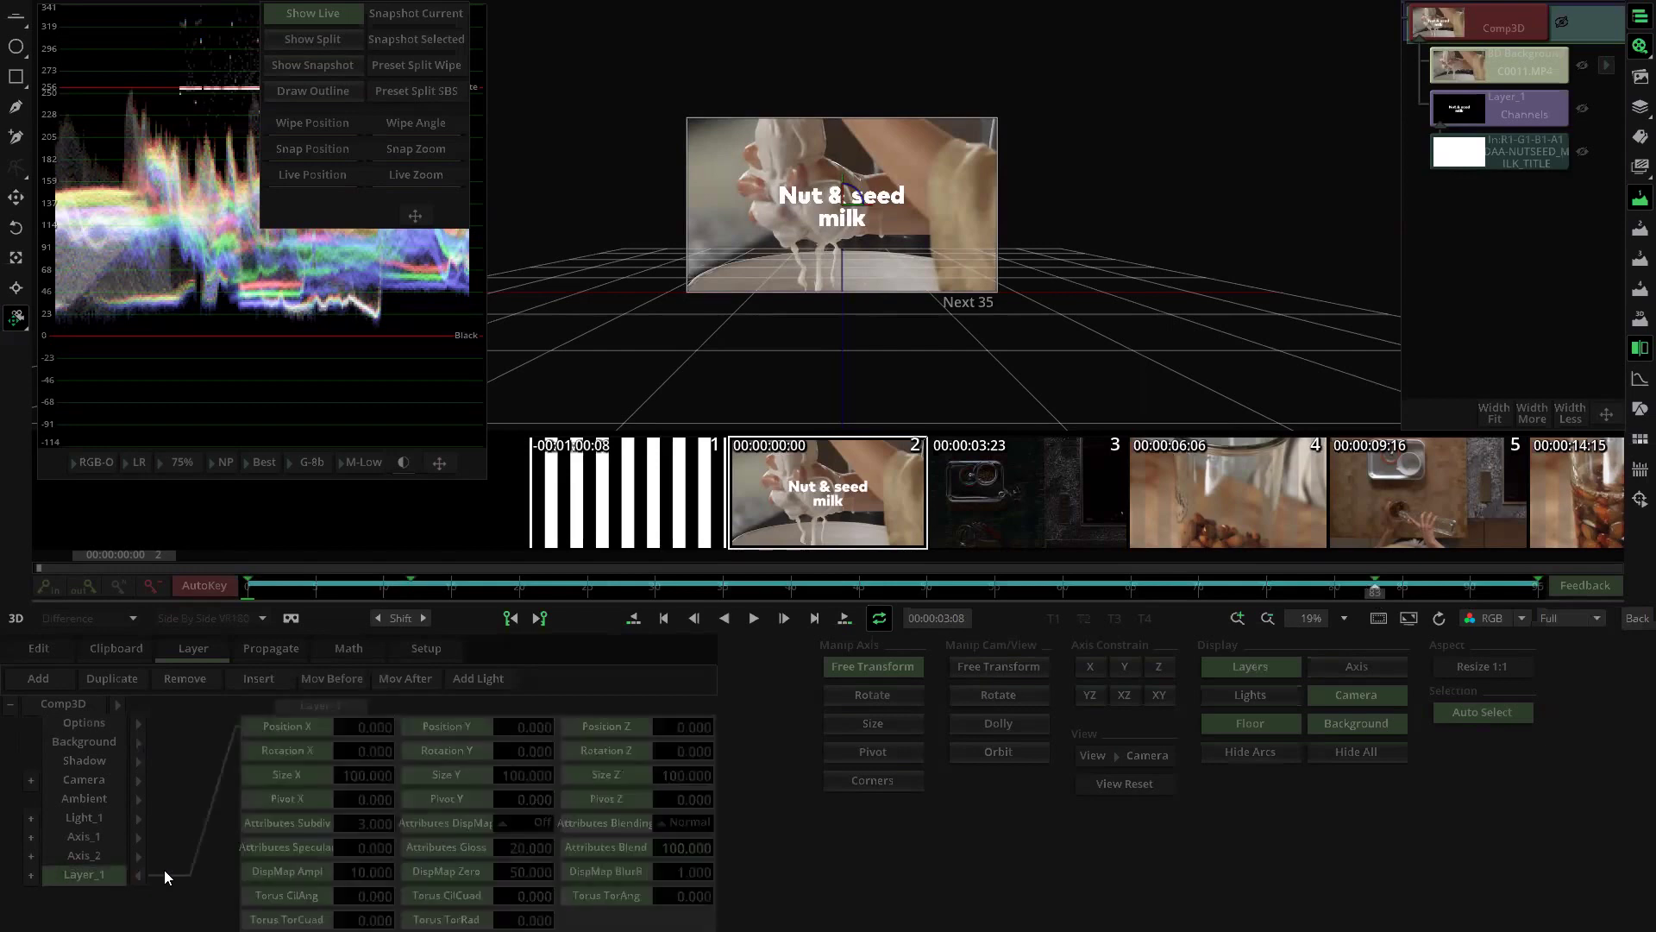
drag(258, 590, 546, 590)
drag(958, 614, 1, 620)
scroll(1132, 226, up, 6)
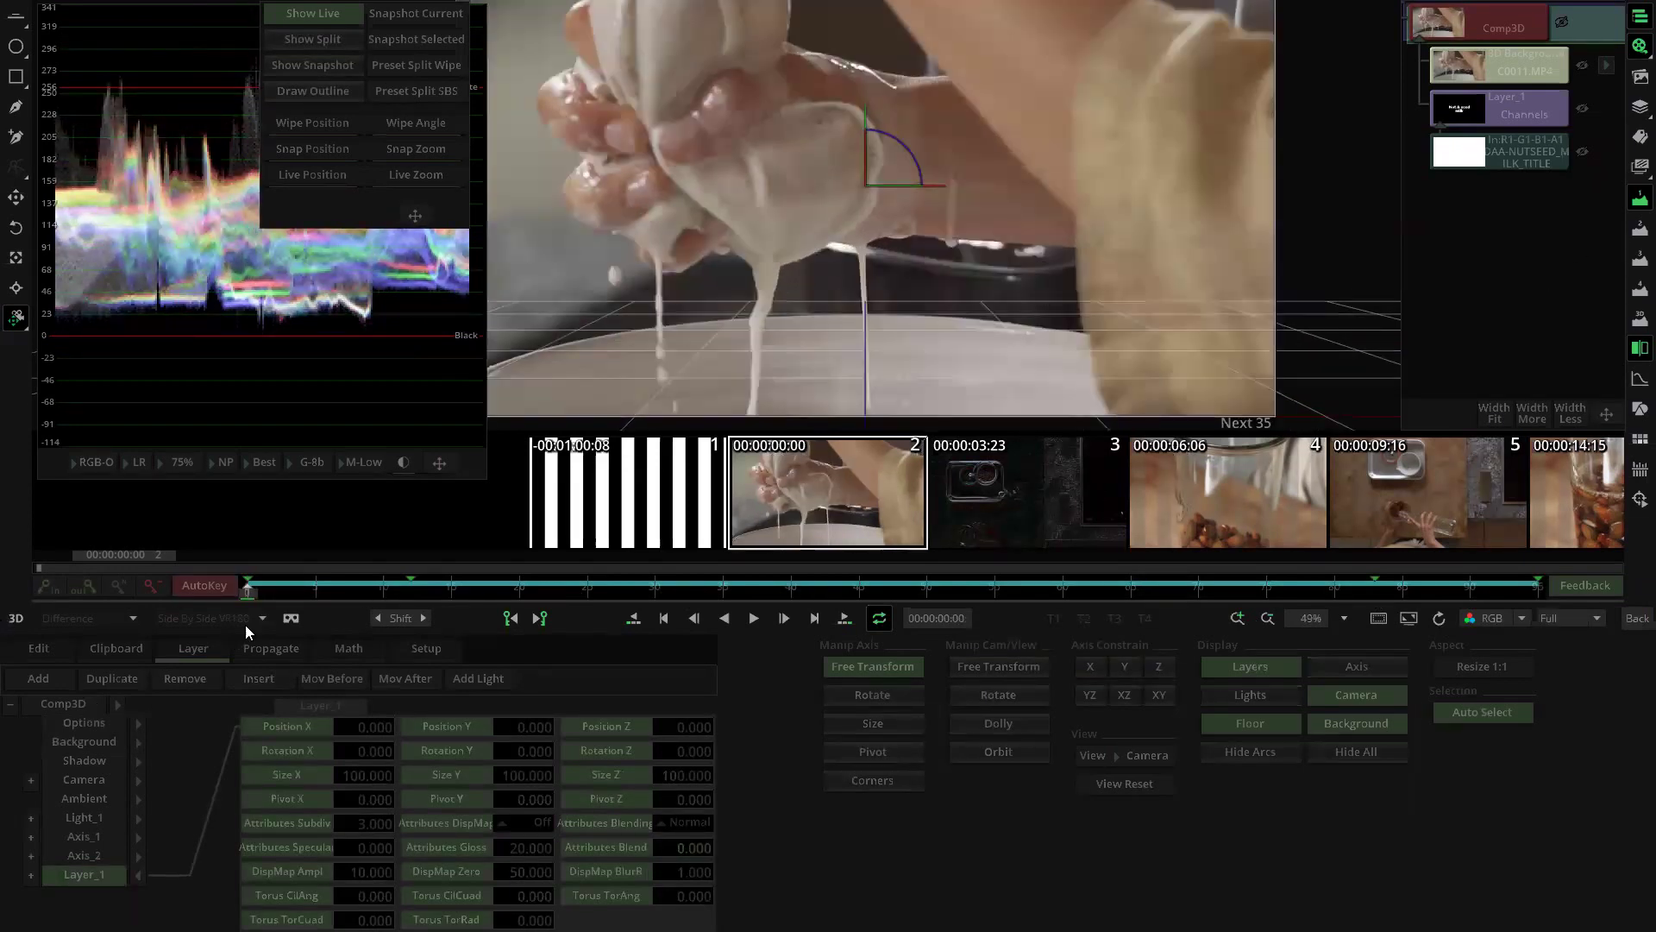
drag(246, 601, 600, 590)
scroll(1106, 224, up, 3)
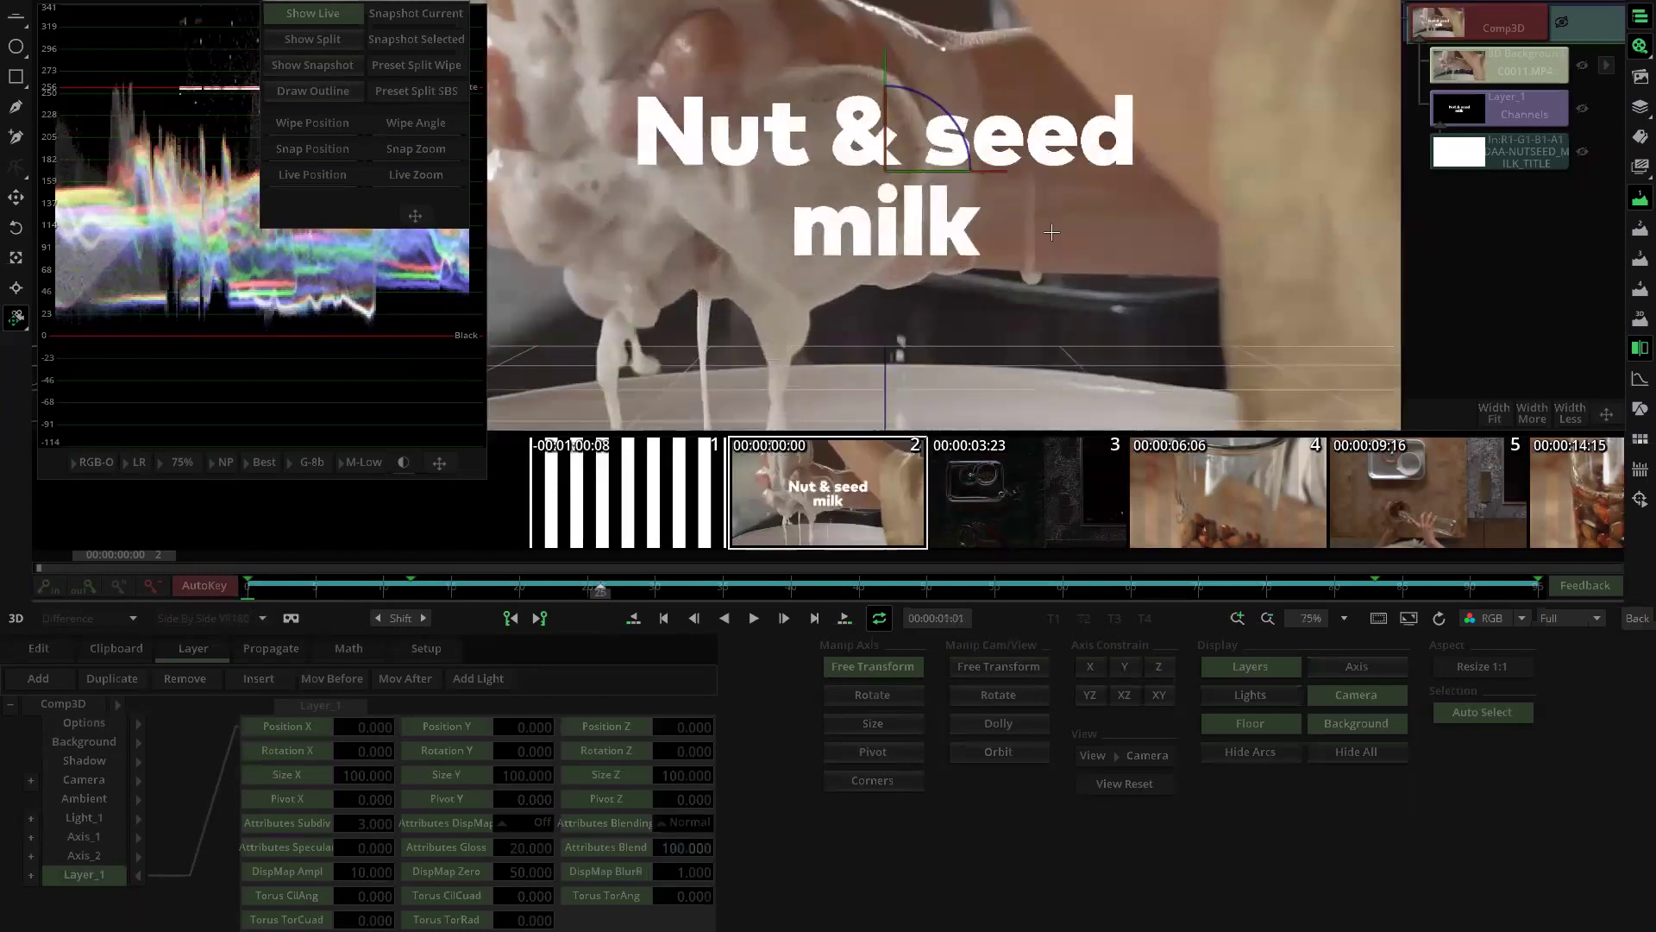
scroll(1106, 224, up, 2)
click(533, 592)
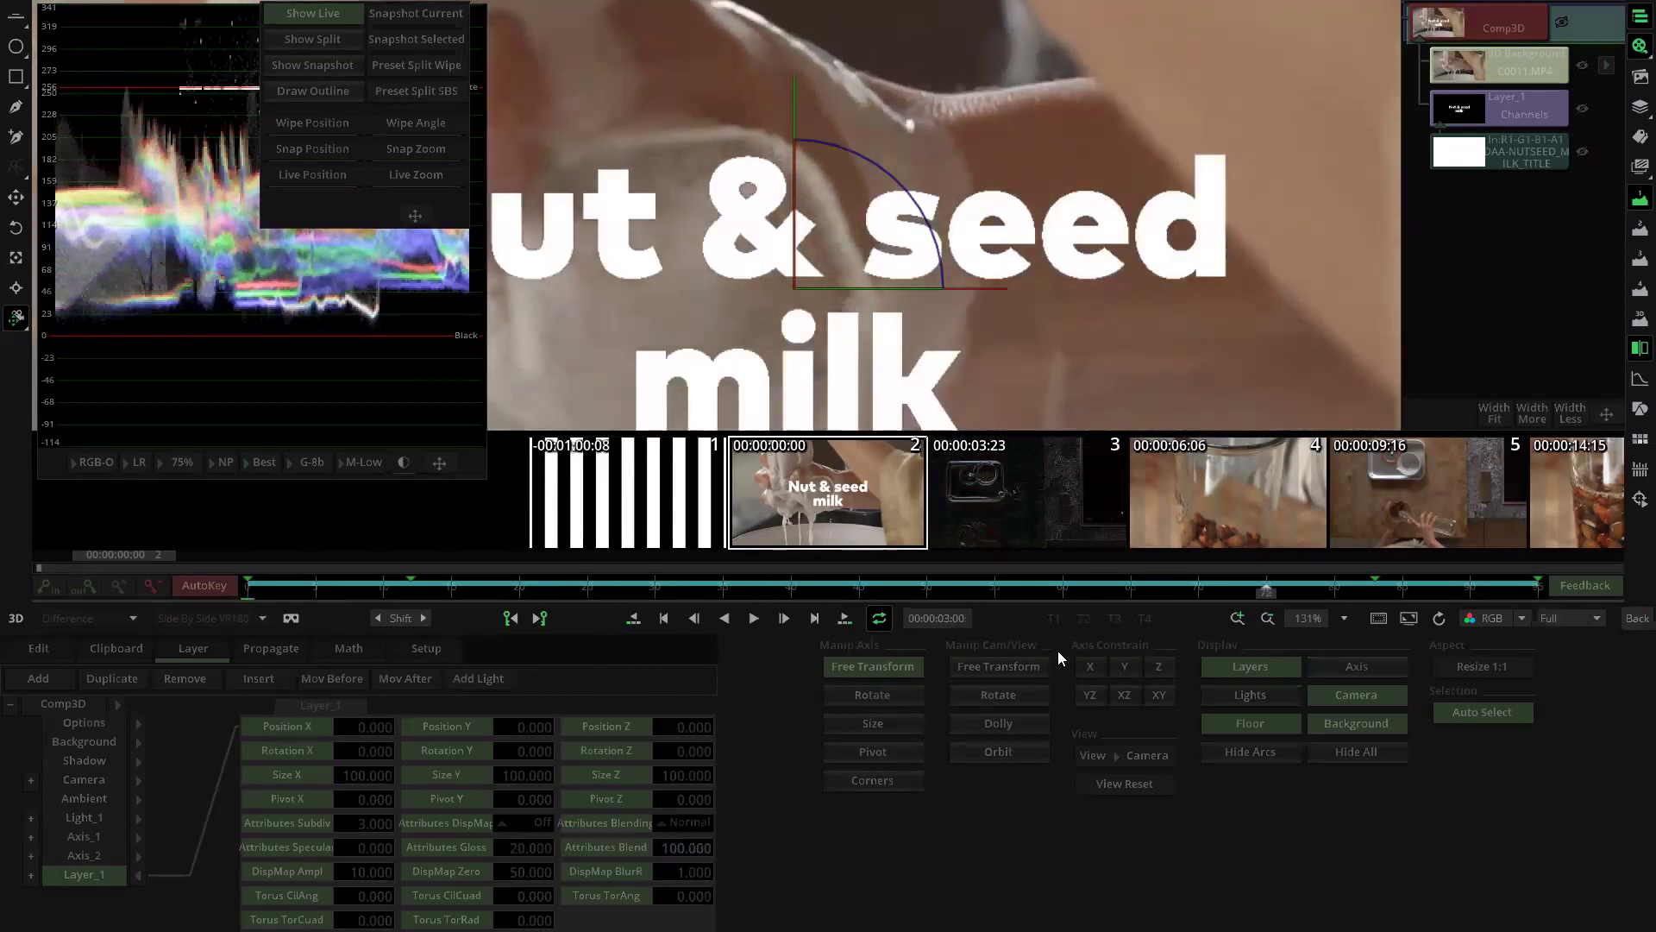
scroll(940, 393, down, 5)
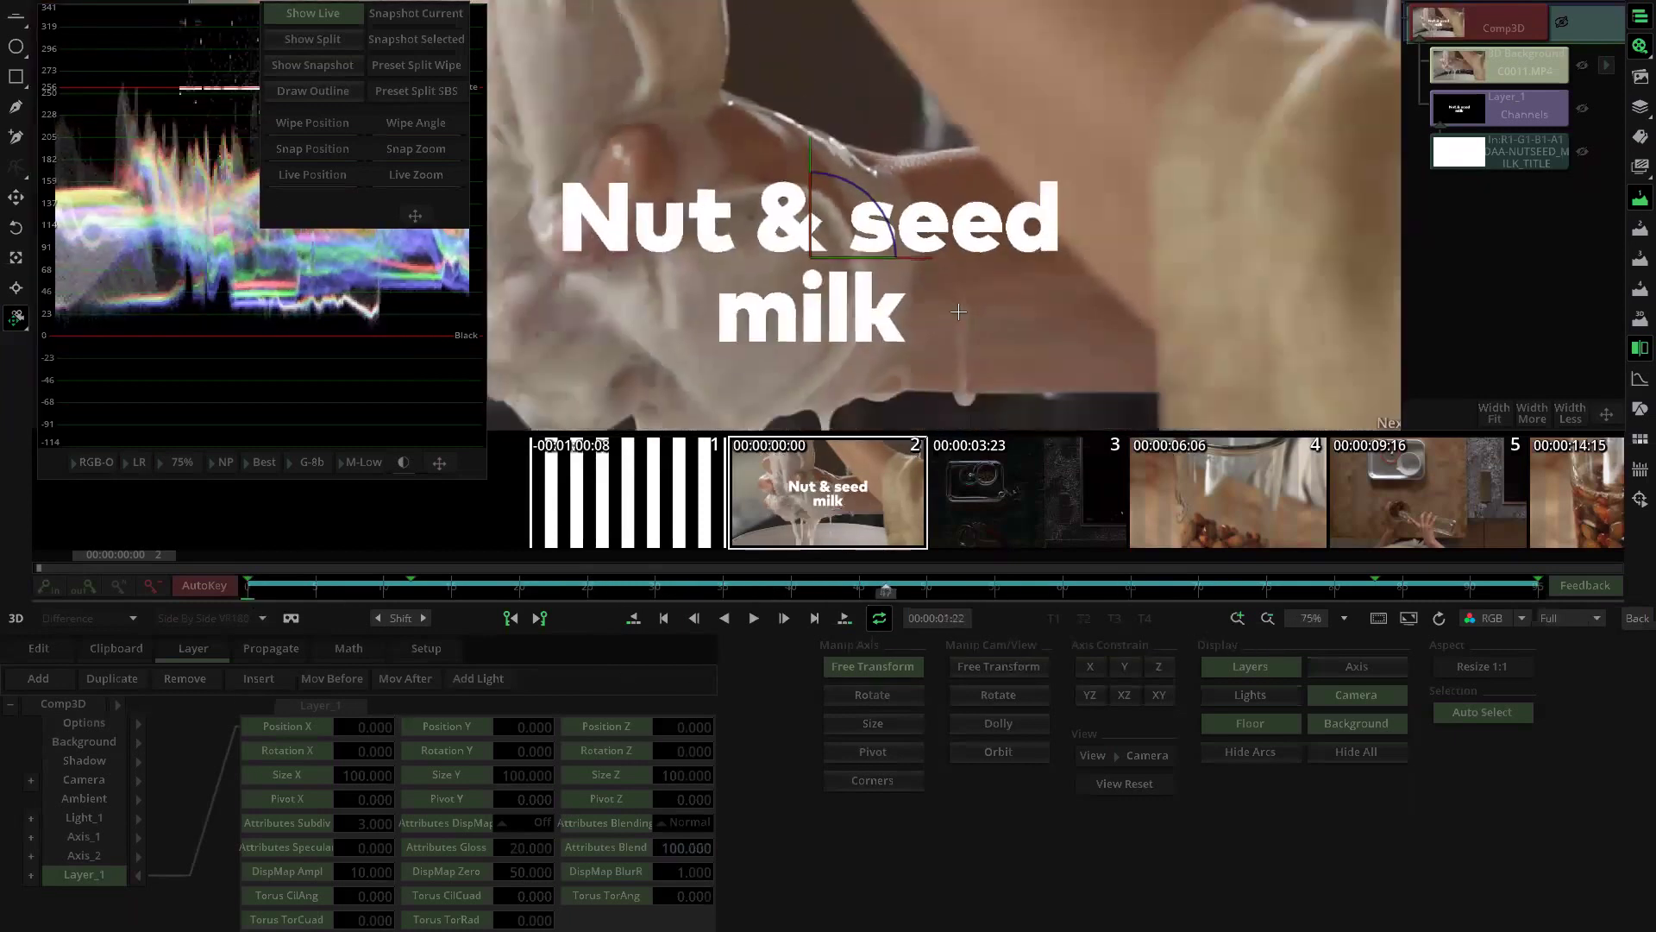
scroll(858, 300, down, 1)
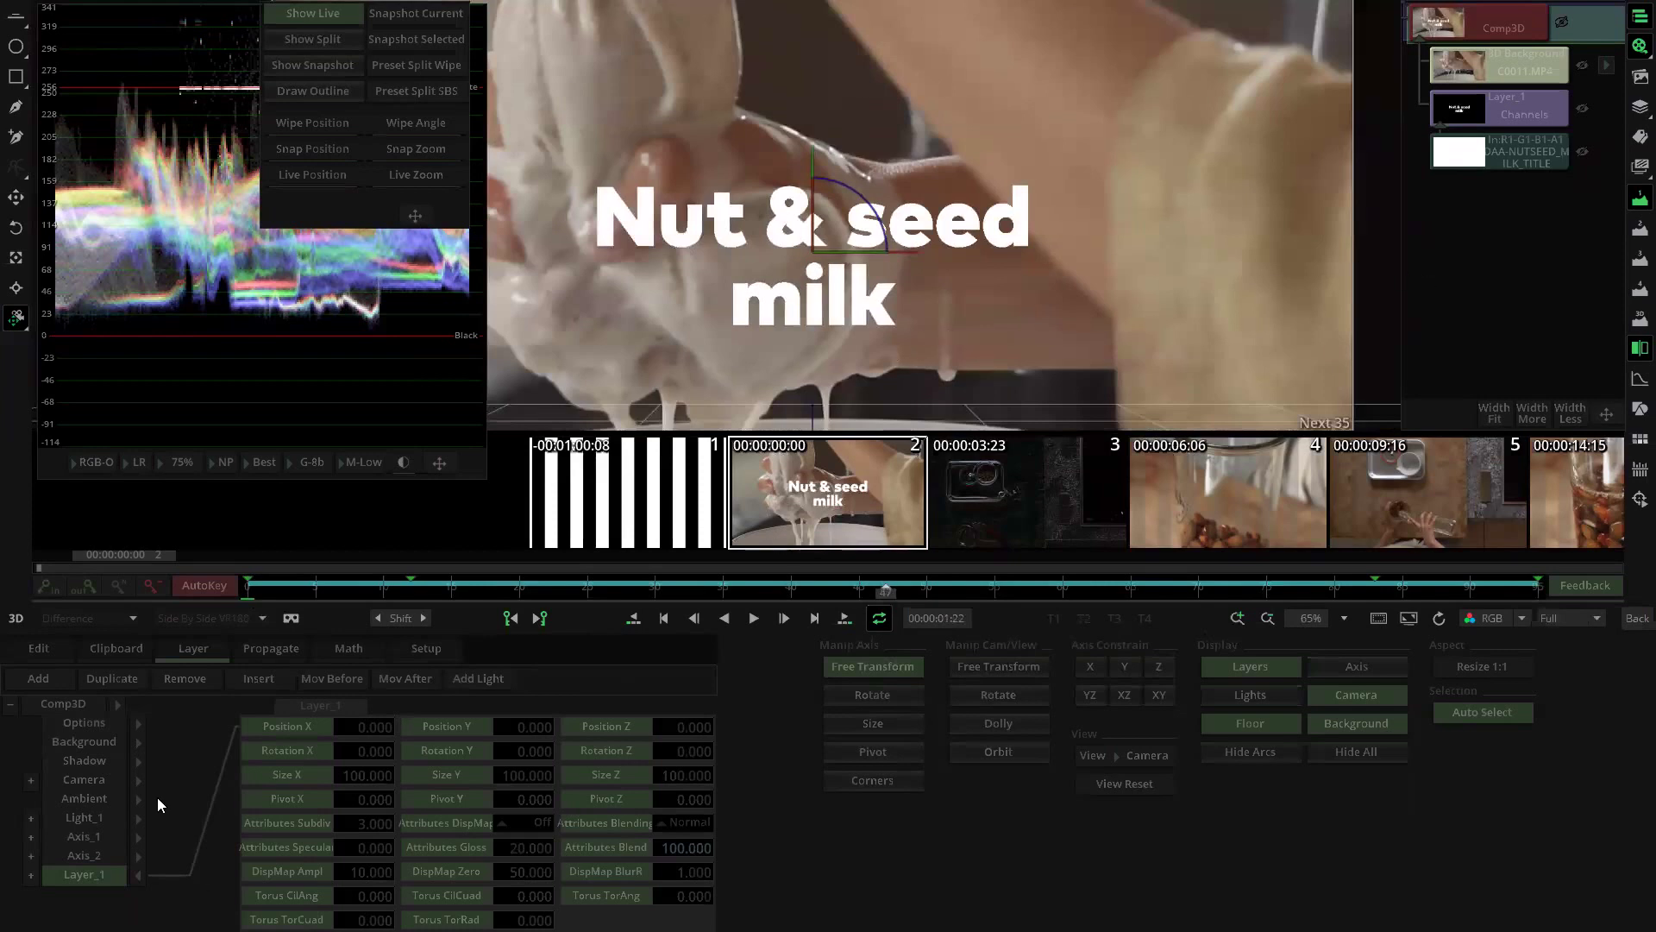
Step: Set the Comp3D options' Samples to x15
click(135, 720)
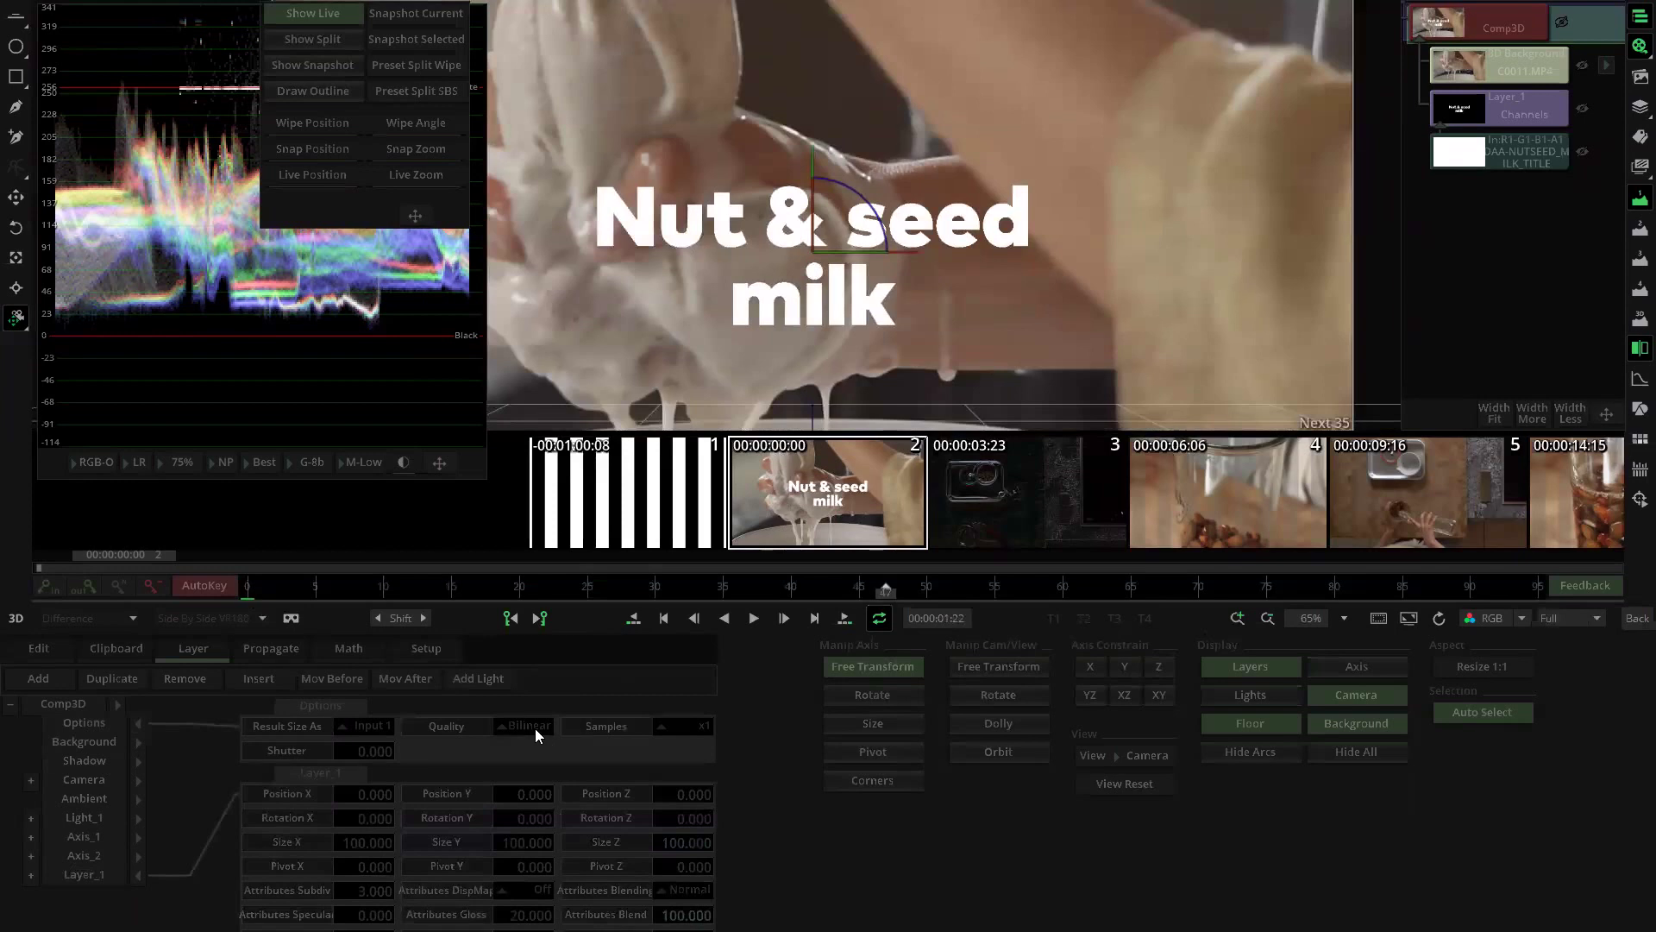
click(664, 726)
click(683, 649)
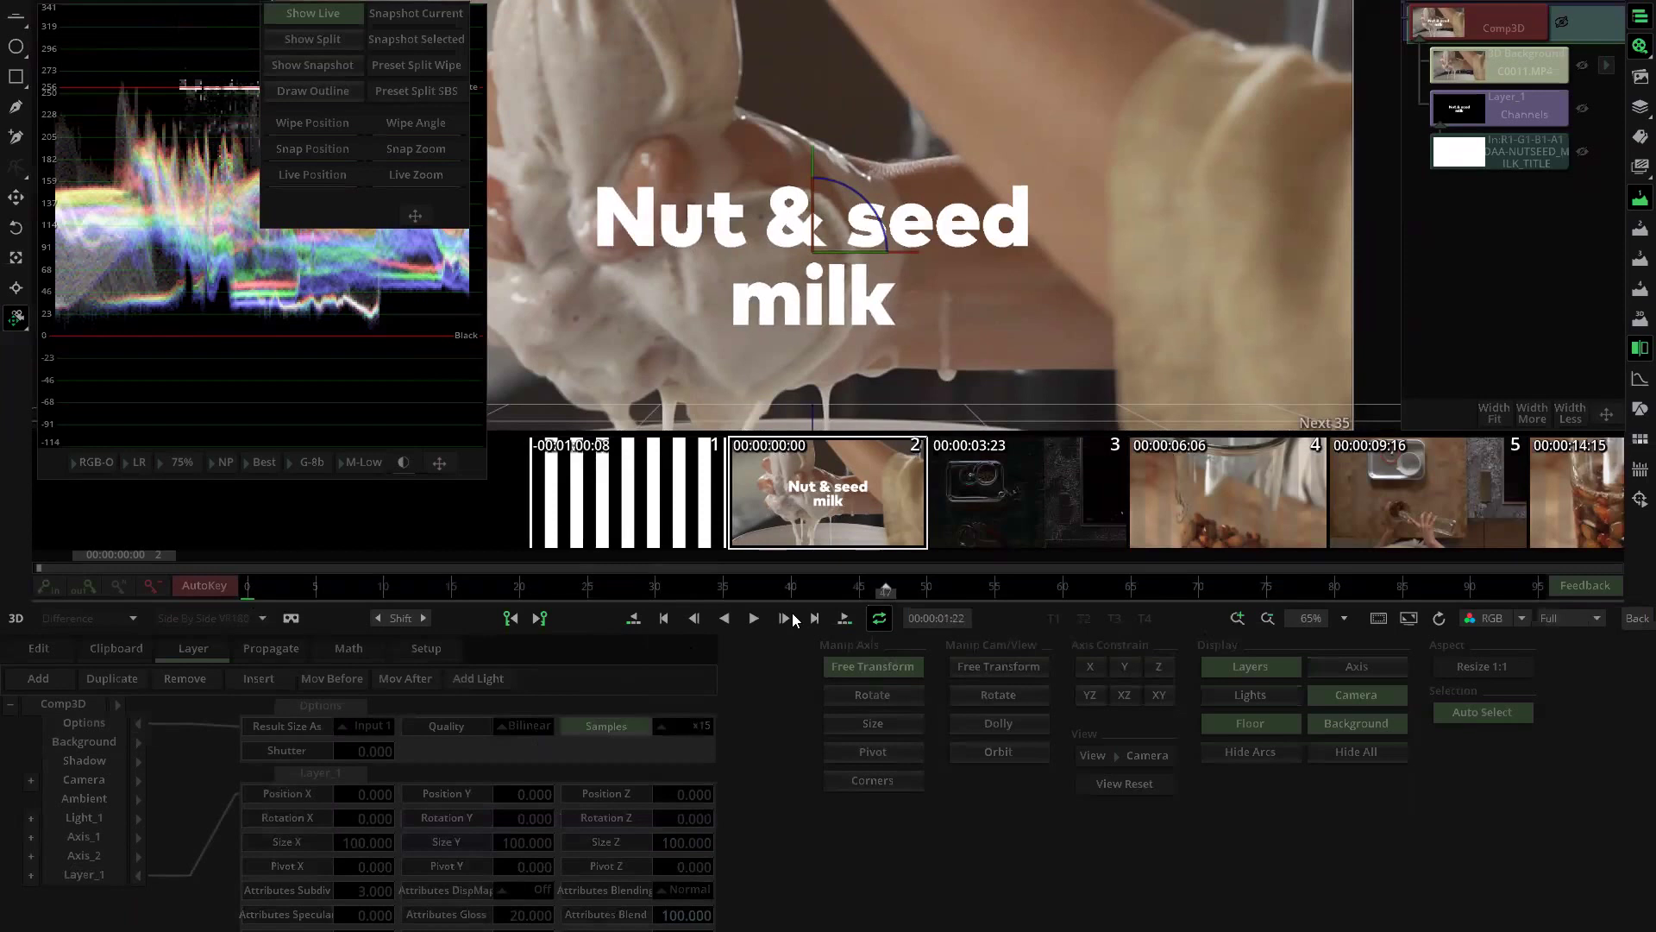
Step: Examine the title's letter edges up close in the composite, the title clip and the Channels output
scroll(821, 215, up, 5)
drag(985, 304, 839, 324)
drag(1251, 293, 1120, 338)
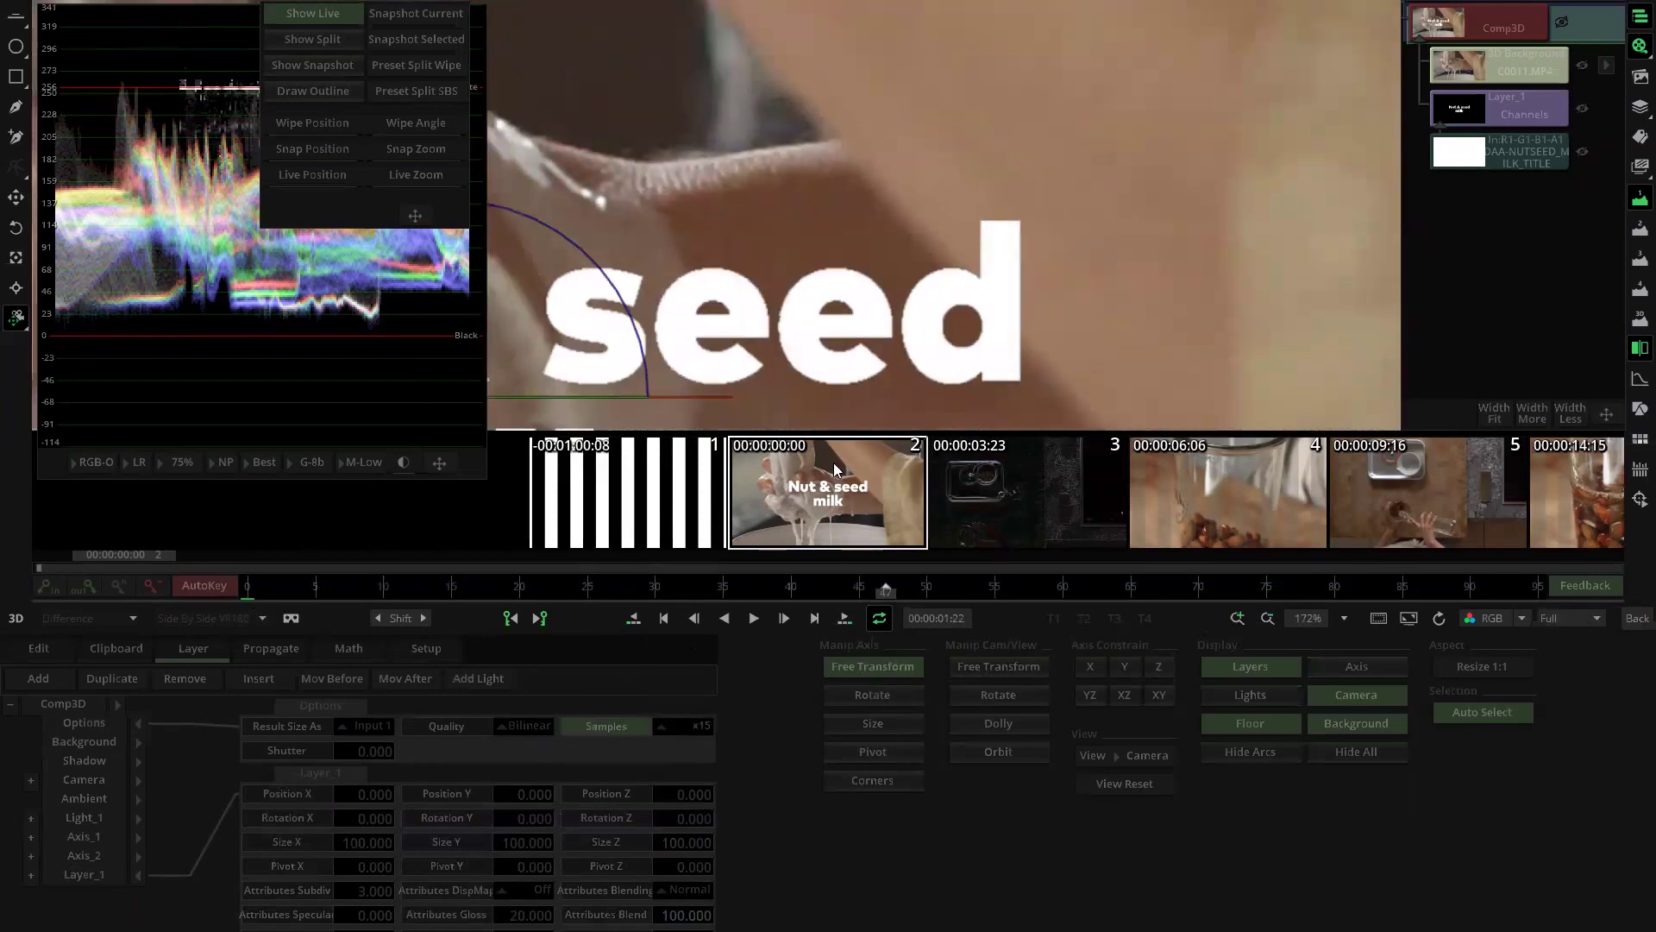
drag(951, 345, 1050, 245)
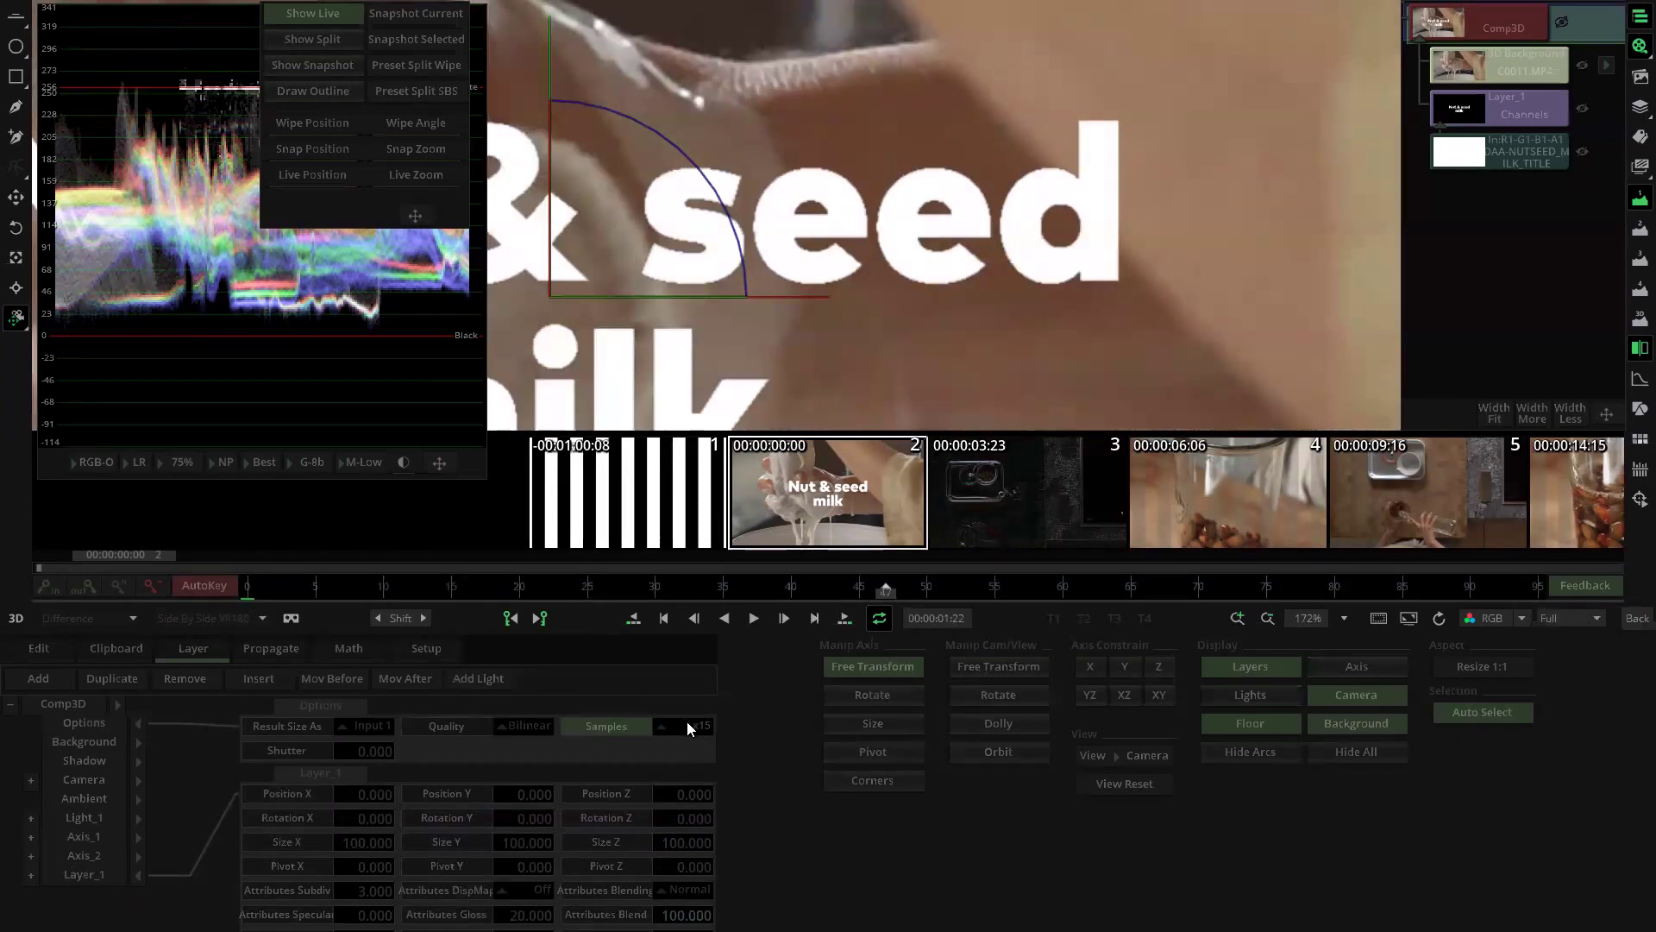
drag(501, 591, 683, 596)
click(1497, 162)
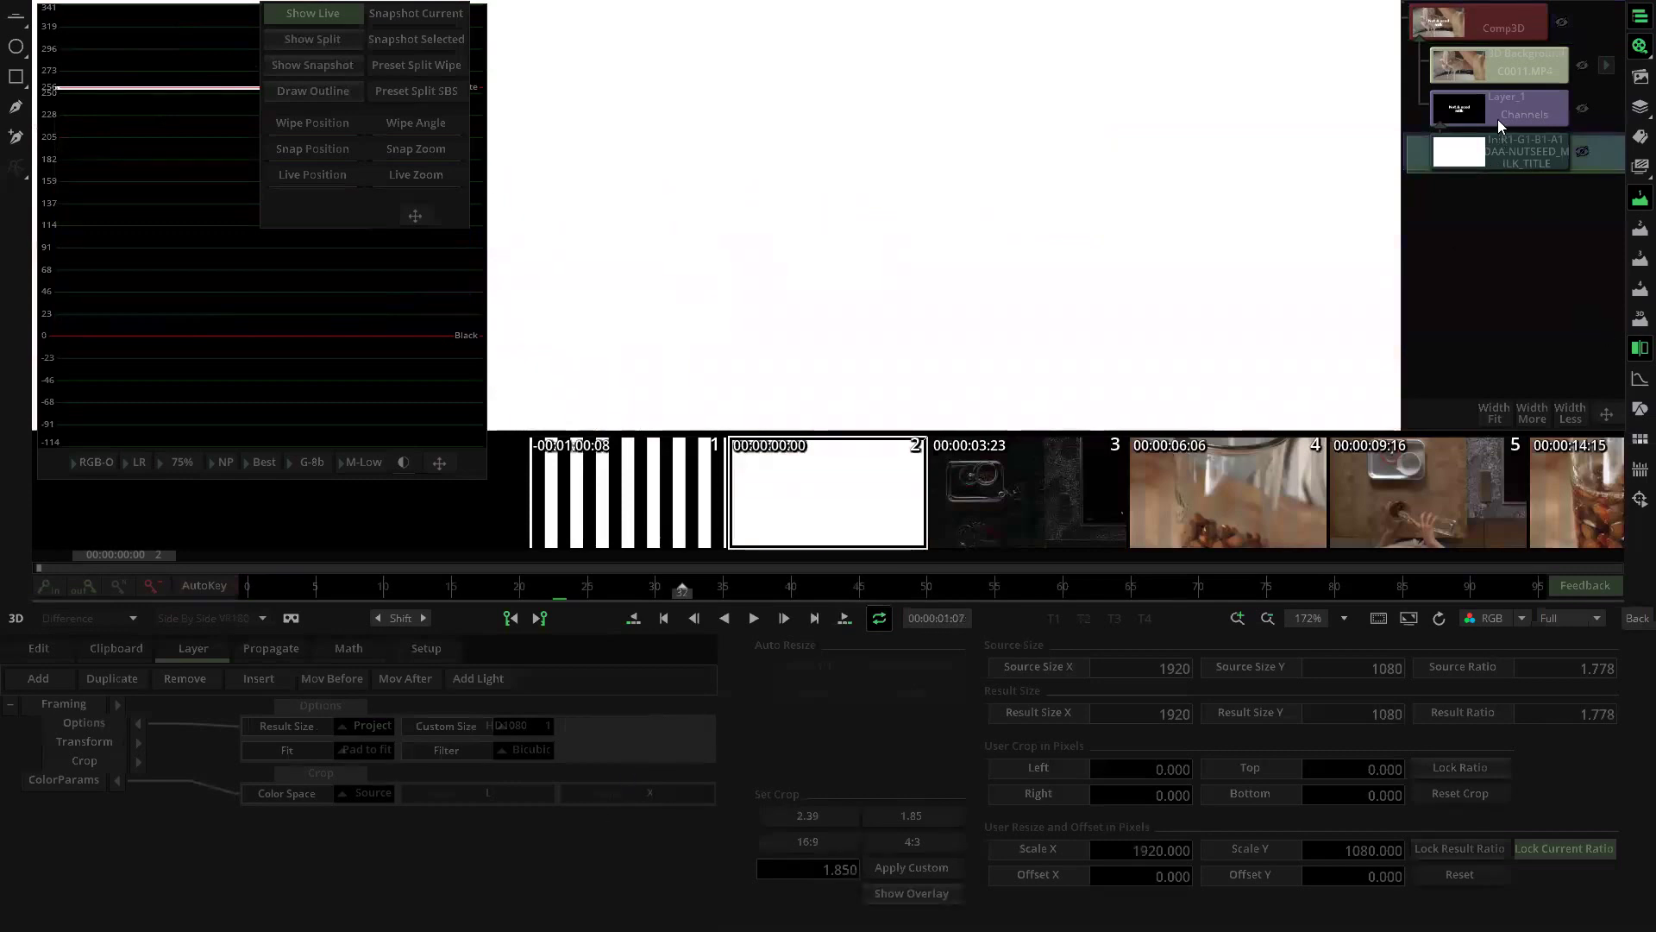
click(1498, 123)
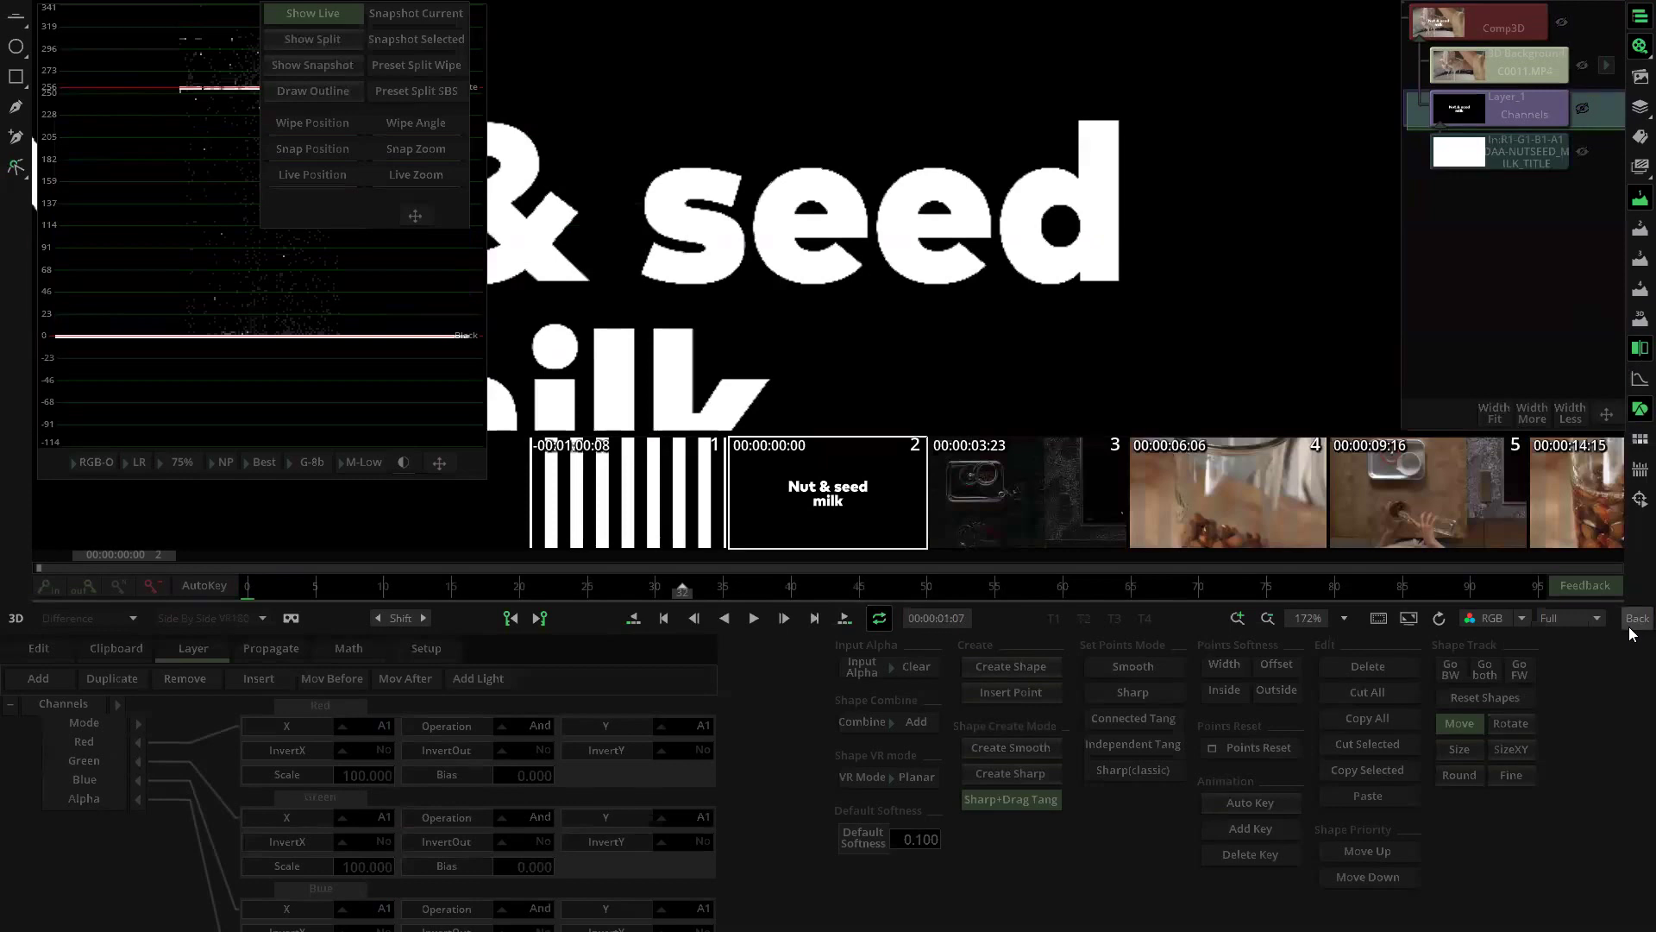
click(1496, 164)
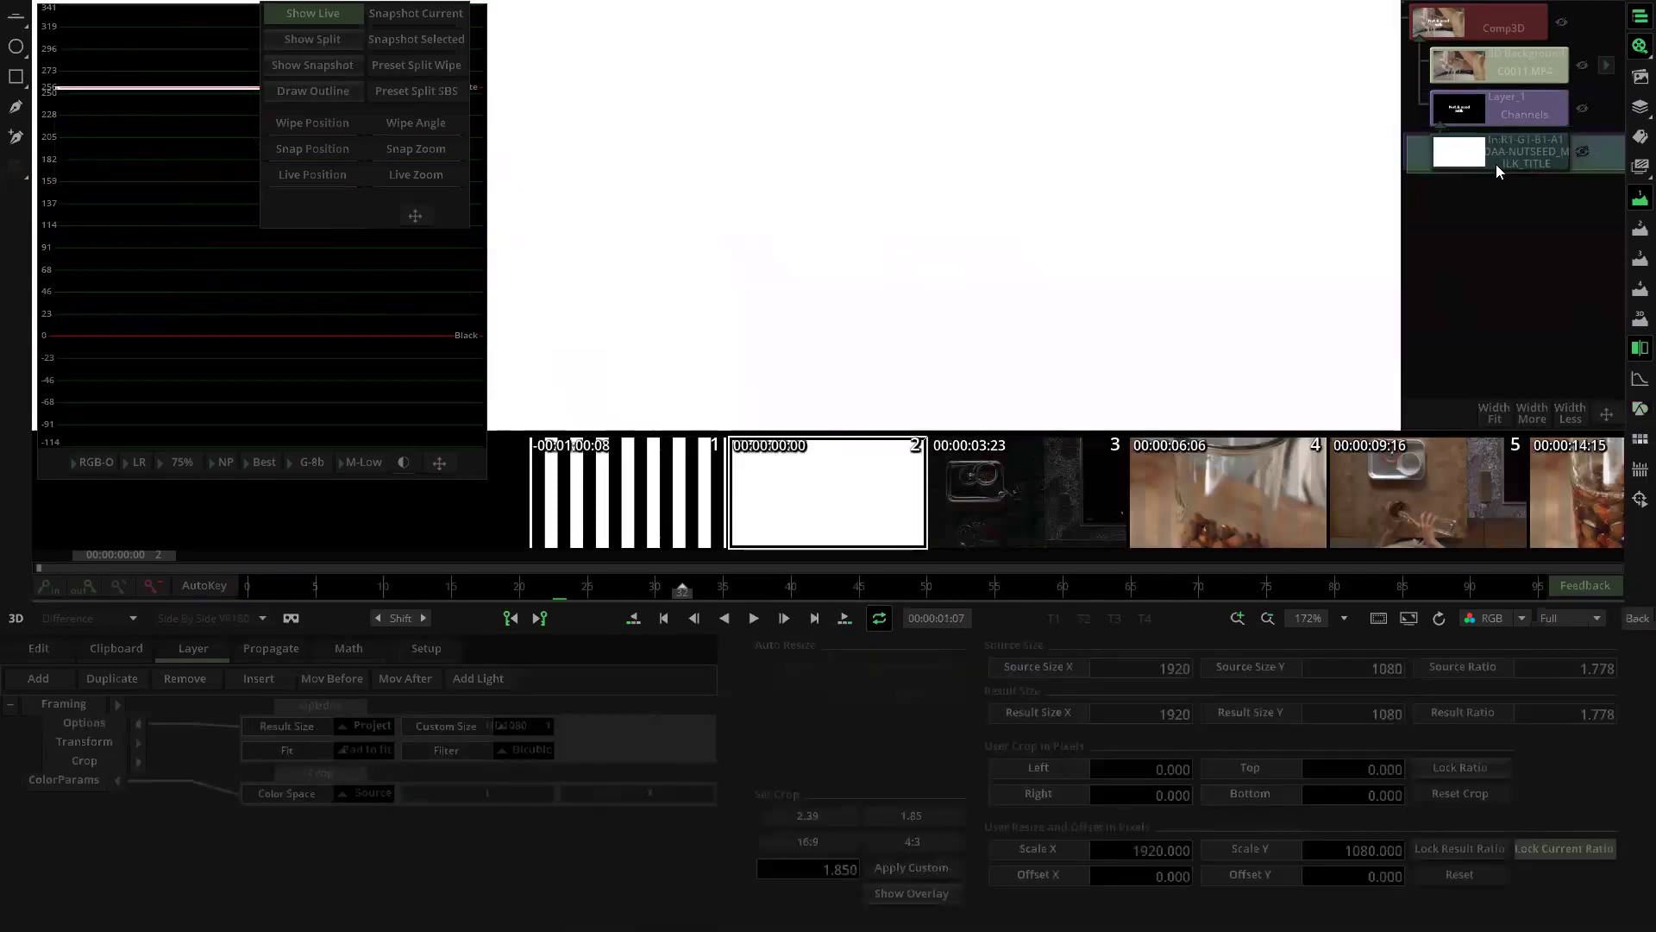
click(1504, 92)
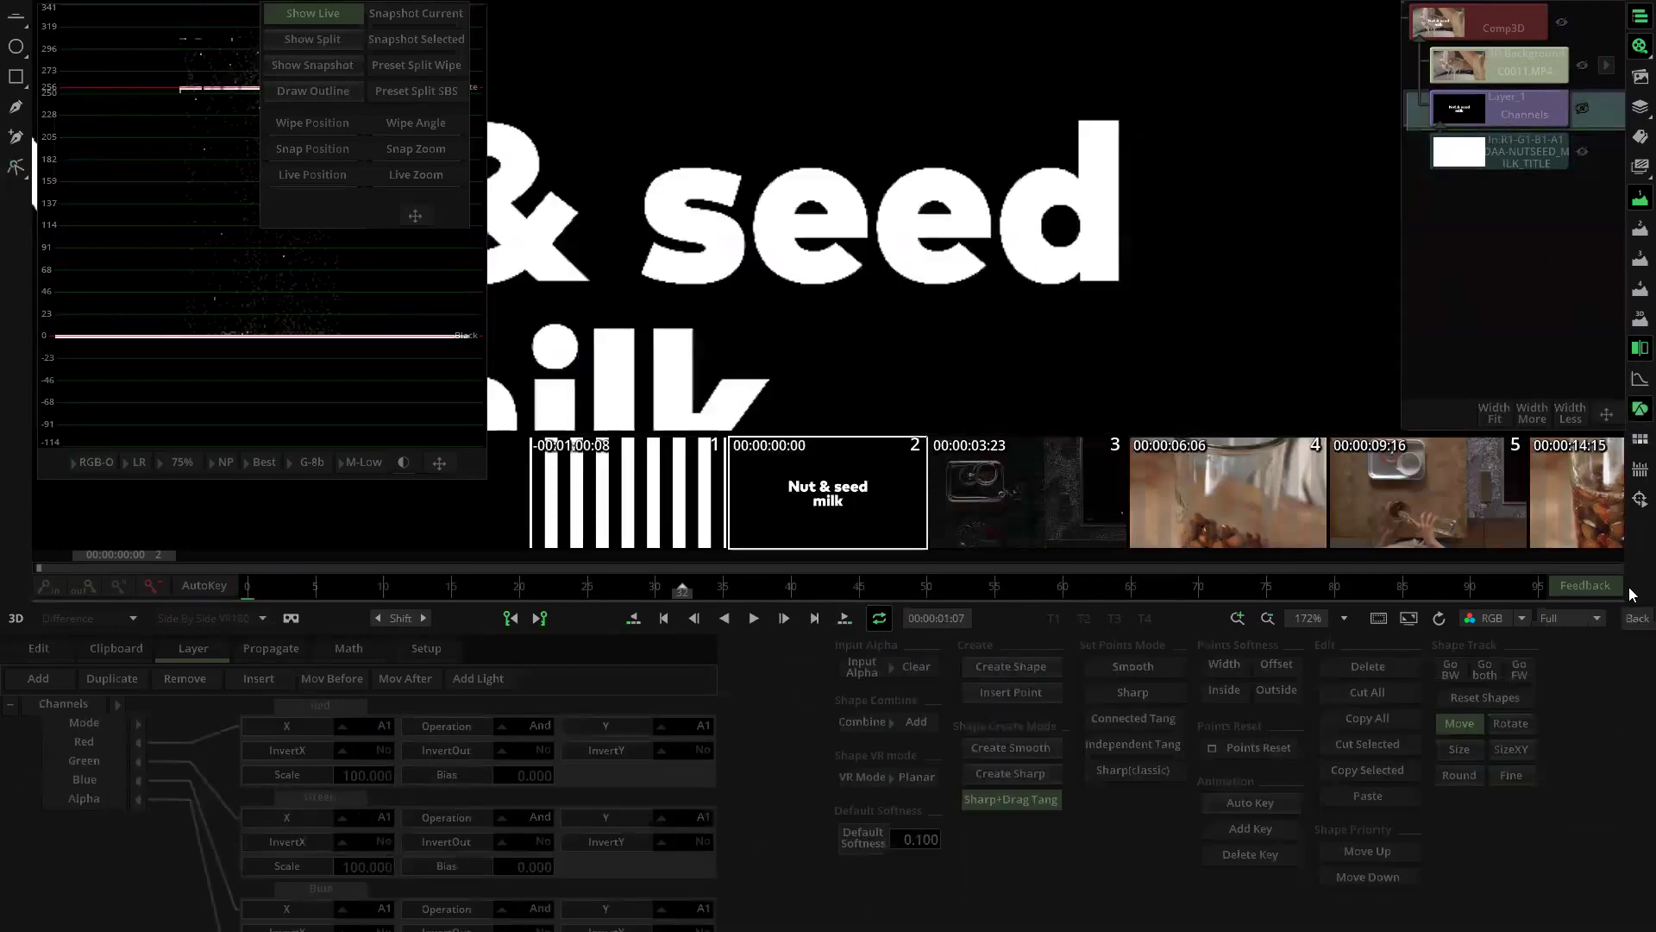
Step: Return to the timeline and add a Blur effect over the title's Channels effect
click(1629, 615)
click(811, 367)
scroll(849, 347, down, 2)
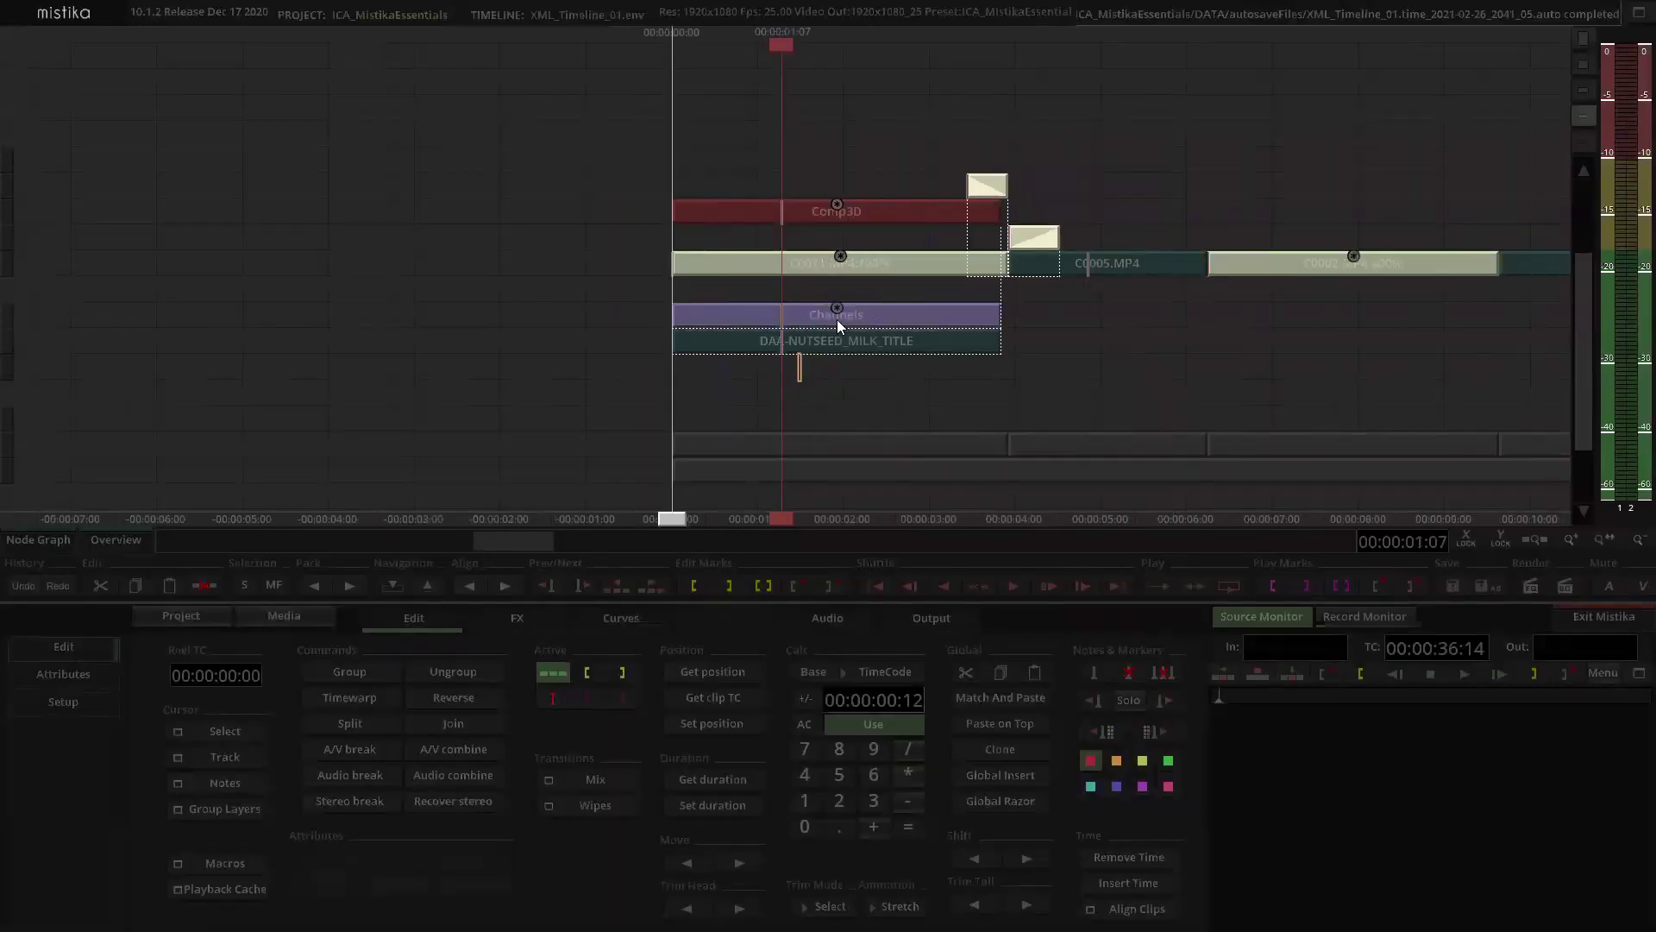
click(837, 320)
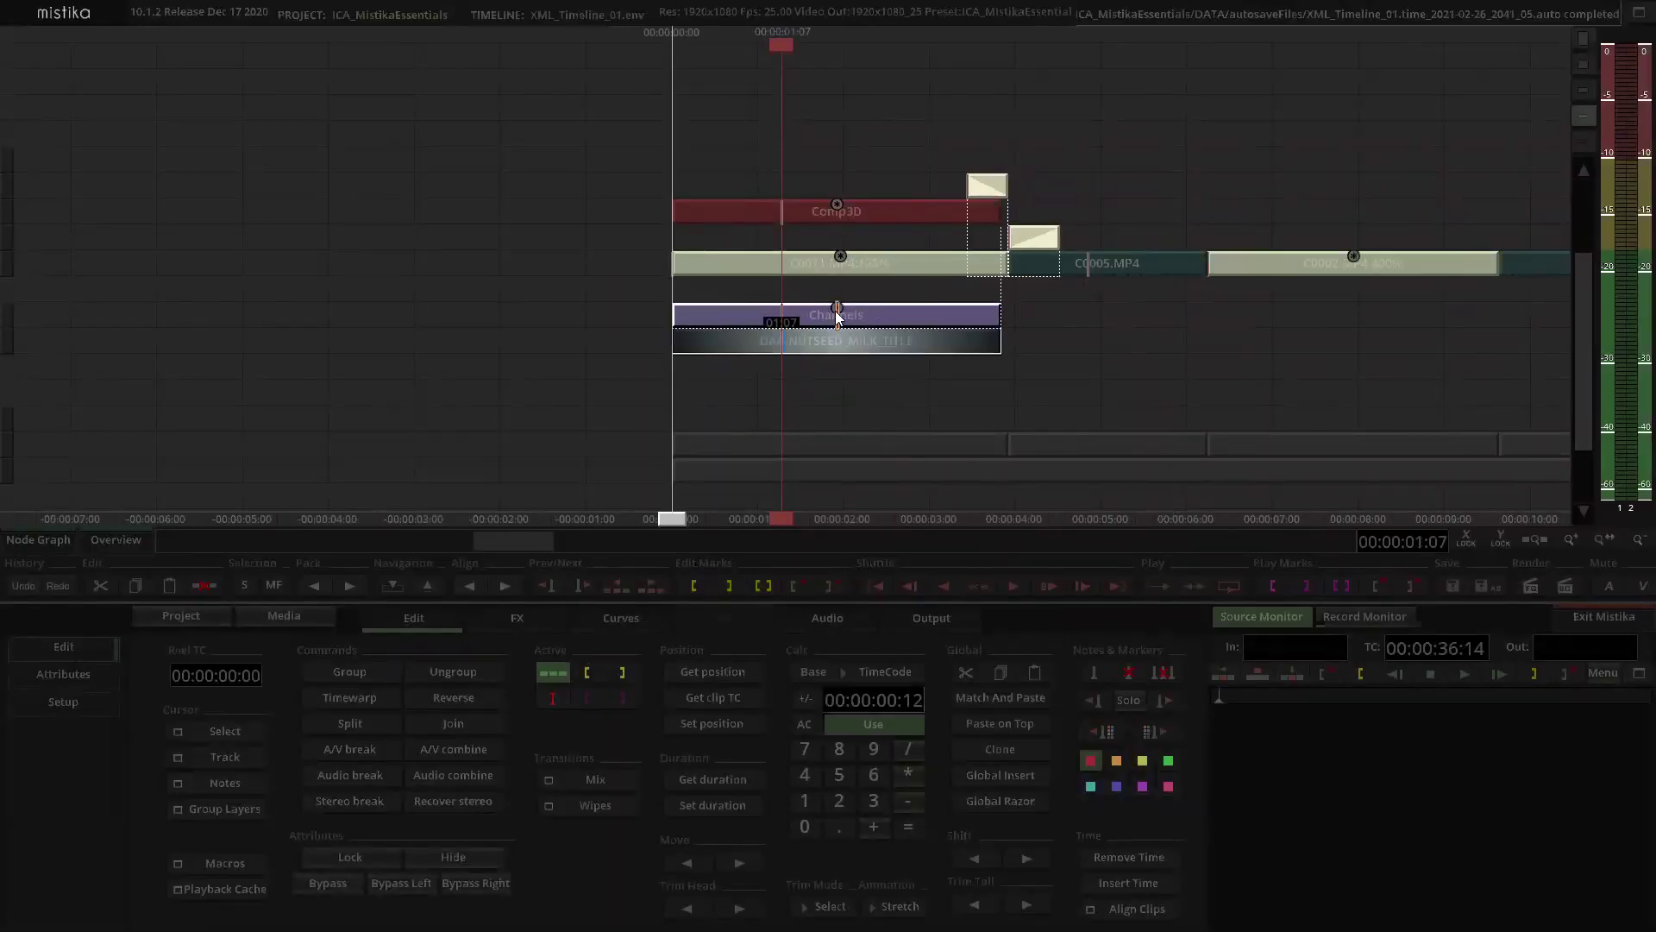
click(813, 324)
click(515, 617)
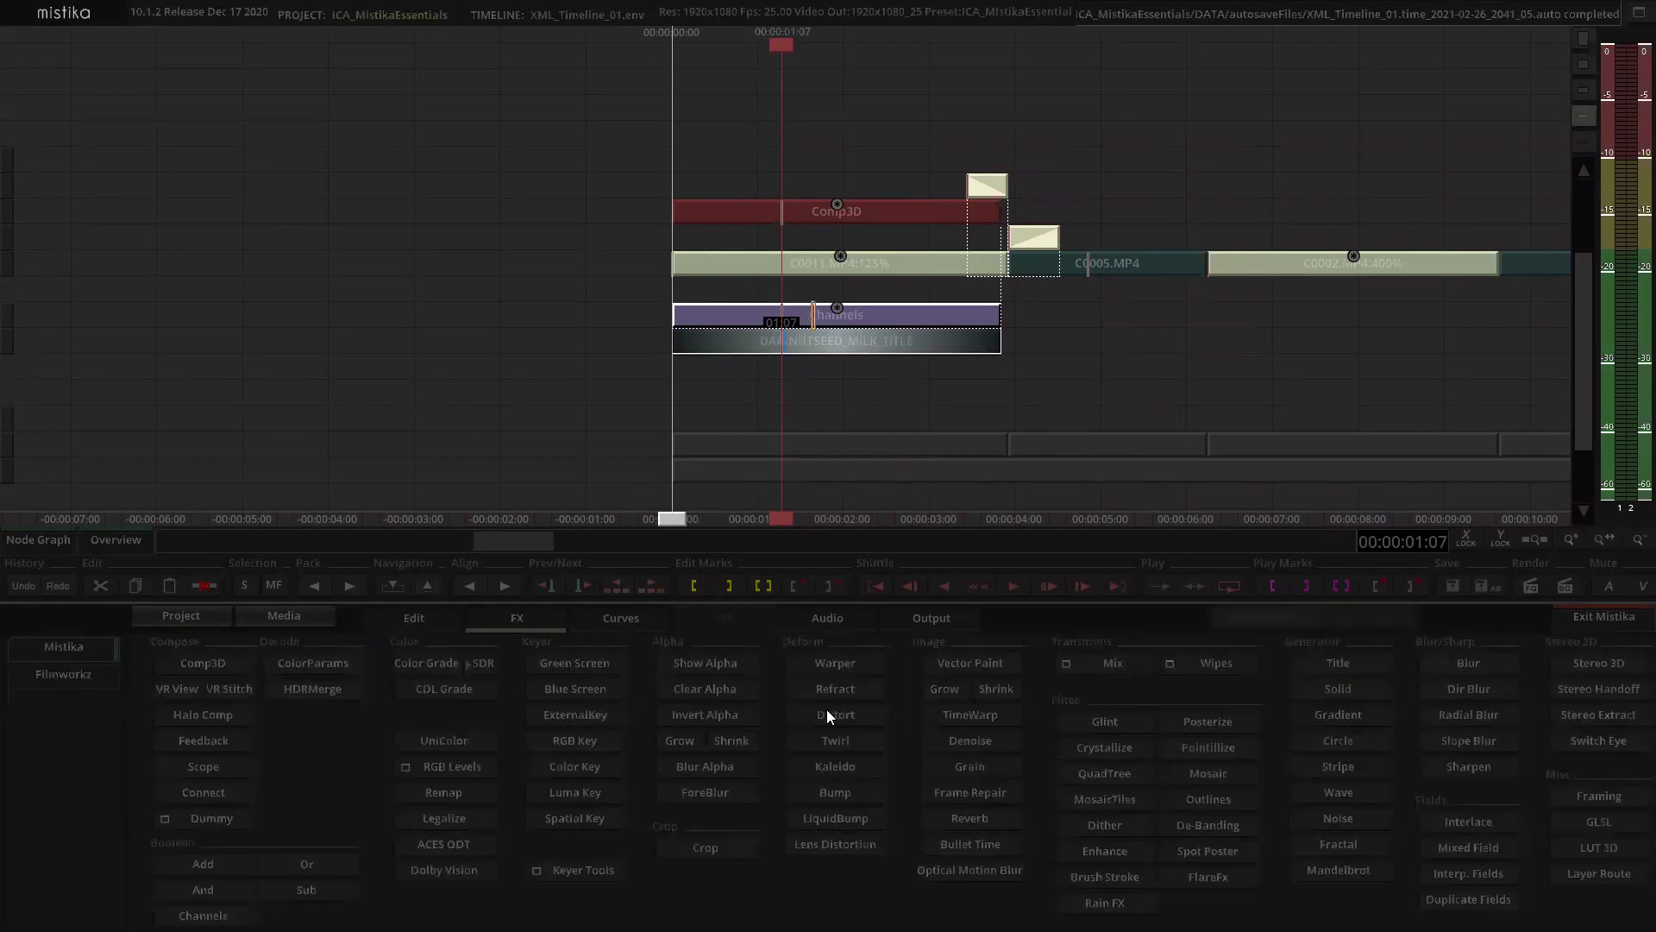
click(1467, 662)
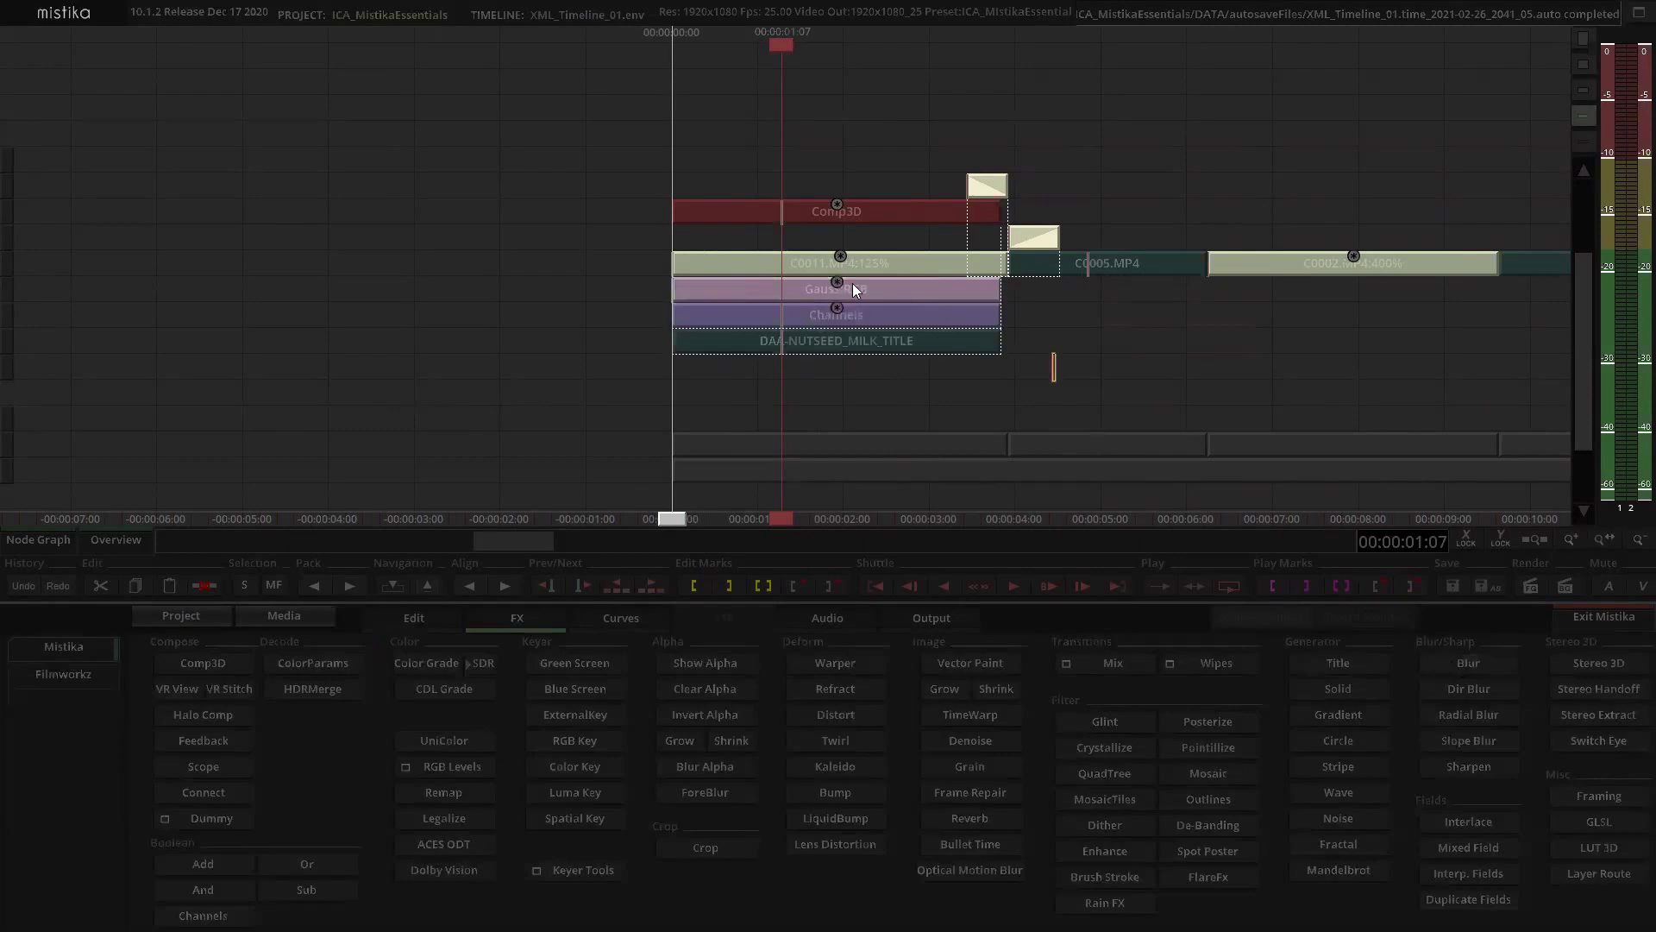
Step: Reopen Comp3D and set the title's Gauss blur Units to 1920
double_click(836, 211)
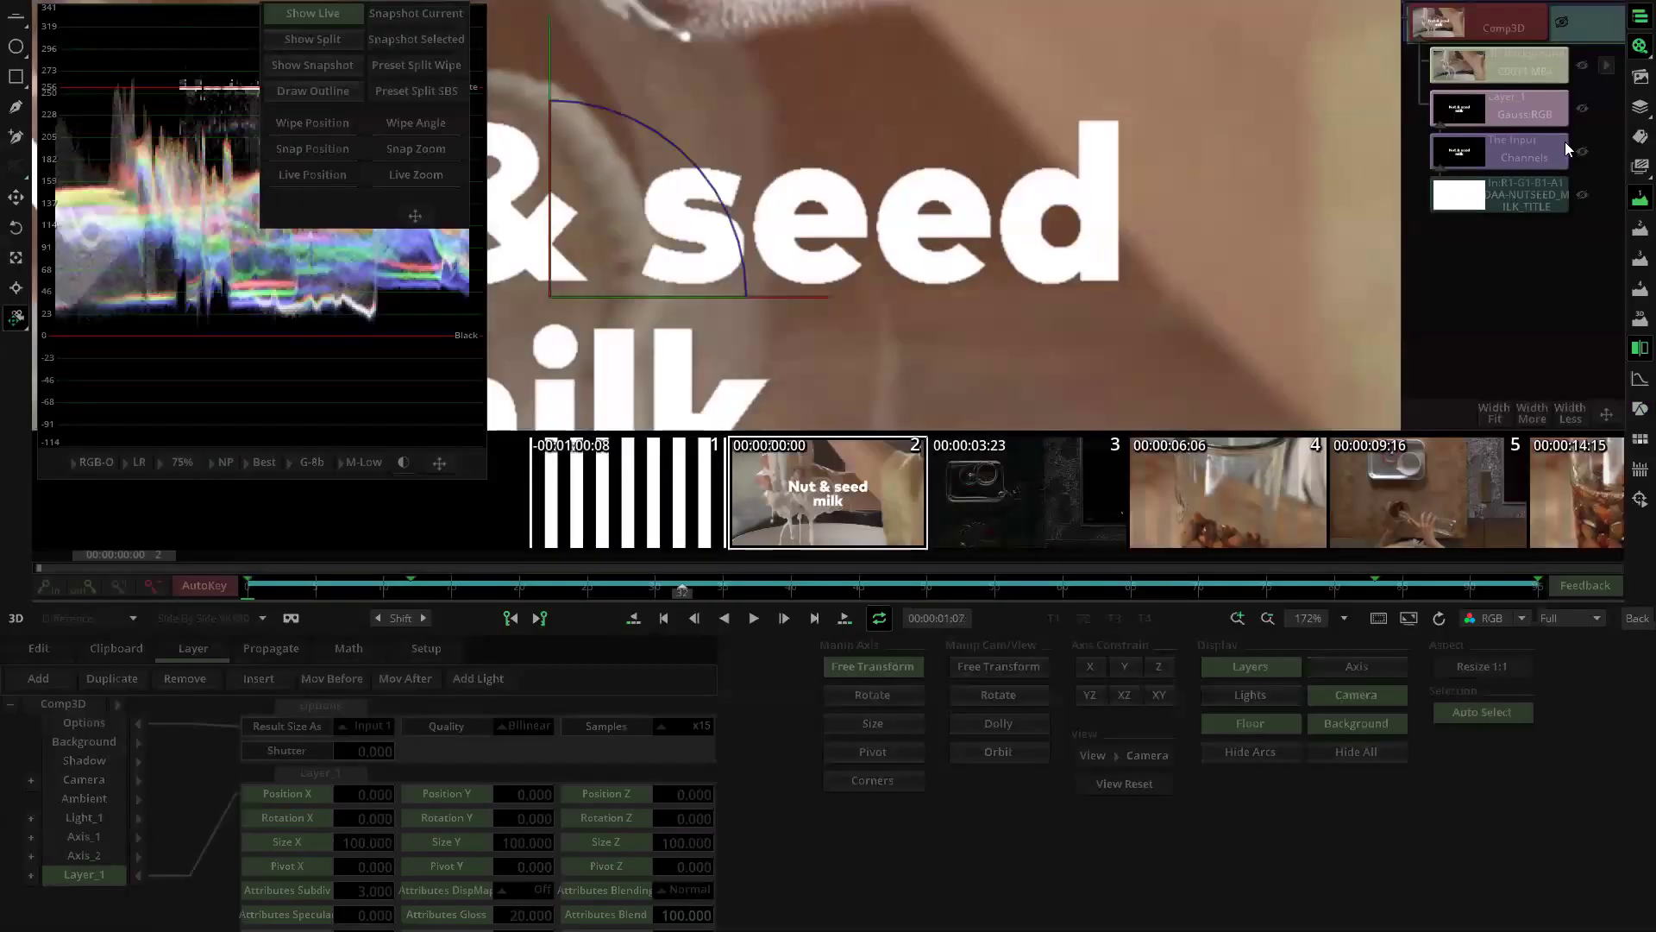
click(1525, 107)
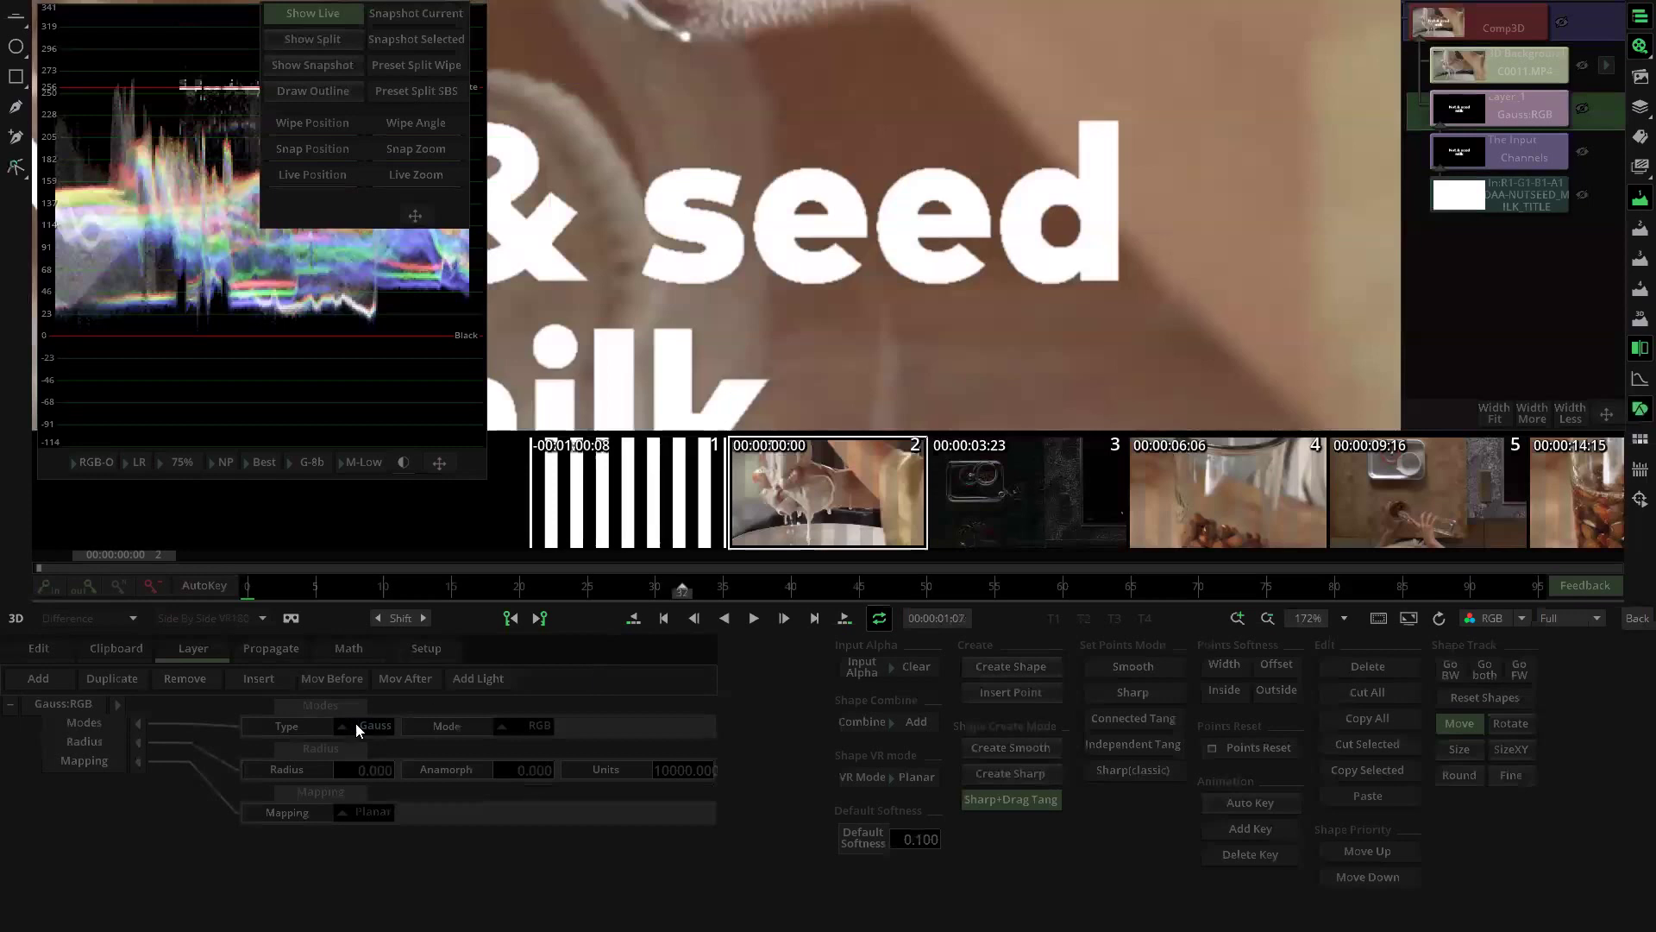
click(677, 768)
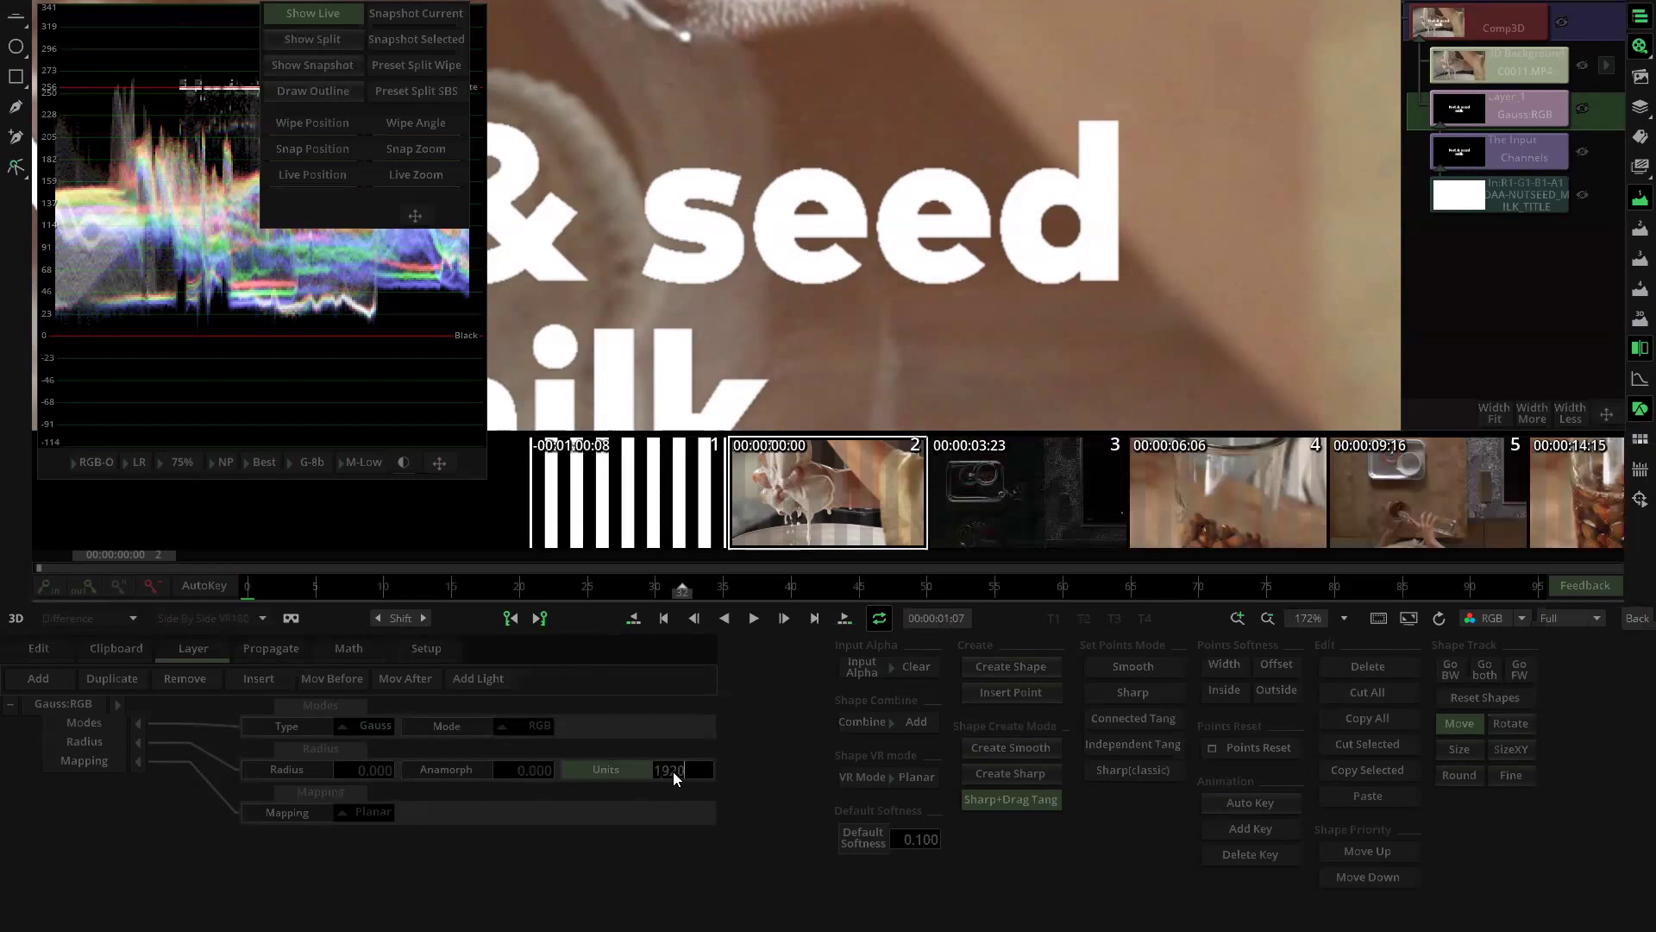
key(Return)
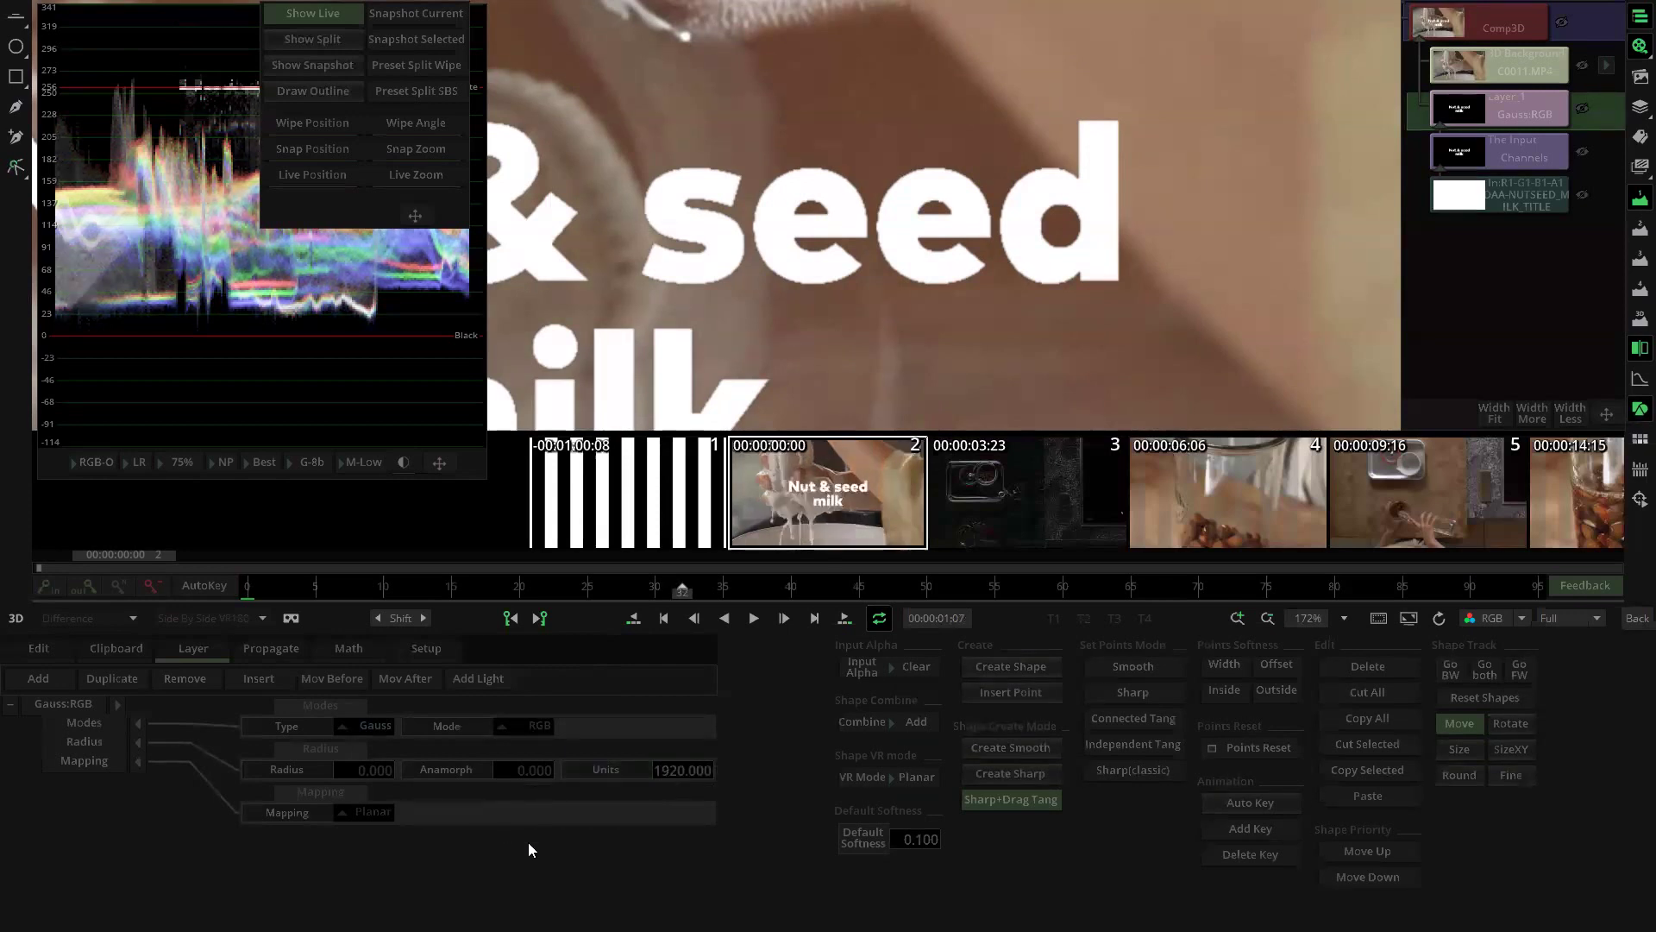
Step: Try a Radius of 1 and a stronger blur on the title edges, and settle on a Radius of 2
click(375, 766)
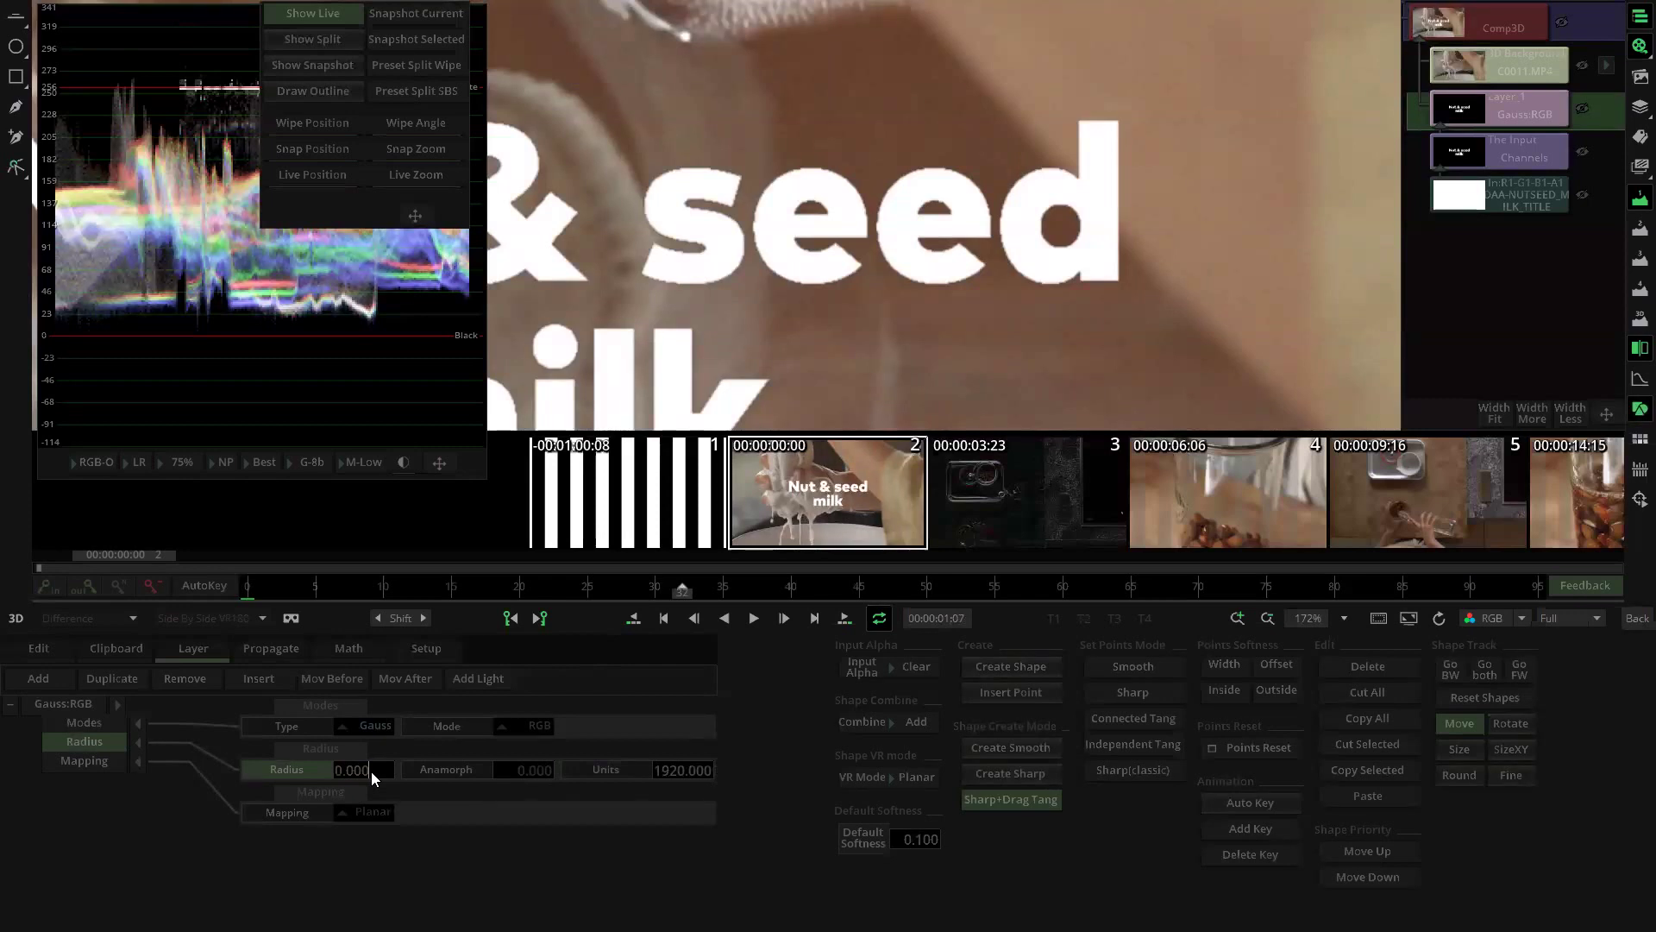
text(1)
key(Return)
text(2)
key(Return)
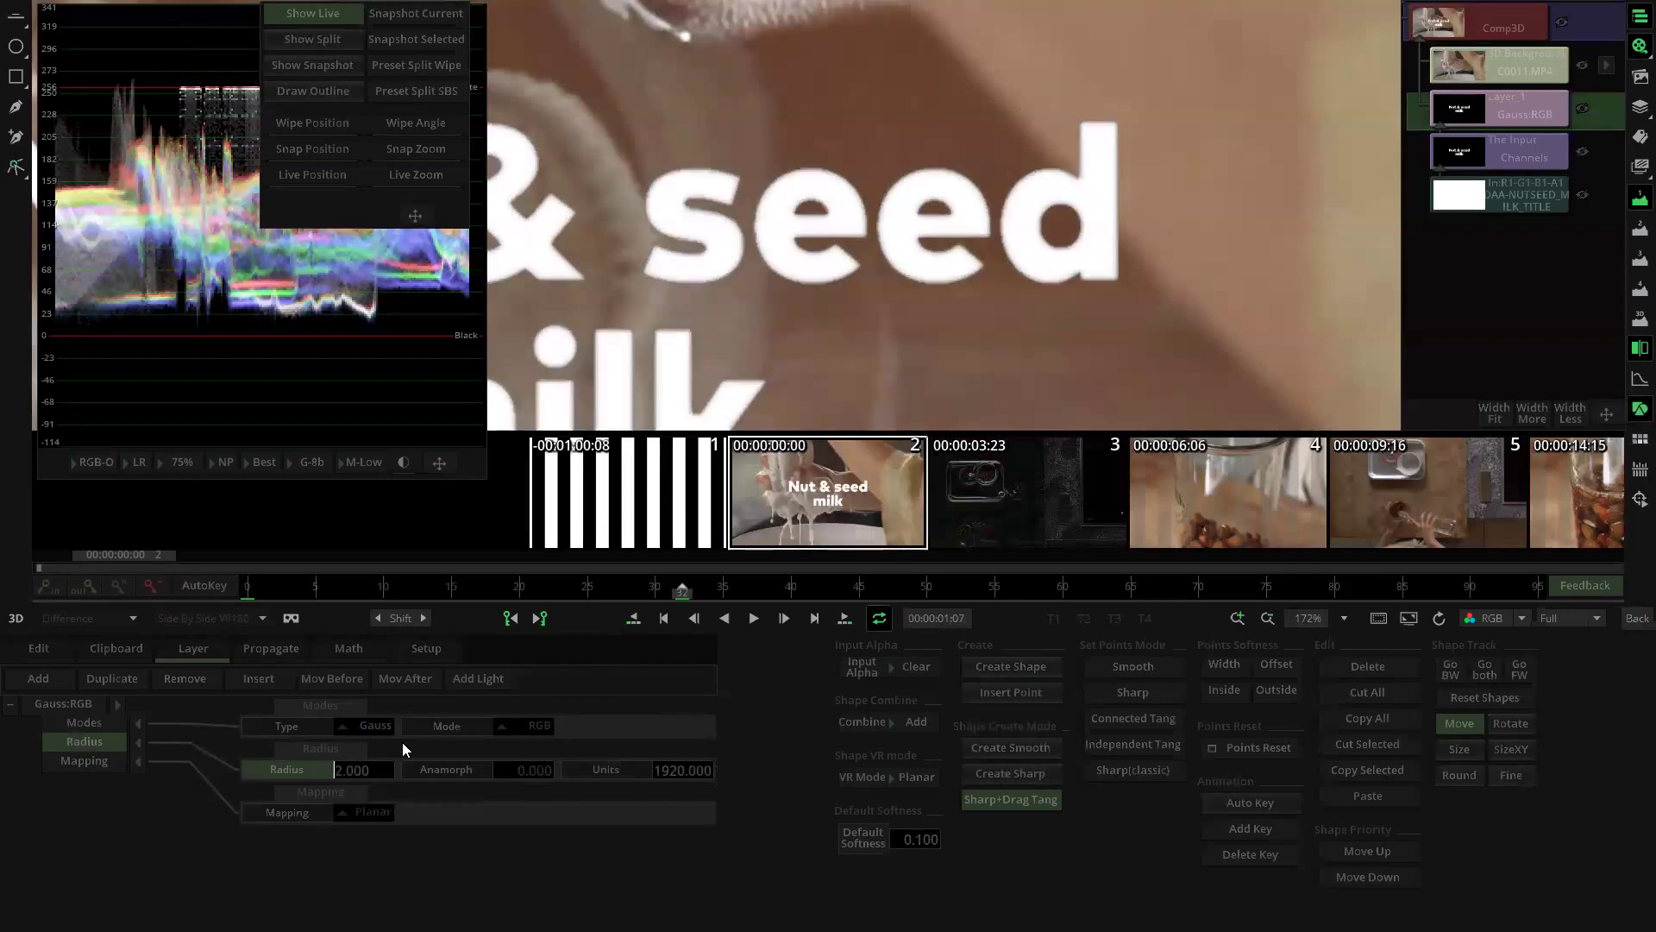
scroll(958, 350, up, 4)
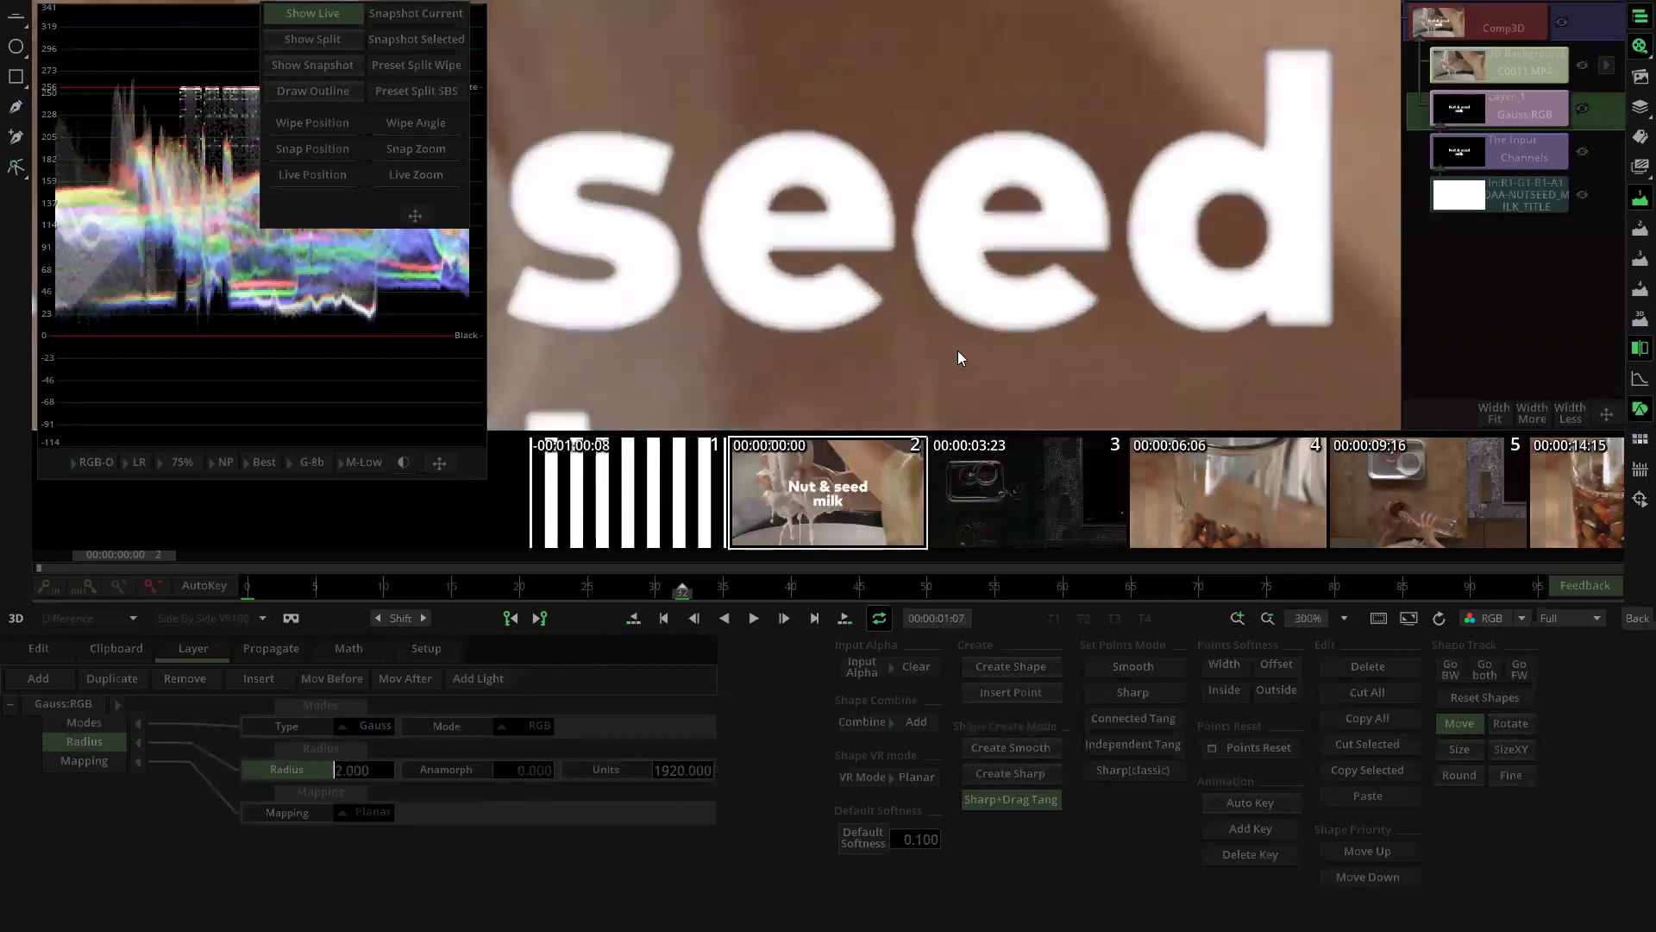
drag(375, 762, 383, 709)
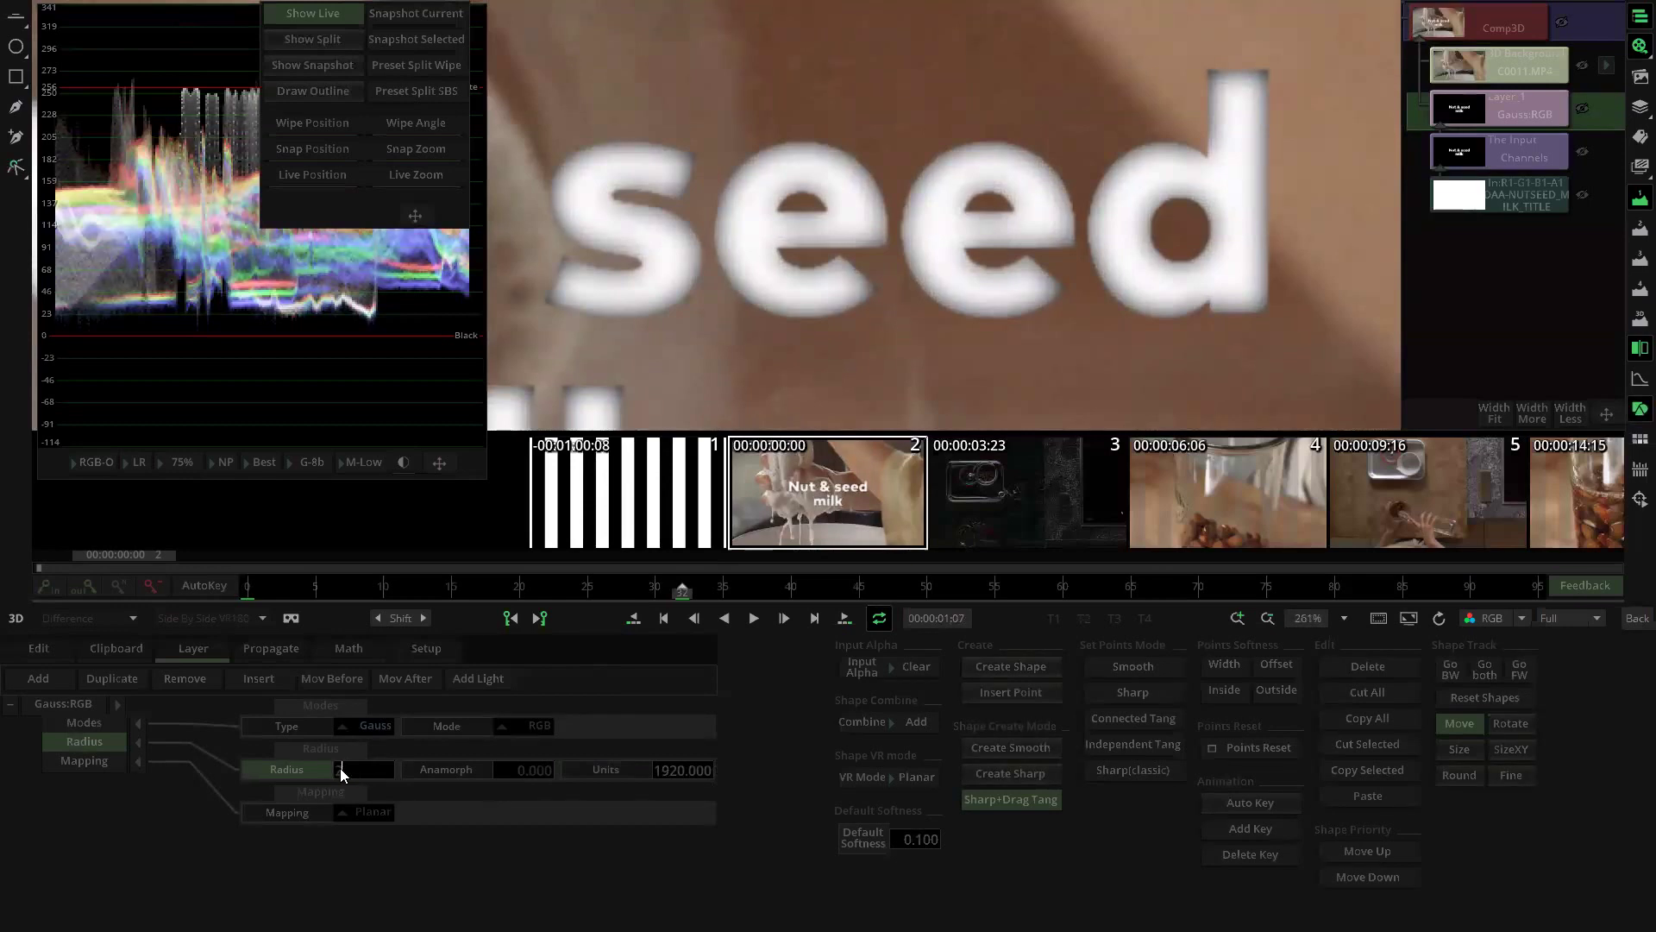
key(Return)
Step: Set the Gauss blur's Mode to RGBA so it also affects the title's alpha
click(520, 725)
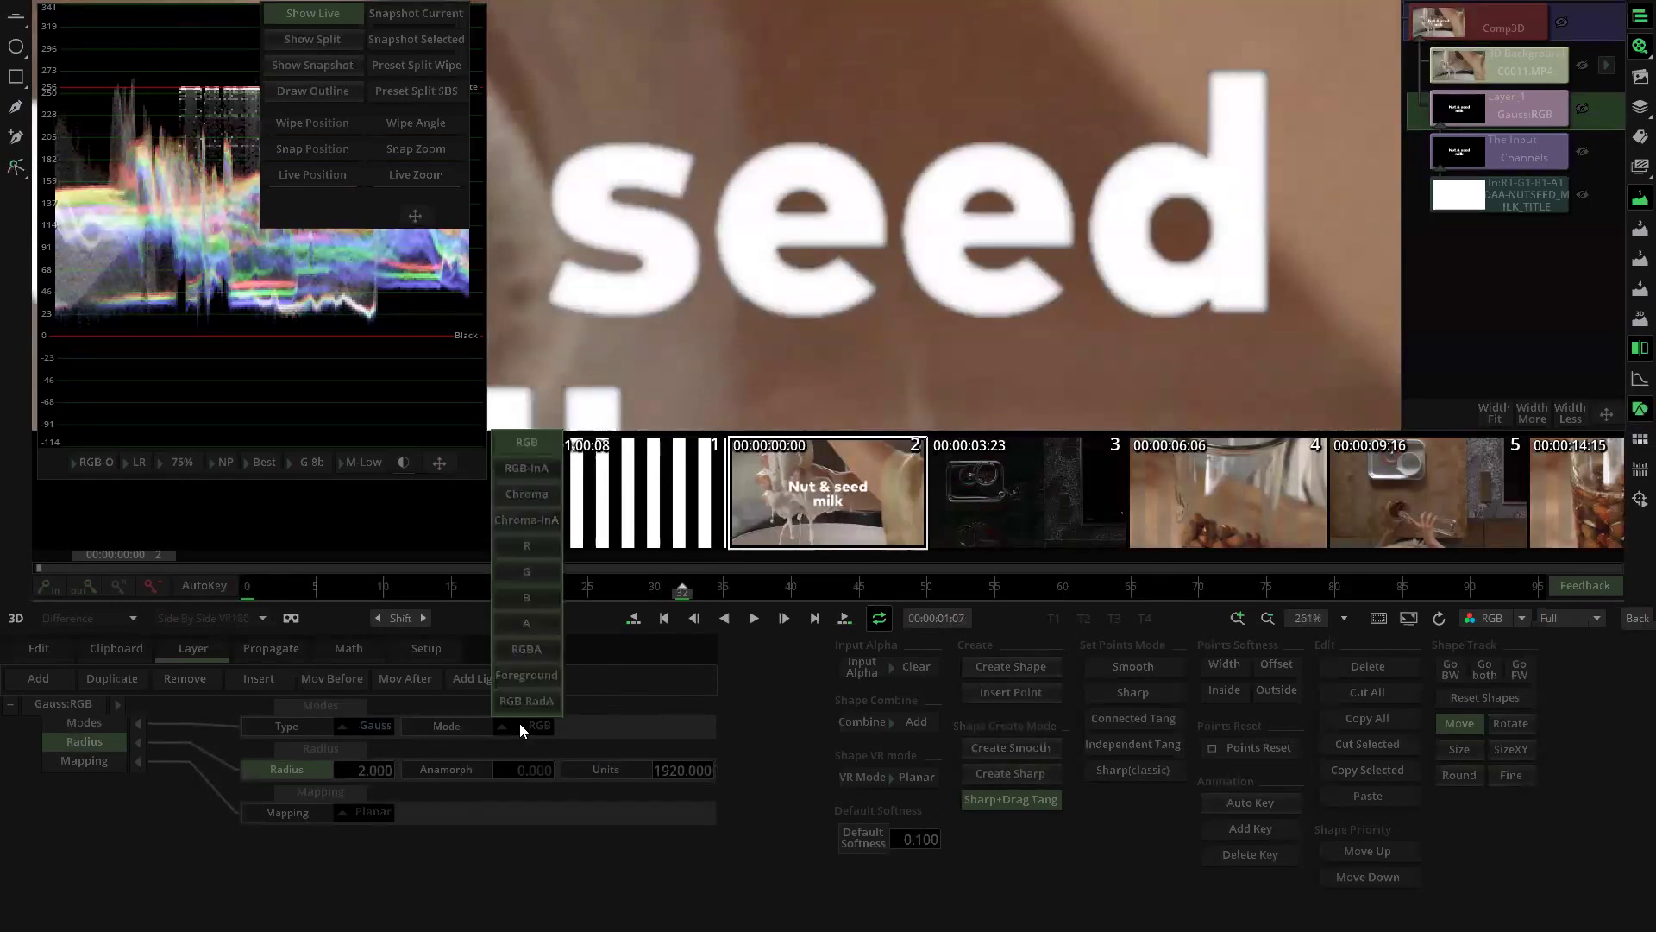
click(536, 649)
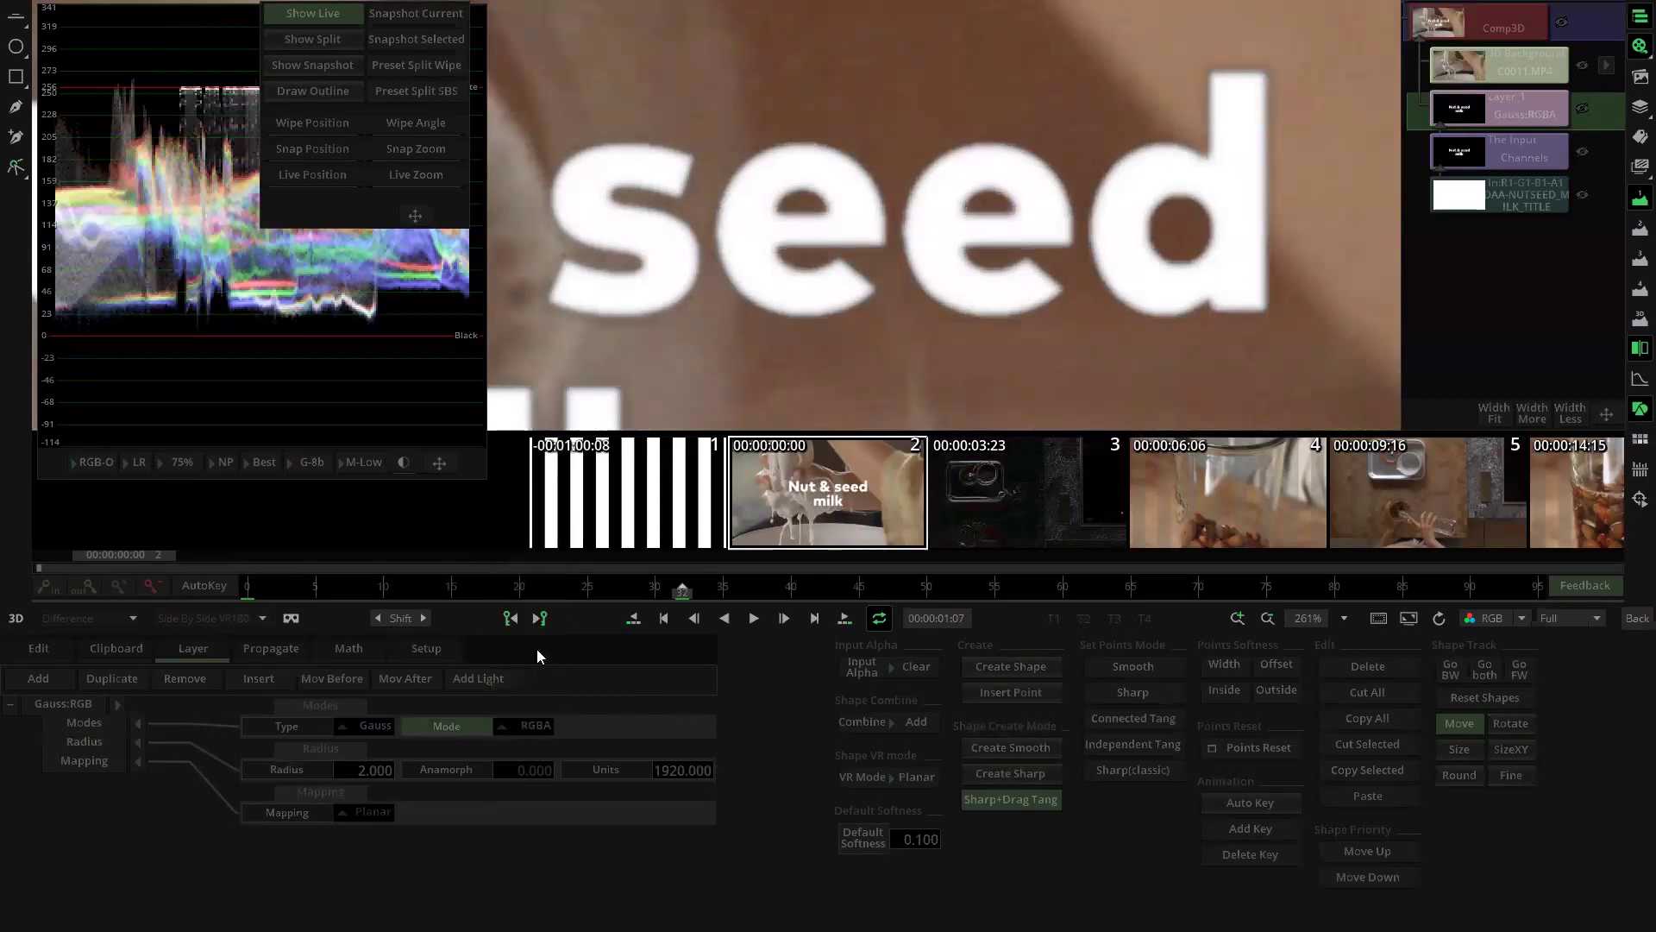
click(373, 770)
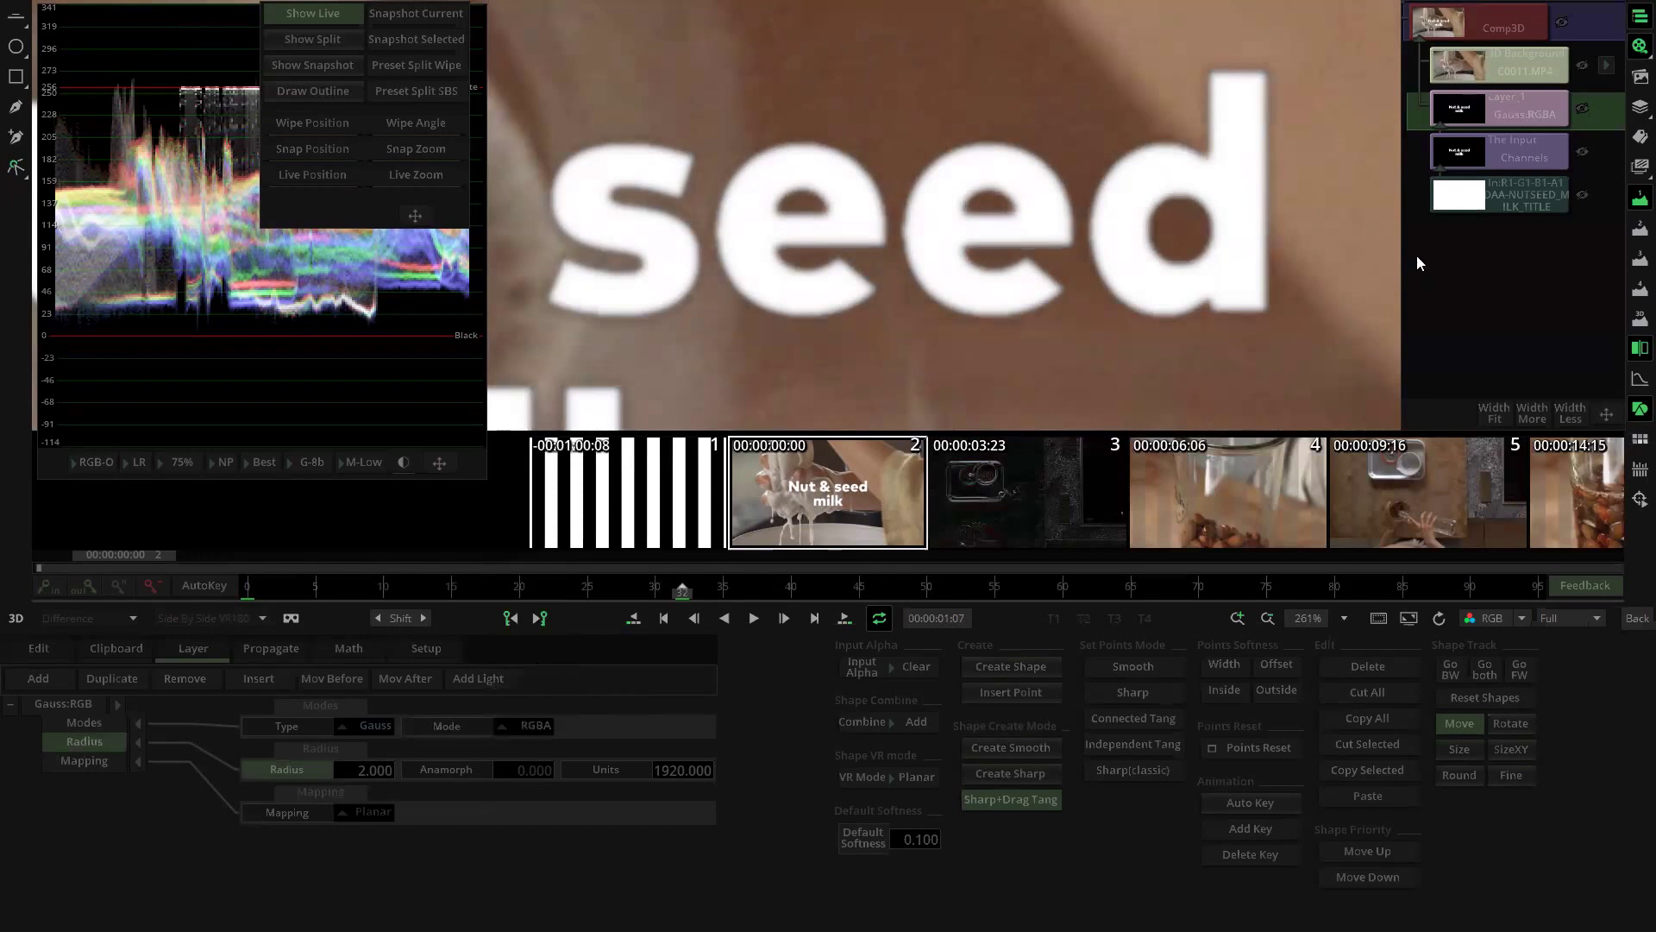
Step: Set Layer_1's Attributes Blending to Premultiplied in Comp3D and scrub the clip to check the title edges
click(1503, 26)
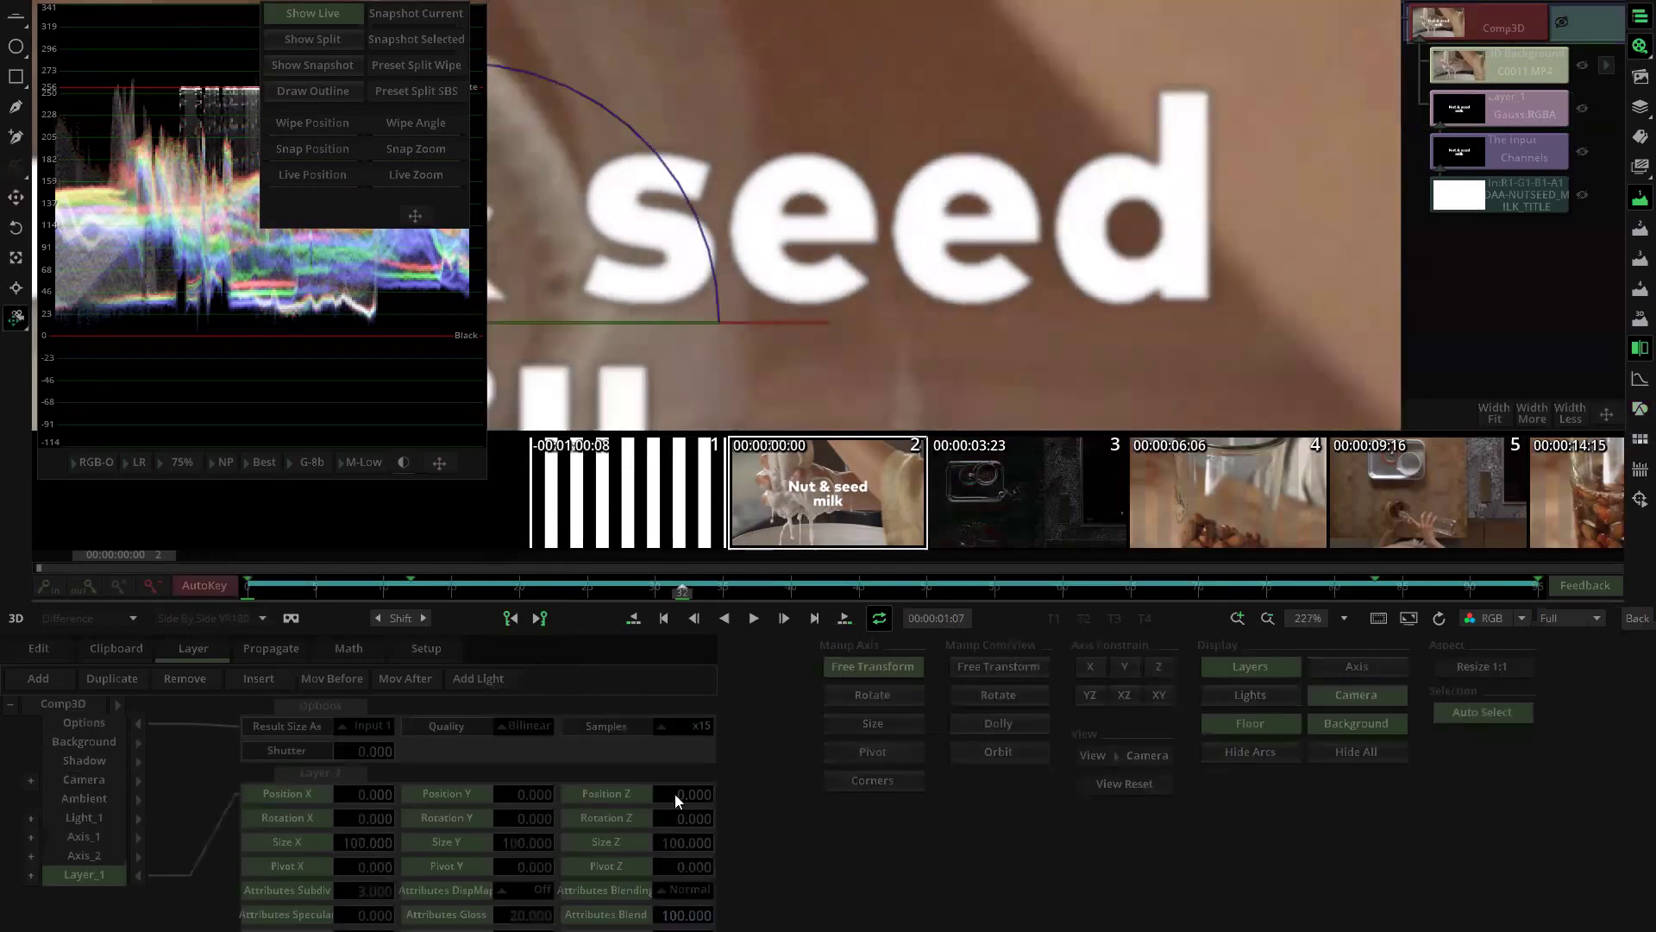
click(697, 889)
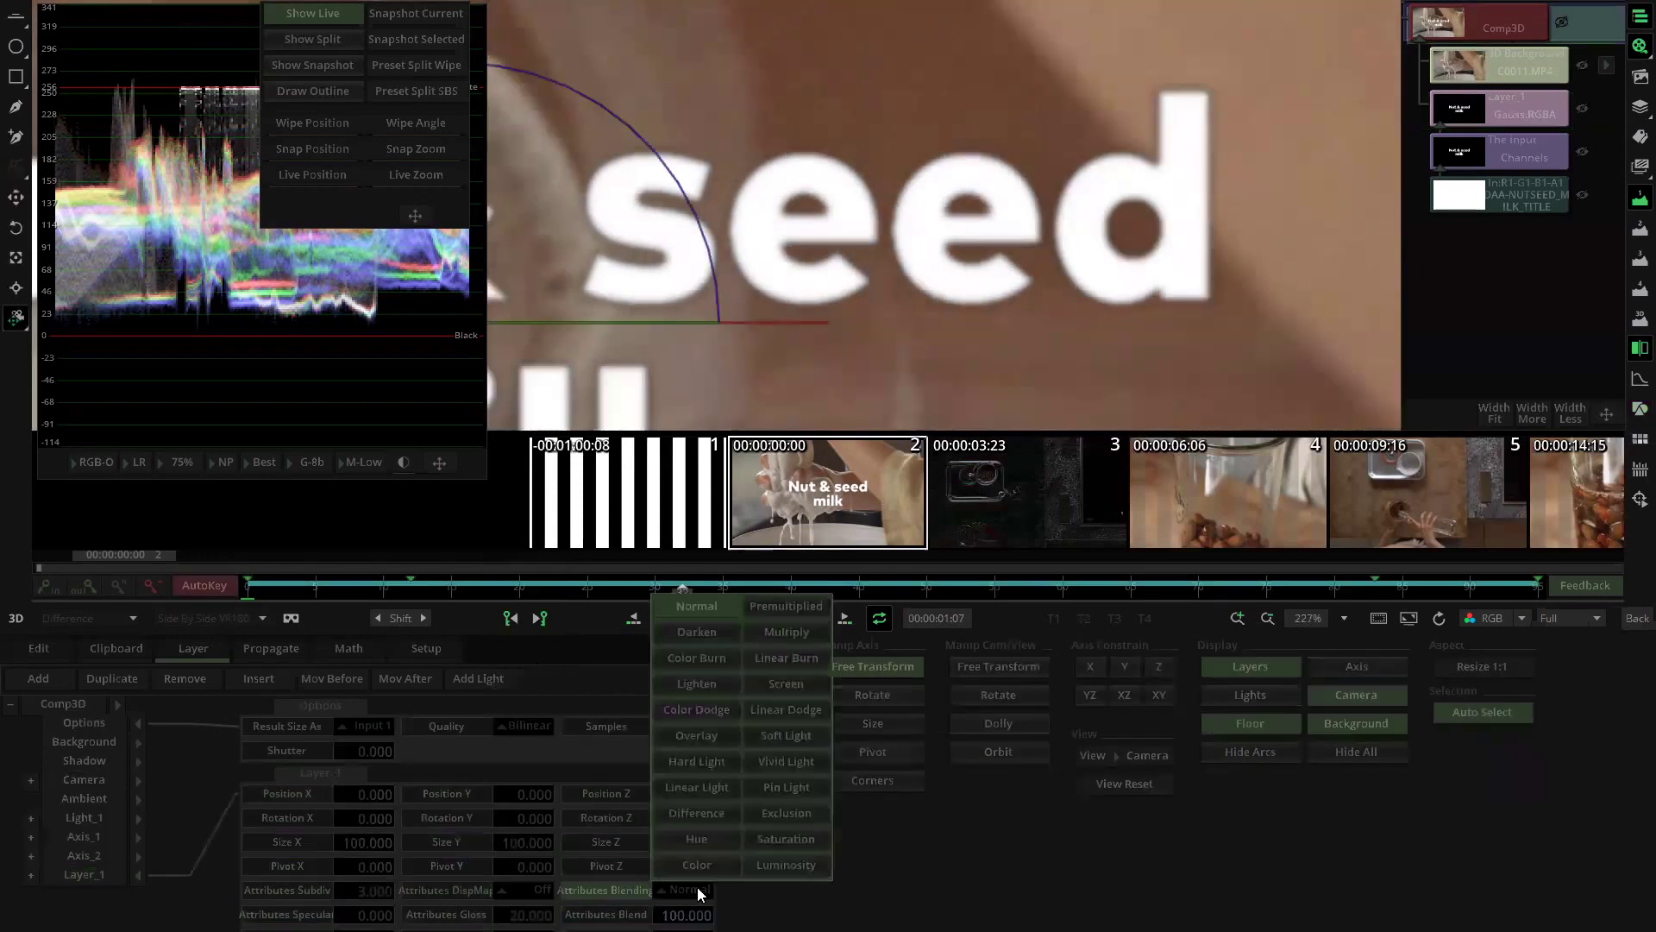
click(780, 605)
scroll(1107, 289, down, 1)
scroll(1107, 290, down, 6)
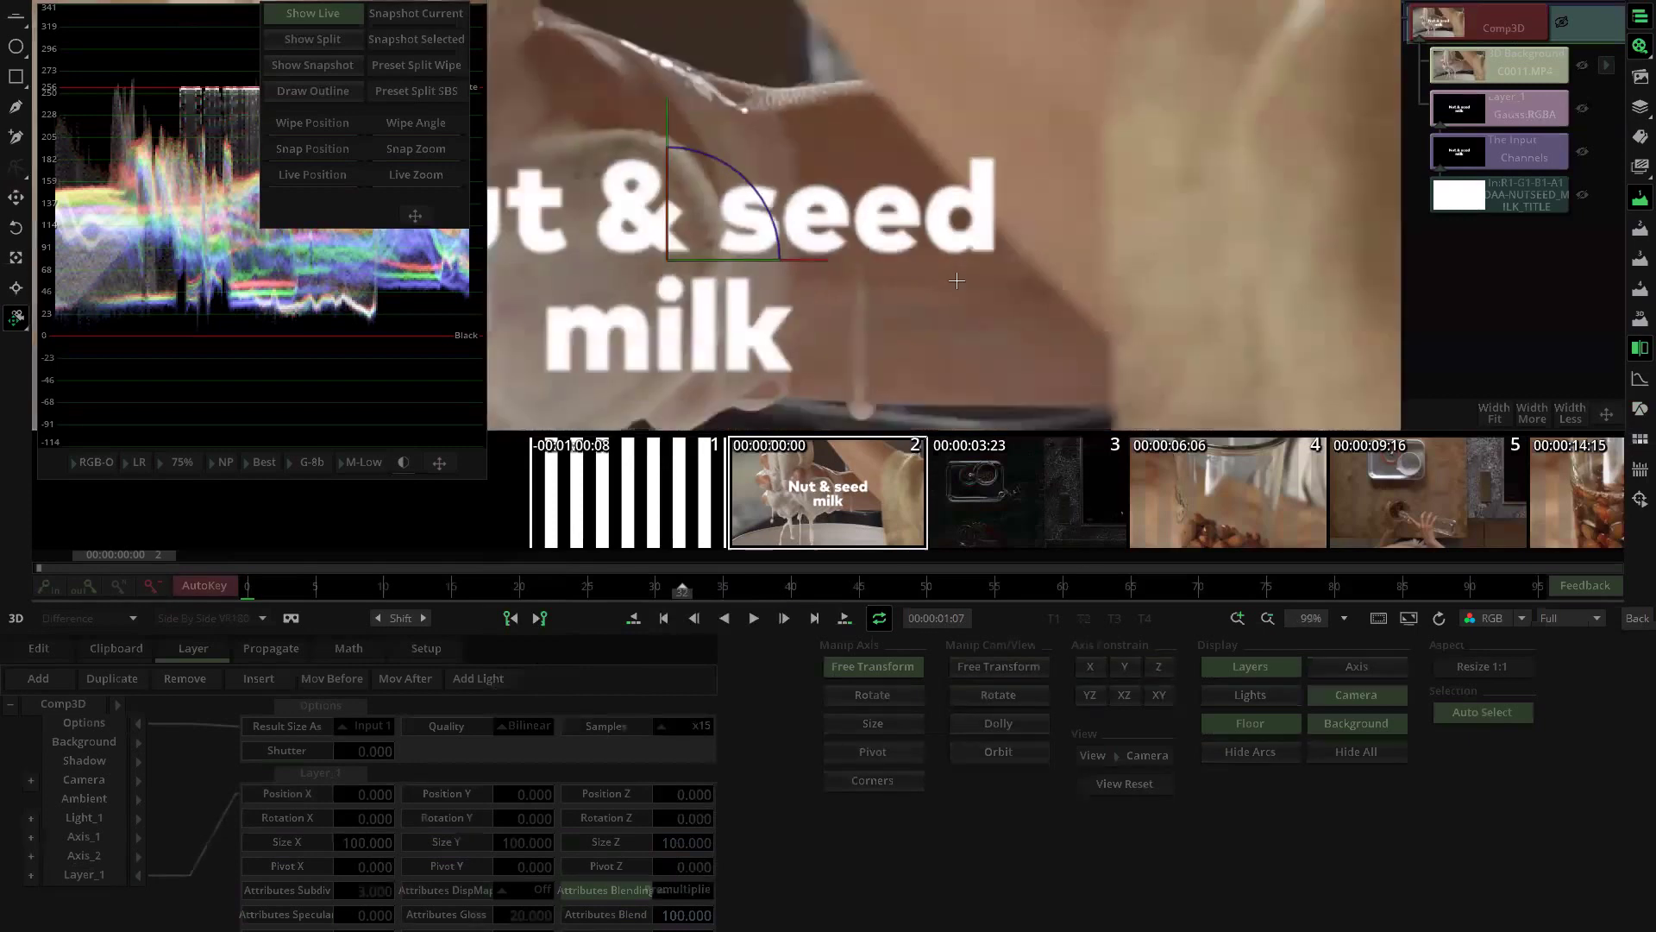
drag(411, 592, 1087, 575)
drag(791, 580, 763, 584)
Step: Set the Radius of the title's Gauss blur to 1
click(1532, 113)
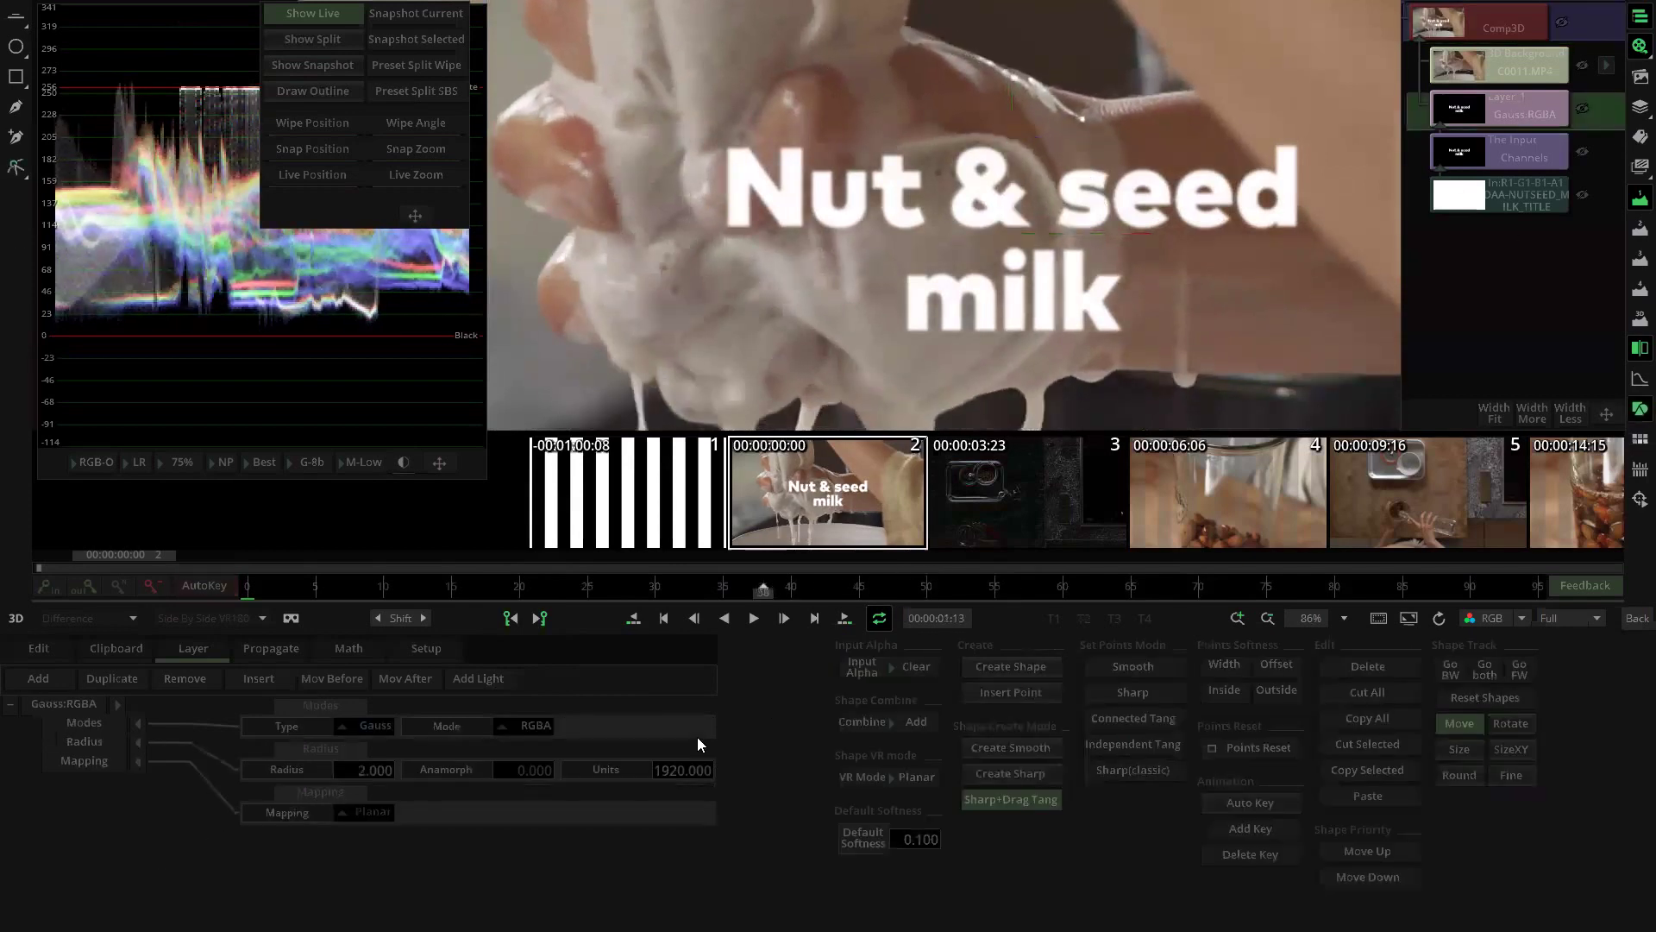
drag(378, 772, 291, 775)
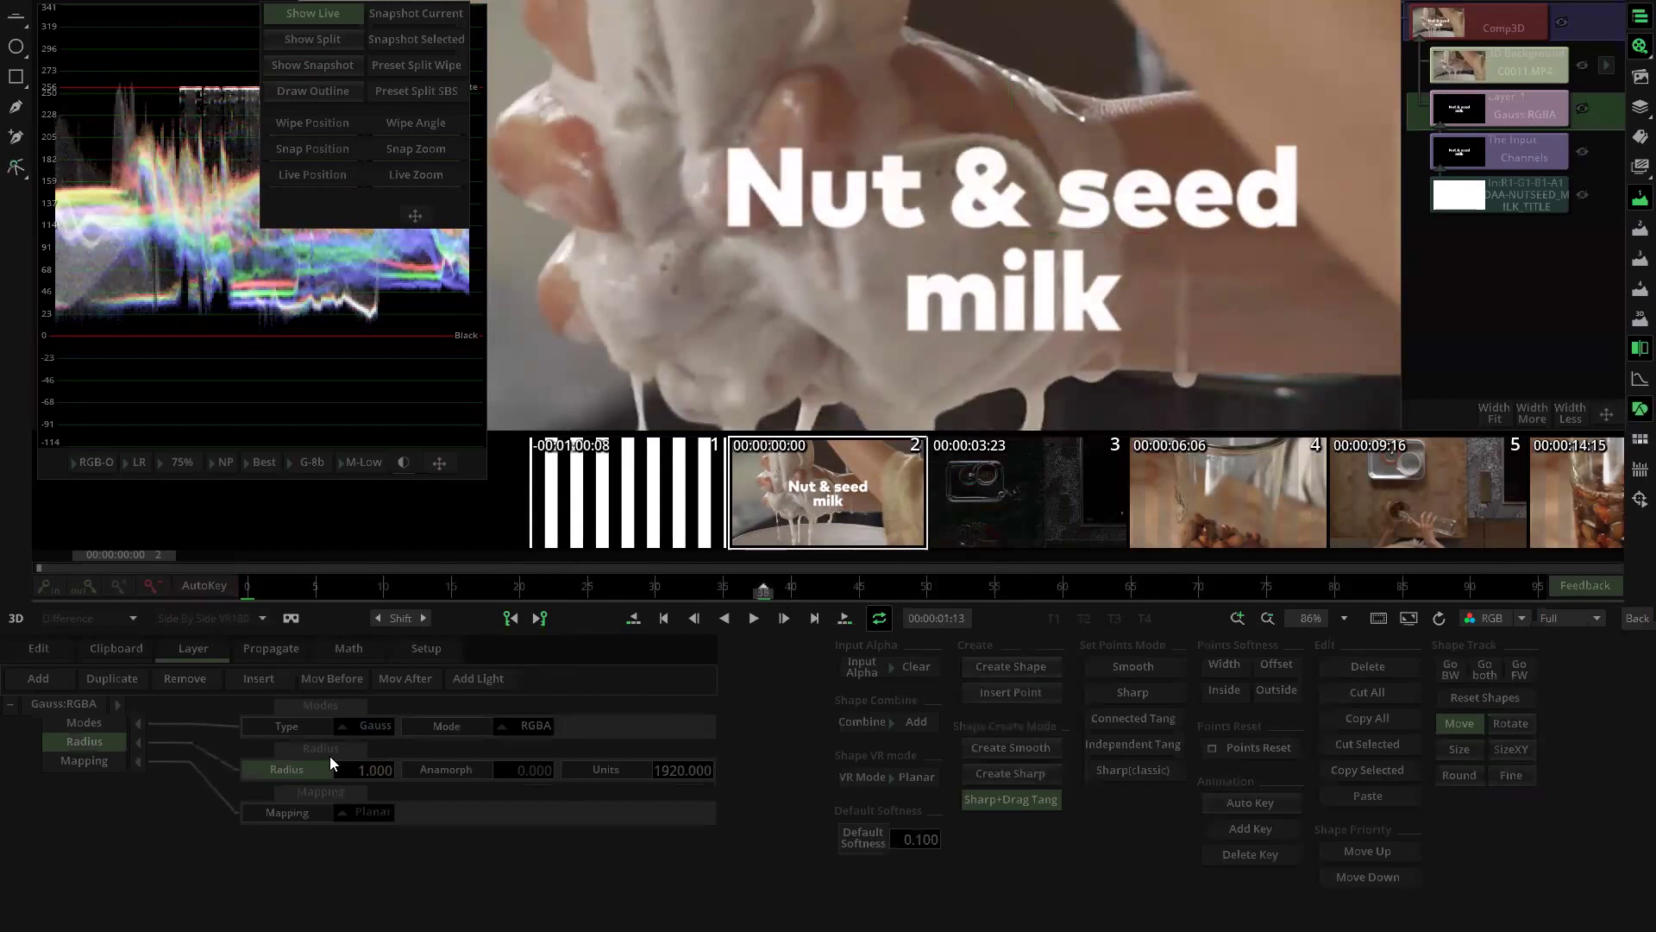
scroll(880, 319, up, 5)
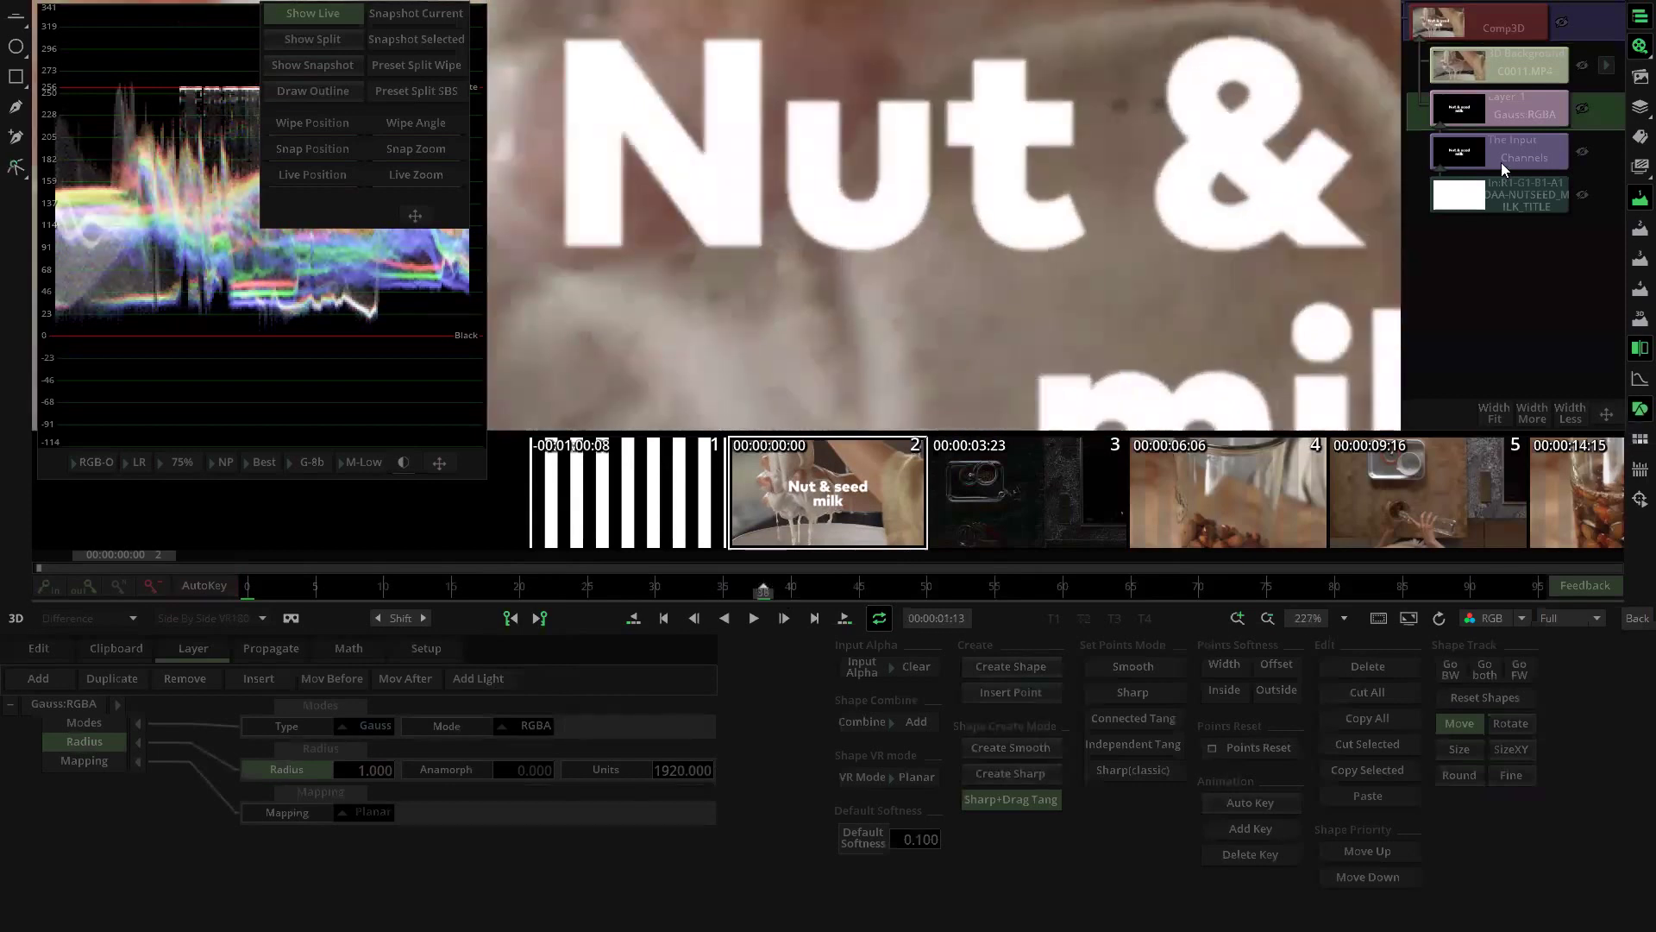
Step: Switch the title's Gauss blur layer off and on to compare the text edges, and return to the timeline
click(1582, 109)
click(1581, 109)
click(1582, 108)
click(1581, 109)
click(1581, 109)
click(1581, 109)
click(1638, 618)
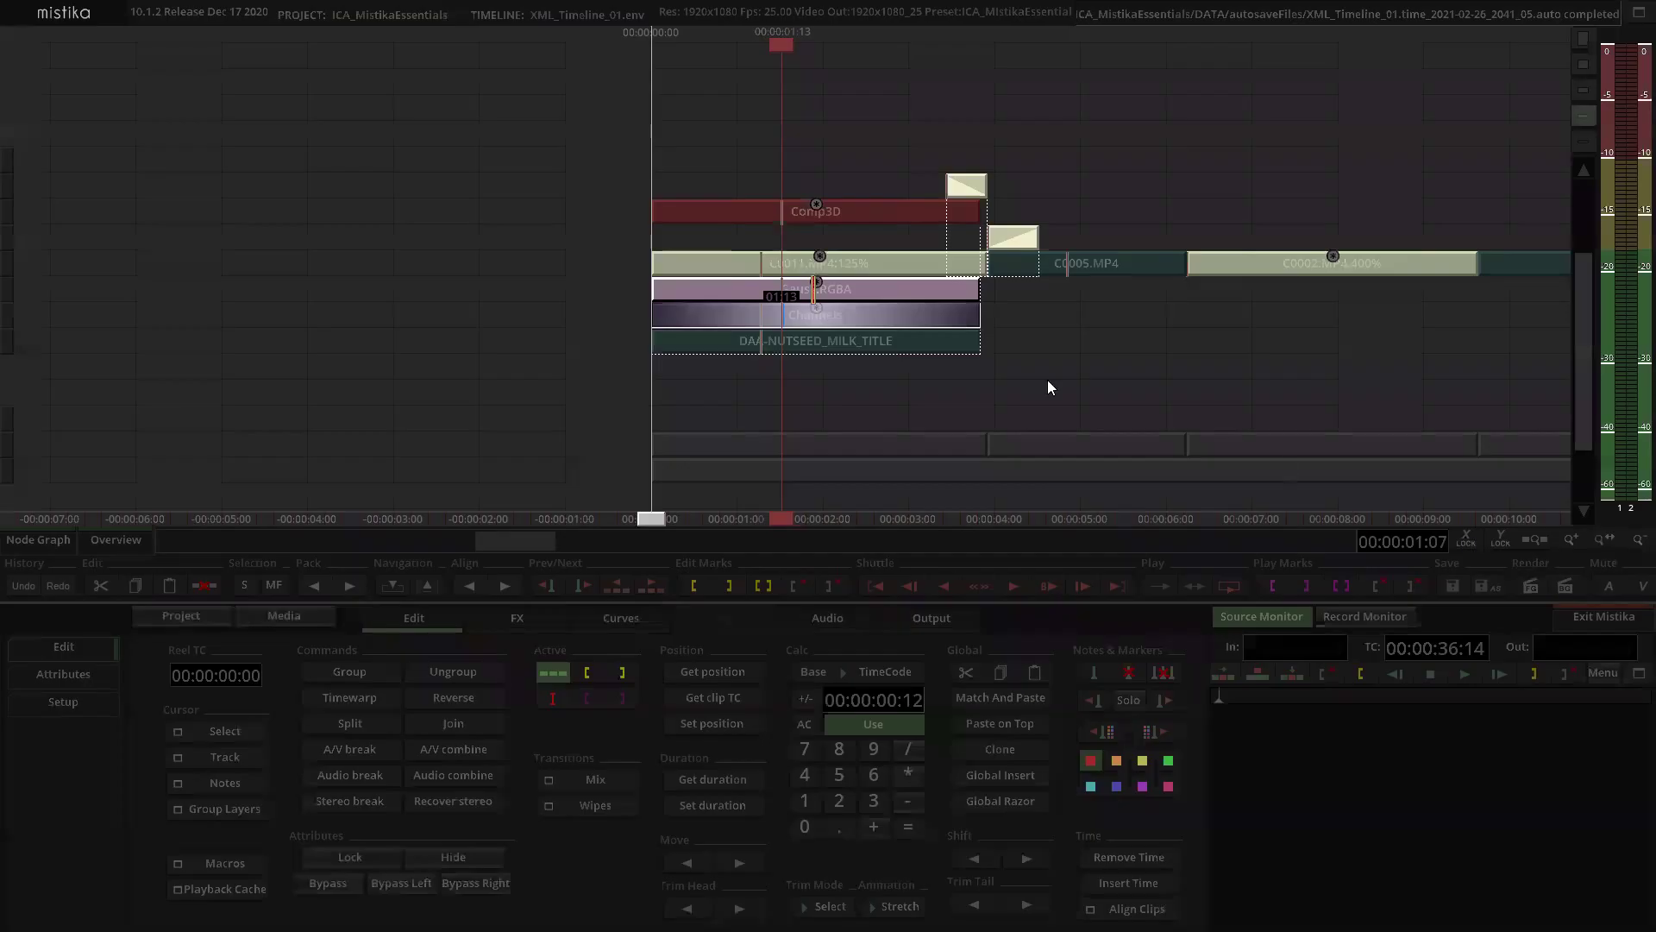
Step: Show the Record Monitor and toggle the bypass of the Gauss effect on the timeline to compare the title, leaving it active
click(1368, 616)
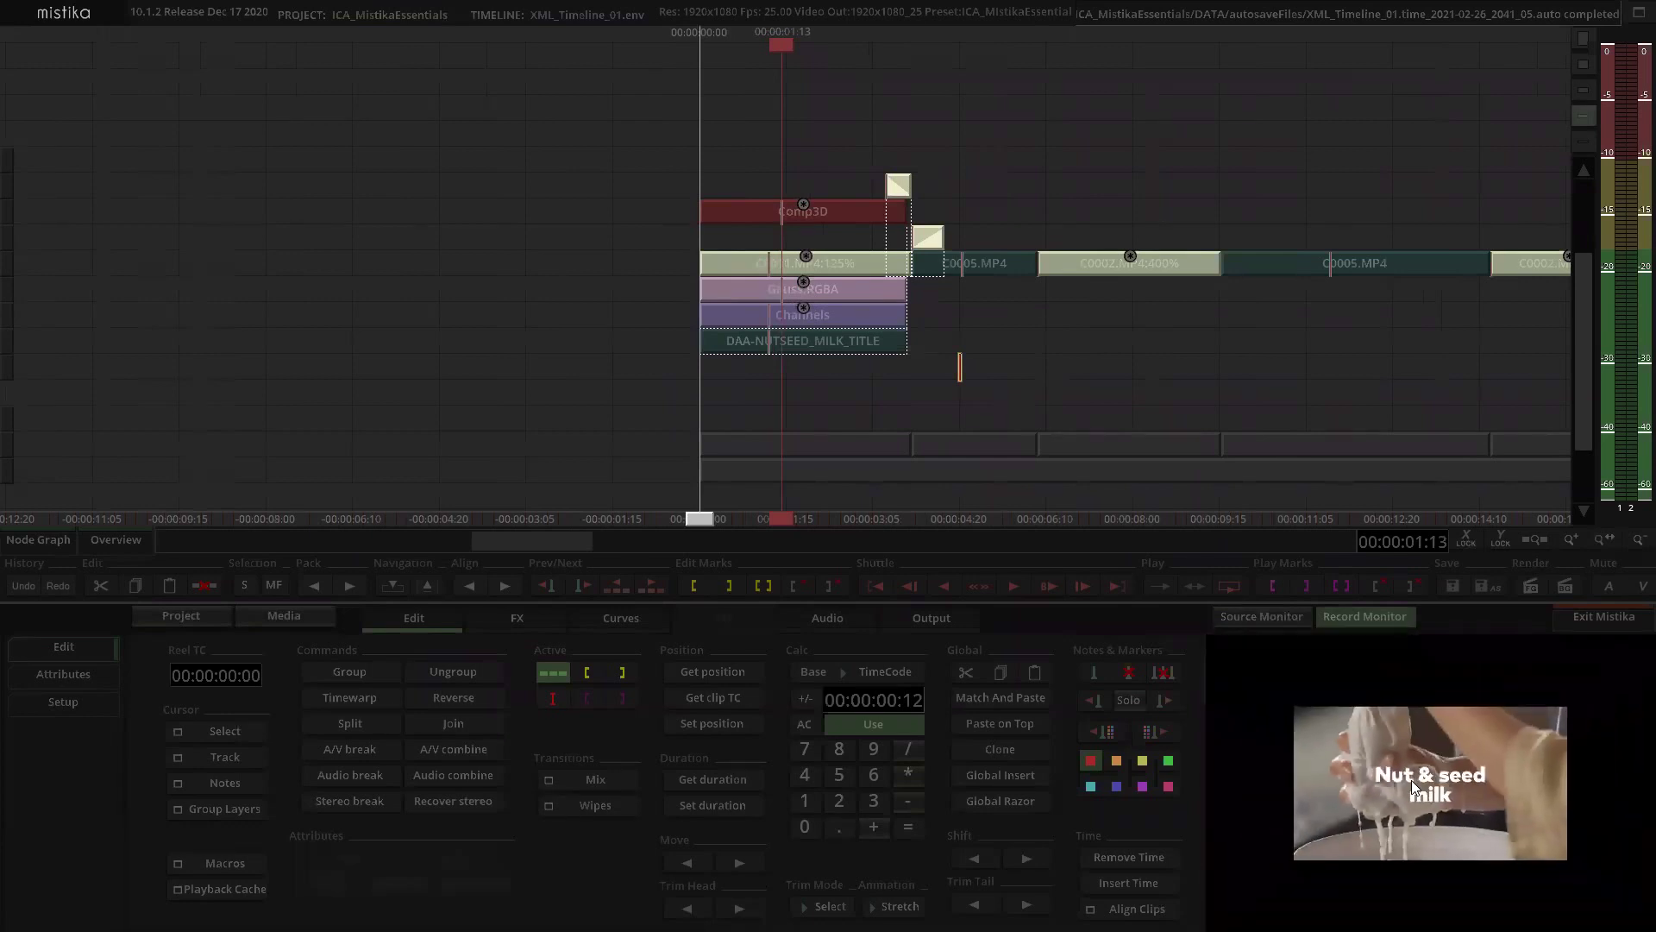
click(825, 293)
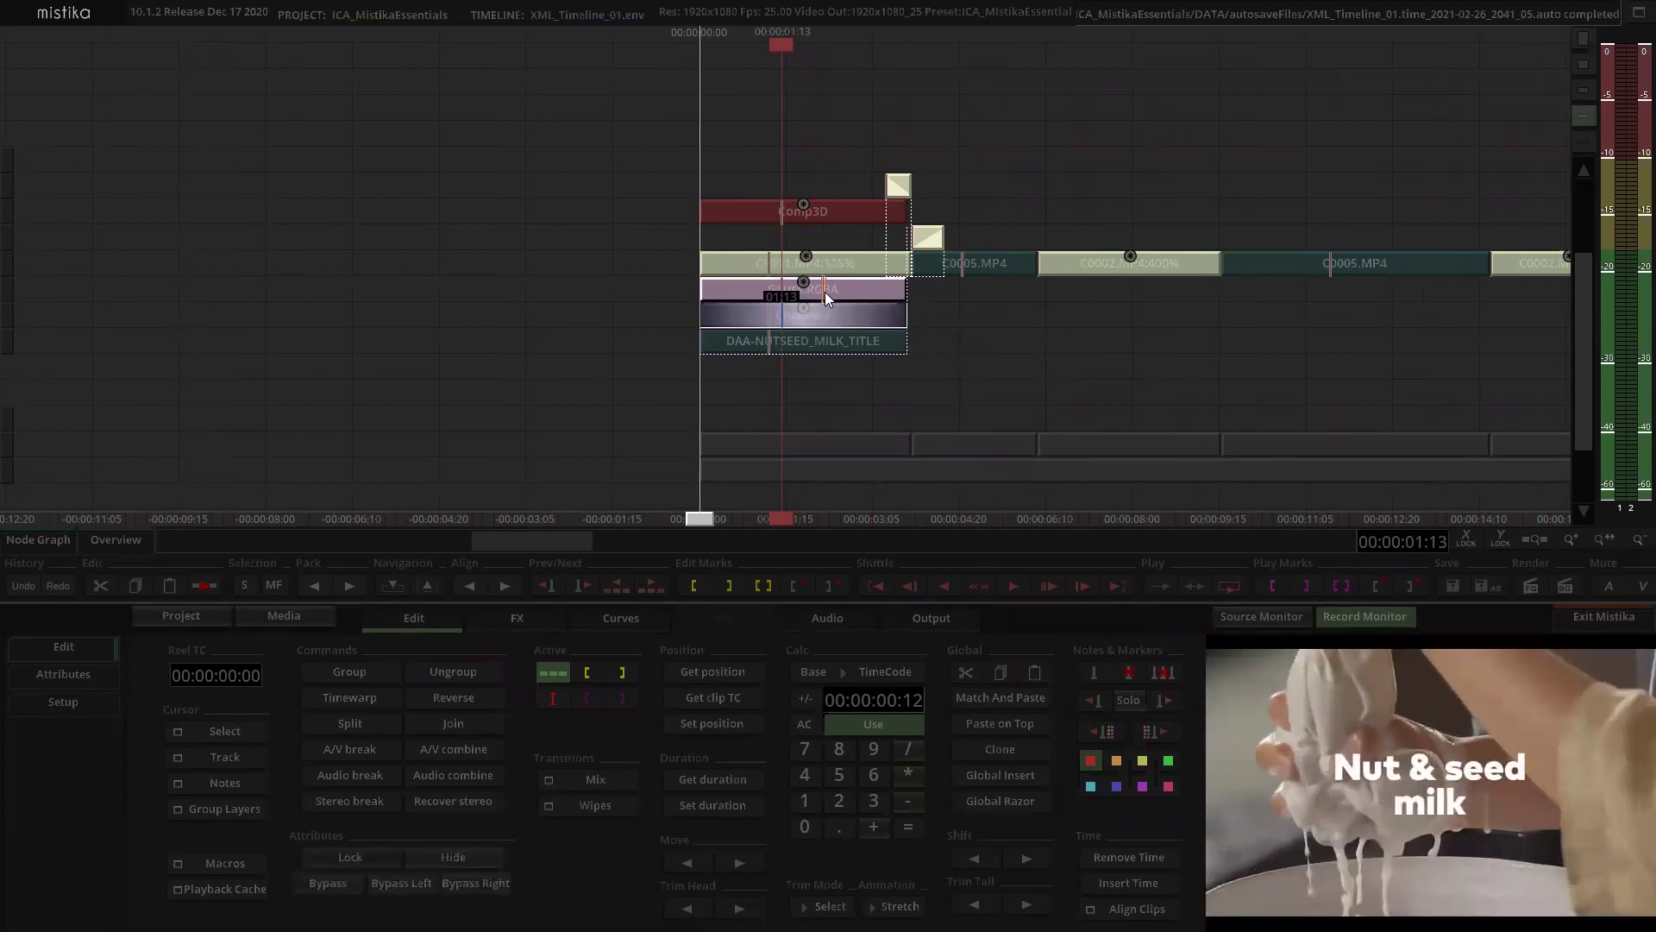
key(b)
key(b)
key(b)
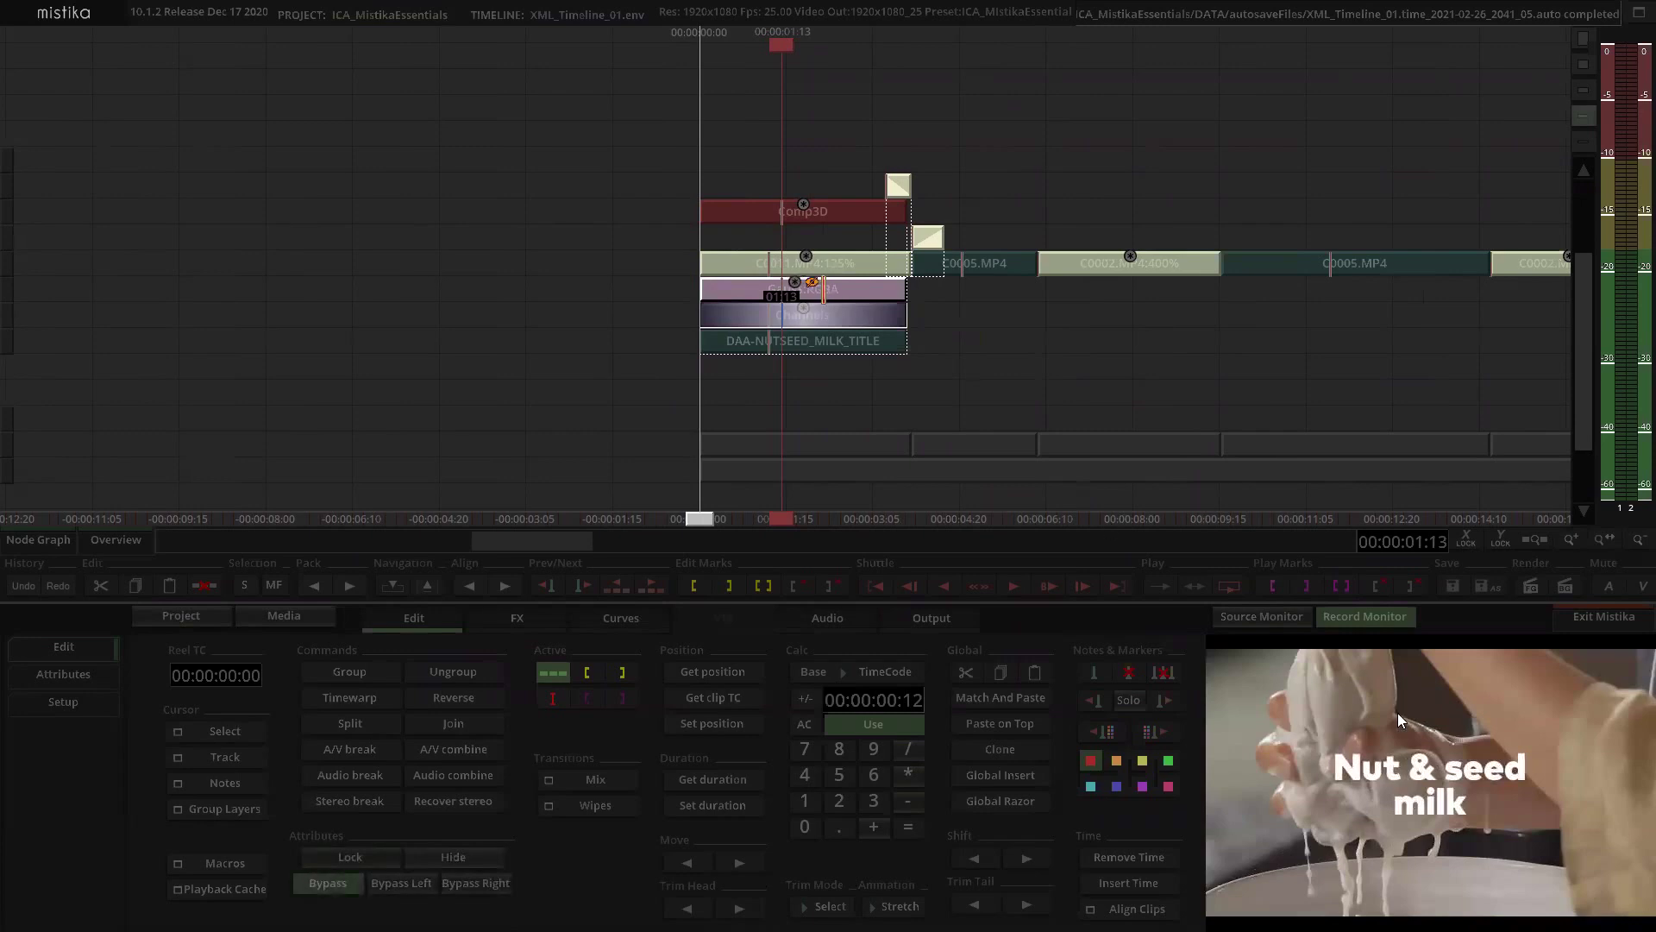
key(b)
click(1013, 366)
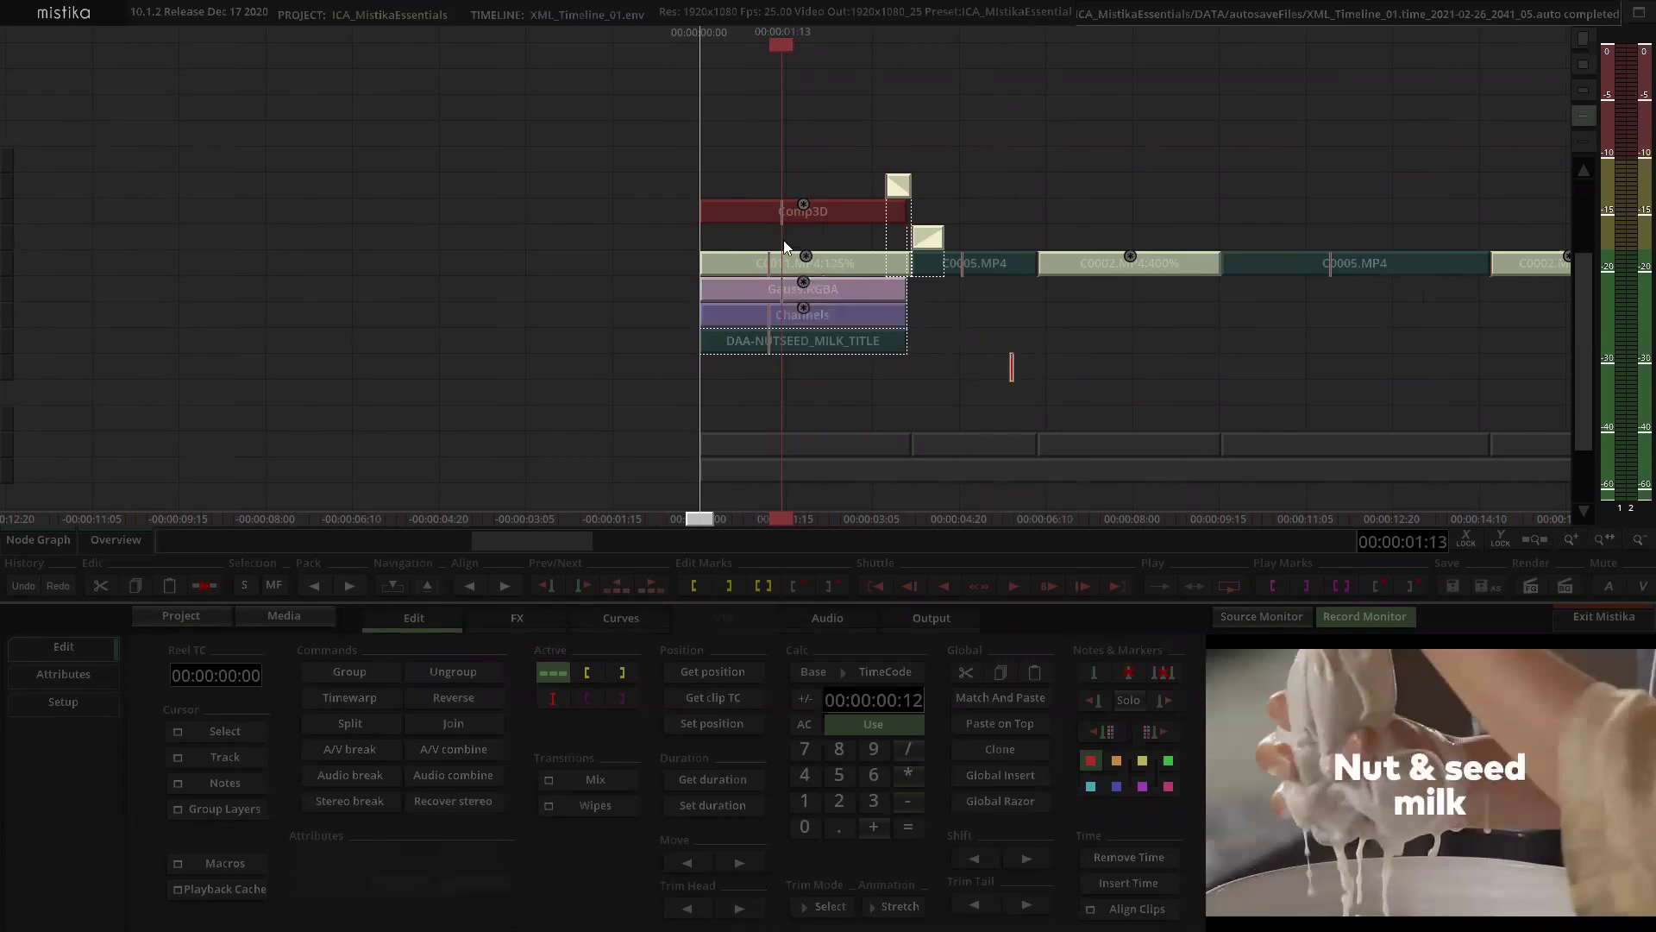
Step: Move the playhead to 00:00:23:16, over the 1_aurea-icons-video1 clip above C0012.MP4
scroll(783, 240, up, 4)
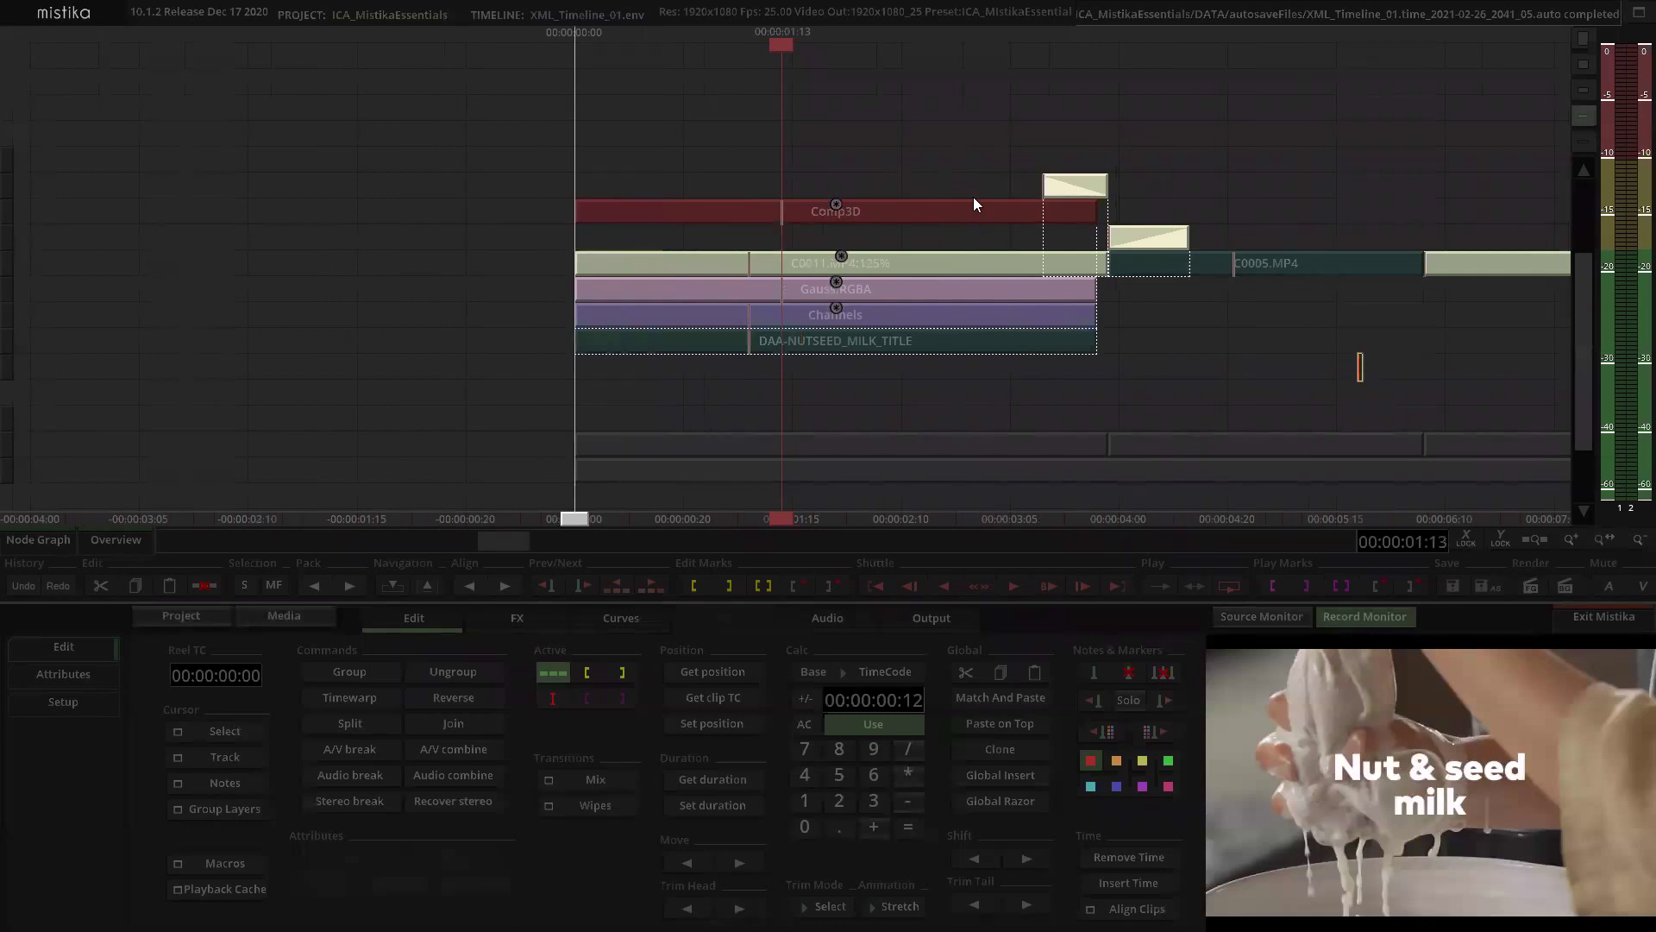
scroll(973, 181, down, 4)
scroll(973, 169, down, 2)
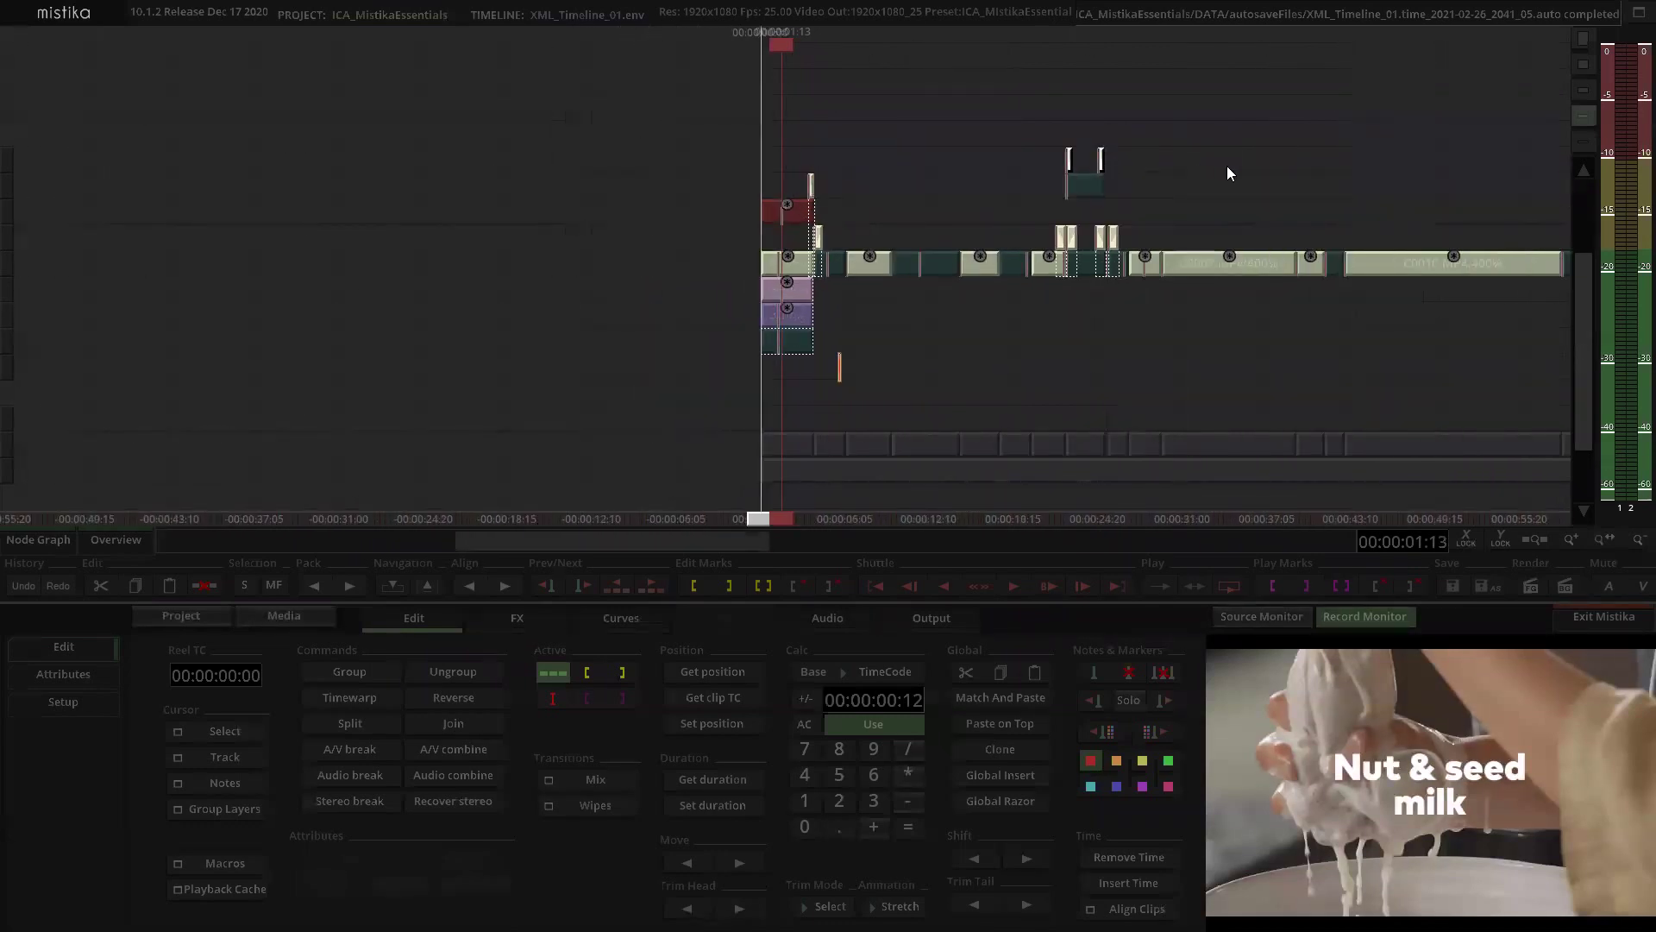
drag(926, 119, 915, 136)
scroll(922, 141, up, 8)
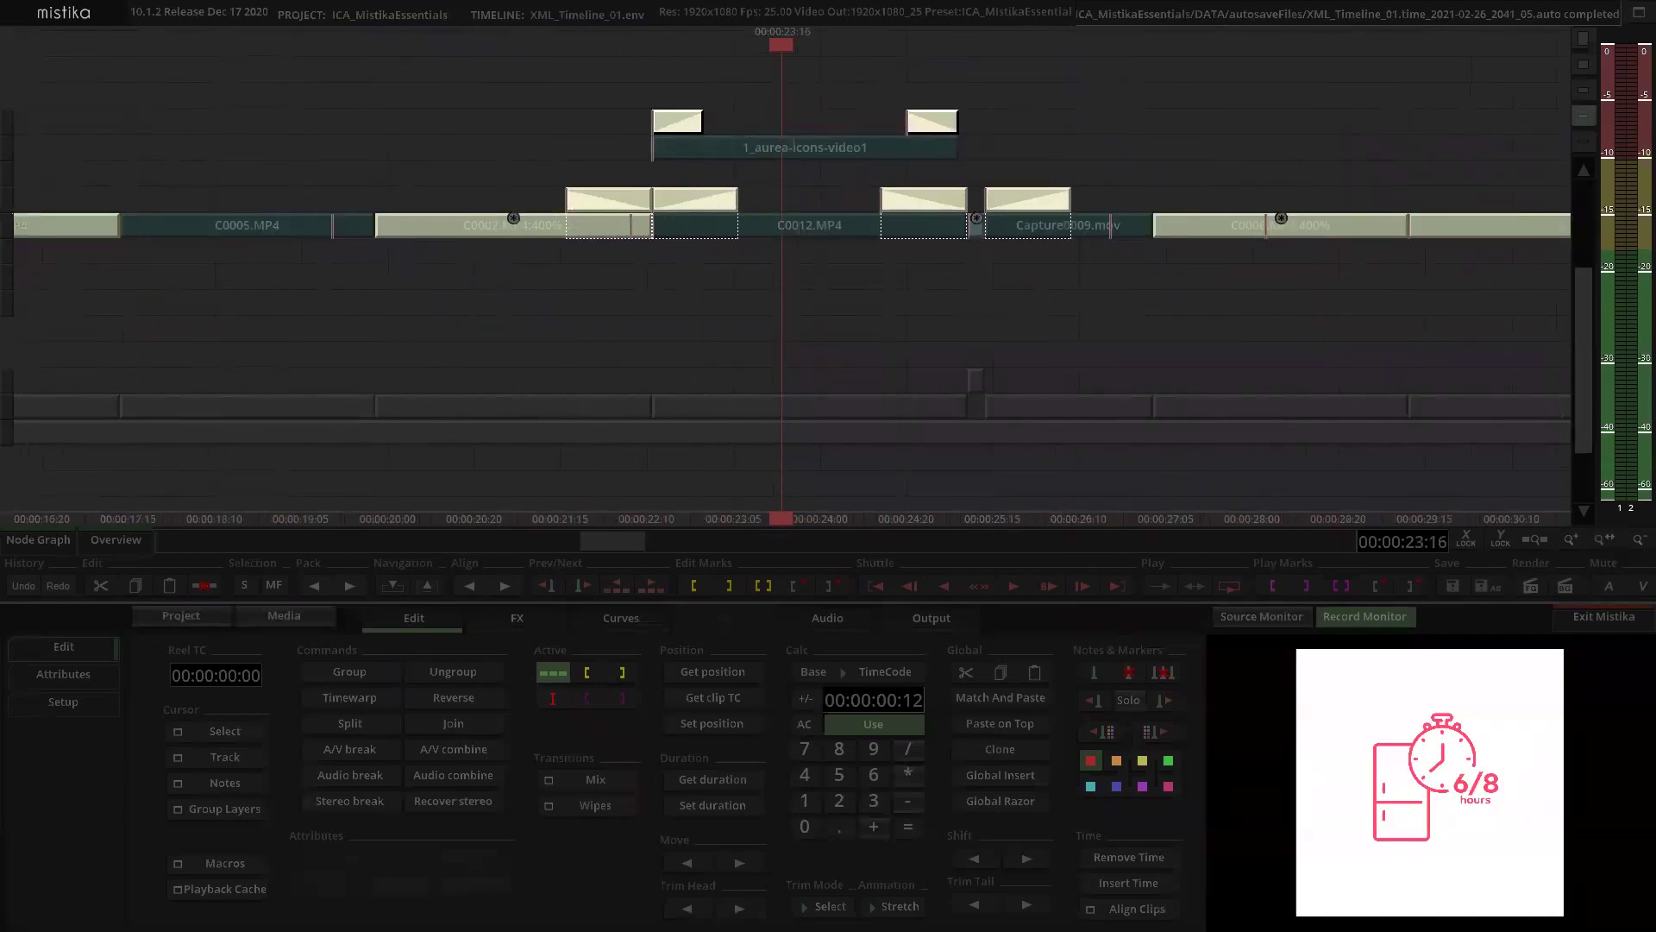
key(super)
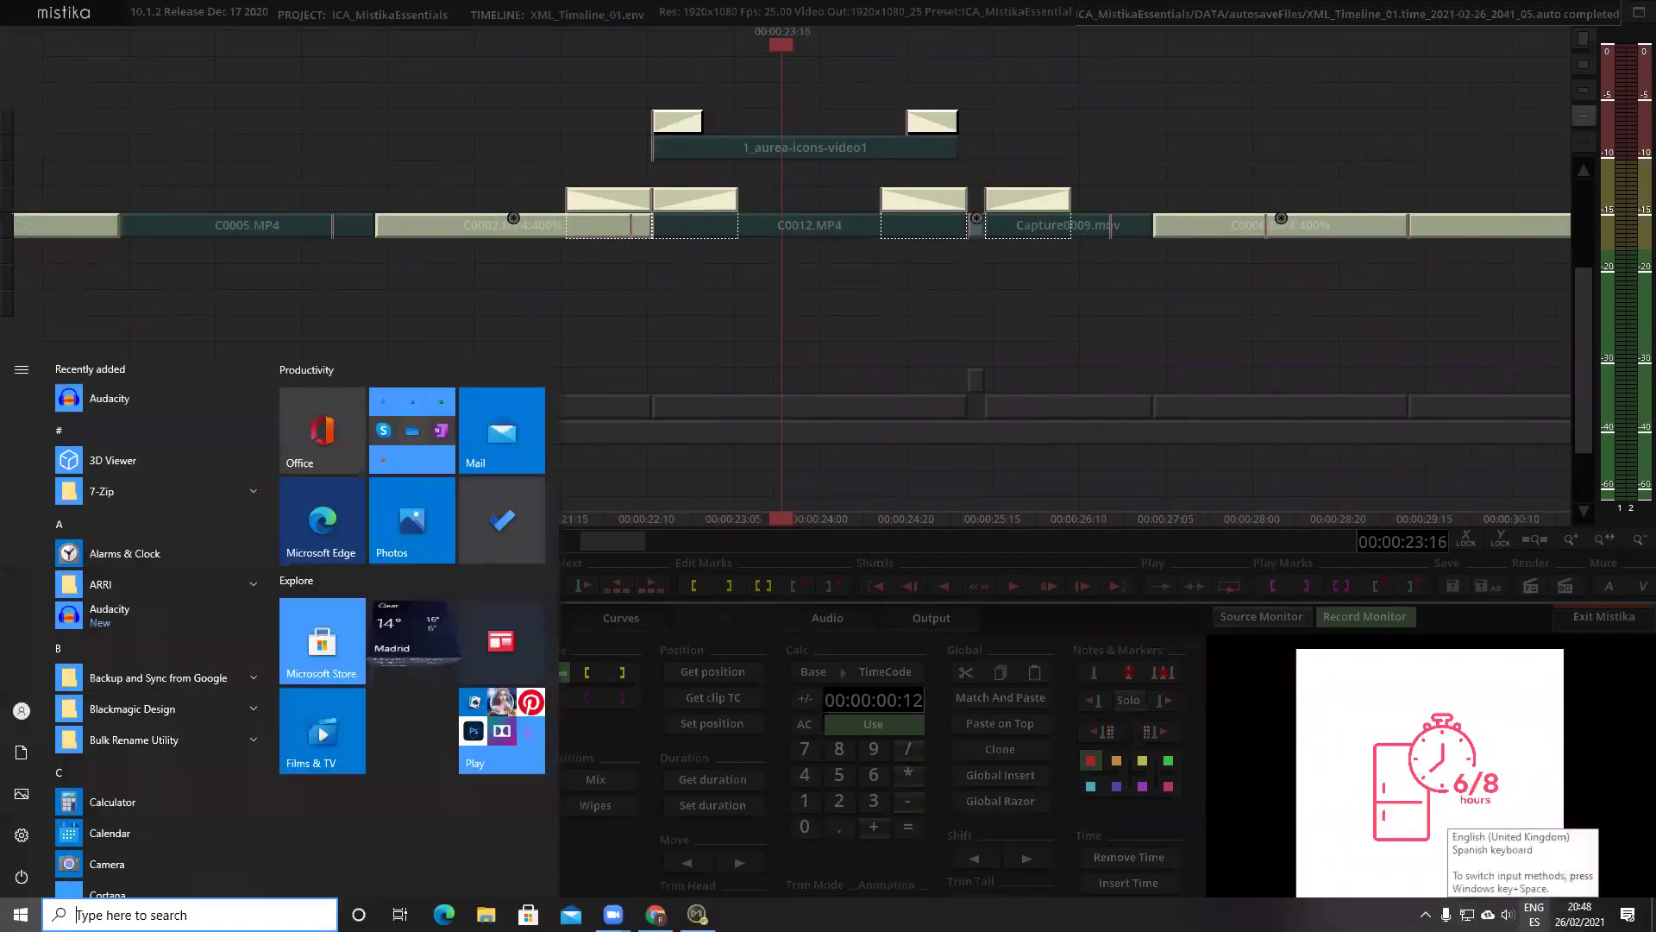
key(super)
scroll(868, 288, down, 5)
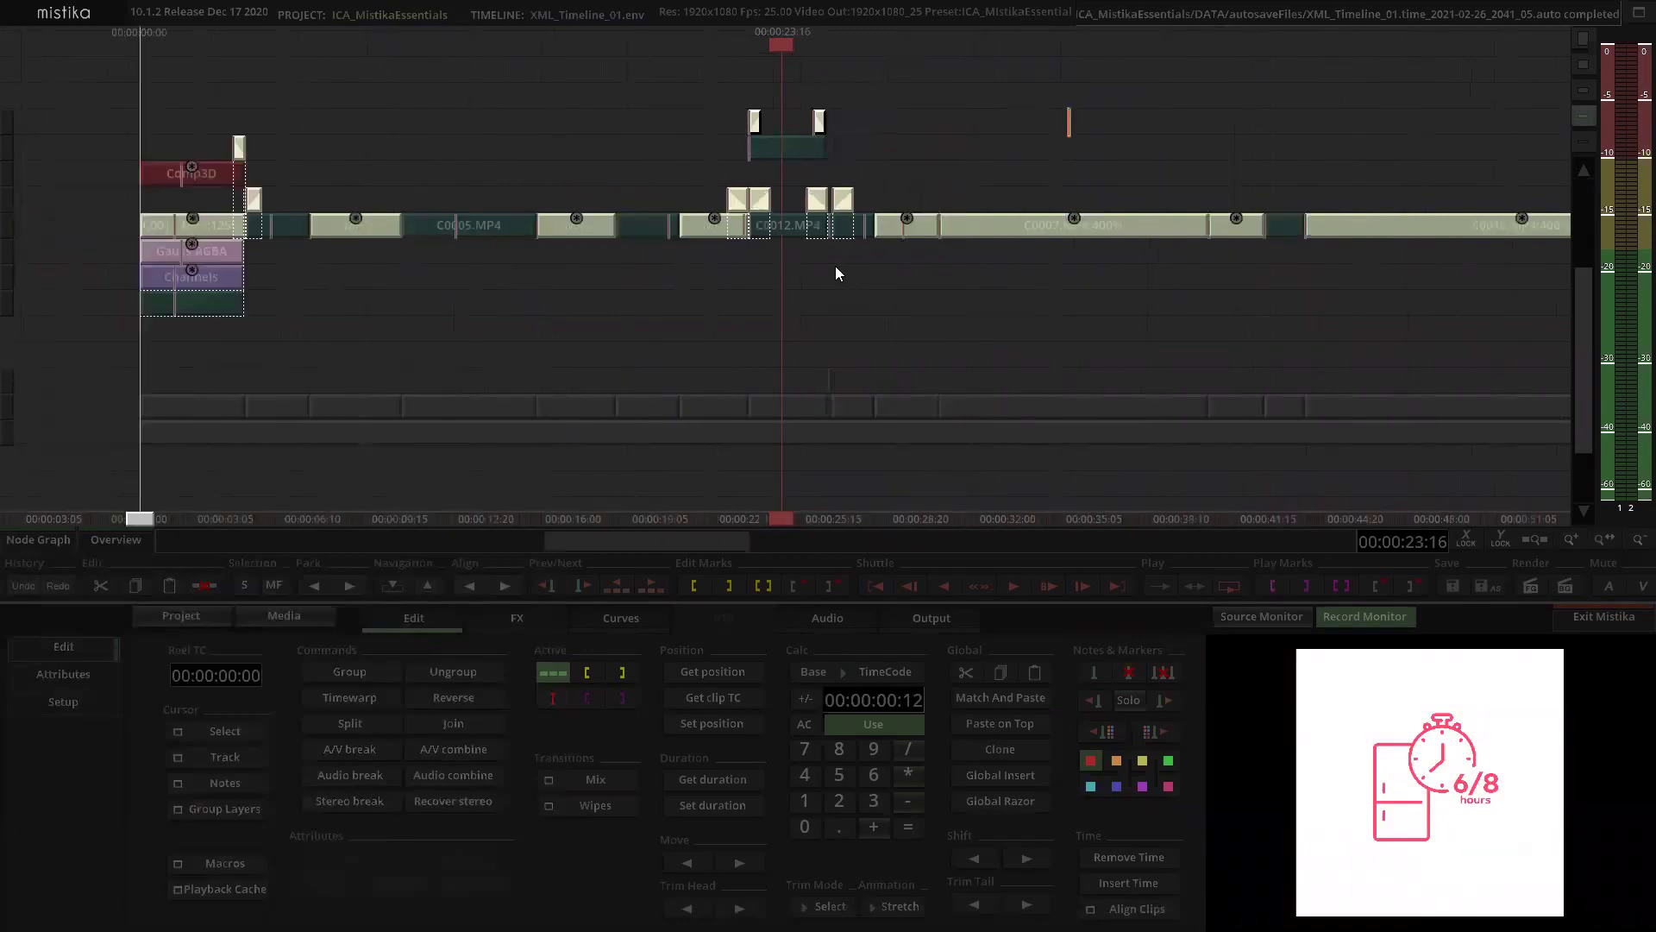
scroll(842, 298, up, 1)
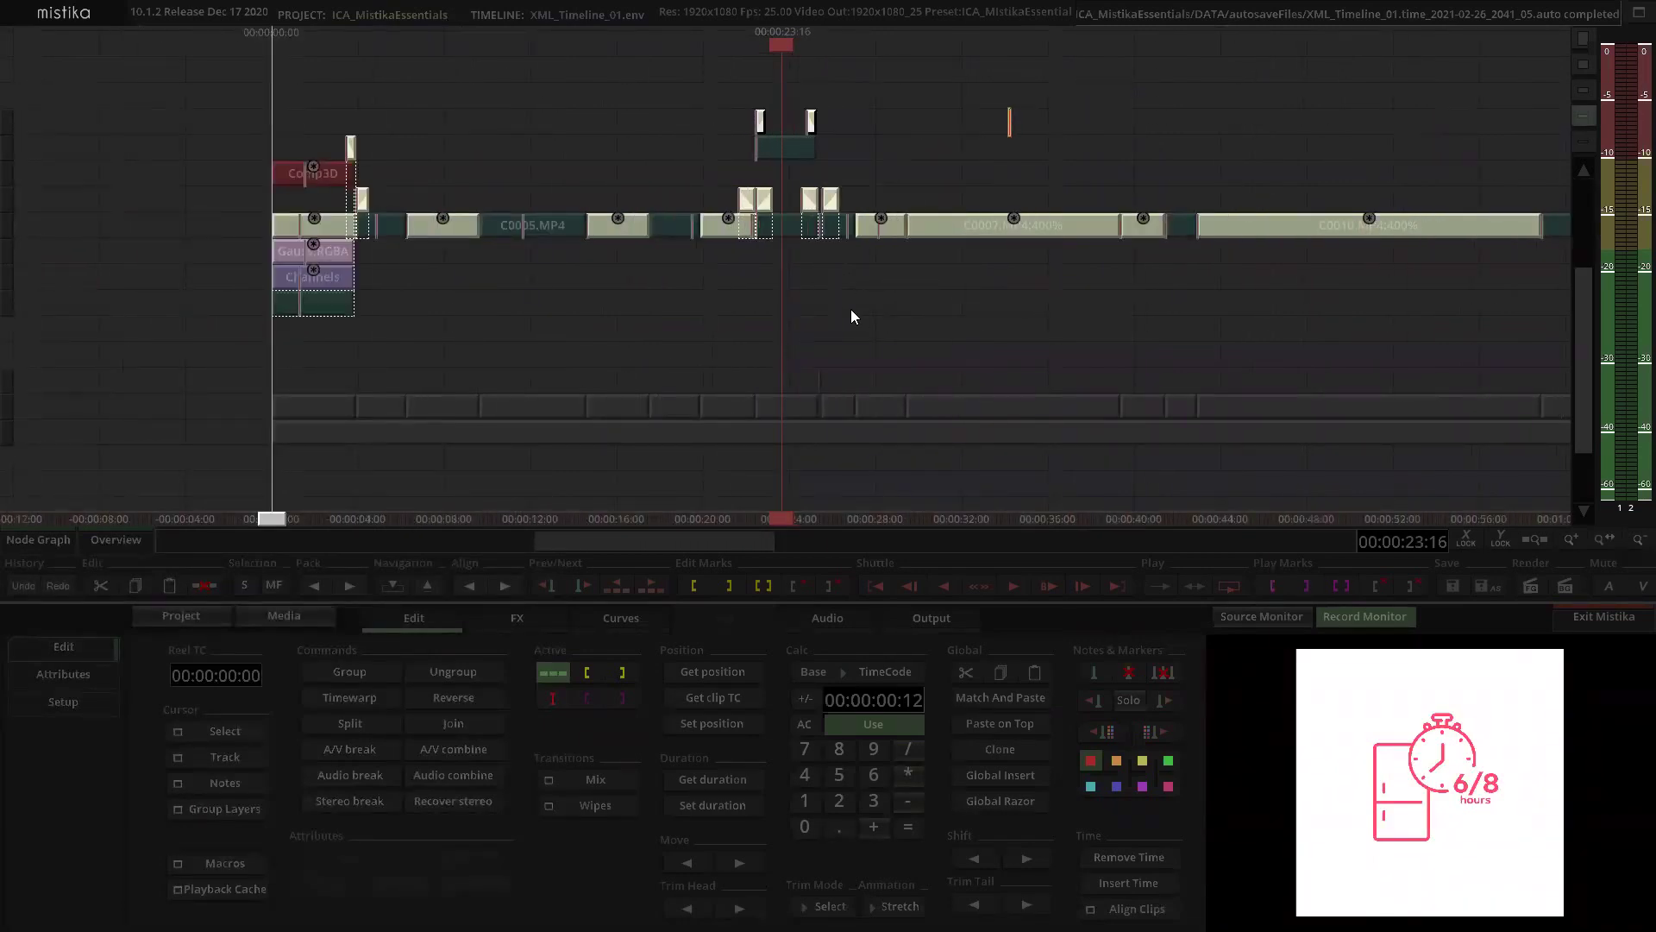
scroll(851, 309, up, 3)
scroll(858, 266, up, 3)
scroll(813, 158, down, 3)
Step: Move the 1_aurea-icons-video1 clip below C0012.MP4, leaving its two fades on the upper track
click(797, 151)
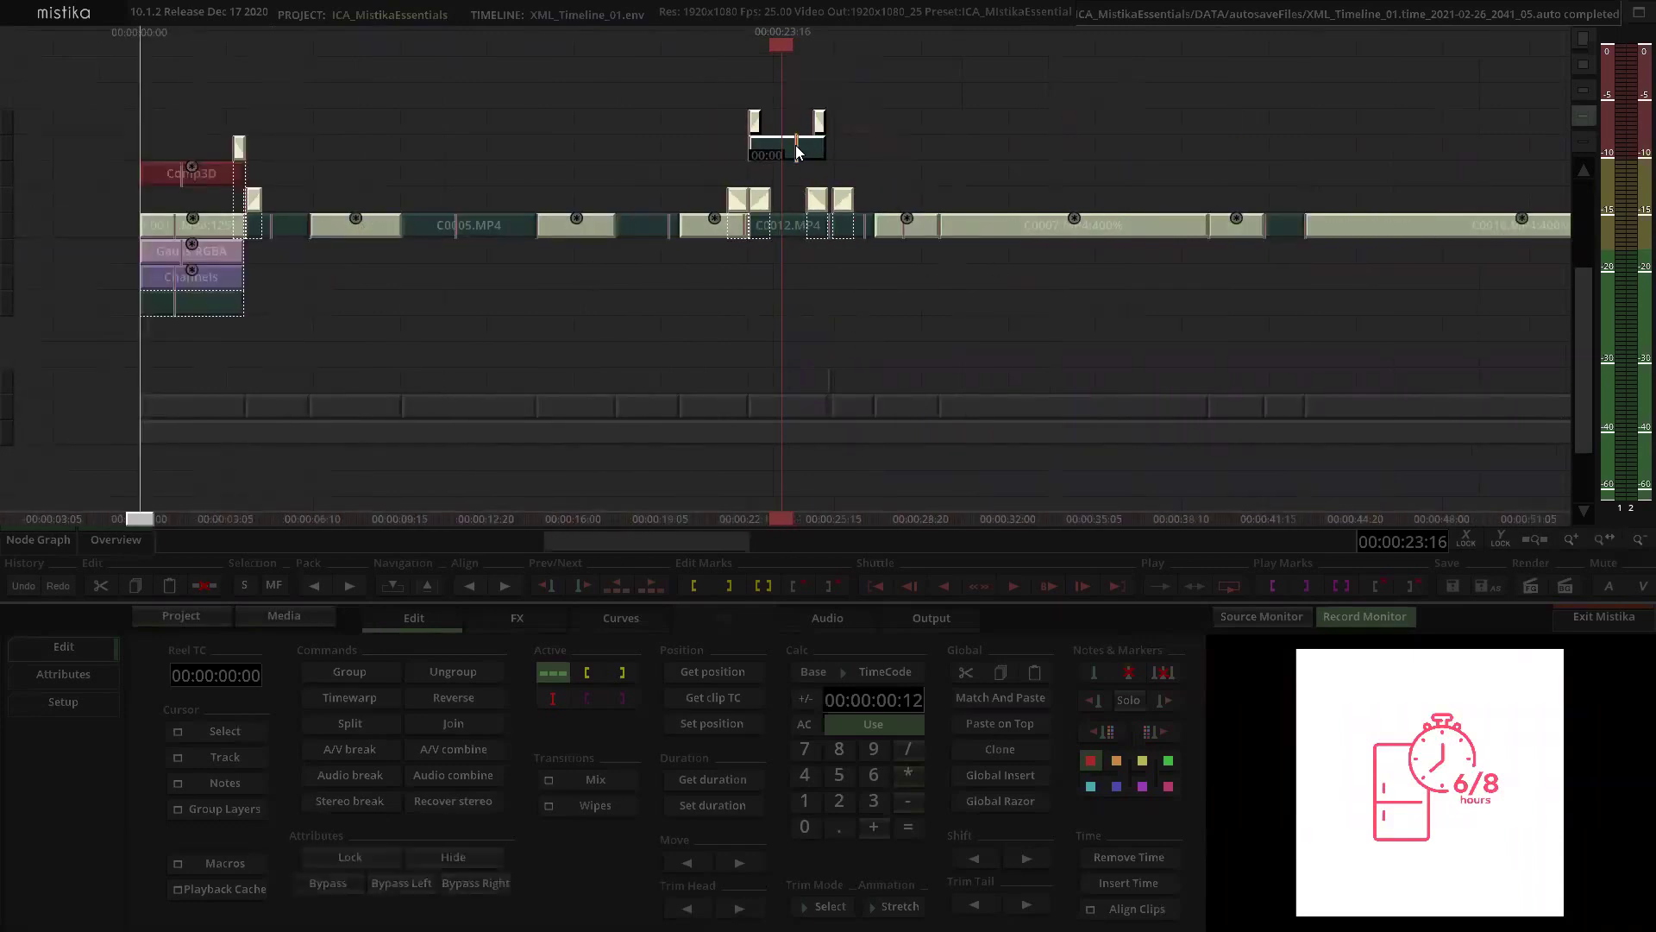
scroll(797, 152, up, 4)
drag(794, 151, 807, 305)
click(944, 102)
click(821, 303)
Step: Add a Channels effect to the 1_aurea-icons-video1 clip and open it in the visual editor
click(516, 623)
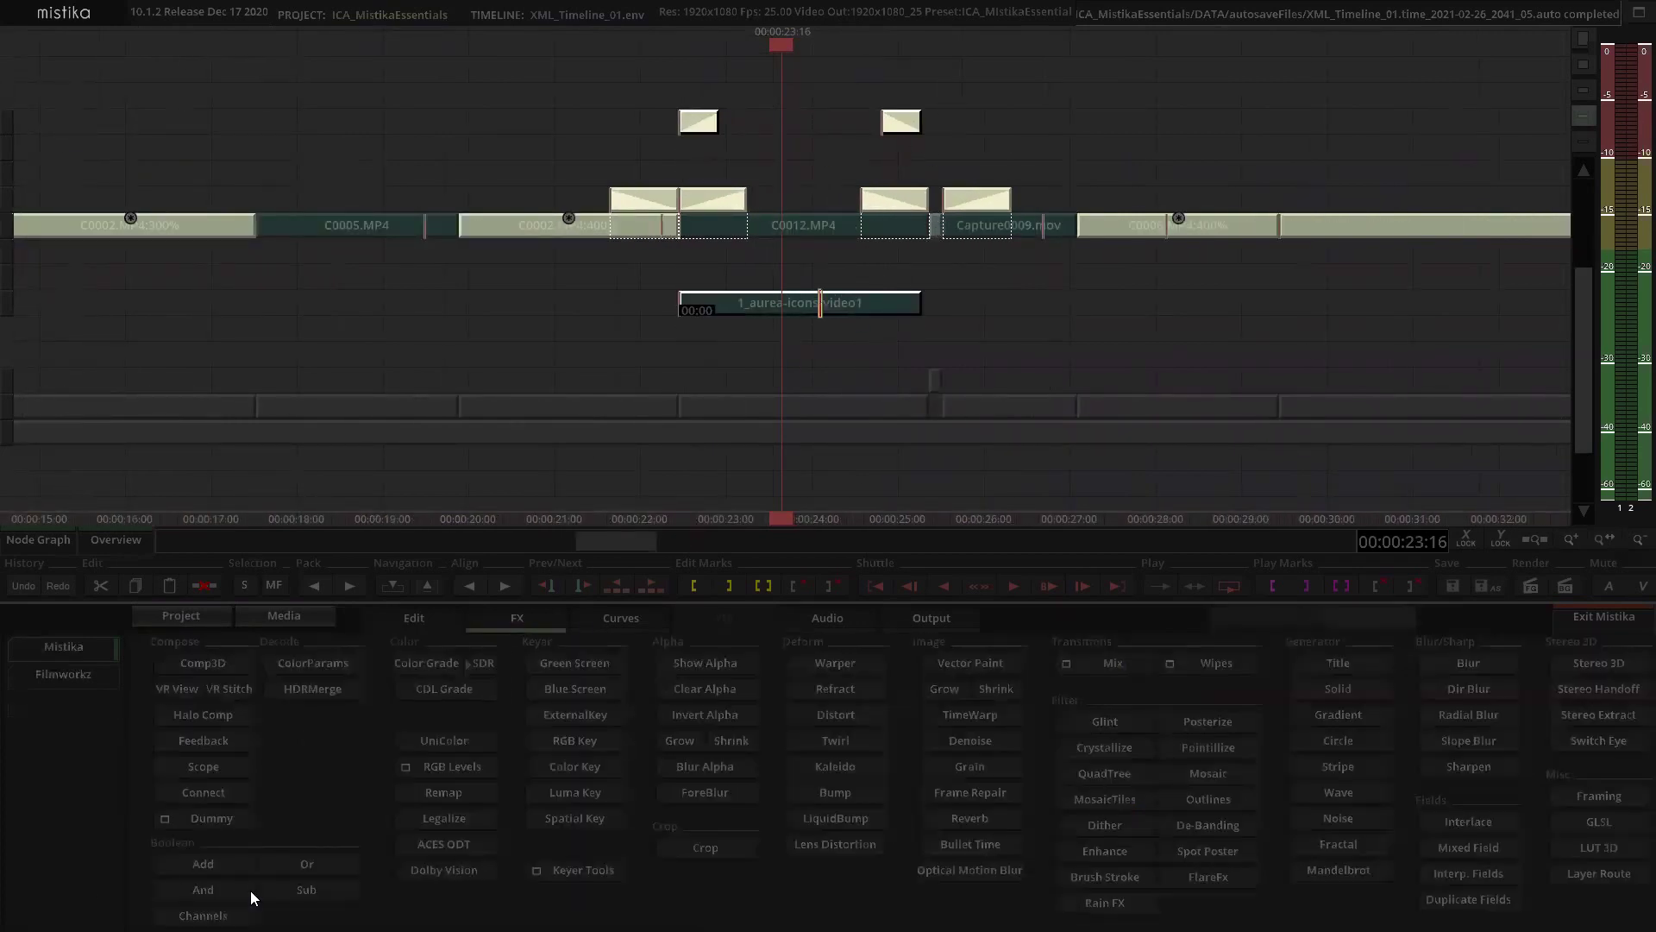
click(204, 916)
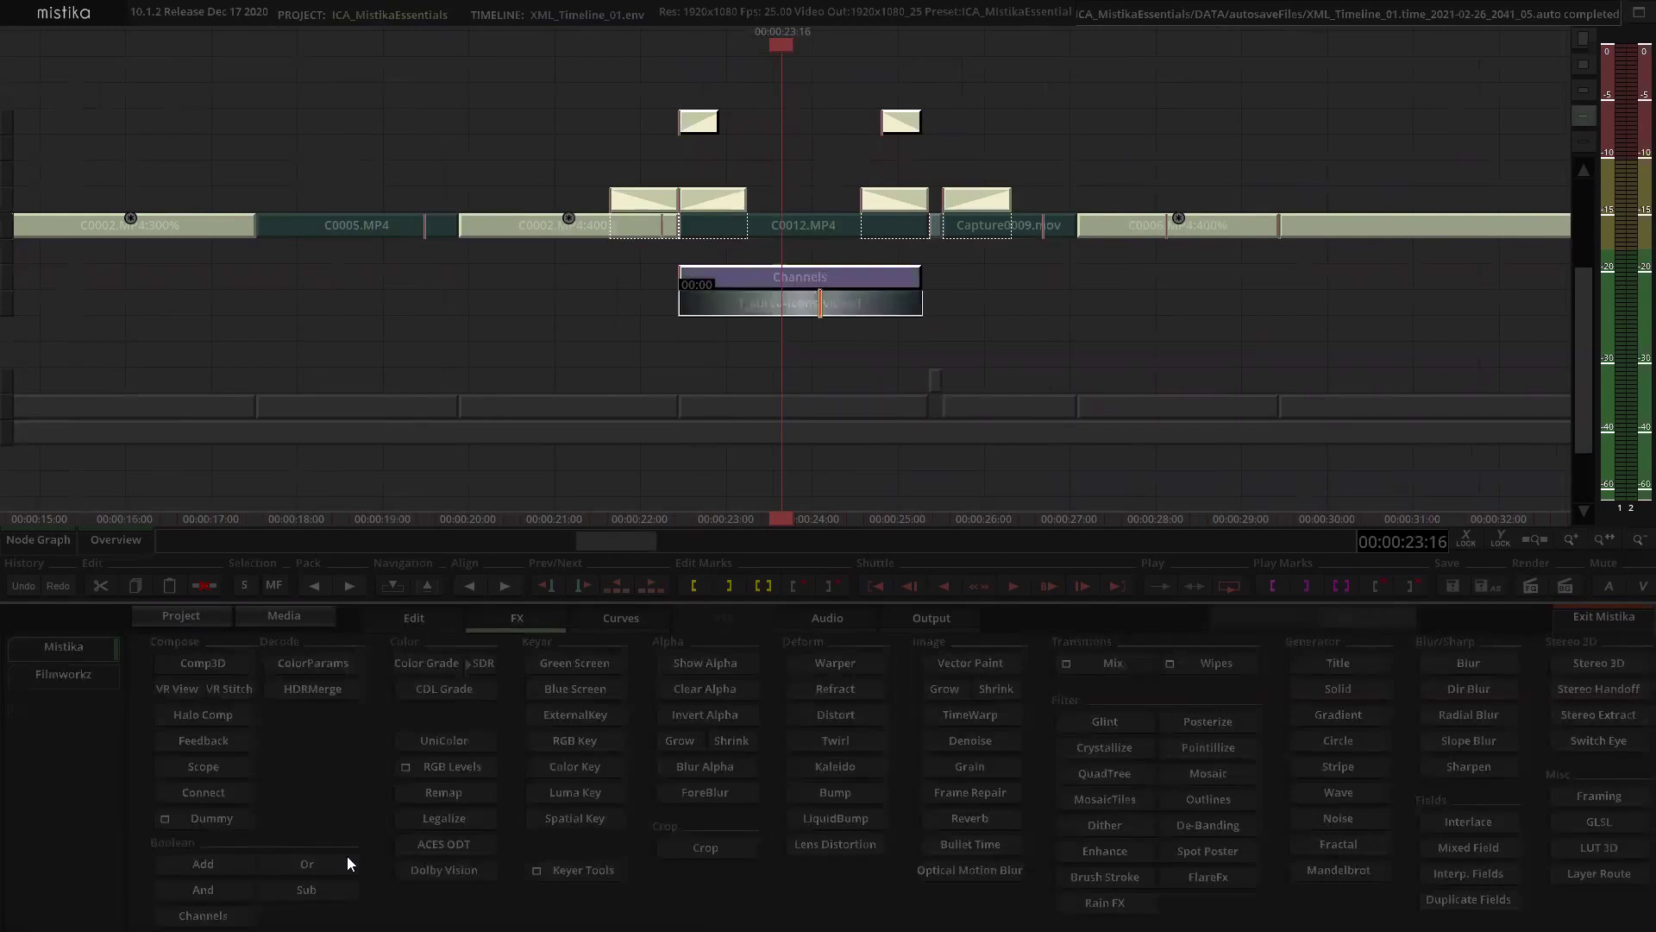
click(793, 282)
double_click(800, 277)
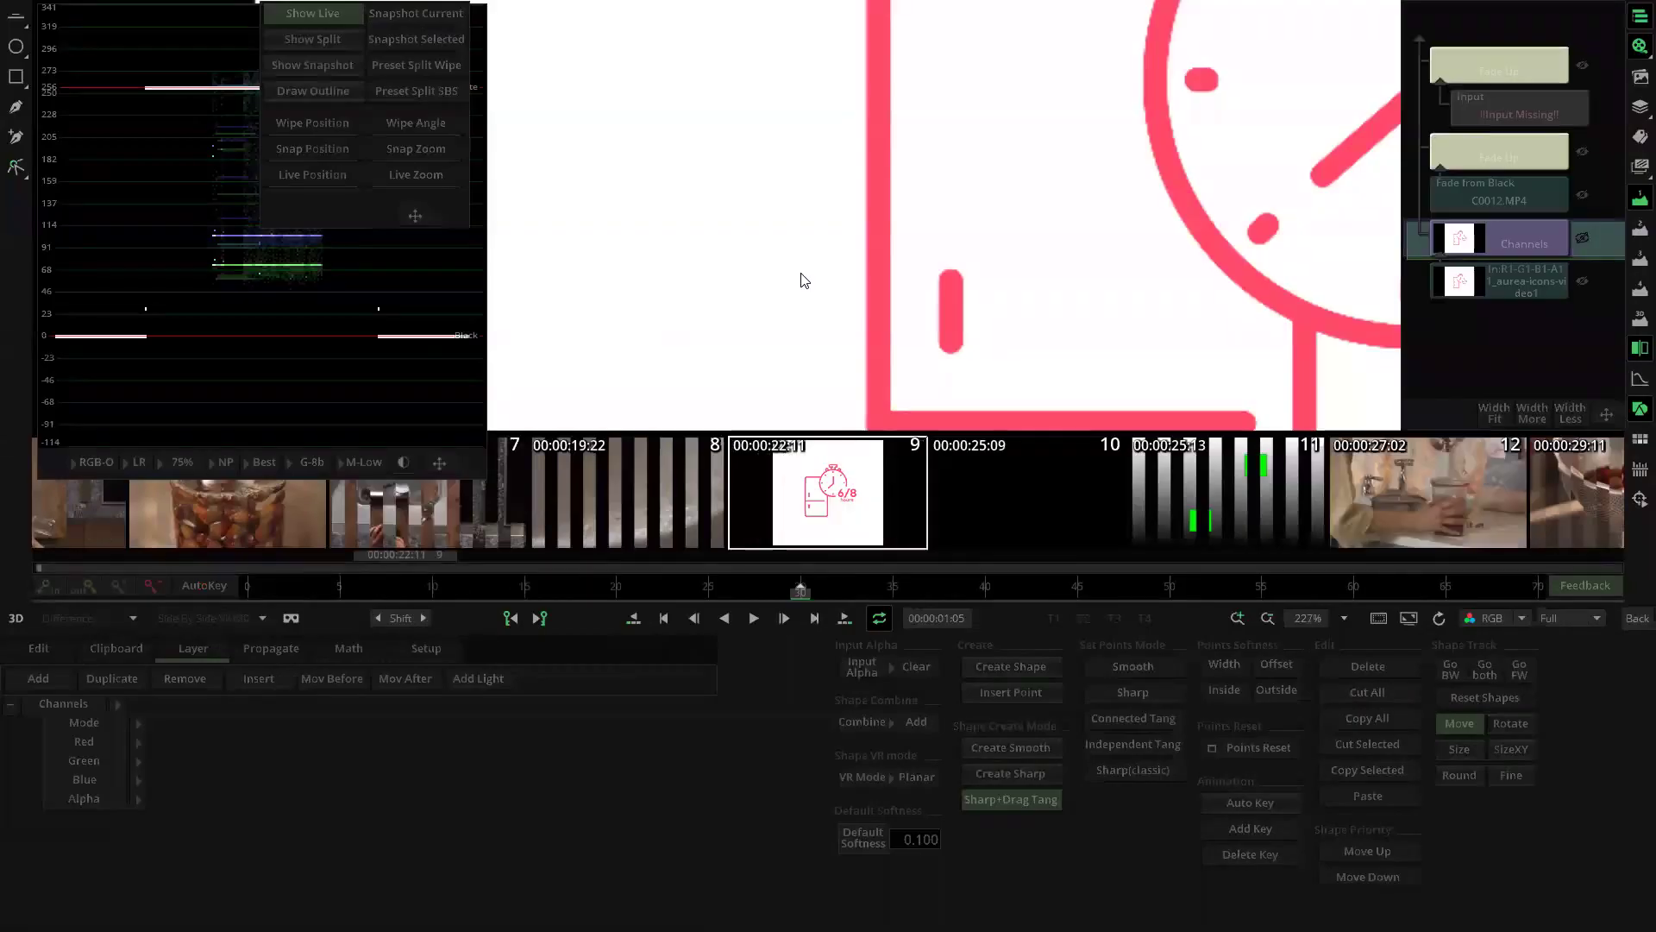
scroll(1034, 269, down, 1)
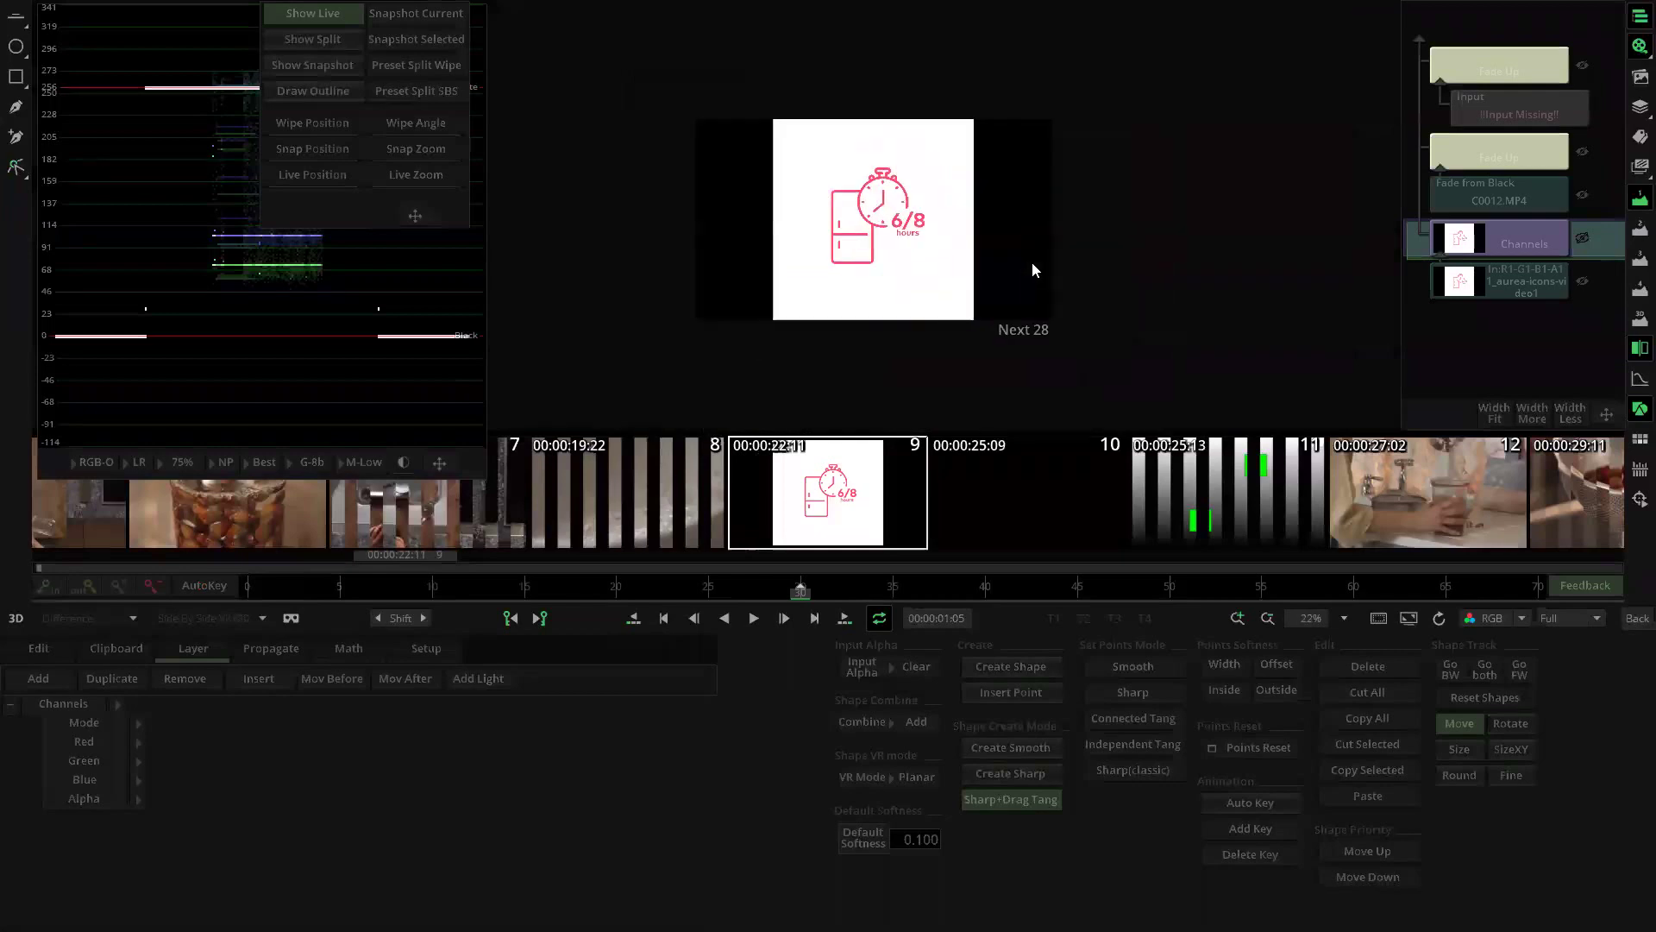
Step: Expand the Red, Green and Blue settings of Channels, and set Red's Operation to And with Y as A1
click(139, 741)
click(138, 760)
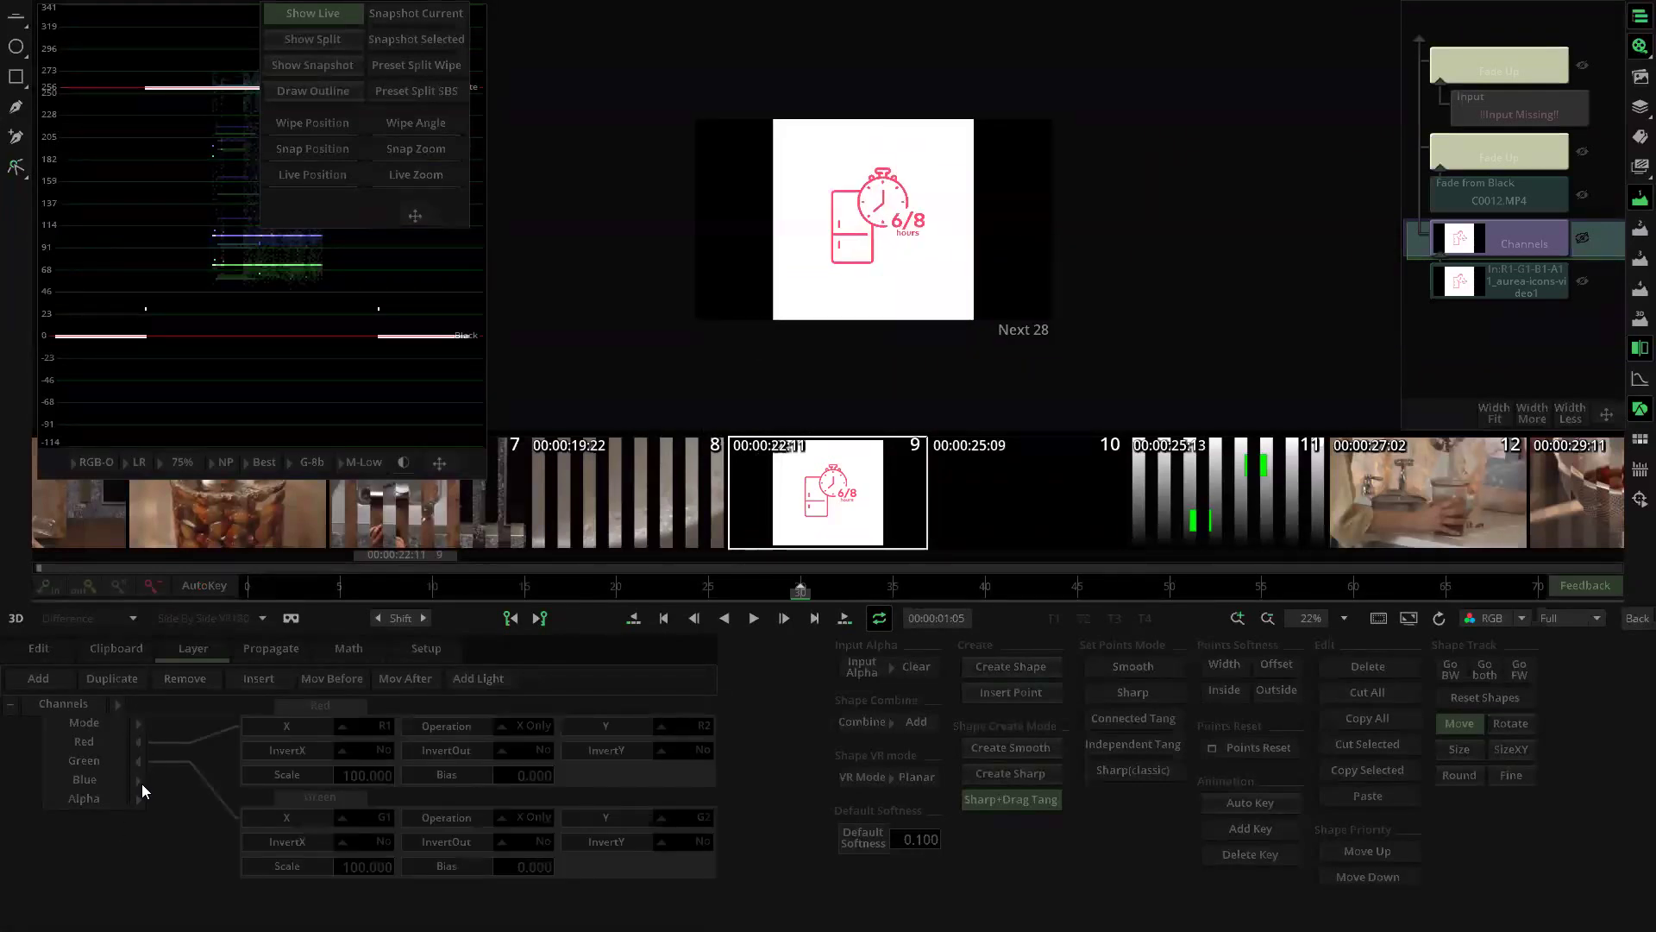
click(139, 780)
click(530, 725)
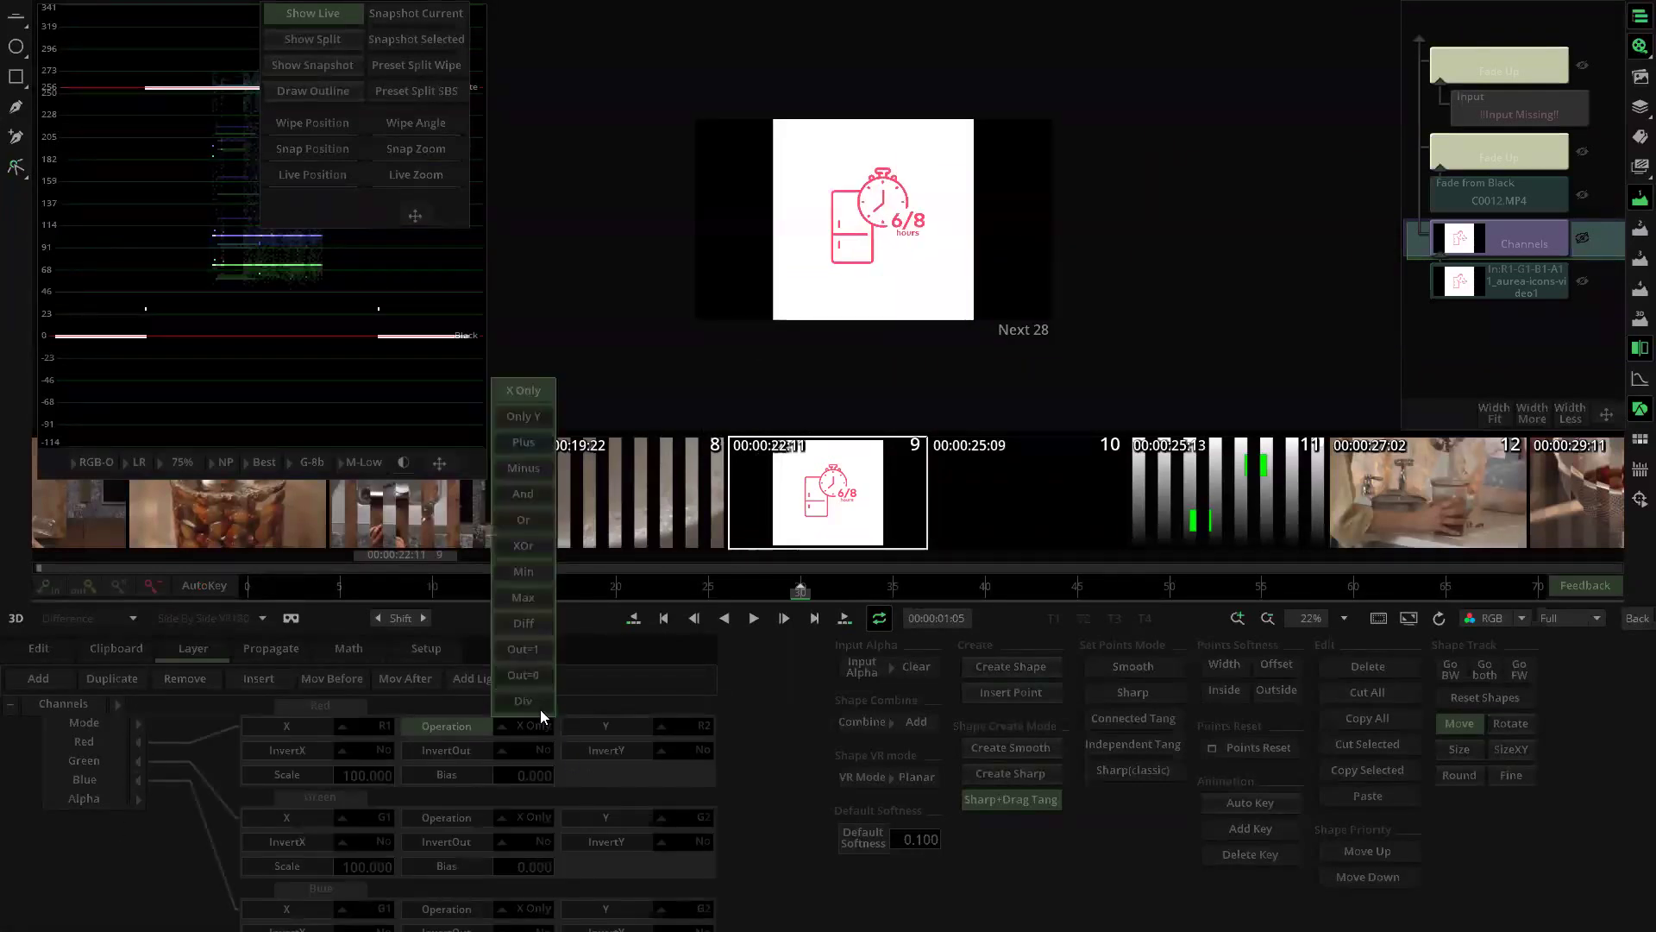
click(527, 494)
click(691, 725)
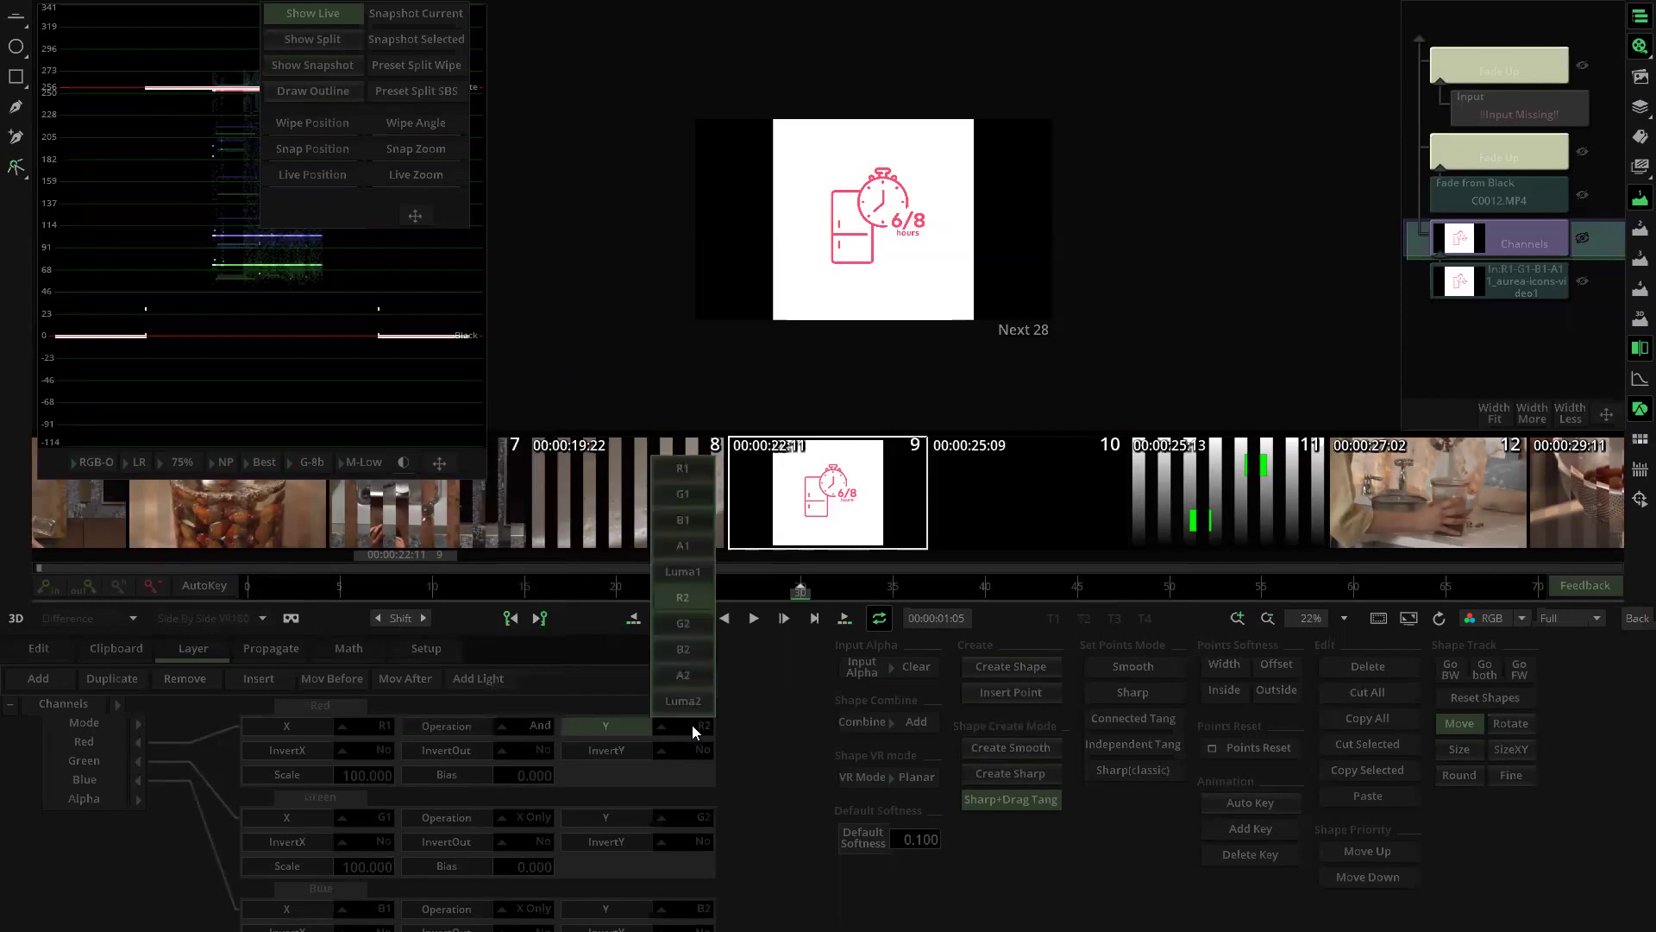
click(688, 545)
Step: Set the Green channel's Operation to And with Y as A1
click(530, 816)
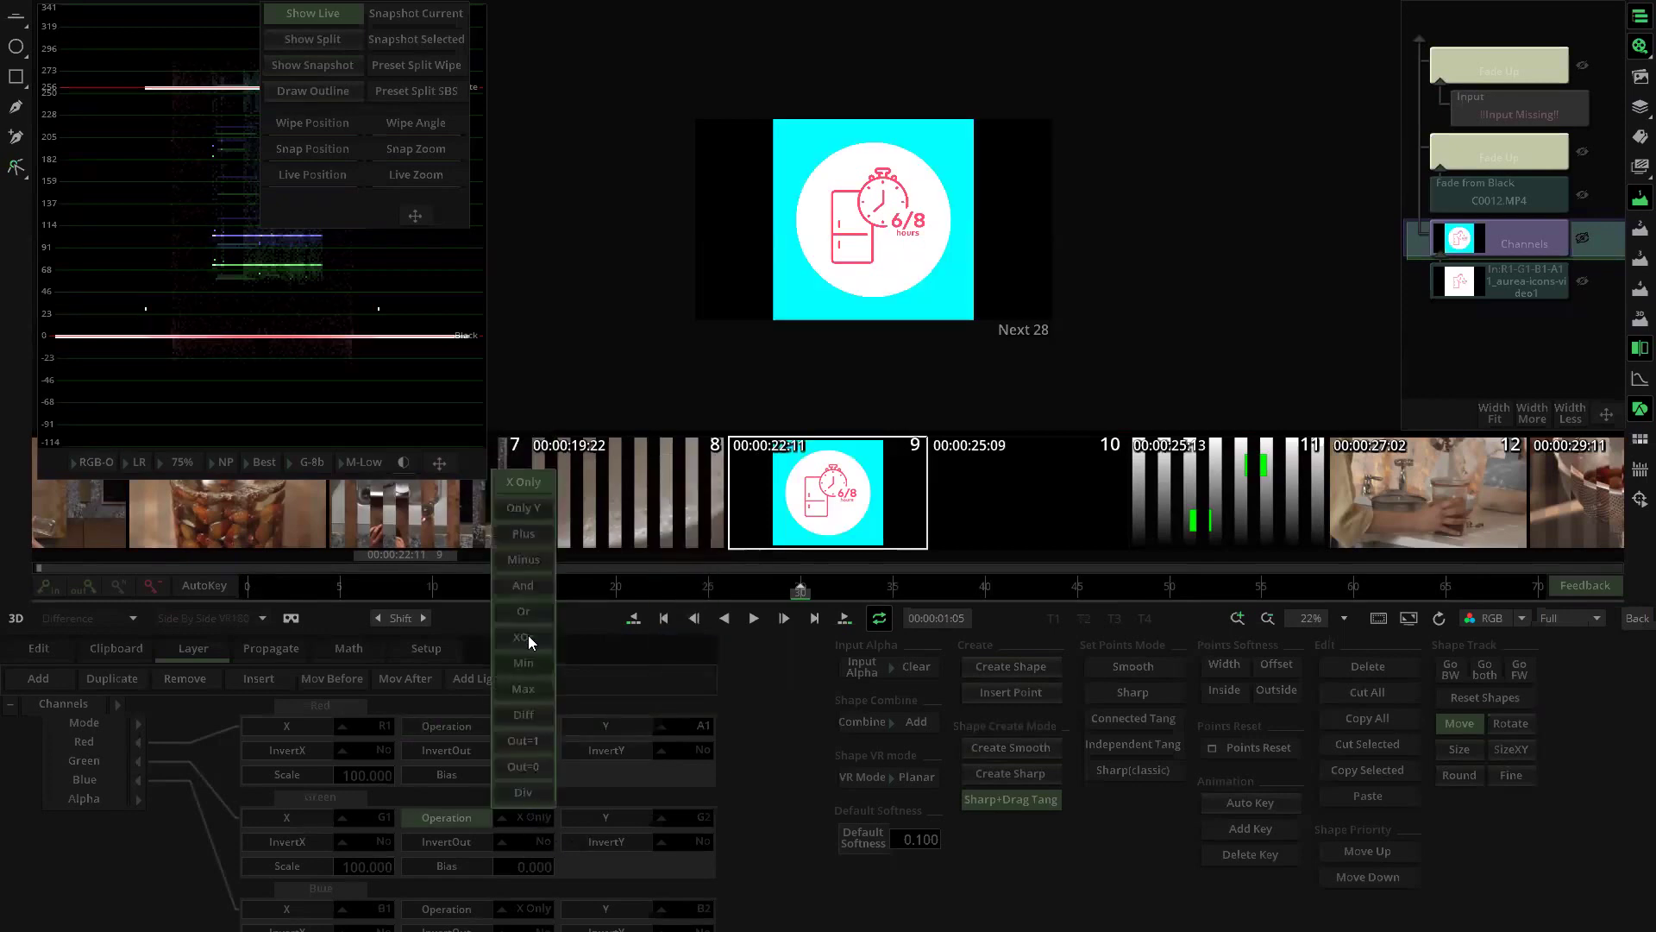
click(525, 592)
click(692, 814)
click(687, 633)
Step: Set the Blue channel's Operation to And with Y as A1, and return to the timeline
scroll(520, 859, down, 1)
click(531, 874)
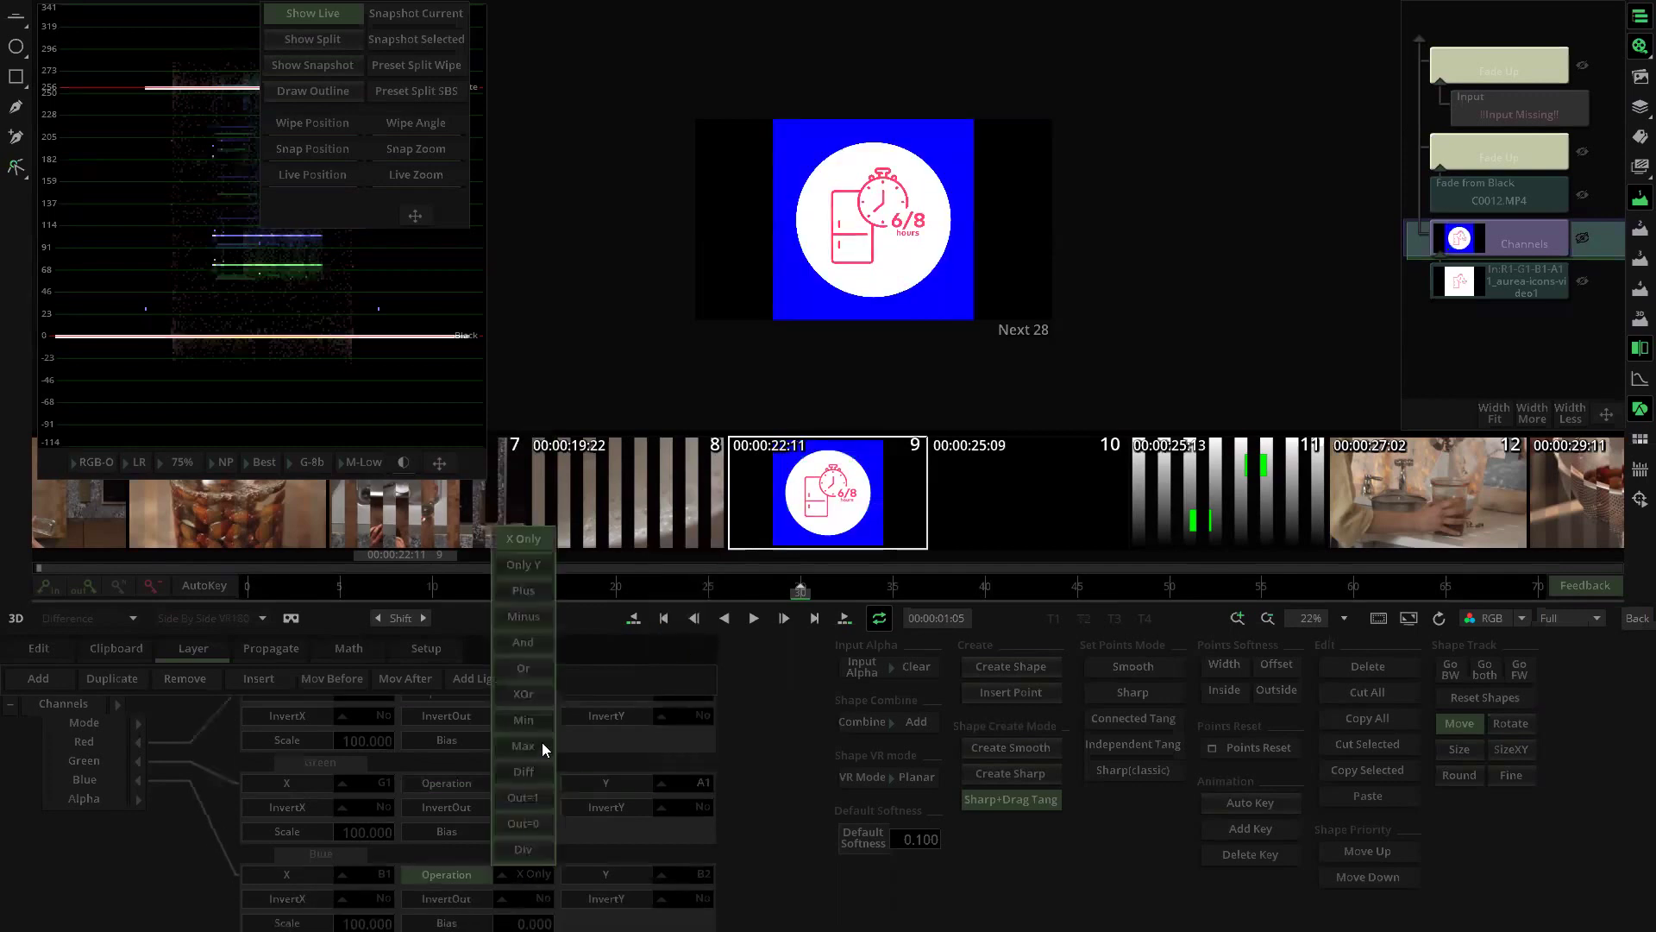
click(520, 640)
click(686, 874)
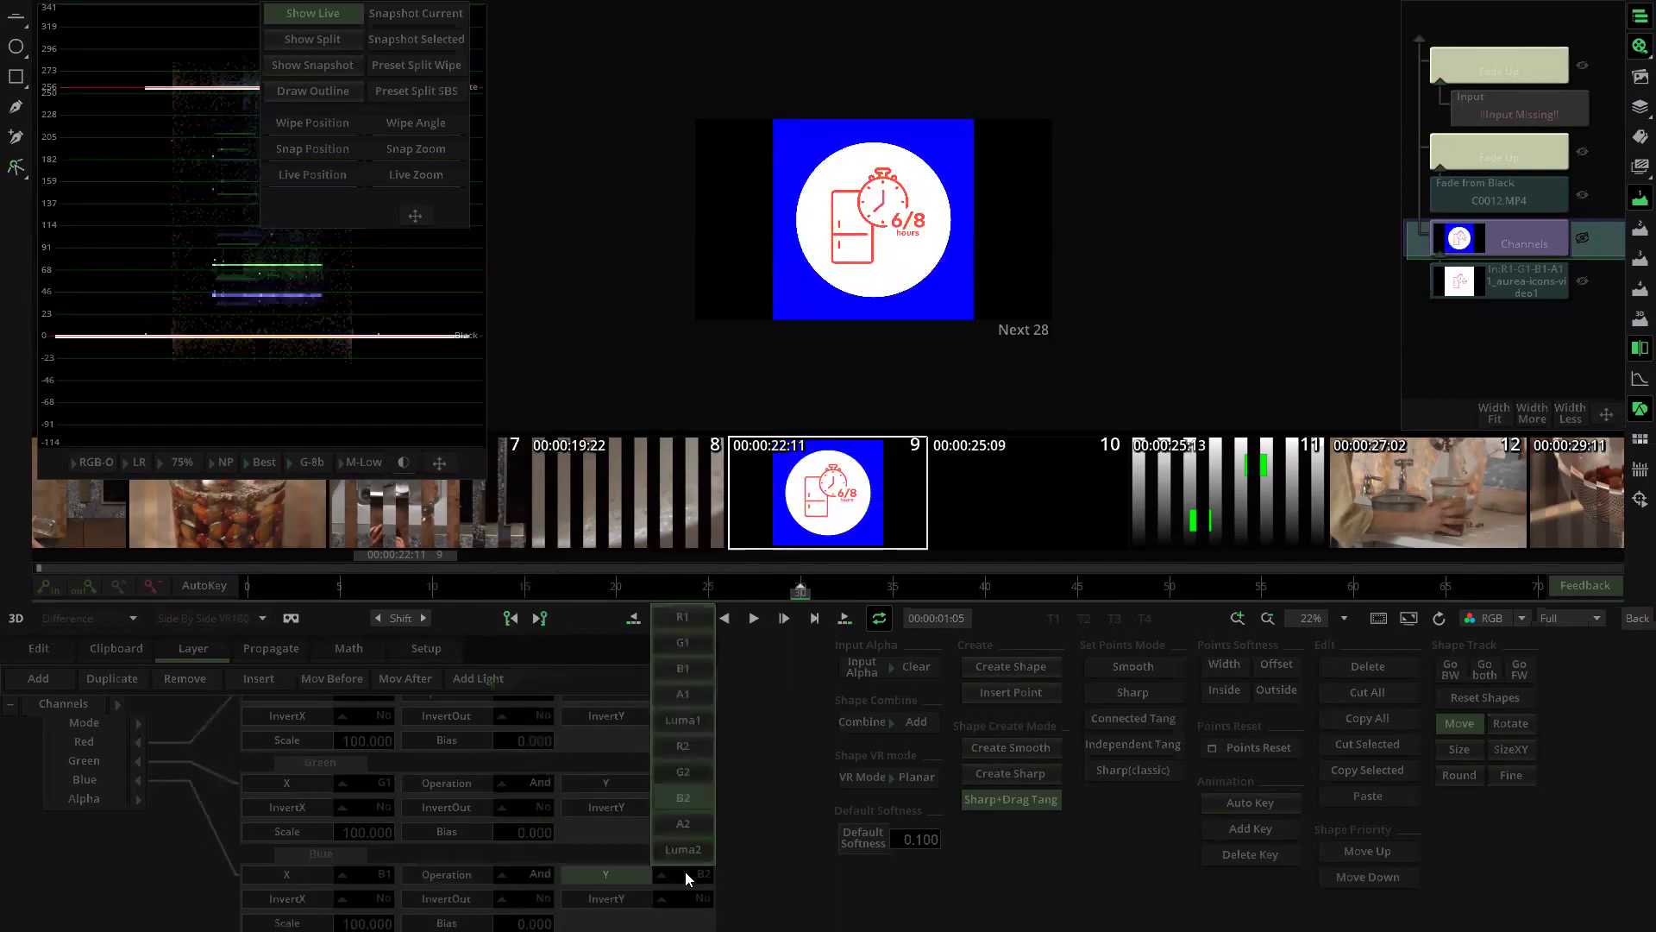
click(690, 693)
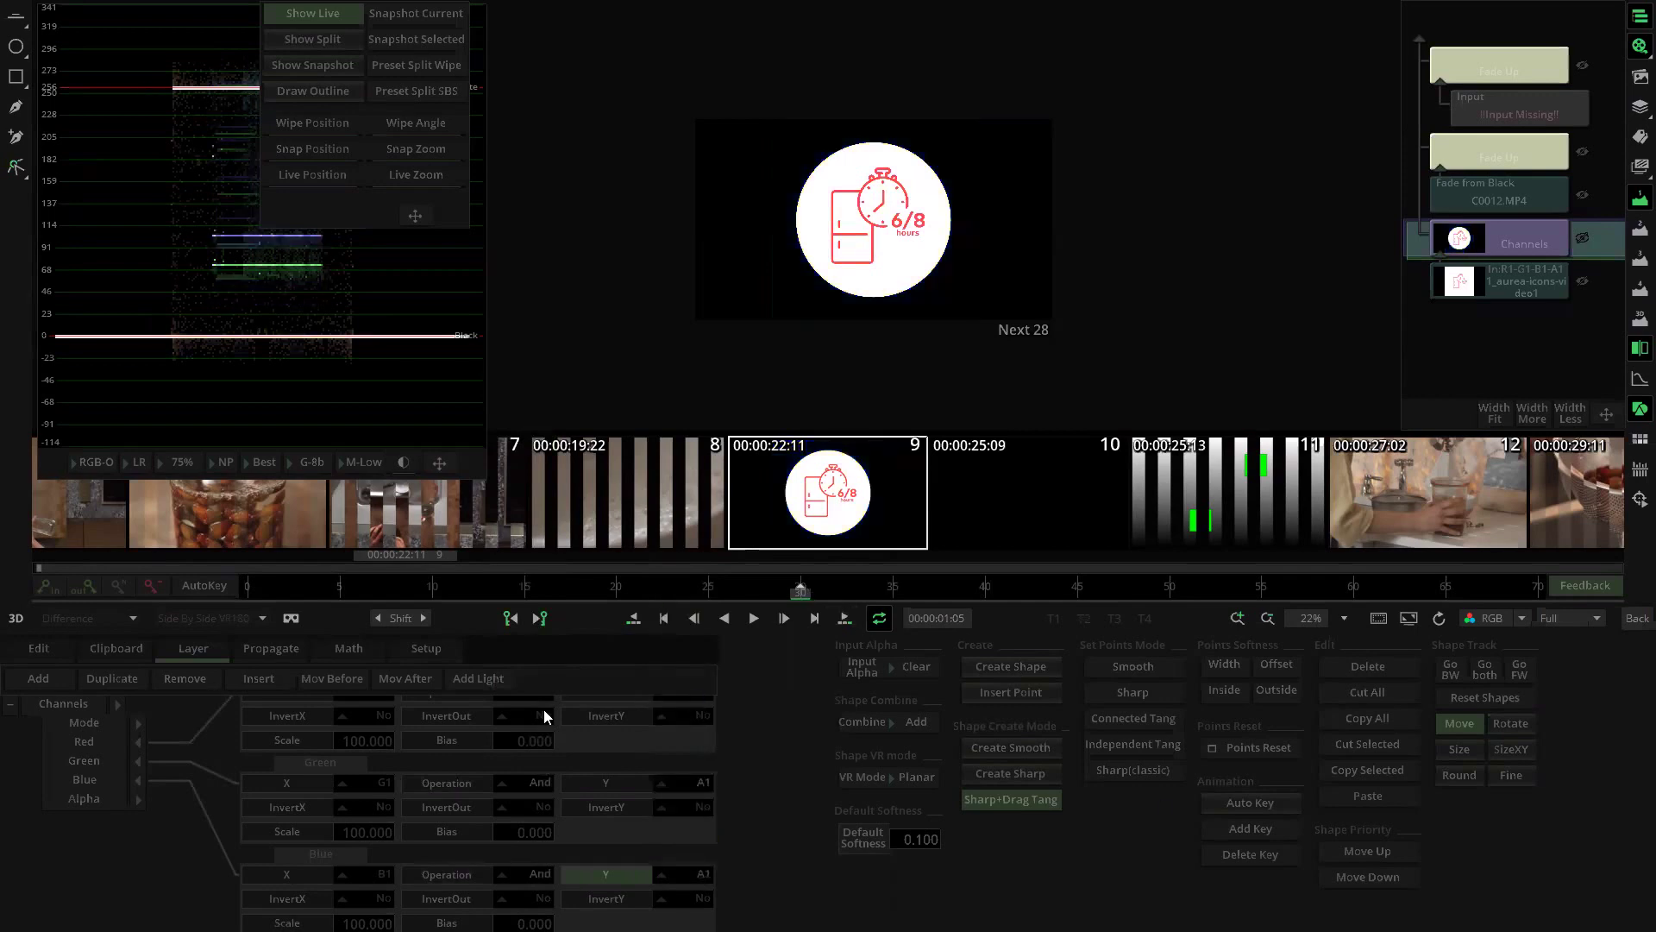
click(1635, 618)
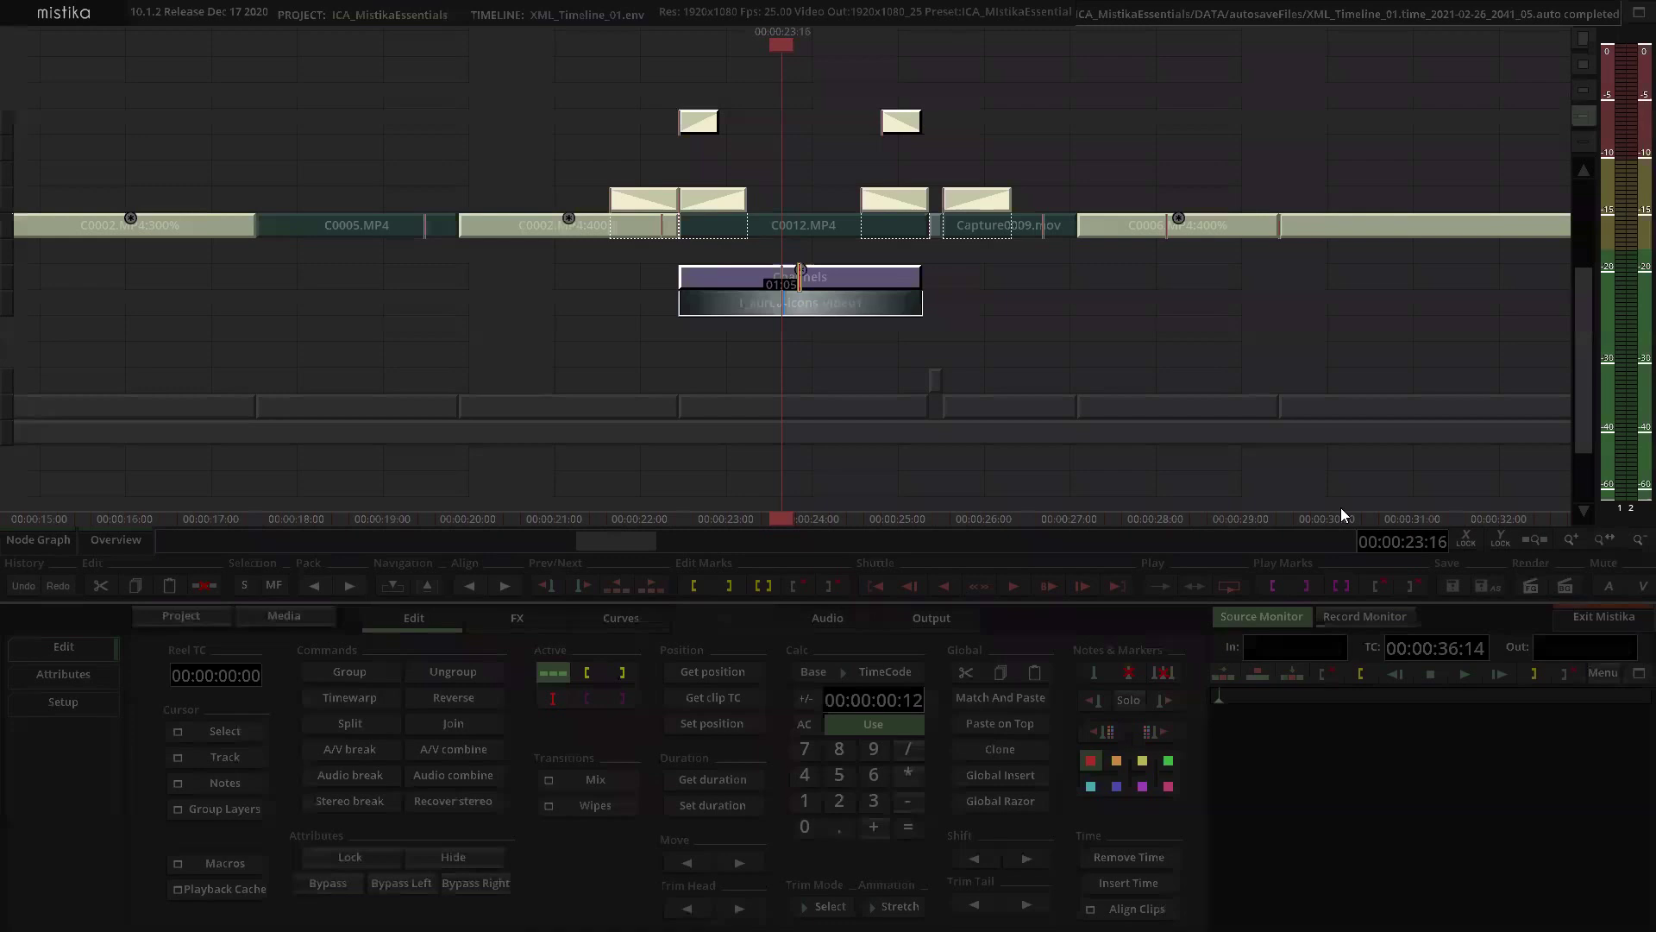
Step: Add a Comp3D effect to the icon's Channels stack, raise both C0012.MP4 transitions one track, and move Comp3D above C0012.MP4
click(820, 282)
key(alt+c)
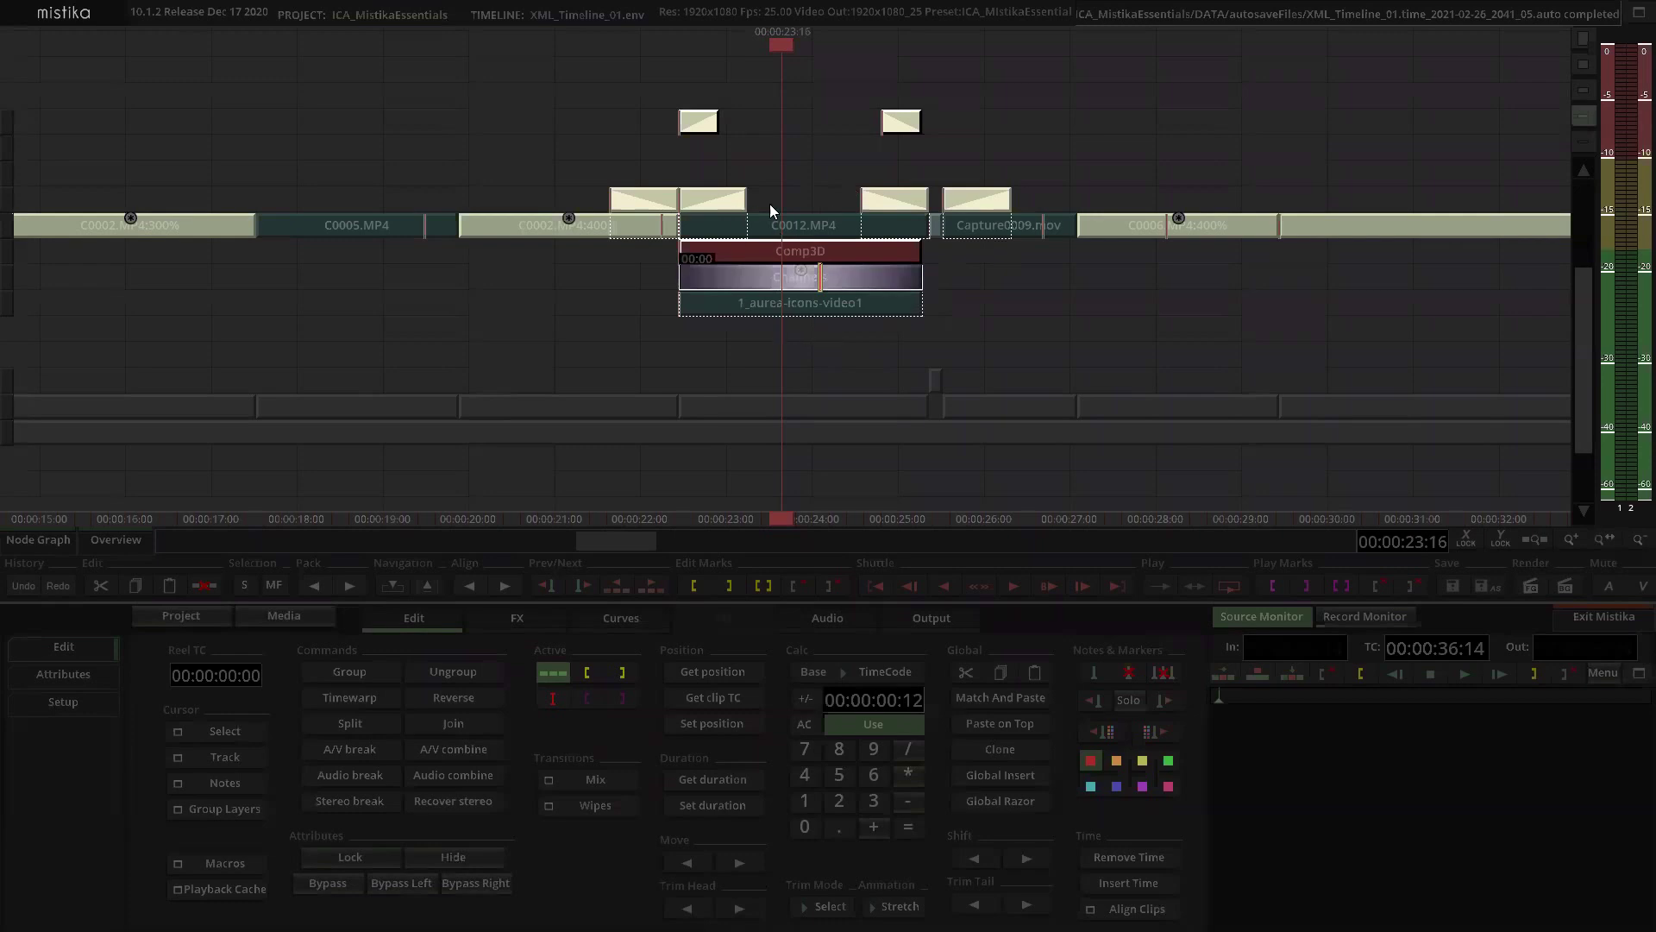
drag(733, 198, 730, 164)
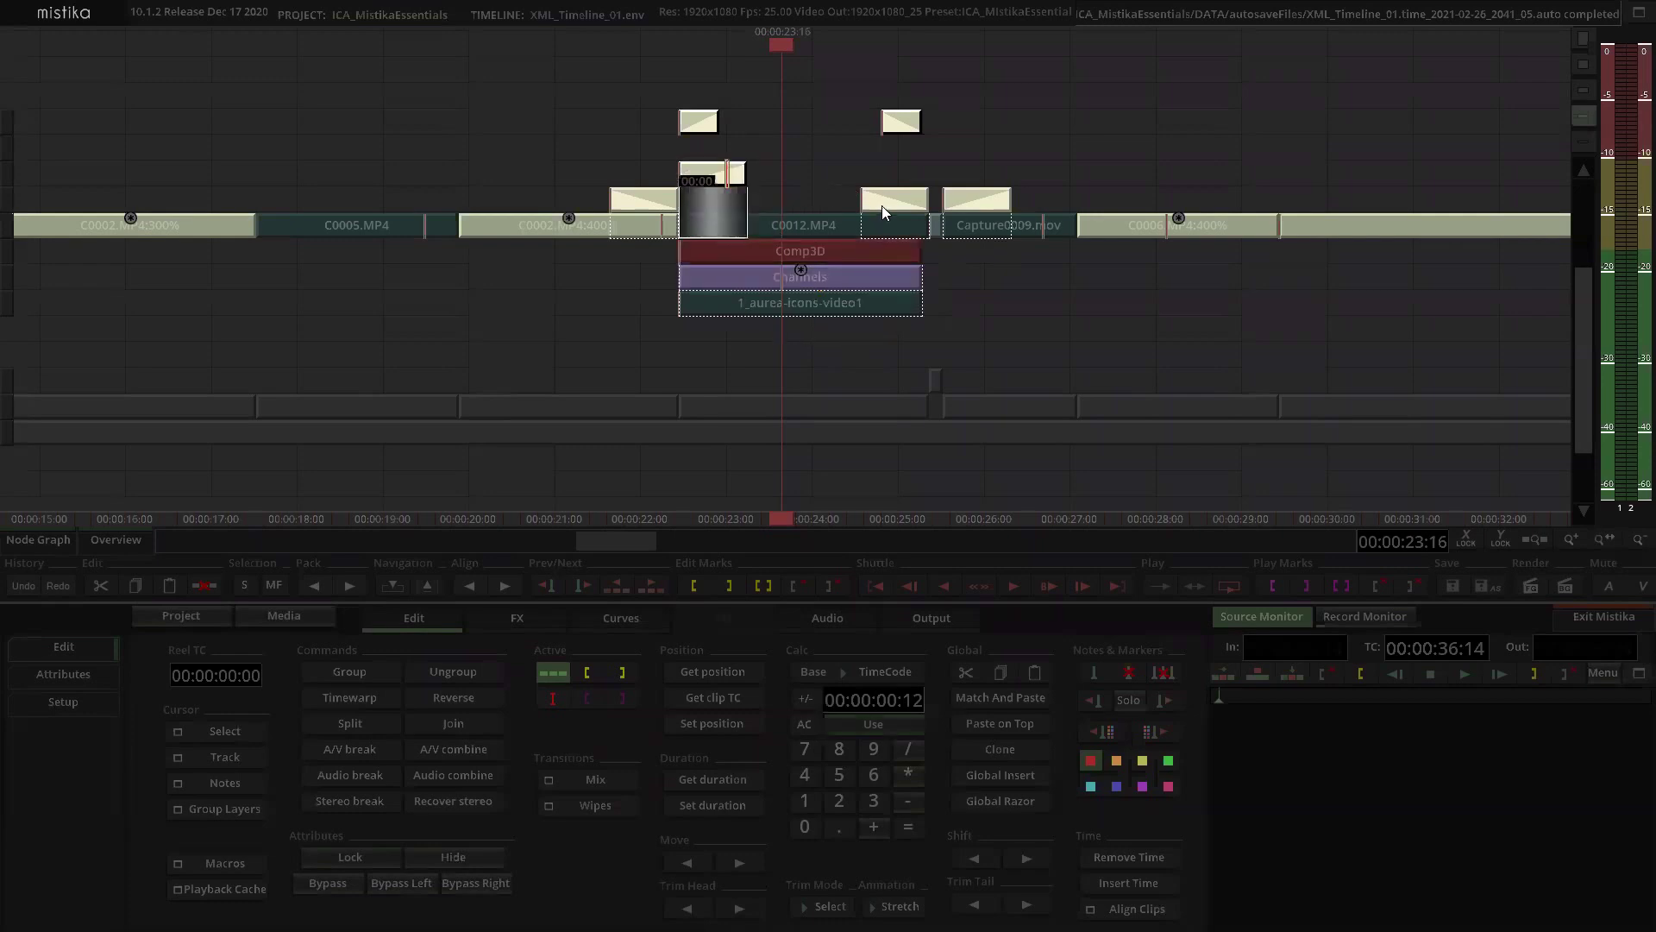
drag(880, 205, 871, 184)
drag(809, 256, 819, 209)
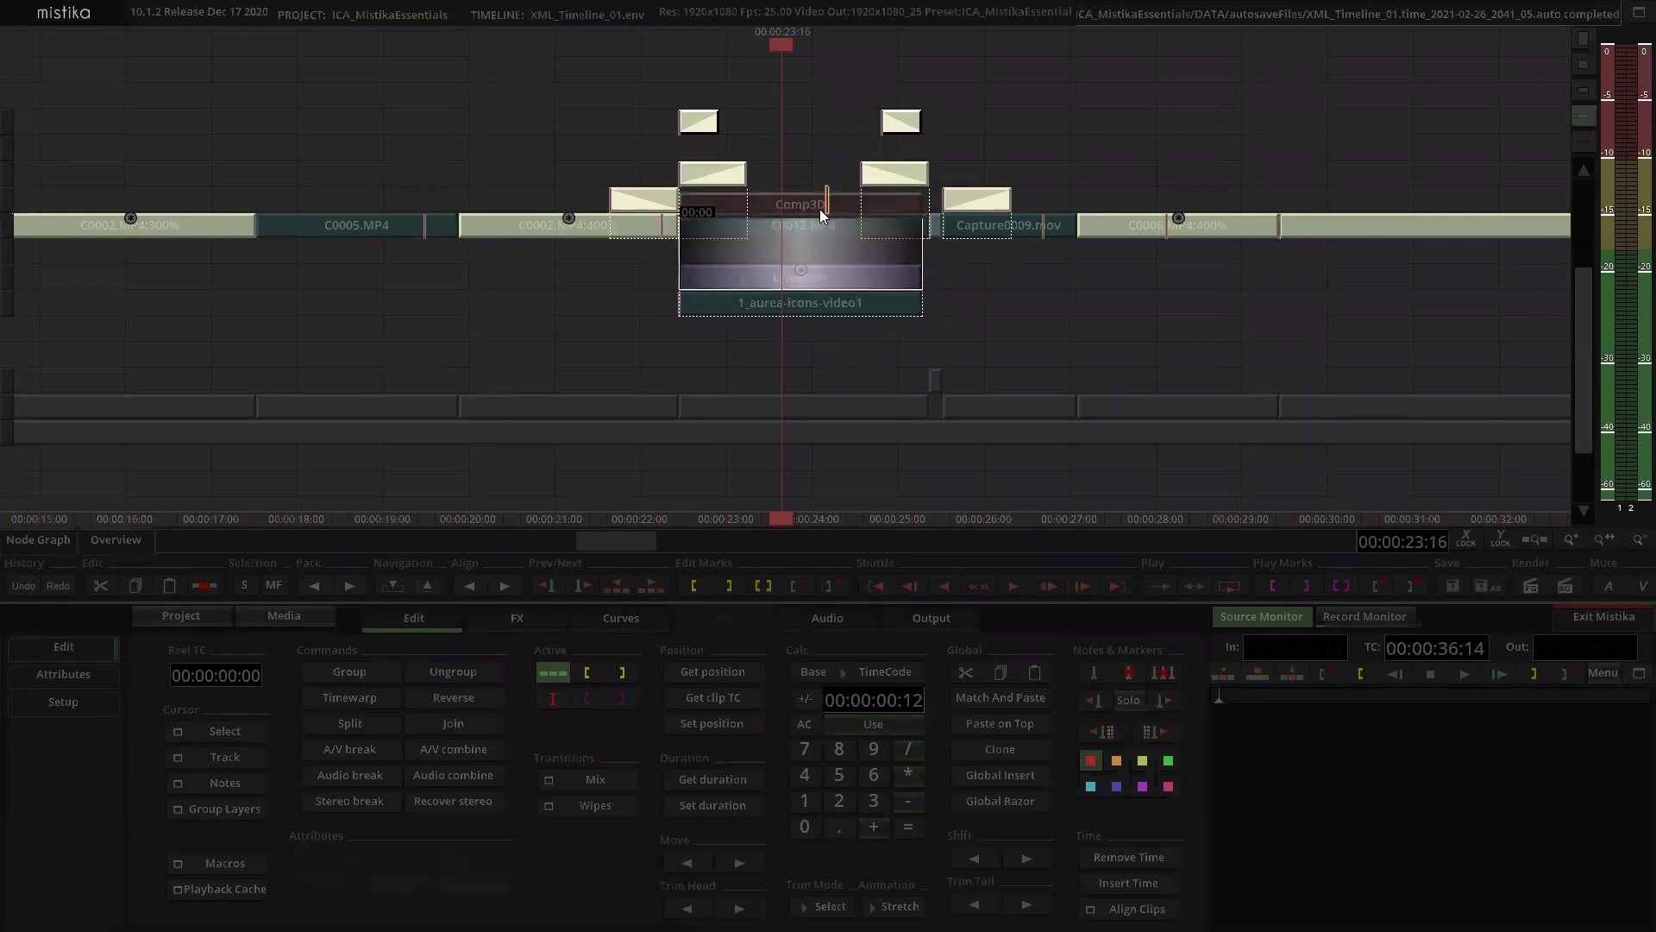
Step: Open the Comp3D effect above C0012.MP4 for editing and select its Layer_1
double_click(809, 203)
scroll(949, 276, down, 2)
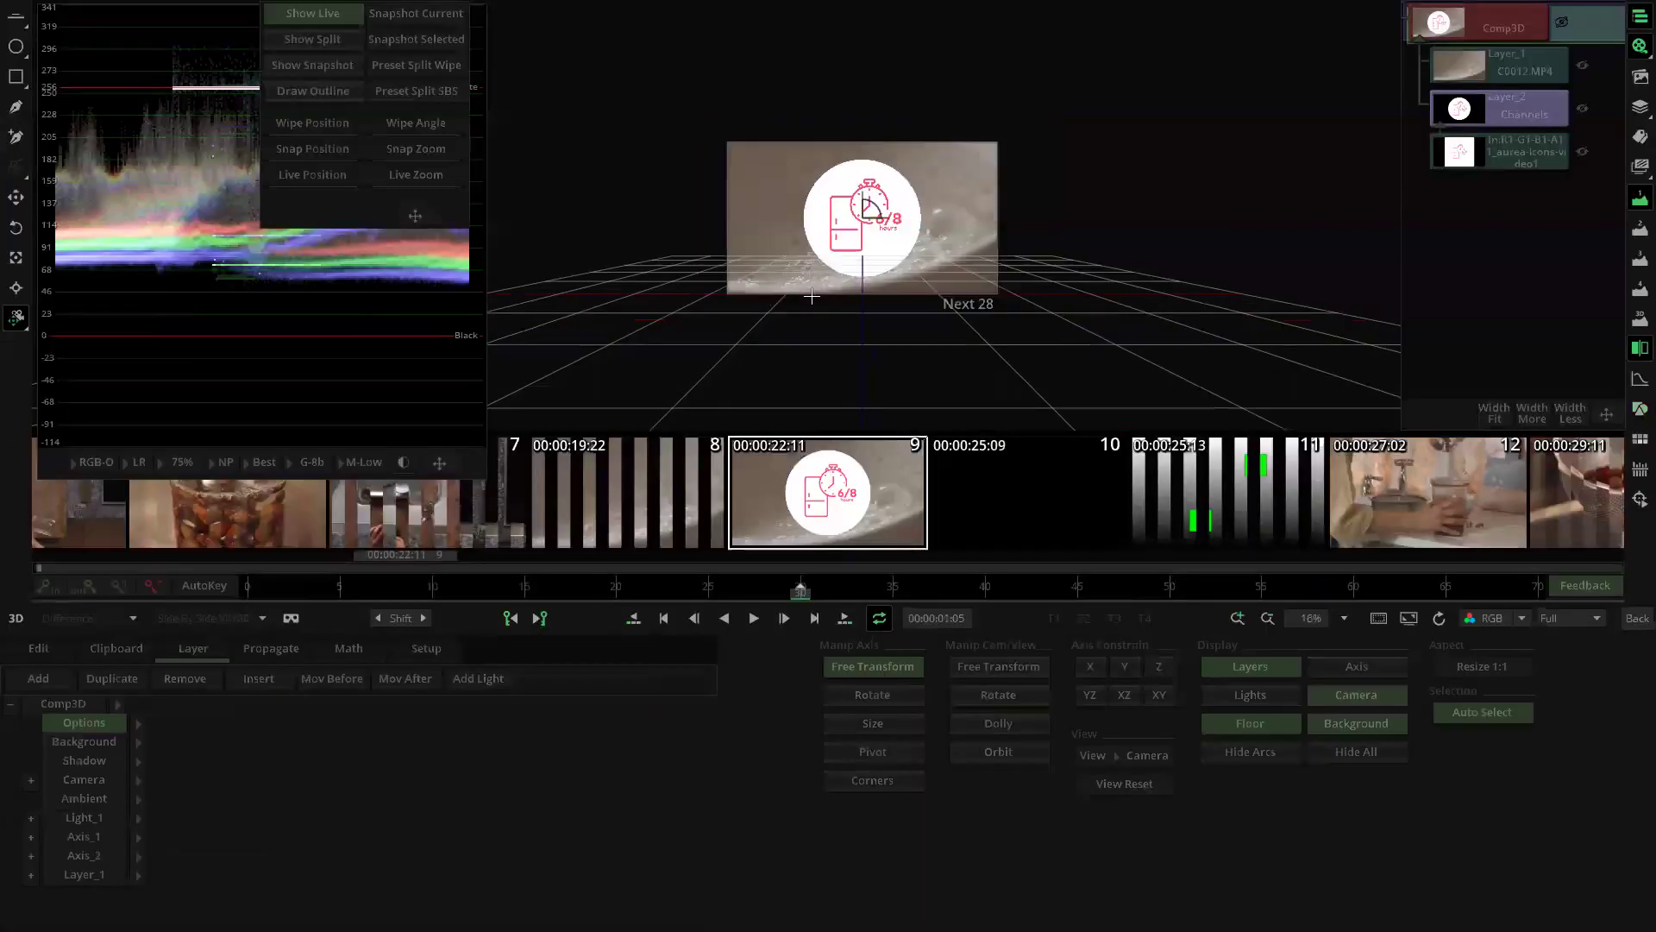
click(82, 880)
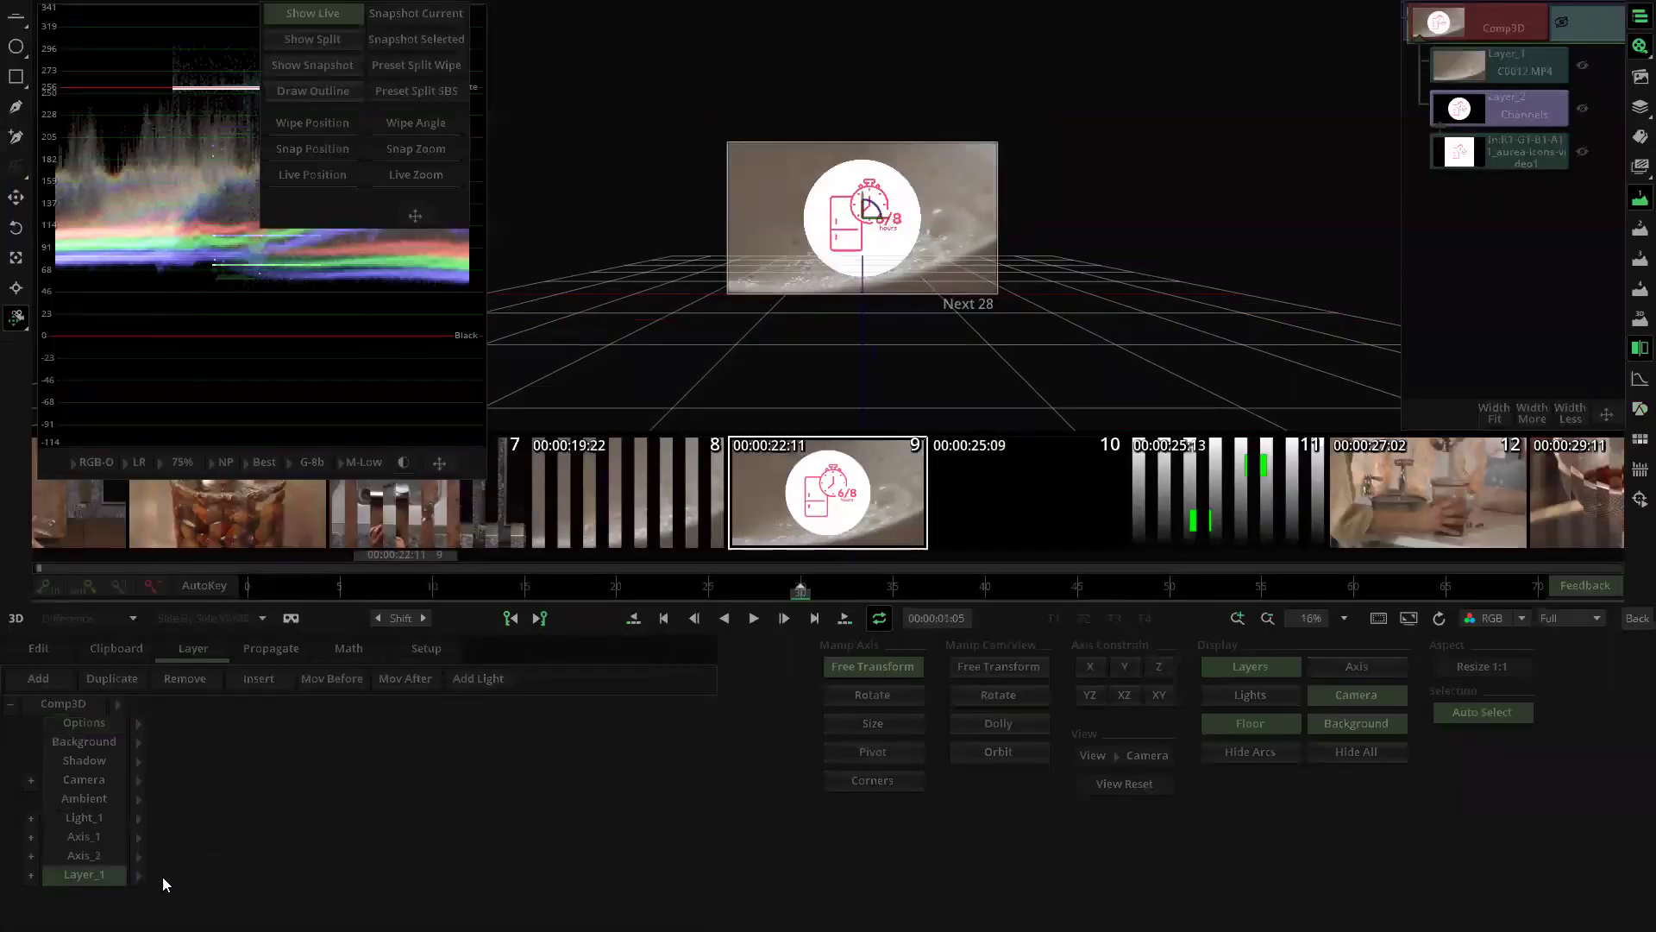
Step: Set Scale X and Scale Y to 50 in the framing transform of the 1_aurea-icons-video1 clip
click(1507, 119)
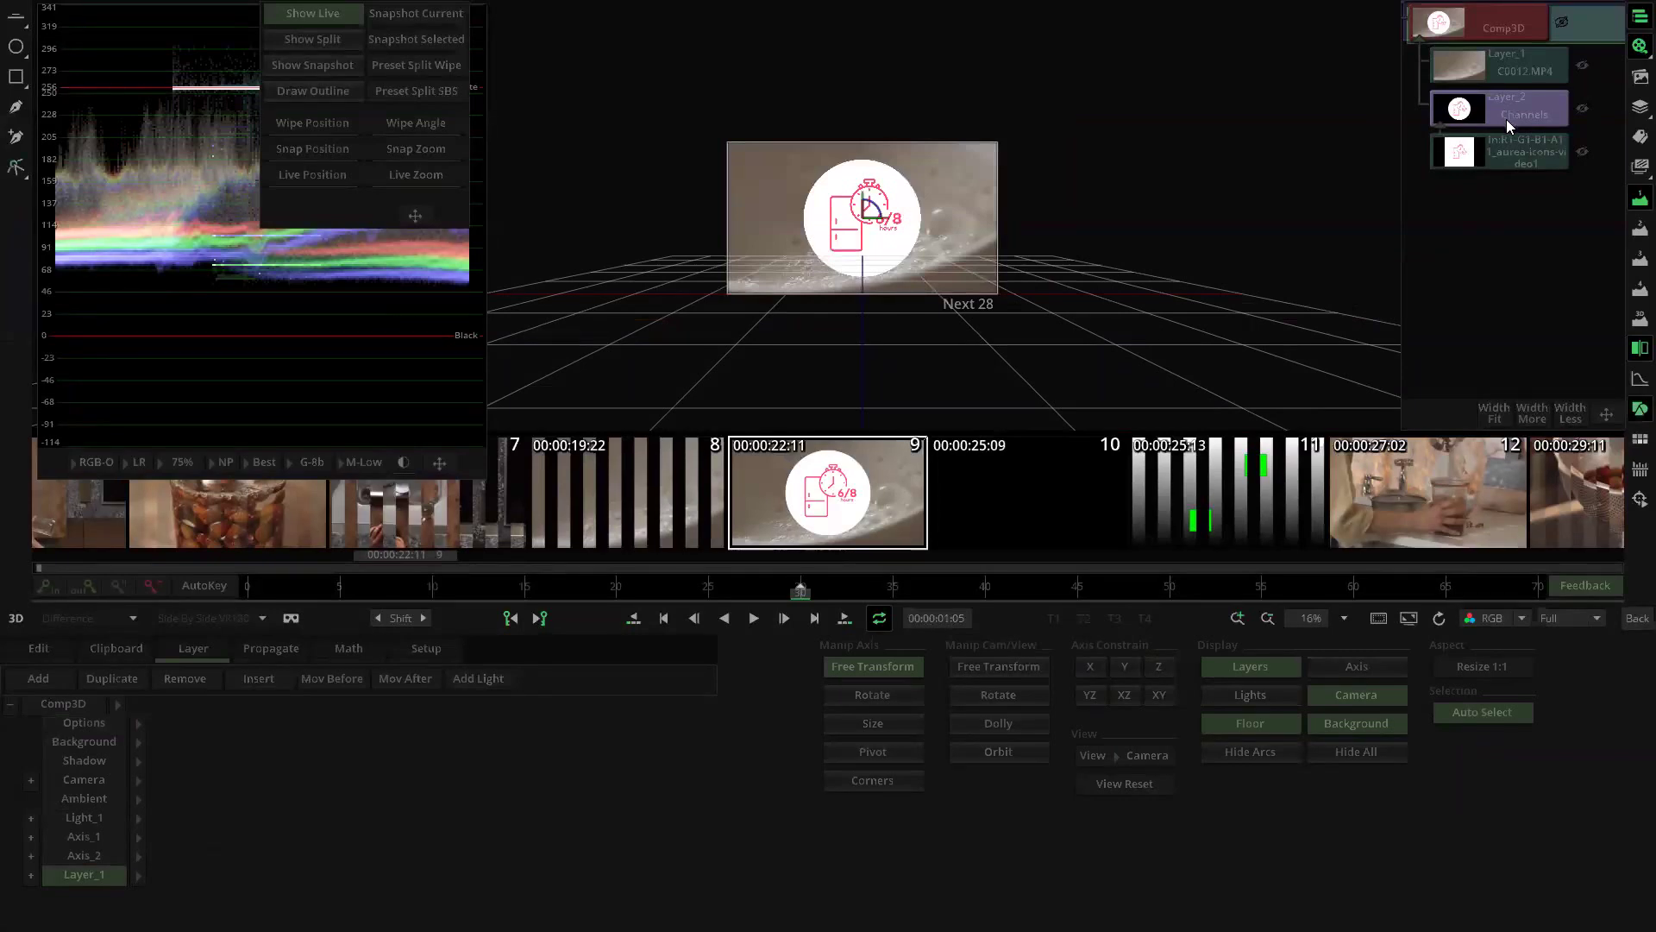
click(1507, 119)
click(1521, 149)
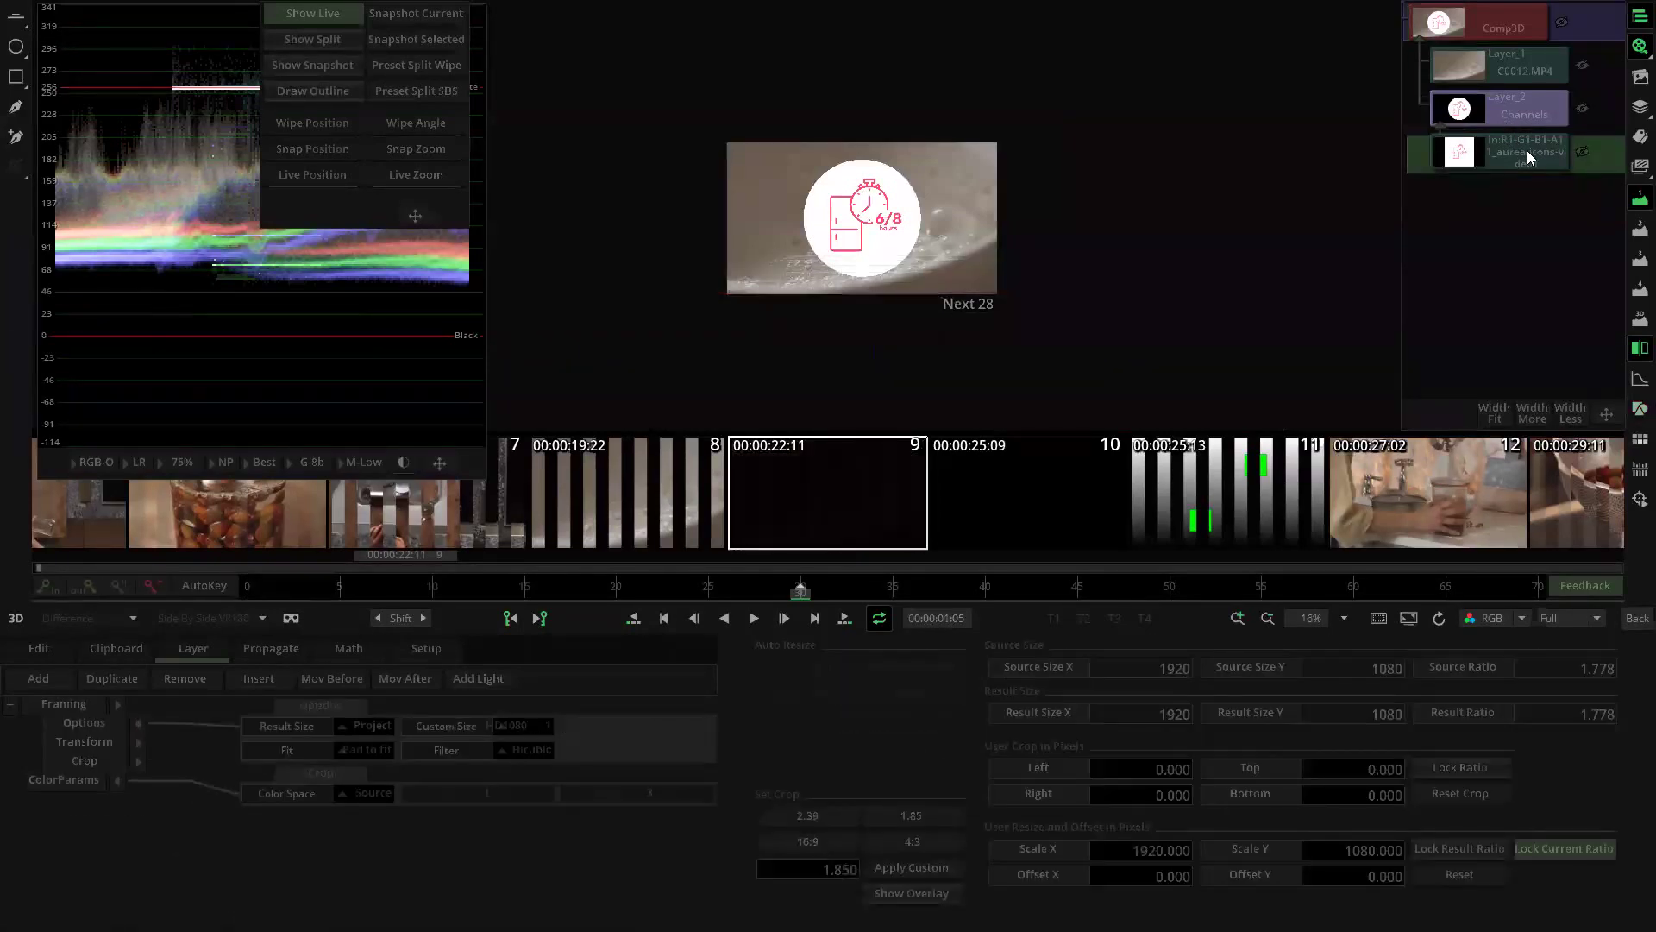
click(139, 743)
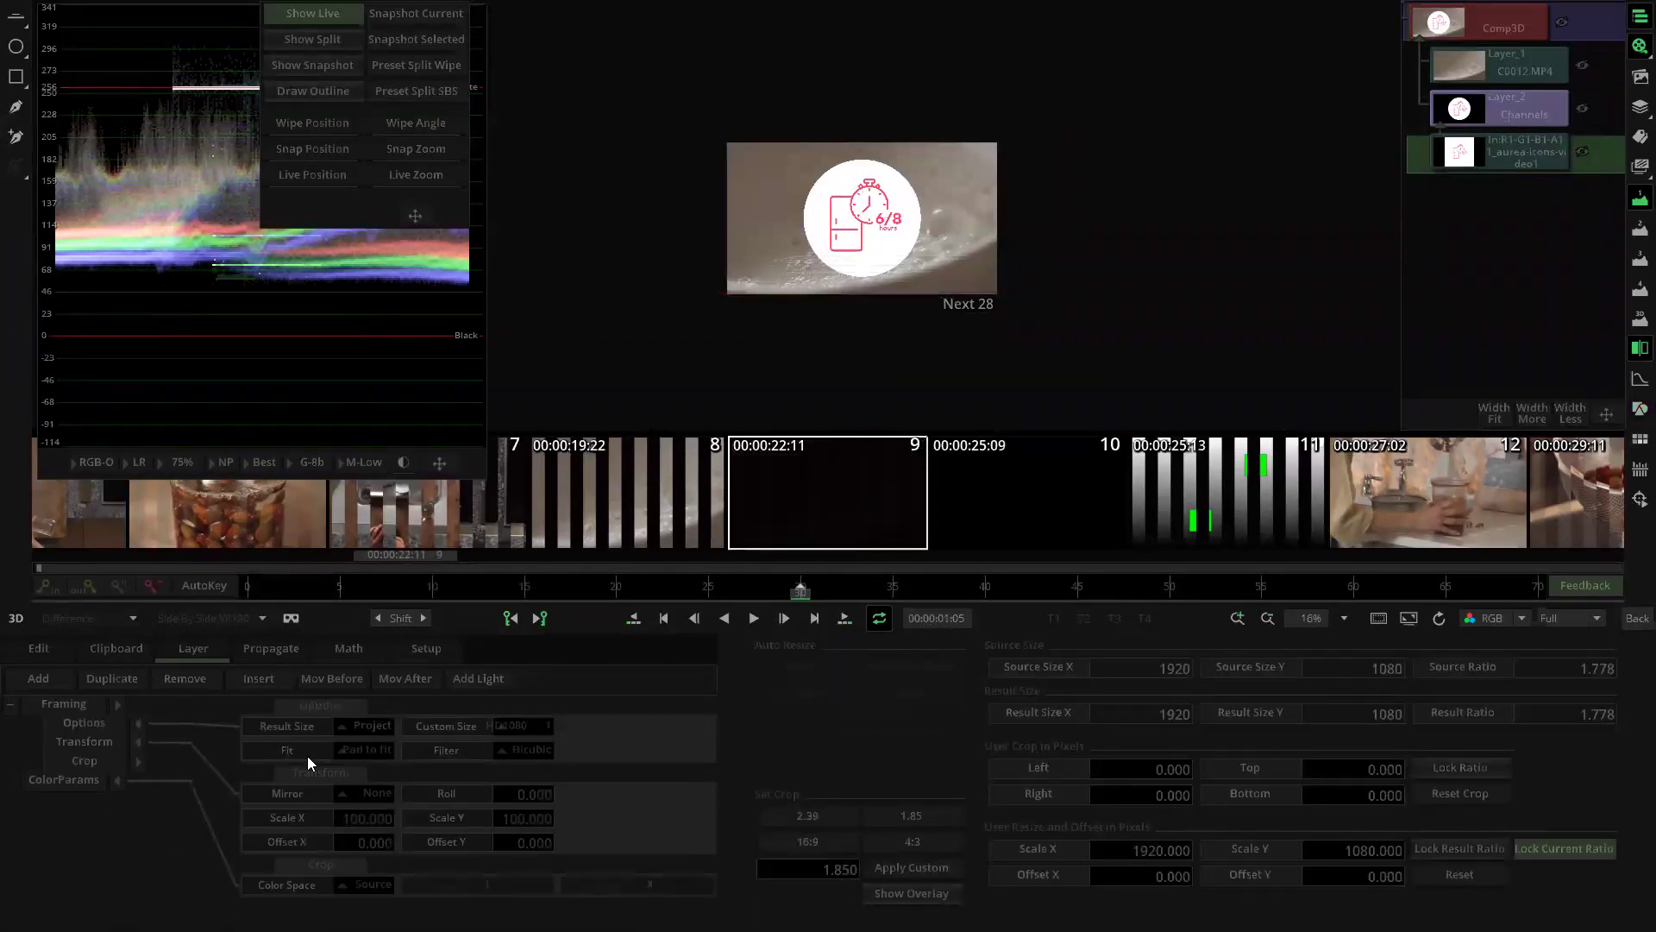
click(367, 818)
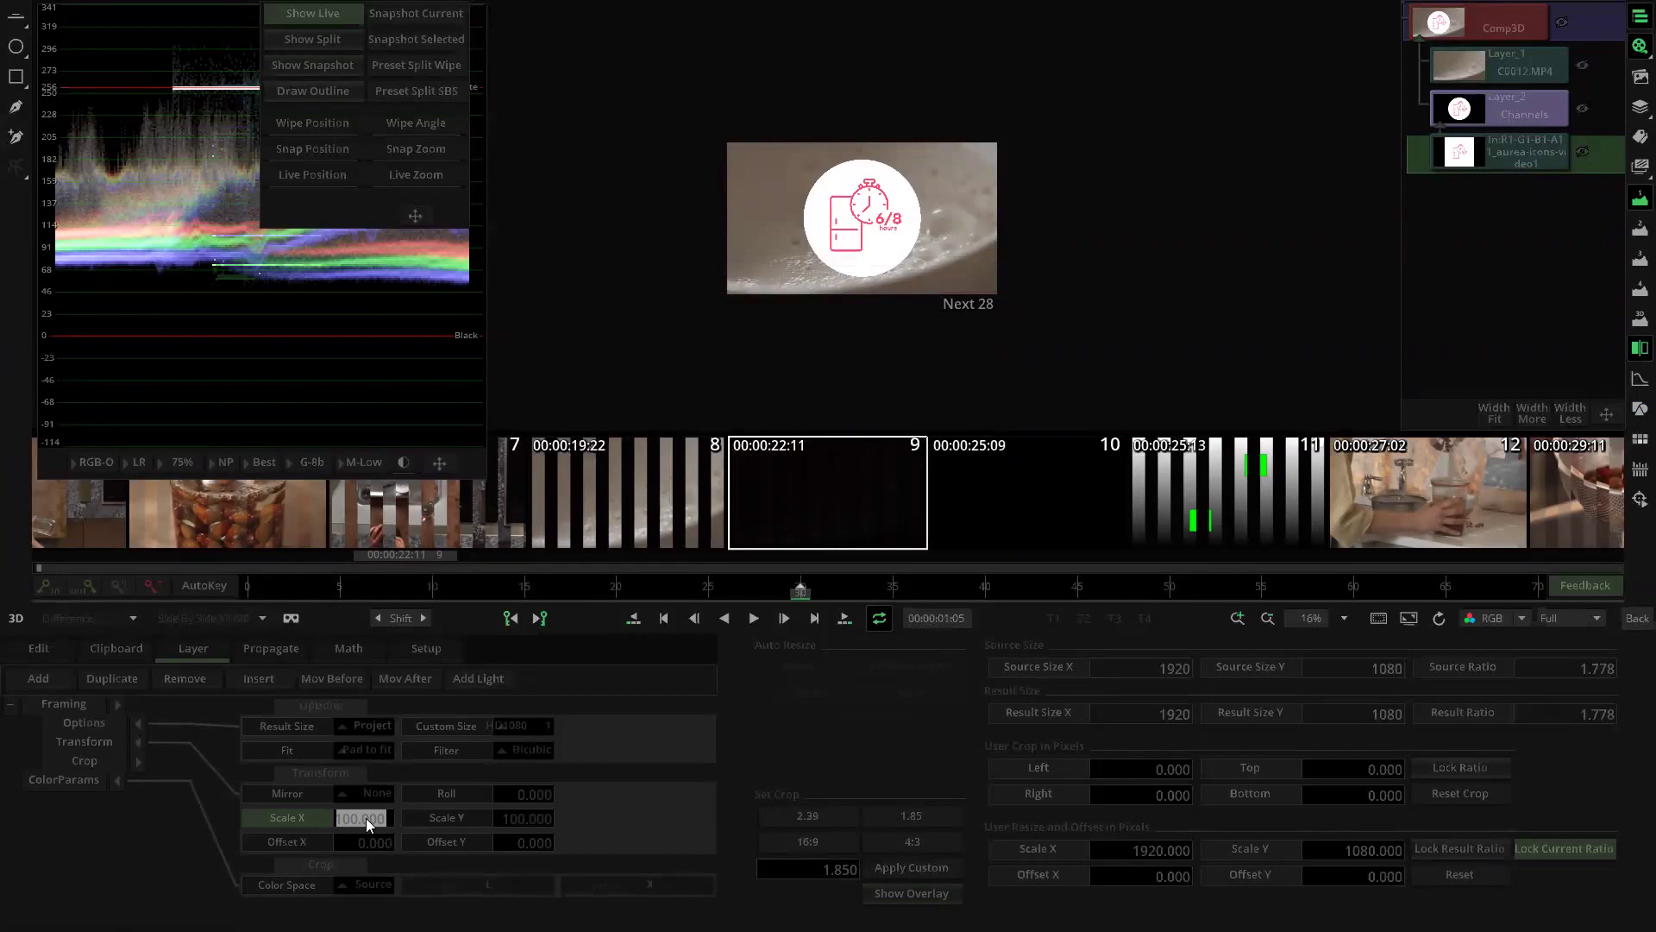
text(50)
key(Return)
click(512, 815)
text(50)
key(Return)
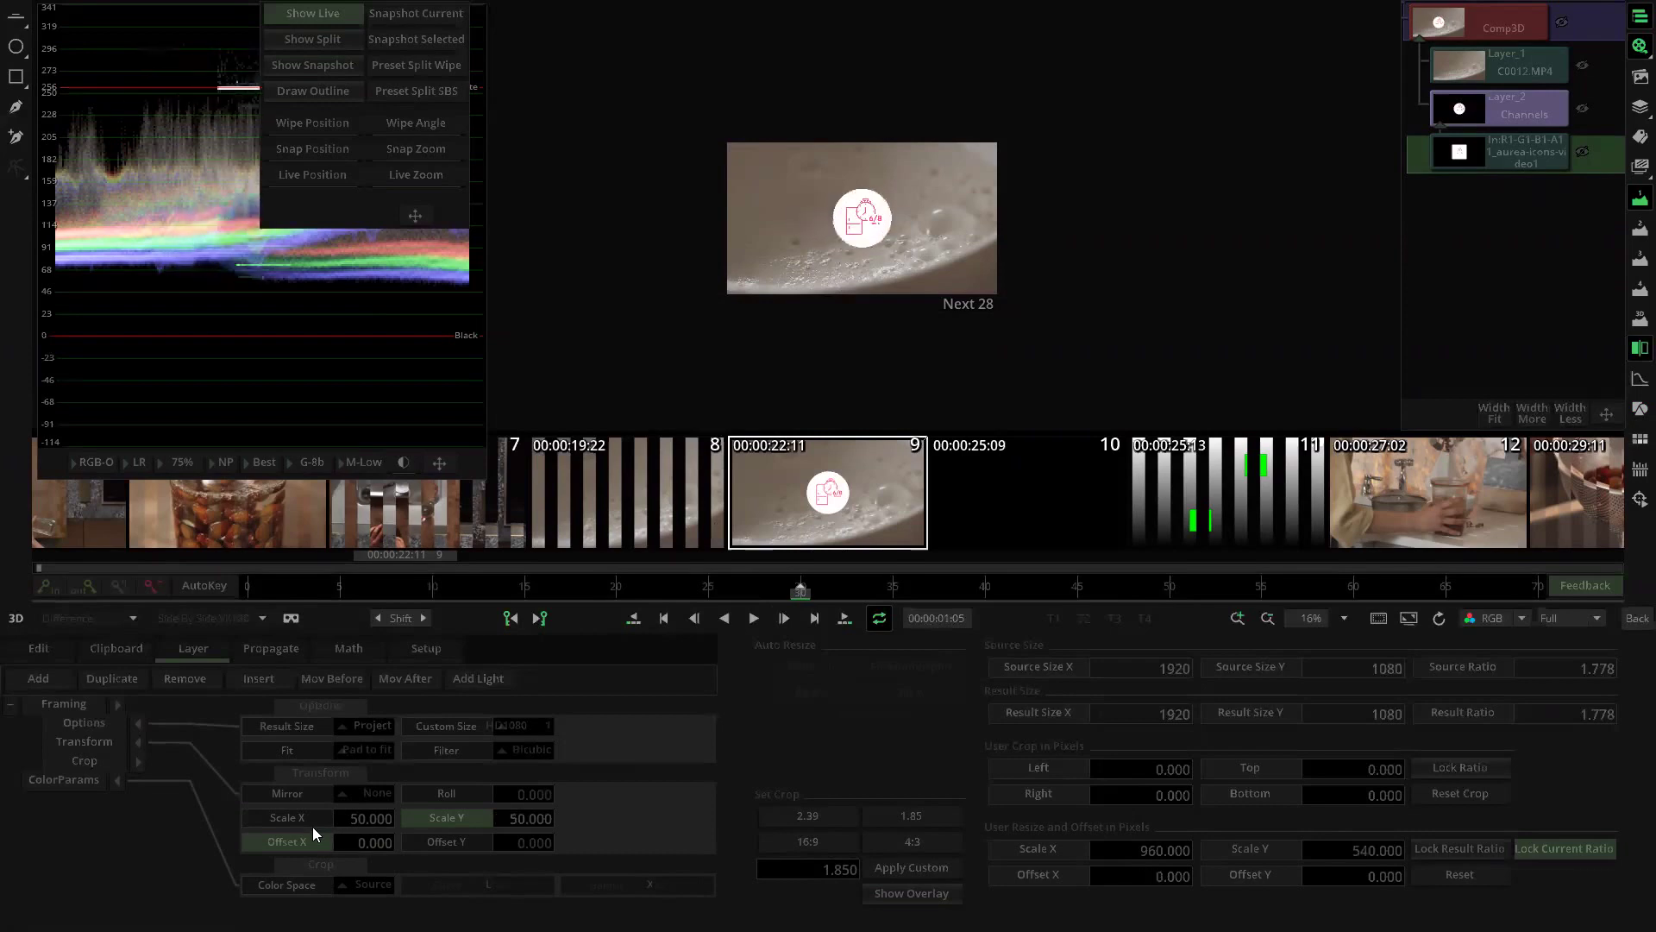
Step: Offset the icon clip's framing to X -60 and Y -21, and reduce both scales to 35
mouse_move(313, 842)
mouse_down()
mouse_move(293, 841)
mouse_move(518, 841)
mouse_move(342, 841)
mouse_up()
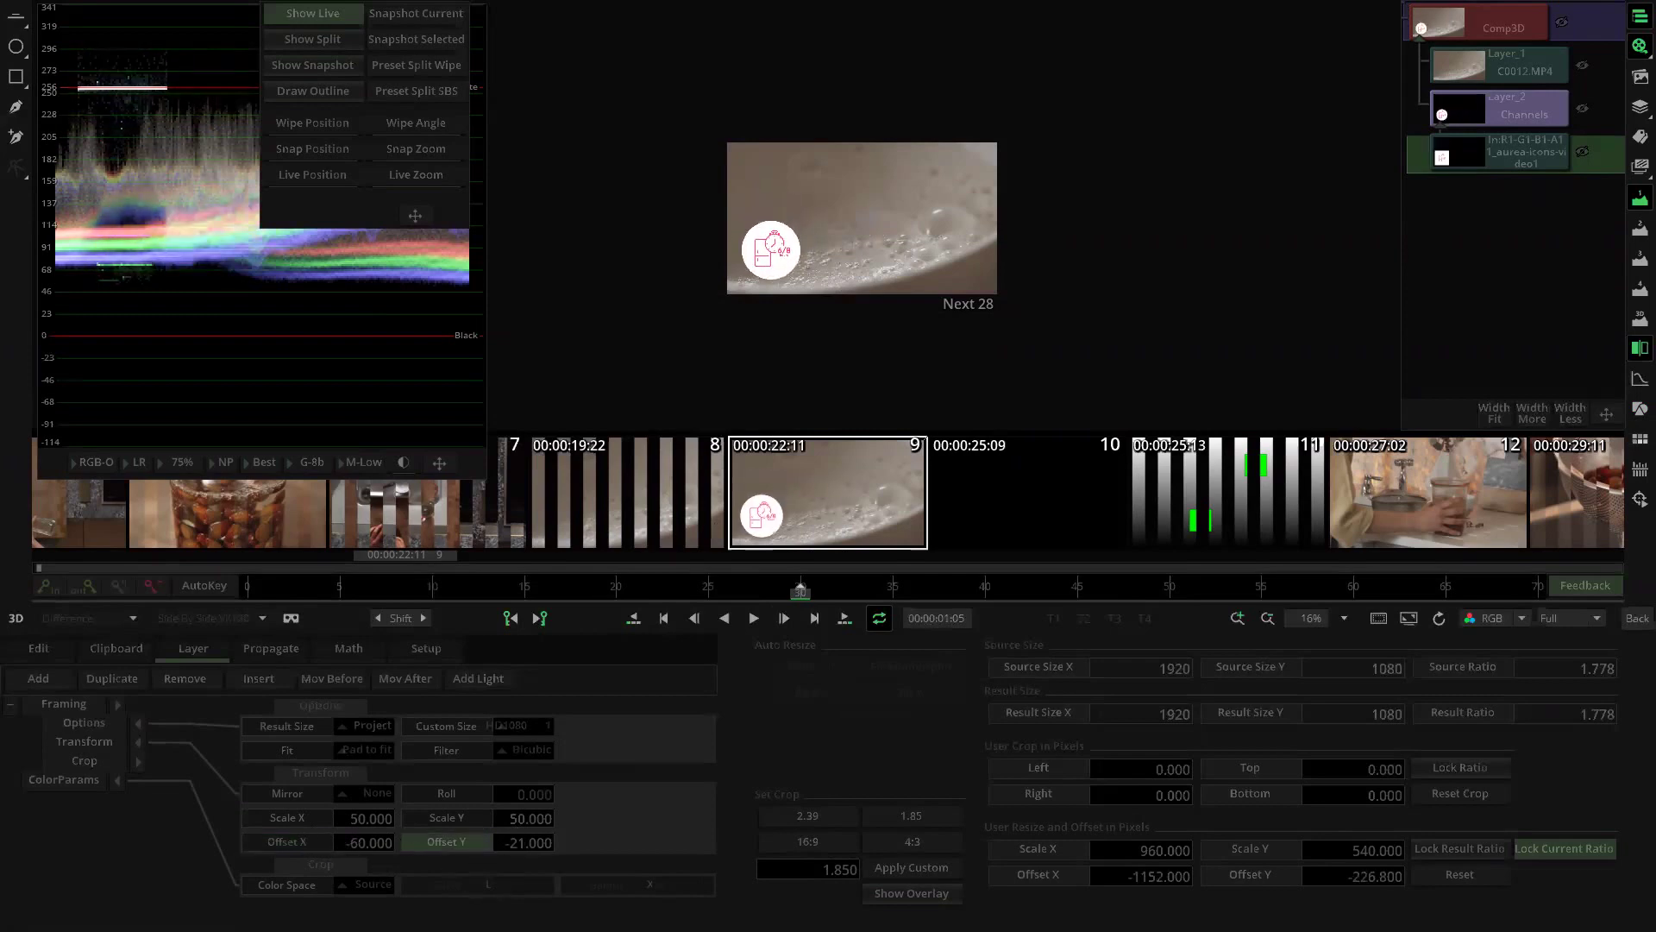
click(516, 818)
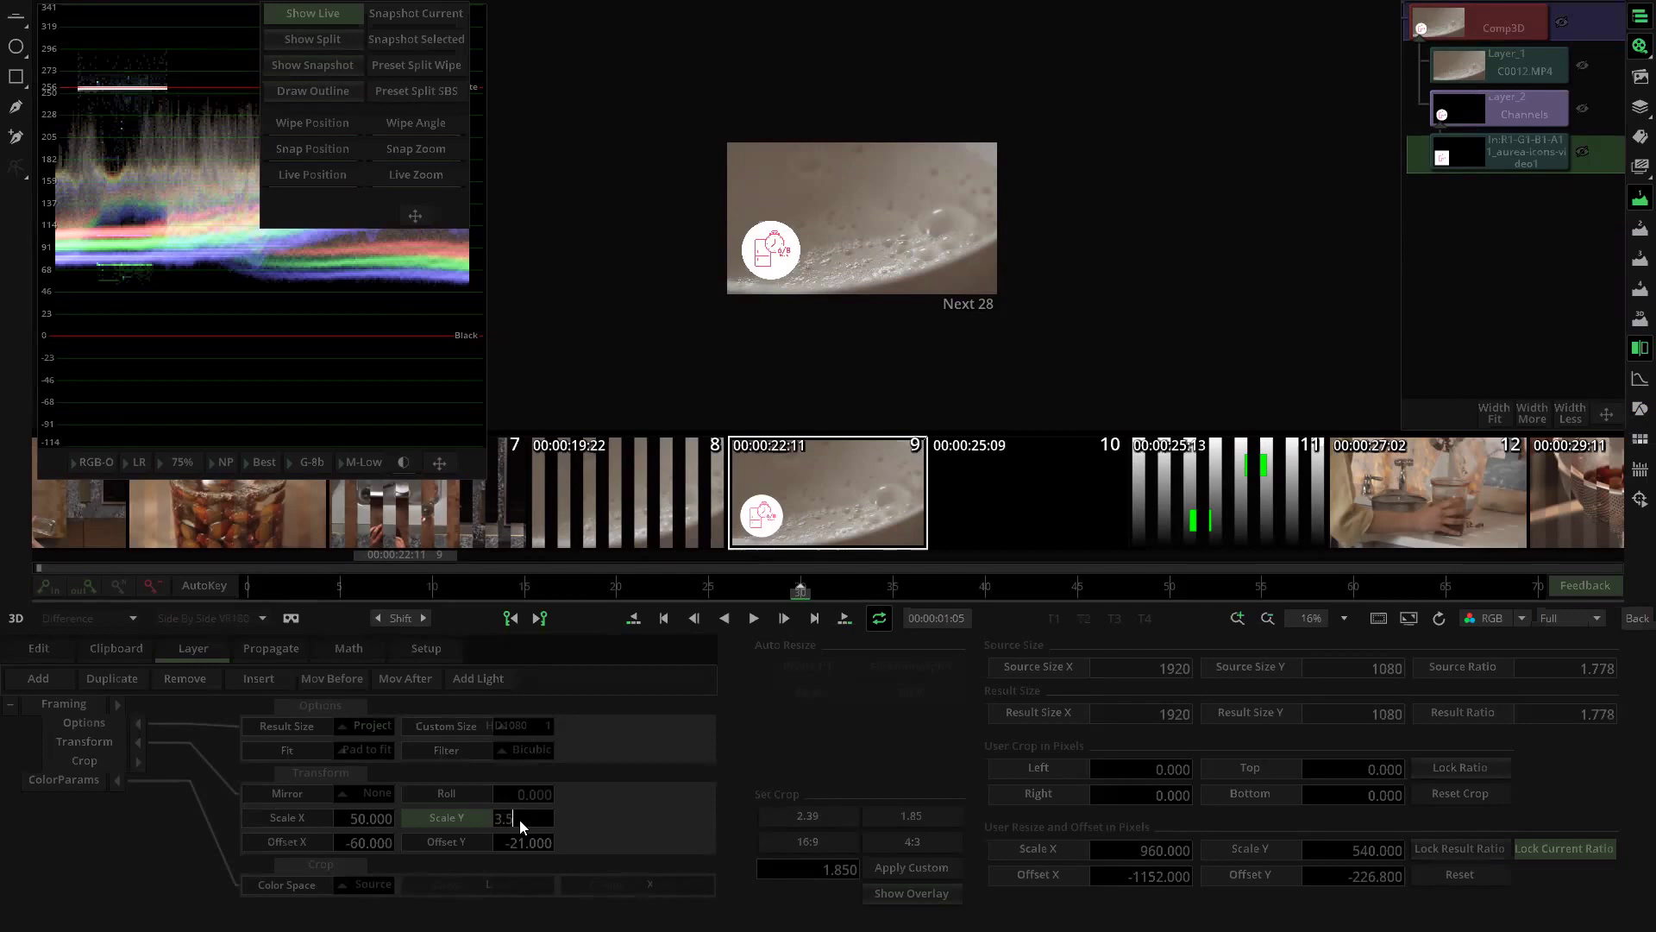
text(35)
key(Return)
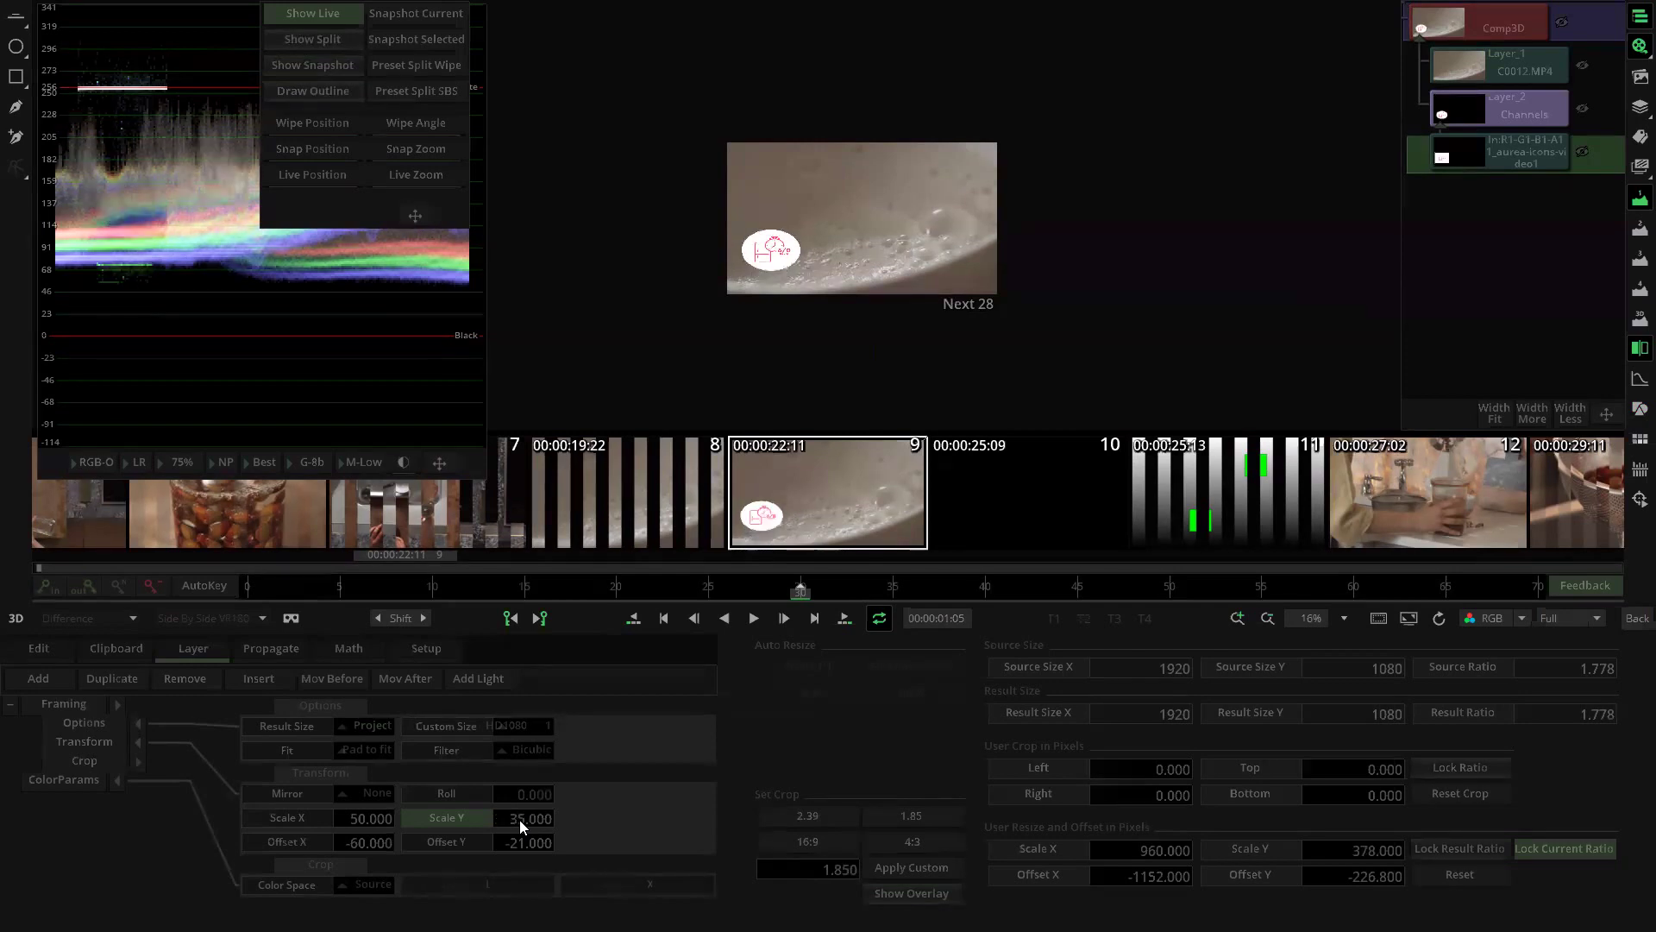
click(354, 825)
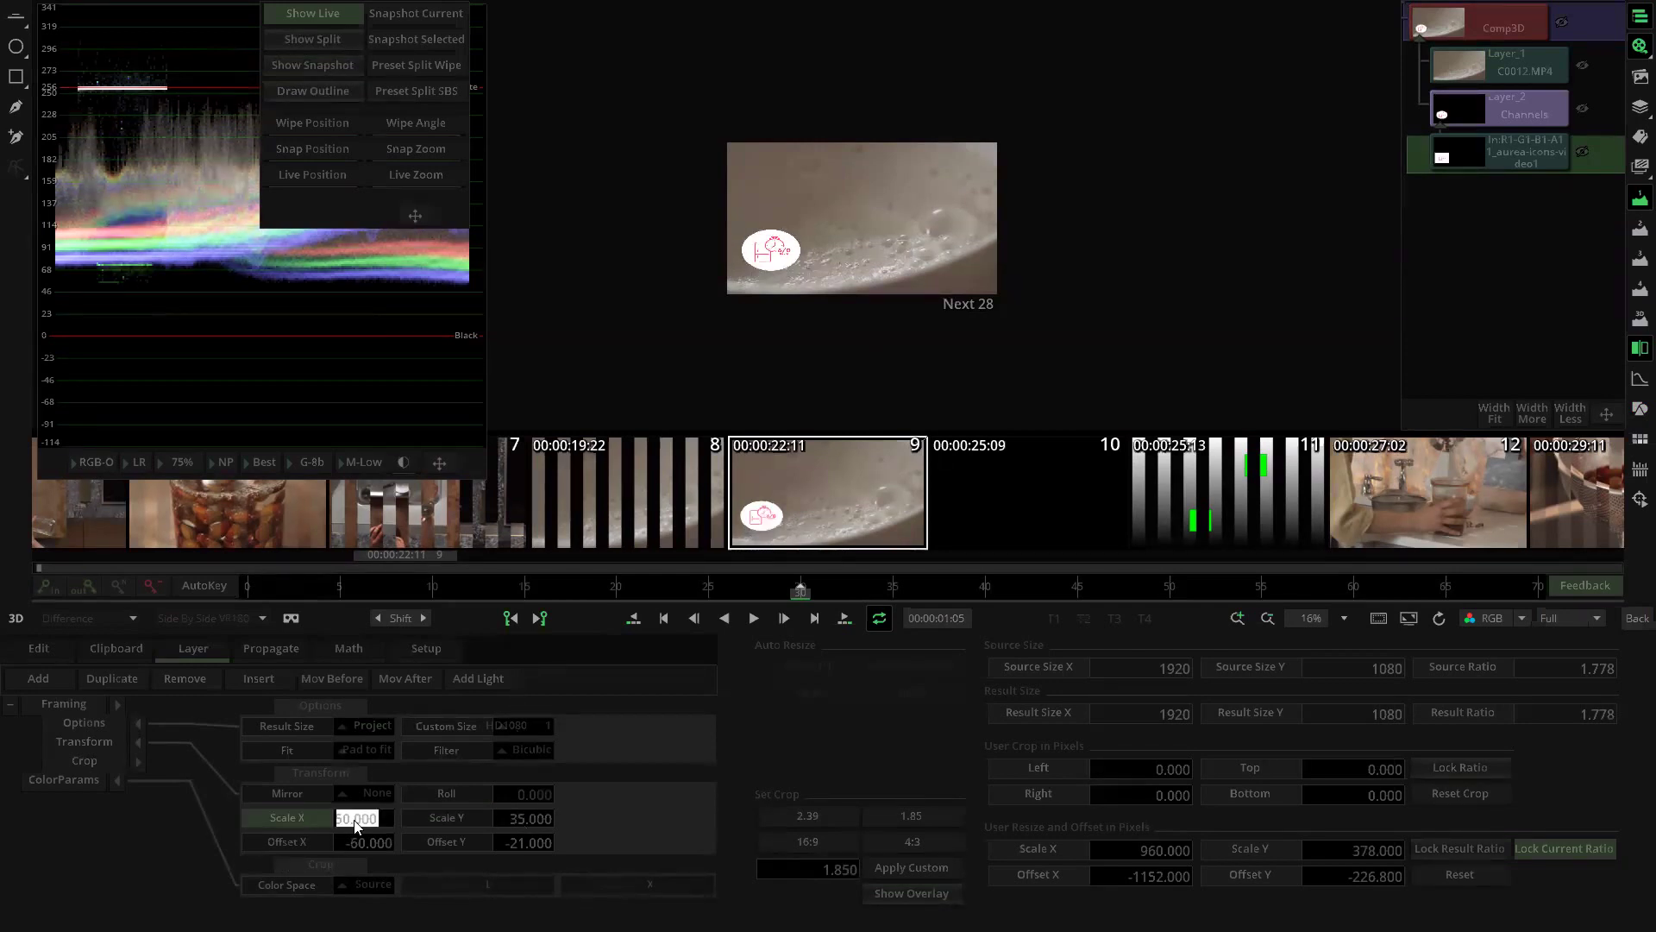
key(Return)
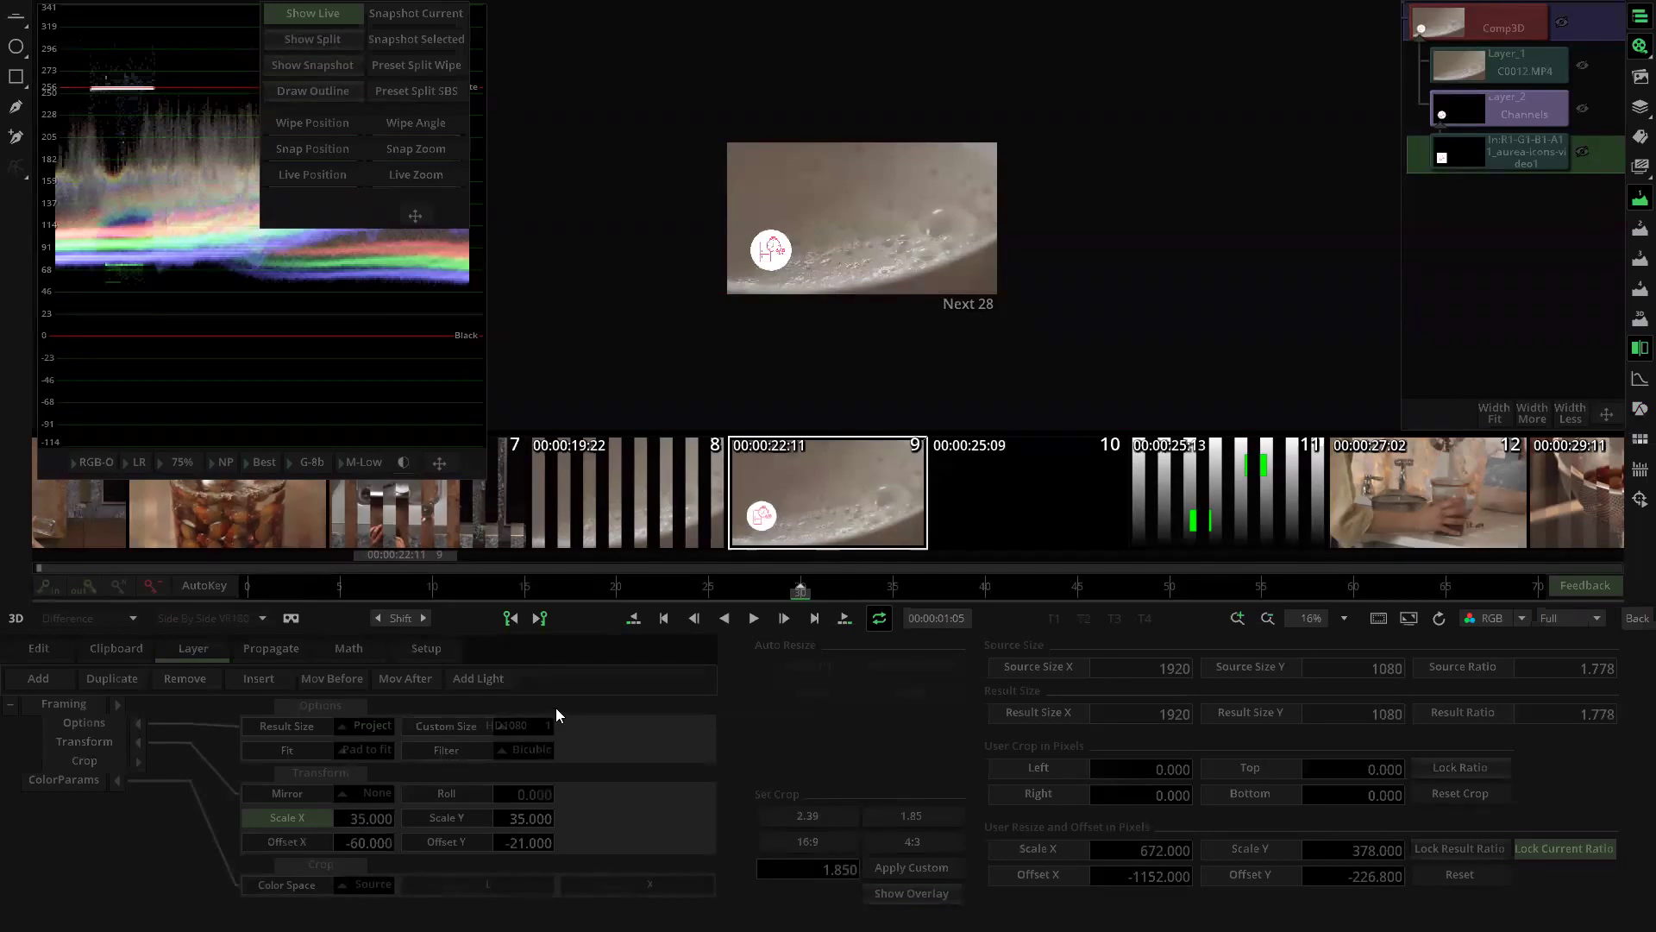
Step: Reset the framing transform of the 1_aurea-icons-video1 clip to its defaults and return to the Comp3D settings
scroll(1047, 195, up, 3)
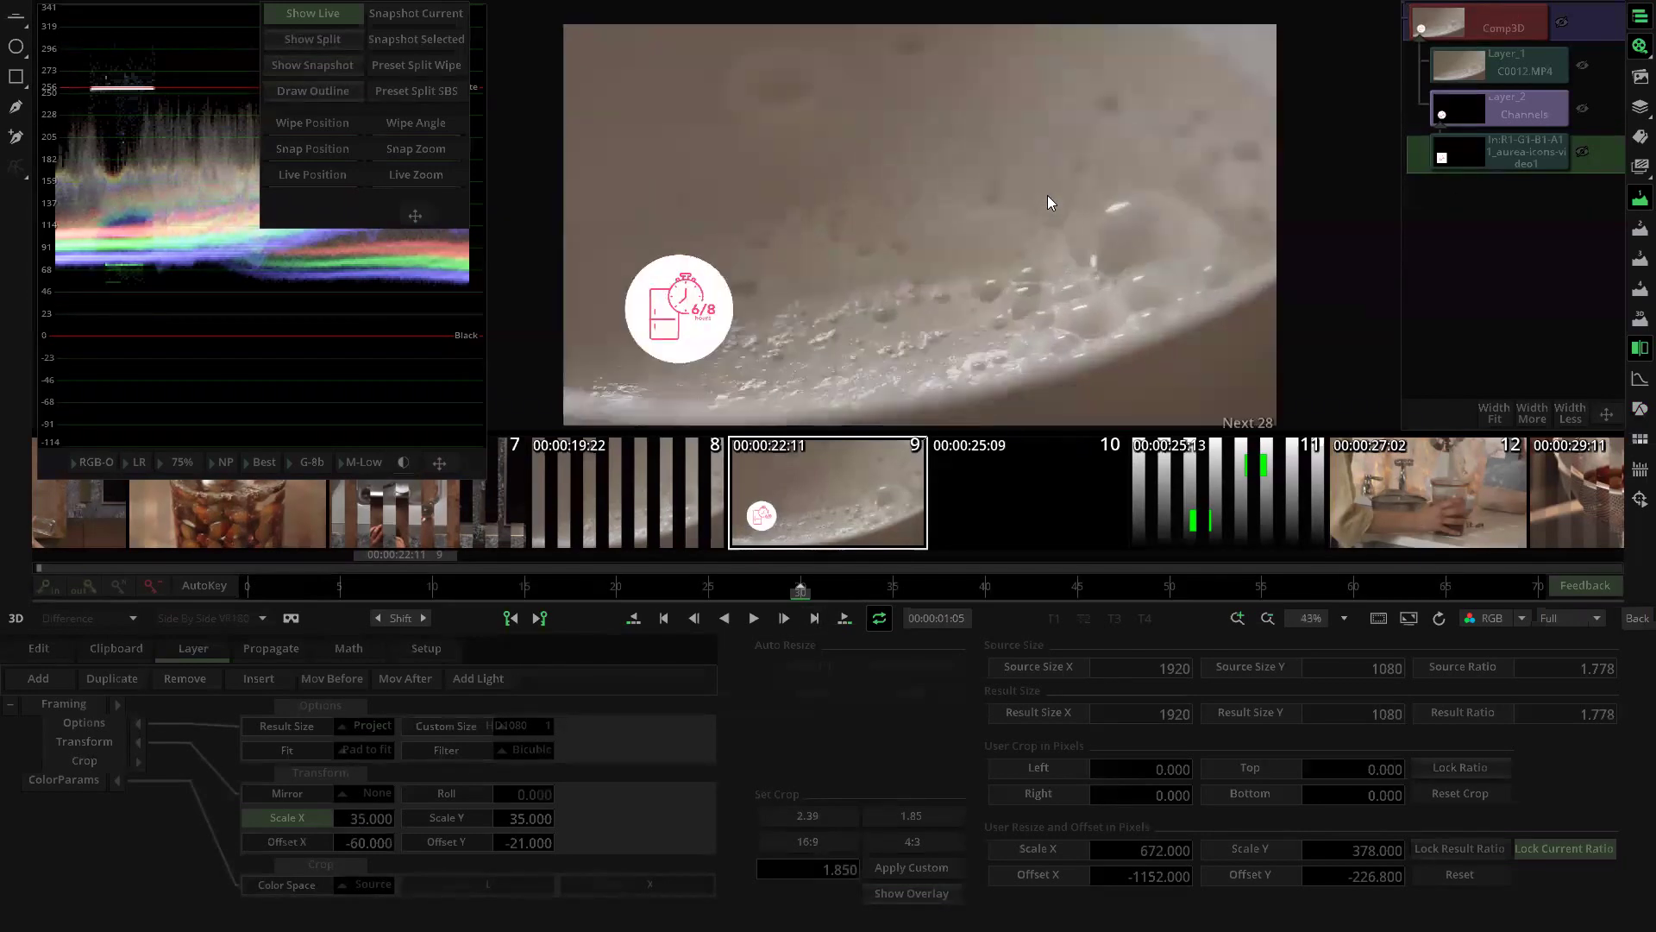
click(1488, 25)
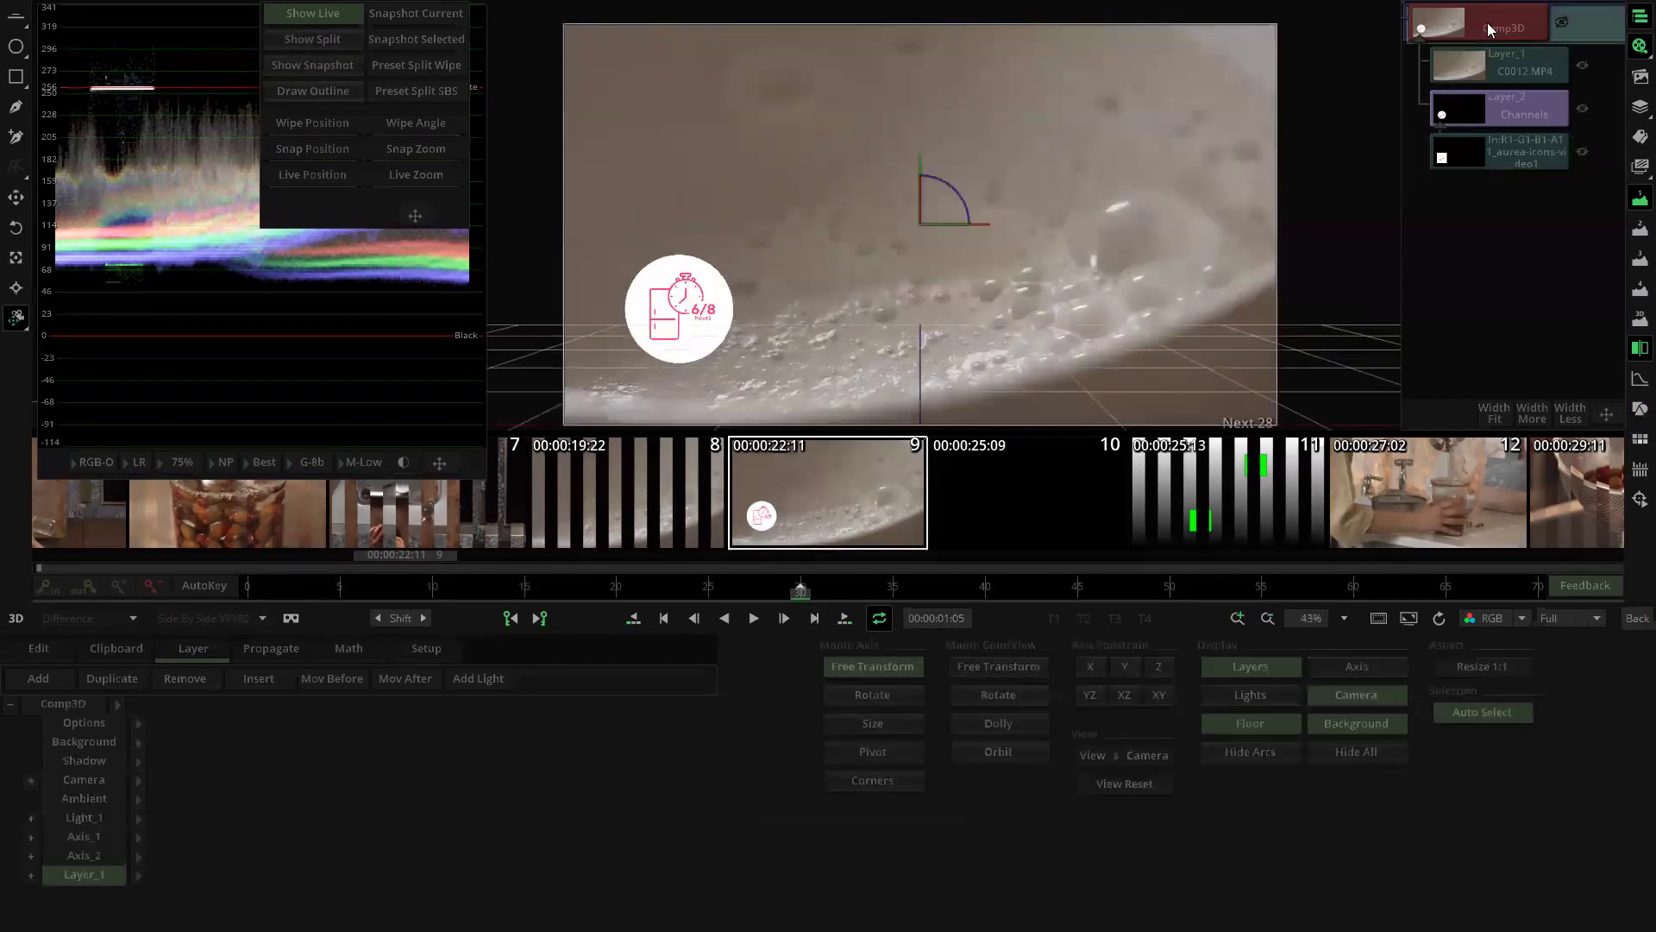
click(1498, 151)
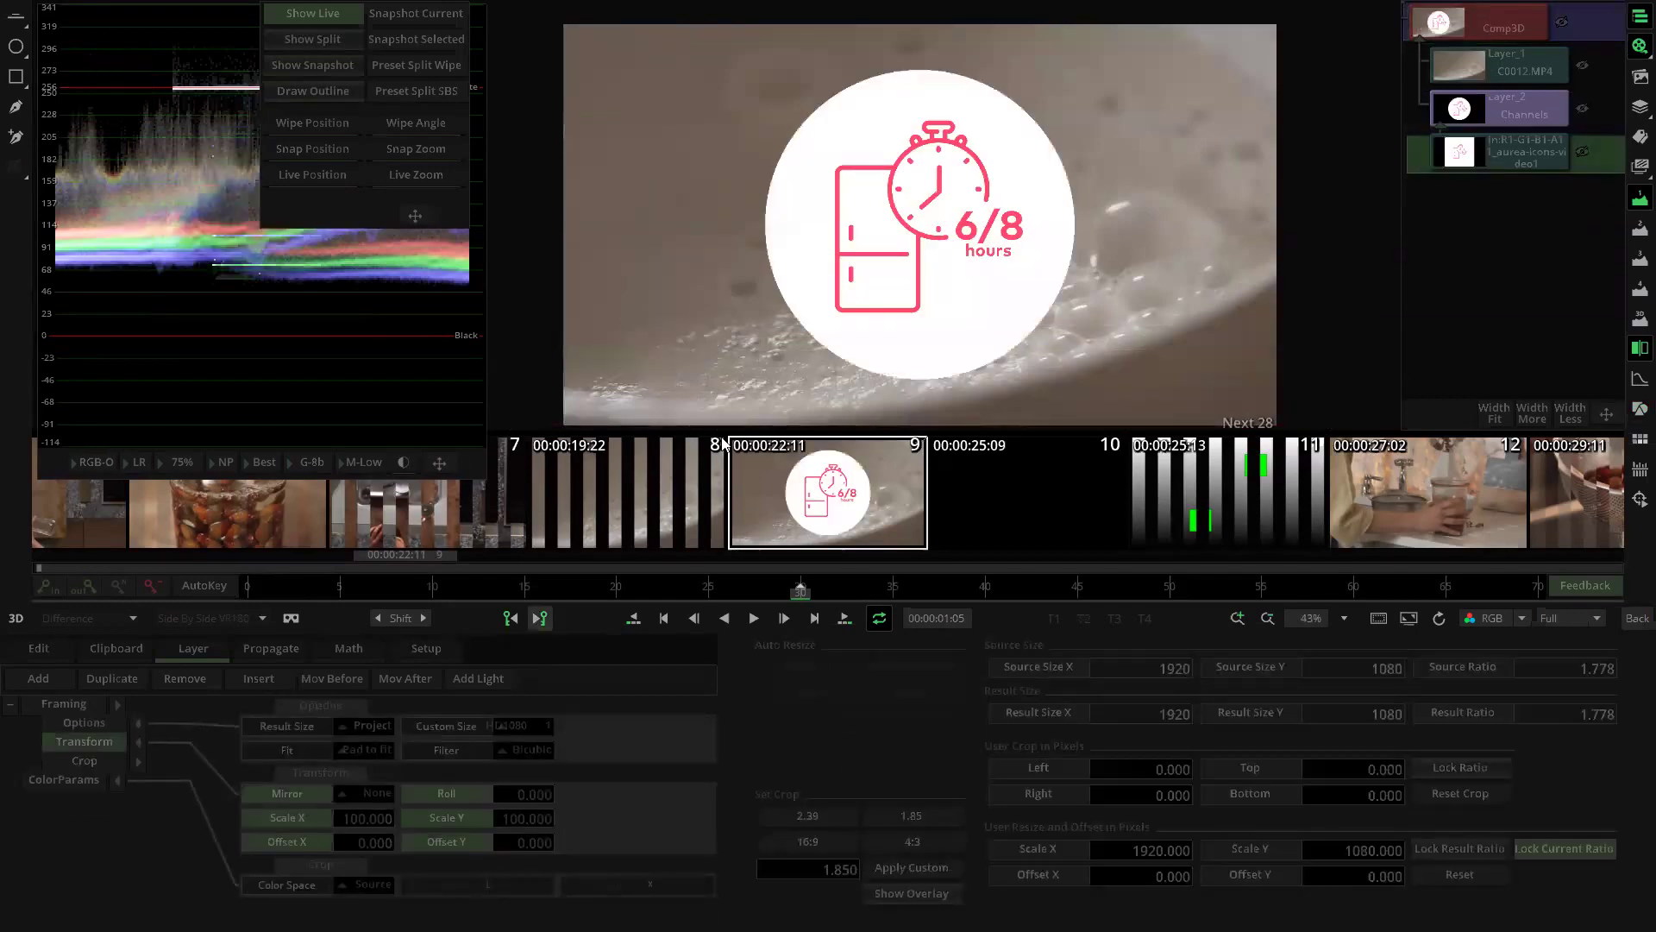
click(1496, 42)
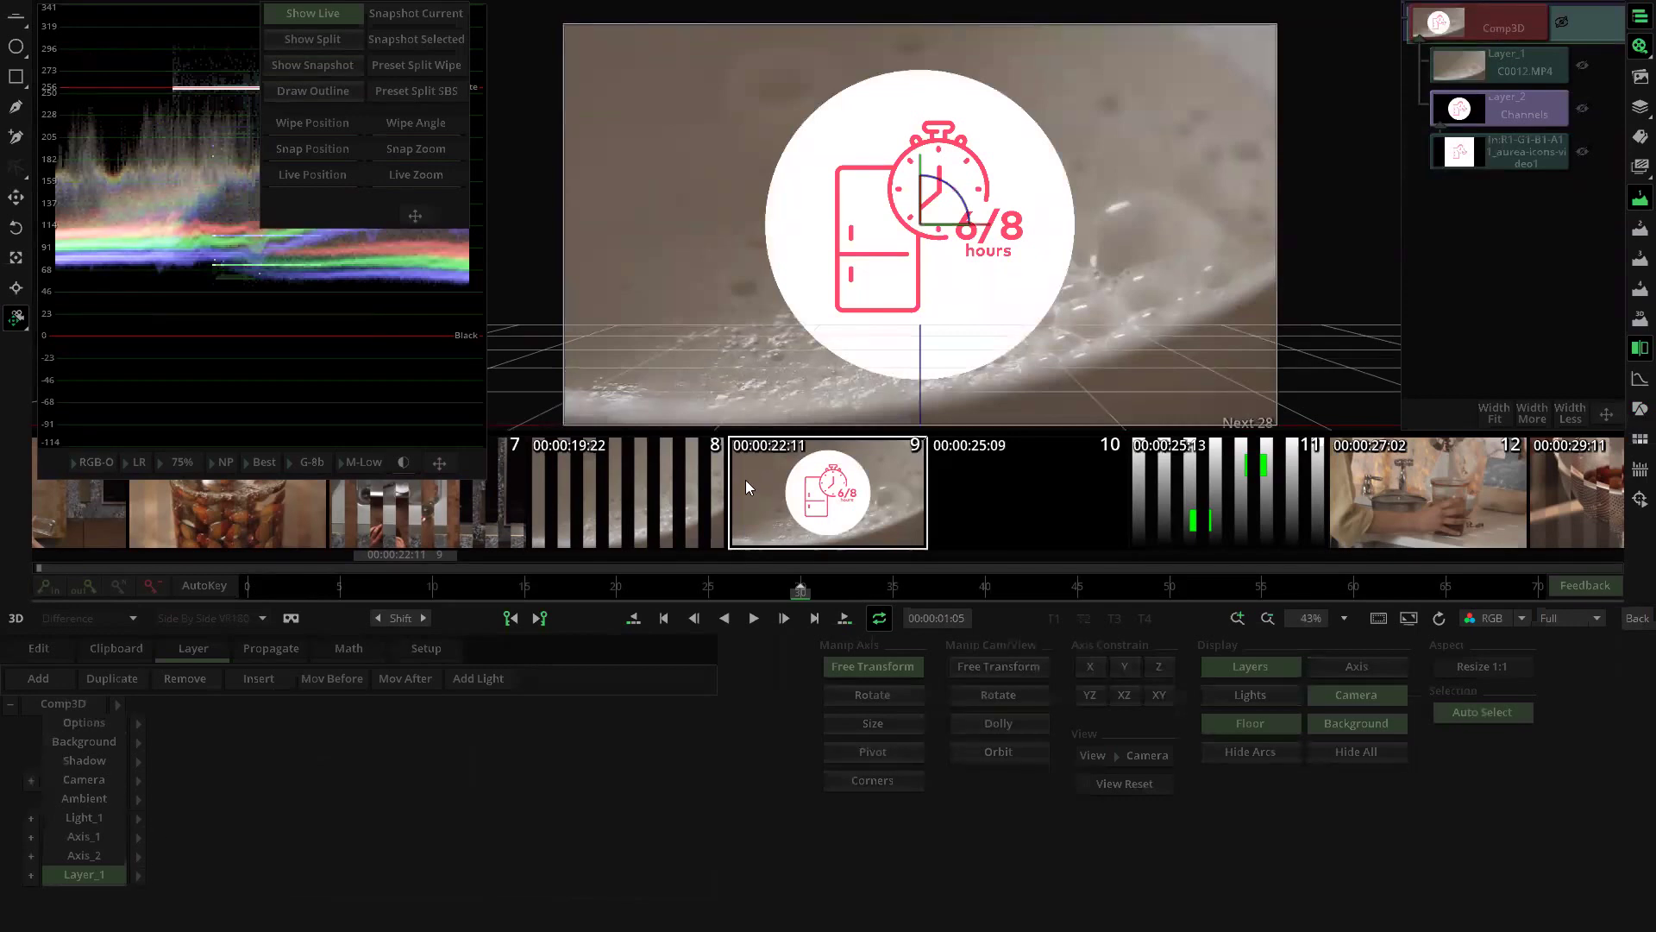
Step: Enable the Background option of Comp3D to use C0012.MP4 as the 3D background
click(136, 742)
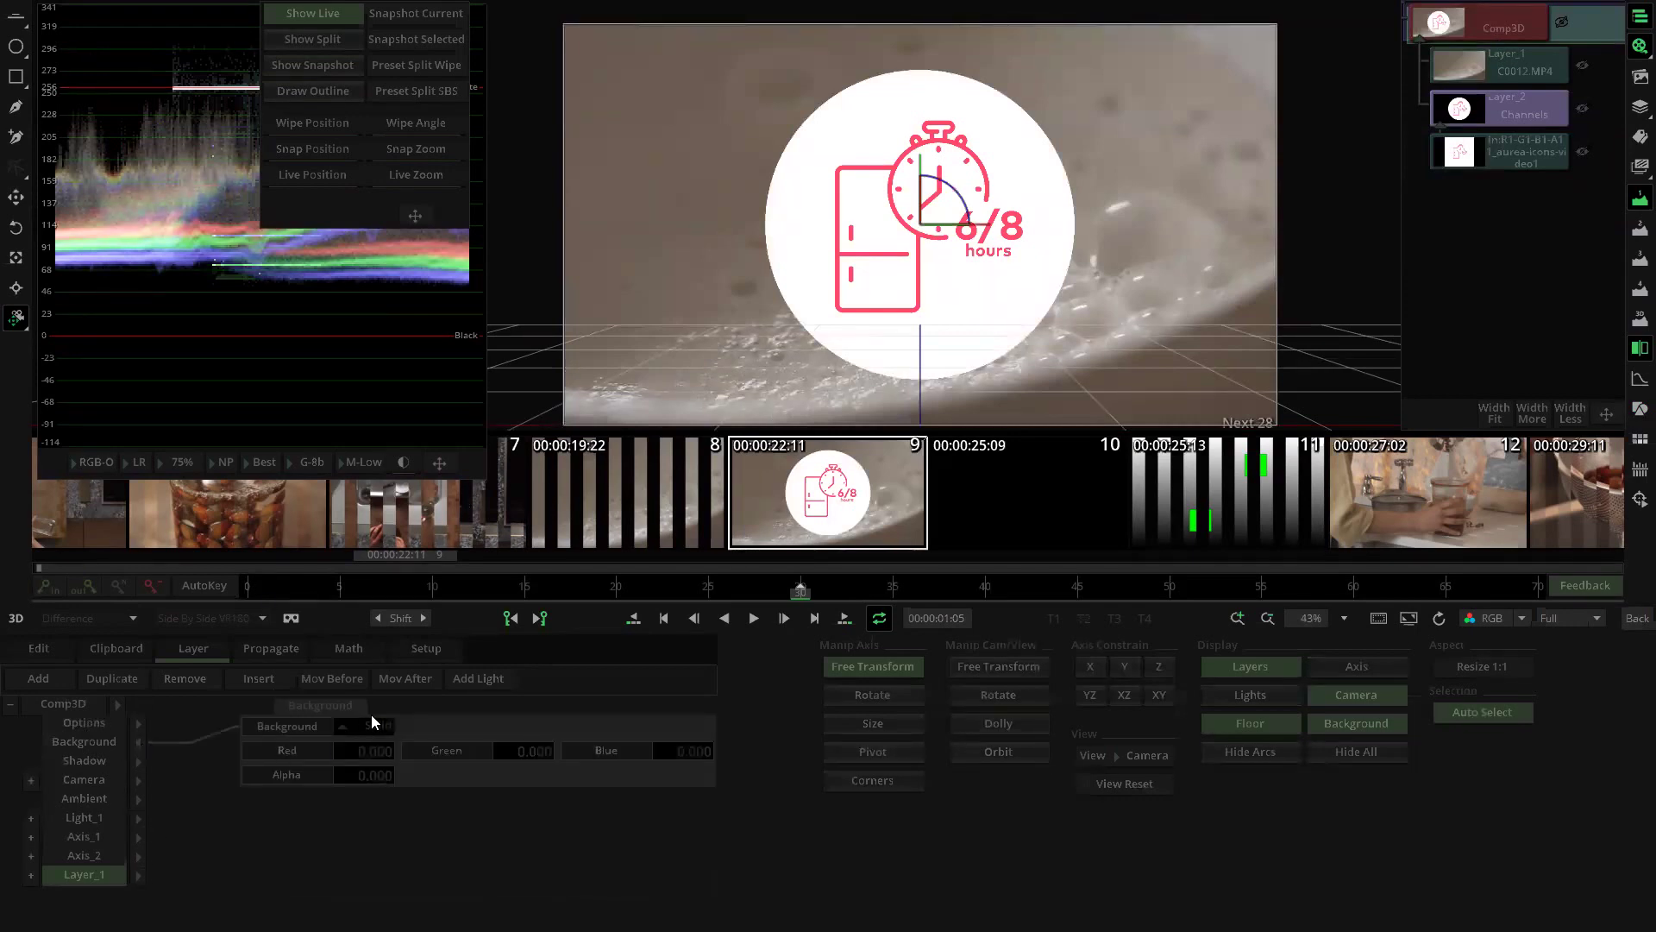
click(372, 729)
click(374, 709)
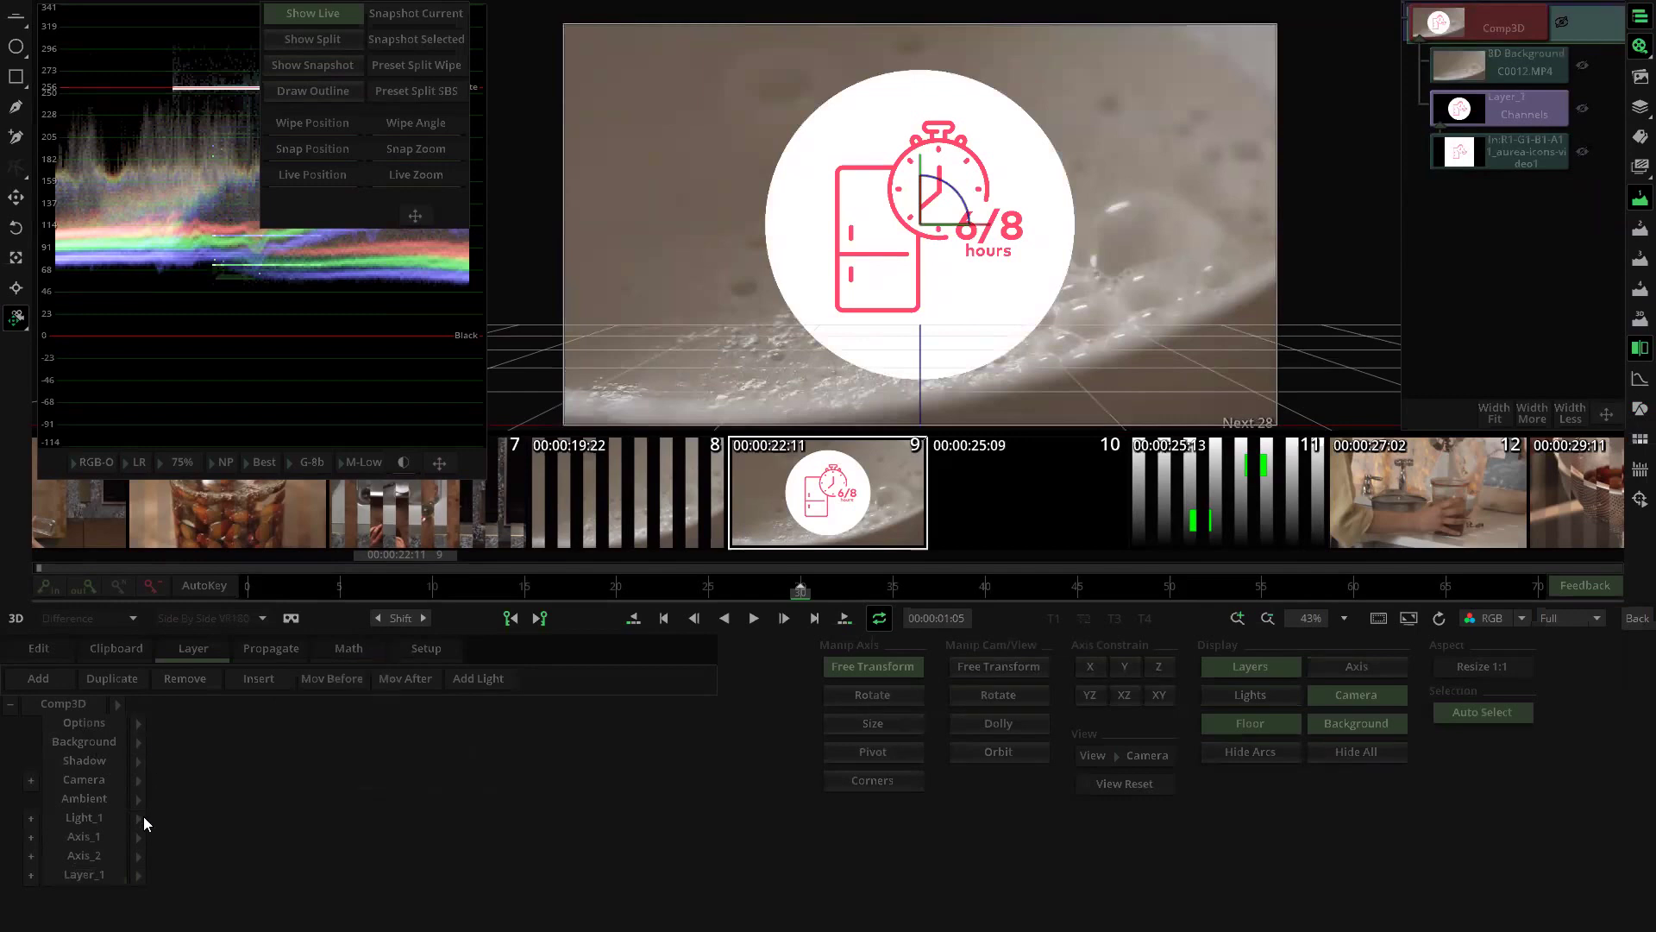
Step: Display the Layer_1 parameters in Comp3D and scale the icon graphic down uniformly to about 37 percent
click(138, 874)
click(107, 875)
scroll(1102, 195, down, 3)
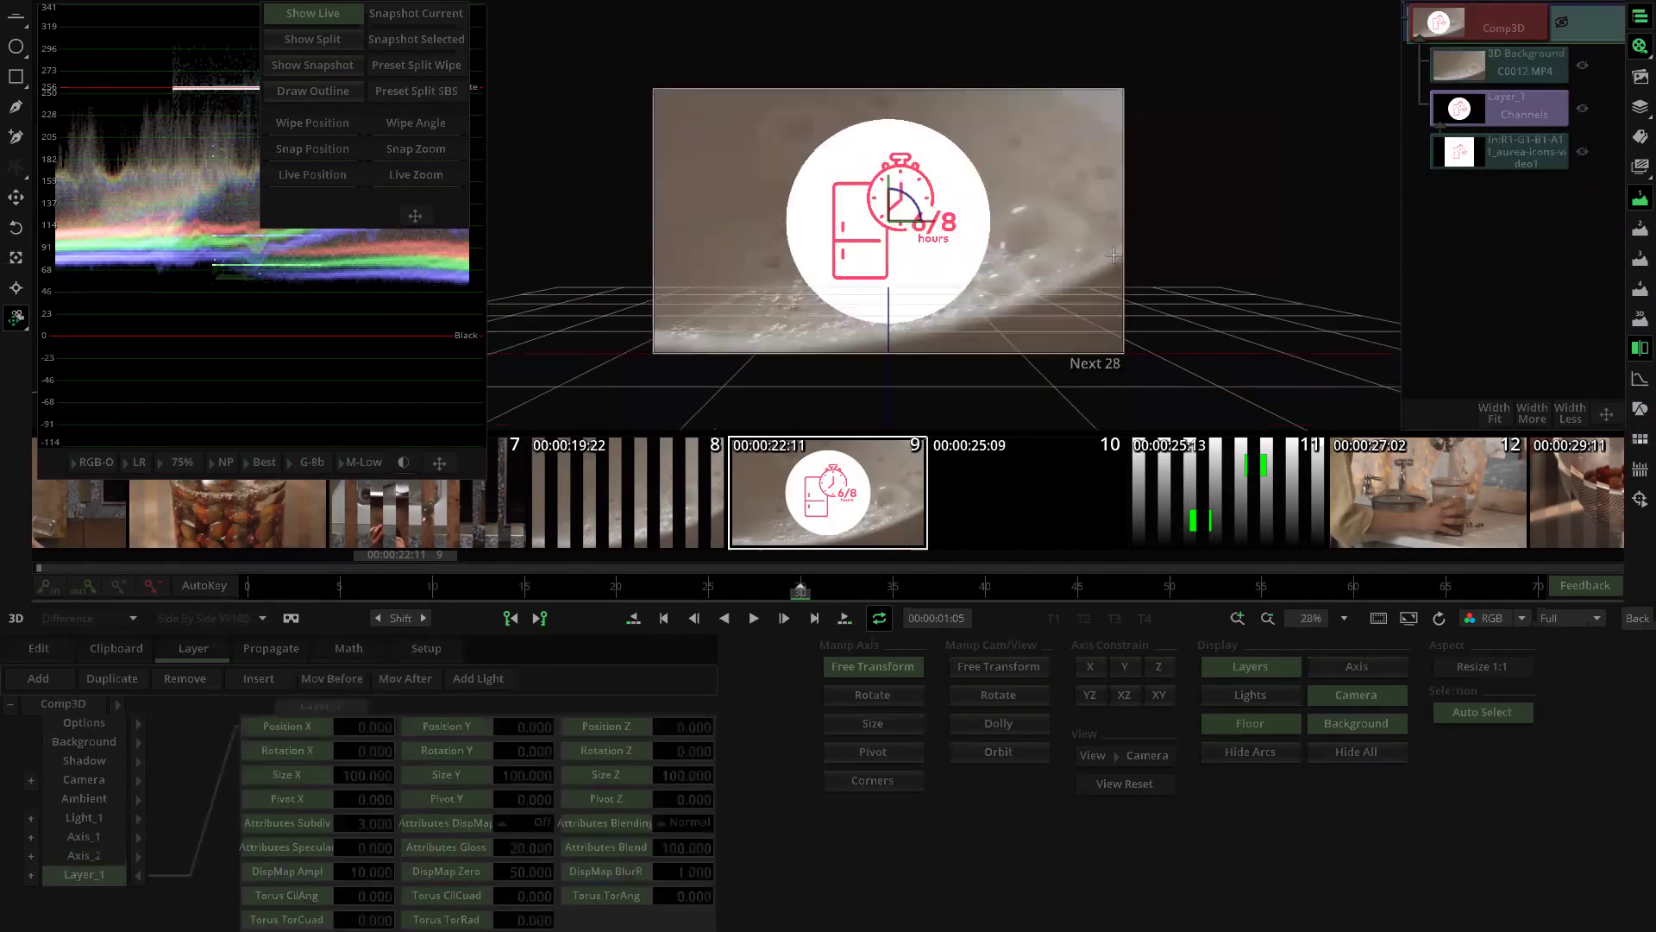
drag(1113, 95, 978, 189)
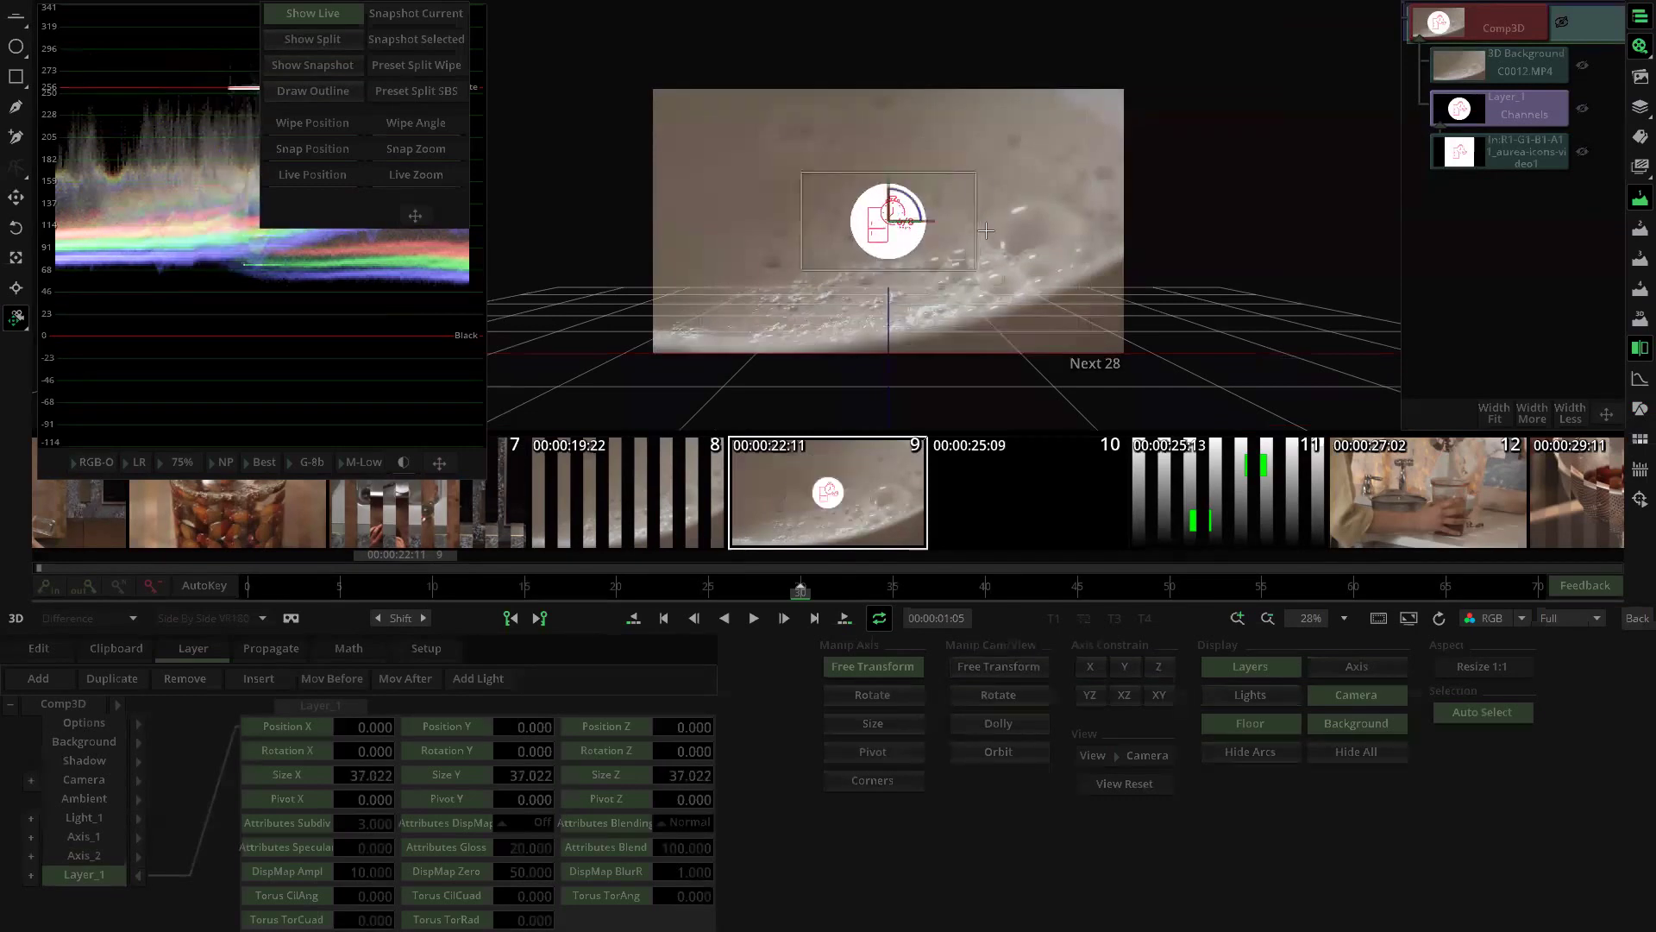
Step: Try rotating the icon layer around its Z axis, and reset Rotation Z to 0
mouse_move(971, 253)
mouse_down()
mouse_move(1009, 132)
mouse_move(891, 55)
mouse_move(713, 118)
mouse_move(728, 351)
mouse_move(939, 310)
mouse_move(969, 220)
mouse_up()
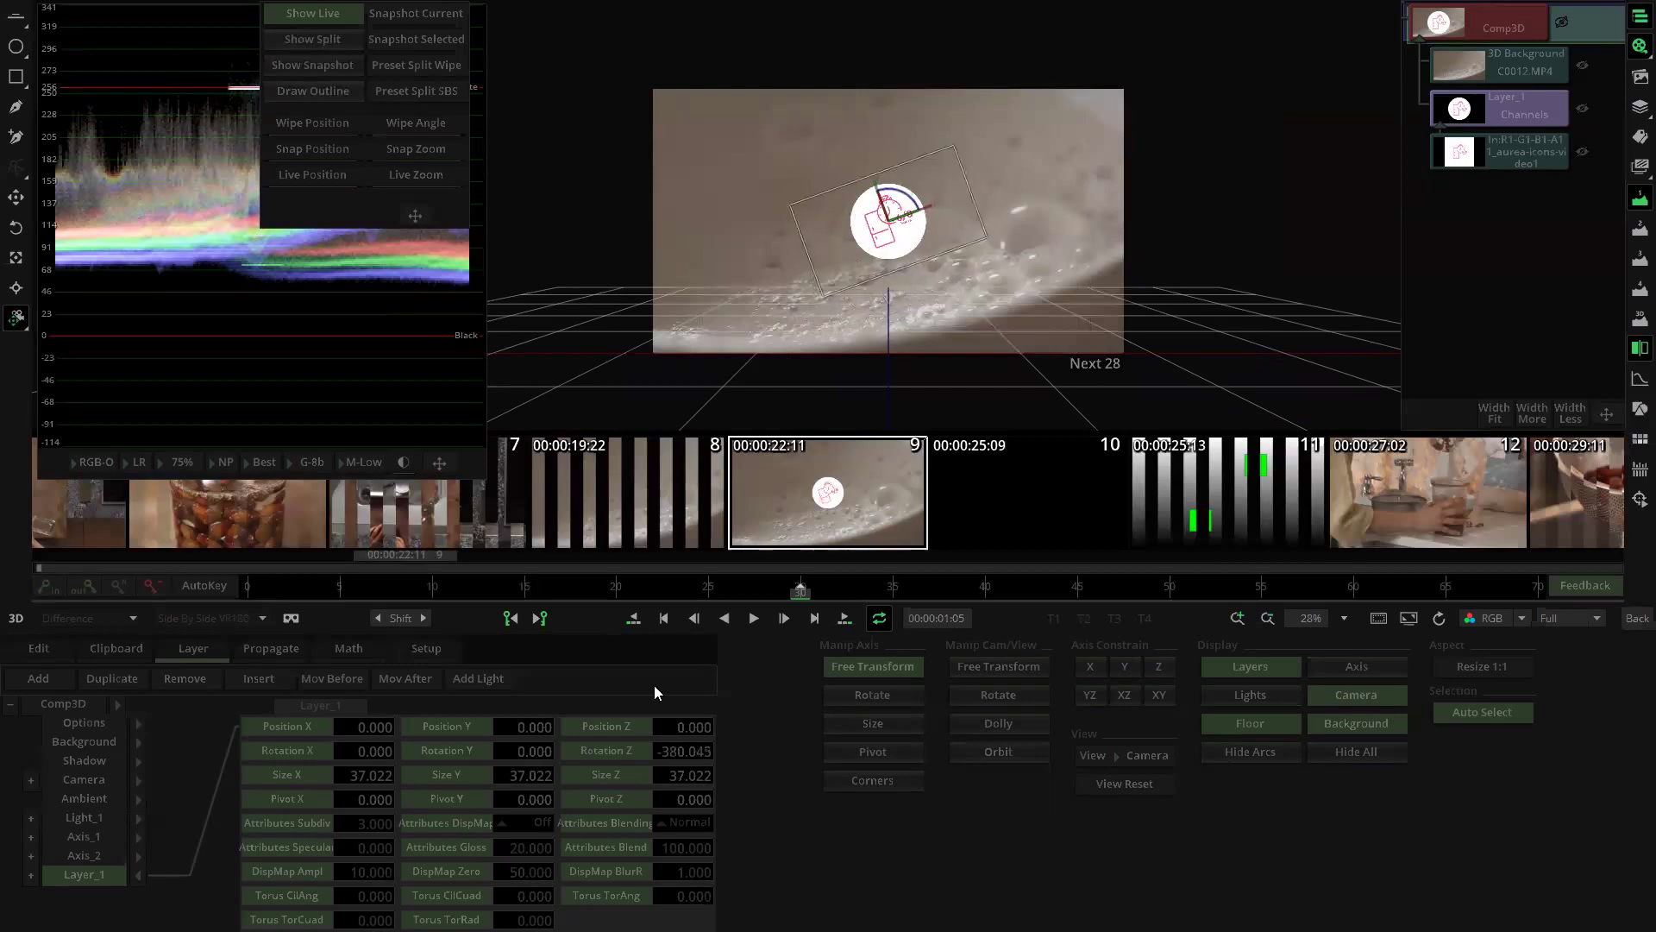
click(619, 750)
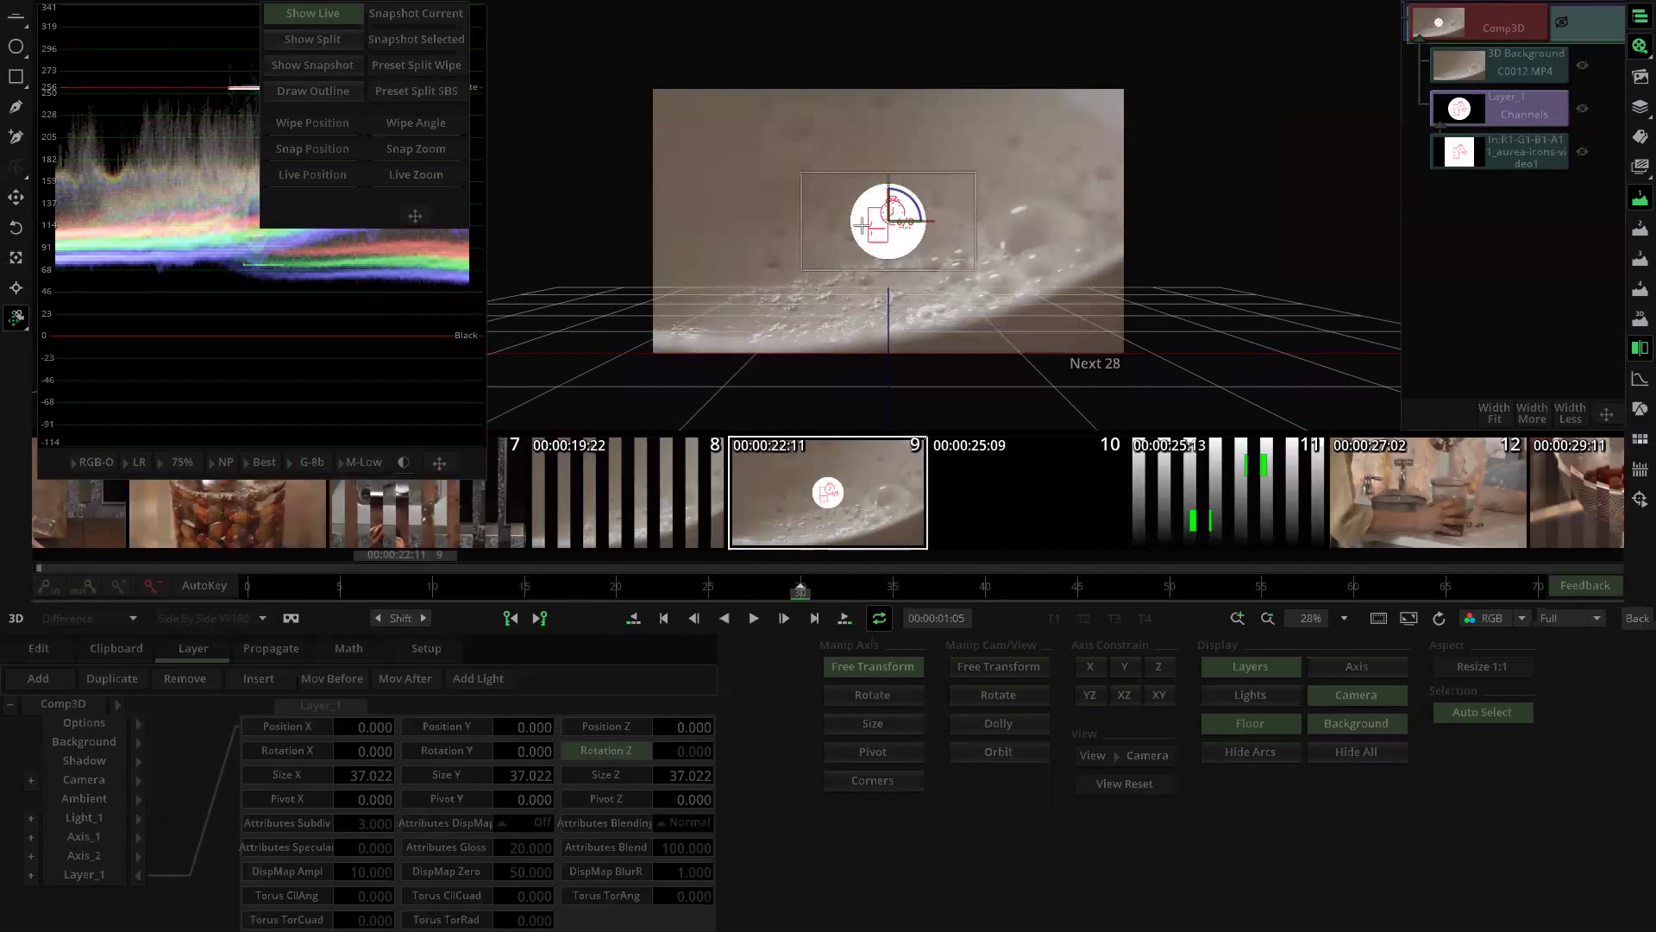
Step: Move the icon layer to the lower-left corner of the picture, at about X -115 and Y -59
drag(863, 226, 715, 305)
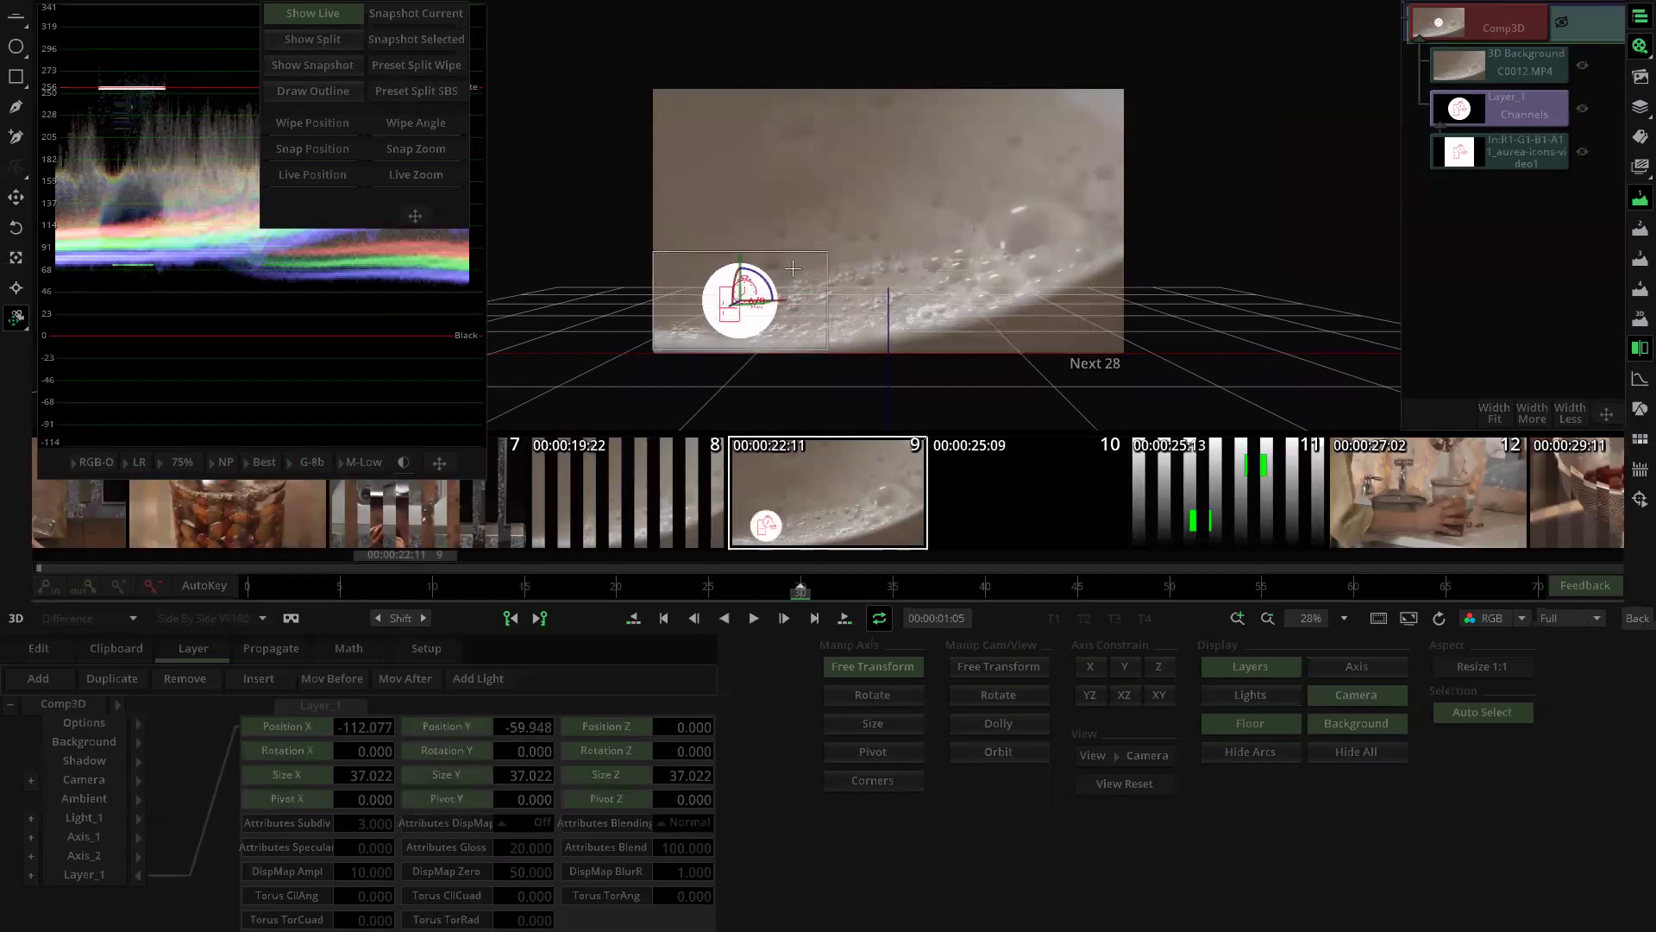
mouse_move(828, 251)
mouse_down()
mouse_move(838, 242)
mouse_move(819, 252)
mouse_up()
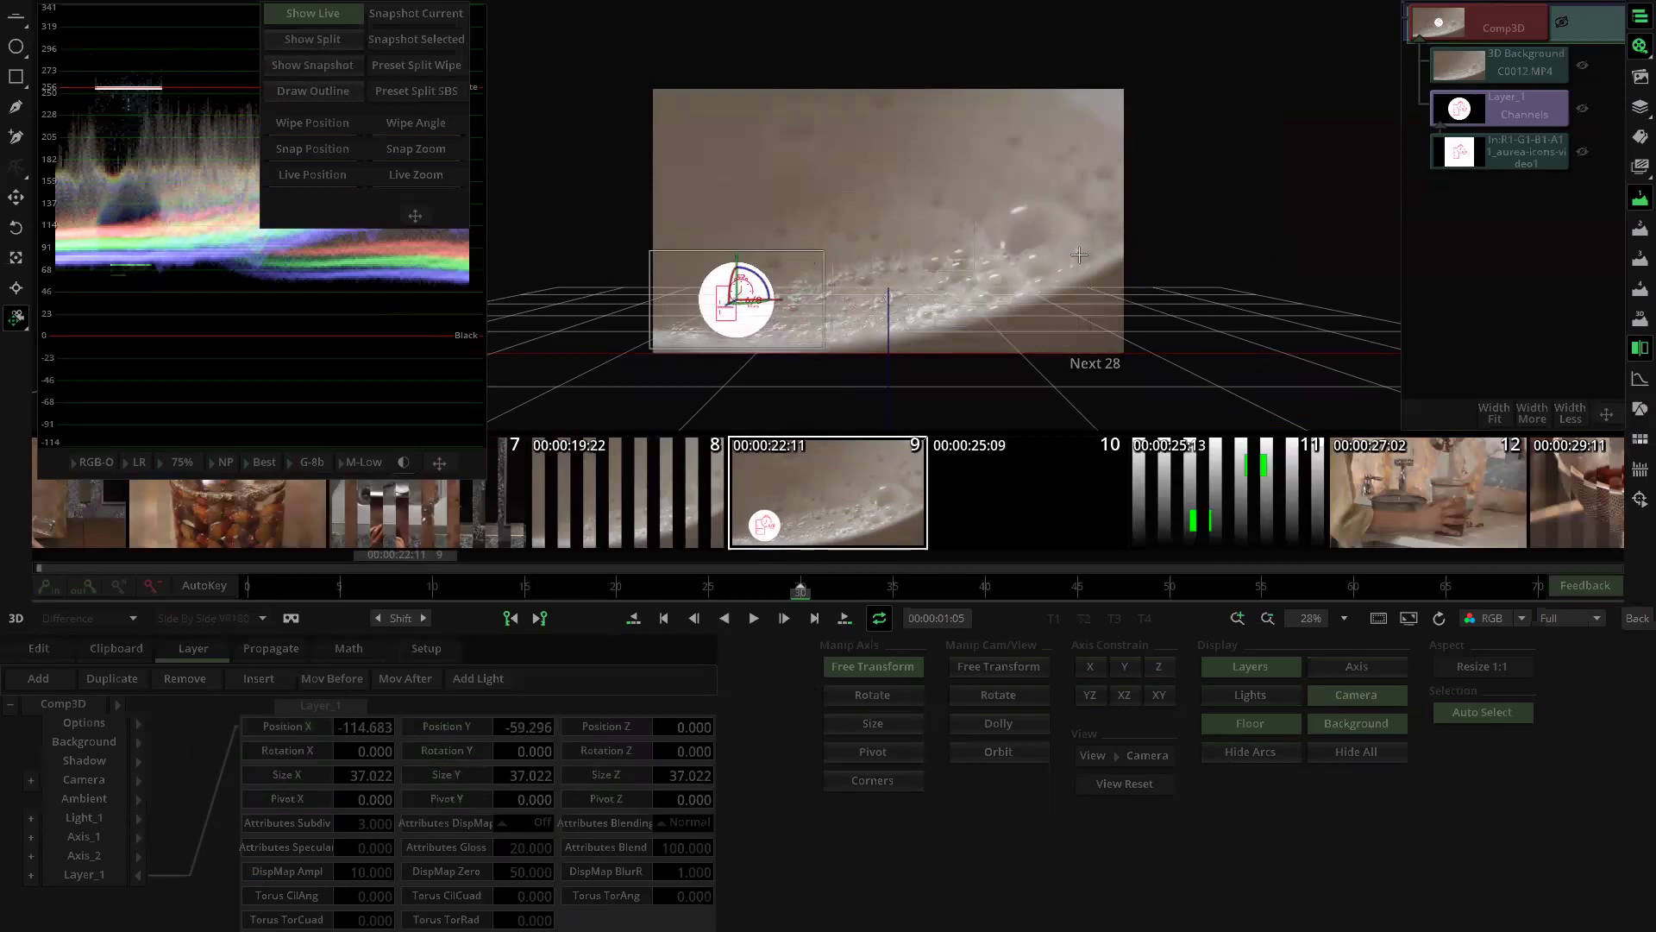
scroll(1257, 256, up, 3)
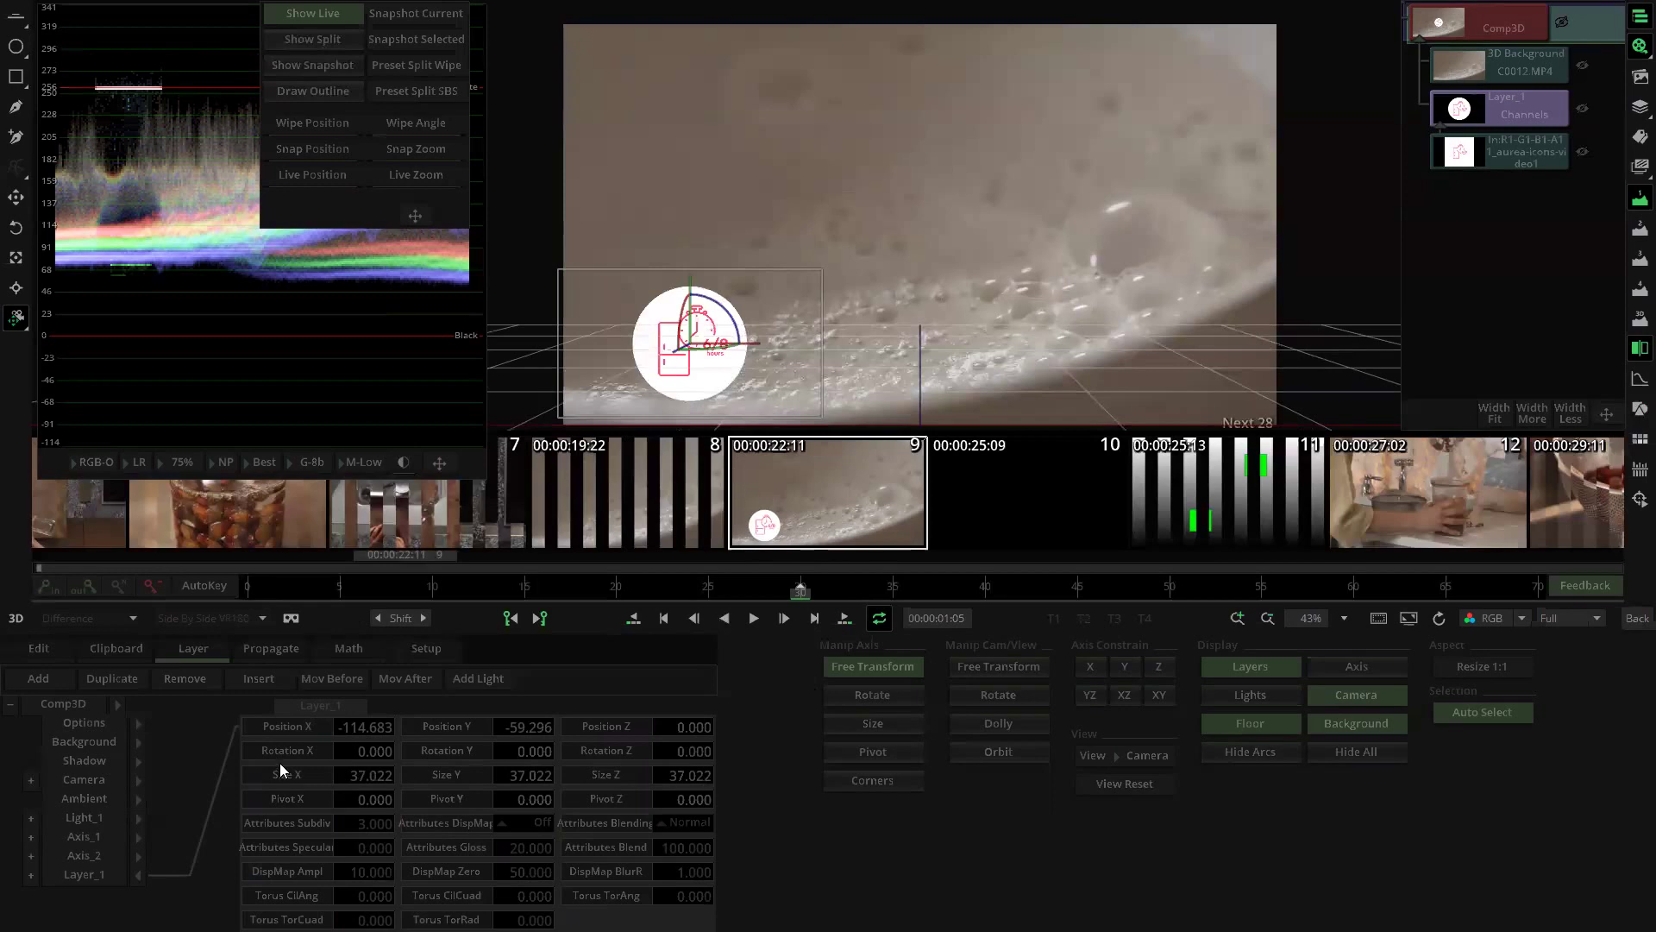
Step: Expand the Comp3D Shadow settings and set the shadow Intensity to 100
click(139, 760)
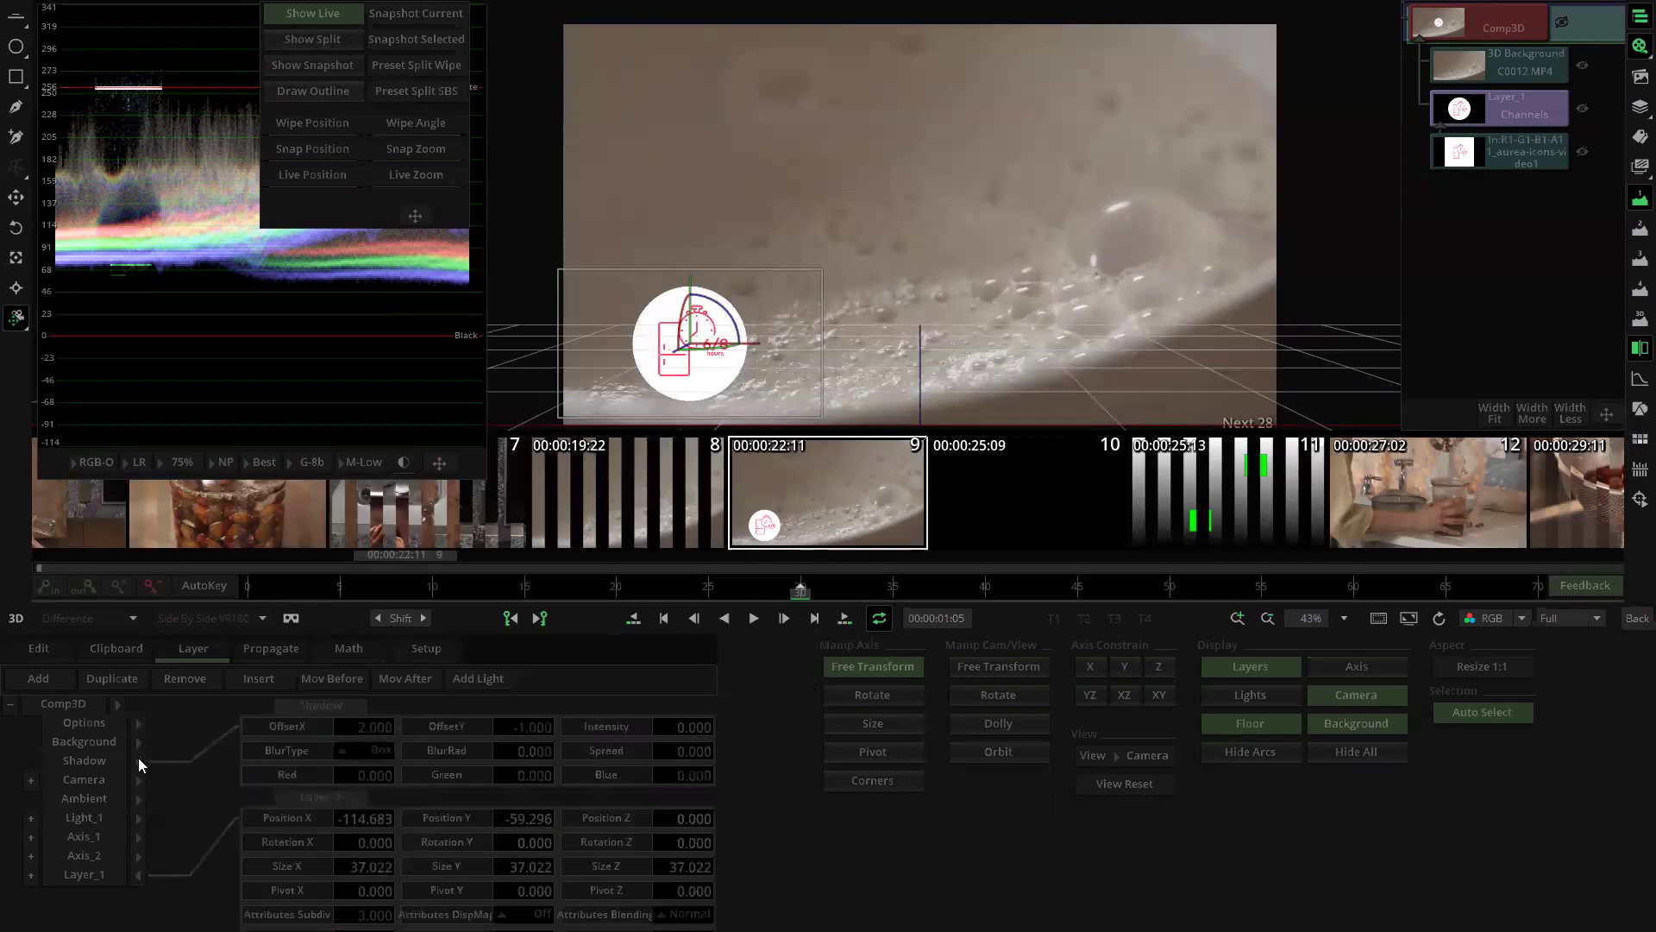
double_click(697, 730)
text(100)
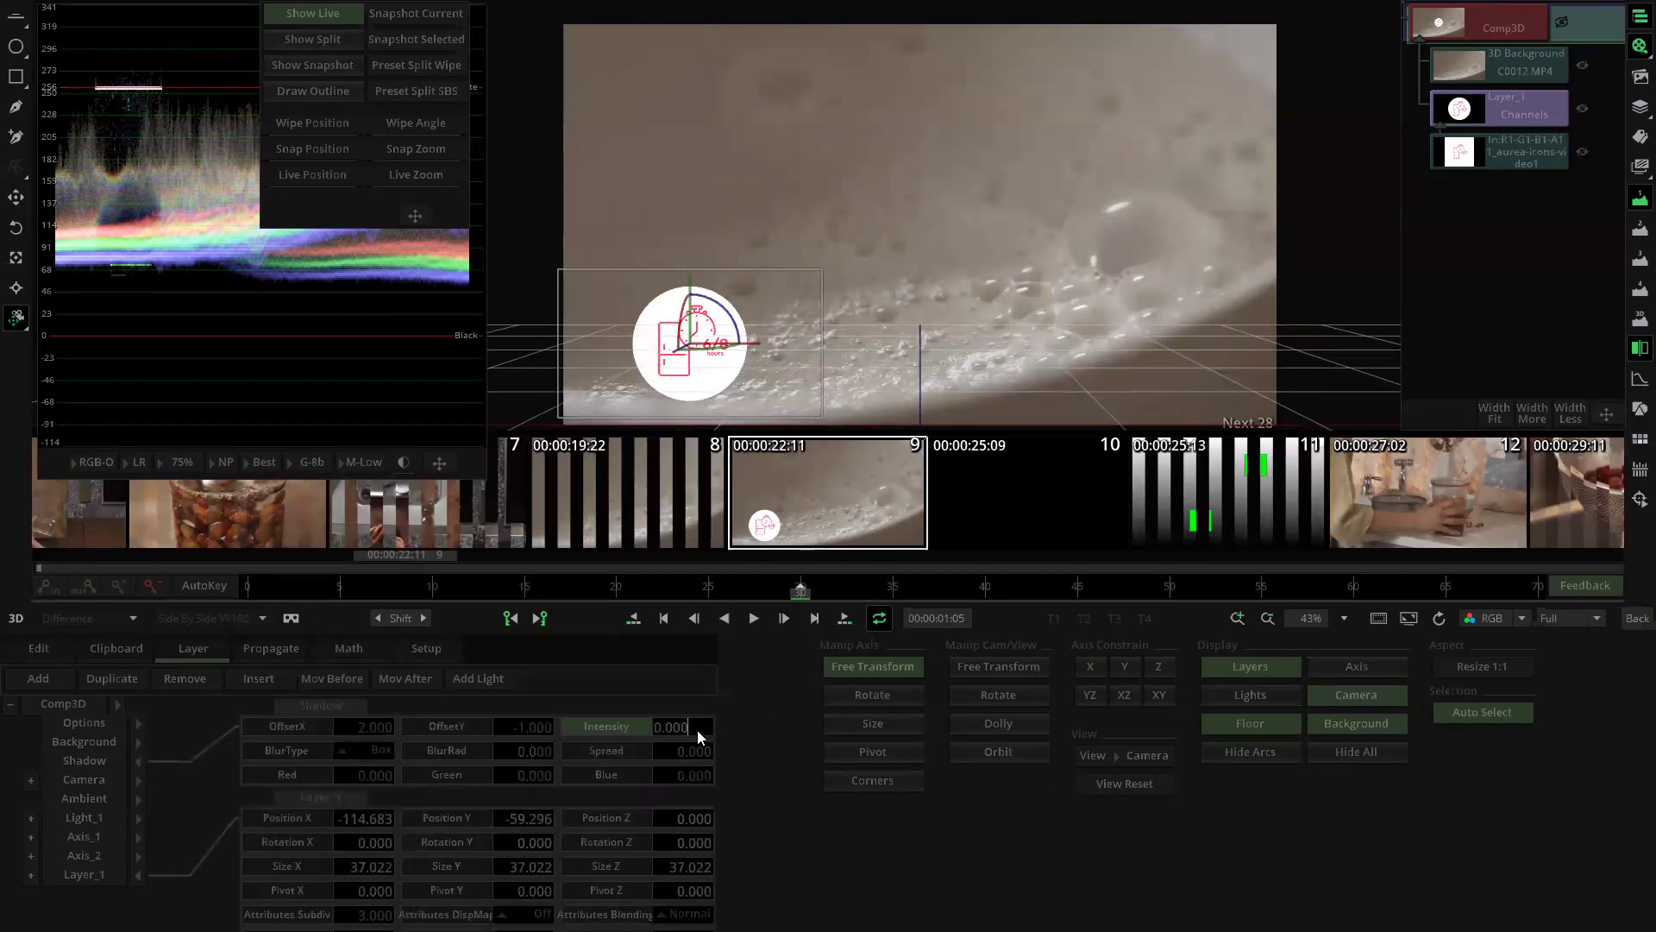
key(Return)
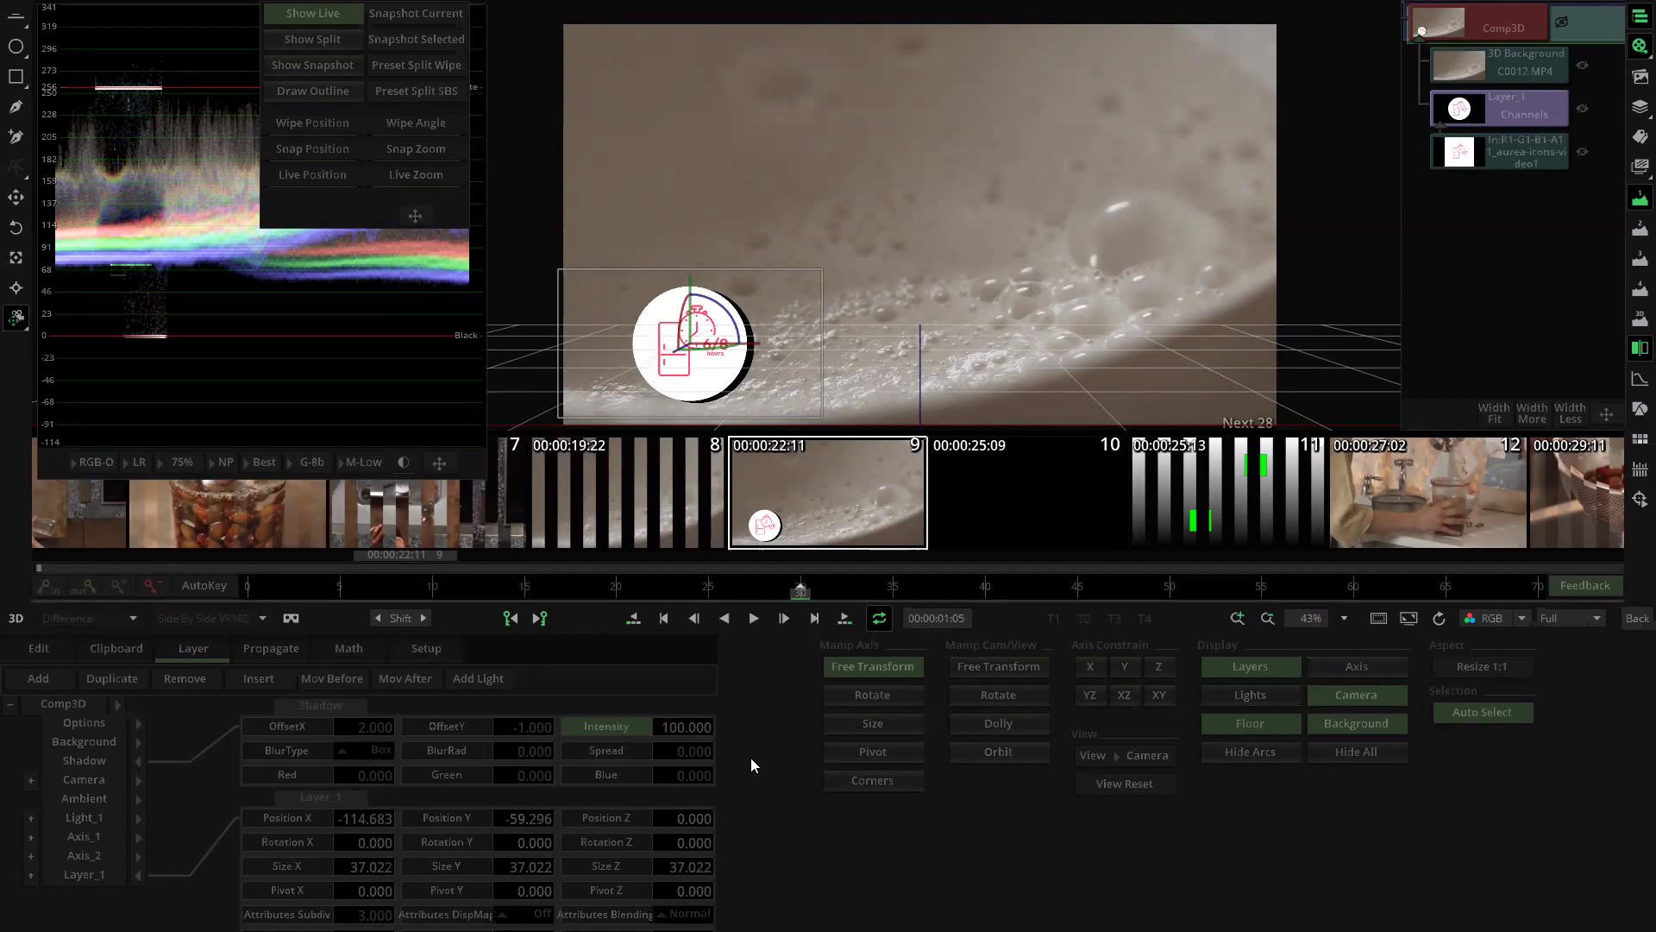
Step: Soften the shadow with BlurType Gauss and a BlurRad of 0.2, and return to the timeline
click(379, 750)
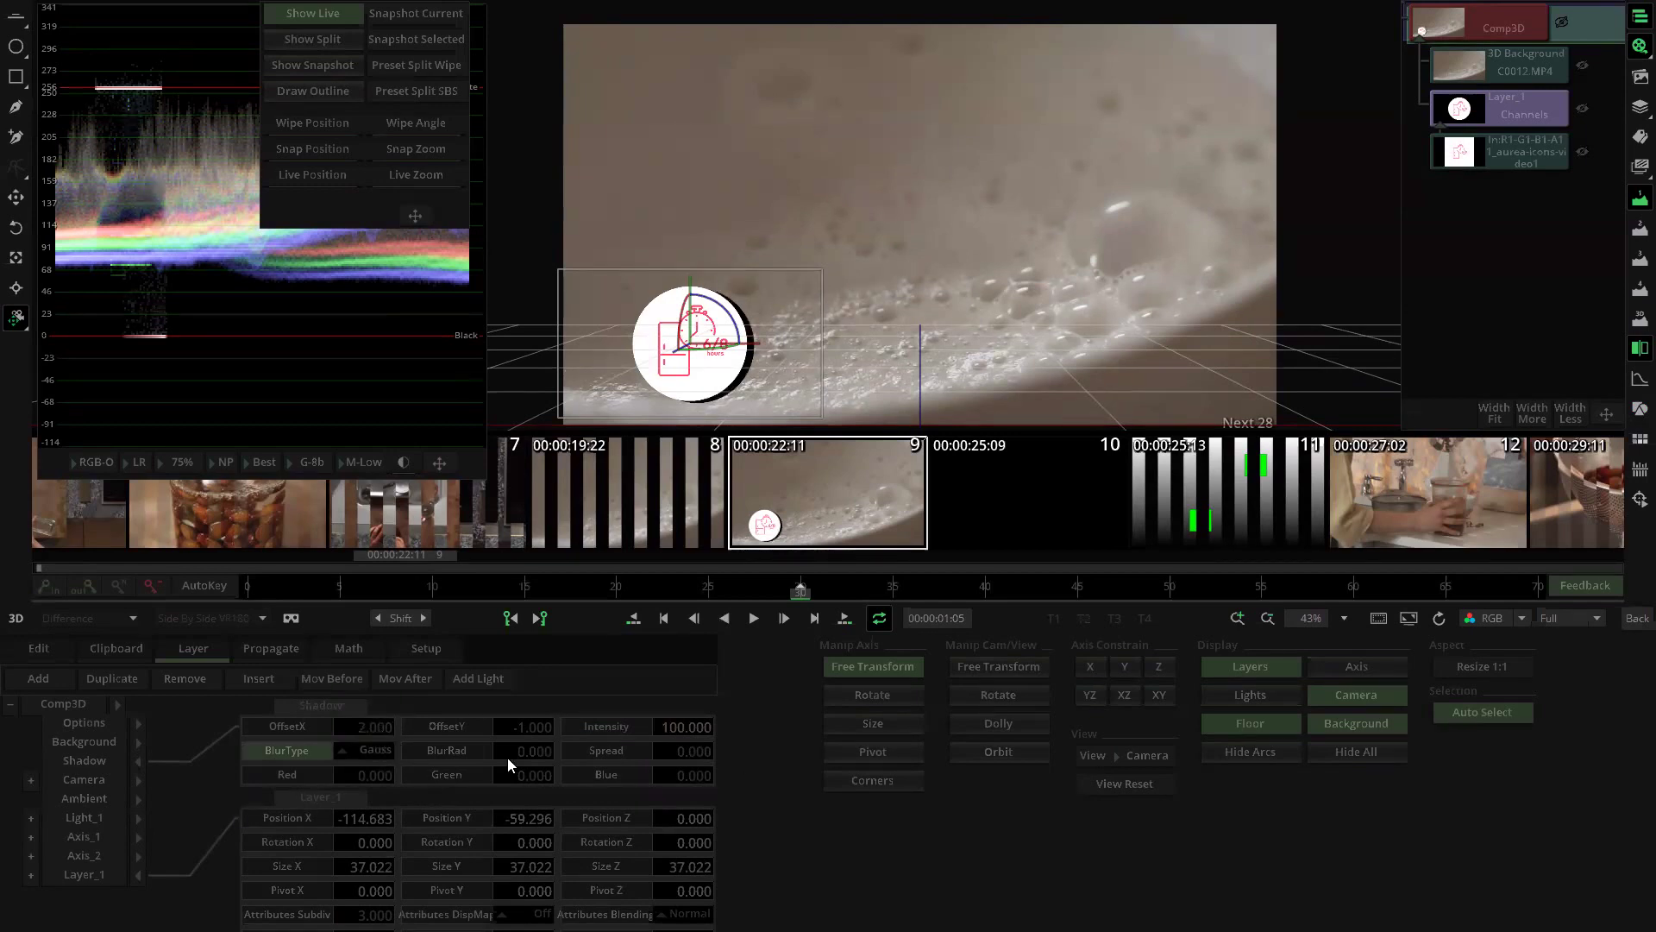
drag(509, 756, 455, 744)
scroll(669, 418, up, 5)
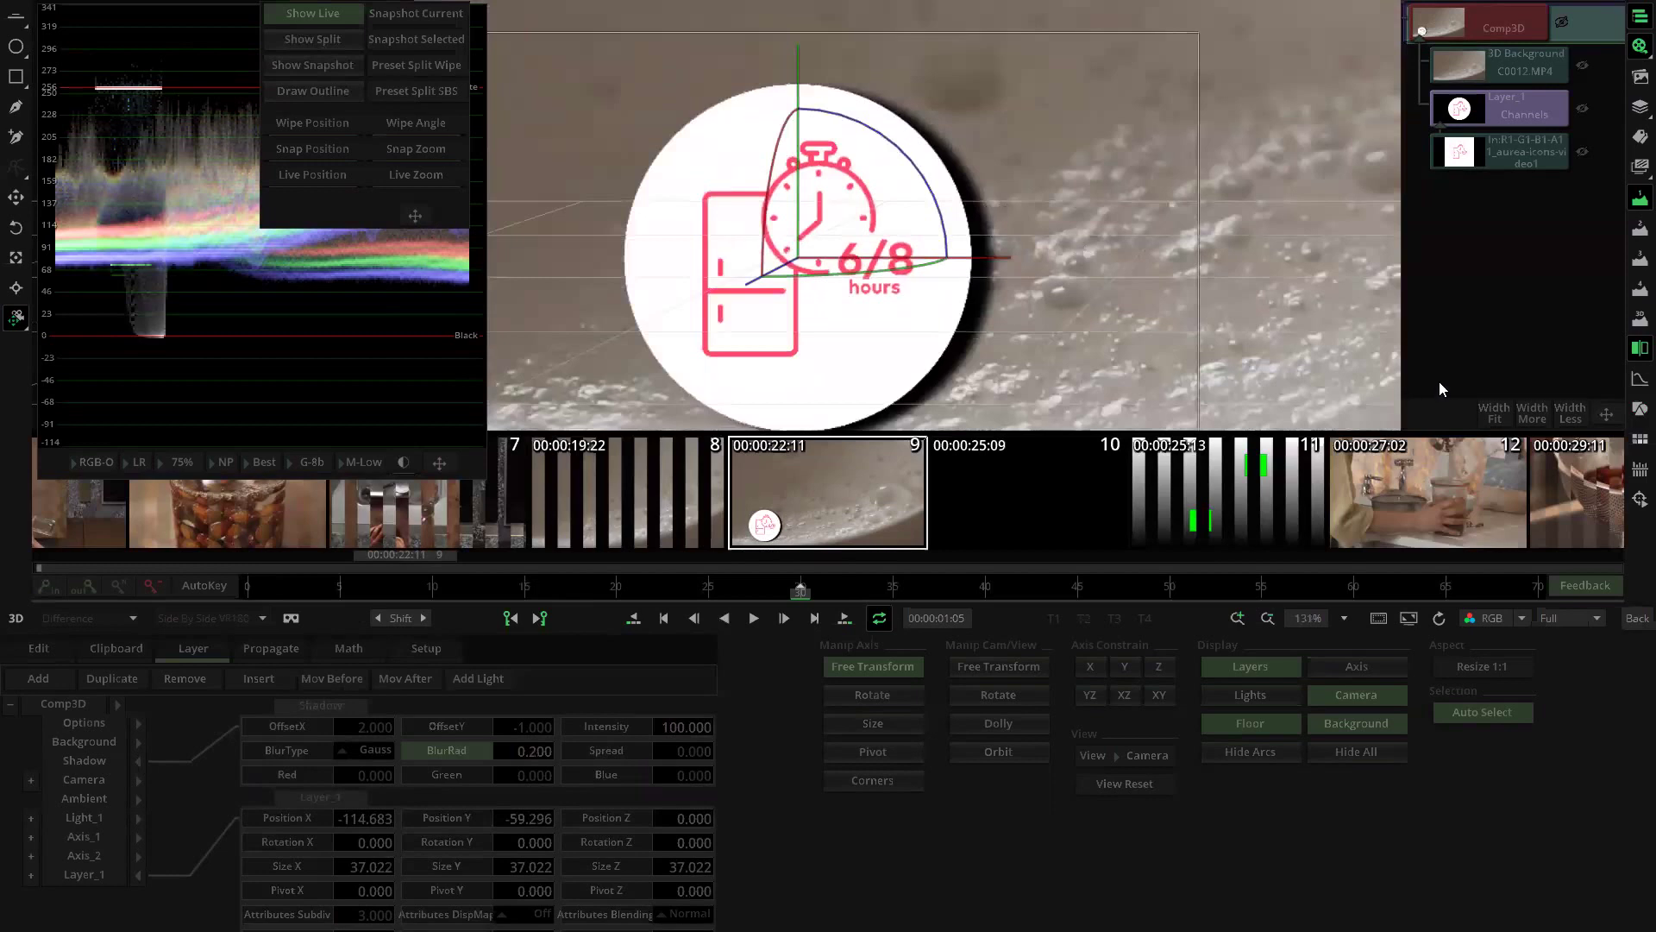
click(1633, 609)
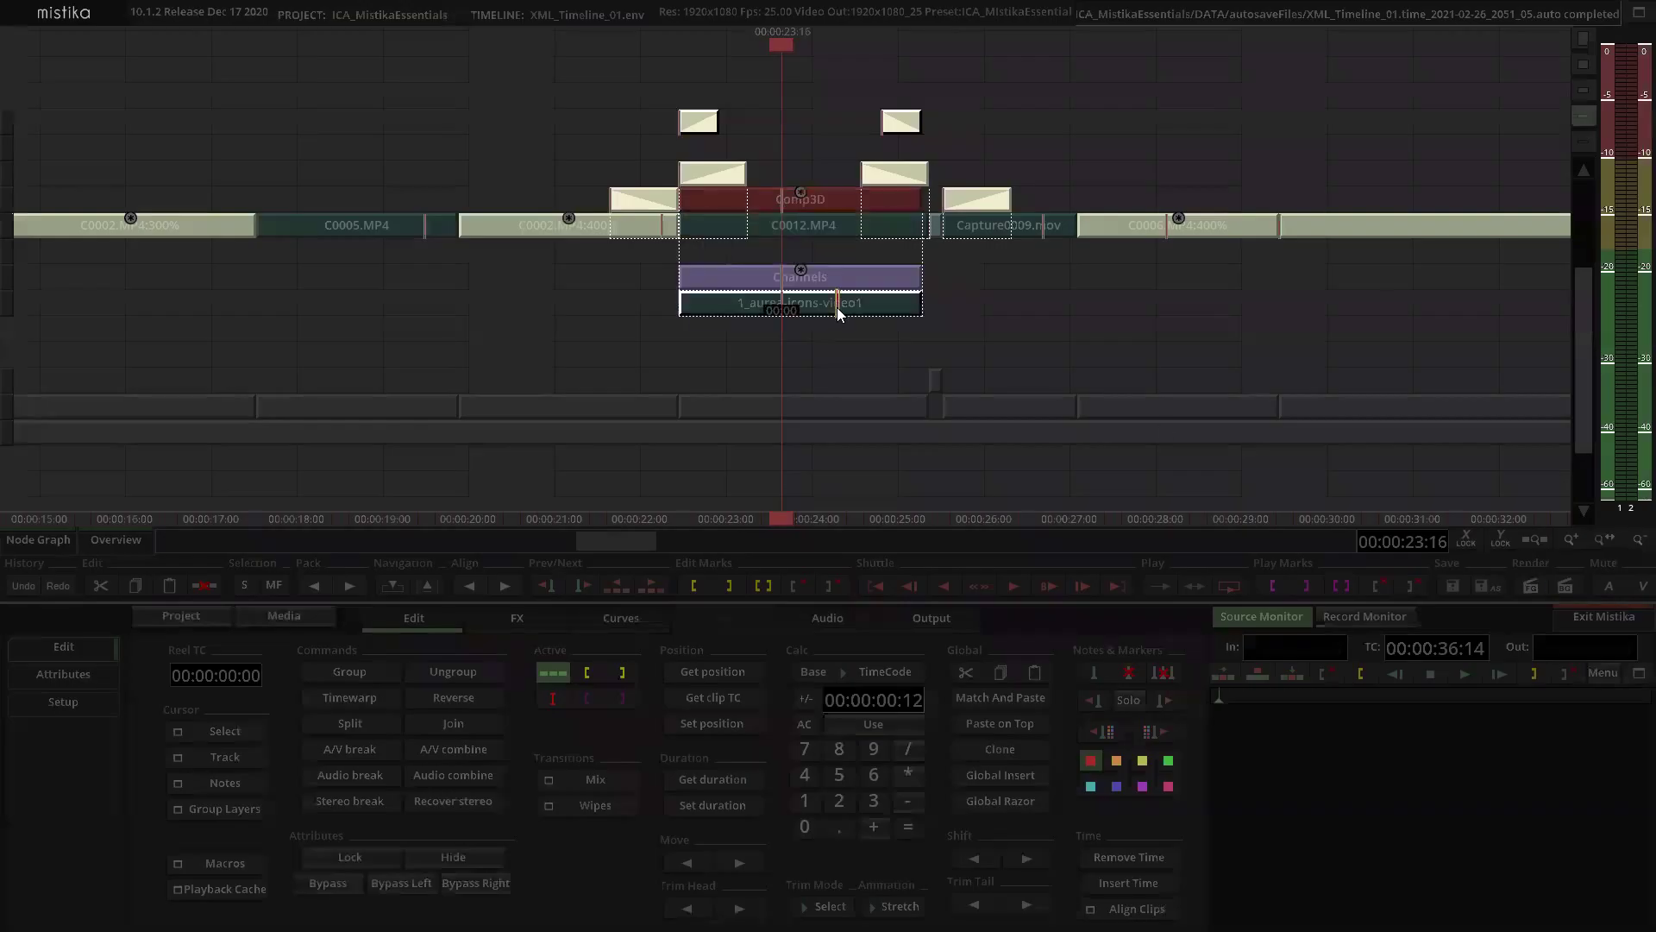
Step: Add a Blur effect above the icon's Channels effect and set its Mode to A
click(518, 618)
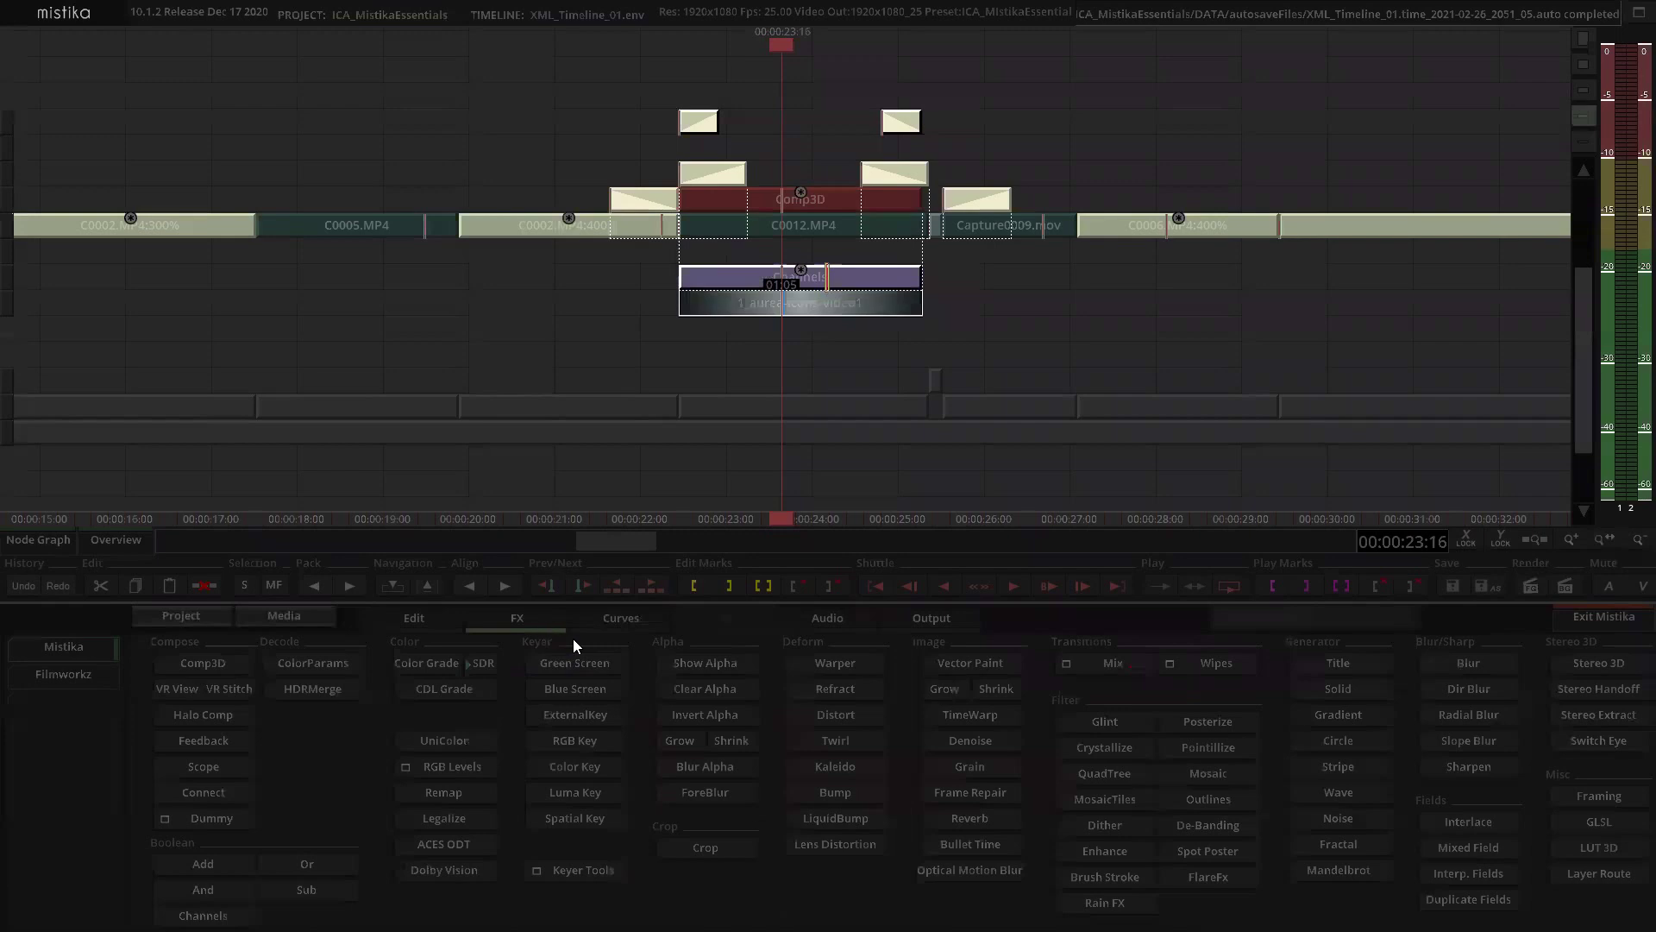
click(1460, 661)
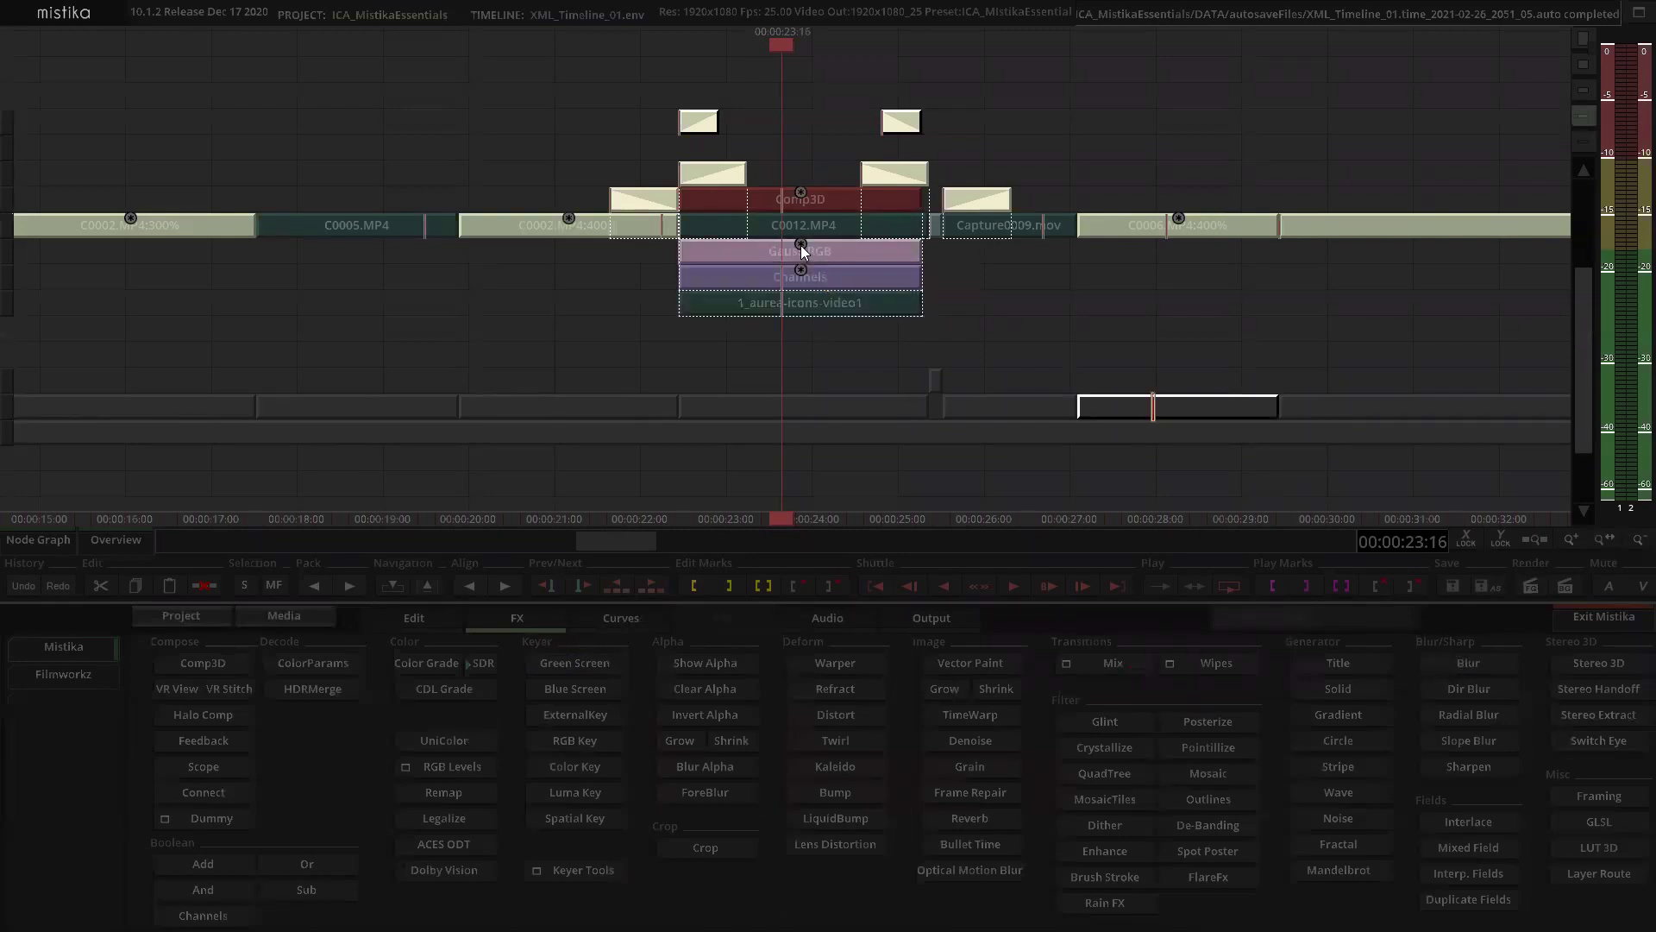
double_click(802, 249)
click(534, 728)
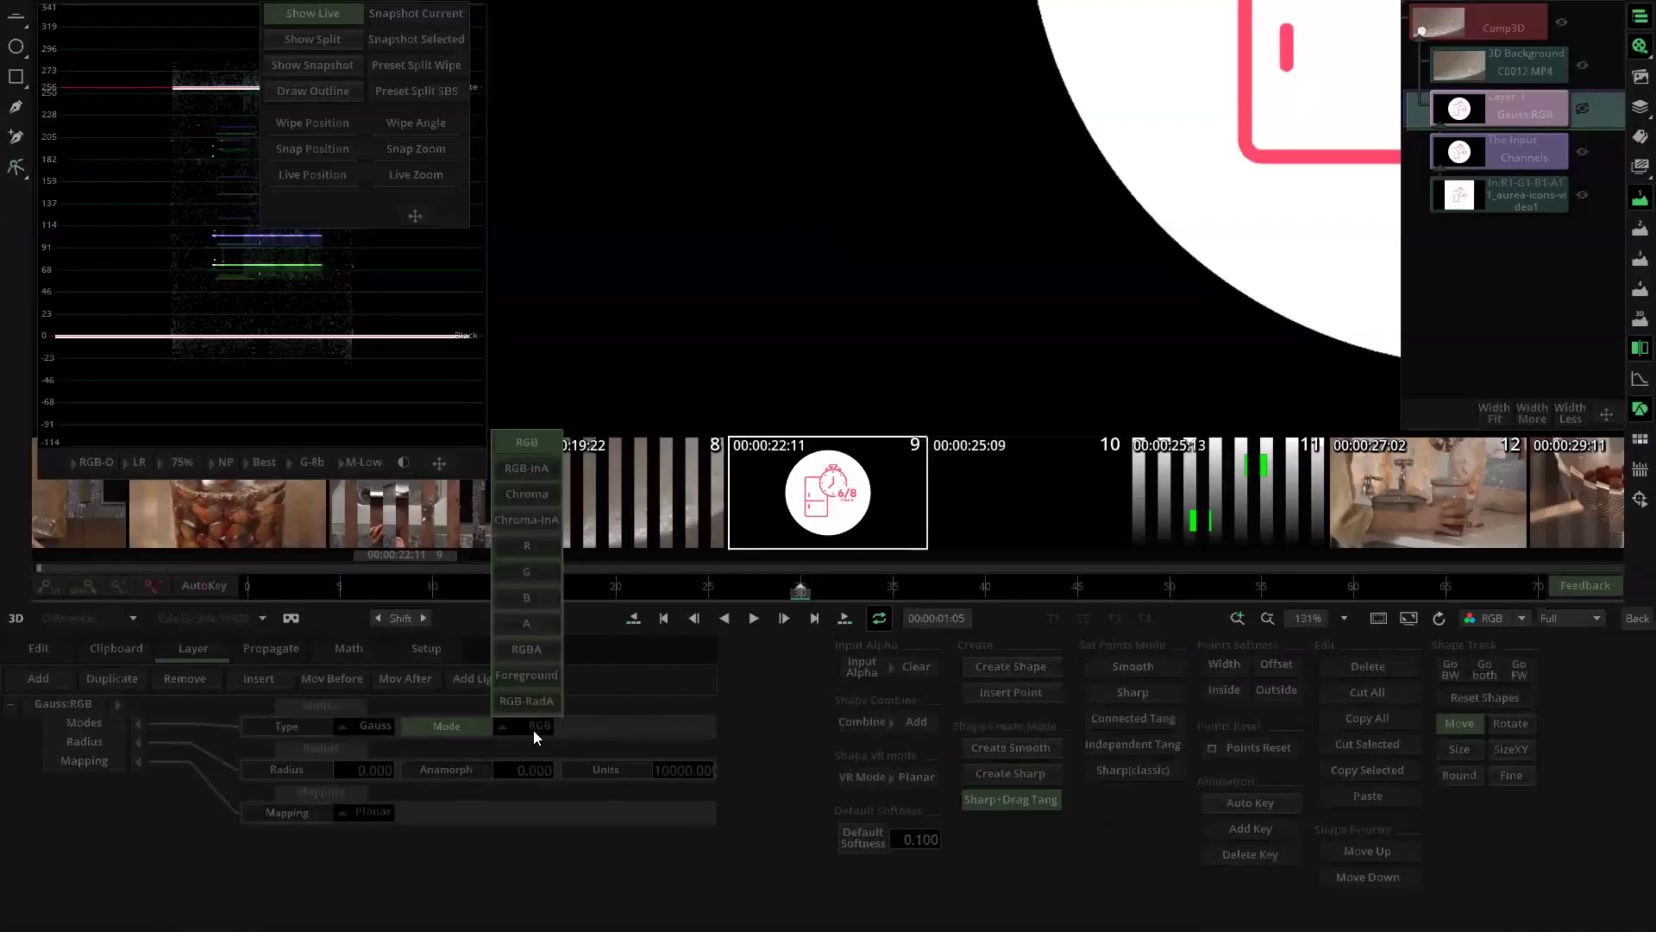
click(530, 623)
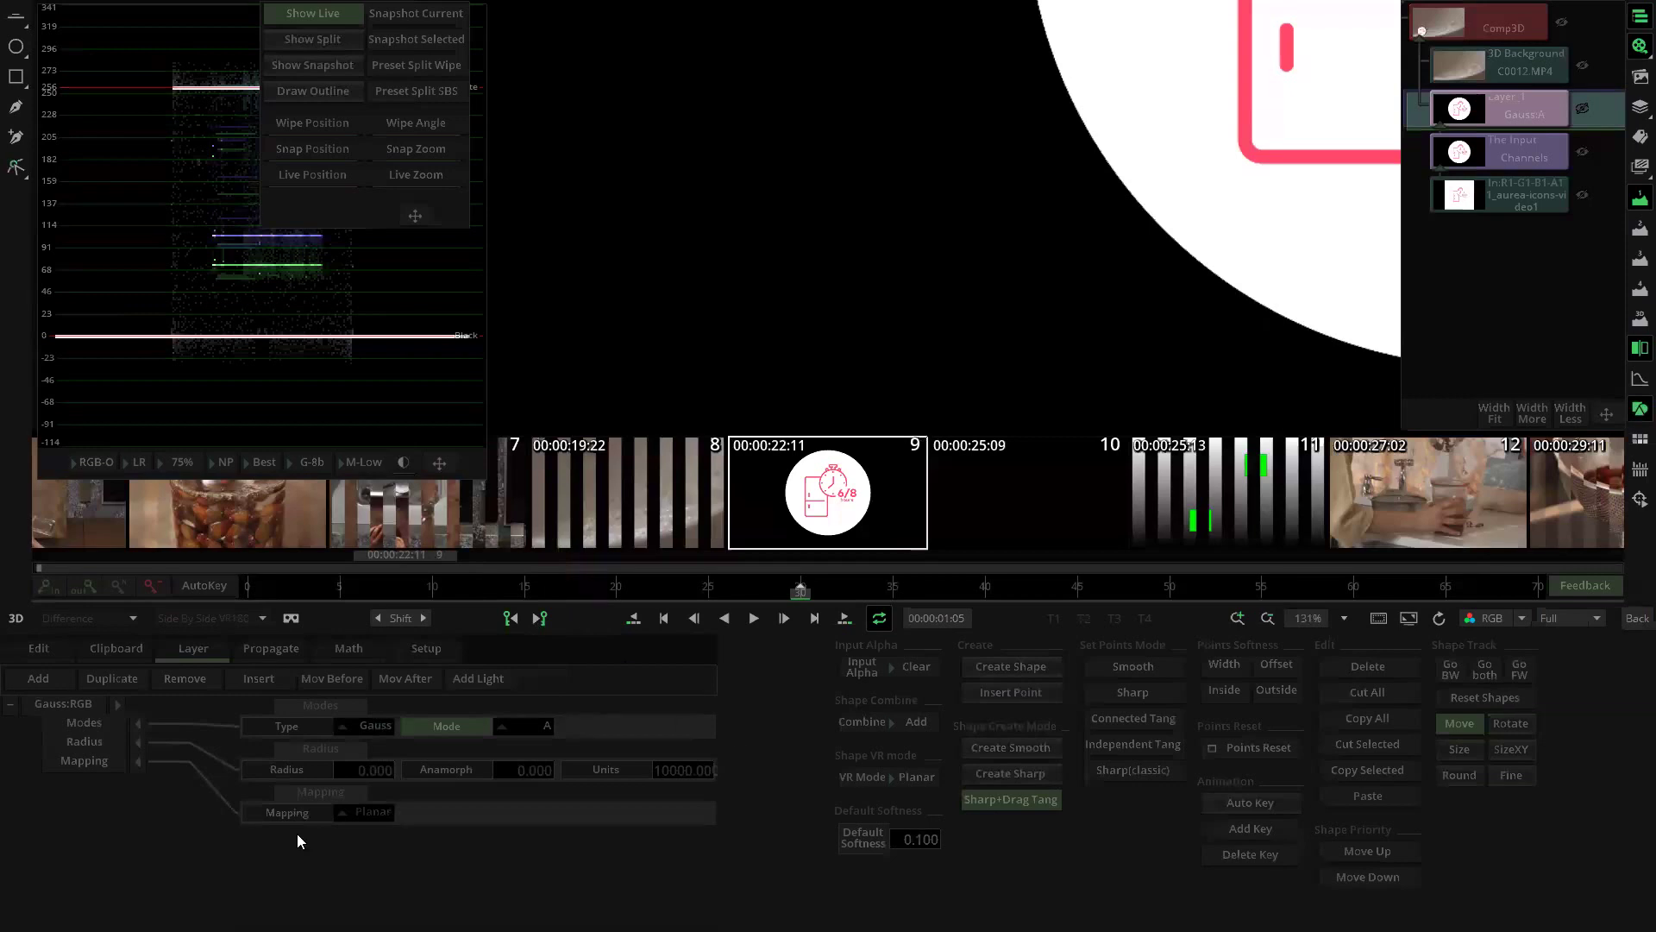
Step: Set the icon's alpha blur to Units 1920 and Radius 1, and view the Comp3D composite
click(367, 770)
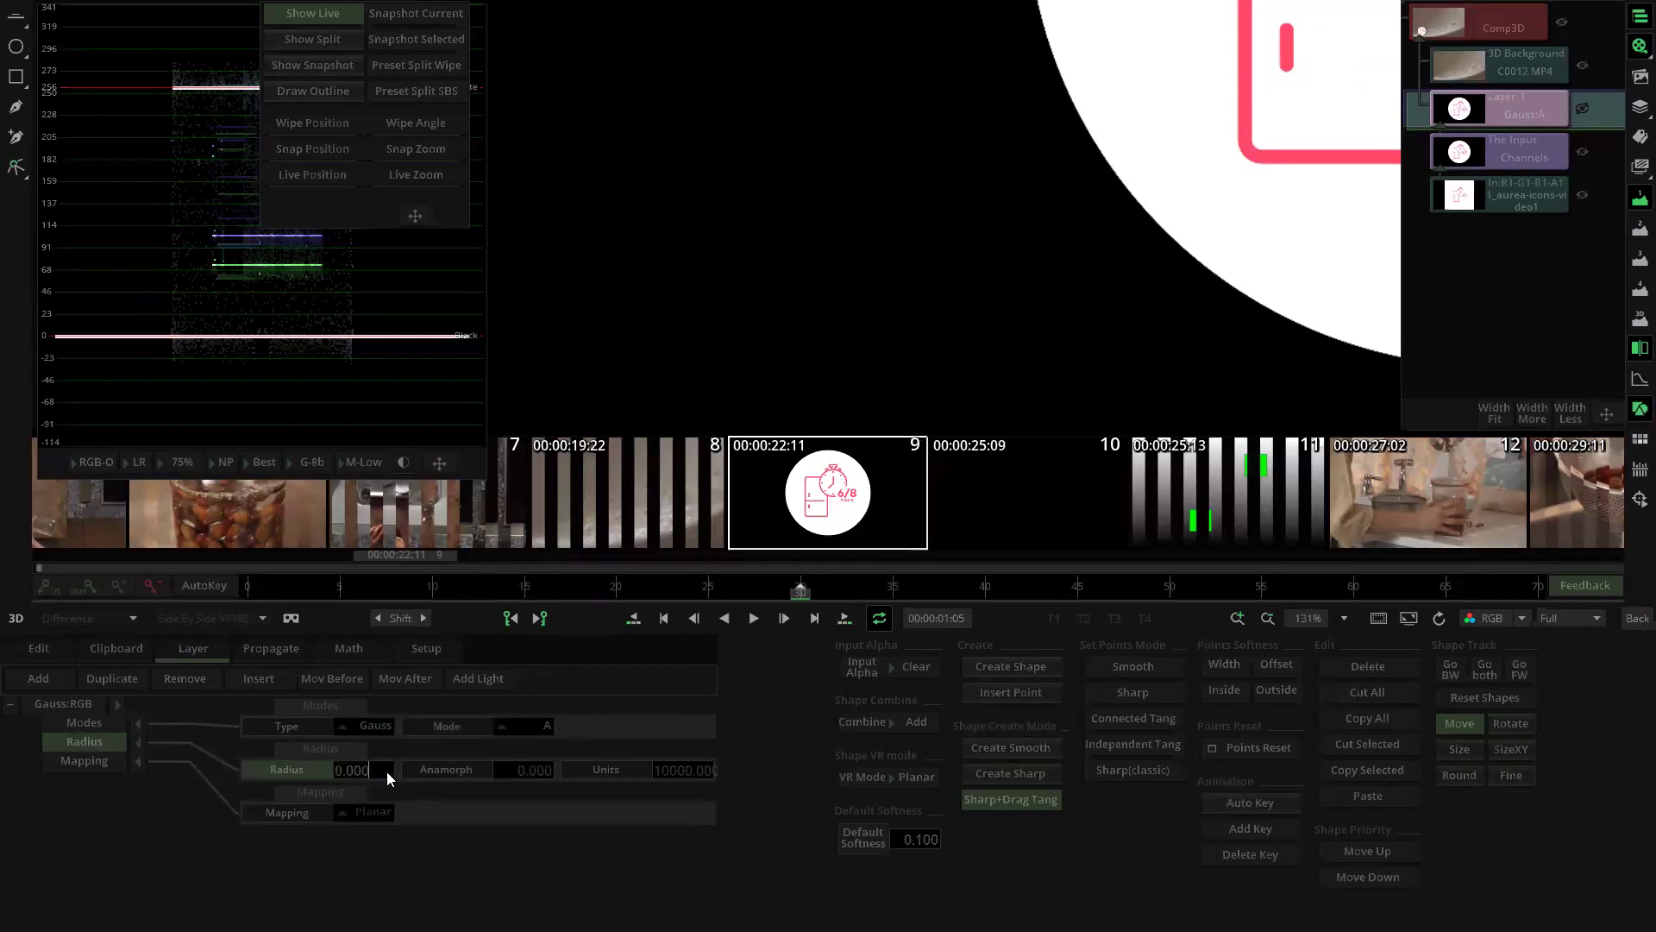
click(680, 777)
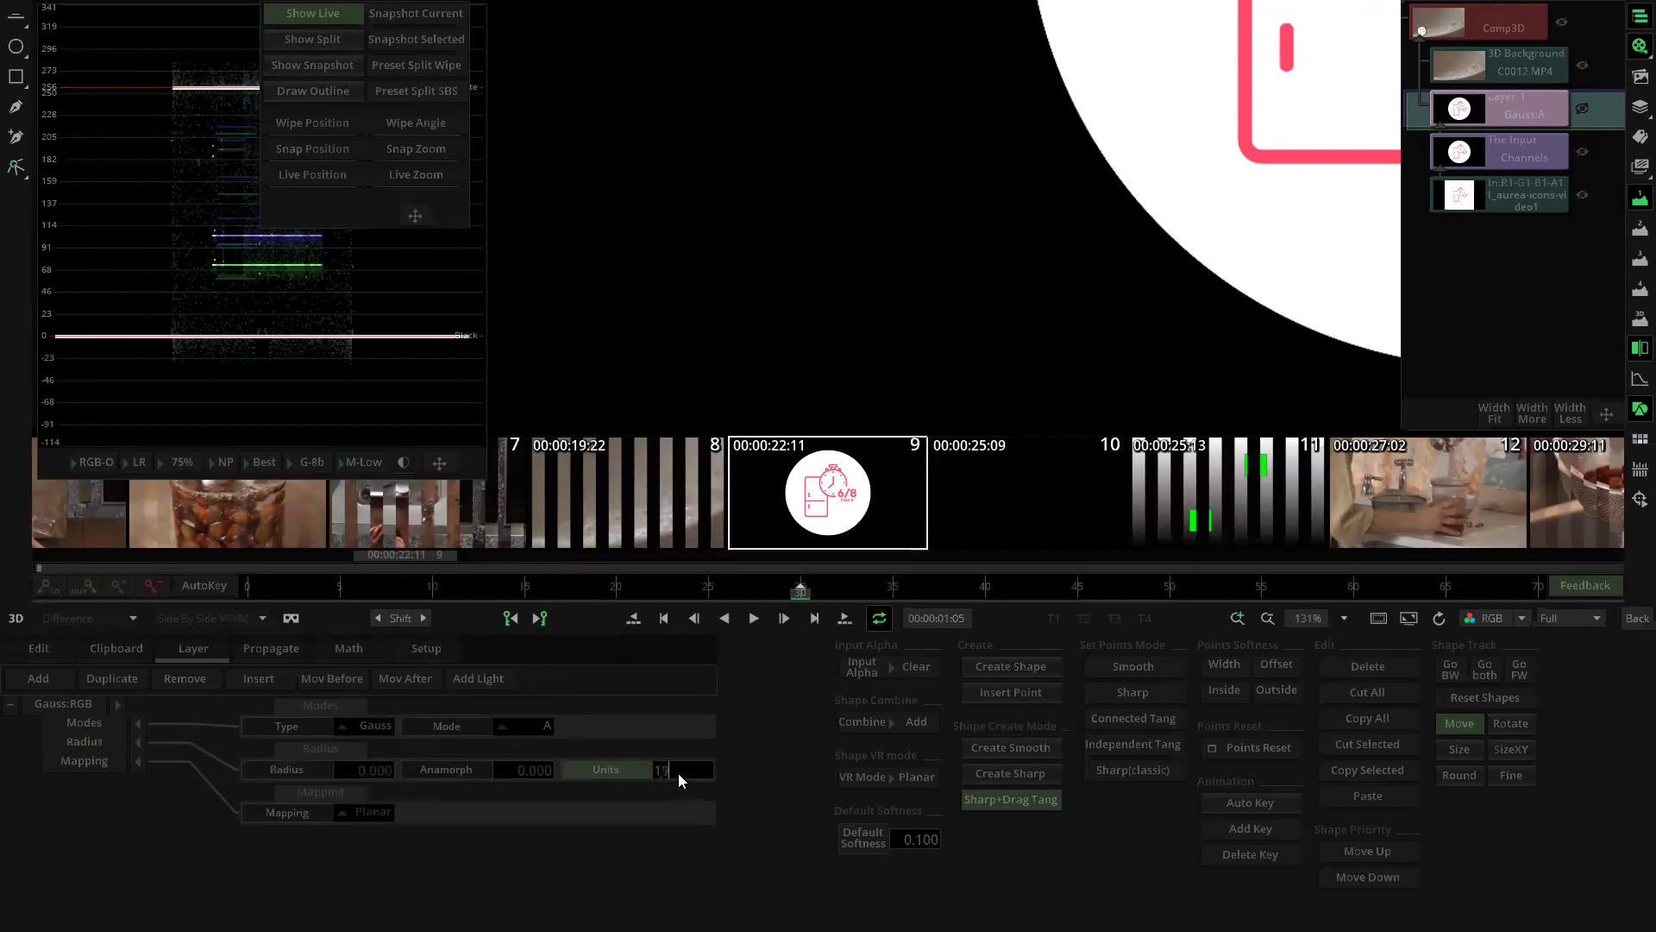
text(1920.000)
mouse_move(371, 764)
mouse_down()
mouse_move(351, 769)
mouse_move(359, 752)
mouse_up()
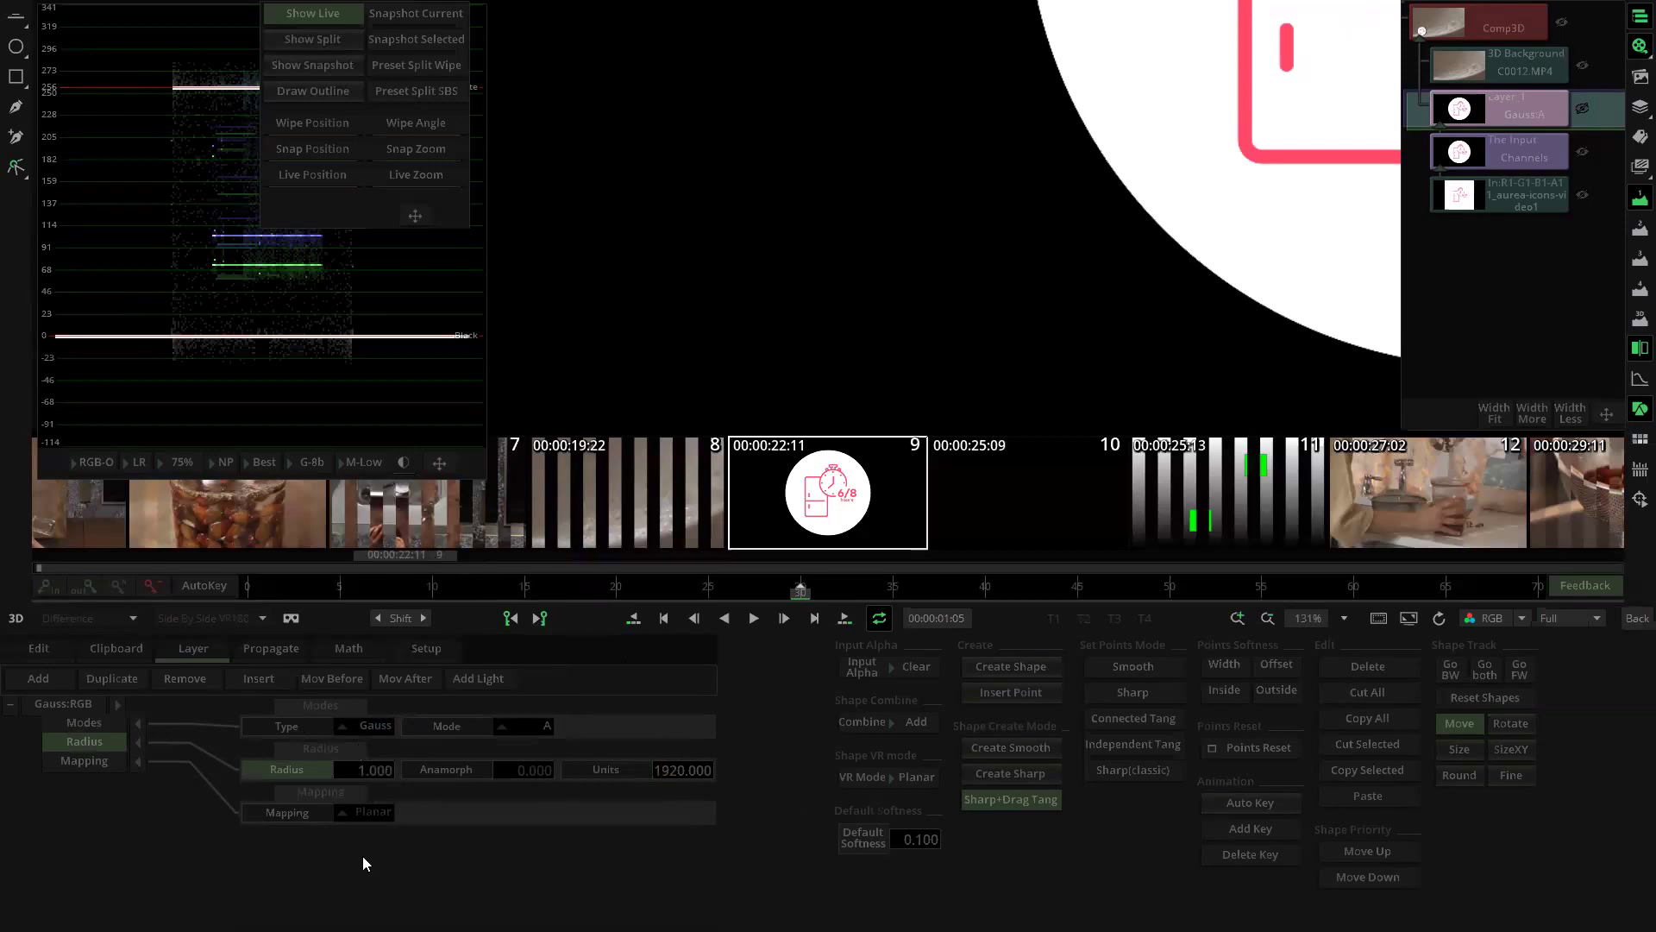
click(1523, 27)
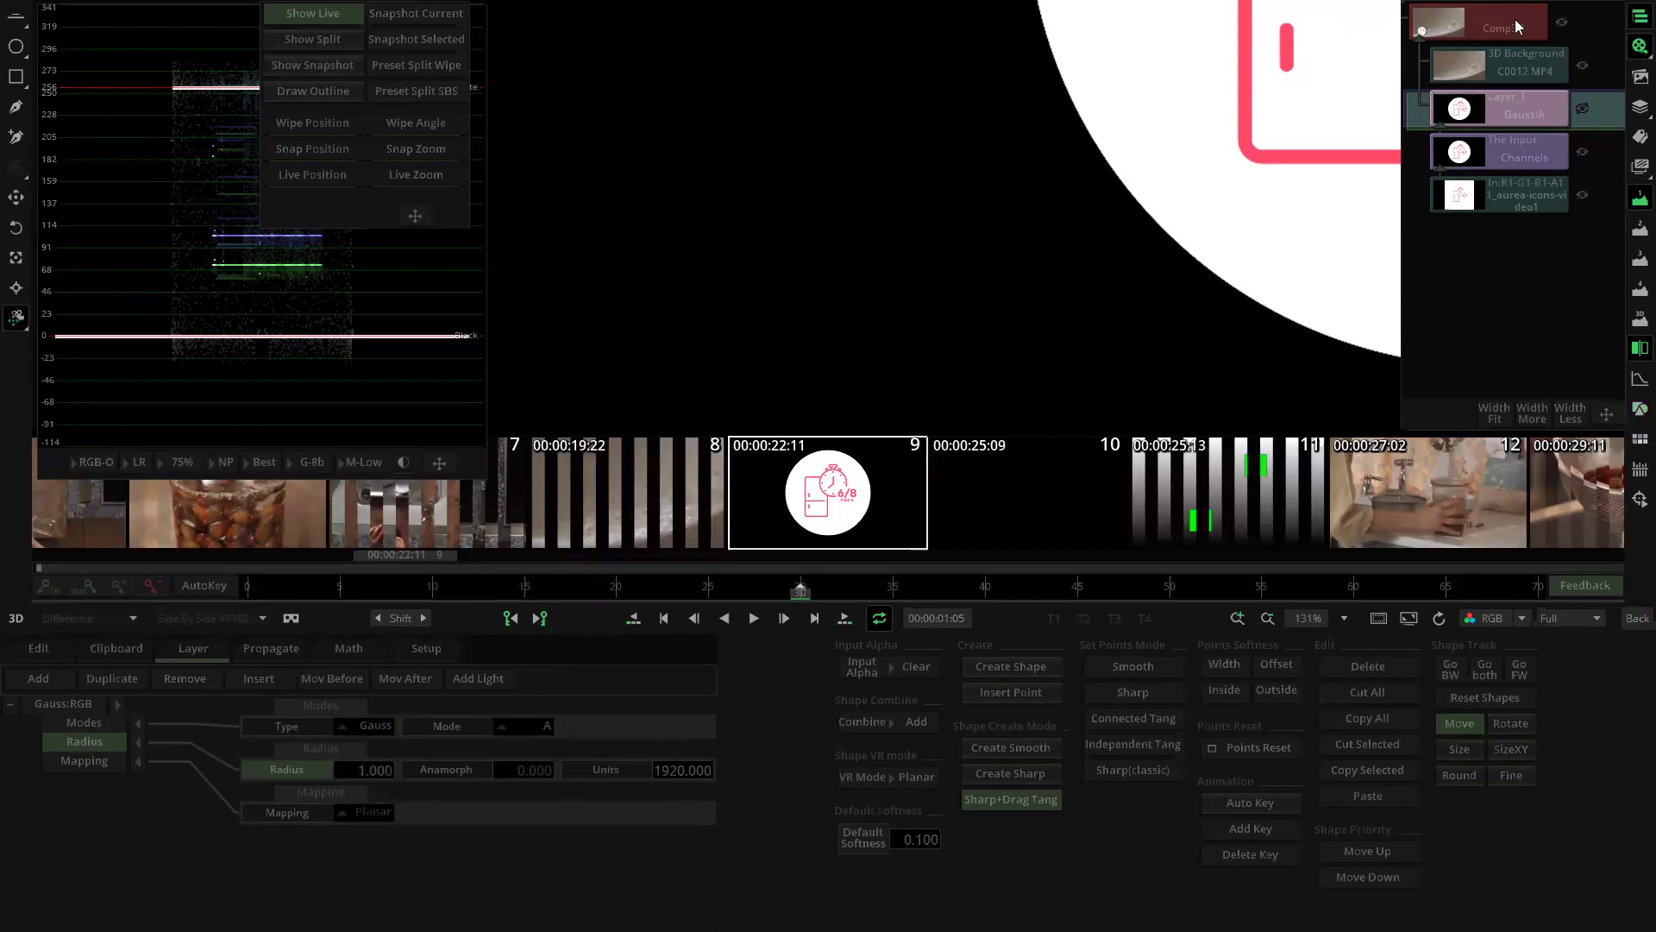
scroll(1035, 229, up, 1)
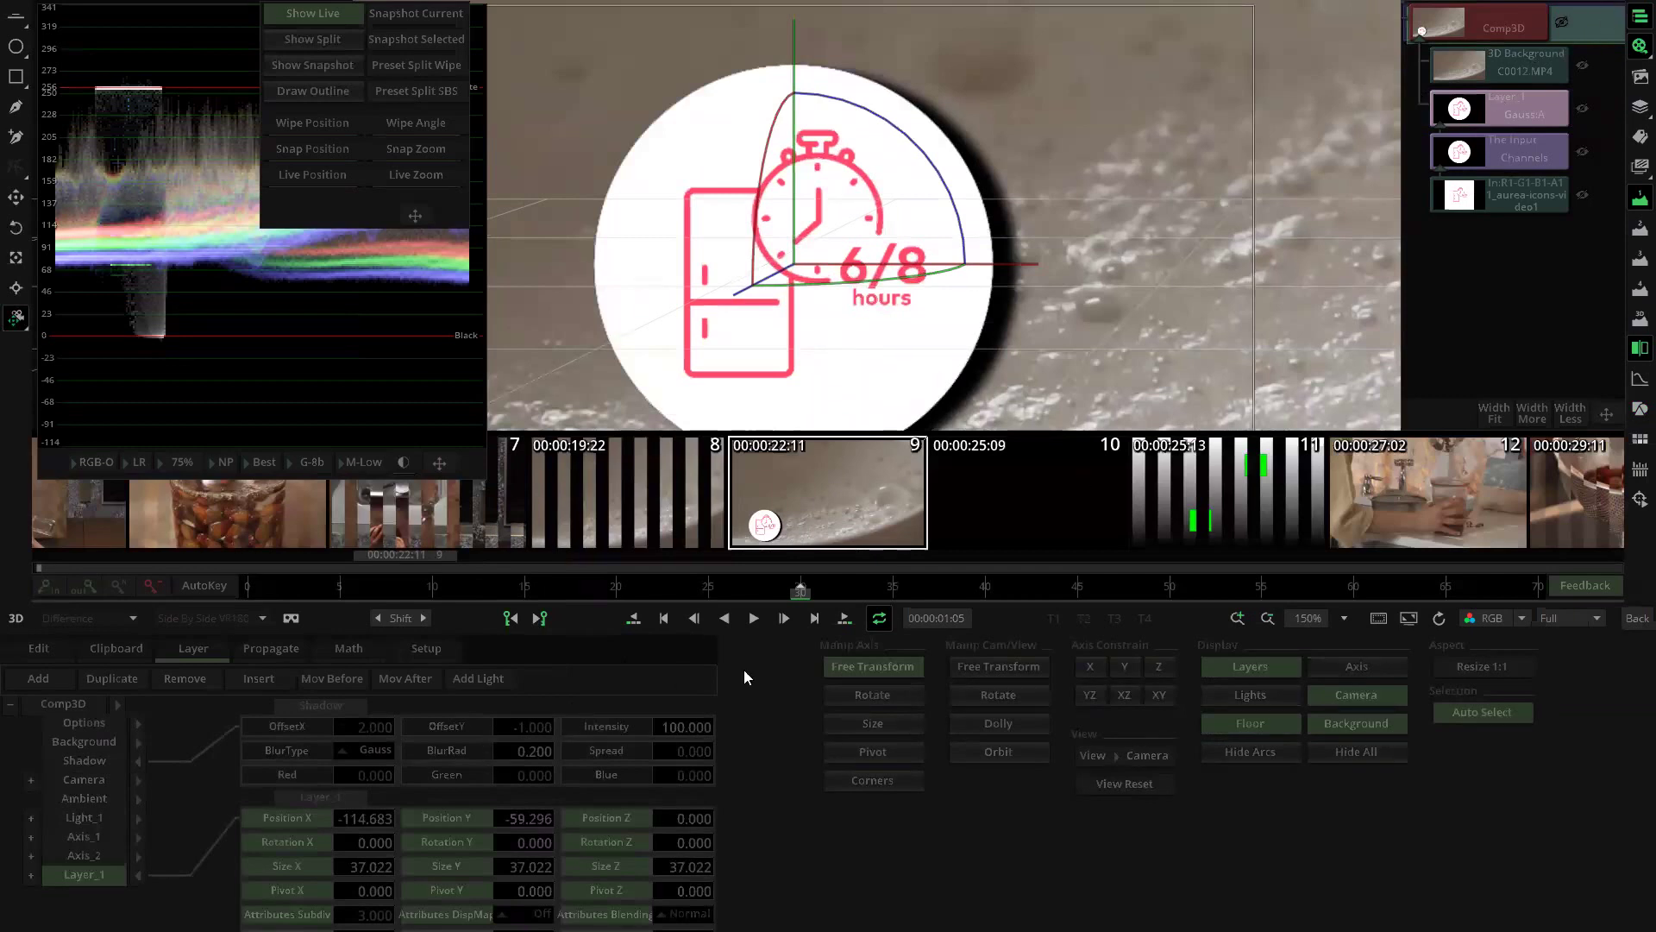
Step: Set the icon's alpha blur Radius to 2 and view the Comp3D composite again
click(1520, 110)
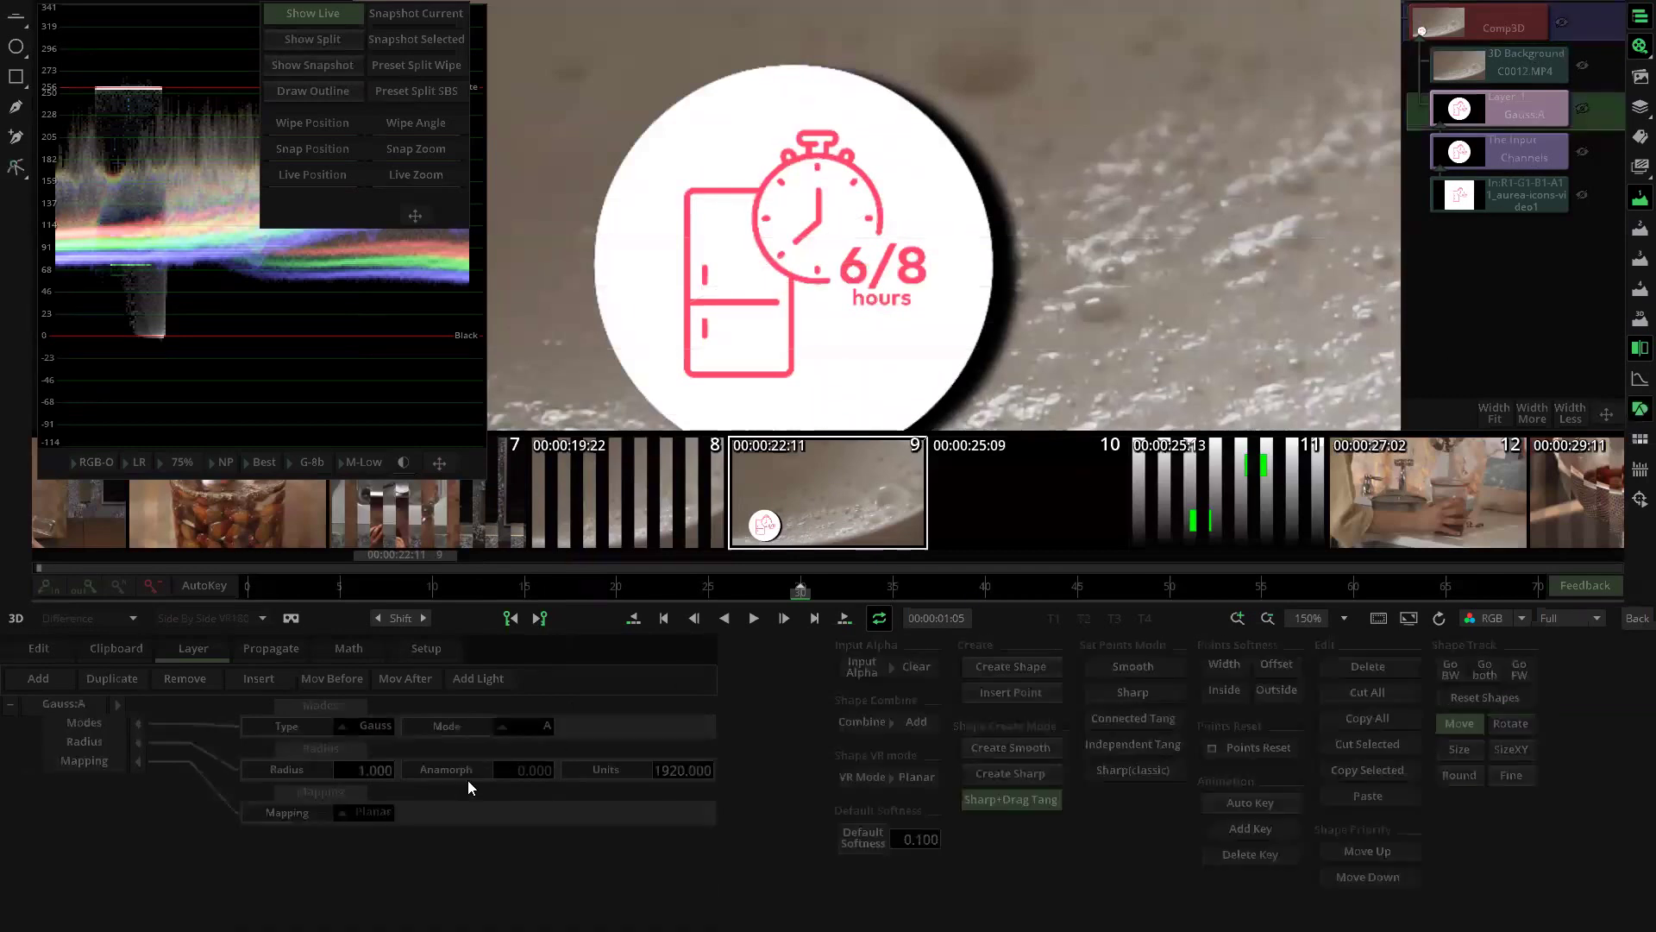
drag(374, 718, 374, 756)
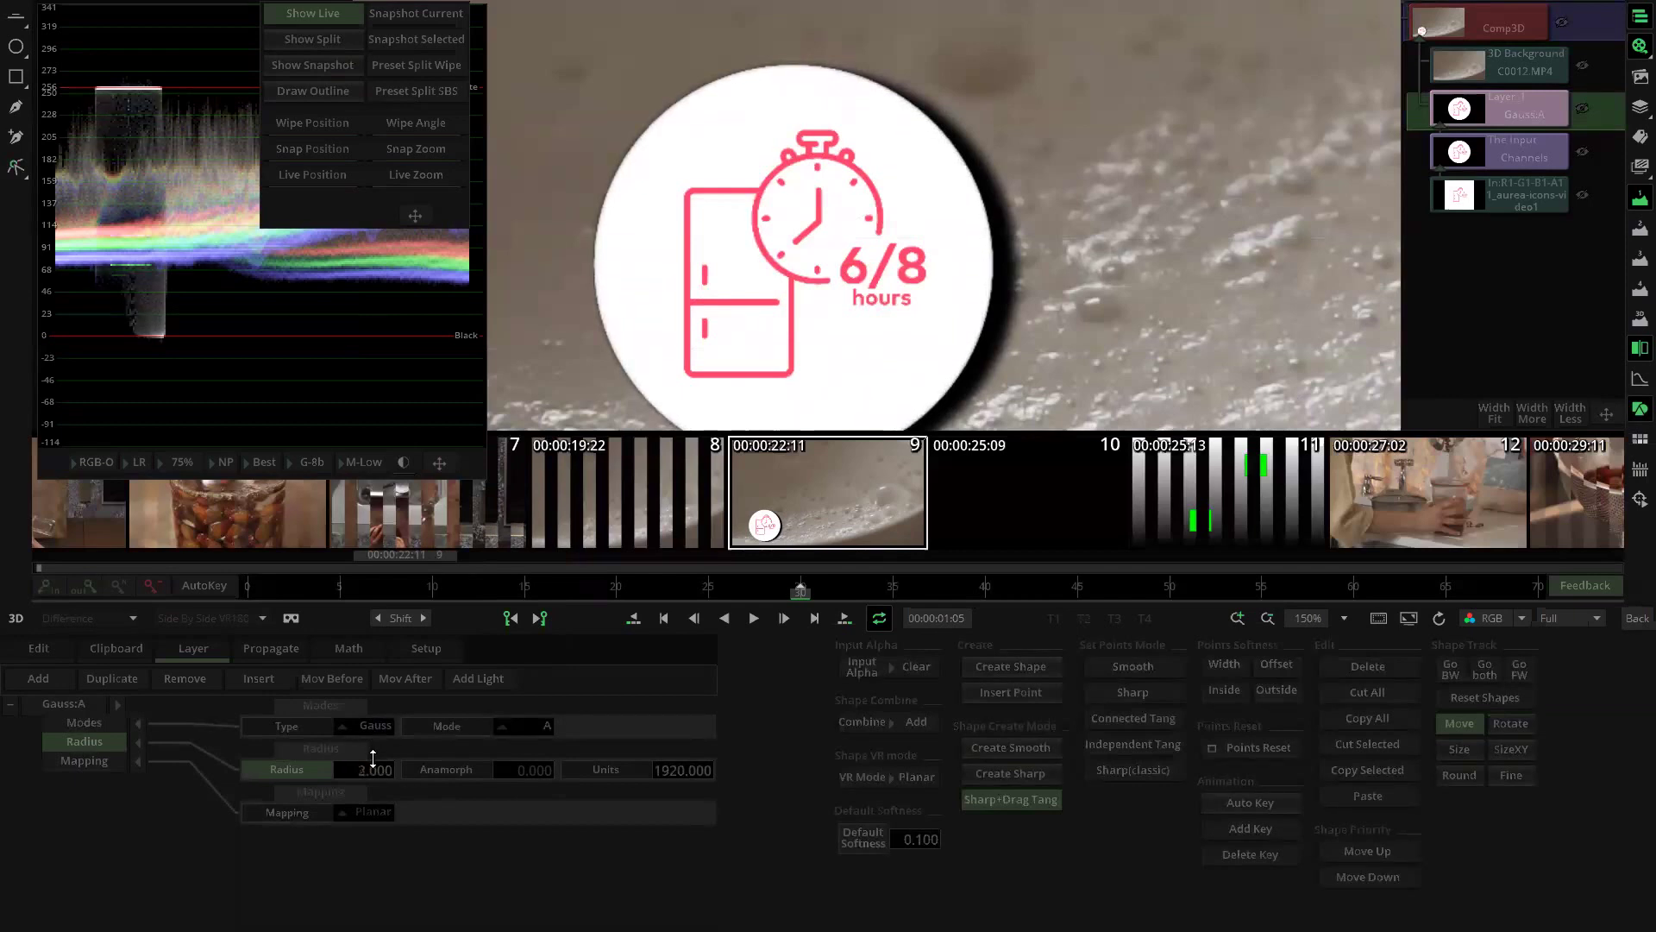
click(1506, 29)
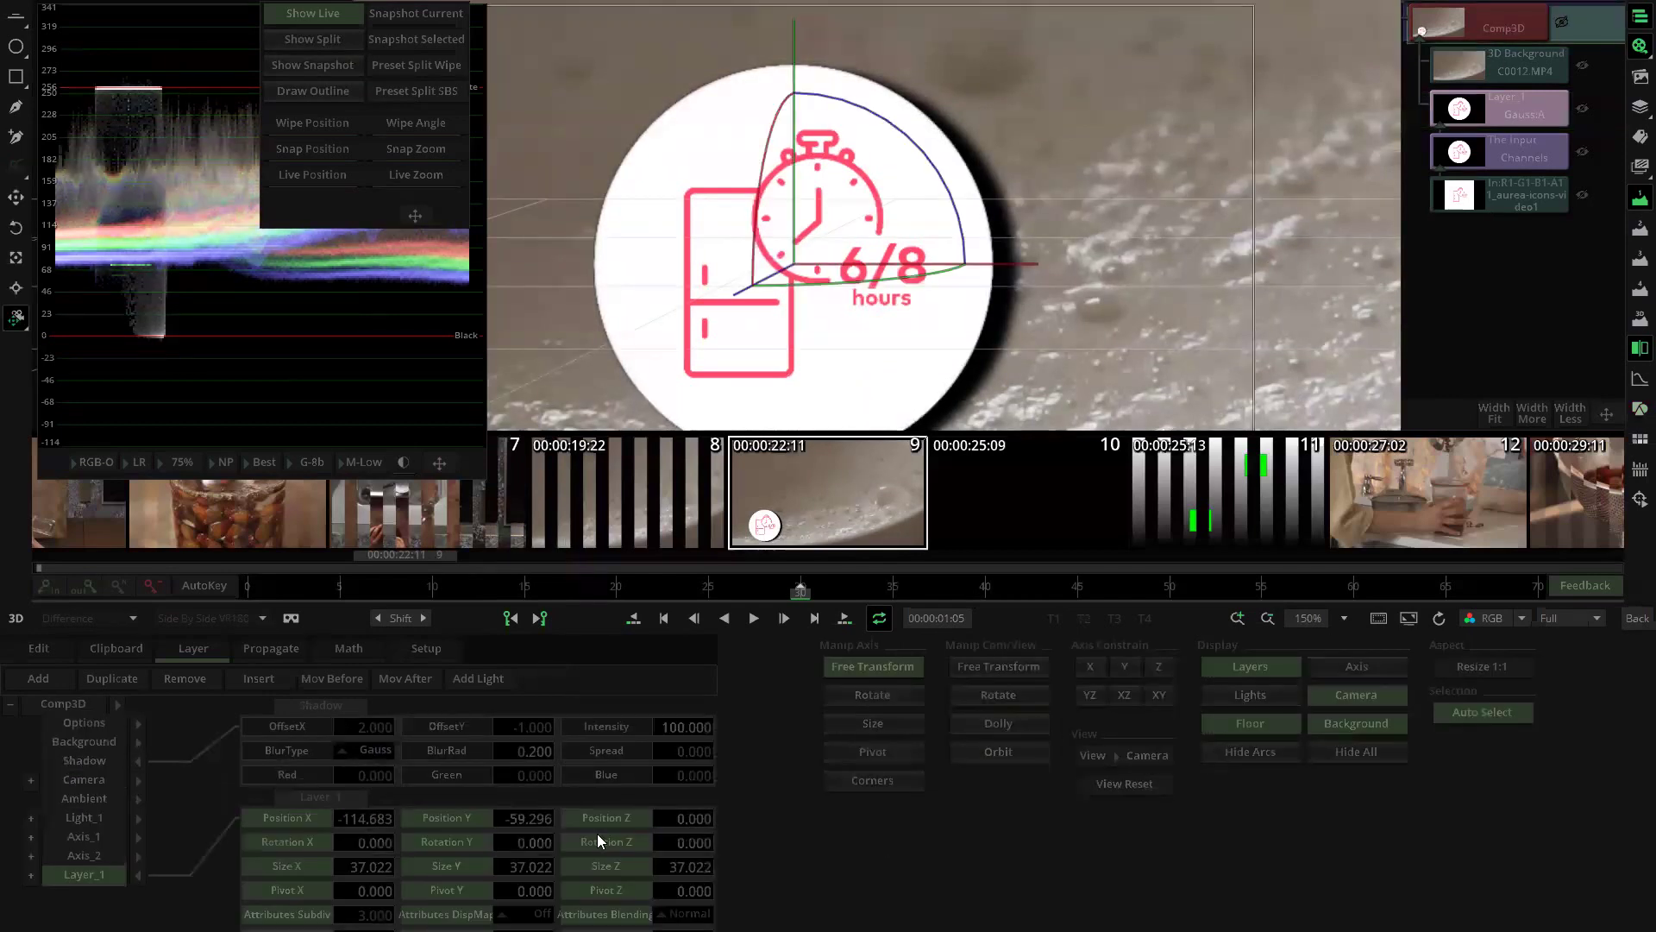
Step: Set the icon layer's Attributes Blending to Premultiplied and the Comp3D Samples option to x15
click(681, 914)
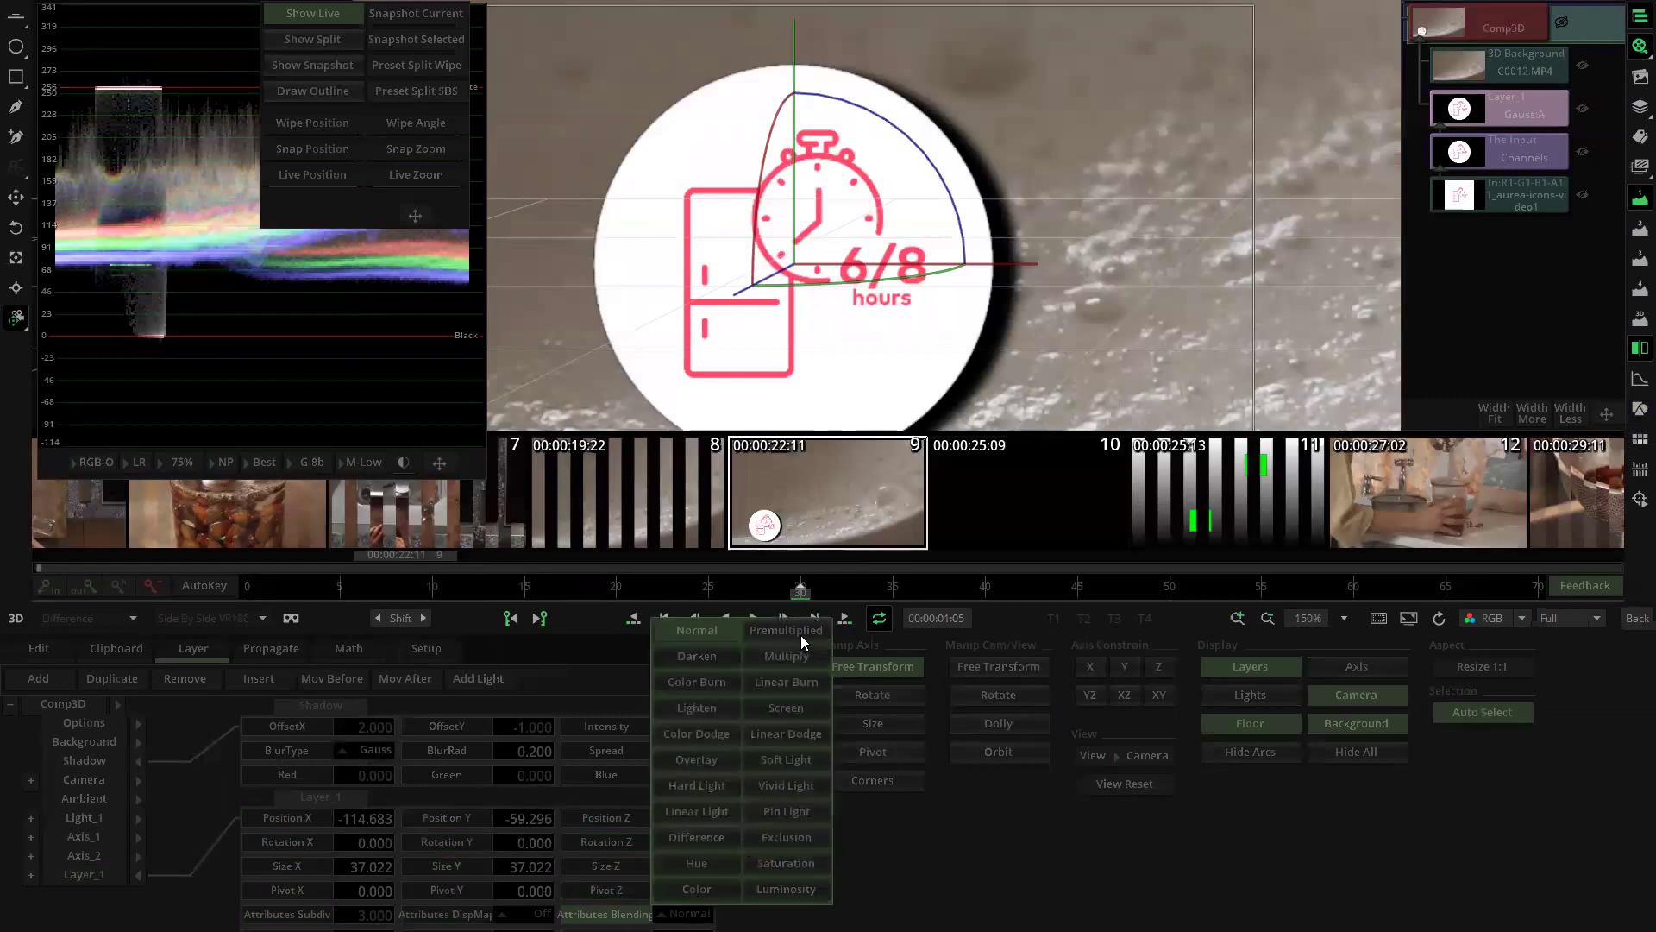
click(800, 635)
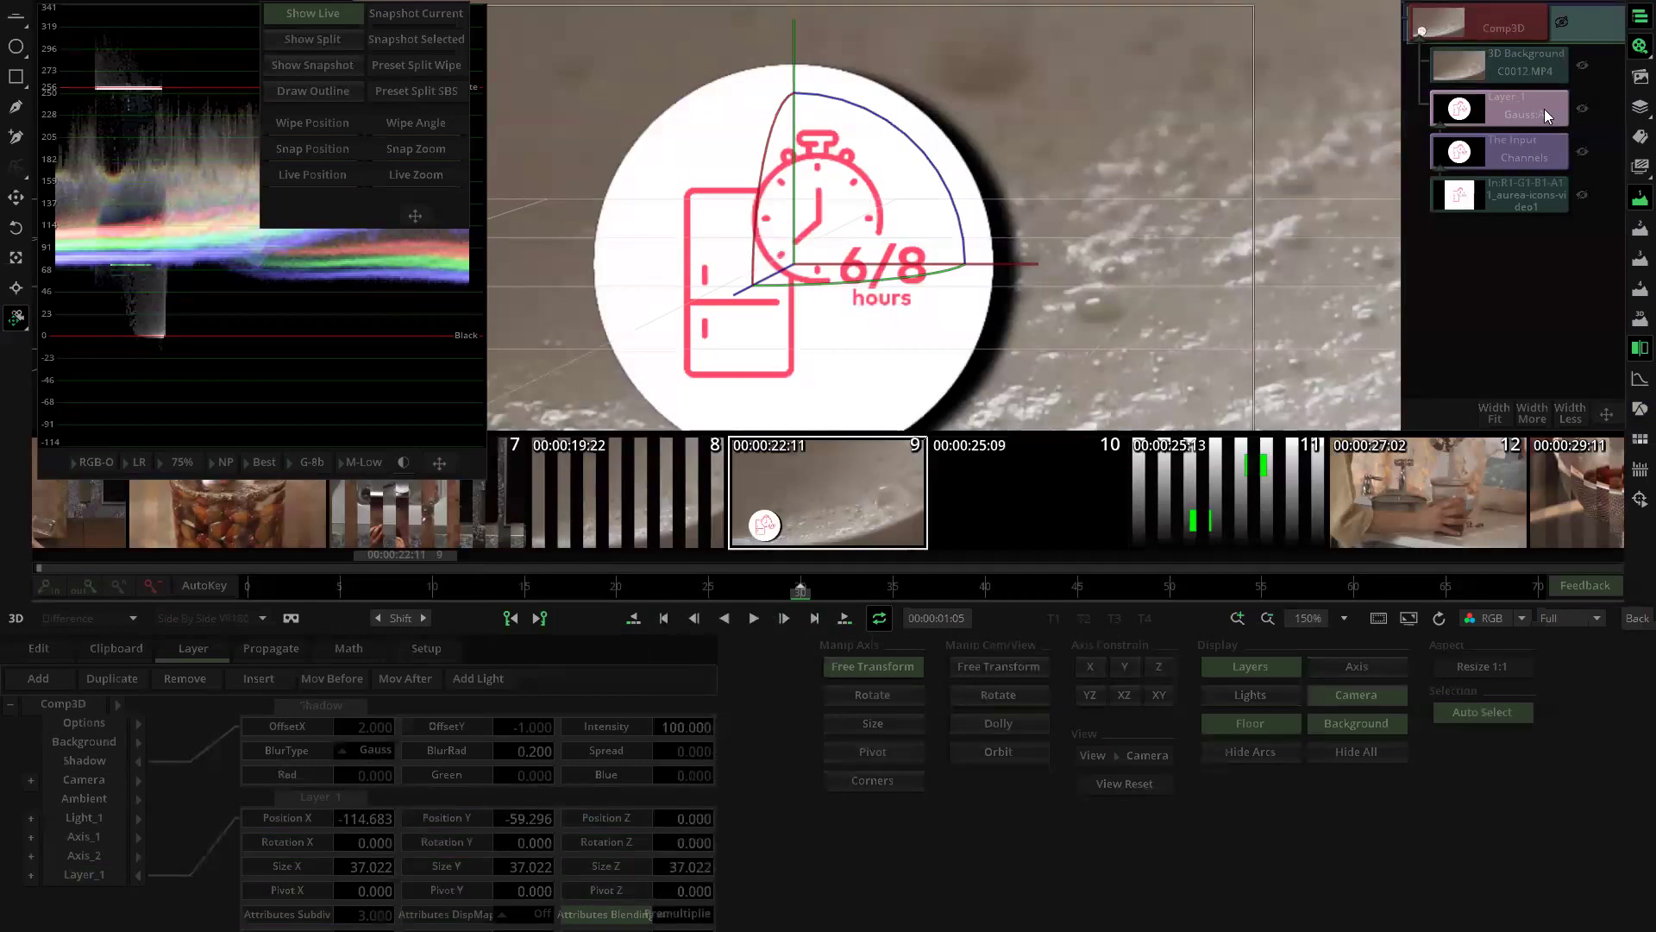
click(129, 724)
click(692, 722)
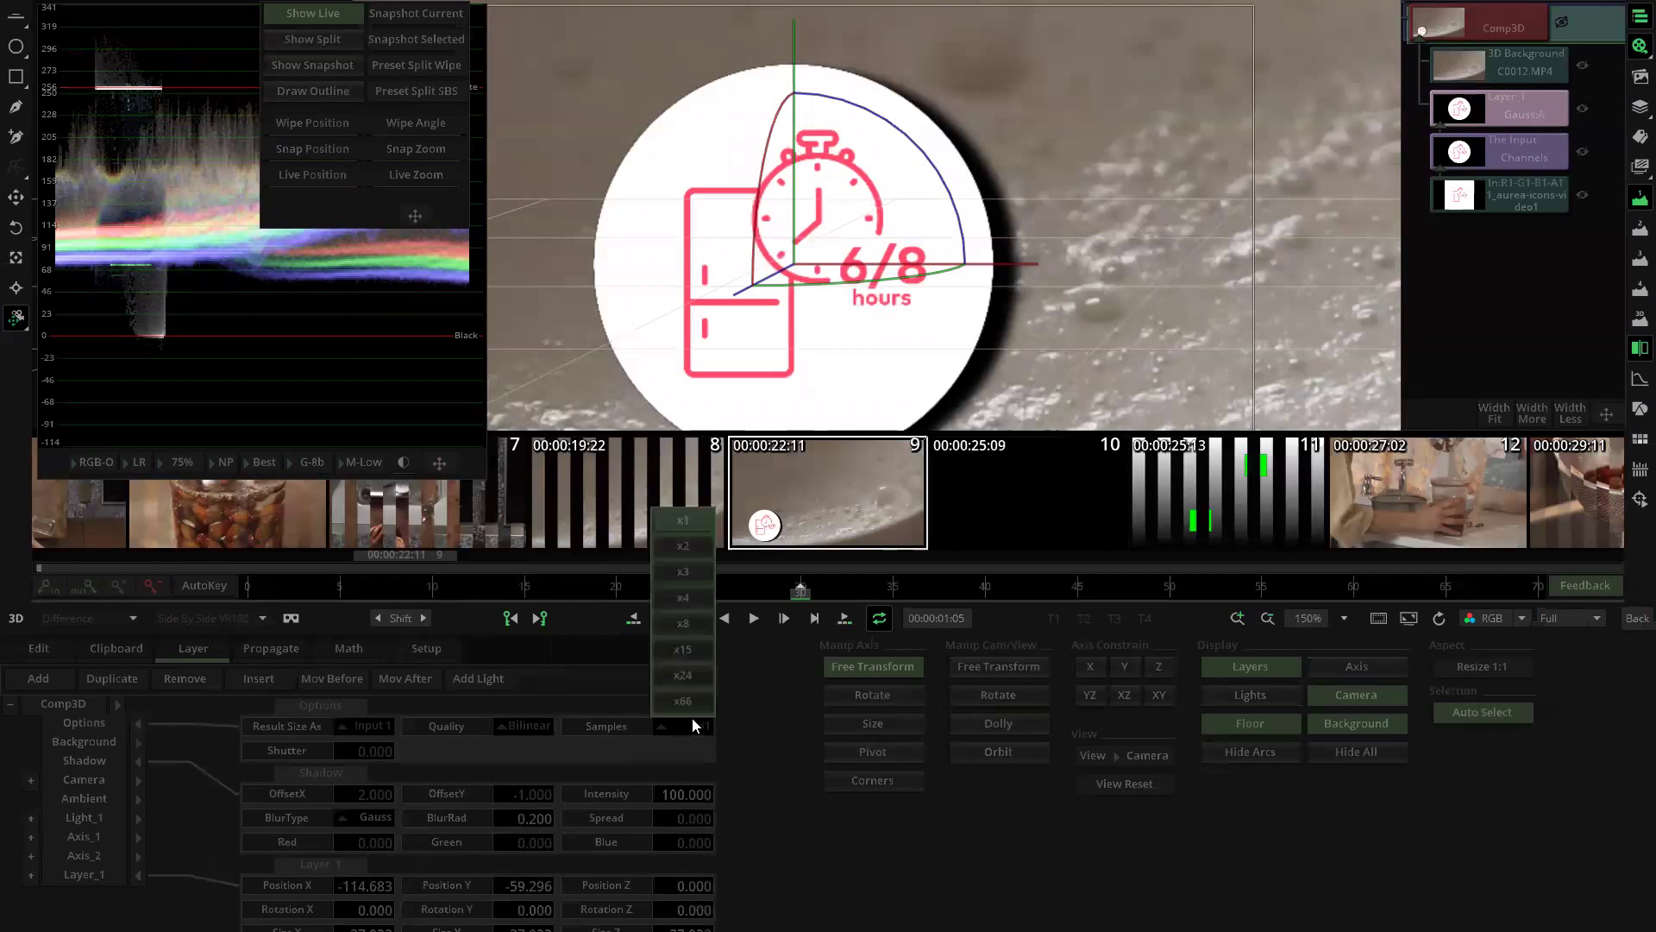
click(679, 647)
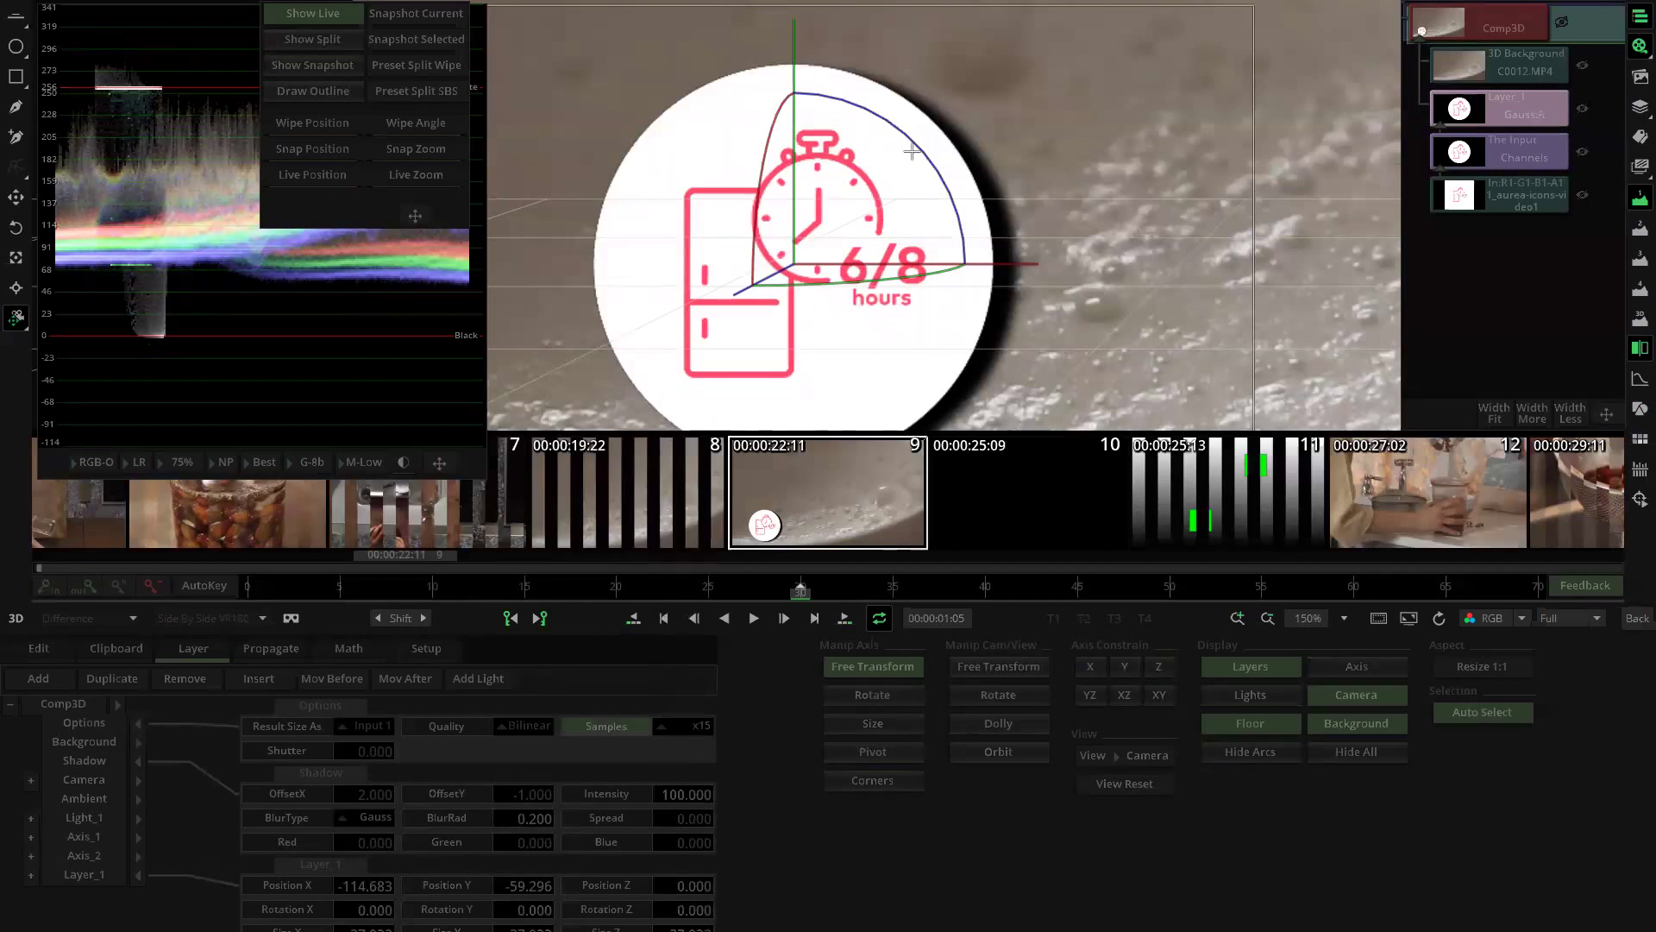
scroll(932, 205, down, 2)
scroll(957, 231, up, 3)
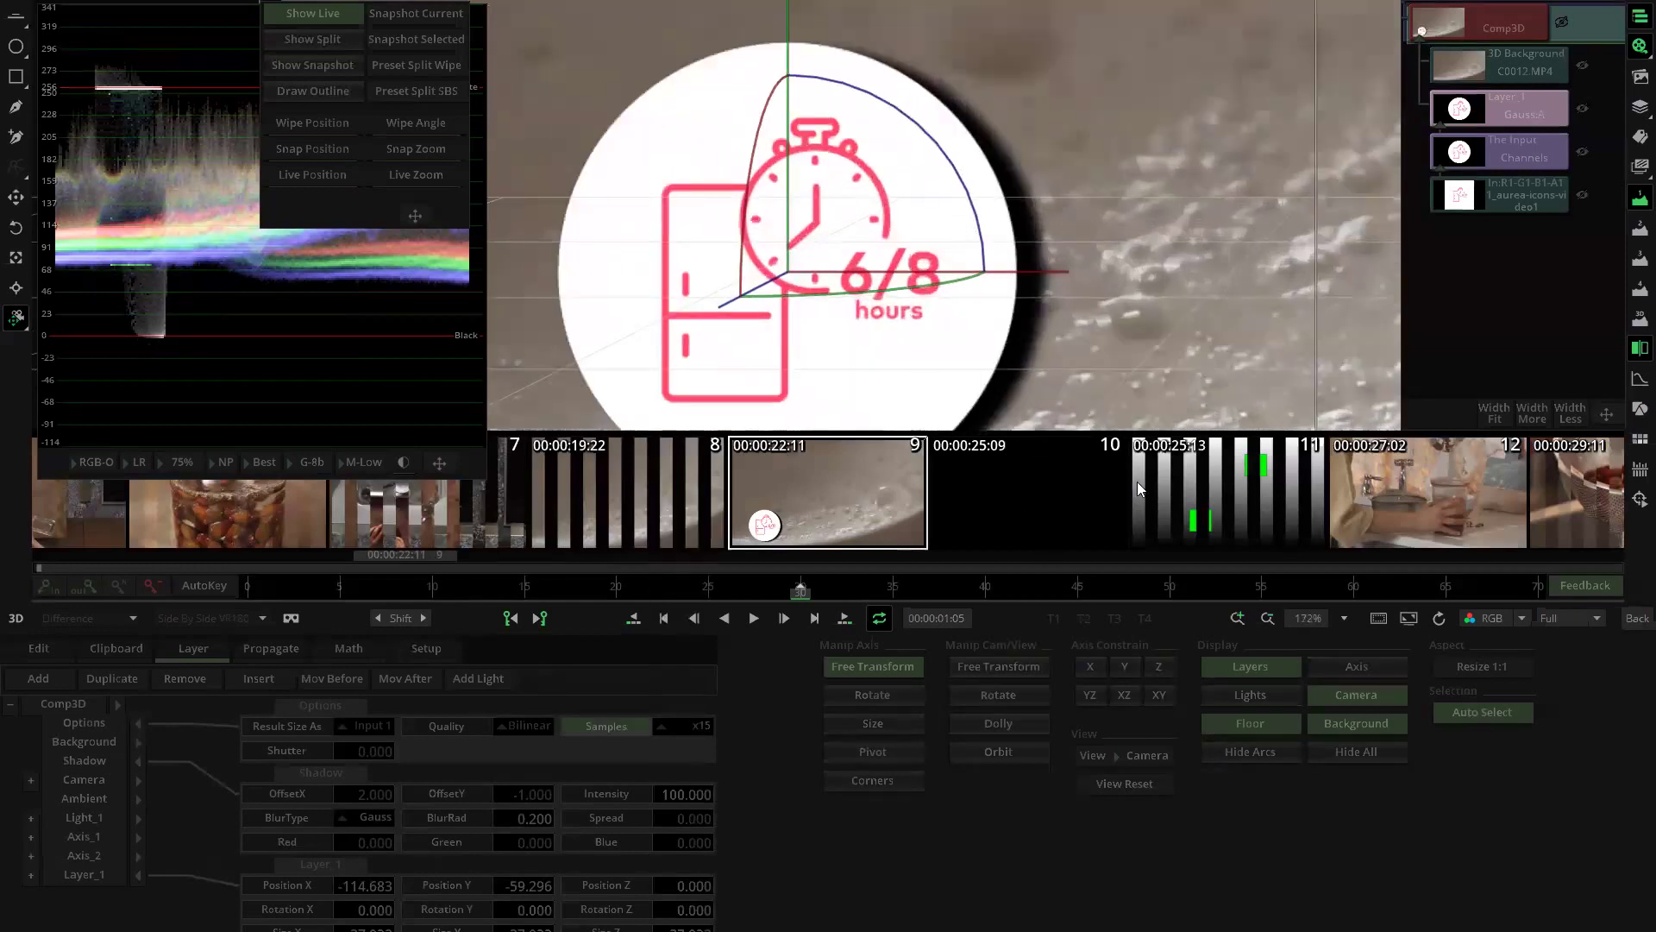
Step: Return to the timeline and move the icon layers and Comp3D below the C0012.MP4 clip, with an empty track directly under Comp3D
click(1636, 617)
click(1059, 300)
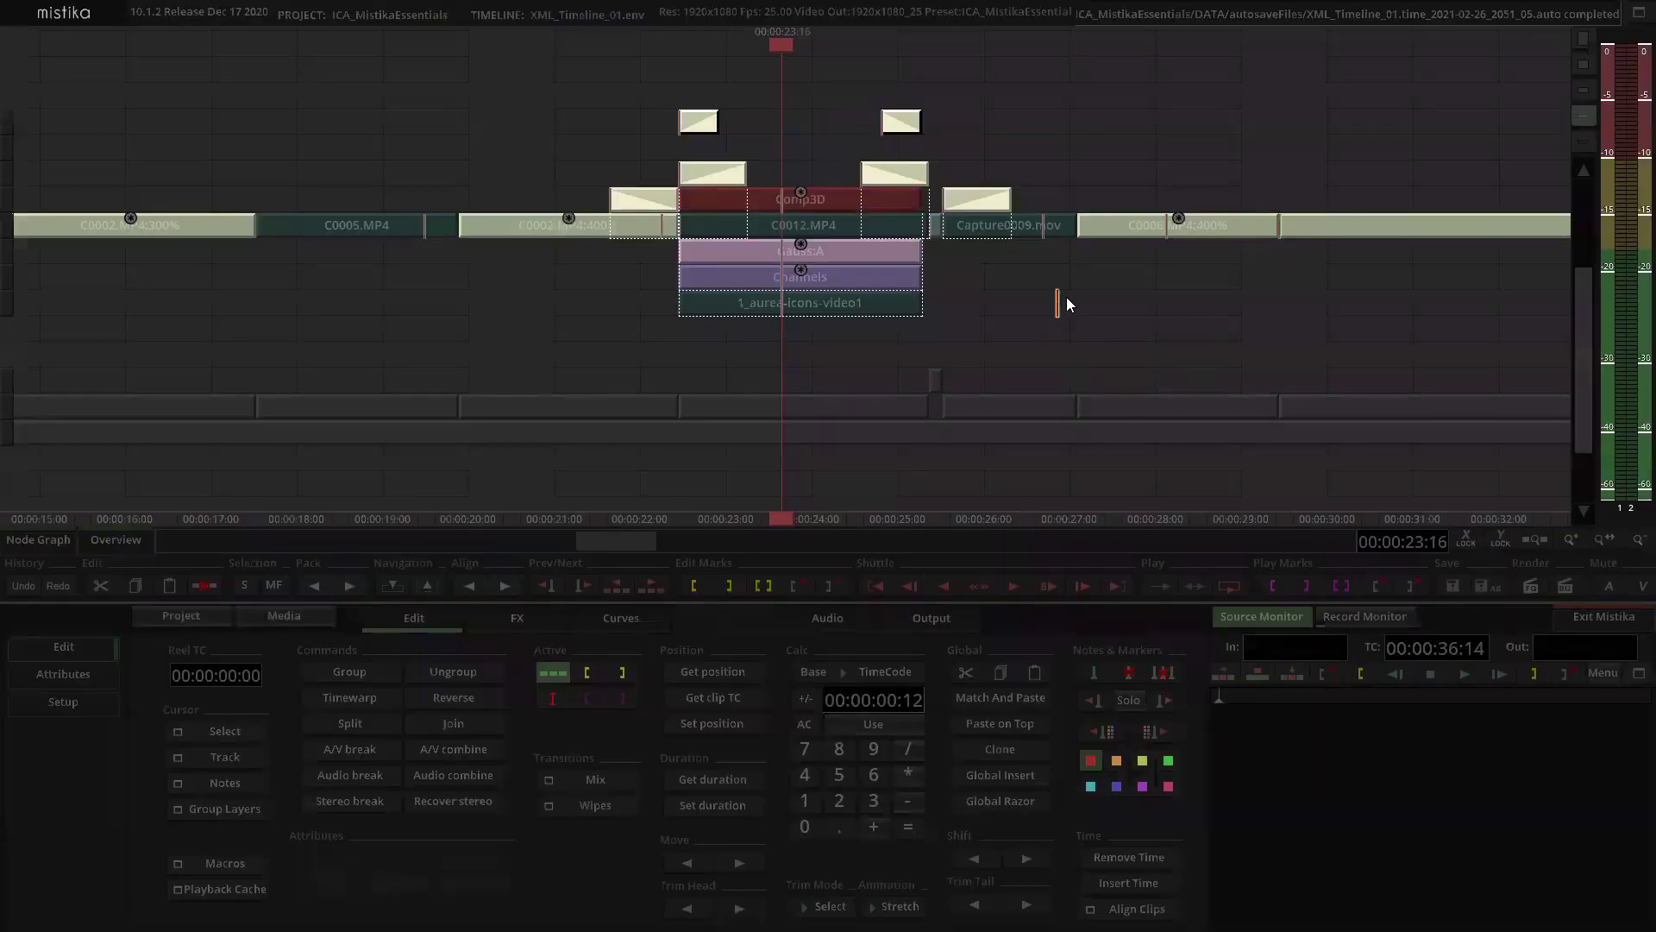
scroll(959, 297, down, 2)
scroll(945, 304, up, 1)
scroll(944, 309, up, 3)
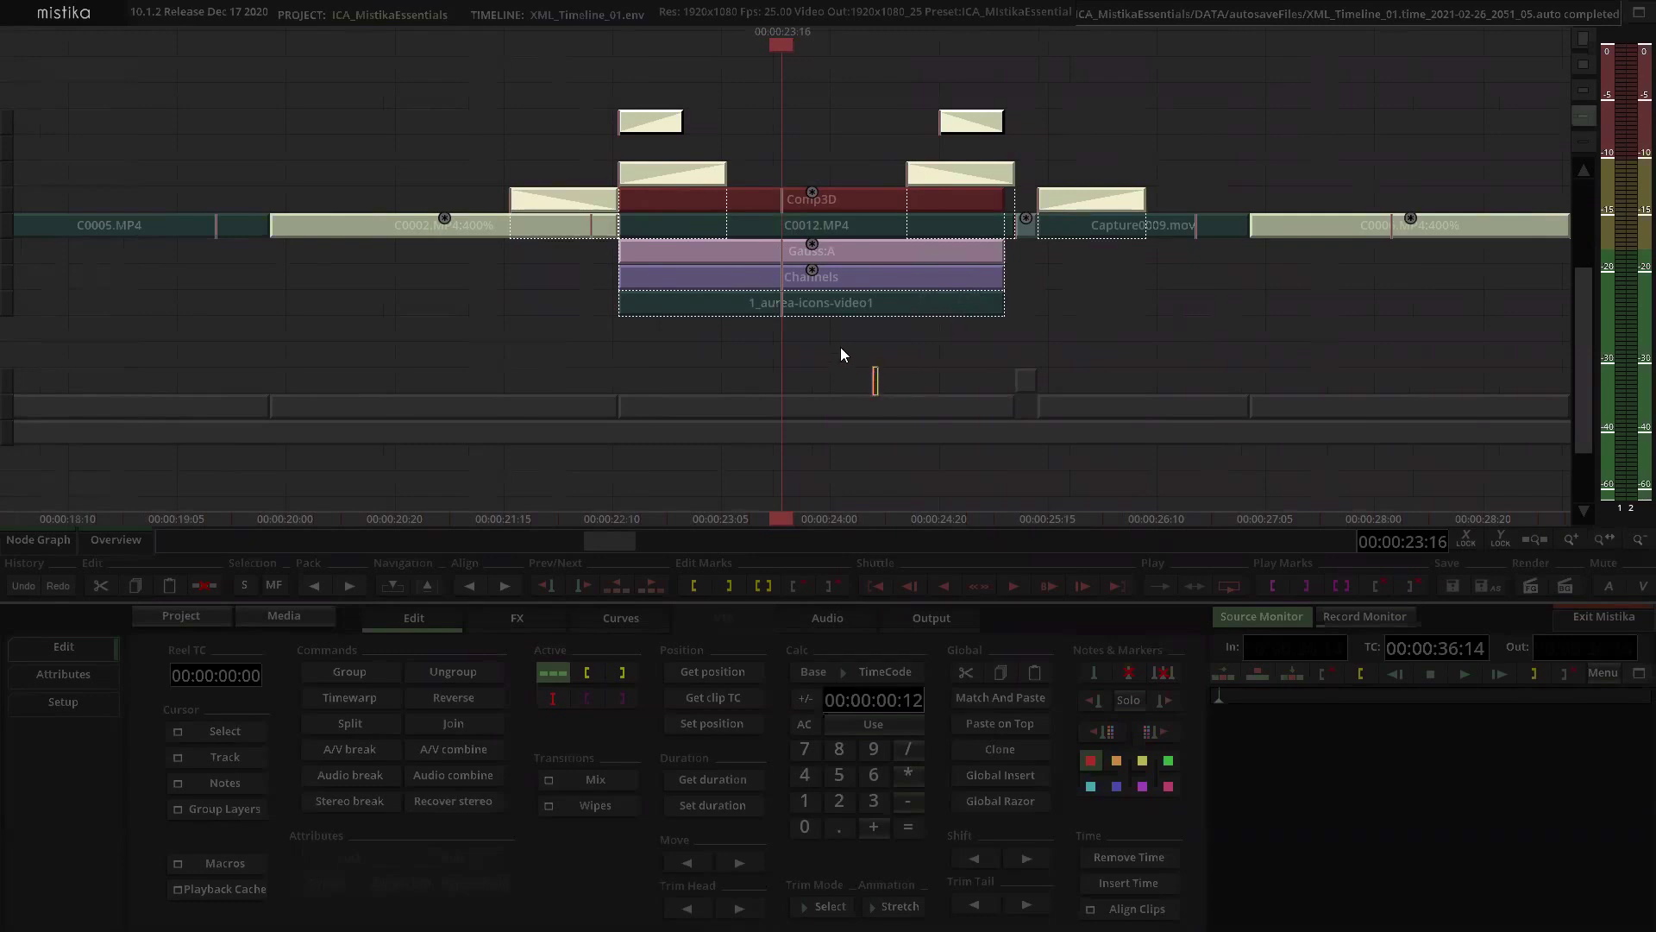
drag(798, 243, 803, 322)
click(816, 203)
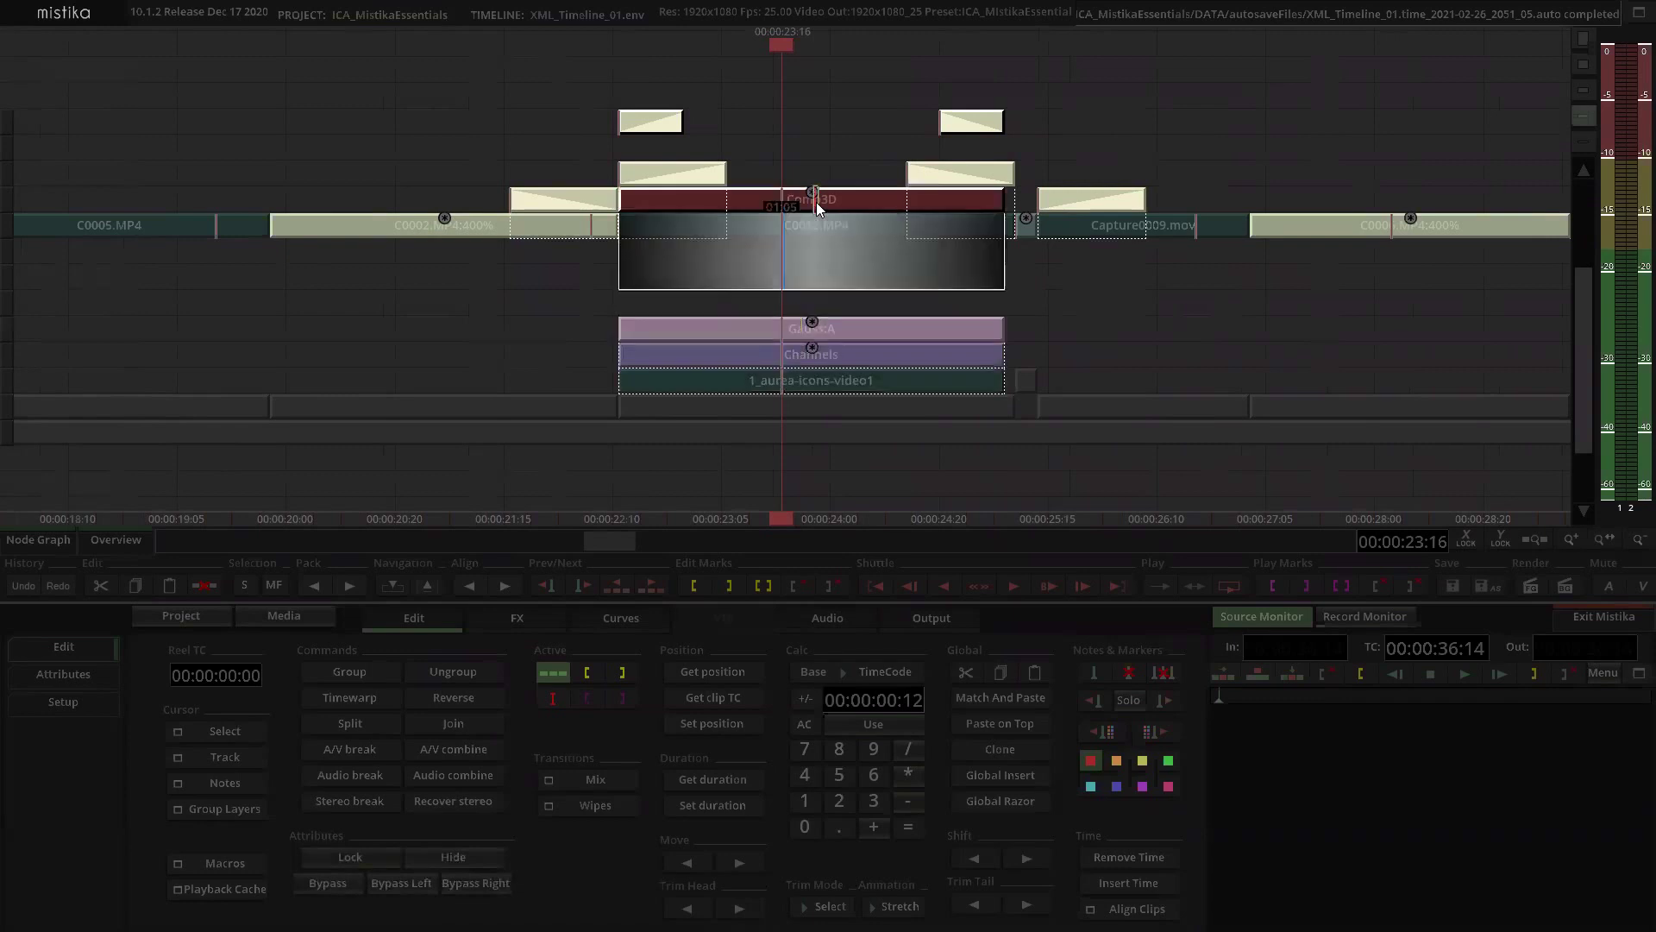
drag(816, 202, 837, 281)
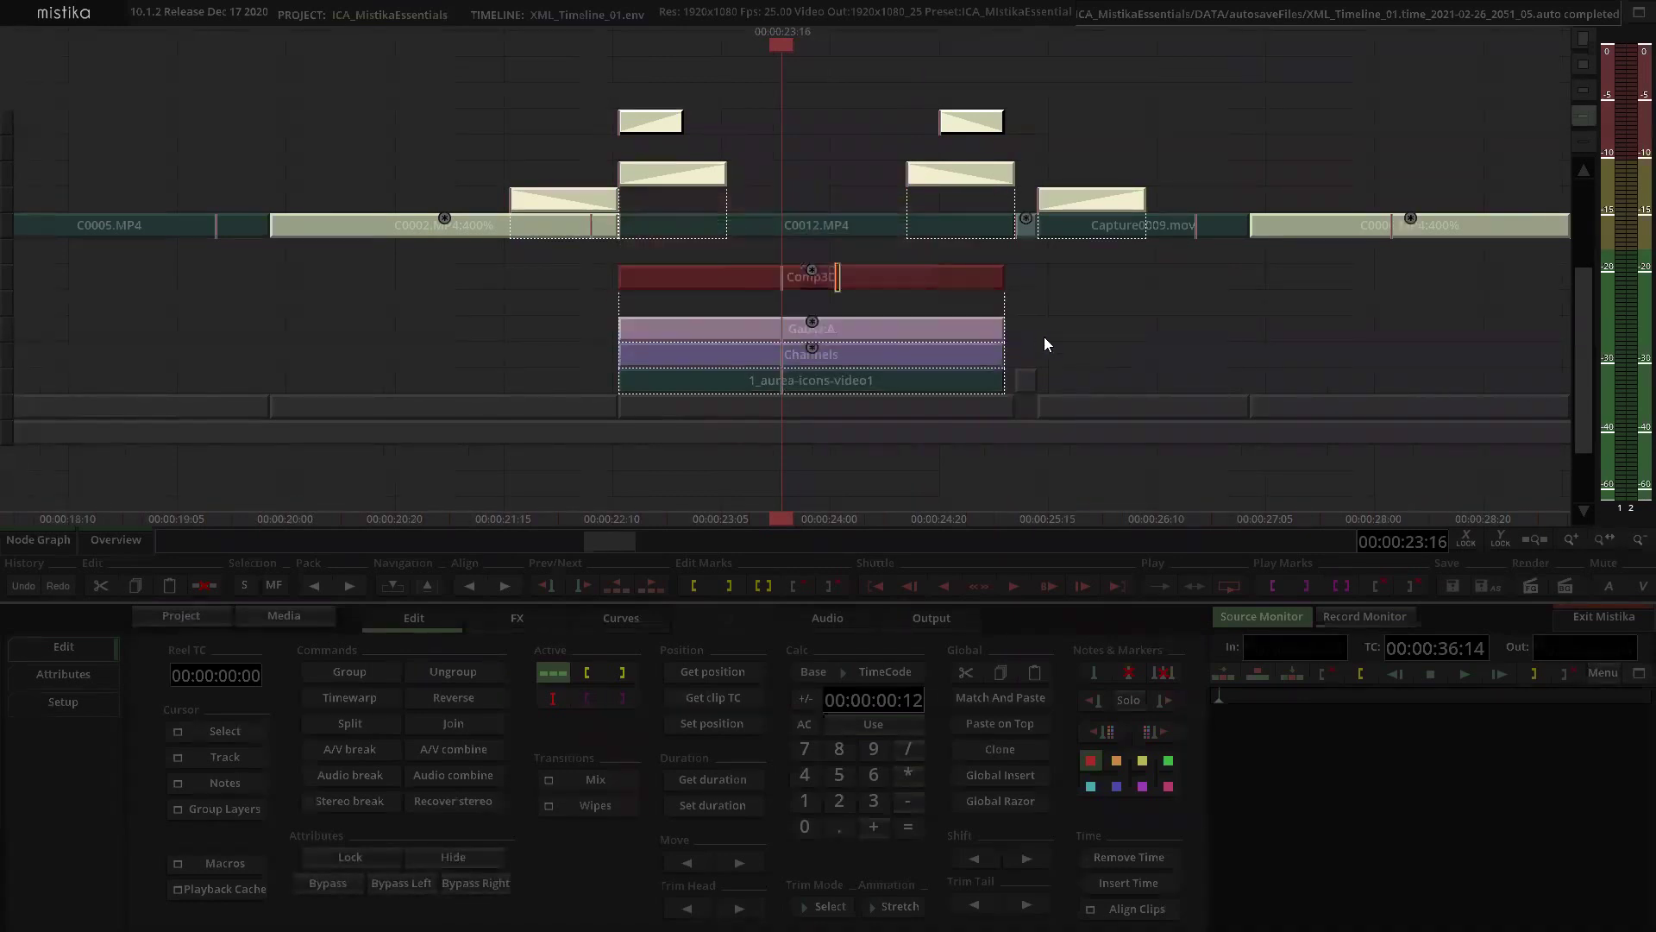
click(1091, 354)
Step: Add a Dummy 1 effect above the Gauss blur, filling the empty track under Comp3D
click(880, 330)
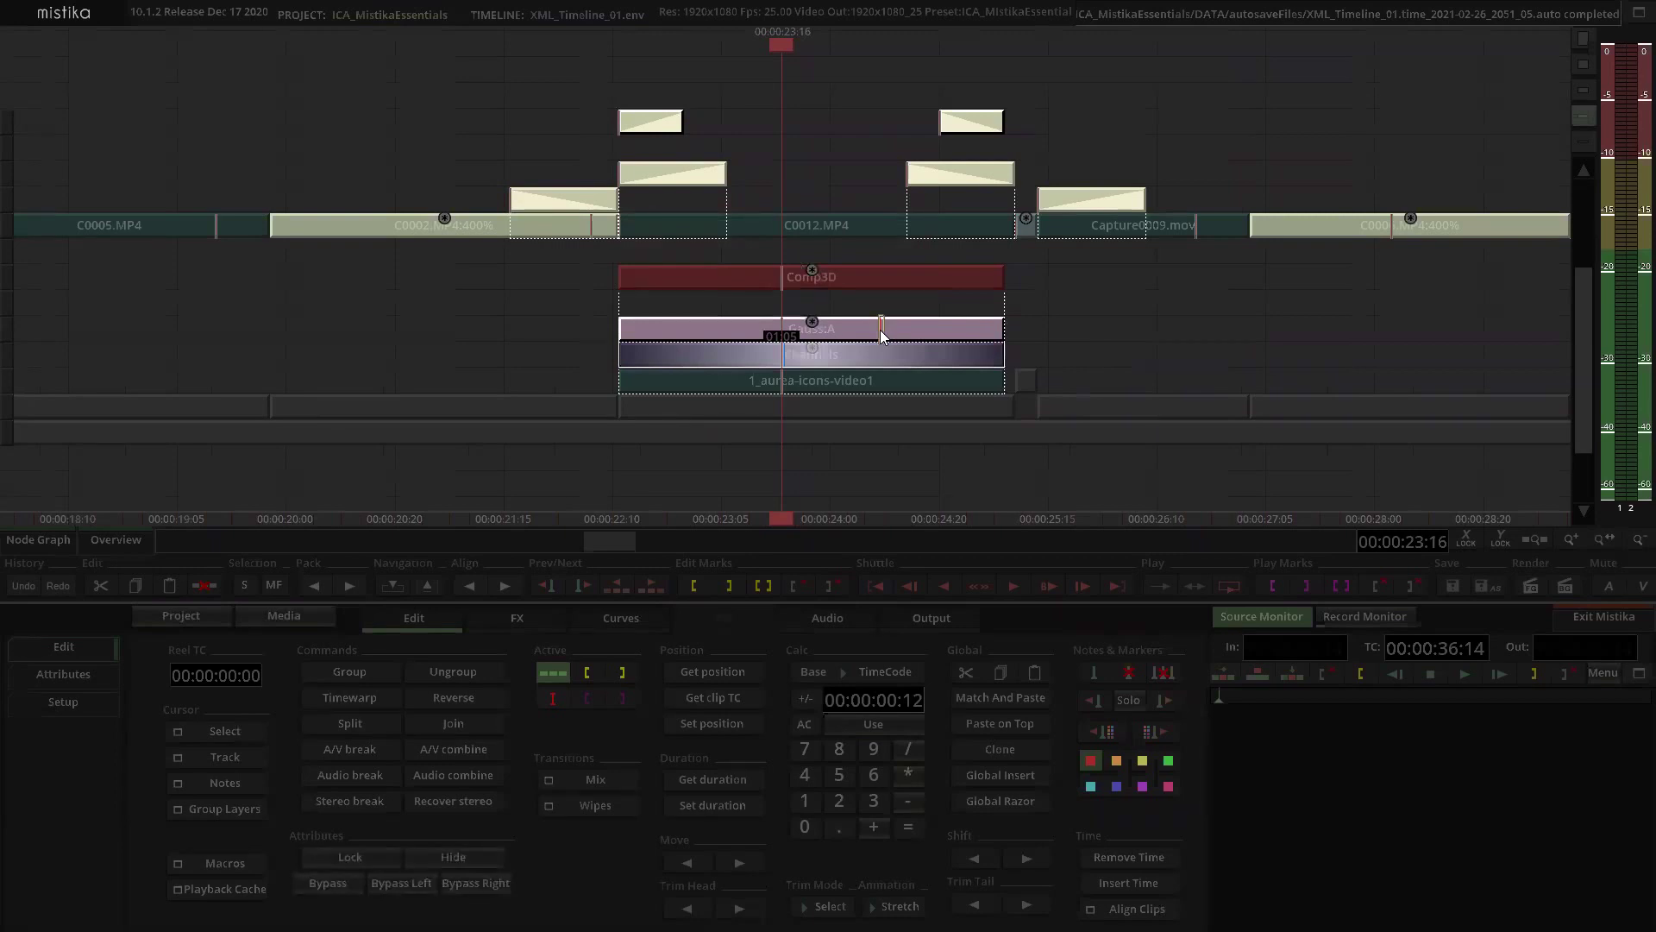
click(1143, 306)
click(778, 328)
click(815, 329)
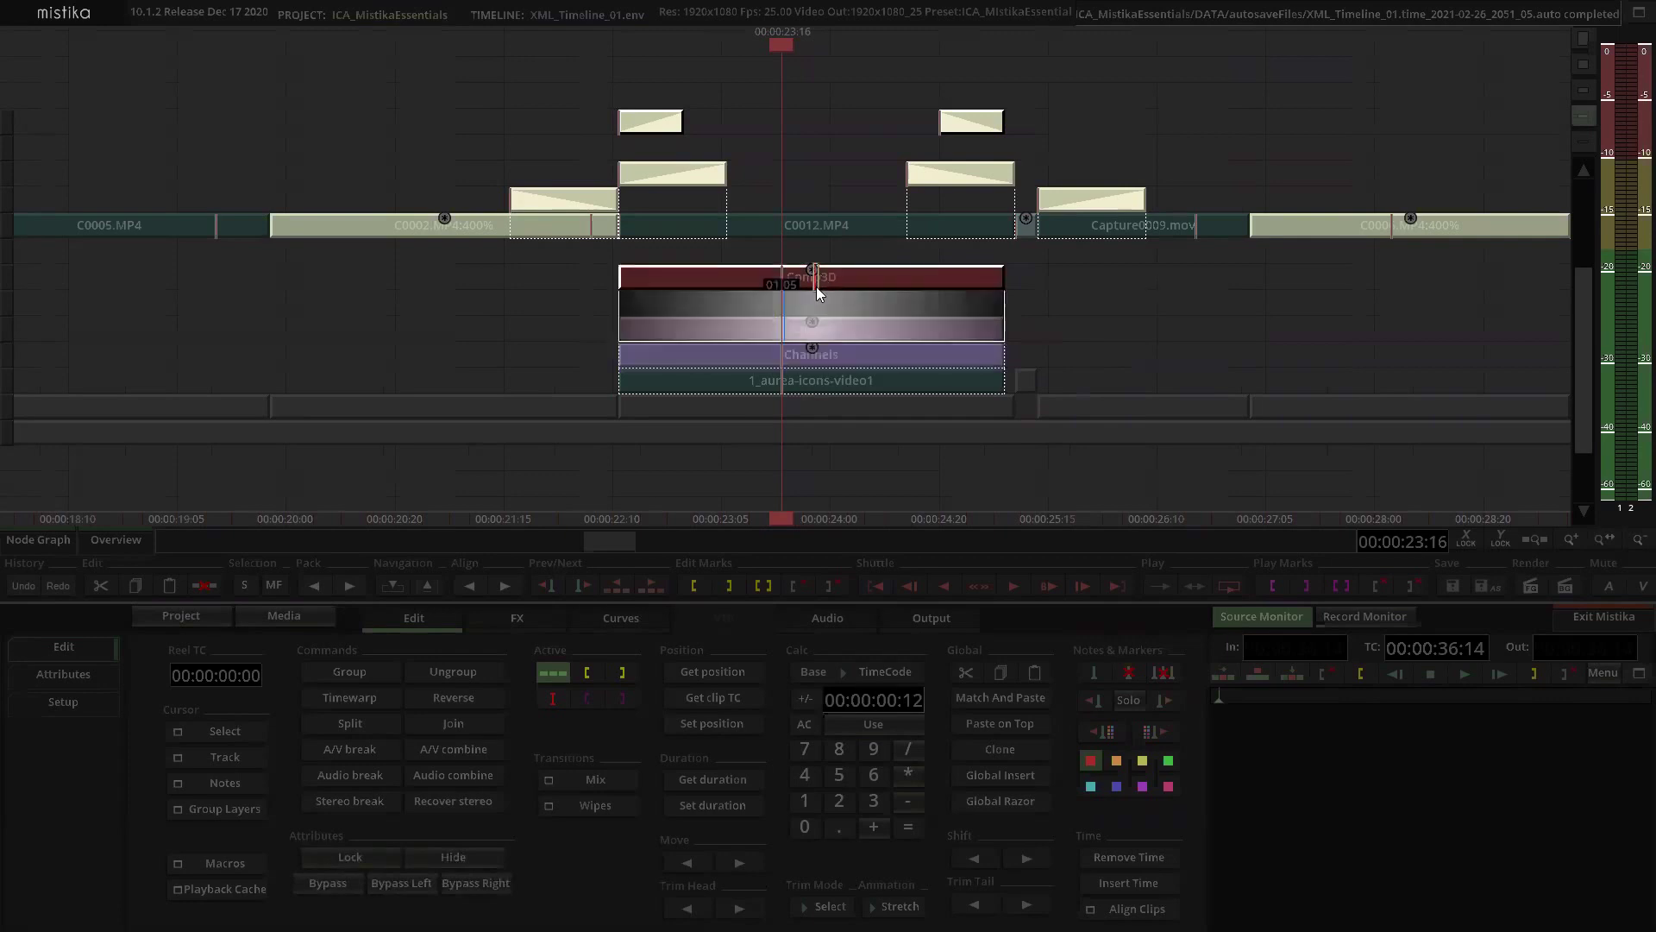
click(518, 619)
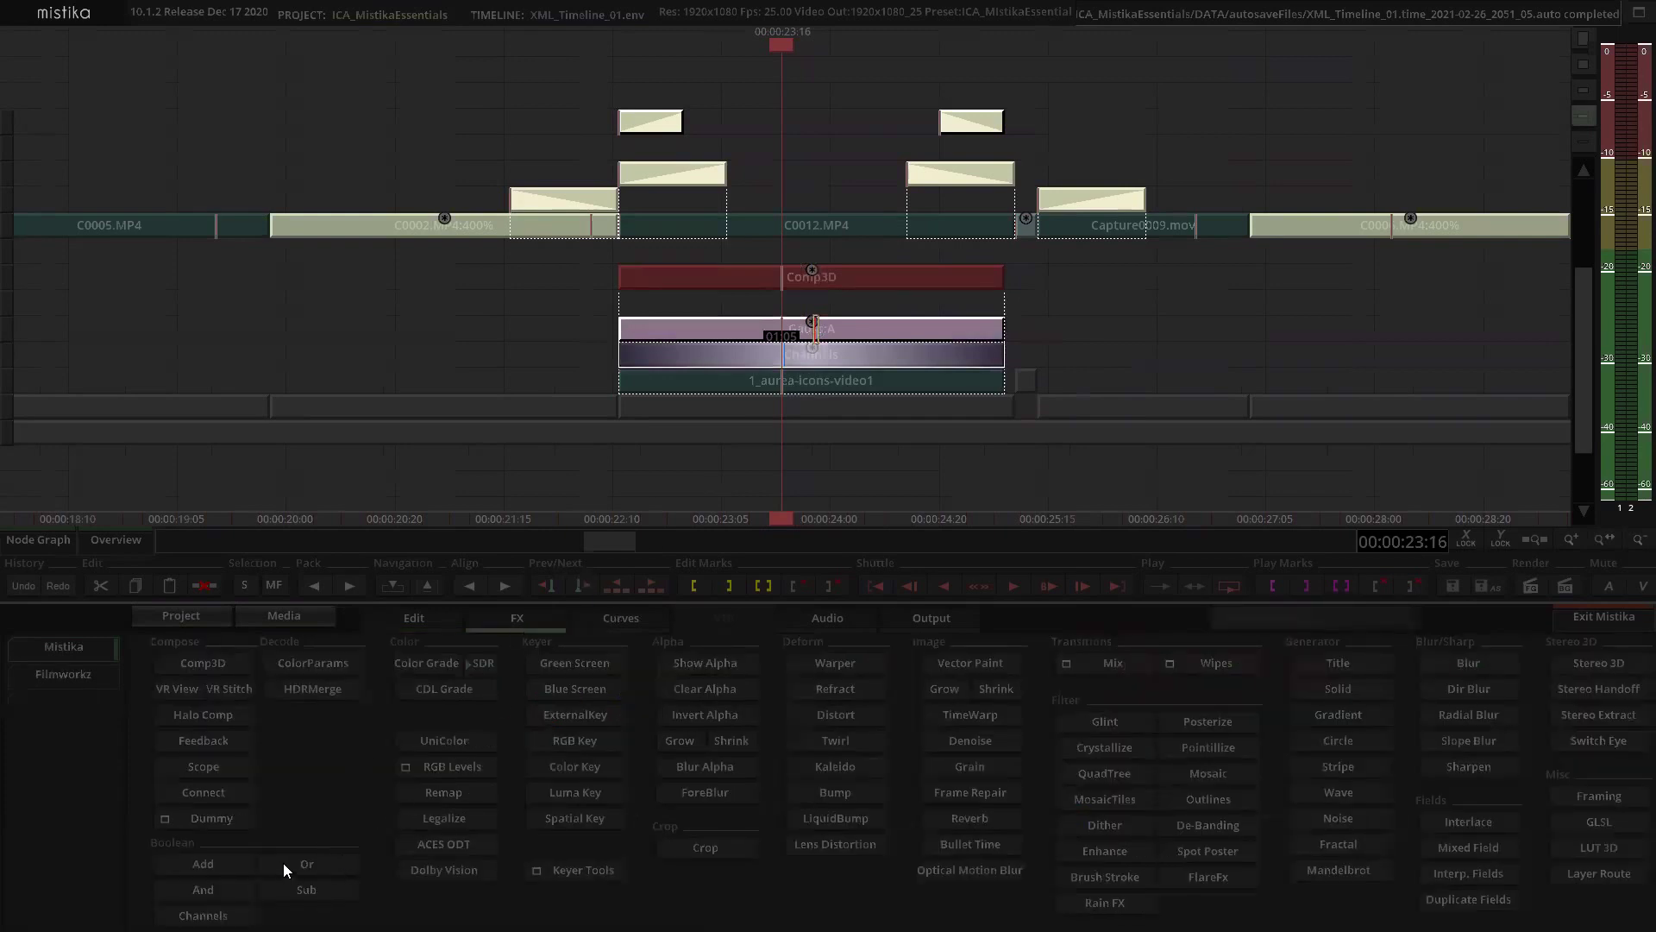
click(214, 819)
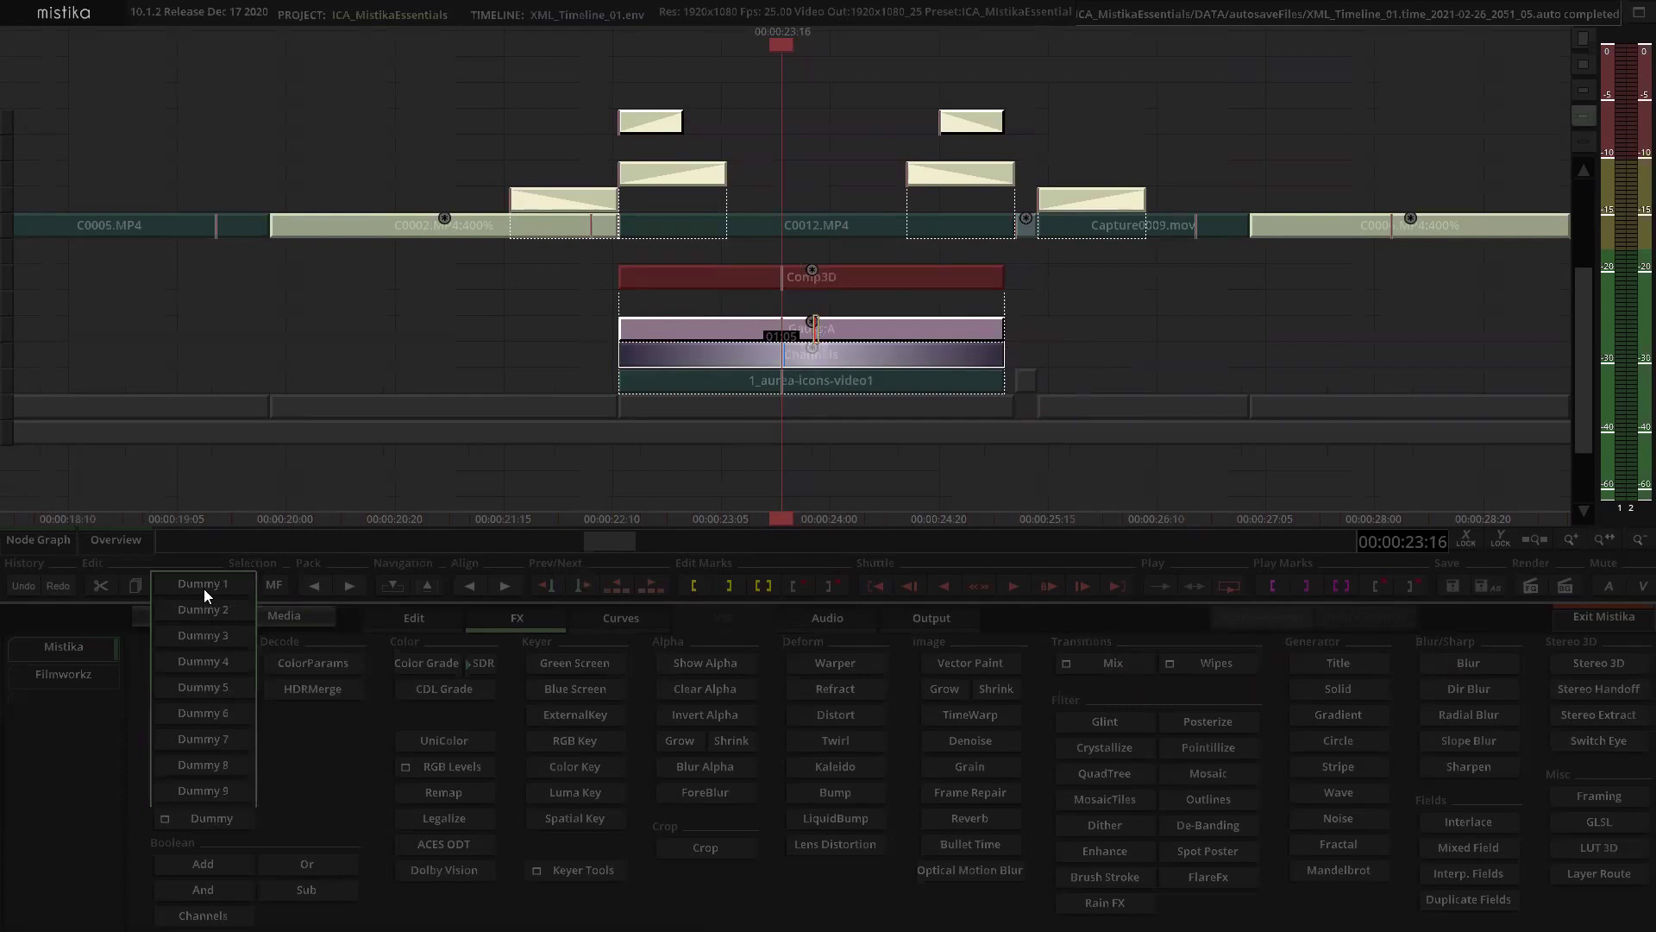
click(203, 586)
Step: Inspect the Comp3D composite with the dummy background in the effects editor, and return to the timeline
double_click(832, 281)
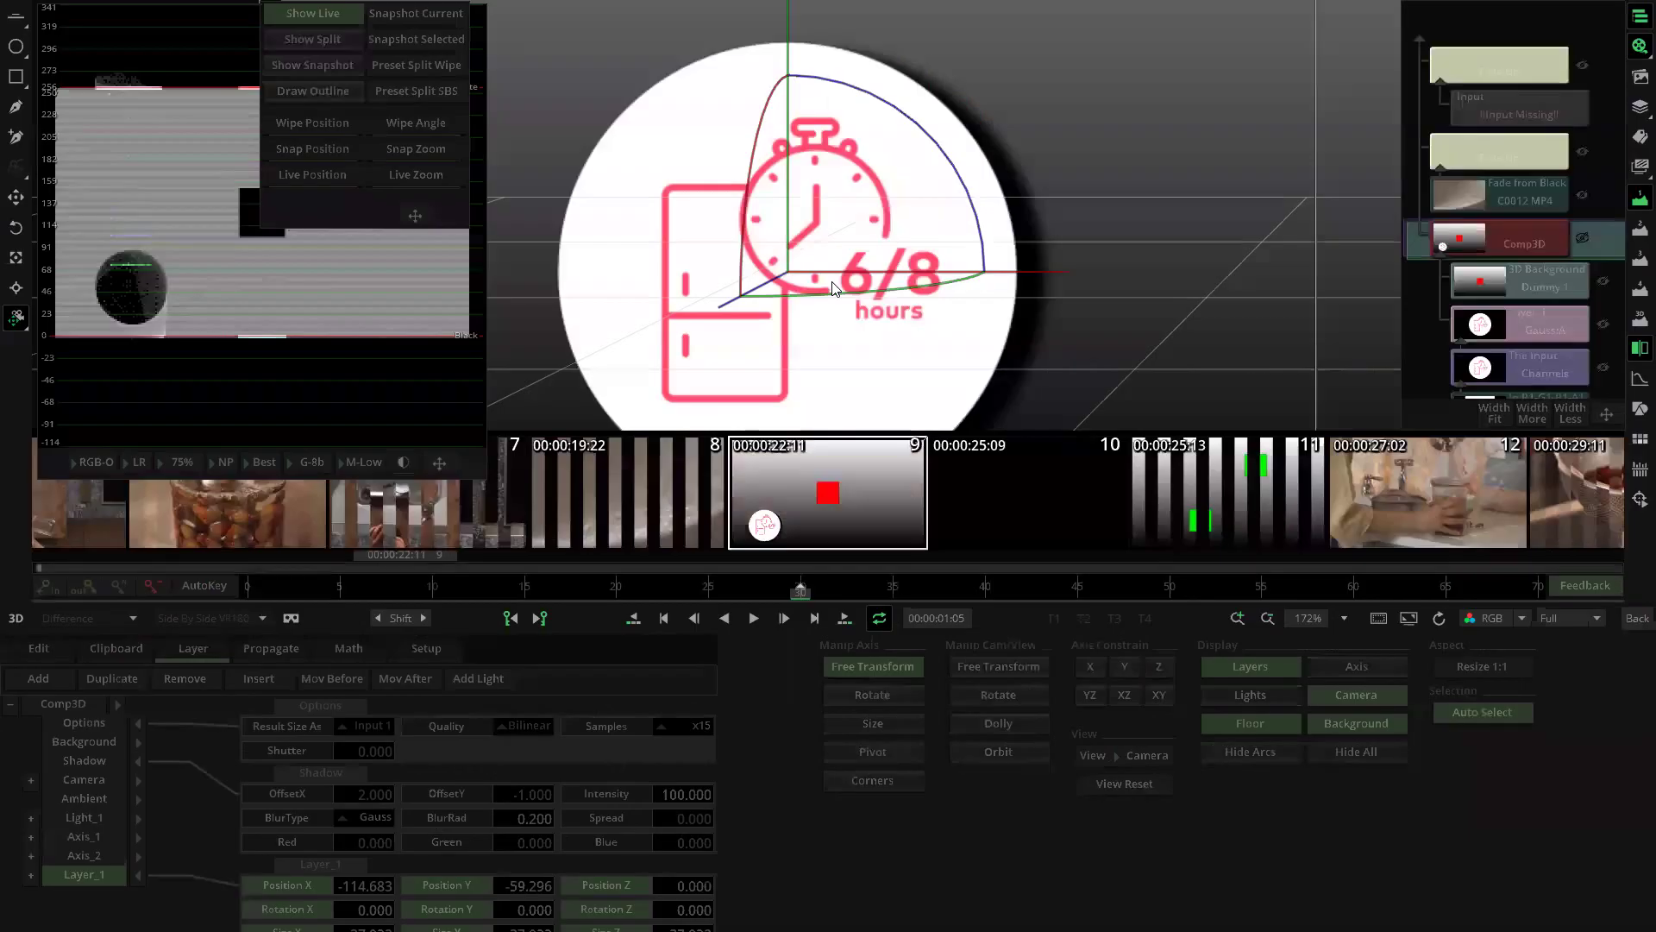
scroll(863, 285, down, 6)
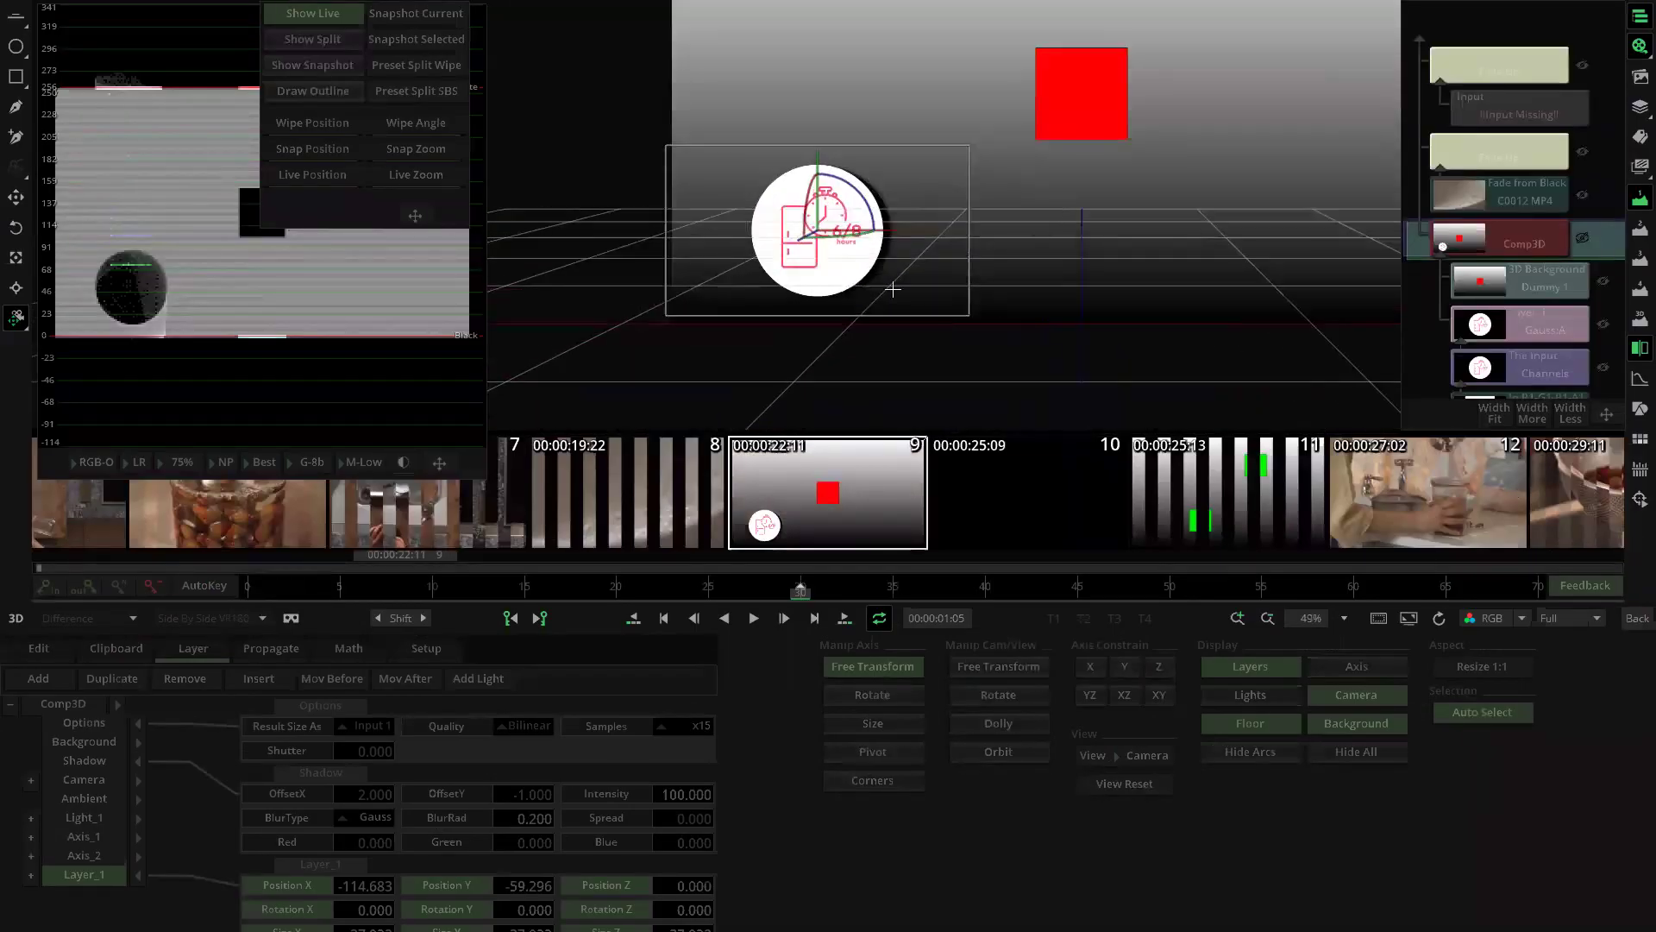
scroll(1120, 158, down, 4)
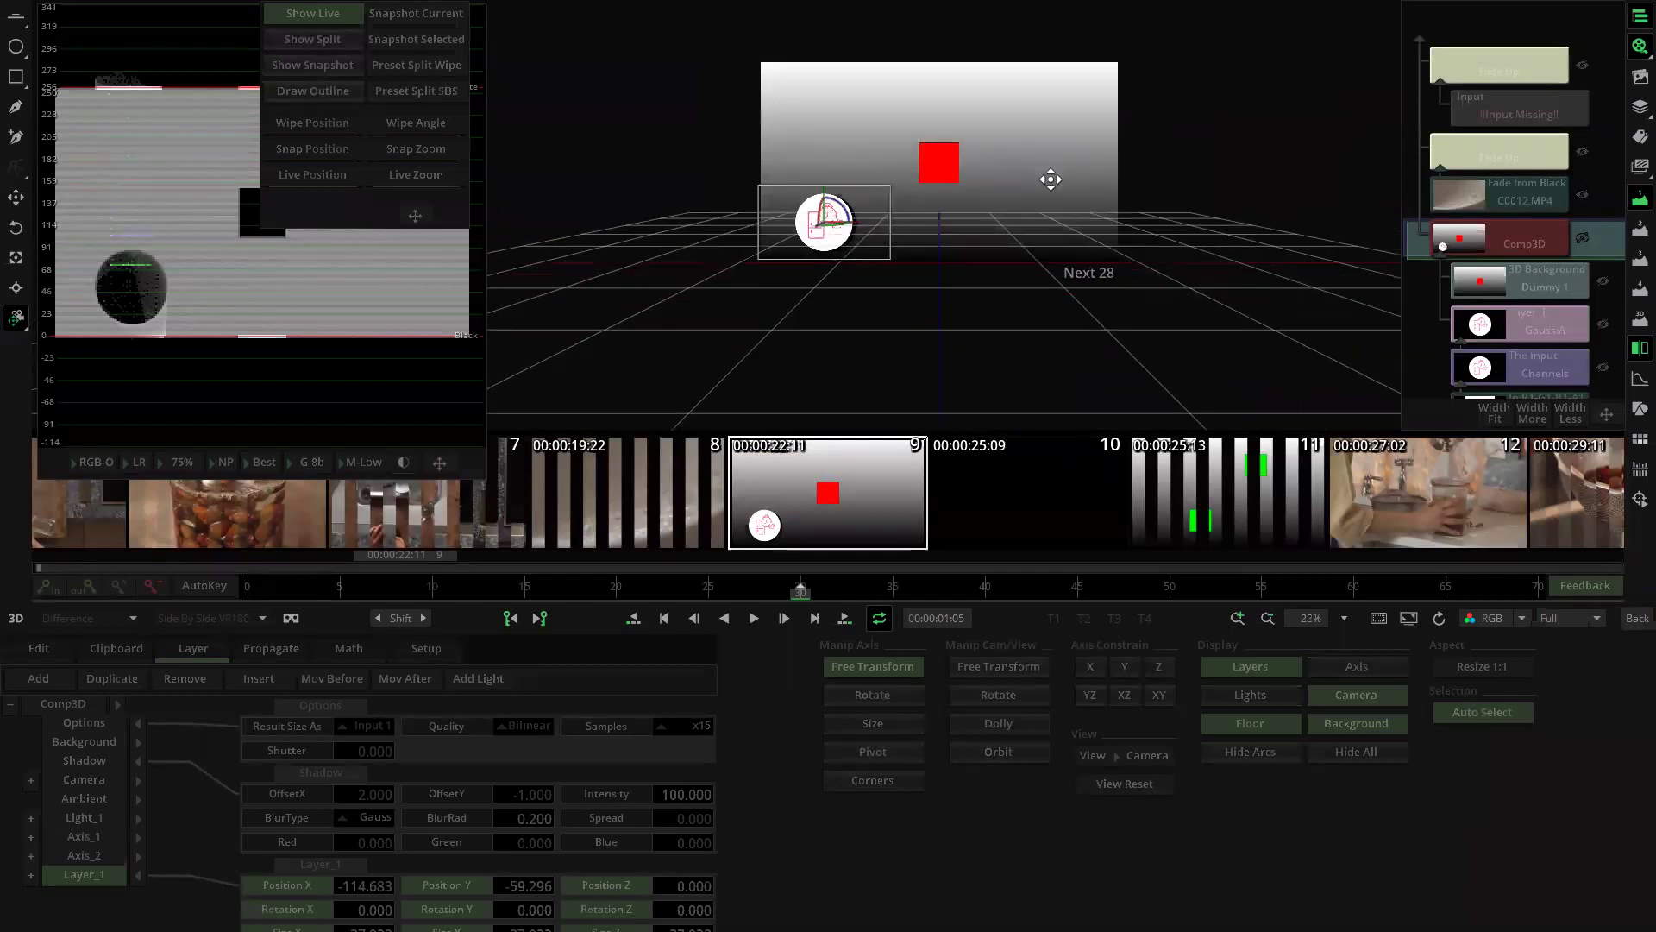
scroll(1050, 179, up, 1)
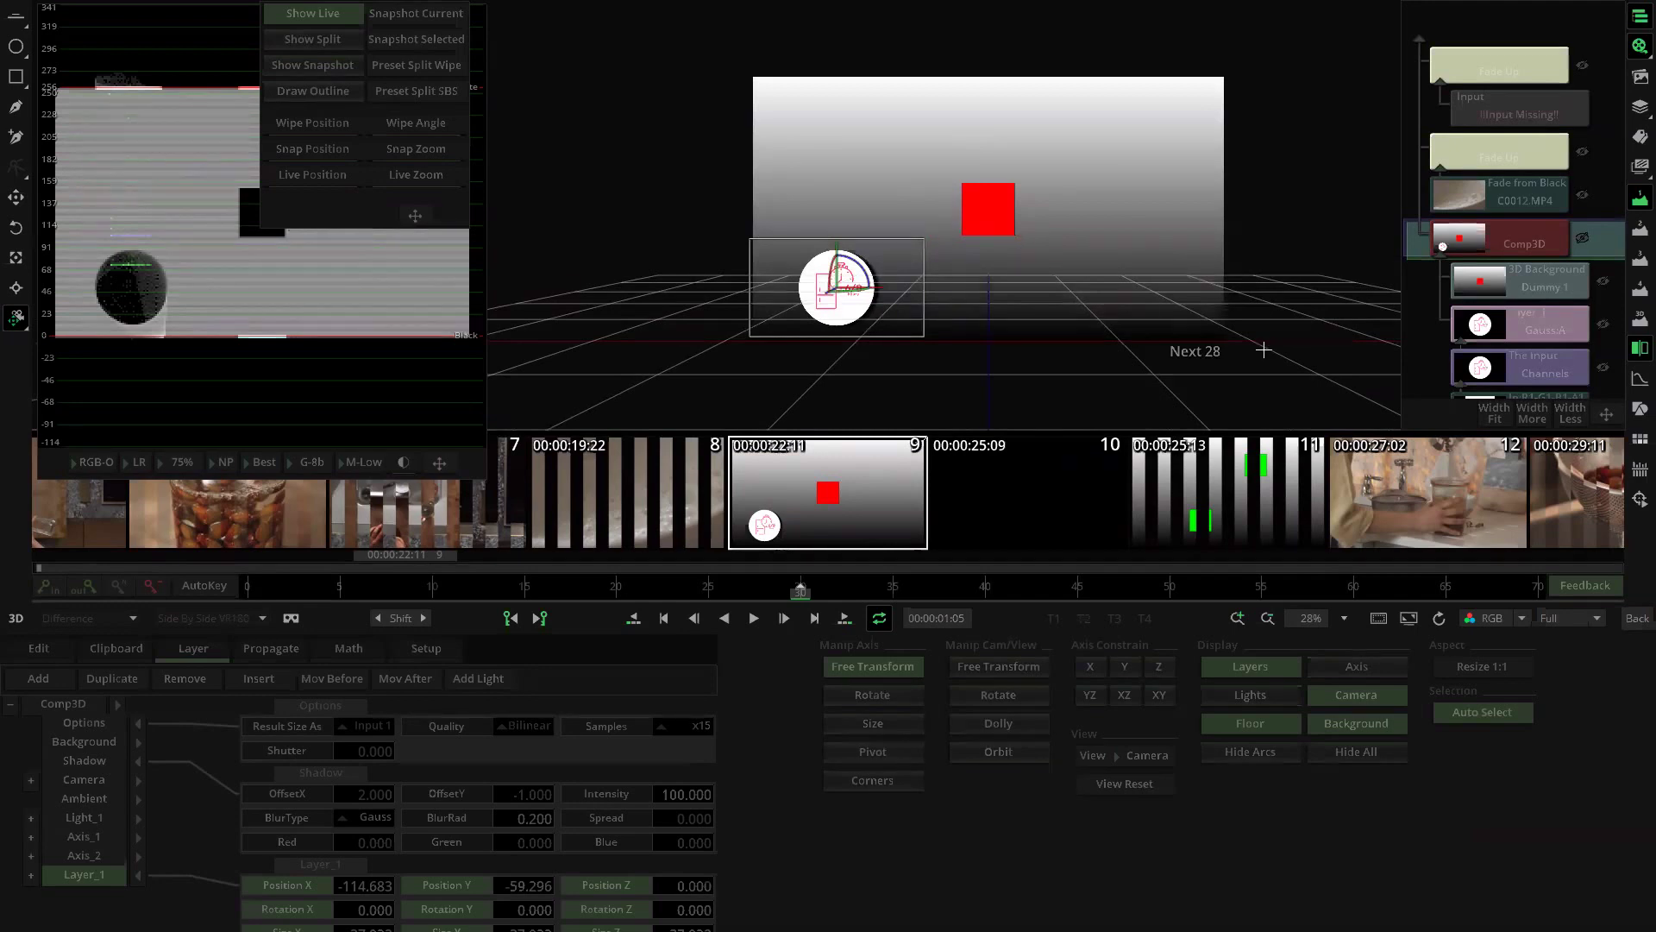
click(1637, 618)
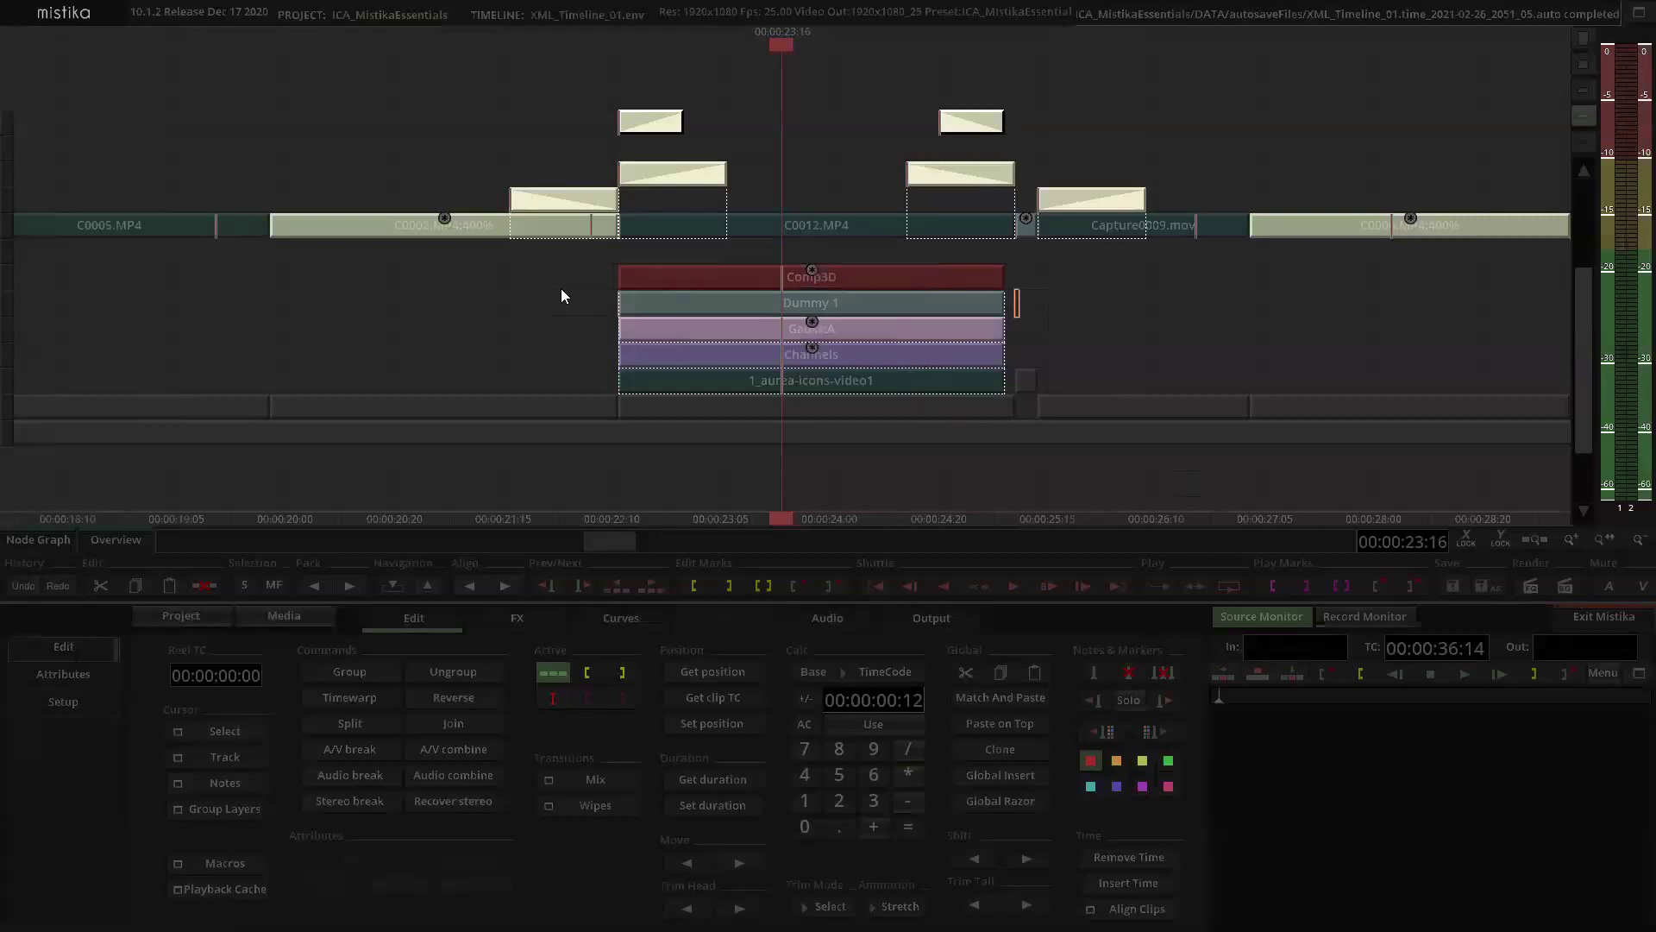
Step: Group the Comp3D stack with its dummy and icon layers, and move the group directly above the C0012.MP4 clip
click(779, 386)
key(ctrl+g)
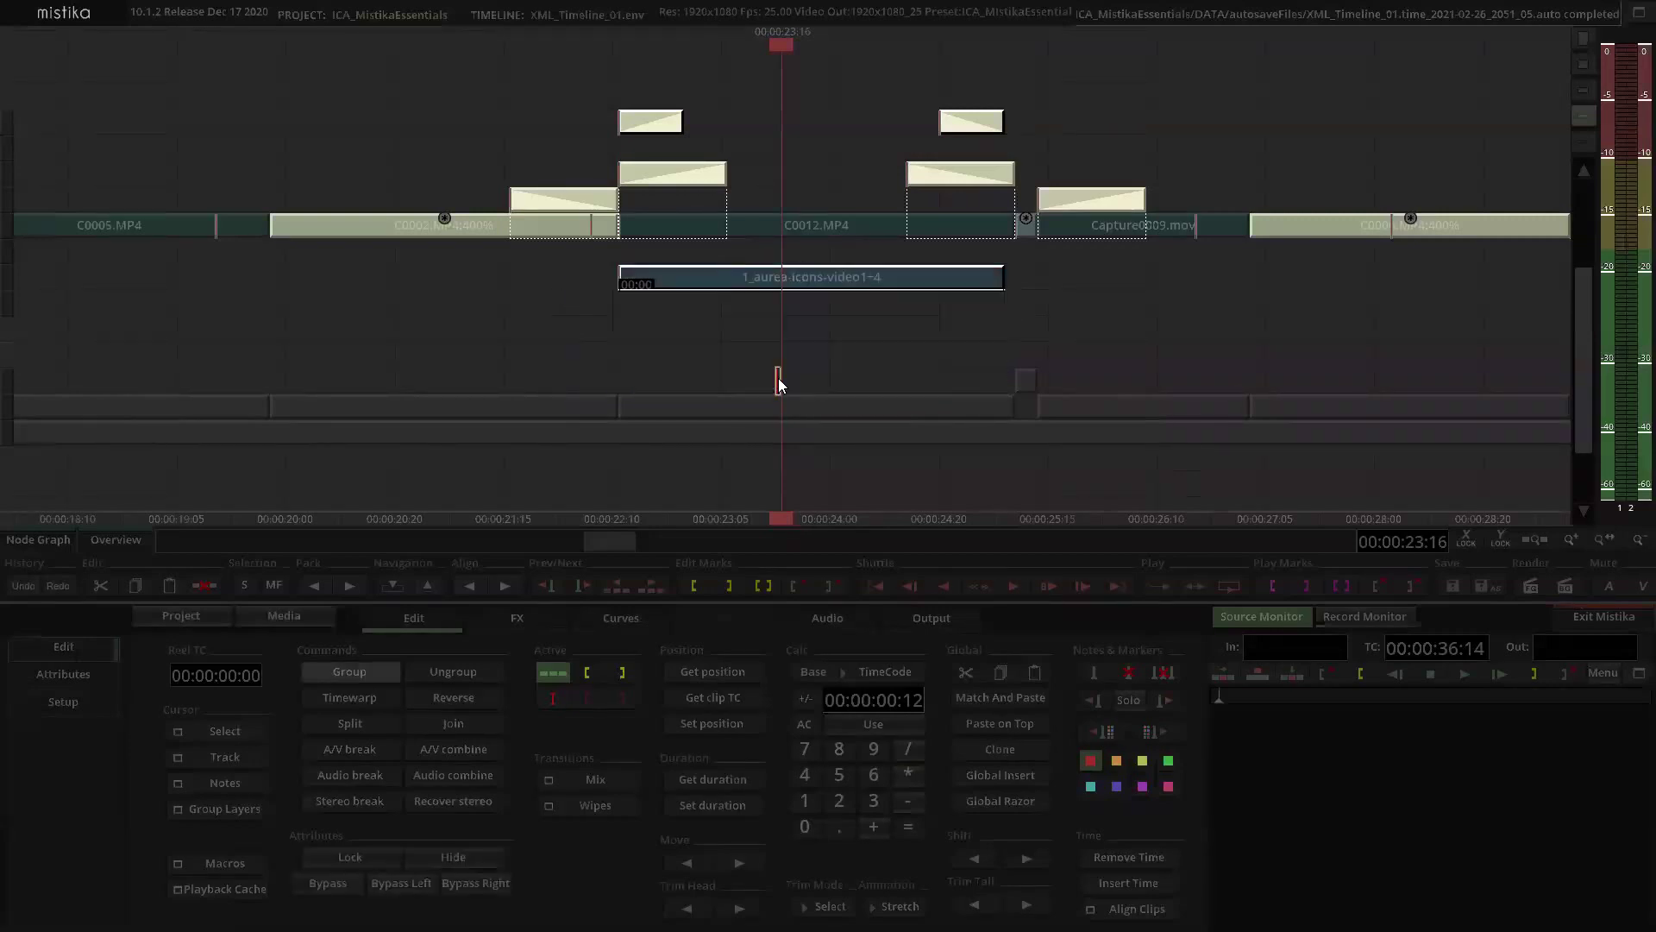
click(1088, 289)
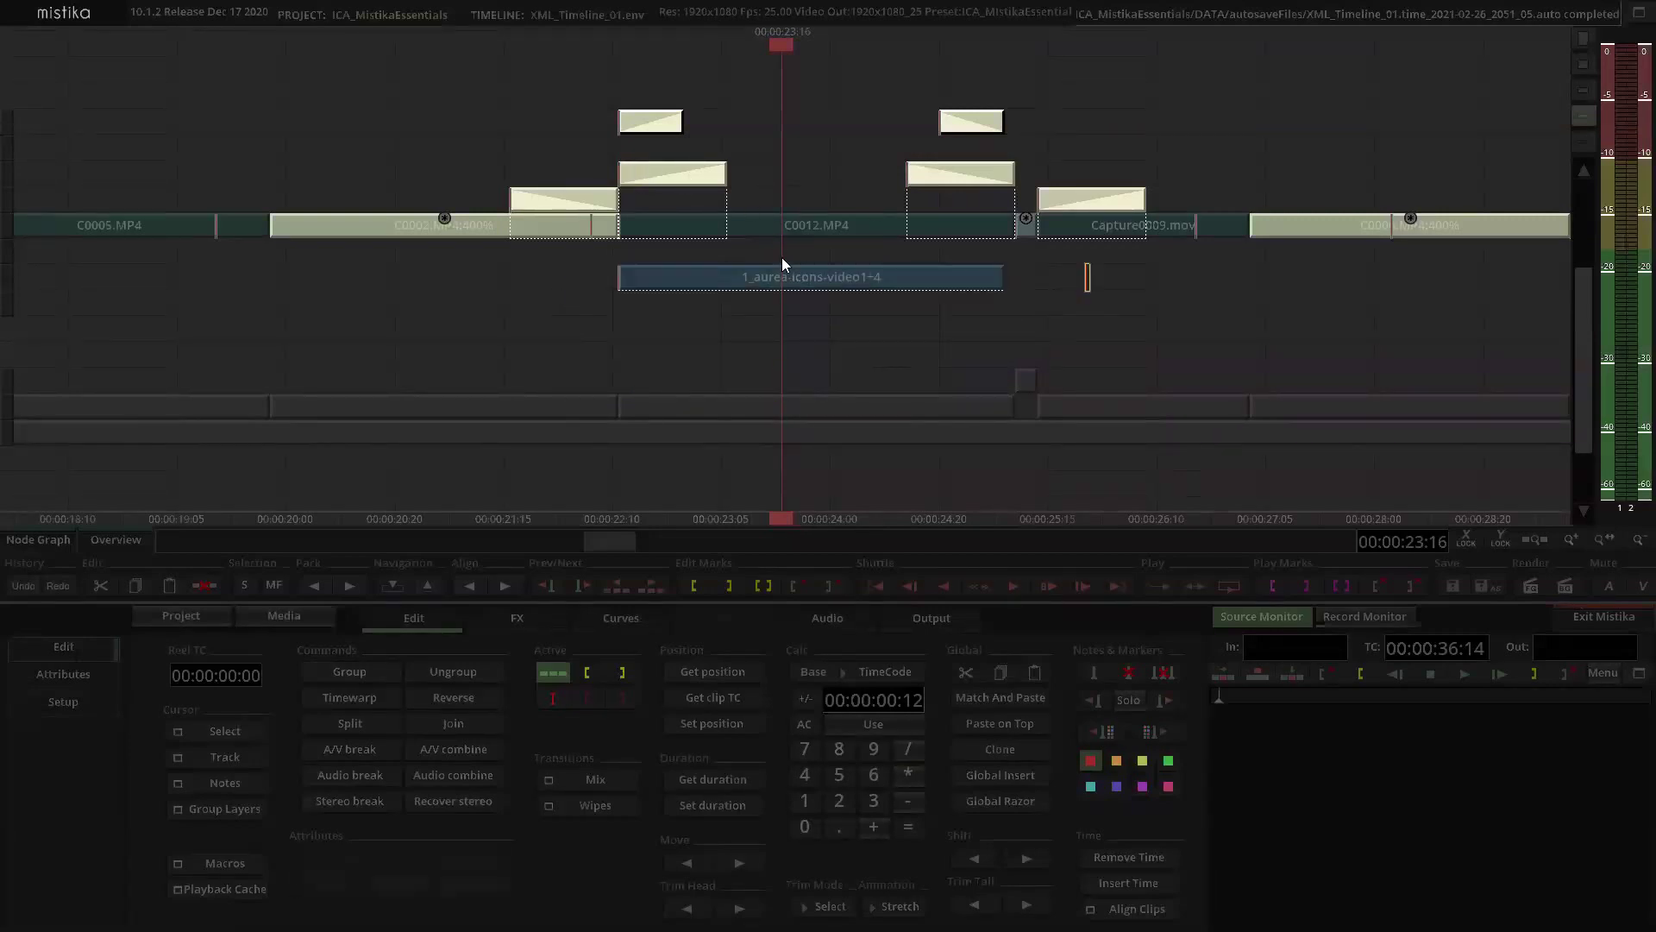
drag(794, 267, 799, 200)
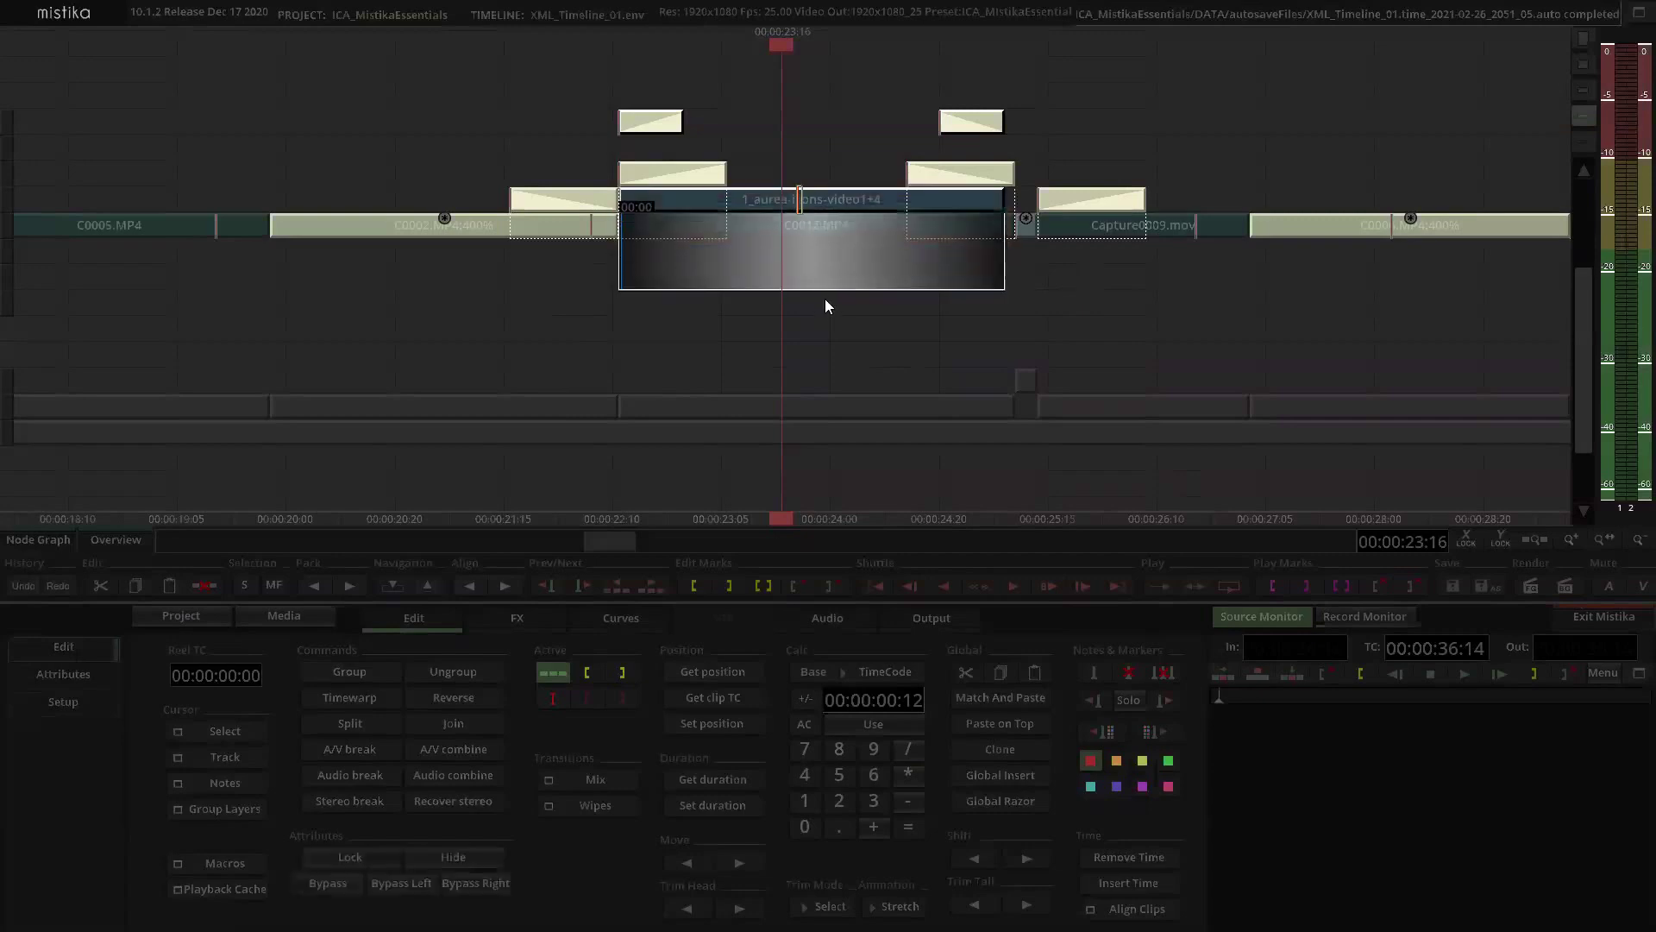
Step: Preview the grouped icon over C0012.MP4 in the Record Monitor, and move the group to a track below the clip
click(941, 171)
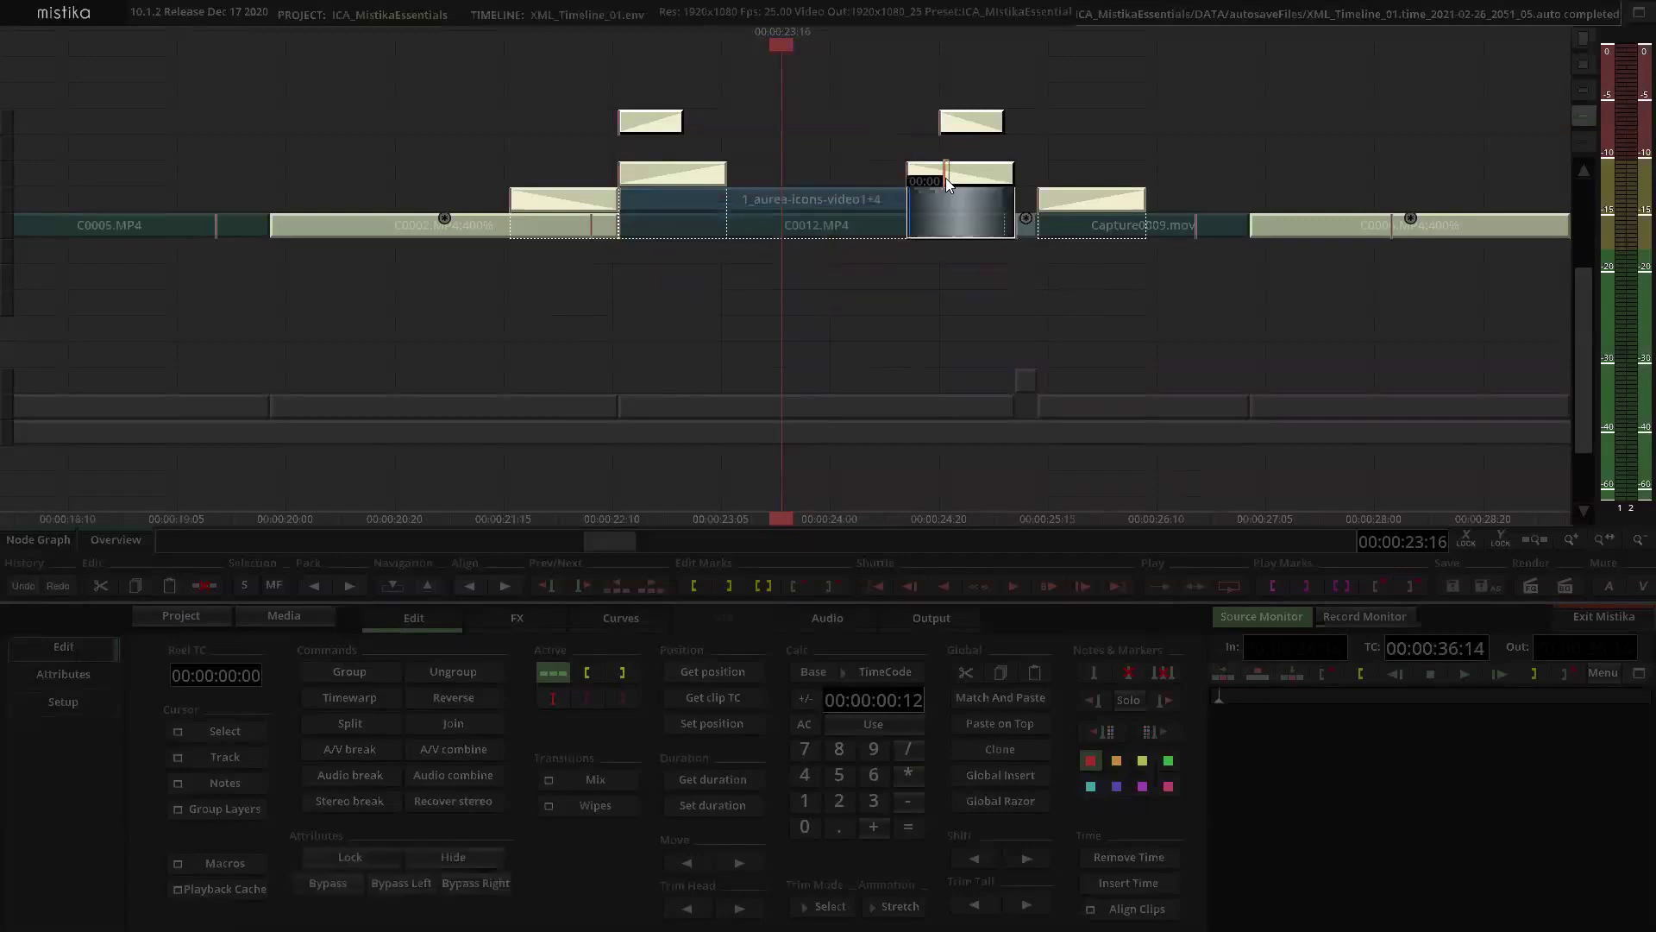
scroll(807, 126, down, 4)
click(799, 200)
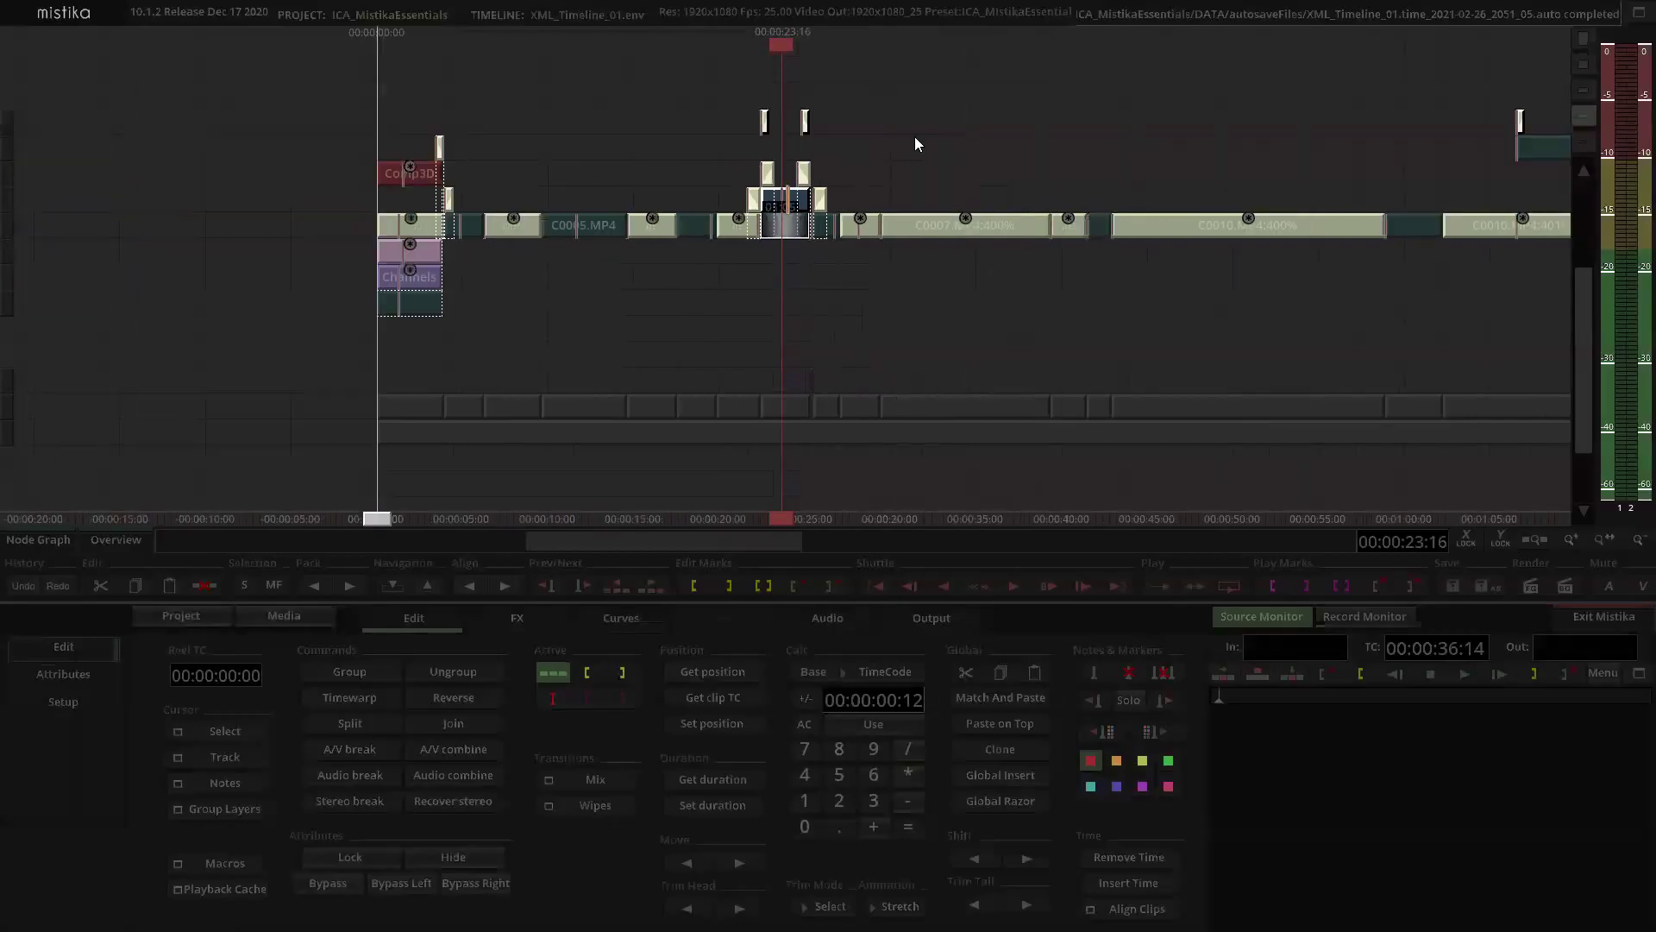
click(918, 145)
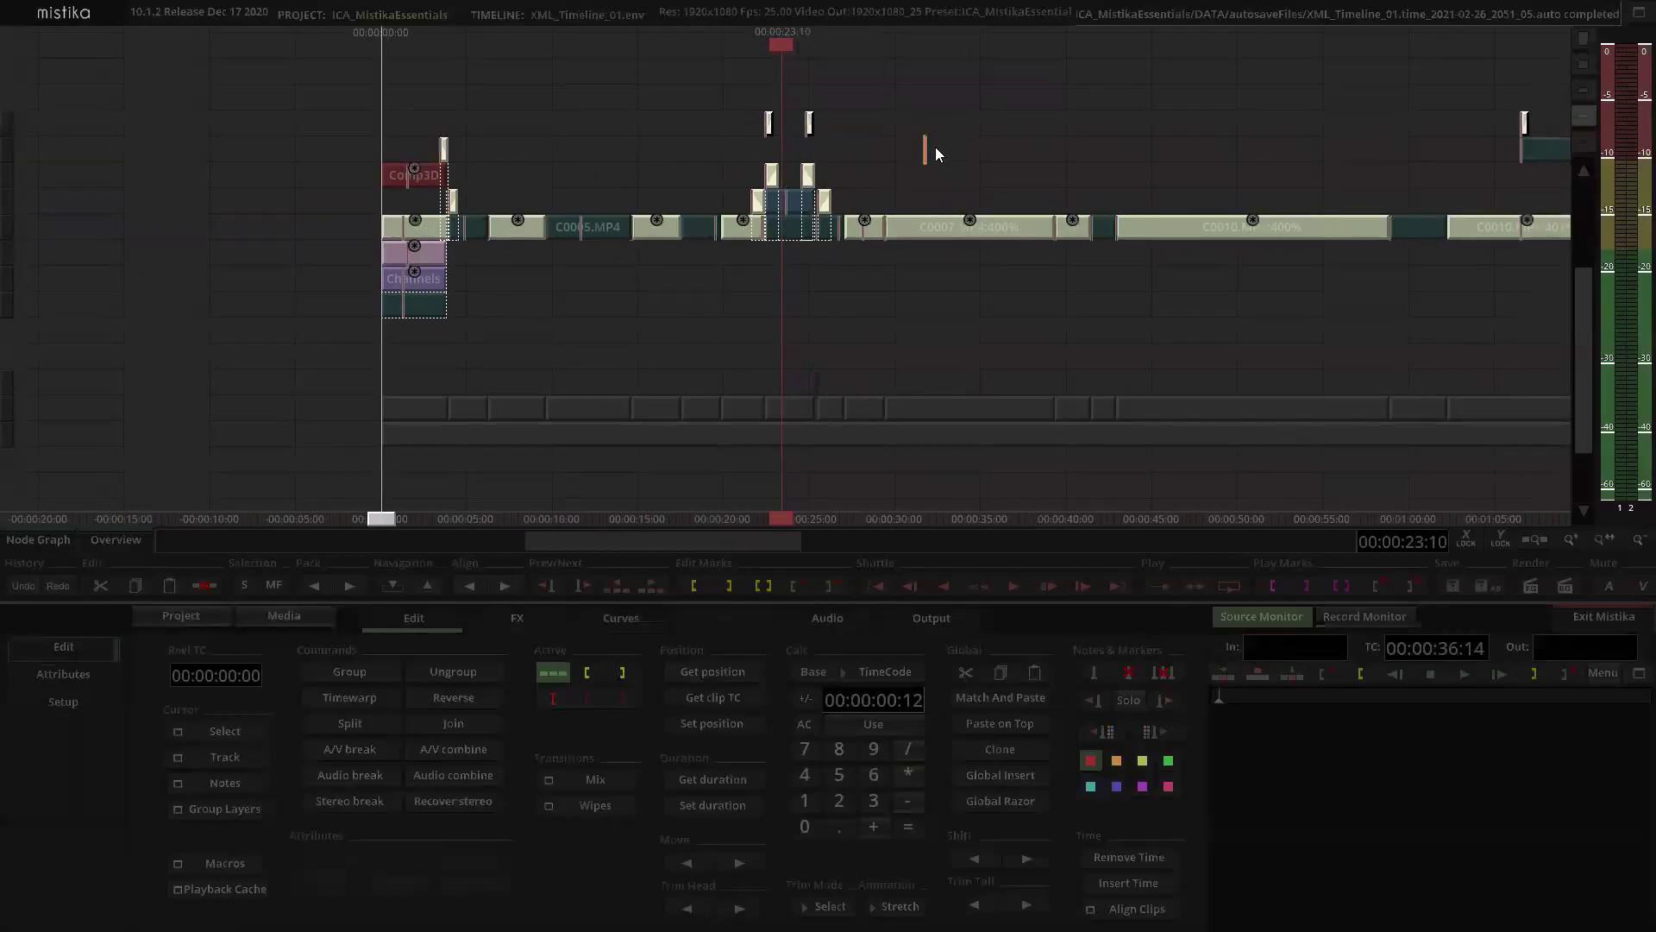
click(1365, 616)
click(843, 157)
scroll(992, 142, up, 1)
scroll(1035, 157, up, 4)
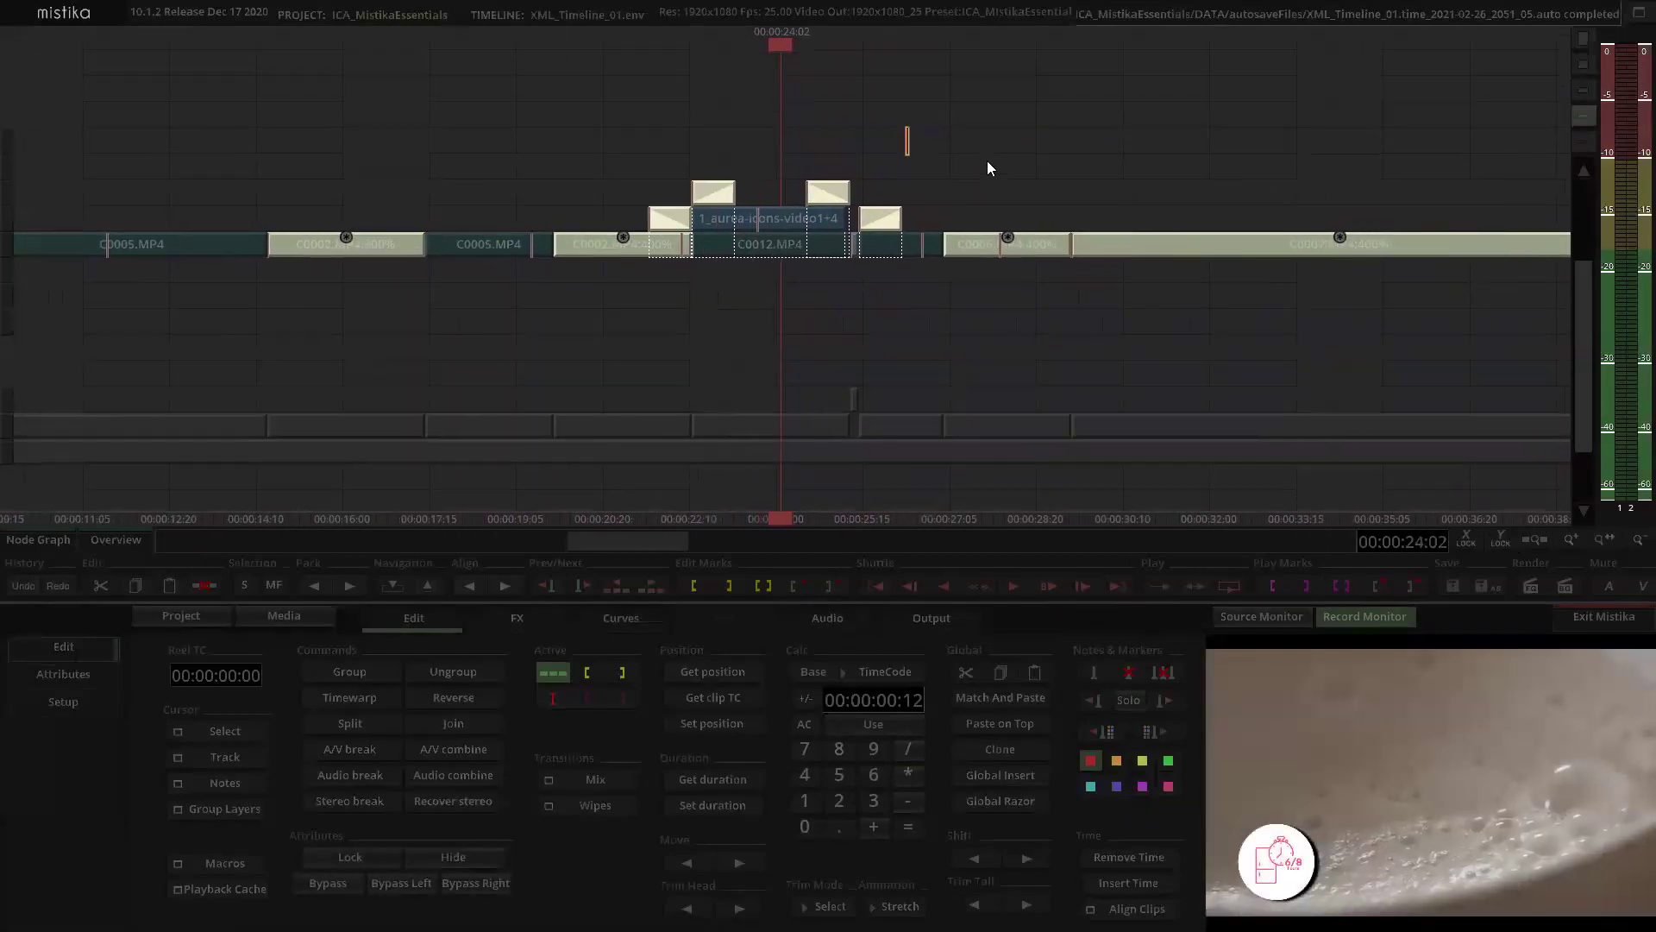
drag(1035, 178, 994, 185)
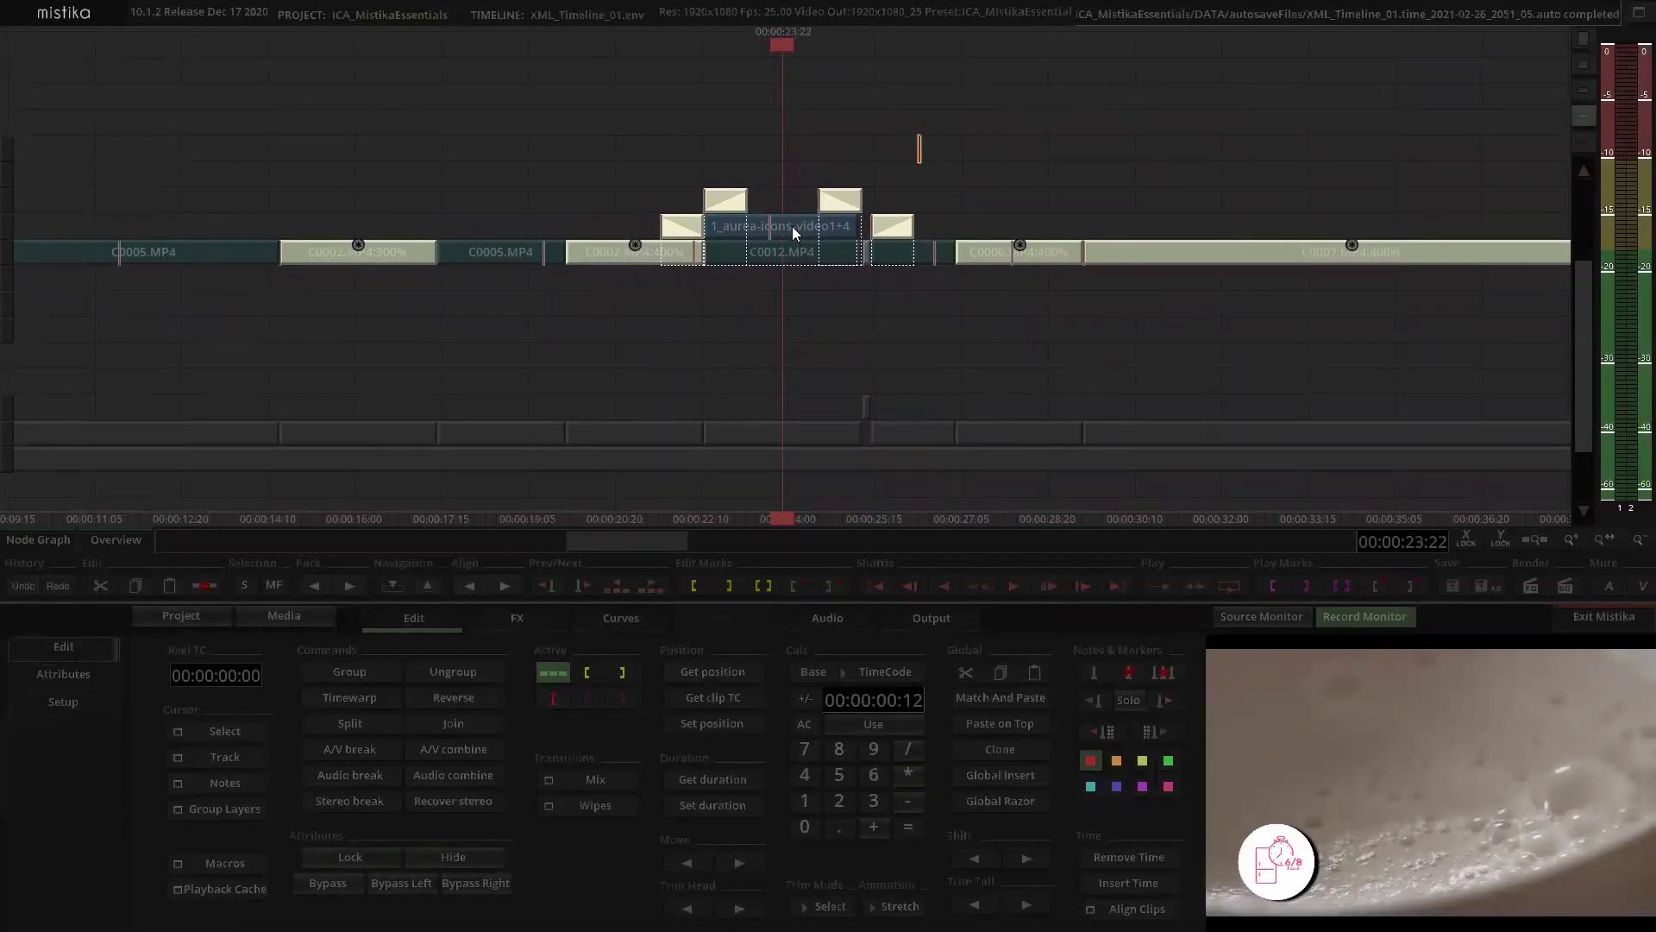
drag(792, 226, 806, 381)
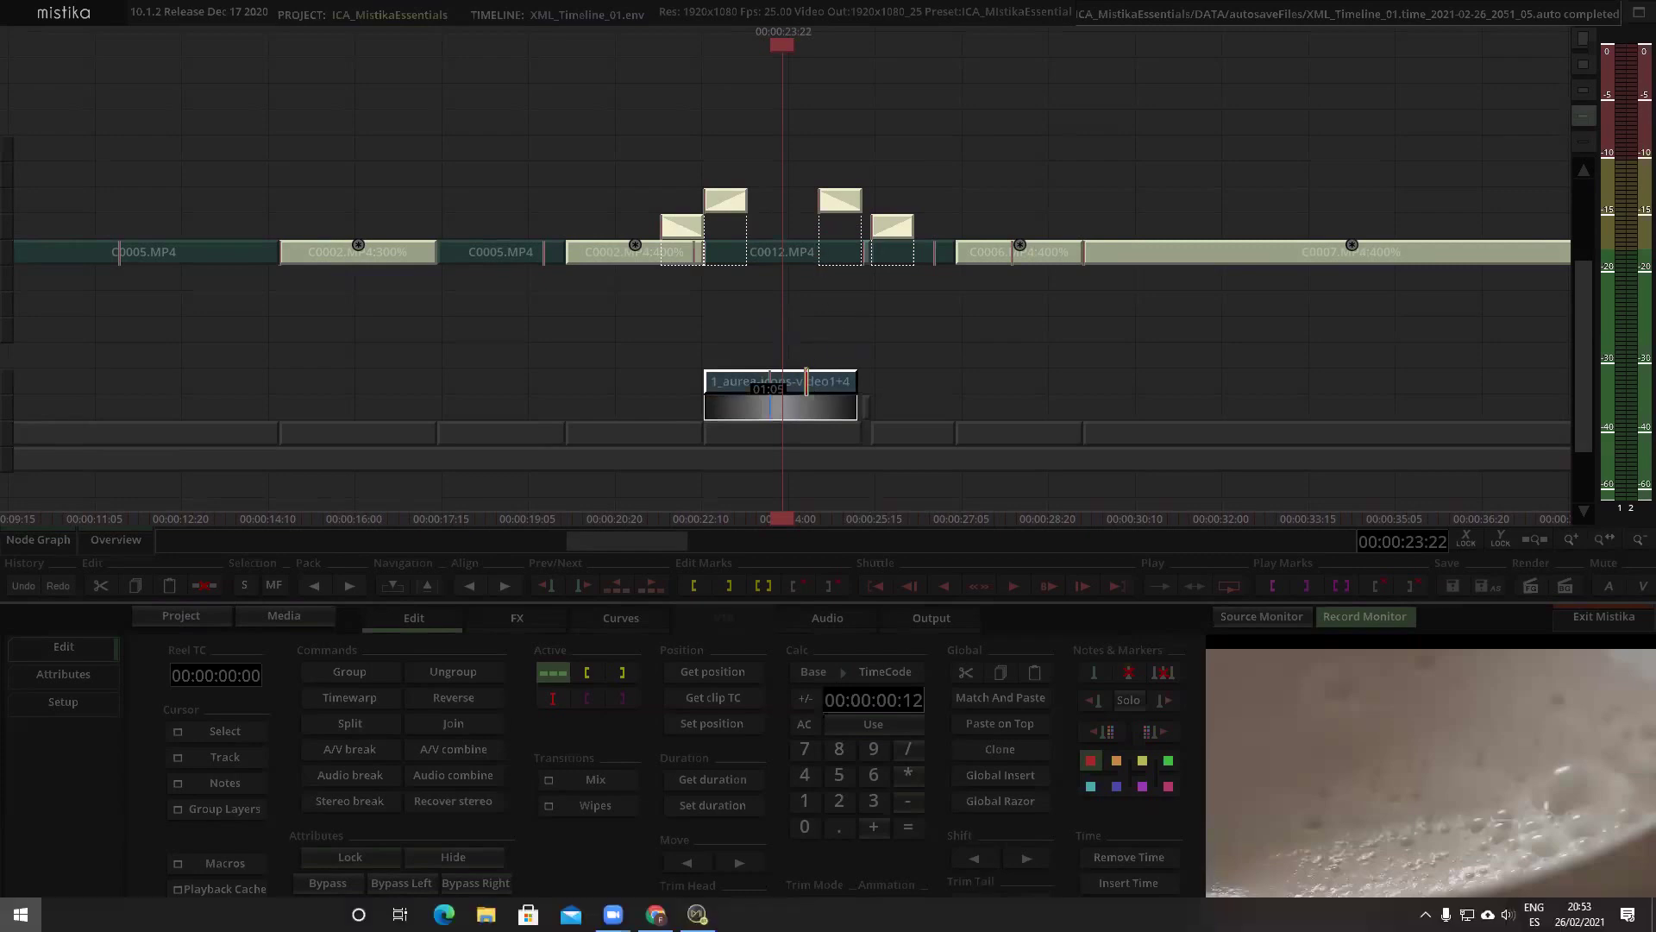
Step: Move the title's Comp3D below the opening clip and lower its Gauss, Channels and title layers, leaving an empty track under Comp3D
scroll(749, 285, down, 2)
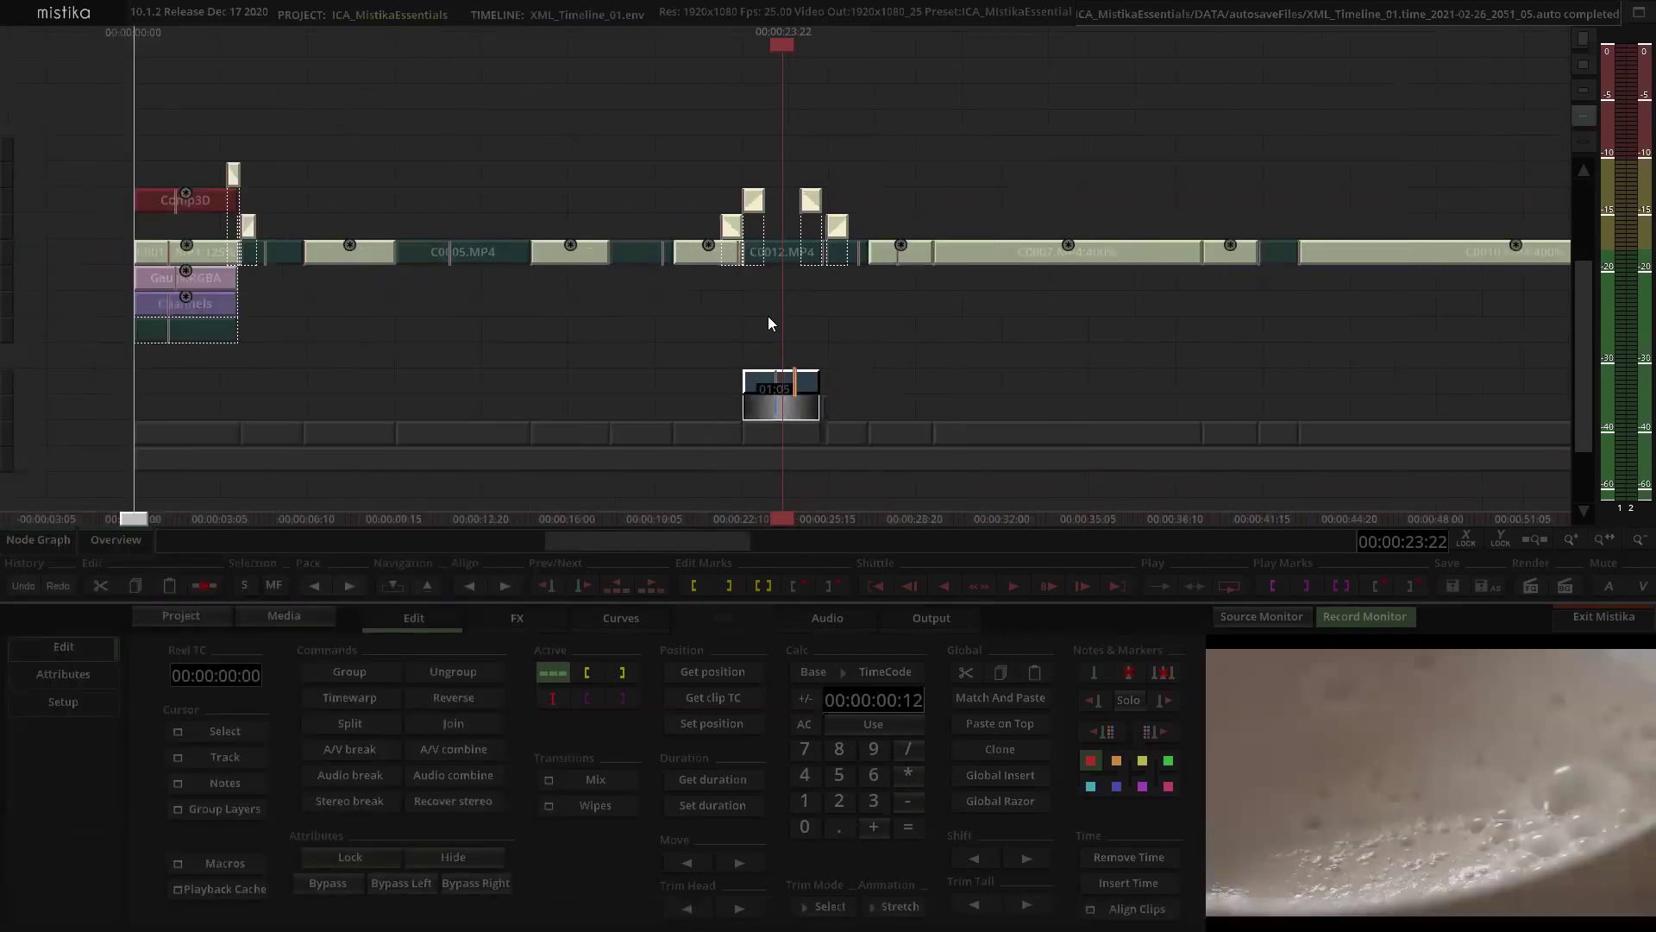
click(436, 362)
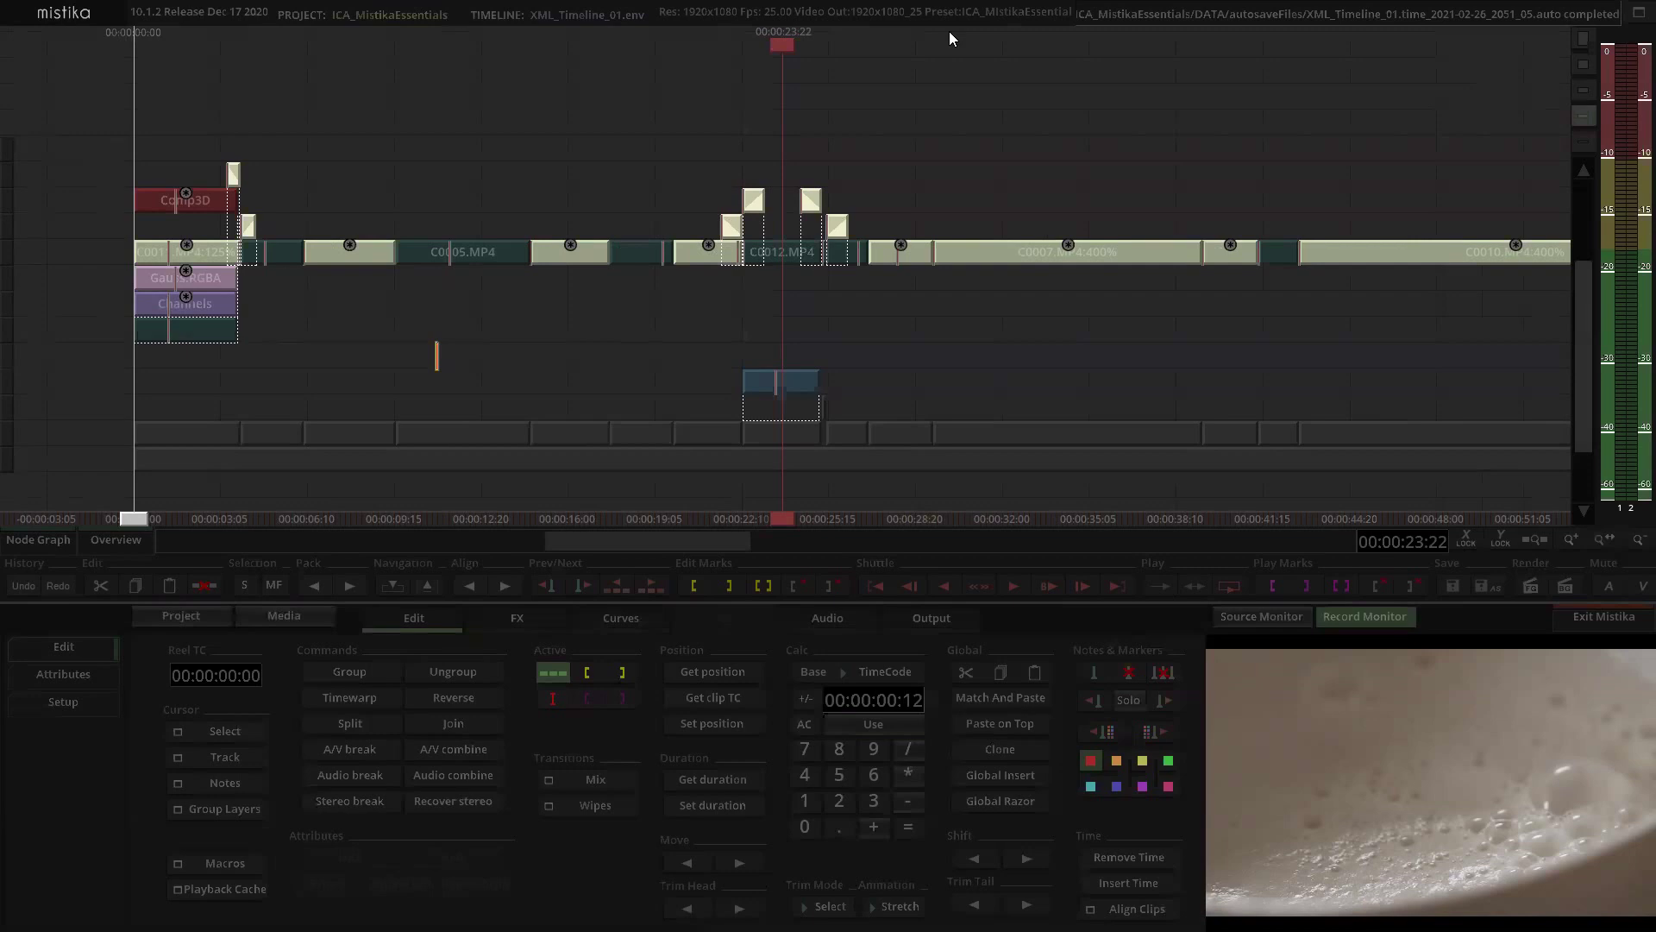
click(318, 148)
scroll(85, 233, down, 1)
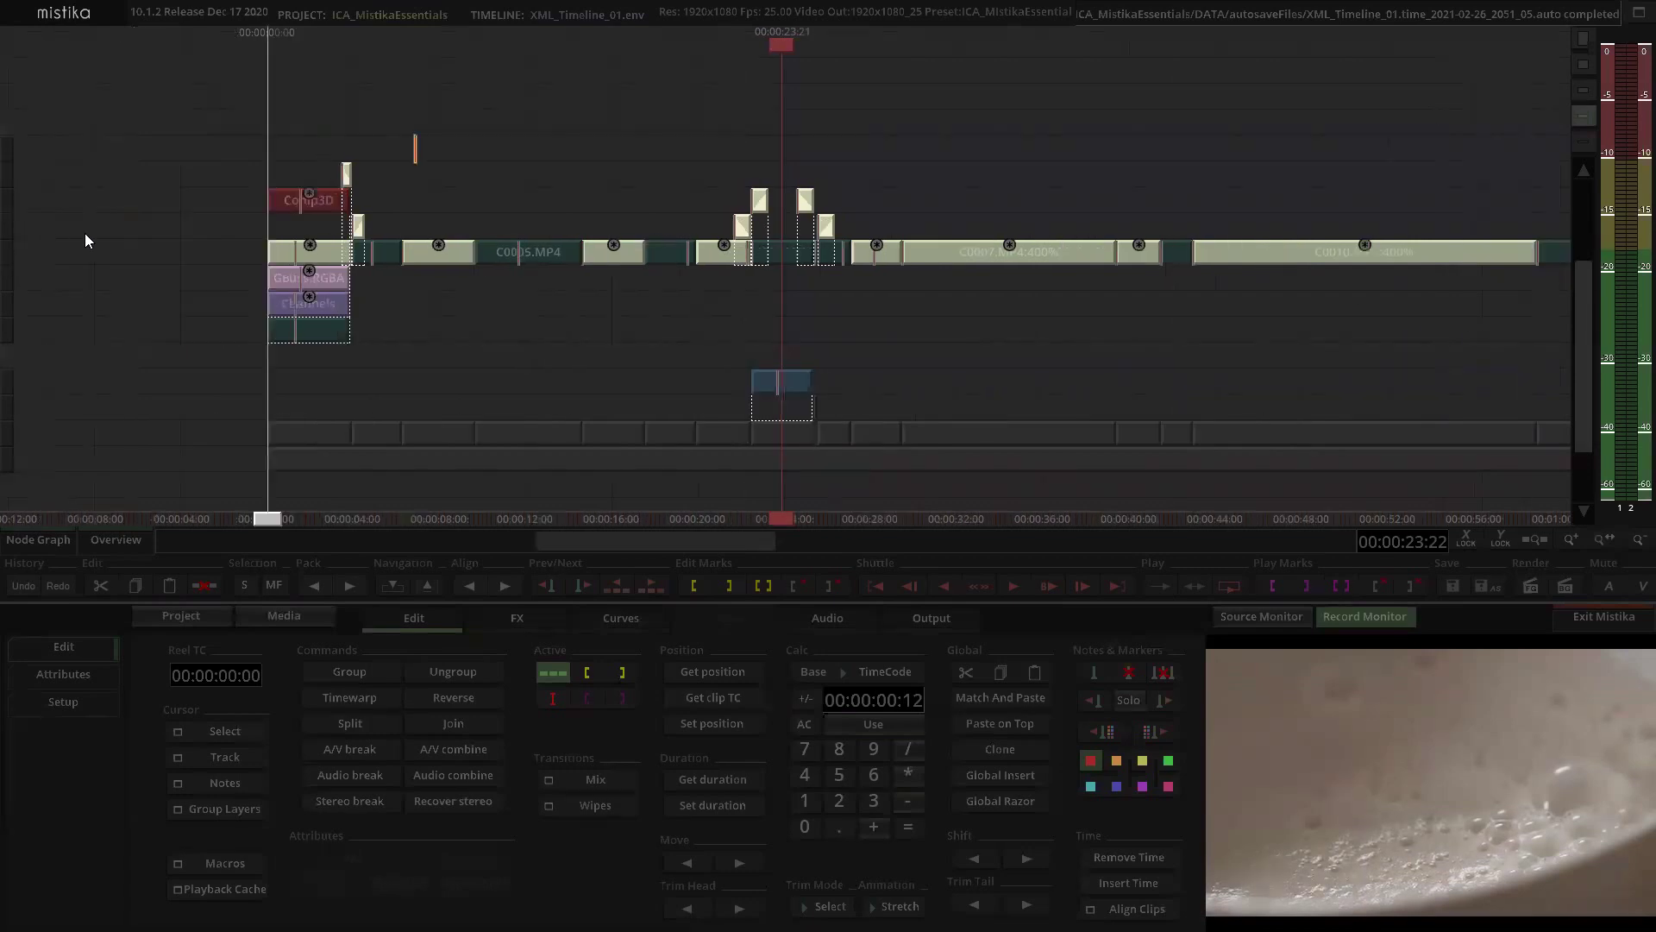
scroll(590, 308, up, 1)
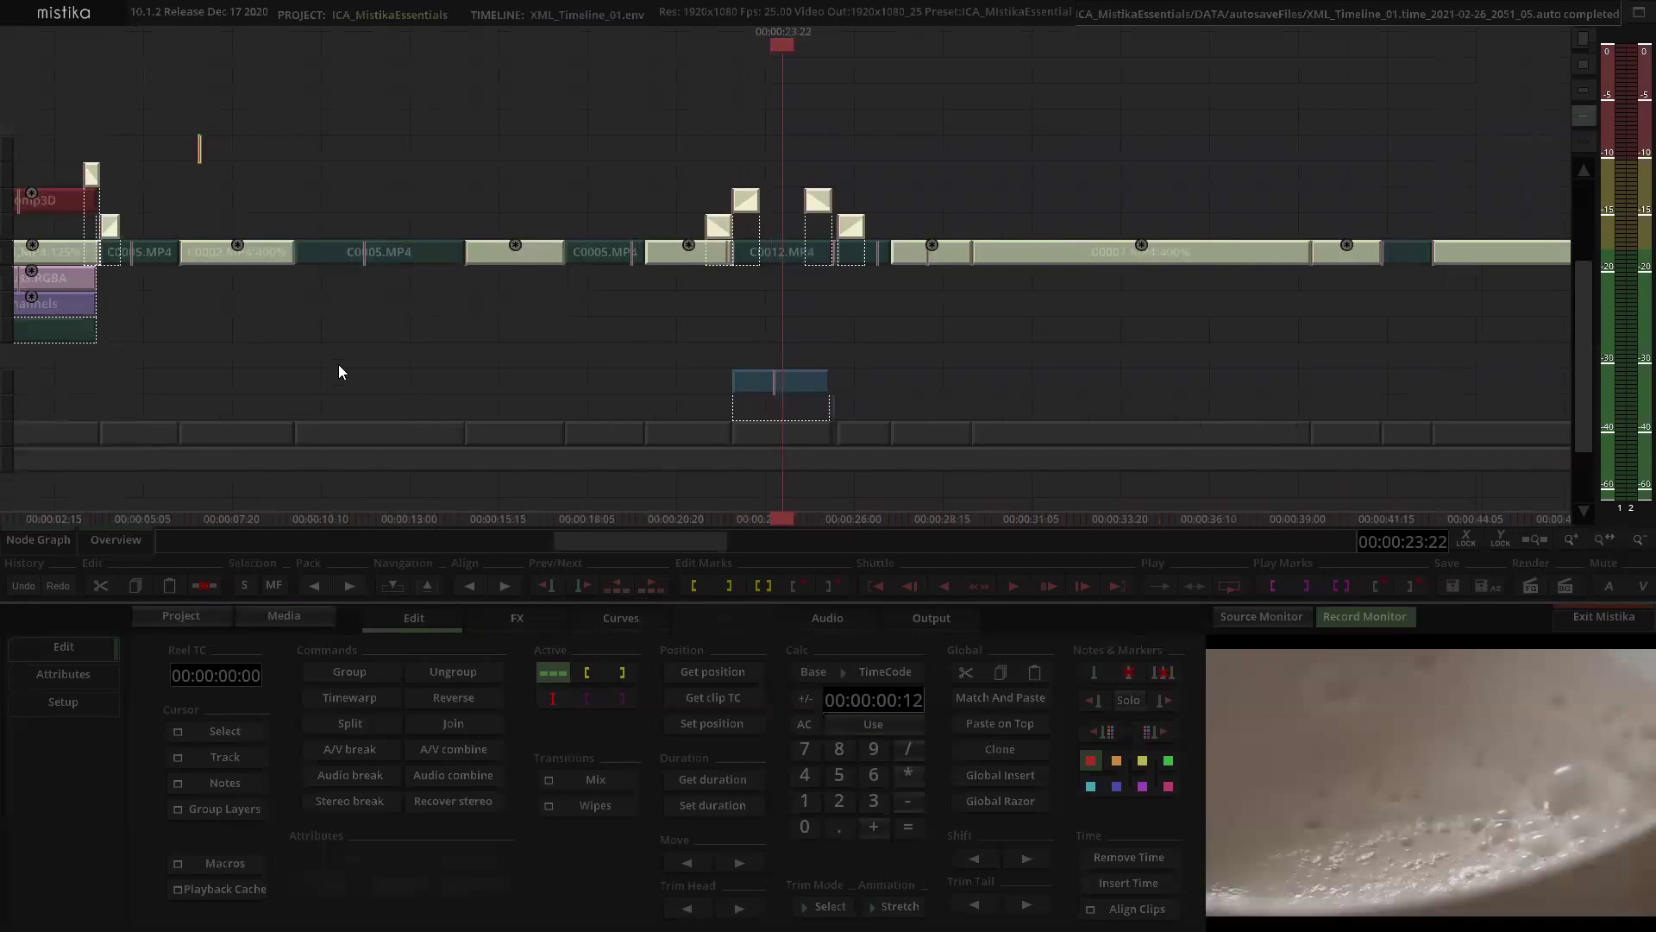
drag(413, 379, 984, 381)
drag(657, 381, 762, 364)
drag(630, 378, 718, 263)
drag(718, 263, 736, 339)
drag(730, 184, 733, 289)
click(735, 362)
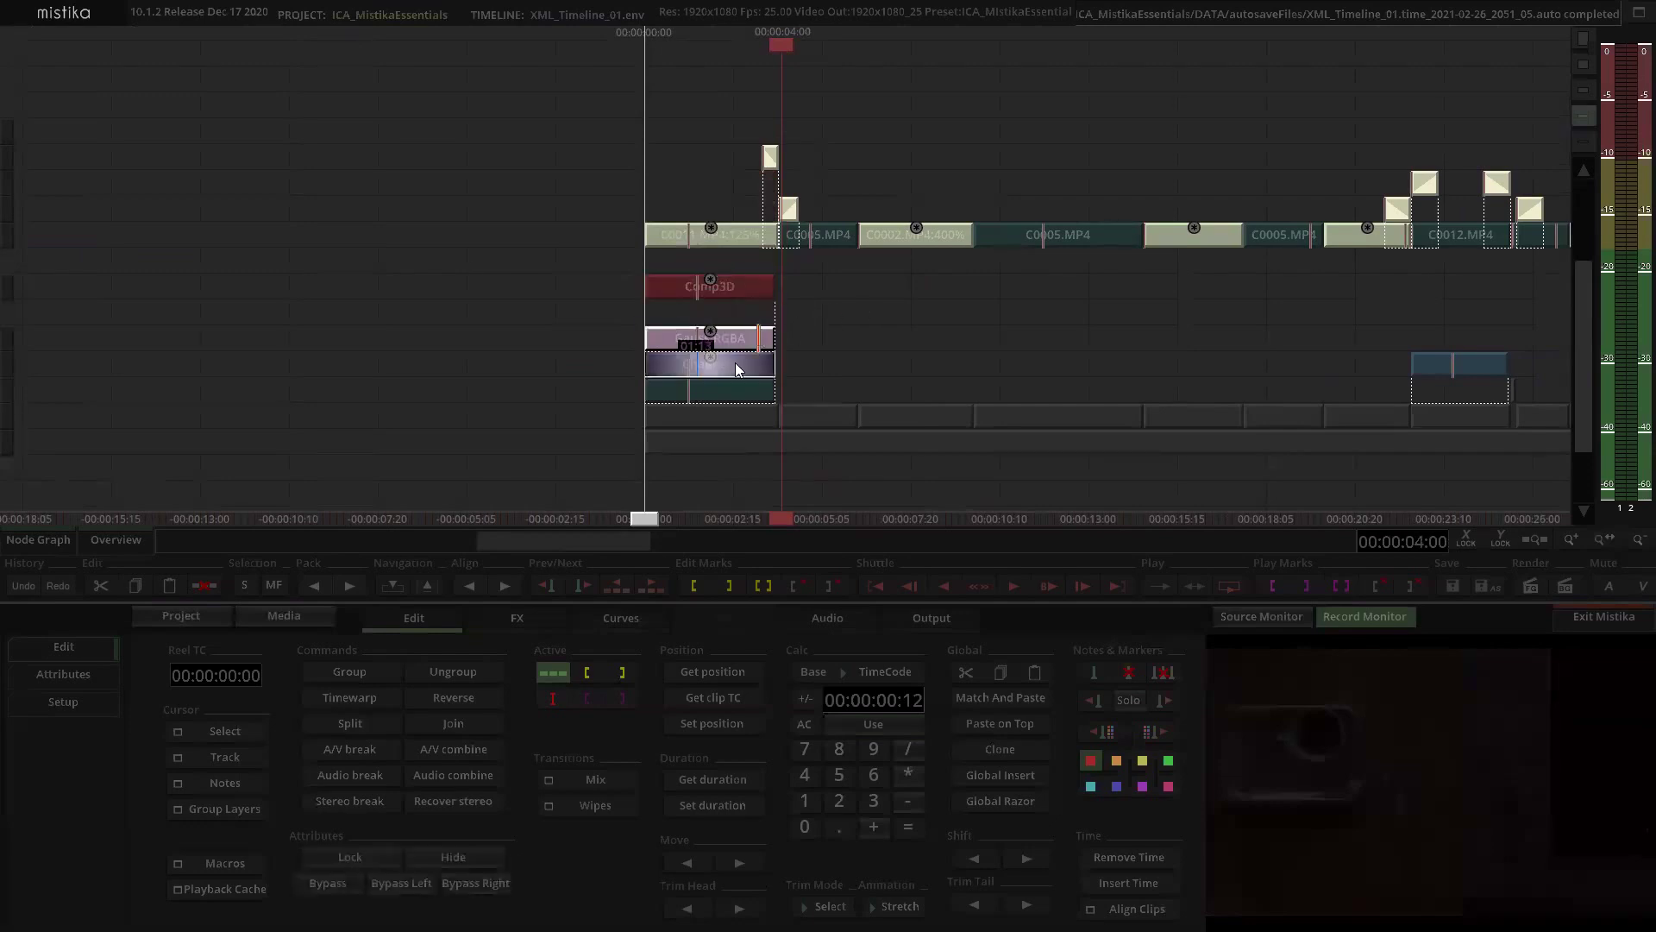
Step: Add a Dummy 1 effect in the empty track between the title's Comp3D and Gauss blur
click(527, 627)
click(221, 822)
click(213, 586)
click(938, 338)
Step: Group the entire title stack, move the group to a lower track, and shift the icon group down one track
drag(738, 382, 739, 388)
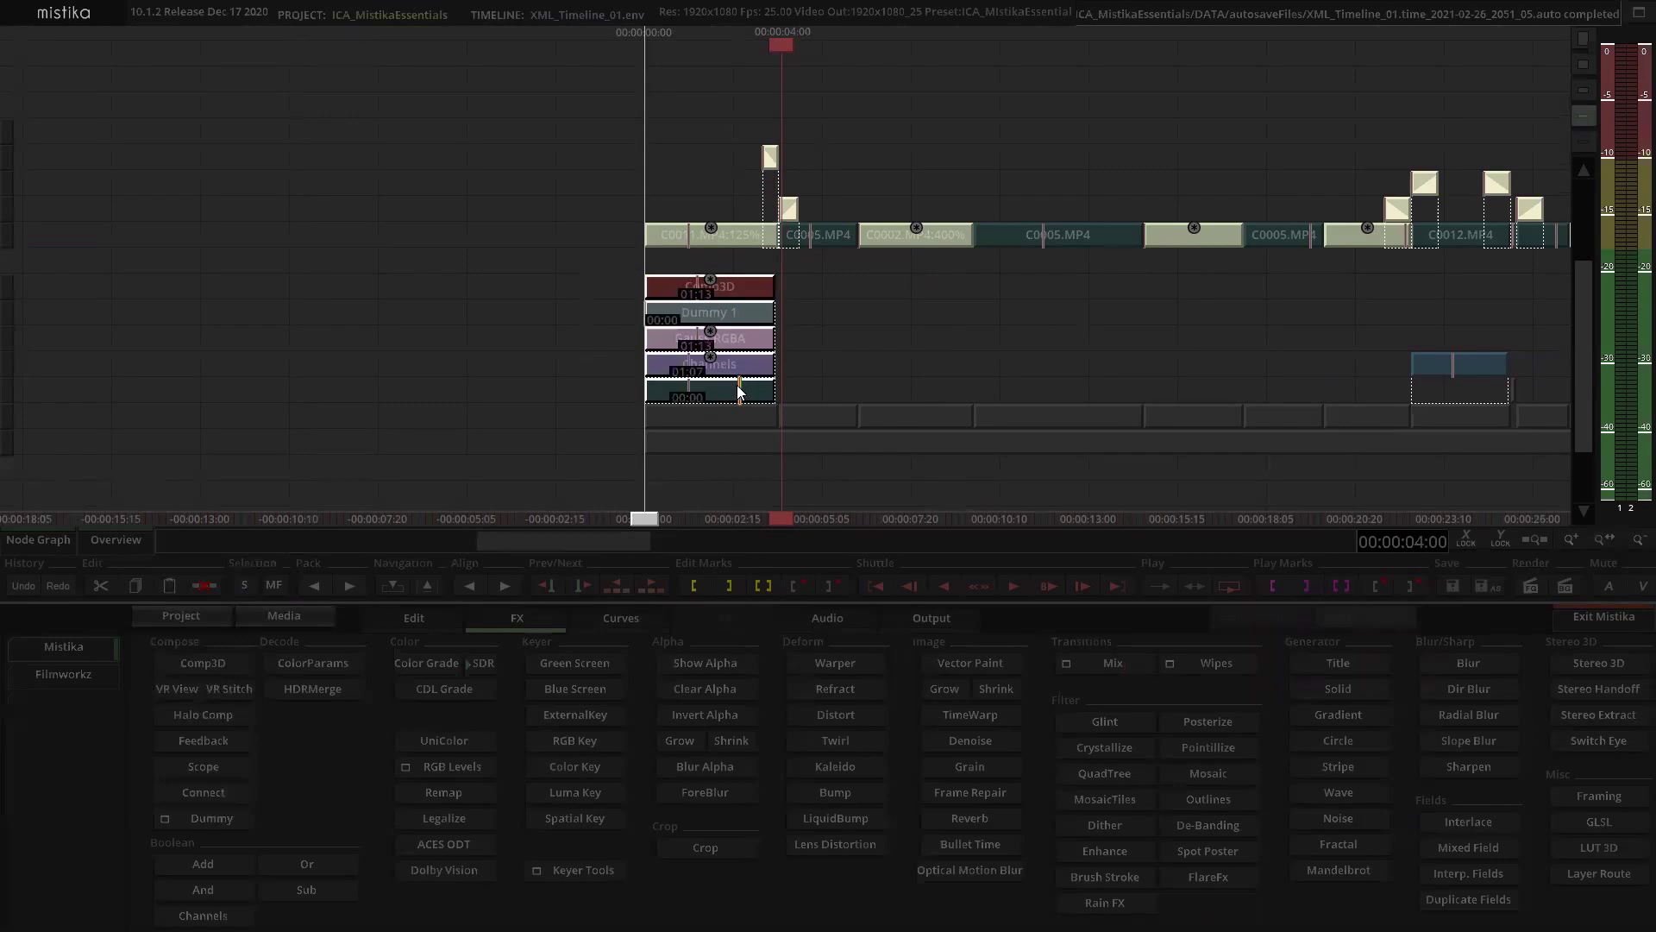
key(ctrl+g)
click(901, 338)
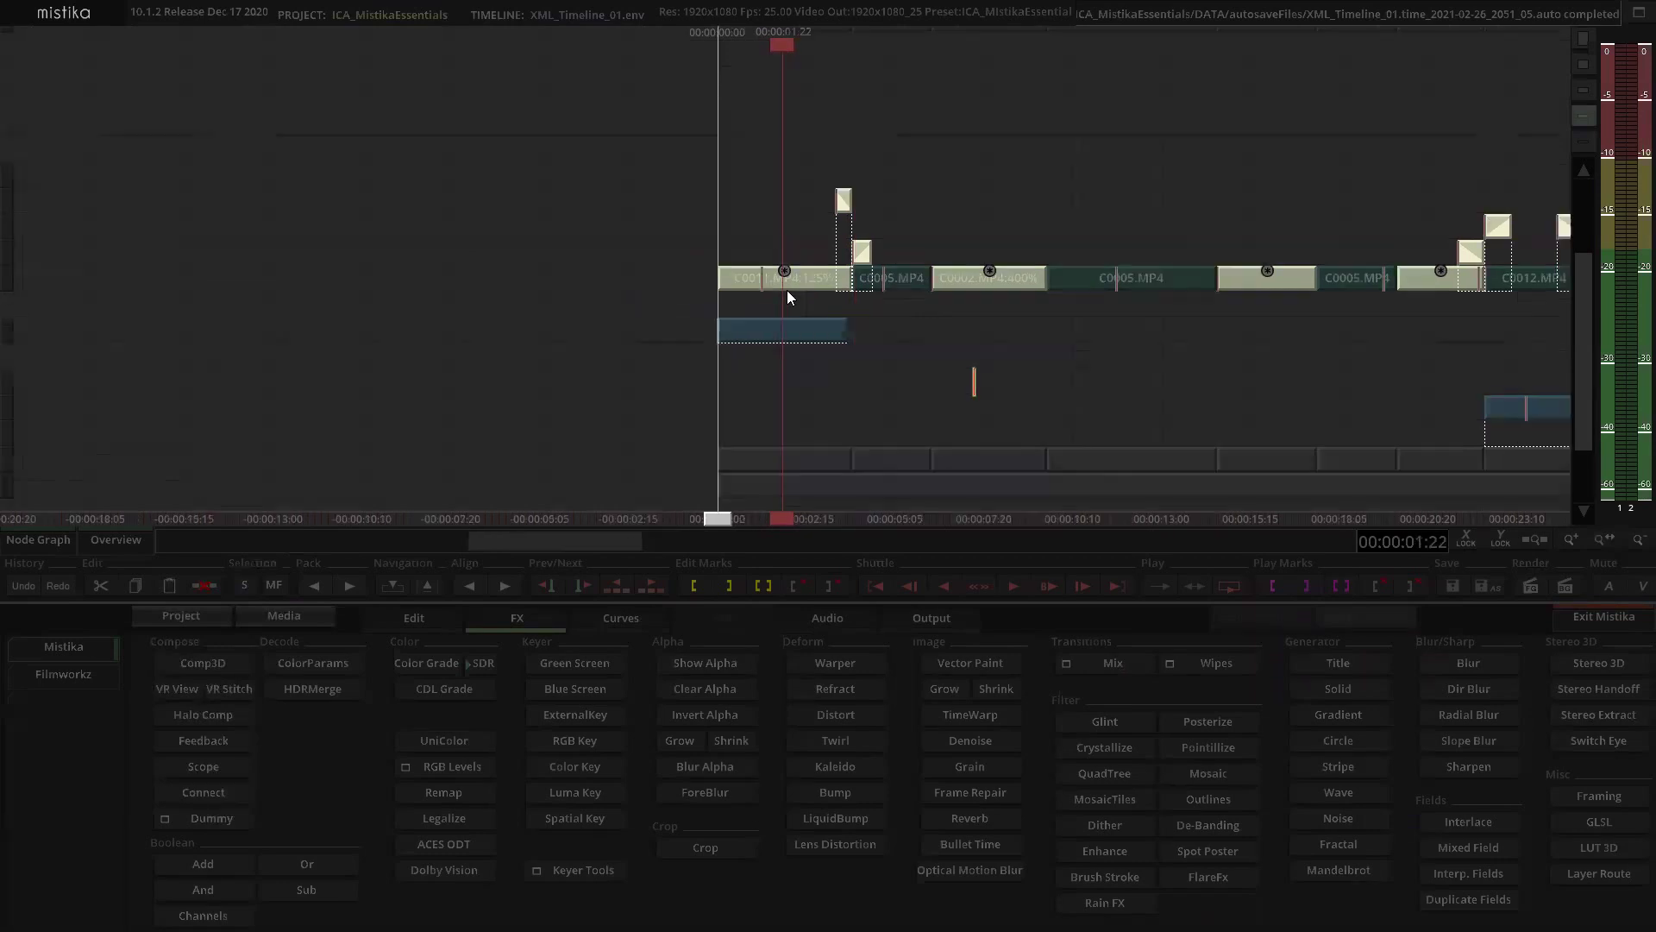
drag(809, 326, 840, 419)
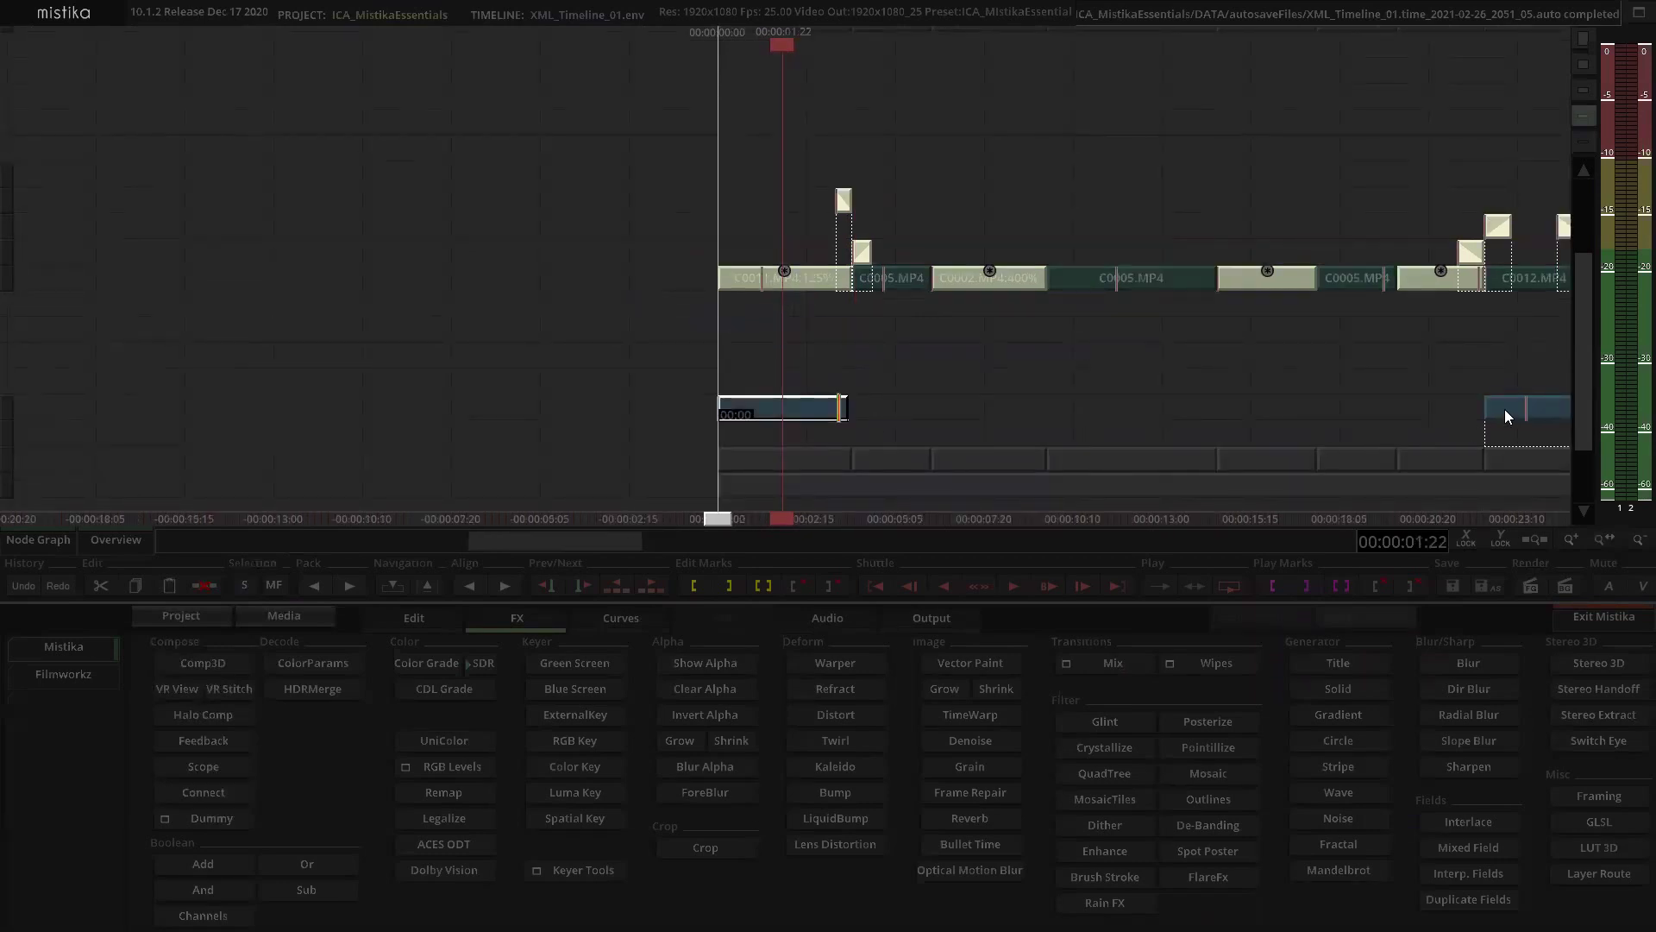
drag(1505, 411, 1504, 435)
Step: Move the 2_aurea-icons-video2 clip and its fades to a lower track beneath the C0010.MP4 clip
click(1178, 355)
drag(968, 227, 723, 155)
scroll(939, 287, down, 2)
scroll(1059, 134, down, 3)
drag(1076, 146, 798, 179)
scroll(1105, 141, up, 1)
scroll(992, 169, down, 4)
drag(785, 148, 1307, 242)
drag(836, 207, 837, 428)
scroll(842, 357, up, 4)
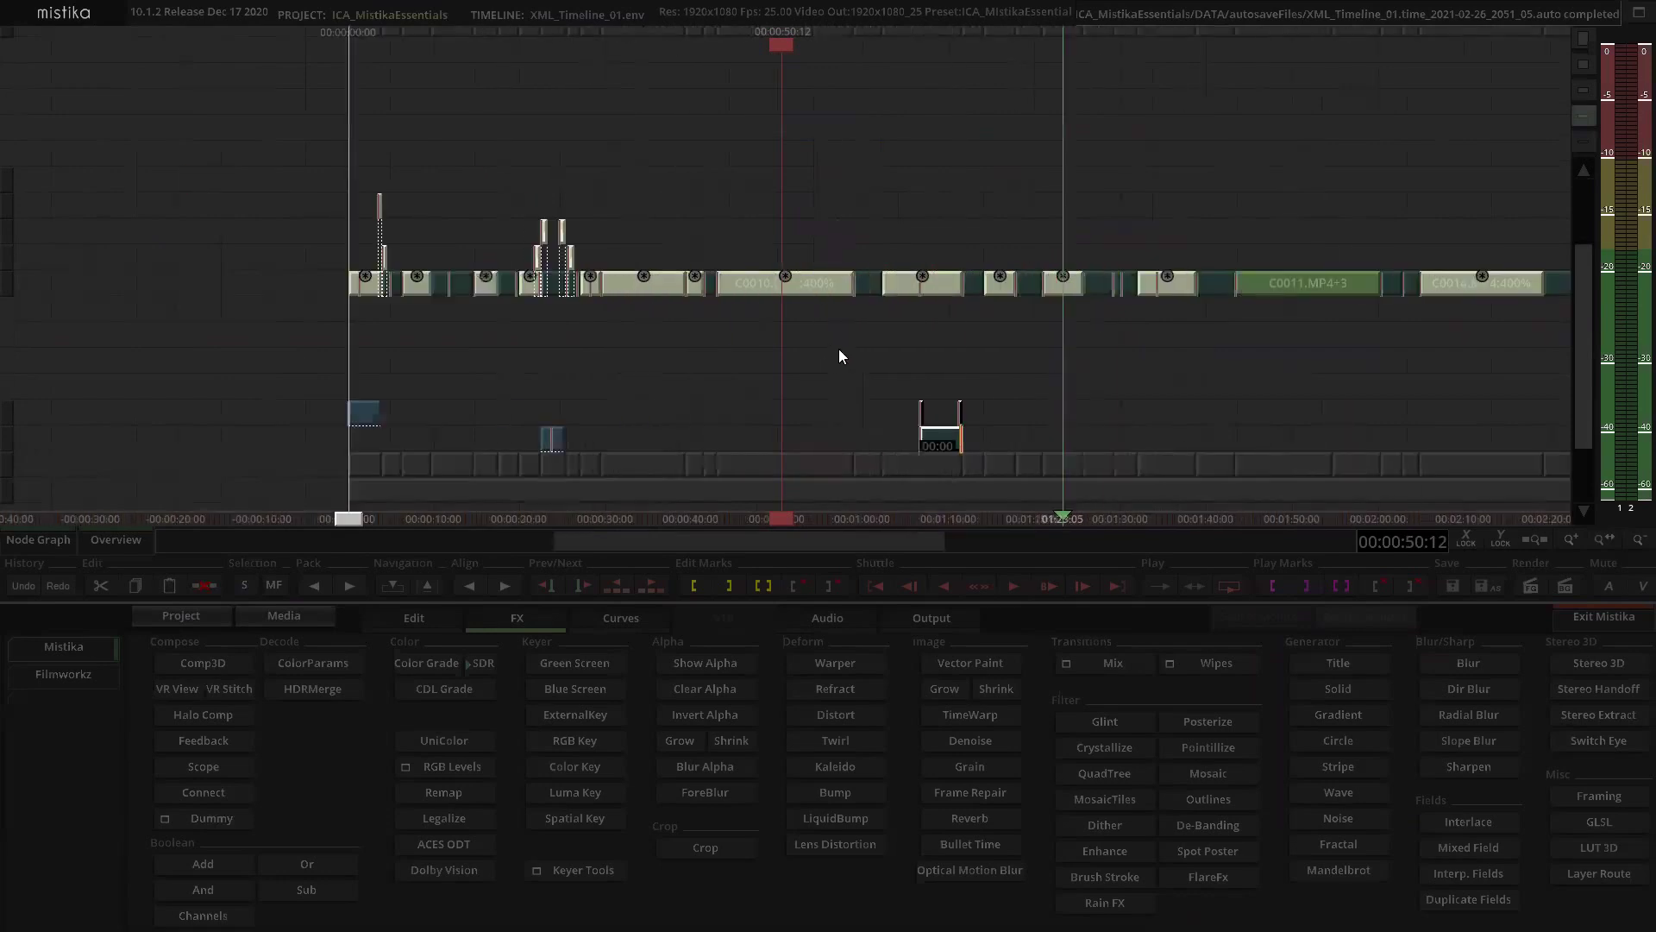
Step: Open the first long C0010.MP4 timewarp clip in the effects editor, show the tracking tools, and delete the tracker at the picture's lower-left corner
double_click(806, 282)
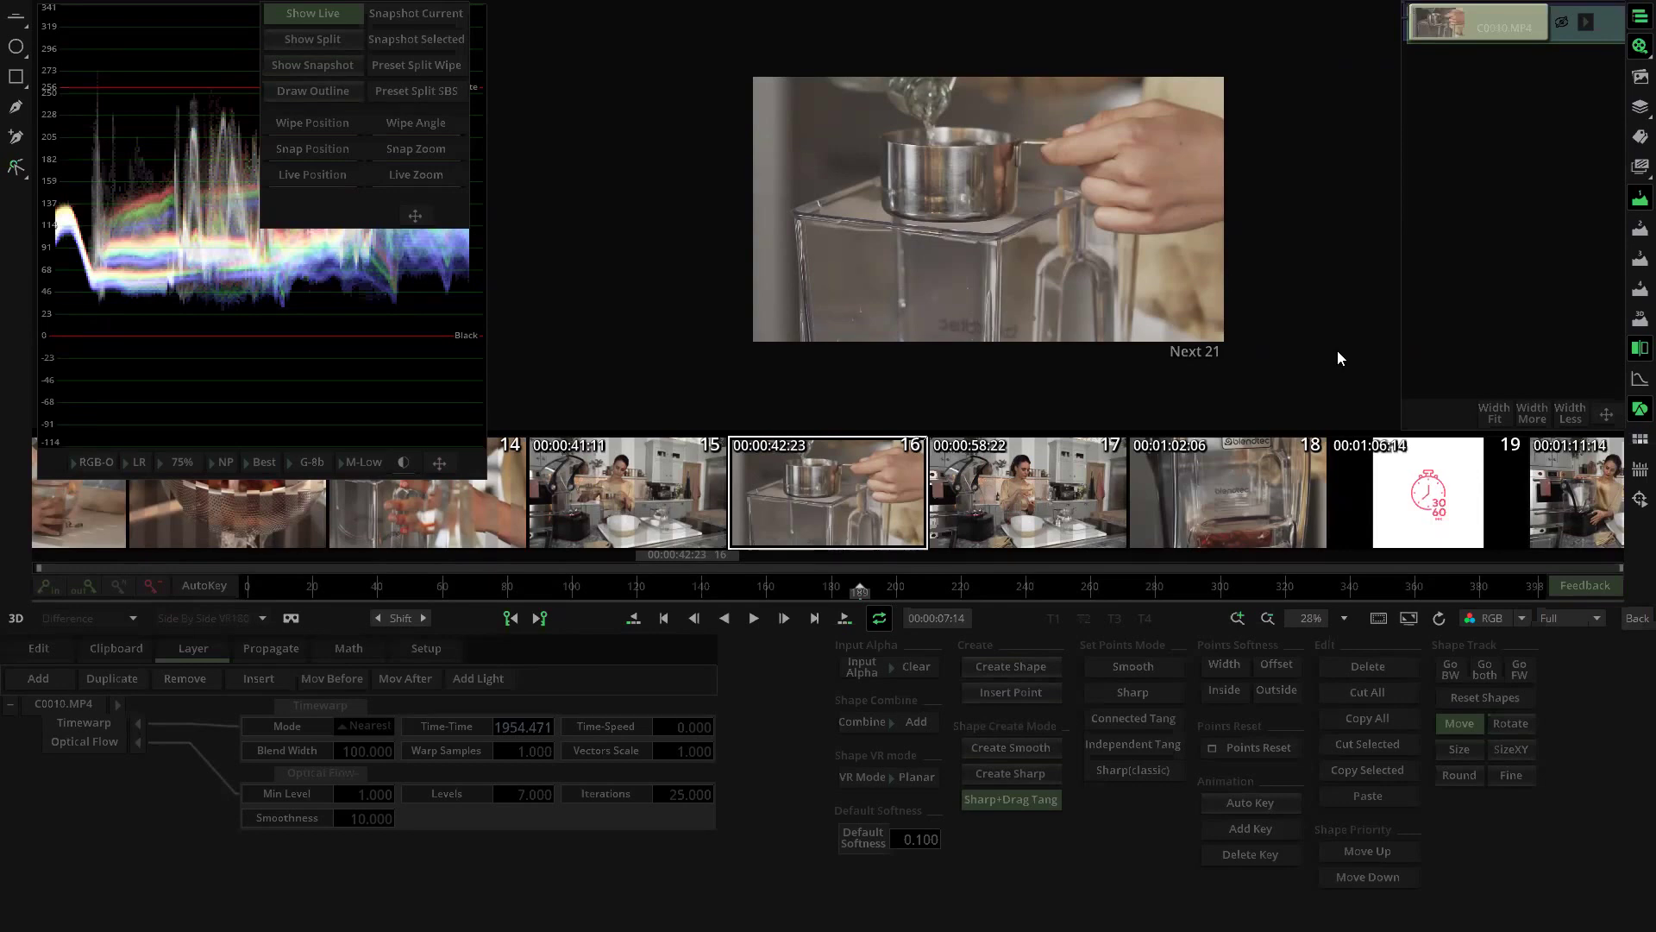
click(1634, 500)
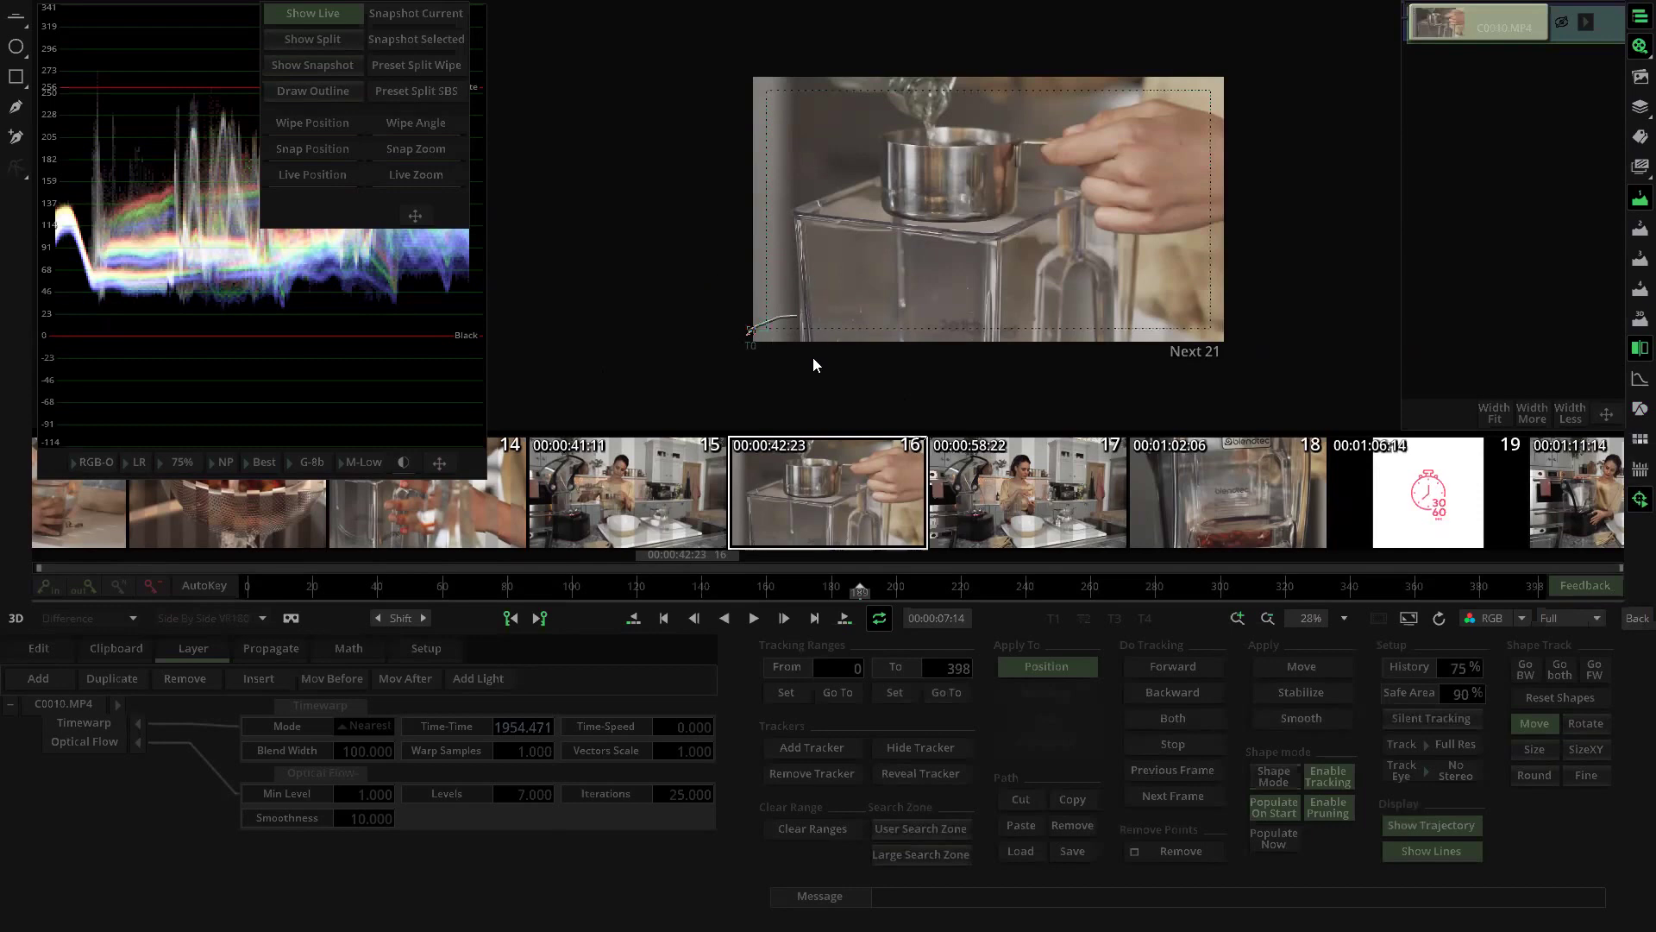
scroll(748, 334, up, 2)
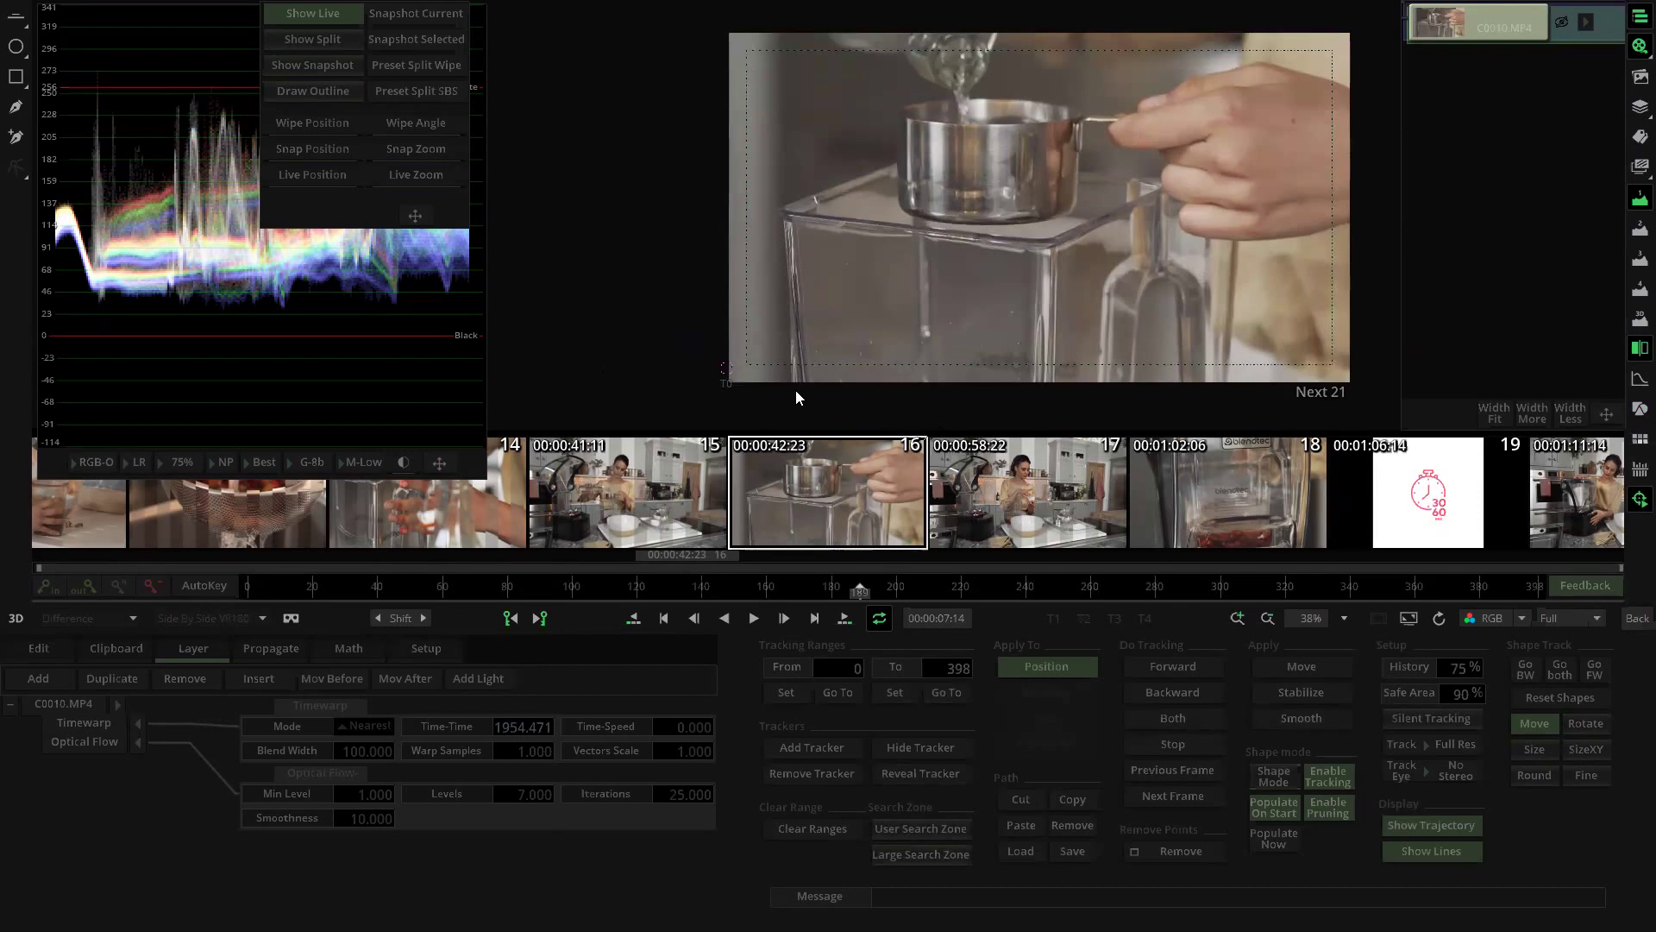
drag(634, 292, 797, 399)
key(Delete)
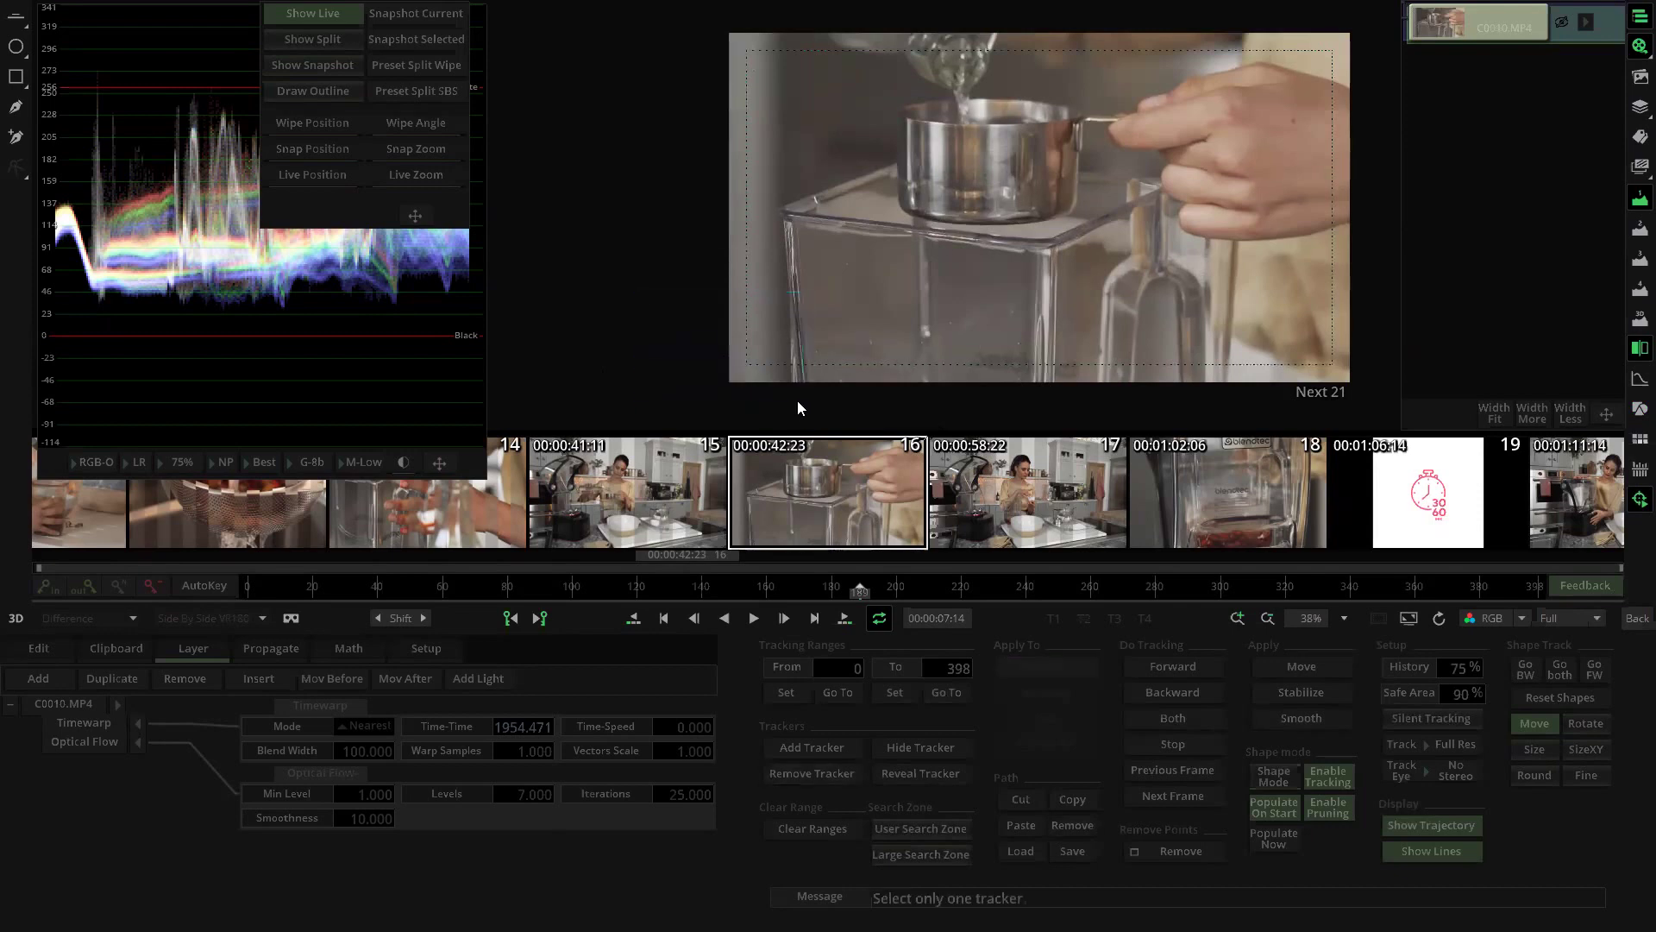
click(1637, 618)
Step: Review the timeline in the Record Monitor from the opening clips to the C0010.MP4 clip above 2_aurea-icons-video2
scroll(876, 230, up, 1)
scroll(877, 229, down, 2)
drag(864, 194, 830, 188)
scroll(829, 188, up, 2)
drag(319, 144, 877, 119)
scroll(866, 123, up, 2)
click(1381, 618)
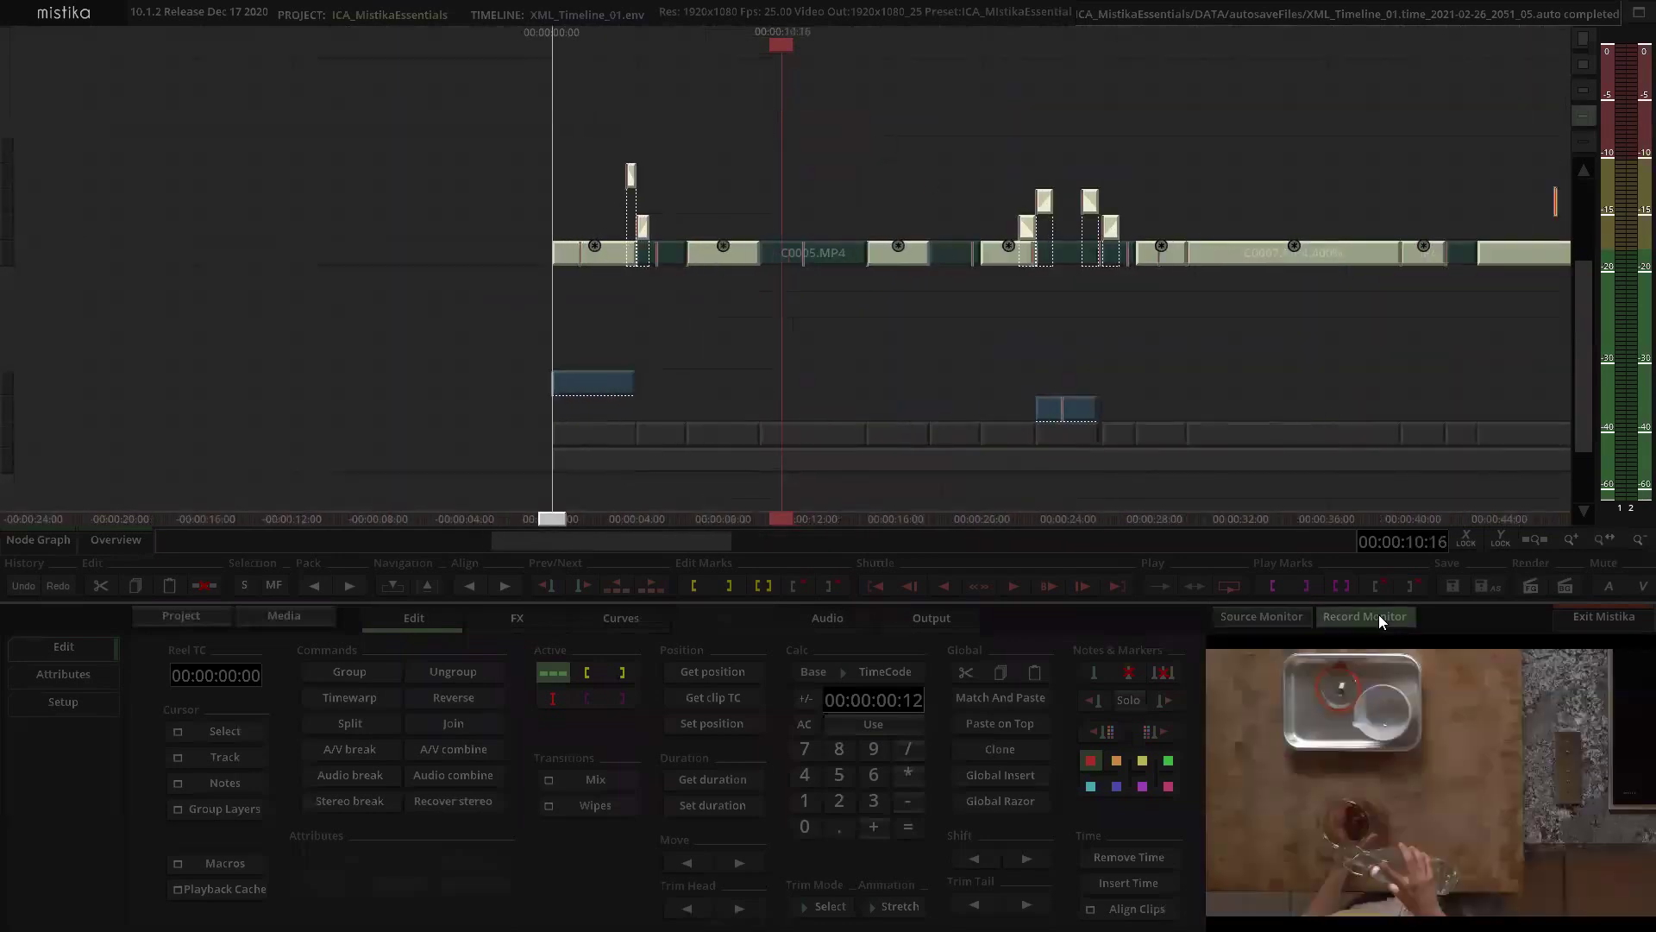
scroll(809, 248, up, 2)
drag(699, 154, 843, 205)
drag(949, 208, 867, 141)
drag(1003, 129, 824, 273)
Step: Open the C0010.MP4 blender clip in the effects editor and examine its image detail at several frames
double_click(837, 295)
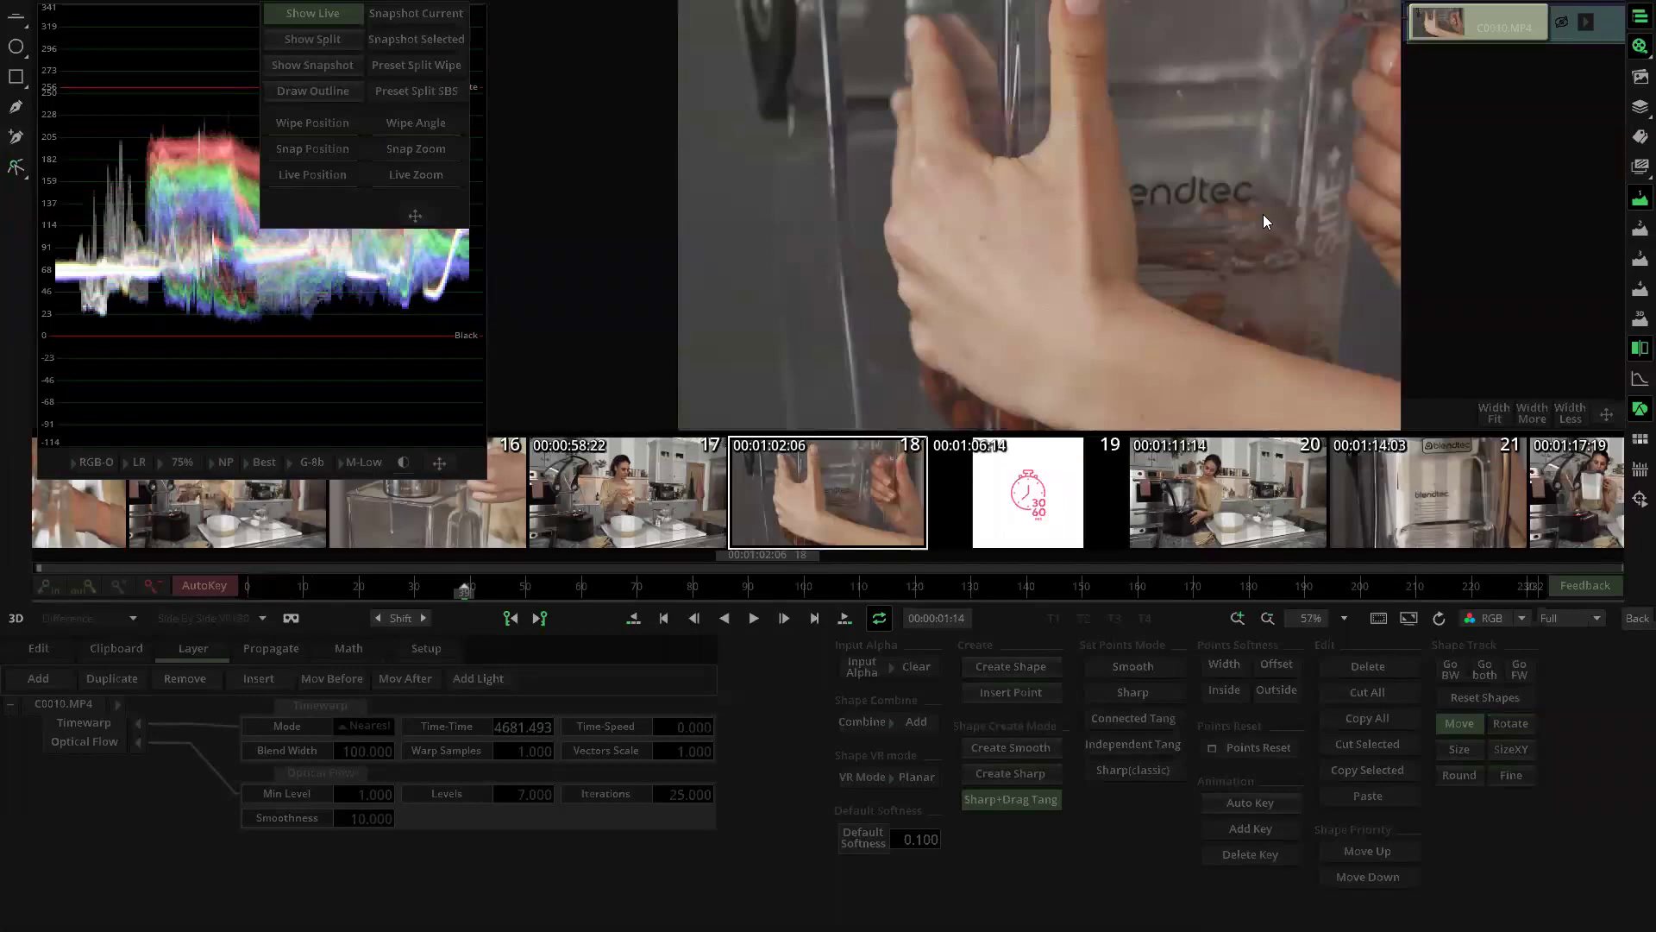
scroll(1256, 218, up, 4)
scroll(1242, 222, down, 3)
drag(1046, 233, 769, 192)
drag(288, 595, 221, 578)
drag(357, 578, 753, 533)
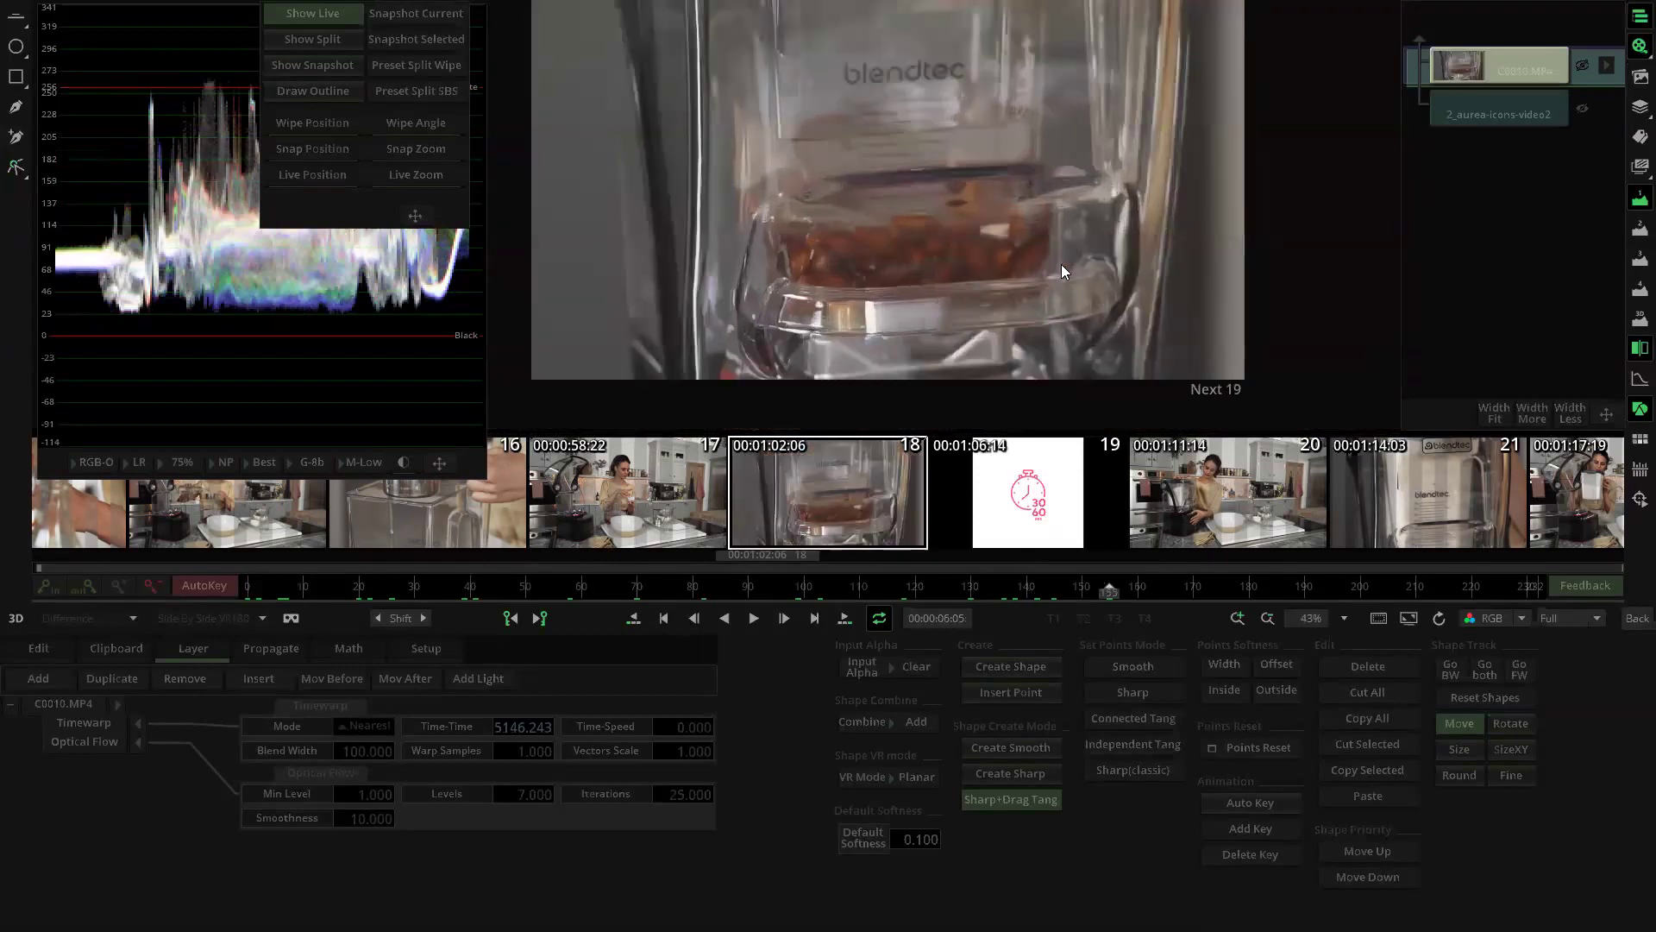
drag(1062, 266, 1073, 287)
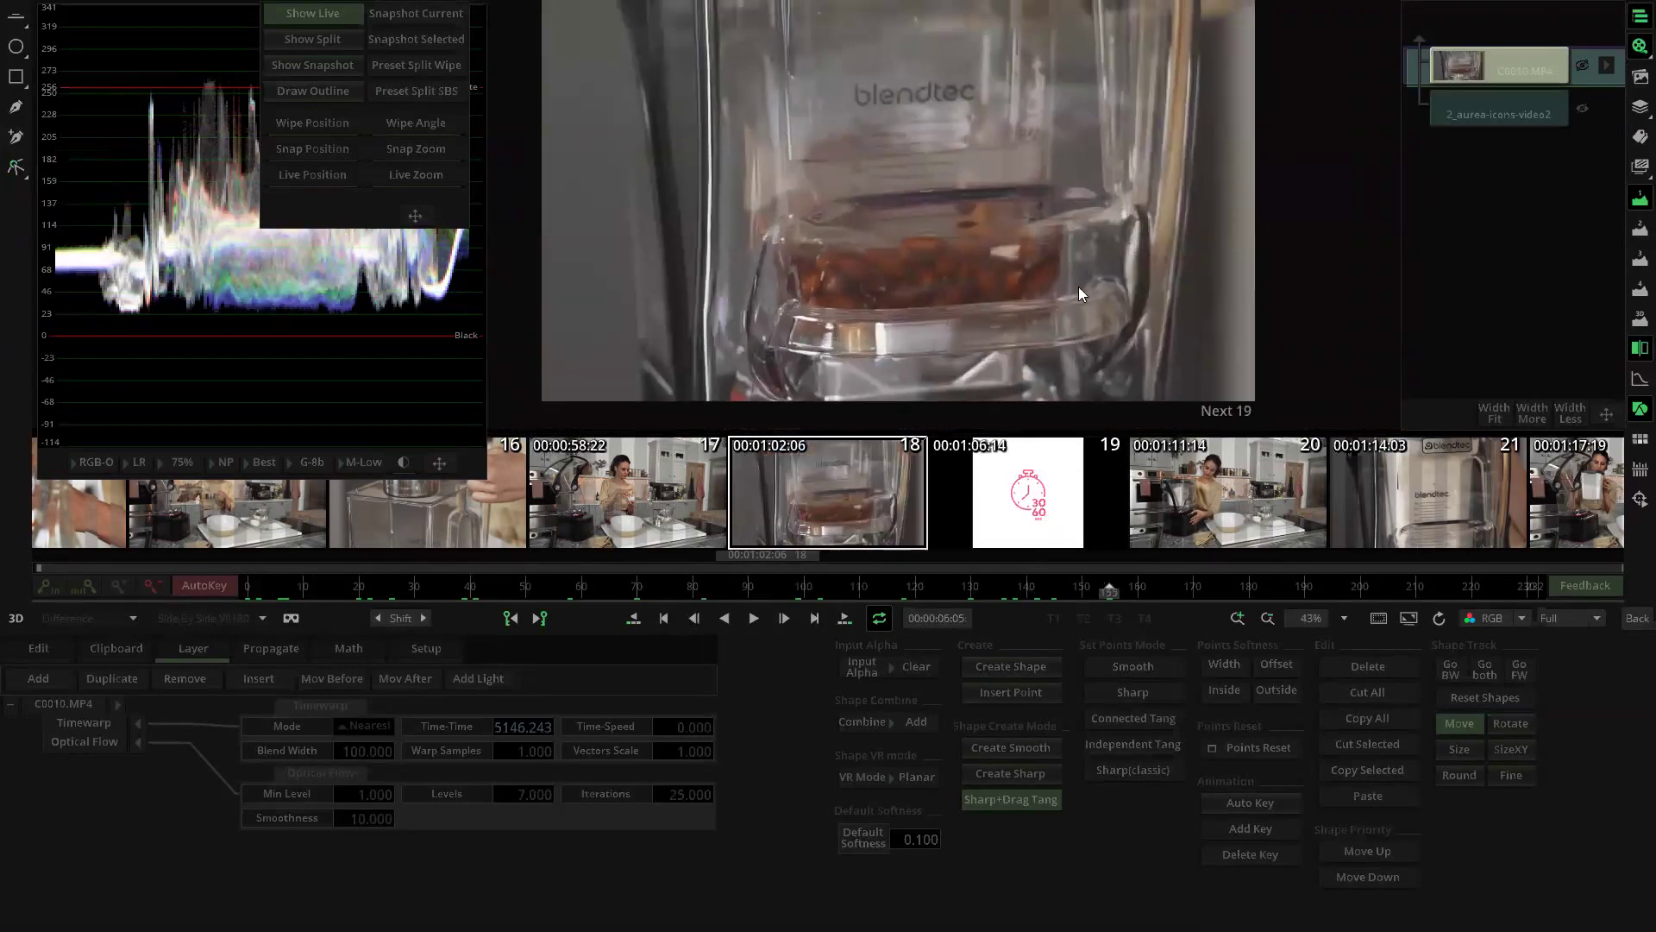
Step: Hide the storyboard strip and turn off AutoKey while scrubbing the blender clip, and return to the timeline
click(1635, 46)
drag(291, 592, 723, 602)
click(203, 590)
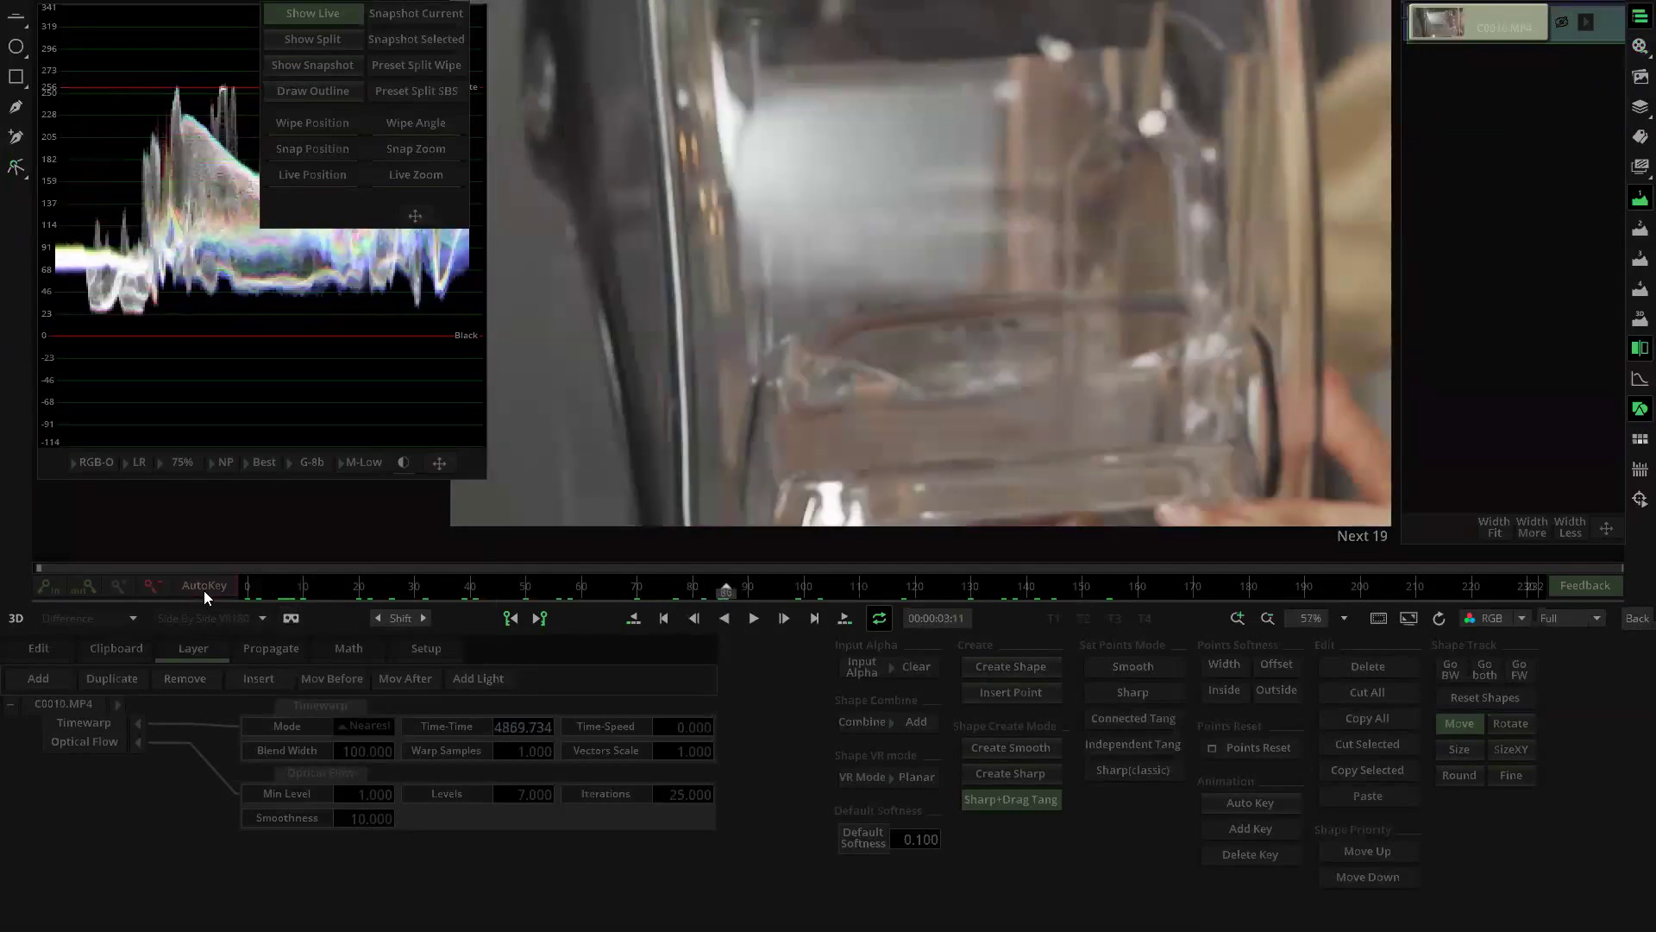
drag(292, 586, 1022, 595)
click(1638, 618)
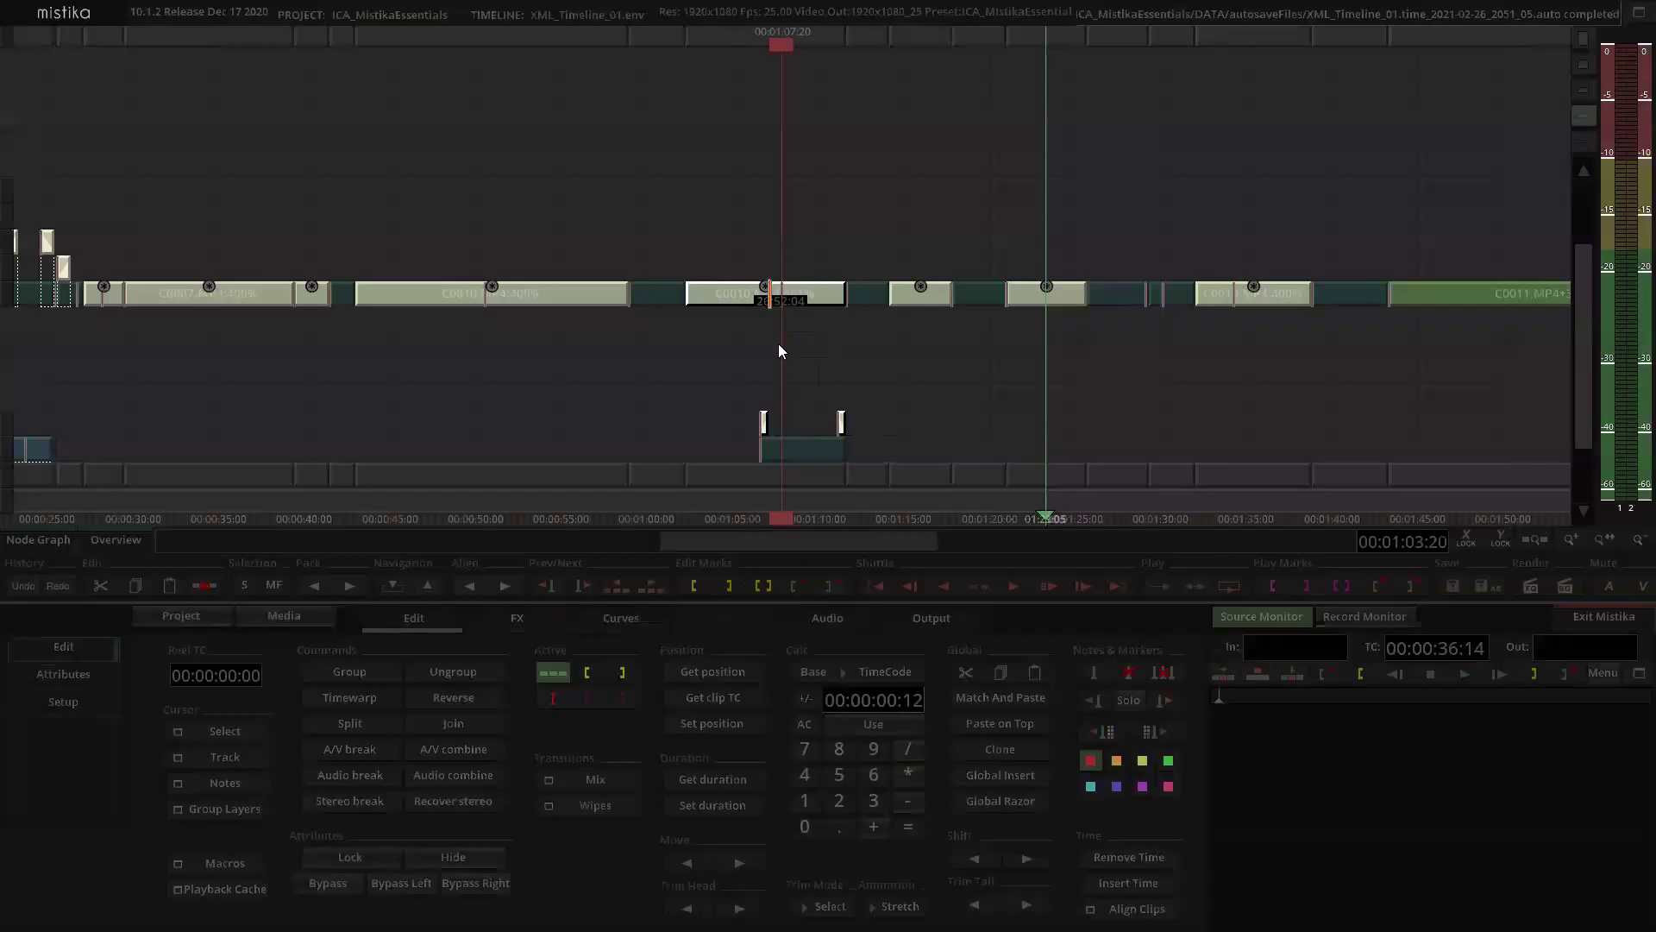
Step: Add a Denoise effect on top of the C0010.MP4 clip above 2_aurea-icons-video2
scroll(762, 248, down, 1)
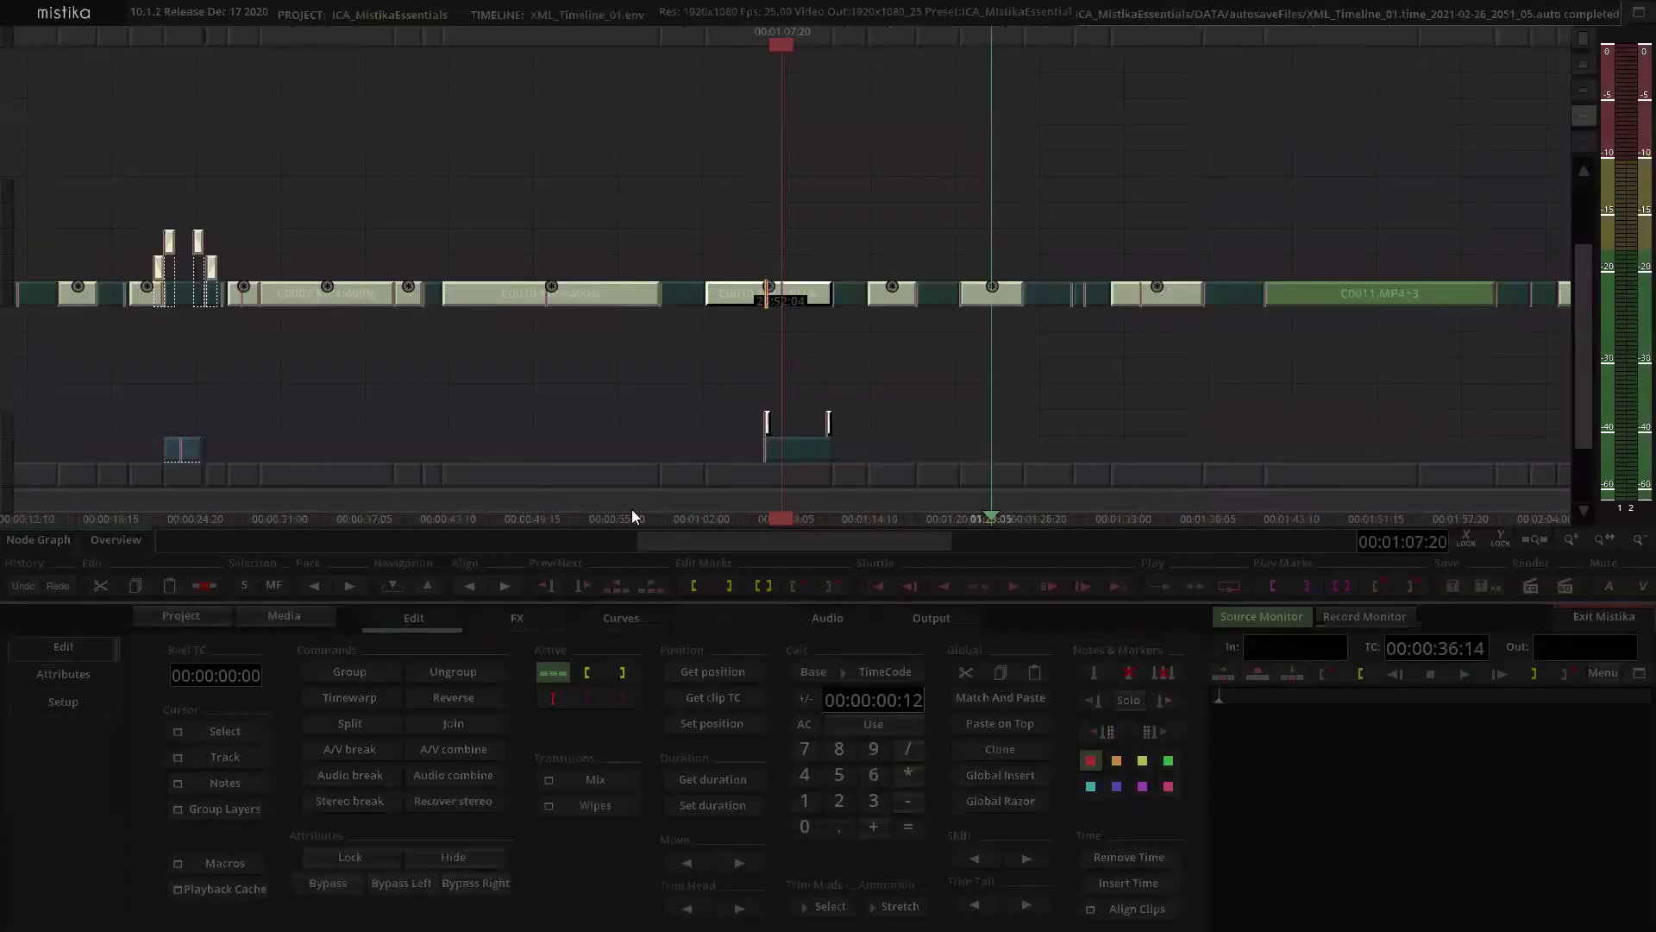
click(517, 619)
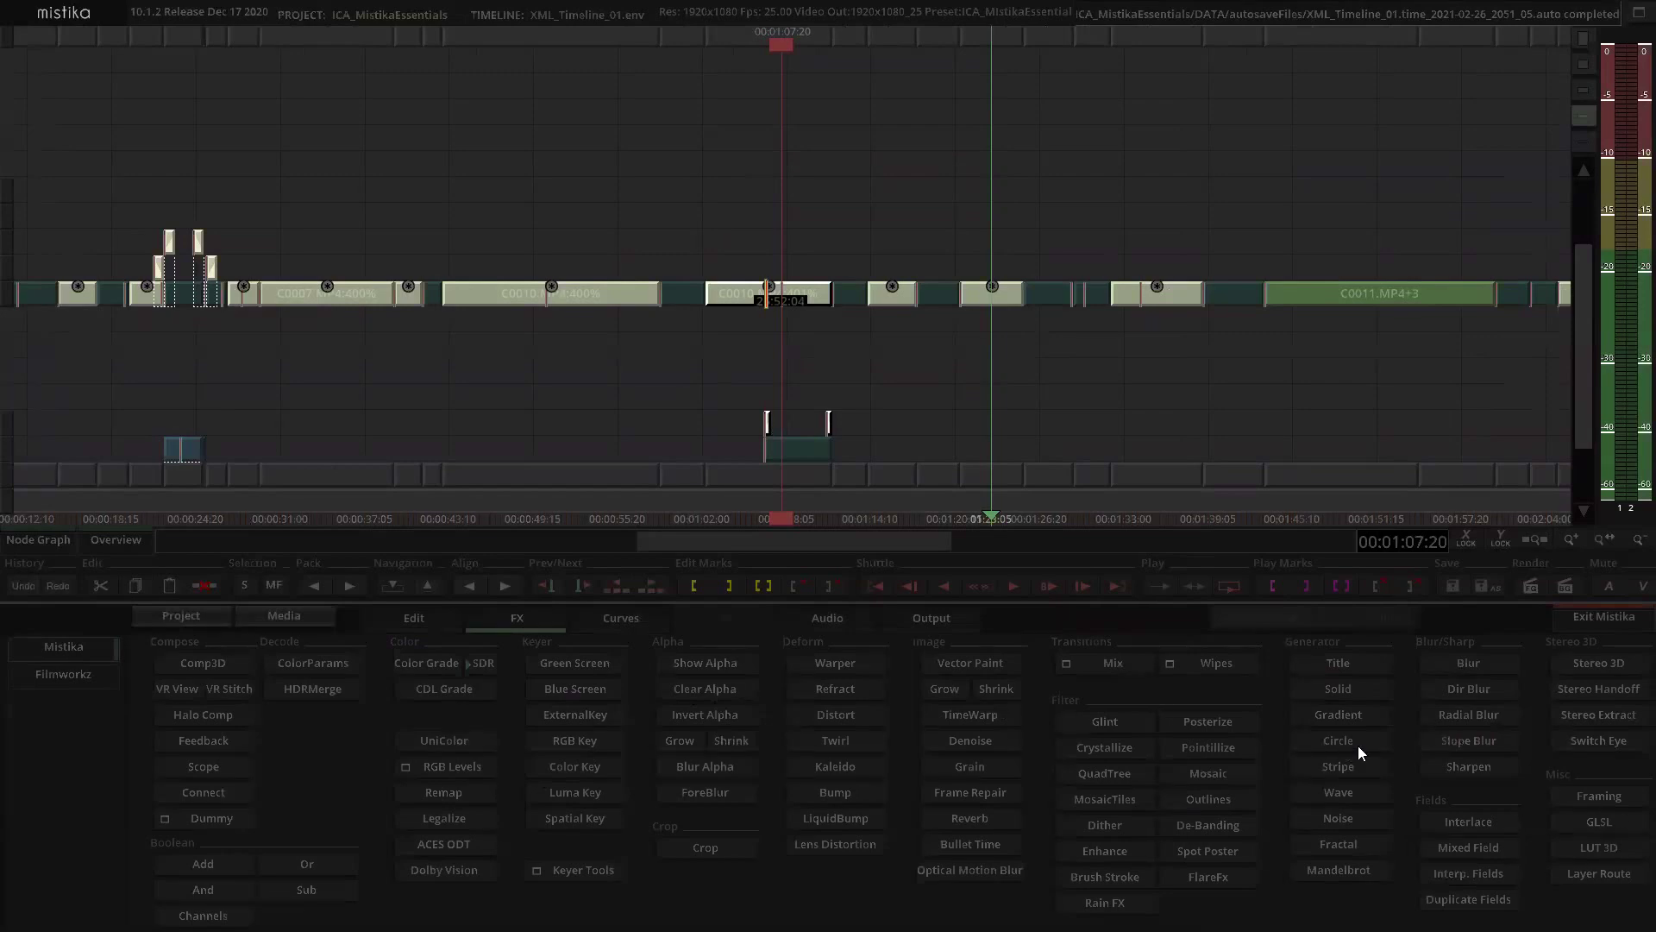
click(978, 747)
click(770, 198)
scroll(779, 245, up, 3)
Step: Open the Denoise effect and review its Scope and Mode options without changing them
double_click(771, 269)
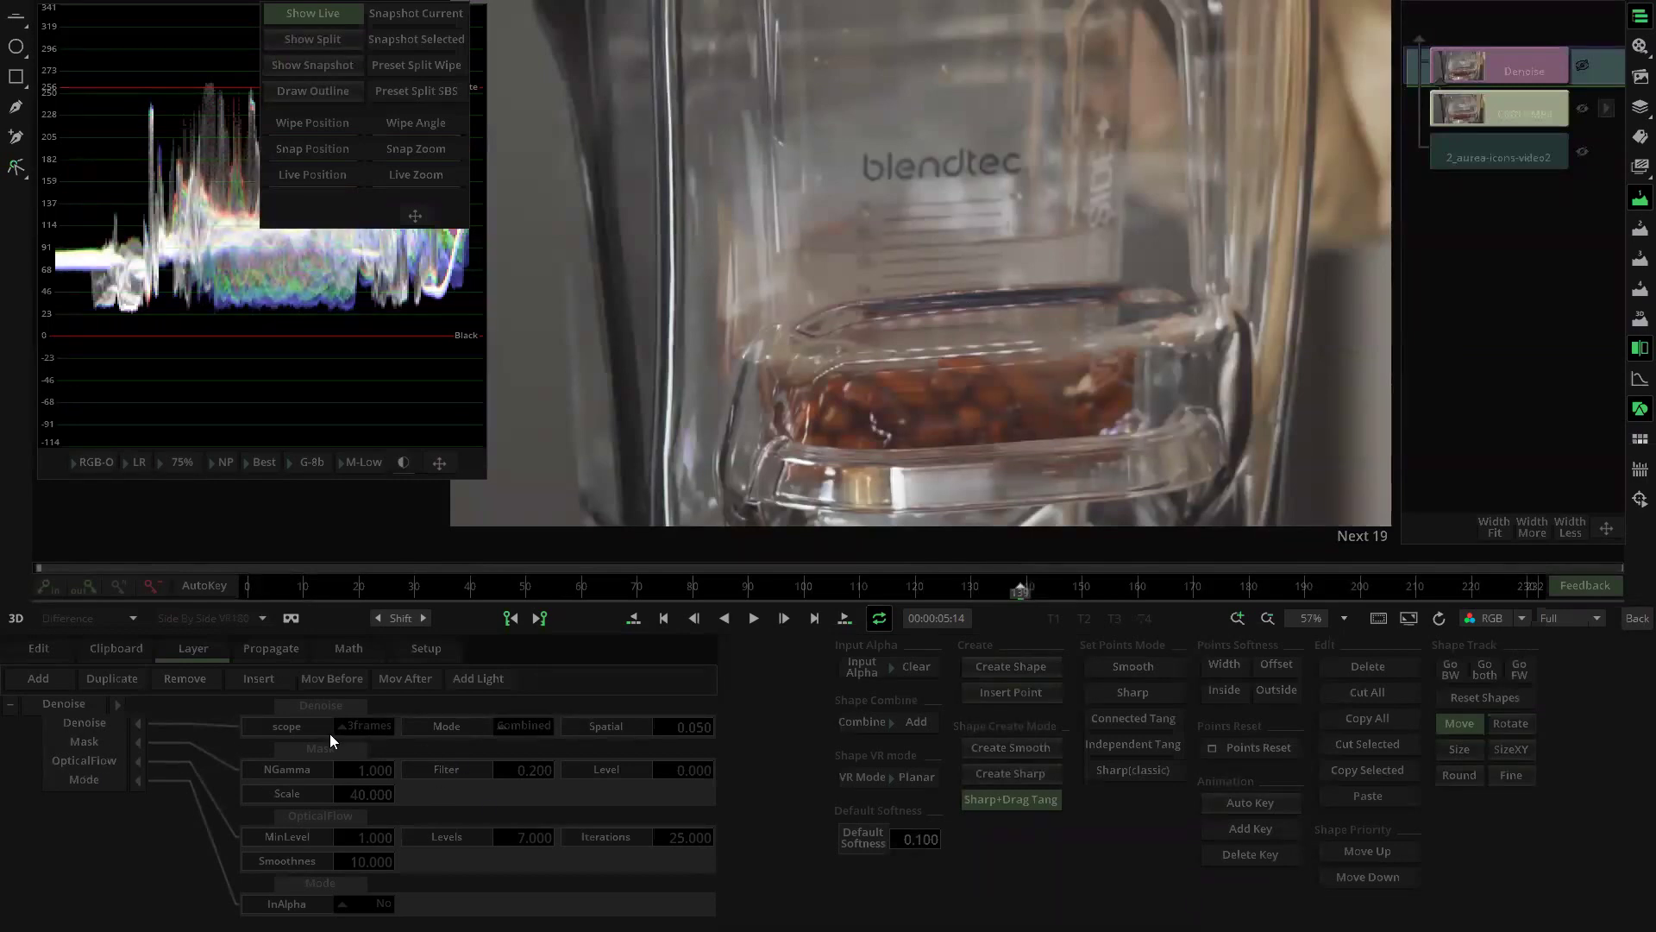
click(366, 728)
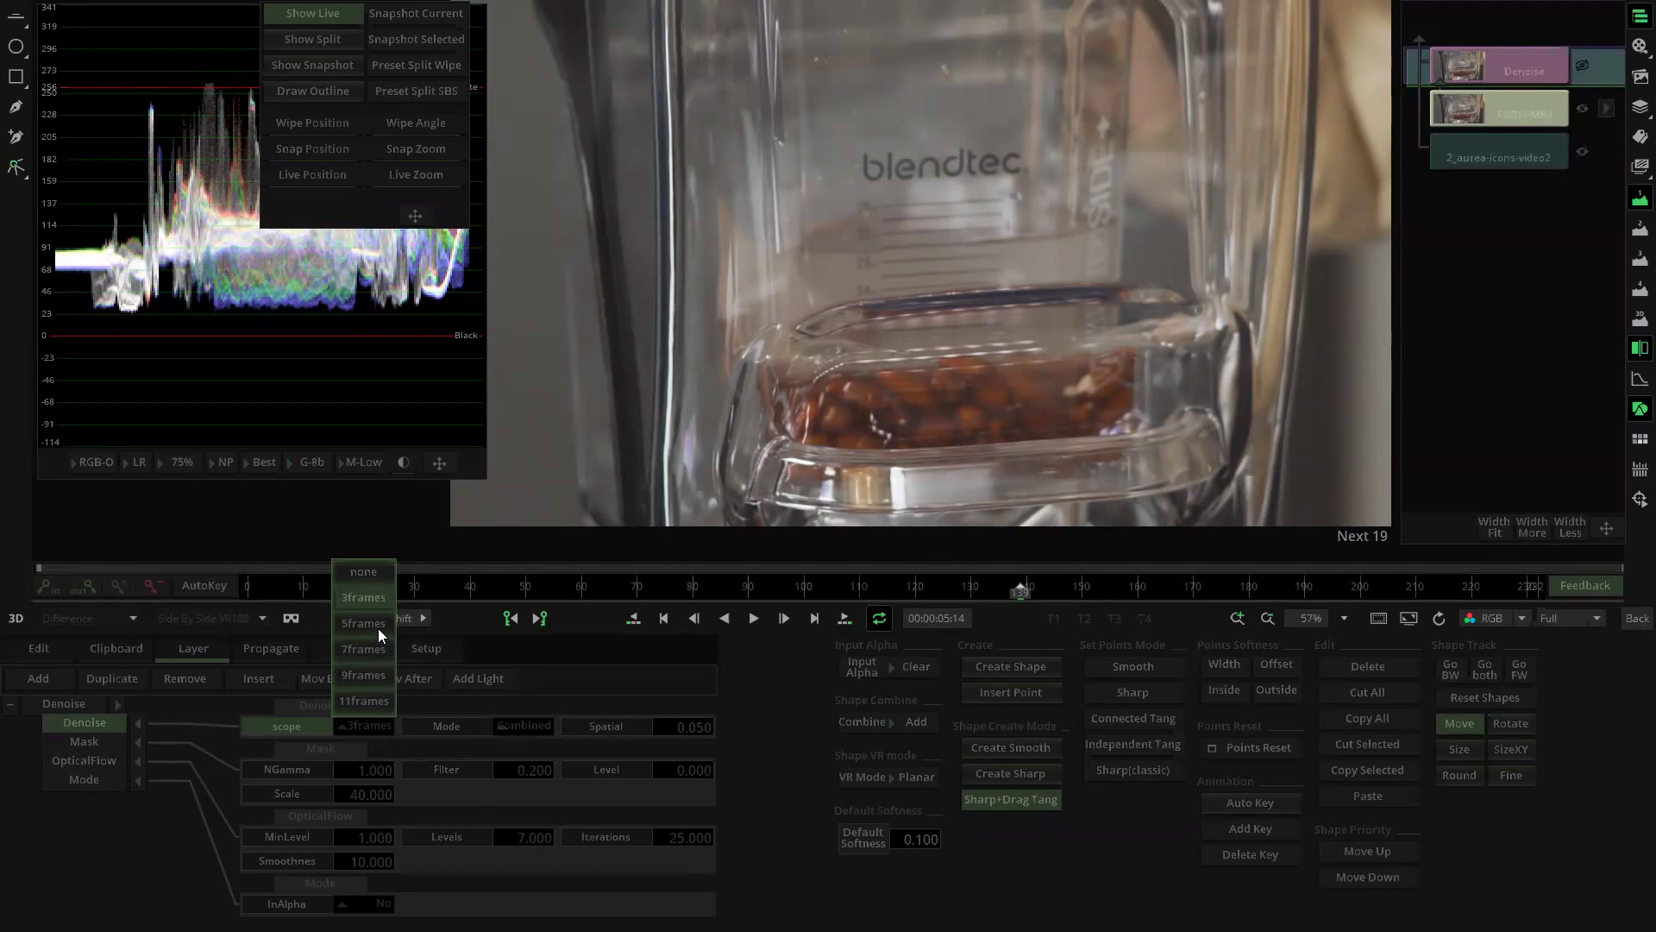
click(540, 723)
click(538, 722)
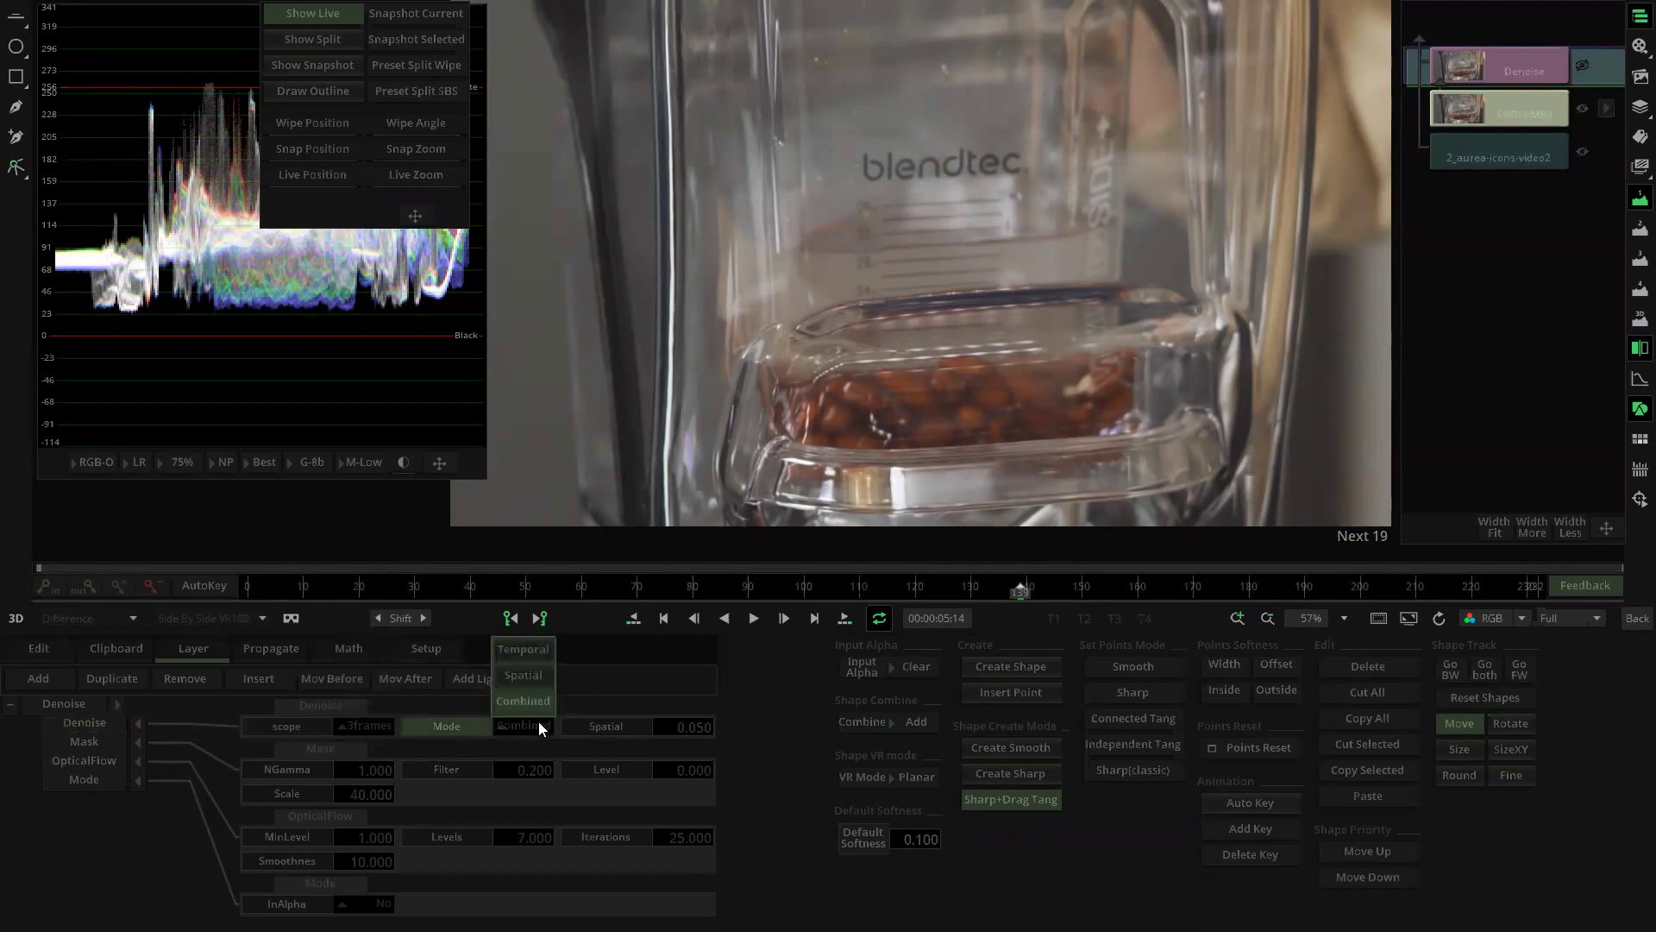
click(627, 752)
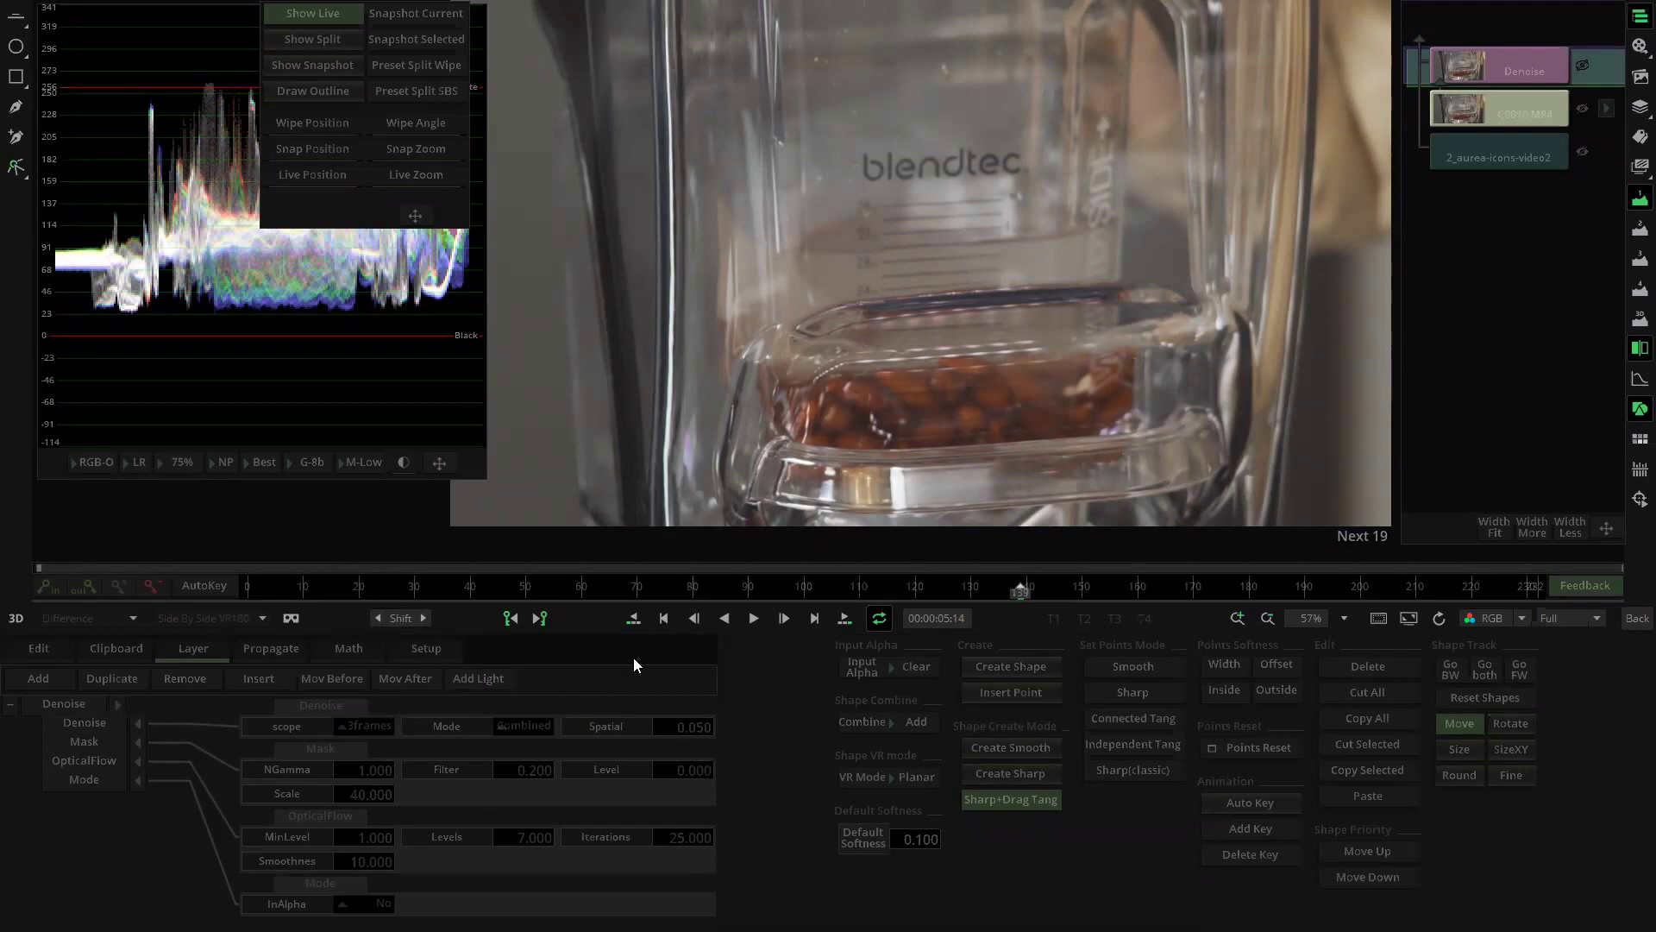
Step: Examine the denoised blender shot at frames with and without the icon layer, and return to the timeline
scroll(1045, 321, down, 1)
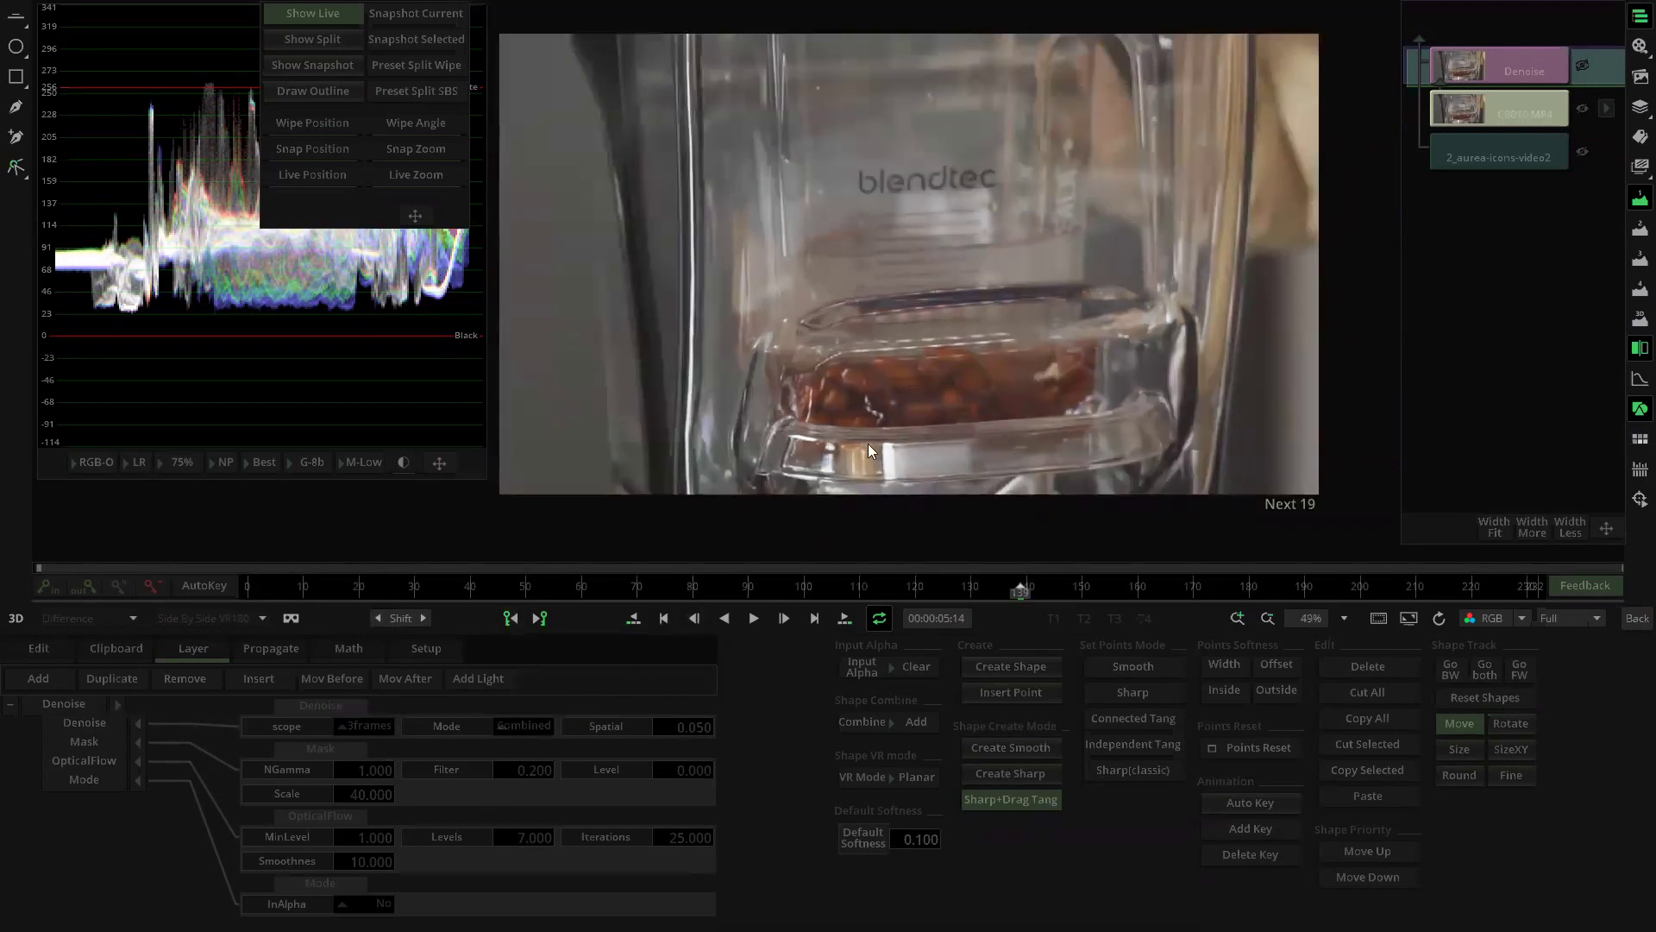
drag(869, 405, 890, 408)
drag(562, 578, 727, 615)
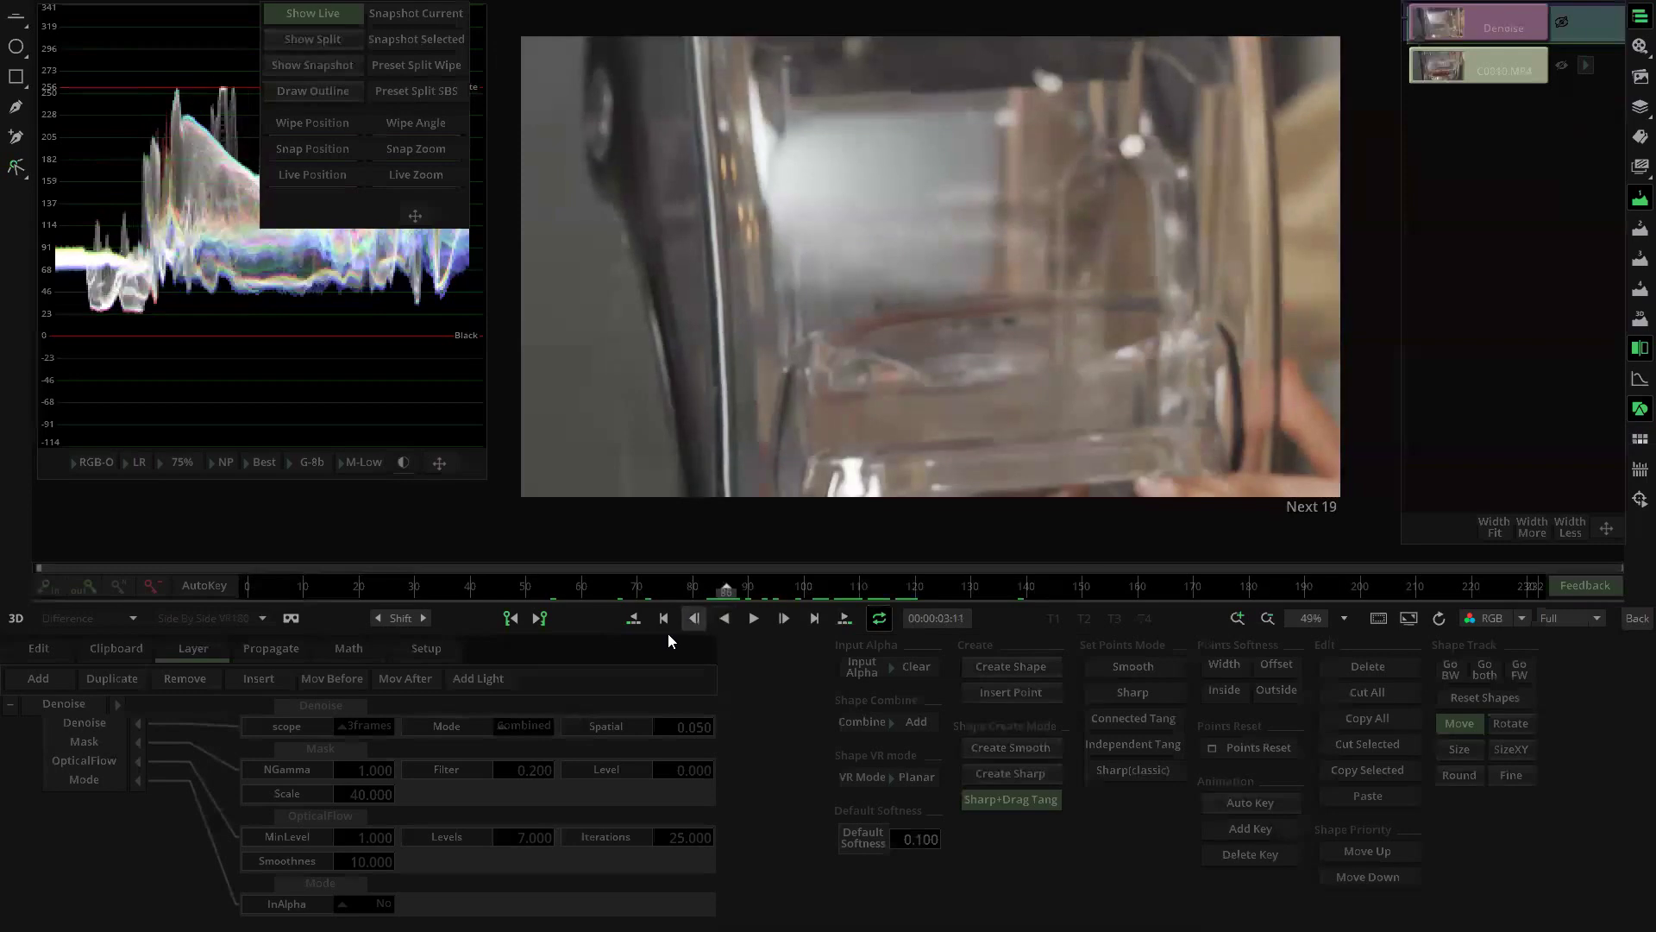
scroll(1009, 359, up, 2)
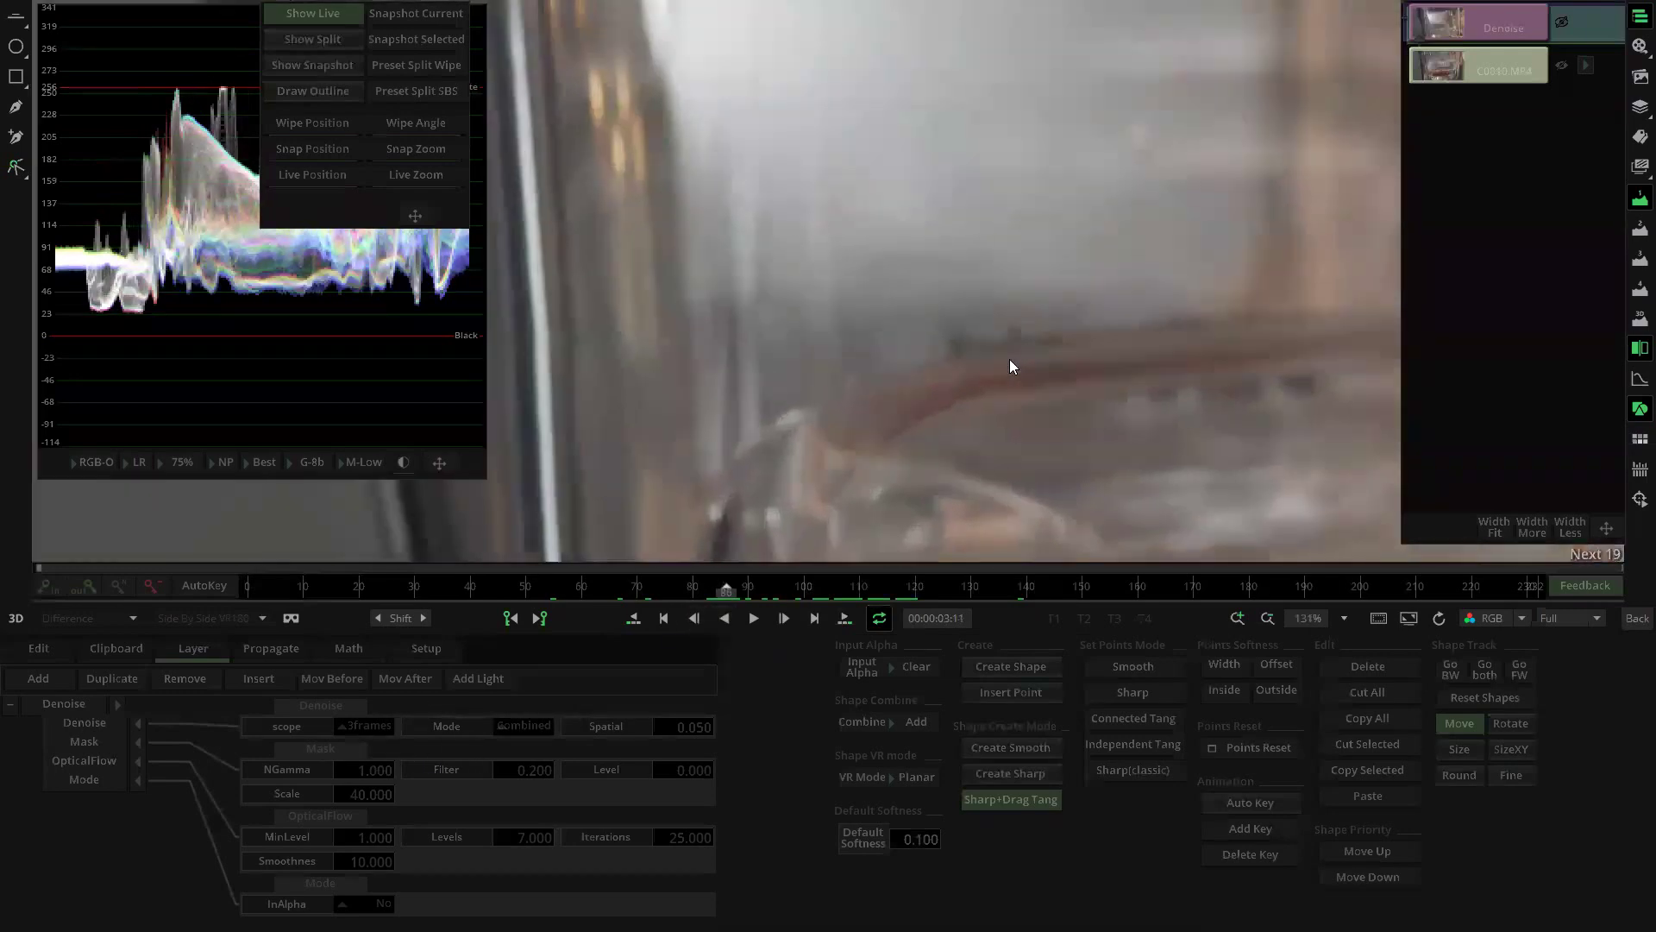
scroll(1011, 363, down, 3)
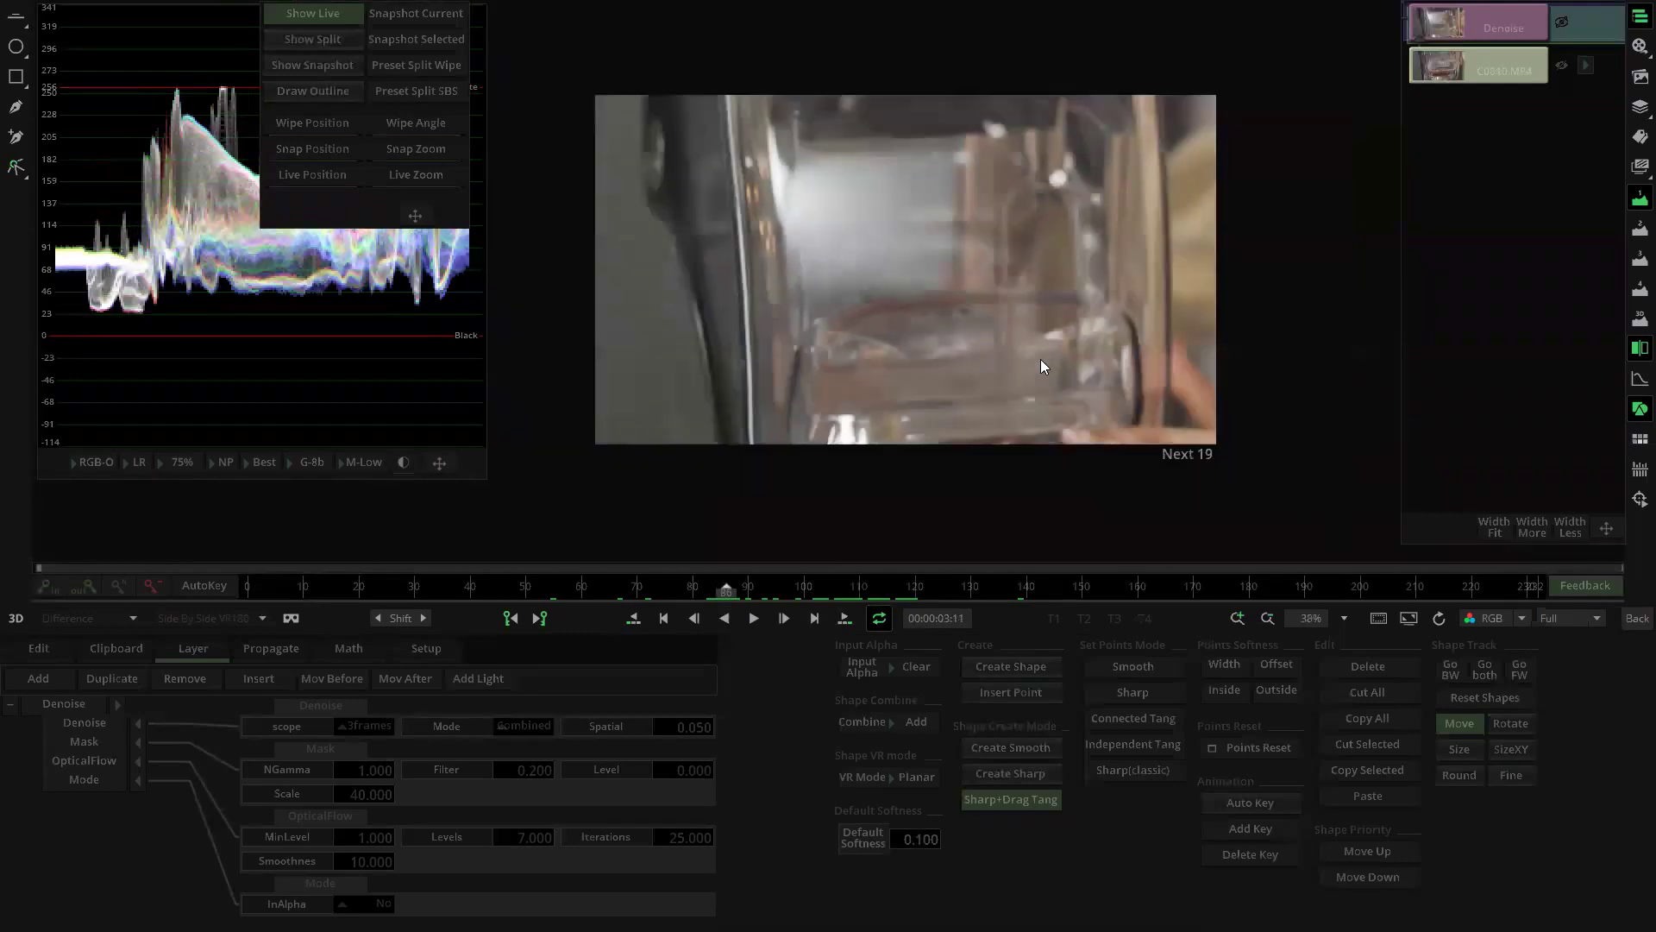
click(1637, 618)
Step: Review the clips after the Denoise effect in the Record Monitor and inspect the Framing options of Capture0012.mov
click(1018, 238)
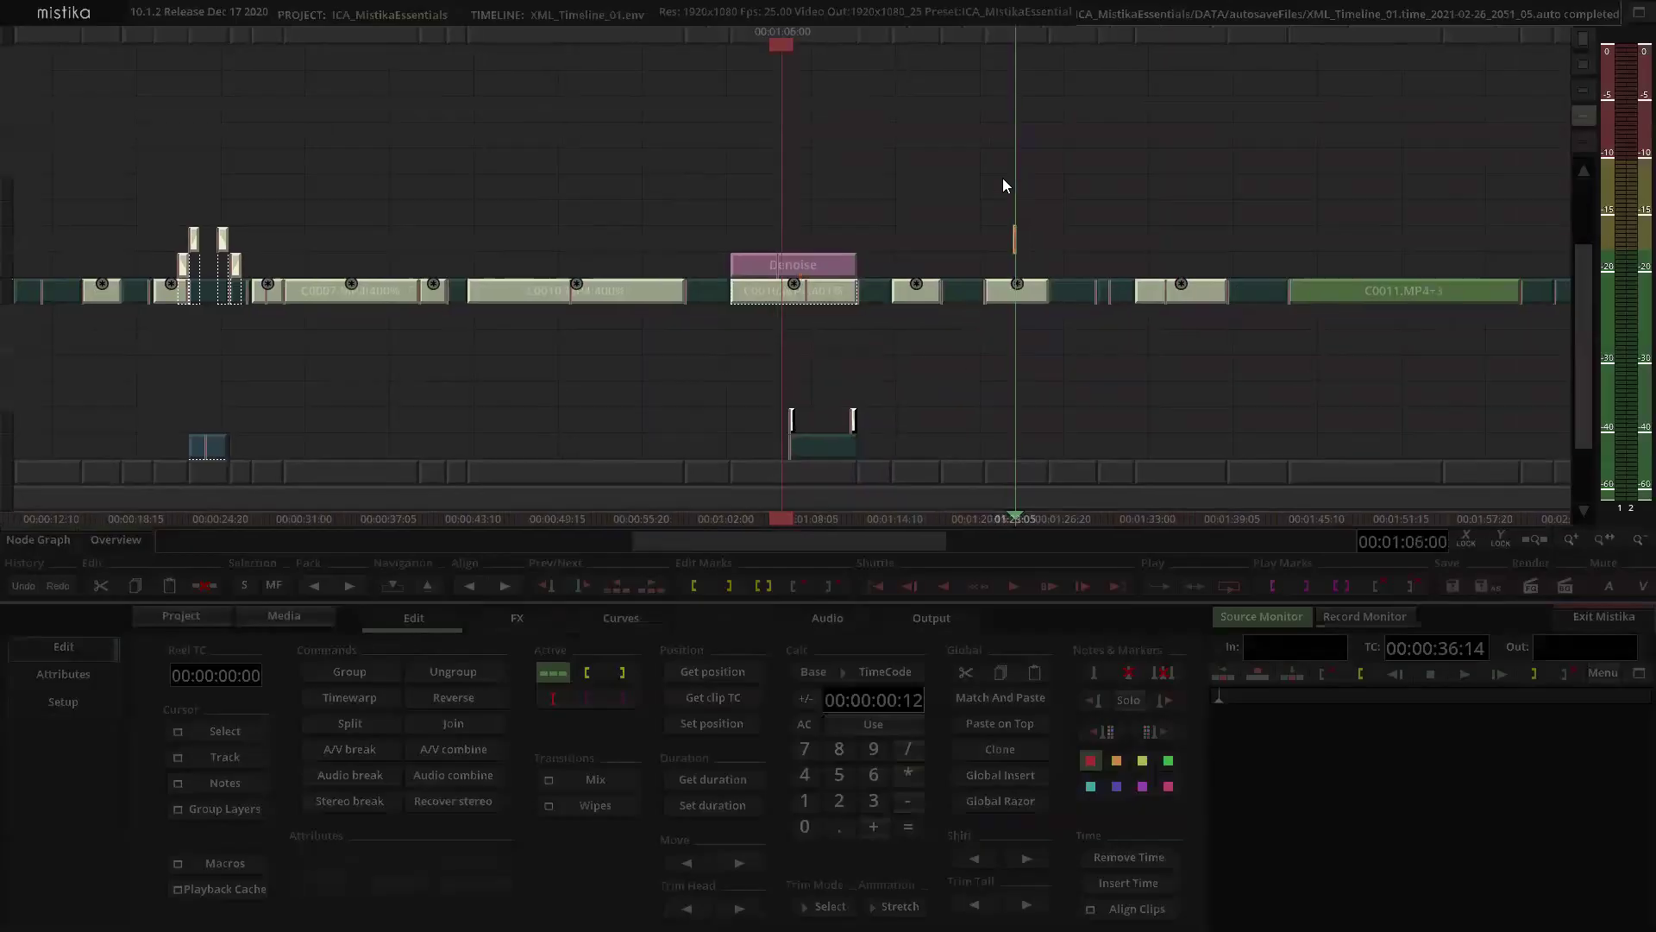
click(1375, 618)
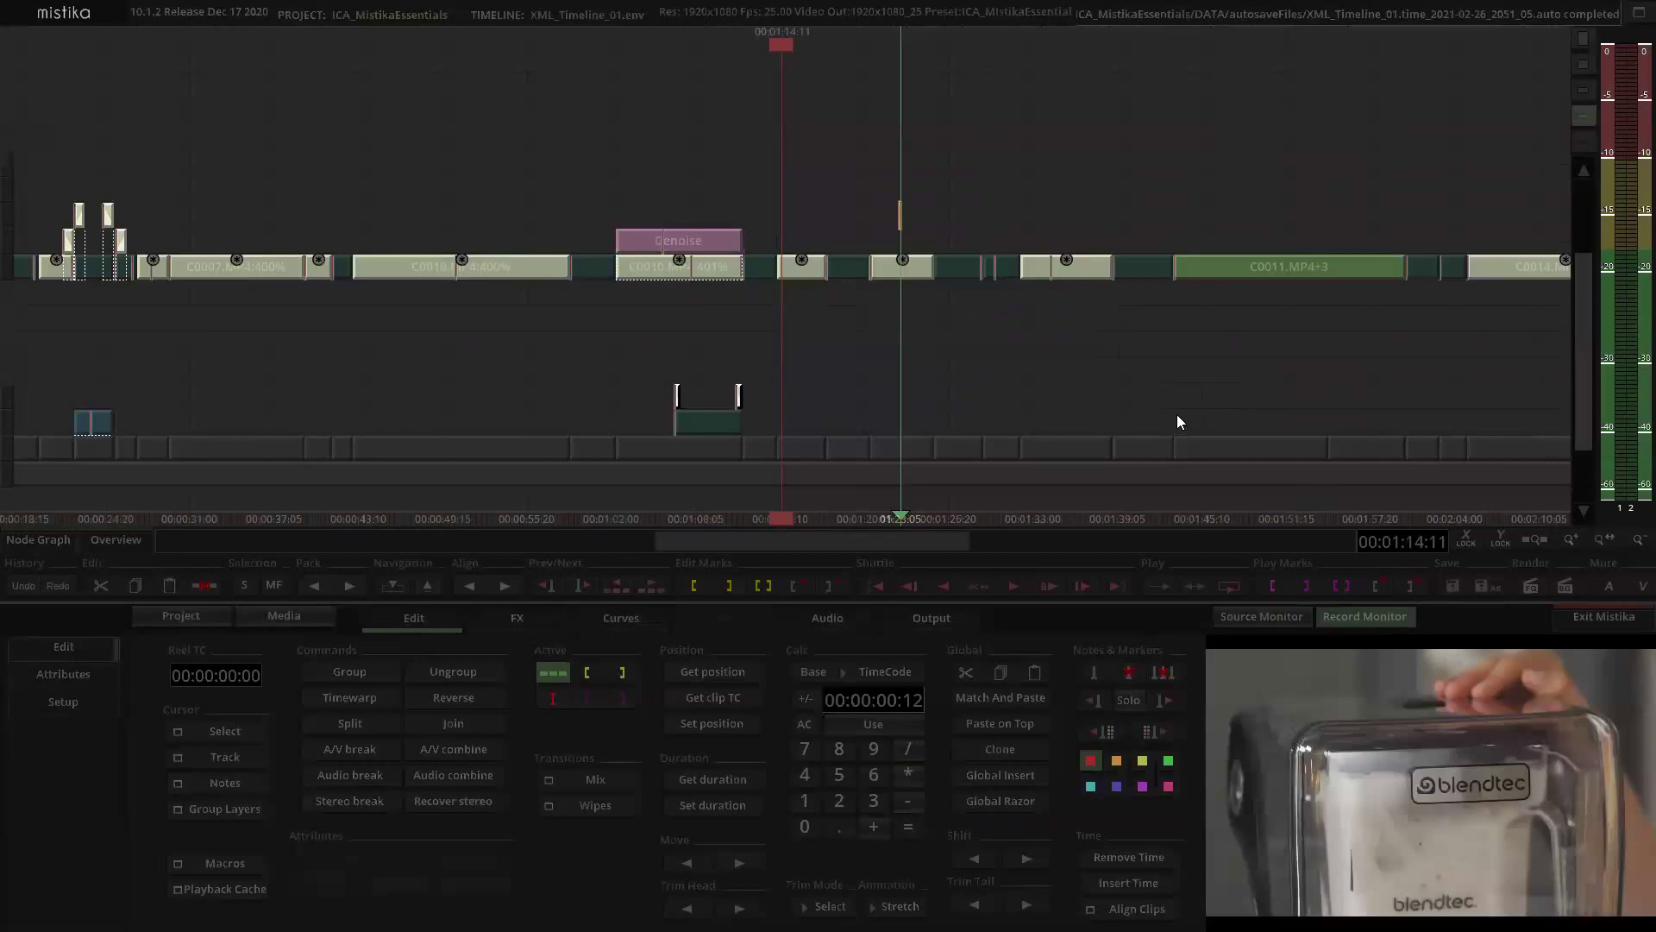
scroll(1175, 388, down, 5)
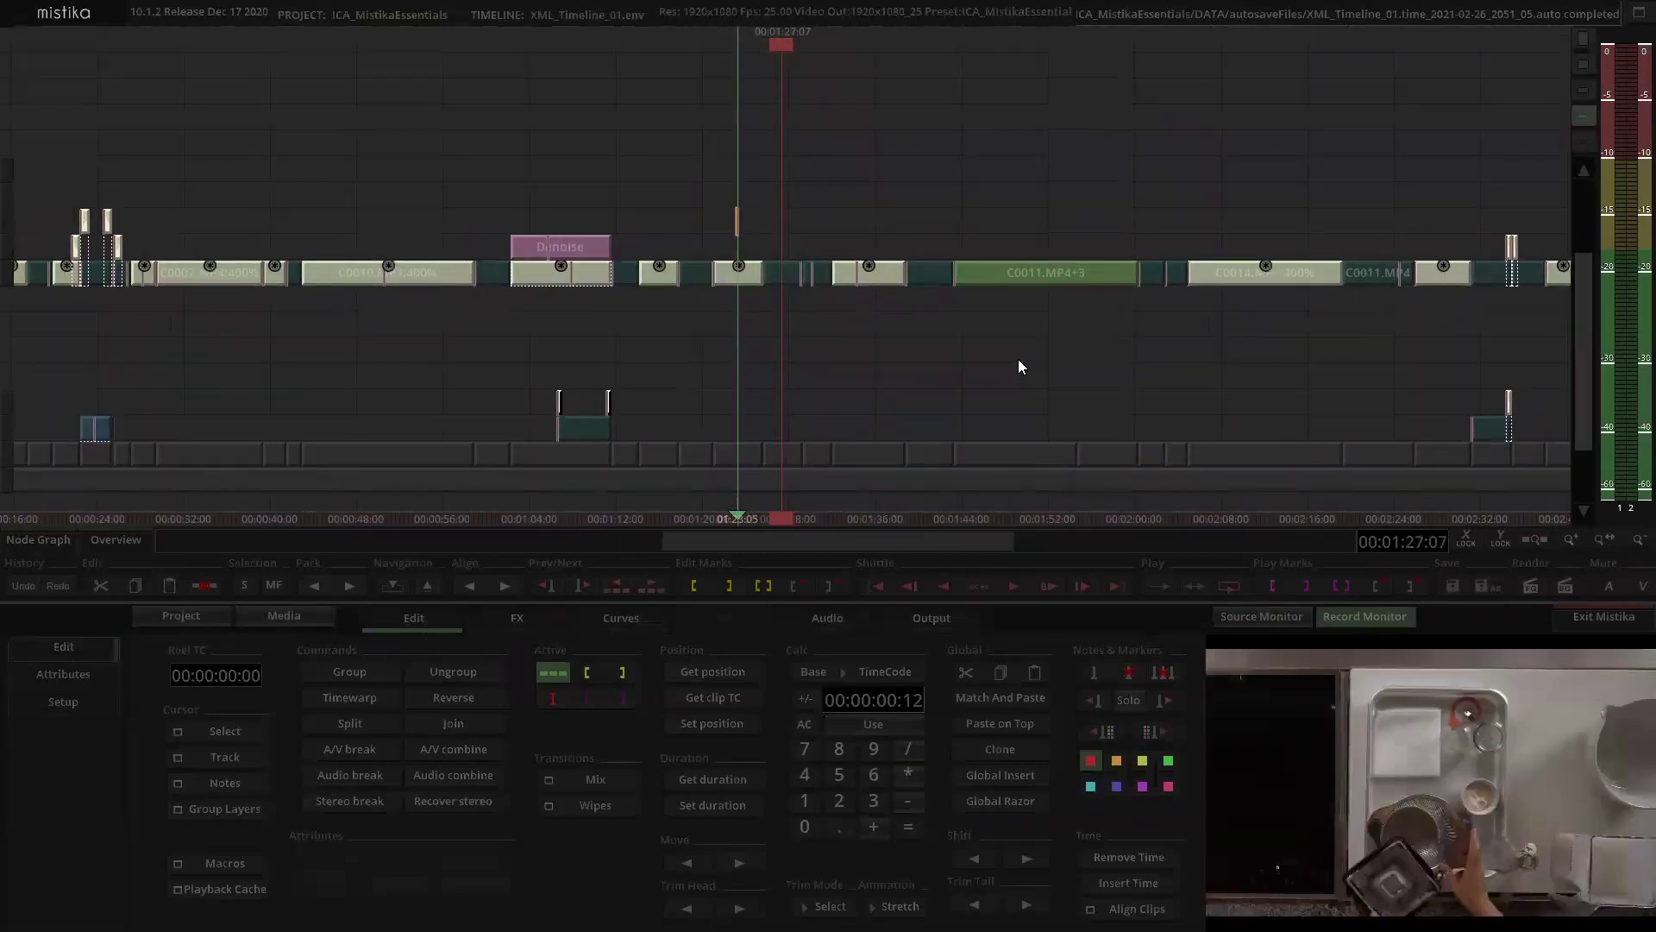
scroll(1005, 354, up, 4)
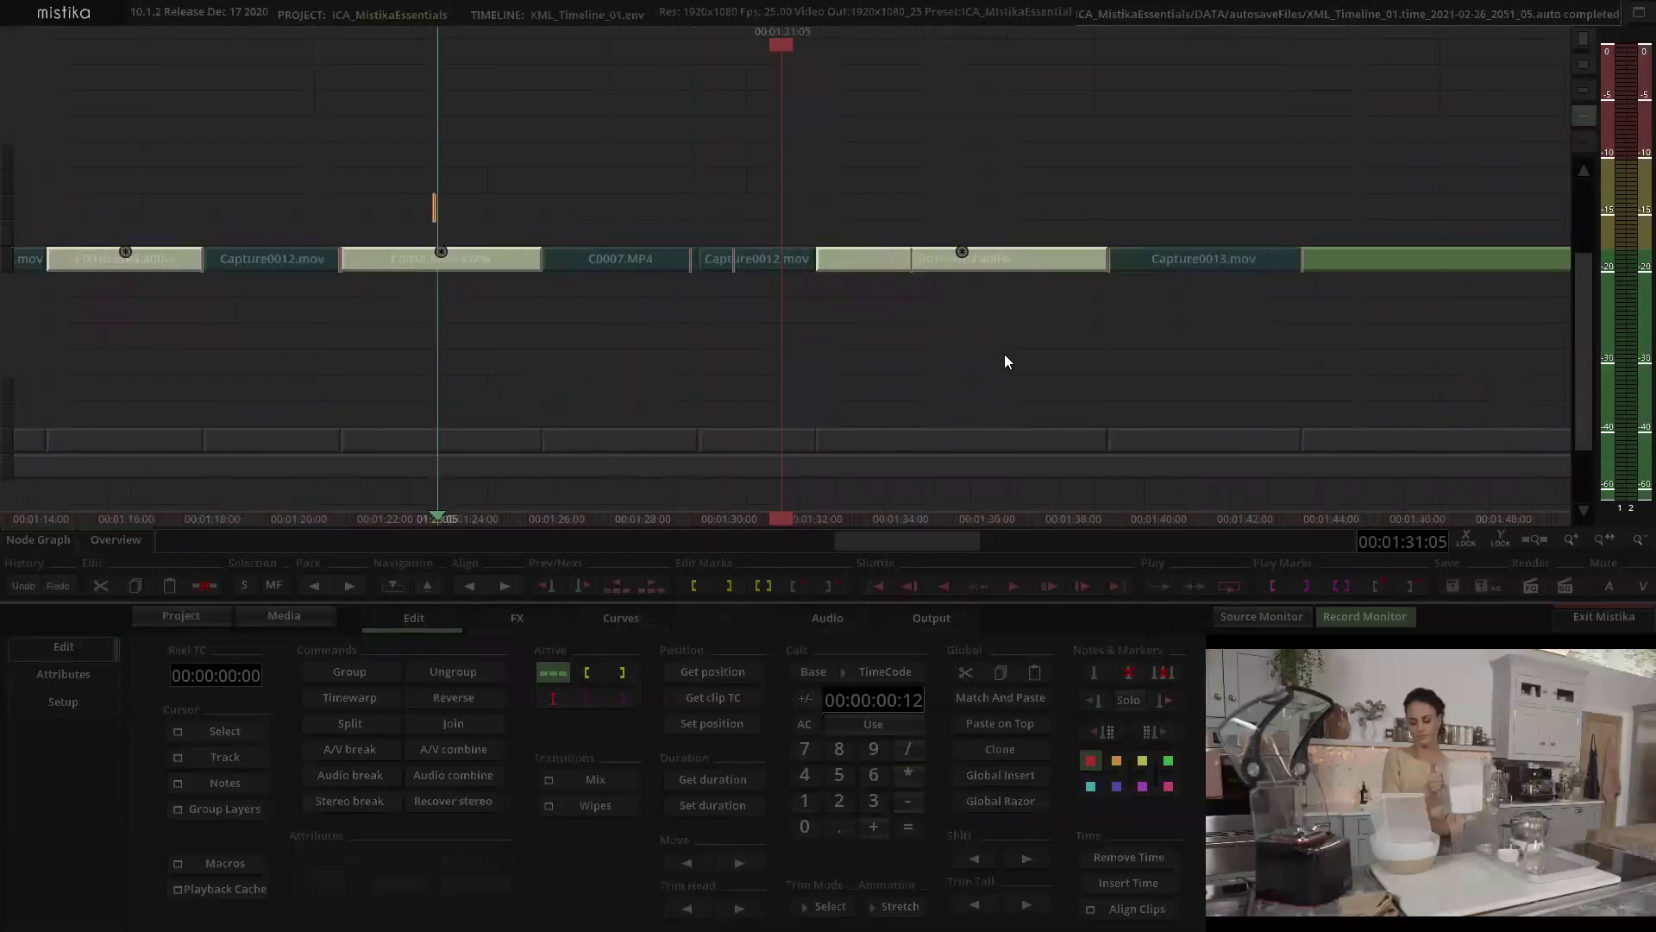
double_click(776, 259)
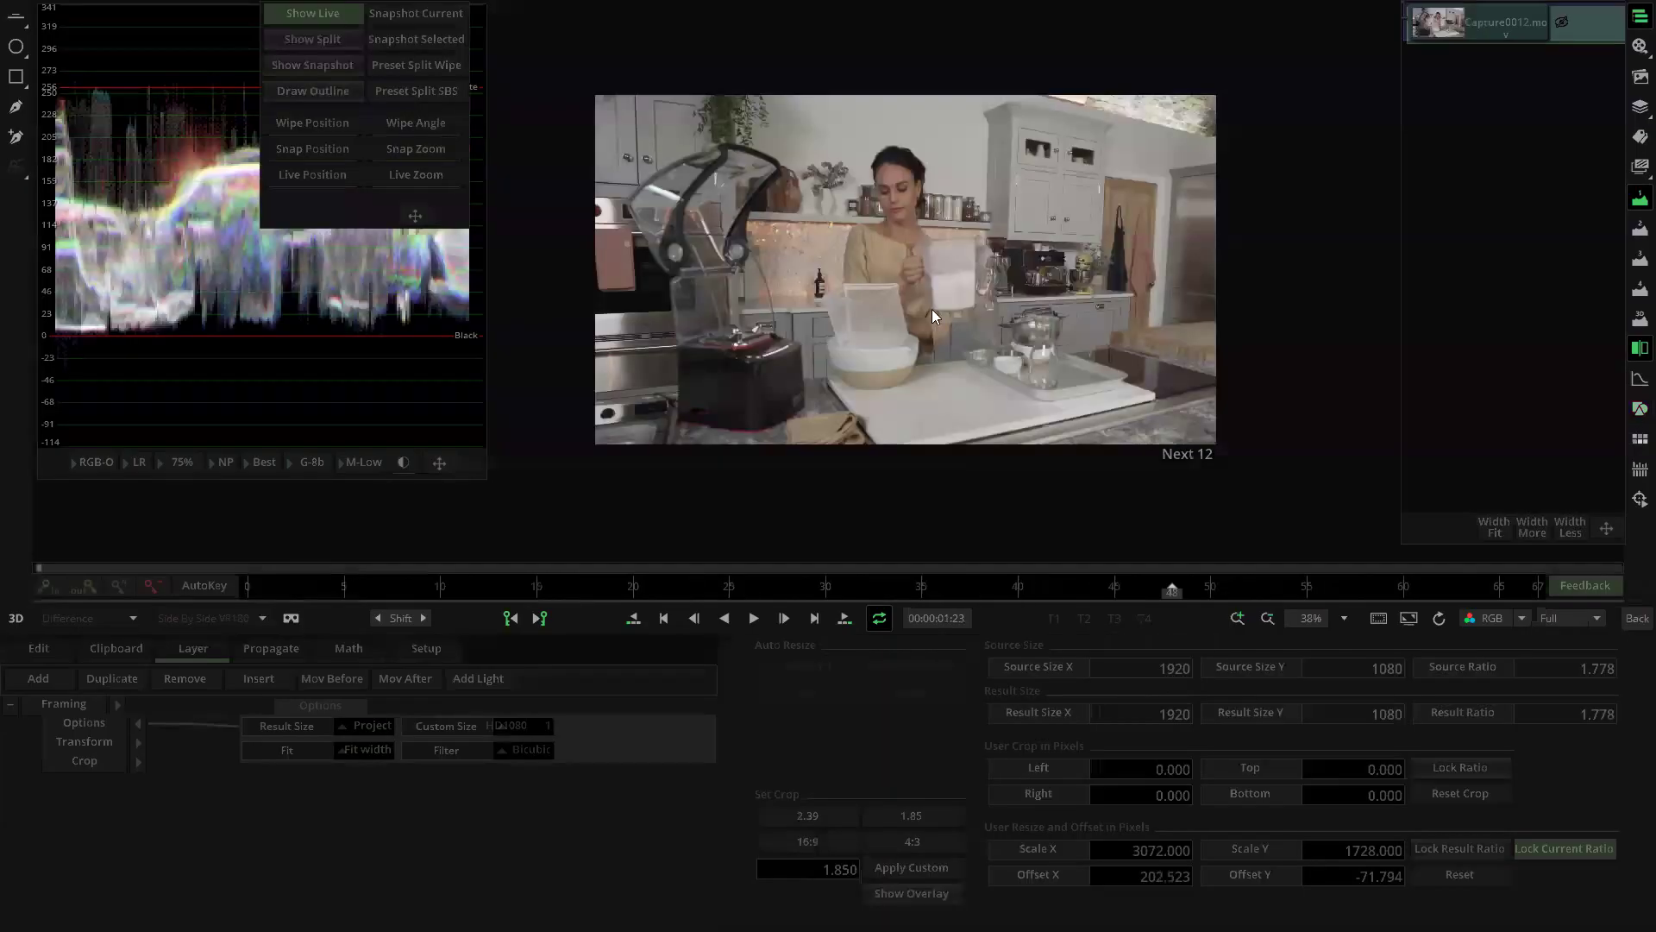
click(1633, 616)
scroll(280, 228, down, 4)
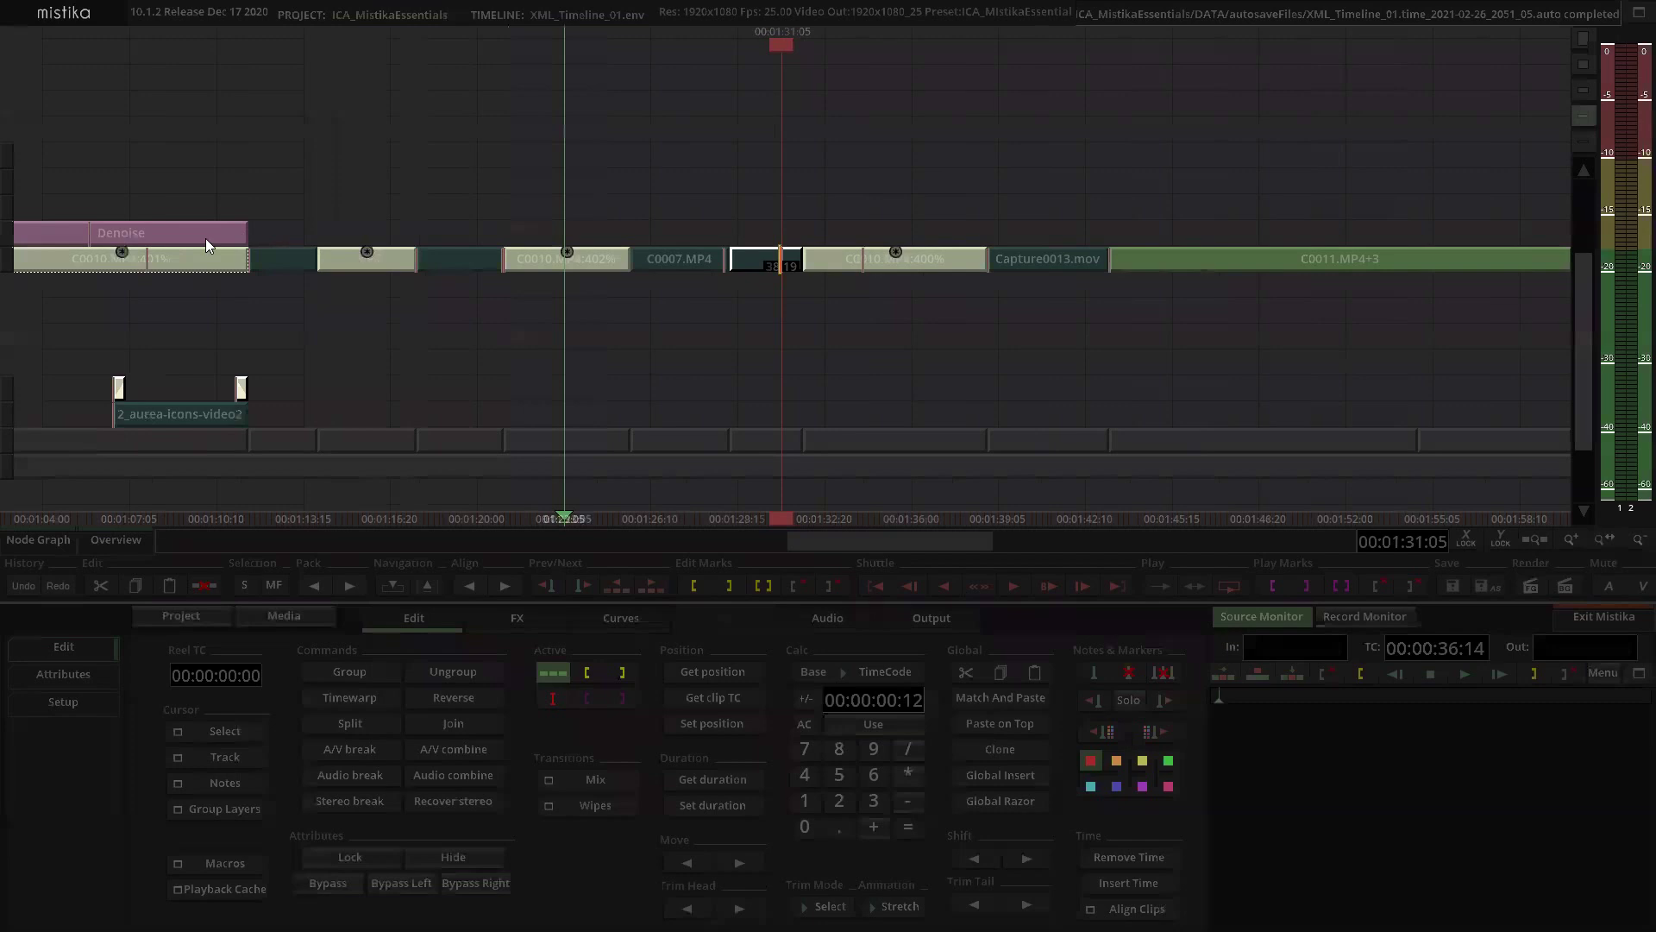
Step: Move the Denoise effect from the C0010.MP4 clip onto the Capture0012.mov clip
key(Delete)
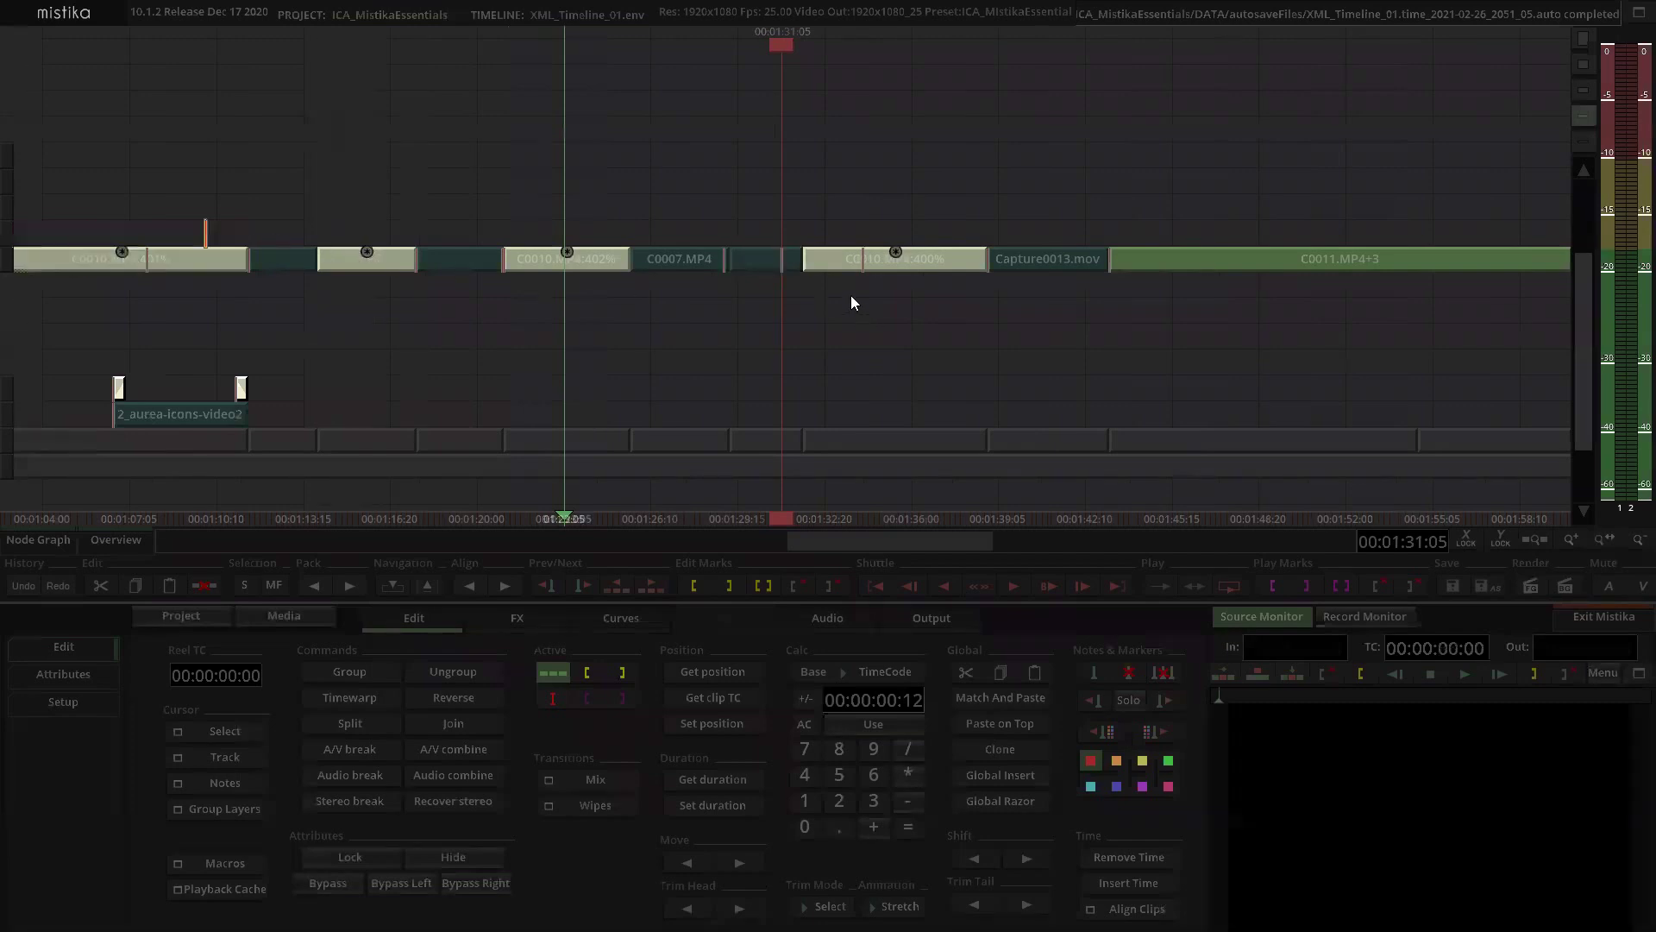
click(766, 266)
key(ctrl+v)
scroll(823, 172, up, 4)
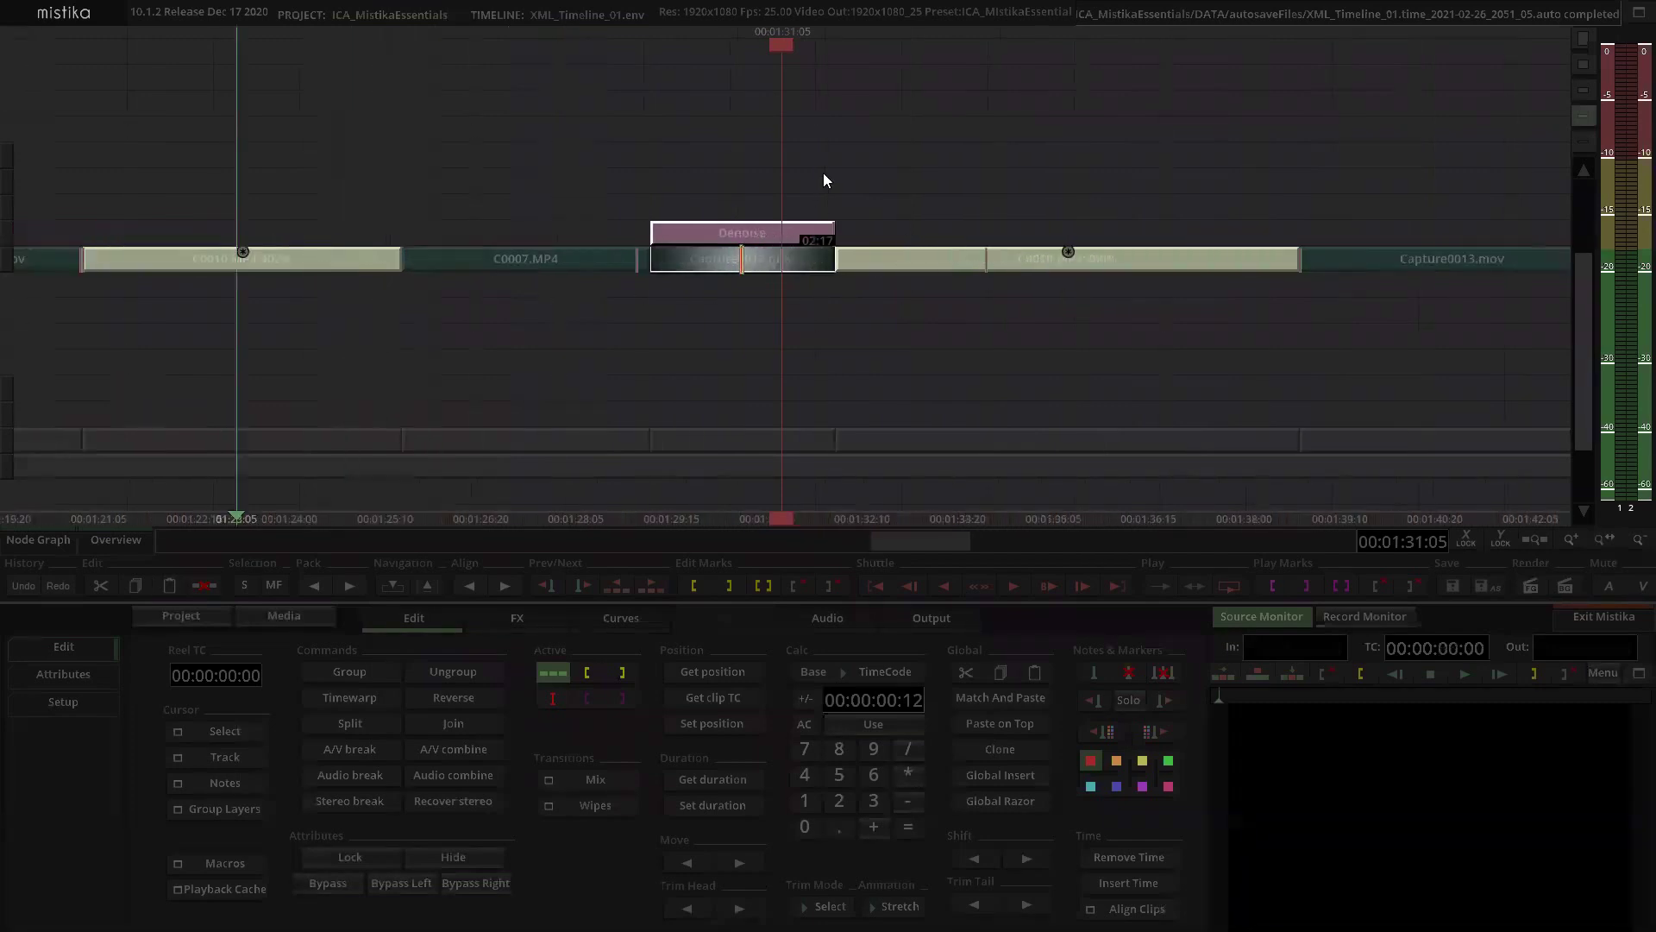
scroll(792, 242, up, 2)
Step: Select the Denoise layer above Capture0012.mov, display its alpha channel and examine the motion matte at several frames
scroll(1011, 309, up, 5)
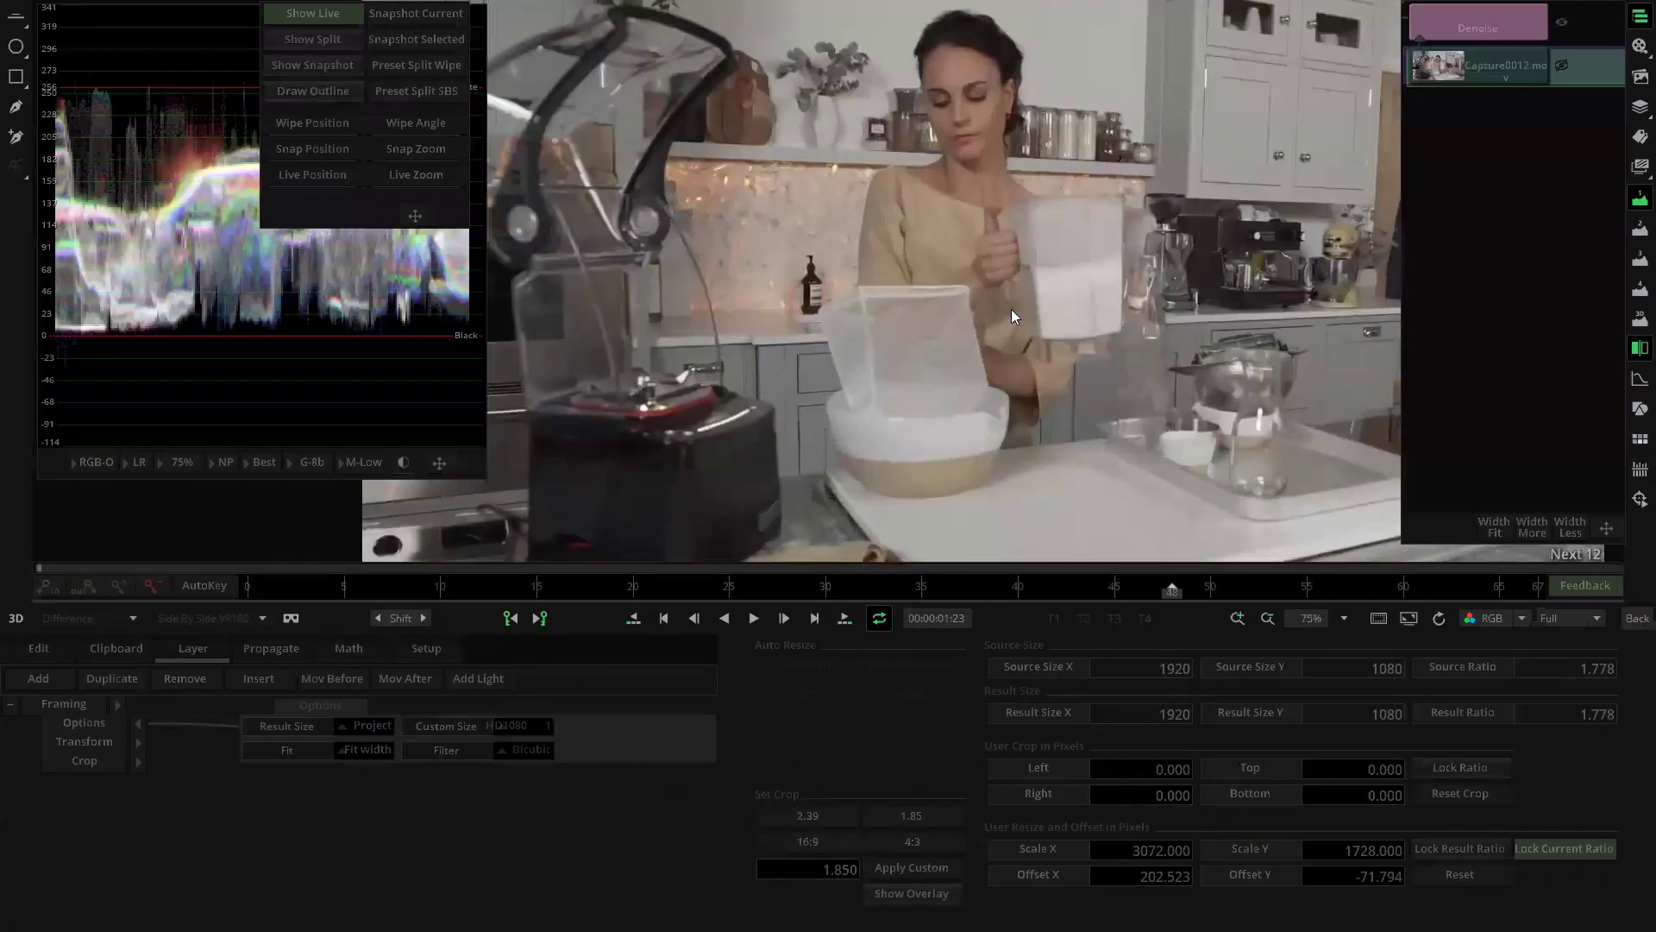
drag(1130, 164, 1058, 352)
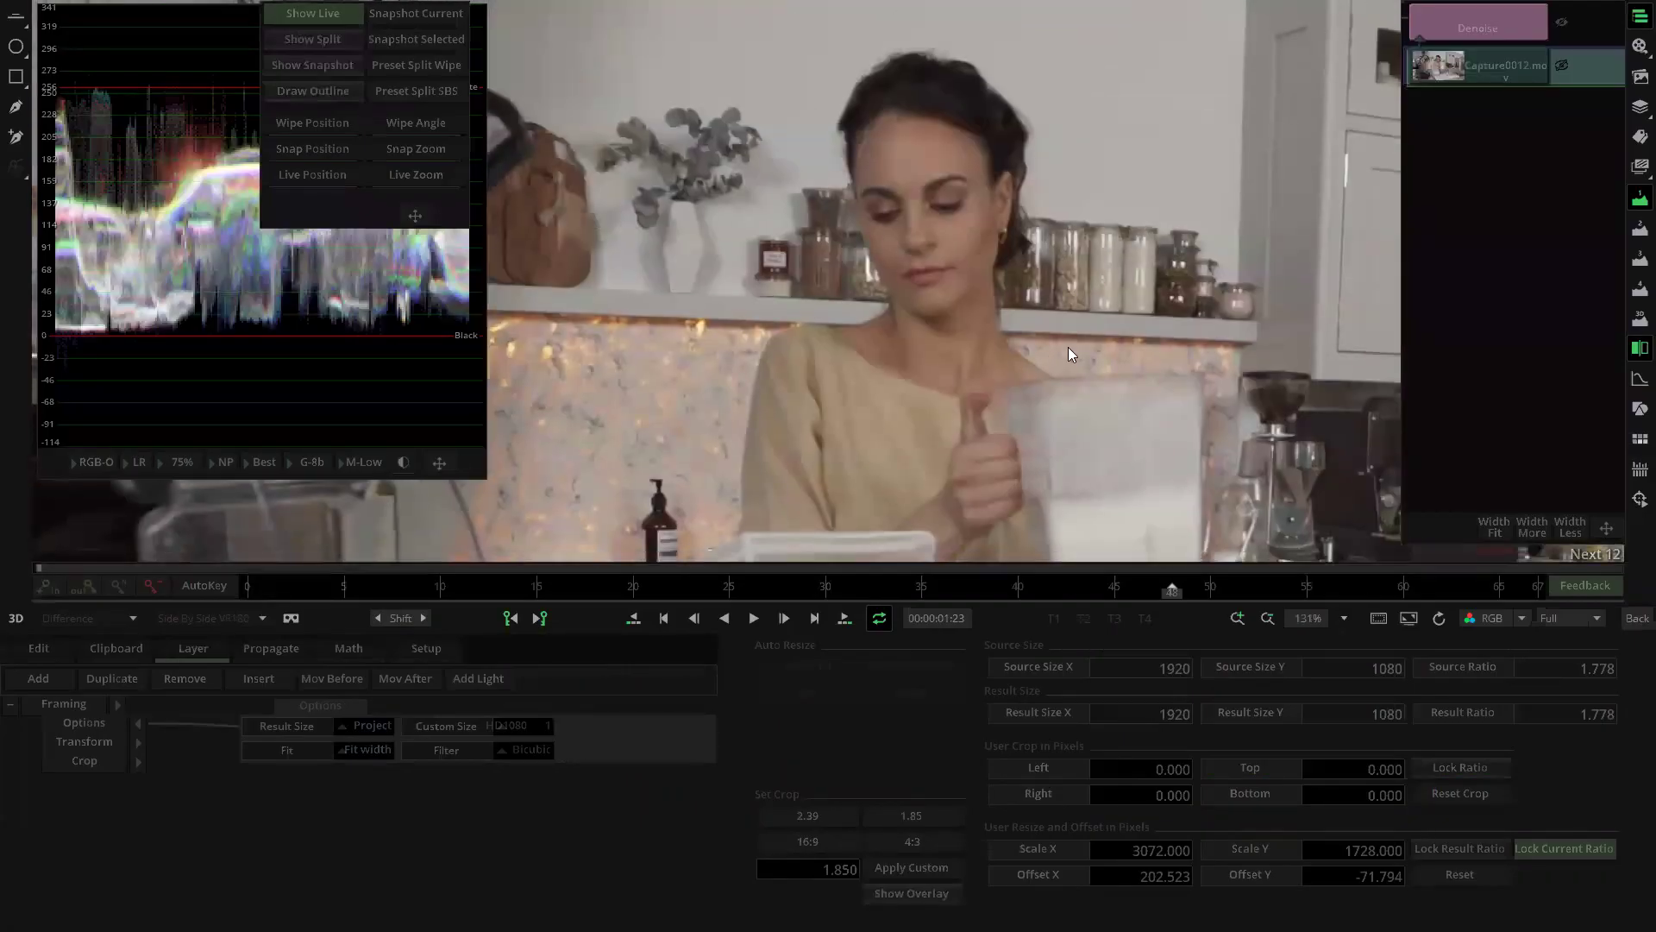
scroll(1068, 347, down, 8)
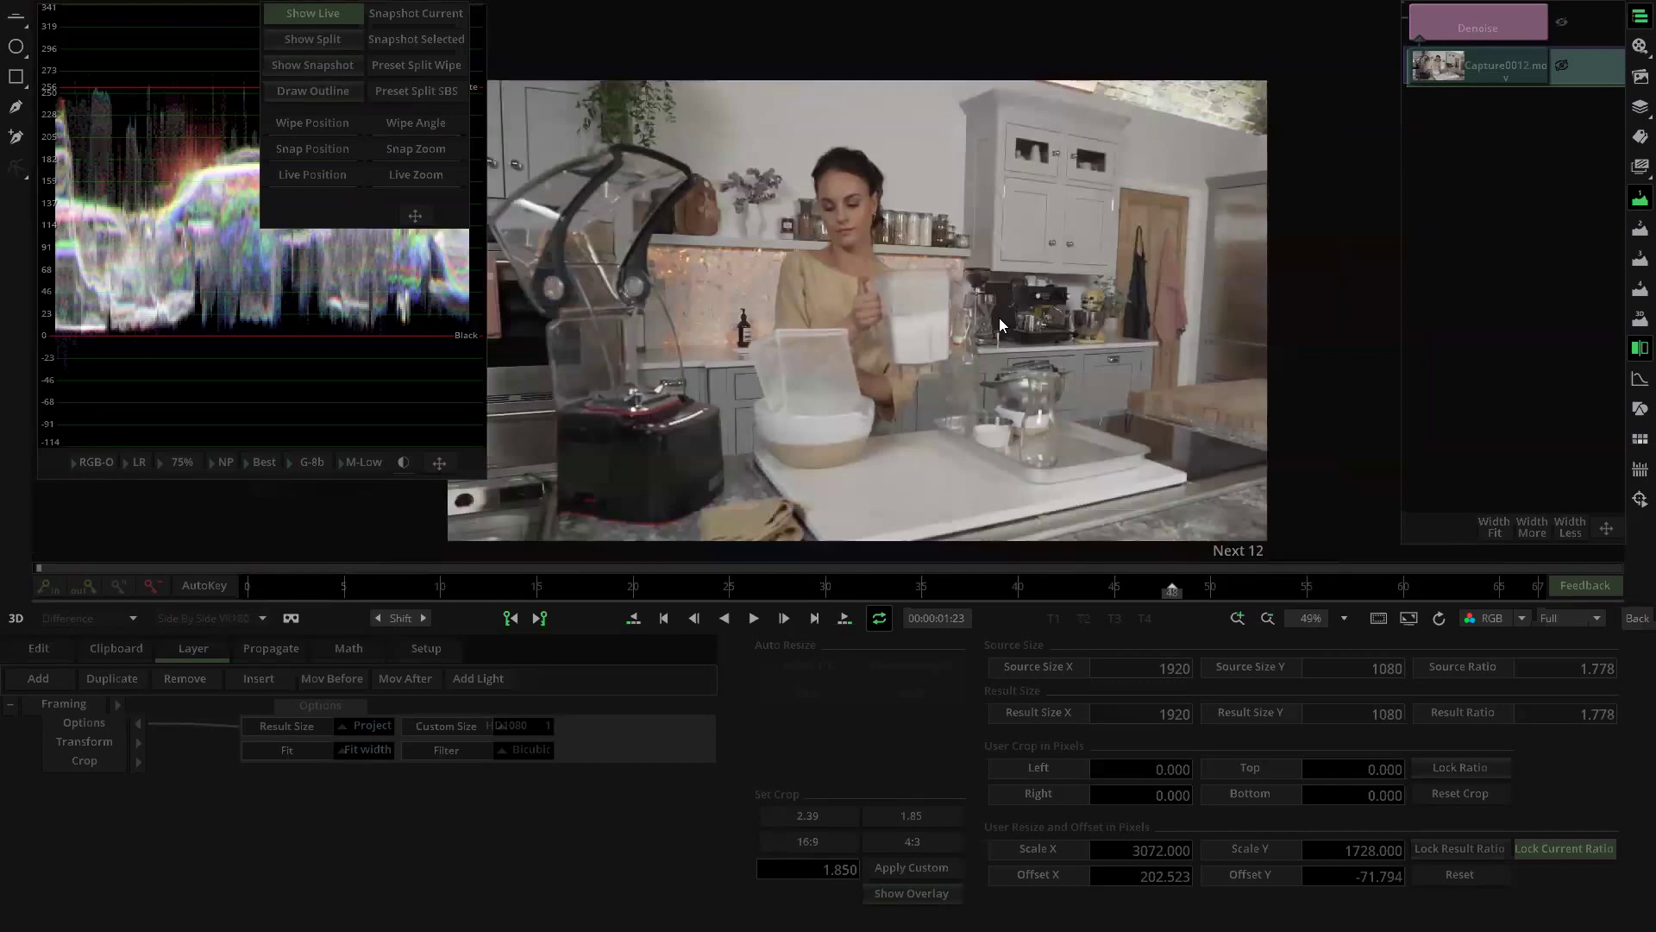
click(1478, 19)
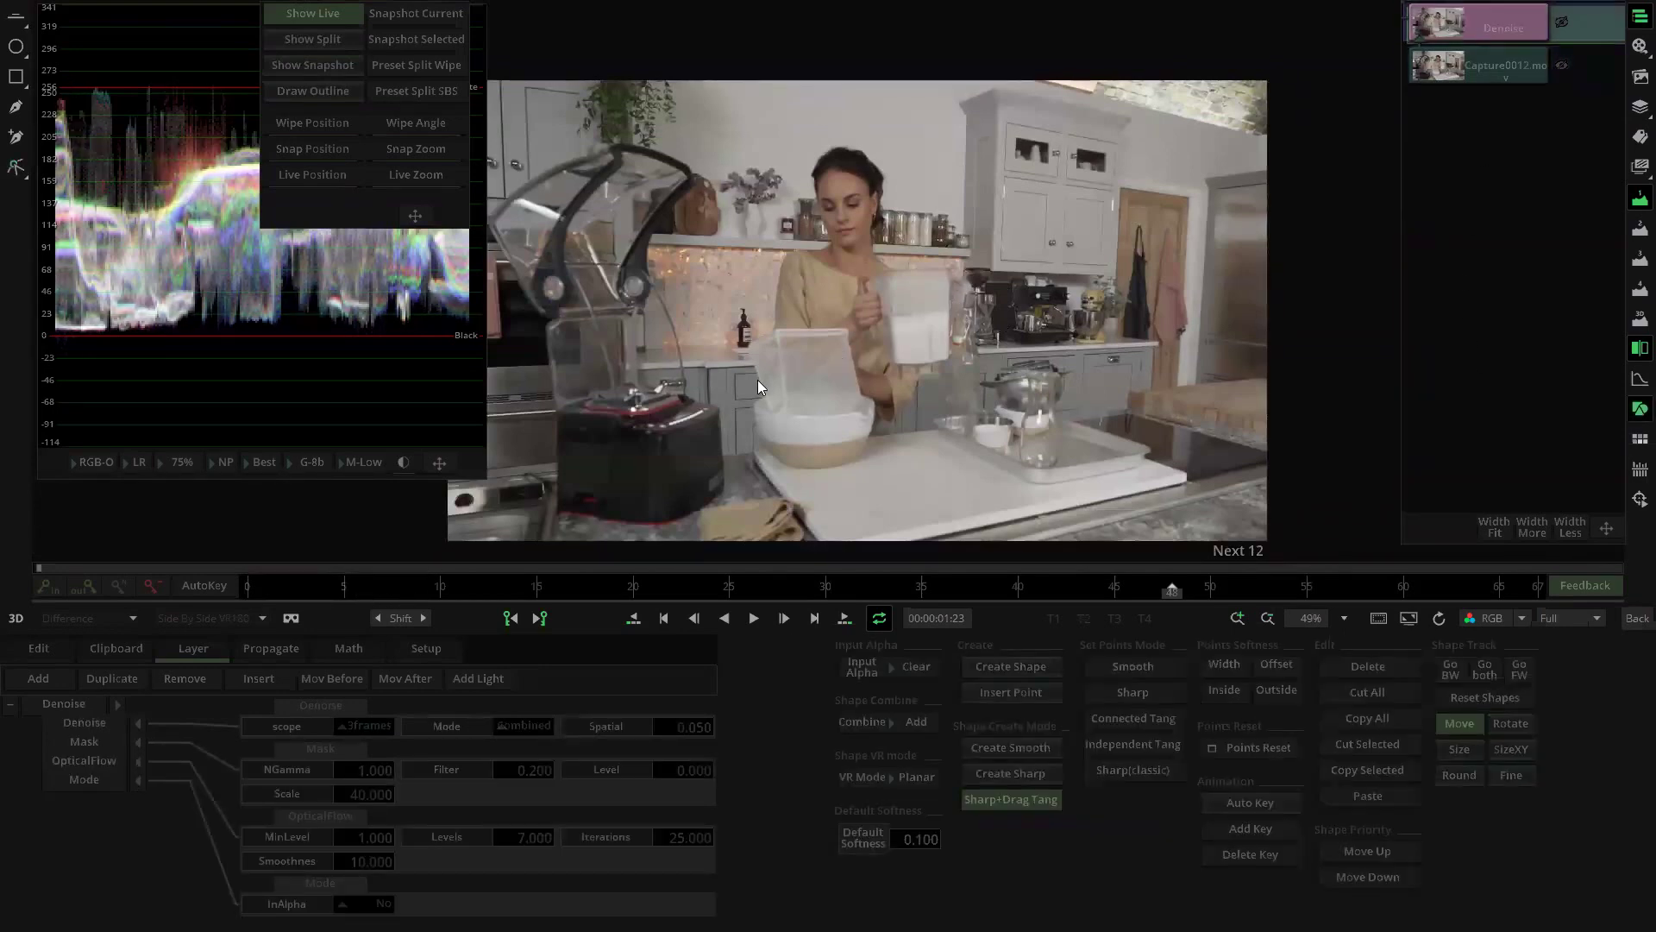
scroll(909, 398, up, 1)
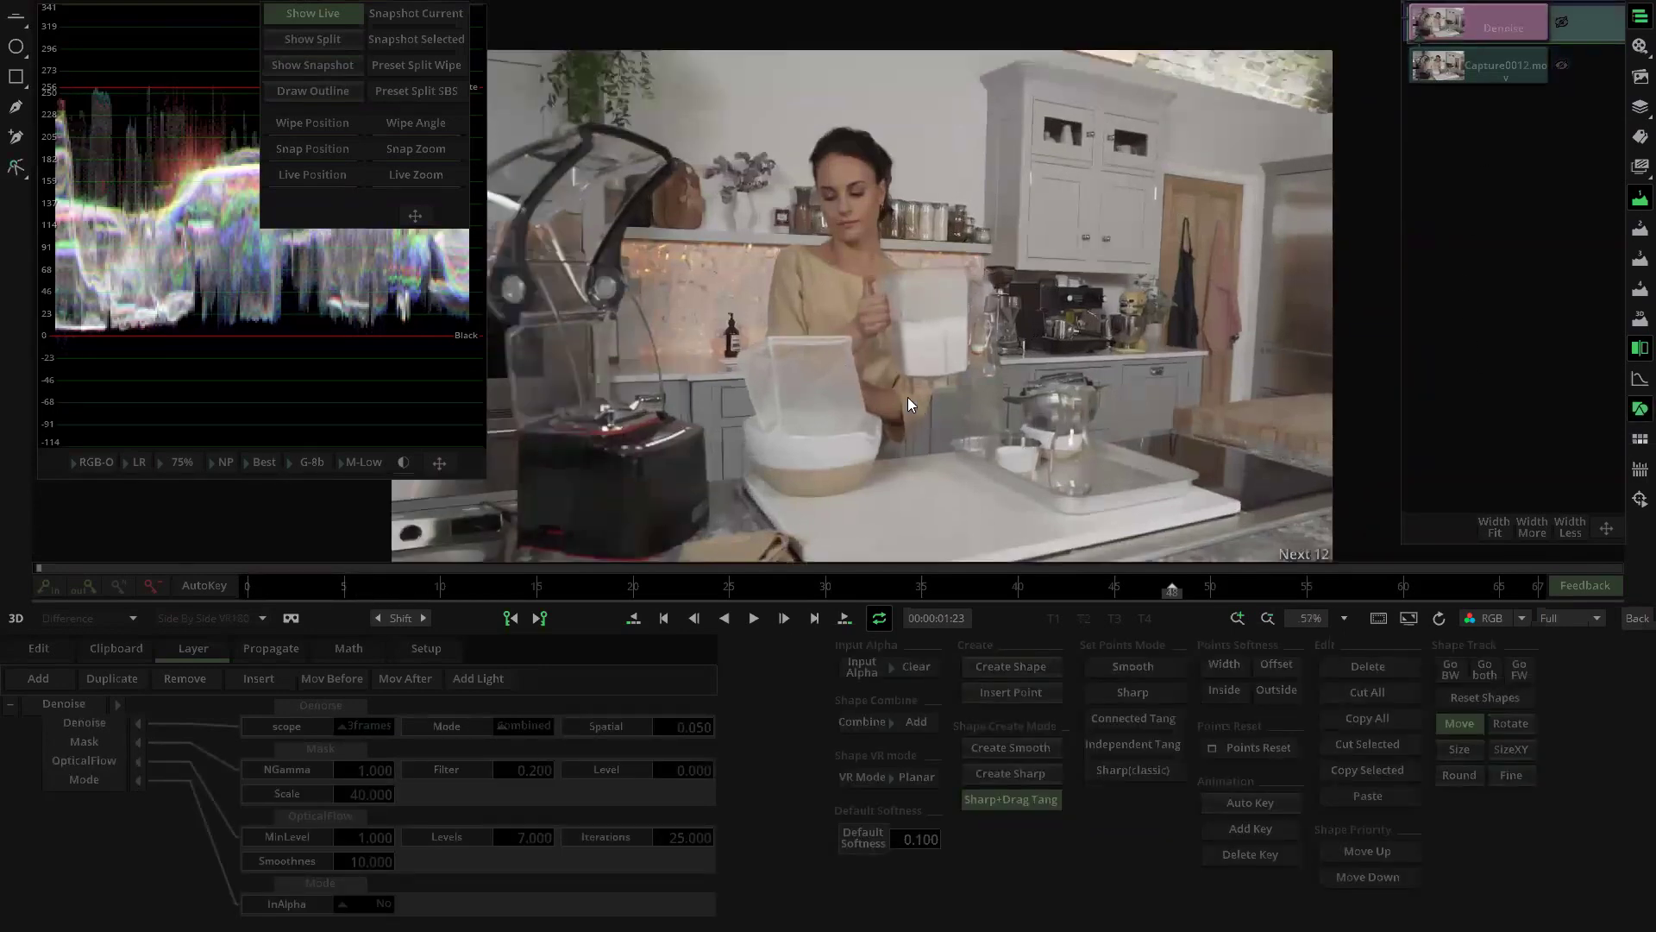
click(1492, 622)
click(1486, 693)
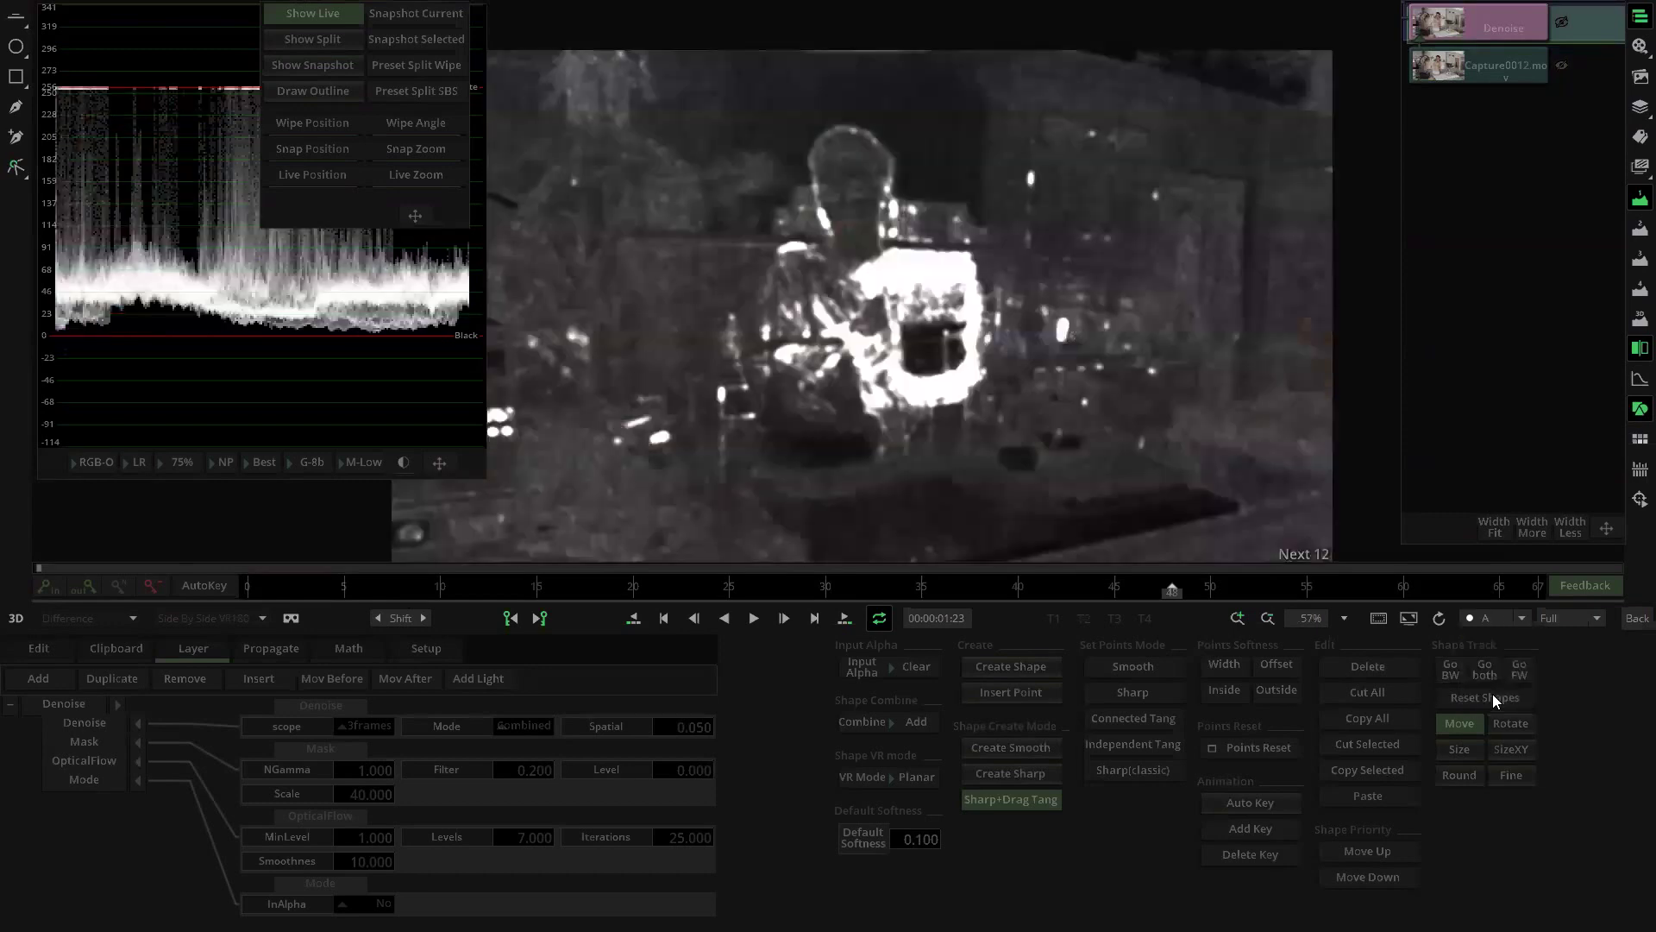
drag(967, 295, 1078, 217)
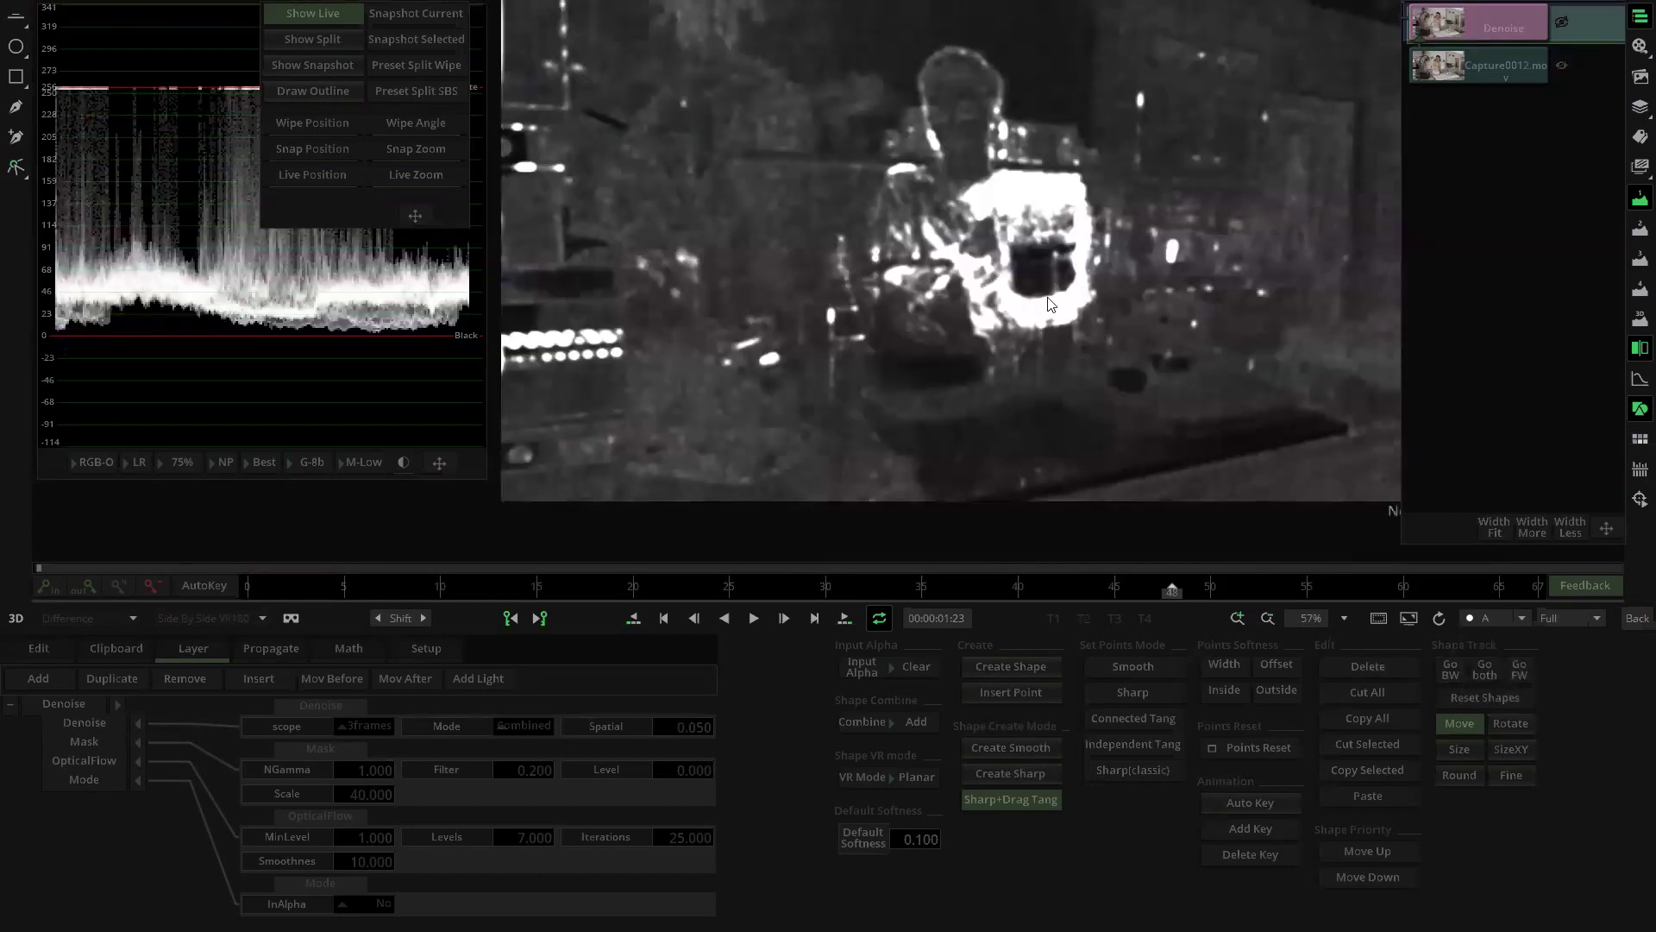
drag(425, 584, 1104, 598)
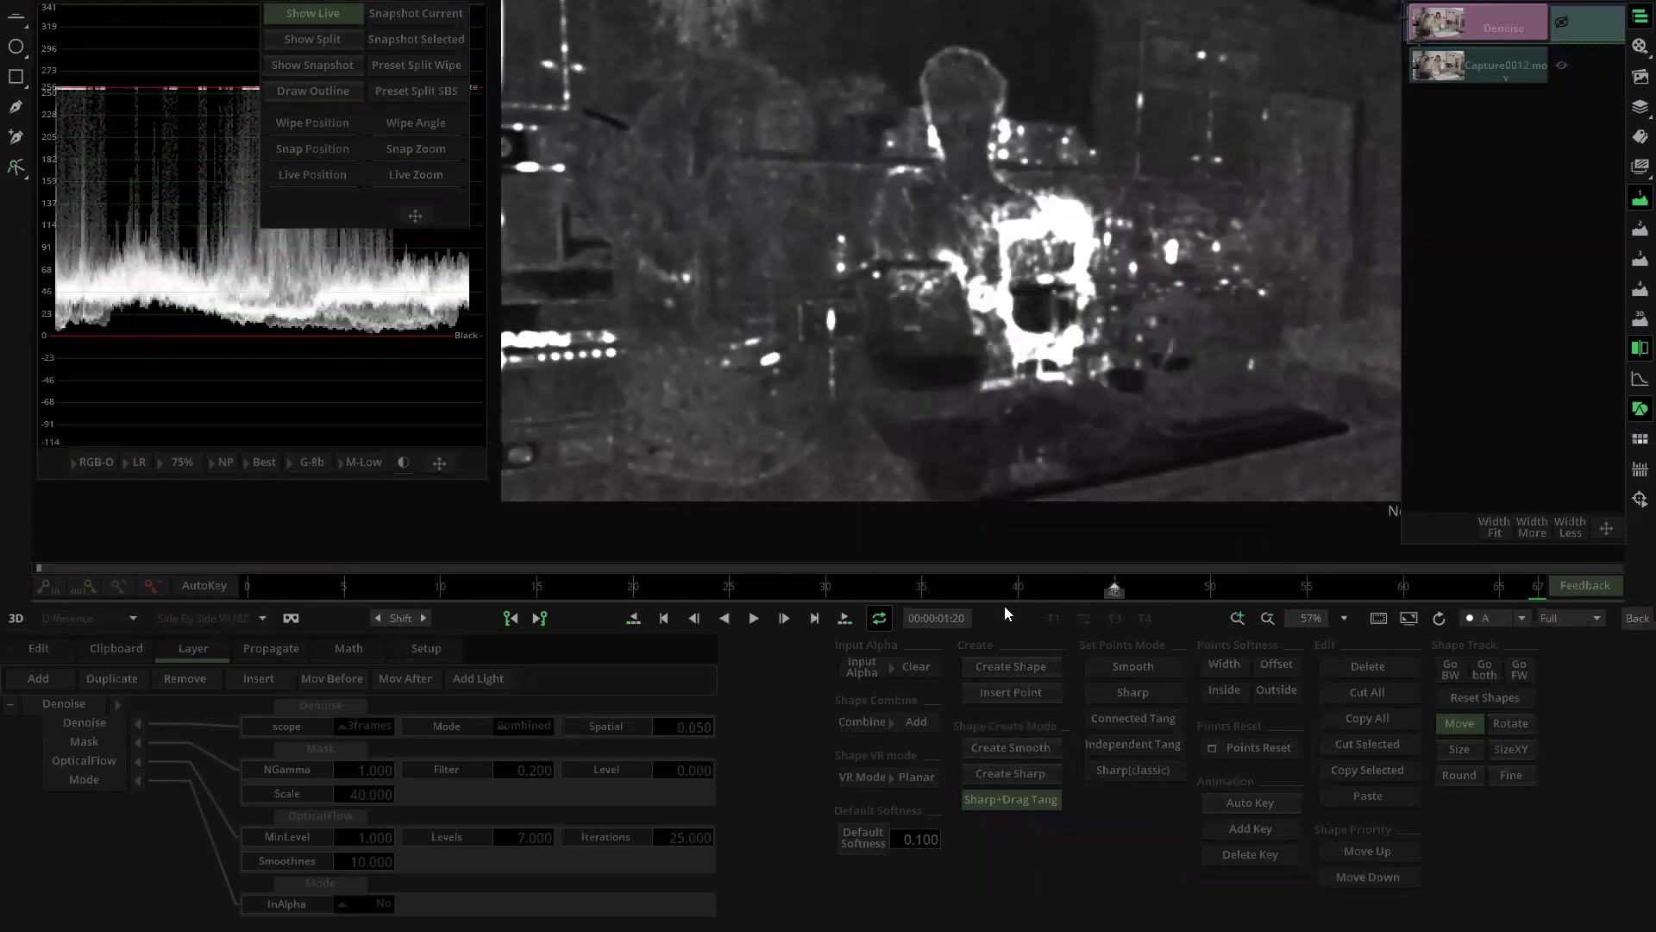
drag(452, 592, 459, 596)
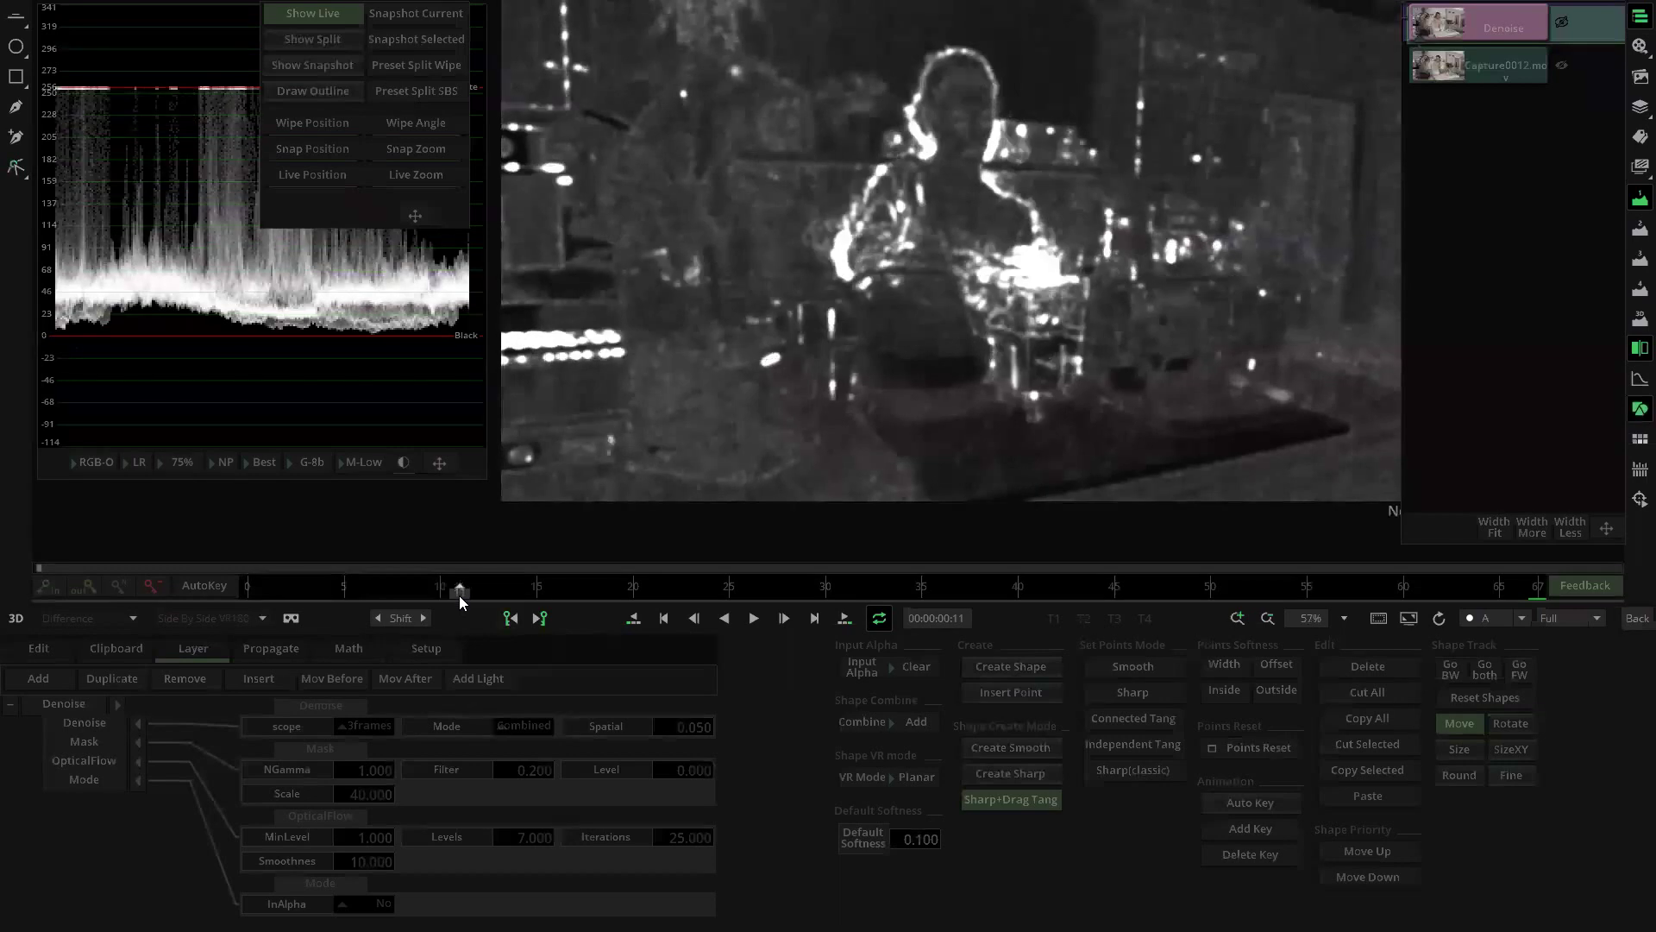
Step: Set the Denoise Mode to Temporal and the Scope to 5frames, and check the matte across the shot
click(519, 724)
click(519, 650)
click(376, 727)
click(362, 621)
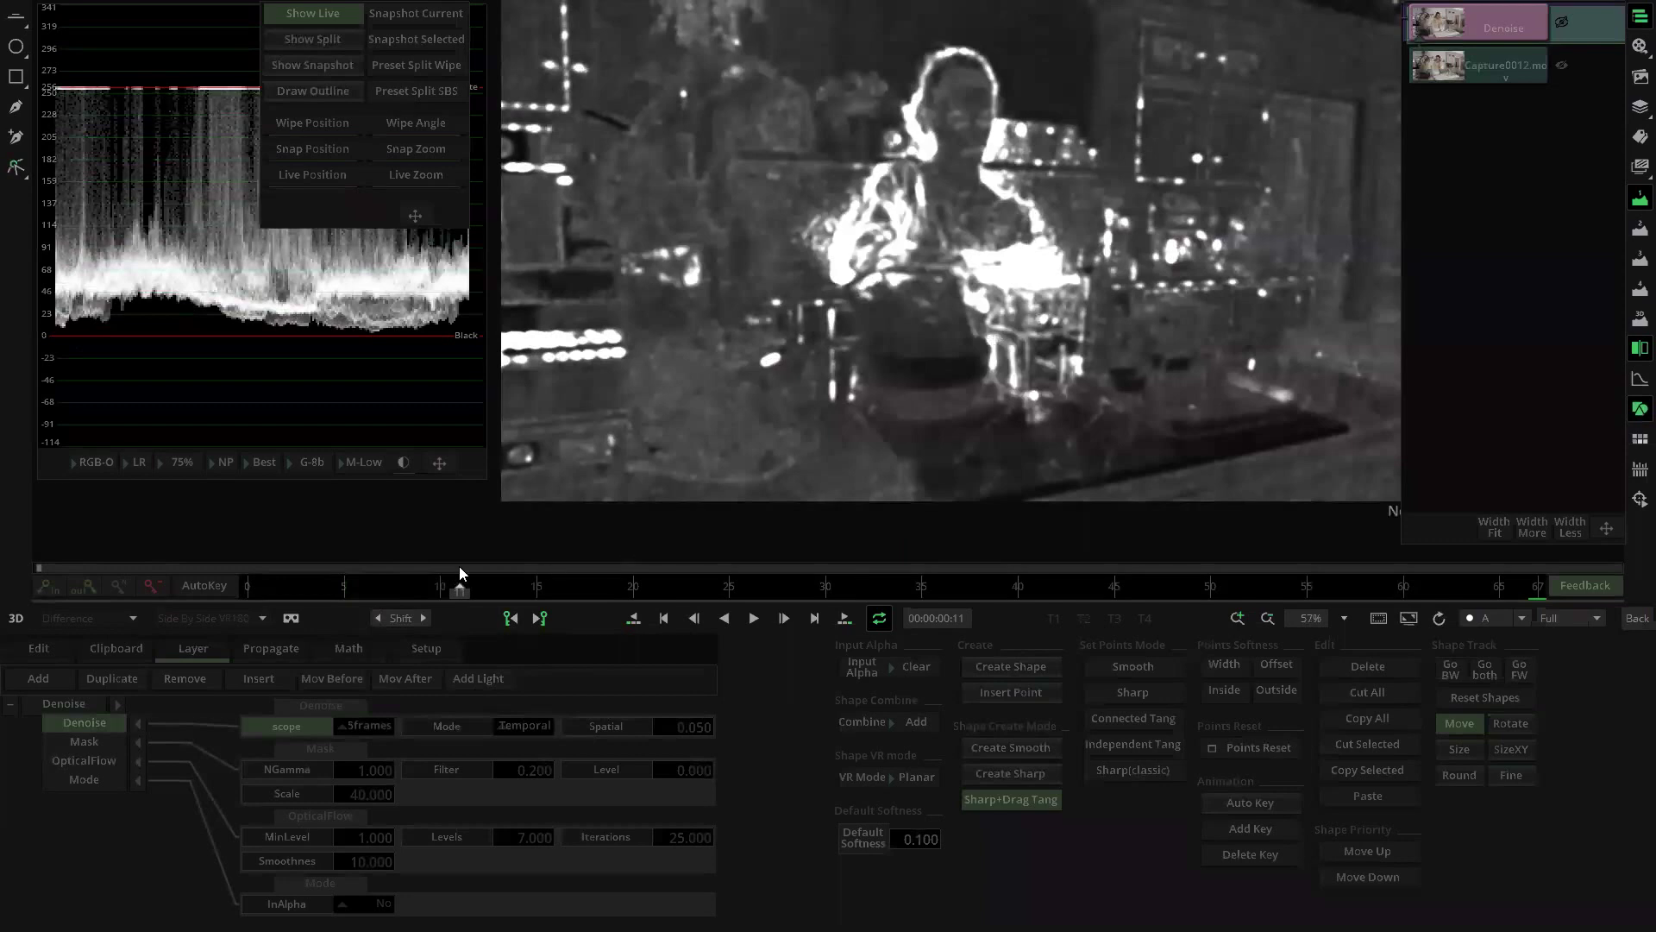
drag(214, 601, 1048, 564)
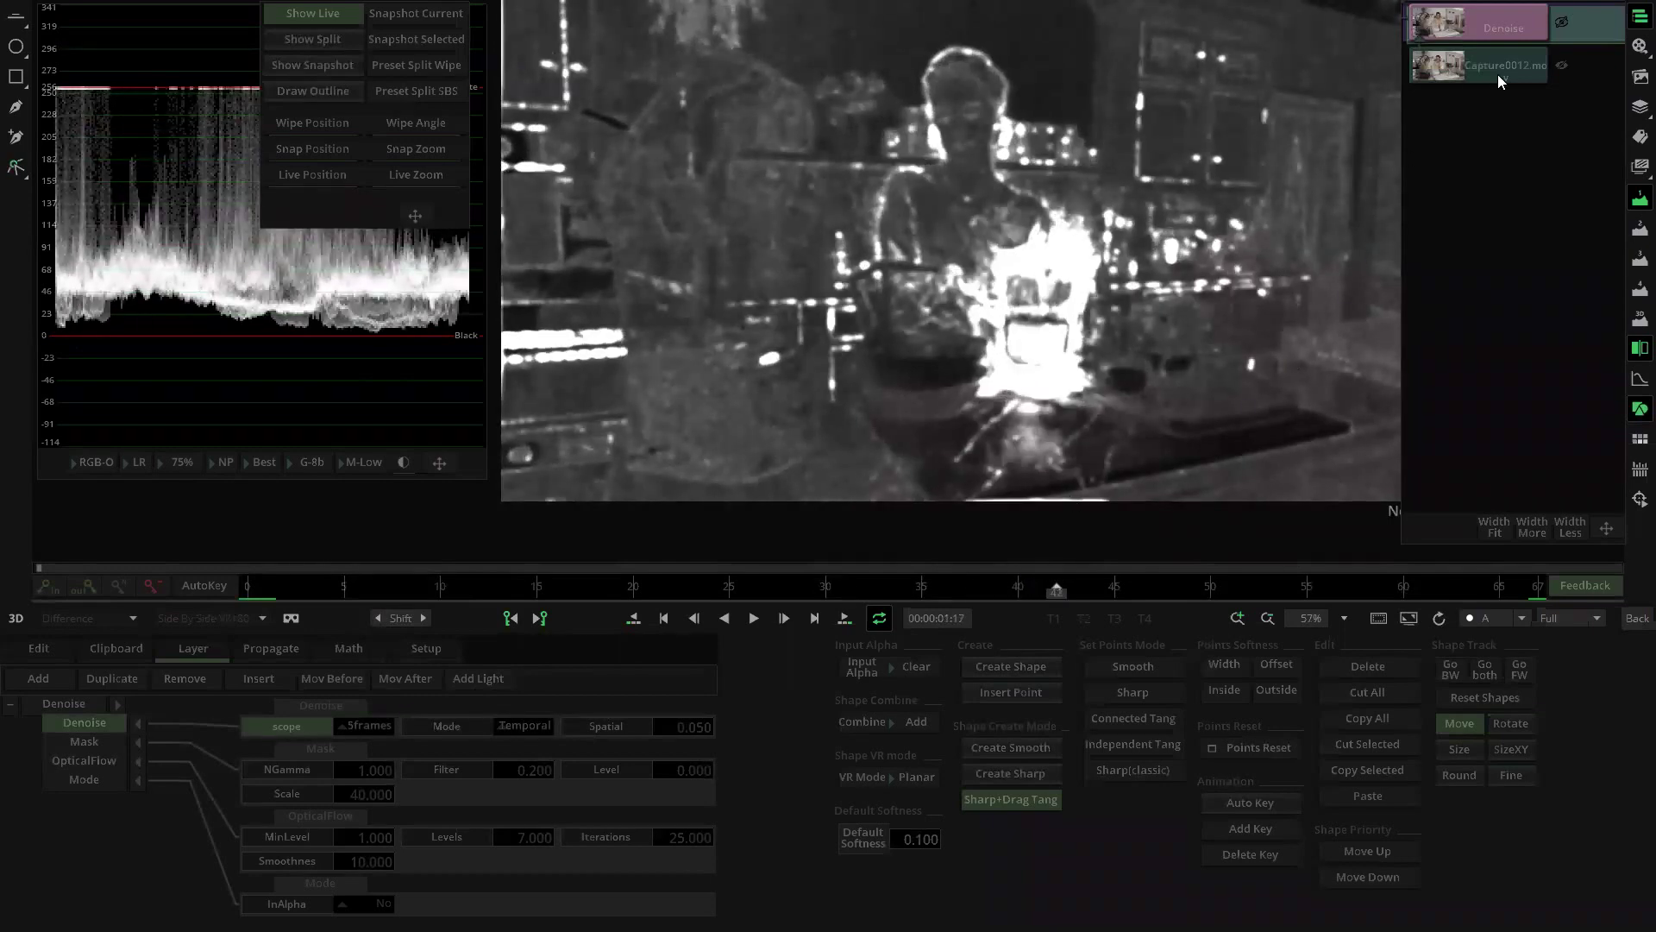
Step: Switch the viewer back to RGB and examine the temporally denoised jug and hands up close at different frames
click(1522, 617)
click(1495, 635)
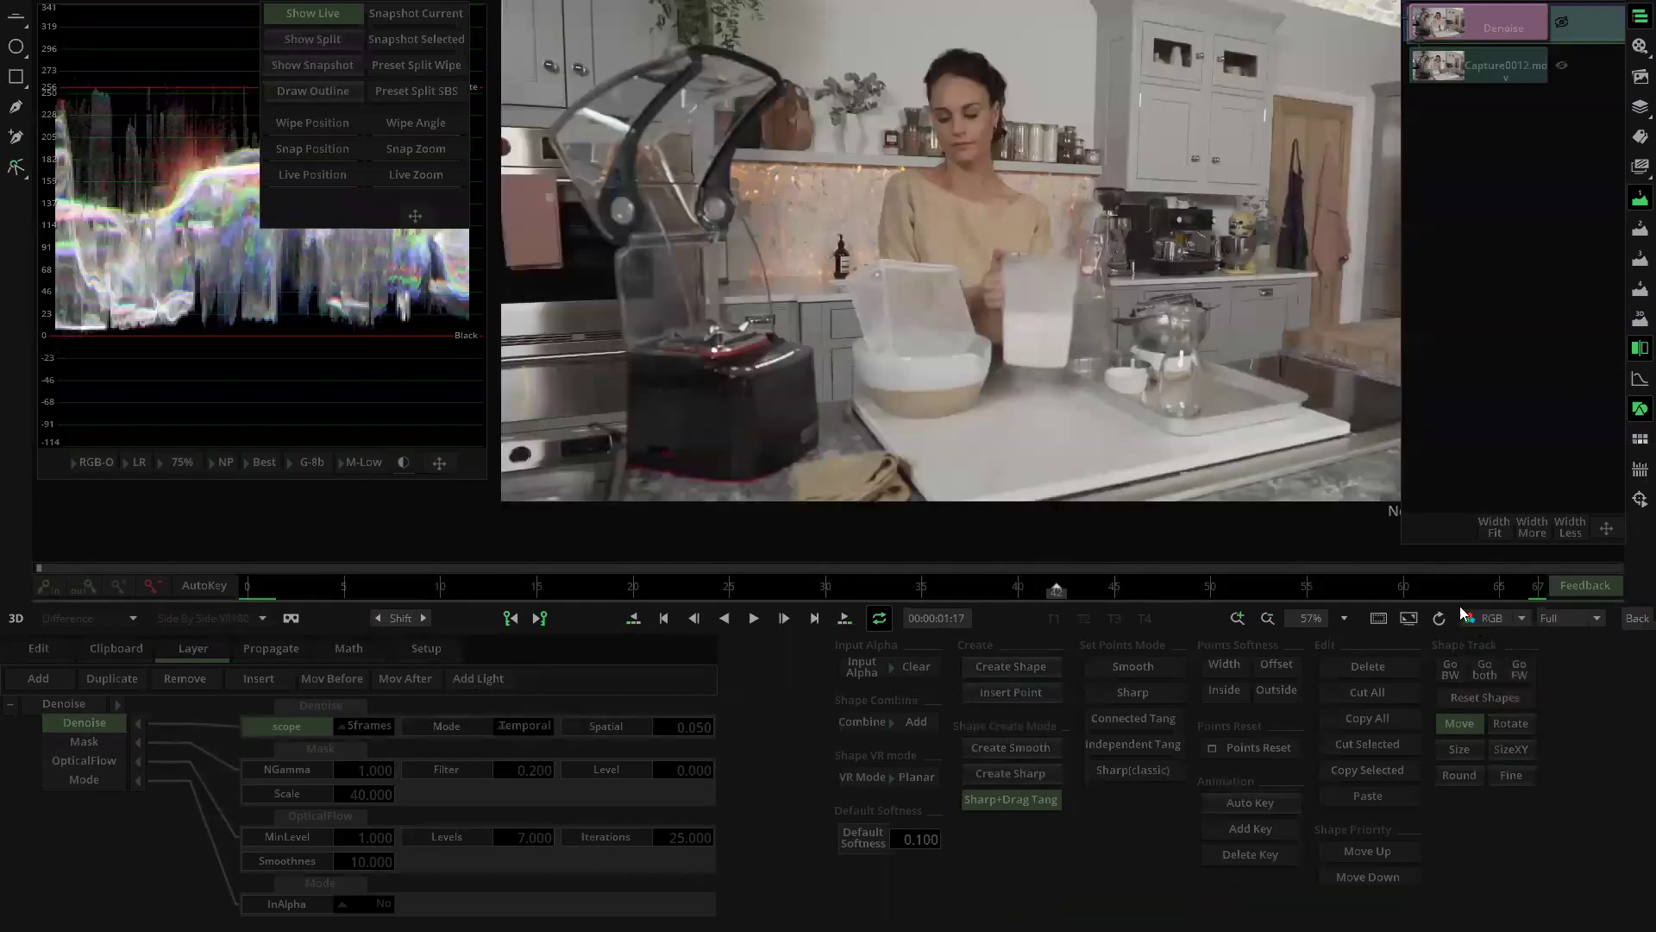
scroll(1151, 295, up, 5)
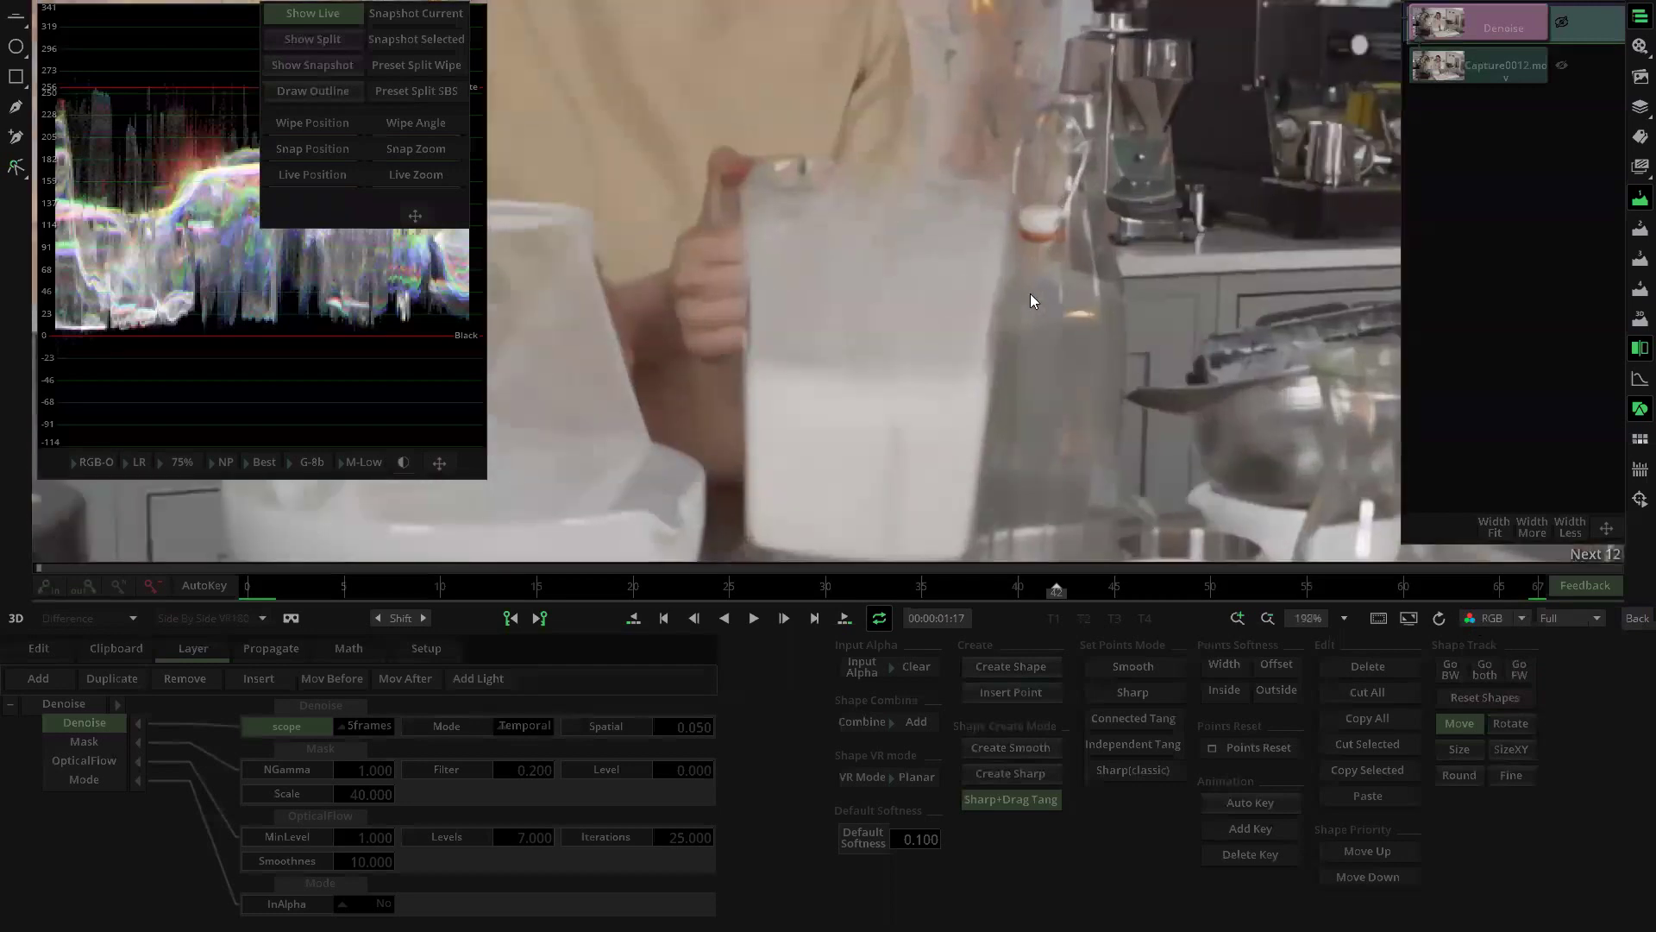
scroll(984, 347, up, 2)
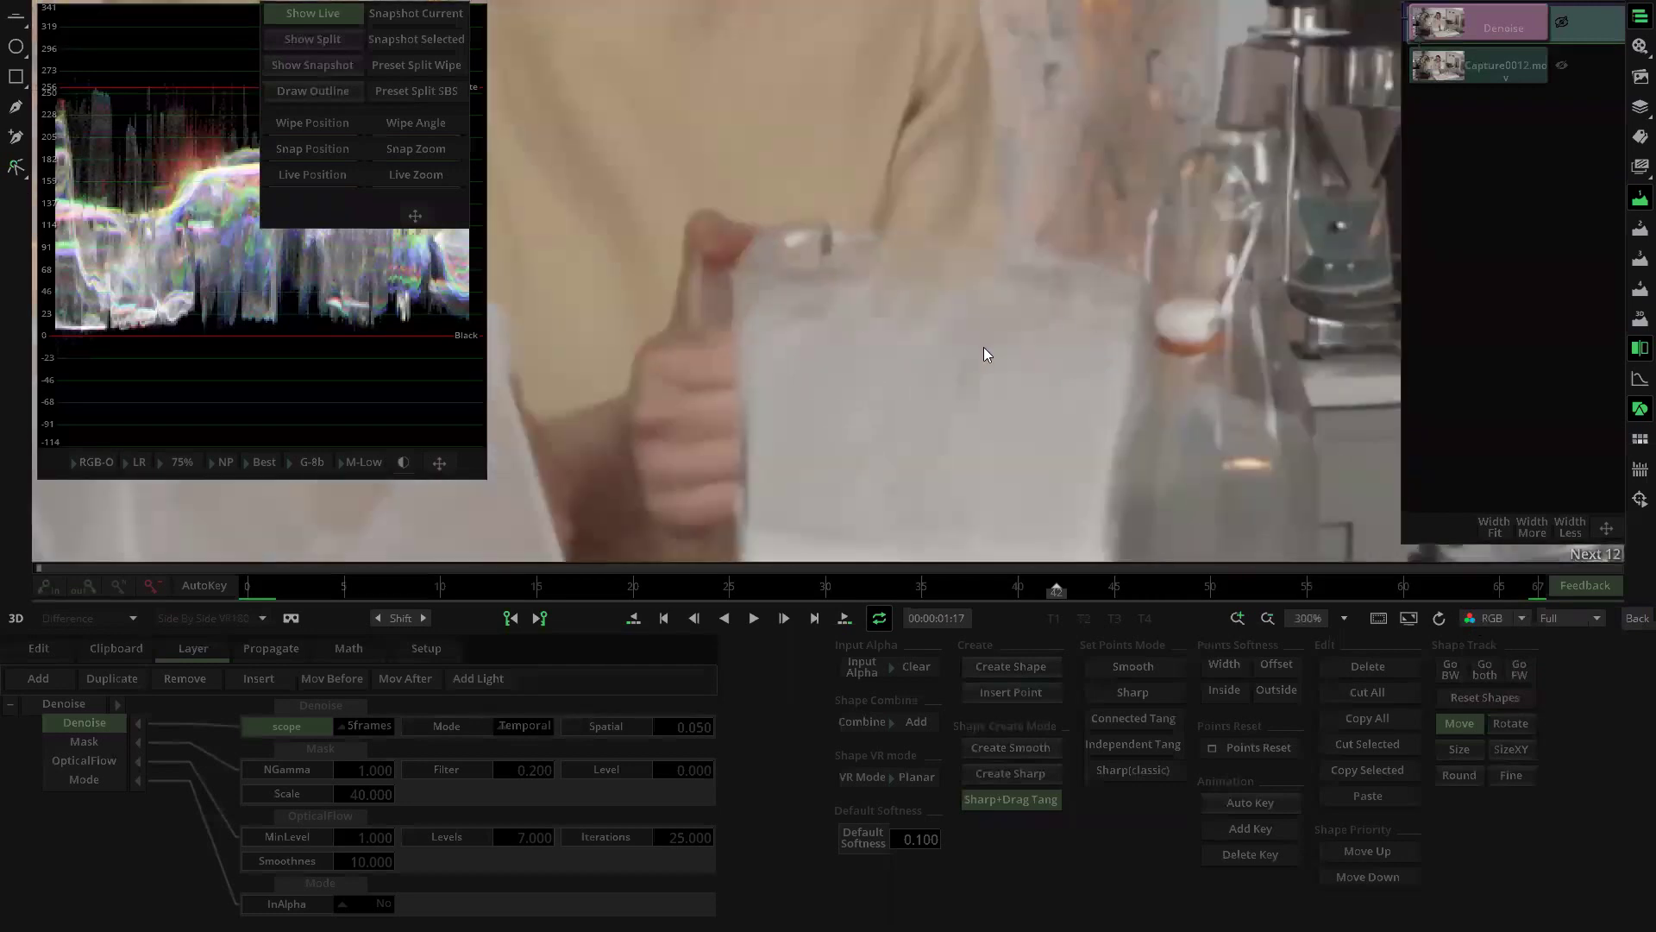
click(525, 727)
click(521, 651)
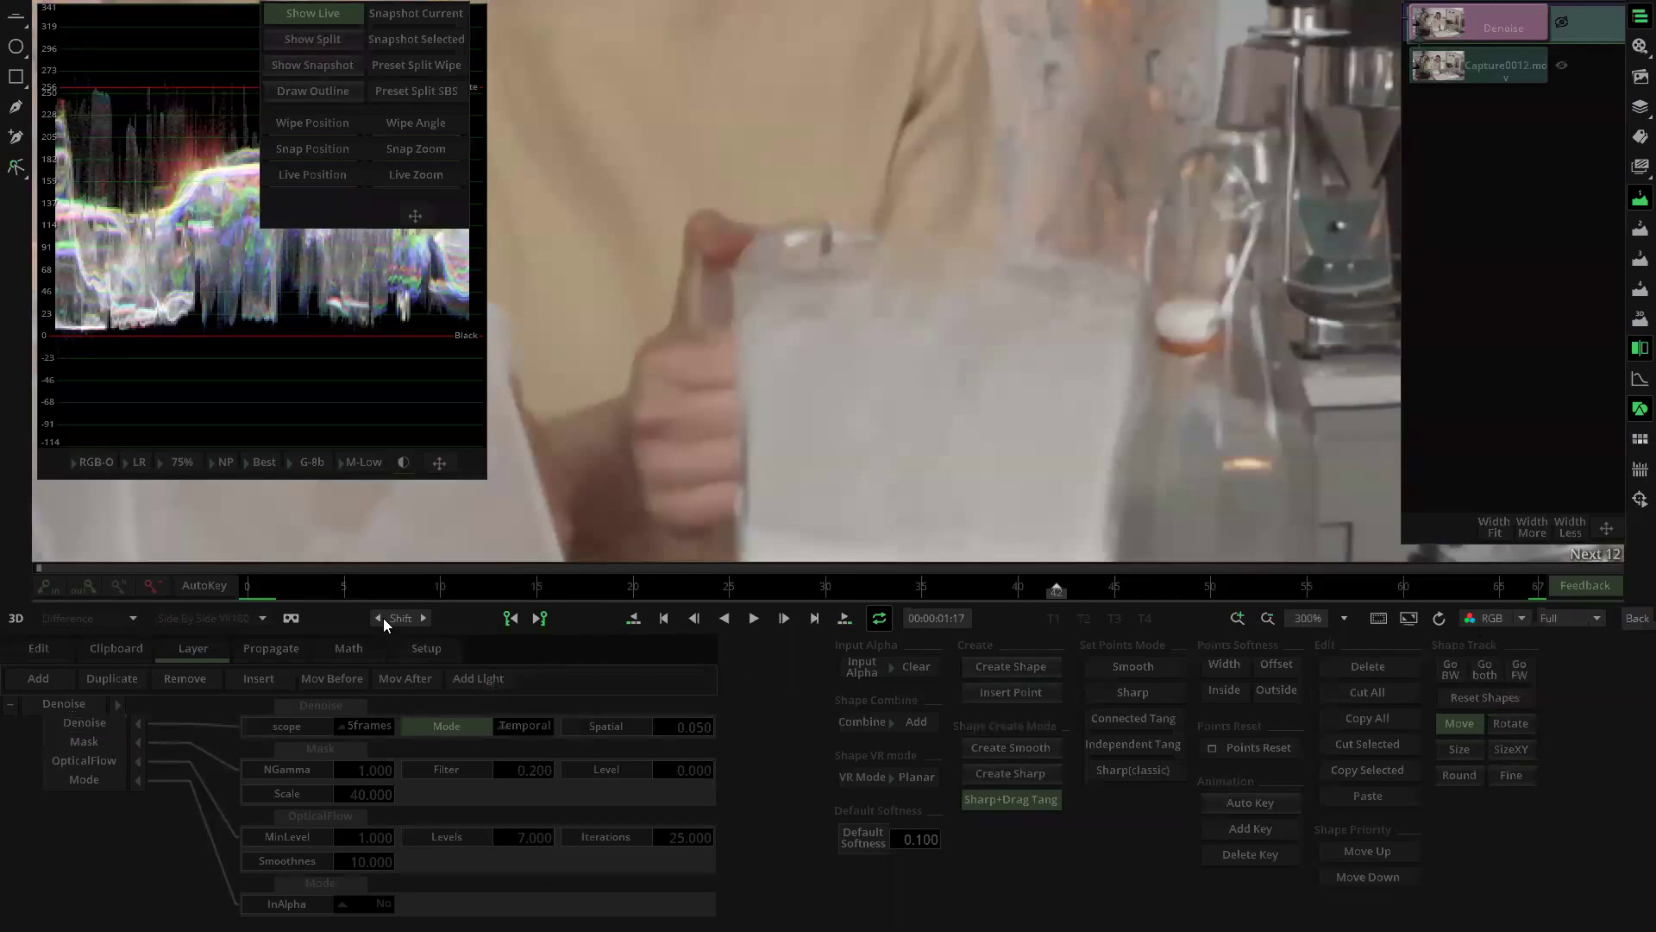
drag(292, 586, 498, 588)
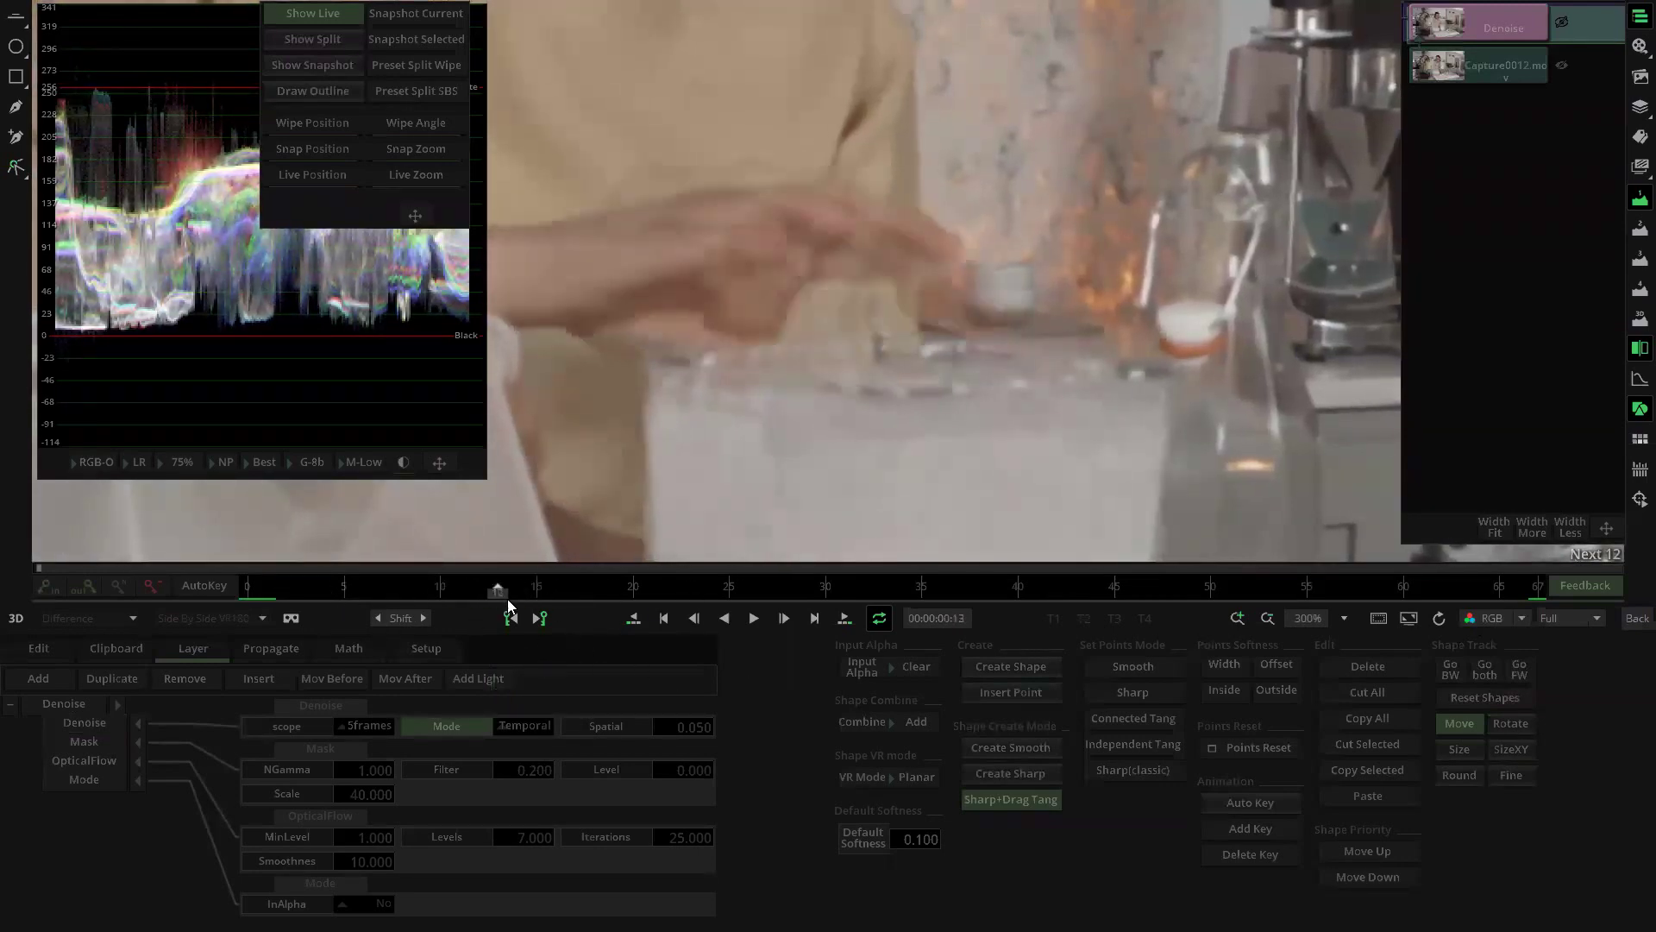
mouse_move(1130, 333)
mouse_down()
mouse_move(1179, 335)
mouse_move(1099, 304)
mouse_move(1175, 285)
mouse_move(1120, 344)
mouse_up()
scroll(1158, 344, down, 2)
scroll(1158, 349, down, 3)
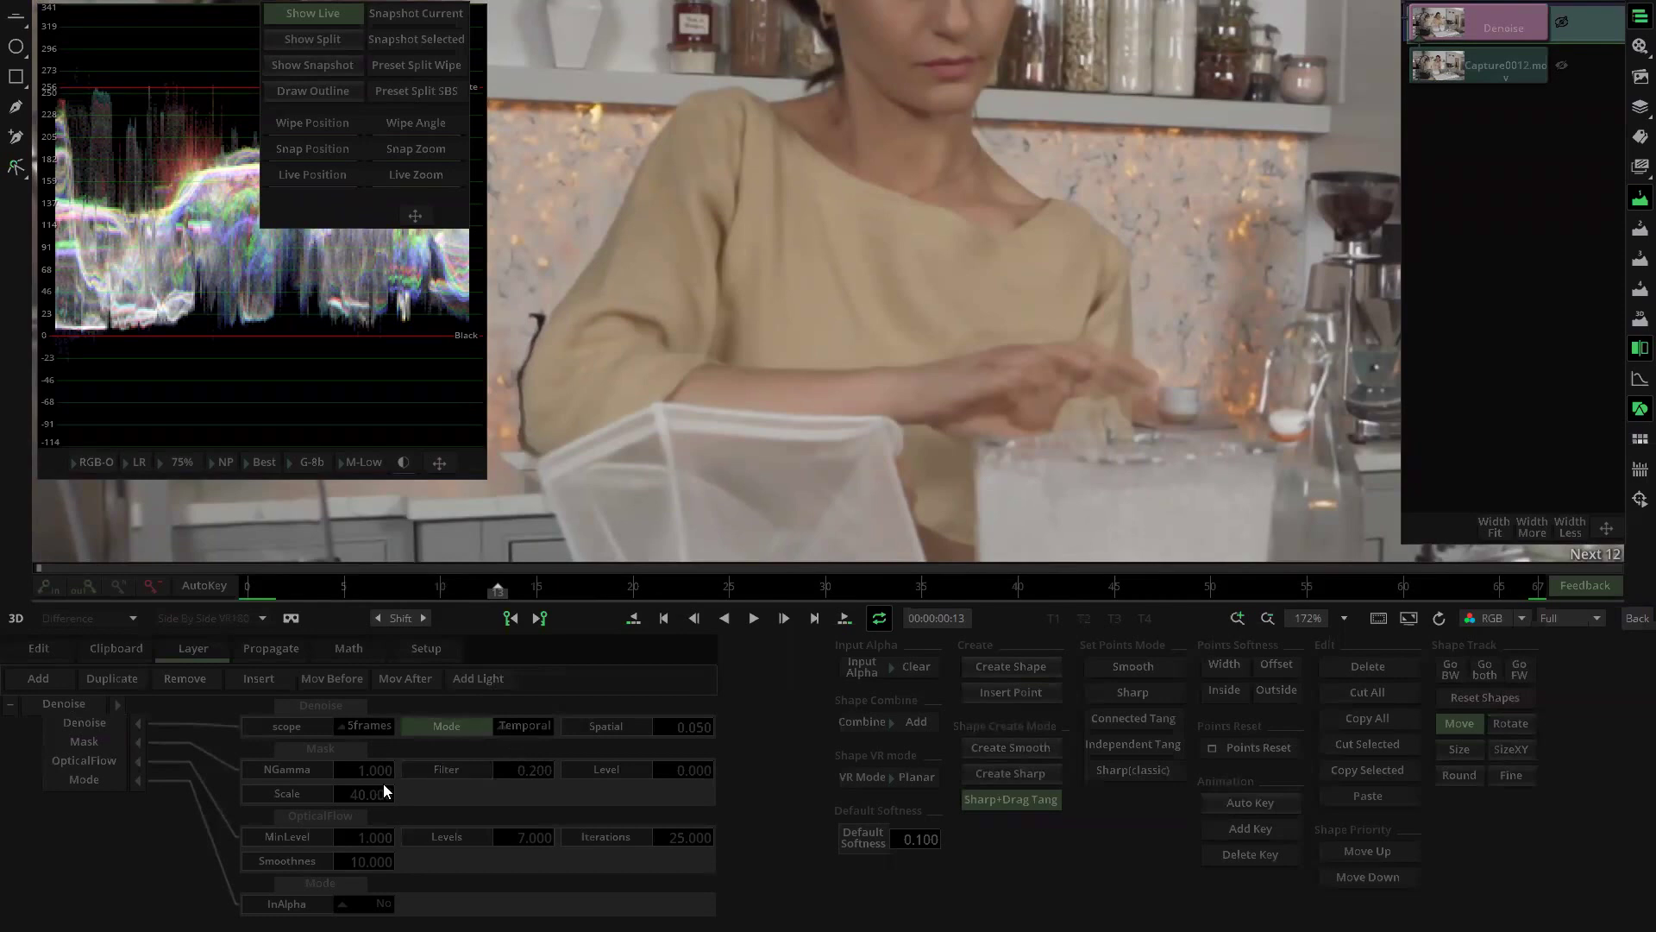
Step: Display the Denoise alpha channel and set the Mask Scale to 20
click(1483, 623)
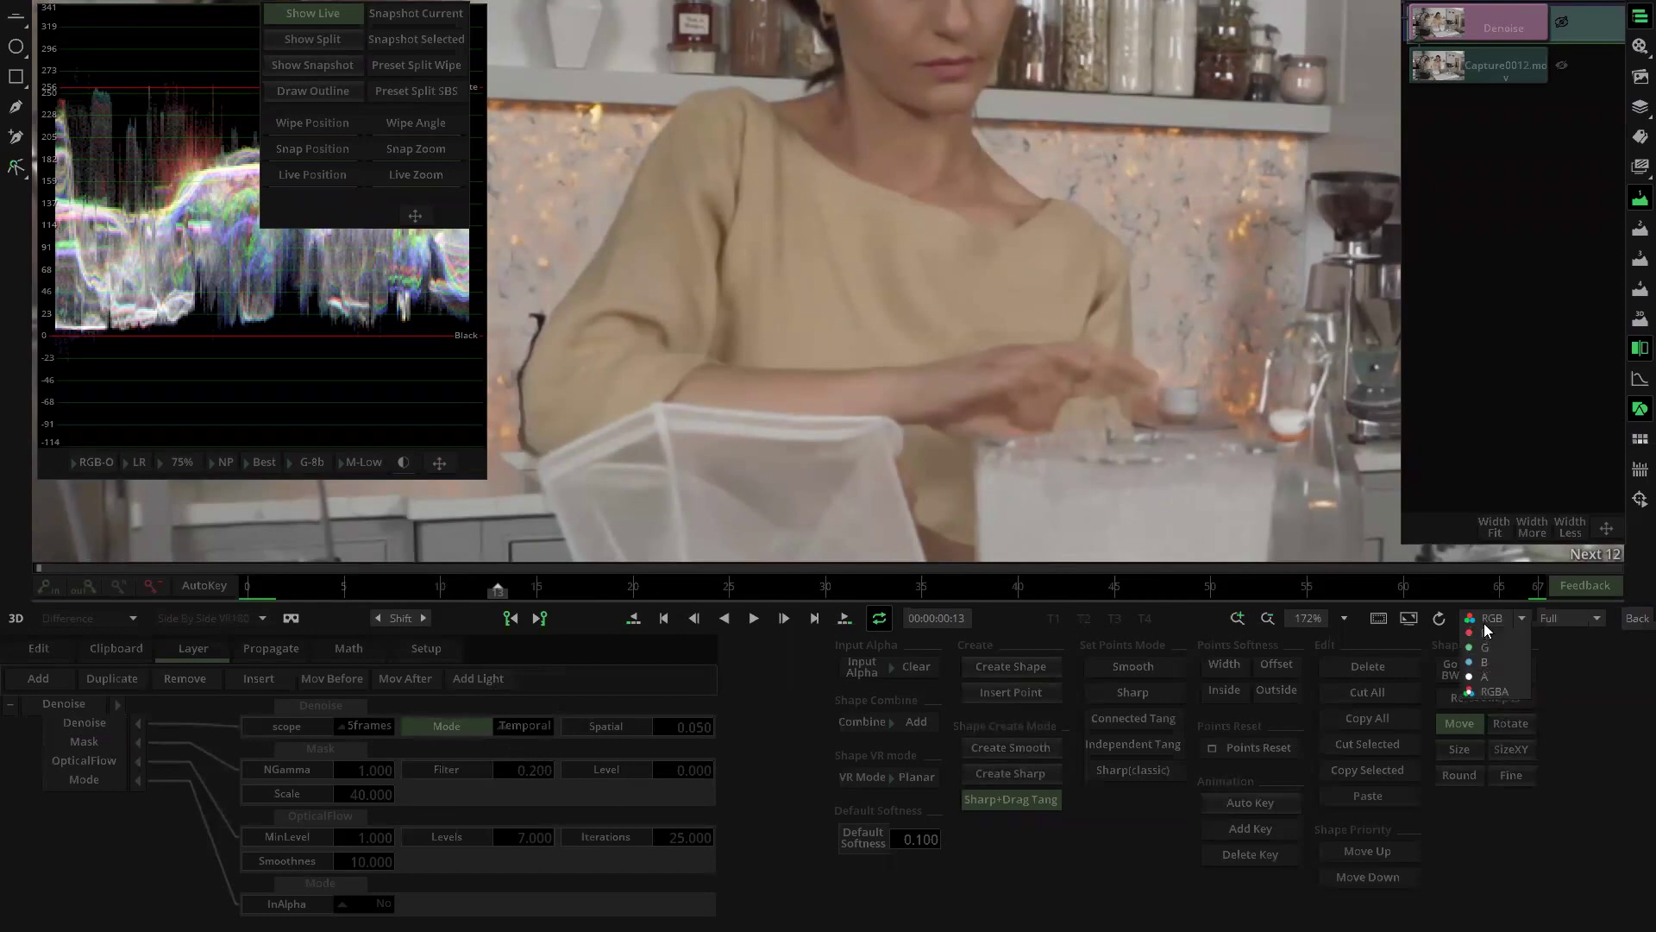
click(1496, 695)
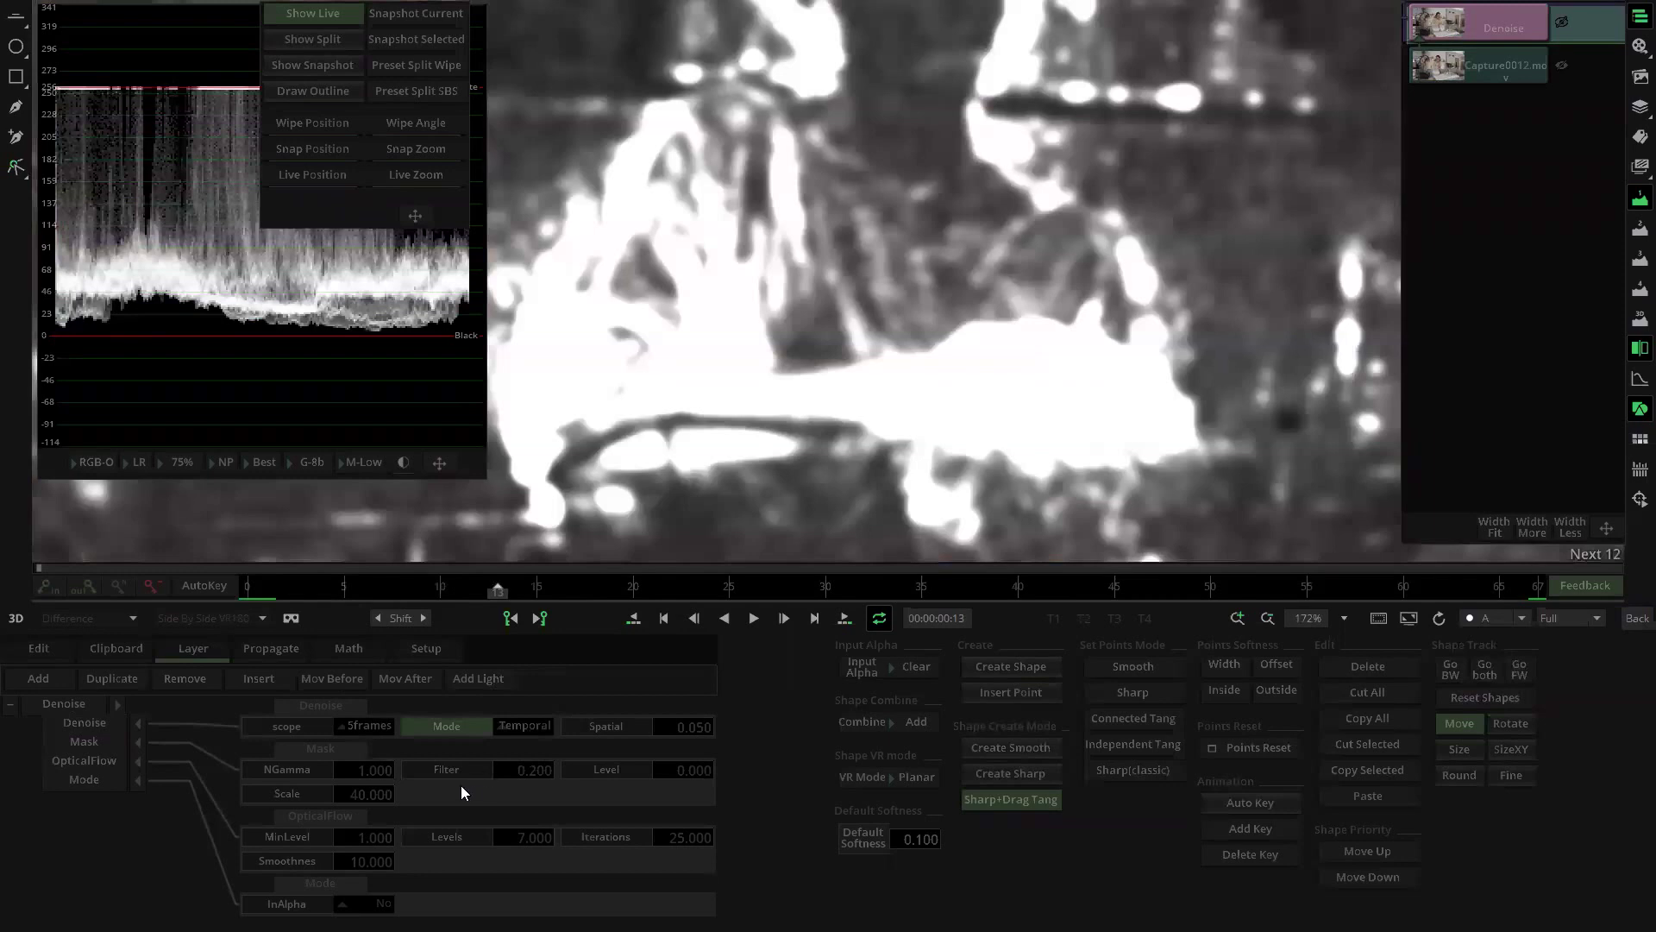
click(354, 792)
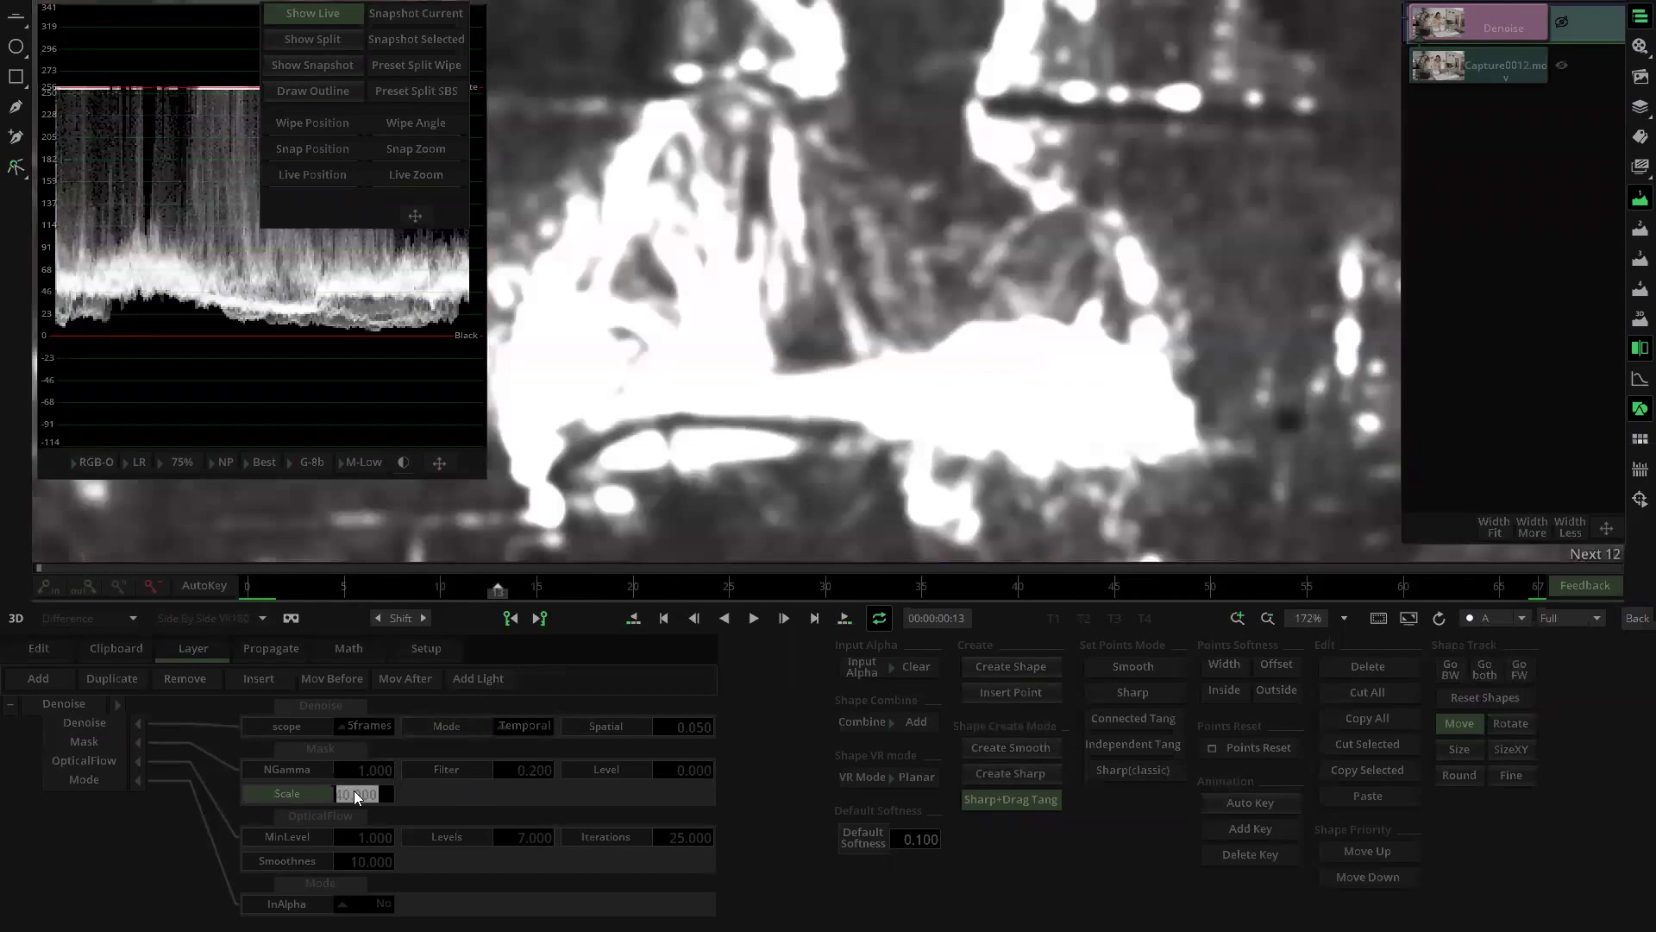
key(Return)
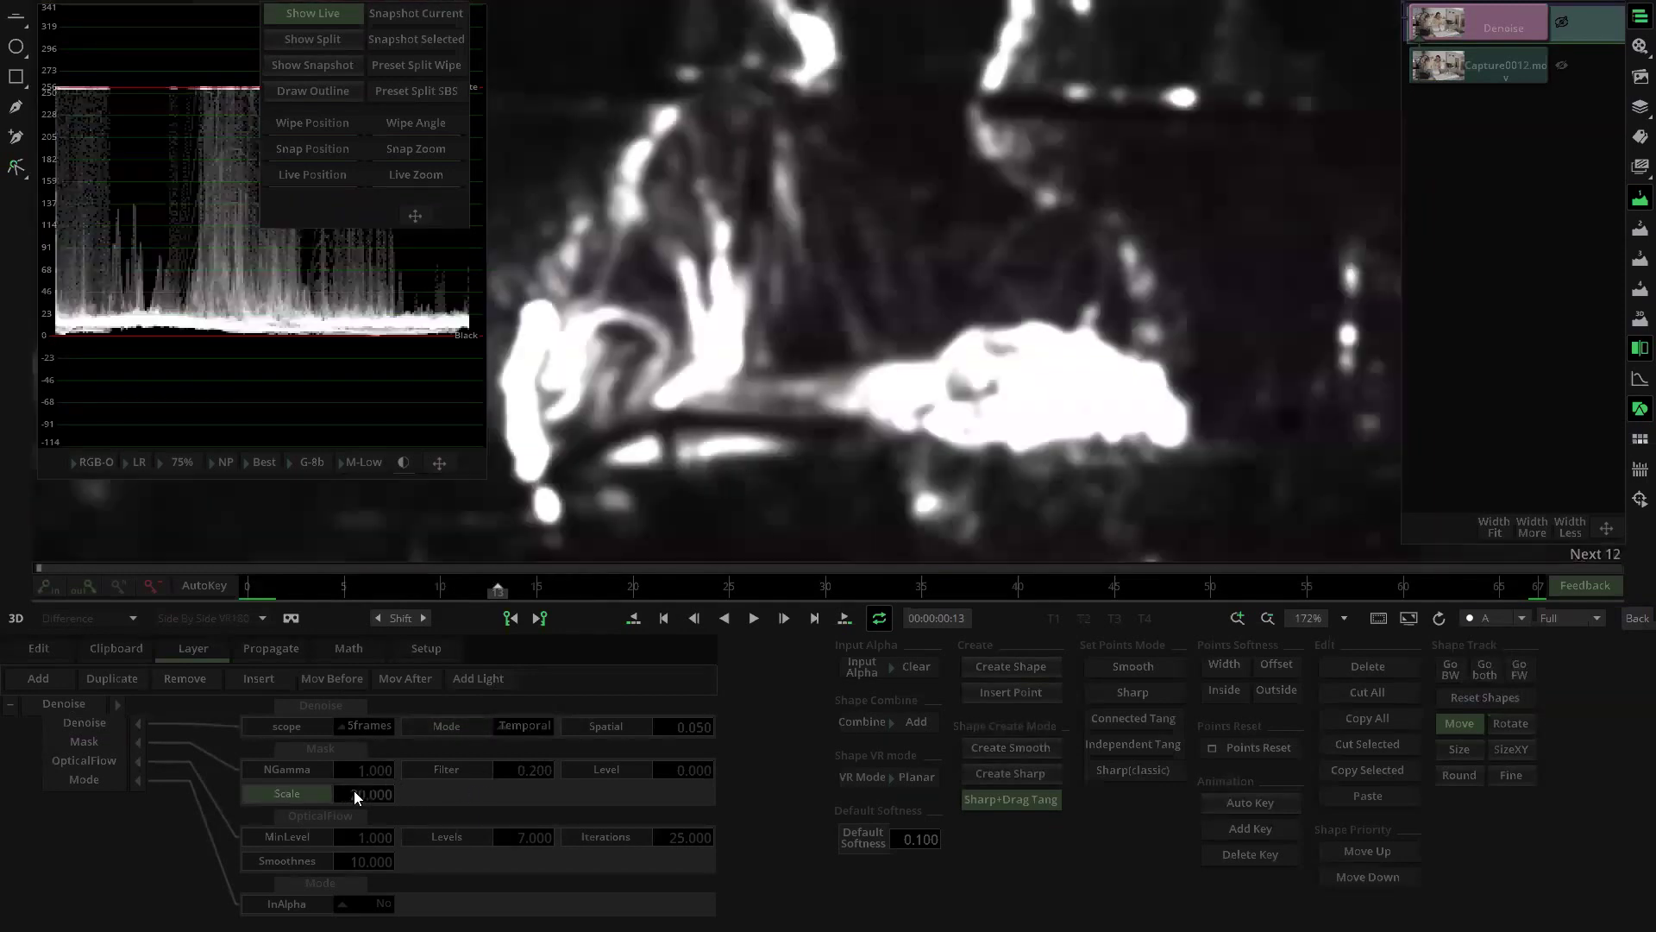
scroll(818, 299, down, 5)
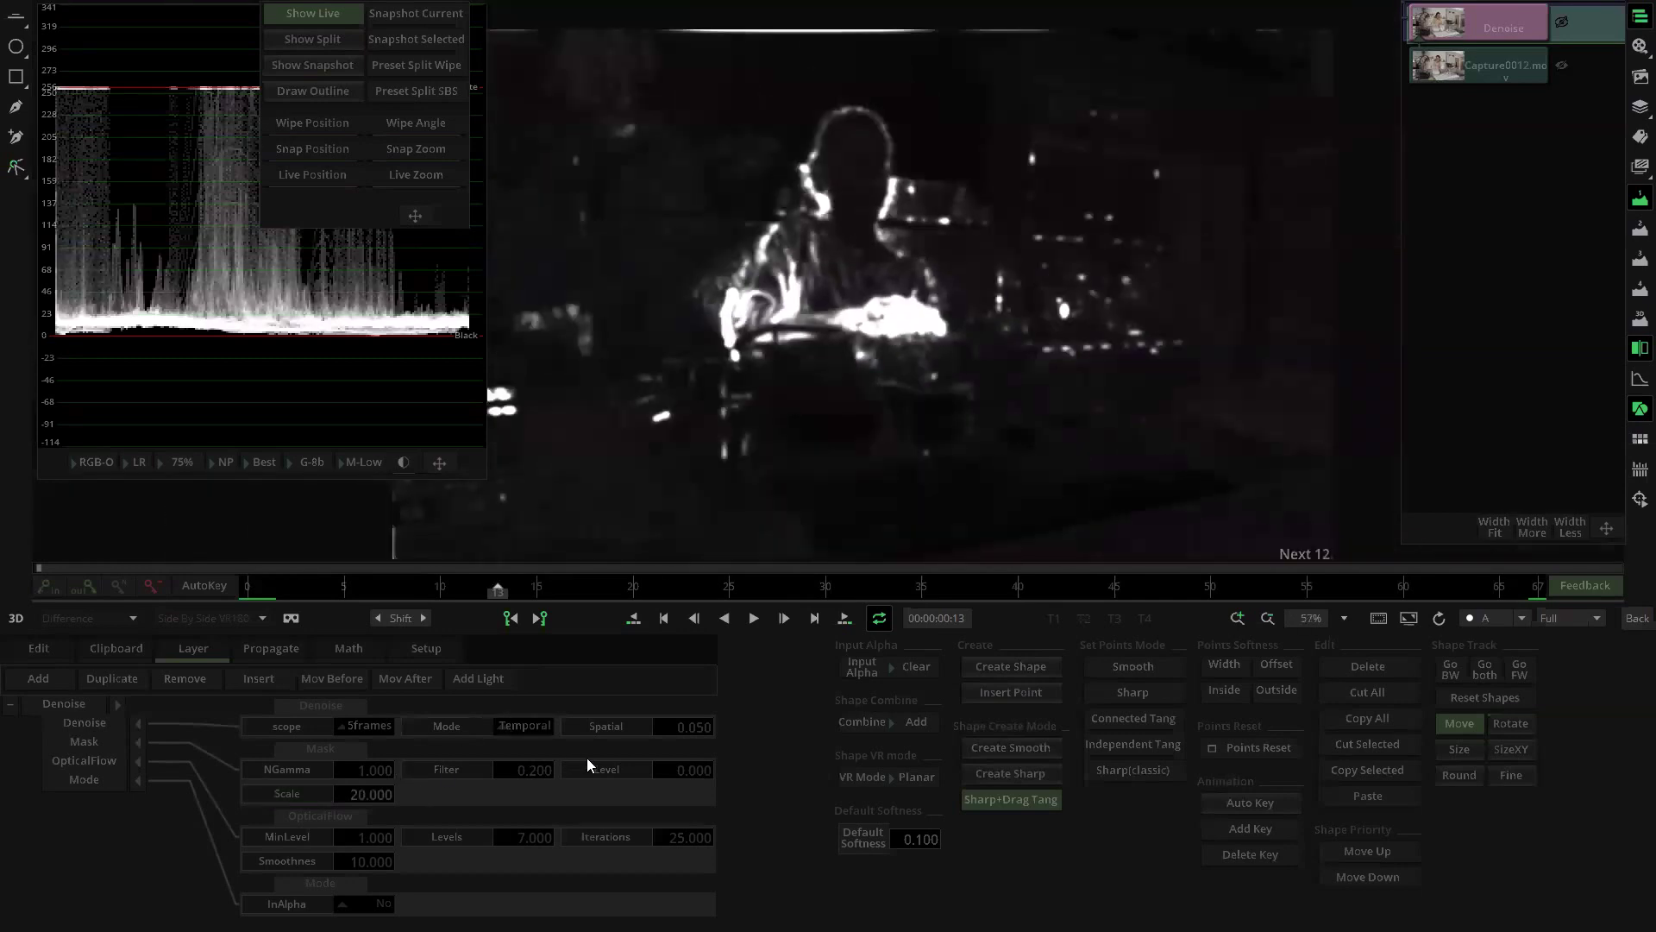
Step: Set the Mask NGamma to 1.100 and reset the Mask Scale to its default of 40
mouse_move(360, 766)
mouse_down()
mouse_move(389, 756)
mouse_move(371, 767)
mouse_move(402, 772)
mouse_move(372, 768)
mouse_up()
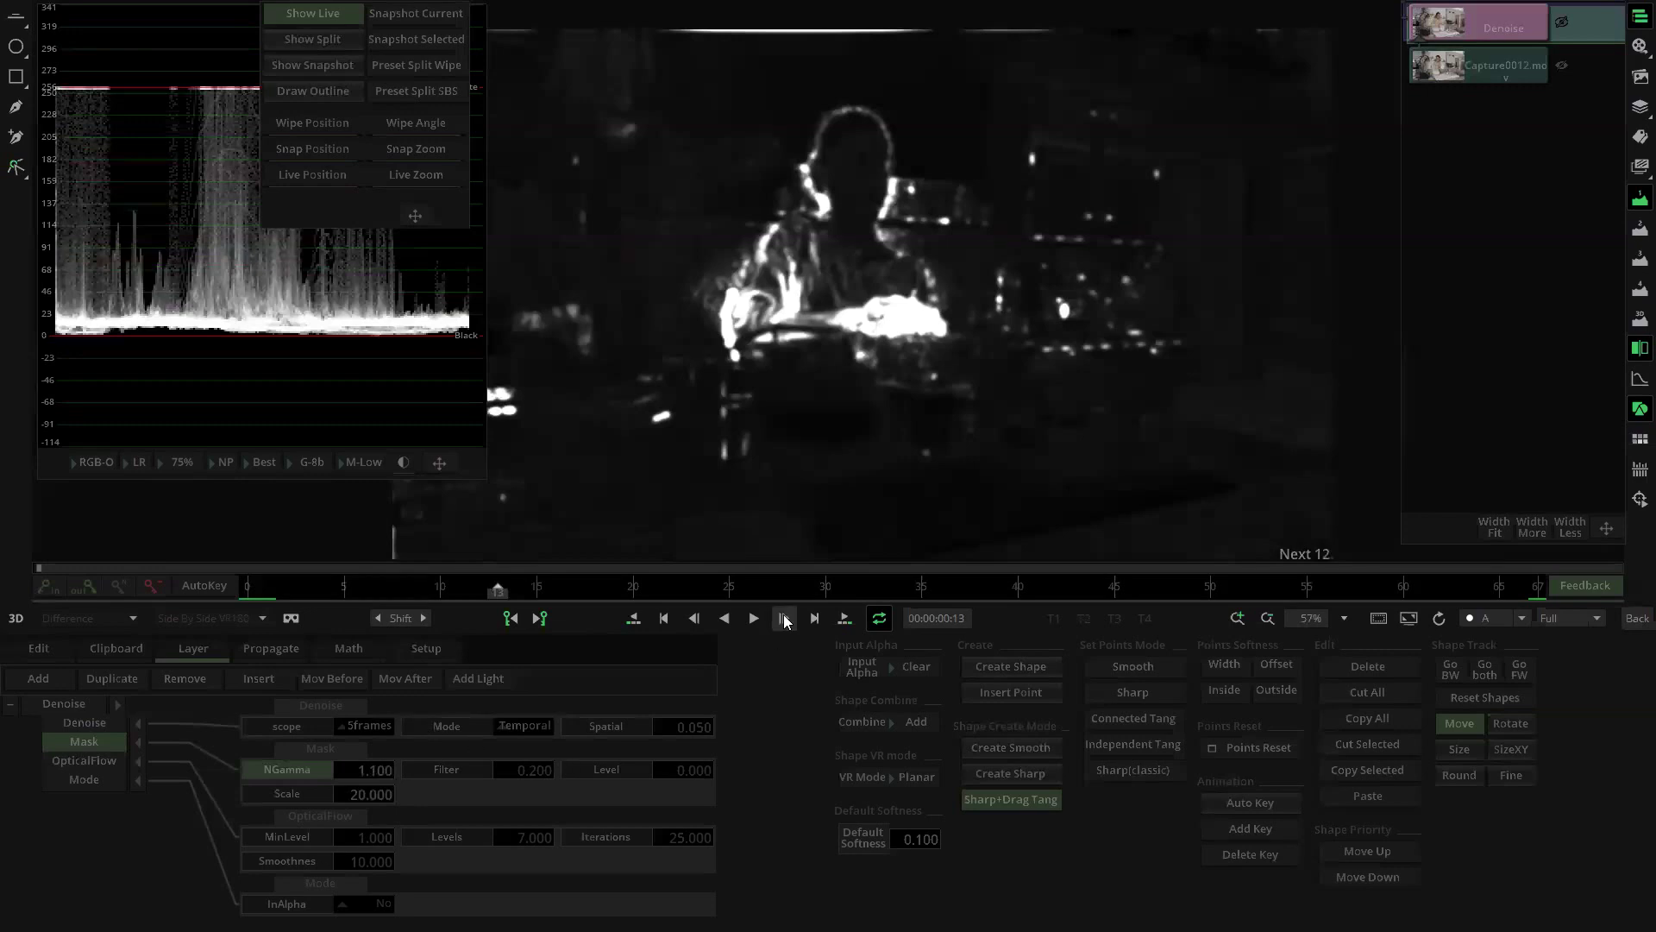
click(313, 798)
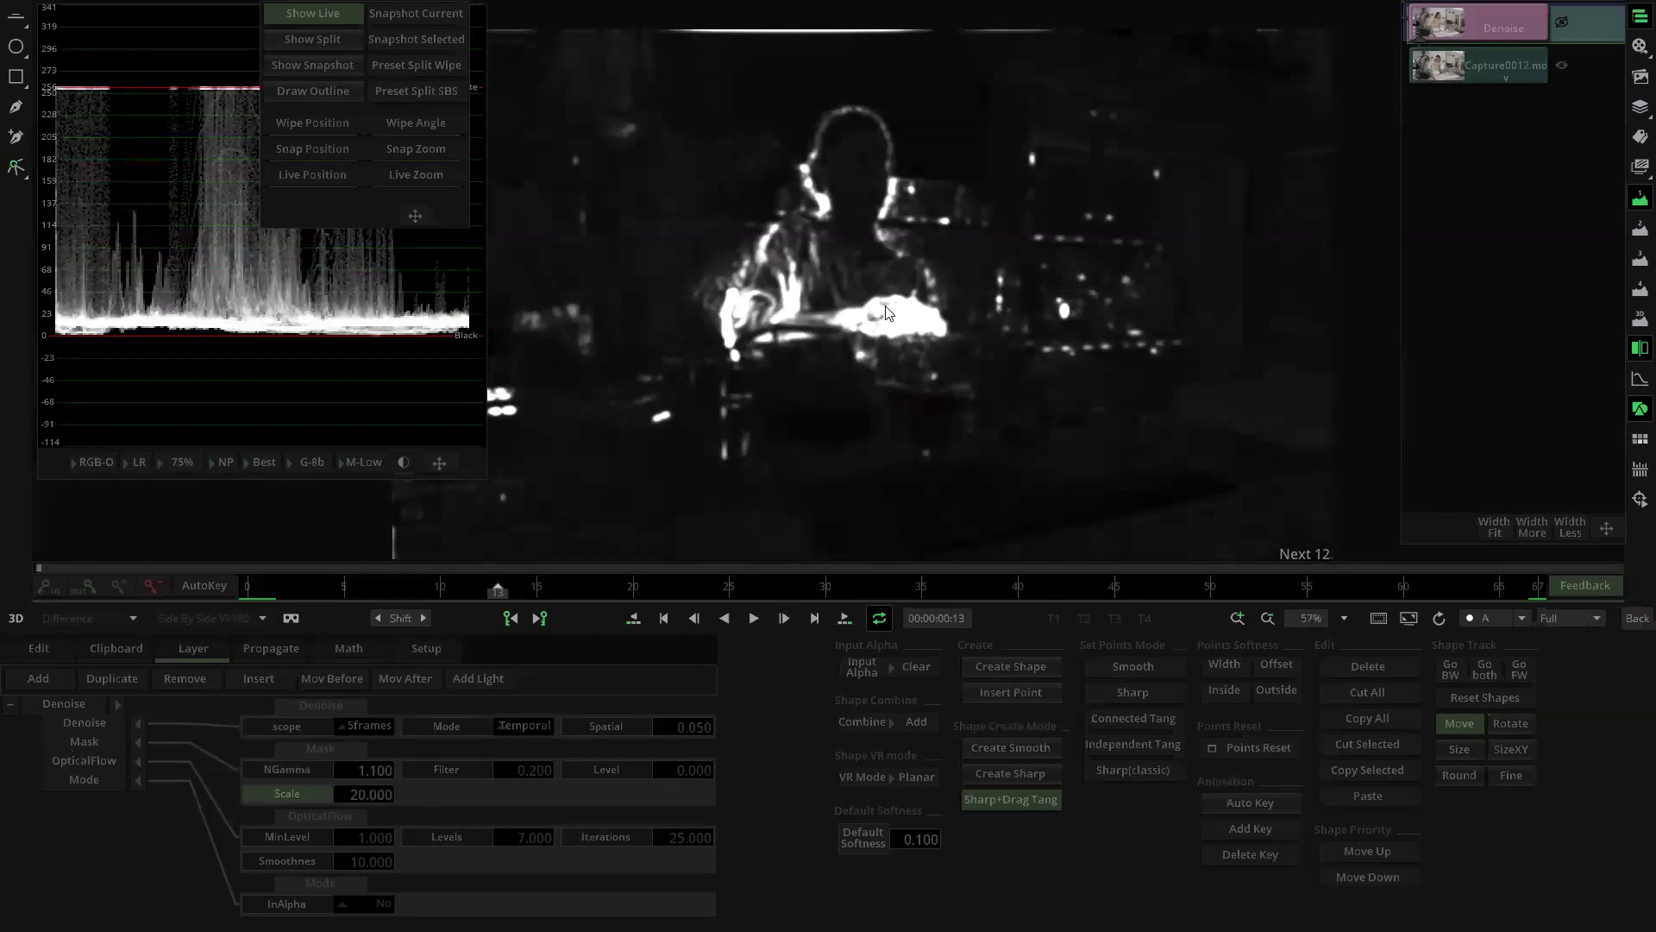
drag(811, 310, 969, 298)
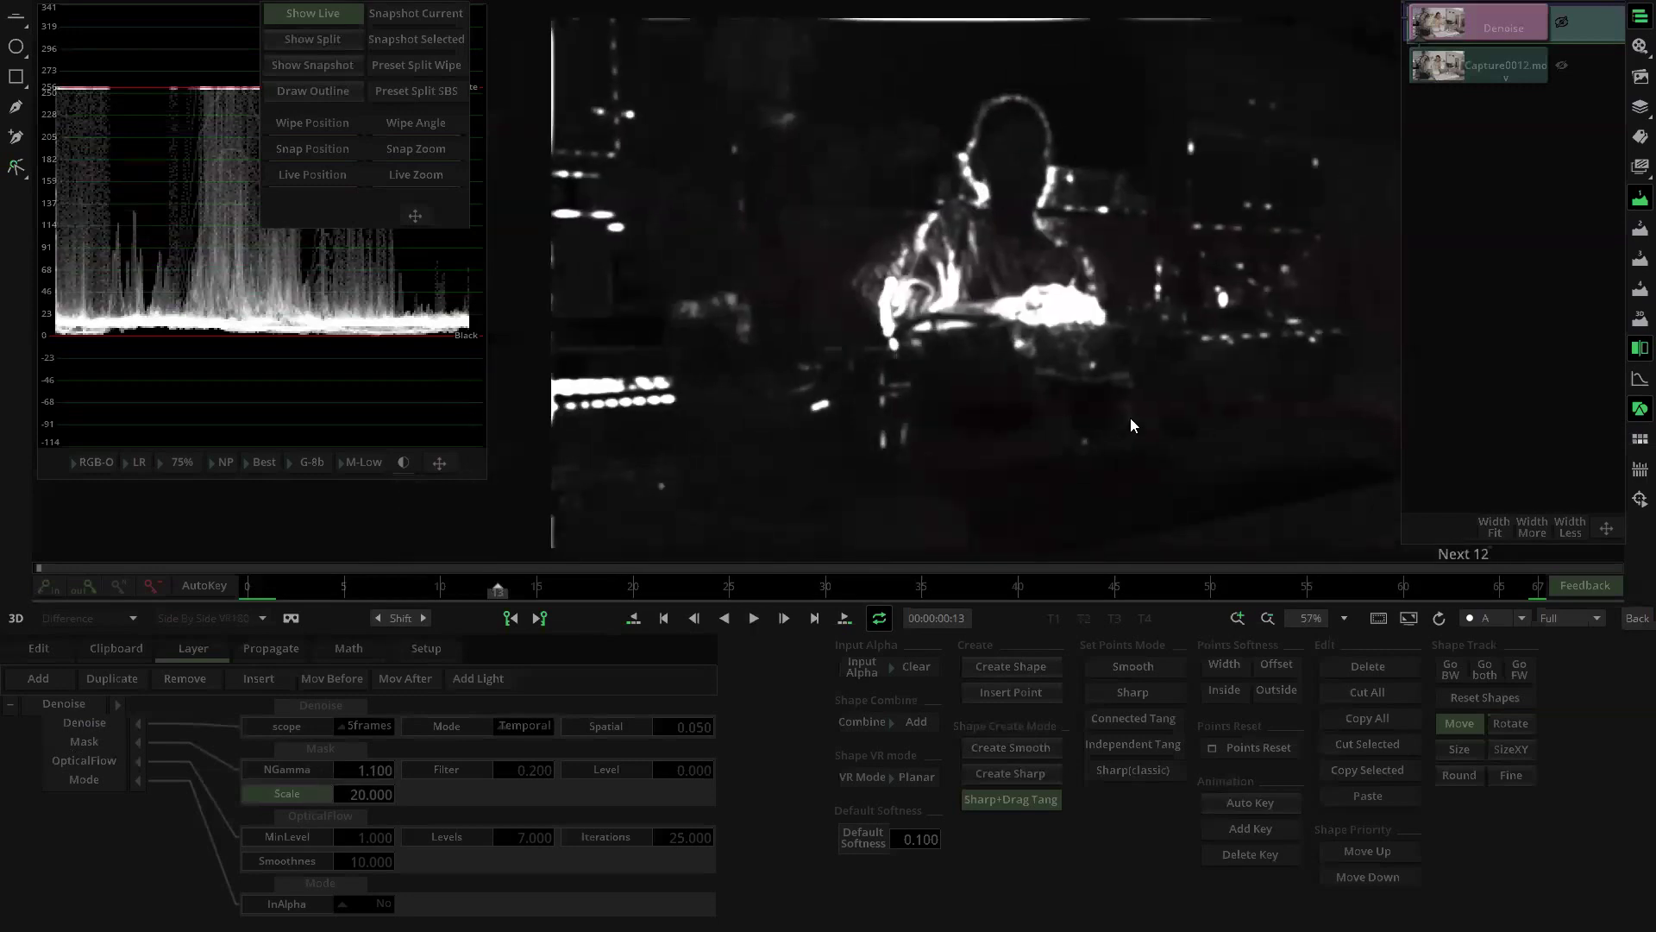
click(302, 796)
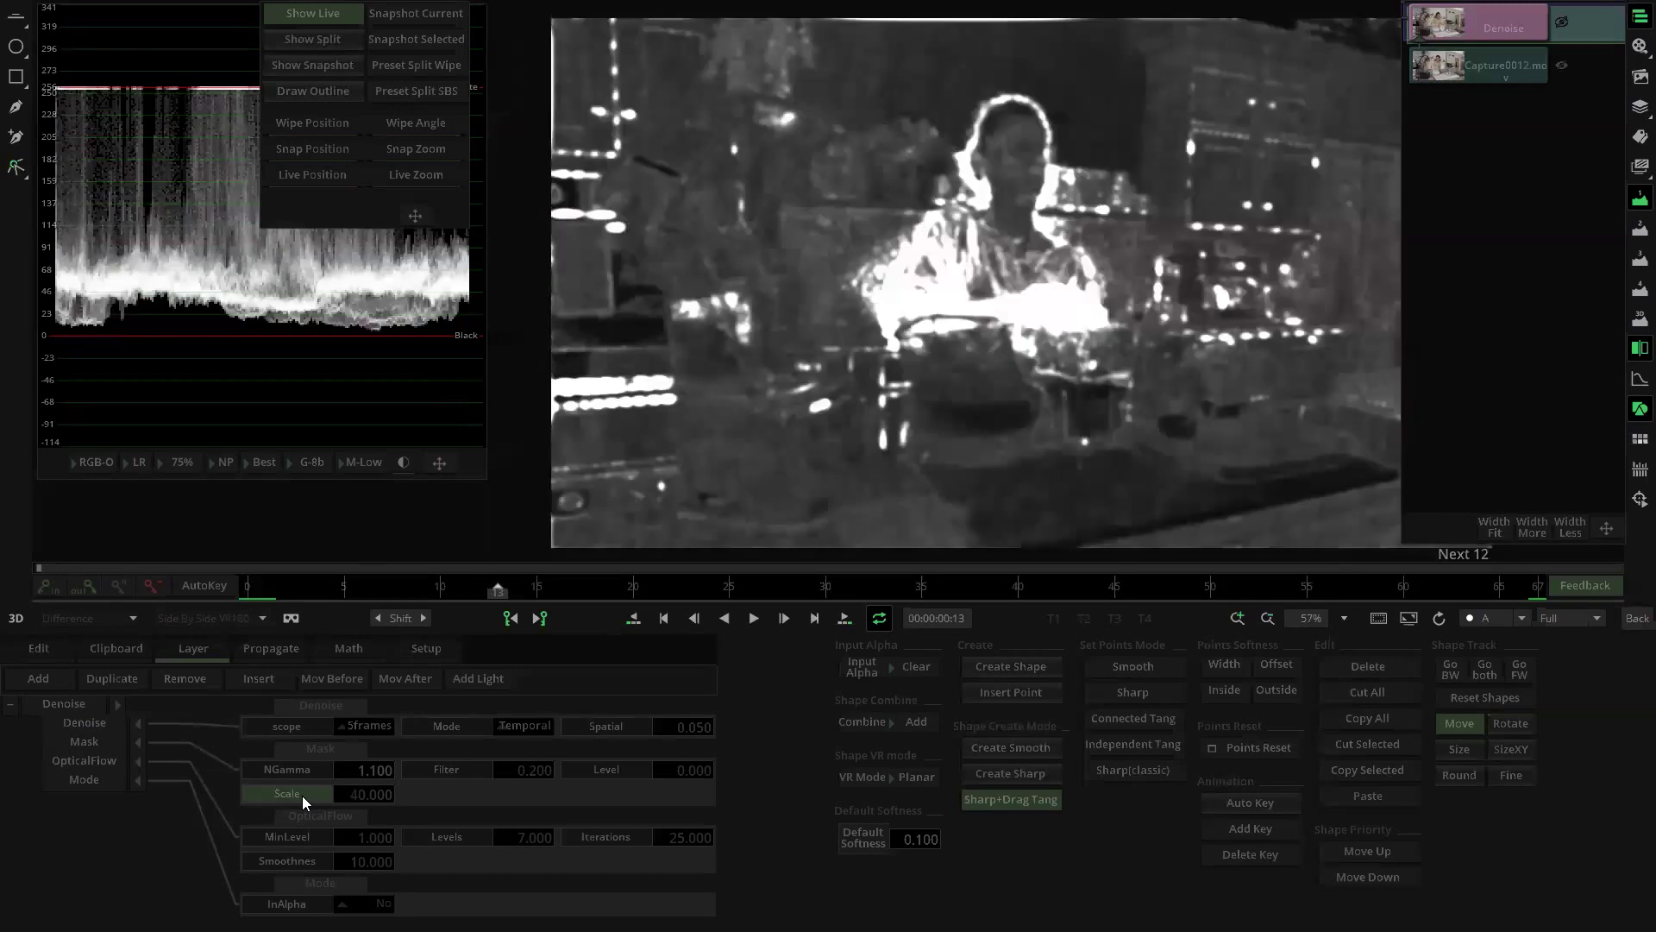
Step: Set the Mask Level to 1.900 and lower the Mask Scale to 28.500
drag(1020, 430, 915, 471)
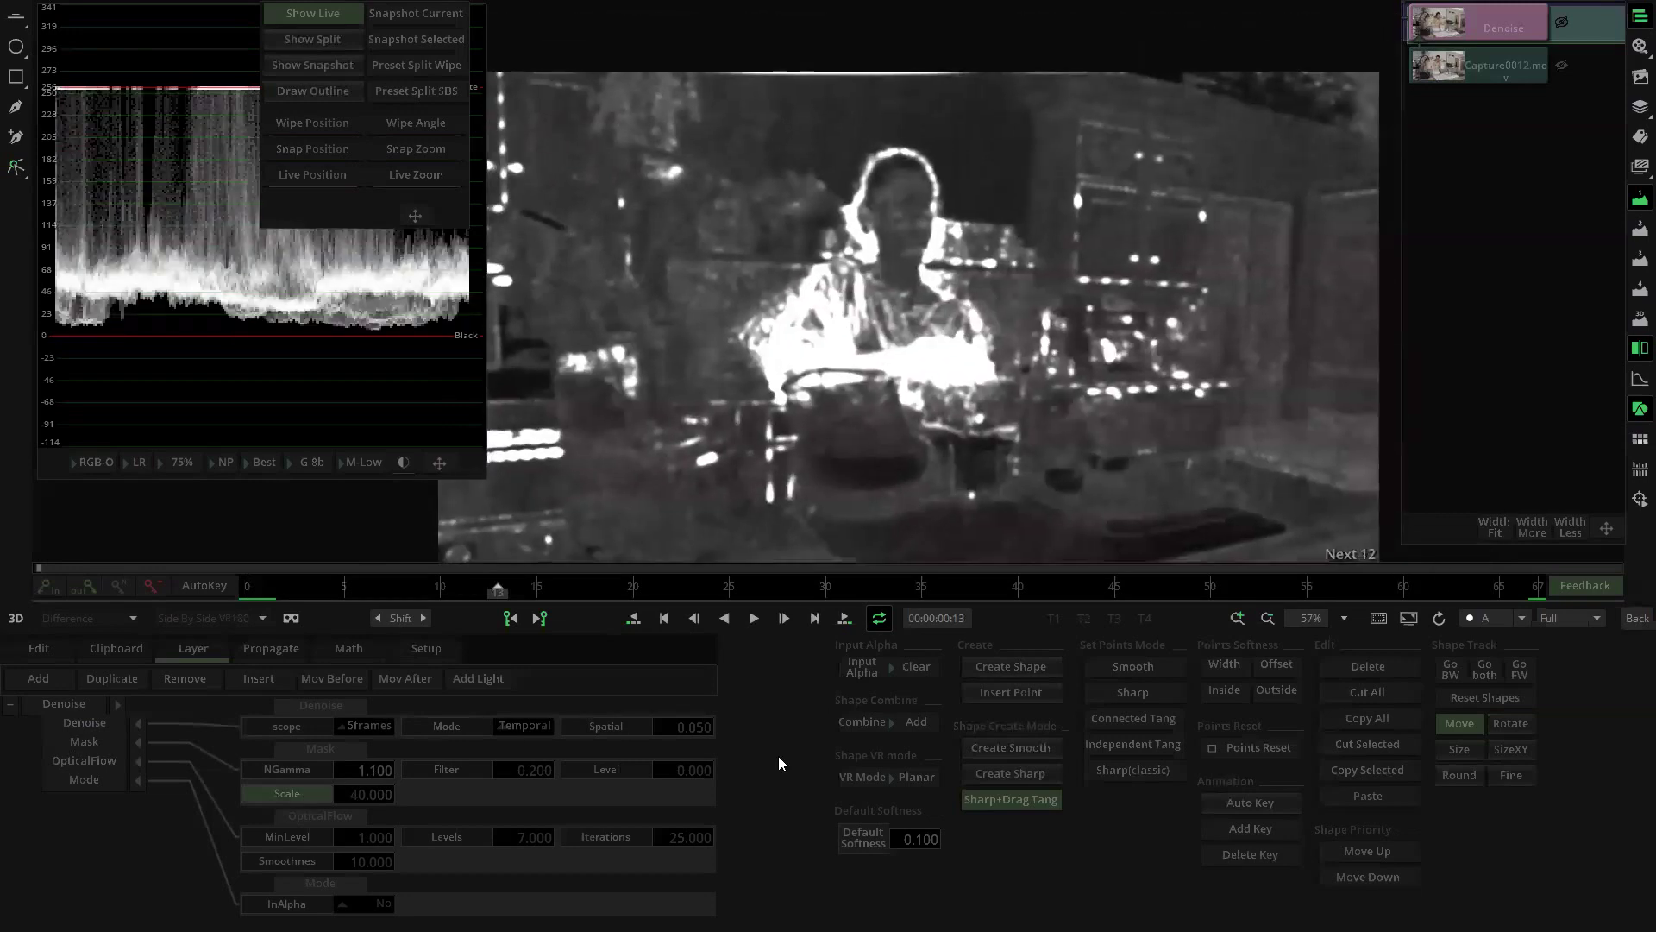
drag(671, 768, 848, 763)
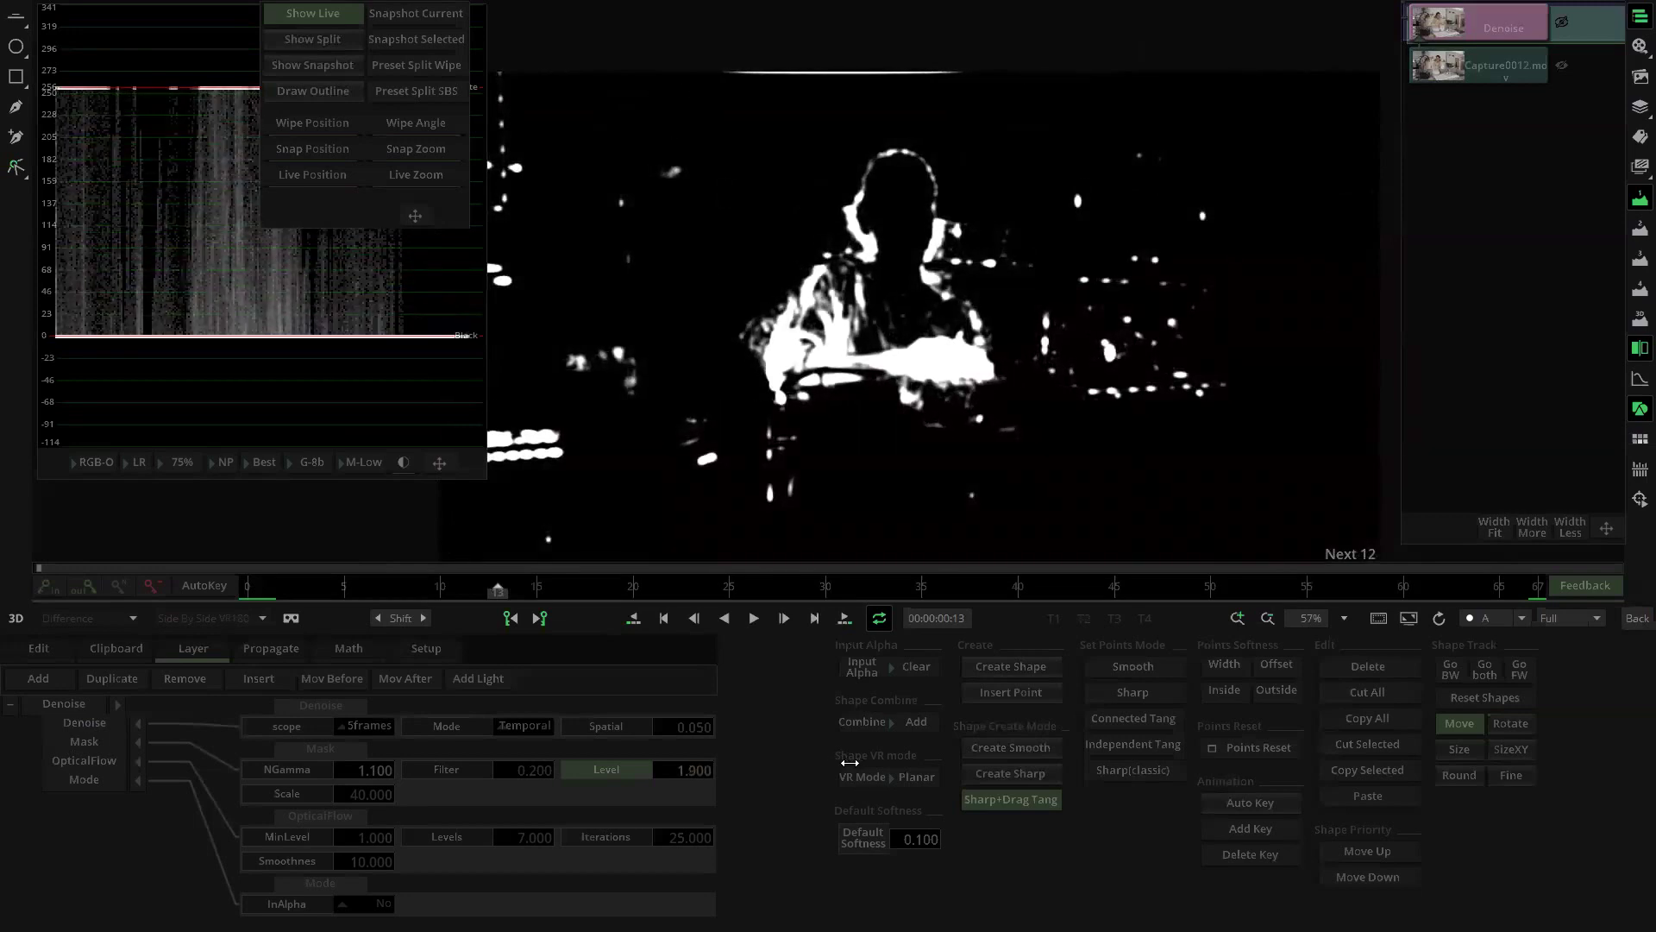
scroll(908, 421, up, 4)
mouse_move(683, 766)
mouse_down()
mouse_move(748, 772)
mouse_move(706, 769)
mouse_up()
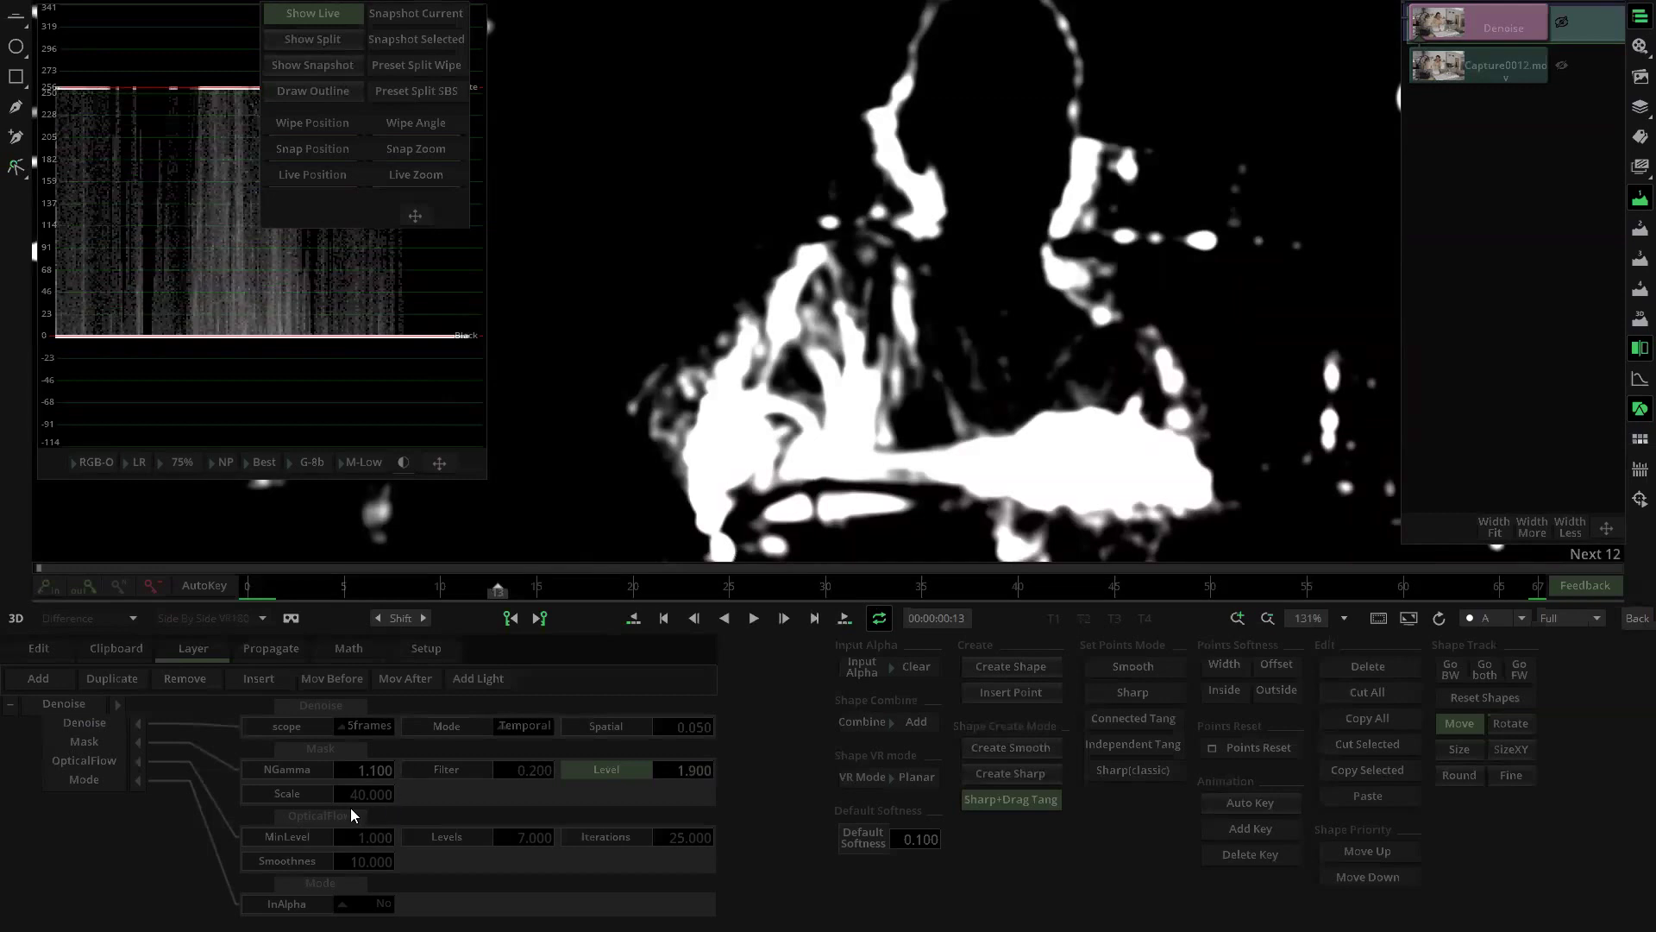
drag(367, 807, 5, 803)
drag(386, 794, 155, 818)
drag(367, 795, 161, 795)
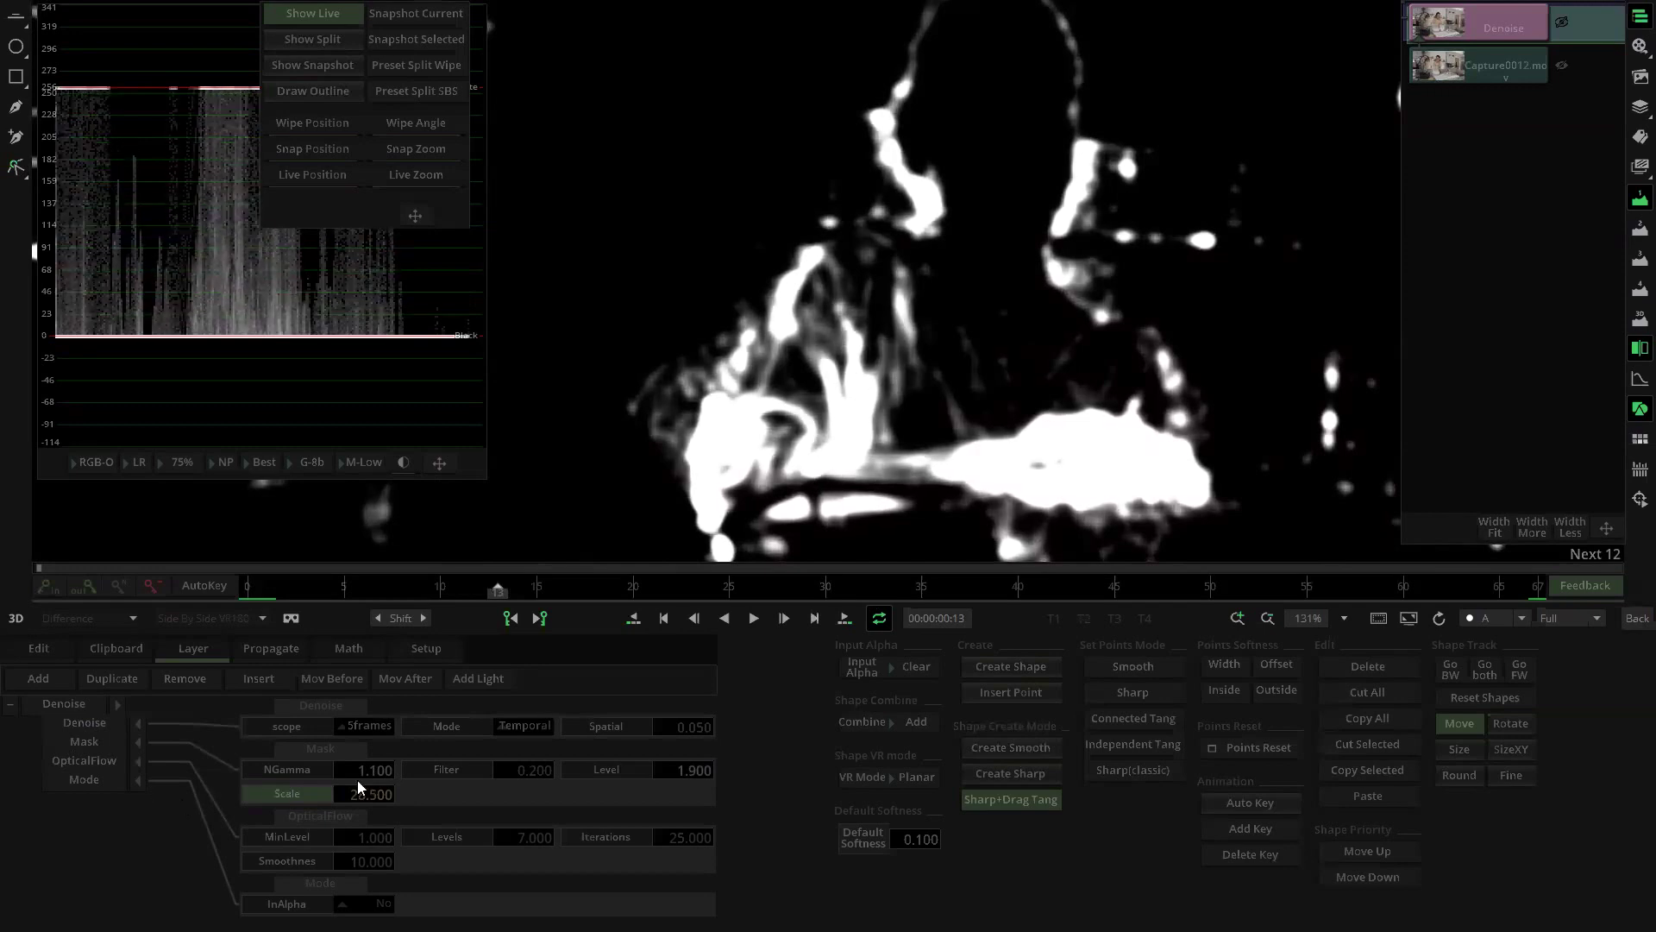
Step: Return the viewer to RGB and examine the denoised woman and her hands up close
click(1499, 617)
click(1492, 636)
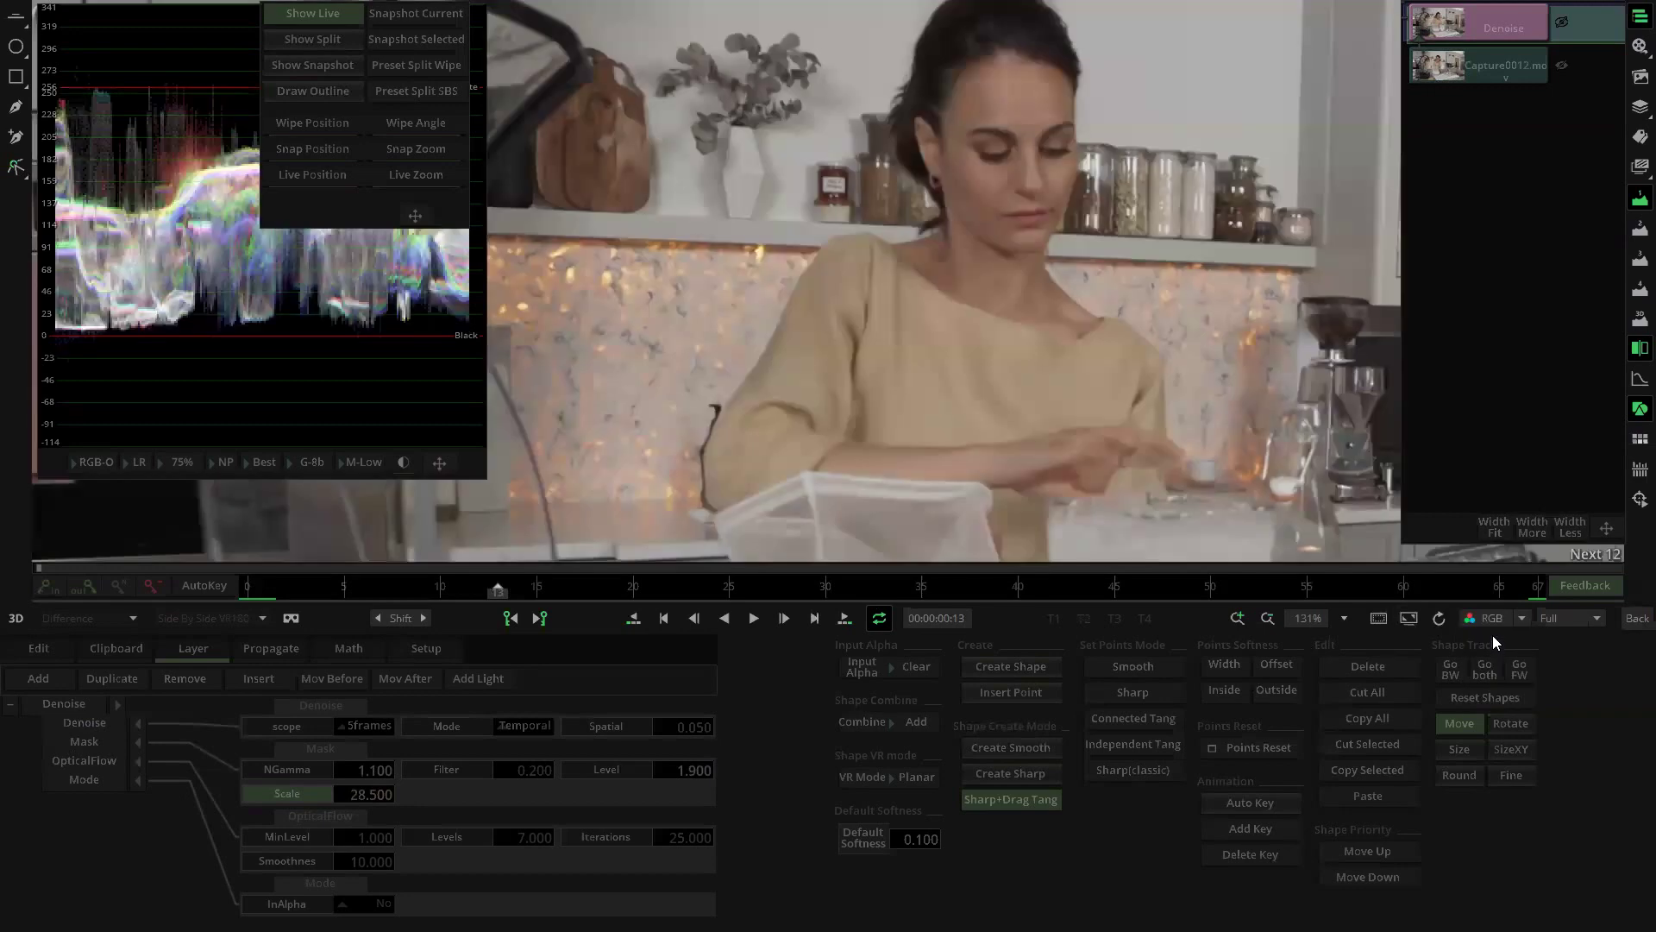
scroll(1253, 438, up, 3)
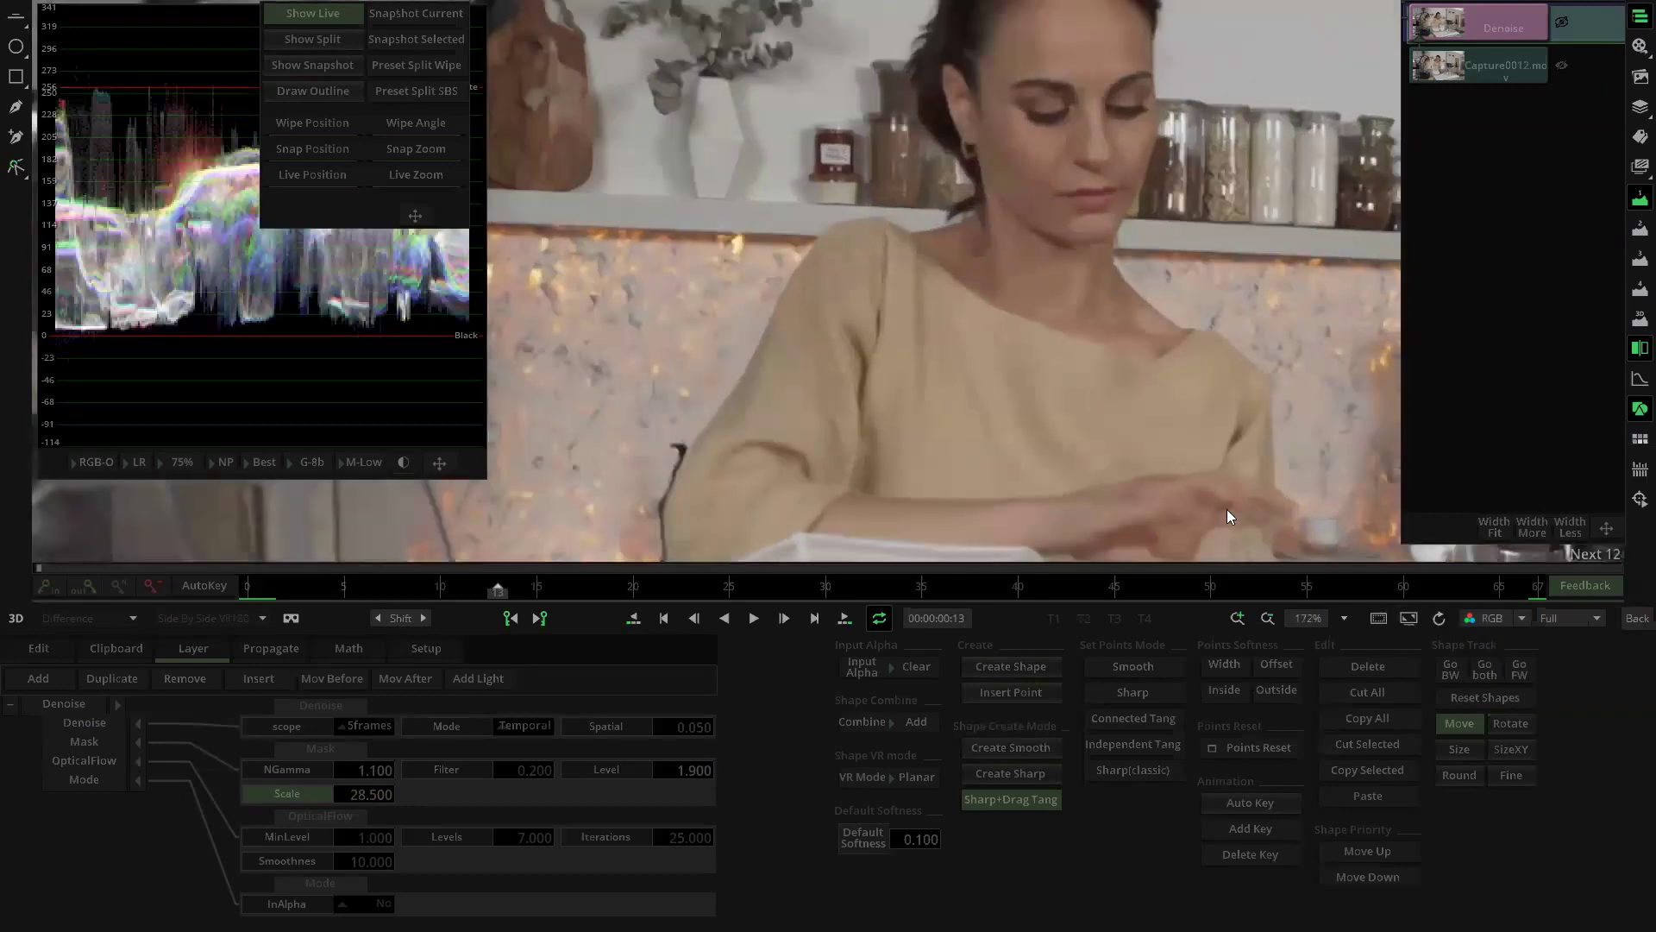
drag(1227, 509, 1070, 329)
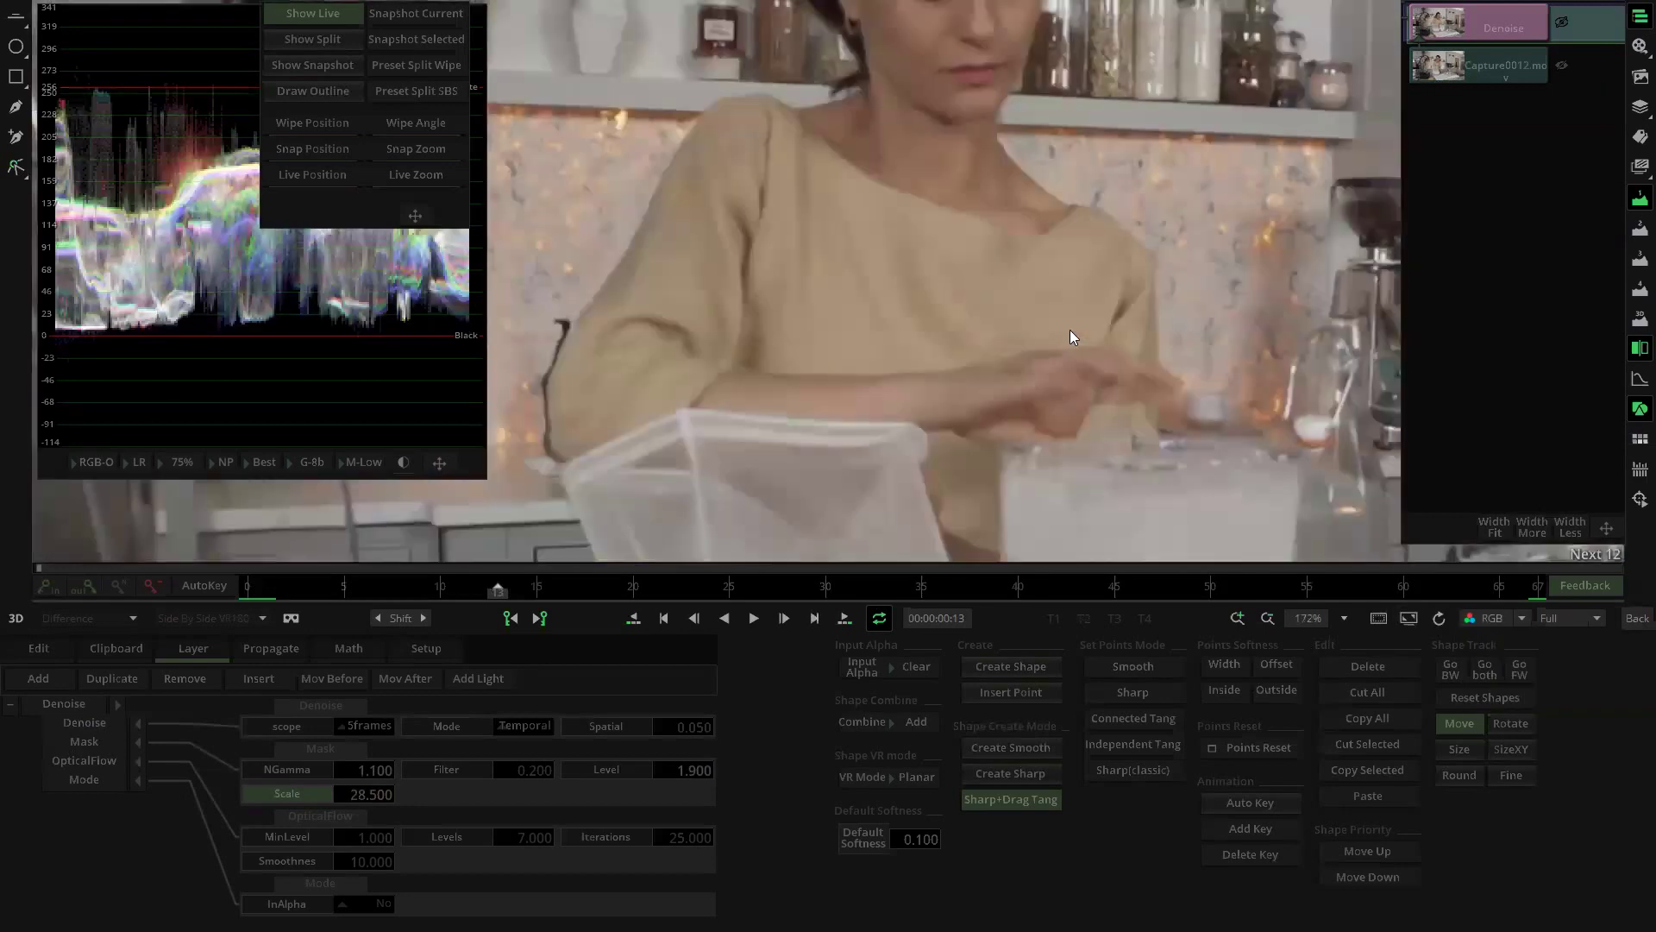
Step: Set the Denoise Mode to Combined with a Spatial value of 0.030 and check the full frame at 00:00:01:14
click(528, 727)
click(532, 700)
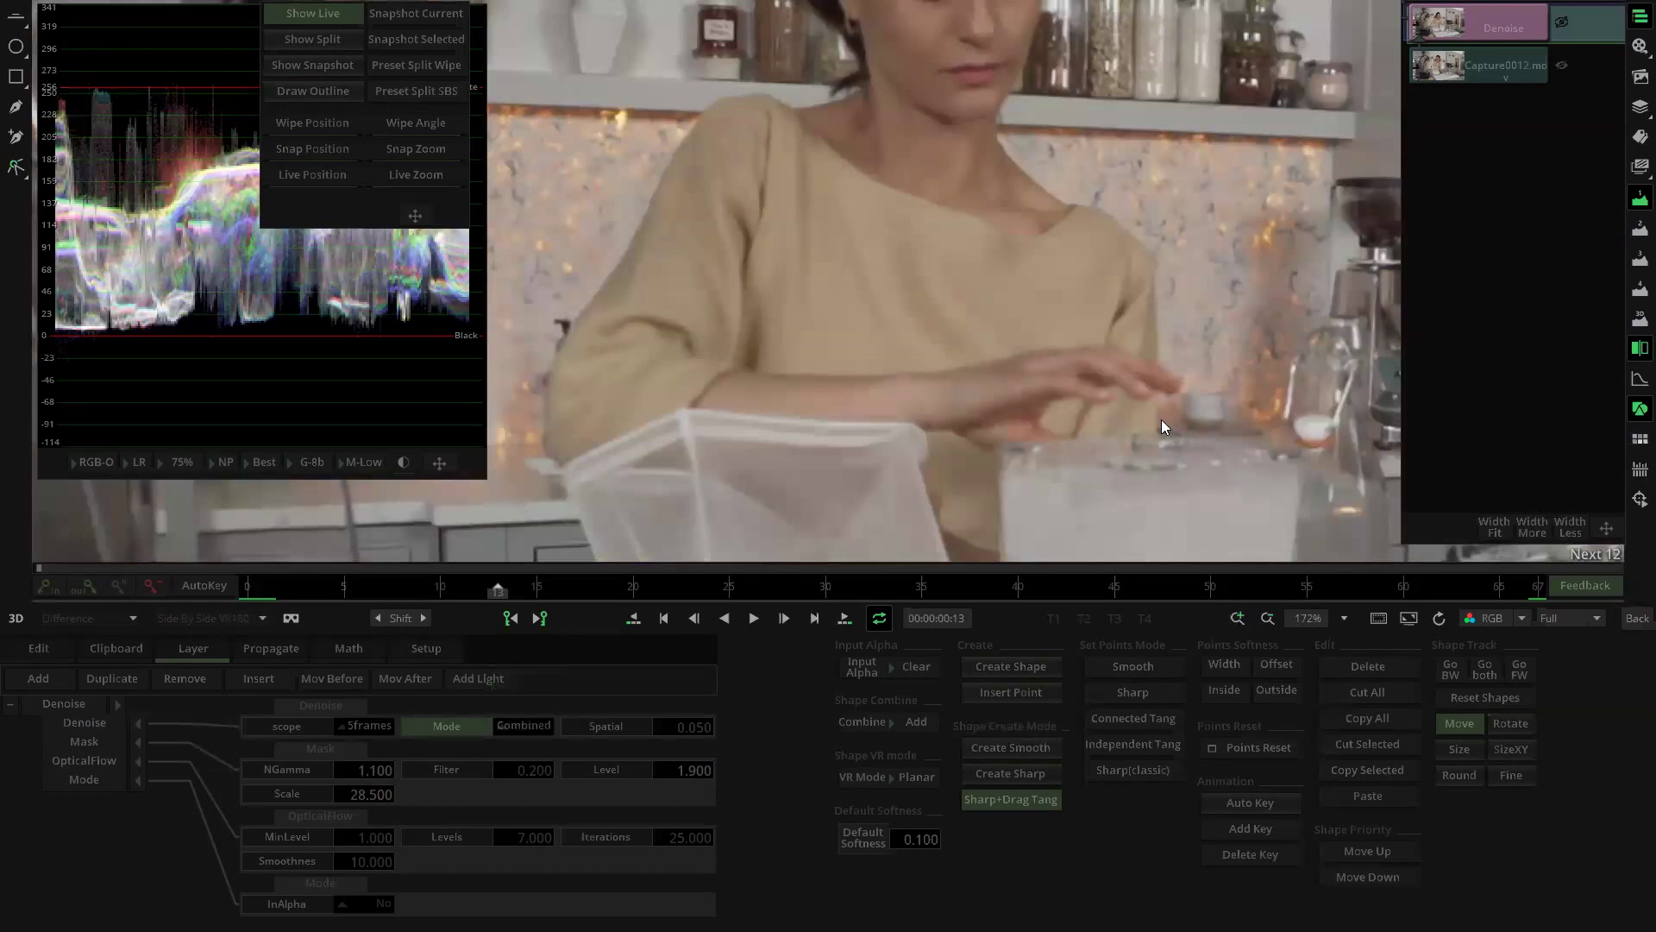
click(698, 735)
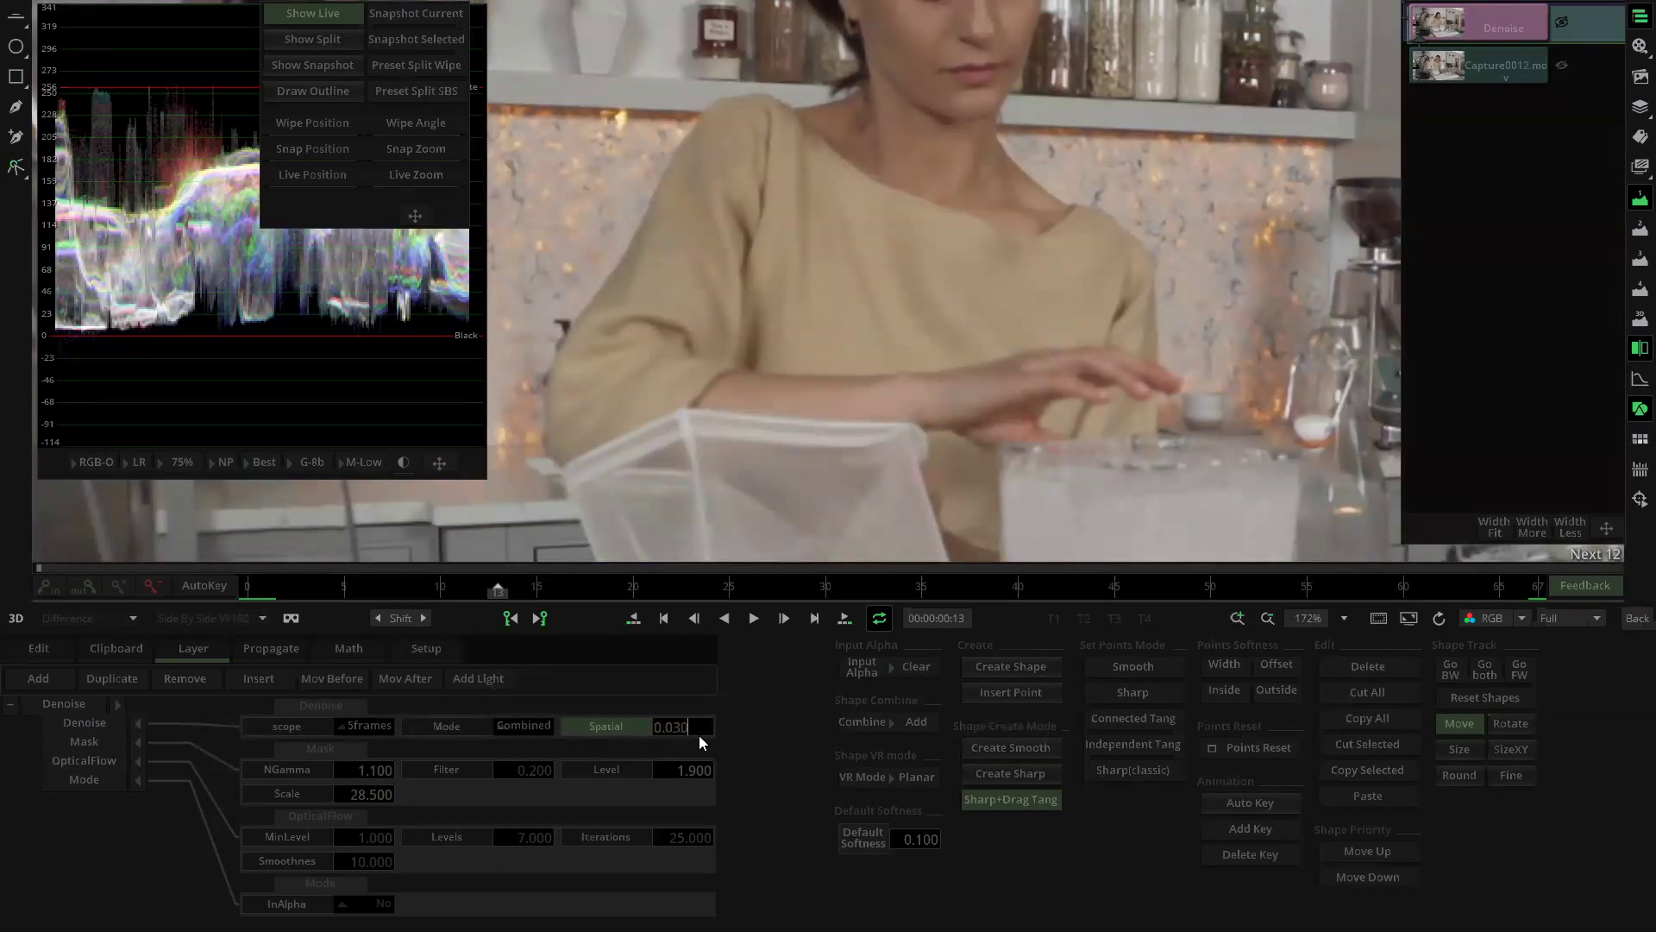
key(Return)
scroll(1080, 160, down, 5)
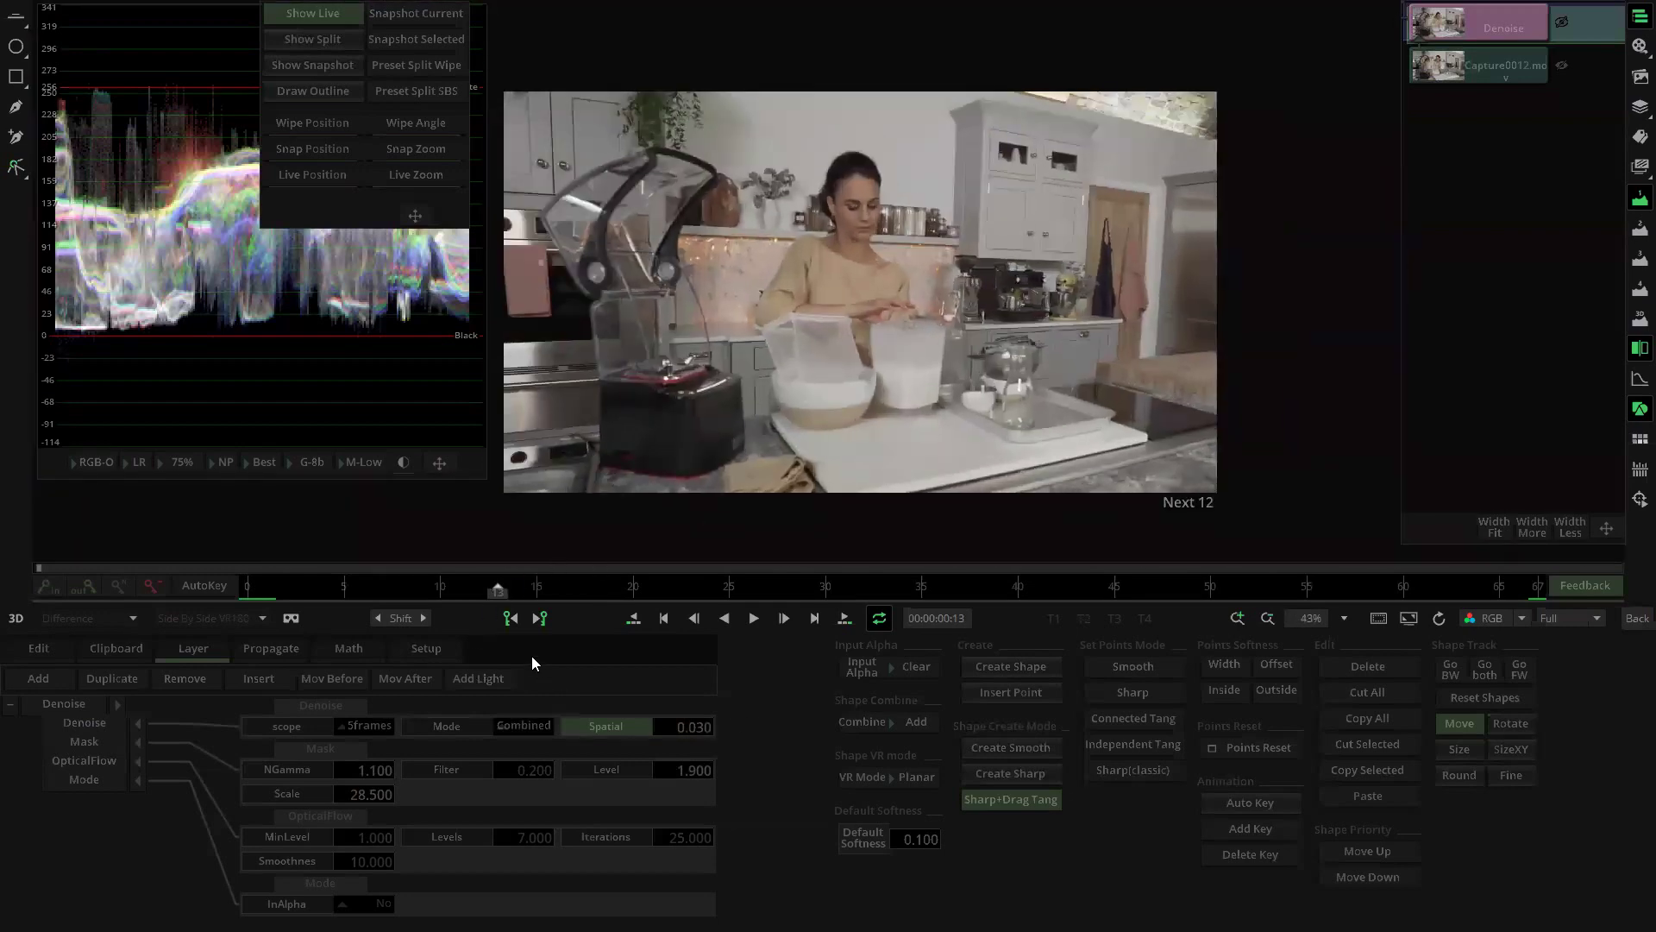
drag(495, 590, 959, 602)
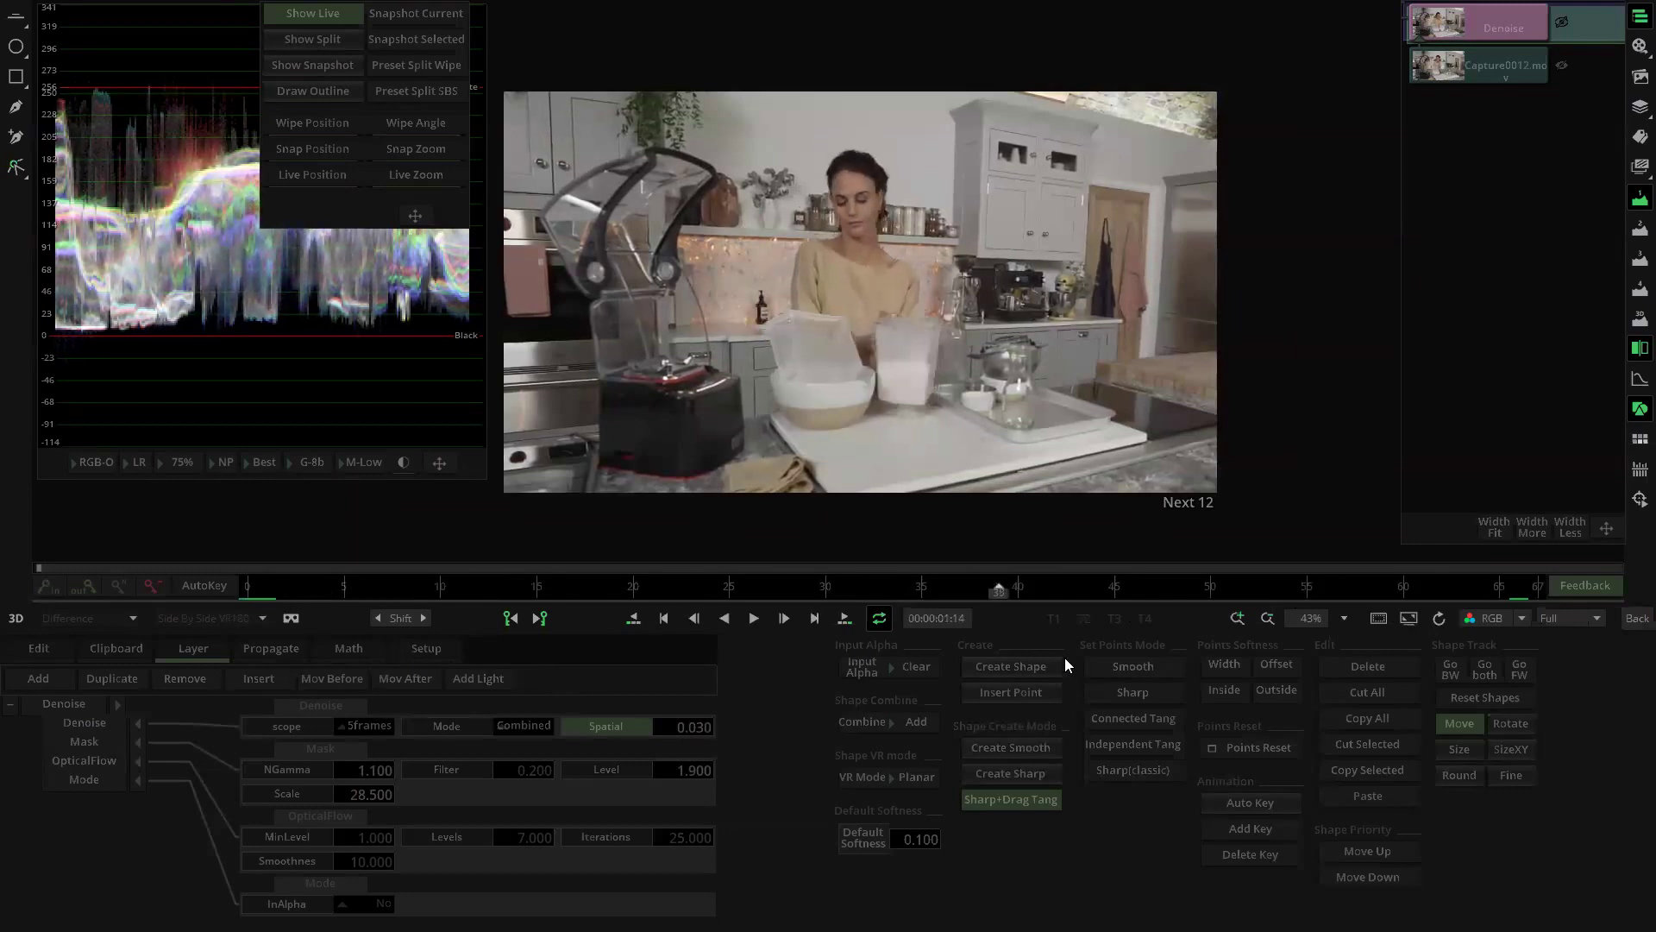
Step: Return to the timeline and move all clips of the main video track down one track, leaving the Denoise effect above
click(1637, 616)
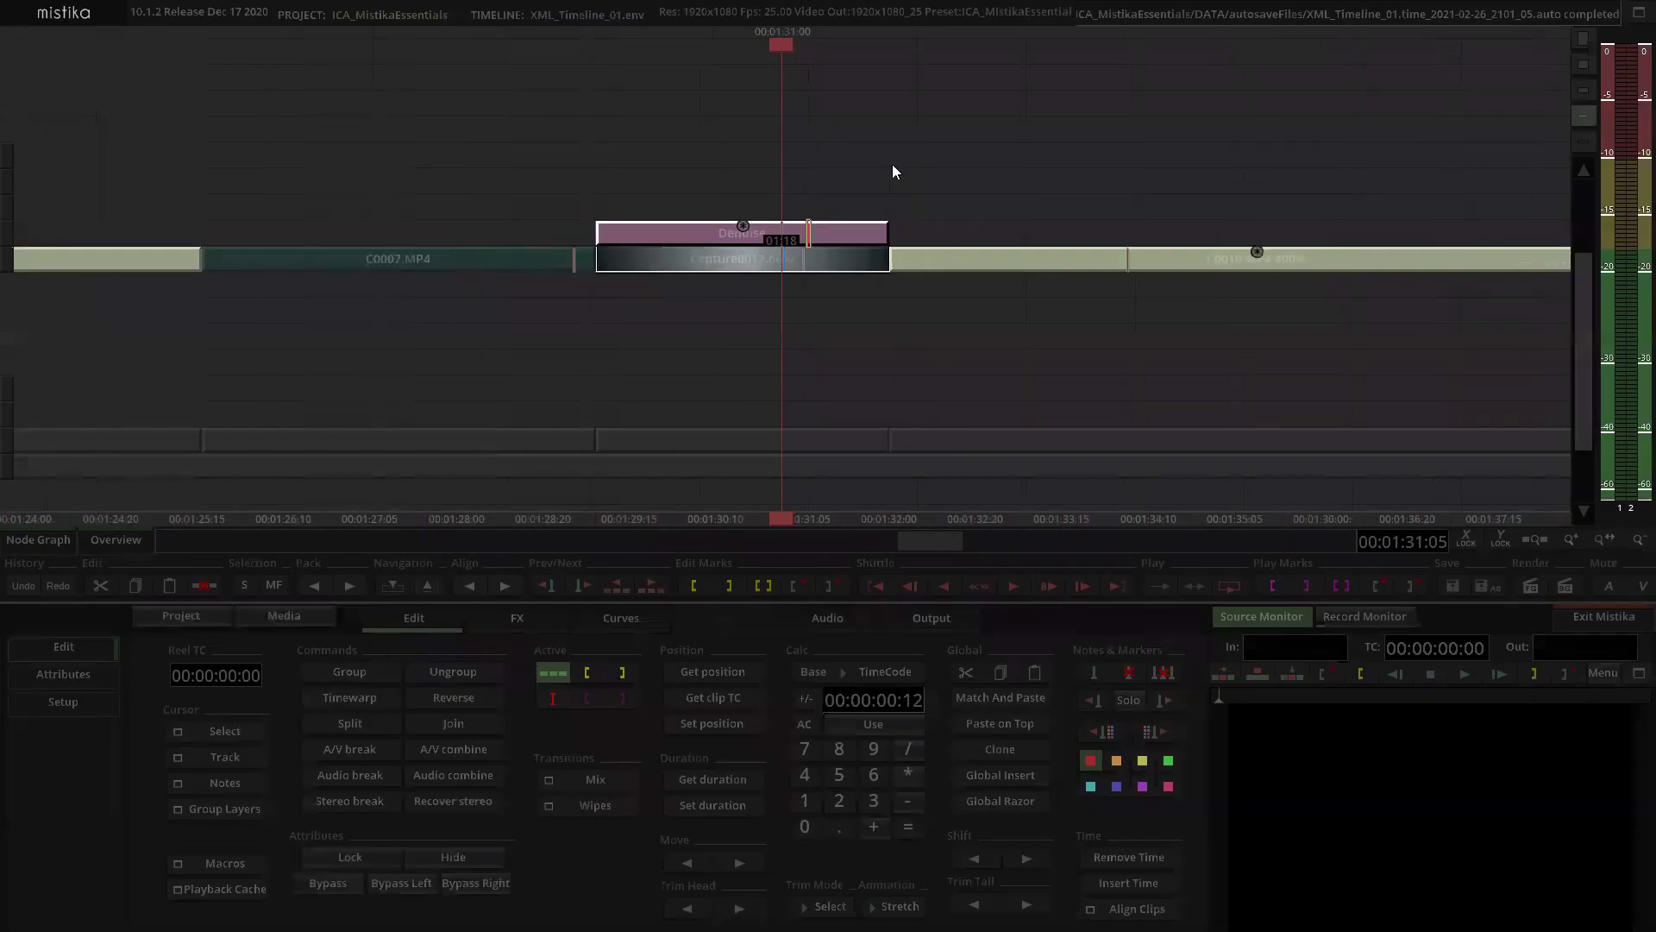
scroll(887, 164, down, 10)
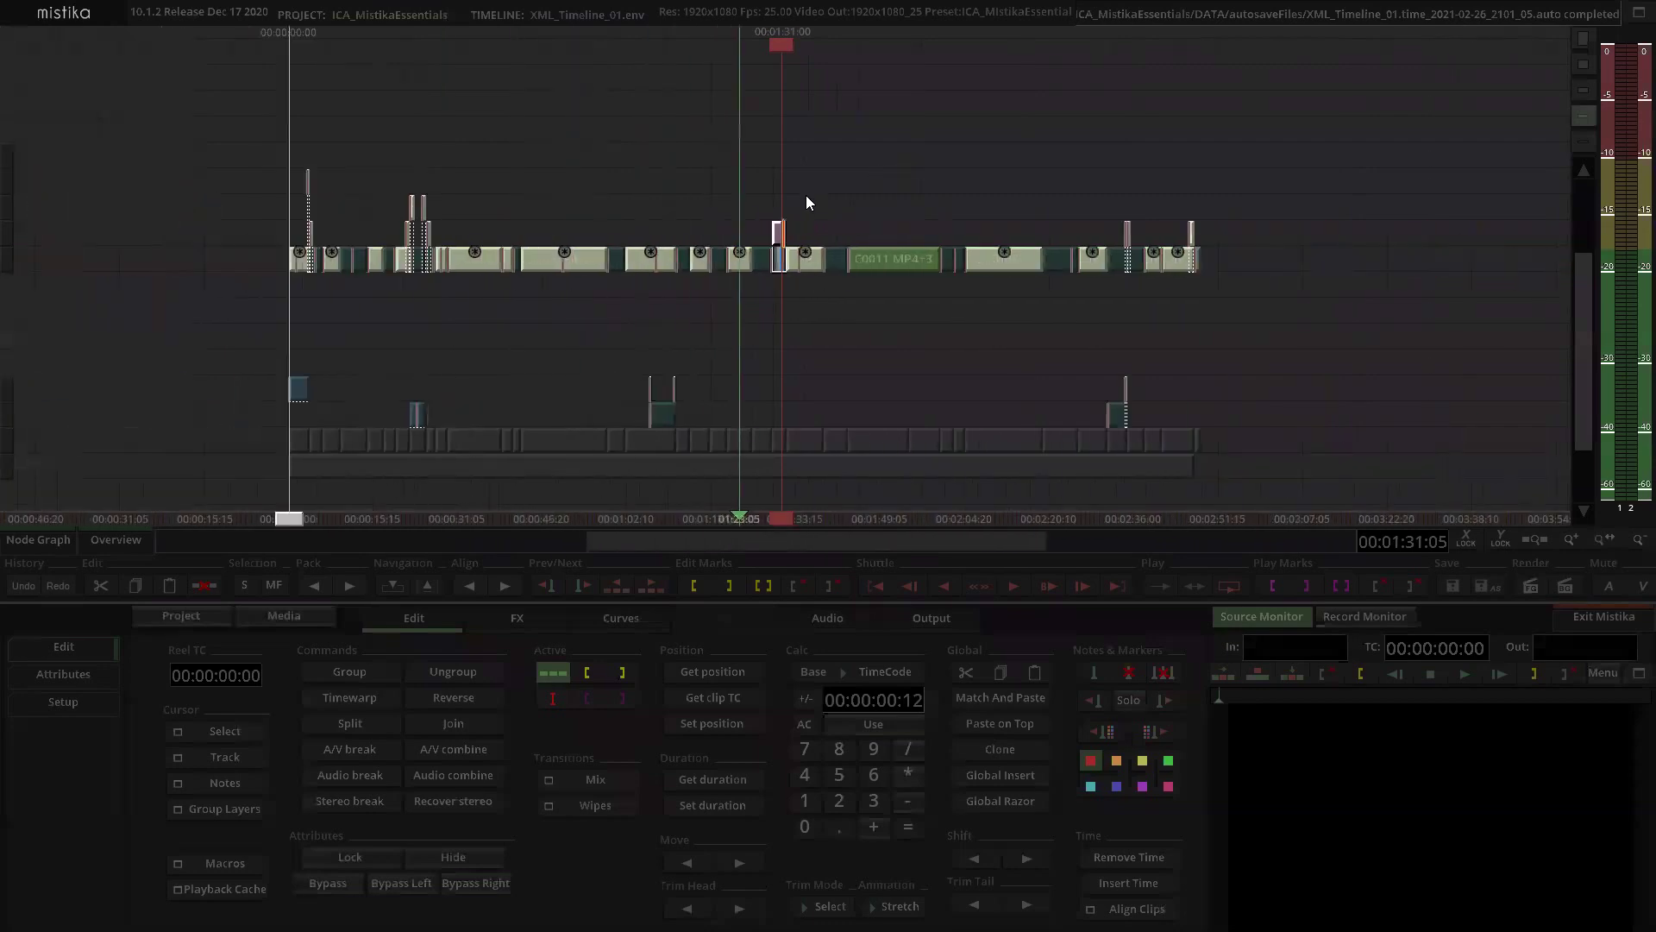
click(709, 173)
drag(316, 277, 1198, 262)
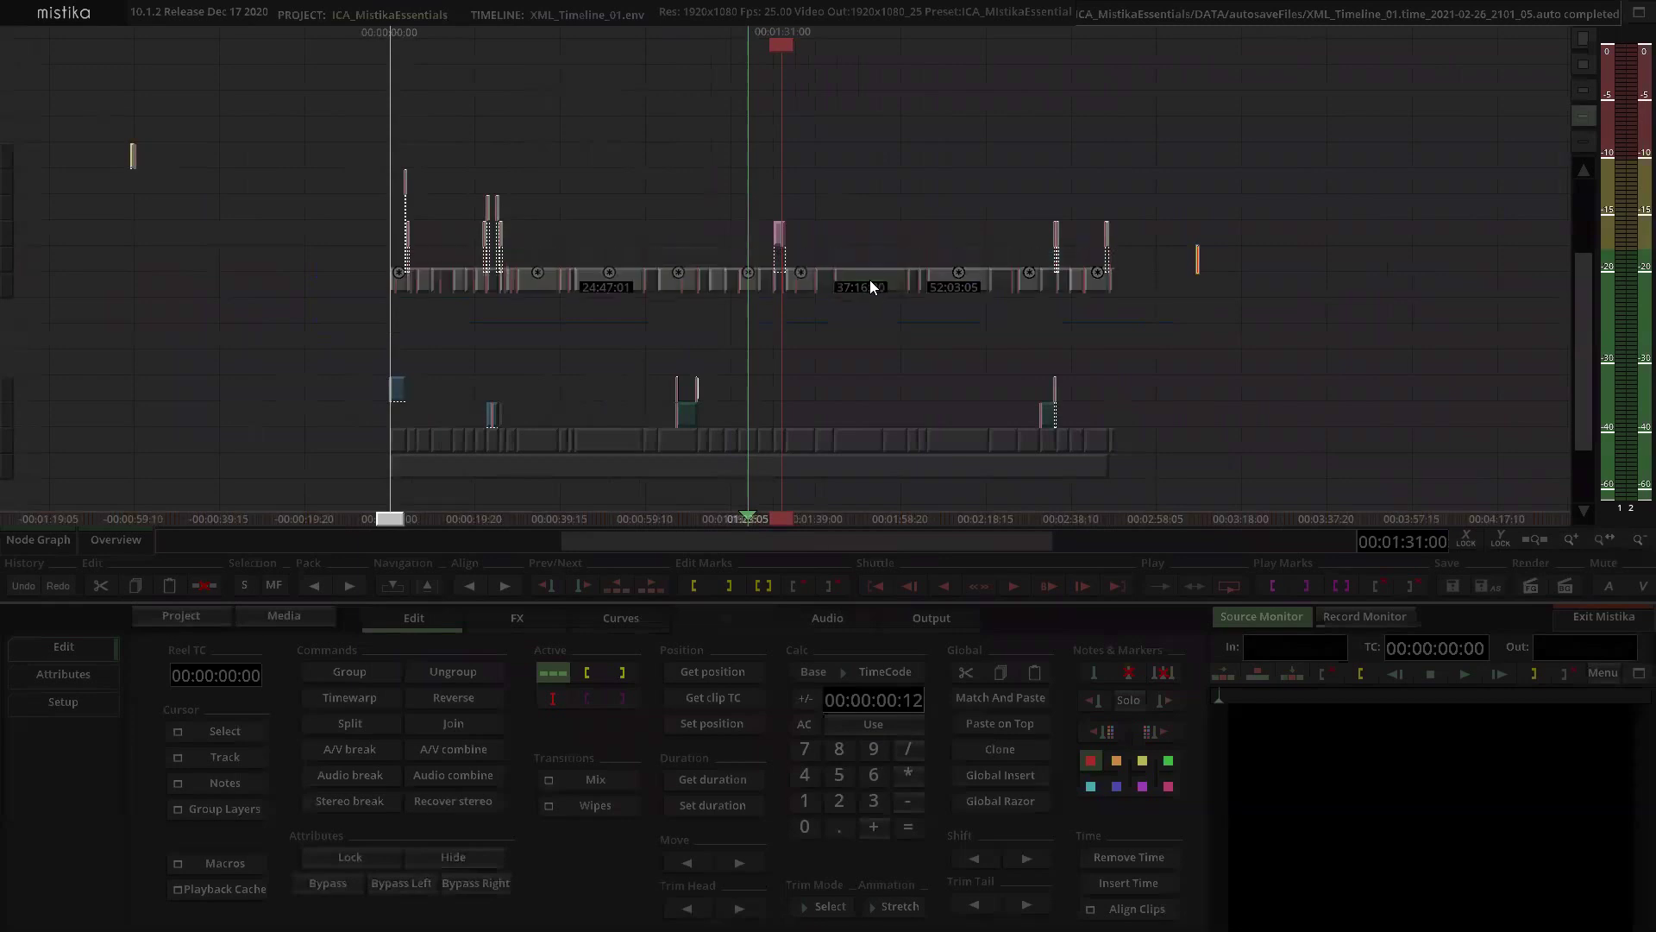
scroll(901, 211, up, 3)
scroll(900, 210, up, 2)
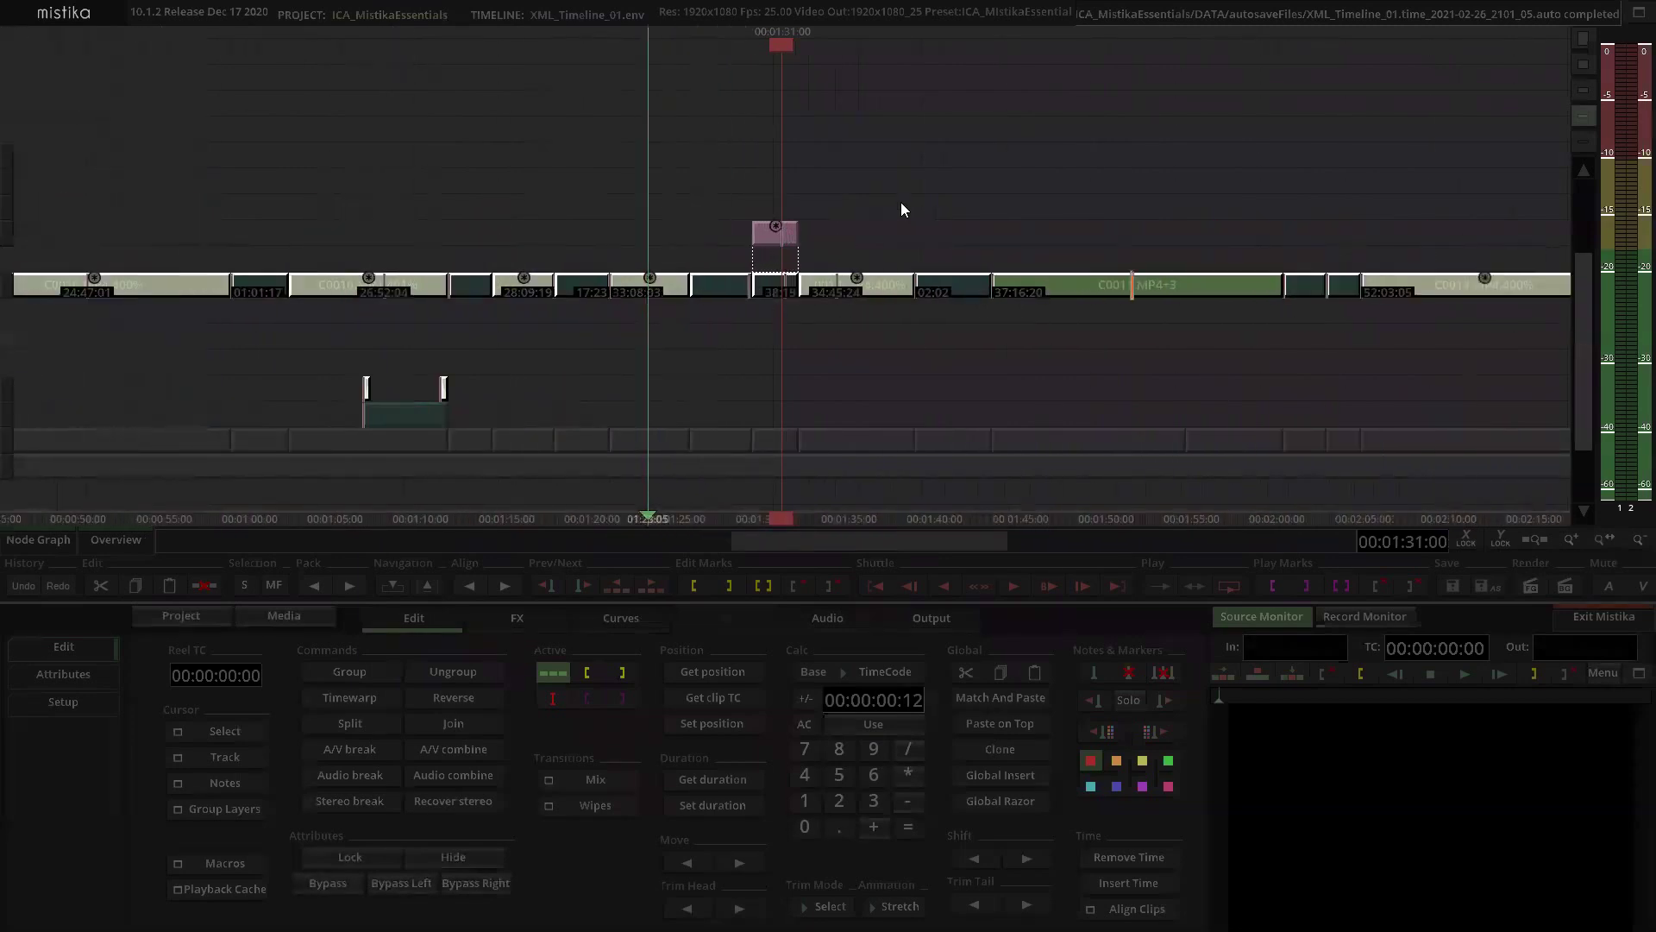
Step: Take the tuned Denoise effect and paste it on top of every clip in the main video track
scroll(821, 196, up, 1)
scroll(797, 226, up, 1)
scroll(797, 226, down, 1)
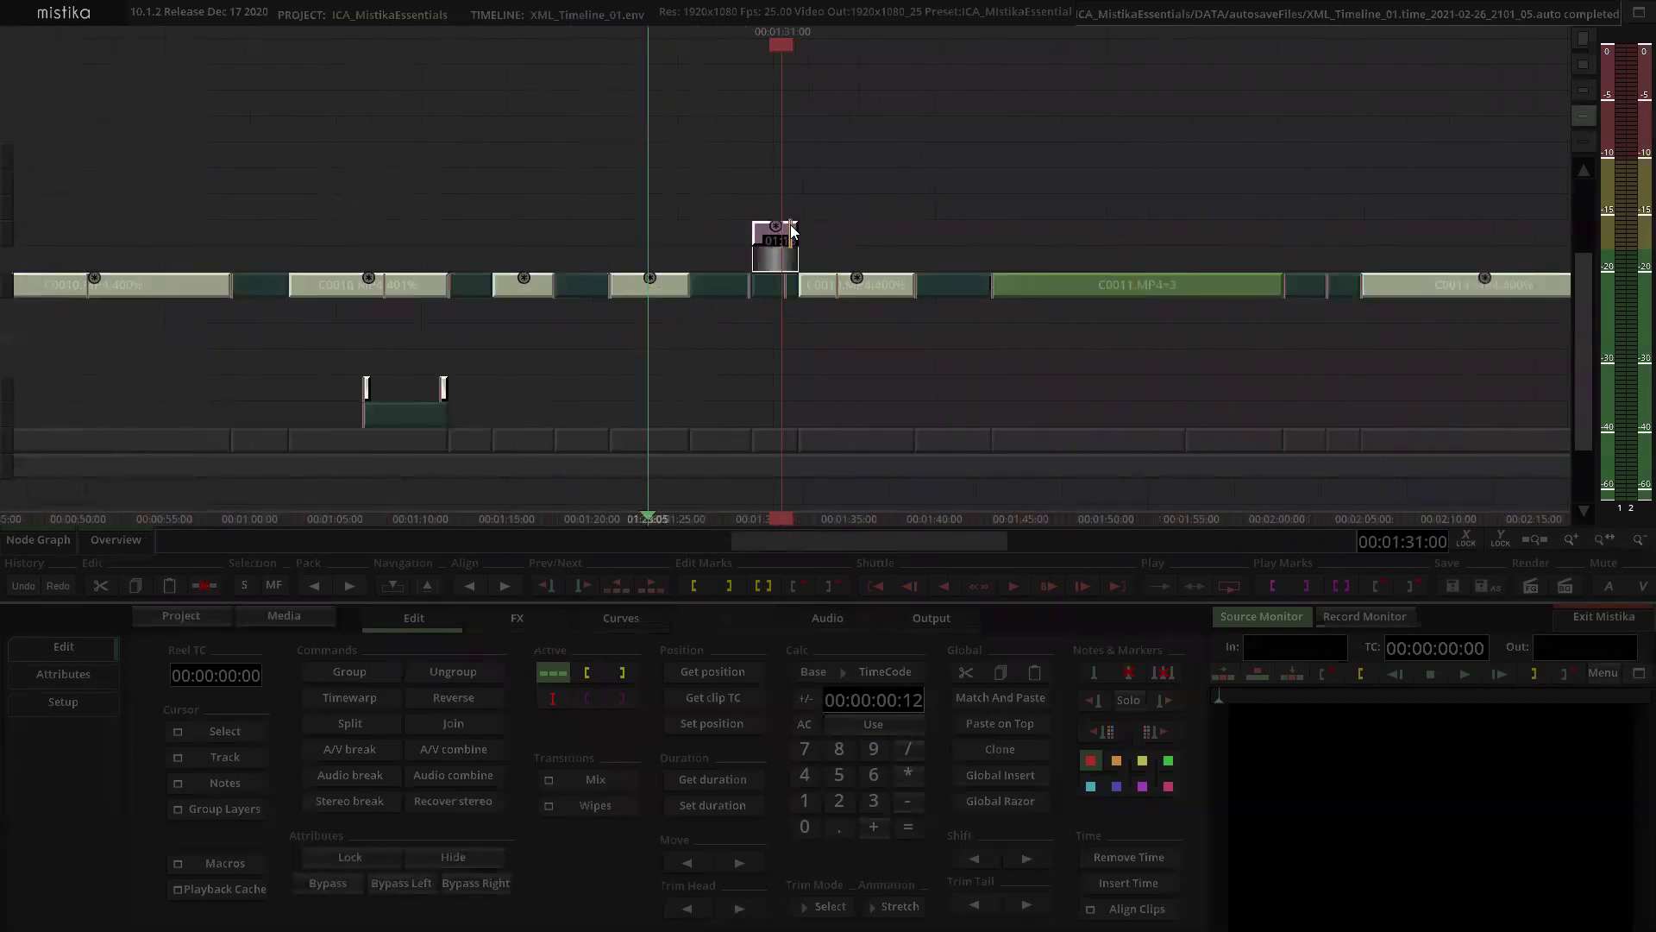
scroll(802, 244, down, 5)
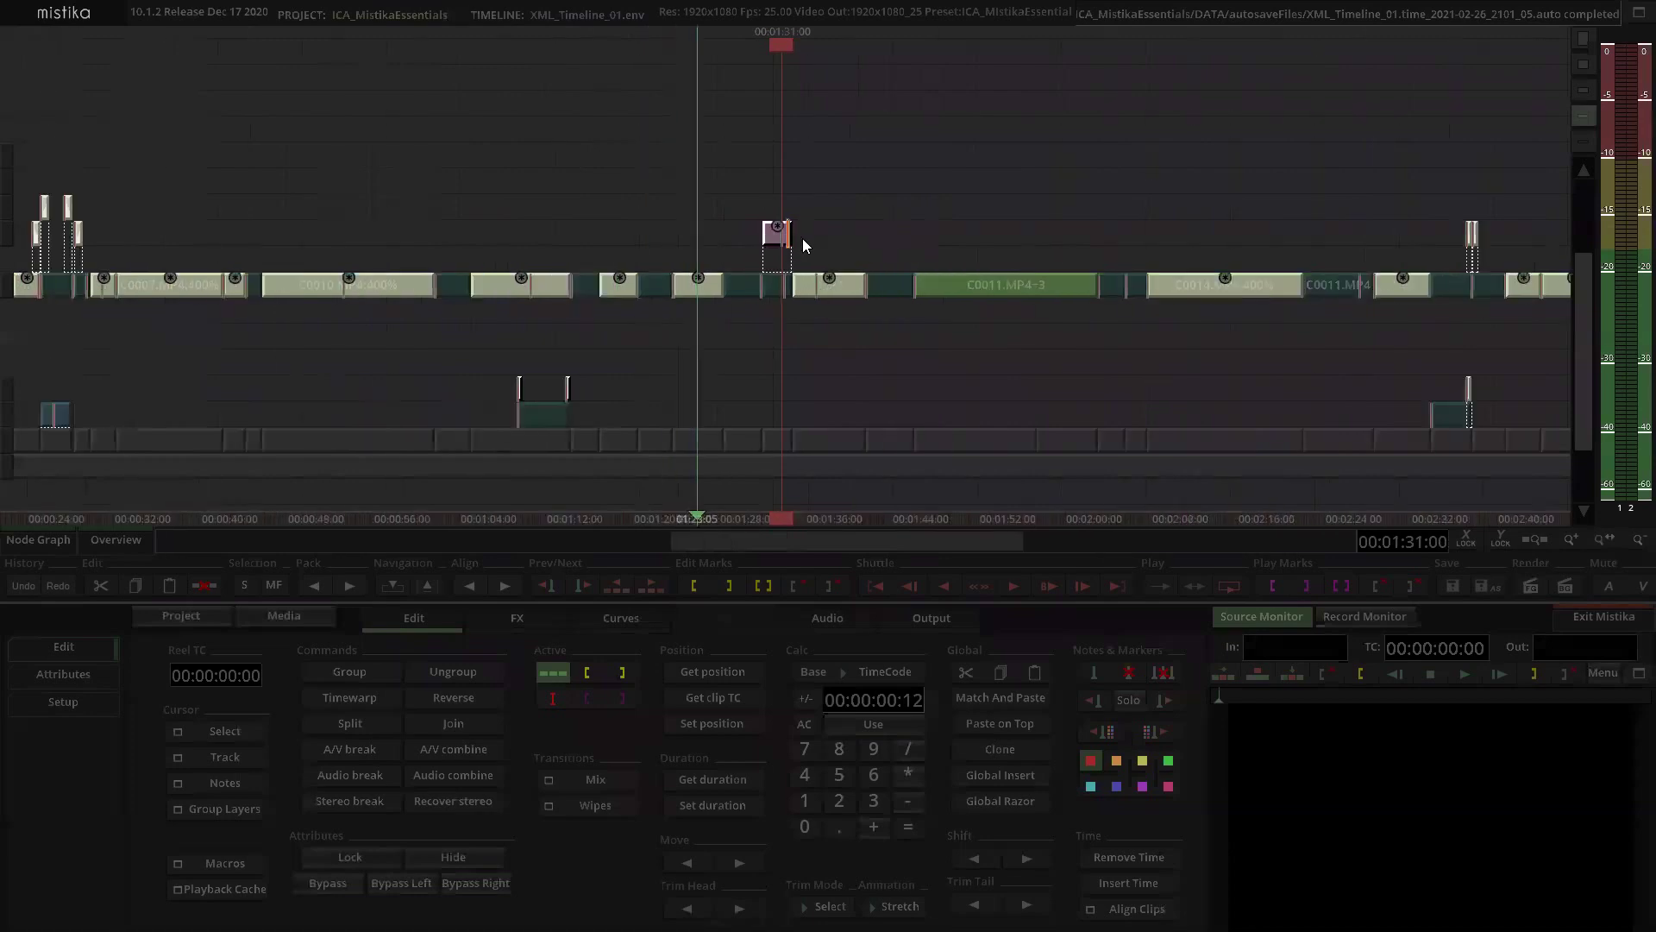
drag(612, 297, 1024, 304)
key(ctrl+shift+v)
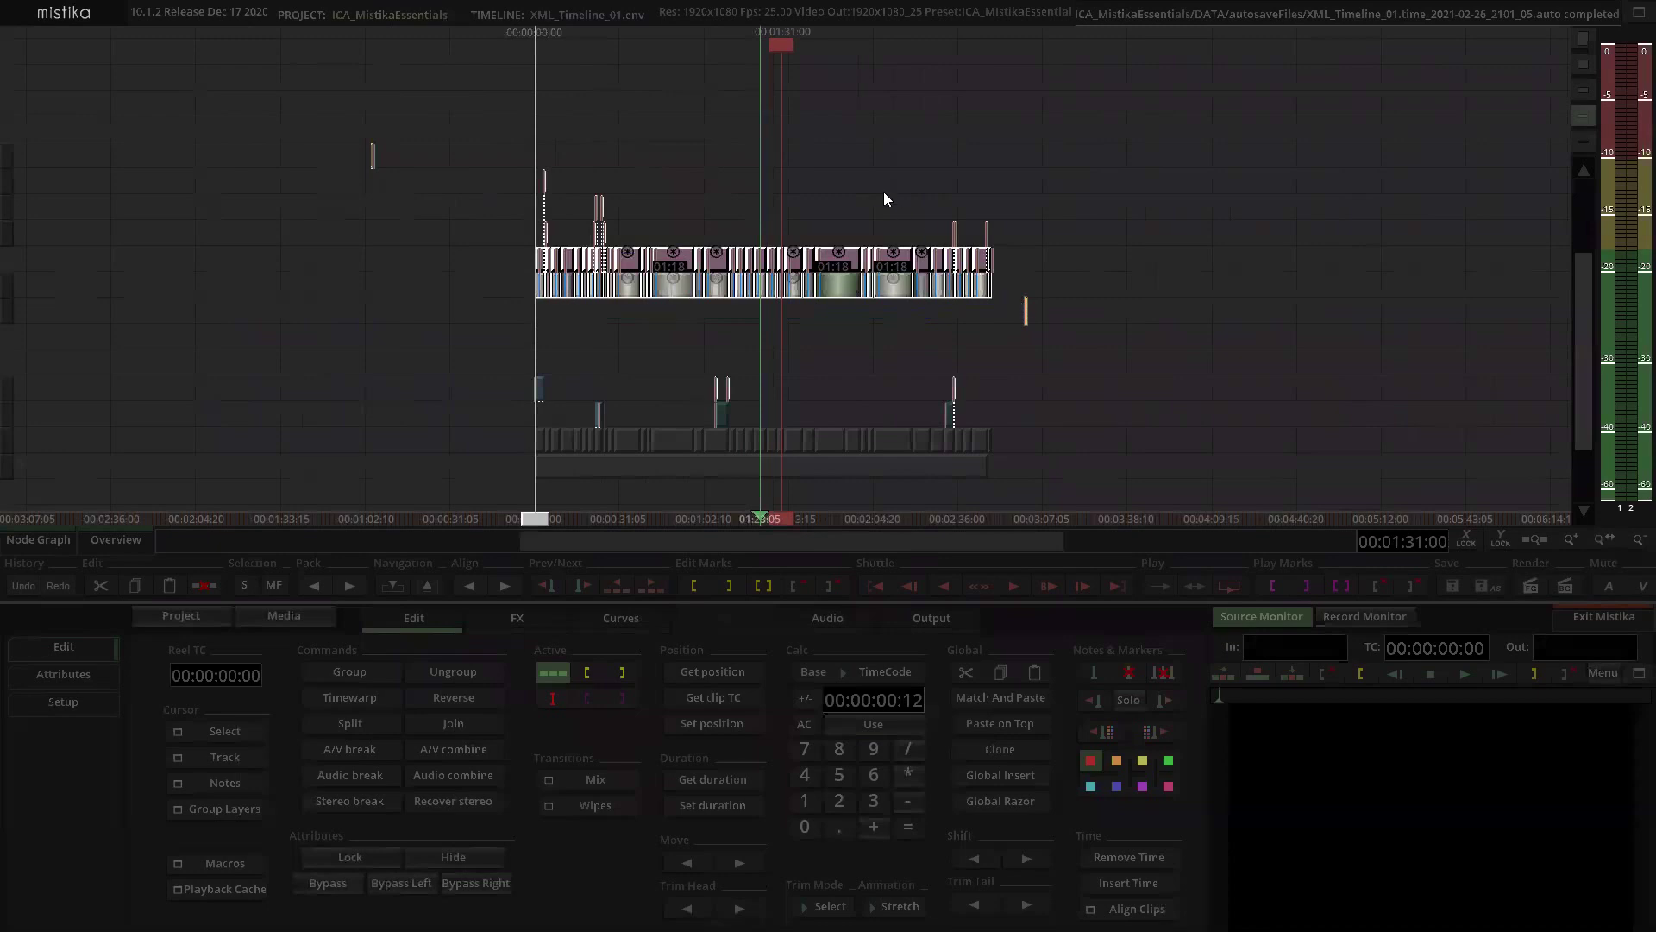
scroll(865, 187, up, 5)
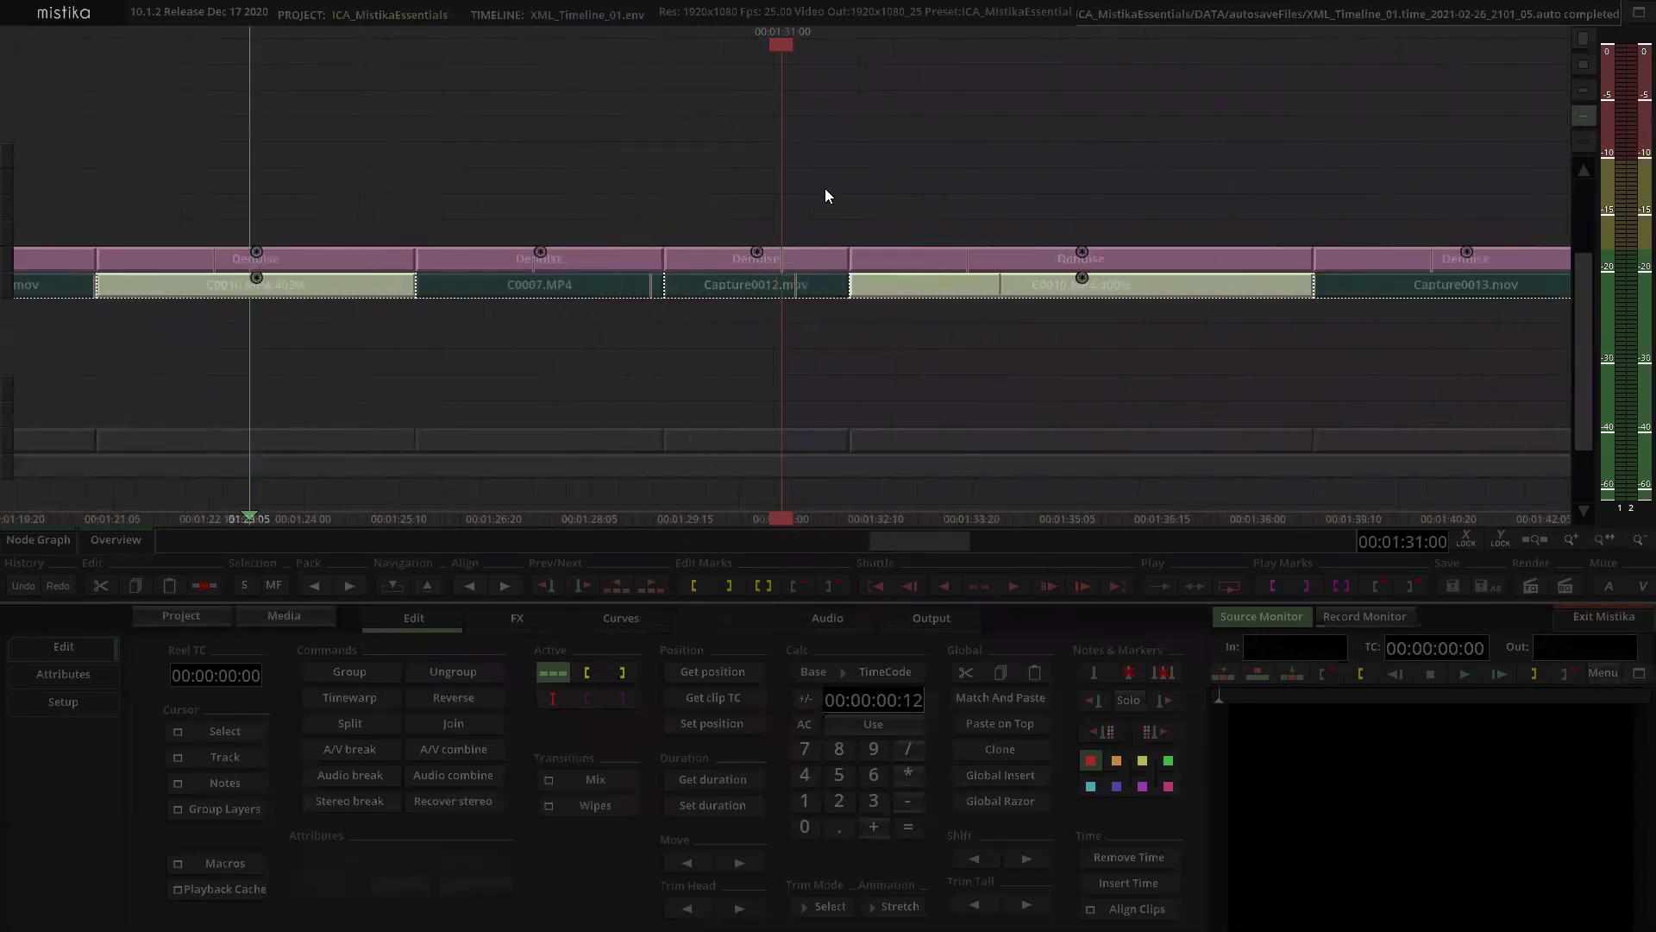
Step: Open the Denoise effect above Capture0012.mov to check its settings, and return to the timeline
double_click(785, 259)
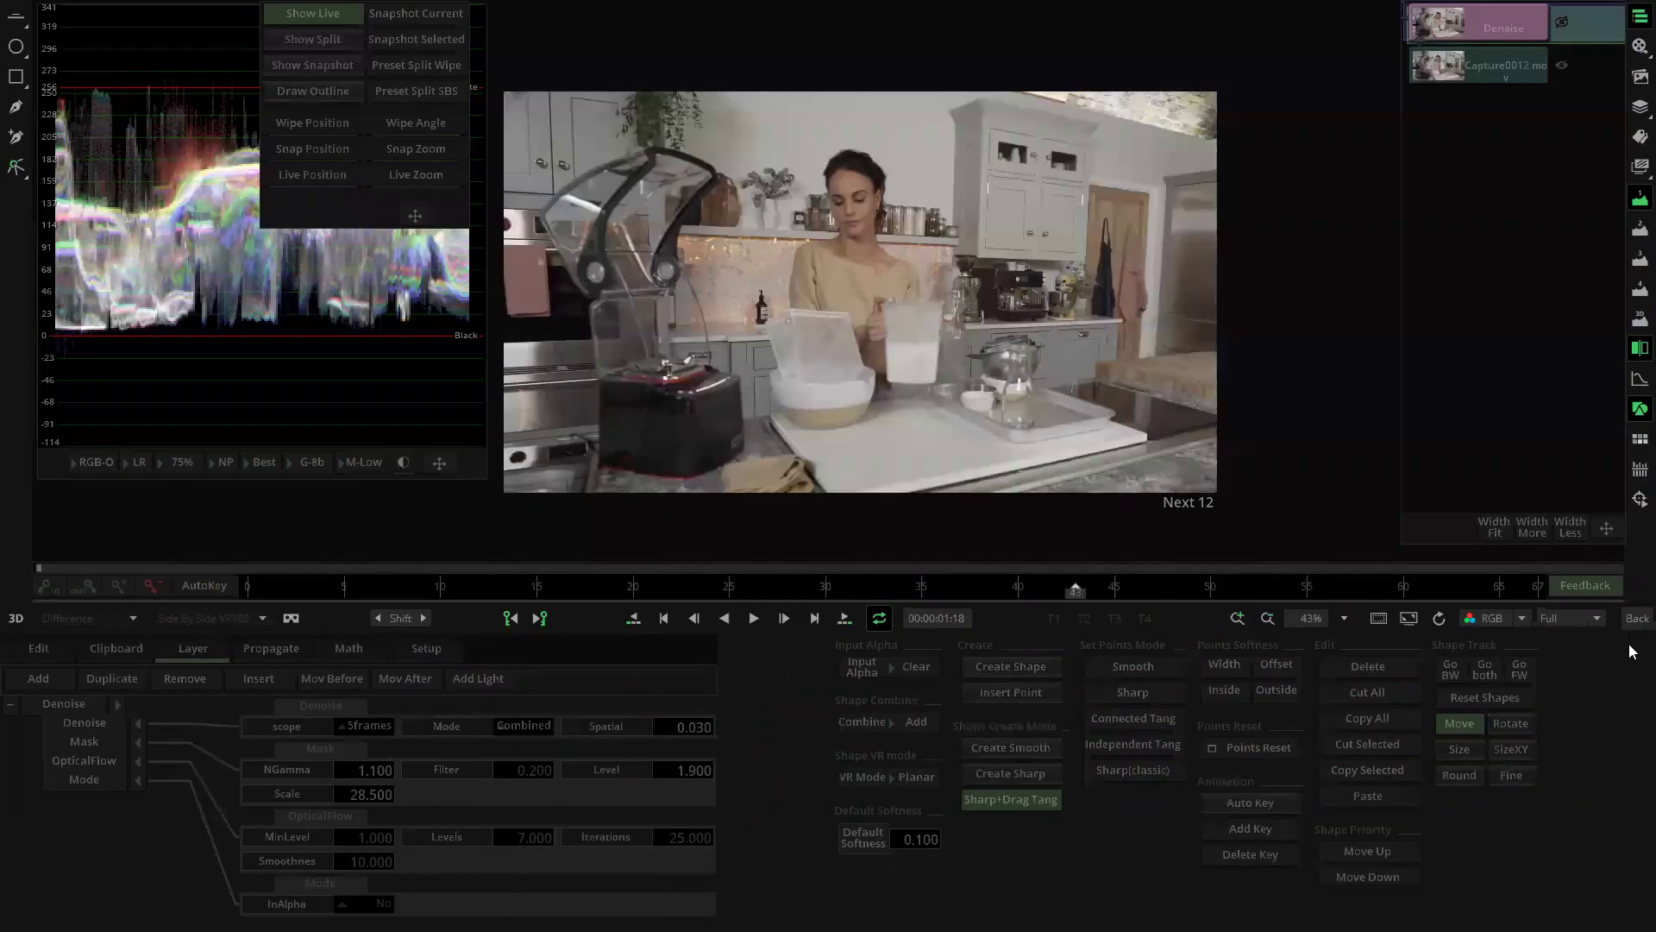
click(1637, 617)
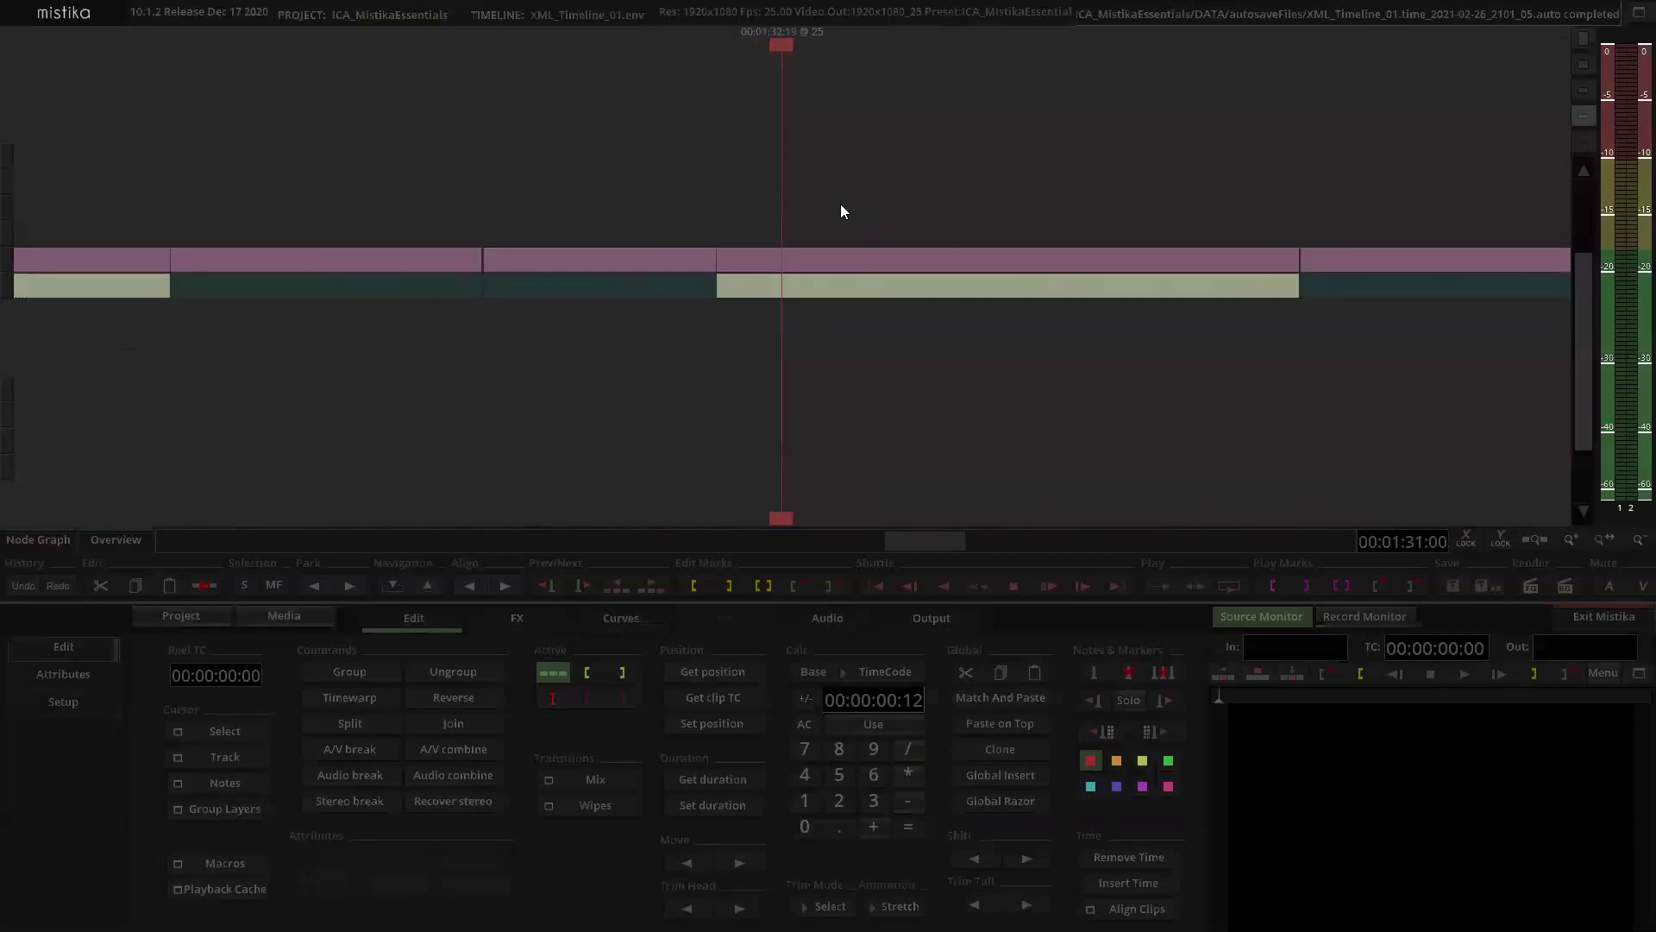
drag(841, 203, 827, 218)
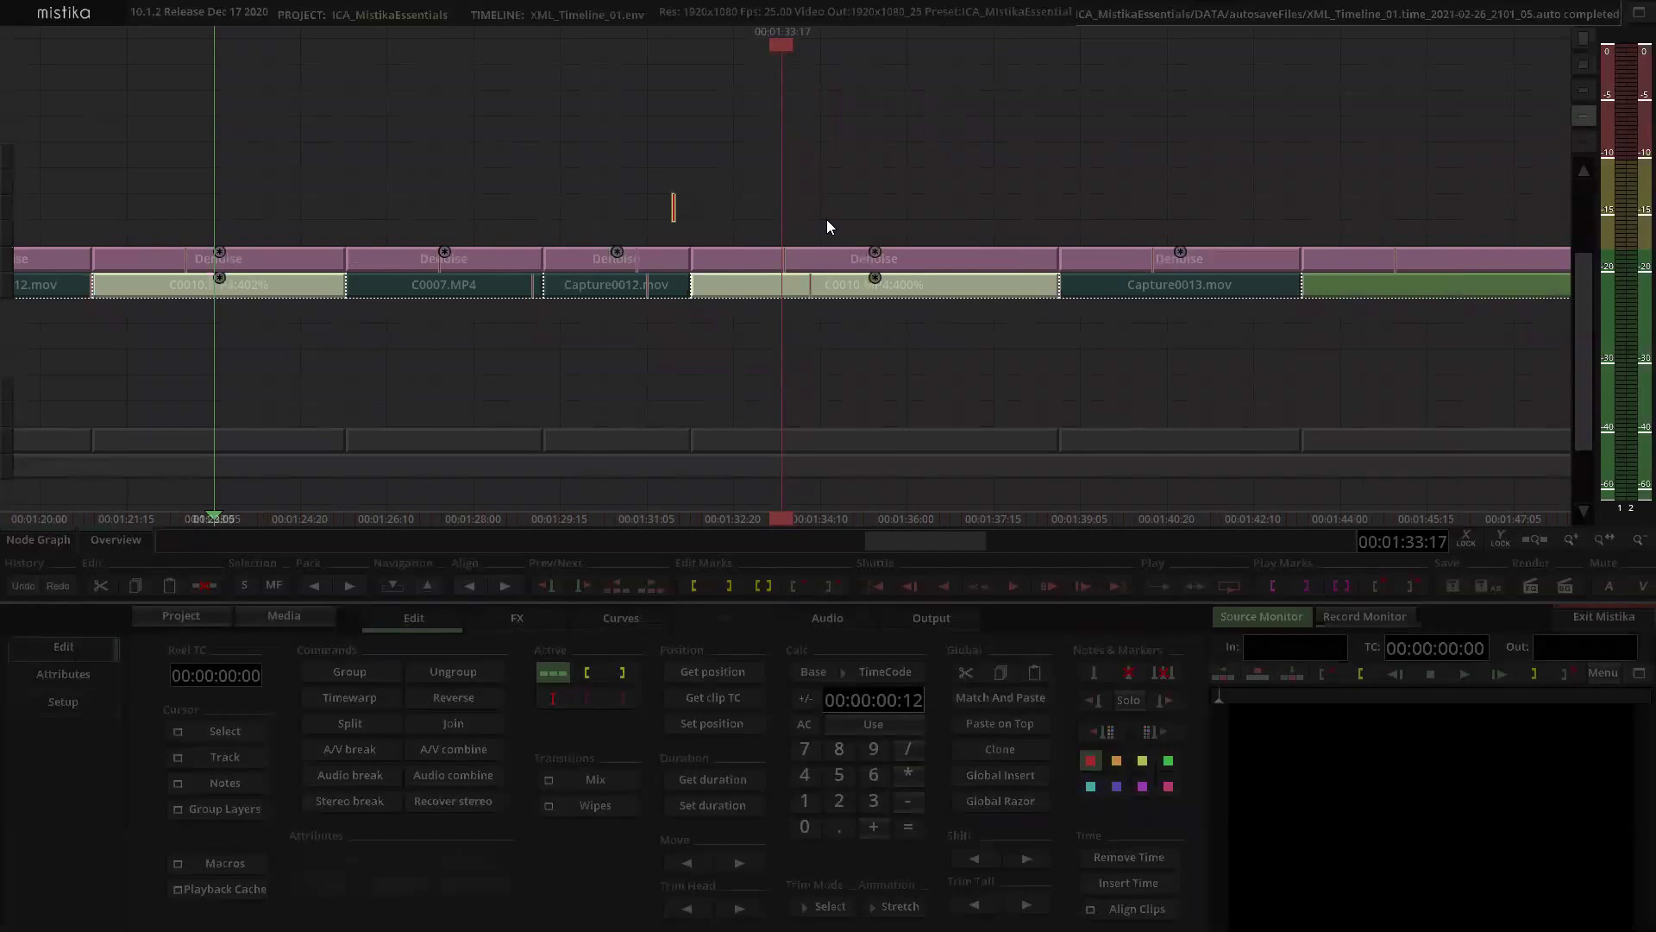
scroll(827, 227, down, 3)
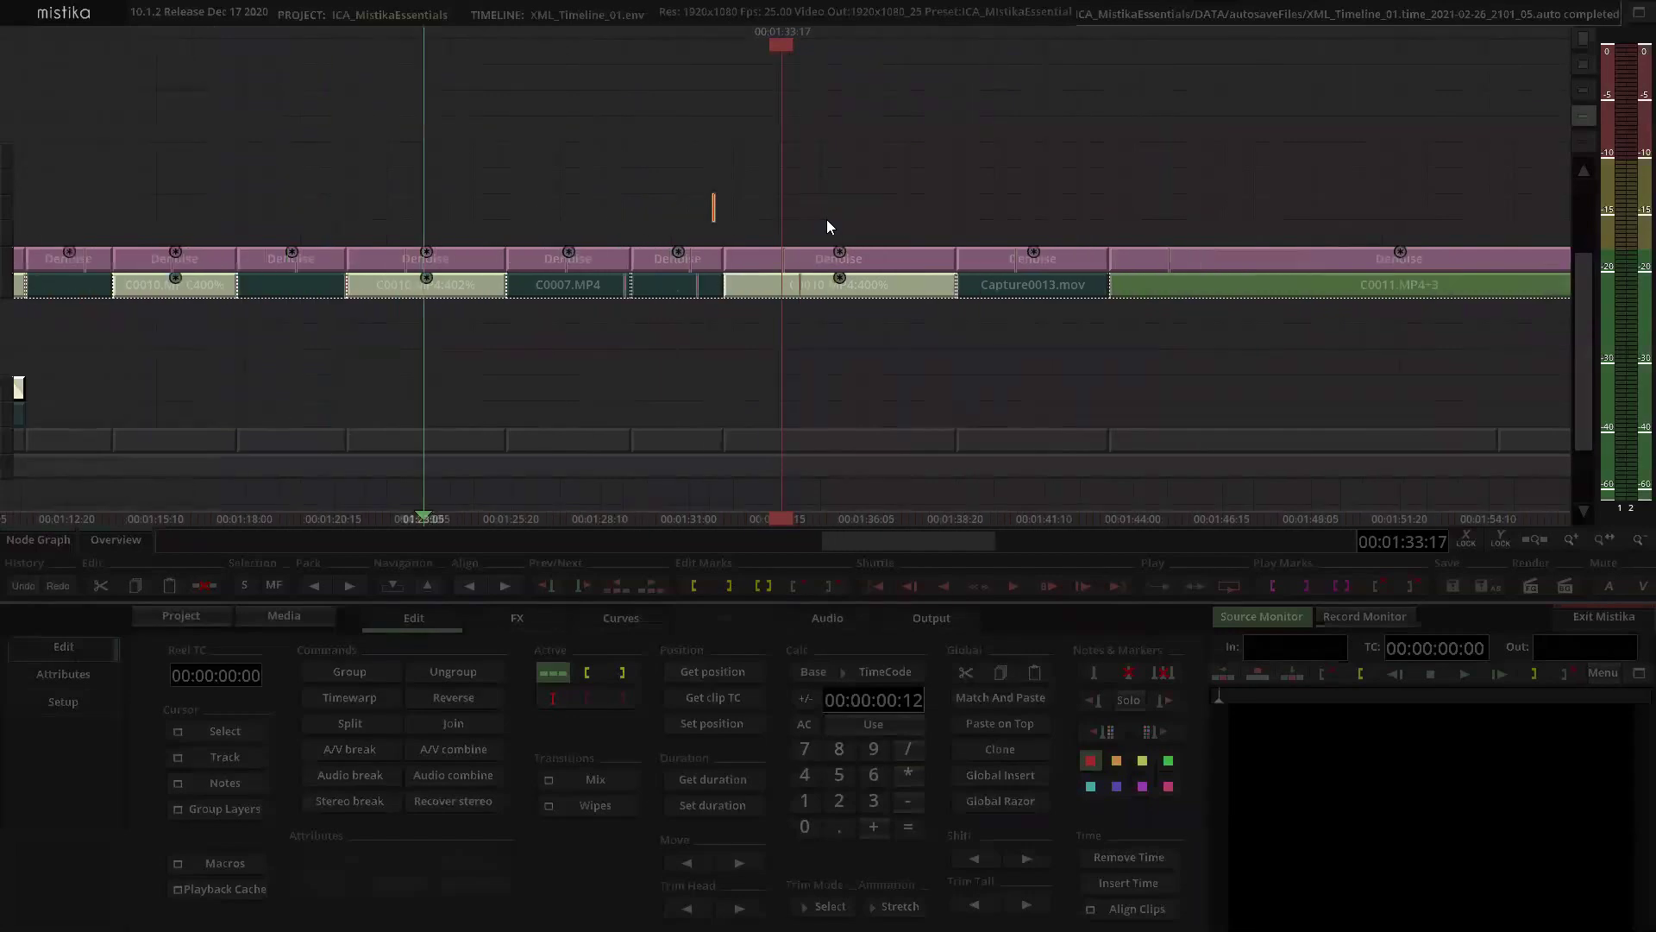
Step: Show the record monitor and play the denoised edit from 00:01:30:19 to about 00:01:42:06
click(1388, 614)
drag(776, 131, 849, 169)
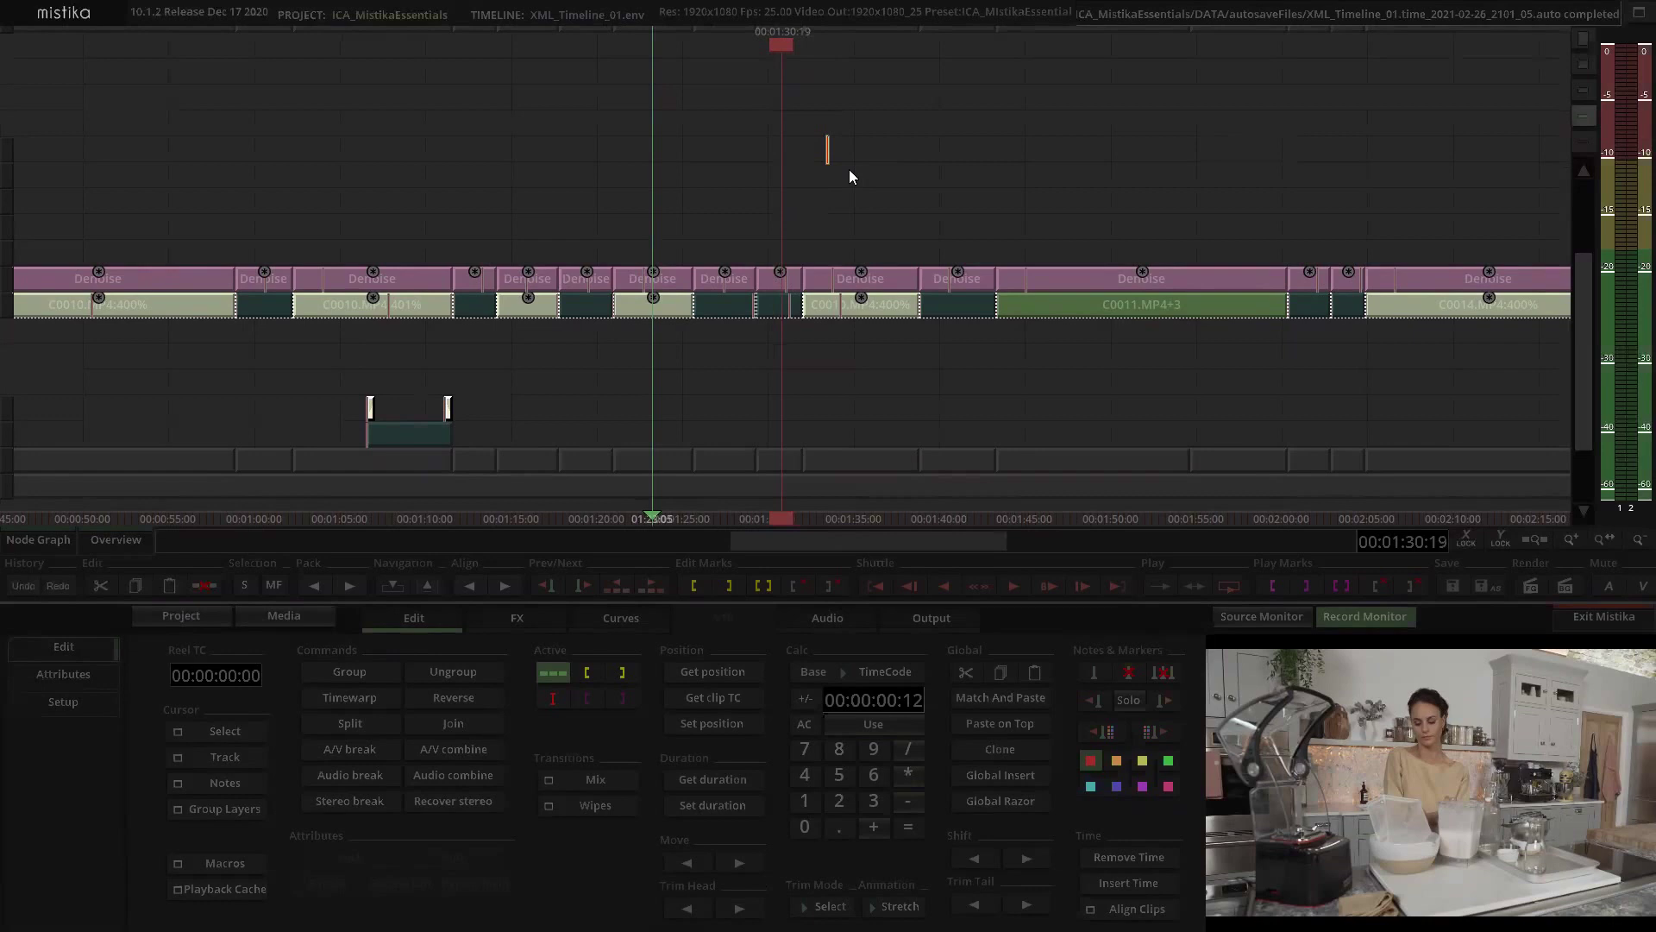
key(space)
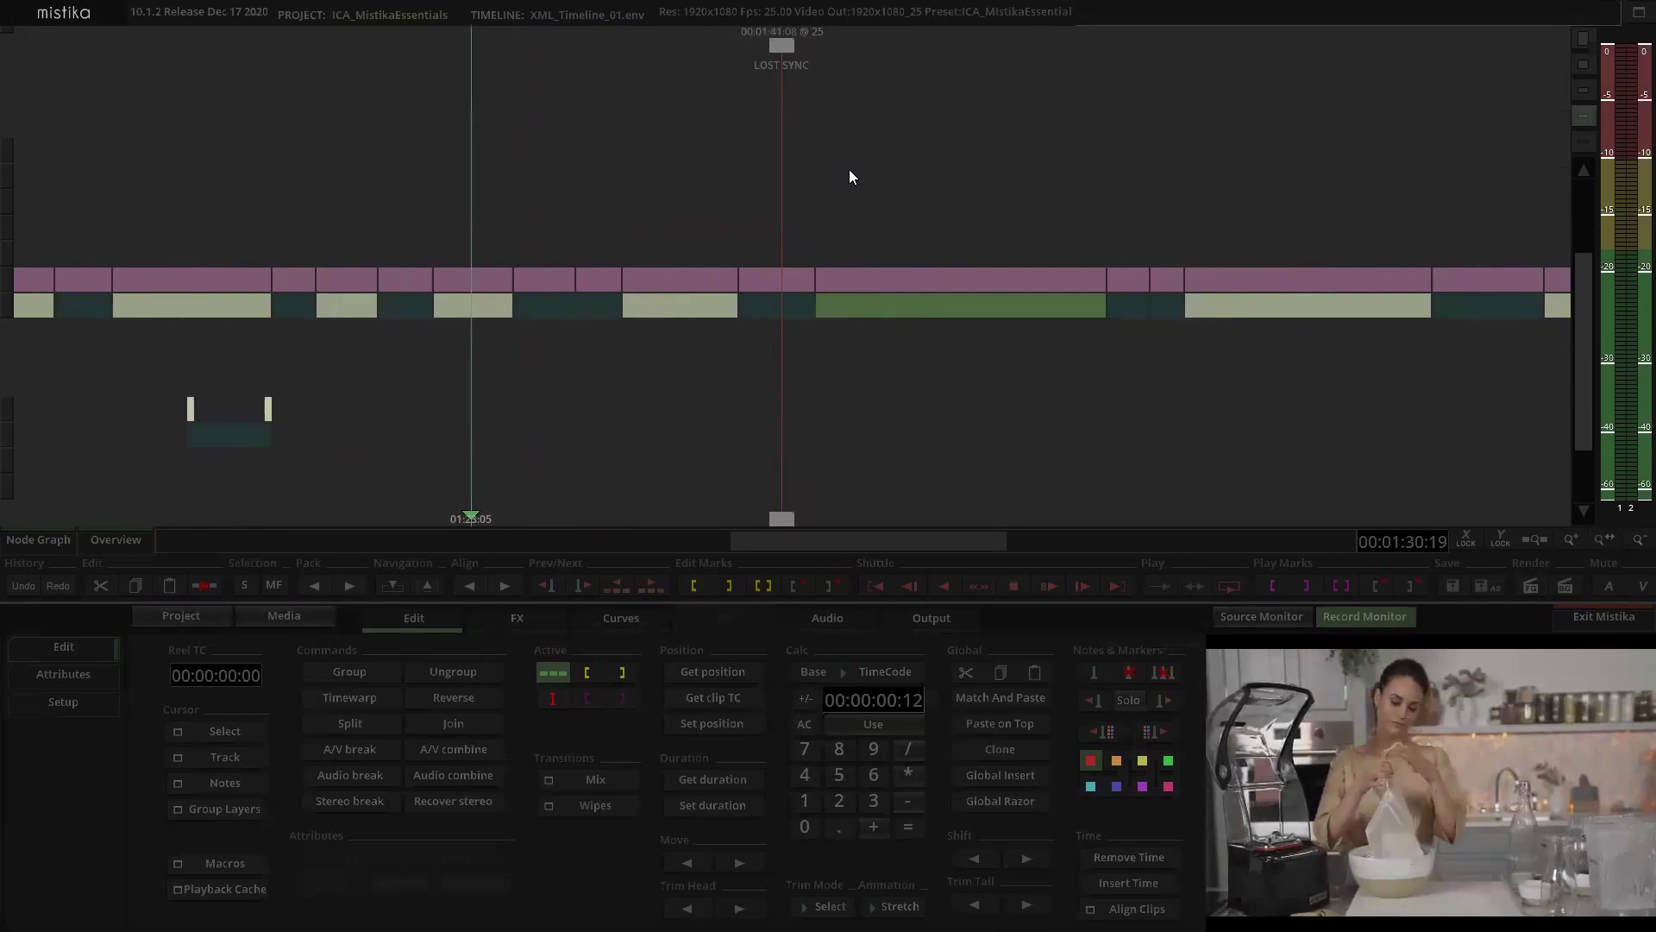
key(space)
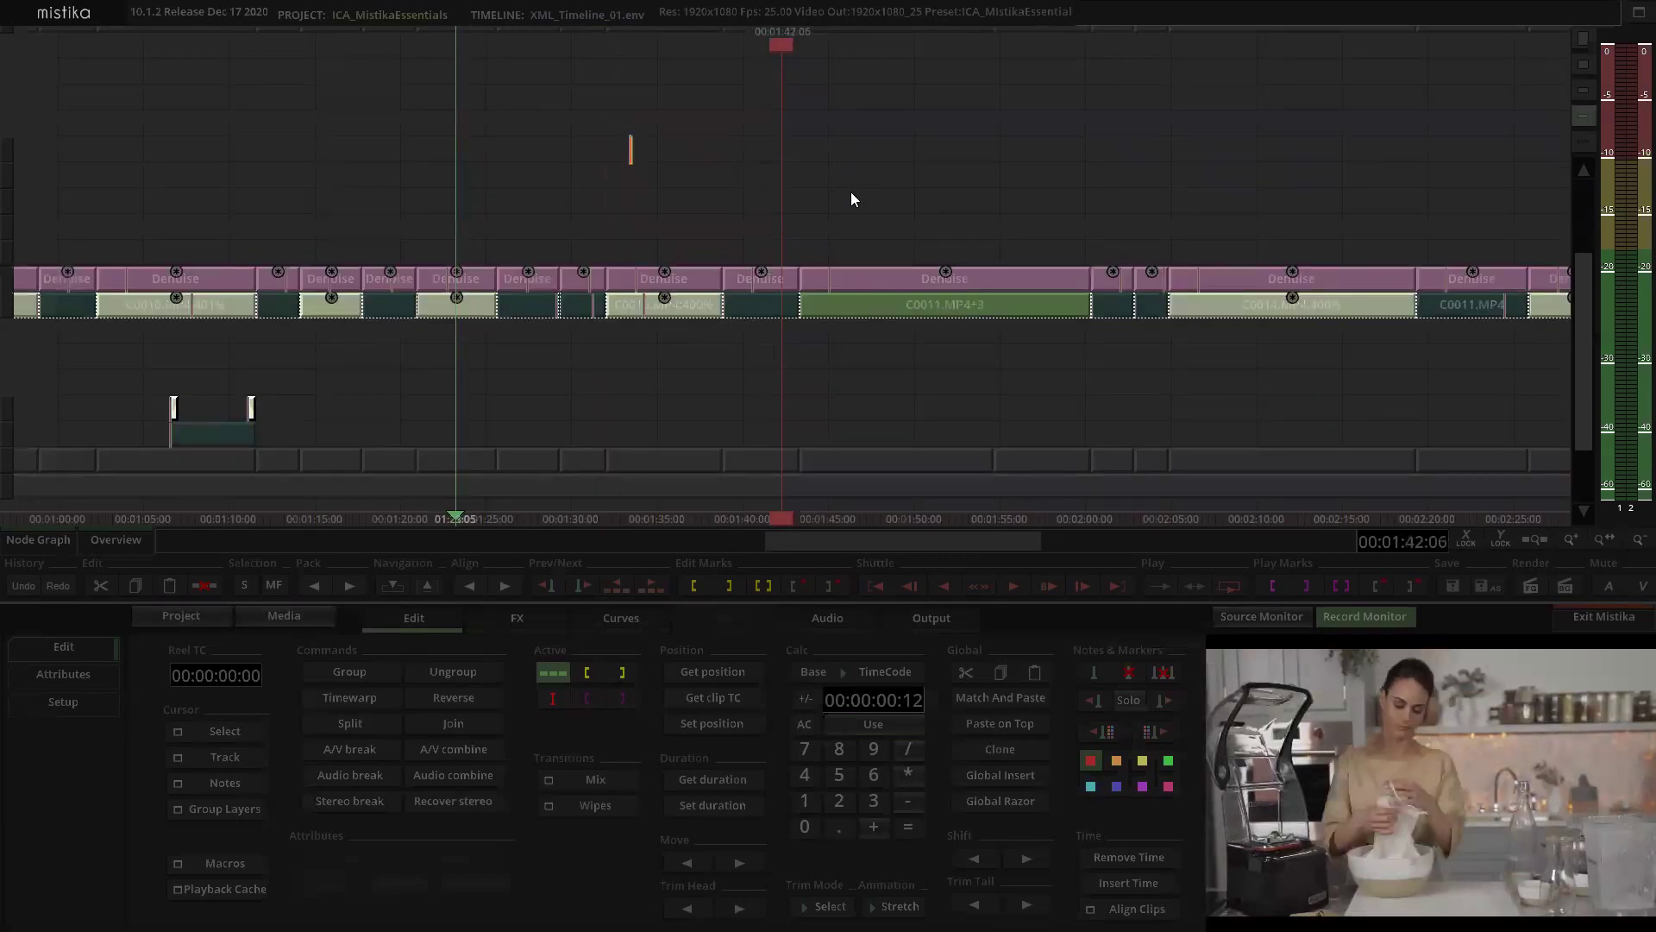
scroll(850, 194, down, 6)
click(599, 207)
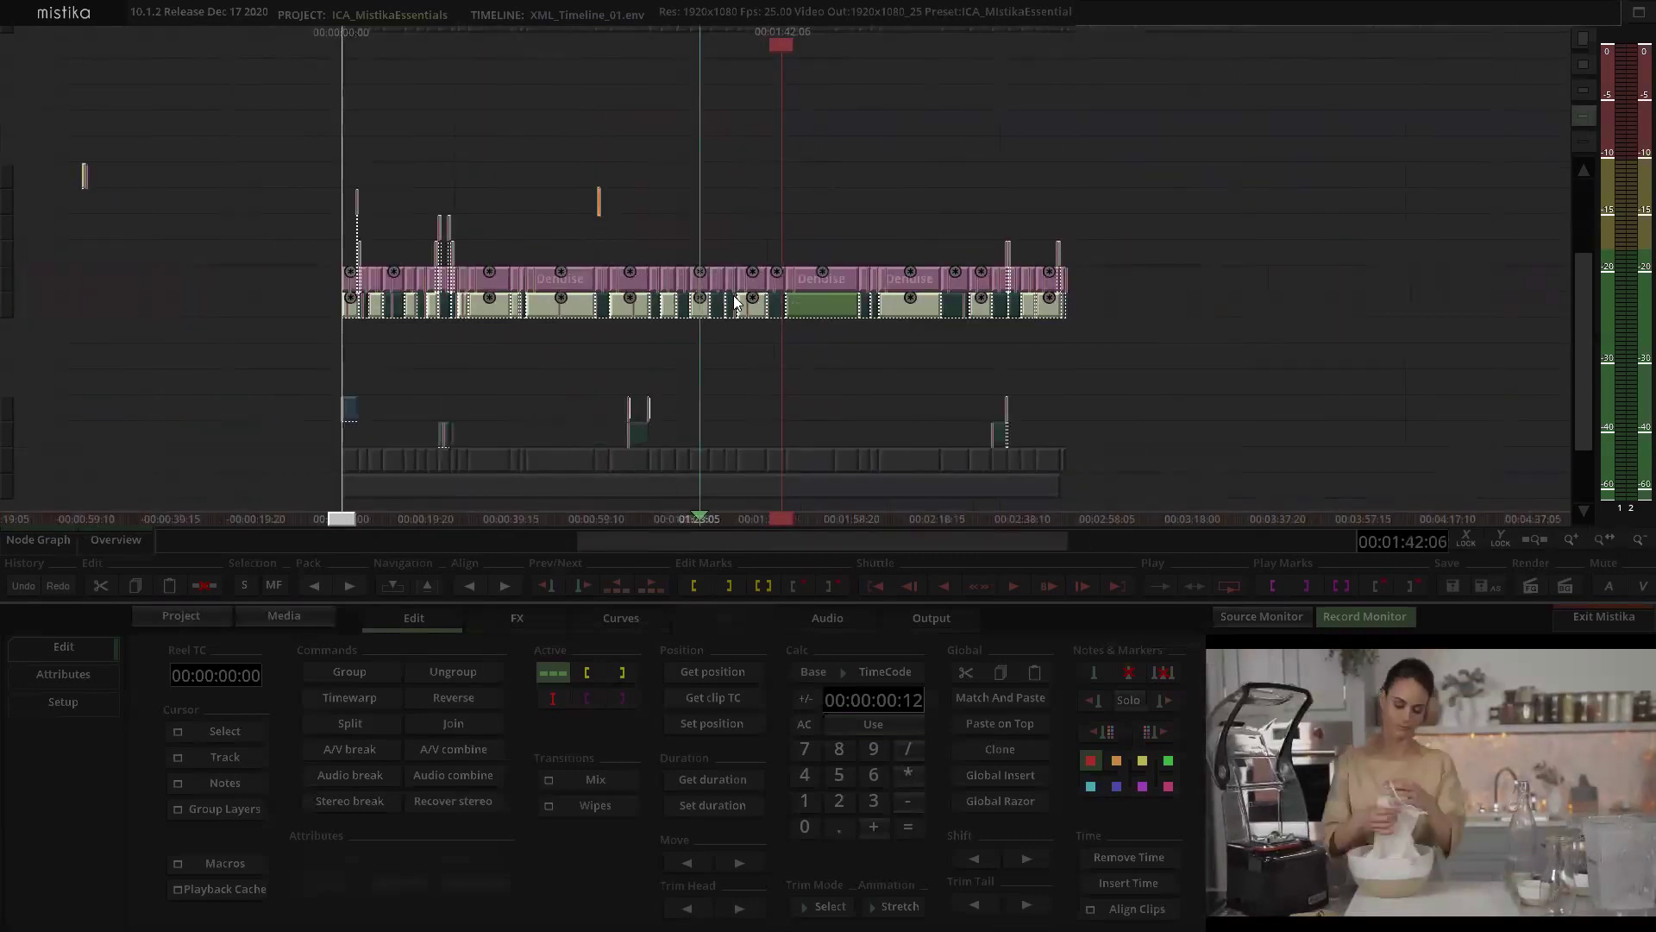
click(781, 277)
drag(240, 278, 1092, 283)
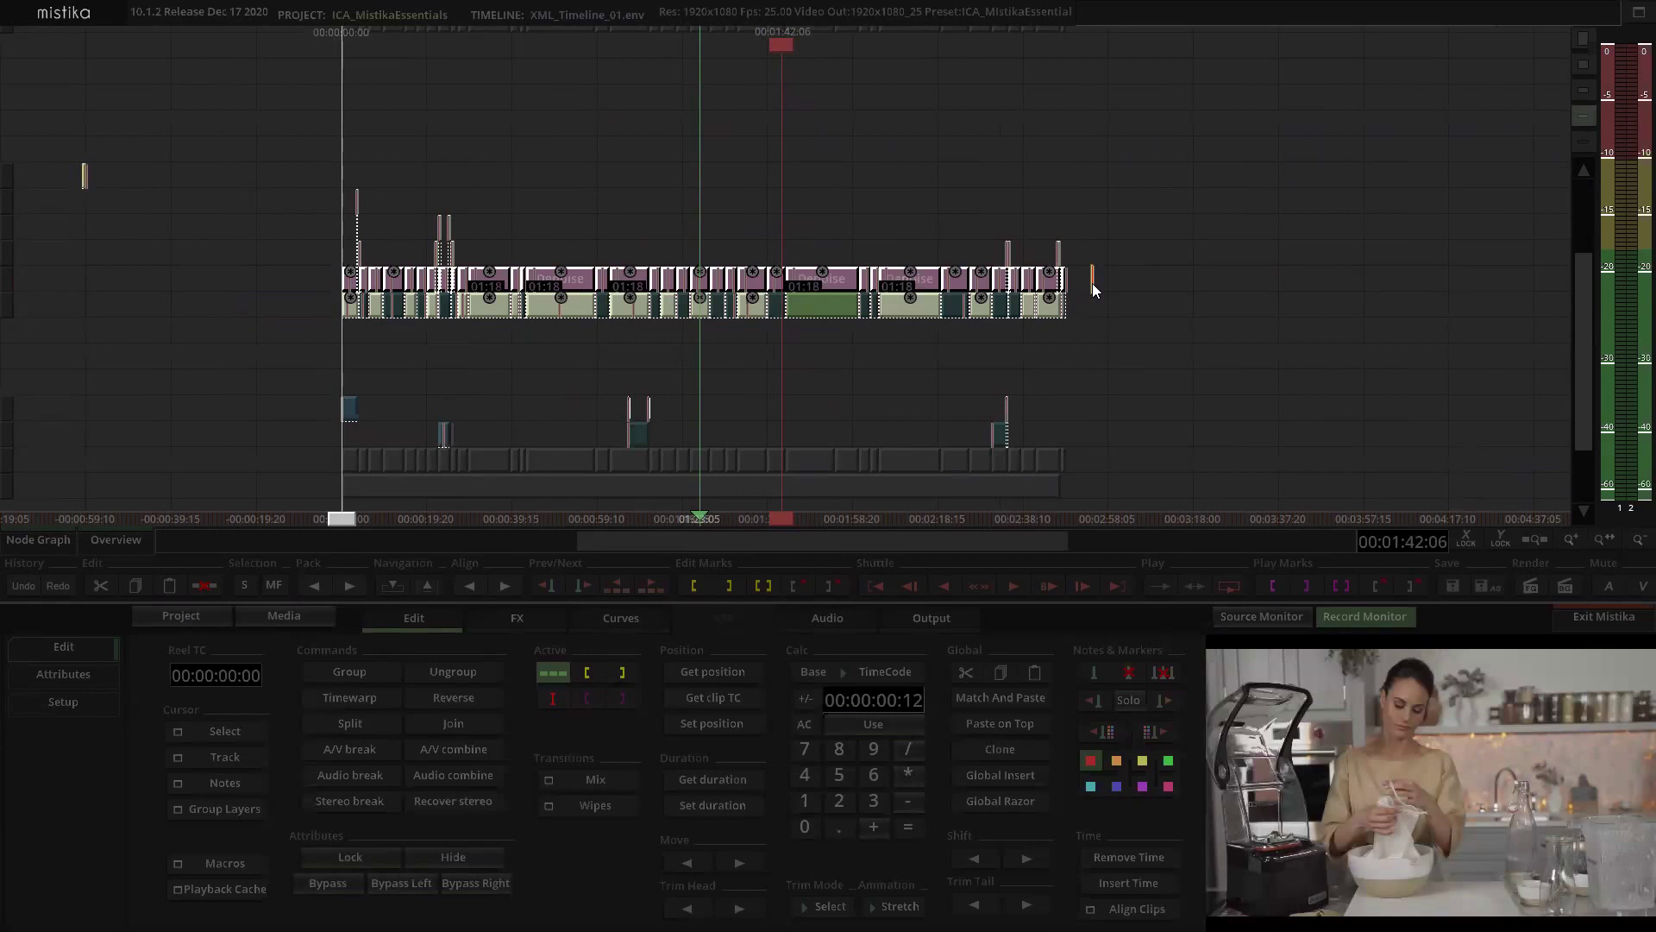
scroll(723, 267, up, 5)
click(754, 235)
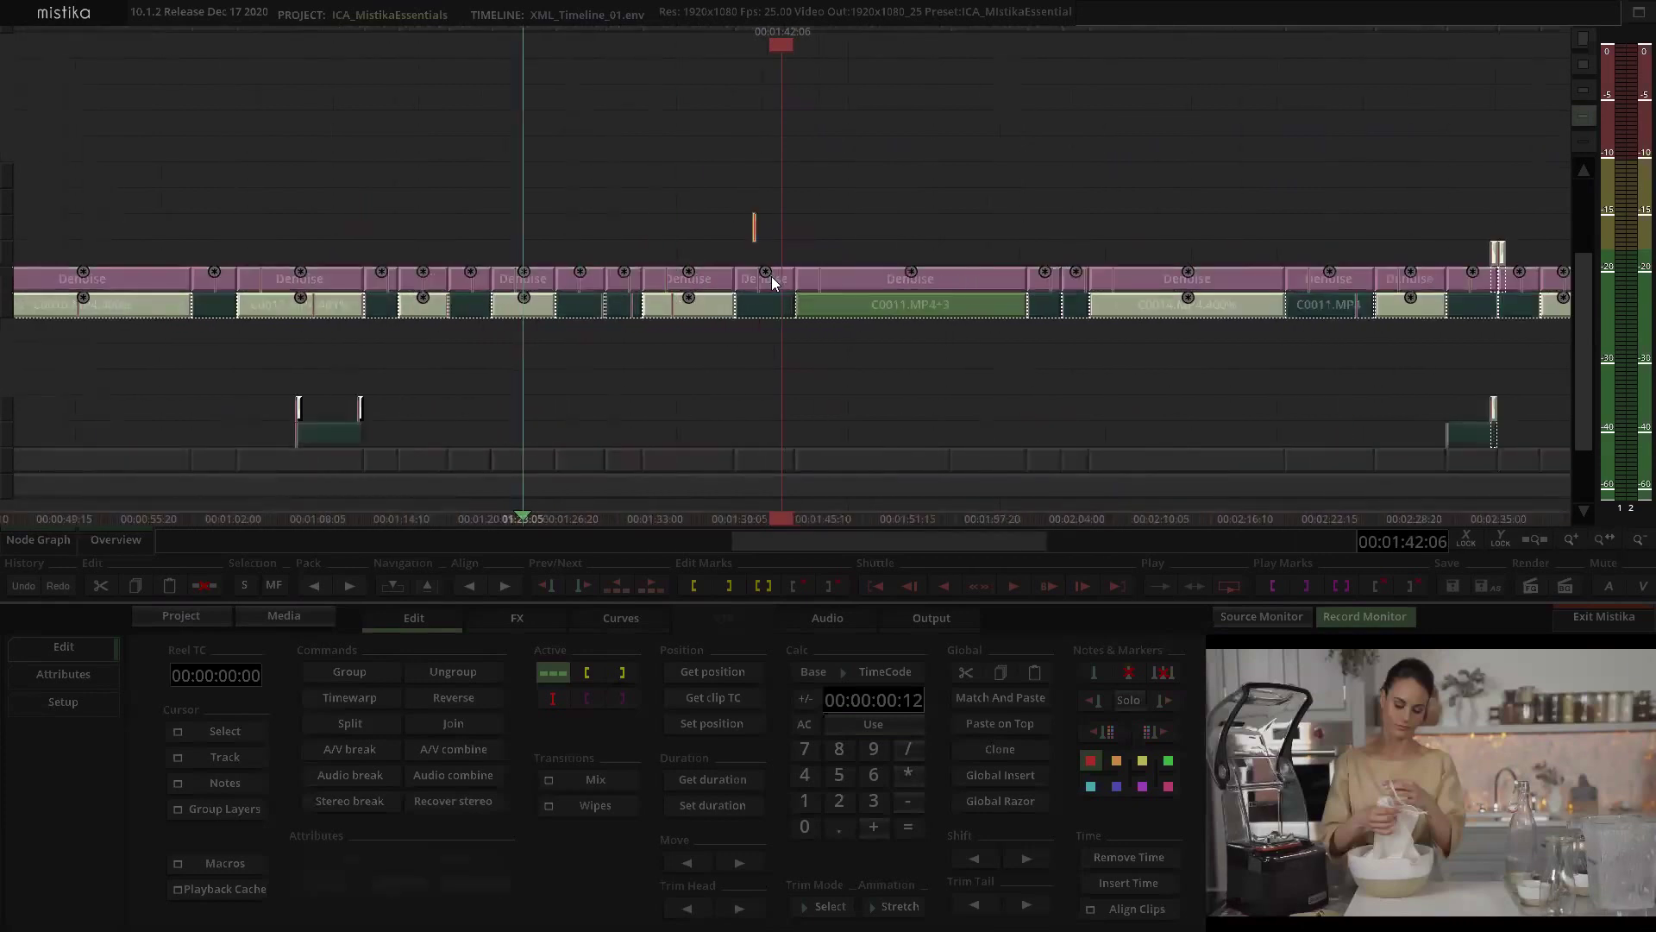
Step: Select the Denoise effects over the whole edit and turn on playback caching for them
scroll(770, 276, down, 2)
scroll(761, 276, down, 3)
drag(413, 275, 1023, 281)
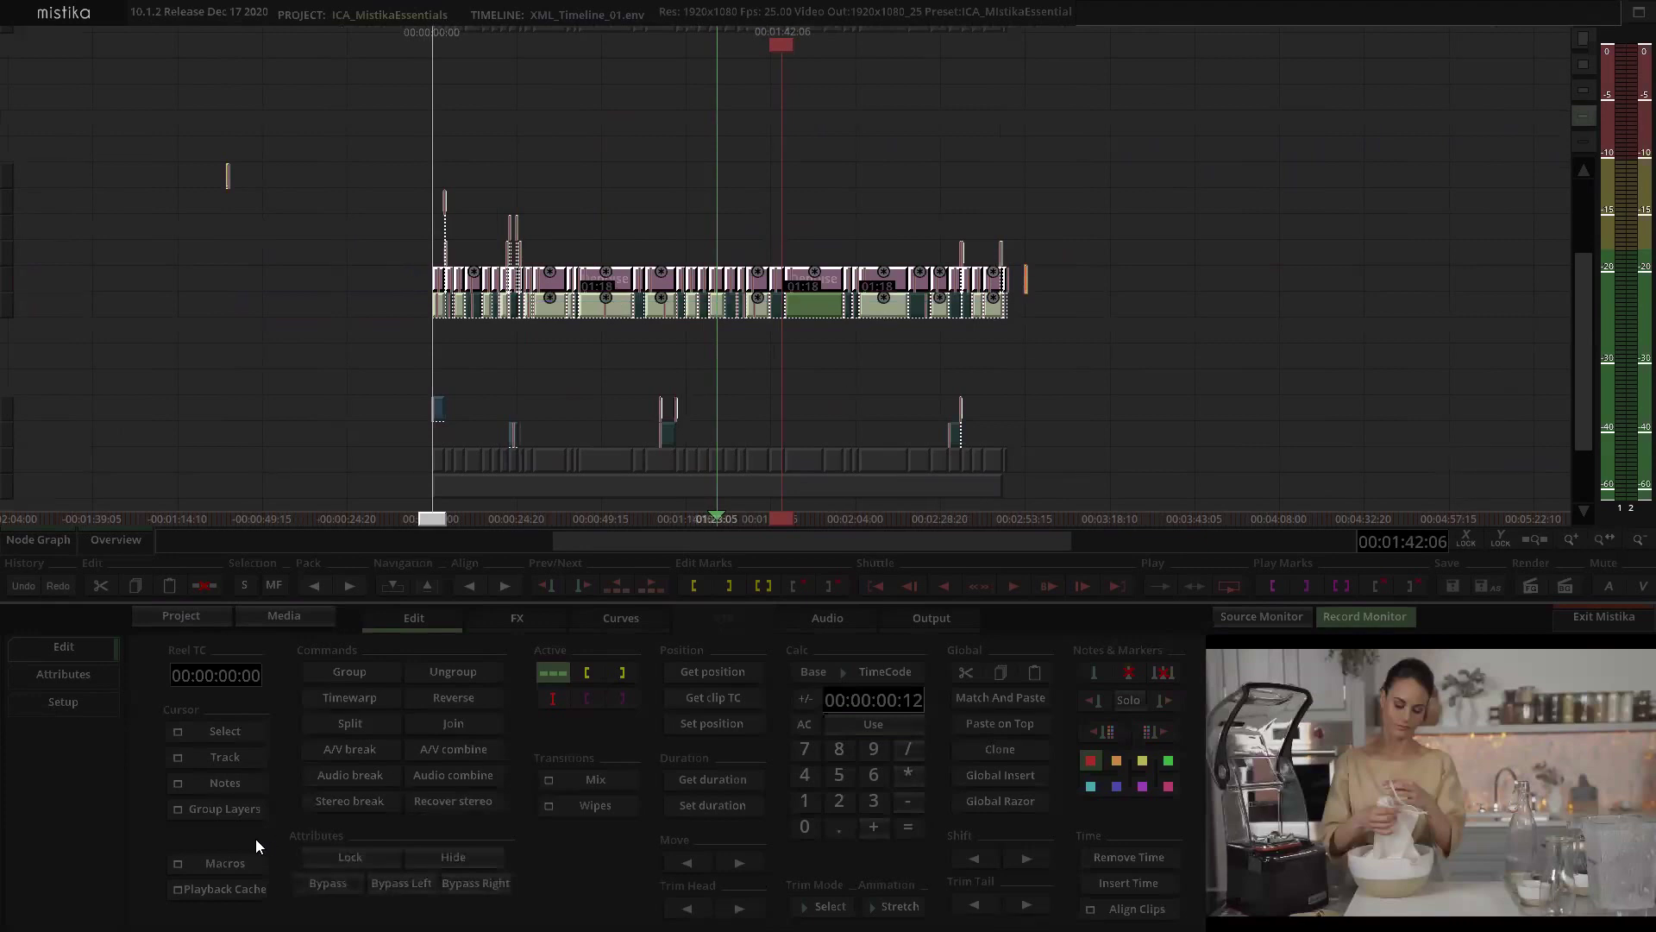
click(229, 890)
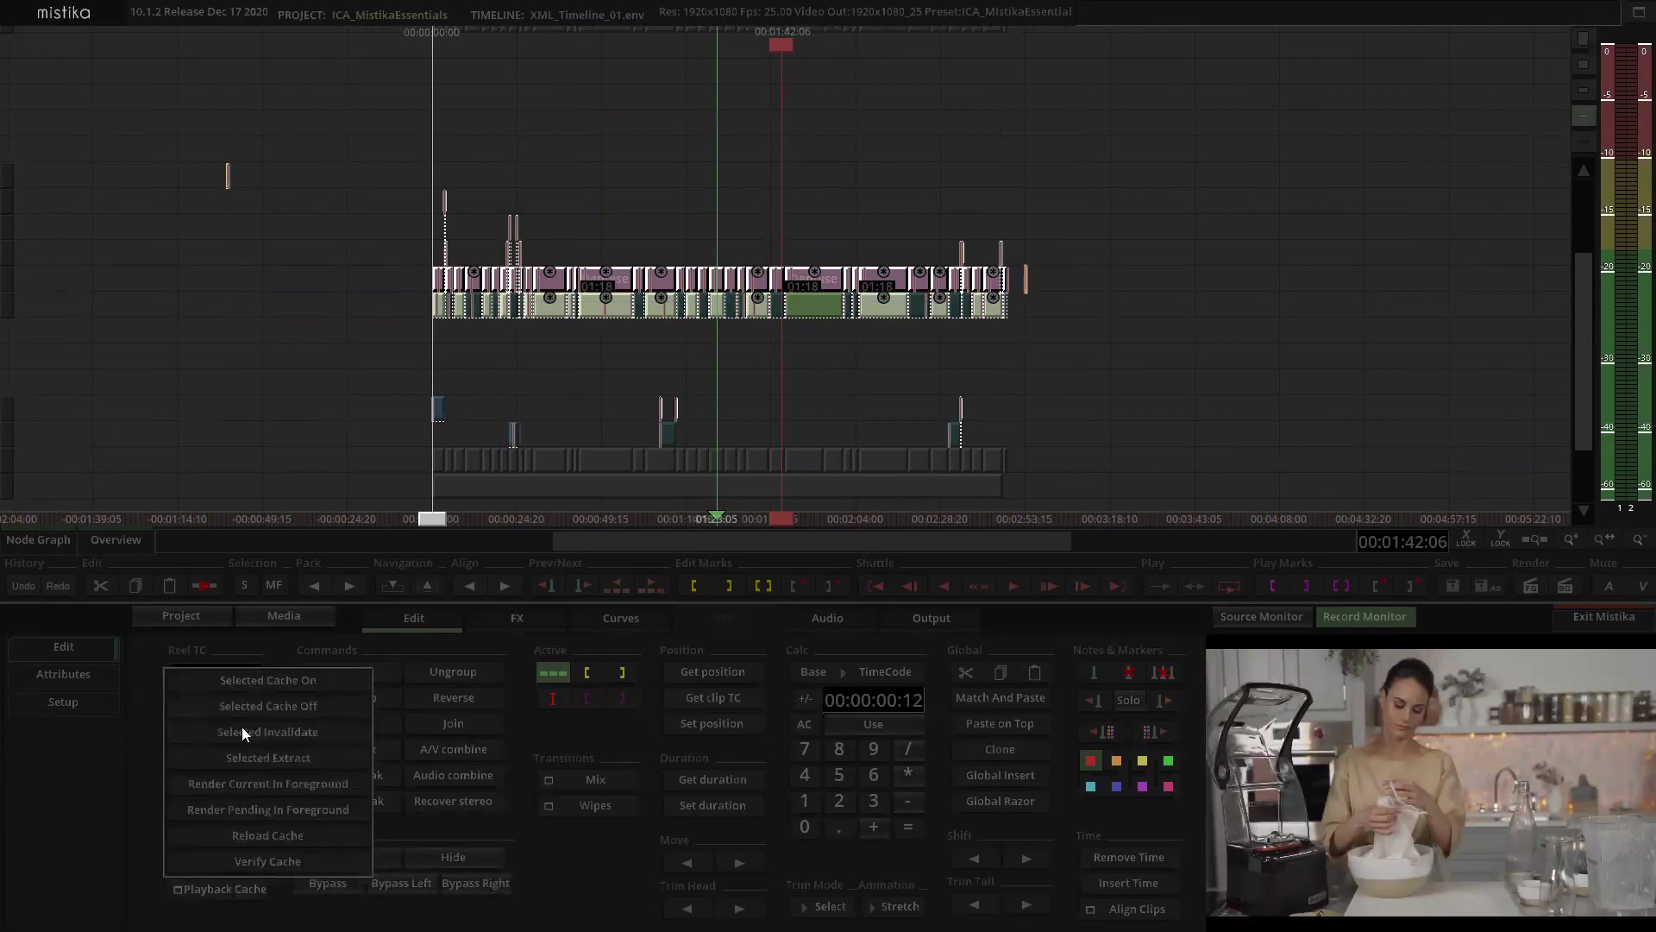
click(276, 680)
Step: Place the playhead on the C0011.MP4+3 clip and render its Denoise cache in the foreground
click(801, 190)
scroll(833, 197, up, 1)
mouse_move(834, 195)
mouse_down()
mouse_move(951, 199)
mouse_move(839, 209)
mouse_up()
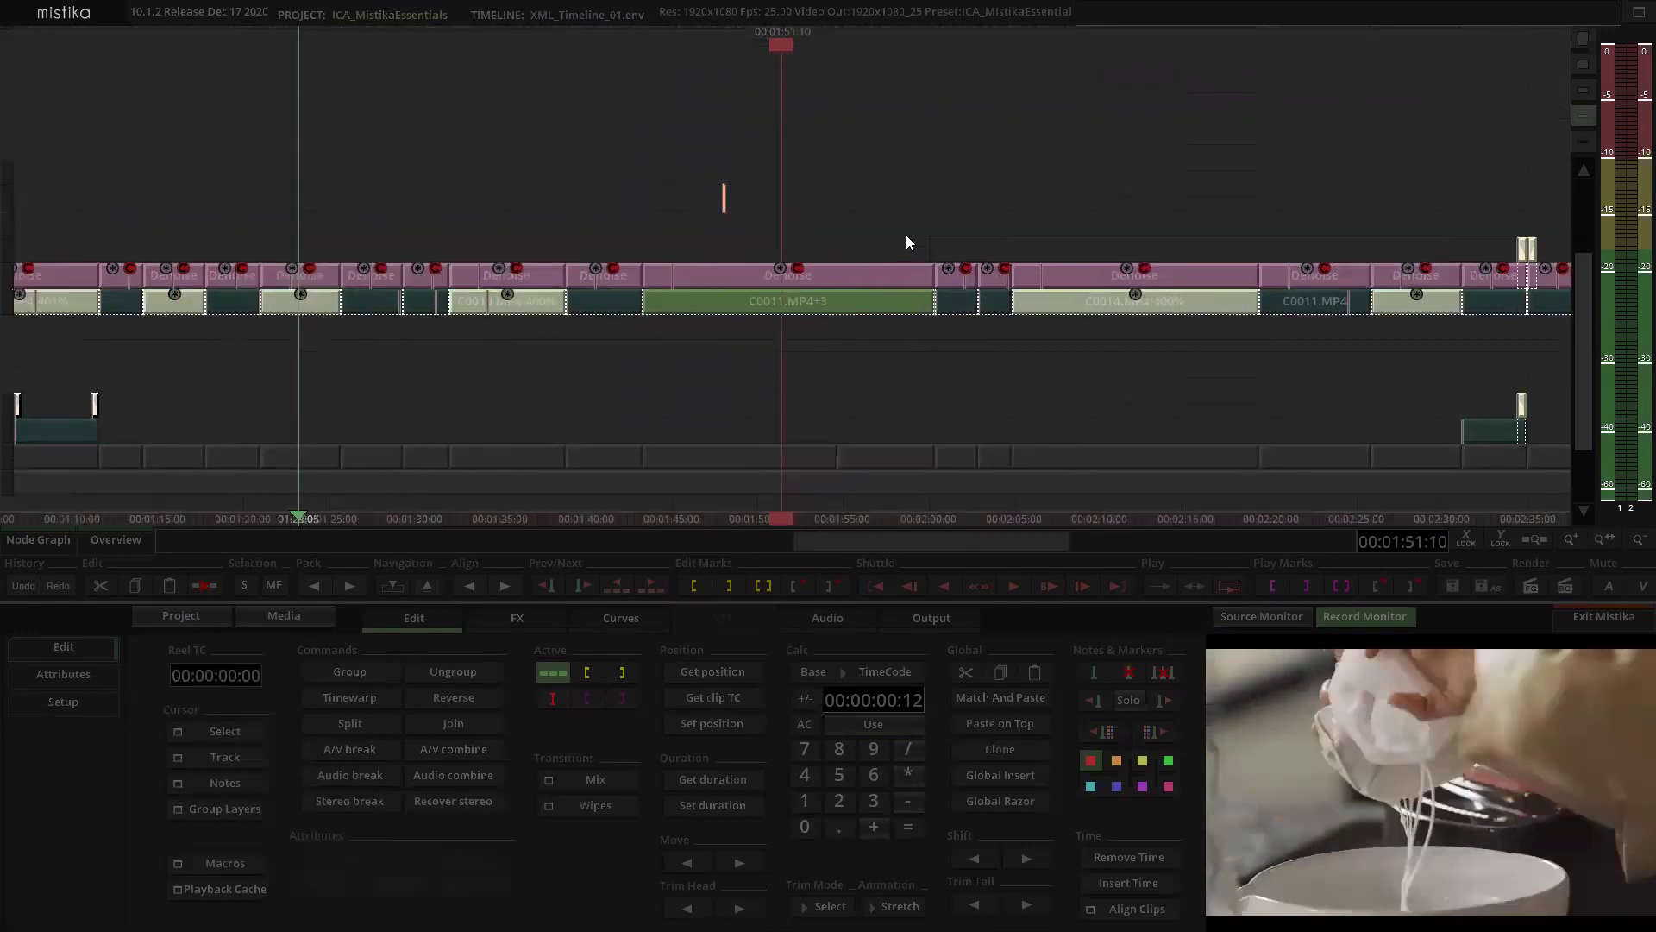
scroll(880, 233, down, 3)
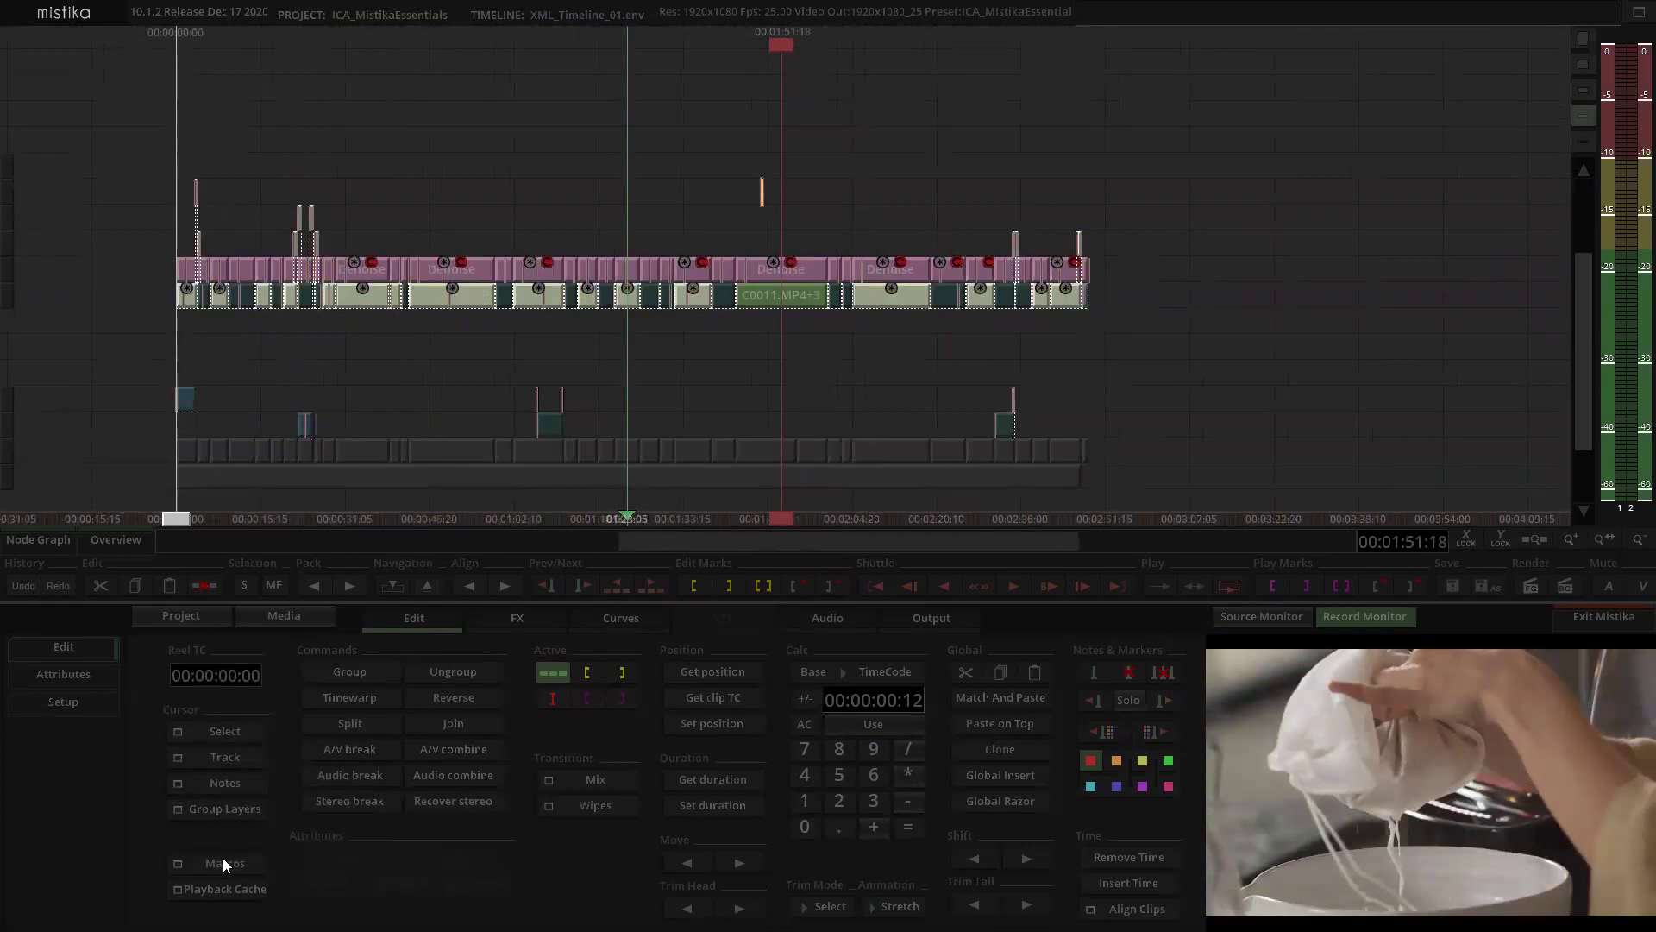
click(214, 888)
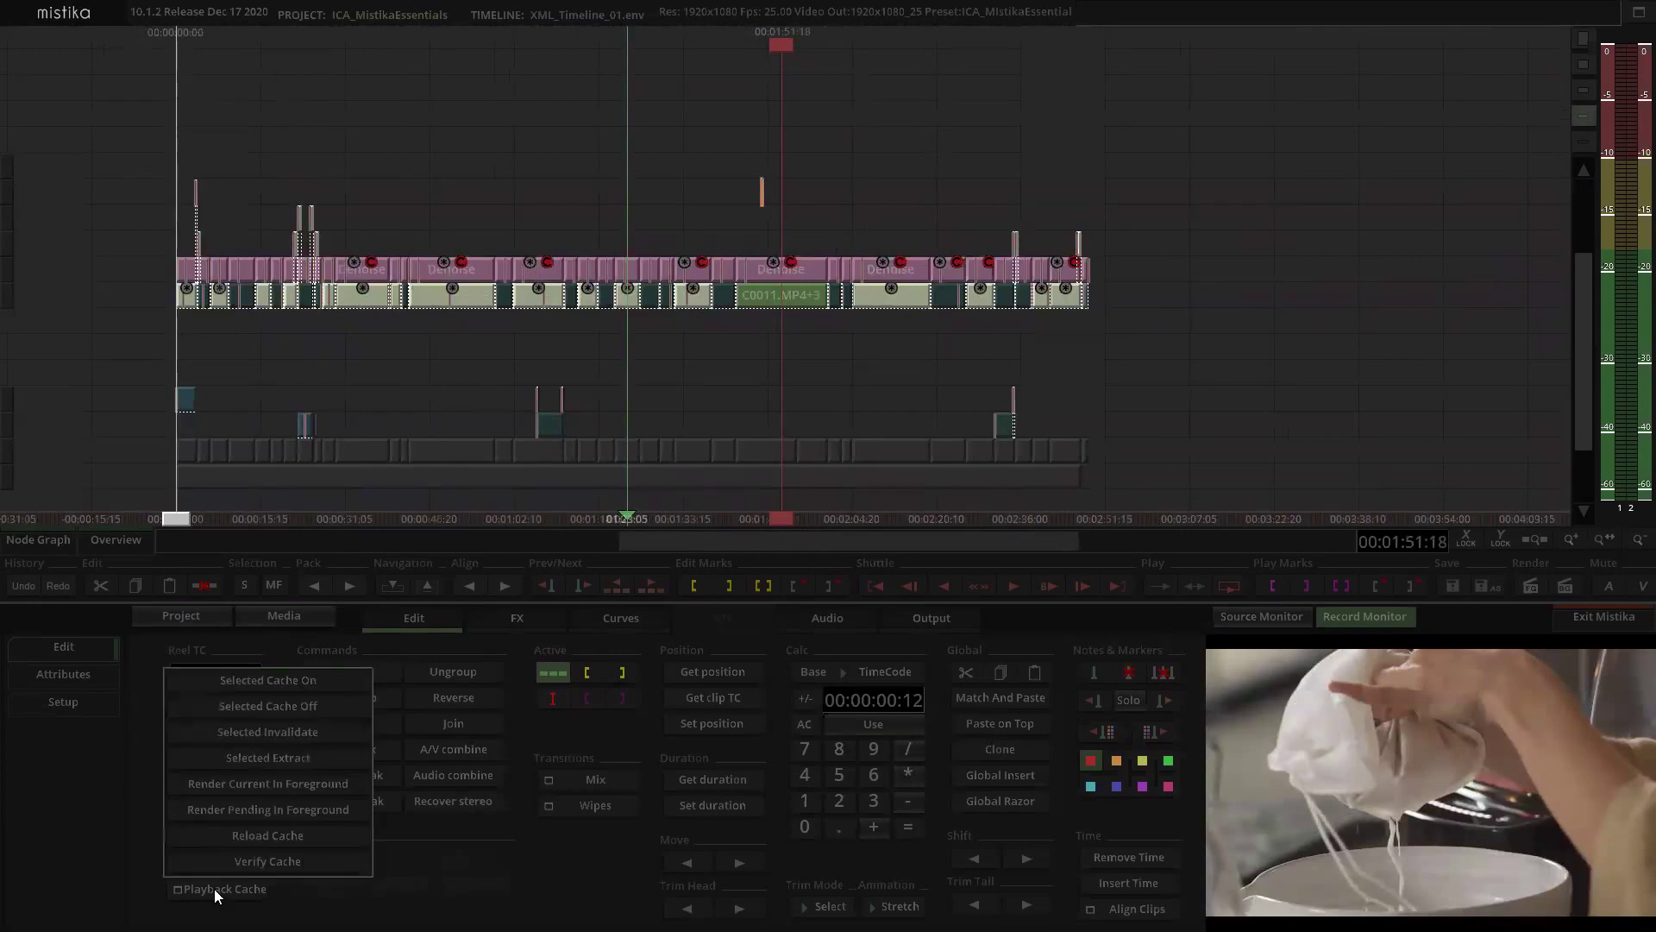
click(290, 782)
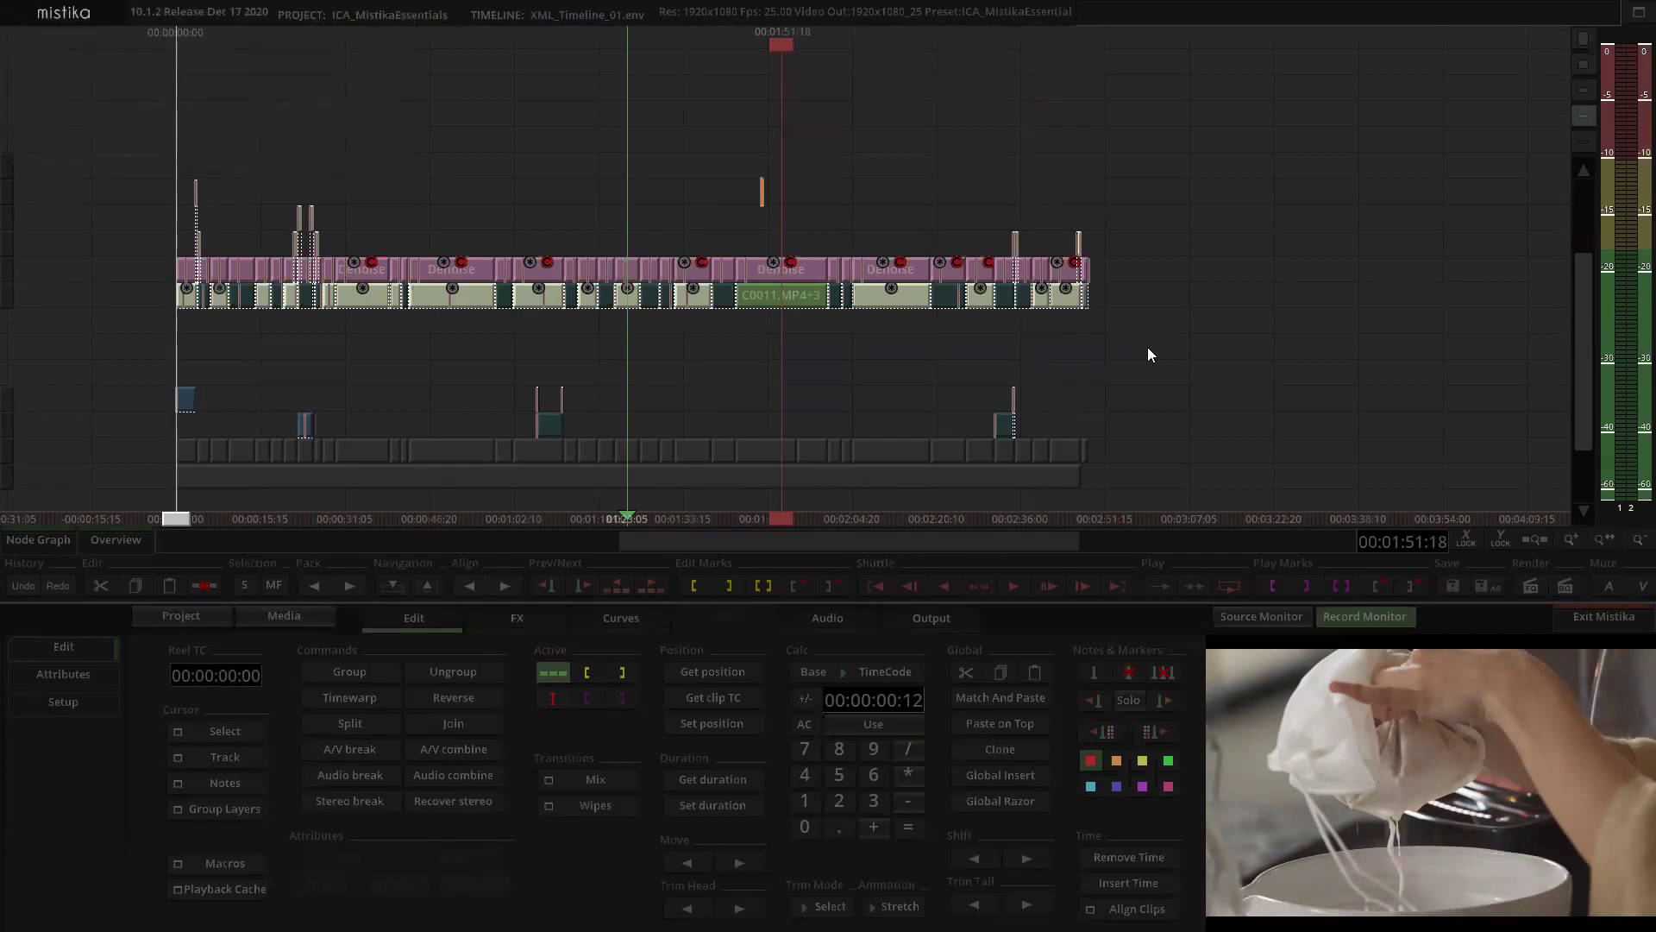
Step: Mark the cached Denoise over C0011.MP4+3 as the play range and play it
scroll(744, 231, up, 7)
scroll(704, 195, up, 2)
scroll(702, 196, down, 2)
drag(681, 192, 789, 222)
click(734, 278)
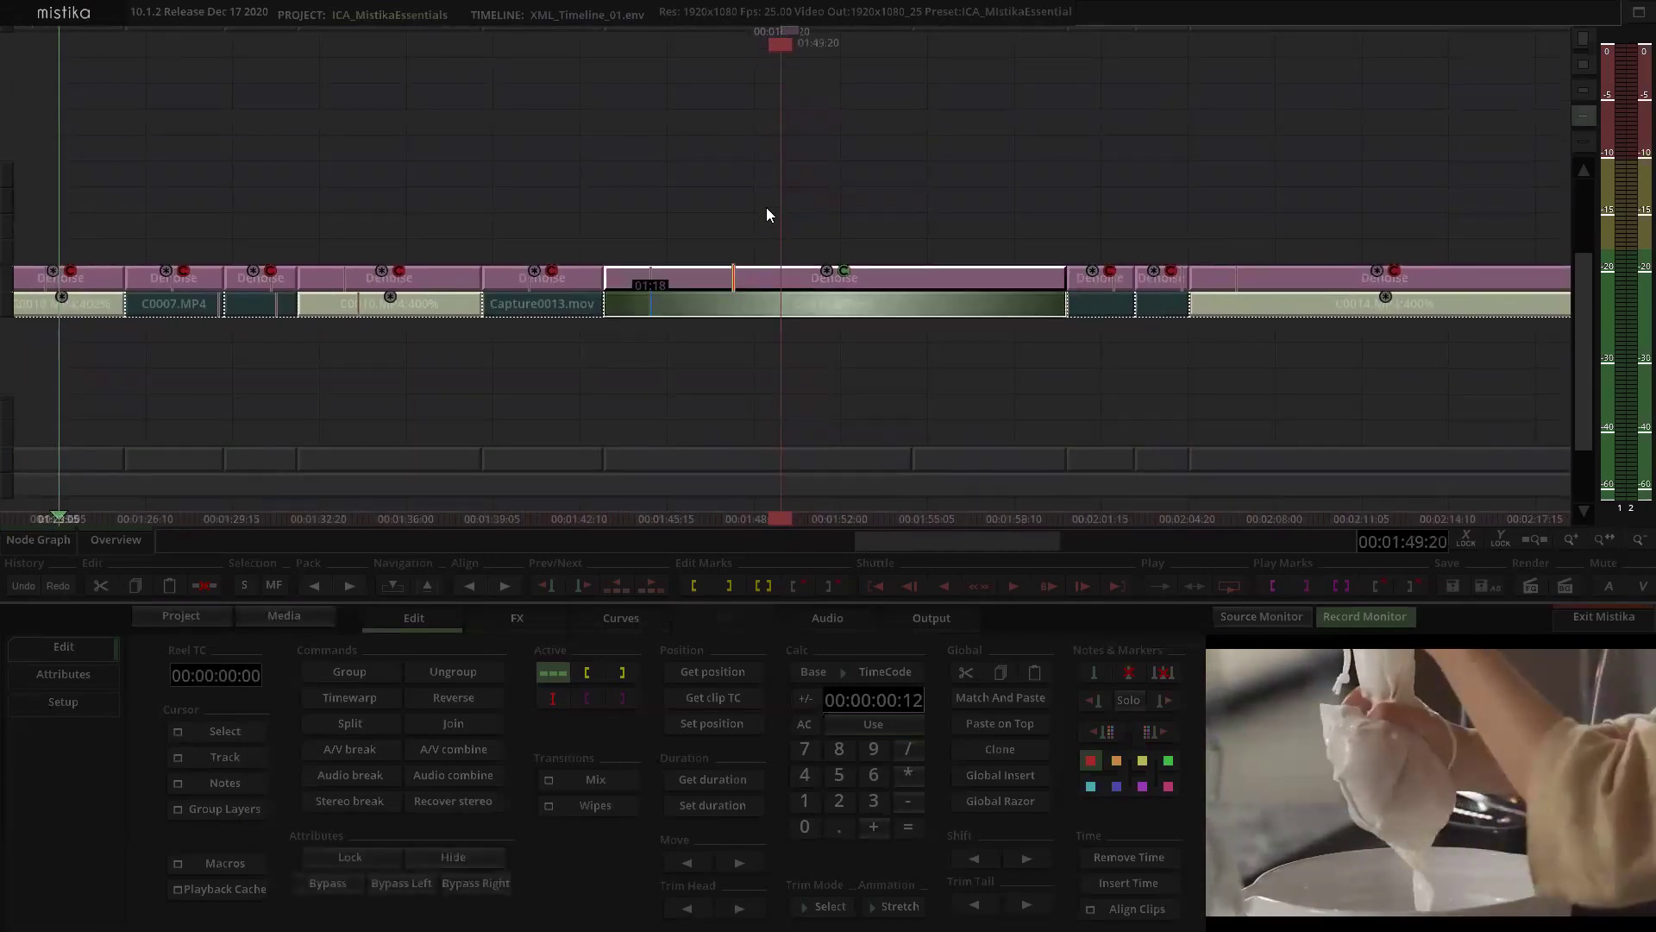
key(shift+p)
click(765, 205)
key(space)
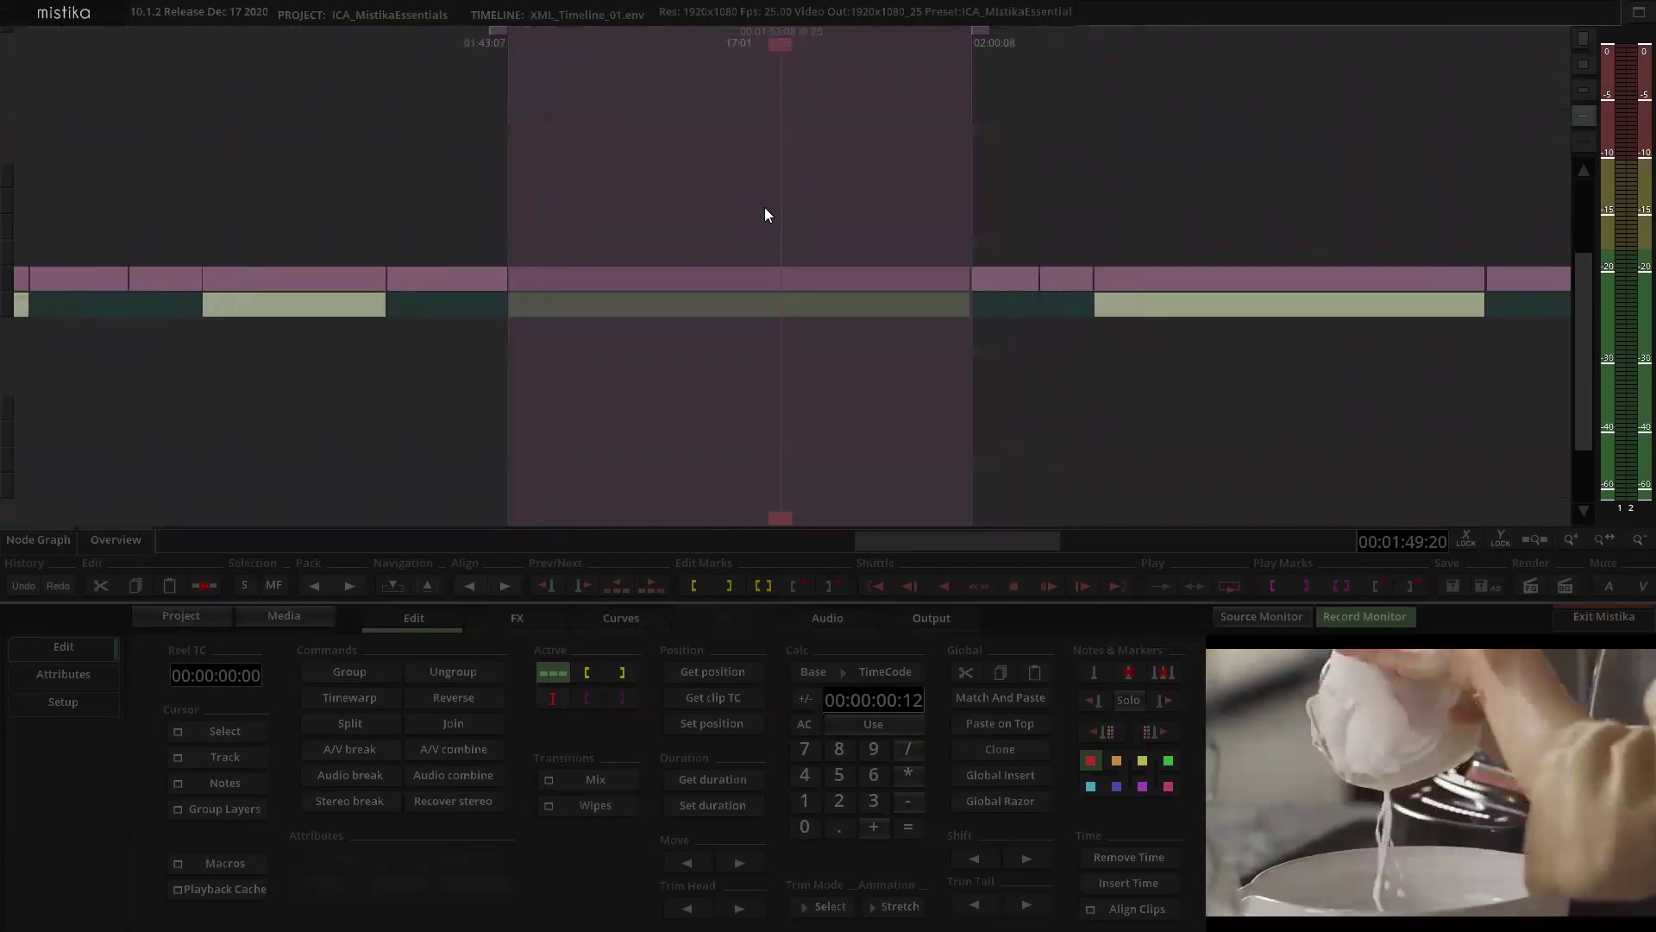
key(space)
Step: Render all pending playback caches of the timeline in the foreground
scroll(835, 193, down, 10)
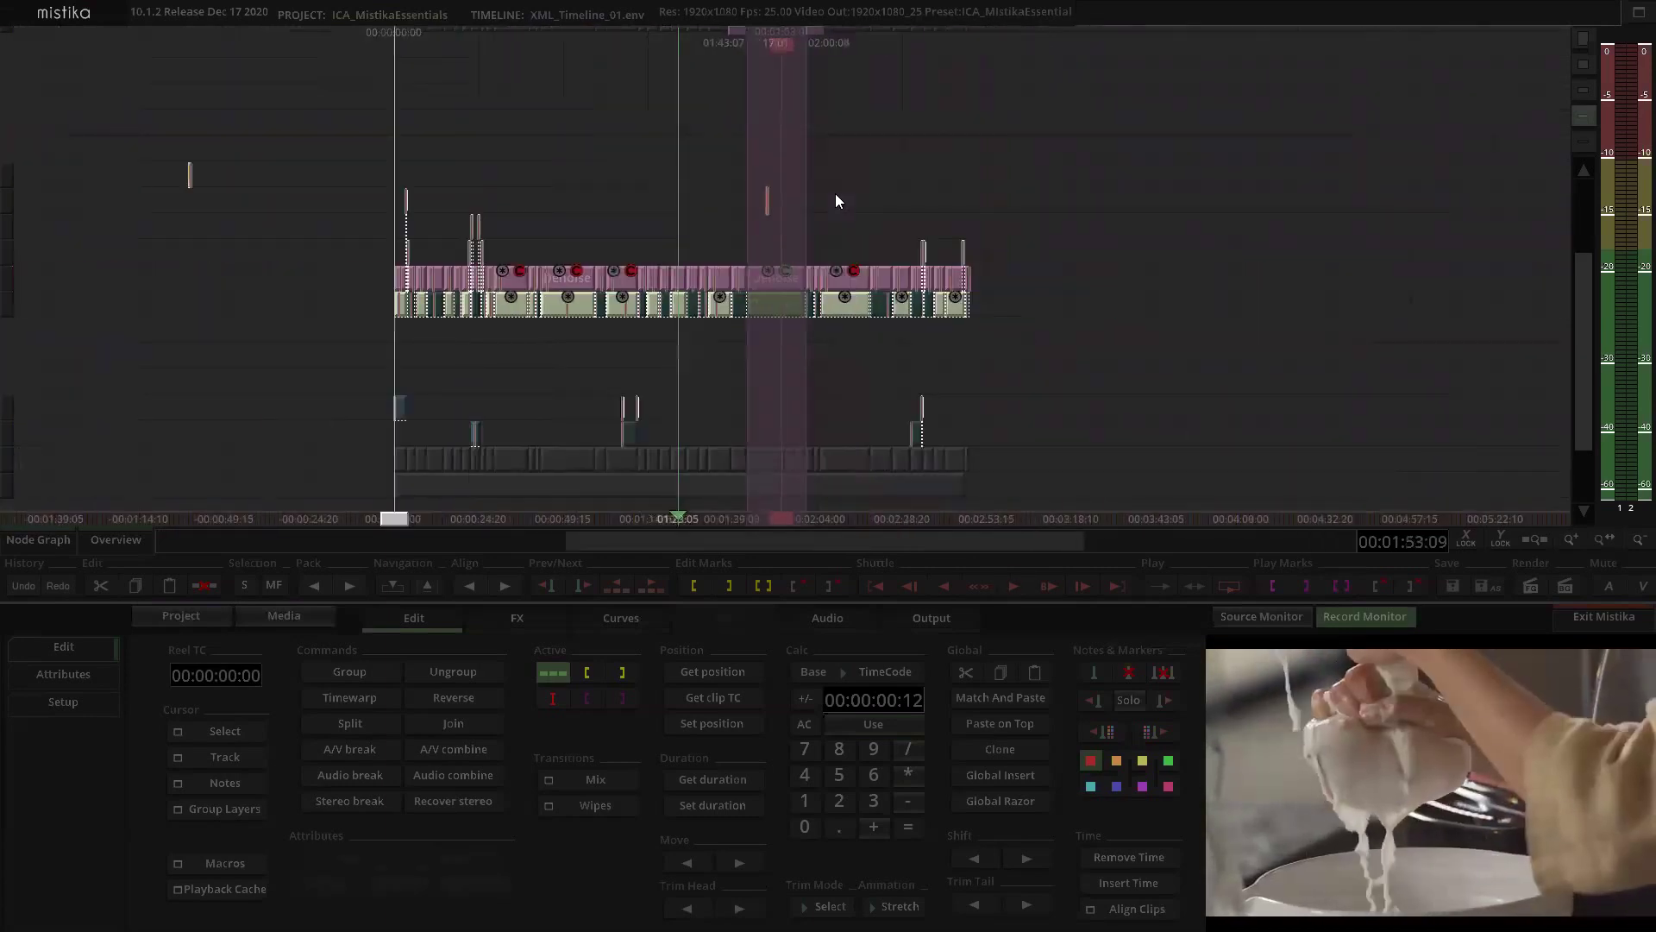
scroll(833, 215, up, 3)
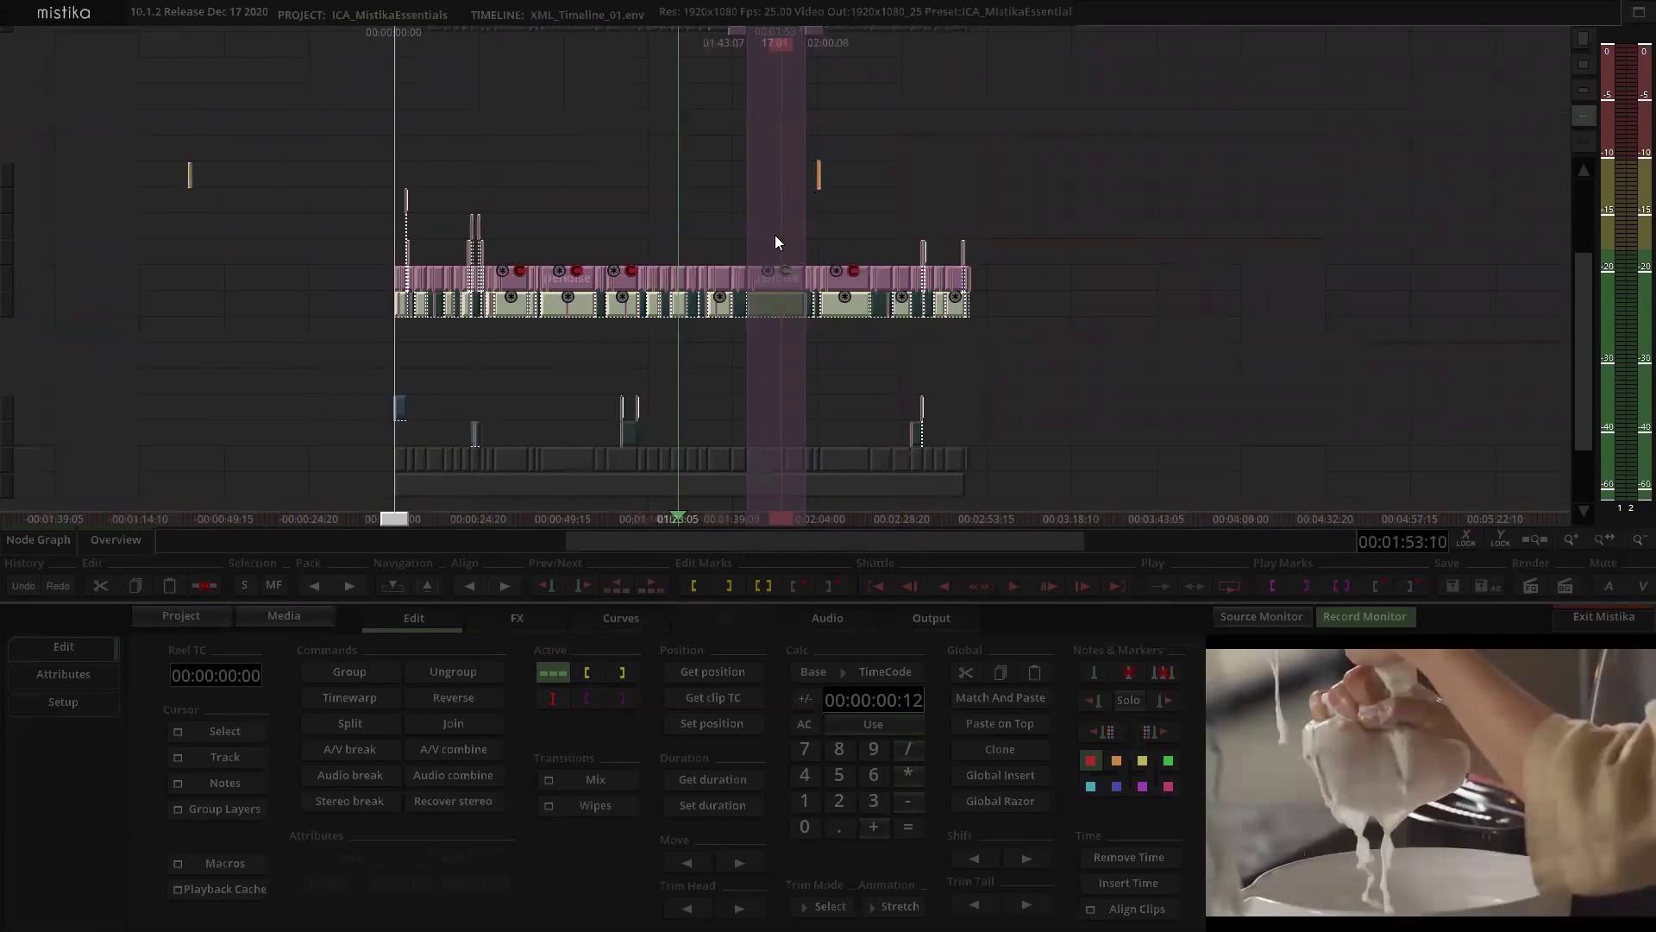
click(219, 864)
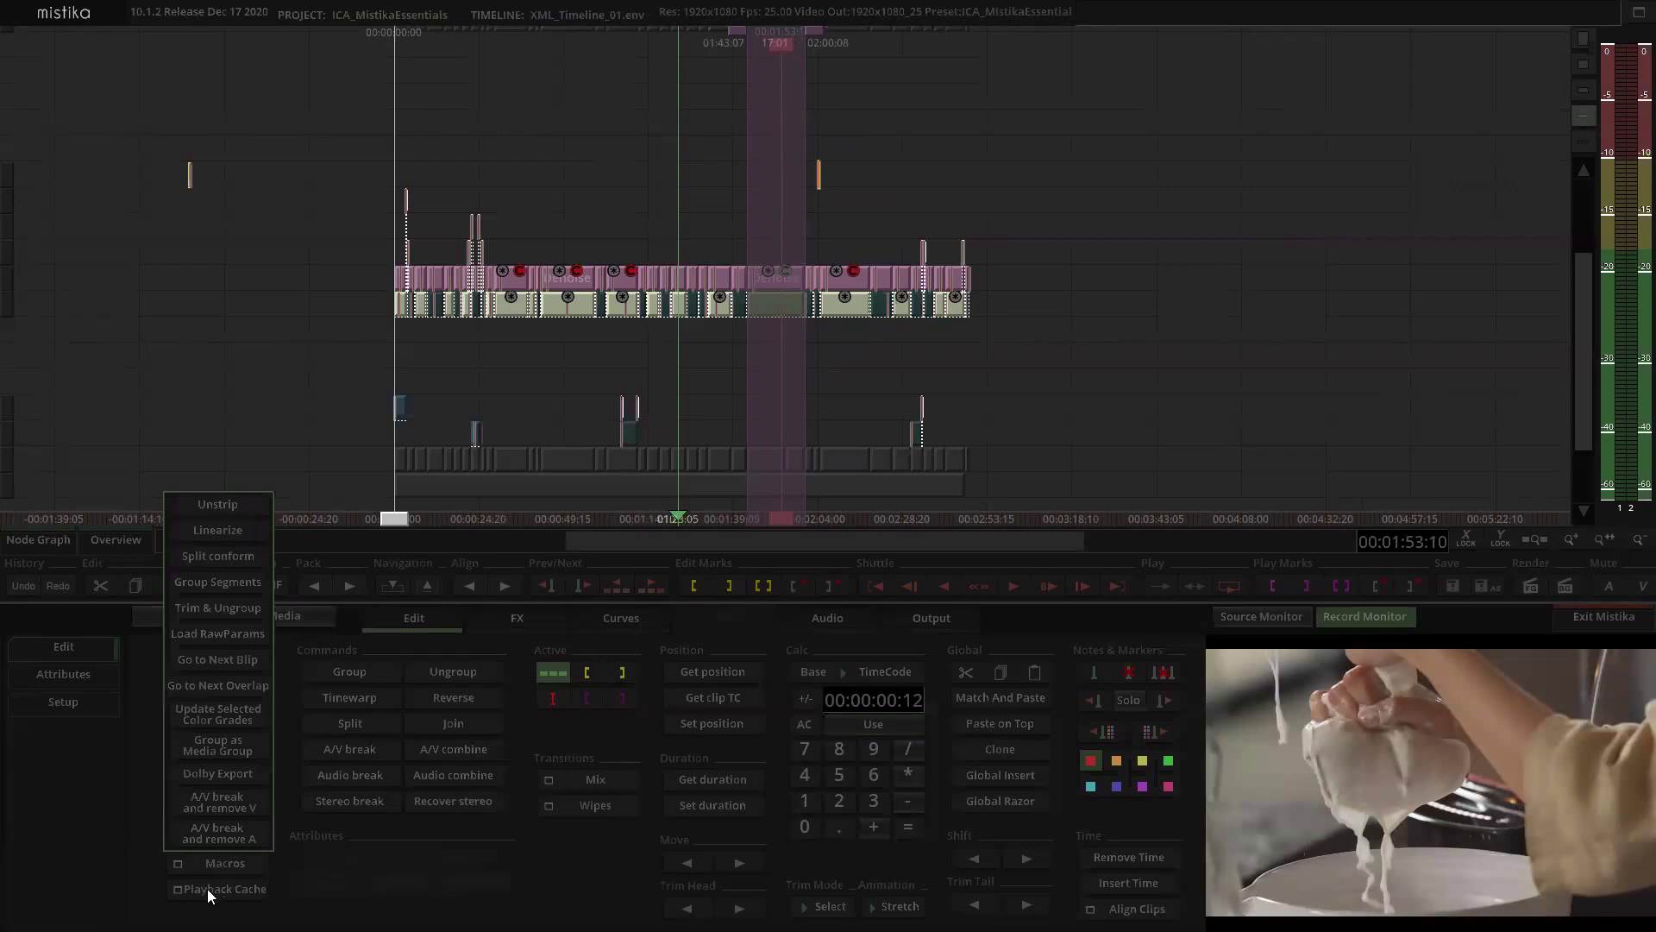
click(207, 888)
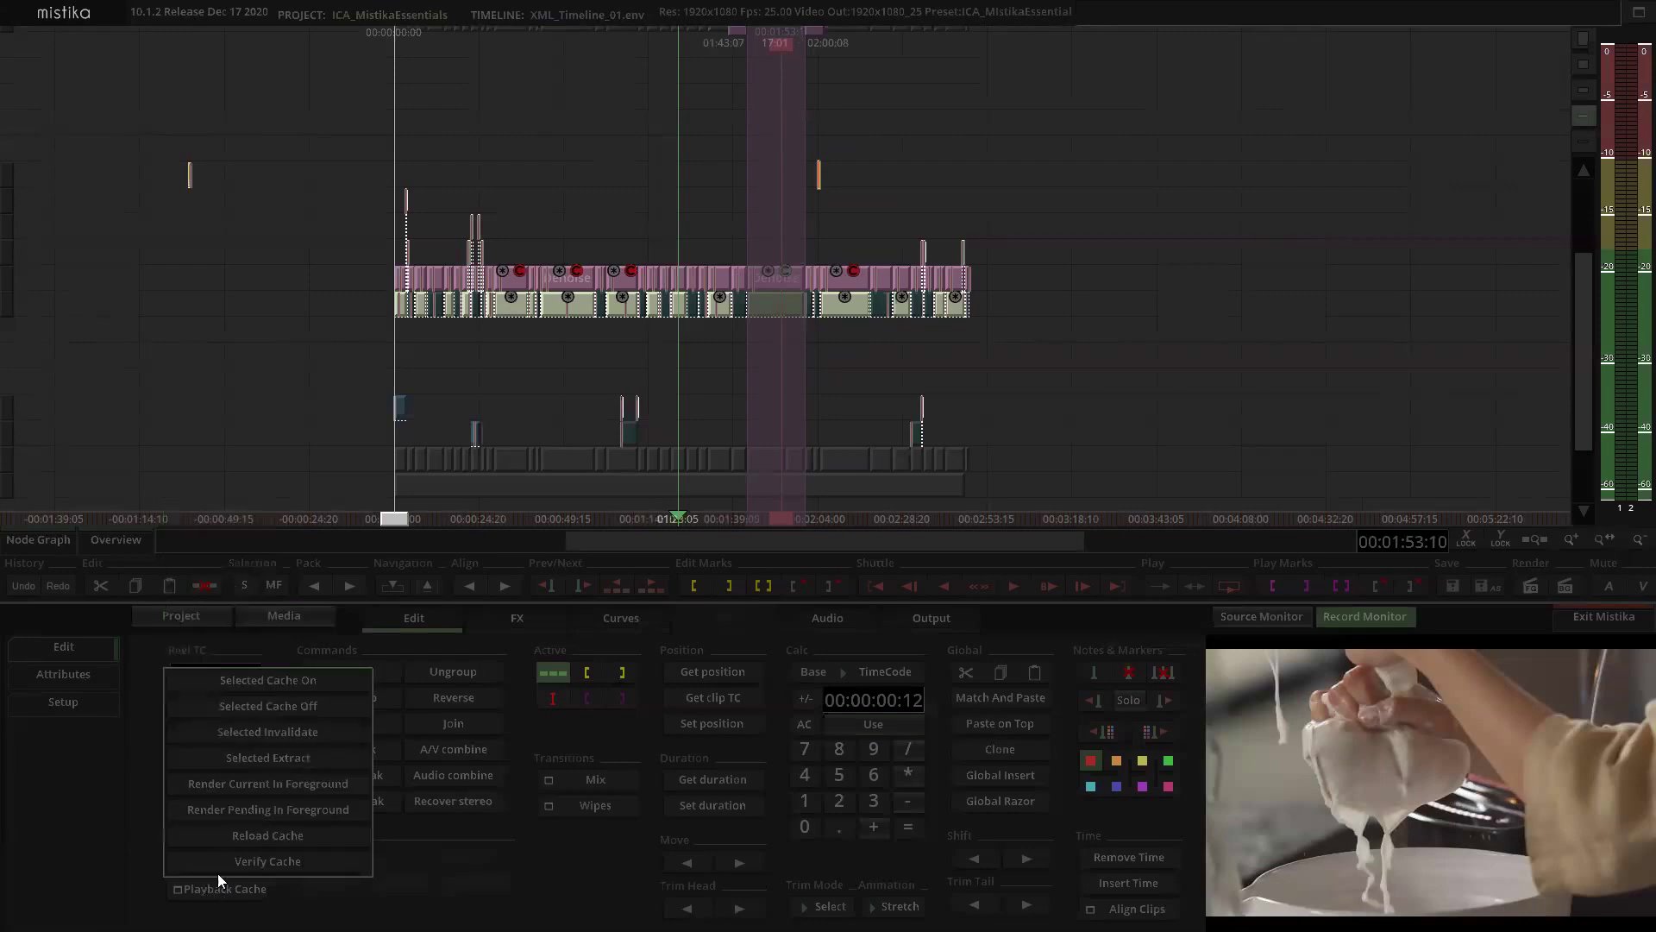
click(316, 810)
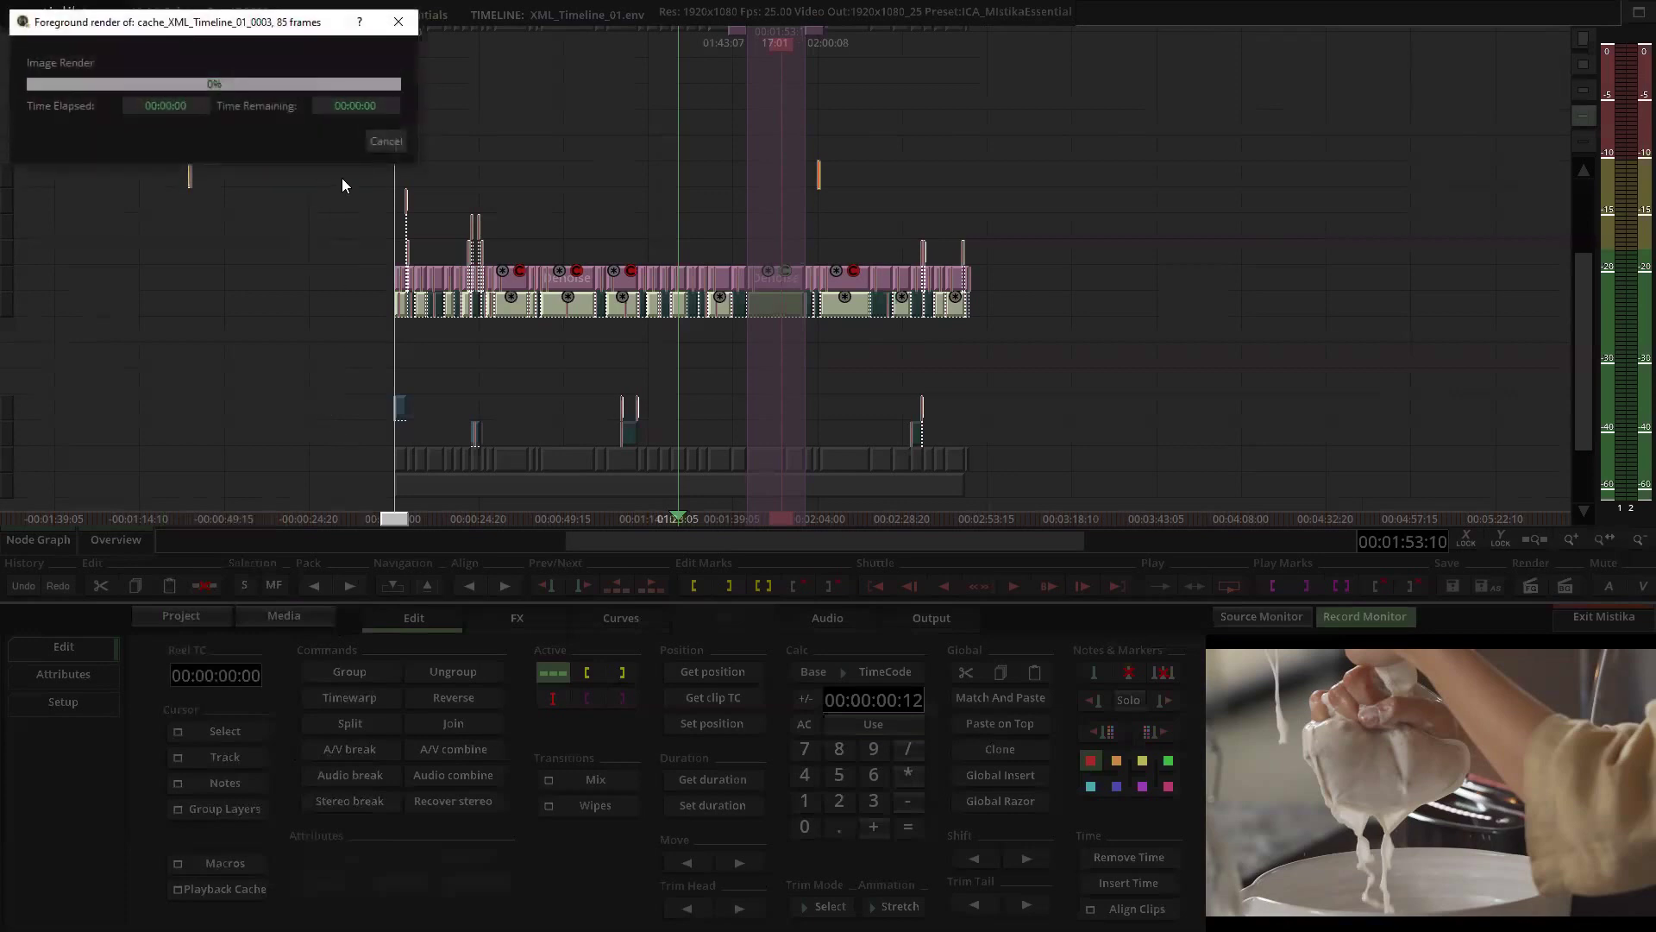
Step: Abort the running foreground render of the pending playback caches
click(380, 141)
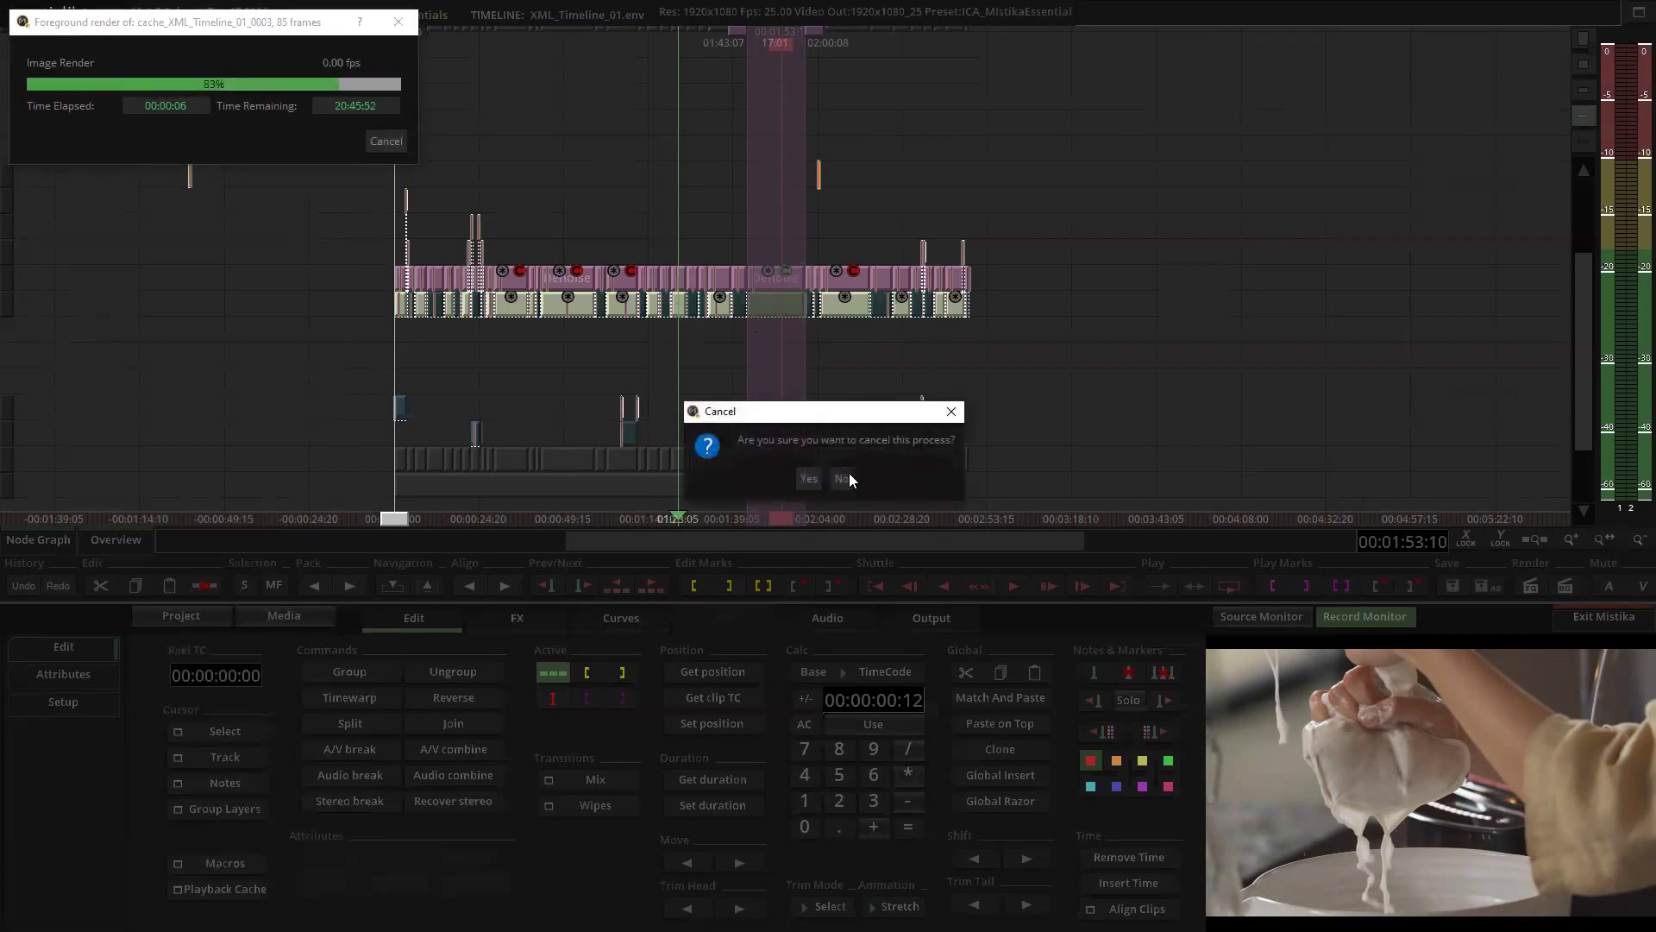
click(807, 479)
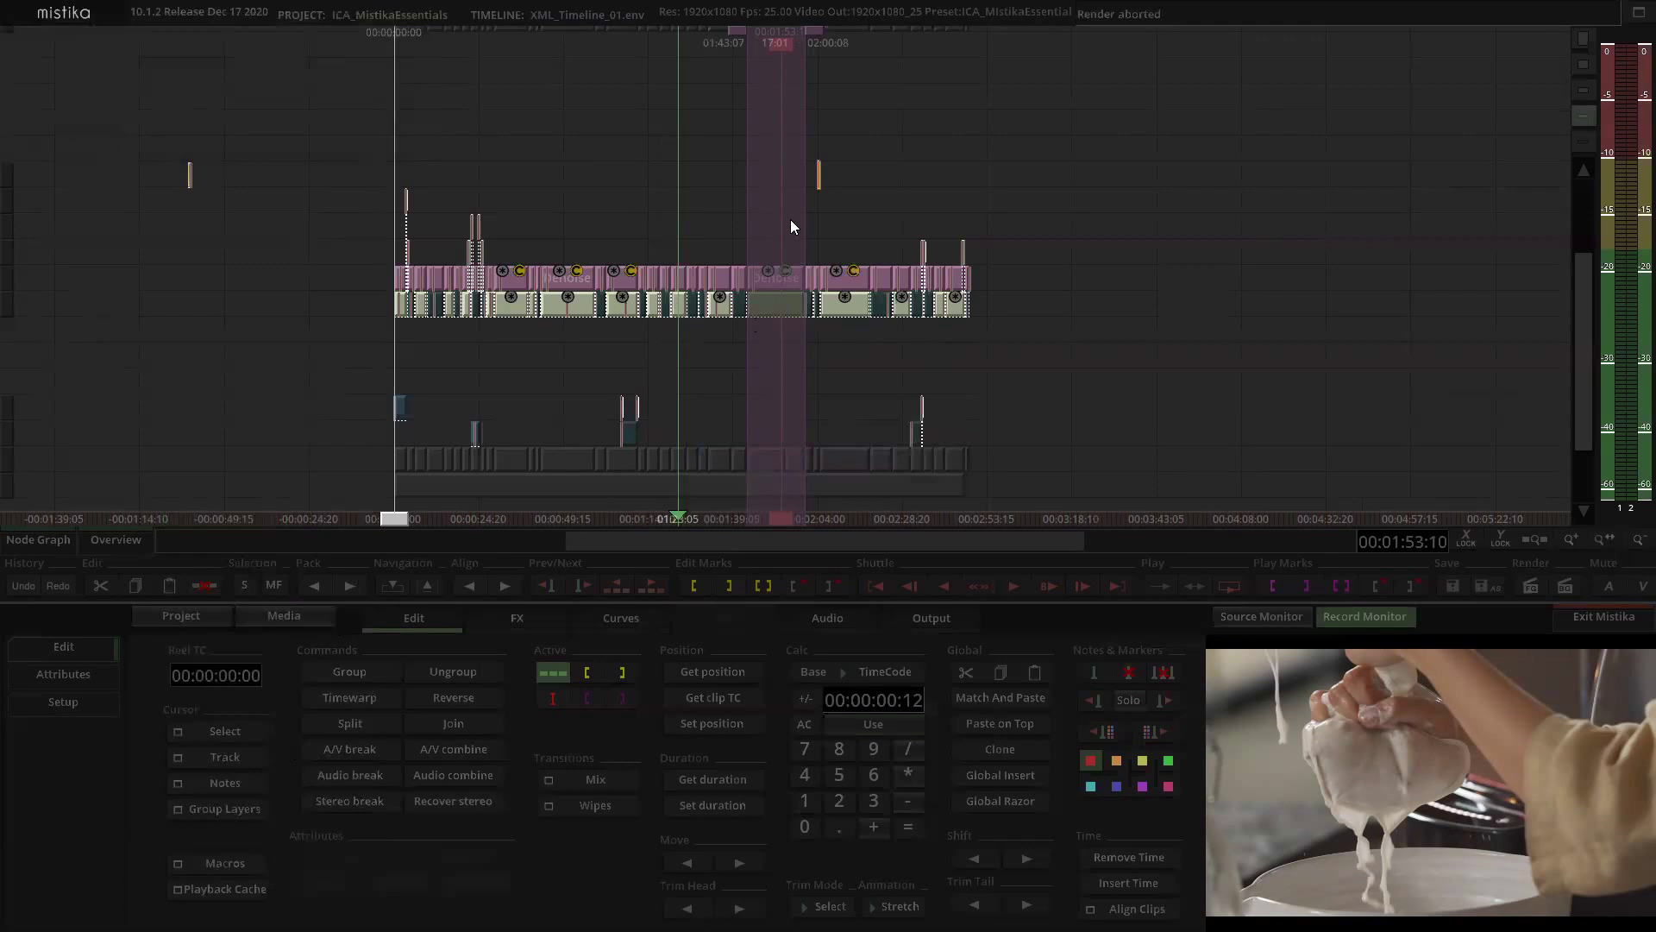
Step: Select the cached Denoise over C0011.MP4+3 and extract its playback cache as a separate clip above it
scroll(790, 219, up, 3)
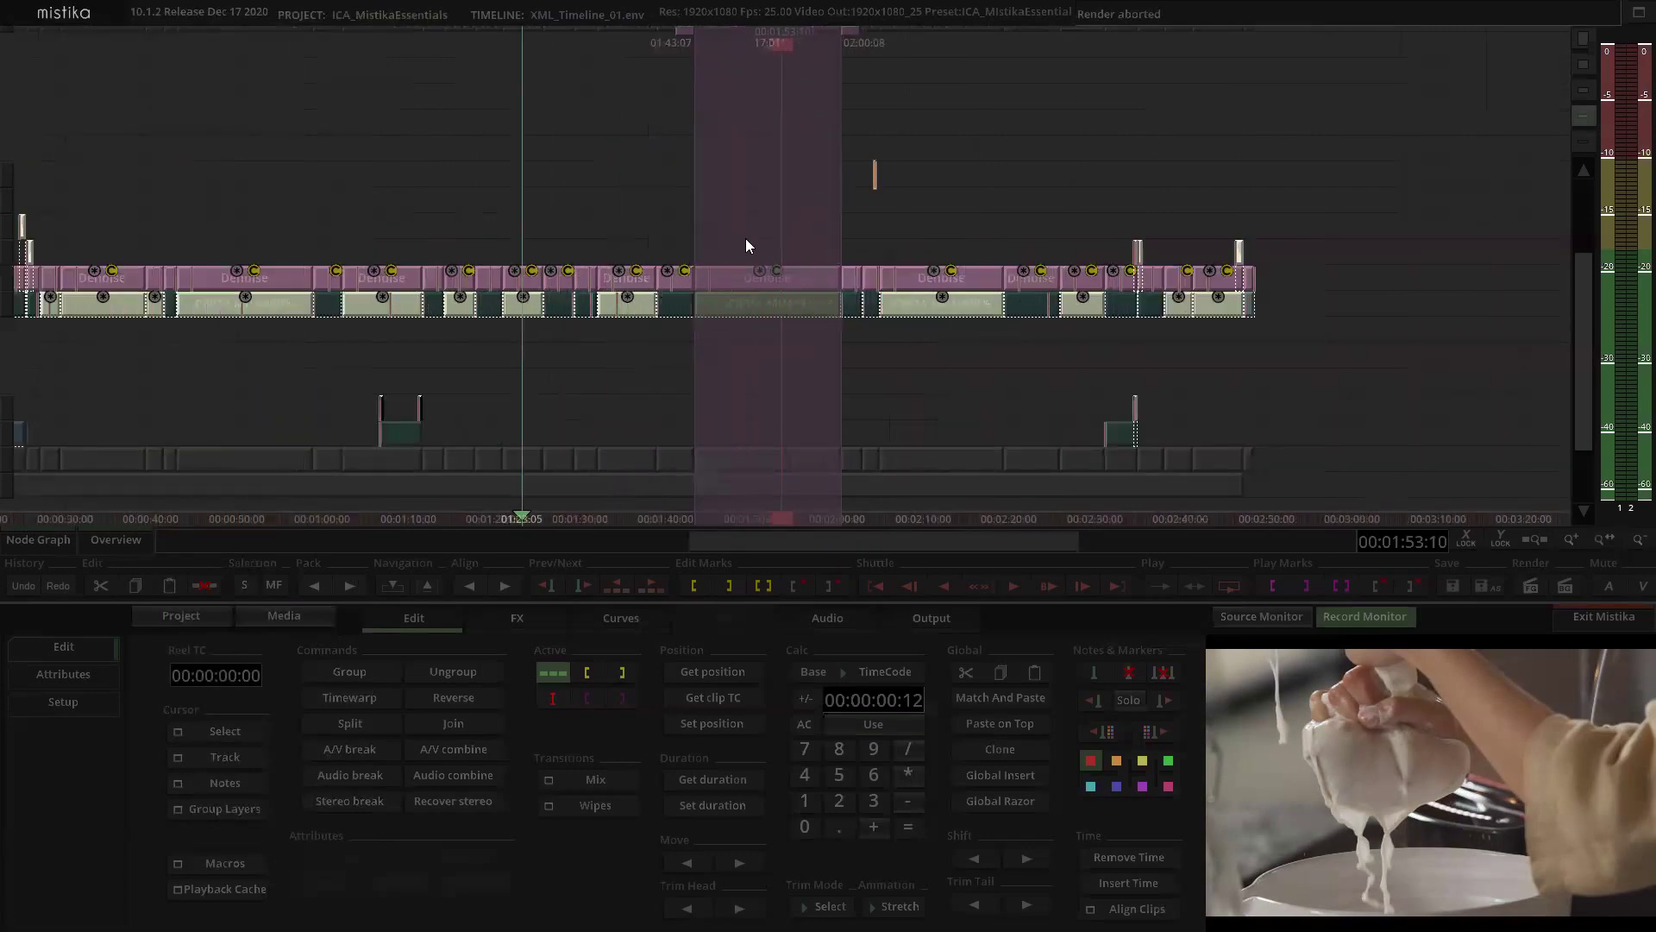
scroll(745, 238, up, 3)
scroll(1044, 204, down, 2)
drag(1047, 204, 892, 205)
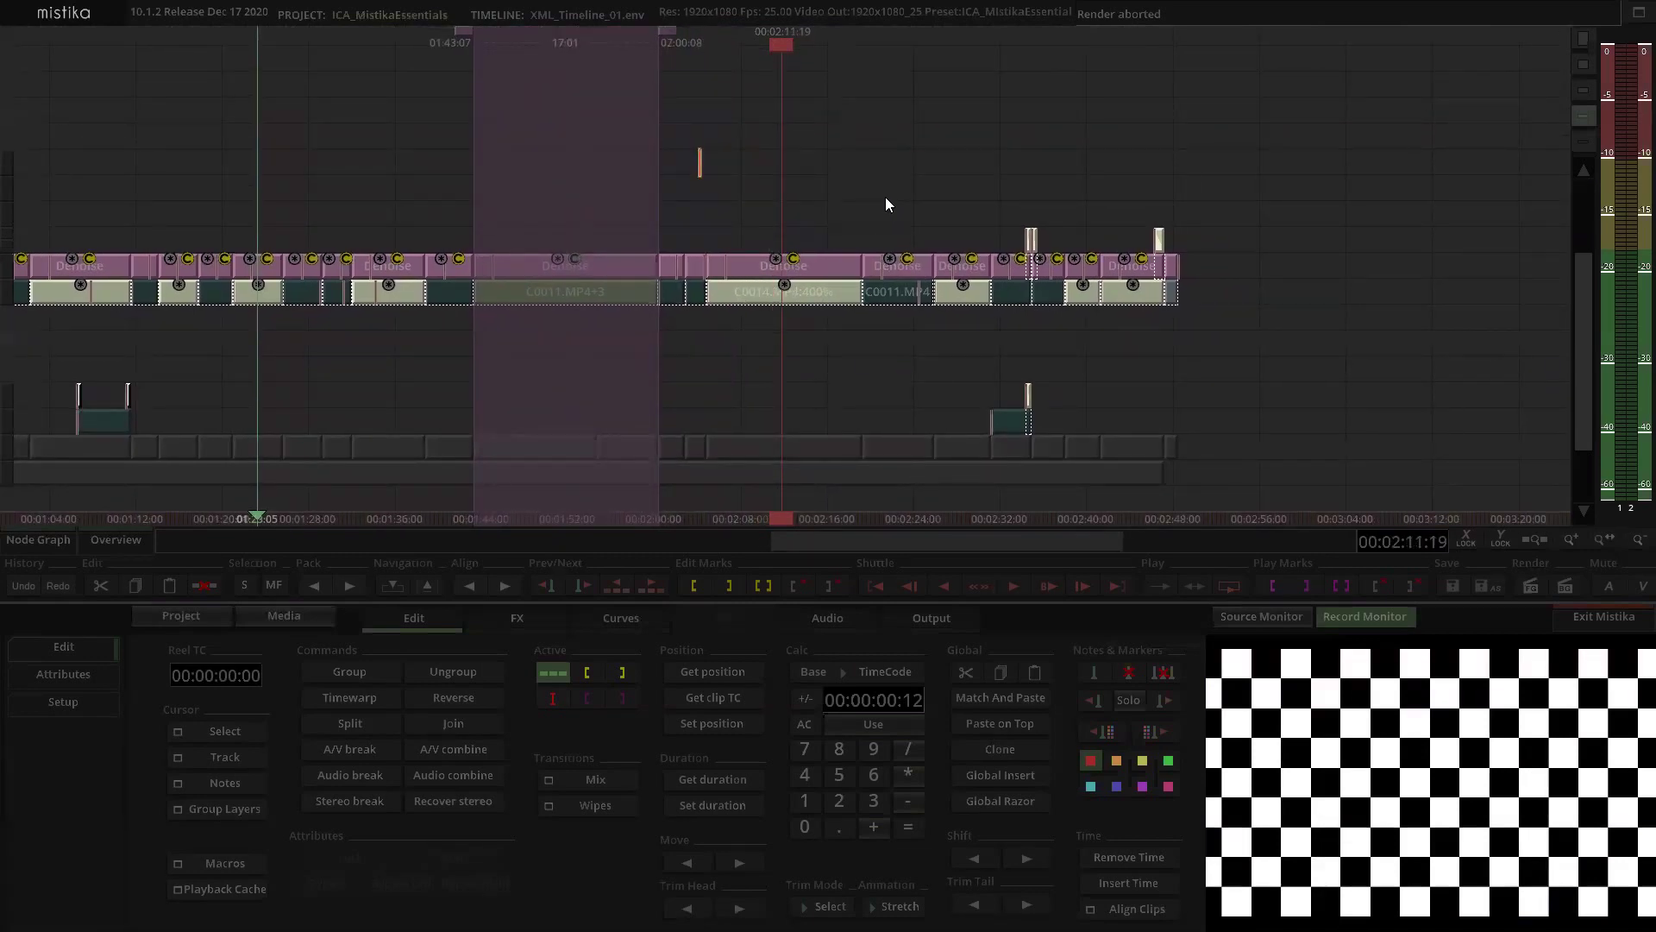
drag(699, 174, 892, 189)
scroll(888, 188, down, 3)
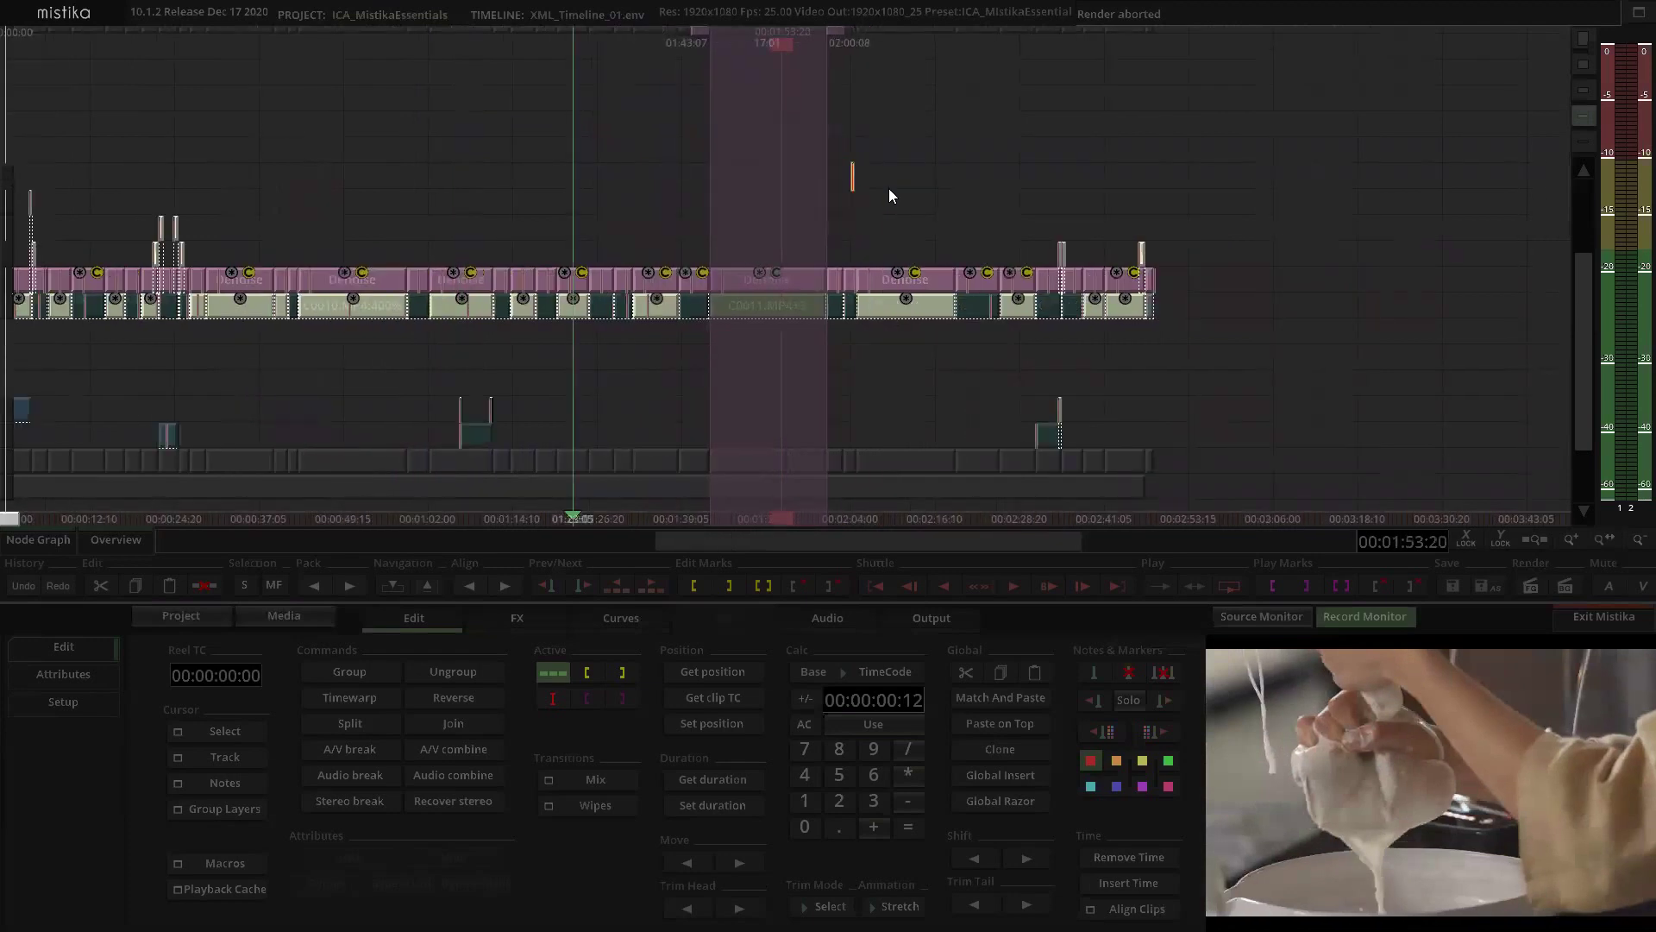
scroll(776, 275, up, 2)
click(729, 293)
scroll(811, 221, up, 2)
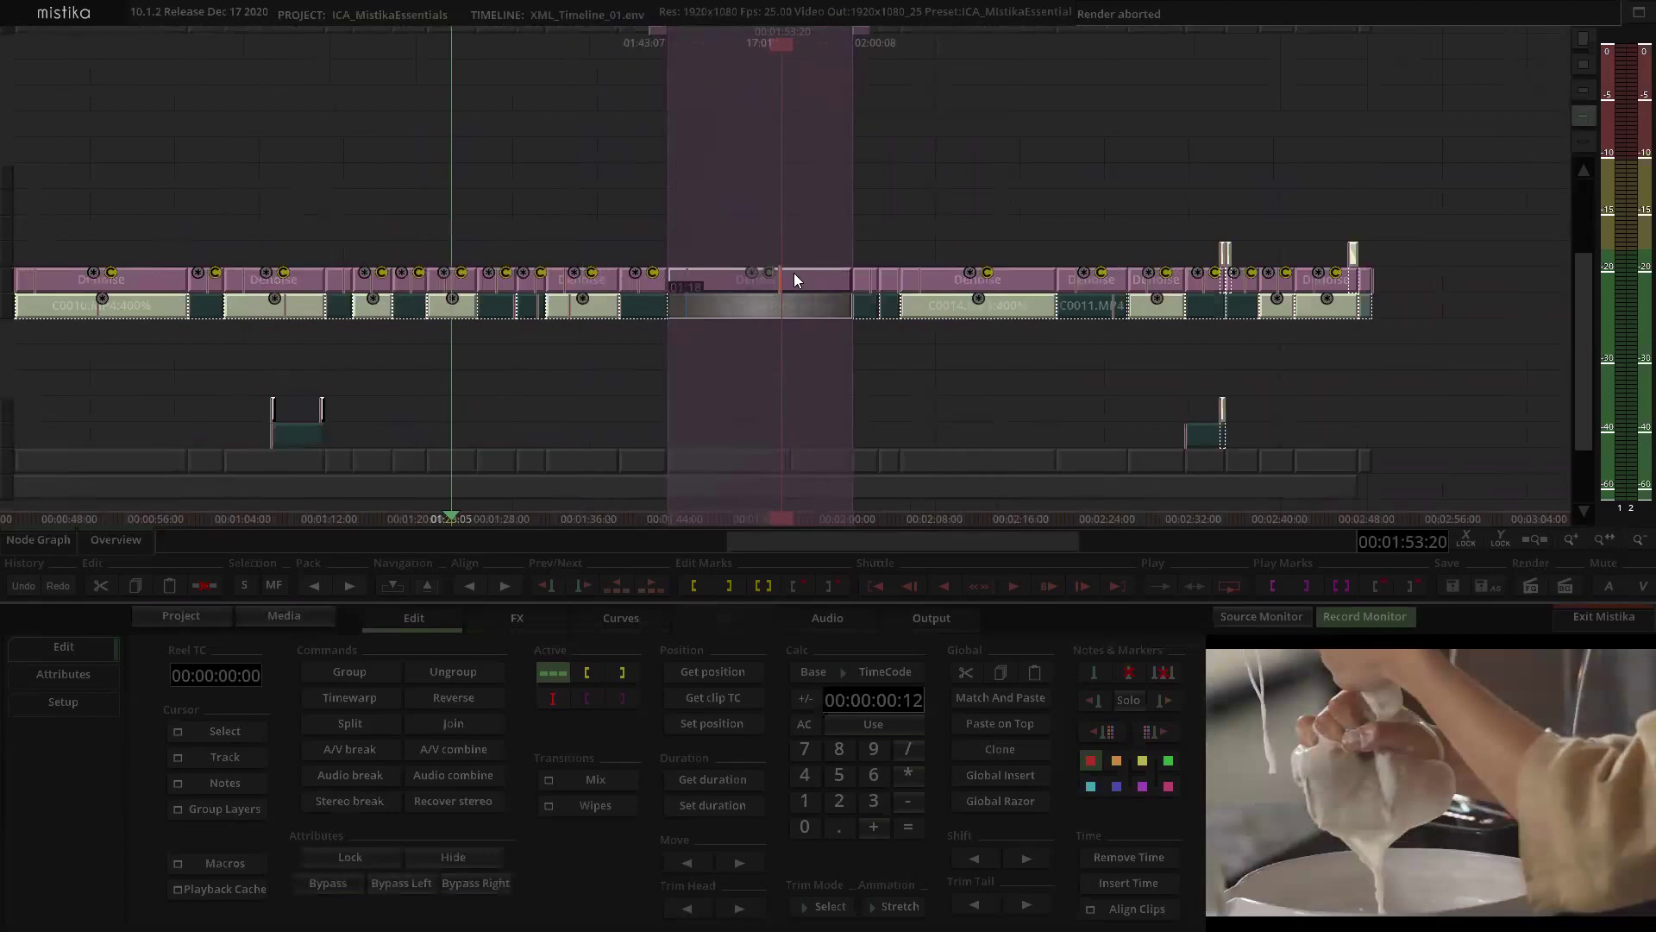
click(215, 892)
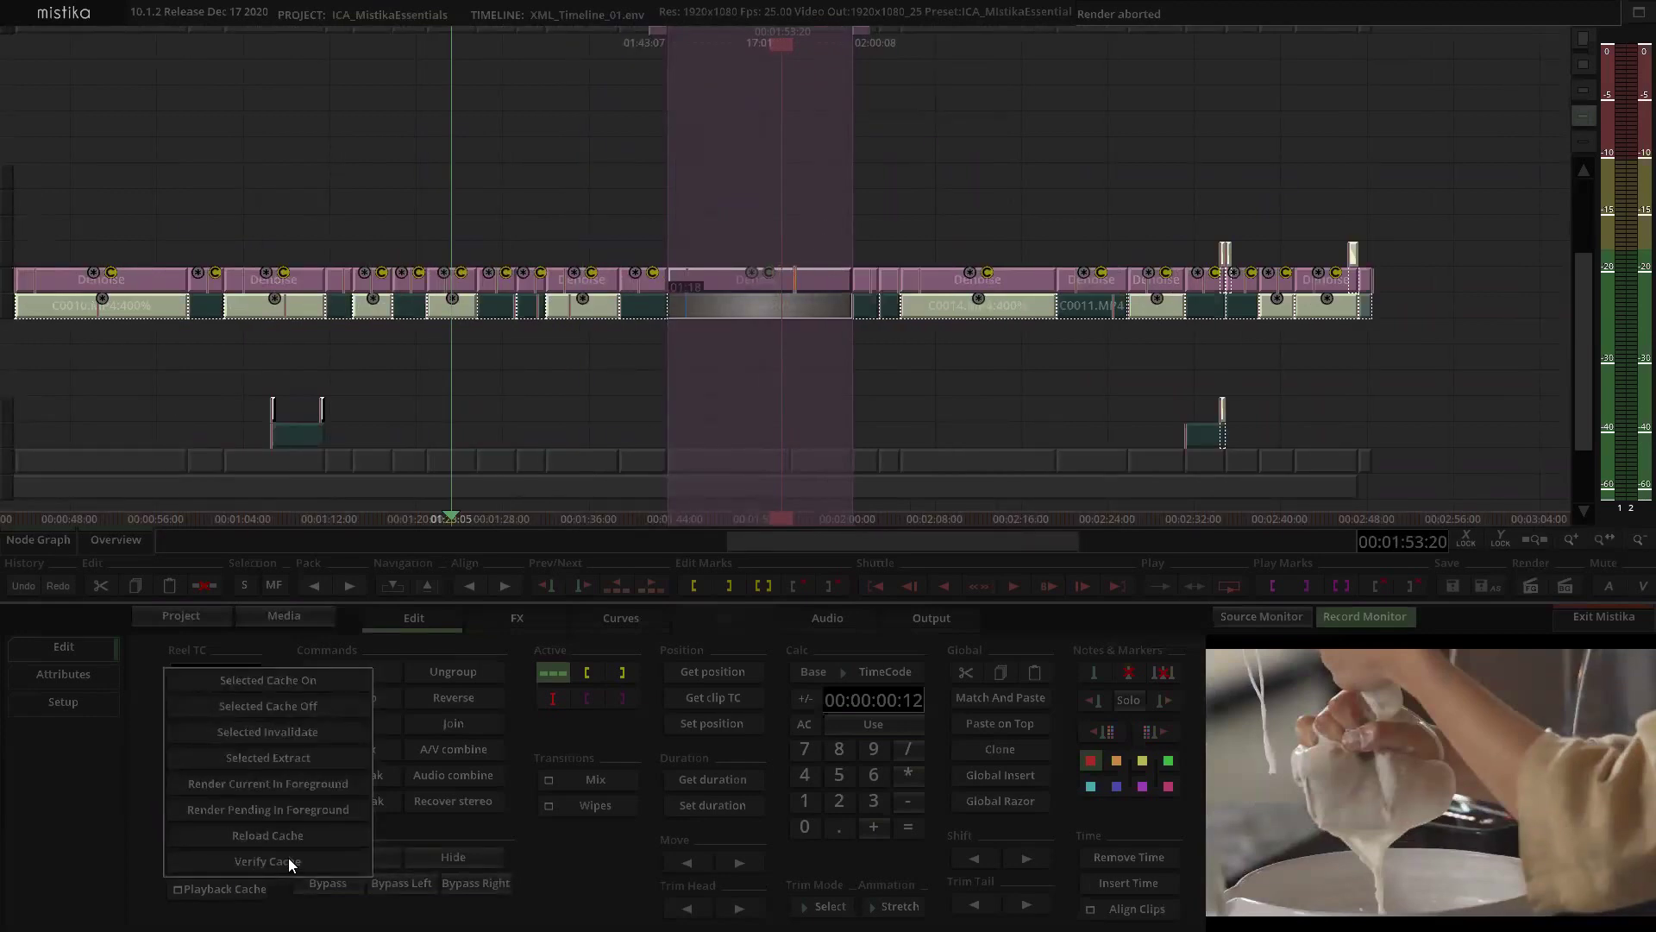
click(283, 758)
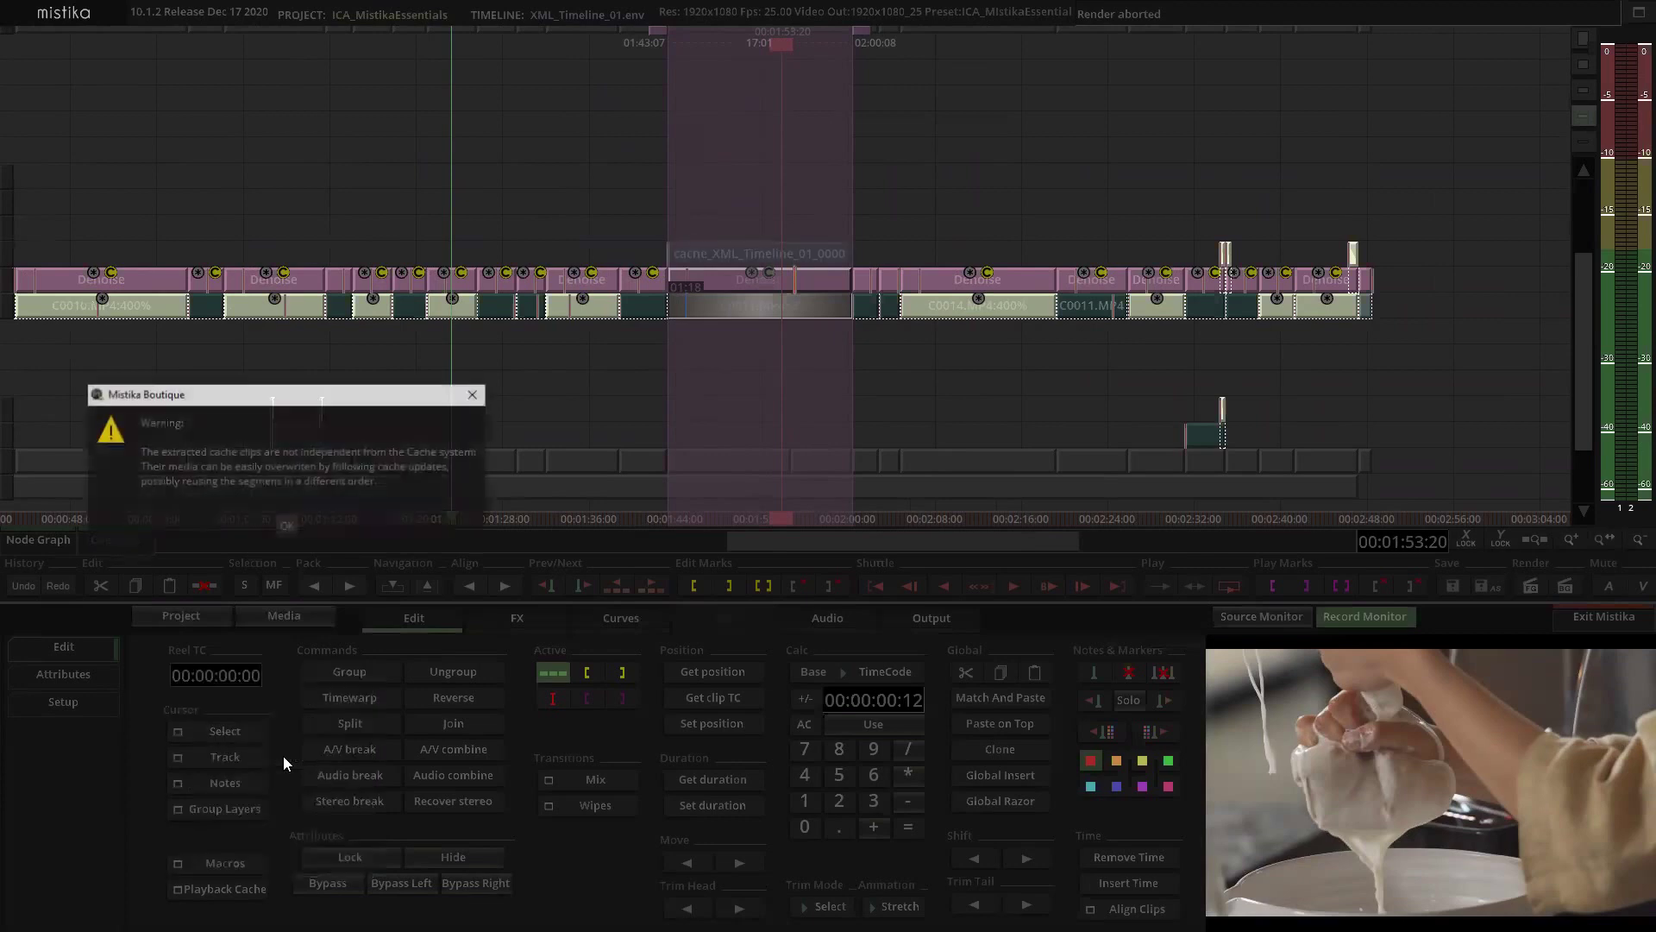
click(285, 526)
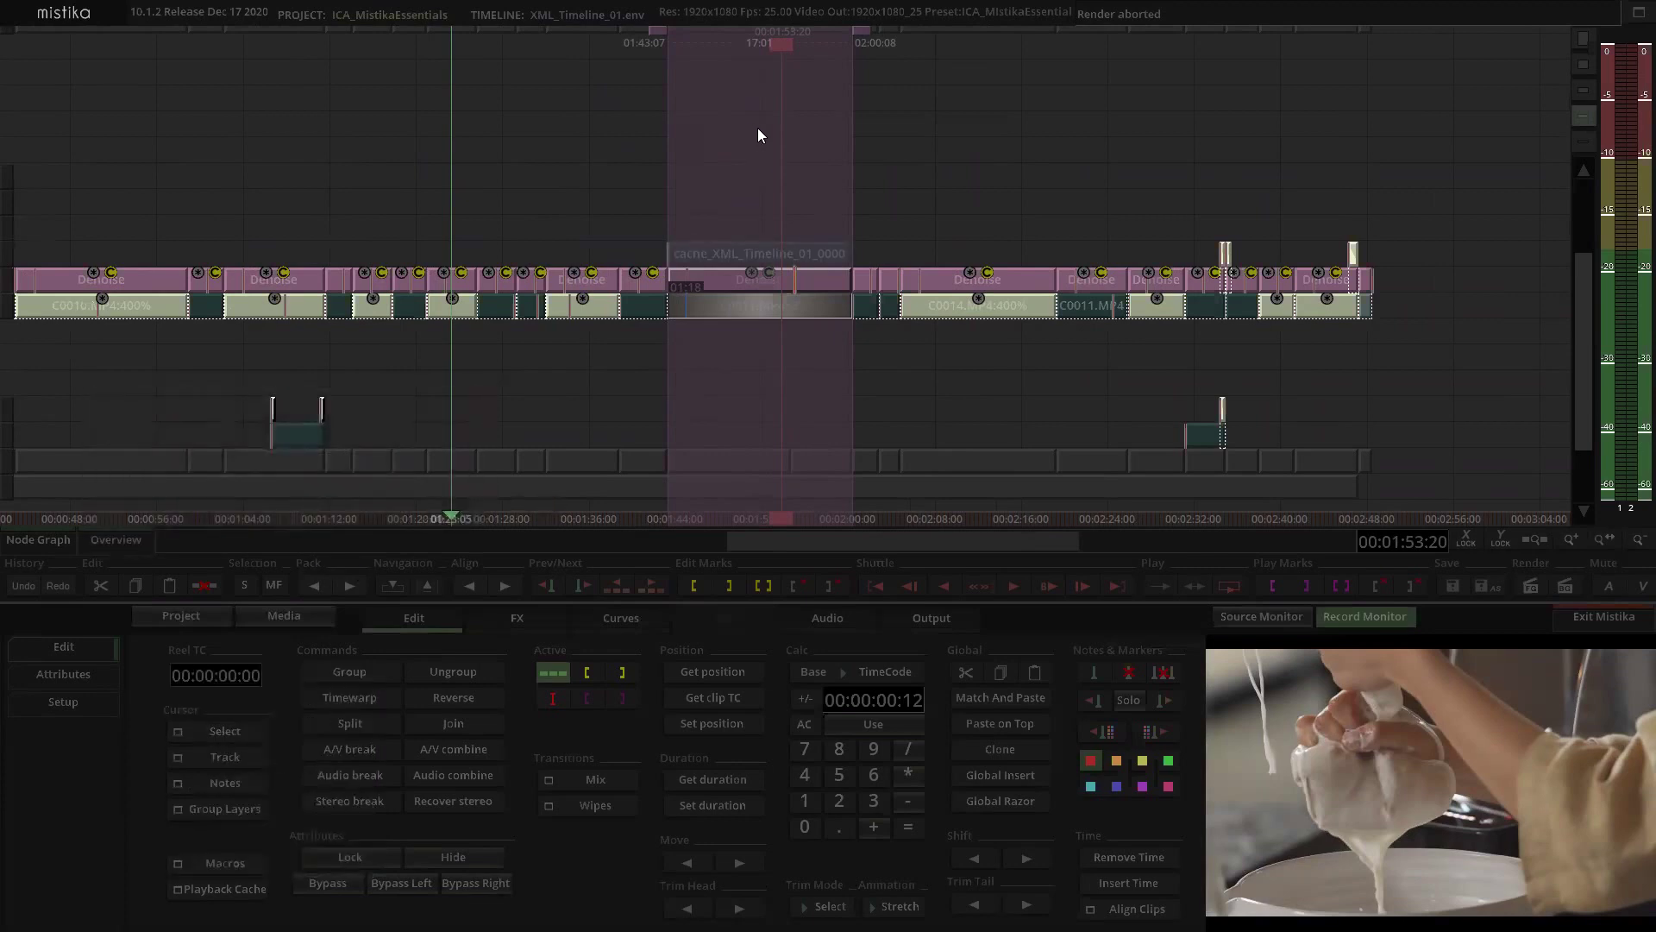
Step: Open the extracted cache clip in the visual editor, scrub through its frames and return to the timeline
scroll(755, 155, up, 2)
double_click(747, 248)
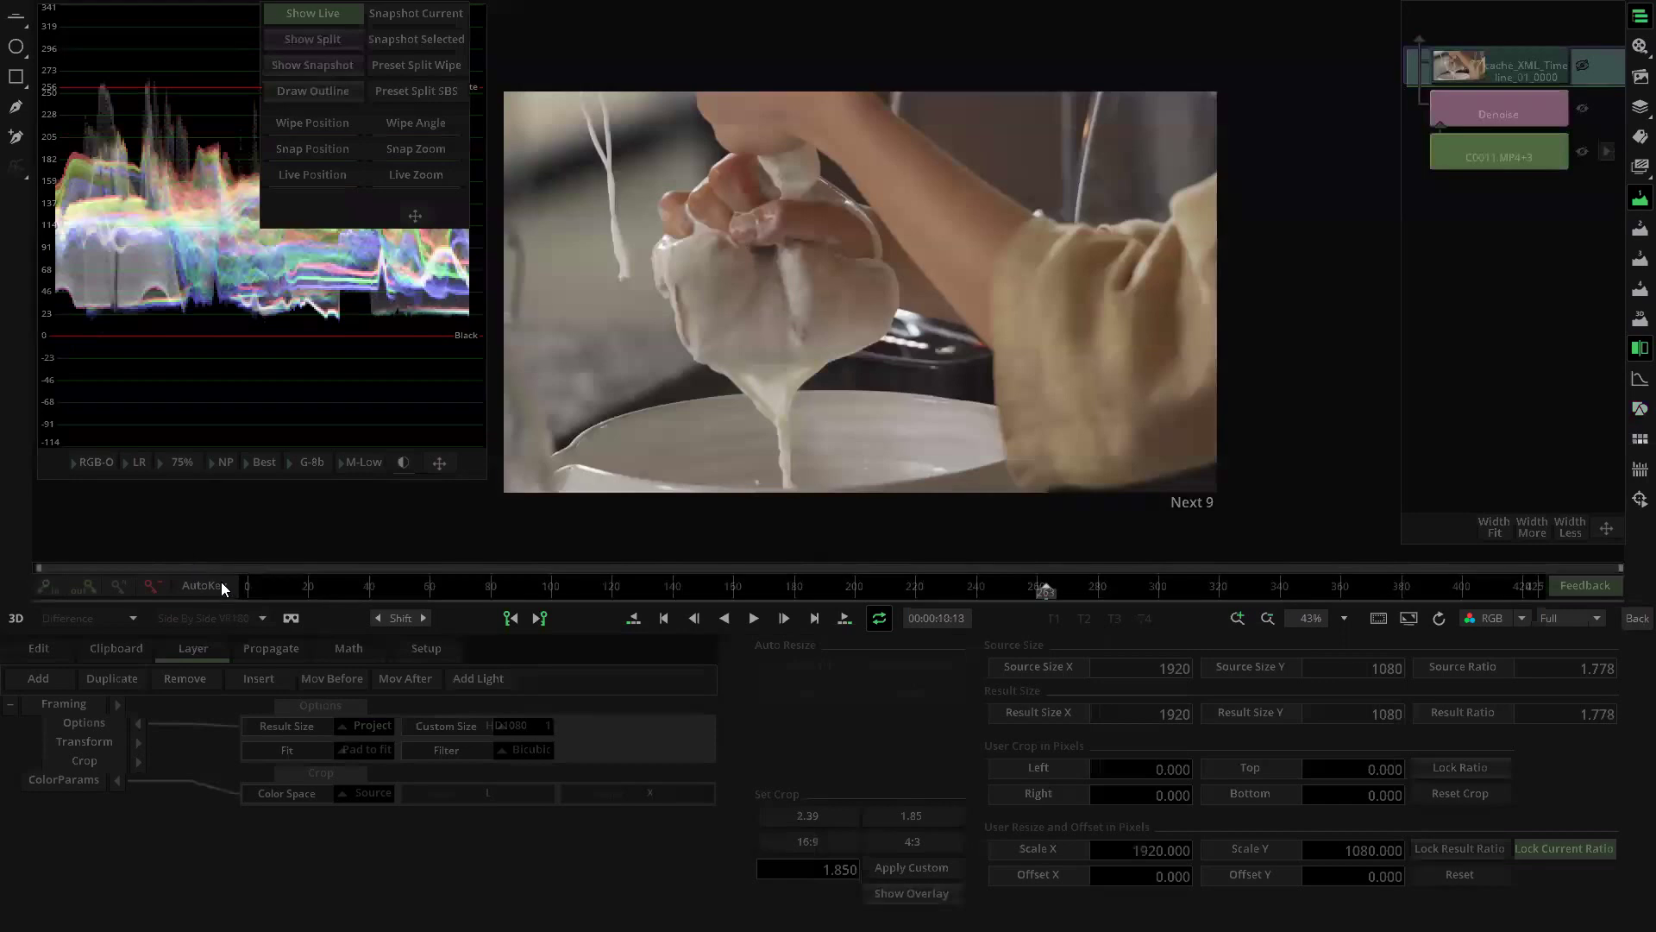
click(197, 591)
drag(274, 593, 1590, 622)
click(1626, 619)
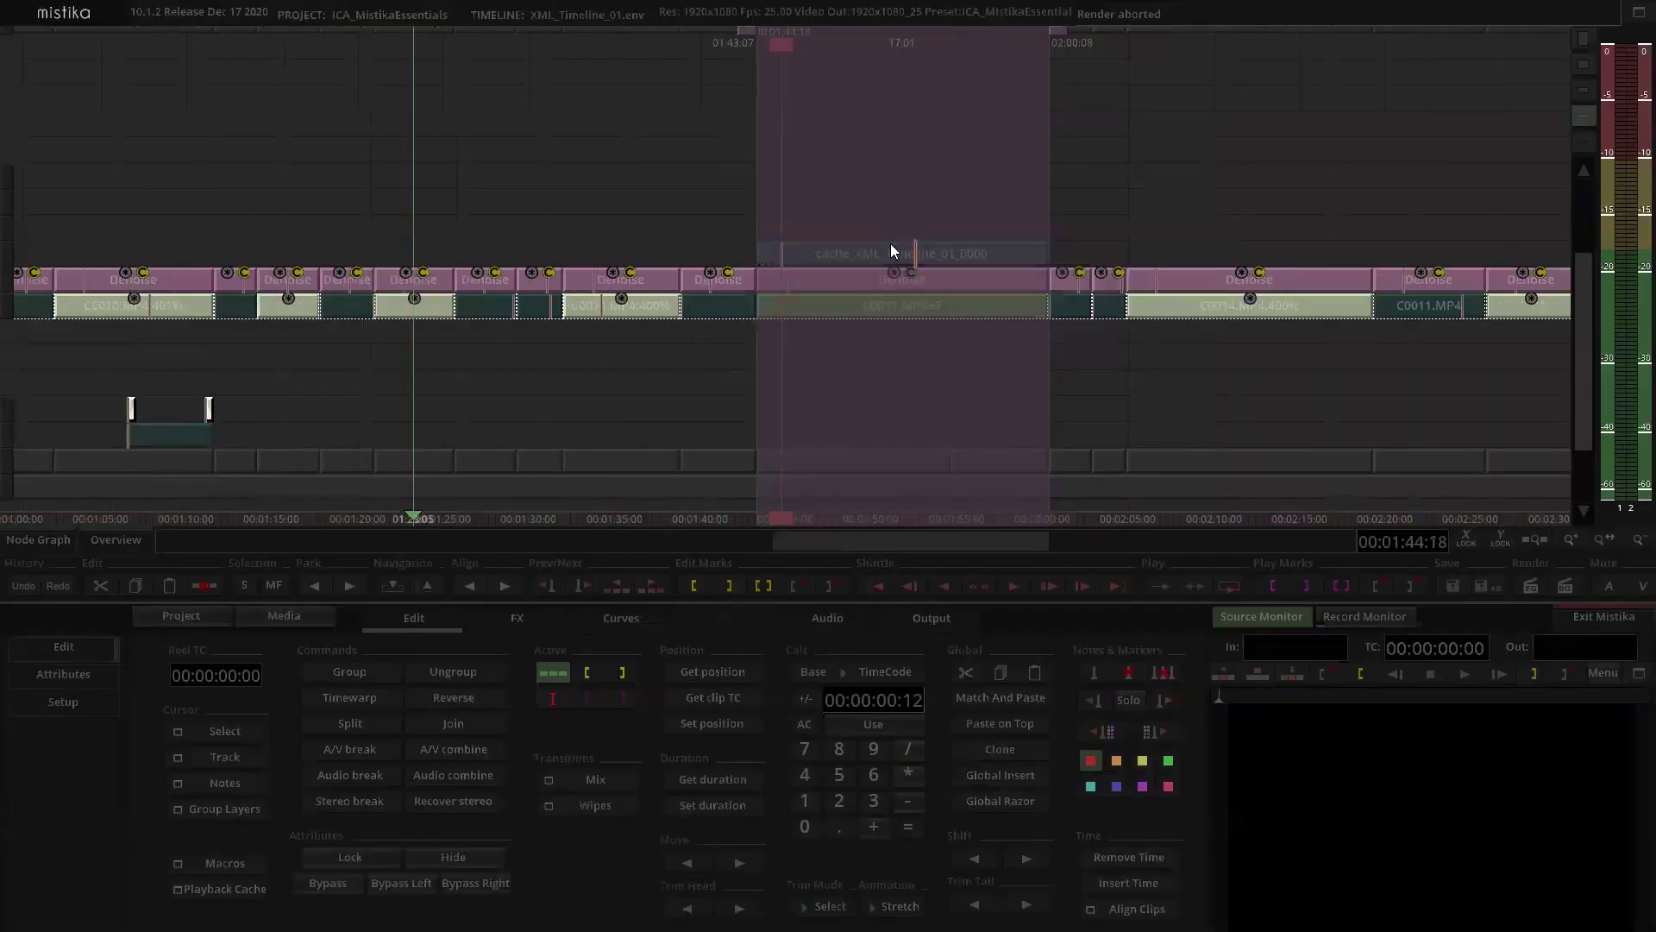
Step: Remove the extracted cache clip and extract the cache of the Denoise over C0011.MP4+3 again
drag(888, 255, 889, 283)
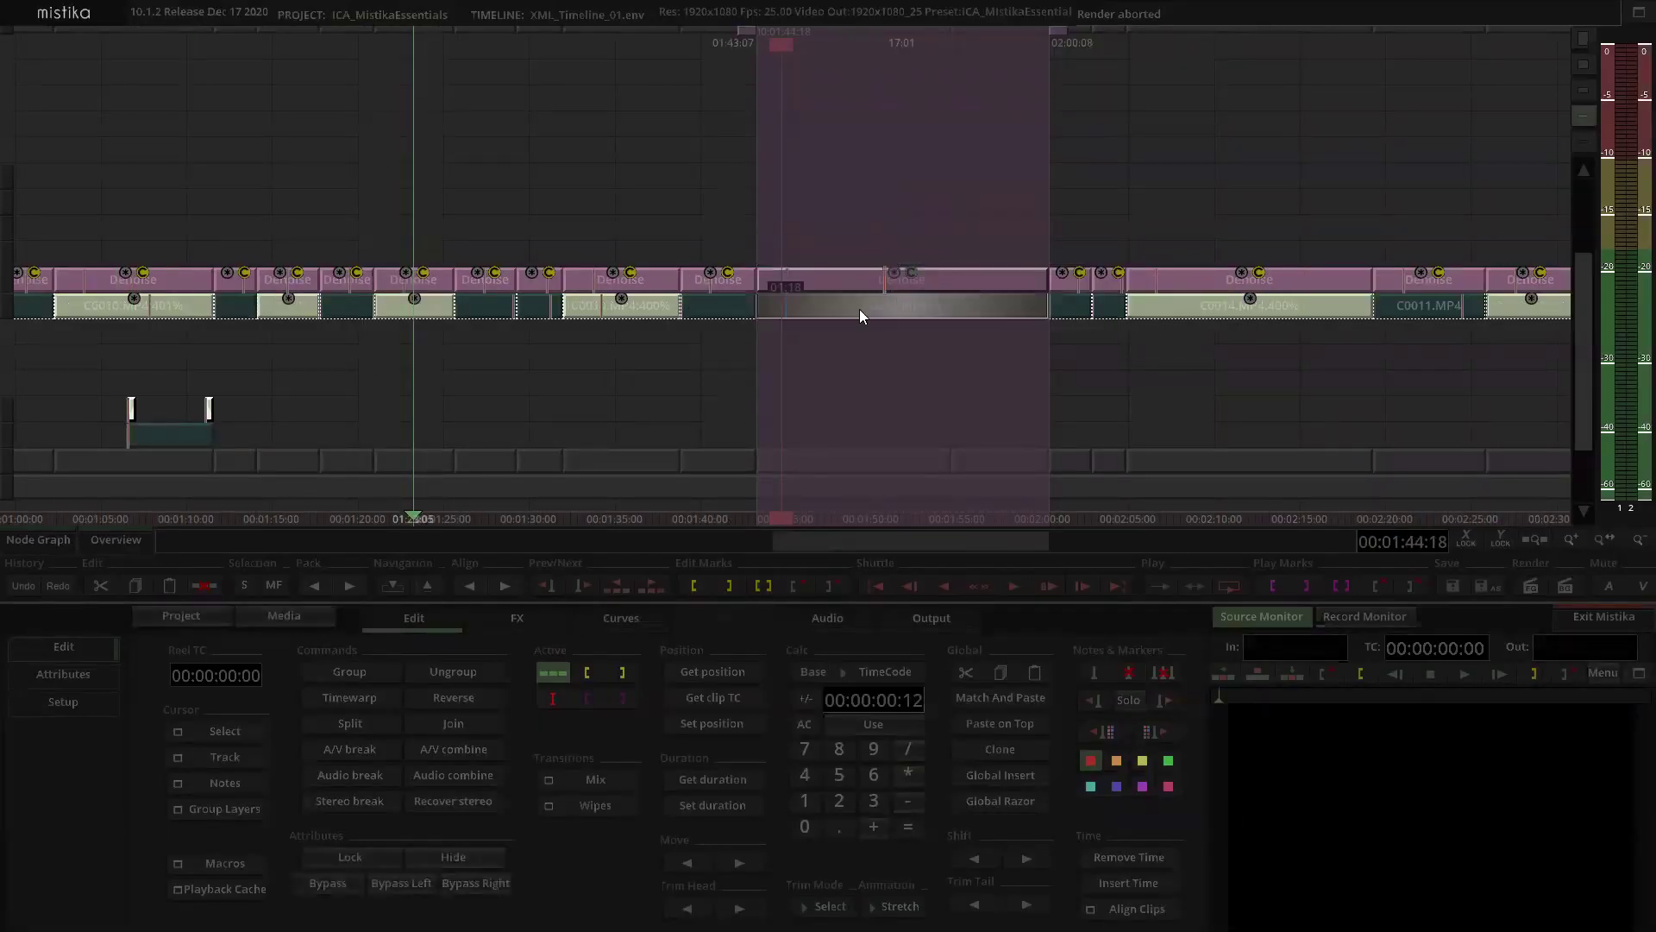
click(217, 887)
click(272, 754)
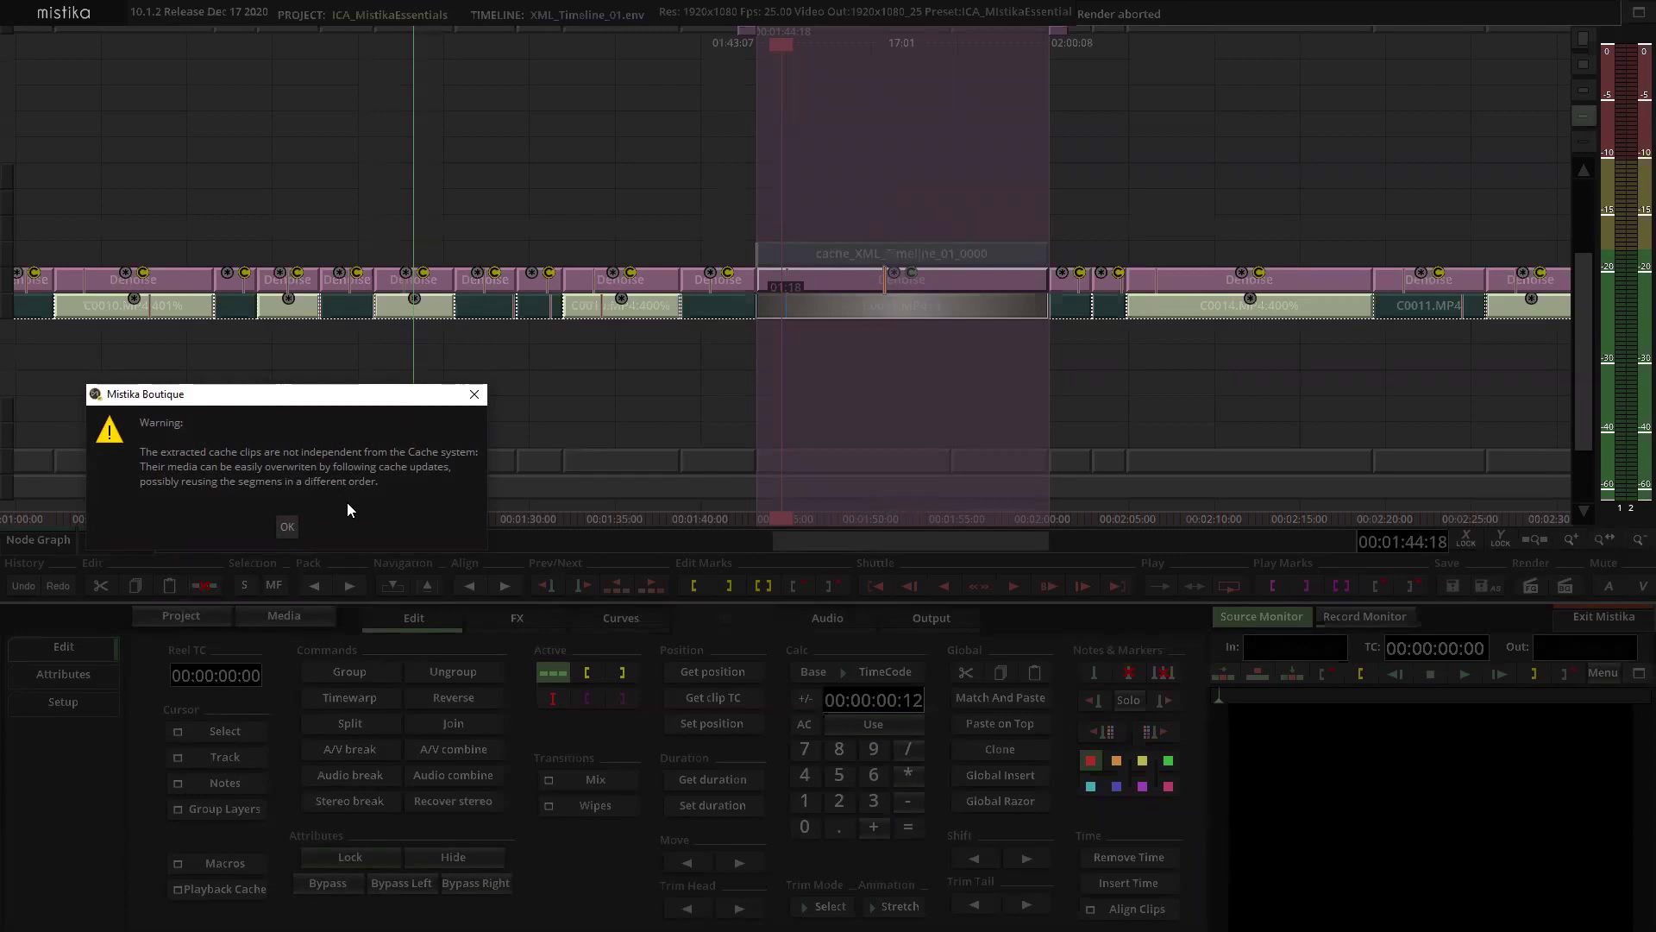
click(287, 526)
Step: Delete the extracted cache clip lying above the Denoise of C0011.MP4+3
scroll(764, 366, down, 5)
scroll(771, 369, up, 2)
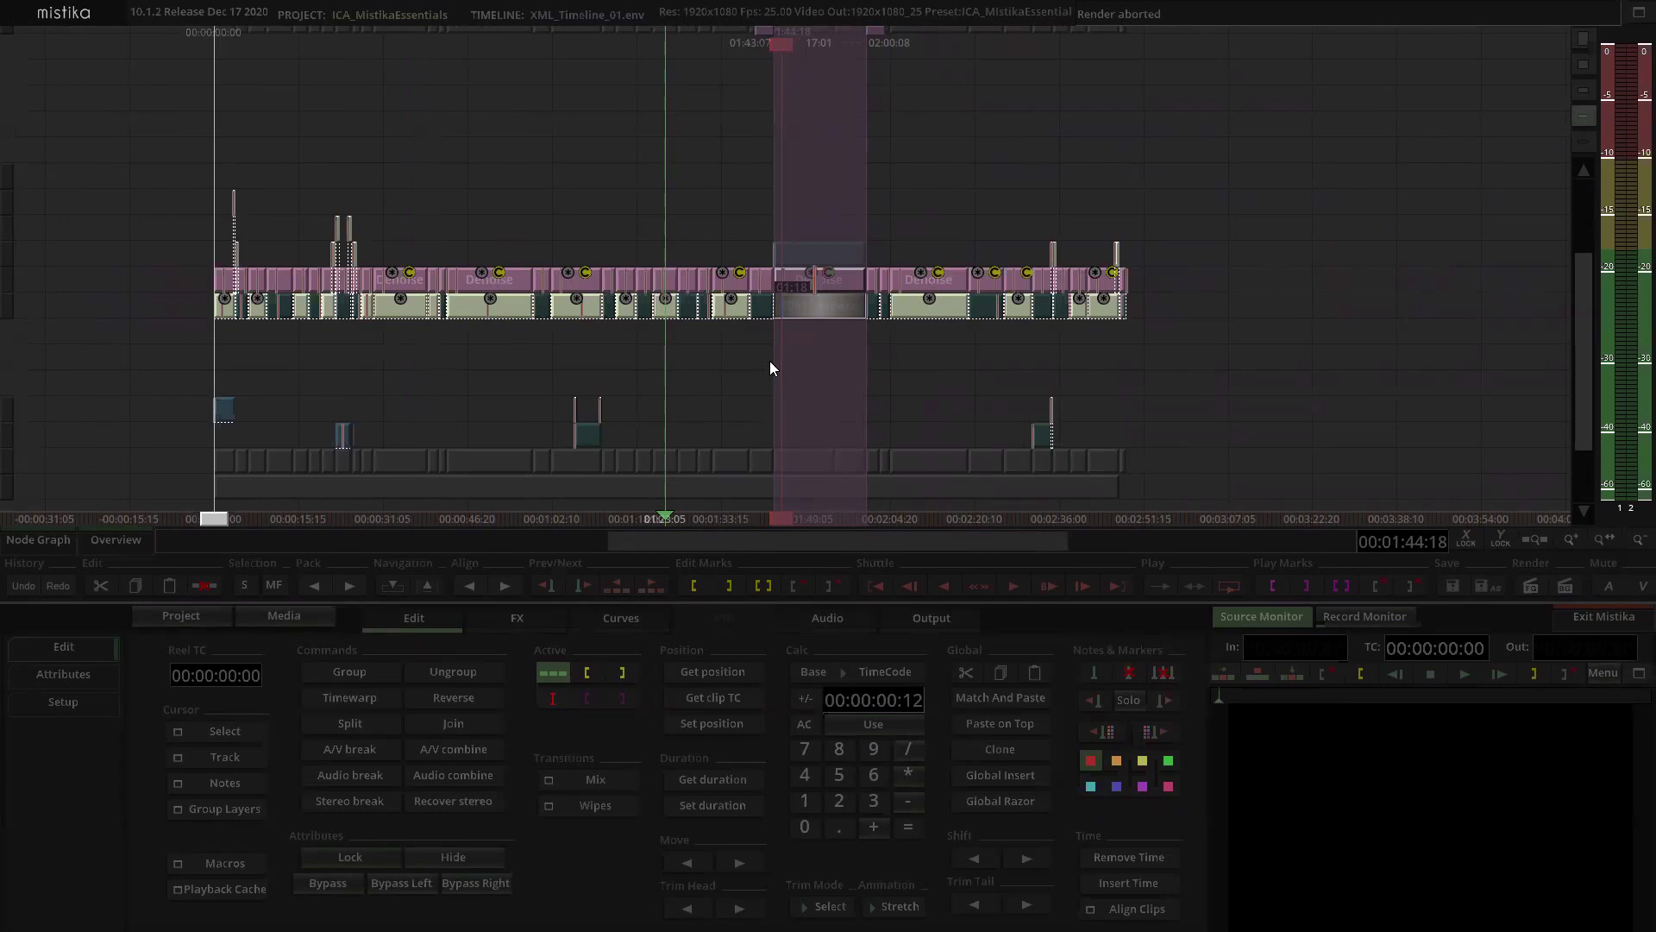
scroll(874, 278, up, 2)
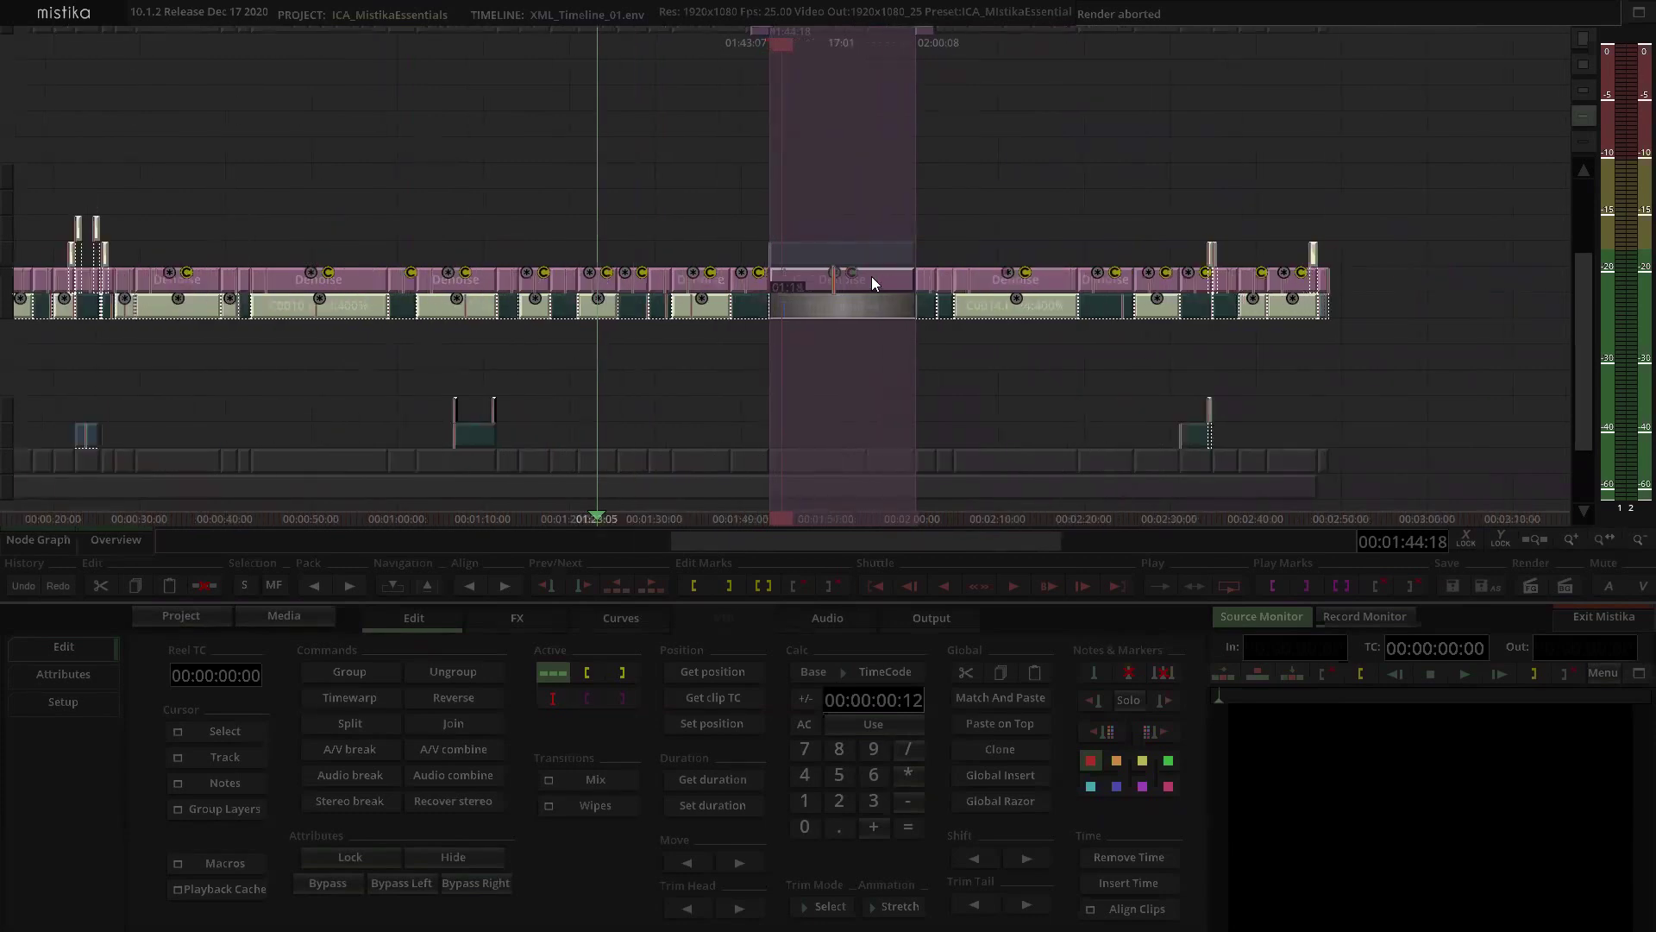
scroll(868, 273, down, 4)
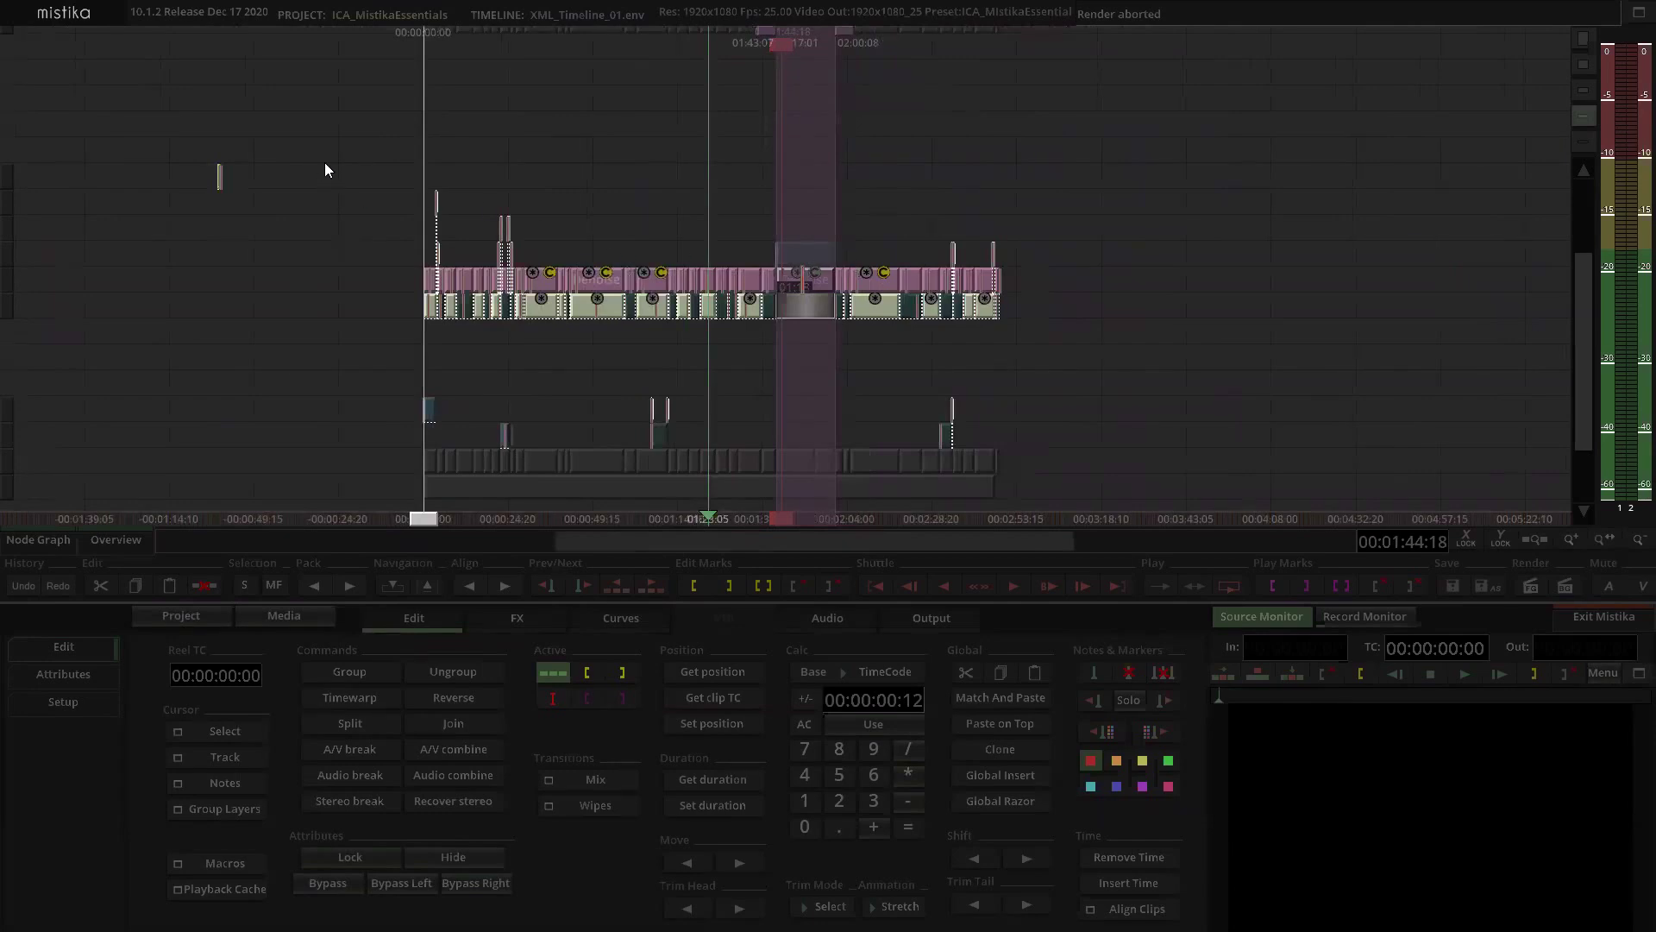
scroll(306, 174, up, 2)
scroll(266, 157, down, 2)
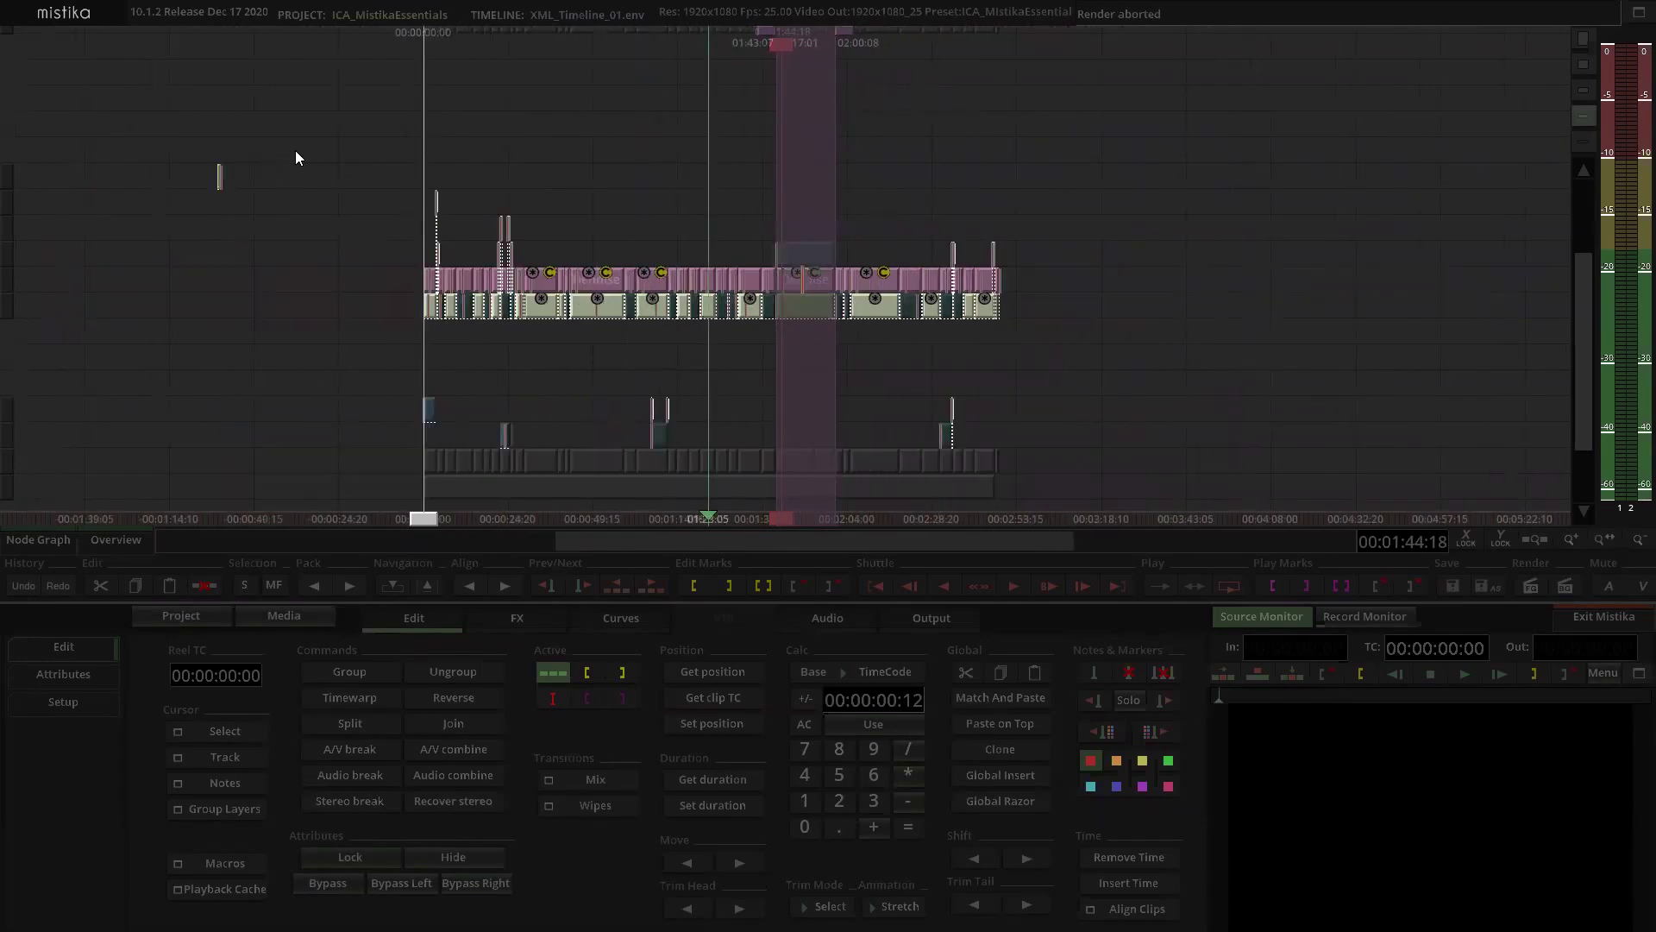
drag(1085, 259, 1085, 259)
click(821, 259)
Step: Select the short clips stacked above the Denoise track and move them below the main edit
drag(513, 187, 1033, 256)
scroll(967, 243, up, 2)
drag(237, 239, 238, 357)
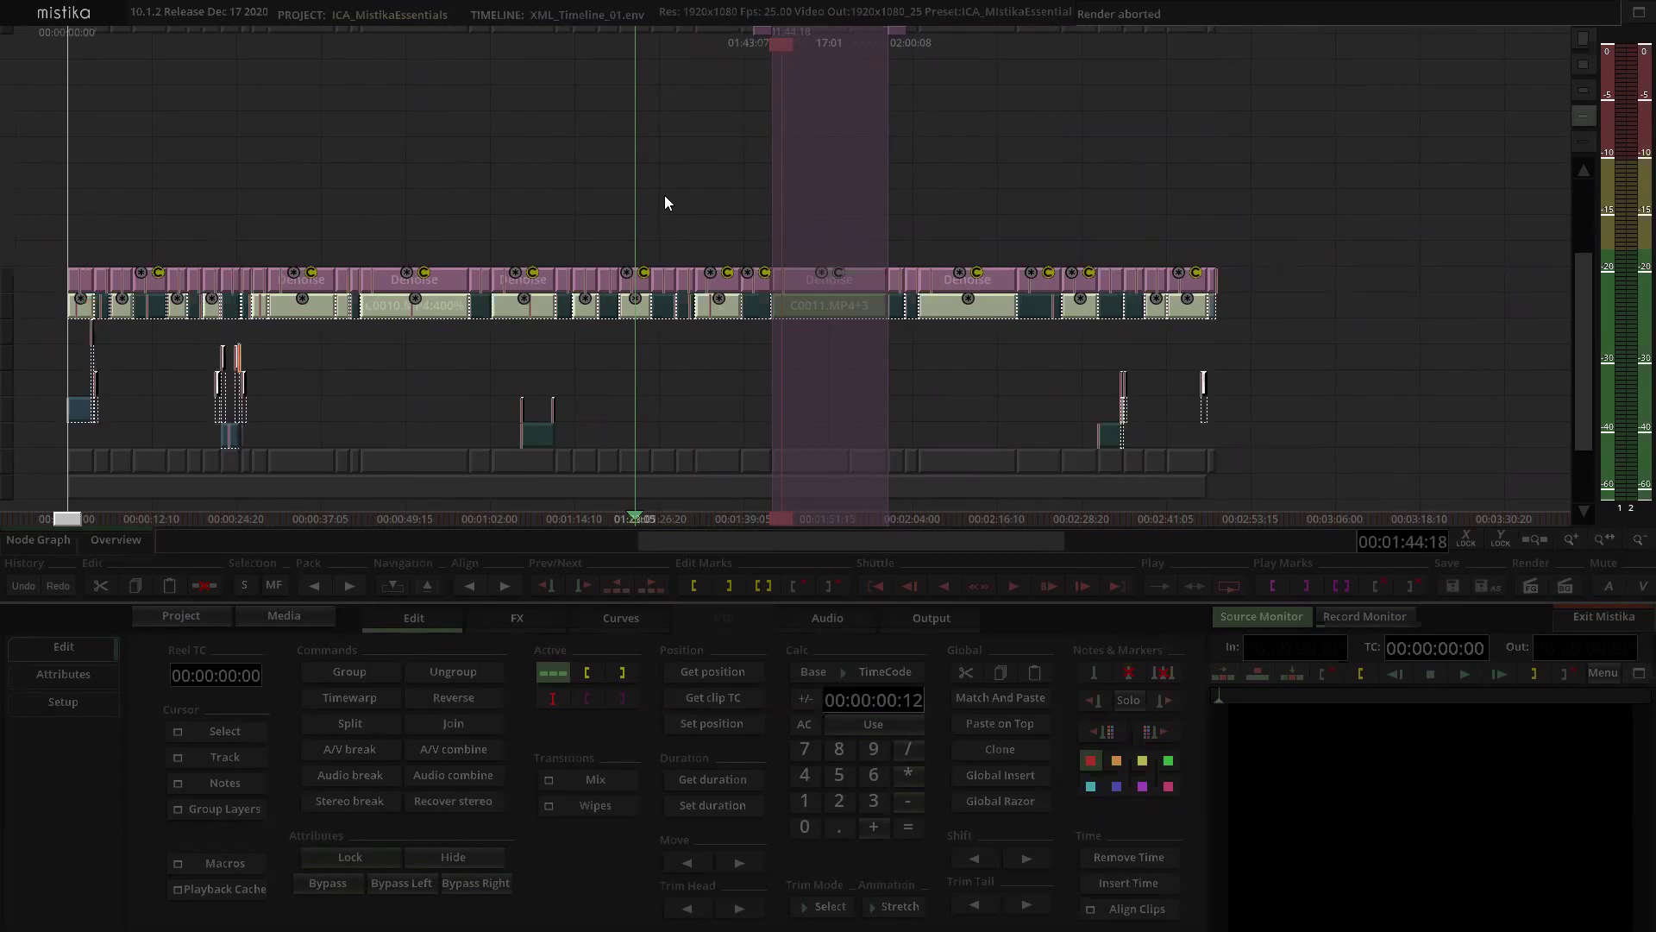
Step: Select all Denoise effects and clips of the main edit and set the edit marks around them
click(643, 203)
mouse_move(17, 216)
mouse_down()
mouse_move(1033, 308)
mouse_move(1385, 302)
mouse_up()
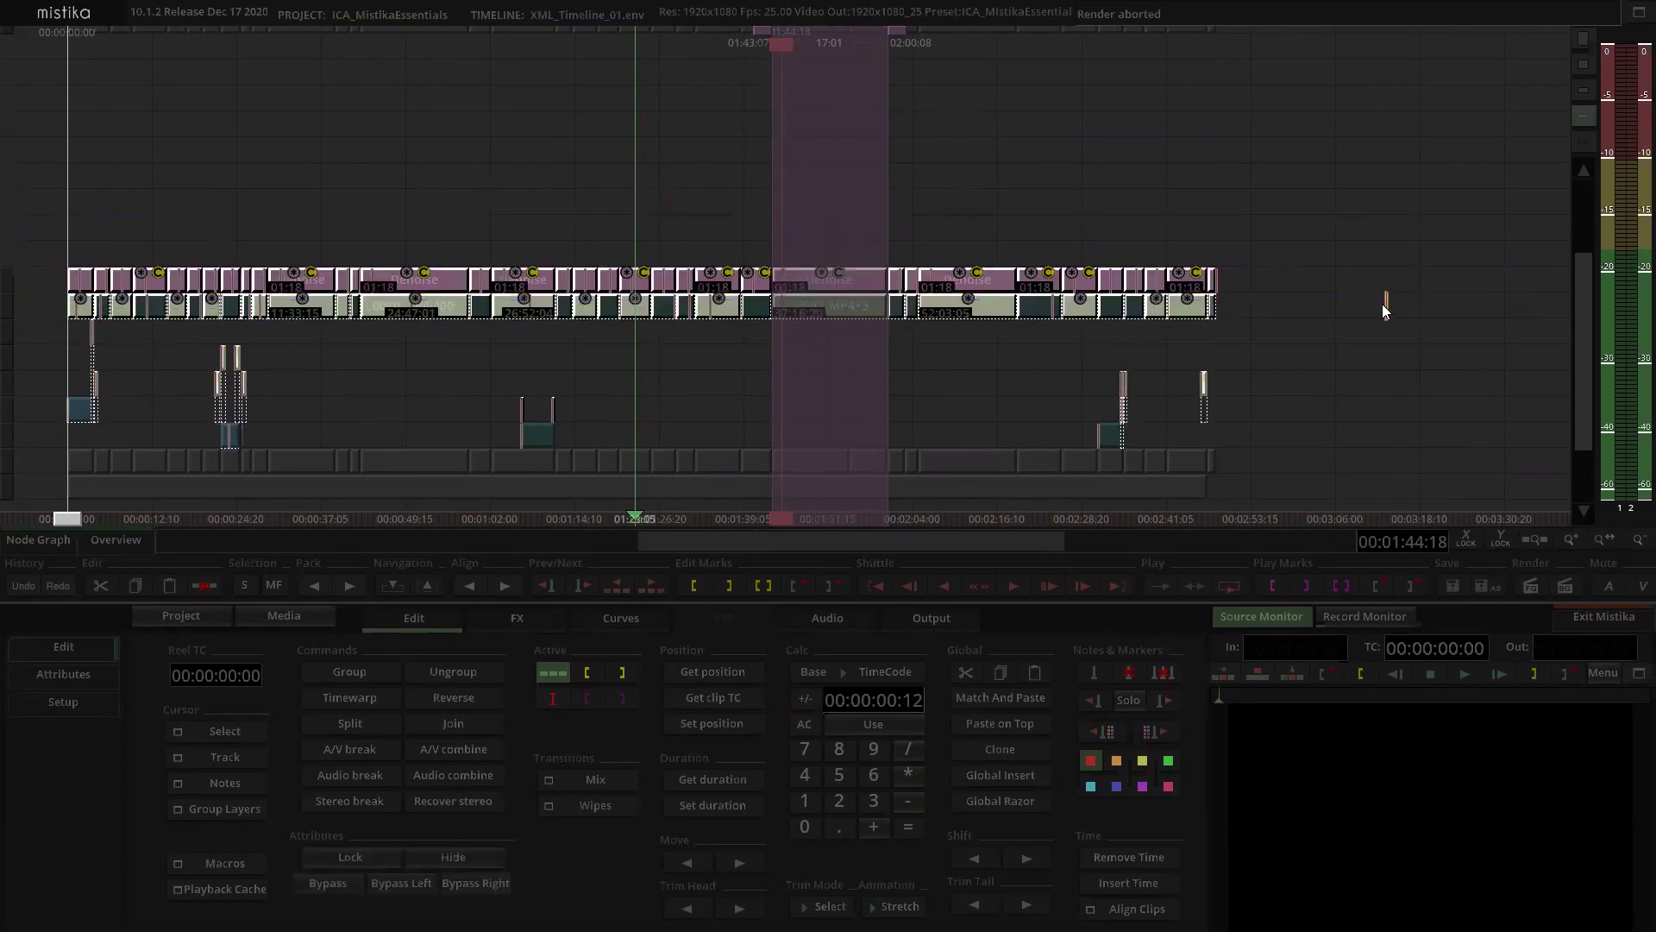
key(p)
Step: Set the render output to split into segments By Timecode
click(932, 617)
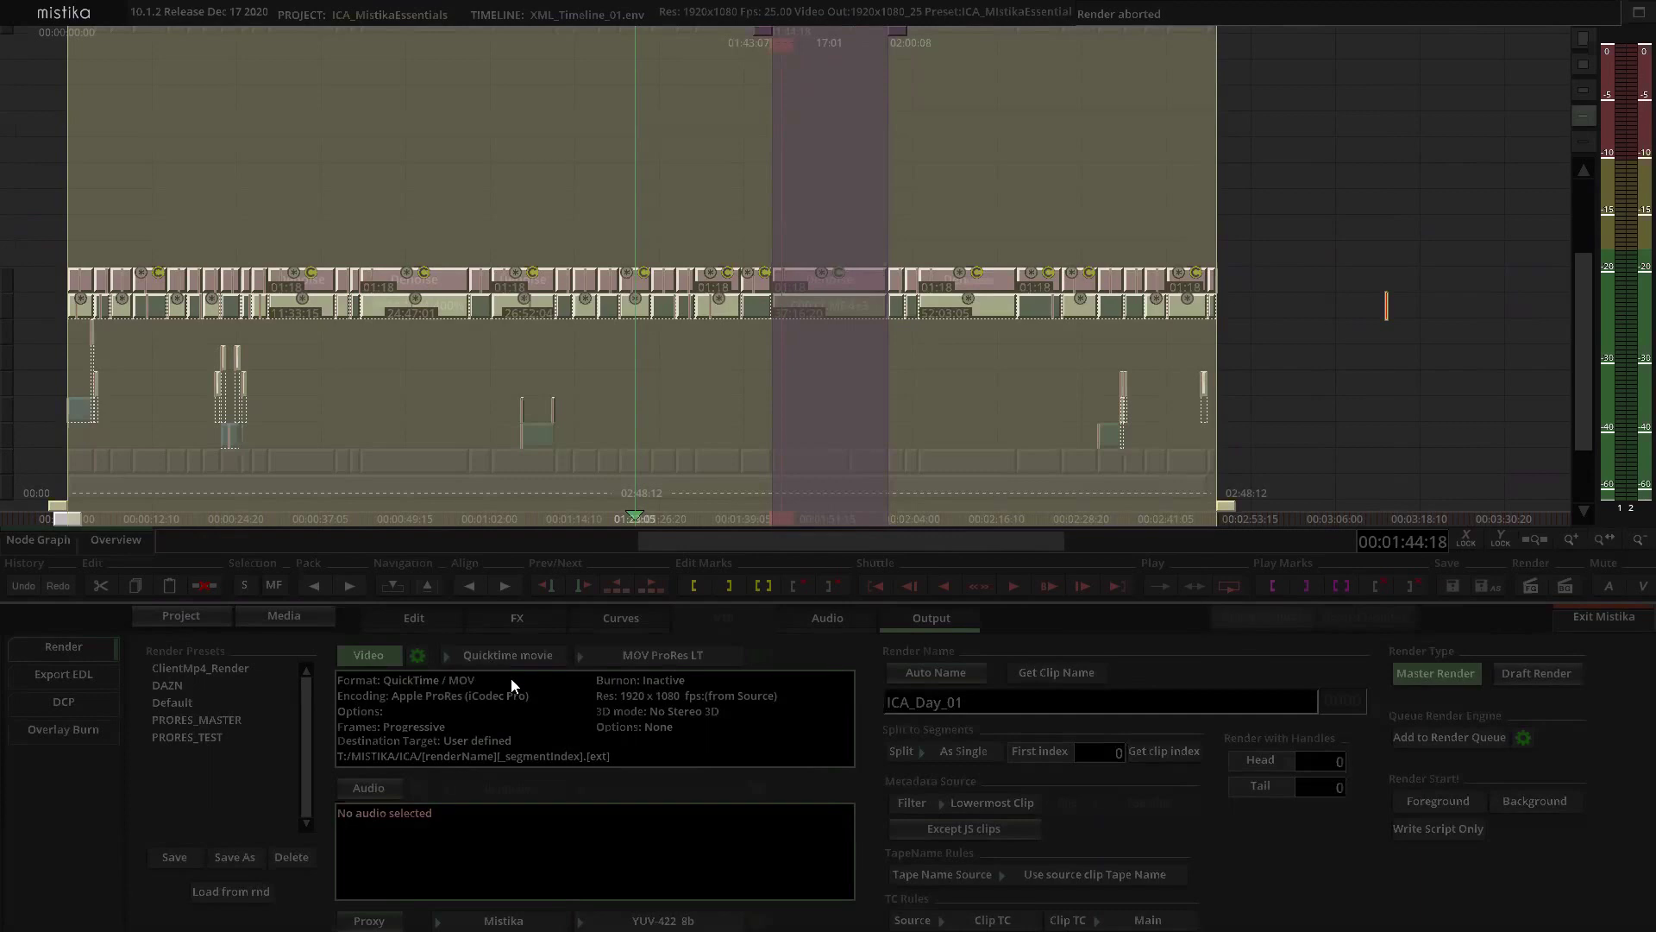
click(965, 749)
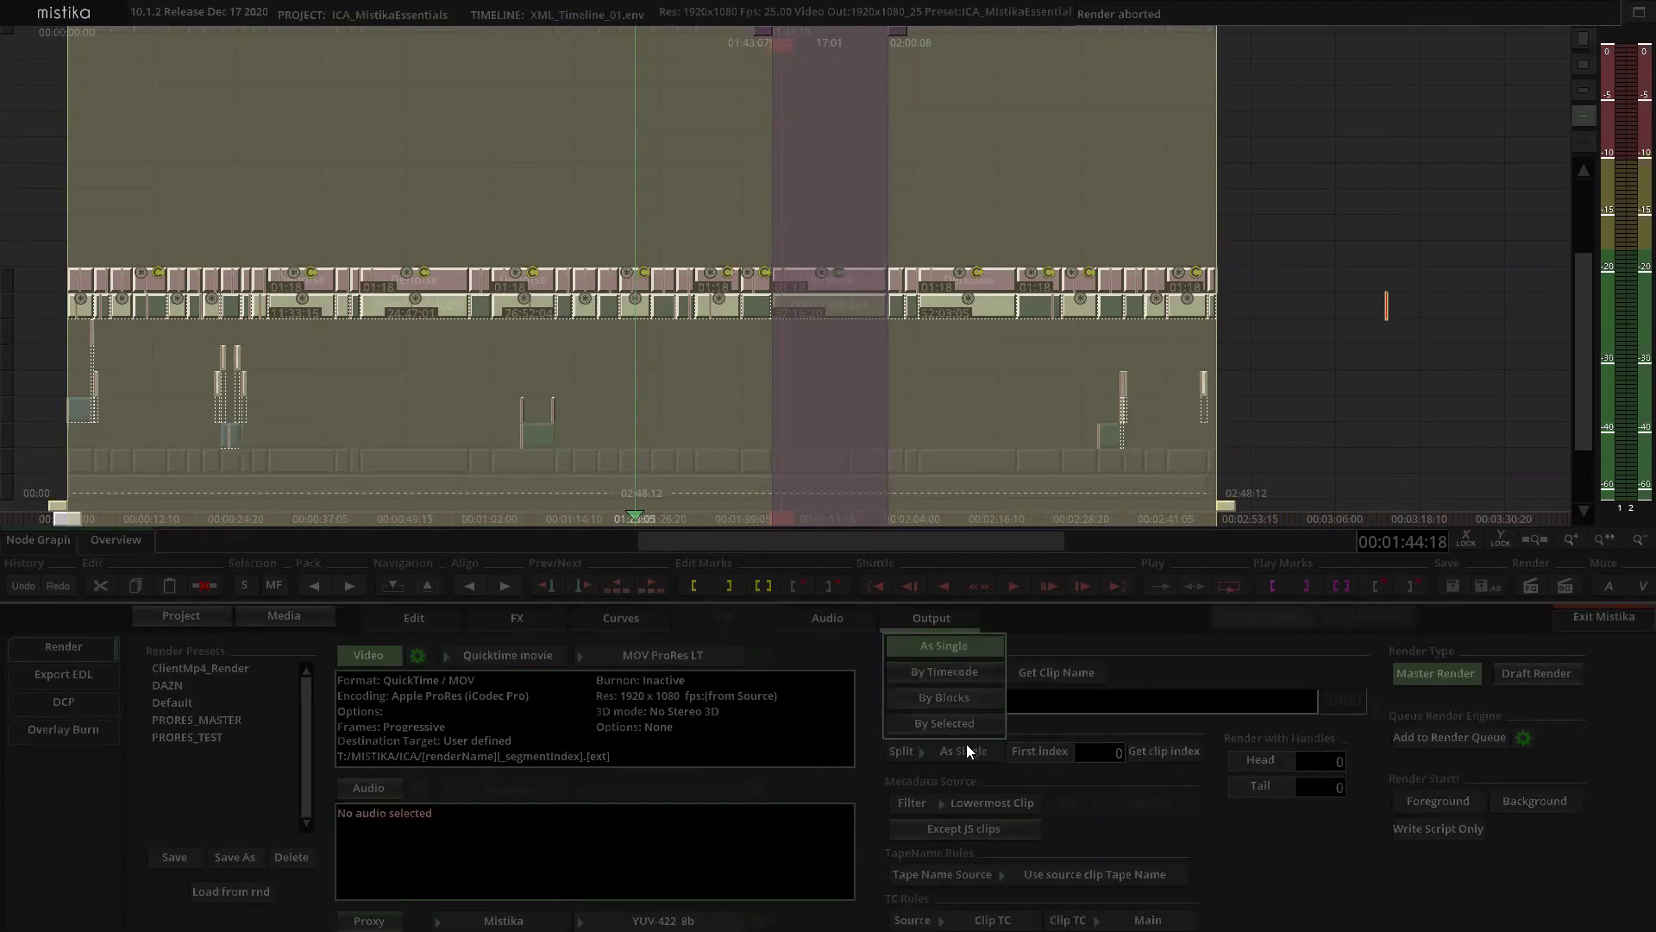
click(937, 671)
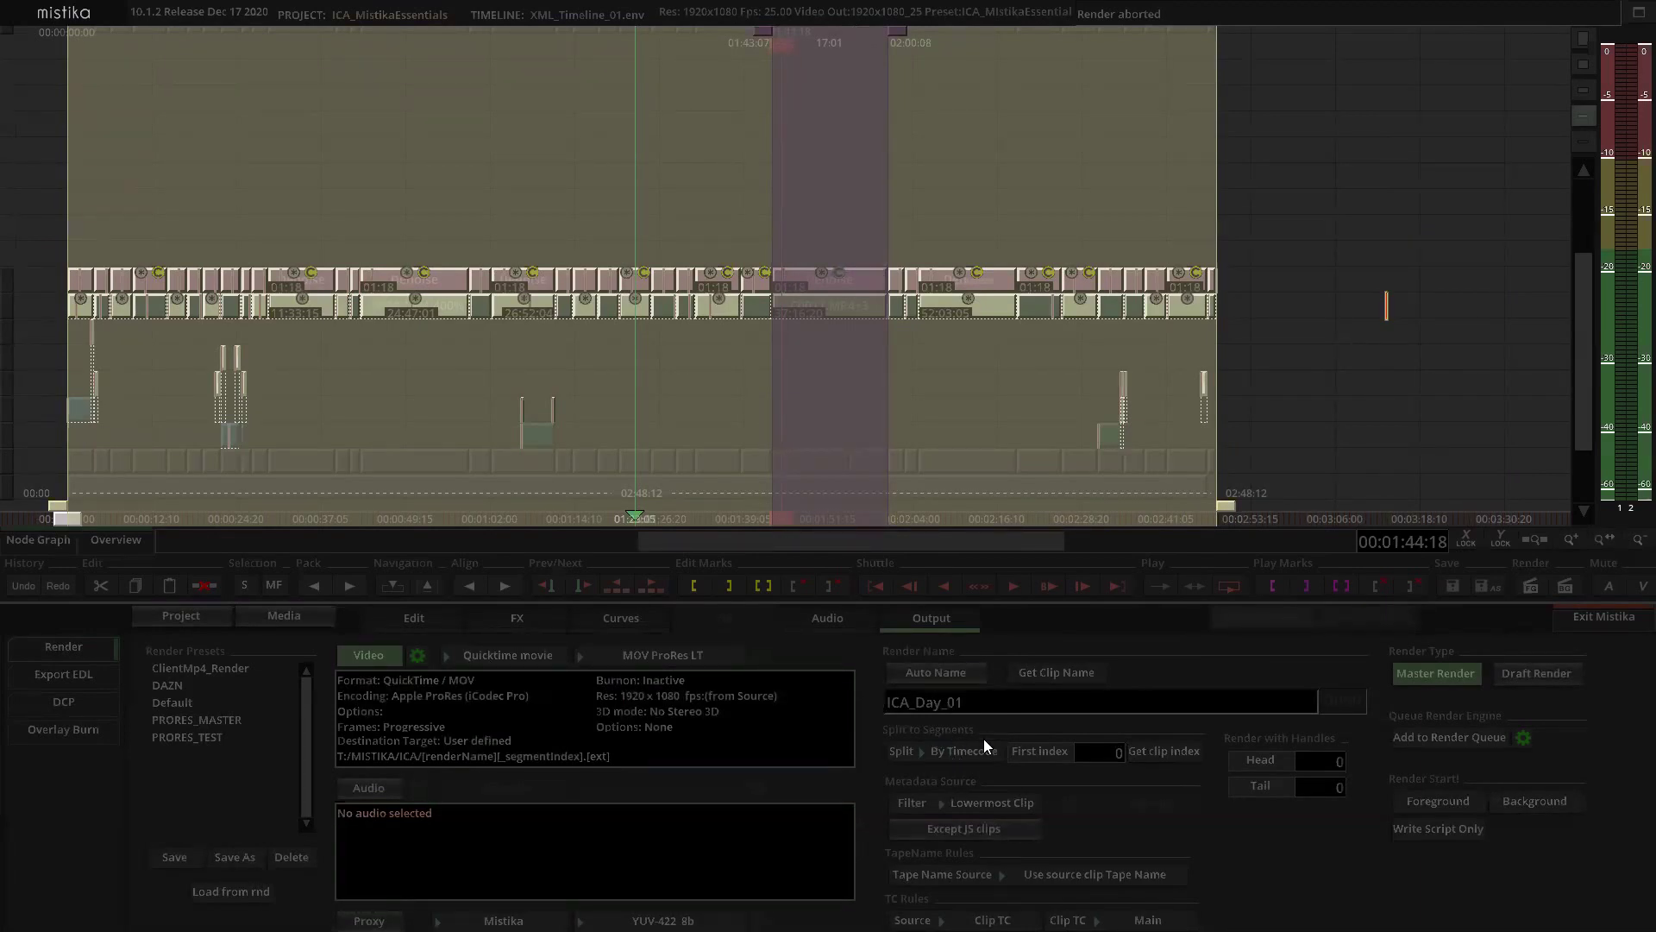
Step: Change the video destination path to T:/MISTIKA/CACHE/[renderName][_segmentIndex].[ext] in the video setup
click(417, 660)
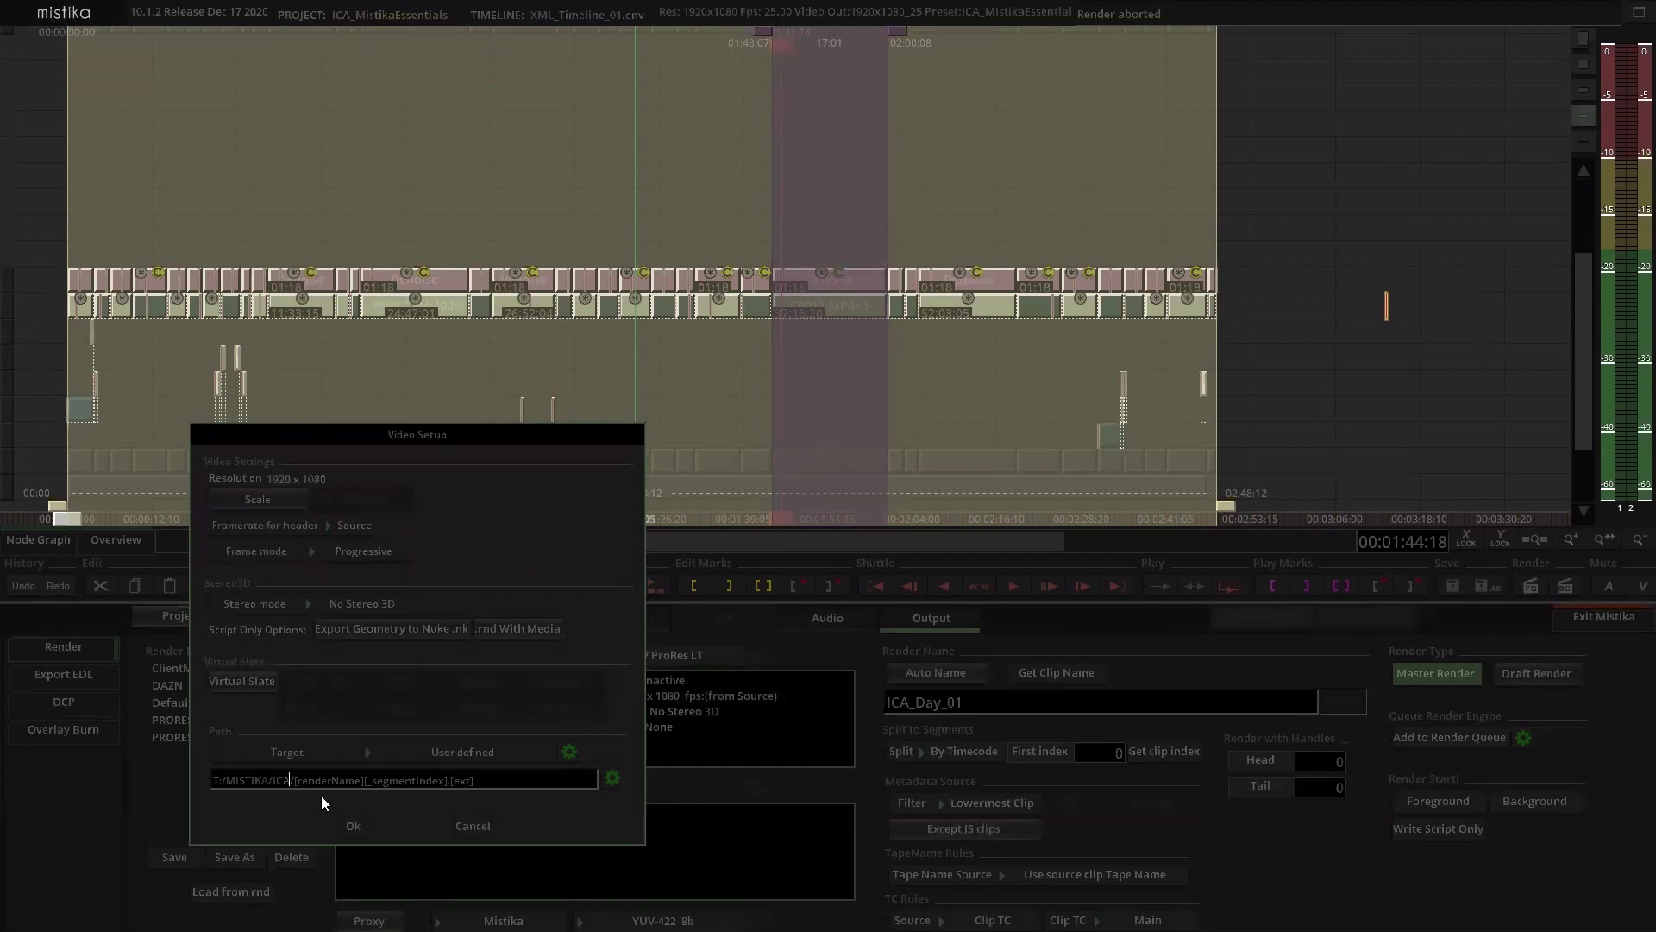
key(BackSpace)
key(BackSpace)
key(BackSpace)
text(CACHE)
click(349, 825)
Step: Select the clips lying below the main edit and disable them
drag(189, 340, 1189, 463)
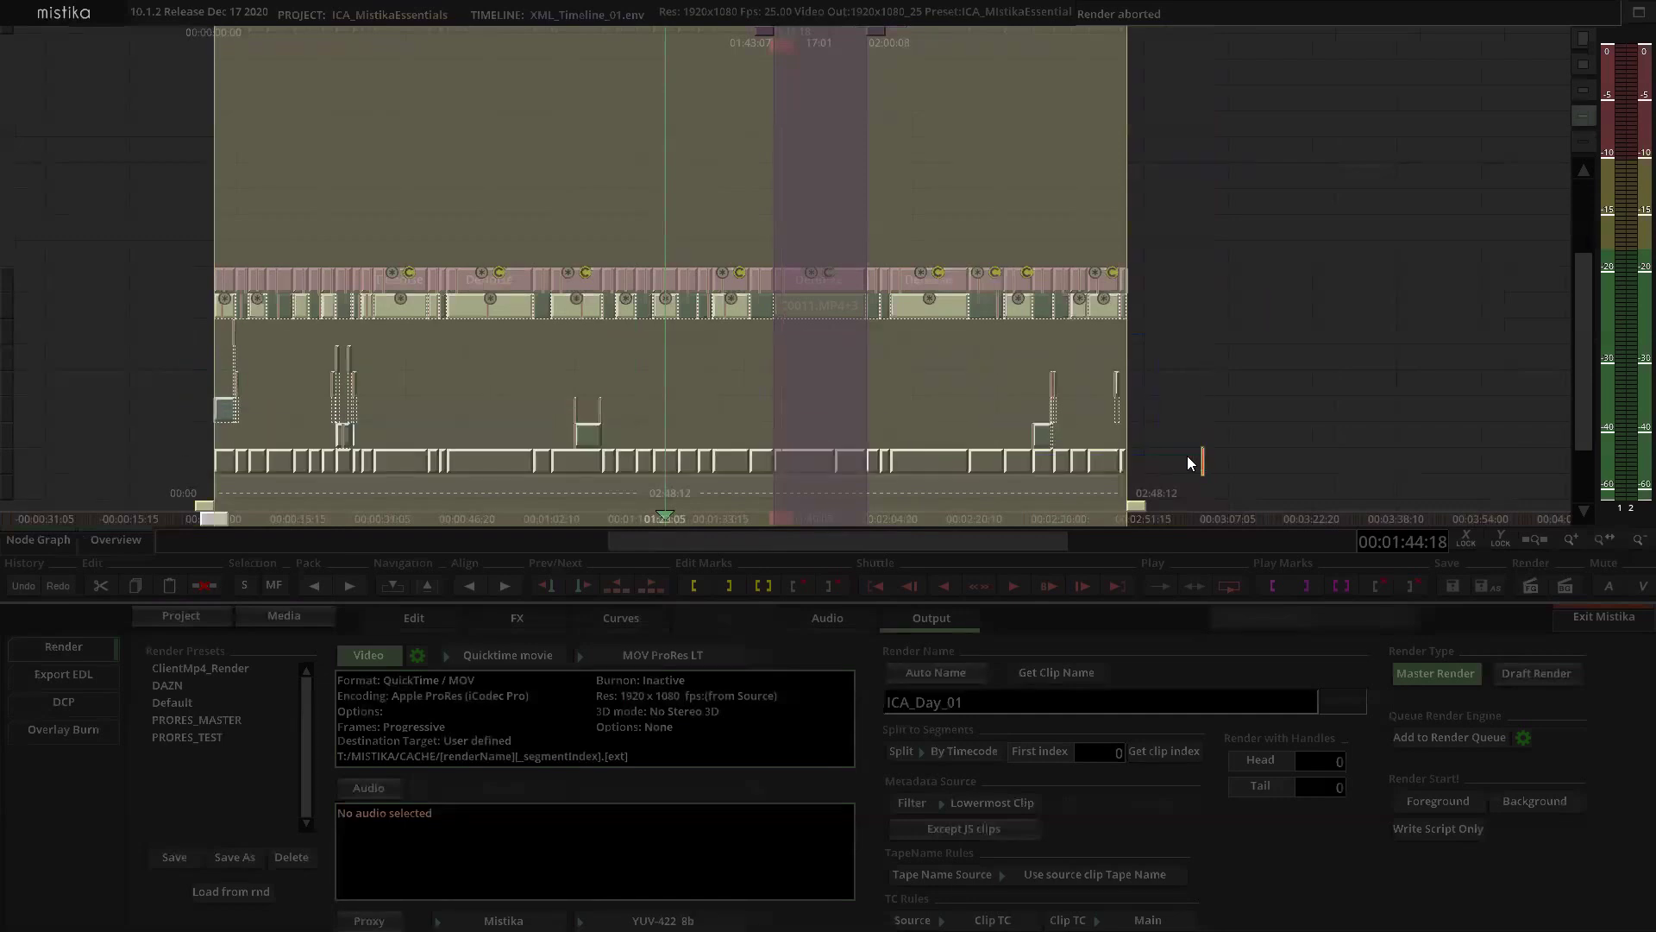
key(Delete)
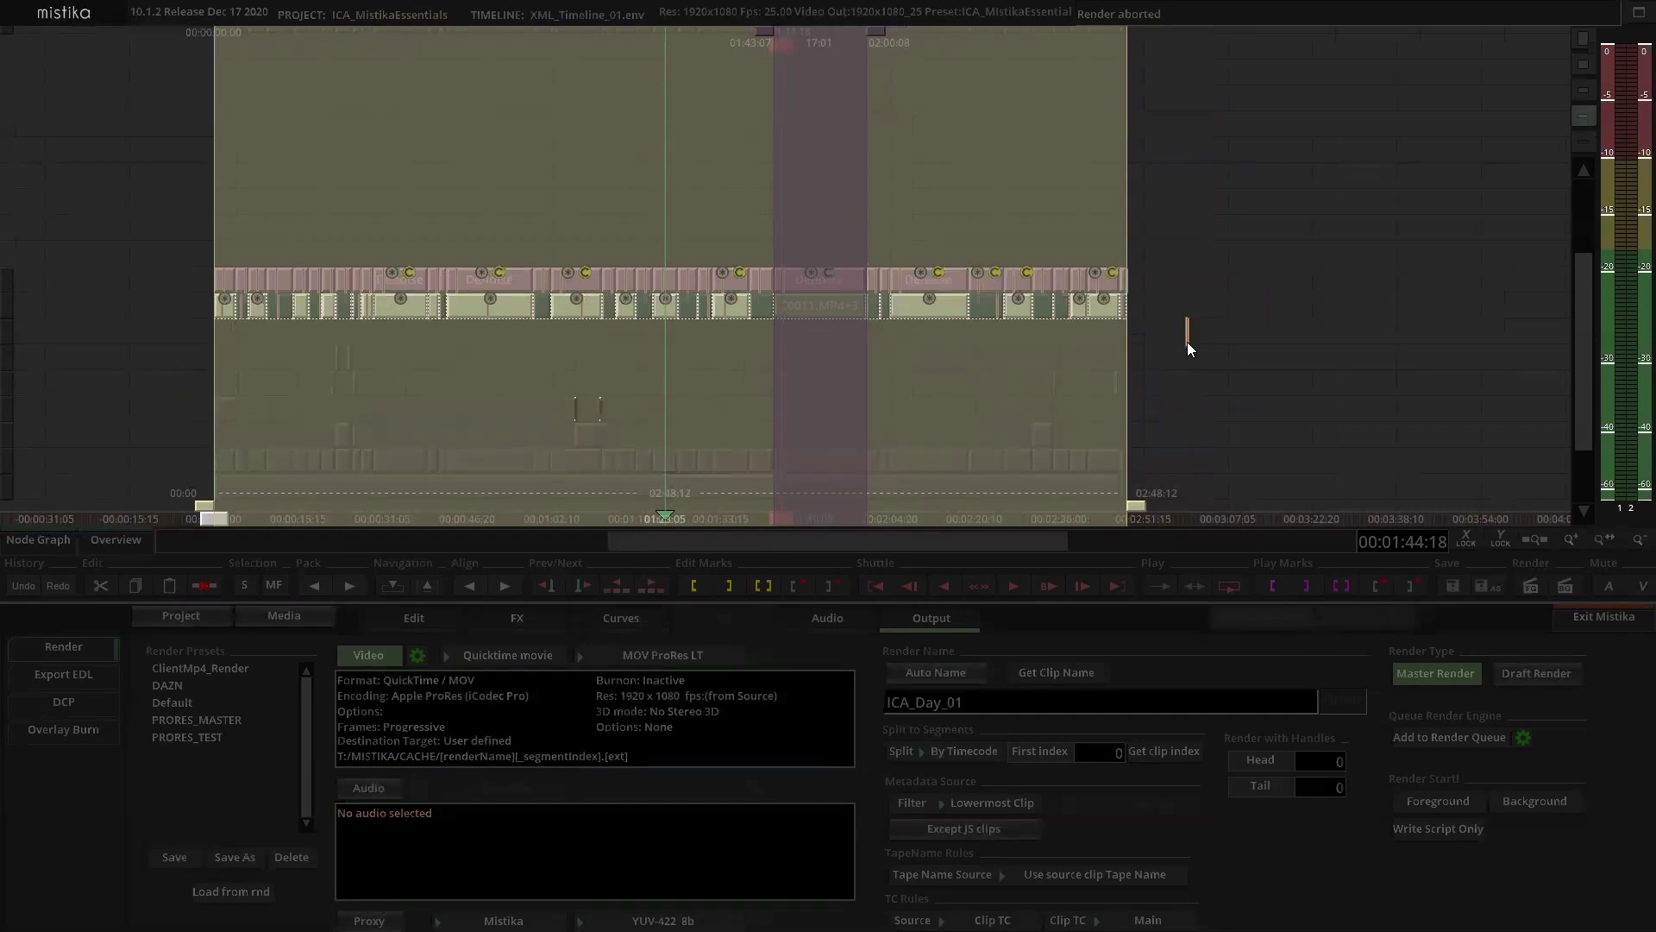
Step: Name the render ICA_Day_03 and clear the play range marks from the timeline
scroll(930, 205, down, 1)
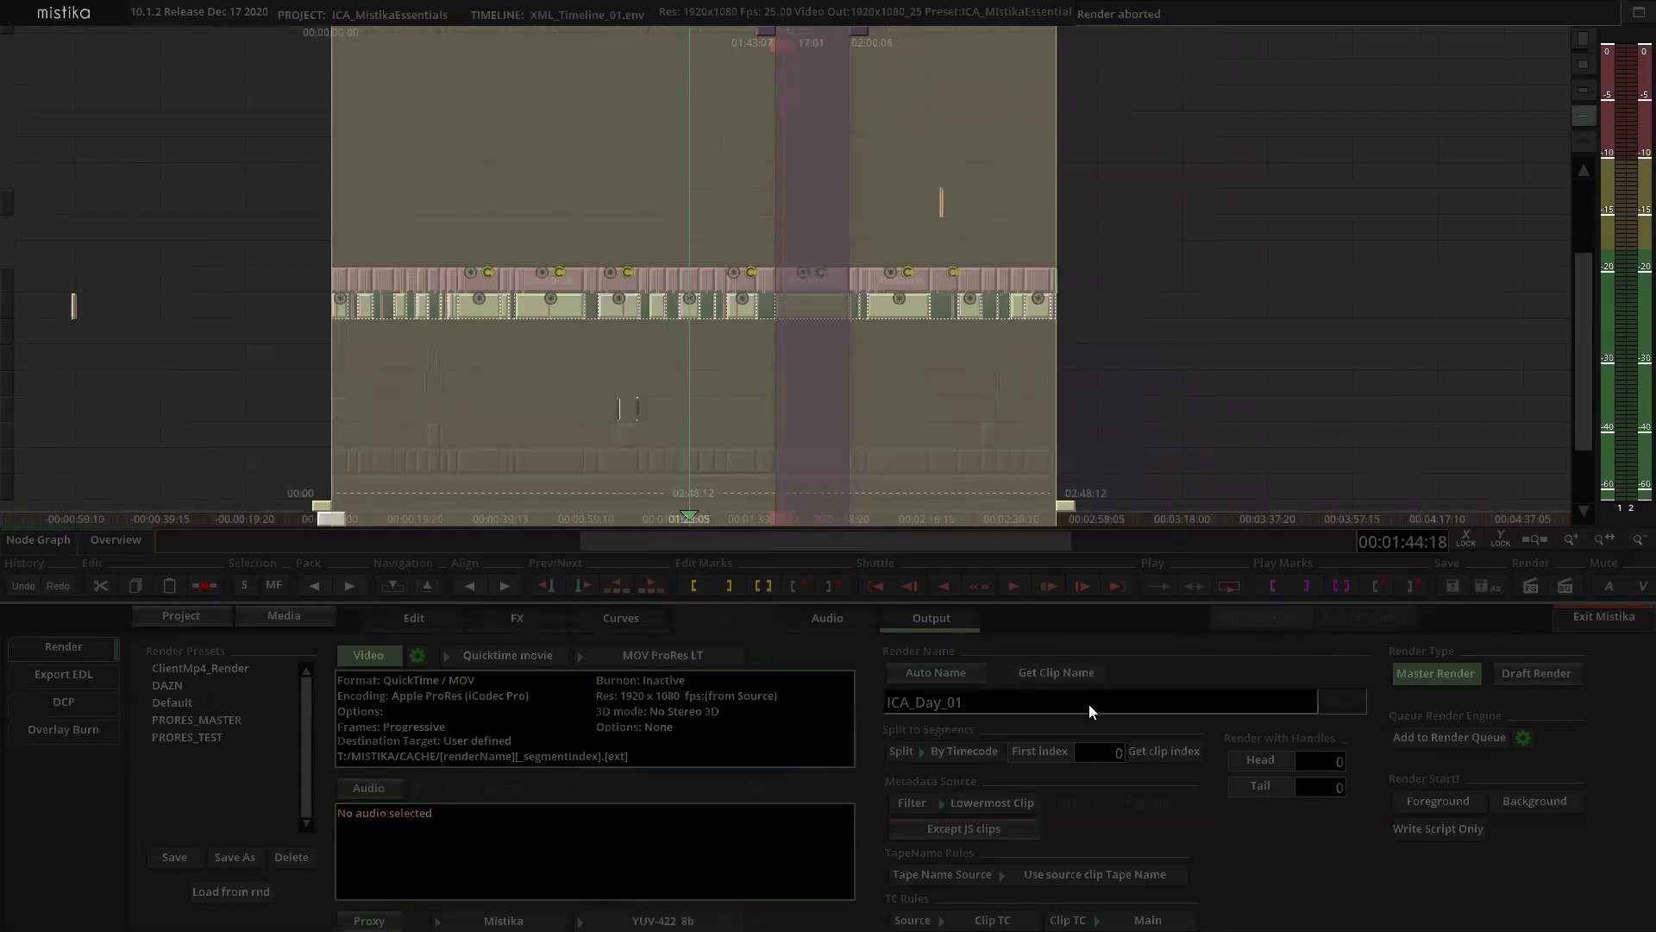
text(3)
key(alt+x)
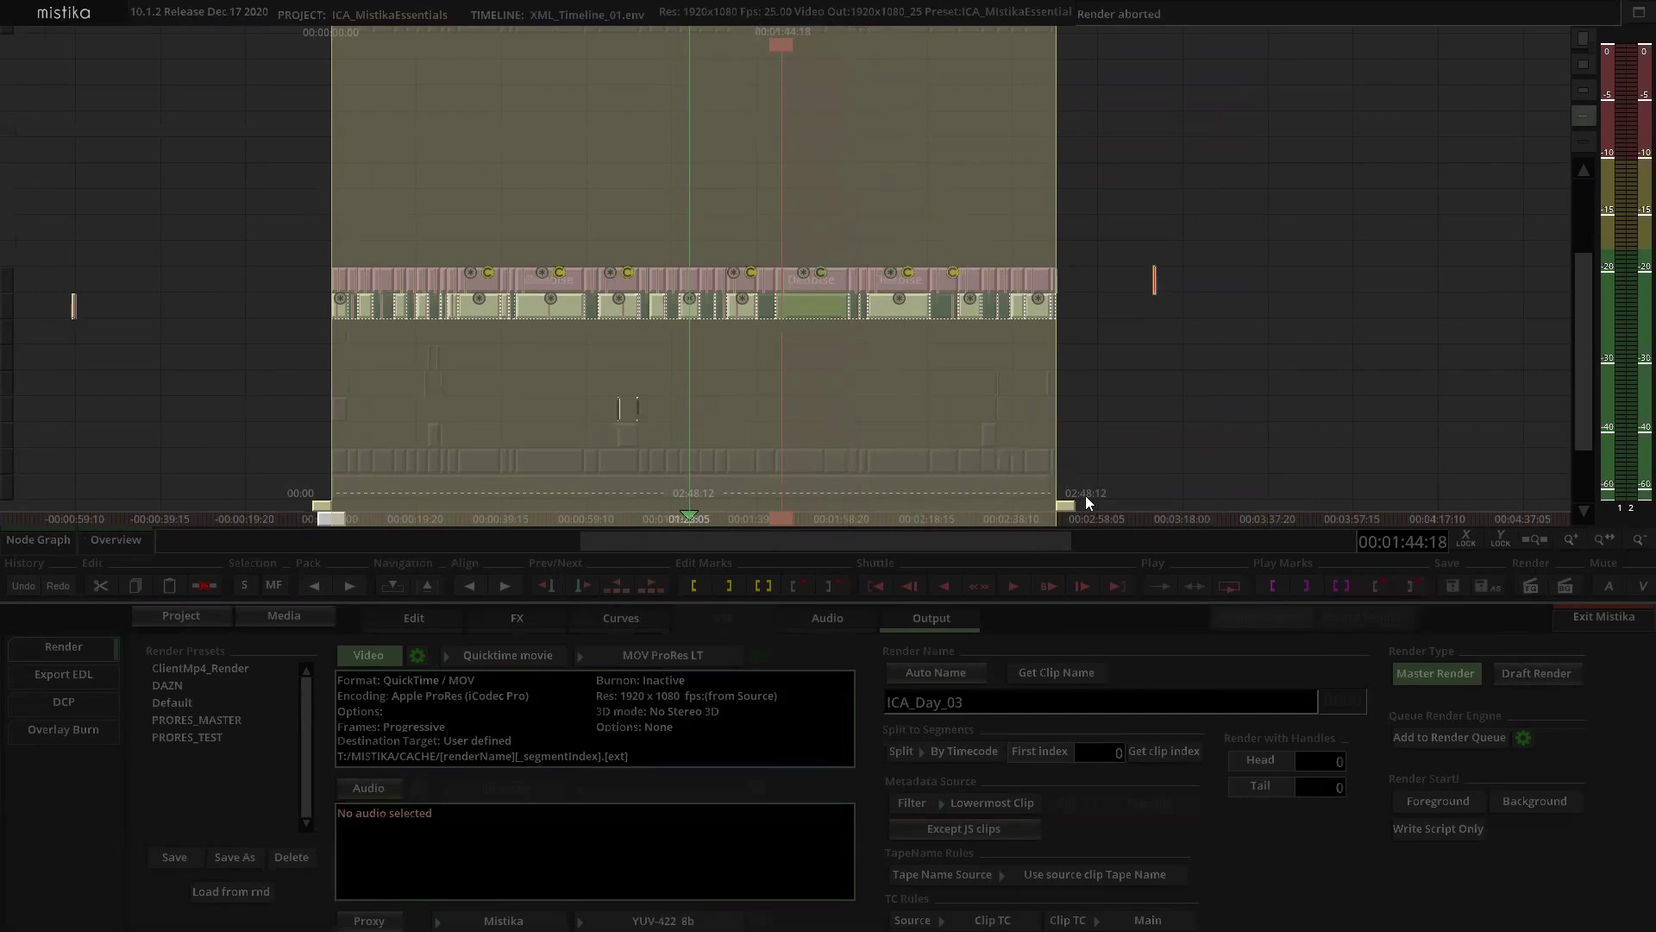
Step: Try a foreground render of the marked edit as separate segments and cancel it
click(1436, 800)
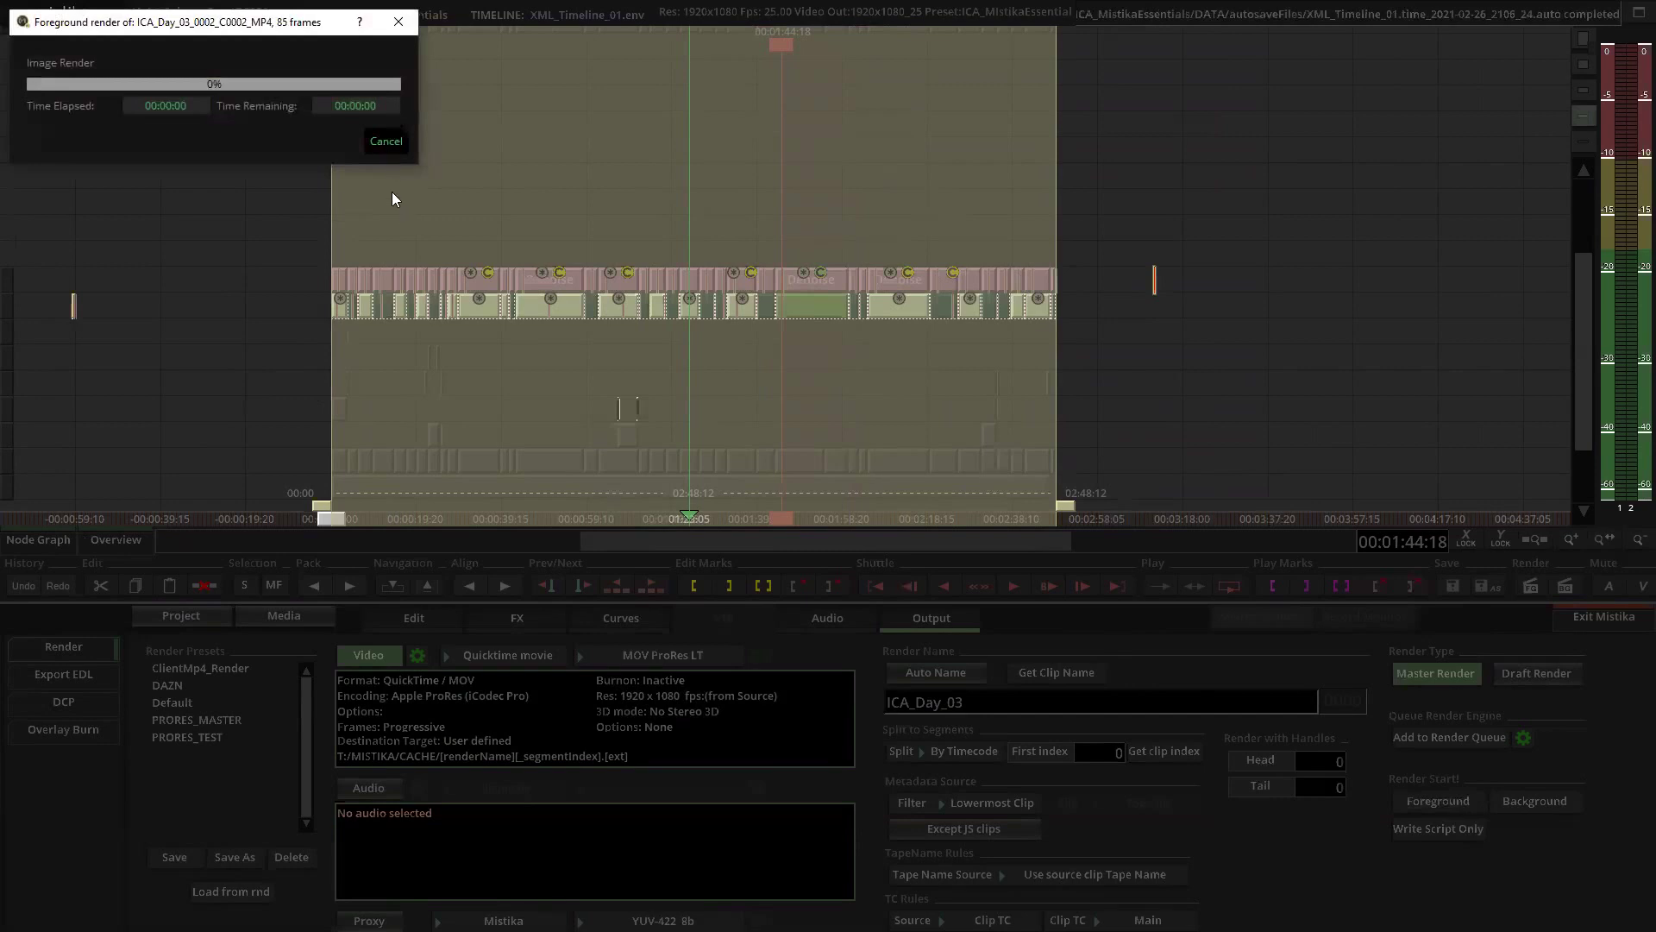
click(385, 143)
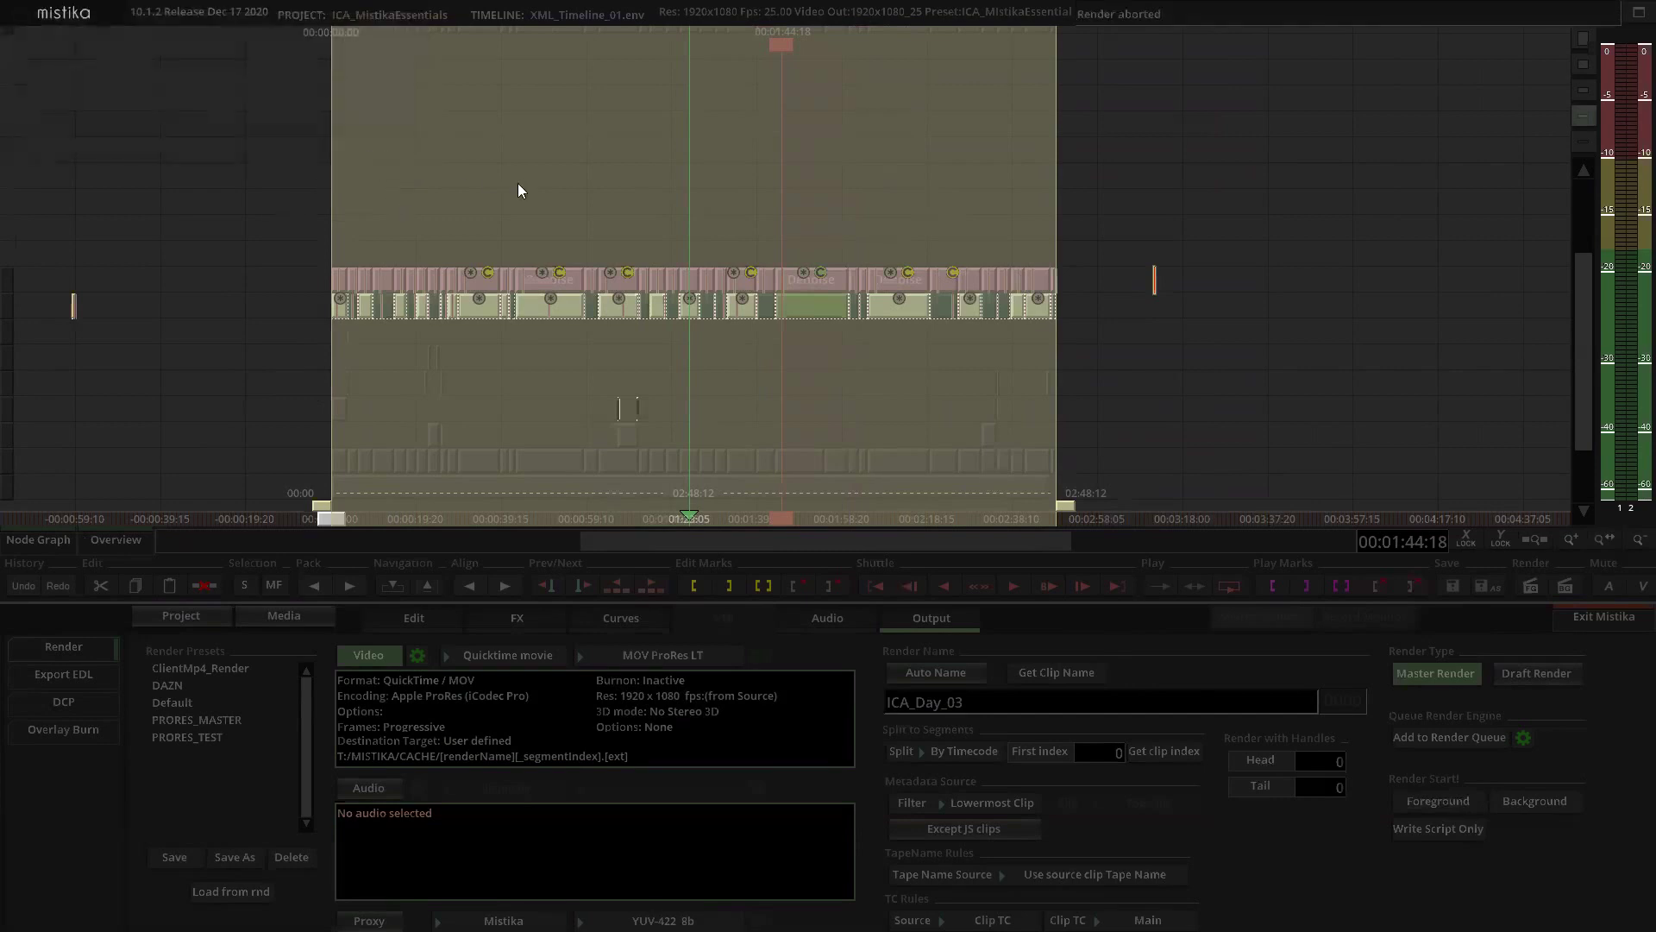
Step: Select the Denoise effects over the whole edit and turn off playback caching for them
drag(294, 233, 1122, 290)
click(418, 617)
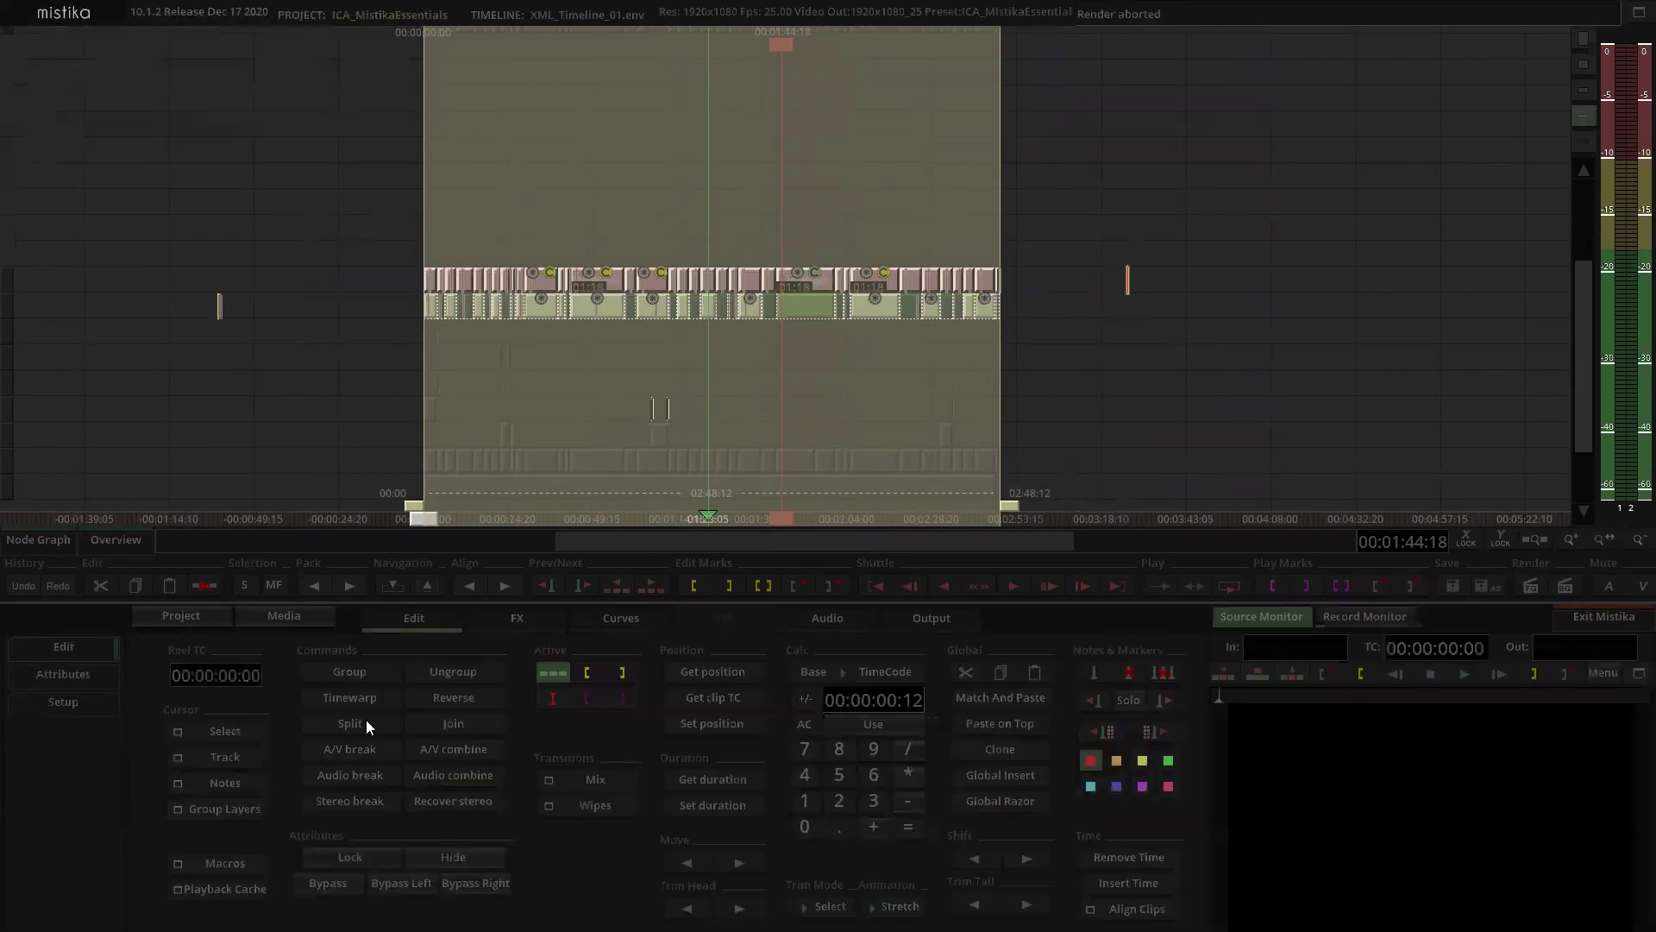
click(215, 889)
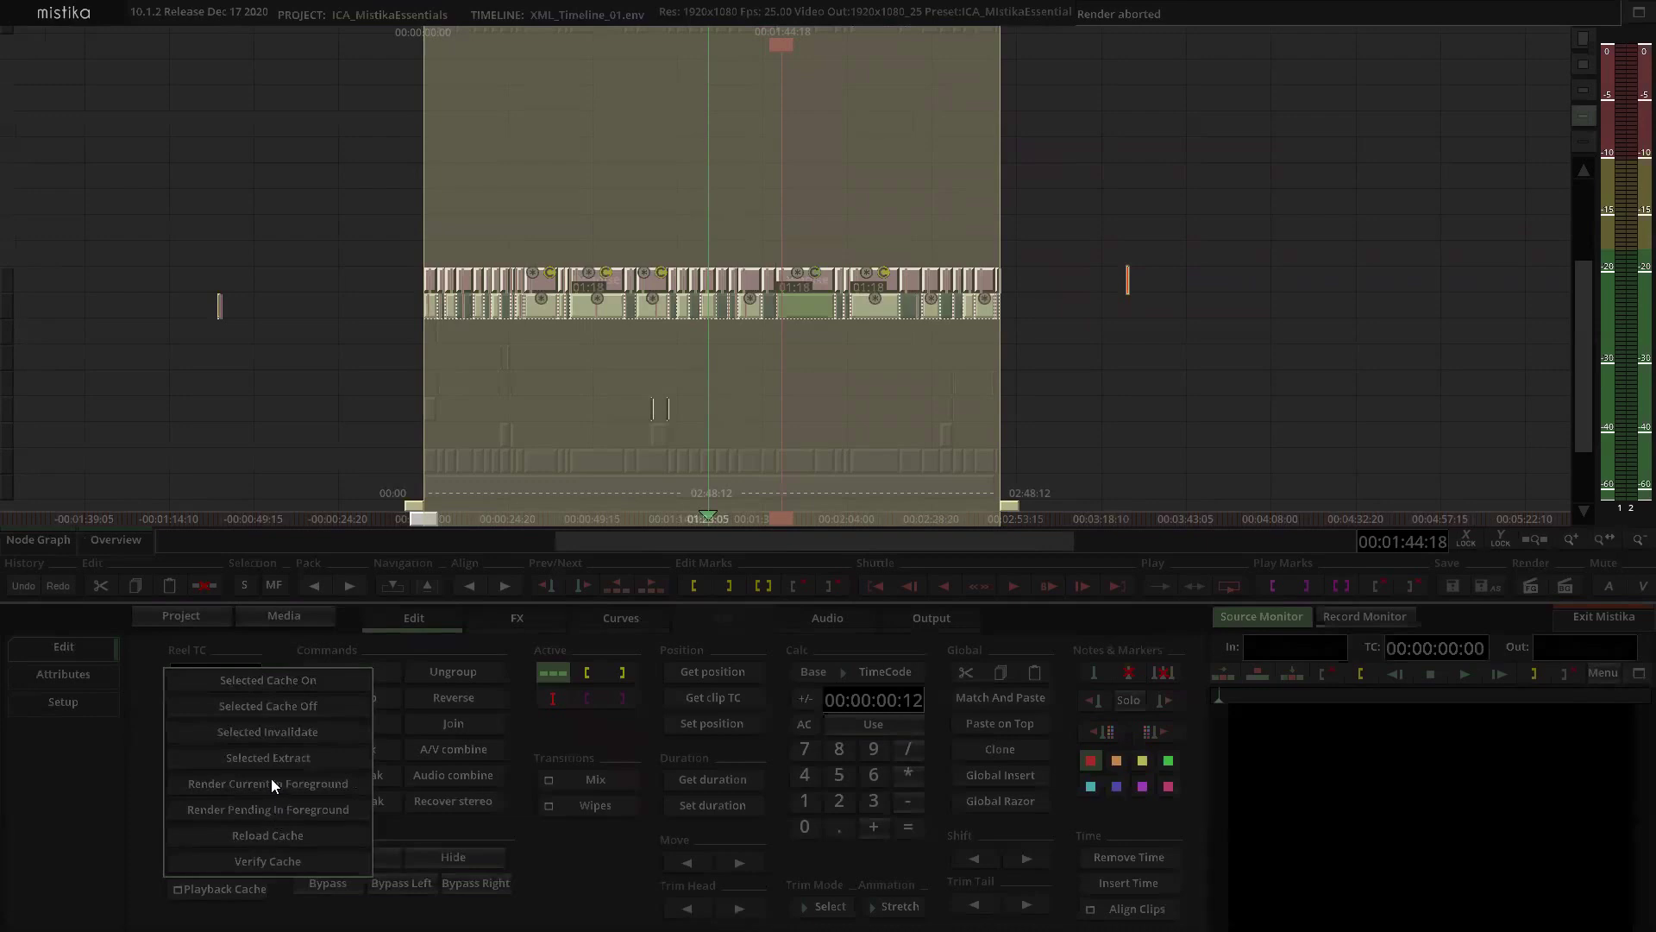
click(287, 706)
Step: Check the Denoise effects along the edit for cache markers and return to the render output settings
click(823, 206)
scroll(827, 207, up, 5)
scroll(888, 201, down, 1)
click(854, 274)
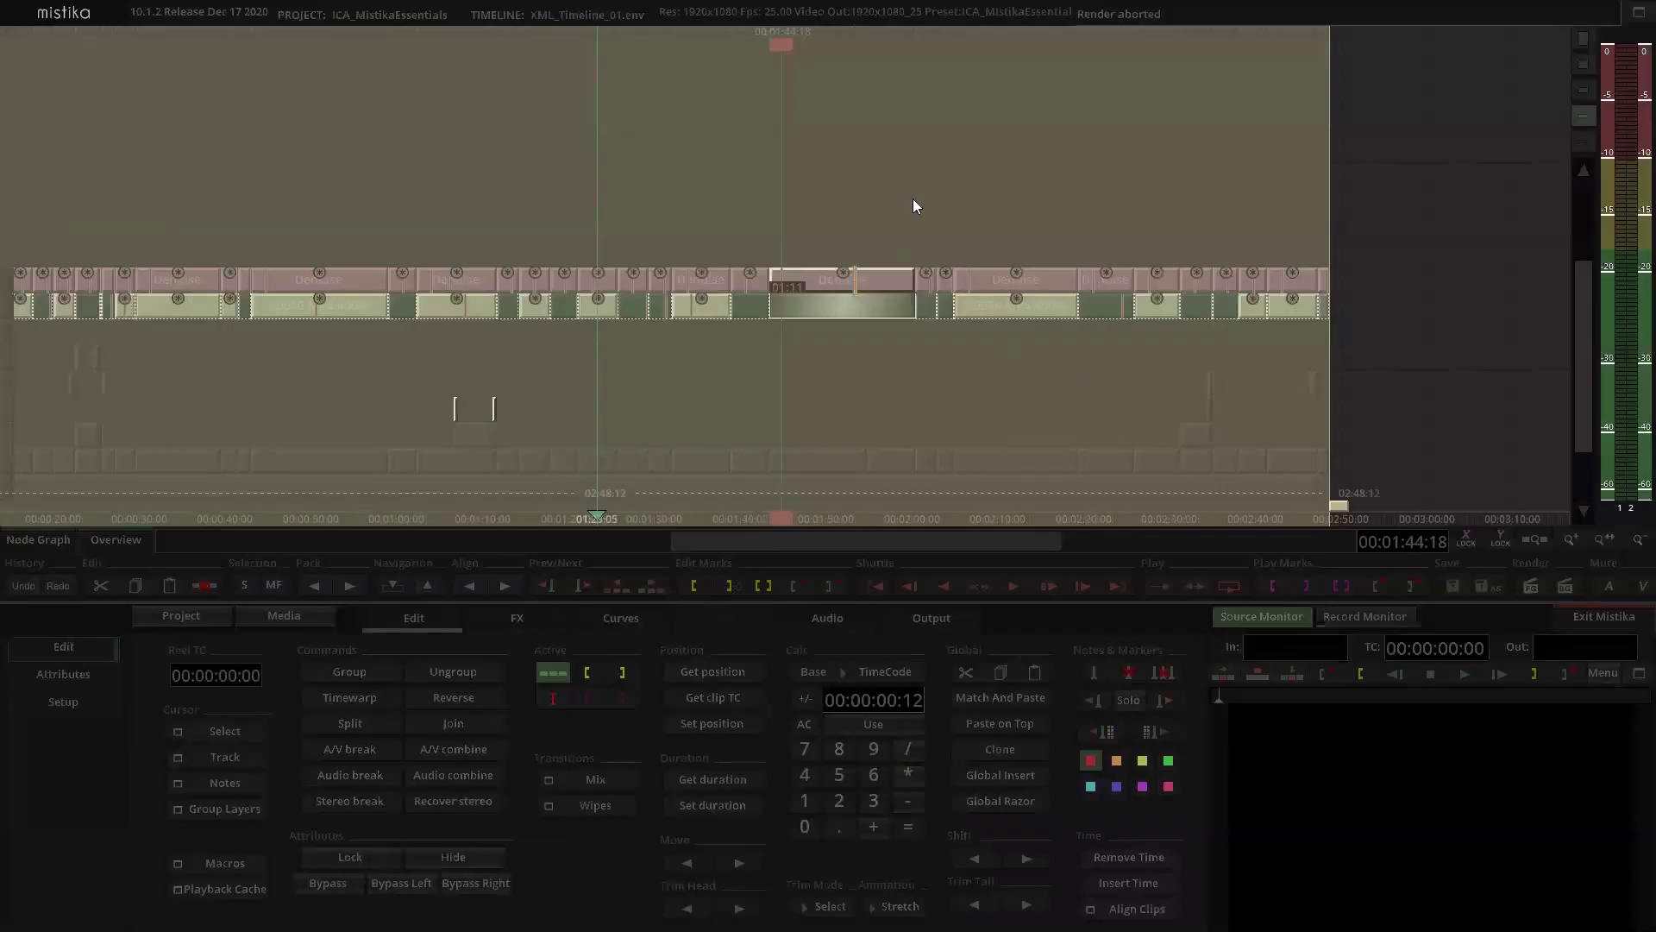
click(1006, 276)
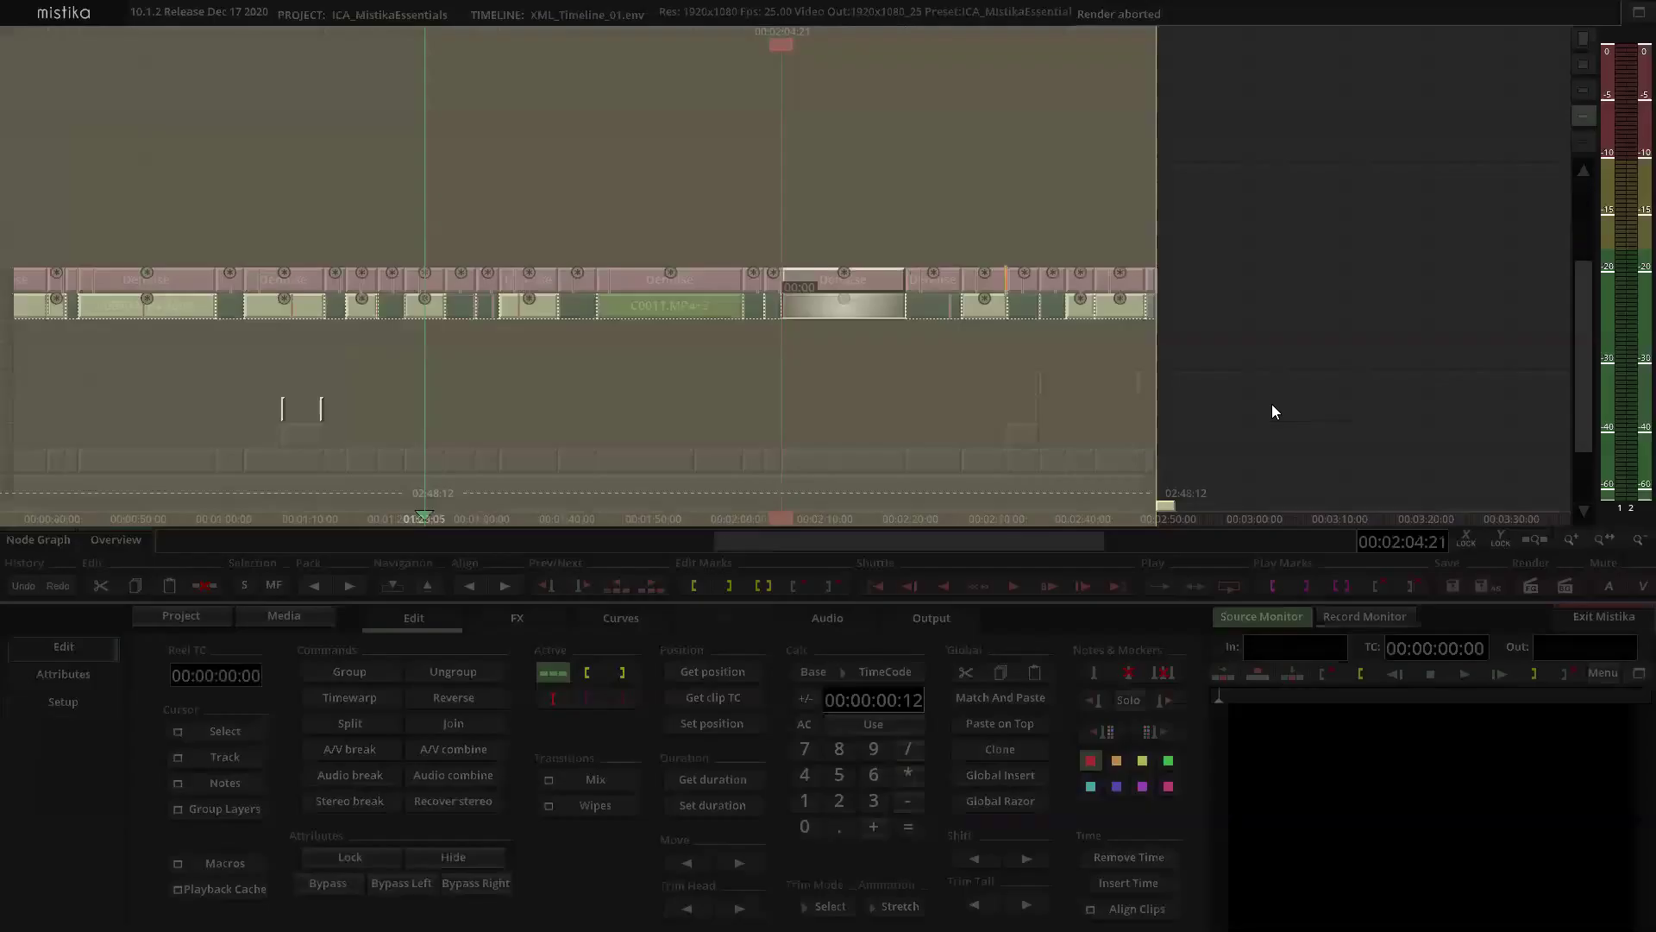
scroll(806, 204, down, 4)
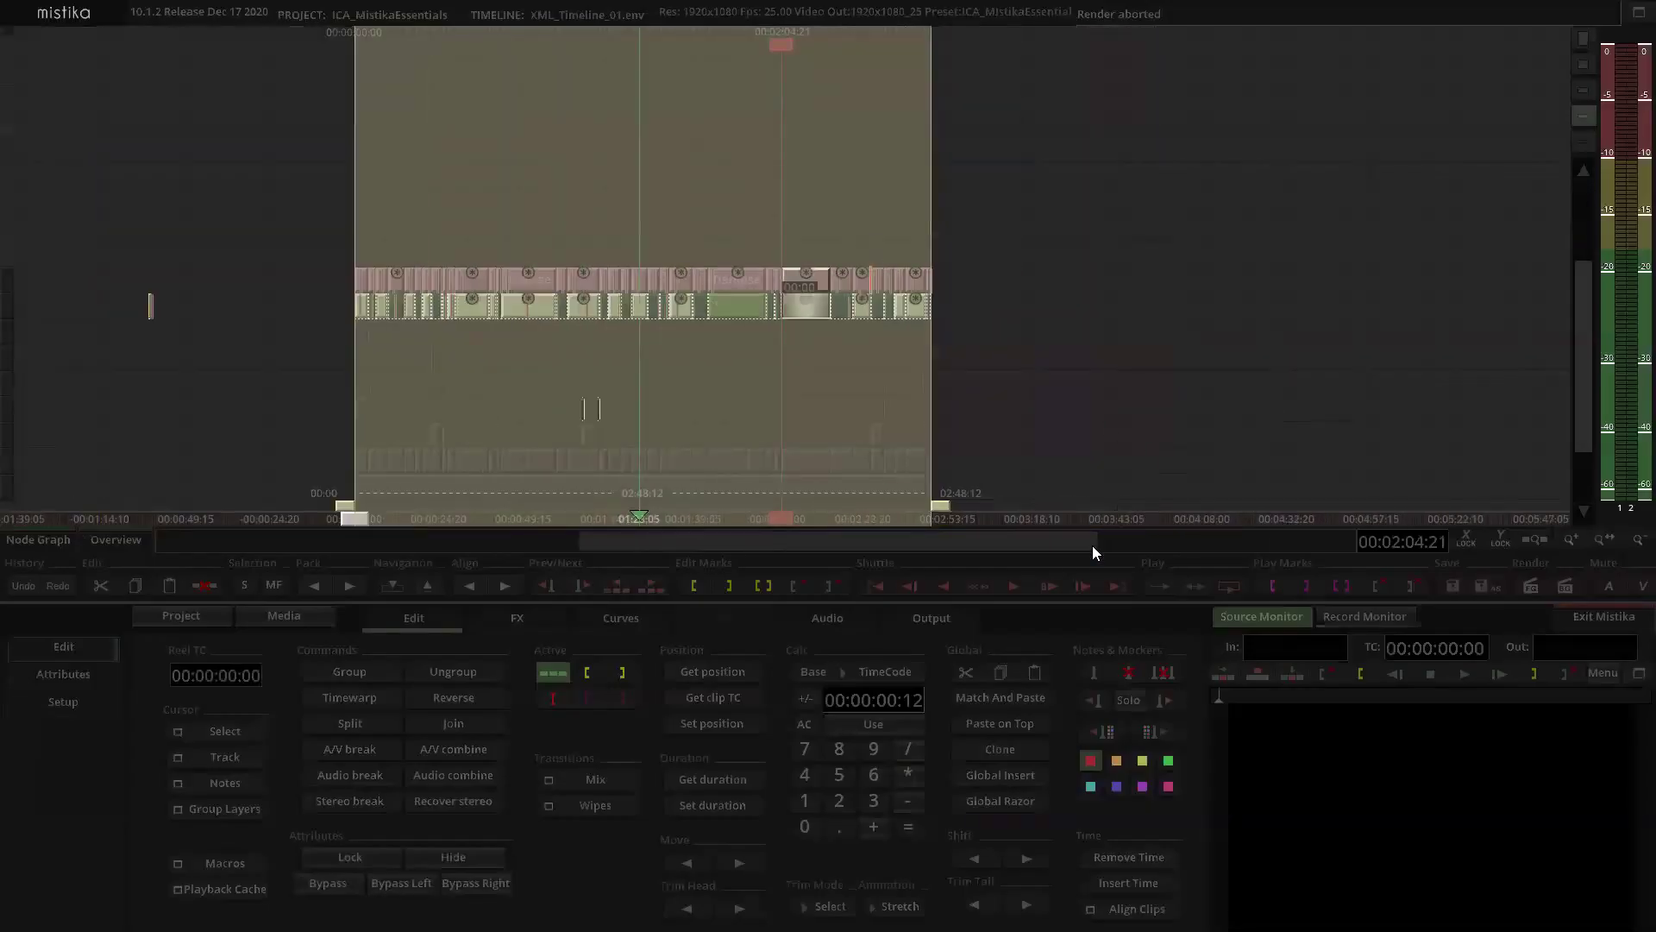
click(949, 618)
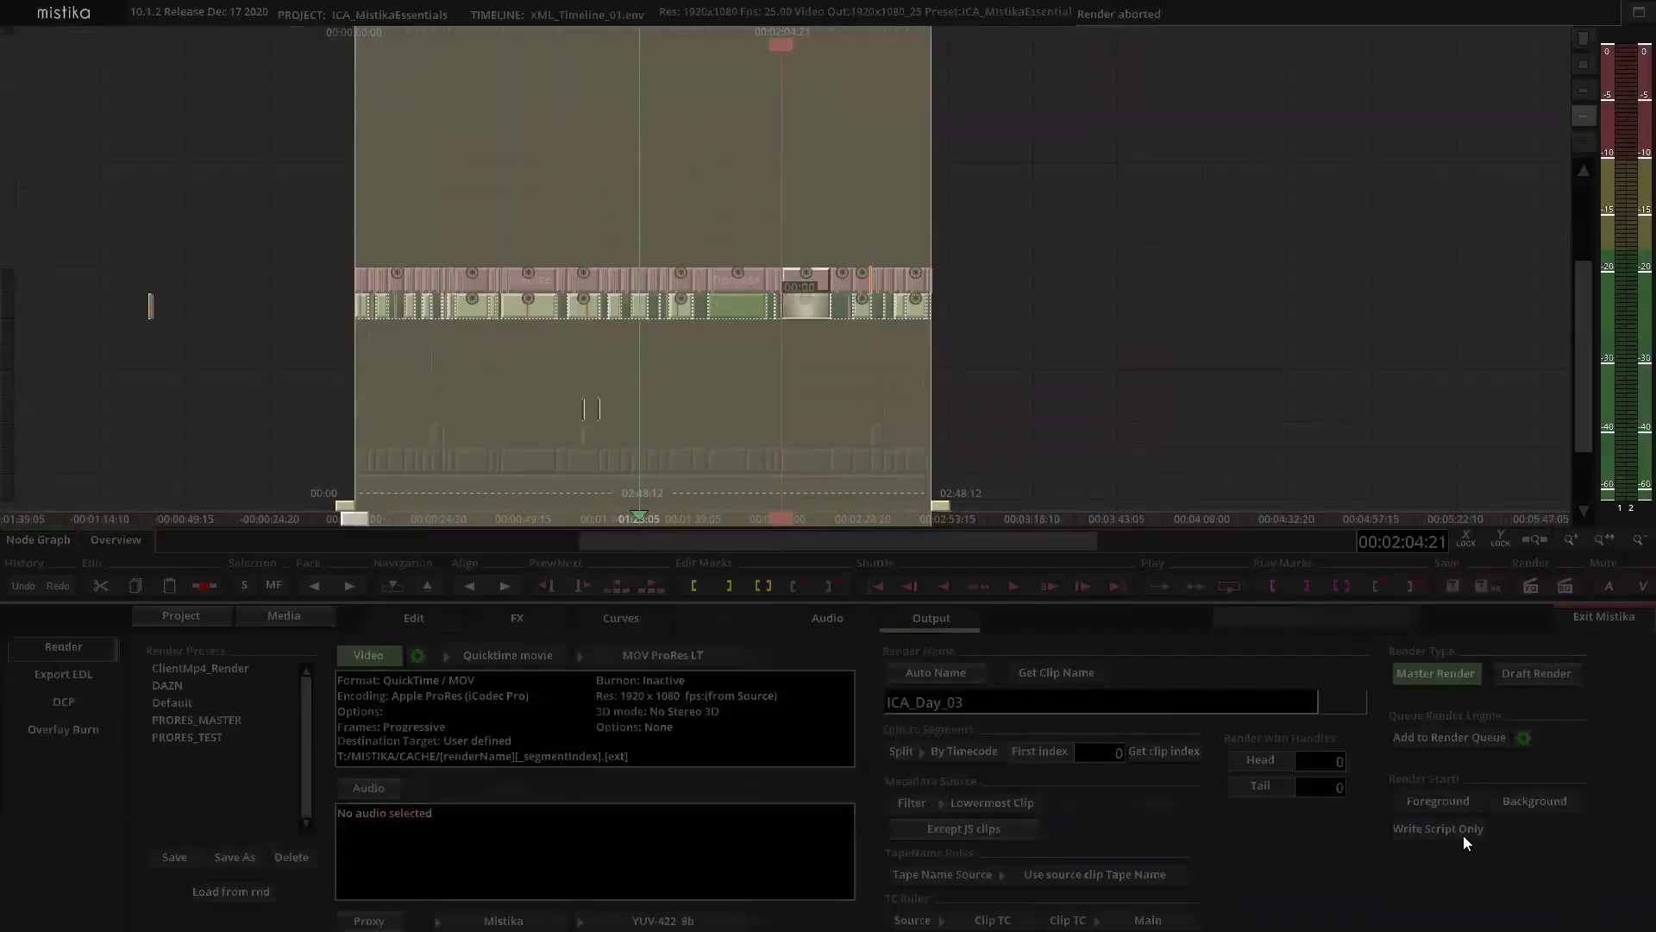
Step: Write only the render script for ICA_Day_03, overwriting the existing clip or script of that name
scroll(1012, 298, down, 1)
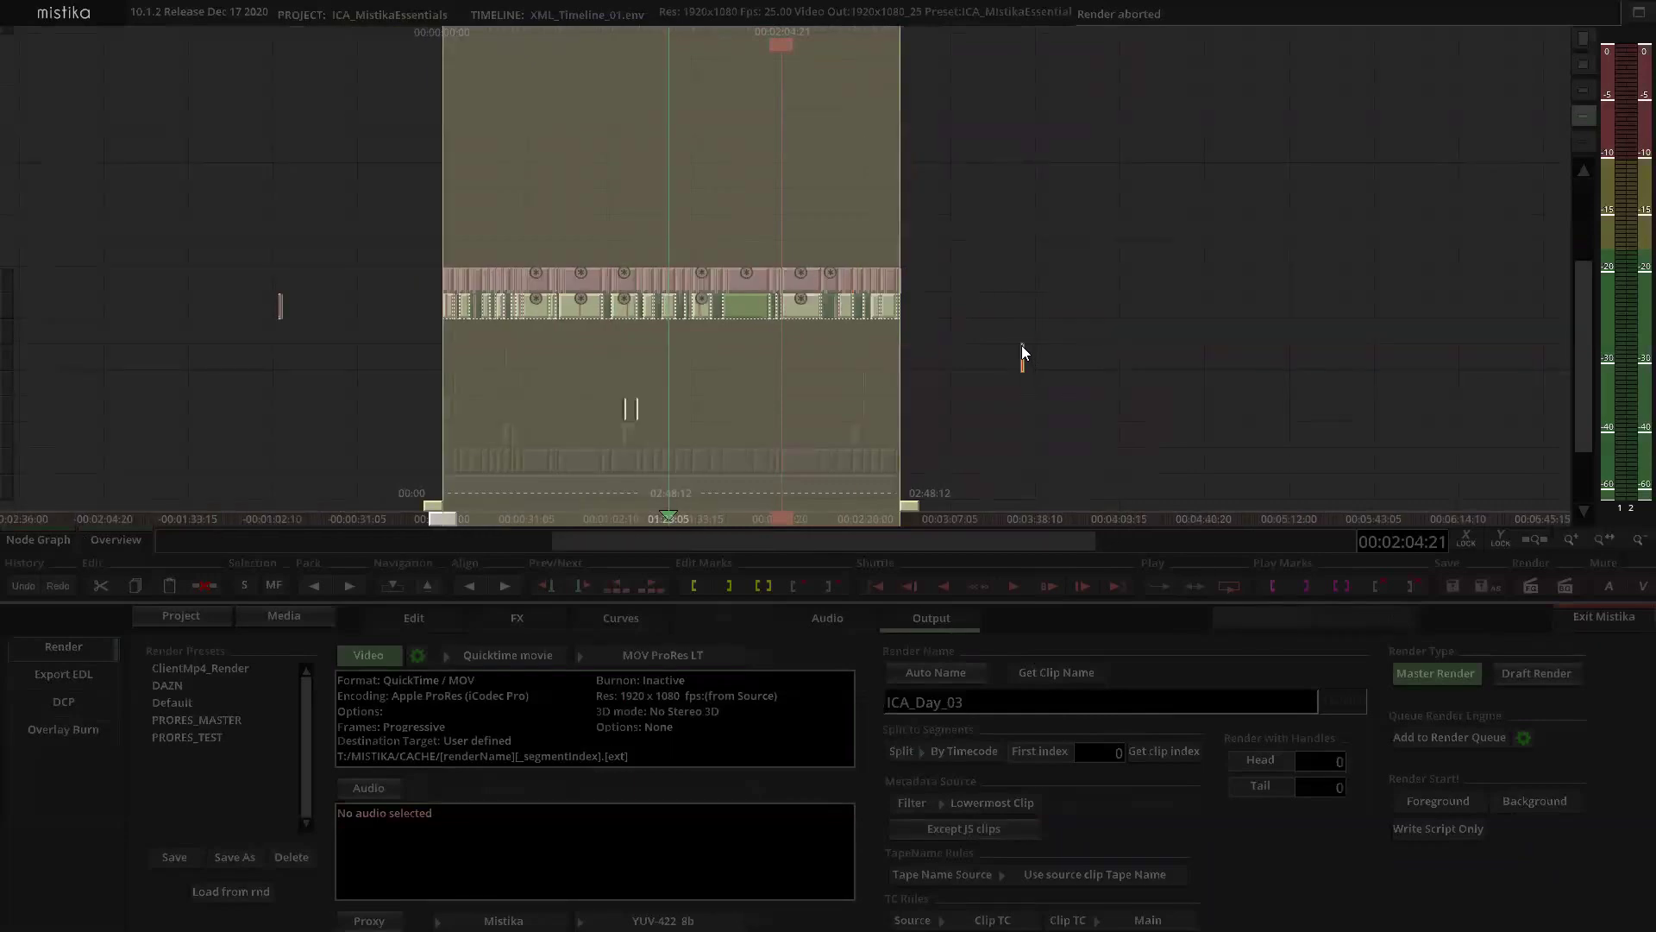
click(1423, 828)
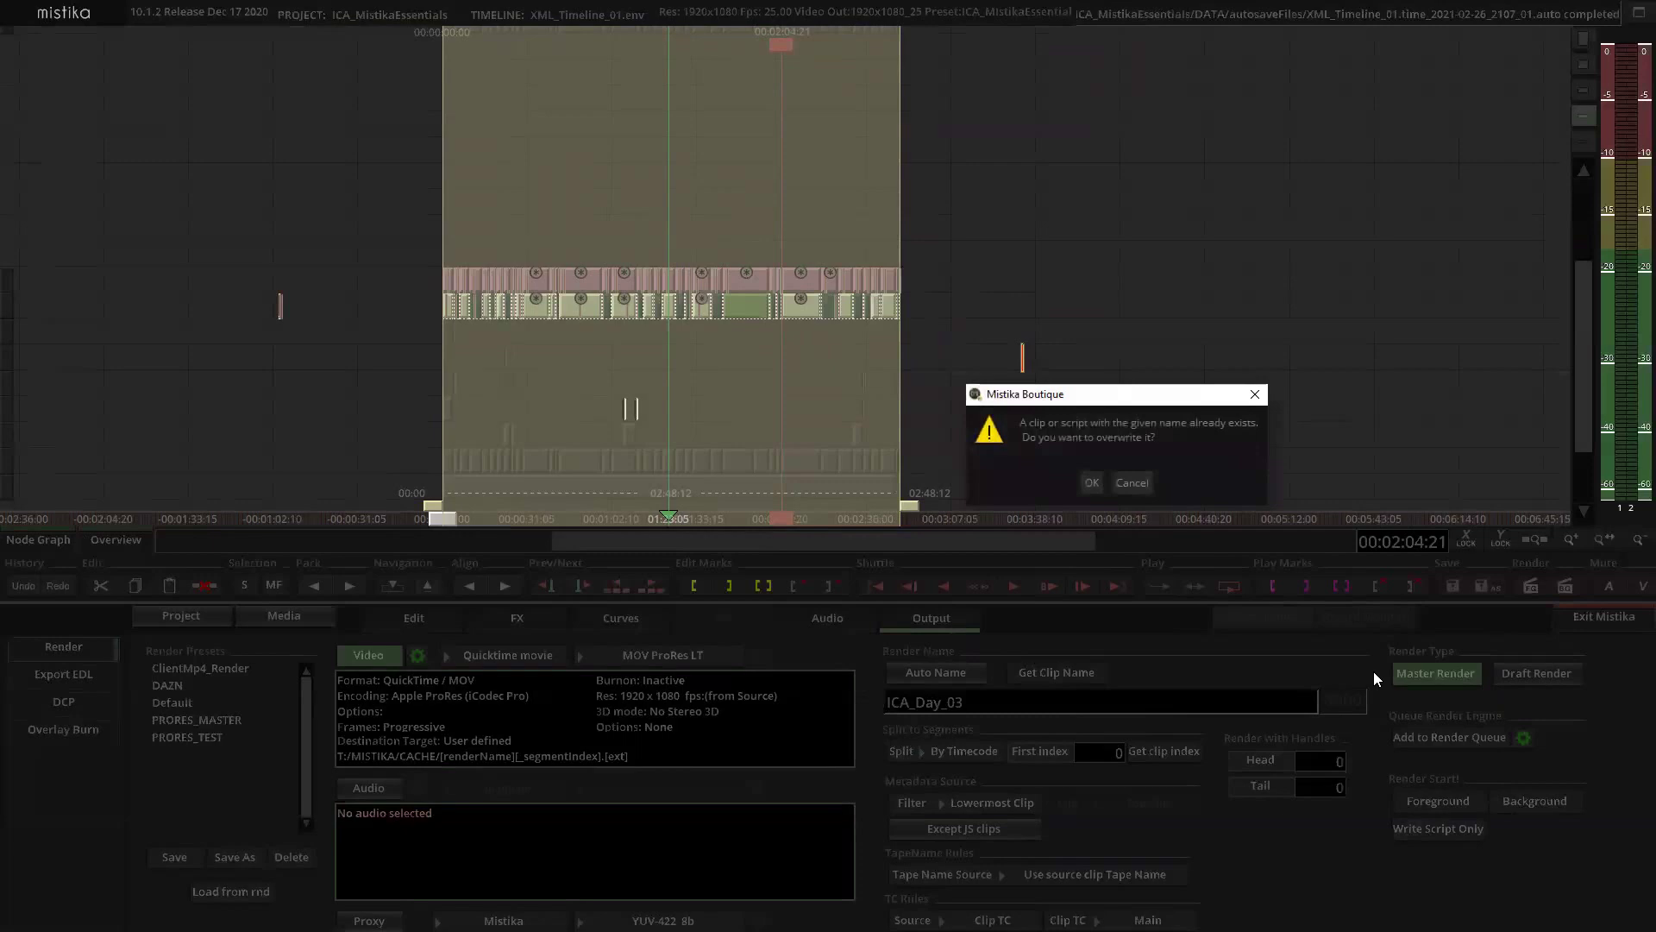
click(1091, 483)
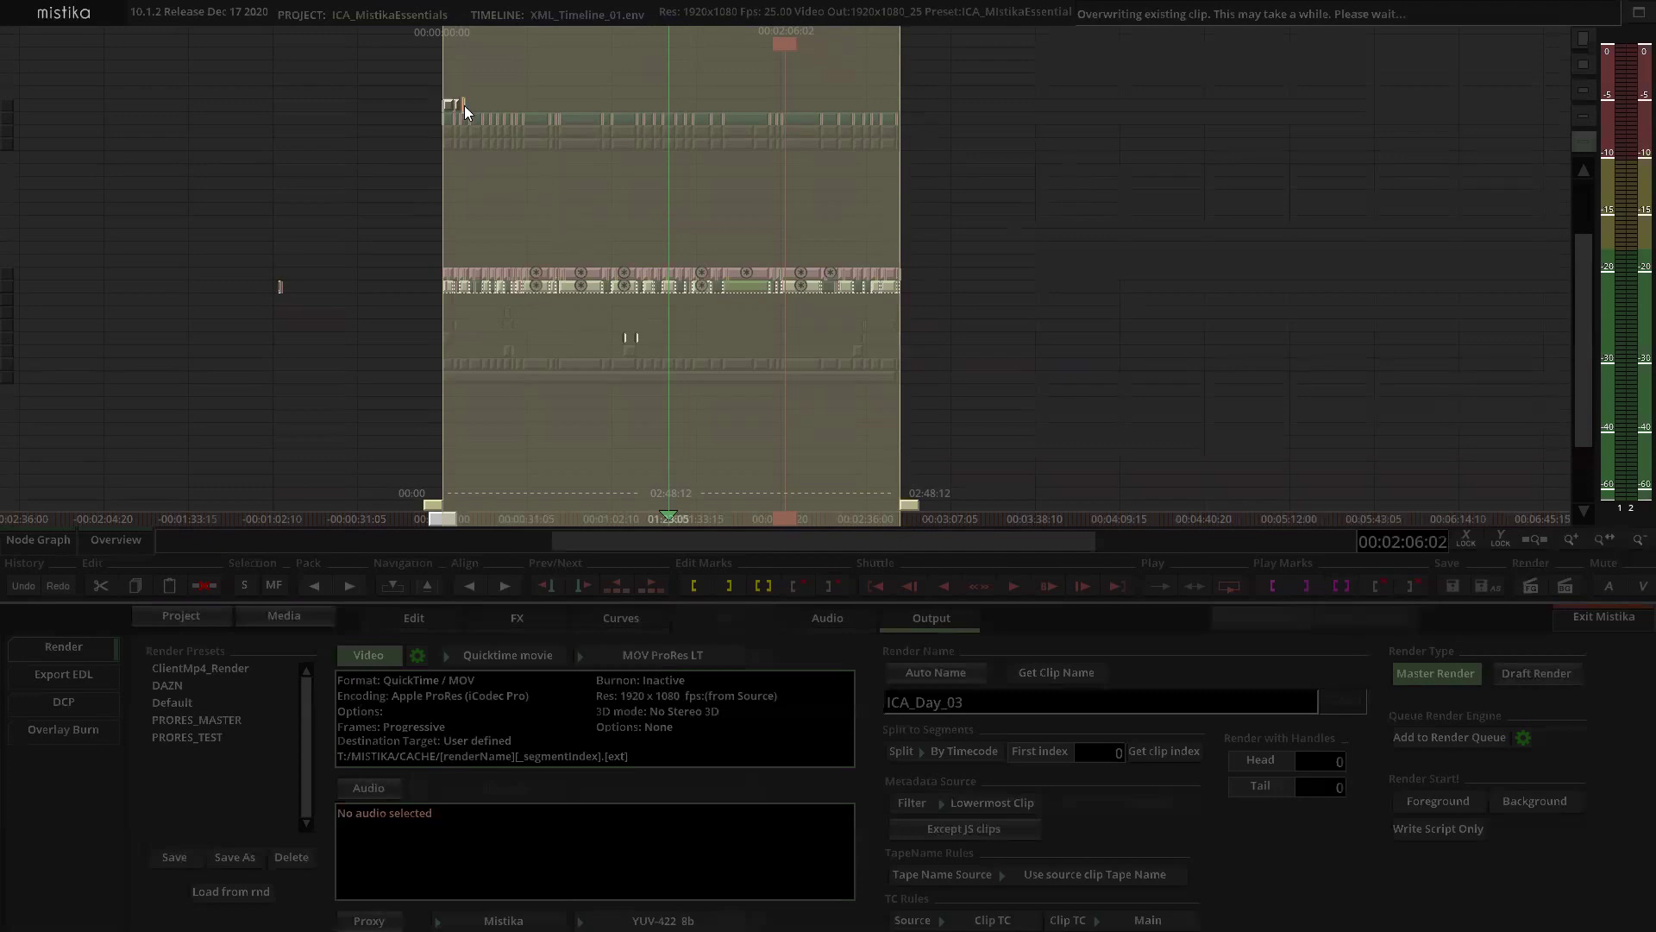
Step: Place the generated segment clips directly above the Denoise effects across the whole edit
drag(409, 83, 937, 119)
drag(832, 124, 837, 264)
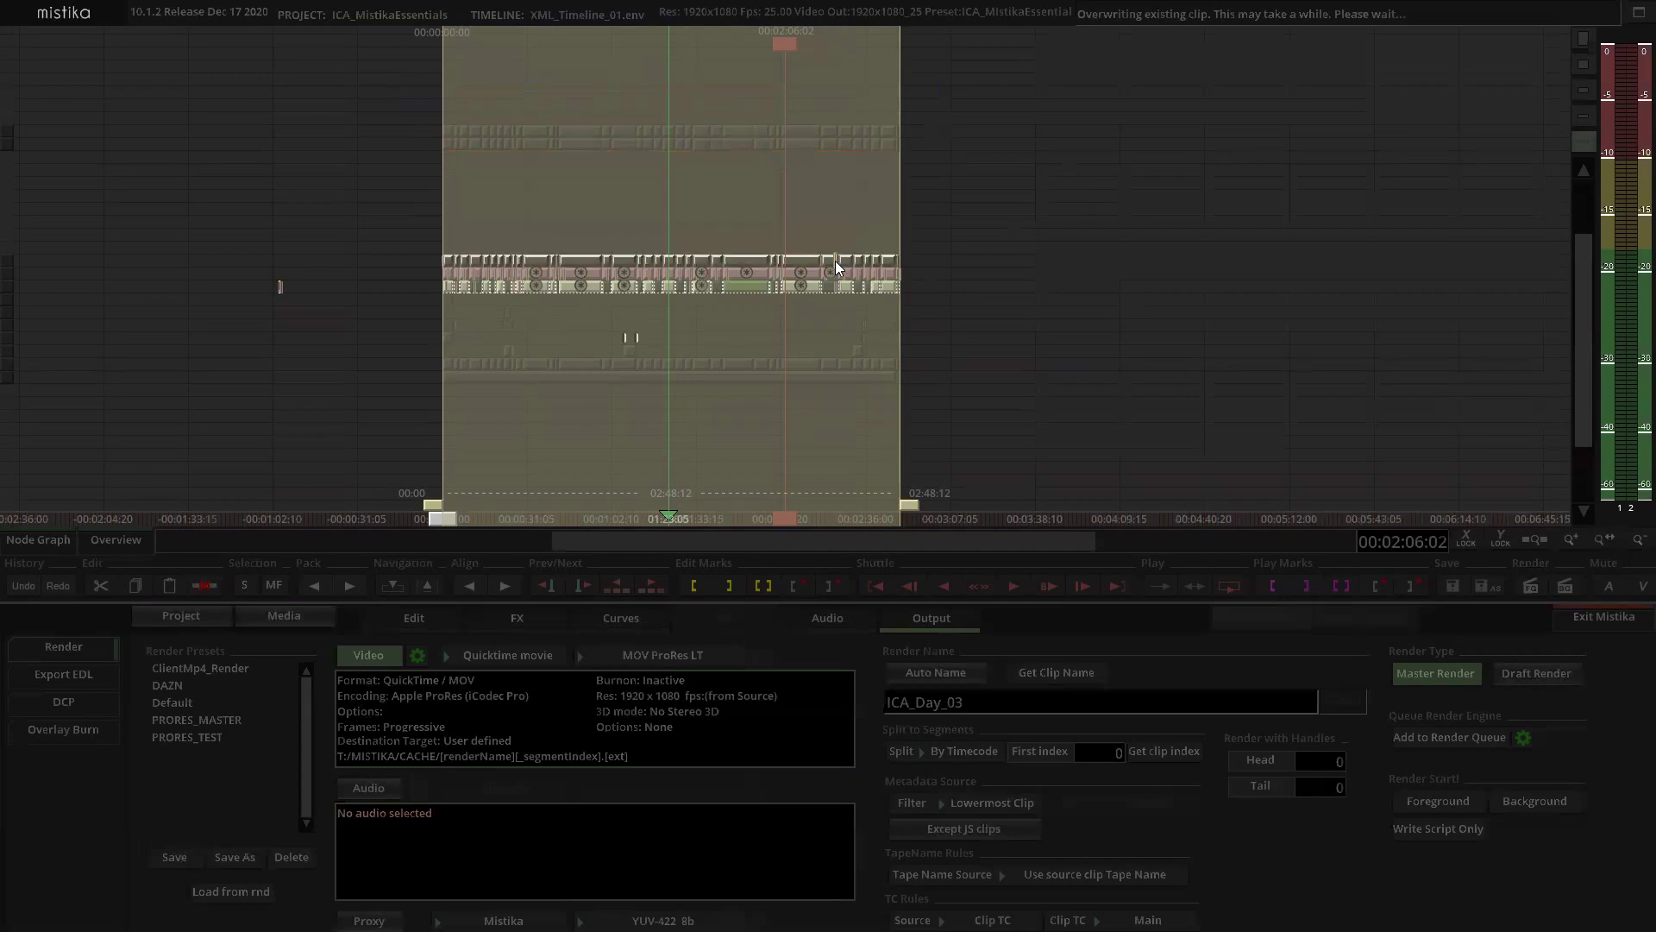
click(954, 217)
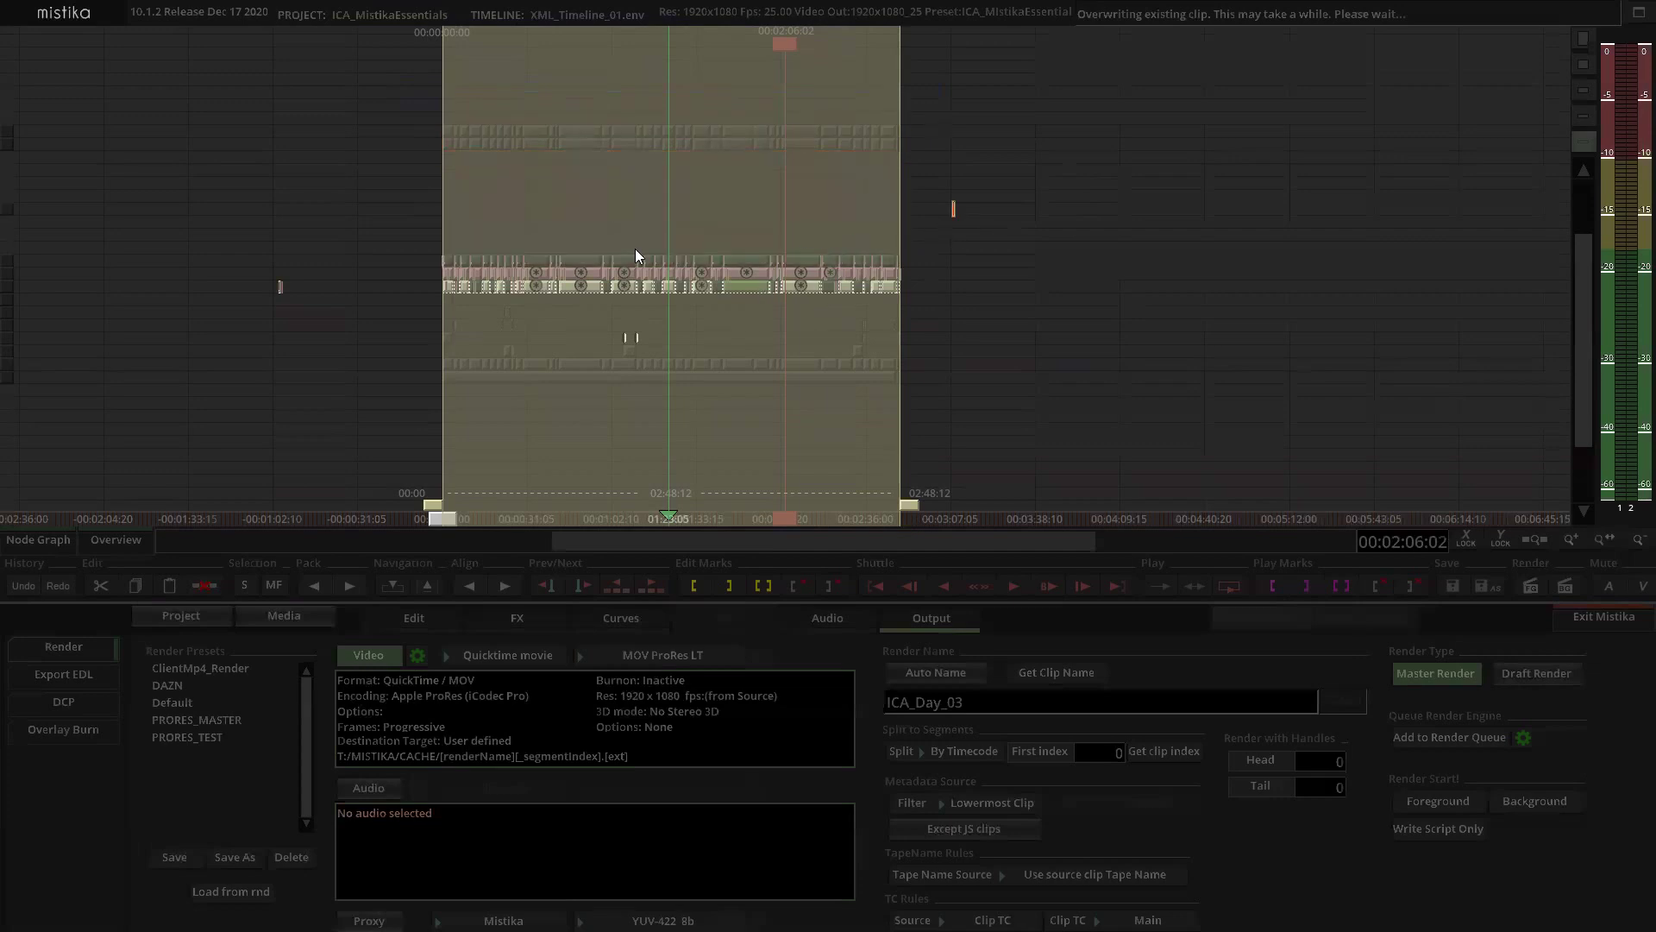
Step: Select the segment clips, Denoise effects and source clips of the whole edit and run the Group Segments macro
drag(385, 245, 959, 288)
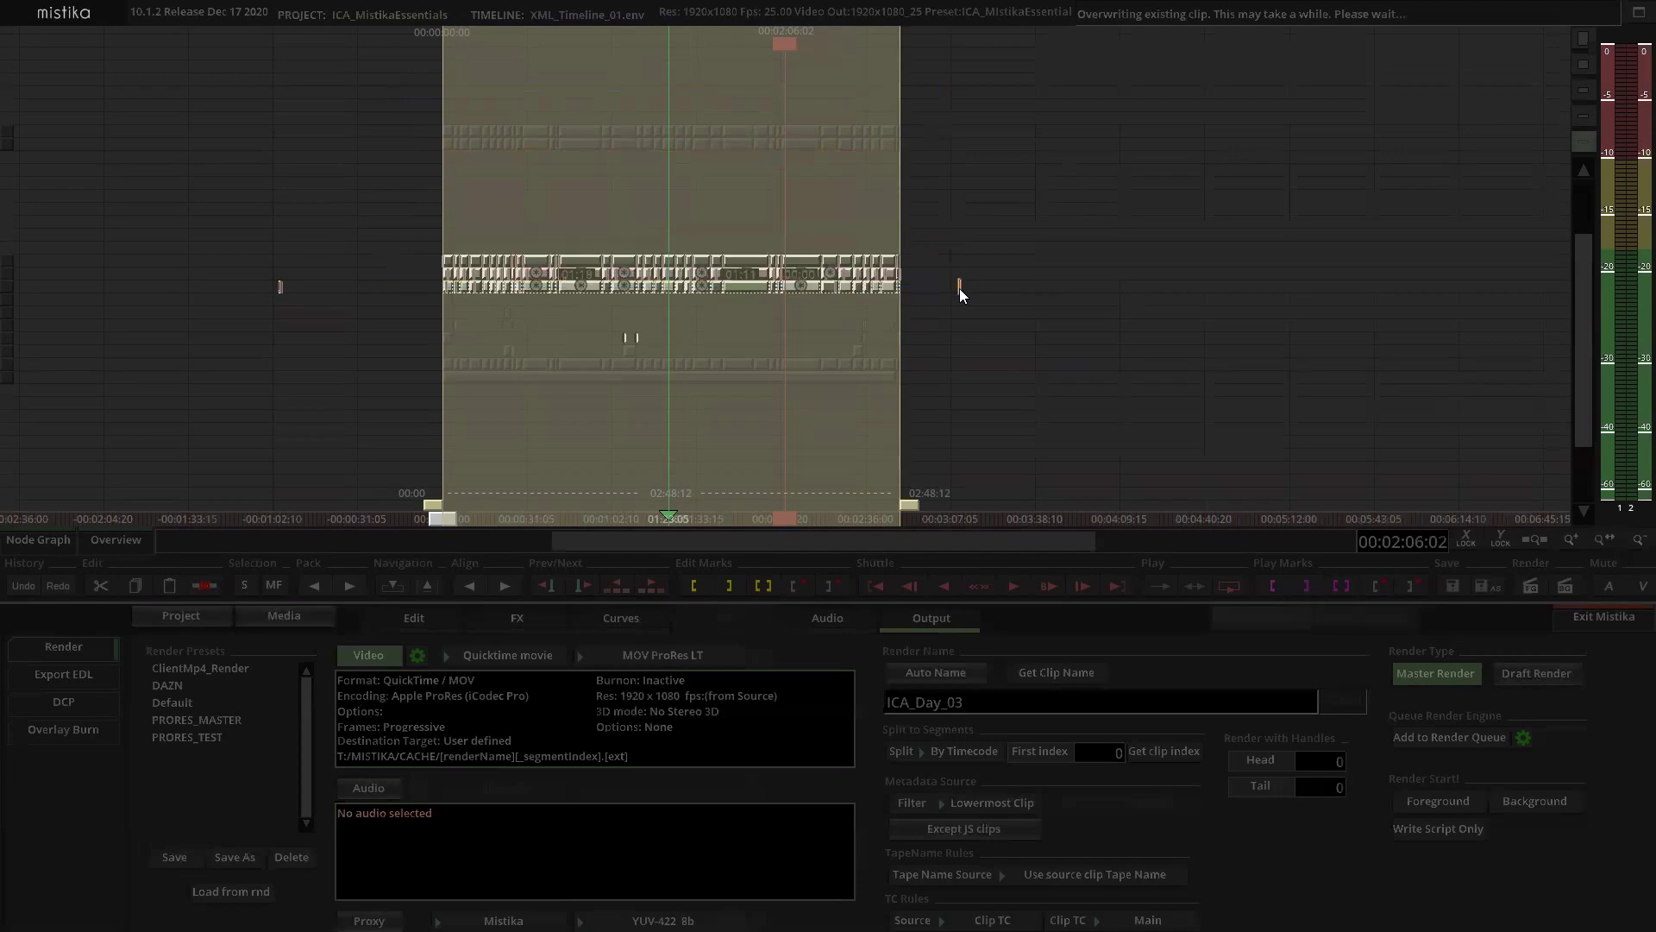
click(431, 614)
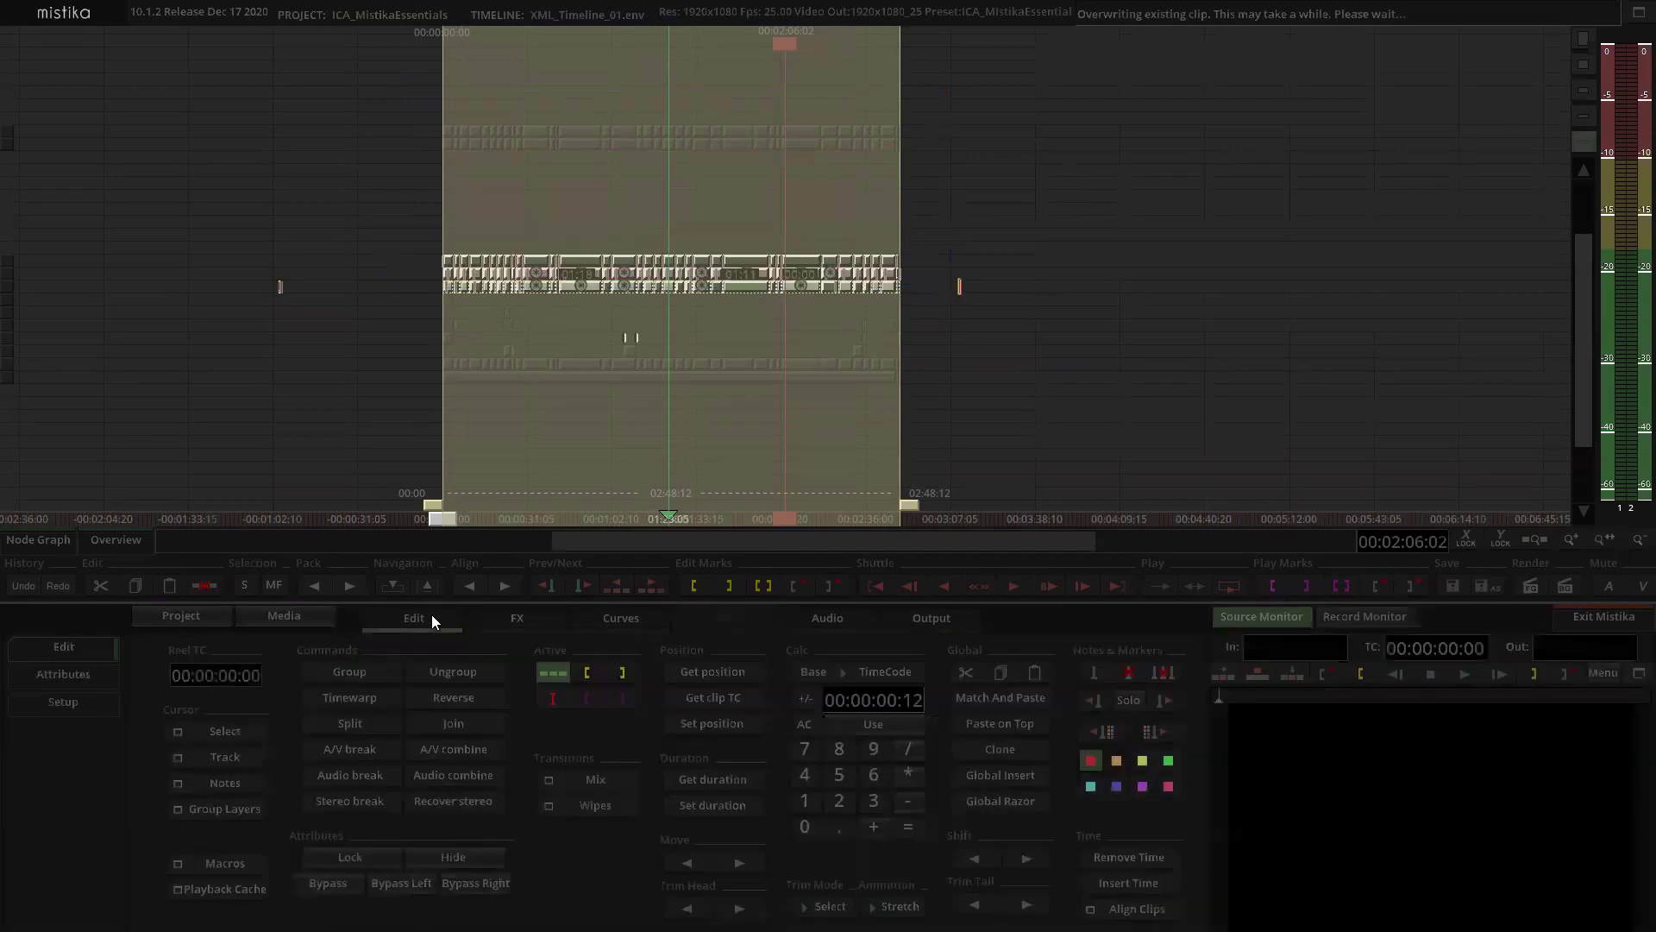
click(233, 862)
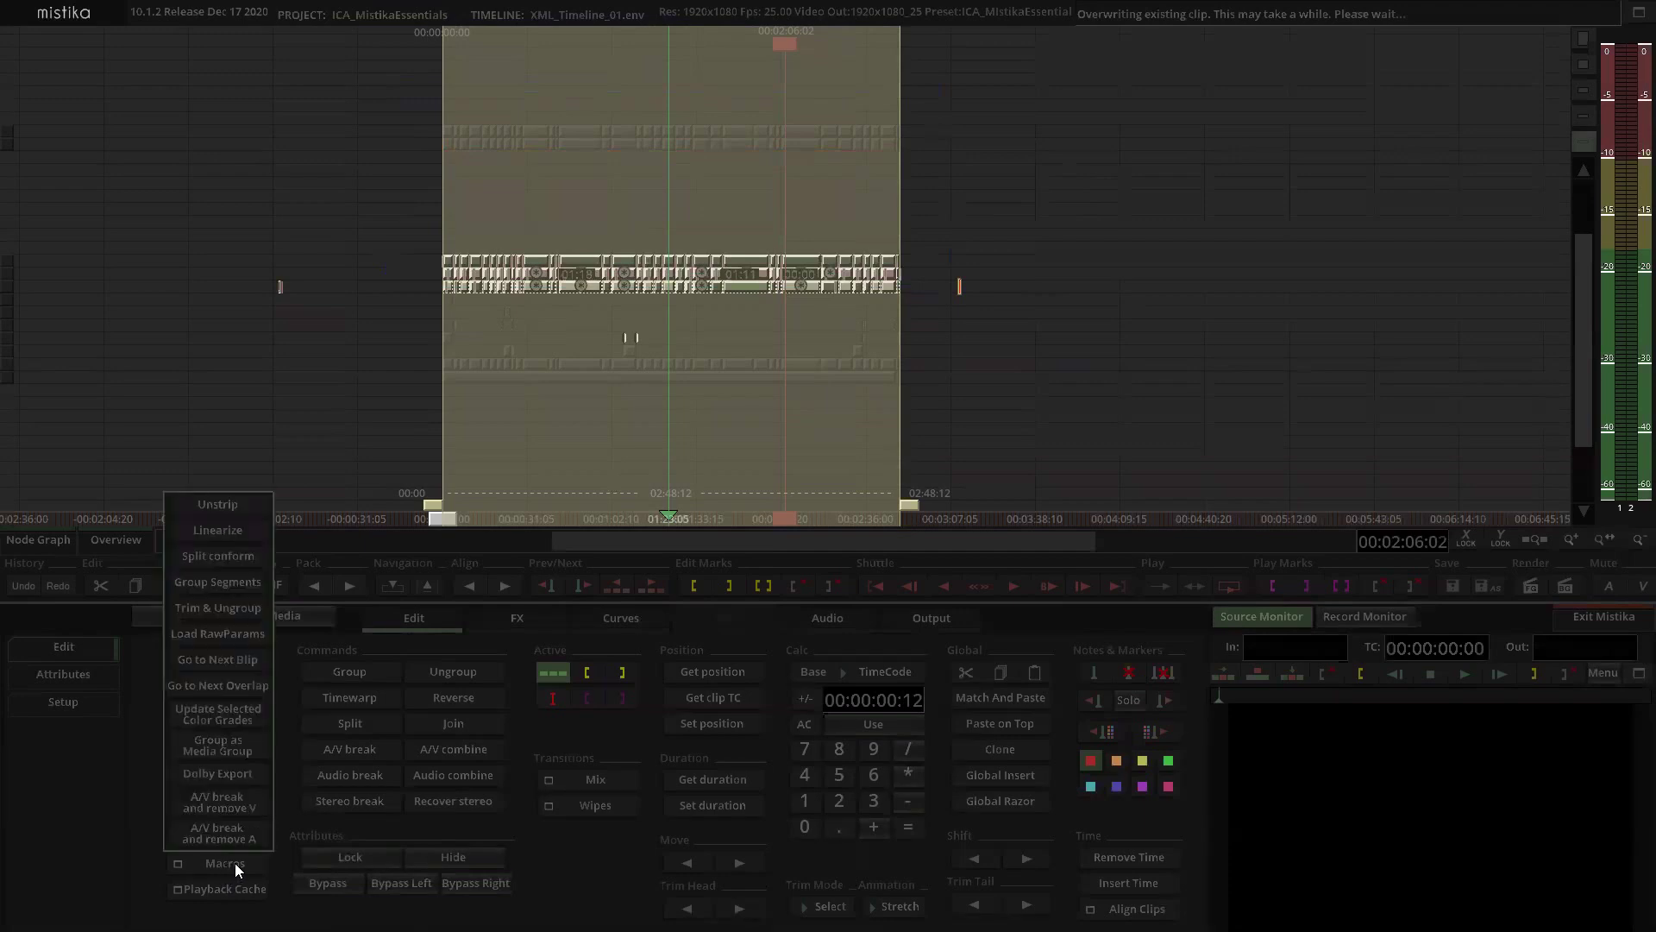
click(226, 580)
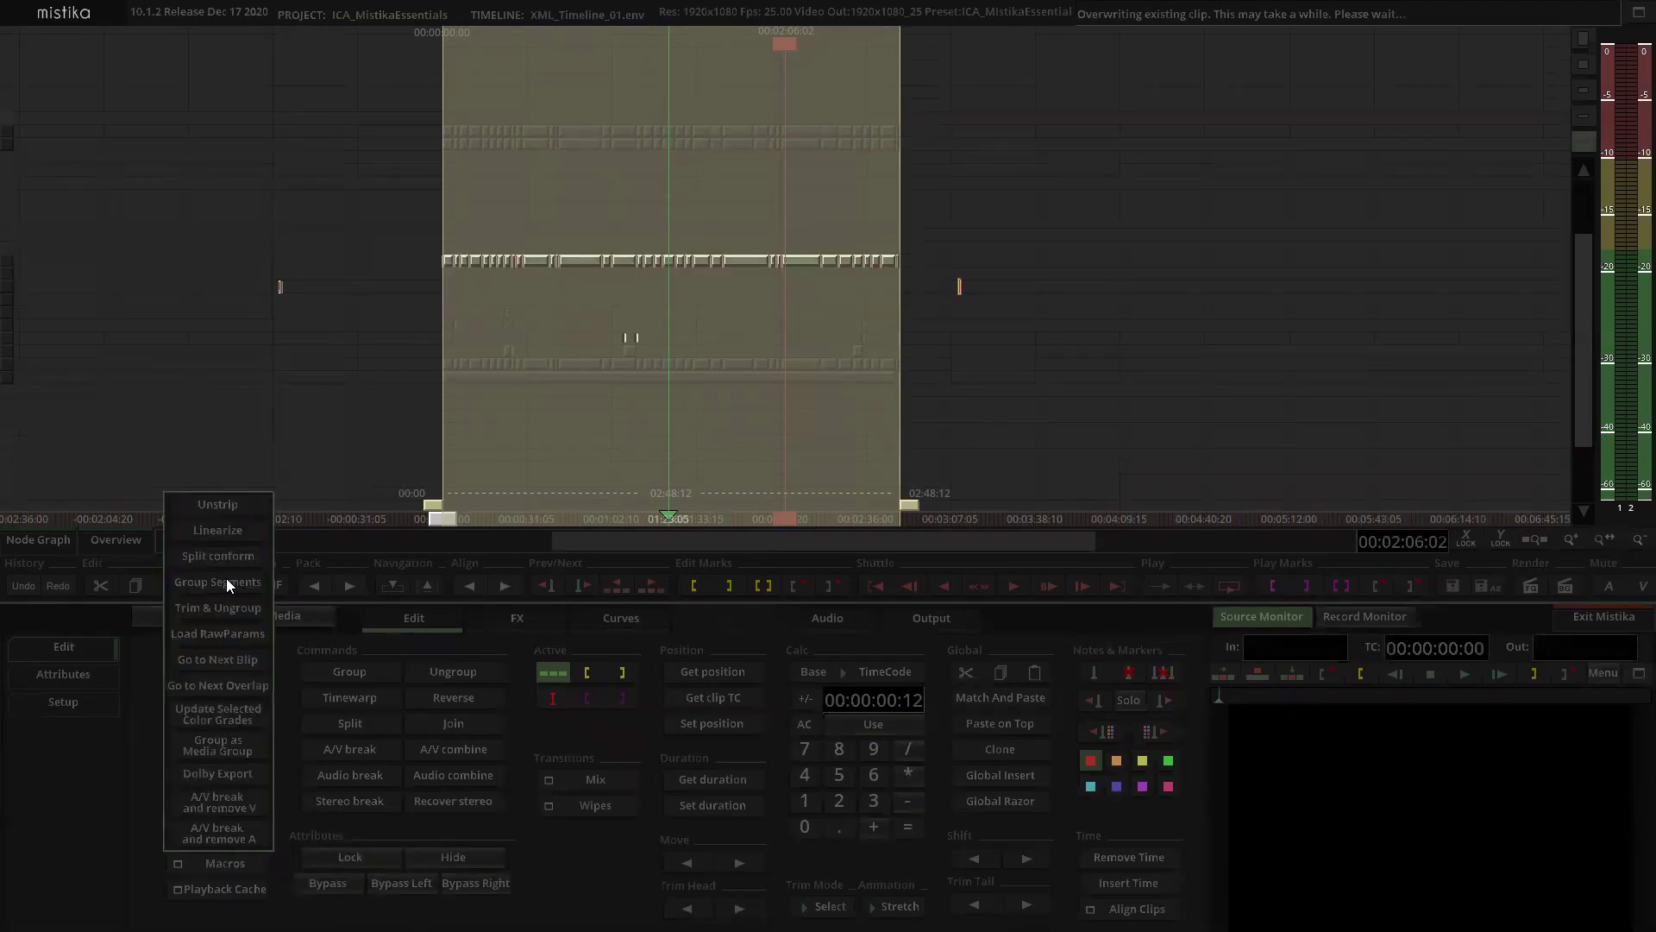
Step: Open one grouped segment in the visual editor to inspect it and return to the timeline
click(889, 159)
scroll(693, 237, up, 1)
scroll(694, 237, up, 1)
drag(693, 236, 833, 193)
double_click(778, 230)
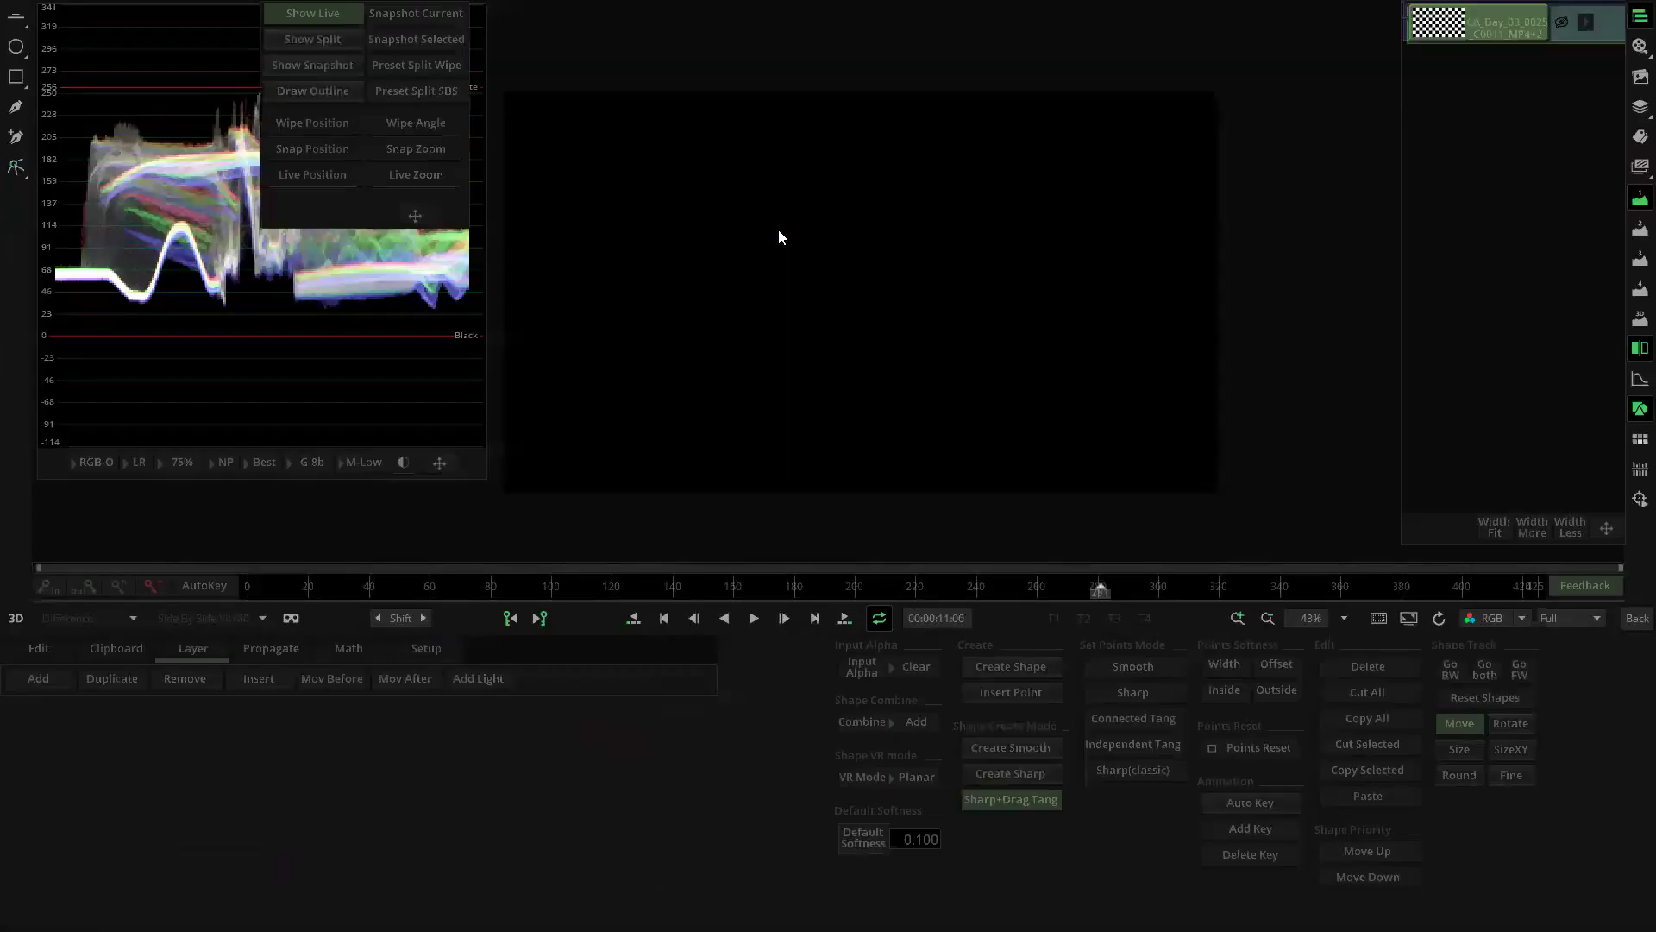
click(1637, 618)
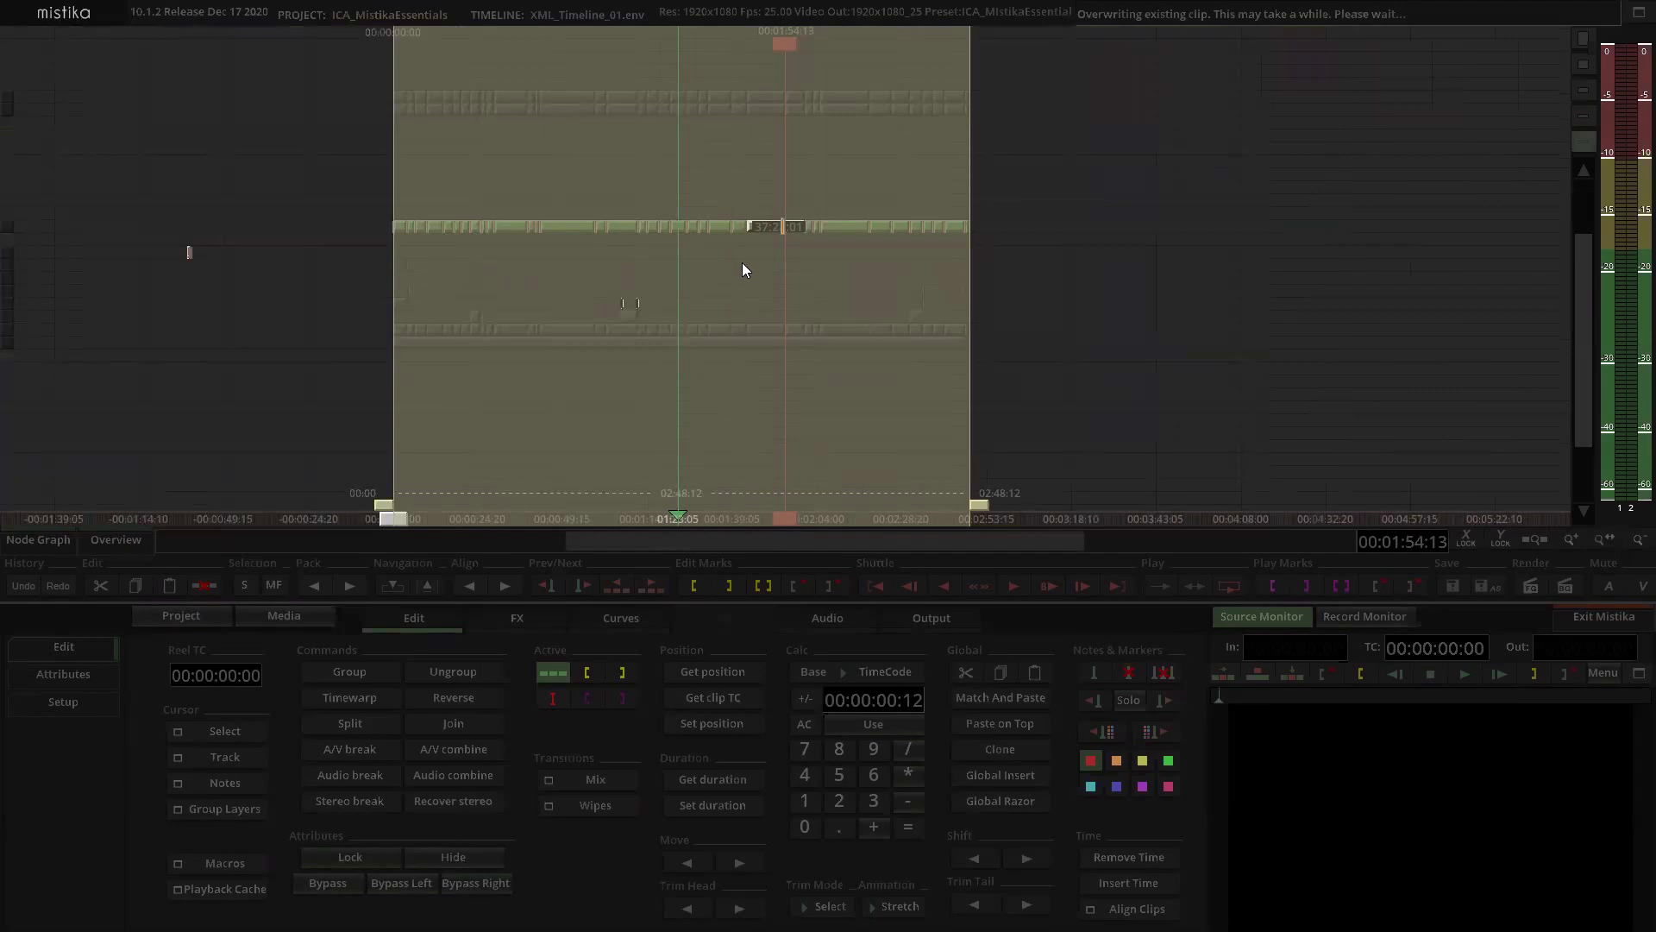
Step: Ungroup all the segments of the edit and remove the layer of generated clips above the Denoise effects
click(682, 173)
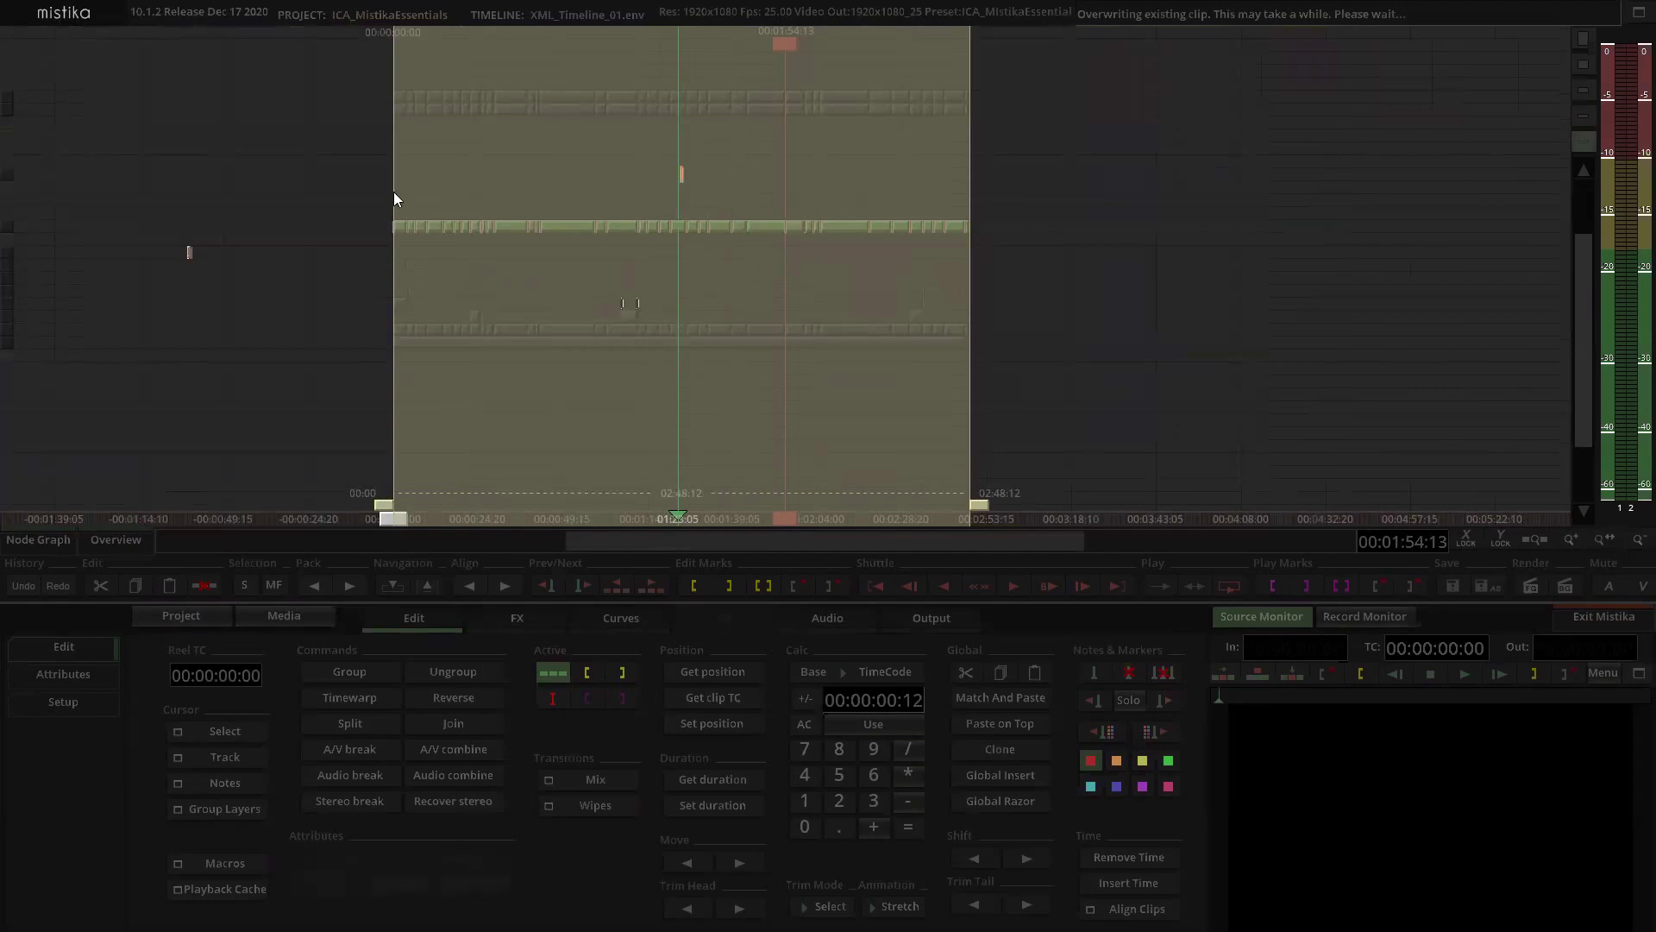
click(1014, 226)
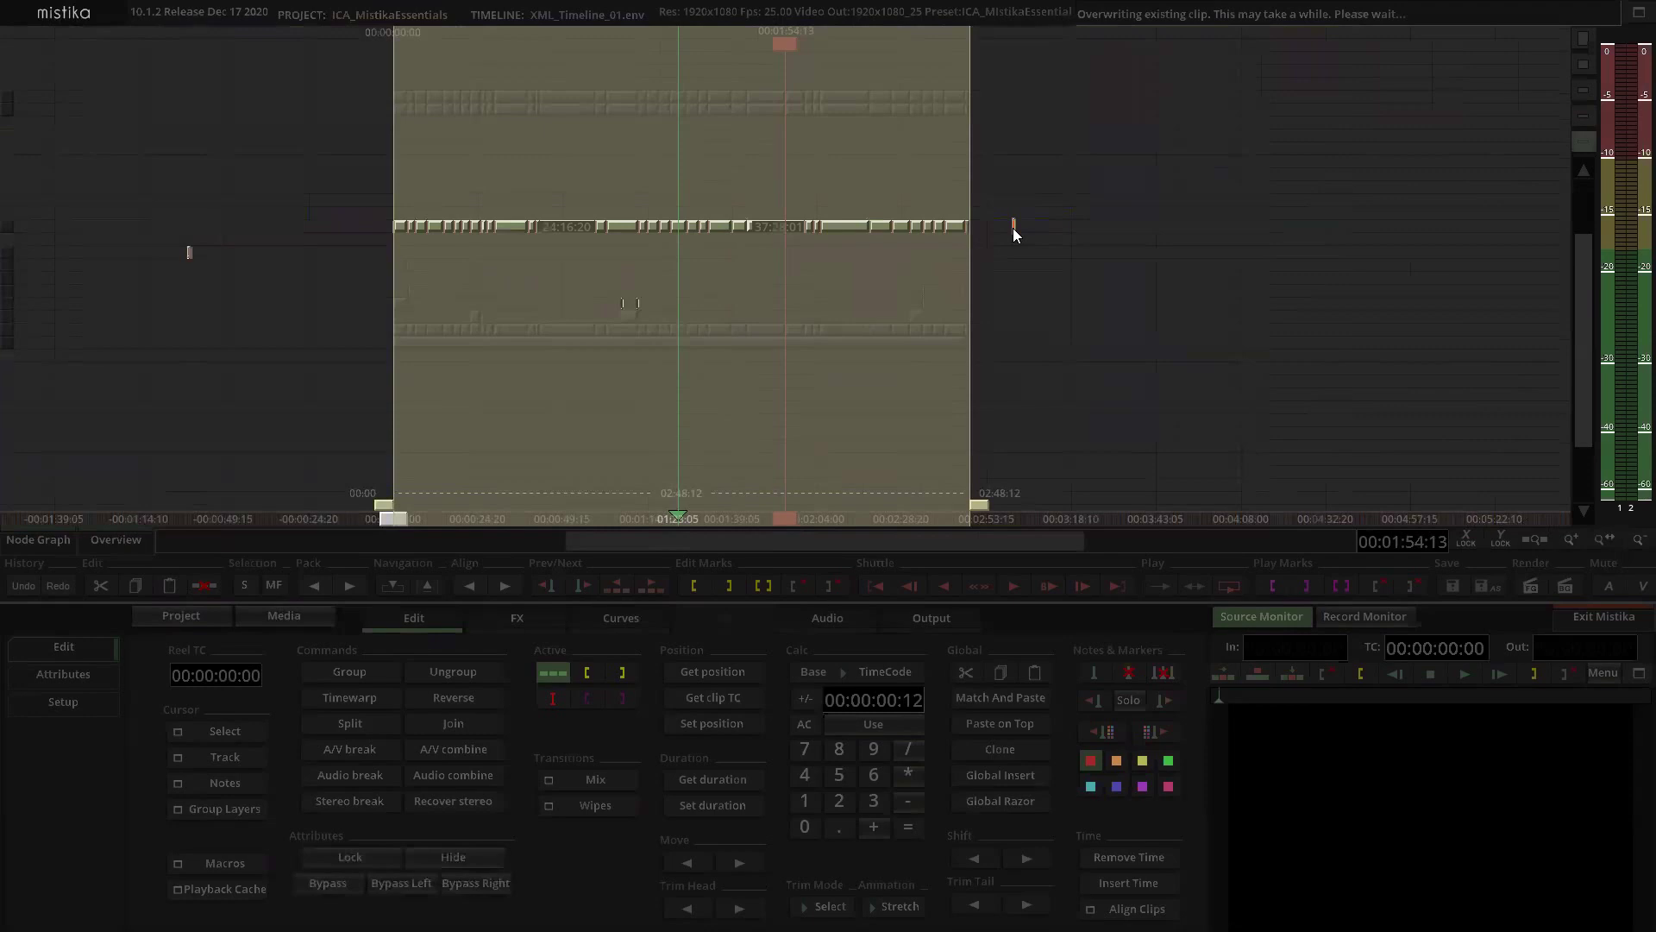
click(891, 185)
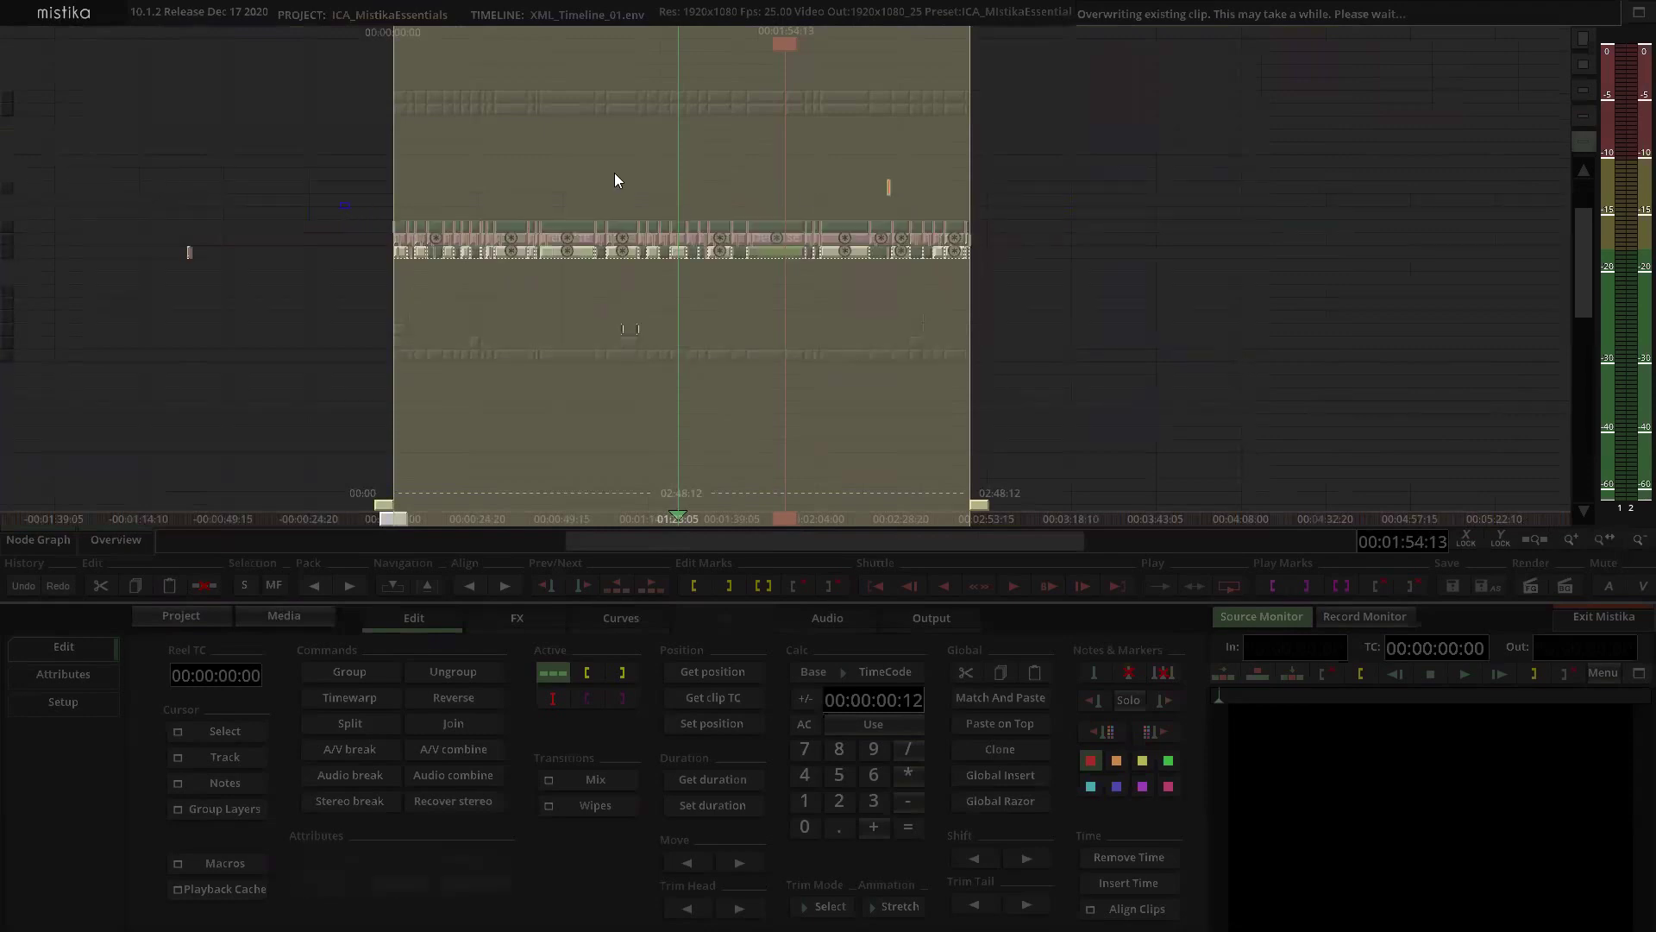
click(992, 226)
scroll(803, 167, up, 1)
scroll(802, 167, up, 1)
scroll(783, 171, down, 3)
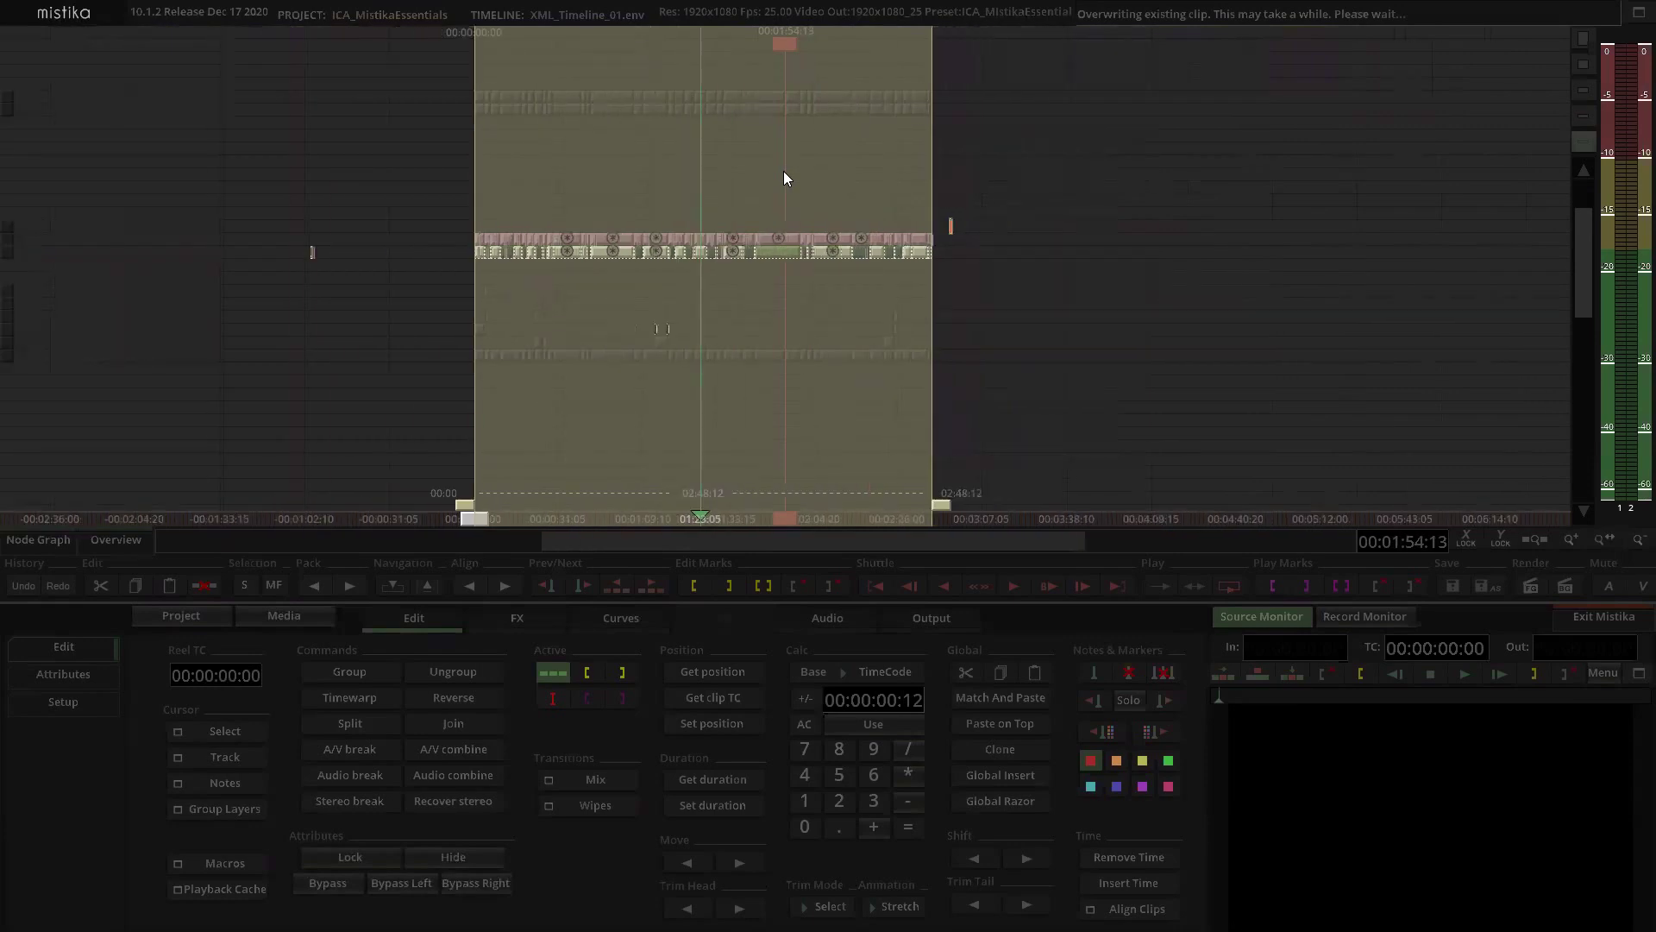
Step: Select the Denoise effects and source clips across the whole edit and copy them
click(784, 172)
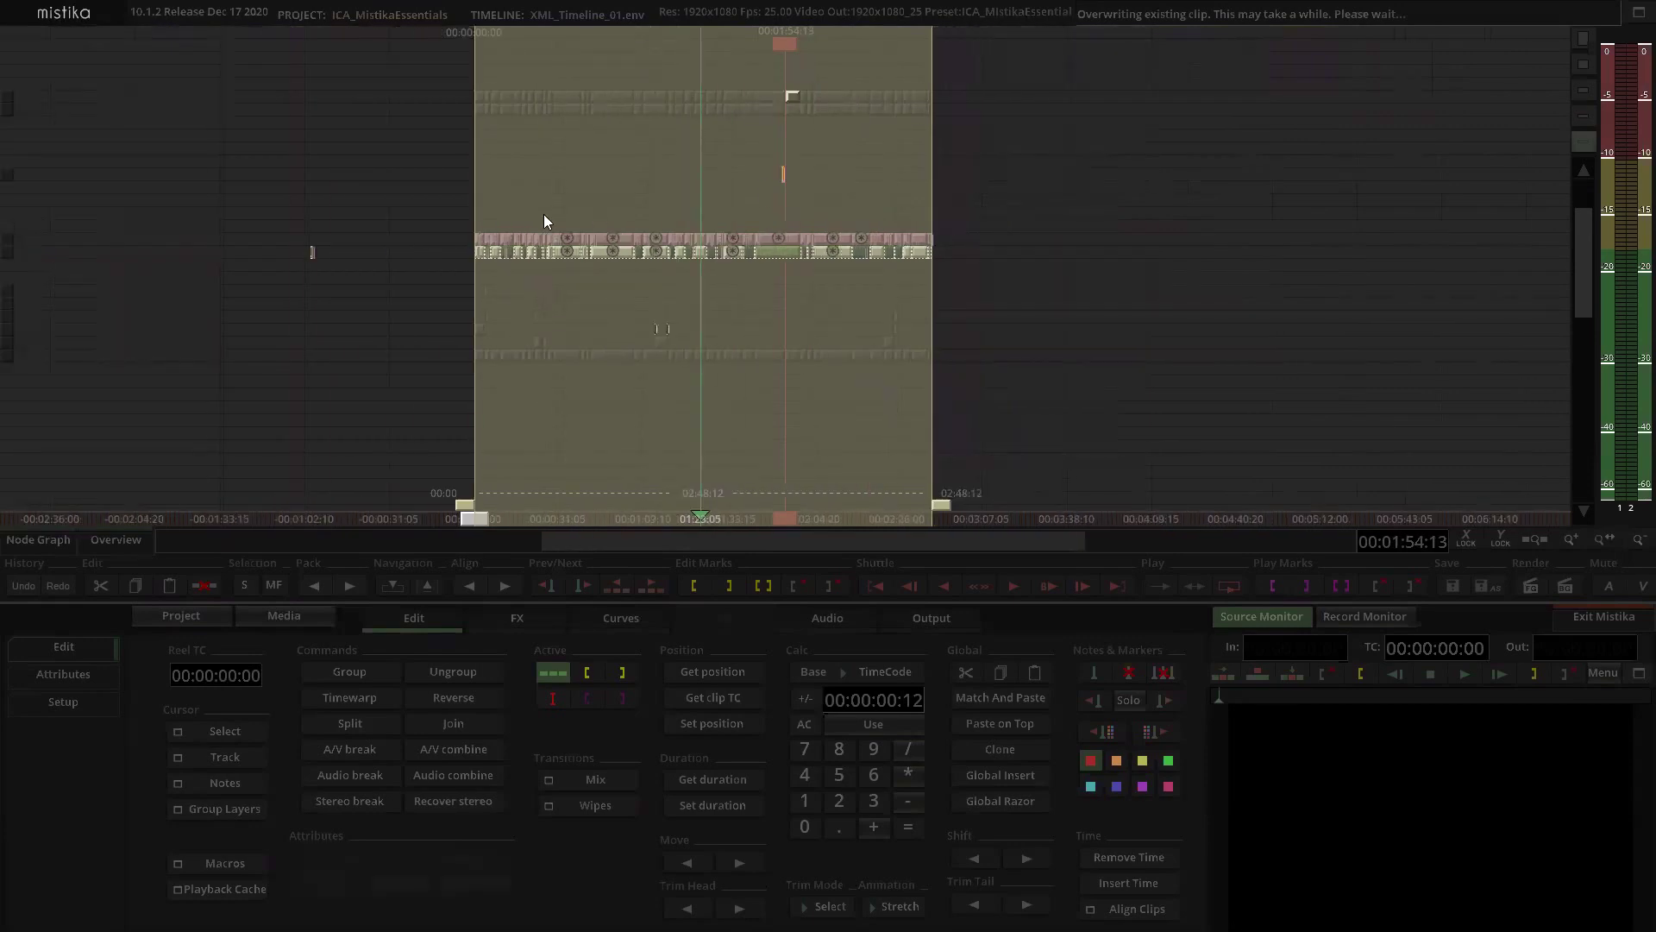
click(857, 185)
scroll(858, 184, down, 2)
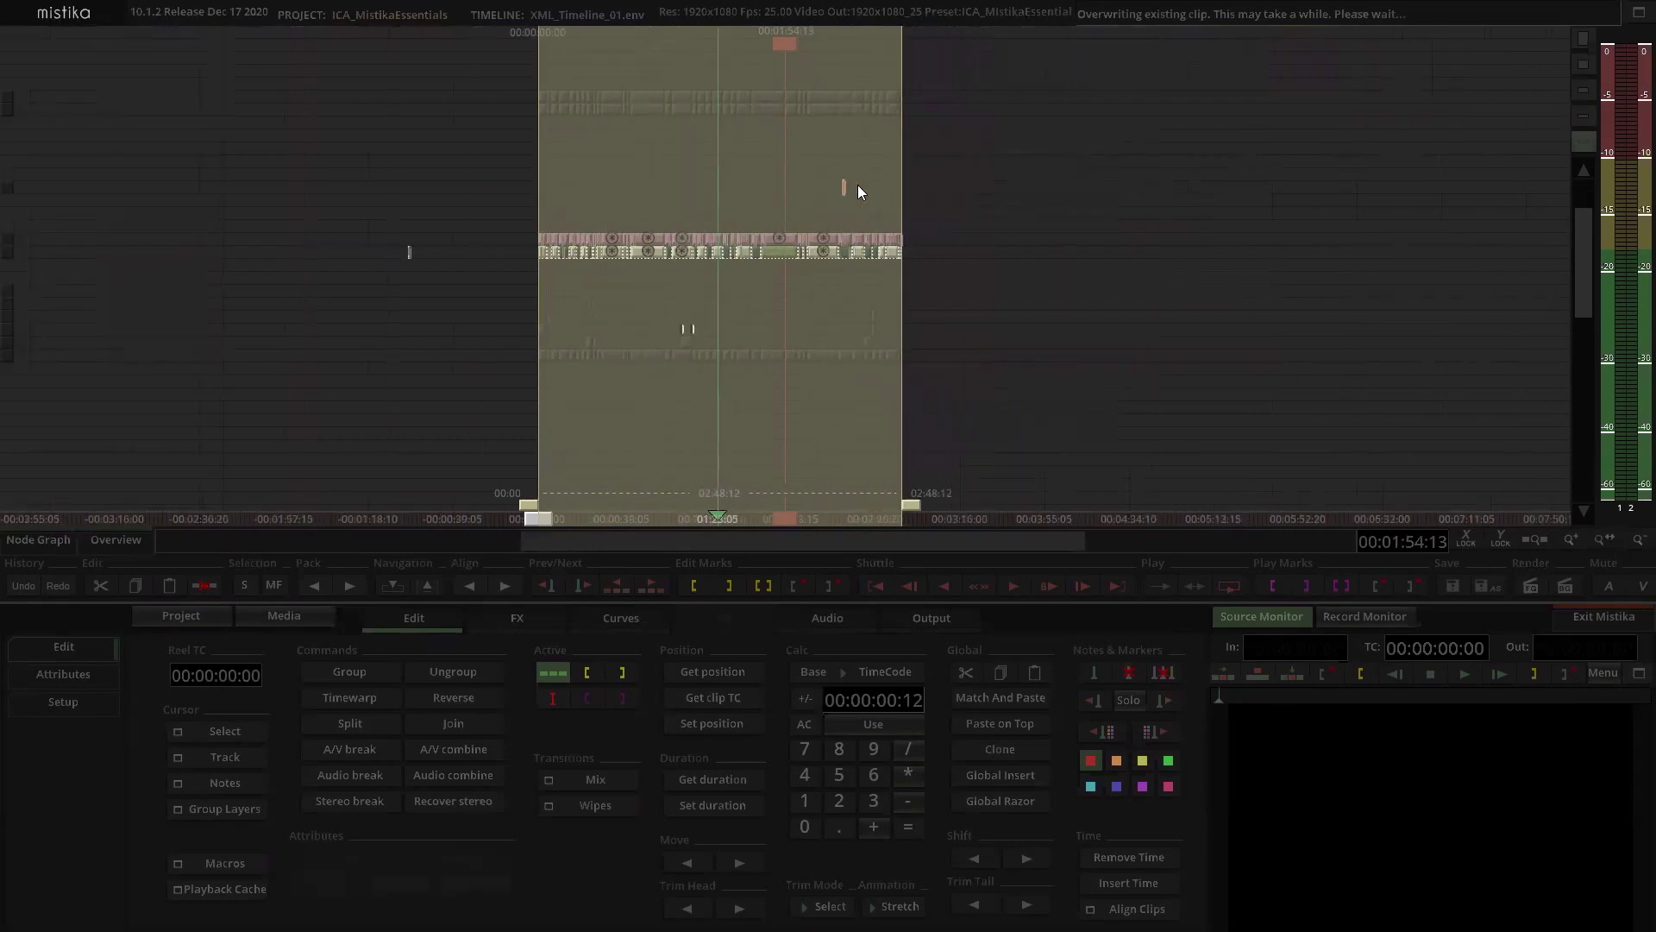
click(920, 256)
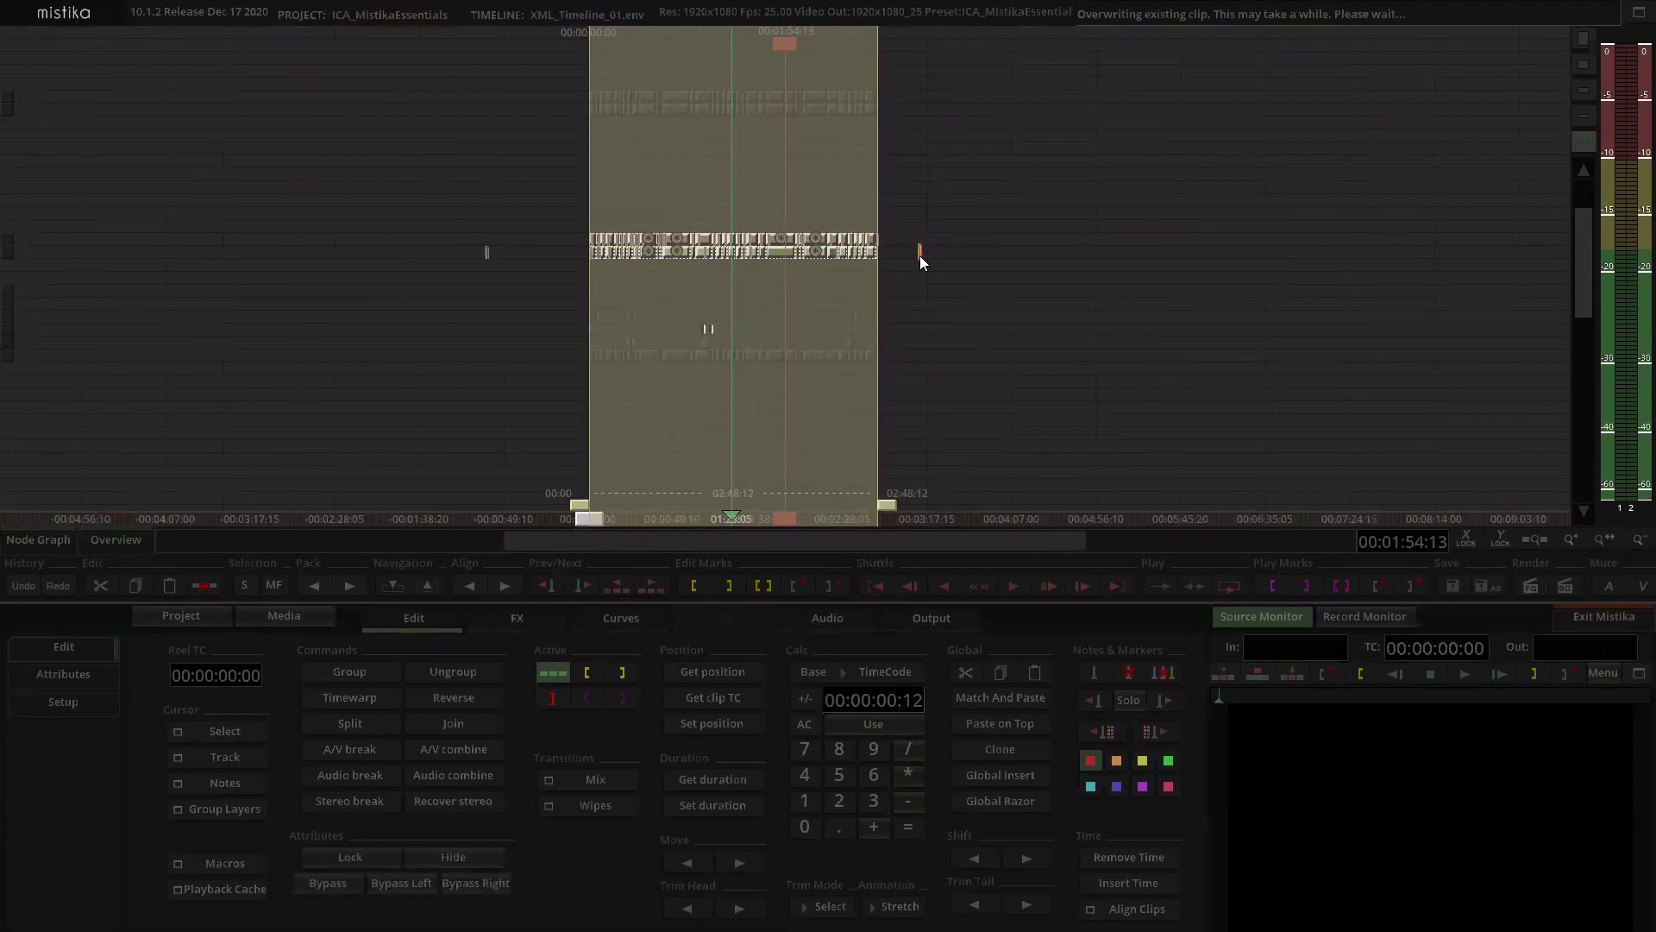
scroll(955, 179, down, 1)
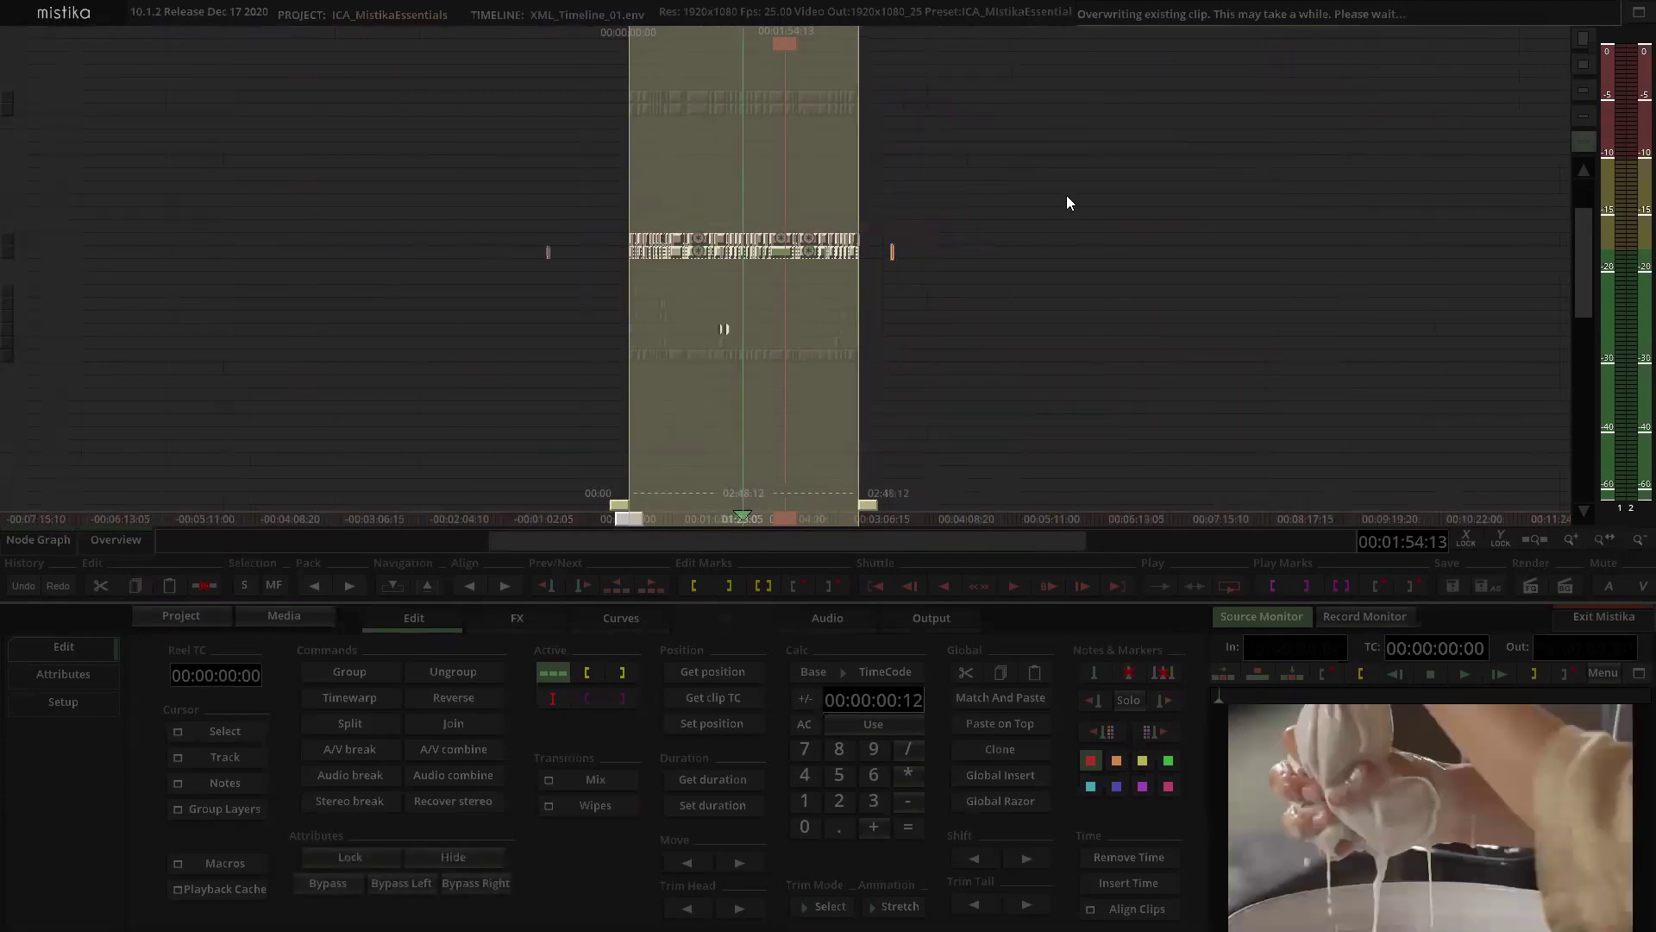
click(1044, 178)
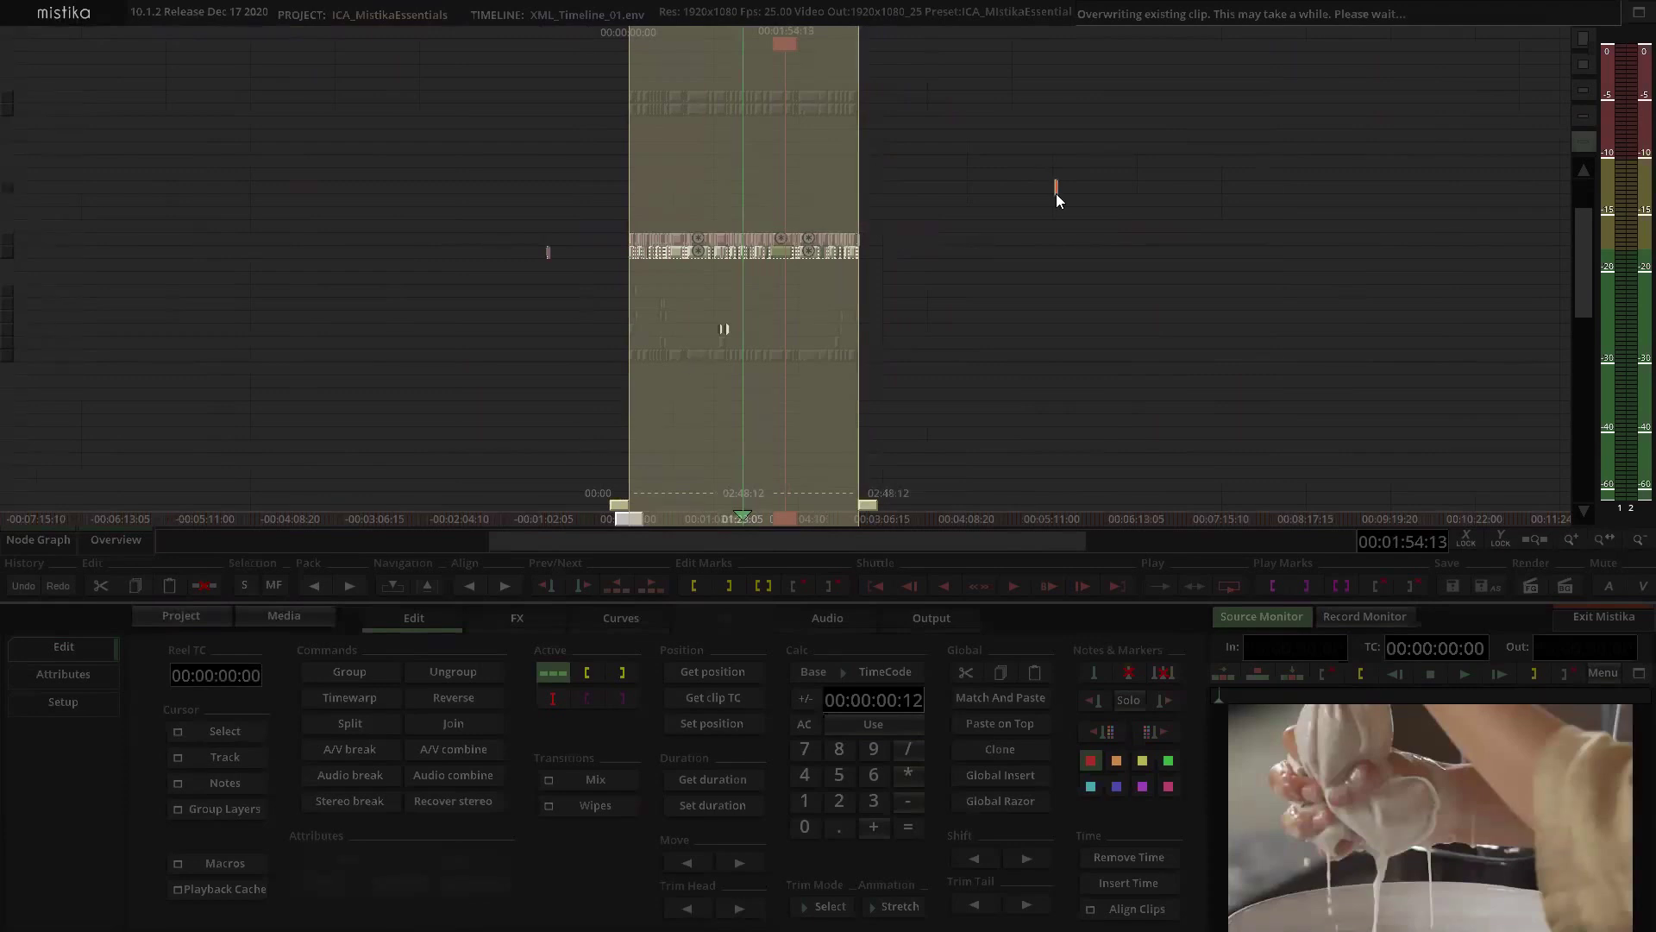
drag(619, 220, 906, 270)
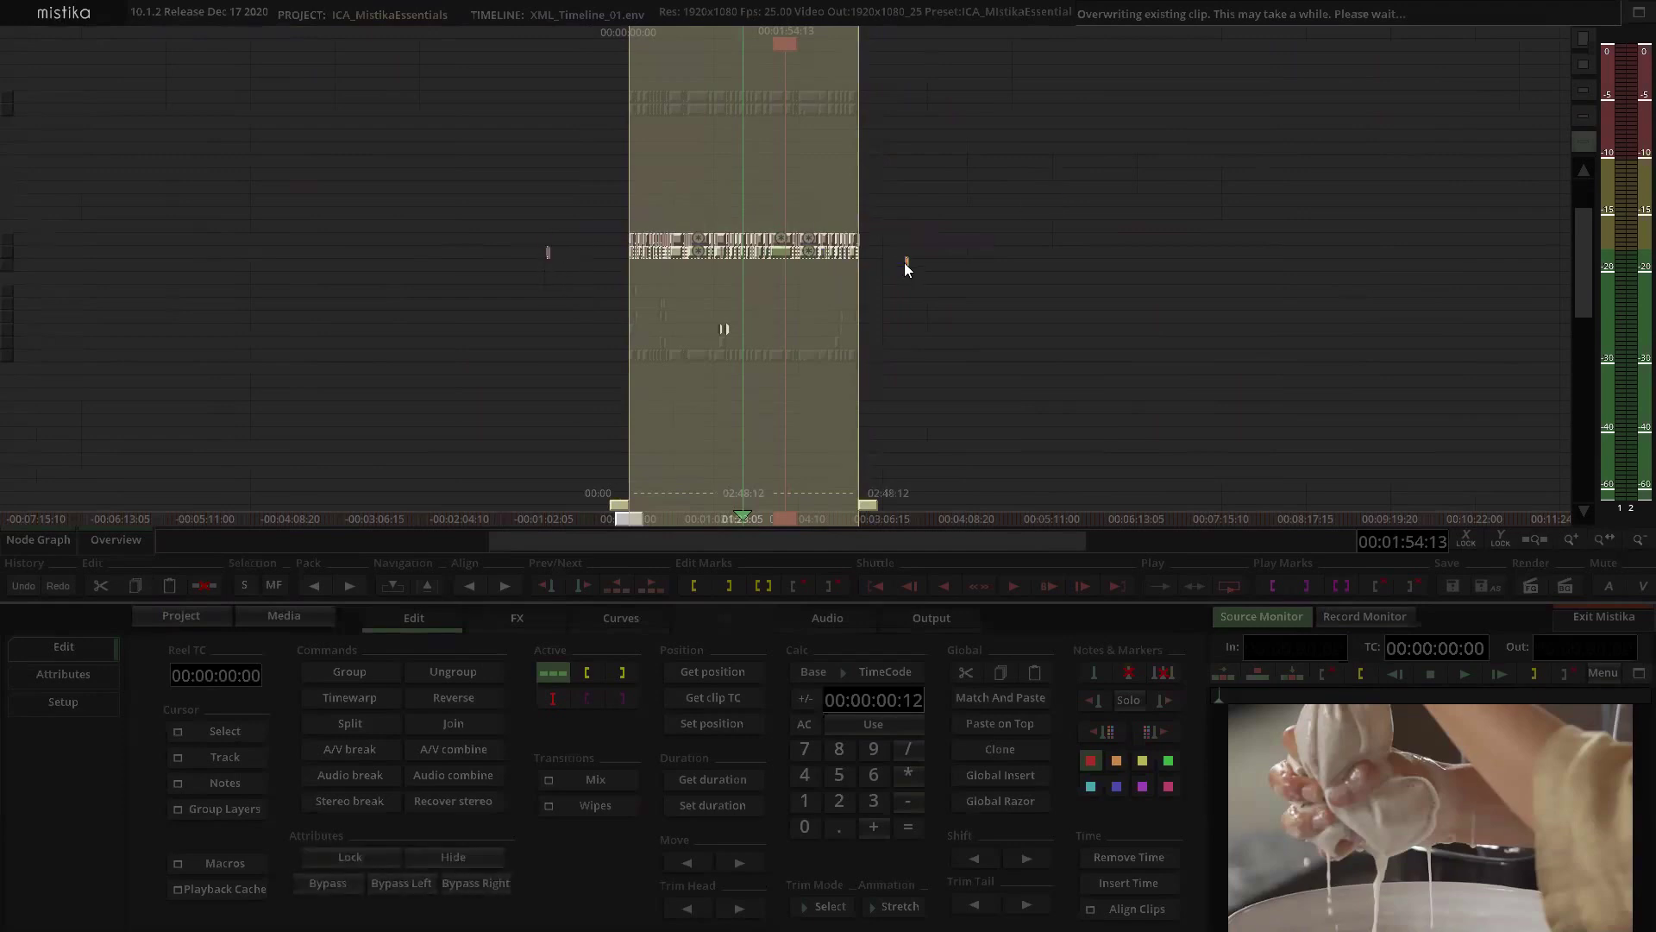
scroll(902, 250, up, 5)
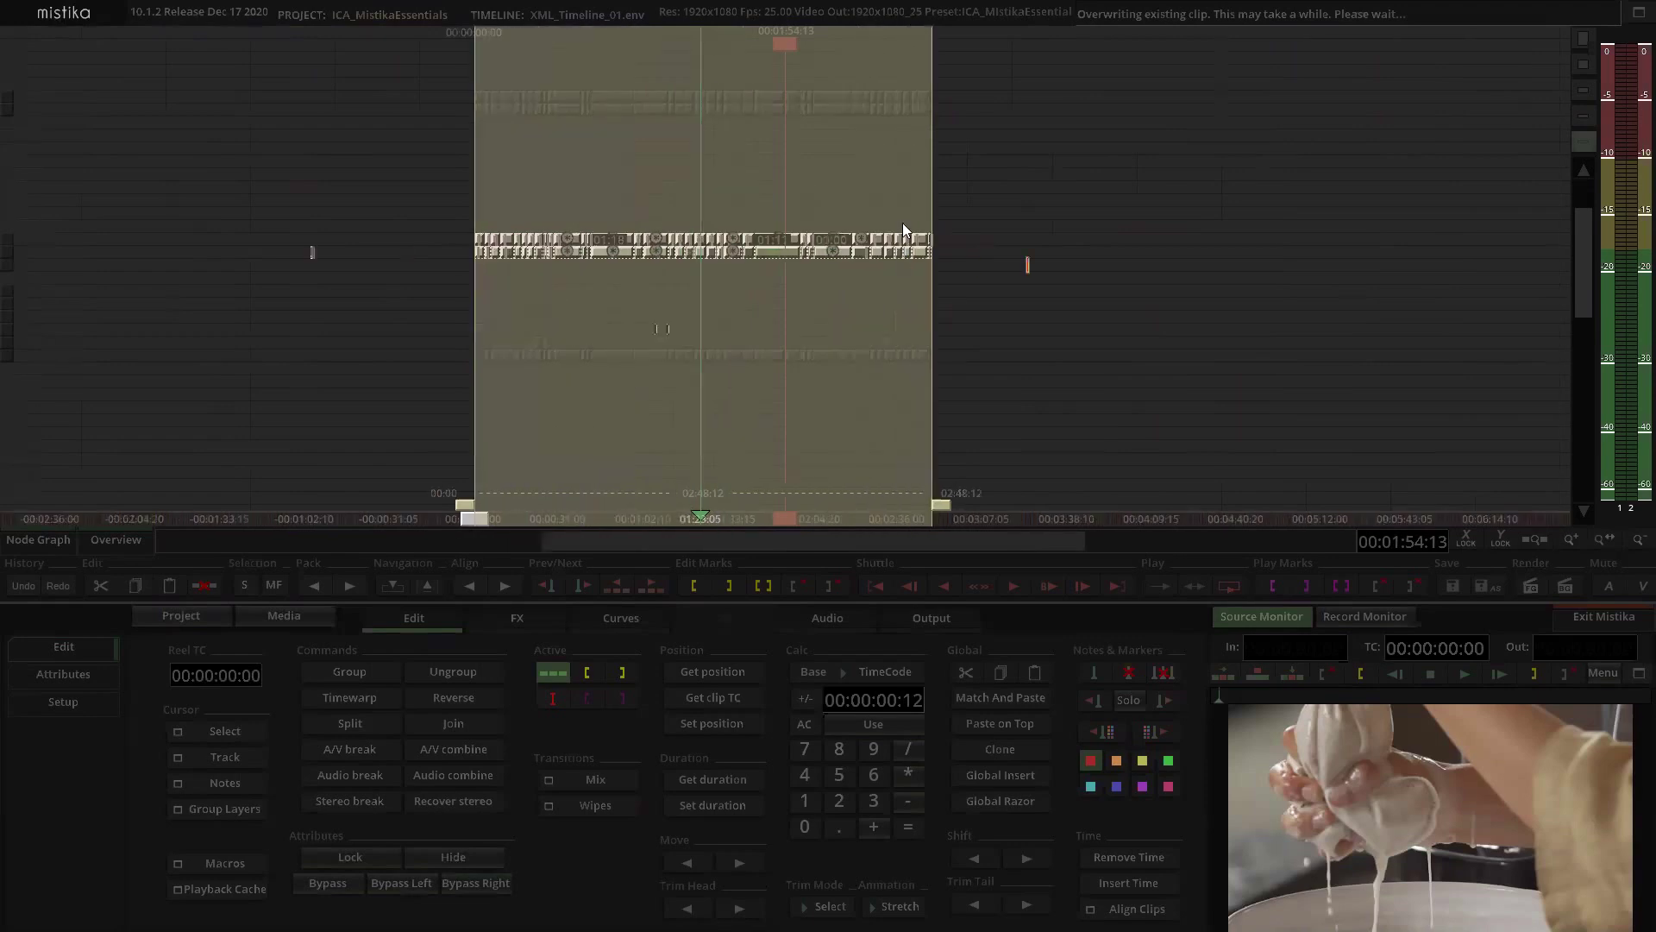
click(829, 186)
drag(676, 195, 870, 197)
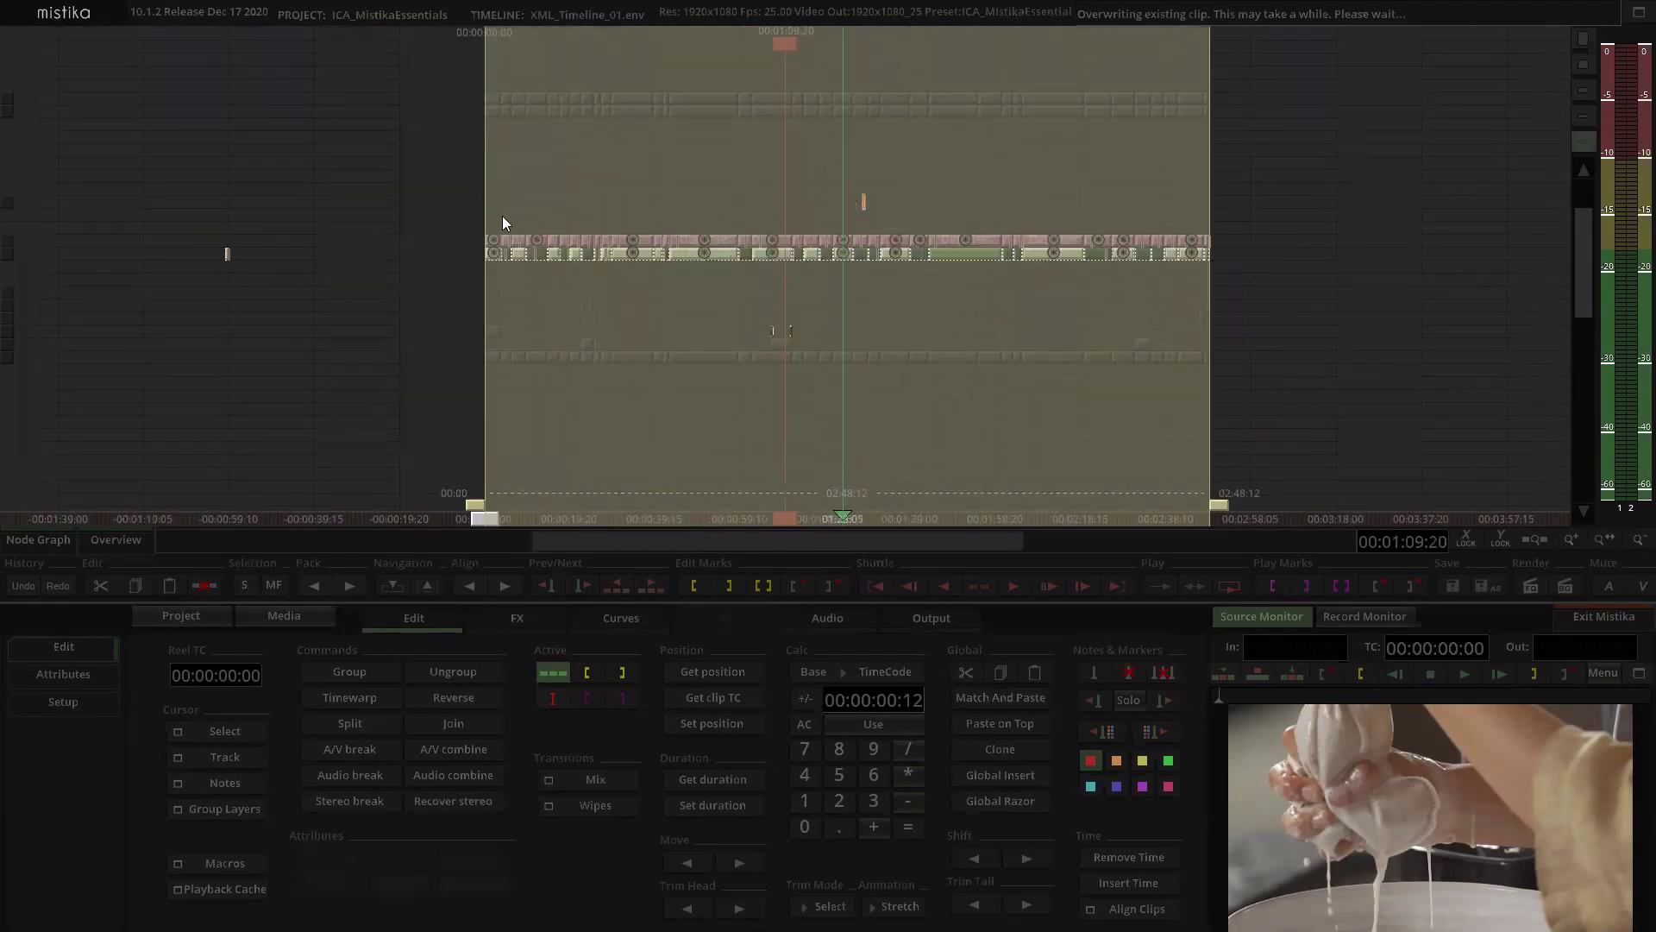
drag(473, 209, 1300, 260)
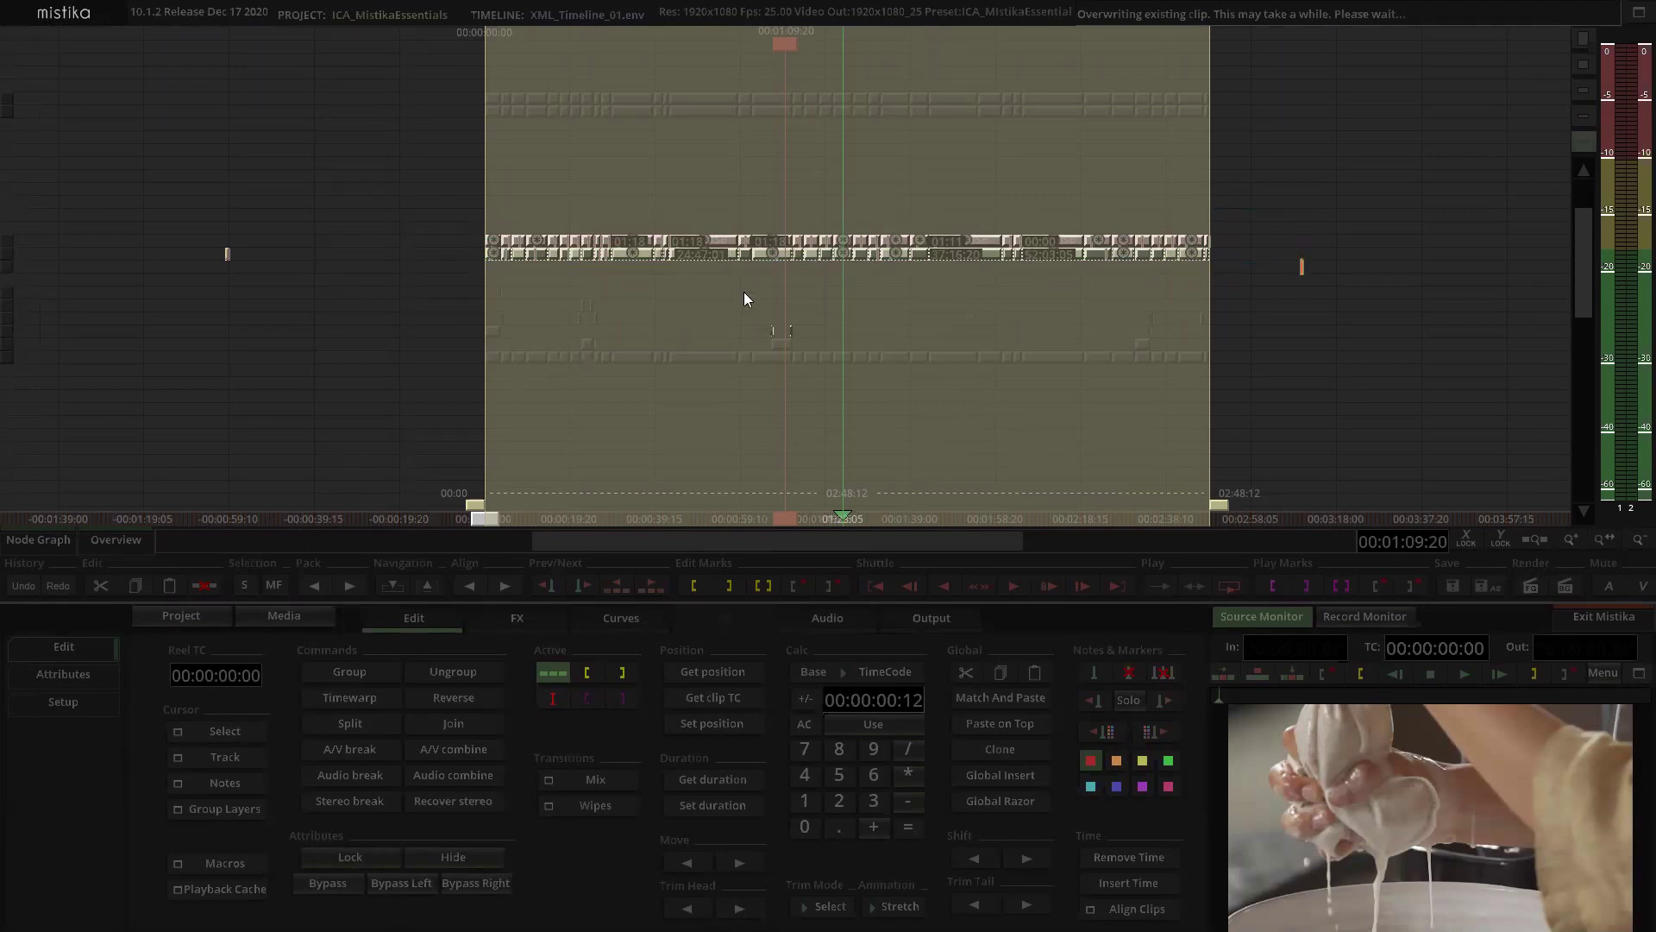
Step: Open Timeline_01.env from the project's DATA folder, saving XML_Timeline_01, and close the Media Manager
click(295, 618)
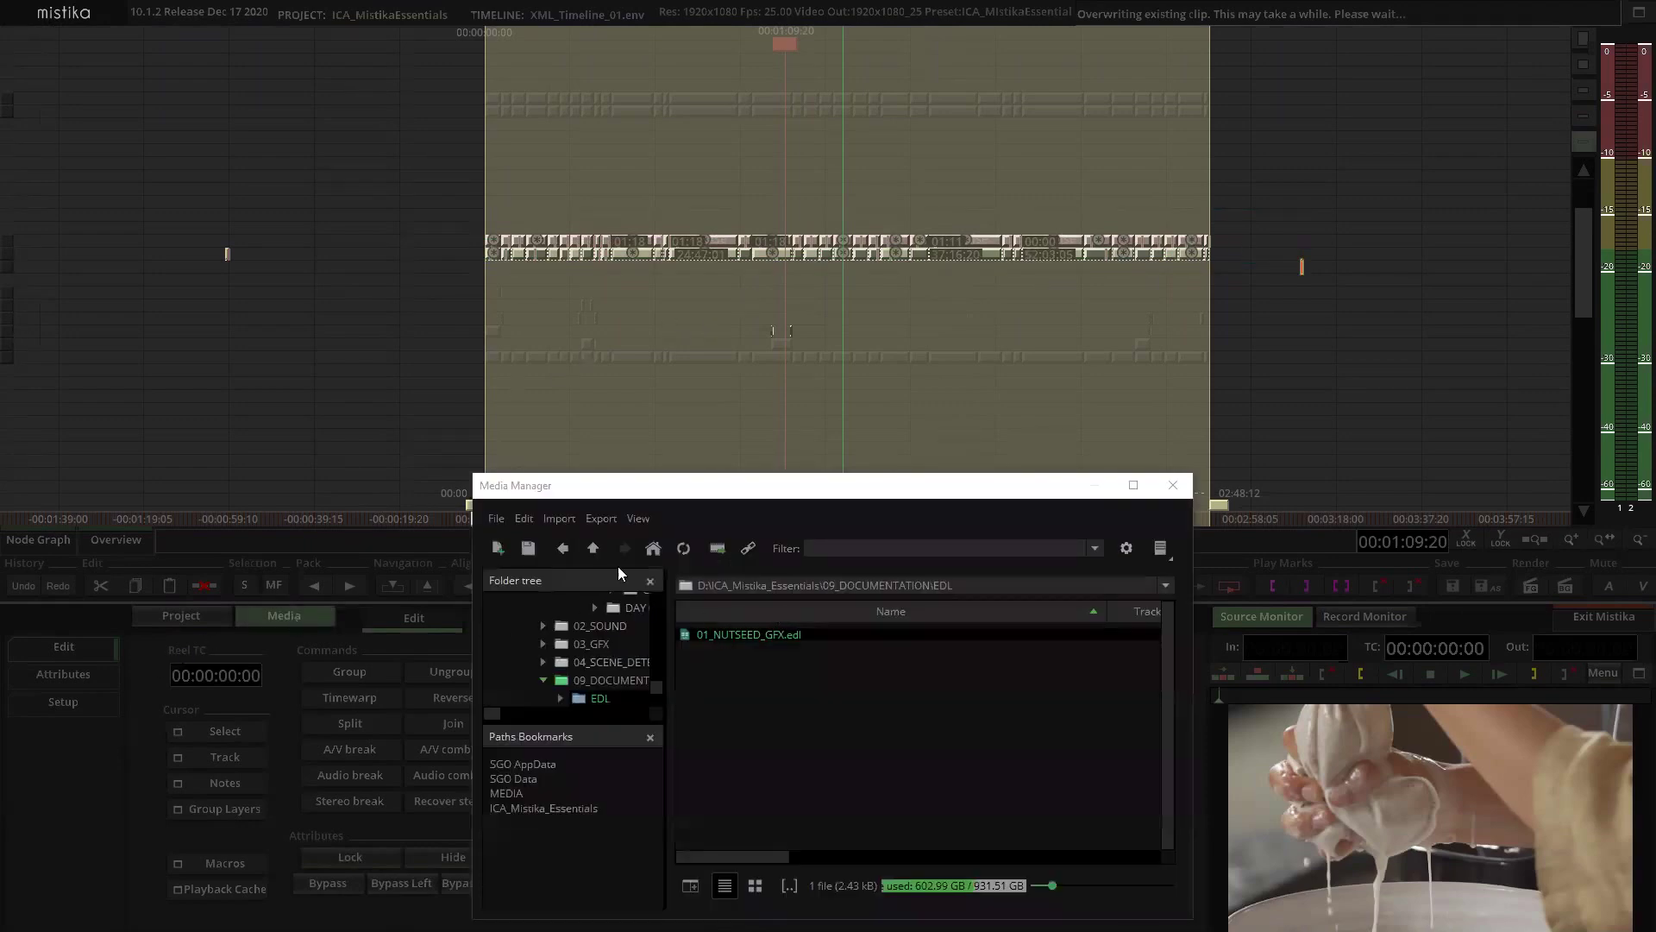
click(656, 553)
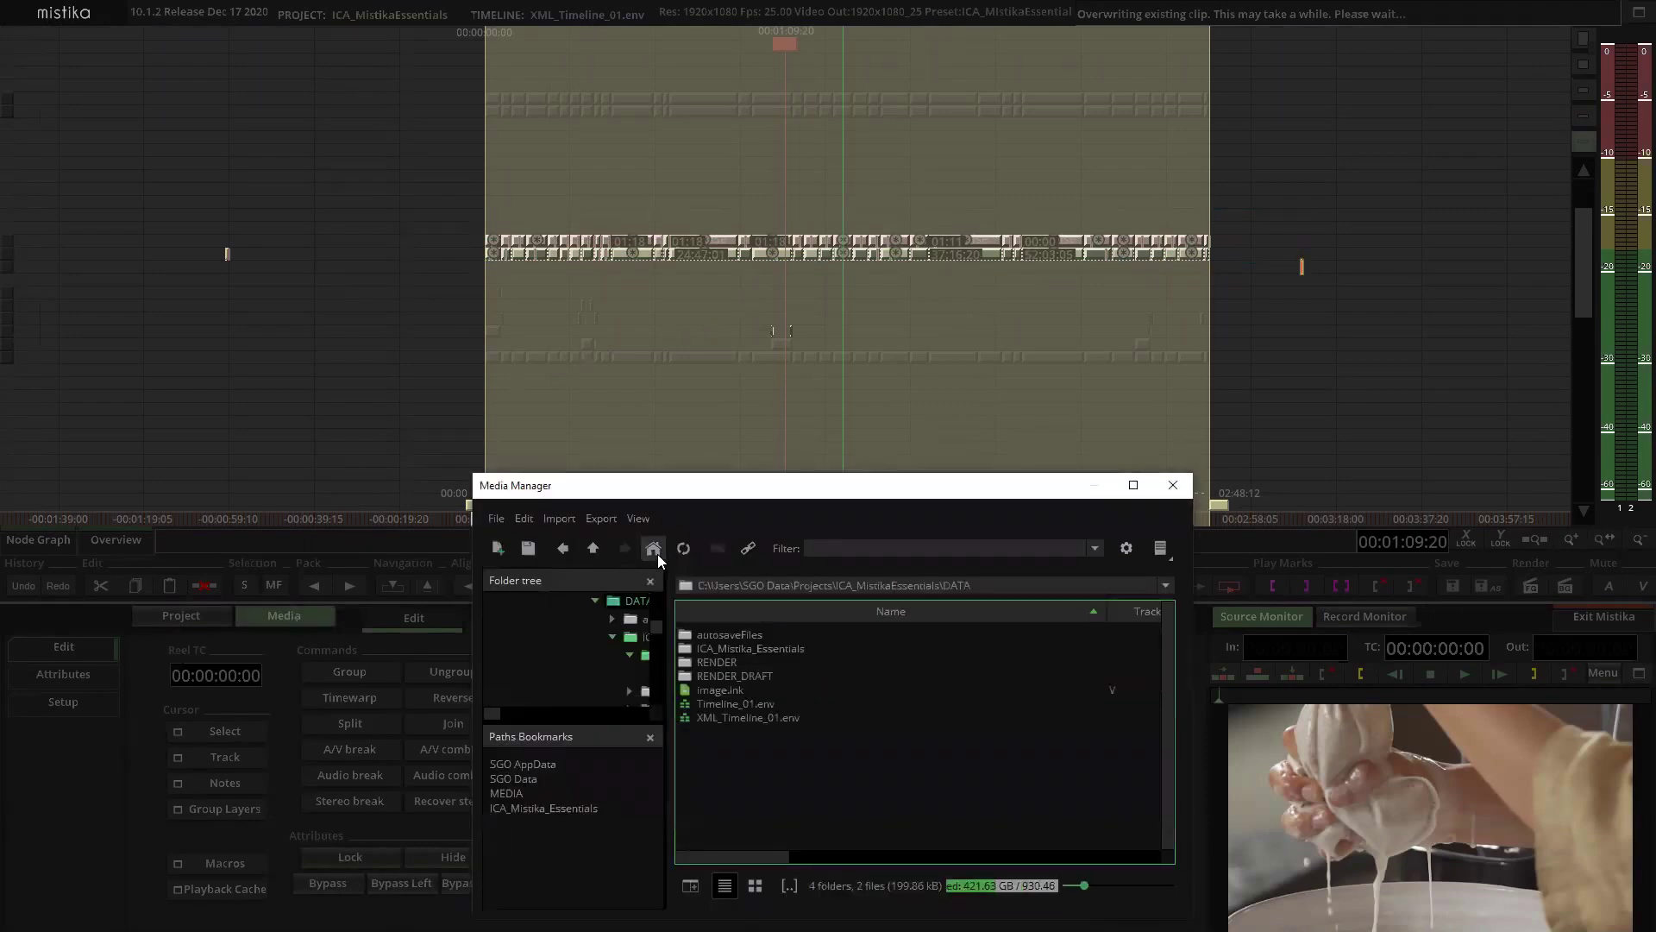
double_click(750, 704)
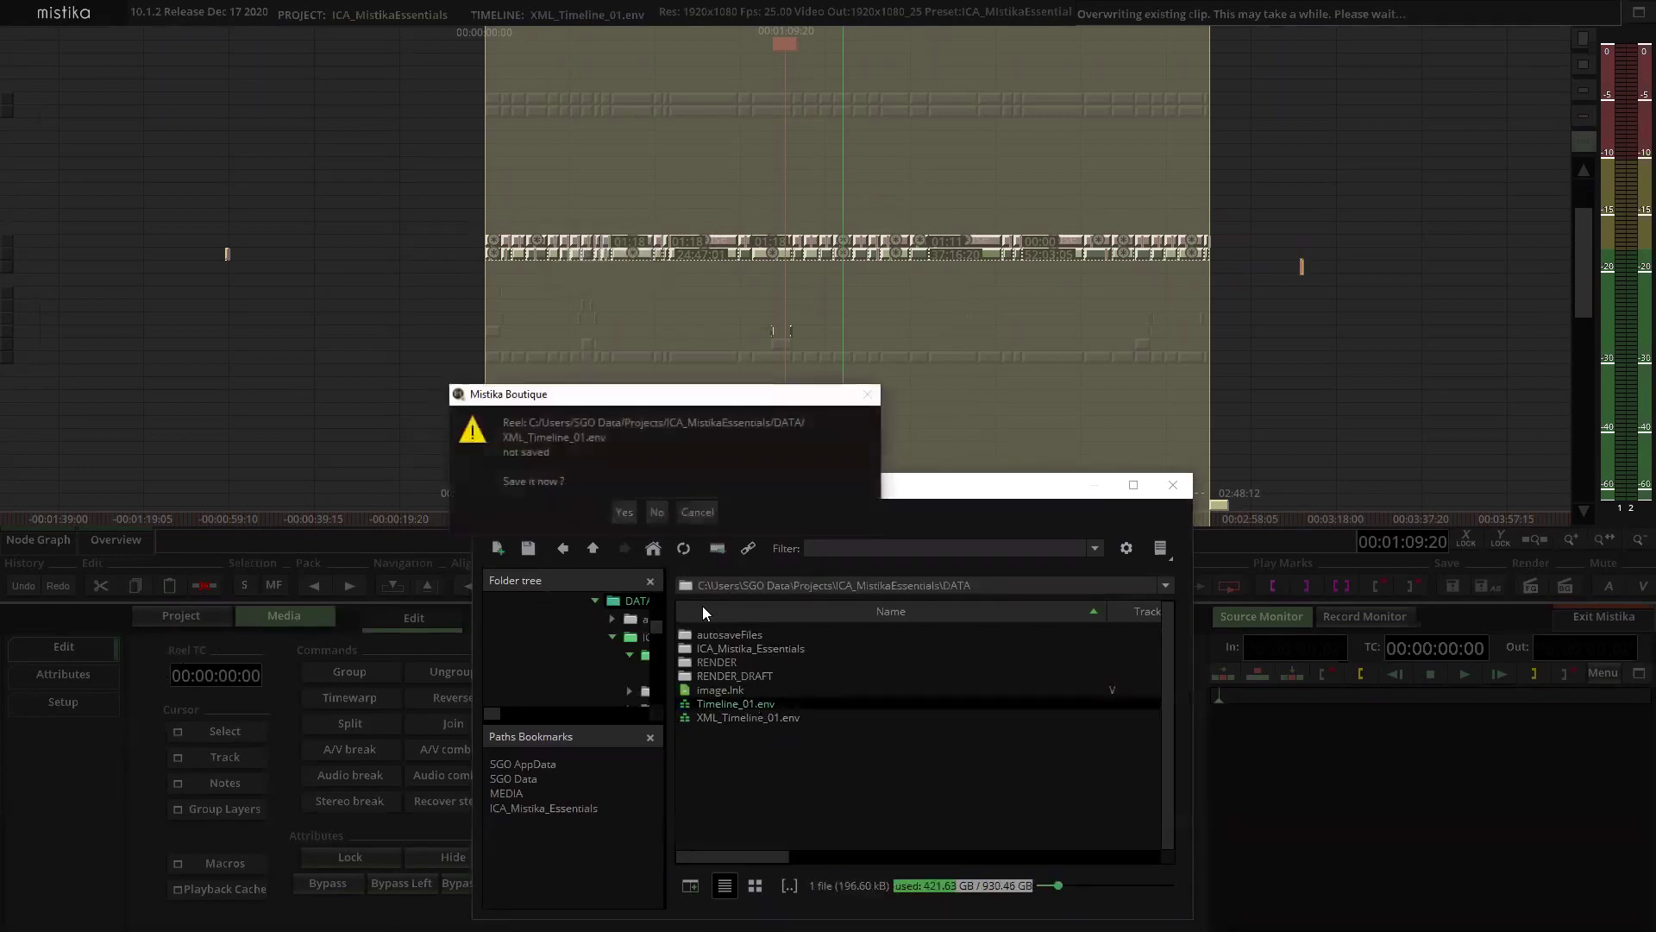
click(625, 514)
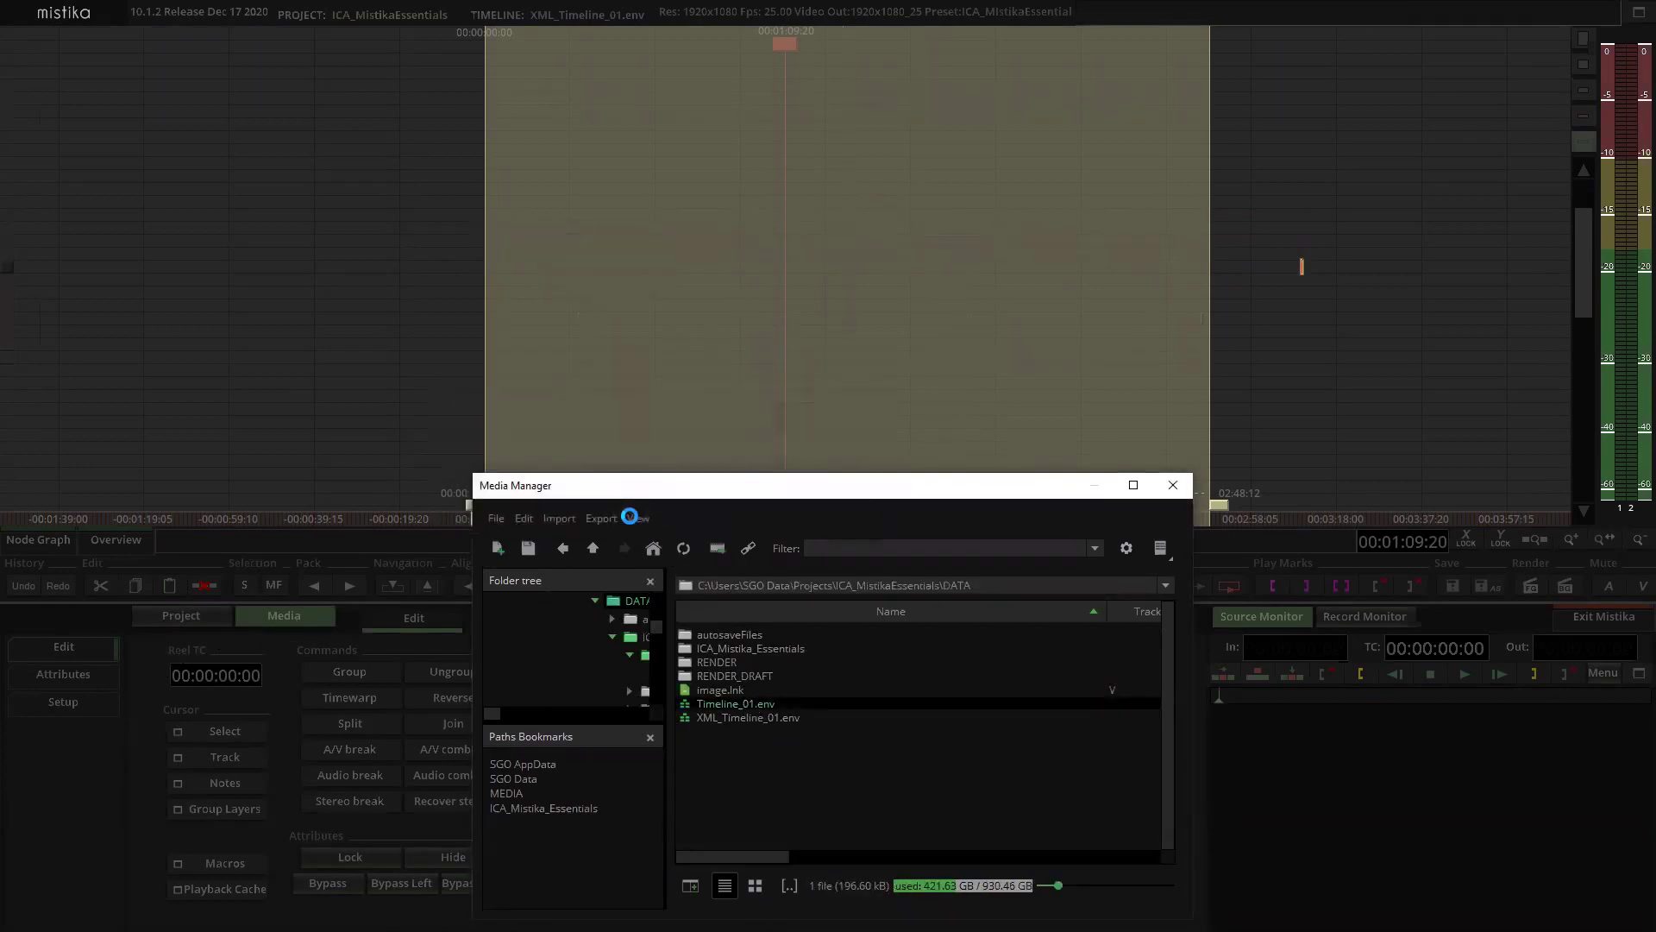
click(1177, 487)
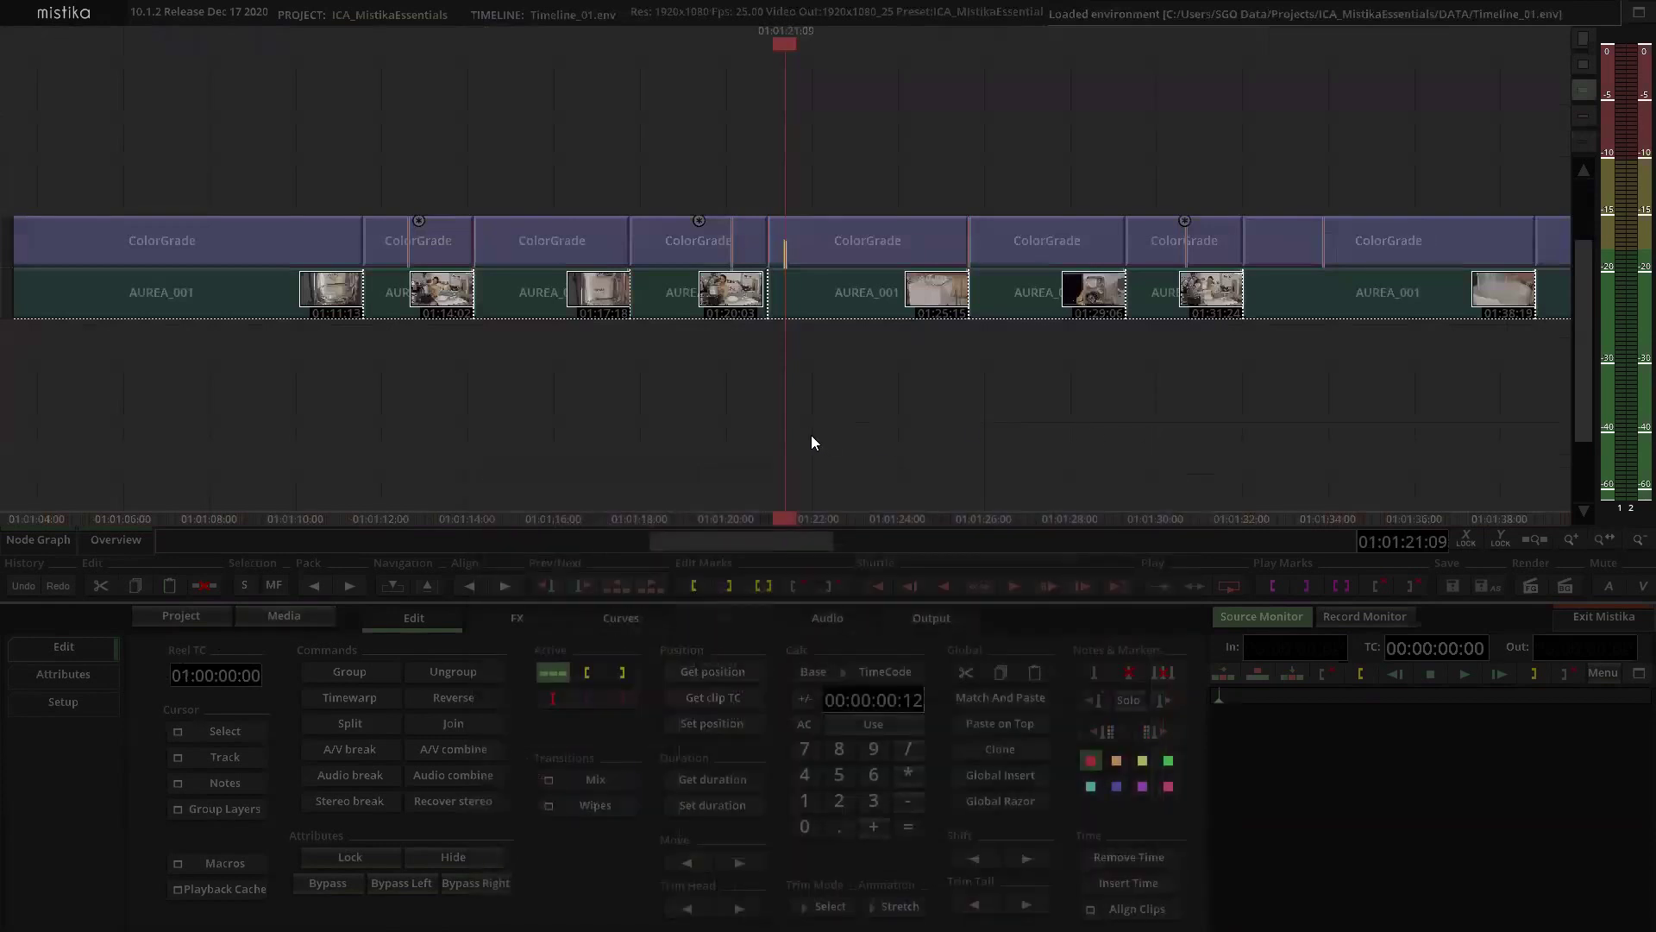
Step: Paste the copied Denoise effects and clips beneath the existing ColorGrade edit in Timeline_01
scroll(810, 435, down, 14)
scroll(818, 416, up, 1)
key(ctrl+v)
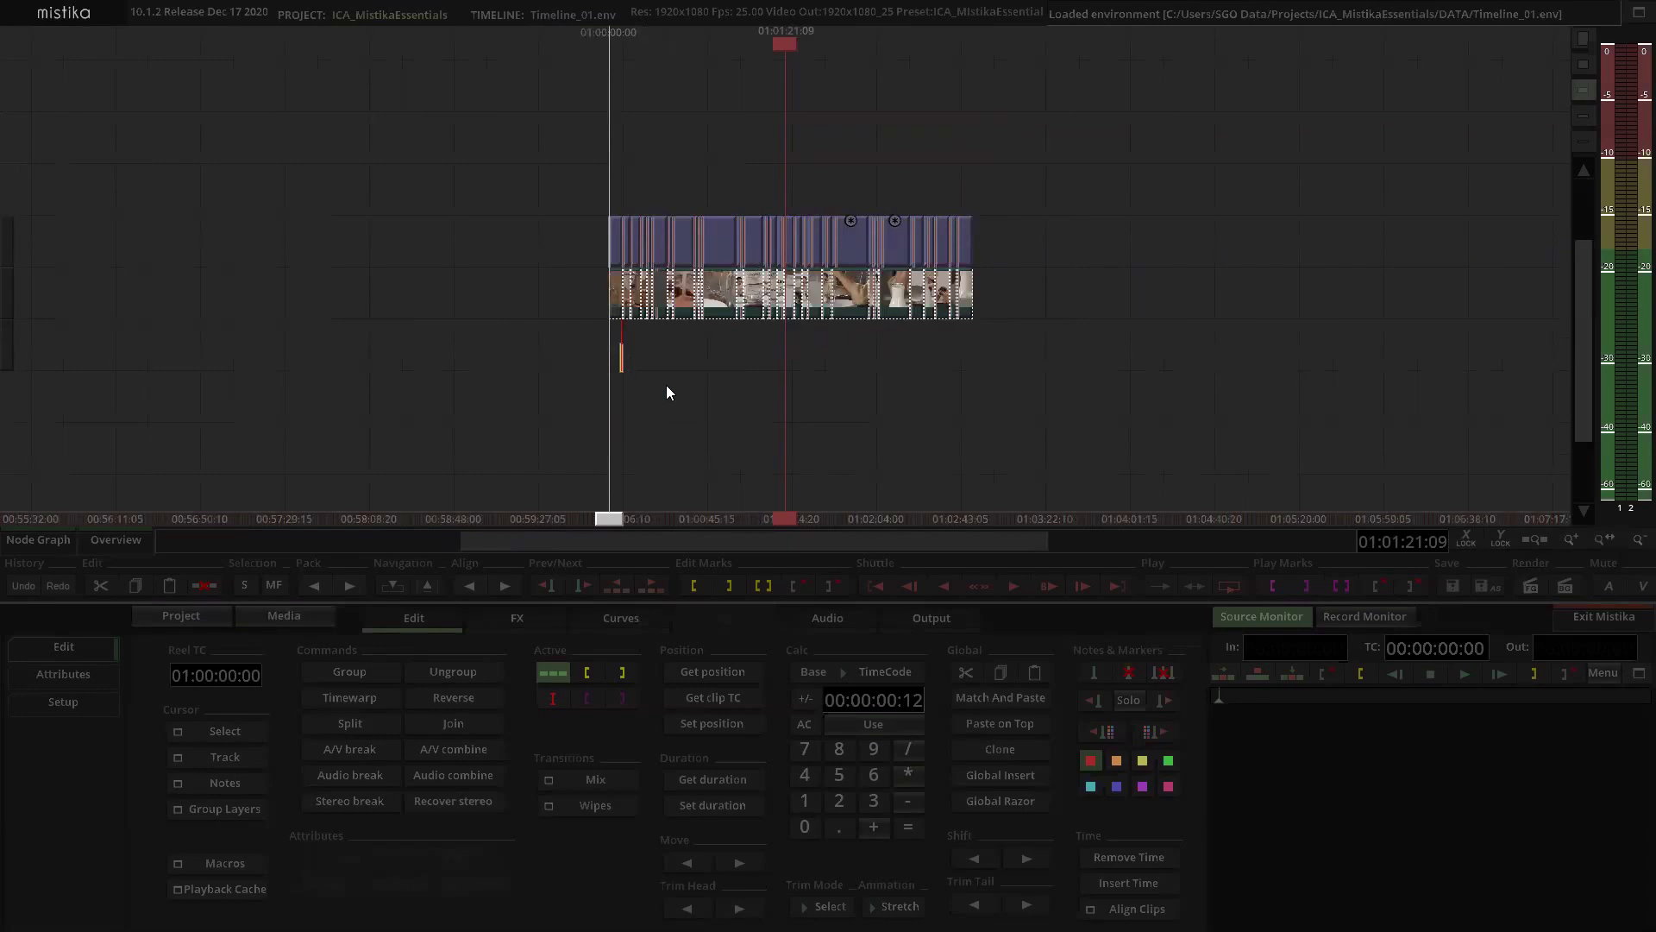
key(ctrl+v)
Step: Align the start of the pasted Denoise stack with the first ColorGrade effect of the original edit
click(611, 340)
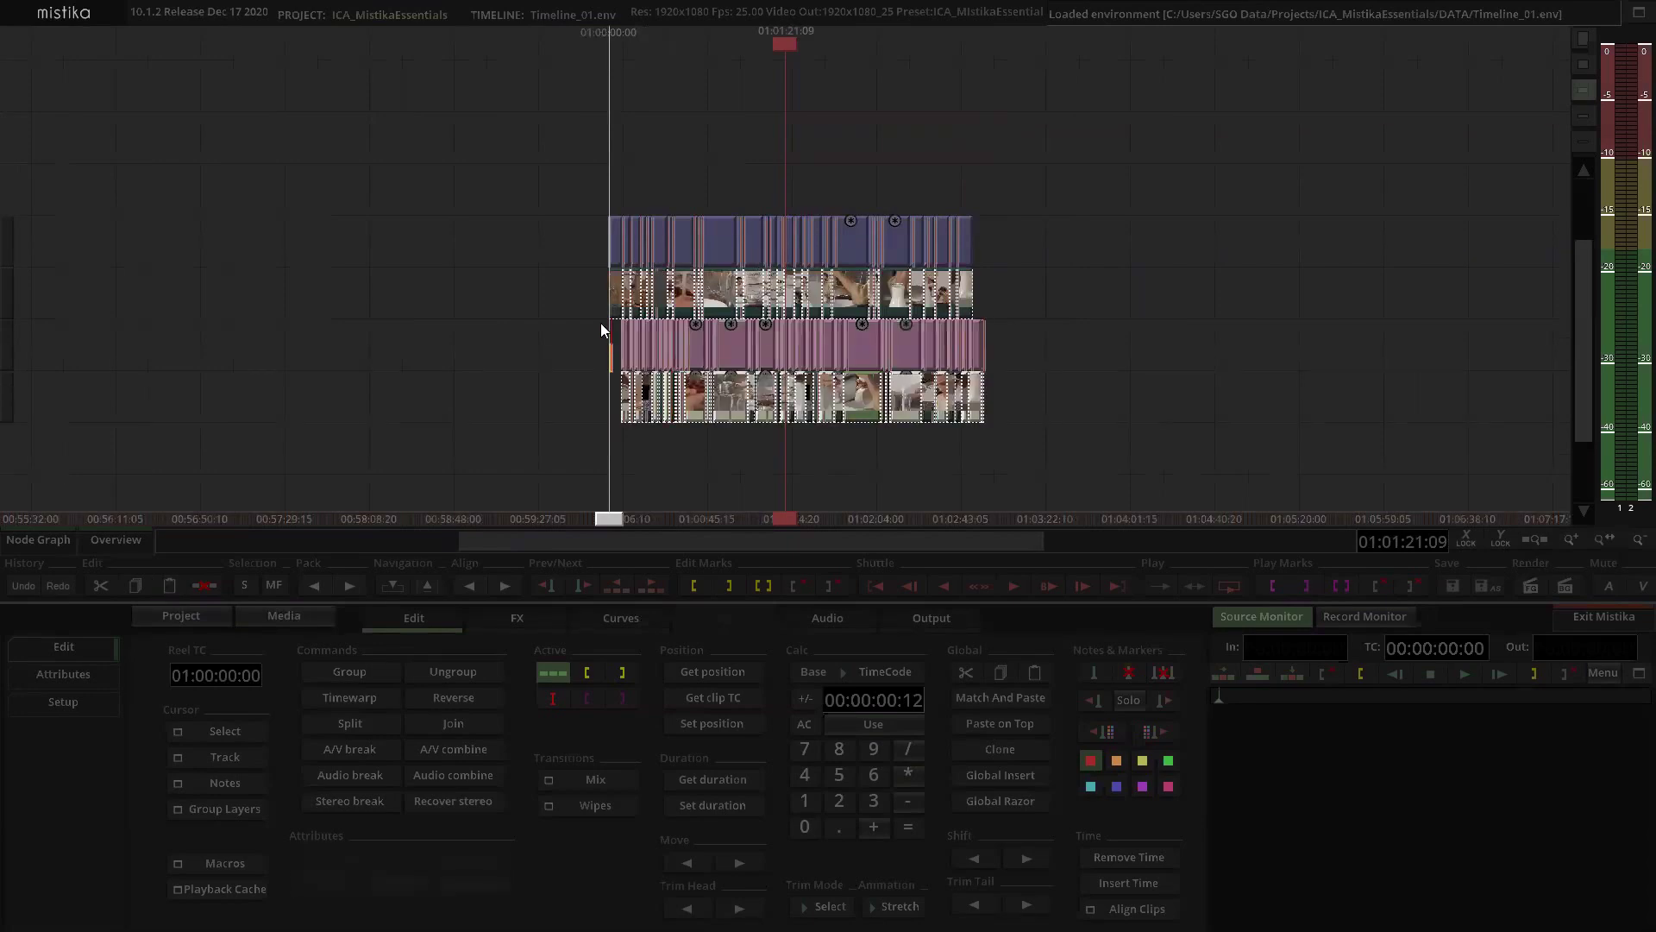
scroll(601, 322, up, 2)
scroll(474, 288, down, 2)
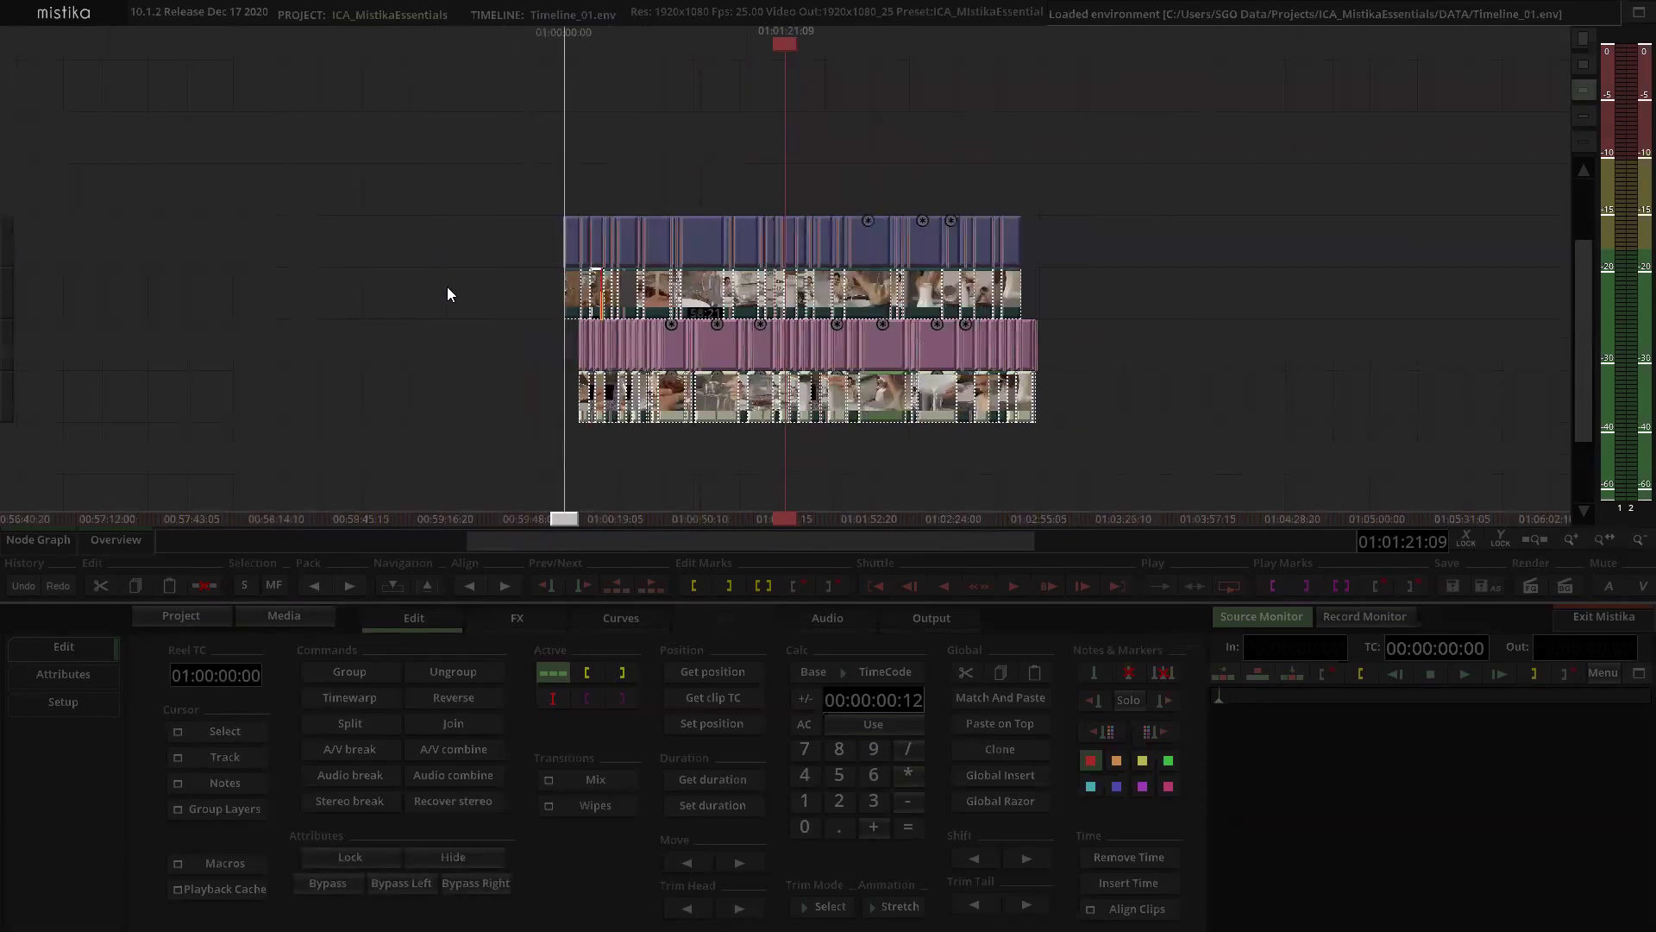
drag(515, 337, 1113, 395)
click(571, 241)
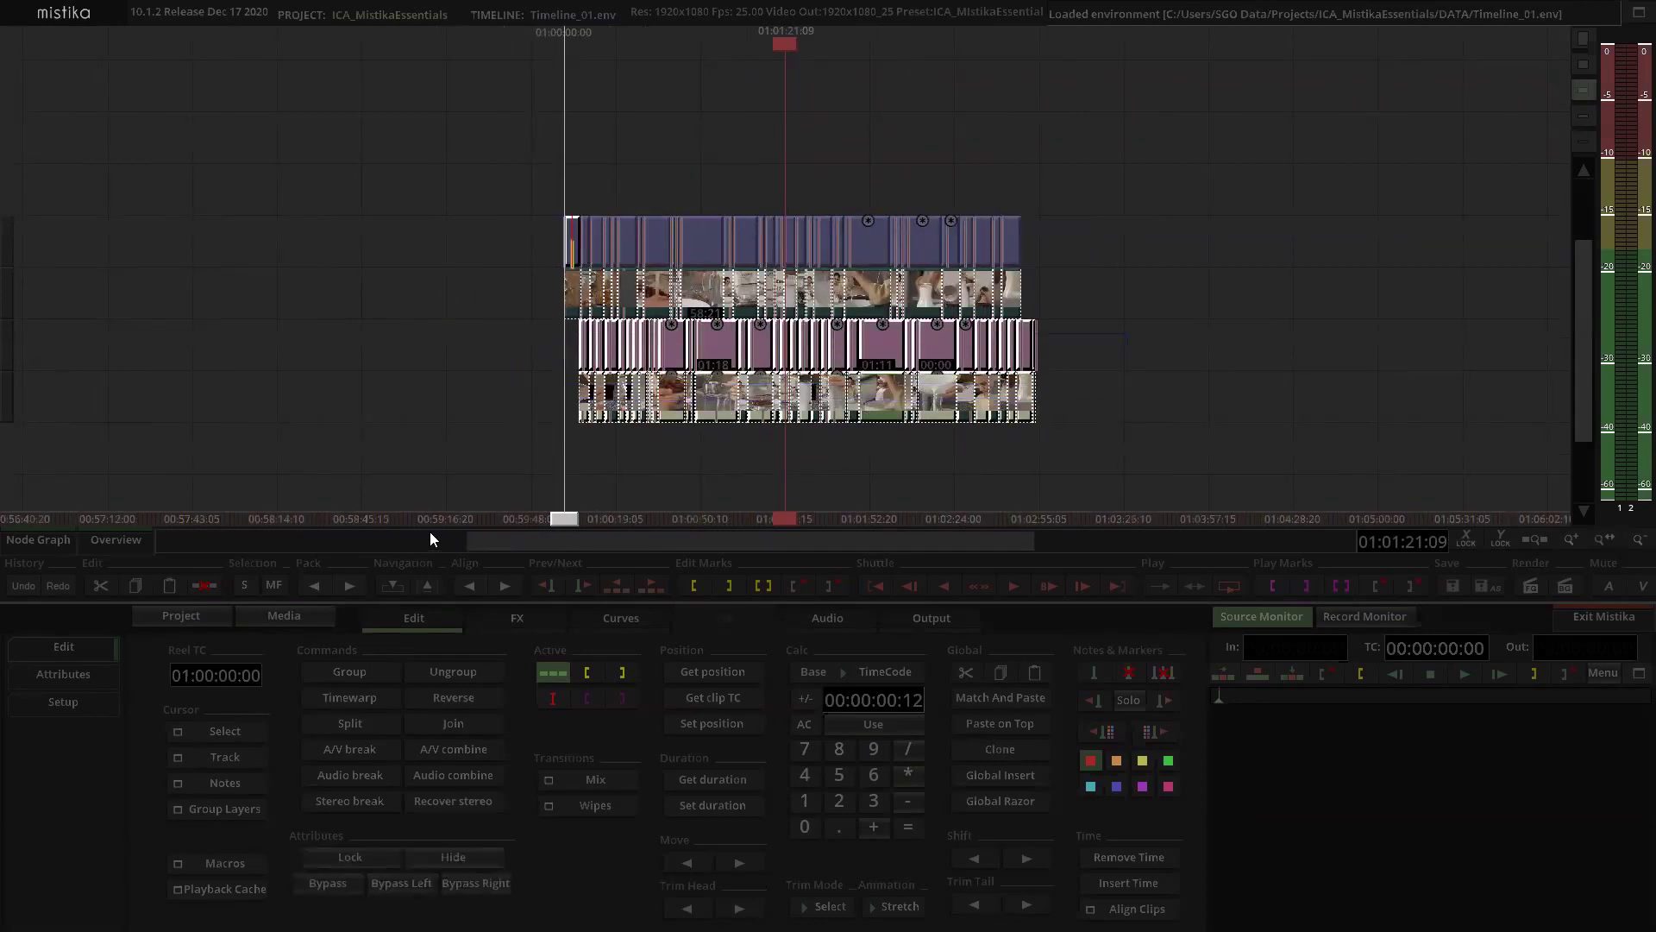
click(474, 582)
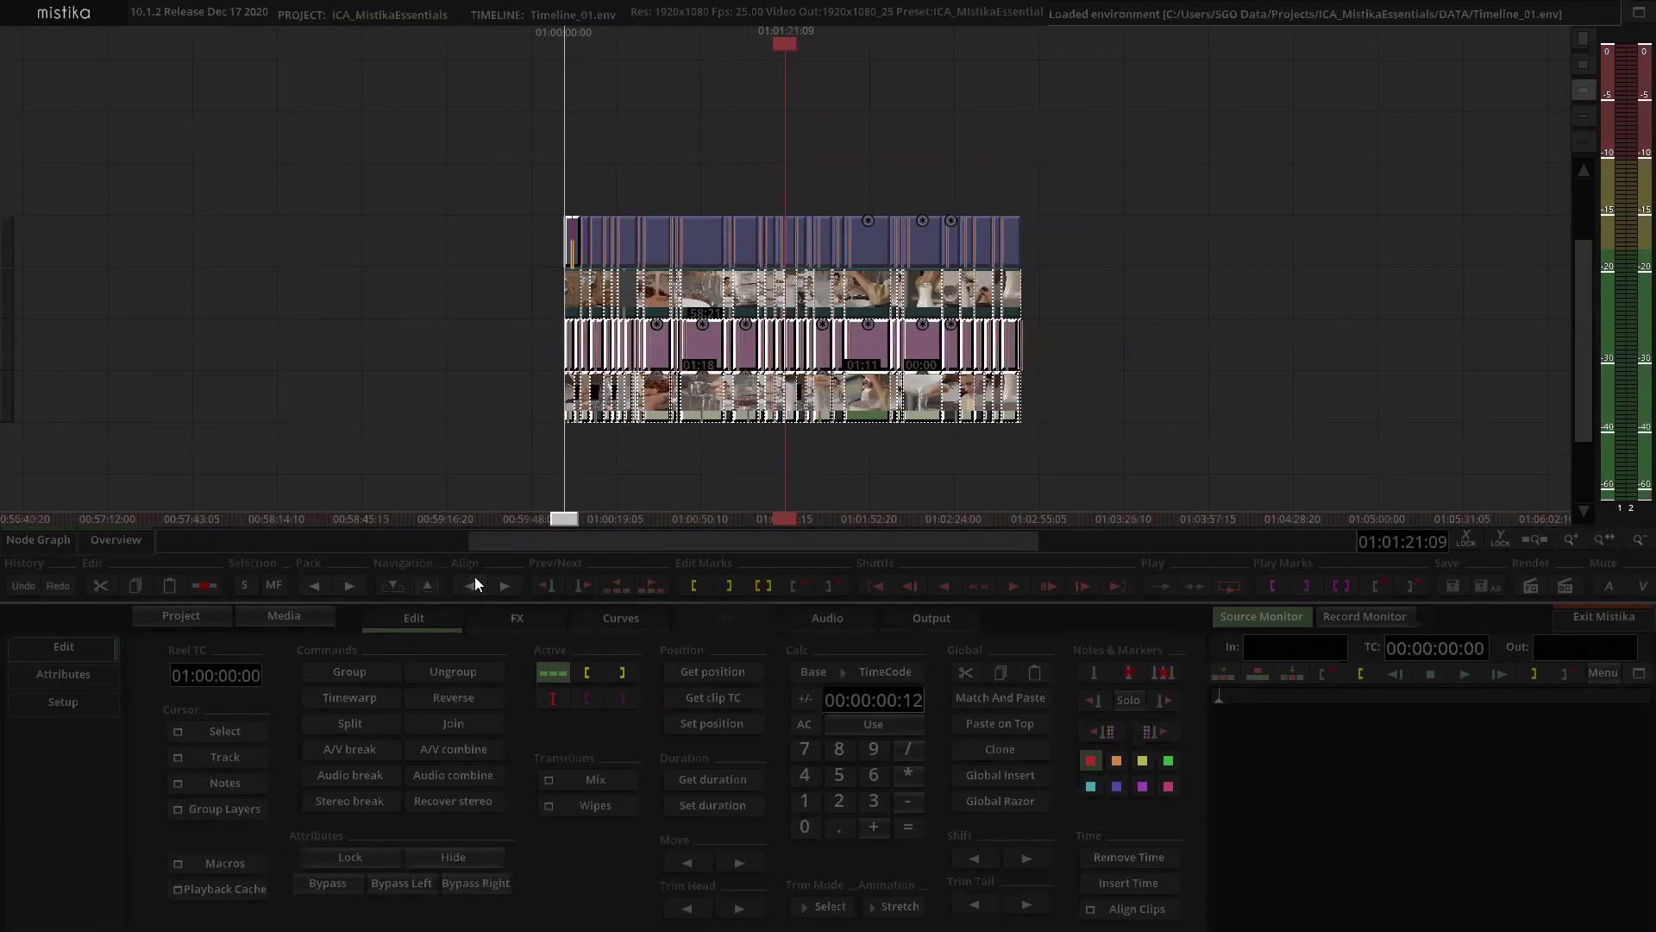
Step: Delete the original source clips lying between the ColorGrade effects and the pasted Denoise stack
click(1054, 193)
drag(994, 300, 308, 285)
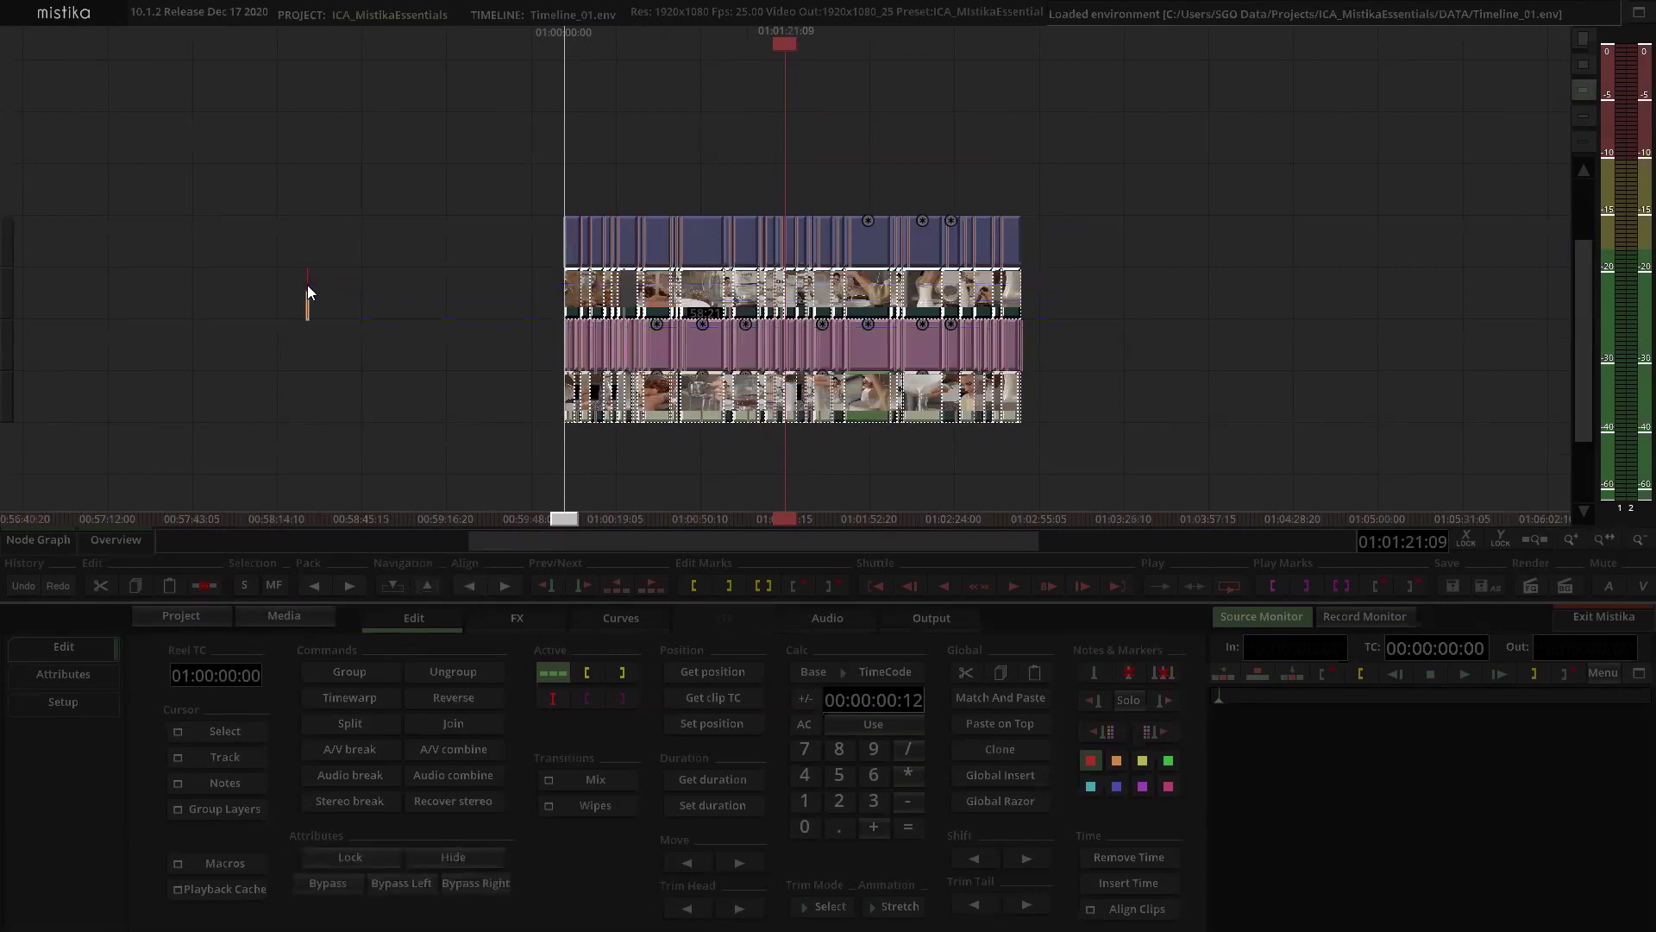
key(Delete)
Step: Move the Denoise effects and their source clips up so they sit directly beneath the ColorGrade effects
click(1151, 401)
drag(887, 337, 890, 285)
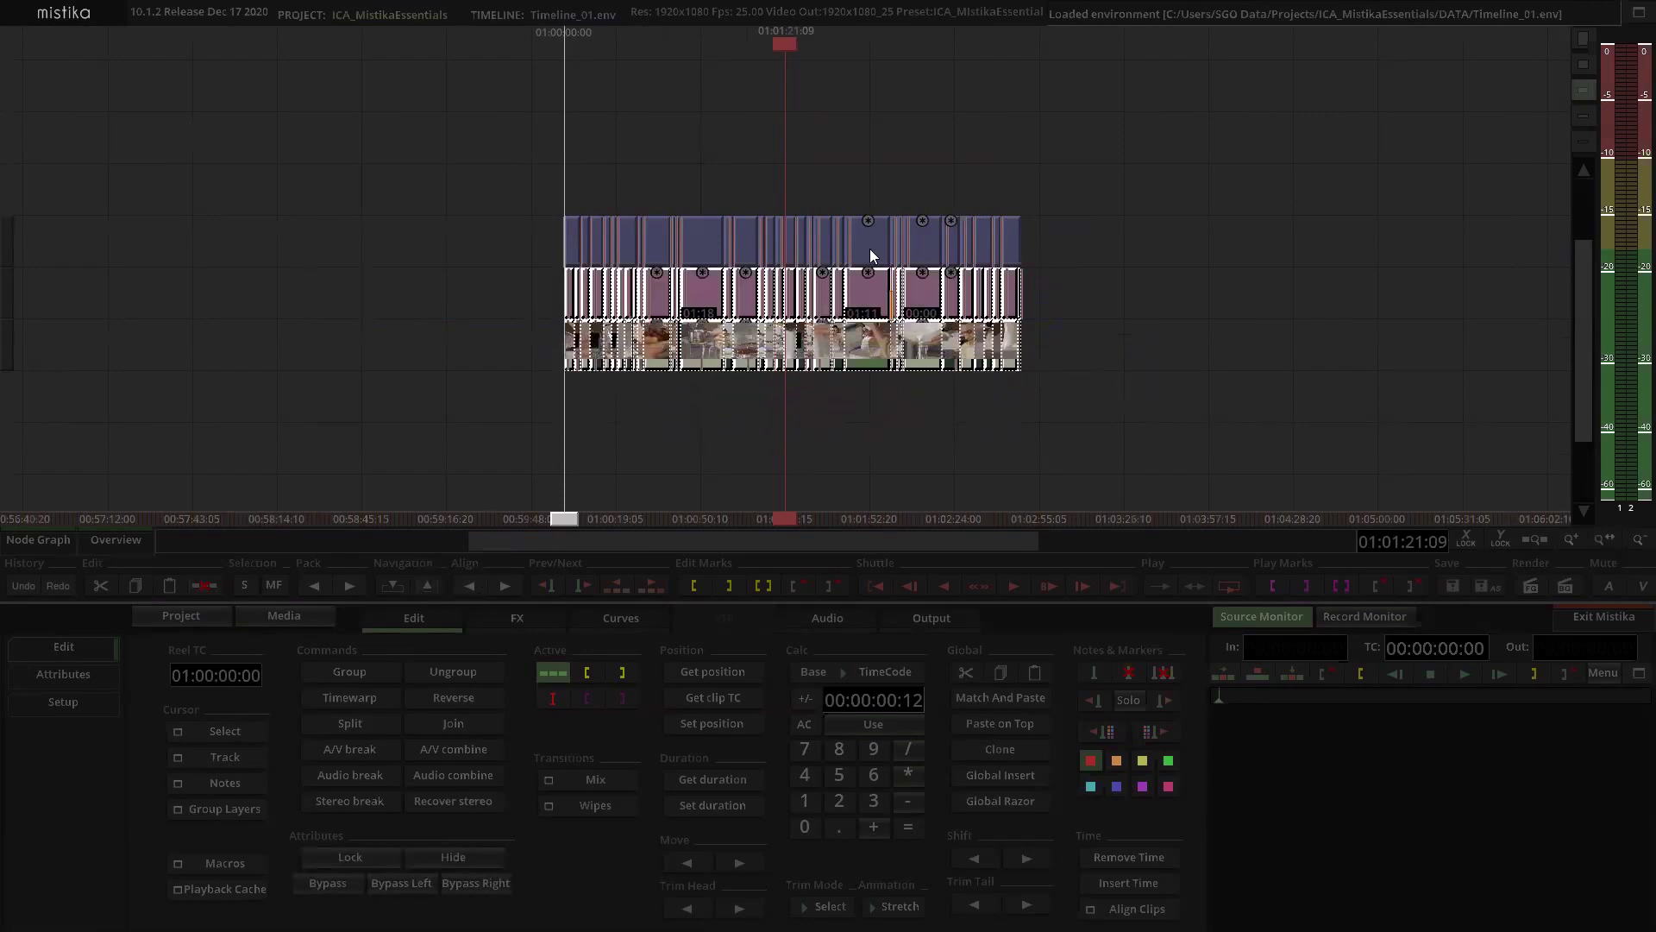
click(829, 91)
Step: Open a ColorGrade effect near the middle of the edit, scrub through its denoised shot to check the grade, and return to the timeline
scroll(854, 145, up, 5)
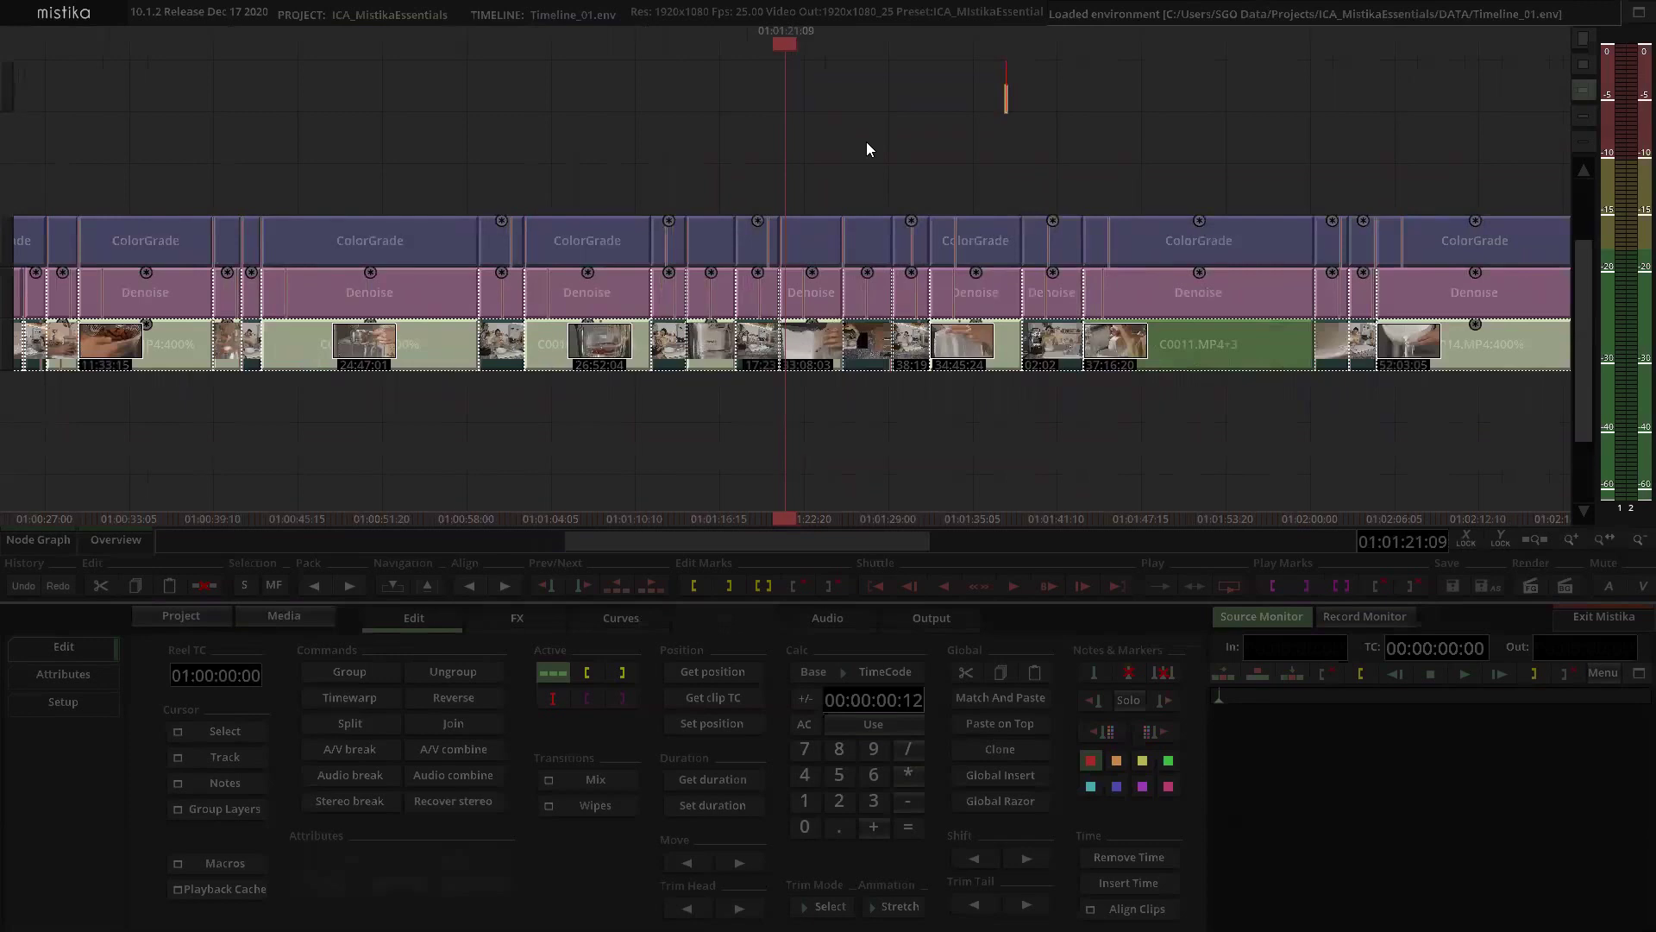
scroll(867, 143, down, 1)
click(732, 124)
drag(712, 159, 803, 171)
scroll(811, 161, down, 3)
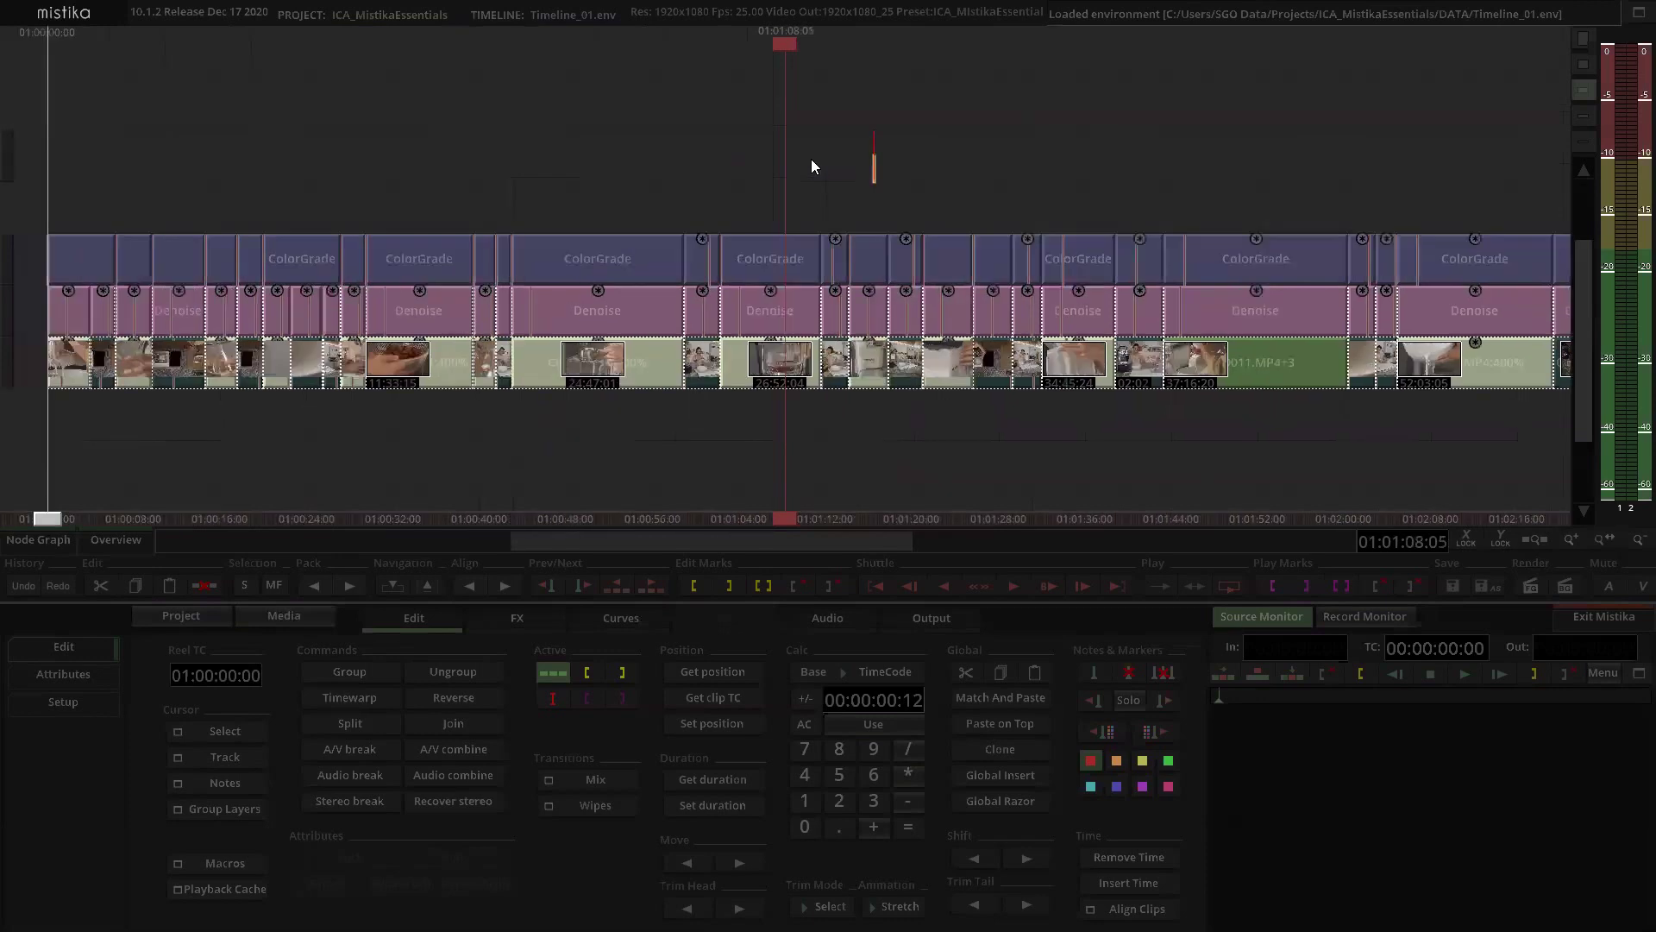
double_click(760, 261)
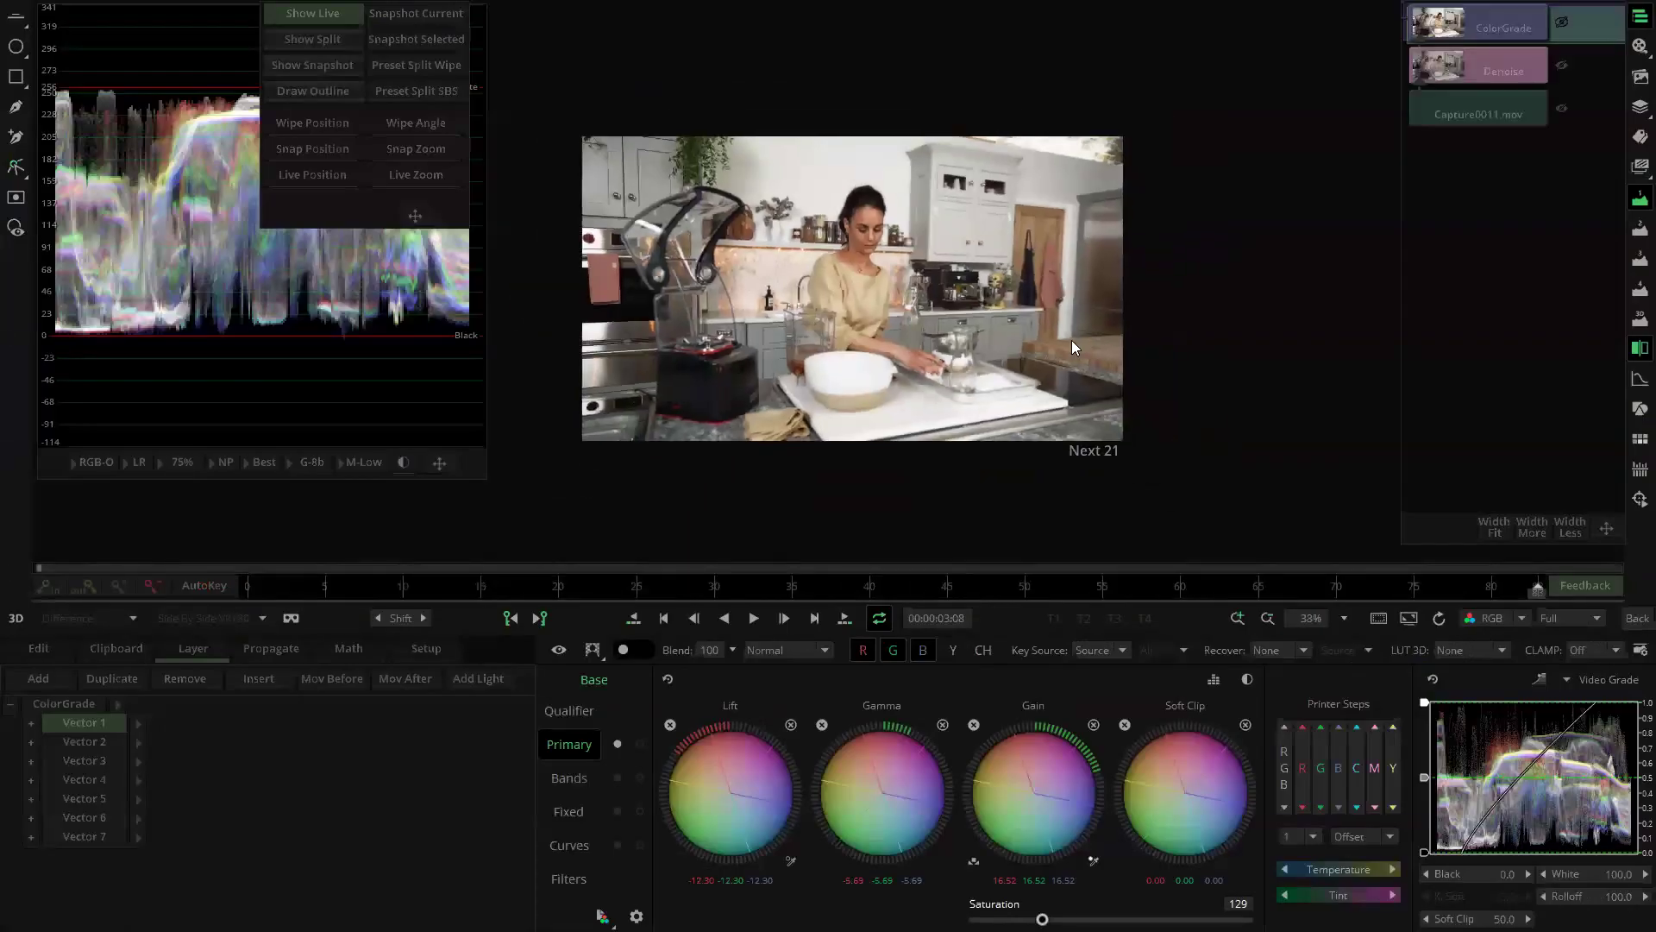
click(808, 586)
mouse_move(881, 581)
mouse_down()
mouse_move(1107, 580)
mouse_move(775, 583)
mouse_move(898, 606)
mouse_up()
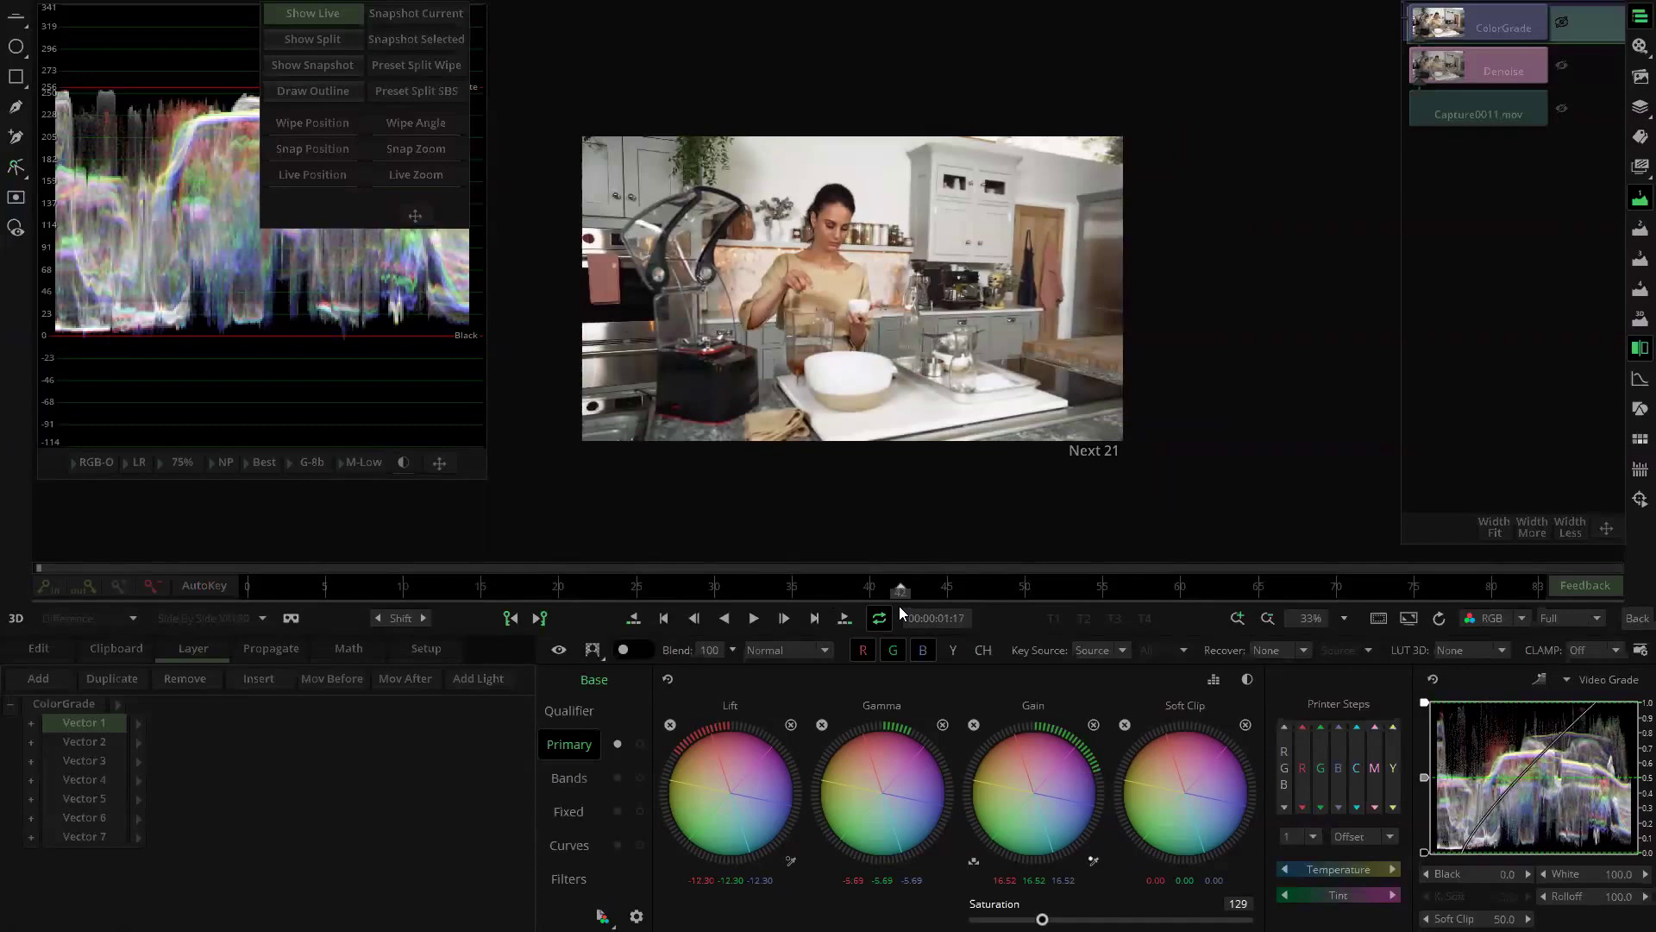
click(1632, 621)
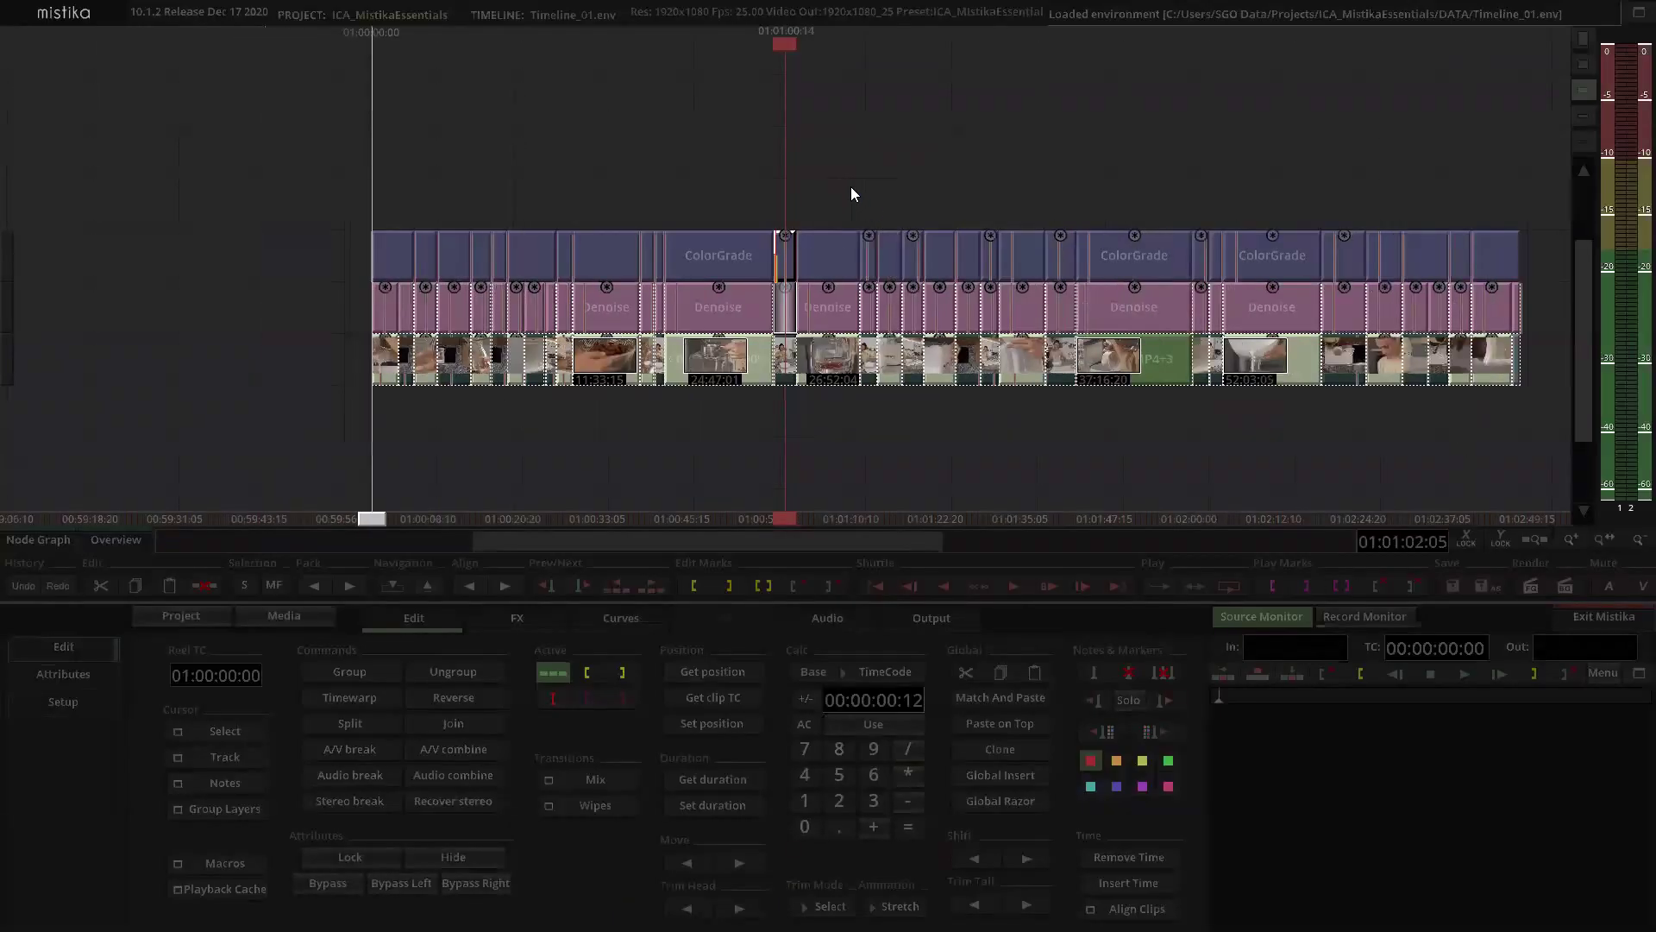
scroll(850, 187, up, 4)
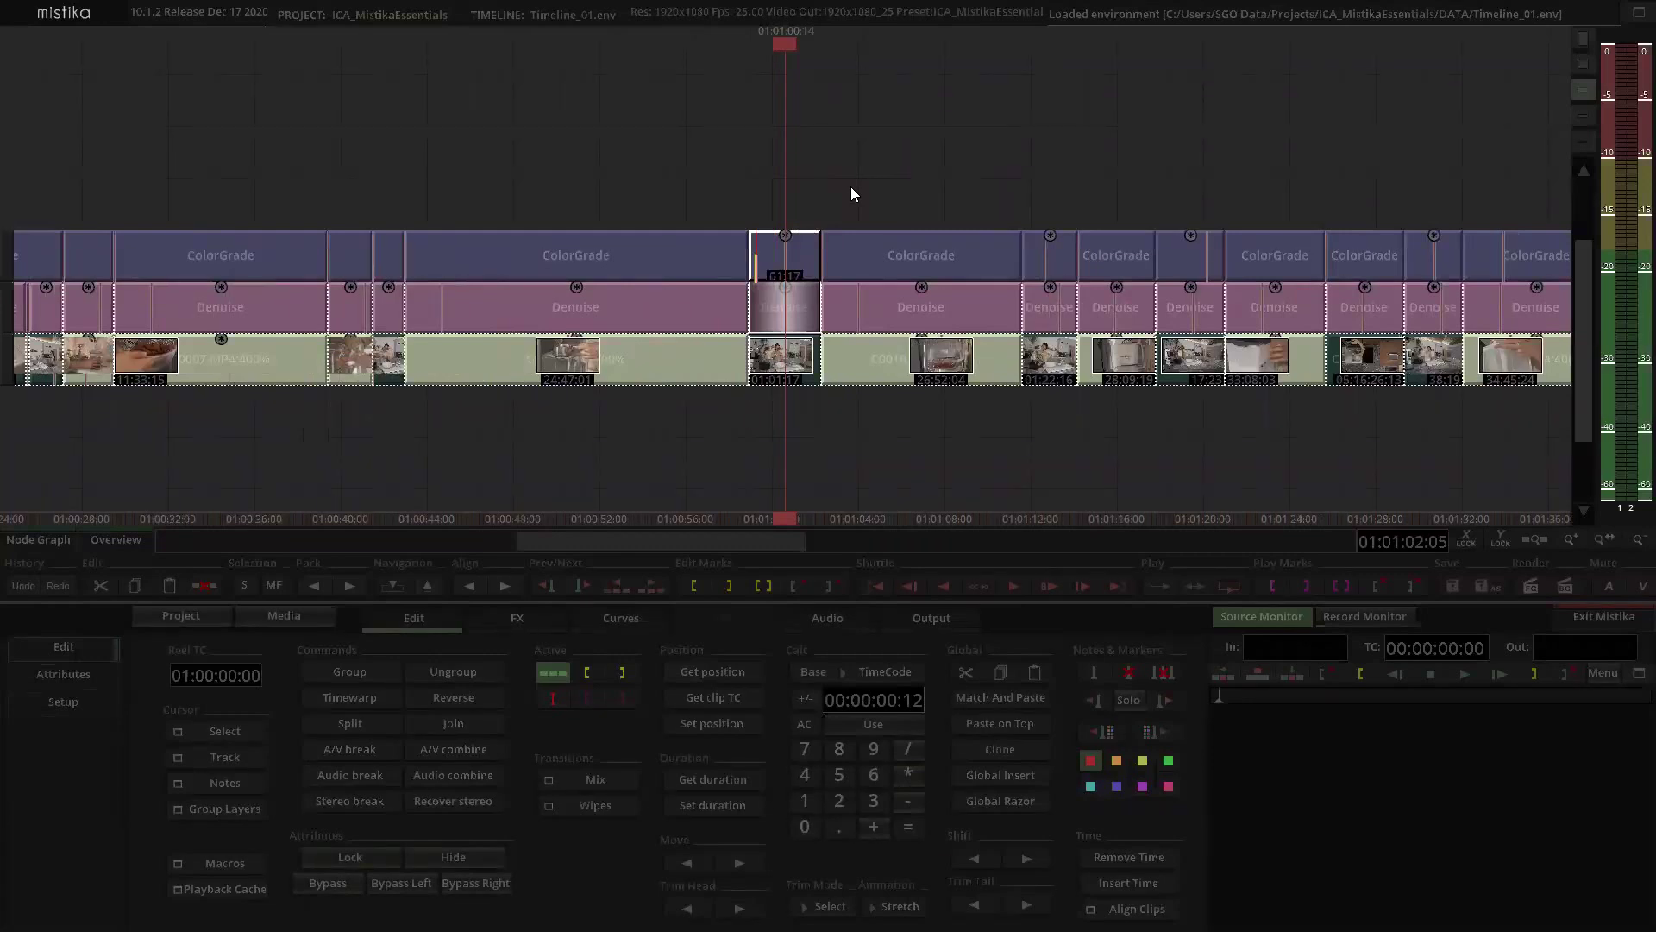
scroll(851, 187, down, 4)
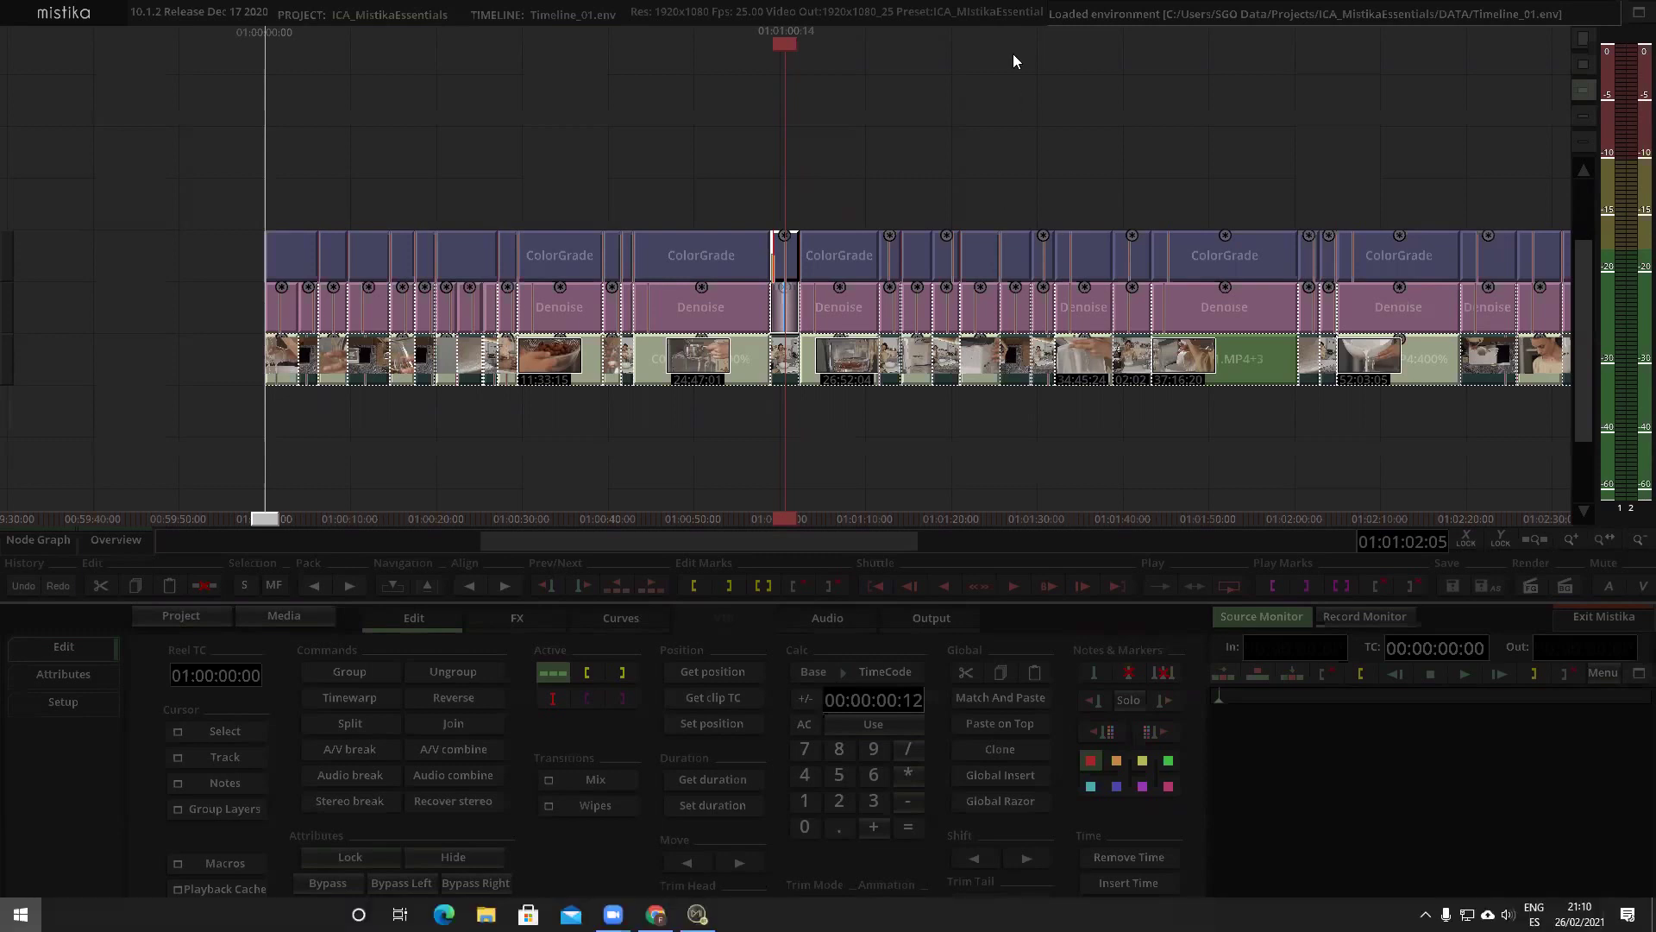
click(1018, 130)
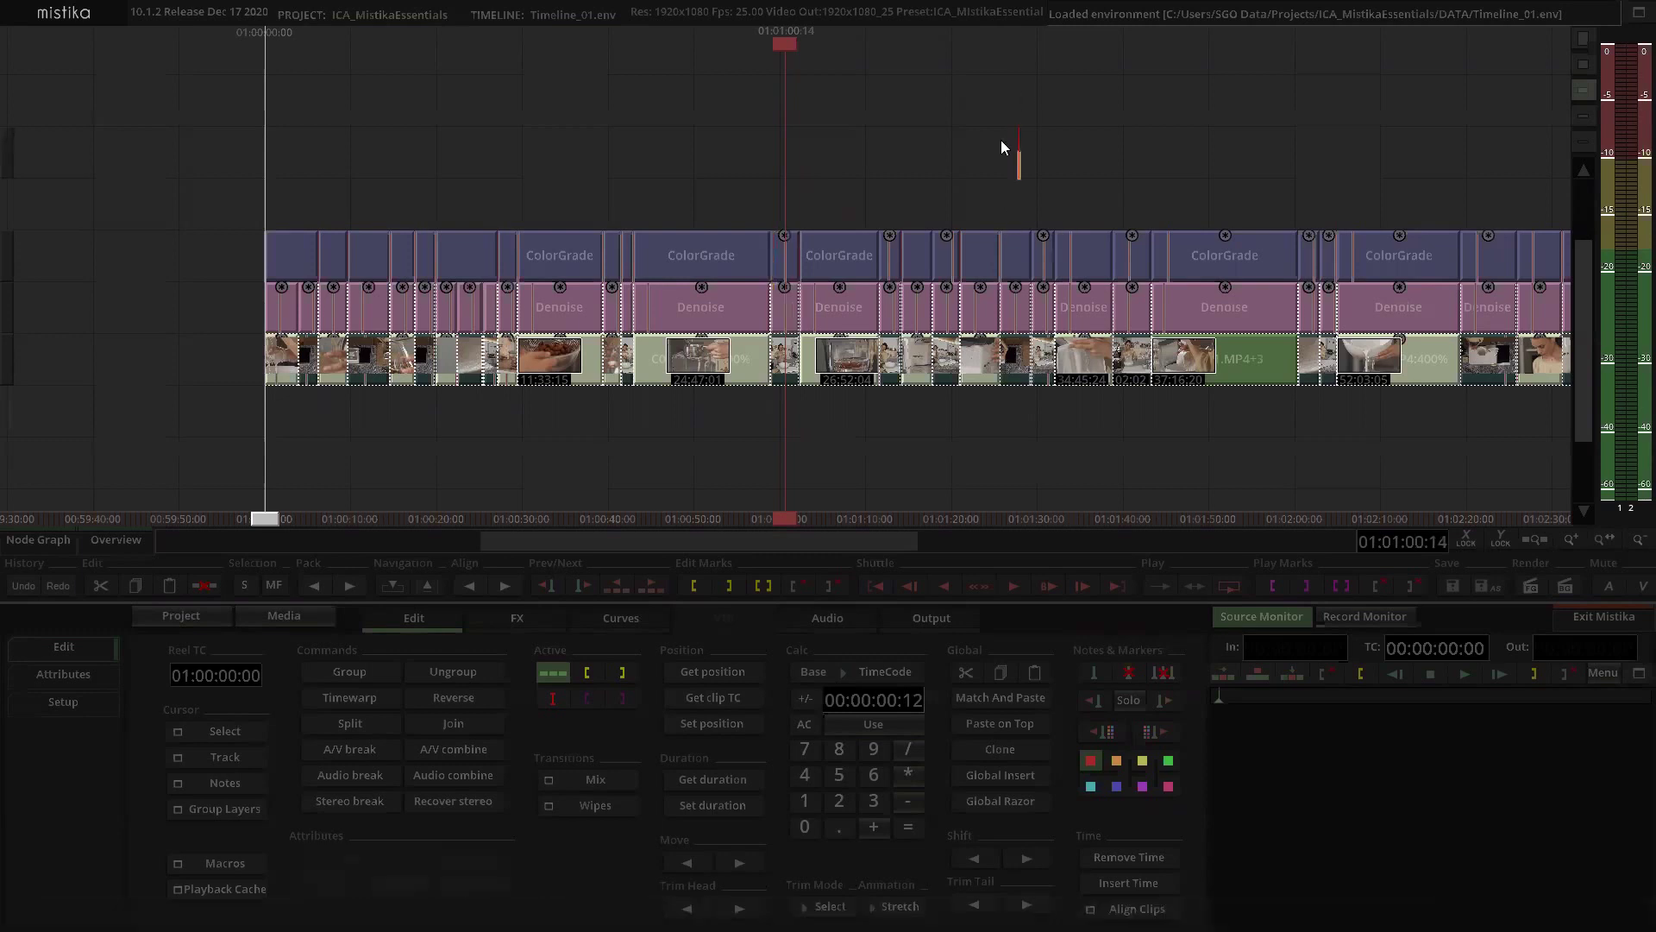